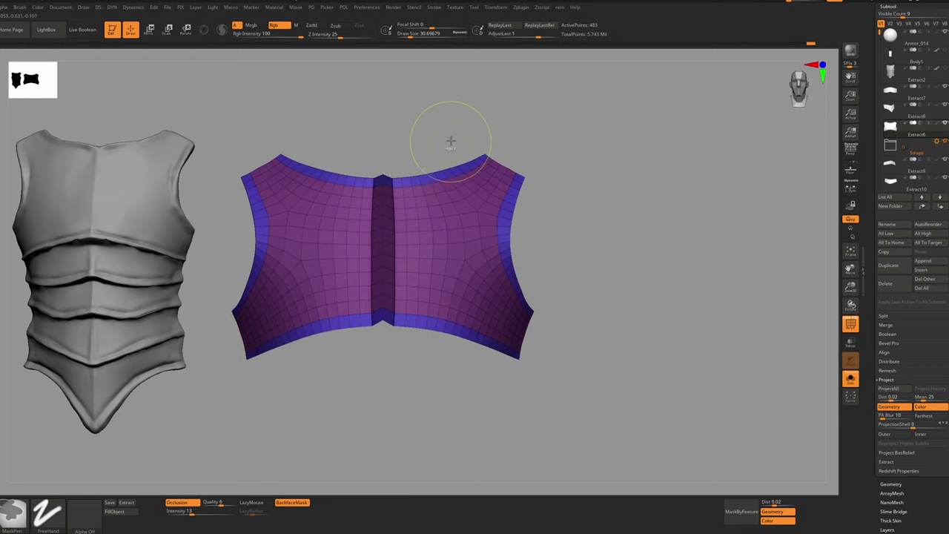
Mask the plate's centre, invert it, try Polish By Features, then undo the polish
left_click_drag(469, 136, 284, 435, "ctrl")
left_click(392, 344, "ctrl")
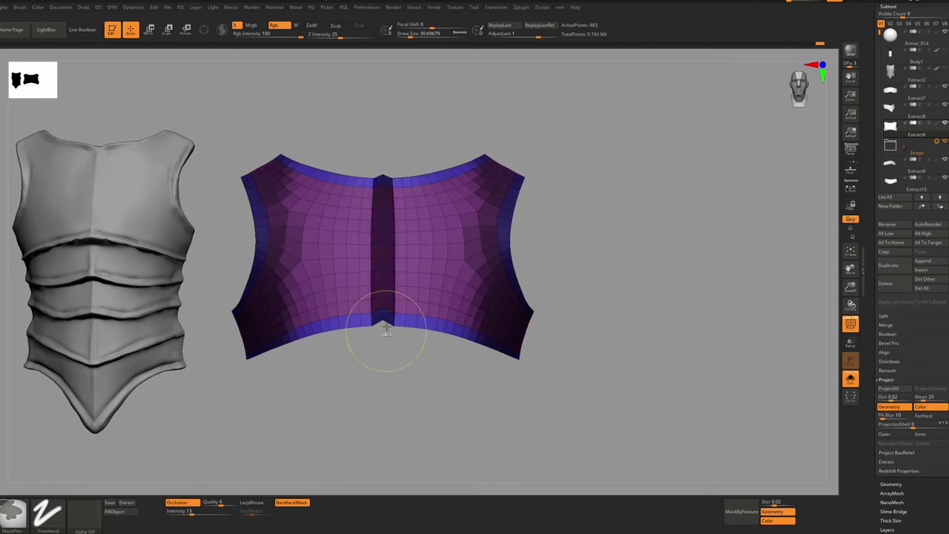
mouse_move(386, 327)
right_mouse_down()
mouse_move(388, 179)
mouse_move(397, 278)
right_mouse_up()
right_click_drag(397, 278, 396, 256)
key("p")
left_click(369, 263)
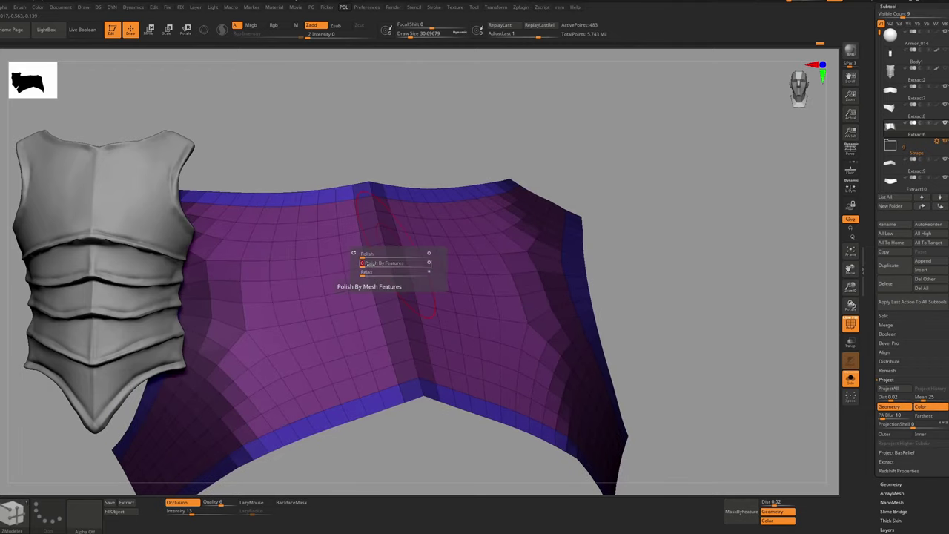
key("ctrl+z")
Inspect the plate's side with the wireframe and subdivision preview toggled off and back on
right_click_drag(394, 218, 356, 329, "ctrl")
key("shift+f")
key("shift+d")
right_click_drag(344, 290, 326, 278)
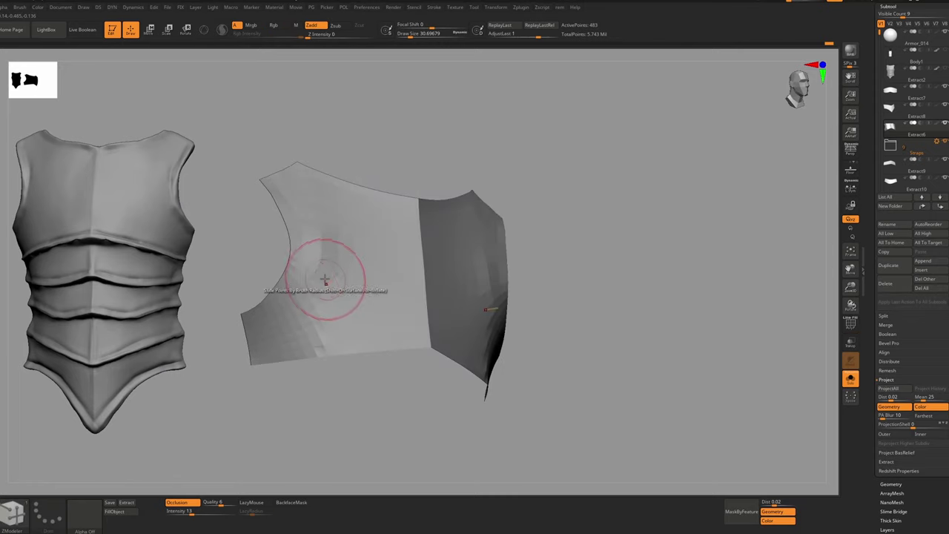
key("shift+f")
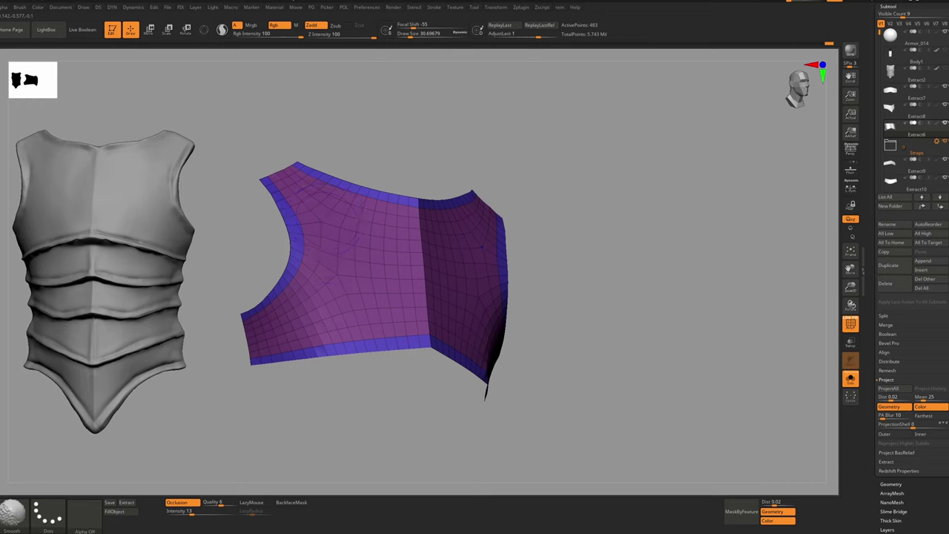
right_click_drag(321, 319, 413, 220)
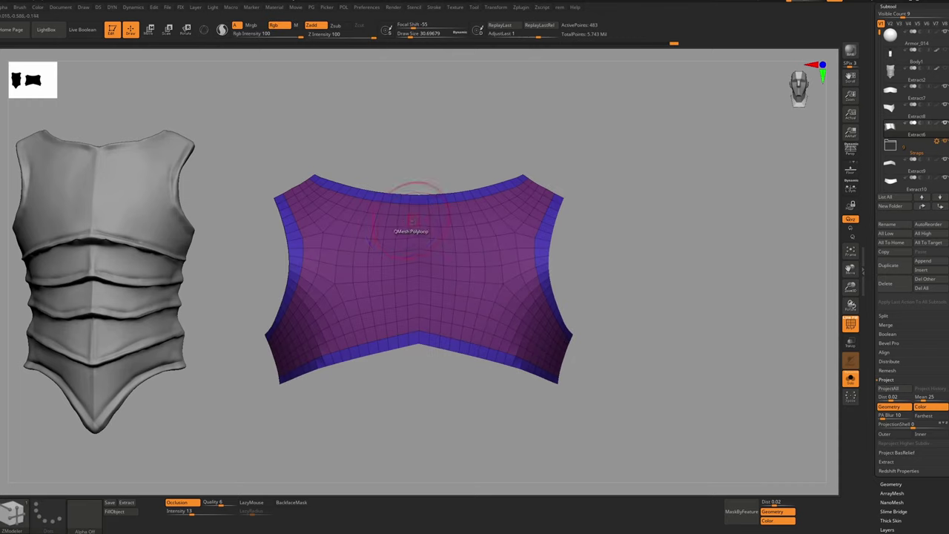
Mask the plate's two lower corners, invert the mask, and polish only the corners by features
key("shift")
key("ctrl")
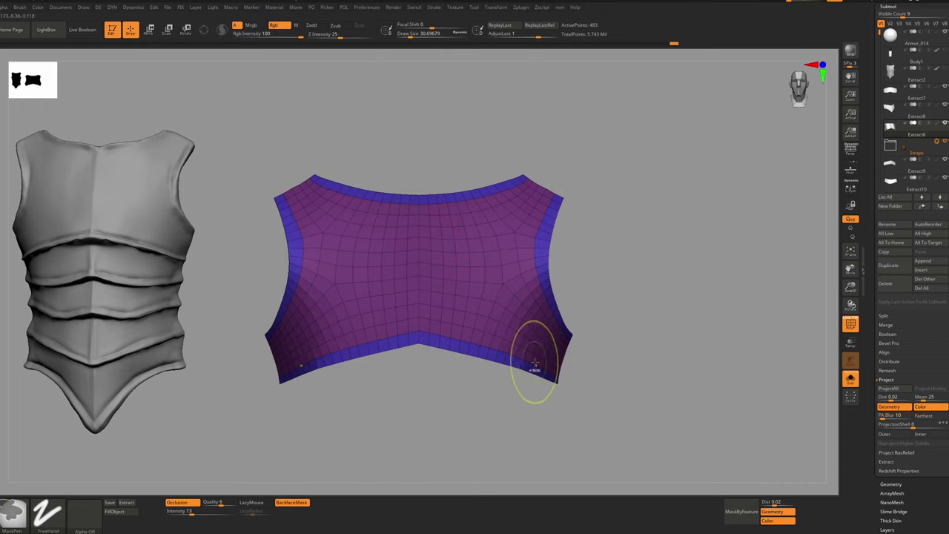
left_click_drag(539, 362, 498, 340, "ctrl")
left_click_drag(597, 273, 606, 287, "ctrl")
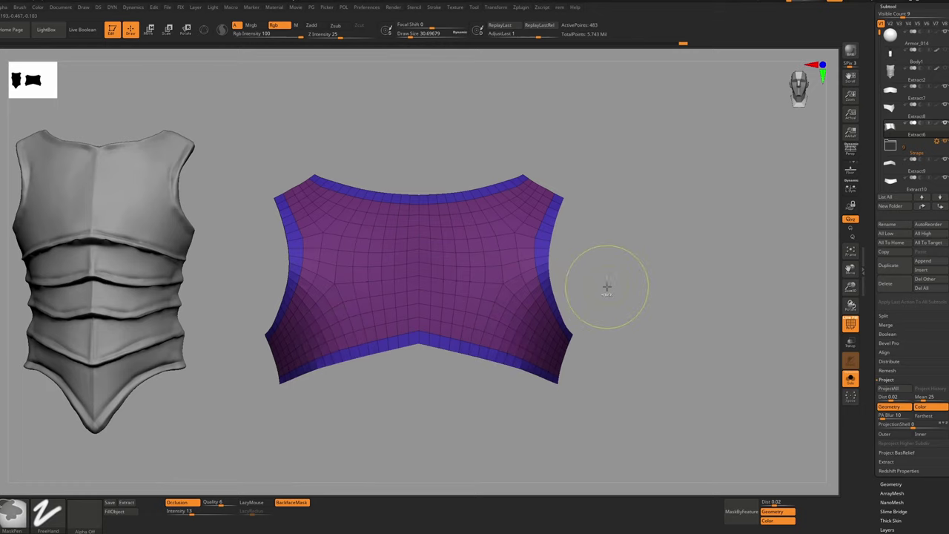
key("ctrl+z")
left_click(606, 277, "ctrl")
key("p")
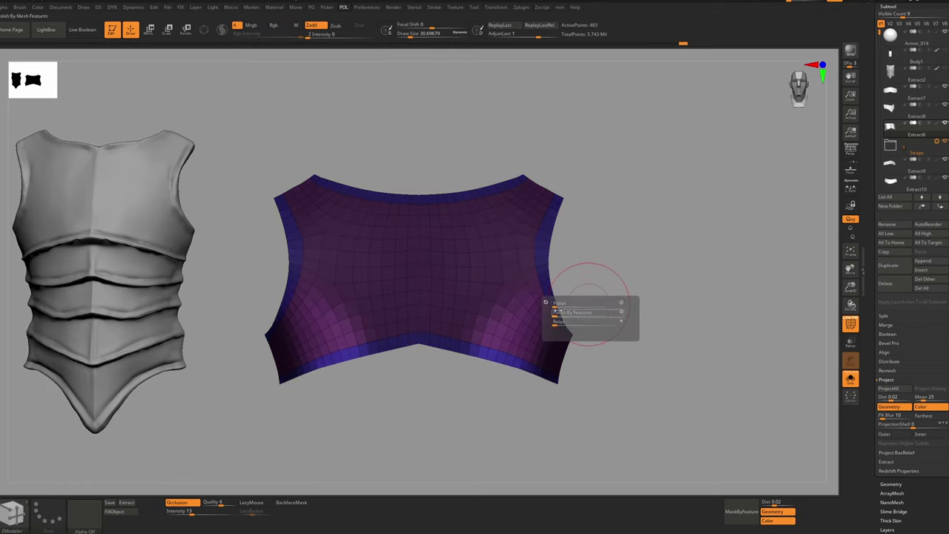
left_click(555, 312)
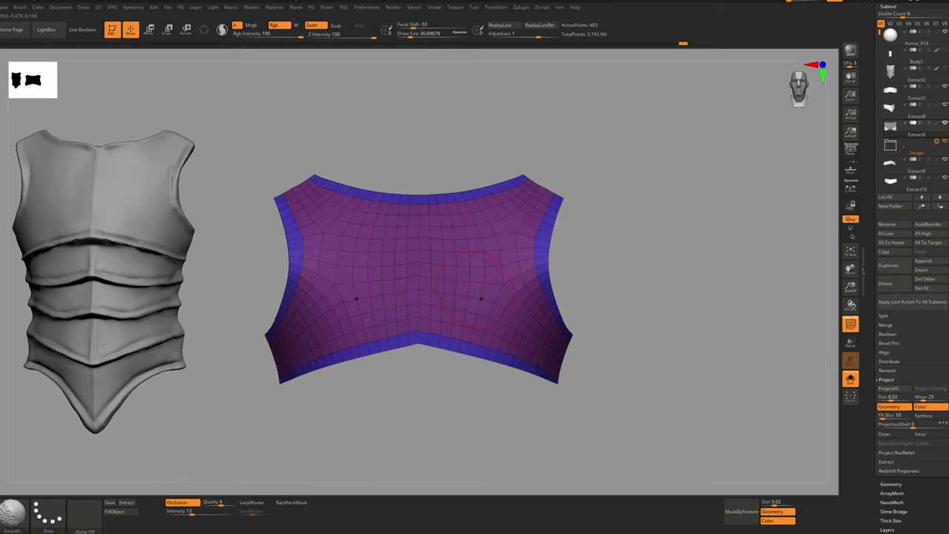
Check the corner shading, then set the ZModeler edge action to Crease targeting EdgeLoop Complete
key("shift+f")
right_click_drag(452, 267, 462, 256, "ctrl")
right_click_drag(463, 256, 435, 269)
mouse_move(420, 237)
right_mouse_down()
mouse_move(415, 276)
mouse_move(415, 250)
right_mouse_up()
key("shift+f")
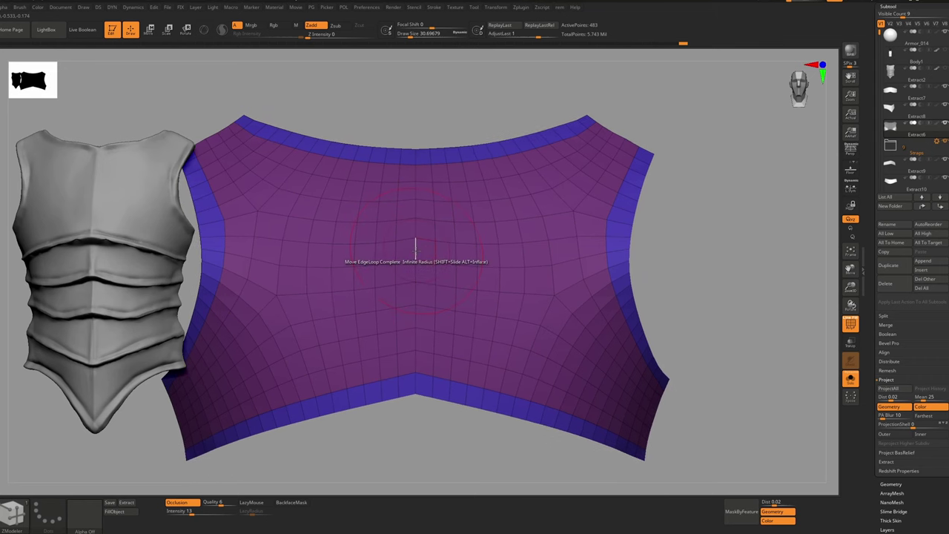
key("space")
left_click(343, 284)
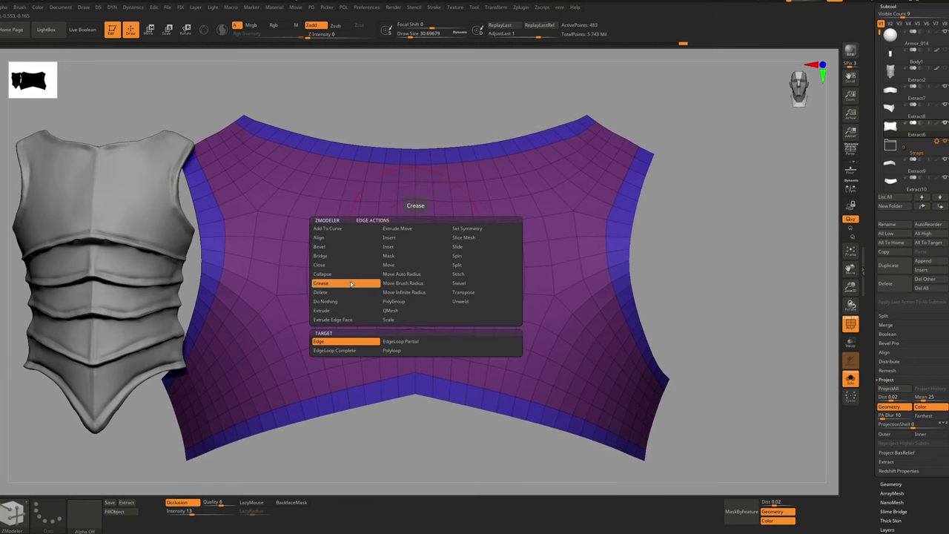
left_click(365, 351)
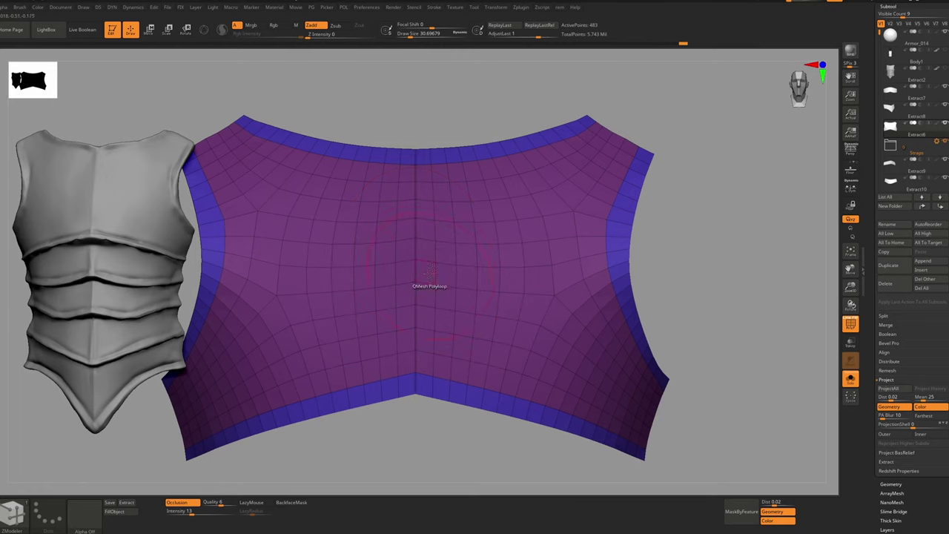
Preview the creased plate with smooth subdivision on and off, then restore the wireframe
key("d")
key("shift+f")
right_click_drag(446, 285, 439, 227)
key("shift+d")
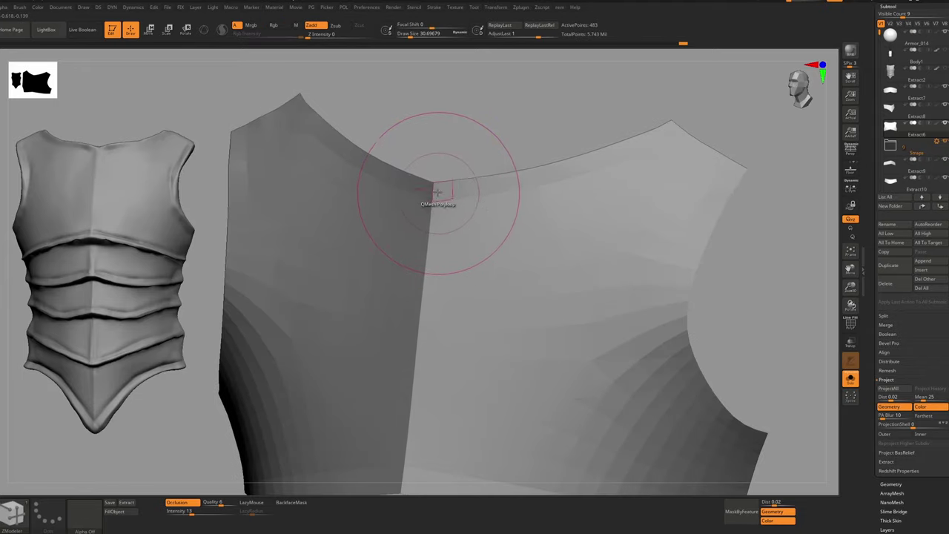
key("d")
key("shift+f")
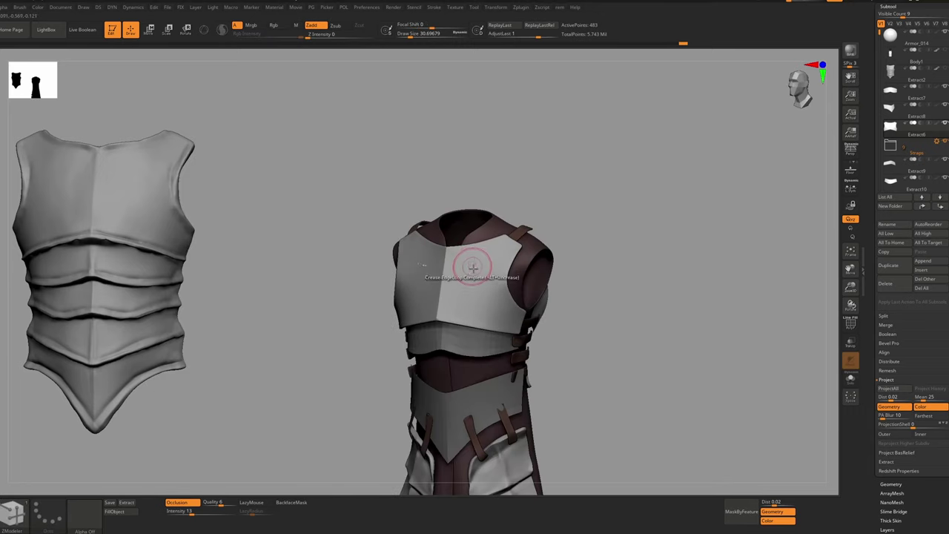
Mask and invert on the shoulder plate, then apply Polish By Features to it
right_click_drag(462, 222, 464, 276, "ctrl")
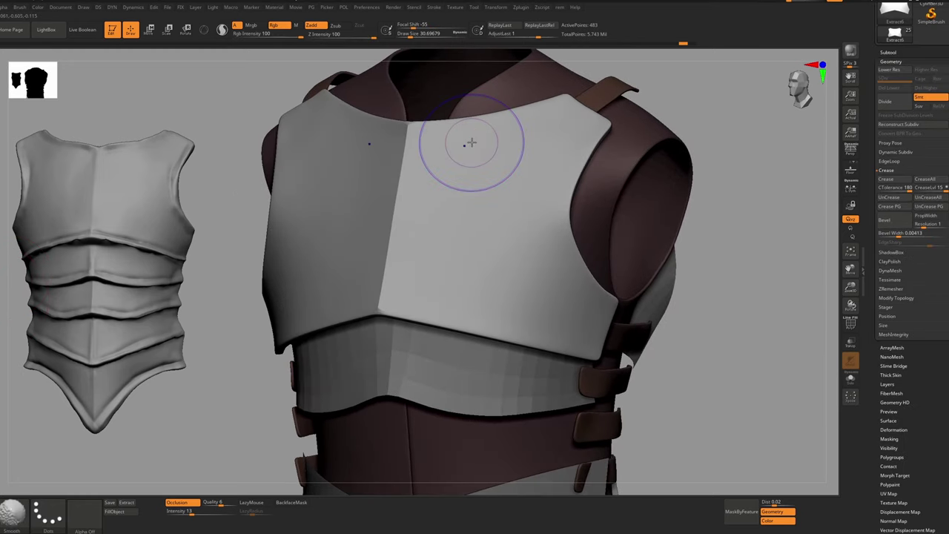
key("shift+f")
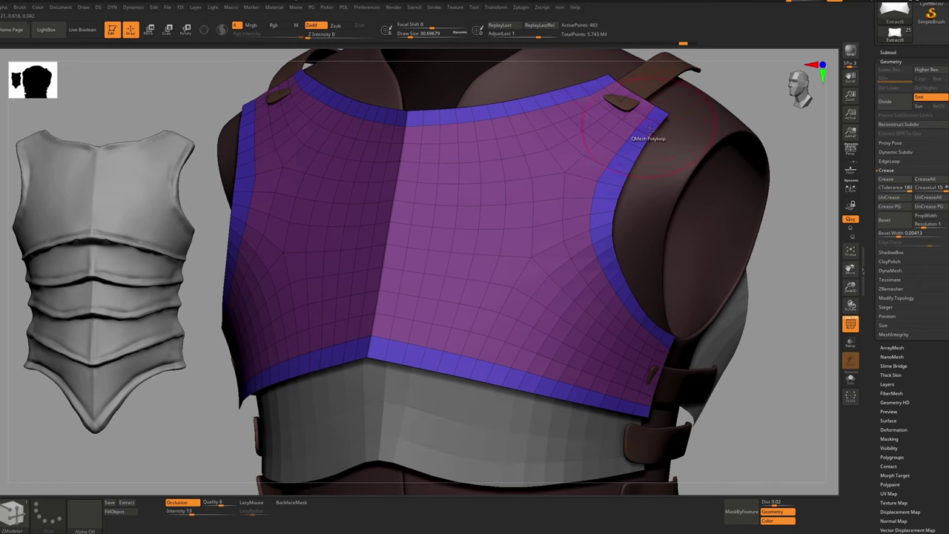
key("s")
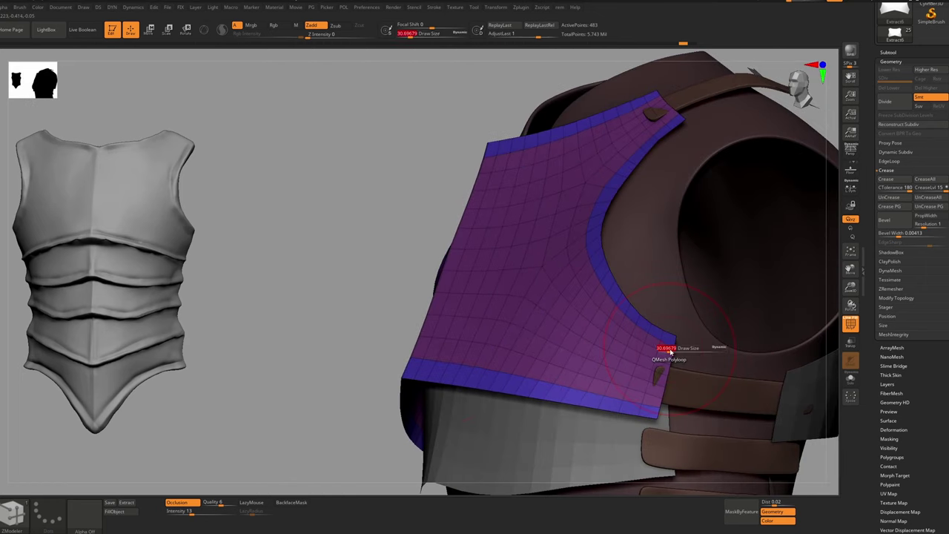
key("ctrl")
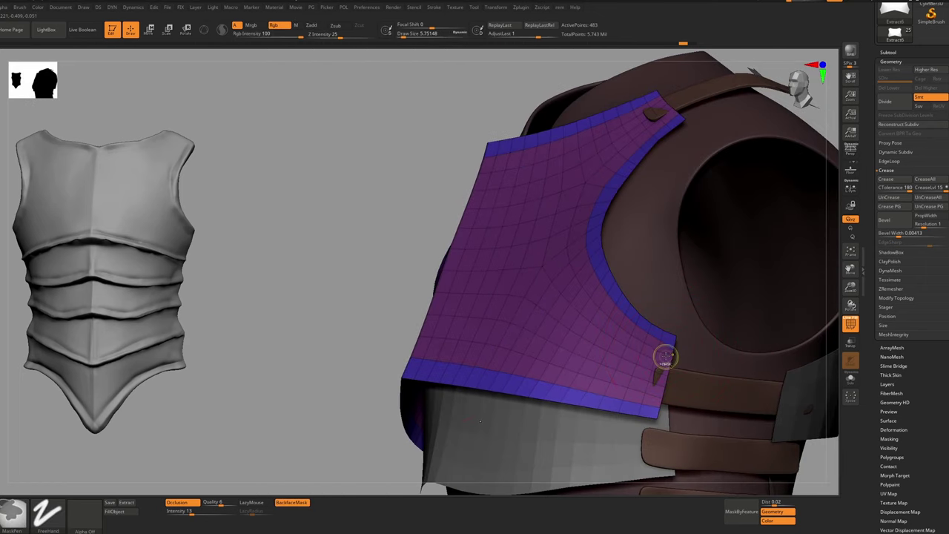
left_click(399, 213, "ctrl")
key("p")
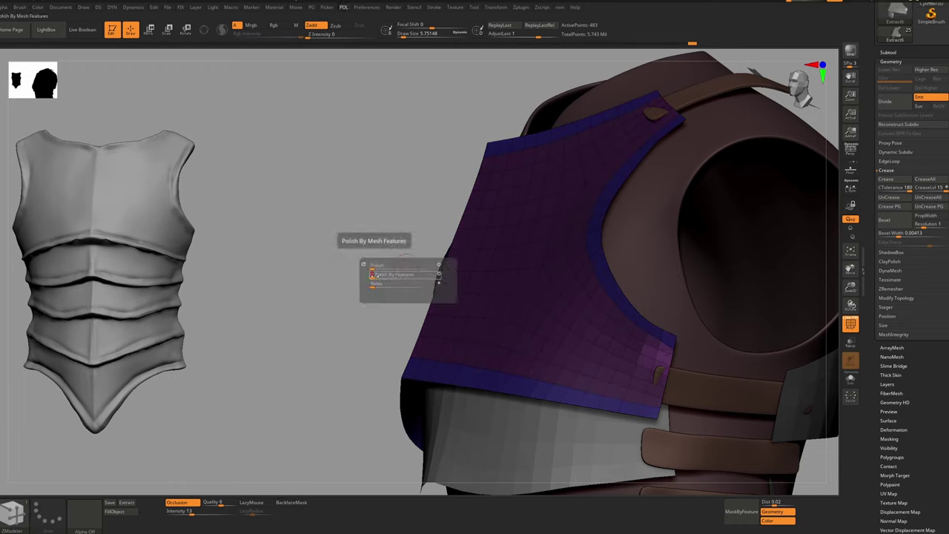
left_click(372, 275)
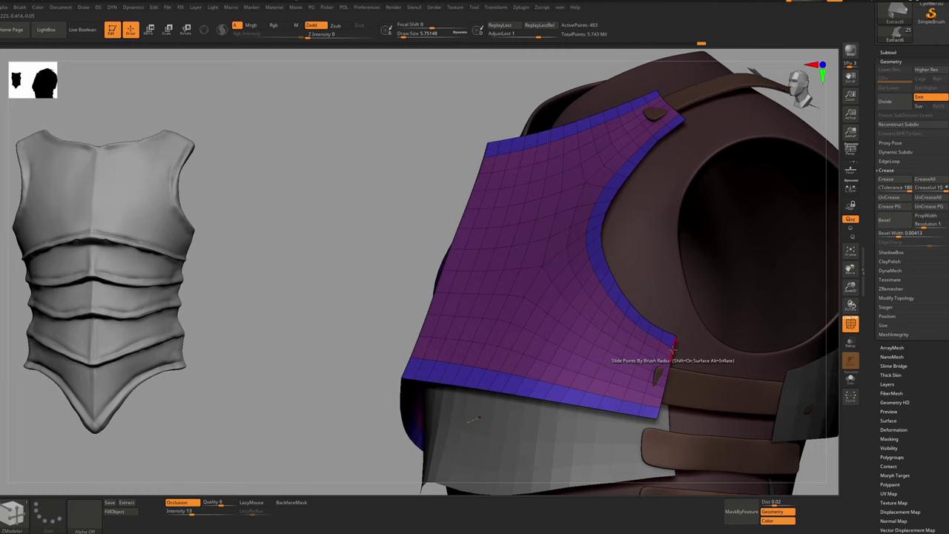
Solo the shoulder plate to inspect its lower corner, clear the mask, and return to the chest plate
key("space")
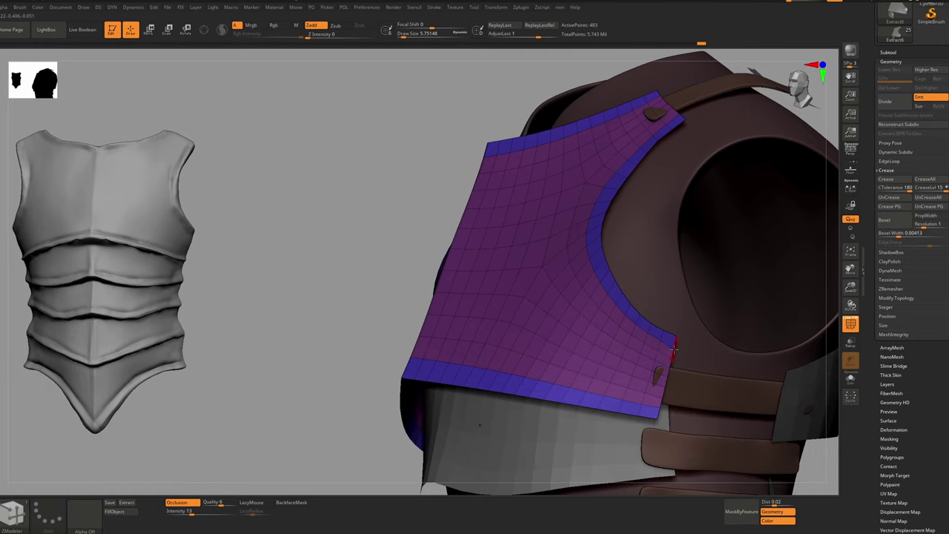
key("alt+s")
mouse_move(673, 349)
right_mouse_down("ctrl")
mouse_move(672, 364)
mouse_move(674, 349)
right_mouse_up("ctrl")
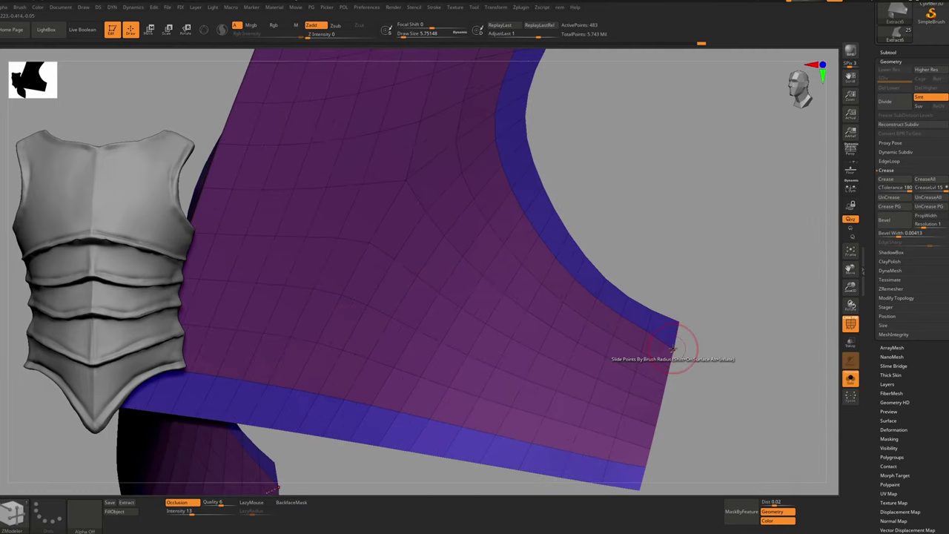
key("ctrl")
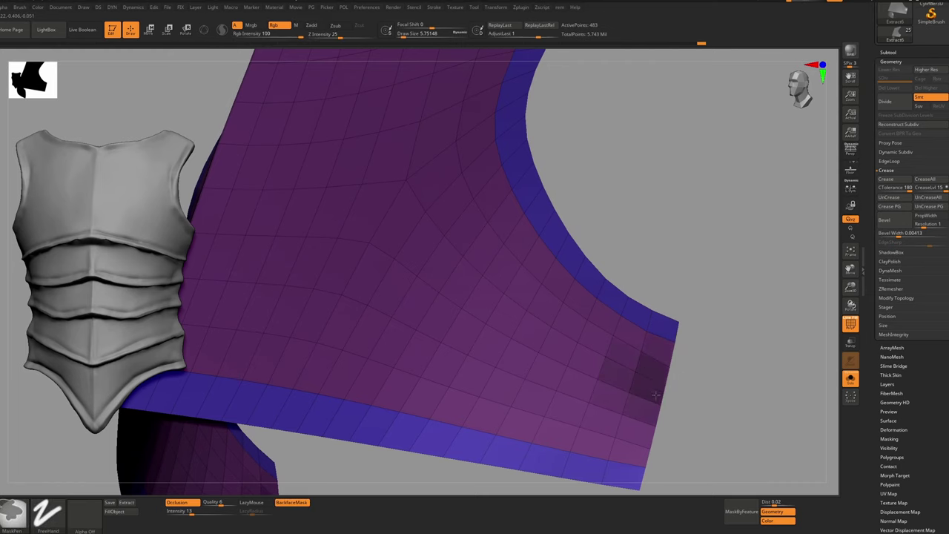
left_click(709, 392, "ctrl")
left_click_drag(710, 392, 730, 411, "ctrl")
right_click_drag(710, 392, 710, 341, "ctrl")
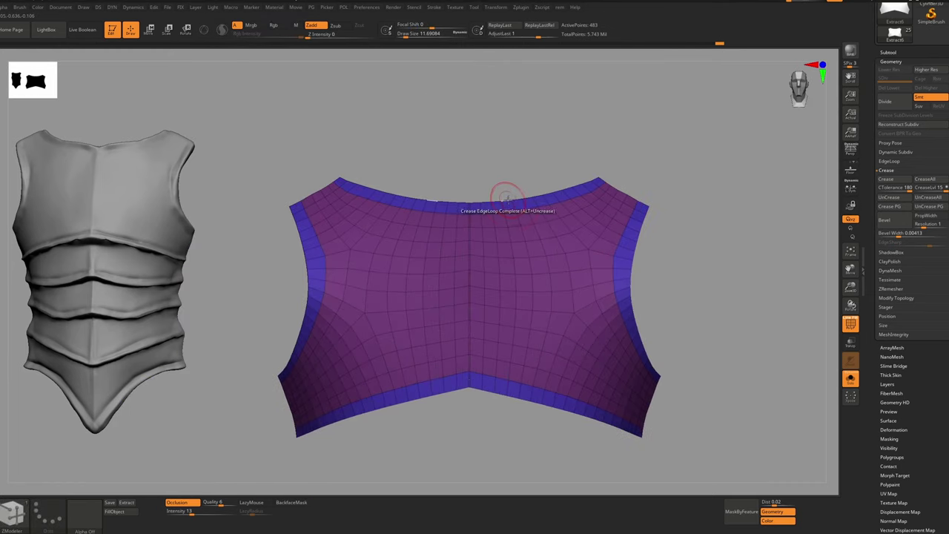
key("space")
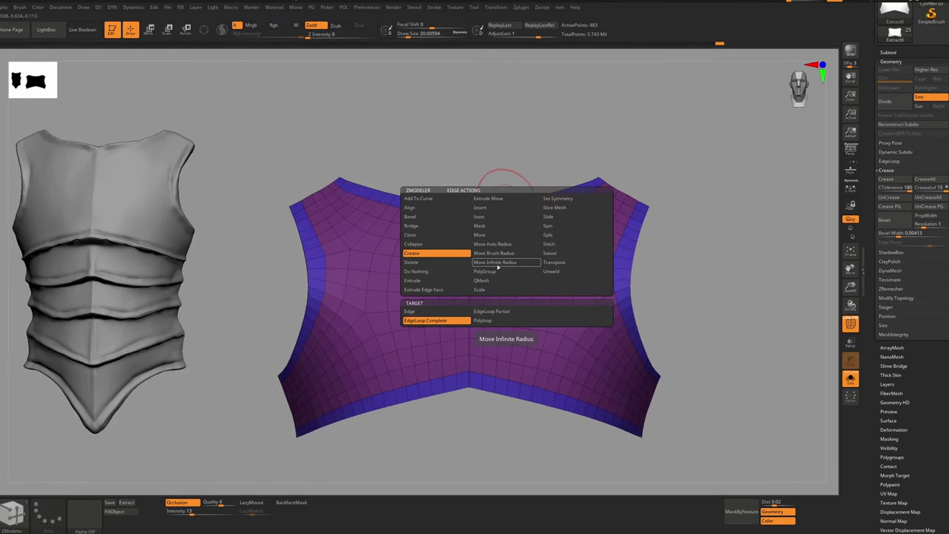
Use Move Infinite Radius on whole polyloops to flatten the plate's top rim lip
left_click(497, 266)
key("space")
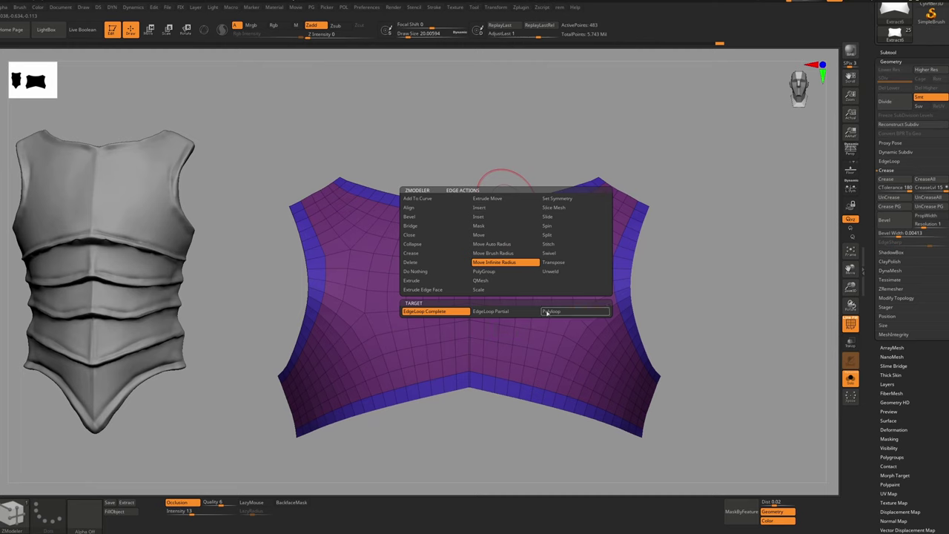
left_click(547, 312)
mouse_move(528, 205)
left_mouse_down()
mouse_move(536, 214)
mouse_move(523, 205)
left_mouse_up()
scroll(508, 200, "up", 3)
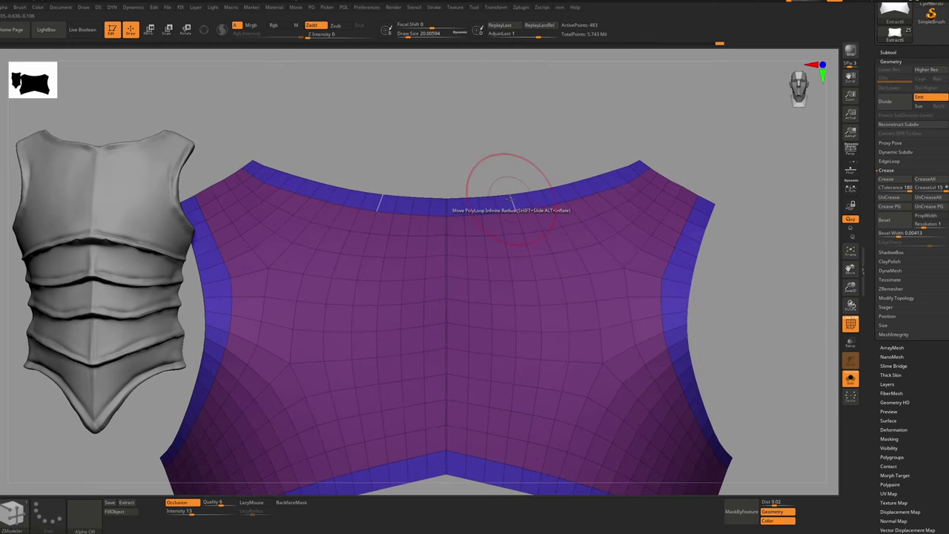
left_click_drag(447, 126, 519, 131, "alt")
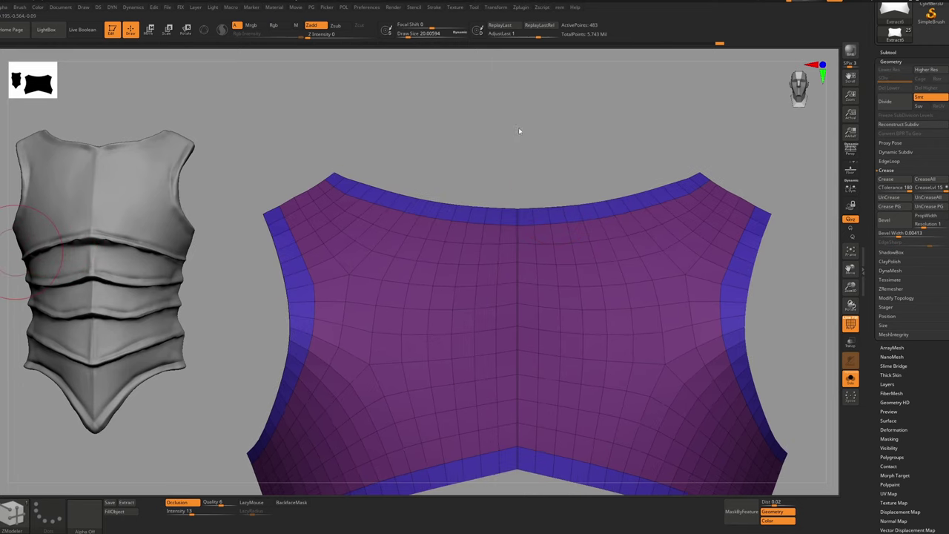
Try moving the top border loop with EdgeLoop Complete, undo it, then mask the plate's interior
key("space")
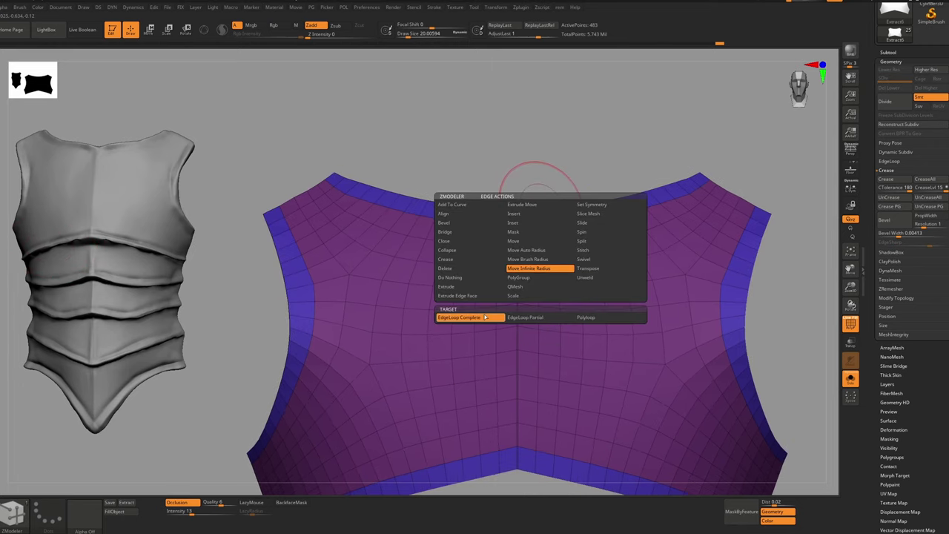
left_click(486, 317)
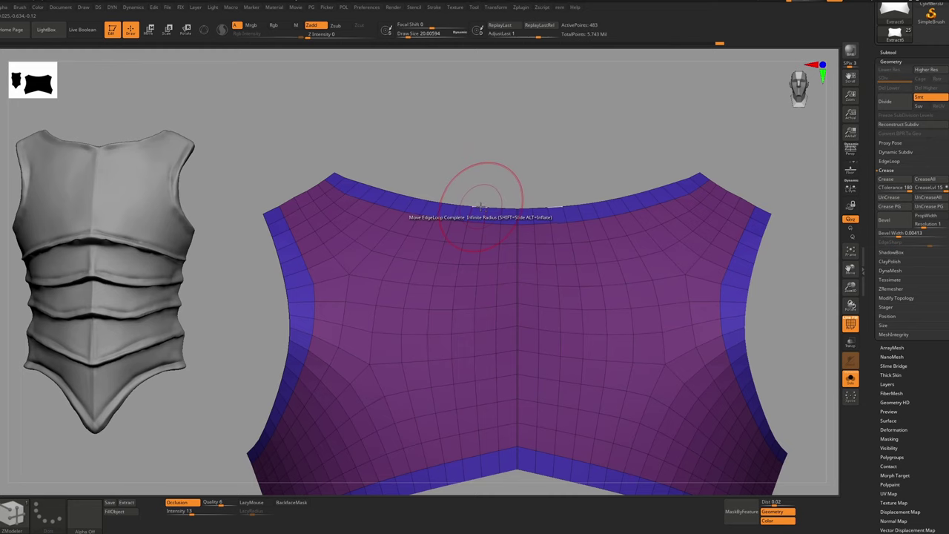
left_click_drag(481, 207, 469, 207)
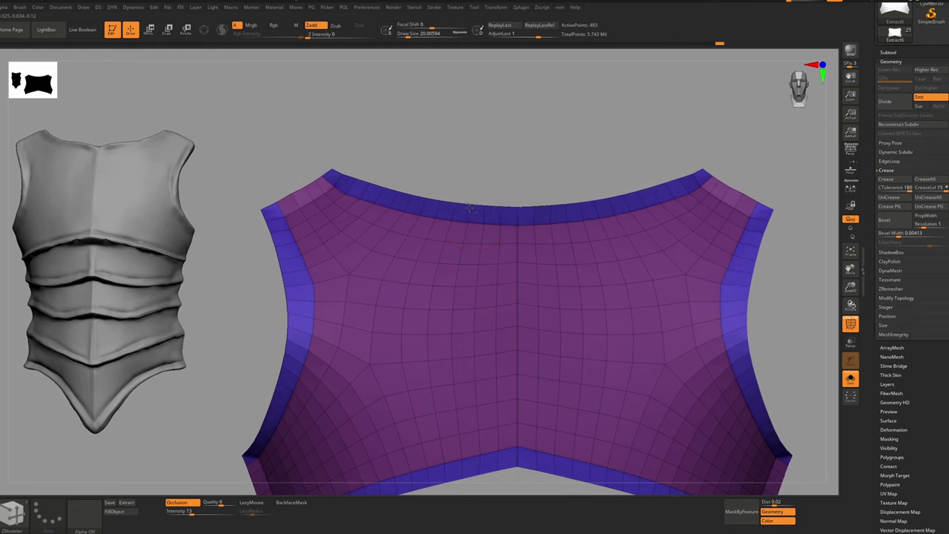
key("ctrl+z")
key("w")
left_click(475, 212, "ctrl")
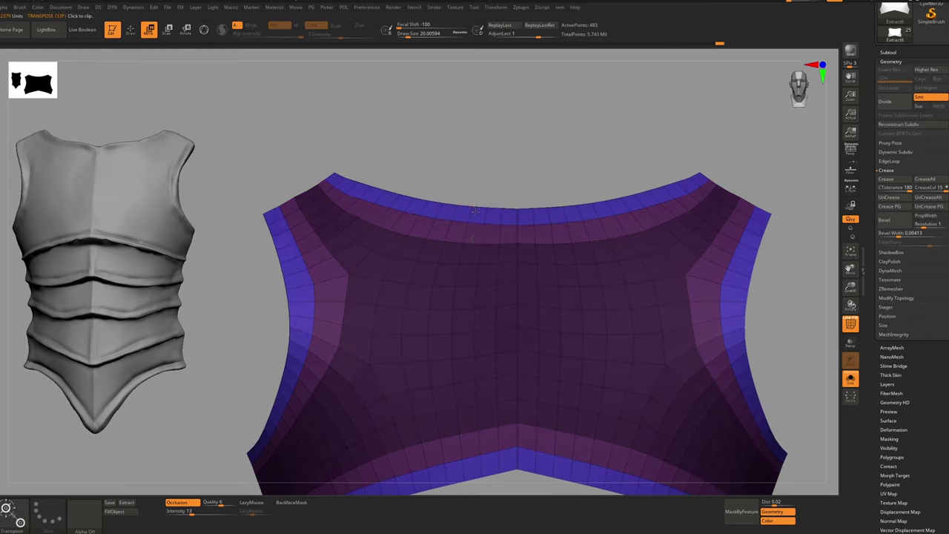
right_click_drag(513, 194, 529, 171, "ctrl")
left_click(529, 209, "ctrl")
left_click_drag(520, 397, 549, 430, "ctrl")
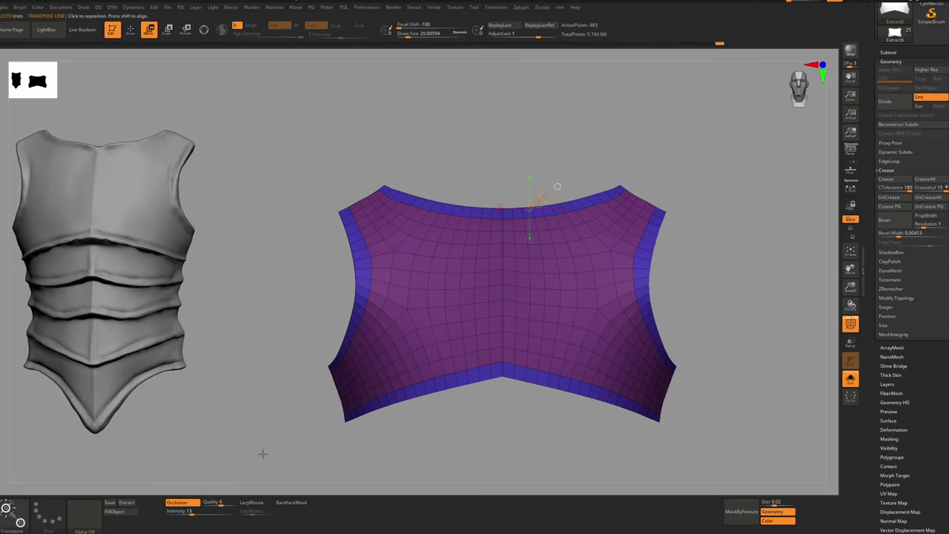
left_click(526, 382, "ctrl")
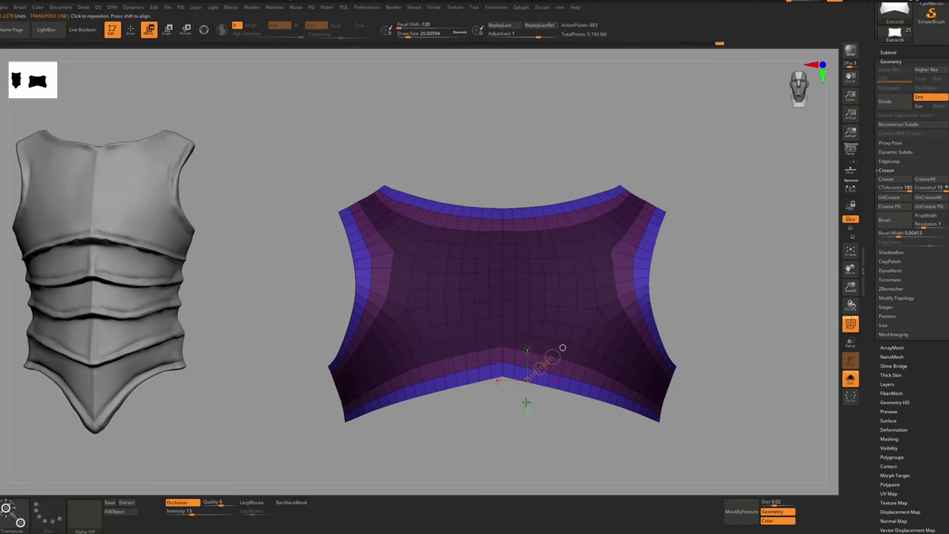
Extrude the chest plate's unmasked border polygons with ZModeler to thicken the rim, and inspect it
key("b")
key("m")
key("p")
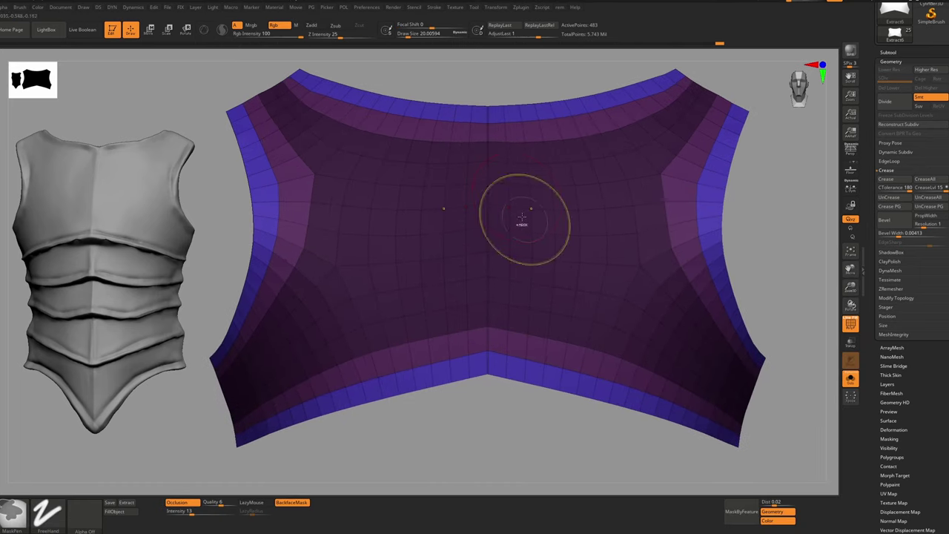
right_click_drag(510, 110, 500, 194, "alt")
key("b")
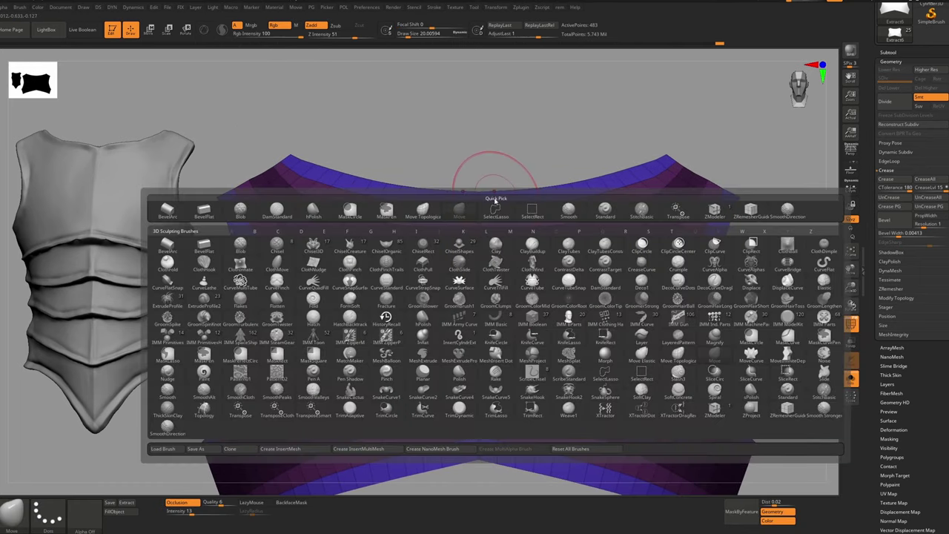
key("z")
key("m")
mouse_move(511, 193)
left_mouse_down()
mouse_move(531, 197)
mouse_move(525, 200)
left_mouse_up()
right_click_drag(524, 203, 551, 213)
mouse_move(551, 213)
left_mouse_down()
mouse_move(521, 217)
mouse_move(536, 218)
mouse_move(515, 225)
mouse_move(526, 227)
mouse_move(517, 239)
left_mouse_up()
right_click_drag(513, 178, 517, 211, "ctrl")
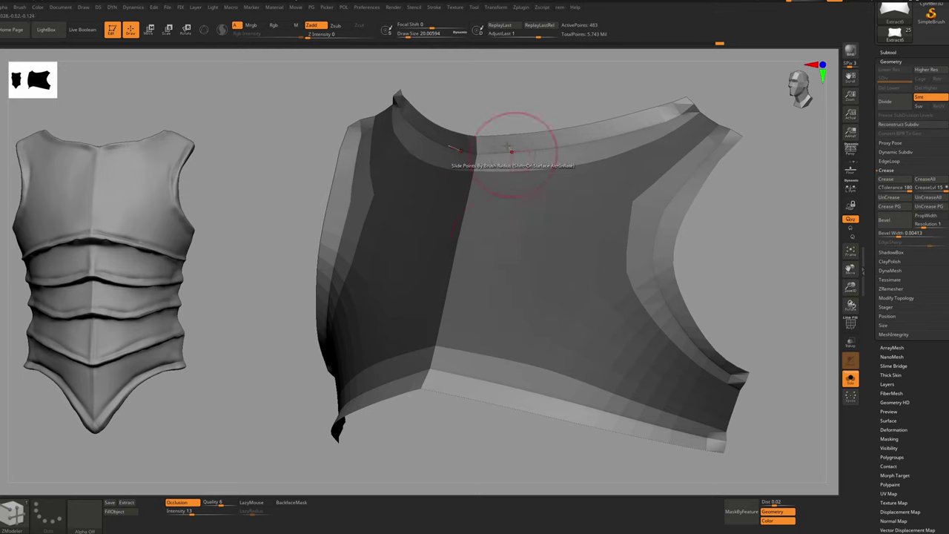
Undo the rim thickening, turn Solo off, and select the Extract7 band beneath the chest plate
key("ctrl+z")
key("ctrl+z")
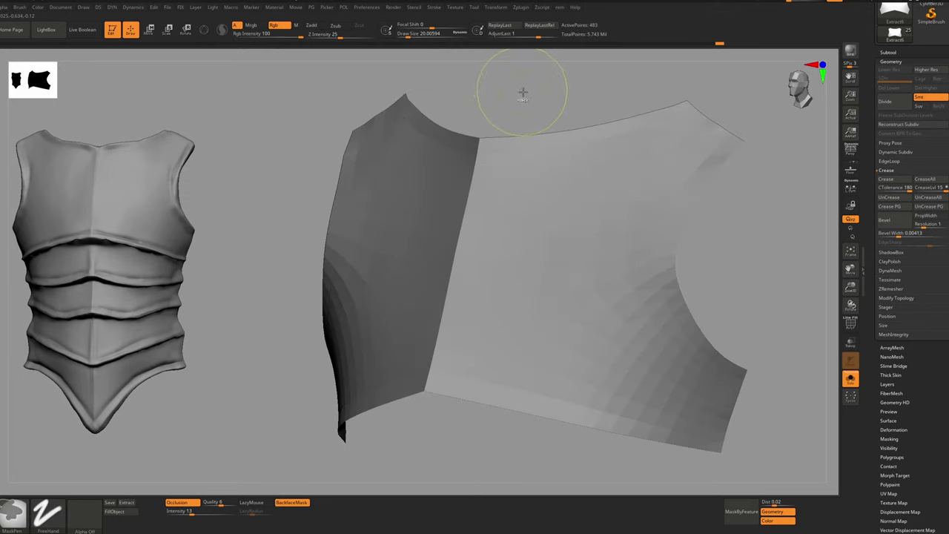
key("shift+f")
right_click_drag(504, 262, 507, 231, "ctrl")
mouse_move(507, 231)
right_mouse_down("shift")
mouse_move(528, 222)
mouse_move(506, 258)
right_mouse_up("shift")
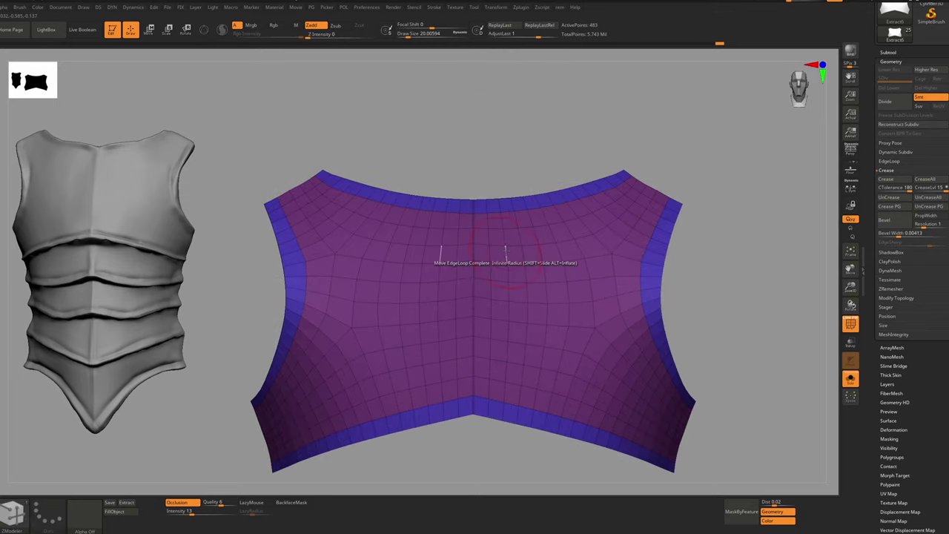
right_click_drag(502, 297, 493, 246, "alt")
key("alt+s")
right_click_drag(507, 303, 508, 338, "ctrl")
left_click(512, 345, "alt")
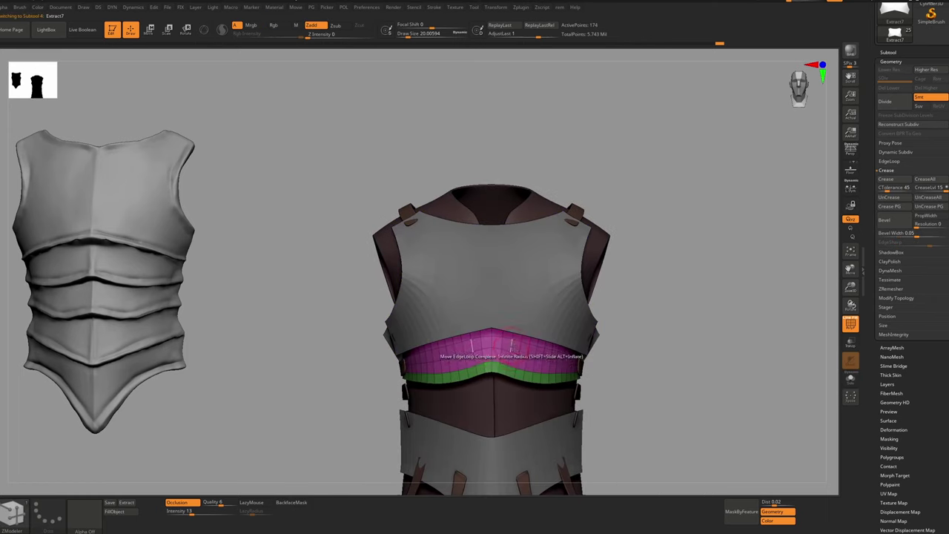
Select the Extract7 band, solo it, and smooth its surface
left_click(517, 304, "alt")
key("shift+f")
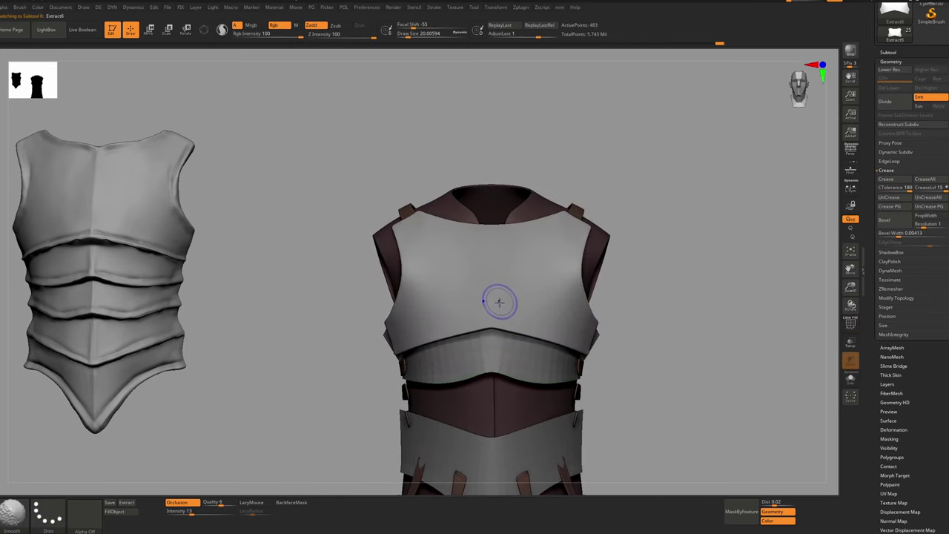
mouse_move(494, 301)
left_mouse_down()
mouse_move(523, 313)
mouse_move(499, 297)
left_mouse_up()
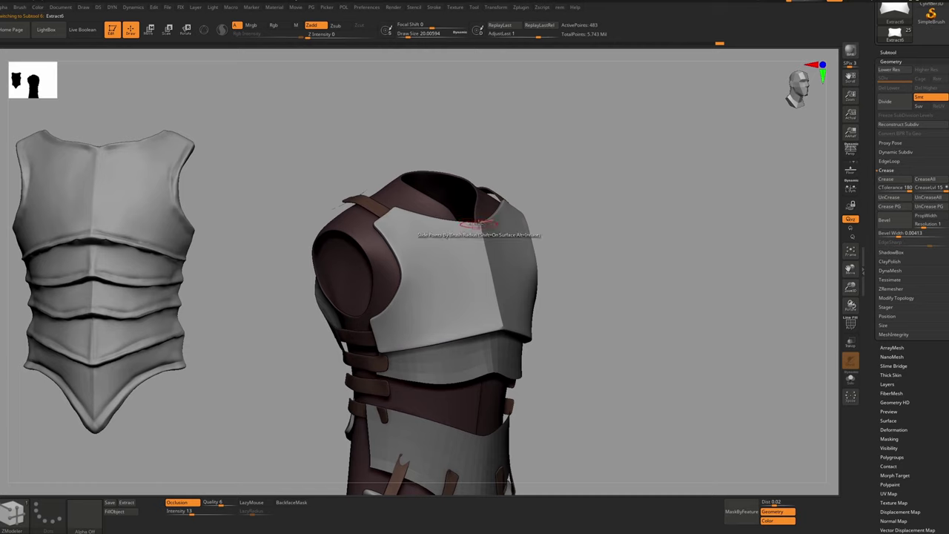
left_click(512, 356, "alt")
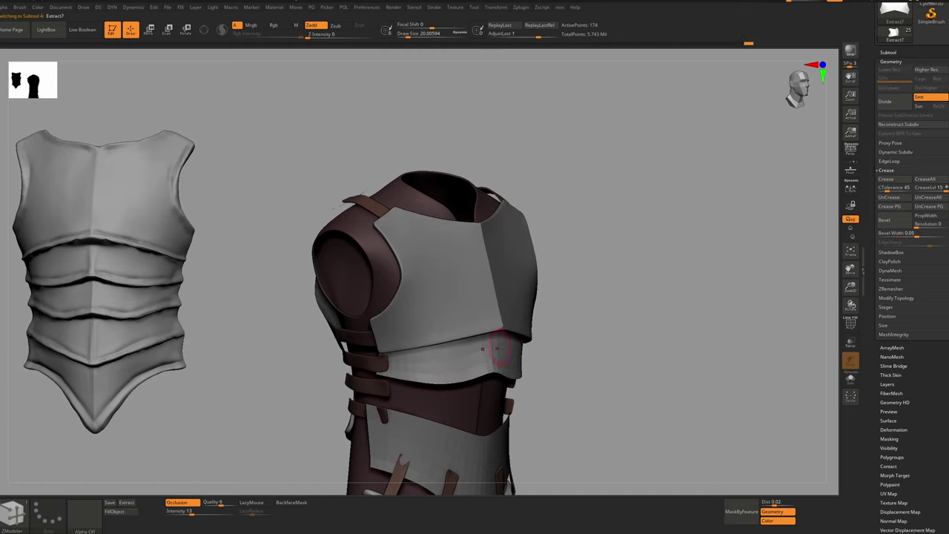
key("shift")
mouse_move(504, 350)
right_mouse_down("shift")
mouse_move(486, 352)
mouse_move(497, 360)
right_mouse_up("shift")
key("alt+s")
key("s")
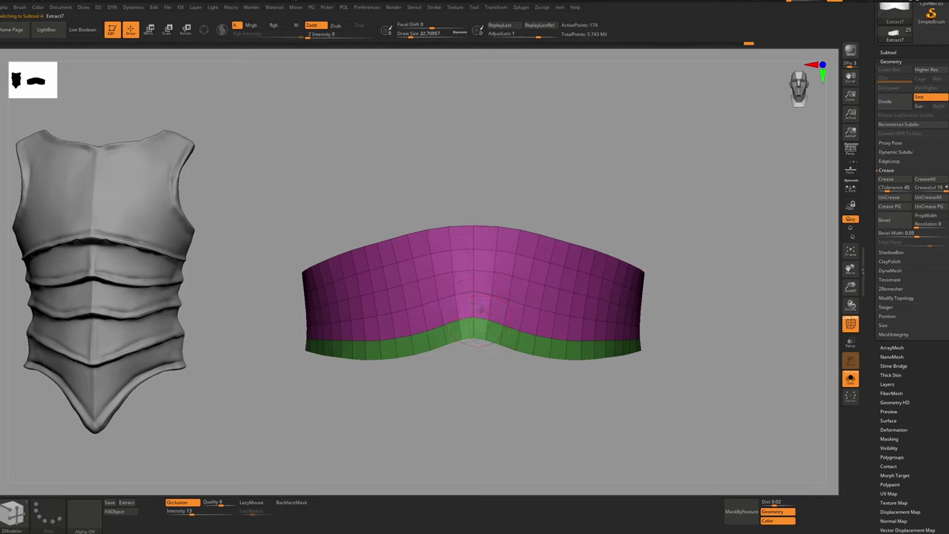
right_click_drag(507, 311, 468, 309)
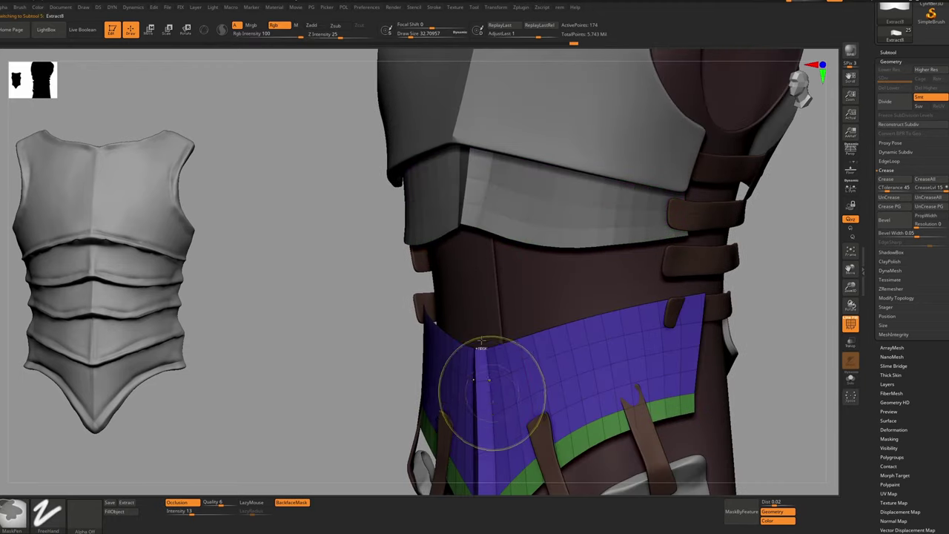
Pick the V-shaped Extract8 plate, preview its subdivision, and set the edge action to Crease
right_click_drag(487, 400, 486, 385)
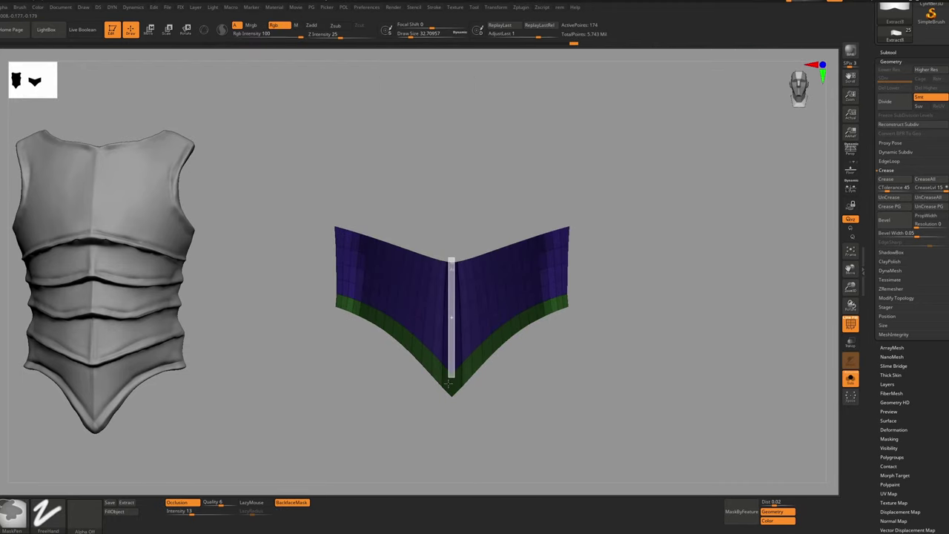
right_click_drag(485, 303, 457, 292)
key("d")
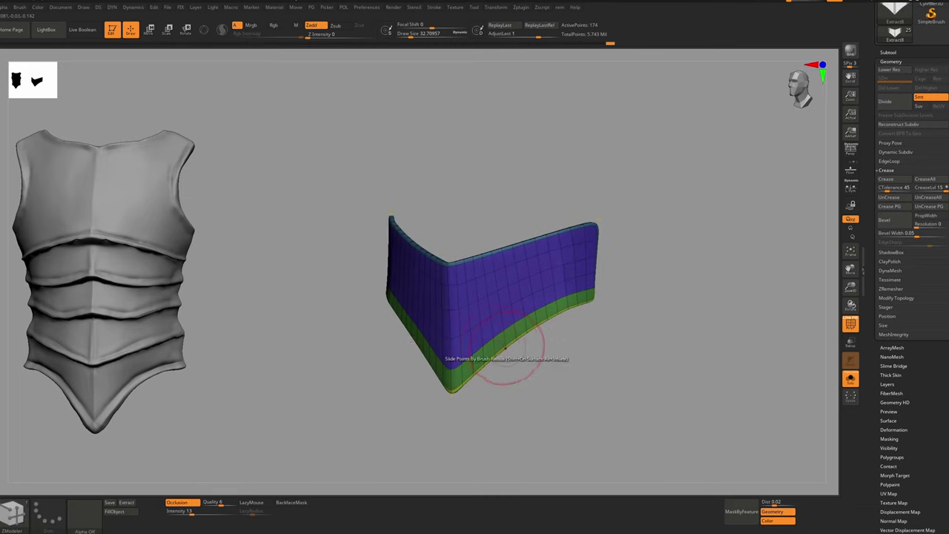
key("shift+f")
key("shift+d")
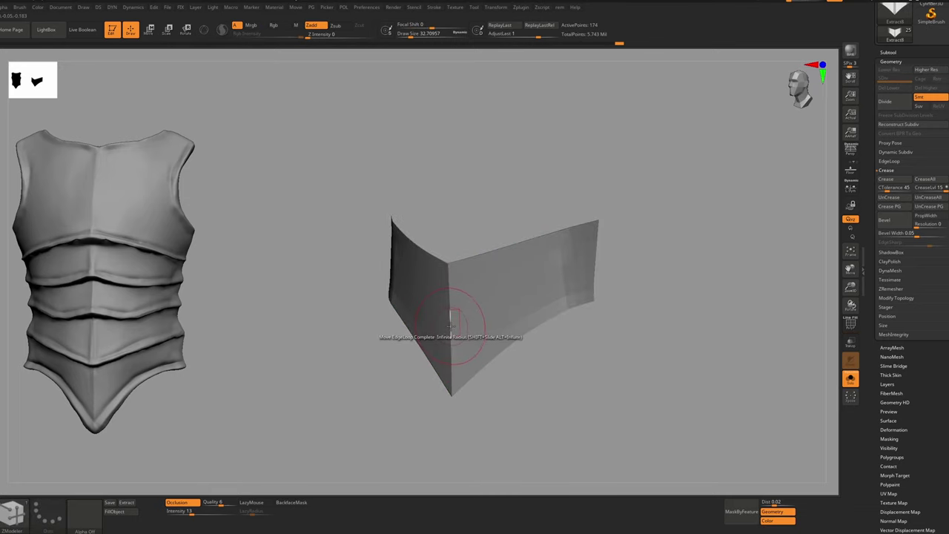
key("space")
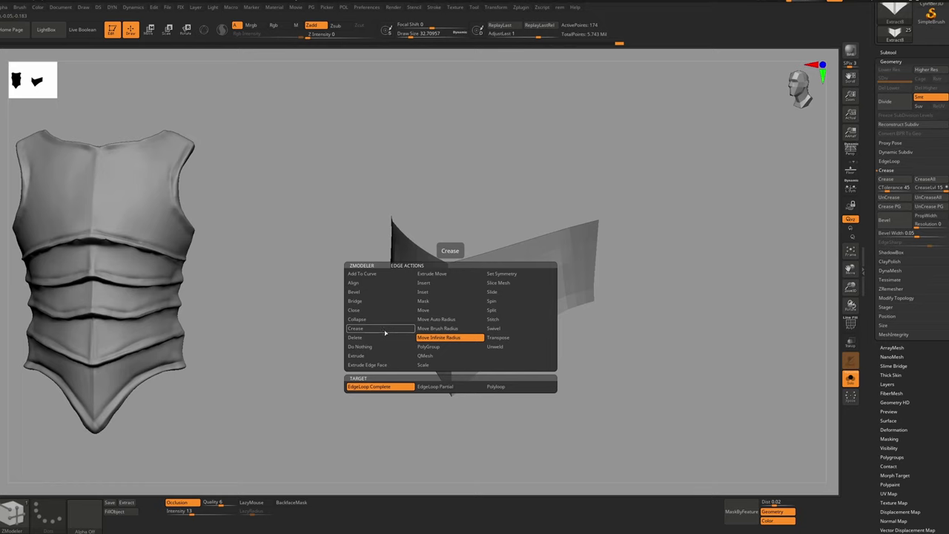
left_click(385, 330)
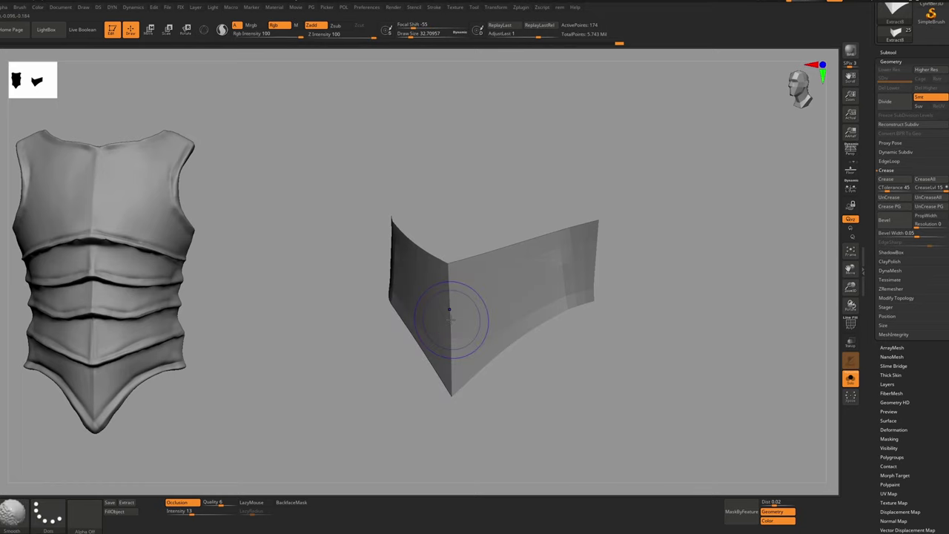
key("shift+f")
key("f")
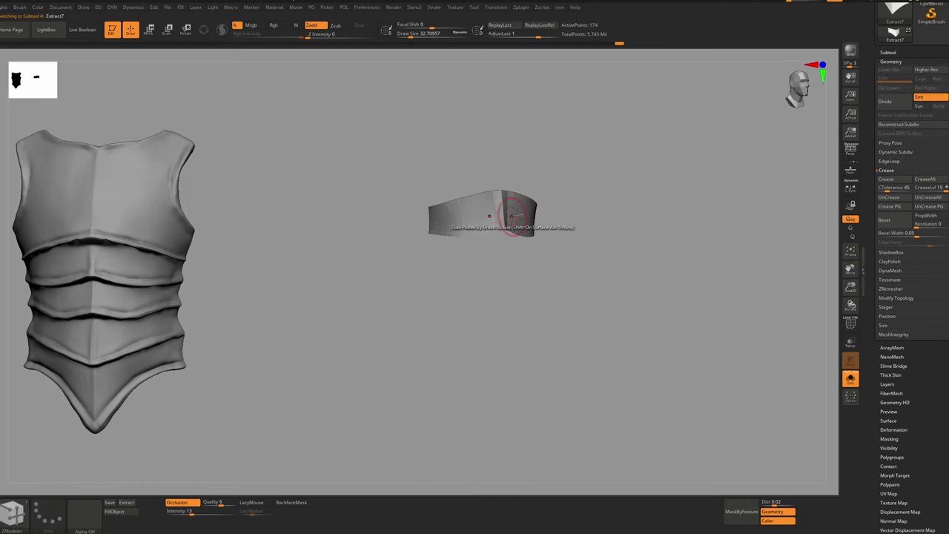
Mask the band's centre strip and polish by features, then mask its left end and polish the rest
right_click_drag(505, 214, 506, 226)
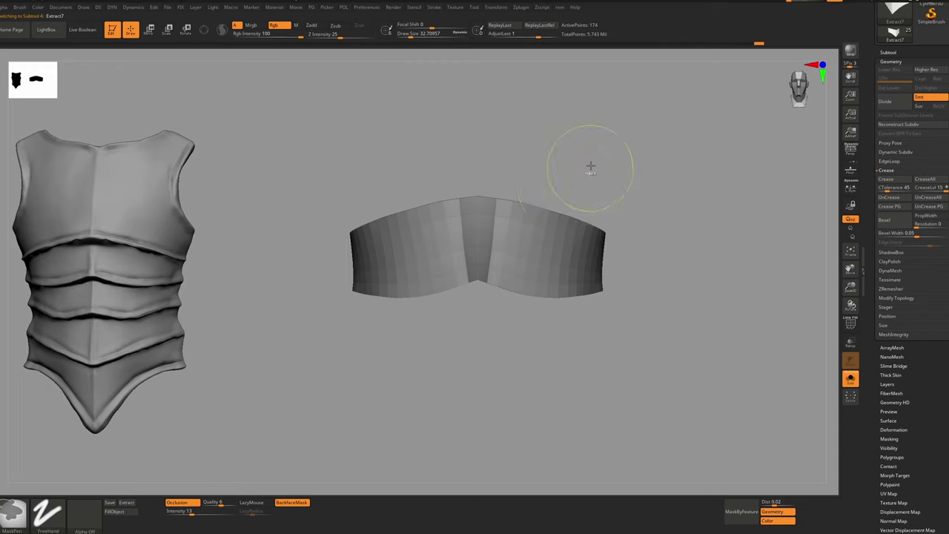
left_click_drag(596, 162, 355, 399, "ctrl")
left_click_drag(483, 186, 475, 304, "ctrl")
key("p")
left_click(469, 353)
right_click_drag(401, 343, 434, 340)
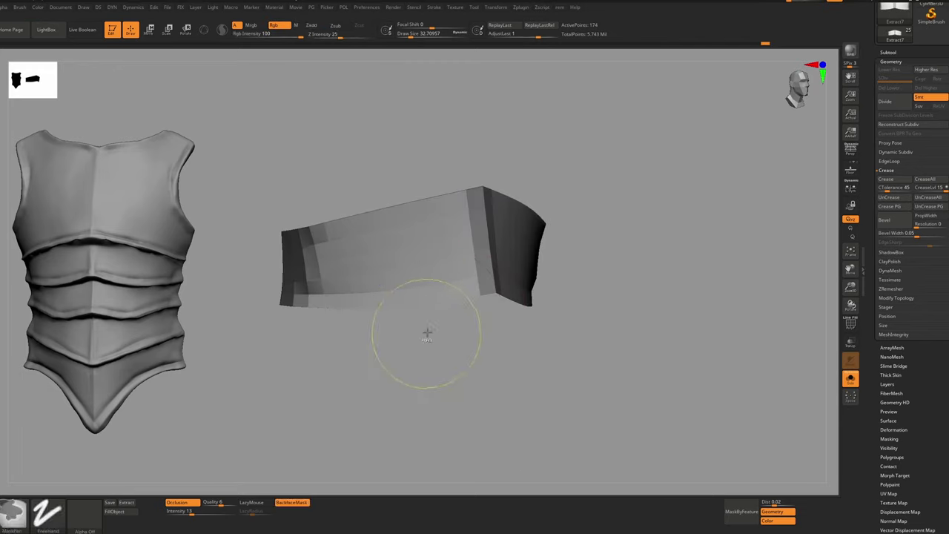
left_click_drag(426, 333, 415, 349, "ctrl")
left_click_drag(331, 234, 317, 245, "ctrl")
left_click(376, 361, "ctrl")
key("p")
left_click(345, 369)
Polish the band's unmasked lower-left corner by features, clear the mask, smooth the band, and frame it
left_click_drag(356, 356, 346, 371, "ctrl")
key("shift+f")
left_click_drag(287, 297, 368, 295, "ctrl")
left_click(404, 355, "ctrl")
key("p")
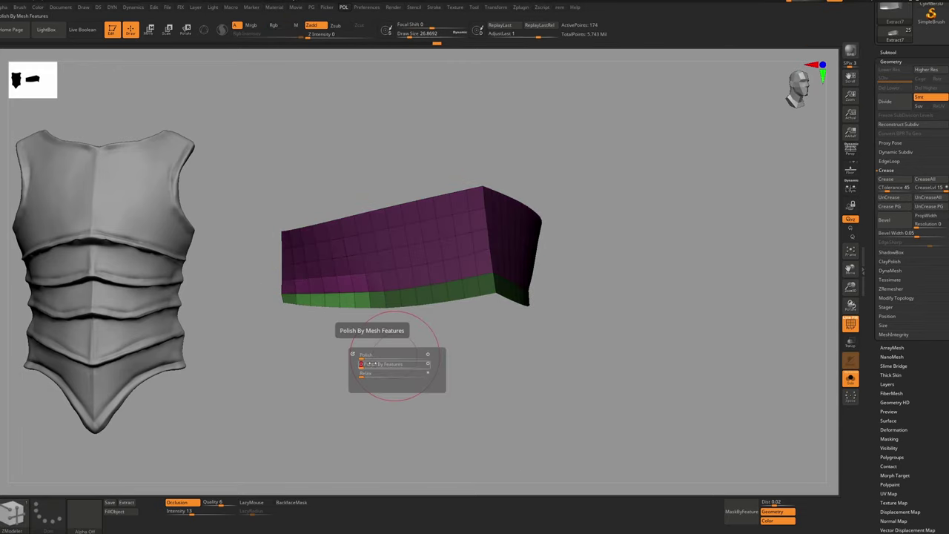
left_click(361, 364)
left_click_drag(372, 348, 273, 410, "ctrl")
left_click_drag(377, 317, 258, 387, "ctrl")
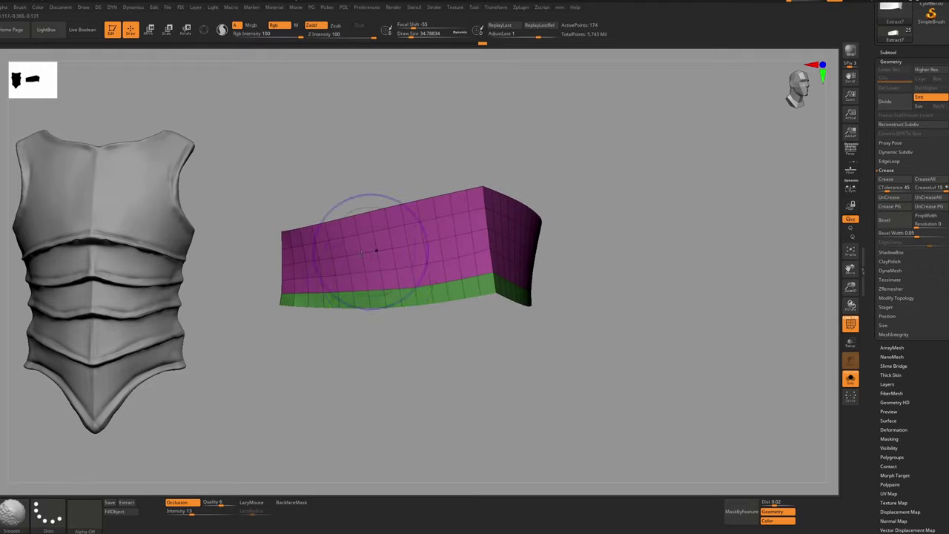
right_click_drag(375, 250, 349, 256, "shift")
right_click_drag(352, 316, 336, 322, "ctrl")
key("f")
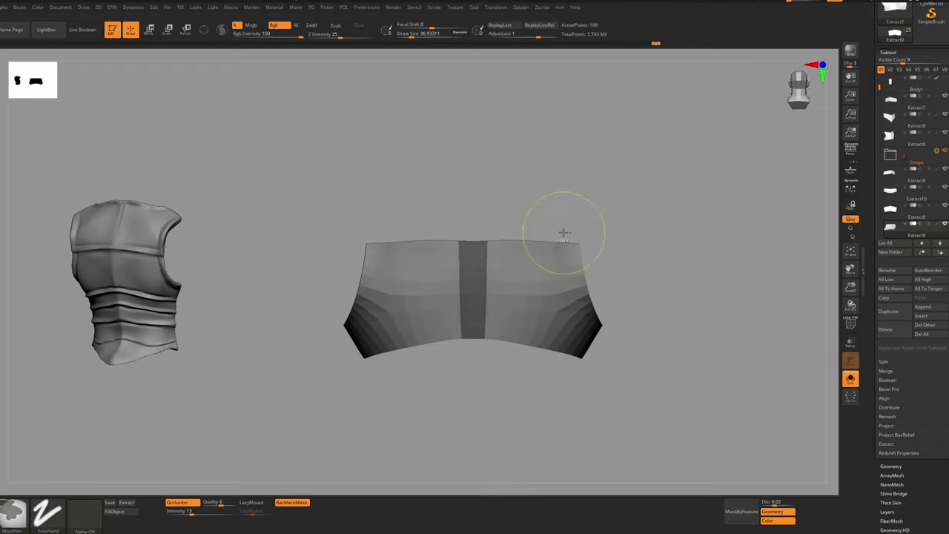
Remove the band's mask, orbit around the armour's sides, and return to a straight front view
key("ctrl+z")
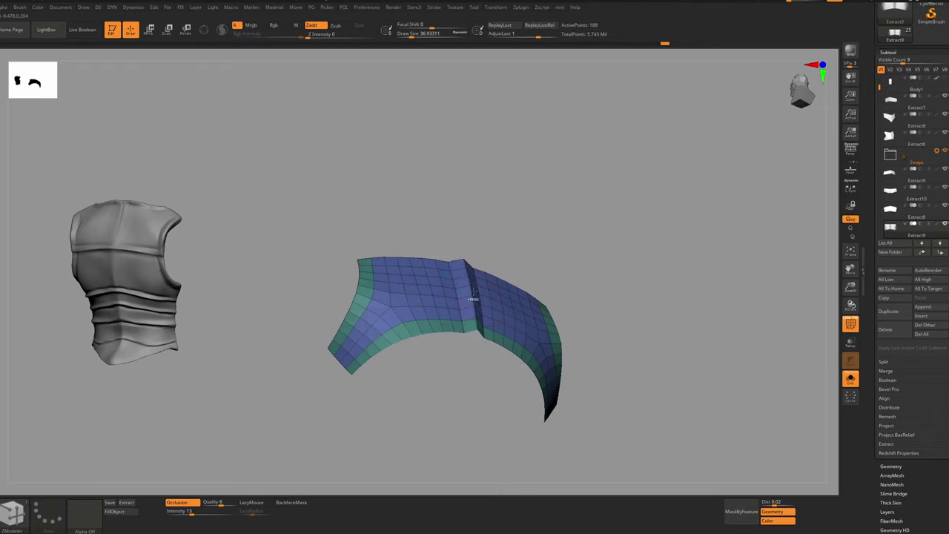
right_click_drag(472, 297, 481, 280, "shift")
left_click_drag(457, 407, 483, 280)
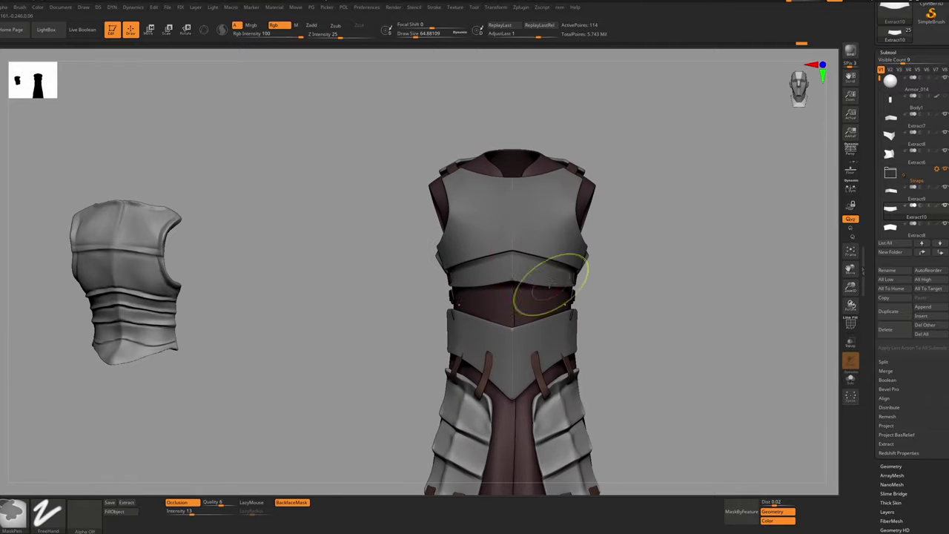
right_click_drag(546, 287, 543, 285, "ctrl")
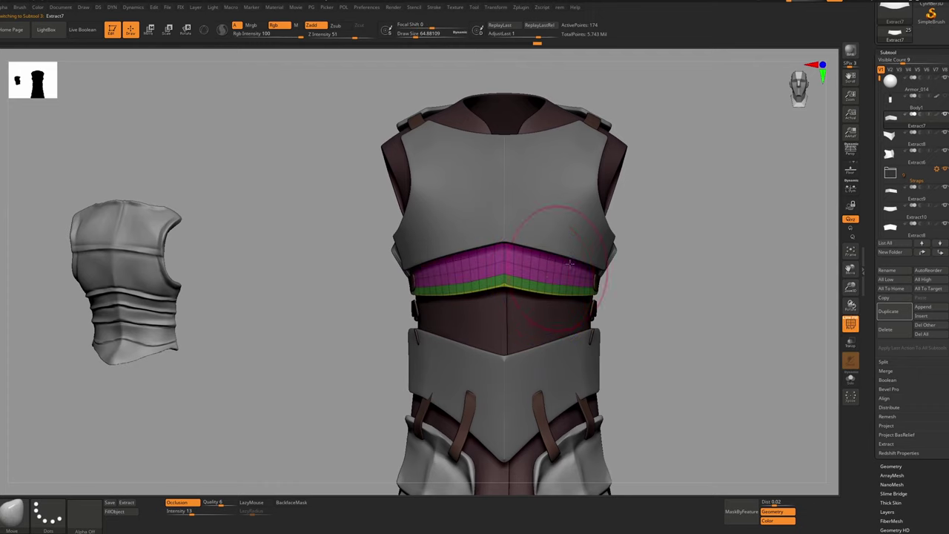
left_click_drag(604, 263, 549, 275)
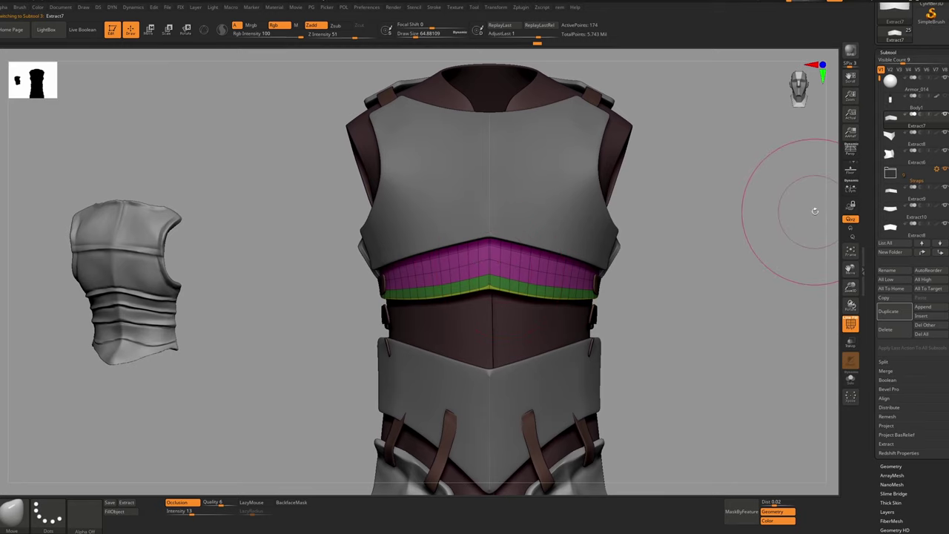
right_click_drag(489, 257, 342, 269)
right_click_drag(577, 268, 805, 172)
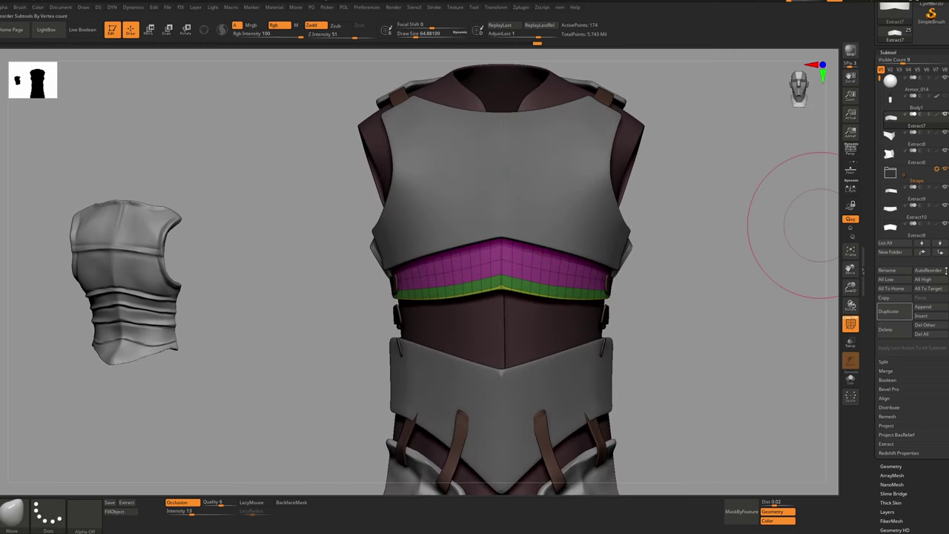
Move the chest band and V-shaped lower plate down the subtool list
left_click(941, 252, "shift")
left_click(500, 182, "alt")
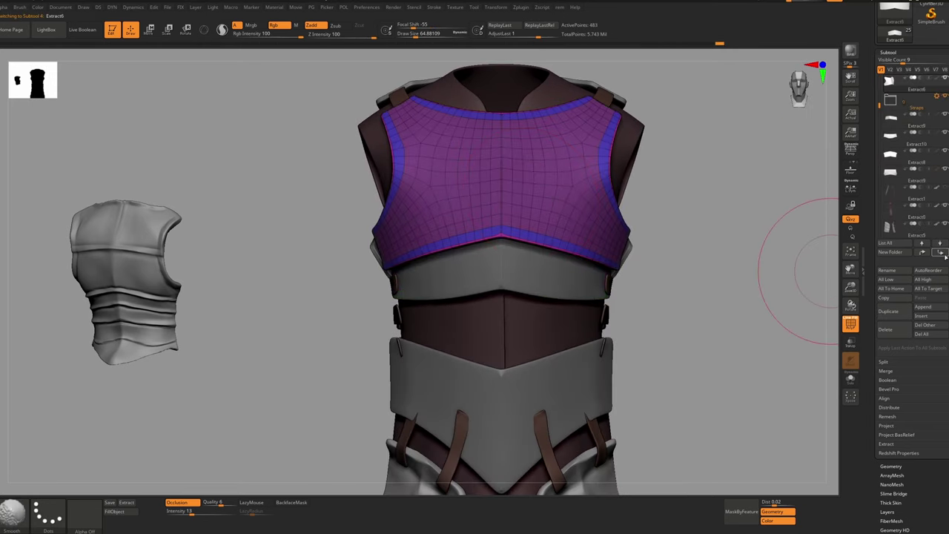
key("Up")
left_click(941, 254, "shift")
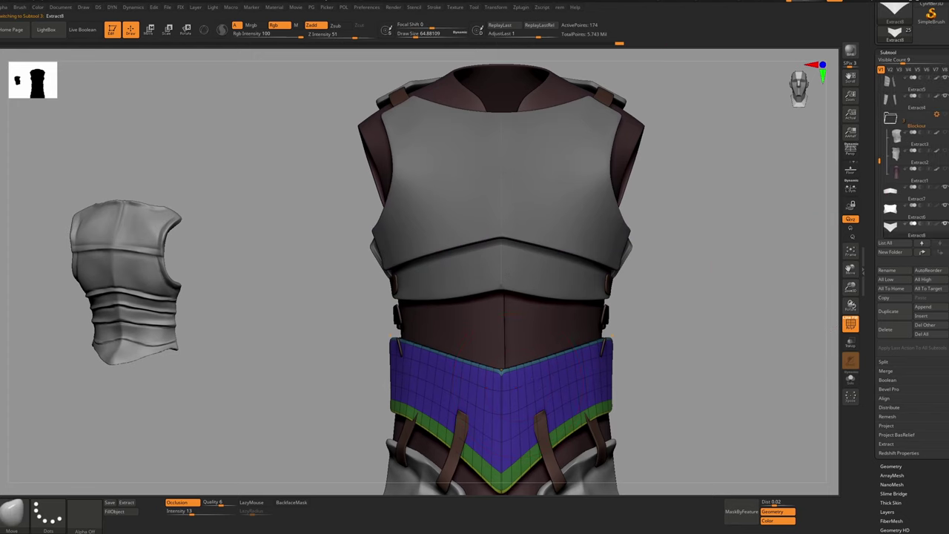
Move the upper and lower back plates down the subtool list beside the chest band
left_click_drag(764, 241, 575, 252)
left_click(561, 254, "alt")
left_click(941, 253, "shift")
left_click(538, 297, "alt")
left_click(941, 252, "shift")
left_click(586, 148, "alt")
Merge Down the armour plate subtools into one mesh, confirming the irreversible merge
left_click(940, 253, "shift")
left_click(556, 371, "alt")
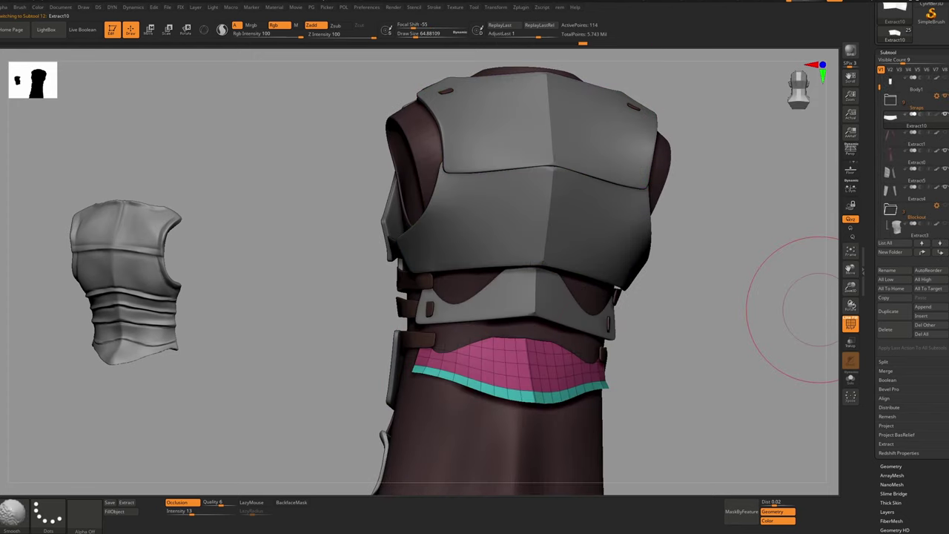
left_click(941, 253, "shift")
left_click(892, 120)
left_click(890, 371)
left_click(894, 380)
left_click(878, 398)
left_click(895, 380)
left_click(894, 381)
left_click(894, 381)
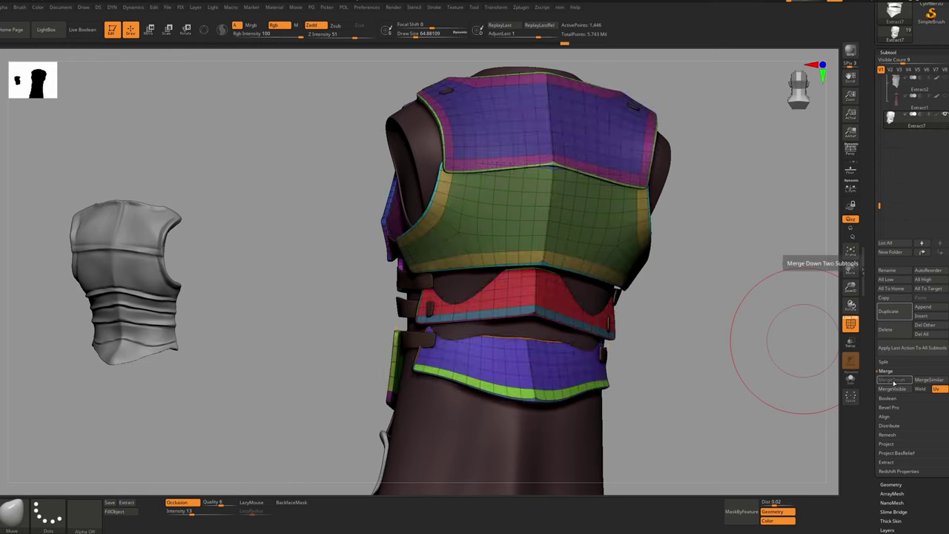
left_click_drag(764, 259, 430, 286)
key("alt+shift+s")
left_click_drag(438, 322, 393, 326, "shift")
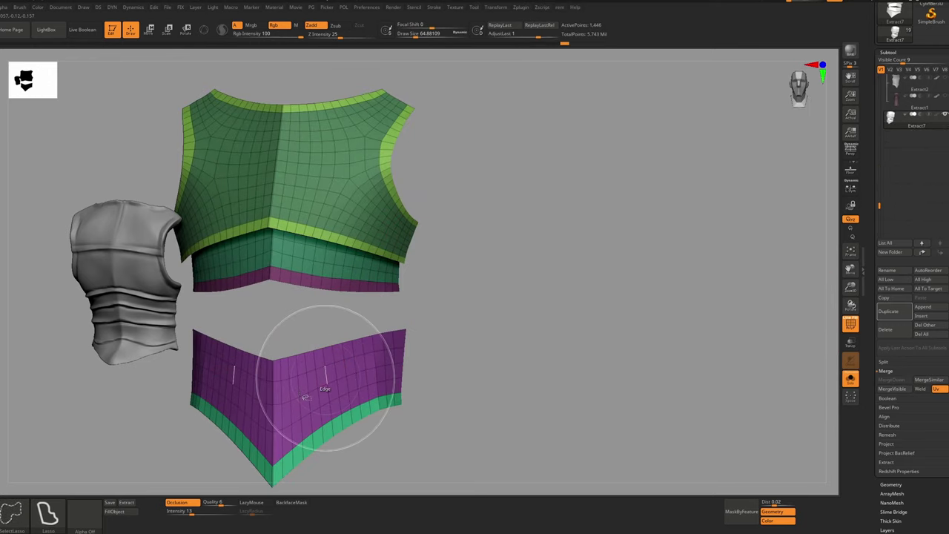
With SelectRect, hide the purple, teal, green, red and blue groups, leaving only border strips
left_click(14, 512, "ctrl+shift")
left_click(47, 423, "ctrl+shift")
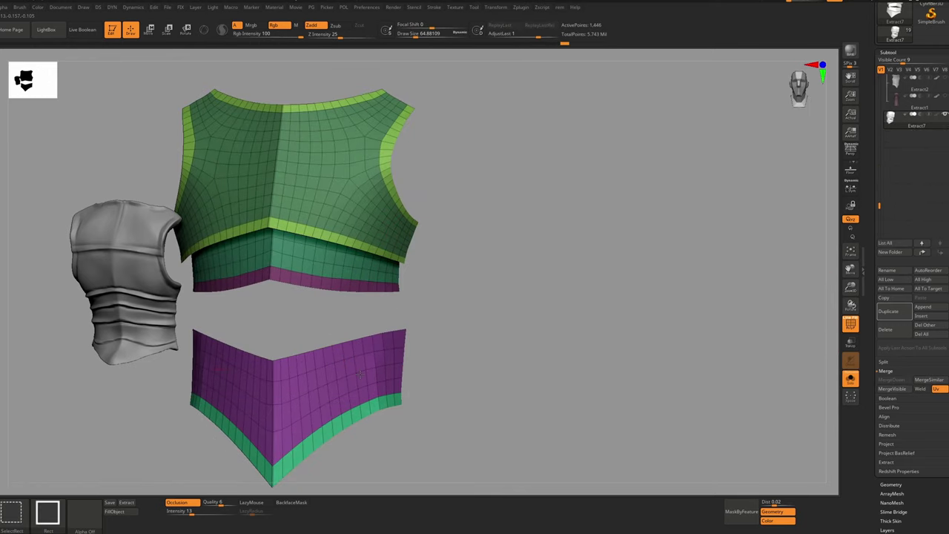
left_click(355, 374, "ctrl+shift")
left_click(360, 372, "ctrl+shift")
left_click(331, 254, "ctrl+shift")
left_click(333, 191, "ctrl+shift")
left_click_drag(364, 225, 409, 242, "alt")
left_click(275, 245, "ctrl+alt+shift")
left_click(278, 274, "ctrl+alt+shift")
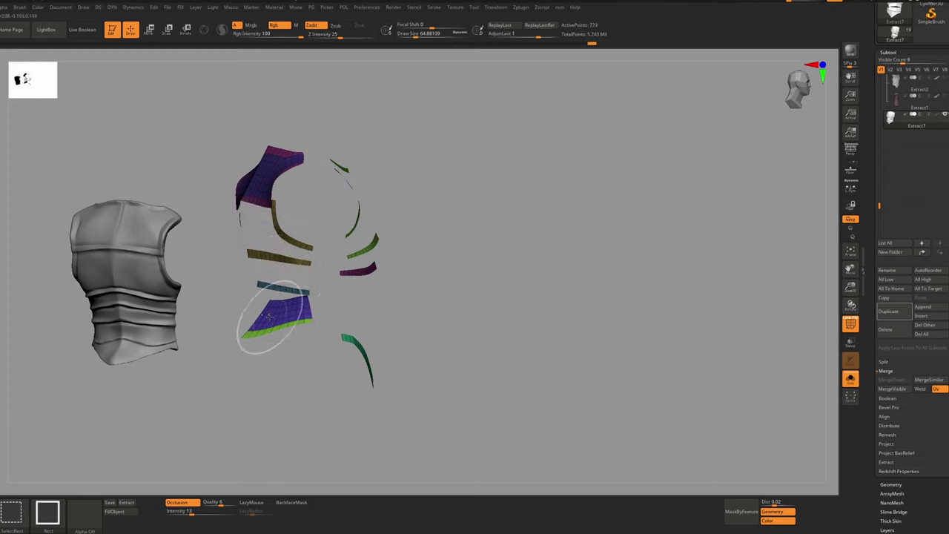
left_click(274, 315, "ctrl+alt+shift")
left_click(268, 174, "ctrl+alt+shift")
left_click_drag(378, 212, 332, 269)
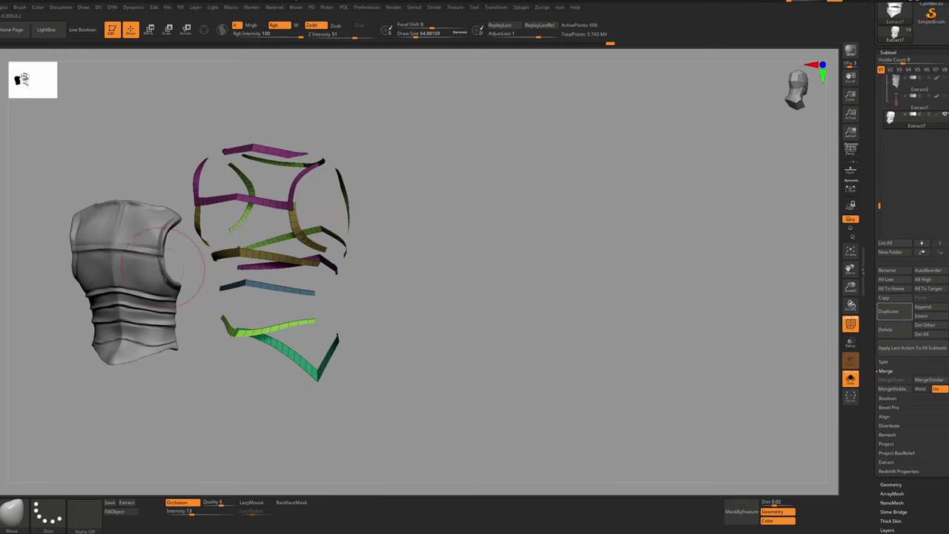
Ctrl+W the border strips into one brown polygroup, then invert visibility and group the panels teal
key("ctrl+w")
left_click_drag(405, 241, 430, 297, "alt")
left_click_drag(477, 225, 483, 248, "ctrl+shift")
key("ctrl+w")
right_click_drag(347, 260, 374, 200, "ctrl")
Reveal the whole merged armour and turn it around to inspect both sides
mouse_move(428, 120)
left_mouse_down("ctrl+shift")
mouse_move(94, 465)
mouse_move(265, 312)
mouse_move(214, 296)
left_mouse_up("ctrl+shift")
right_click_drag(214, 297, 237, 353, "ctrl")
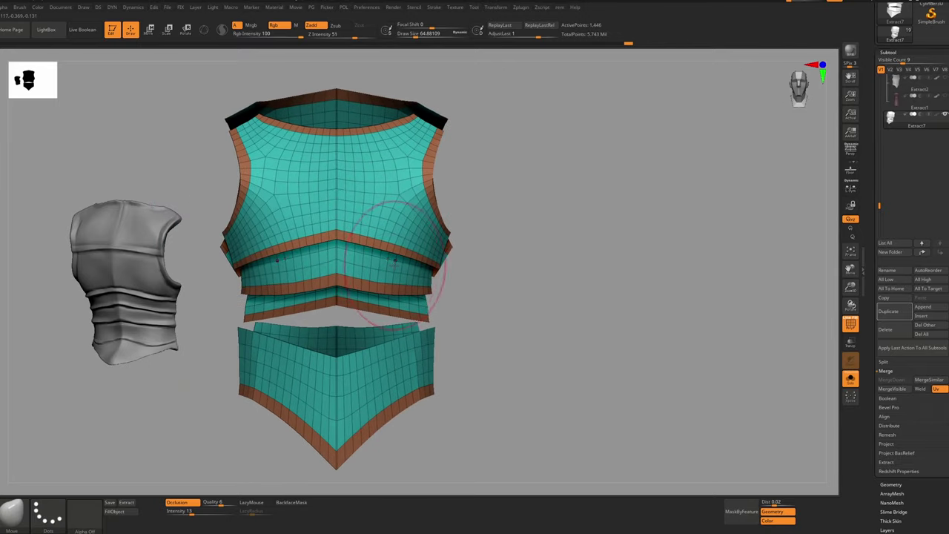
left_click_drag(395, 261, 327, 265)
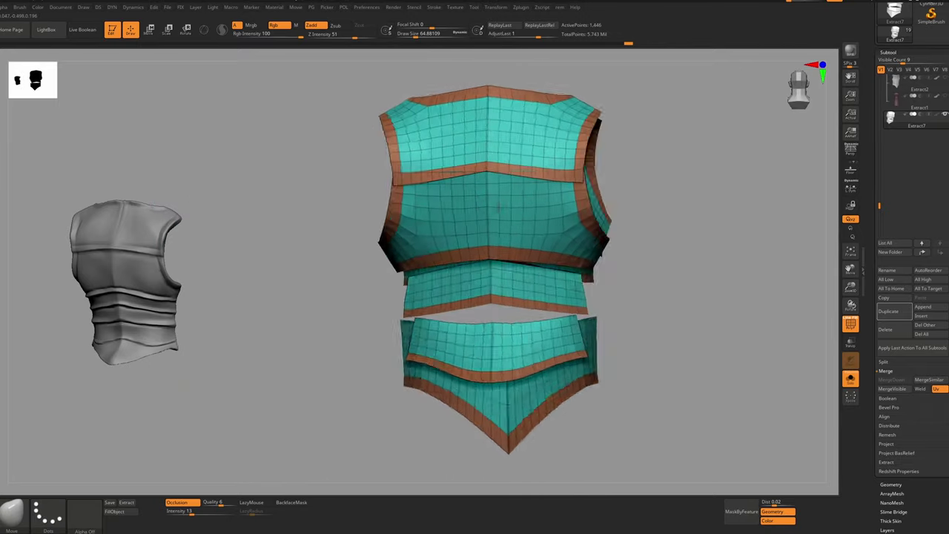
right_click_drag(498, 208, 521, 264)
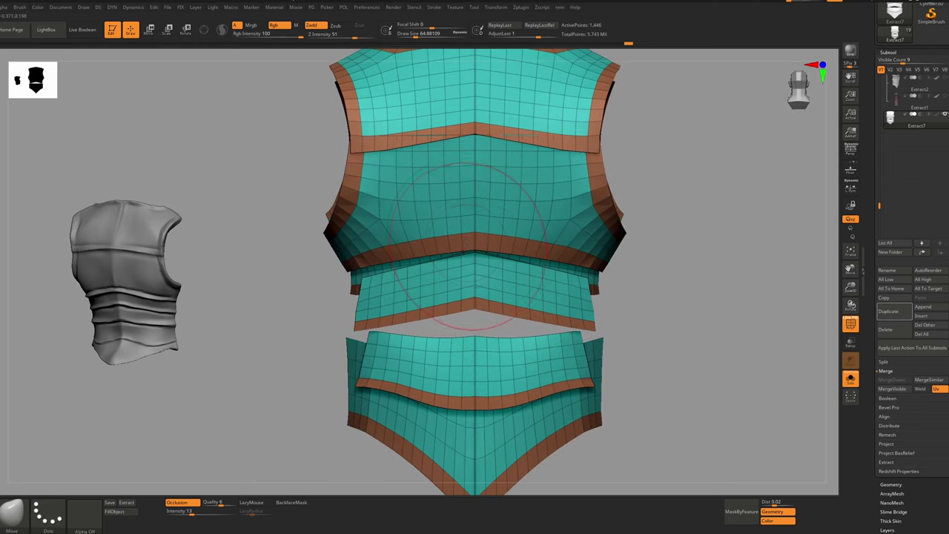
Switch to the ZModeler brush and check its edge actions on the chest plate
key("b")
key("z")
key("m")
left_click_drag(475, 226, 493, 217)
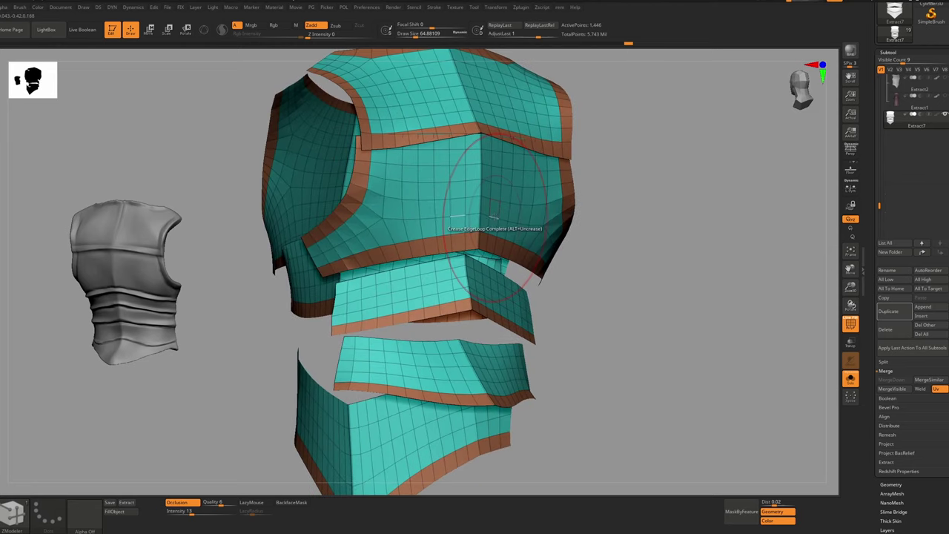
key("space")
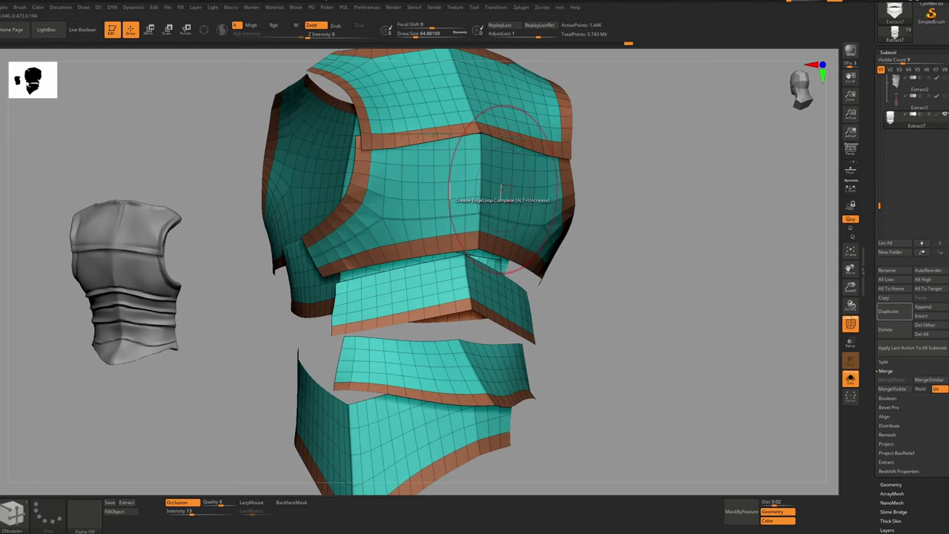
key("ctrl+z")
right_click_drag(493, 204, 475, 227, "ctrl")
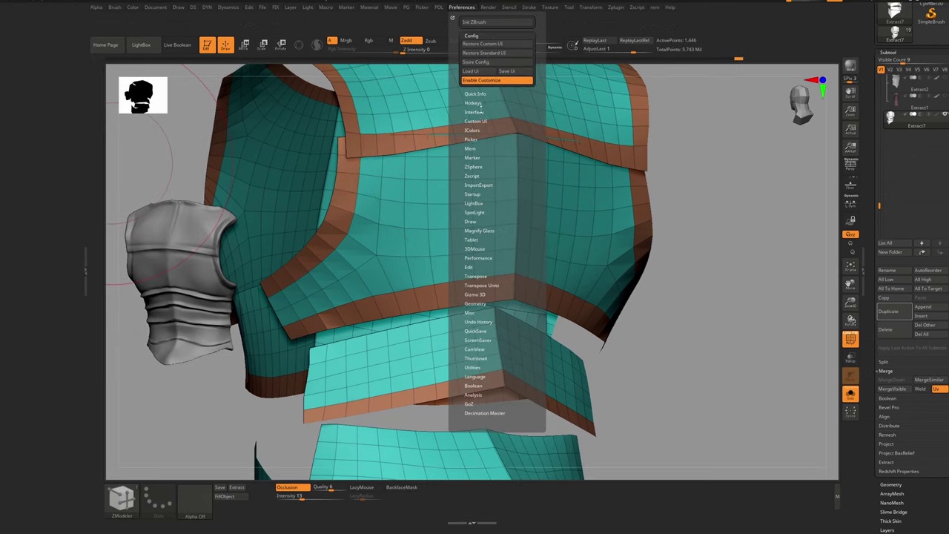
Create a custom MO menu and drag Tool > Morph Target > StoreMT into it
left_click(485, 84)
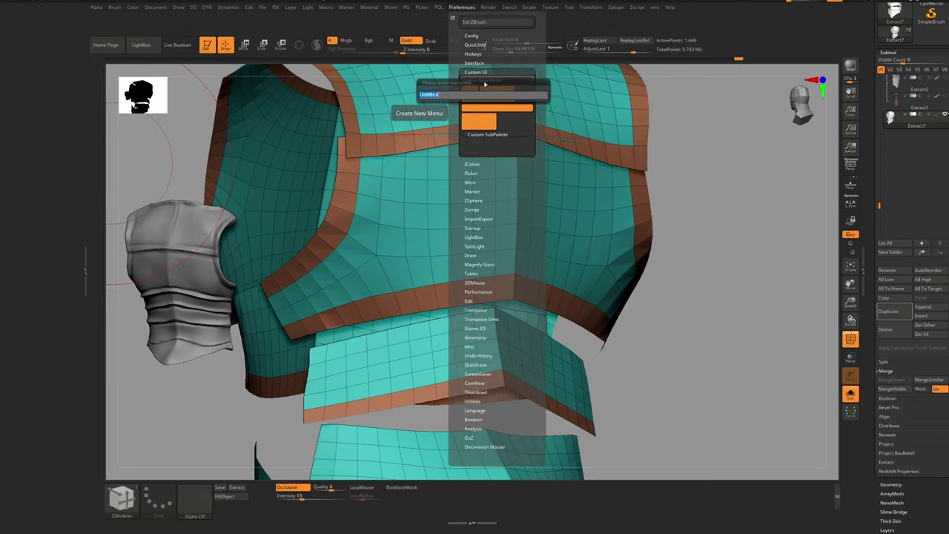
key("Return")
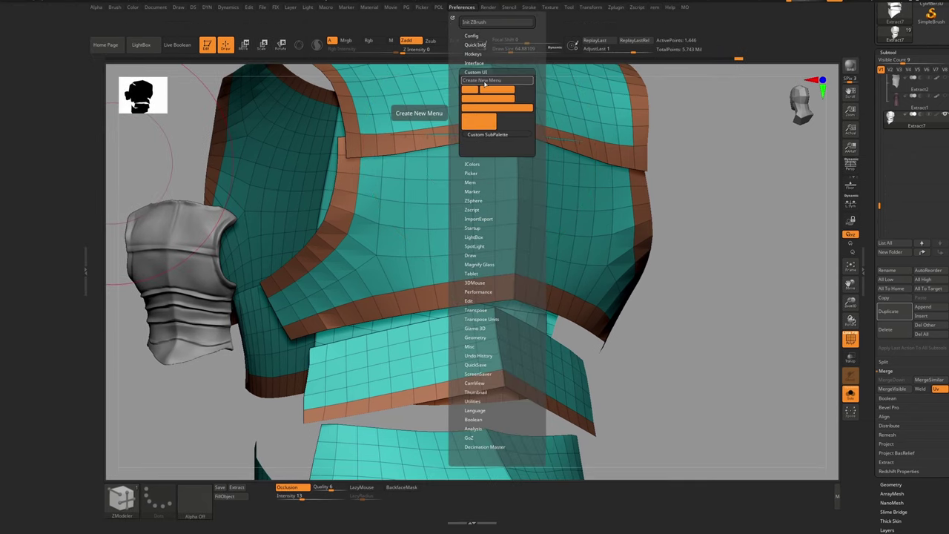
left_click(685, 10)
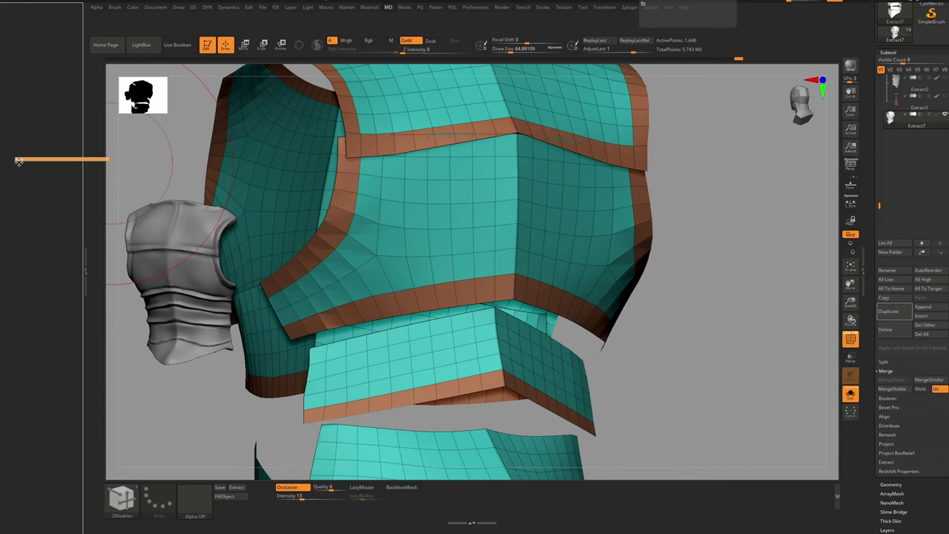
scroll(925, 323, "down", 5)
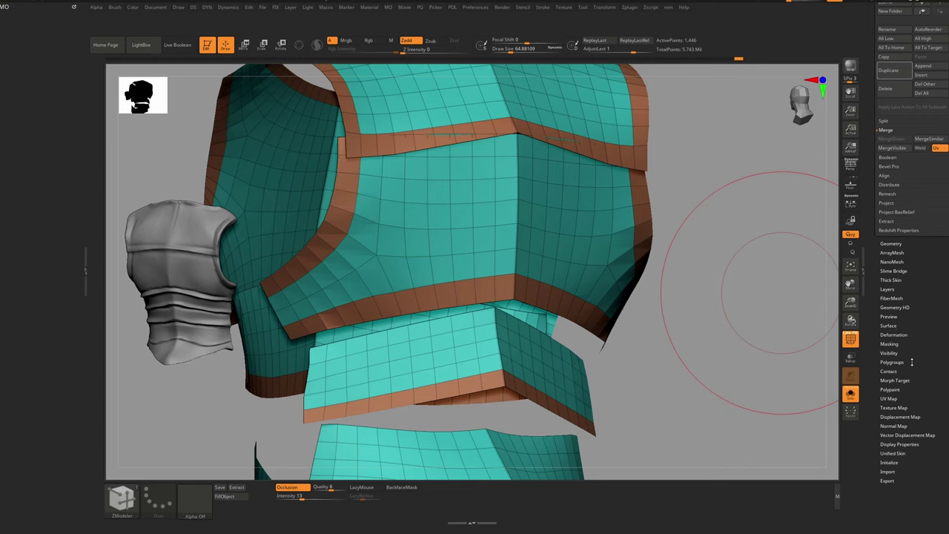
left_click_drag(906, 333, 909, 324)
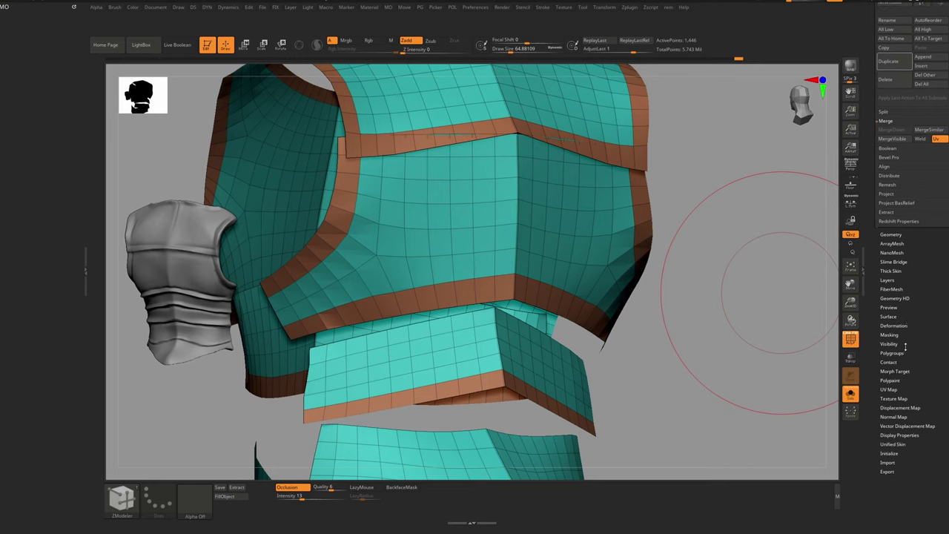
left_click(896, 371)
left_click_drag(888, 160, 22, 15, "ctrl+alt")
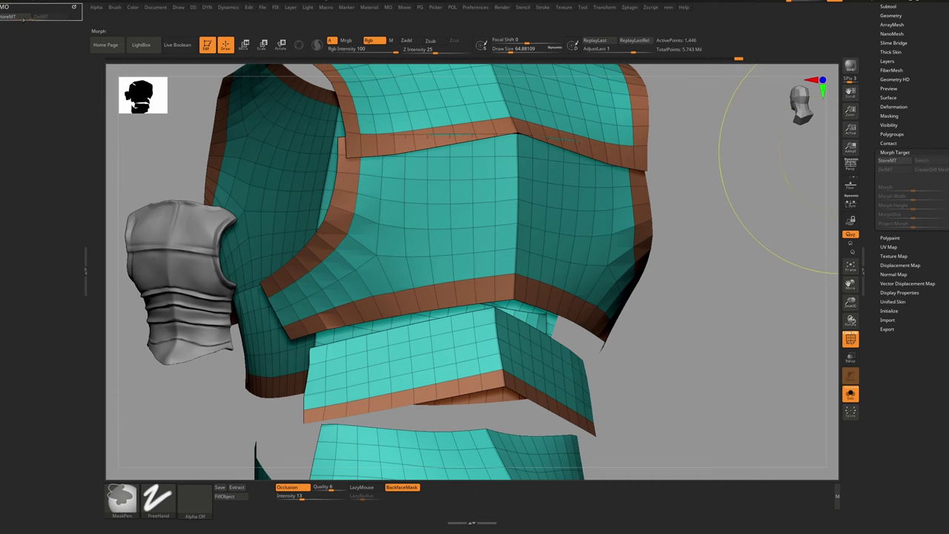
Disable Enable Customize and assign the M hotkey to the MO menu
left_click(479, 9)
left_click(505, 81)
left_click(388, 10, "ctrl+alt")
key("m")
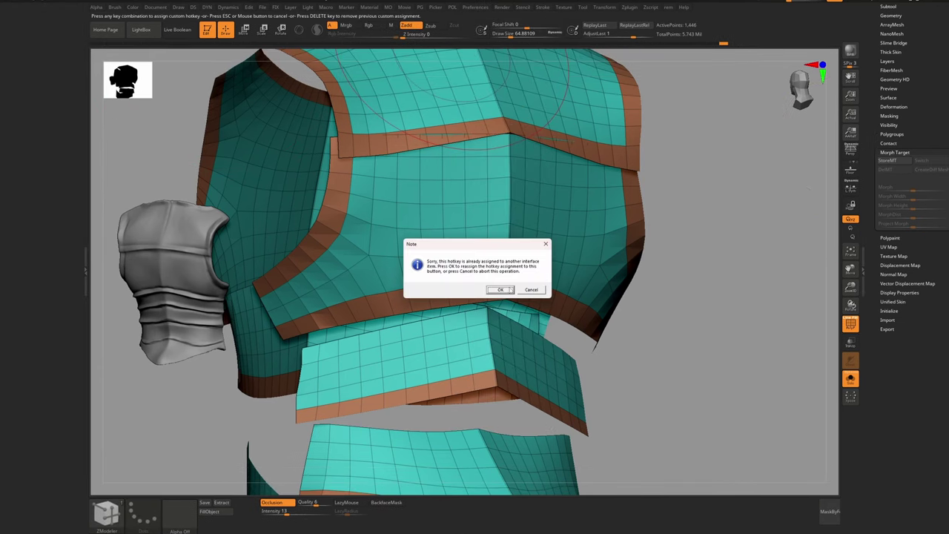
left_click(500, 289)
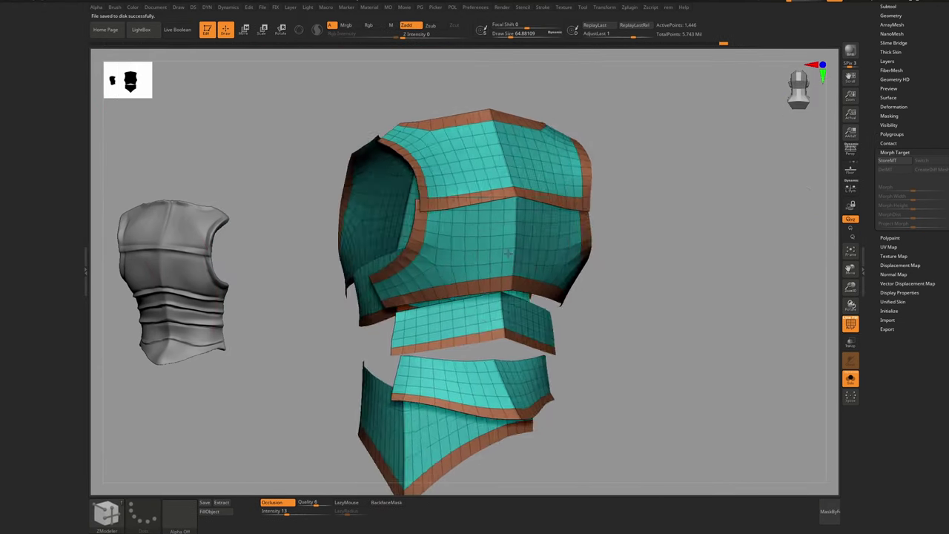
Store the armour's current shape as a morph target via StoreMT in the MO menu
right_click_drag(508, 254, 500, 260)
key("m")
left_click(475, 260)
Stretch the armour plates outward with the transpose line
key("w")
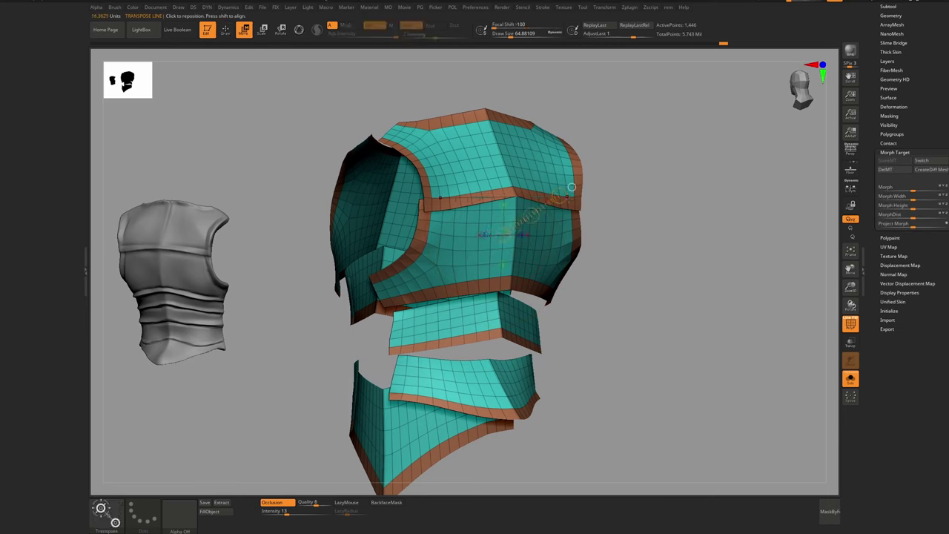
right_click_drag(559, 197, 572, 247)
left_click(892, 62)
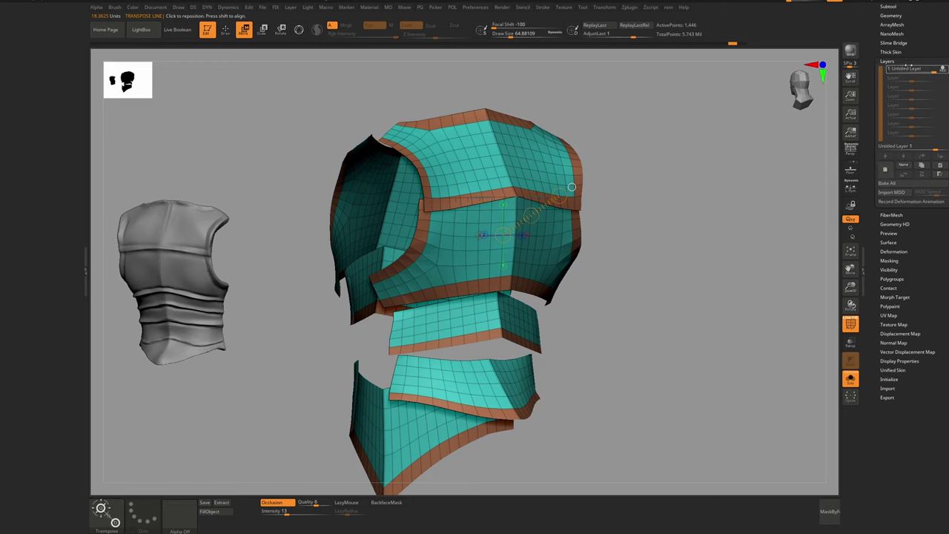
key("m")
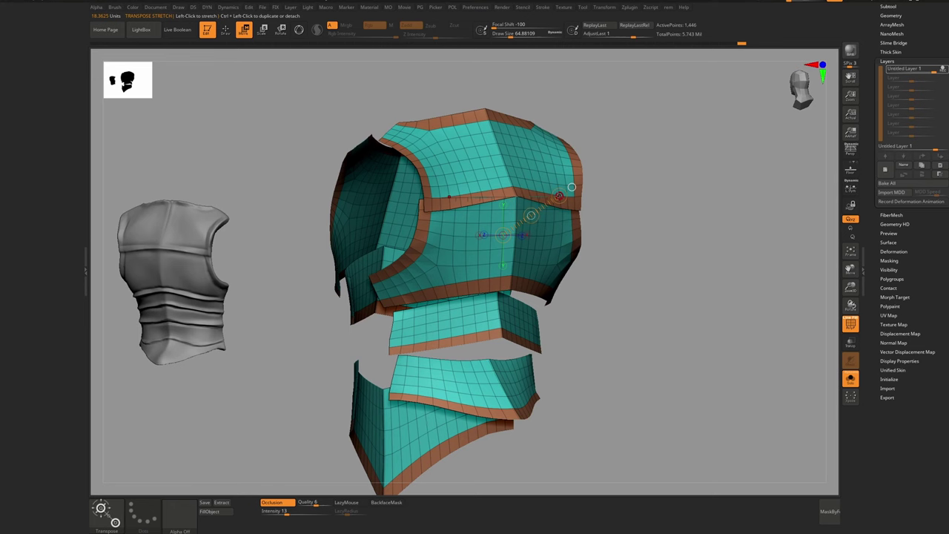
left_click_drag(559, 196, 568, 191)
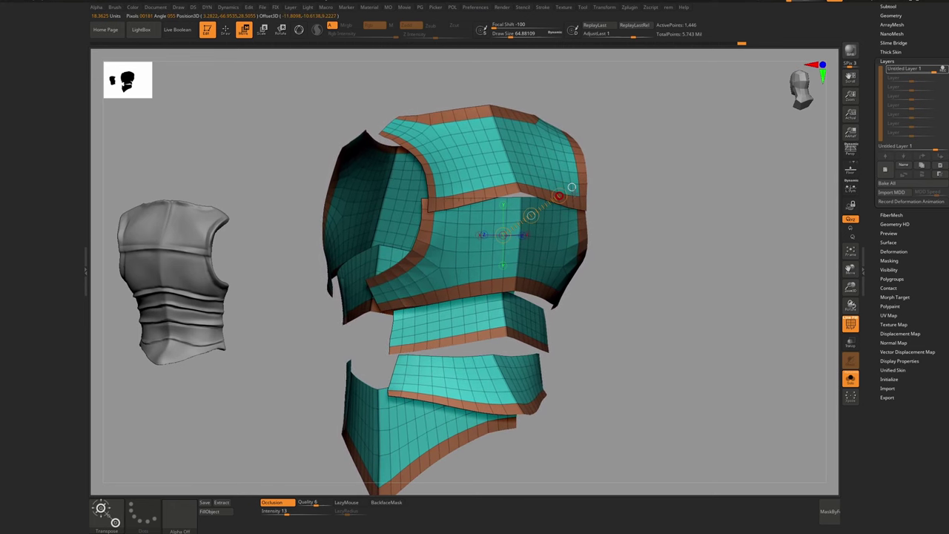
left_click_drag(576, 265, 564, 266, "shift")
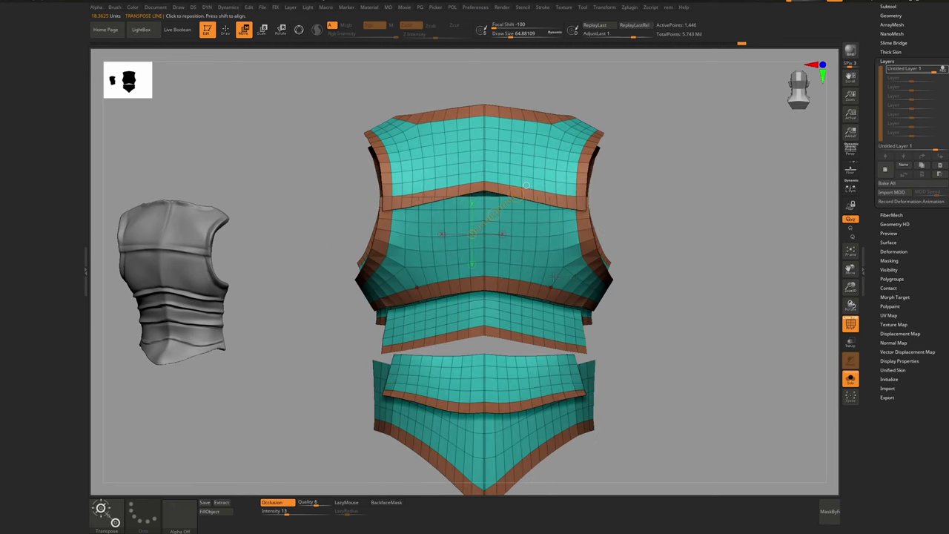
Mask the brown border group and review the stretched armour from the front
key("b")
key("m")
key("v")
key("w")
left_click(531, 243, "ctrl")
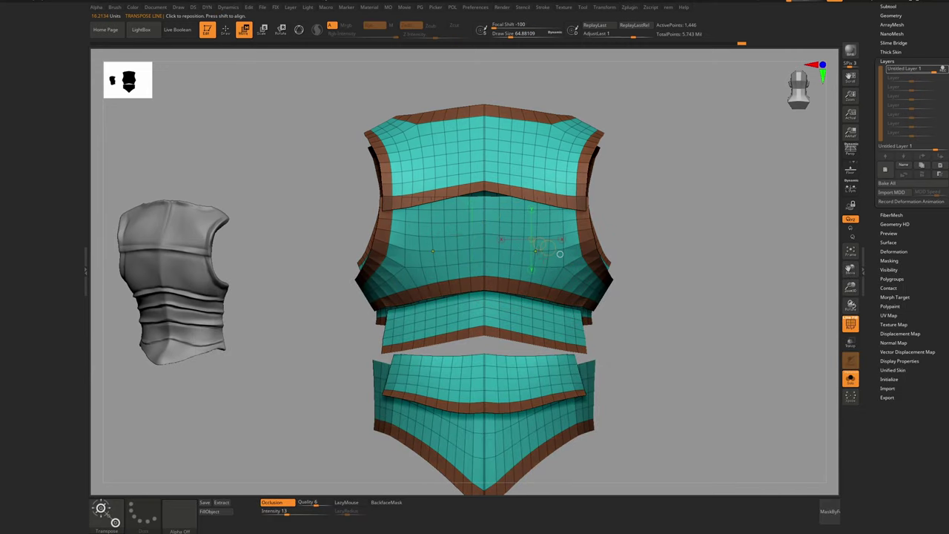
right_click_drag(484, 220, 575, 225)
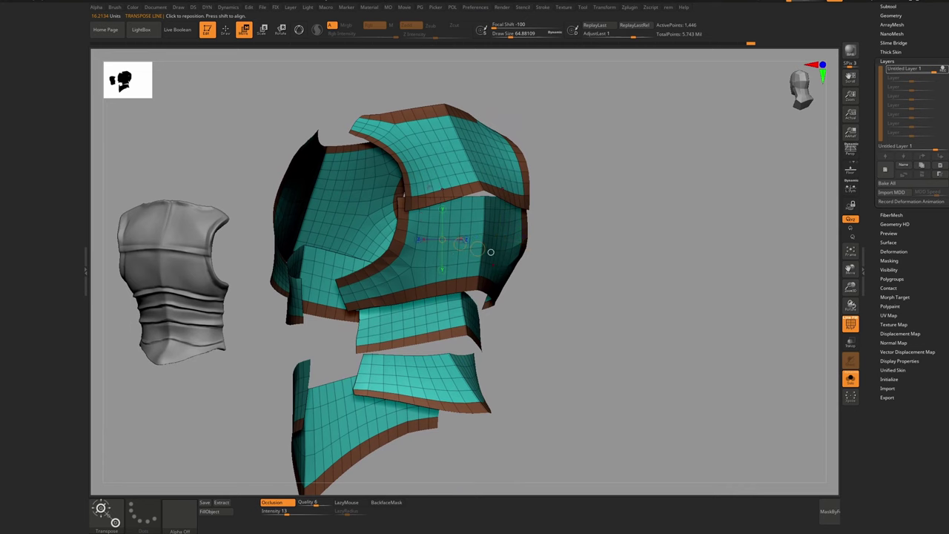
mouse_move(490, 253)
right_mouse_down()
mouse_move(460, 222)
mouse_move(493, 173)
mouse_move(481, 145)
right_mouse_up()
Pick the Morph brush at size about 234 and blend the chest back to the stored shape
key("b")
key("m")
key("o")
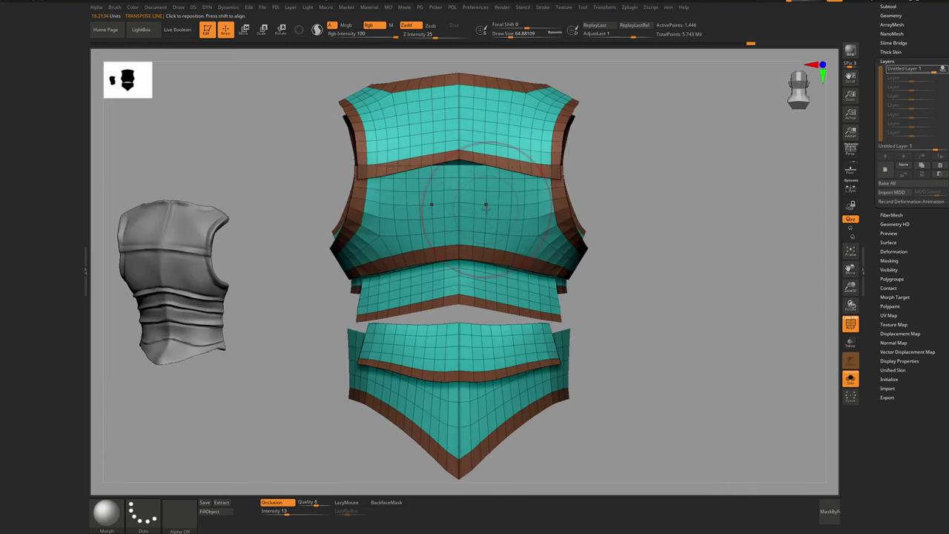
key("s")
mouse_move(485, 208)
left_mouse_down()
mouse_move(502, 210)
mouse_move(467, 119)
mouse_move(438, 323)
mouse_move(434, 440)
left_mouse_up()
left_click_drag(505, 98, 449, 164)
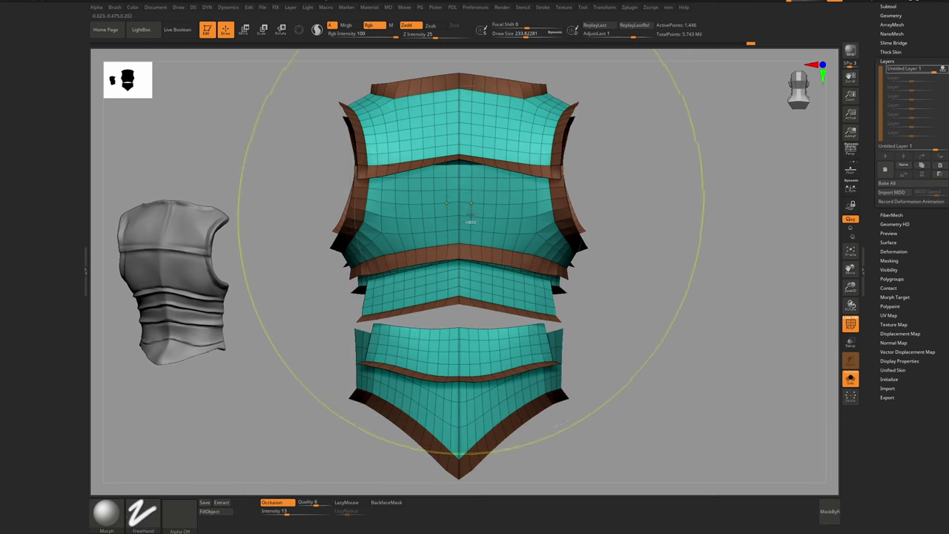
Morph the chest and lower plates back toward the stored shape with a larger brush
right_click_drag(470, 220, 500, 165, "ctrl")
mouse_move(500, 165)
right_mouse_down()
mouse_move(483, 188)
mouse_move(410, 173)
right_mouse_up()
left_click_drag(410, 173, 378, 179)
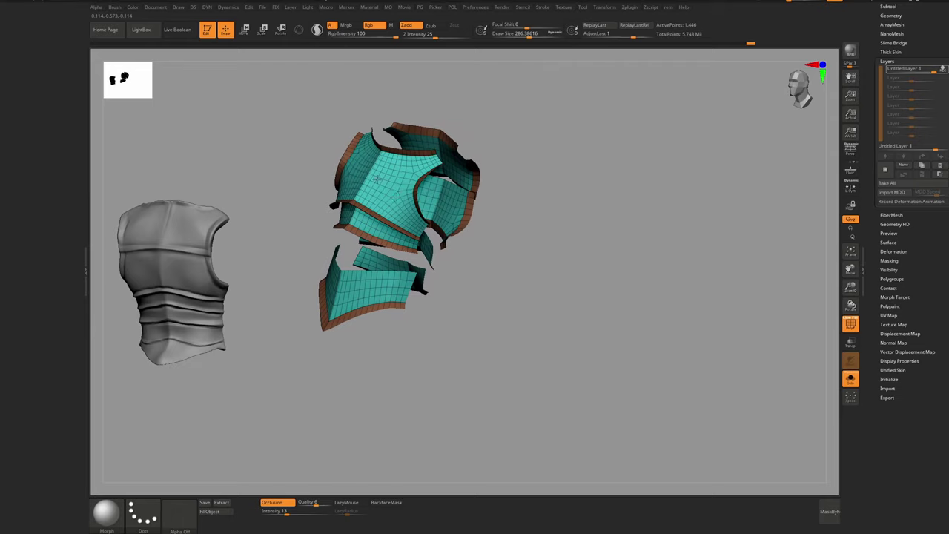
key("bracketright")
right_click_drag(438, 194, 416, 184, "shift")
key("shift+f")
right_click_drag(521, 181, 568, 153)
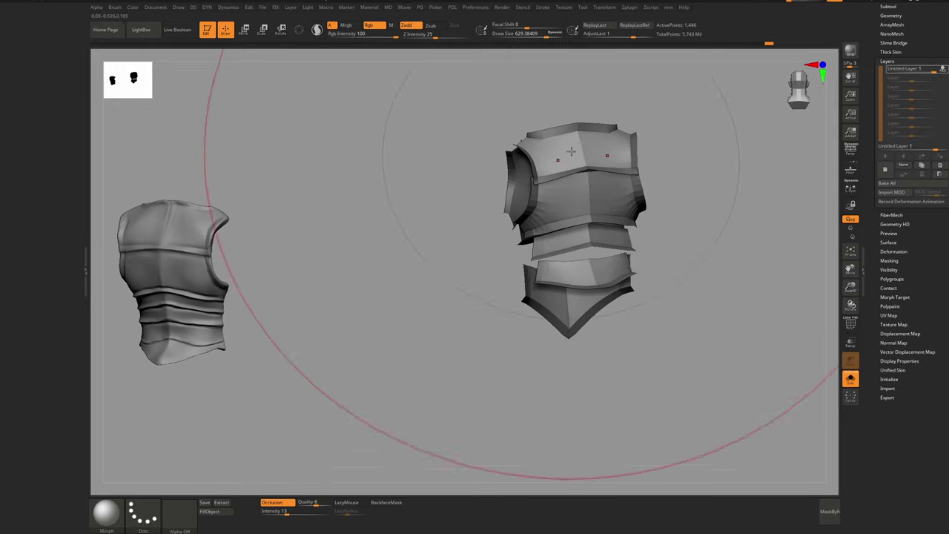
right_click_drag(707, 207, 565, 206, "shift")
key("d")
right_click_drag(569, 127, 556, 141)
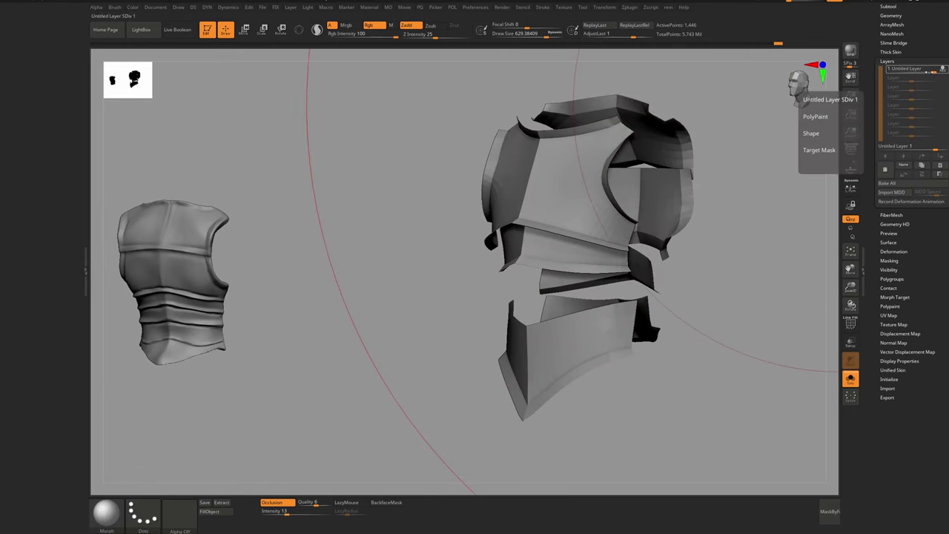
Raise the sculpt layer strength to about 0.88
left_click(924, 70)
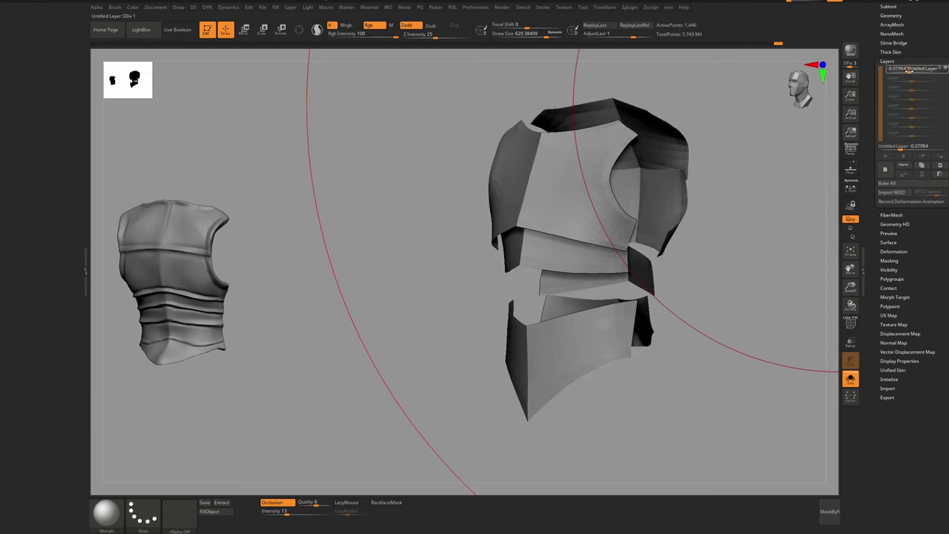
left_click_drag(925, 70, 932, 70)
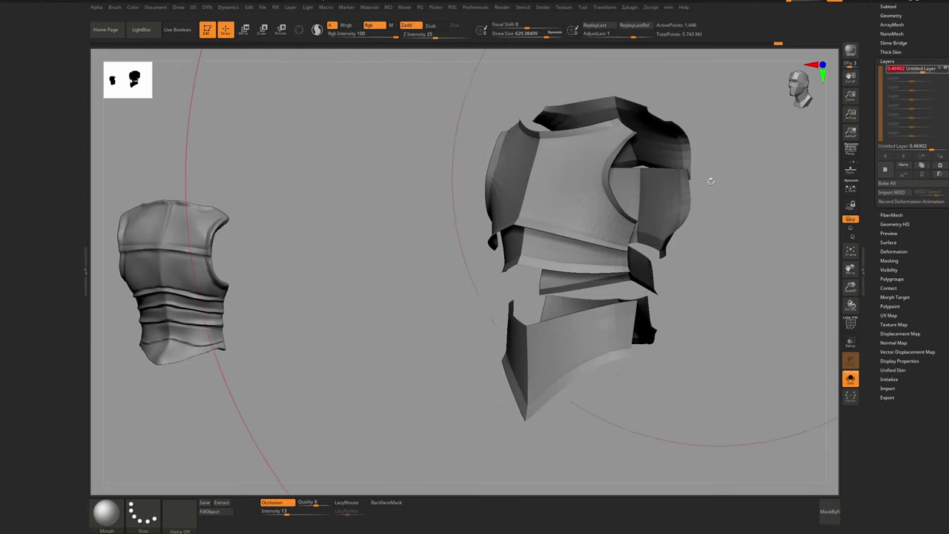
mouse_move(826, 259)
left_mouse_down()
mouse_move(771, 201)
mouse_move(654, 176)
left_mouse_up()
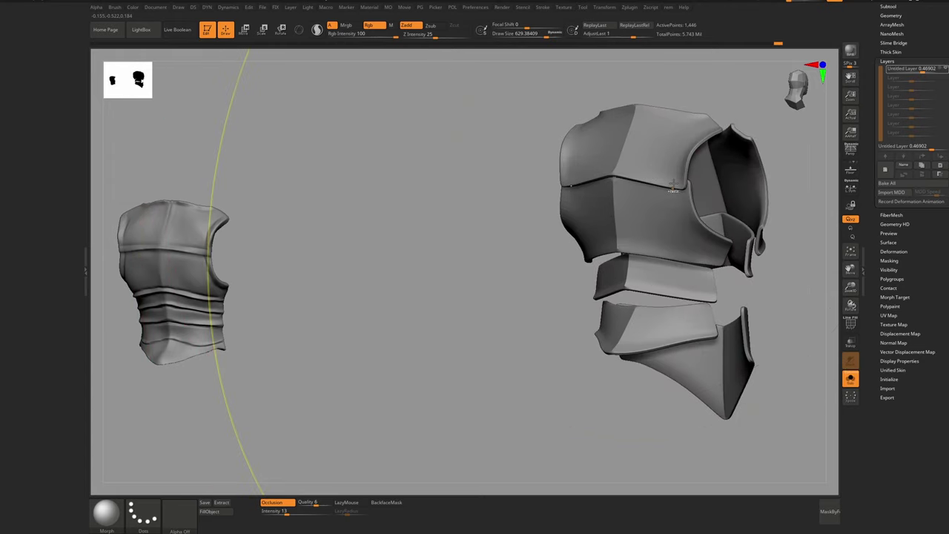
mouse_move(673, 184)
right_mouse_down()
mouse_move(682, 170)
mouse_move(655, 174)
mouse_move(665, 191)
right_mouse_up()
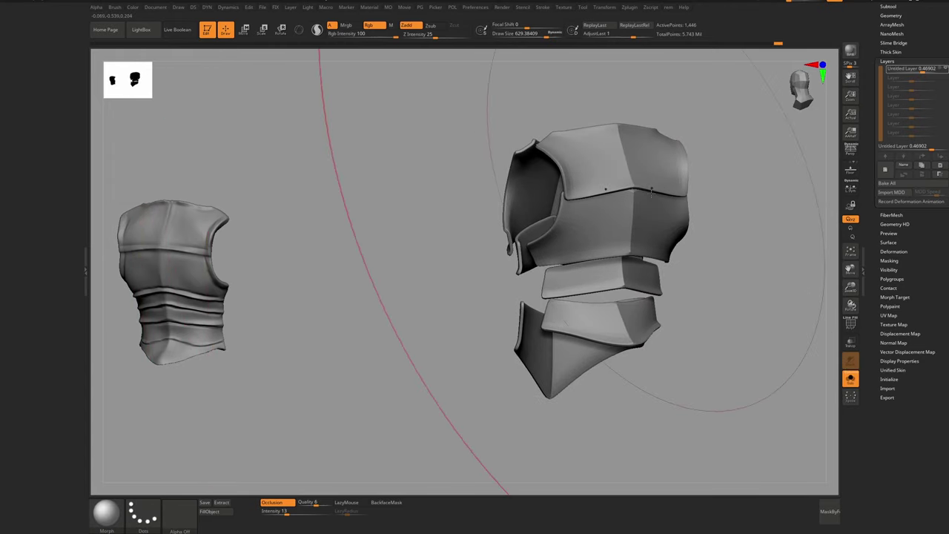
Crease the armour's polygroup borders with Crease PG in the Dynamic subdivision options
key("shift+d")
key("shift+f")
right_click_drag(604, 218, 584, 220, "ctrl")
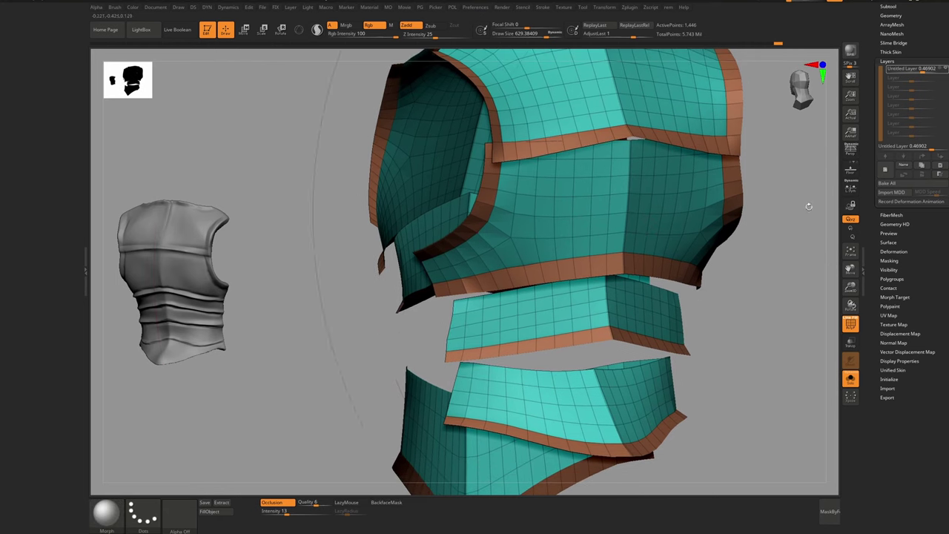
key("shift+d")
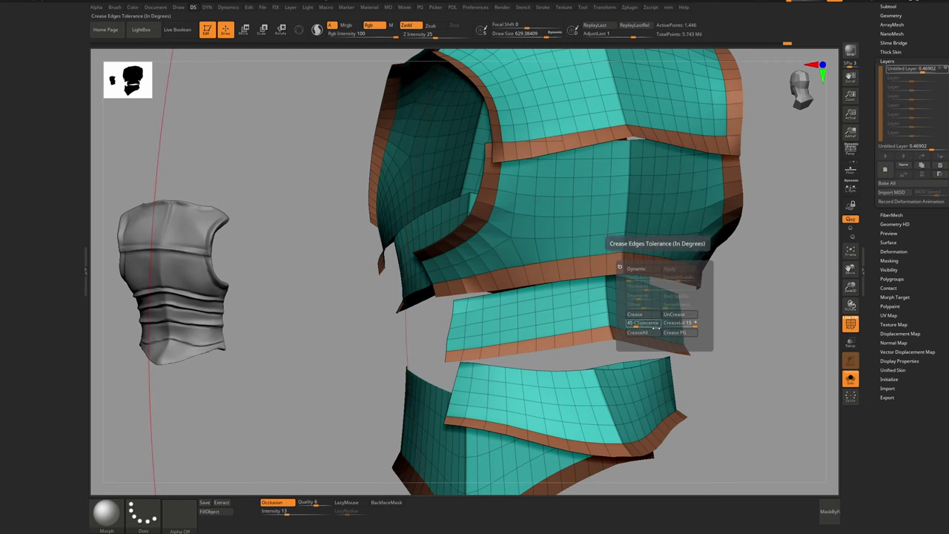
left_click(675, 335)
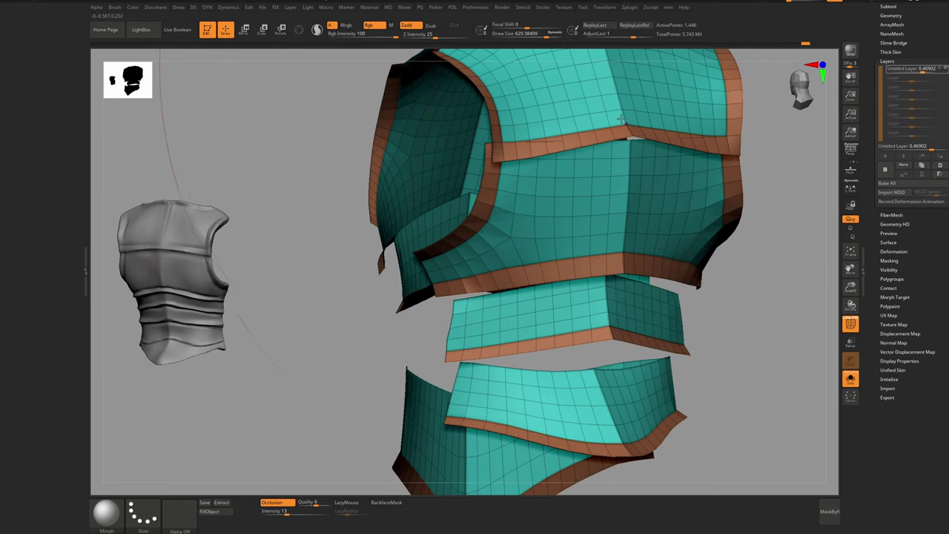
right_click_drag(621, 120, 591, 222, "alt")
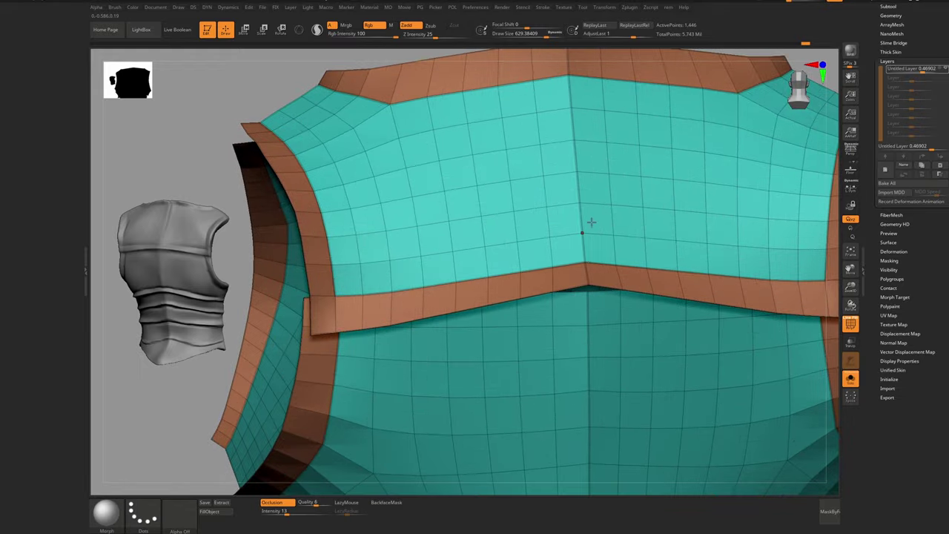
key("d")
key("shift+f")
Set the sculpt layer strength to about 0.68 after trying it at full
right_click_drag(523, 134, 486, 89, "ctrl")
right_click_drag(486, 281, 540, 293)
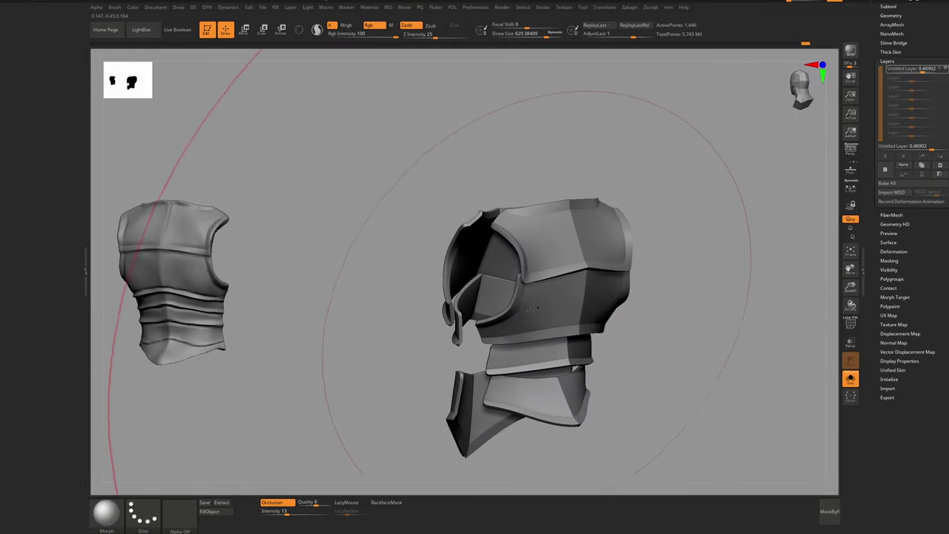
mouse_move(483, 310)
right_mouse_down()
mouse_move(520, 321)
mouse_move(390, 297)
right_mouse_up()
right_click_drag(430, 289, 512, 268, "ctrl")
mouse_move(511, 269)
right_mouse_down()
mouse_move(483, 256)
mouse_move(504, 221)
mouse_move(505, 277)
right_mouse_up()
mouse_move(504, 286)
left_mouse_down()
mouse_move(530, 260)
mouse_move(562, 260)
mouse_move(553, 258)
left_mouse_up()
right_click_drag(553, 254, 546, 222, "ctrl")
right_click_drag(545, 223, 523, 227)
mouse_move(522, 226)
left_mouse_down()
mouse_move(549, 247)
mouse_move(531, 228)
mouse_move(568, 214)
mouse_move(552, 256)
left_mouse_up()
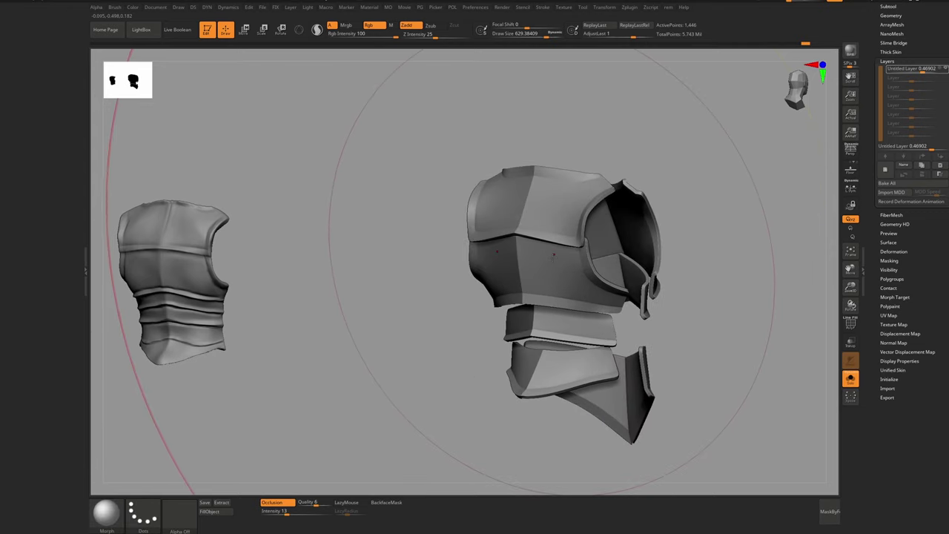
mouse_move(927, 72)
left_mouse_down()
mouse_move(894, 72)
mouse_move(940, 73)
mouse_move(927, 72)
left_mouse_up()
right_click_drag(628, 209, 578, 221)
right_click_drag(658, 222, 598, 228, "alt")
Show the full outfit and smooth the chest plate
key("alt+s")
left_click_drag(599, 229, 613, 219)
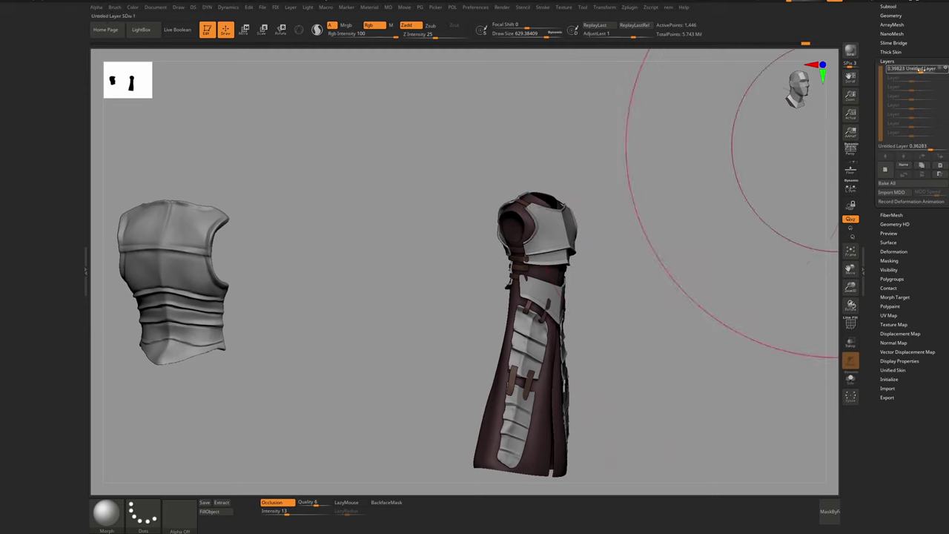
right_click_drag(514, 253, 438, 253)
right_click_drag(437, 253, 441, 341, "ctrl")
right_click_drag(630, 252, 576, 253)
left_click_drag(576, 252, 581, 248, "shift")
Isolate the armour again and snap it to a straight front view
key("shift+f")
key("alt+s")
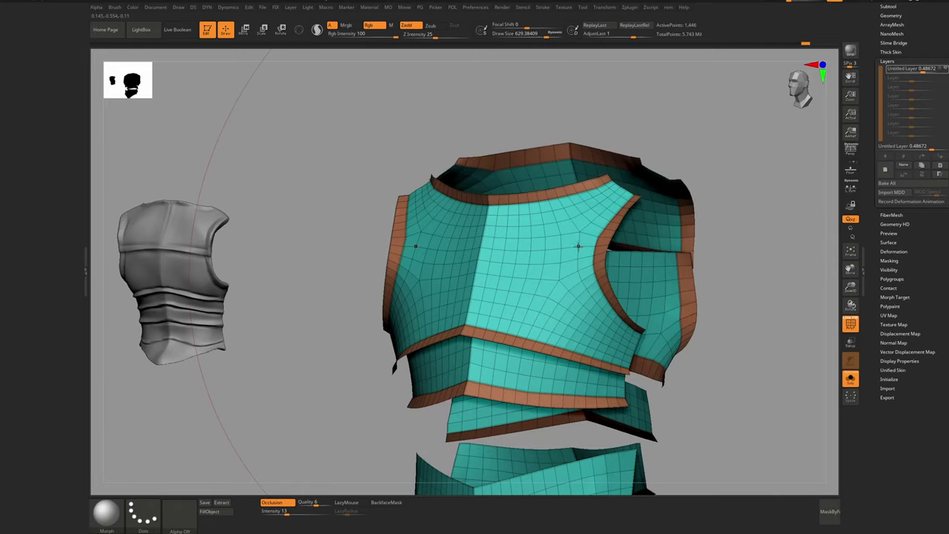
right_click_drag(535, 254, 612, 251)
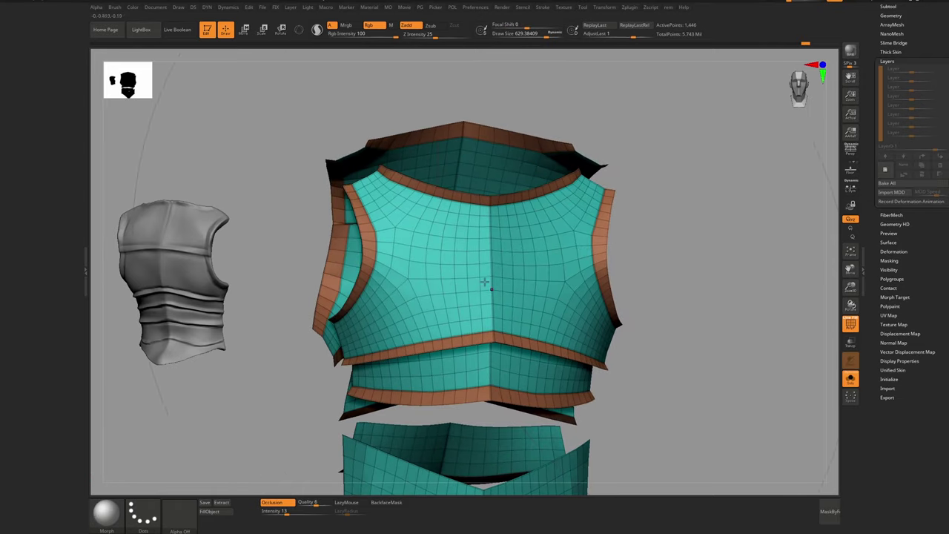
right_click_drag(484, 282, 549, 276)
key("shift+f")
right_click_drag(549, 276, 547, 291, "ctrl")
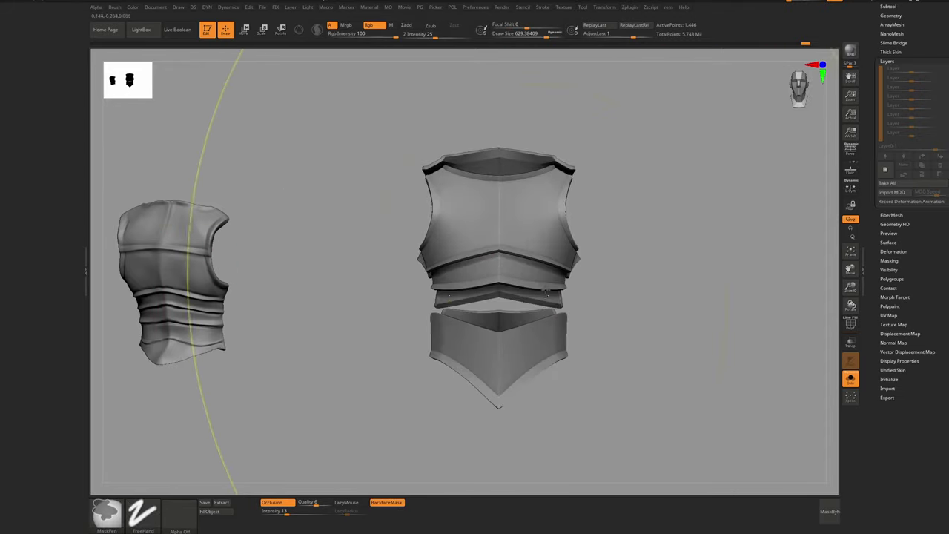
Show the armour's polygroup wireframe and toggle visibility between its main panels and edge strips
left_click_drag(925, 215, 924, 283)
left_click(889, 75)
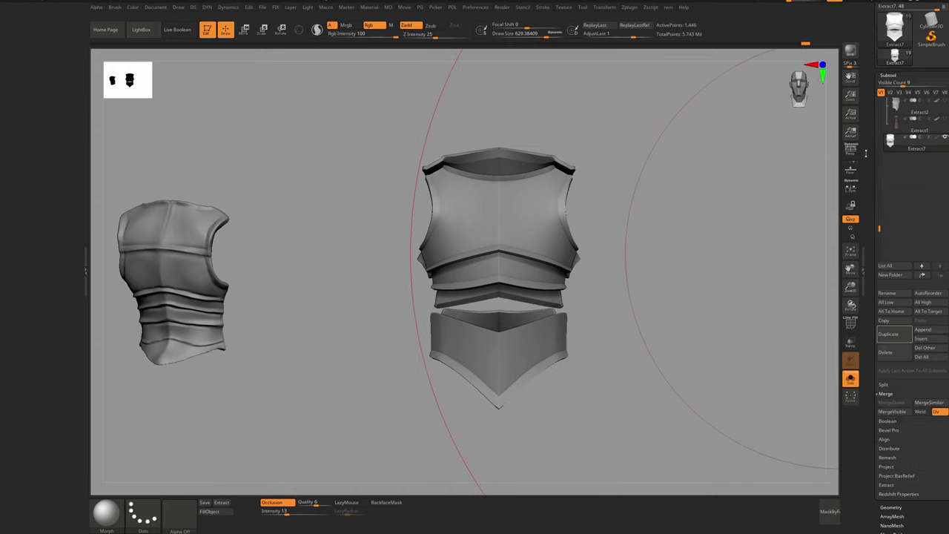
key("ctrl+n")
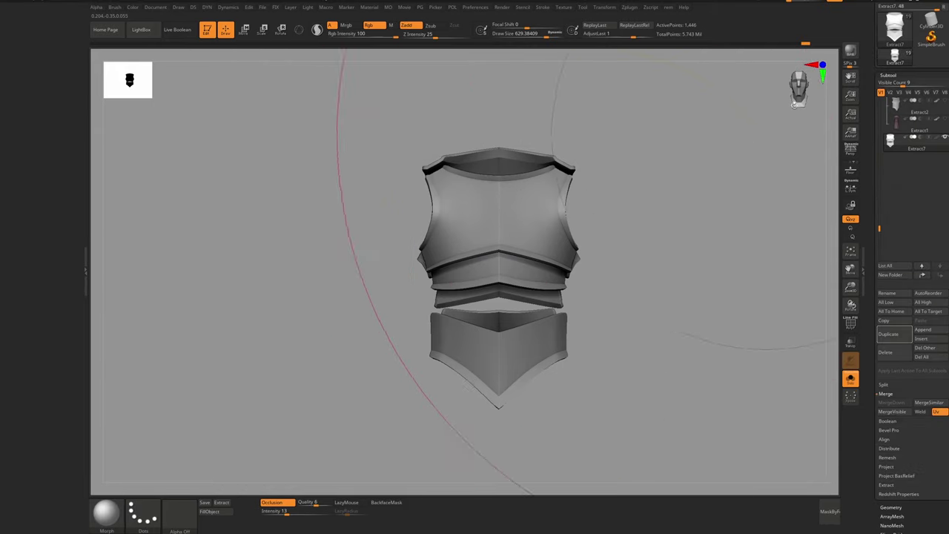
left_click_drag(880, 228, 880, 188)
key("shift+f")
key("shift+f")
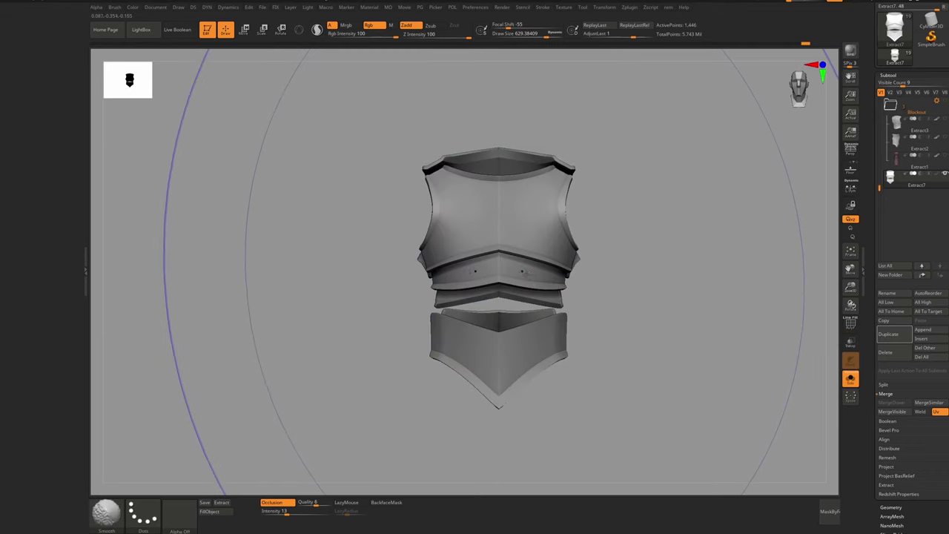
right_click_drag(539, 265, 540, 282, "ctrl")
key("ctrl+shift")
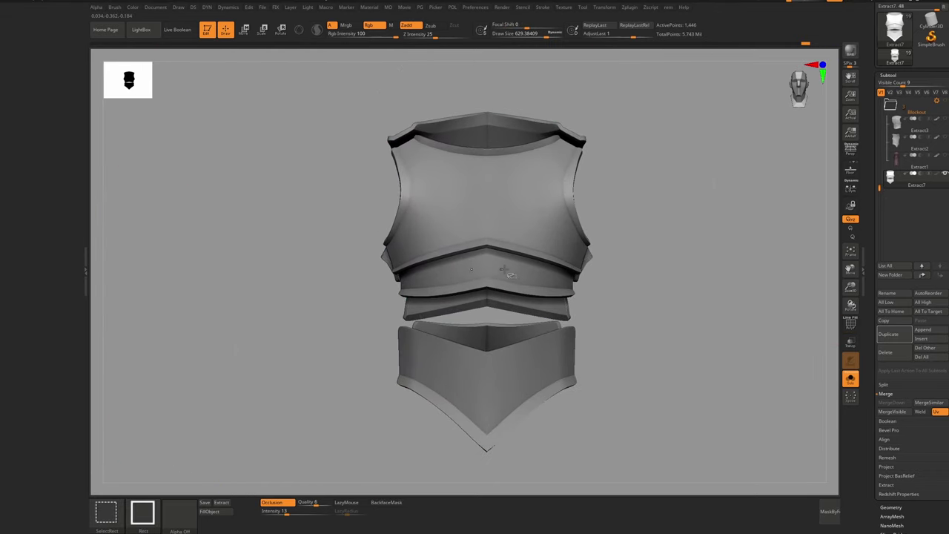
left_click(509, 273, "ctrl+shift")
left_click(502, 284, "ctrl+shift")
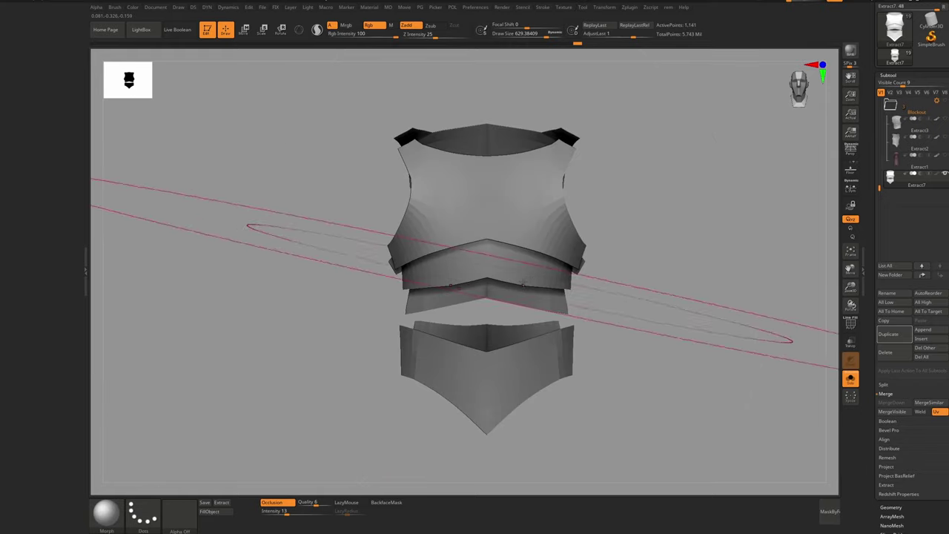
key("ctrl+z")
key("ctrl+shift+z")
key("shift+f")
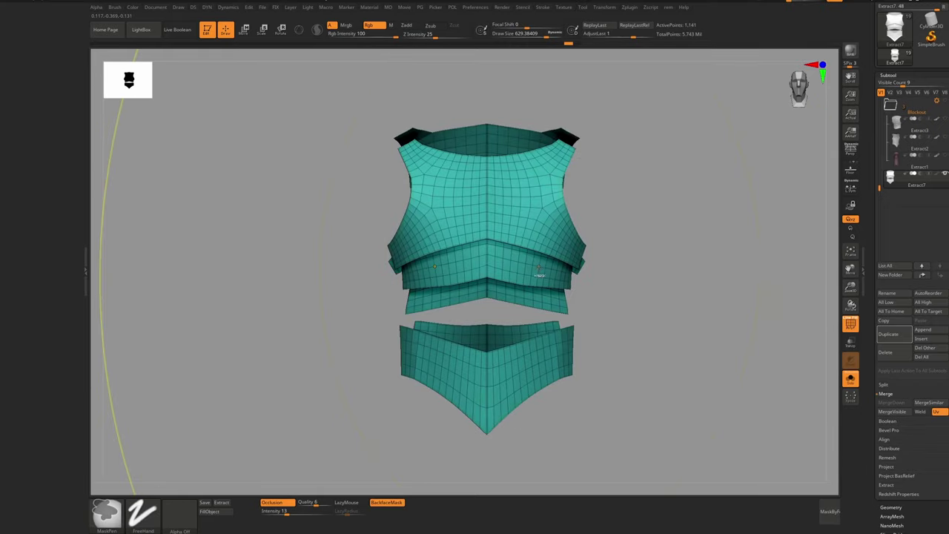
key("ctrl+z")
Orbit to a straight front view and duplicate the armour as the new subtool Extract8
right_click_drag(544, 267, 554, 265)
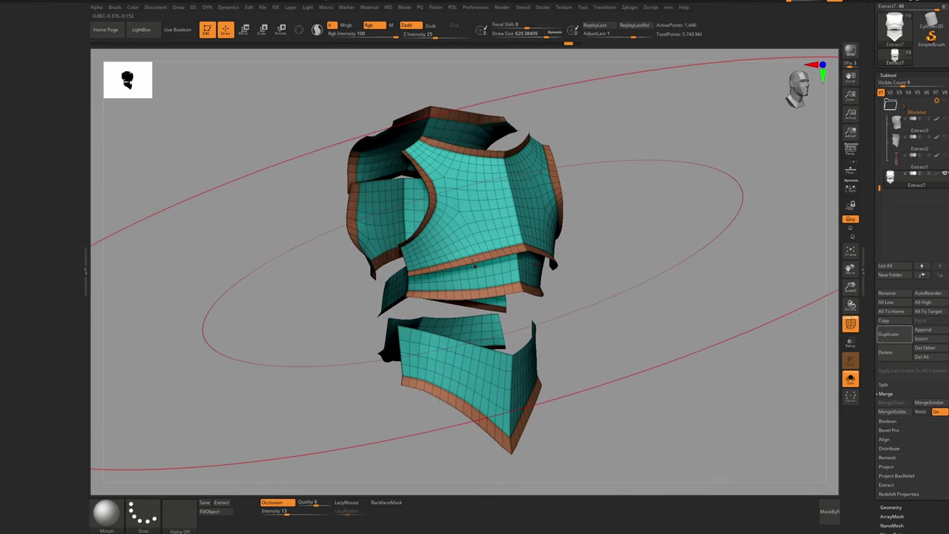
right_click_drag(483, 222, 524, 282)
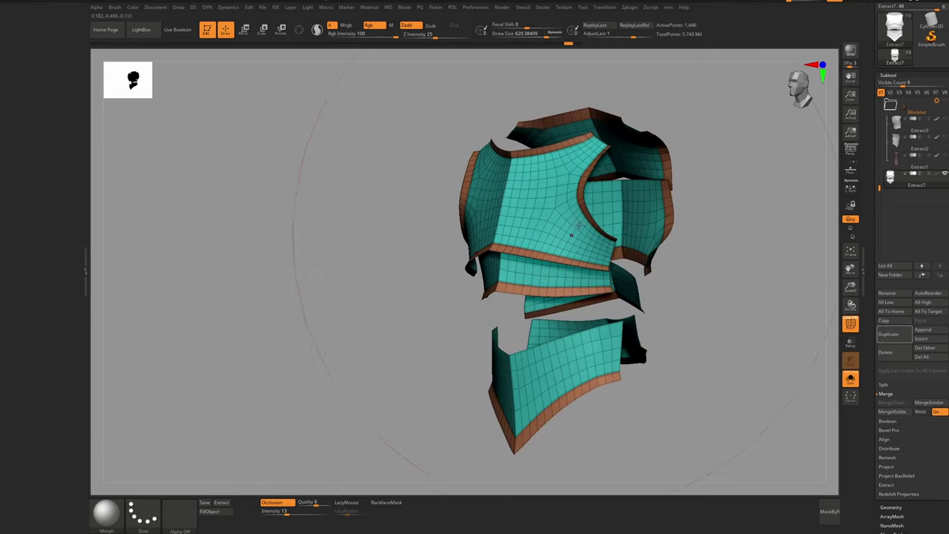
right_click_drag(520, 227, 542, 270)
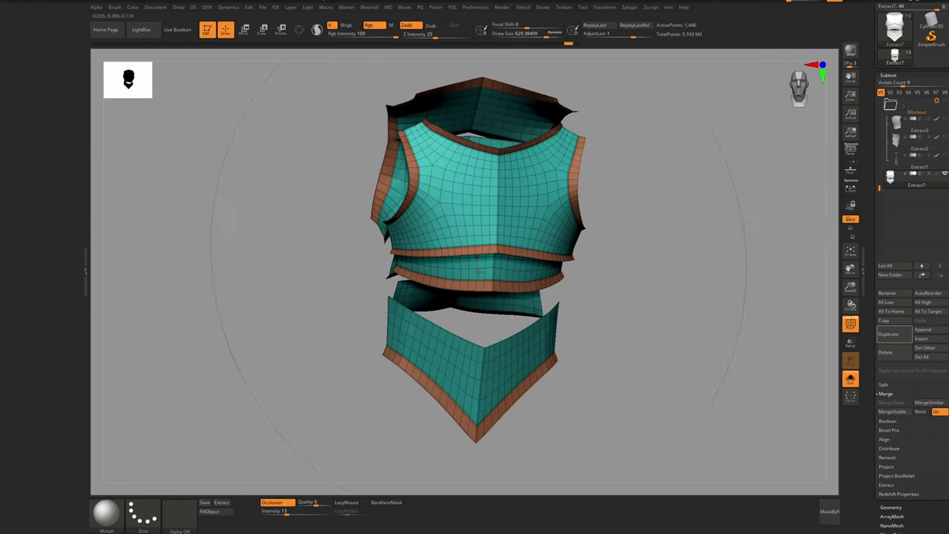
right_click_drag(660, 118, 705, 182, "shift")
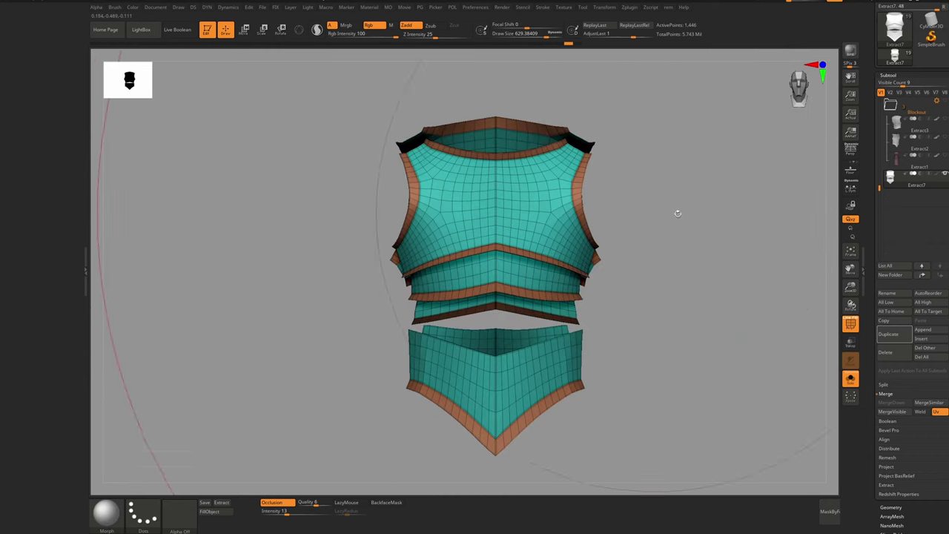
left_click(893, 335)
Auto-group the copy, isolate the waist band and delete all hidden geometry
key("shift+g")
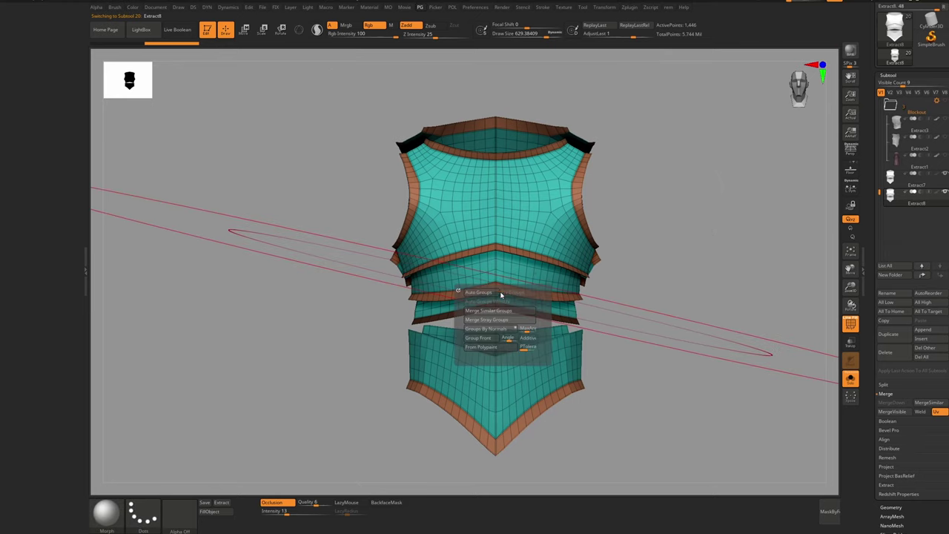
left_click(492, 294)
left_click(513, 282, "ctrl+shift")
key("shift+x")
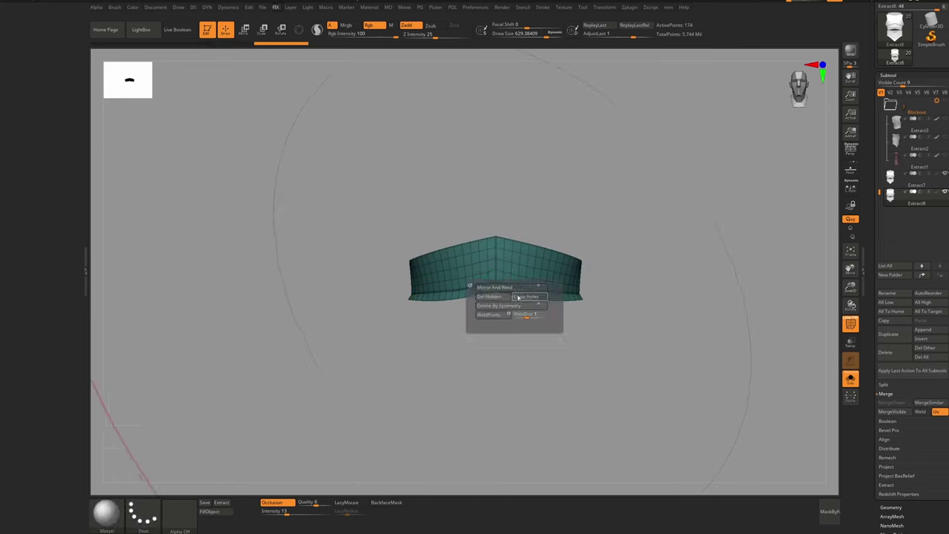
left_click(505, 298)
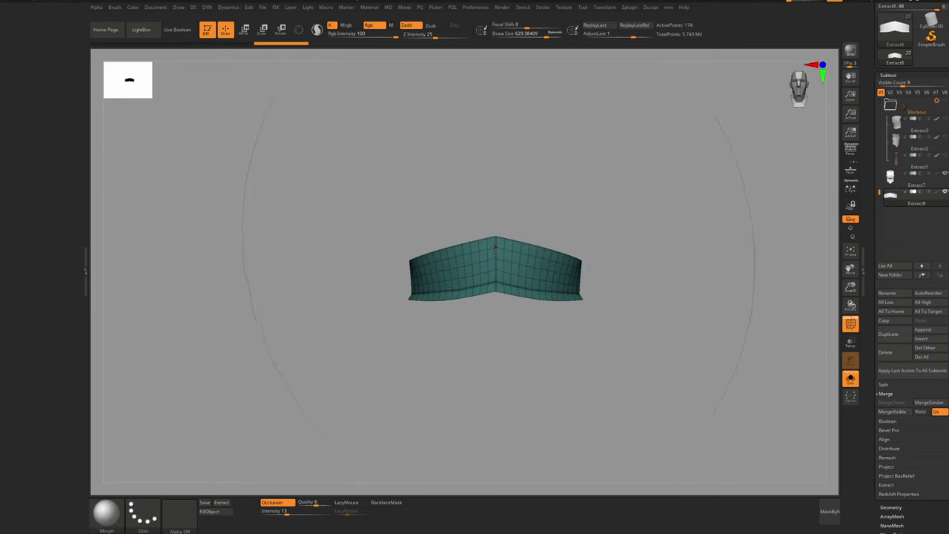
Trial-hide the band's rows with lasso, restore them, and exit Solo to show all subtools
left_click(106, 512, "ctrl+shift")
left_click(15, 424)
left_click(496, 289, "ctrl+shift")
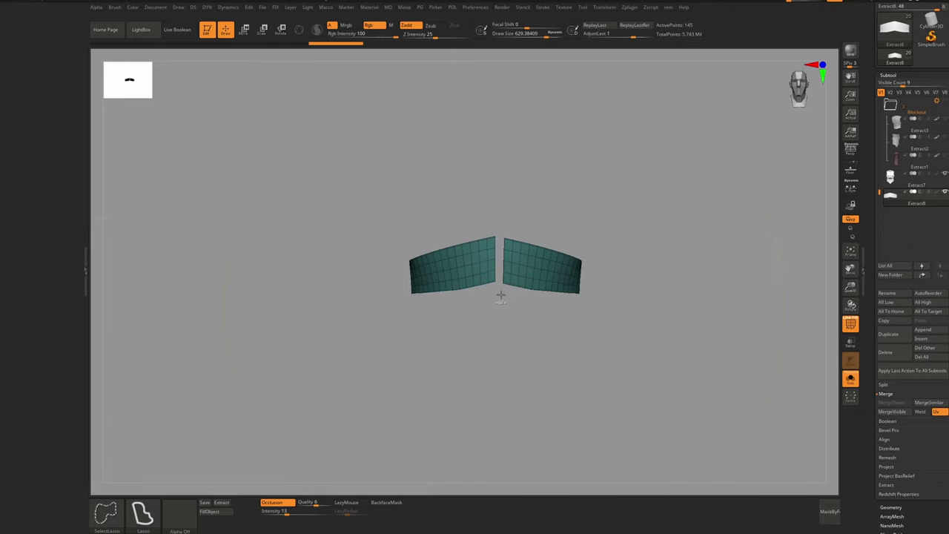
key("ctrl+z")
left_click(508, 290, "ctrl+shift")
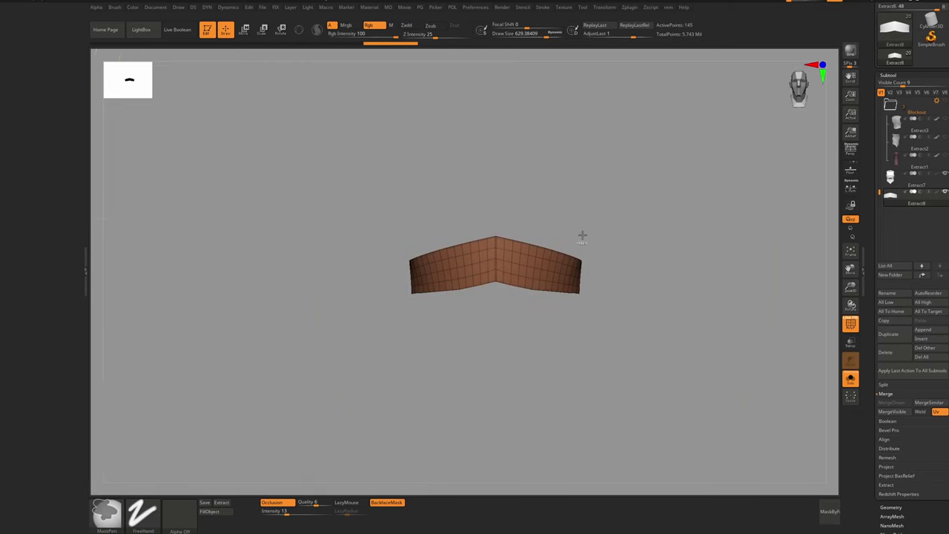
mouse_move(640, 180)
left_mouse_down("ctrl+alt+shift")
mouse_move(458, 398)
mouse_move(623, 319)
left_mouse_up("ctrl+alt+shift")
key("shift+f")
key("shift+s")
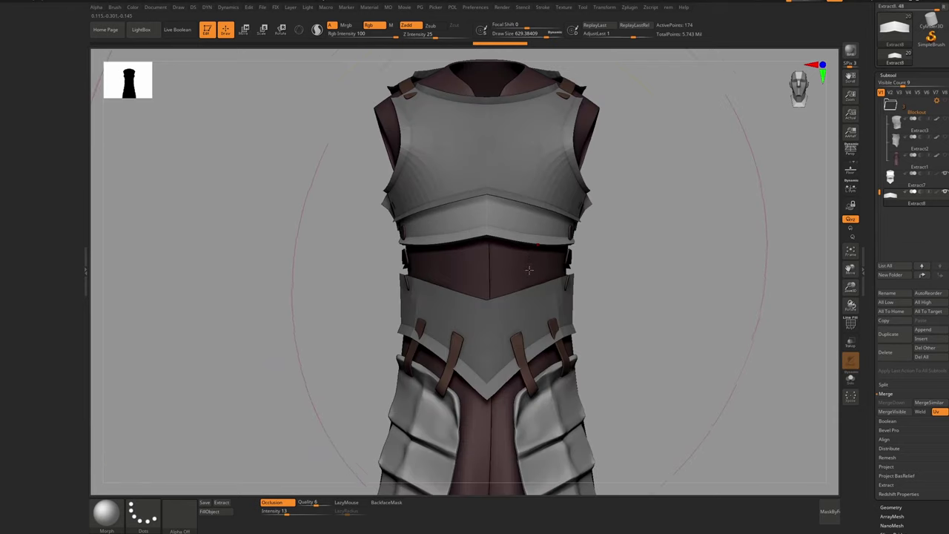
Show the torso plates subtool Extract2 and hide the dark sleeved coat Extract1
right_click_drag(530, 270, 522, 231, "ctrl")
key("w")
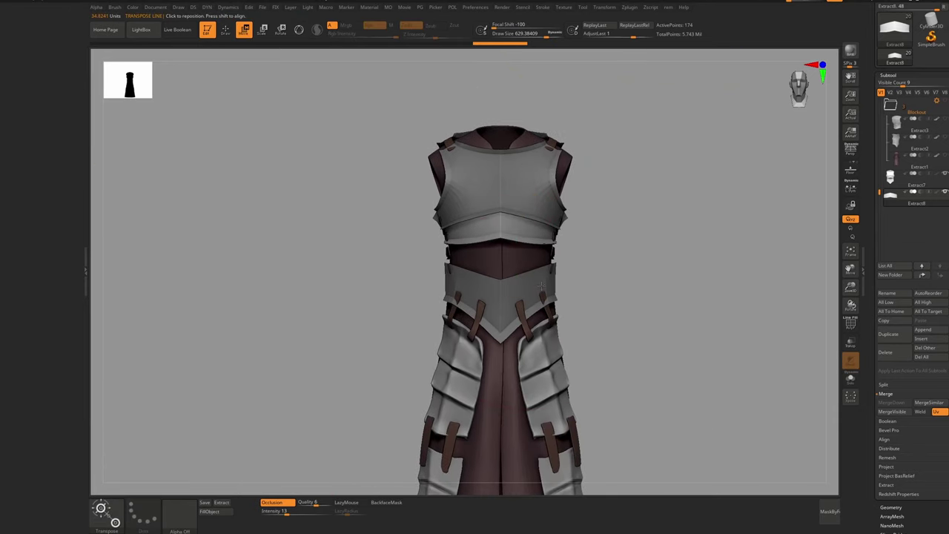
left_click(541, 285, "alt")
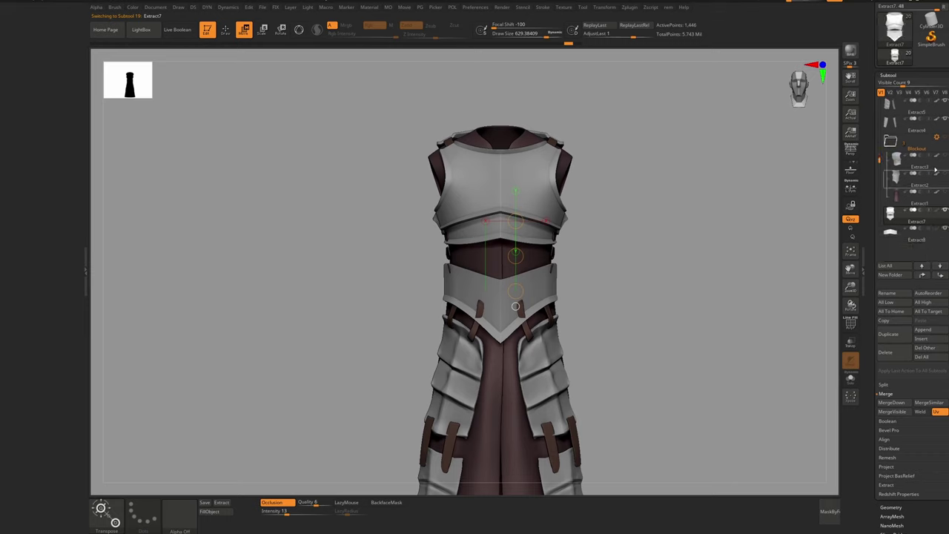
left_click(942, 178)
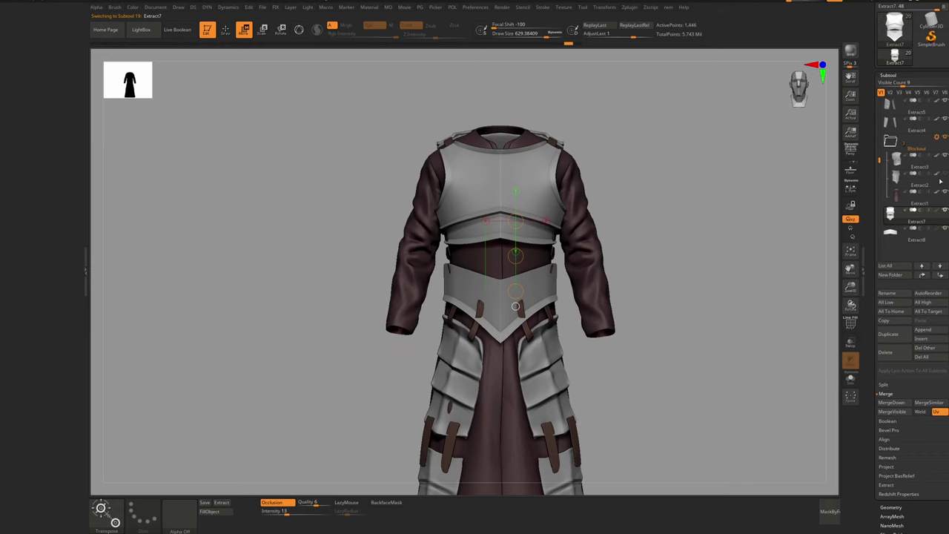
left_click(946, 175)
left_click(945, 193)
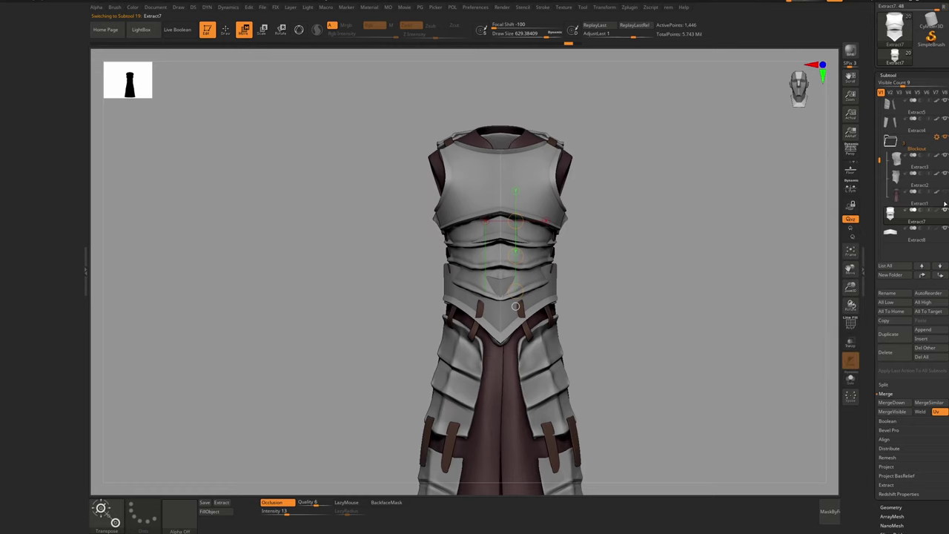
Select Extract8 and move the band slightly lower beneath the chest plate
left_click(914, 230)
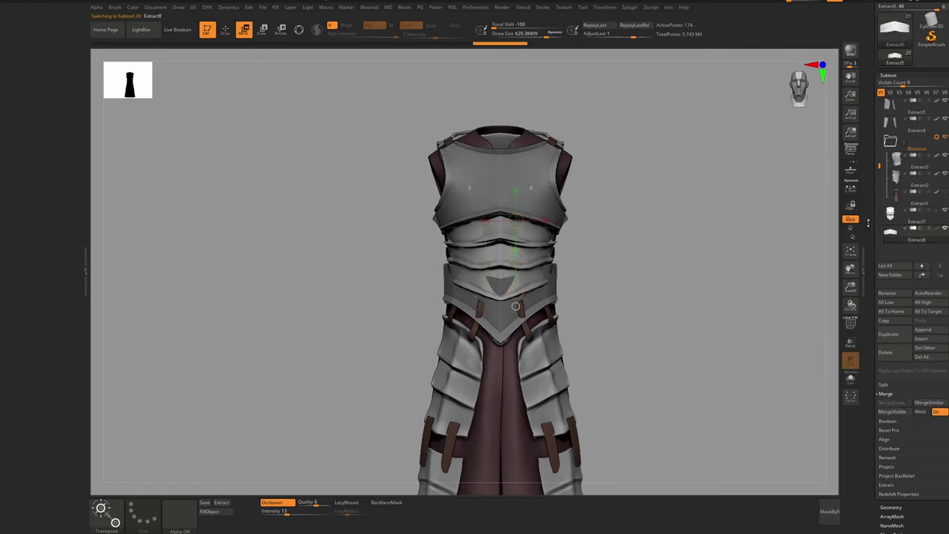
key("alt+s")
key("alt+s")
right_click_drag(528, 233, 521, 259, "ctrl")
left_click_drag(510, 264, 528, 301)
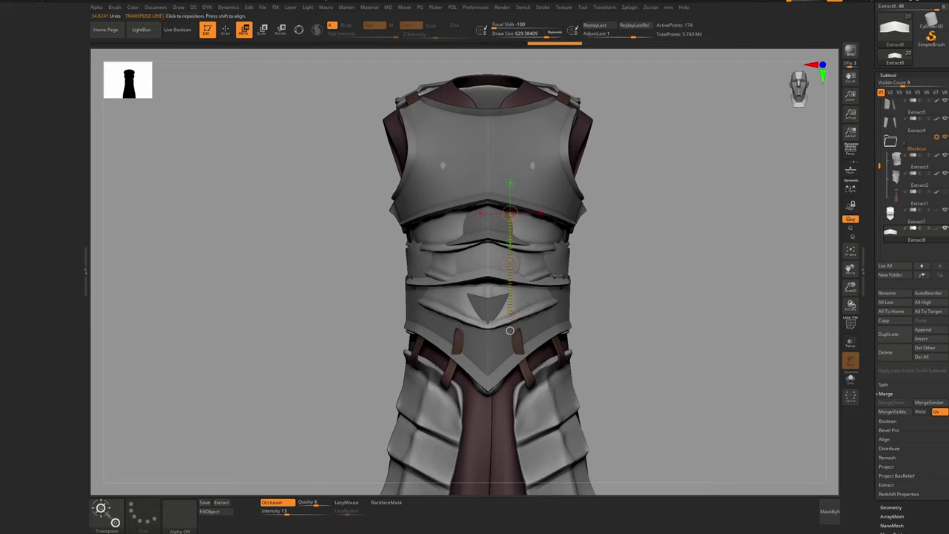
right_click_drag(657, 280, 539, 246)
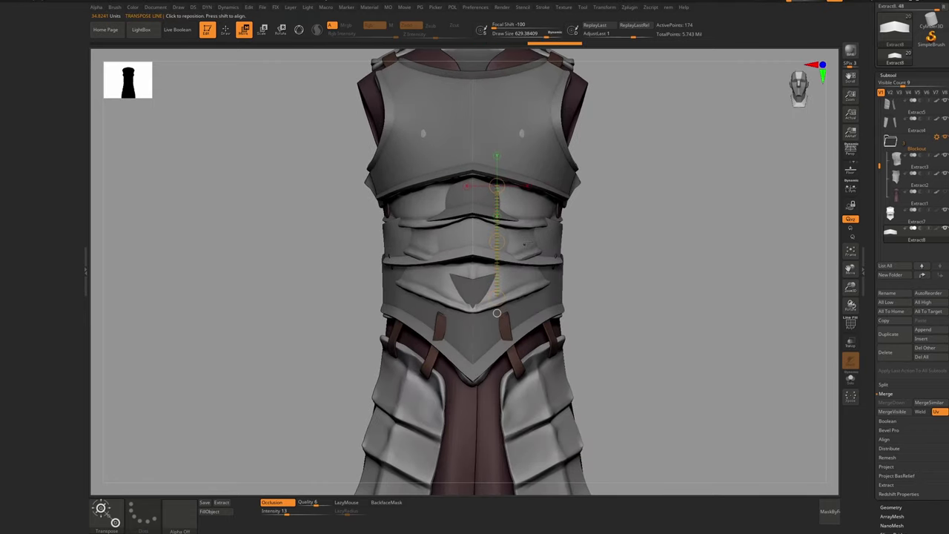
key("y")
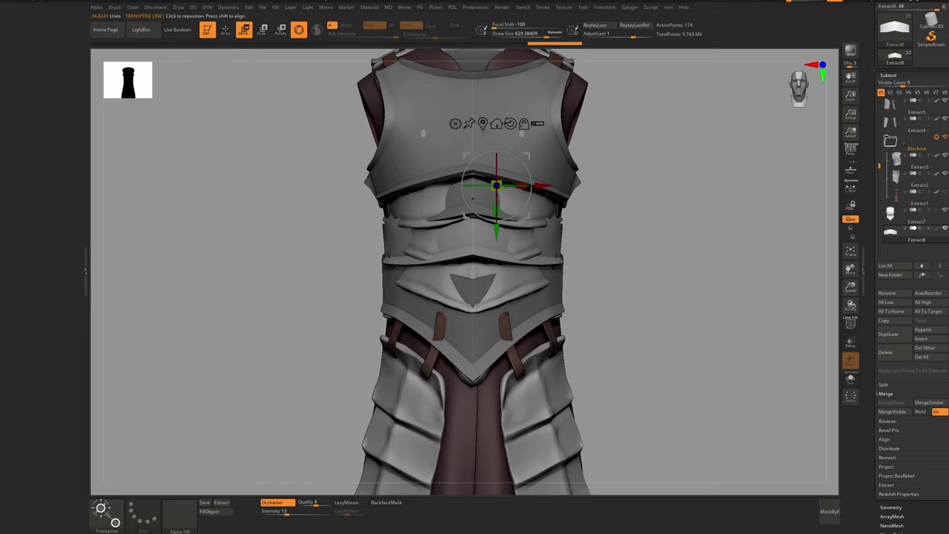
Add a Bend Curve deformer to Extract8 and drag its handles to curve the band
left_click(483, 124)
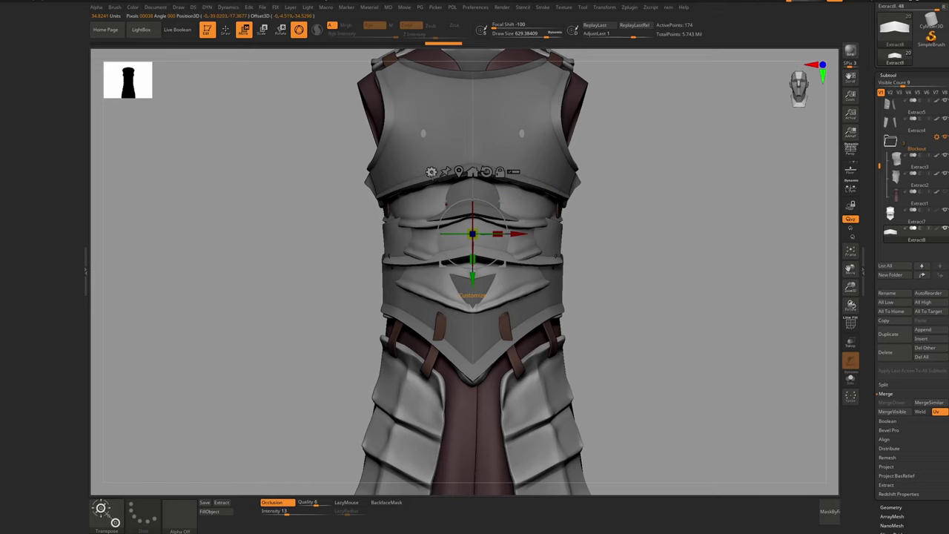
left_click(431, 172)
left_click(507, 206)
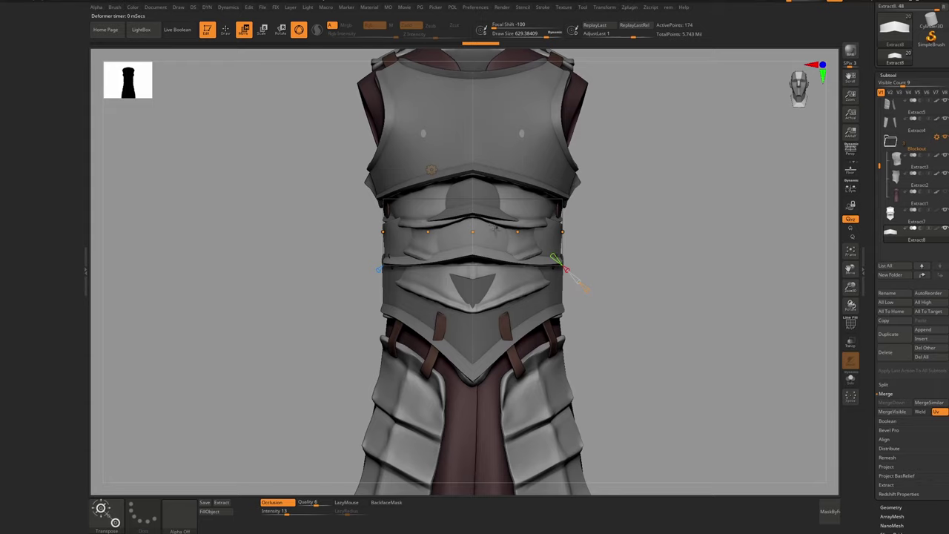
key("alt+s")
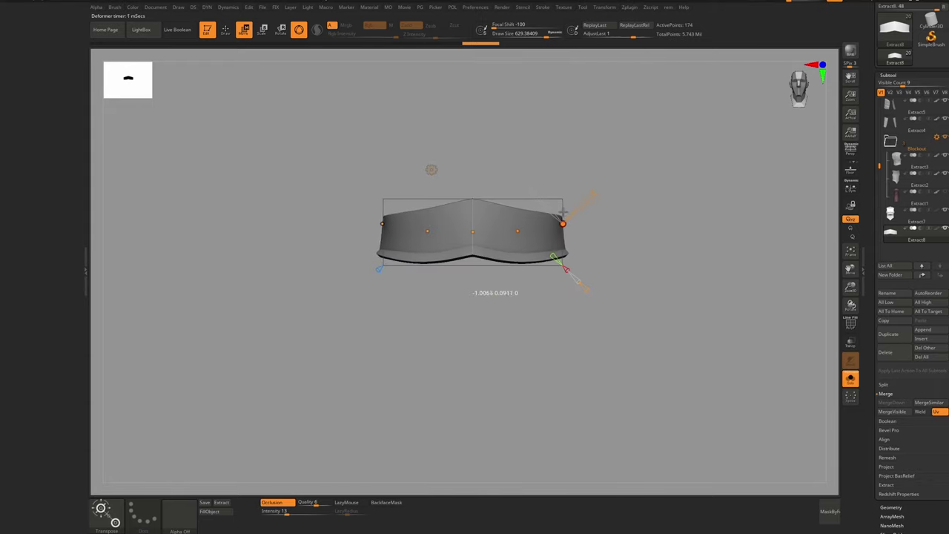
mouse_move(558, 194)
left_mouse_down()
mouse_move(555, 229)
mouse_move(559, 190)
mouse_move(561, 224)
mouse_move(560, 206)
left_mouse_up()
left_click_drag(579, 242, 565, 243)
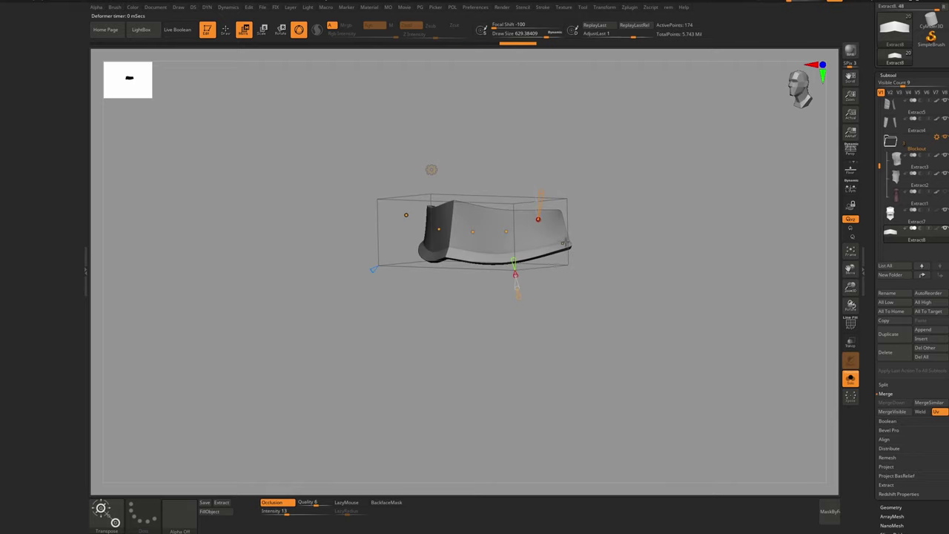
key("alt+s")
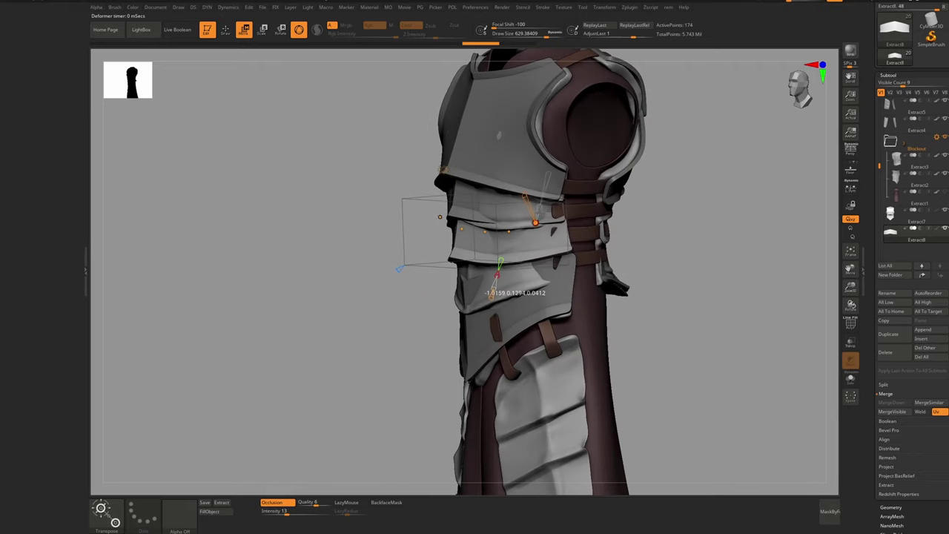
Inspect the bent band from front, side and arm views, then switch brushes
right_click_drag(539, 204, 570, 224)
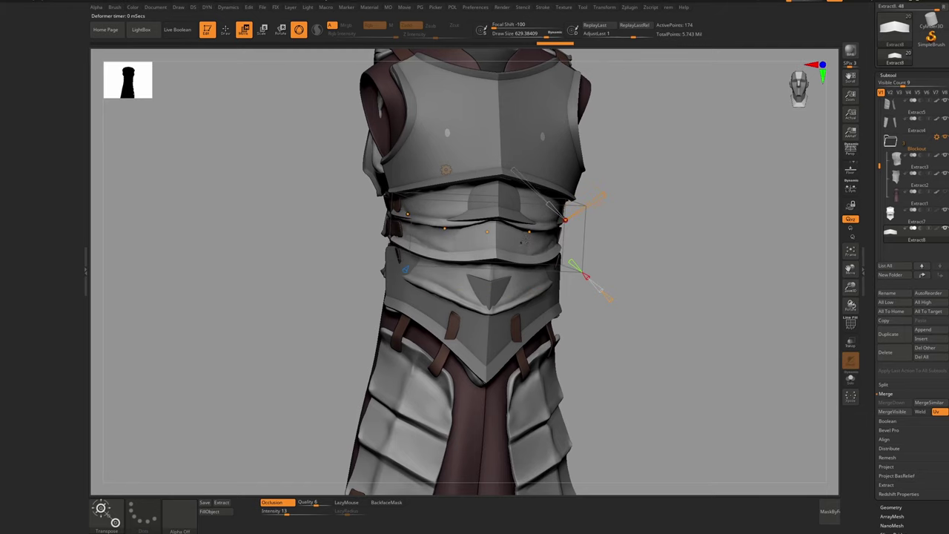
mouse_move(523, 243)
right_mouse_down()
mouse_move(491, 241)
mouse_move(530, 238)
right_mouse_up()
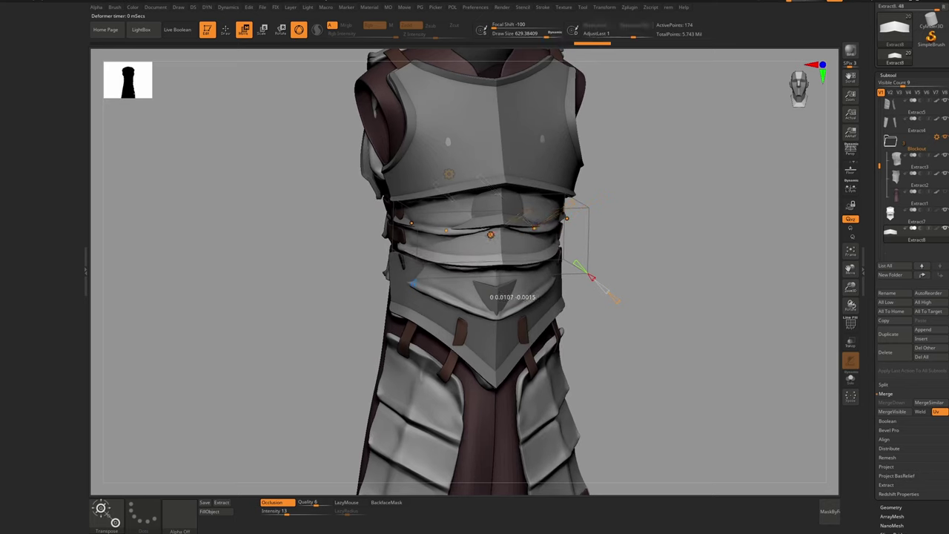
right_click_drag(523, 244, 542, 234, "shift")
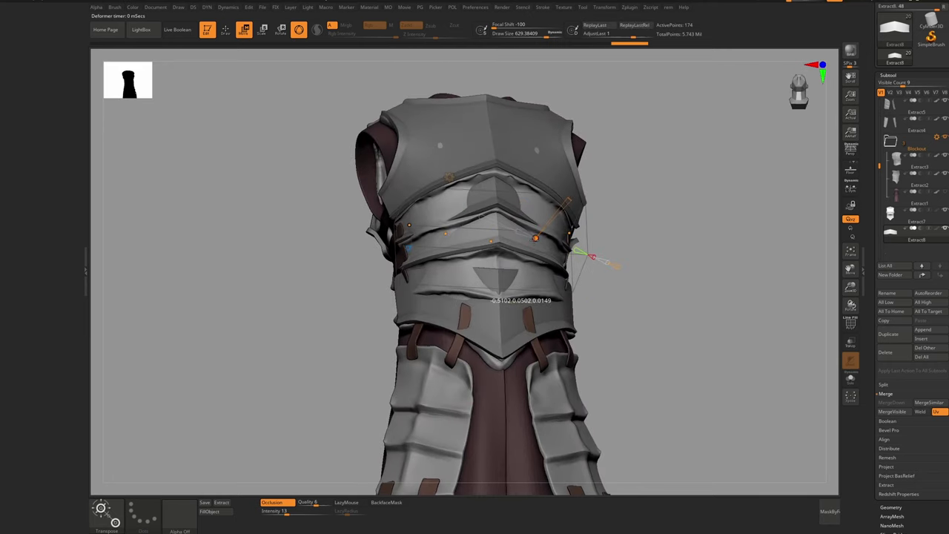
left_click_drag(556, 262, 575, 256)
left_click_drag(583, 211, 605, 216)
right_click_drag(591, 239, 565, 239, "shift")
key("b")
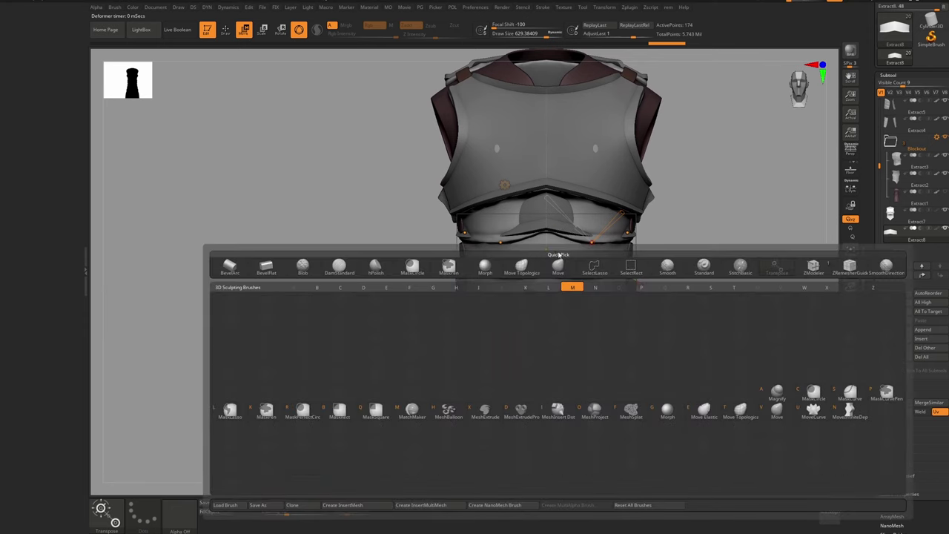
key("s")
key("t")
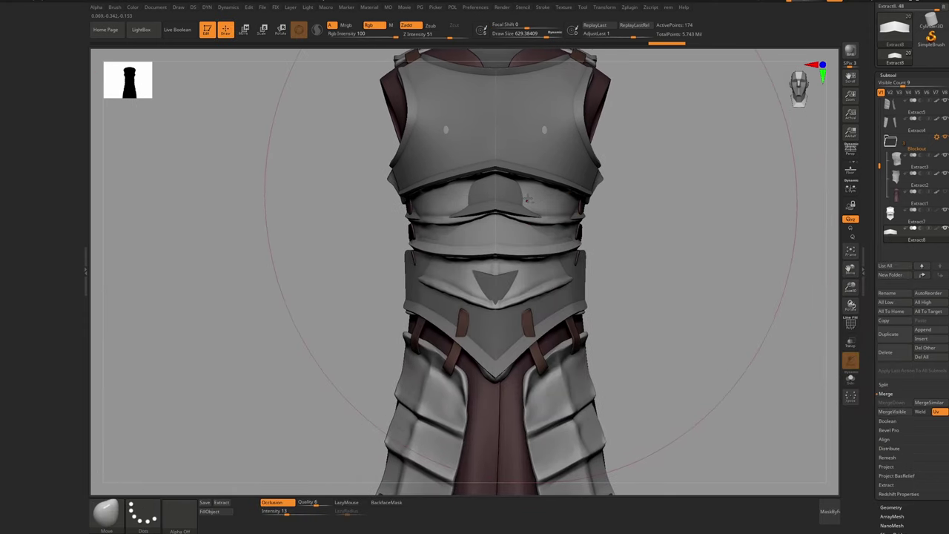
Isolate Extract7 and the subtool below it in turn to check them
left_click(528, 182, "alt")
key("w")
key("alt+s")
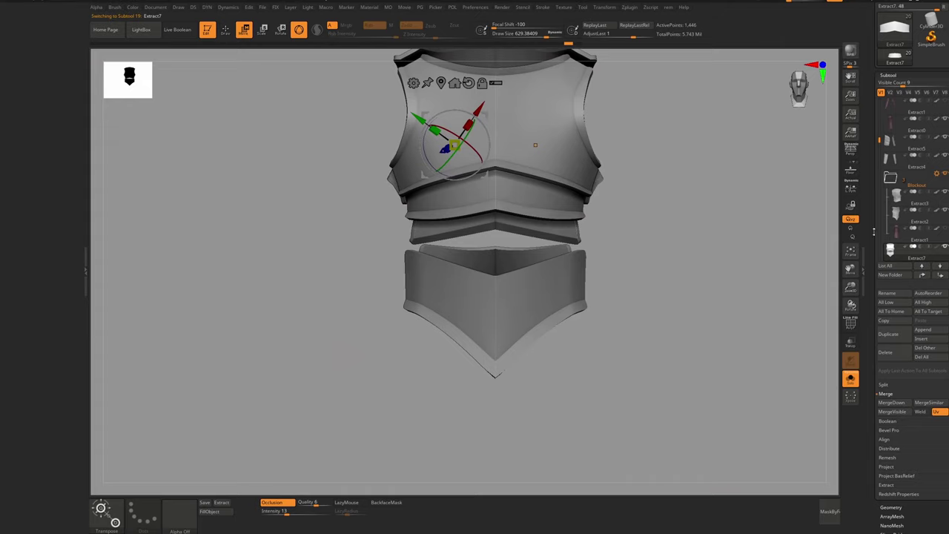
scroll(896, 232, "down", 2)
left_click(896, 251)
key("alt+s")
key("alt+s")
mouse_move(495, 200)
right_mouse_down()
mouse_move(534, 311)
mouse_move(575, 356)
right_mouse_up()
key("b")
key("s")
key("t")
Select Extract8, view it from above and front, then show all subtools again
left_click(896, 233)
key("w")
right_click_drag(604, 274, 605, 385)
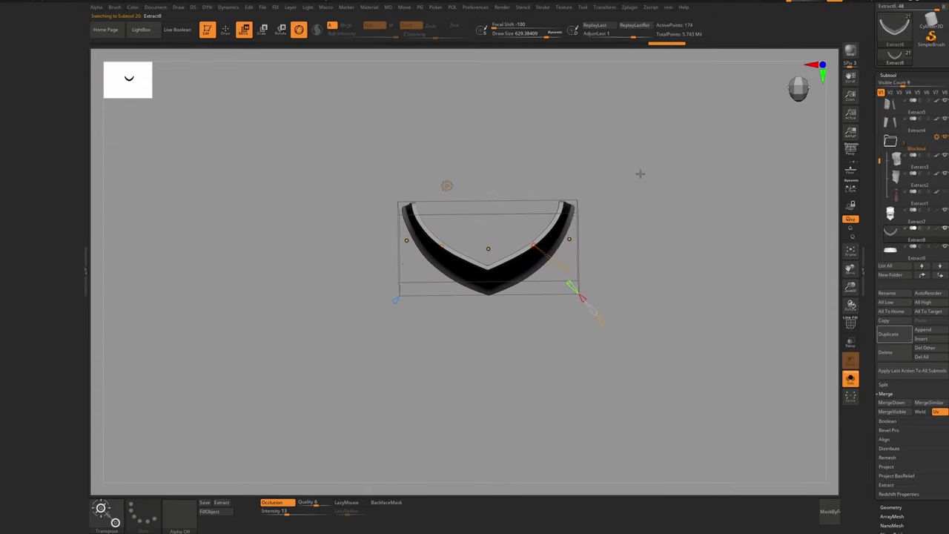
left_click_drag(640, 173, 603, 134)
key("b")
key("s")
key("t")
key("alt+s")
Delete the Extract9 subtool
left_click(537, 265, "alt")
key("w")
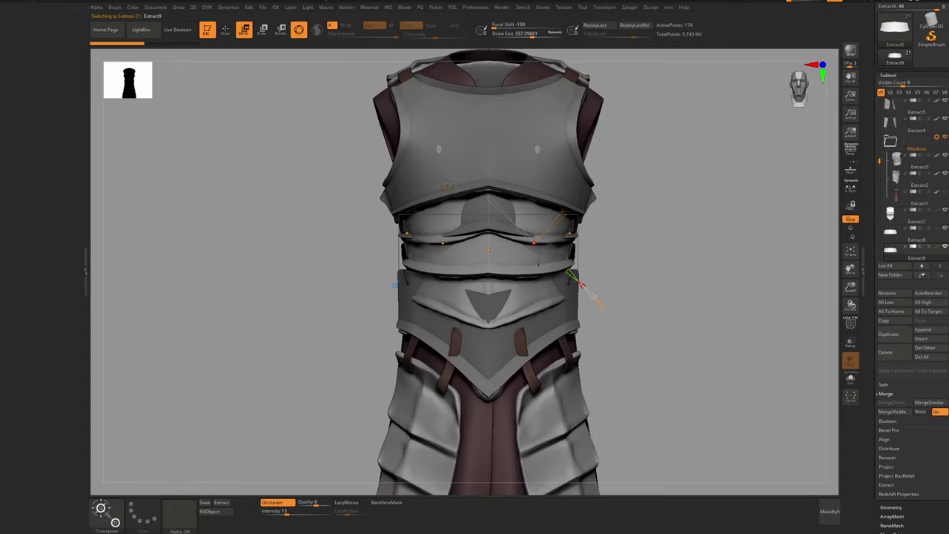
left_click(887, 351)
key("q")
right_click_drag(794, 259, 805, 185, "ctrl")
Duplicate Extract7 and lasso-hide everything except a single band
left_click(528, 186, "alt")
key("ctrl+shift+d")
key("alt+s")
left_click(528, 198, "ctrl+shift")
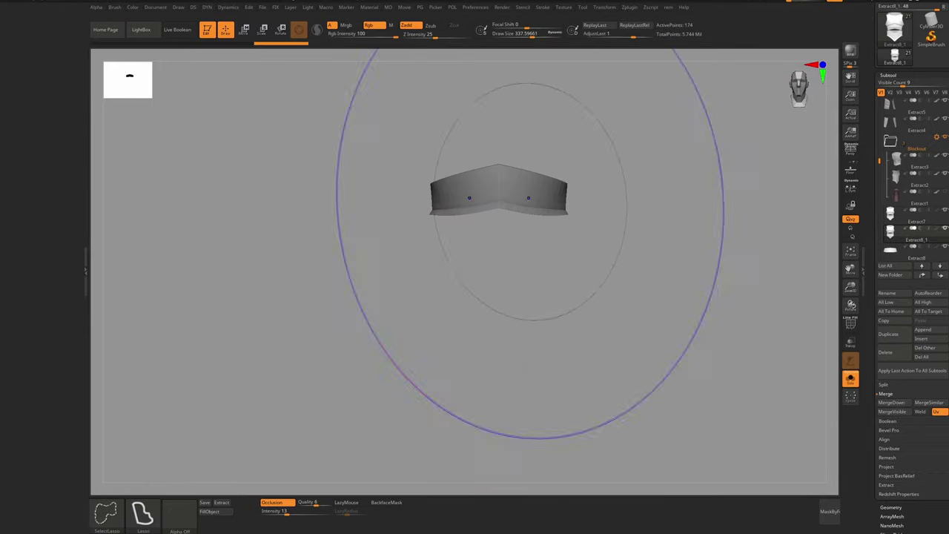
left_click(551, 186, "ctrl+shift")
mouse_move(504, 202)
right_mouse_down("ctrl")
mouse_move(551, 186)
mouse_move(579, 126)
right_mouse_up("ctrl")
mouse_move(672, 119)
left_mouse_down("ctrl+alt+shift")
mouse_move(383, 132)
mouse_move(623, 319)
left_mouse_up("ctrl+alt+shift")
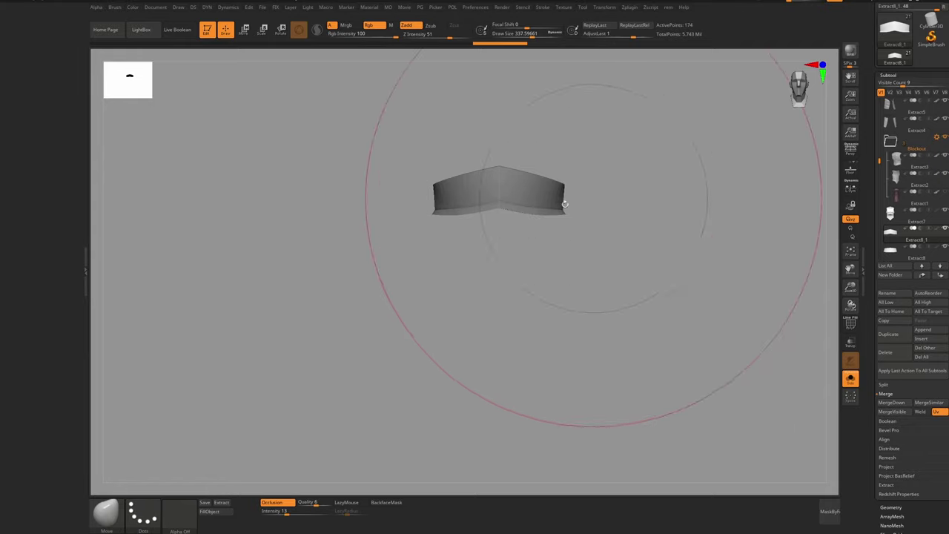
Move the new band, Extract8_1, down onto the waist with the transpose line
key("w")
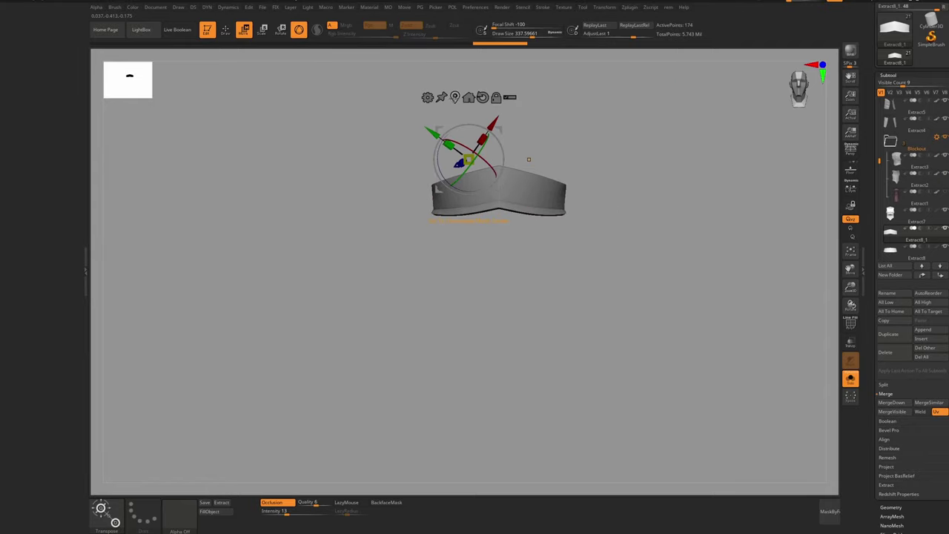
left_click(455, 98)
key("y")
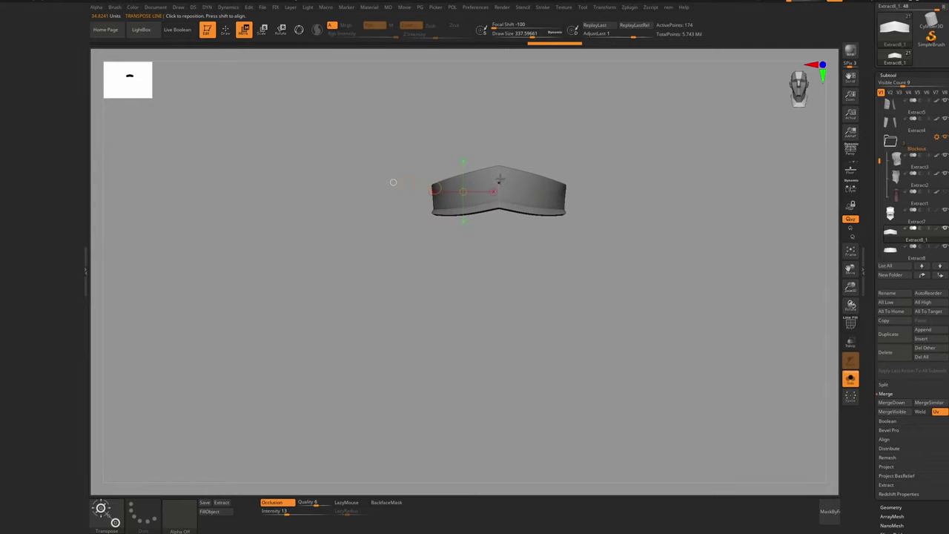
key("alt+s")
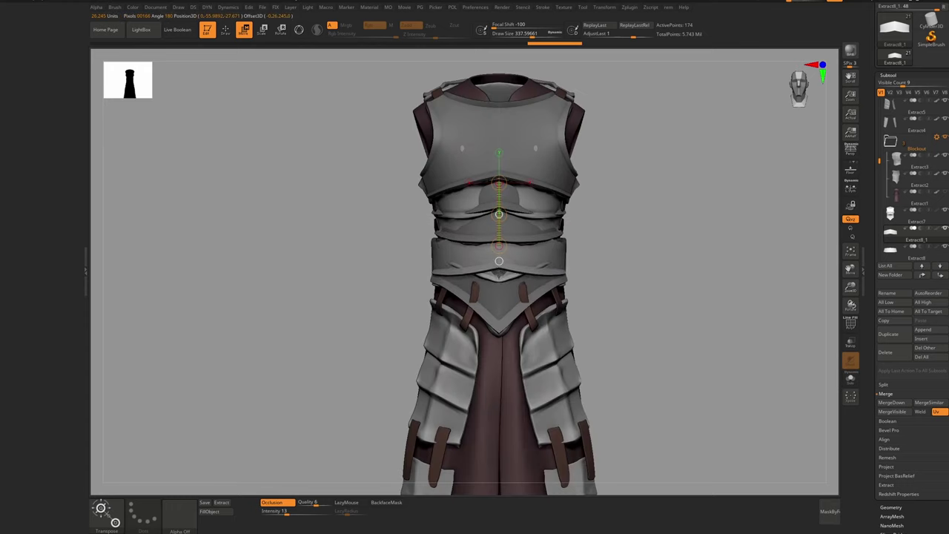
mouse_move(499, 274)
left_mouse_down()
mouse_move(507, 321)
mouse_move(509, 285)
left_mouse_up()
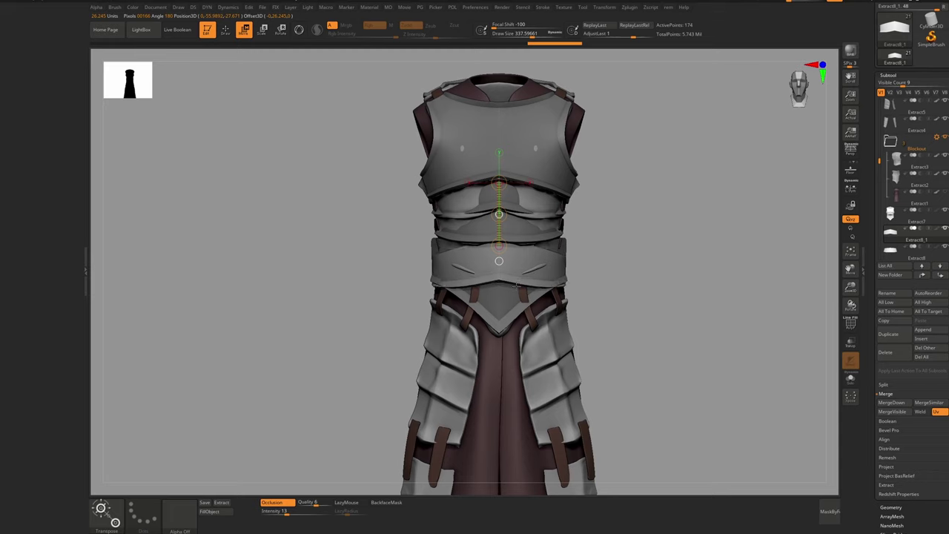
key("y")
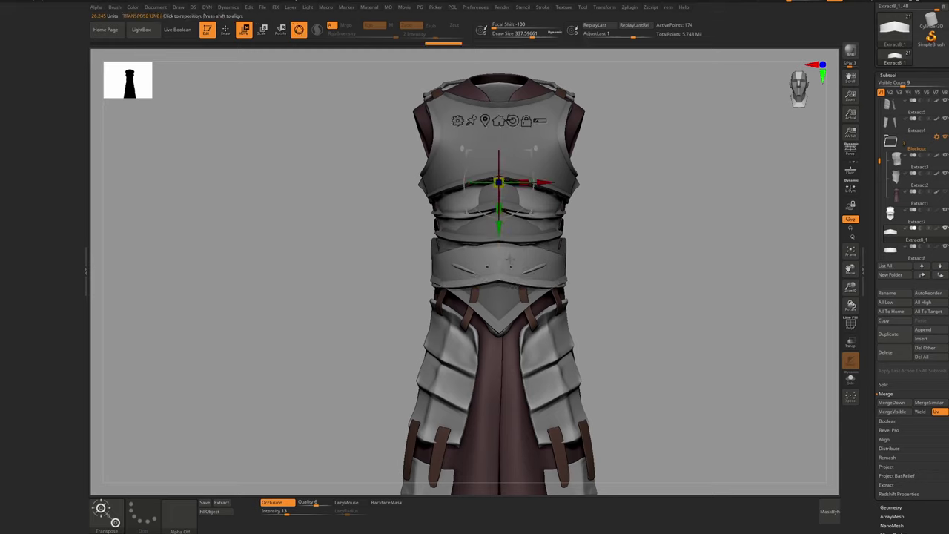
left_click(485, 120)
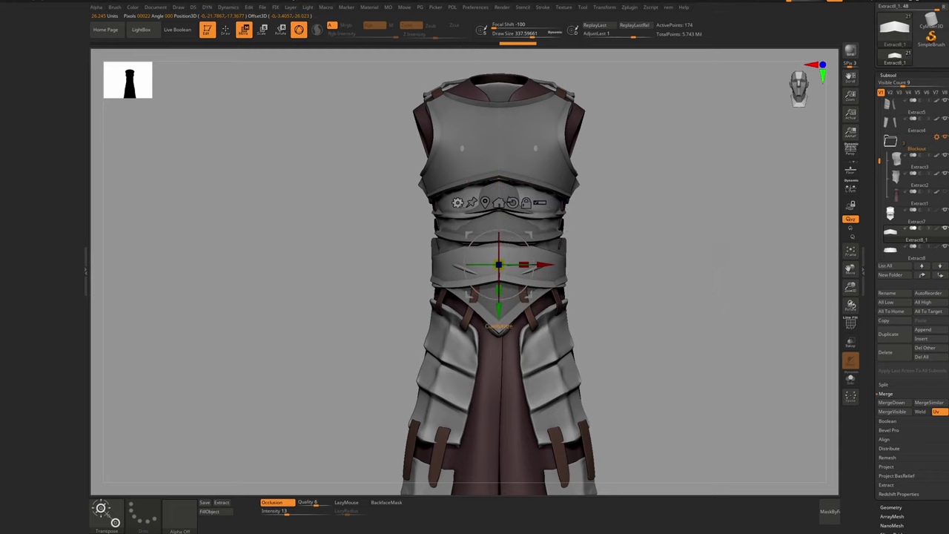
Add a Bend Curve to Extract8_1 and shape it to curve snugly above the V-shaped plate
left_click(459, 202)
left_click(496, 205)
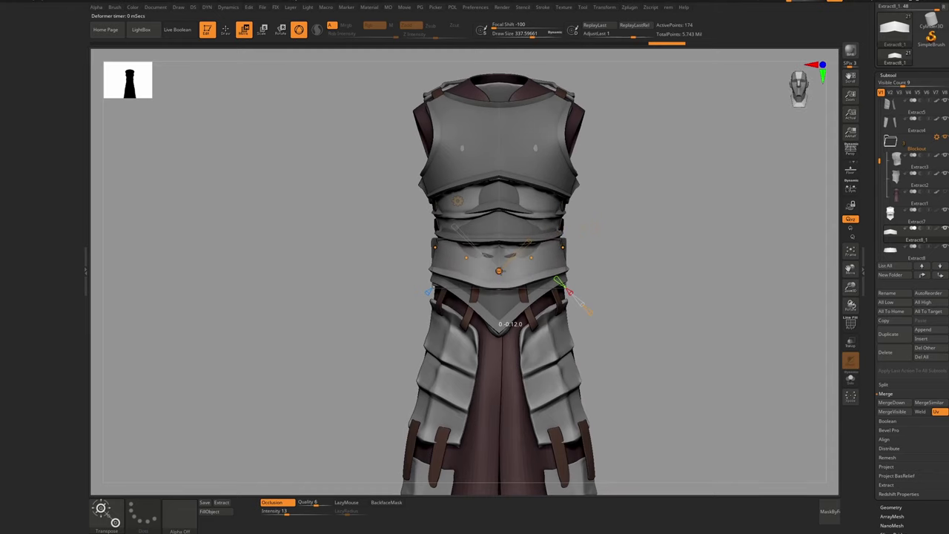
left_click_drag(499, 271, 499, 269)
left_click_drag(646, 256, 577, 255)
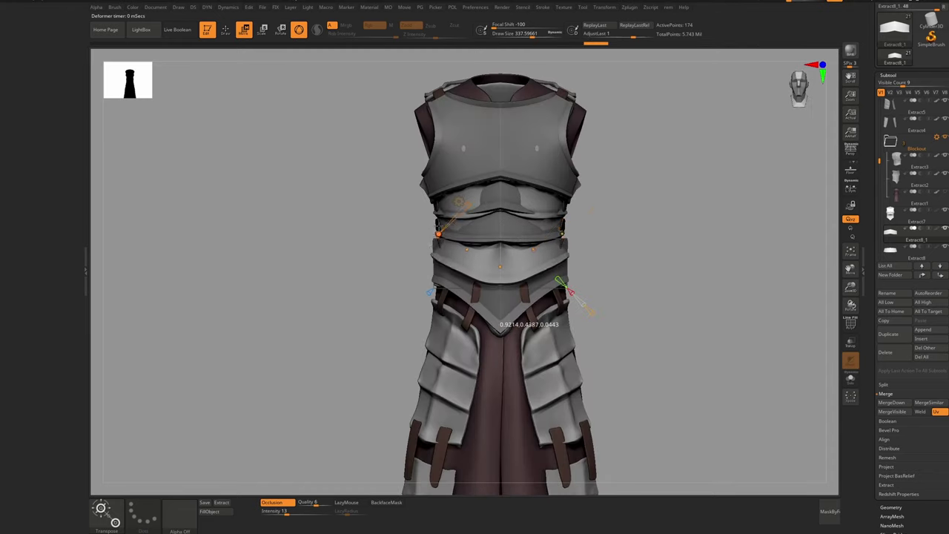
left_click_drag(438, 234, 448, 235)
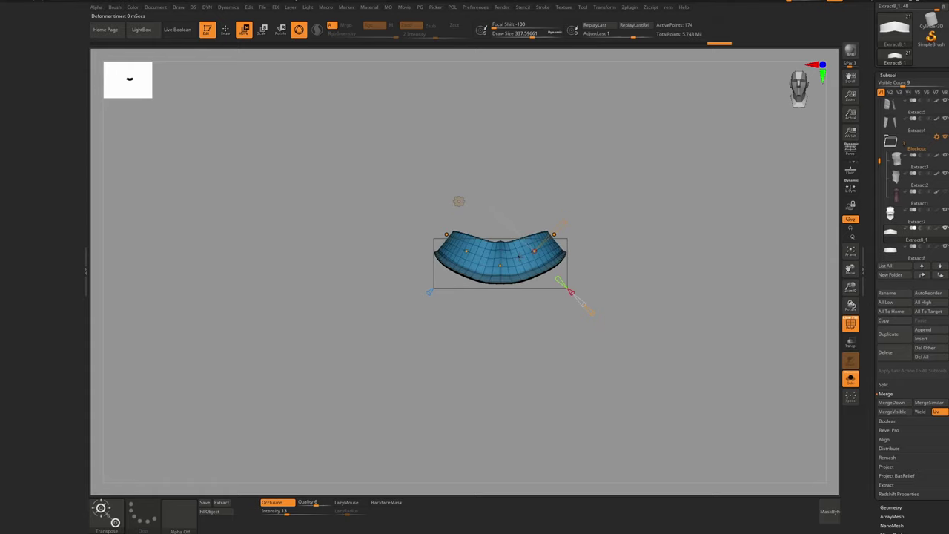
right_click_drag(511, 259, 511, 285, "ctrl")
right_click_drag(445, 262, 470, 256)
left_click_drag(413, 243, 413, 244)
right_click_drag(416, 263, 393, 244, "ctrl")
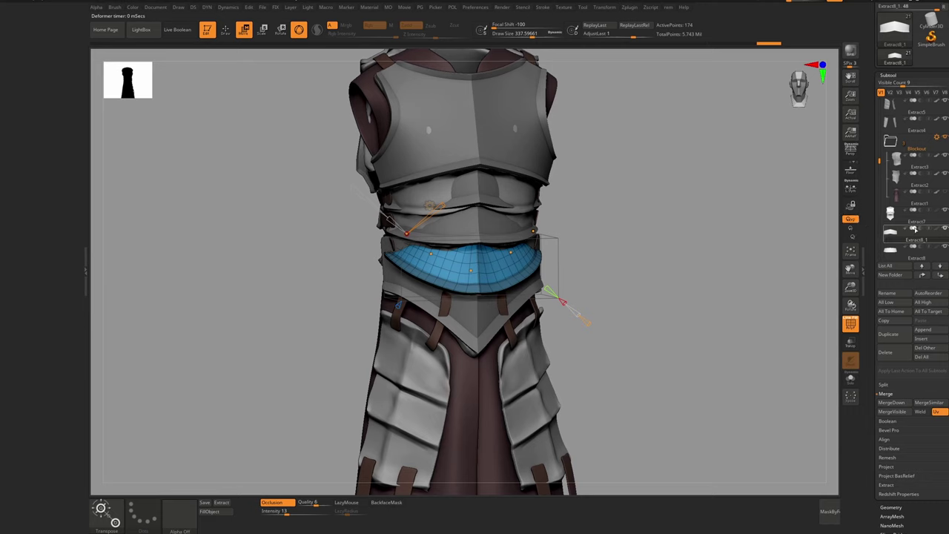
Show the Extract7 subtool again and return to a front view of the waist
mouse_move(935, 228)
left_click(944, 211)
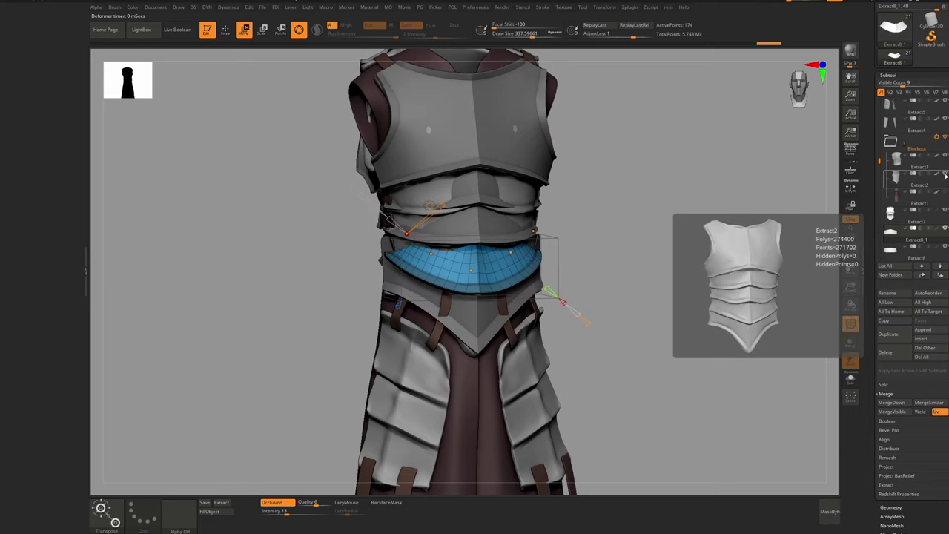
left_click_drag(706, 259, 587, 234)
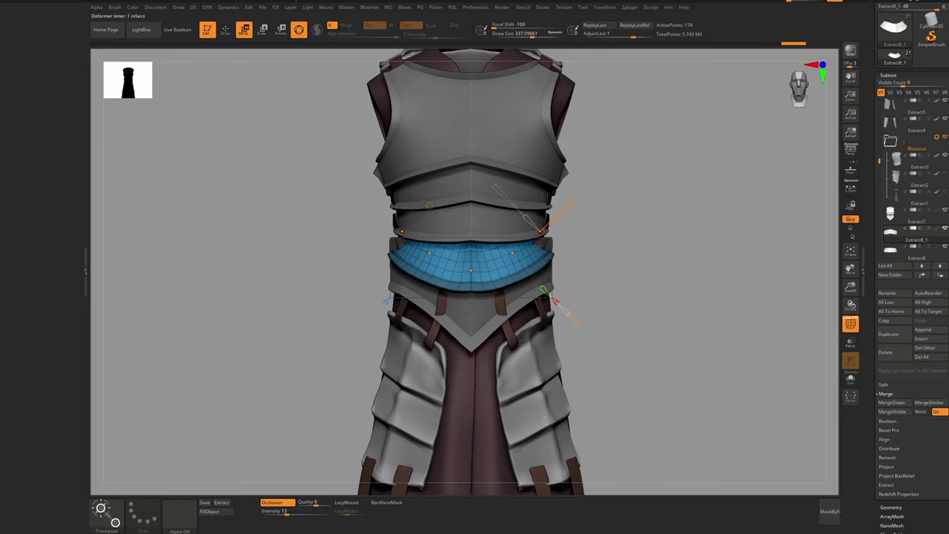
right_click_drag(536, 244, 558, 257, "ctrl")
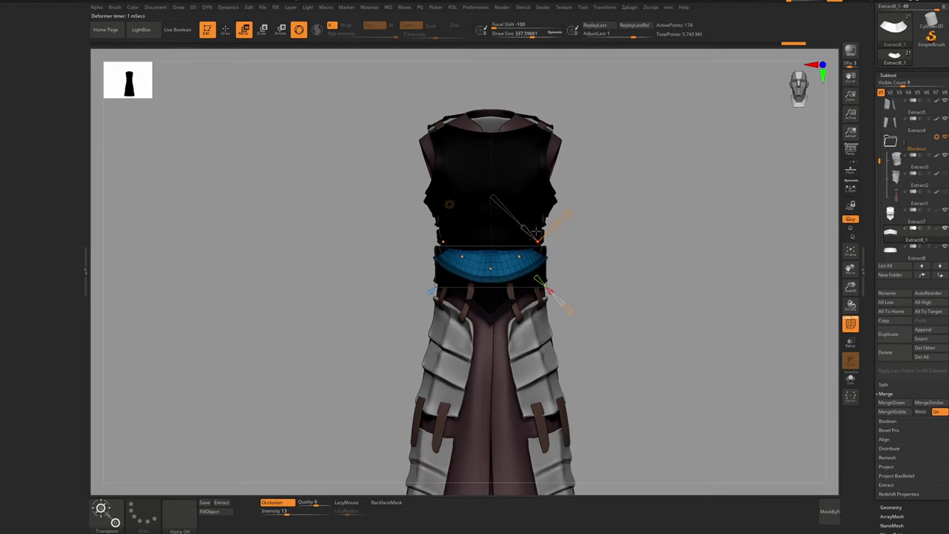
Select the Move brush, turn off PolyFrame, and zoom in on the stacked waist bands
key("b")
key("m")
key("v")
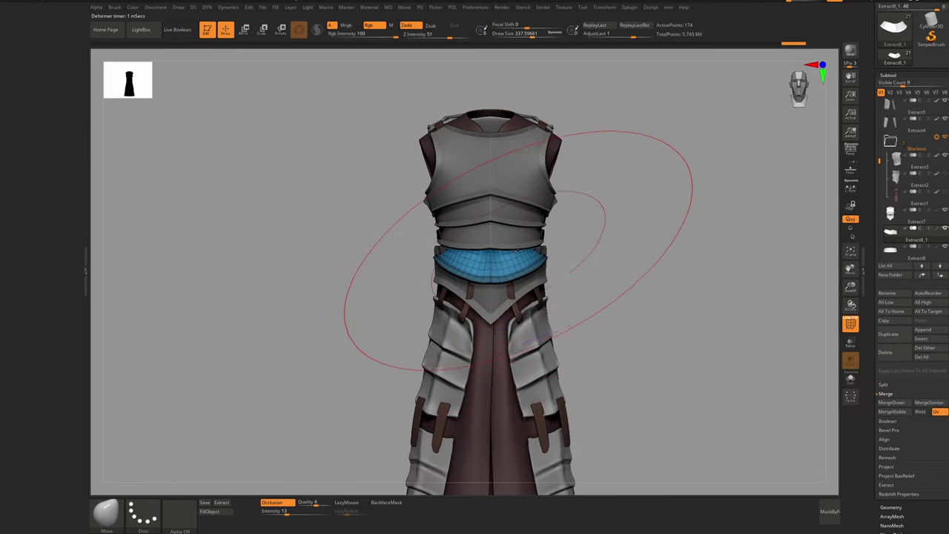
key("shift+f")
right_click_drag(521, 264, 483, 263)
mouse_move(482, 263)
right_mouse_down("ctrl")
mouse_move(504, 275)
mouse_move(528, 236)
right_mouse_up("ctrl")
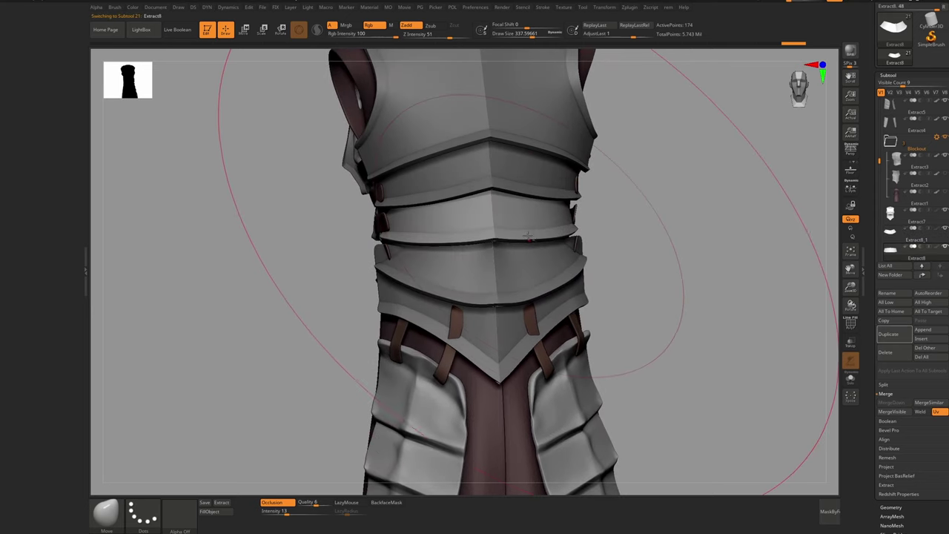
Delete the blue lower plate subtool Extract8_1
left_click(519, 275, "alt")
left_click(884, 353)
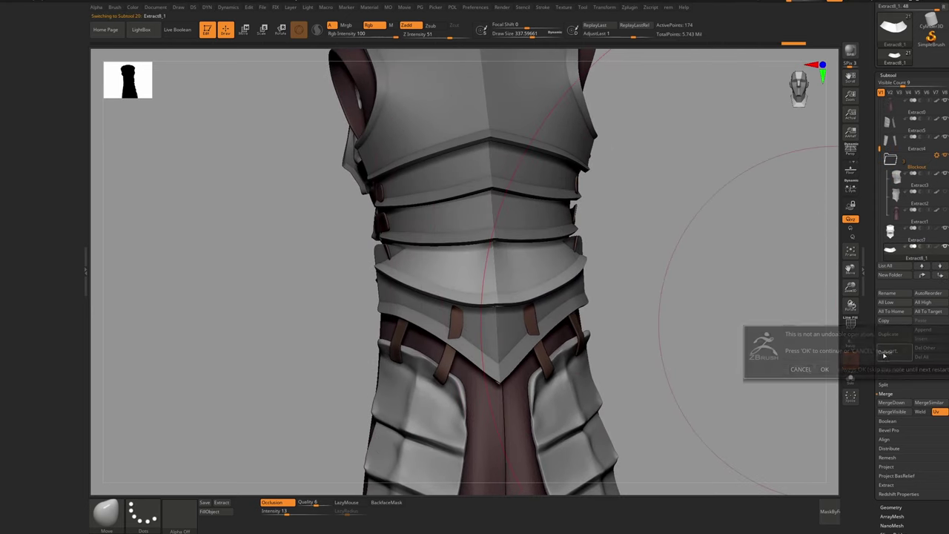
left_click(825, 368)
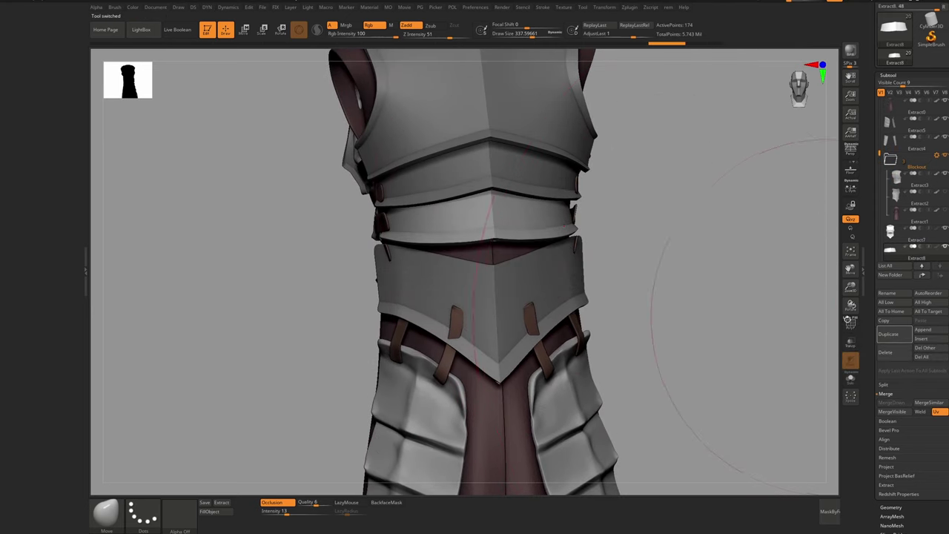
Duplicate the Extract8 waist band and slide the copy down below the original
left_click(892, 339)
left_click_drag(629, 247, 597, 237, "shift")
key("w")
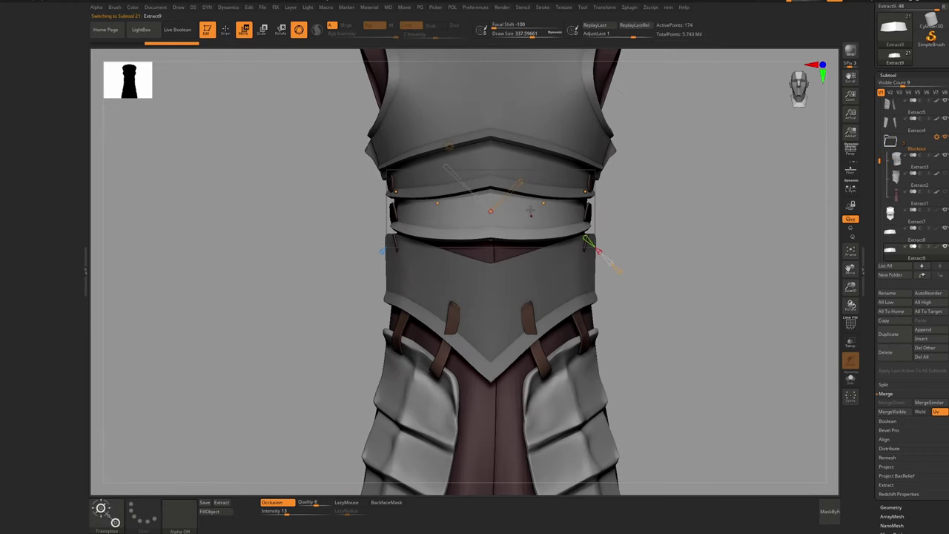
key("y")
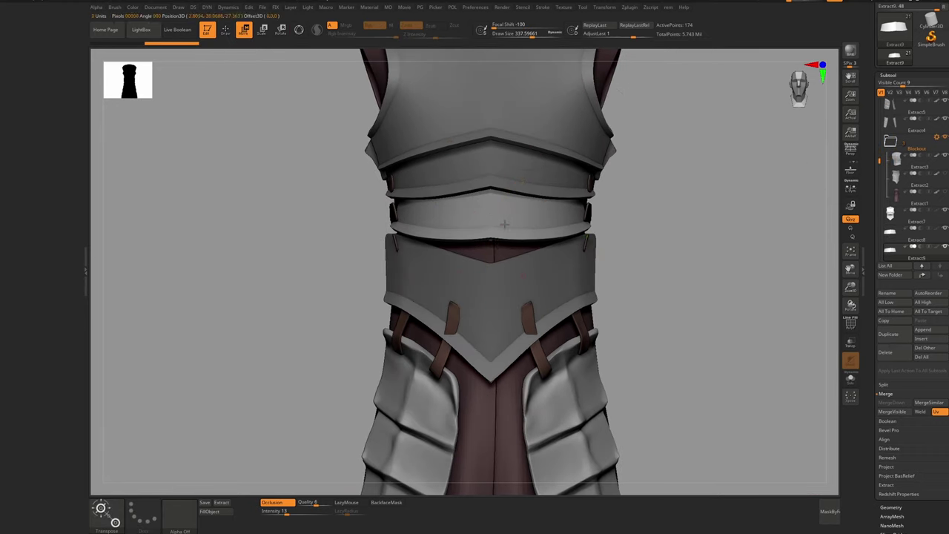
left_click_drag(501, 246, 502, 294)
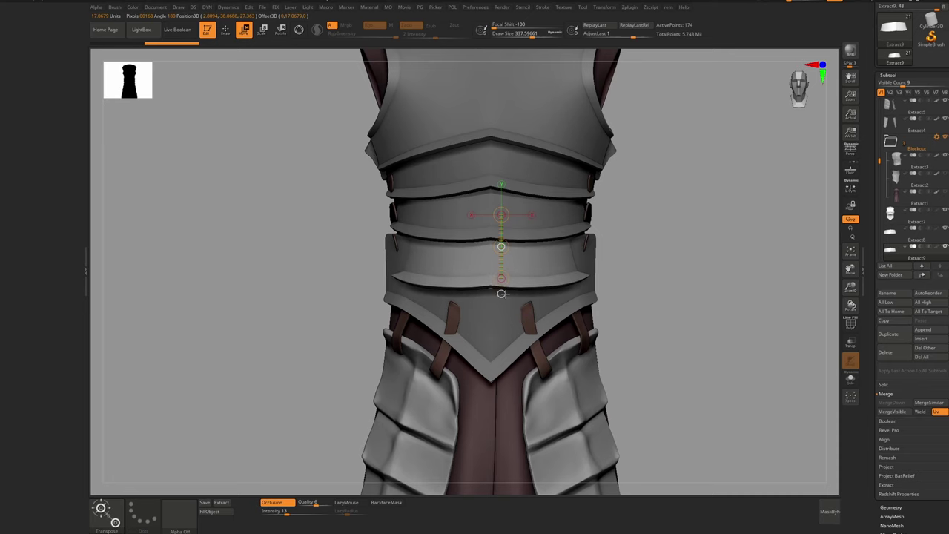
mouse_move(535, 278)
right_mouse_down()
mouse_move(567, 270)
mouse_move(539, 264)
right_mouse_up()
Widen the duplicated band's sides symmetrically with a smaller Move brush
key("q")
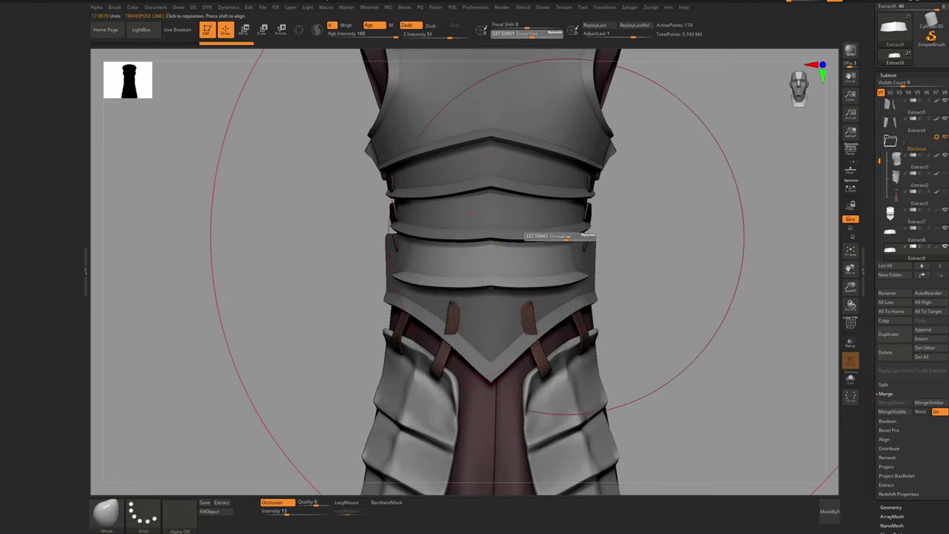
key("ctrl")
key("ctrl+z")
key("x")
key("s")
left_click_drag(587, 243, 582, 242)
left_click_drag(585, 243, 610, 242)
key("ctrl+z")
key("s")
Isolate the Extract7 belly armour in Solo and preview its polygroup colours
left_click(581, 216, "alt")
left_click(573, 189, "alt")
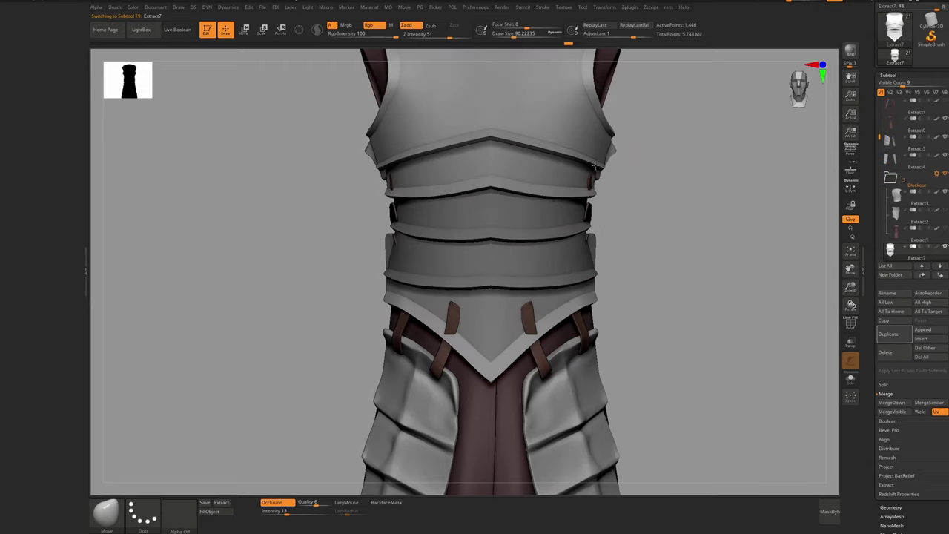
key("alt+shift+s")
scroll(571, 191, "down", 4)
key("shift+f")
scroll(574, 192, "up", 2)
scroll(575, 191, "up", 2)
right_click_drag(574, 191, 554, 236)
key("shift+g")
left_click(556, 248)
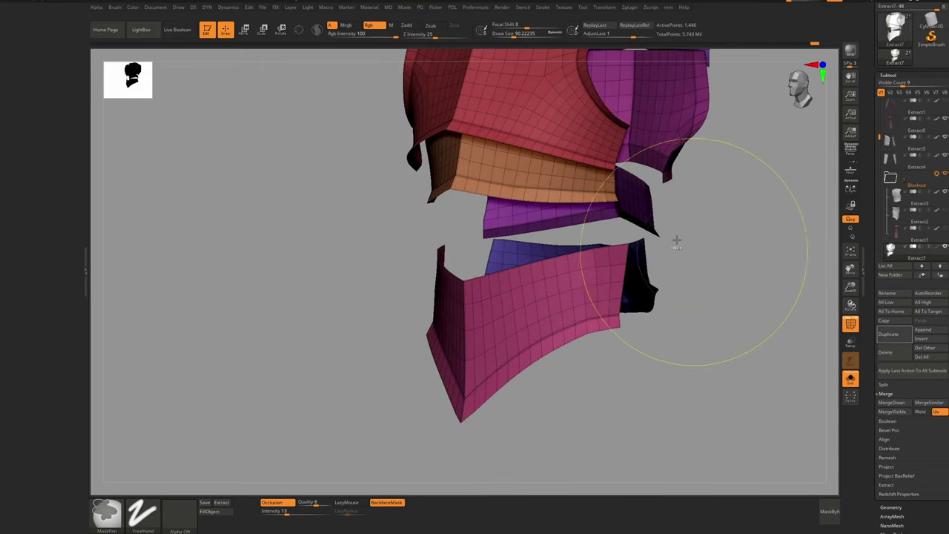
Split the torso armour into separate subtools with Split To Parts
key("ctrl+z")
left_click(893, 385)
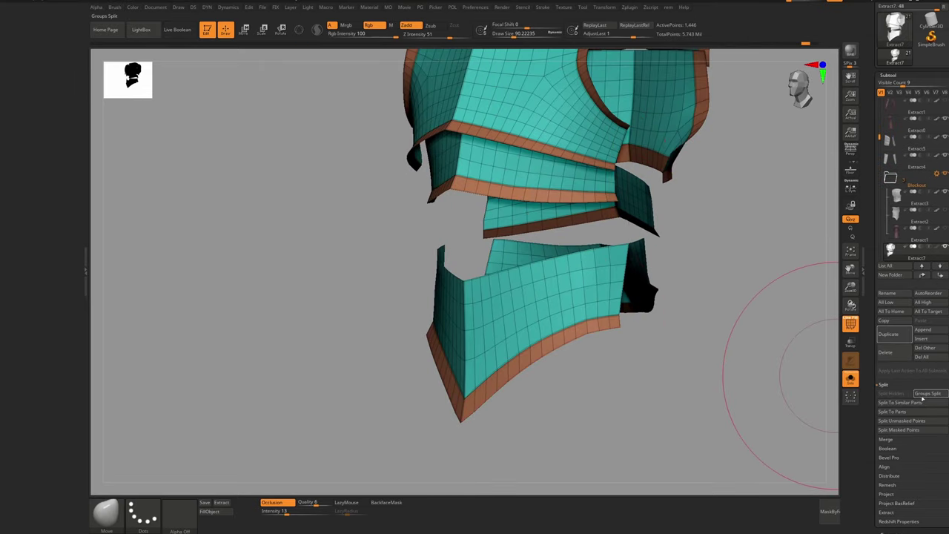
left_click(912, 412)
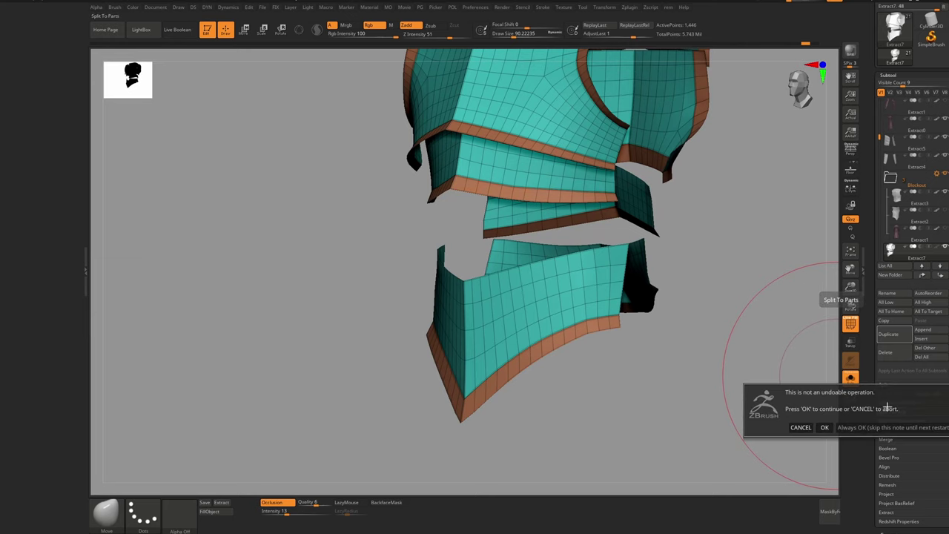
left_click(825, 428)
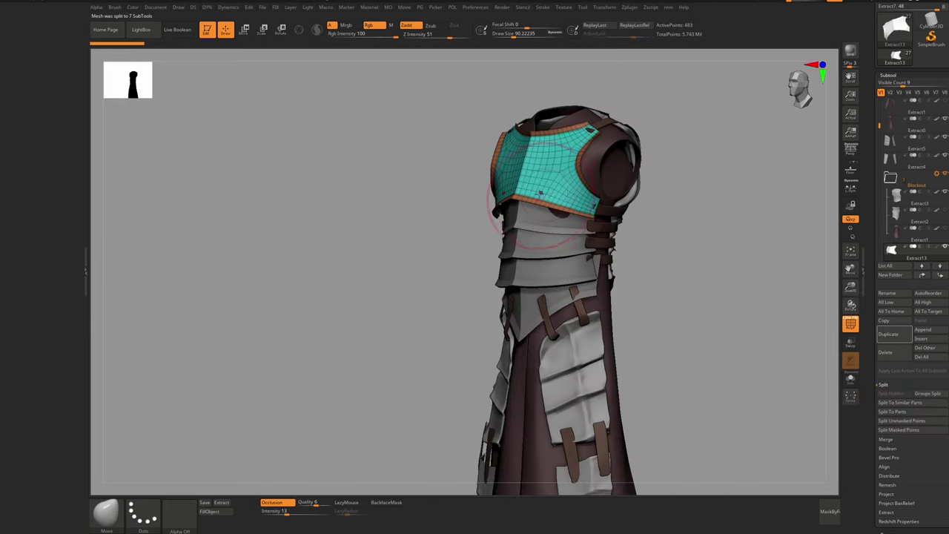
Raise the Extract7 belly plate over the gaps and show it alone
right_click_drag(541, 192, 541, 211, "shift")
left_click(541, 211, "alt")
left_click(540, 183, "alt")
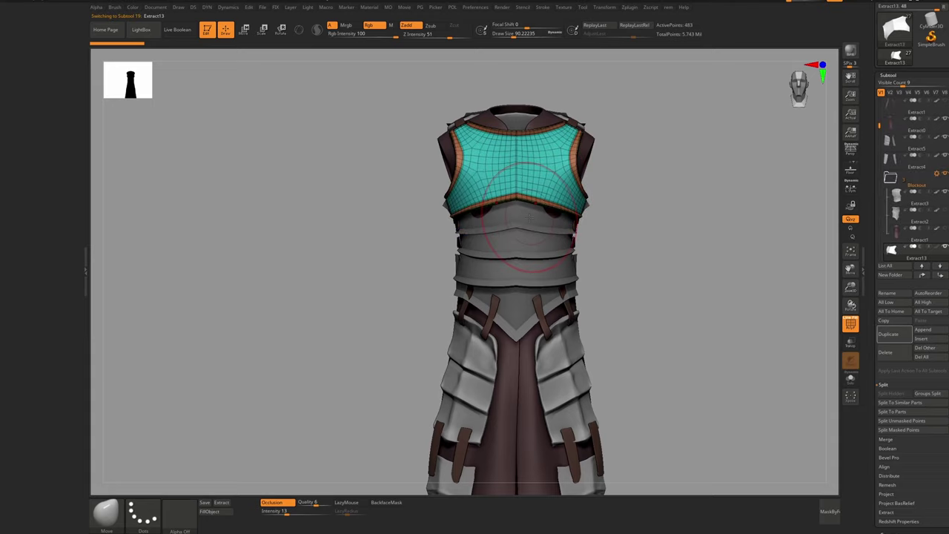
left_click(539, 214, "alt")
left_click_drag(539, 214, 538, 202)
left_click(538, 244, "alt")
left_click(537, 275, "alt")
right_click_drag(561, 220, 512, 223)
key("ctrl+shift+s")
key("ctrl+d")
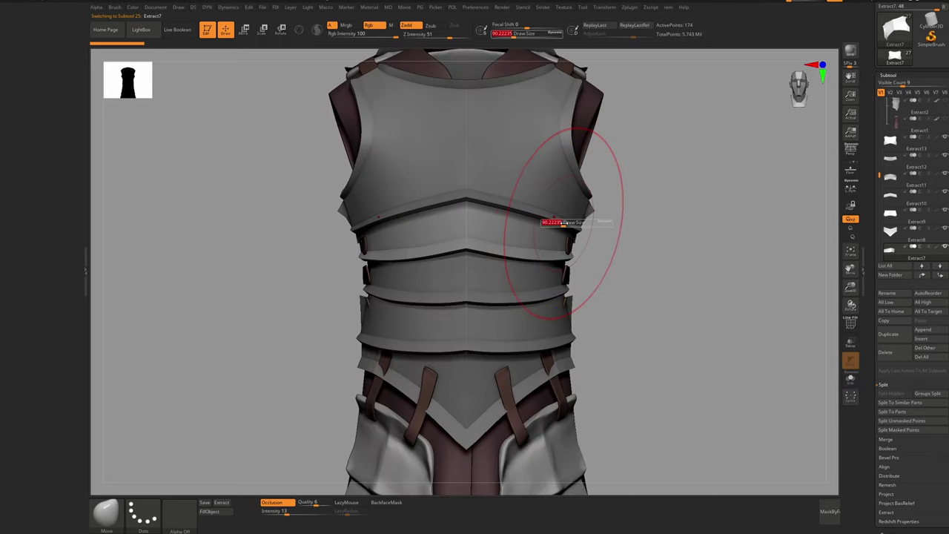
Nudge the plate's sides inward and smooth the band edge, toggling dynamic thickness
key("shift+d")
left_click_drag(571, 227, 578, 214)
key("d")
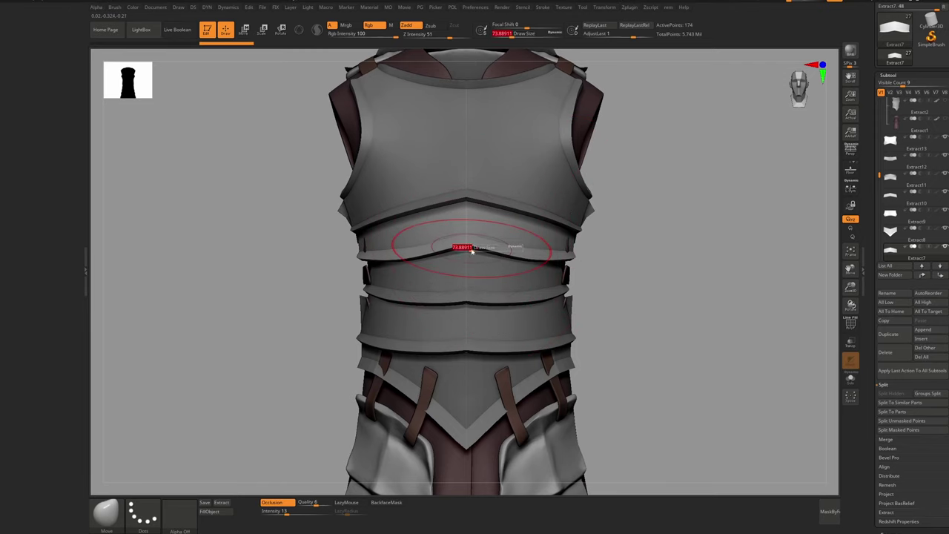
right_click_drag(480, 238, 451, 238)
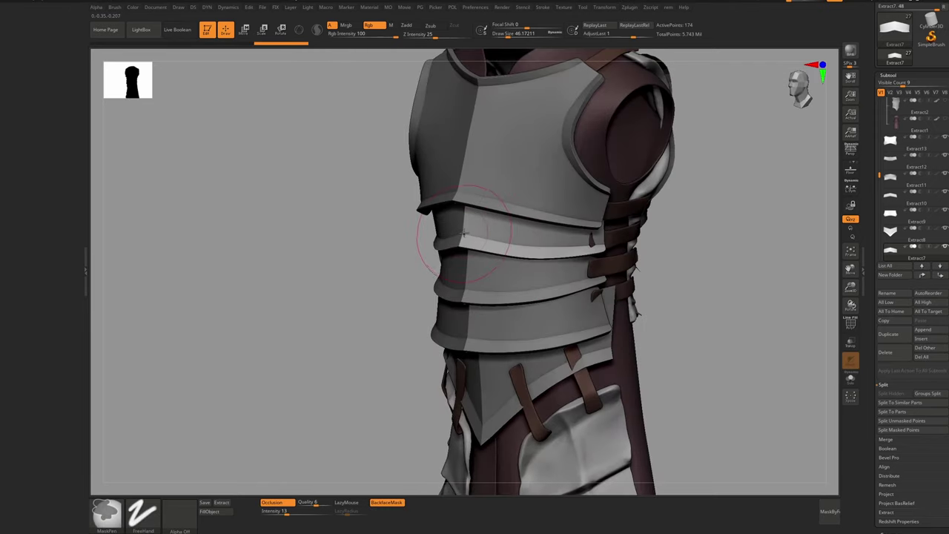
key("ctrl+z")
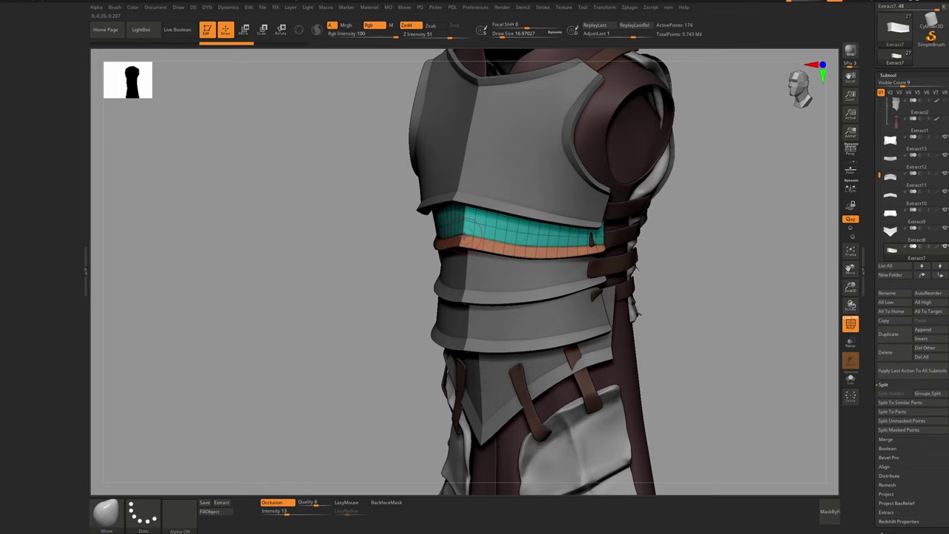
left_click_drag(461, 233, 465, 234)
key("shift+f")
mouse_move(465, 233)
right_mouse_down("ctrl")
mouse_move(515, 224)
mouse_move(529, 251)
right_mouse_up("ctrl")
key("s")
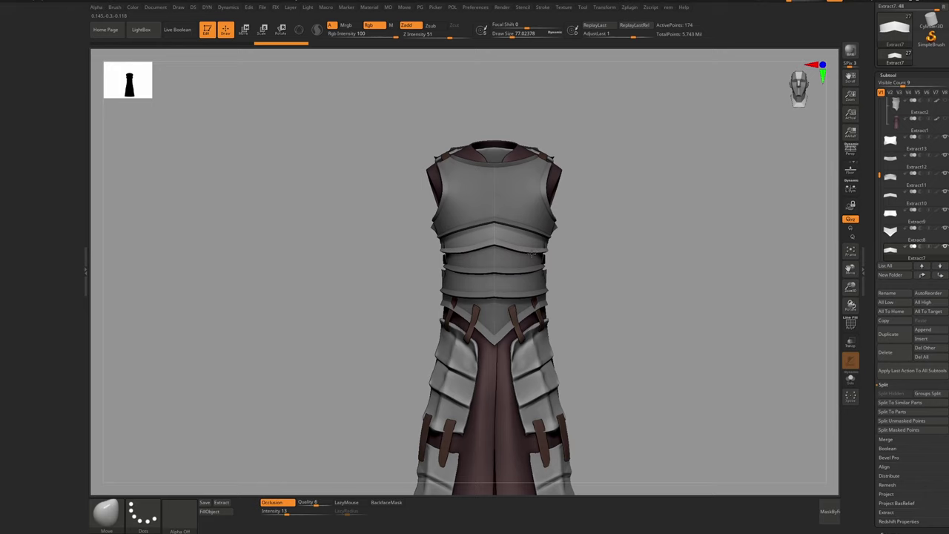
left_click_drag(532, 255, 531, 253)
mouse_move(531, 252)
right_mouse_down("ctrl")
mouse_move(515, 186)
mouse_move(519, 273)
right_mouse_up("ctrl")
Reshape the edges, sides and curve of the Extract8 belt band
left_click(497, 277, "alt")
key("s")
mouse_move(495, 281)
left_mouse_down()
mouse_move(519, 277)
mouse_move(540, 252)
left_mouse_up()
key("s")
key("ctrl+z")
key("ctrl+z")
key("s")
left_click_drag(529, 244, 528, 239)
left_click_drag(539, 278, 539, 281)
left_click_drag(497, 286, 517, 281)
key("ctrl+z")
key("s")
left_click_drag(528, 283, 528, 279)
Refine the Extract7 belly plate and the outline of the Extract9 lower band
left_click(513, 248, "alt")
mouse_move(667, 297)
left_mouse_down()
mouse_move(608, 297)
mouse_move(652, 356)
left_mouse_up()
left_click_drag(531, 259, 531, 253)
left_click(493, 305, "alt")
left_click_drag(631, 312, 682, 311, "shift")
left_click_drag(491, 326, 540, 313)
key("s")
left_click_drag(540, 299, 545, 299)
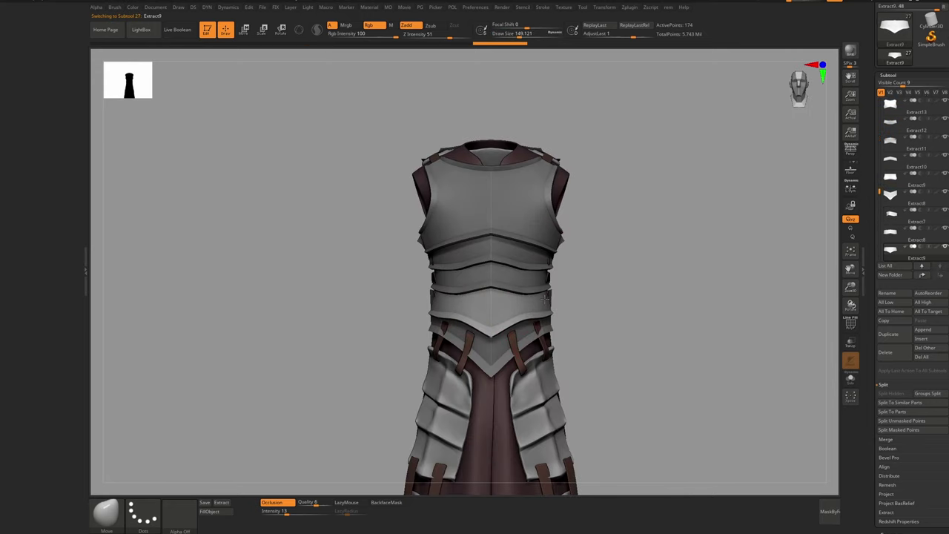
key("[")
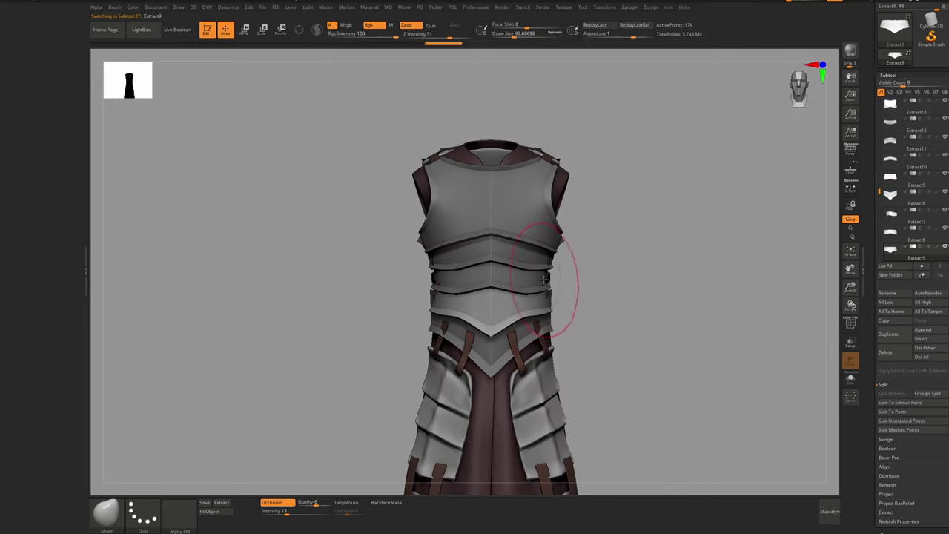
Inspect the Extract7, Extract8 and Extract9 bands from several angles
left_click(546, 279, "alt")
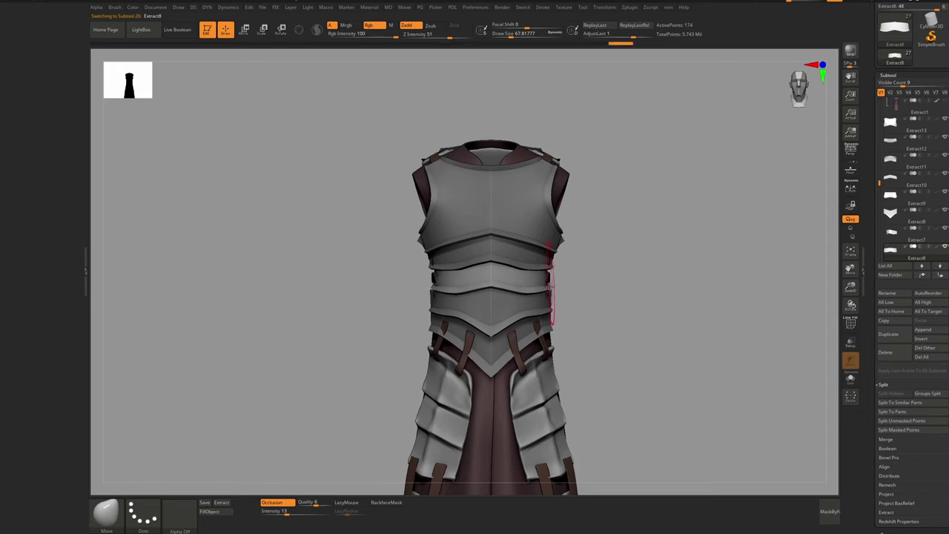
right_click_drag(556, 288, 491, 241, "ctrl")
mouse_move(531, 278)
right_mouse_down("ctrl")
mouse_move(522, 301)
mouse_move(589, 339)
mouse_move(567, 286)
right_mouse_up("ctrl")
left_click(523, 298, "alt")
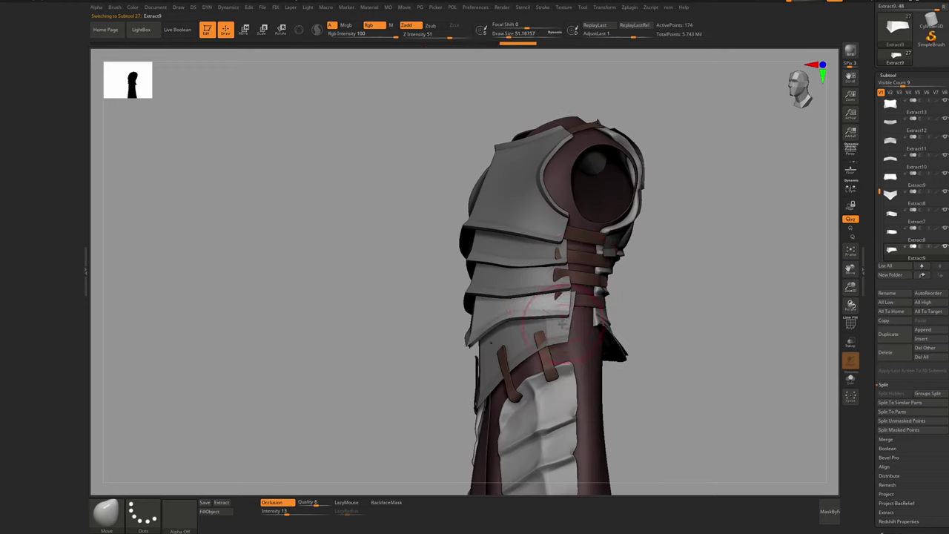
left_click(563, 319, "alt")
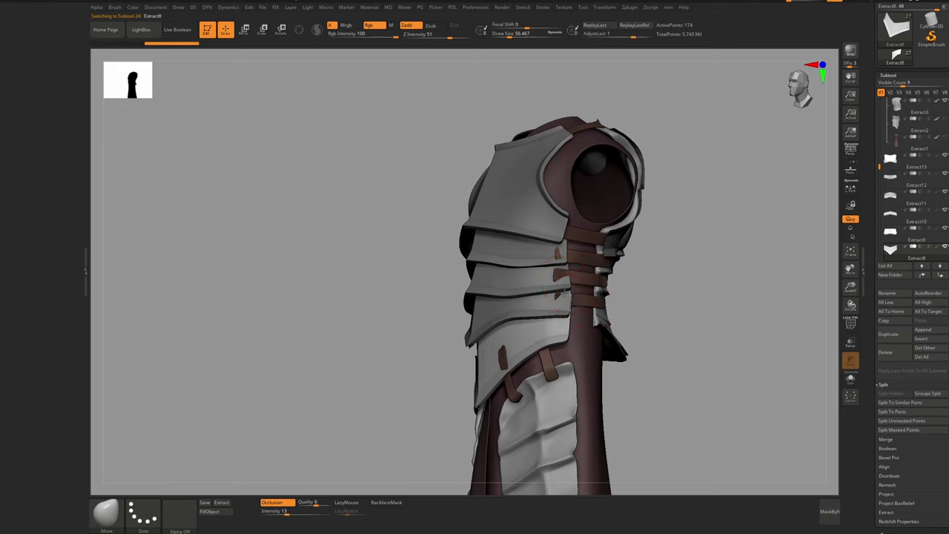
mouse_move(563, 295)
right_mouse_down("ctrl")
mouse_move(552, 269)
mouse_move(561, 314)
mouse_move(547, 284)
mouse_move(534, 345)
mouse_move(541, 332)
right_mouse_up("ctrl")
left_click(541, 333, "alt")
left_click(546, 300, "alt")
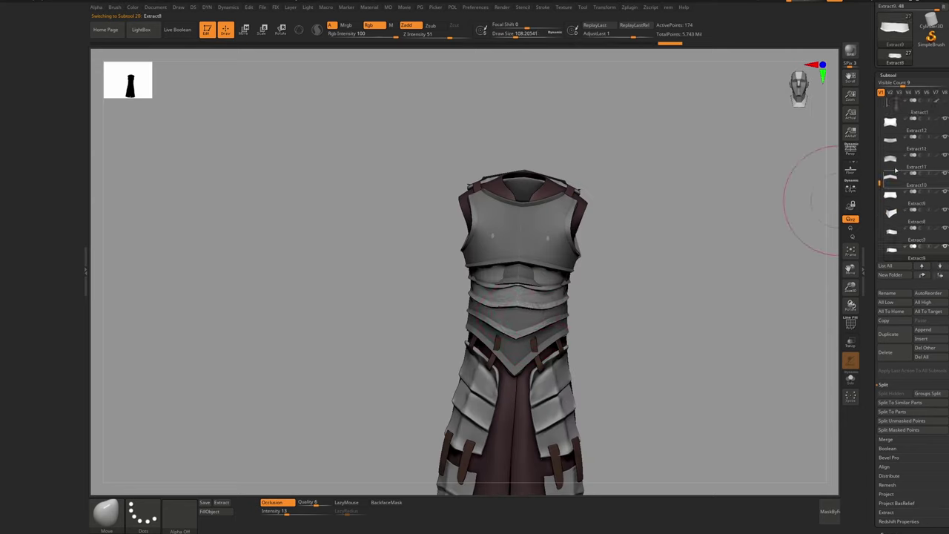
left_click(899, 180)
mouse_move(571, 293)
right_mouse_down("shift")
mouse_move(540, 282)
mouse_move(566, 263)
mouse_move(549, 268)
mouse_move(606, 269)
mouse_move(547, 336)
right_mouse_up("shift")
Reshape the Extract8 band while checking both sides of the armour
left_click(528, 277, "alt")
left_click(547, 336, "alt")
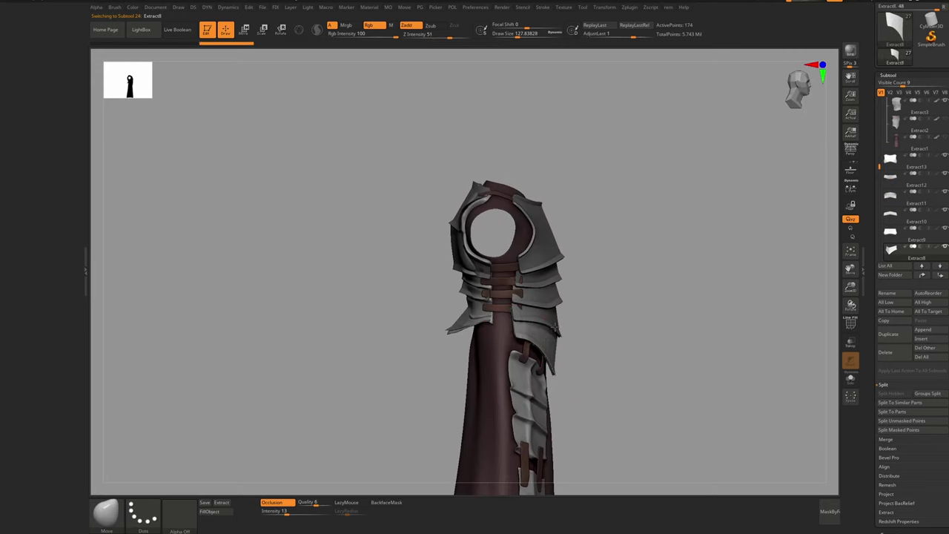
right_click_drag(547, 336, 519, 360)
key("s")
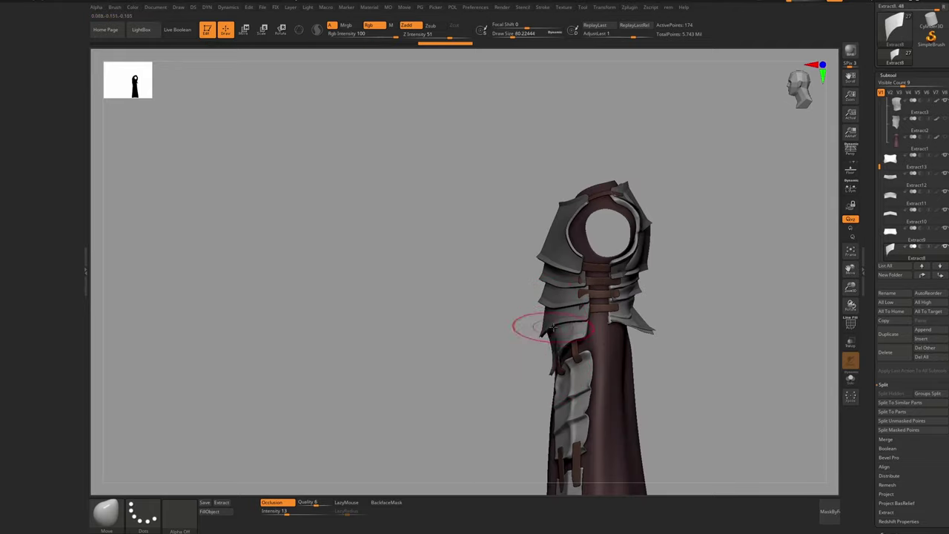
right_click_drag(564, 333, 549, 315)
left_click_drag(551, 315, 553, 314)
left_click_drag(553, 316, 552, 312)
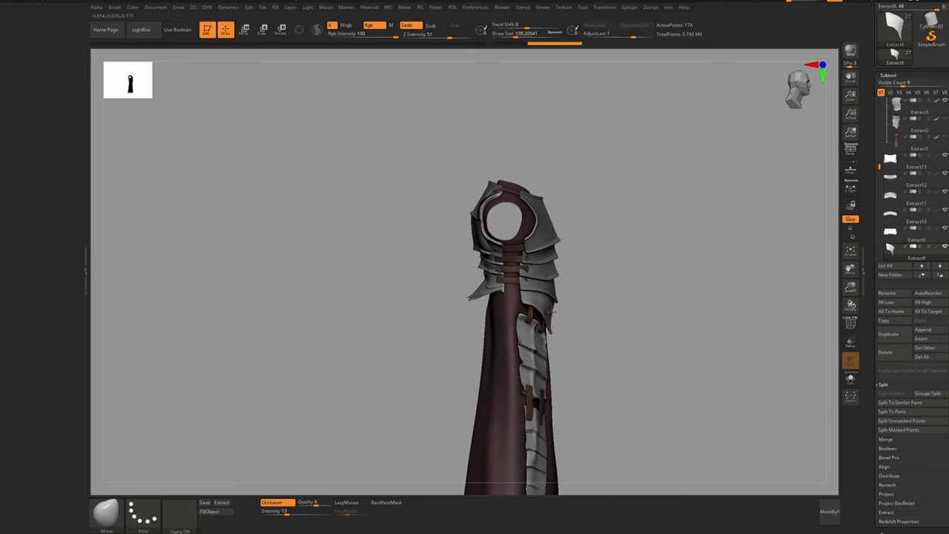
right_click_drag(552, 297, 592, 297)
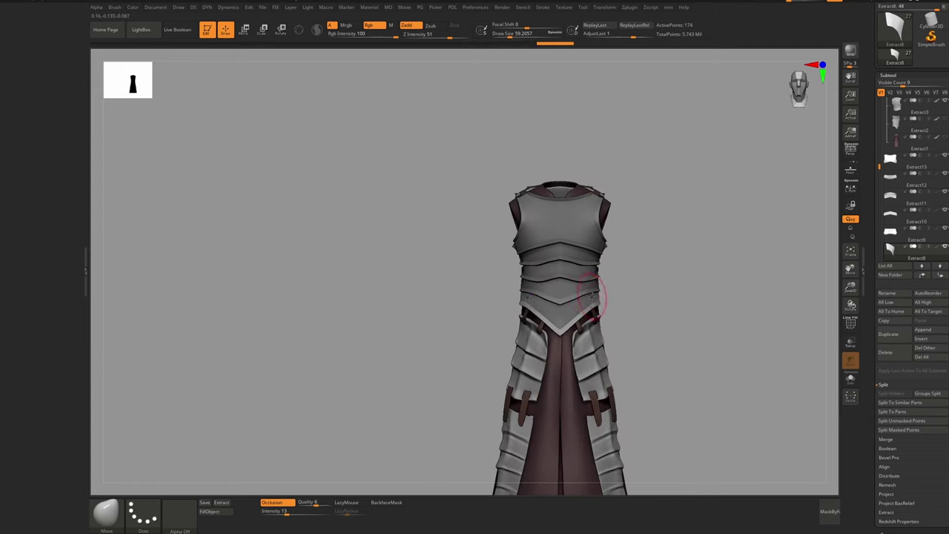
left_click(586, 282, "alt")
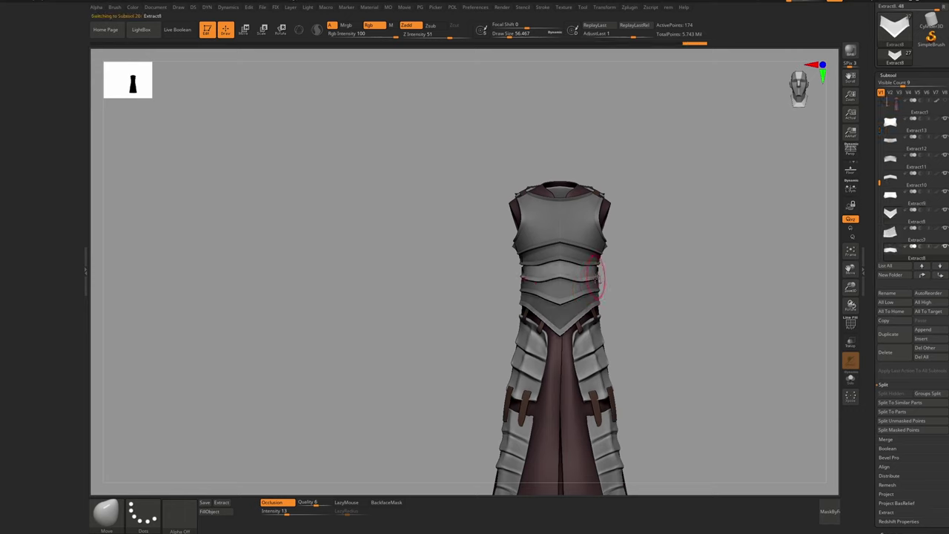
key("s")
left_click(599, 304, "alt")
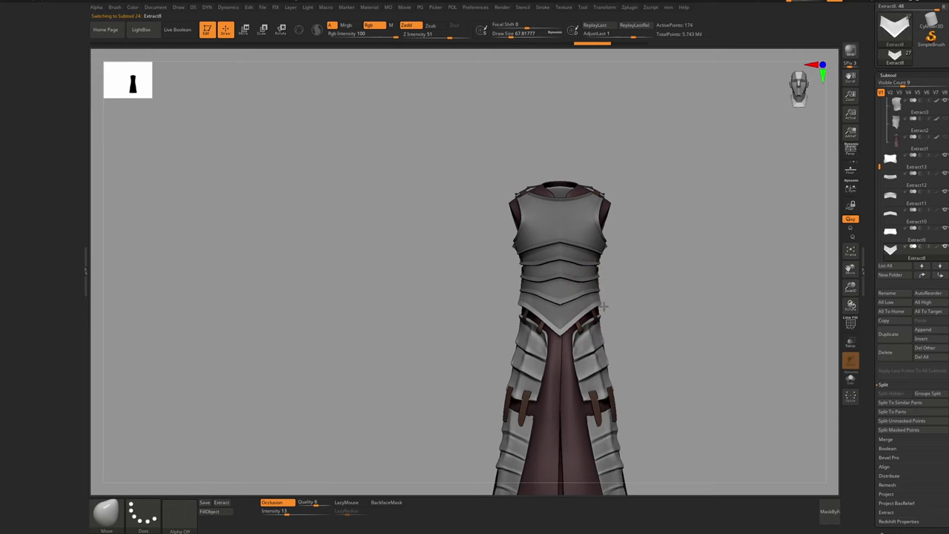
right_click_drag(602, 295, 564, 293, "ctrl")
Isolate the V-shaped Extract9 plate in Solo and zoom in on it
left_click(578, 255, "alt")
key("alt+s")
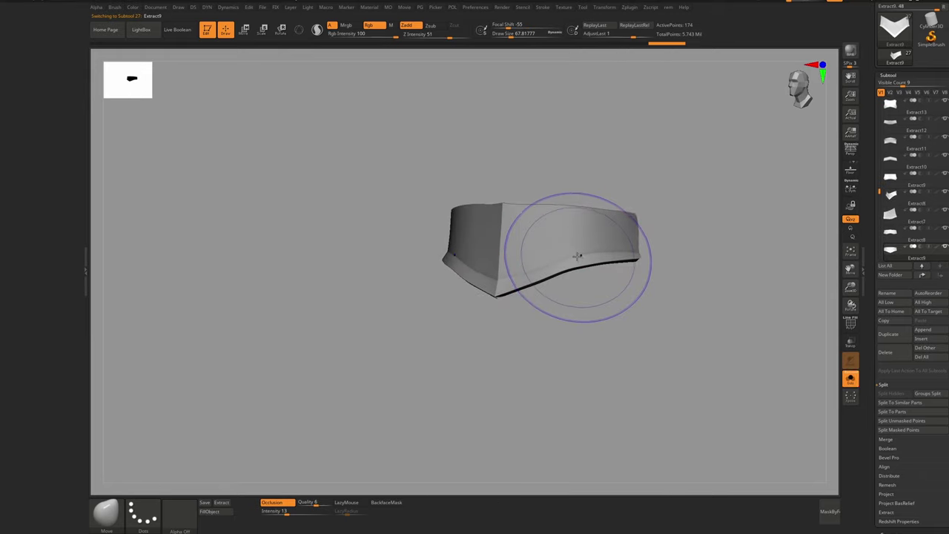
key("shift+f")
right_click_drag(576, 249, 579, 273, "ctrl")
key("bracketleft")
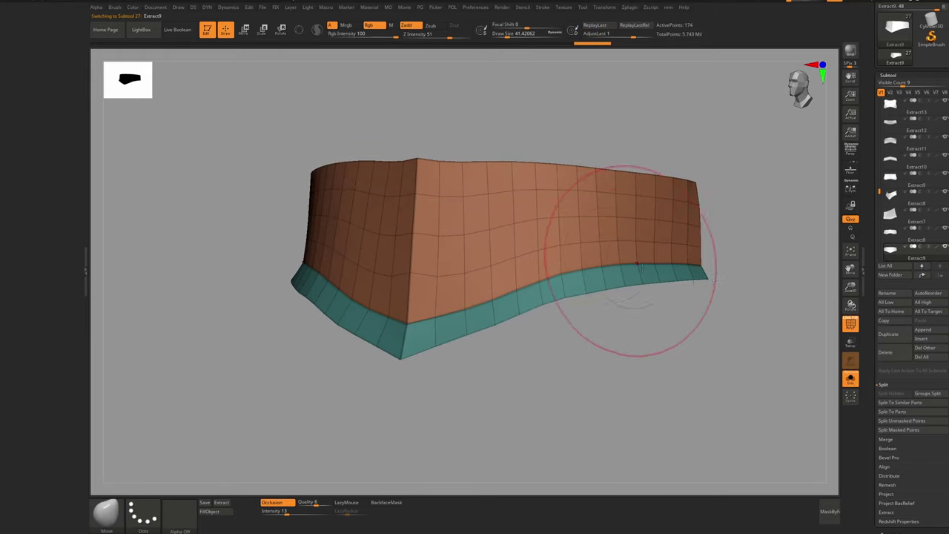
key("bracketleft")
key("bracketleft")
key("bracketleft")
key("shift+f")
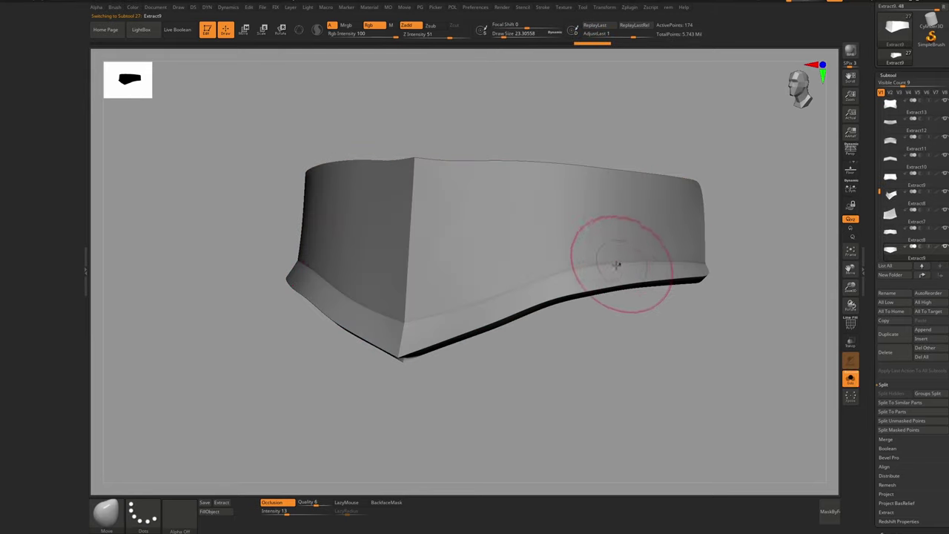
key("bracketright")
key("bracketright")
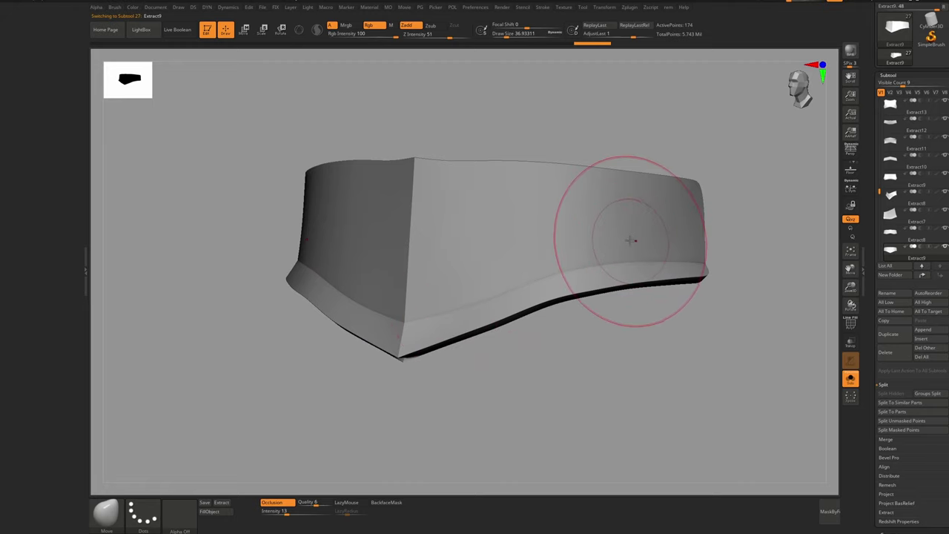
Mask the plate's edges, invert, apply Polish By Features twice, then clear the mask
mouse_move(631, 235)
left_mouse_down("ctrl")
mouse_move(625, 205)
mouse_move(561, 192)
mouse_move(509, 159)
mouse_move(522, 230)
left_mouse_up("ctrl")
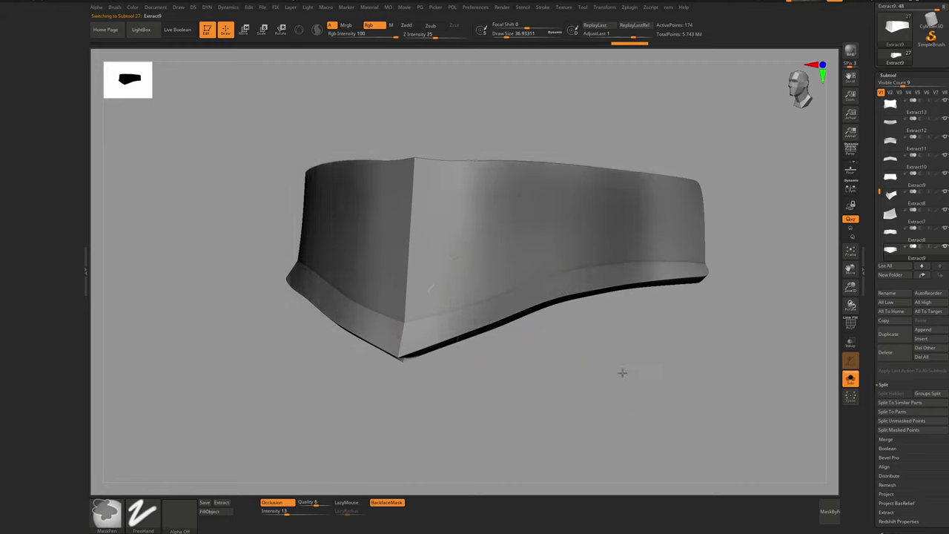
left_click_drag(623, 373, 614, 369, "ctrl")
key("ctrl+z")
left_click(597, 348, "ctrl")
key("p")
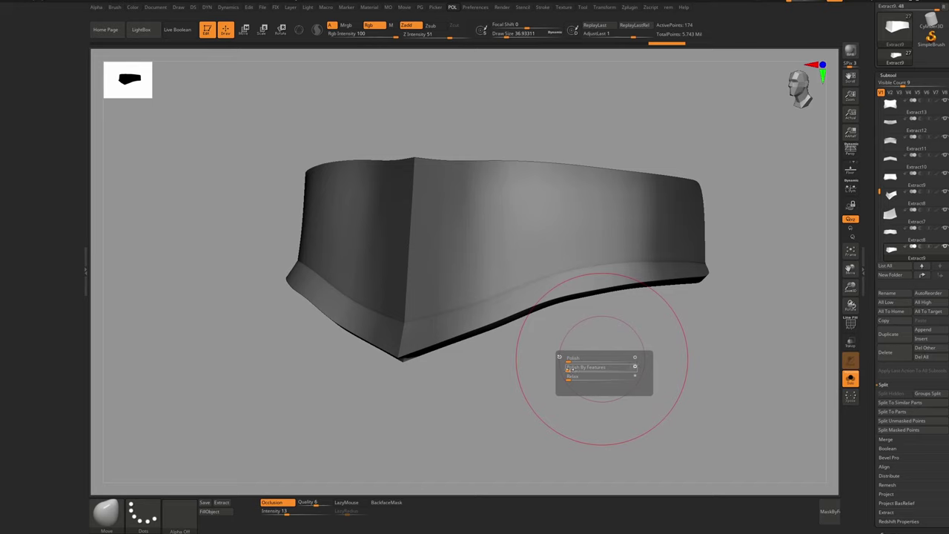
left_click(569, 369)
left_click(570, 369)
right_click_drag(582, 352, 604, 315, "ctrl")
left_click_drag(603, 322, 611, 330, "ctrl")
right_click_drag(601, 284, 553, 271)
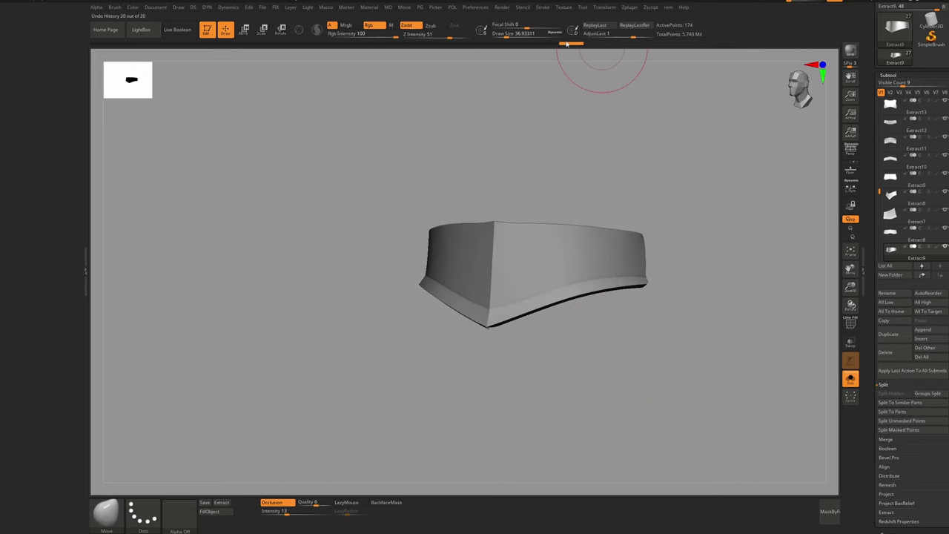
Compare stages in the Undo History, then exit Solo to show the full armour
left_click(493, 45)
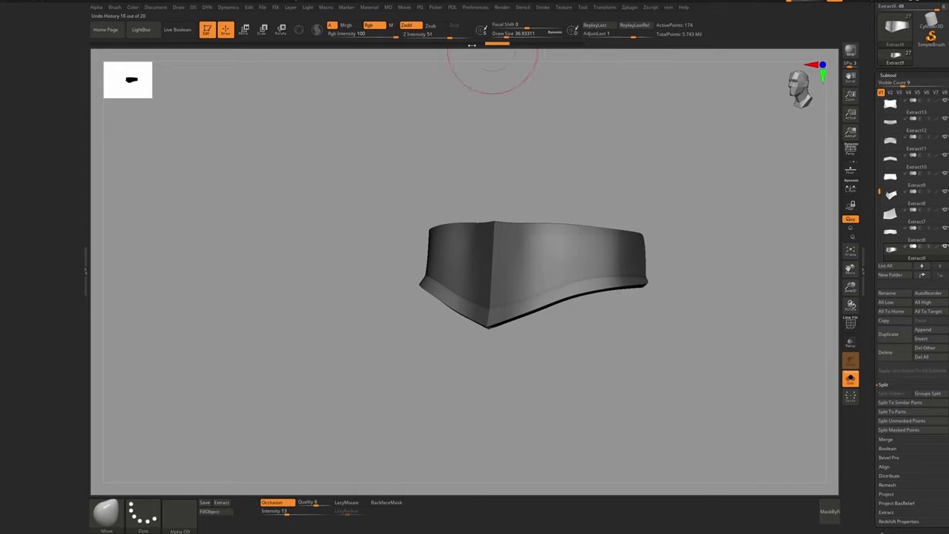
left_click_drag(464, 47, 424, 47)
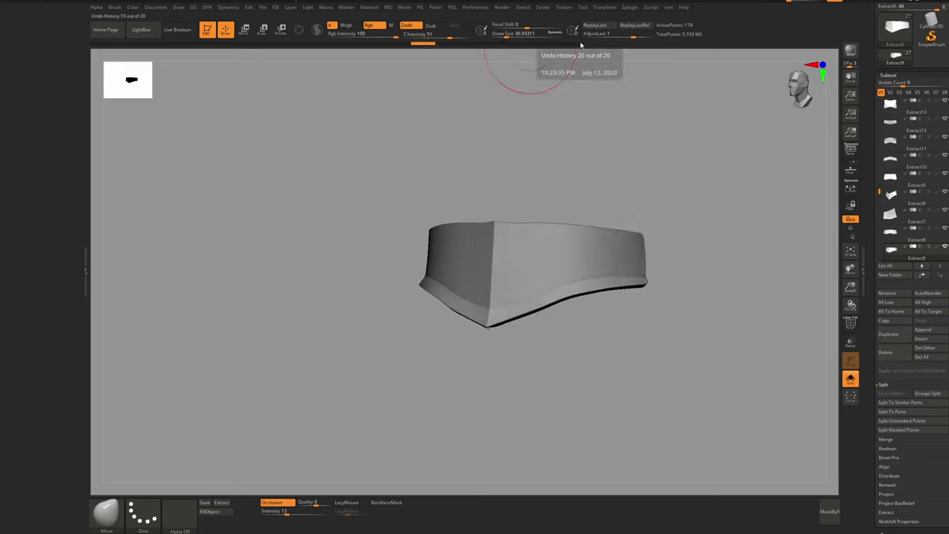
left_click(580, 45)
left_click(415, 44)
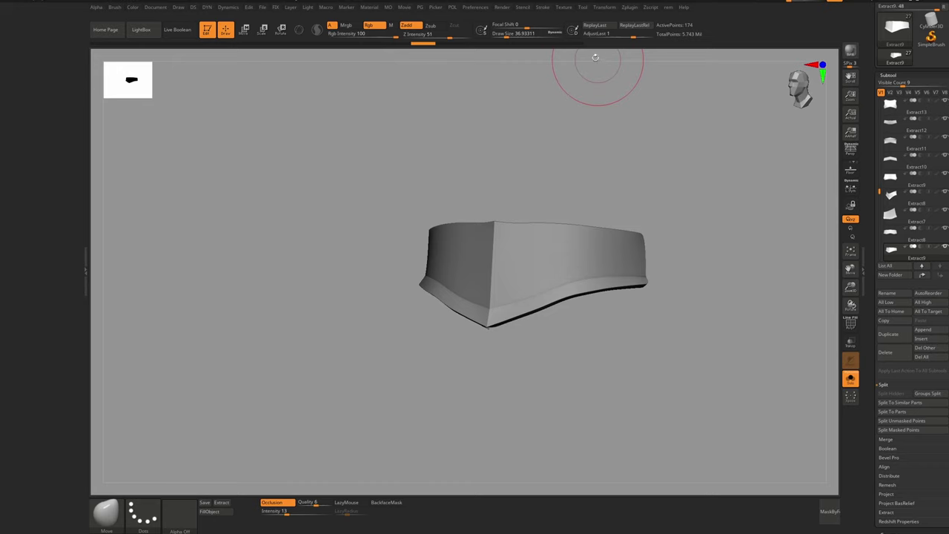
key("alt+s")
mouse_move(602, 268)
right_mouse_down("ctrl")
mouse_move(583, 271)
mouse_move(603, 274)
mouse_move(599, 282)
right_mouse_up("ctrl")
Isolate the Extract8 belt, mask stripes, invert and polish it by features
left_click(598, 282, "alt")
key("ctrl+shift+s")
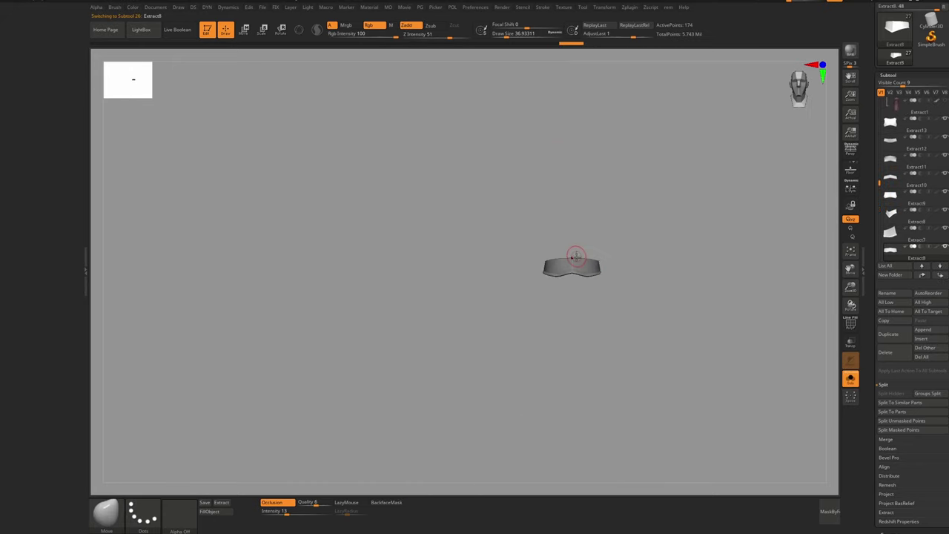
key("s")
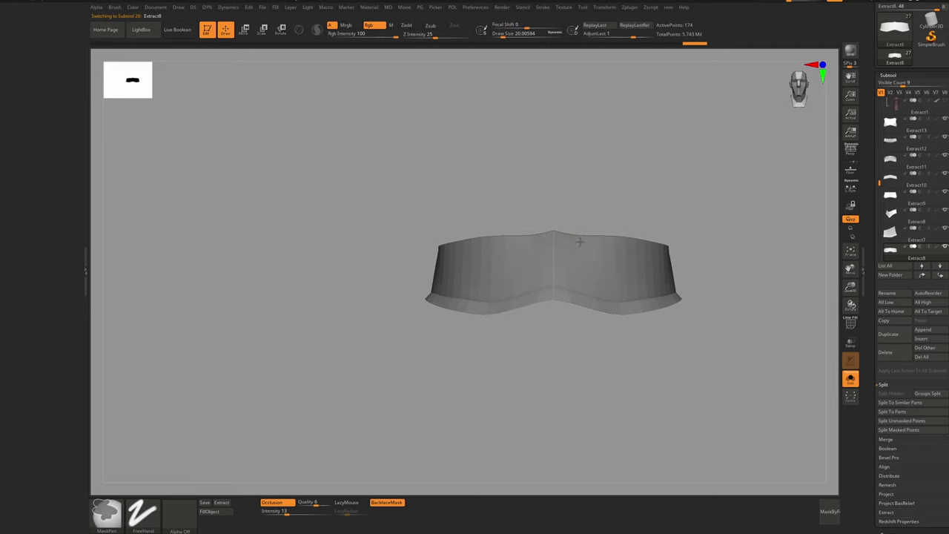
mouse_move(581, 236)
left_mouse_down("ctrl")
mouse_move(591, 308)
mouse_move(625, 314)
left_mouse_up("ctrl")
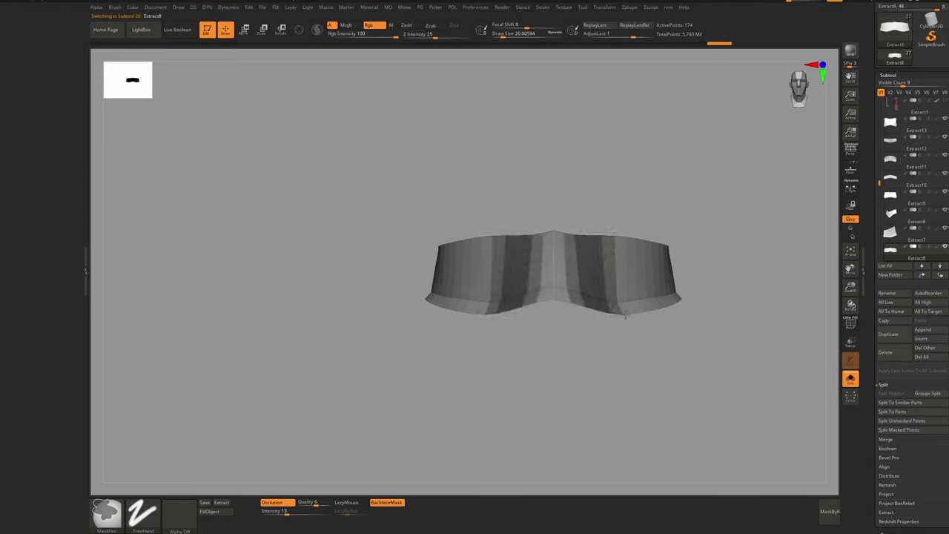
left_click(643, 183, "ctrl")
left_click(623, 243)
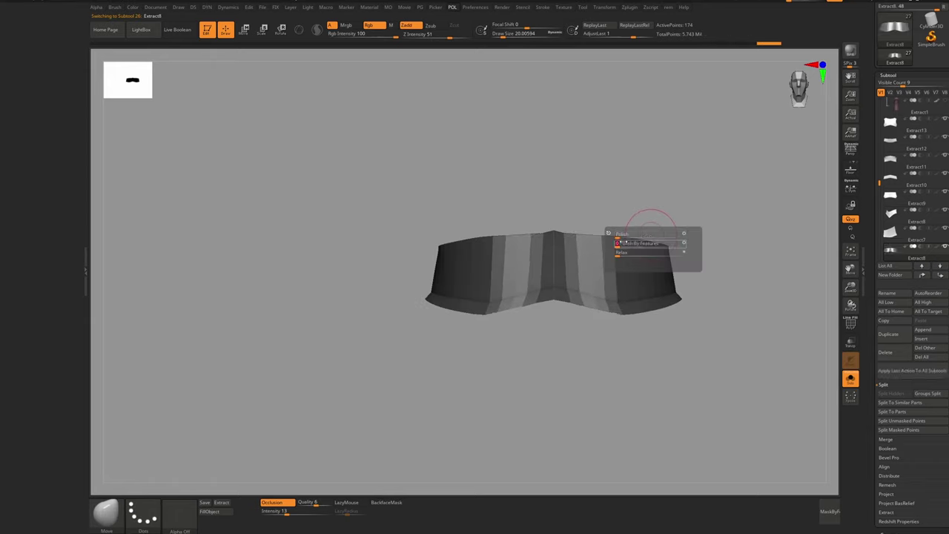
left_click_drag(627, 185, 631, 196, "ctrl")
key("d")
right_click_drag(640, 275, 634, 272)
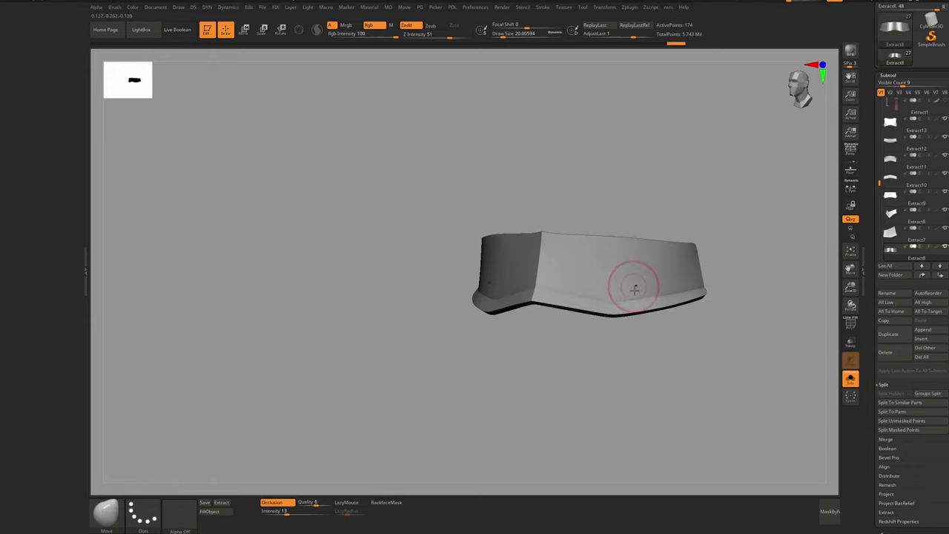
Mask the belt's side, invert, apply Polish By Features twice and clear the mask
mouse_move(635, 285)
left_mouse_down("ctrl")
mouse_move(645, 317)
mouse_move(666, 258)
left_mouse_up("ctrl")
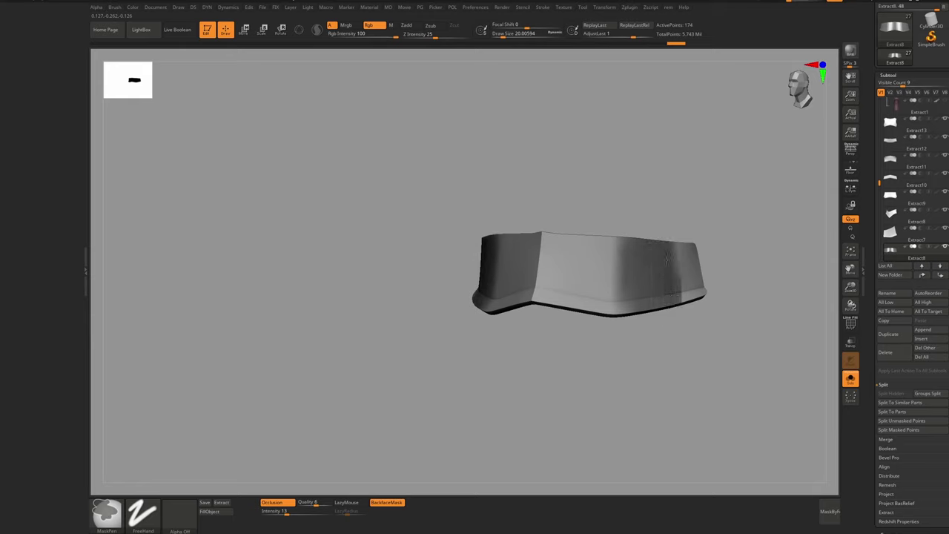
left_click(644, 352, "ctrl")
key("p")
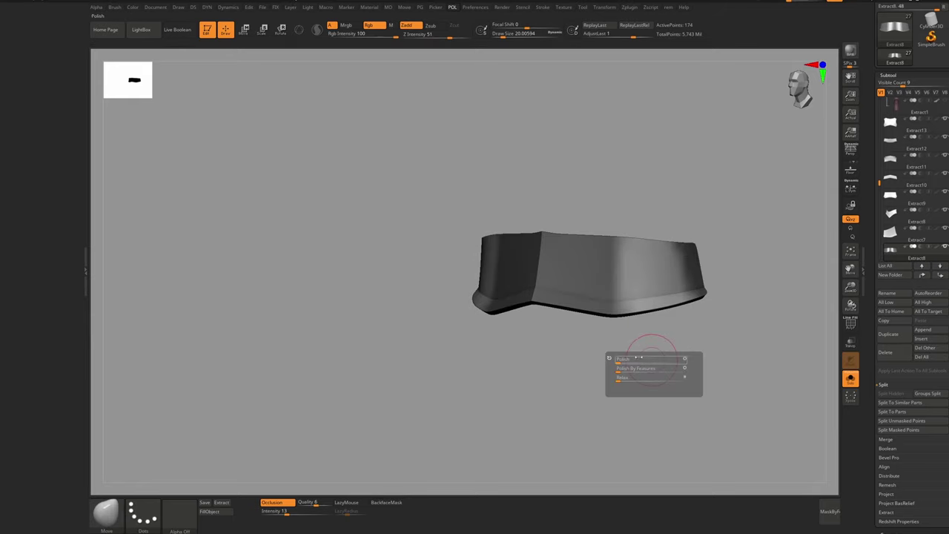
left_click(620, 369)
left_click(620, 370)
left_click_drag(643, 340, 653, 345, "ctrl")
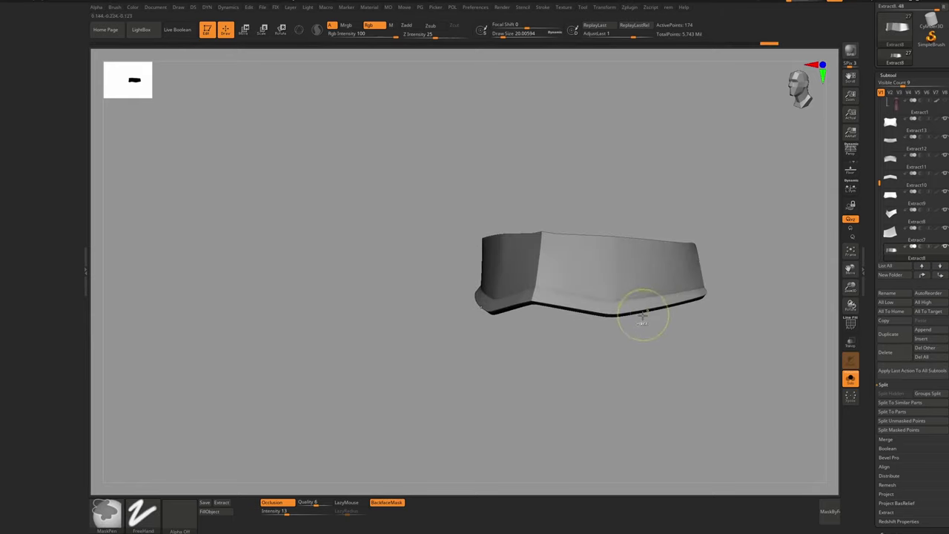
right_click_drag(646, 315, 639, 286)
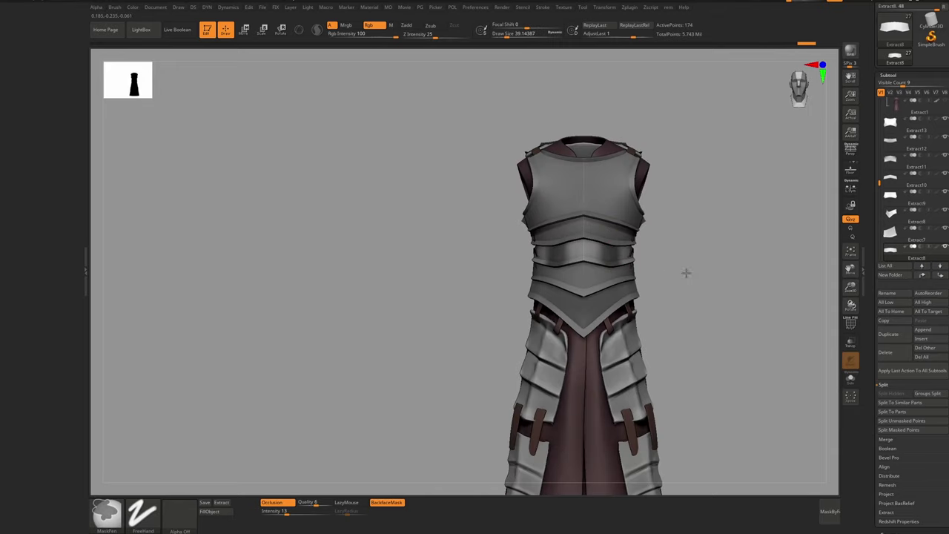
Mask the upper chest plate Extract13 and polish it by features
mouse_move(686, 273)
right_mouse_down("ctrl")
mouse_move(693, 307)
mouse_move(676, 309)
mouse_move(638, 256)
right_mouse_up("ctrl")
key("p")
right_click_drag(638, 256, 630, 221)
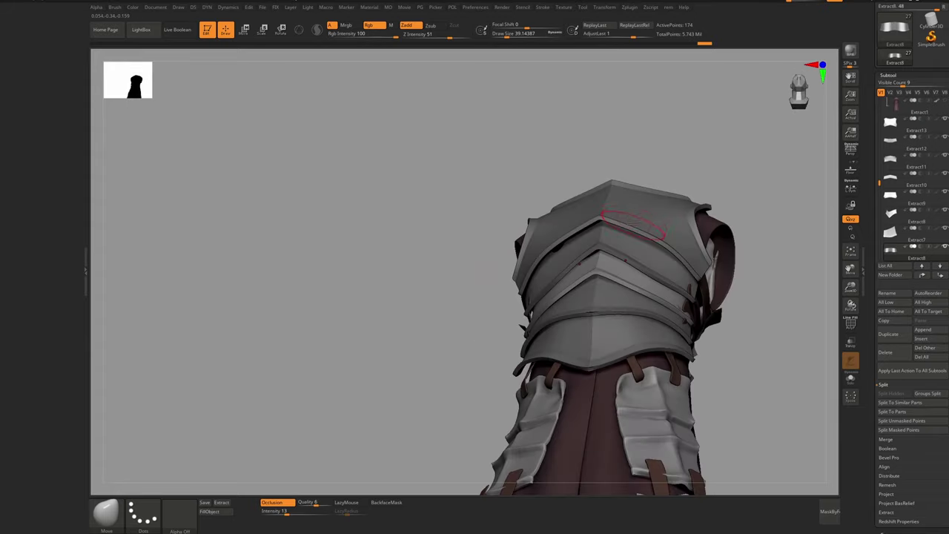
left_click(636, 221, "alt")
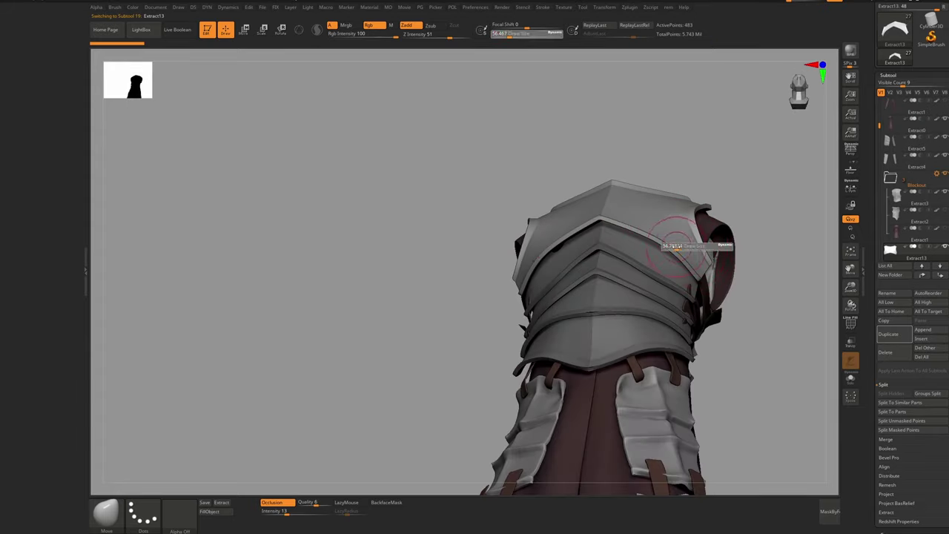
mouse_move(684, 247)
left_mouse_down("ctrl")
mouse_move(680, 236)
mouse_move(697, 223)
left_mouse_up("ctrl")
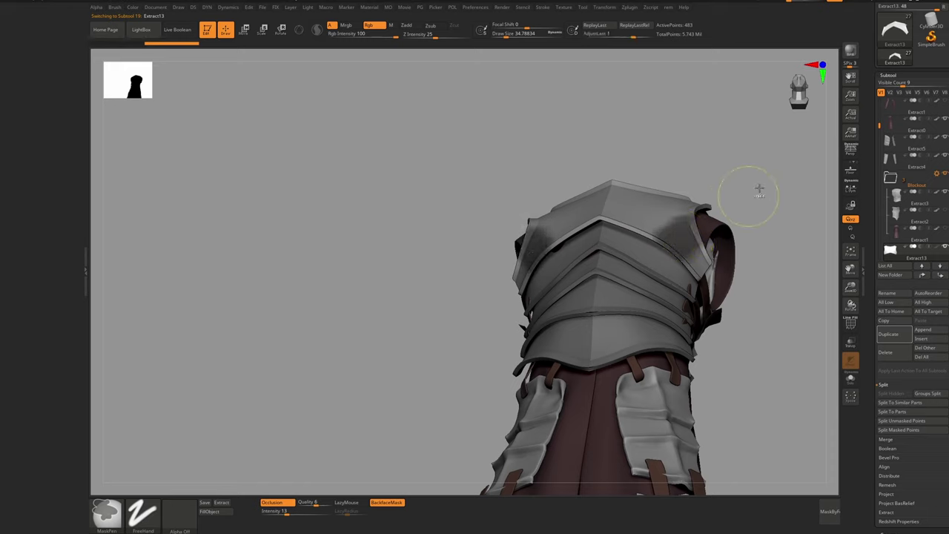
key("p")
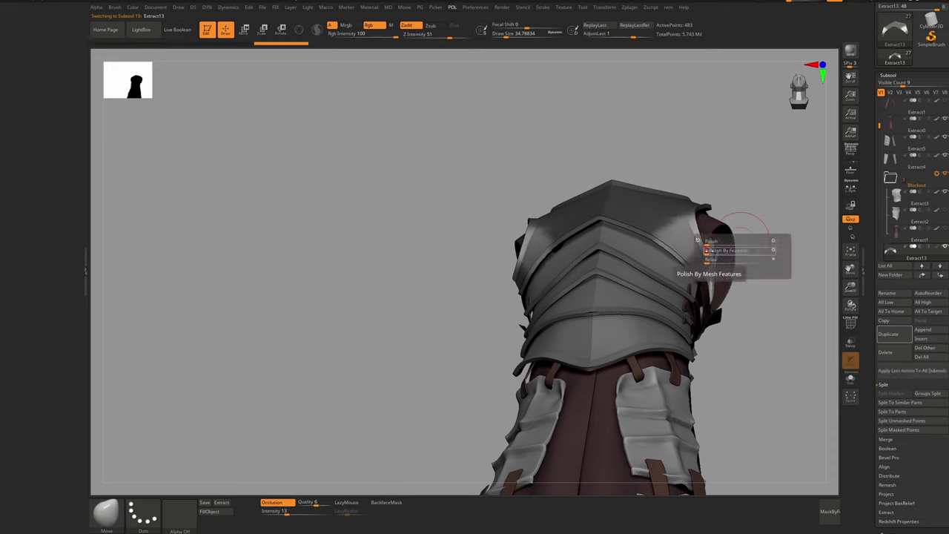
left_click(708, 251)
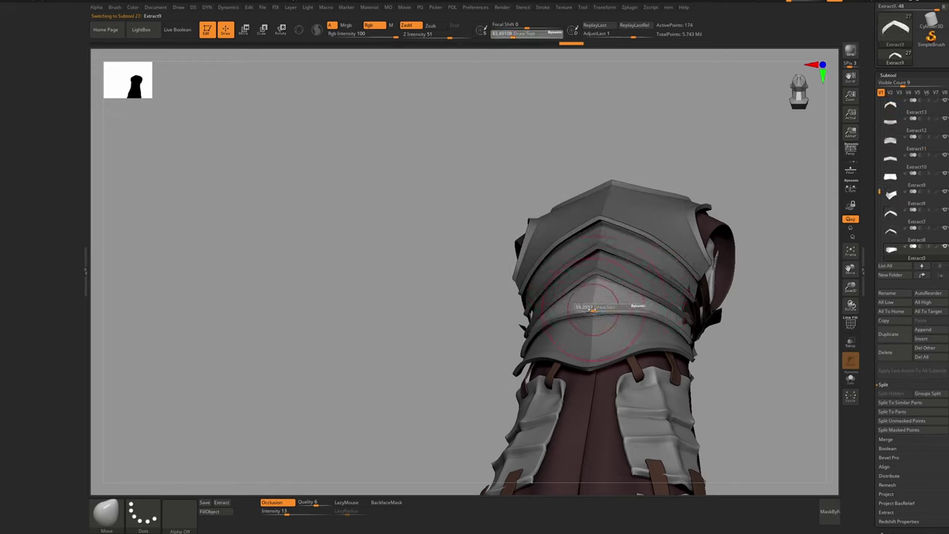
Solo the V-shaped Extract9 plate to inspect it smoothed and wireframed, then show the full armour
mouse_move(592, 311)
right_mouse_down("ctrl")
mouse_move(598, 371)
mouse_move(657, 360)
mouse_move(674, 450)
mouse_move(684, 422)
right_mouse_up("ctrl")
key("alt+s")
key("s")
left_click_drag(685, 421, 677, 422)
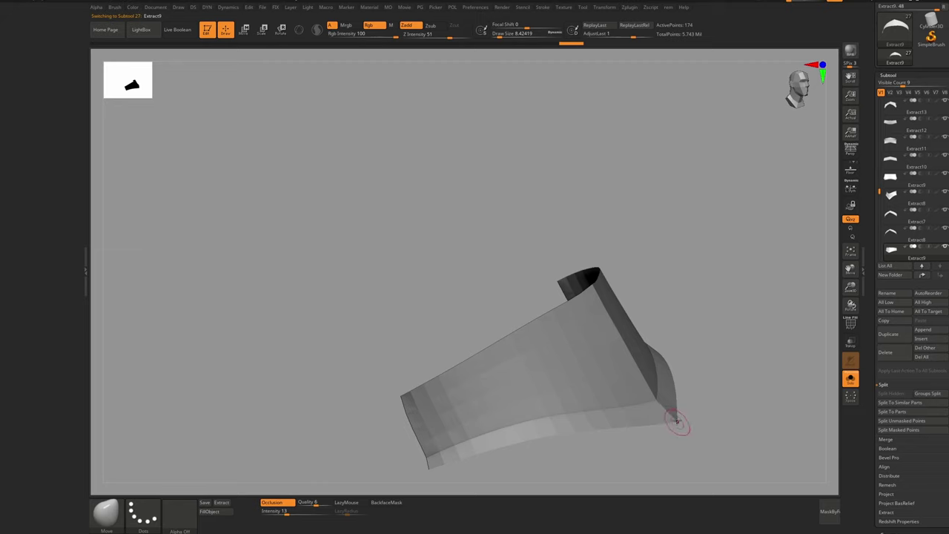
right_click_drag(655, 423, 653, 339, "shift")
key("d")
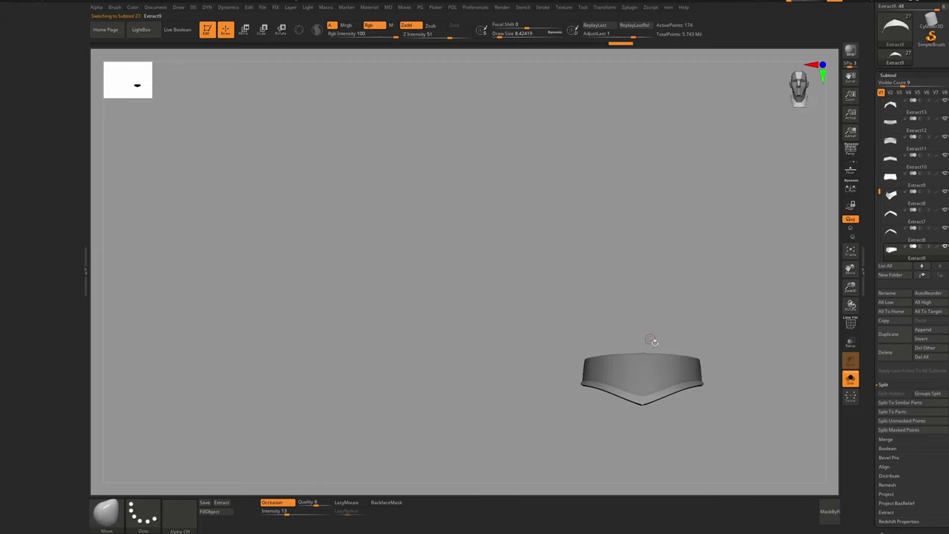
right_click_drag(664, 375, 608, 389, "alt")
key("shift+f")
key("alt+s")
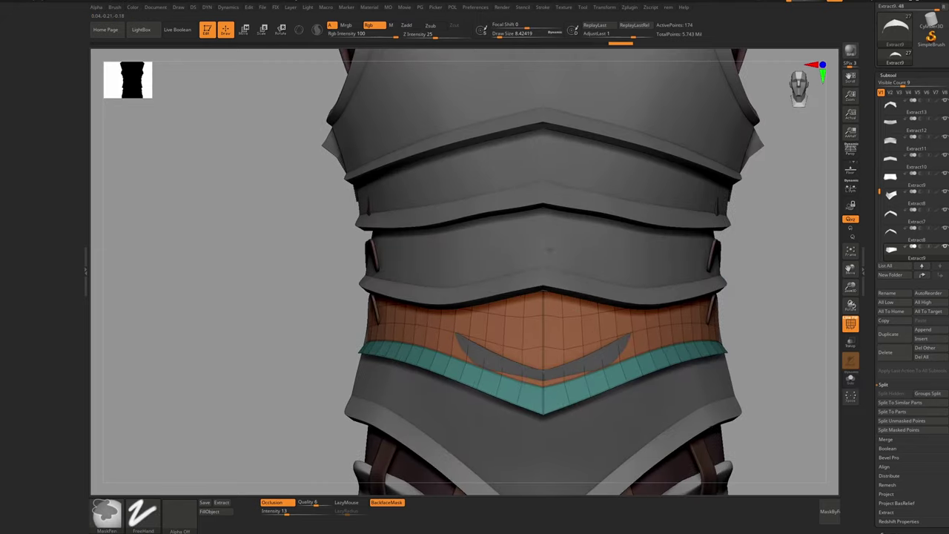
right_click_drag(558, 285, 559, 231, "ctrl")
key("f")
key("shift+f")
right_click_drag(586, 180, 519, 172)
Isolate the lower plate, mask and invert it, and apply Polish By Features
key("s")
left_click_drag(511, 171, 523, 189)
key("s")
key("s")
right_click_drag(521, 187, 528, 200, "ctrl")
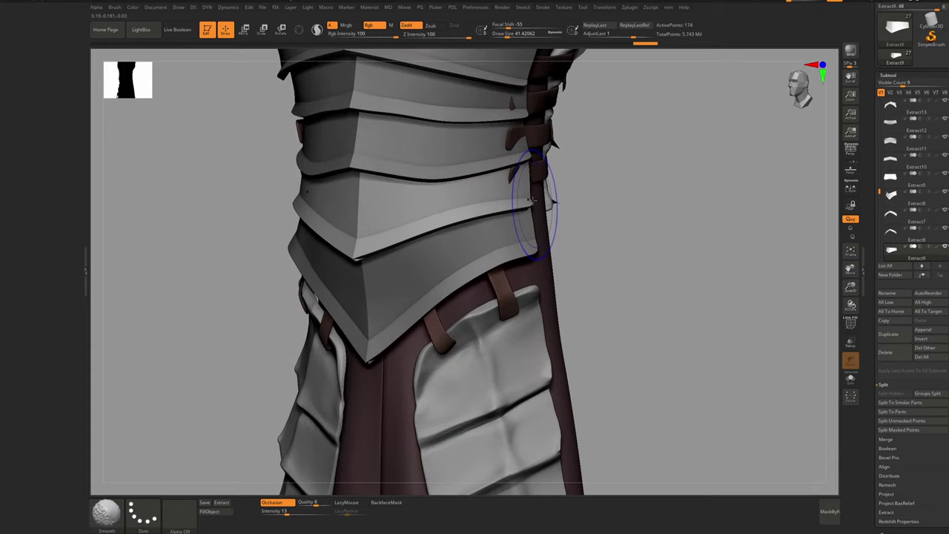
key("shift+d")
key("shift+f")
key("shift+f")
key("ctrl+shift+s")
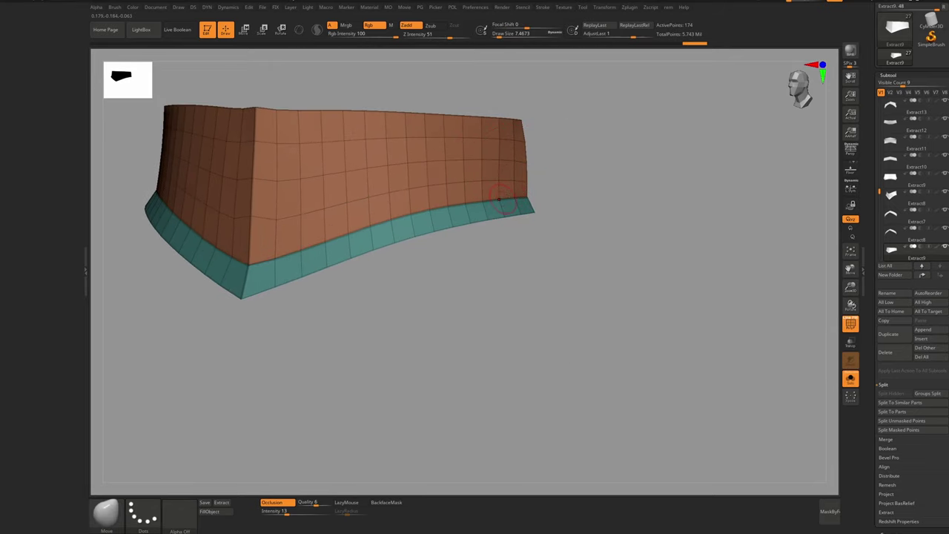
key("ctrl")
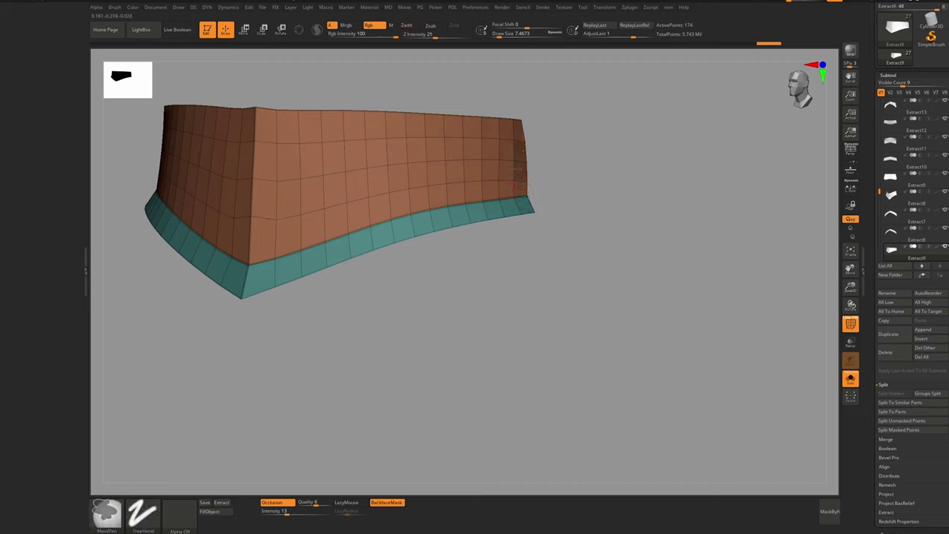
left_click(592, 172, "ctrl")
key("p")
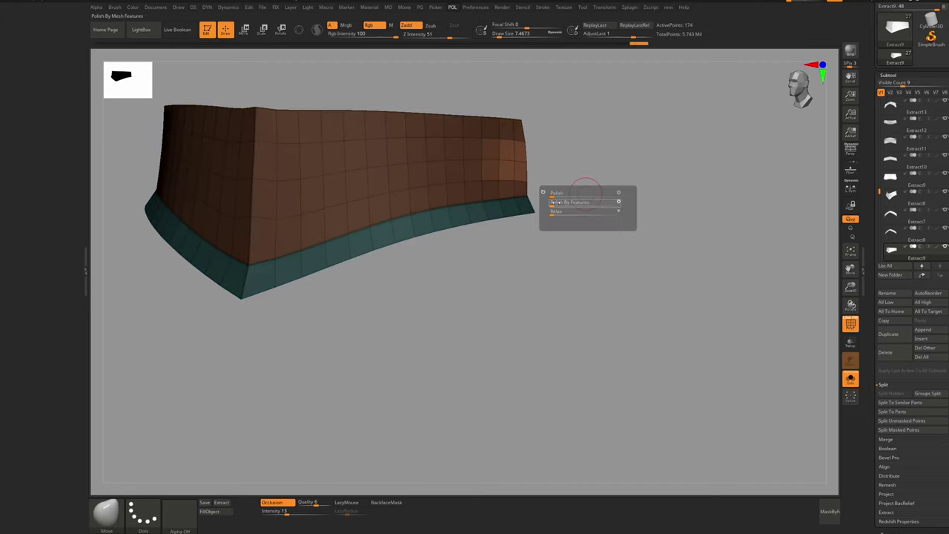
left_click(571, 201)
Invert the breastplate mask and apply Polish By Features to the chest
key("p")
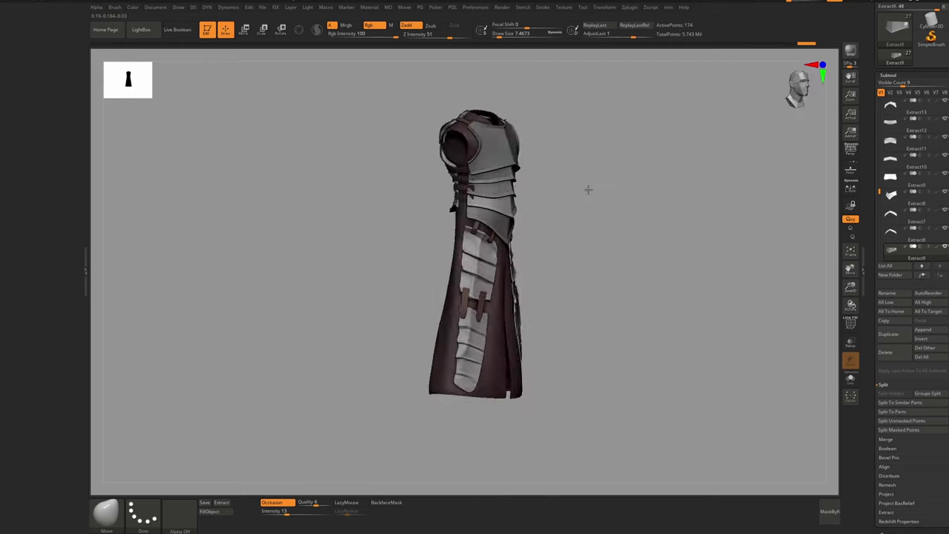
key("ctrl")
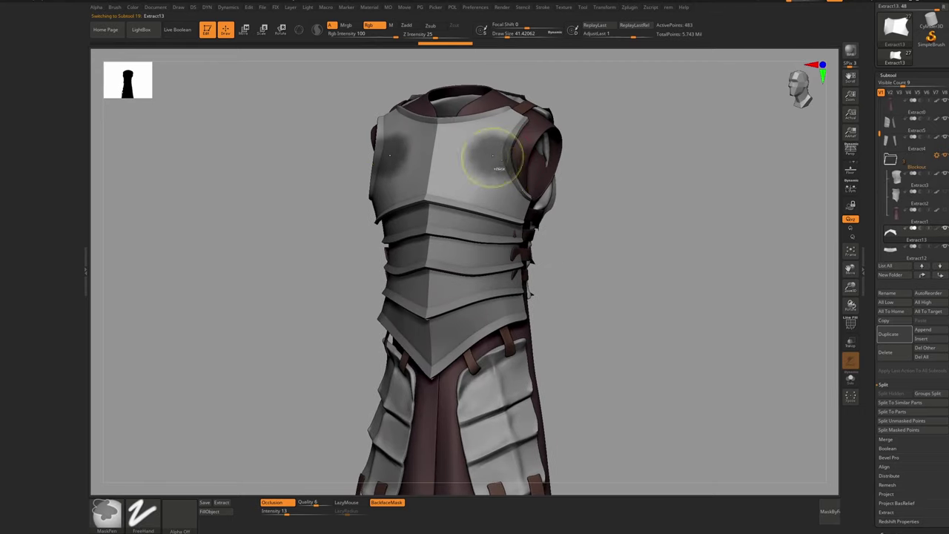
left_click(653, 186, "ctrl")
key("p")
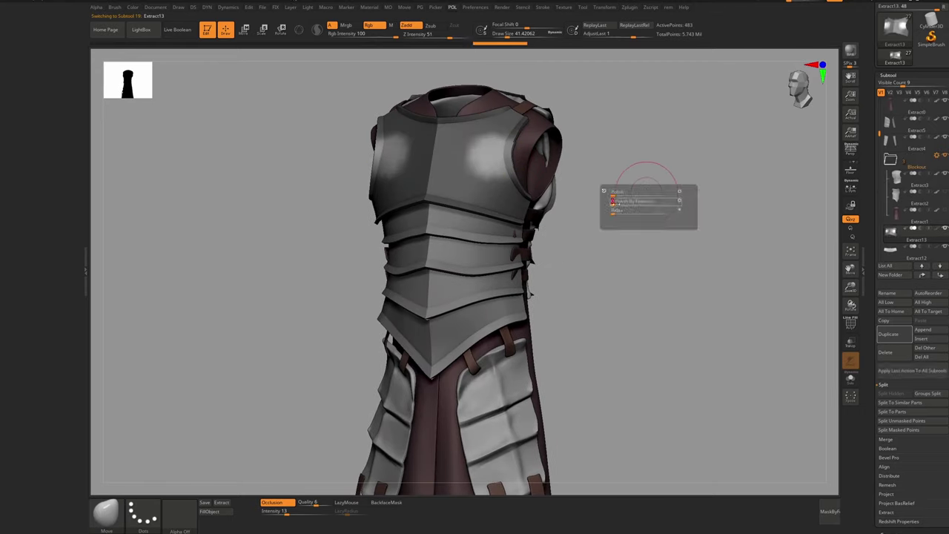
left_click(614, 201)
left_click_drag(620, 143, 638, 161, "ctrl")
right_click_drag(513, 182, 521, 157, "ctrl")
Paint soft mask spots on the chest, invert them, then clear the mask
left_click_drag(445, 185, 442, 181, "ctrl")
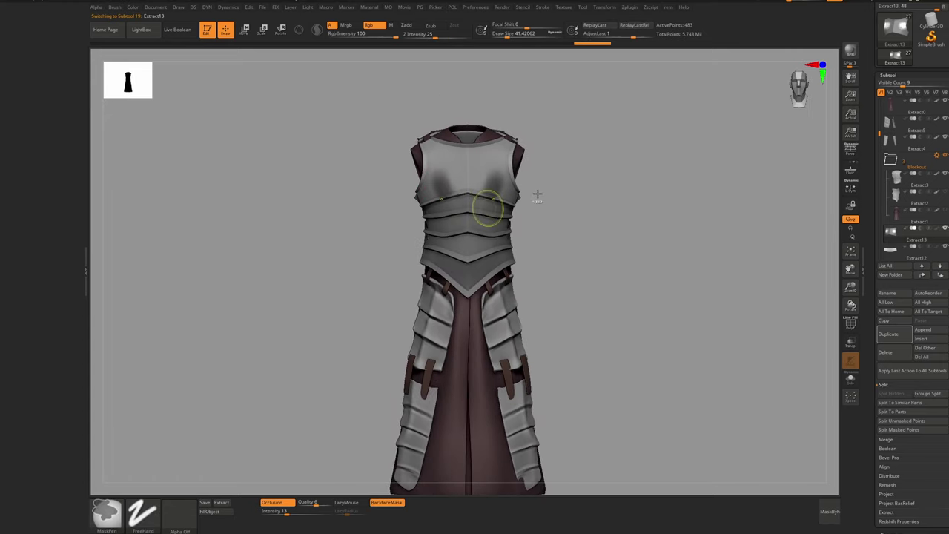
left_click(601, 180, "ctrl")
right_click_drag(487, 183, 493, 230, "ctrl")
left_click_drag(643, 153, 673, 201, "ctrl")
right_click_drag(652, 201, 565, 211)
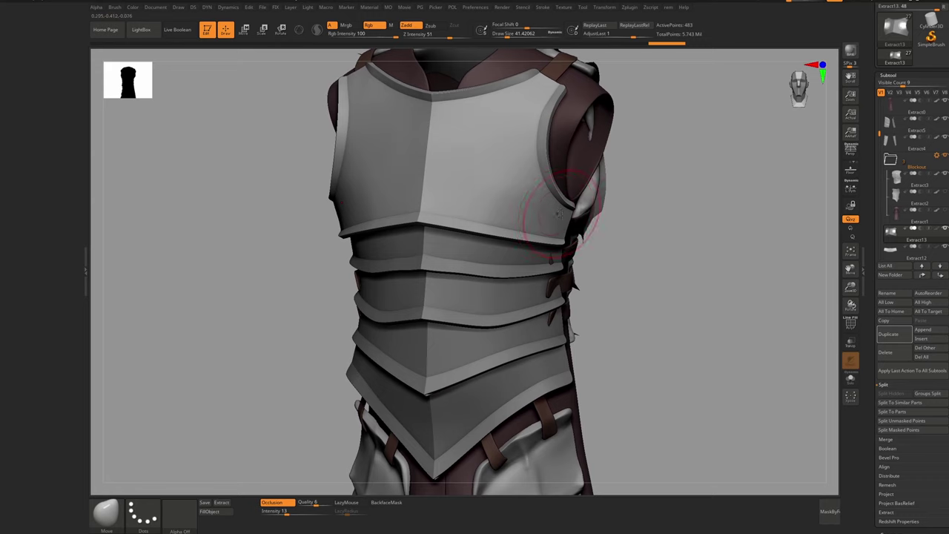
Apply the MAH_Shiny material to the armour and inspect the shiny surface
key("space")
left_click(526, 296)
left_click(460, 318)
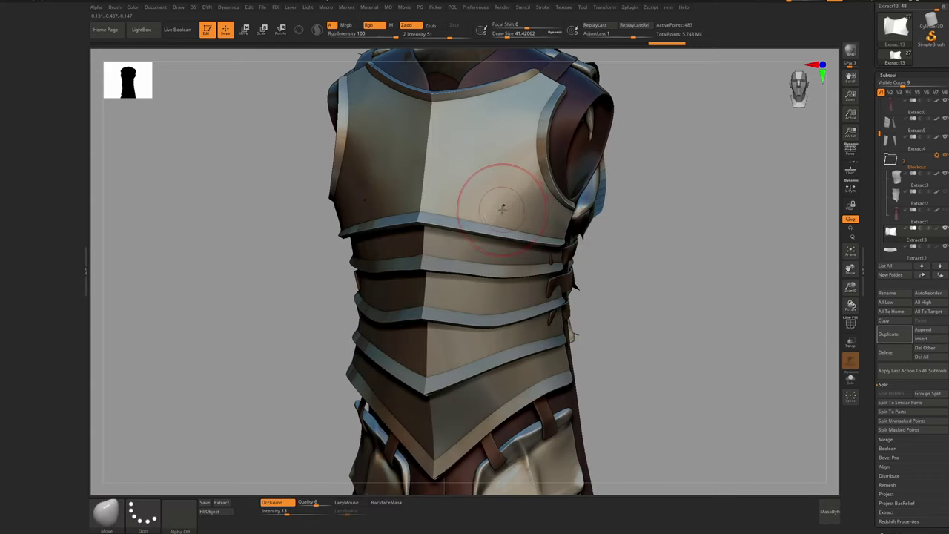
mouse_move(513, 192)
right_mouse_down()
mouse_move(590, 187)
mouse_move(586, 178)
mouse_move(524, 192)
mouse_move(510, 168)
mouse_move(524, 179)
right_mouse_up()
Repolish the chest through an inverted mask, undo that pass, and clear the mask
key("ctrl")
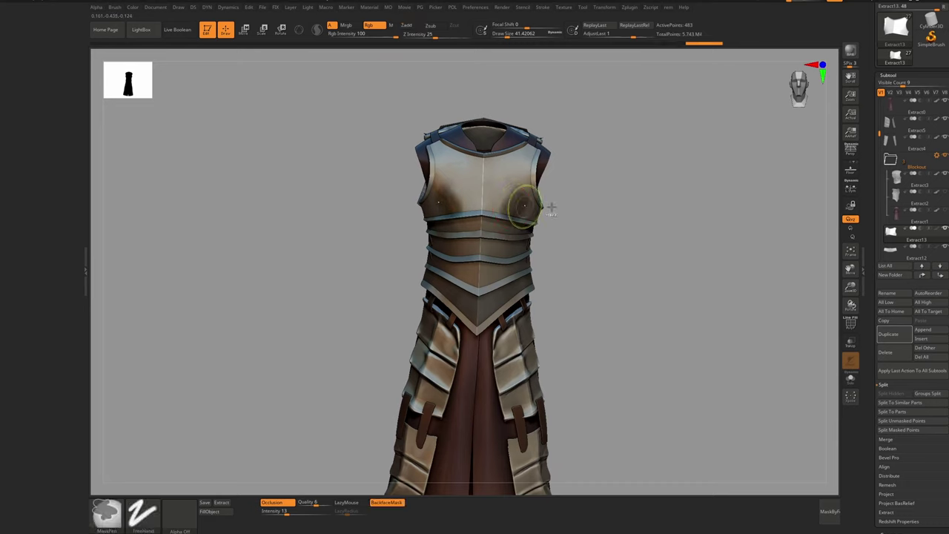
left_click(599, 221, "ctrl")
key("p")
left_click_drag(544, 262, 546, 260)
key("ctrl+z")
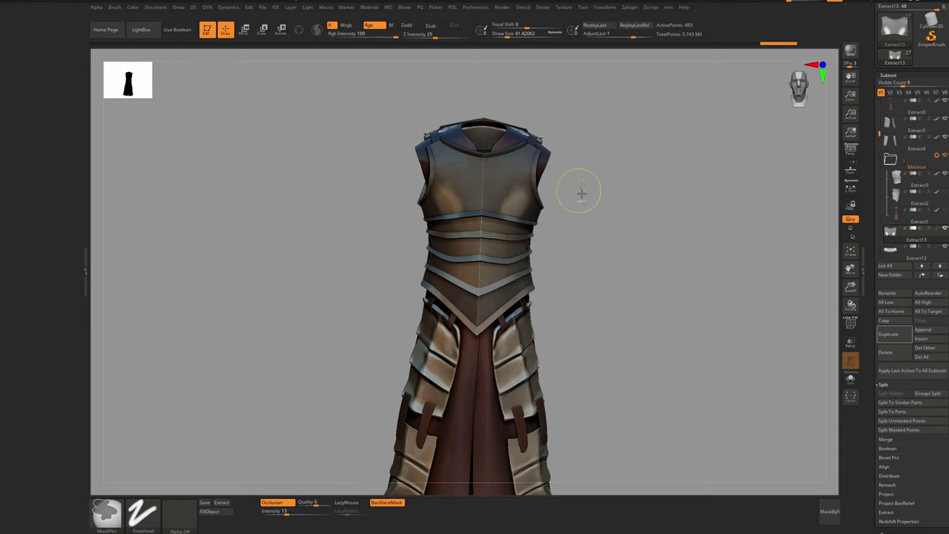
left_click_drag(580, 191, 627, 183, "ctrl")
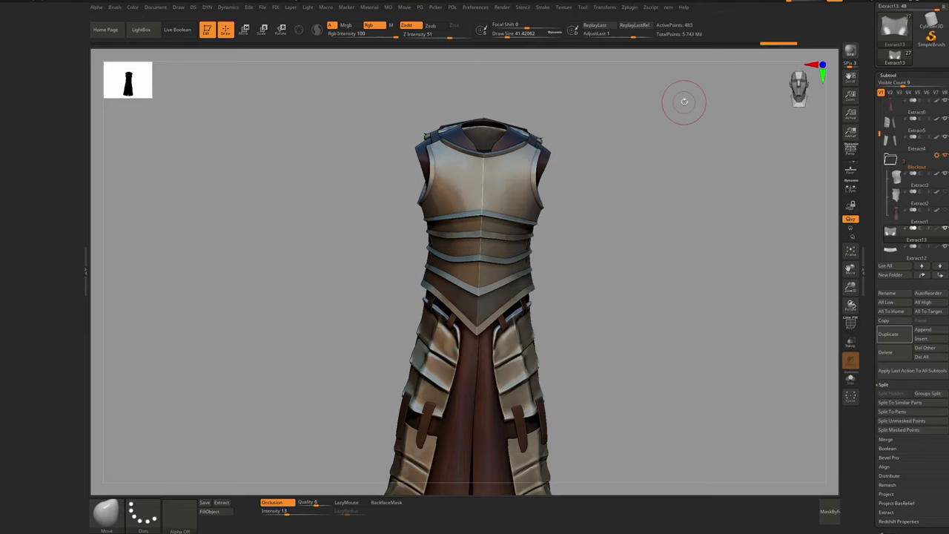
Scrub the Undo History back and forward to compare the chest before and after polishing
left_click(527, 44)
left_click(506, 45)
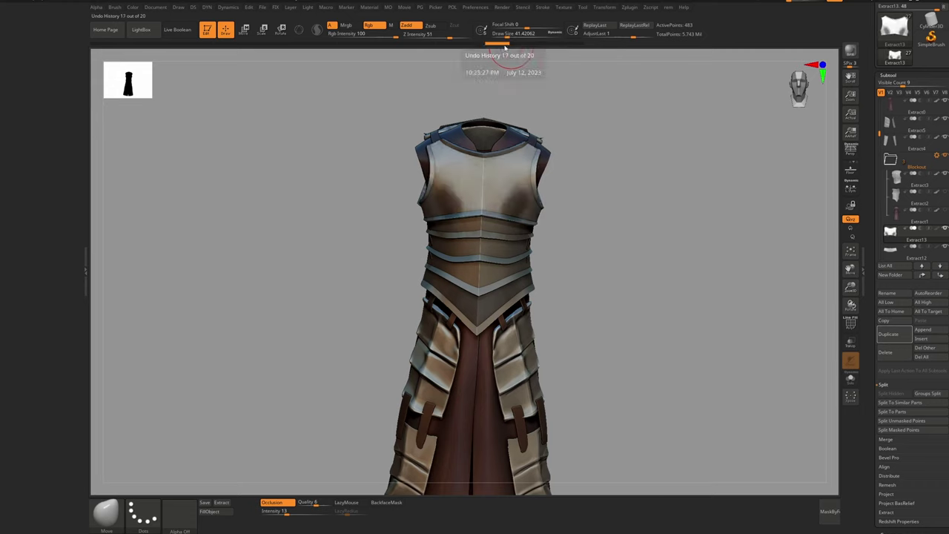
left_click_drag(506, 46, 482, 46)
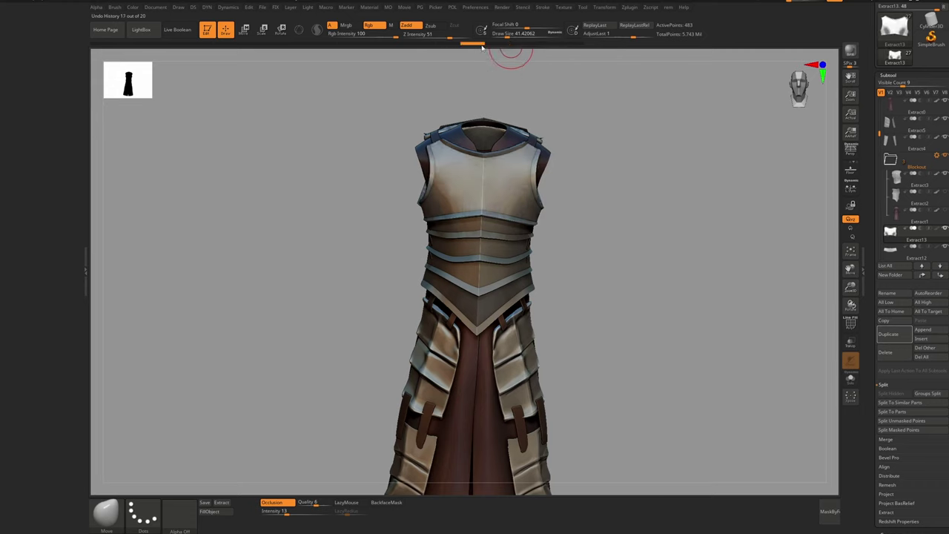
left_click(578, 44)
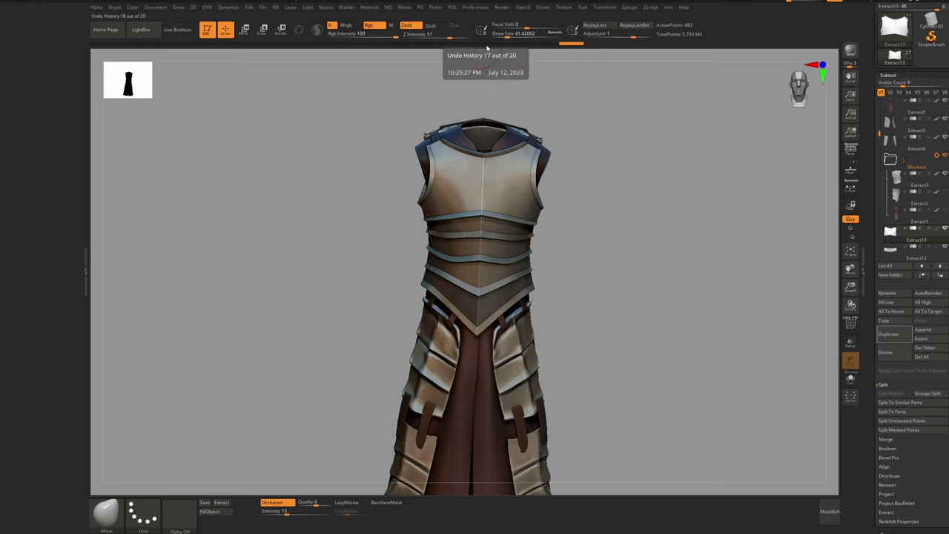
left_click(473, 45)
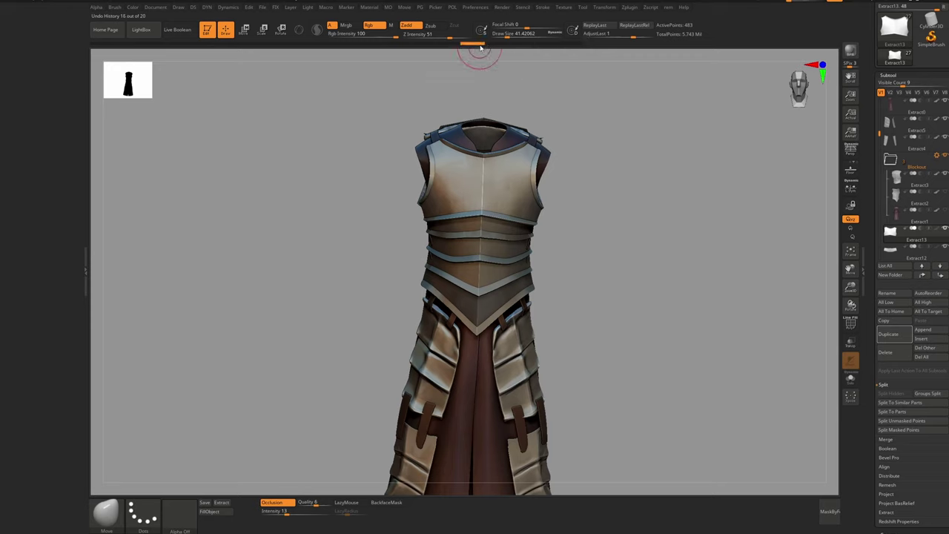
left_click(577, 46)
mouse_move(513, 207)
right_mouse_down()
mouse_move(460, 204)
mouse_move(572, 197)
mouse_move(600, 144)
mouse_move(584, 170)
mouse_move(566, 169)
mouse_move(633, 238)
right_mouse_up()
Switch the armour back to the plain grey BasicMaterial
key("space")
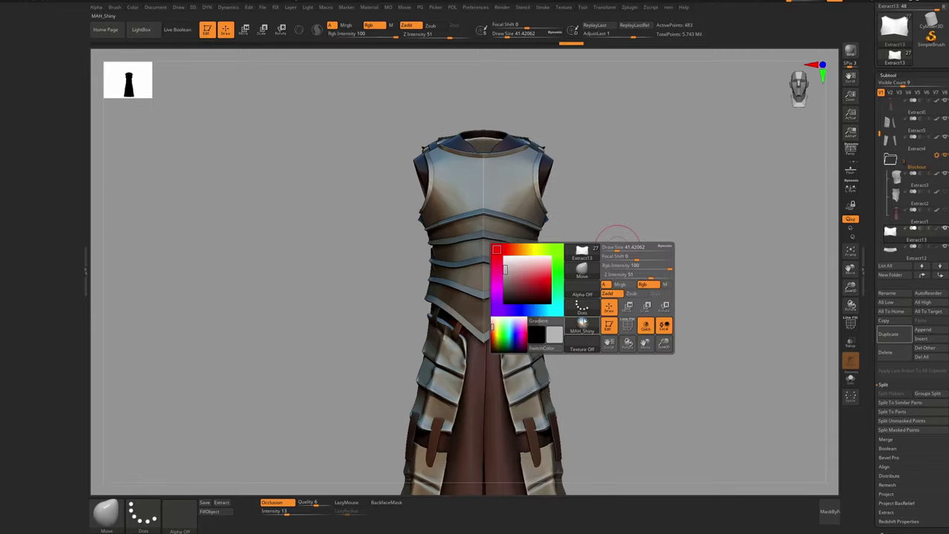
left_click(583, 326)
left_click(61, 364)
right_click_drag(587, 259, 571, 261)
Rectangle-mask the chest plate and smooth its surface, then select the belly plate Extract12
key("s")
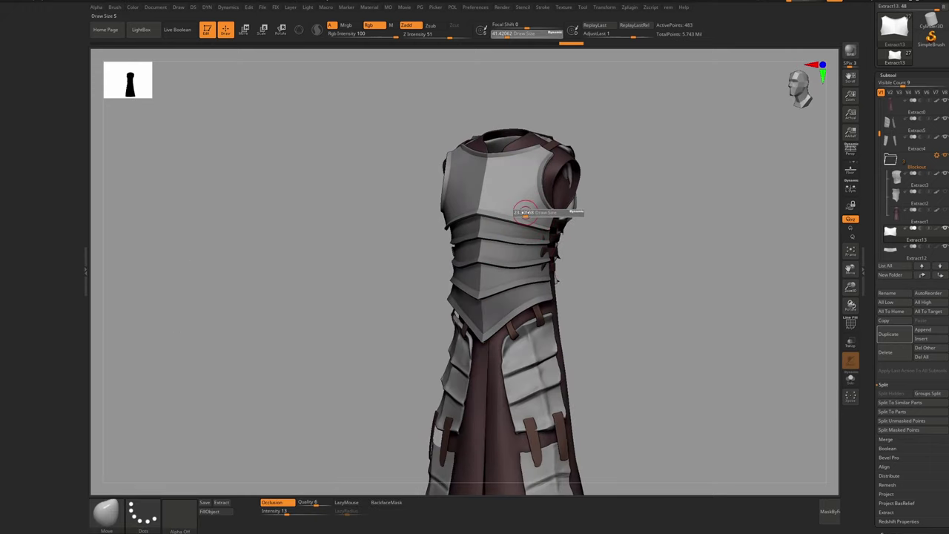
left_click(586, 245, "ctrl")
left_click_drag(585, 245, 682, 295, "ctrl")
right_click_drag(617, 201, 590, 201)
right_click_drag(589, 202, 608, 230, "ctrl")
key("shift+d")
right_click_drag(549, 213, 565, 229, "ctrl")
left_click_drag(556, 196, 568, 211)
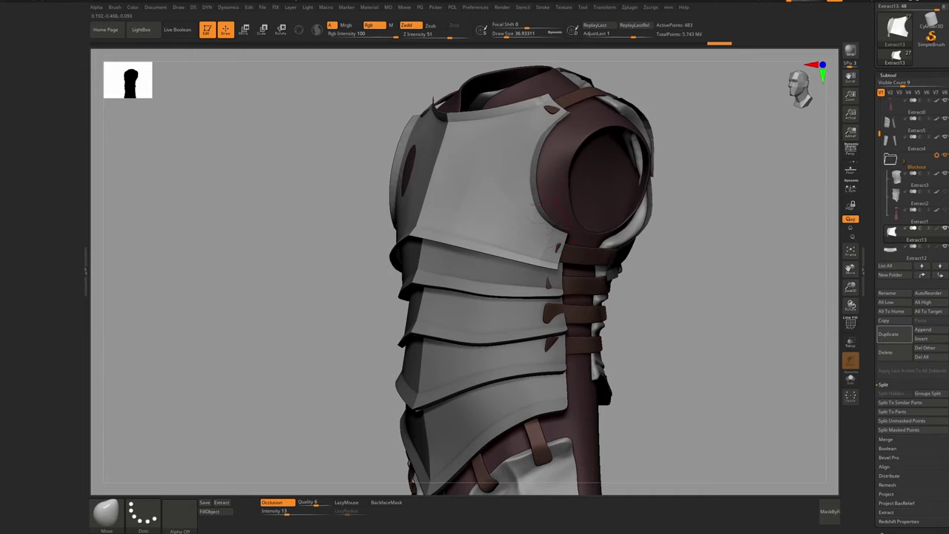
key("s")
key("d")
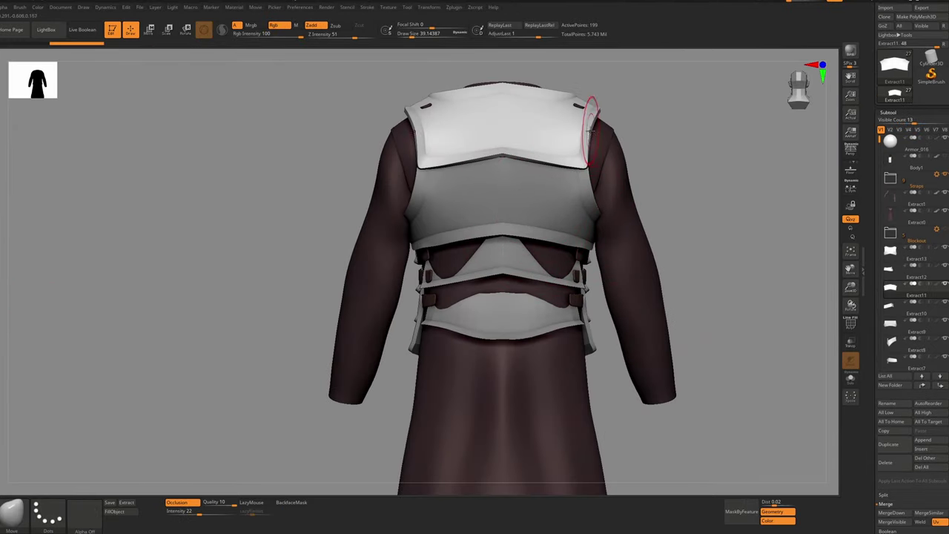
left_click(521, 260, "alt")
left_click(512, 318, "alt")
Expand the Blockout subtool folder and hide the Extract1 and Extract4 subtools
right_click_drag(518, 317, 500, 251, "alt")
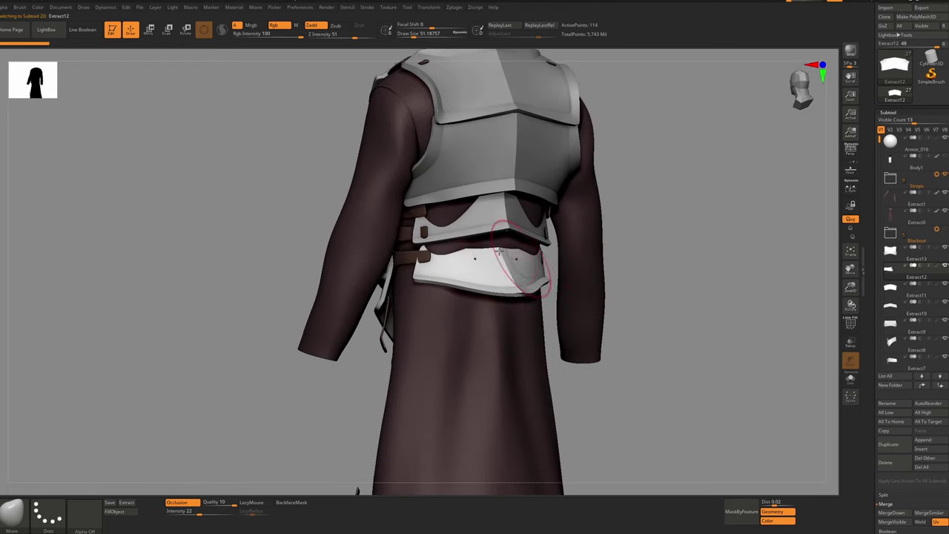
left_click(502, 247, "alt")
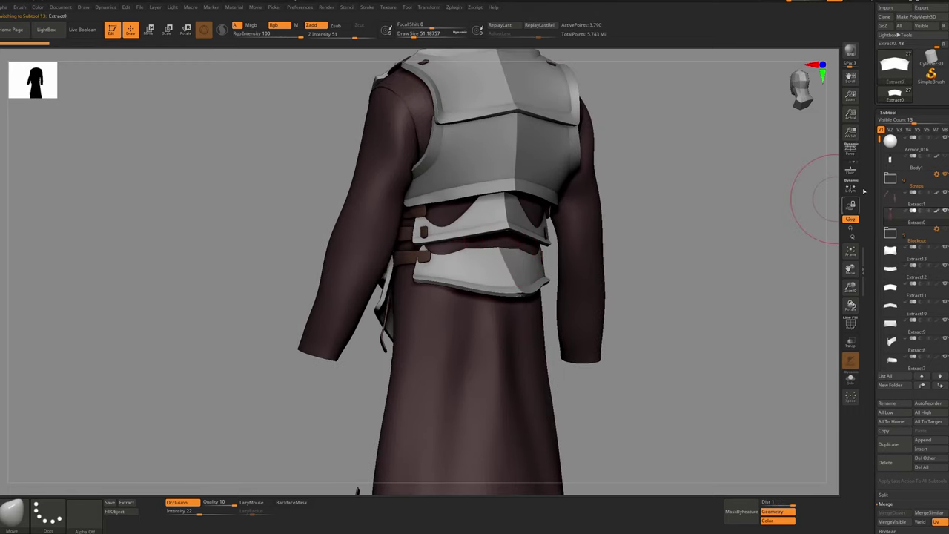
mouse_move(880, 138)
left_mouse_down()
mouse_move(880, 211)
mouse_move(881, 145)
left_mouse_up()
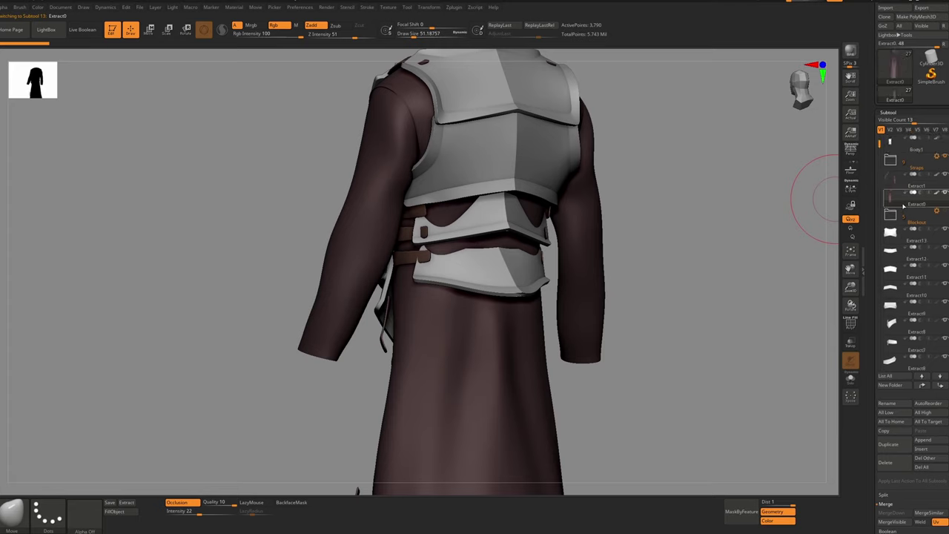
left_click(892, 215)
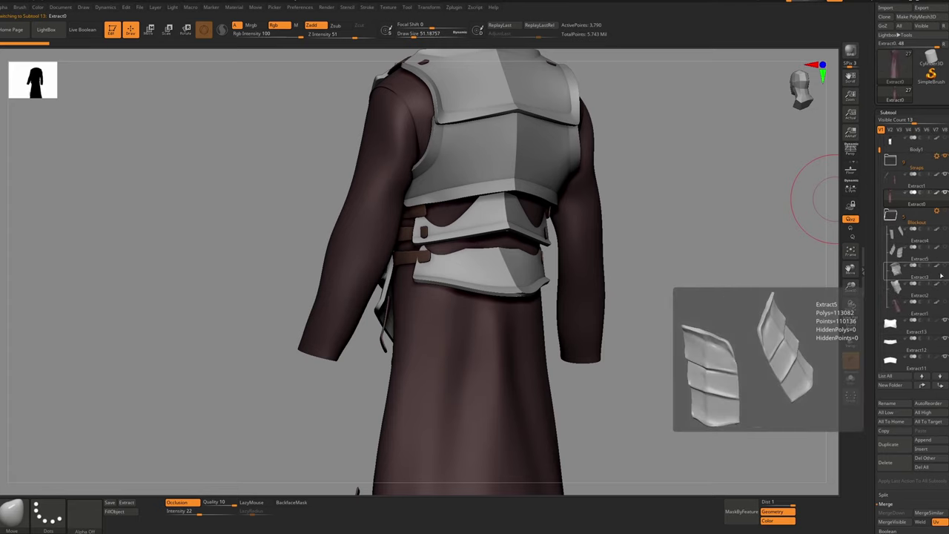
left_click(927, 296)
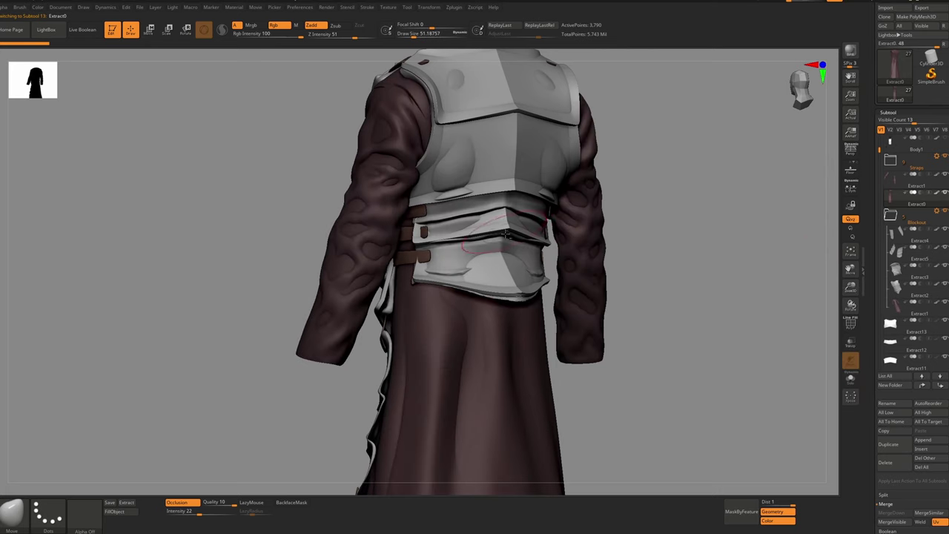
left_click(494, 224, "alt")
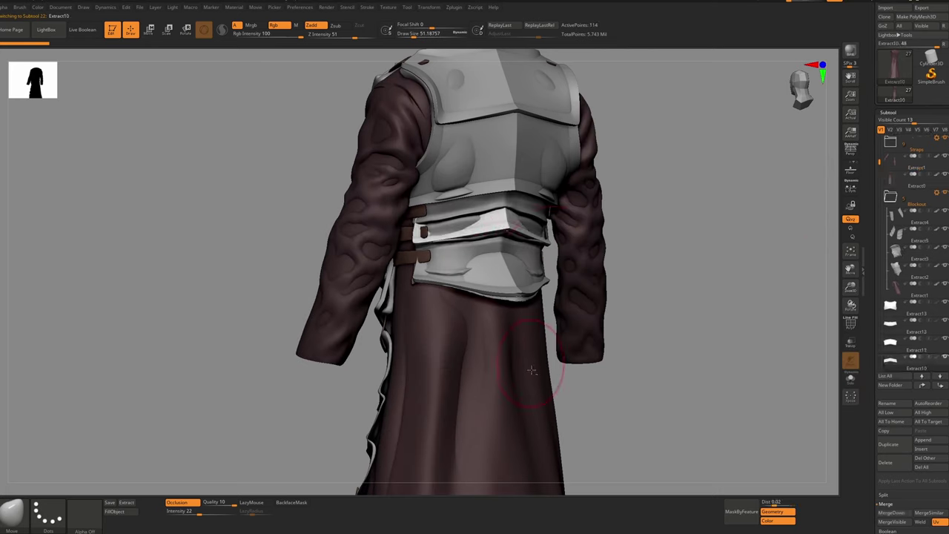
left_click(605, 361, "alt")
left_click(945, 320)
left_click(945, 248)
left_click(497, 269, "alt")
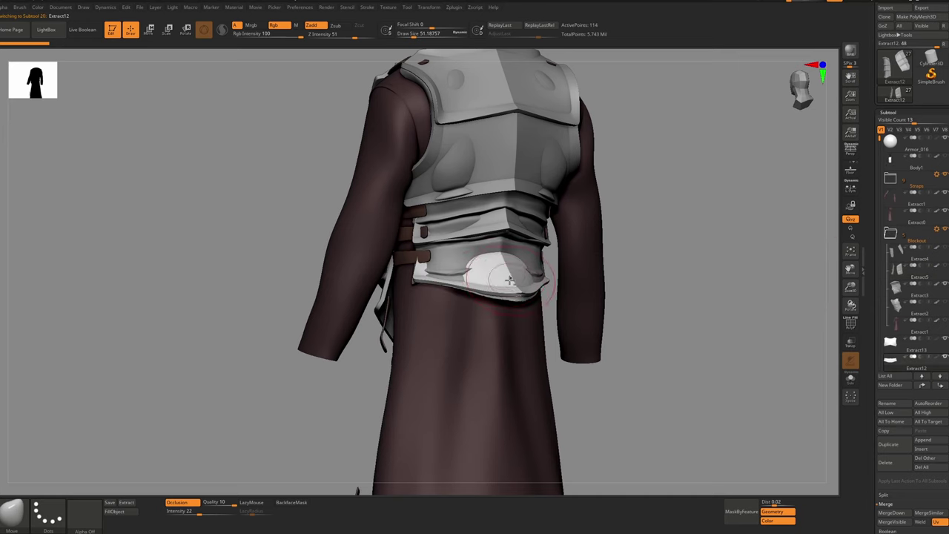
Face the back, select the Extract10 belt band for moving, and hide the side plates
right_click_drag(520, 260, 486, 256, "shift")
left_click(512, 224, "alt")
left_click(512, 224, "alt")
left_click_drag(667, 222, 686, 222, "shift")
key("w")
left_click(458, 218, "alt")
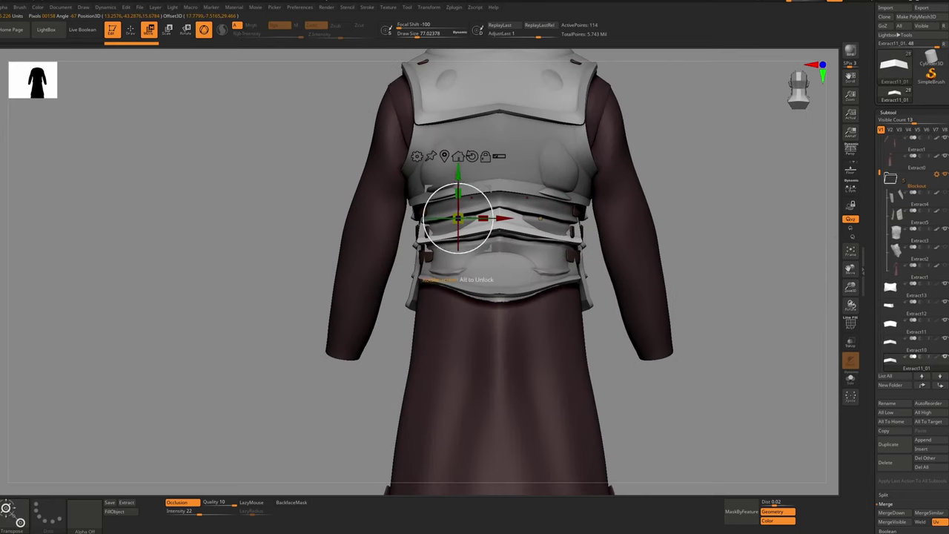
left_click_drag(668, 118, 651, 155, "alt")
left_click(908, 217)
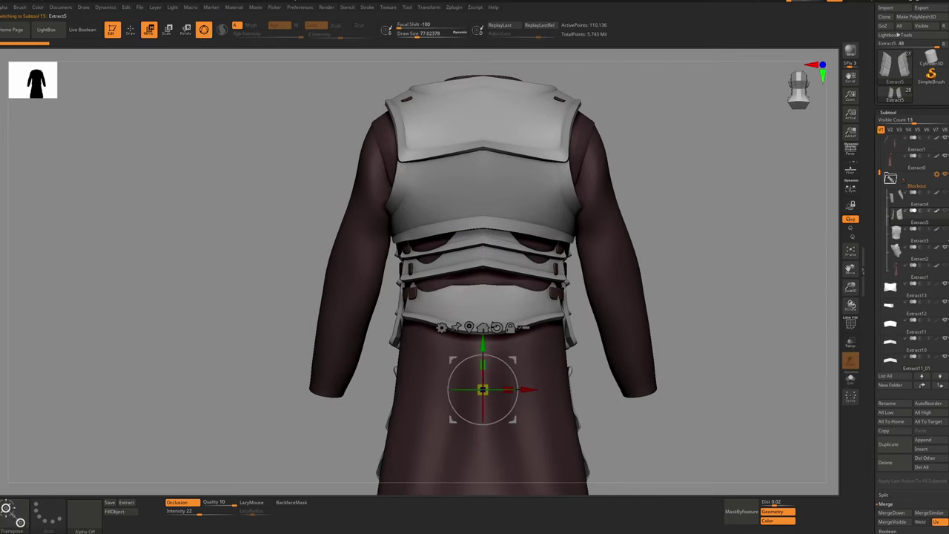
left_click(908, 346)
left_click(442, 255, "alt")
Duplicate the belt band below the others, then solo and snapshot the Extract3 torso
key("ctrl+shift+d")
left_click_drag(442, 212, 442, 239)
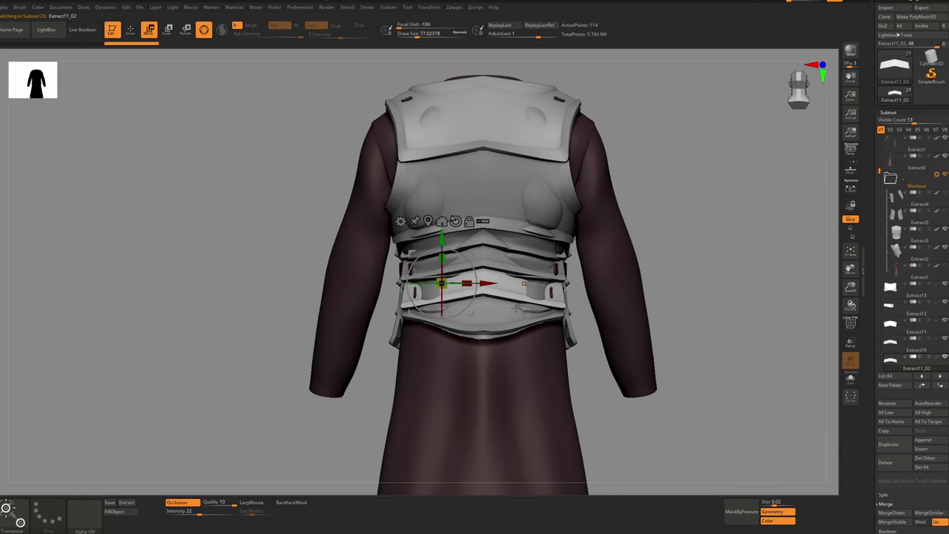
left_click(475, 197, "alt")
left_click(851, 379)
mouse_move(713, 301)
left_mouse_down("alt")
mouse_move(413, 297)
mouse_move(387, 283)
mouse_move(647, 287)
left_mouse_up("alt")
key("shift+s")
left_click(851, 379)
left_click(367, 297, "alt")
Hide the Extract3 torso, push the robe behind the belt gaps, and reshape Extract11_02's lower edge
key("q")
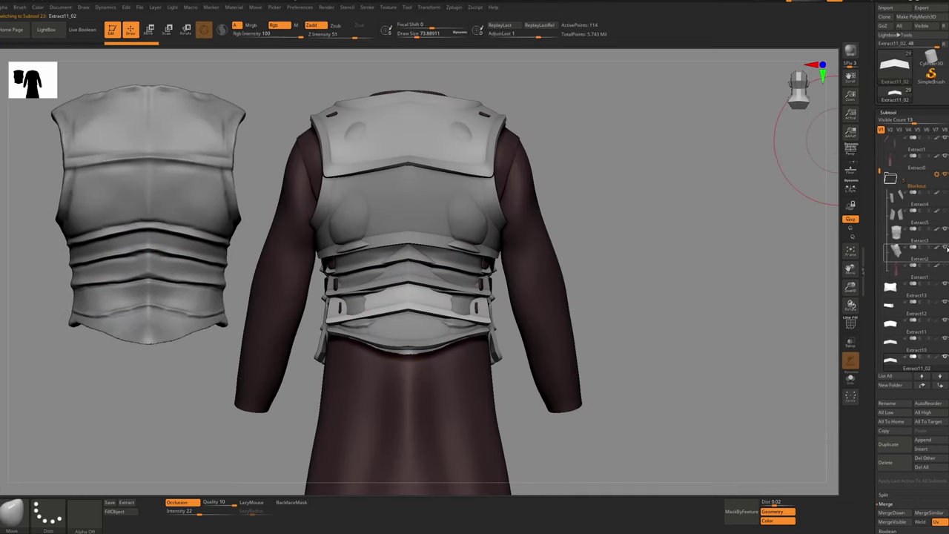
left_click(945, 229)
key("s")
left_click(458, 264, "alt")
left_click_drag(461, 268, 449, 256)
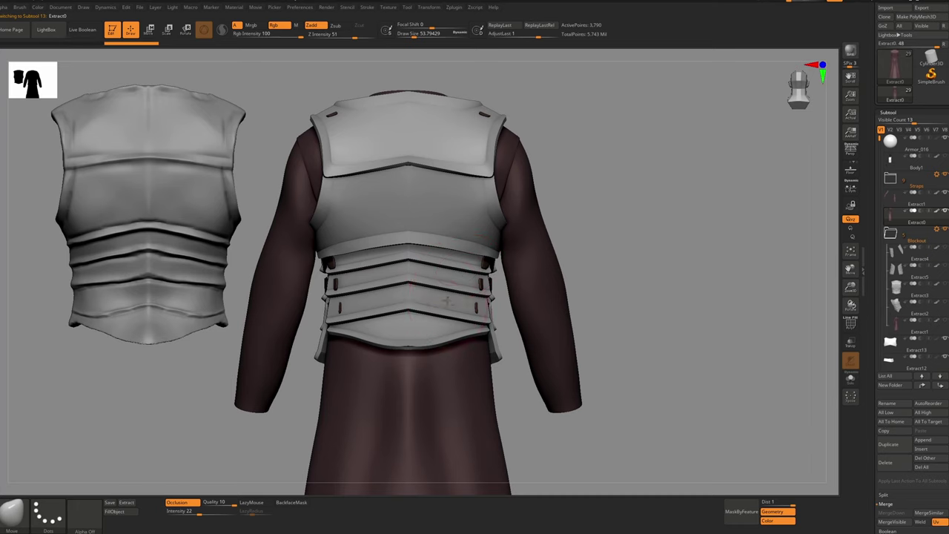
left_click(446, 300, "alt")
right_click_drag(475, 296, 457, 315)
mouse_move(463, 312)
left_mouse_down()
mouse_move(481, 302)
mouse_move(467, 324)
left_mouse_up()
Reshape the Extract12 and Extract10 band edges with an enlarged Move brush
left_click(448, 332, "alt")
right_click_drag(467, 324, 448, 303)
left_click(448, 303, "alt")
left_click(453, 284, "alt")
key("s")
left_click_drag(456, 315, 473, 258)
key("s")
mouse_move(479, 272)
right_mouse_down()
mouse_move(464, 271)
mouse_move(455, 286)
mouse_move(475, 297)
right_mouse_up()
mouse_move(474, 297)
right_mouse_down("ctrl")
mouse_move(476, 344)
mouse_move(534, 344)
right_mouse_up("ctrl")
Check the Extract3 subtool in Solo mode, then show all subtools again
left_click(466, 250, "alt")
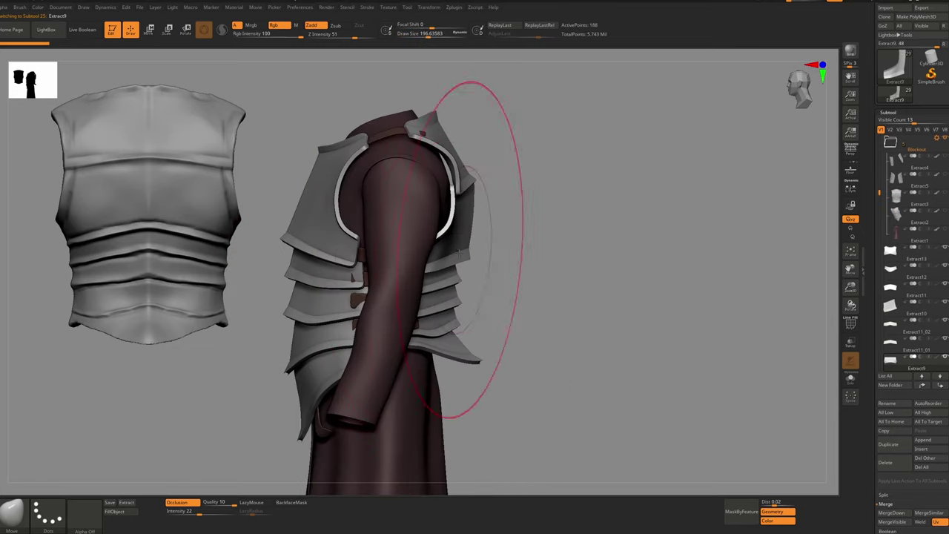
left_click(896, 196)
left_click(851, 379)
left_click(850, 379)
right_click_drag(630, 376, 569, 378)
Lower the brush size to 64.9 and adjust the Extract10 and Extract11_02 back bands
left_click(469, 223, "alt")
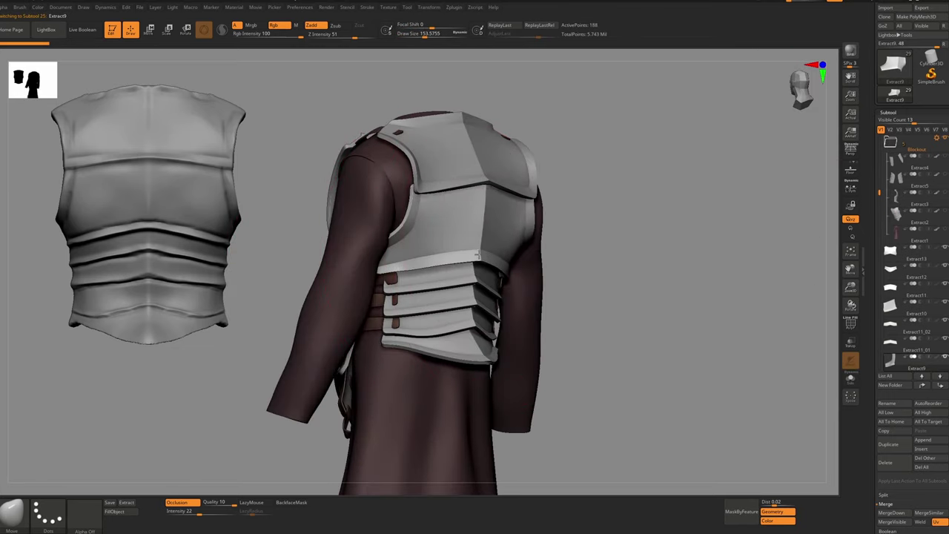
right_click_drag(492, 222, 430, 214)
key("s")
left_click_drag(430, 214, 420, 214)
right_click_drag(482, 245, 437, 253)
mouse_move(437, 252)
right_mouse_down("ctrl")
mouse_move(441, 319)
mouse_move(467, 275)
right_mouse_up("ctrl")
left_click(500, 290, "alt")
left_click(502, 306, "alt")
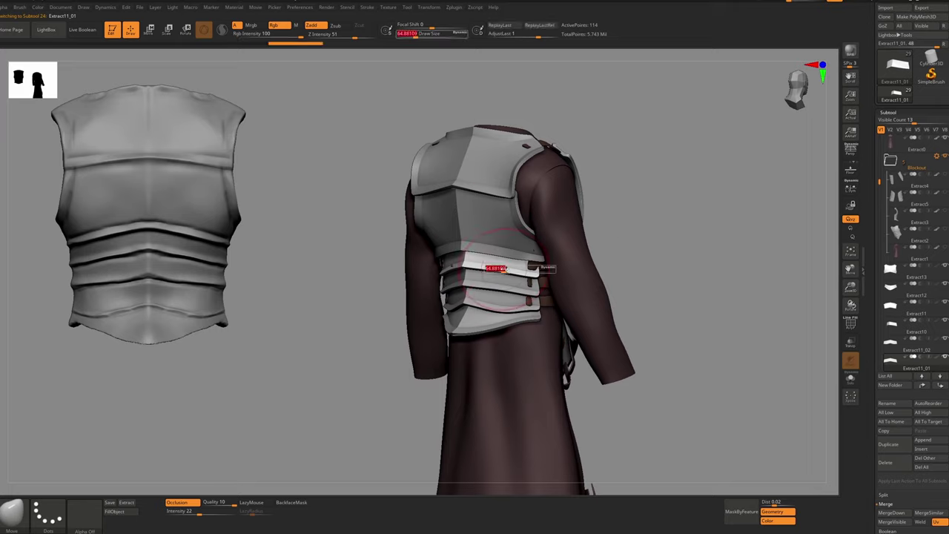
key("s")
left_click(536, 292, "alt")
right_click_drag(535, 292, 553, 293)
right_click_drag(553, 293, 474, 304, "ctrl")
right_click_drag(474, 304, 414, 345, "ctrl")
Solo the V-shaped Extract8 plate, polish it smooth, subdivide it, then turn off Solo and PolyFrame
left_click(483, 346, "alt")
key("alt+s")
key("shift+f")
right_click_drag(414, 345, 411, 379, "ctrl")
right_click_drag(509, 262, 22, 261)
key("p")
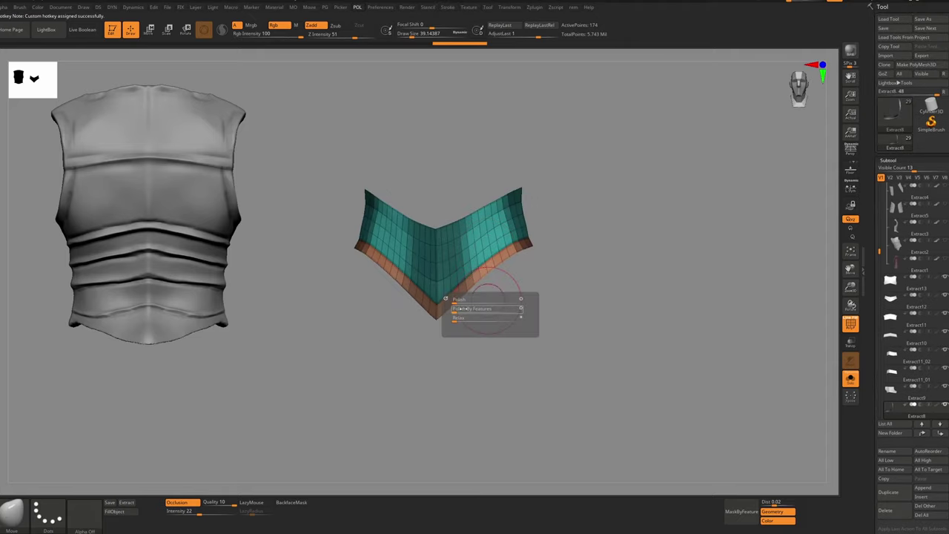
left_click_drag(516, 201, 523, 245, "shift")
key("d")
key("p")
key("shift+f")
key("alt+s")
Select the Extract0 robe and orbit around to the outfit's back
right_click_drag(563, 297, 511, 246, "ctrl")
right_click_drag(512, 246, 512, 293, "ctrl")
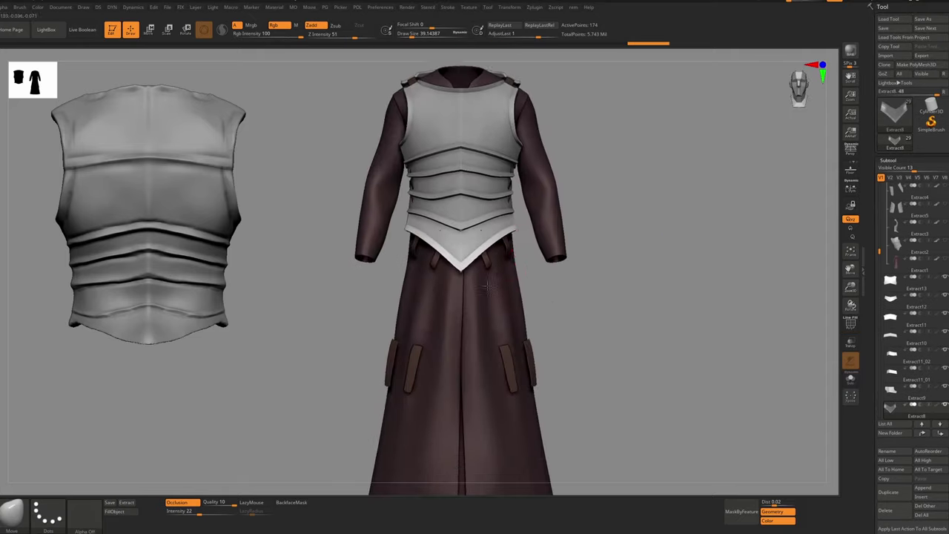
left_click(475, 289, "alt")
right_click_drag(452, 223, 602, 274)
right_click_drag(602, 274, 518, 244, "ctrl")
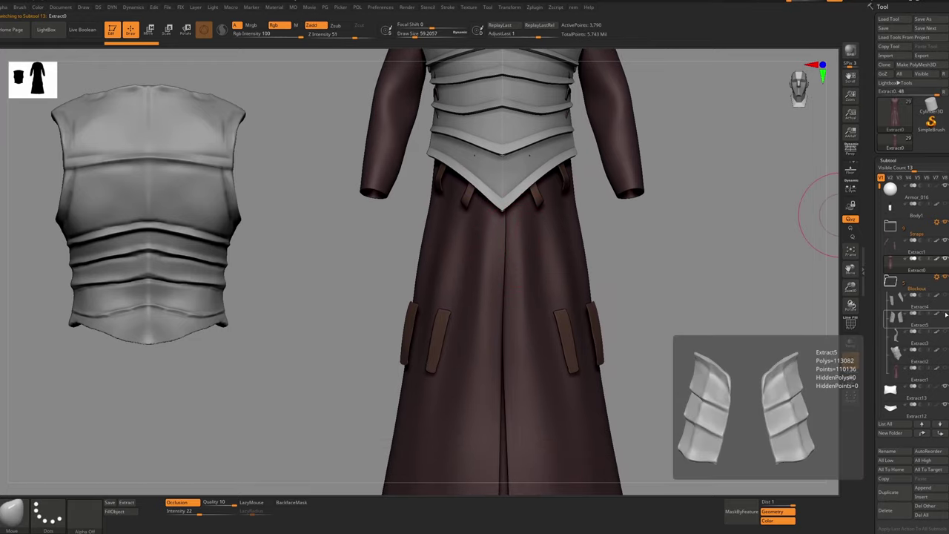
Show the Extract5 thigh plates and Extract4 lower plates and inspect the torso armour
left_click(946, 314)
left_click(946, 295)
right_click_drag(587, 329, 556, 288, "ctrl")
right_click_drag(556, 288, 615, 346, "ctrl")
right_click_drag(563, 237, 536, 313, "ctrl")
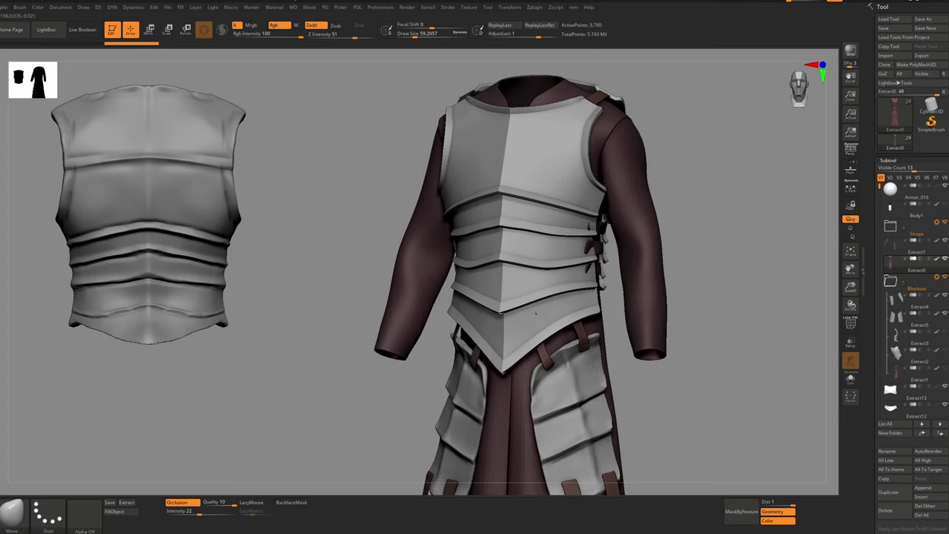
right_click_drag(597, 364, 613, 363)
right_click_drag(612, 363, 582, 304, "ctrl")
right_click_drag(582, 304, 592, 371, "ctrl")
Clear the reference copy from the canvas and inspect the Extract4 side plates in Solo
key("Tab")
key("ctrl+n")
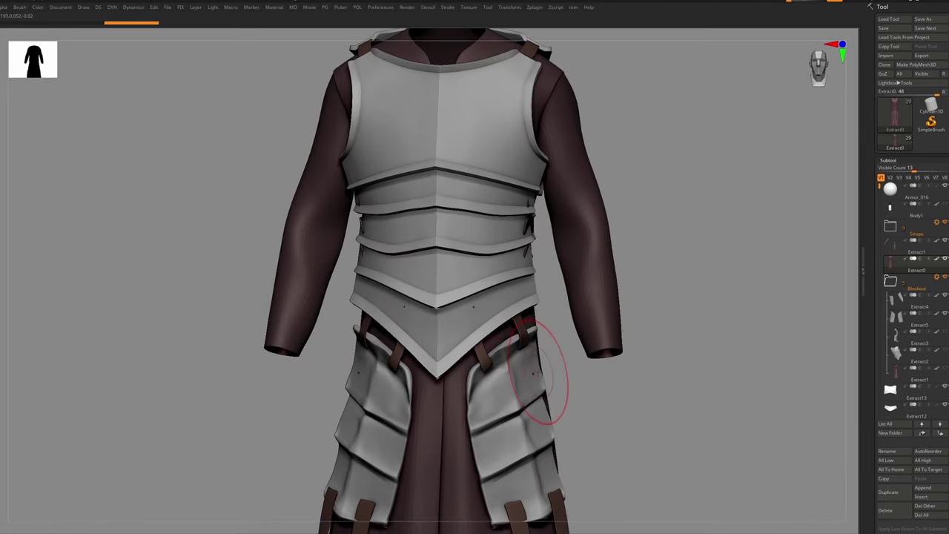
right_click_drag(542, 356, 545, 310)
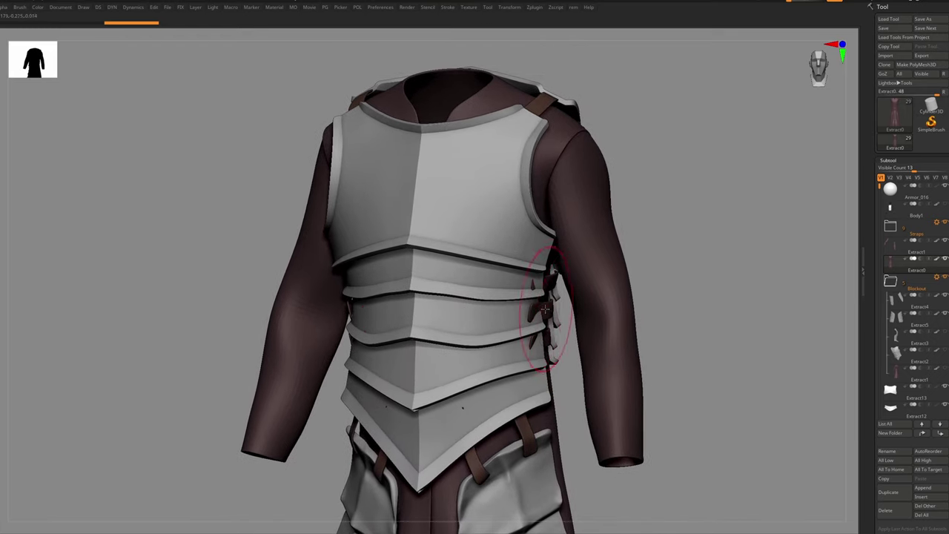
right_click_drag(521, 356, 500, 234, "ctrl")
left_click(530, 373, "alt")
key("alt+s")
right_click_drag(531, 360, 560, 386, "ctrl")
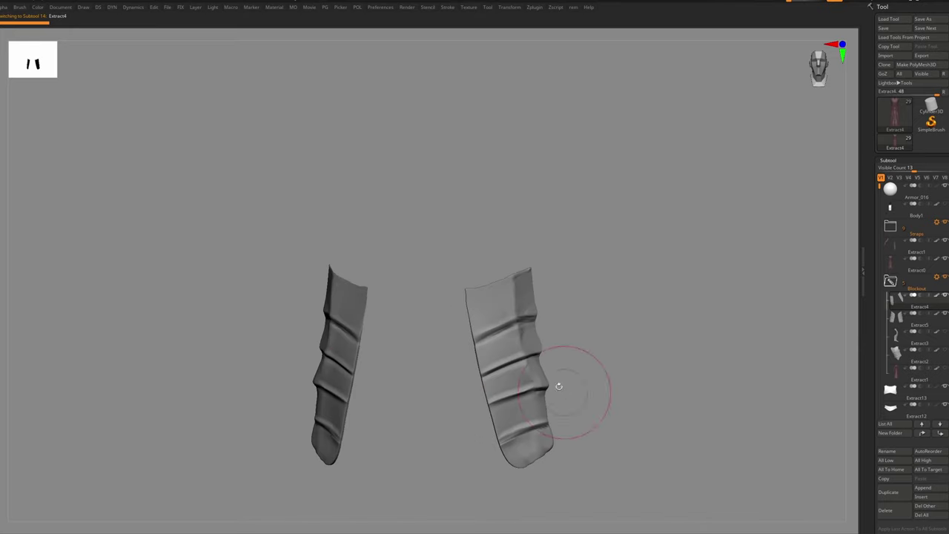
left_click(559, 387, "ctrl+shift")
key("f")
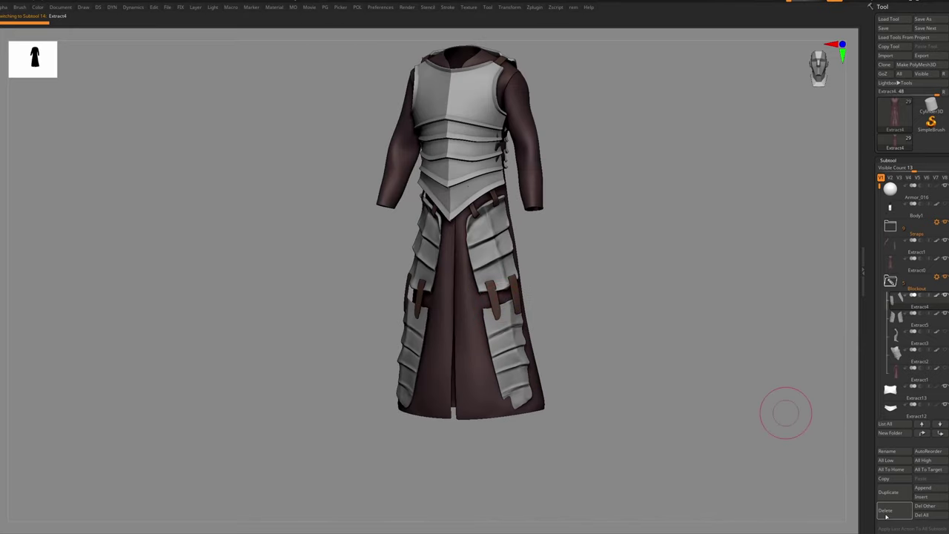
Delete the Extract4 side plates and the Straps folder, then bring up Load Tool
left_click(887, 510)
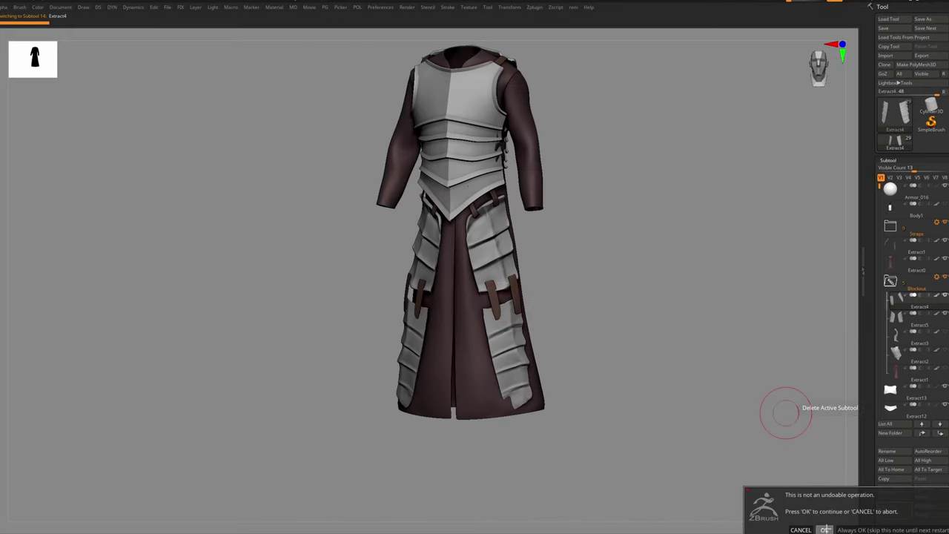
key("Return")
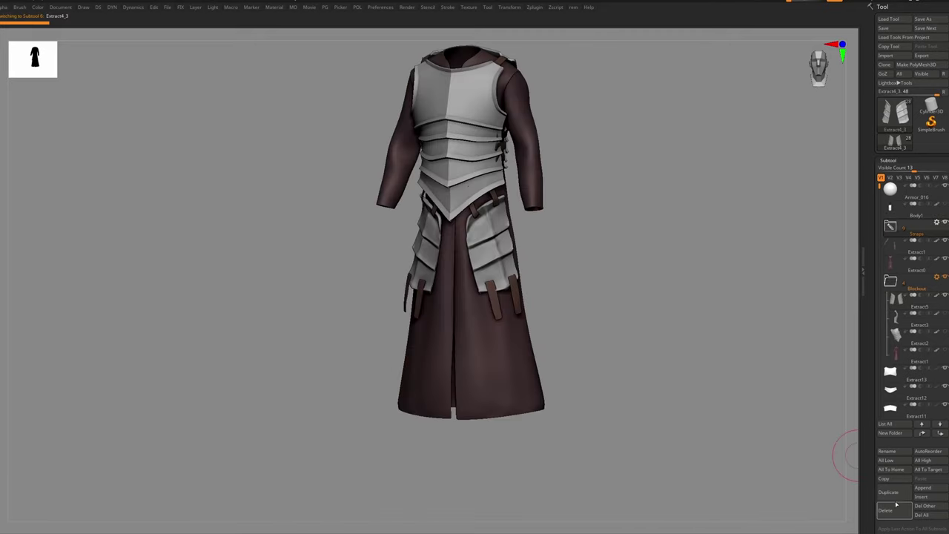
left_click(887, 510)
left_click(821, 531)
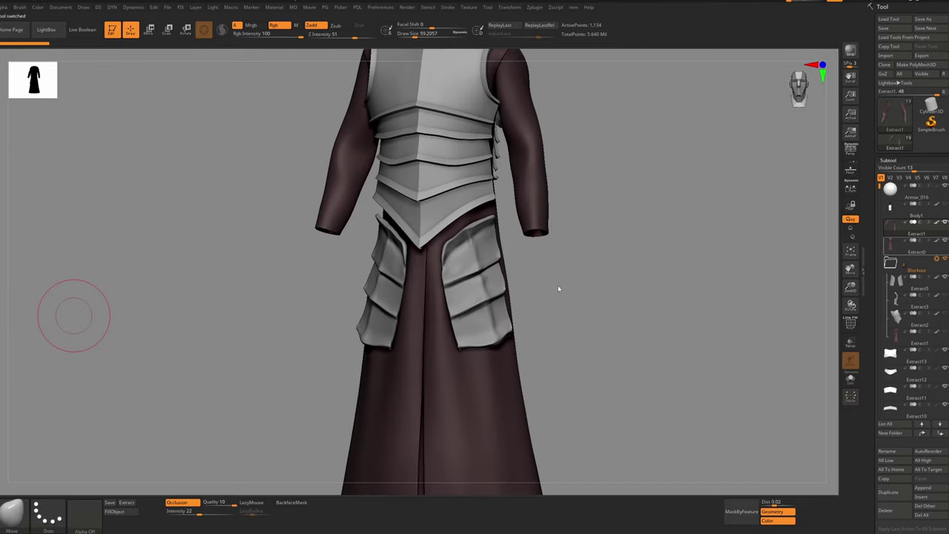
left_click_drag(559, 288, 476, 275)
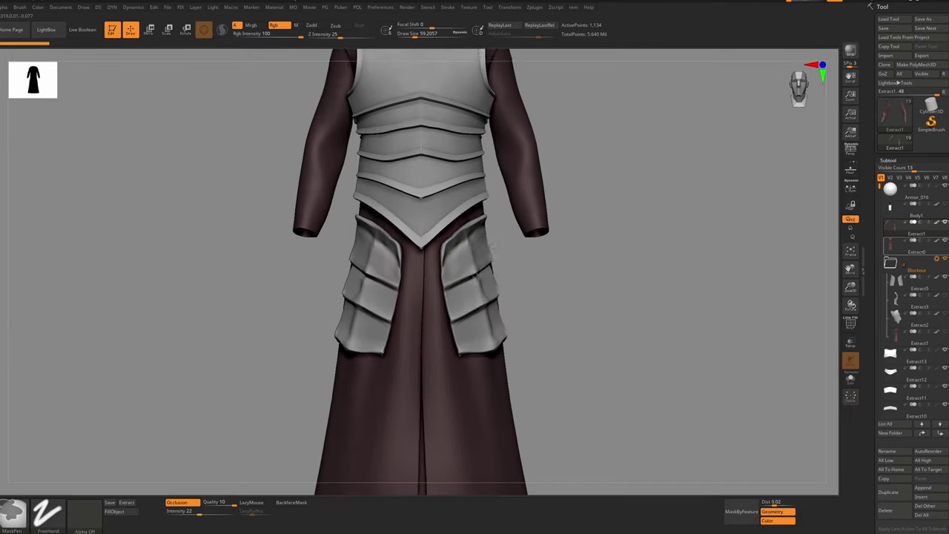
right_click_drag(476, 275, 488, 252, "ctrl")
right_click_drag(488, 252, 498, 353, "alt")
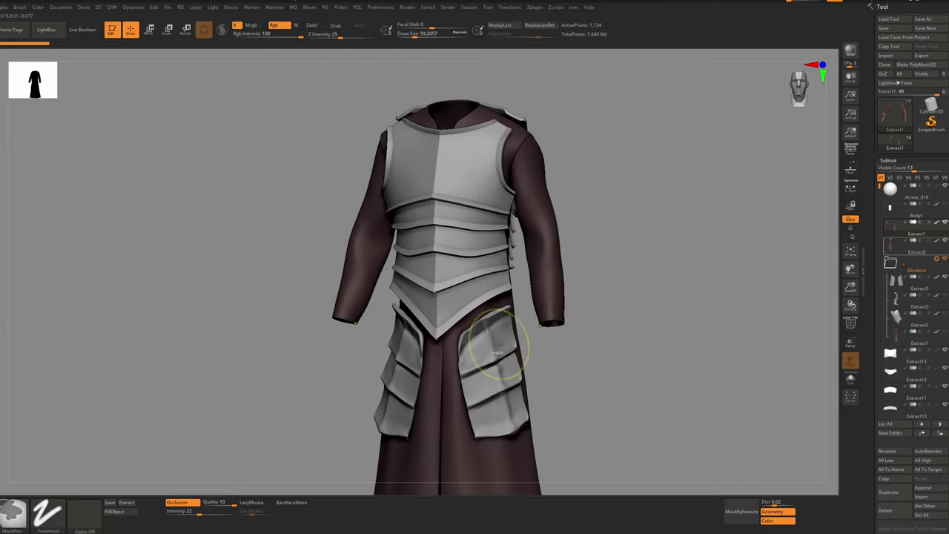
left_click(885, 20)
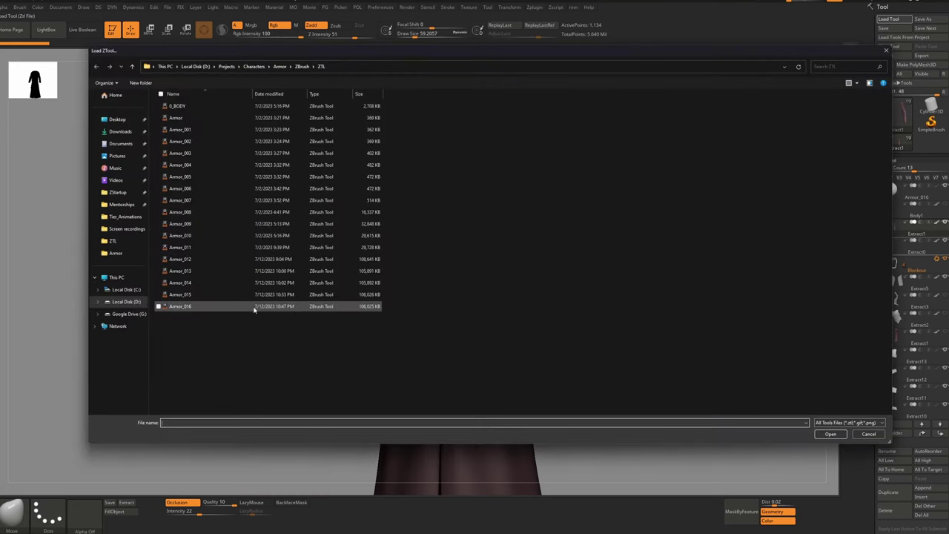
Load Armor_016.ZTL and paste its Extract4_2 strap into the robe tool, checking it in Solo
double_click(278, 307)
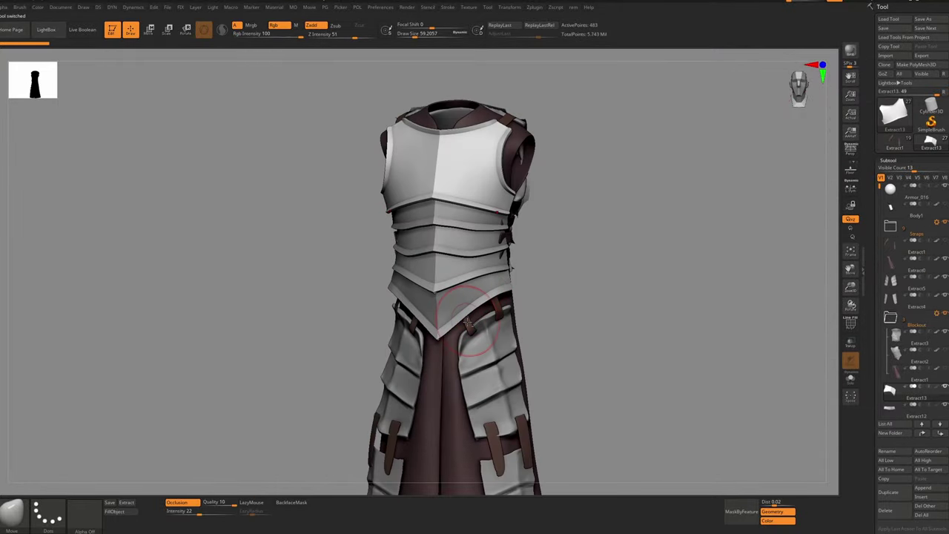
left_click(501, 311, "alt")
left_click_drag(534, 339, 521, 314, "alt")
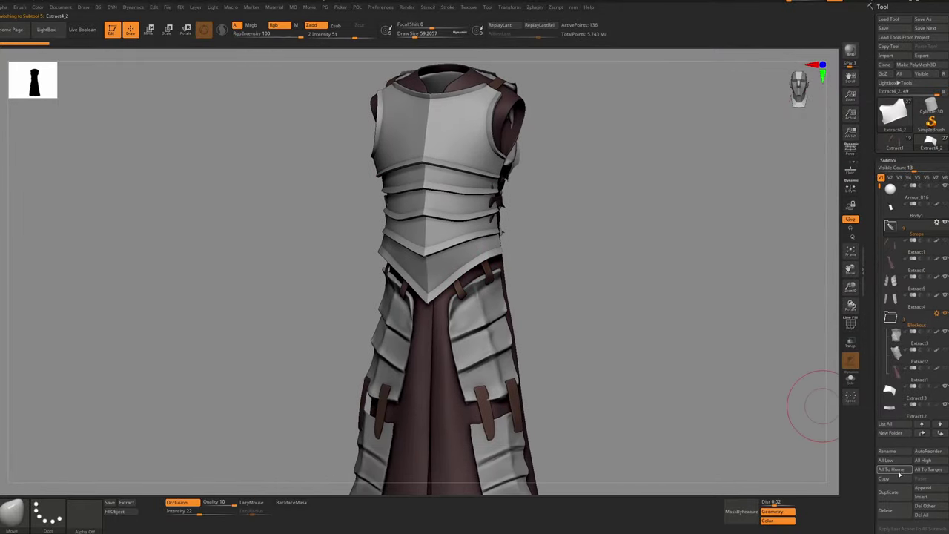
left_click(899, 146)
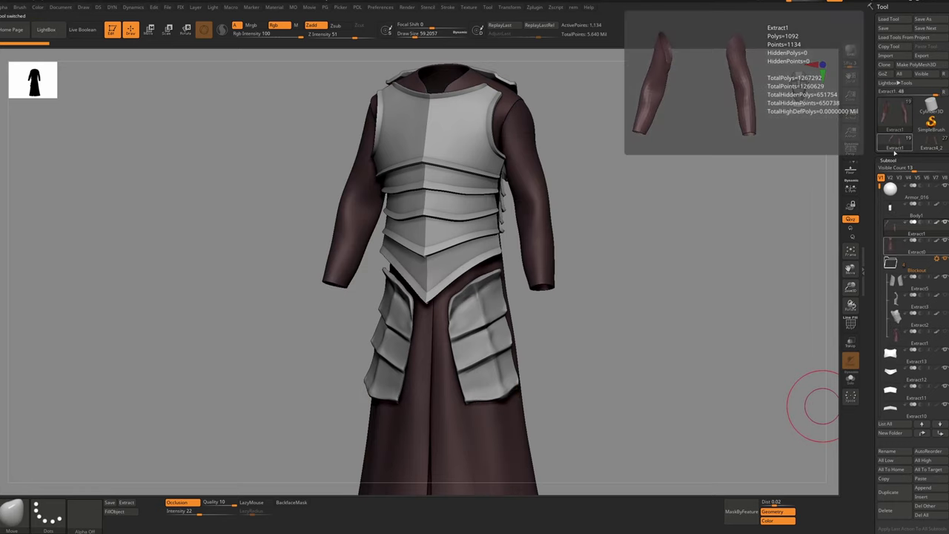
left_click(930, 480)
key("alt+s")
key("alt+s")
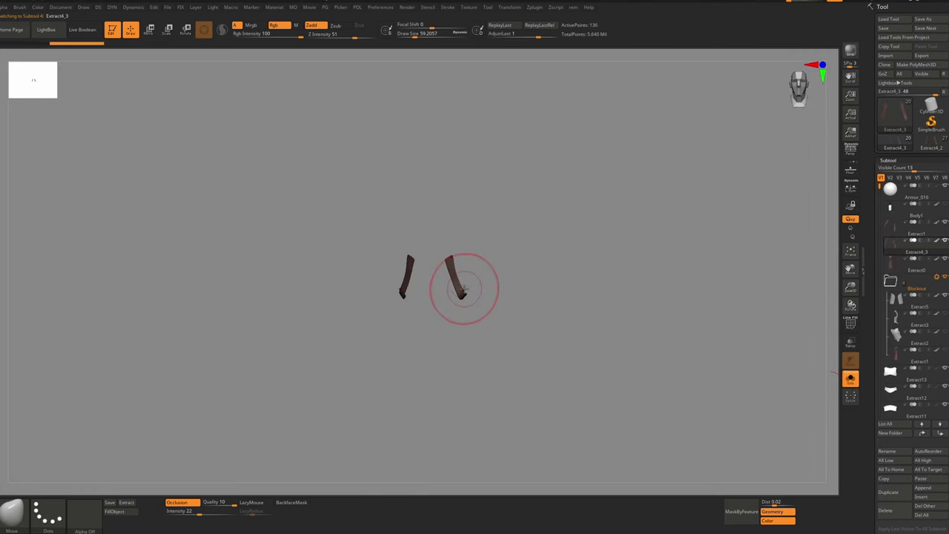
right_click_drag(460, 288, 472, 286)
Expand Armor_016's Straps folder, then delete the test strap from the robe tool
left_click(930, 141)
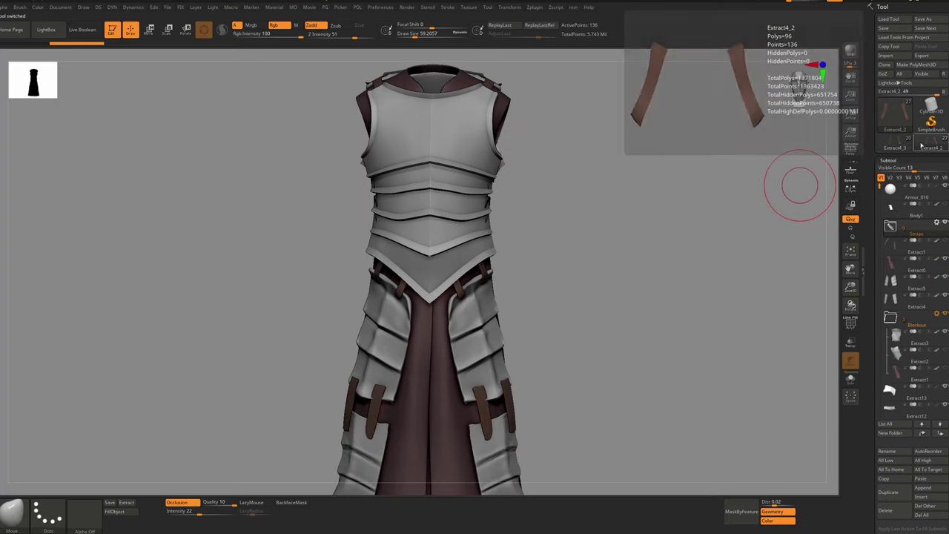
left_click(891, 226)
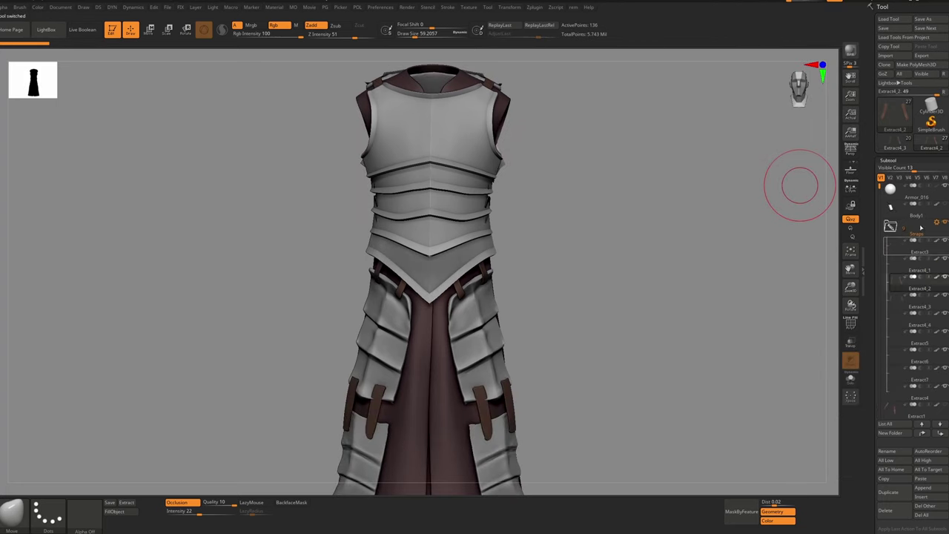
scroll(901, 227, "down", 1)
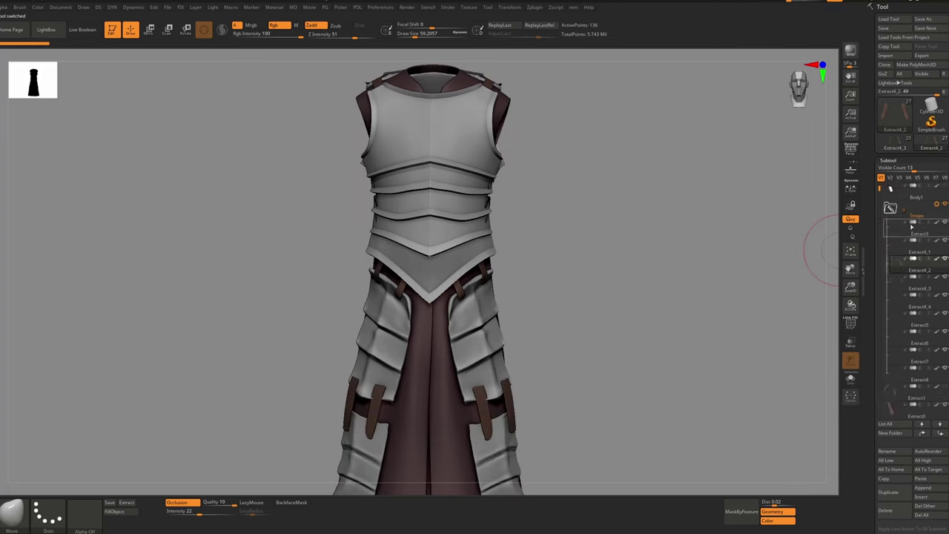
left_click(895, 143)
left_click(851, 380)
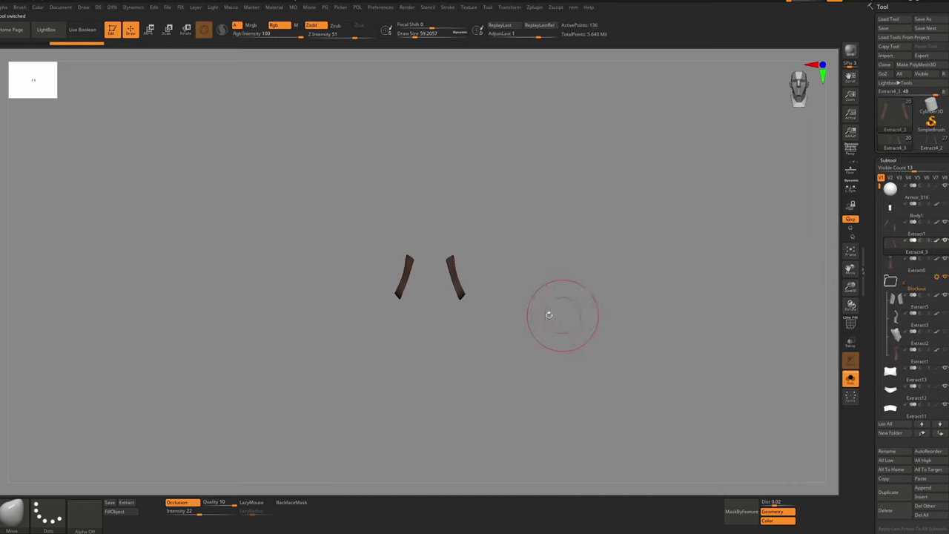
left_click(850, 379)
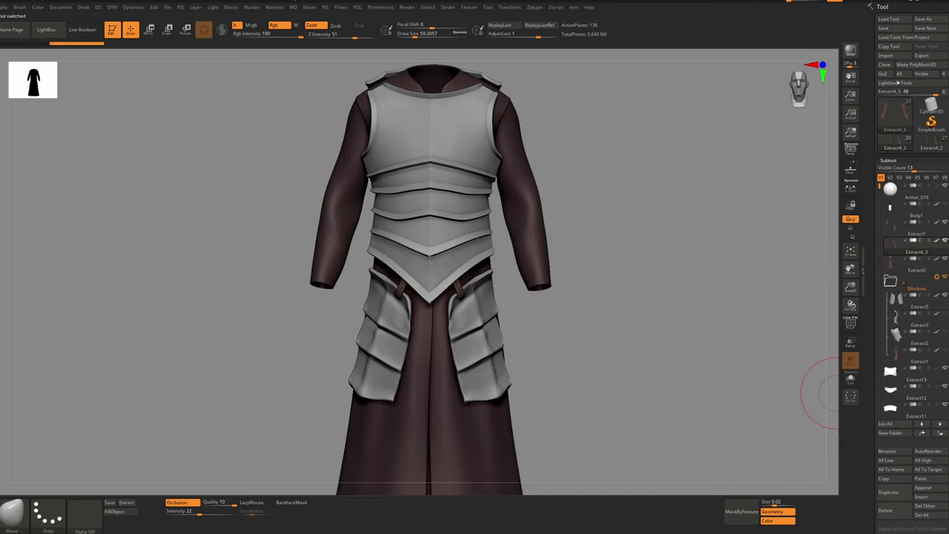
left_click(894, 514)
left_click(825, 529)
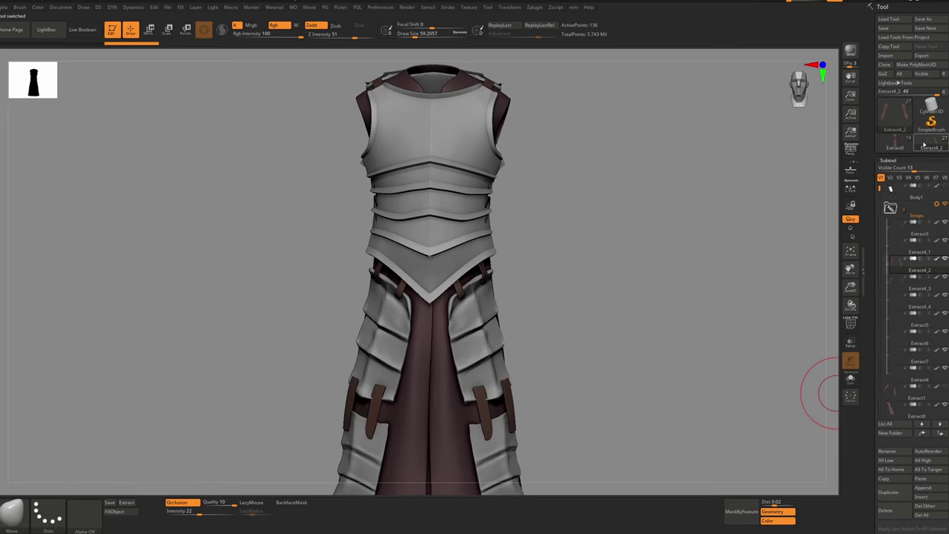
left_click_drag(507, 292, 482, 269)
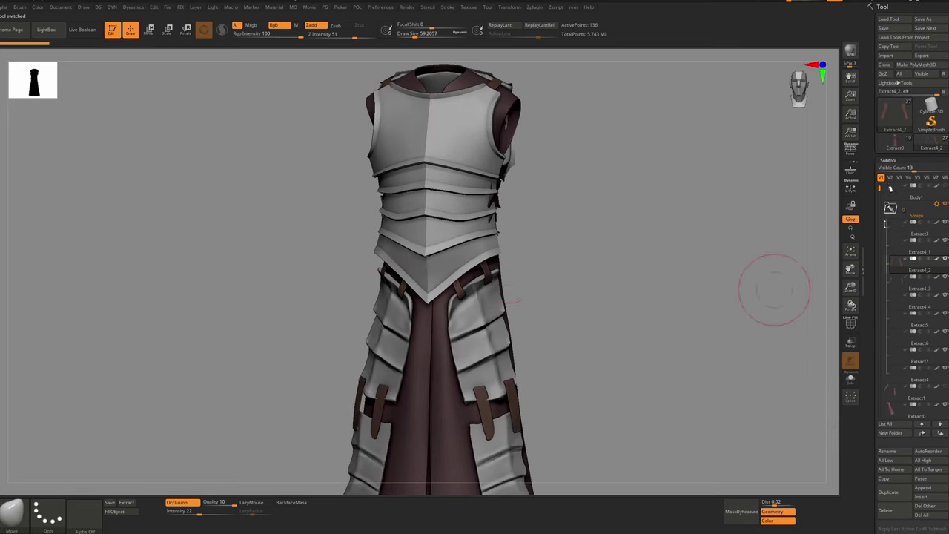
Copy Armor_016's Straps folder with SubTool Master and paste it into the Extract0 robe tool
left_click(537, 9)
left_click(558, 140)
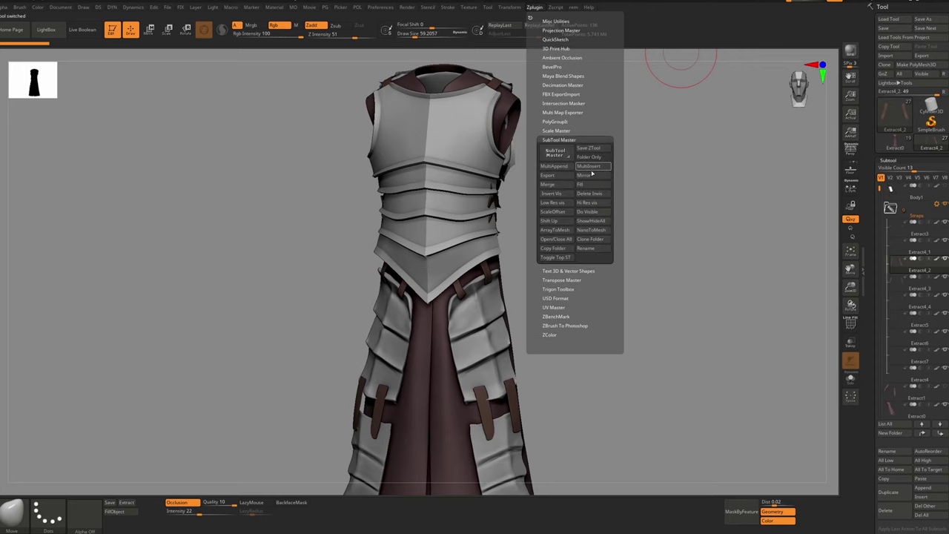
left_click(555, 248)
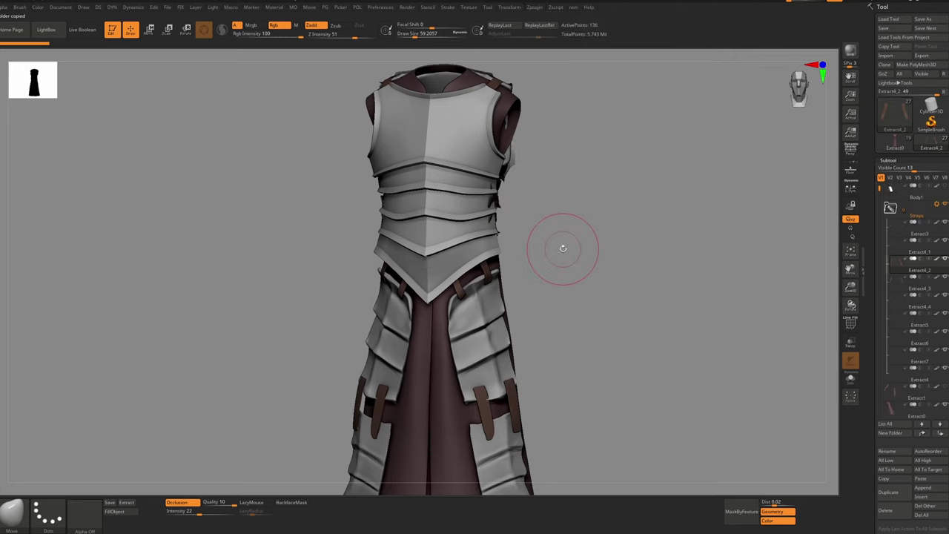
left_click(893, 143)
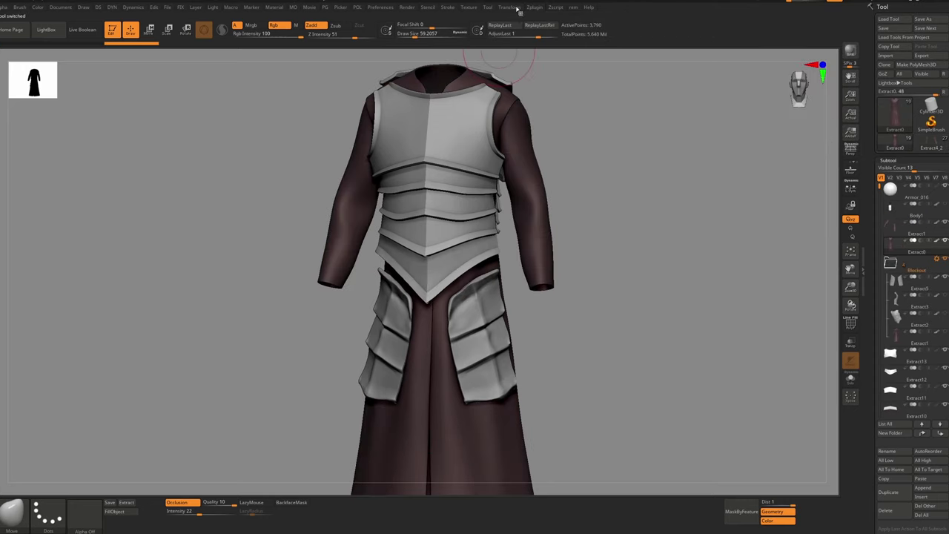
left_click(534, 7)
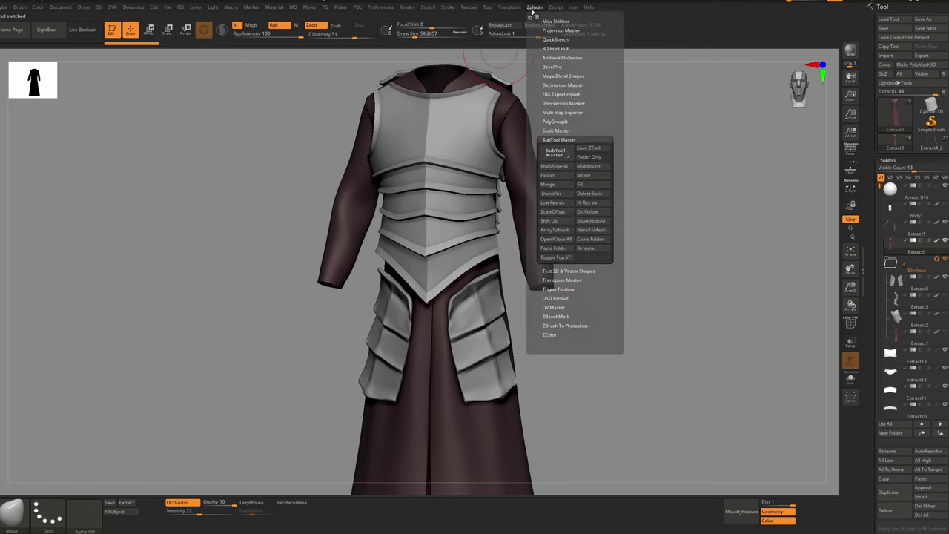
left_click(569, 249)
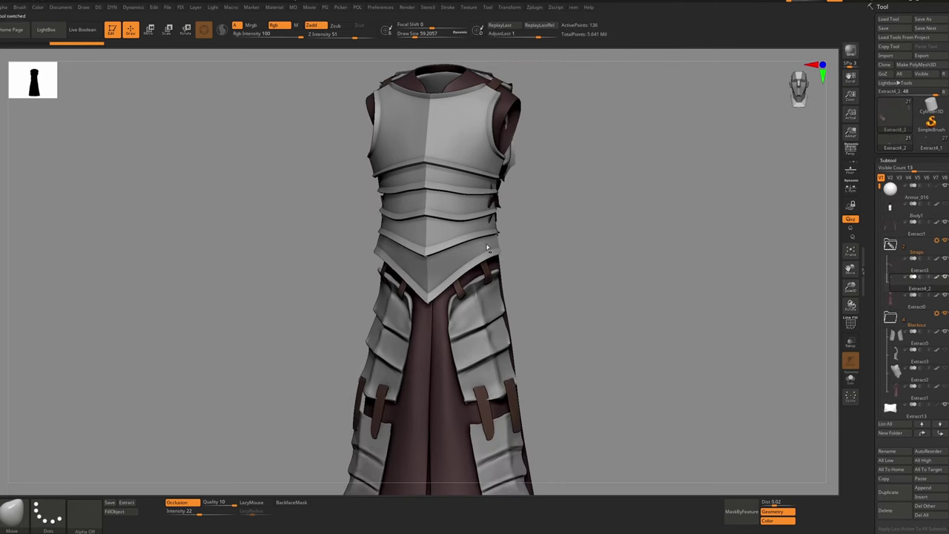
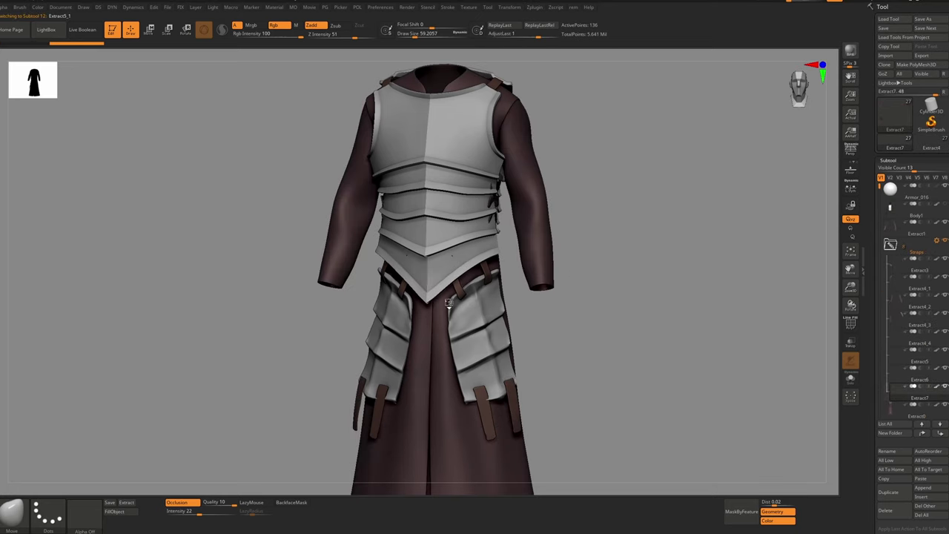
Delete the Extract4_4 strap dangling below the first tasset
right_click_drag(511, 275, 480, 236)
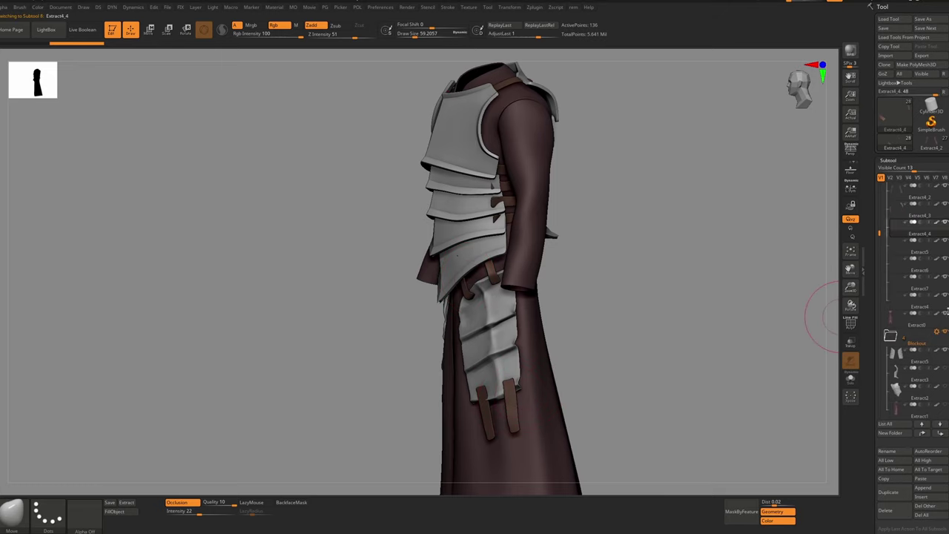
left_click_drag(881, 232, 880, 206)
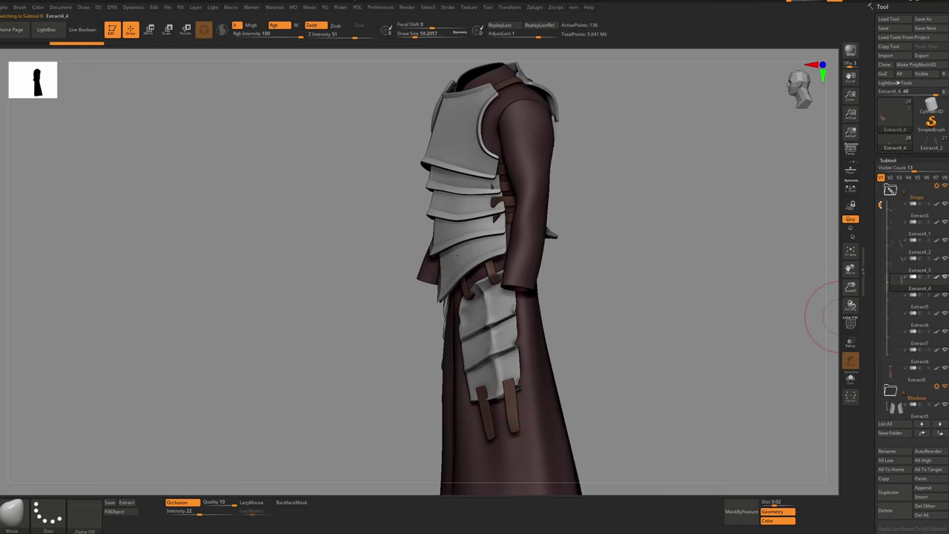
left_click_drag(823, 315, 497, 398)
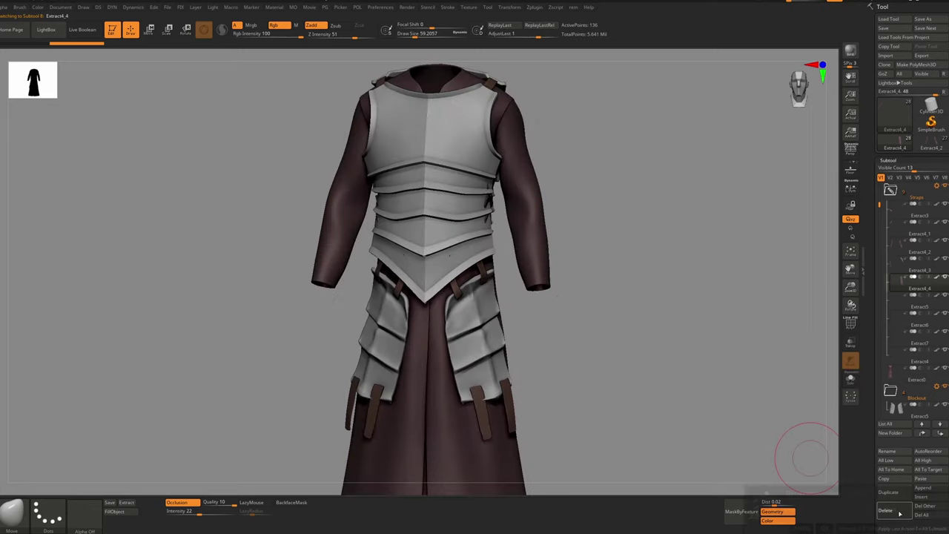
left_click(886, 510)
left_click(823, 528)
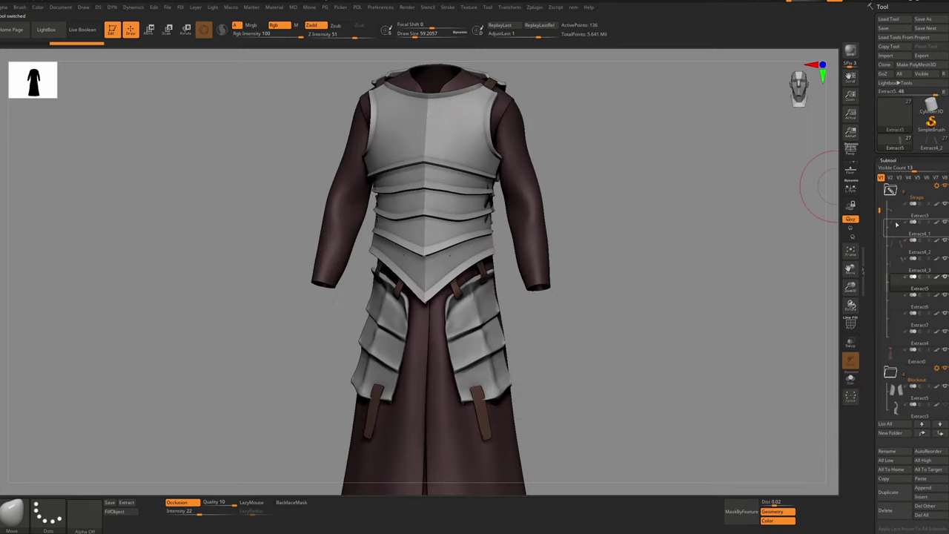
Delete the second dangling strap, Extract4_3, keeping the rest of the Straps folder
left_click(890, 189)
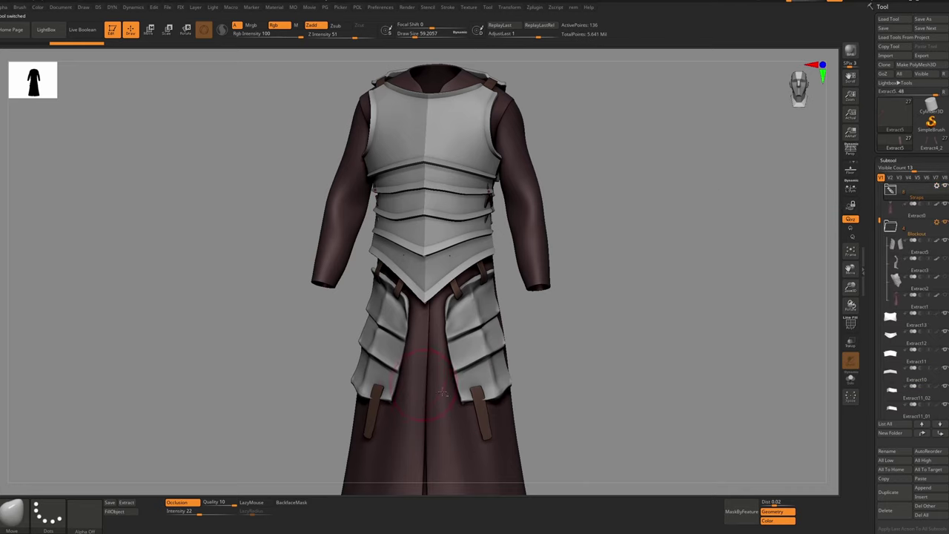
left_click(480, 407, "alt")
left_click(895, 510)
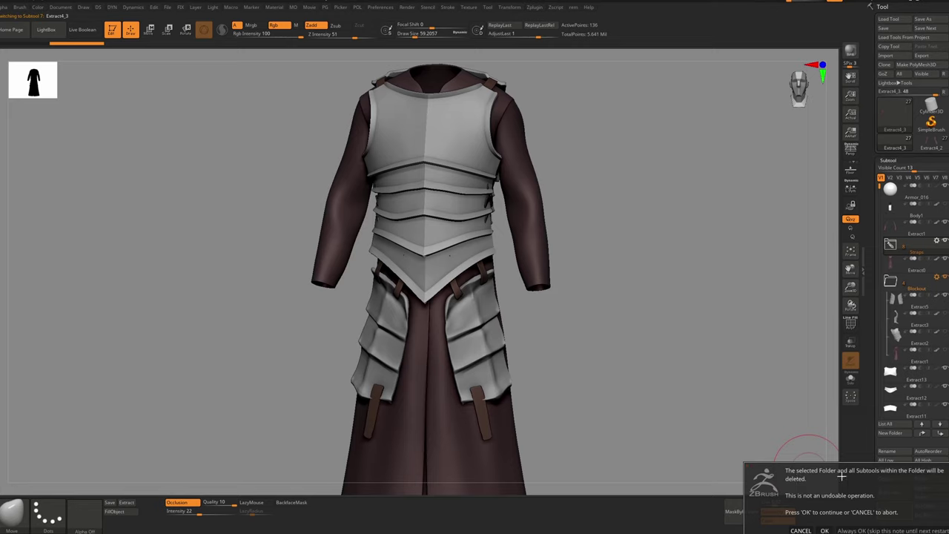
left_click(794, 530)
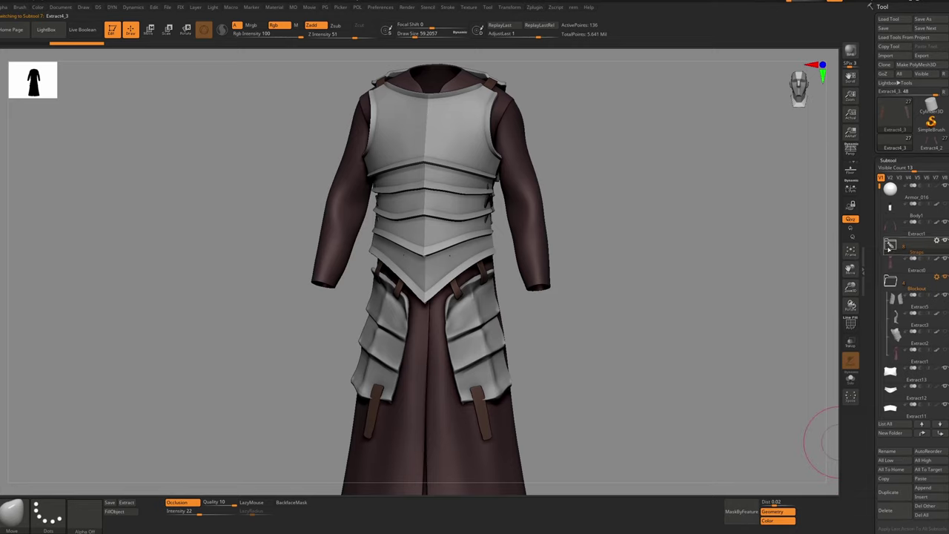
left_click(890, 245)
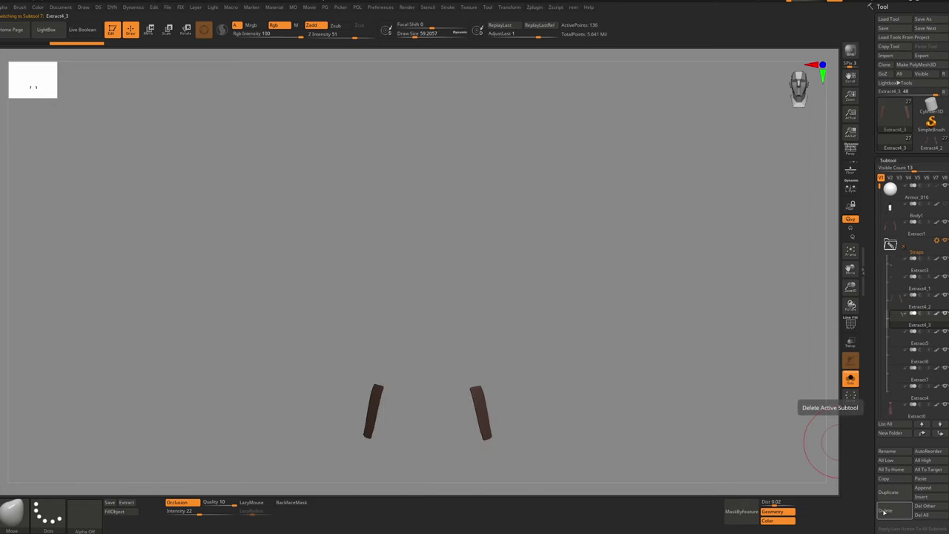
left_click(884, 510)
left_click(825, 530)
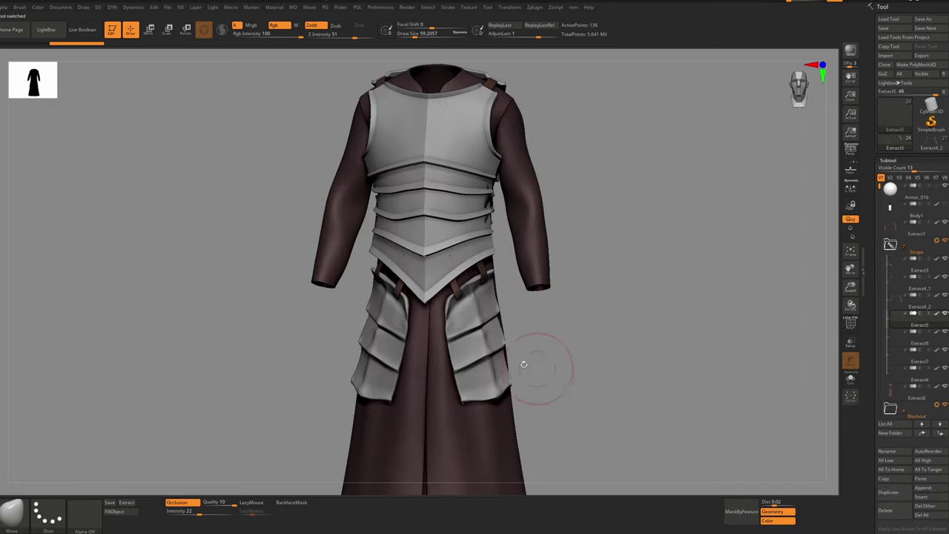
mouse_move(482, 326)
right_mouse_down()
mouse_move(404, 326)
mouse_move(522, 325)
mouse_move(493, 323)
right_mouse_up()
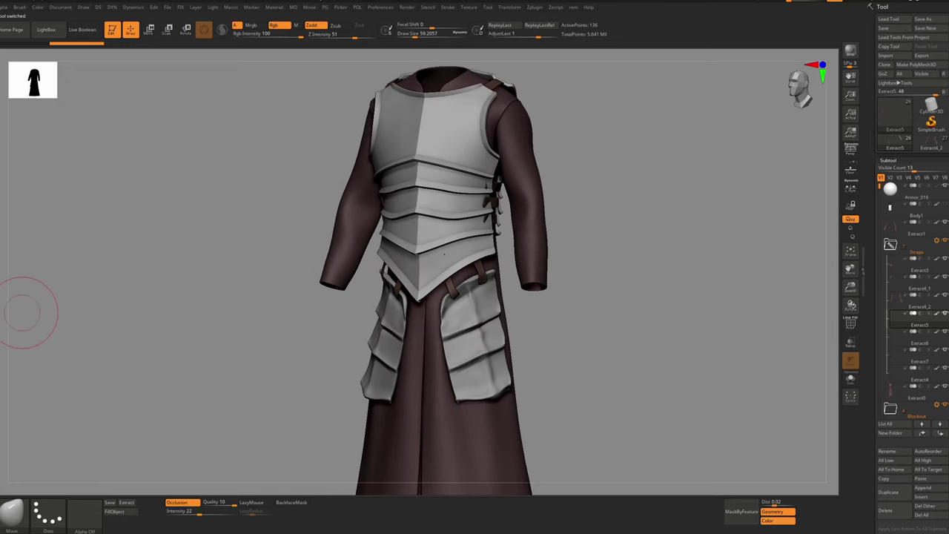
left_click_drag(490, 323, 478, 311)
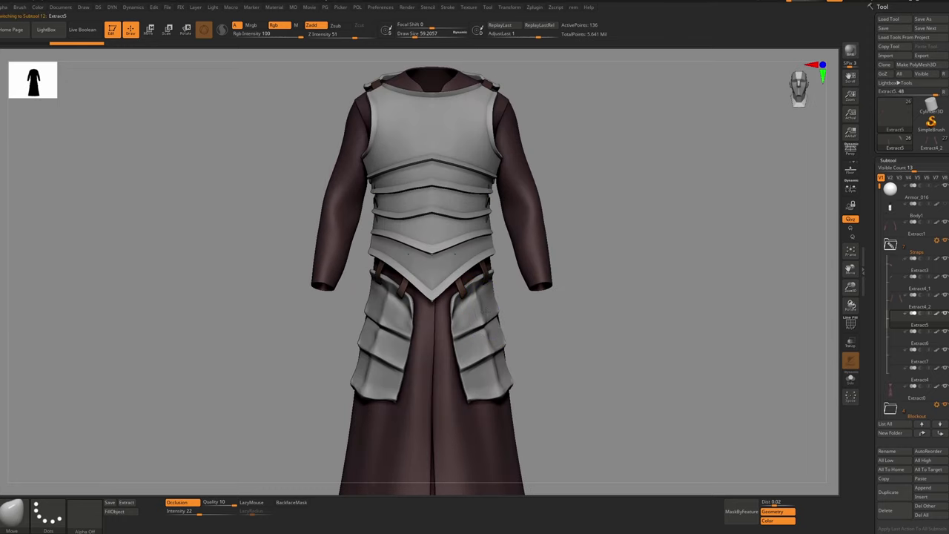
Solo the tassets and mask a band around their middle with a small MaskPen brush
left_click(480, 314, "alt")
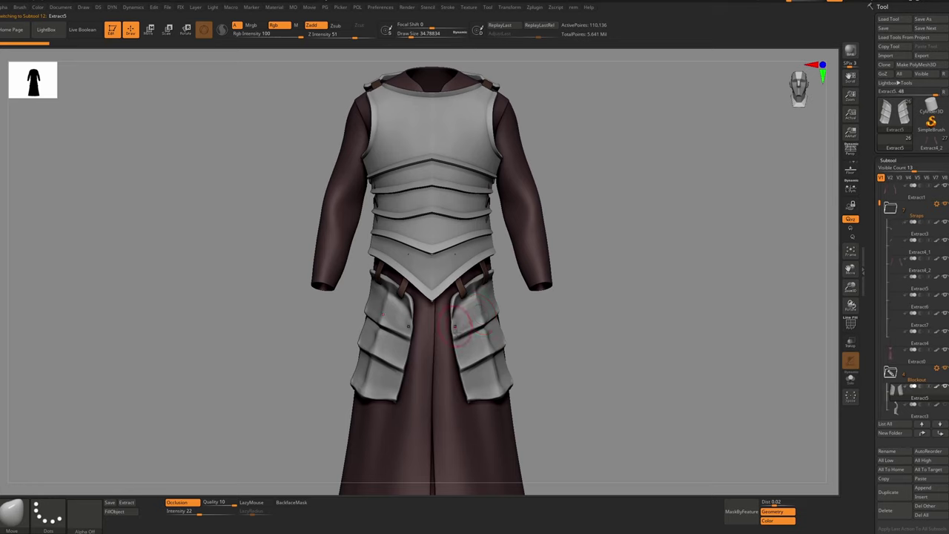
key("alt+s")
key("s")
mouse_move(471, 312)
right_mouse_down("ctrl")
mouse_move(482, 333)
mouse_move(462, 273)
right_mouse_up("ctrl")
key("s")
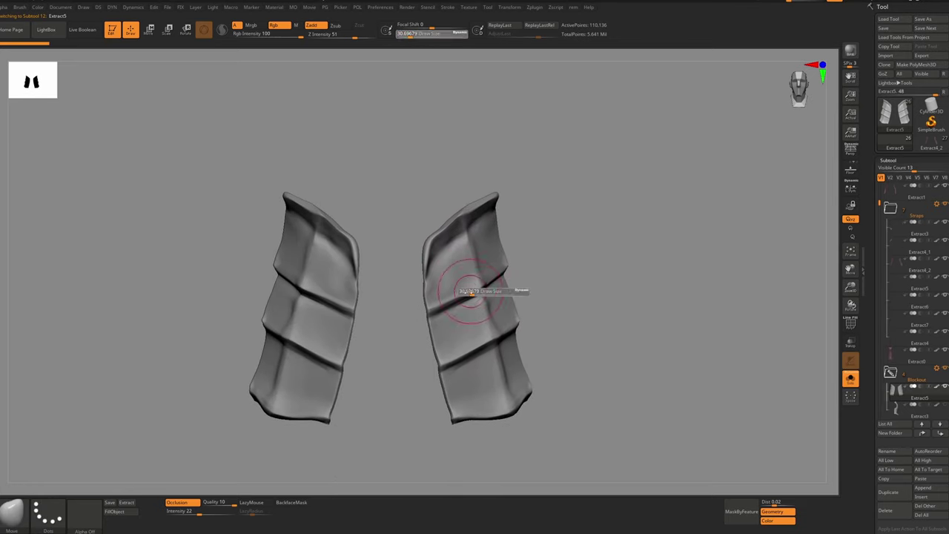
left_click_drag(460, 294, 447, 296)
key("s")
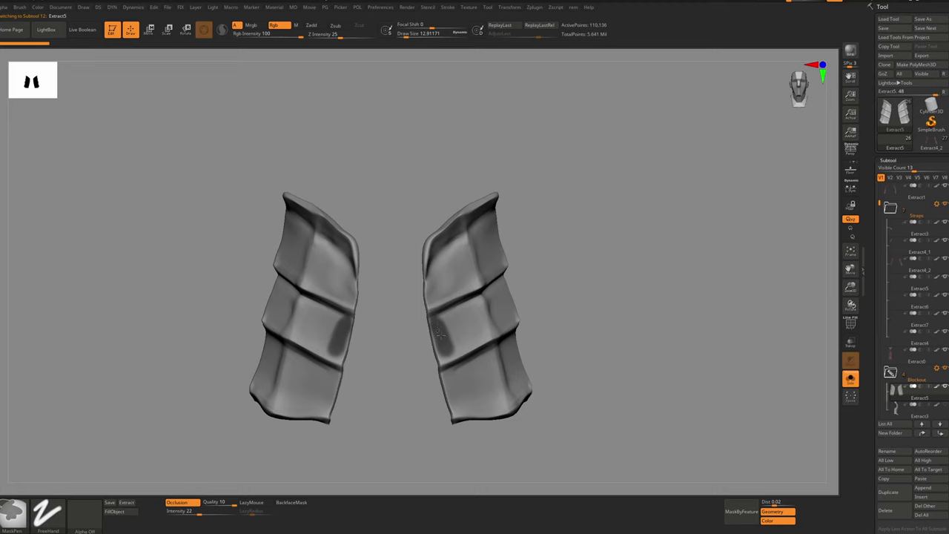
left_click_drag(470, 344, 498, 303, "ctrl")
right_click_drag(502, 304, 460, 303)
left_click_drag(493, 321, 508, 292, "ctrl")
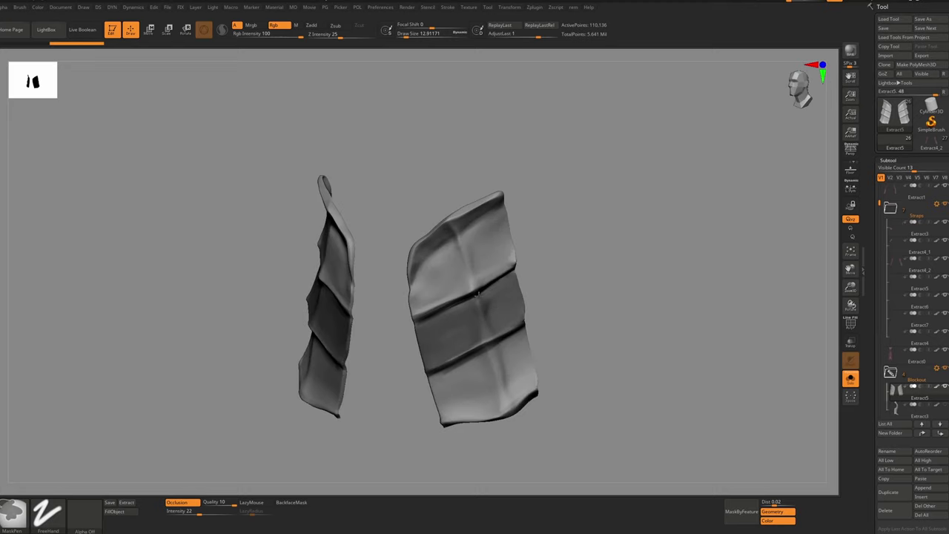
right_click_drag(479, 294, 546, 297)
left_click_drag(439, 324, 454, 352, "ctrl")
mouse_move(454, 353)
right_mouse_down()
mouse_move(437, 349)
mouse_move(451, 276)
mouse_move(410, 380)
mouse_move(408, 304)
right_mouse_up()
Extract the masked band as a new piece and hide its unwanted part with SelectRect
left_click(127, 503)
key("shift+f")
right_click_drag(407, 304, 409, 211, "alt")
left_click(25, 507, "ctrl+shift")
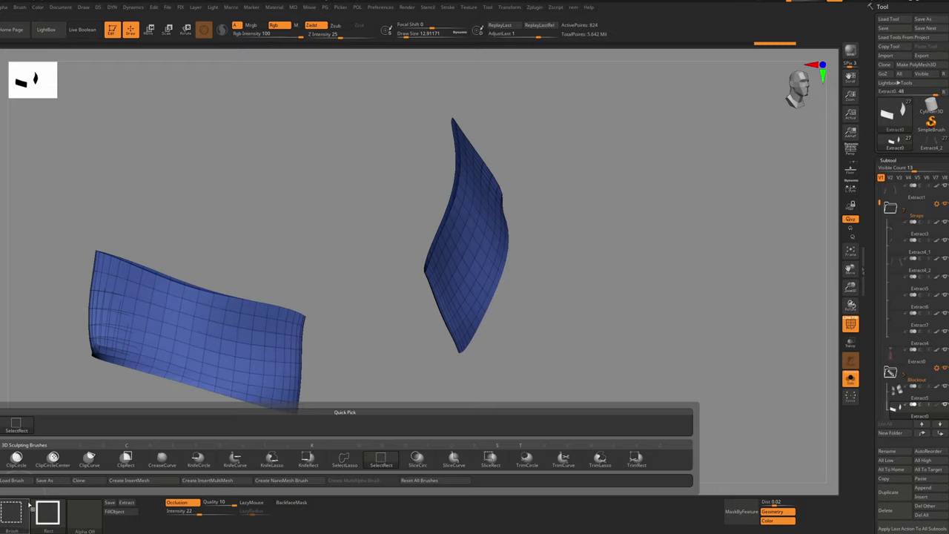
mouse_move(349, 297)
right_mouse_down()
mouse_move(408, 269)
mouse_move(434, 274)
right_mouse_up()
left_click_drag(415, 297, 448, 333, "shift")
right_click_drag(447, 333, 415, 223, "ctrl")
key("ctrl+w")
mouse_move(380, 8)
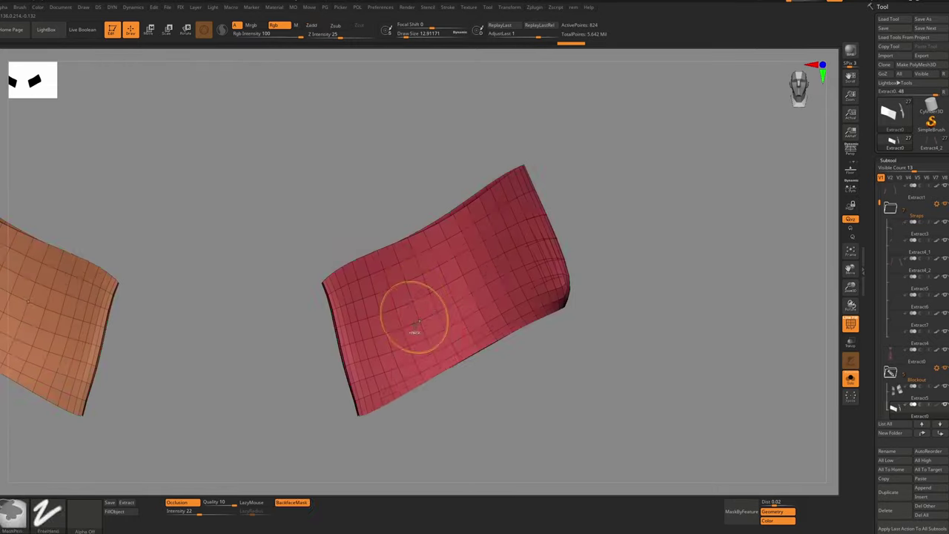
right_click_drag(413, 314, 519, 377)
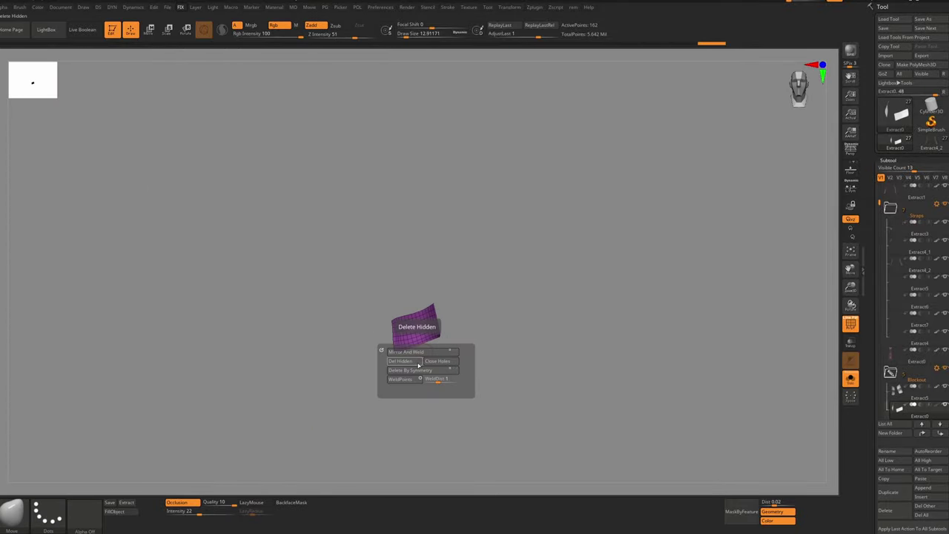
Rebuild the bands with a clean ZRemesher grid and set up a larger hPolish brush
key("b")
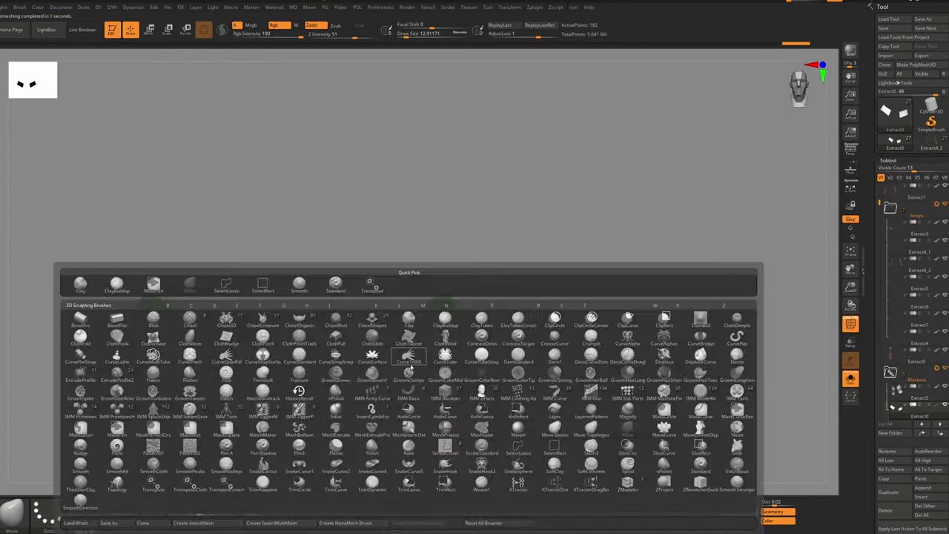
key("h")
key("p")
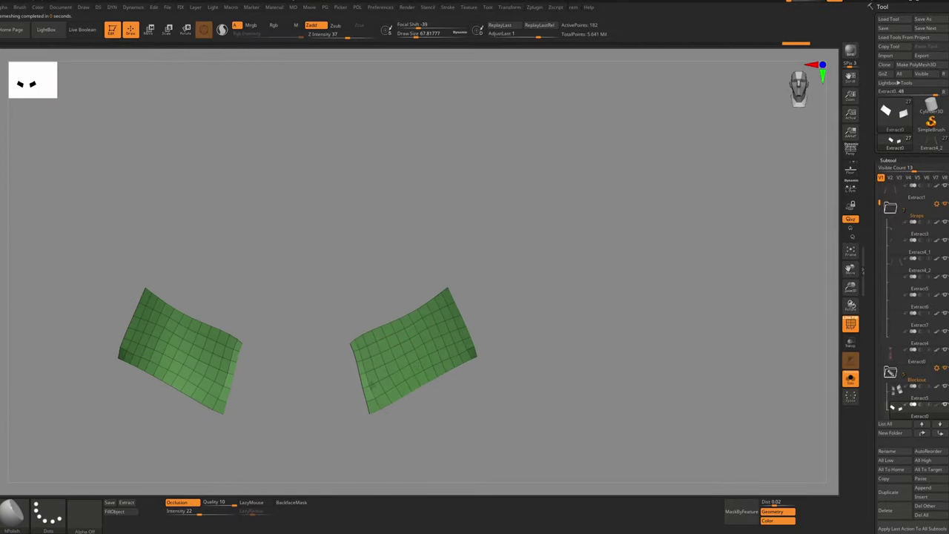
key("b")
key("h")
key("p")
key("s")
left_click_drag(401, 350, 407, 351)
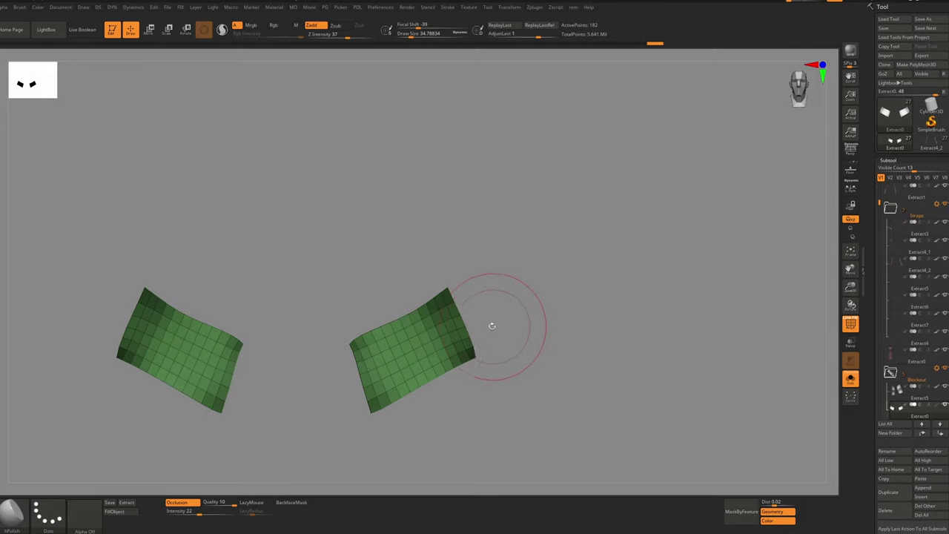
Polish and straighten the right band's edges, undoing the last adjustments
left_click_drag(492, 324, 504, 318)
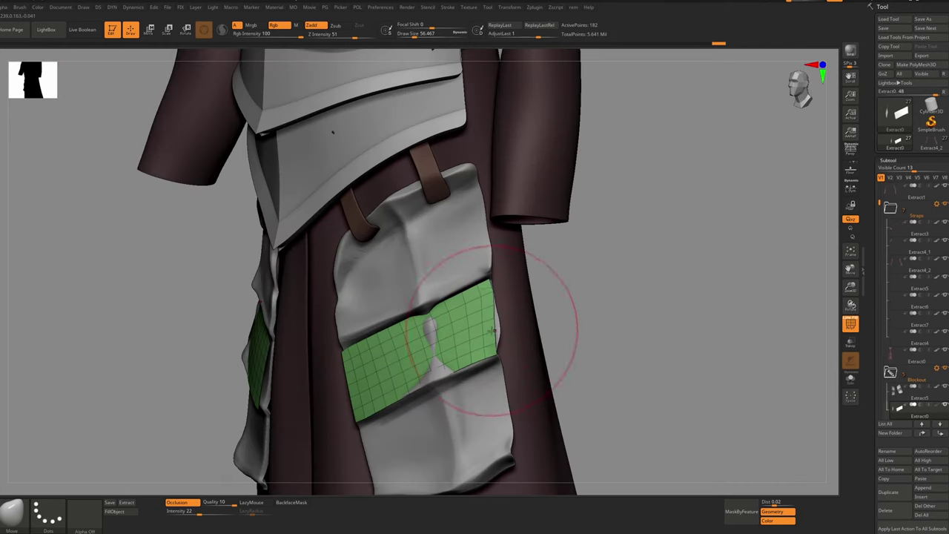
key("bracketleft")
key("bracketleft")
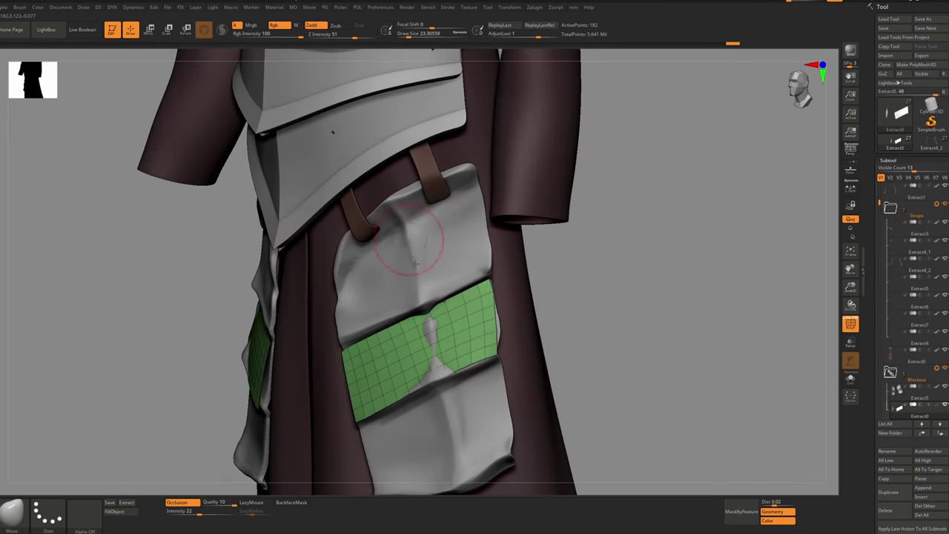
mouse_move(434, 361)
right_mouse_down()
mouse_move(448, 362)
mouse_move(428, 342)
right_mouse_up()
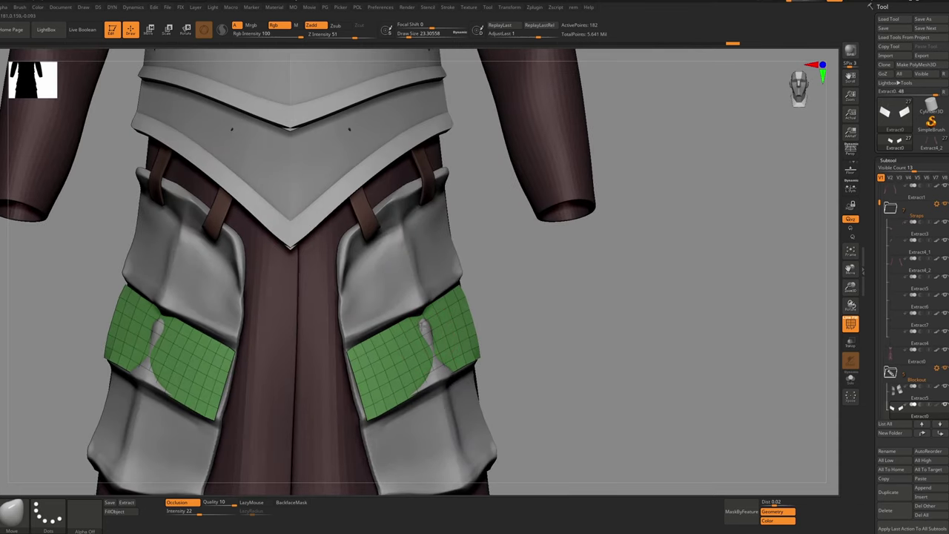
left_click_drag(429, 338, 424, 327)
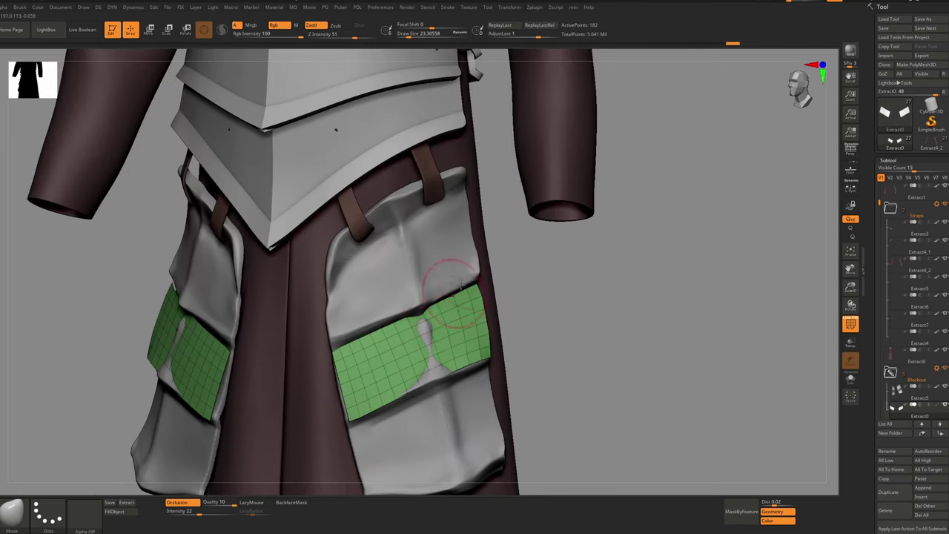
key("F1")
left_click_drag(572, 239, 288, 474)
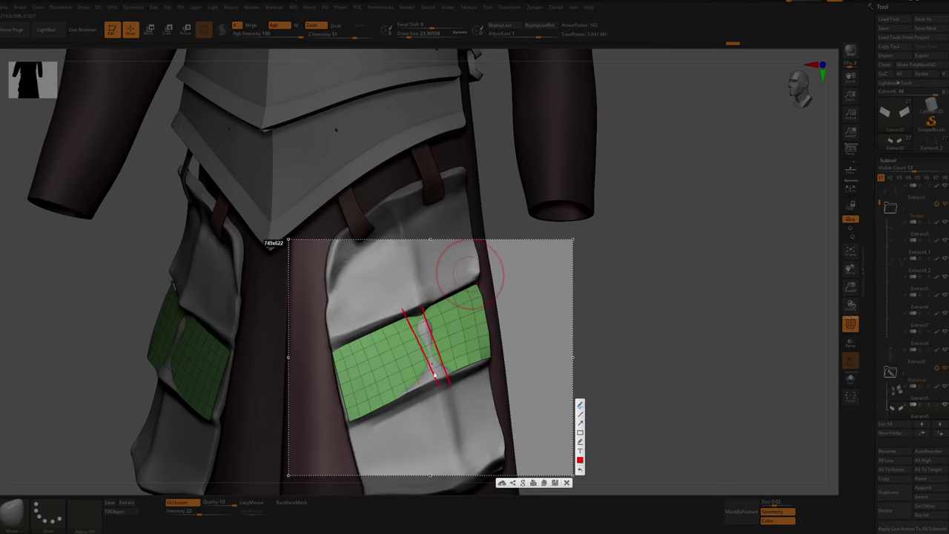
left_click(569, 484)
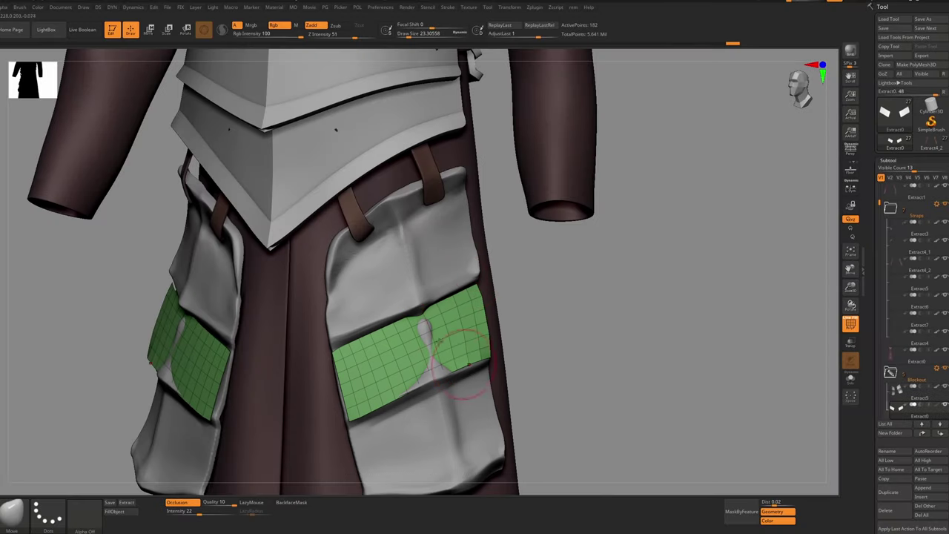
key("s")
mouse_move(414, 322)
left_mouse_down()
mouse_move(426, 321)
mouse_move(421, 309)
mouse_move(416, 317)
left_mouse_up()
key("s")
left_click_drag(422, 317, 420, 317)
key("s")
key("ctrl+z")
key("s")
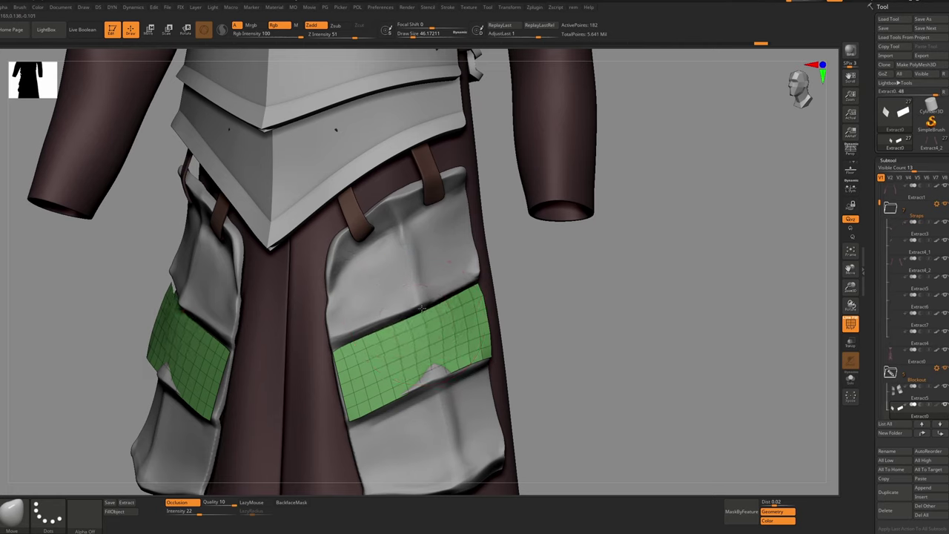
Invert the mask onto the green bands, apply Polish By Features, then undo it
left_click(435, 379, "alt")
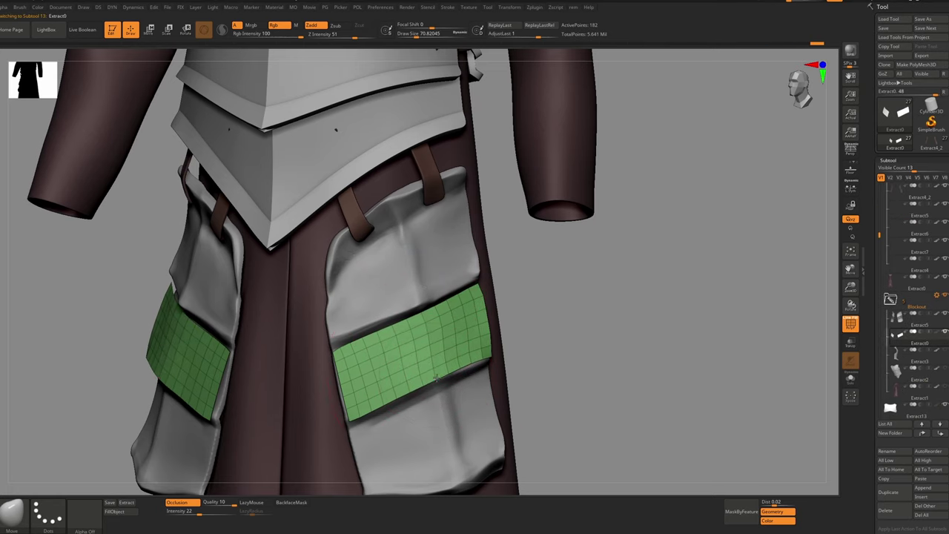
key("ctrl")
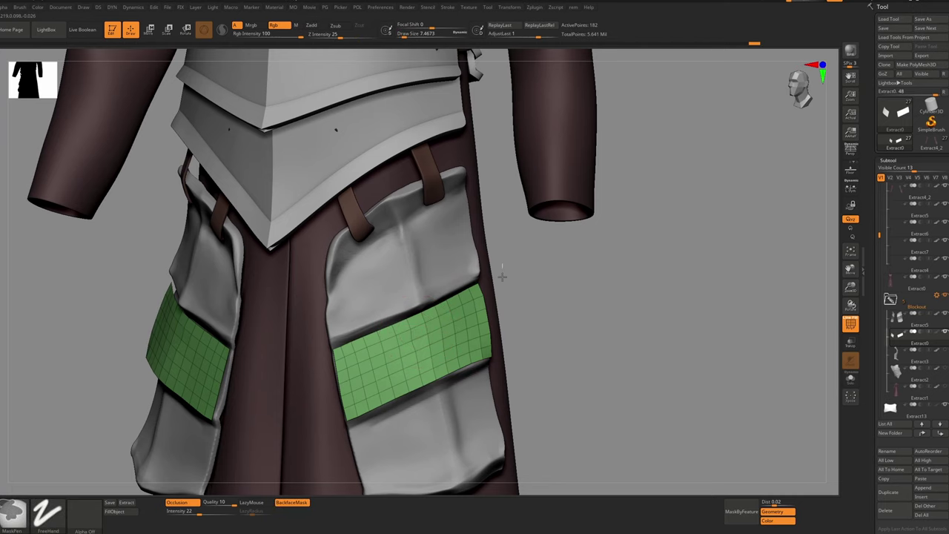
left_click_drag(489, 388, 487, 392, "ctrl")
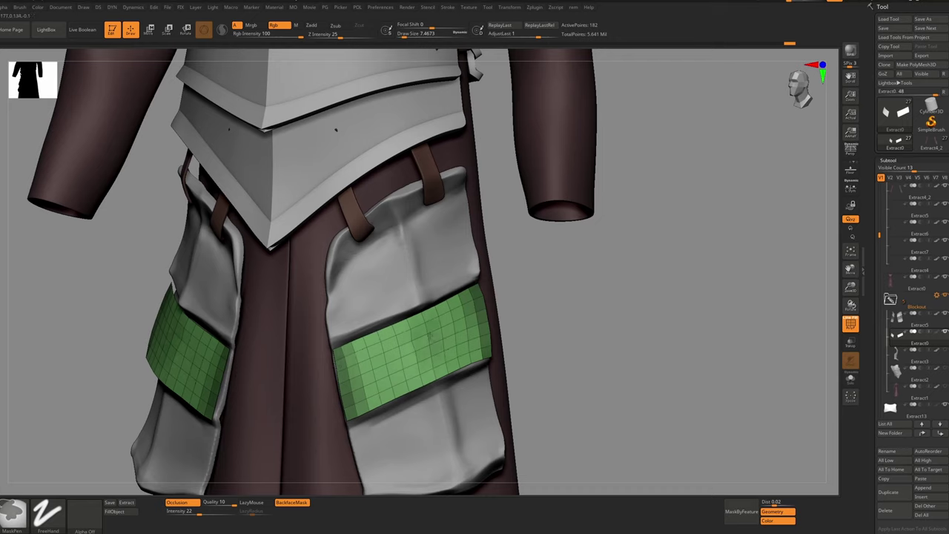
left_click(544, 296, "ctrl")
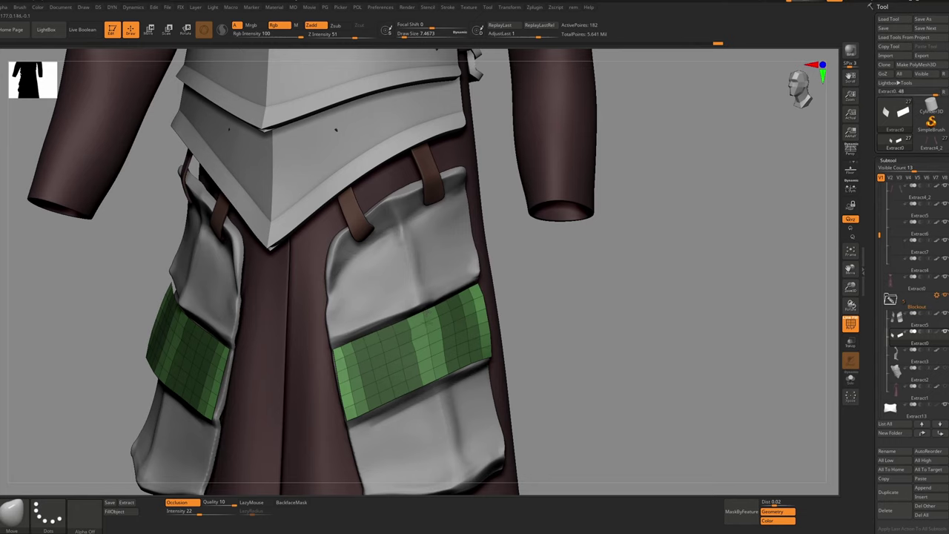
left_click(531, 319, "ctrl")
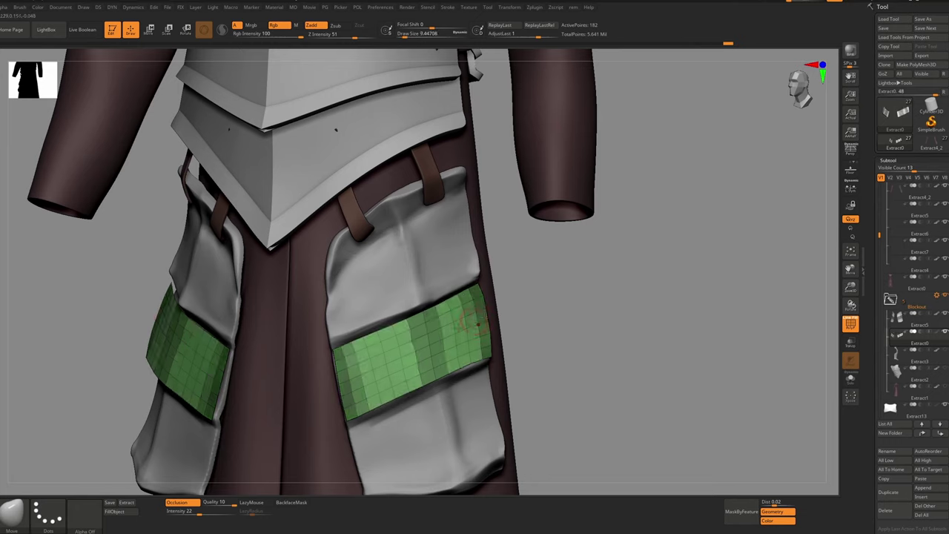
key("s")
left_click_drag(460, 319, 456, 319)
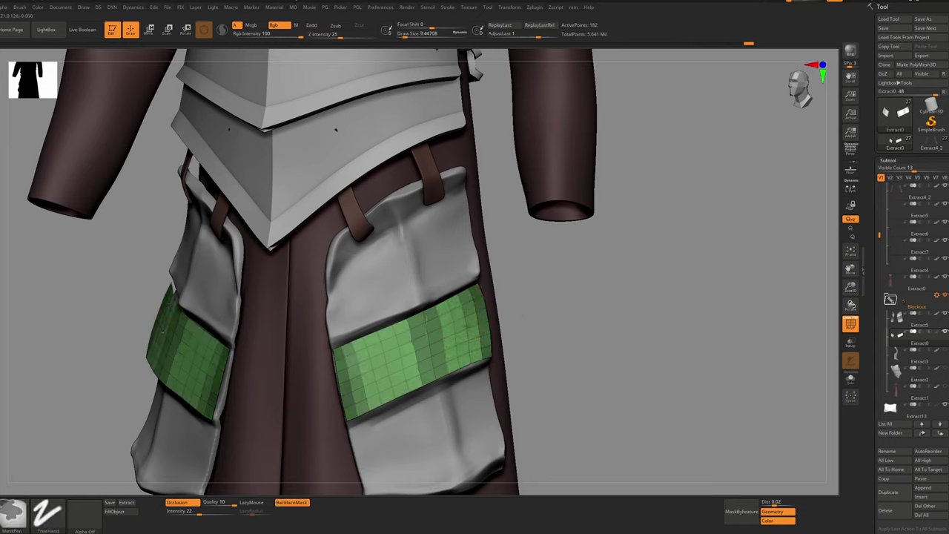
key("p")
left_click(433, 373)
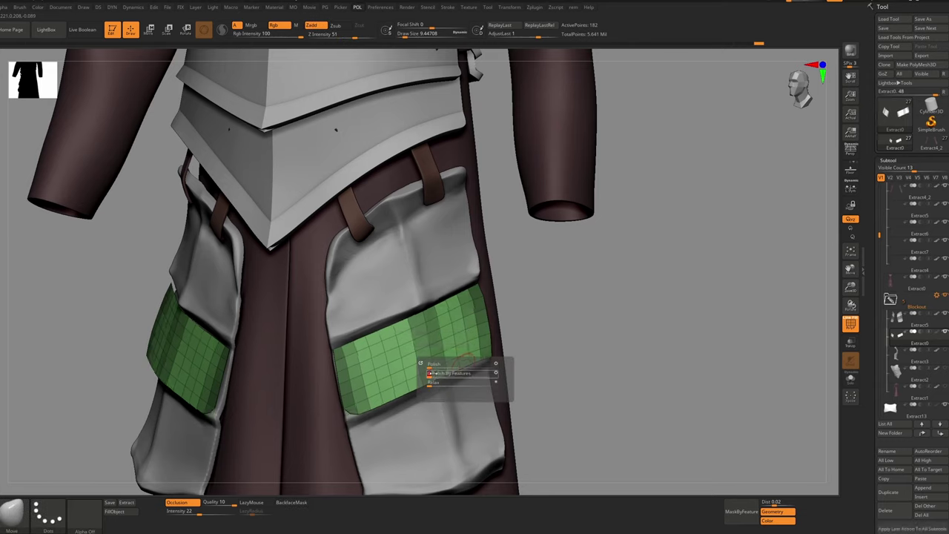
left_click(435, 373)
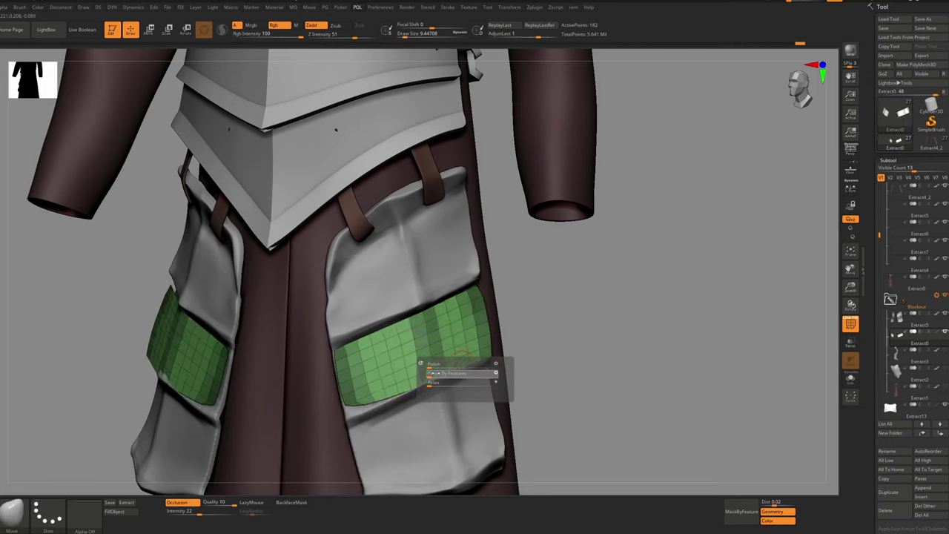
key("ctrl+z")
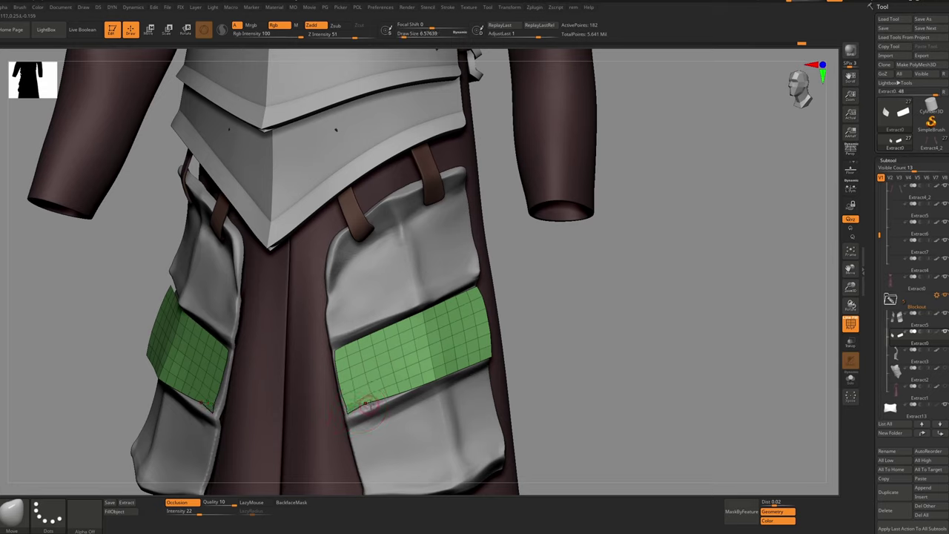
Mask part of the green panel, then clear the mask and adjust the panel's edge
left_click_drag(364, 415, 371, 381, "ctrl")
left_click(561, 349, "ctrl")
key("s")
left_click_drag(541, 349, 561, 349)
left_click_drag(562, 349, 594, 386, "ctrl")
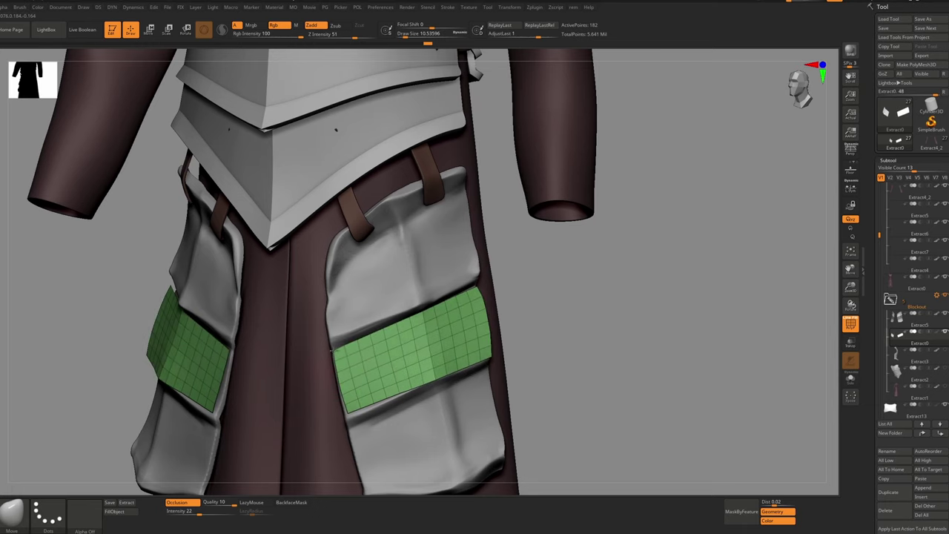
left_click_drag(349, 386, 341, 387)
right_click_drag(373, 362, 390, 304, "ctrl")
Isolate the green panel and delete alternate edge loops with ZModeler
left_click(372, 269, "alt")
left_click(394, 363, "alt")
key("alt+s")
right_click_drag(396, 367, 384, 347, "ctrl")
key("b")
key("z")
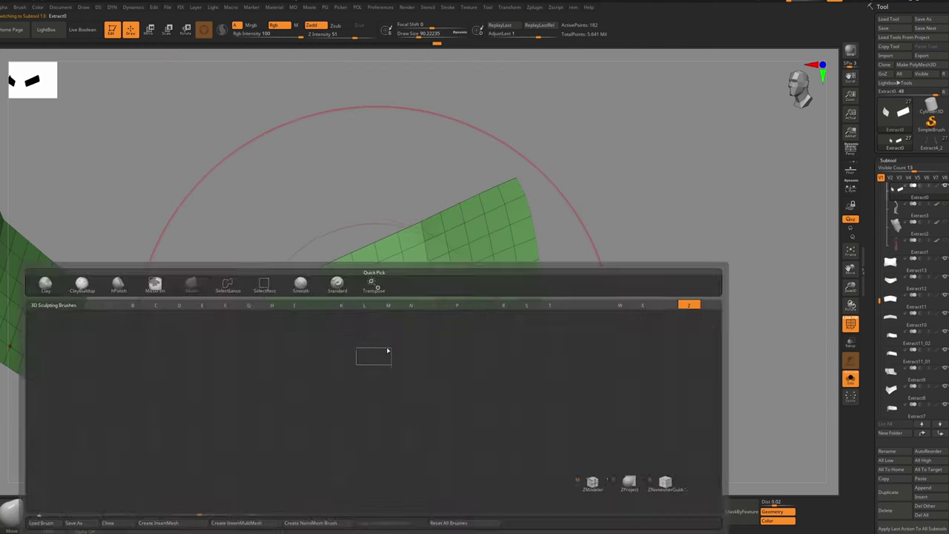
key("m")
key("space")
left_click(315, 337)
left_click(360, 334)
left_click(300, 353)
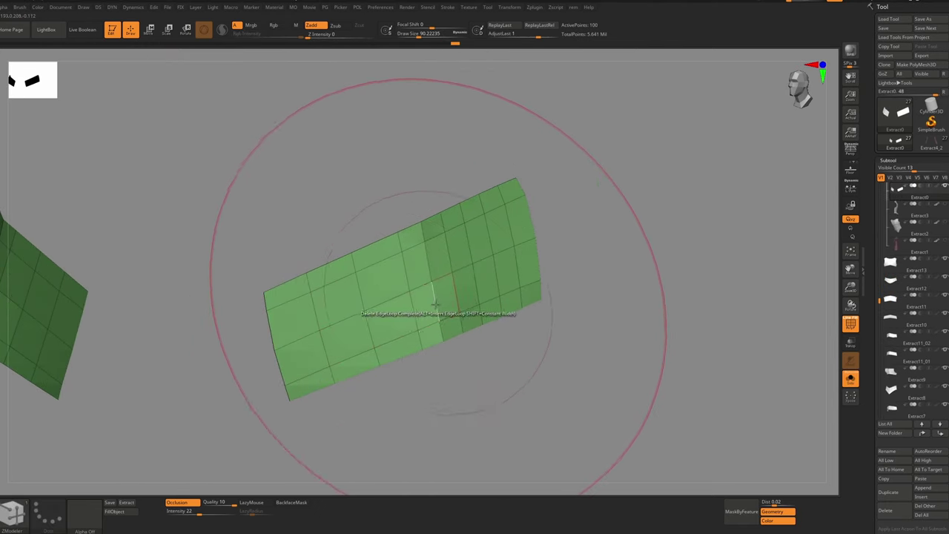
Mask the panel's centre row, invert, and polish the unmasked parts
key("s")
left_click_drag(501, 287, 488, 287)
left_click_drag(523, 245, 282, 347, "ctrl")
left_click(371, 419, "ctrl")
key("p")
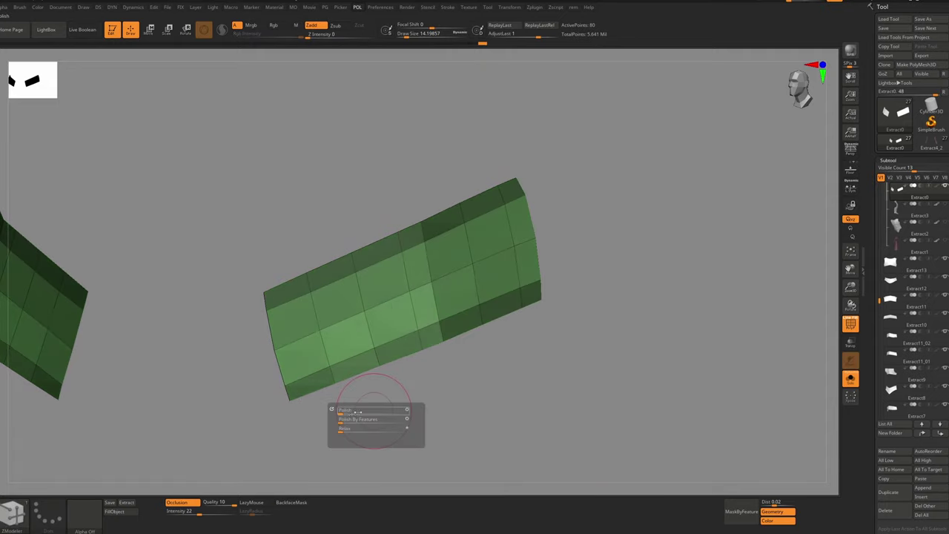
left_click_drag(374, 420, 338, 406)
left_click(286, 299, "ctrl")
Mask the panel's four corners and Polish By Features
left_click(298, 394, "ctrl")
left_click(531, 293, "ctrl")
left_click(521, 187, "ctrl")
key("p")
left_click_drag(562, 211, 545, 211)
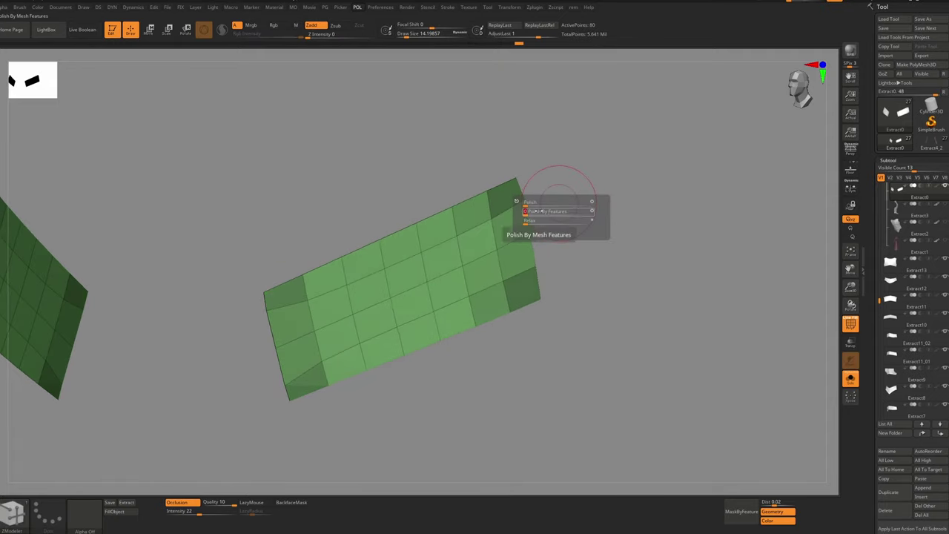
left_click_drag(570, 260, 555, 278, "ctrl")
right_click_drag(460, 299, 397, 313, "ctrl")
Mask the panel's ends and a column, polishing the area between them
left_click_drag(367, 344, 358, 310, "ctrl")
left_click_drag(518, 247, 523, 279, "ctrl")
left_click(557, 268, "ctrl")
key("p")
left_click_drag(391, 279, 407, 355, "ctrl")
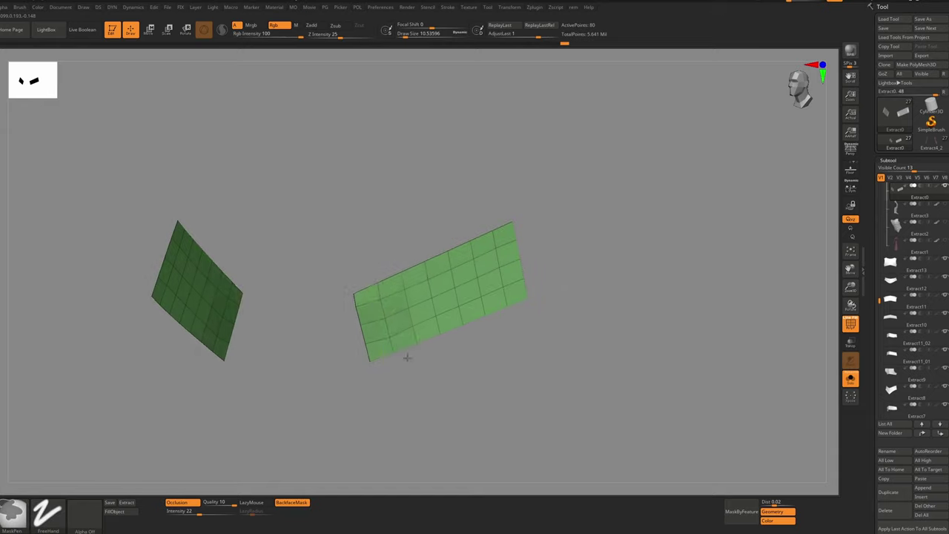
left_click(486, 367, "ctrl")
key("p")
left_click_drag(460, 375, 476, 376)
left_click_drag(506, 367, 530, 397, "ctrl")
Mask and polish the panel's left end, then clear the mask
left_click_drag(357, 297, 375, 321, "ctrl")
left_click(438, 385, "ctrl")
key("p")
left_click_drag(411, 393, 427, 394)
left_click_drag(467, 378, 486, 401, "ctrl")
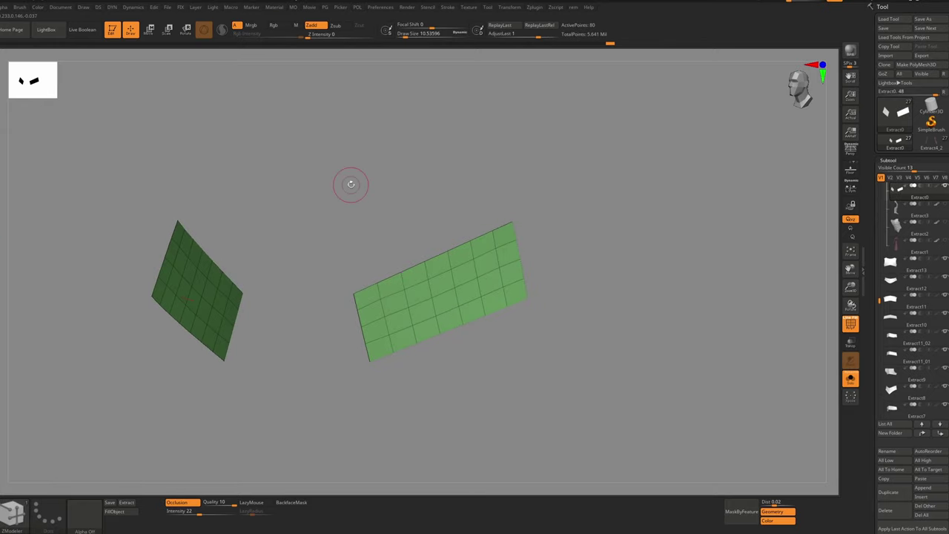
Show all parts and deform the green panel against the pocket with the Move brush
key("s")
key("b")
key("m")
key("v")
left_click_drag(479, 297, 474, 310)
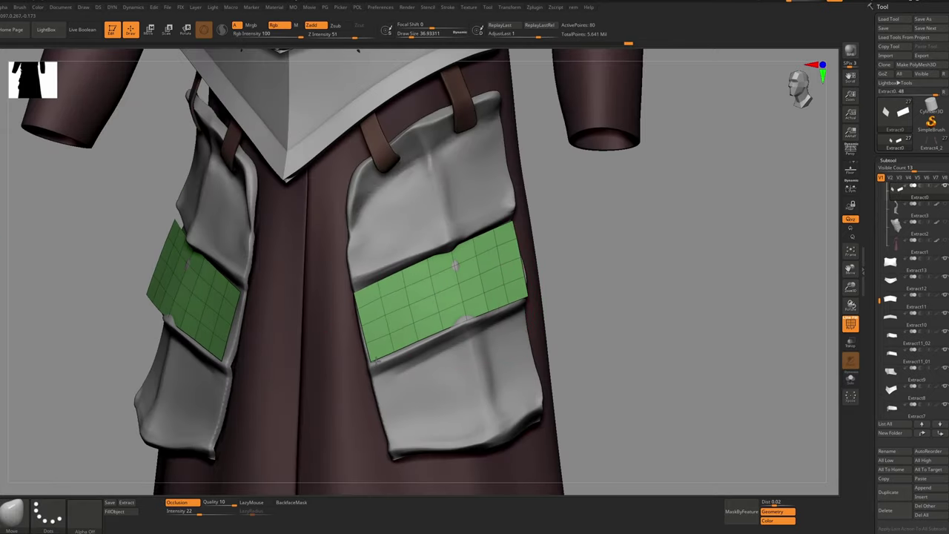
Extrude edge loops from the panel's top edge to add new polygon rows
key("b")
key("z")
key("m")
key("s")
key("space")
left_click(323, 354)
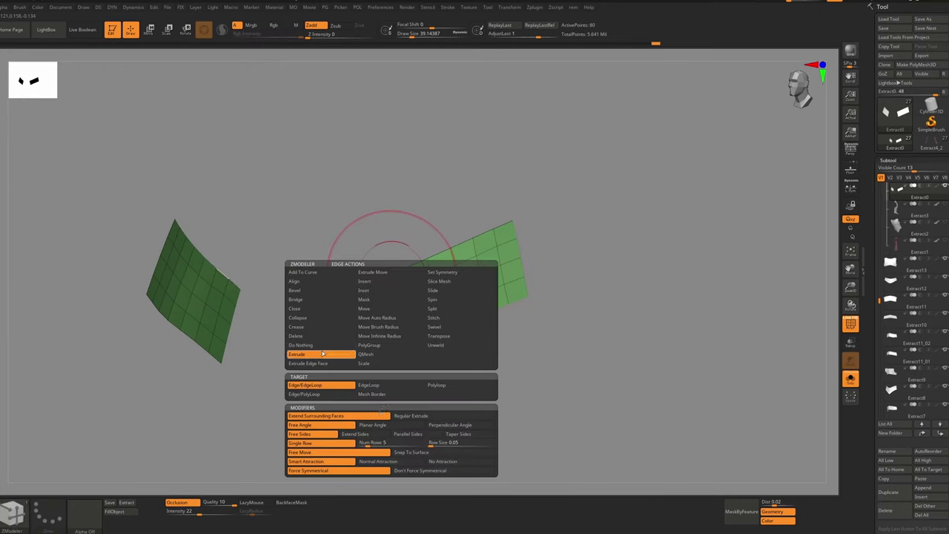
left_click(369, 386)
left_click_drag(421, 262, 414, 238)
left_click(405, 241)
left_click_drag(346, 285, 528, 222, "ctrl")
Mask rows and columns, flatten them with Polish By Features, and reshape the panel
left_click(544, 247, "ctrl")
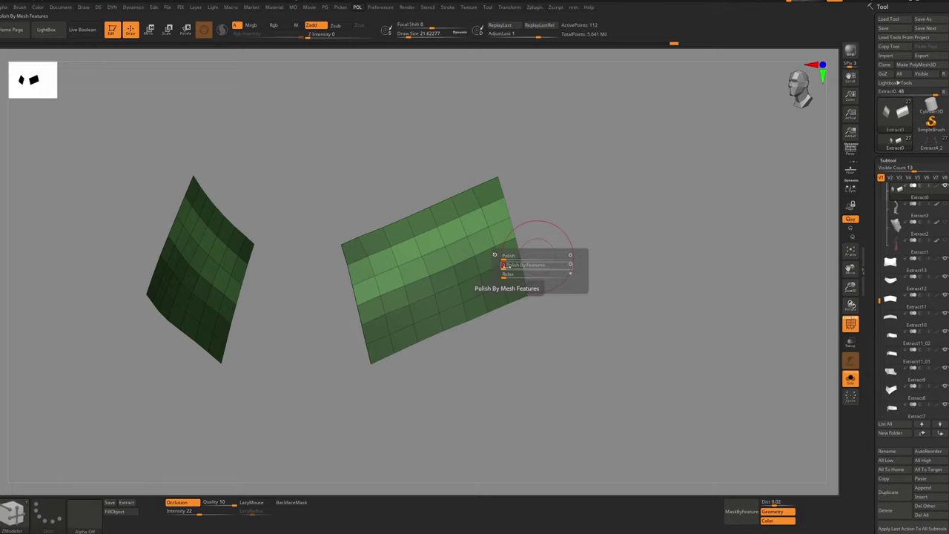
left_click_drag(509, 266, 530, 266)
left_click_drag(363, 228, 406, 352, "ctrl")
left_click_drag(462, 213, 495, 323, "ctrl")
left_click(514, 350, "ctrl")
left_click_drag(488, 363, 512, 363)
left_click_drag(413, 222, 456, 334, "ctrl")
left_click(507, 359, "ctrl")
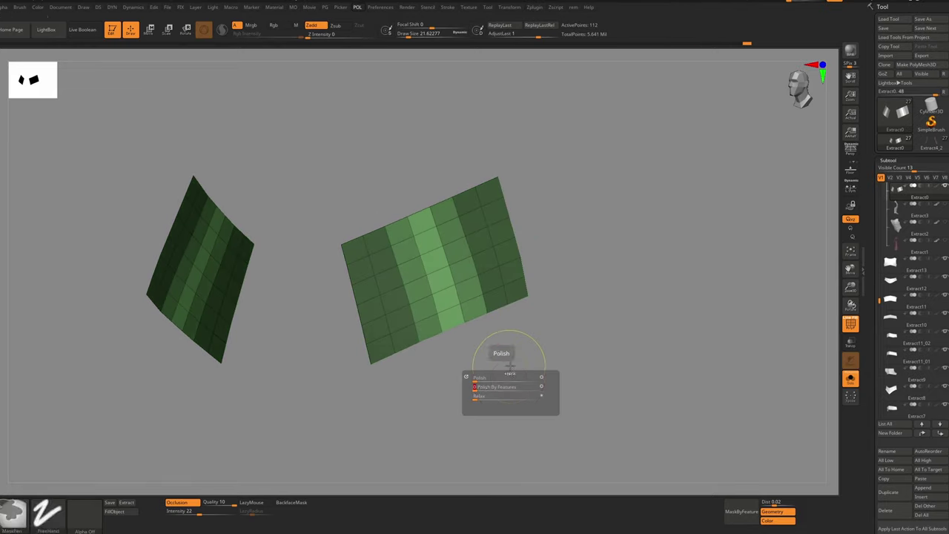
left_click_drag(486, 388, 511, 388)
Isolate the two green panels, then mask and polish them together
key("b")
key("m")
key("v")
key("s")
key("shift+f")
key("shift+f")
key("shift+ctrl+s")
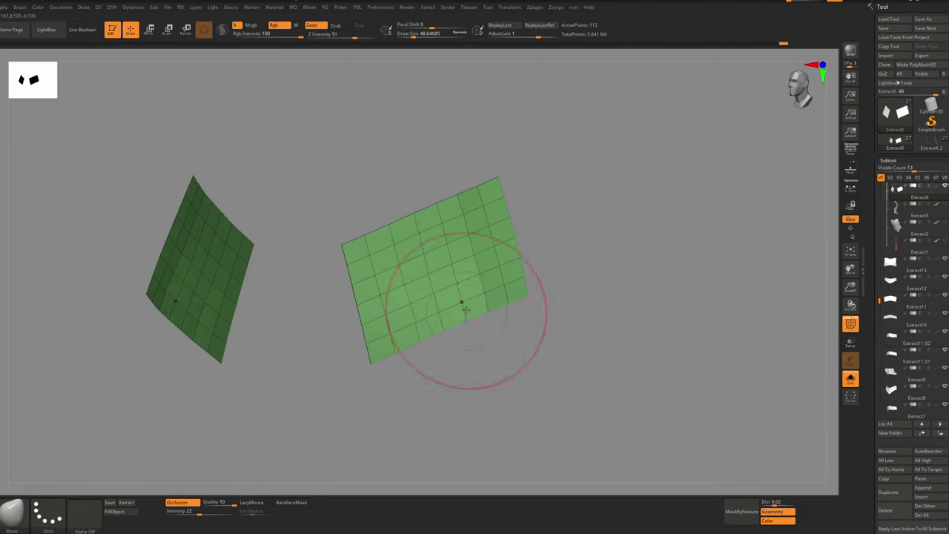
key("ctrl")
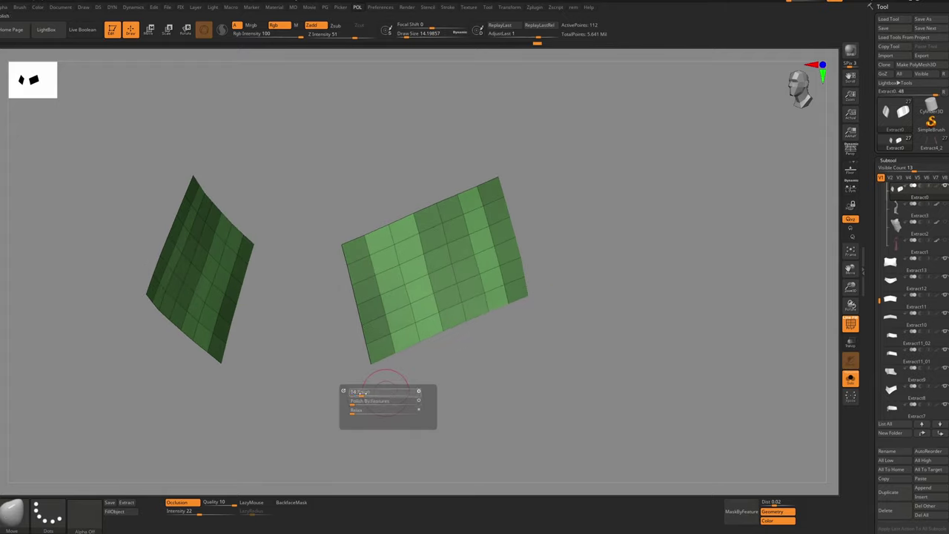
left_click_drag(386, 391, 408, 390)
left_click_drag(349, 401, 371, 401)
left_click_drag(348, 363, 367, 382, "ctrl")
key("b")
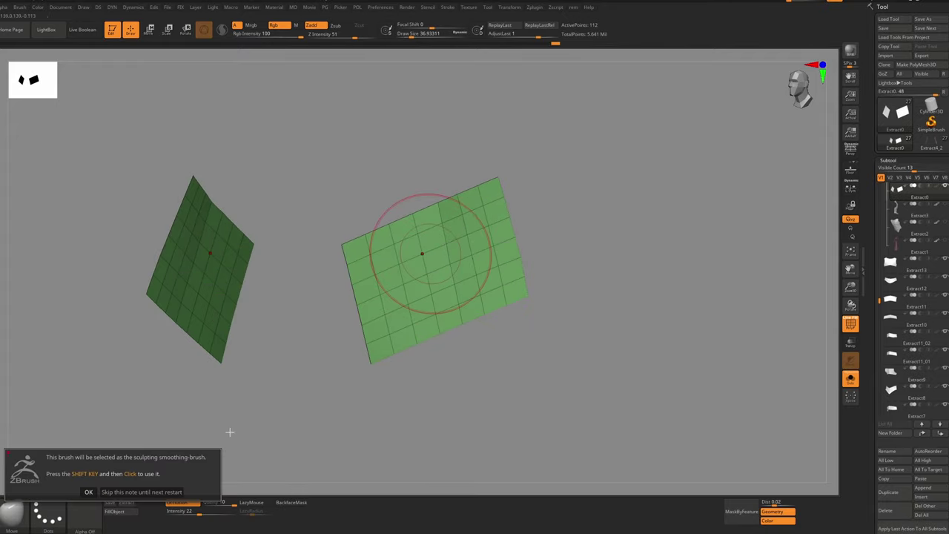
Duplicate the green panel pair and Transpose-move it up over the top pockets
key("shift+ctrl+s")
key("shift+f")
right_click_drag(447, 307, 827, 449)
key("ctrl+shift+d")
key("Down")
key("w")
left_click_drag(471, 290, 506, 363)
left_click_drag(489, 327, 481, 272)
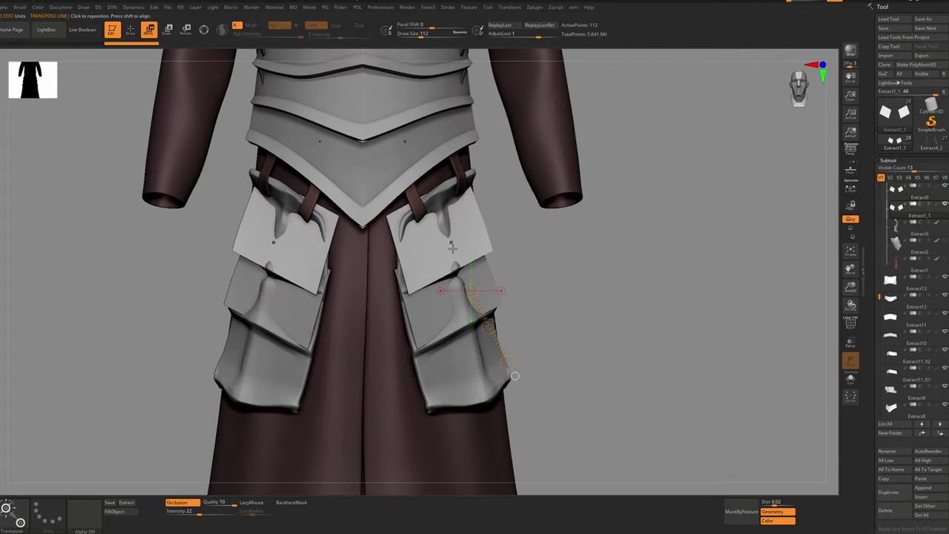
Reshape the upper panel against the pocket with the Move brush
key("q")
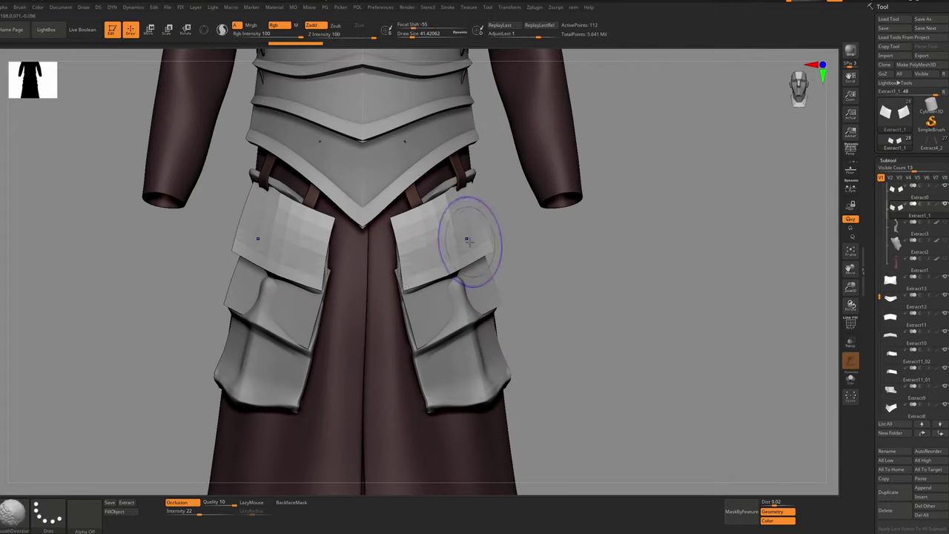
key("shift+f")
right_click_drag(469, 241, 415, 242)
key("b")
key("m")
key("v")
key("s")
left_click_drag(497, 203, 515, 203)
left_click_drag(459, 260, 447, 248)
right_click_drag(437, 245, 477, 245)
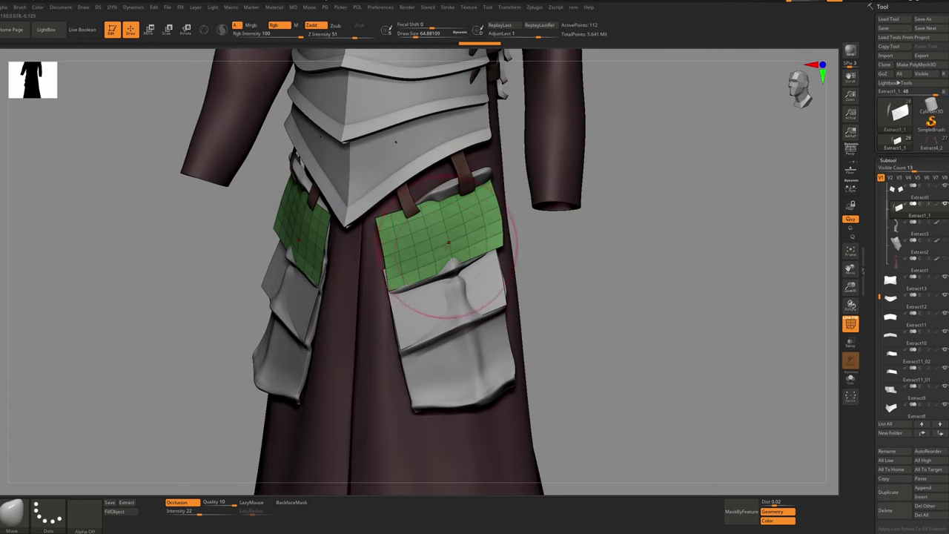
Hide the top row and left column, then reshape the panel over the right pocket
left_click_drag(443, 216, 445, 216)
key("alt+s")
left_click(479, 184, "ctrl+shift")
key("alt+s")
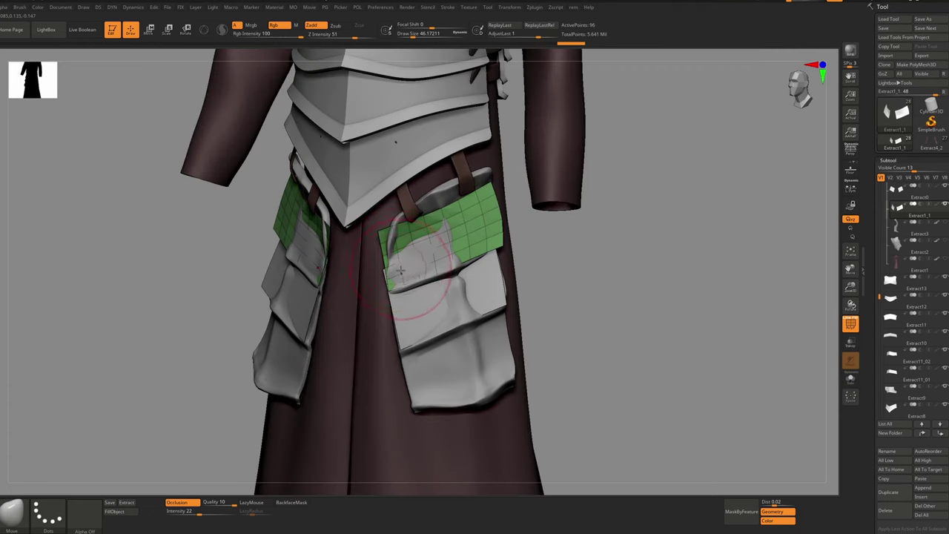
right_click_drag(444, 213, 444, 256, "ctrl")
left_click(331, 333, "ctrl+shift")
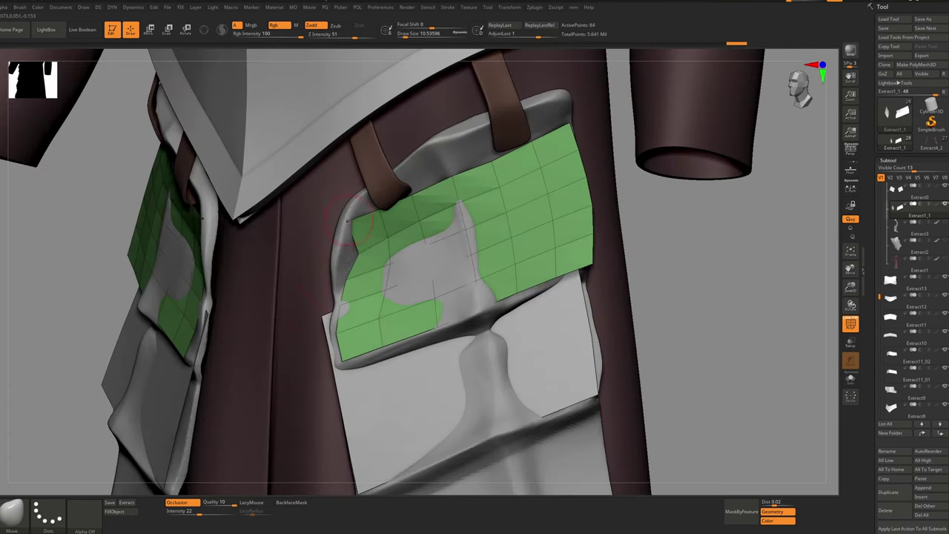
left_click_drag(348, 220, 370, 255, "shift")
Reshape the panel's left corner and pull its bottom-left corner outward
key("s")
left_click_drag(579, 272, 598, 272)
left_click_drag(364, 304, 373, 299)
right_click_drag(451, 269, 451, 236, "ctrl")
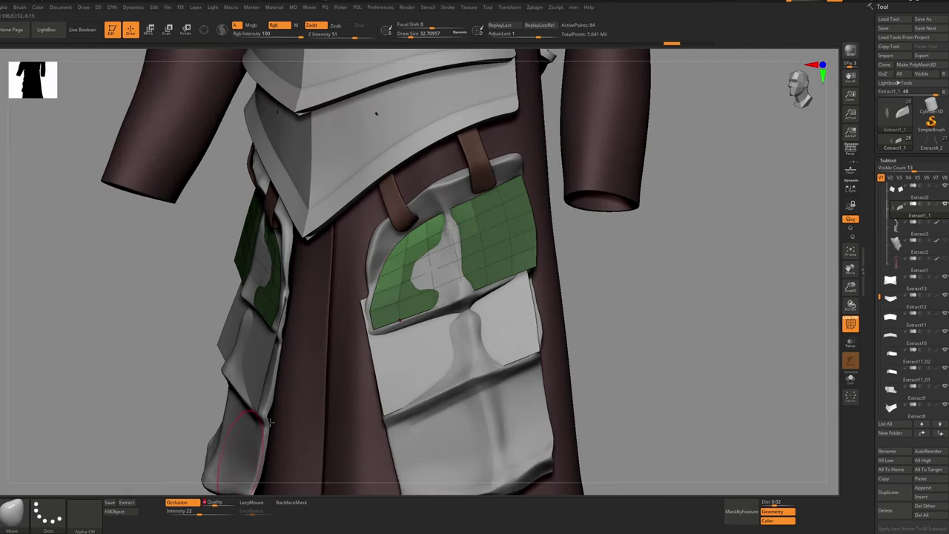
right_click_drag(271, 422, 197, 475, "ctrl")
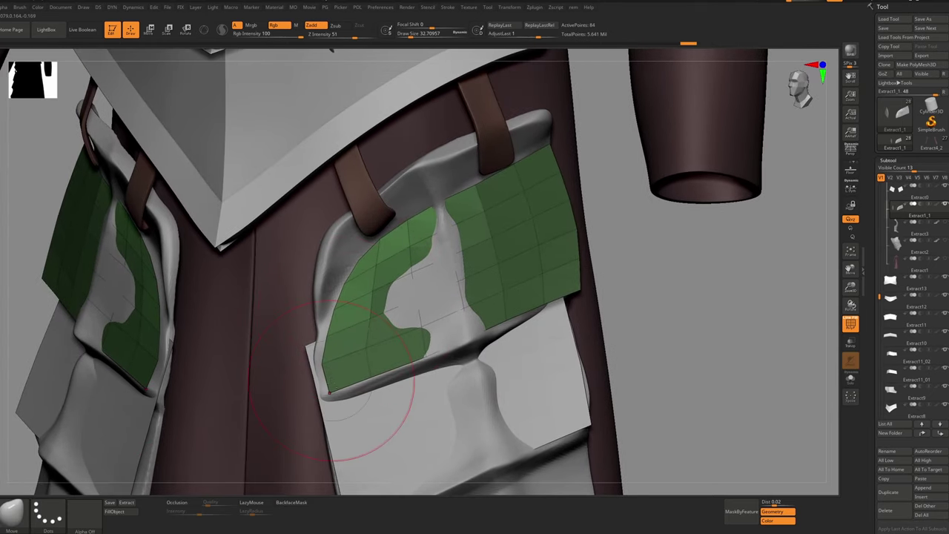
left_click_drag(331, 380, 326, 382)
key("s")
left_click_drag(347, 368, 348, 368)
Extrude the border edges of both panels to form a rim
key("ctrl+shift+z")
key("ctrl+shift+z")
key("ctrl+shift+z")
key("ctrl+shift+z")
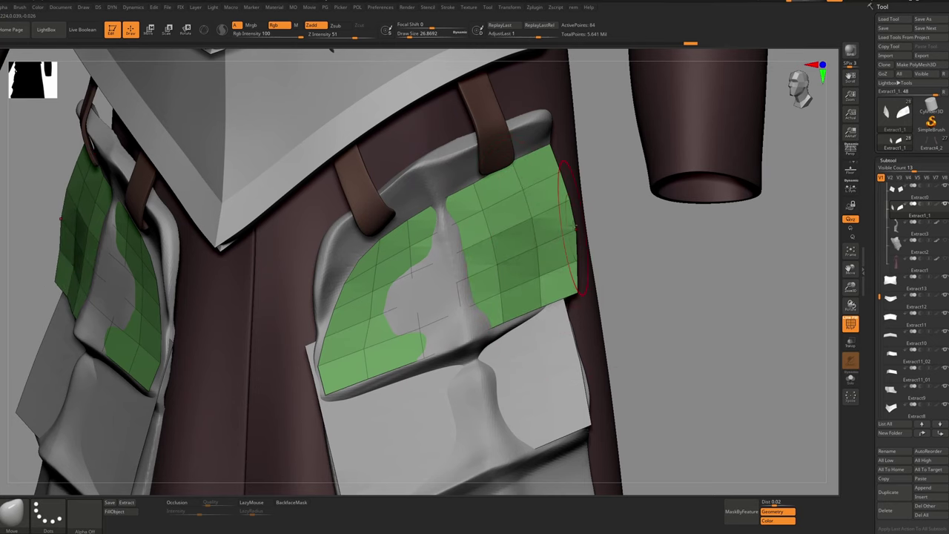
key("ctrl+z")
key("ctrl+z")
key("ctrl+z")
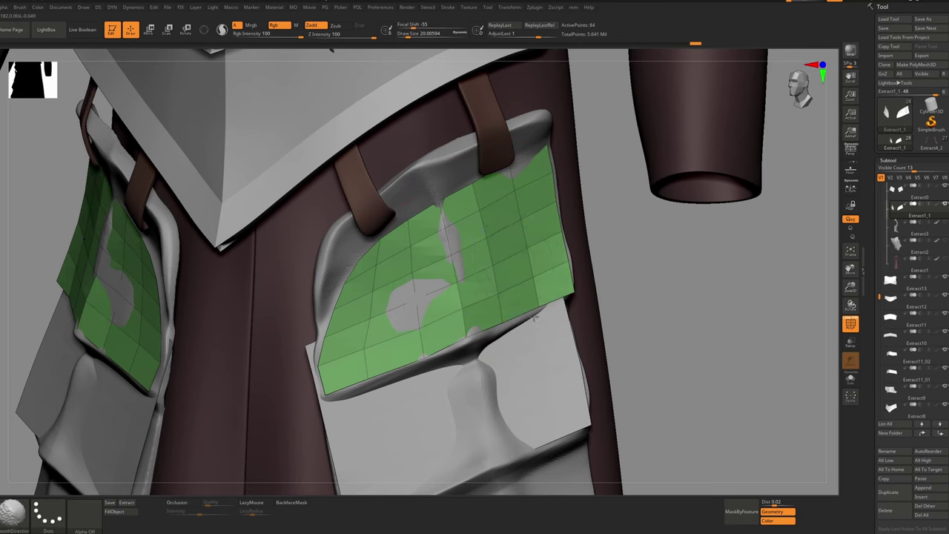
key("ctrl+shift+z")
key("ctrl+shift+z")
key("ctrl+shift+z")
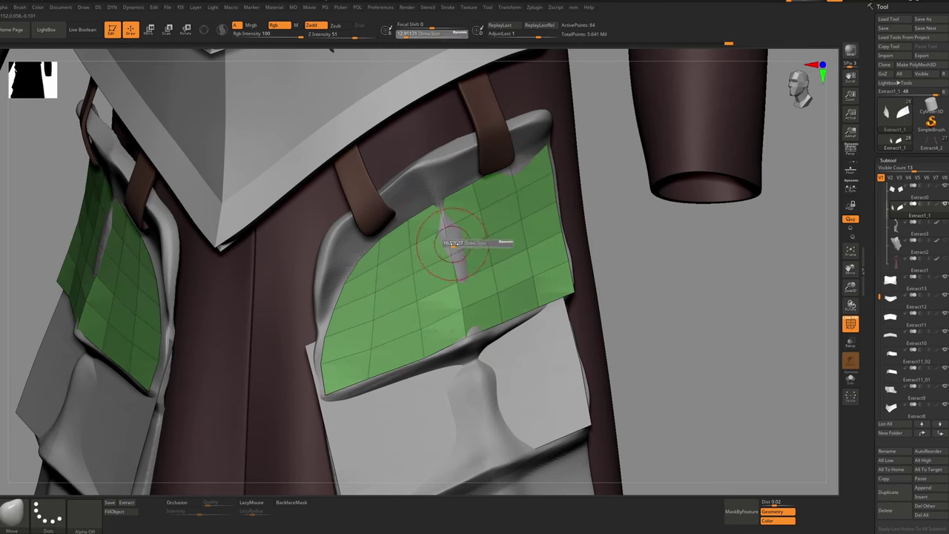
key("ctrl+shift+z")
key("ctrl+shift+z")
key("ctrl+shift+z")
key("ctrl+shift+z")
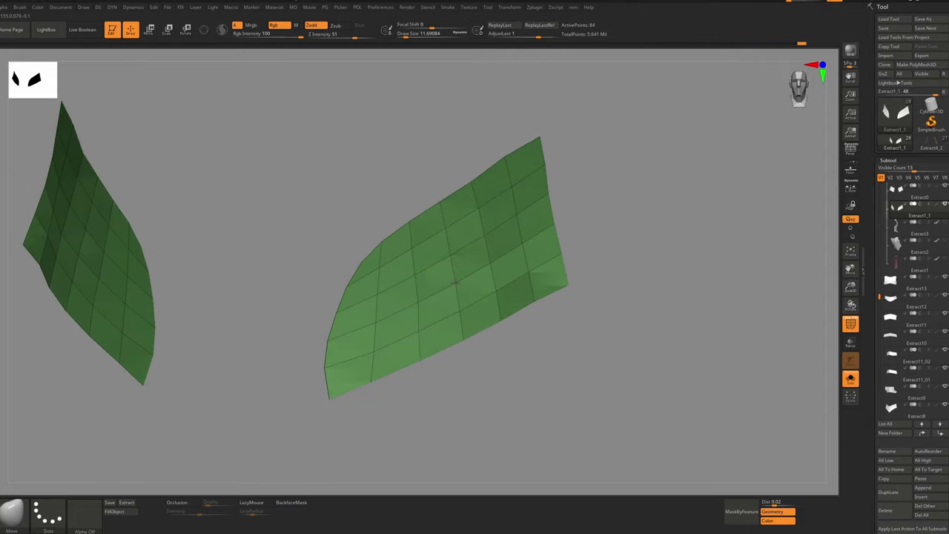
key("ctrl+shift+z")
key("ctrl+shift+z")
key("ctrl+shift+z")
key("ctrl+shift+z")
key("ctrl+shift+z")
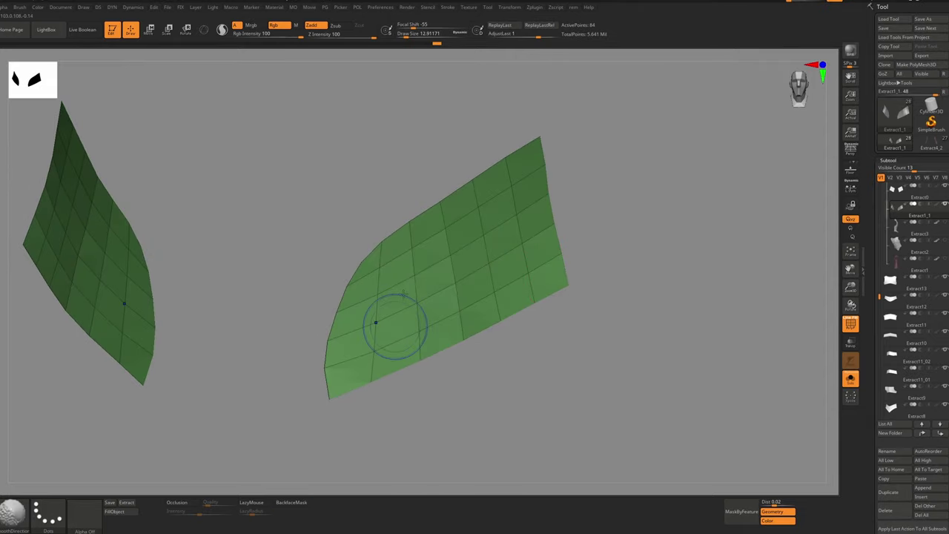
key("ctrl+shift+z")
key("ctrl+shift+z")
key("ctrl+shift+z")
key("ctrl+shift+z")
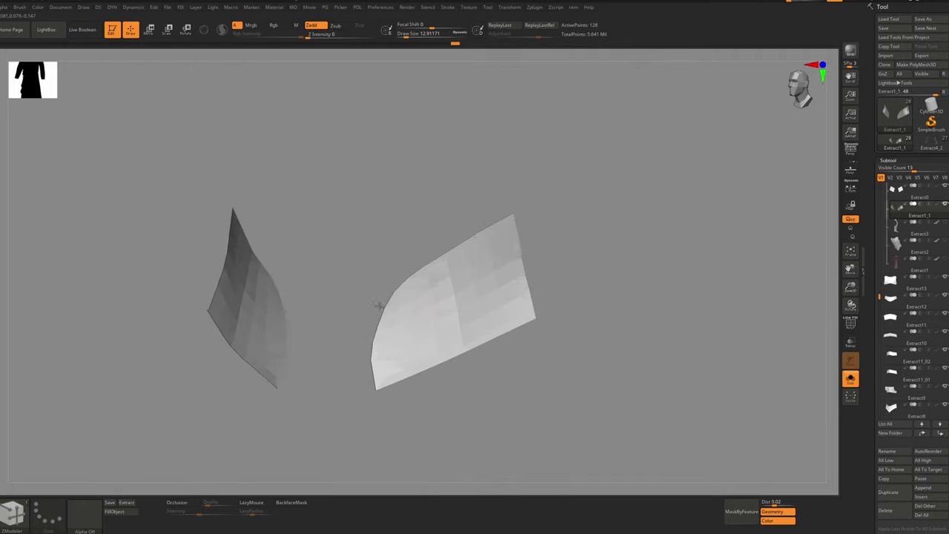
key("ctrl+shift+z")
key("ctrl+shift+z")
key("ctrl+shift+z")
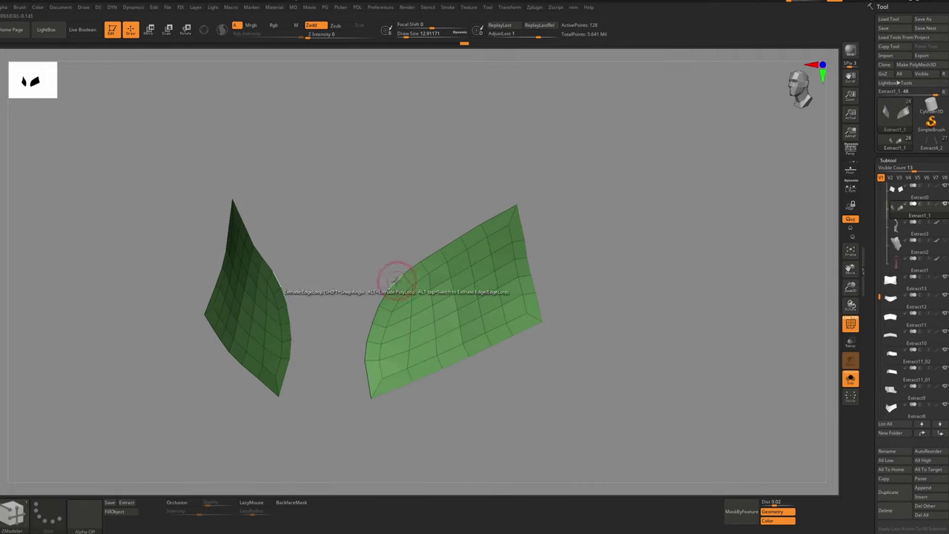
key("space")
key("ctrl+shift+z")
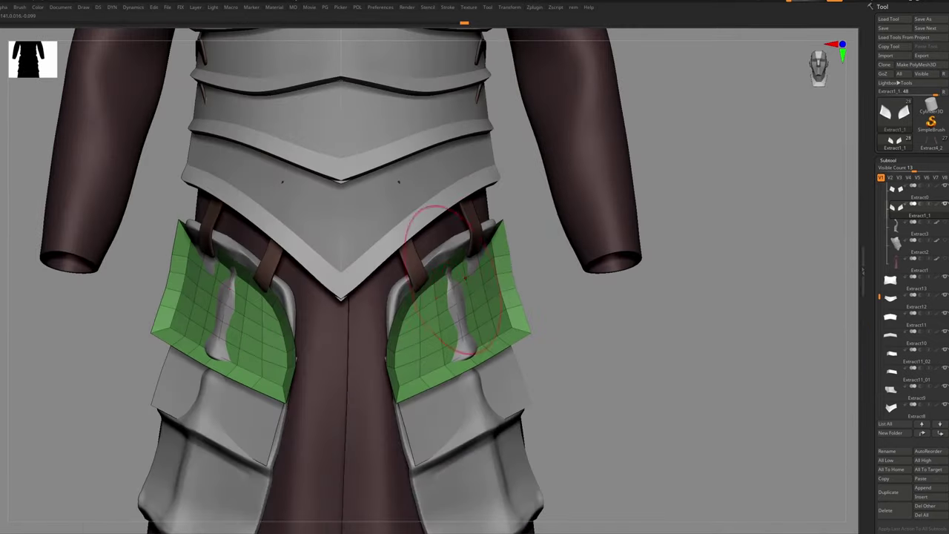
key("ctrl+shift+z")
key("ctrl+shift+z")
key("ctrl+shift+z")
key("ctrl+shift+z")
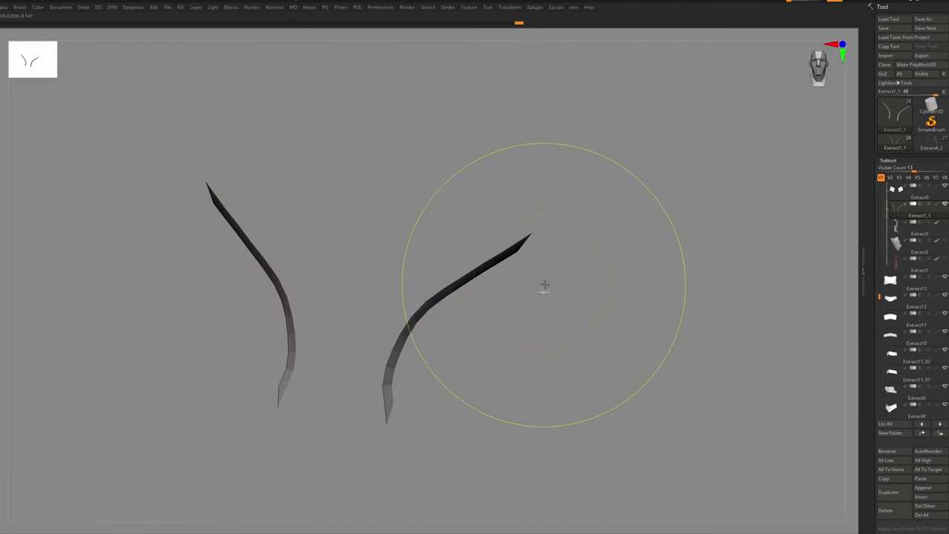
Fill the holes in the panel frames and rebuild them with ZRemesher
left_click_drag(504, 231, 411, 381, "ctrl+alt+shift")
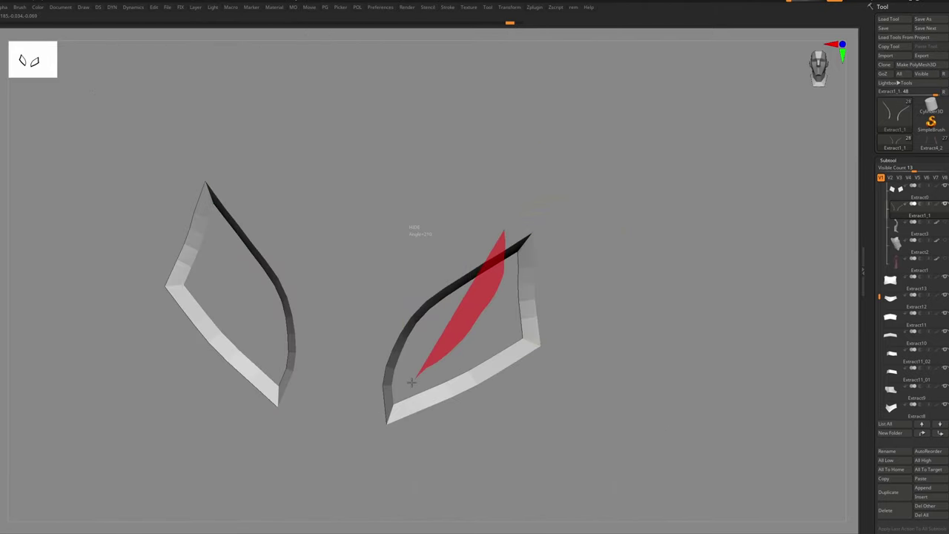
left_click(606, 278)
key("s")
key("b")
key("m")
key("v")
key("s")
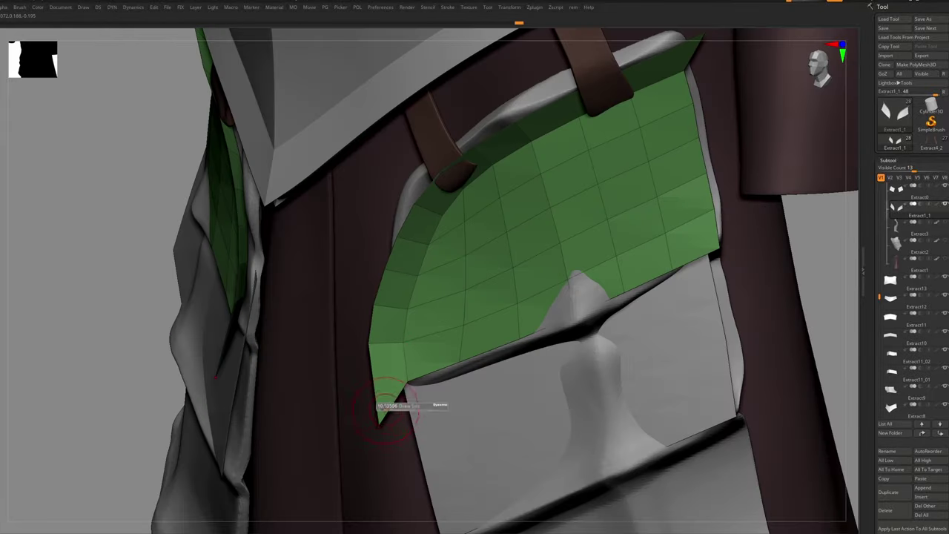
Mask the panel's green face and polish the rim polygroup by features
key("ctrl+shift+z")
key("ctrl+shift+z")
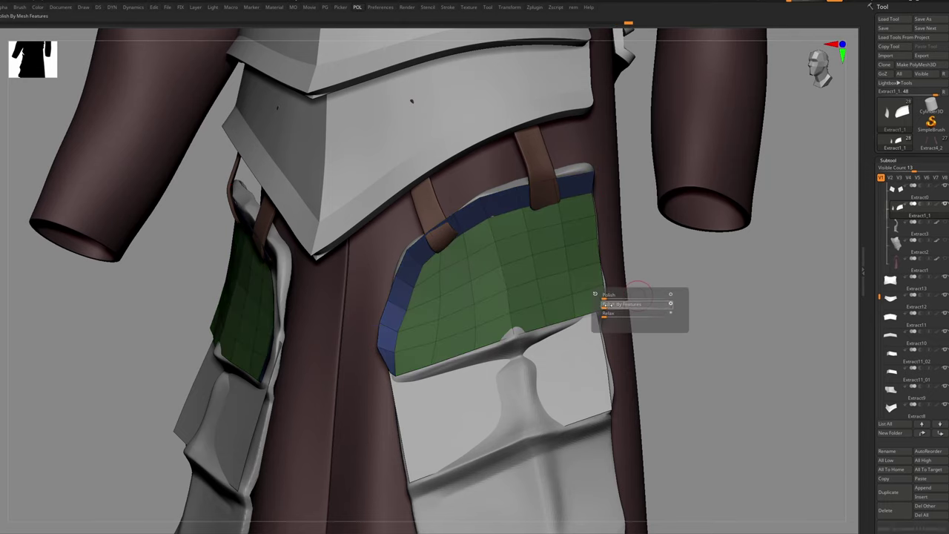
left_click_drag(607, 303, 614, 303)
left_click_drag(704, 356, 735, 379, "ctrl")
right_click_drag(400, 430, 379, 366)
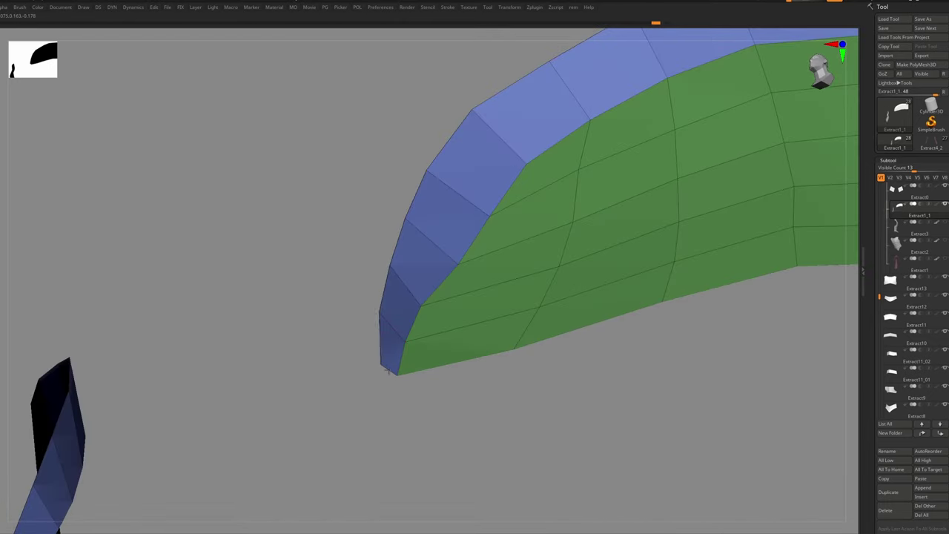
key("ctrl+shift+z")
key("ctrl+shift+z")
key("ctrl+shift+z")
key("ctrl+shift+z")
key("ctrl+shift+z")
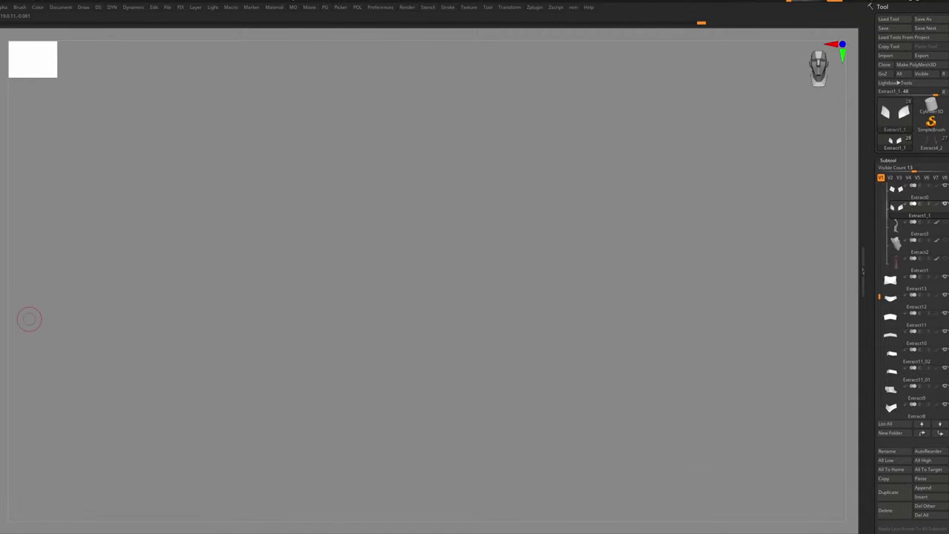
Duplicate the green hip panel and move the copy down over the tasset
key("f")
left_click(578, 338, "alt")
right_click_drag(583, 334, 538, 263, "alt")
key("ctrl+shift+d")
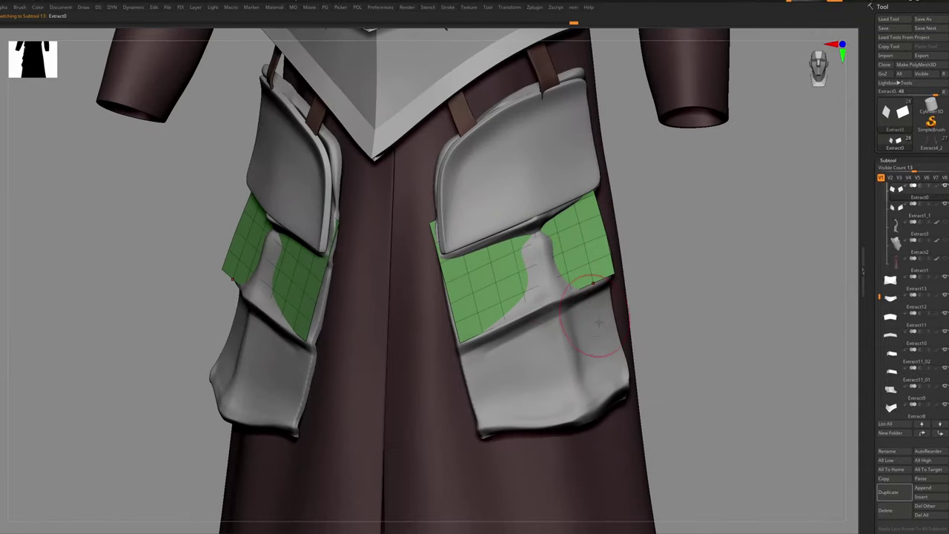
key("Down")
key("w")
left_click_drag(543, 259, 555, 349)
left_click_drag(550, 305, 567, 405)
Reshape the duplicate with the Move brush, pulling it over the tasset and raising its bottom edge
key("b")
key("m")
key("v")
left_click_drag(534, 378, 563, 368)
left_click_drag(594, 348, 607, 355)
left_click_drag(558, 326, 553, 304)
left_click_drag(487, 440, 483, 425)
left_click_drag(553, 422, 555, 408)
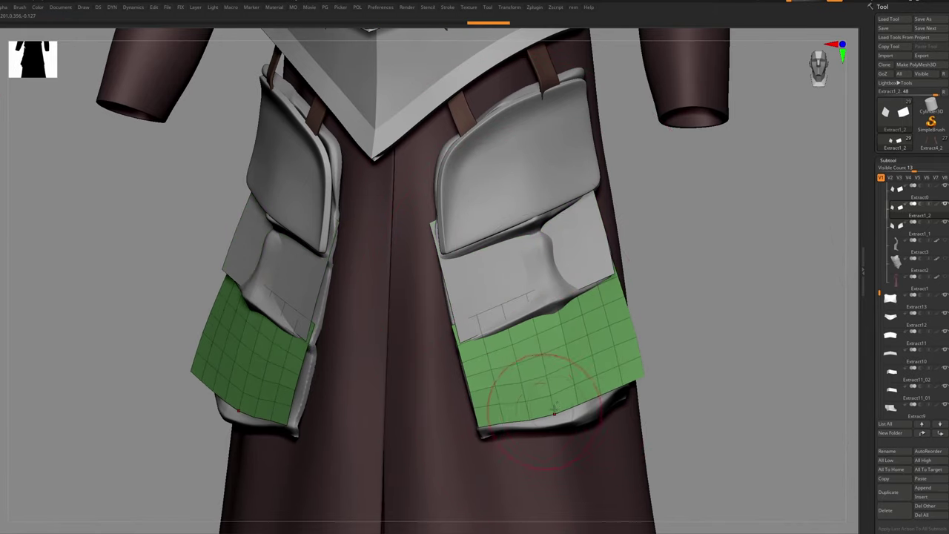
key("ctrl+shift+z")
key("ctrl+shift+z")
key("ctrl+shift+z")
key("ctrl+shift+z")
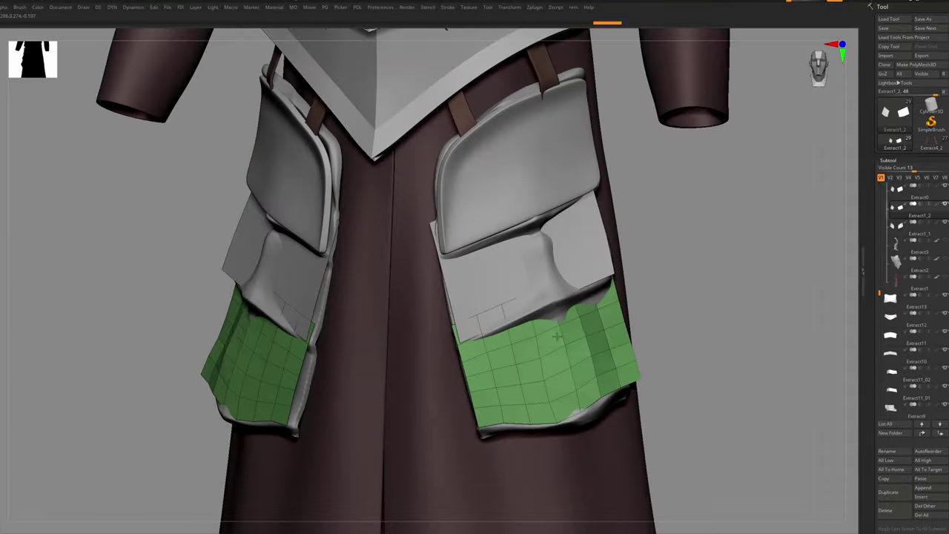
Isolate the new panels, mask their outer edges and corners, and polish the unmasked mesh
key("alt+s")
left_click_drag(610, 297, 631, 382, "ctrl")
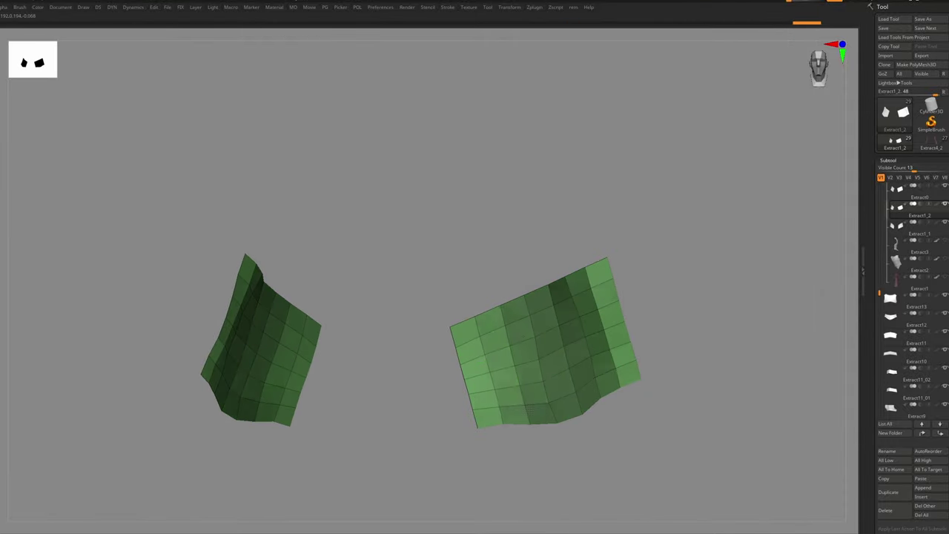
left_click_drag(454, 333, 476, 423, "ctrl")
left_click(544, 459)
left_click_drag(668, 445, 697, 475, "ctrl")
left_click_drag(606, 261, 603, 272, "ctrl")
left_click_drag(625, 366, 636, 375, "ctrl")
left_click_drag(478, 427, 484, 420, "ctrl")
key("ctrl+z")
key("ctrl+z")
key("ctrl+z")
key("ctrl+z")
key("ctrl+z")
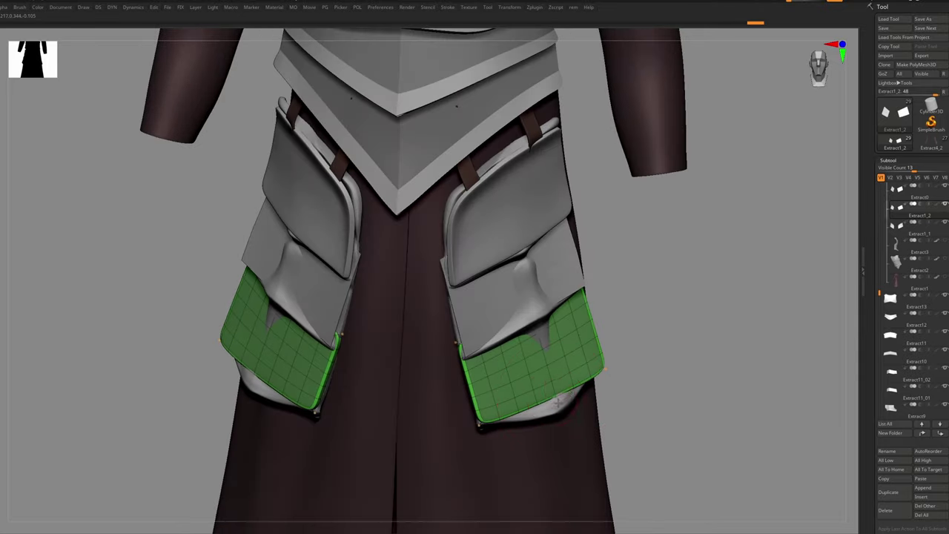
Curve the new panel's lower edge
left_click_drag(557, 394, 561, 406)
right_click_drag(660, 371, 593, 369)
key("s")
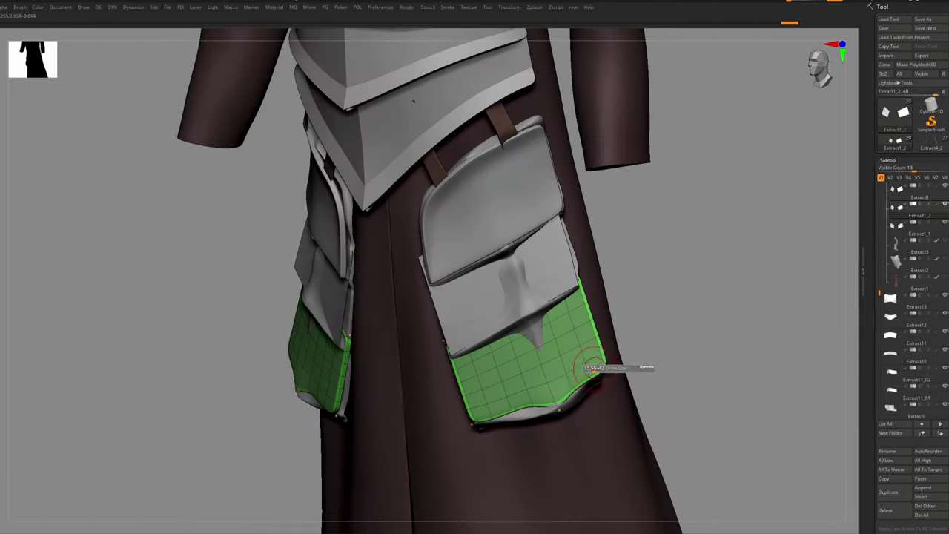
key("ctrl+z")
key("ctrl+z")
key("ctrl+z")
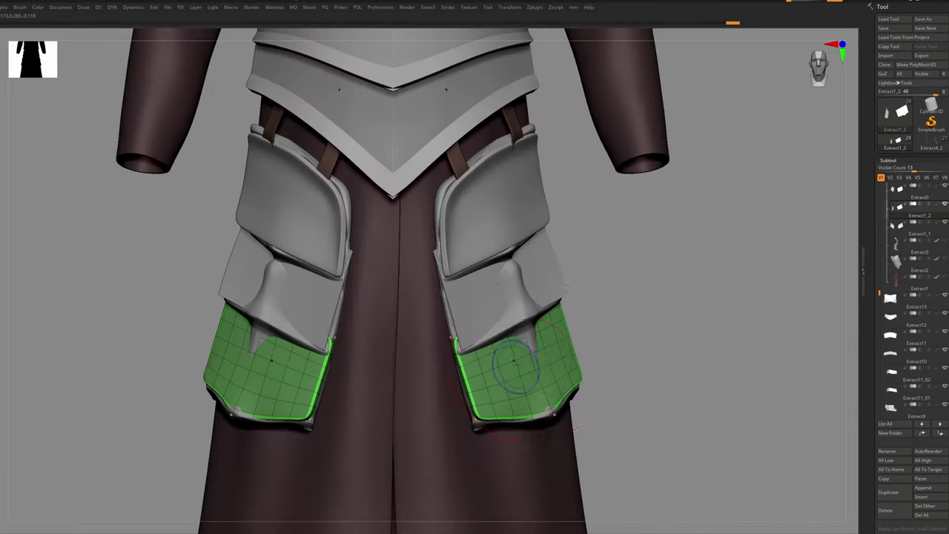
key("ctrl+shift+z")
key("ctrl+shift+z")
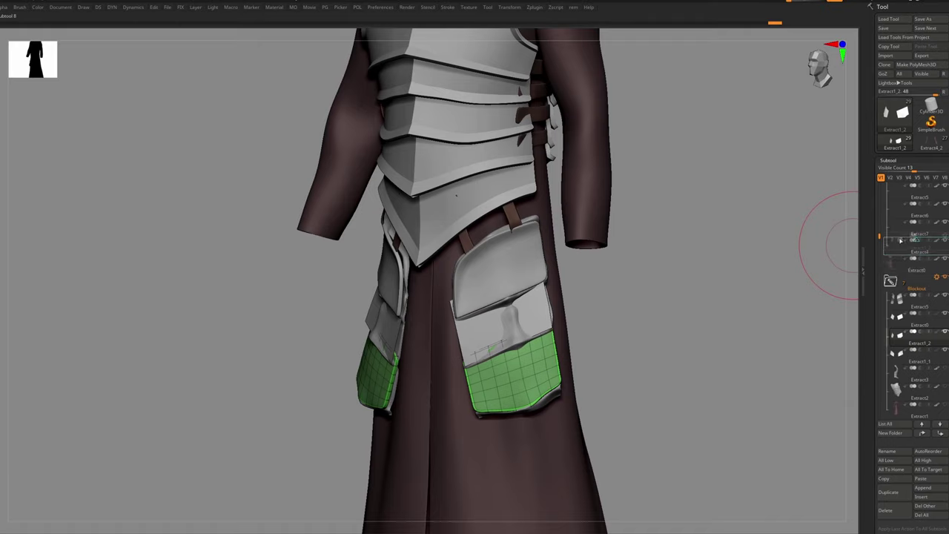
Hide the Blockout folder and isolate the lower hip plate in a front view
left_click(945, 331)
right_click_drag(653, 334, 697, 334, "shift")
left_click(514, 328, "alt")
left_click(536, 387, "alt")
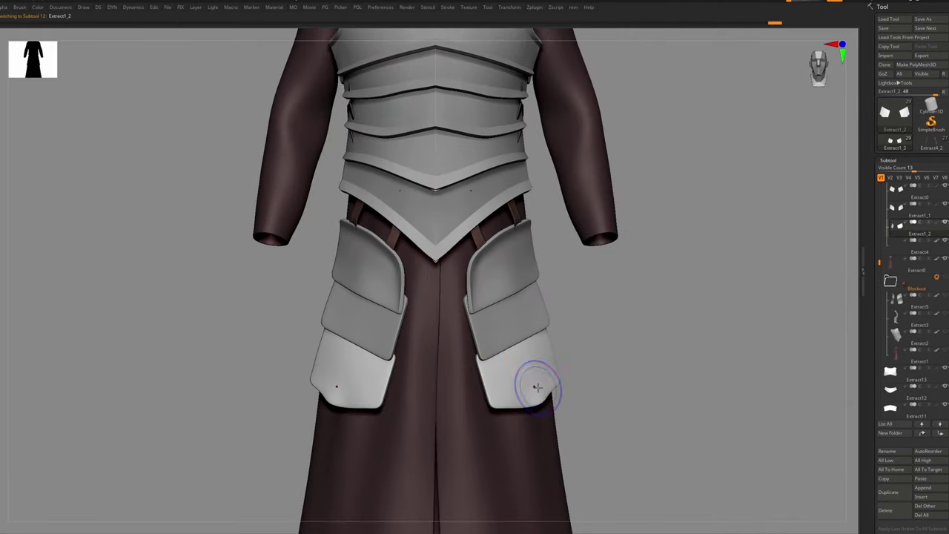
key("alt+s")
key("ctrl+z")
key("ctrl+z")
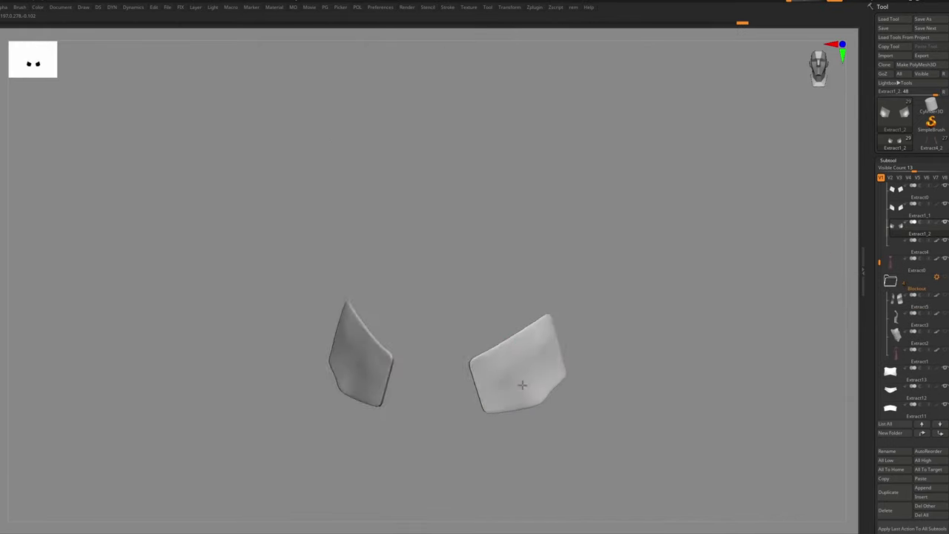
Refine the lower plates' surface and apply a grey MatCap material to them
left_click_drag(536, 357, 508, 347)
key("b")
key("m")
key("v")
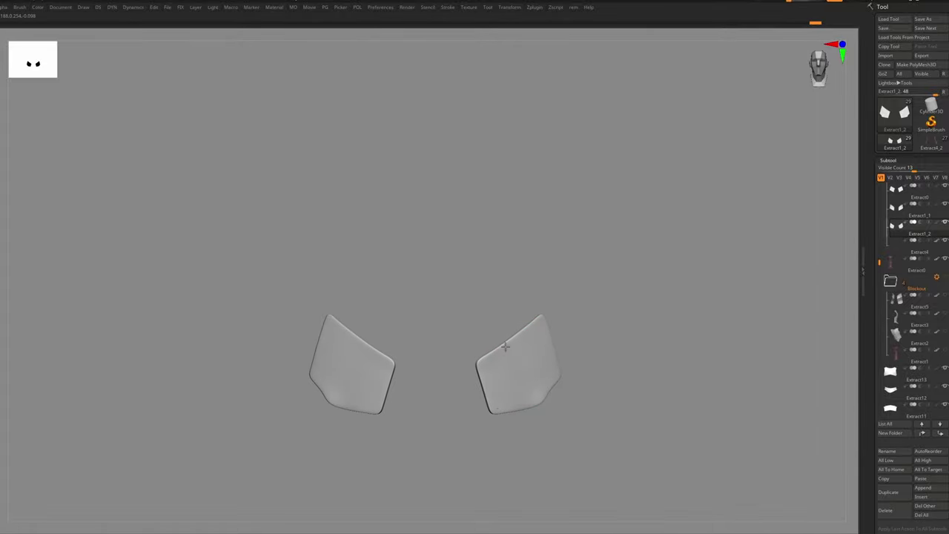
left_click(463, 391)
left_click(498, 329)
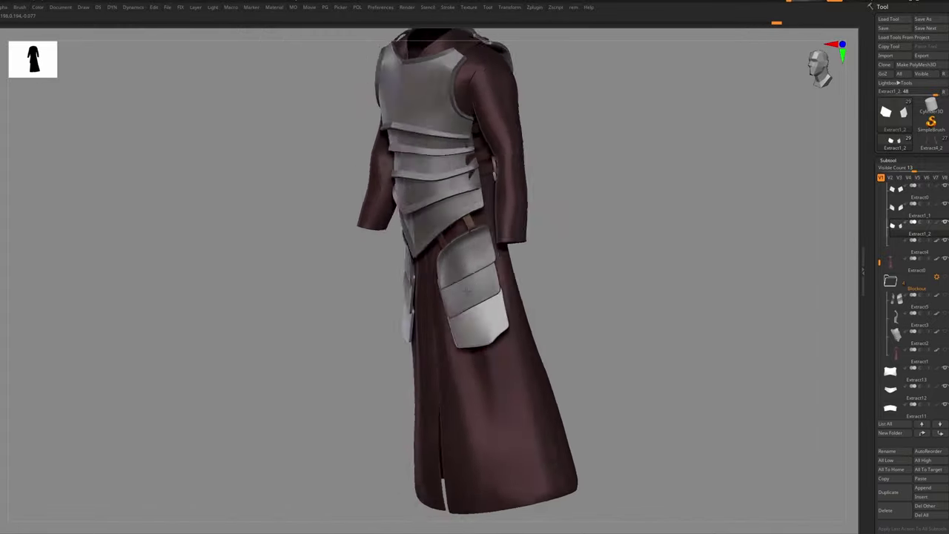
Select Extract1_1 and orbit the robe to check its profile
left_click(466, 230, "alt")
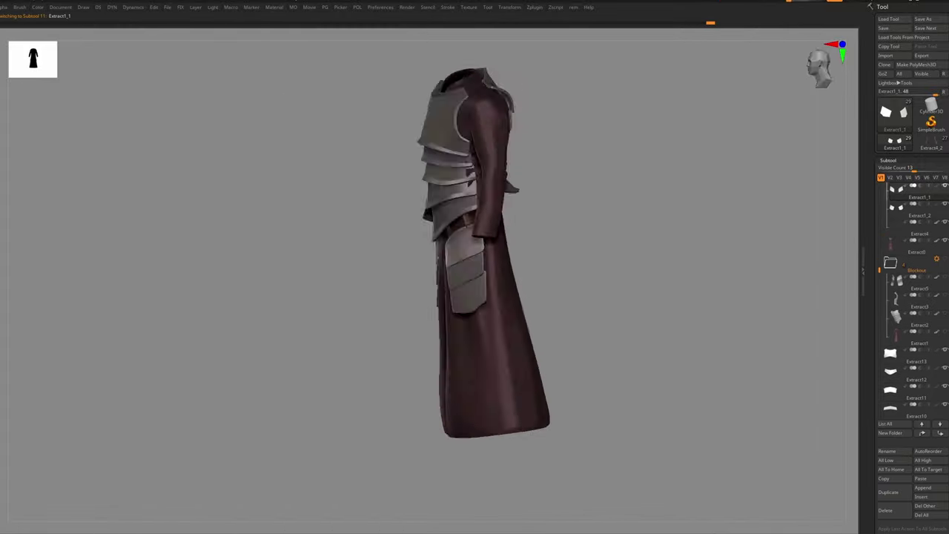
right_click_drag(593, 282, 458, 269)
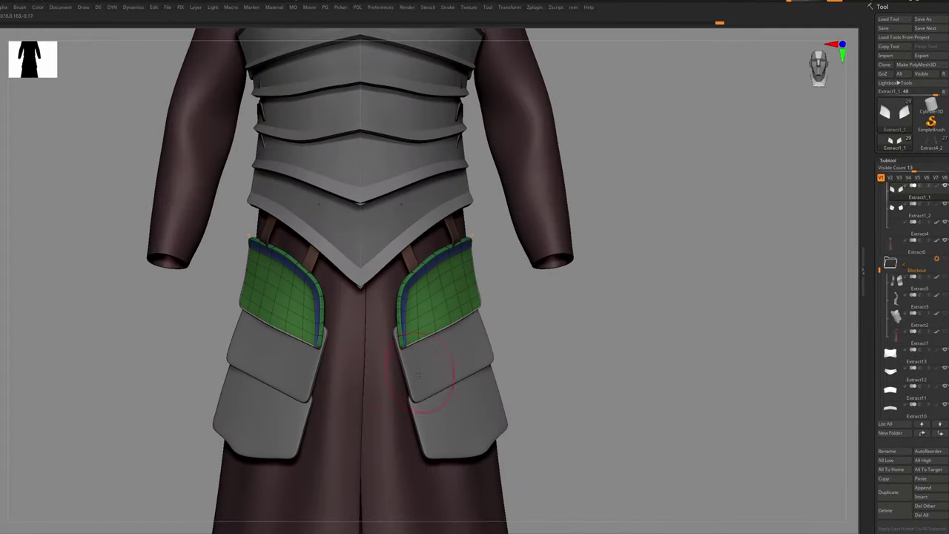
key("m")
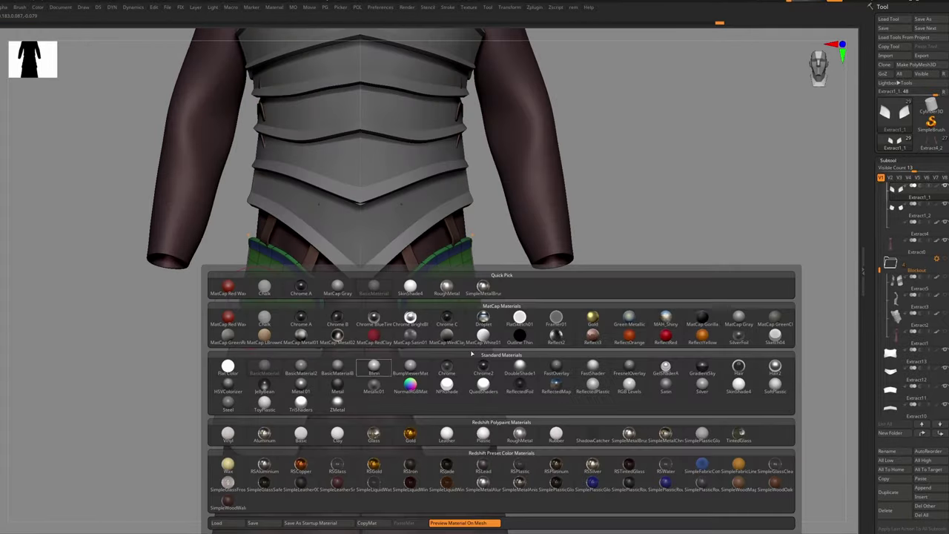
key("space")
key("shift+f")
right_click_drag(577, 255, 447, 265)
Turn on occlusion at intensity 14 and inspect the shading from several angles
key("Tab")
left_click(187, 503)
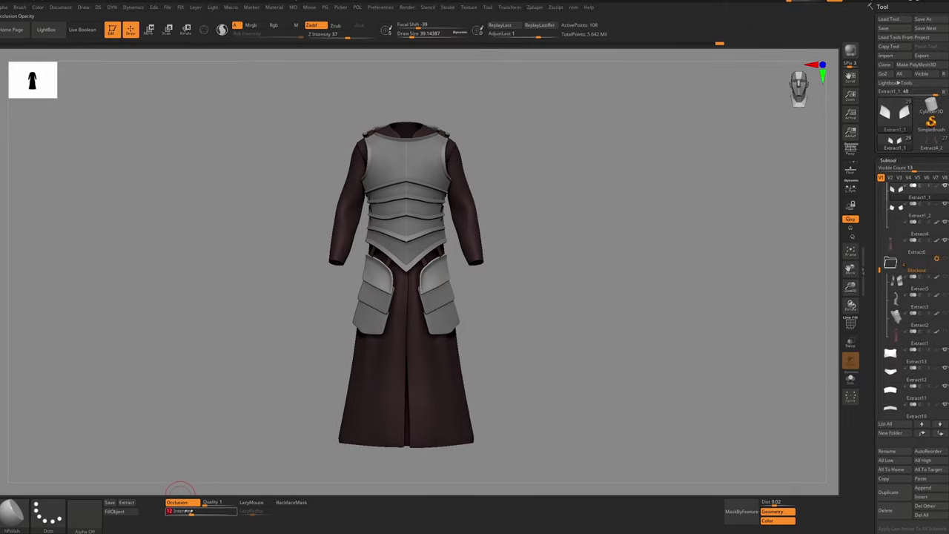
left_click_drag(188, 511, 191, 511)
mouse_move(534, 244)
right_mouse_down()
mouse_move(438, 233)
mouse_move(519, 241)
right_mouse_up()
right_click_drag(293, 386, 194, 483)
mouse_move(385, 361)
right_mouse_down()
mouse_move(417, 360)
mouse_move(349, 333)
mouse_move(422, 291)
right_mouse_up()
key("ctrl+shift+z")
key("ctrl+shift+z")
key("ctrl+shift+z")
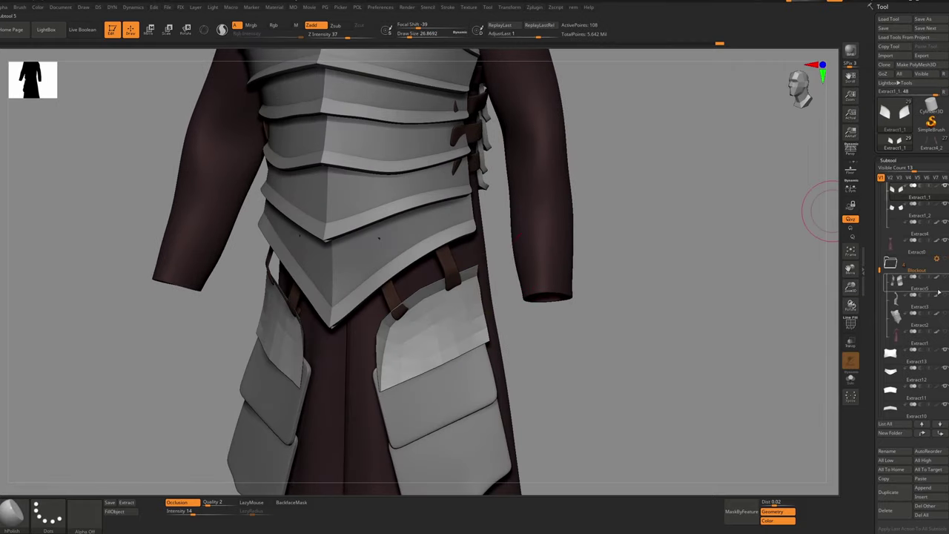
key("ctrl+shift+z")
key("ctrl+shift+z")
key("ctrl+shift+z")
key("ctrl+shift+z")
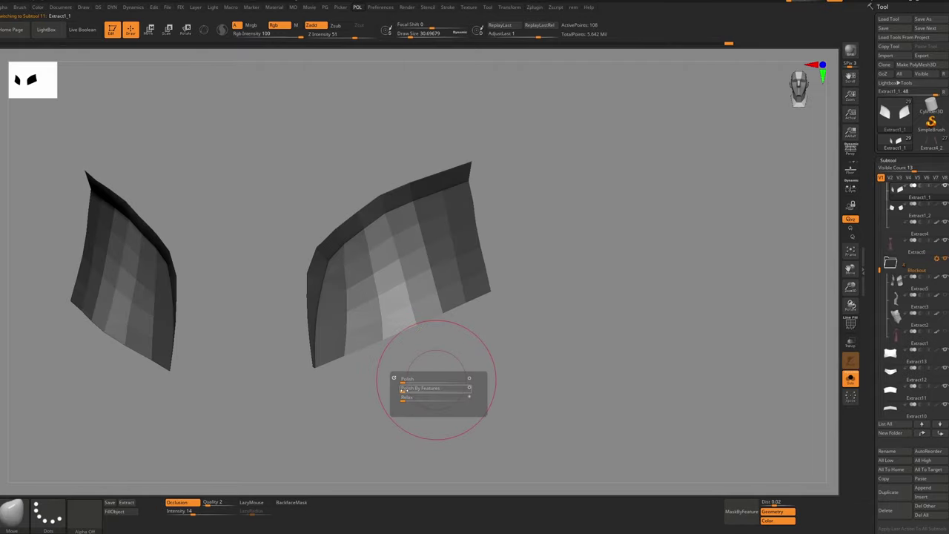
Crease an edge loop across both tasset plates with ZModeler
left_click(438, 383)
key("shift+f")
key("b")
key("z")
key("m")
left_click_drag(409, 295, 446, 327)
right_click_drag(446, 327, 419, 297)
left_click(424, 349, "alt")
On Extract1_1, extend the lower plate's top edge upward
left_click(408, 302, "alt")
key("ctrl+shift+z")
key("ctrl+shift+z")
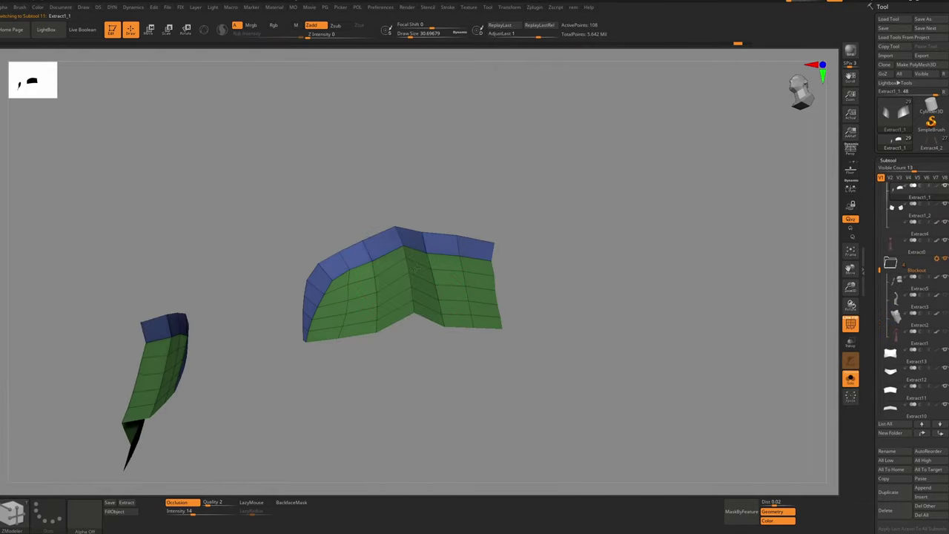
key("ctrl+shift+z")
key("ctrl+shift+z")
key("ctrl+shift+z")
key("ctrl+shift+z")
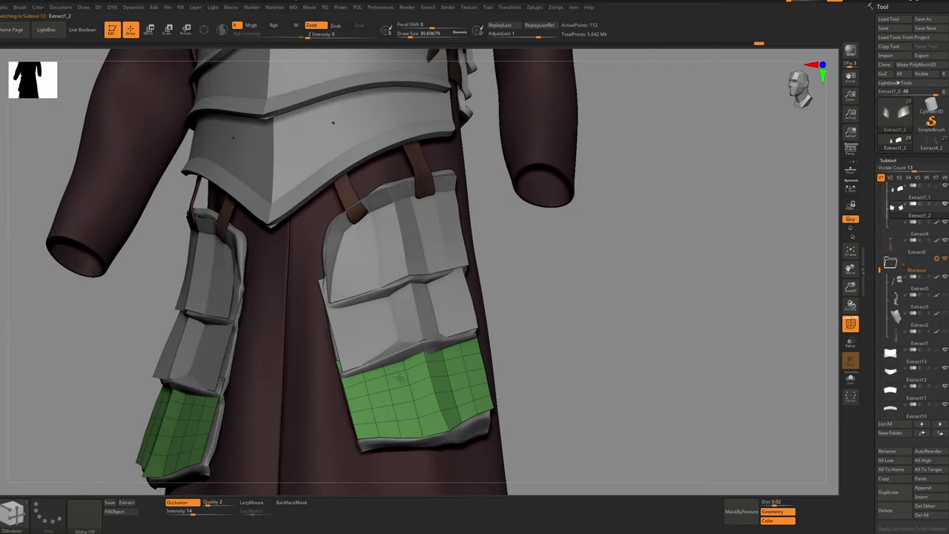
key("ctrl+shift+z")
key("ctrl+shift+z")
key("ctrl+shift+z")
key("ctrl+shift+z")
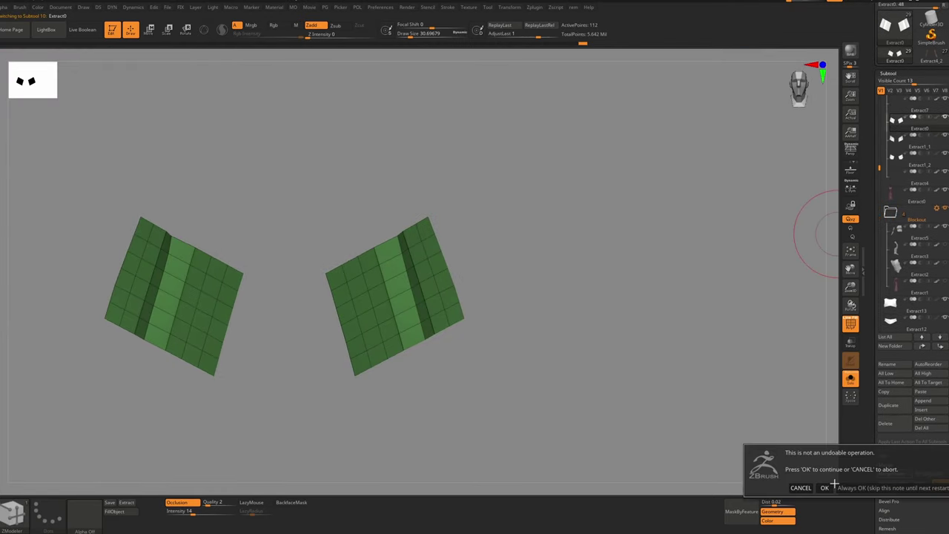
right_click_drag(395, 360, 417, 363)
key("space")
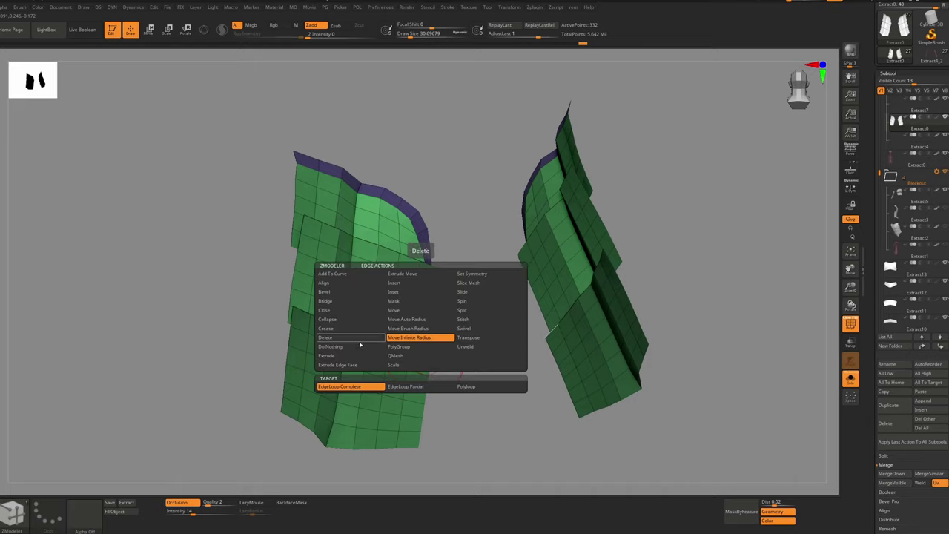
left_click(359, 340)
left_click_drag(417, 358, 423, 330)
key("ctrl+shift+z")
key("ctrl+shift+z")
key("ctrl+shift+z")
key("ctrl+shift+z")
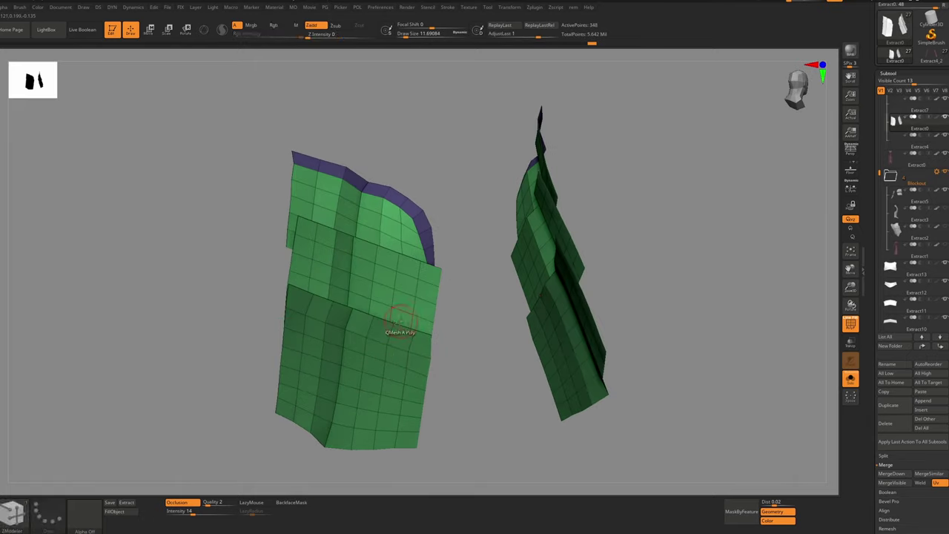
Isolate the lower green plate and crease an edge loop on it
left_click(337, 358, "ctrl+shift")
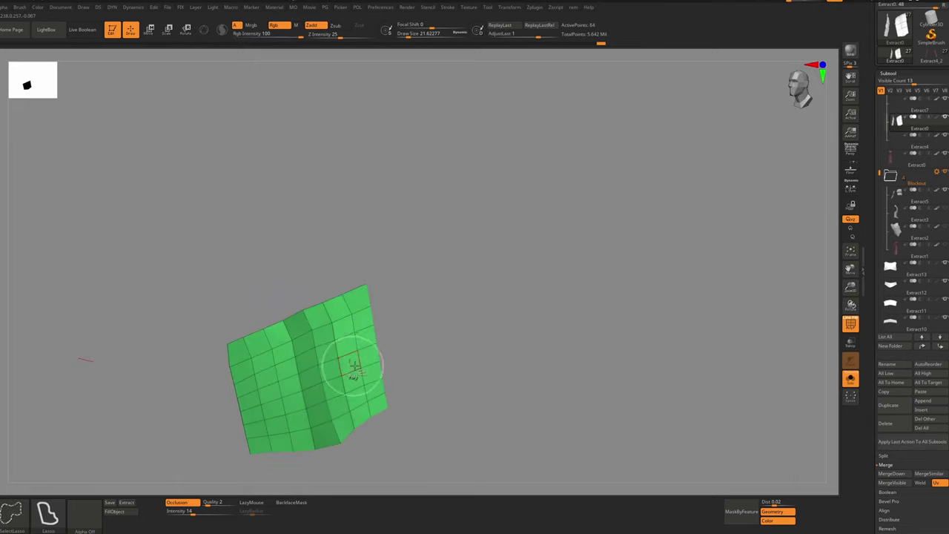
key("b")
key("m")
key("v")
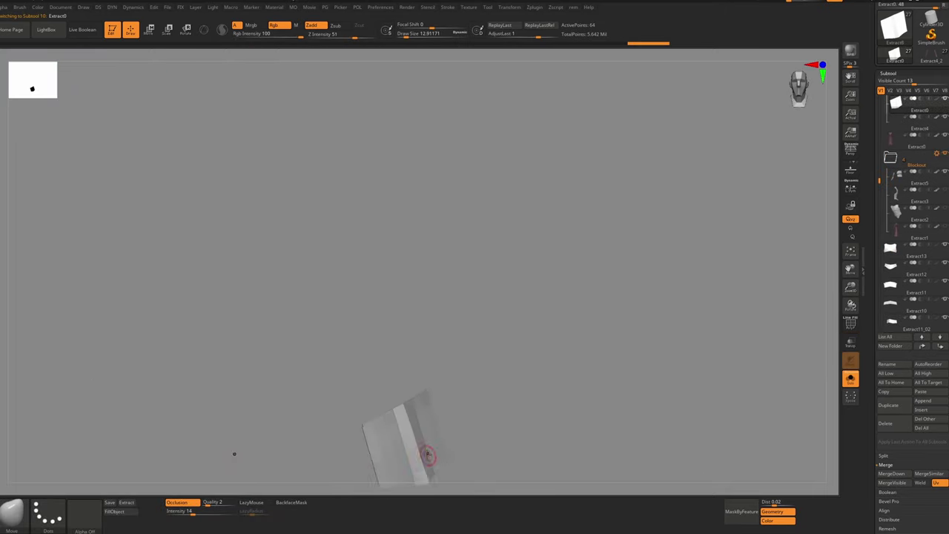
key("space")
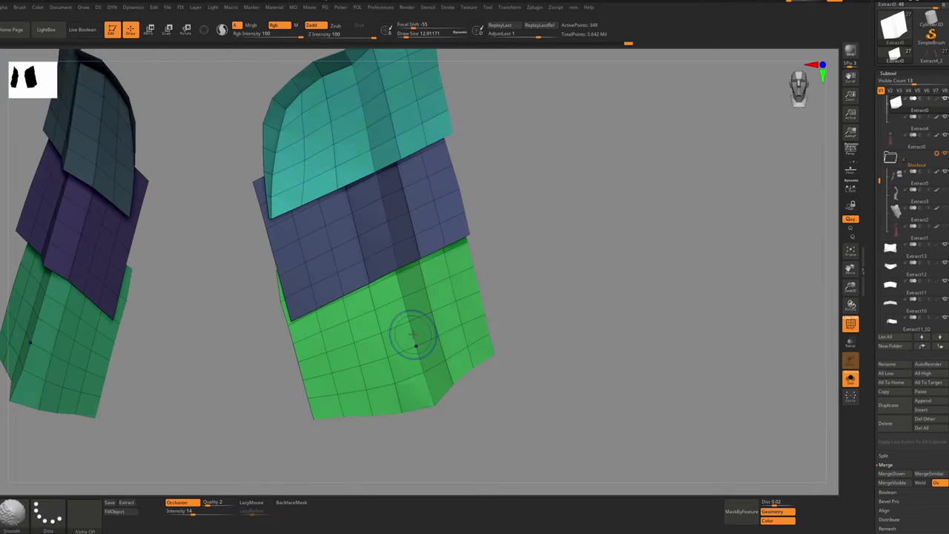
key("space")
left_click(320, 328)
left_click(341, 394)
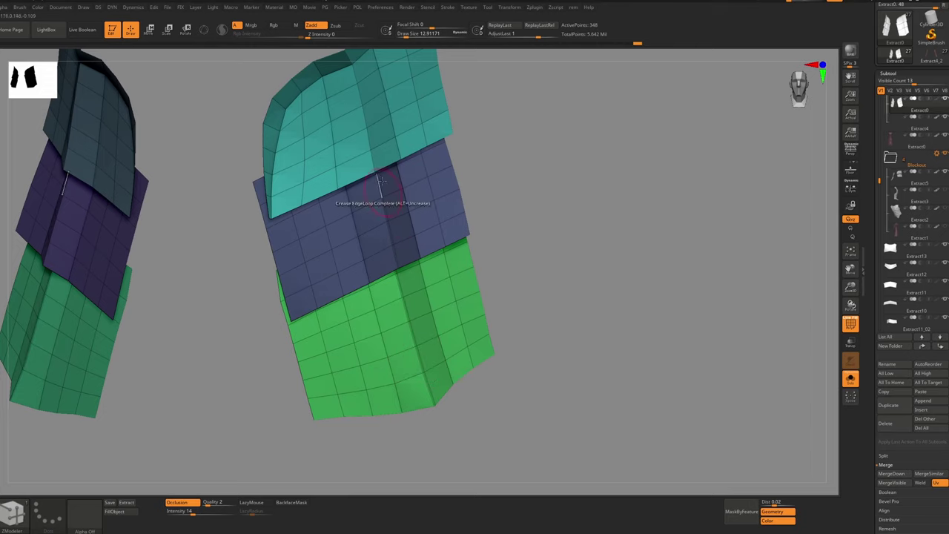
mouse_move(382, 180)
right_mouse_down()
mouse_move(377, 227)
mouse_move(391, 254)
mouse_move(382, 297)
right_mouse_up()
left_click(386, 324)
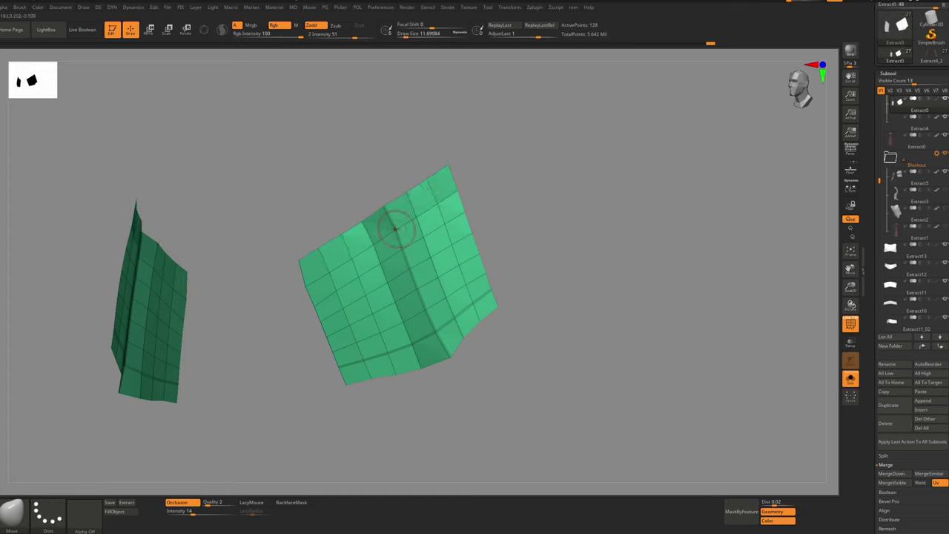
Mask a vertical band and the lower flaps' green bands, switching to the Move brush
left_click_drag(448, 356, 462, 223, "ctrl")
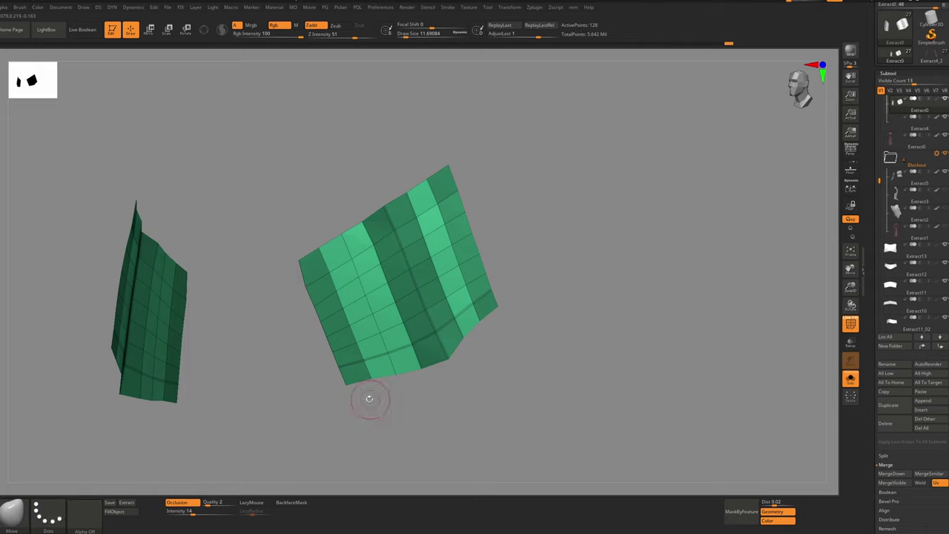
left_click_drag(369, 399, 409, 275)
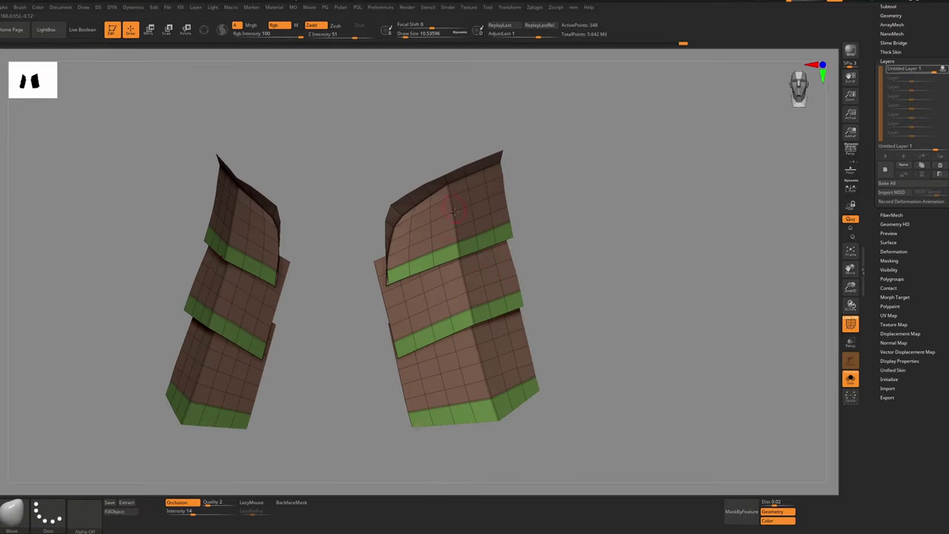
key("b")
key("s")
key("b")
key("m")
key("v")
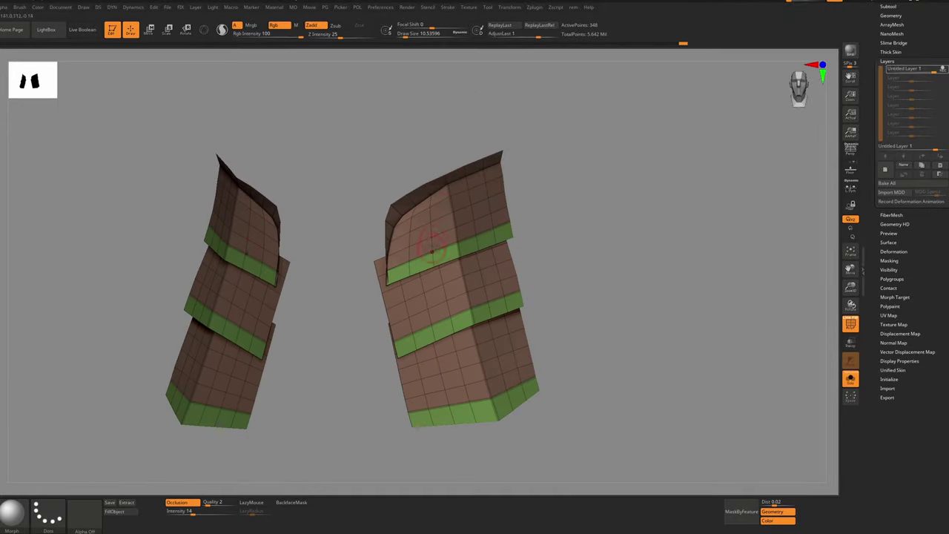
key("w")
left_click(456, 209, "ctrl")
key("b")
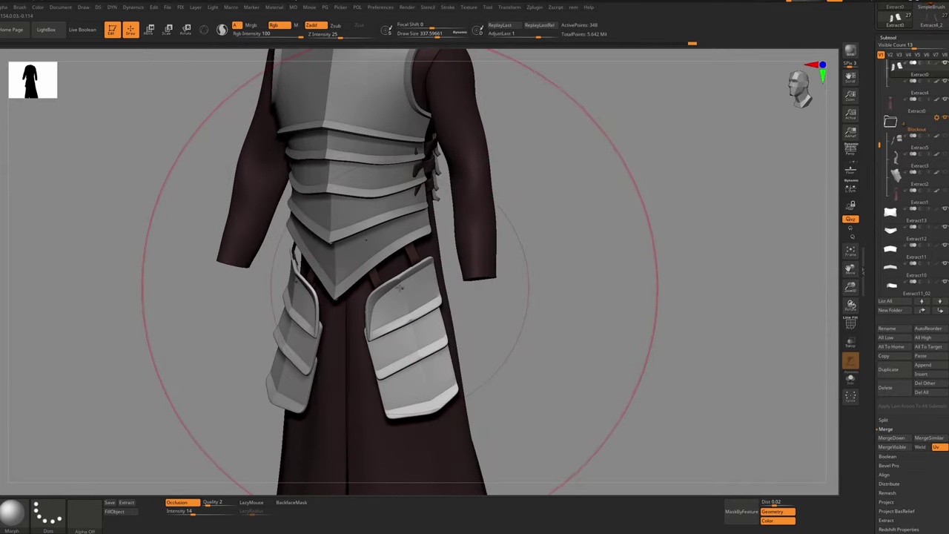
Shrink the draw size and switch to the Move brush
key("s")
left_click_drag(399, 290, 373, 306)
key("s")
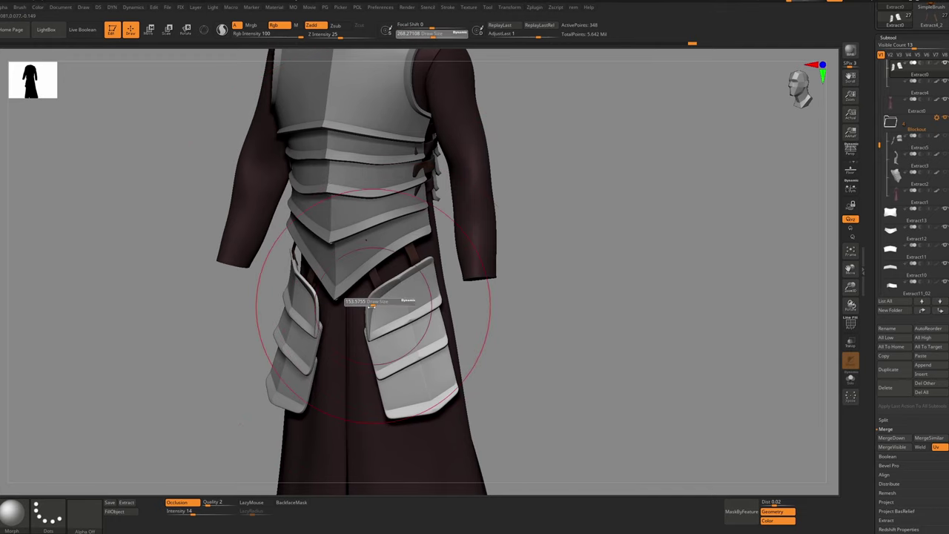
key("b")
key("m")
key("v")
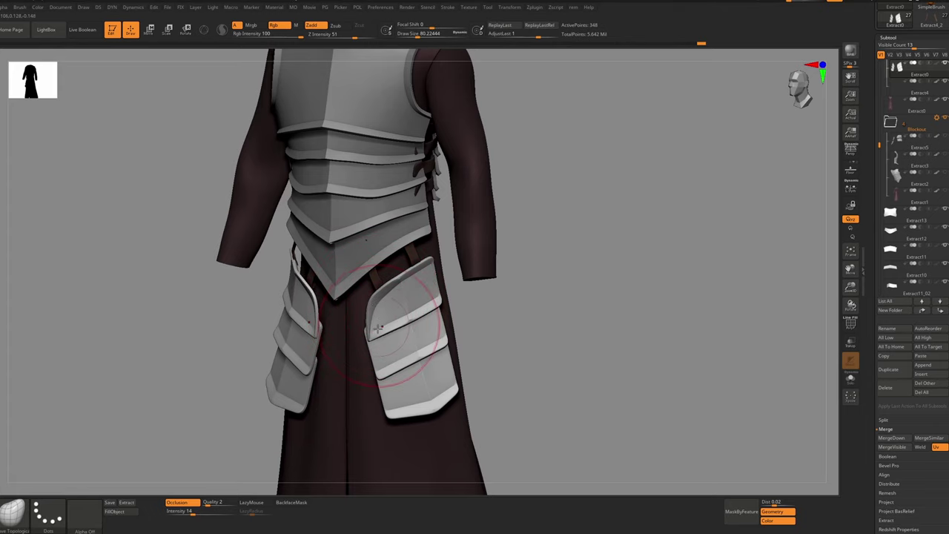
Review the thigh armour from the front and right side, enlarging the brush
right_click_drag(378, 328, 443, 401)
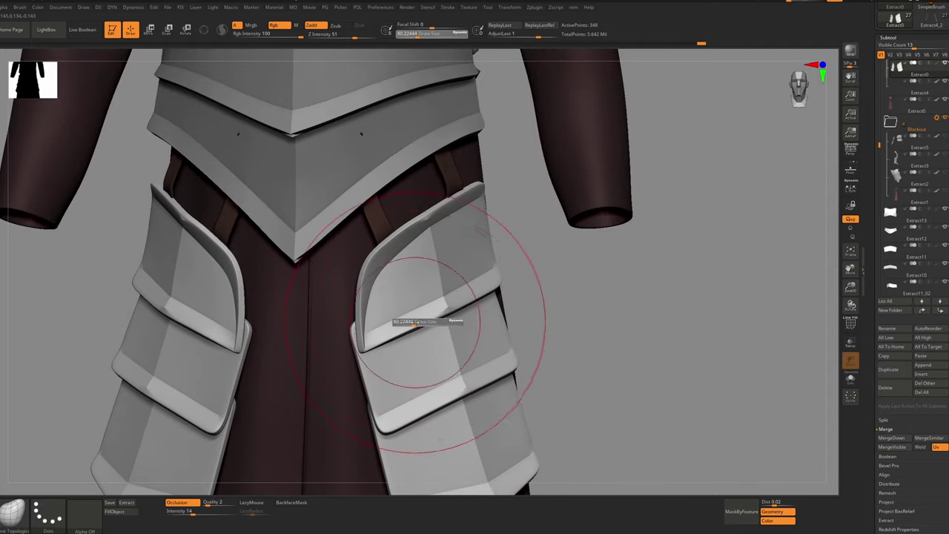
left_click_drag(415, 321, 428, 322)
mouse_move(429, 323)
right_mouse_down("ctrl")
mouse_move(387, 297)
mouse_move(378, 327)
mouse_move(348, 339)
mouse_move(356, 330)
right_mouse_up("ctrl")
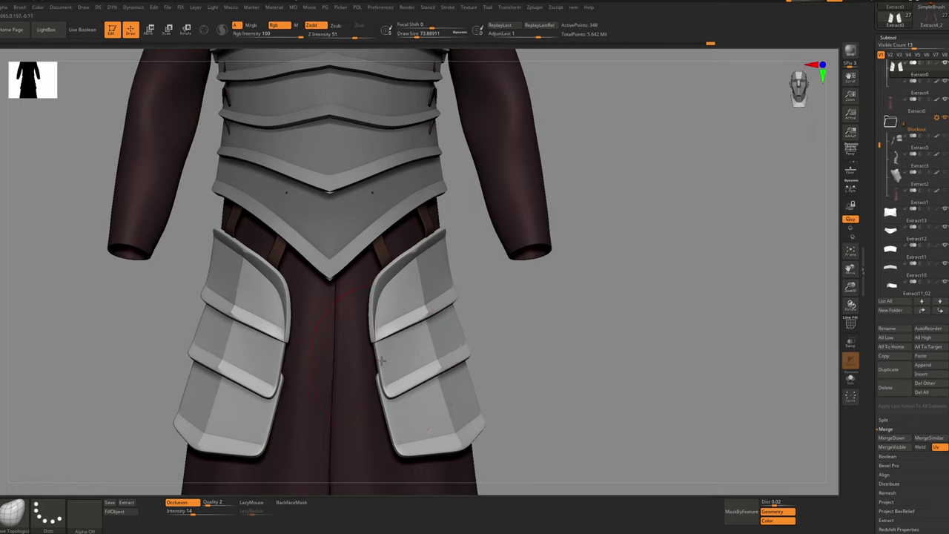
mouse_move(382, 361)
right_mouse_down("ctrl")
mouse_move(366, 327)
mouse_move(378, 332)
right_mouse_up("ctrl")
key("s")
left_click_drag(407, 342, 410, 342)
right_click_drag(421, 344, 415, 335, "ctrl")
mouse_move(416, 336)
right_mouse_down()
mouse_move(406, 270)
mouse_move(404, 315)
right_mouse_up()
Select Extract7 and Extract8 from a low angle and capture an annotated screenshot
left_click(391, 226, "alt")
key("s")
left_click_drag(391, 219, 404, 218)
mouse_move(404, 230)
right_mouse_down()
mouse_move(391, 209)
mouse_move(401, 264)
right_mouse_up()
left_click(401, 263, "alt")
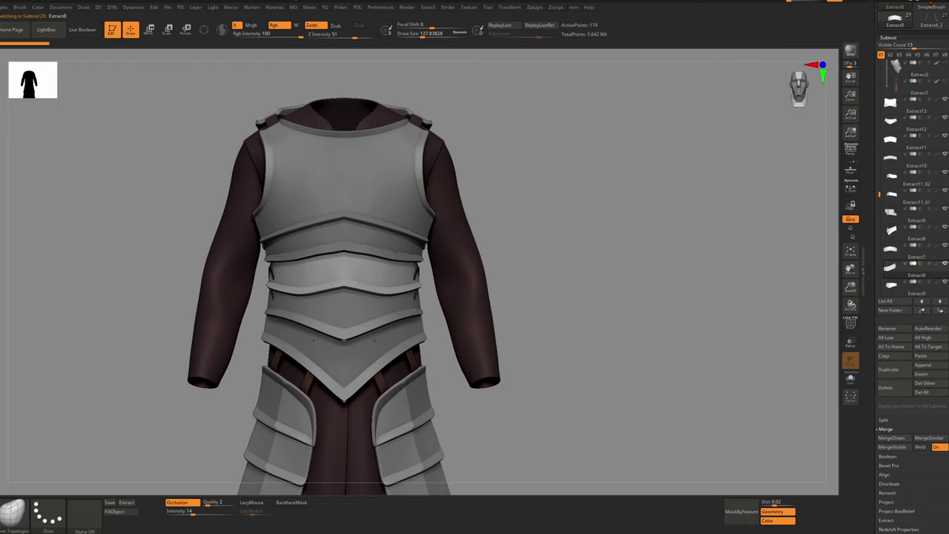
key("F1")
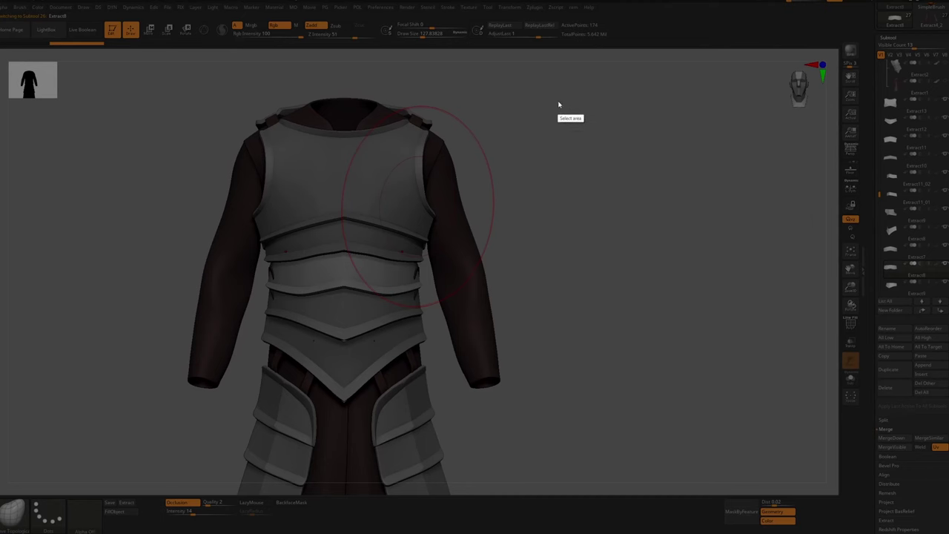
left_click_drag(558, 91, 117, 490)
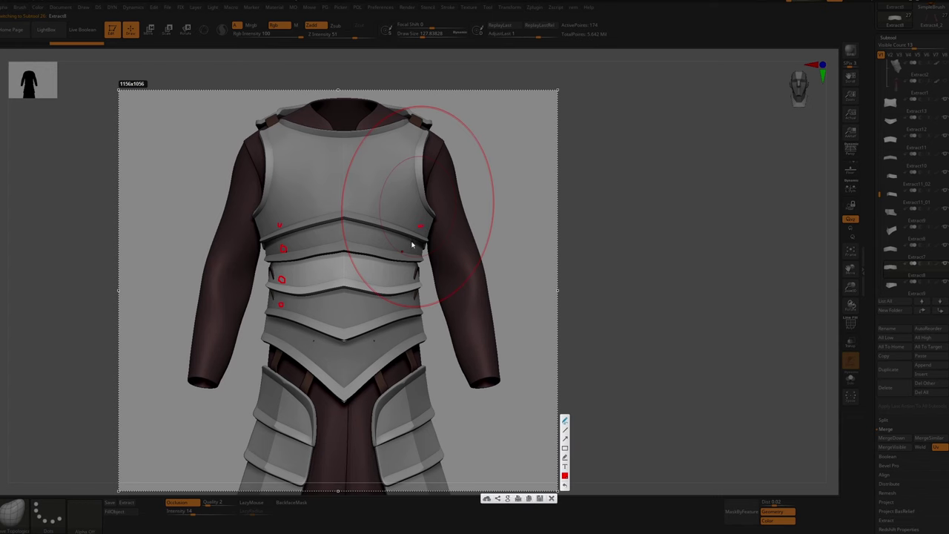
left_click(553, 499)
Turn to a side view, switch to Smooth, and show the waist plate's PolyF wireframe
right_click_drag(479, 371, 427, 361)
right_click_drag(423, 290, 389, 291)
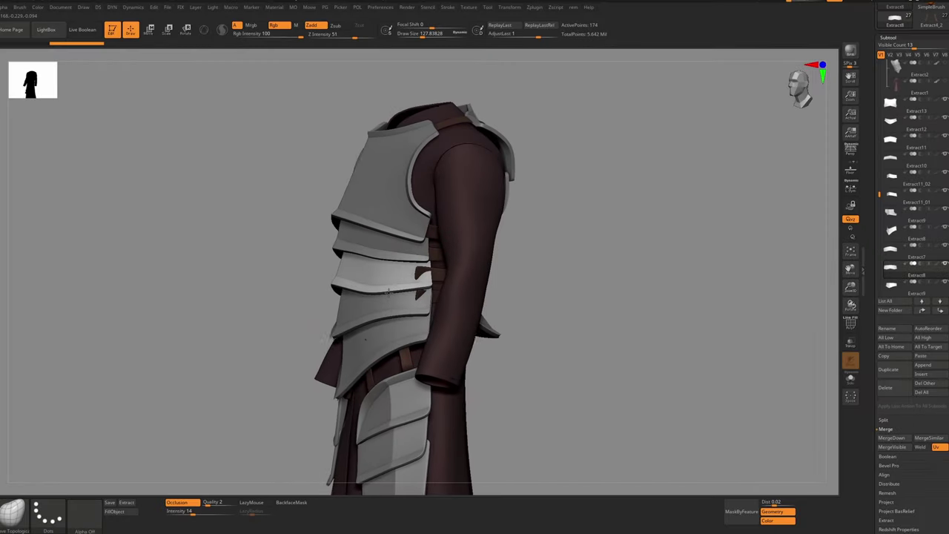
left_click_drag(387, 292, 401, 283)
key("shift")
key("shift+f")
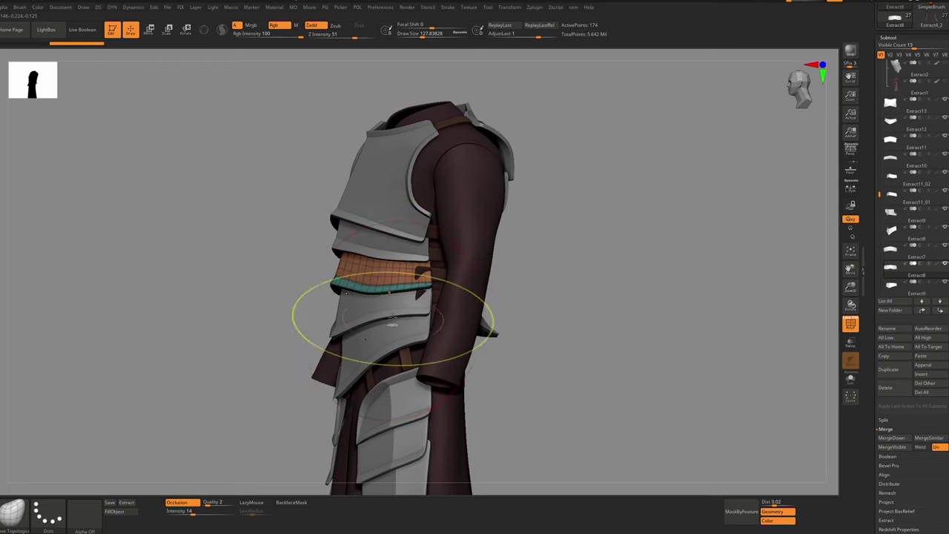
right_click_drag(393, 319, 437, 252, "ctrl")
right_click_drag(437, 252, 638, 177)
With Solo on, MergeDown the waist bands and Extract7–9 into the chest plate Extract13
left_click(893, 113)
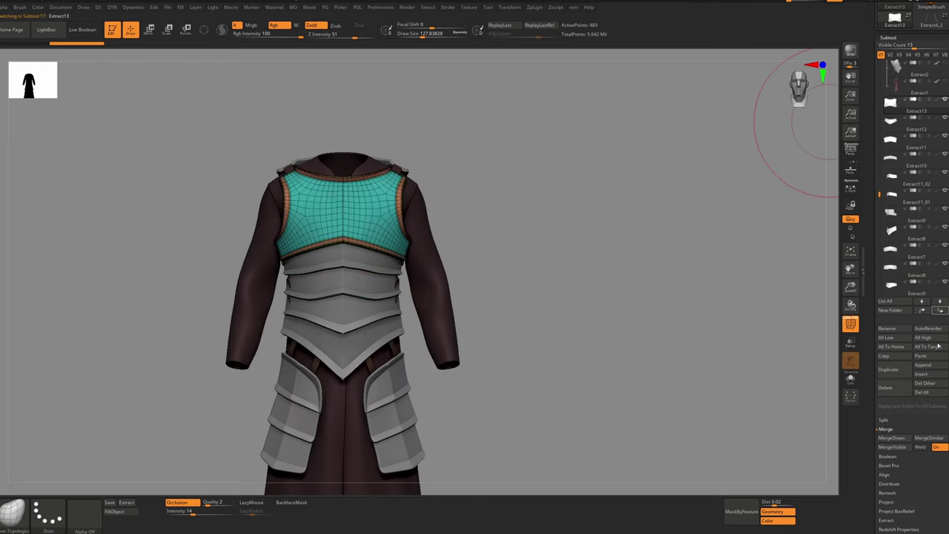
left_click(893, 437)
left_click(848, 453)
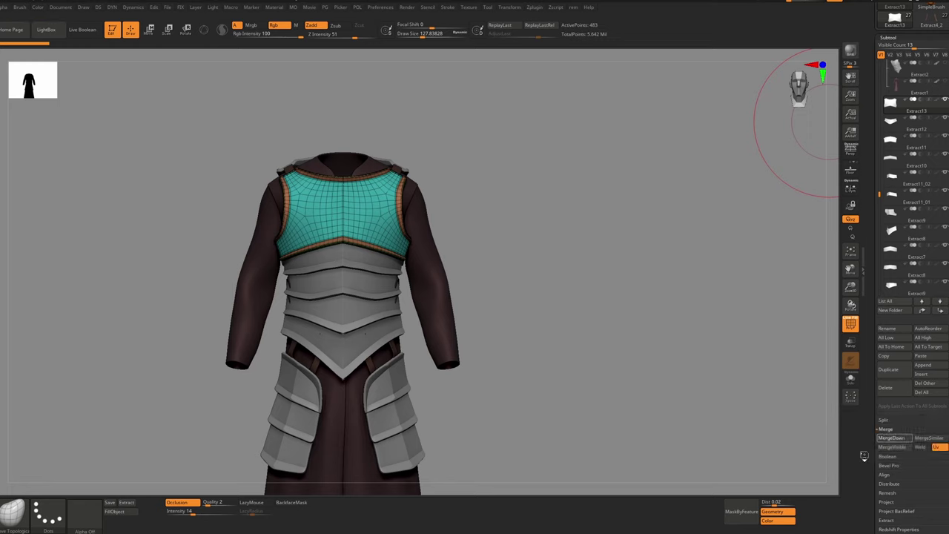
left_click(850, 378)
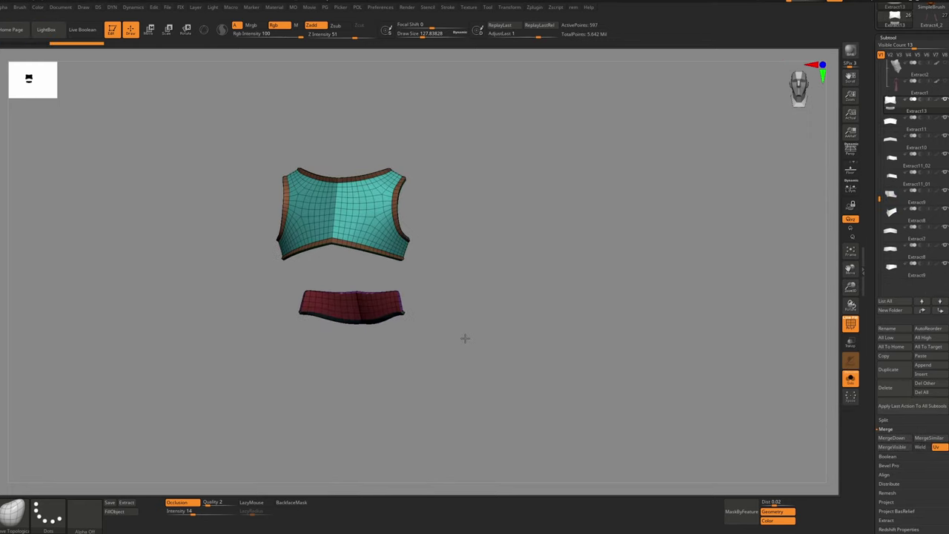
left_click(892, 439)
left_click(892, 438)
left_click(892, 438)
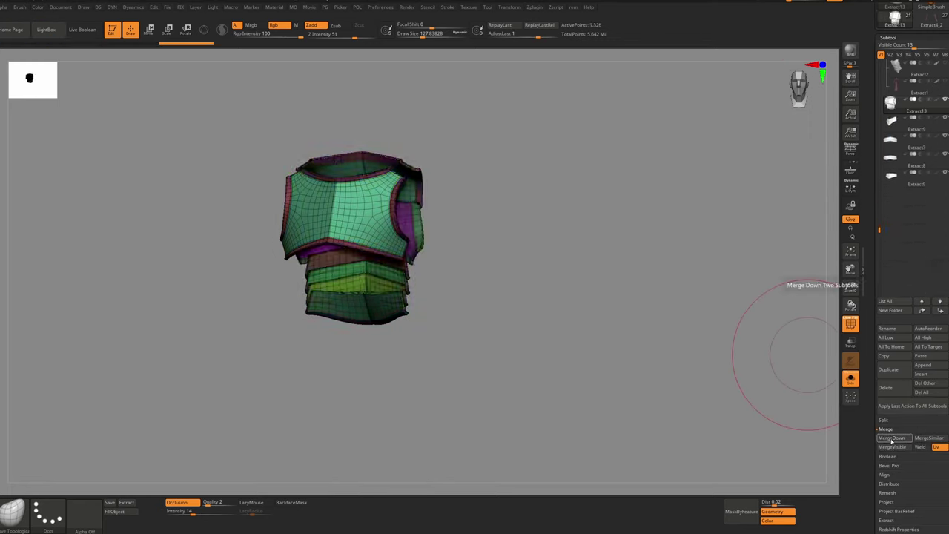
left_click(892, 438)
left_click(892, 438)
left_click(893, 439)
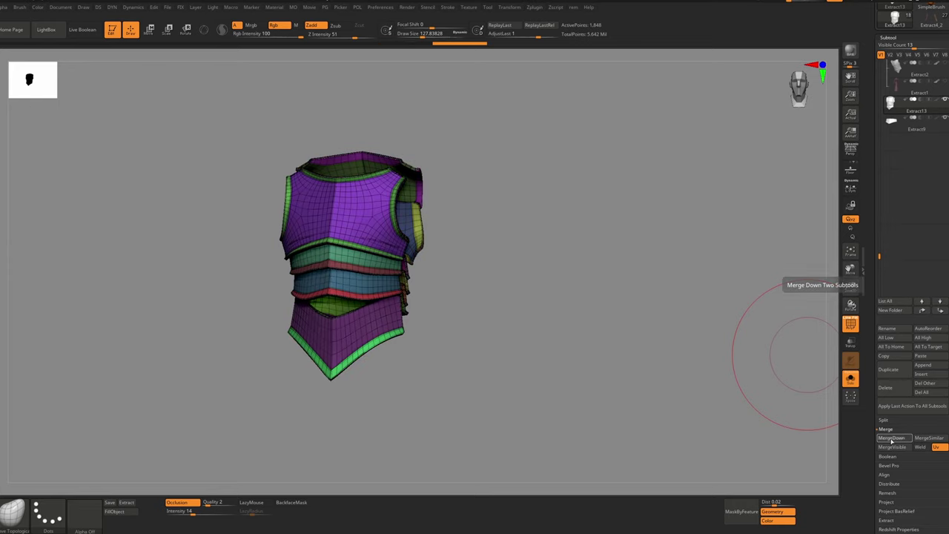
left_click(892, 439)
mouse_move(436, 297)
left_mouse_down()
mouse_move(357, 293)
mouse_move(445, 289)
left_mouse_up()
left_click(872, 171)
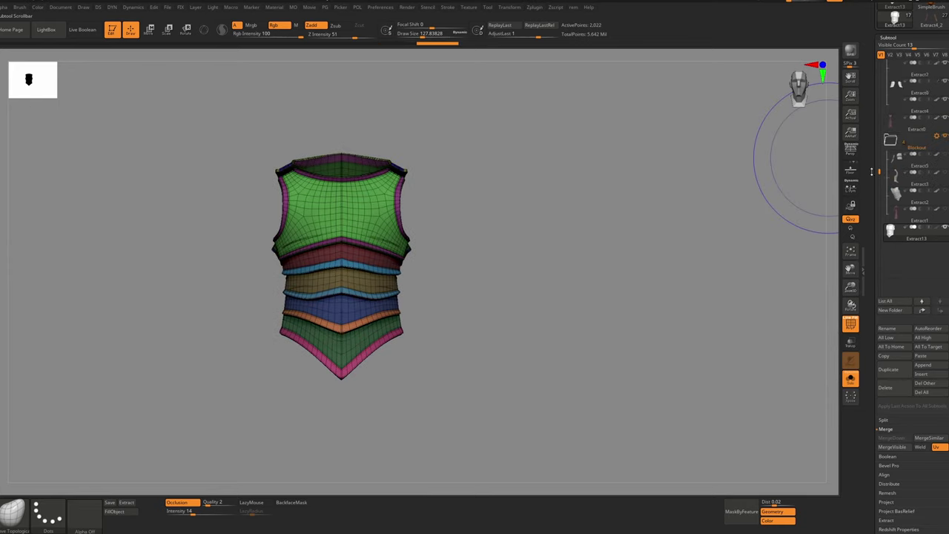
Move the leg armour below the chest piece and merge it into Extract13
left_click(850, 379)
left_click(378, 401, "alt")
left_click(941, 310, "shift")
left_click(892, 270)
left_click(891, 439)
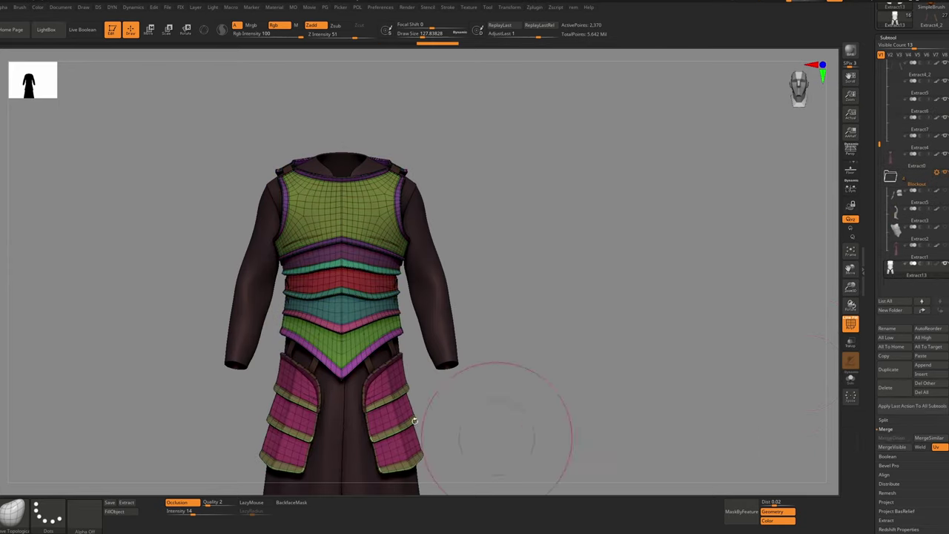
Hide the wireframe and inspect the isolated merged armour from several angles
right_click_drag(415, 421, 418, 381)
key("shift+f")
key("alt+s")
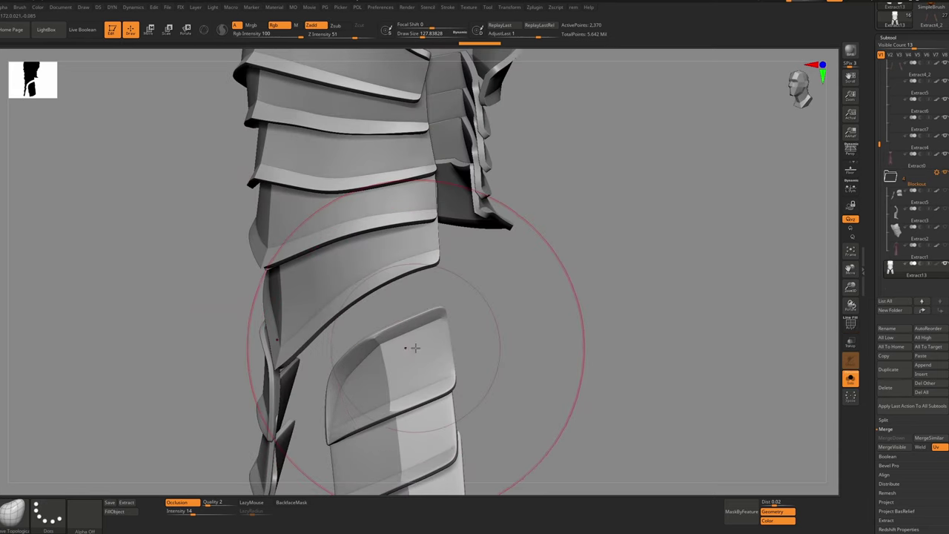
right_click_drag(415, 348, 385, 353)
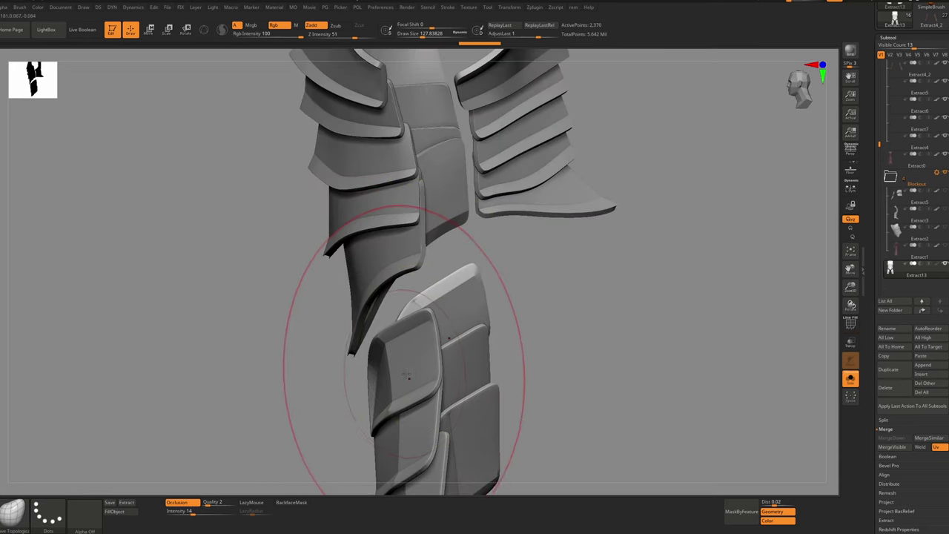
right_click_drag(364, 339, 409, 341)
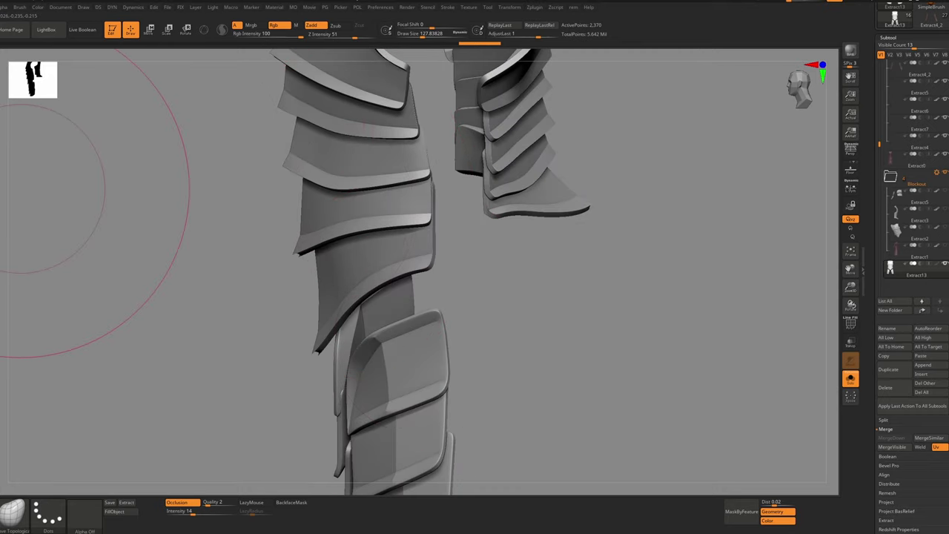
right_click_drag(325, 293, 288, 299)
right_click_drag(381, 244, 381, 209, "ctrl")
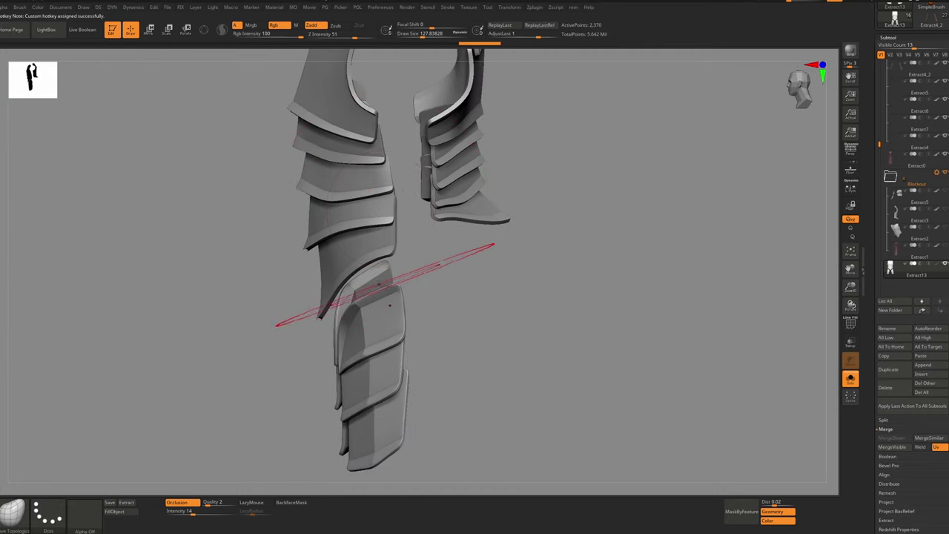
right_click_drag(385, 285, 341, 251)
Recheck the armour against the robe, then preview it with dynamic subdivision at thickness 0.00227
key("alt+s")
right_click_drag(393, 339, 387, 317, "ctrl")
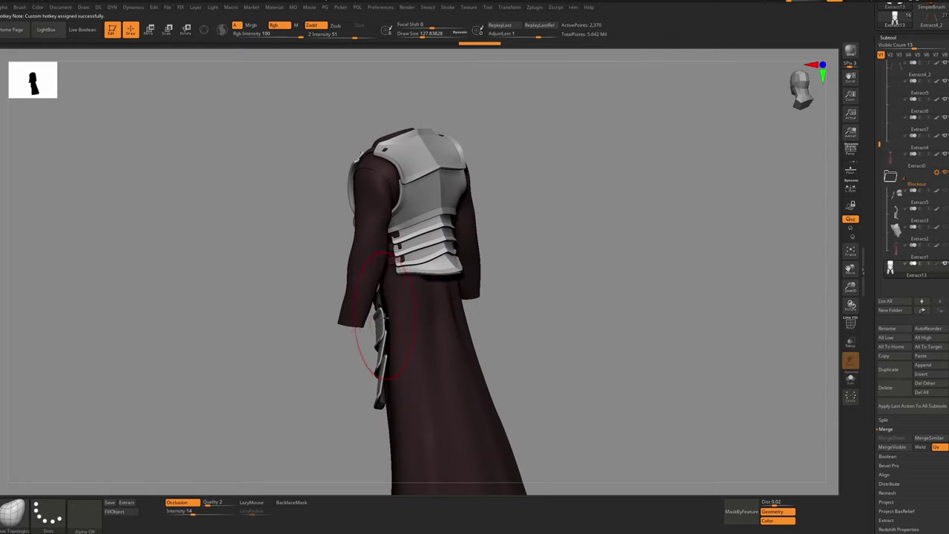
key("alt+s")
right_click_drag(402, 275, 407, 297, "ctrl")
right_click_drag(407, 296, 437, 256)
key("ctrl+d")
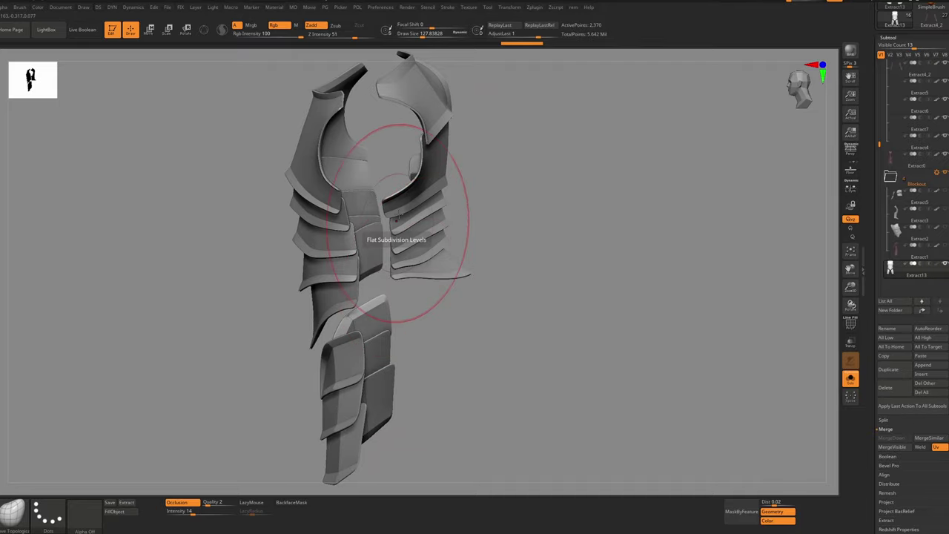
right_click_drag(401, 215, 349, 393)
Adjust the armour's dynamic thickness offset and toggle dynamic subdivision on and off
key("ctrl+d")
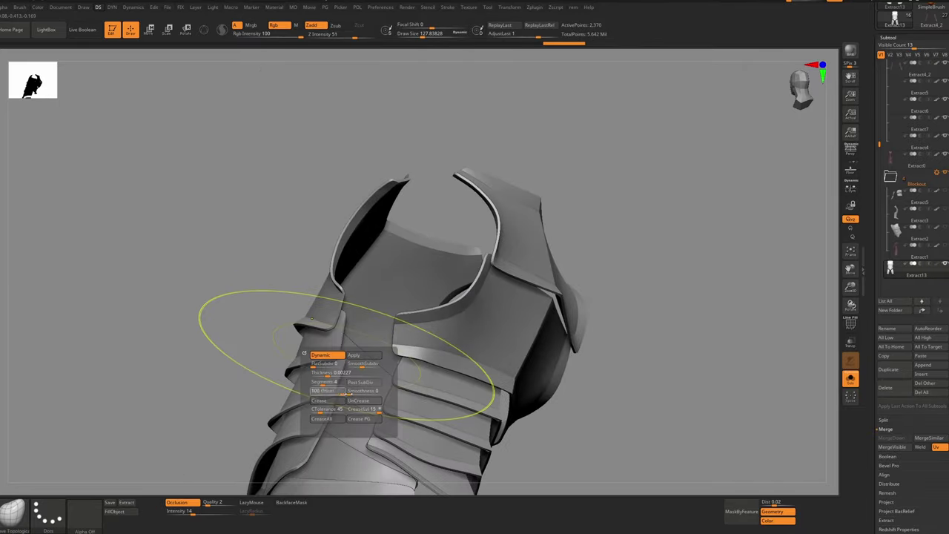
left_click_drag(349, 393, 328, 393)
right_click_drag(327, 393, 333, 308, "ctrl")
key("shift+f")
key("shift+d")
mouse_move(334, 308)
right_mouse_down()
mouse_move(381, 317)
mouse_move(403, 265)
mouse_move(337, 310)
mouse_move(375, 318)
mouse_move(344, 320)
mouse_move(351, 309)
right_mouse_up()
key("d")
key("shift+d")
Crease the armour plate edges at CTolerance 180 and switch dynamic subdivision off
key("ctrl+d")
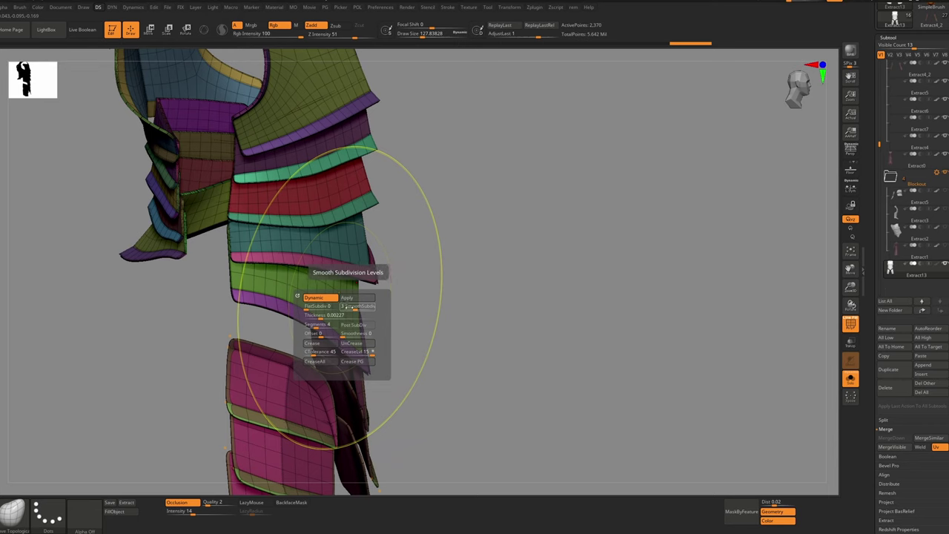
left_click_drag(300, 324, 298, 325)
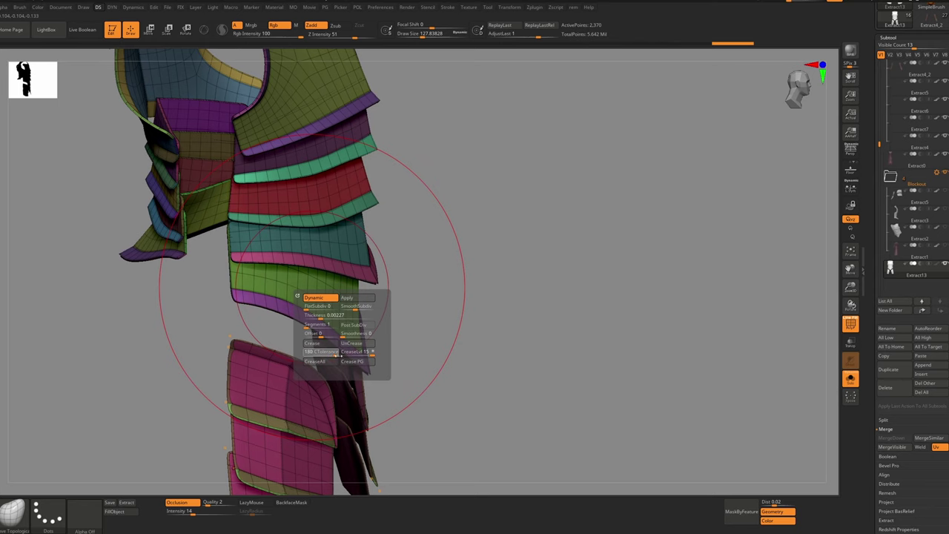
left_click(325, 345)
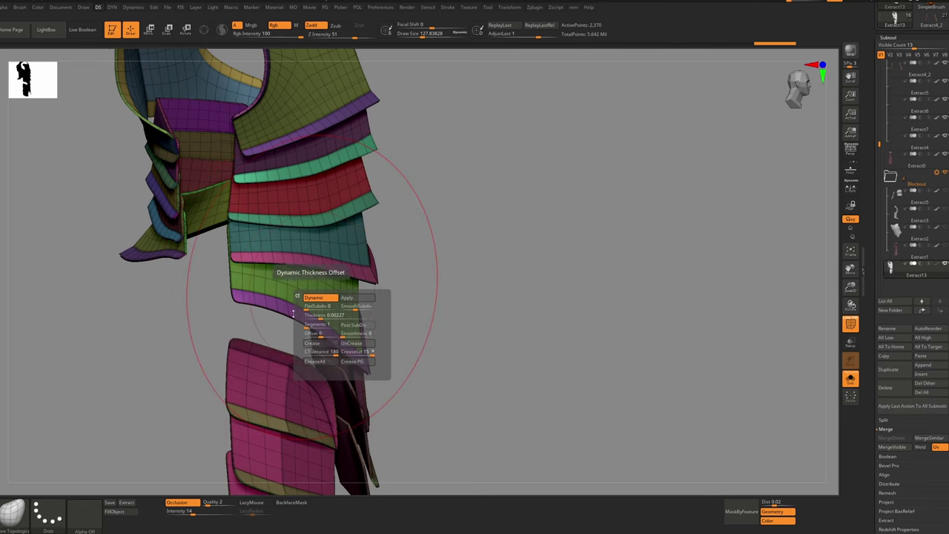
right_click_drag(218, 288, 185, 318, "ctrl")
key("shift+d")
Turn the polygon wireframe off and bring the robe and straps back around the armour
mouse_move(55, 323)
right_mouse_down("ctrl")
mouse_move(99, 205)
mouse_move(153, 130)
right_mouse_up("ctrl")
mouse_move(260, 364)
right_mouse_down("ctrl")
mouse_move(285, 312)
mouse_move(310, 323)
mouse_move(289, 277)
mouse_move(265, 269)
mouse_move(345, 276)
mouse_move(352, 148)
mouse_move(357, 161)
mouse_move(329, 148)
mouse_move(402, 195)
right_mouse_up("ctrl")
key("shift+f")
key("alt+s")
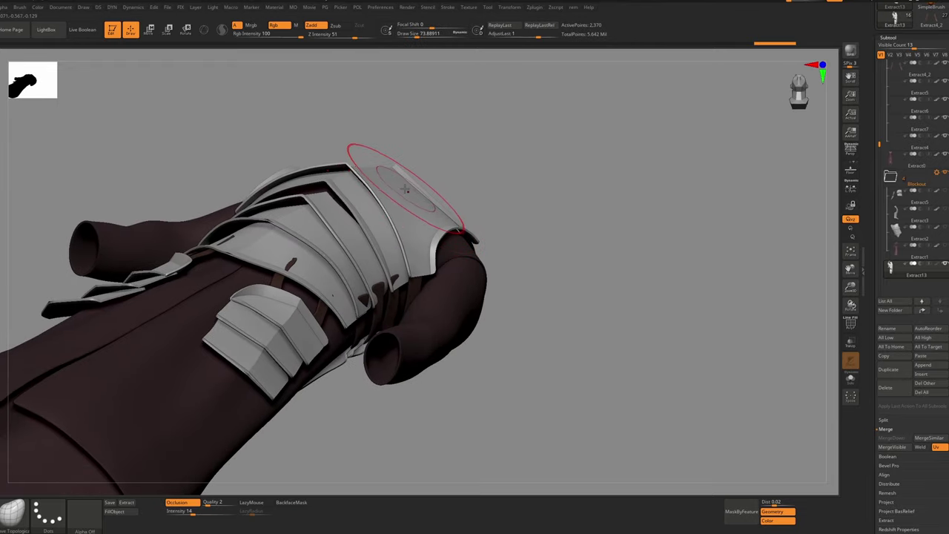
Cancel the project save and apply the RoughMetal material to the armour
key("ctrl+s")
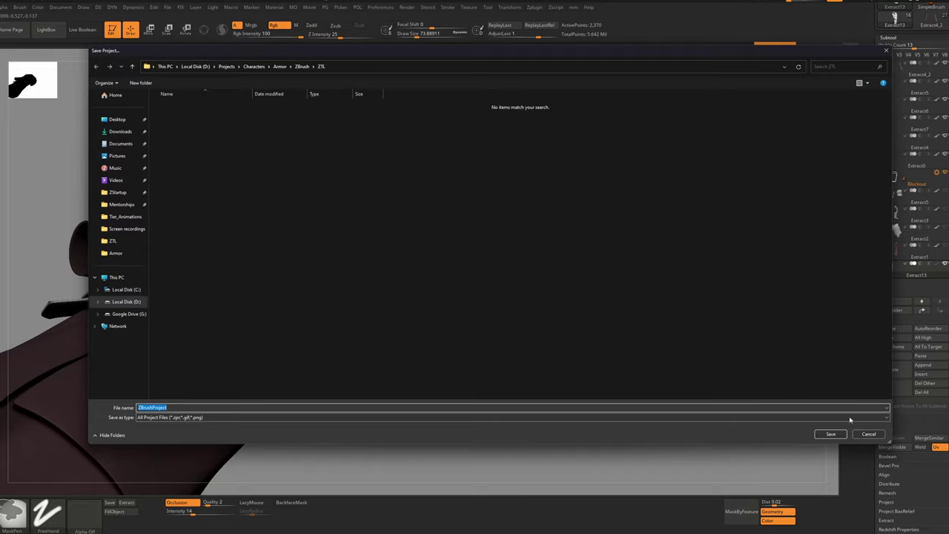
left_click(866, 433)
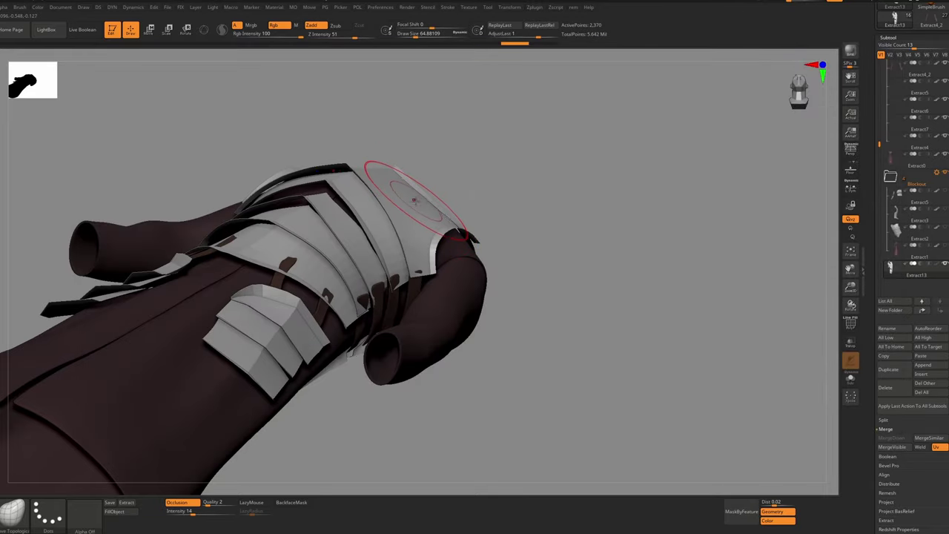
right_click_drag(420, 193, 430, 220)
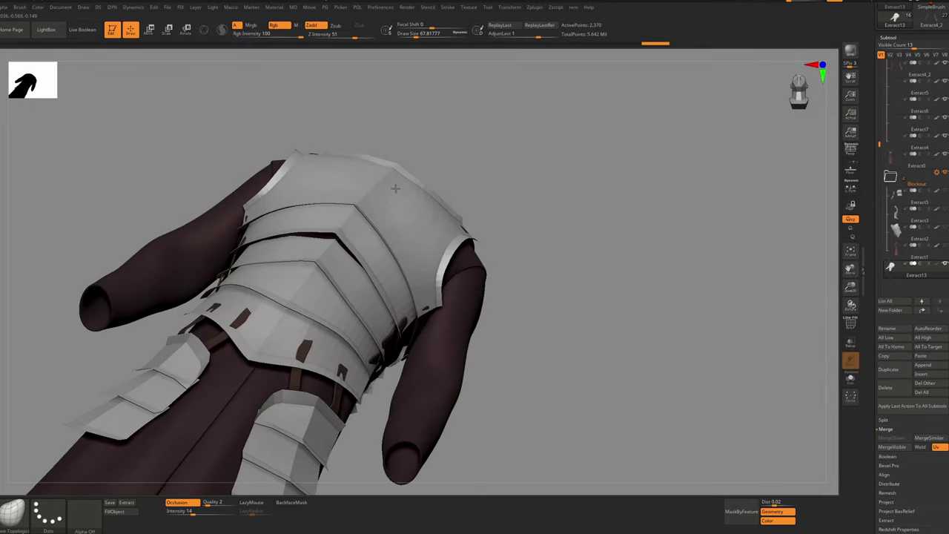
right_click_drag(395, 188, 418, 218)
key("space")
left_click(381, 338)
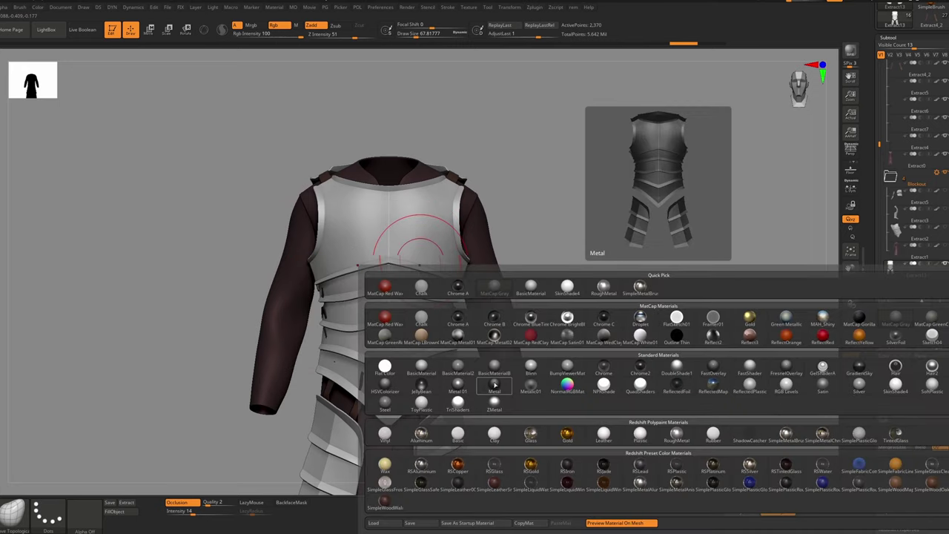
left_click(680, 438)
Mask the chest plate, invert the mask, apply Polish to the chest, then clear the mask
right_click_drag(404, 255, 471, 261)
mouse_move(393, 215)
right_mouse_down("ctrl")
mouse_move(383, 238)
mouse_move(375, 218)
mouse_move(445, 219)
right_mouse_up("ctrl")
key("s")
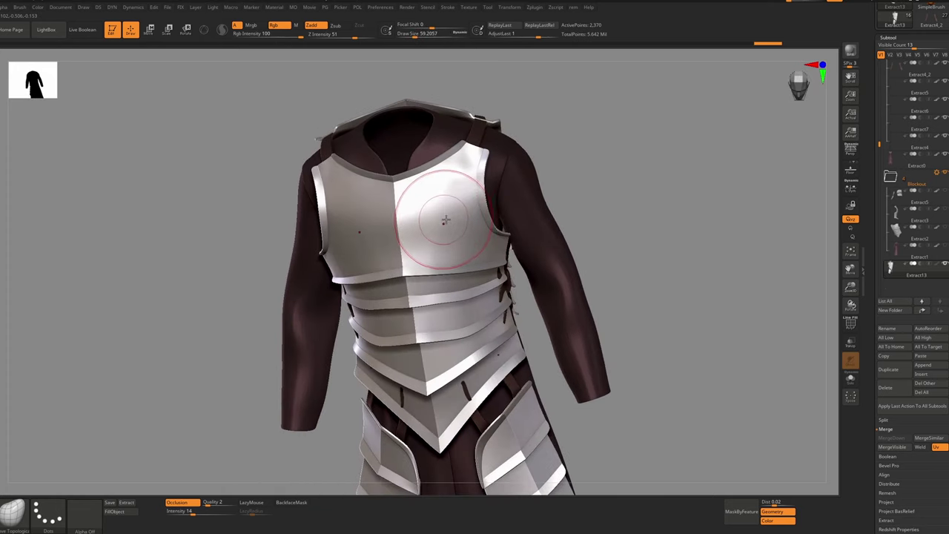
left_click_drag(443, 230, 438, 211, "ctrl")
left_click(609, 227, "ctrl")
key("p")
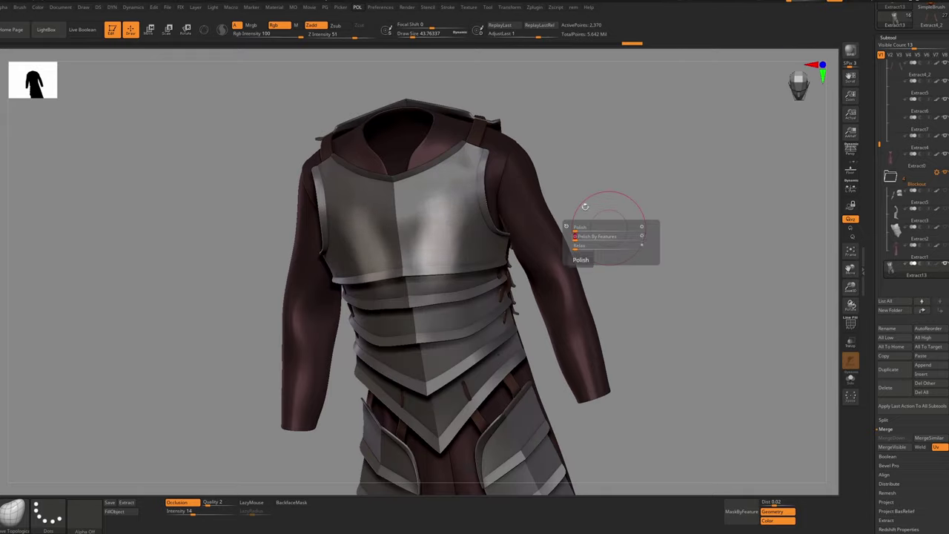
left_click_drag(585, 207, 612, 222, "ctrl")
left_click_drag(405, 208, 412, 217, "ctrl")
left_click(613, 148, "ctrl")
key("p")
left_click_drag(595, 178, 615, 200, "ctrl")
Restore the plain white armour material and snap the view to the front
mouse_move(452, 209)
right_mouse_down()
mouse_move(378, 211)
mouse_move(393, 230)
right_mouse_up()
left_click_drag(454, 224, 460, 227)
mouse_move(445, 169)
right_mouse_down("shift")
mouse_move(462, 169)
mouse_move(430, 178)
right_mouse_up("shift")
key("F6")
left_click(432, 284)
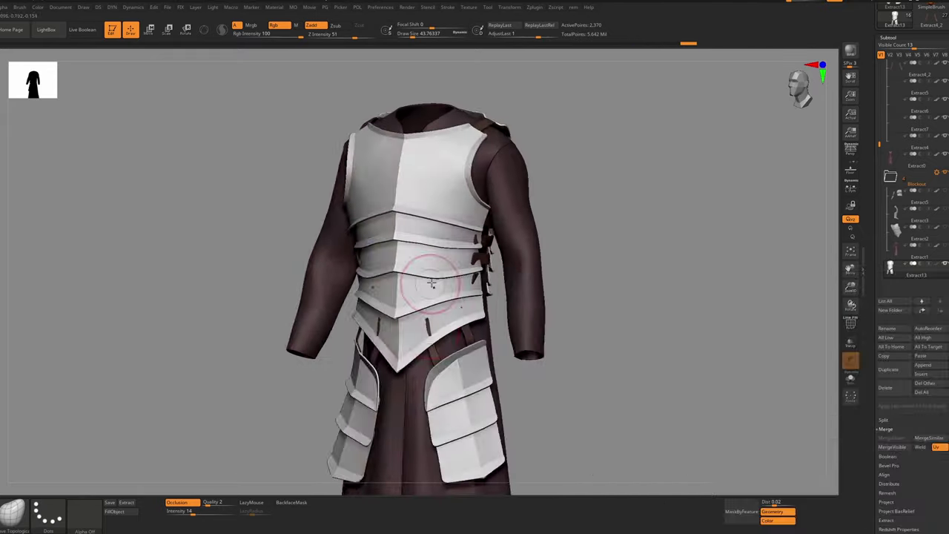
Hide the arm sleeve subtool
mouse_move(531, 245)
right_mouse_down()
mouse_move(465, 229)
mouse_move(460, 238)
right_mouse_up()
key("s")
left_click_drag(461, 237, 465, 238)
left_click(474, 246, "alt")
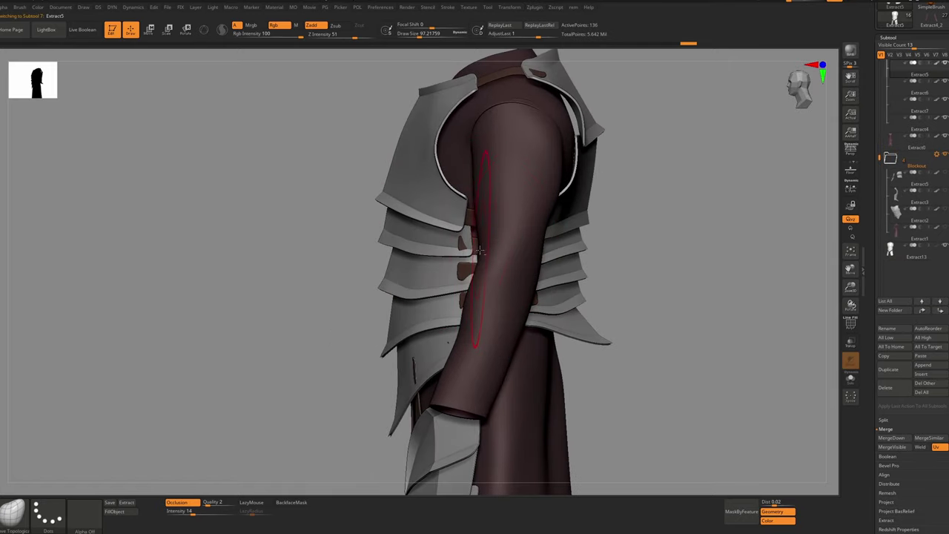
left_click(906, 109)
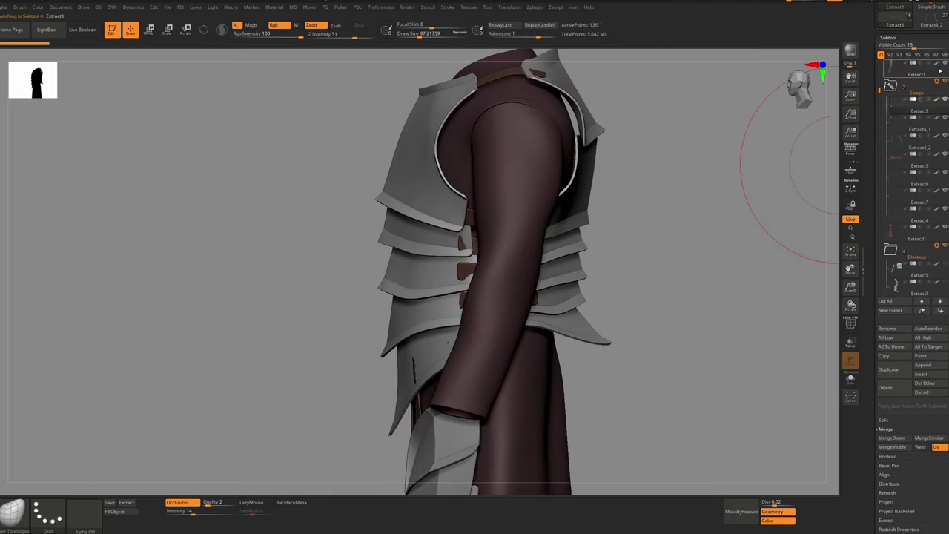
left_click(945, 64)
Select the back strap and nudge its ends into place with the Move brush
left_click(505, 253, "alt")
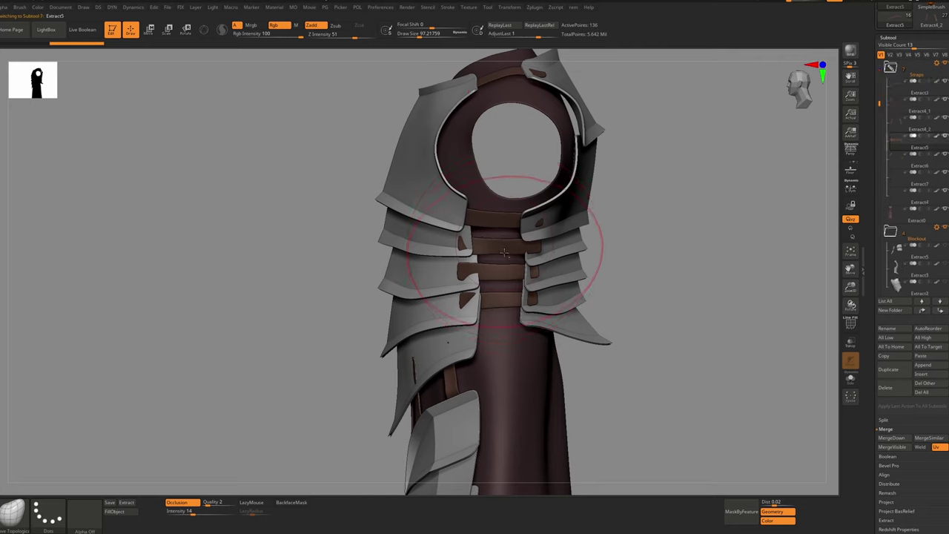
left_click(445, 248, "alt")
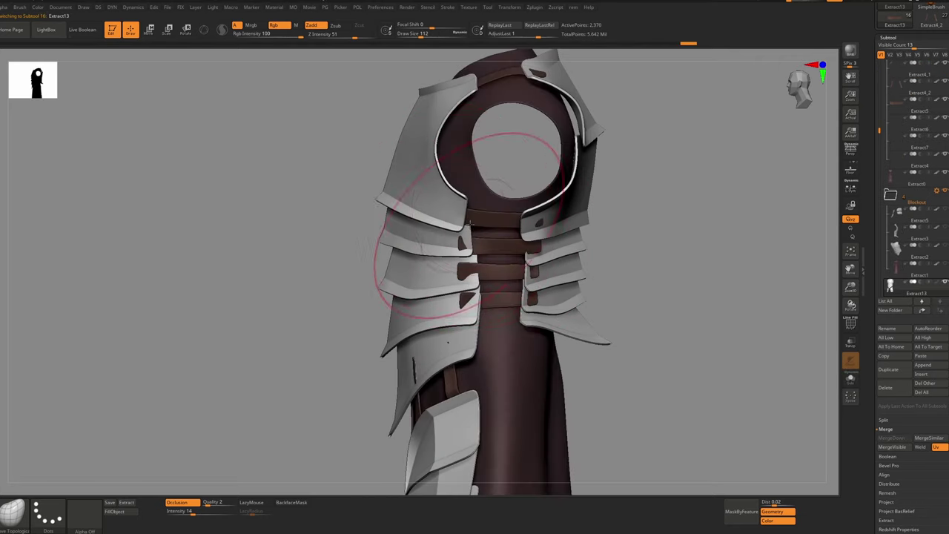
key("[")
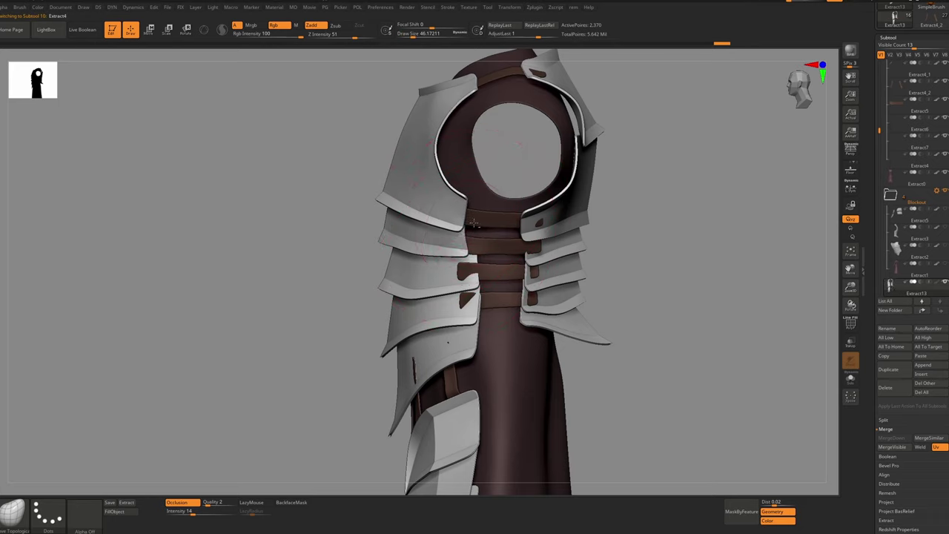
left_click(473, 221, "alt")
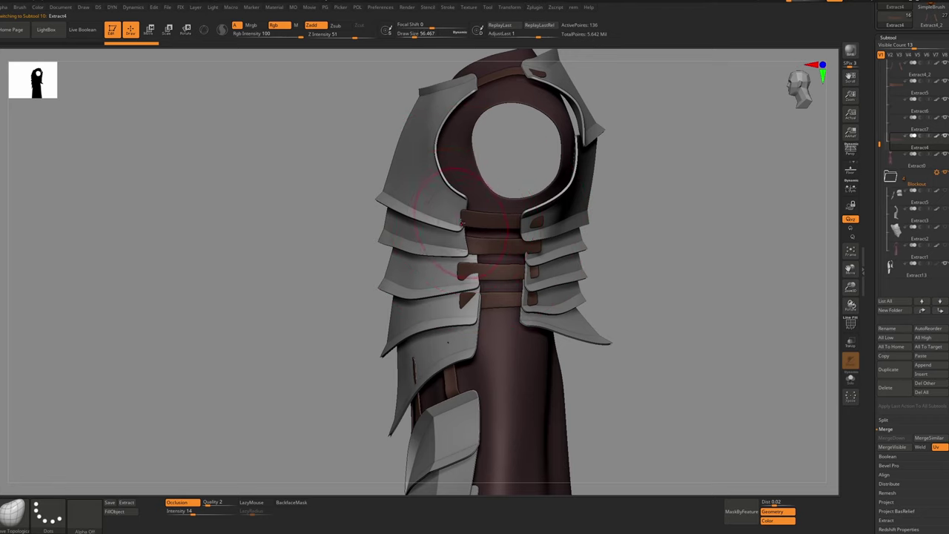
key("s")
left_click_drag(453, 215, 451, 212)
key("s")
left_click_drag(454, 208, 455, 205)
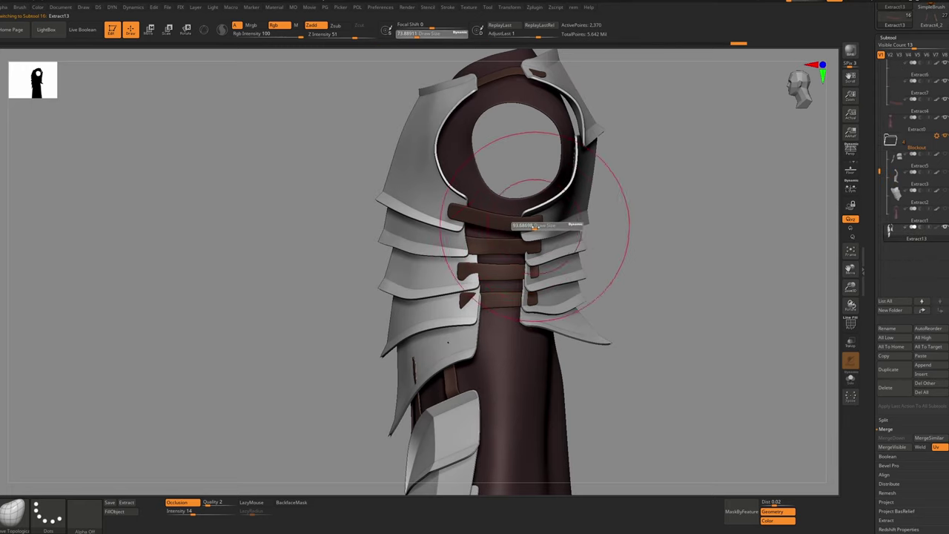
Select the shoulder plates Extract13 and view them isolated and with the robe body
left_click(525, 230, "alt")
key("s")
left_click_drag(527, 226, 538, 230)
key("s")
key("alt+s")
right_click_drag(540, 229, 483, 228, "ctrl")
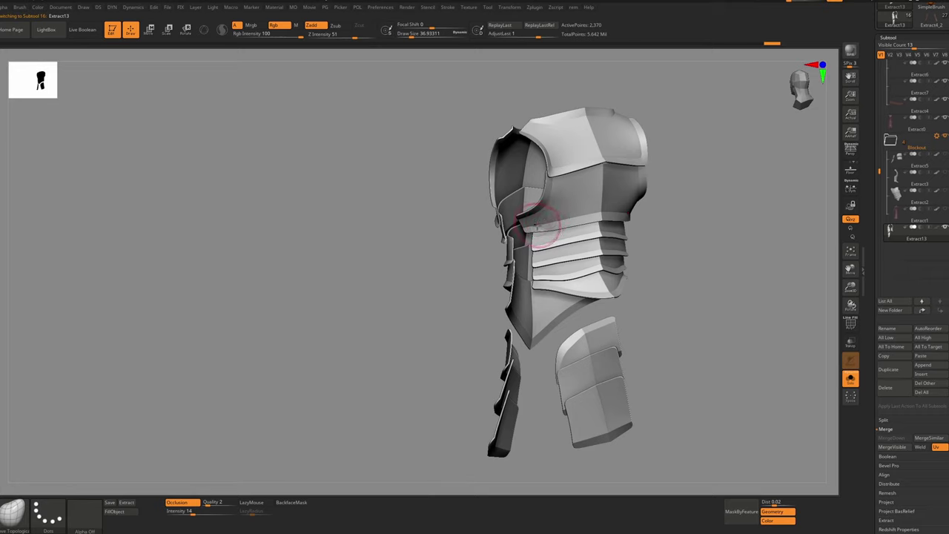
key("shift+s")
right_click_drag(539, 224, 663, 205)
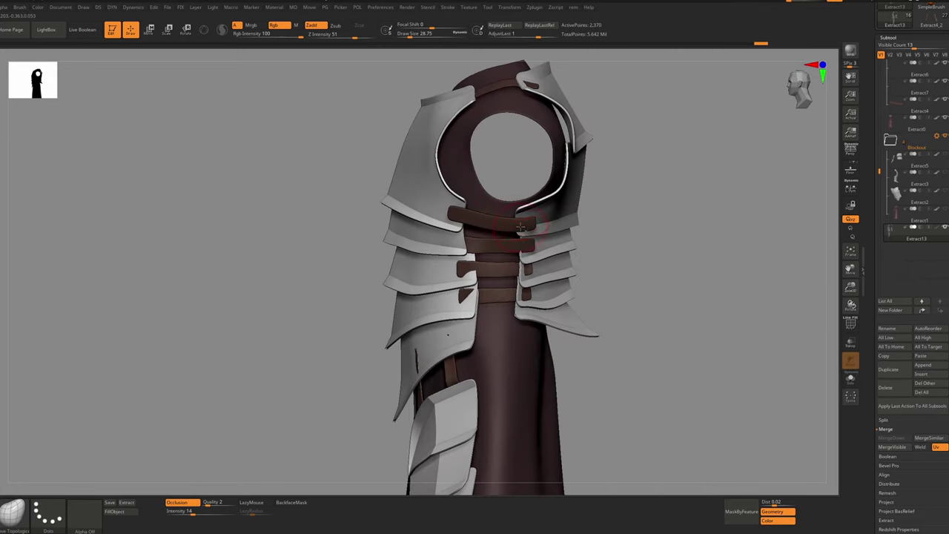
Reselect the shoulder plates and toggle Solo to compare them with the robe
left_click(520, 227, "alt")
left_click(524, 214, "alt")
key("alt+s")
right_click_drag(525, 216, 502, 243, "alt")
key("alt+s")
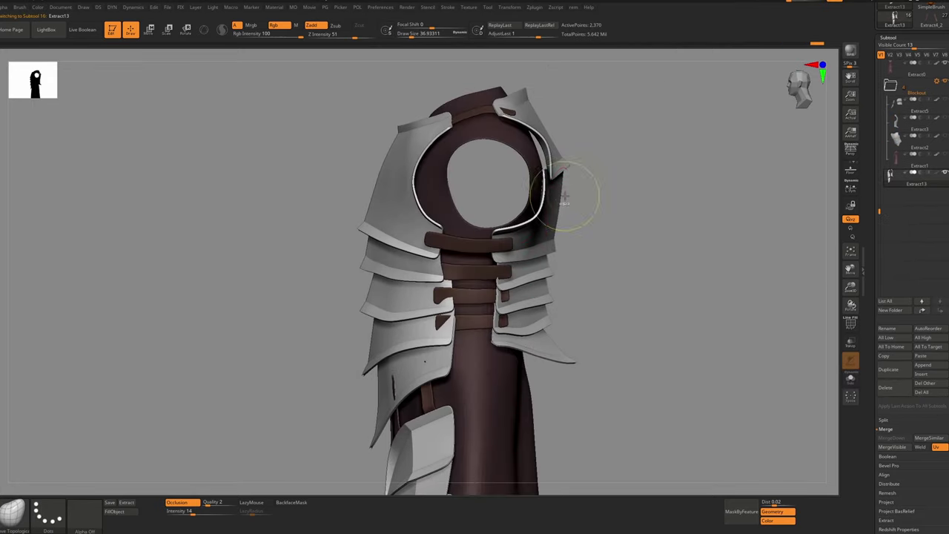
right_click_drag(564, 196, 549, 215, "ctrl")
Enlarge the brush and pick pieces around the back straps, ending on Extract13
key("s")
left_click_drag(507, 225, 513, 225)
left_click(506, 252, "alt")
right_click_drag(497, 265, 487, 257, "ctrl")
left_click(482, 257, "alt")
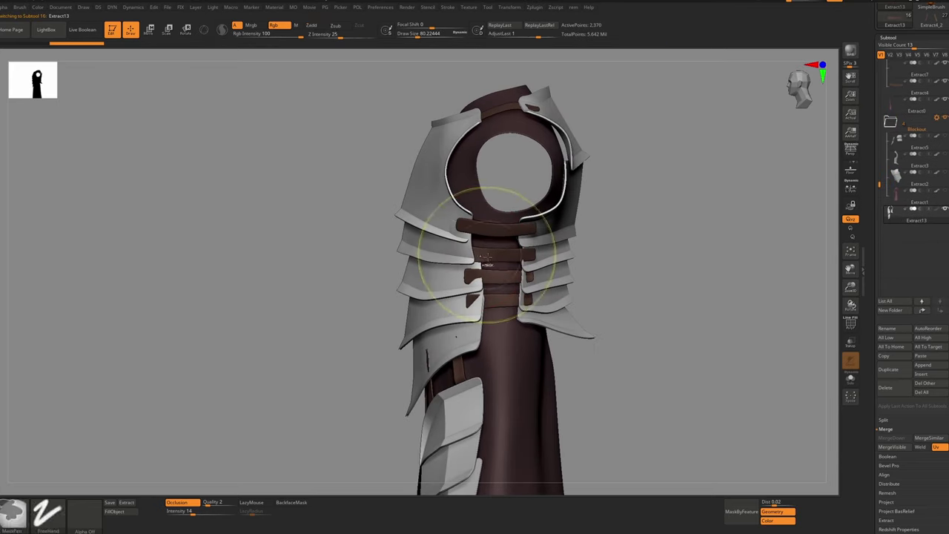
left_click(486, 257, "alt")
left_click(475, 261, "alt")
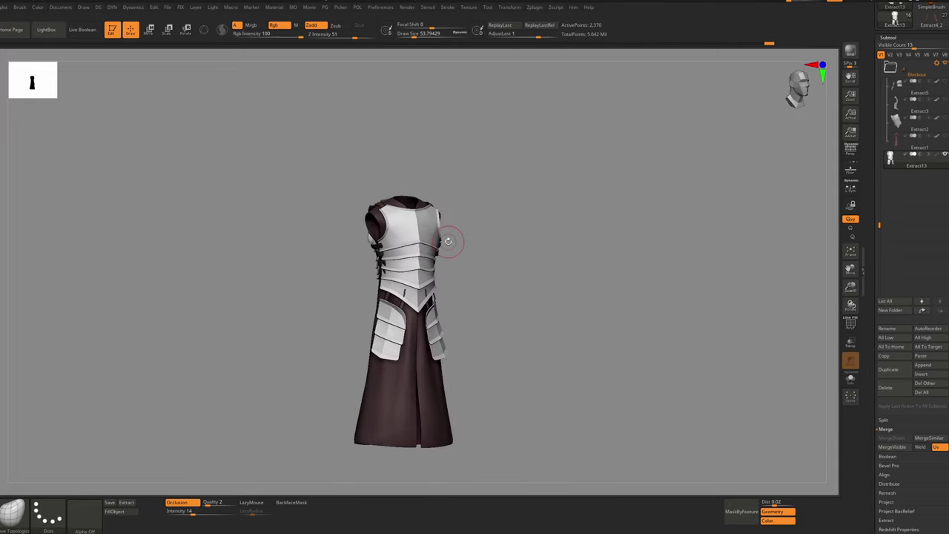
Isolate only the shoulder plates and orbit in close from the opposite side
key("space")
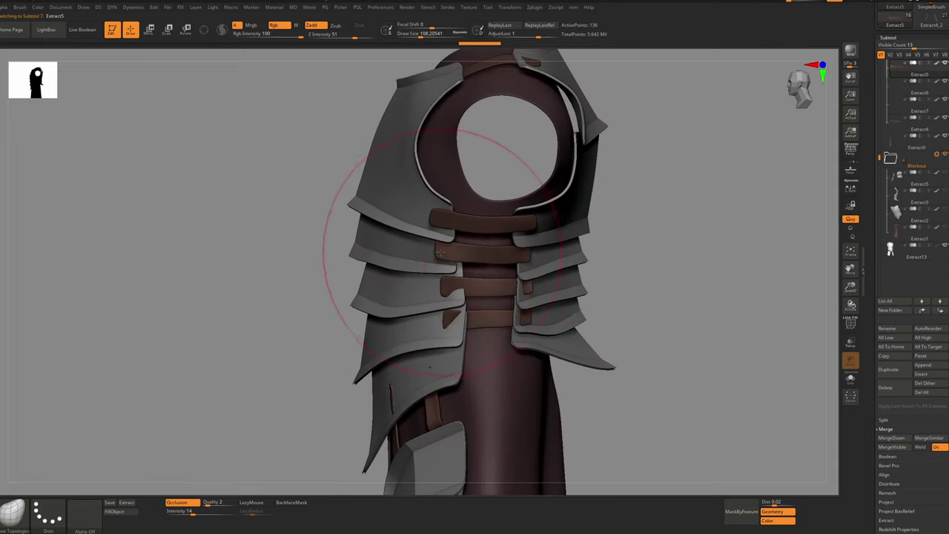
key("alt+s")
key("alt+s")
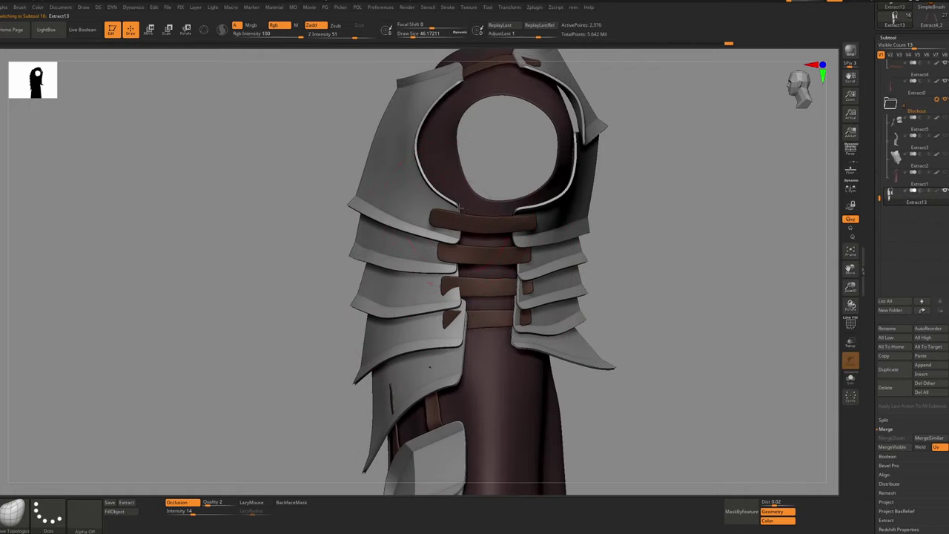
key("alt+s")
left_click_drag(667, 194, 465, 220)
left_click_drag(470, 302, 465, 303)
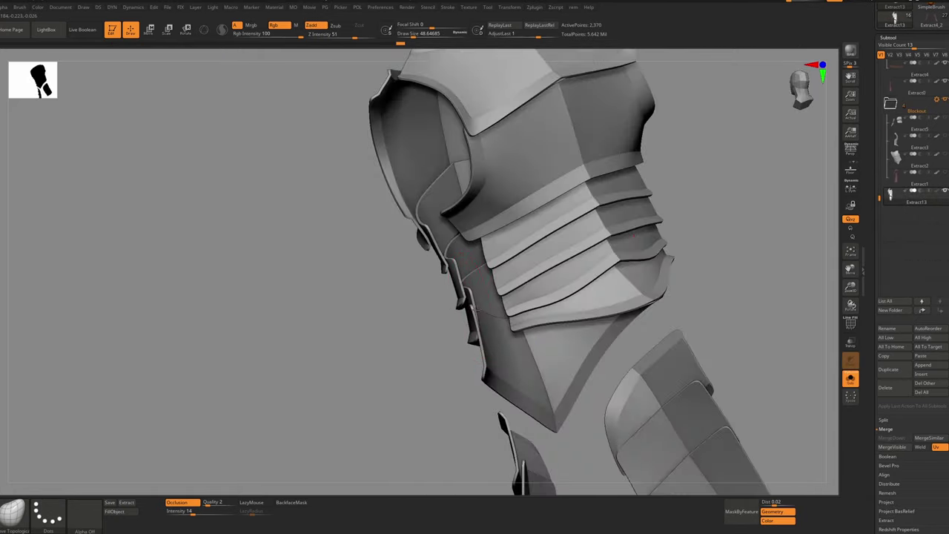
key("ctrl")
key("ctrl")
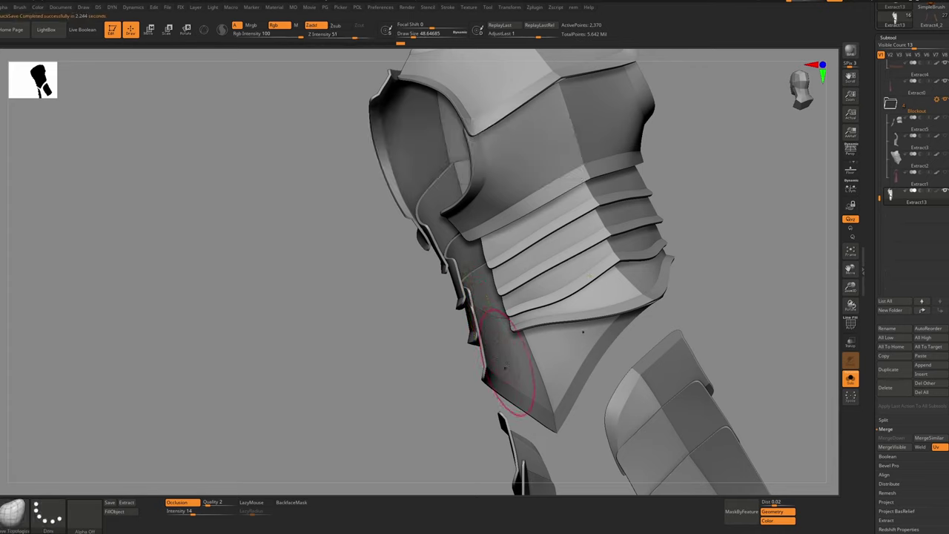
Split the piece into Auto Groups and mask everything except the side waist piece
key("g")
left_click(491, 368)
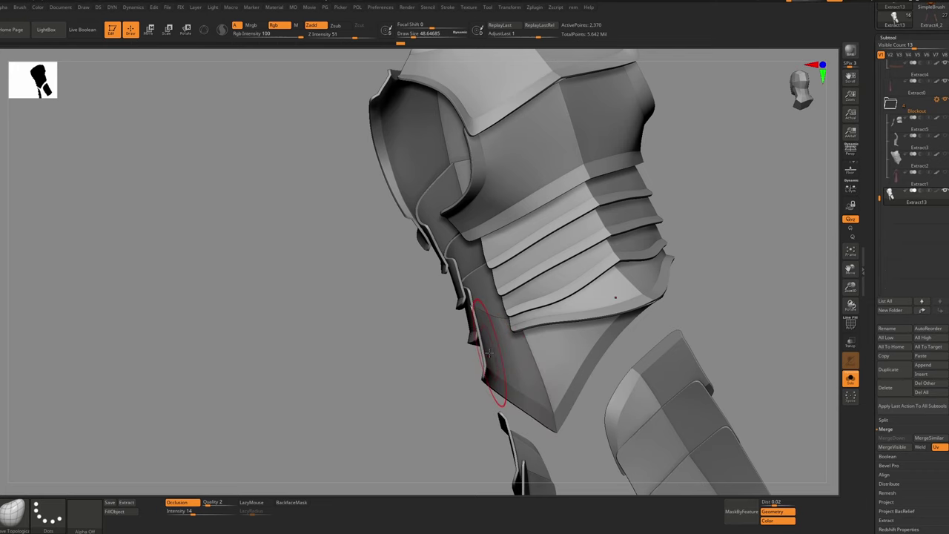
key("w")
left_click(505, 368, "ctrl")
Switch to the Move brush and frame the armour from the front and side
key("b")
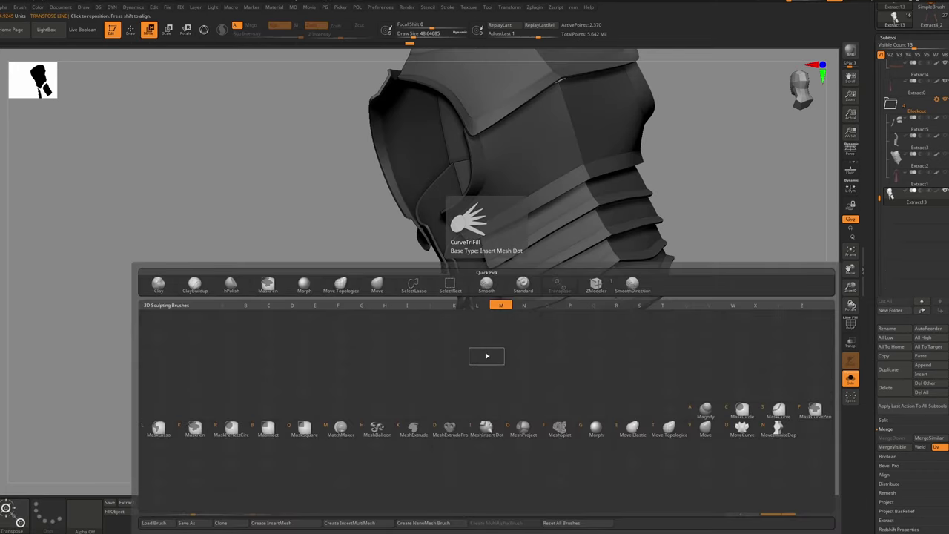
key("m")
key("v")
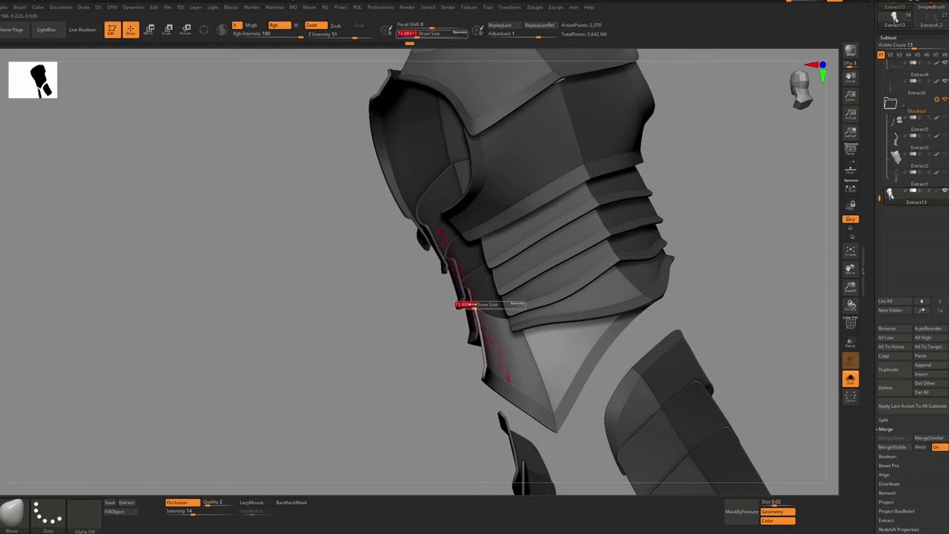
right_click_drag(495, 331, 449, 331, "shift")
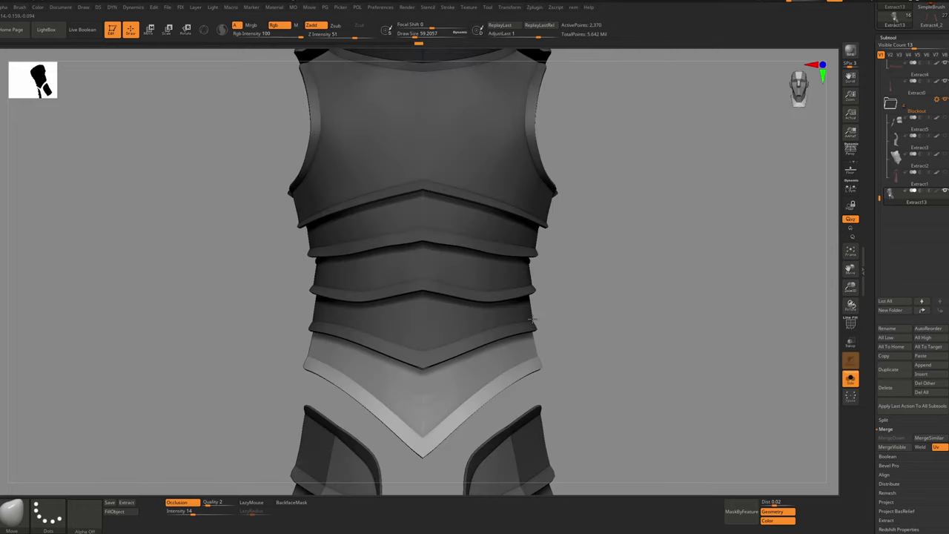
scroll(523, 319, "down", 5)
right_click_drag(523, 319, 495, 327, "shift")
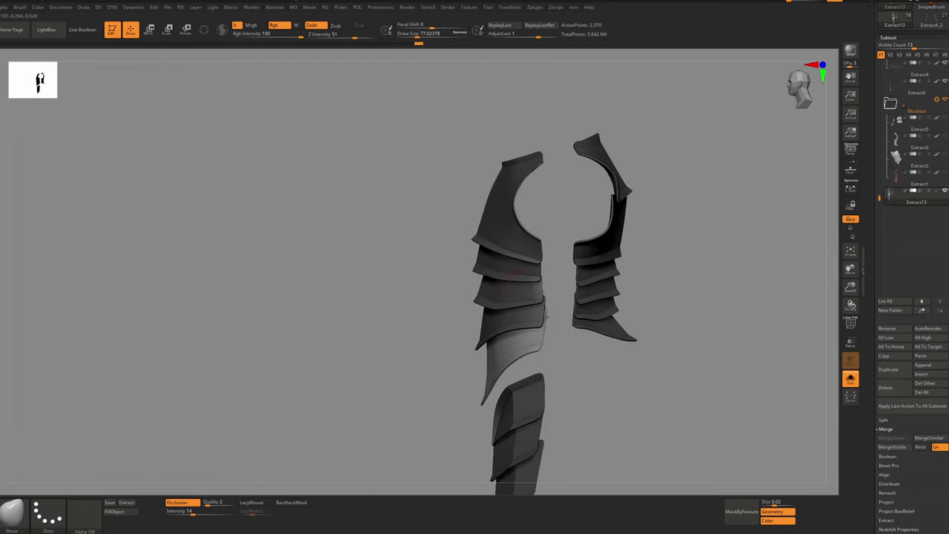
mouse_move(552, 281)
right_mouse_down()
mouse_move(553, 290)
mouse_move(534, 293)
right_mouse_up()
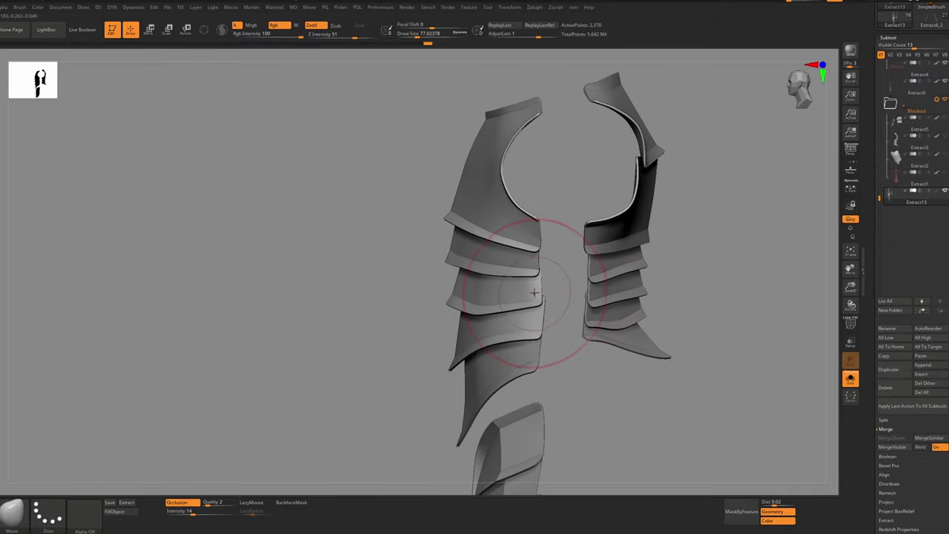
Push the side plate into shape with Move Topological, with the brush reduced to 59.2
key("b")
key("m")
key("t")
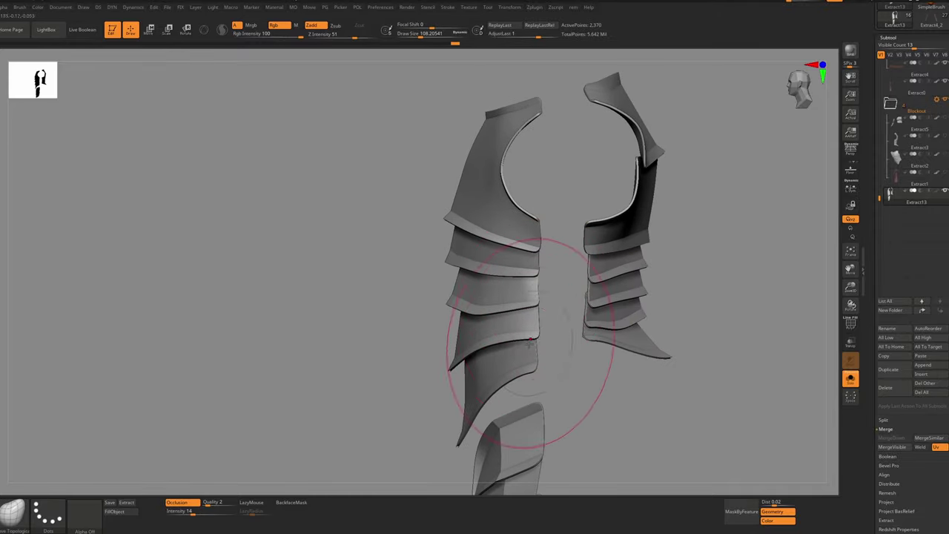
left_click_drag(540, 261, 544, 257)
mouse_move(545, 257)
right_mouse_down()
mouse_move(562, 218)
mouse_move(506, 186)
mouse_move(430, 282)
mouse_move(477, 274)
right_mouse_up()
left_click_drag(477, 274, 482, 271)
mouse_move(482, 270)
right_mouse_down()
mouse_move(474, 244)
mouse_move(512, 259)
mouse_move(485, 273)
right_mouse_up()
key("s")
left_click_drag(485, 273, 480, 273)
right_click_drag(479, 274, 489, 272, "ctrl")
Isolate the waist plate and pull the right side plate's edge inward
left_click(496, 271, "ctrl+shift")
key("shift+d")
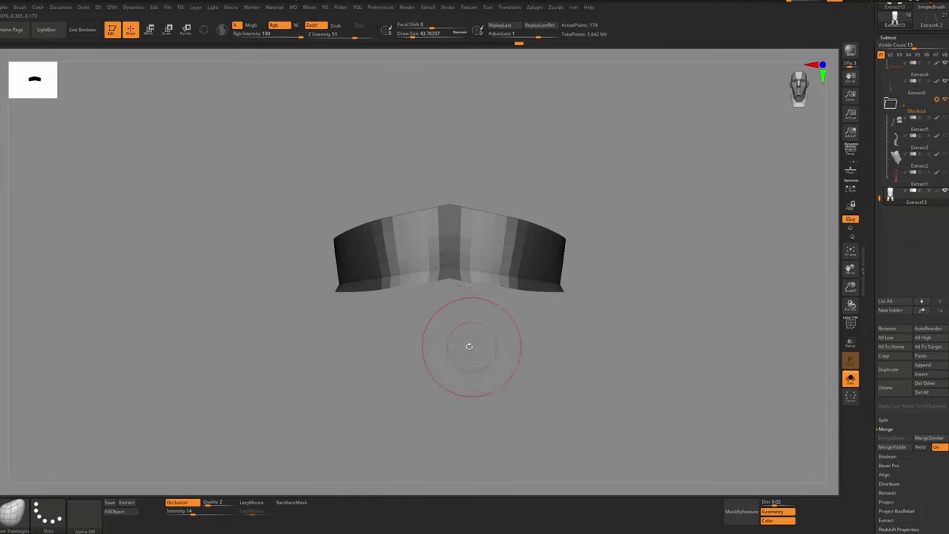
key("d")
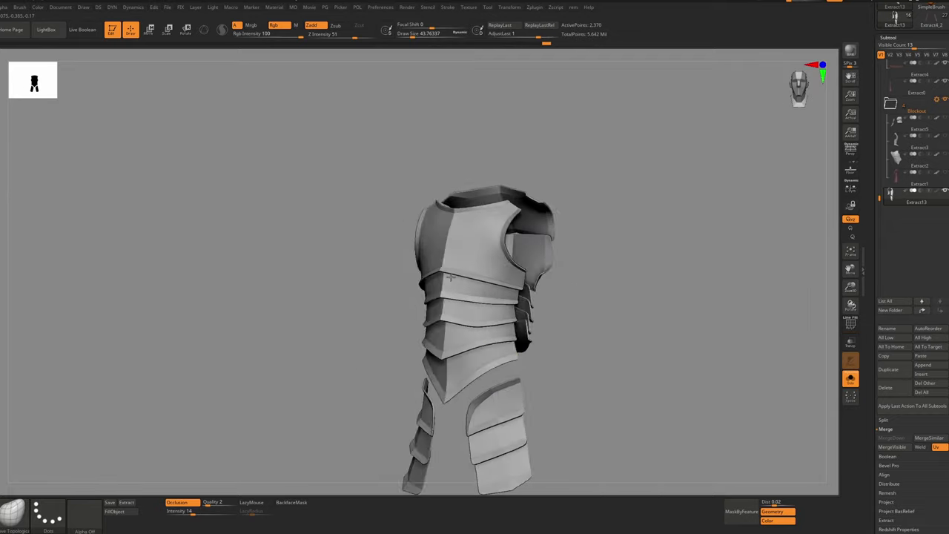
right_click_drag(450, 278, 458, 207)
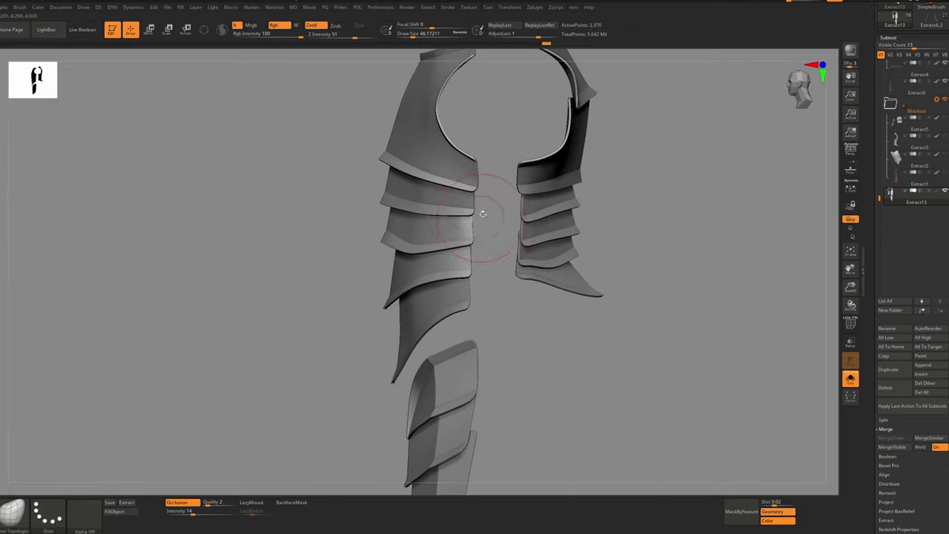
right_click_drag(558, 213, 517, 212, "alt")
key("s")
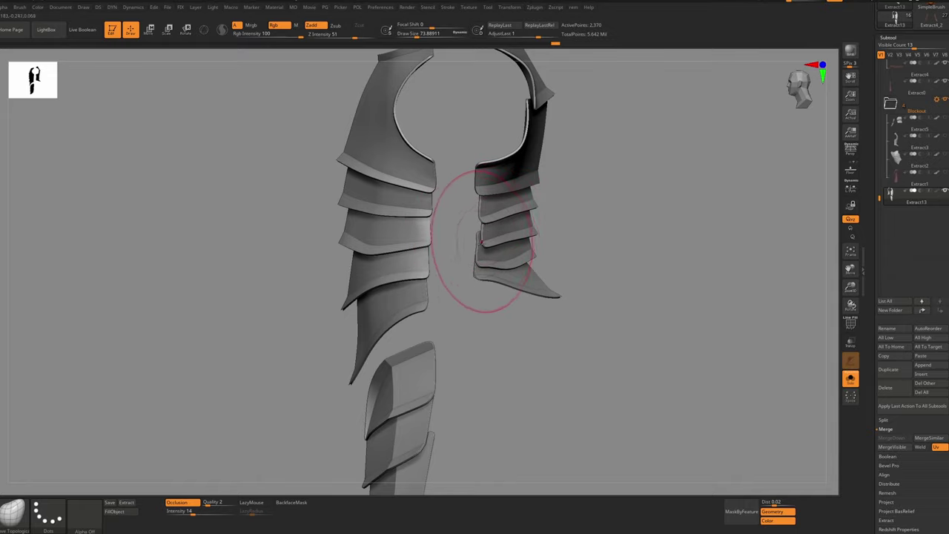
key("alt+s")
key("s")
left_click_drag(478, 174, 473, 174)
key("alt+s")
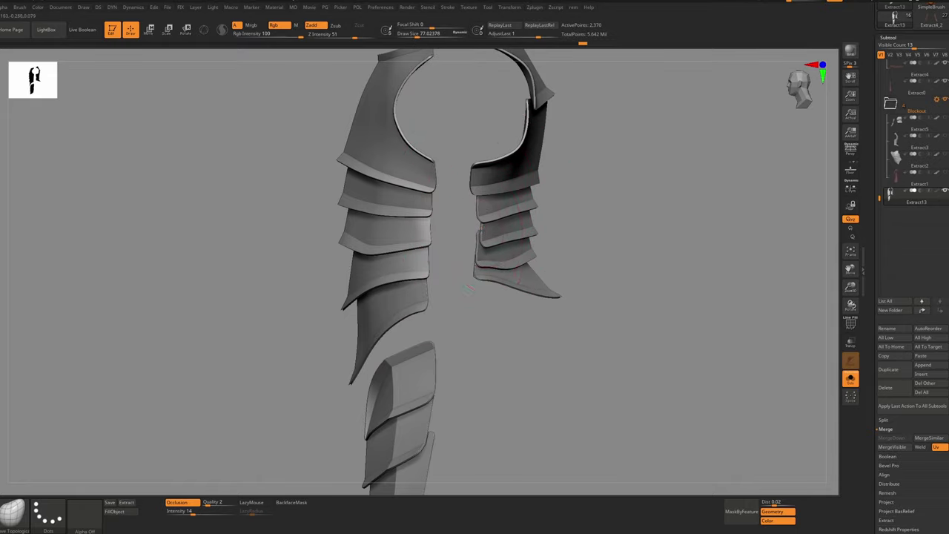
Lift the waist plate's top edge into a gentle curve, then orbit to check it
right_click_drag(469, 289, 426, 287)
mouse_move(579, 249)
right_mouse_down()
mouse_move(530, 247)
mouse_move(571, 249)
right_mouse_up()
mouse_move(498, 286)
right_mouse_down("ctrl")
mouse_move(492, 237)
mouse_move(508, 244)
right_mouse_up("ctrl")
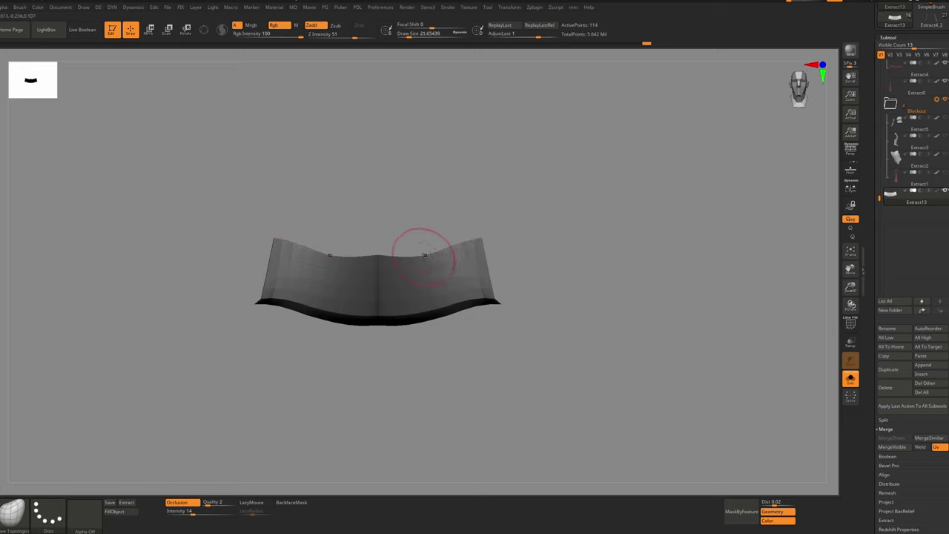
key("]")
key("]")
key("]")
left_click_drag(381, 250, 409, 252)
key("[")
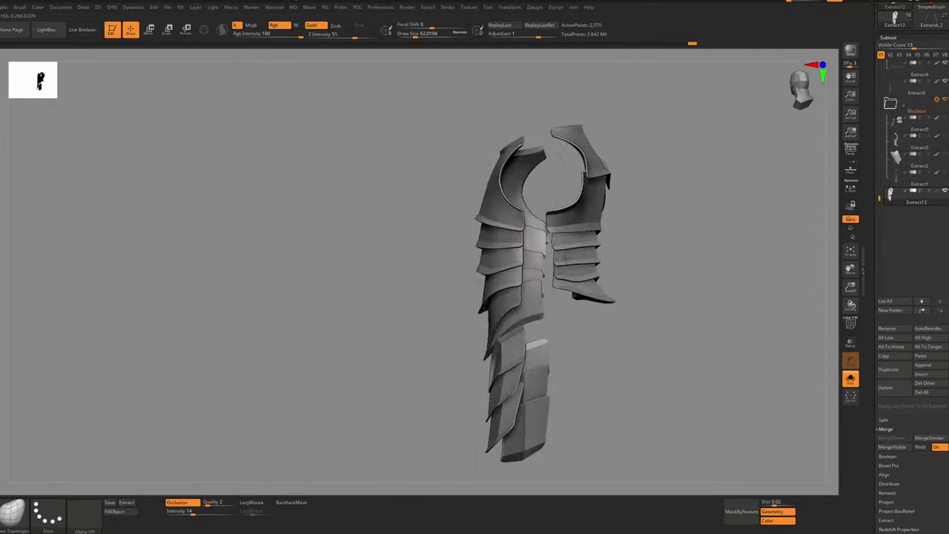
right_click_drag(566, 258, 551, 294)
left_click_drag(550, 270, 511, 313)
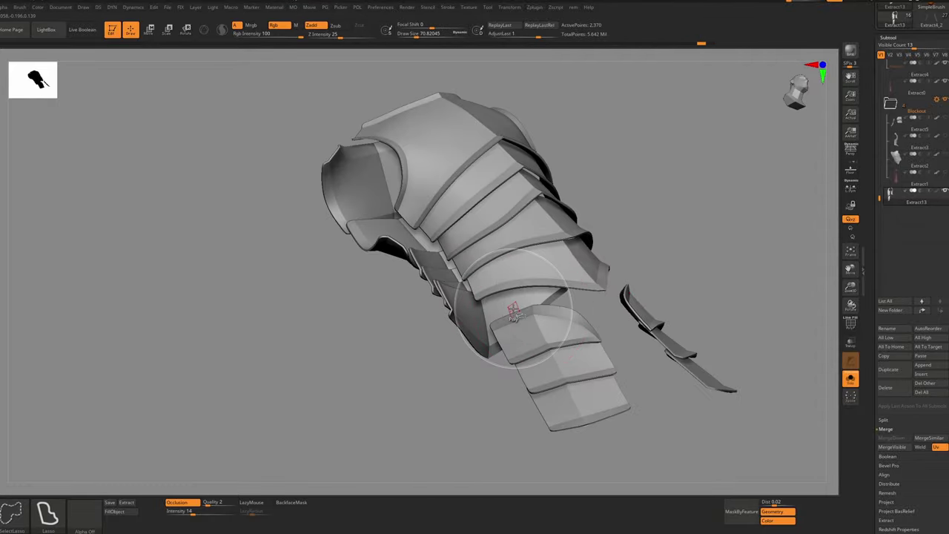
Pull the chest strap ends, including Extract4, clear of the shoulder plates
key("s")
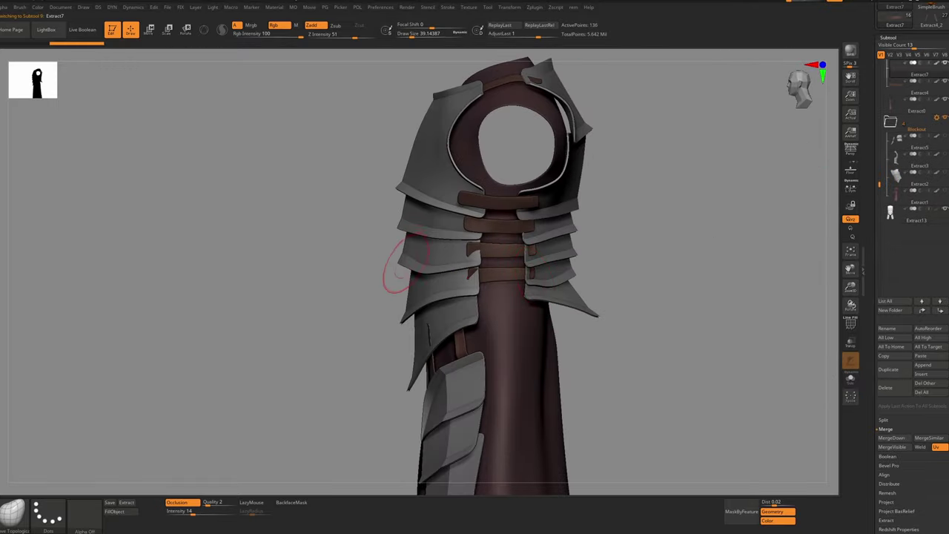
left_click(480, 263, "alt")
left_click(484, 254, "alt")
left_click_drag(525, 254, 521, 249)
left_click(519, 225, "alt")
left_click(520, 201, "alt")
left_click_drag(527, 202, 526, 204)
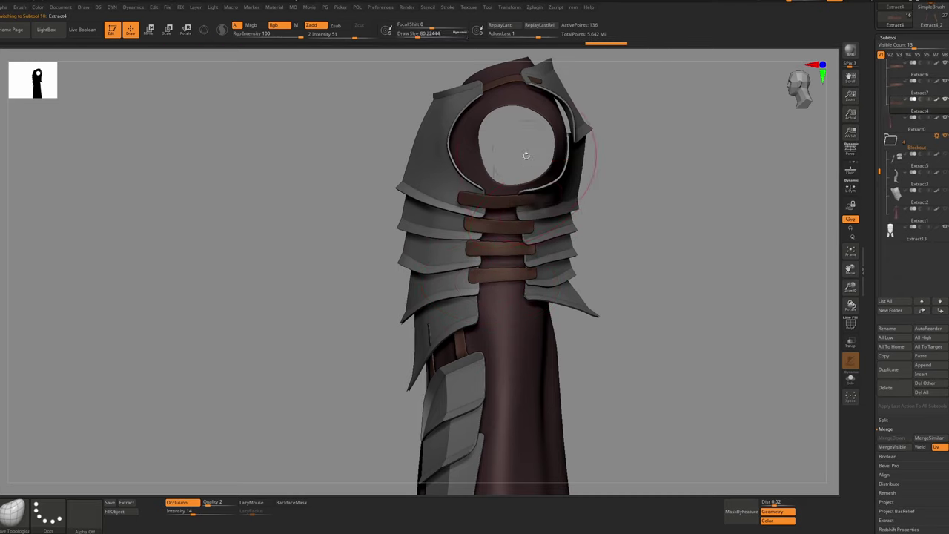
left_click_drag(525, 153, 522, 100)
right_click_drag(469, 196, 442, 192)
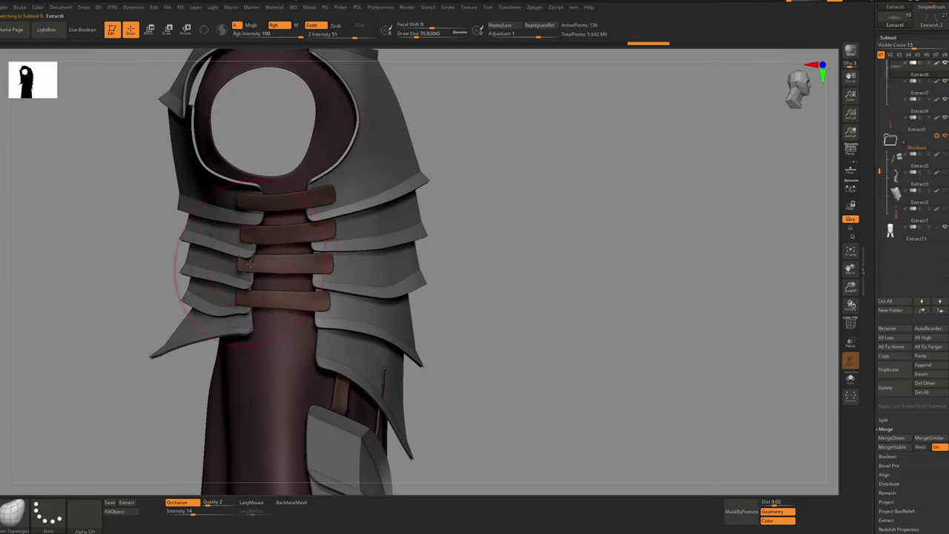
Toggle the polygroup wireframe on and off, then review the figure's armhole and straps
key("s")
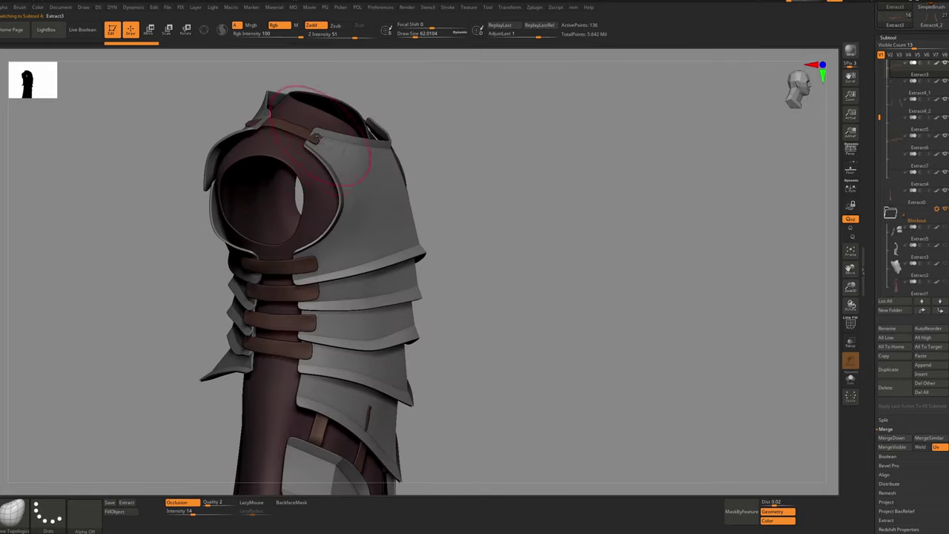
key("s")
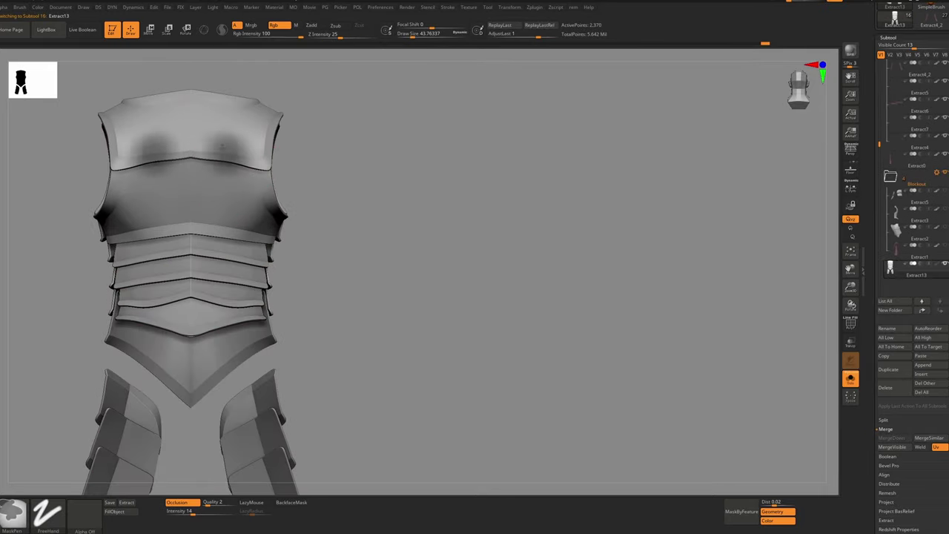
key("s")
key("shift+f")
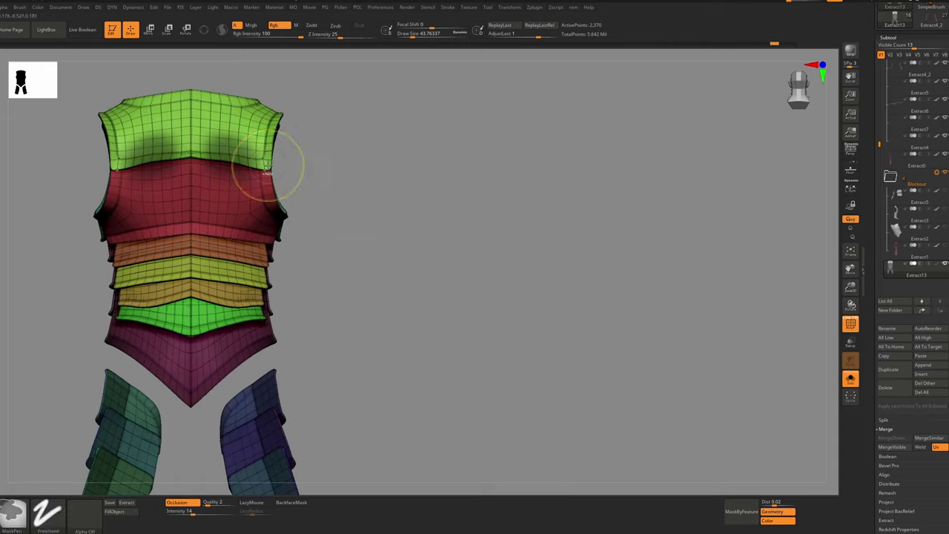
key("shift+f")
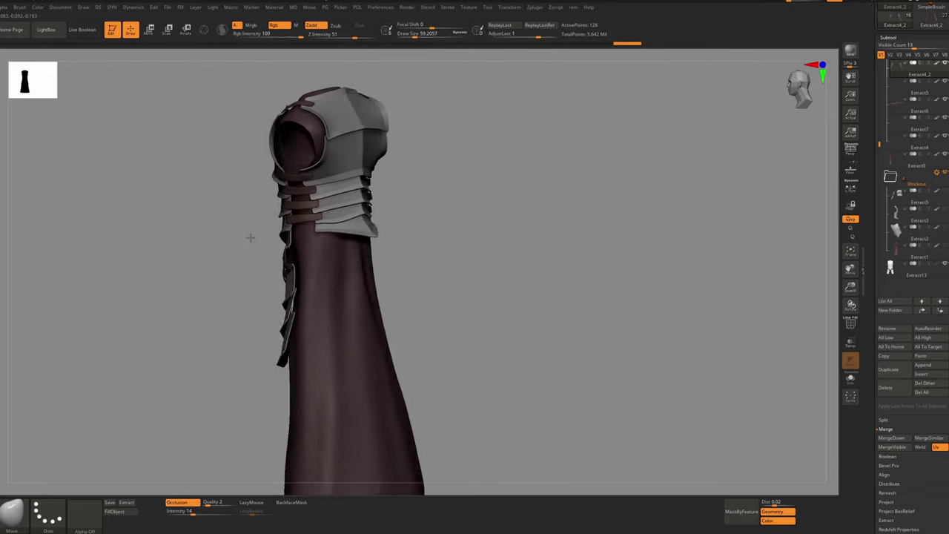
left_click_drag(251, 237, 293, 181)
right_click_drag(294, 182, 359, 152)
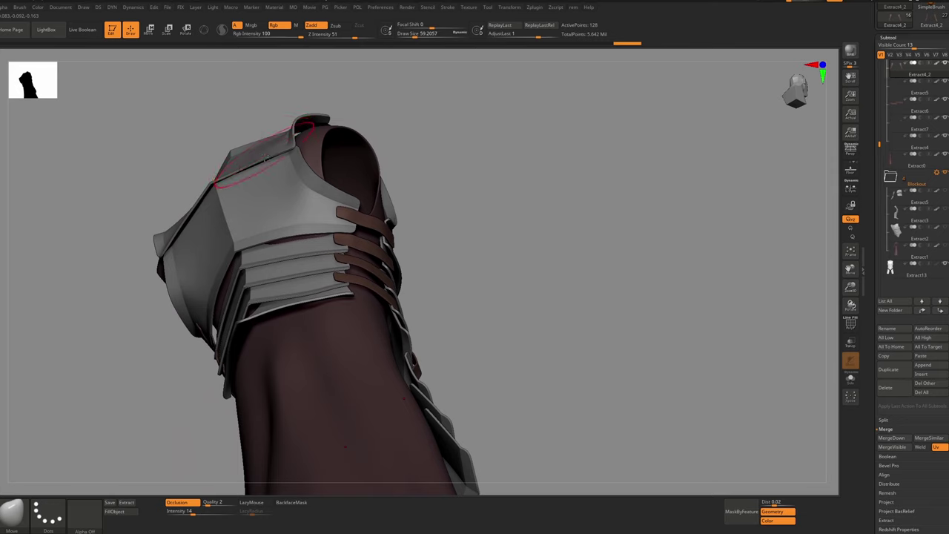
Select the chest plate, switch to Move Topological, and frame the shoulder armour
left_click(268, 175, "alt")
right_click_drag(267, 176, 266, 168)
key("s")
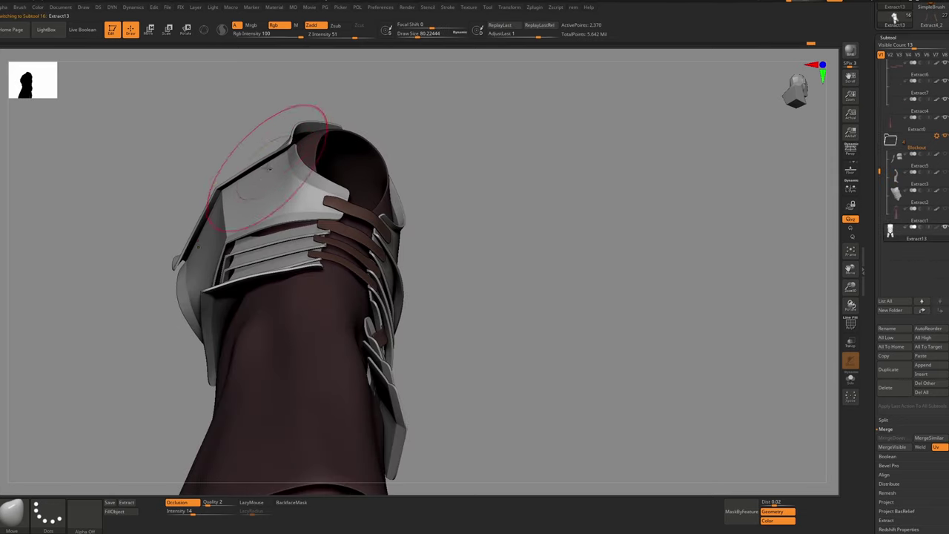
key("b")
key("m")
key("t")
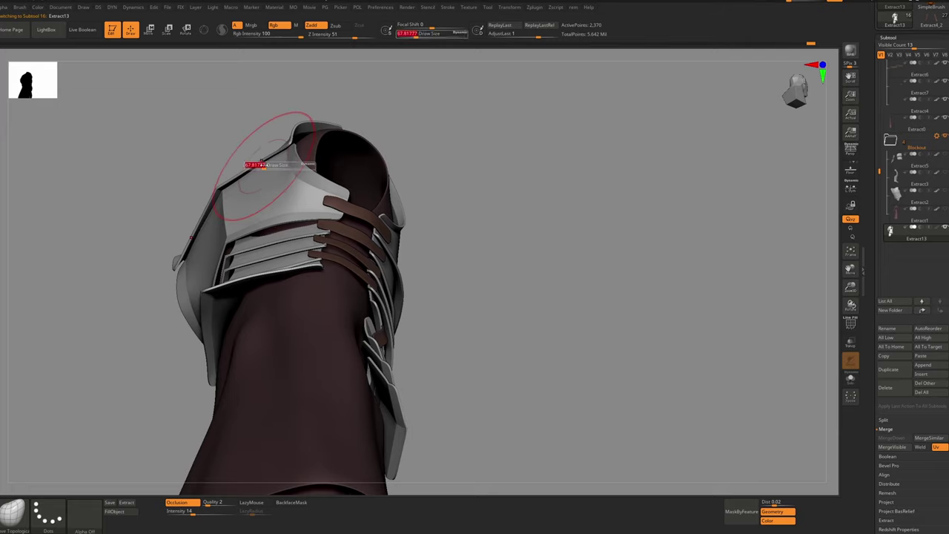
mouse_move(270, 183)
right_mouse_down("ctrl")
mouse_move(228, 172)
mouse_move(229, 161)
mouse_move(211, 187)
mouse_move(211, 222)
mouse_move(169, 201)
mouse_move(215, 211)
mouse_move(223, 186)
mouse_move(256, 223)
right_mouse_up("ctrl")
mouse_move(265, 379)
right_mouse_down("ctrl")
mouse_move(344, 263)
mouse_move(335, 266)
right_mouse_up("ctrl")
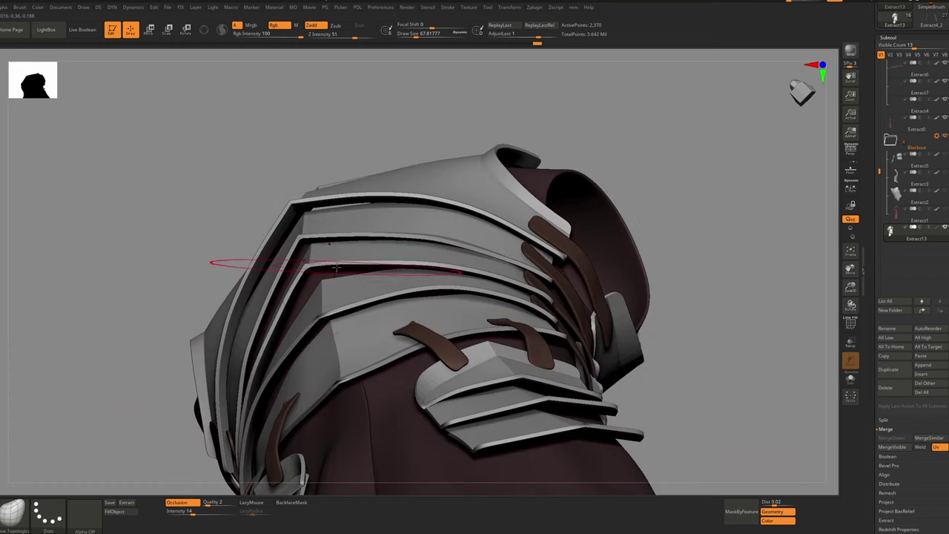
Capture a screenshot of the shoulder armour with the problem spot circled
key("Print")
left_click_drag(504, 97, 184, 454)
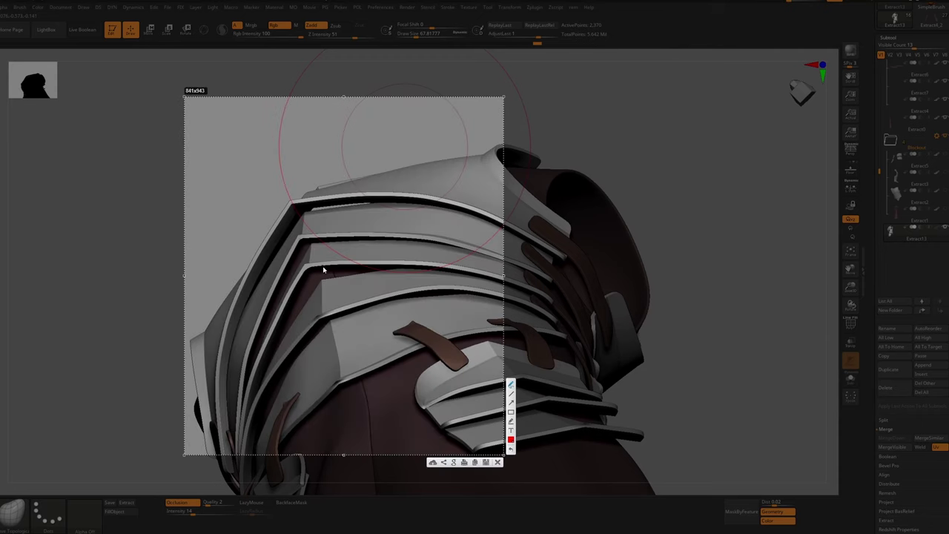
mouse_move(323, 270)
left_mouse_down()
mouse_move(308, 276)
mouse_move(324, 271)
left_mouse_up()
left_click(498, 462)
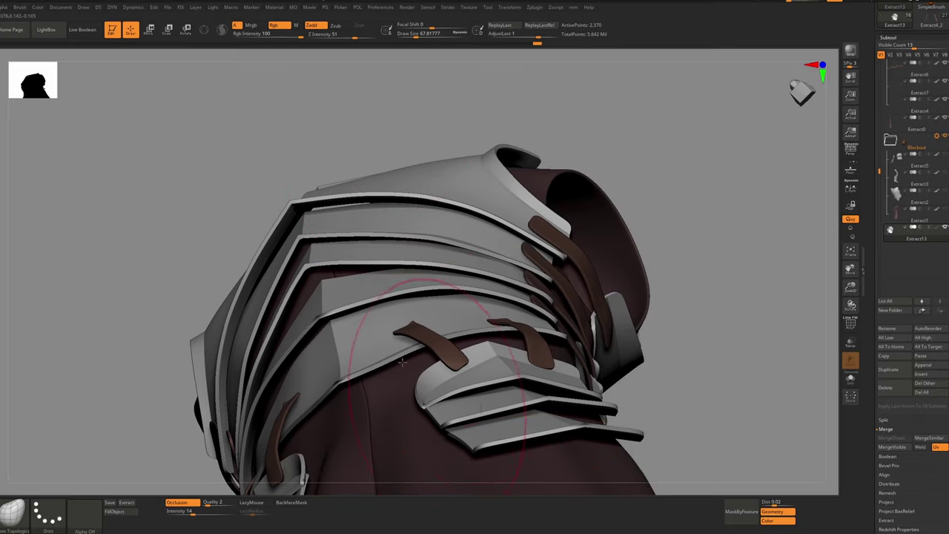
right_click_drag(365, 300, 363, 310)
right_click_drag(364, 276, 348, 259)
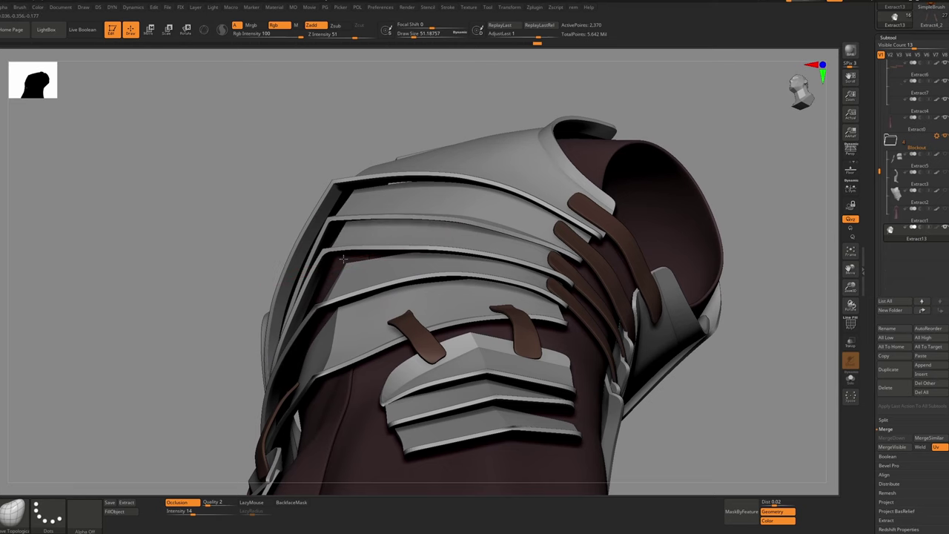
Pull the light plate's upper corner toward the strip above with the Move brush
key("w")
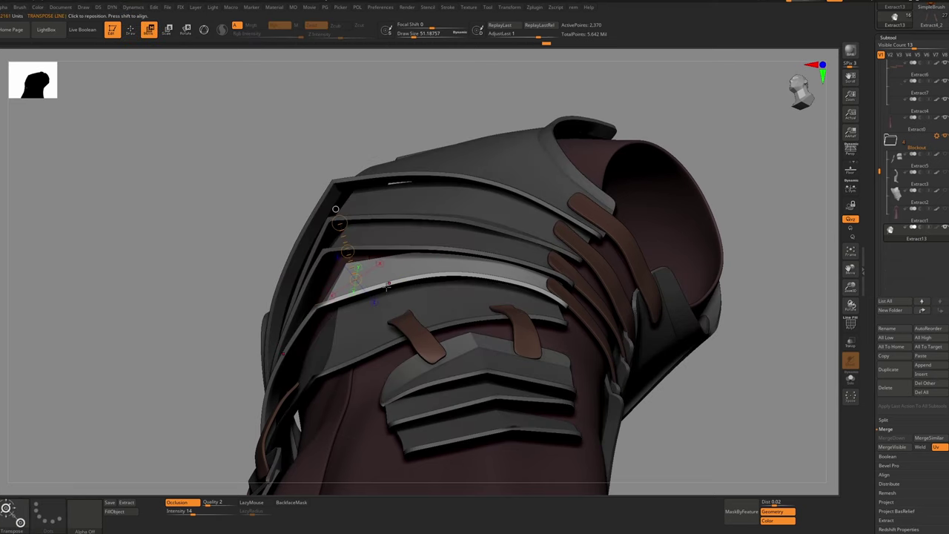
key("b")
key("m")
key("v")
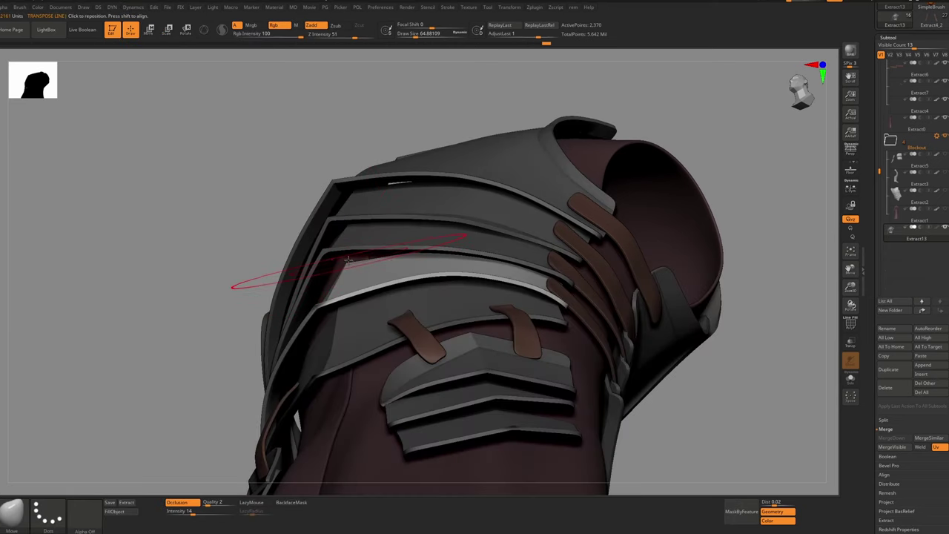
left_click_drag(346, 262, 339, 250)
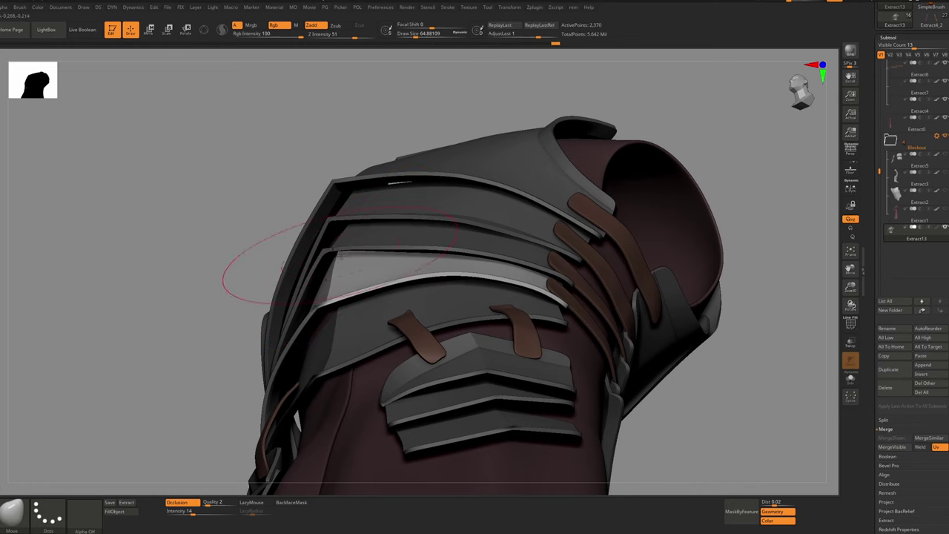
mouse_move(341, 256)
right_mouse_down()
mouse_move(384, 273)
mouse_move(389, 252)
right_mouse_up()
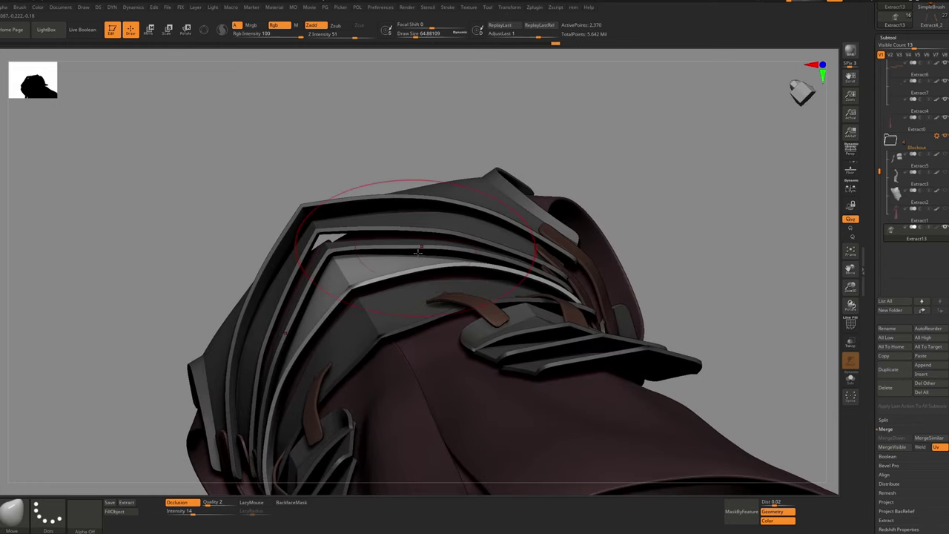
left_click_drag(418, 252, 450, 252)
left_click_drag(625, 191, 643, 209, "ctrl")
mouse_move(401, 238)
right_mouse_down()
mouse_move(425, 220)
mouse_move(411, 206)
mouse_move(432, 173)
right_mouse_up()
Take another screen capture and mark the plate spots with red annotations
key("Print")
left_click_drag(562, 128, 133, 476)
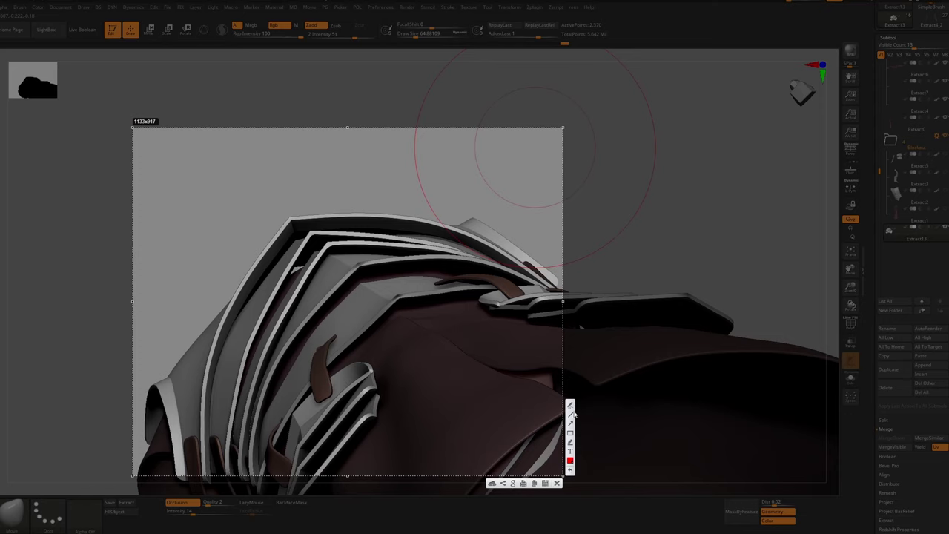
left_click_drag(330, 256, 332, 254)
left_click_drag(339, 243, 336, 242)
mouse_move(360, 254)
left_mouse_down()
mouse_move(375, 262)
mouse_move(349, 252)
mouse_move(362, 256)
left_mouse_up()
left_click(557, 484)
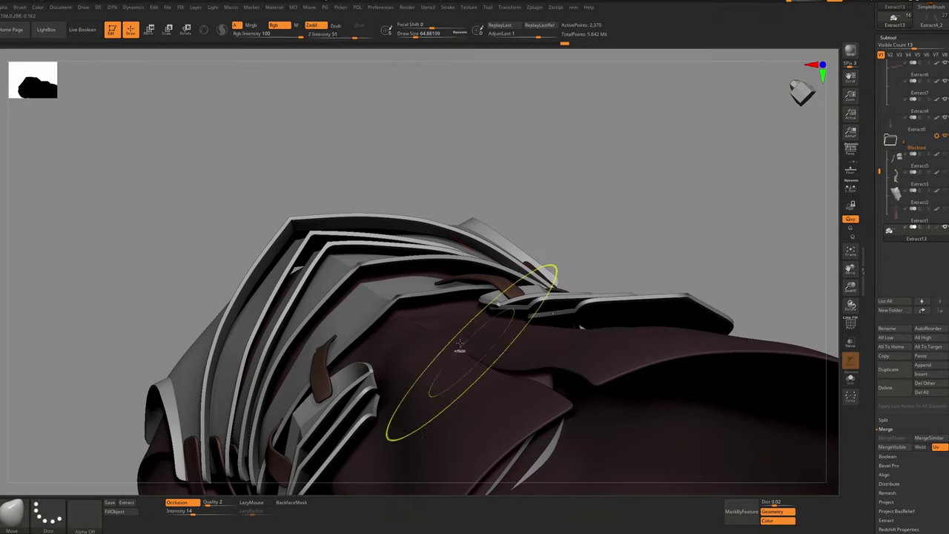
mouse_move(394, 301)
right_mouse_down("ctrl")
mouse_move(371, 262)
mouse_move(380, 312)
mouse_move(391, 275)
mouse_move(390, 200)
mouse_move(417, 211)
mouse_move(384, 289)
right_mouse_up("ctrl")
right_click_drag(379, 247, 386, 253, "shift")
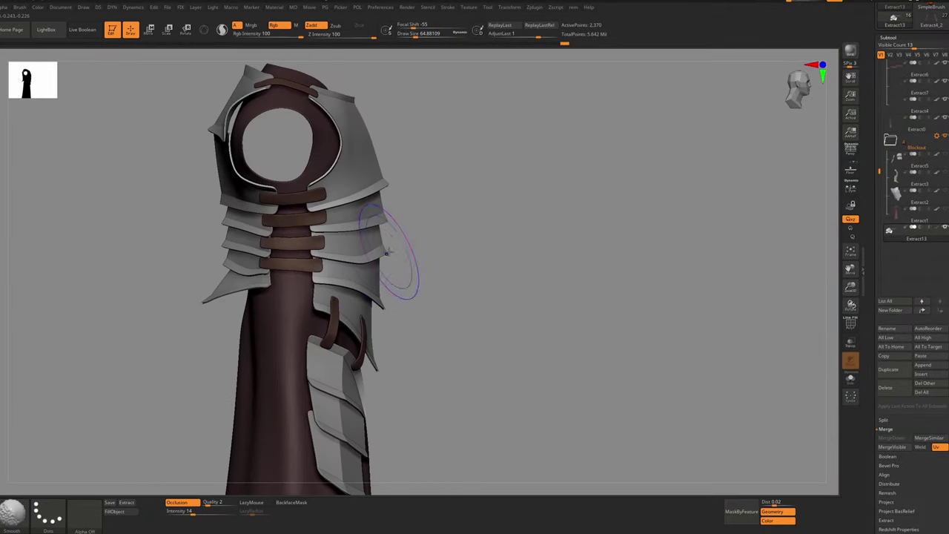
Mask a single plate, try a Move stroke on a plate edge, and undo it
key("r")
left_click(357, 248, "ctrl")
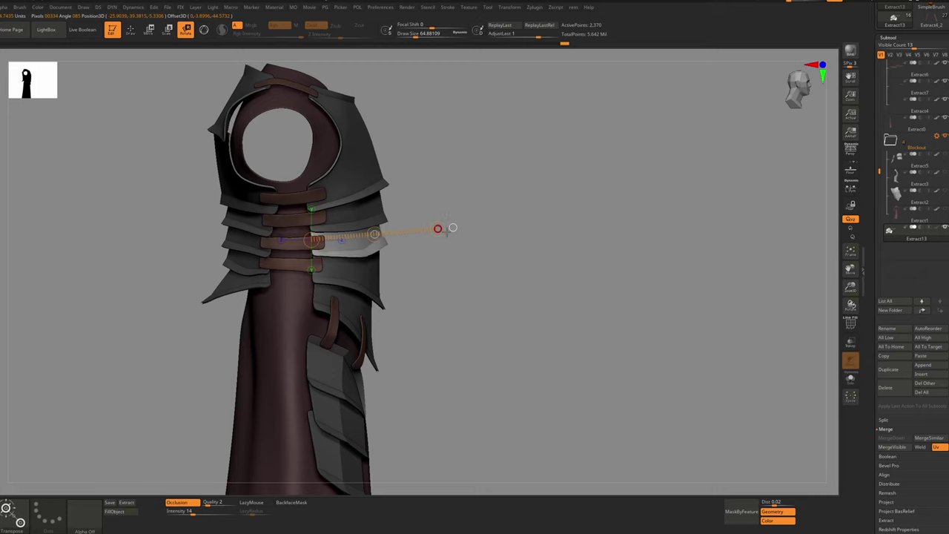
right_click_drag(388, 256, 419, 255)
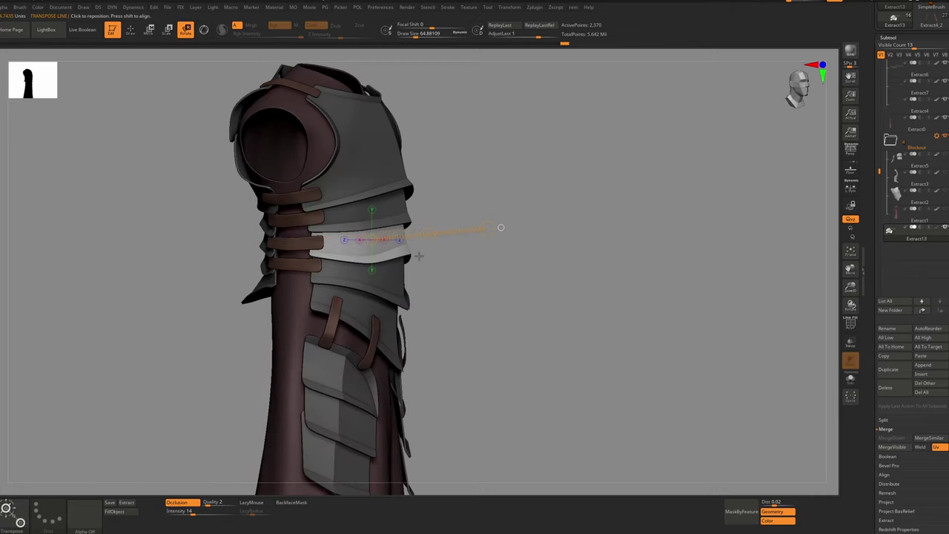
key("b")
key("m")
key("v")
left_click_drag(485, 223, 475, 235, "ctrl")
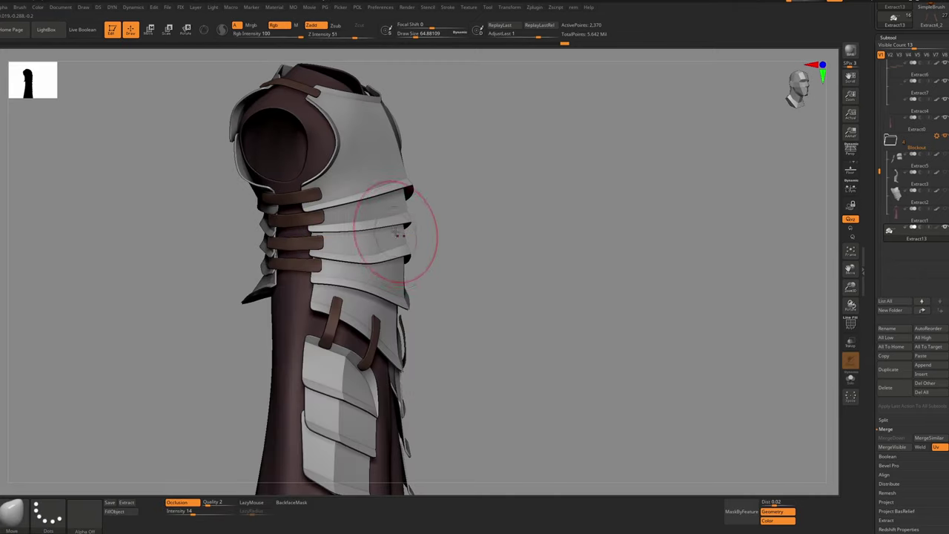
mouse_move(396, 233)
right_mouse_down()
mouse_move(409, 216)
mouse_move(420, 256)
mouse_move(433, 196)
right_mouse_up()
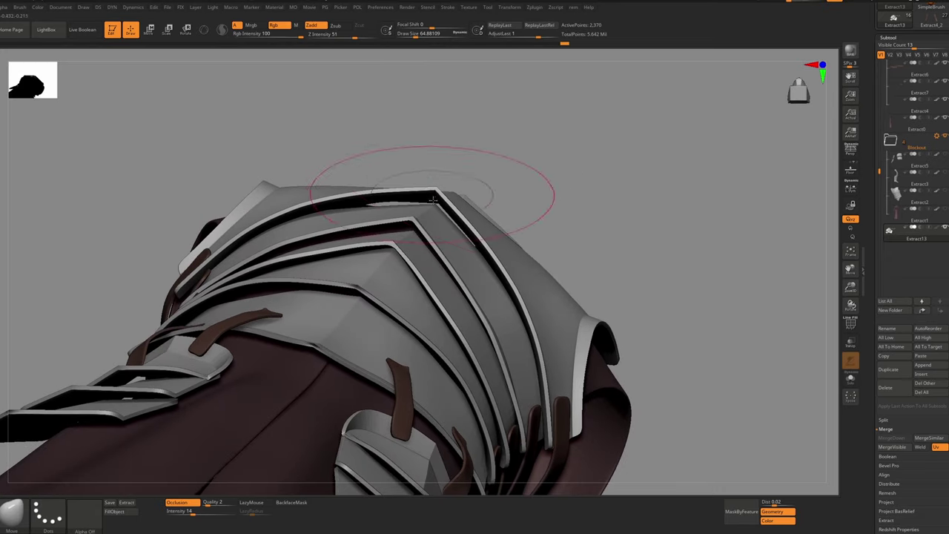
key("s")
left_click_drag(438, 207, 428, 214)
key("ctrl+z")
Switch to Move Topological, resize the brush from about 44 to 56, and inspect the plates from behind and below
key("b")
key("m")
key("t")
key("space")
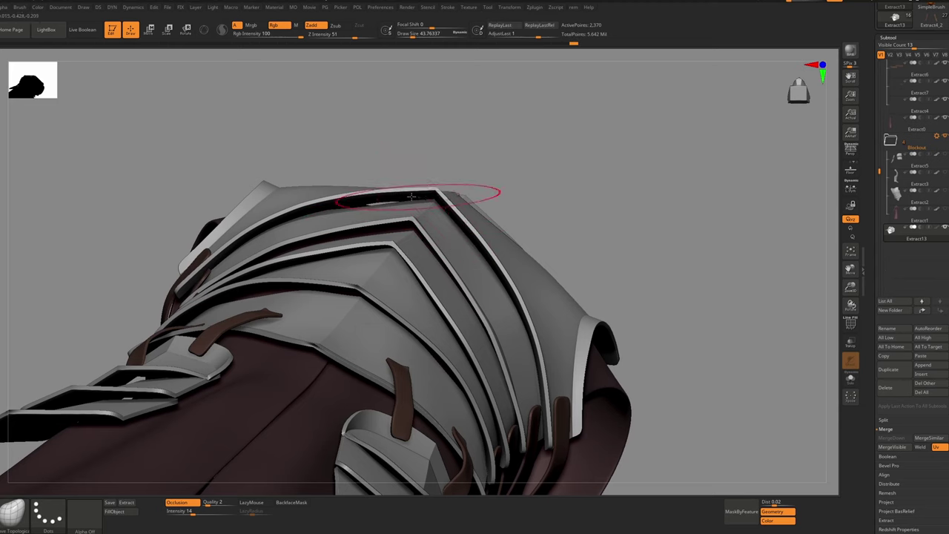
mouse_move(407, 213)
right_mouse_down()
mouse_move(424, 212)
mouse_move(401, 156)
mouse_move(303, 209)
mouse_move(334, 215)
mouse_move(318, 217)
right_mouse_up()
key("s")
key("bracketright")
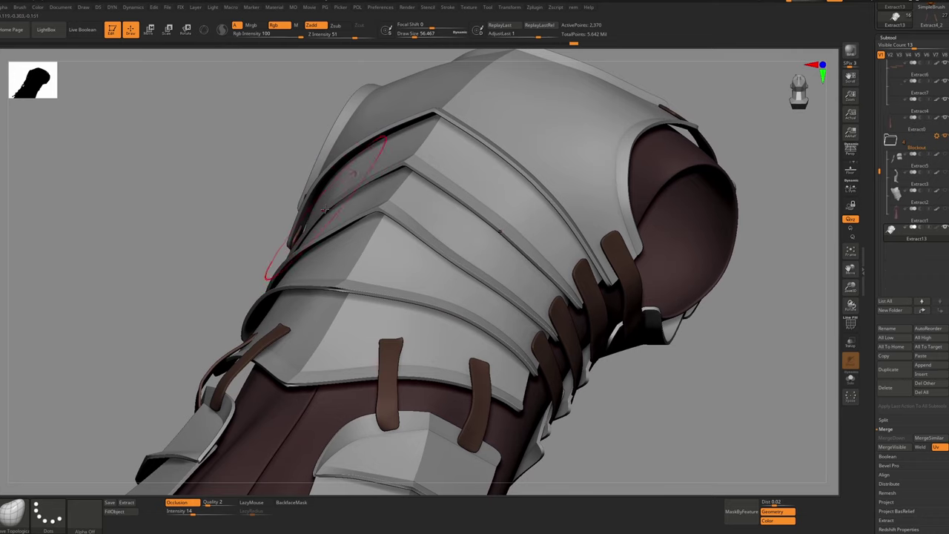
mouse_move(324, 209)
right_mouse_down()
mouse_move(307, 215)
mouse_move(303, 230)
mouse_move(309, 132)
mouse_move(375, 248)
mouse_move(385, 230)
right_mouse_up()
right_click_drag(379, 288, 387, 227)
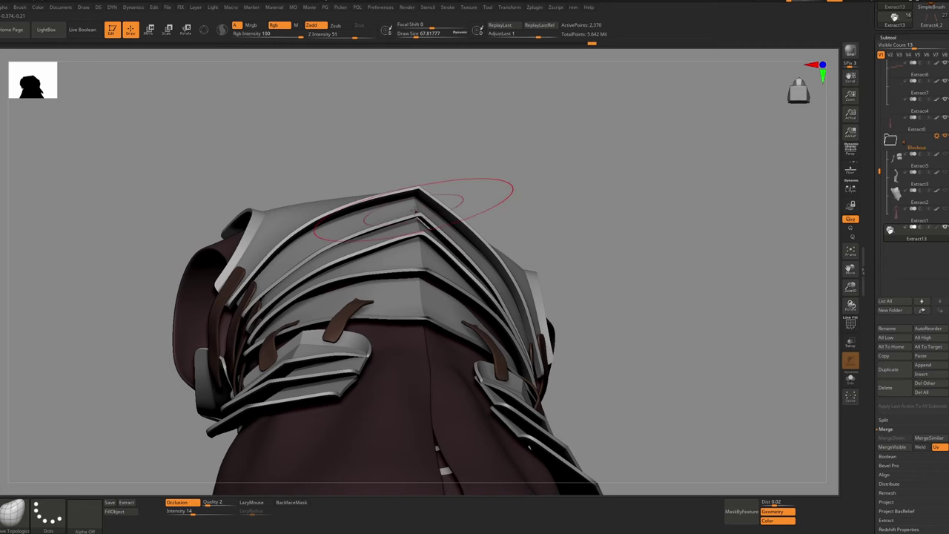
key("s")
mouse_move(437, 237)
right_mouse_down()
mouse_move(438, 247)
mouse_move(512, 241)
mouse_move(453, 258)
mouse_move(453, 238)
mouse_move(412, 238)
mouse_move(463, 271)
mouse_move(469, 288)
mouse_move(415, 261)
mouse_move(417, 247)
mouse_move(424, 256)
mouse_move(416, 232)
mouse_move(417, 276)
right_mouse_up()
Solo the armour plates and zoom in on the side plates
right_click(407, 238)
key("alt+s")
mouse_move(417, 276)
right_mouse_down()
mouse_move(349, 233)
mouse_move(376, 229)
mouse_move(379, 276)
mouse_move(370, 272)
mouse_move(357, 201)
right_mouse_up()
key("ctrl")
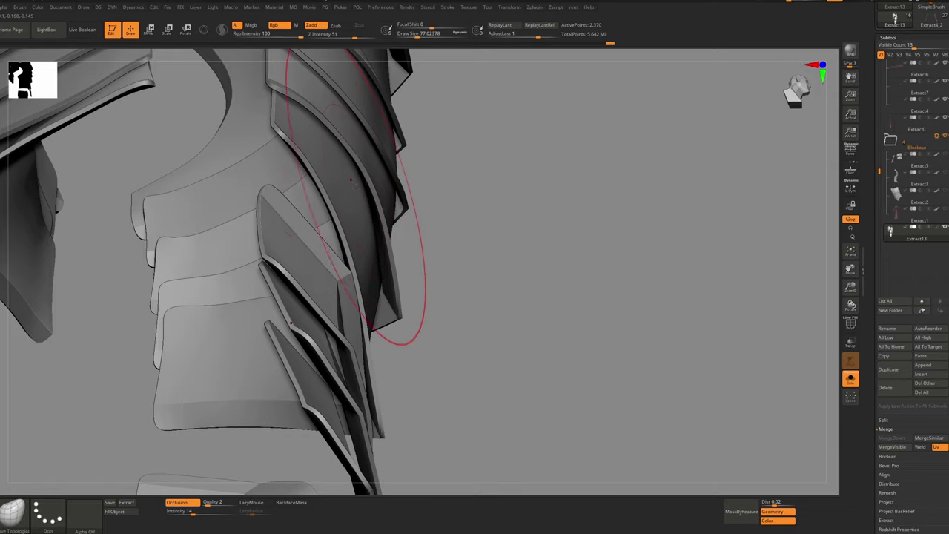
mouse_move(351, 179)
right_mouse_down()
mouse_move(364, 152)
mouse_move(369, 169)
right_mouse_up()
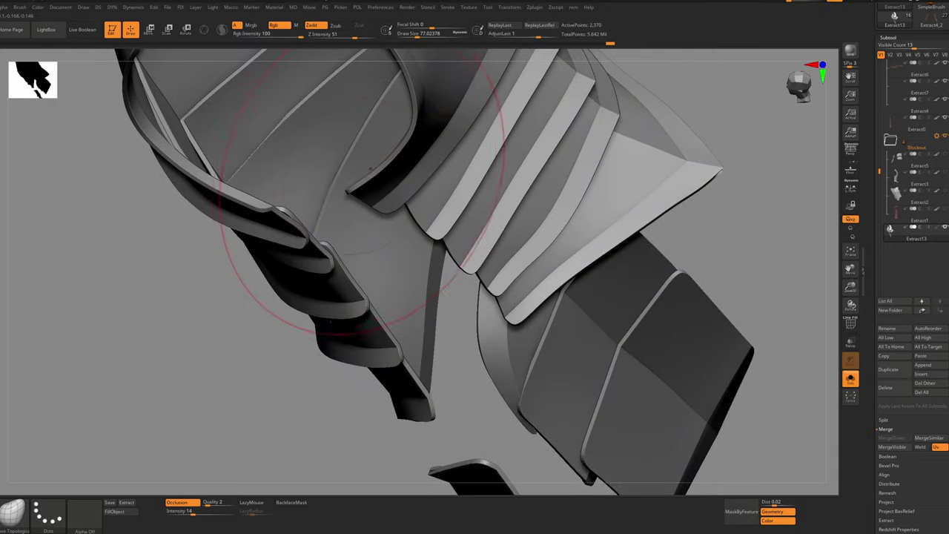
right_click_drag(330, 193, 360, 134)
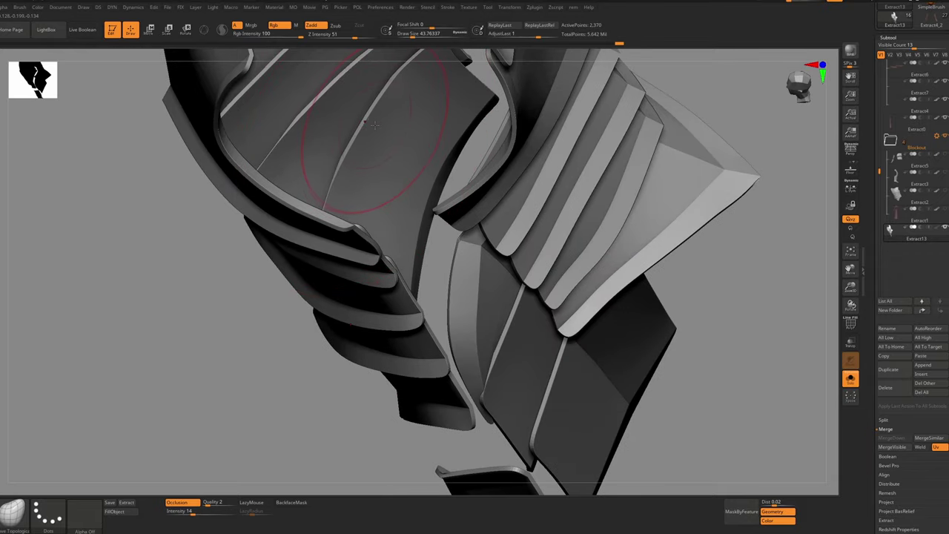
right_click_drag(378, 131, 369, 132)
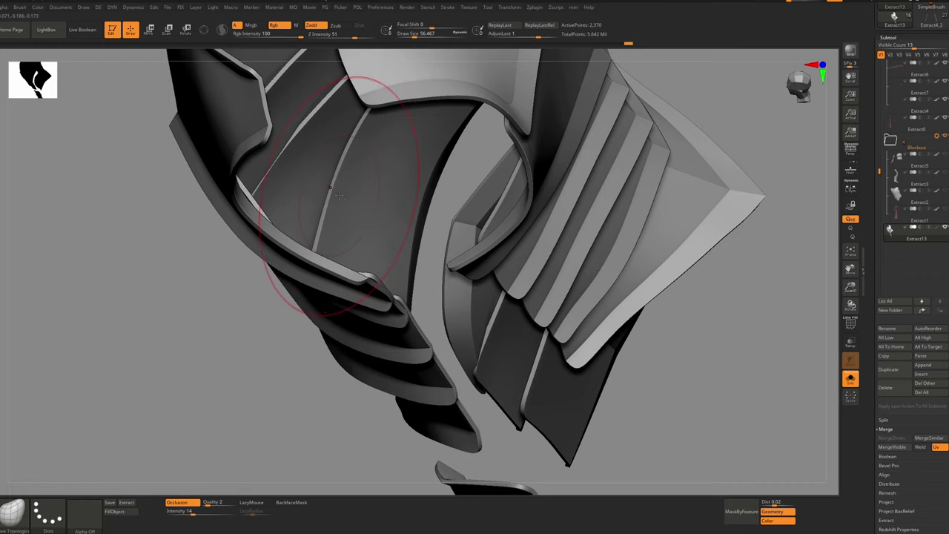
right_click_drag(339, 195, 334, 161)
right_click_drag(334, 161, 315, 167)
mouse_move(291, 208)
right_mouse_down("shift")
mouse_move(398, 195)
mouse_move(322, 250)
mouse_move(292, 295)
mouse_move(501, 204)
mouse_move(597, 217)
mouse_move(465, 208)
mouse_move(733, 246)
right_mouse_up("shift")
left_click_drag(705, 216, 394, 220, "ctrl+alt+shift")
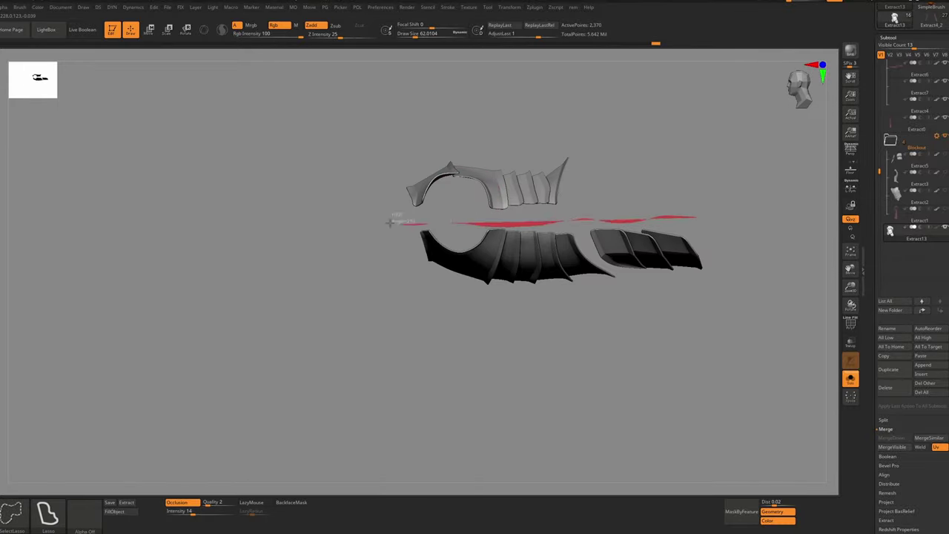
mouse_move(393, 220)
right_mouse_down()
mouse_move(466, 256)
mouse_move(454, 283)
mouse_move(520, 318)
right_mouse_up()
right_click_drag(445, 312, 349, 342)
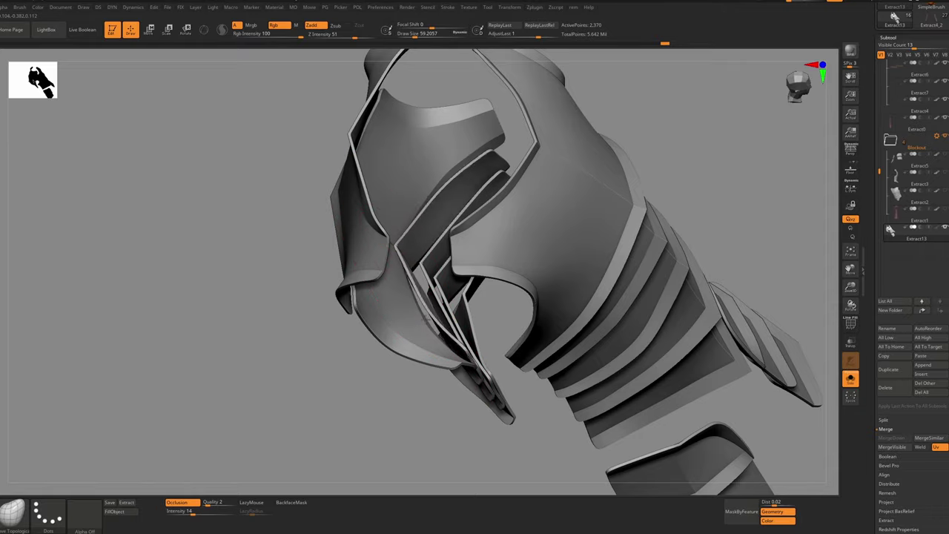
mouse_move(425, 319)
right_mouse_down()
mouse_move(400, 252)
mouse_move(393, 311)
mouse_move(396, 284)
mouse_move(451, 328)
mouse_move(456, 289)
mouse_move(361, 187)
mouse_move(397, 220)
mouse_move(405, 265)
mouse_move(496, 216)
mouse_move(408, 217)
mouse_move(393, 260)
mouse_move(452, 265)
mouse_move(339, 250)
mouse_move(494, 231)
mouse_move(445, 211)
mouse_move(444, 275)
right_mouse_up()
Isolate the abdomen plate and show its polygon wireframe
key("b")
key("p")
key("w")
left_click(445, 276, "ctrl")
key("q")
left_click(447, 280, "ctrl+shift")
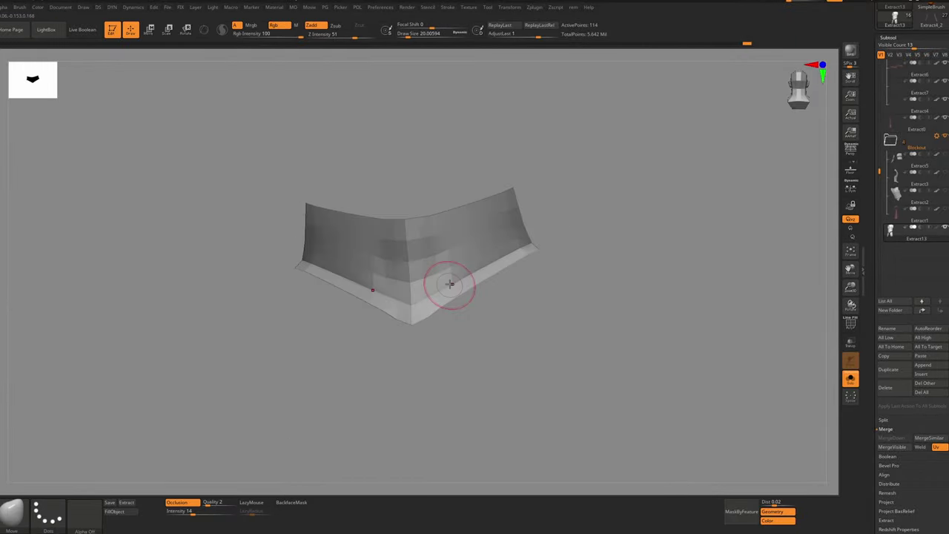
key("shift+f")
Smooth the abdomen plate's surface with the Smooth brush
key("b")
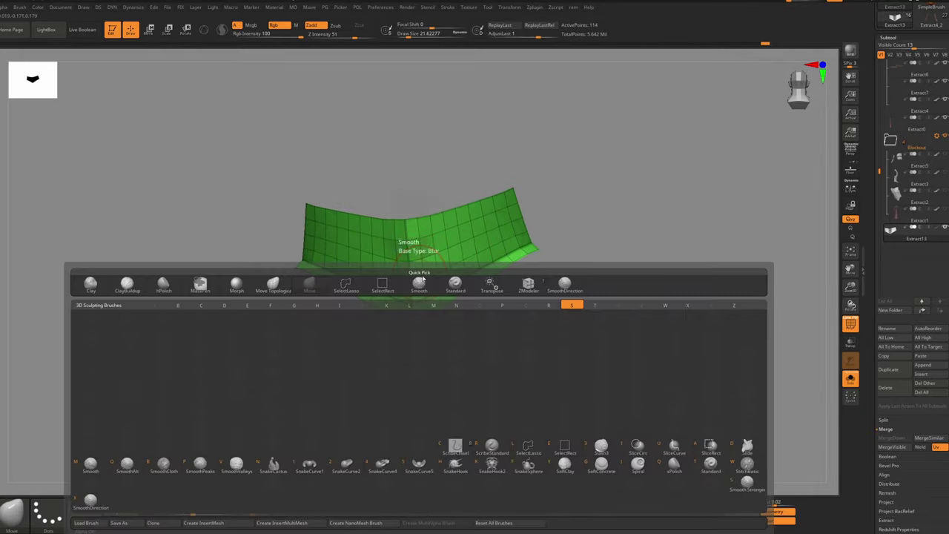
left_click(423, 279)
mouse_move(423, 279)
right_mouse_down()
mouse_move(418, 271)
mouse_move(438, 339)
mouse_move(430, 272)
mouse_move(436, 284)
right_mouse_up()
key("b")
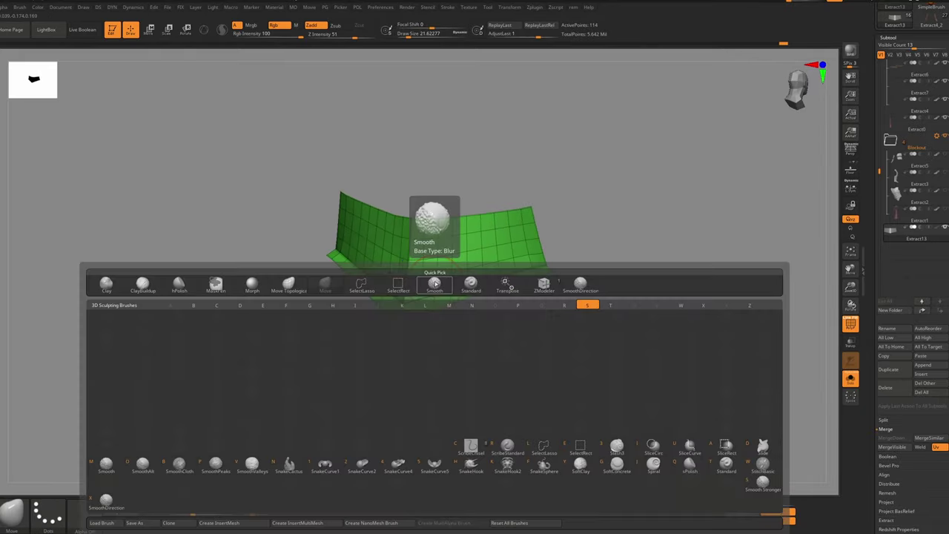
left_click(436, 283)
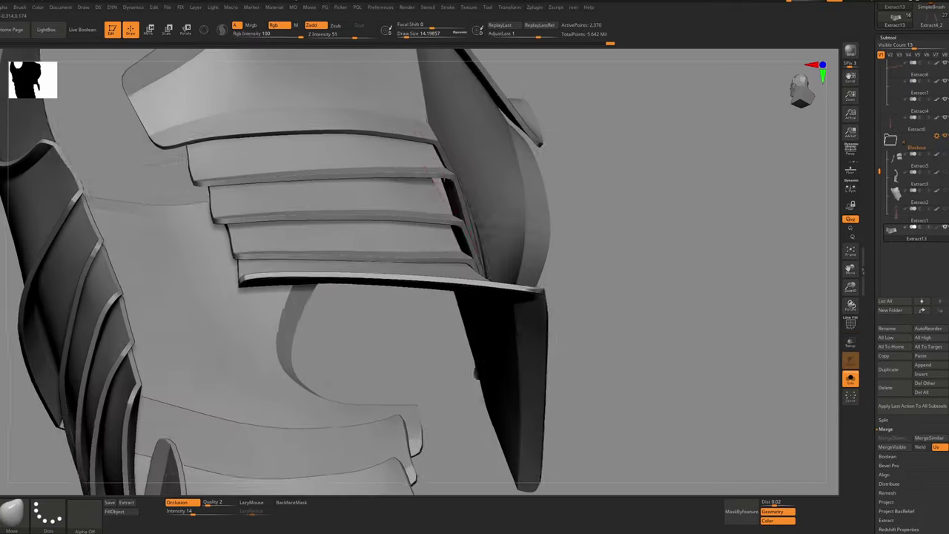
Reshape the lower plate edges with Move Topological at about size 65
key("b")
key("m")
key("t")
key("s")
left_click_drag(432, 184, 441, 184)
mouse_move(441, 185)
right_mouse_down()
mouse_move(424, 152)
mouse_move(403, 182)
mouse_move(381, 148)
mouse_move(356, 173)
mouse_move(364, 222)
mouse_move(345, 274)
mouse_move(393, 319)
right_mouse_up()
right_click_drag(393, 319, 464, 210, "ctrl")
left_click_drag(407, 233, 397, 238)
left_click_drag(358, 275, 344, 277)
Isolate a front plate with polygroup colours, undoing an accidental distortion
mouse_move(343, 277)
right_mouse_down()
mouse_move(369, 364)
mouse_move(393, 337)
mouse_move(371, 318)
right_mouse_up()
left_click(370, 367, "ctrl+shift")
left_click(401, 338, "ctrl+shift")
key("shift+f")
right_click_drag(338, 282, 324, 298, "ctrl")
key("ctrl+z")
key("shift+f")
key("shift+f")
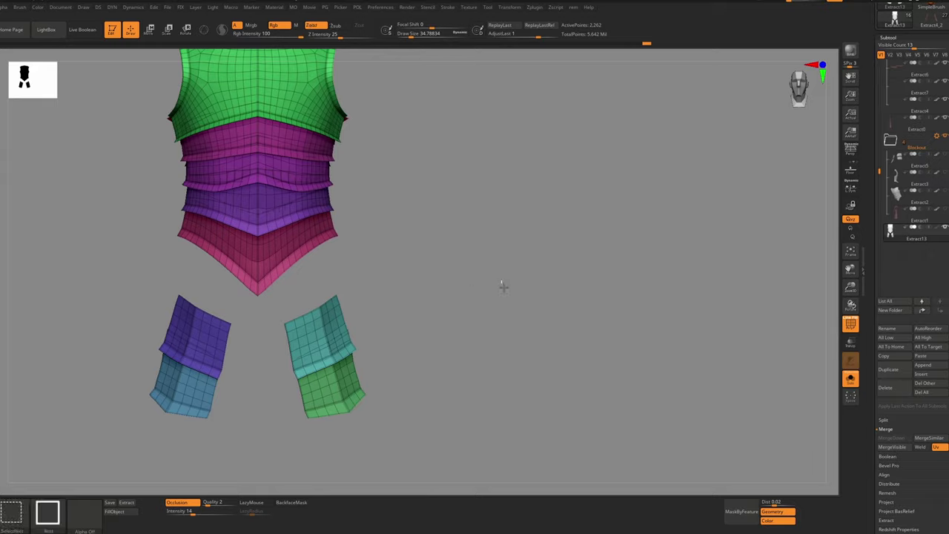
Select the thigh tasset plates, show PolyF, and apply Polish By Features
left_click_drag(285, 244, 437, 349, "ctrl+shift")
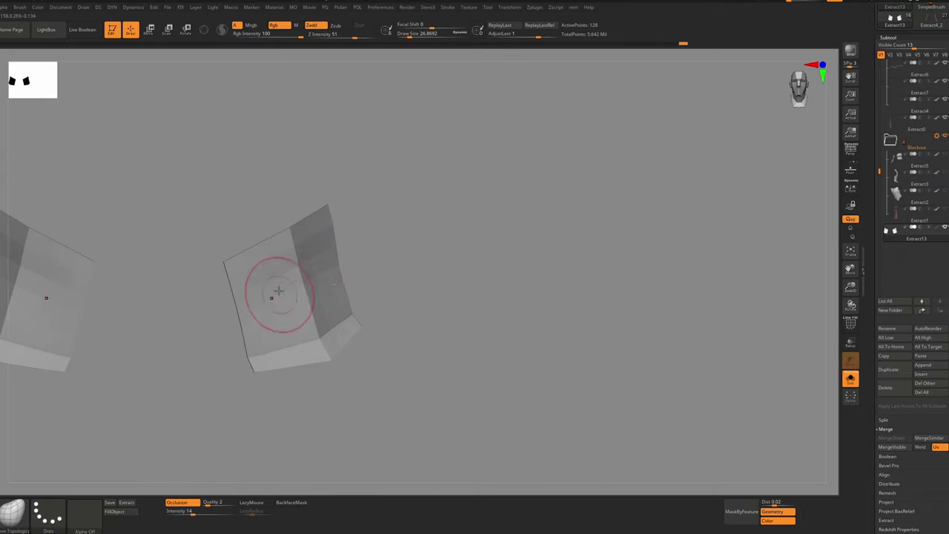
key("shift+f")
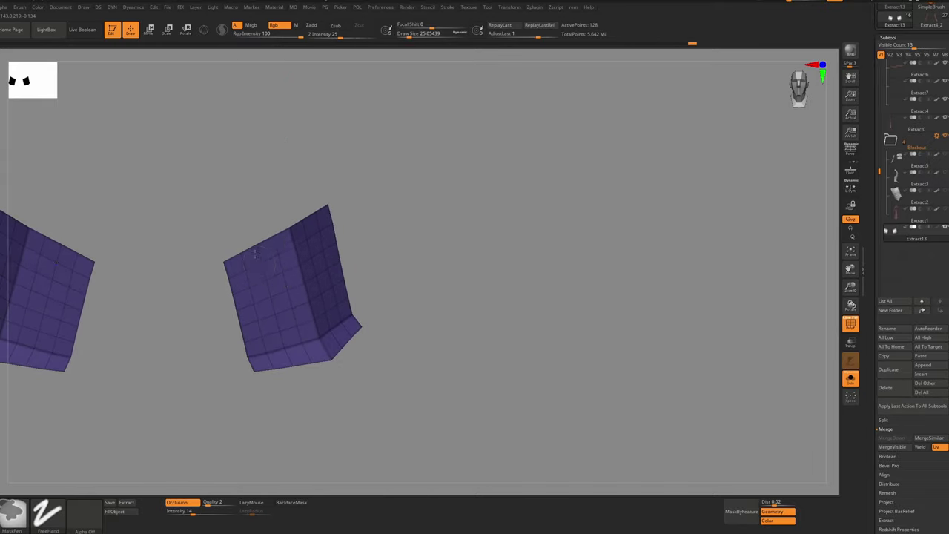
left_click(334, 369)
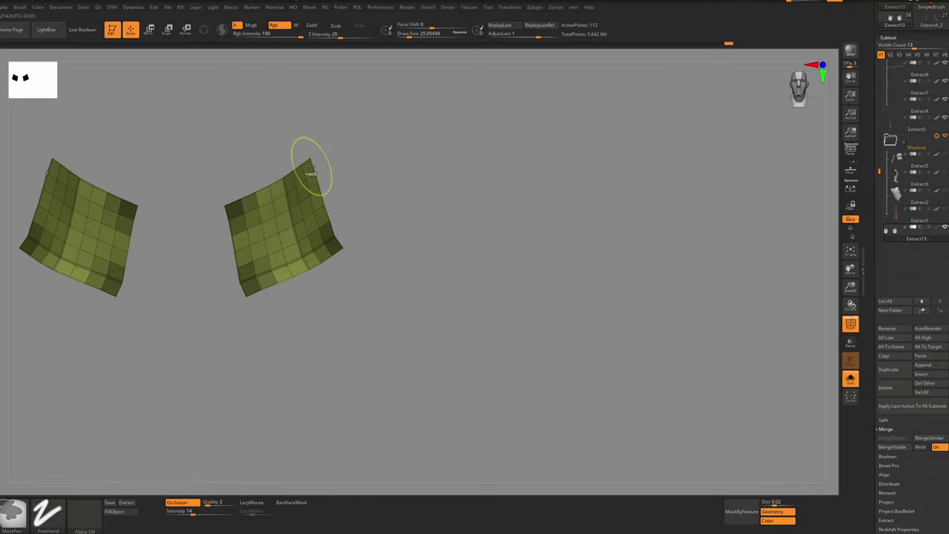
key("p")
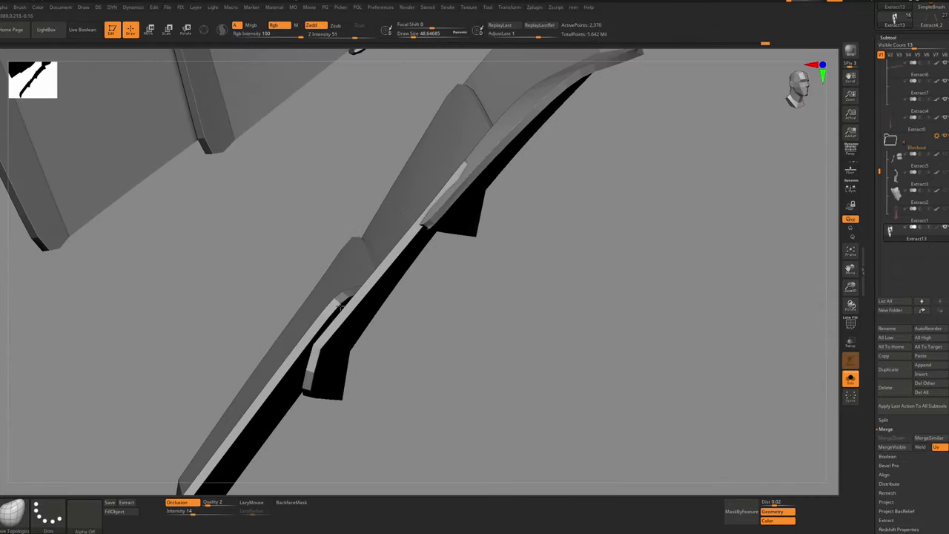
Reshape the tasset plate edges with the Move brush, sized from about 71 up to 112
key("bracketright")
key("bracketright")
left_click_drag(341, 296, 348, 302)
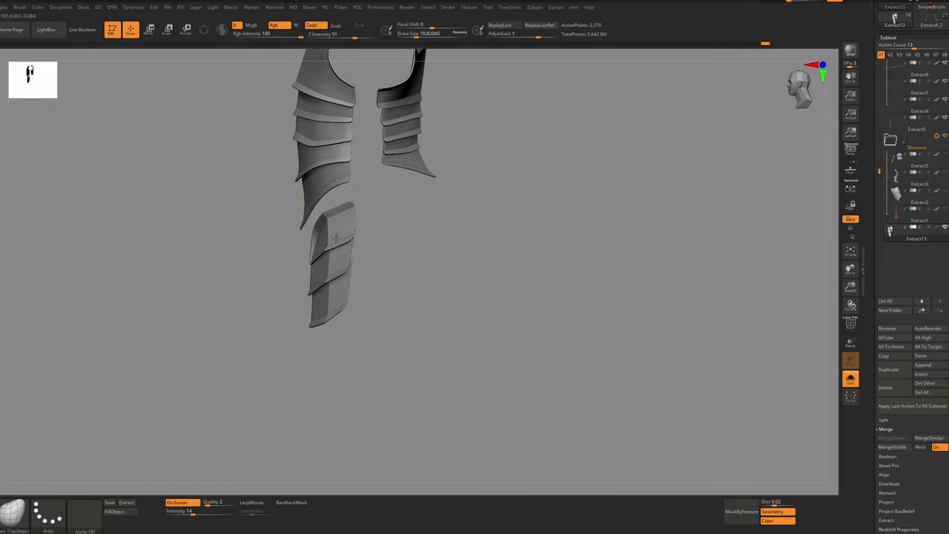
right_click_drag(335, 238, 375, 246)
right_click_drag(374, 246, 356, 282, "ctrl")
key("s")
left_click_drag(354, 280, 359, 291)
key("s")
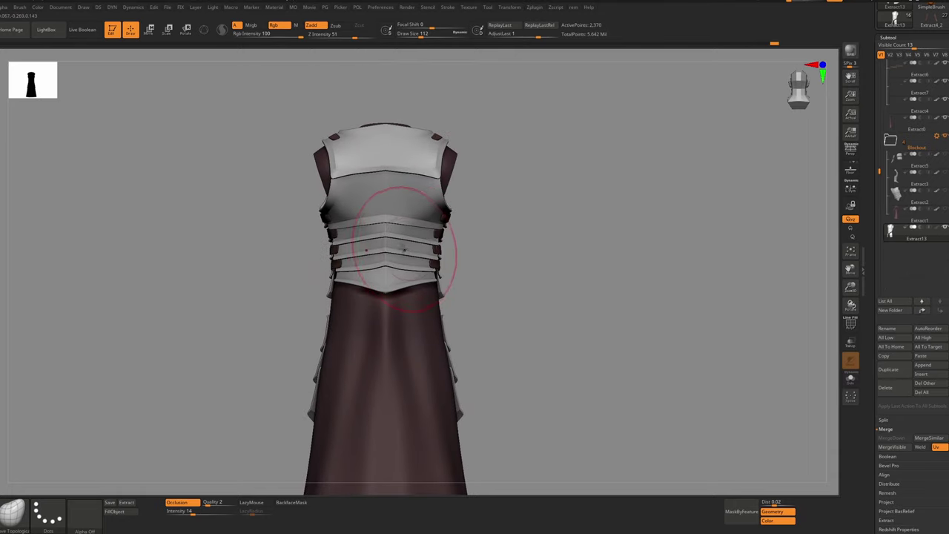
Switch to the Move brush and look around the torso, briefly isolating the chest band
key("b")
key("m")
key("v")
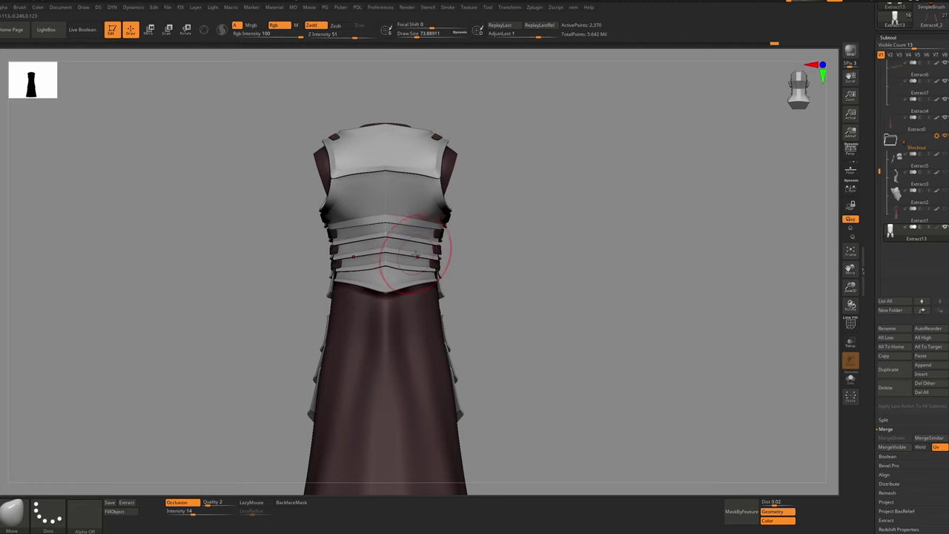
right_click_drag(417, 250, 407, 249)
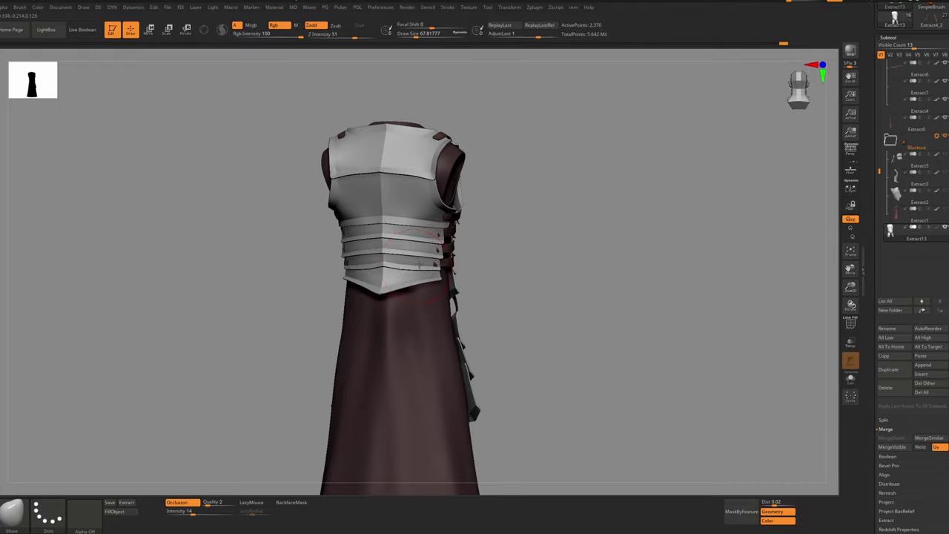
right_click_drag(419, 263, 433, 258)
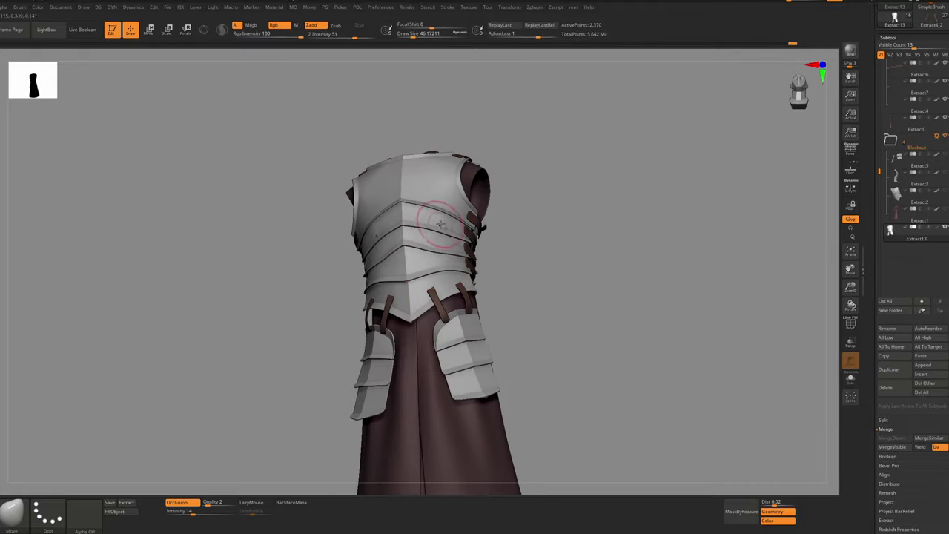
right_click_drag(440, 223, 436, 269)
left_click(416, 223, "ctrl+shift")
left_click(519, 244, "ctrl+shift")
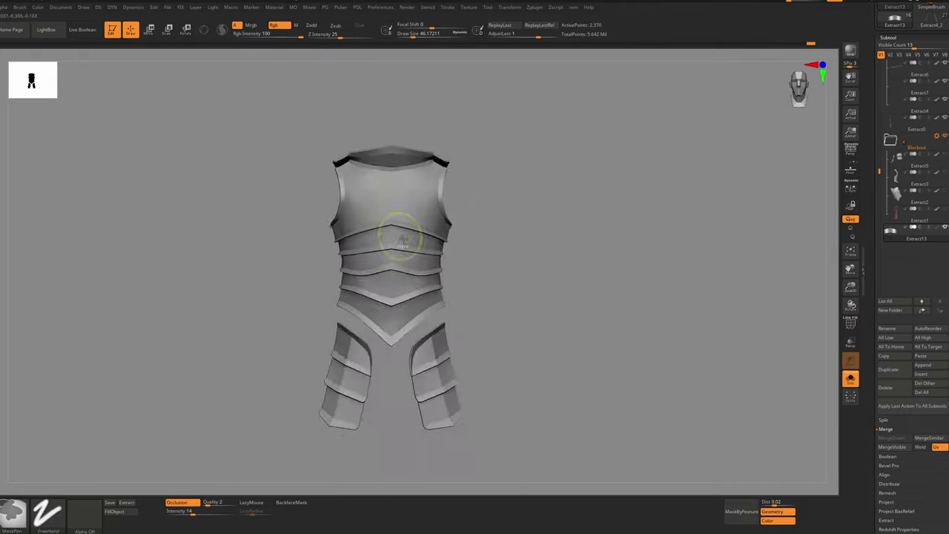
right_click_drag(402, 238, 438, 278, "ctrl")
right_click_drag(438, 278, 425, 279)
Mask all plates except one chest band and push it into place with Move and Transpose
key("w")
left_click(426, 274, "ctrl")
key("q")
key("b")
key("m")
key("v")
right_click_drag(445, 240, 436, 185)
left_click_drag(436, 185, 530, 186, "ctrl")
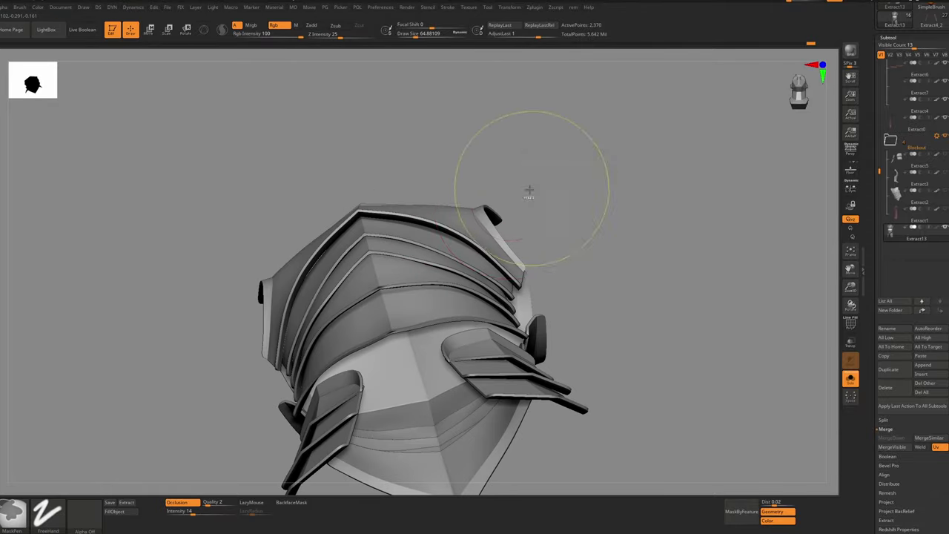
key("w")
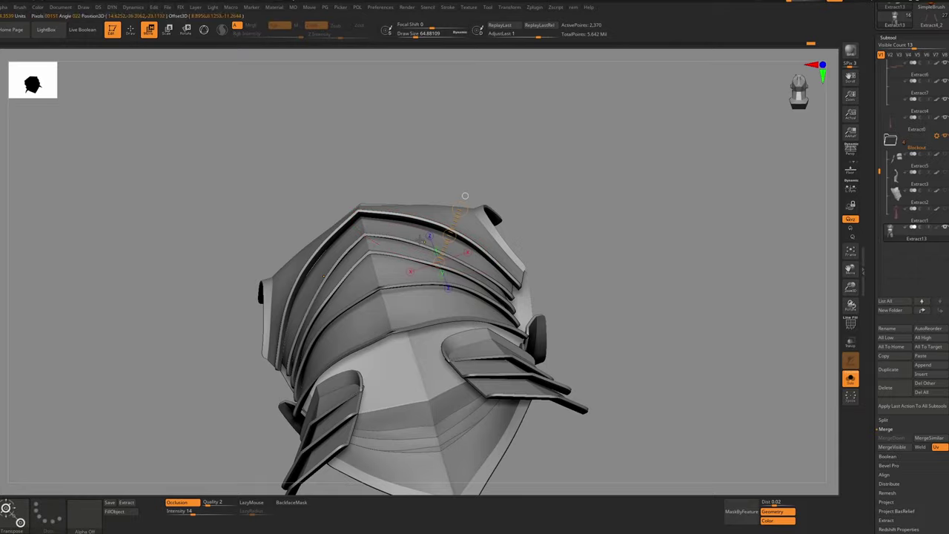
key("q")
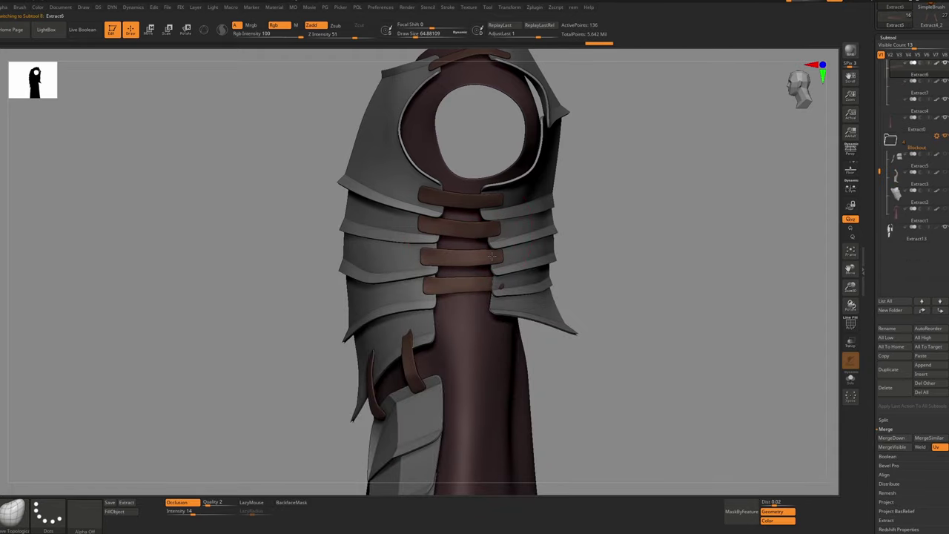
Polish the side plates with hPolish at a brush size of about 68
key("2")
key("s")
left_click_drag(439, 290, 436, 290)
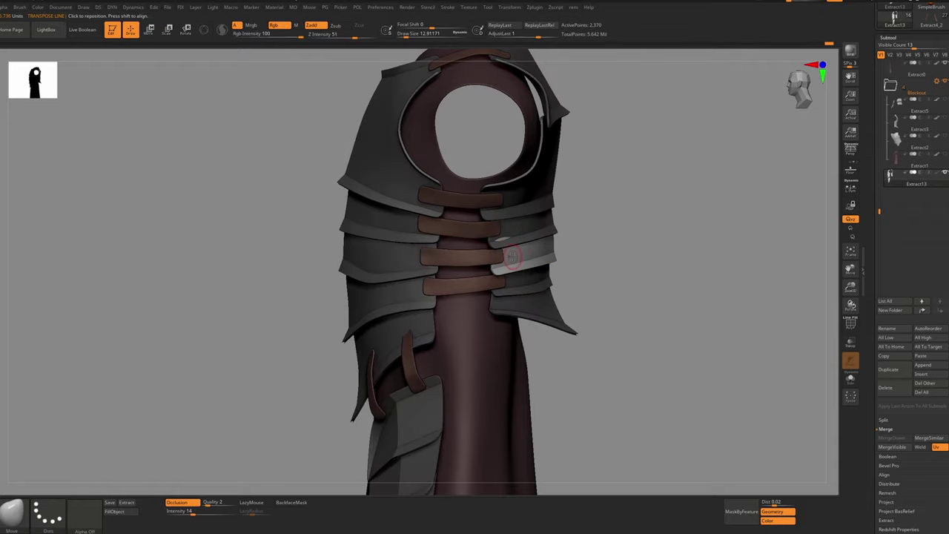
key("b")
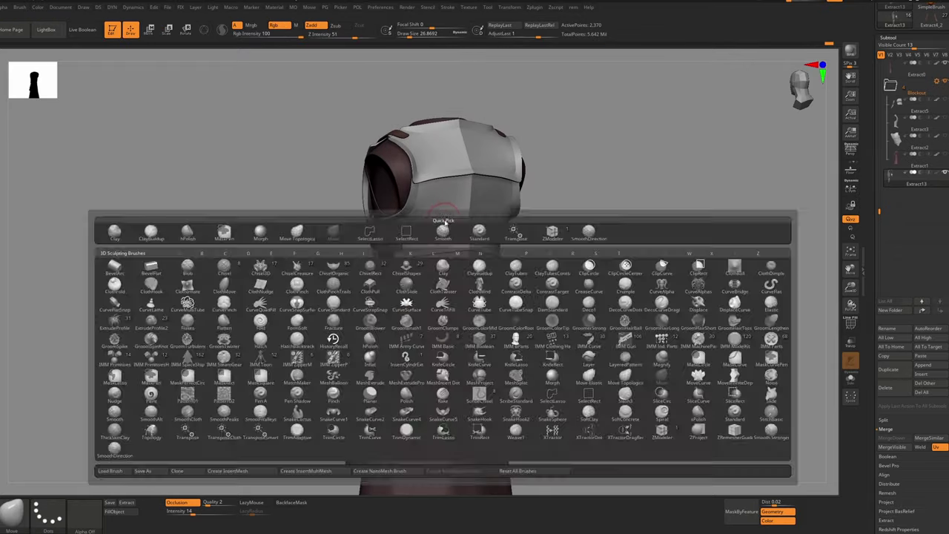
key("s")
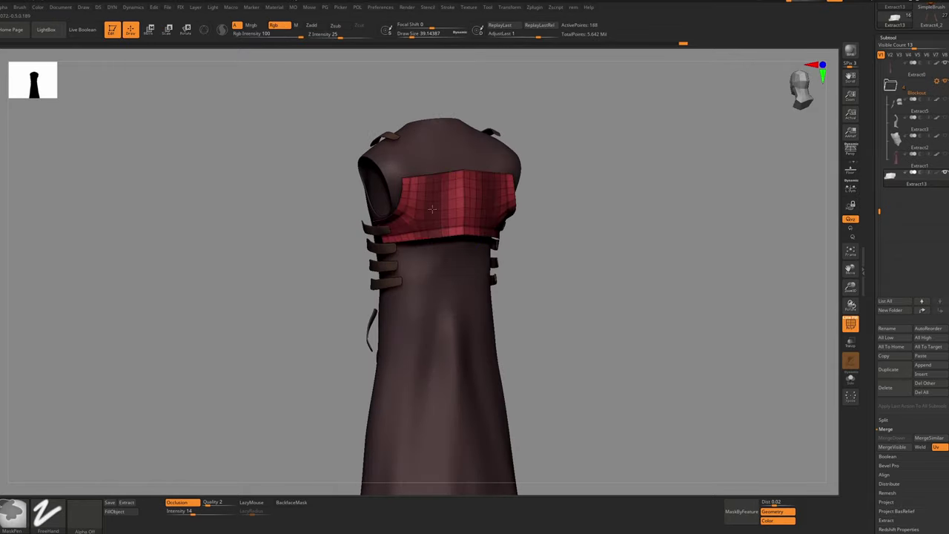
Solo the arched yoke piece and set a Transpose move axis across its arch
key("s")
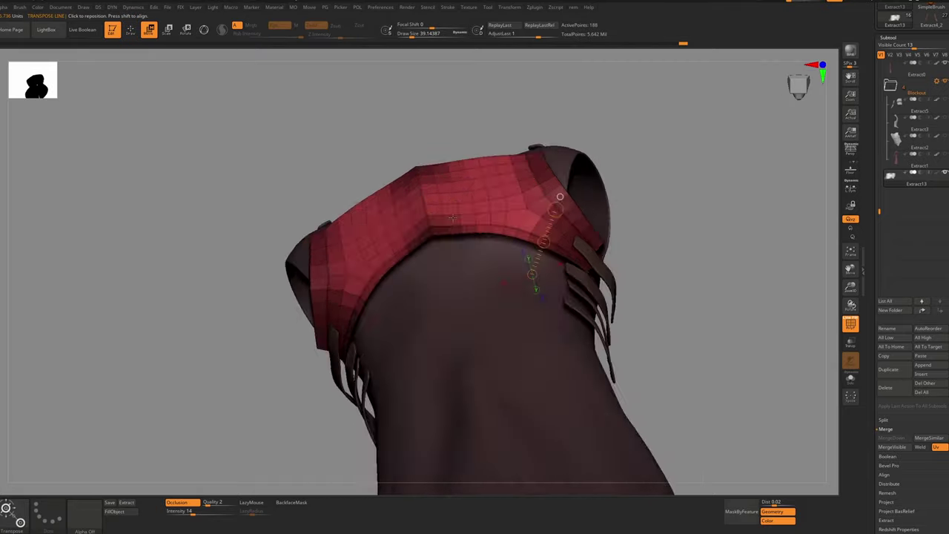
mouse_move(453, 218)
right_mouse_down()
mouse_move(423, 263)
mouse_move(413, 208)
mouse_move(490, 256)
mouse_move(459, 239)
right_mouse_up()
key("alt+s")
left_click(479, 212)
key("b")
key("m")
key("v")
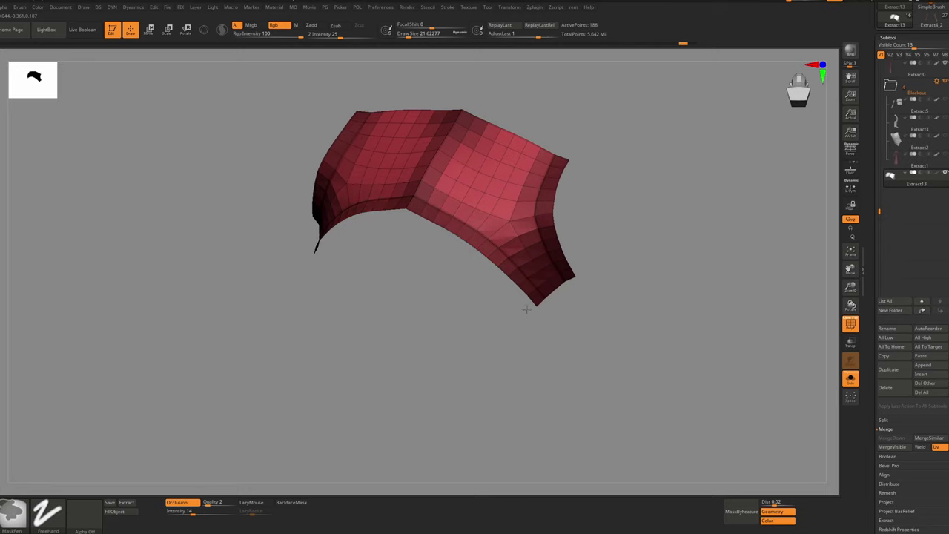
right_click_drag(486, 256, 491, 171)
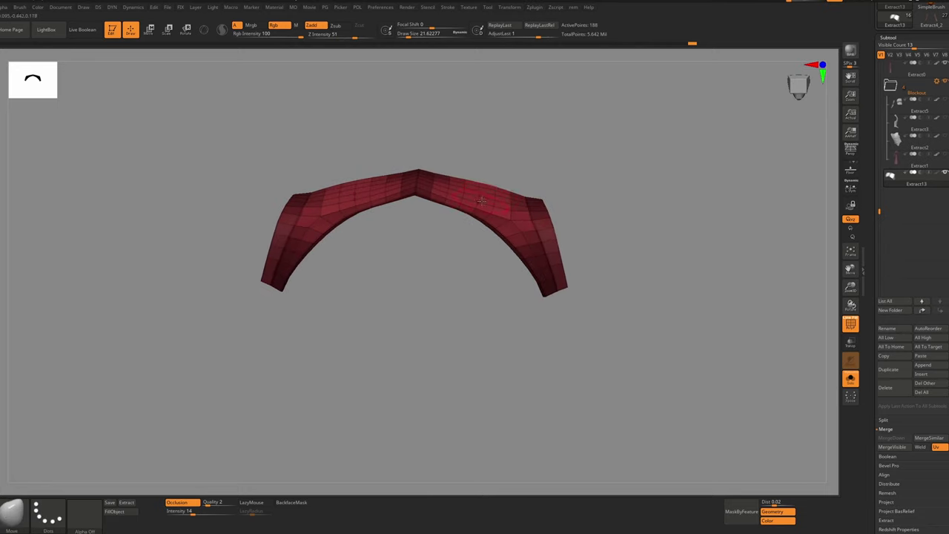
key("w")
left_click_drag(482, 200, 502, 143)
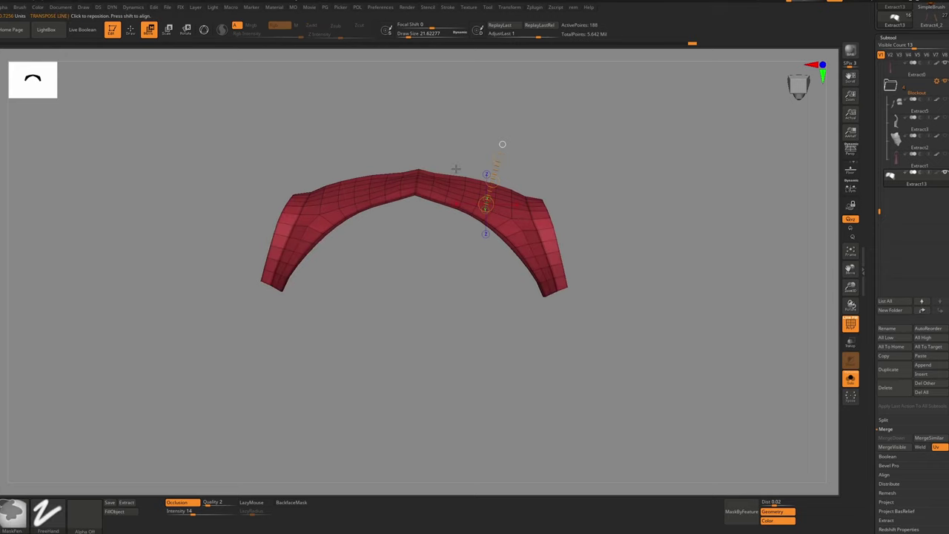
Mask the yoke, invert the mask, Polish By Features, and smooth the surface at brush 28.75
key("b")
key("m")
key("v")
key("s")
right_click_drag(423, 171, 436, 206)
left_click(421, 180)
left_click(434, 162, "ctrl")
key("p")
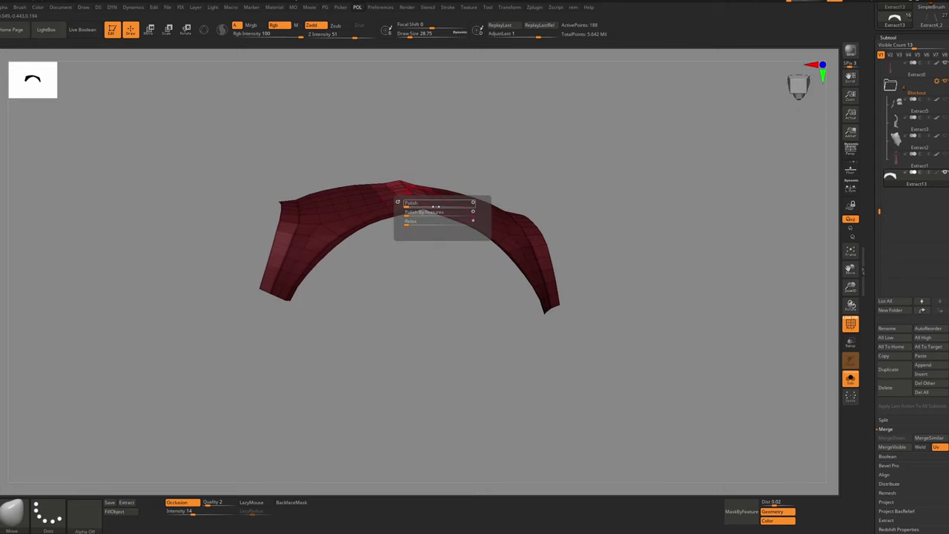
left_click(414, 214)
left_click_drag(444, 158, 454, 168, "ctrl")
right_click_drag(458, 176, 424, 205)
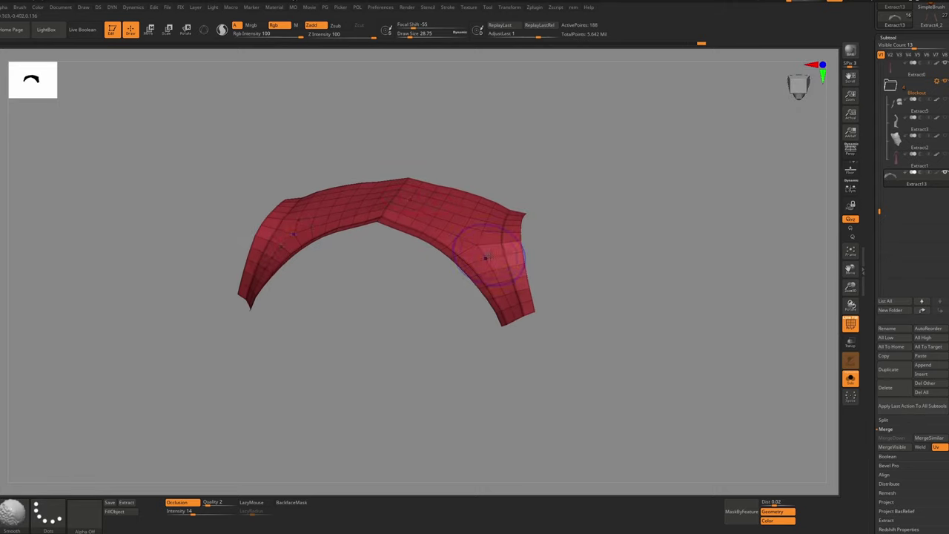
Reset the brush to 28.75, hide Polyframe, and show all armour parts upright again
key("s")
left_click(498, 212)
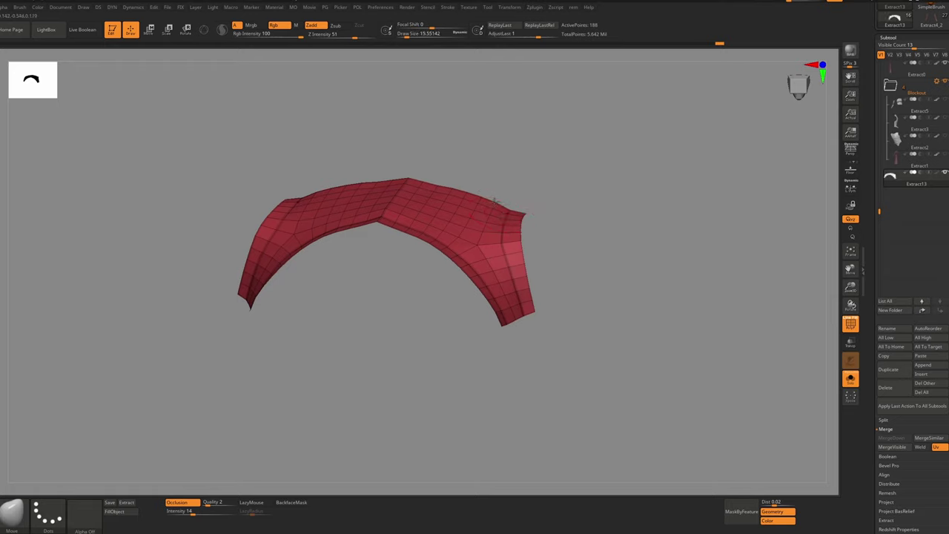
left_click_drag(496, 207, 534, 214)
key("shift+f")
right_click_drag(491, 215, 462, 153, "ctrl")
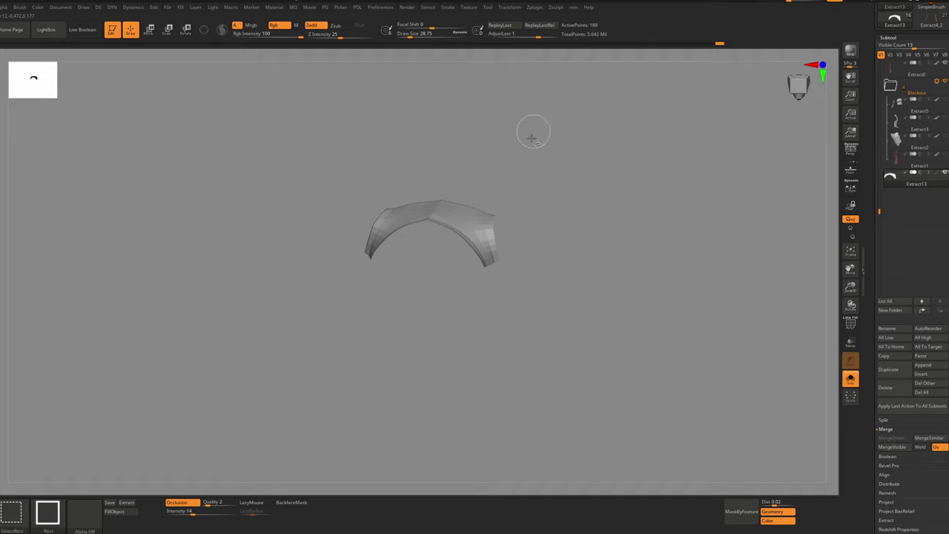
left_click(532, 133, "ctrl+shift")
mouse_move(528, 140)
right_mouse_down()
mouse_move(497, 215)
mouse_move(435, 222)
mouse_move(445, 195)
mouse_move(437, 178)
right_mouse_up()
Enlarge the brush to 67.82 and step back and forward through the undo history
key("s")
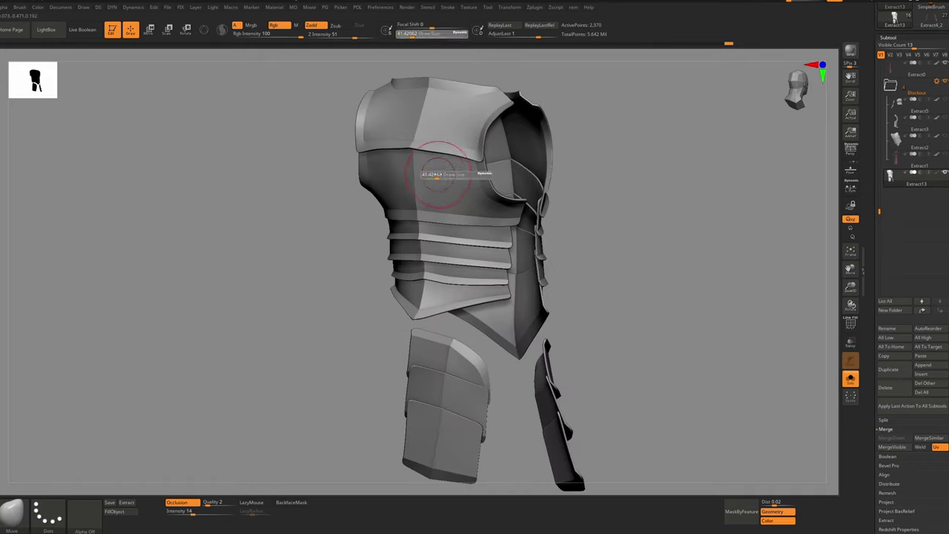
left_click_drag(438, 176, 450, 174)
left_click(636, 43)
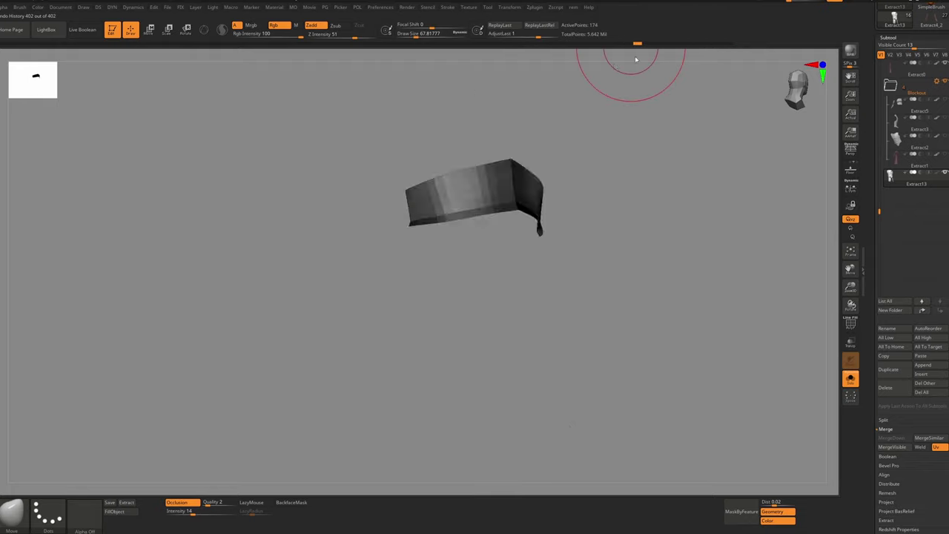
left_click(729, 43)
mouse_move(464, 211)
right_mouse_down("ctrl")
mouse_move(455, 170)
mouse_move(493, 167)
right_mouse_up("ctrl")
right_click_drag(494, 167, 438, 183, "ctrl")
Mask and invert areas of the chest plate, Polish By Features, then clear the mask
left_click_drag(447, 135, 455, 123, "ctrl")
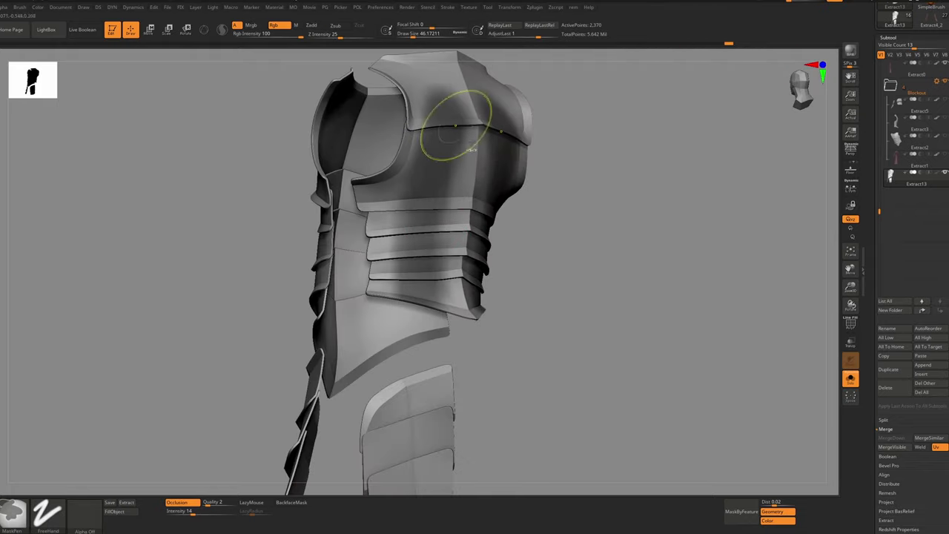
left_click(553, 182, "ctrl")
left_click(528, 192)
left_click_drag(554, 182, 582, 208, "ctrl")
right_click_drag(582, 200, 482, 181)
left_click_drag(482, 181, 517, 178, "ctrl")
left_click(596, 179, "ctrl")
left_click(569, 189)
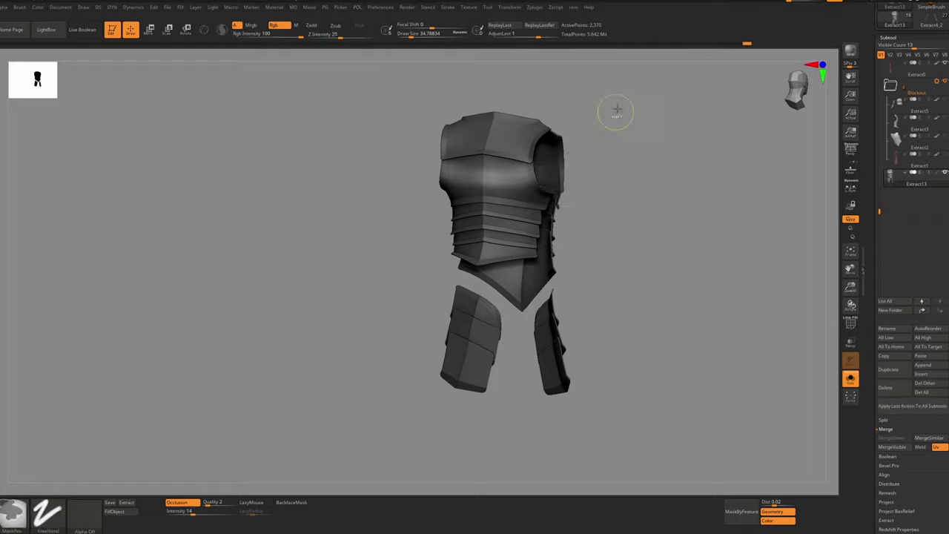
left_click_drag(617, 111, 639, 132, "ctrl")
right_click_drag(630, 126, 711, 133)
Switch to the Move Topological brush at about 80 with Polyframe on, and inspect the chest armour
key("b")
key("m")
key("t")
mouse_move(540, 180)
right_mouse_down()
mouse_move(528, 183)
mouse_move(521, 170)
mouse_move(546, 186)
mouse_move(531, 176)
mouse_move(517, 200)
right_mouse_up()
key("shift+f")
key("shift+f")
right_click_drag(517, 200, 551, 211, "ctrl")
right_click_drag(551, 211, 331, 209)
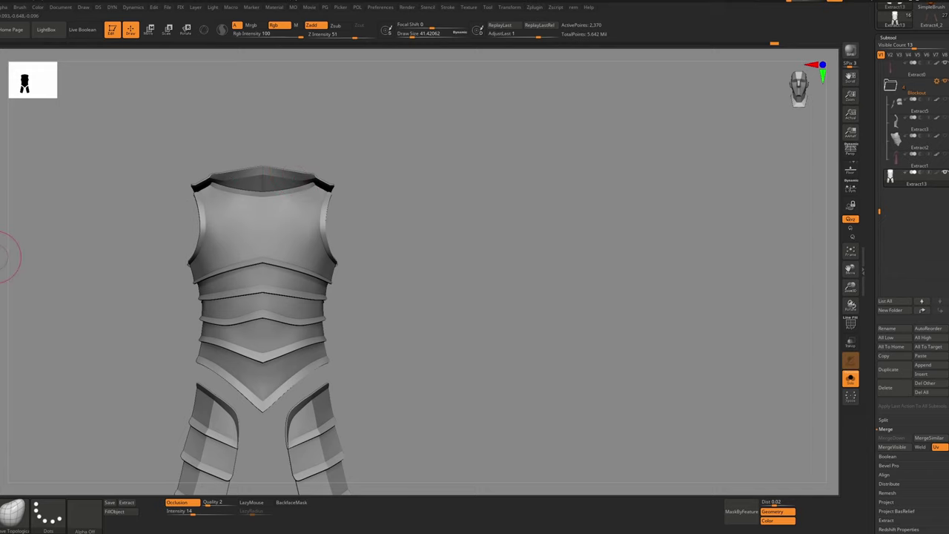
right_click_drag(222, 230, 258, 246)
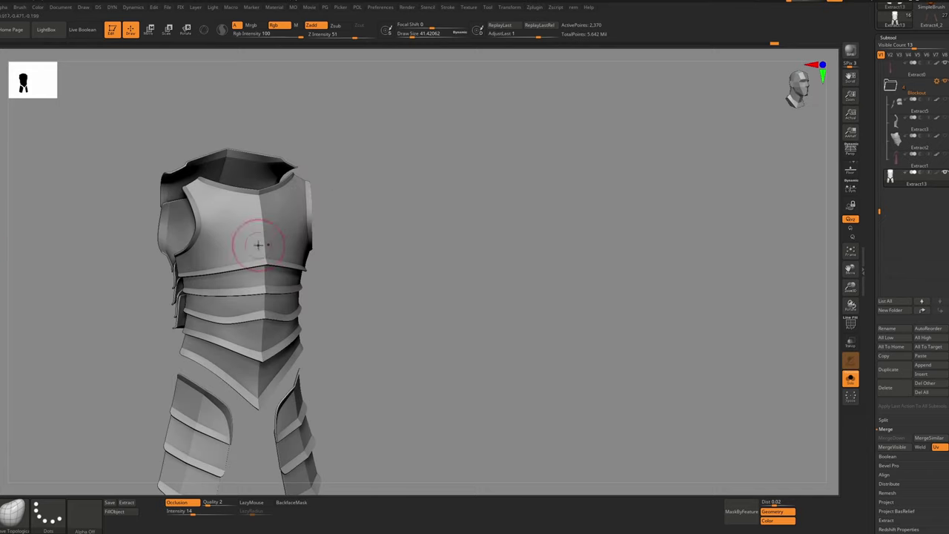
Solo the waist strap subtool Extract4_2 with wireframe on, dynamic subdivision off, and brush 12.9
left_click(851, 378)
right_click_drag(529, 275, 493, 259)
right_click_drag(421, 312, 581, 400, "alt")
left_click(477, 271, "alt")
key("alt+s")
key("shift+d")
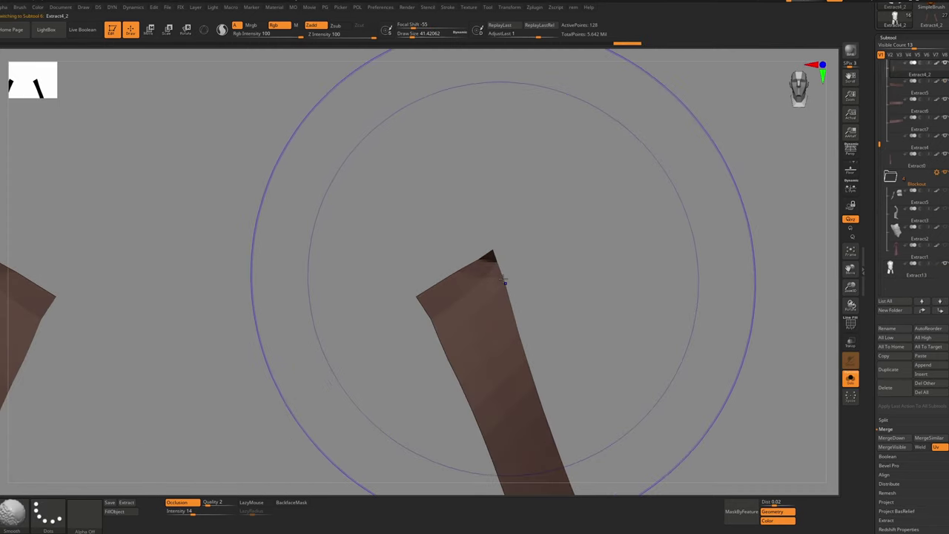
key("shift+f")
right_click_drag(491, 291, 461, 241, "ctrl")
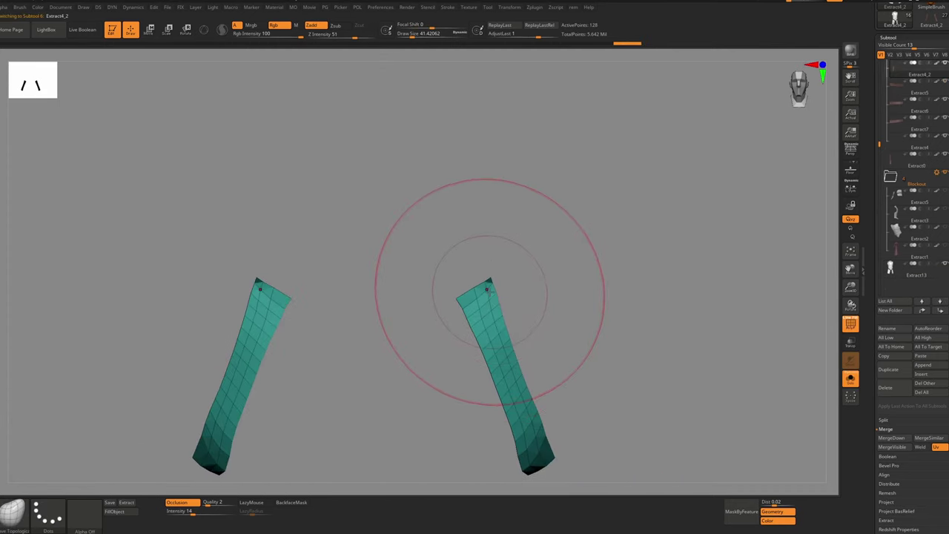
key("shift")
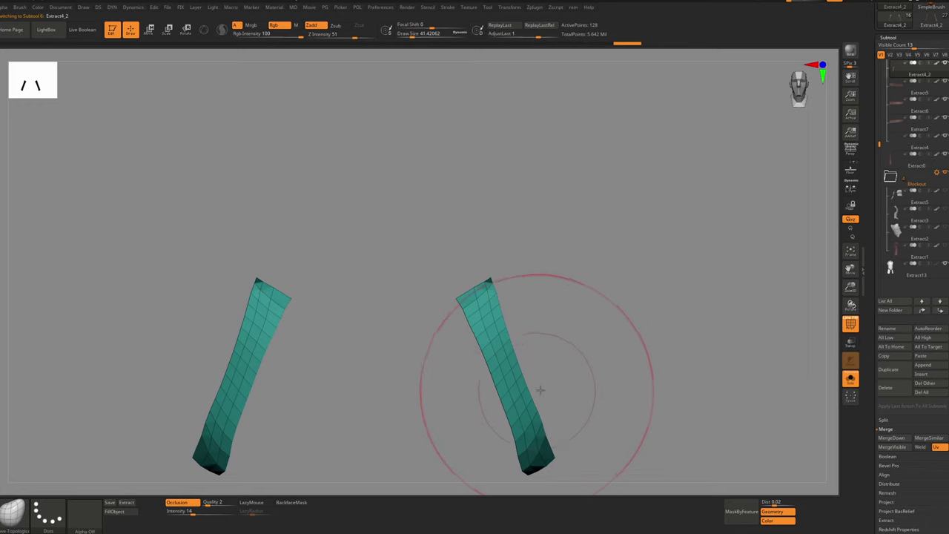
right_click_drag(537, 402, 526, 346, "alt")
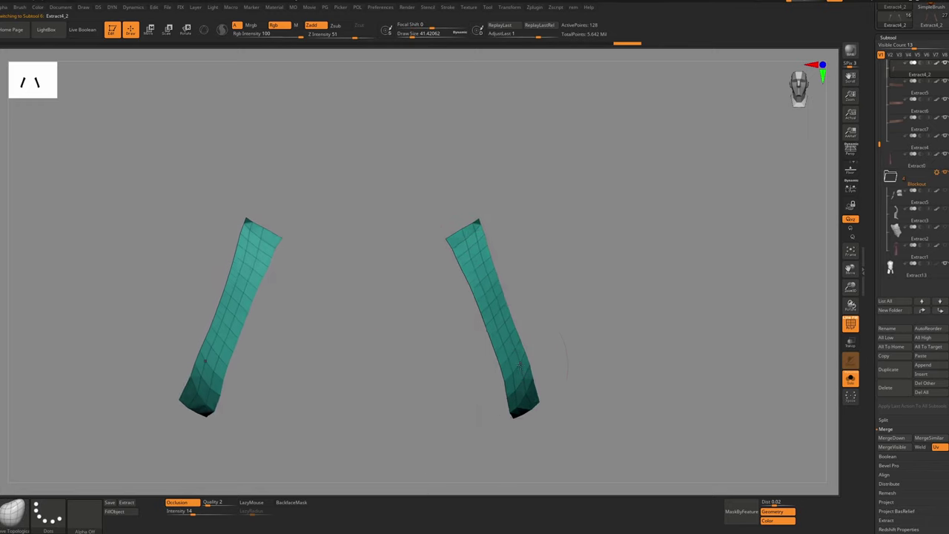
key("s")
left_click_drag(519, 373, 518, 426)
Mask and invert the strap ends, then their middle, polishing each by features
key("ctrl")
left_click(574, 379, "ctrl")
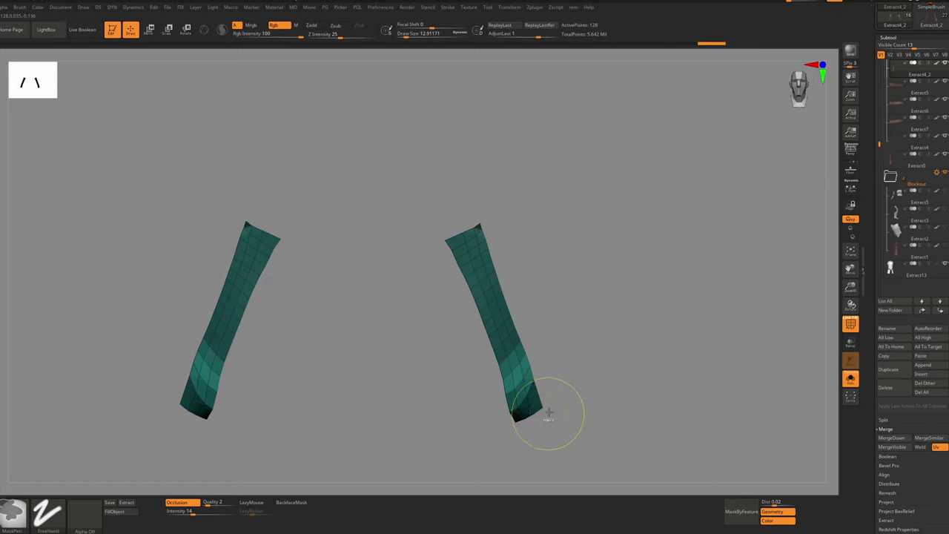
key("p")
left_click(512, 423)
left_click(512, 430)
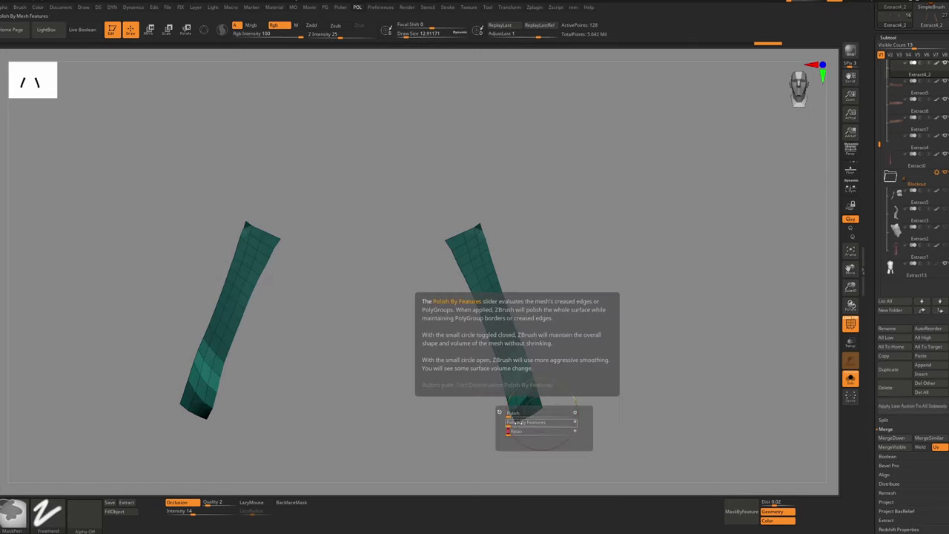
left_click(513, 423)
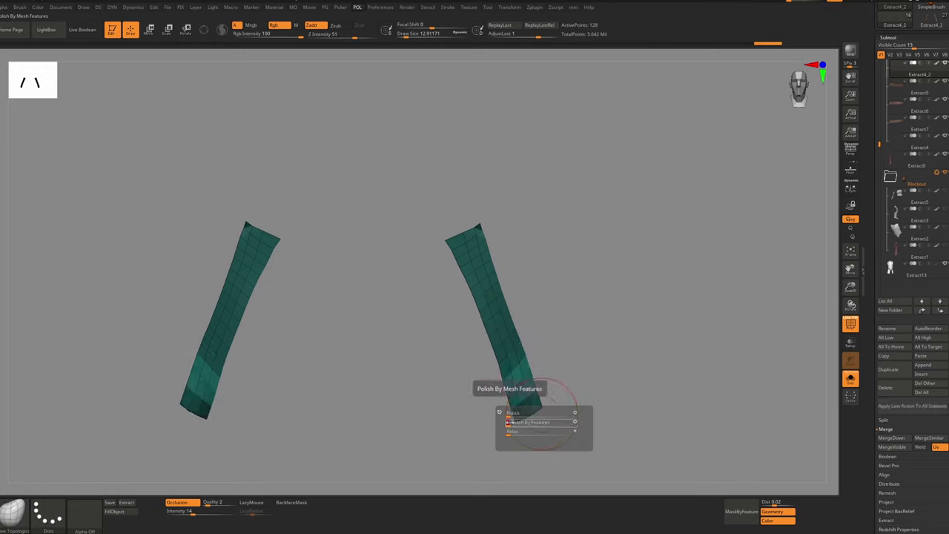
left_click(557, 359, "ctrl")
mouse_move(533, 358)
left_mouse_down("ctrl")
mouse_move(488, 354)
mouse_move(531, 313)
left_mouse_up("ctrl")
left_click(570, 302, "ctrl")
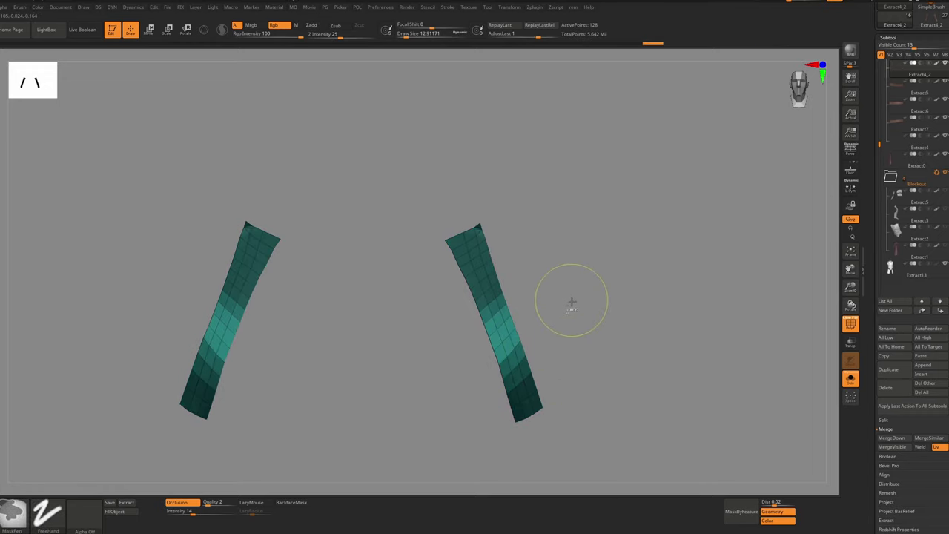
key("p")
left_click(517, 340)
left_click_drag(545, 275, 554, 285, "ctrl")
Polish the strap tops with a 7.47 brush, then turn off Solo and Polyframe
key("s")
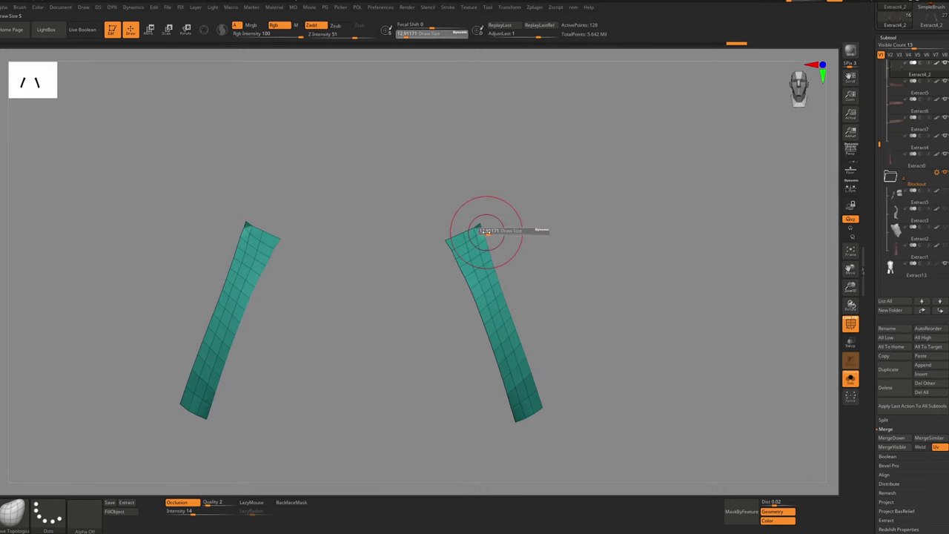
left_click(484, 228)
left_click_drag(469, 236, 487, 273, "ctrl")
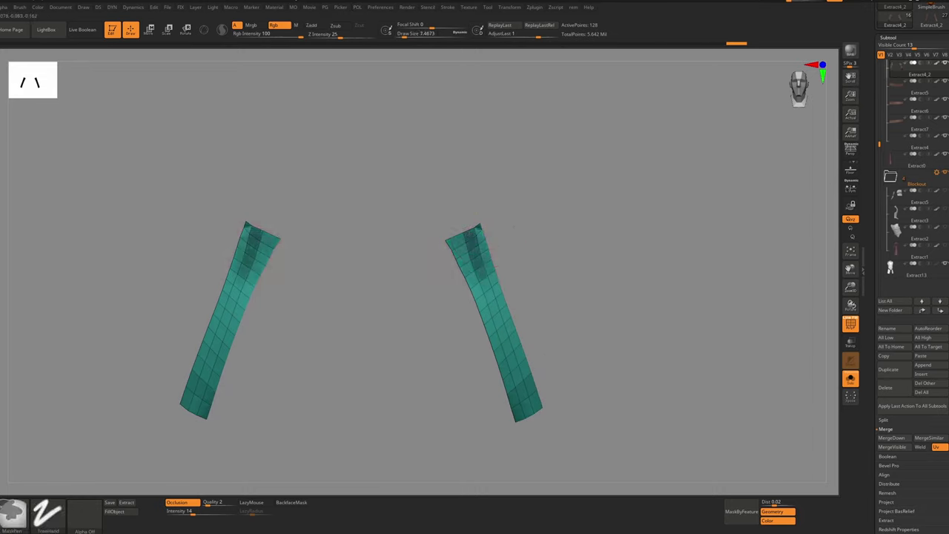
left_click(548, 258, "ctrl")
key("p")
left_click(510, 288)
left_click_drag(517, 233, 525, 243, "ctrl")
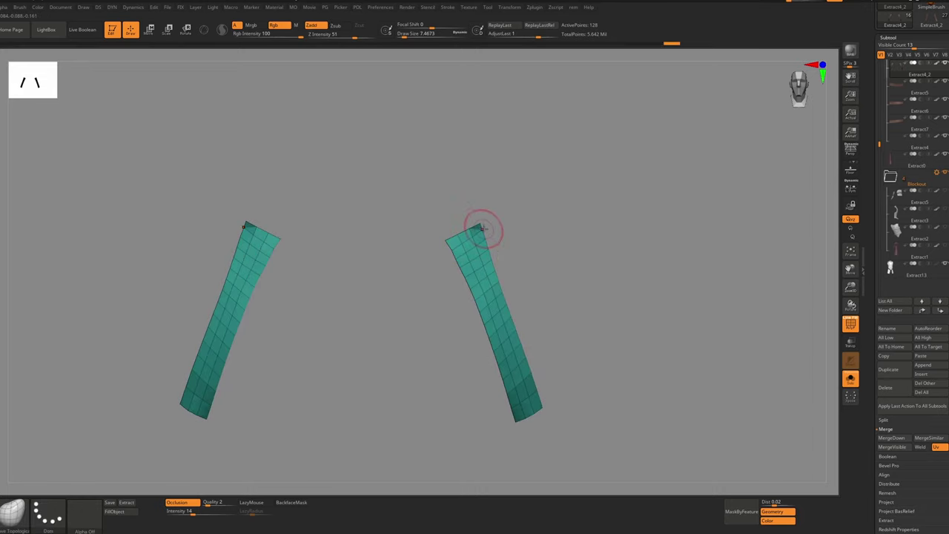
key("alt+s")
right_click_drag(498, 266, 489, 287, "ctrl")
key("shift+f")
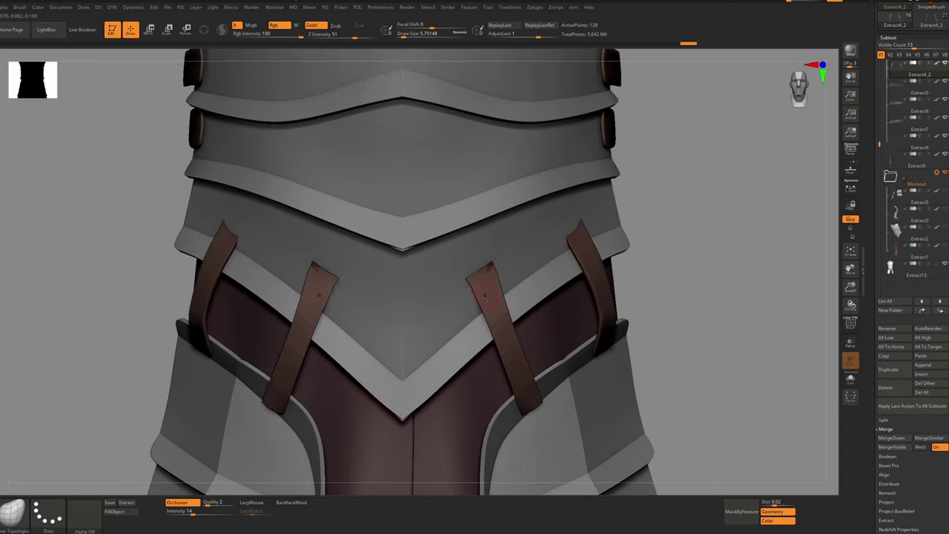
Flatten the strap tip with hPolish at size 20, then return to Move at 7.47
key("b")
key("h")
key("p")
key("s")
left_click(489, 279)
left_click_drag(487, 277, 479, 272)
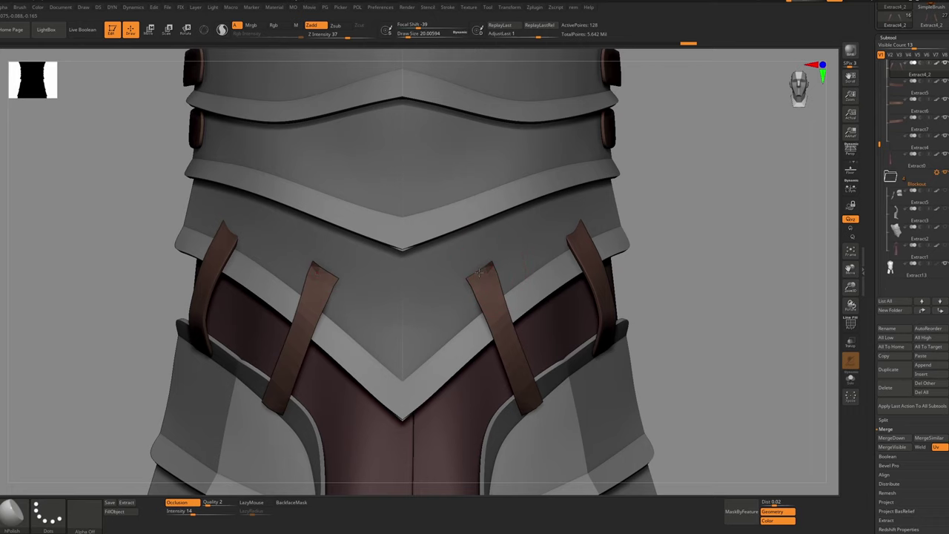
key("b")
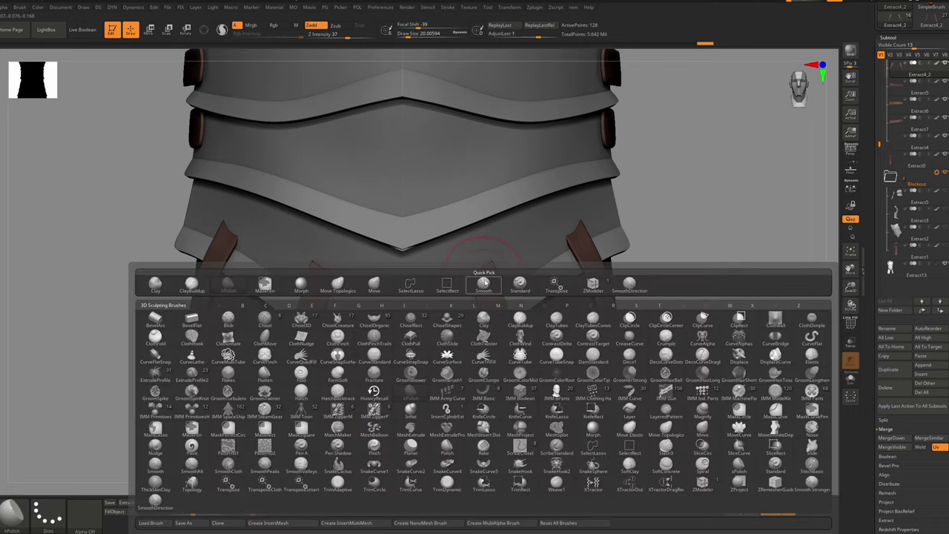
key("m")
key("v")
key("s")
left_click(483, 275)
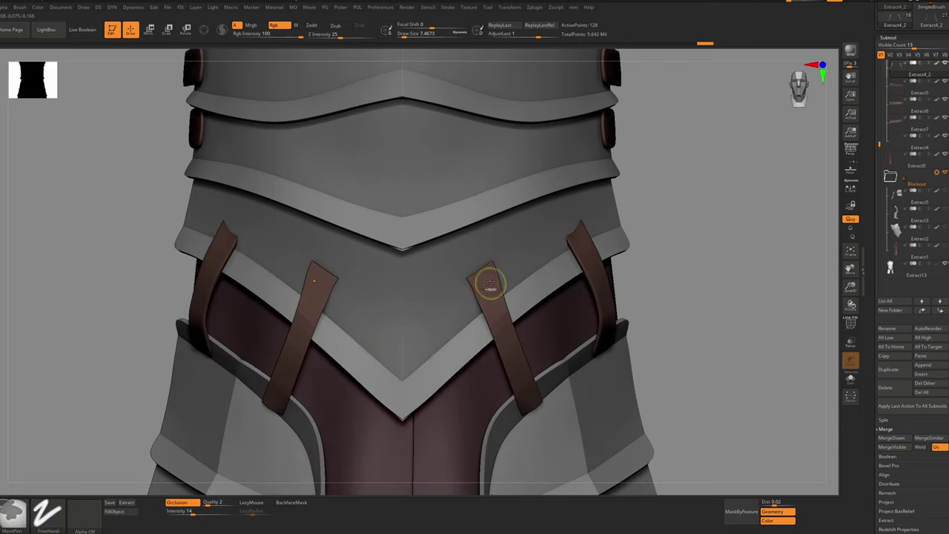
Select the chest plate subtool and append a Sphere3D as a new subtool
key("f")
right_click_drag(494, 267, 494, 215, "ctrl")
mouse_move(494, 215)
right_mouse_down()
mouse_move(452, 212)
mouse_move(498, 239)
right_mouse_up()
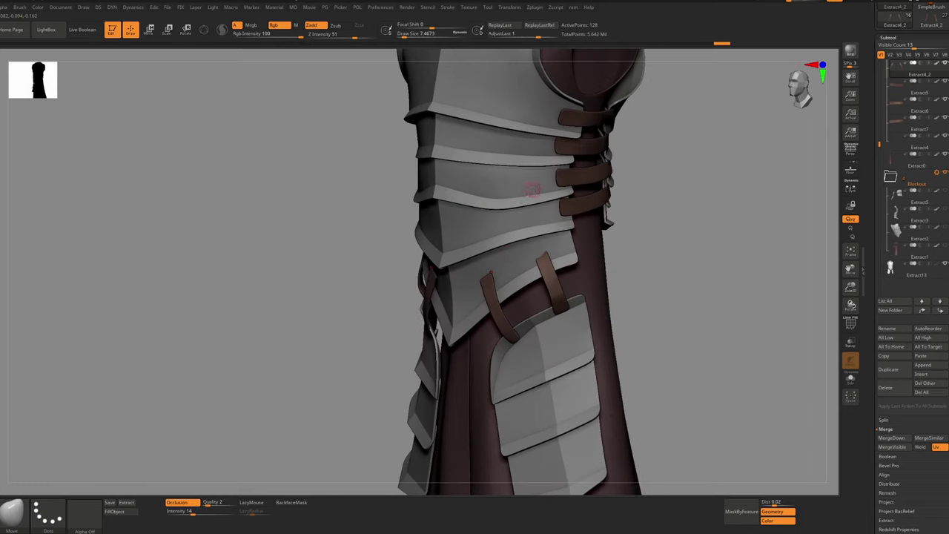
right_click_drag(533, 190, 574, 185, "alt")
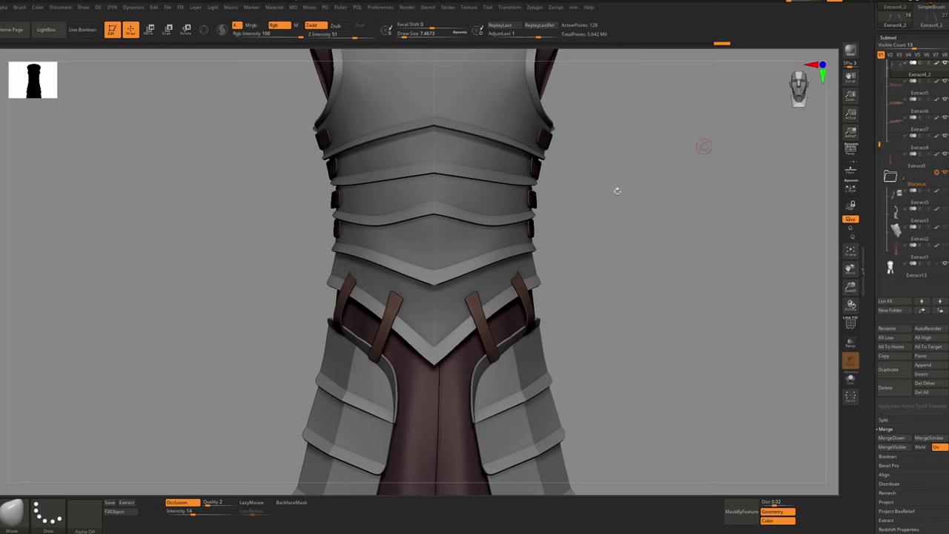
left_click(494, 199, "alt")
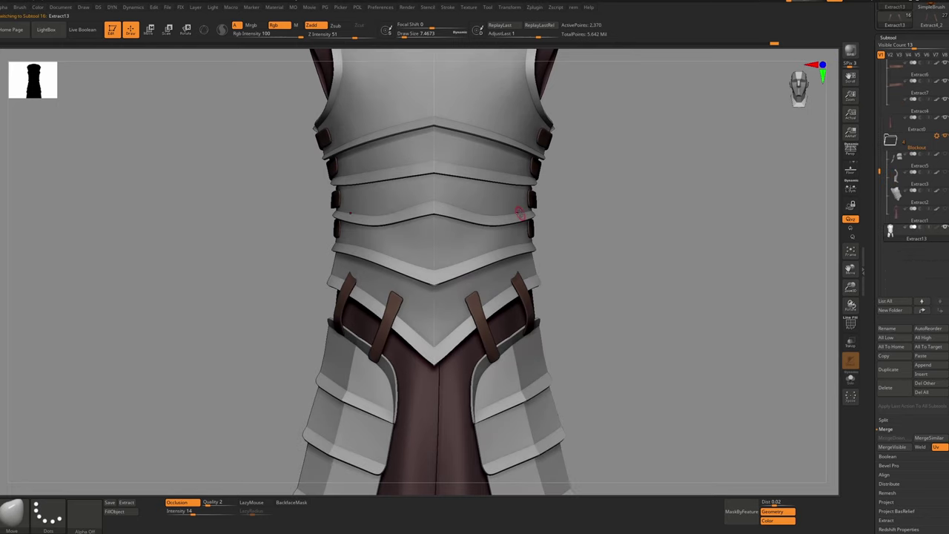
left_click(923, 364)
left_click(701, 402)
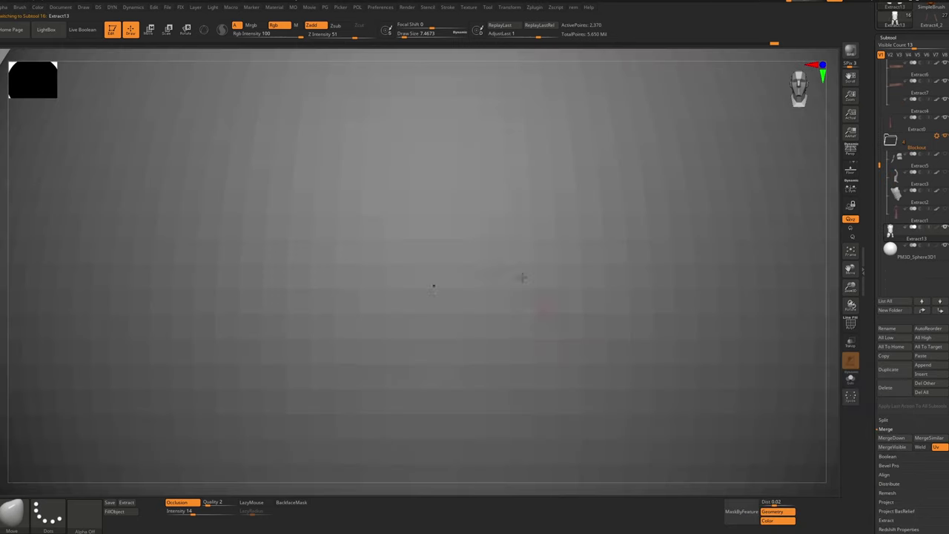
Select the appended sphere subtool and shrink it with the Transpose gizmo
left_click(467, 241, "alt")
key("f")
key("w")
key("y")
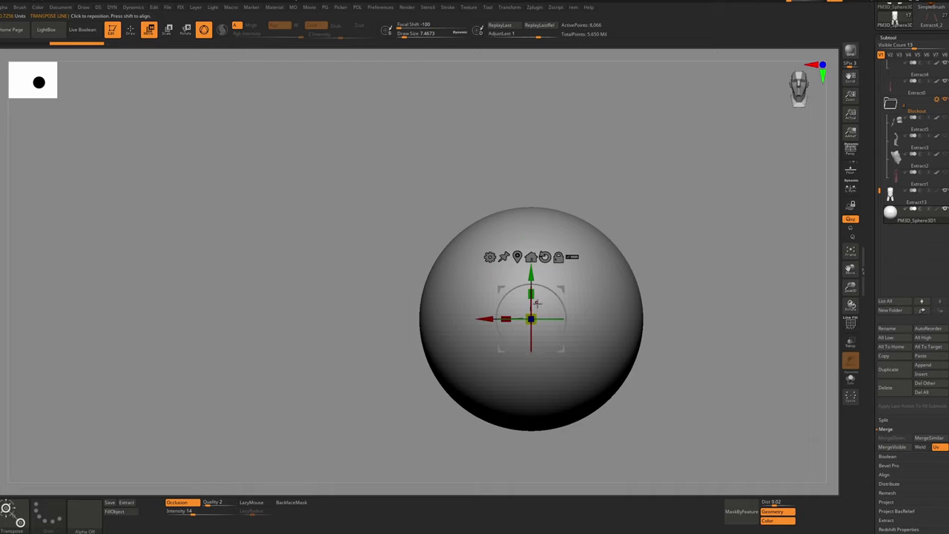
left_click_drag(532, 320, 423, 308)
Move the sphere out onto the left chest, then delete the sphere subtool
right_click_drag(641, 285, 647, 321, "ctrl")
right_click_drag(647, 321, 580, 338)
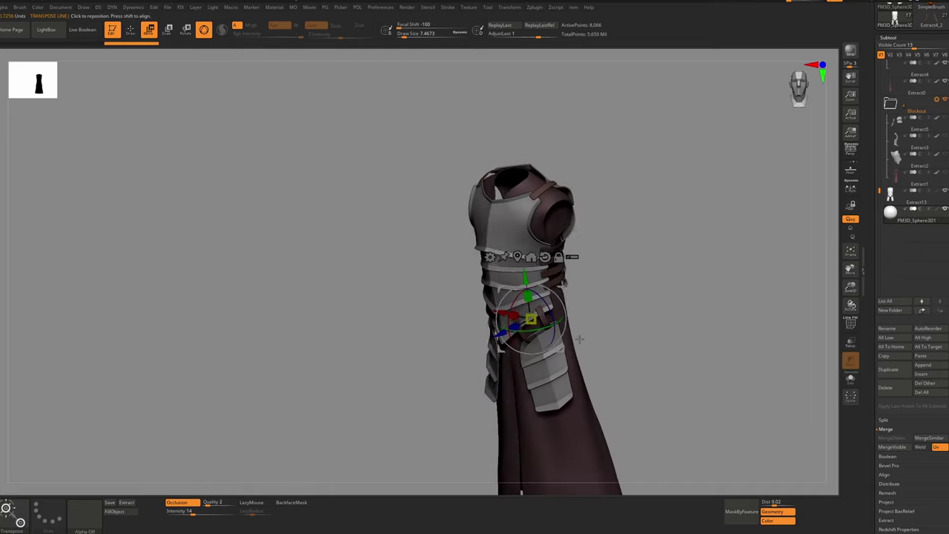
left_click_drag(499, 334, 469, 346)
right_click_drag(511, 326, 593, 319)
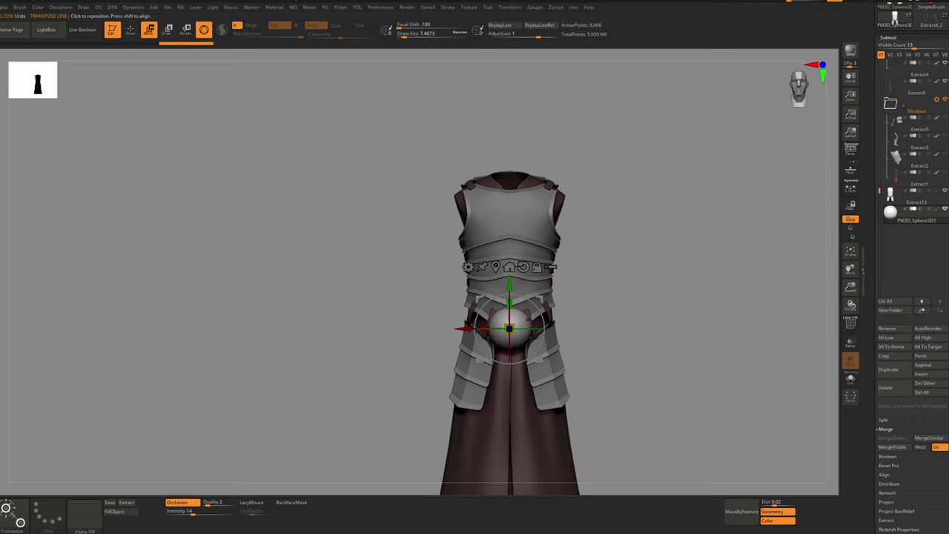
left_click_drag(509, 328, 472, 307)
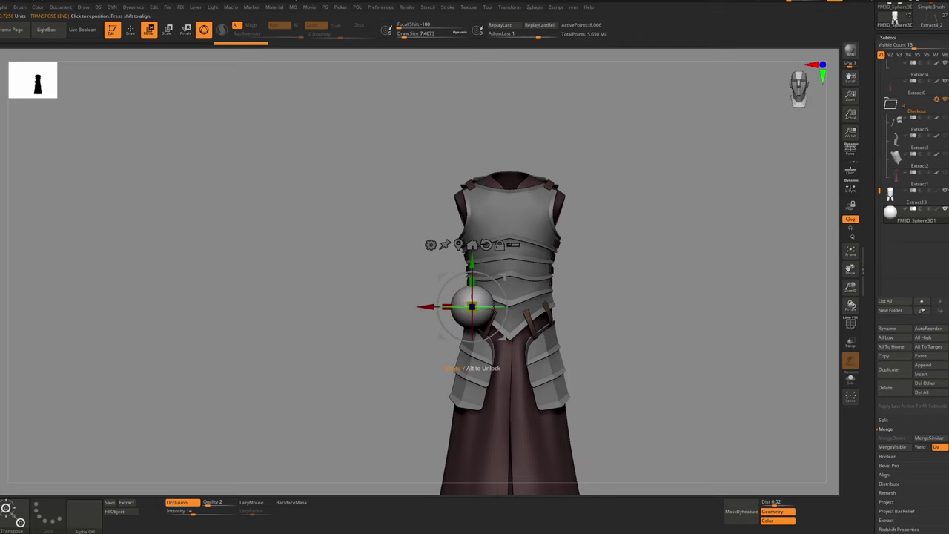
right_click_drag(484, 301, 505, 304, "ctrl")
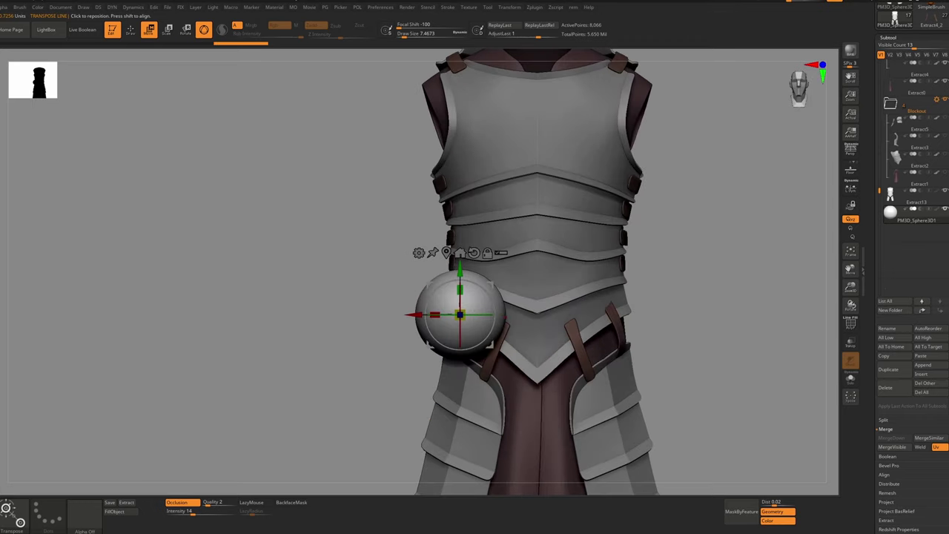
left_click(888, 387)
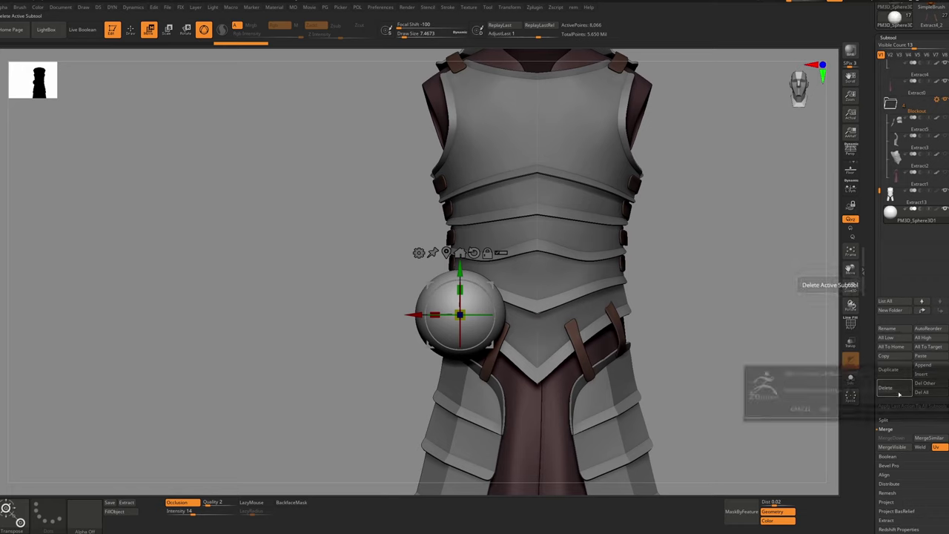
left_click(826, 409)
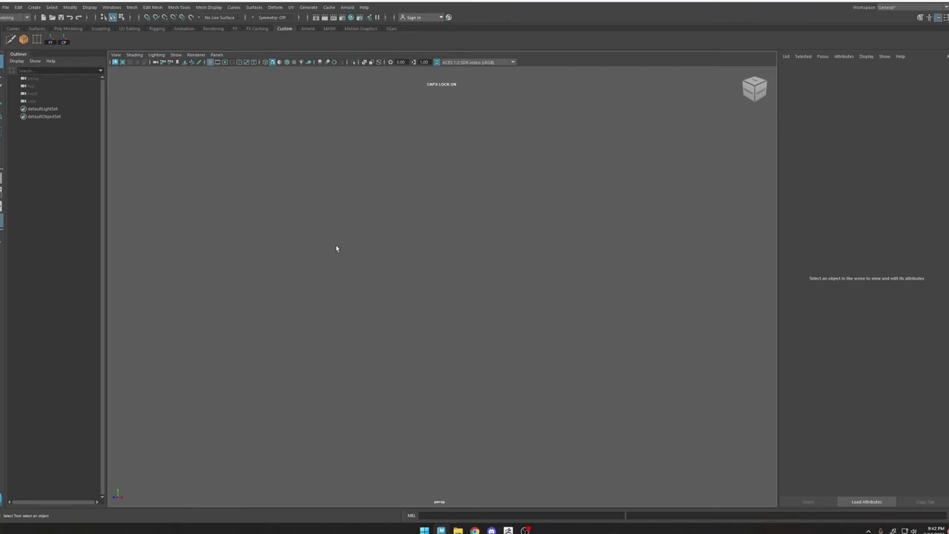
Create a polygon cube from the hotbox and preview it smoothed into a sphere
key("space")
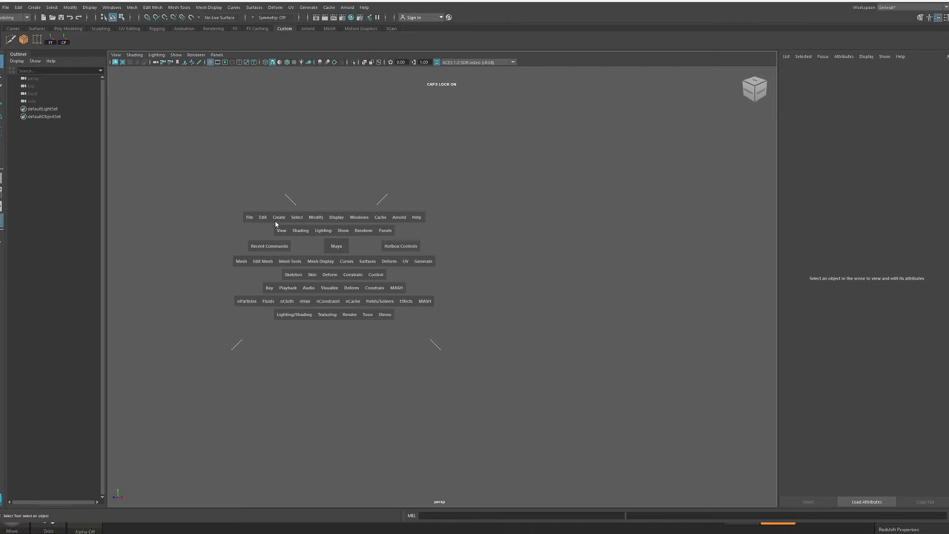
left_click(276, 218)
mouse_move(289, 241)
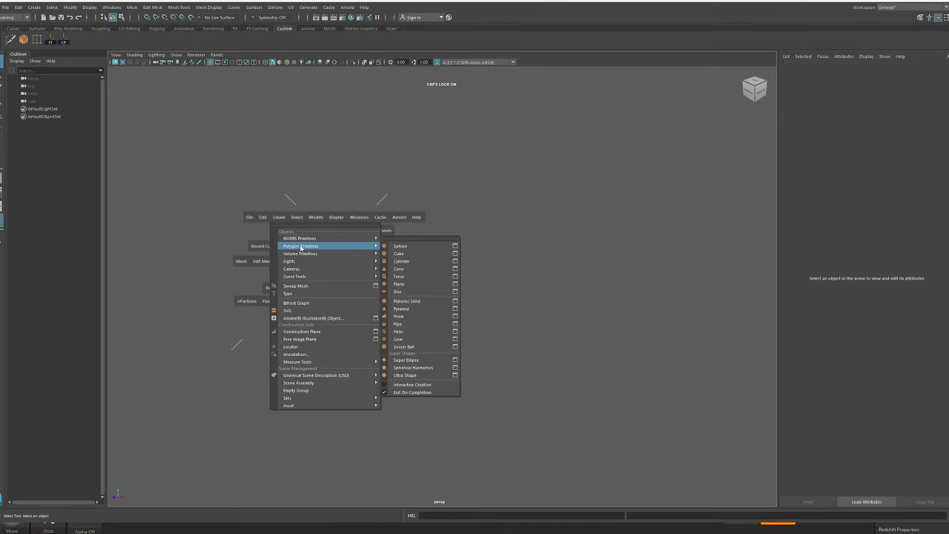
left_click(408, 253)
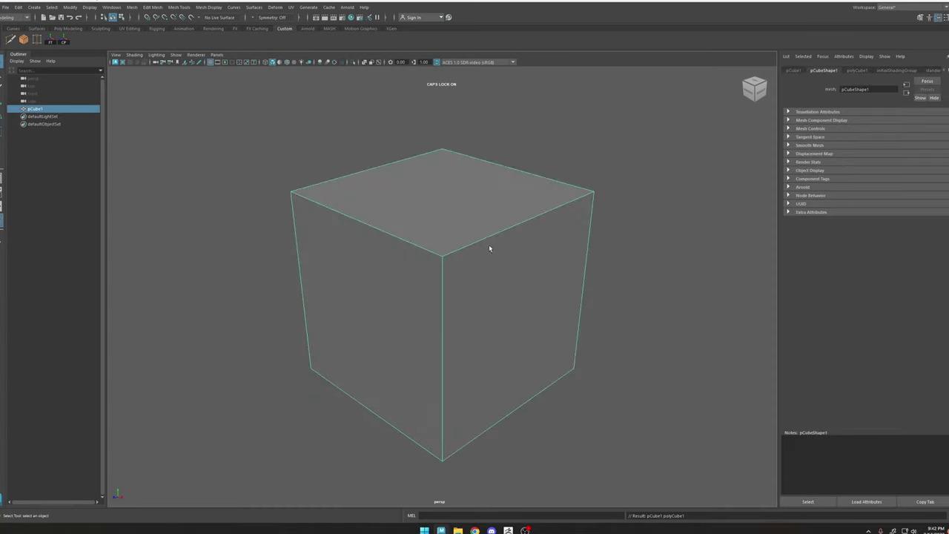
key("3")
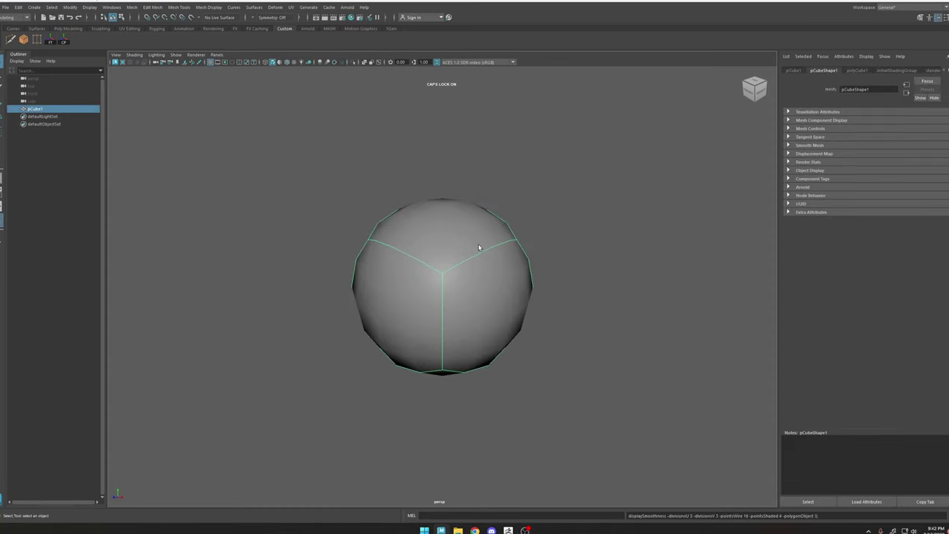
middle_click_drag(479, 247, 483, 229, "alt")
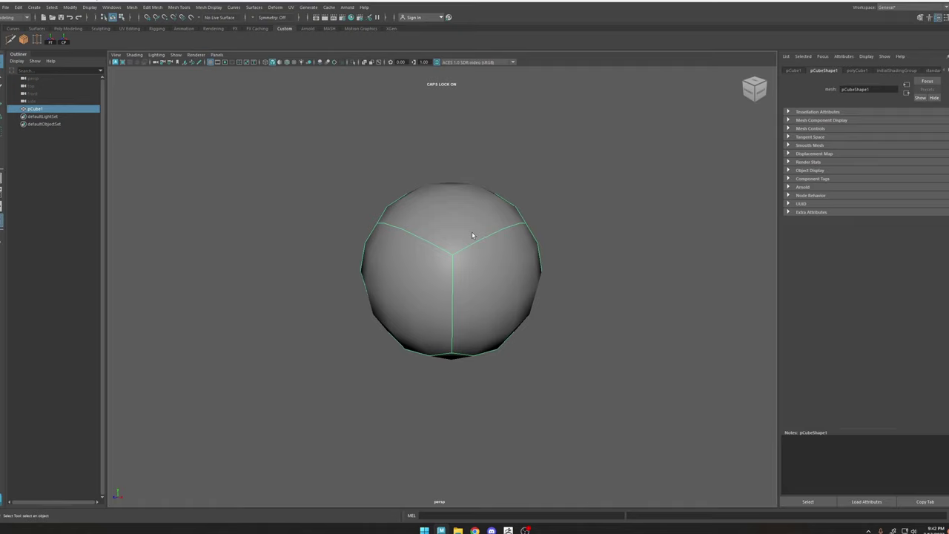
key("1")
key("3")
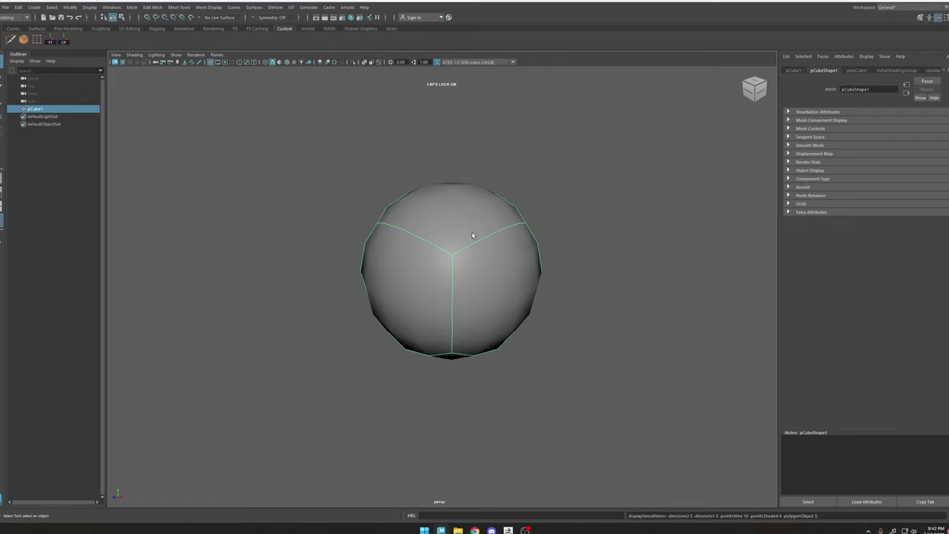
scroll(494, 315, "up", 3)
left_click_drag(544, 279, 571, 252, "alt")
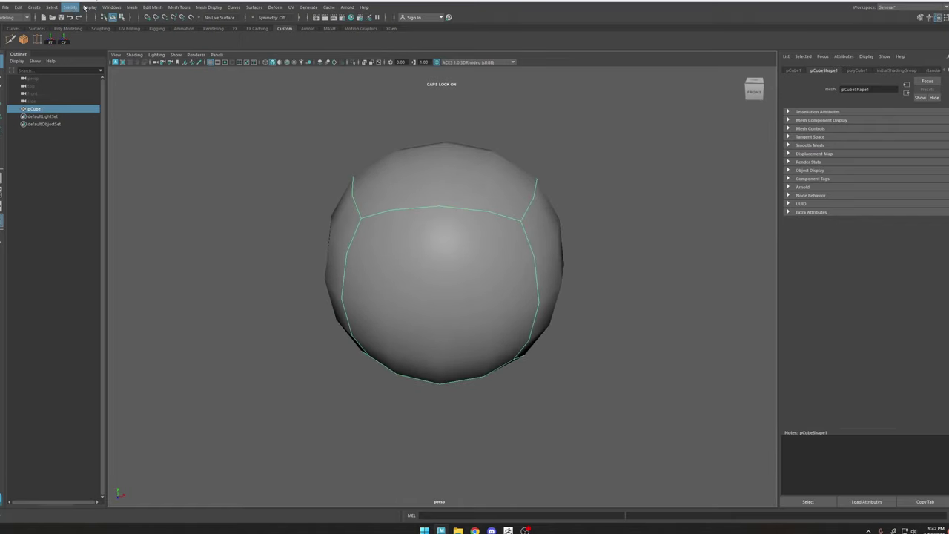
Convert pCube1's smooth mesh preview into real polygons
left_click(72, 8)
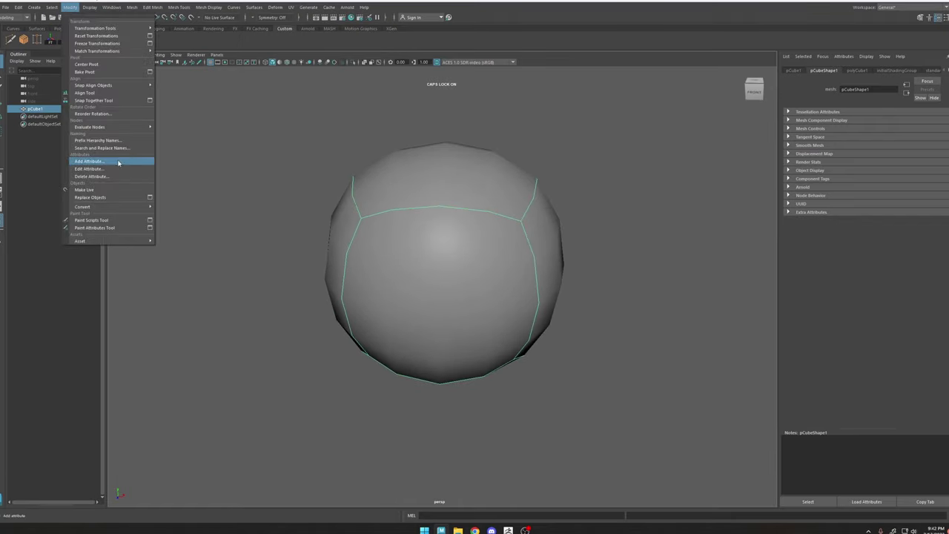
mouse_move(123, 208)
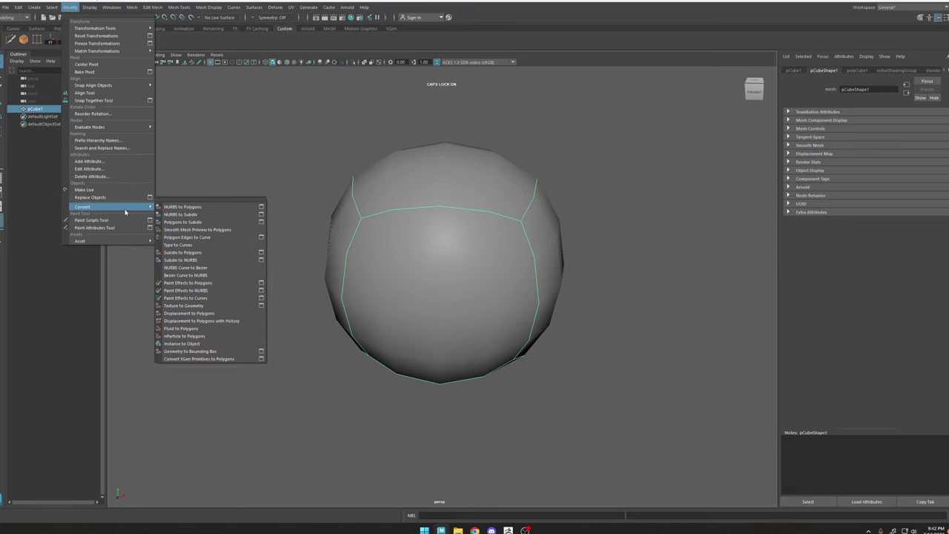
left_click(207, 234)
left_click_drag(524, 232, 461, 219, "alt")
right_click_drag(462, 220, 356, 112, "alt")
left_click(489, 220)
left_click_drag(489, 220, 455, 220, "alt")
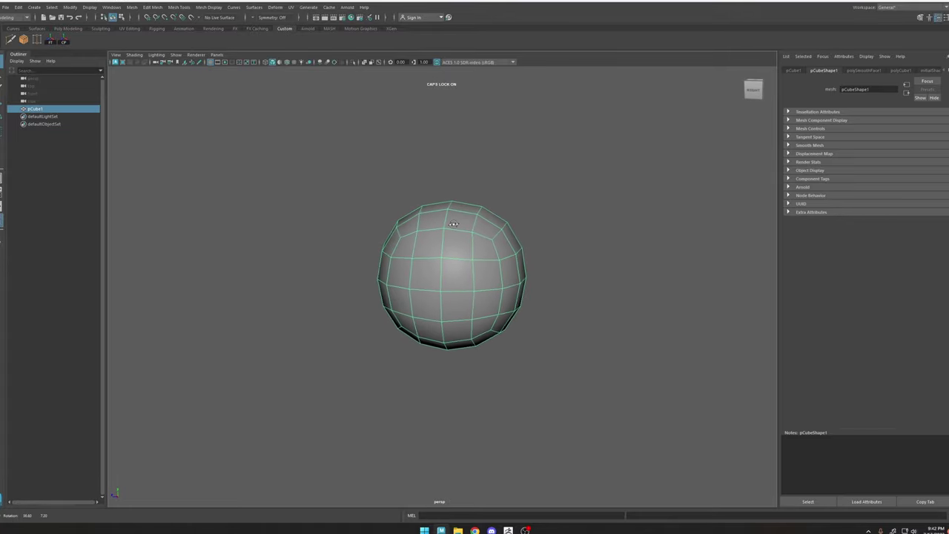
right_click_drag(467, 218, 465, 240)
Delete a vertical face loop and the right half of the sphere
double_click(450, 271)
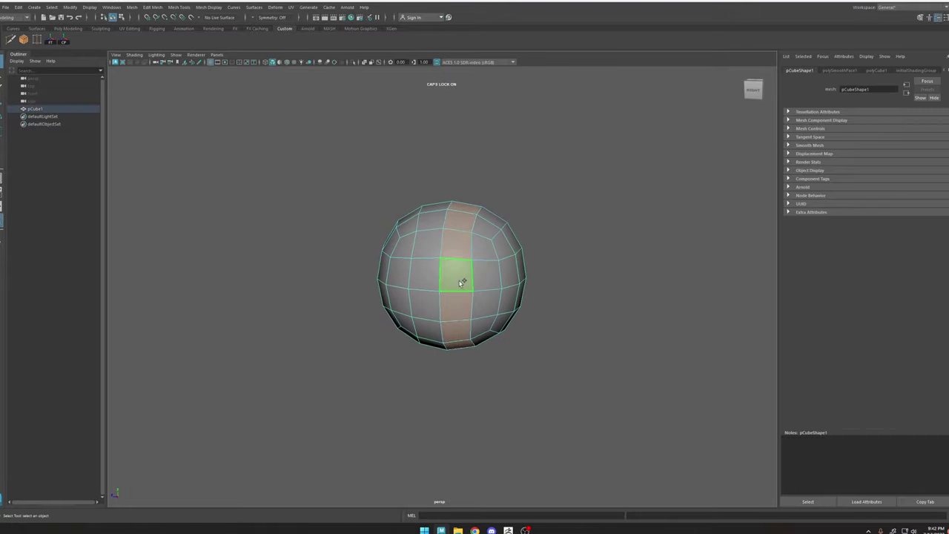
key("Delete")
double_click(483, 272)
key("Delete")
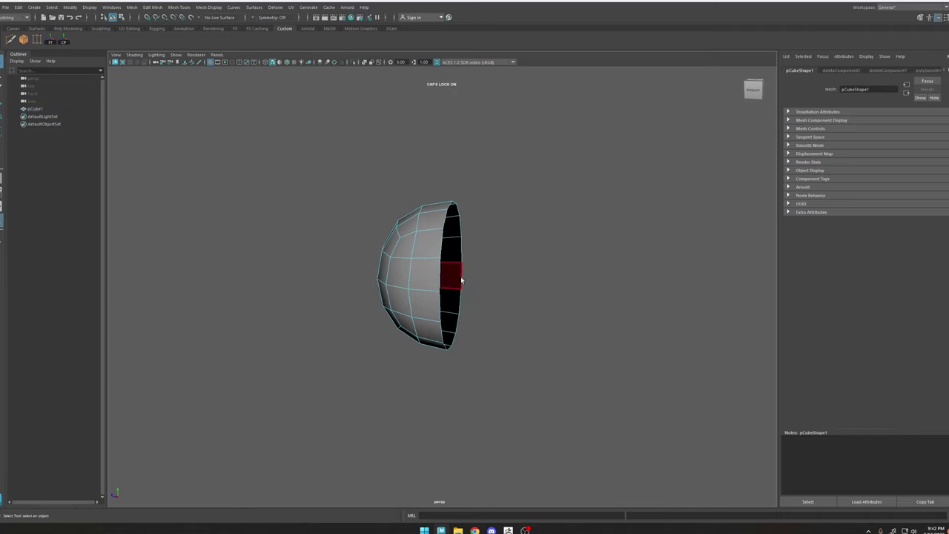
Extrude the open border, scale it inward, and merge it to a centre point
right_click_drag(427, 259, 433, 227)
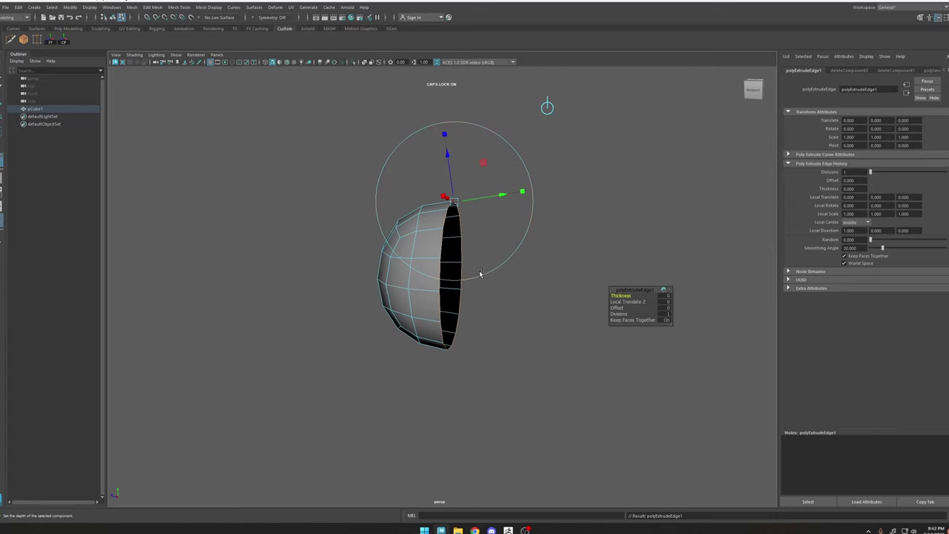
key("r")
left_click_drag(465, 278, 428, 290, "alt")
right_click_drag(494, 250, 490, 180, "shift")
left_click_drag(445, 245, 290, 239, "alt")
right_click_drag(439, 256, 507, 199)
left_click(601, 235)
left_click_drag(601, 234, 456, 204, "alt")
left_click(489, 323)
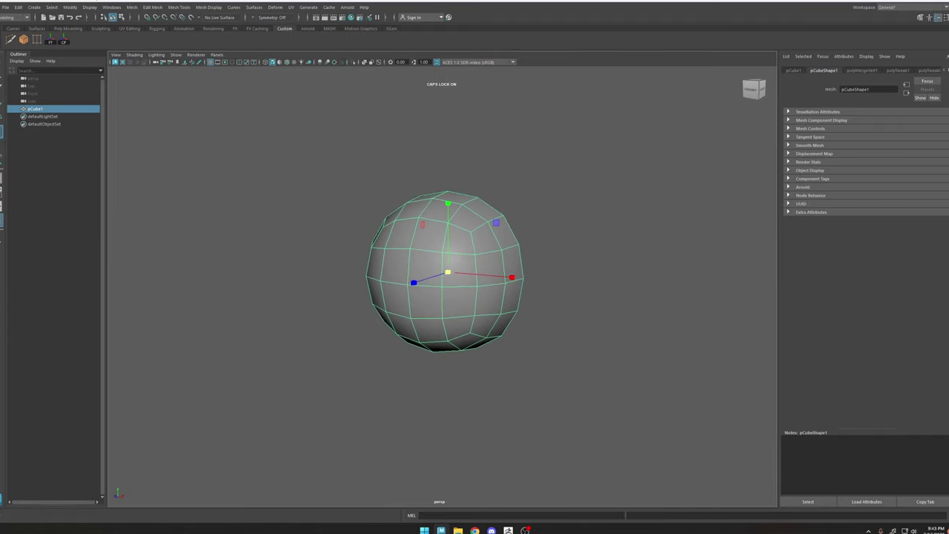
Turn on the Poly Count heads-up display in the viewport
left_click(52, 7)
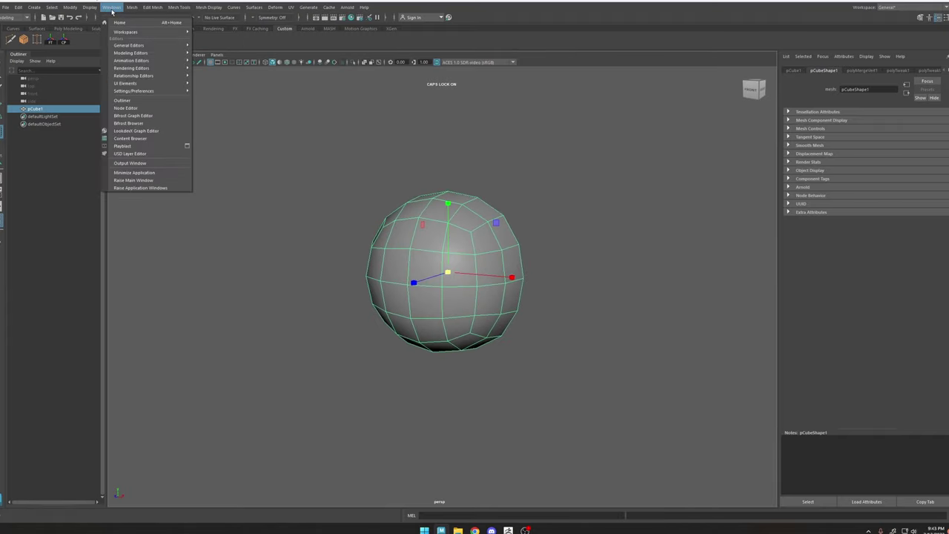
mouse_move(89, 7)
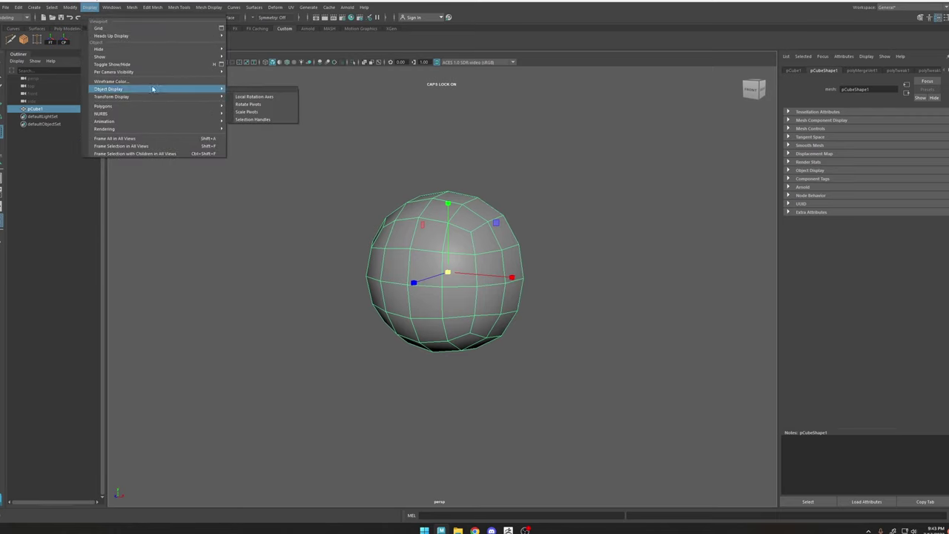
mouse_move(154, 67)
mouse_move(161, 38)
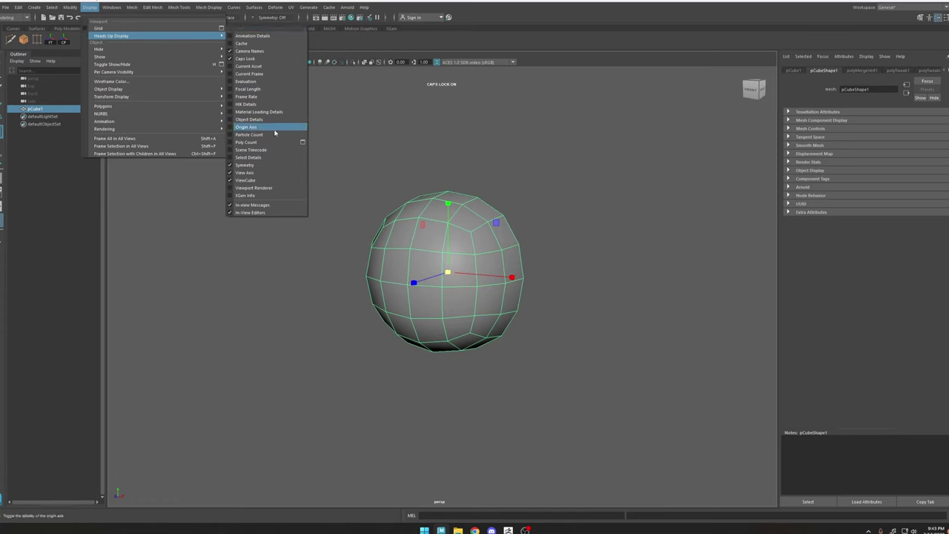
left_click(265, 141)
Select several edges on the half-sphere to read its 64 faces and 112 triangles
left_click_drag(443, 189, 499, 221, "alt")
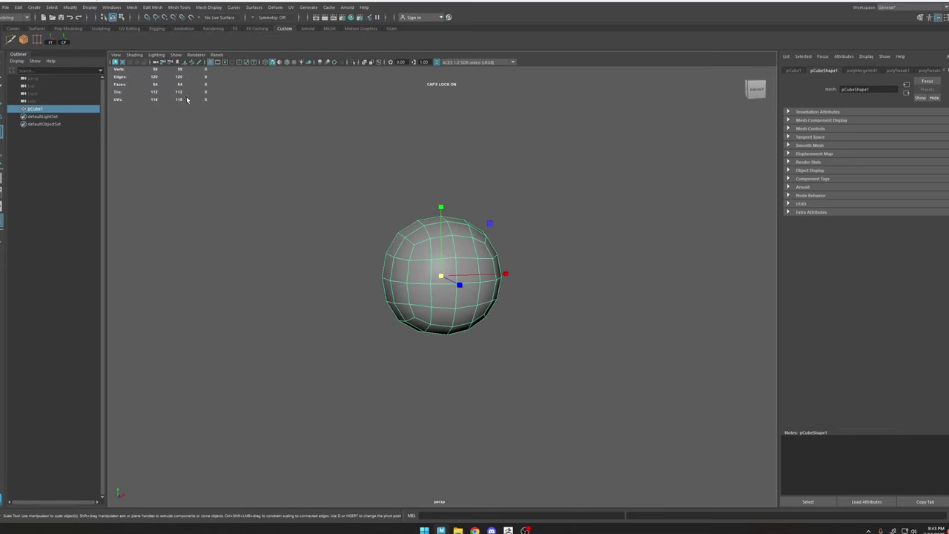
left_click_drag(440, 250, 426, 252, "alt")
scroll(426, 252, "up", 2)
right_click_drag(427, 254, 427, 231)
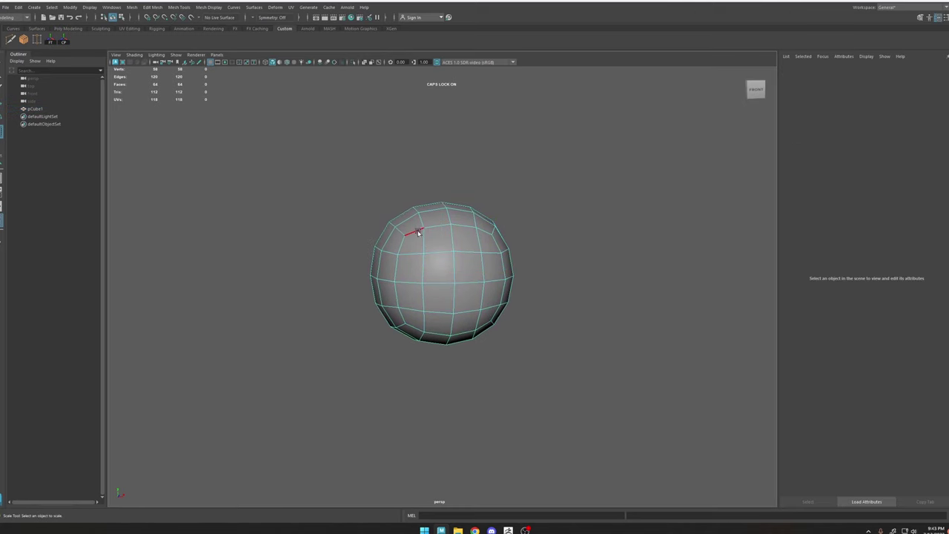
left_click(438, 233)
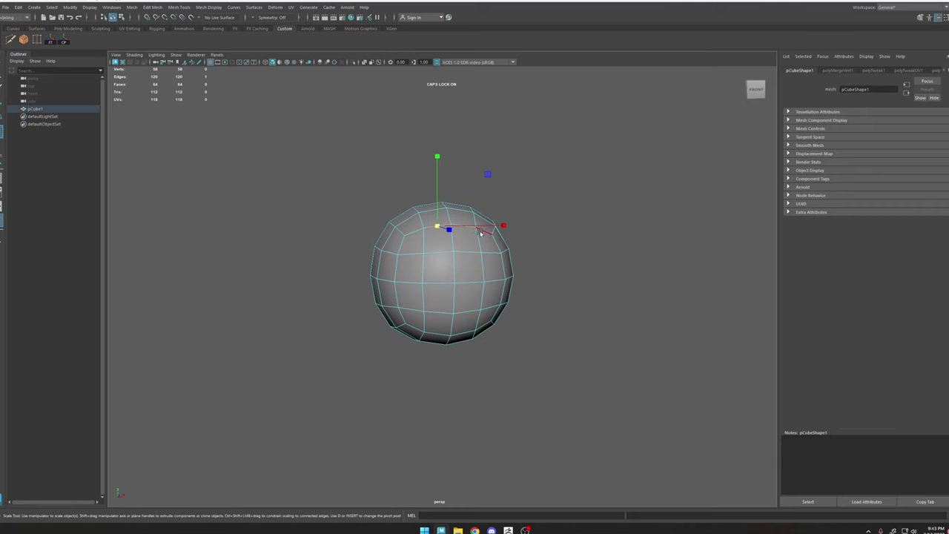
left_click(398, 267, "shift")
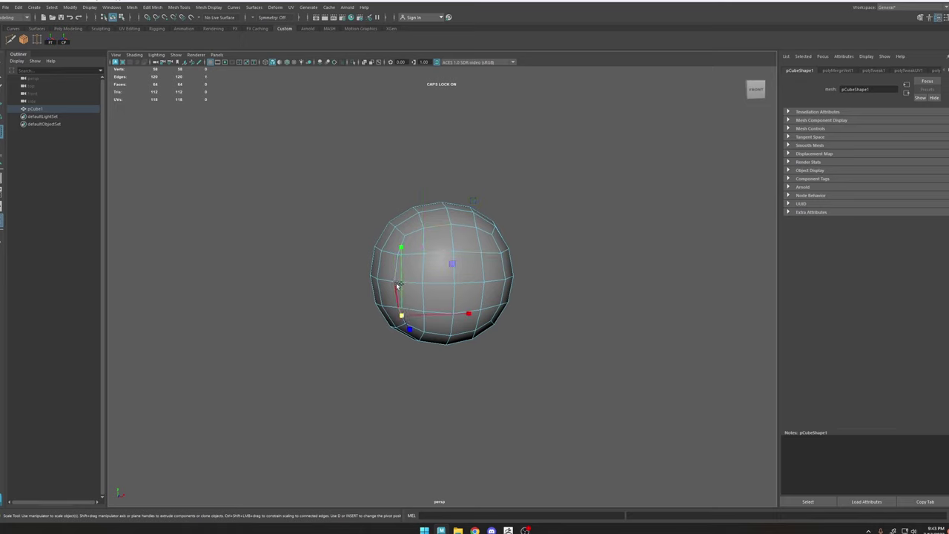
left_click(398, 285, "shift")
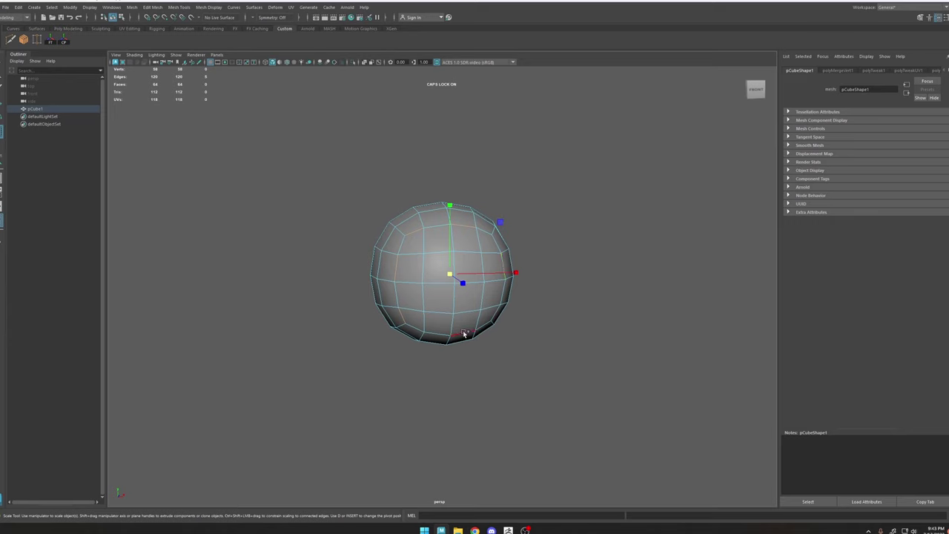
mouse_move(459, 299)
left_mouse_down("alt")
mouse_move(450, 300)
mouse_move(447, 278)
mouse_move(463, 283)
left_mouse_up("alt")
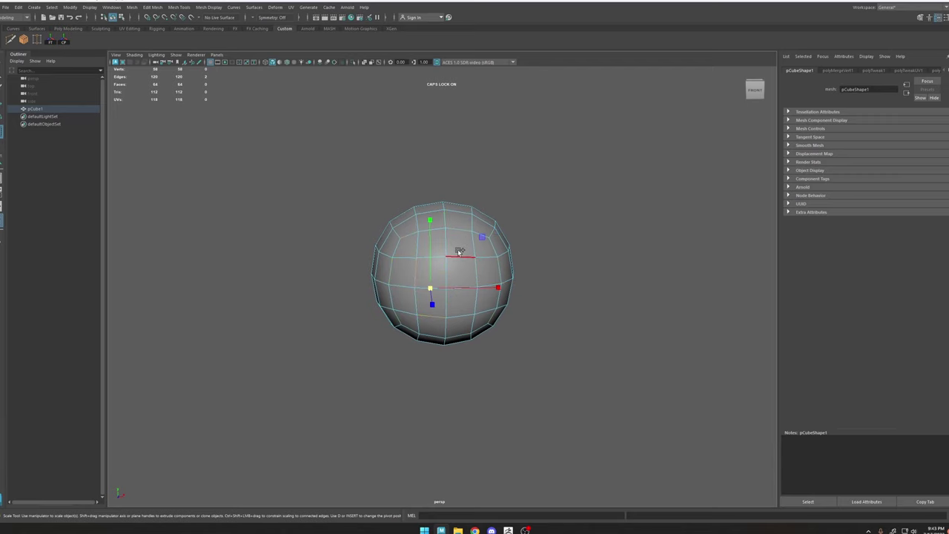
Try collapsing the old sphere's side edges, then undo the collapse
left_click(472, 277)
left_click_drag(469, 301, 398, 267, "alt")
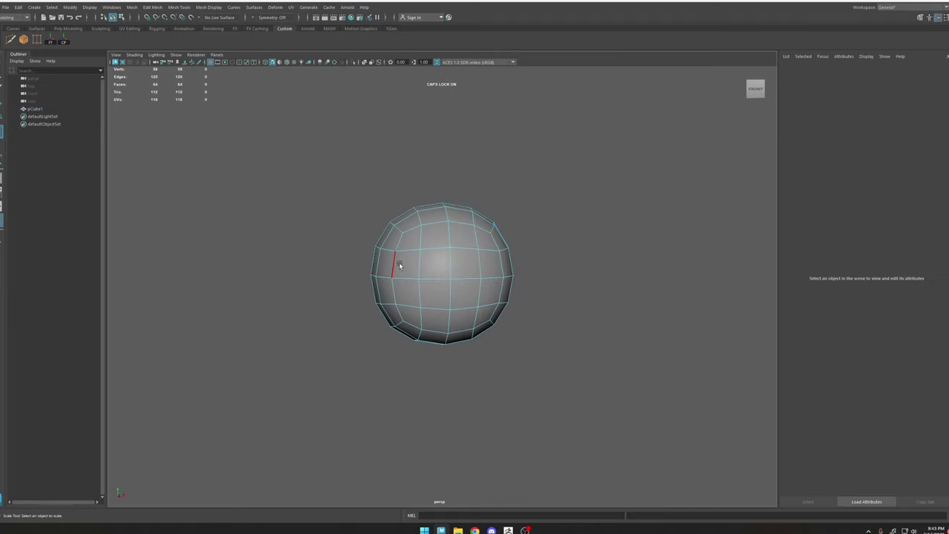
left_click(395, 267)
left_click(497, 264, "shift")
right_click_drag(497, 264, 524, 203, "shift")
left_click_drag(495, 266, 485, 277, "alt")
key("ctrl+z")
key("ctrl+z")
key("ctrl+z")
key("ctrl+z")
right_click_drag(485, 277, 495, 214, "alt")
Select the whole old sphere and delete it, leaving the scene empty
right_click_drag(512, 256, 612, 319, "alt")
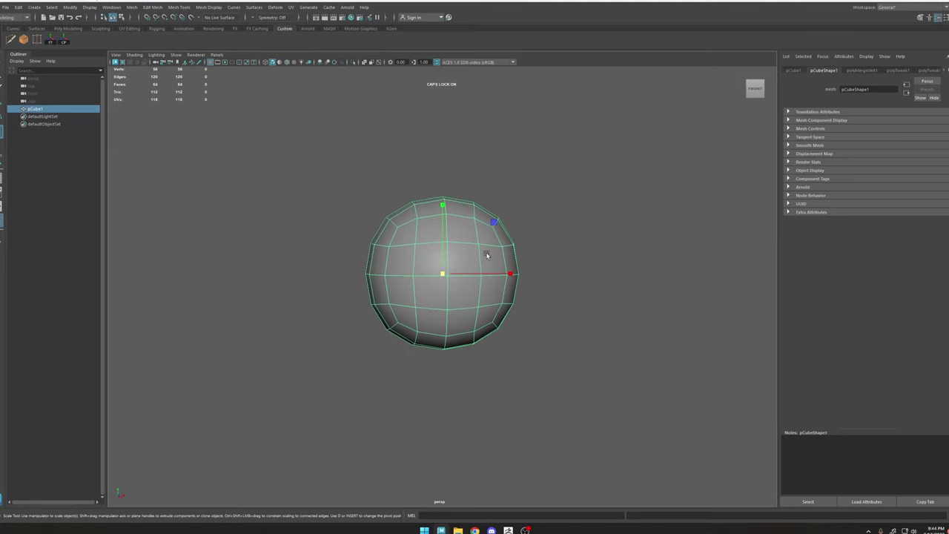
right_click_drag(449, 247, 445, 213)
key("Delete")
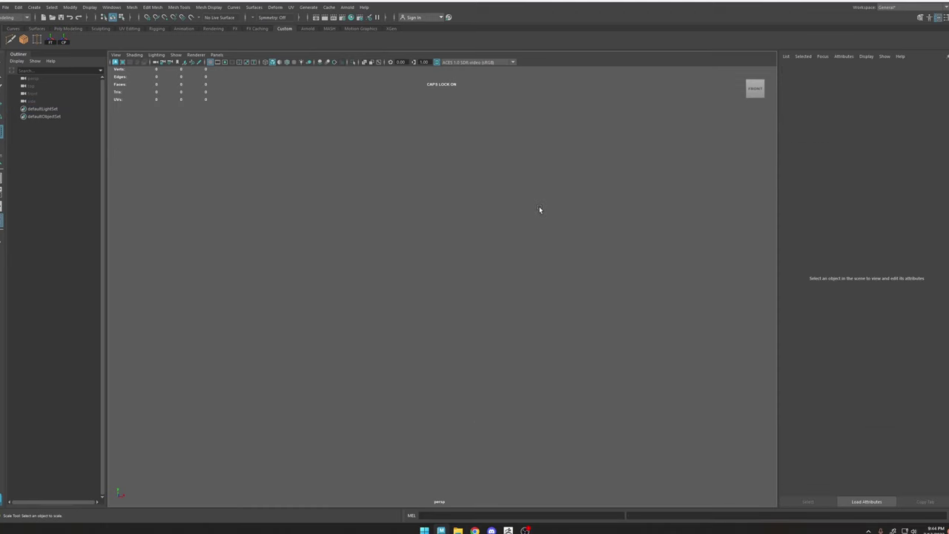
Create a new polygon sphere from the hotbox's Polygon Primitives
key("space")
left_click(412, 213)
mouse_move(451, 246)
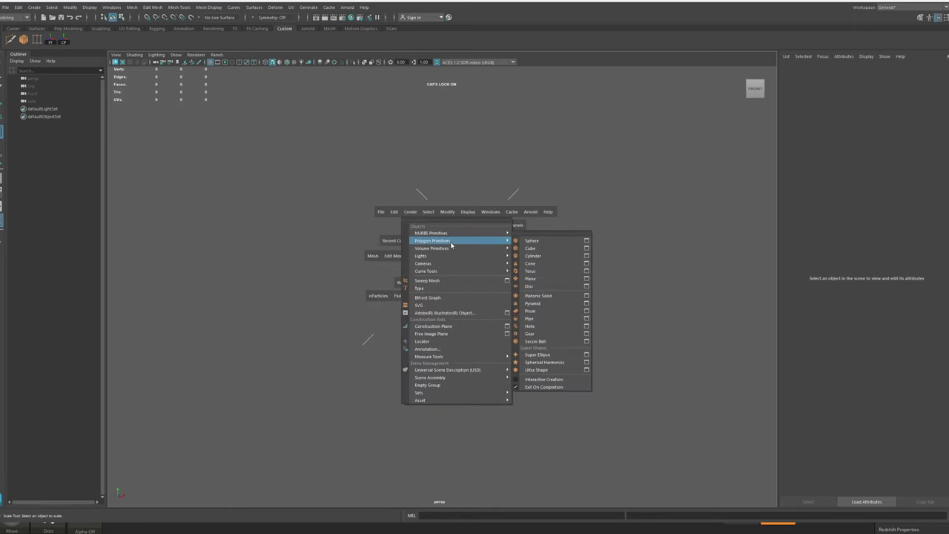
left_click(546, 241)
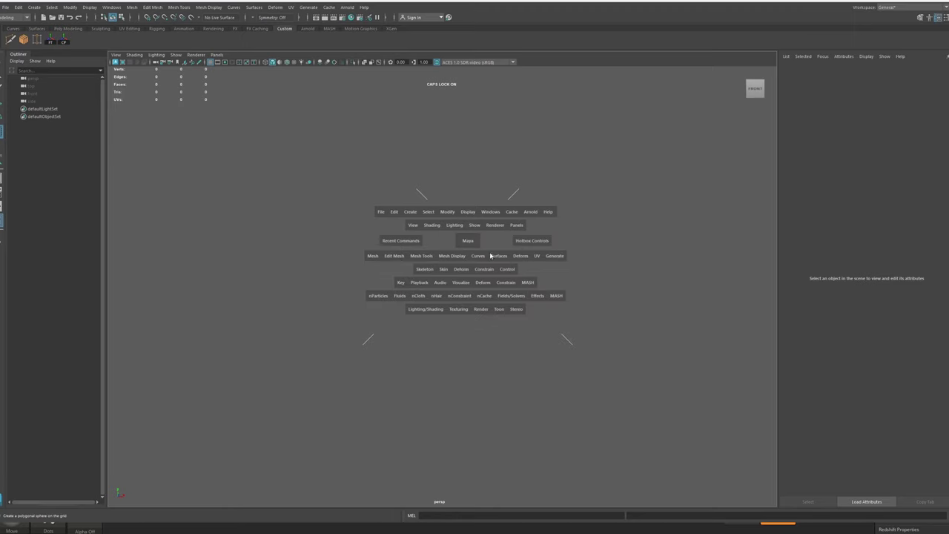
Set the sphere's axis and height subdivisions to 12 each
key("e")
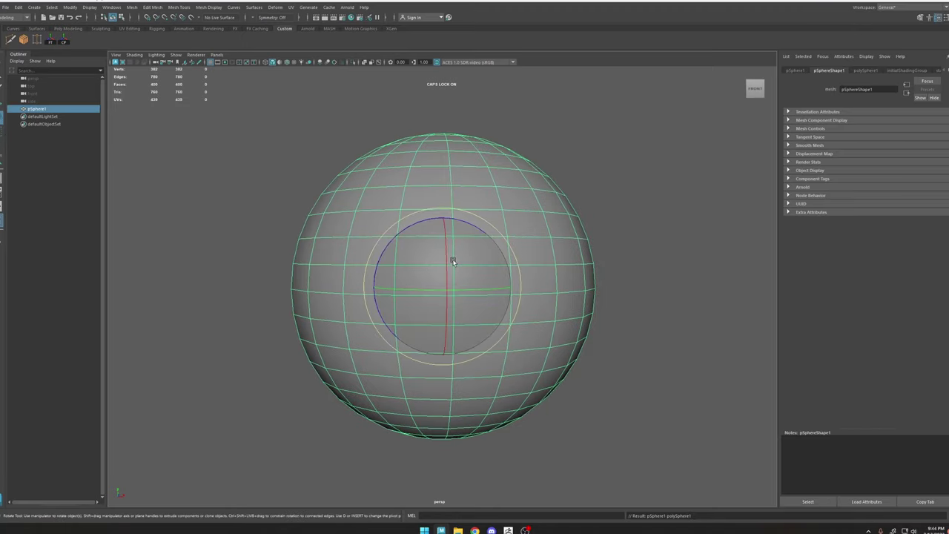
key("t")
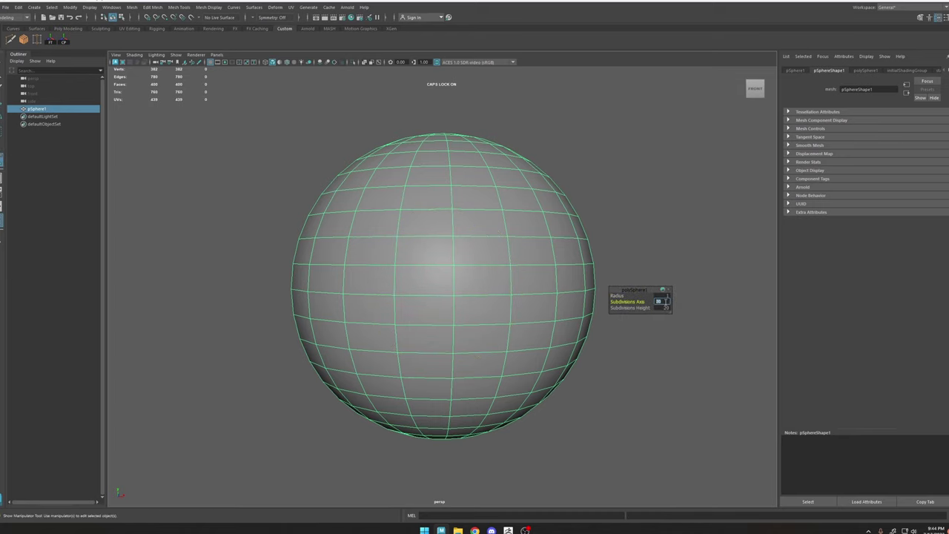
left_click(666, 302)
type("12")
key("Return")
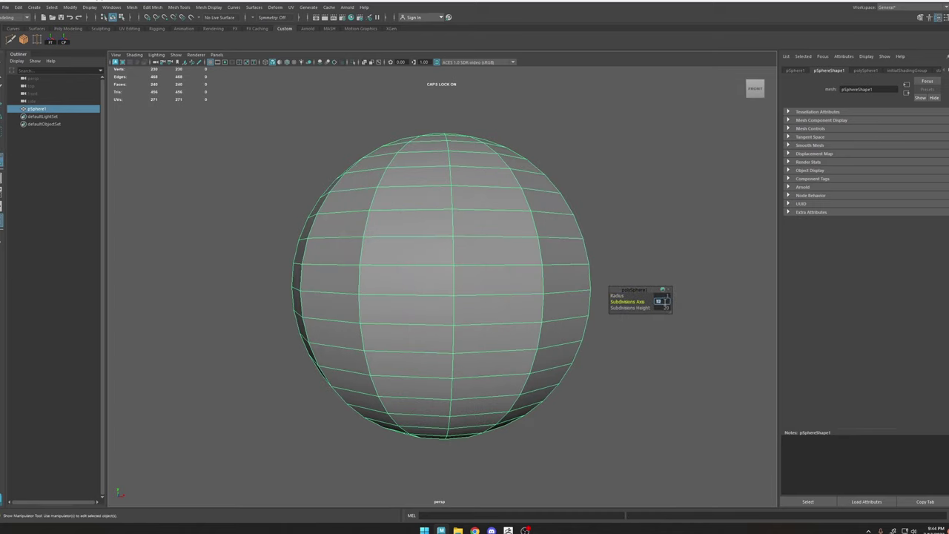
type("12")
key("Return")
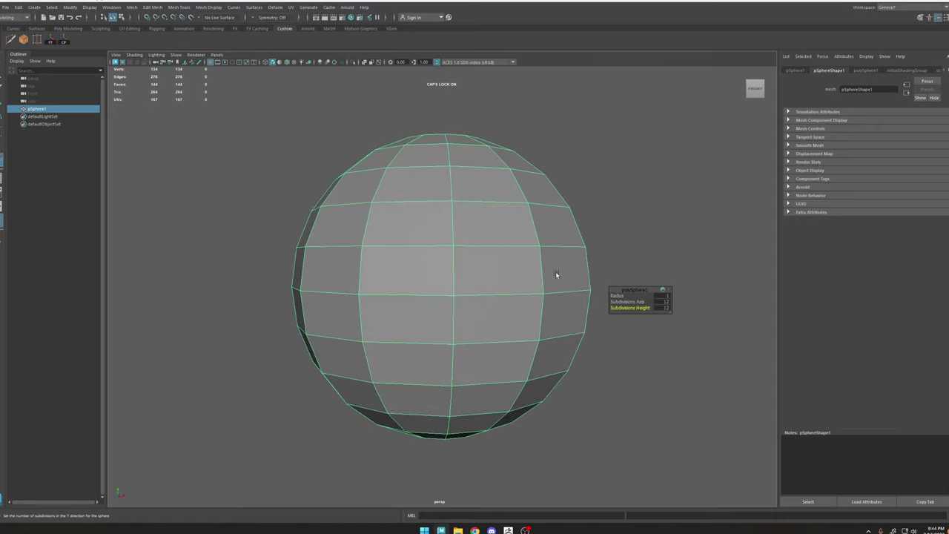
scroll(556, 275, "down", 3)
key("e")
Delete the face loops of one half, leaving a half sphere
left_click_drag(446, 248, 427, 268, "alt")
right_click_drag(487, 226, 487, 250)
left_click(463, 240)
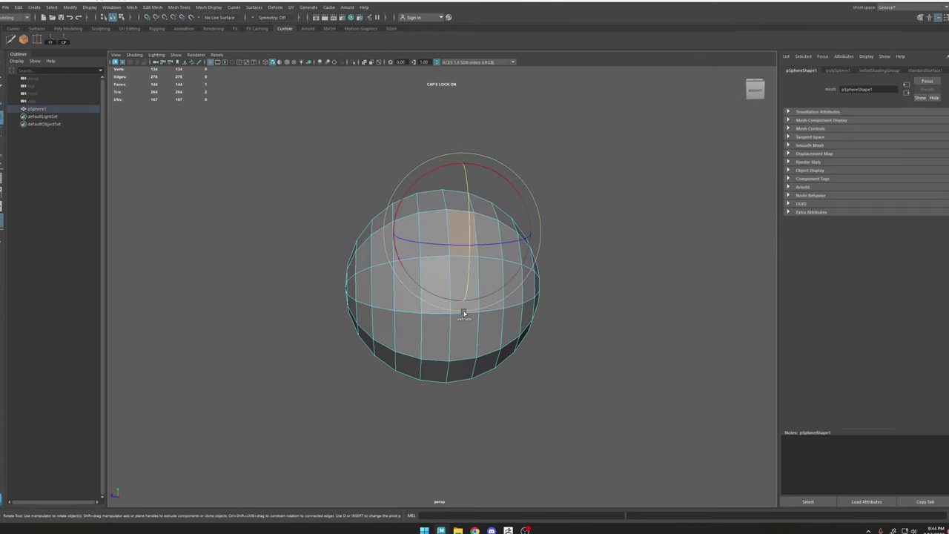
key("w")
double_click(457, 308, "shift")
key("Delete")
double_click(499, 298)
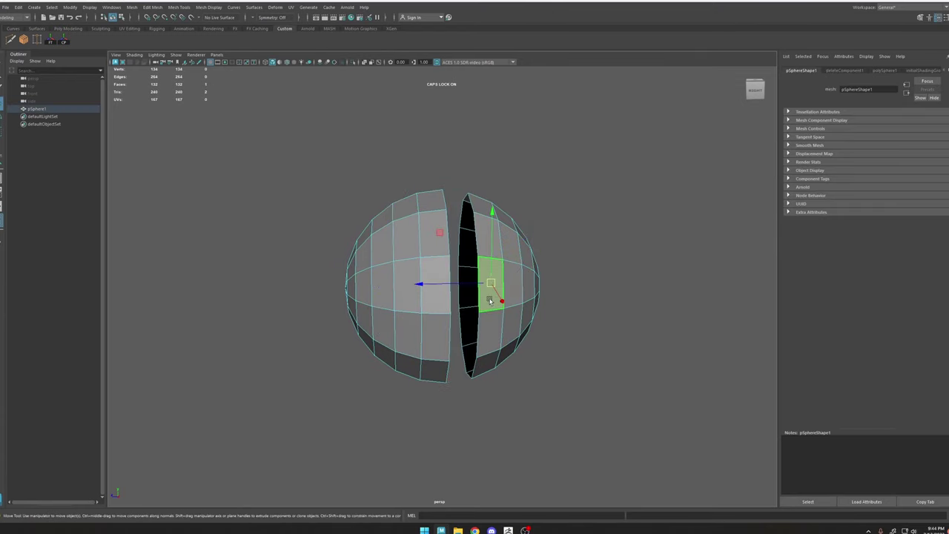
key("Delete")
Extrude the open border edge loop, scale it inward, and merge it to the centre
right_click_drag(421, 260, 426, 196)
double_click(454, 305)
left_click_drag(491, 298, 420, 287, "alt")
key("ctrl+e")
key("r")
right_click_drag(545, 262, 543, 170, "shift")
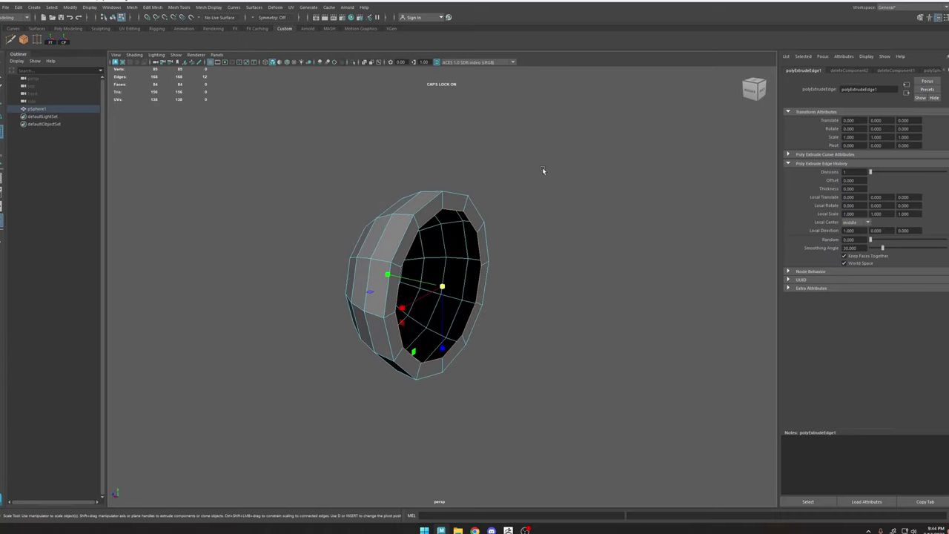
right_click_drag(483, 251, 488, 204, "shift")
Collapse edge rings to reduce the half sphere to 44 vertices and 54 faces
left_click_drag(433, 244, 452, 238, "alt")
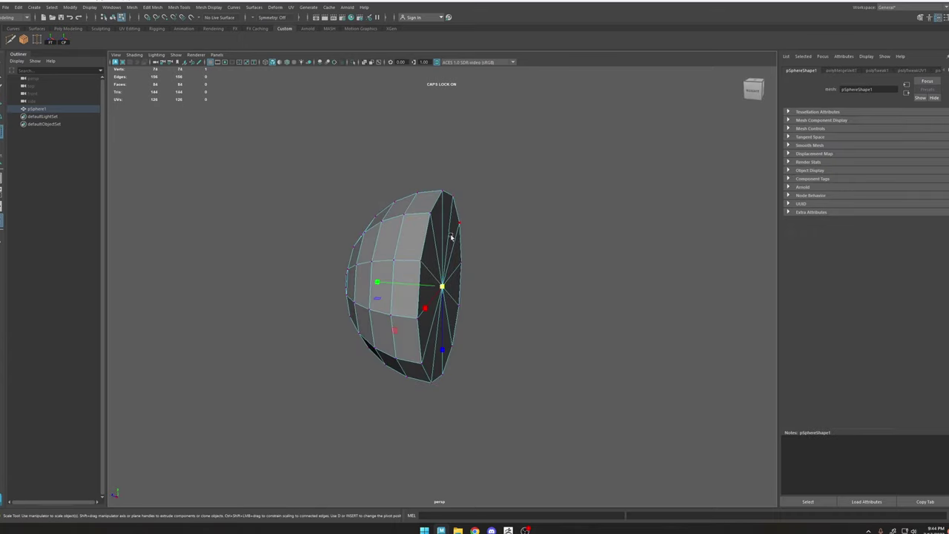
right_click_drag(438, 223, 438, 200)
left_click_drag(438, 201, 408, 262, "alt")
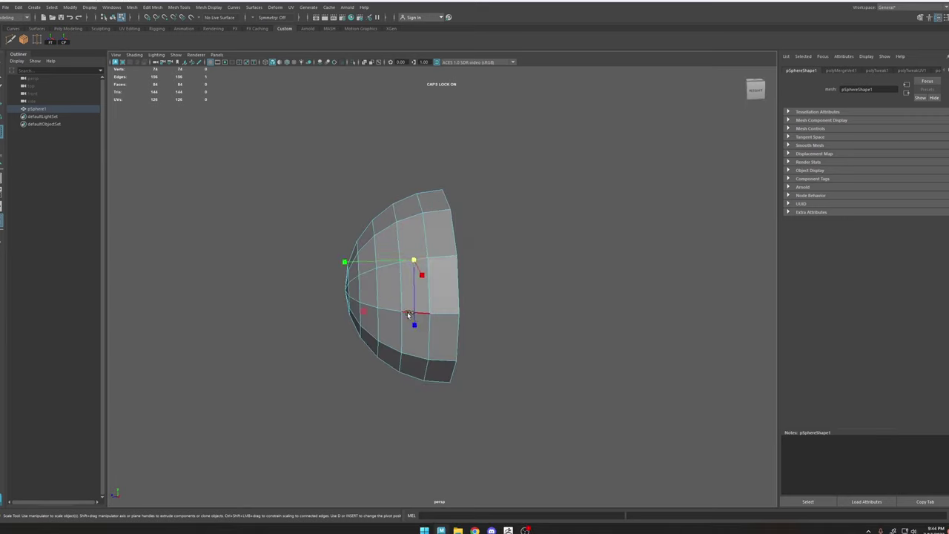
double_click(407, 313, "shift")
right_click_drag(409, 314, 474, 265, "shift")
left_click_drag(364, 285, 475, 269, "alt")
double_click(394, 287, "shift")
key("g")
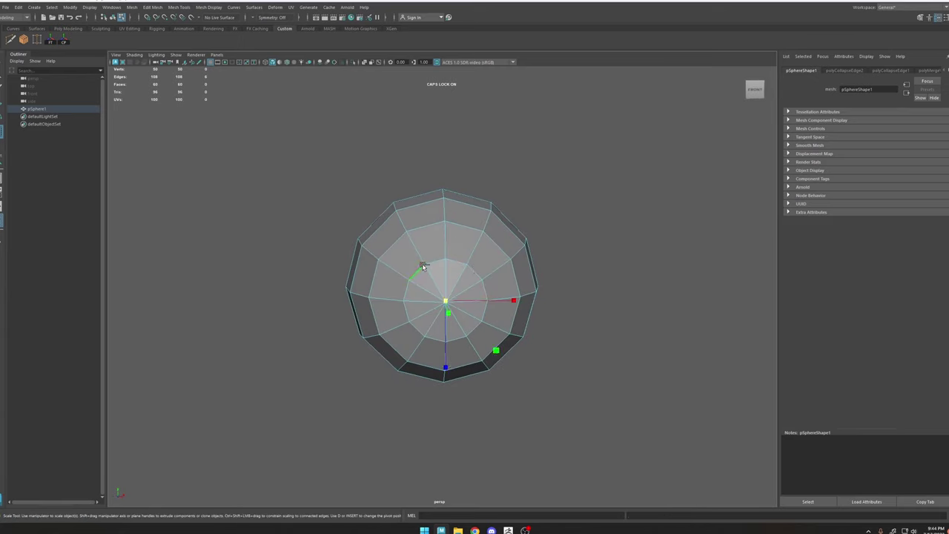
right_click_drag(423, 267, 493, 292)
left_click_drag(494, 293, 443, 236, "alt")
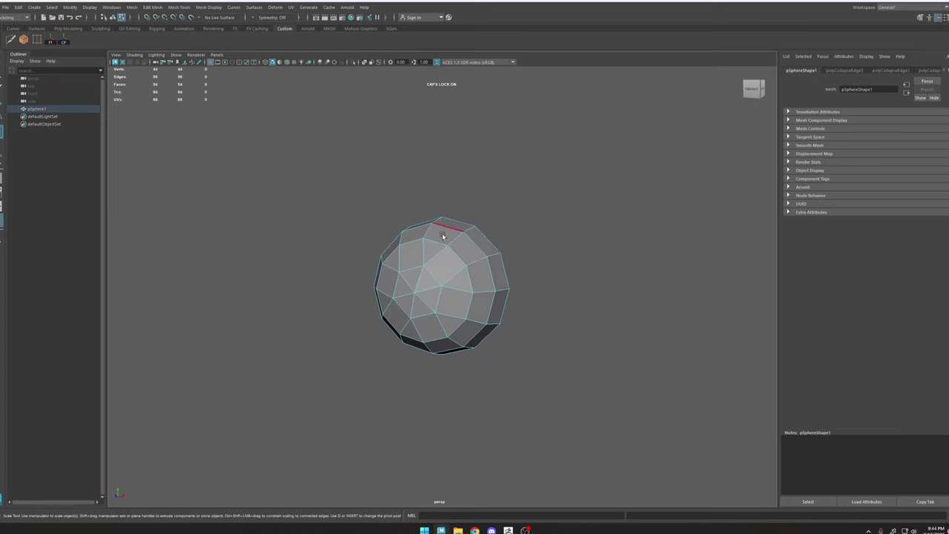
key("F8")
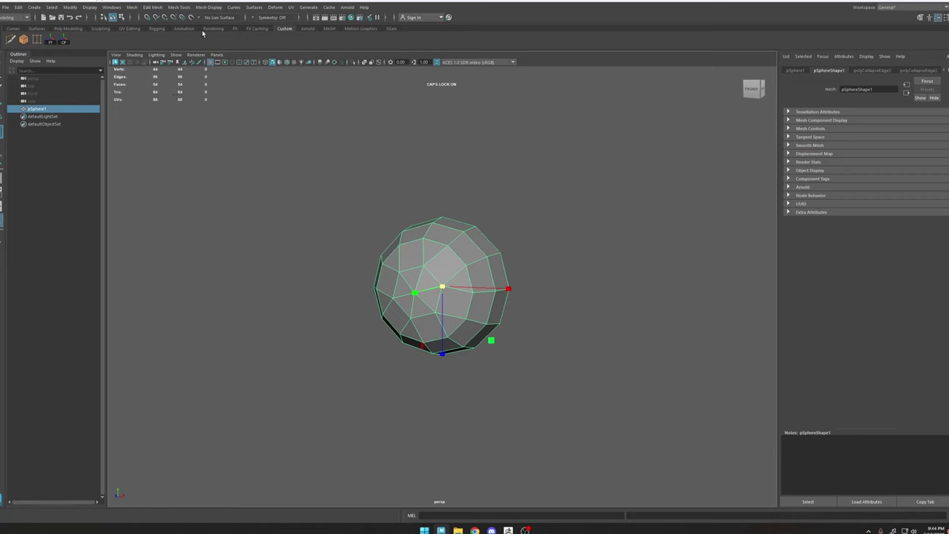
left_click(206, 7)
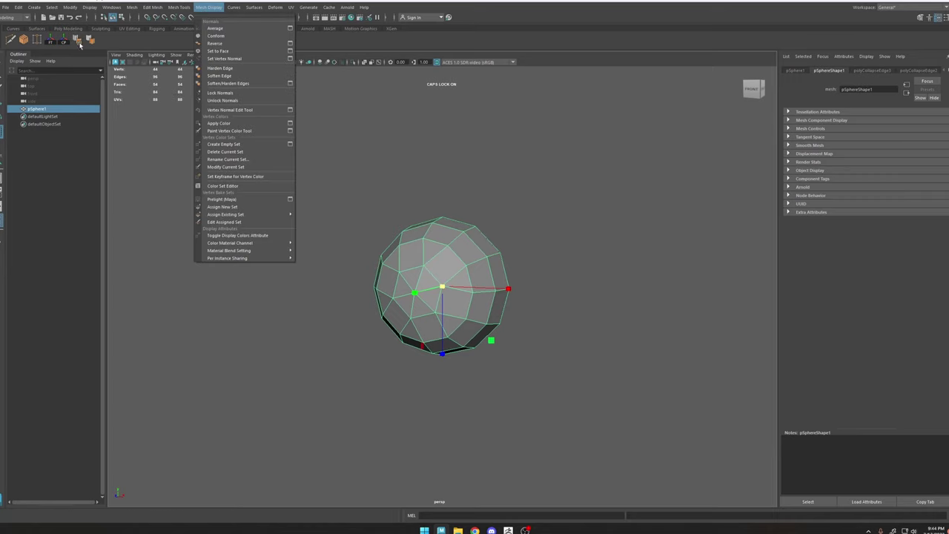
Apply Harden Edge to the half sphere so it shows flat facets
left_click(218, 68)
left_click(536, 226)
left_click(492, 244)
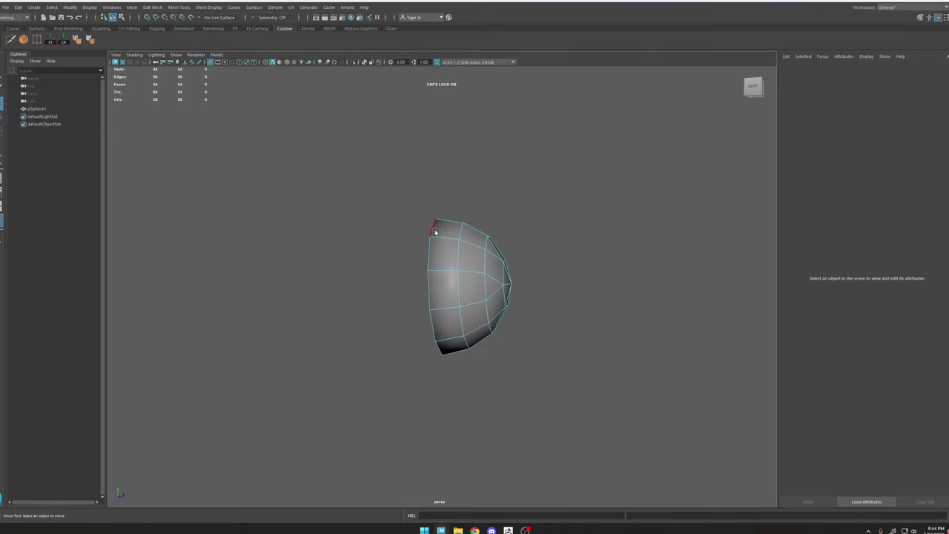
left_click(457, 243)
left_click_drag(457, 243, 483, 234, "alt")
right_click_drag(483, 233, 549, 259, "shift")
left_click_drag(511, 267, 460, 268, "alt")
right_click_drag(461, 269, 479, 248)
Select edges on the half sphere and remove them with Delete Edge
left_click(602, 152)
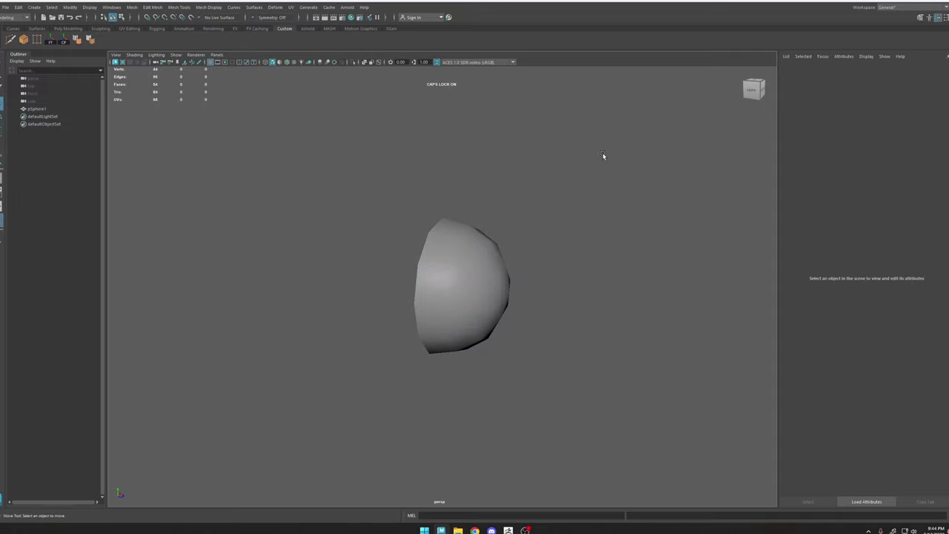
left_click_drag(602, 152, 445, 245, "alt")
left_click(489, 266)
left_click(367, 204)
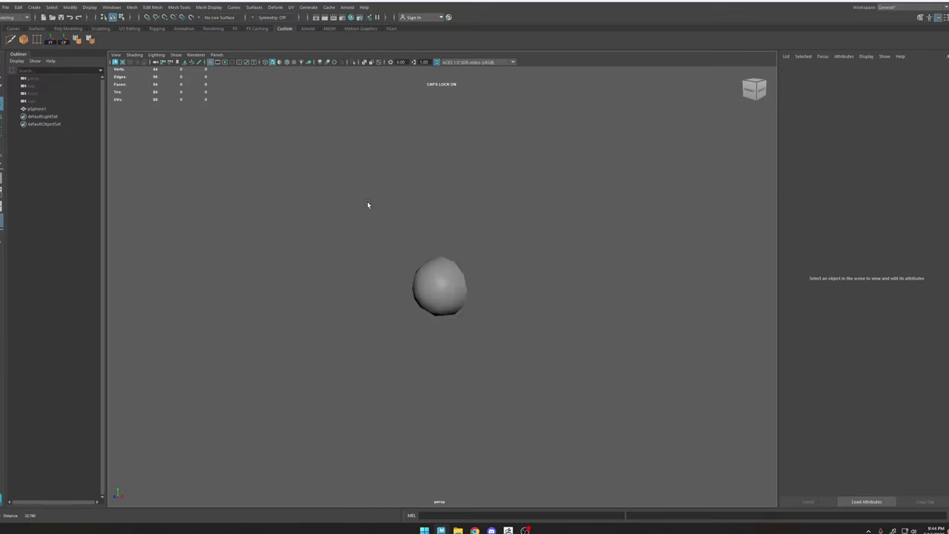
left_click(449, 263)
right_click_drag(449, 262, 449, 242)
key("ctrl+Delete")
left_click(512, 256)
right_click_drag(549, 255, 498, 269, "alt")
Pull the tip vertex along its depth and slide a vertex ring sideways
left_click(443, 286)
right_click_drag(445, 284, 482, 271, "alt")
left_click_drag(467, 268, 500, 260, "alt")
right_click_drag(498, 259, 470, 260)
left_click(525, 290)
left_click_drag(549, 292, 380, 258)
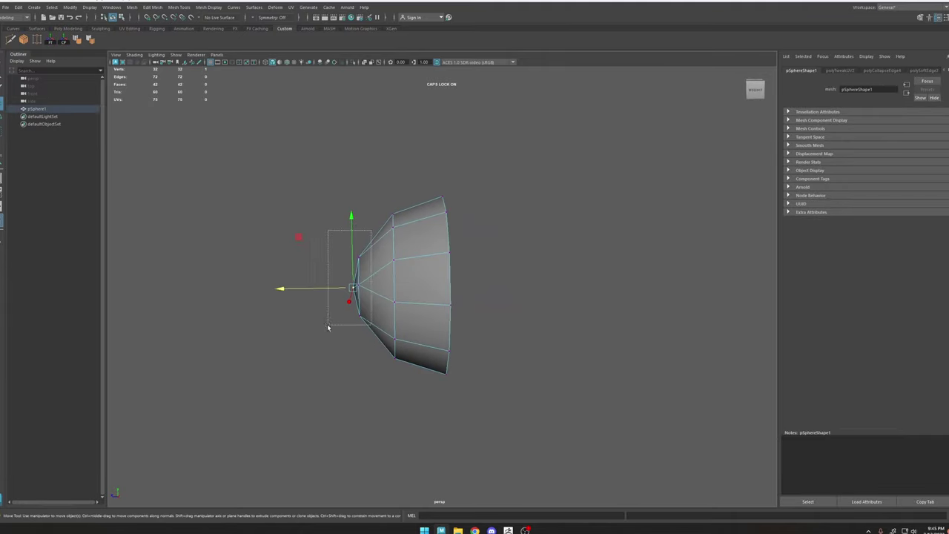
left_click_drag(329, 326, 381, 289)
left_click(316, 286)
key("ctrl+z")
left_click(402, 289)
left_click_drag(382, 241, 428, 240, "alt")
right_click_drag(429, 239, 474, 210)
Undo the vertex moves and edge removal to restore the hardened half-dome
left_click(532, 189)
left_click_drag(531, 190, 571, 206, "alt")
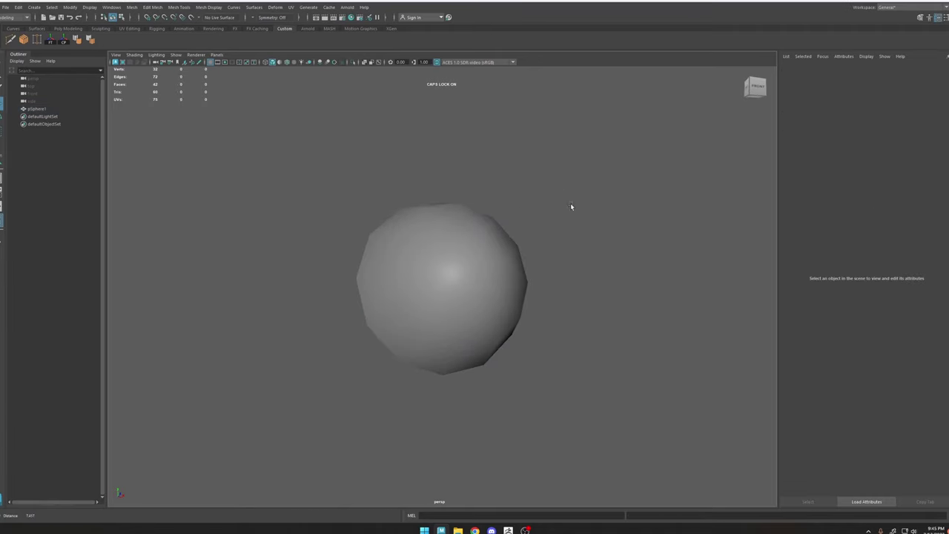
right_click_drag(572, 207, 312, 64, "alt")
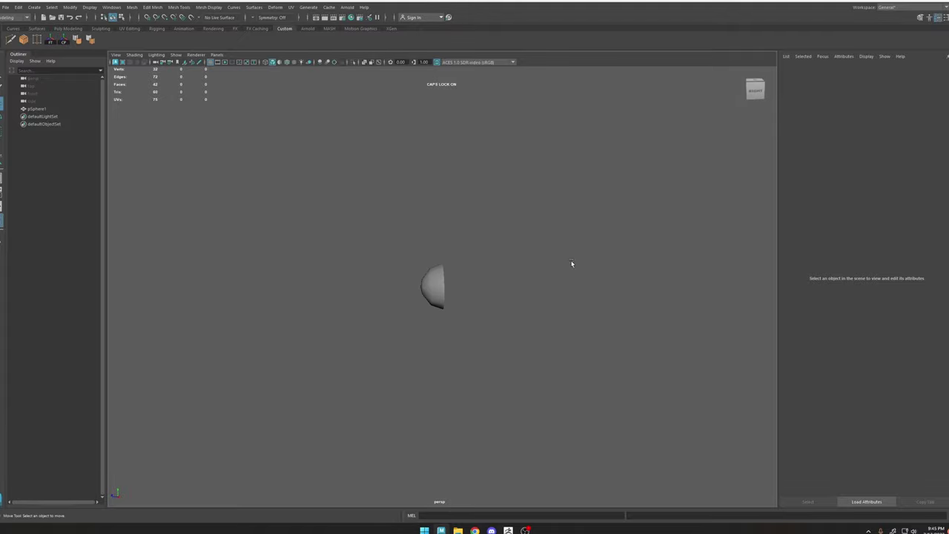
scroll(571, 263, "up", 3)
key("ctrl+z")
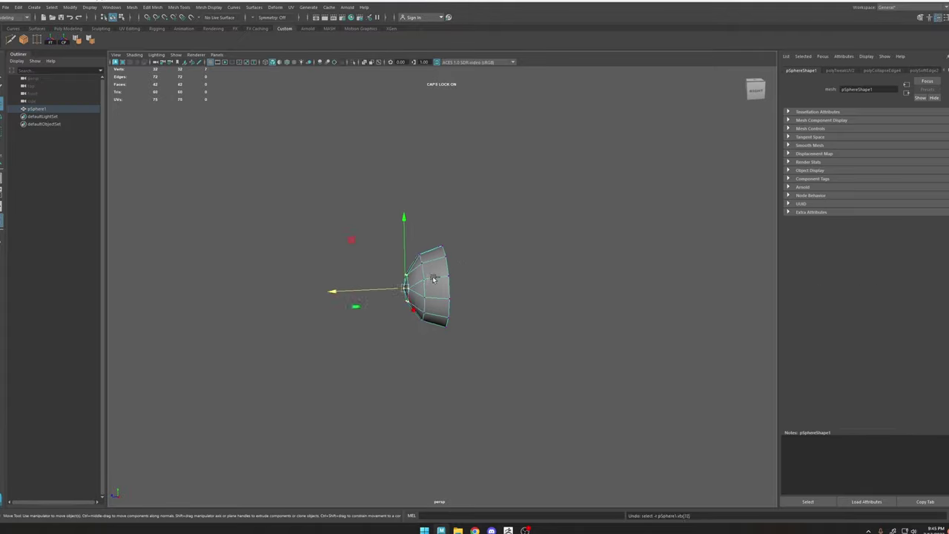
key("ctrl+z")
key("ctrl+z")
key("ctrl+z")
key("ctrl+z")
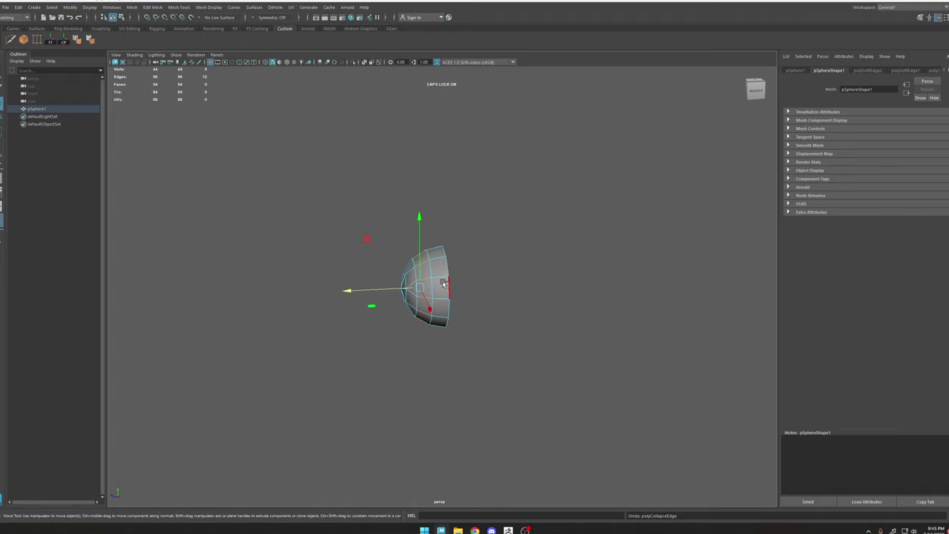
Reselect the restored half-dome in object mode, viewed from the front
right_click_drag(432, 271, 489, 239)
left_click(593, 187)
left_click_drag(452, 265, 505, 242, "alt")
left_click(434, 290)
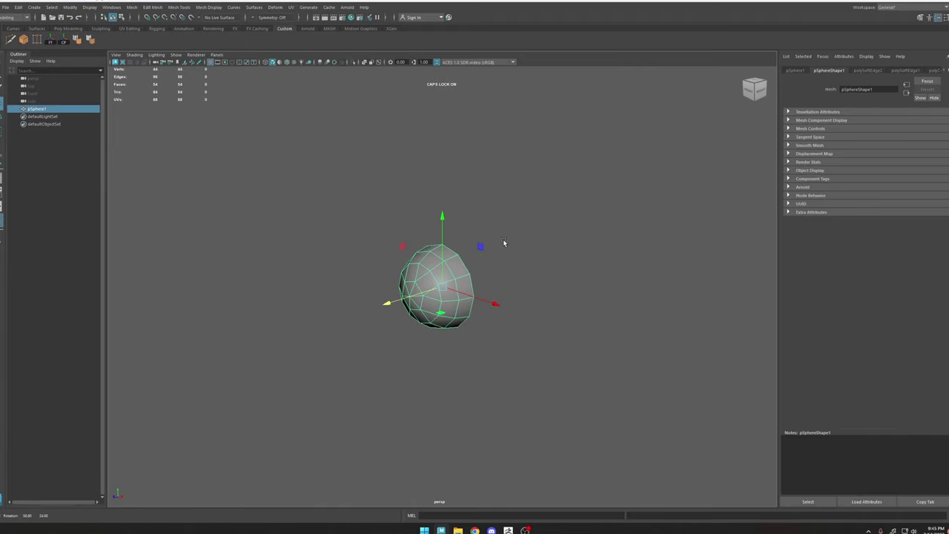
right_click_drag(504, 241, 658, 318, "alt")
left_click_drag(467, 280, 349, 256, "alt")
left_click(550, 251)
left_click(457, 257)
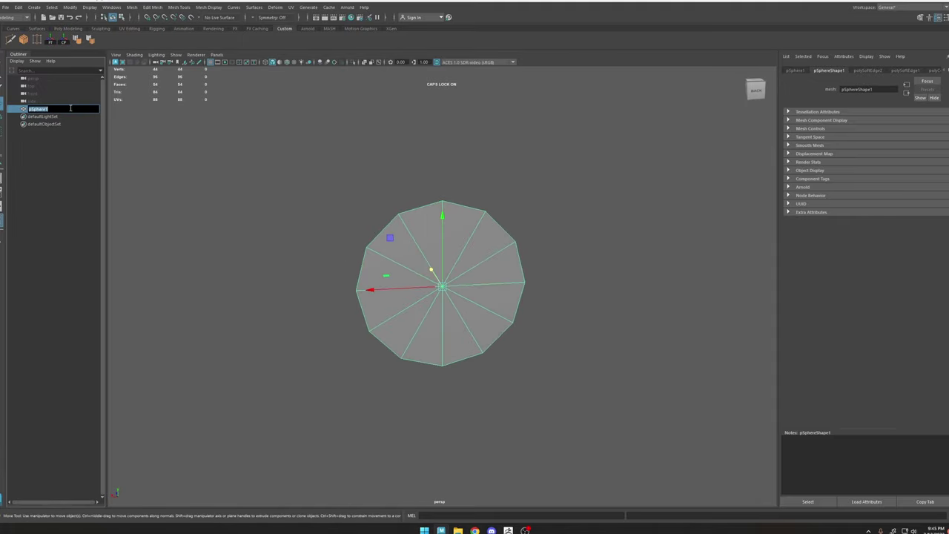
Rename the half sphere to 'IOW' and open the UV Editor
type("IOW")
key("Return")
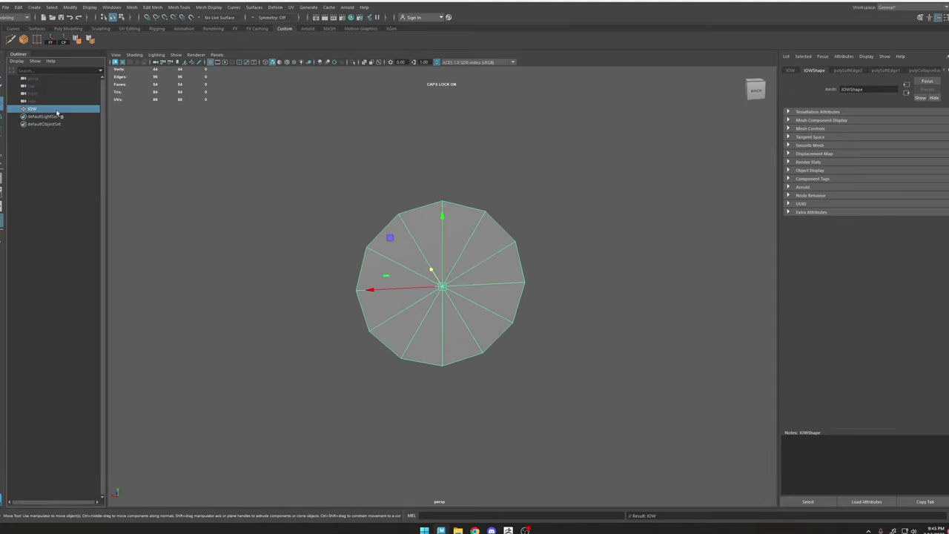
left_click(290, 6)
left_click(304, 20)
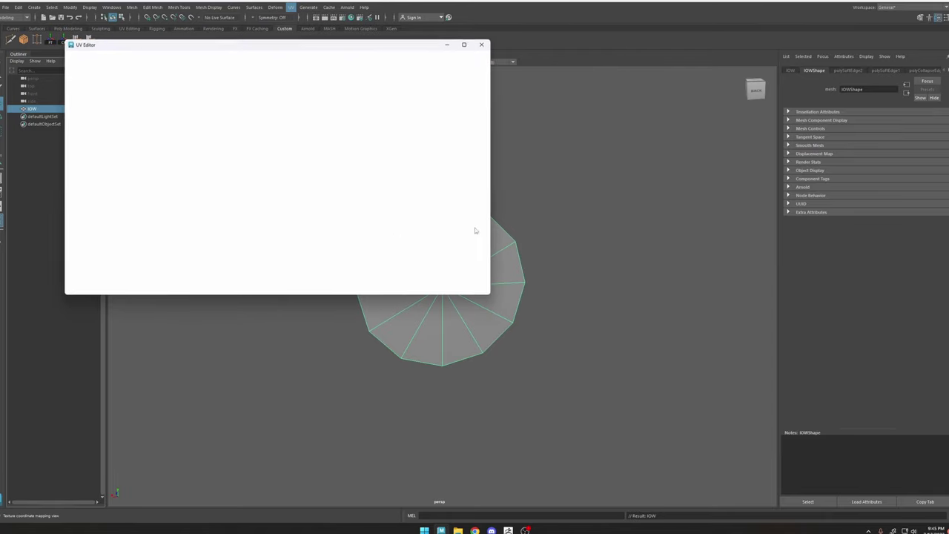
left_click_drag(281, 47, 674, 102)
Select all faces and project their UVs from face normals into one shell
right_click_drag(657, 209, 656, 240)
scroll(635, 254, "down", 8)
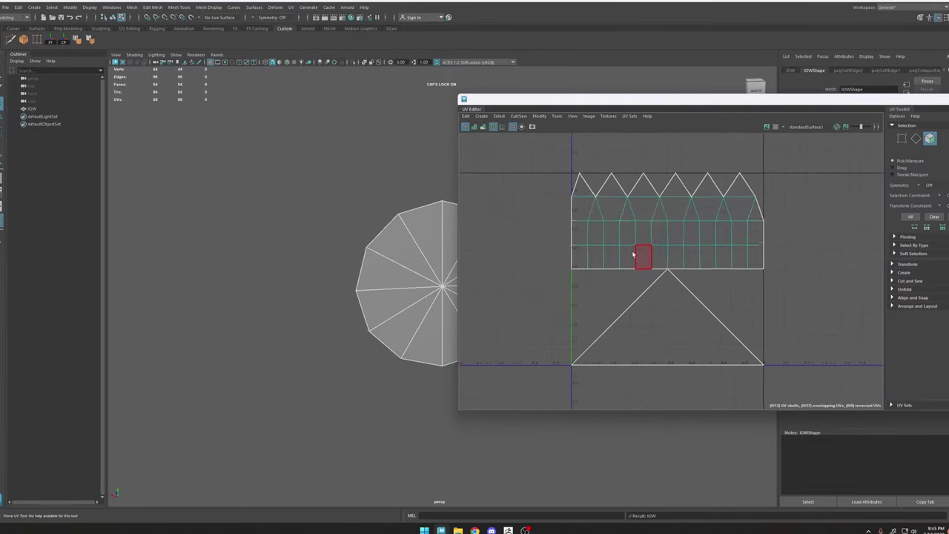
left_click_drag(540, 366, 732, 178)
right_click_drag(595, 290, 725, 220, "shift")
Cut the UVs along the rim edge loop and optimize the resulting shells
middle_click_drag(431, 253, 362, 263, "alt")
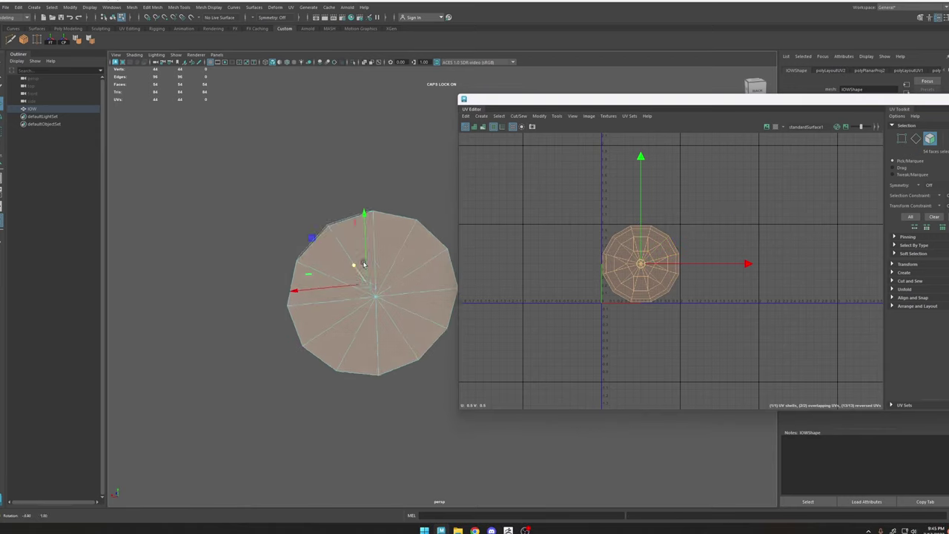
left_click_drag(362, 263, 405, 272, "alt")
right_click_drag(405, 272, 405, 250)
double_click(391, 286)
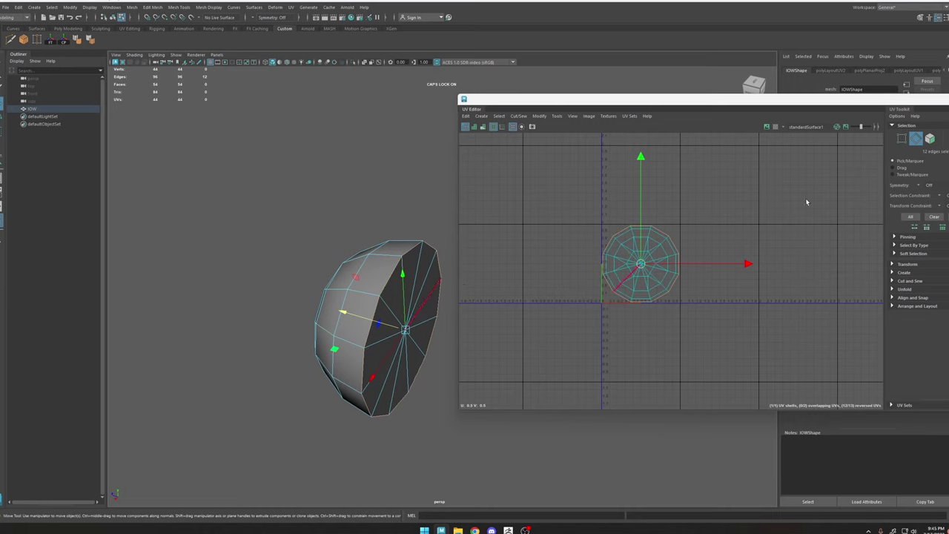
right_click_drag(606, 218, 688, 220, "shift")
left_click_drag(734, 333, 519, 156)
right_click(624, 222, "shift")
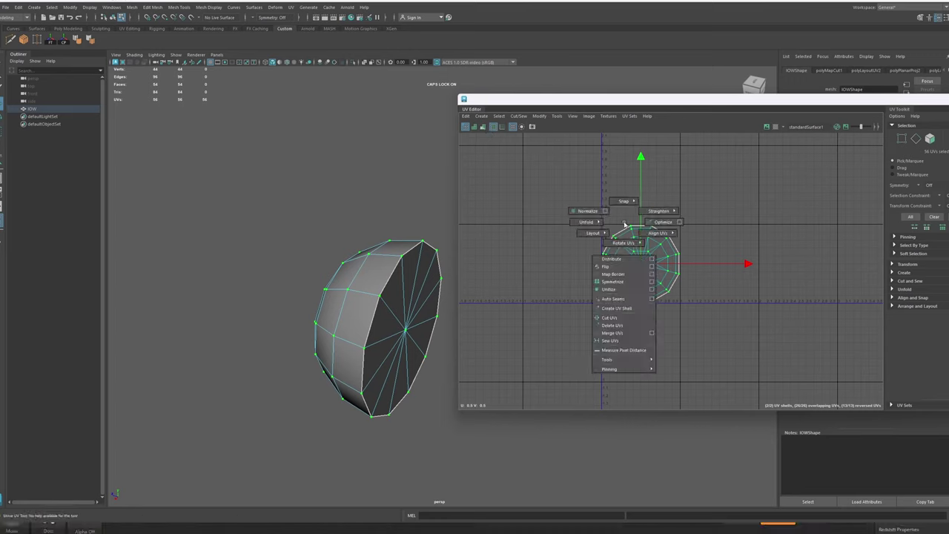
left_click(643, 222)
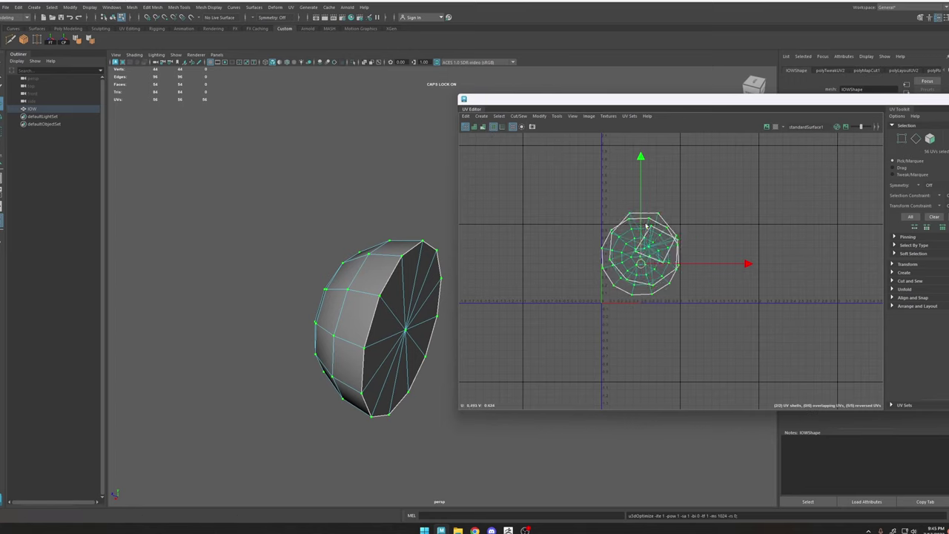
Move the large dome shell left and the small cap shell down to separate them
left_click(620, 256)
left_click_drag(640, 256, 551, 250)
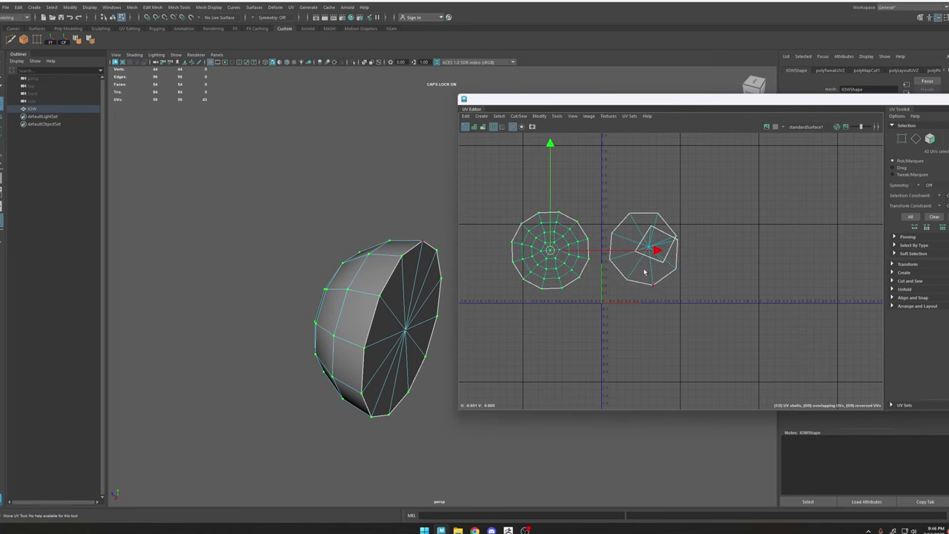
left_click(650, 266)
left_click_drag(643, 249, 638, 269)
right_click_drag(651, 256, 678, 252)
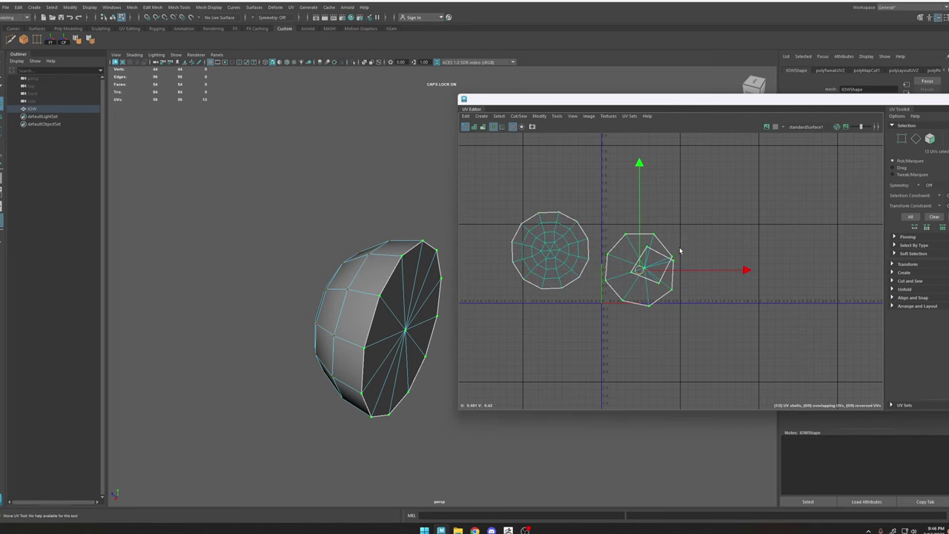
double_click(673, 257)
Unfold the cap shell with the Unfold tool and lay out both shells
left_click(545, 117)
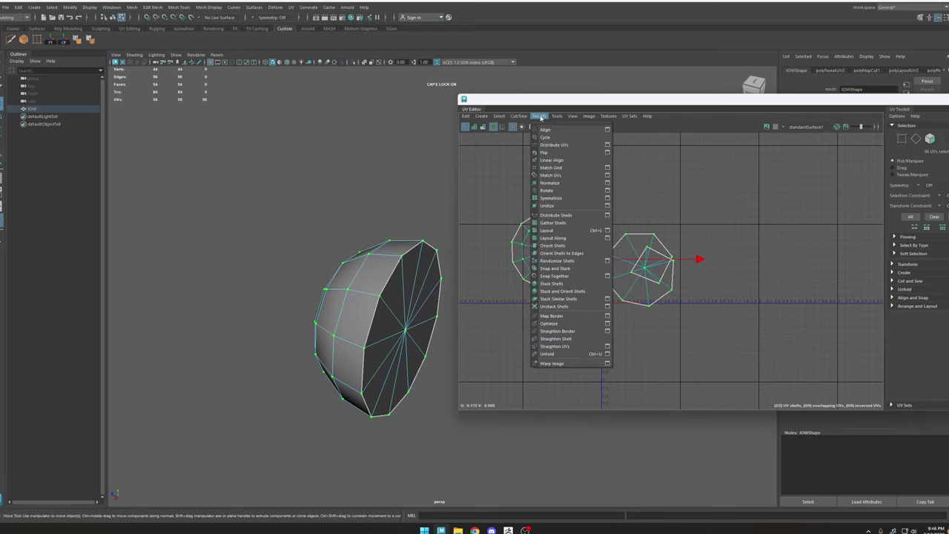
mouse_move(557, 116)
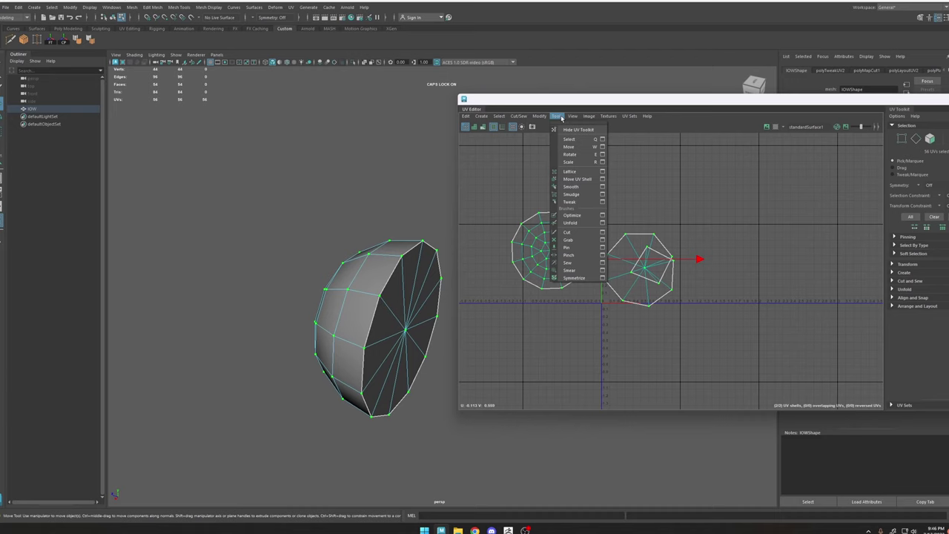
left_click(573, 224)
scroll(608, 262, "down", 3)
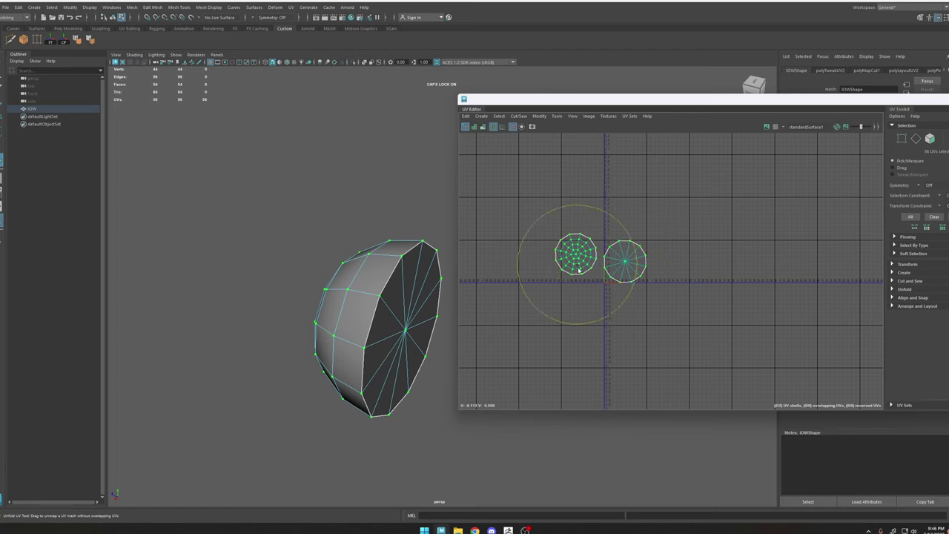
key("w")
scroll(615, 266, "up", 3)
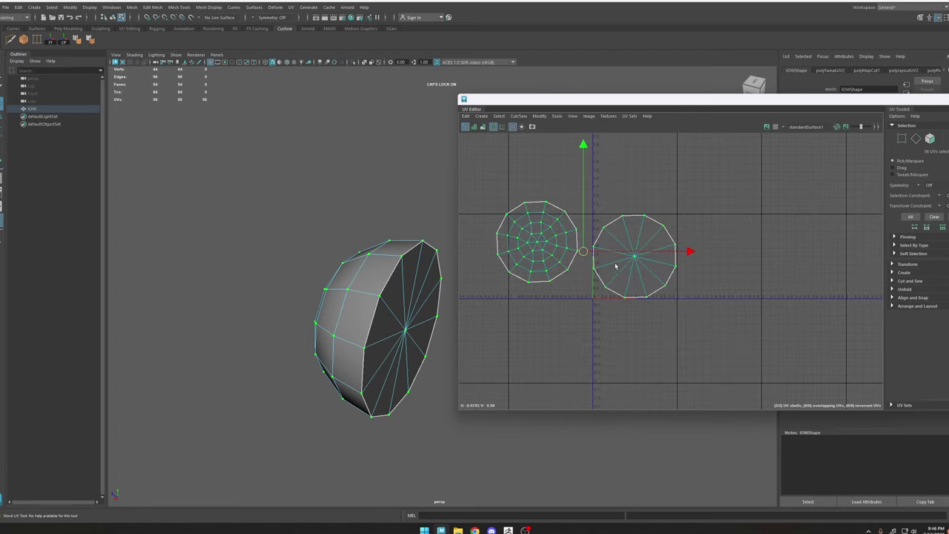
right_click_drag(606, 234, 615, 269, "shift")
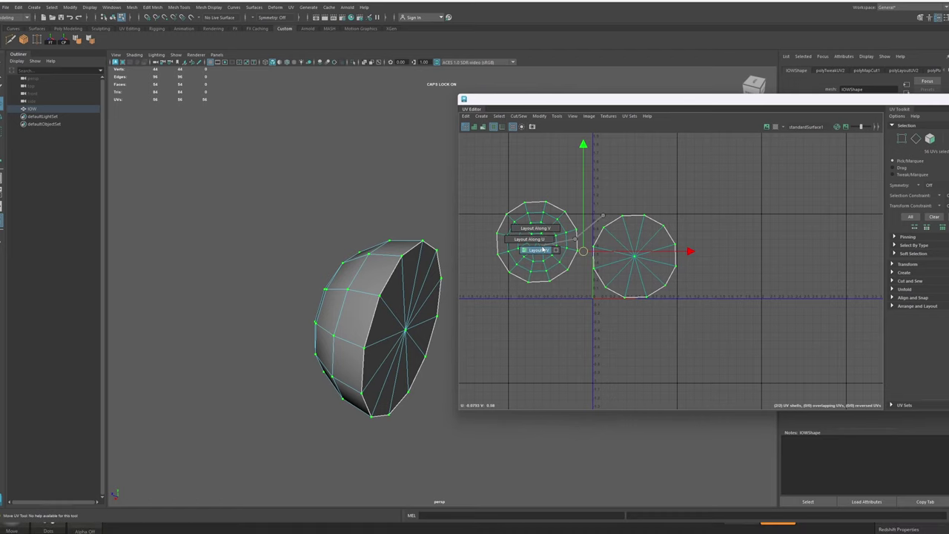
Reposition the small cap shell down-left and the large dome shell up-left
left_click(666, 267)
left_click(612, 231)
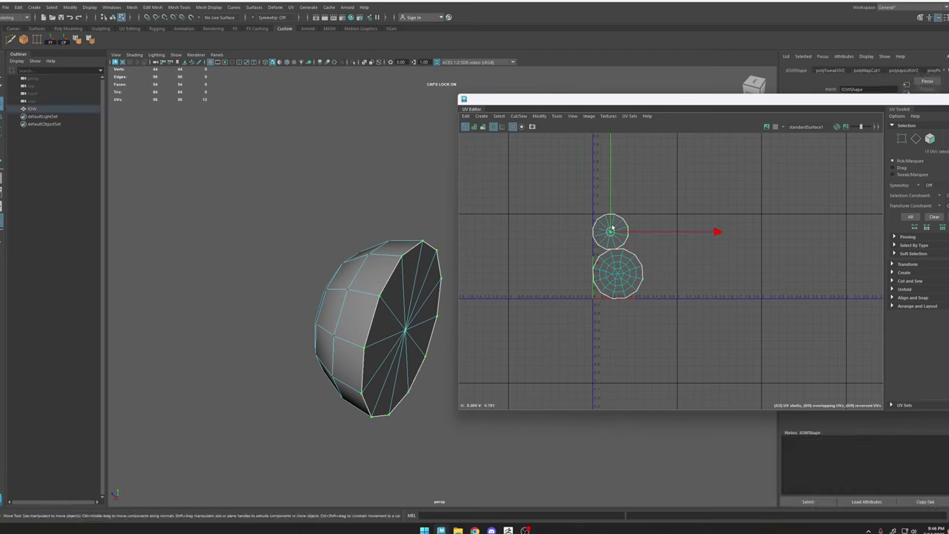
left_click_drag(615, 234, 529, 280)
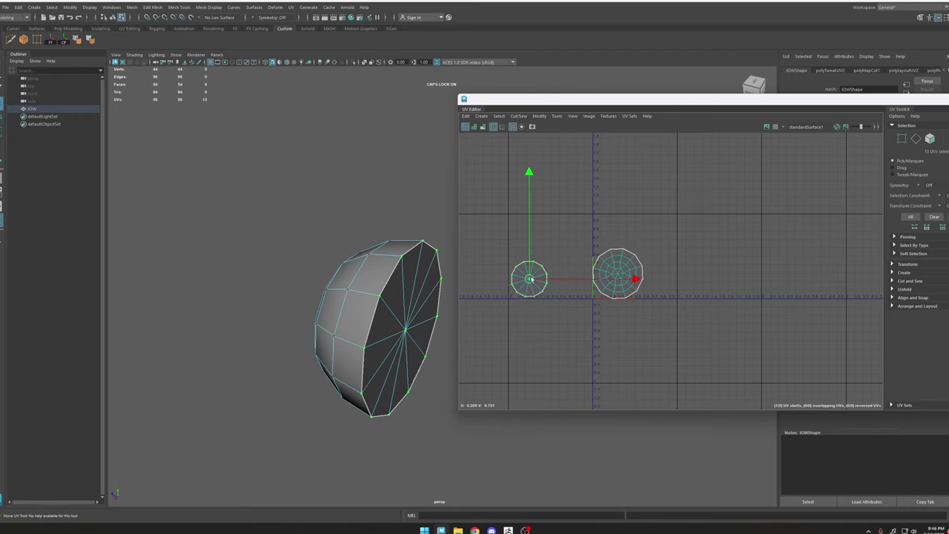
left_click(616, 273)
left_click_drag(620, 276, 563, 245)
Return the dome to object mode and close the UV Editor
left_click_drag(387, 267, 384, 237, "alt")
right_click_drag(385, 236, 398, 144)
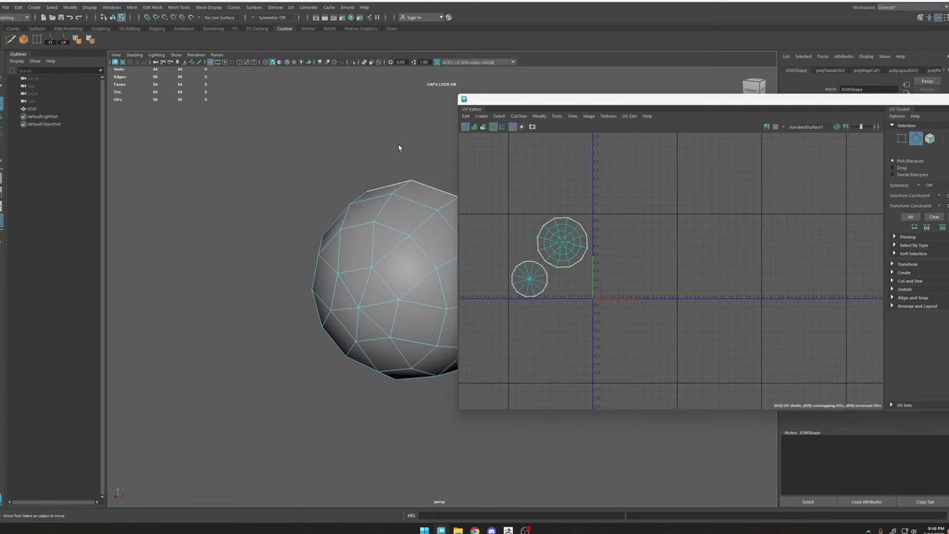
left_click_drag(936, 105, 798, 95)
left_click(868, 88)
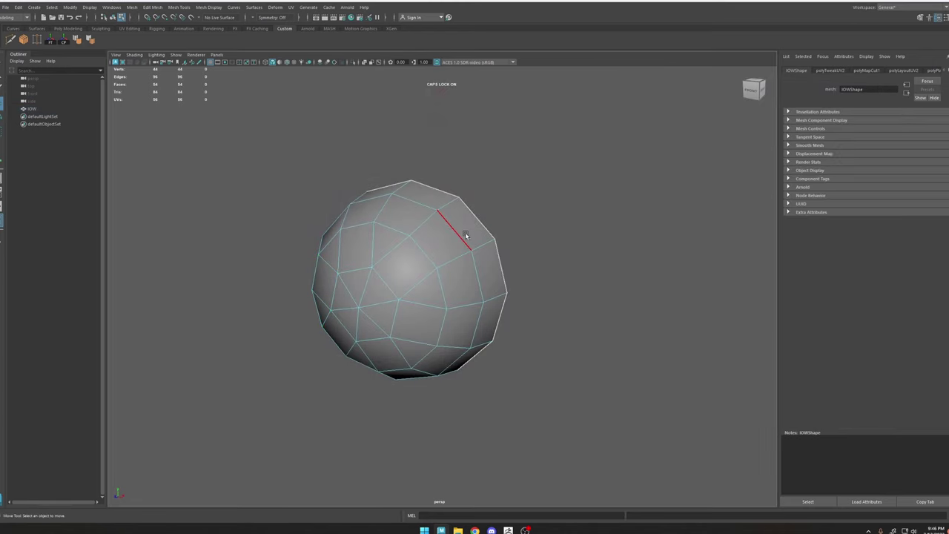
scroll(452, 234, "down", 4)
right_click_drag(420, 240, 453, 204)
left_click(532, 233)
left_click_drag(532, 233, 448, 243, "alt")
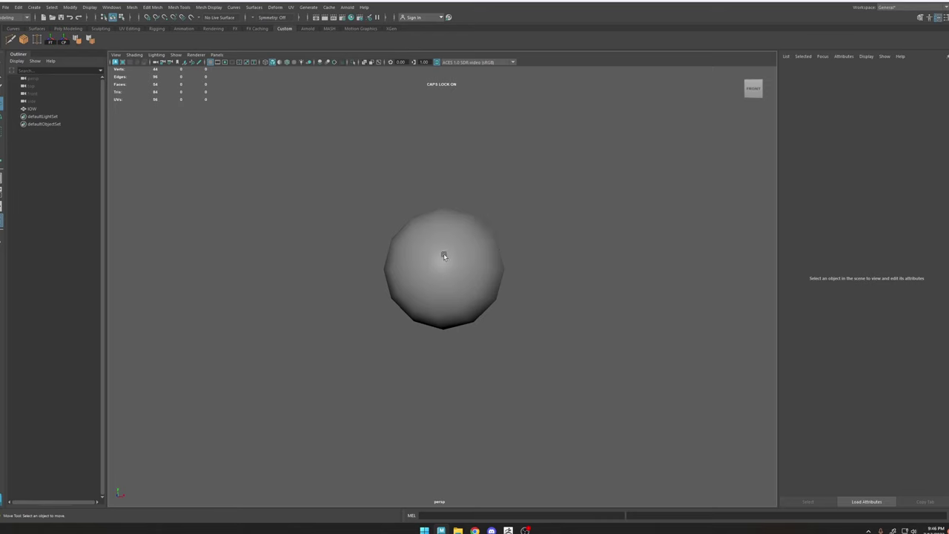
Duplicate the low dome, rename the copy HIGH, and hide the original low mesh
left_click(448, 244)
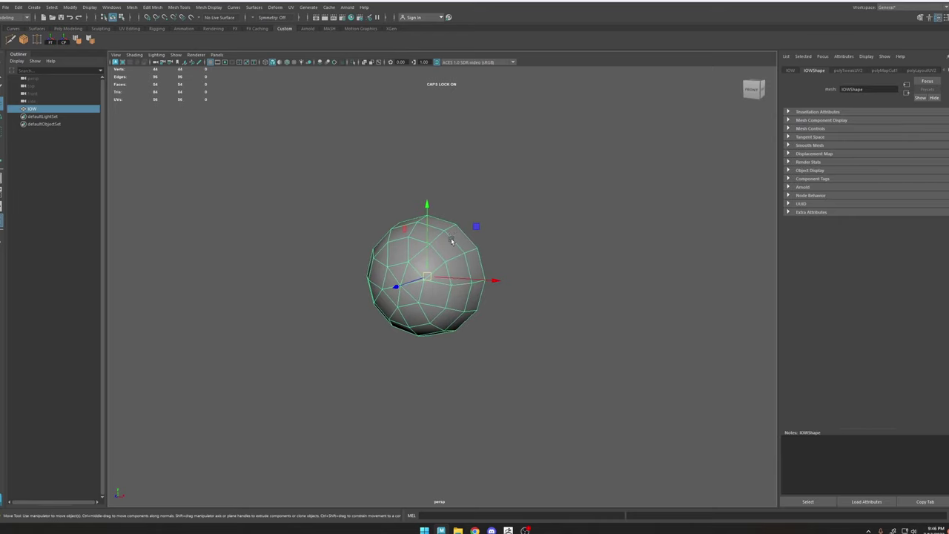
key("ctrl+d")
double_click(49, 117)
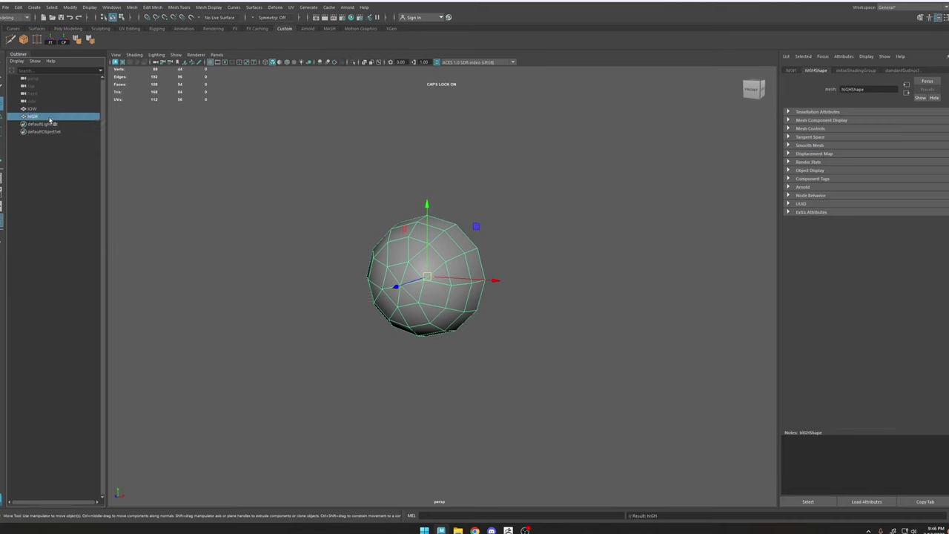
left_click(48, 109)
key("ctrl+h")
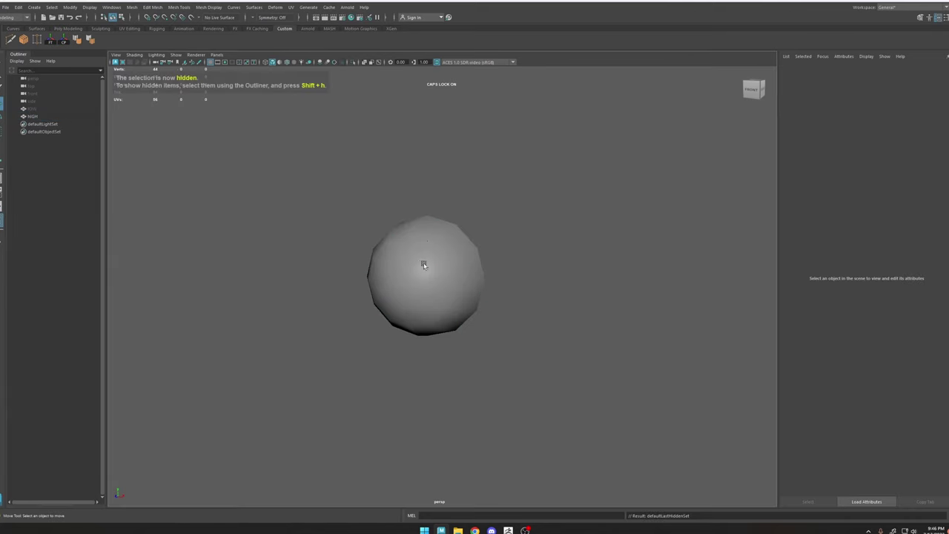
Bevel the HIGH copy's cap rim edges with 2 segments and a narrow 0.1 fraction
left_click(440, 260)
key("f")
scroll(490, 252, "down", 3)
left_click_drag(475, 204, 404, 211, "alt")
right_click_drag(507, 230, 508, 194)
left_click_drag(523, 229, 442, 233, "alt")
left_click(439, 233)
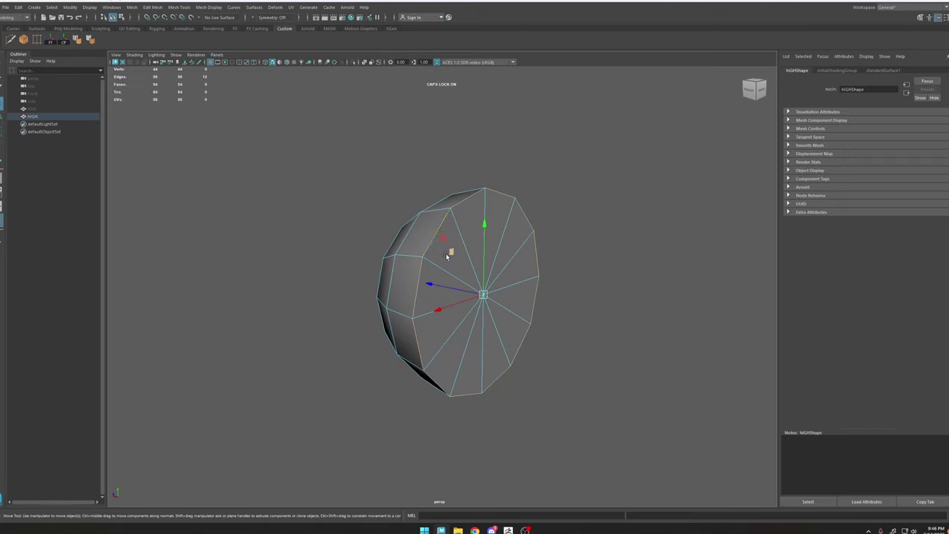
right_click_drag(445, 238, 623, 296, "shift")
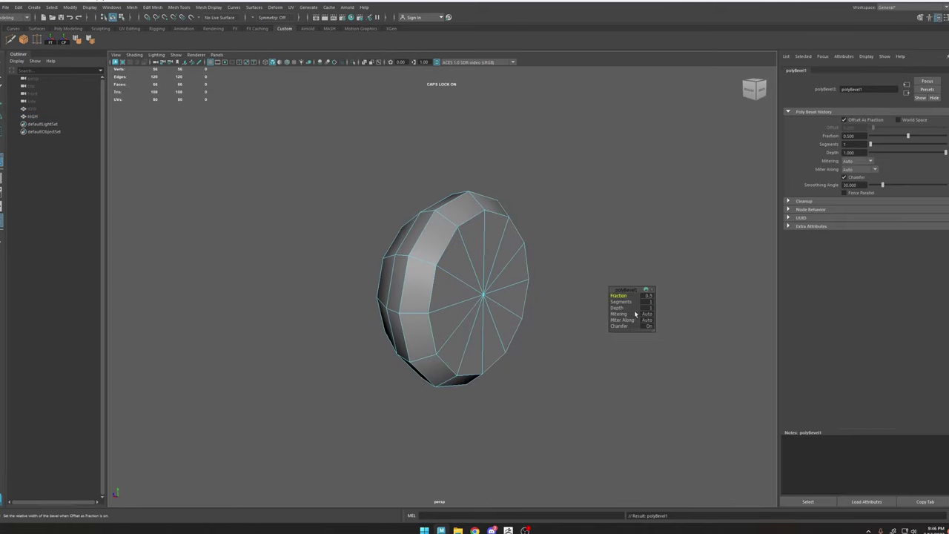
left_click_drag(625, 301, 627, 301)
left_click_drag(523, 264, 587, 264, "alt")
left_click_drag(622, 294, 616, 293)
middle_click_drag(614, 295, 612, 295)
left_click_drag(577, 281, 536, 269, "alt")
Turn on smooth mesh preview (3) and inspect the beveled dome from several angles
key("3")
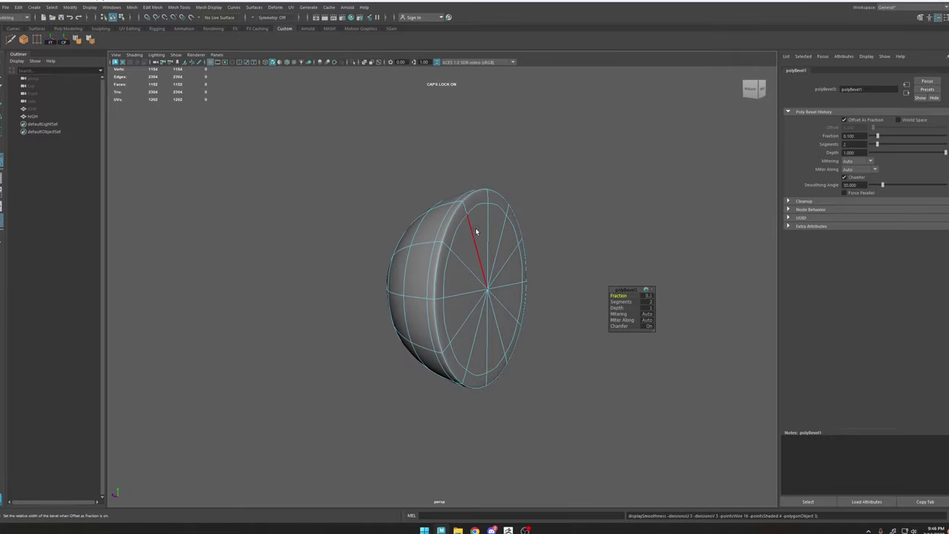
left_click_drag(477, 233, 531, 236, "alt")
right_click_drag(531, 236, 627, 150)
left_click(631, 146)
left_click_drag(521, 232, 576, 242, "alt")
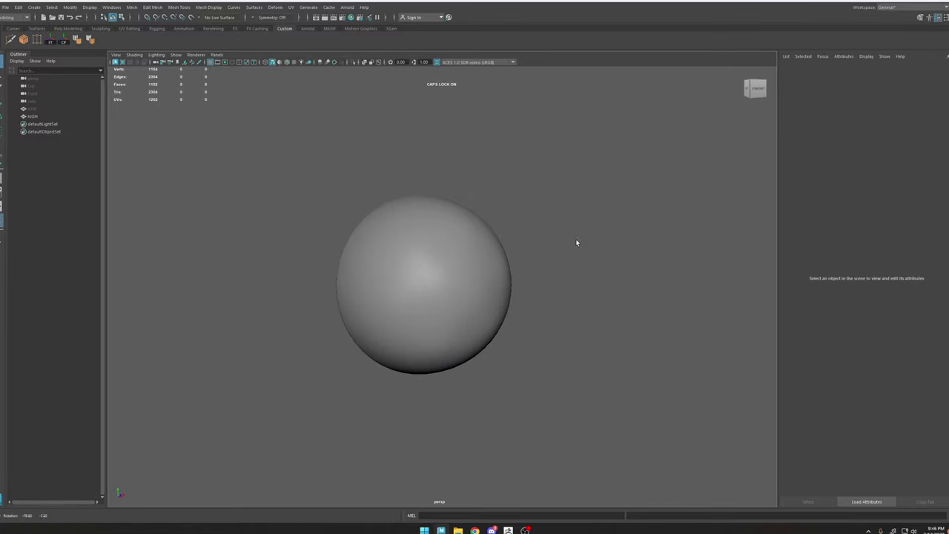
right_click_drag(576, 242, 476, 256, "alt")
left_click_drag(476, 256, 428, 244, "alt")
right_click_drag(428, 245, 519, 330, "alt")
left_click_drag(445, 304, 554, 273, "alt")
left_click(502, 293)
left_click(638, 259)
left_click_drag(459, 297, 411, 312, "alt")
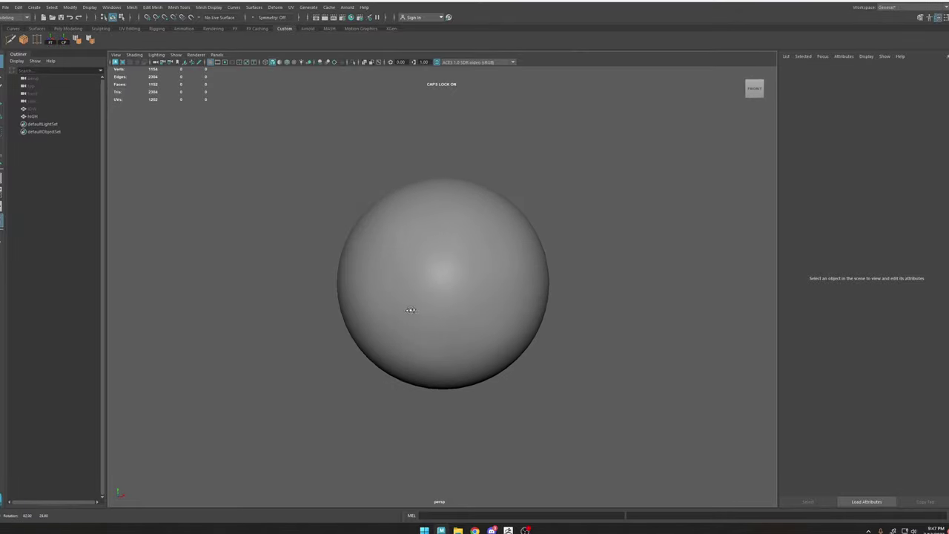
Convert HIGH's smooth mesh preview into real polygons via Modify > Convert
scroll(447, 277, "down", 8)
scroll(449, 280, "up", 7)
left_click_drag(449, 279, 527, 319, "alt")
left_click(526, 321)
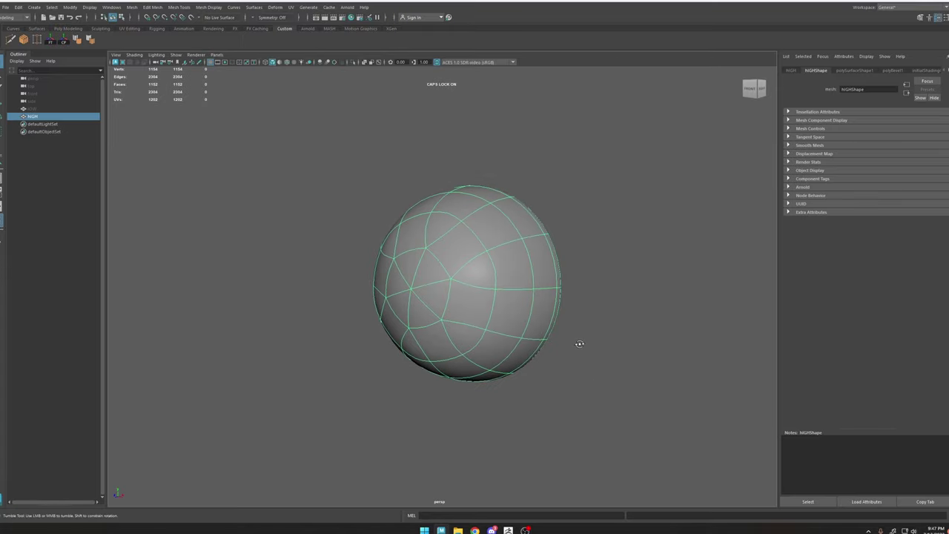
left_click_drag(579, 344, 511, 345, "alt")
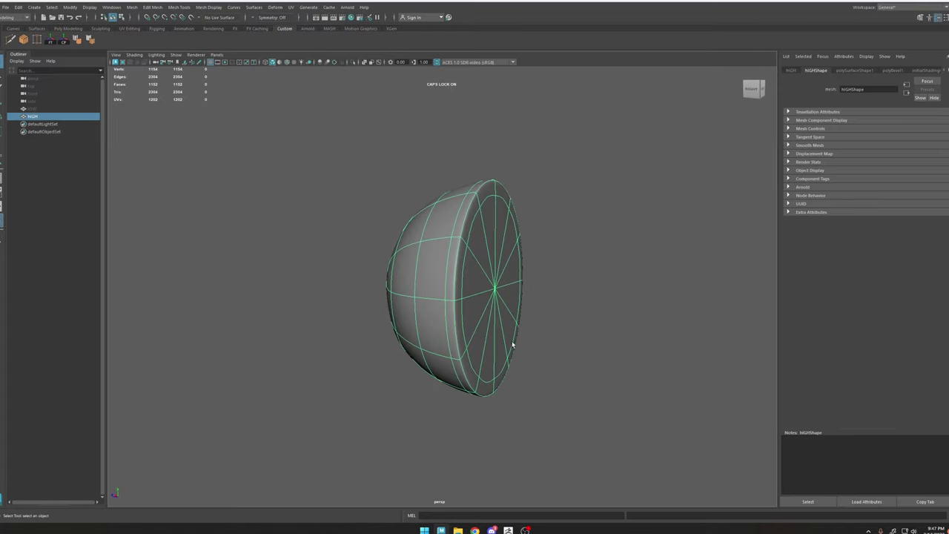
left_click(132, 8)
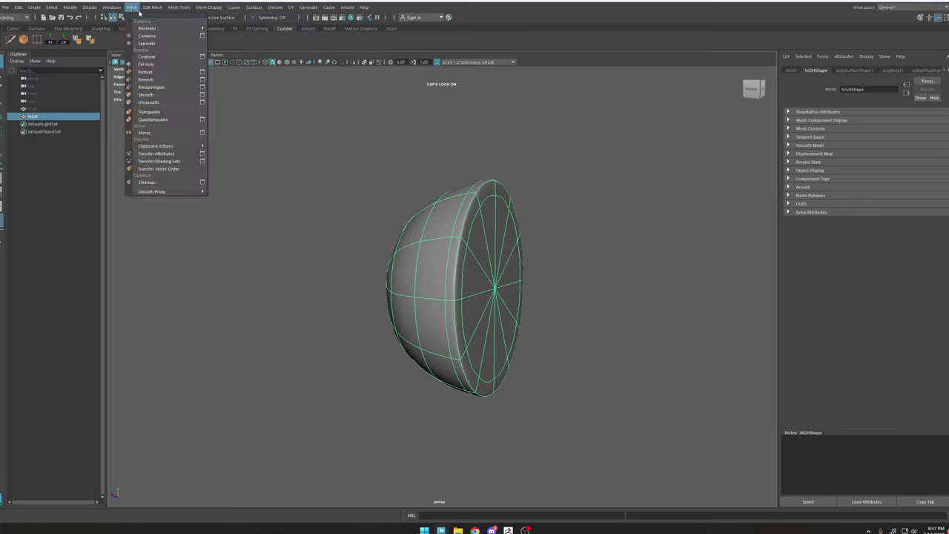
mouse_move(66, 11)
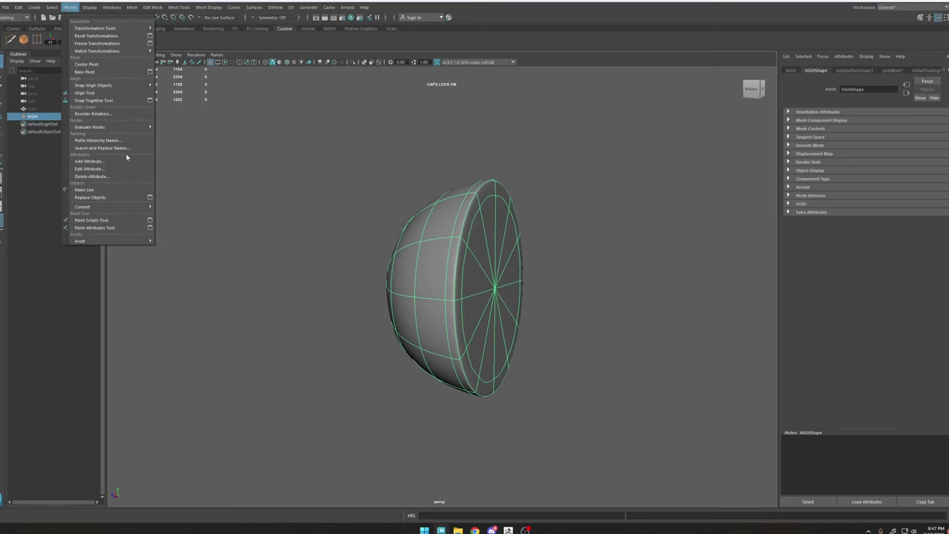
mouse_move(144, 207)
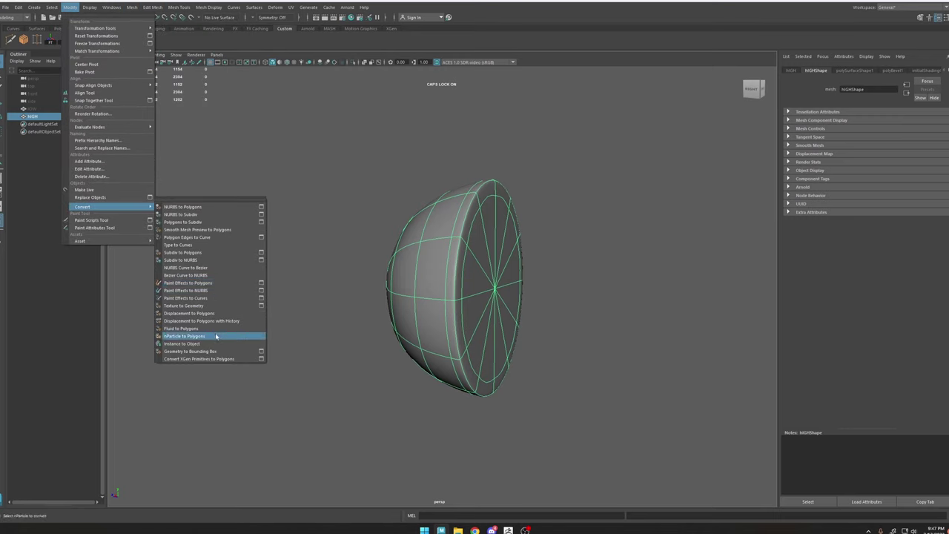
left_click(195, 231)
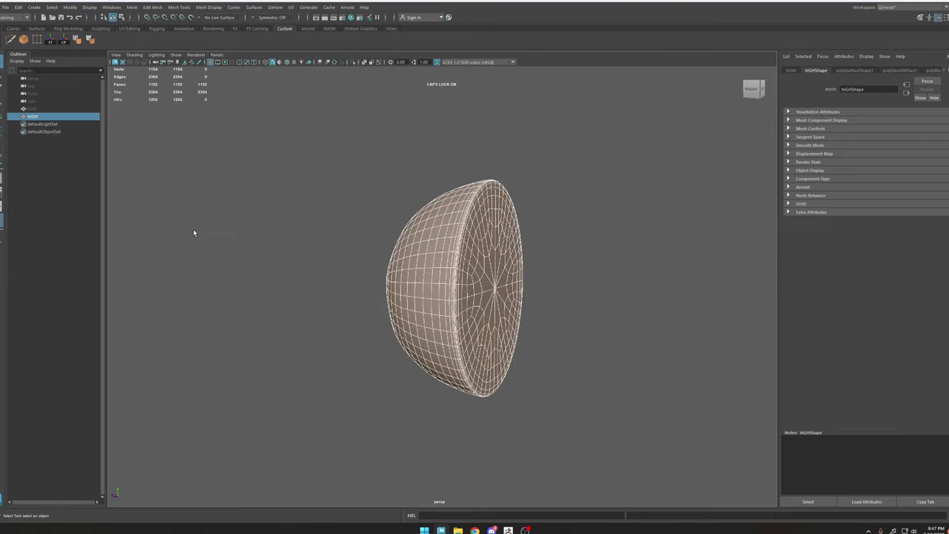
left_click(560, 266)
Unhide the low dome and display both meshes in wireframe
left_click_drag(521, 269, 440, 281, "alt")
left_click(511, 269)
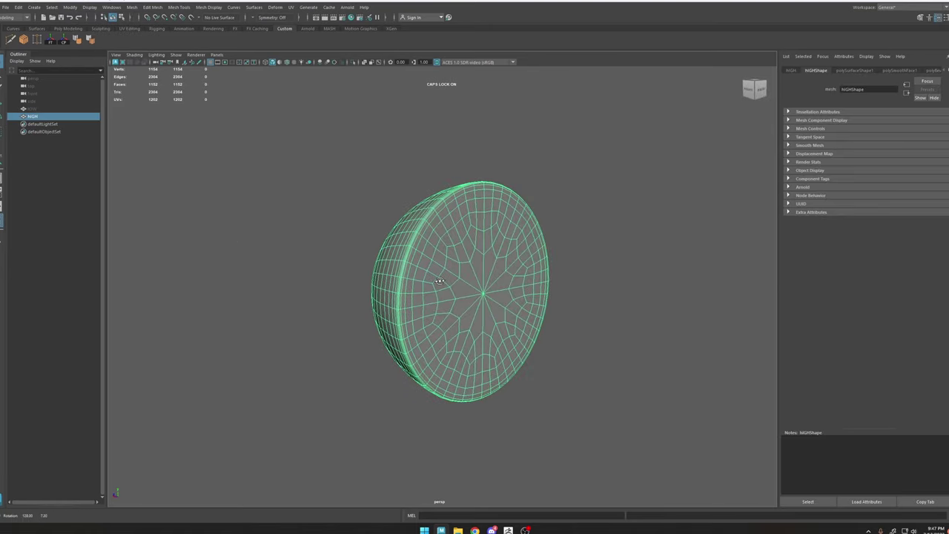
left_click(47, 110)
key("shift+h")
left_click_drag(457, 237, 505, 241, "alt")
key("4")
key("r")
left_click(506, 235)
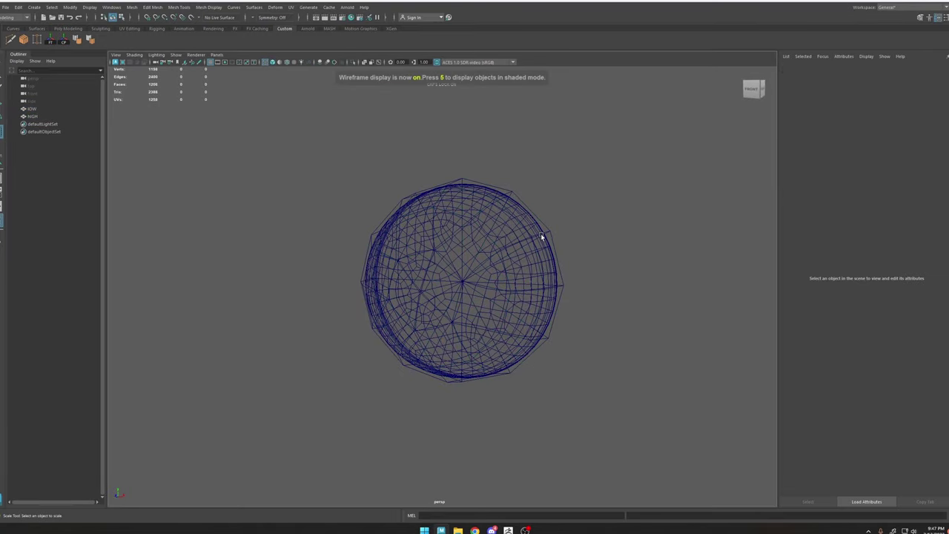
Make the HIGH dome a live surface and marquee-select vertices on the low dome
left_click(34, 117)
left_click(192, 18)
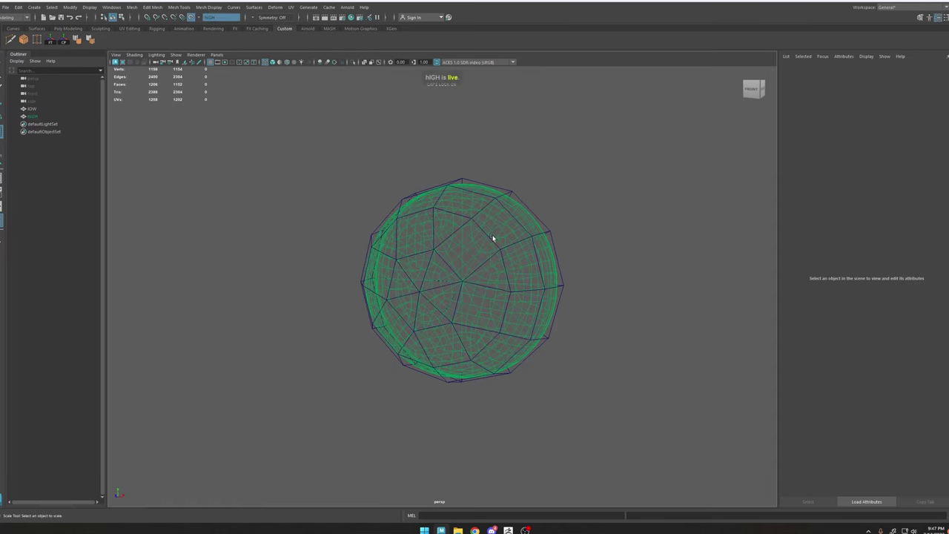
left_click(467, 221)
mouse_move(494, 215)
left_mouse_down("alt")
mouse_move(514, 215)
mouse_move(503, 216)
left_mouse_up("alt")
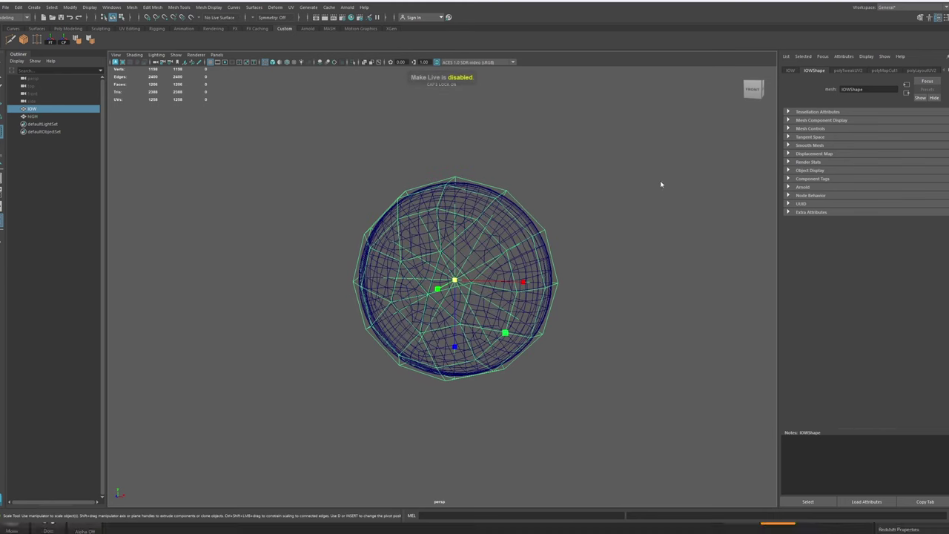
right_click_drag(660, 172, 623, 172)
left_click_drag(659, 117, 214, 428)
Move the selected low-dome vertices along an axis to snap onto the live HIGH surface
key("w")
right_click_drag(487, 263, 492, 256)
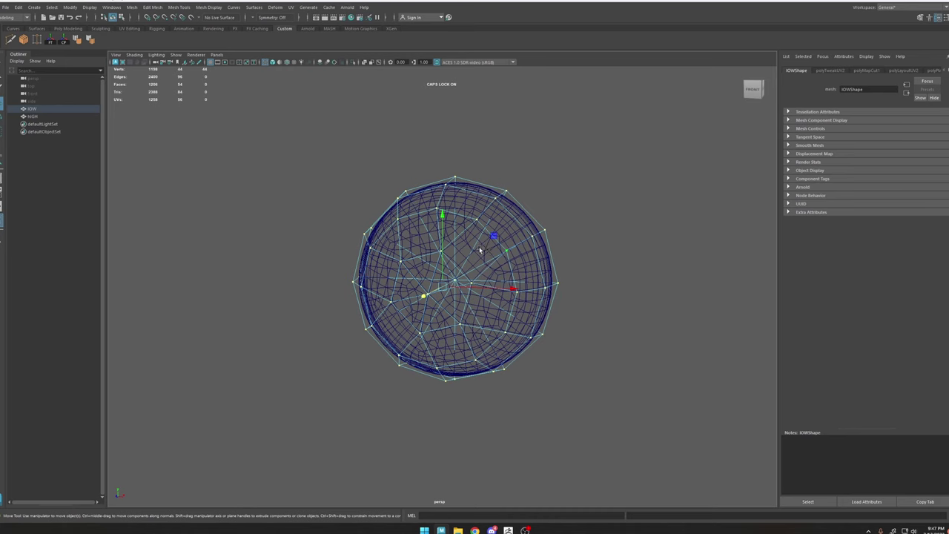
right_click(479, 249, "ctrl+shift")
right_click_drag(477, 250, 391, 266, "ctrl+shift")
left_click_drag(454, 290, 423, 255, "alt")
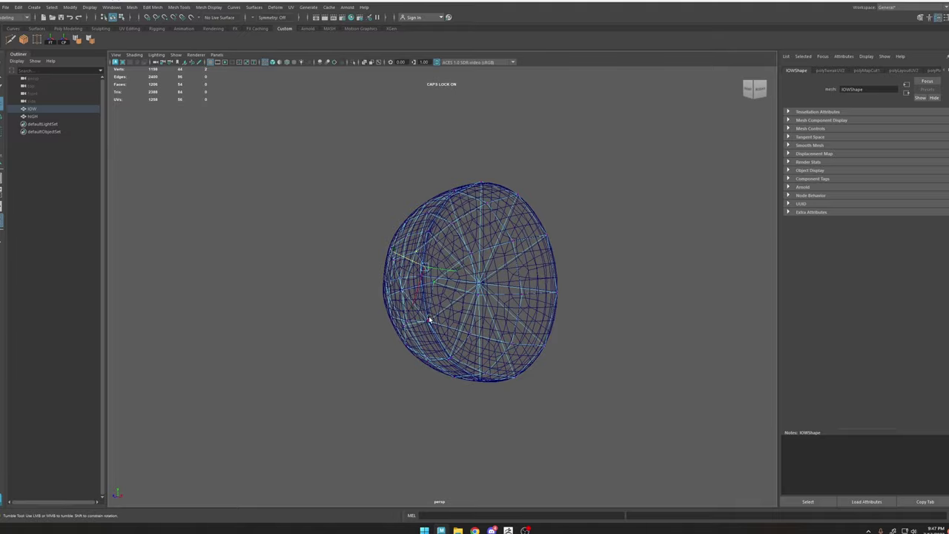
key("ctrl+z")
key("ctrl+z")
key("ctrl+z")
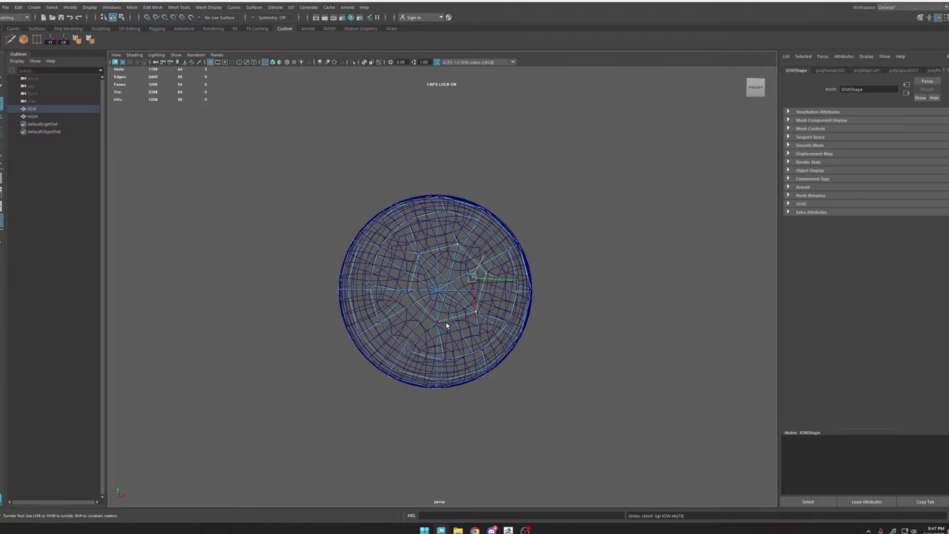
key("ctrl+z")
left_click_drag(484, 271, 341, 277, "alt")
Push 57 right-side vertices onto the HIGH surface, then switch to shaded display
scroll(398, 292, "up", 5)
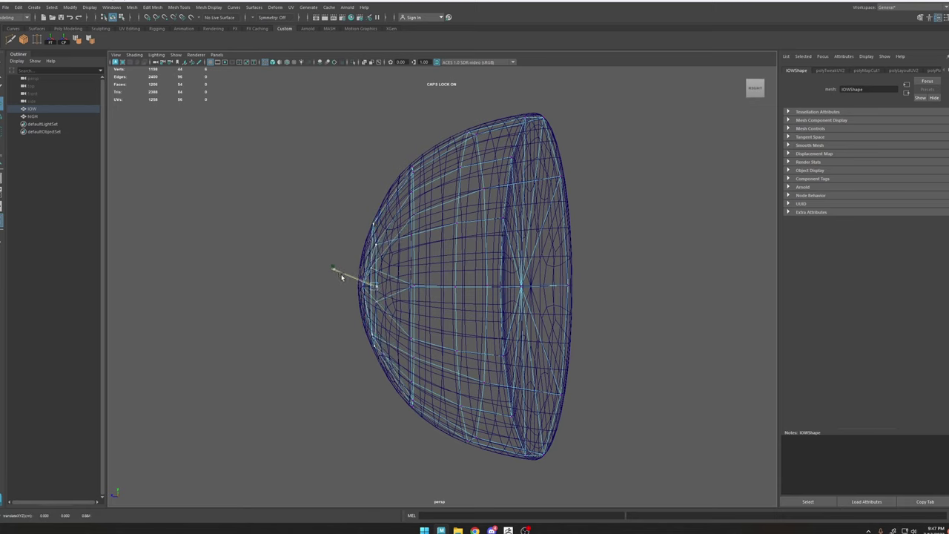
left_click_drag(424, 164, 389, 493)
left_click_drag(394, 136, 742, 502)
left_click_drag(653, 76, 393, 503)
mouse_move(487, 276)
left_mouse_down()
mouse_move(638, 272)
mouse_move(460, 277)
left_mouse_up()
key("5")
scroll(475, 259, "down", 4)
right_click_drag(489, 237, 557, 170)
left_click(557, 170)
left_click_drag(556, 170, 463, 180, "alt")
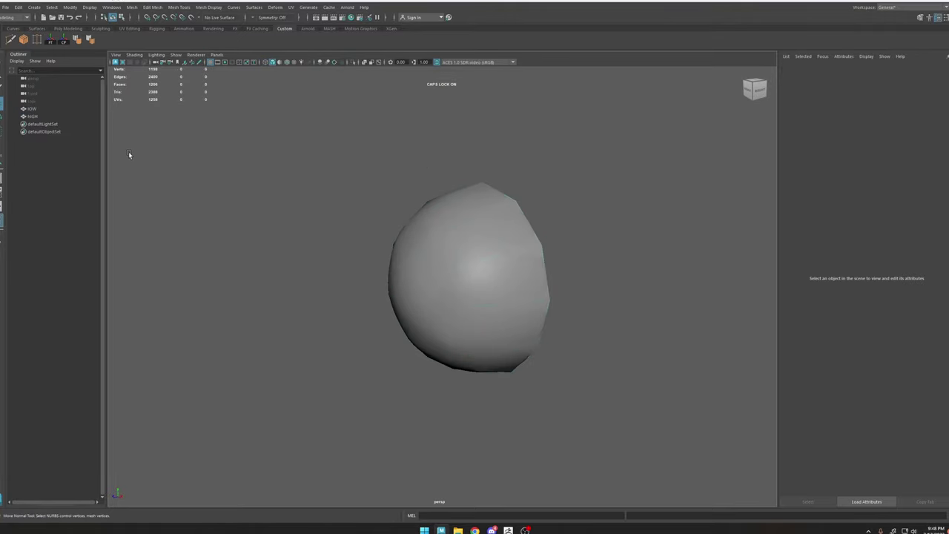
Optimize both UV shells of the HIGH dome in the UV Editor
left_click(33, 117)
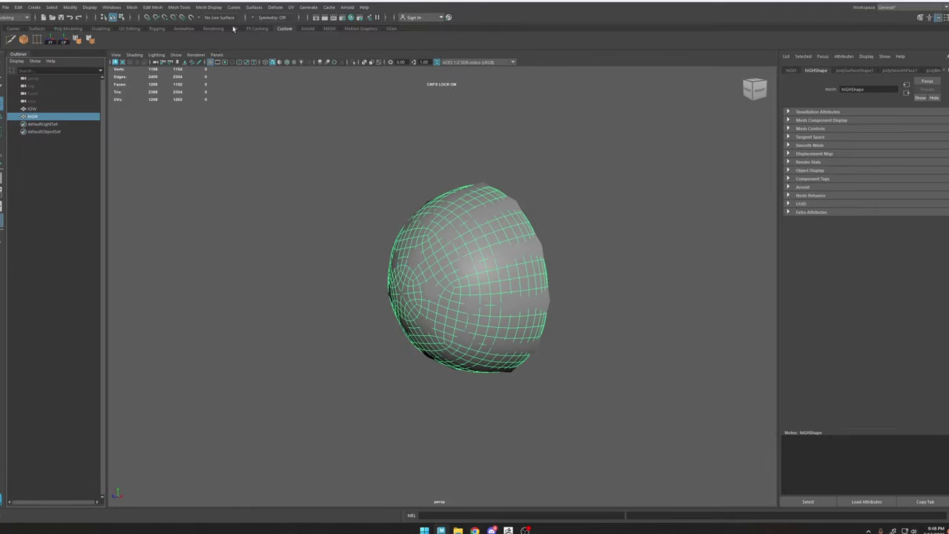
left_click(292, 7)
left_click(308, 29)
right_click(542, 195)
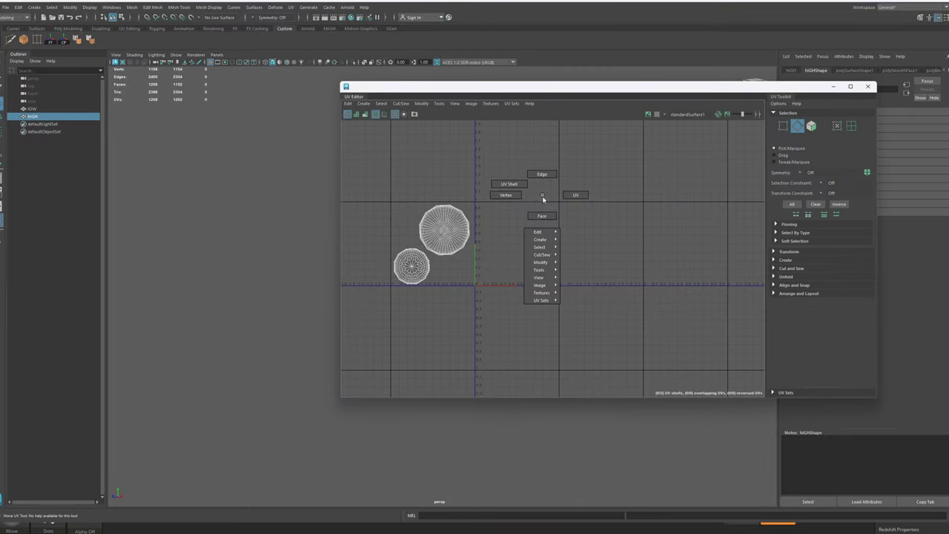
scroll(433, 237, "up", 6)
scroll(428, 265, "down", 4)
right_click_drag(434, 254, 524, 193)
left_click(449, 250)
left_click(390, 298, "shift")
left_click(866, 88)
left_click(525, 192)
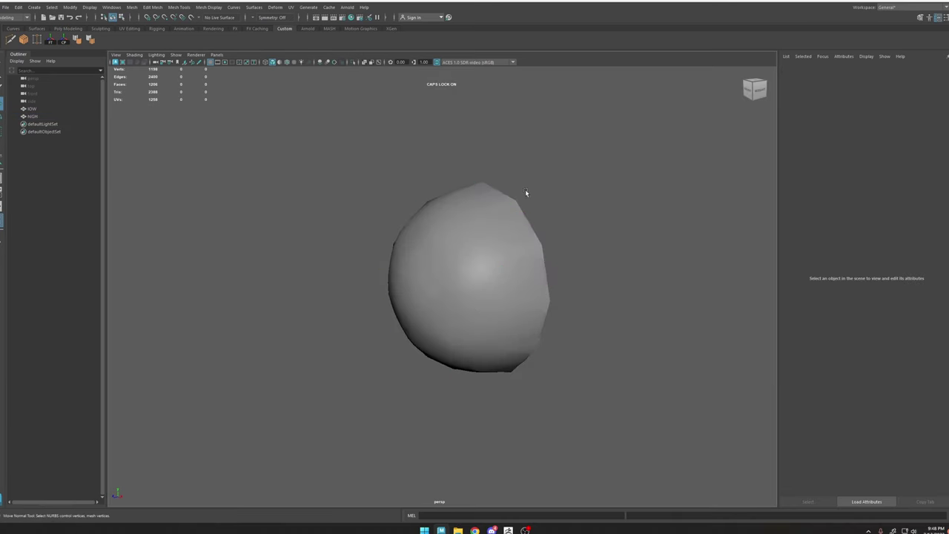
Export the low and high domes to the Desktop as BOLT.obj in OBJ format
left_click(440, 242)
left_click(40, 110)
left_click(33, 116, "shift")
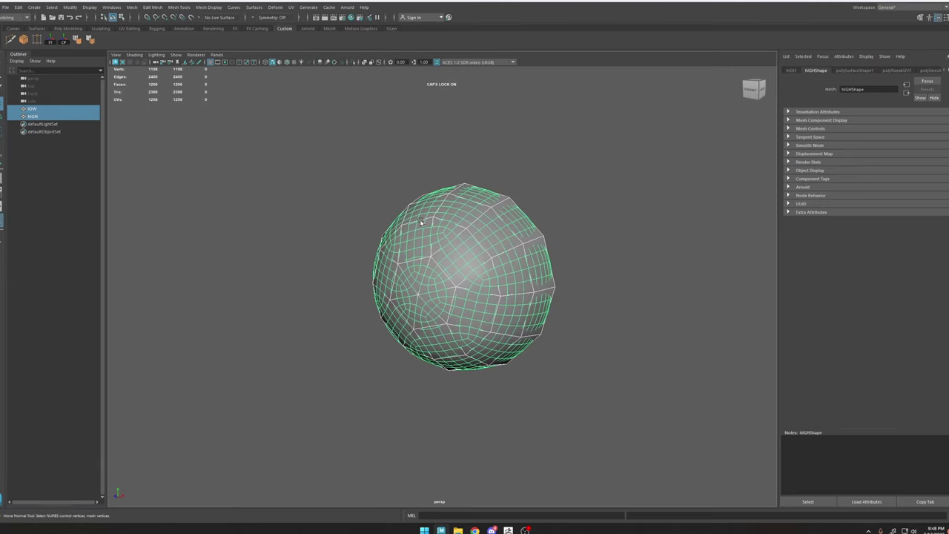
left_click(6, 10)
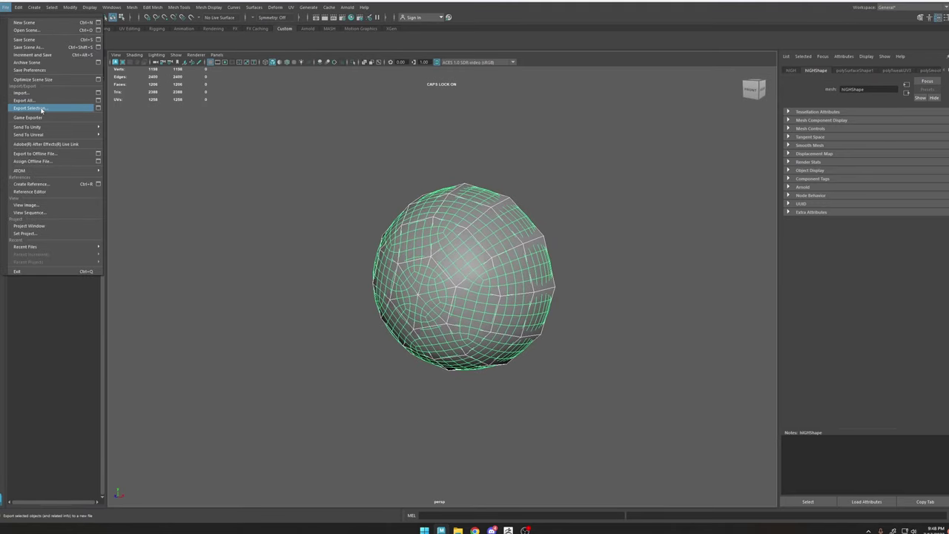
left_click(41, 109)
left_click(83, 113)
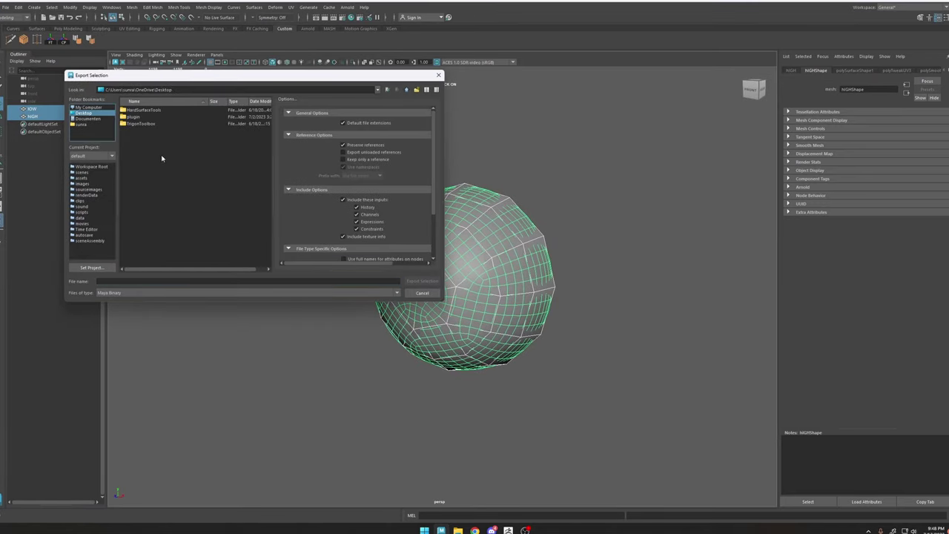
left_click(155, 282)
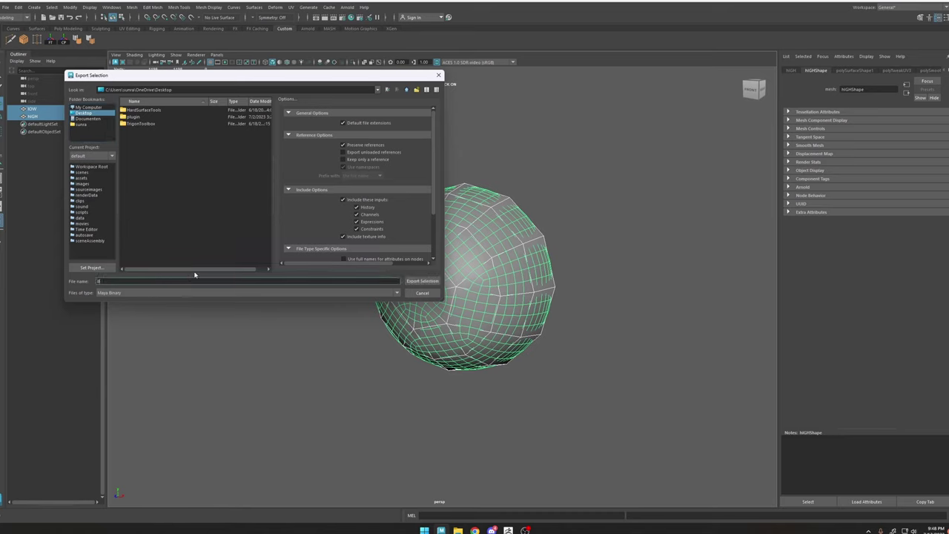
left_click(208, 293)
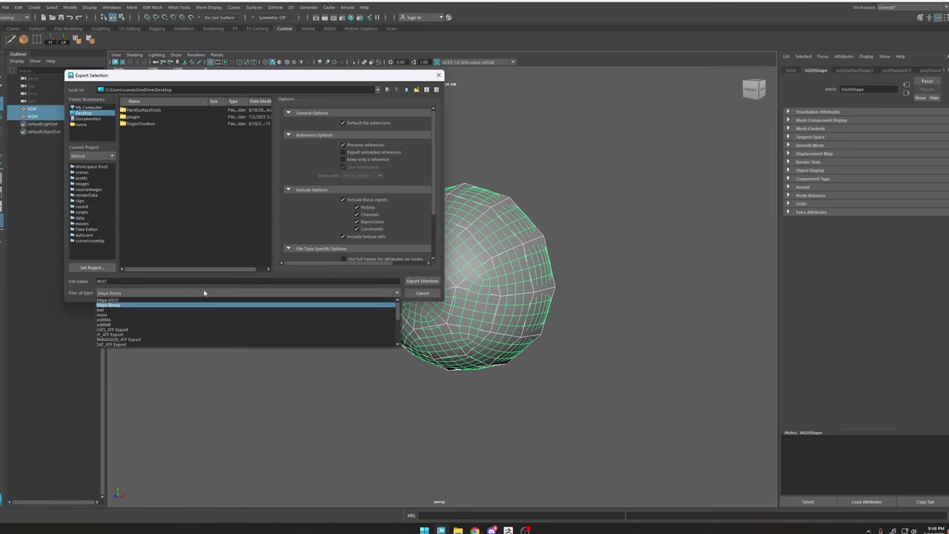
scroll(153, 322, "down", 3)
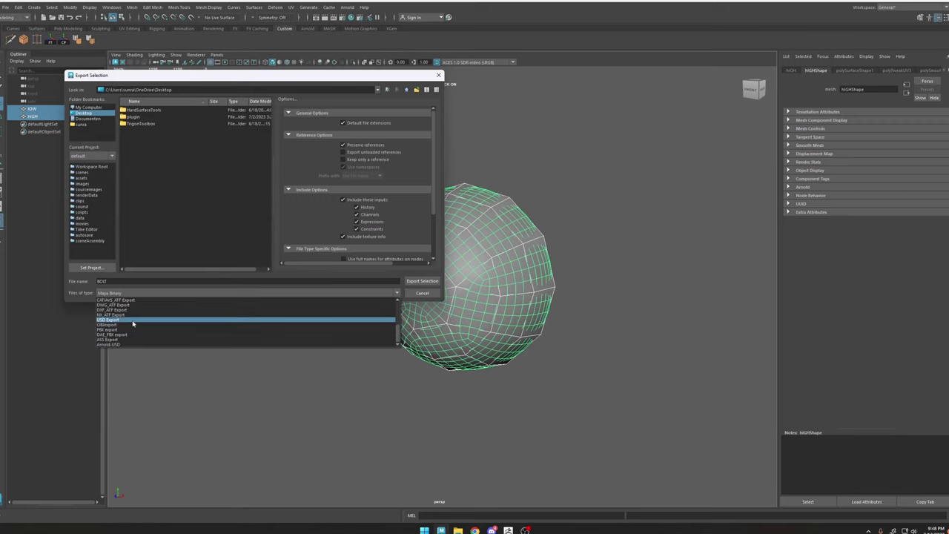
left_click(132, 325)
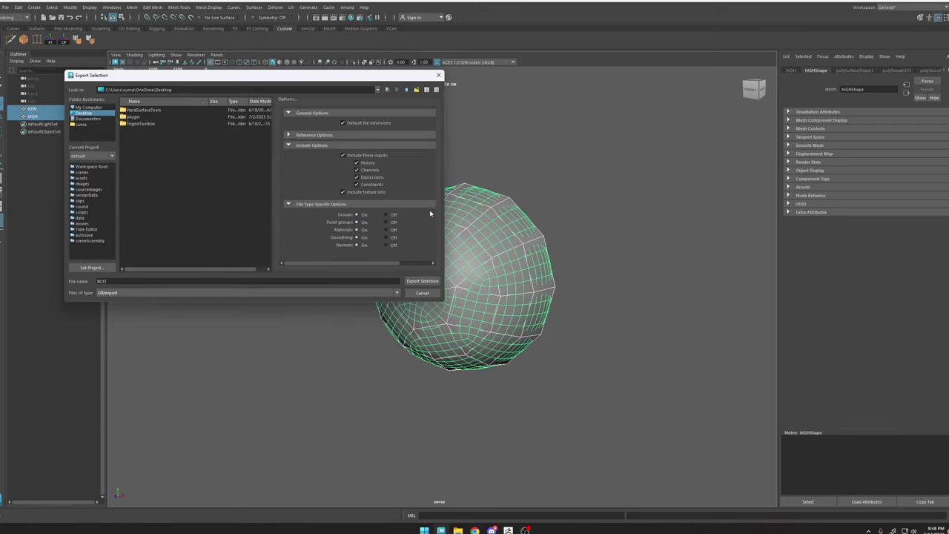
left_click(420, 281)
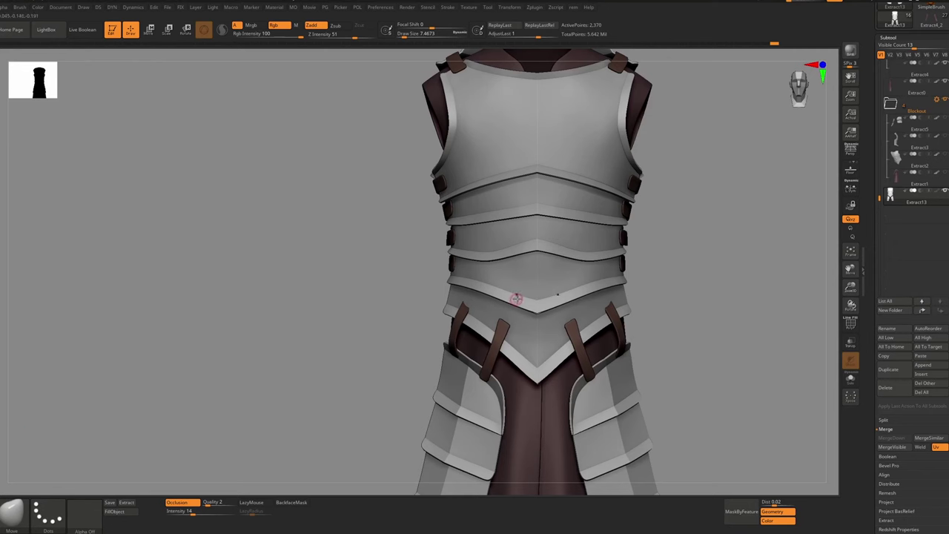
right_click_drag(517, 299, 460, 241, "ctrl")
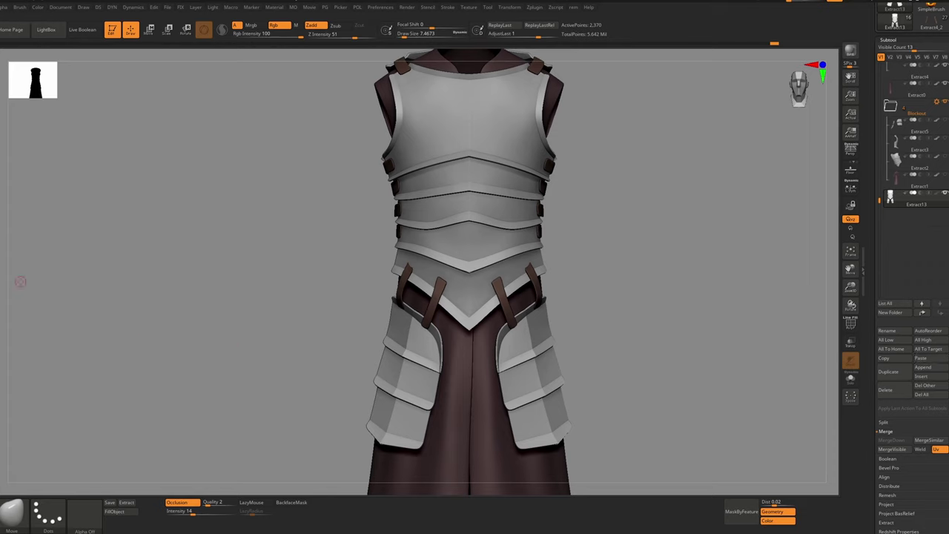
Pick PolyMesh3D from the Tool palette's tool picker in place of the armor
left_click_drag(909, 252, 910, 325)
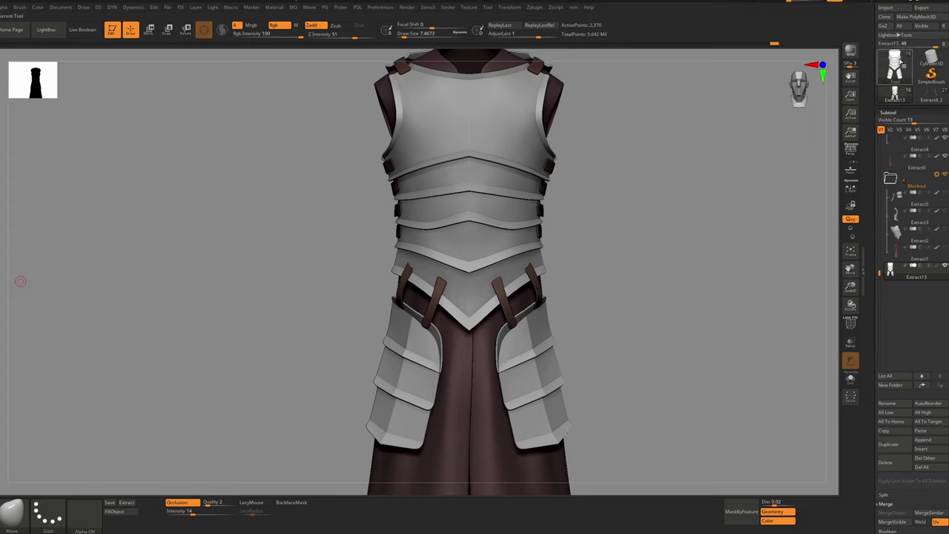
left_click(895, 65)
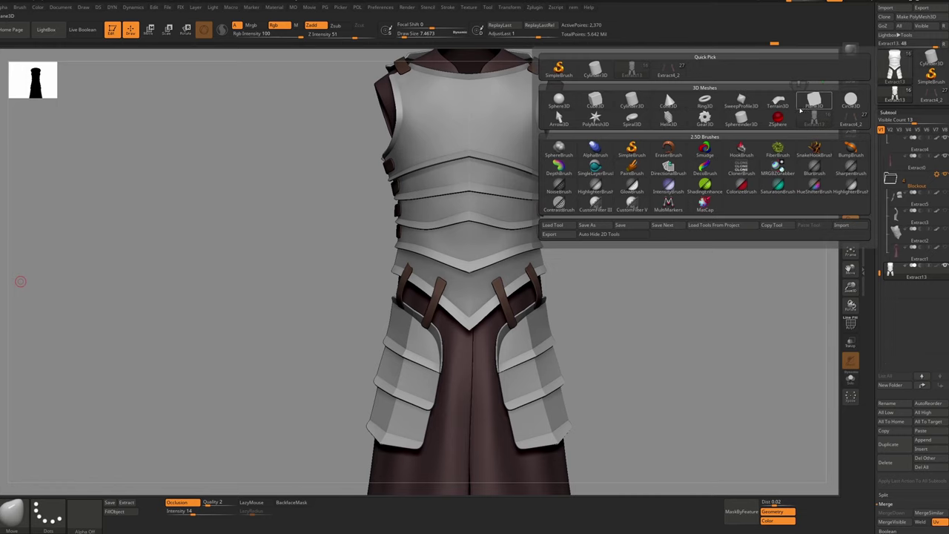
left_click(596, 119)
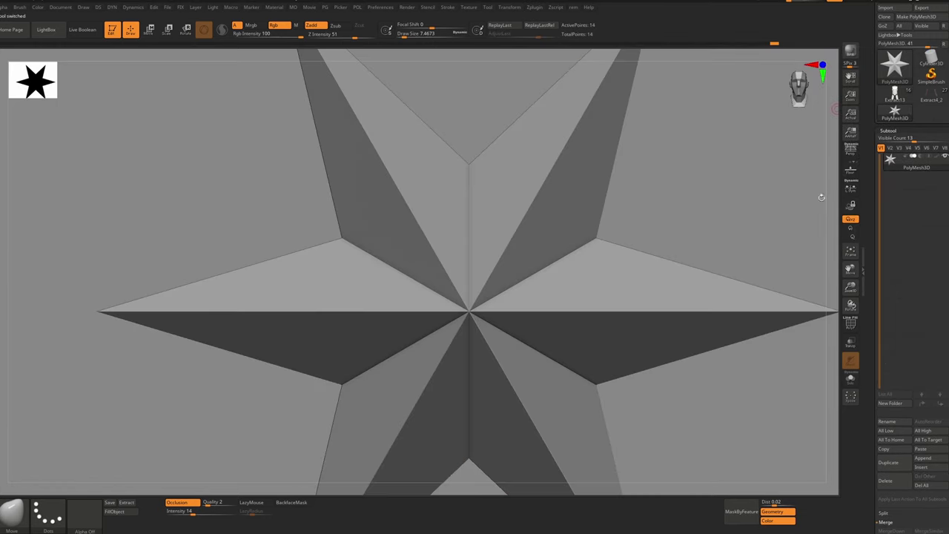
Import BOLT.obj from the Desktop as the active tool
scroll(912, 112, "up", 3)
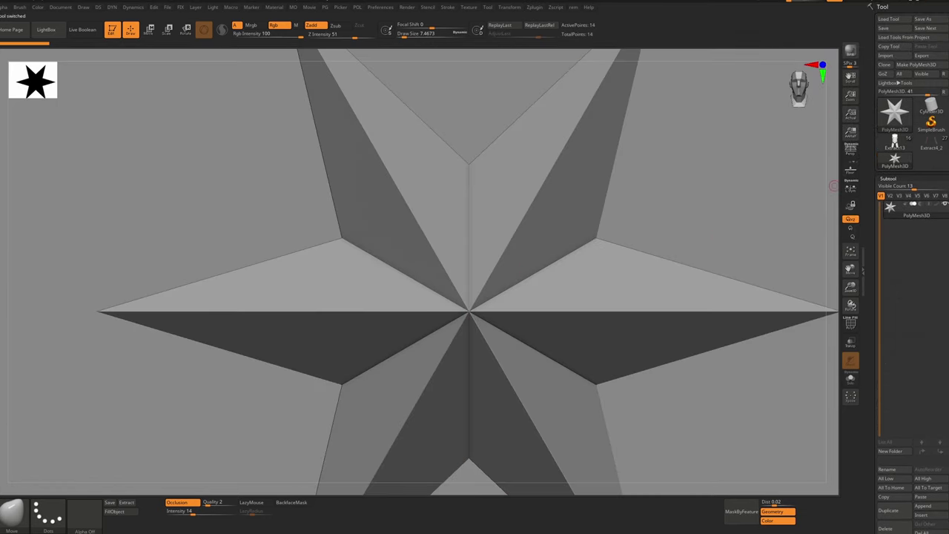
left_click(889, 58)
left_click(117, 120)
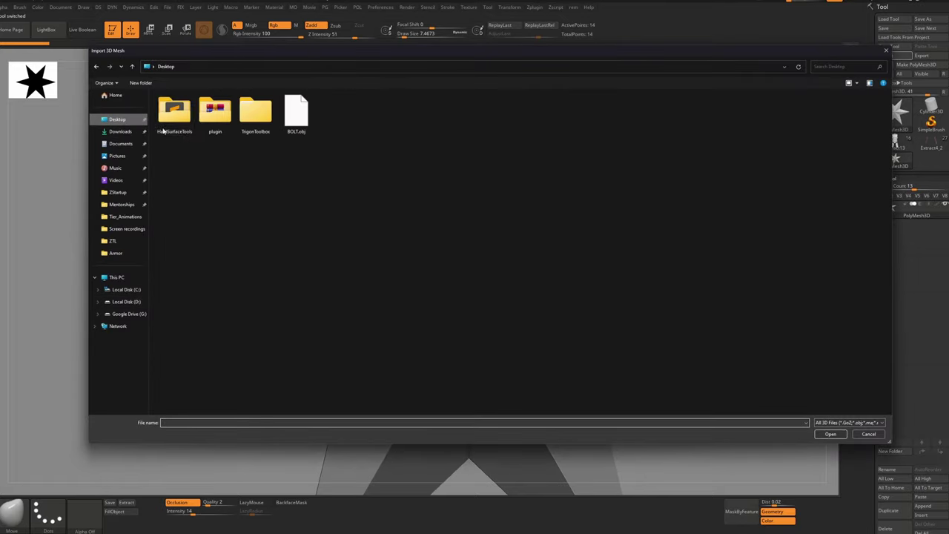
left_click(295, 117)
double_click(296, 118)
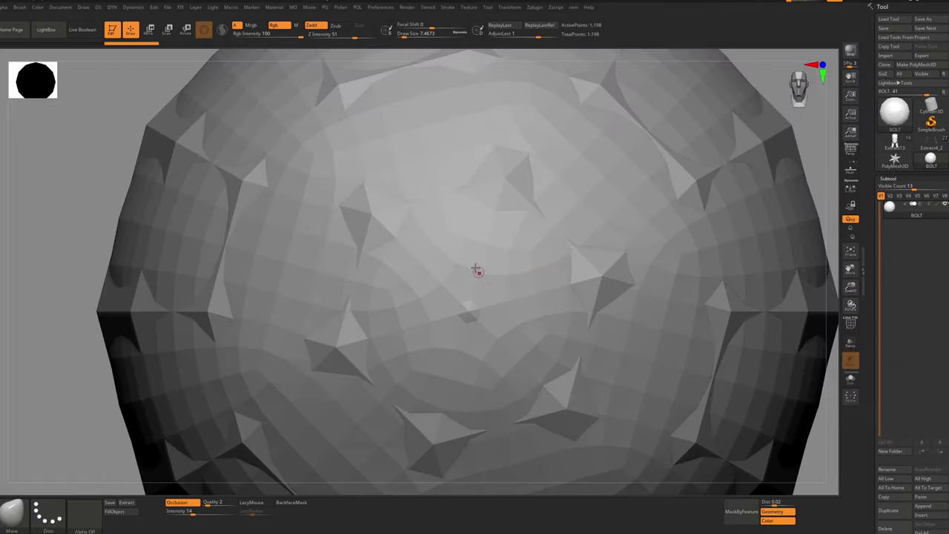
right_click_drag(493, 297, 501, 272, "ctrl")
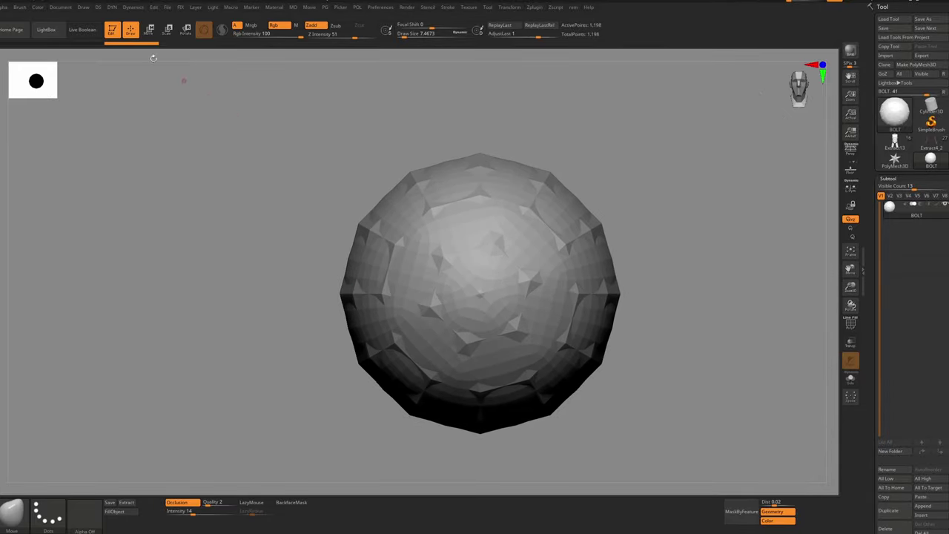
Turn on PolyF to display the bolt dome's polygroups and polygon frame
left_click(20, 7)
key("shift+f")
right_click_drag(445, 265, 480, 250)
Regroup the bolt dome by topology with Auto Groups
key("g")
left_click(458, 273)
key("g")
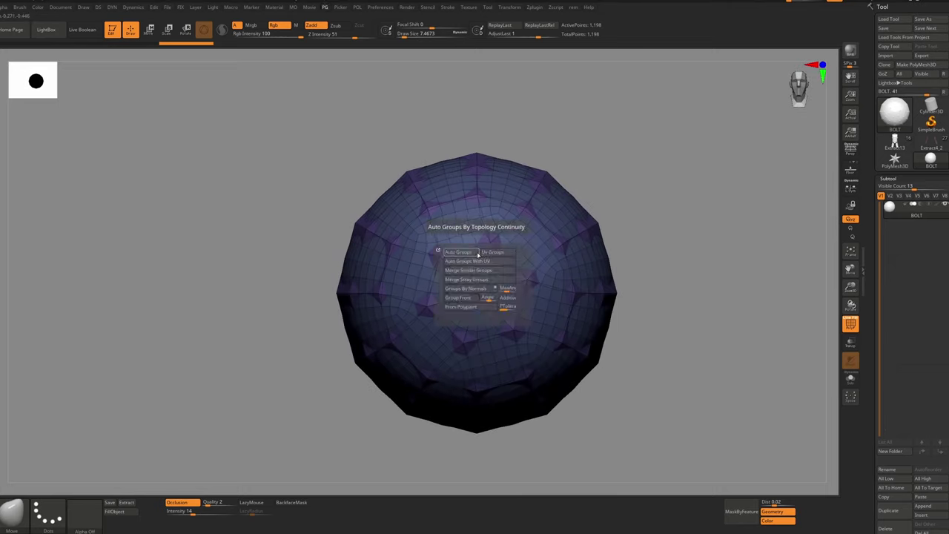
left_click(479, 252)
Create a new InsertMesh brush from the bolt dome, then reselect the Extract13 armor
left_click(18, 9)
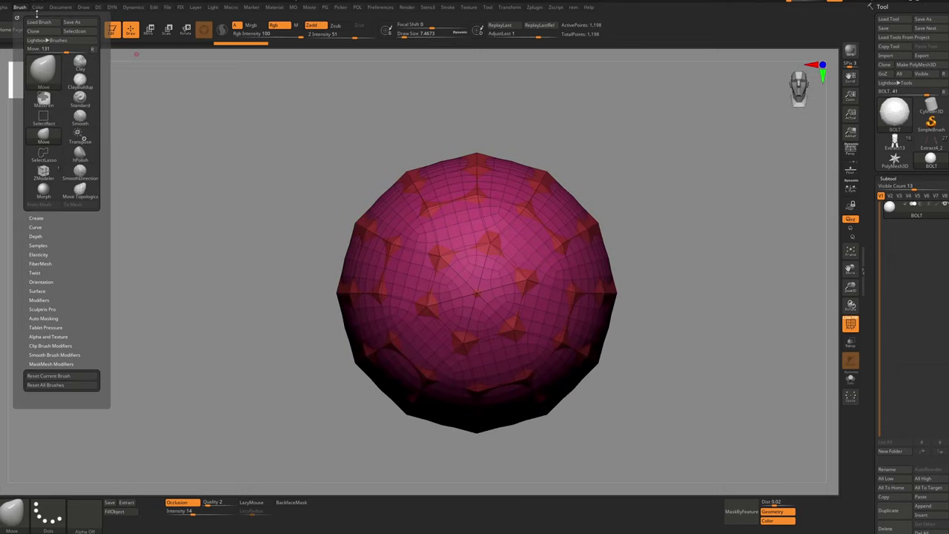
left_click(46, 218)
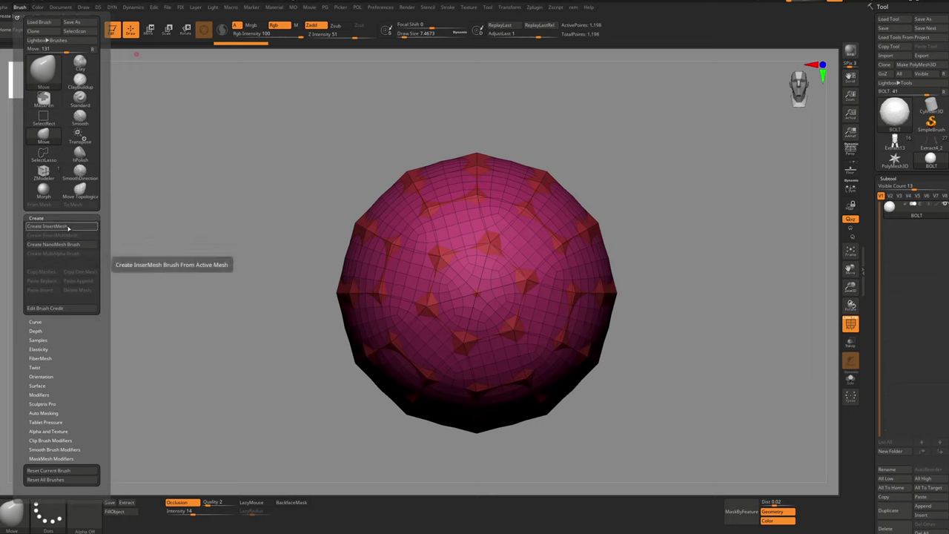
left_click(47, 226)
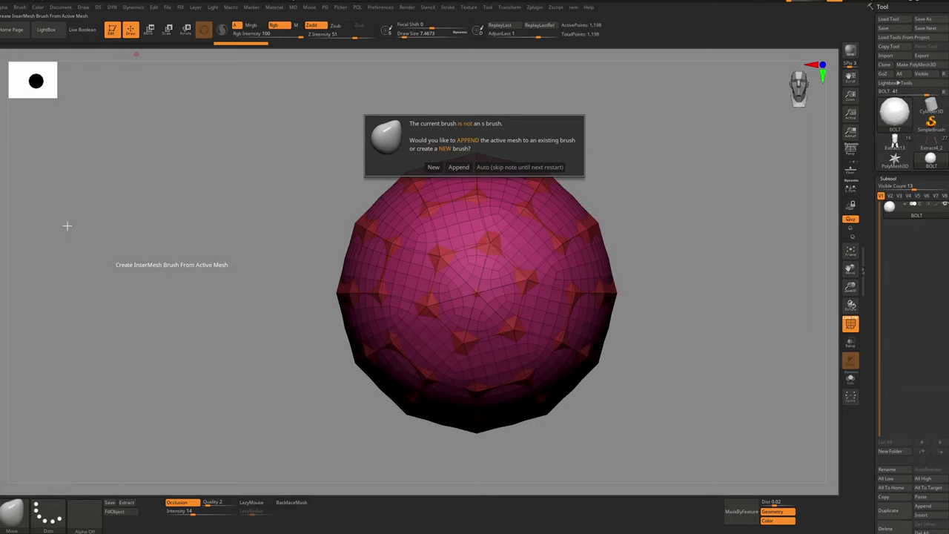
left_click(433, 168)
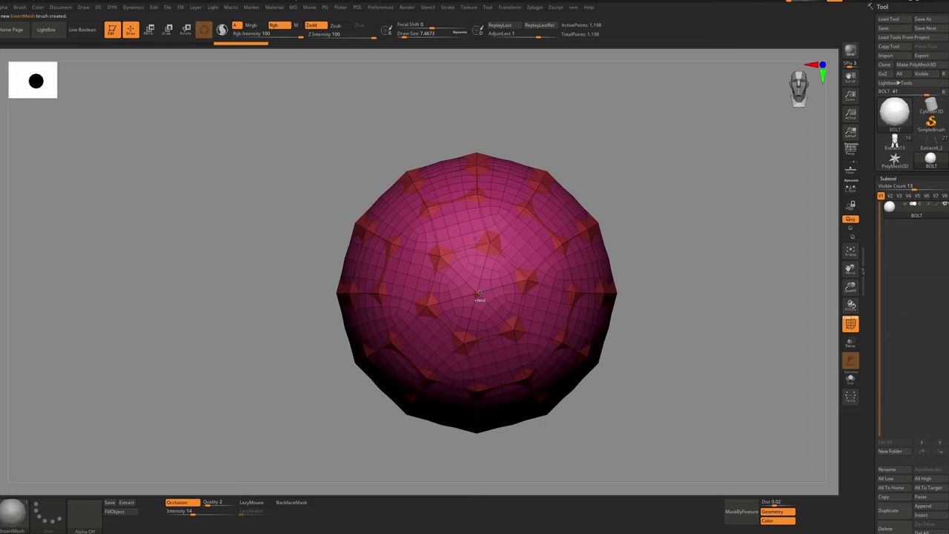
mouse_move(478, 294)
right_mouse_down("ctrl")
mouse_move(478, 238)
mouse_move(437, 212)
right_mouse_up("ctrl")
mouse_move(436, 212)
right_mouse_down("ctrl")
mouse_move(437, 234)
mouse_move(397, 228)
right_mouse_up("ctrl")
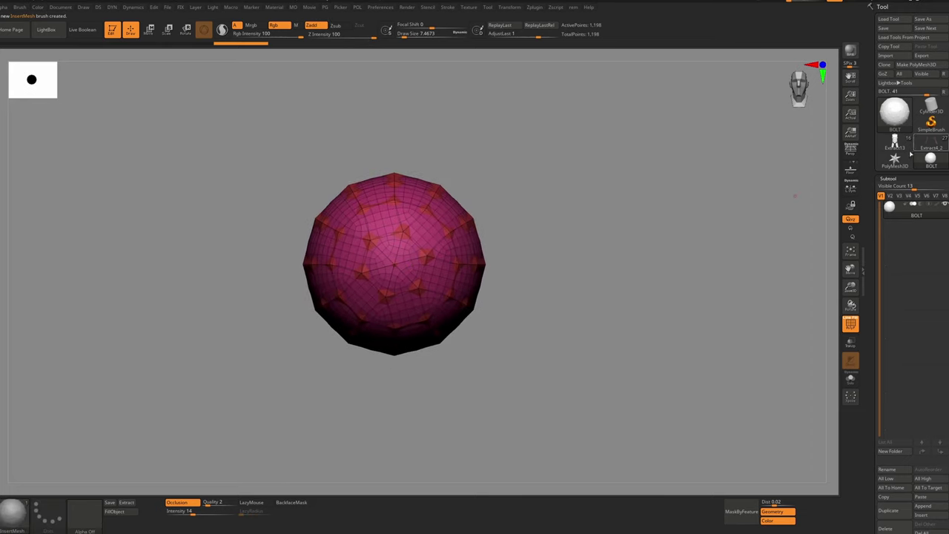
left_click(910, 152)
Turn off PolyF on Extract13 and cancel out of Brush Save As
key("f")
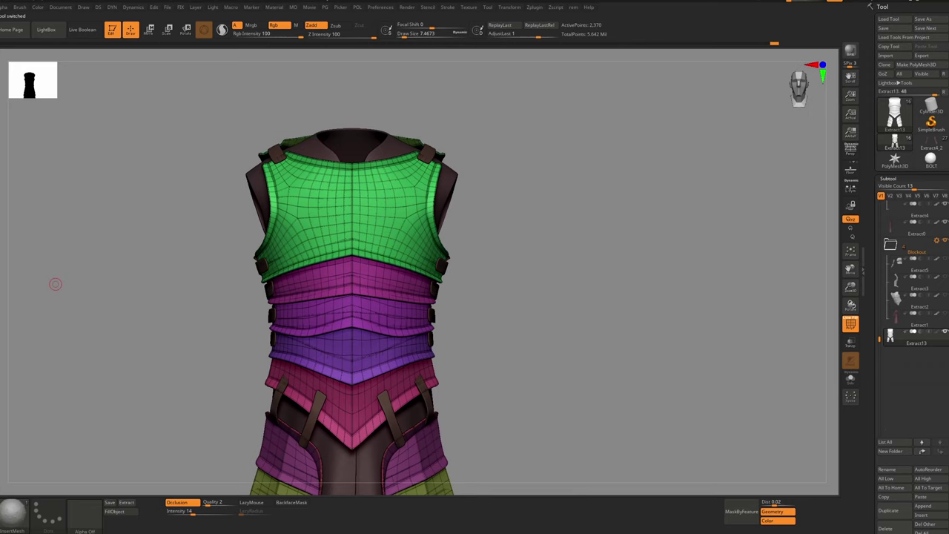
key("shift+f")
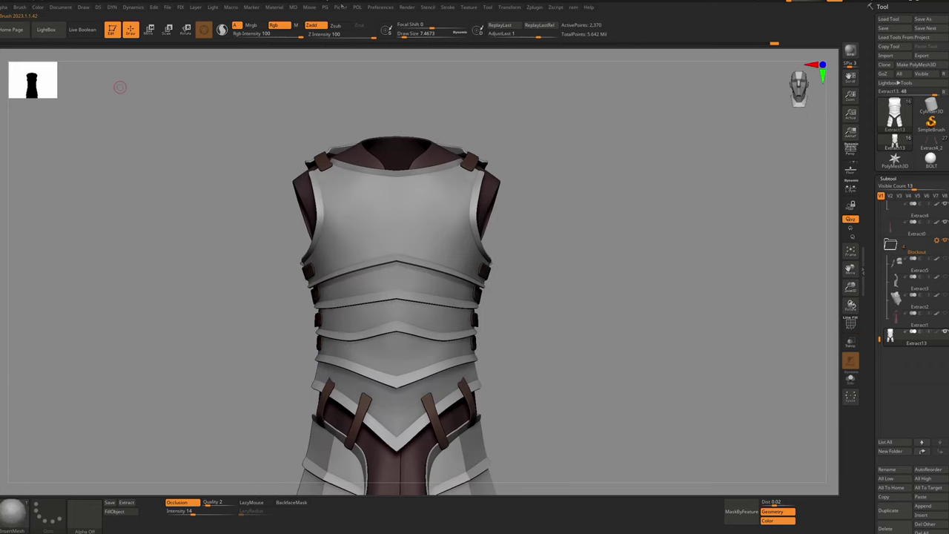
left_click(19, 7)
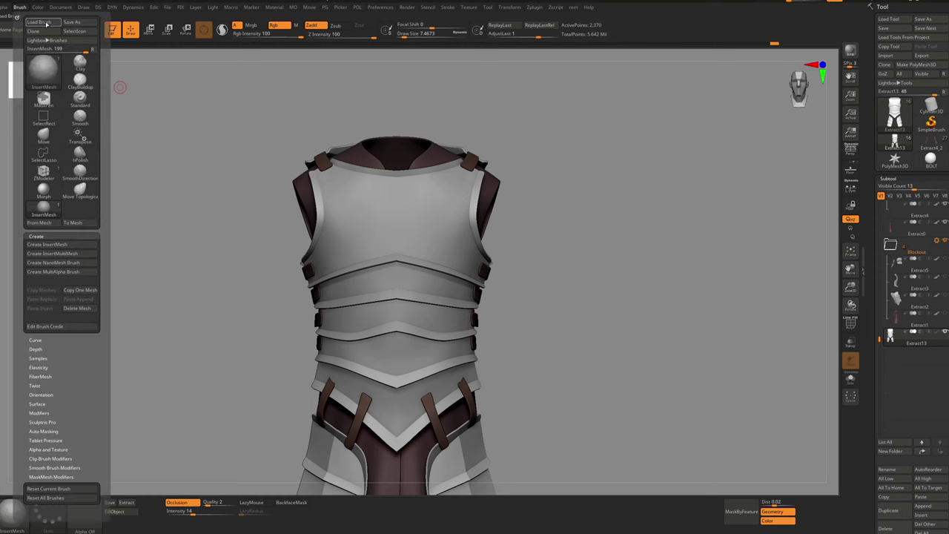
left_click(71, 22)
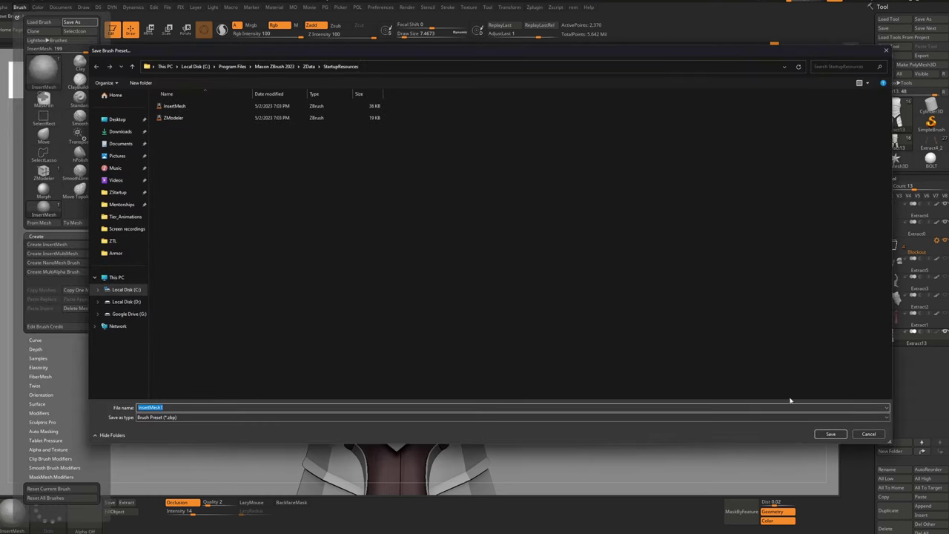
left_click(869, 435)
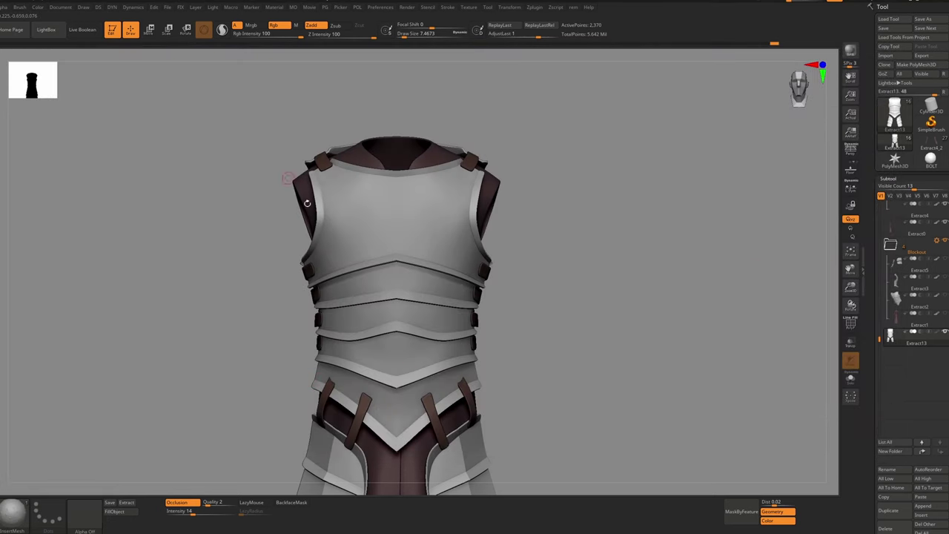
Test-insert two mirrored bolt spheres on the breastplate, inspect them, and undo
right_click_drag(370, 241, 351, 241, "ctrl")
right_click_drag(396, 275, 436, 316, "ctrl")
right_click_drag(330, 261, 375, 272)
left_click_drag(375, 270, 375, 288)
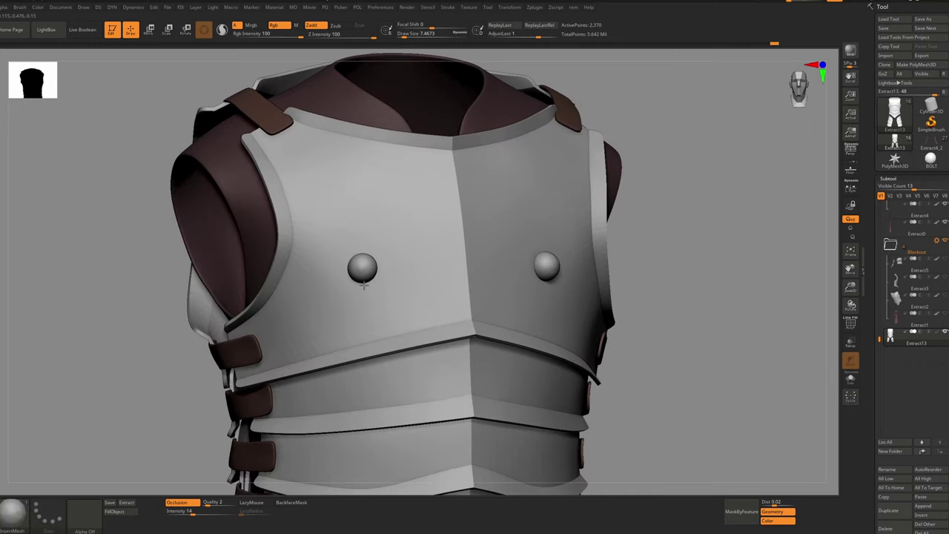
left_click_drag(364, 285, 363, 285)
right_click_drag(445, 280, 332, 276)
right_click_drag(457, 261, 452, 282, "ctrl")
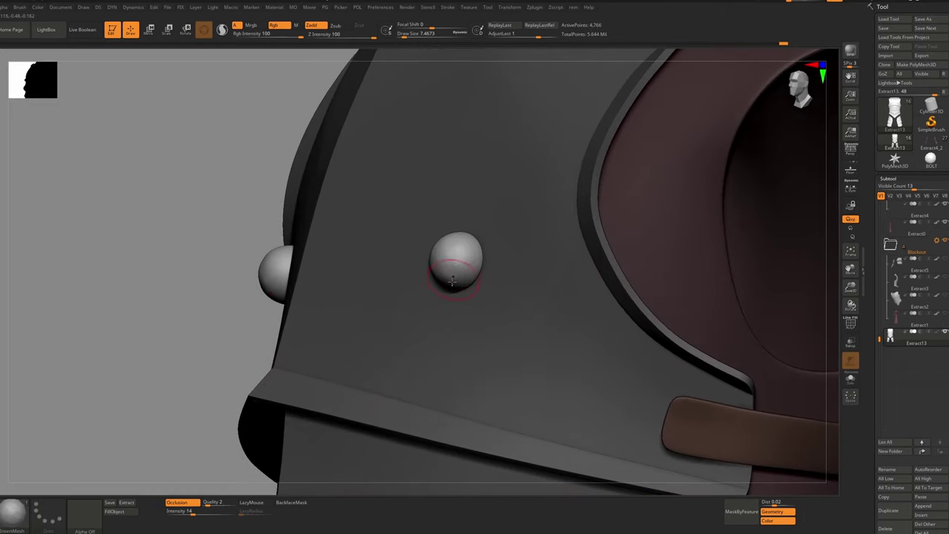
key("ctrl+z")
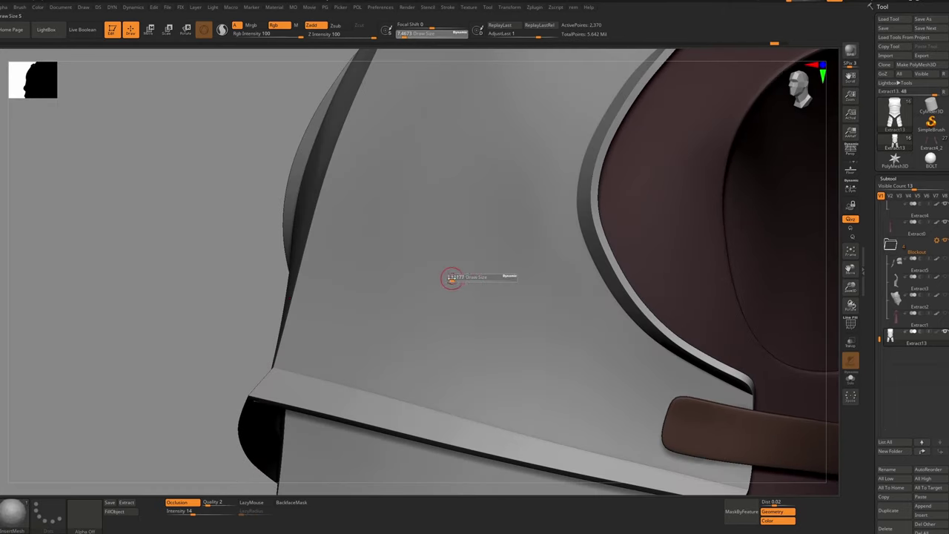
Make the BOLT tool active and view the whole half-sphere from the side
left_click(931, 160)
right_click_drag(509, 301, 512, 269, "ctrl")
mouse_move(519, 222)
right_mouse_down("ctrl")
mouse_move(526, 168)
mouse_move(547, 227)
mouse_move(562, 231)
mouse_move(506, 231)
mouse_move(544, 234)
right_mouse_up("ctrl")
Squash the bolt half-sphere to 0.87 along its depth with the gizmo's blue handle
key("w")
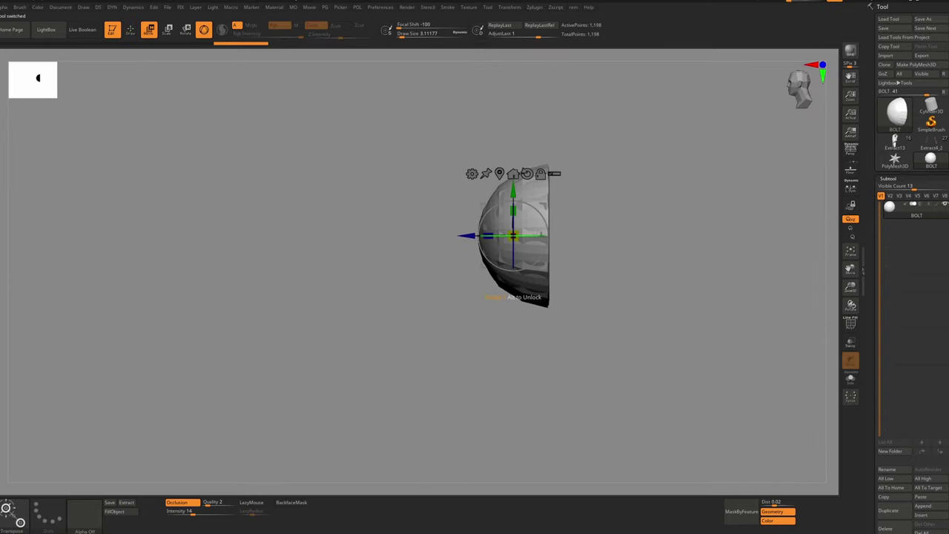
left_click_drag(488, 237, 498, 238)
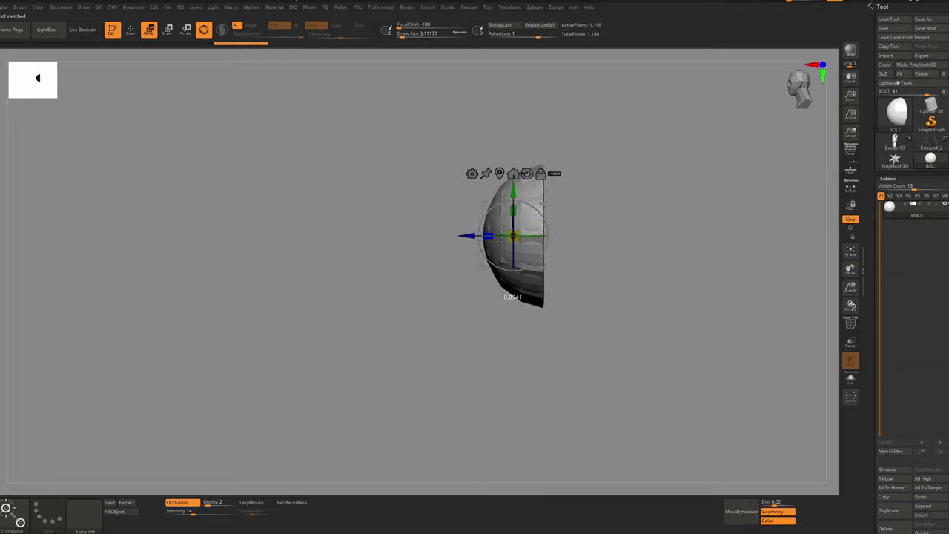
right_click_drag(600, 250, 615, 254)
Switch to the Move brush, isolate the coarse red polygroup, then show all polygroups again
key("b")
key("m")
key("v")
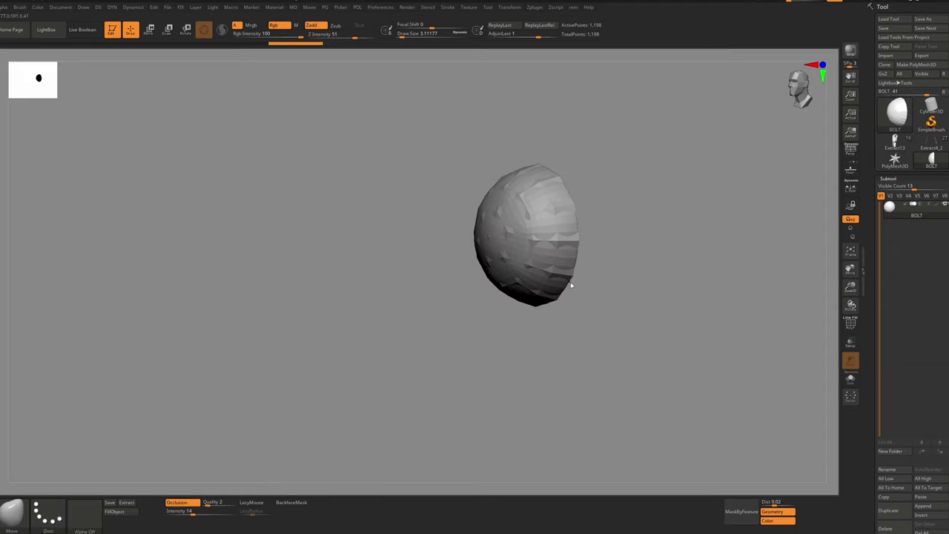
key("shift+f")
right_click_drag(555, 242, 578, 248, "ctrl")
left_click(560, 241, "ctrl+shift")
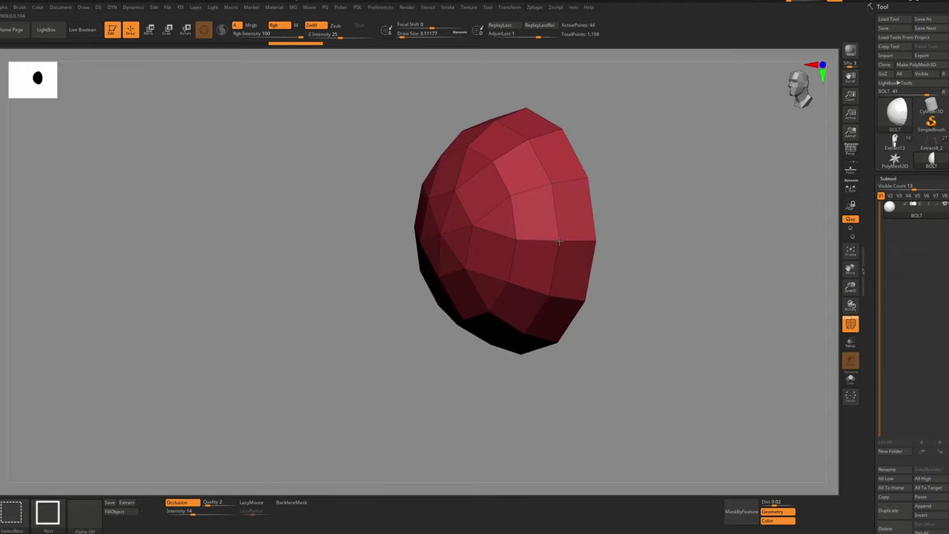
left_click(647, 227, "ctrl+shift")
key("shift+f")
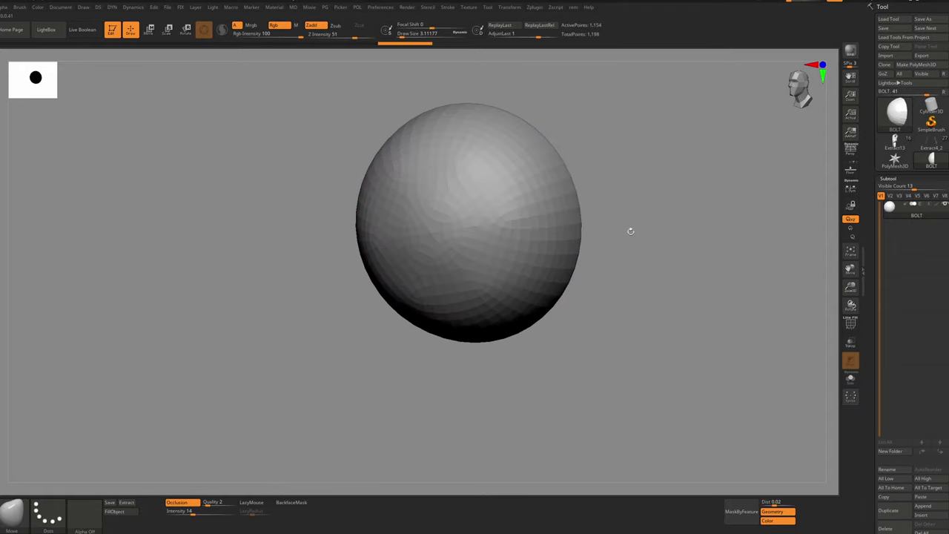
Use Subtool > Split > Split Hidden to separate the hidden part into BOLT1
scroll(939, 459, "down", 2)
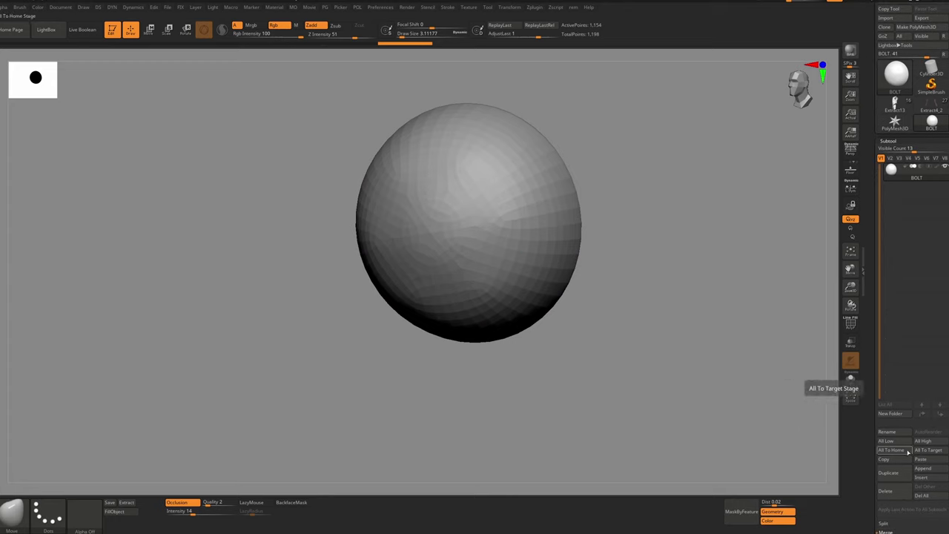
left_click(885, 523)
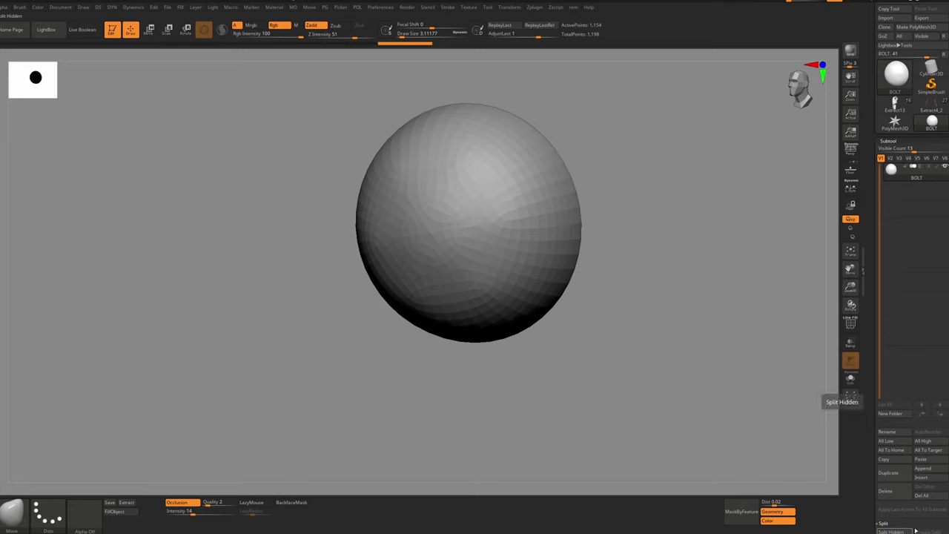
scroll(919, 512, "down", 3)
left_click(893, 476)
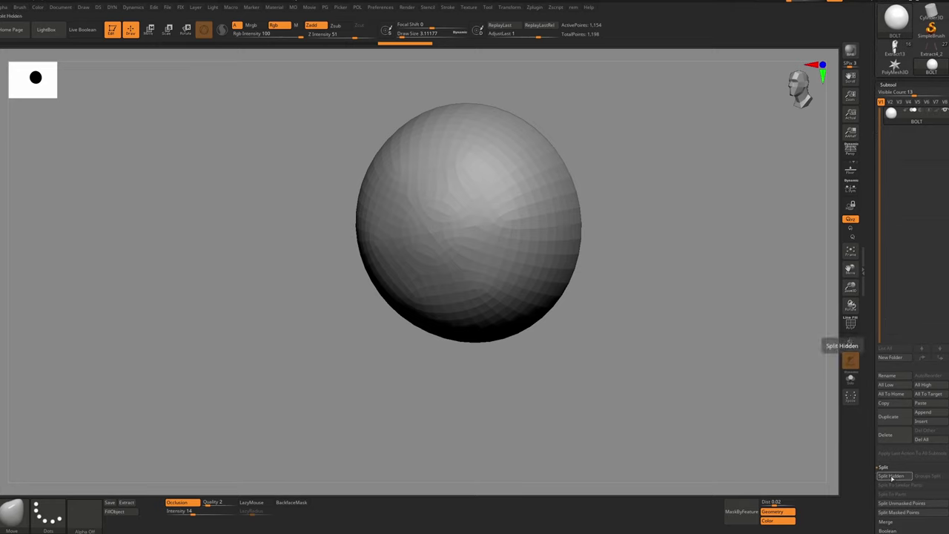
Solo the BOLT subtool, subdivide it twice, then DynaMesh it without keeping subdivision levels
left_click(850, 379)
key("ctrl+d")
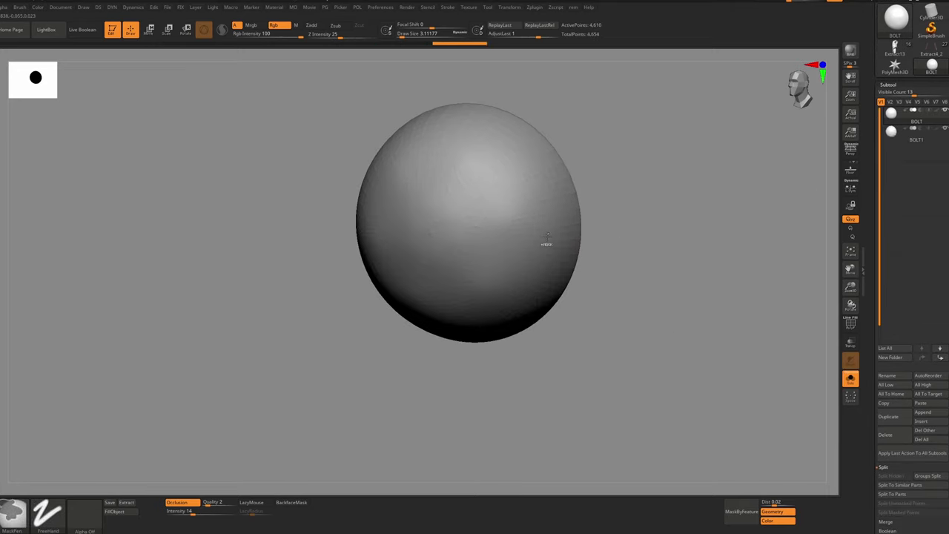
key("ctrl+d")
right_click_drag(525, 258, 522, 252, "ctrl")
key("d")
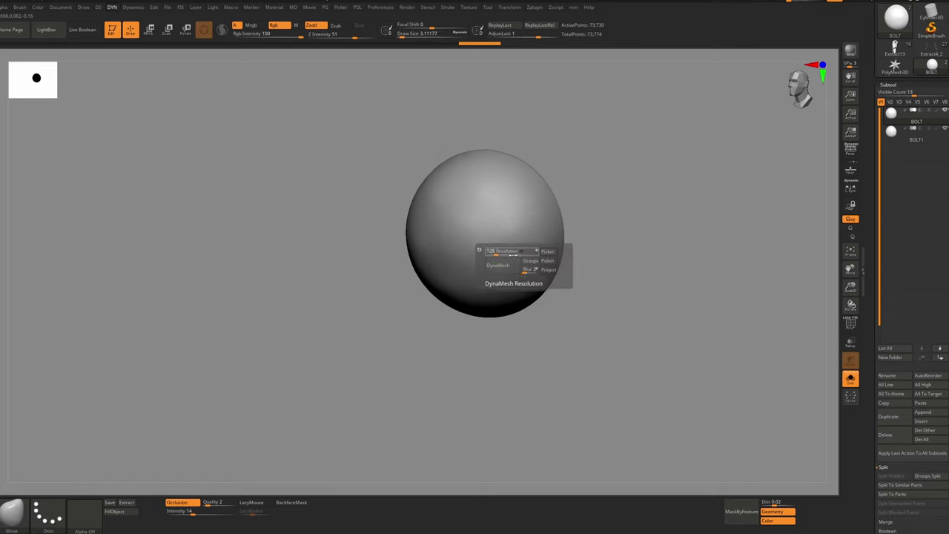
left_click(506, 267)
left_click(473, 282)
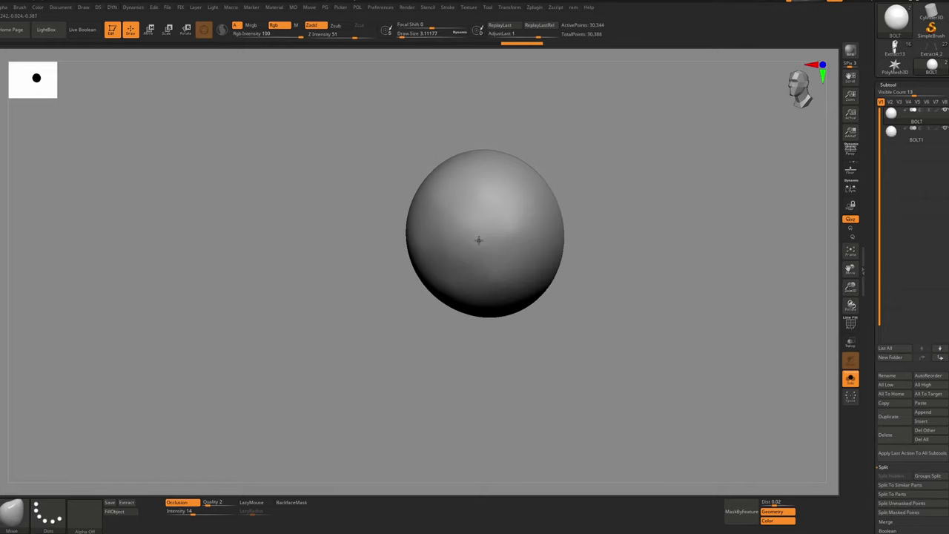
Polish the remeshed sphere's surface
key("shift+f")
right_click_drag(479, 241, 492, 274, "shift")
key("shift+f")
key("d")
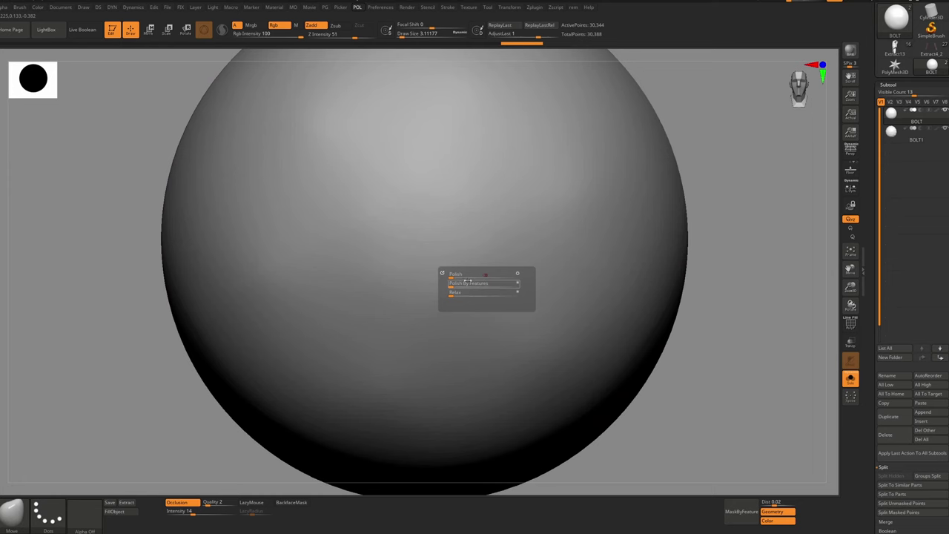
left_click(461, 277)
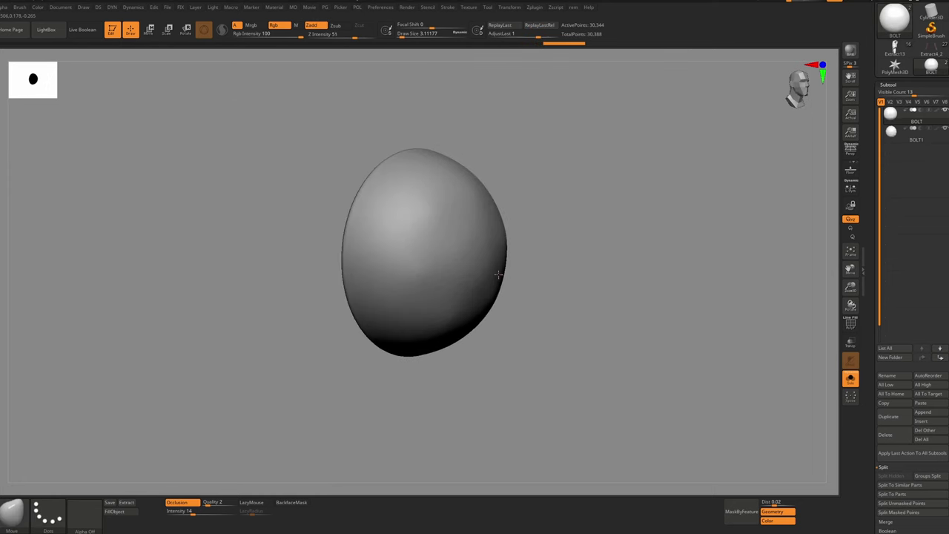
ZRemesh the bolt with the target set to half the polygons
key("shift+f")
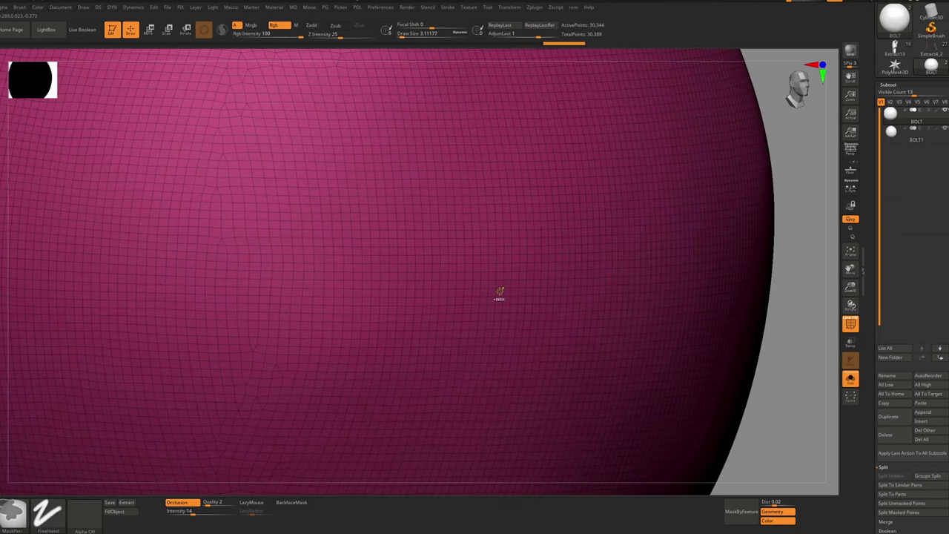
key("r")
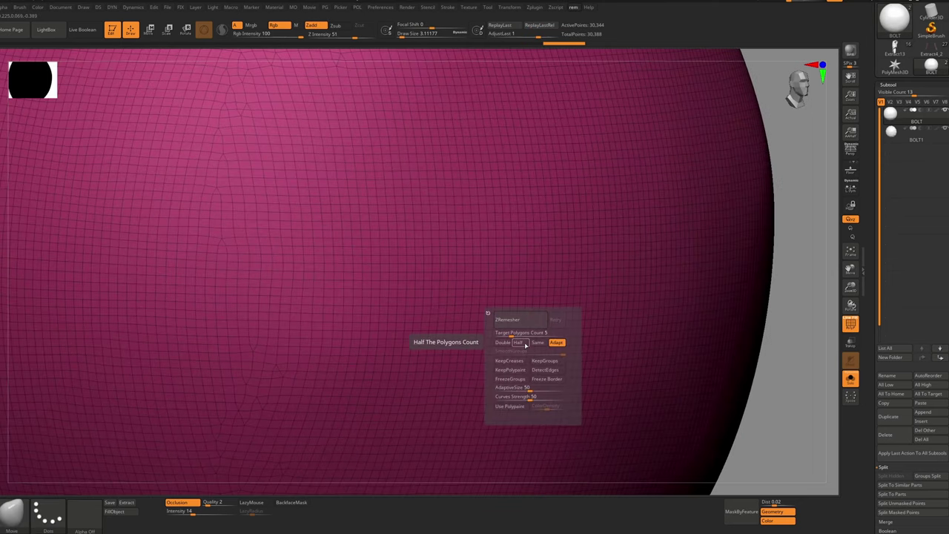
left_click(524, 344)
left_click(525, 321)
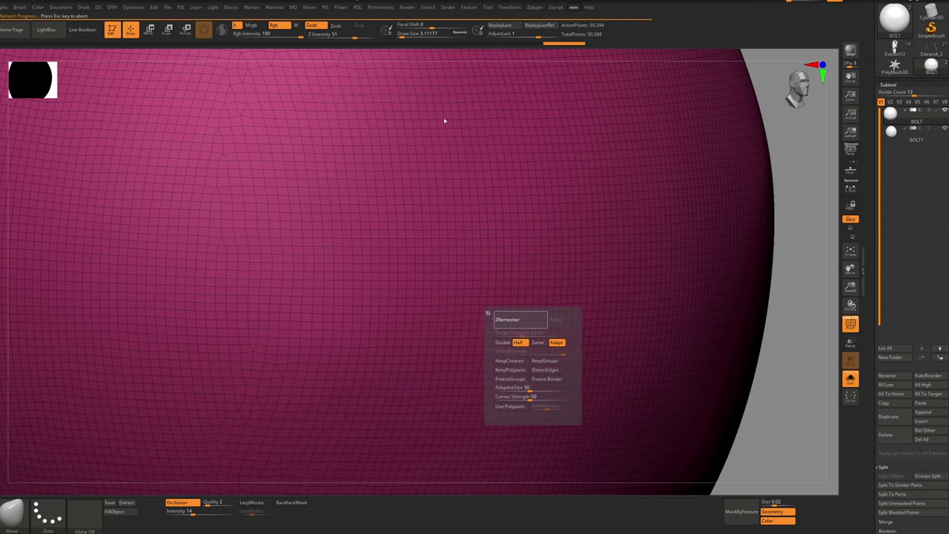
key("shift+f")
key("f")
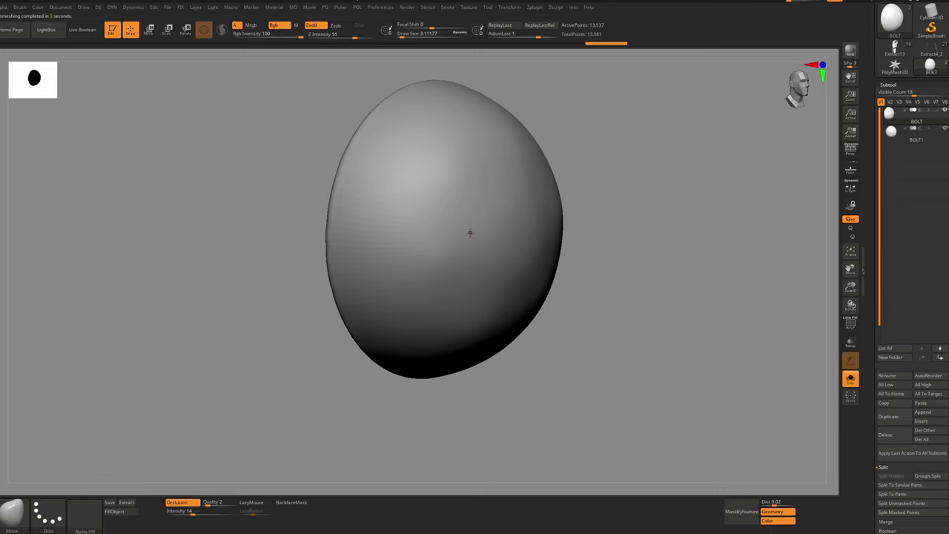
Polish the bolt surface again and subdivide it twice
key("p")
left_click(457, 239)
key("ctrl+d")
key("ctrl+d")
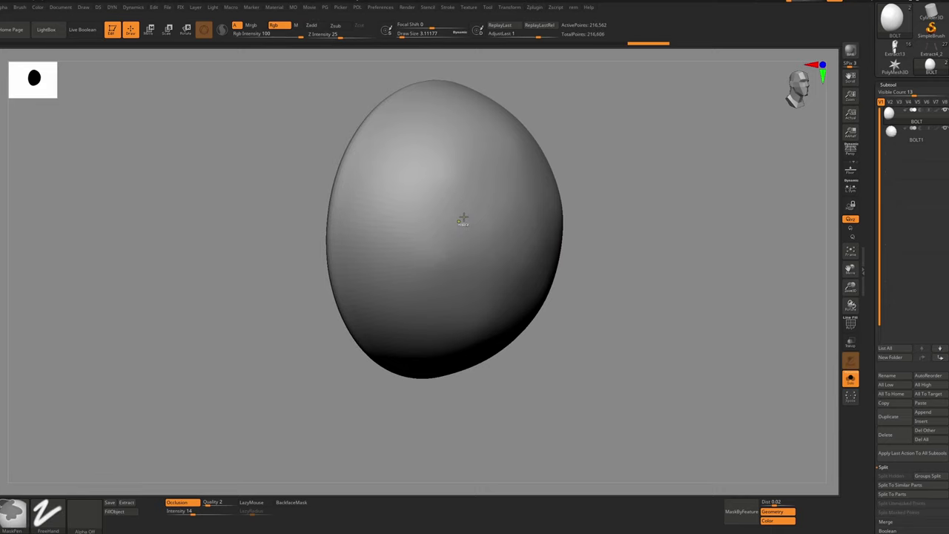
mouse_move(486, 221)
right_mouse_down("ctrl")
mouse_move(508, 178)
mouse_move(519, 216)
mouse_move(502, 219)
right_mouse_up("ctrl")
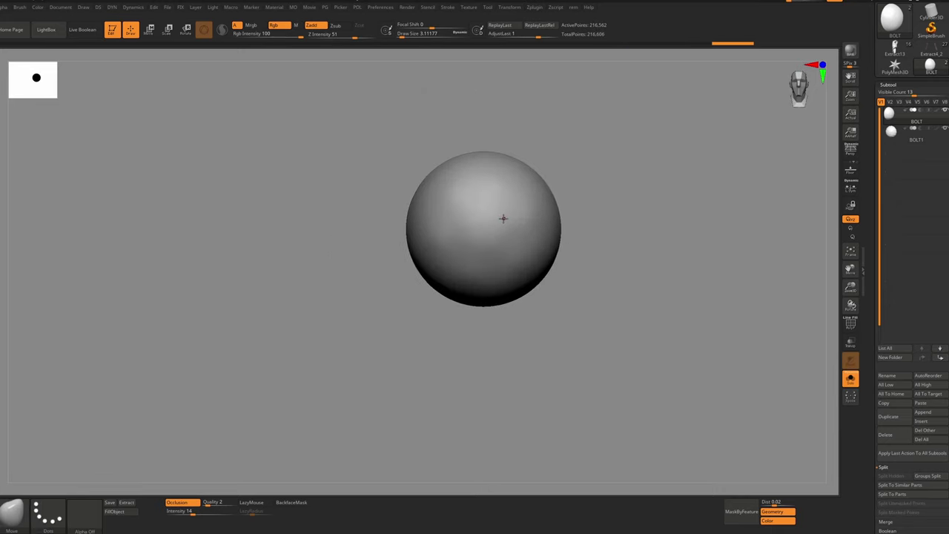
Select the hPolish brush and enlarge it to size 186.6
key("b")
key("h")
key("p")
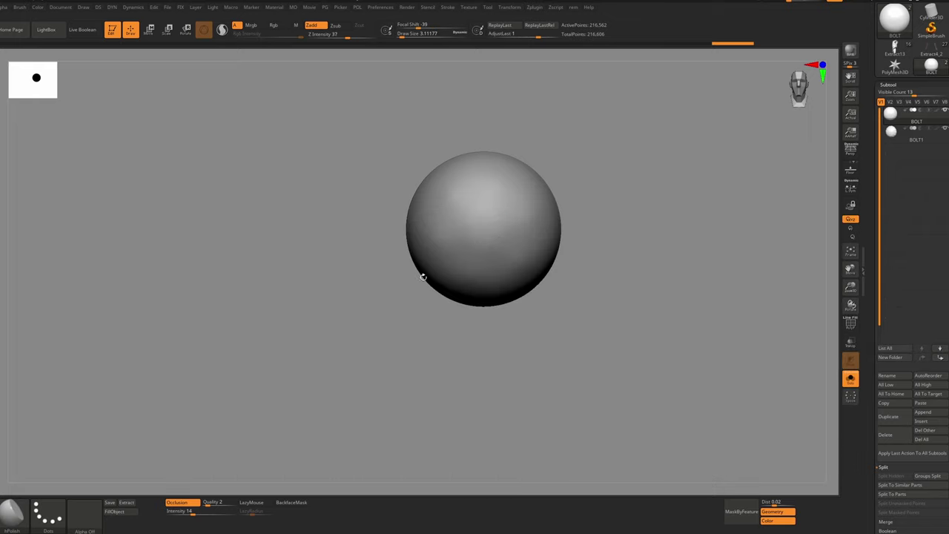
key("s")
left_click(438, 269)
key("s")
left_click(464, 250)
key("s")
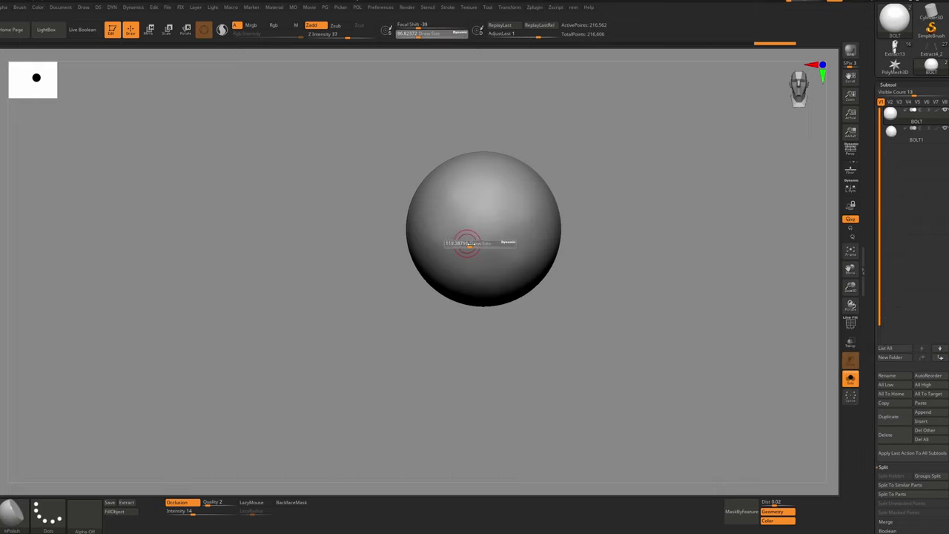
left_click(476, 242)
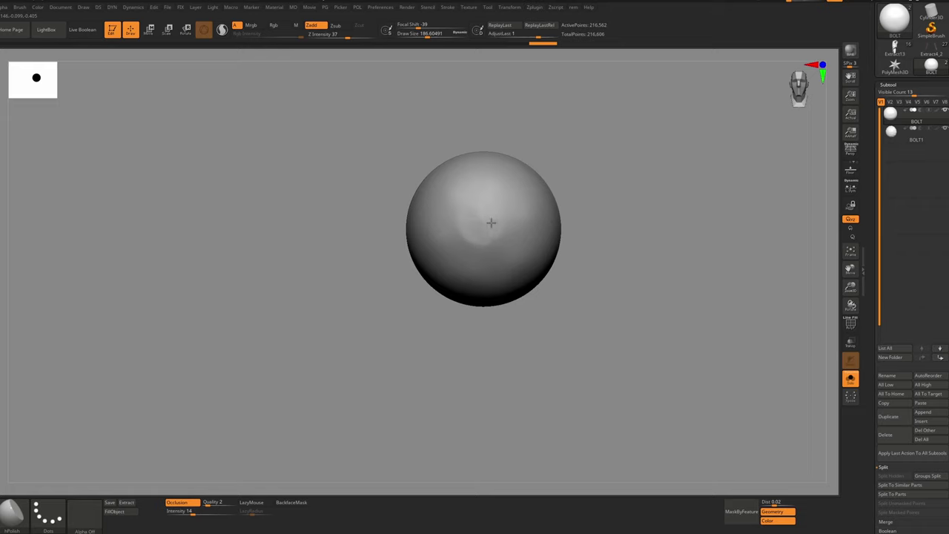
Flatten the bolt's face with hPolish, raising the brush size to 250.75
left_click_drag(491, 223, 503, 223)
mouse_move(553, 224)
right_mouse_down()
mouse_move(500, 224)
mouse_move(515, 199)
mouse_move(494, 199)
mouse_move(472, 239)
right_mouse_up()
key("s")
left_click(510, 227)
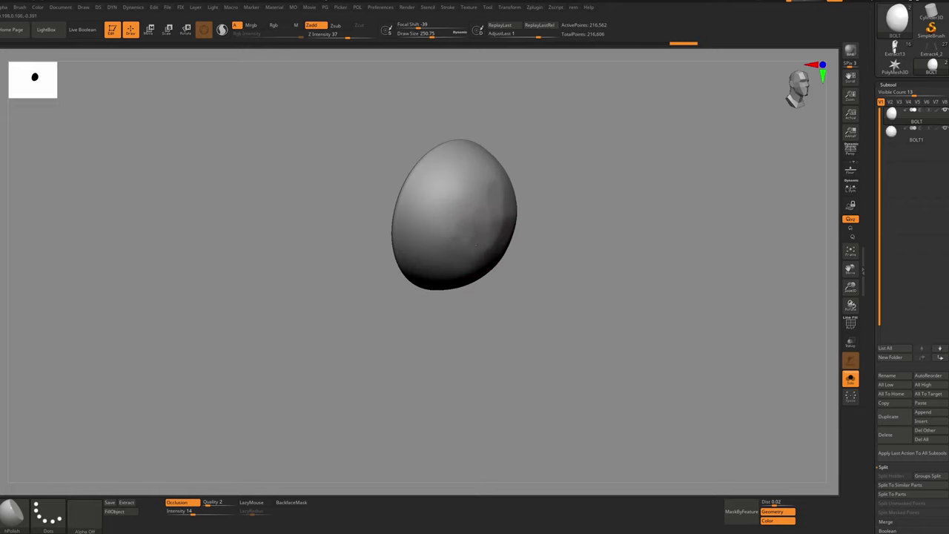
mouse_move(451, 180)
right_mouse_down()
mouse_move(445, 225)
mouse_move(475, 269)
mouse_move(510, 231)
mouse_move(494, 233)
right_mouse_up()
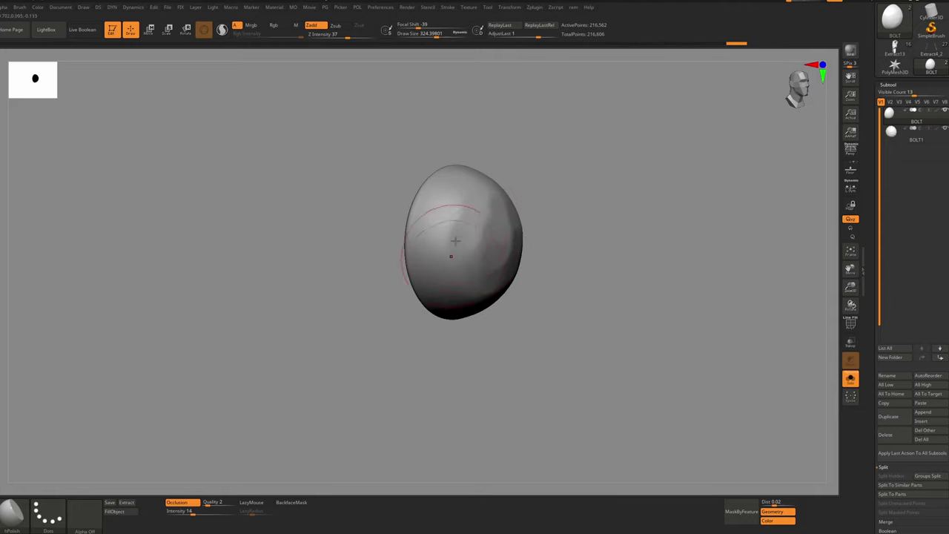
right_click_drag(451, 257, 502, 261)
Polish the bolt surface further and give it a grey material
left_click(501, 264)
left_click_drag(498, 252, 507, 227)
right_click_drag(507, 227, 480, 241)
left_click_drag(471, 260, 491, 253)
right_click_drag(514, 229, 503, 285)
right_click(439, 365)
left_click(434, 397)
left_click(424, 366)
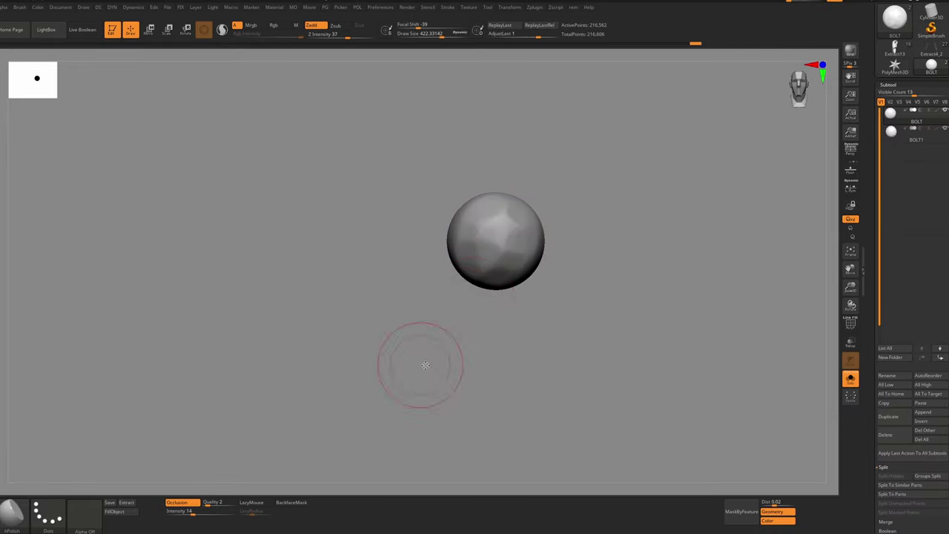
mouse_move(425, 366)
right_mouse_down()
mouse_move(448, 341)
mouse_move(462, 364)
mouse_move(489, 296)
right_mouse_up()
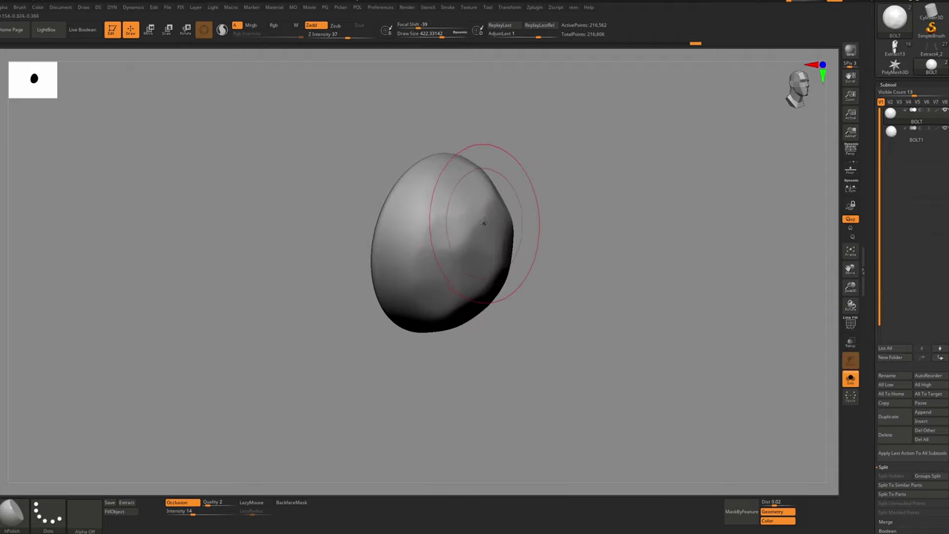
Add a new sculpt layer, Untitled Layer 1, to the bolt
scroll(918, 339, "down", 5)
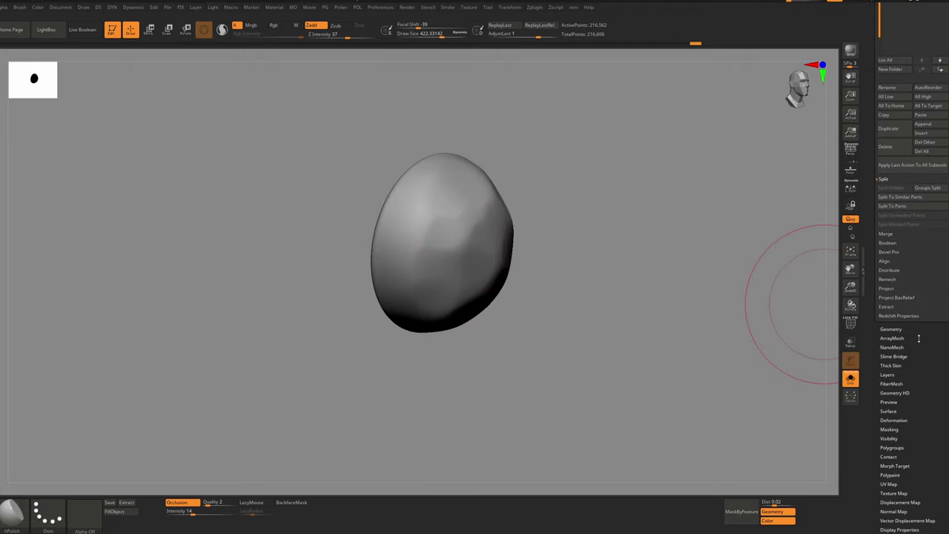
left_click(893, 373)
left_click(886, 169)
left_click_drag(928, 20, 928, 72)
Set the ClayPolish Max to 43 and apply it to the bolt head
left_click(894, 68)
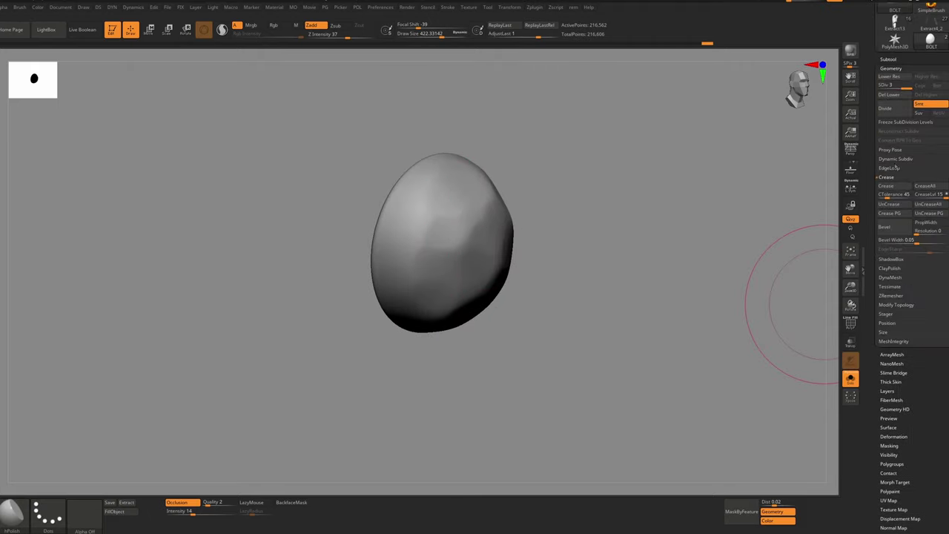
left_click(889, 176)
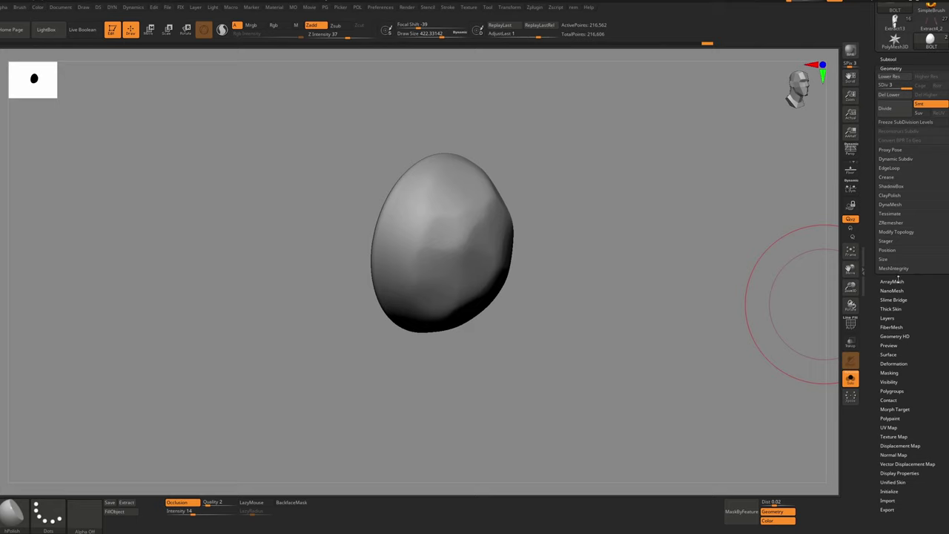
left_click(890, 195)
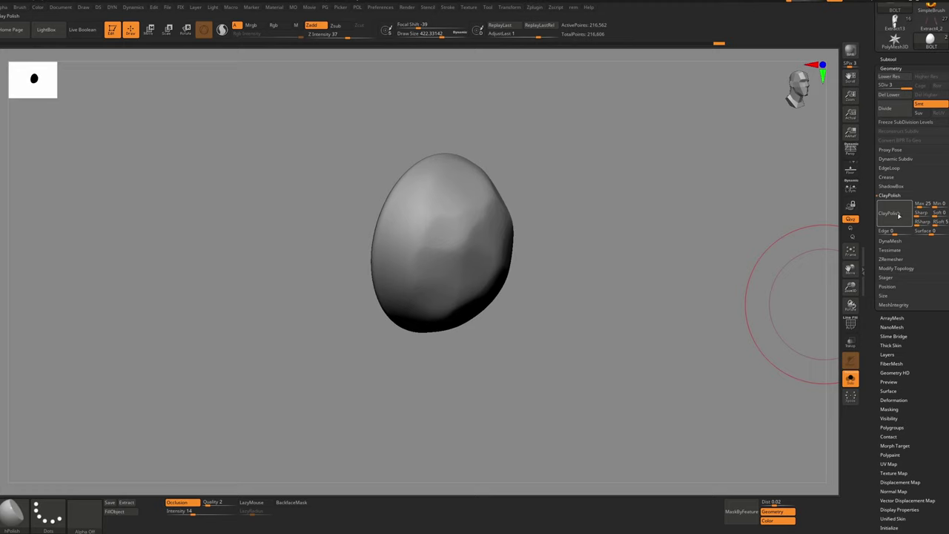
left_click_drag(919, 205, 923, 206)
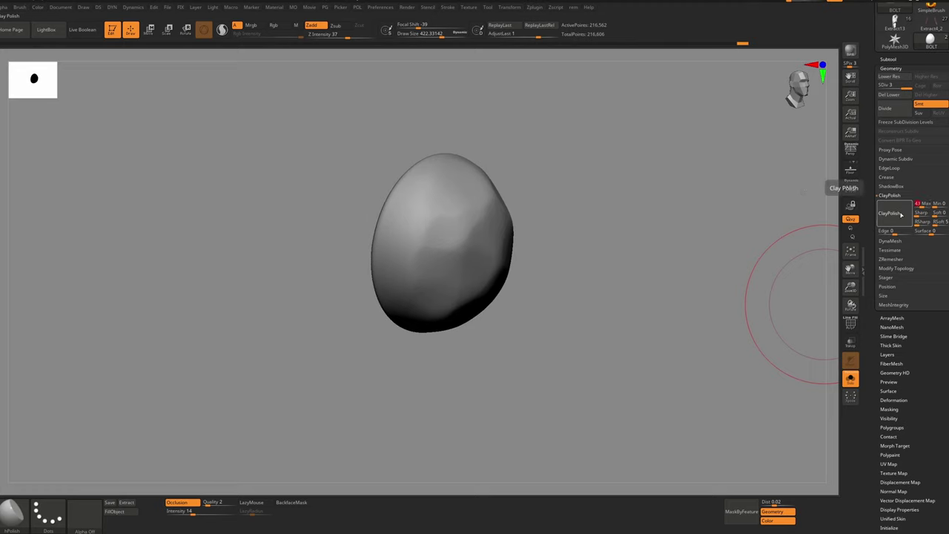
left_click(901, 214)
right_click_drag(518, 227, 651, 233, "ctrl")
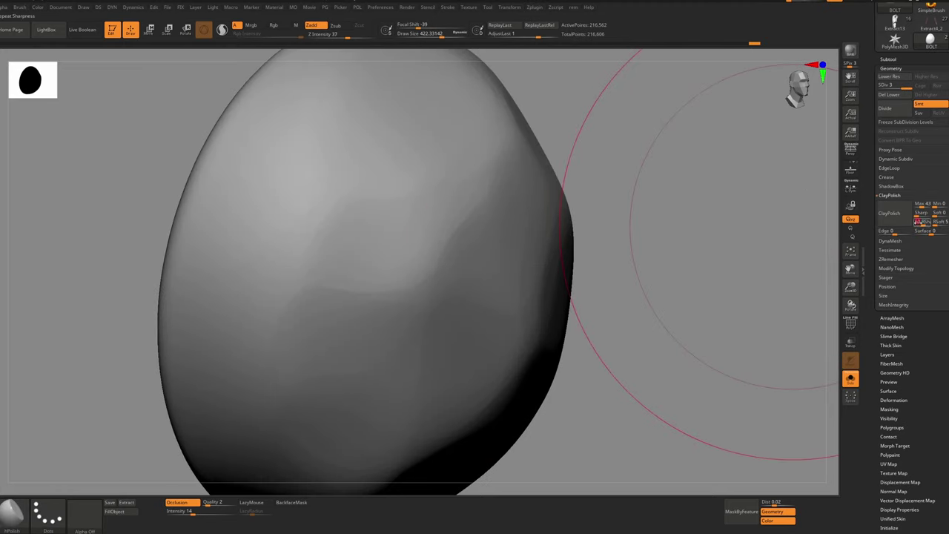
left_click(901, 220)
Undo a cracked surface-32 result, then reapply ClayPolish with surface 0, Soft 40 and Edge 18
left_click_drag(932, 232, 937, 232)
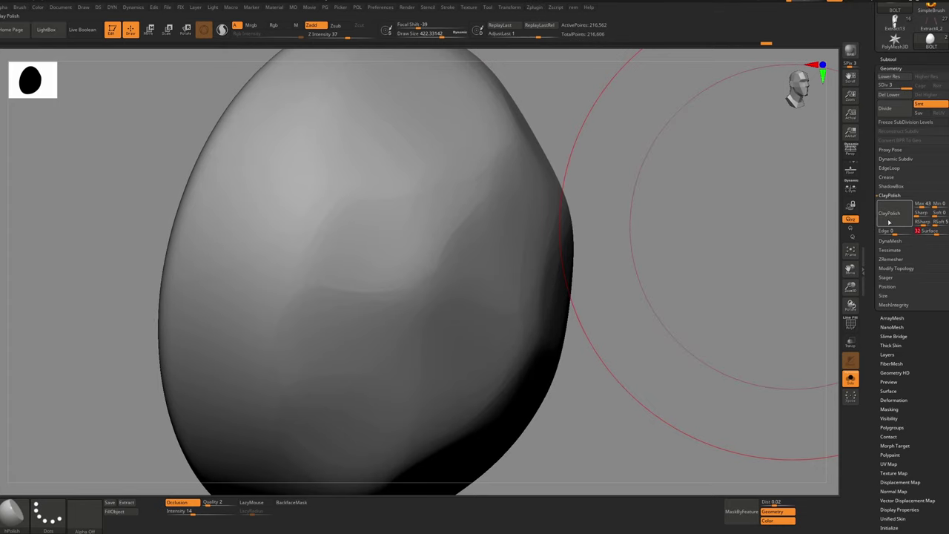
left_click(889, 222)
mouse_move(741, 230)
right_mouse_down("ctrl")
mouse_move(638, 230)
mouse_move(712, 253)
mouse_move(708, 270)
right_mouse_up("ctrl")
key("ctrl+z")
left_click(921, 233)
type("0")
key("Return")
left_click(896, 213)
left_click_drag(896, 233, 939, 215)
left_click(894, 214)
right_click_drag(712, 252, 637, 256, "ctrl")
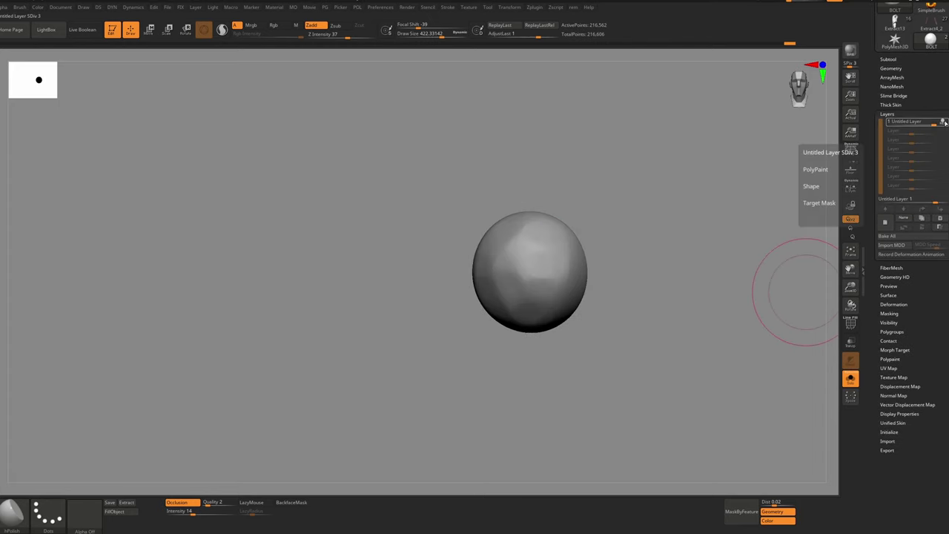
Toggle the sculpt layer's visibility on and off to compare the polish
left_click(946, 123)
left_click(946, 123)
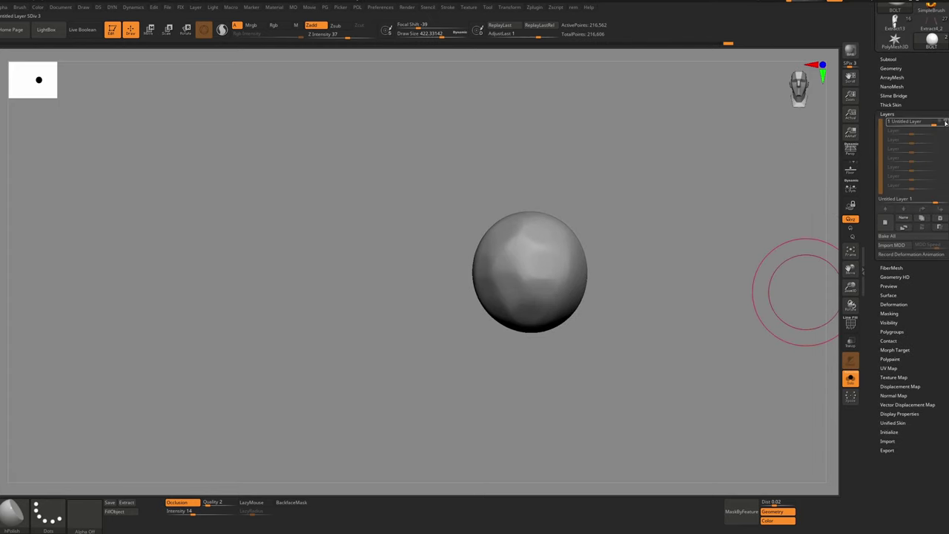
left_click(947, 123)
left_click(947, 122)
left_click(947, 123)
left_click(947, 123)
right_click_drag(630, 200, 609, 251, "ctrl")
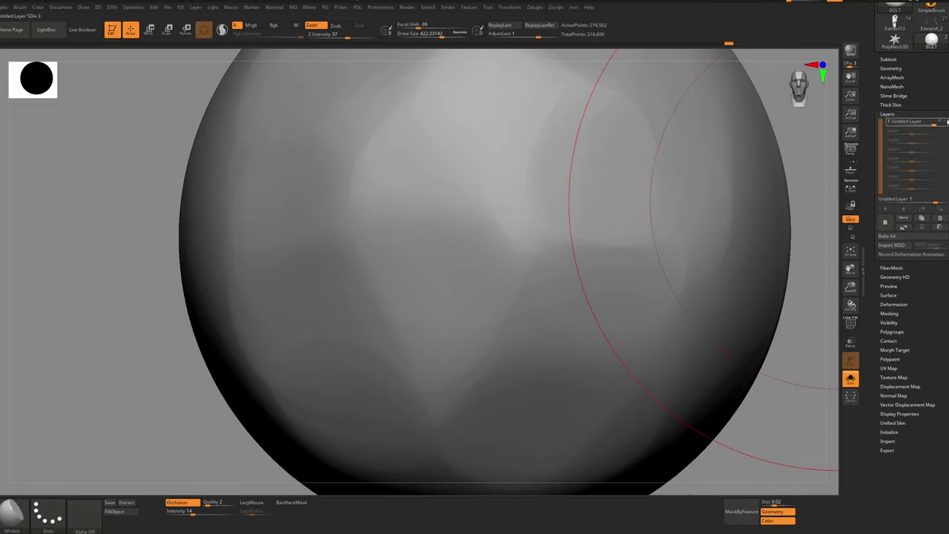
key("ctrl")
right_click_drag(523, 348, 503, 238, "ctrl")
Bring up the material library
key("shift+f")
key("shift+f")
key("space")
left_click(462, 413)
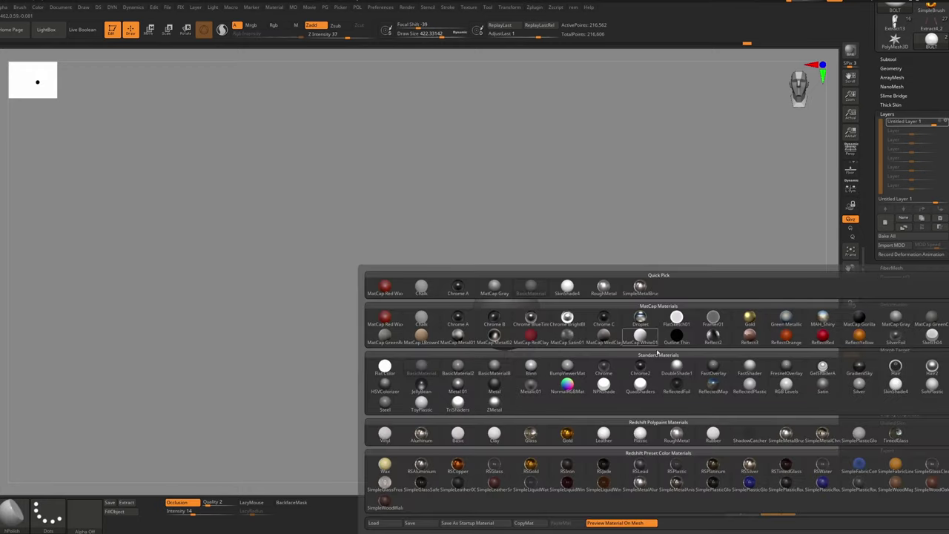
Apply a metallic MatCap material to the bolt sphere
left_click(568, 335)
right_click_drag(547, 307, 525, 319, "ctrl")
mouse_move(526, 363)
right_mouse_down("ctrl")
mouse_move(538, 285)
mouse_move(513, 301)
mouse_move(525, 320)
mouse_move(497, 301)
mouse_move(513, 327)
mouse_move(563, 356)
mouse_move(485, 294)
right_mouse_up("ctrl")
mouse_move(485, 293)
right_mouse_down("ctrl")
mouse_move(534, 305)
mouse_move(509, 303)
right_mouse_up("ctrl")
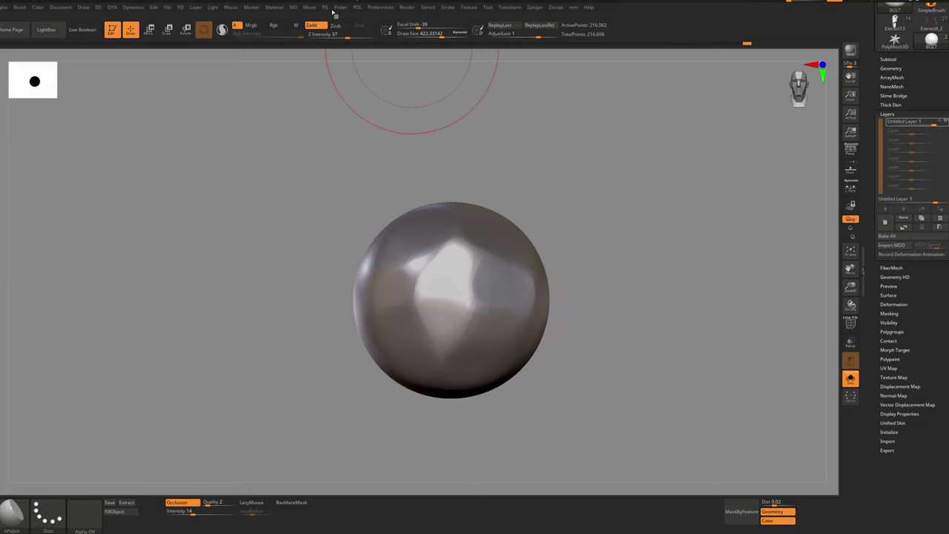
Pre-process the current mesh in Decimation Master, baking all layers
left_click(534, 7)
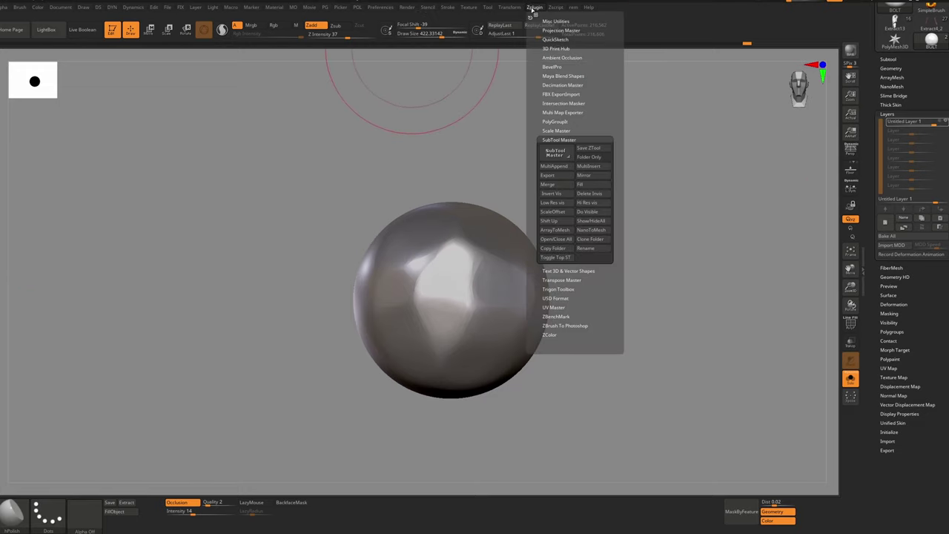
left_click(561, 85)
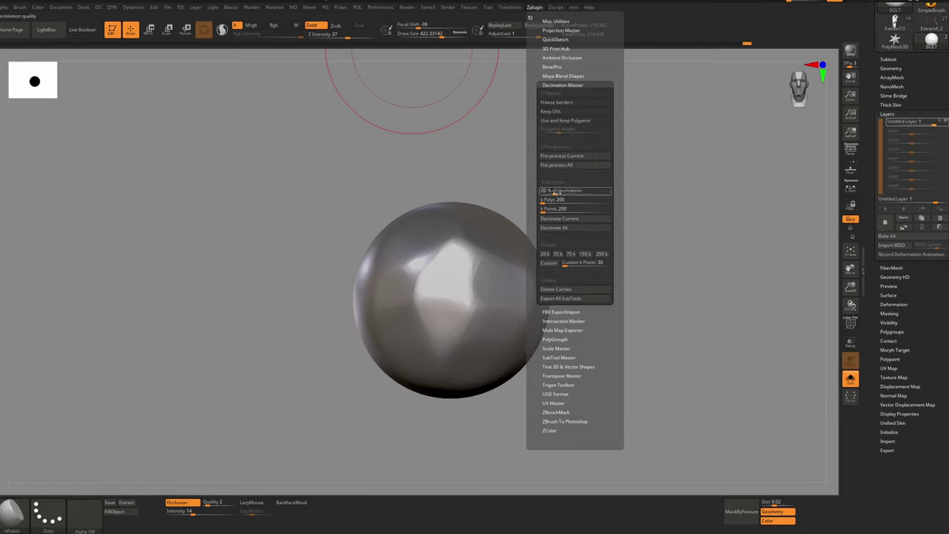
left_click(569, 156)
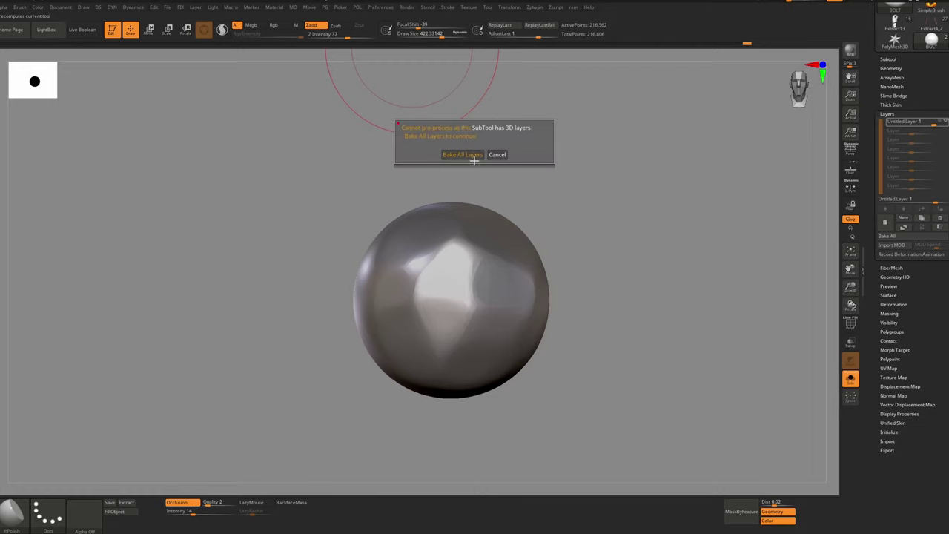
left_click(461, 155)
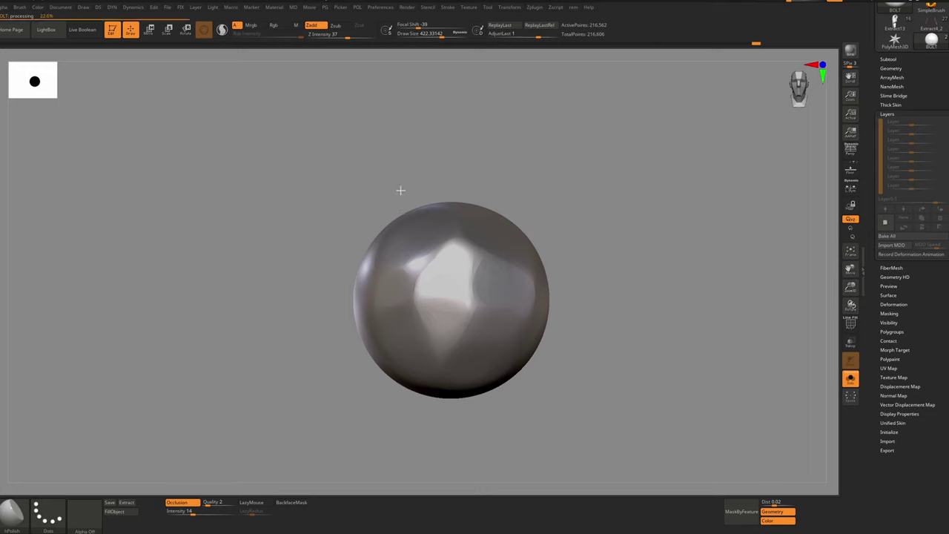
Decimate the mesh, then adjust the target k Polys and decimate to 10,000 points
left_click(534, 7)
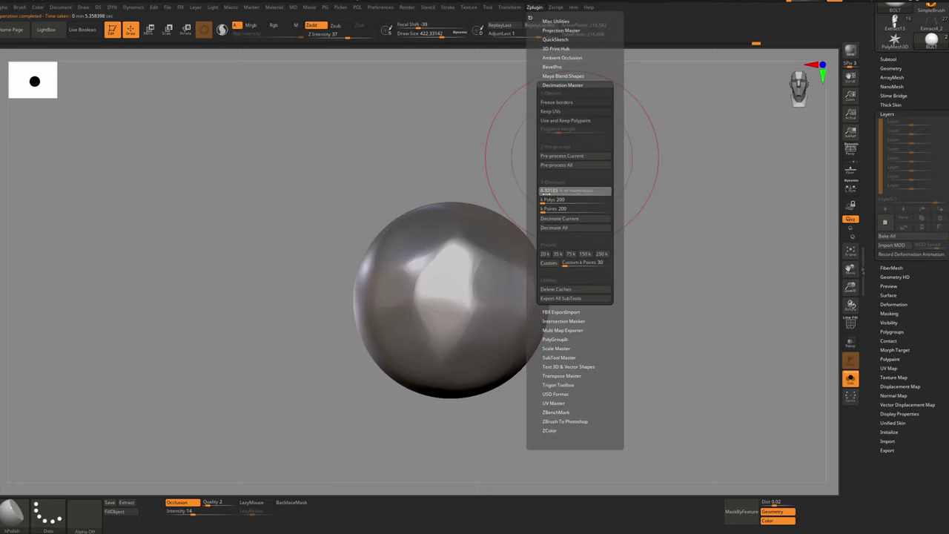
left_click(559, 218)
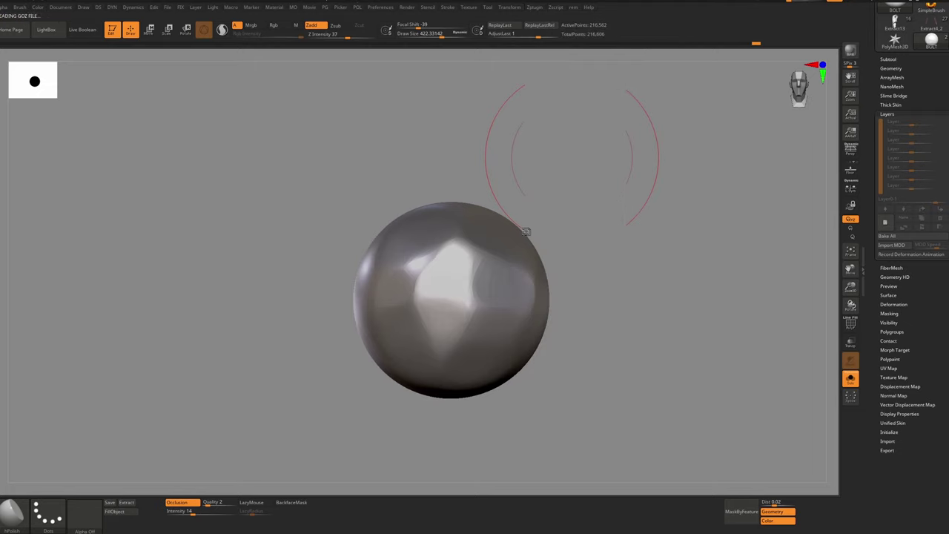
right_click_drag(477, 276, 469, 256)
right_click_drag(468, 256, 464, 278, "shift")
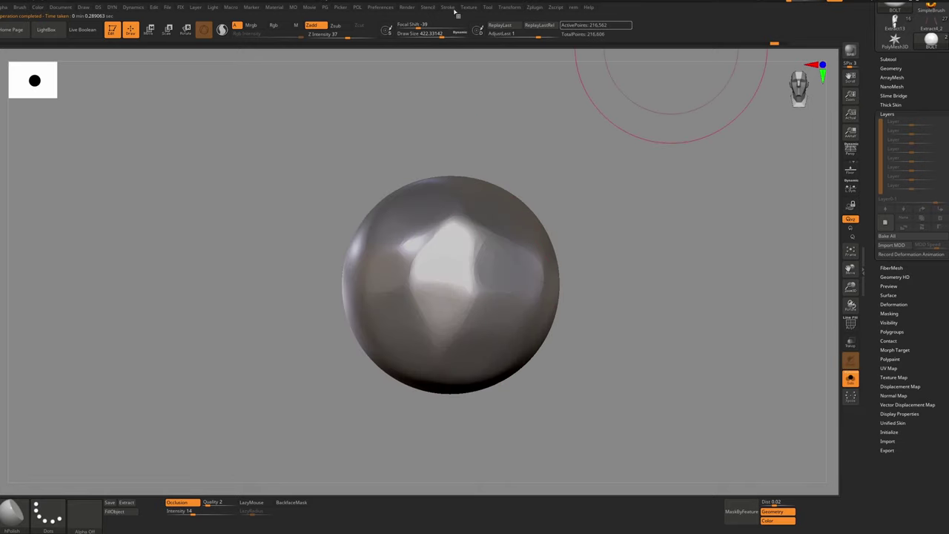
left_click(534, 6)
left_click(553, 200)
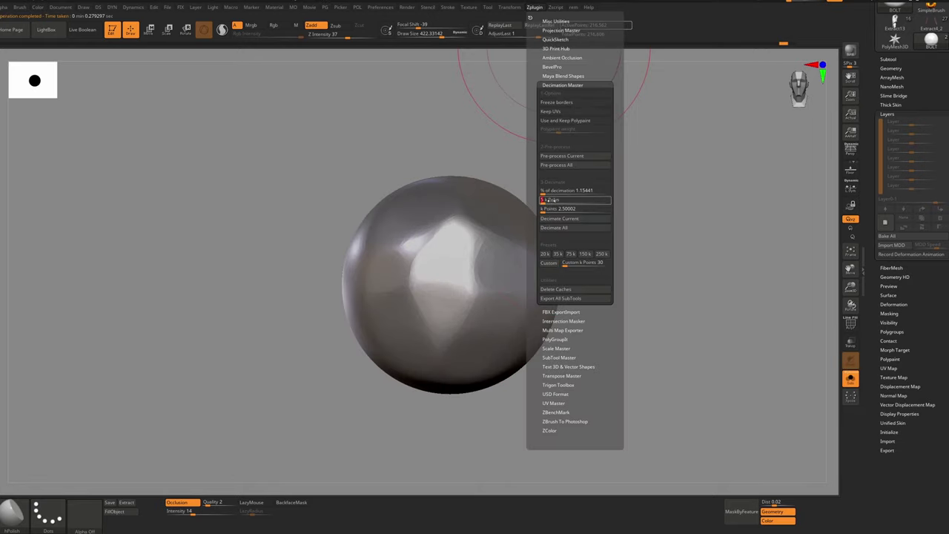
left_click(559, 218)
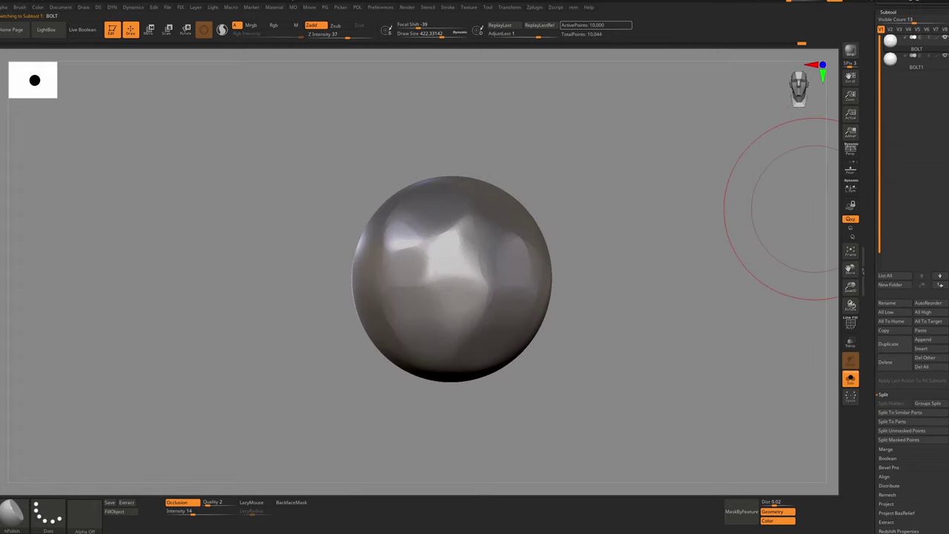
Select the 10,000-point dome and UV-unwrap it from the plugin menu
left_click_drag(876, 452, 876, 167)
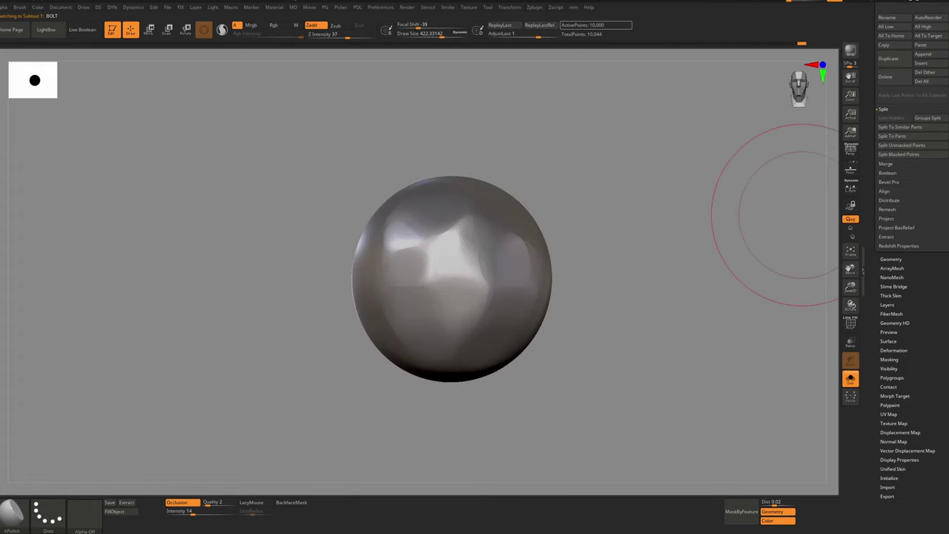
left_click(890, 414)
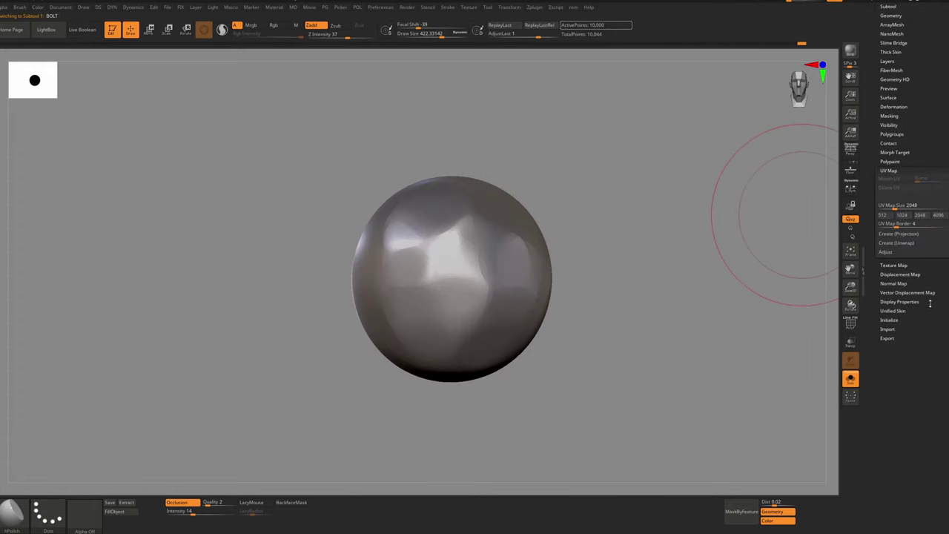
scroll(918, 160, "up", 3)
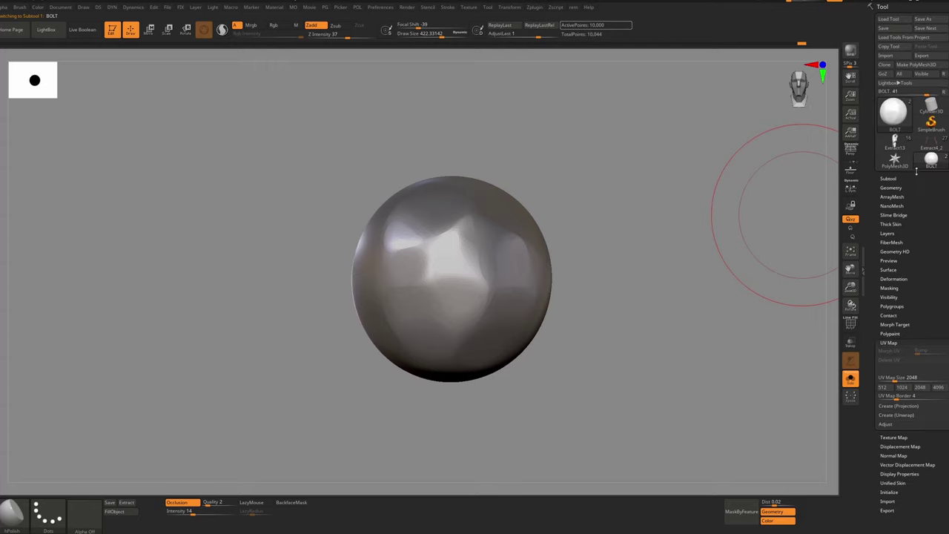
left_click(890, 178)
scroll(907, 211, "down", 8)
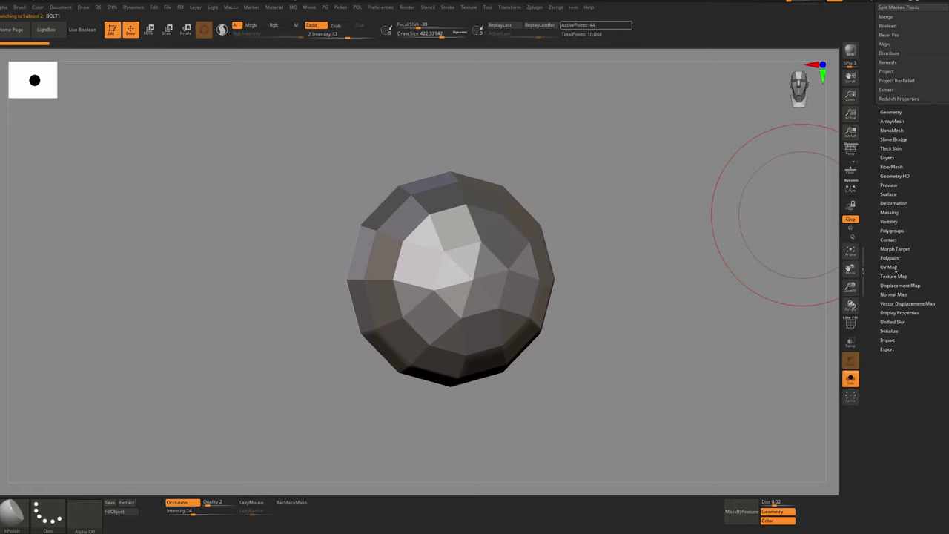
left_click(897, 268)
scroll(935, 108, "up", 10)
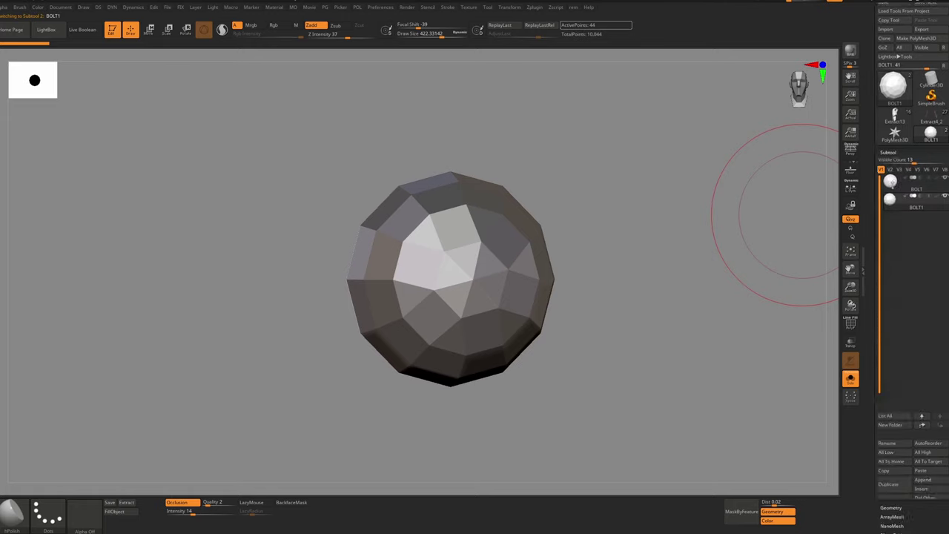
left_click(887, 41)
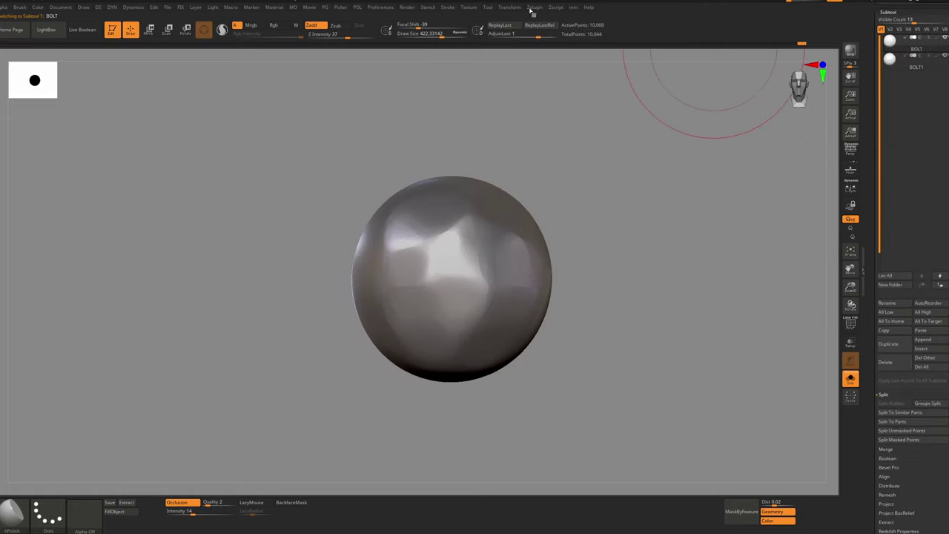
left_click(534, 8)
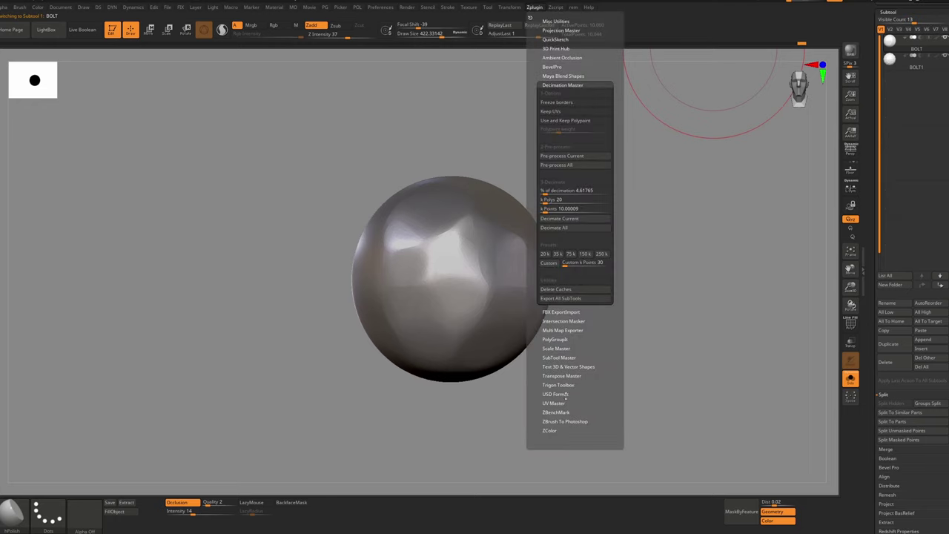
left_click(540, 9)
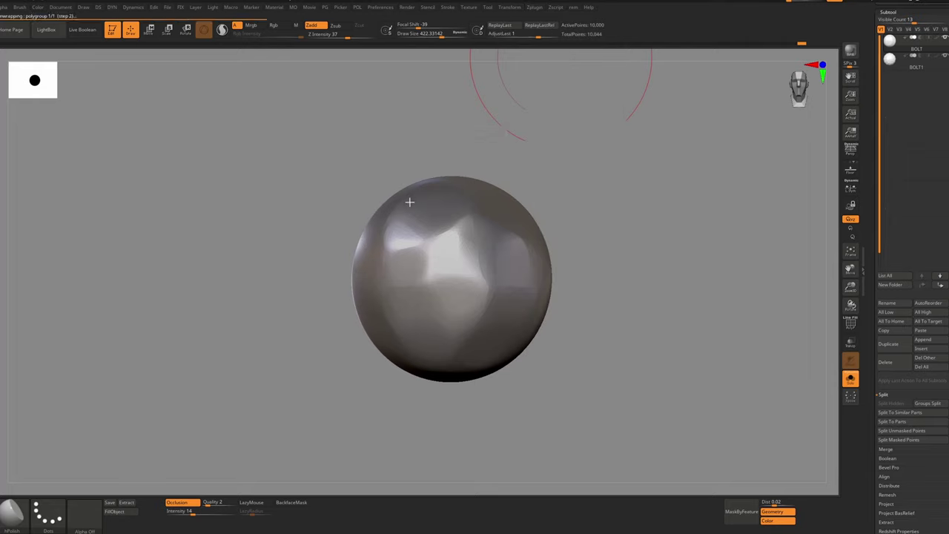
Merge Down BOLT1 into BOLT, giving one 10,044-point subtool
right_click_drag(439, 254, 486, 246)
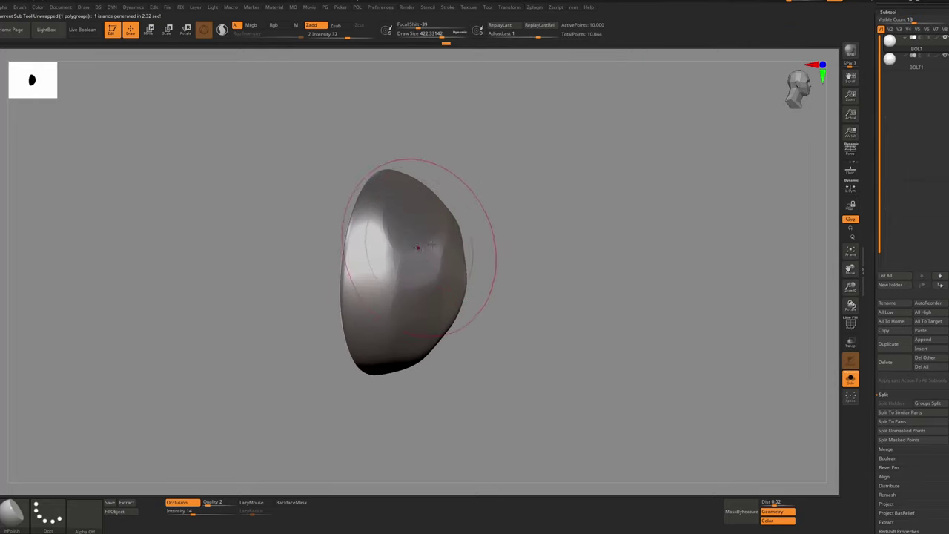
left_click(893, 449)
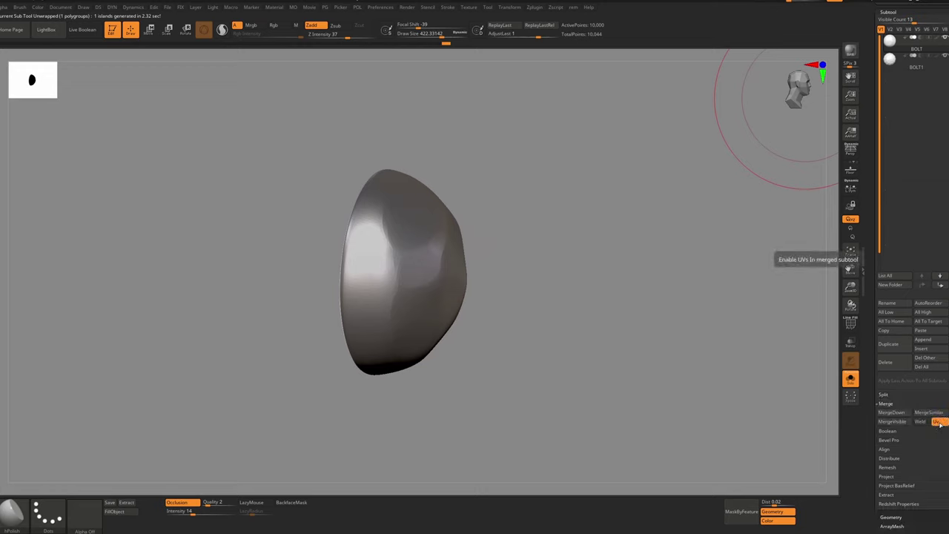
left_click(897, 417)
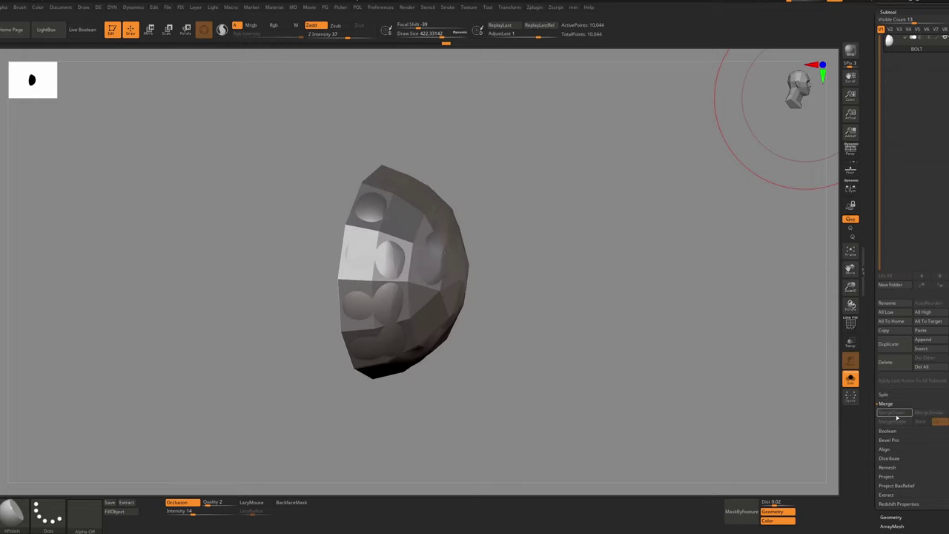
right_click_drag(405, 296, 339, 182)
Create a new InsertMesh brush from the bolt mesh
left_click(20, 8)
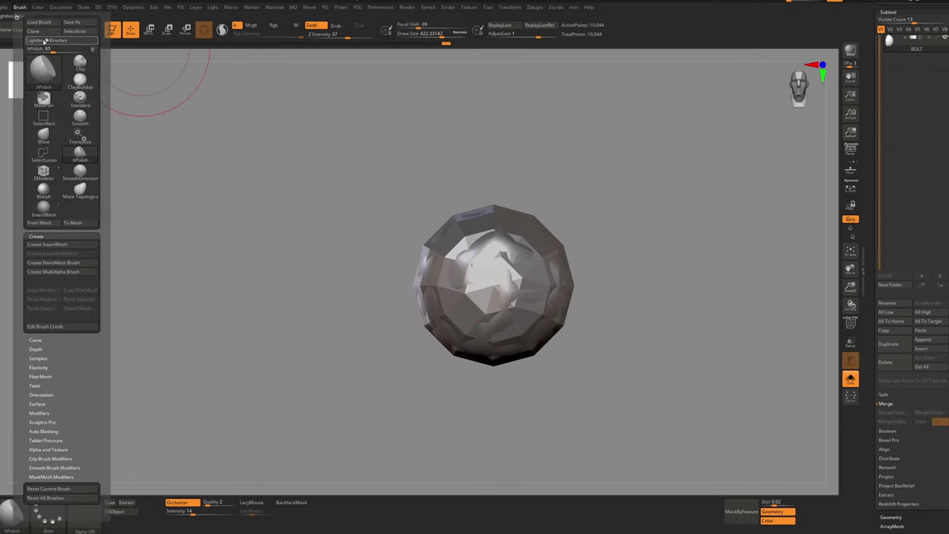
left_click(74, 245)
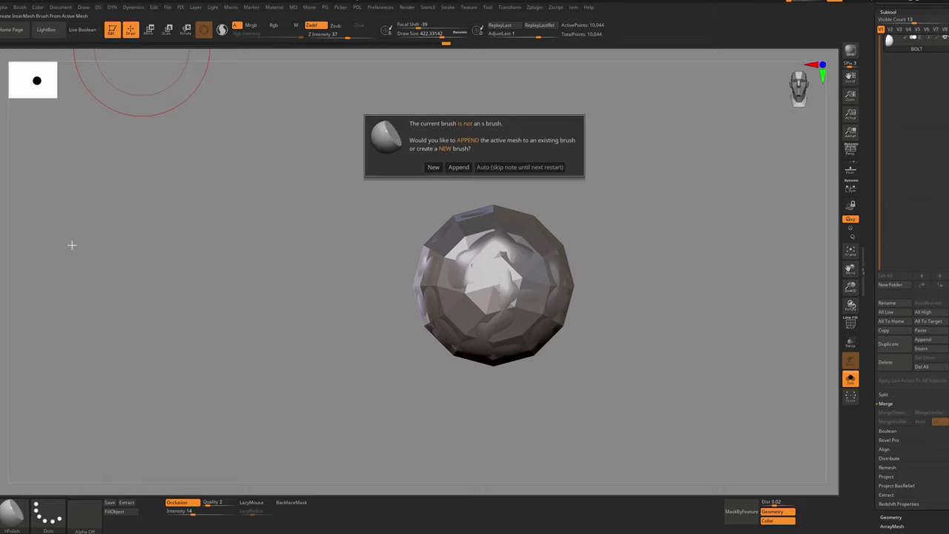
left_click(433, 167)
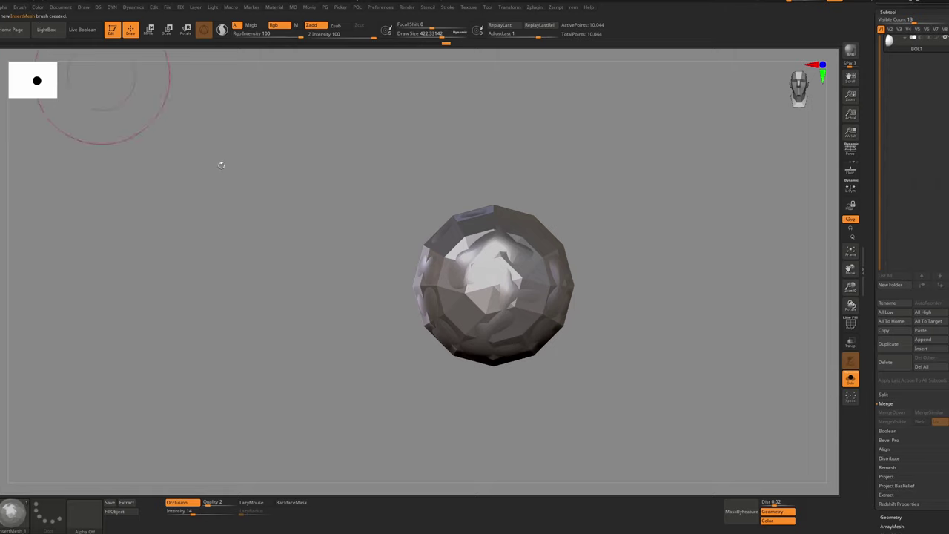
left_click_drag(911, 174, 911, 283)
Back on the armor, insert a mirrored bolt pair on the chest plate, then undo it as oversized
left_click(895, 83)
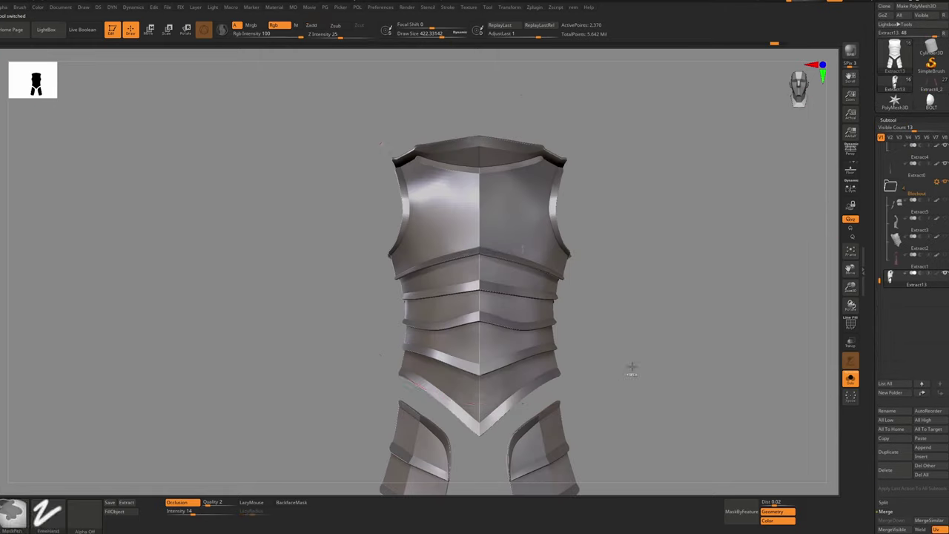
key("s")
key("Return")
right_click_drag(525, 242, 525, 253, "ctrl")
mouse_move(524, 251)
left_mouse_down()
mouse_move(538, 267)
mouse_move(528, 259)
left_mouse_up()
right_click_drag(527, 254, 491, 256)
key("ctrl+z")
Turn off smooth subdivision preview and place a smaller mirrored bolt pair on the chest plate
left_click_drag(529, 250, 535, 283)
right_click_drag(532, 258, 571, 269, "ctrl")
key("ctrl+z")
key("shift+d")
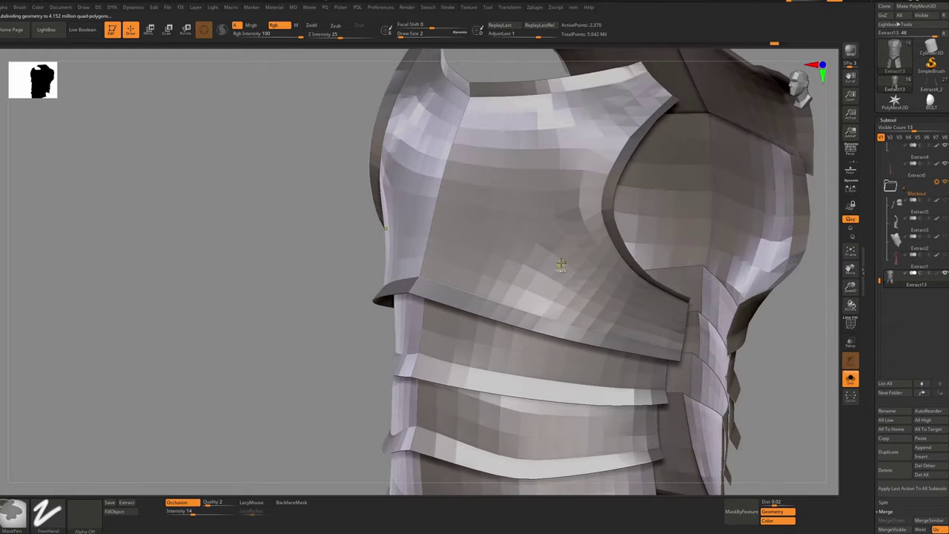
left_click_drag(565, 285, 563, 285)
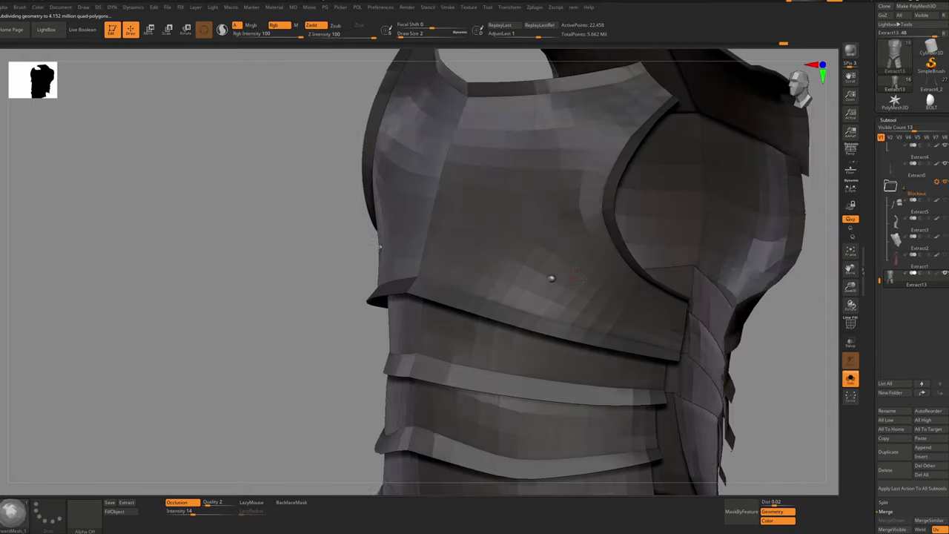
mouse_move(553, 279)
right_mouse_down()
mouse_move(583, 280)
mouse_move(574, 260)
mouse_move(568, 268)
mouse_move(589, 309)
right_mouse_up()
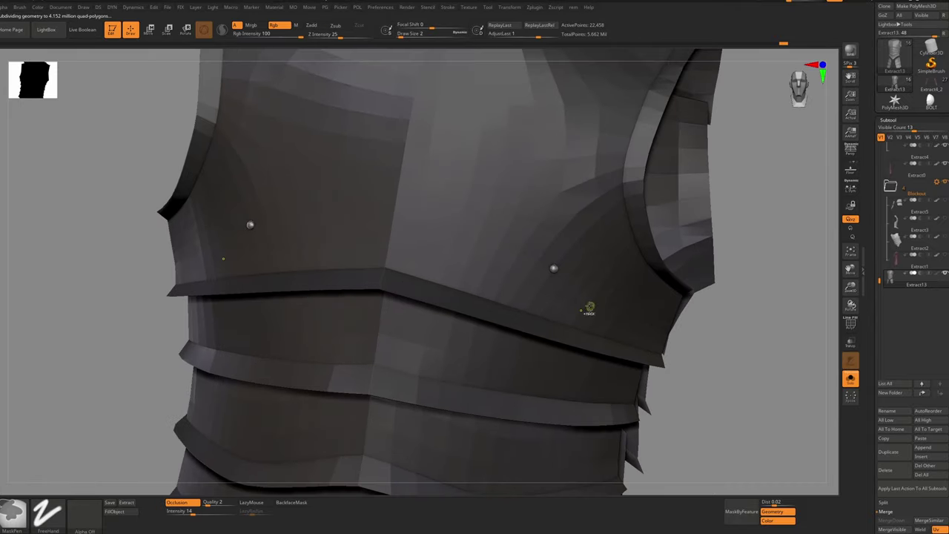
key("s")
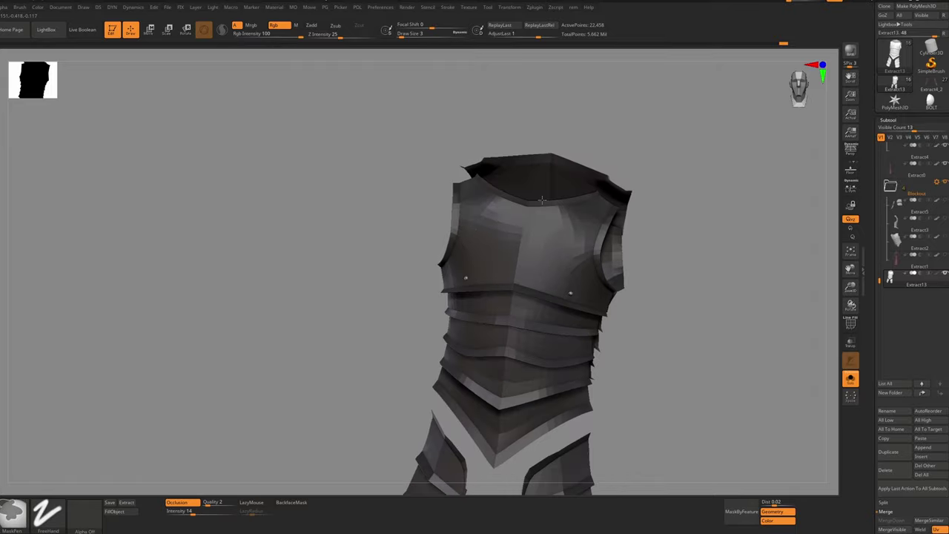
Inspect a chest plate rivet close up against the plate surface
right_click_drag(542, 199, 618, 356)
mouse_move(615, 307)
right_mouse_down()
mouse_move(590, 298)
mouse_move(638, 341)
mouse_move(670, 275)
mouse_move(672, 264)
mouse_move(659, 261)
right_mouse_up()
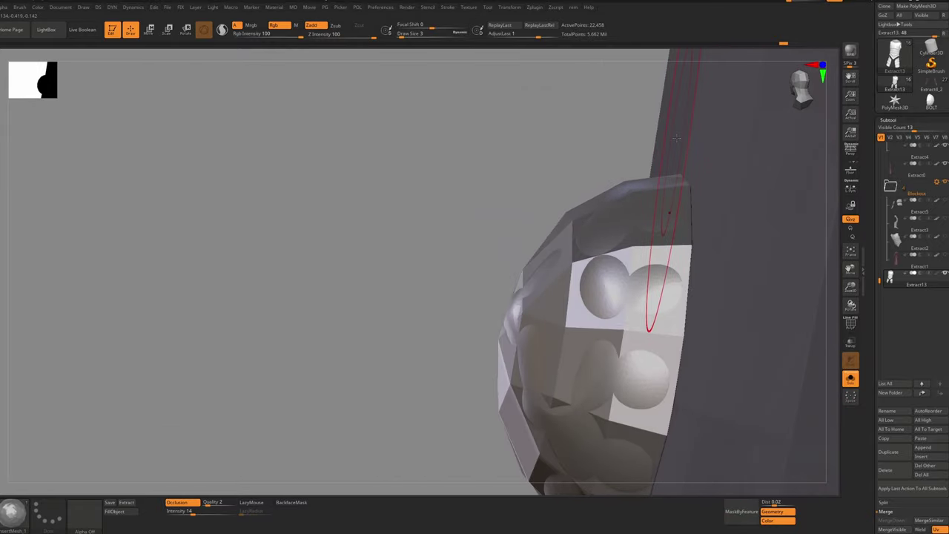
mouse_move(676, 158)
right_mouse_down("ctrl")
mouse_move(692, 183)
mouse_move(700, 150)
mouse_move(694, 141)
mouse_move(690, 147)
right_mouse_up("ctrl")
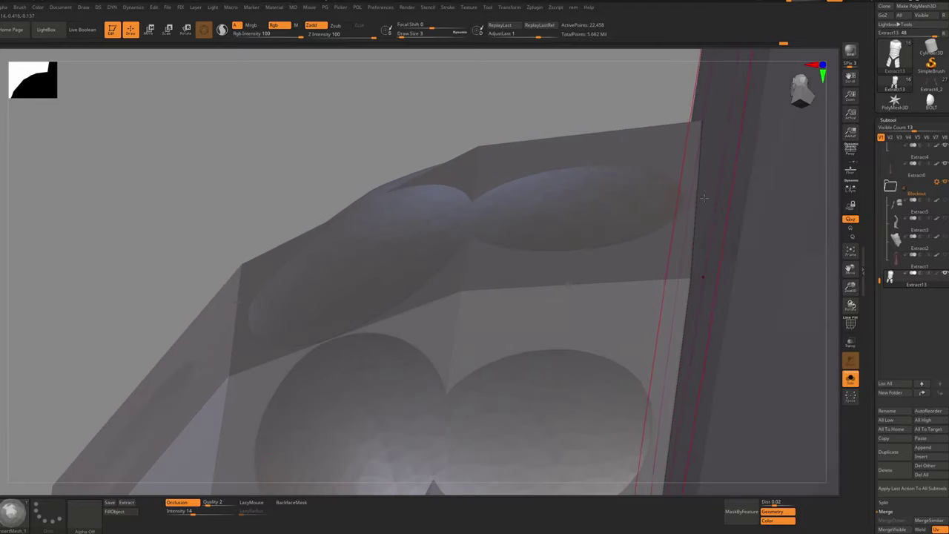
right_click_drag(671, 312, 684, 260, "ctrl")
right_click_drag(627, 317, 516, 265)
Adjust the bolt brush's Imbed under Brush > Depth, test a bolt pair, then undo it
left_click(21, 7)
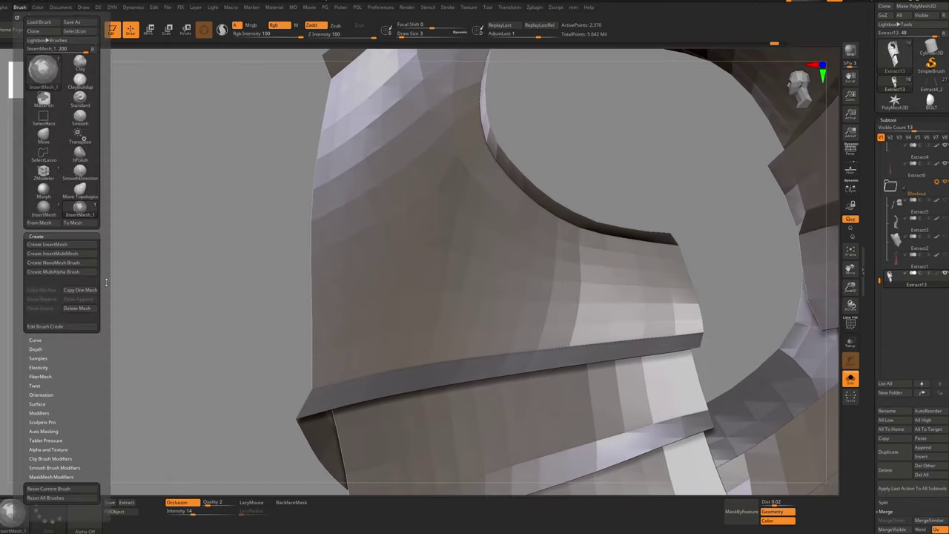
left_click_drag(66, 373, 60, 348)
left_click(36, 329)
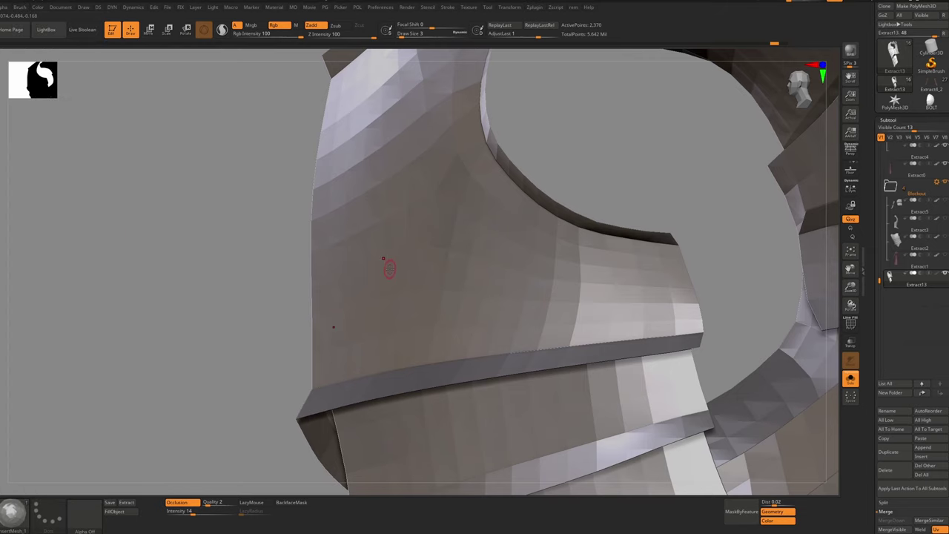
key("ctrl")
left_click_drag(385, 261, 398, 271)
mouse_move(396, 277)
right_mouse_down()
mouse_move(443, 276)
mouse_move(396, 252)
mouse_move(379, 259)
mouse_move(398, 284)
right_mouse_up()
key("ctrl+z")
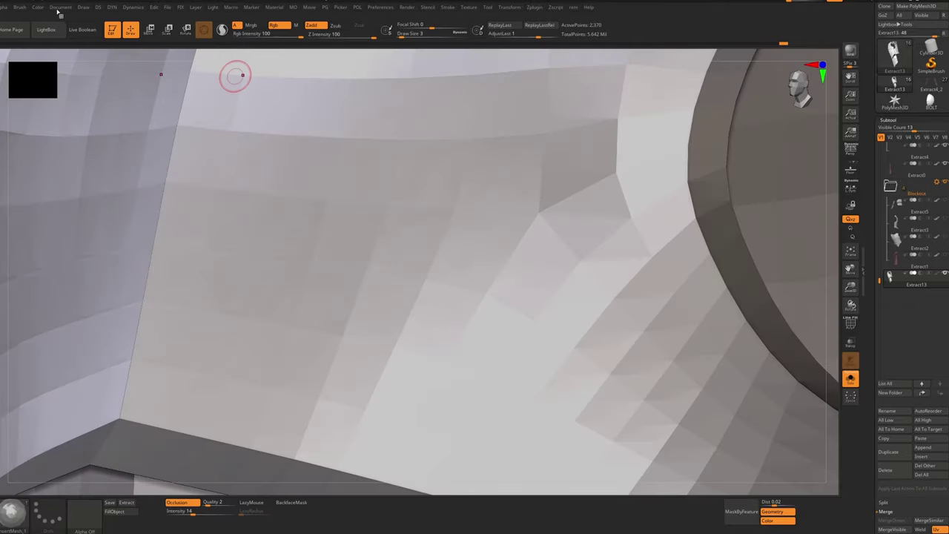
mouse_move(16, 10)
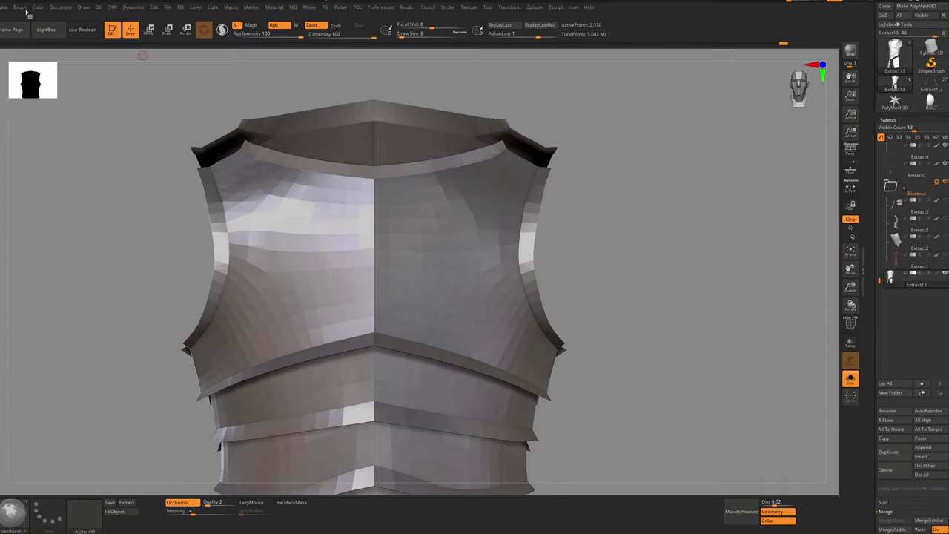
Save the bolt brush as Metal_Bolt_01 in D:\Projects\Characters\Armor\ZBrush\Brushes
left_click(20, 7)
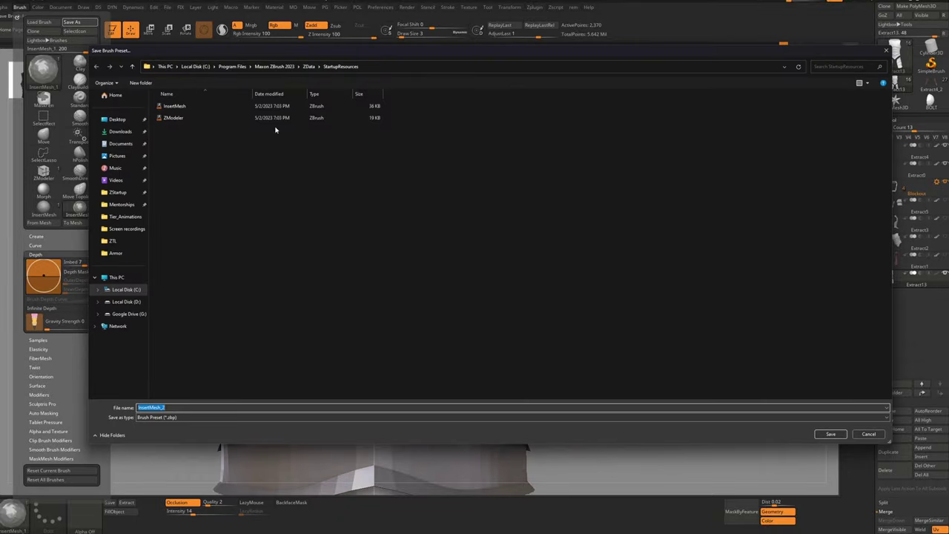
left_click(136, 253)
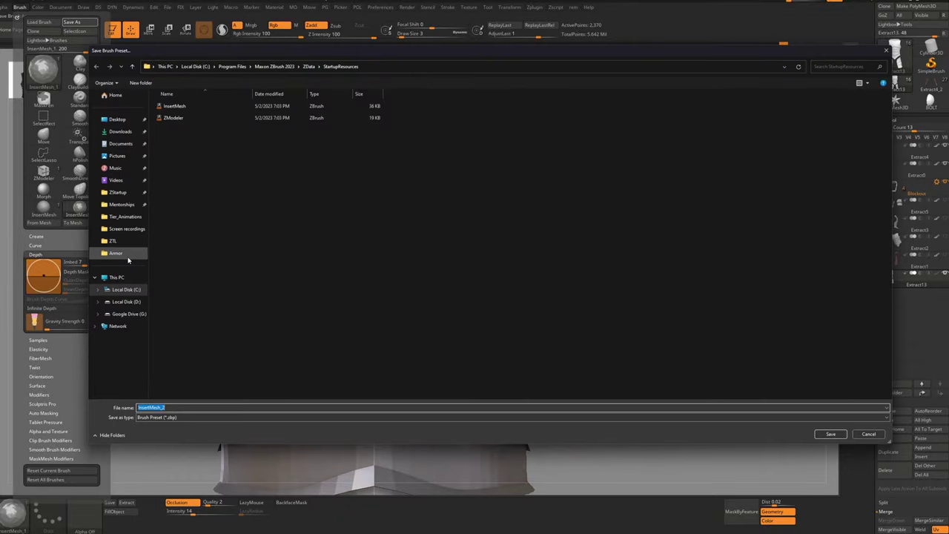
left_click(112, 241)
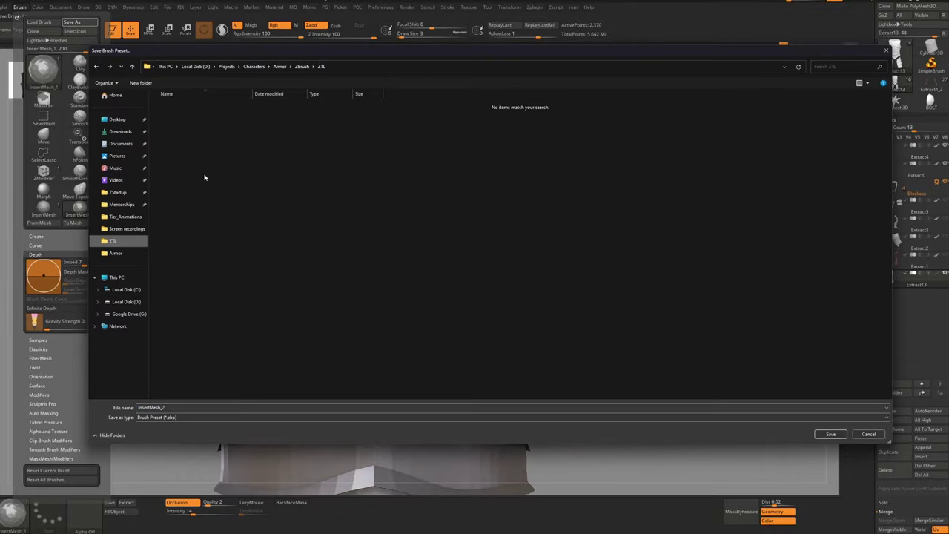
left_click(285, 67)
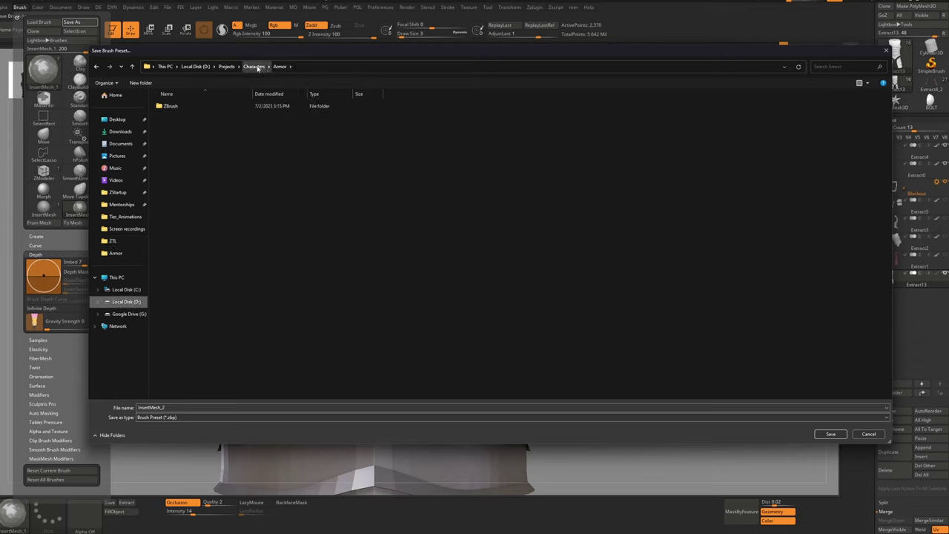
double_click(222, 106)
double_click(188, 107)
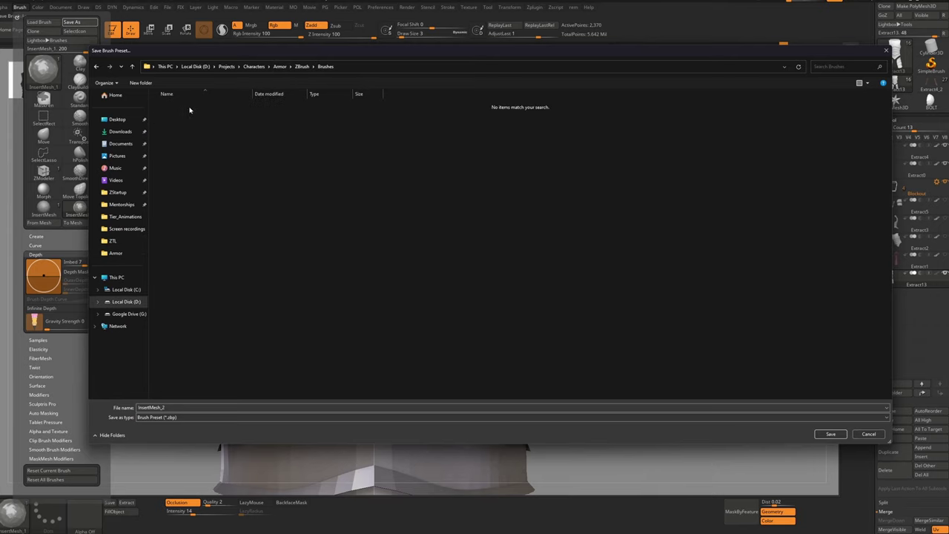
double_click(224, 407)
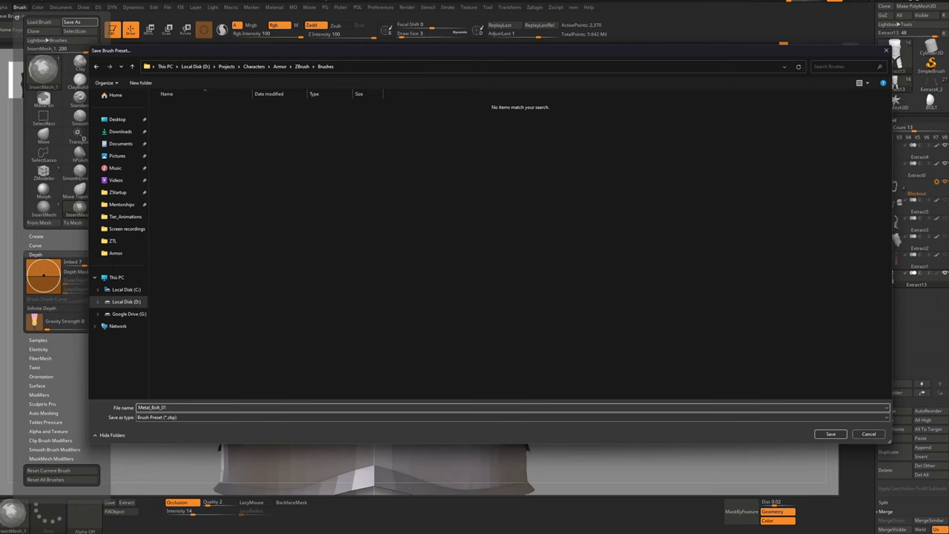
left_click(816, 434)
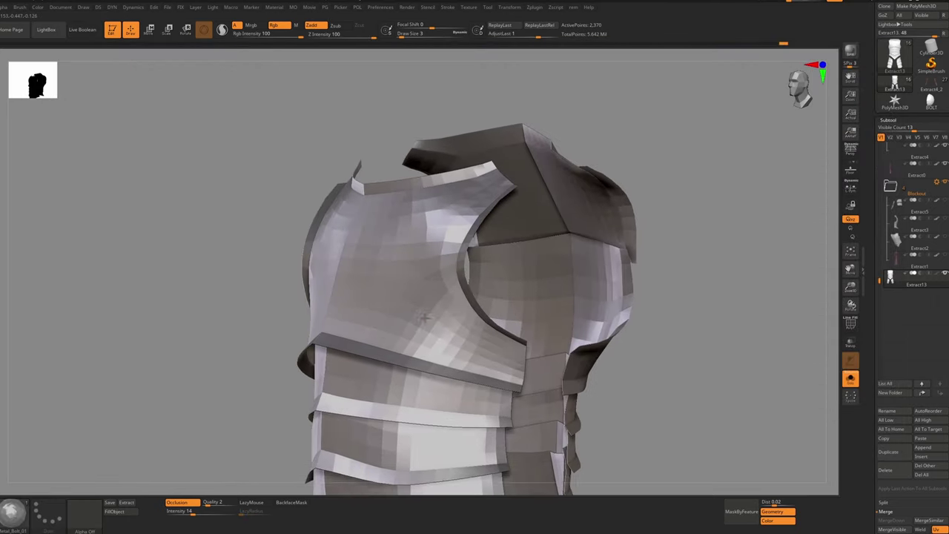
Duplicate the armor as Extract14, apply its dynamic subdivision, and compare with Extract13
left_click_drag(519, 327, 443, 326)
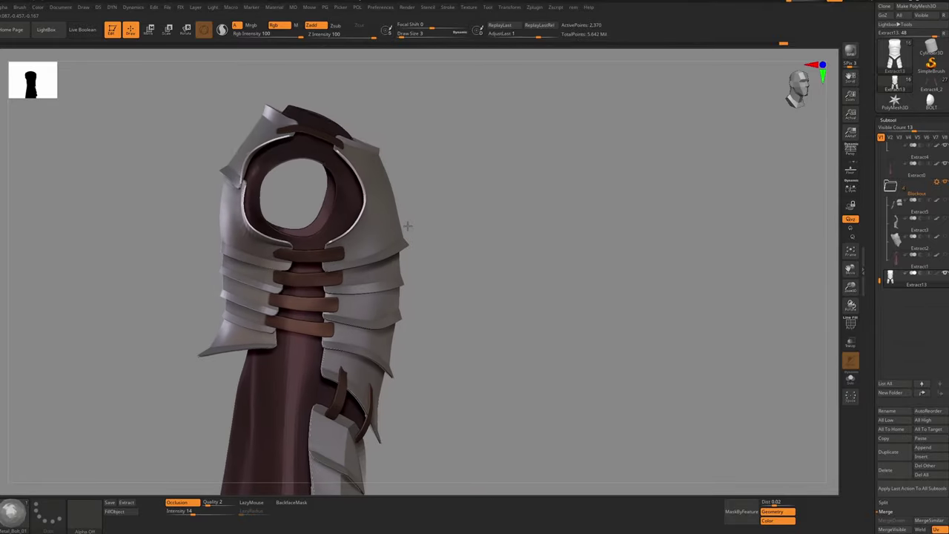
left_click_drag(407, 225, 362, 264)
right_click_drag(376, 284, 471, 283, "shift")
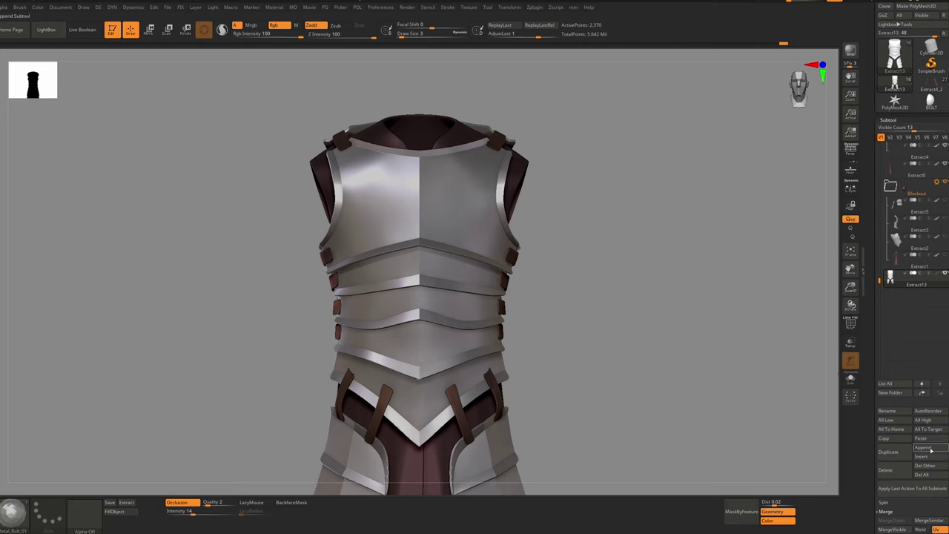
left_click(903, 455)
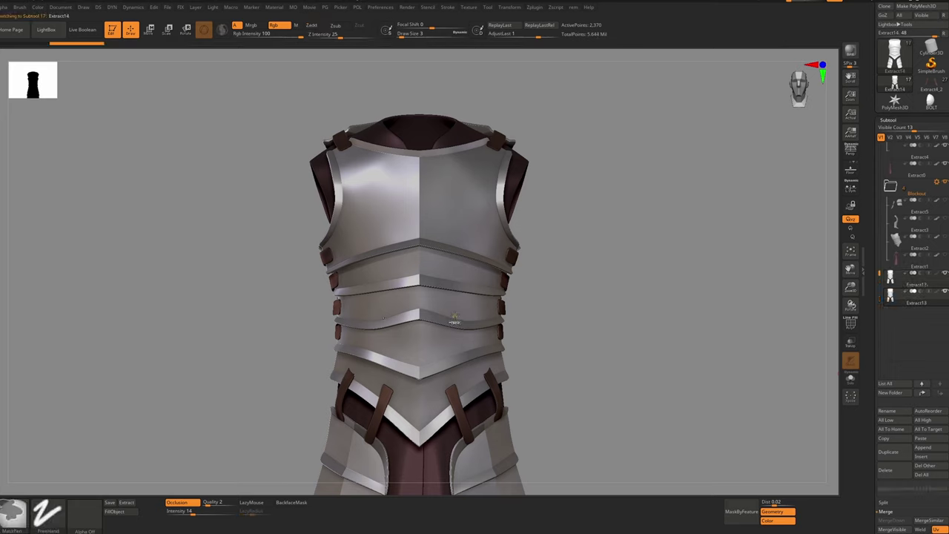
key("ctrl+d")
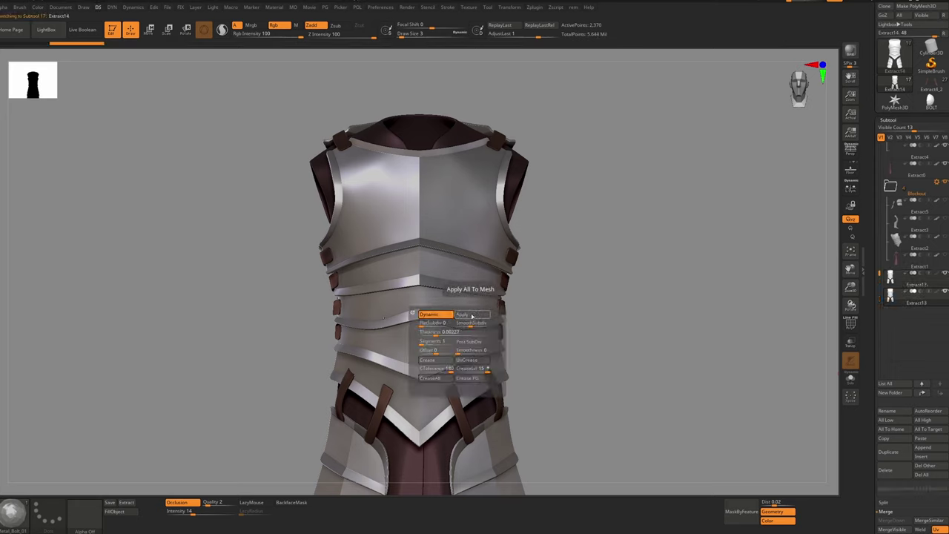
left_click(471, 317)
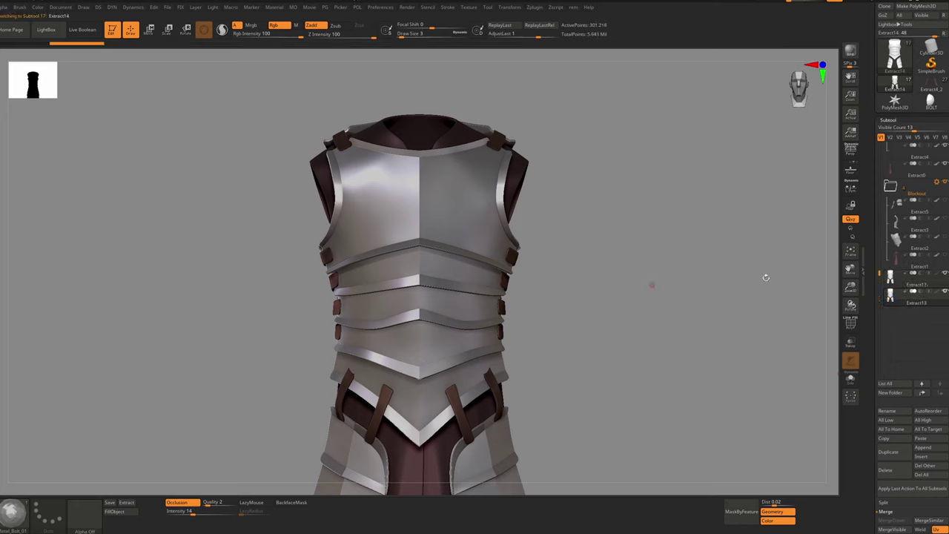
left_click(934, 285)
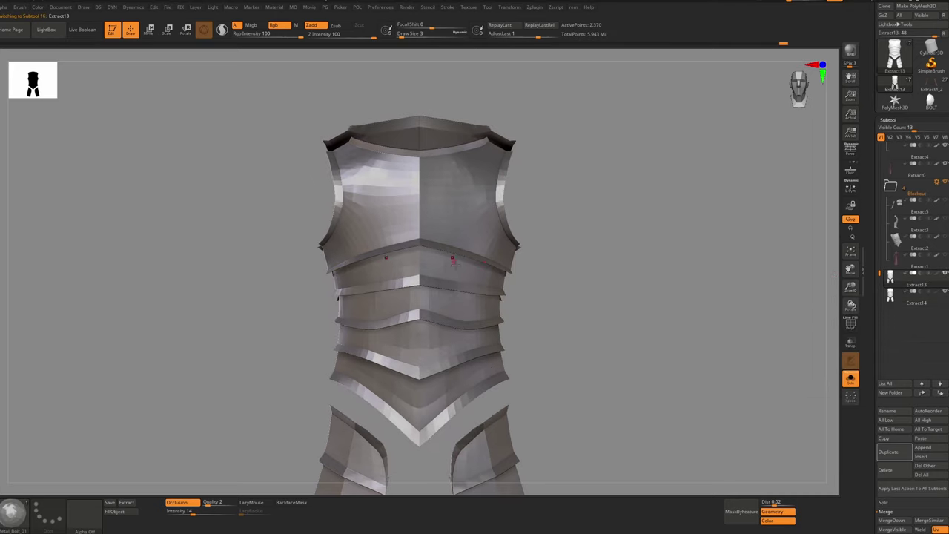
left_click(920, 301)
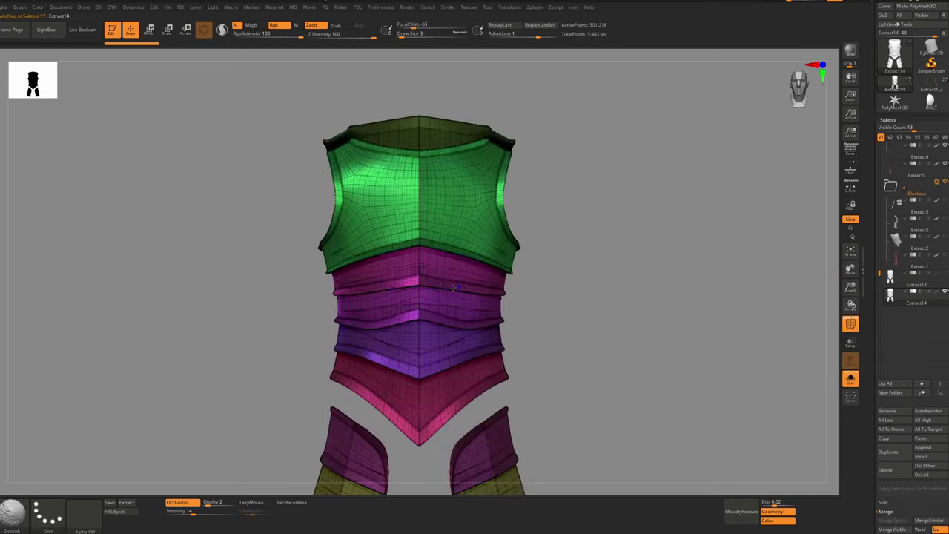
right_click_drag(453, 279, 440, 273, "ctrl")
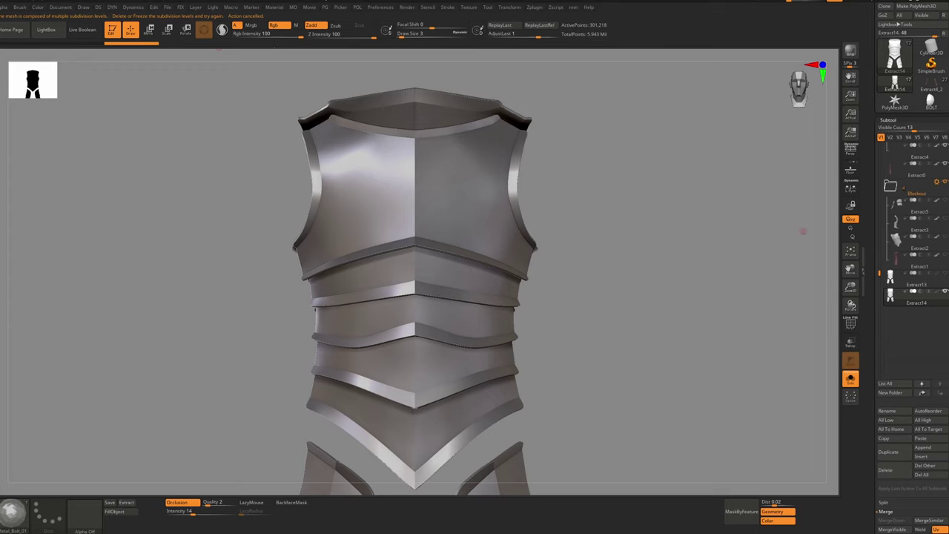
Delete the breastplate's higher and lower subdivision levels
left_click_drag(878, 338, 878, 215)
left_click(891, 502)
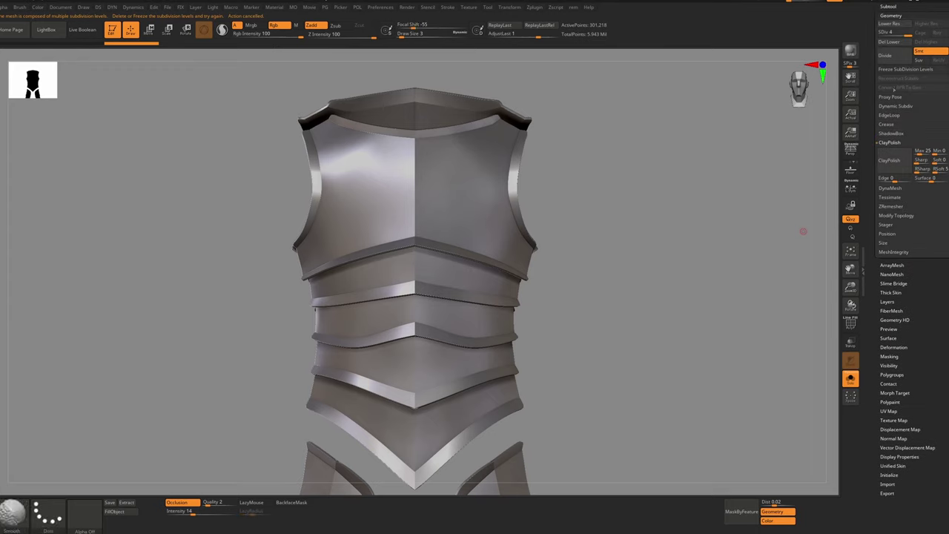
key("shift+d")
left_click(929, 43)
left_click(900, 42)
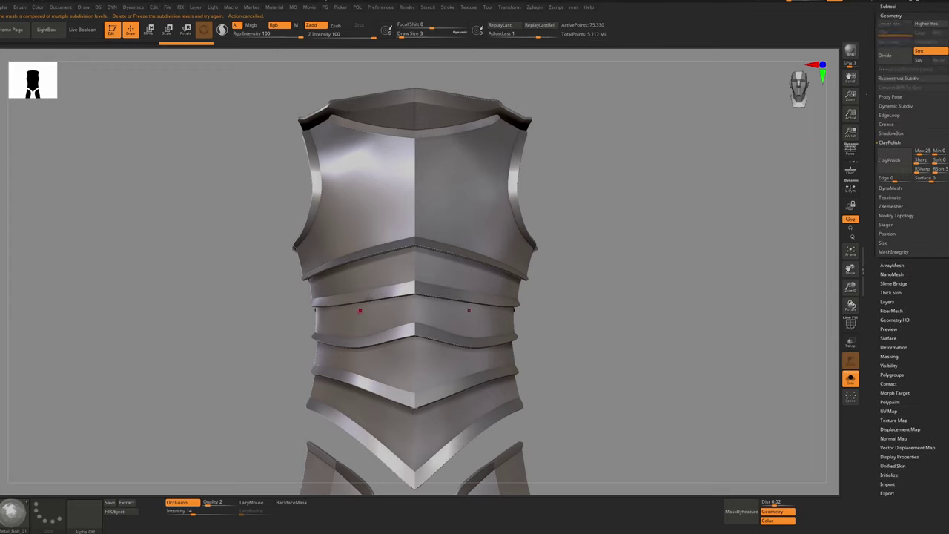
Subdivide the plate mesh with Ctrl+D and test a mirrored rivet pair near the centre
right_click_drag(451, 268, 453, 232, "alt")
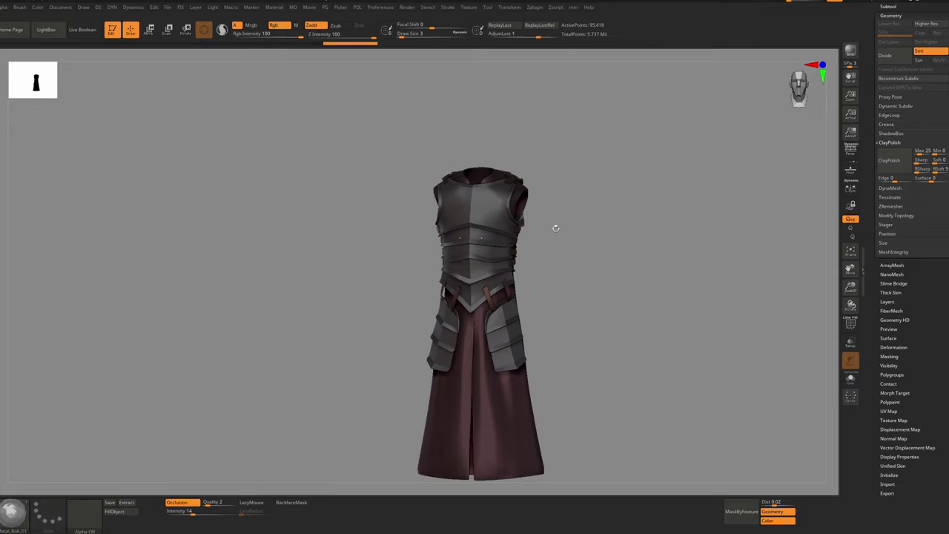
right_click_drag(555, 224, 647, 282, "ctrl")
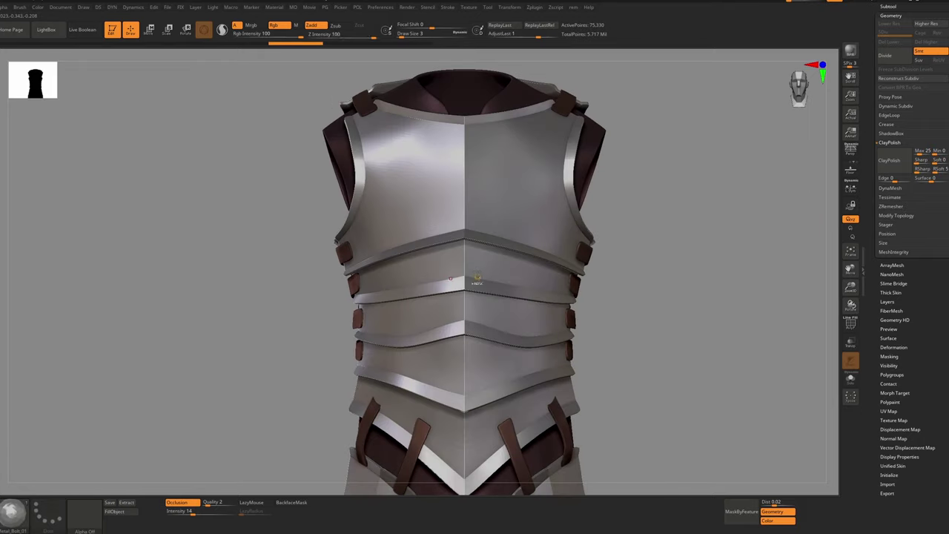
right_click_drag(477, 279, 481, 278, "ctrl")
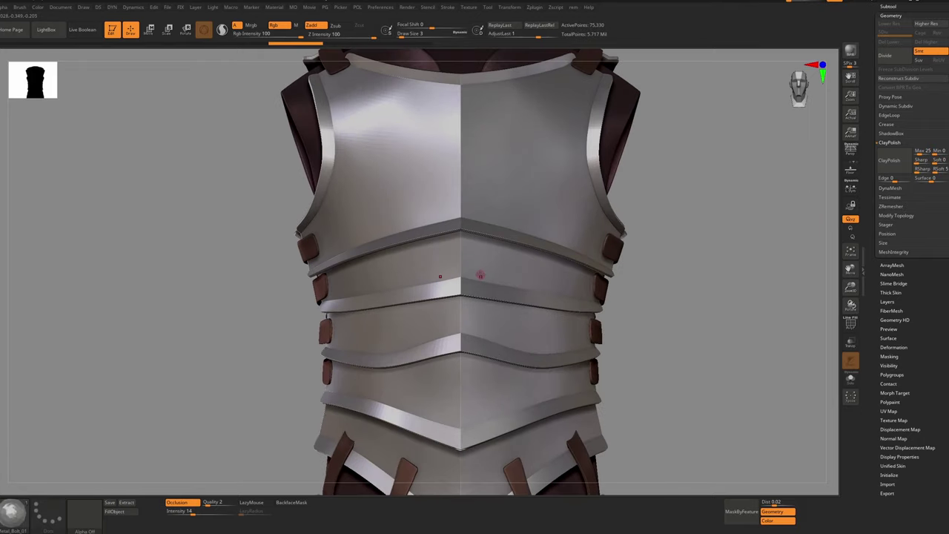
key("ctrl+z")
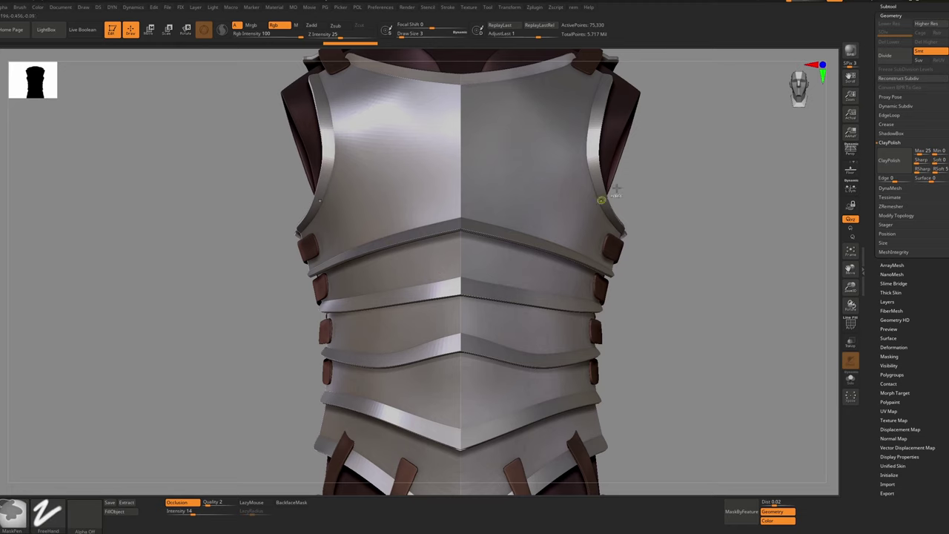
key("ctrl+d")
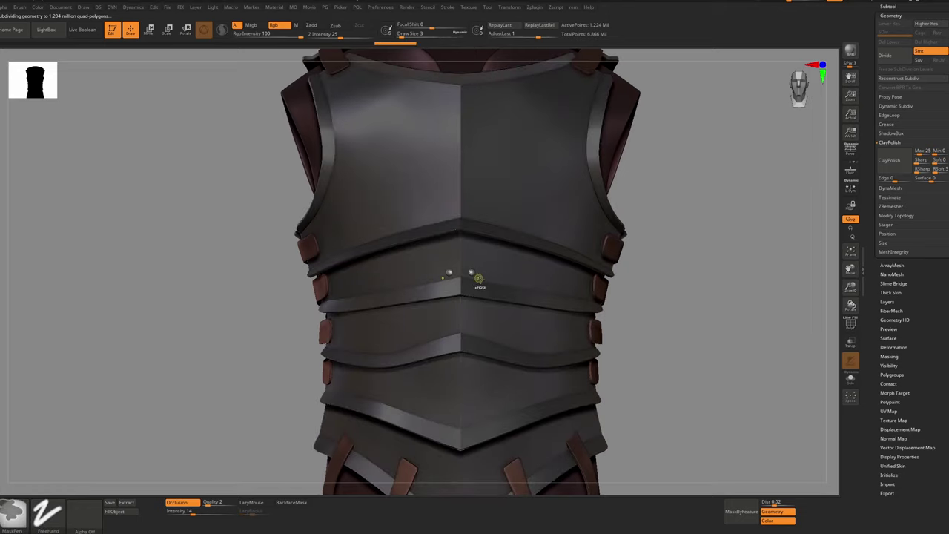
right_click_drag(473, 273, 475, 276, "ctrl")
left_click_drag(490, 287, 492, 288)
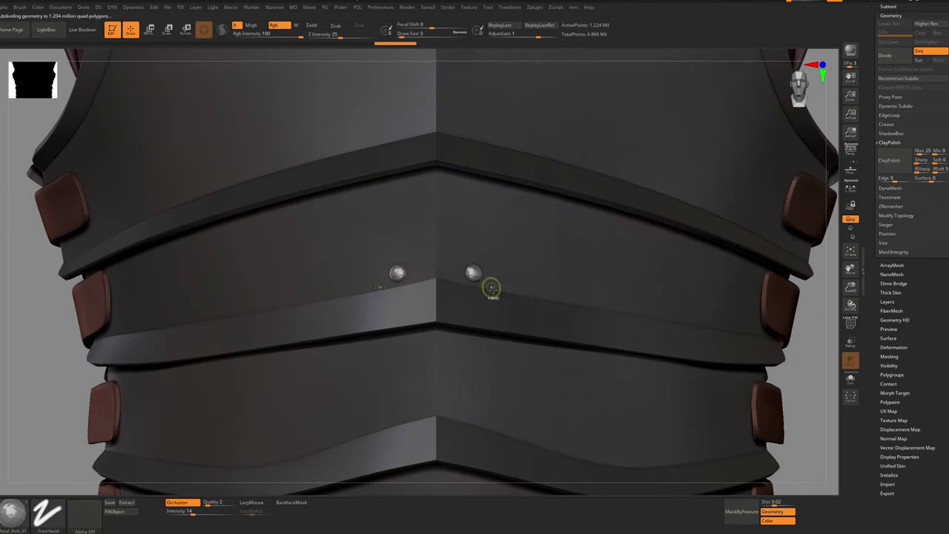
key("ctrl+z")
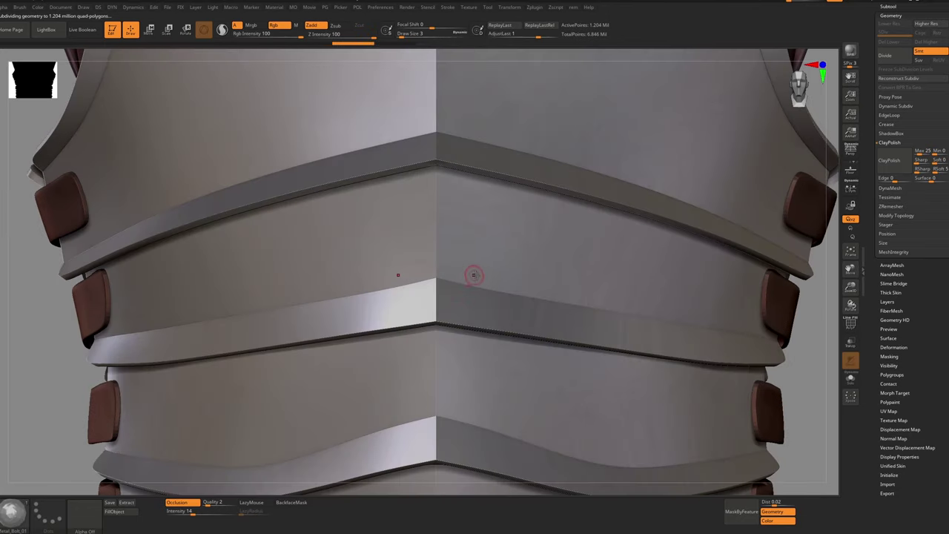
Check the mesh with PolyFrame, then insert mirrored Metal_Bolt_01 rivet pairs along the upper waist plate
mouse_move(474, 275)
right_mouse_down("ctrl")
mouse_move(477, 267)
mouse_move(465, 285)
right_mouse_up("ctrl")
key("shift+f")
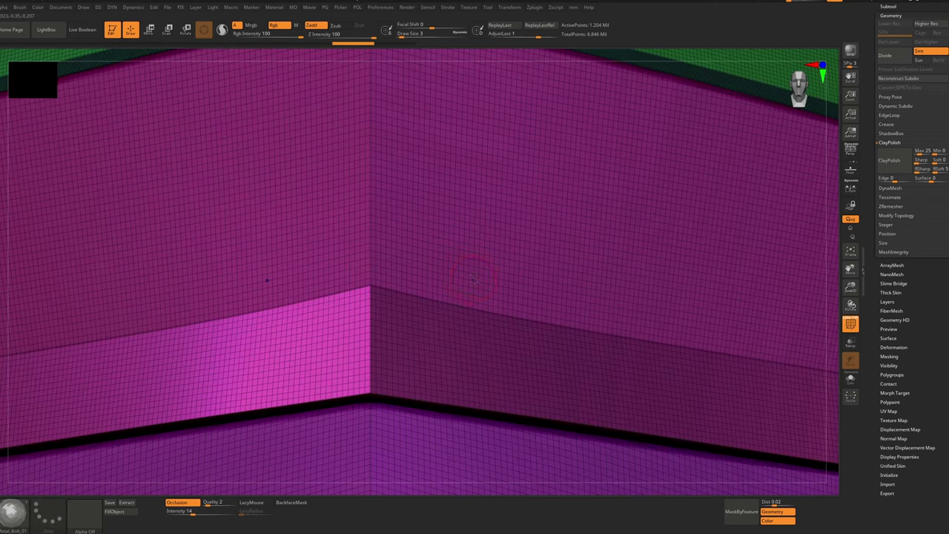
key("shift+f")
key("f")
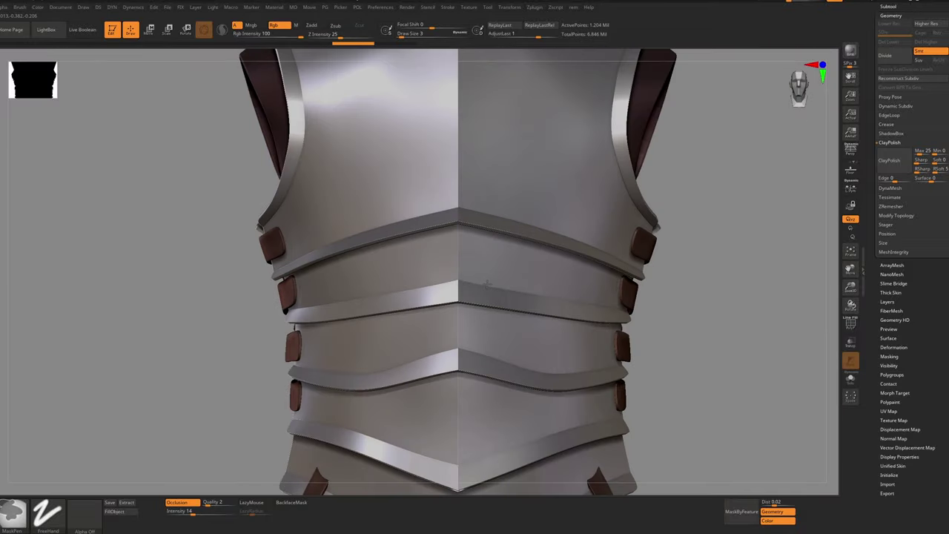
right_click_drag(487, 284, 461, 251, "ctrl")
left_click_drag(477, 253, 486, 258)
right_click_drag(530, 311, 547, 334, "ctrl")
right_click_drag(547, 334, 493, 319)
left_click_drag(548, 285, 560, 293)
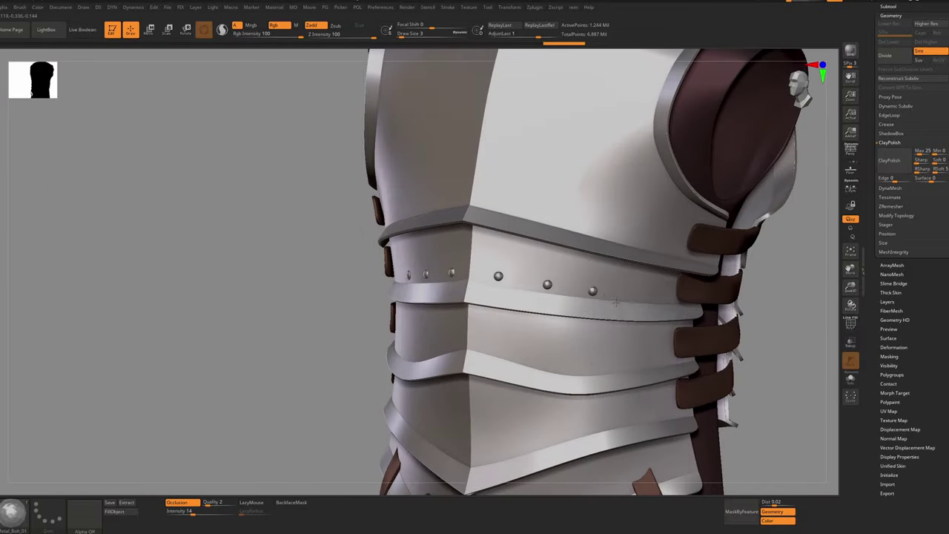
Replace the bolts at the breastplate bottom with a new mirrored pair
right_click_drag(615, 302, 635, 296)
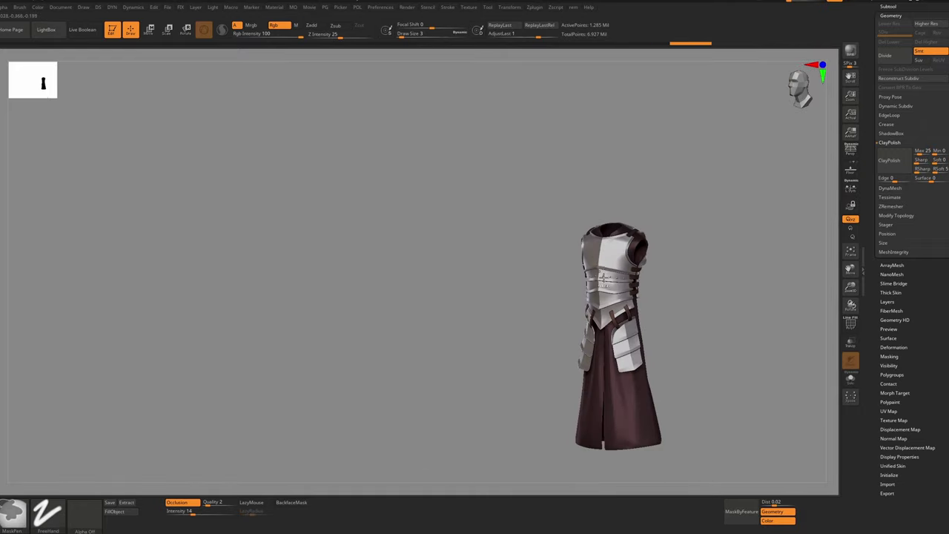
right_click_drag(565, 285, 565, 276, "ctrl")
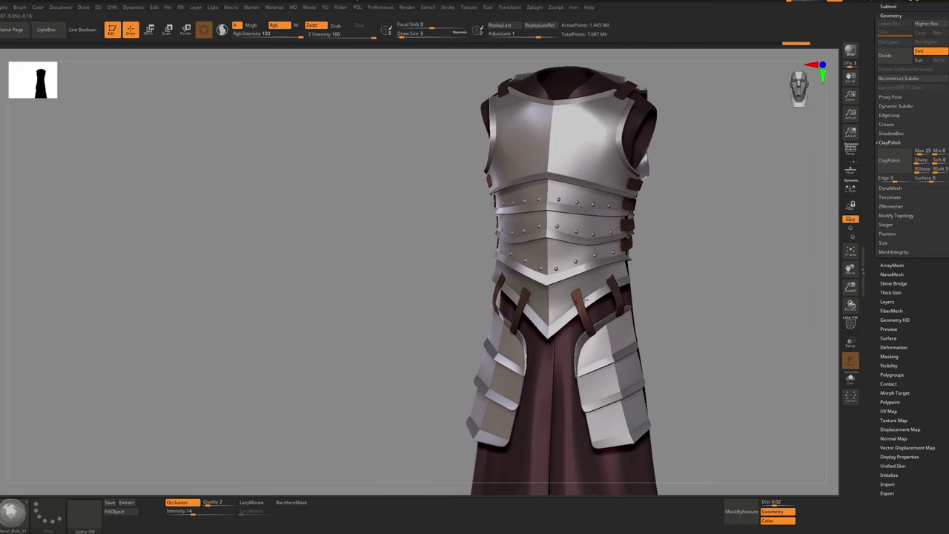
mouse_move(578, 302)
right_mouse_down("ctrl")
mouse_move(584, 176)
mouse_move(580, 210)
right_mouse_up("ctrl")
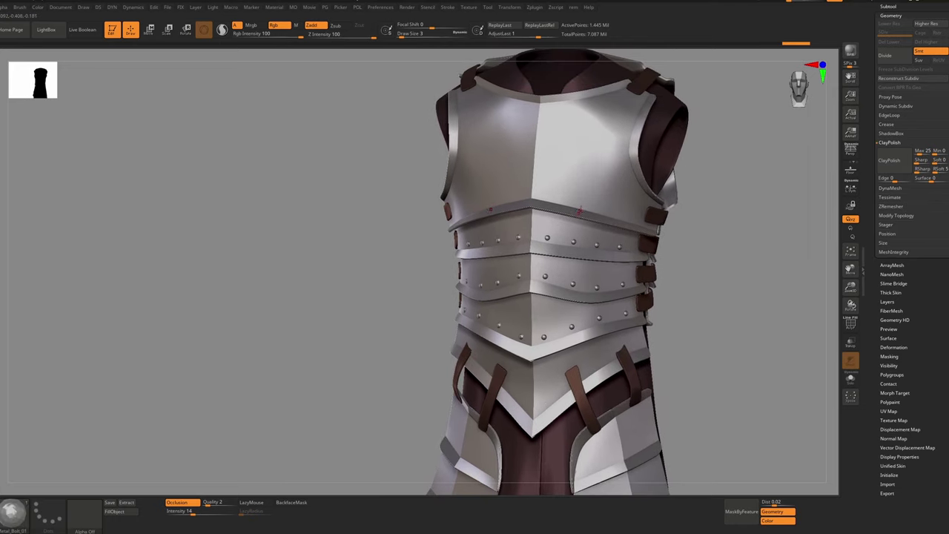
key("ctrl+z")
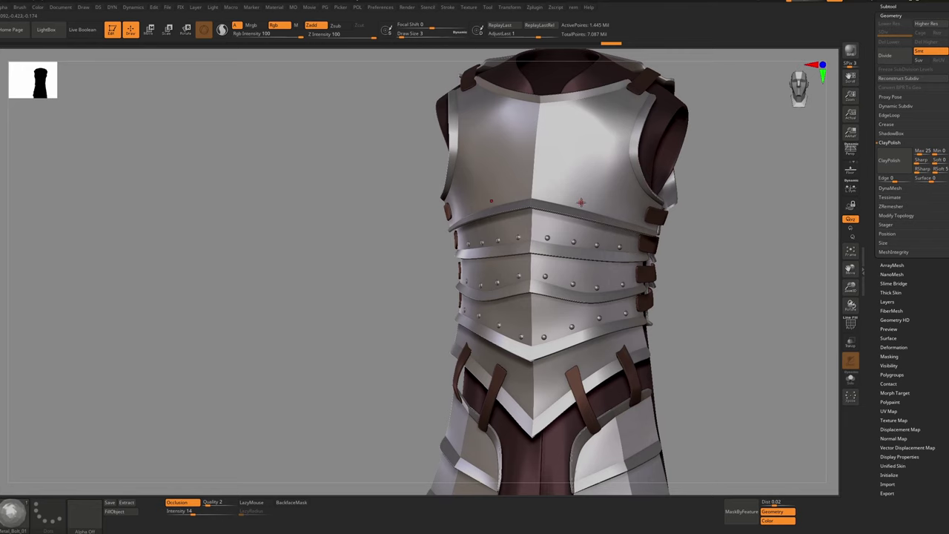
left_click_drag(566, 212, 565, 211)
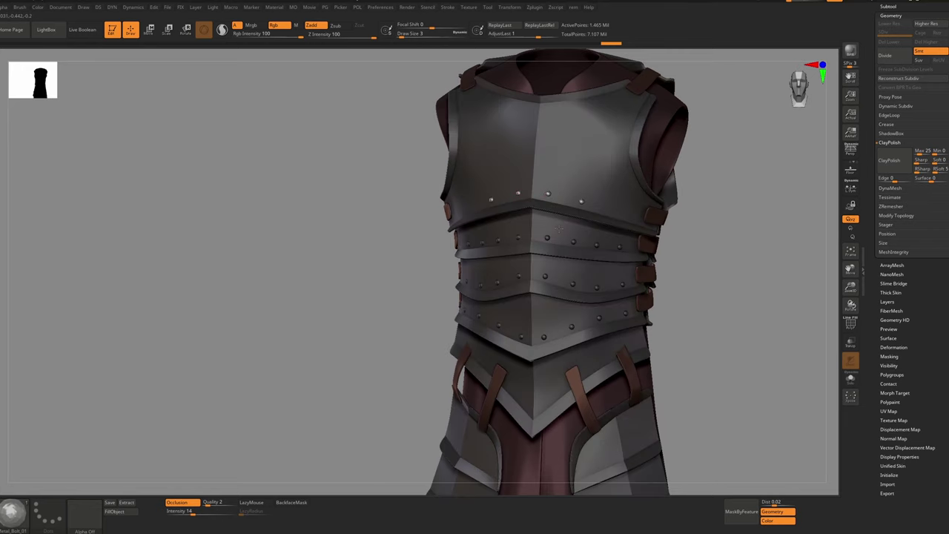
Clear the armour mask and insert bolts along the side of the plates
key("ctrl+shift+a")
right_click_drag(610, 215, 604, 219)
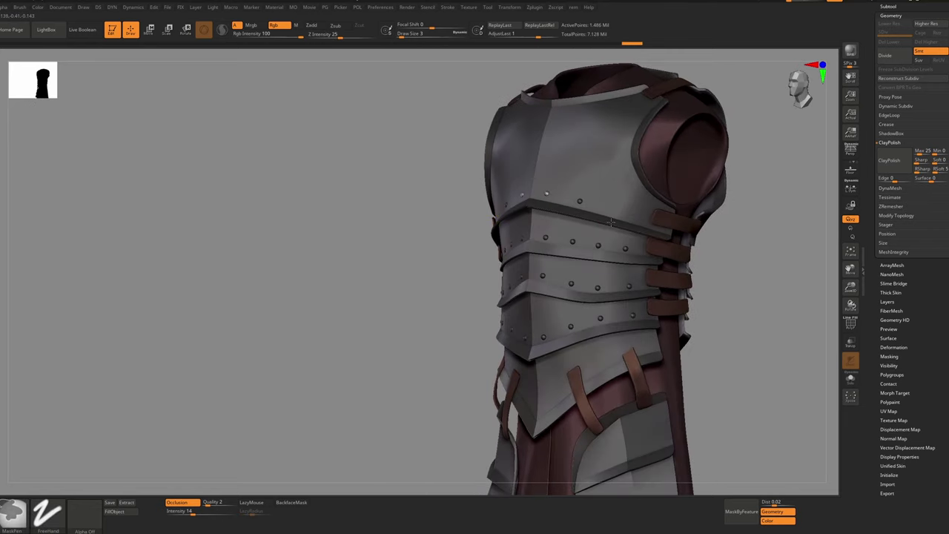
key("ctrl+shift+a")
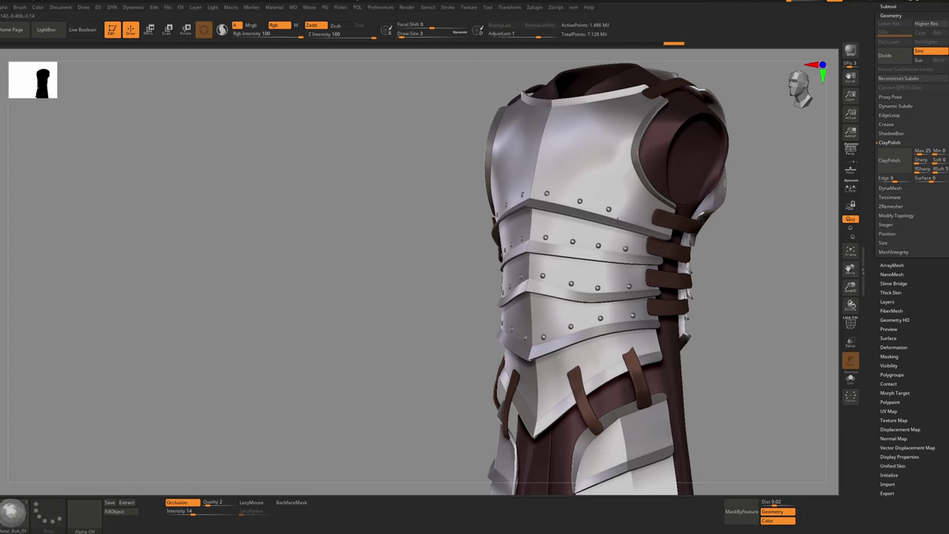
left_click_drag(618, 221, 627, 225)
left_click_drag(421, 258, 424, 270, "ctrl")
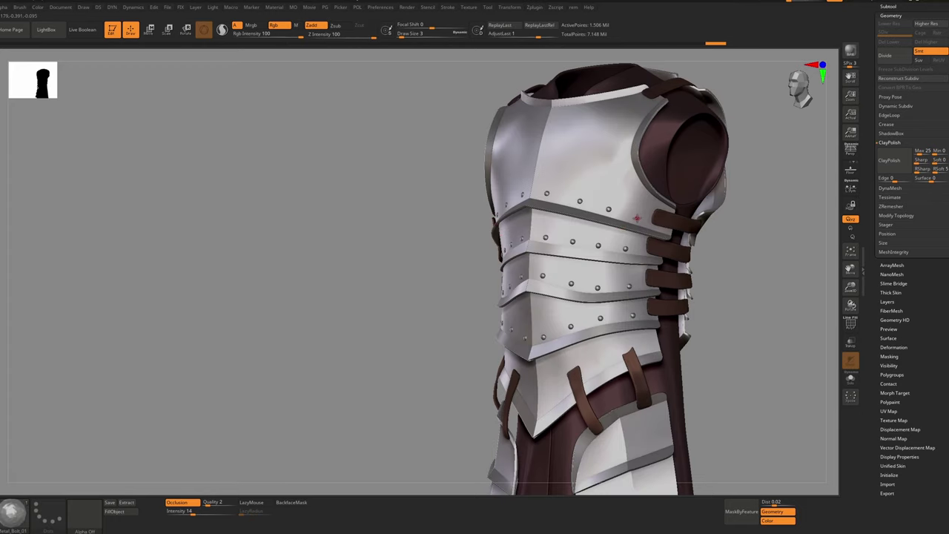
left_click_drag(651, 232, 652, 235)
right_click_drag(650, 233, 667, 196, "ctrl")
left_click_drag(671, 191, 677, 198, "ctrl")
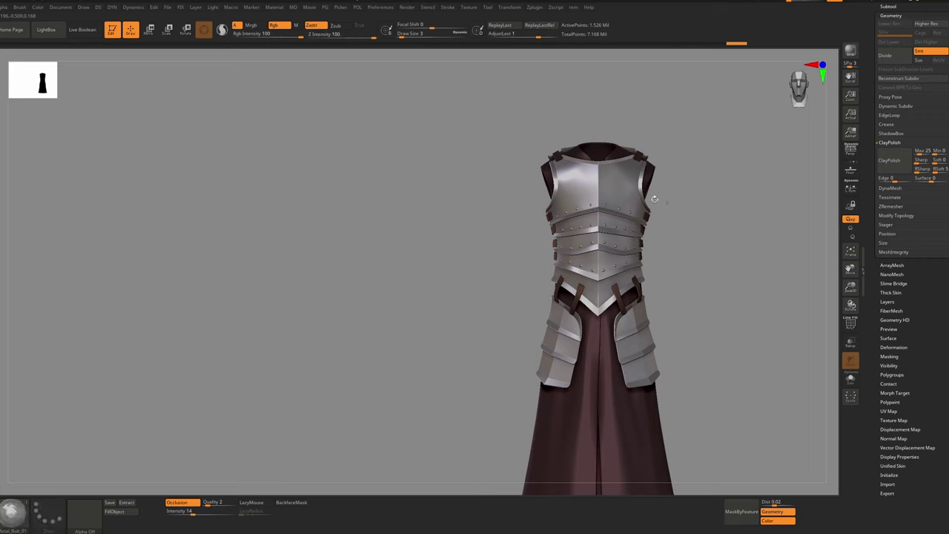
right_click_drag(651, 196, 627, 178, "ctrl")
Step through redo history to the tassets and test-place bolts there, undoing them
key("ctrl+shift+z")
key("ctrl+shift+z")
key("ctrl+shift+z")
key("ctrl+shift+z")
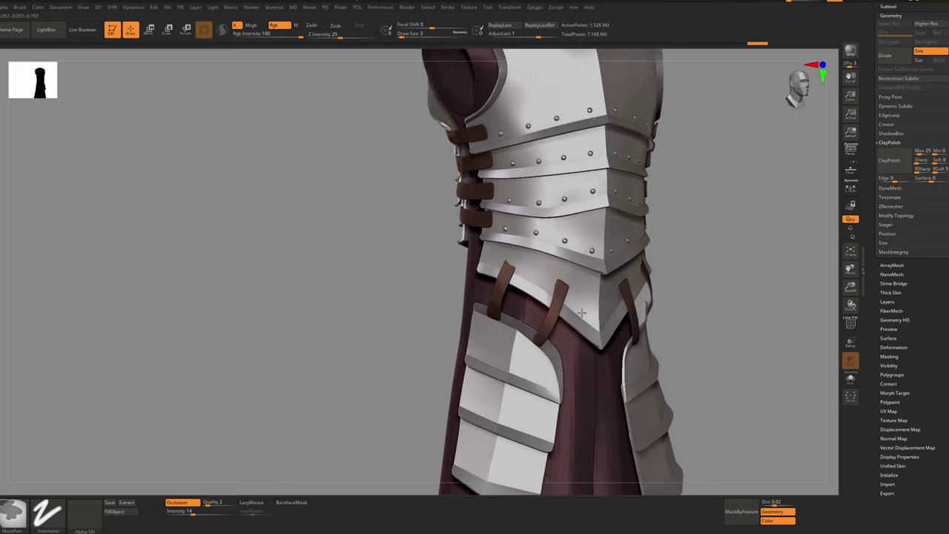
key("ctrl+shift+z")
key("ctrl+shift+z")
key("ctrl+shift+z")
key("ctrl+shift+z")
key("ctrl+shift+z")
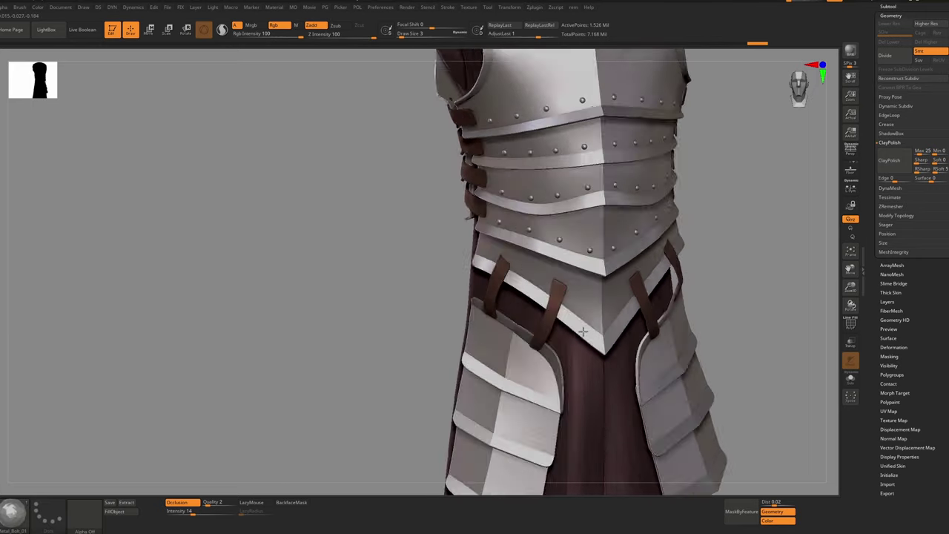
key("ctrl+shift+z")
key("ctrl+shift+z")
key("ctrl+shift+z")
key("ctrl+shift+z")
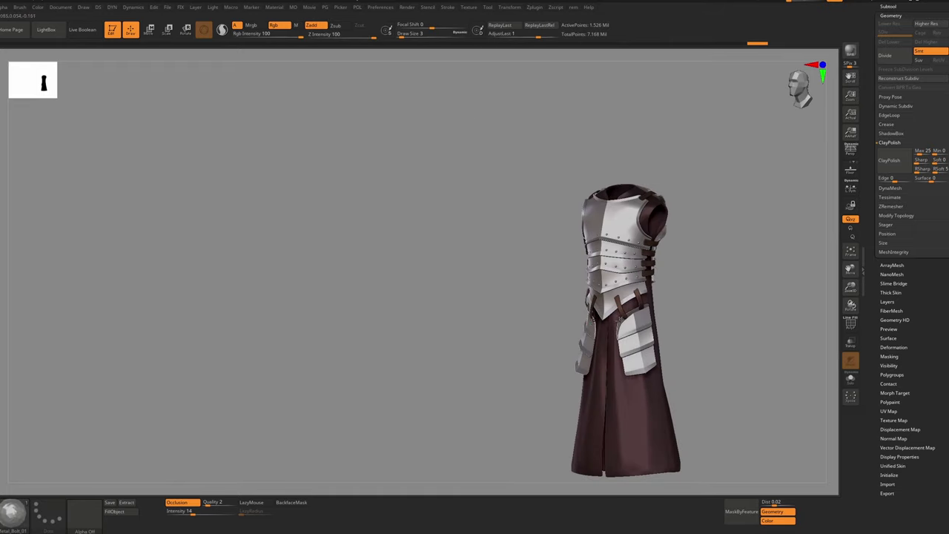
key("ctrl+shift+z")
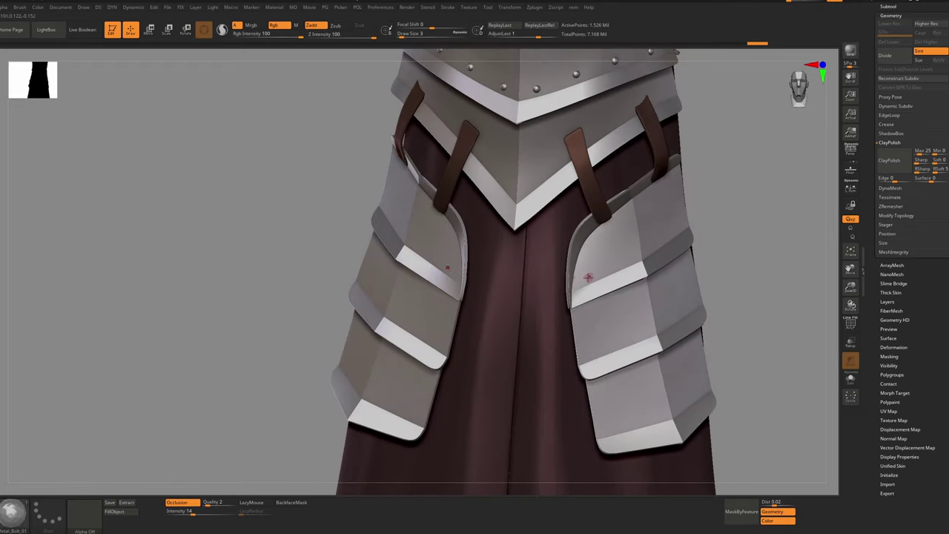
left_click_drag(592, 289, 591, 288)
key("ctrl+z")
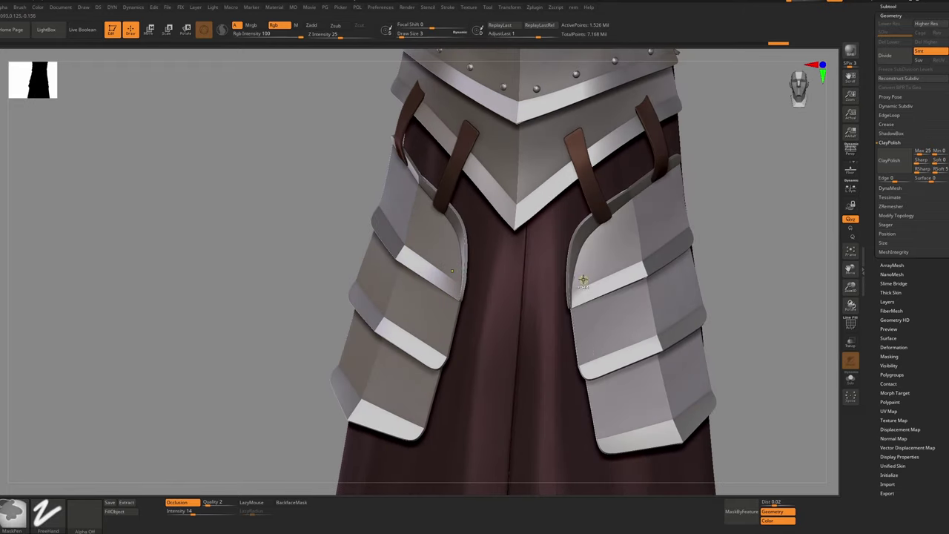
Isolate the tassets and insert mirrored bolts along the tasset plates
right_click_drag(592, 293, 639, 346, "ctrl")
key("shift+f")
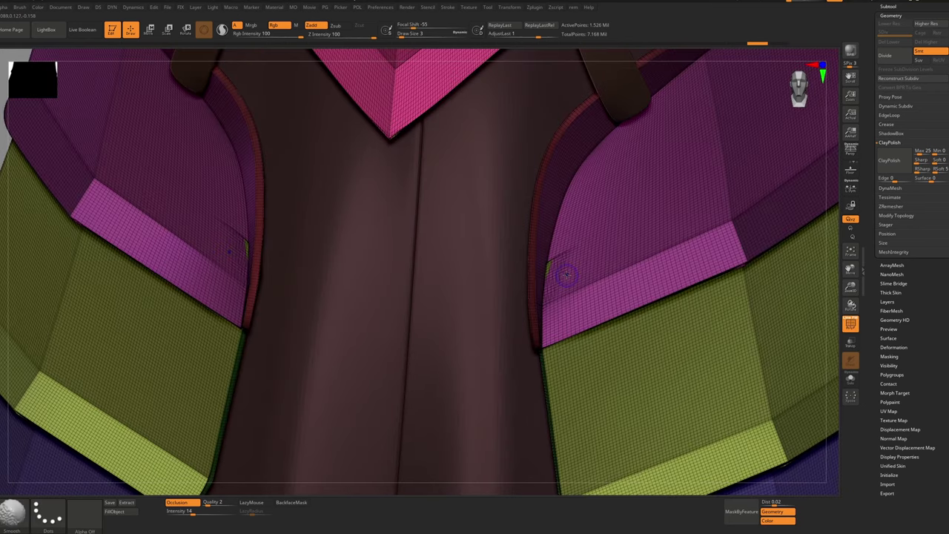
key("alt+s")
mouse_move(566, 269)
right_mouse_down("ctrl")
mouse_move(571, 279)
mouse_move(560, 211)
right_mouse_up("ctrl")
key("shift+f")
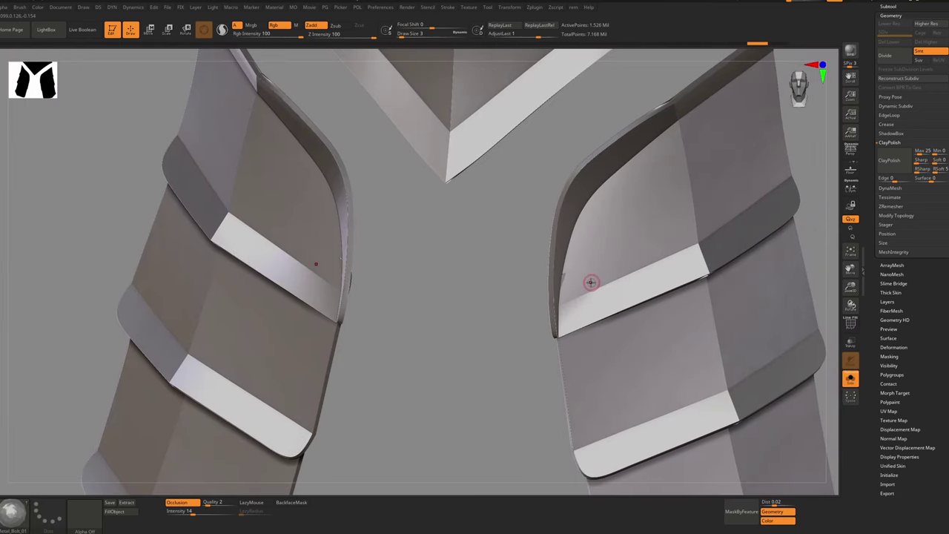
left_click_drag(582, 280, 590, 293)
right_click_drag(589, 293, 617, 260, "ctrl")
left_click_drag(617, 259, 659, 283)
Redo eight steps to restore the bolt placements
key("ctrl+shift+z")
key("ctrl+shift+z")
key("ctrl+shift+z")
key("ctrl+shift+z")
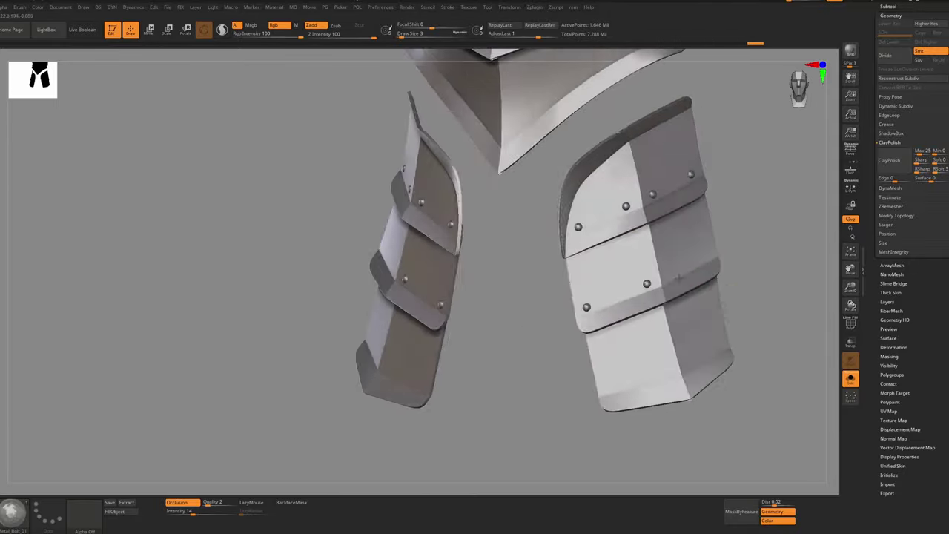
key("ctrl+shift+z")
key("ctrl+shift+z")
key("ctrl+shift+z")
key("ctrl+shift+z")
key("ctrl+shift+z")
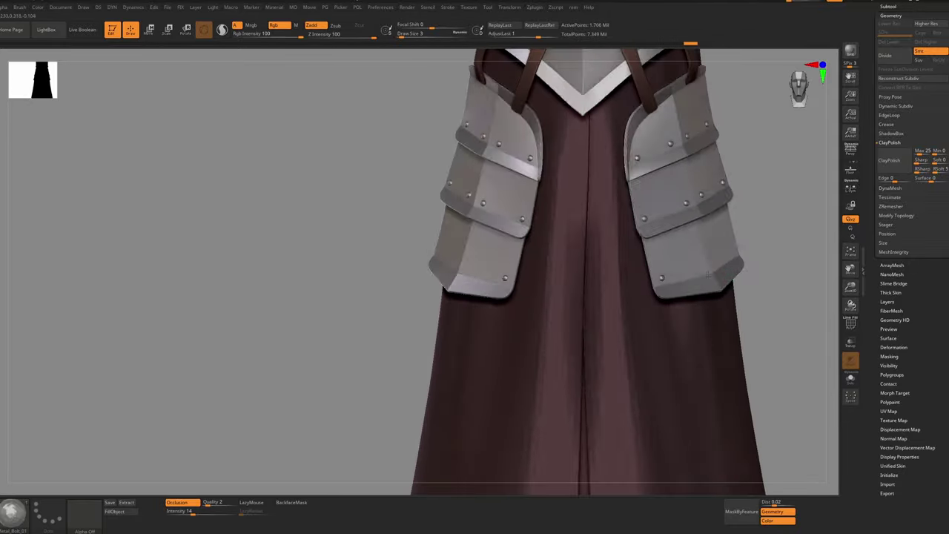
key("ctrl+shift+z")
key("ctrl+shift+z")
key("ctrl+shift+z")
key("ctrl+shift+z")
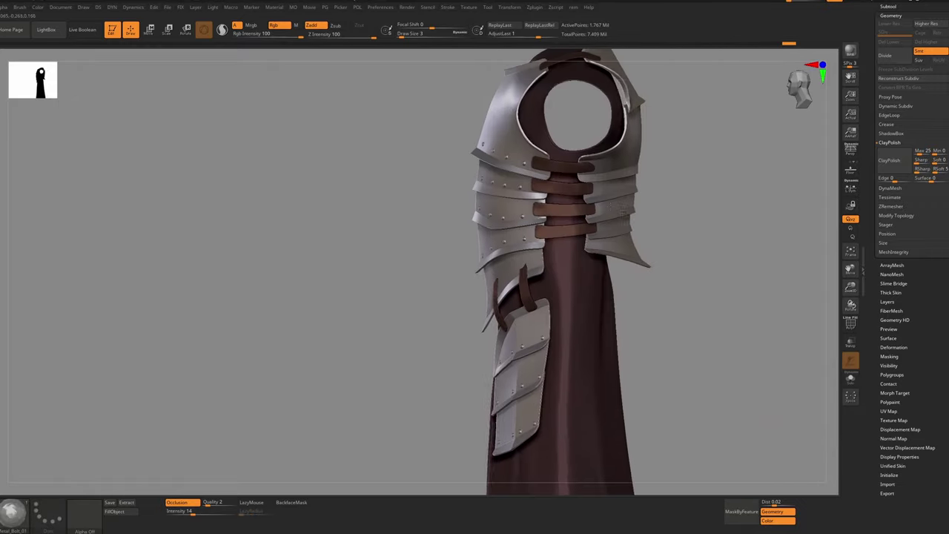
key("ctrl+shift+z")
key("ctrl+shift+z")
key("ctrl+shift+z")
key("ctrl+shift+z")
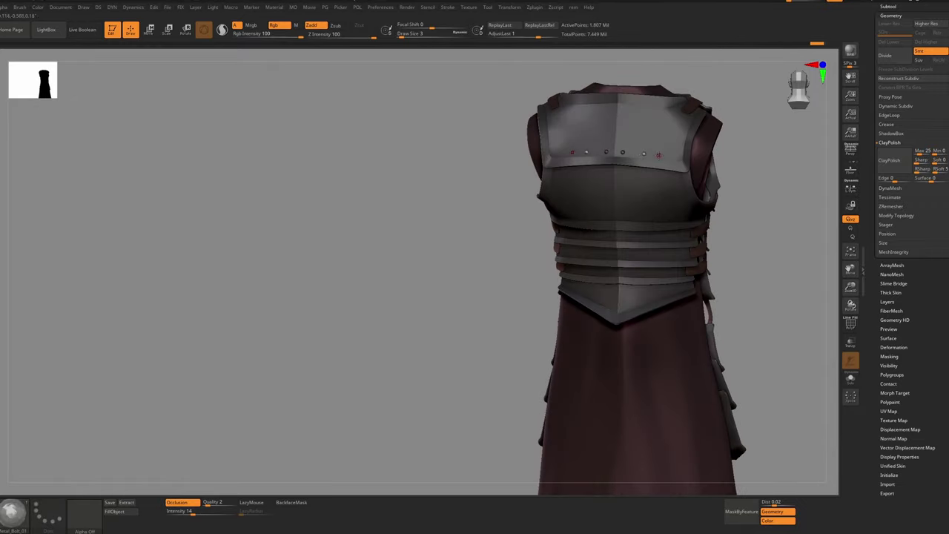
key("ctrl+shift+z")
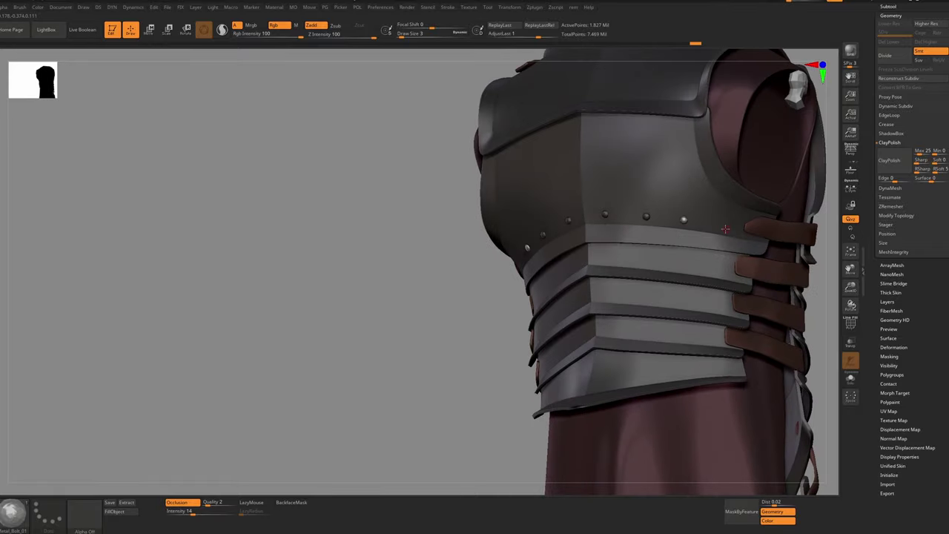
key("ctrl+shift+z")
key("ctrl+shift+z")
key("ctrl+shift+z")
key("ctrl+shift+z")
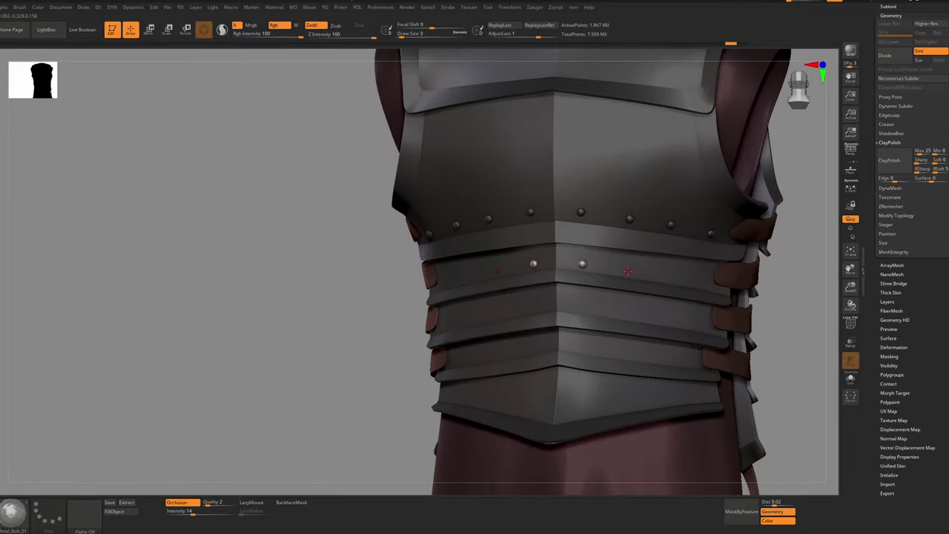
key("ctrl+shift+z")
key("ctrl+shift+z")
key("ctrl+shift+z")
key("ctrl+shift+z")
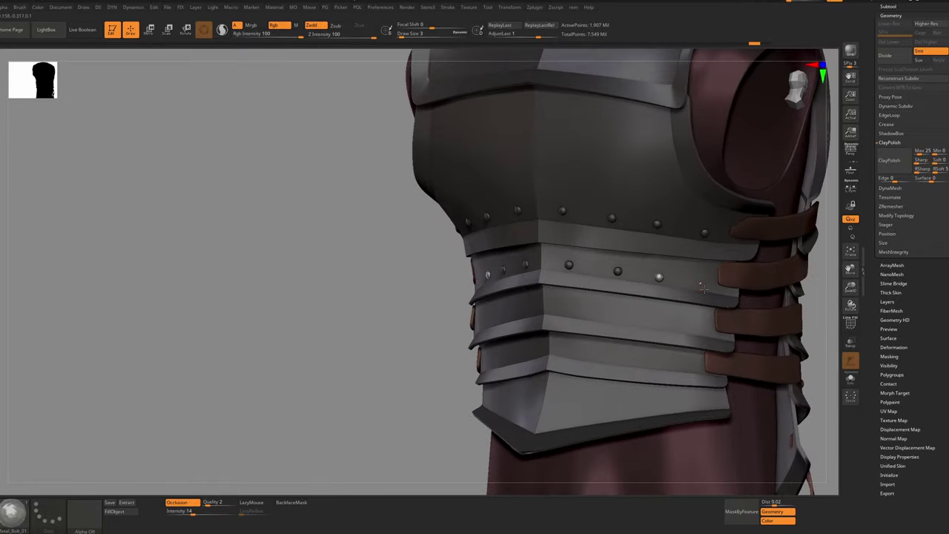
key("ctrl+shift+z")
key("ctrl+shift+z")
key("ctrl+shift+z")
key("ctrl+shift+z")
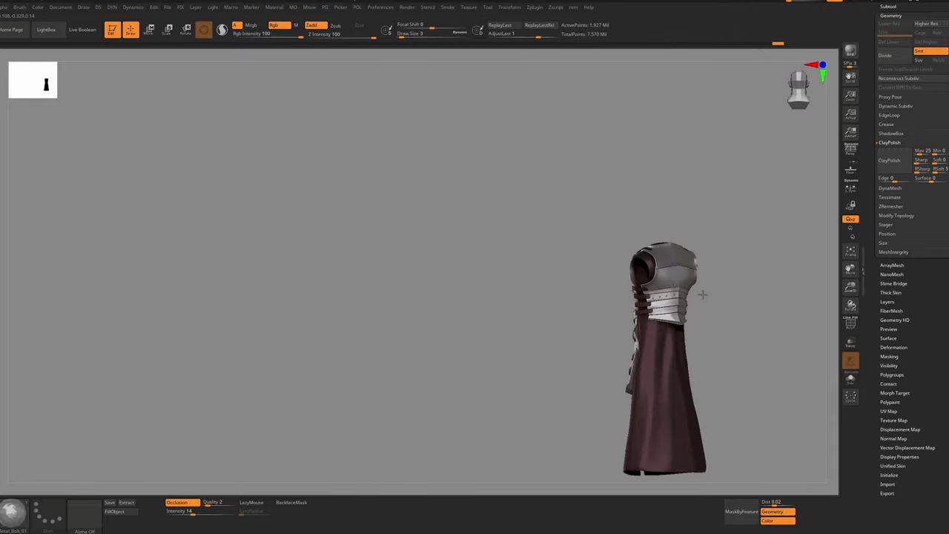
Insert a row of eight mirrored bolt pairs along another lower torso plate
left_click_drag(748, 297, 728, 304)
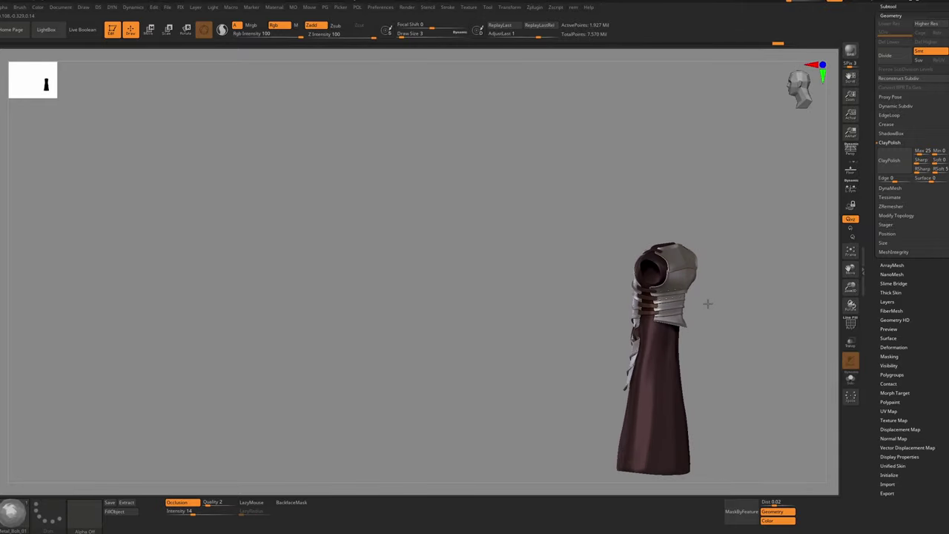
mouse_move(708, 303)
right_mouse_down()
mouse_move(667, 300)
mouse_move(653, 316)
mouse_move(639, 296)
mouse_move(610, 289)
right_mouse_up()
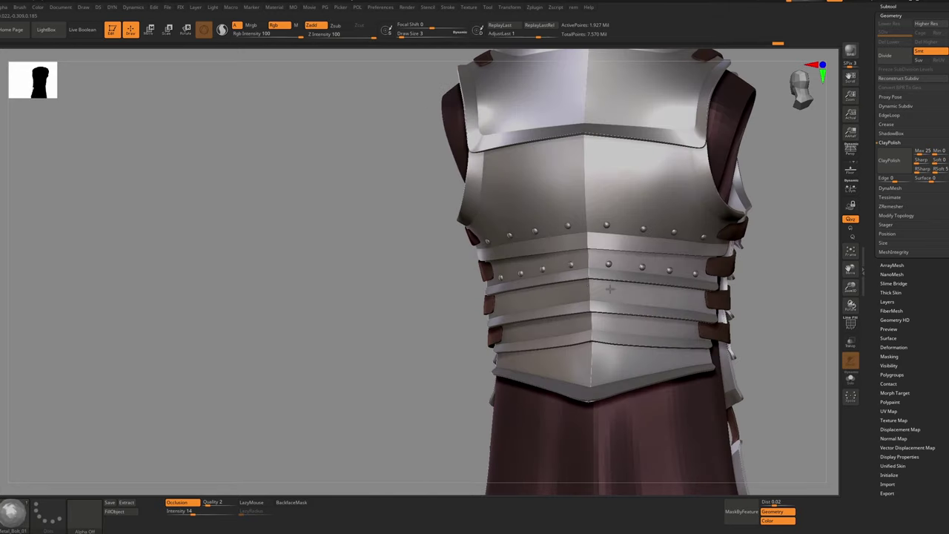
mouse_move(610, 290)
left_mouse_down()
mouse_move(619, 307)
mouse_move(646, 309)
mouse_move(673, 379)
left_mouse_up()
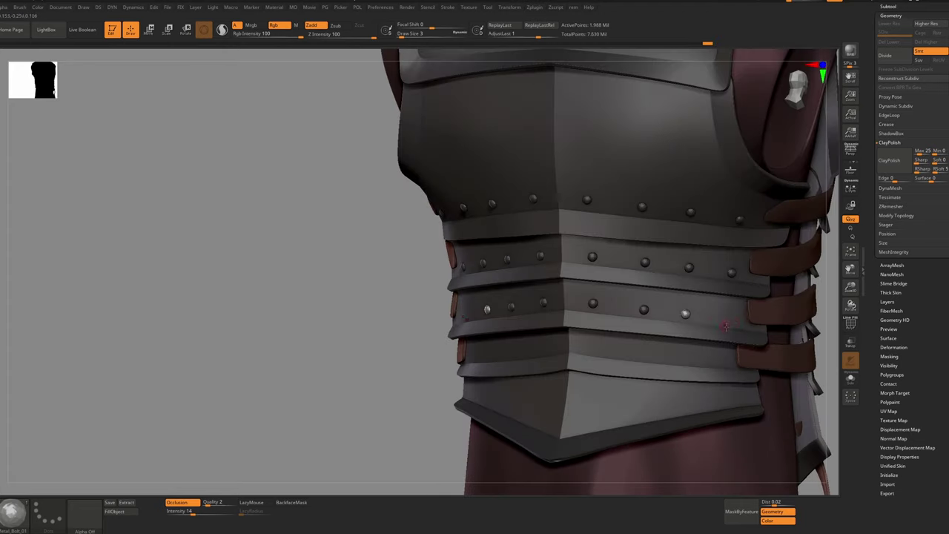
left_click_drag(729, 363, 730, 366)
left_click_drag(334, 333, 363, 363, "ctrl")
right_click_drag(416, 348, 474, 334, "ctrl")
left_click_drag(608, 302, 610, 305)
left_click_drag(646, 299, 648, 302)
left_click_drag(578, 307, 579, 309)
left_click_drag(415, 326, 445, 356, "ctrl")
right_click_drag(460, 341, 583, 356)
Make the Extract4_2 strap piece the active subtool and view the torso's side and back
left_click(583, 296, "alt")
right_click_drag(730, 256, 690, 258)
left_click_drag(688, 258, 589, 210)
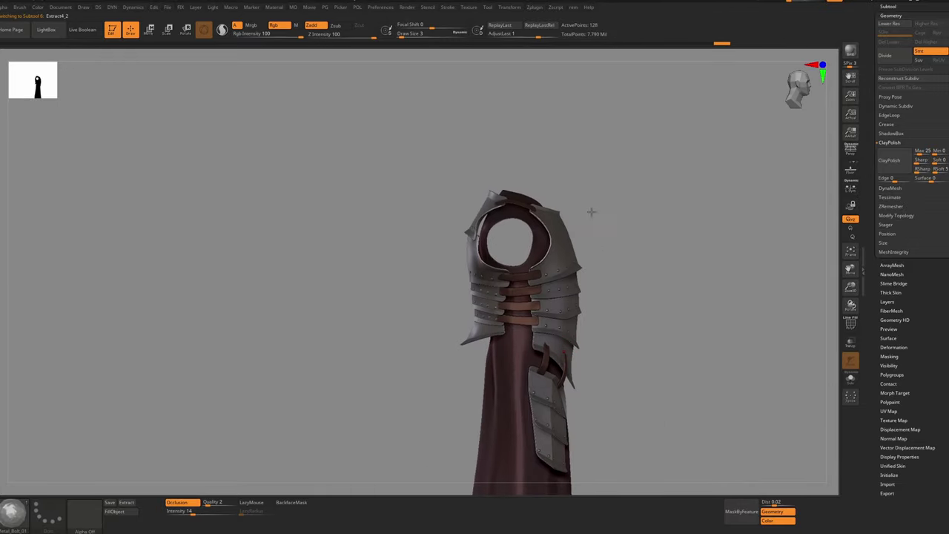
Turn the view back toward the front and switch to the Move brush
key("s")
mouse_move(579, 235)
right_mouse_down()
mouse_move(540, 253)
mouse_move(563, 241)
mouse_move(565, 250)
right_mouse_up()
key("b")
key("m")
key("v")
Apply the plain grey BasicMaterial to the model
right_click(534, 291)
right_click(566, 251)
left_click(539, 323)
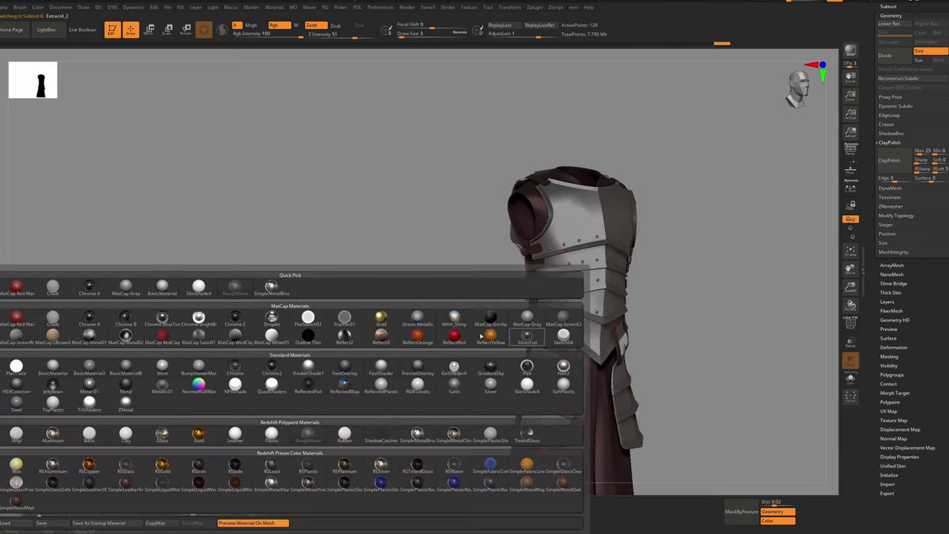
left_click(57, 373)
Make the Extract4_1 waist strap piece the active subtool, keeping the Move brush
right_click_drag(290, 342, 152, 341)
right_click_drag(537, 279, 593, 327)
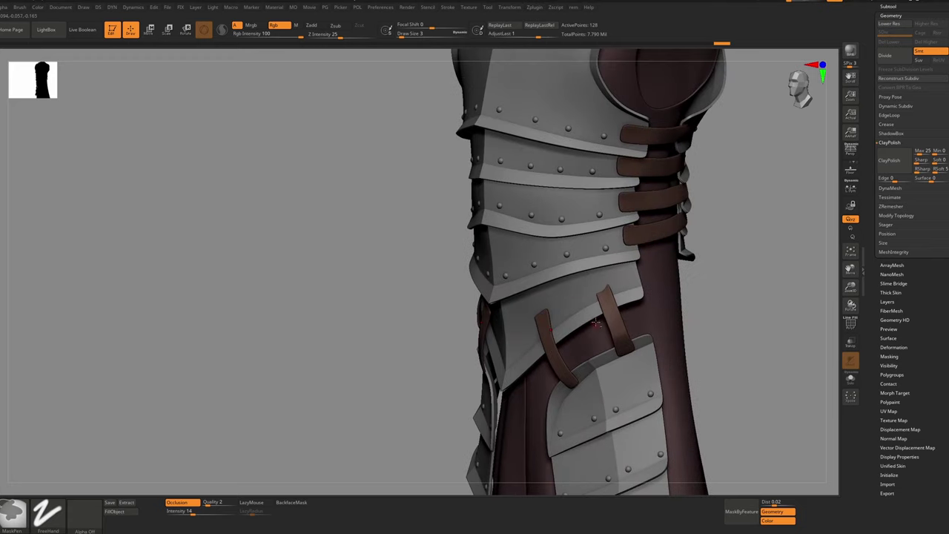
left_click(607, 312, "alt")
key("b")
key("m")
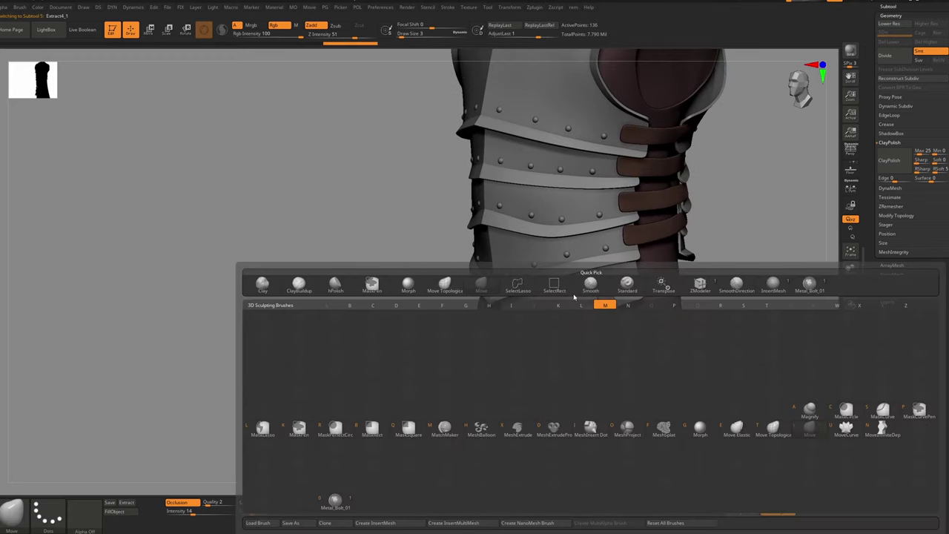
key("v")
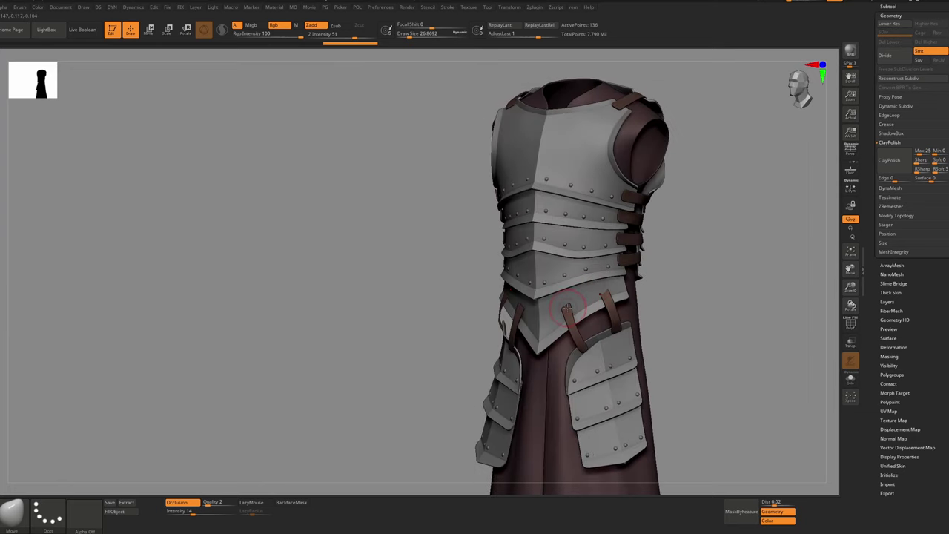
Adjust the Move brush Draw Size to about 49 while framing the waist straps
right_click_drag(577, 309, 573, 326, "ctrl")
key("s")
left_click_drag(570, 313, 574, 310)
key("s")
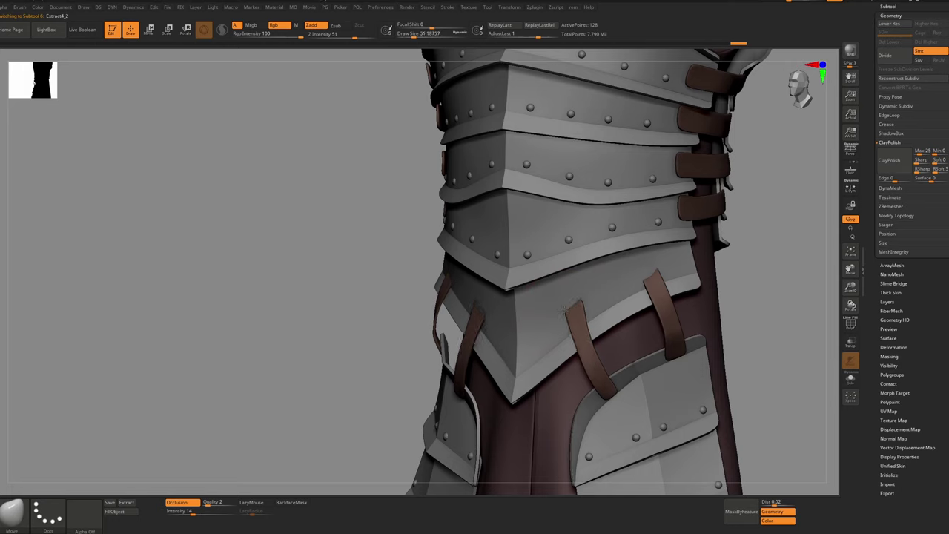
key("bracketleft")
key("s")
left_click_drag(575, 315, 579, 315)
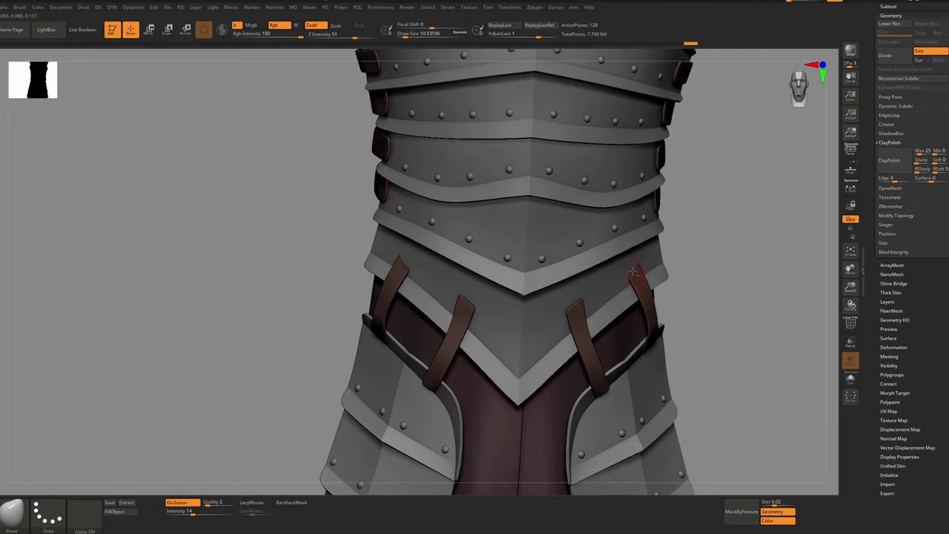
left_click(639, 276, "alt")
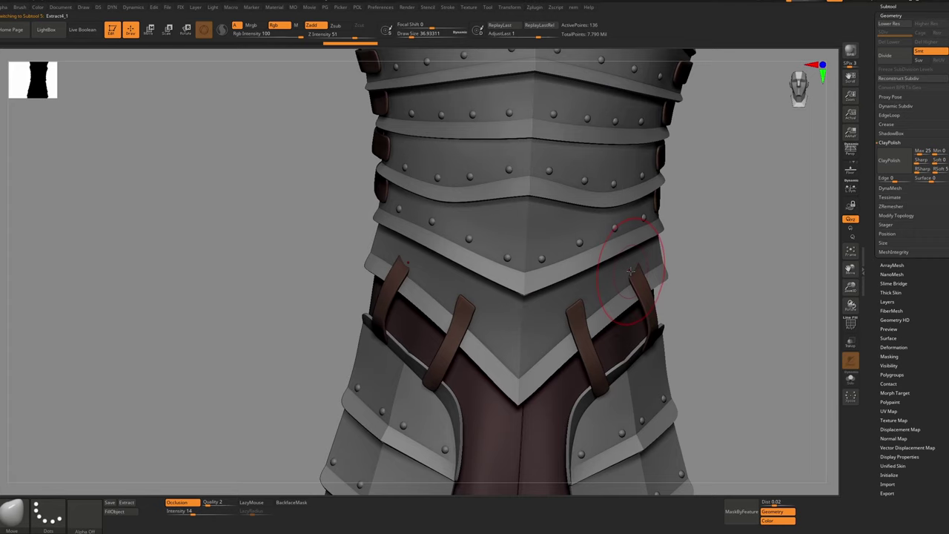
key("bracketleft")
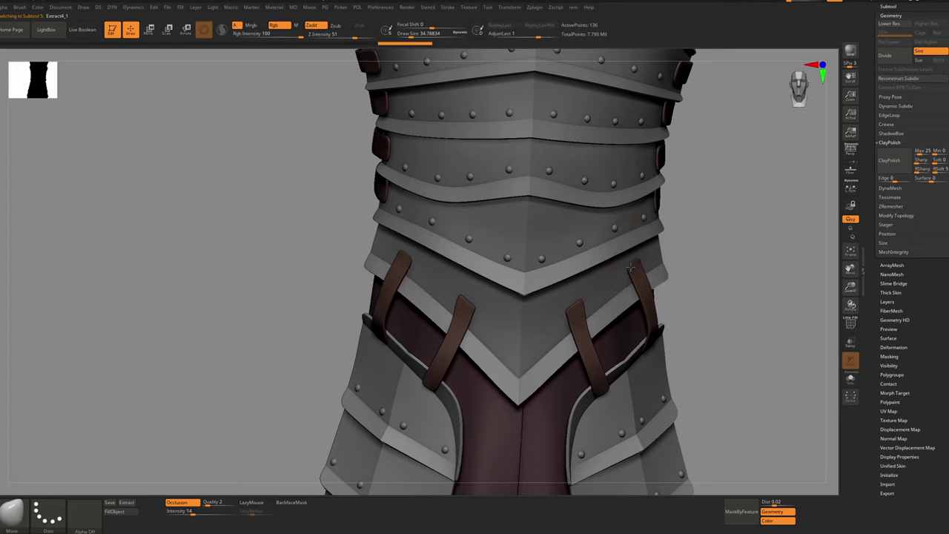
key("bracketright")
key("bracketright")
key("bracketright")
key("bracketright")
right_click_drag(641, 281, 650, 243, "ctrl")
scroll(903, 333, "up", 3)
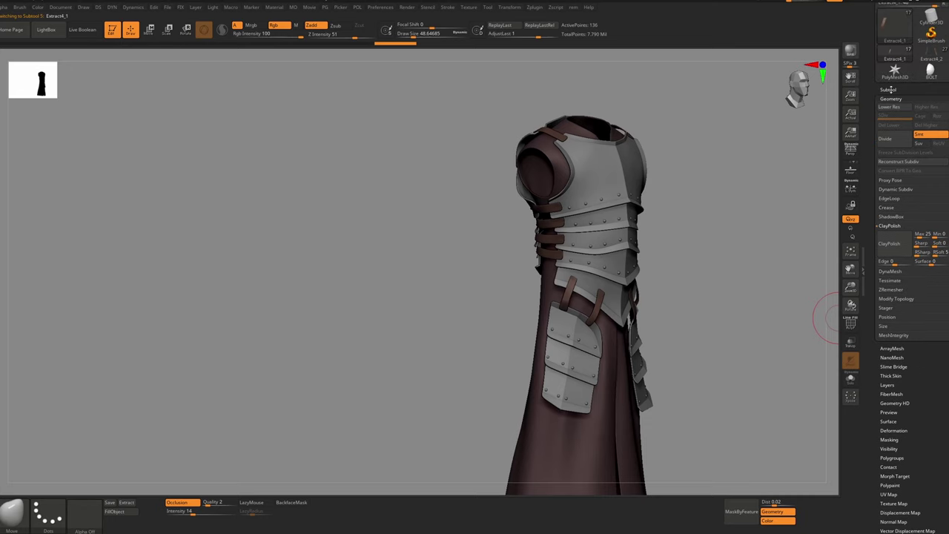
Select the Extract3 strap subtool and polish it with Polish By Features
left_click(889, 89)
left_click_drag(880, 127, 880, 94)
left_click(891, 92)
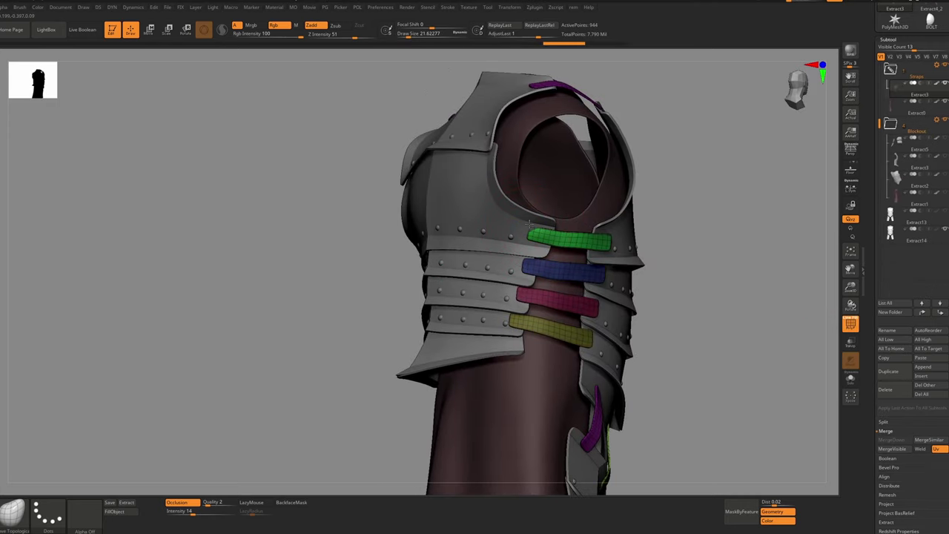
key("shift+f")
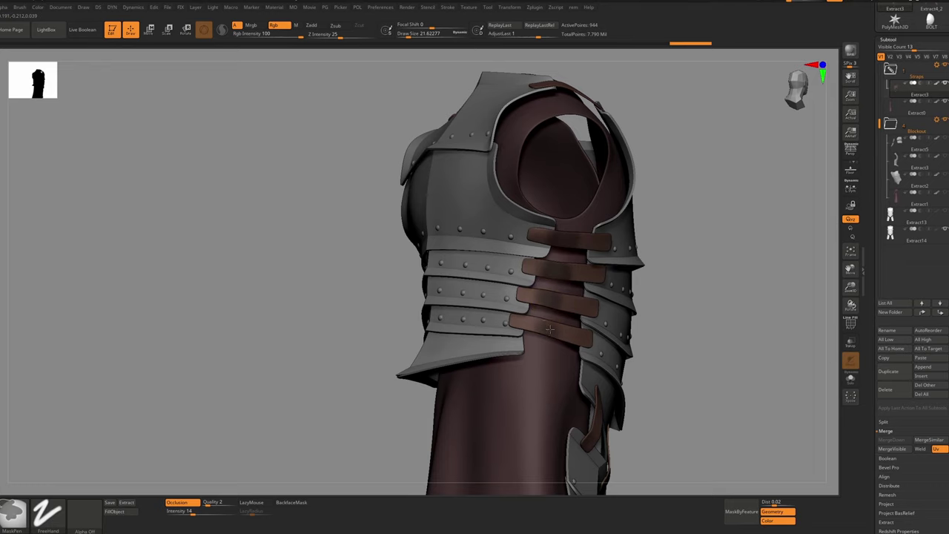
key("space")
left_click(656, 325)
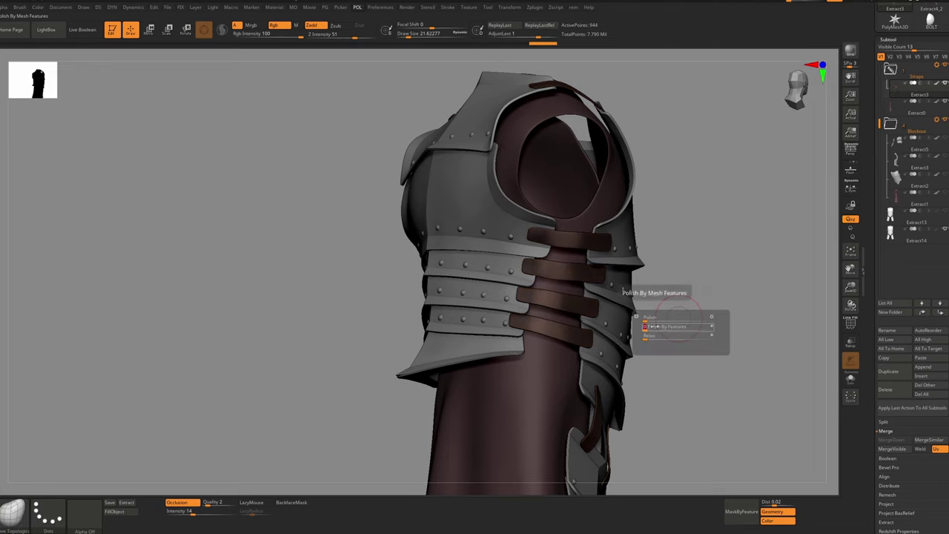
right_click_drag(674, 255, 540, 286, "ctrl")
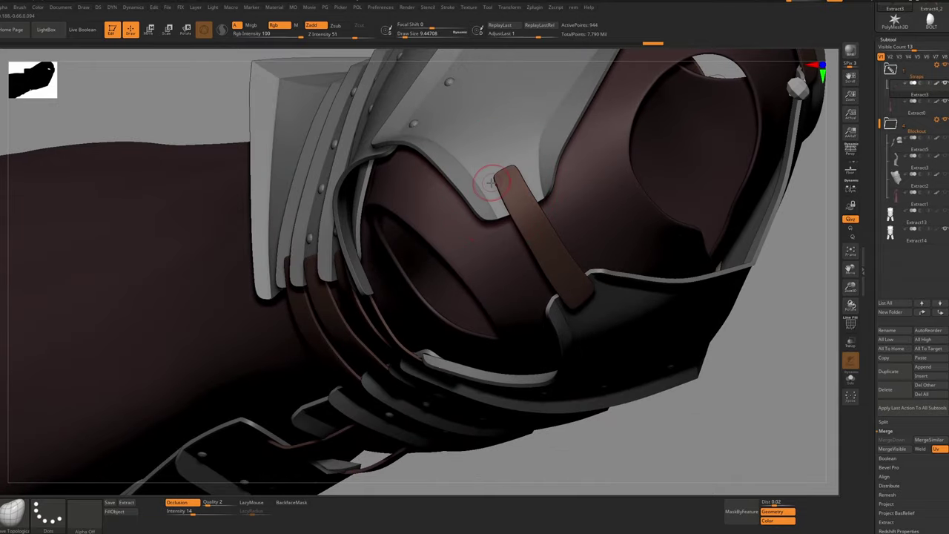
Reshape the strap ends over the shoulder with the Move brush at sizes about 23 and 49
key("s")
left_click_drag(486, 180, 493, 184)
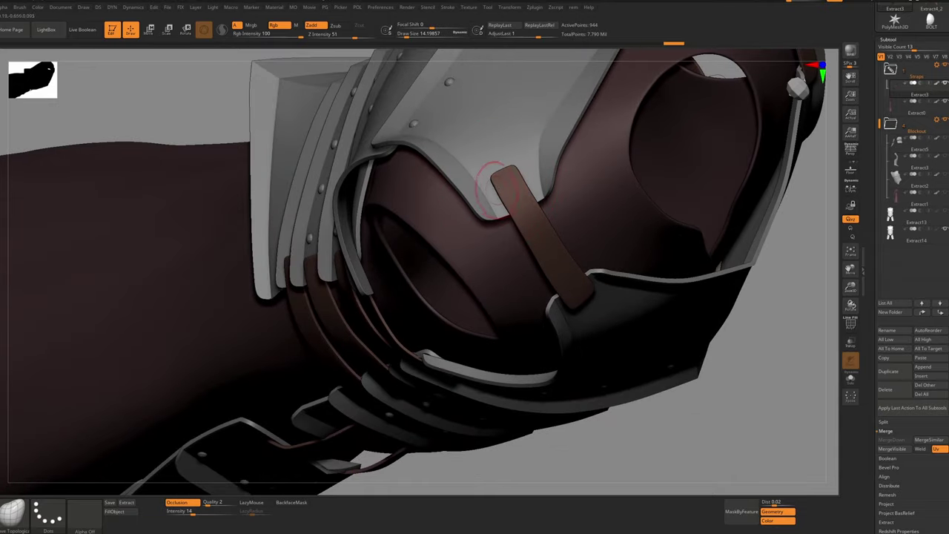
key("bracketright")
key("bracketright")
key("bracketright")
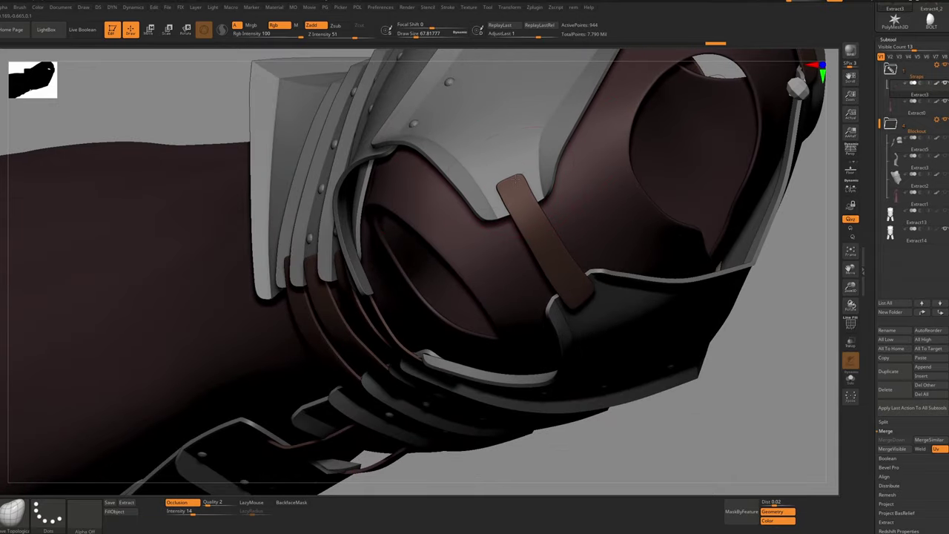
left_click_drag(517, 179, 514, 176)
mouse_move(524, 206)
right_mouse_down("ctrl")
mouse_move(504, 269)
mouse_move(549, 247)
right_mouse_up("ctrl")
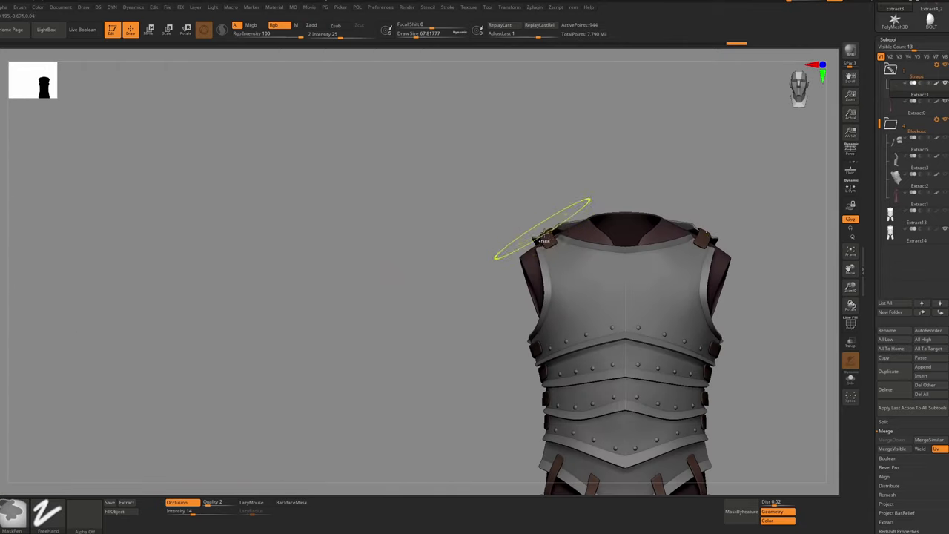
key("s")
mouse_move(556, 257)
right_mouse_down("ctrl")
mouse_move(551, 304)
mouse_move(586, 322)
right_mouse_up("ctrl")
right_click_drag(586, 322, 558, 252, "ctrl")
key("bracketleft")
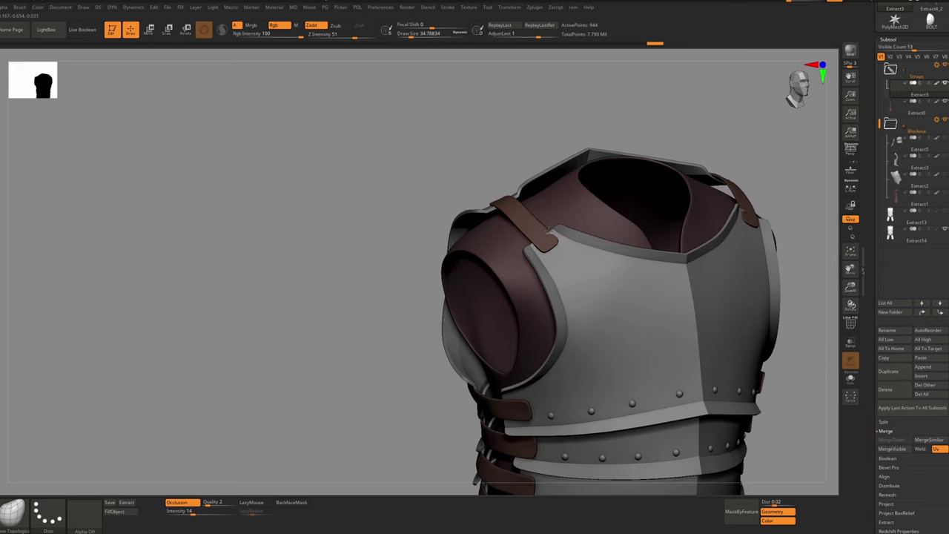
left_click_drag(549, 231, 551, 237)
Orbit the armour from front to back and round to a right three-quarter view to inspect the straps
mouse_move(551, 248)
right_mouse_down("ctrl")
mouse_move(527, 227)
mouse_move(547, 324)
right_mouse_up("ctrl")
mouse_move(547, 323)
right_mouse_down("alt")
mouse_move(521, 244)
mouse_move(537, 334)
mouse_move(588, 338)
mouse_move(586, 347)
mouse_move(555, 344)
right_mouse_up("alt")
mouse_move(555, 345)
right_mouse_down("ctrl")
mouse_move(560, 370)
mouse_move(536, 339)
right_mouse_up("ctrl")
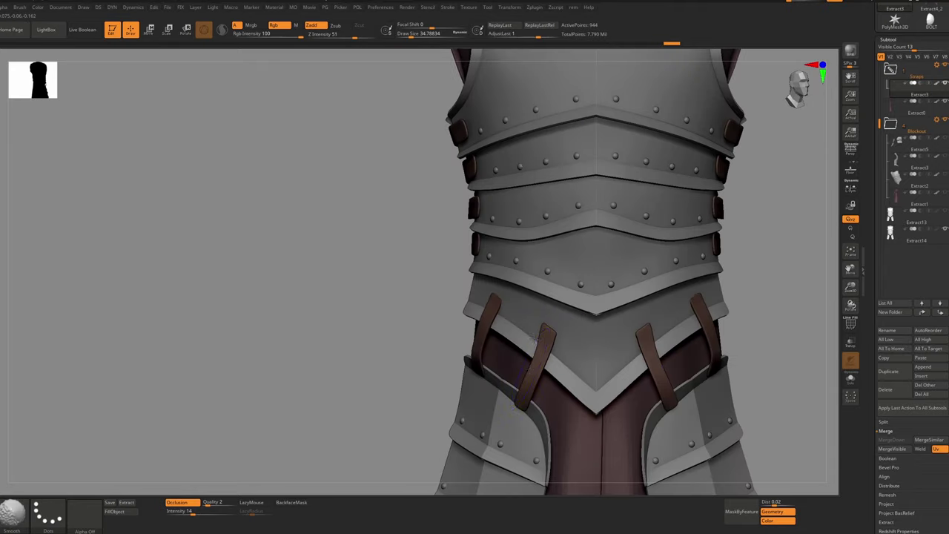
right_click_drag(643, 338, 646, 326, "ctrl")
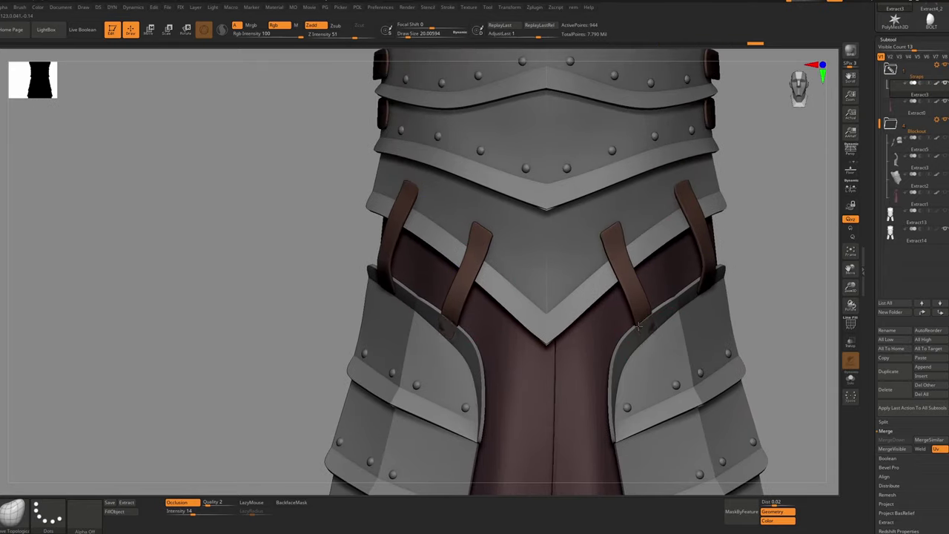
right_click_drag(743, 271, 735, 289, "ctrl")
right_click_drag(734, 289, 597, 295)
right_click_drag(697, 249, 675, 258, "ctrl")
right_click_drag(675, 259, 582, 286, "alt")
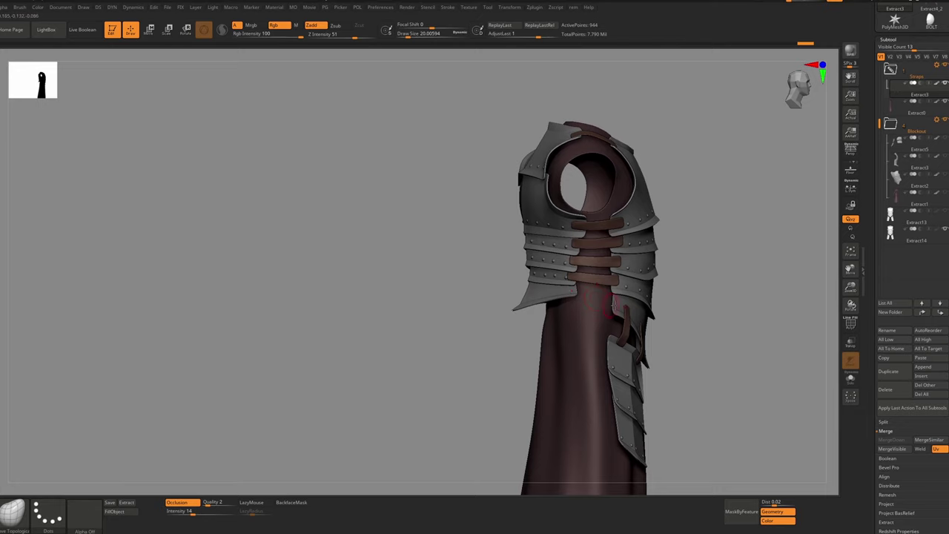
right_click_drag(554, 291, 567, 276)
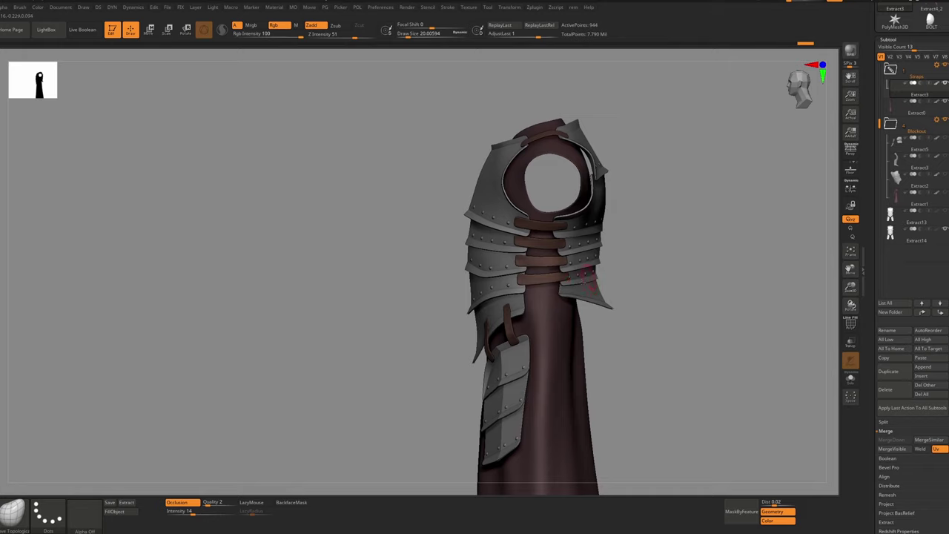
right_click_drag(591, 274, 662, 258)
Orbit the soloed strap piece and zoom and pan the worn leather belt reference onto its leather detail
mouse_move(662, 258)
right_mouse_down("ctrl")
mouse_move(620, 252)
mouse_move(533, 281)
mouse_move(541, 278)
mouse_move(522, 275)
mouse_move(583, 259)
mouse_move(556, 263)
mouse_move(548, 252)
right_mouse_up("ctrl")
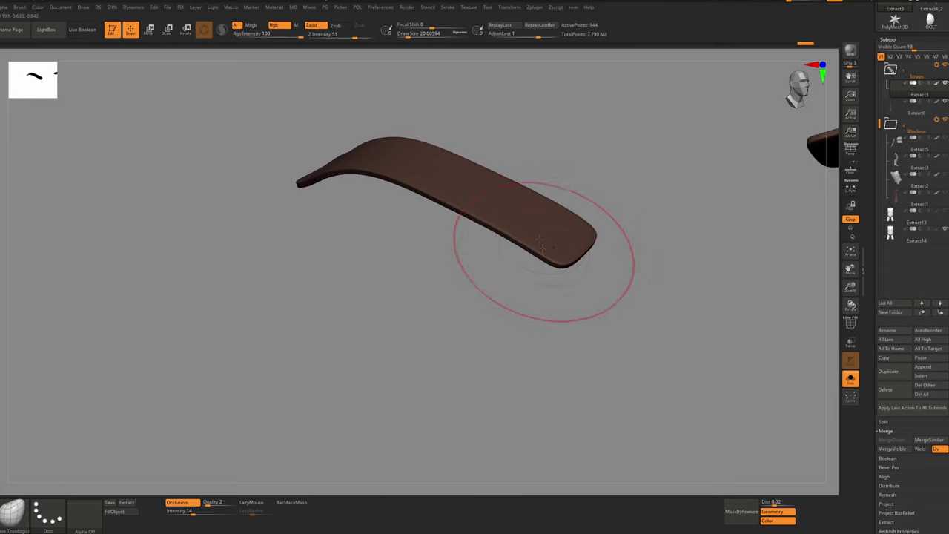
right_click_drag(541, 245, 596, 233)
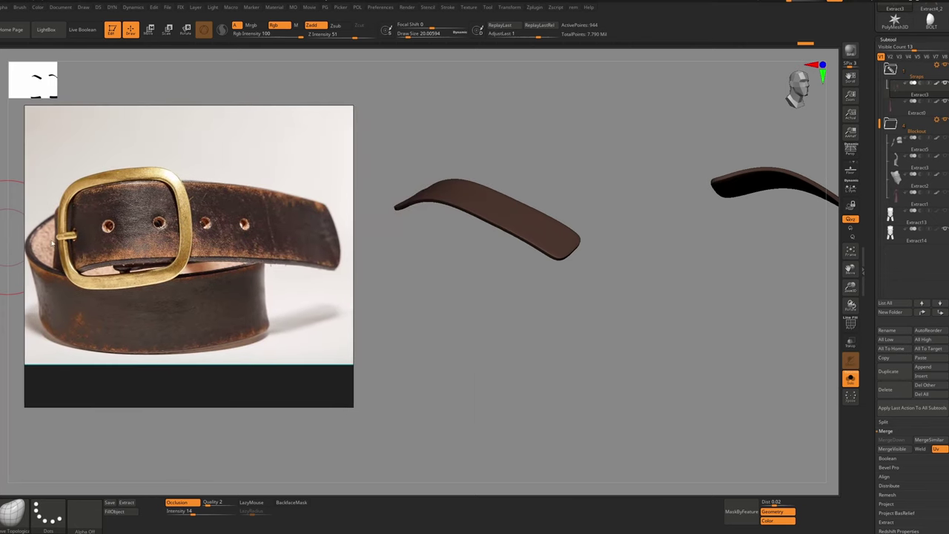
scroll(78, 238, "up", 2)
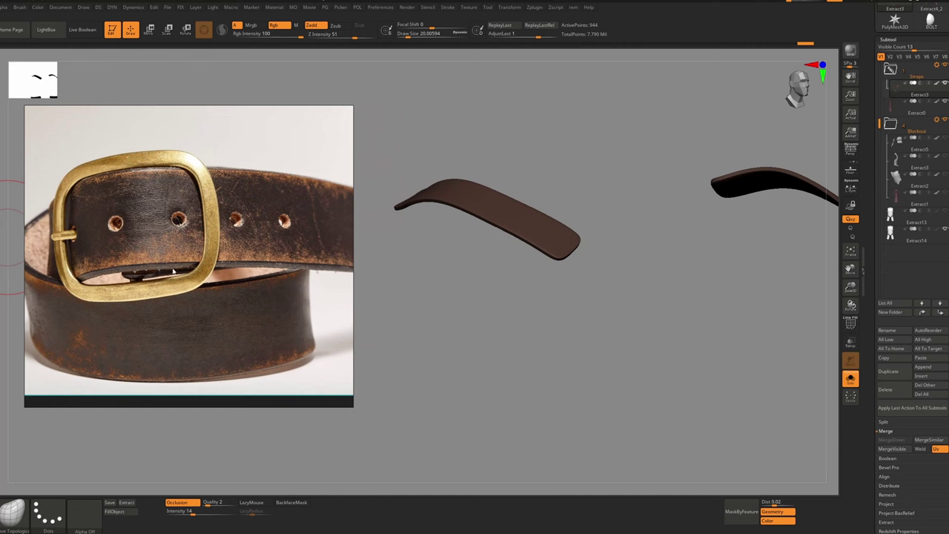
scroll(158, 268, "up", 3)
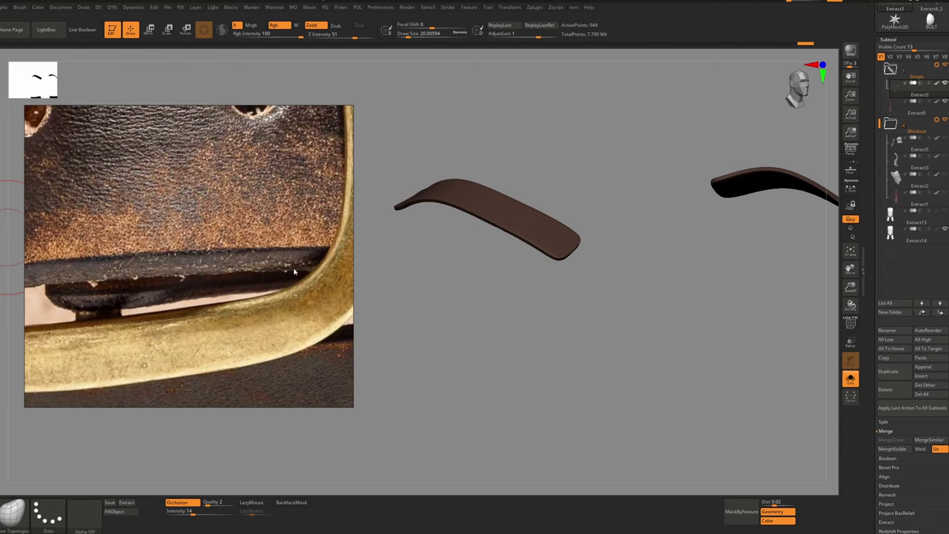
middle_click_drag(225, 264, 172, 267)
middle_click_drag(349, 264, 185, 265)
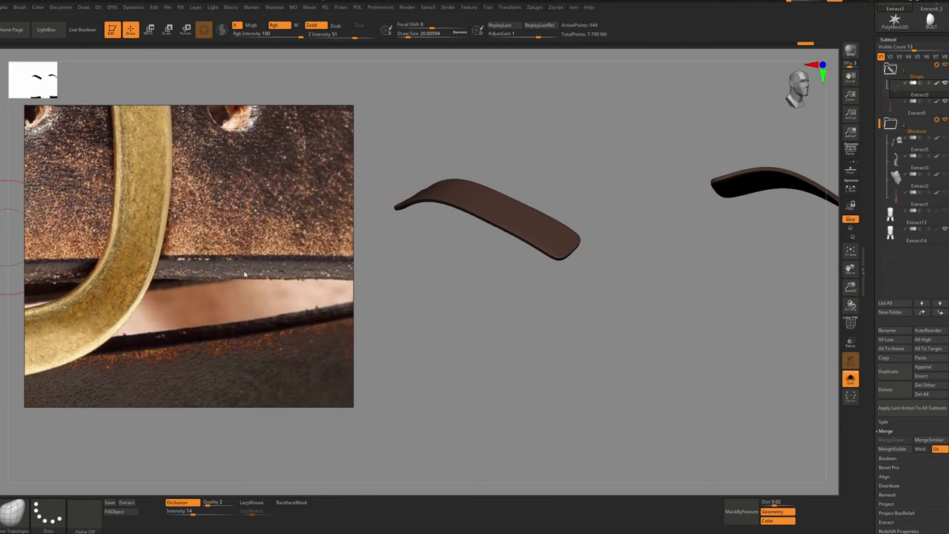
middle_click_drag(296, 274, 223, 274)
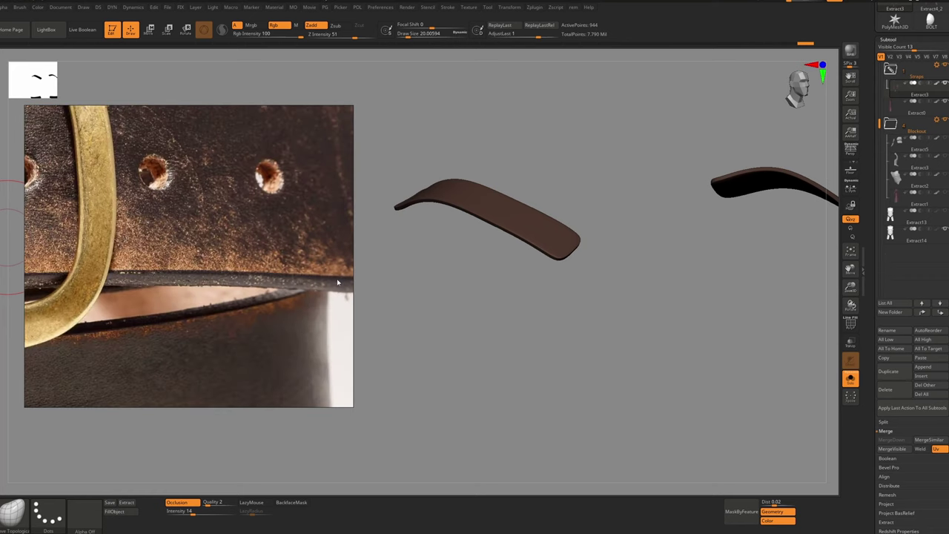
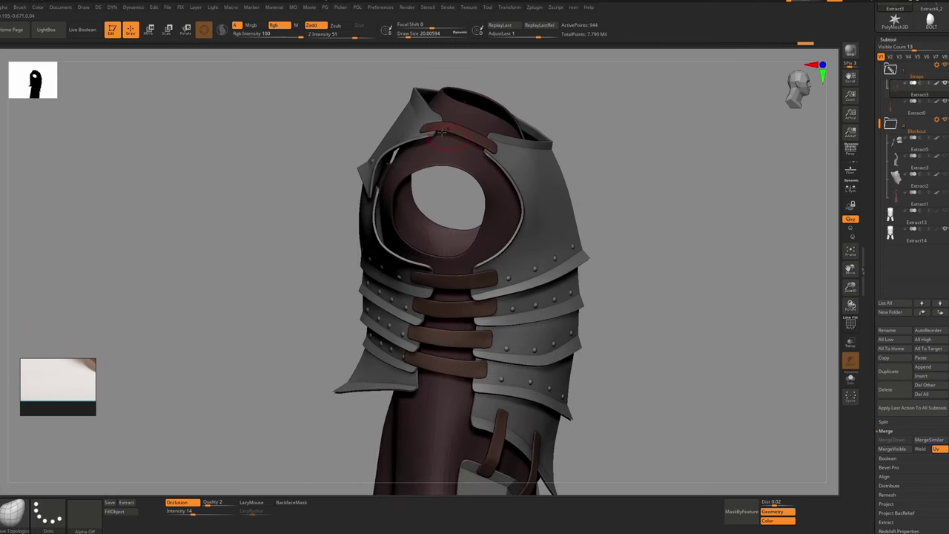
Show polygroups and Ctrl-mask the upper straps from a side view
mouse_move(460, 134)
right_mouse_down()
mouse_move(434, 104)
mouse_move(399, 131)
mouse_move(466, 130)
mouse_move(424, 118)
right_mouse_up()
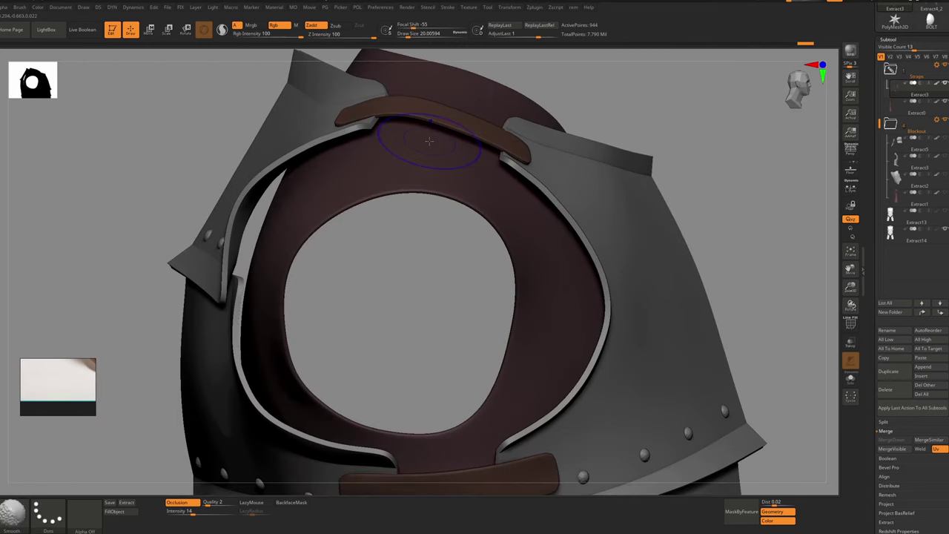
key("shift+f")
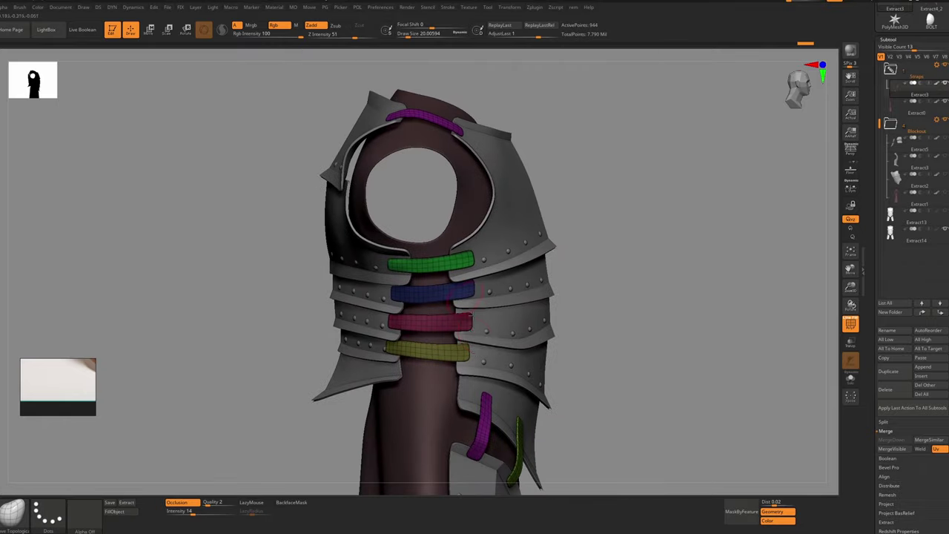
right_click_drag(460, 332, 406, 335)
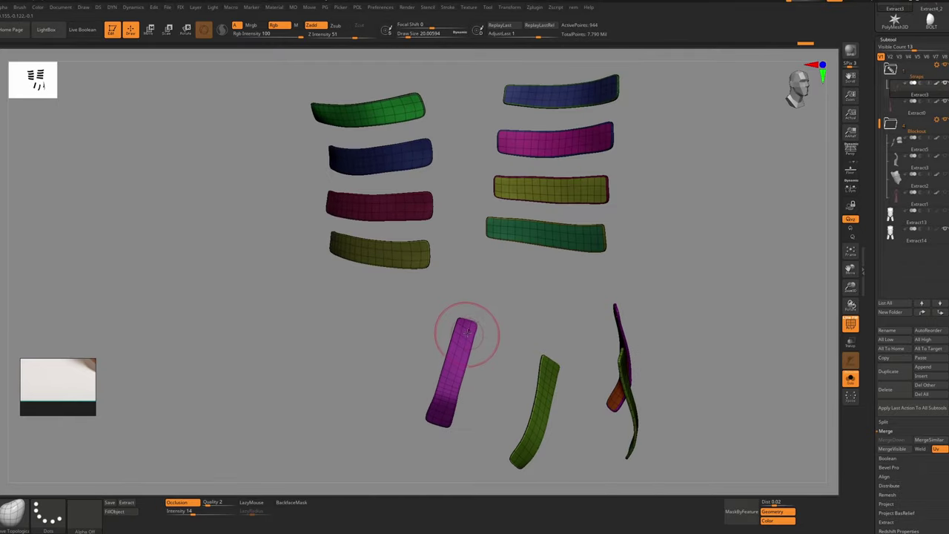
key("ctrl")
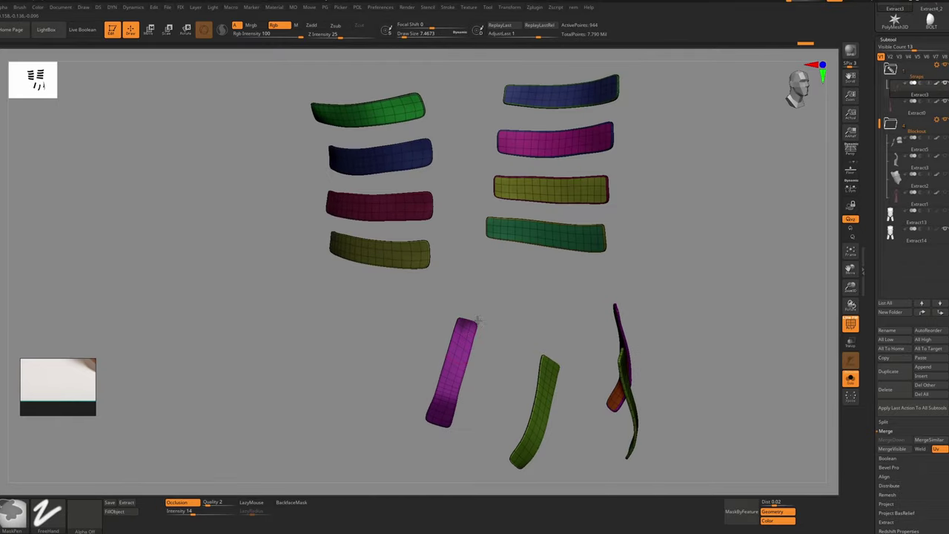
left_click(509, 324, "ctrl")
left_click(487, 366, "ctrl")
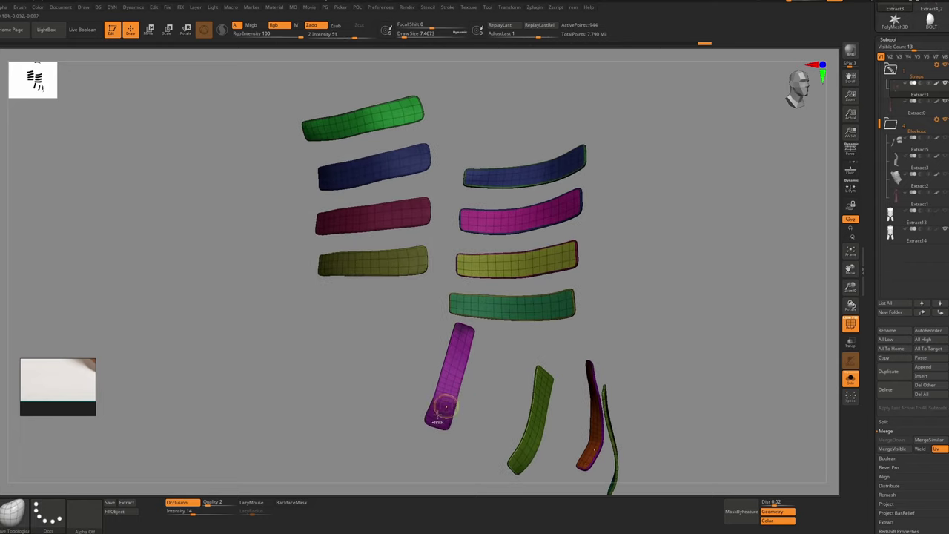
key("ctrl")
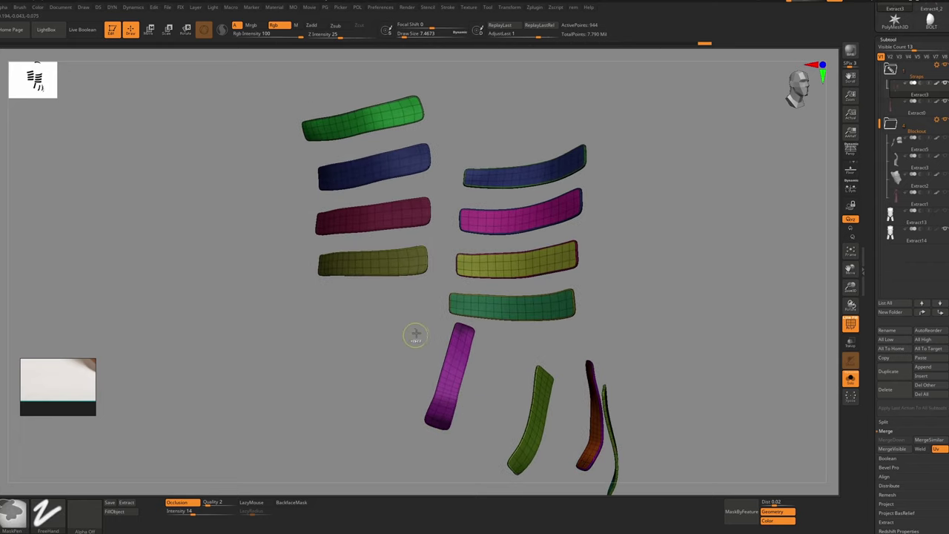
right_click_drag(416, 336, 339, 190, "ctrl")
left_click_drag(339, 190, 504, 379, "ctrl")
right_click_drag(490, 348, 325, 342)
Apply Polish By Features to the unmasked straps four times
key("p")
left_click(326, 352)
key("p")
left_click(298, 356)
key("s")
left_click(330, 286)
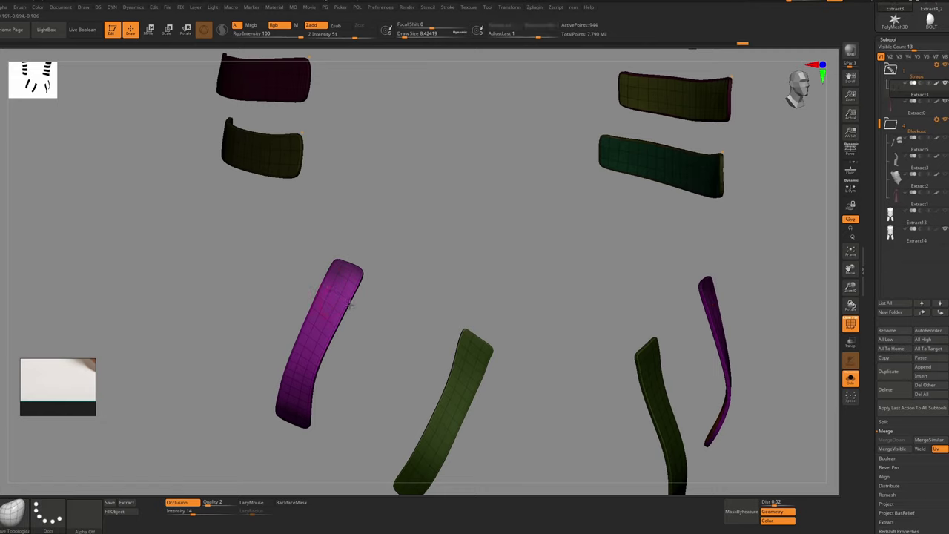
left_click_drag(350, 305, 350, 307)
key("p")
left_click(324, 323)
Zoom out to the whole arm and apply Polish By Features twice more
right_click_drag(420, 294, 368, 282, "ctrl")
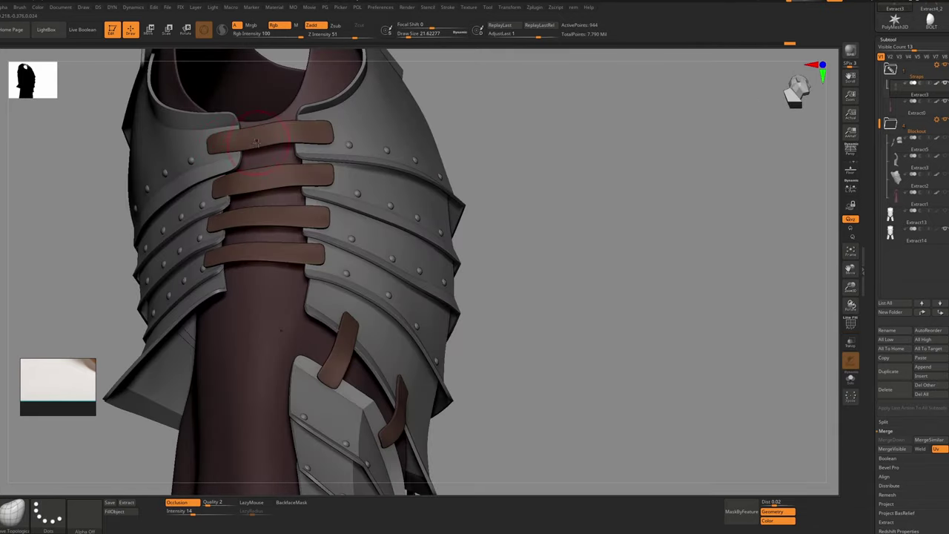
right_click_drag(330, 226, 345, 212, "ctrl")
key("p")
left_click(304, 234)
key("p")
left_click(395, 274)
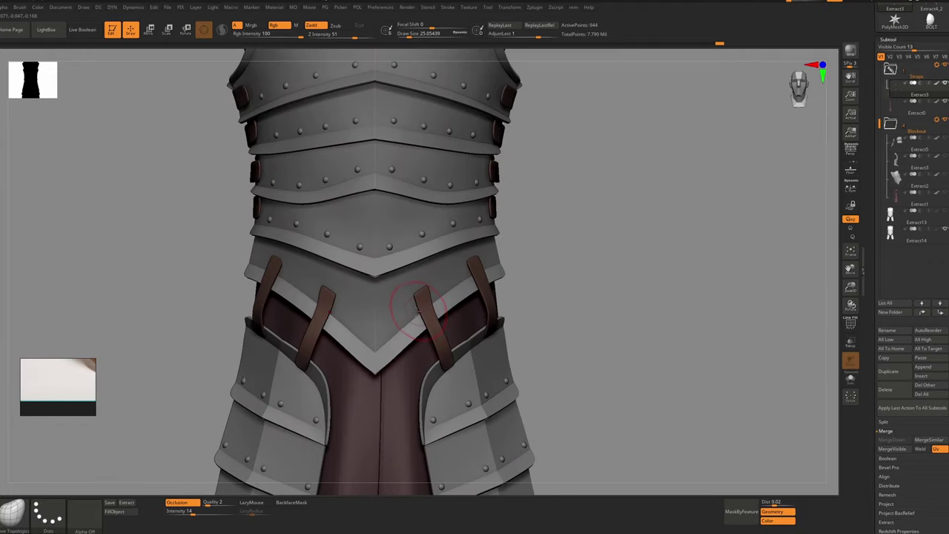
Frame the waist straps and turn on Solo to show them alone
right_click_drag(418, 311, 427, 271, "ctrl")
right_click_drag(432, 354, 478, 357, "ctrl")
key("s")
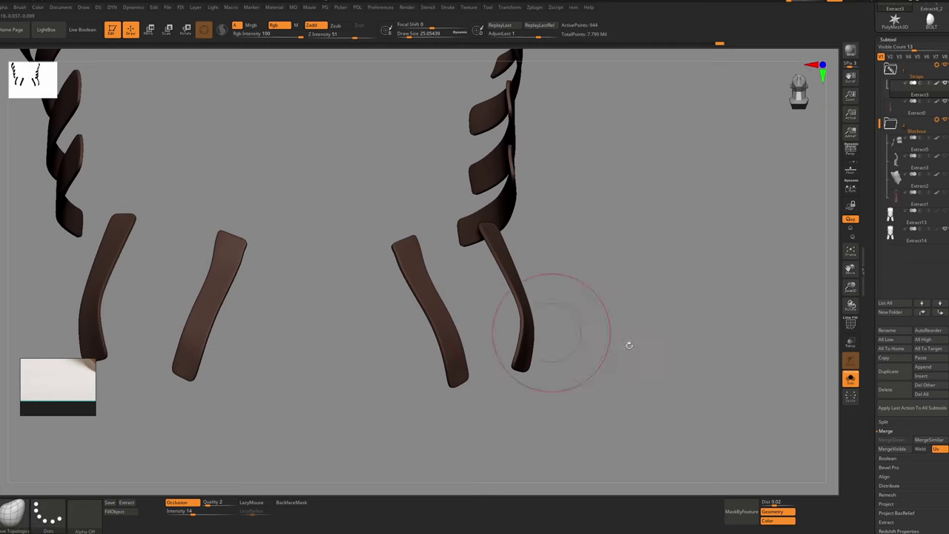
Duplicate the strap subtool and fill it with a picked lighter brown colour
left_click(893, 376)
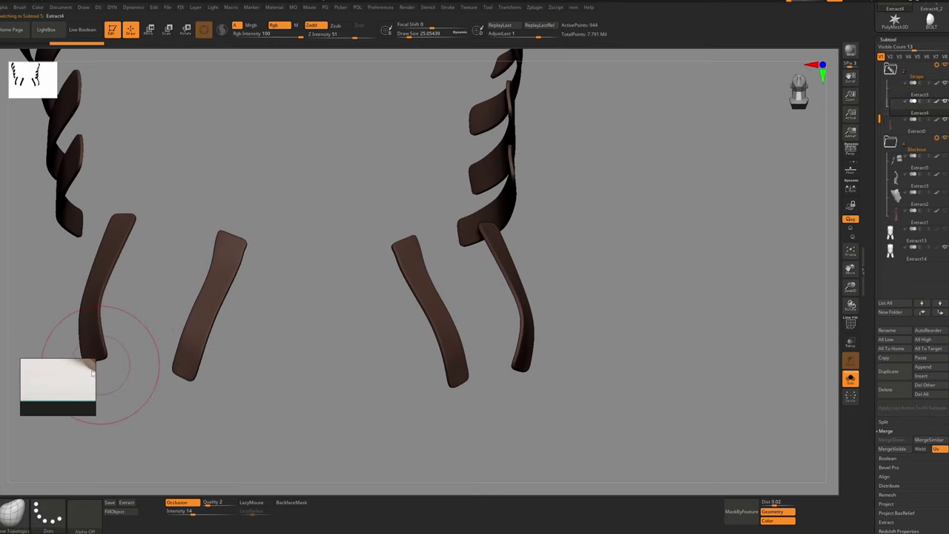
right_click_drag(245, 293, 428, 282, "shift")
key("space")
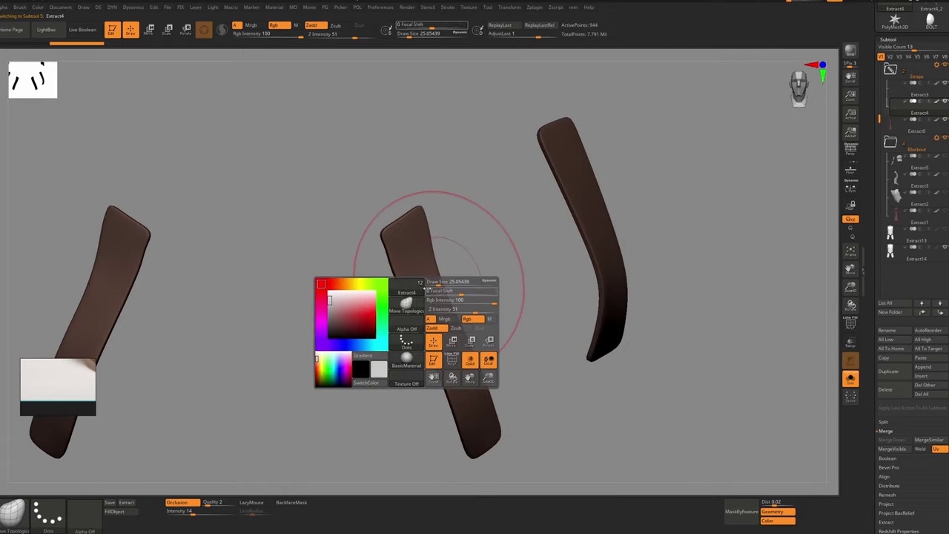
left_click_drag(364, 300, 425, 234)
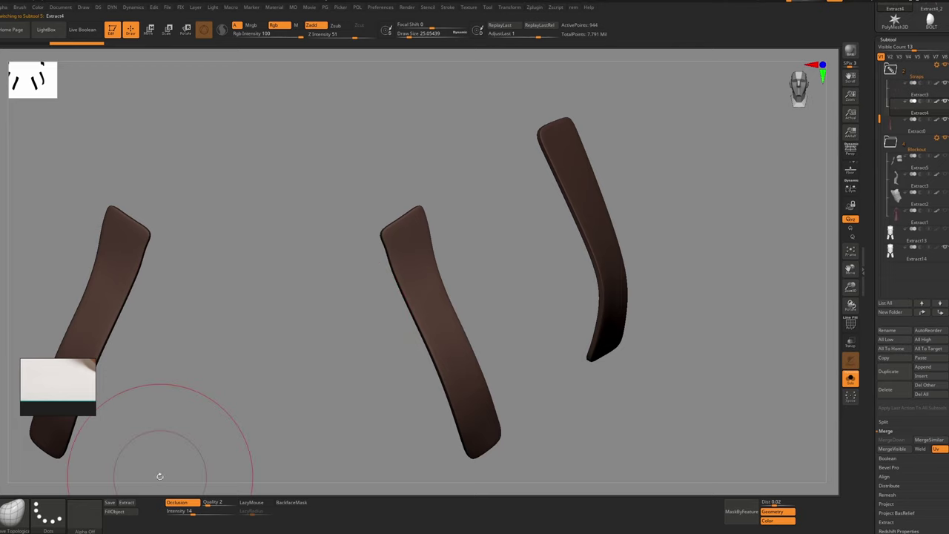
left_click(116, 512)
Stretch the straps outward with the Transpose line and shift the outer waist straps into place
right_click_drag(411, 316, 447, 328, "ctrl")
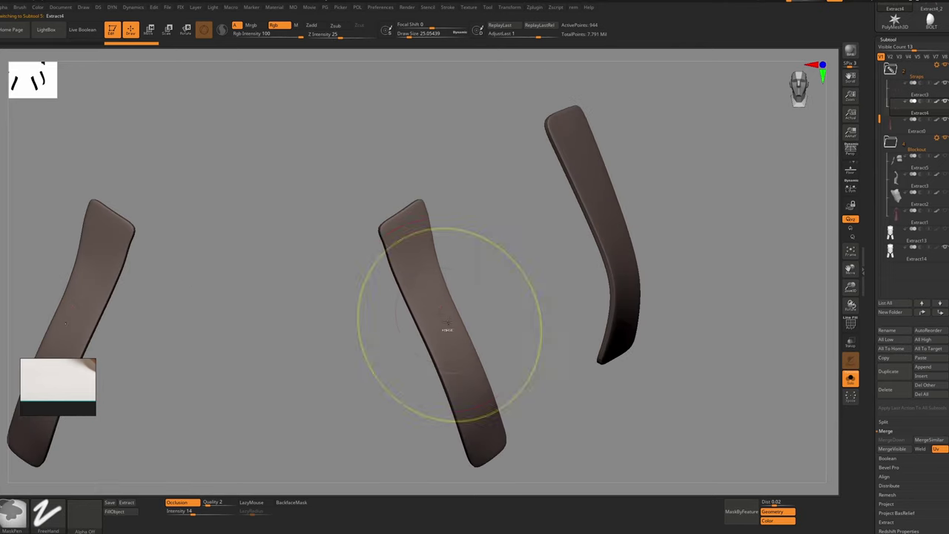
key("w")
key("y")
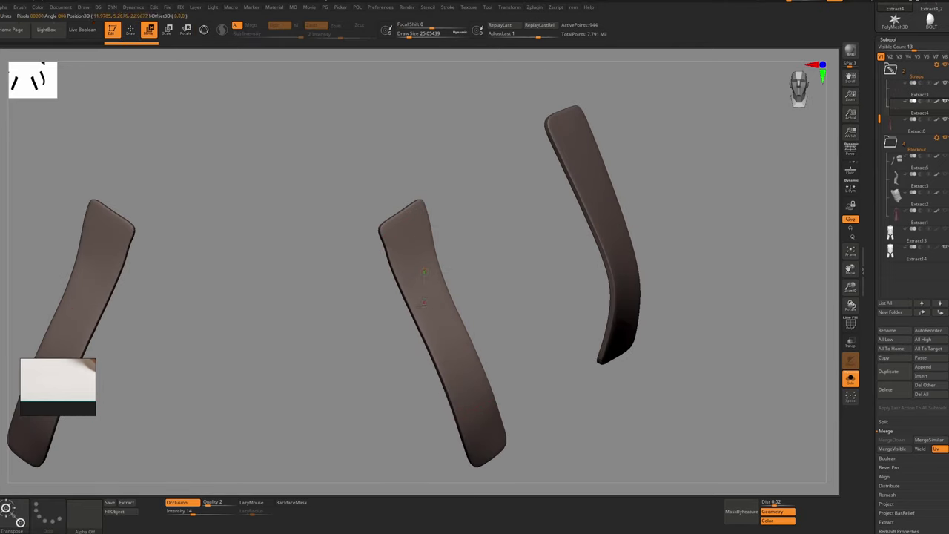
left_click_drag(495, 283, 499, 282)
key("alt+s")
right_click_drag(495, 257, 499, 285, "ctrl")
right_click_drag(498, 286, 412, 267)
mouse_move(414, 270)
left_mouse_down()
mouse_move(508, 246)
mouse_move(488, 247)
left_mouse_up()
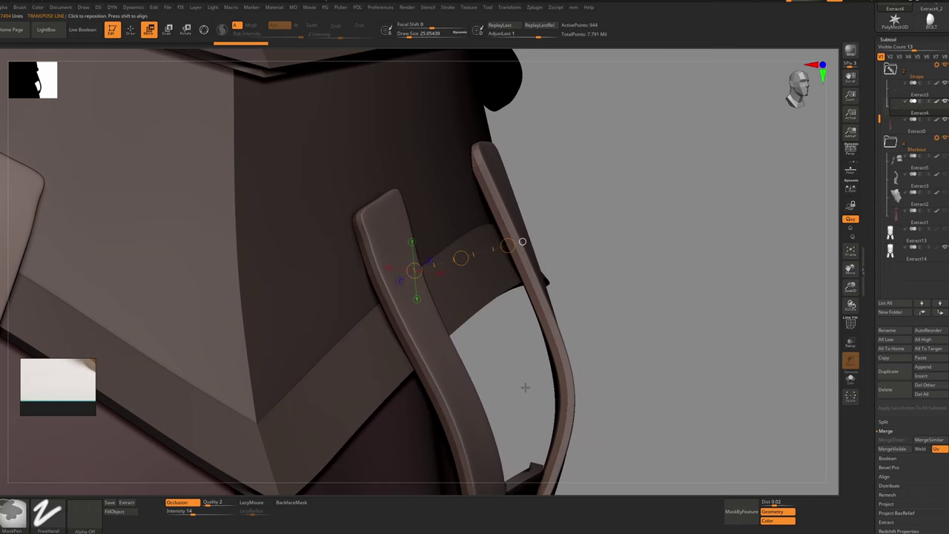
right_click_drag(525, 387, 489, 359, "ctrl")
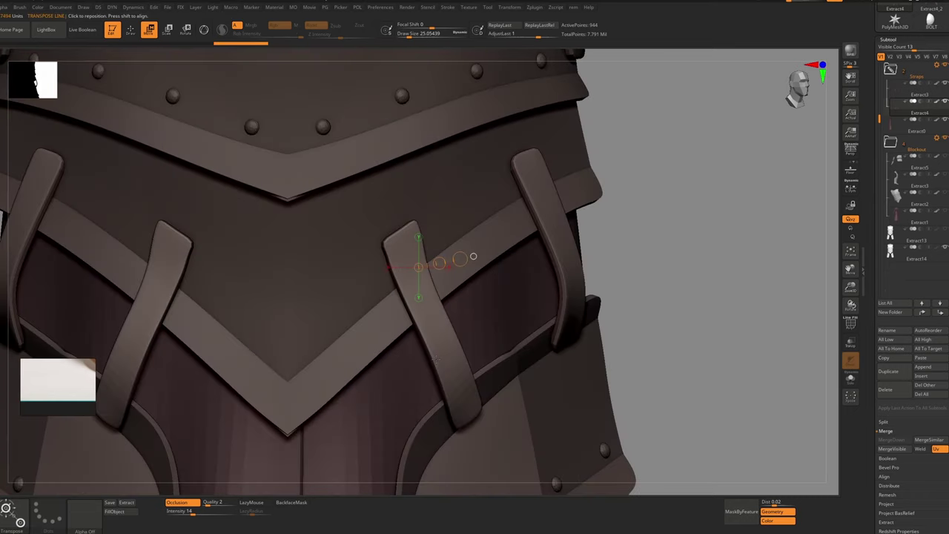
Insert edge loops around the strap polygroups with Geometry > EdgeLoop > GroupsLoops
key("shift+d")
key("shift+f")
key("alt+s")
right_click_drag(422, 342, 456, 359, "ctrl")
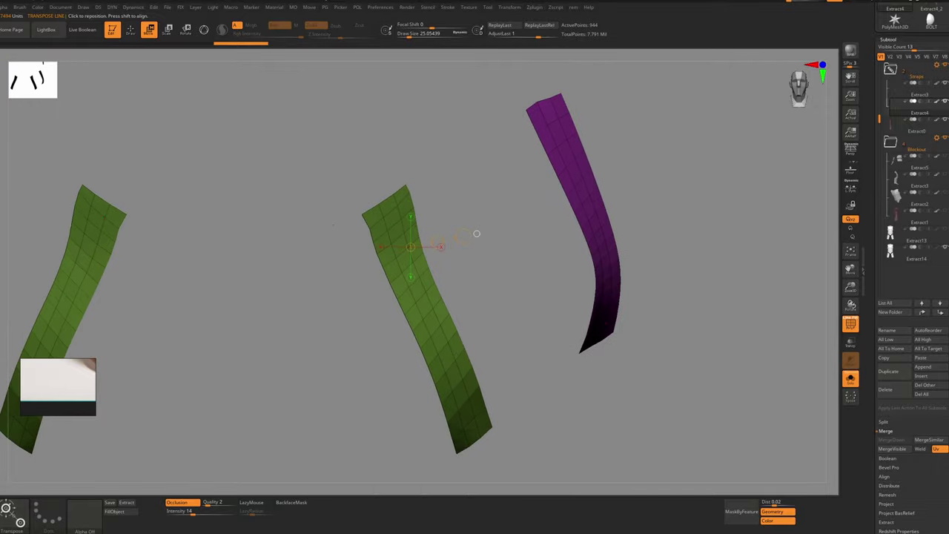
left_click_drag(927, 477, 927, 143)
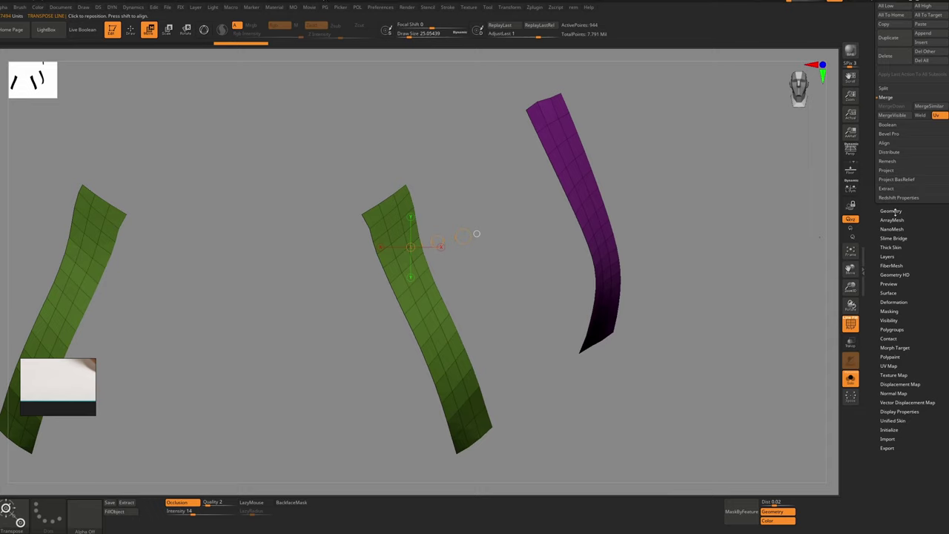
left_click(892, 212)
left_click(889, 115)
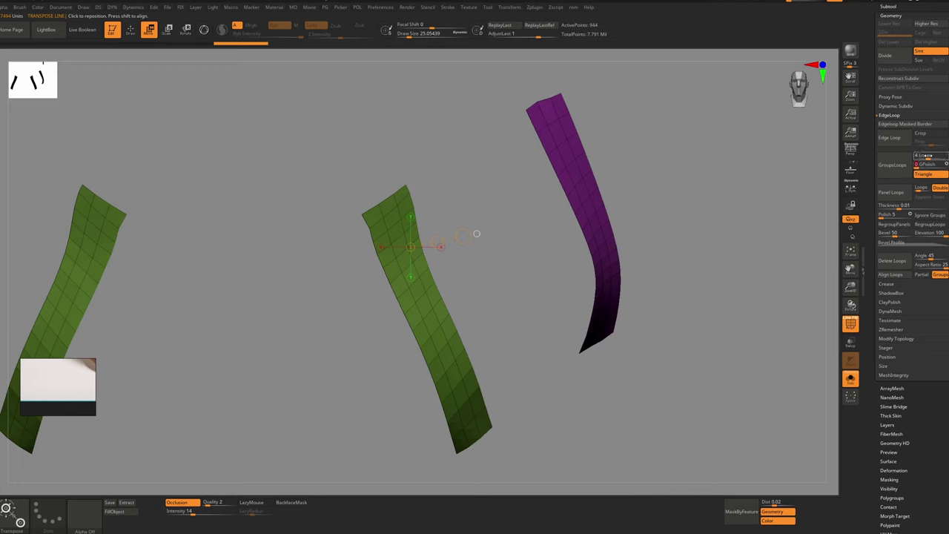
left_click(900, 164)
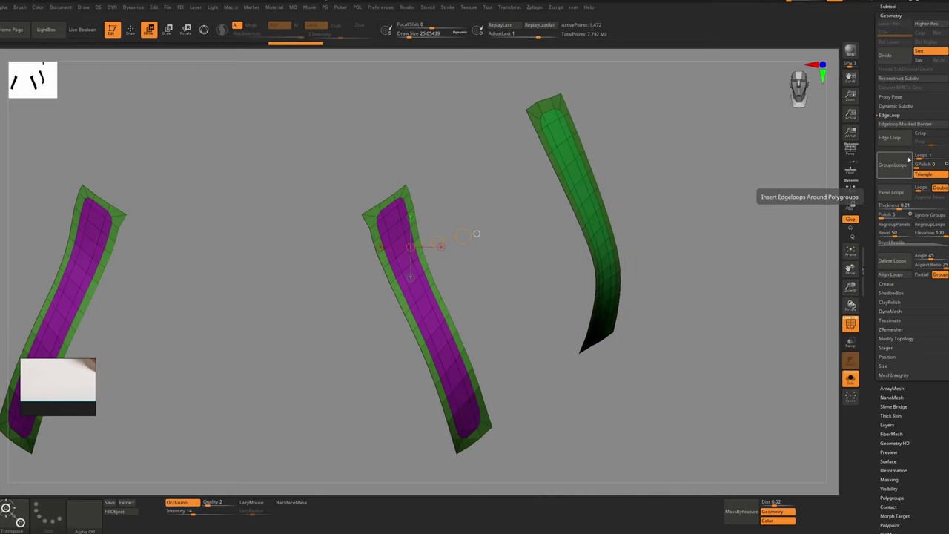
key("ctrl+z")
left_click(886, 169)
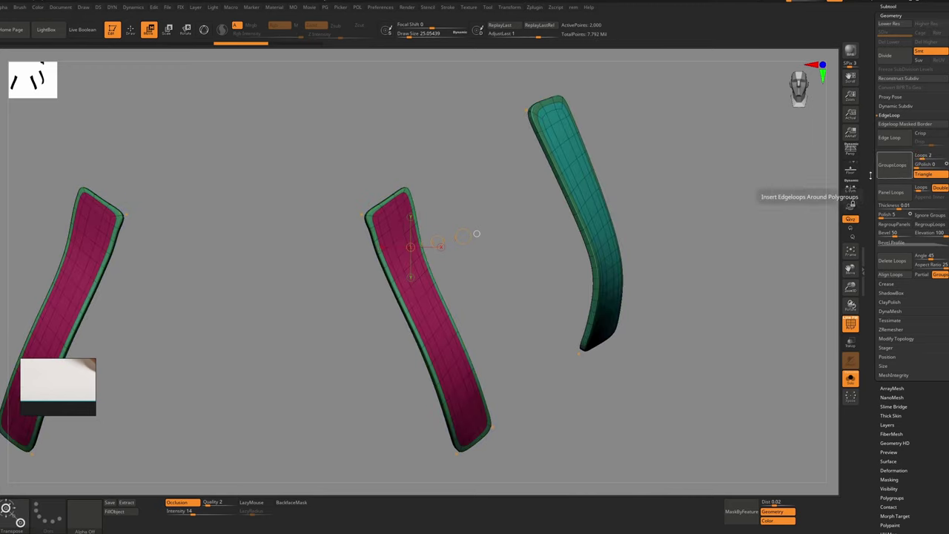
Return to the Move brush in sculpt mode and bring up the quick options menu
right_click_drag(419, 312, 422, 292, "ctrl")
key("b")
key("m")
key("v")
right_click(409, 317)
Restore the edge loops, reframe the straps and hide their border polygroups
key("ctrl+z")
key("ctrl+z")
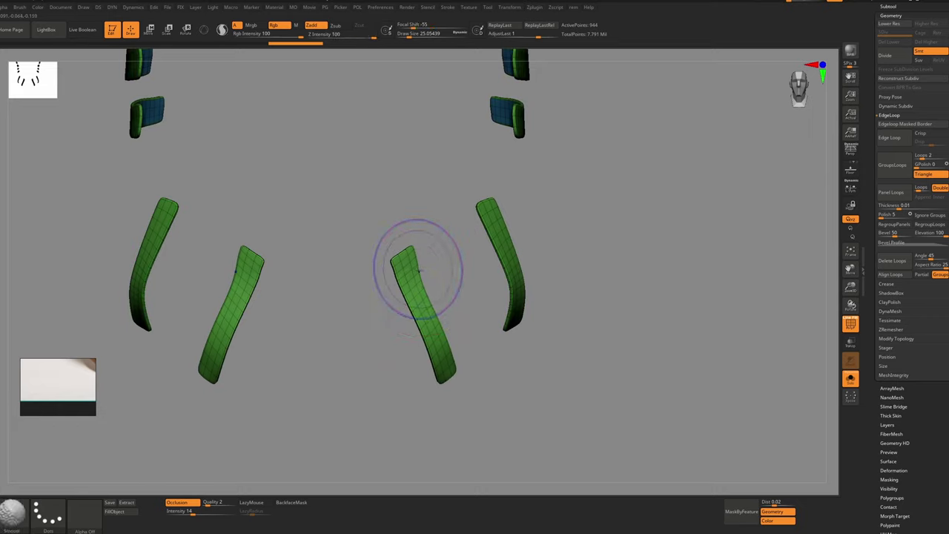
key("ctrl+shift+z")
right_click_drag(446, 250, 414, 202, "ctrl")
right_click_drag(536, 134, 523, 113)
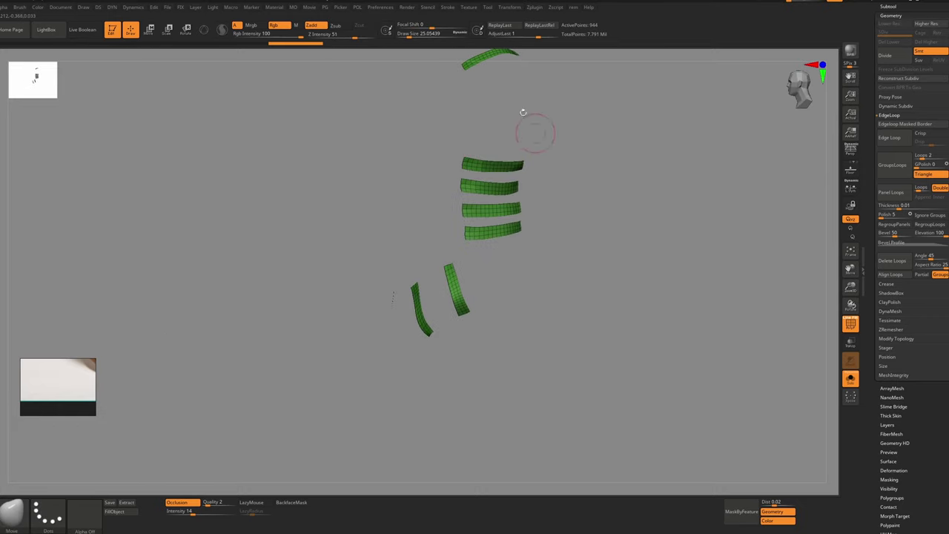
right_click_drag(473, 158, 446, 205)
key("ctrl+shift+z")
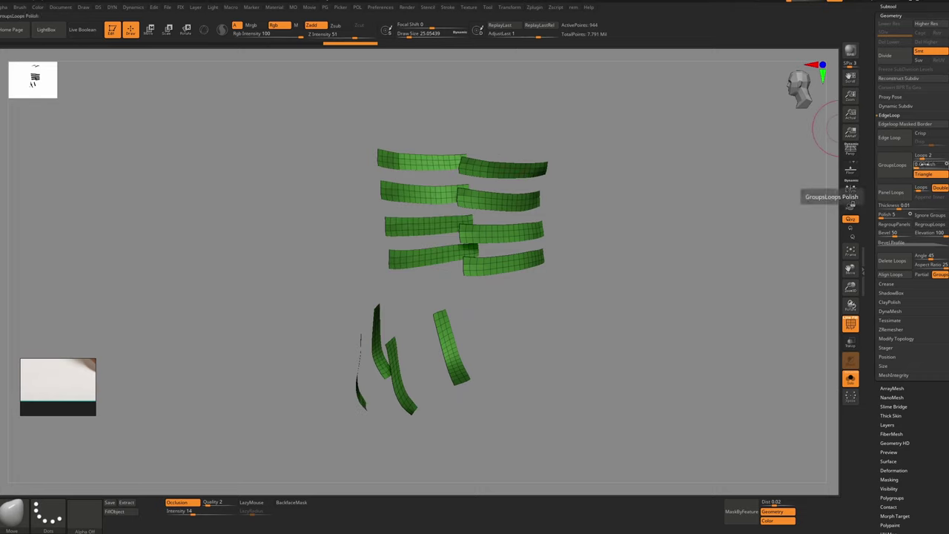
key("f")
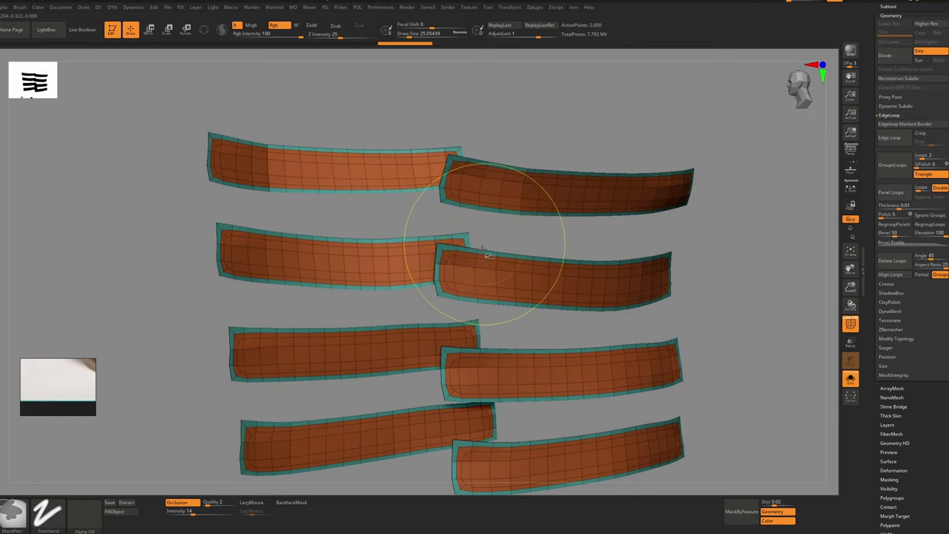
left_click(479, 282, "ctrl+shift")
mouse_move(488, 284)
right_mouse_down("ctrl")
mouse_move(490, 275)
mouse_move(474, 275)
mouse_move(485, 279)
right_mouse_up("ctrl")
key("ctrl+f")
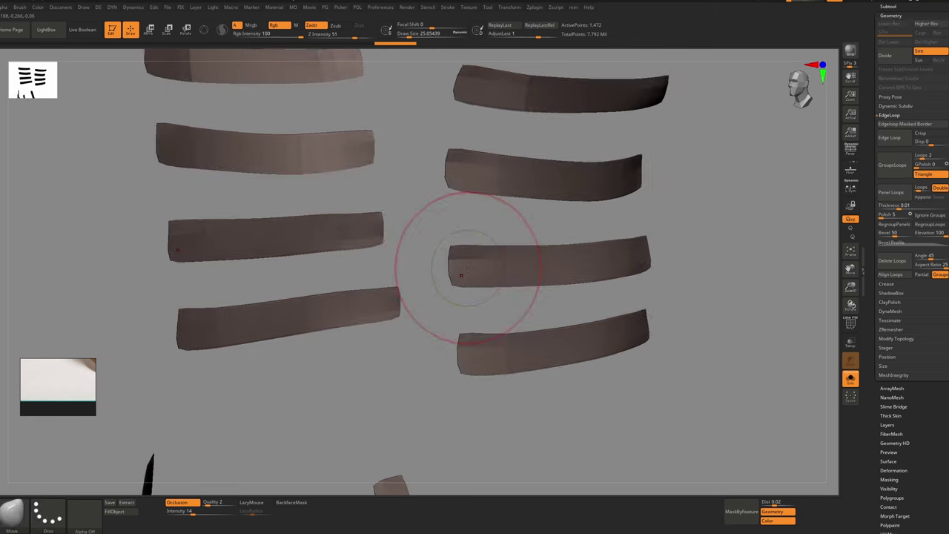
Regroup the straps, try GroupsLoops edge loops again, then undo them
key("shift+f")
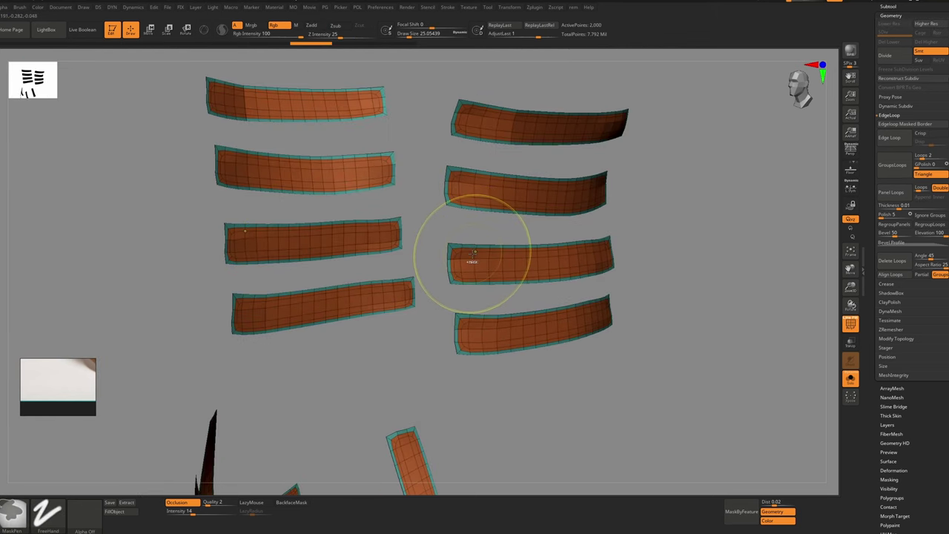
key("ctrl+w")
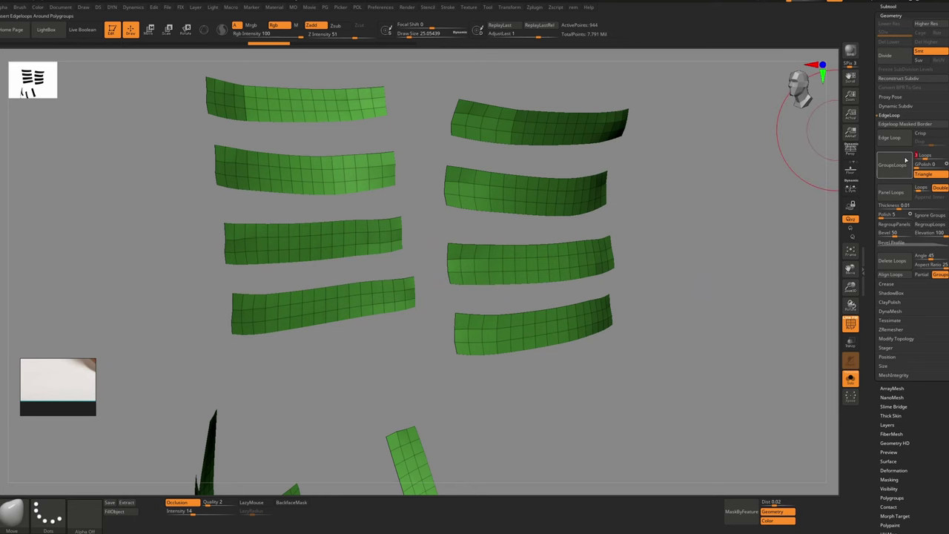
left_click(906, 161)
right_click_drag(477, 260, 482, 266, "ctrl")
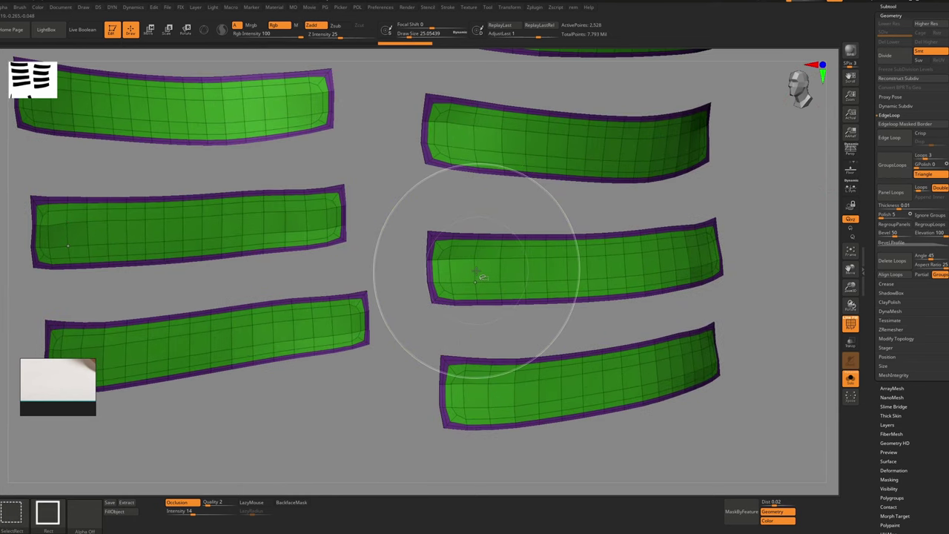
key("ctrl+z")
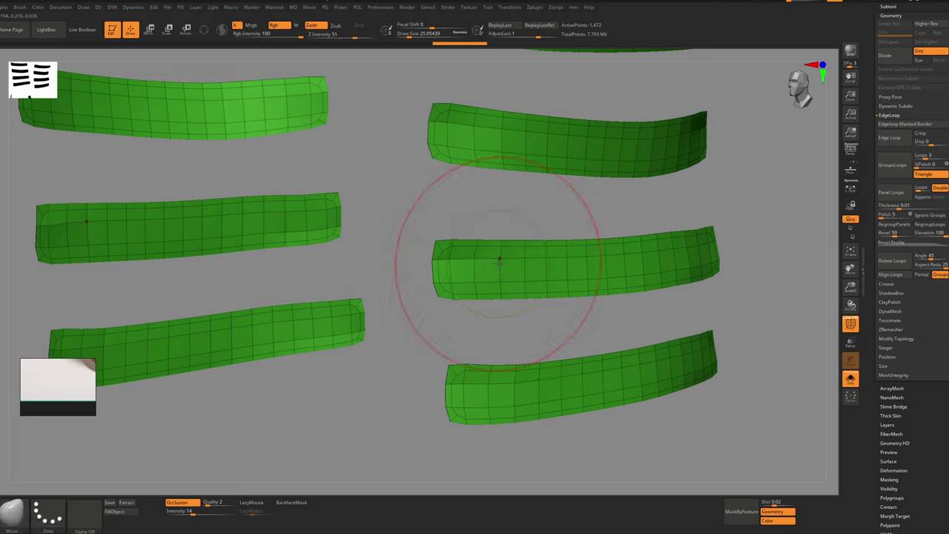
Grow visibility, group visible straps into one polygroup, Del Hidden, and show thick straps on the armor
left_click(889, 489)
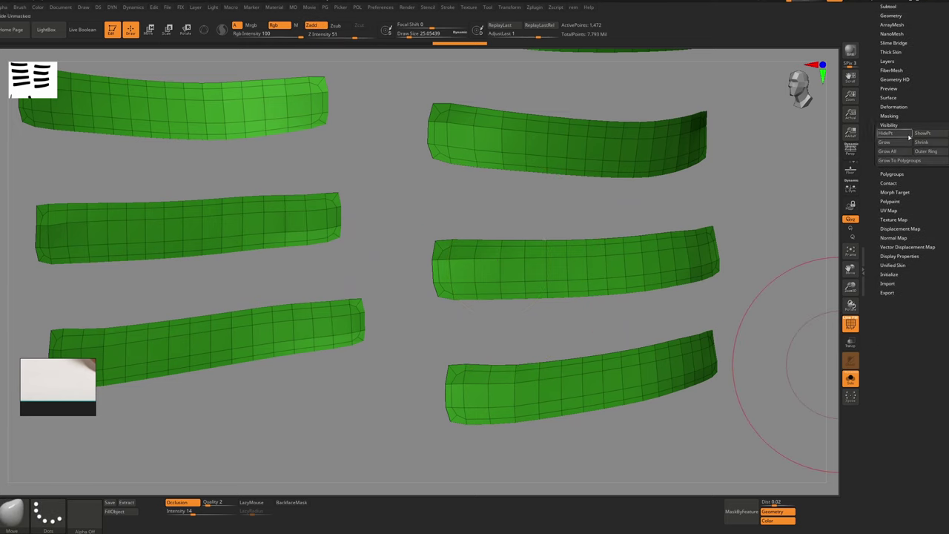
left_click(902, 145)
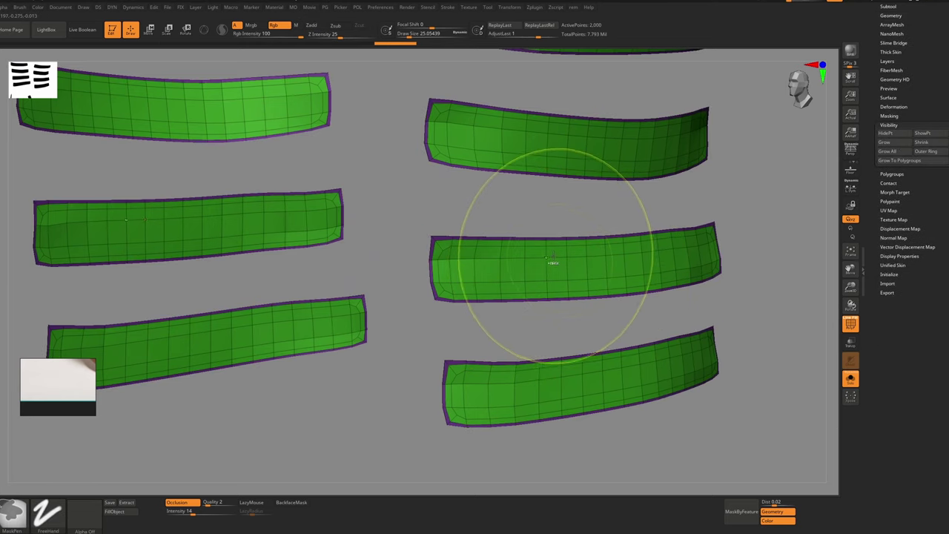
key("ctrl+w")
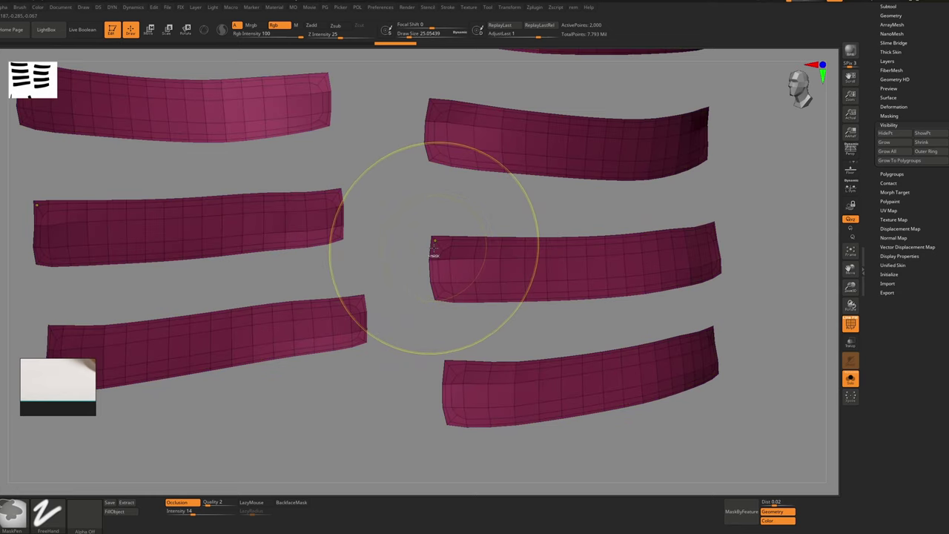
mouse_move(450, 260)
right_mouse_down("ctrl")
mouse_move(443, 251)
mouse_move(461, 261)
right_mouse_up("ctrl")
key("f")
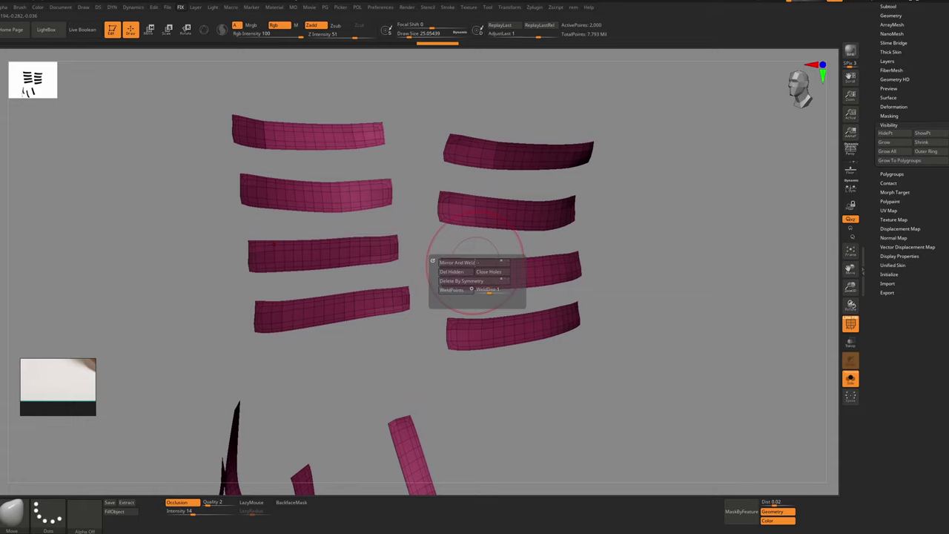
left_click(469, 272)
key("d")
key("shift+f")
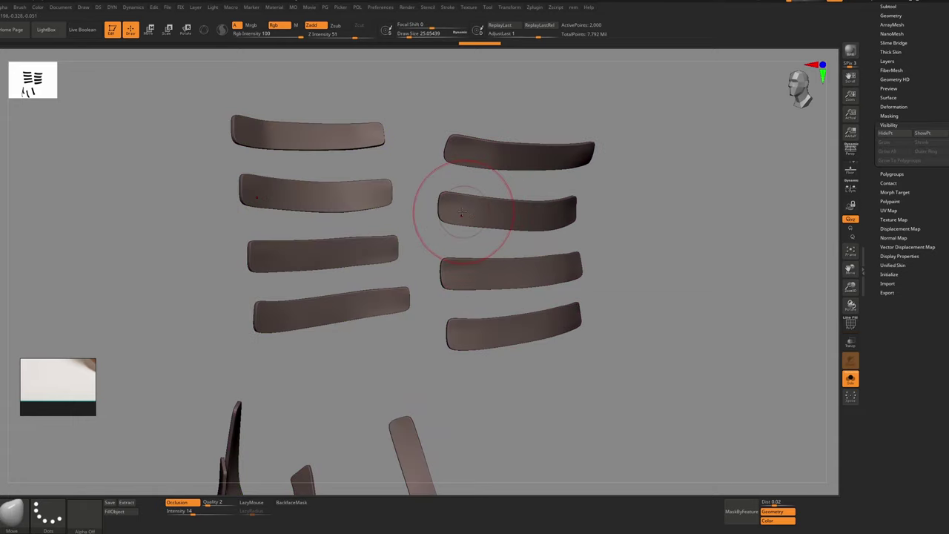
key("shift+s")
mouse_move(475, 273)
right_mouse_down("ctrl")
mouse_move(477, 250)
mouse_move(436, 249)
mouse_move(496, 239)
mouse_move(468, 258)
mouse_move(452, 207)
mouse_move(455, 239)
mouse_move(461, 223)
right_mouse_up("ctrl")
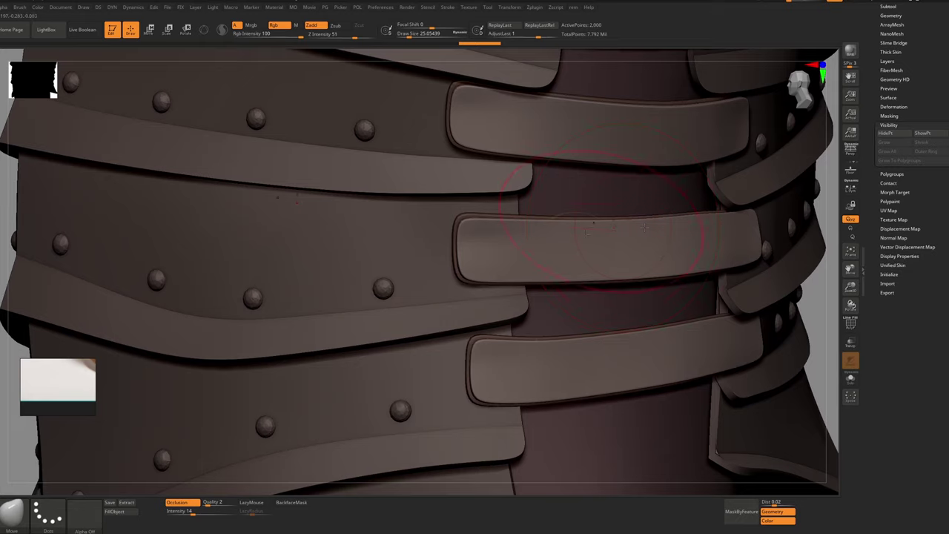
Select the green strap piece and isolate it in a front view
scroll(587, 234, "down", 3)
right_click_drag(587, 234, 499, 298)
scroll(501, 300, "up", 3)
key("shift+s")
key("shift+f")
right_click_drag(498, 298, 551, 275, "ctrl")
key("shift+s")
left_click(525, 247, "alt")
key("shift+s")
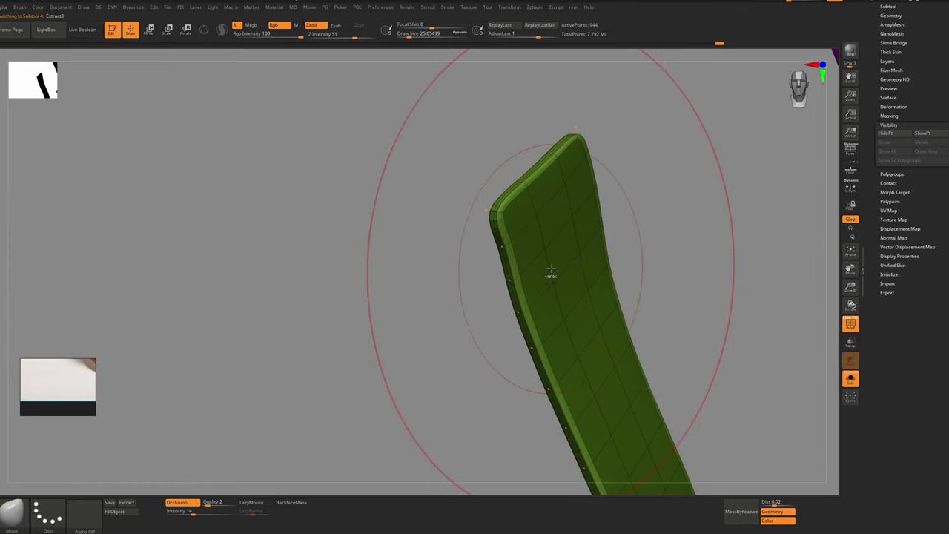
Set Dynamic Subdiv to Segments 1, CTolerance 180 and SmoothSubdiv 3
key("d")
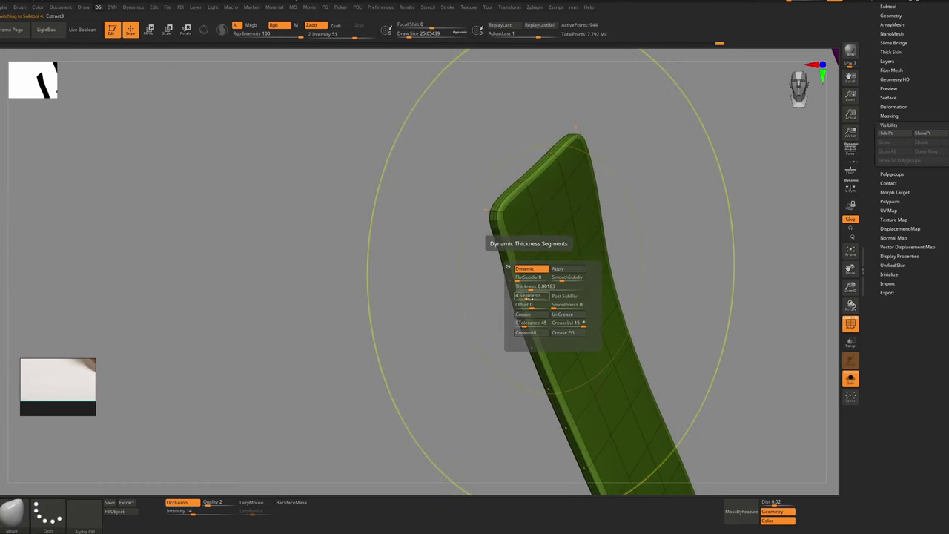
left_click_drag(512, 296, 546, 296)
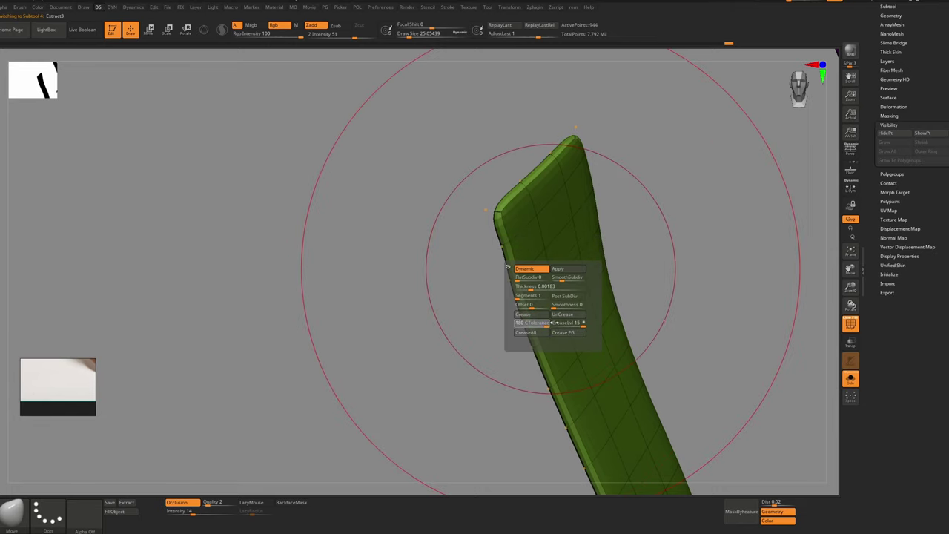
left_click_drag(524, 324, 553, 324)
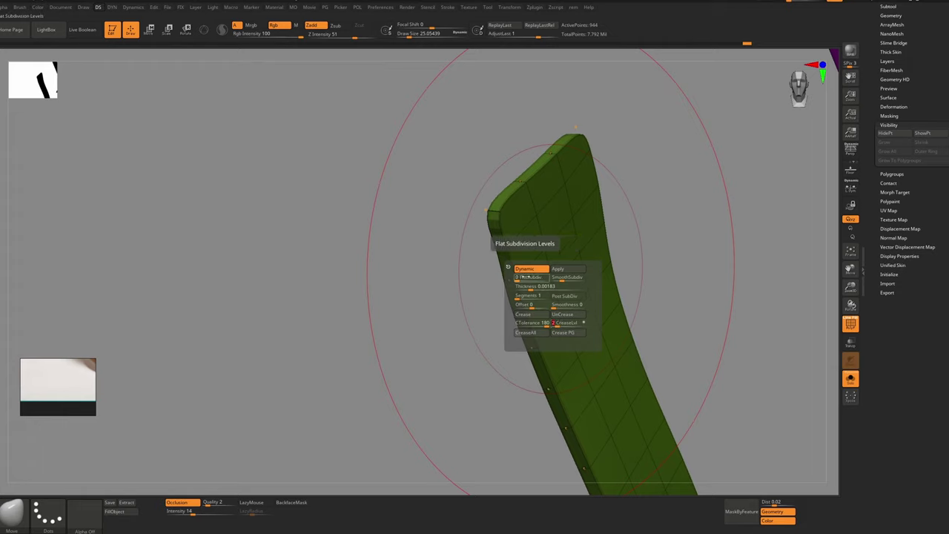
left_click_drag(562, 280, 565, 280)
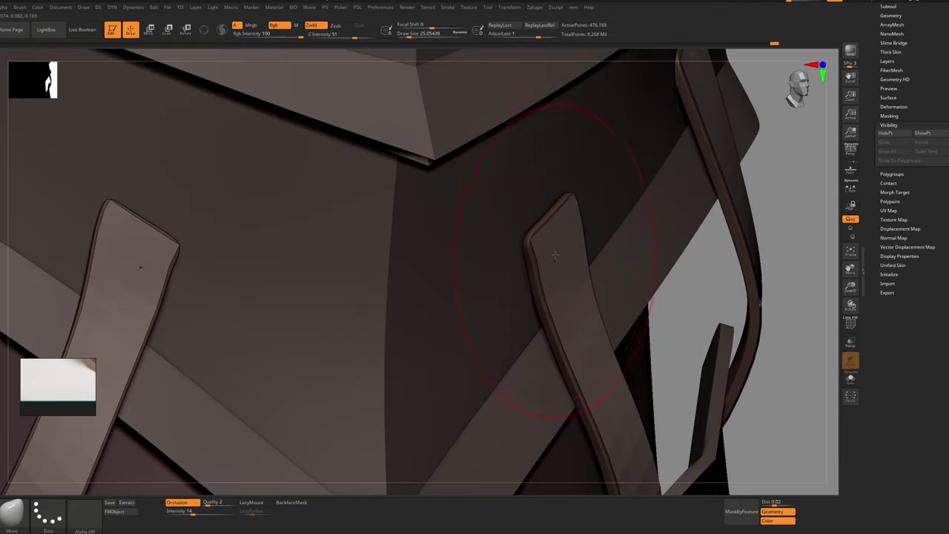
Isolate the belt strap and polish its edges at Polish strength 55
key("alt+s")
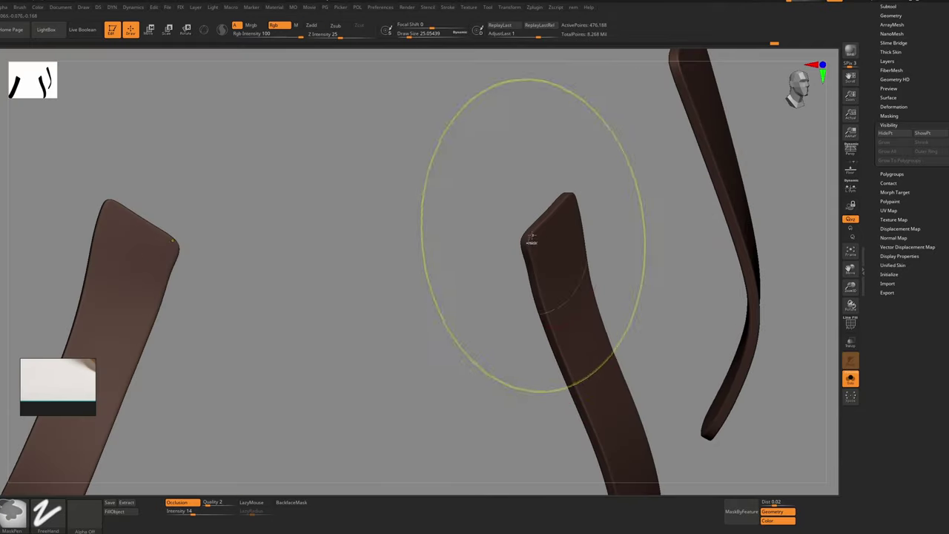
right_click_drag(531, 240, 538, 249, "ctrl")
key("shift+f")
key("shift+f")
key("p")
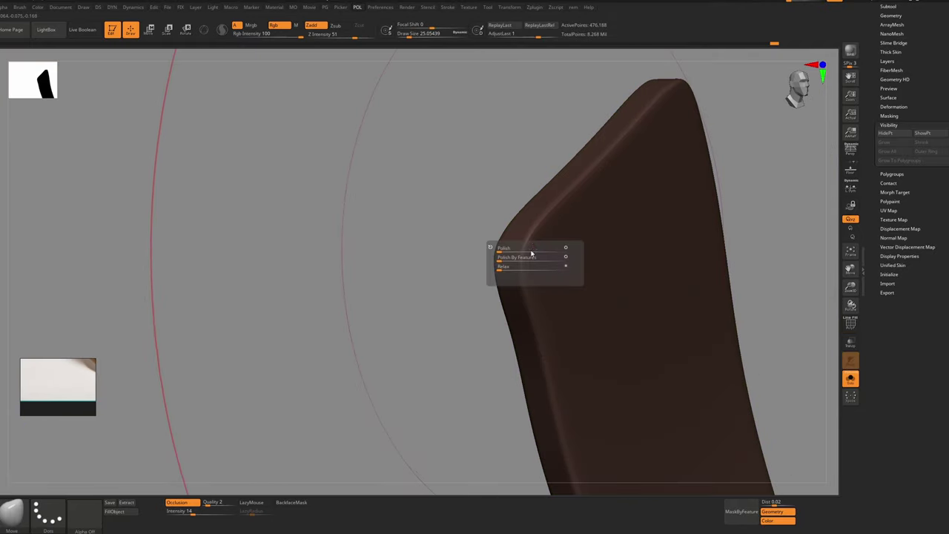
left_click_drag(500, 249, 536, 249)
right_click_drag(510, 255, 542, 257)
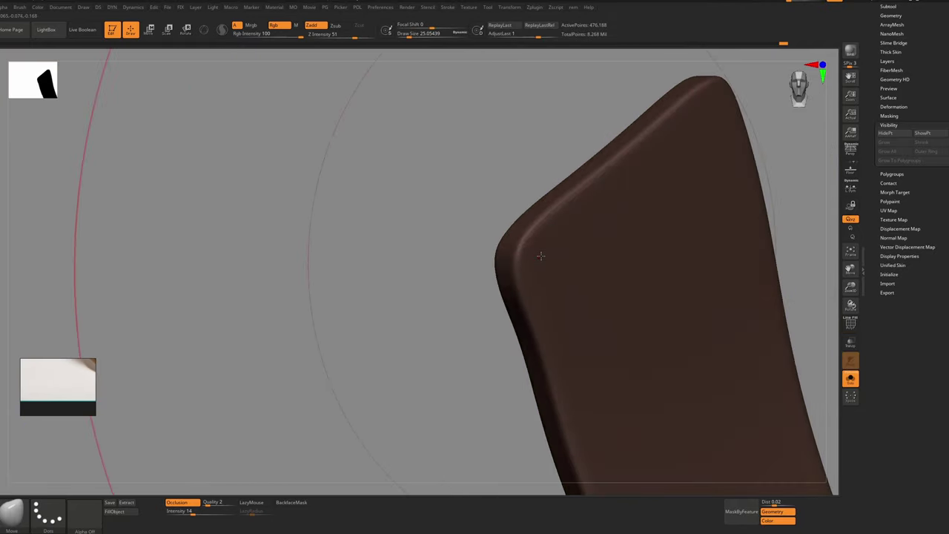
key("p")
left_click_drag(508, 255, 541, 255)
scroll(584, 286, "down", 5)
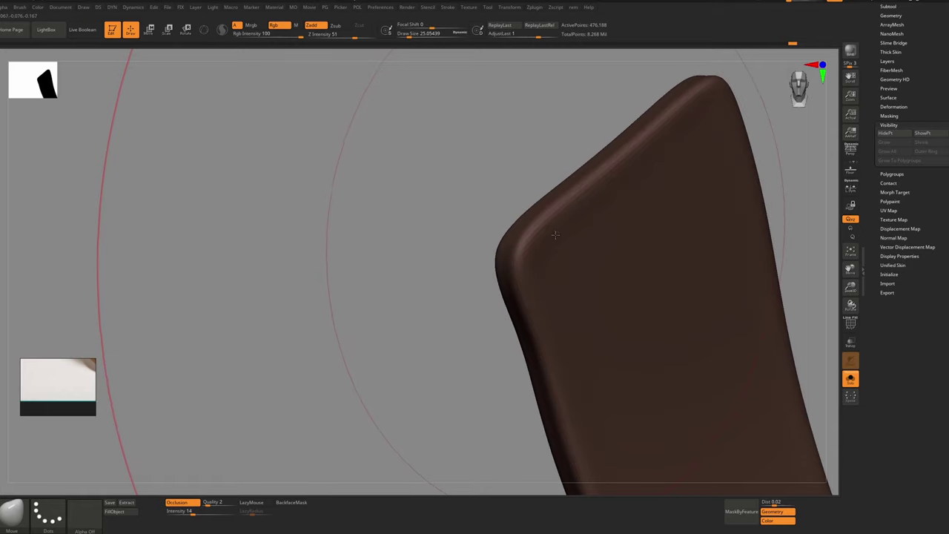
key("p")
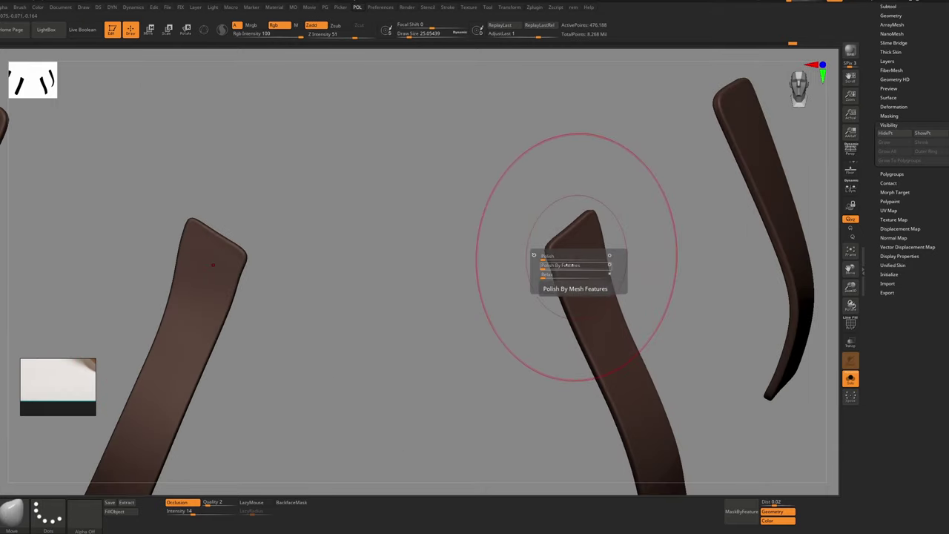
right_click_drag(620, 259, 600, 201)
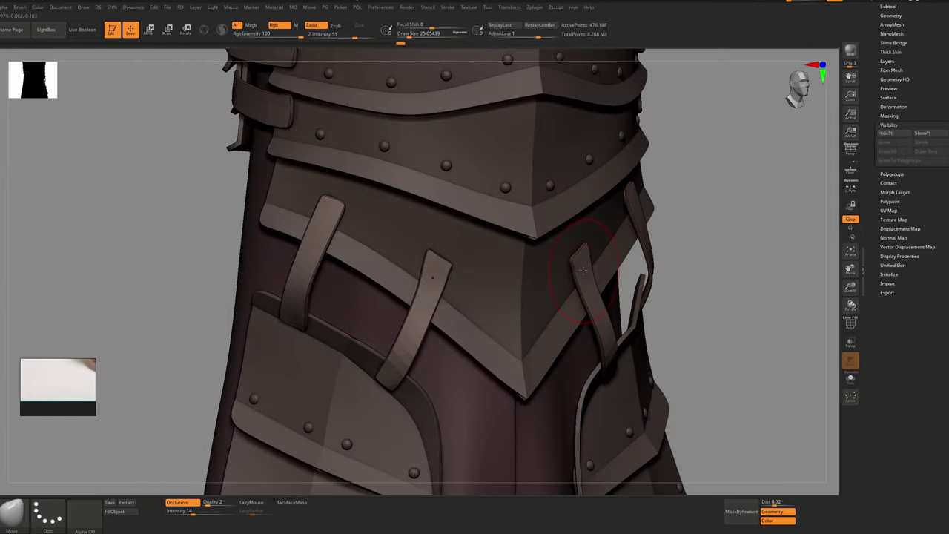
Select the right front belt strap Extract4 and thin it slightly with the Transpose line
right_click_drag(583, 270, 615, 281, "ctrl")
left_click(590, 275, "alt")
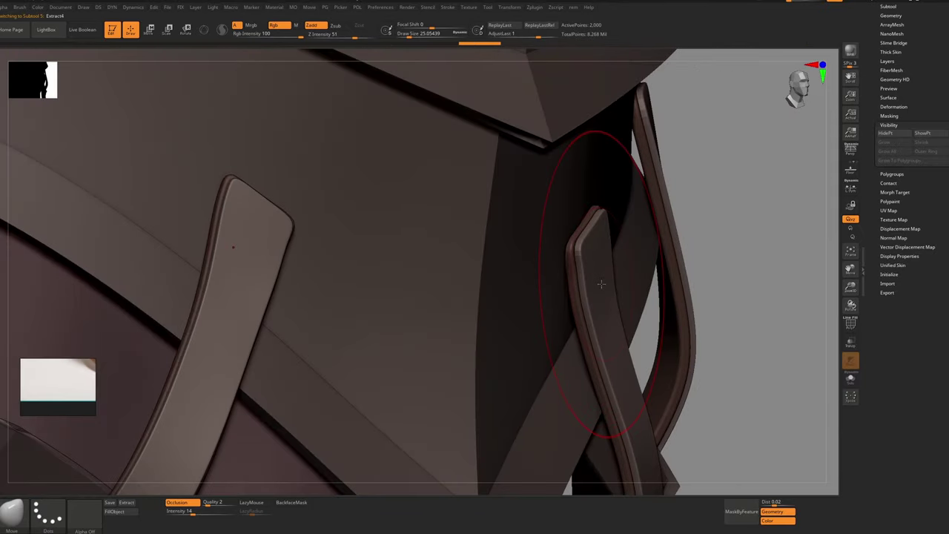
key("w")
left_click_drag(696, 244, 689, 245)
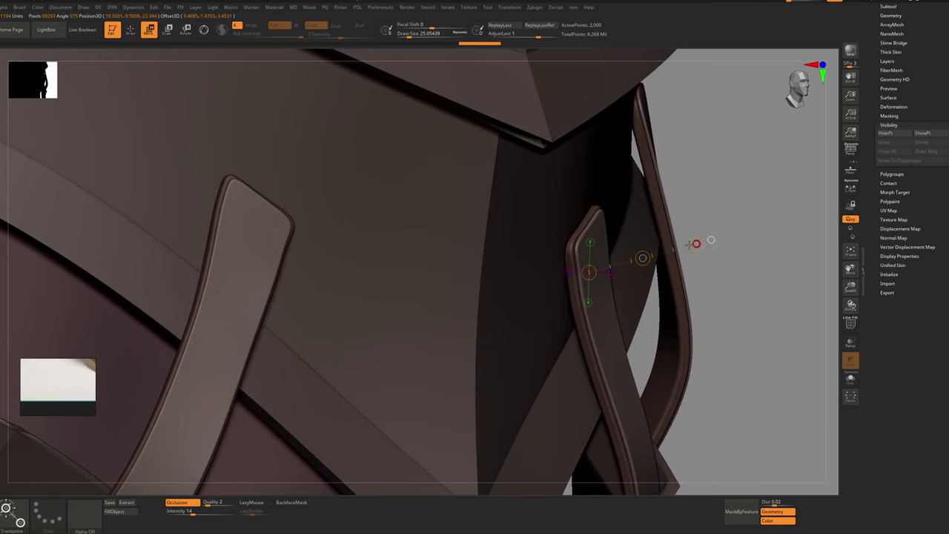
right_click_drag(579, 345, 525, 276, "ctrl")
Switch back to the Move brush and view the side straps with polygroups shown
scroll(525, 276, "down", 5)
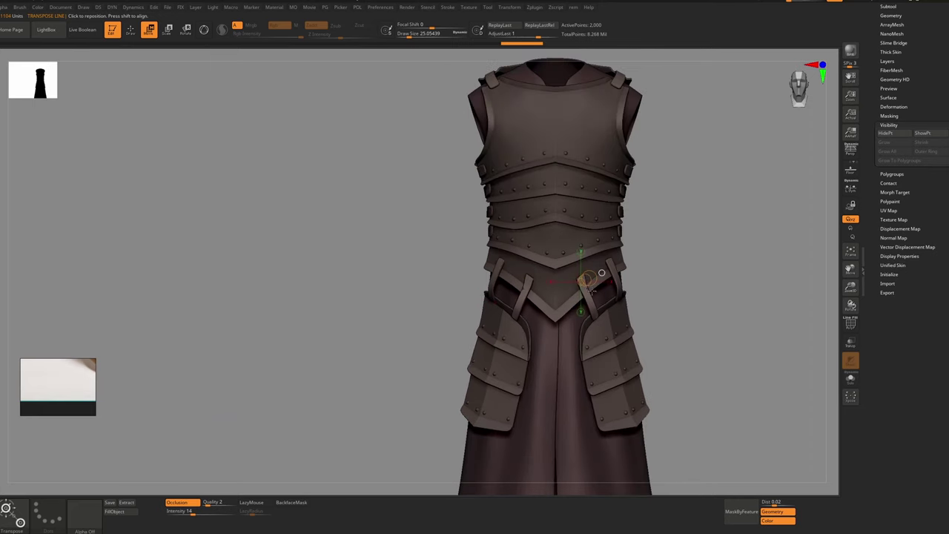
scroll(591, 302, "up", 6)
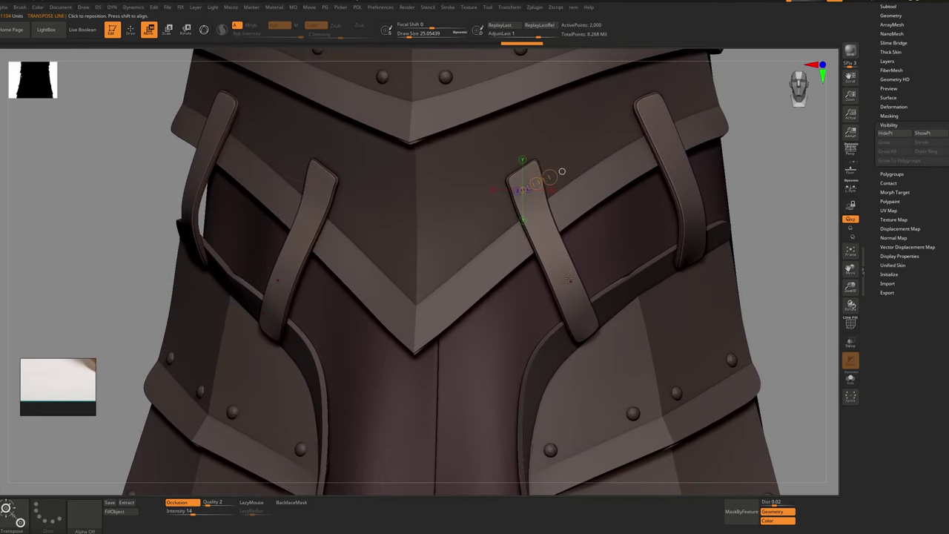
key("b")
key("m")
key("v")
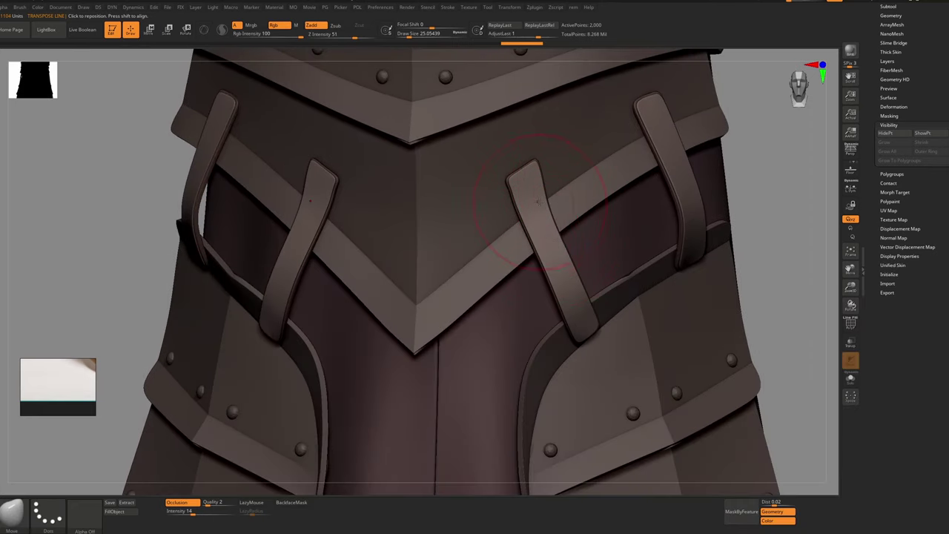
right_click_drag(555, 267, 482, 178, "ctrl")
right_click_drag(556, 97, 617, 223, "alt")
scroll(617, 223, "down", 4)
key("shift+f")
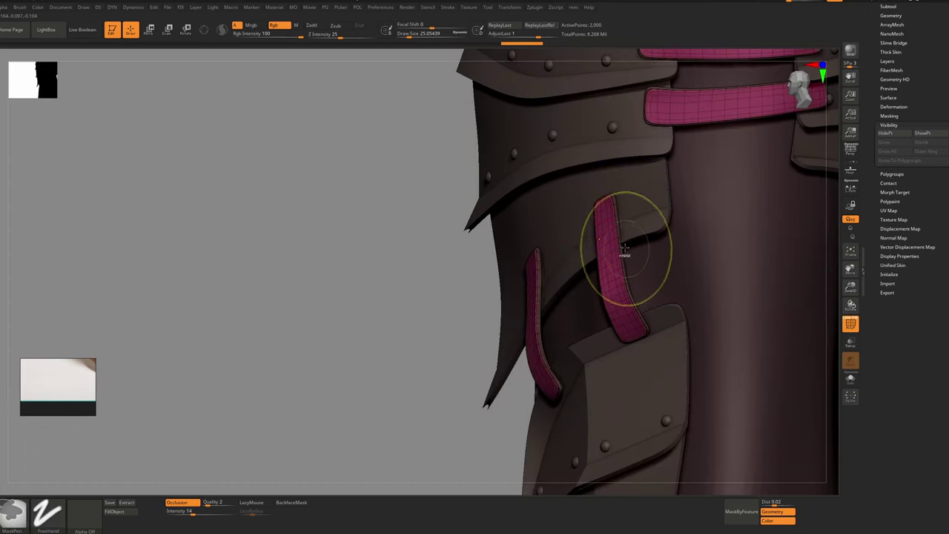
Solo the side straps and toggle their dynamic subdivision off and back on
scroll(617, 253, "up", 4)
right_click_drag(618, 249, 686, 234)
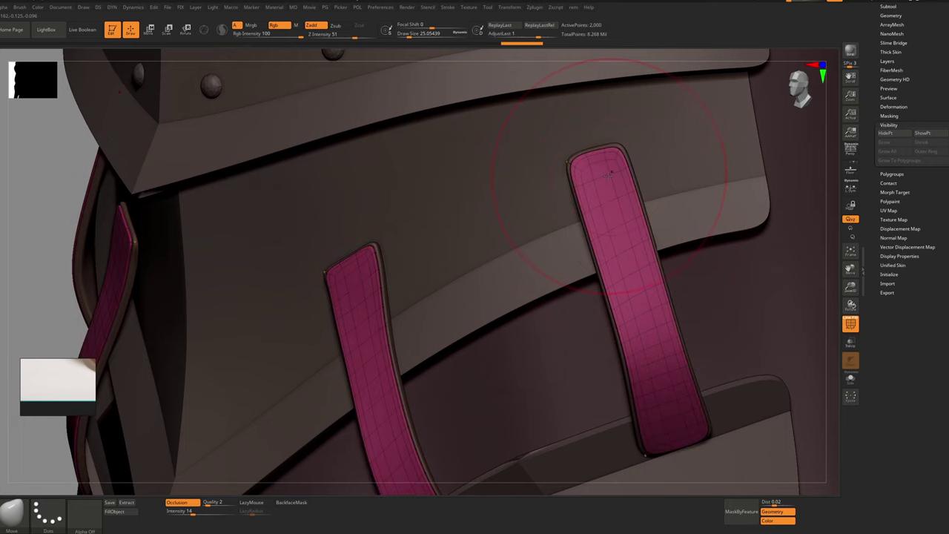
left_click_drag(610, 186, 597, 178)
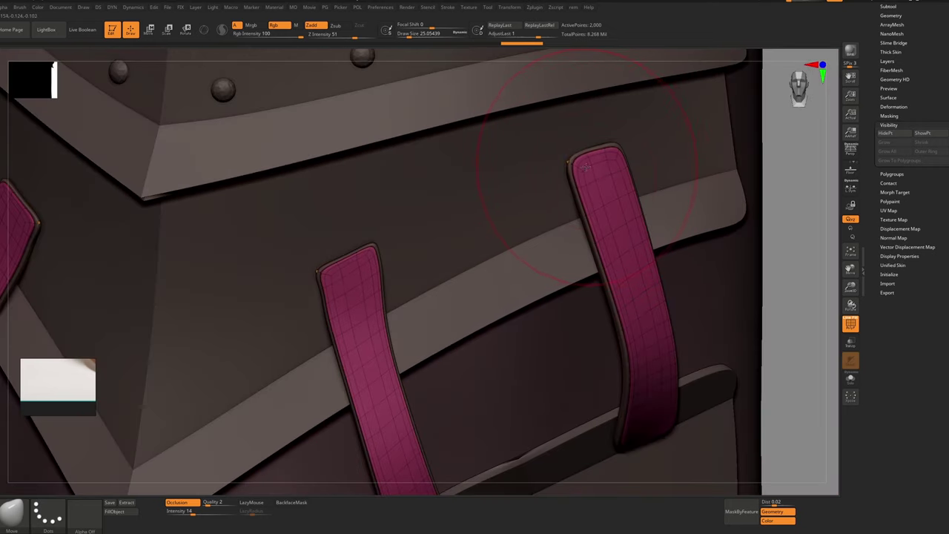
key("alt+s")
scroll(601, 191, "up", 3)
key("shift+d")
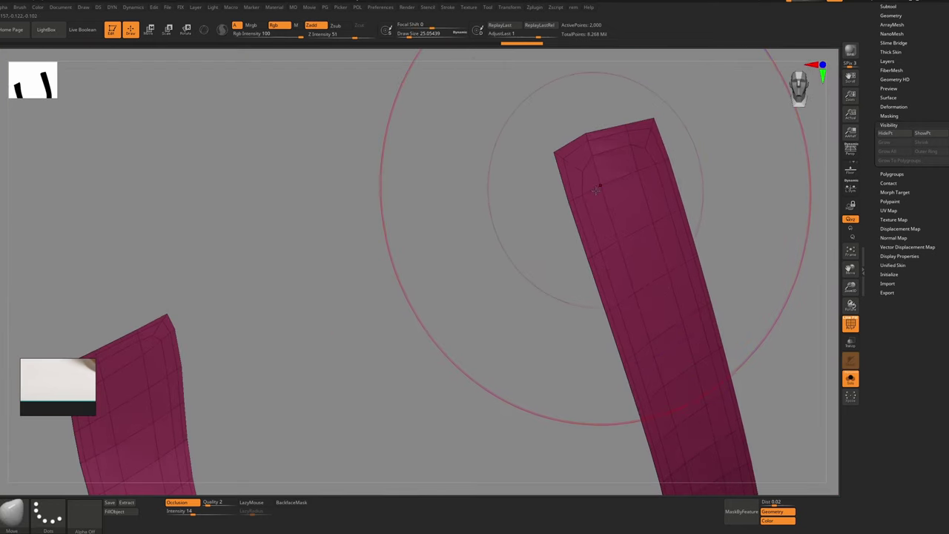
scroll(596, 188, "down", 2)
right_click_drag(595, 188, 606, 201)
key("ctrl+d")
left_click(597, 188)
Adjust SmoothSubdiv, cut thickness Segments from 4 to 1, and Apply it as geometry
key("d")
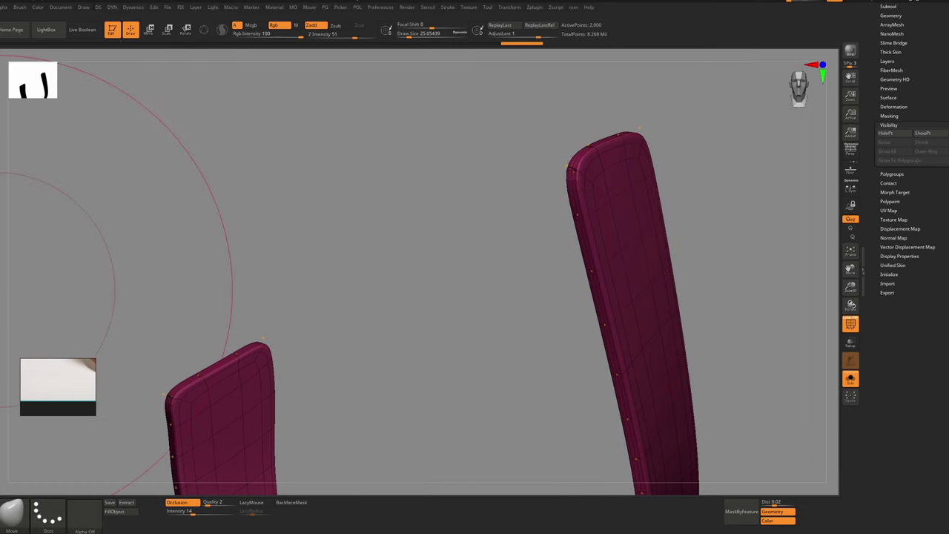
key("d")
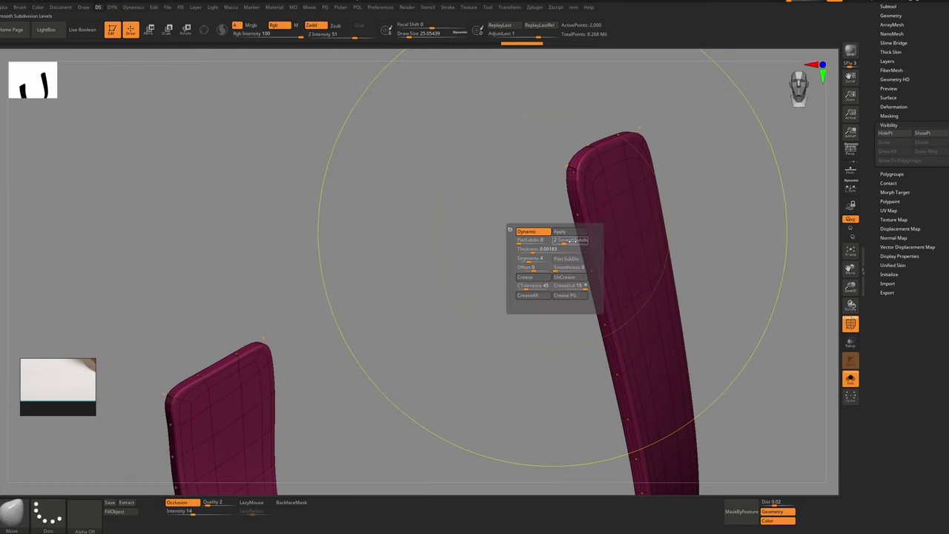
left_click(553, 239)
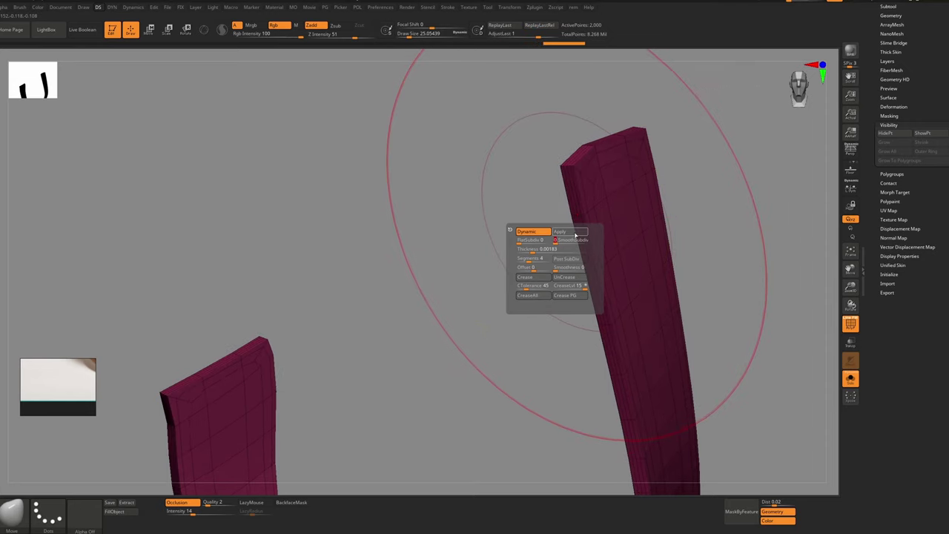
mouse_move(583, 183)
right_mouse_down()
mouse_move(609, 183)
mouse_move(588, 189)
right_mouse_up()
key("ctrl+d")
key("ctrl+d")
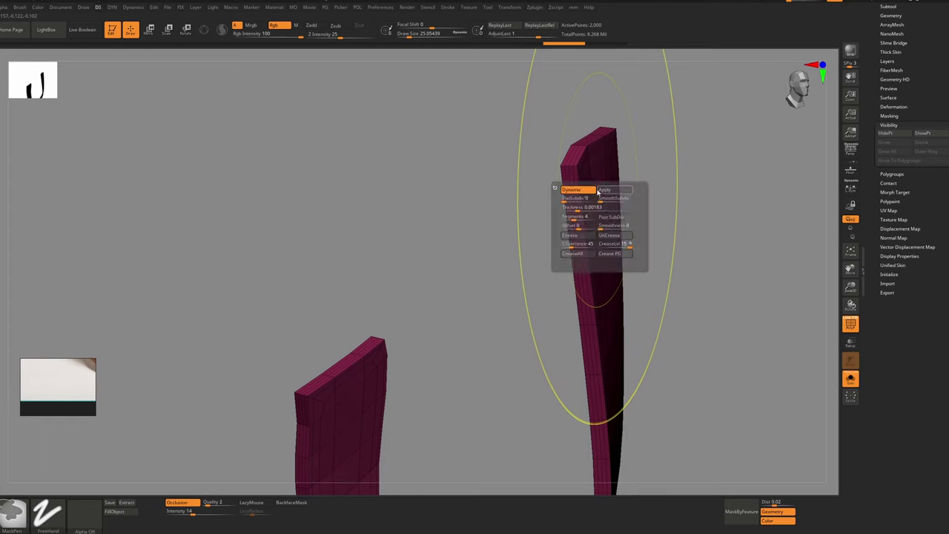
left_click(609, 200)
key("ctrl+d")
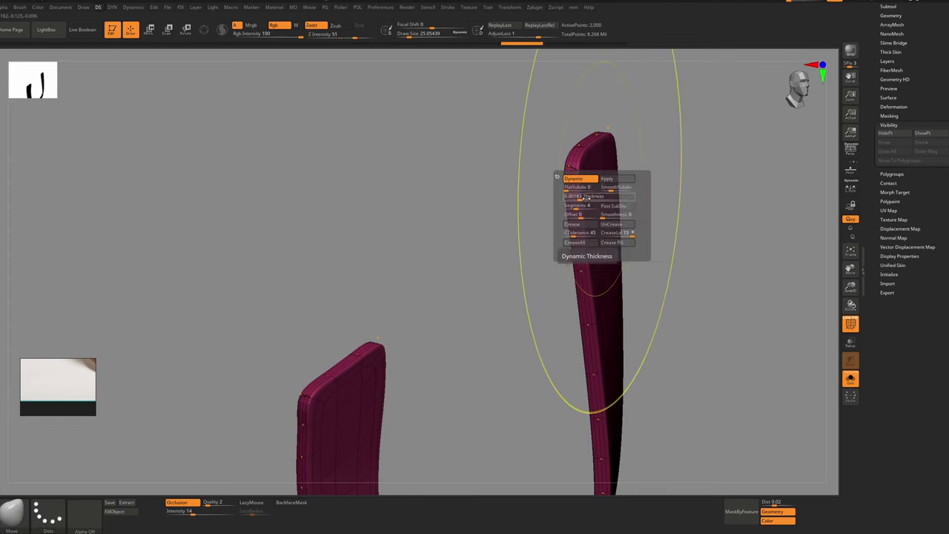
mouse_move(576, 207)
left_mouse_down()
mouse_move(564, 207)
mouse_move(597, 191)
left_mouse_up()
left_click(617, 180)
right_click_drag(617, 180, 586, 219, "ctrl")
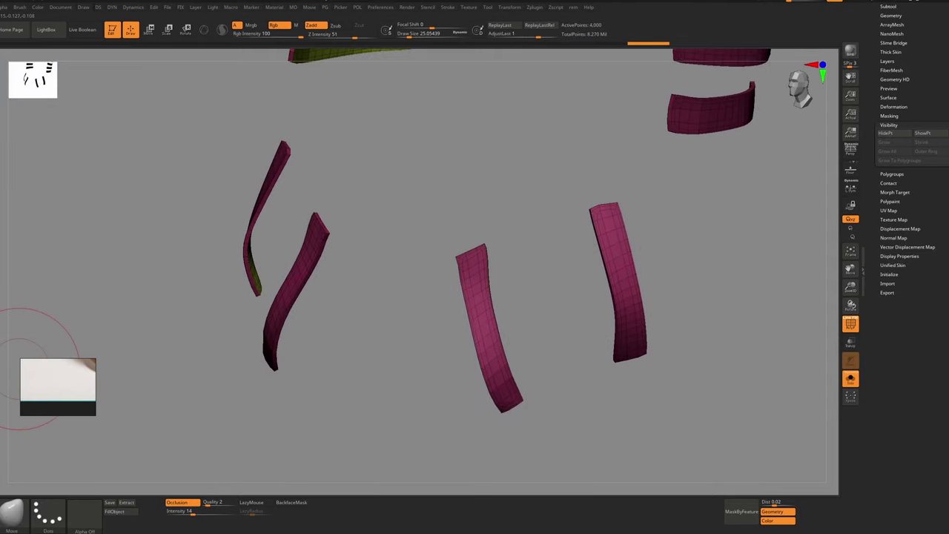
Inspect the centre strap, then shrink the reference photo window to a small thumbnail
right_click_drag(456, 268, 505, 310)
right_click_drag(504, 310, 507, 283, "ctrl")
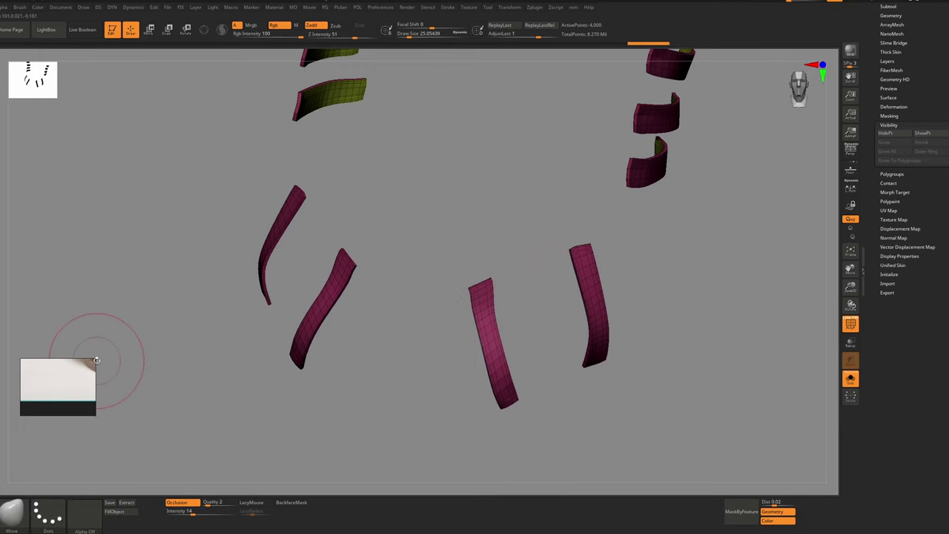
left_click_drag(96, 360, 260, 164)
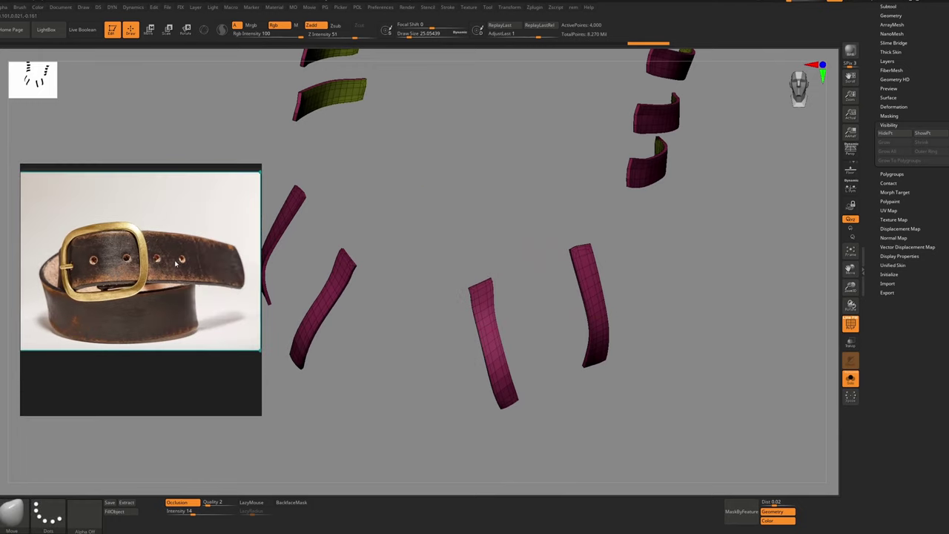
scroll(176, 263, "up", 3)
scroll(105, 209, "up", 3)
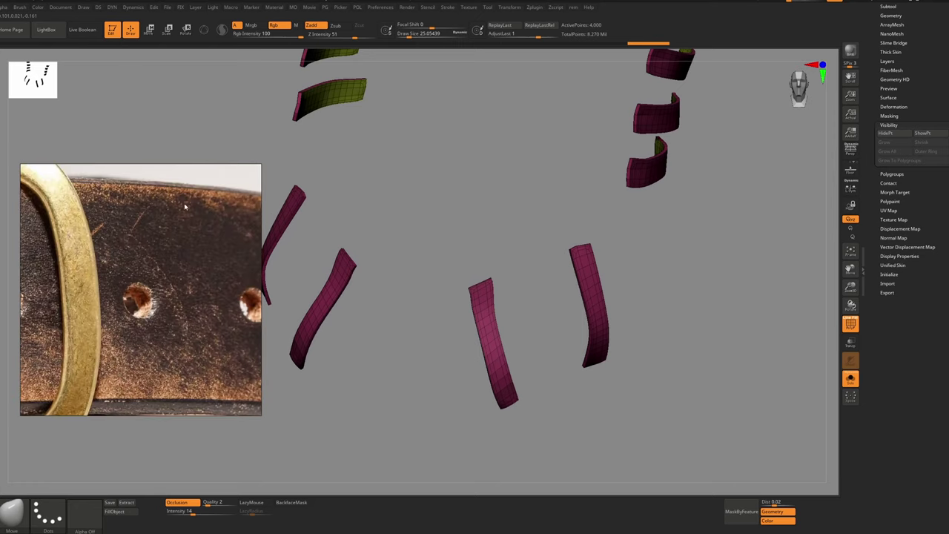
scroll(200, 221, "down", 5)
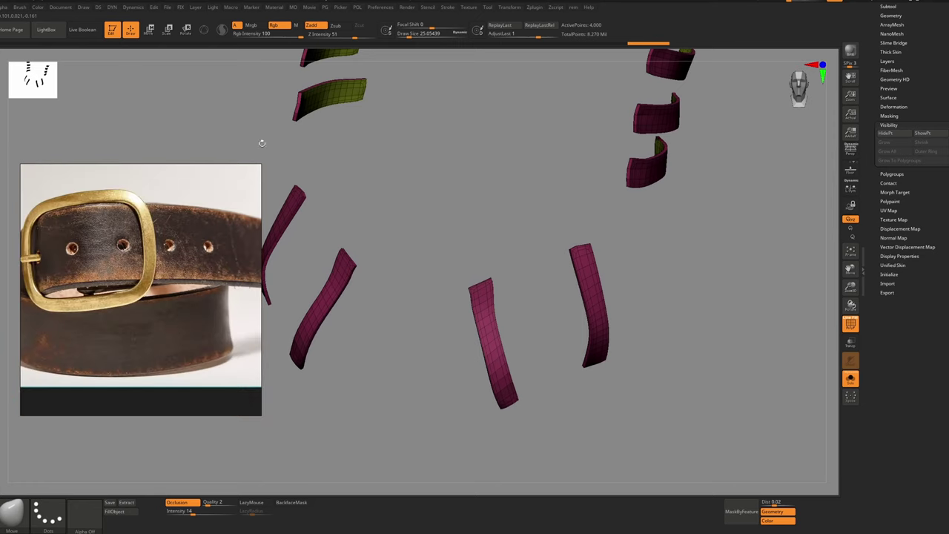
left_click_drag(259, 169, 99, 337)
left_click_drag(408, 316, 504, 311)
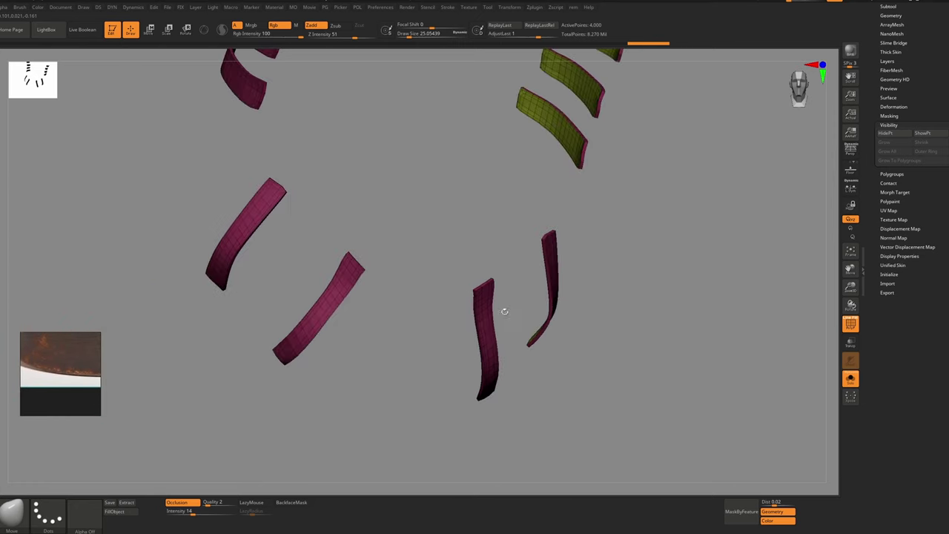
Hide PolyF wireframe colours and isolate the straps with Solo
key("shift+f")
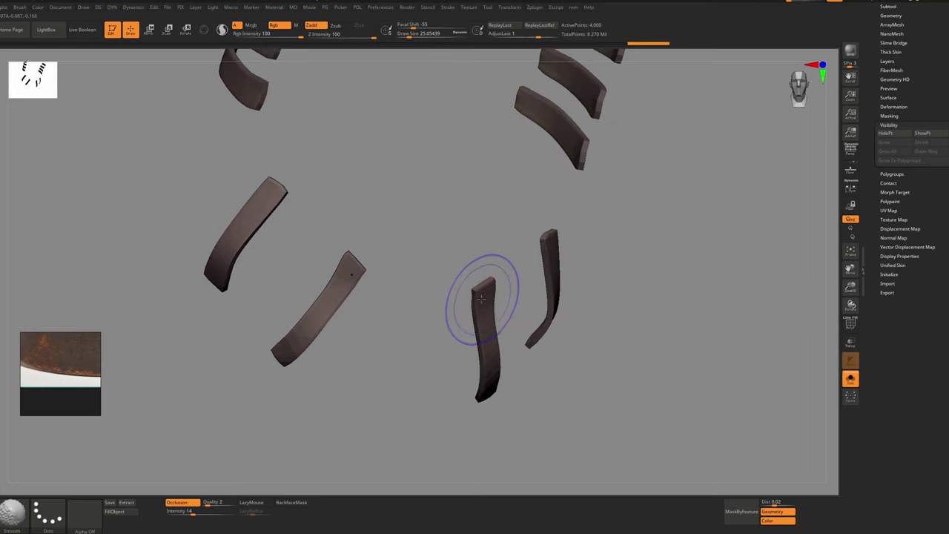
key("shift+s")
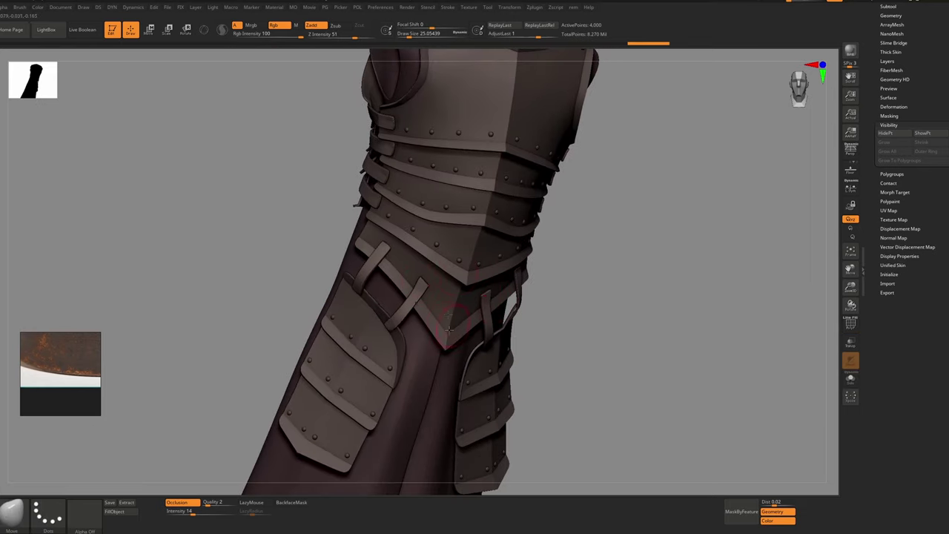
key("shift+s")
right_click_drag(432, 294, 408, 316, "ctrl")
Subdivide the straps with Ctrl+D and switch to the DamStandard brush for a test groove
key("ctrl+d")
key("ctrl+d")
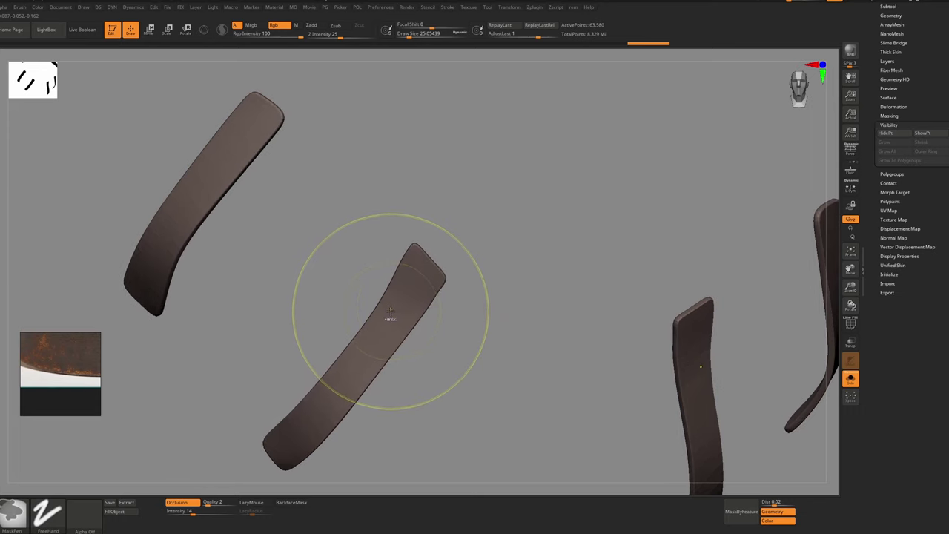
key("b")
key("d")
key("s")
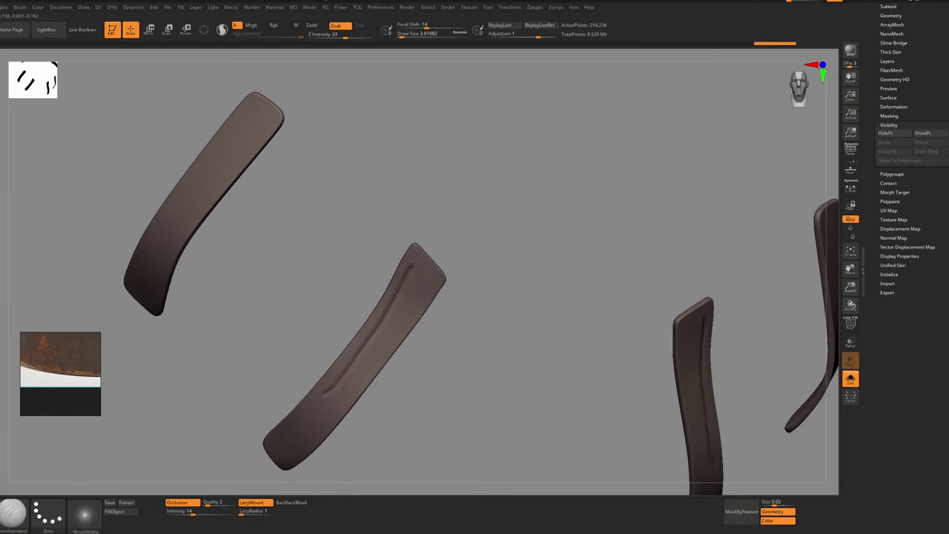
Undo the carving and subdivision back to the six symmetric low-poly strips
key("ctrl+z")
key("ctrl+z")
key("ctrl+z")
key("ctrl+z")
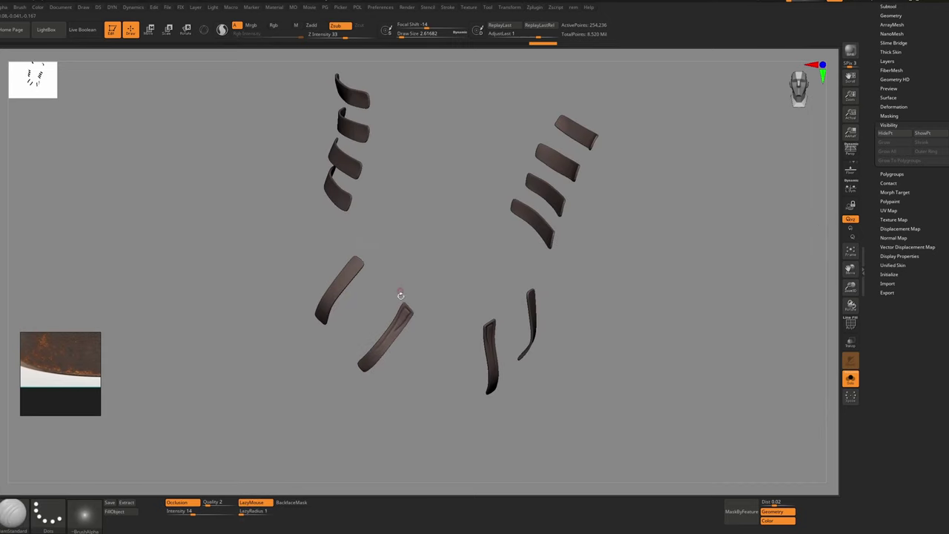
key("ctrl+z")
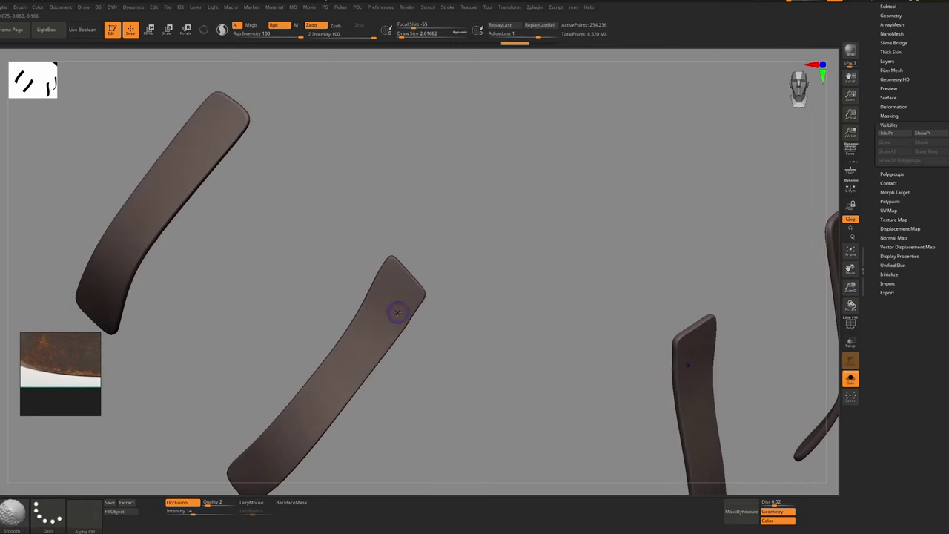
key("shift+f")
key("ctrl+z")
key("ctrl+z")
key("ctrl+z")
key("ctrl+z")
key("ctrl+z")
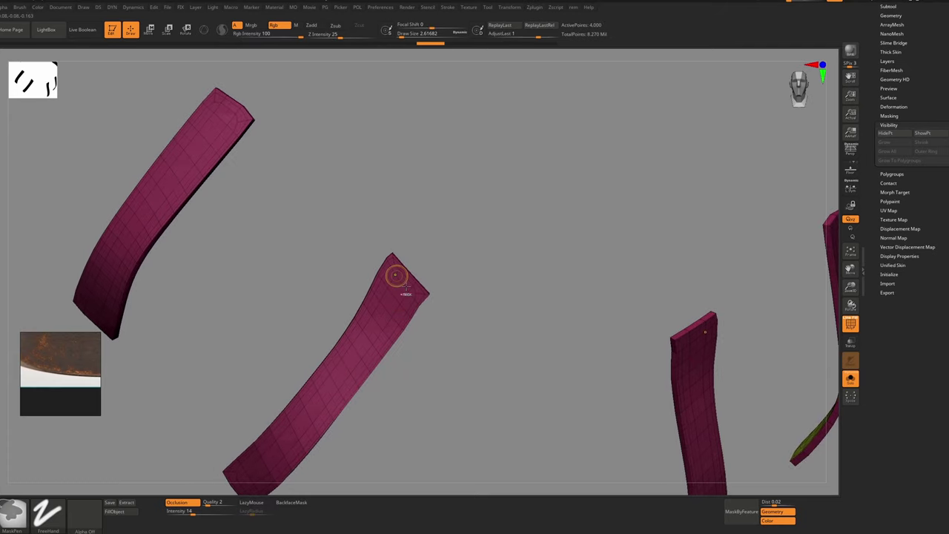
right_click_drag(391, 266, 398, 232, "ctrl")
key("ctrl+z")
key("ctrl+z")
key("ctrl+z")
key("ctrl+z")
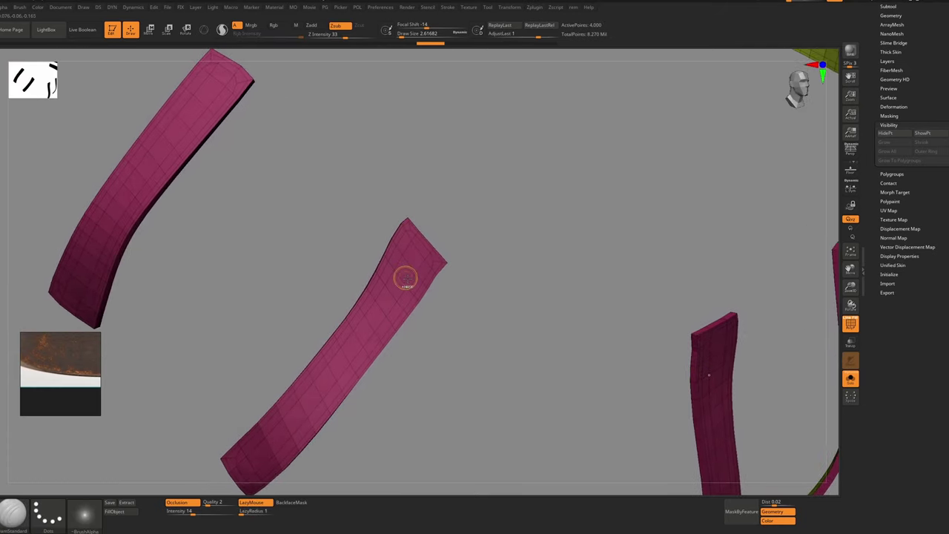
key("ctrl+z")
key("ctrl+z")
key("ctrl+z")
key("ctrl+z")
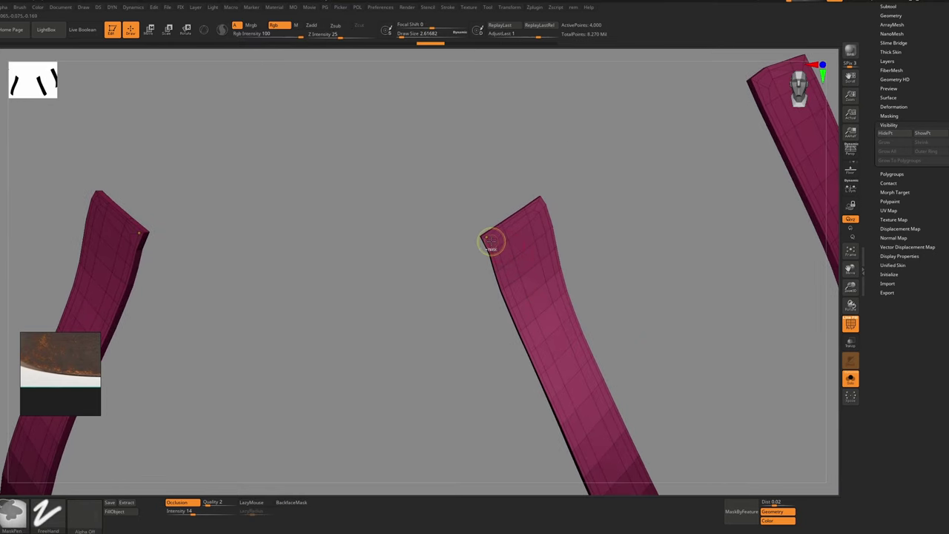
Switch to ZModeler and insert a single edge loop near a strap's end
key("b")
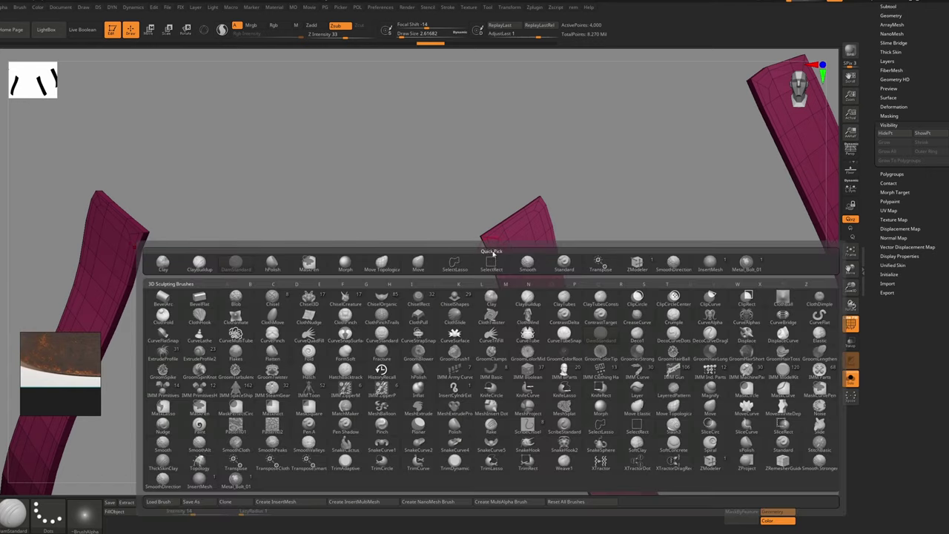
key("z")
key("m")
right_click_drag(499, 241, 525, 278, "ctrl")
key("ctrl+z")
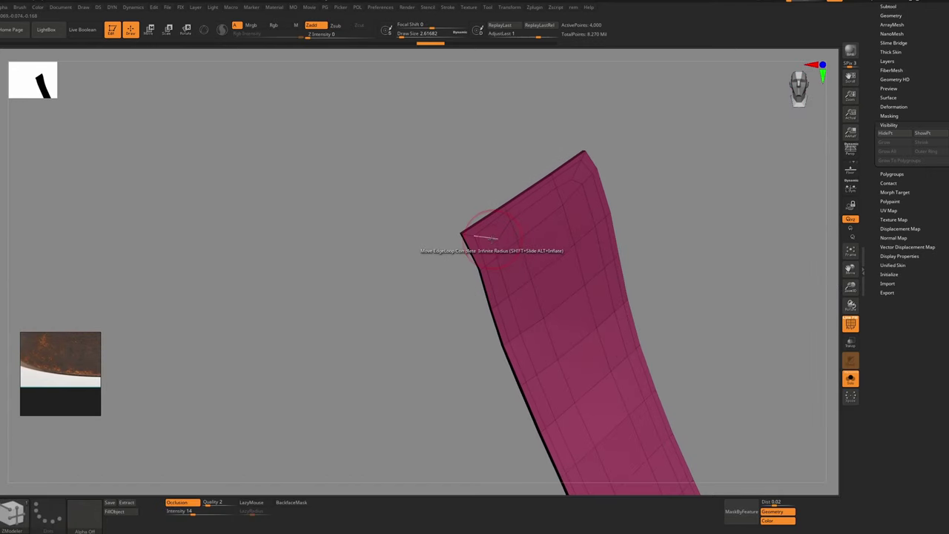
key("space")
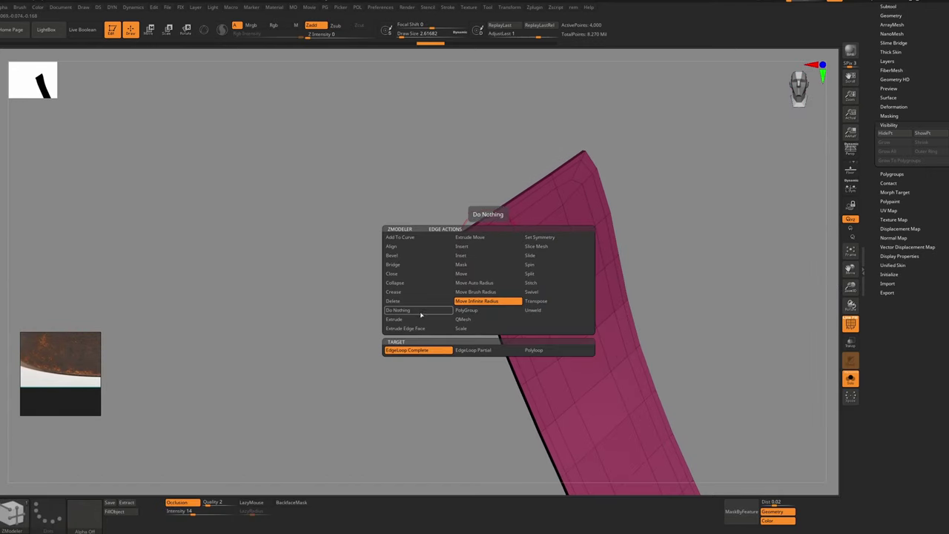
left_click(470, 250)
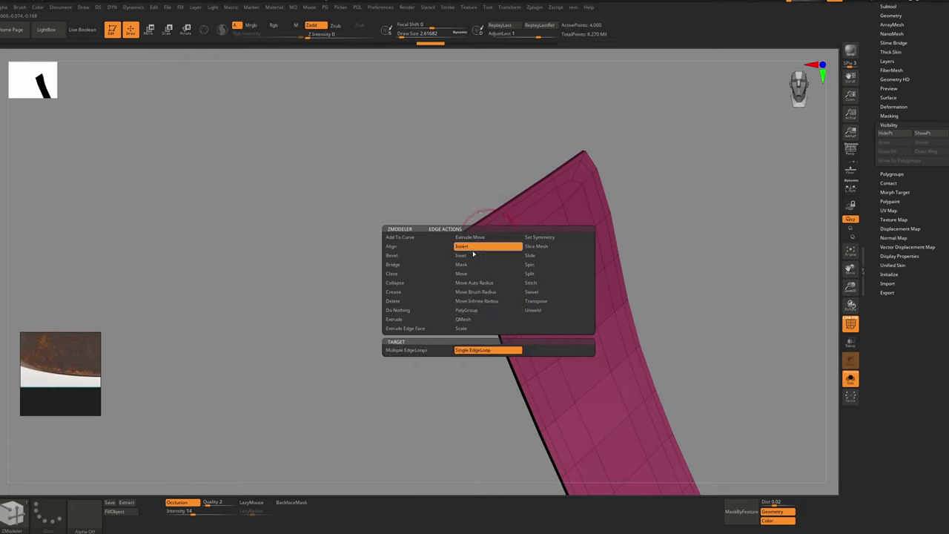
left_click(479, 350)
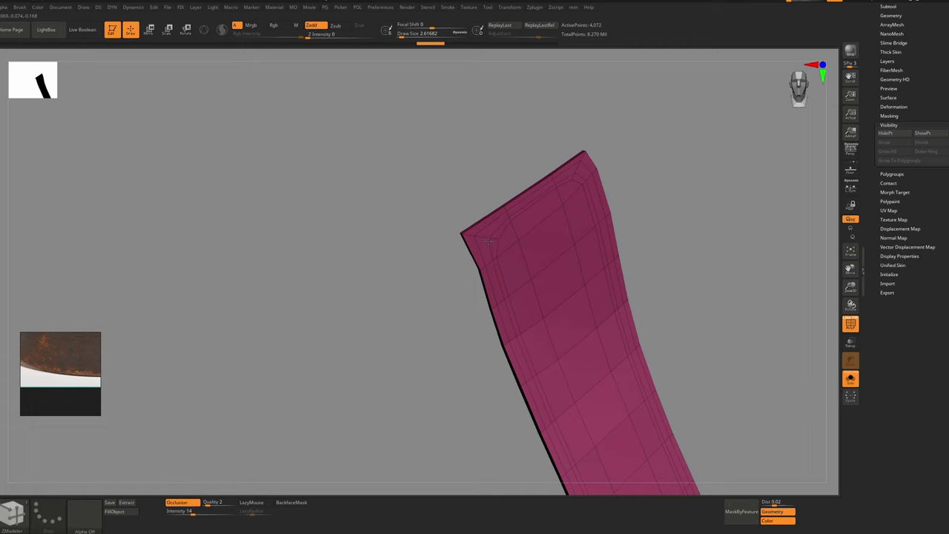
On a tilted upper strap end, move an edge loop inward to form a rim
right_click_drag(494, 252, 525, 255, "ctrl")
right_click_drag(690, 174, 493, 123, "alt")
right_click_drag(531, 187, 480, 393, "alt")
right_click_drag(542, 234, 525, 181, "ctrl")
right_click_drag(534, 184, 544, 247, "ctrl")
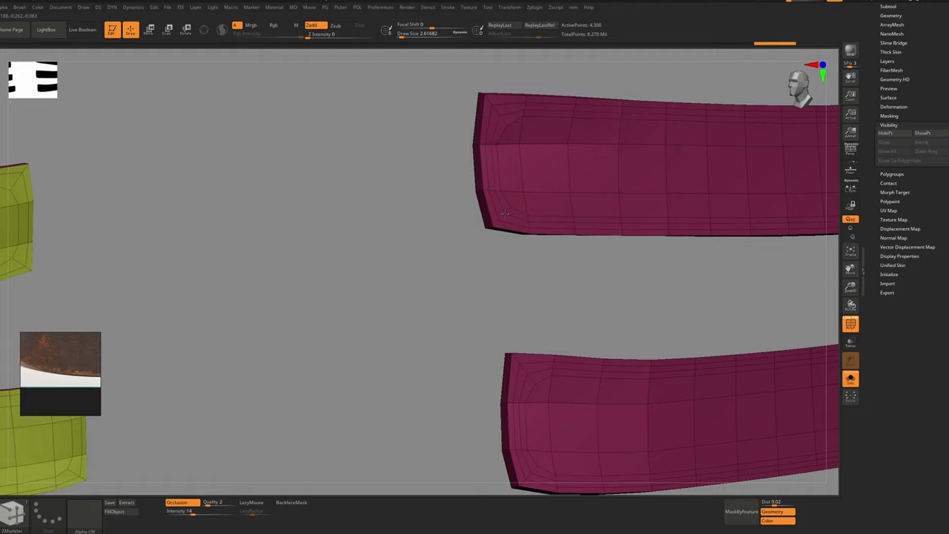
mouse_move(528, 141)
right_mouse_down()
mouse_move(505, 183)
mouse_move(534, 311)
mouse_move(514, 183)
mouse_move(475, 150)
mouse_move(500, 117)
mouse_move(519, 223)
mouse_move(475, 316)
mouse_move(470, 249)
mouse_move(458, 281)
right_mouse_up()
right_click_drag(467, 345, 466, 172)
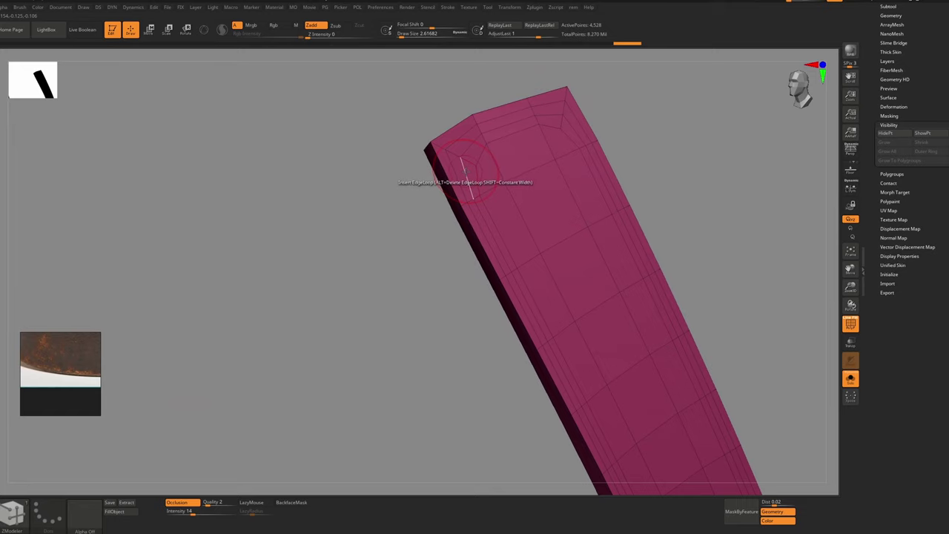
key("space")
left_click(450, 233)
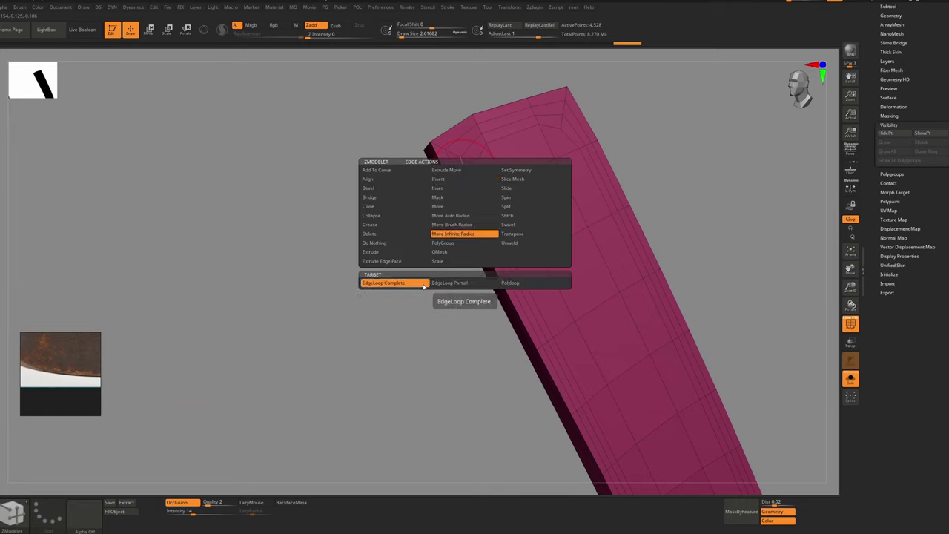
left_click_drag(467, 175, 454, 180)
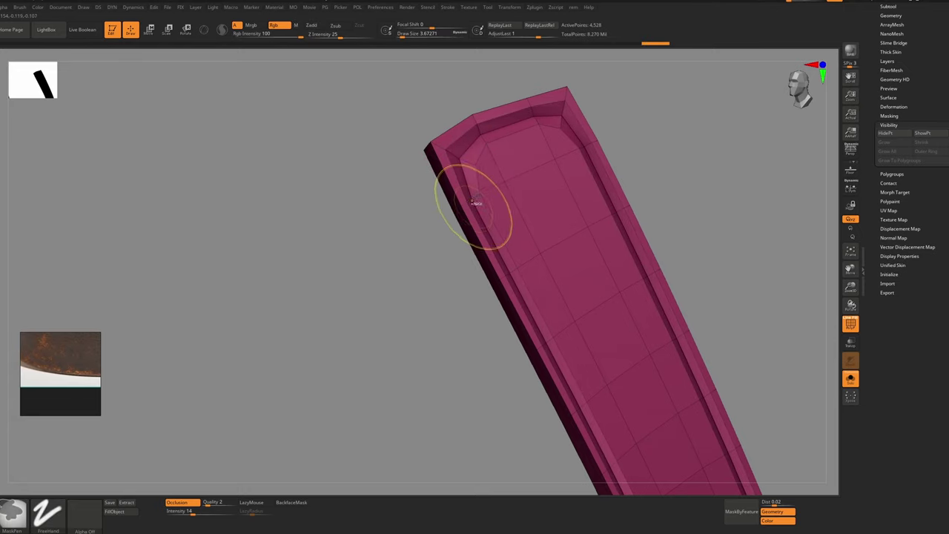
Check the left strap's upper end and undo the last edit
right_click_drag(477, 204, 445, 141, "ctrl")
right_click_drag(328, 167, 356, 211, "ctrl")
left_click_drag(355, 212, 349, 212)
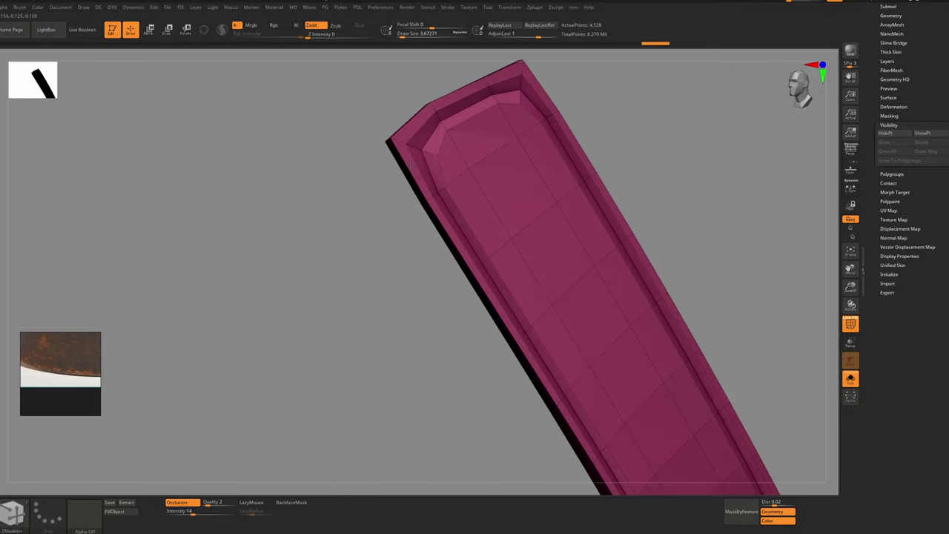
mouse_move(412, 163)
right_mouse_down()
mouse_move(416, 189)
mouse_move(428, 138)
right_mouse_up()
key("ctrl+z")
key("ctrl+z")
key("ctrl+z")
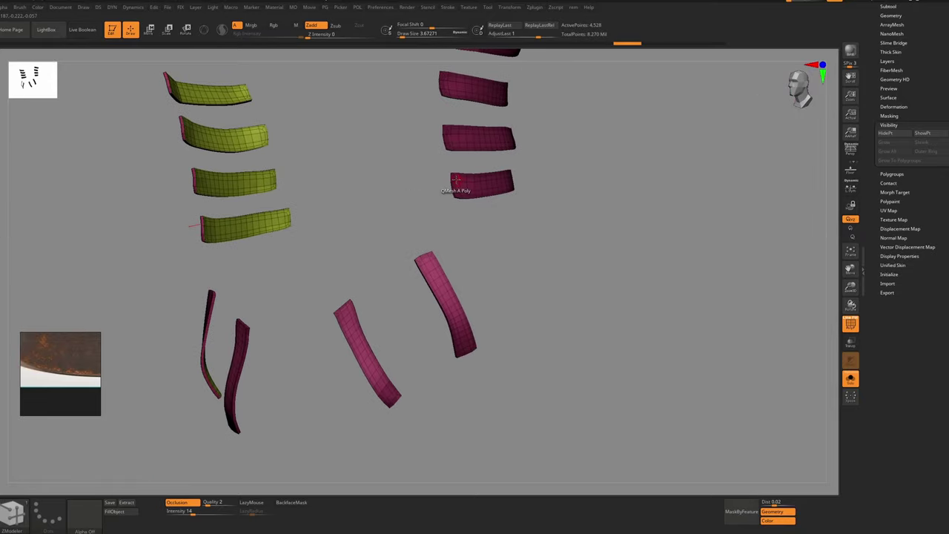
Apply FIX > Mirror And Weld to the straps and inspect the mirrored strips
right_click_drag(472, 190, 482, 223, "ctrl")
right_click_drag(430, 308, 465, 211, "alt")
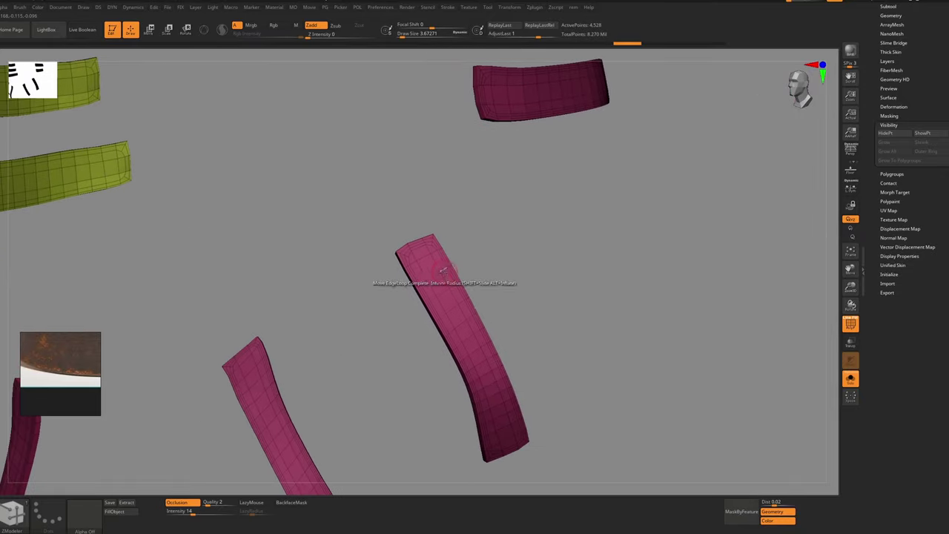
right_click_drag(436, 275, 450, 278)
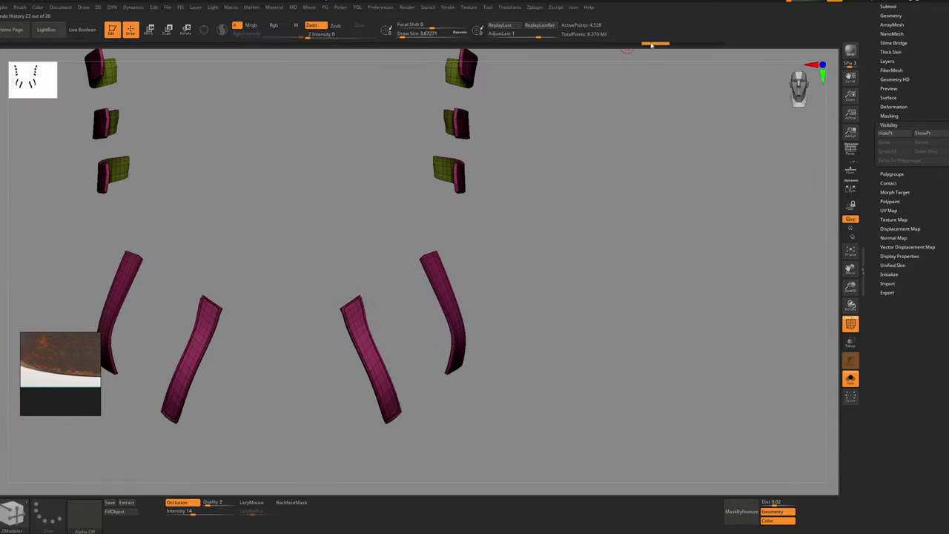
key("f")
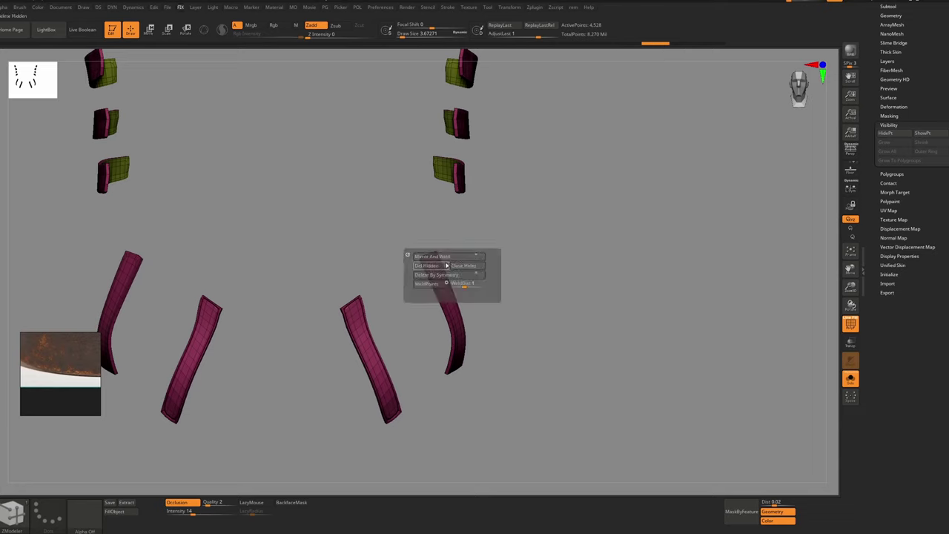
left_click(454, 256)
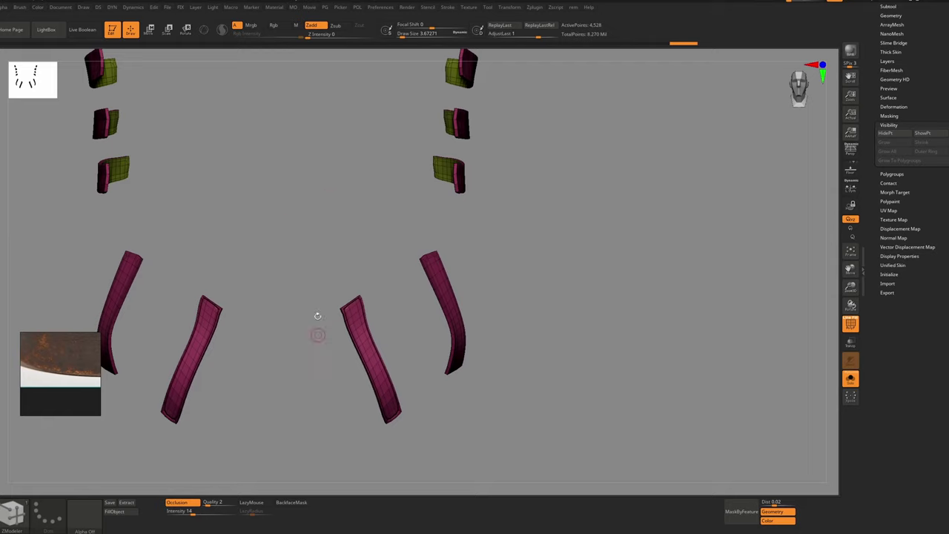
right_click_drag(365, 305, 356, 327, "ctrl")
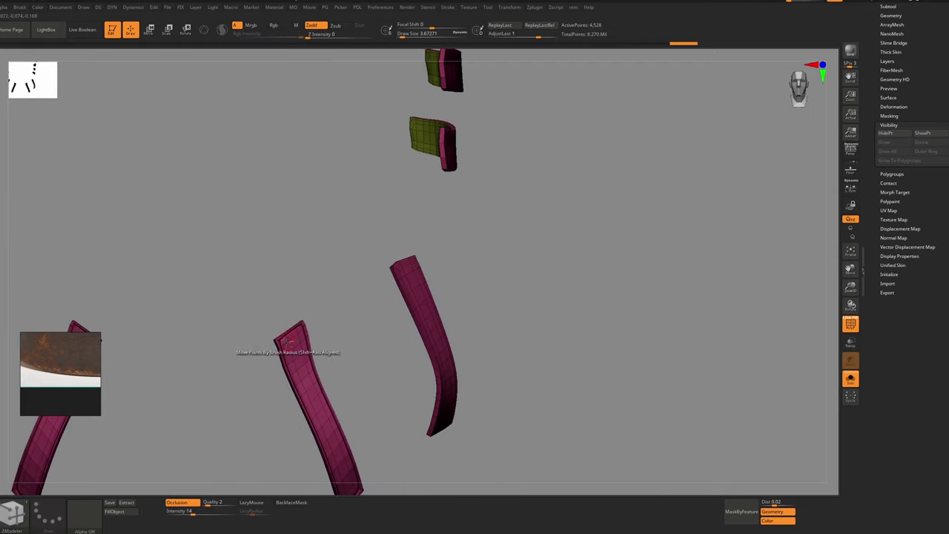
right_click_drag(349, 295, 396, 296, "ctrl")
right_click_drag(445, 237, 458, 178, "ctrl")
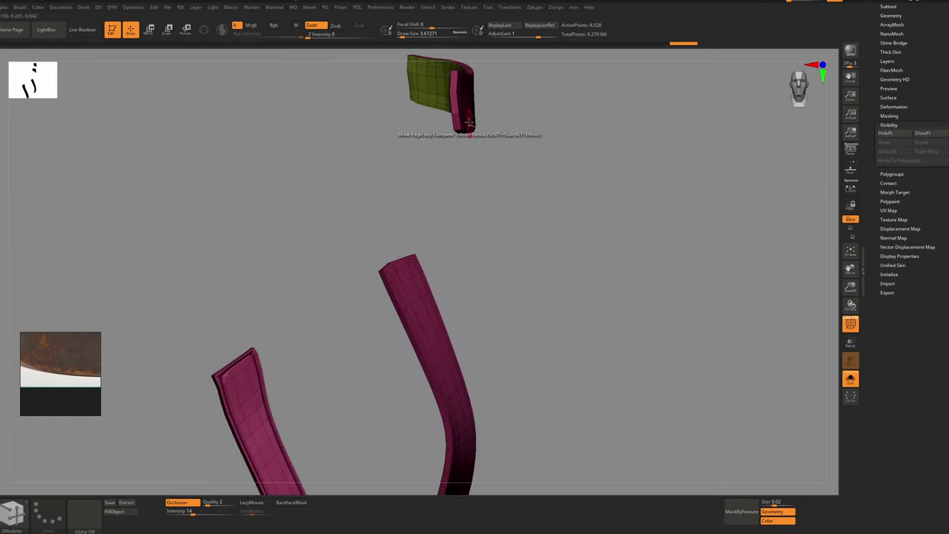
right_click_drag(466, 132, 430, 266, "alt")
right_click_drag(431, 265, 476, 310, "ctrl")
left_click_drag(475, 310, 436, 190)
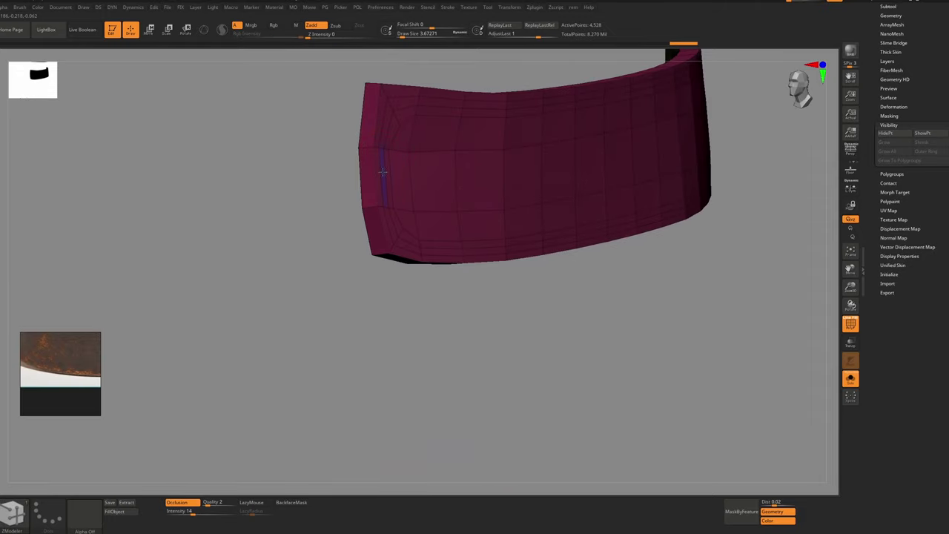
Undo the extruded strip and set the ZModeler polygon action to Do Nothing
right_click_drag(383, 172, 381, 191, "ctrl")
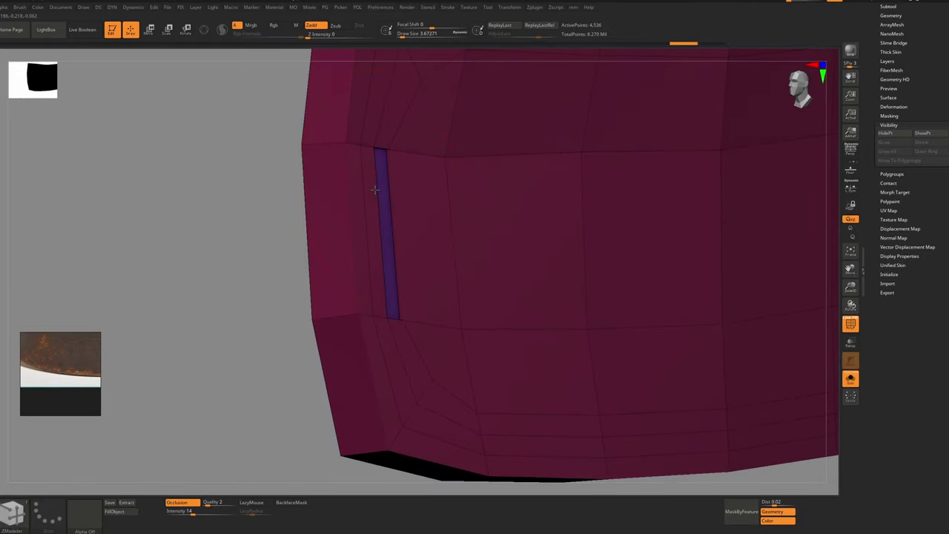
key("ctrl+z")
key("space")
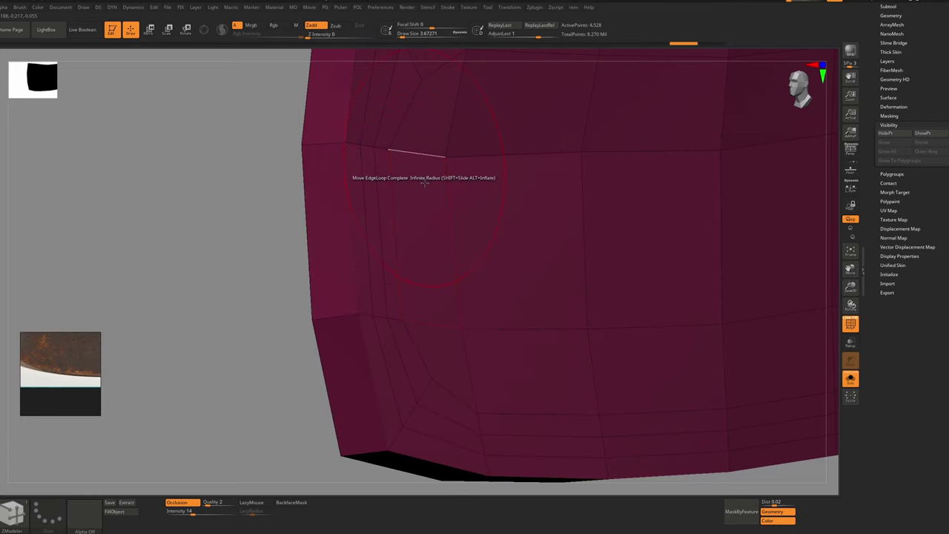
key("space")
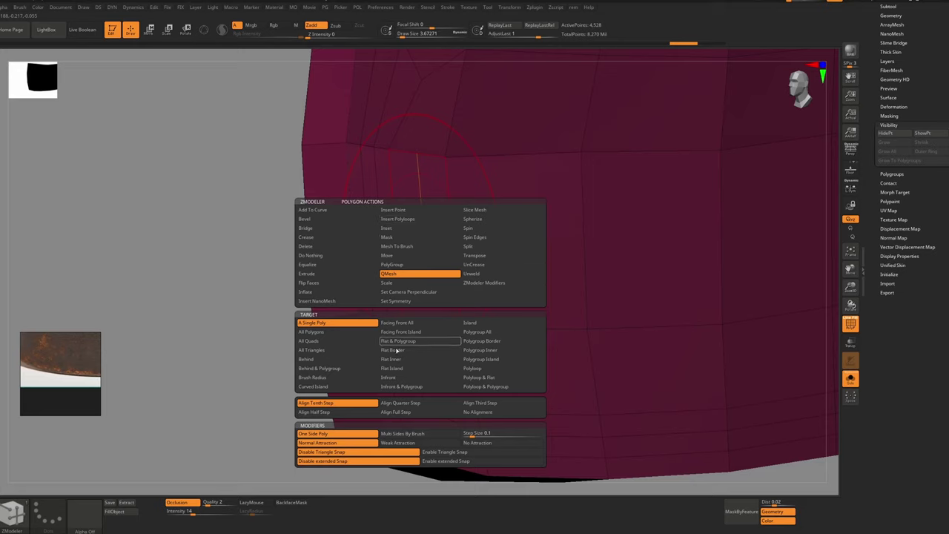
left_click(336, 257)
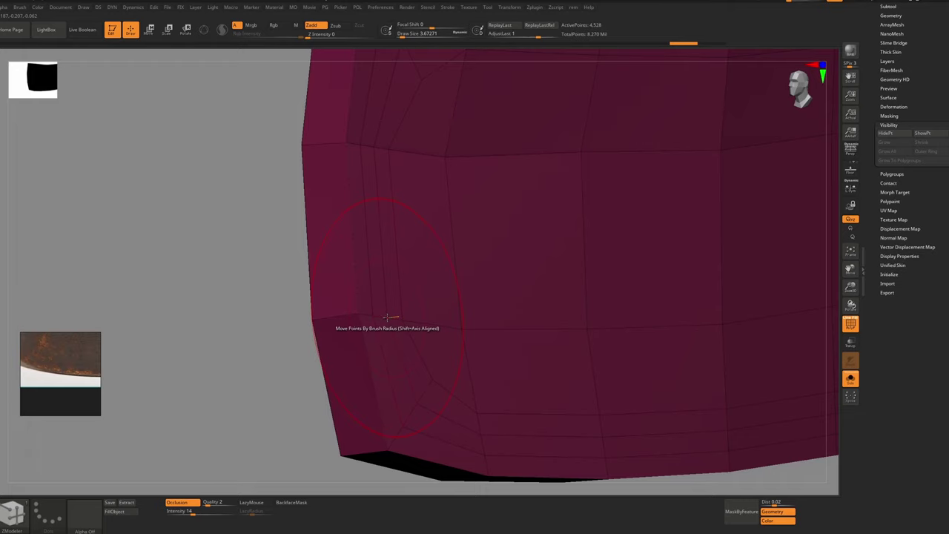
key("space")
left_click(337, 340)
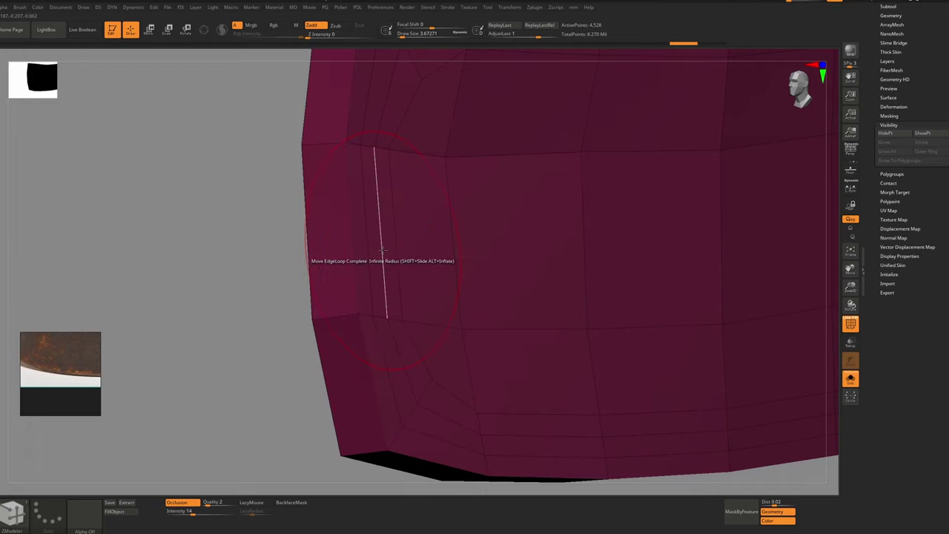
Inset an edge loop around the curved strap's front face and turn off smooth preview
right_click_drag(382, 250, 396, 201, "ctrl")
left_click_drag(396, 200, 387, 204)
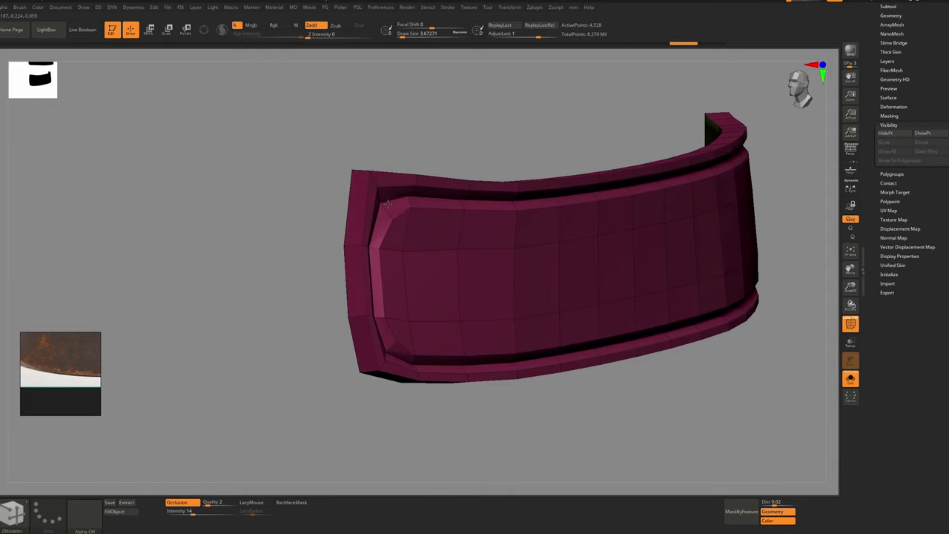
right_click_drag(390, 205, 388, 217, "ctrl")
right_click_drag(333, 442, 330, 279, "alt")
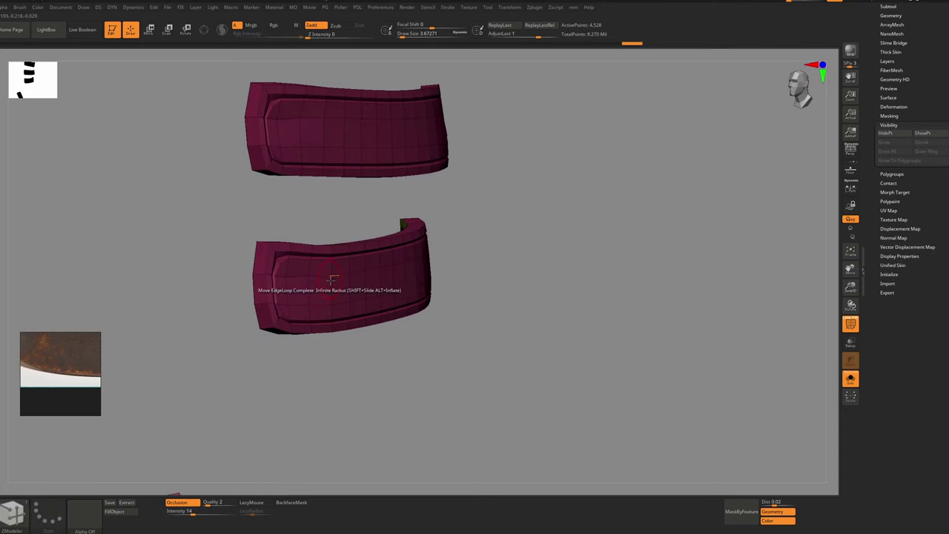
key("shift+d")
Re-enable Dynamic Subdiv and set its Thickness to 0 to remove the straps' thickness
key("ctrl+d")
left_click(311, 300)
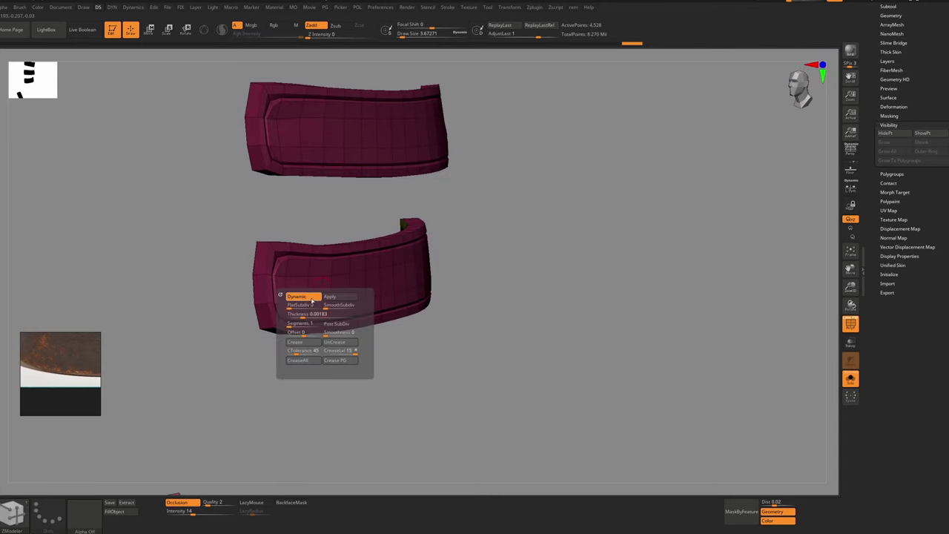
left_click(284, 314)
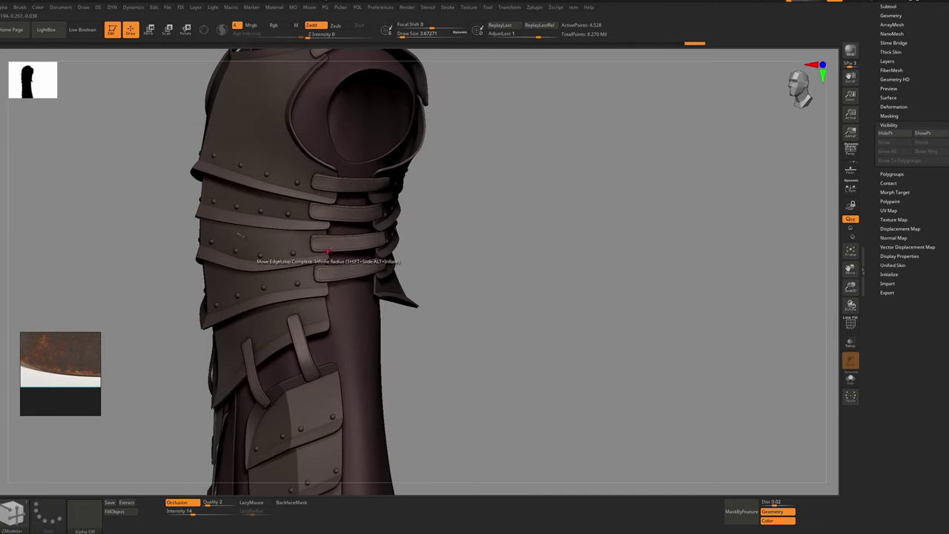
right_click_drag(328, 252, 336, 216)
right_click_drag(357, 229, 344, 194, "ctrl")
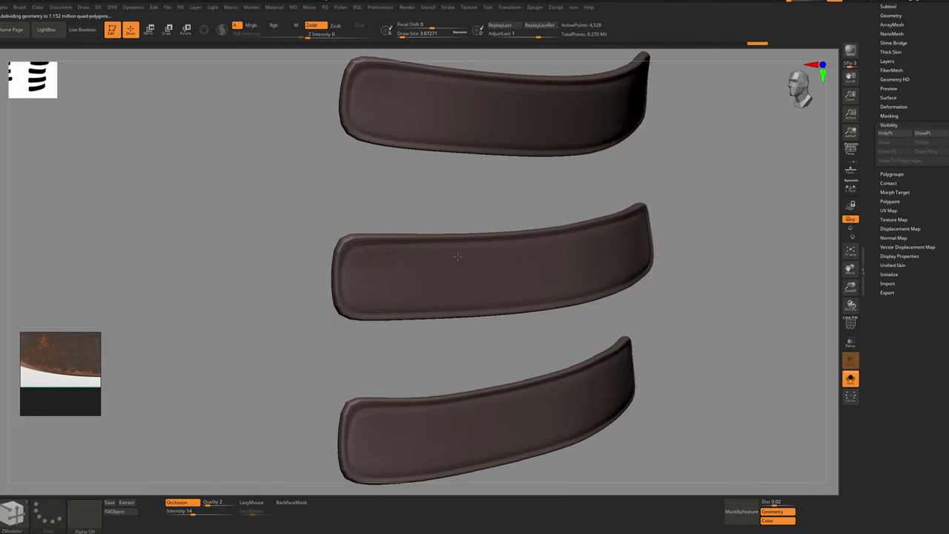
left_click_drag(519, 334, 416, 274)
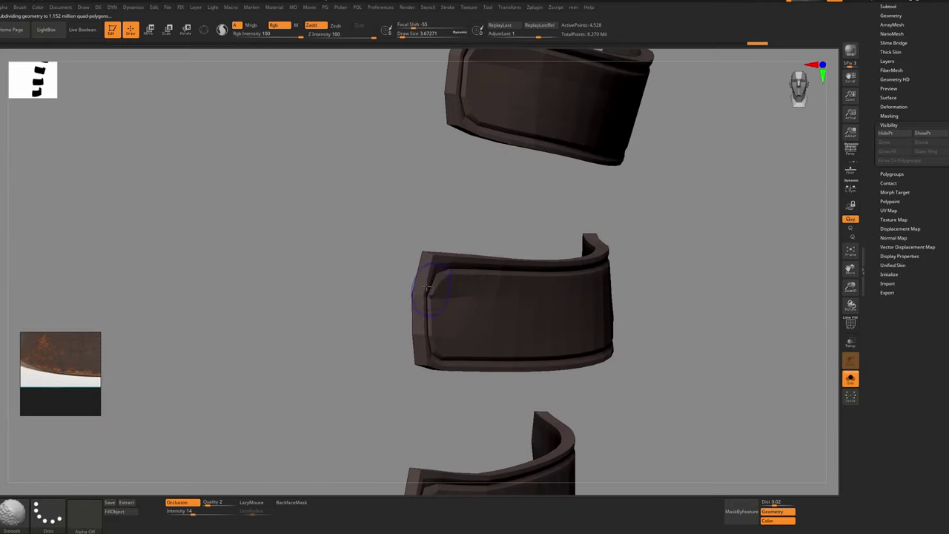
Crease the curved strip's border edges and preview the smoothed corner
key("shift+f")
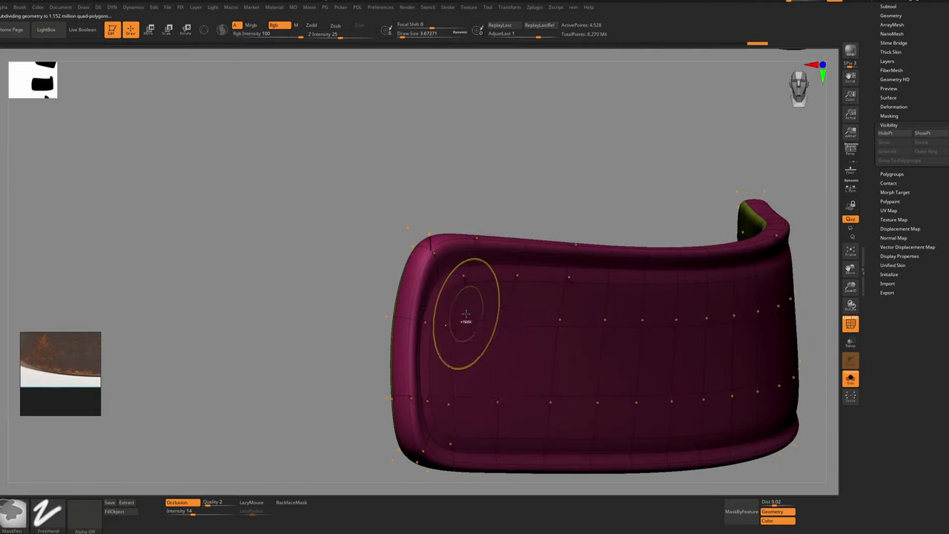
key("ctrl+d")
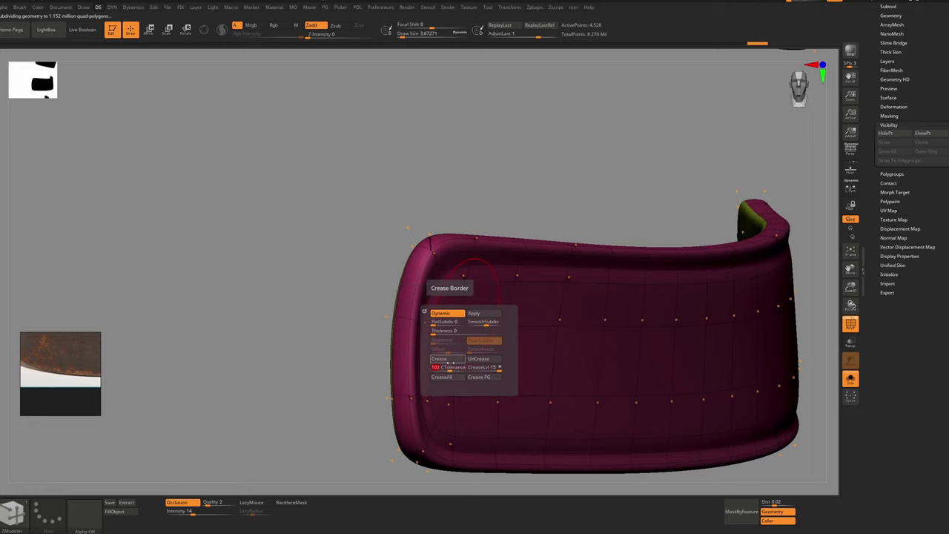
left_click(455, 362)
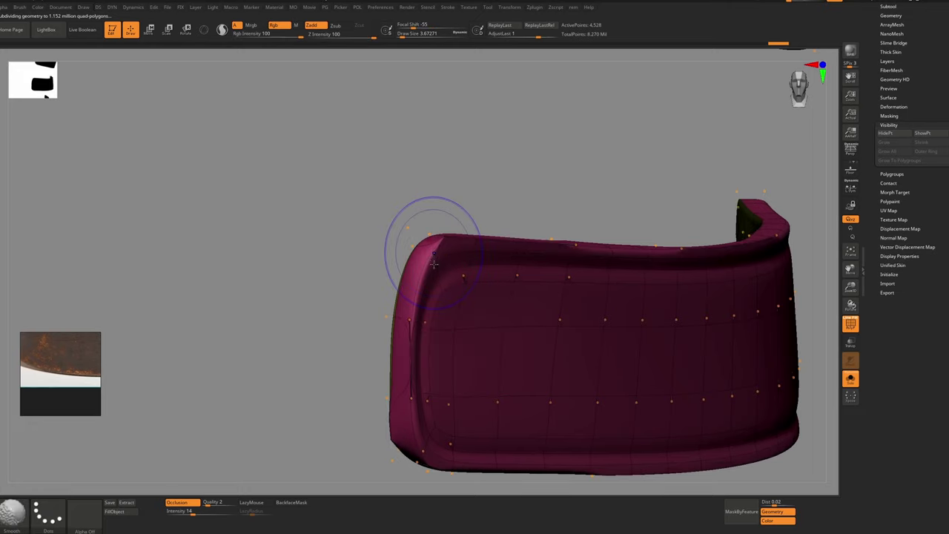
key("shift+d")
right_click_drag(416, 262, 430, 312, "ctrl")
key("d")
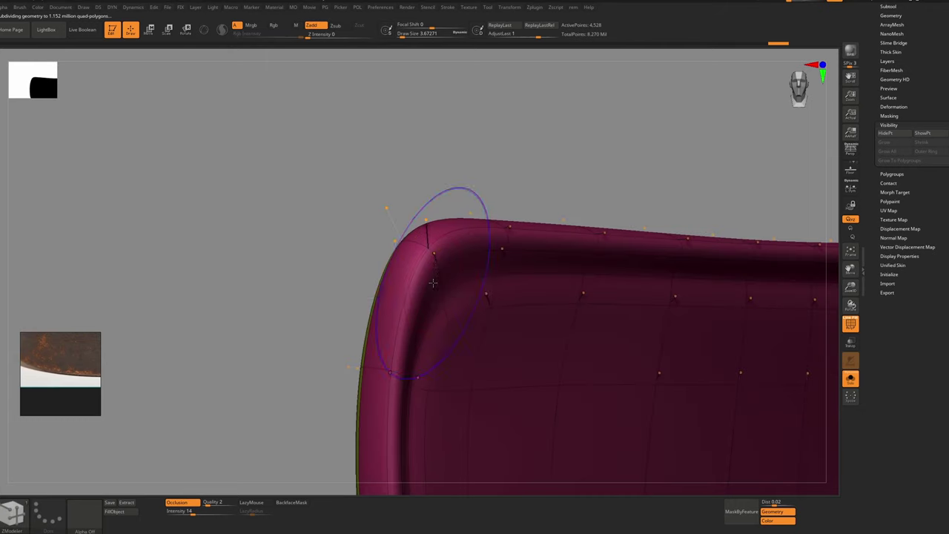
key("shift+d")
Lower CTolerance to 68 and re-apply Crease to the strap borders for crisp corners
key("ctrl+d")
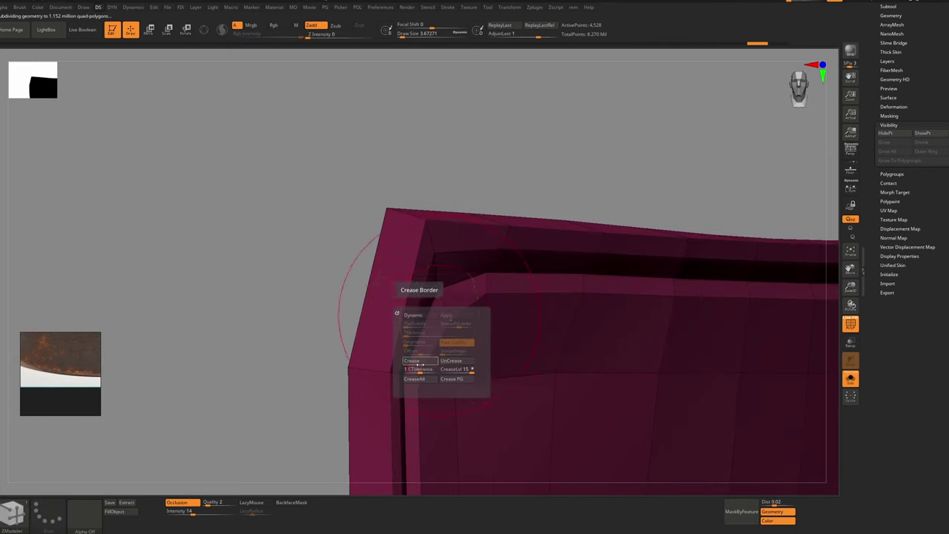
key("d")
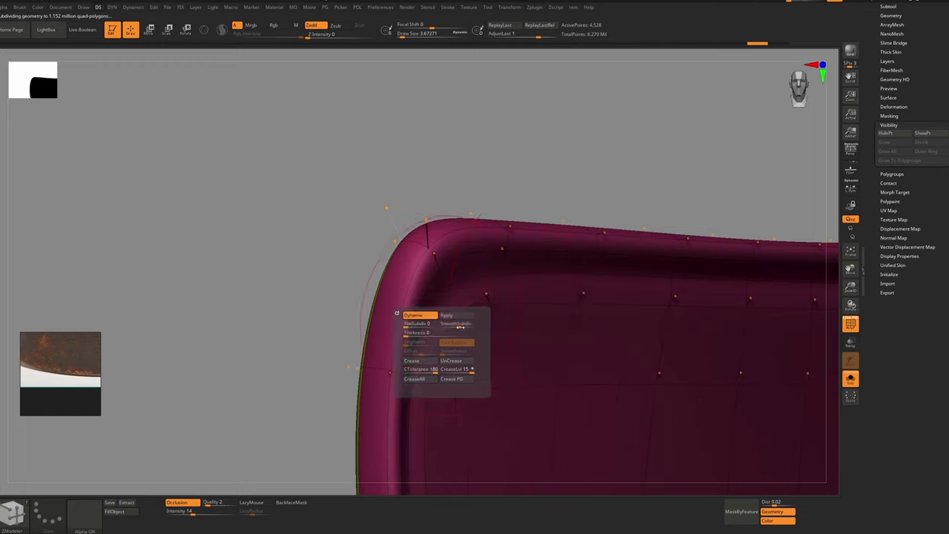
key("shift+d")
key("ctrl+d")
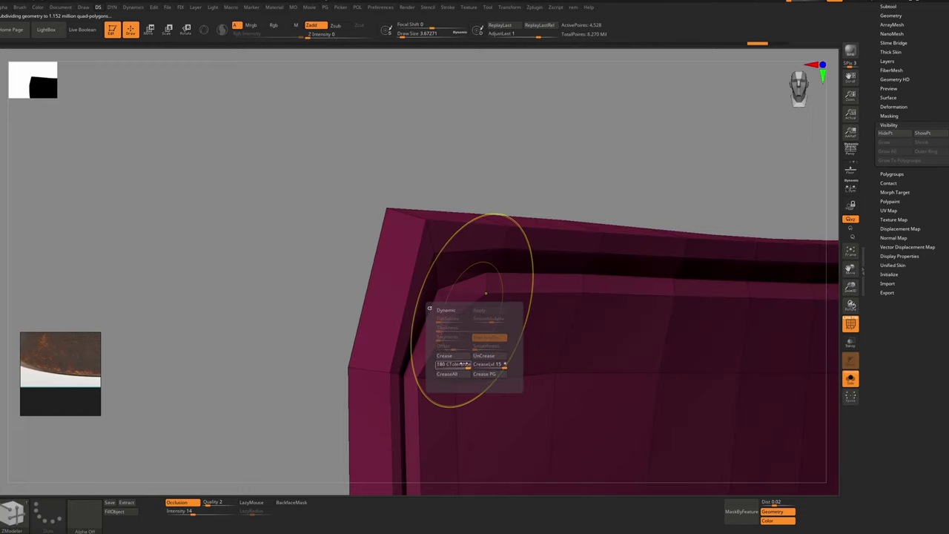
left_click_drag(467, 366, 461, 361)
key("d")
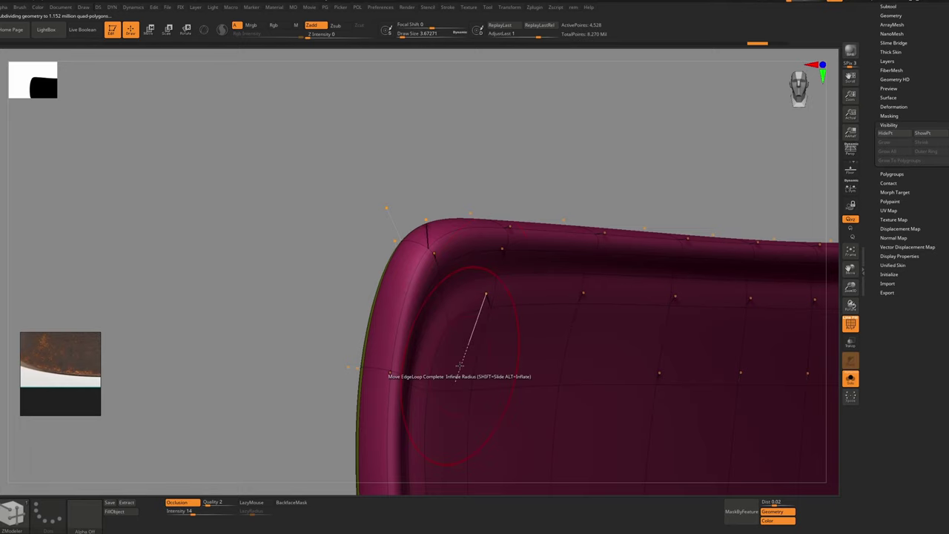
key("space")
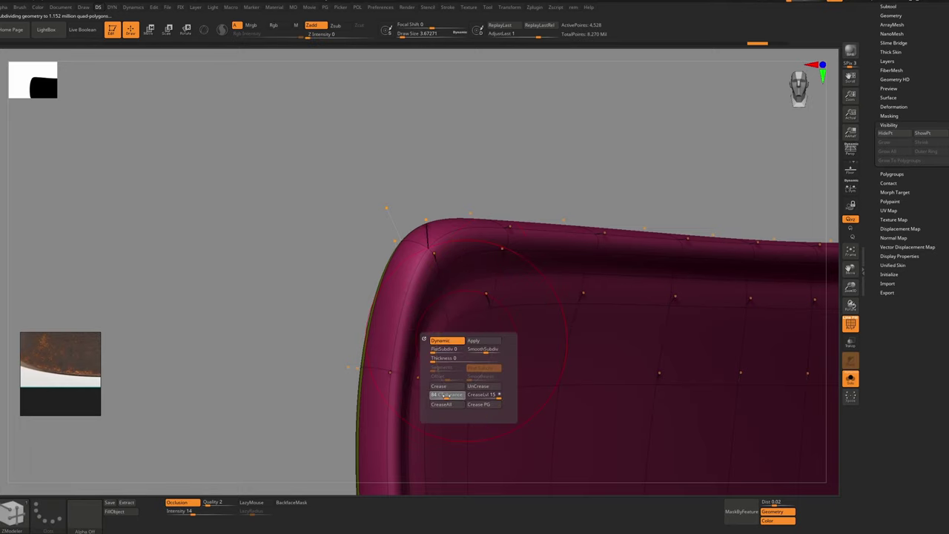
left_click(449, 391)
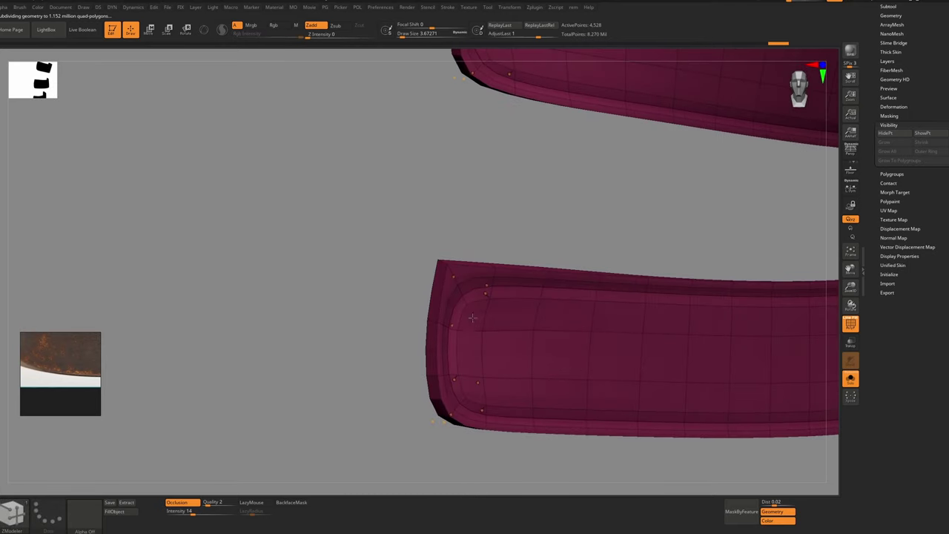
key("space")
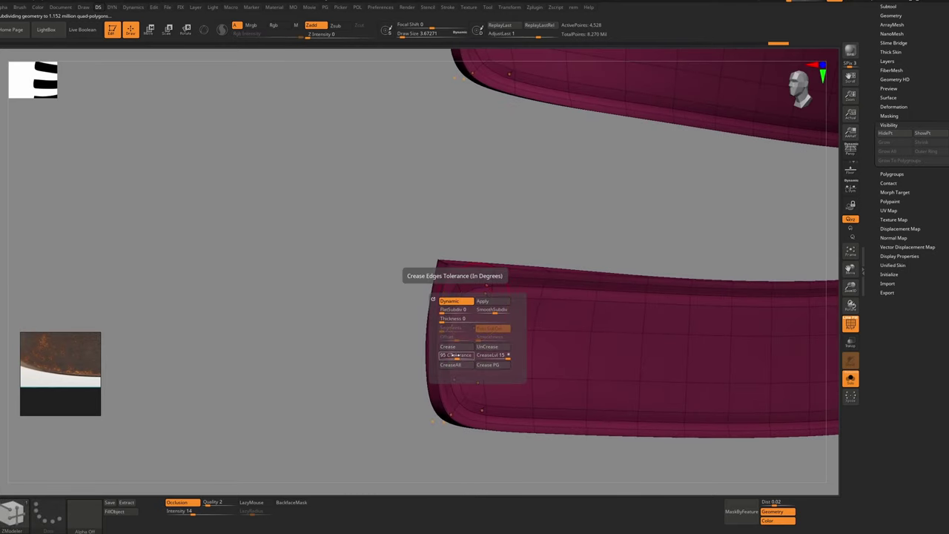
left_click(454, 348)
key("space")
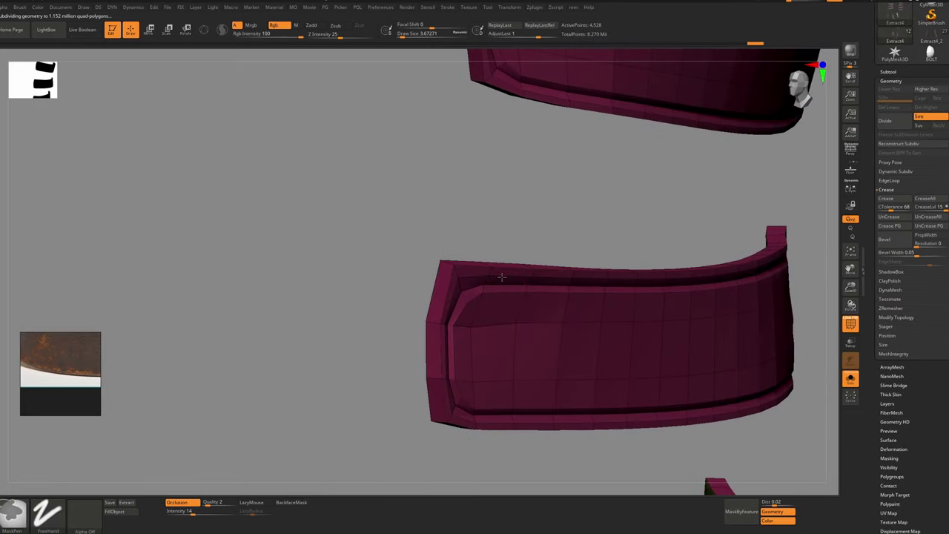
Split the curved strap strips into polygroups by surface direction
right_click_drag(502, 276, 535, 356)
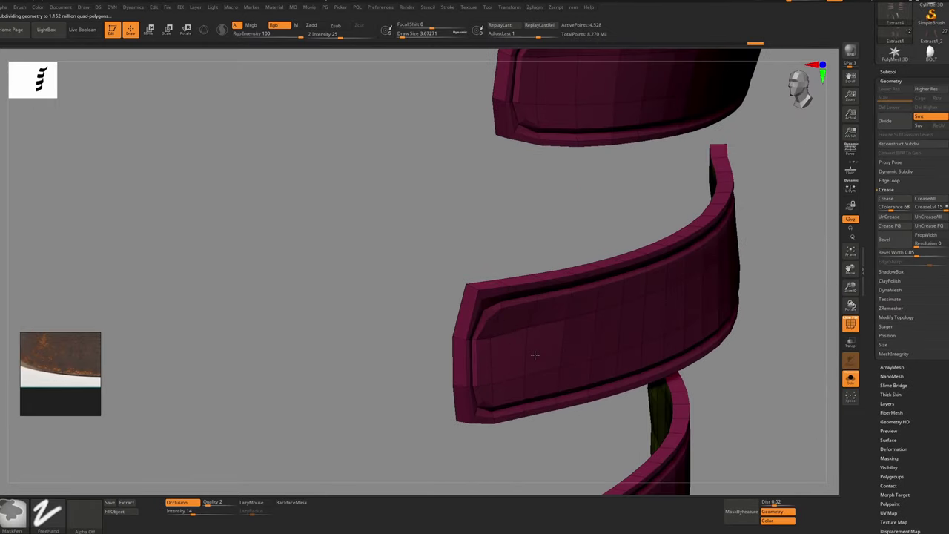
key("b")
key("z")
key("m")
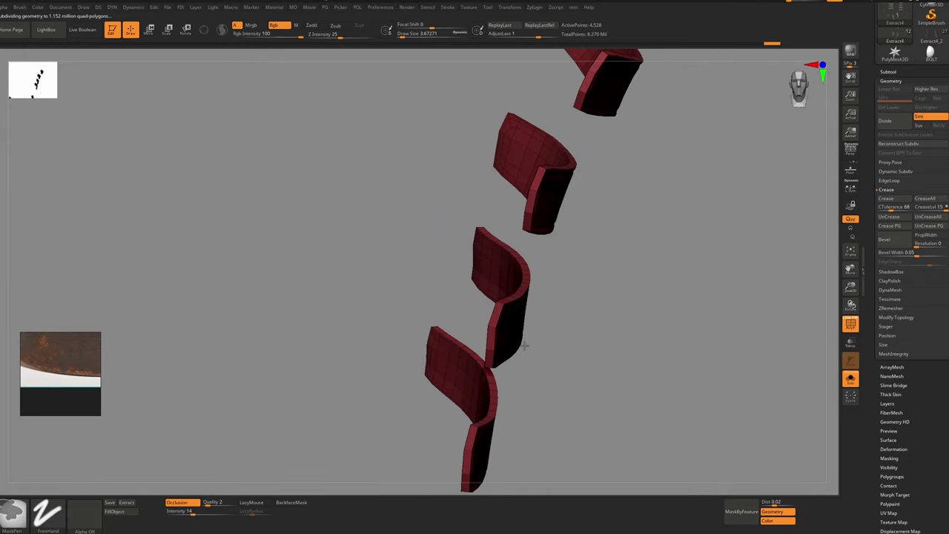
right_click_drag(519, 319, 527, 339)
key("g")
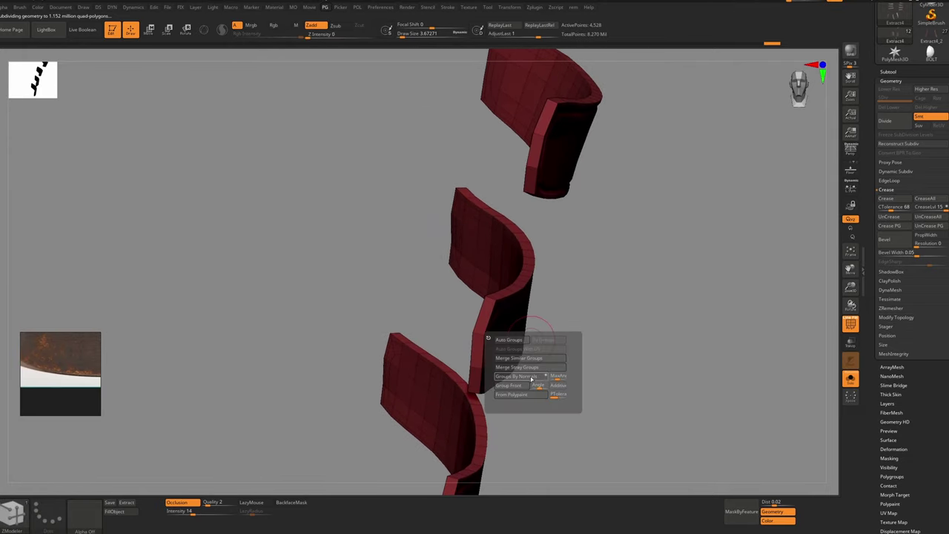
left_click(531, 378)
Smooth the blue strip with dynamic subdivision and show the rest of the model again
right_click_drag(575, 319, 505, 318)
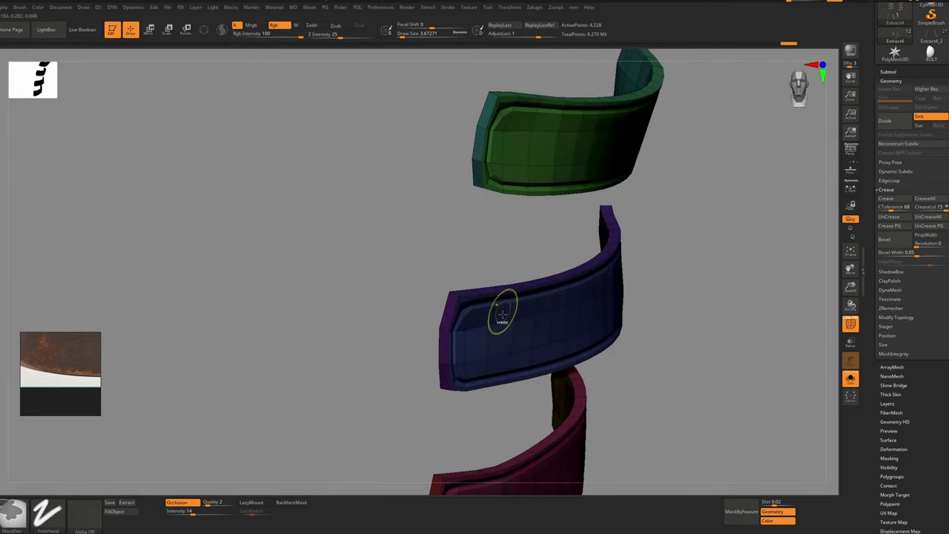
key("d")
right_click_drag(459, 297, 429, 201, "ctrl")
key("d")
key("shift+f")
key("s")
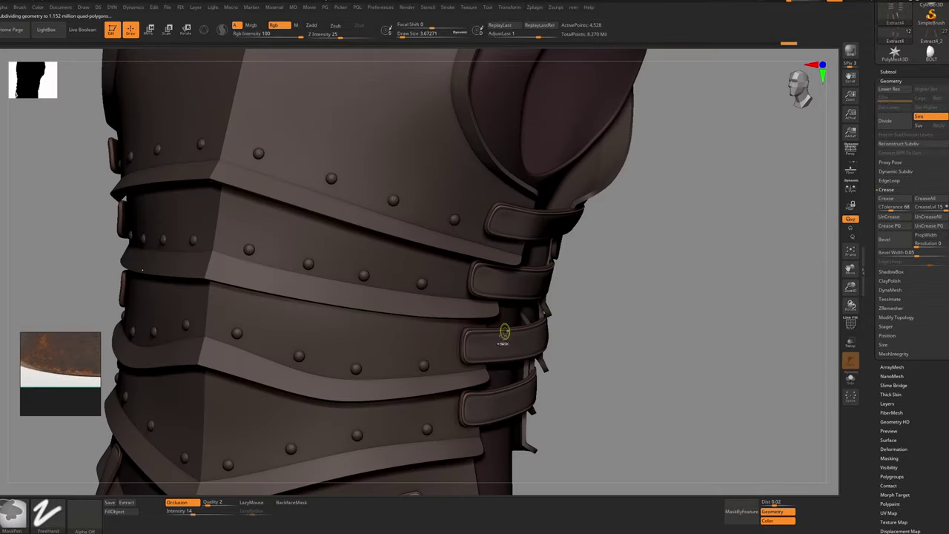
Compare the straps with the smooth preview on and off, using the wireframe
right_click_drag(505, 331, 485, 323, "ctrl")
right_click_drag(486, 323, 511, 275, "ctrl")
right_click_drag(511, 276, 523, 334)
key("shift+d")
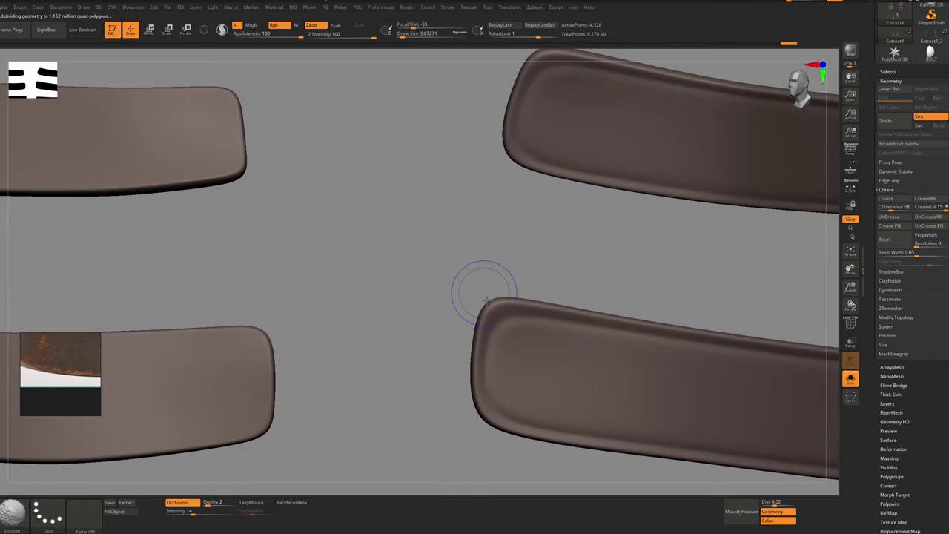
key("shift+f")
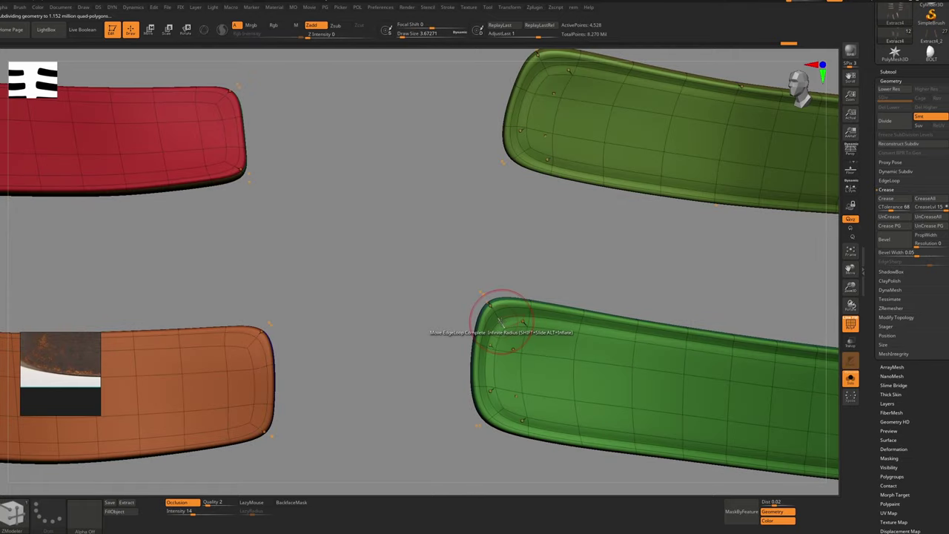
key("shift+d")
mouse_move(502, 319)
right_mouse_down()
mouse_move(495, 294)
mouse_move(507, 314)
right_mouse_up()
key("d")
key("shift+d")
Lower the dynamic subdivision crease level to 1 and recheck the strap corner
key("ctrl+d")
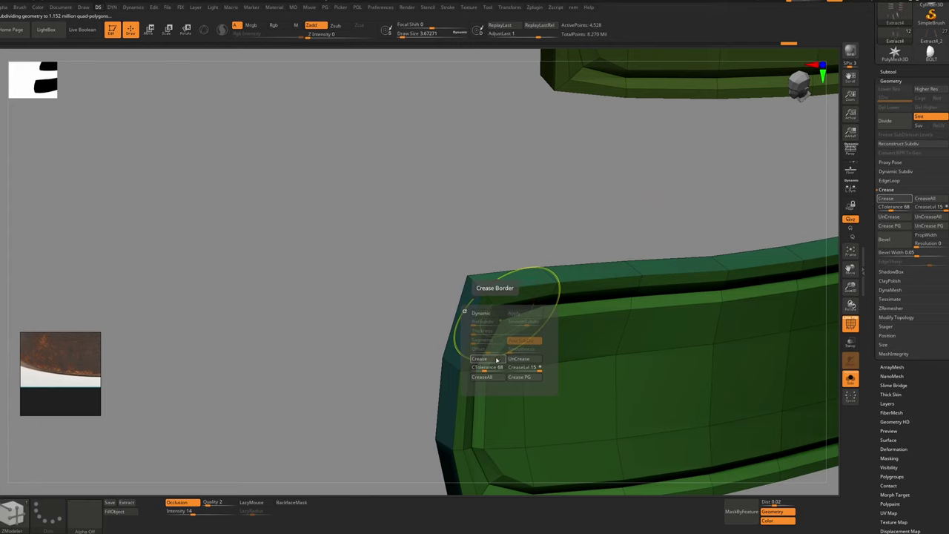
key("d")
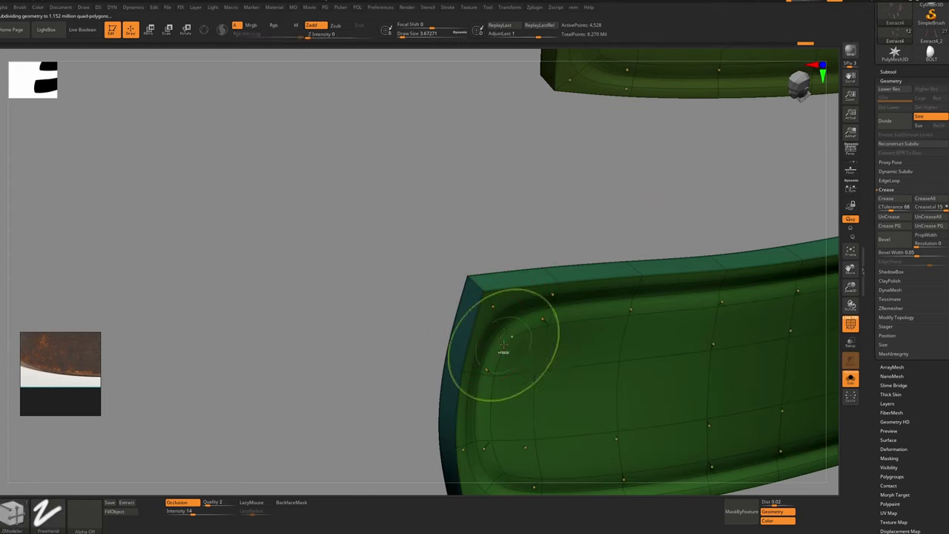
right_click_drag(504, 344, 540, 361, "ctrl")
key("shift+f")
key("ctrl+d")
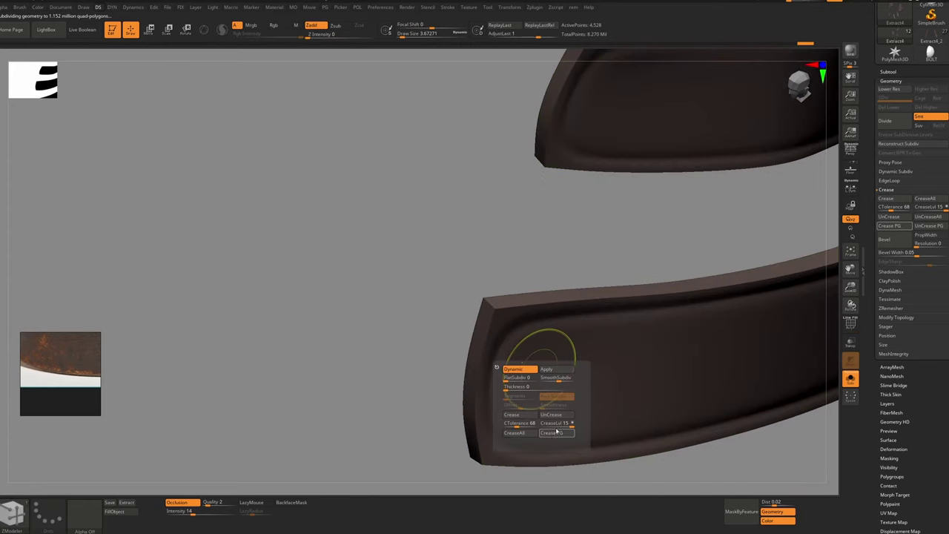
left_click(543, 423)
key("shift+d")
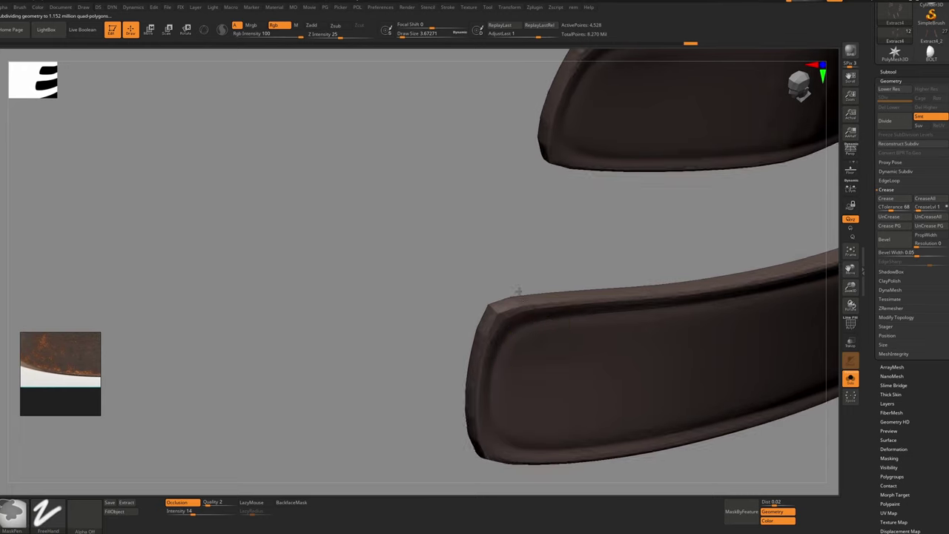
right_click_drag(519, 292, 545, 348)
right_click_drag(545, 348, 560, 337, "ctrl")
key("d")
key("ctrl+d")
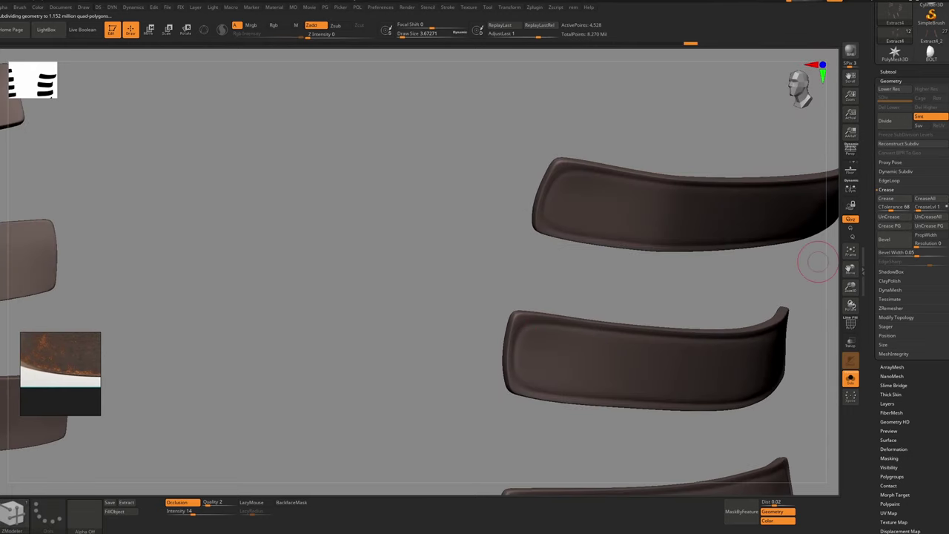
Solo the straps and inspect their low-resolution base geometry against the smooth preview
key("f")
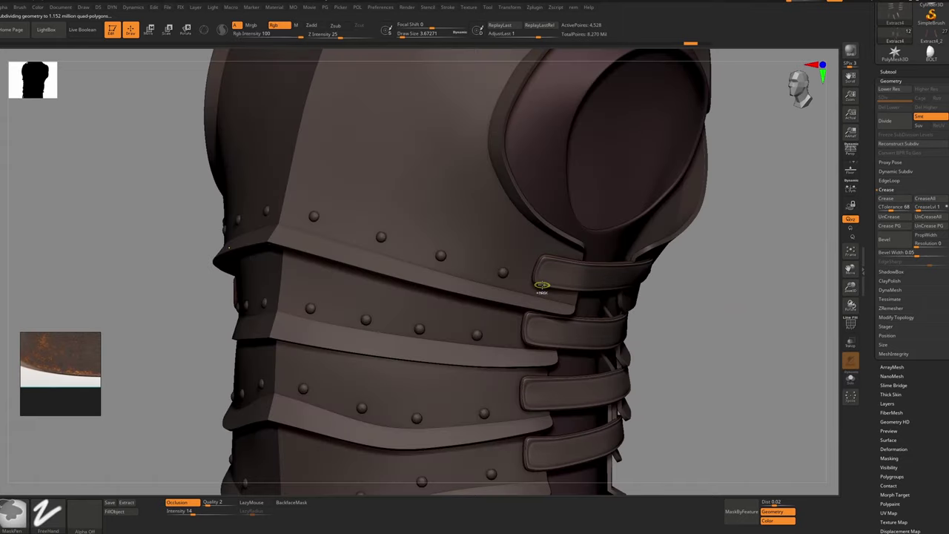
mouse_move(542, 285)
right_mouse_down("ctrl")
mouse_move(564, 294)
mouse_move(531, 284)
mouse_move(530, 238)
mouse_move(542, 306)
right_mouse_up("ctrl")
key("shift+s")
key("shift+f")
key("shift+d")
key("shift+d")
key("b")
key("z")
key("m")
key("d")
key("shift+f")
Apply Dynamic Subdiv to bake the straps into real geometry, about 1.152 million points
right_click_drag(479, 186, 520, 304, "ctrl")
right_click_drag(519, 304, 555, 315)
key("ctrl+d")
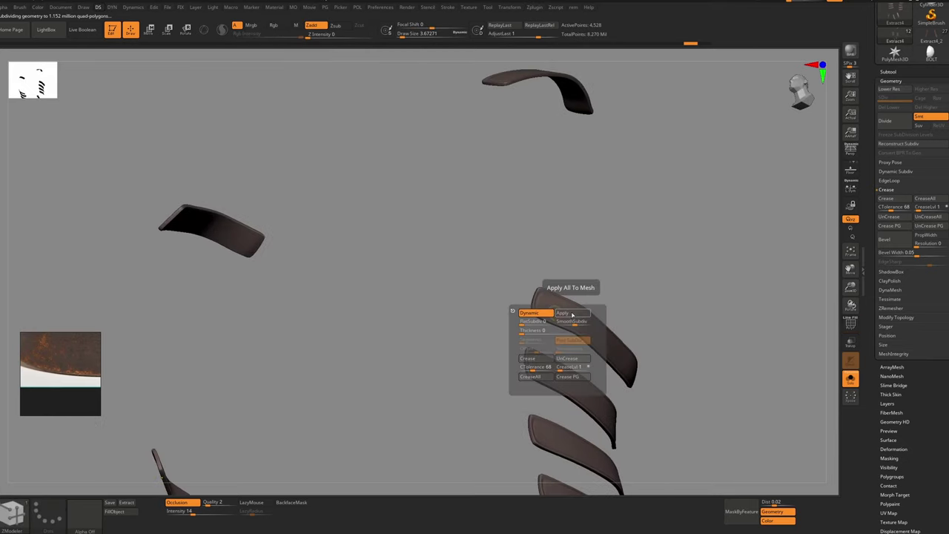
left_click(564, 313)
right_click_drag(572, 259, 519, 311, "ctrl")
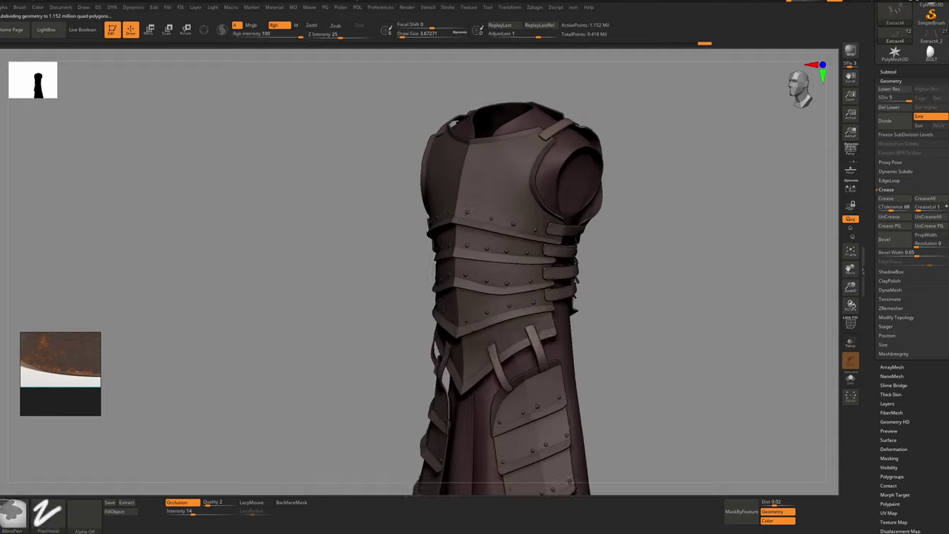
Colour the armor plates light grey and look over the plates and straps
right_click(549, 314)
left_click(486, 307)
right_click(429, 360)
left_click(355, 328)
right_click_drag(523, 271, 592, 264)
right_click_drag(592, 264, 564, 293, "ctrl")
mouse_move(451, 211)
right_mouse_down()
mouse_move(512, 211)
mouse_move(442, 206)
mouse_move(474, 204)
mouse_move(481, 239)
mouse_move(379, 238)
right_mouse_up()
right_click_drag(379, 237, 306, 285, "shift")
left_click_drag(932, 273, 931, 285)
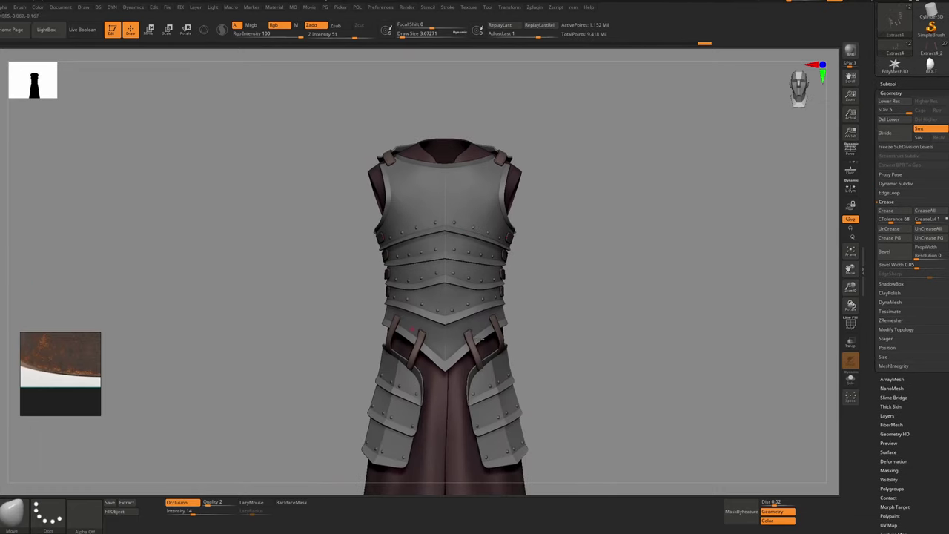
right_click_drag(410, 329, 465, 338)
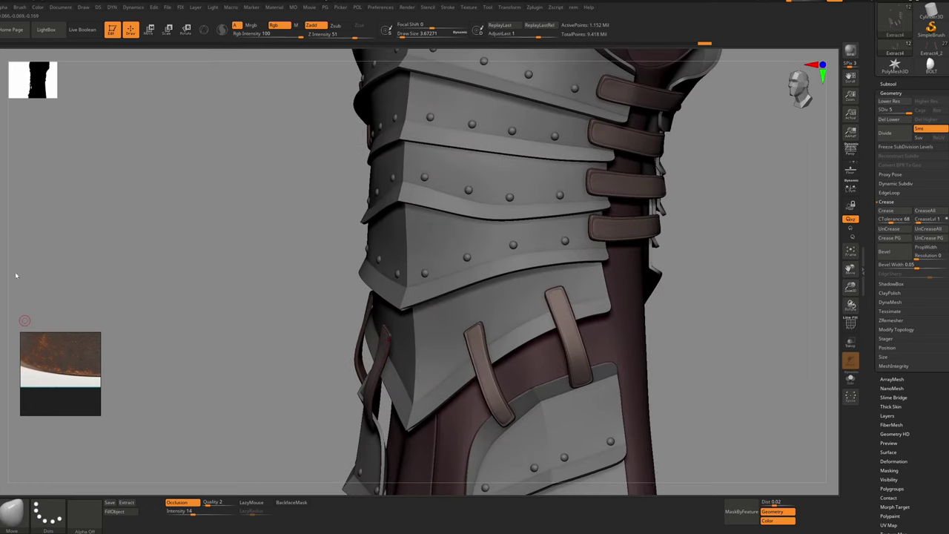
mouse_move(594, 338)
right_mouse_down("ctrl")
mouse_move(586, 292)
mouse_move(538, 306)
right_mouse_up("ctrl")
Select the Extract3 strap subtool and enlarge the worn leather belt reference photo
left_click(586, 292, "alt")
left_click(850, 379)
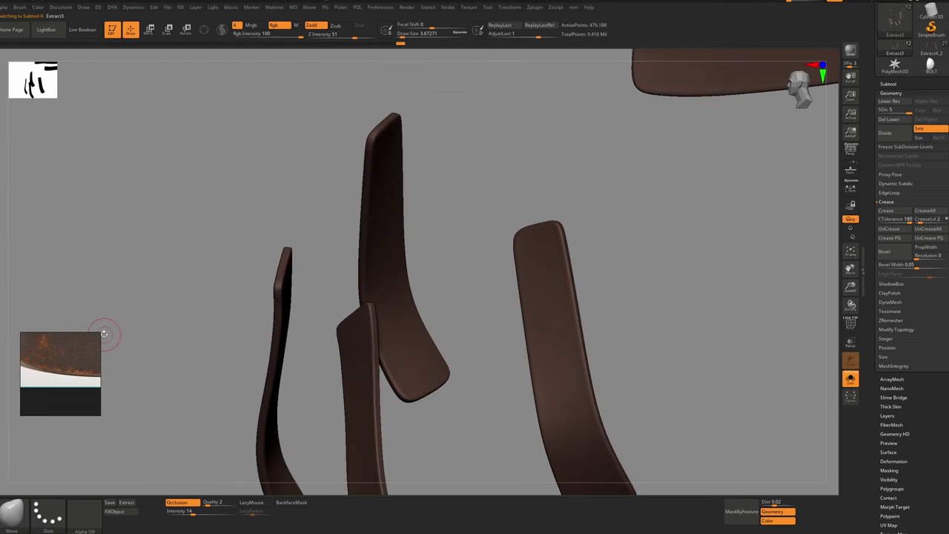
left_click_drag(103, 334, 208, 225)
right_click_drag(505, 295, 631, 305)
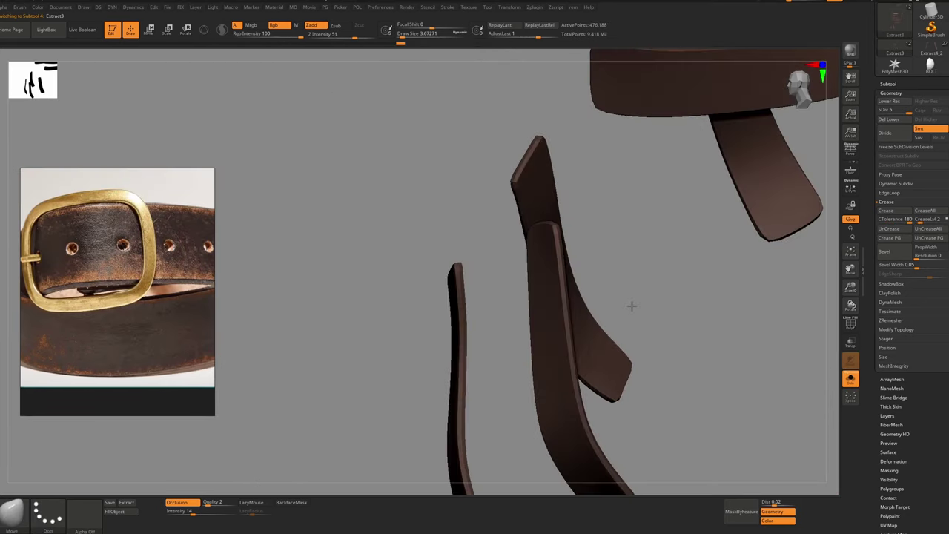
left_click(851, 378)
left_click(894, 417)
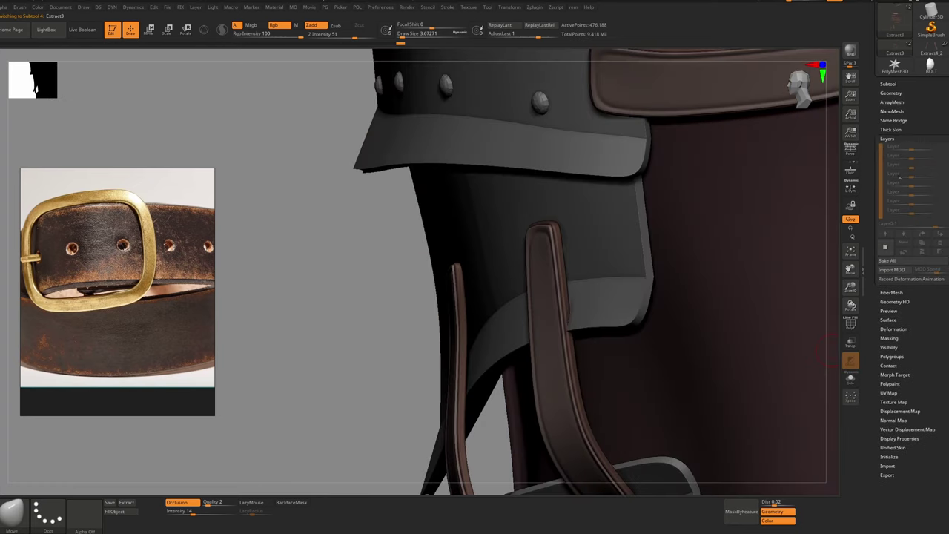
Add a new sculpt layer to the straps and check their subdivision levels
left_click(884, 252)
right_click_drag(544, 265, 594, 302, "ctrl")
key("shift+d")
key("shift+d")
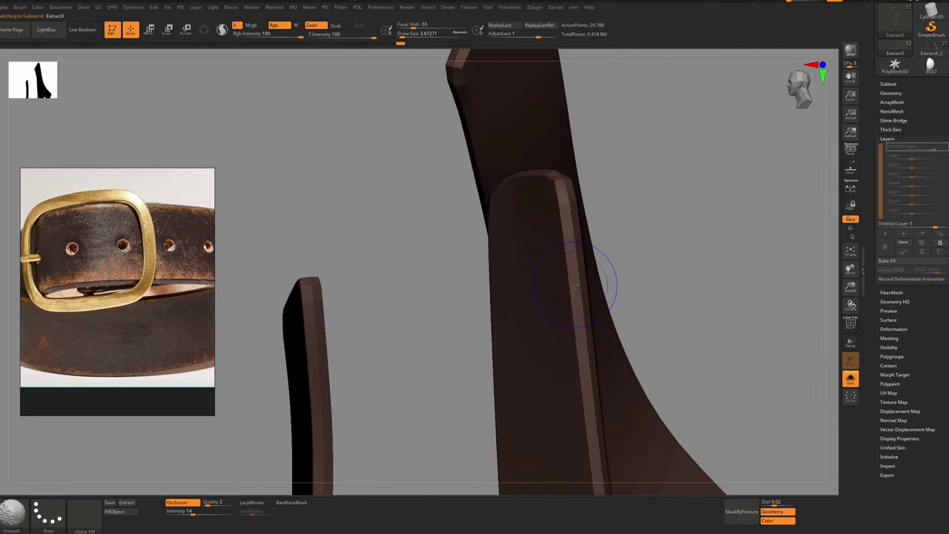
key("shift+d")
key("shift+d")
key("d")
key("d")
key("shift+f")
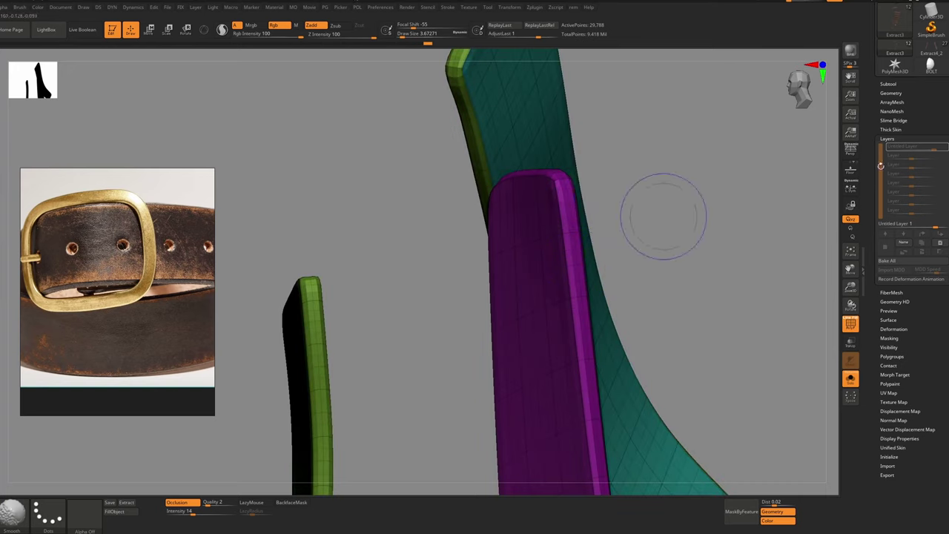
key("shift+f")
In NoiseMaker, give the straps a coarser, stronger surface noise and accept it
left_click(890, 319)
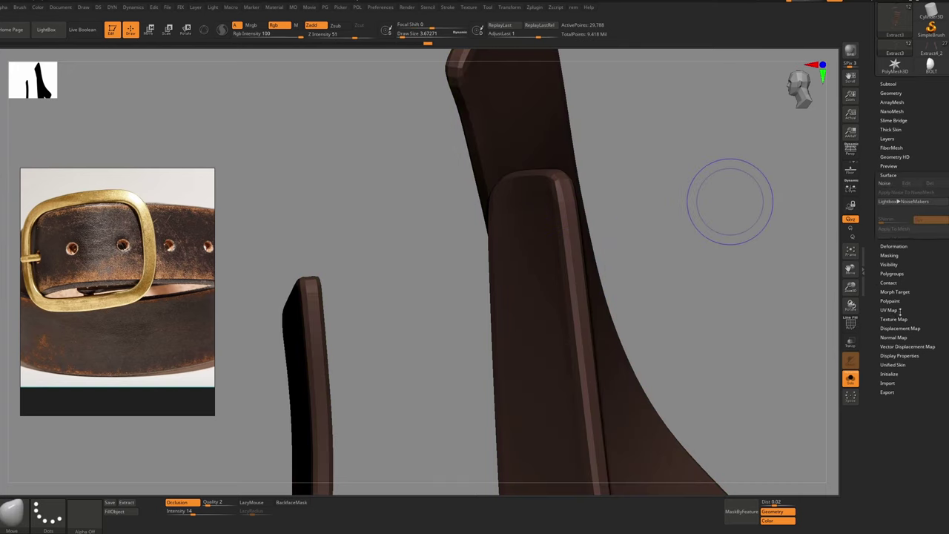
left_click(893, 191)
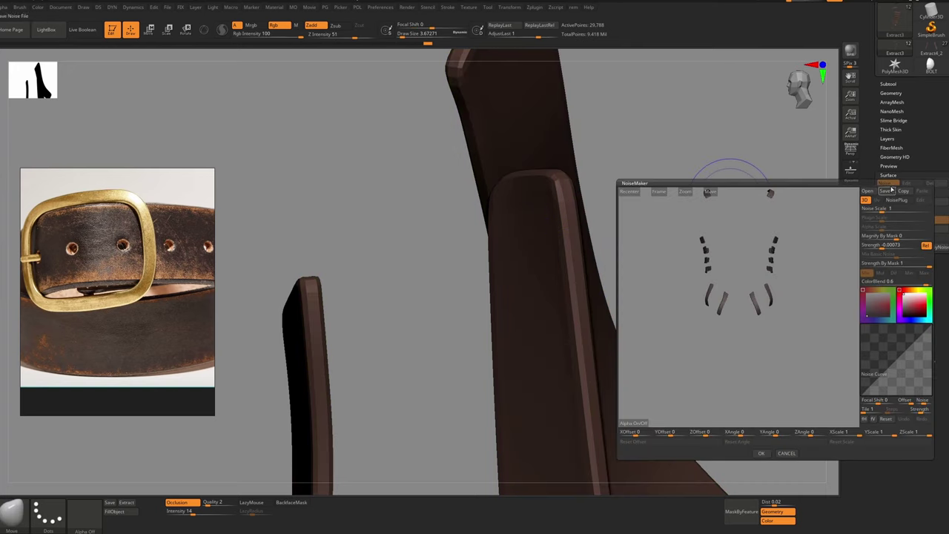
left_click(664, 192)
scroll(801, 321, "up", 5)
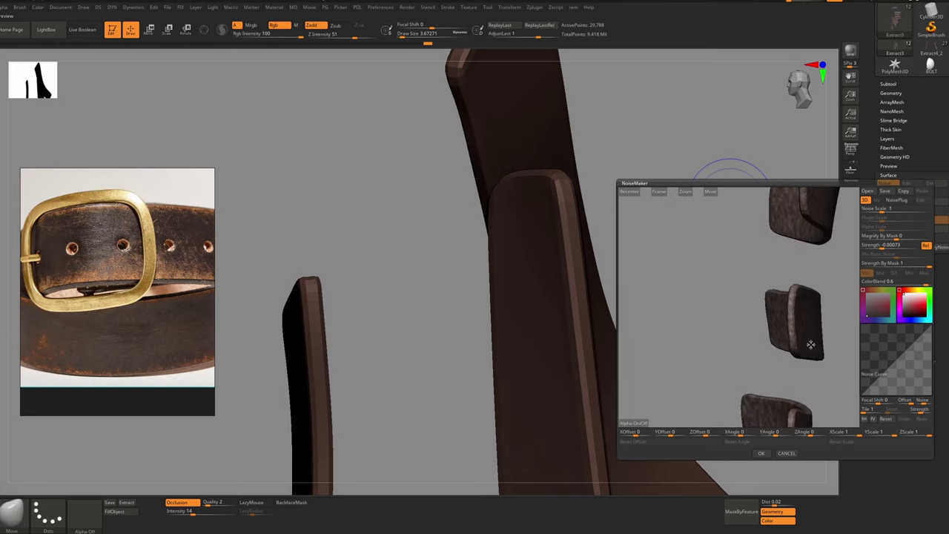
left_click_drag(811, 344, 812, 337)
left_click_drag(883, 209, 875, 214)
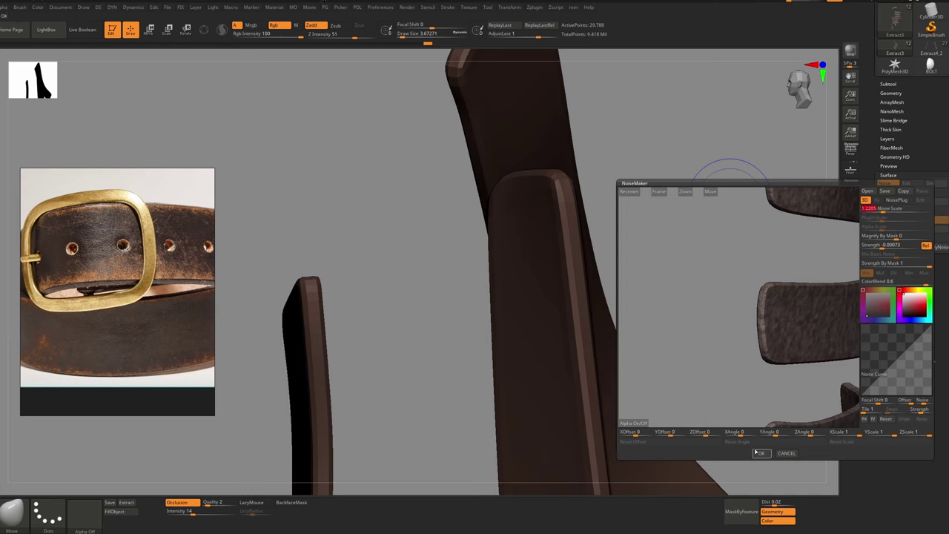
left_click_drag(883, 247, 874, 247)
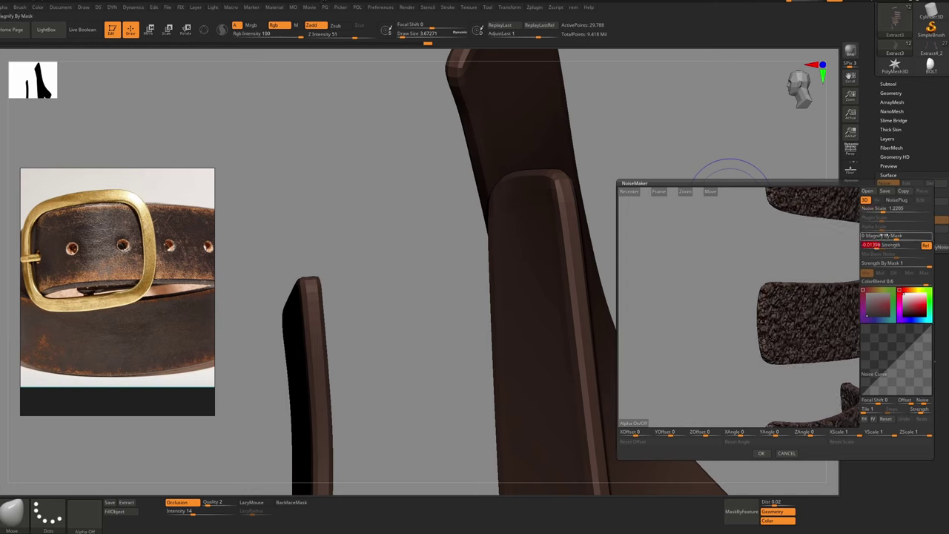
left_click_drag(886, 214, 888, 211)
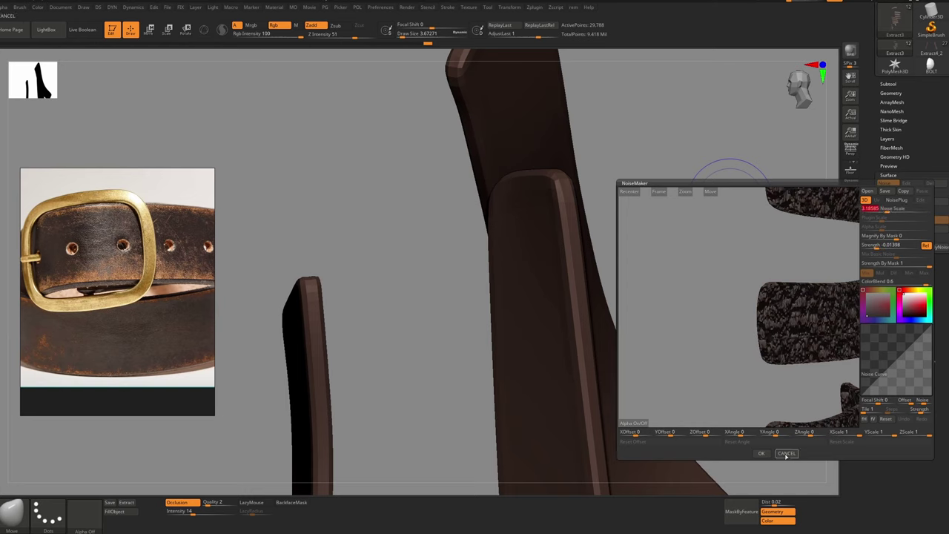
left_click(761, 453)
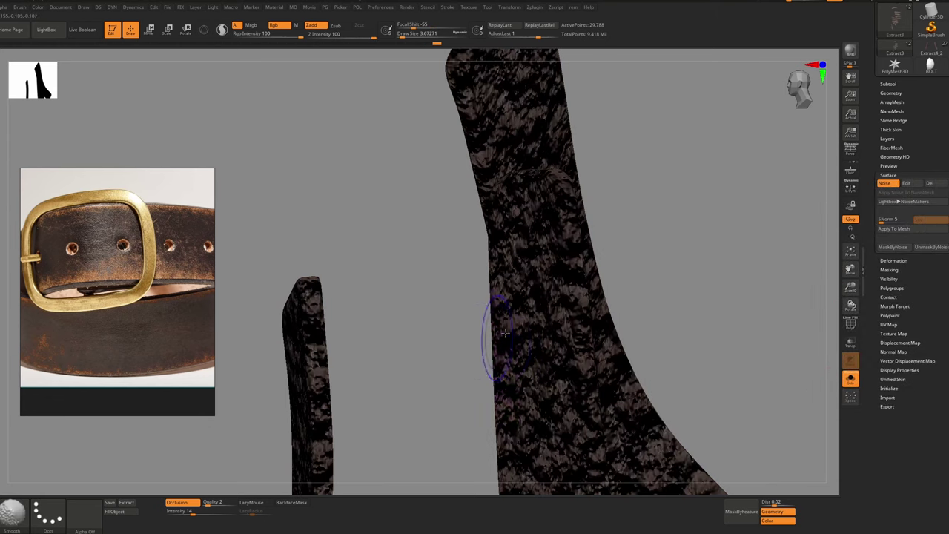
Switch the surface noise off and drop the straps to their lowest subdivision level
key("shift+f")
right_click_drag(519, 333, 548, 208, "ctrl")
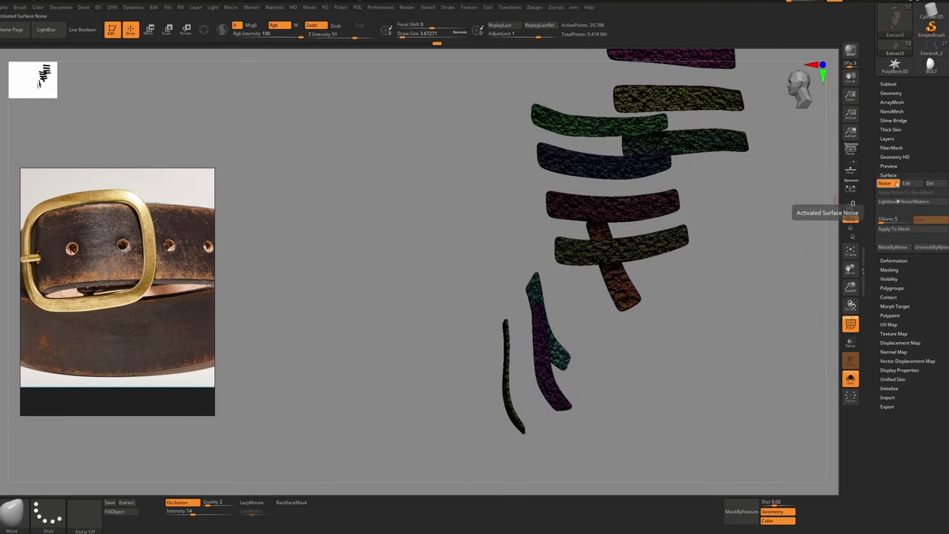
left_click(897, 184)
right_click_drag(630, 292, 623, 401, "ctrl")
key("shift+d")
key("shift+d")
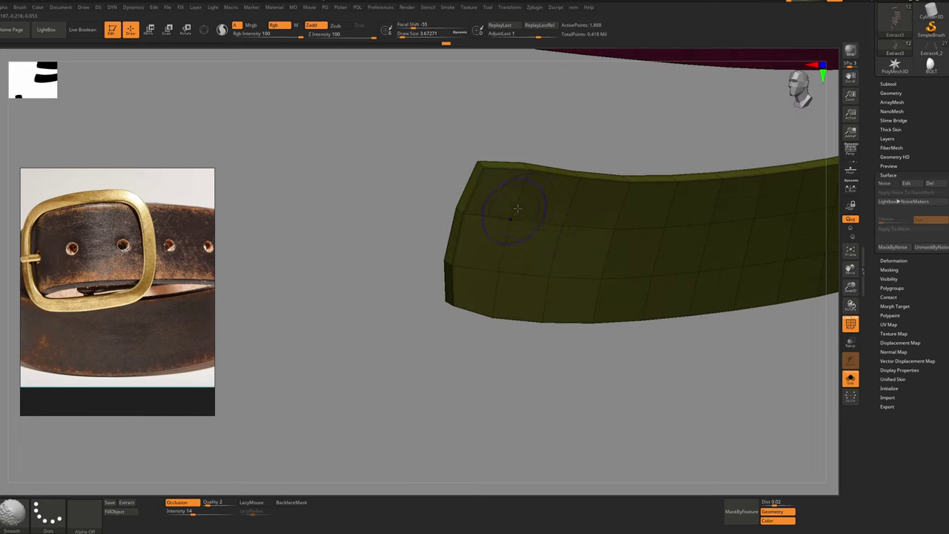
Regroup the straps by normals so faces and edges get separate polygroups
key("g")
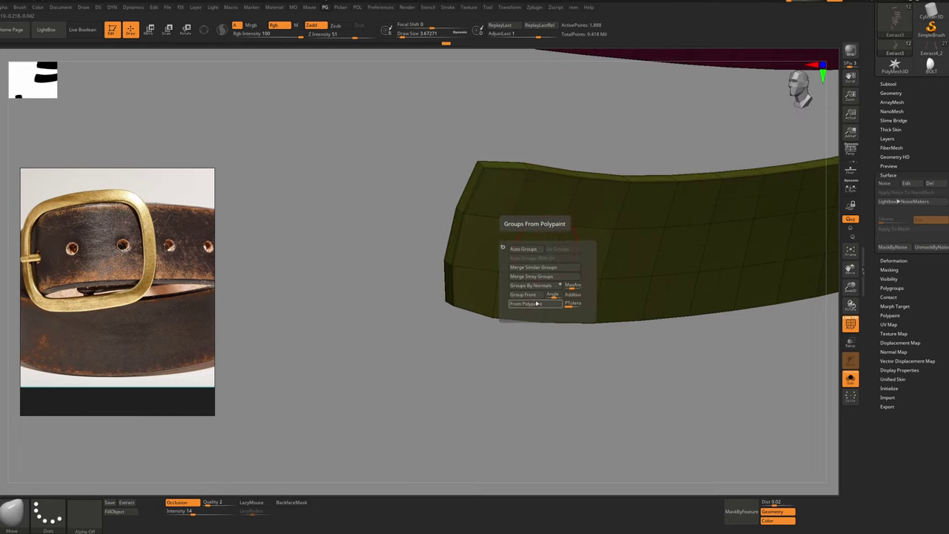
left_click(541, 287)
right_click_drag(558, 255, 540, 181, "ctrl")
mouse_move(495, 314)
left_mouse_down()
mouse_move(514, 316)
mouse_move(464, 327)
left_mouse_up()
left_click_drag(382, 335, 564, 150)
Hide the strap ends and edge faces so only the broad faces stay visible
left_click(564, 150, "ctrl+shift")
right_click_drag(564, 155, 568, 295, "alt")
left_click(566, 227, "ctrl+shift")
right_click_drag(566, 227, 575, 152, "ctrl")
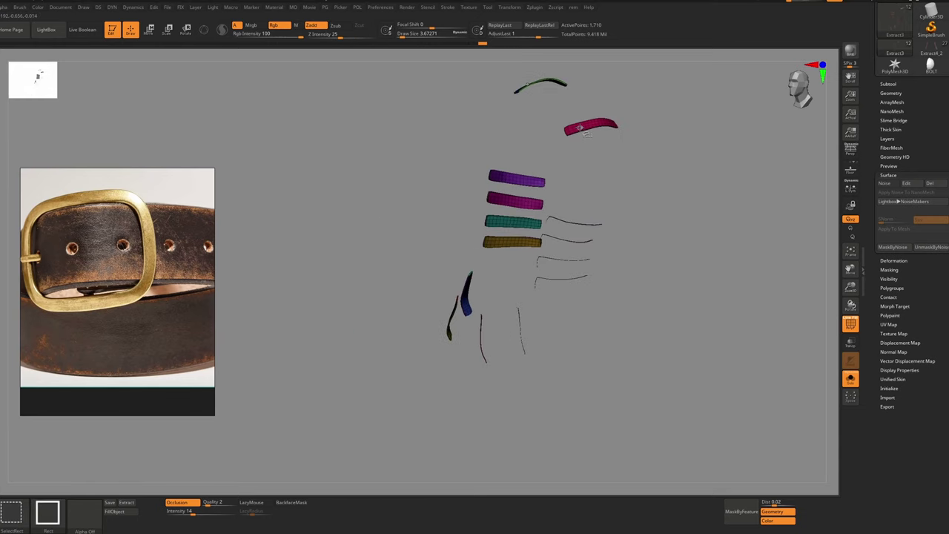
mouse_move(558, 151)
left_mouse_down()
mouse_move(566, 136)
mouse_move(575, 150)
left_mouse_up()
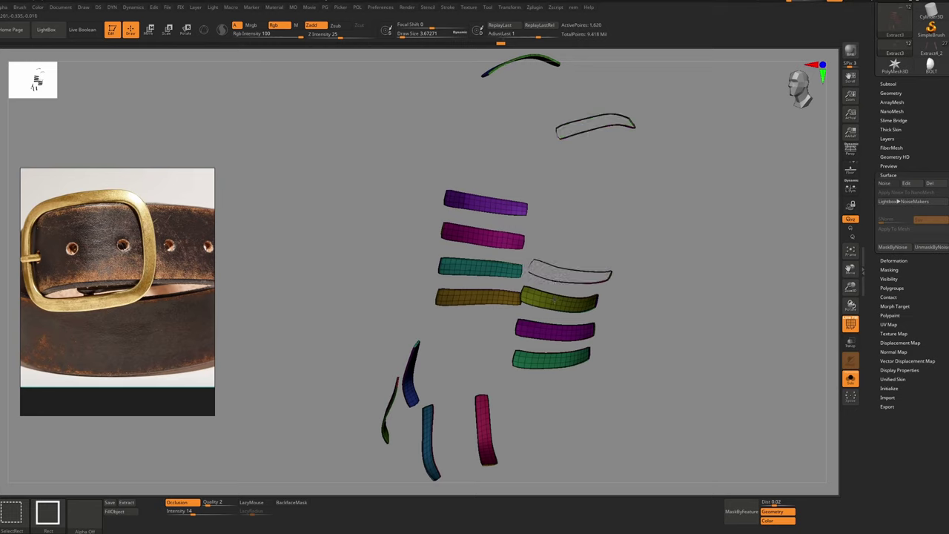
left_click_drag(552, 301, 348, 385)
left_click_drag(360, 286, 573, 266)
left_click(386, 189, "ctrl+shift")
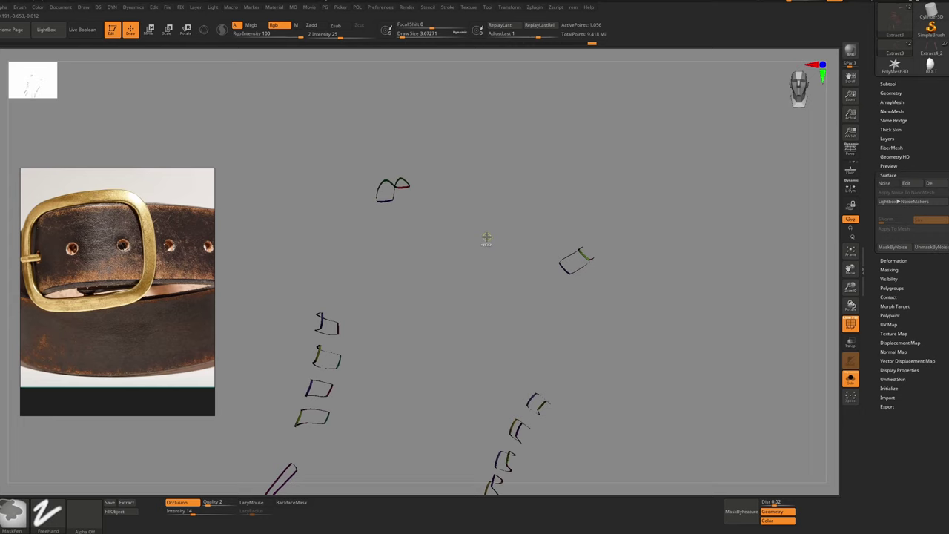
mouse_move(591, 264)
left_mouse_down()
mouse_move(566, 229)
mouse_move(628, 227)
left_mouse_up()
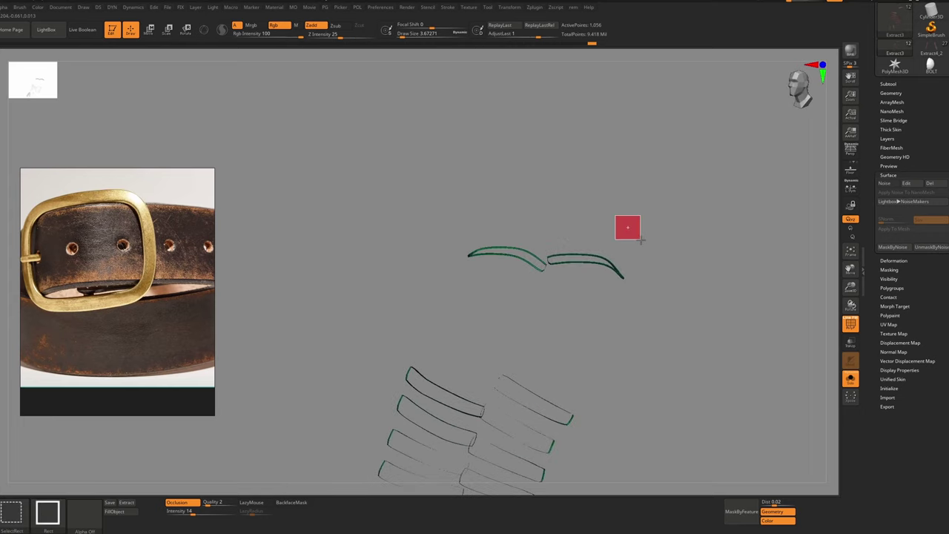
right_click_drag(624, 285, 595, 216, "ctrl")
left_click_drag(689, 196, 222, 520, "ctrl+shift")
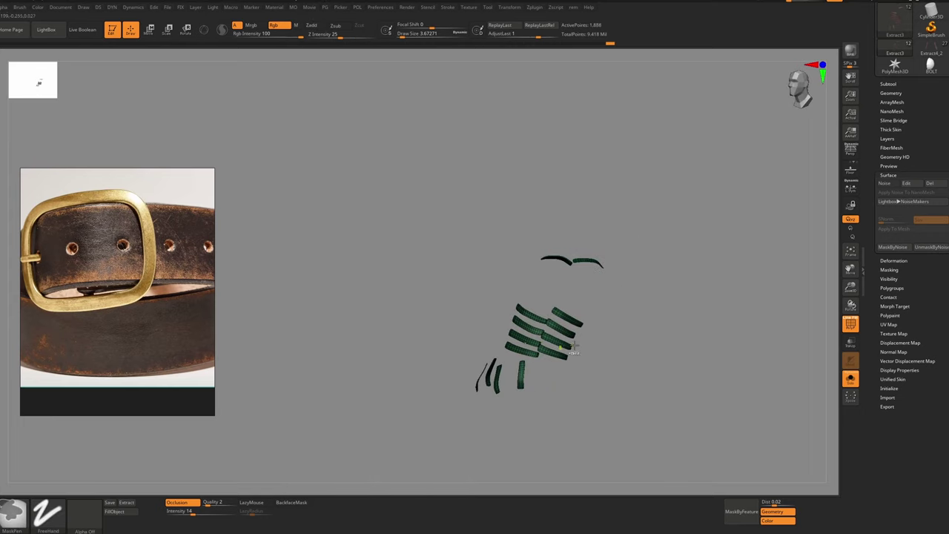
right_click_drag(571, 346, 583, 290, "ctrl")
Merge the visible broad faces into one new polygroup and unhide the strap edges
key("ctrl+w")
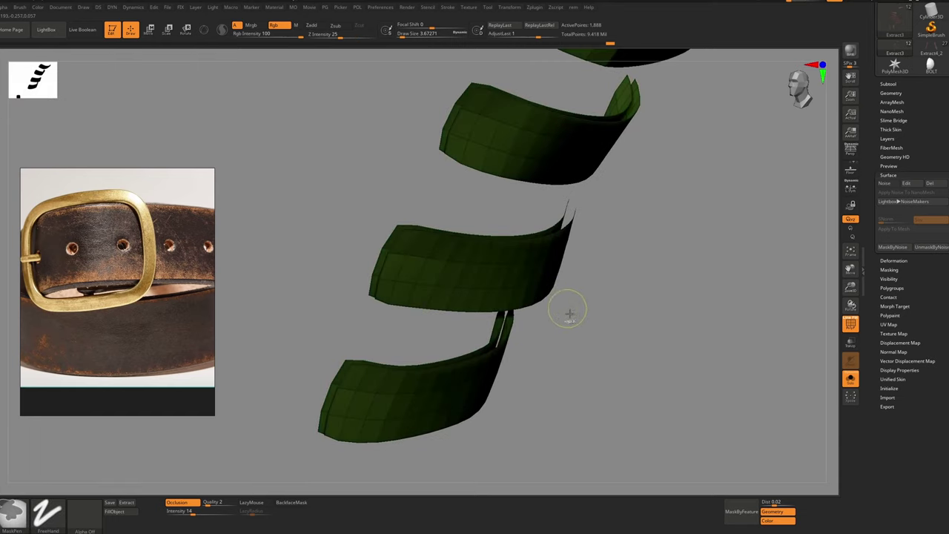
key("ctrl+w")
right_click_drag(609, 376, 492, 155, "ctrl")
left_click_drag(568, 132, 384, 280, "ctrl+shift")
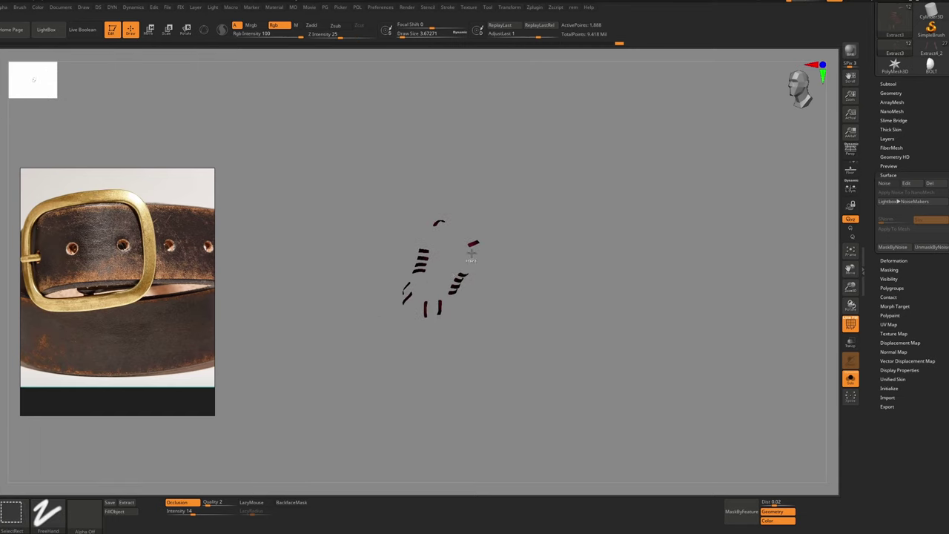
right_click_drag(470, 255, 434, 262, "ctrl")
left_click_drag(434, 263, 453, 272)
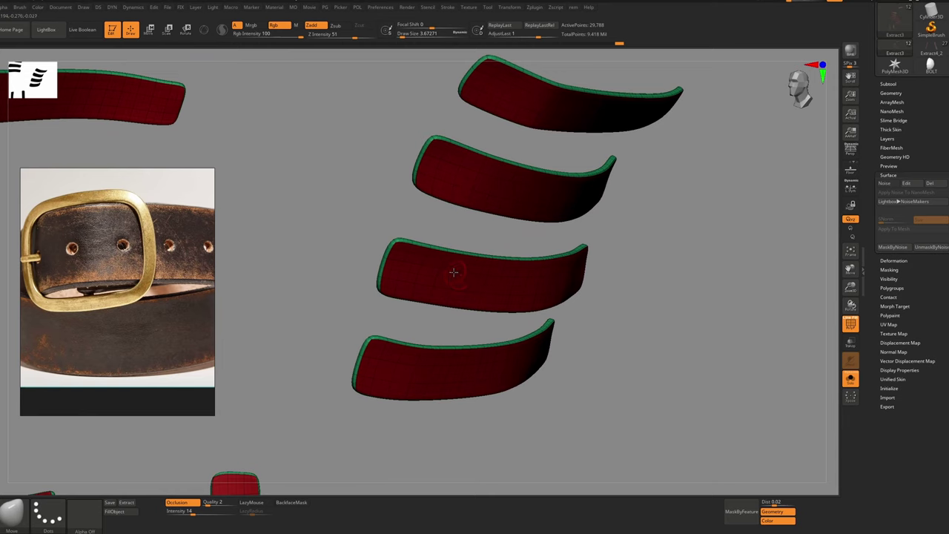
right_click_drag(461, 265, 364, 242, "ctrl")
Mask the red broad strap faces and hide the polygroup colours
key("w")
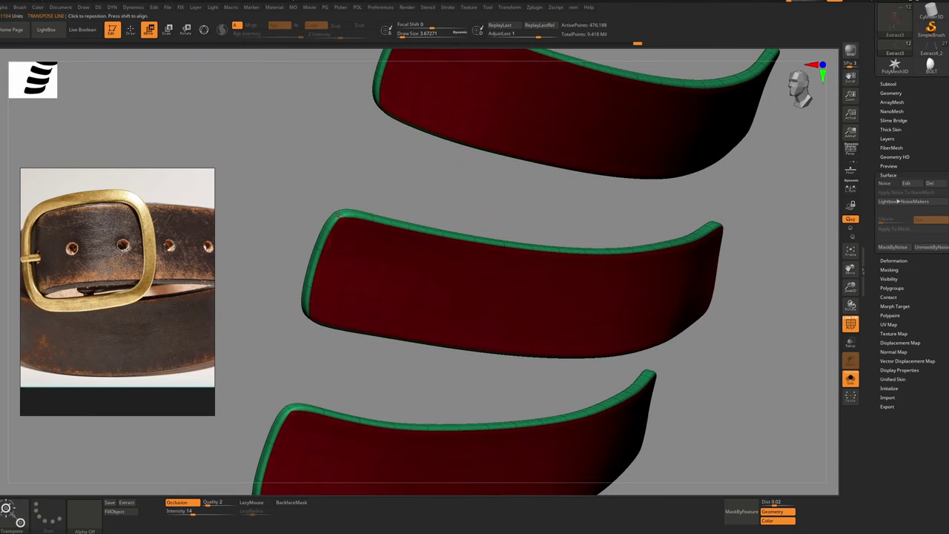
left_click(373, 220, "ctrl")
key("shift+f")
right_click_drag(473, 257, 356, 232)
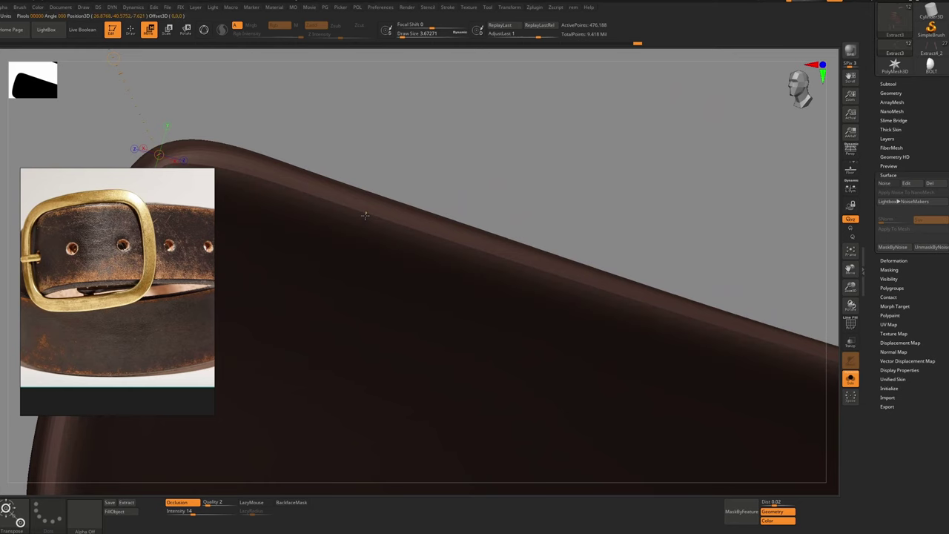
right_click_drag(418, 191, 658, 338, "ctrl")
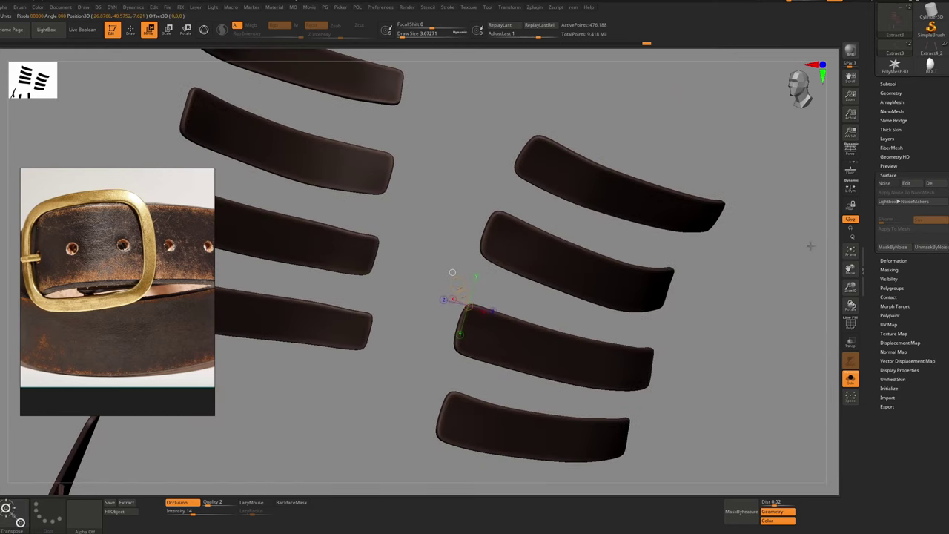
Bake the surface noise into the straps and lower the layer strength to about 0.097
left_click(887, 184)
scroll(533, 237, "up", 3)
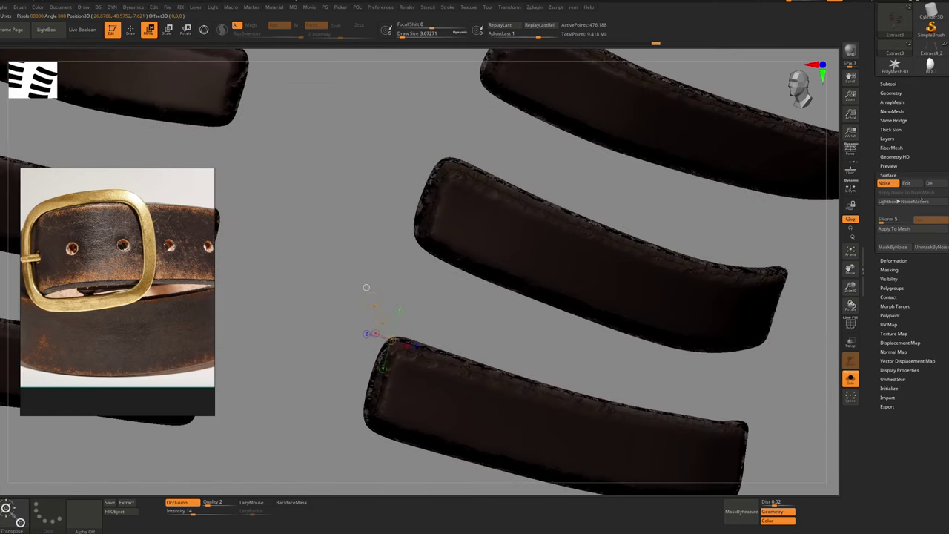
left_click(905, 231)
right_click_drag(533, 216, 495, 162)
right_click_drag(429, 147, 585, 237, "ctrl")
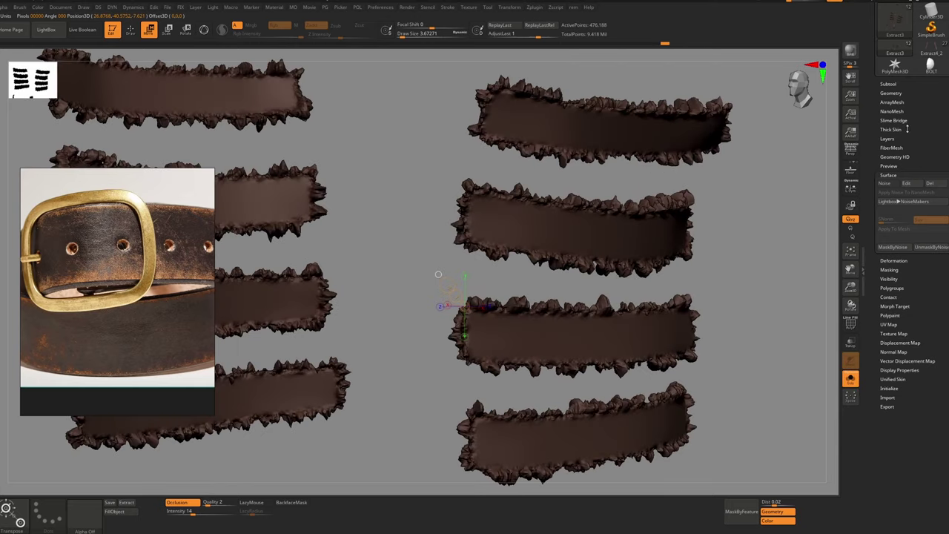
left_click_drag(924, 146, 914, 149)
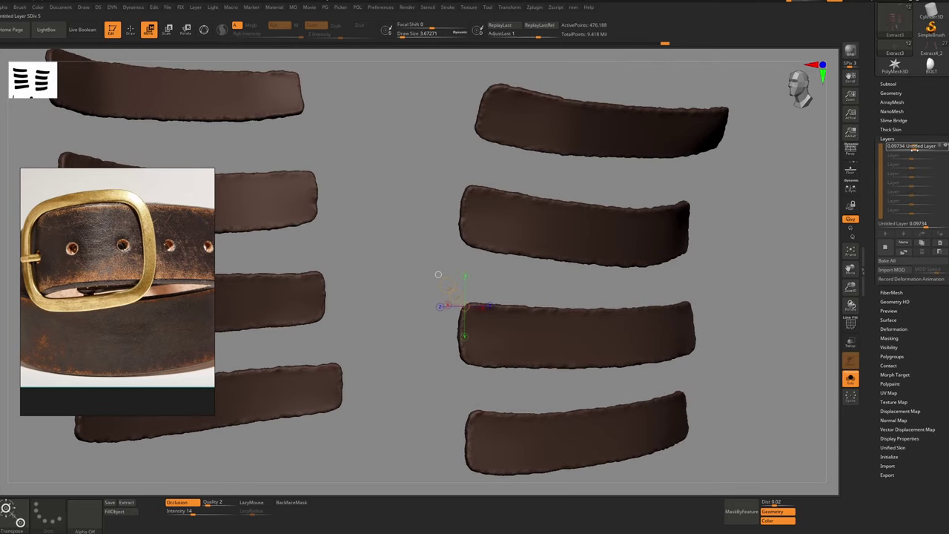
Polish the strap surface slightly and check the straps on the armor
right_click_drag(551, 244, 570, 240)
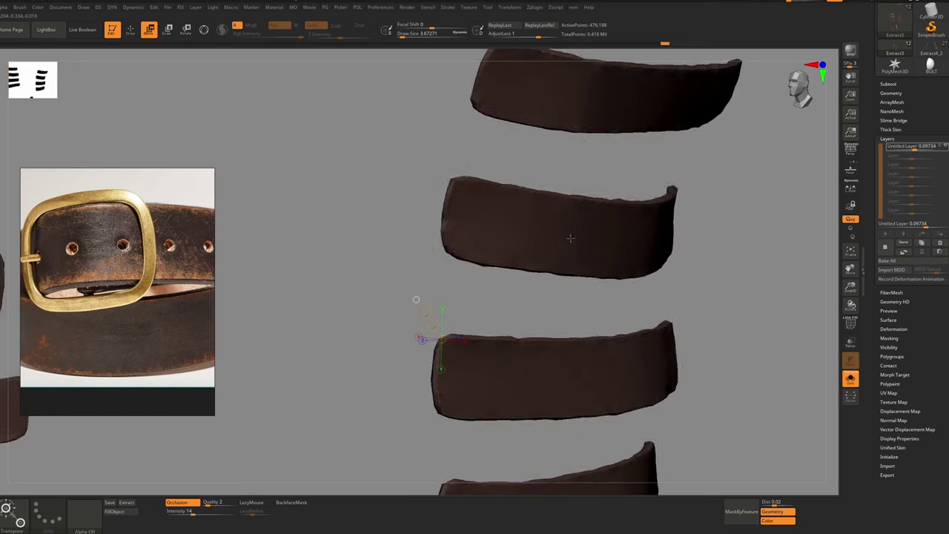
key("p")
left_click(536, 238)
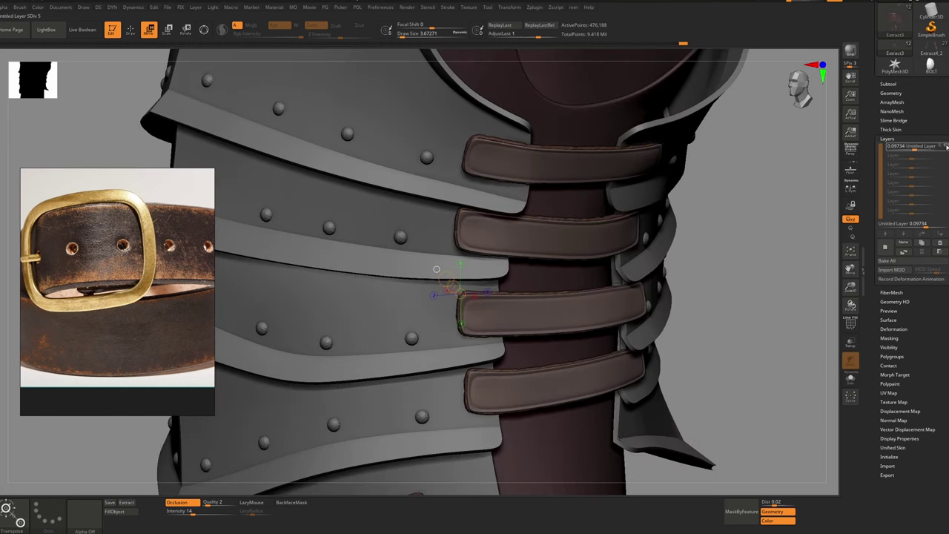
right_click_drag(560, 248, 571, 249, "ctrl")
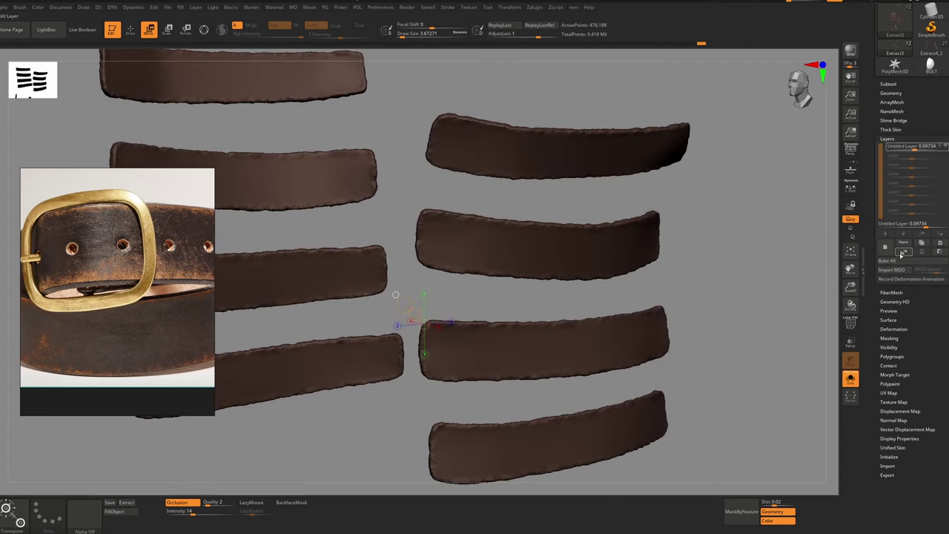
Add a layer and set Surface Noise in NoiseMaker to scale ~0.107, strength -0.046
left_click(886, 242)
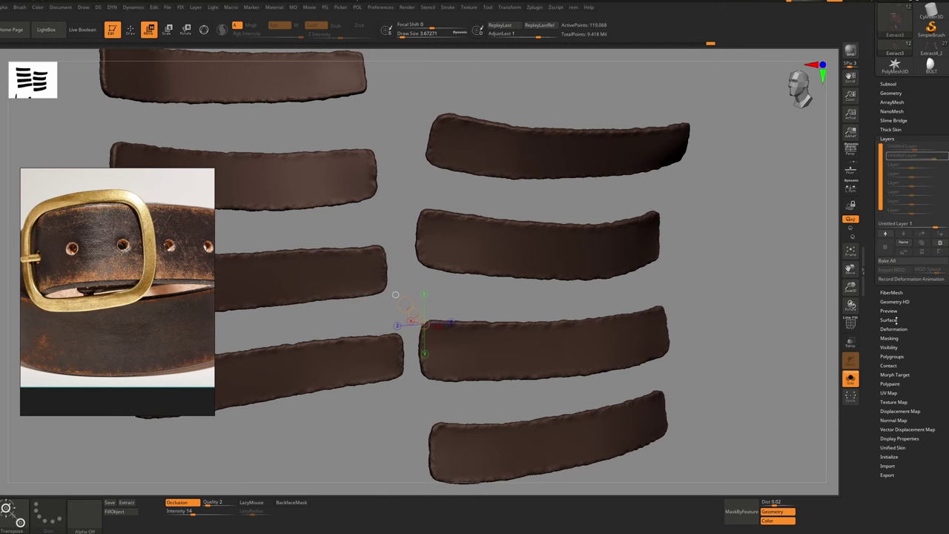
left_click(890, 320)
left_click(887, 183)
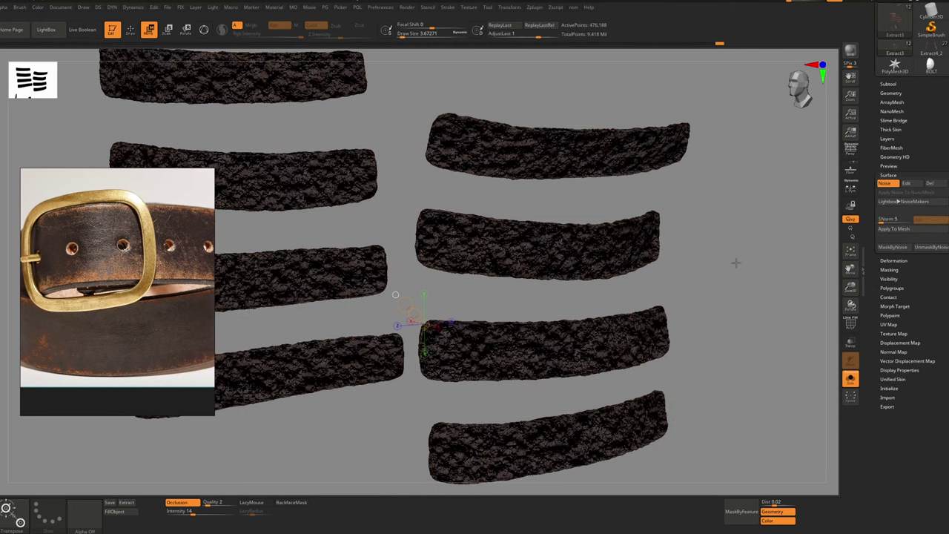
left_click(906, 184)
left_click_drag(889, 204, 877, 202)
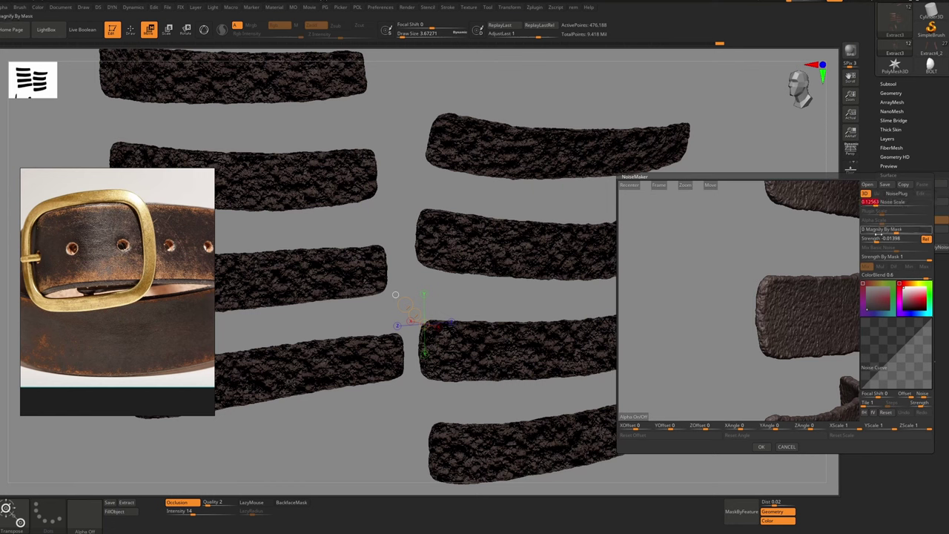
left_click_drag(877, 240, 873, 240)
left_click_drag(876, 204, 875, 203)
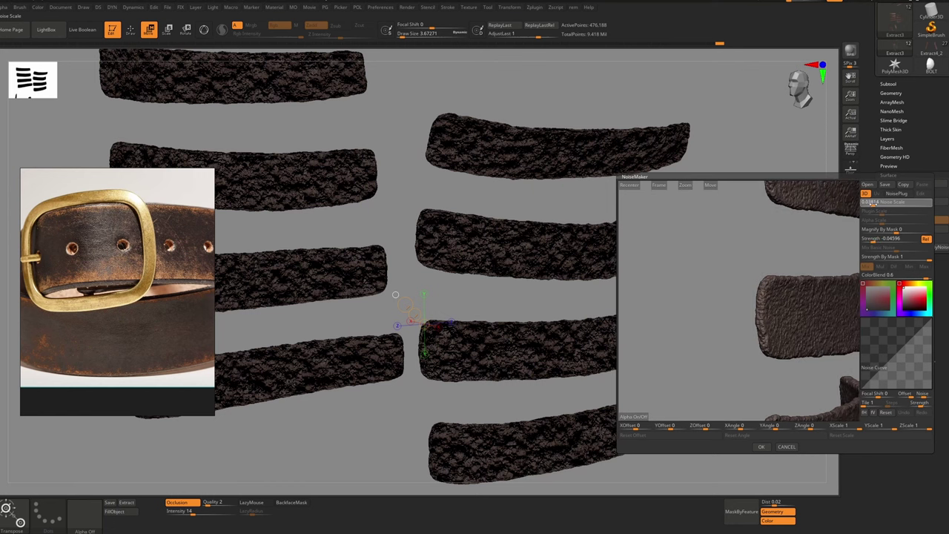
left_click(761, 446)
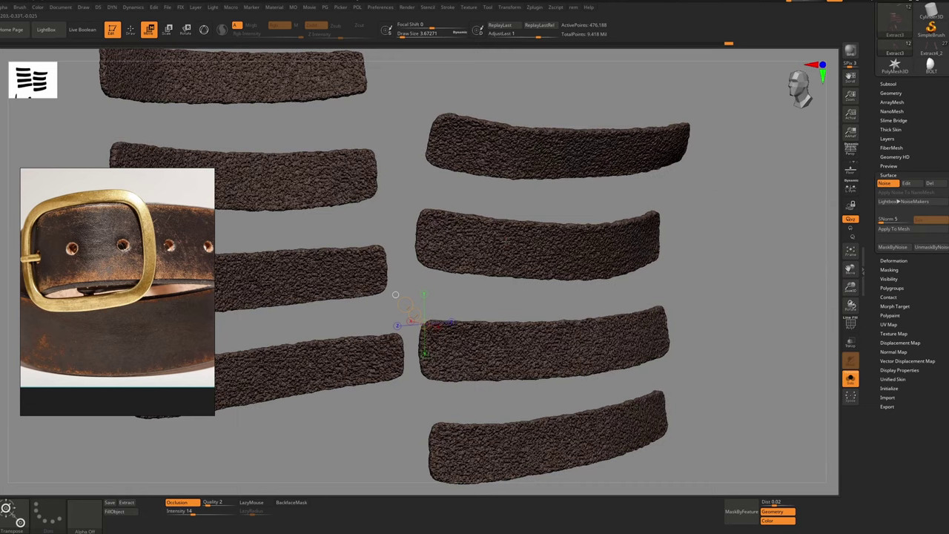
Mask the strap faces by noise and bake the noise into the edges with Apply To Mesh
left_click(498, 223, "ctrl")
right_click_drag(588, 267, 551, 233, "ctrl")
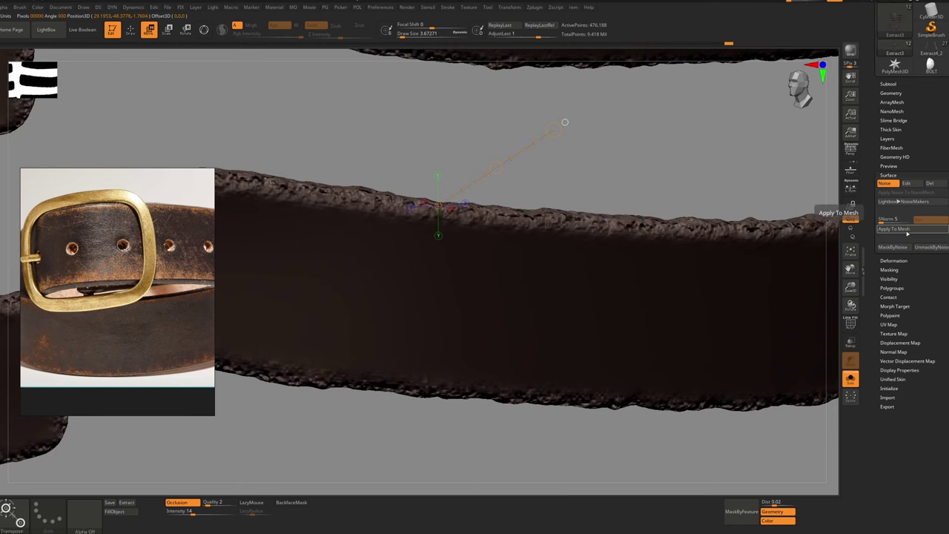
left_click(906, 230)
scroll(565, 122, "down", 5)
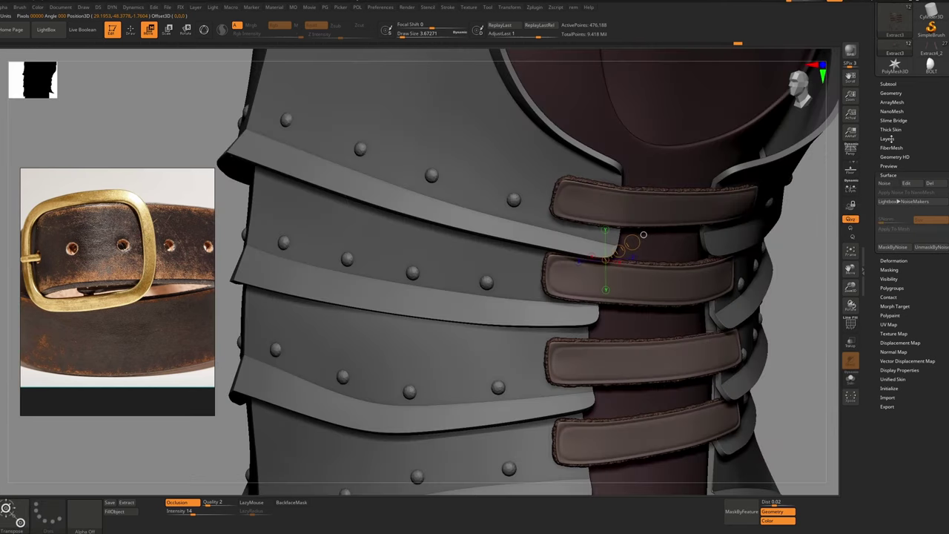
Compare the layer on and off, dial its strength to 0.02654, and add another layer
left_click(888, 139)
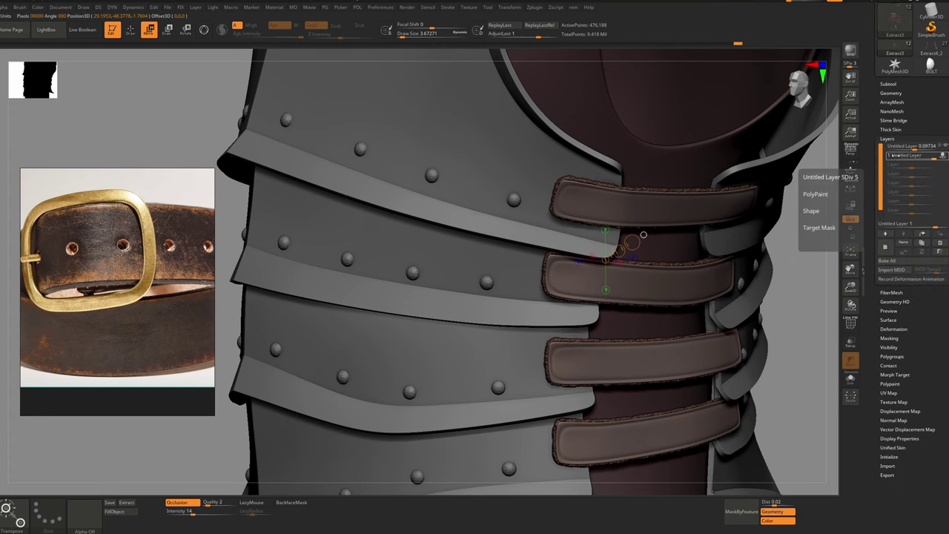
left_click(944, 155)
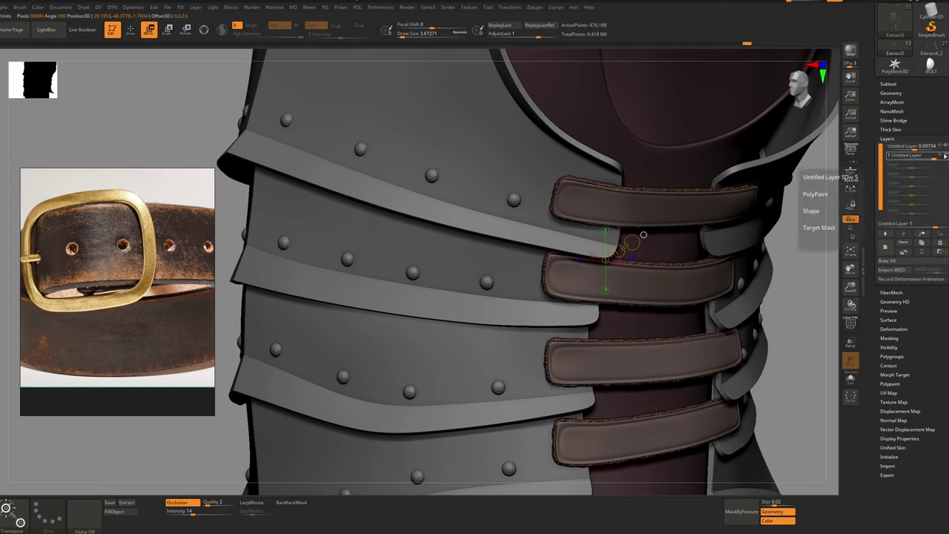
left_click(944, 155)
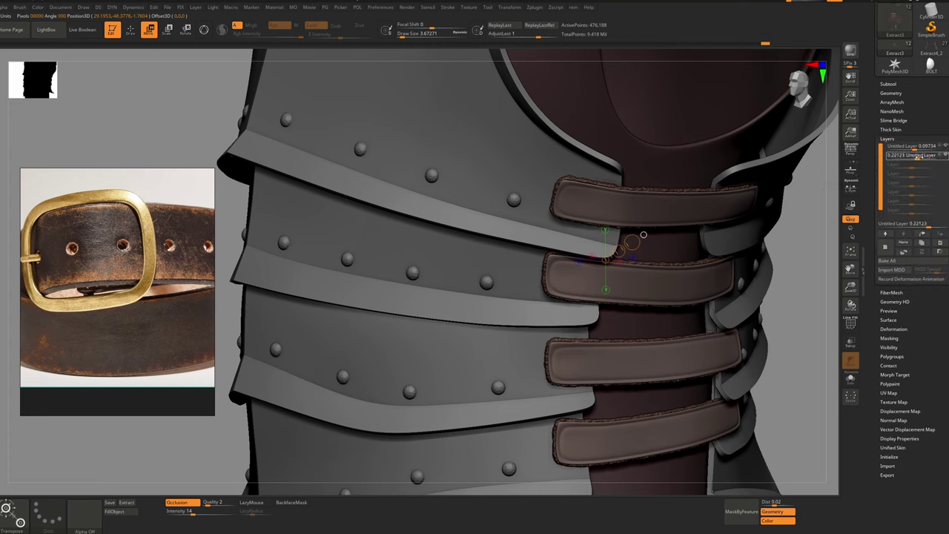
left_click_drag(921, 157, 922, 156)
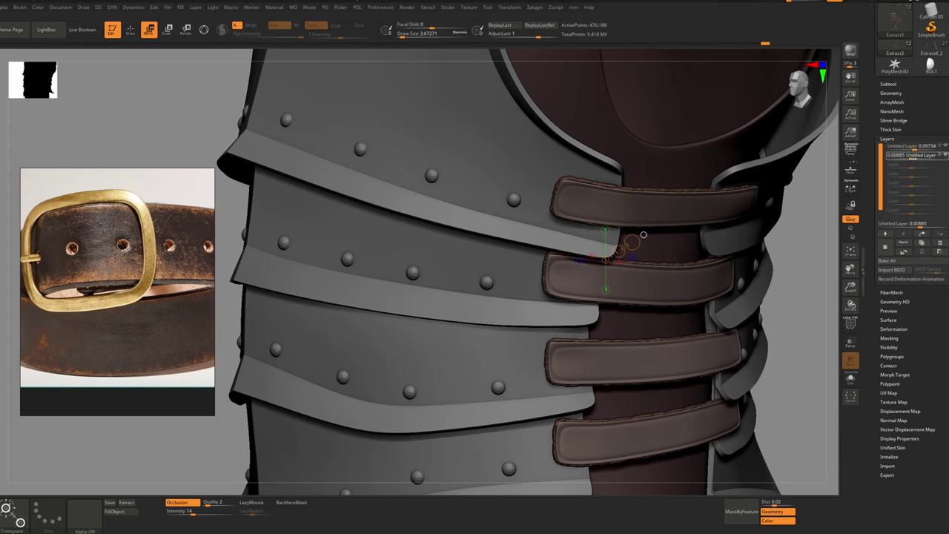
left_click(885, 246)
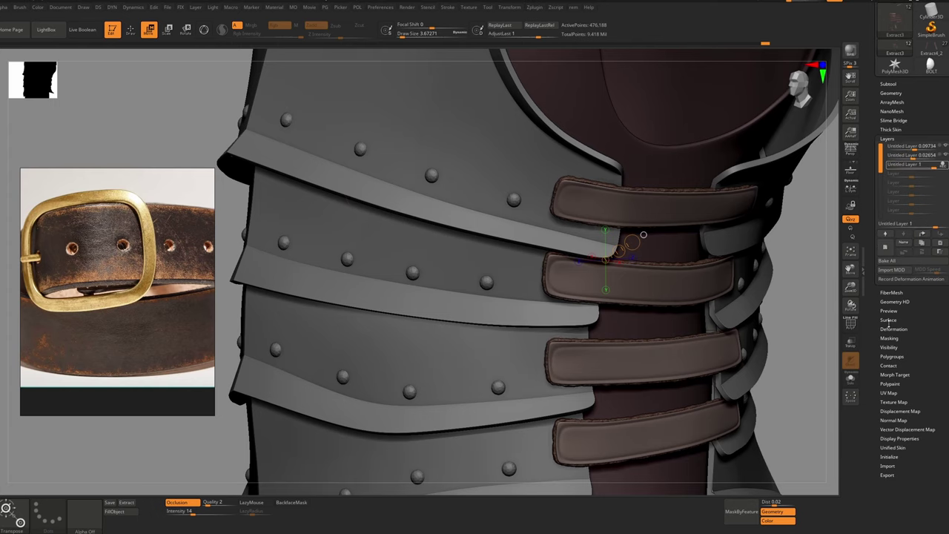
Solo the leather straps, mask their faces, and turn on Surface Noise
left_click(888, 322)
left_click(850, 379)
right_click_drag(654, 272, 678, 259, "ctrl")
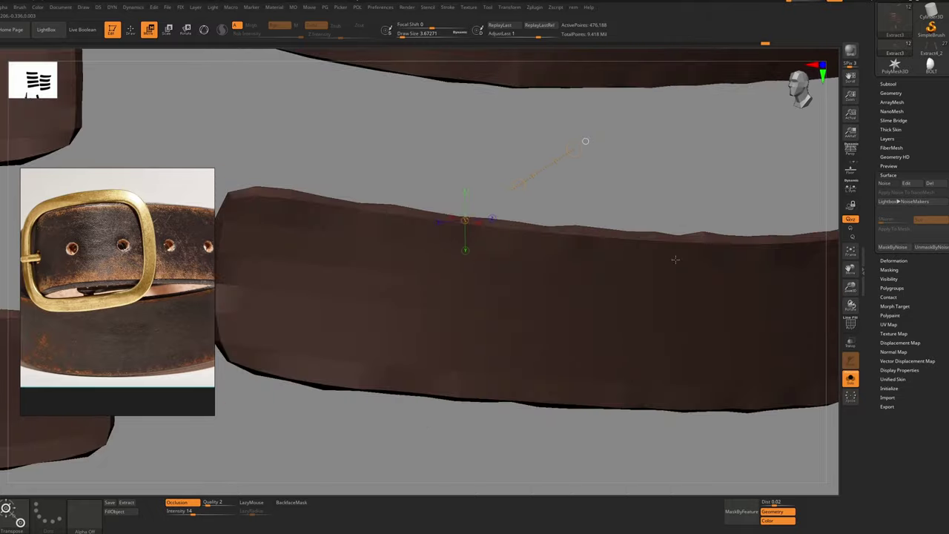
left_click(644, 236, "ctrl")
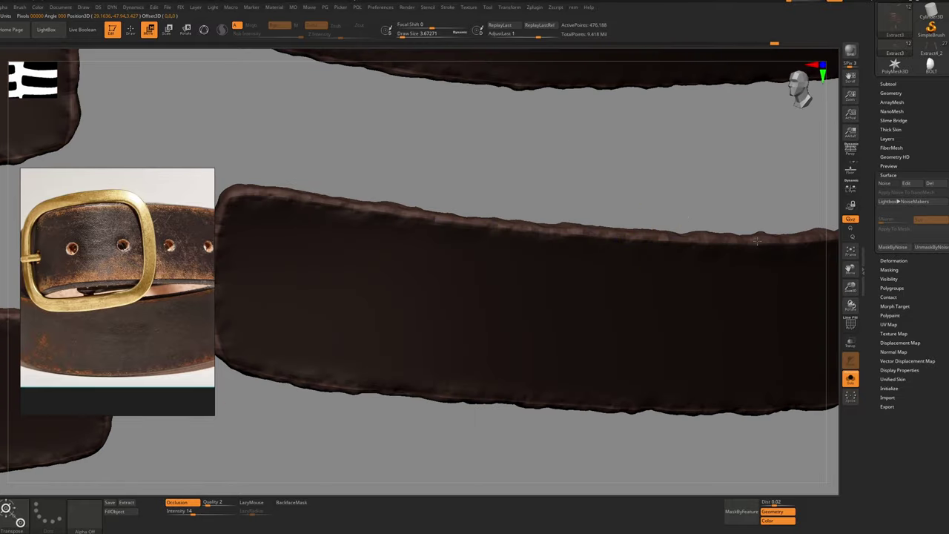
left_click(884, 182)
left_click(906, 182)
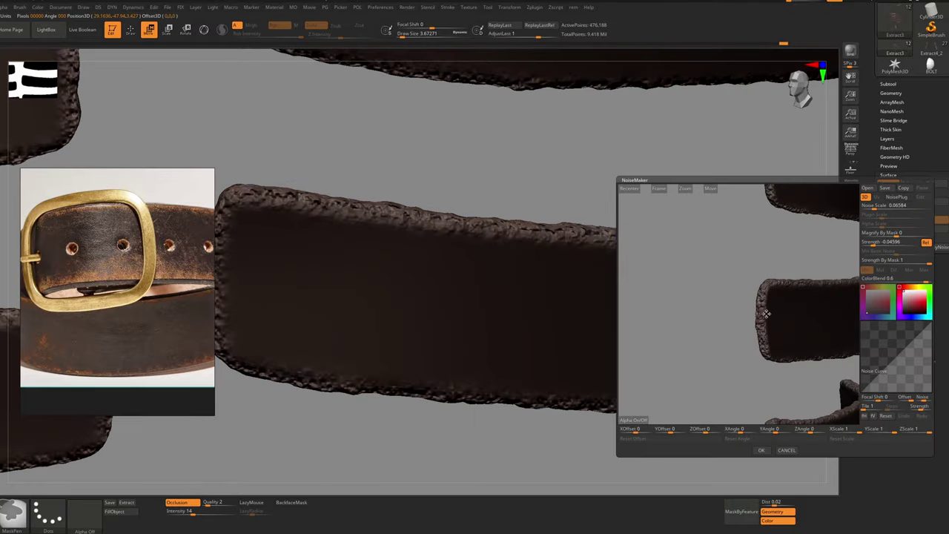
Try several NoiseMaker scale and strength values, then cancel the changes
right_click_drag(764, 315, 805, 354, "ctrl")
left_click_drag(874, 206, 867, 207)
left_click_drag(875, 244, 890, 244)
left_click_drag(867, 207, 883, 207)
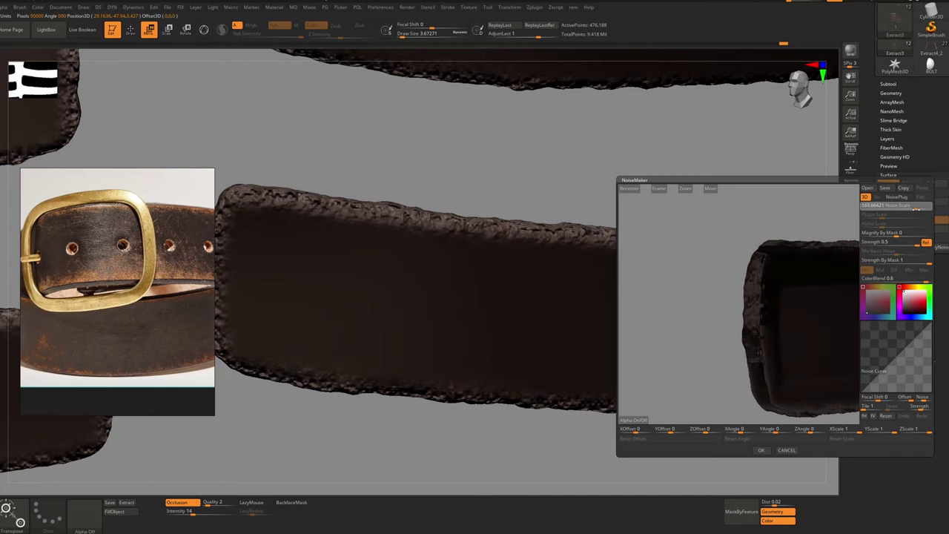
left_click_drag(884, 244, 898, 244)
left_click_drag(886, 207, 897, 207)
left_click(787, 450)
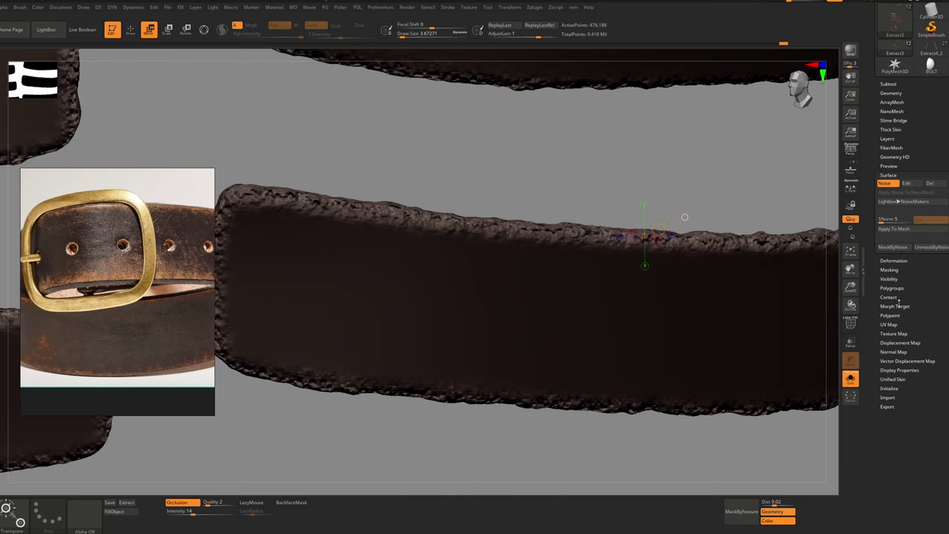
Set Deformation Noise to 12 and lower the third layer's strength to 0.13274
left_click(894, 261)
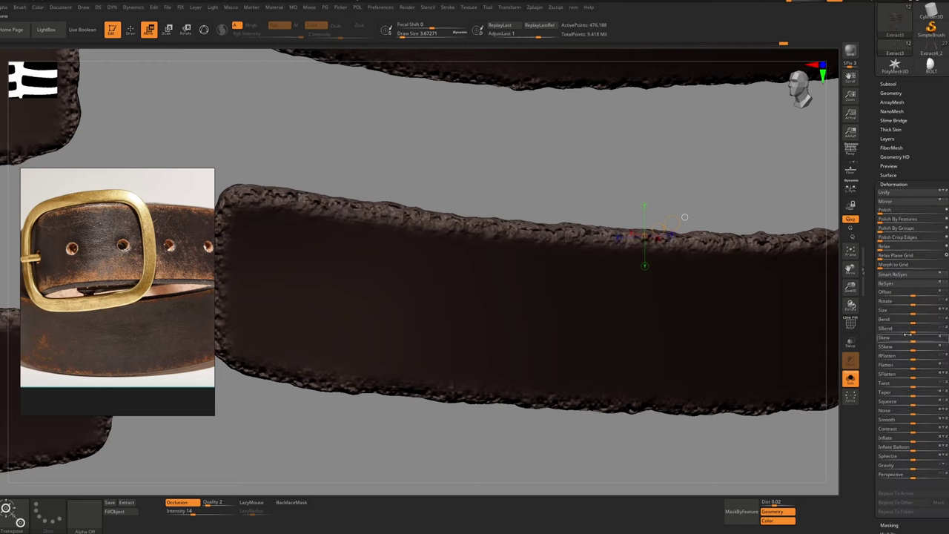
left_click_drag(913, 414, 919, 414)
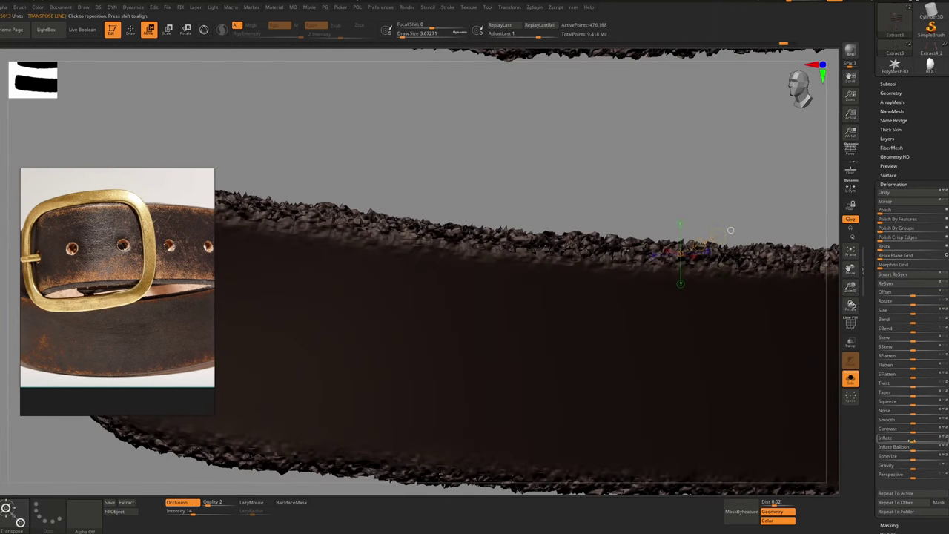
left_click(888, 175)
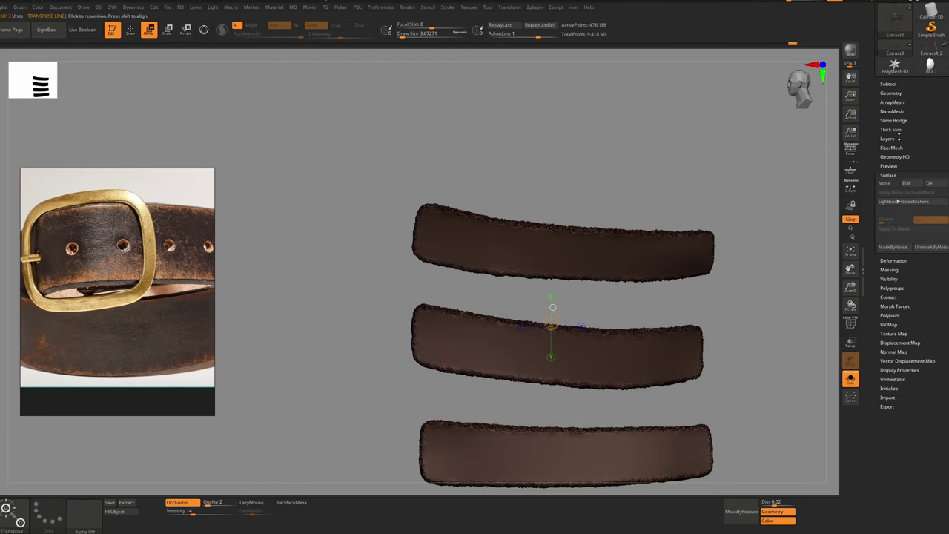
left_click(894, 138)
left_click_drag(930, 164, 913, 168)
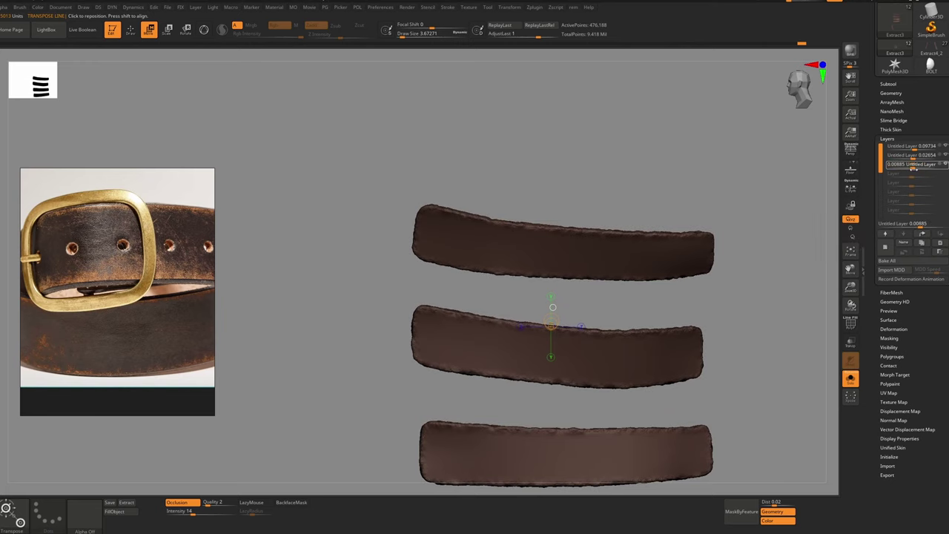
Inspect the roughened strap edges, zooming around the armour and re-soloing the straps
right_click_drag(640, 229, 583, 231, "ctrl")
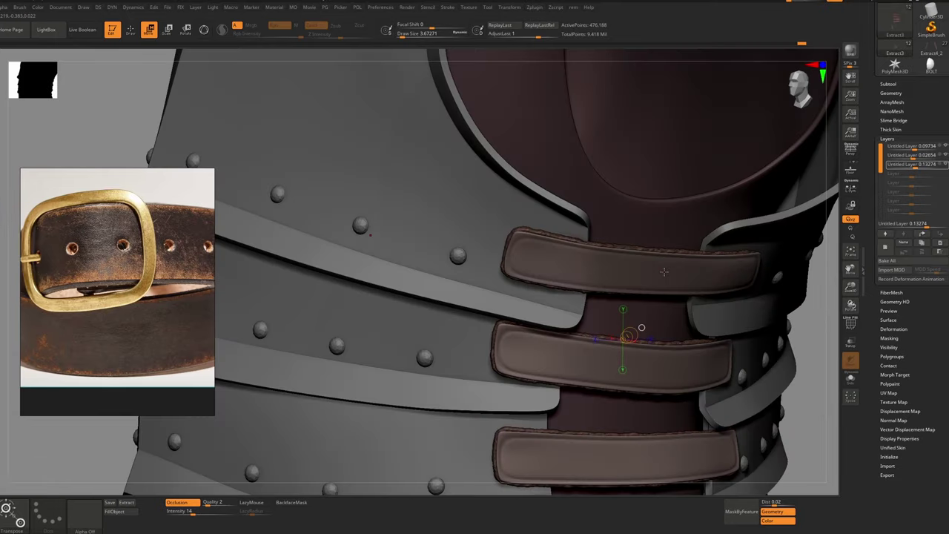
right_click_drag(646, 261, 715, 252, "ctrl")
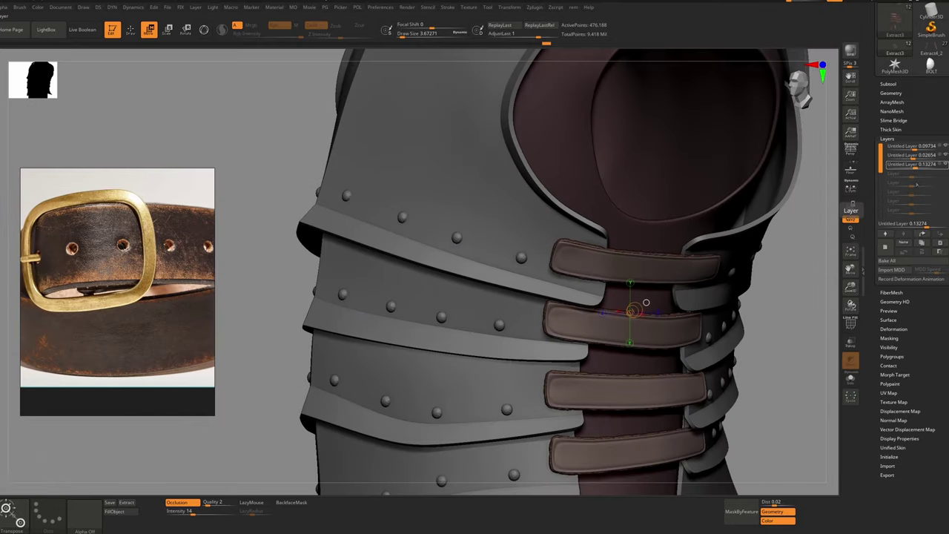
right_click_drag(638, 276, 627, 301, "ctrl")
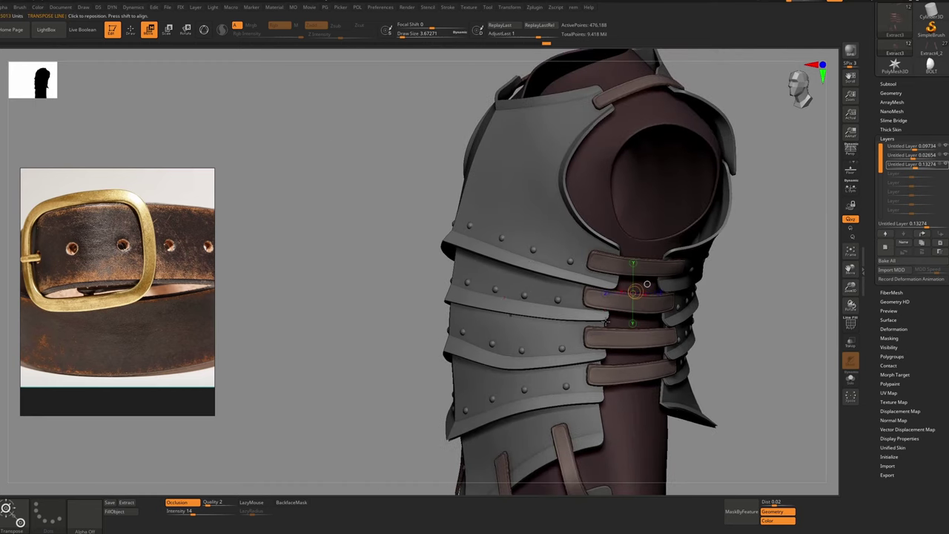
left_click(851, 379)
right_click_drag(790, 415, 806, 218, "ctrl")
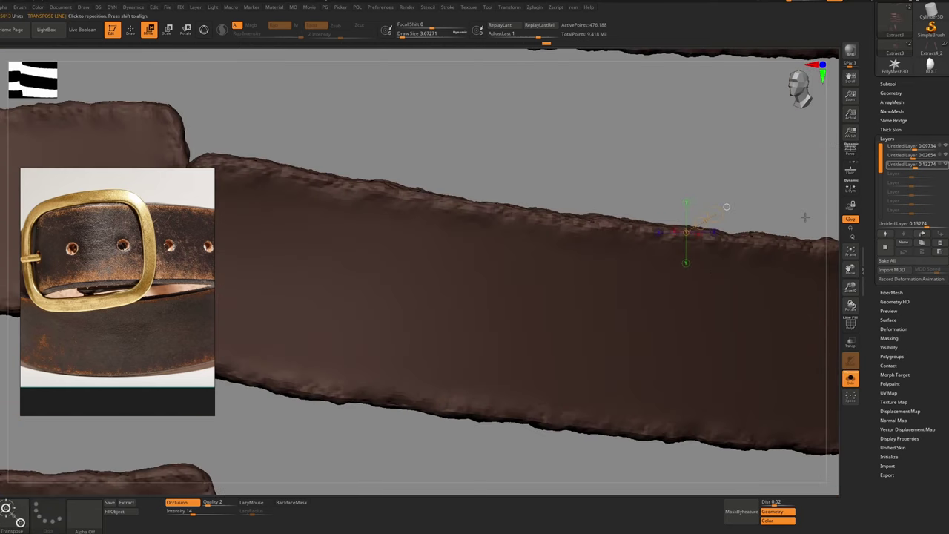
Add a layer and mask the straps by cavity at a higher intensity
left_click(885, 246)
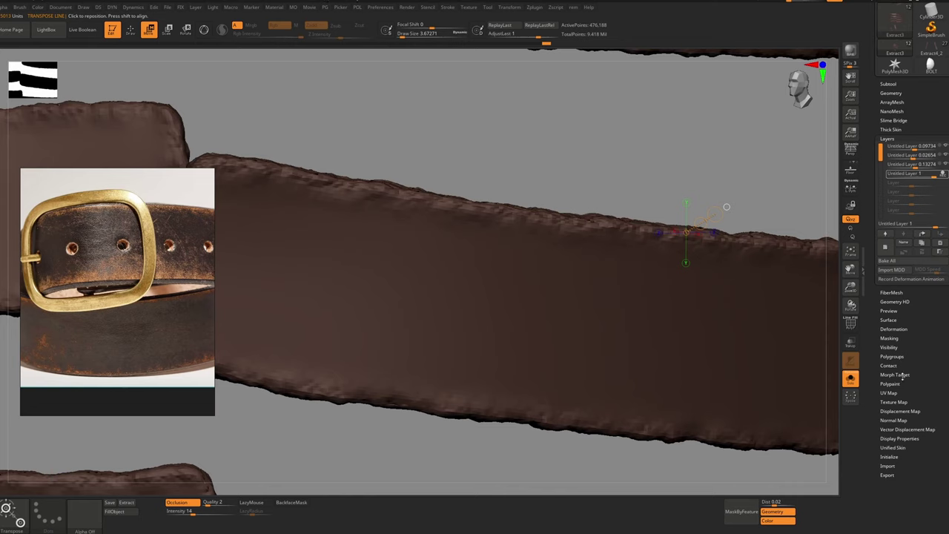
left_click(890, 338)
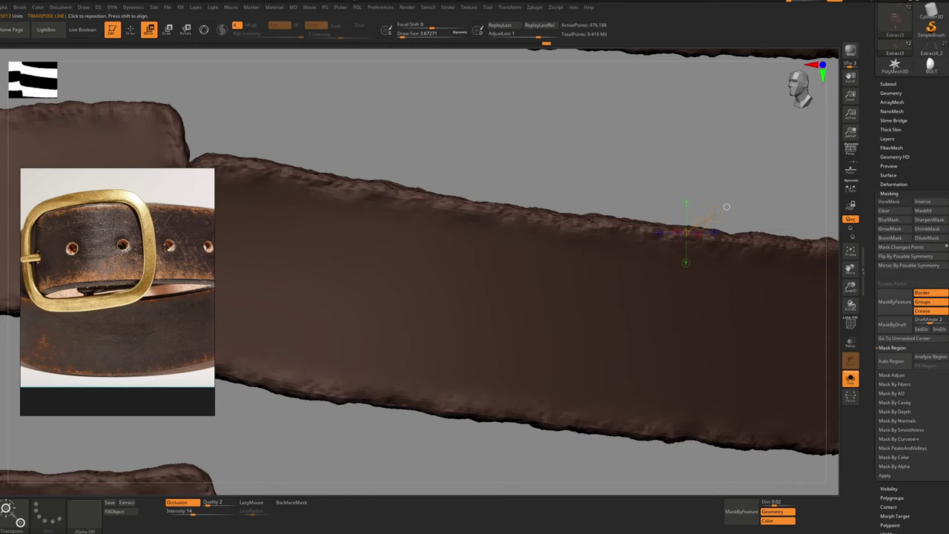
left_click(905, 407)
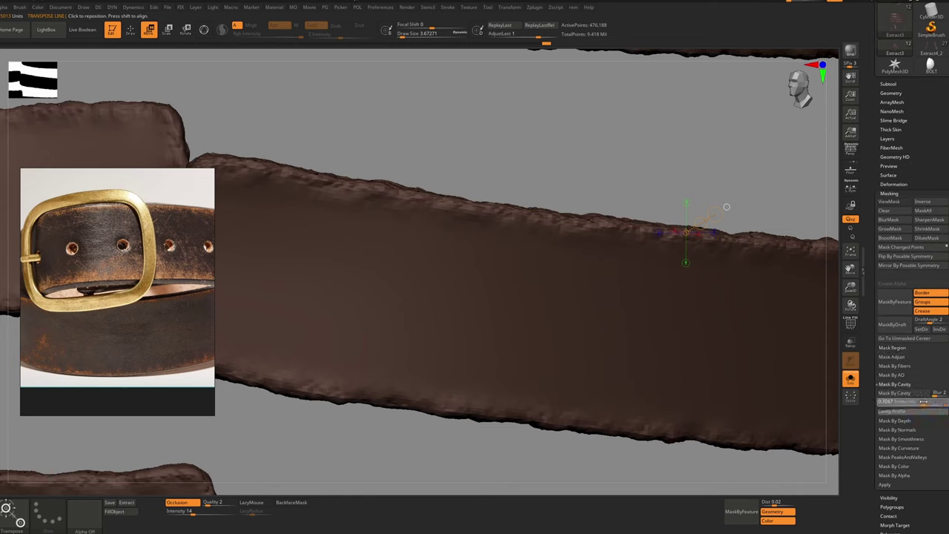
left_click_drag(922, 401, 932, 401)
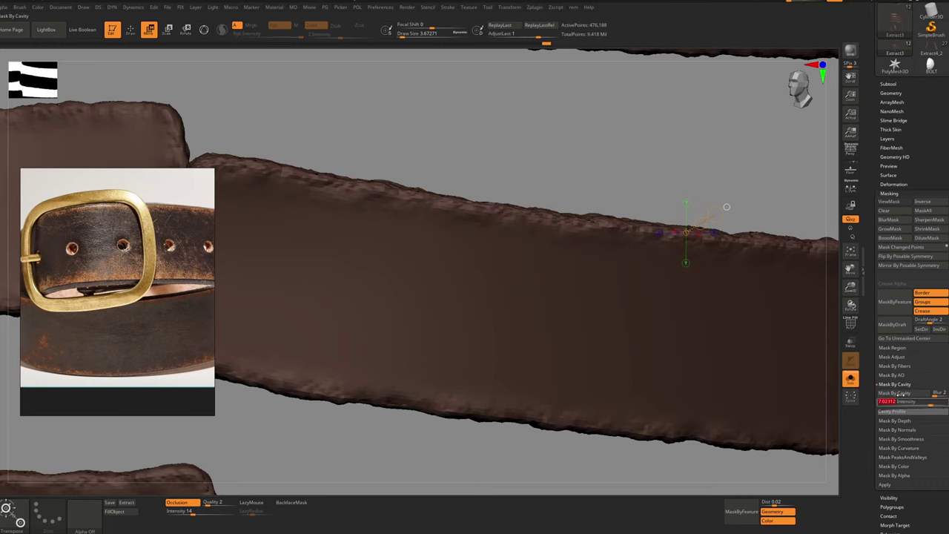
left_click(903, 394)
Raise the cavity mask intensity further, reapply the mask, and invert it
right_click_drag(566, 244, 571, 225, "ctrl")
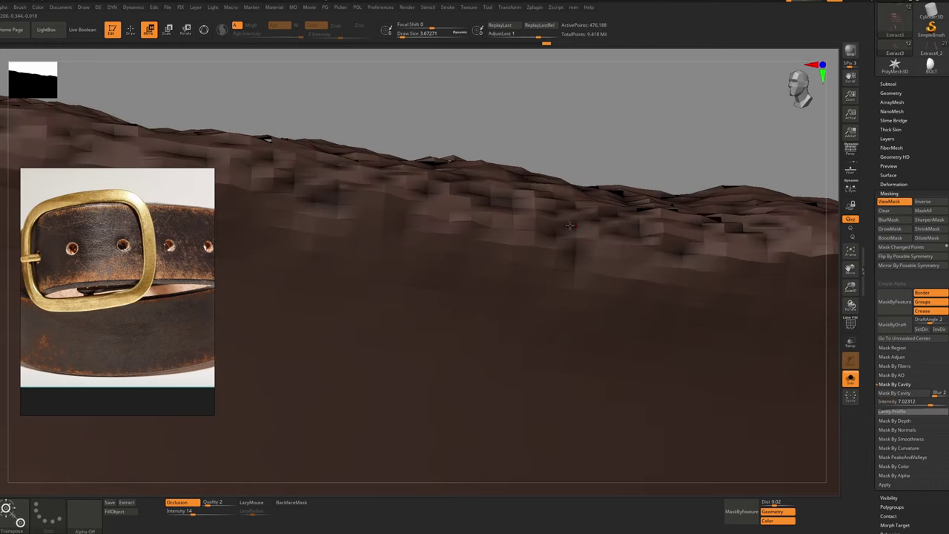
key("ctrl+h")
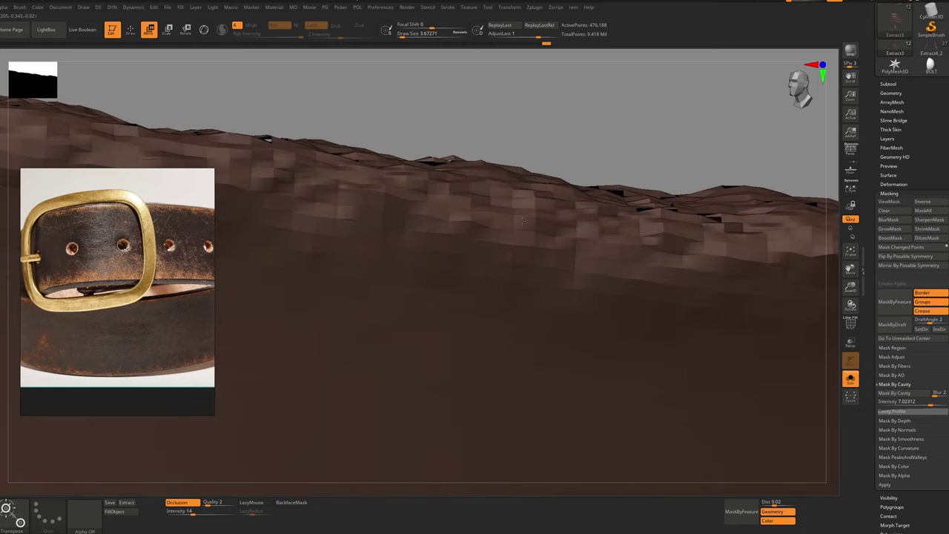
left_click_drag(931, 404, 932, 404)
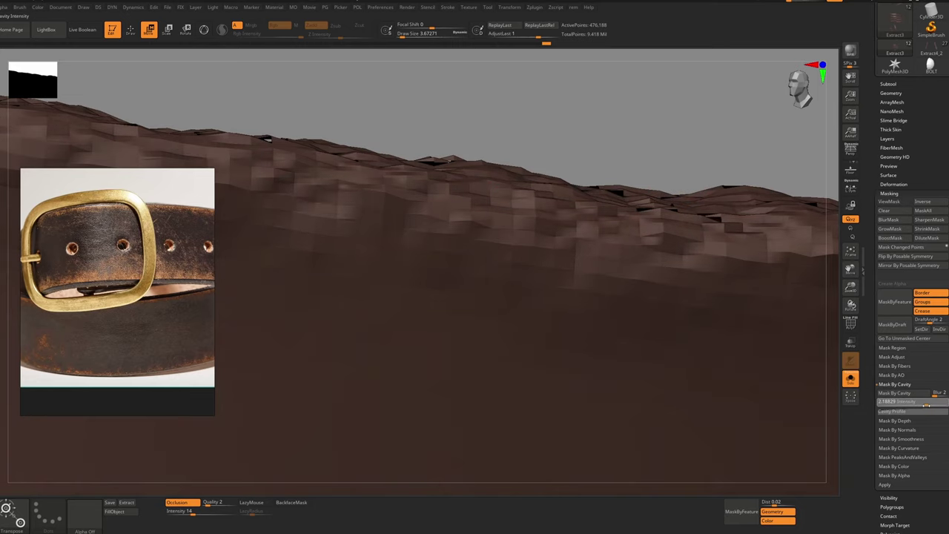
left_click(900, 394)
mouse_move(461, 154)
right_mouse_down("ctrl")
mouse_move(462, 170)
mouse_move(547, 204)
mouse_move(530, 229)
mouse_move(550, 238)
right_mouse_up("ctrl")
left_click(546, 201, "ctrl")
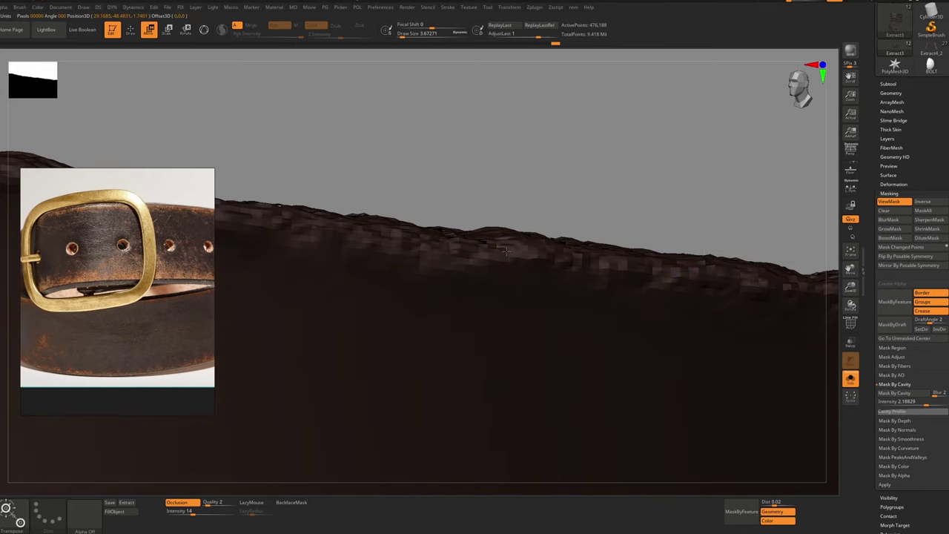
Inflate the unmasked strap edges with Transpose, then clear the mask
right_click_drag(451, 161, 447, 104)
left_click_drag(497, 273, 584, 187)
key("ctrl")
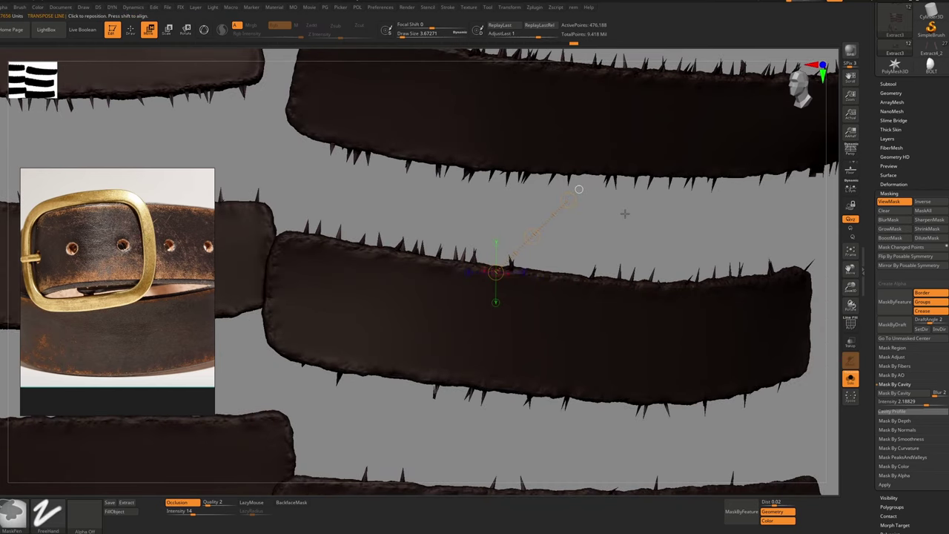
left_click_drag(635, 230, 640, 256, "ctrl")
Inspect the belts and smaller strap pieces from several angles, then show the sculpt layers list
right_click_drag(636, 278, 627, 184, "ctrl")
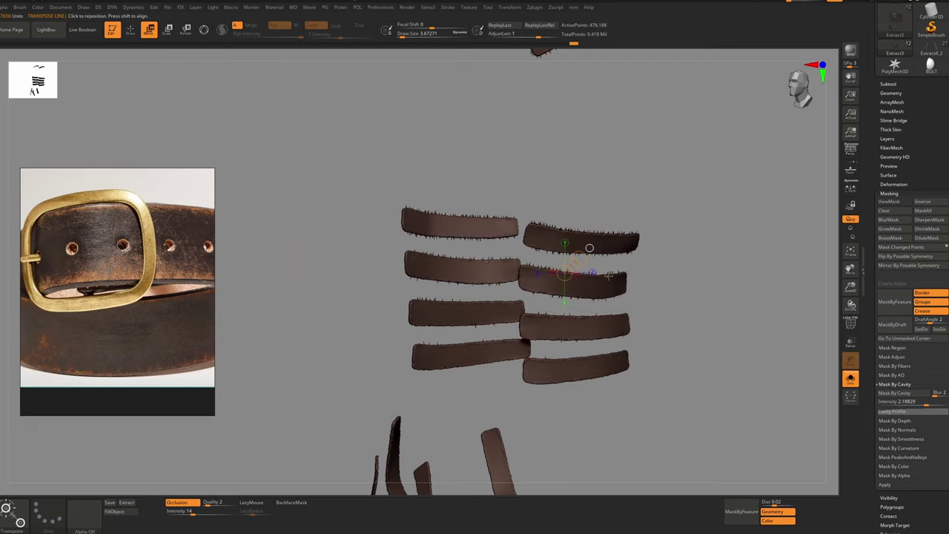
right_click_drag(553, 297, 572, 184, "ctrl")
right_click_drag(513, 317, 539, 148, "alt")
mouse_move(490, 341)
right_mouse_down("ctrl")
mouse_move(488, 283)
mouse_move(415, 290)
mouse_move(373, 200)
right_mouse_up("ctrl")
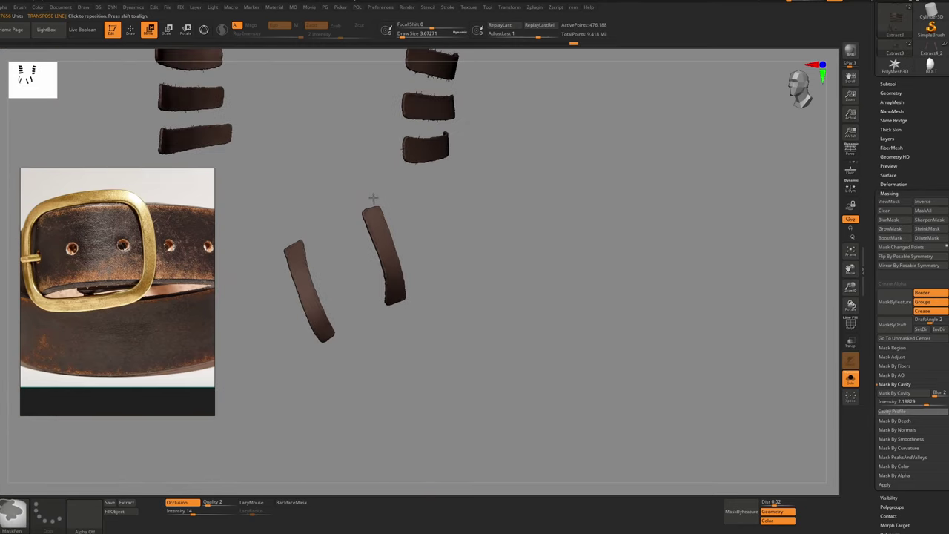
right_click_drag(427, 124, 436, 261, "alt")
key("alt+s")
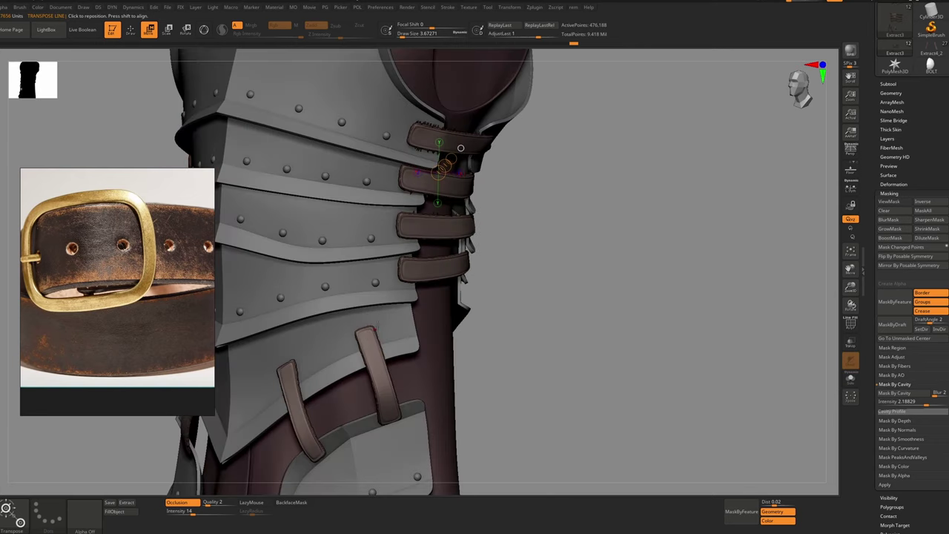
key("alt+s")
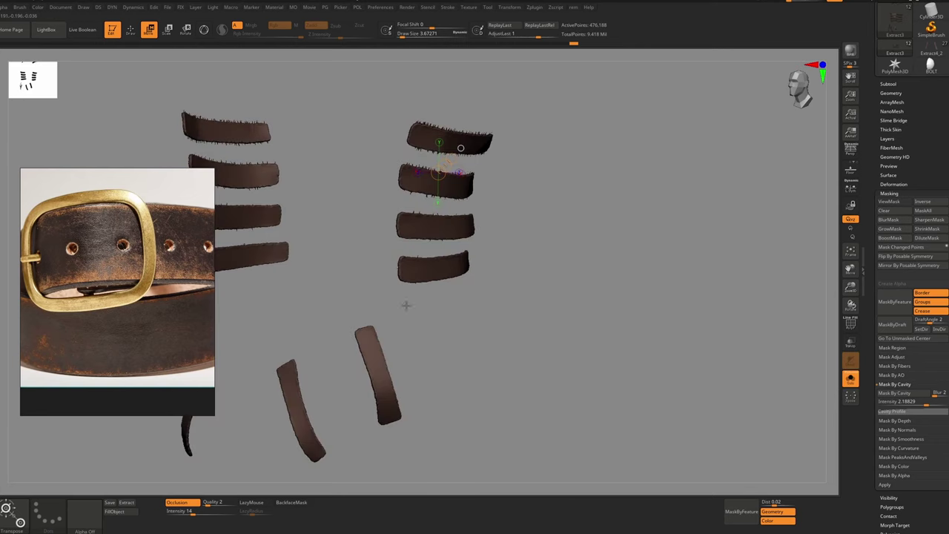
key("ctrl+h")
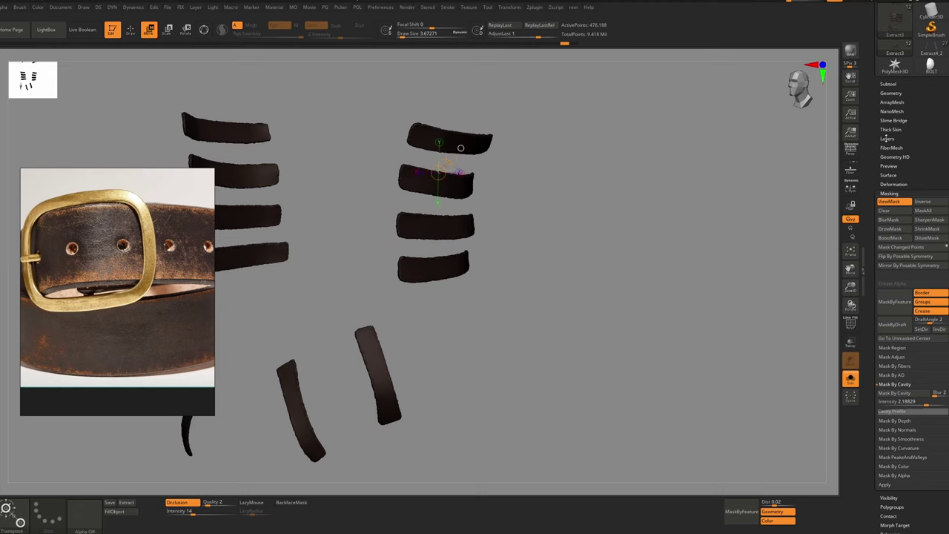
left_click(887, 139)
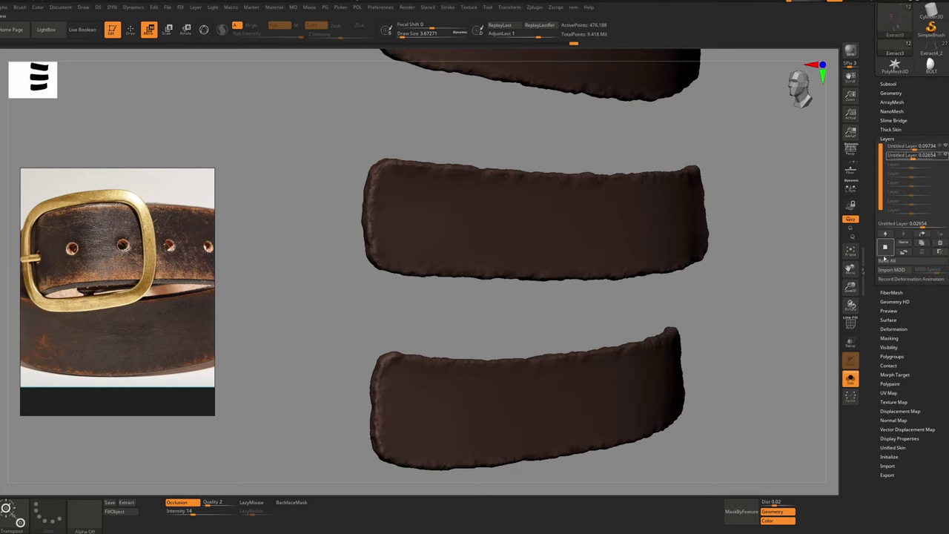
On a new layer, bake lower-scale Surface Noise into the straps with Apply To Mesh
left_click(884, 254)
right_click_drag(583, 233, 490, 190, "ctrl")
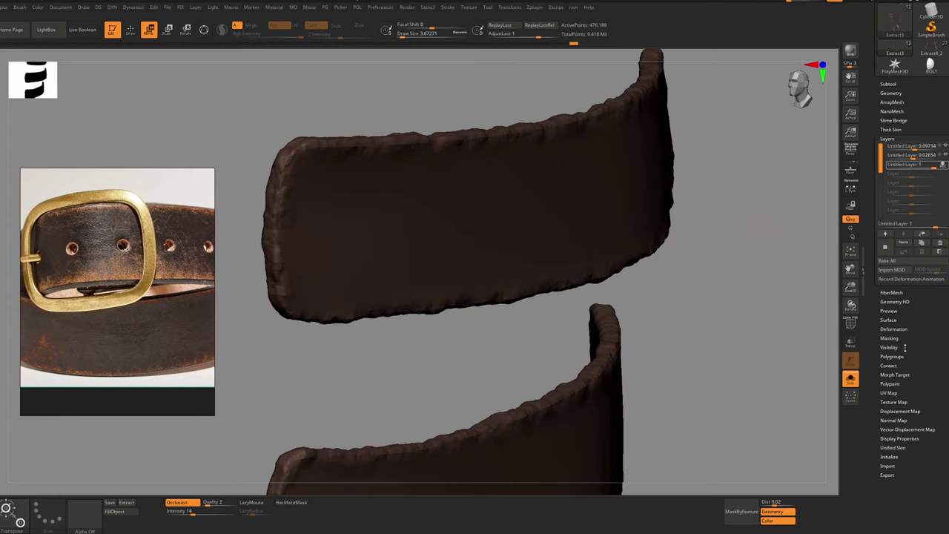
left_click(895, 322)
left_click(886, 182)
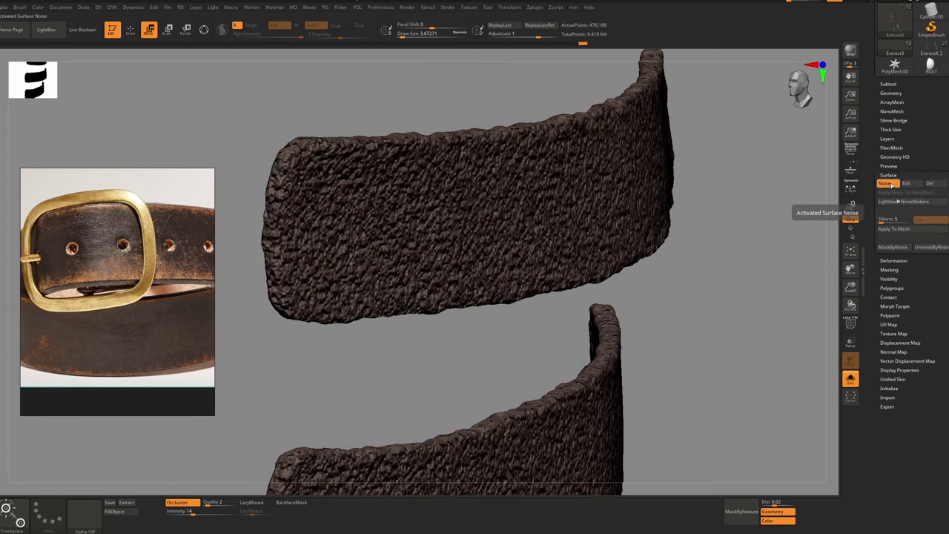
left_click(907, 183)
left_click_drag(883, 207, 871, 207)
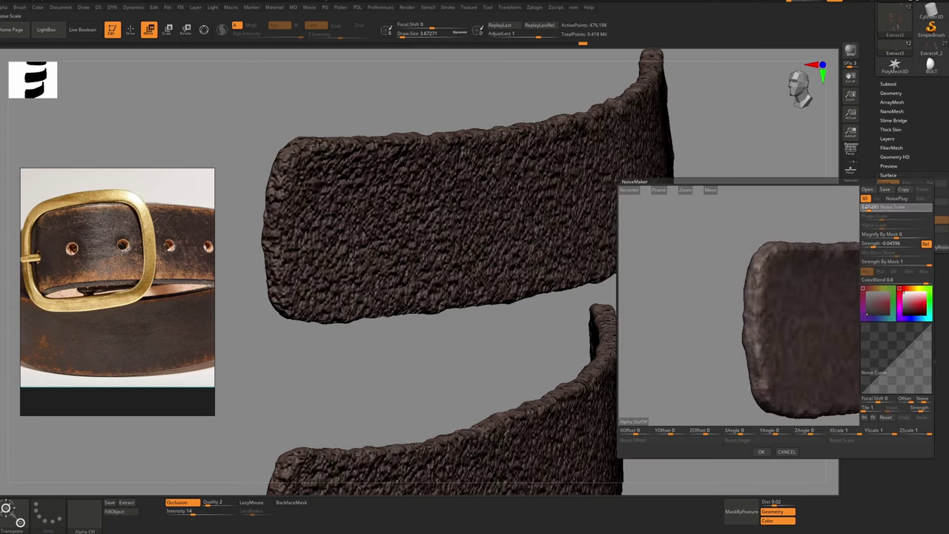
left_click(761, 452)
left_click(893, 229)
Turn off the noise preview, add another layer, and mask the straps by cavity
left_click(723, 193, "ctrl")
left_click_drag(723, 193, 747, 216, "ctrl")
left_click(888, 139)
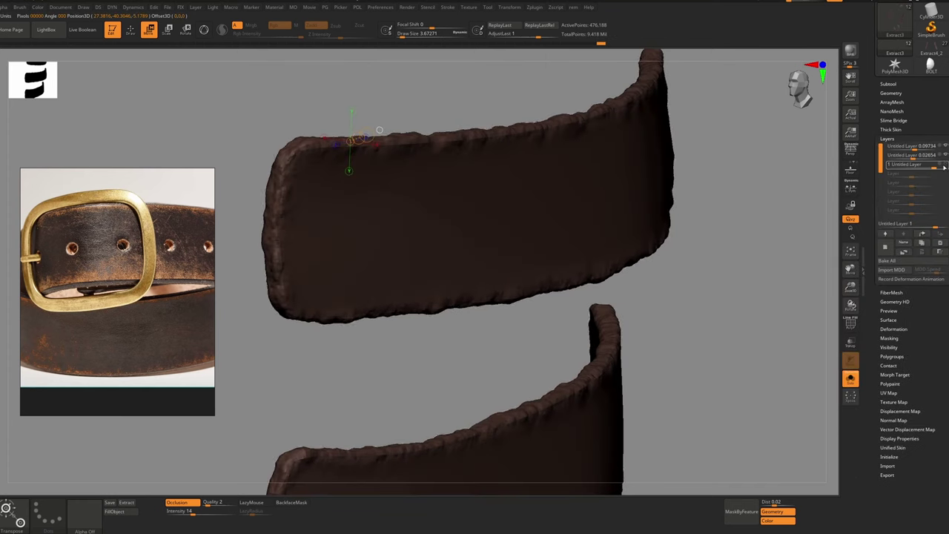
left_click(896, 248)
left_click(890, 338)
left_click(896, 392)
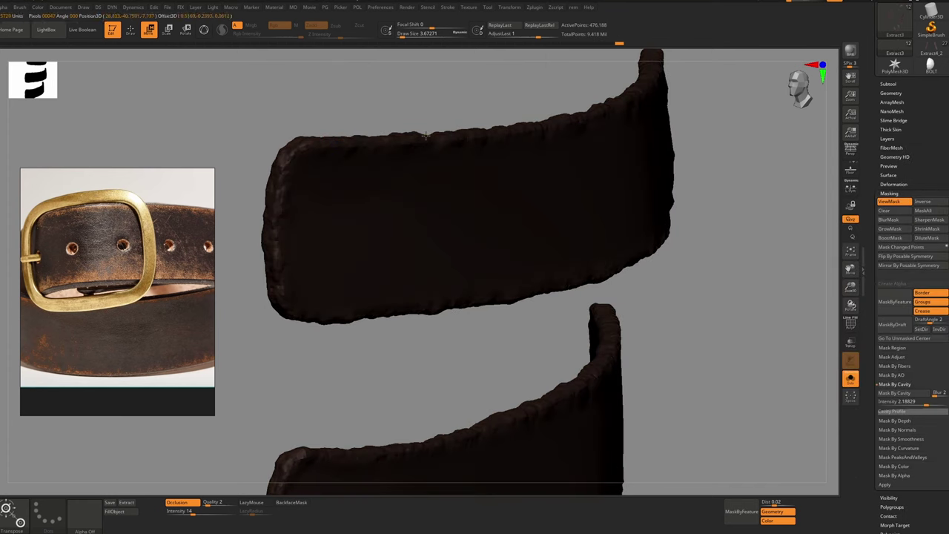
Inflate the unmasked strap edges into spikes, then smooth them with Polish By Features
left_click_drag(417, 144, 473, 104)
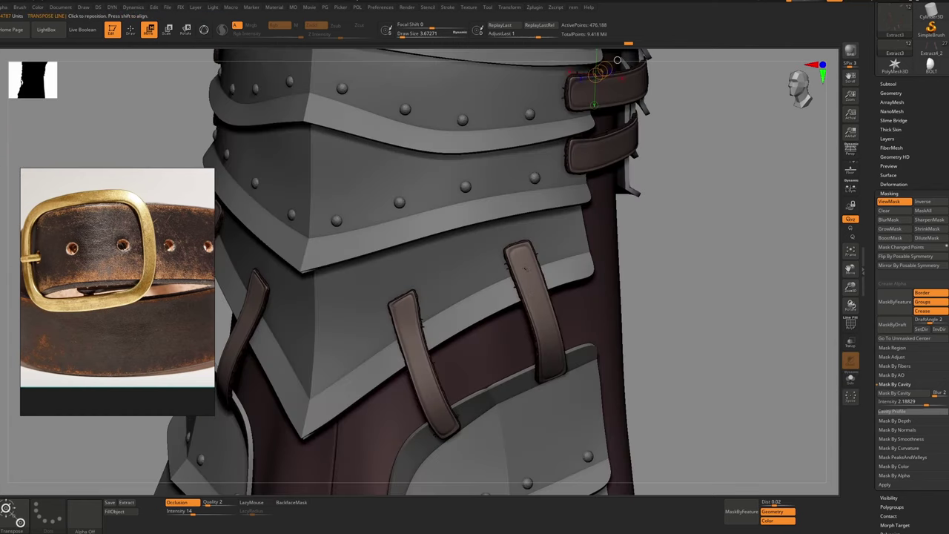
key("alt+s")
right_click_drag(523, 260, 466, 323, "ctrl")
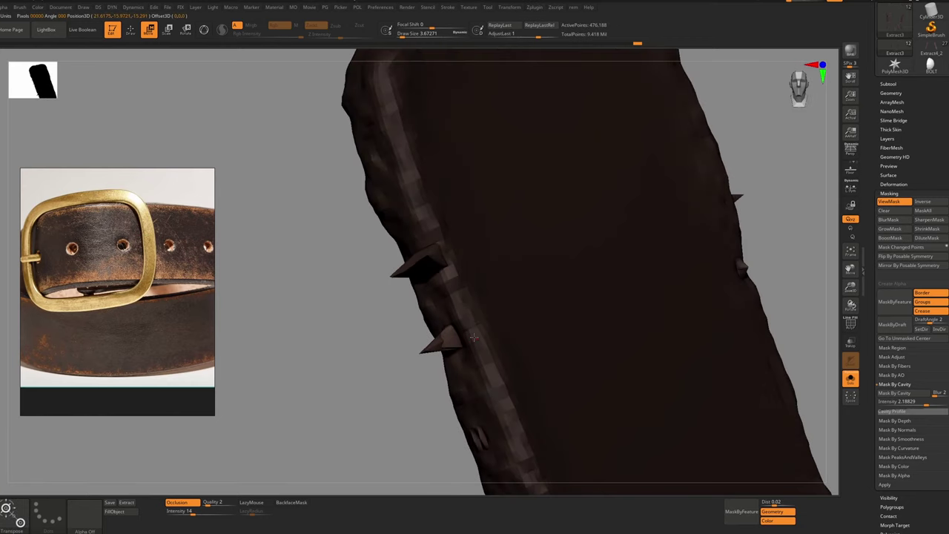
key("p")
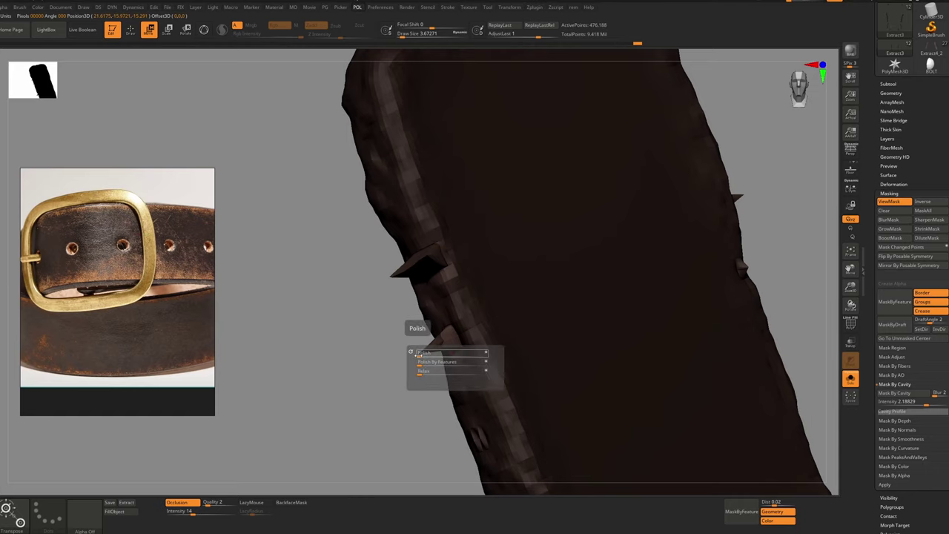
left_click(422, 353)
scroll(495, 323, "down", 3)
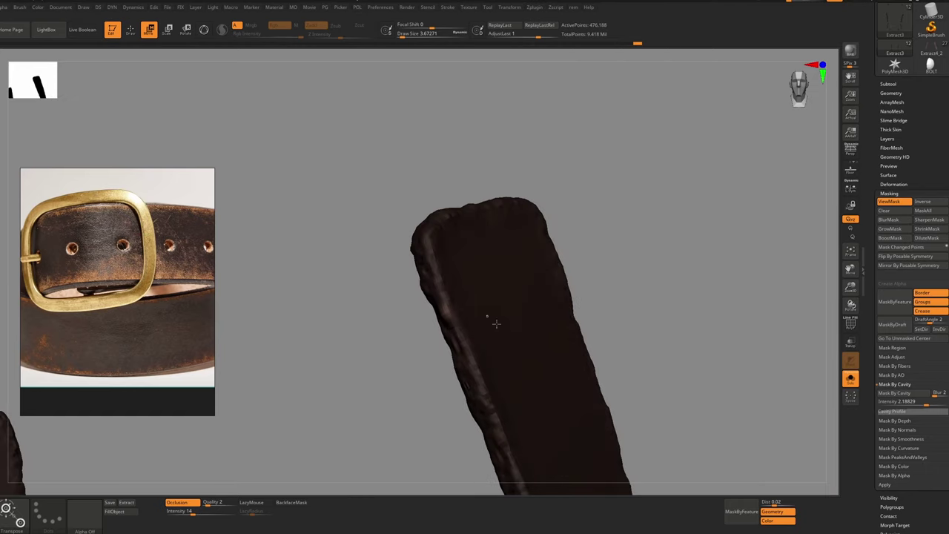
key("ctrl+z")
key("p")
left_click(438, 370)
scroll(481, 343, "down", 3)
right_click_drag(481, 343, 478, 284)
Clear the mask, check the four layers at strength 1, and pick a sculpting brush
left_click_drag(494, 216, 523, 230, "ctrl")
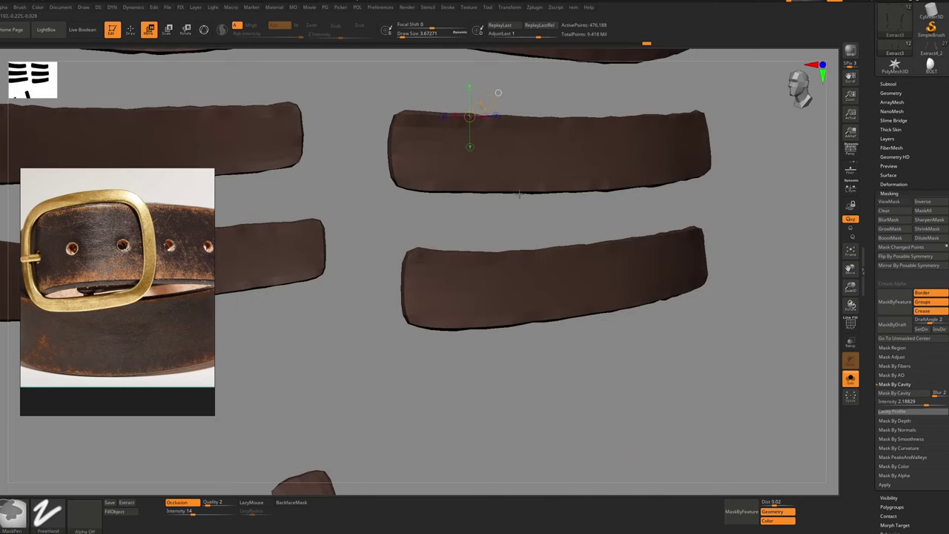
right_click_drag(534, 256, 557, 251, "ctrl")
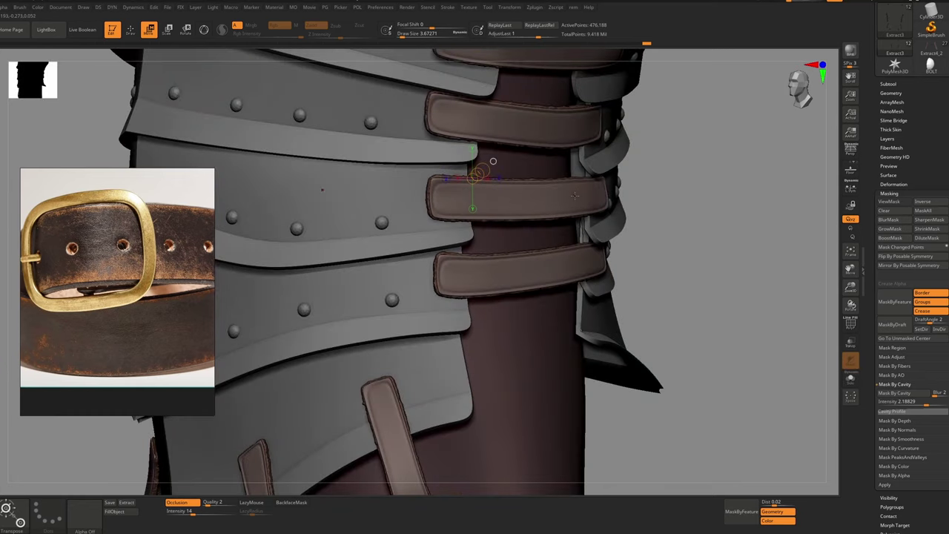
left_click(888, 139)
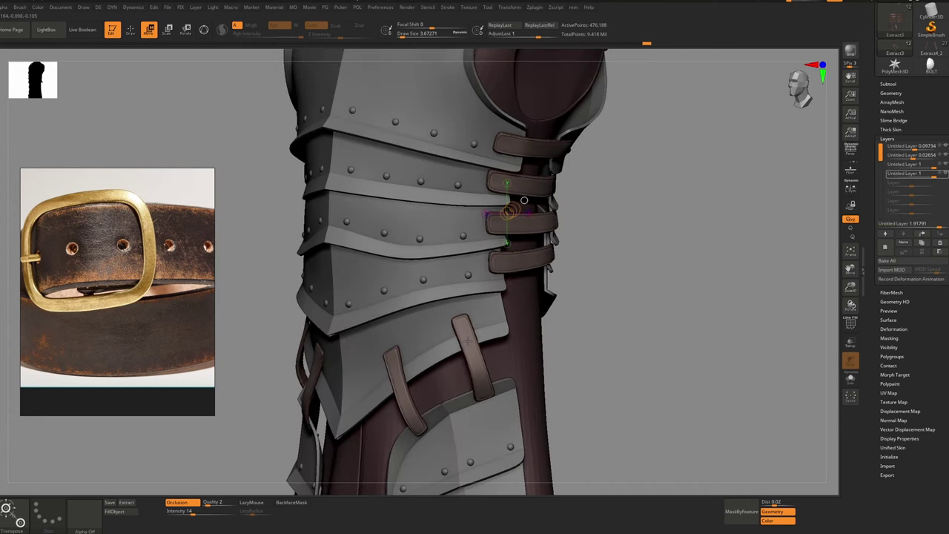
right_click_drag(467, 341, 454, 356)
key("b")
key("s")
key("t")
right_click(432, 396)
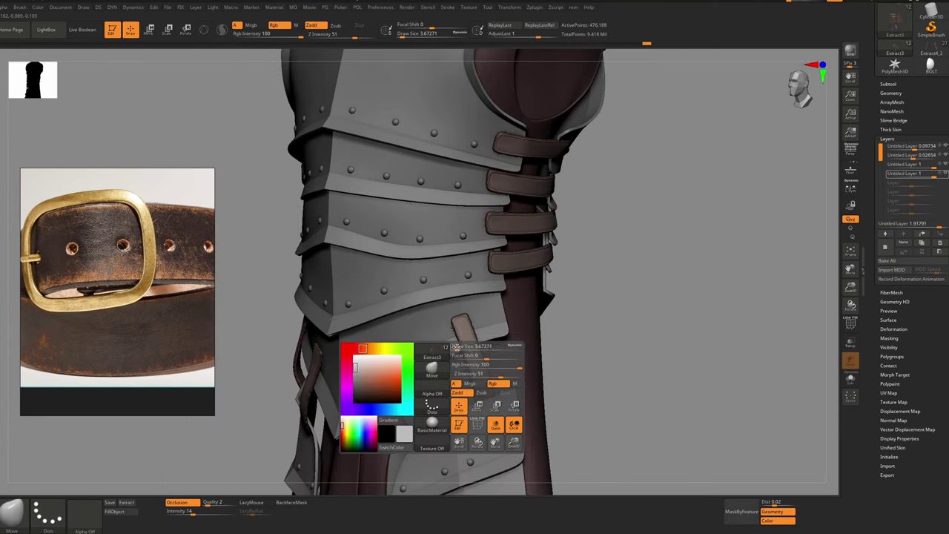
mouse_move(432, 396)
right_mouse_down("ctrl")
mouse_move(461, 326)
mouse_move(564, 328)
right_mouse_up("ctrl")
Orbit the armour to inspect the worn leather straps from front and side
key("alt+s")
right_click_drag(437, 304, 470, 345, "ctrl")
right_click_drag(519, 311, 482, 400, "alt")
right_click_drag(532, 218, 520, 178)
key("alt+s")
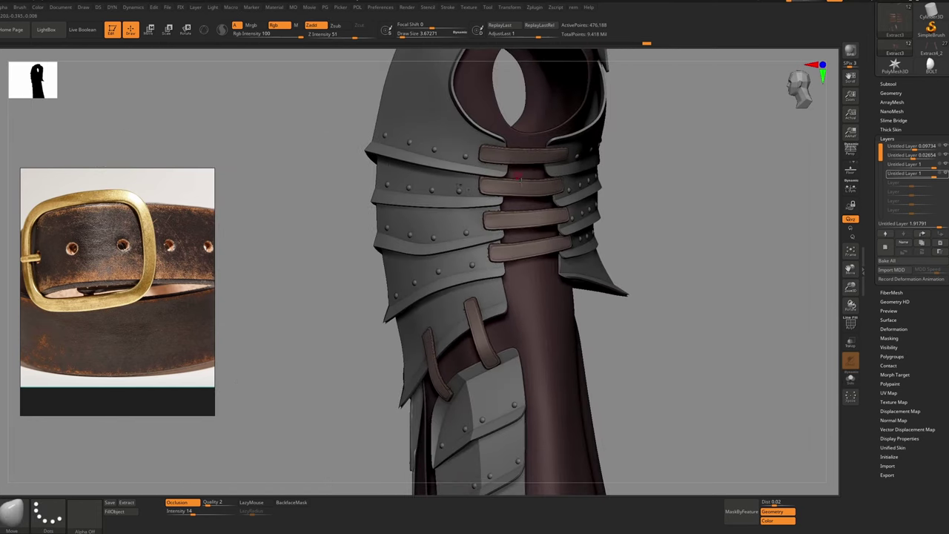
left_click_drag(521, 157, 814, 201)
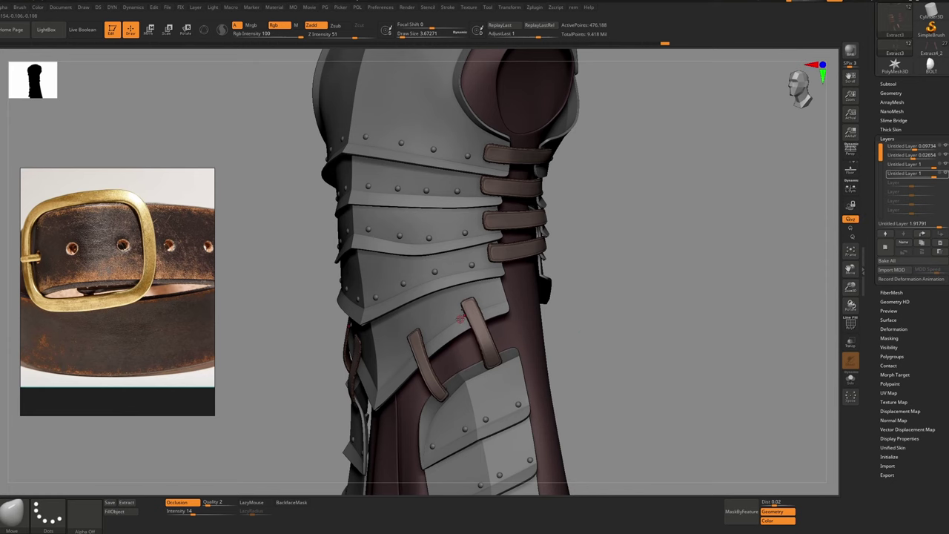
right_click_drag(463, 309, 461, 325, "ctrl")
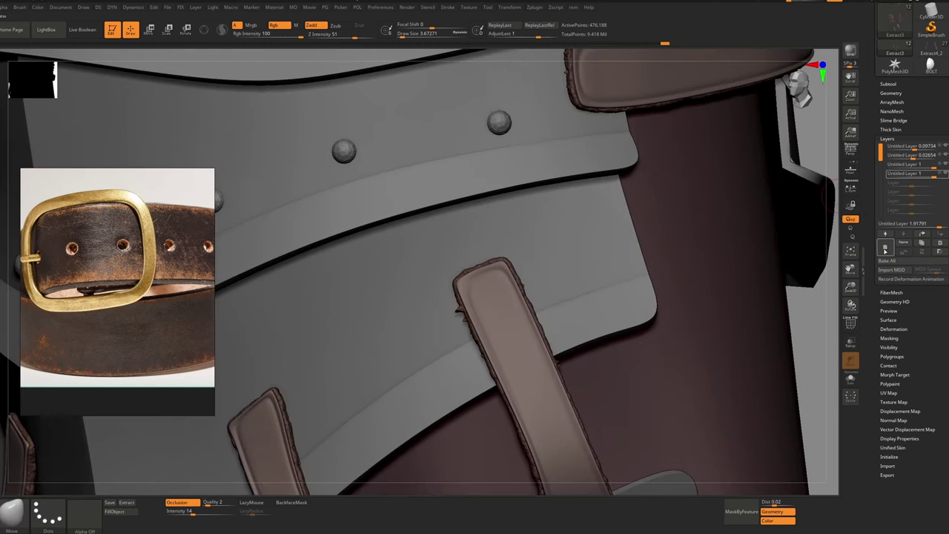
left_click(886, 248)
key("s")
left_click_drag(443, 314, 436, 313)
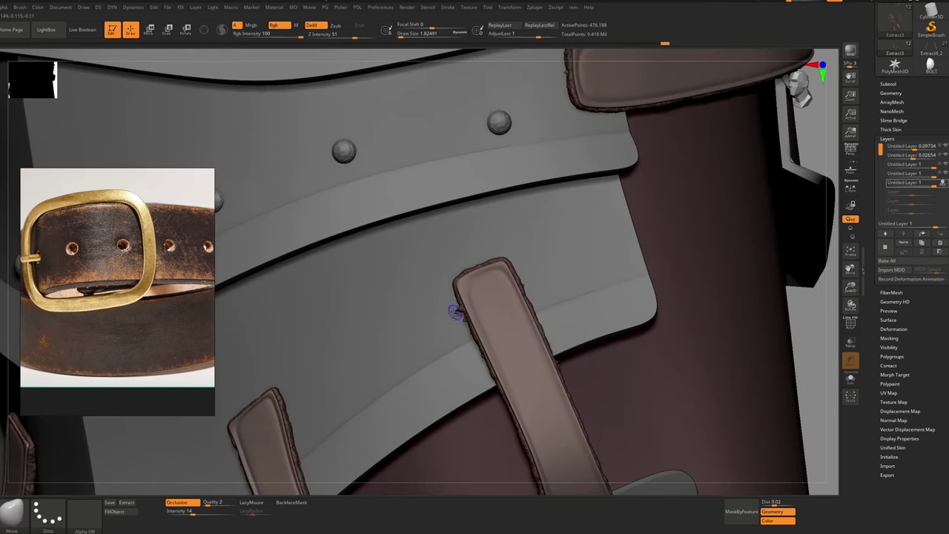
key("shift")
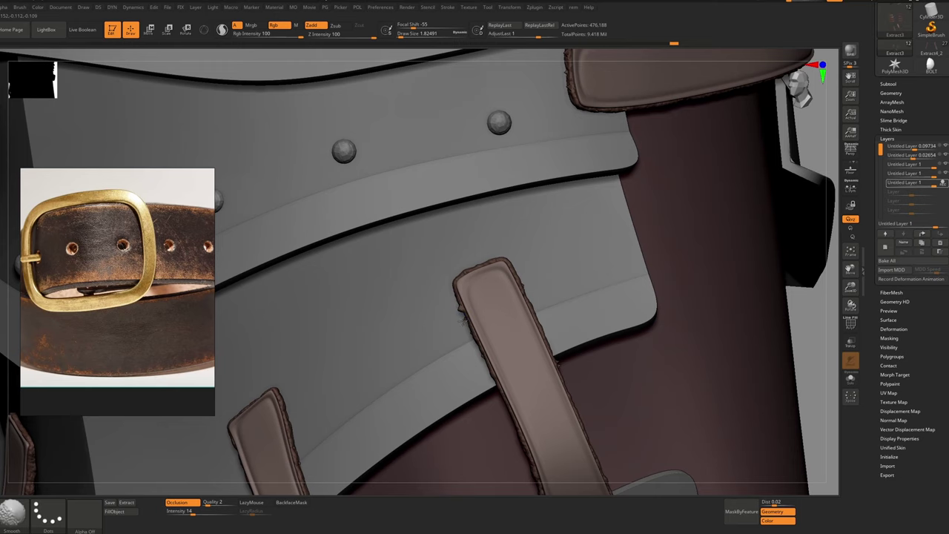
right_click_drag(517, 309, 499, 278, "ctrl")
right_click_drag(422, 324, 522, 322, "shift")
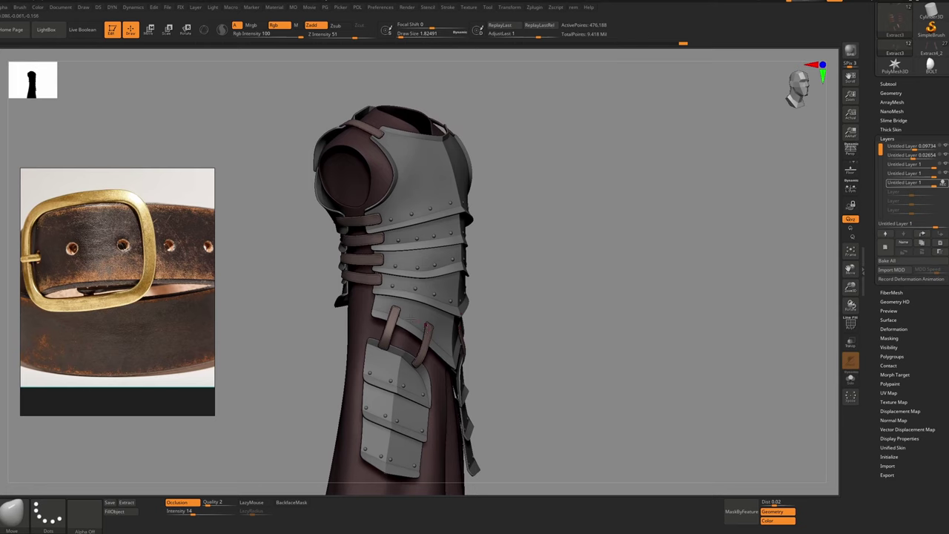
mouse_move(392, 272)
right_mouse_down()
mouse_move(427, 273)
mouse_move(428, 289)
mouse_move(436, 274)
mouse_move(364, 253)
right_mouse_up()
left_click_drag(363, 253, 511, 260)
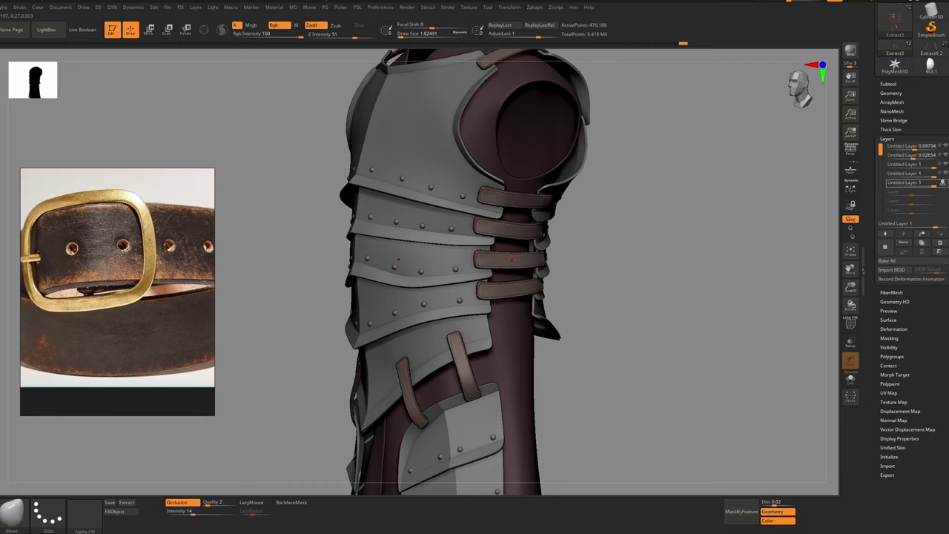
right_click_drag(484, 300, 448, 307, "ctrl")
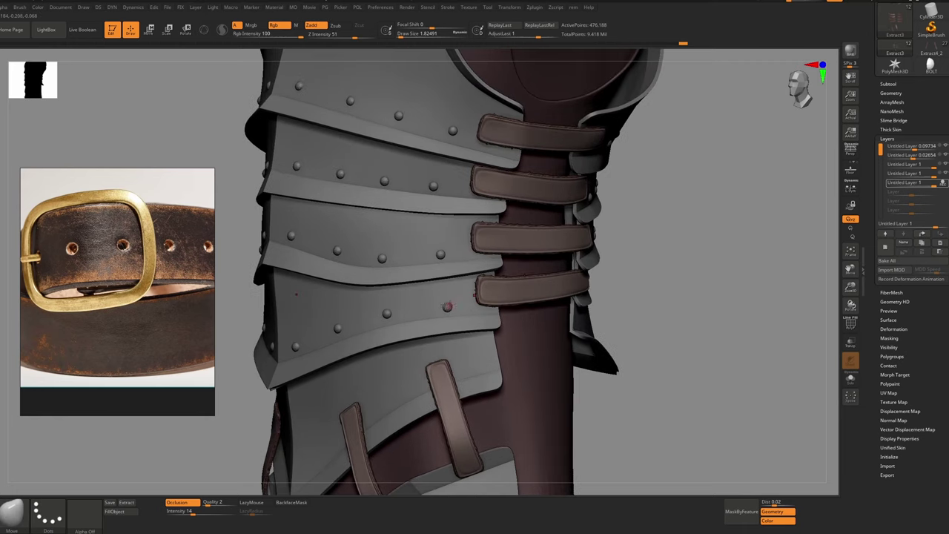
mouse_move(490, 284)
right_mouse_down("ctrl")
mouse_move(484, 304)
mouse_move(482, 281)
right_mouse_up("ctrl")
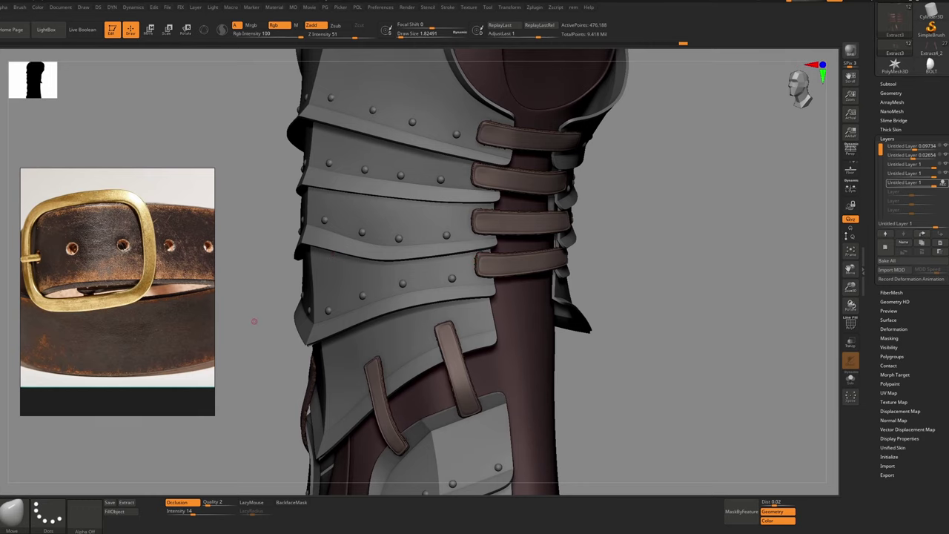
left_click_drag(709, 255, 539, 212)
Duplicate the straps subtool, solo it, and bake all its sculpt layers
left_click(890, 85)
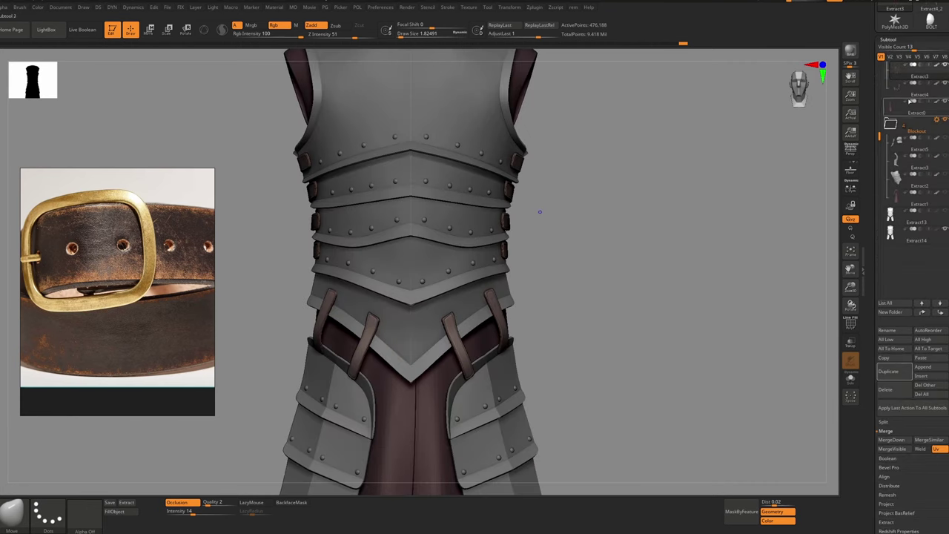
left_click(894, 373)
left_click_drag(929, 519, 928, 423)
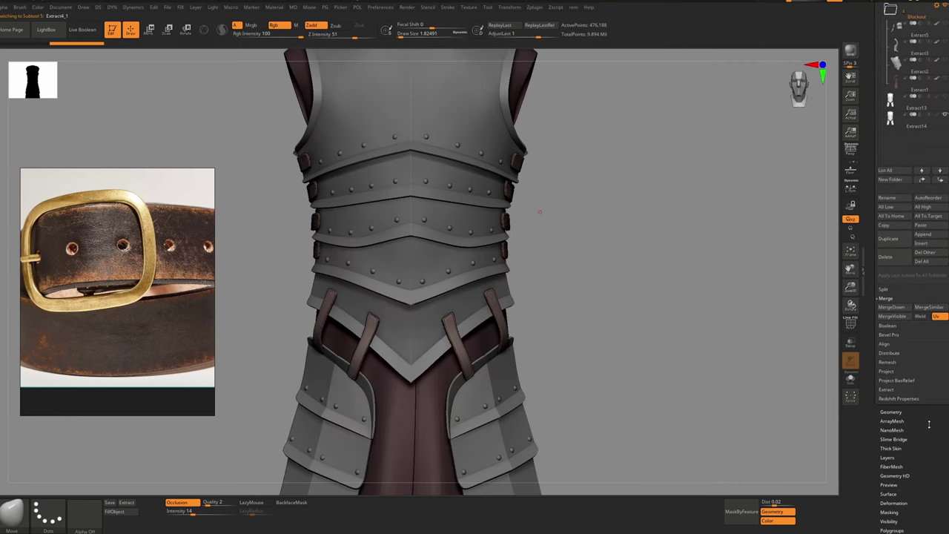
left_click(850, 379)
left_click(892, 459)
left_click(895, 184)
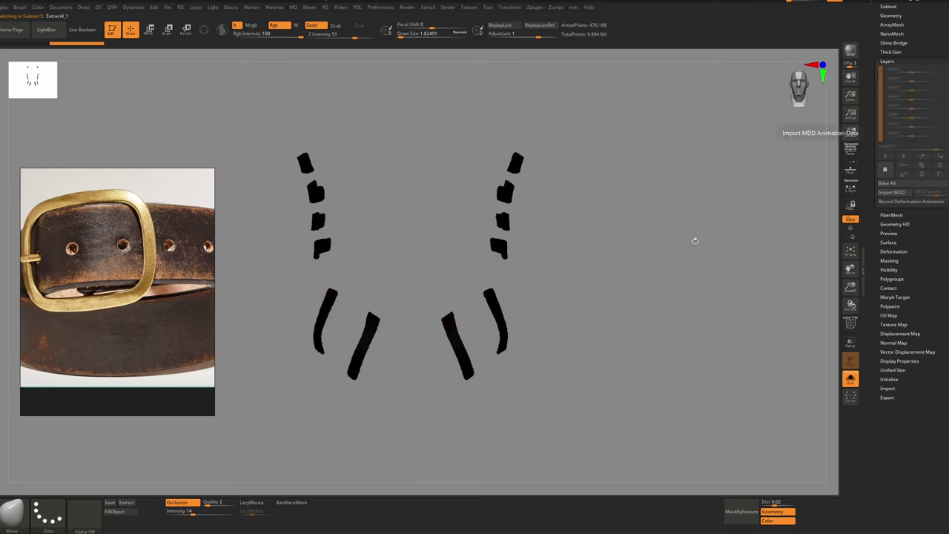
Fill the straps with plain grey and select the Metal_Bolt insert brush
left_click_drag(519, 214, 466, 227, "shift")
left_click_drag(445, 296, 410, 359, "alt")
key("space")
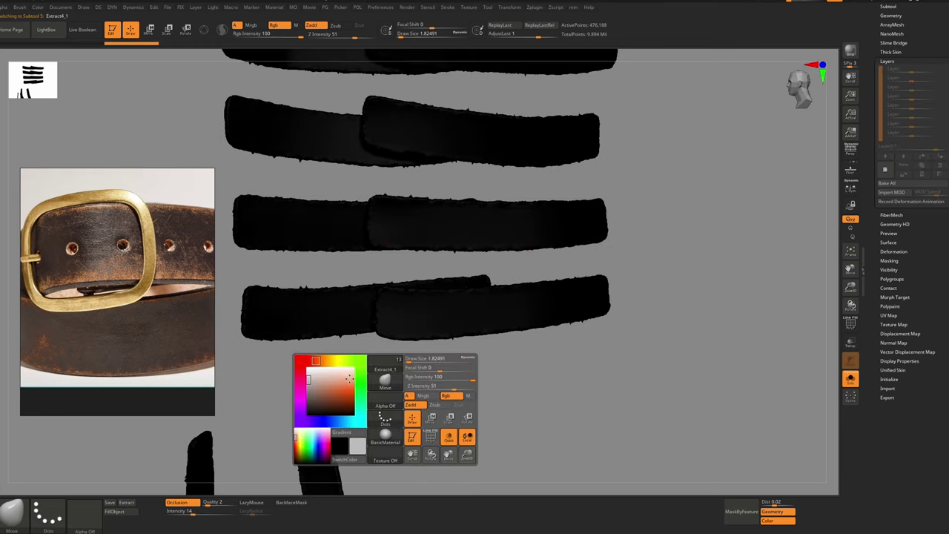
left_click(128, 511)
right_click_drag(445, 327, 430, 282, "ctrl")
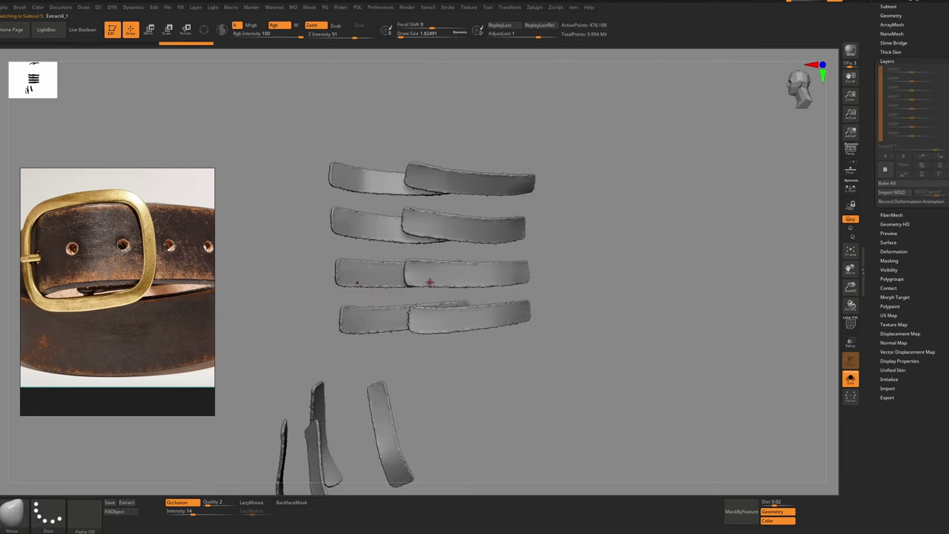
key("b")
left_click(674, 286)
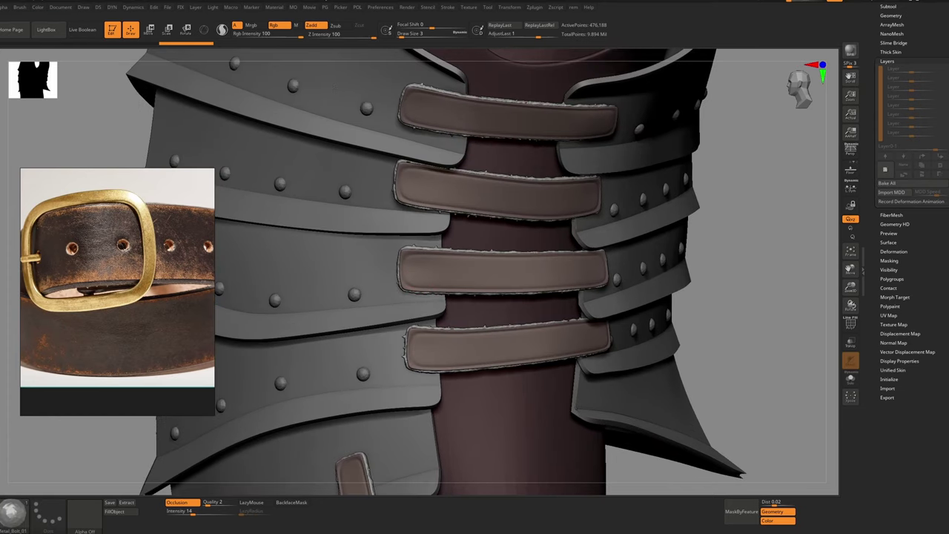
Delete the straps' lower subdivision levels and set the brush Draw Size to 2
left_click(891, 15)
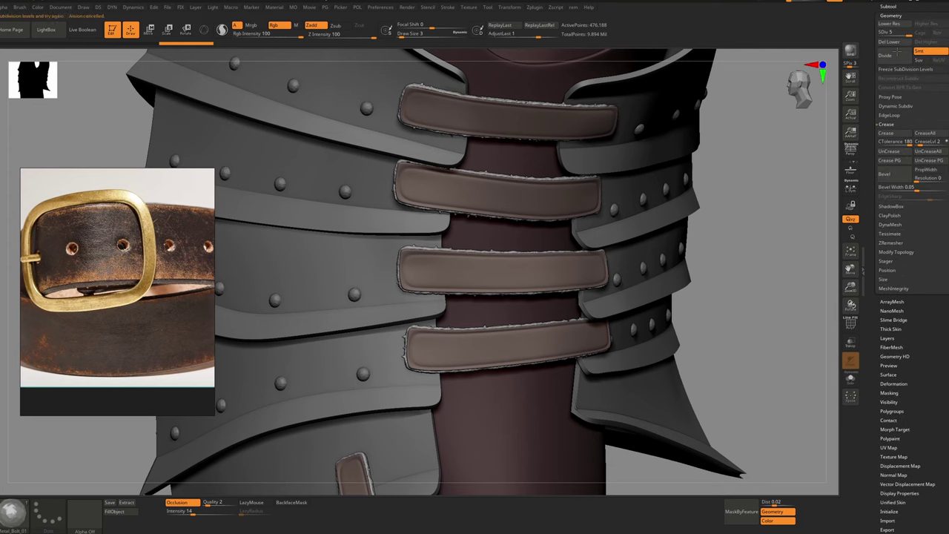
left_click(893, 44)
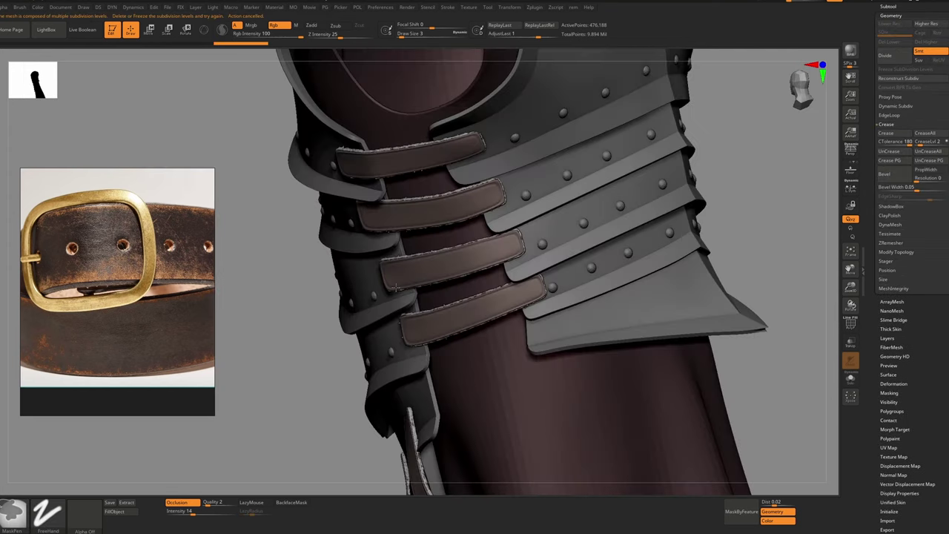
left_click_drag(378, 284, 385, 286)
key("s")
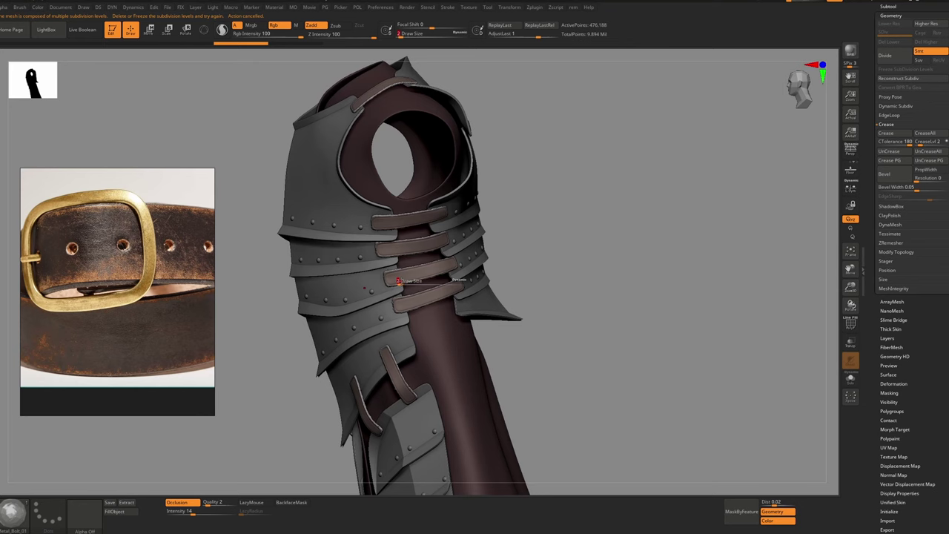
key("Return")
right_click_drag(396, 297, 397, 287, "ctrl")
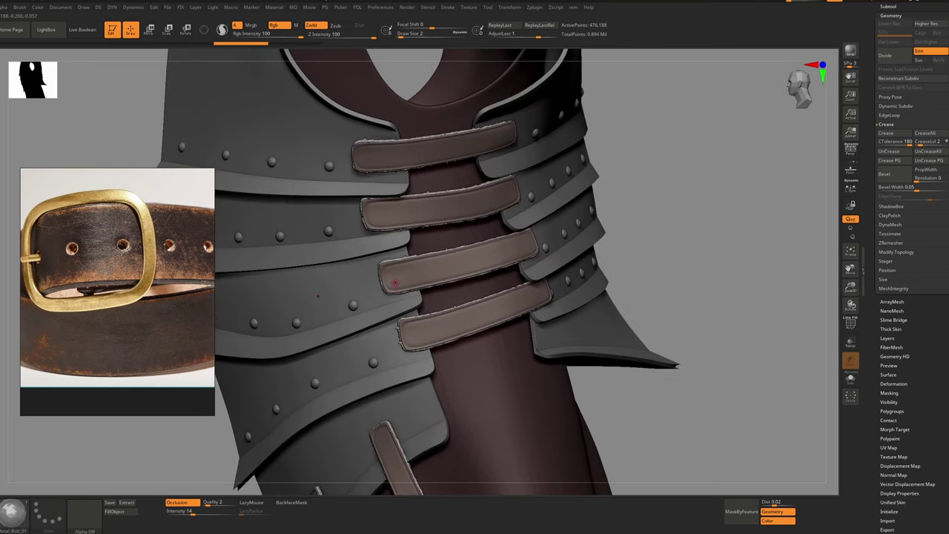
Insert a pair of rivets on the third strap's end, plus another at a strap end
left_click_drag(394, 281, 394, 273)
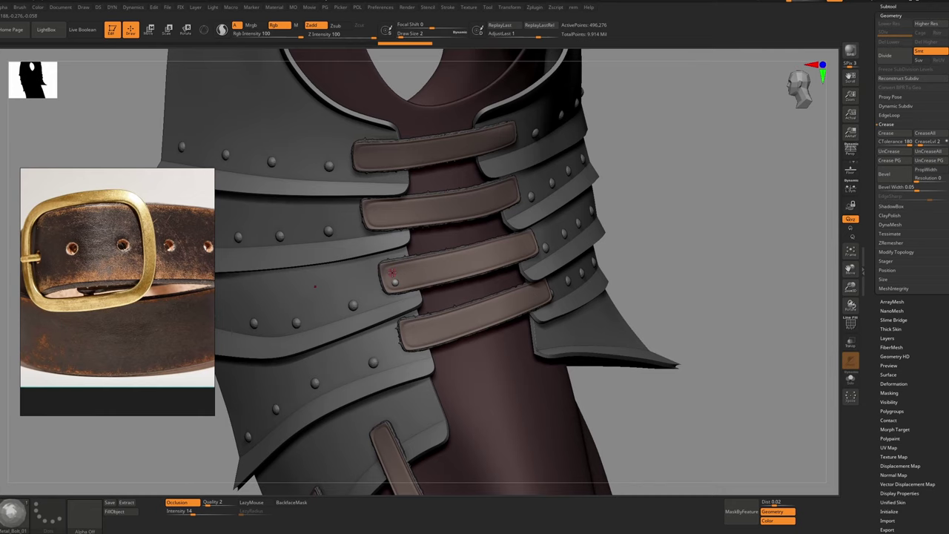
left_click_drag(420, 271, 439, 268)
left_click_drag(666, 198, 645, 219, "ctrl")
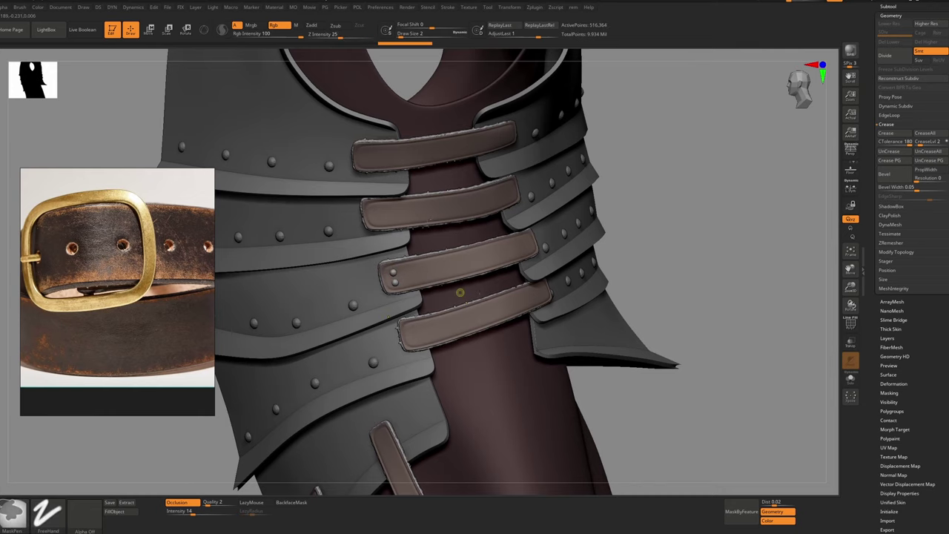
right_click_drag(459, 293, 496, 312, "ctrl")
right_click_drag(495, 311, 497, 460, "ctrl")
left_click_drag(438, 326, 436, 307)
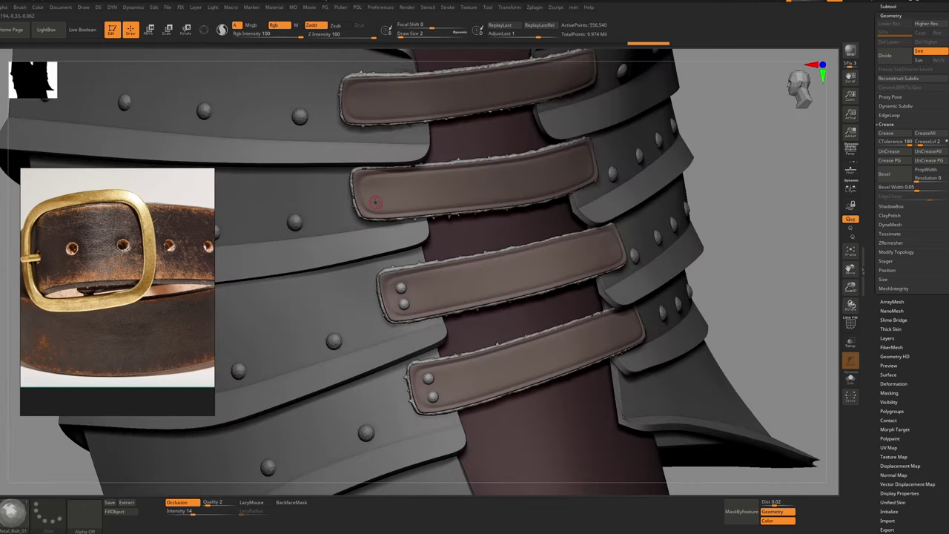
Add rivets on the second strap and at the top strap's right end
left_click_drag(393, 233, 386, 218)
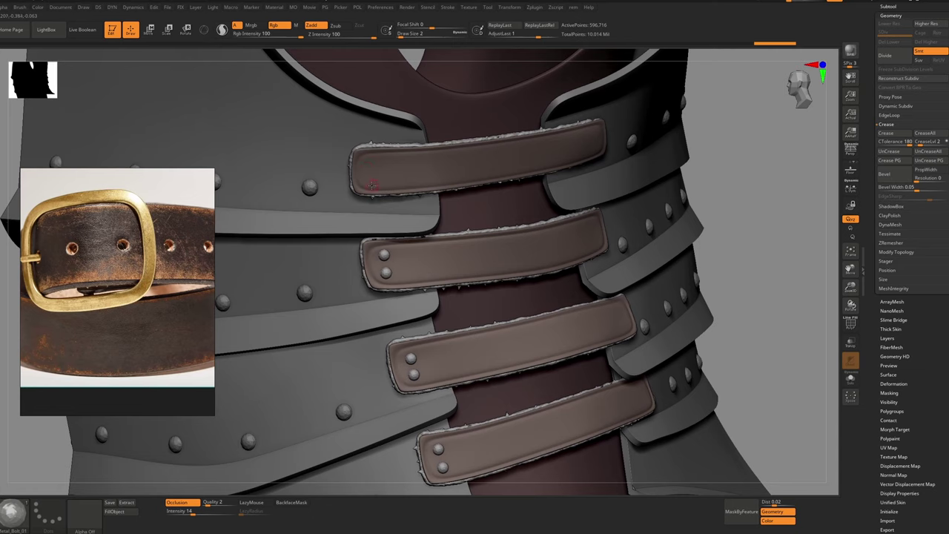
left_click_drag(378, 190, 377, 192)
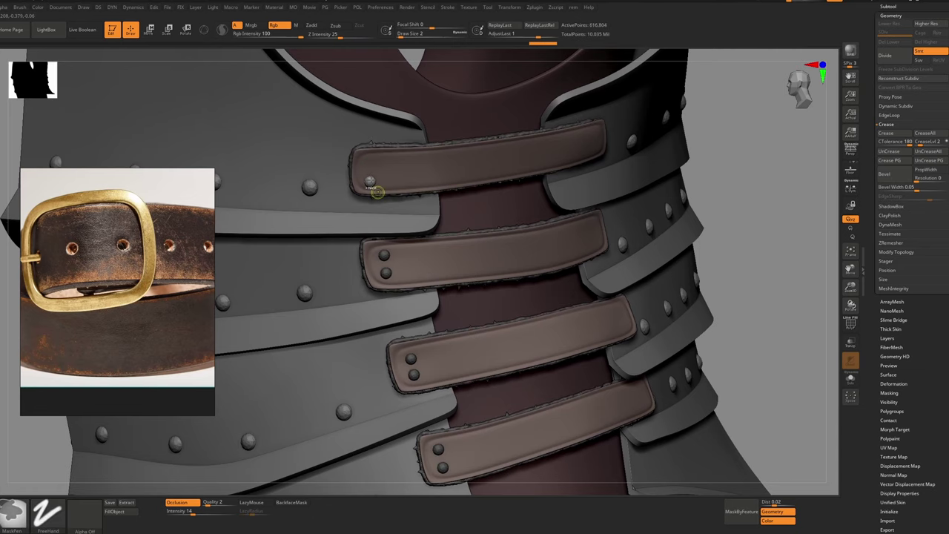
key("ctrl+z")
key("ctrl+shift+z")
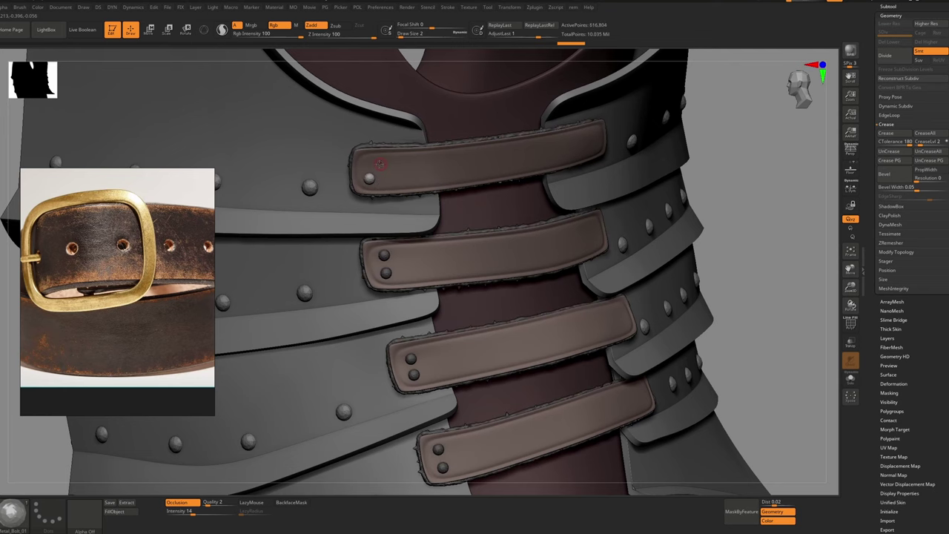
mouse_move(730, 118)
left_mouse_down("ctrl")
mouse_move(755, 157)
mouse_move(675, 154)
left_mouse_up("ctrl")
left_click_drag(603, 127, 605, 127)
right_click_drag(607, 126, 602, 128)
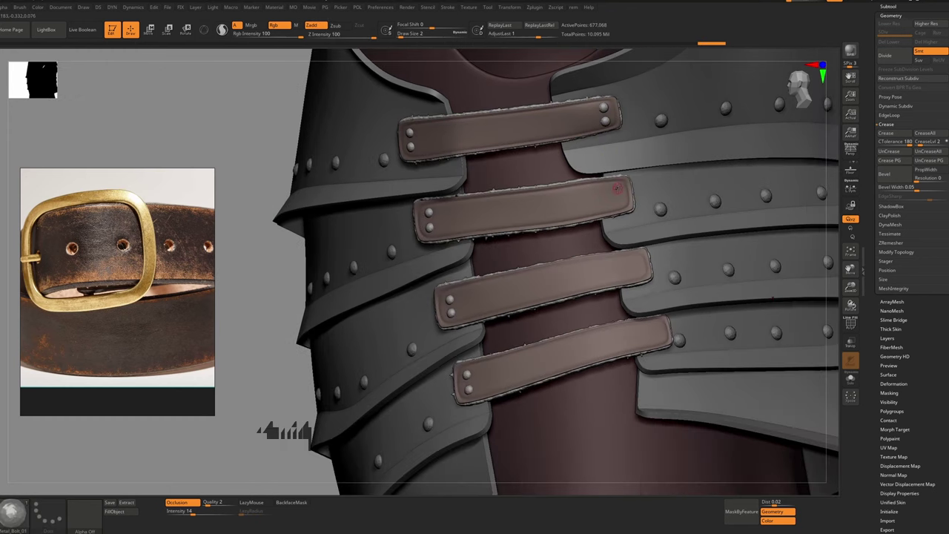
key("ctrl")
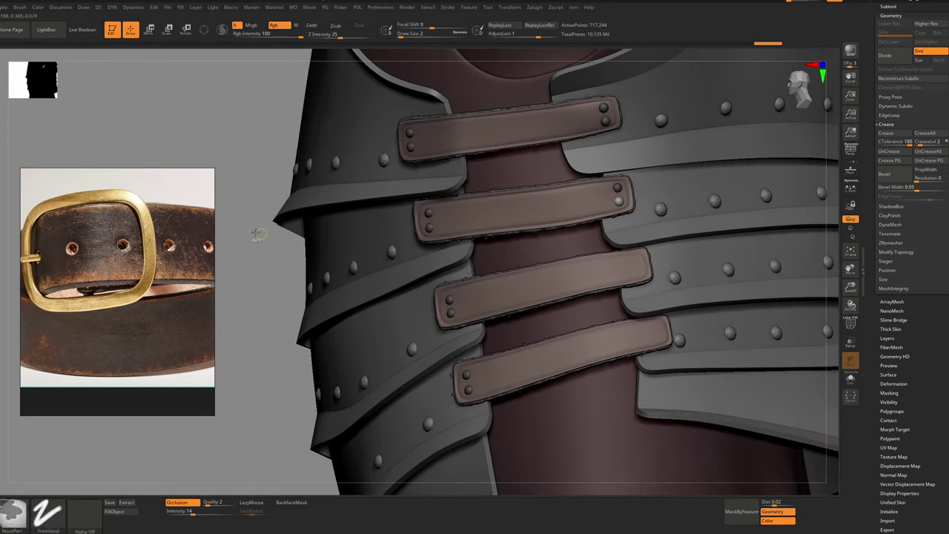
Insert rivet pairs on the lower hanging strap, checking its polygroups with PolyFrame
left_click(656, 326)
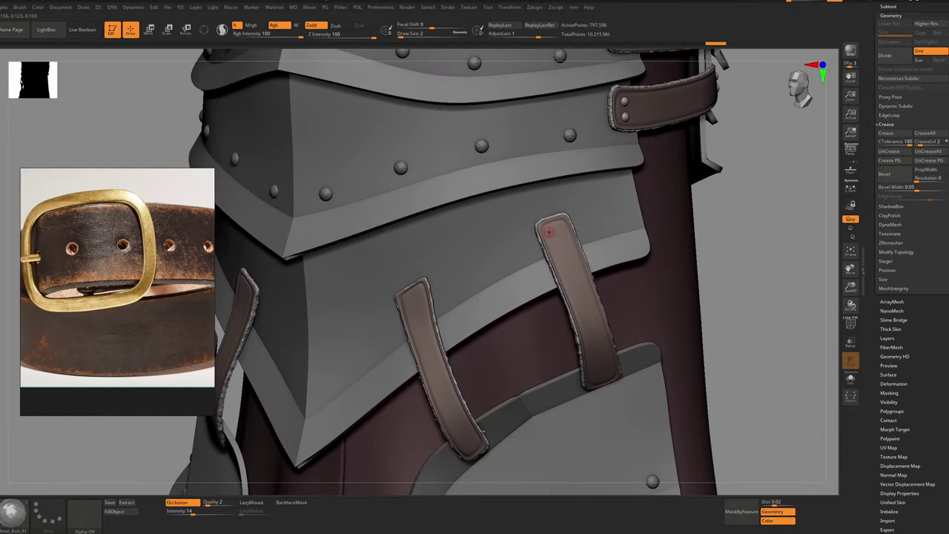
key("ctrl")
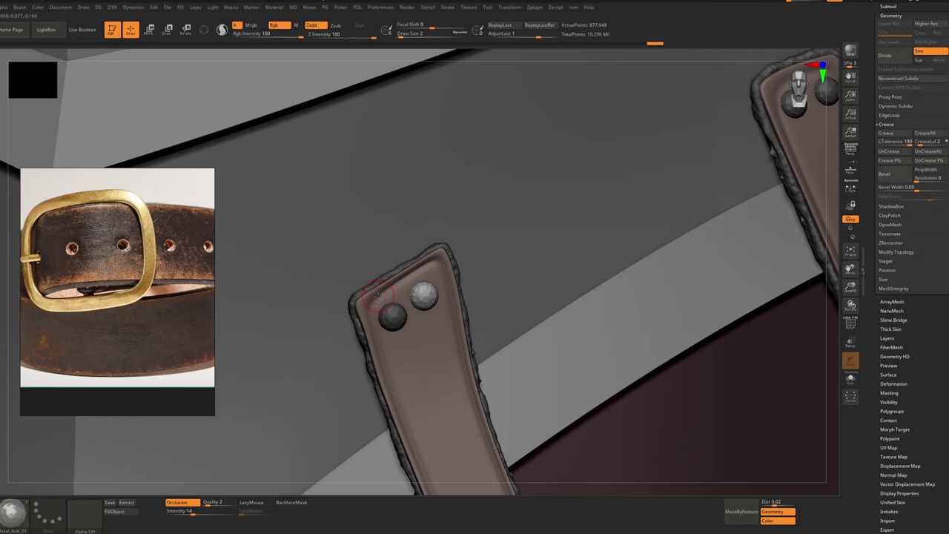
key("shift+f")
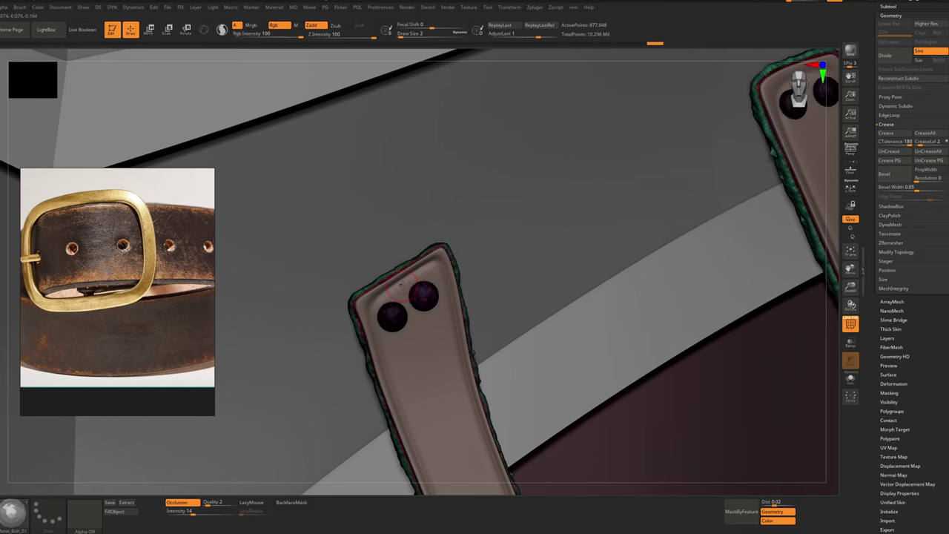
left_click(410, 283, "alt")
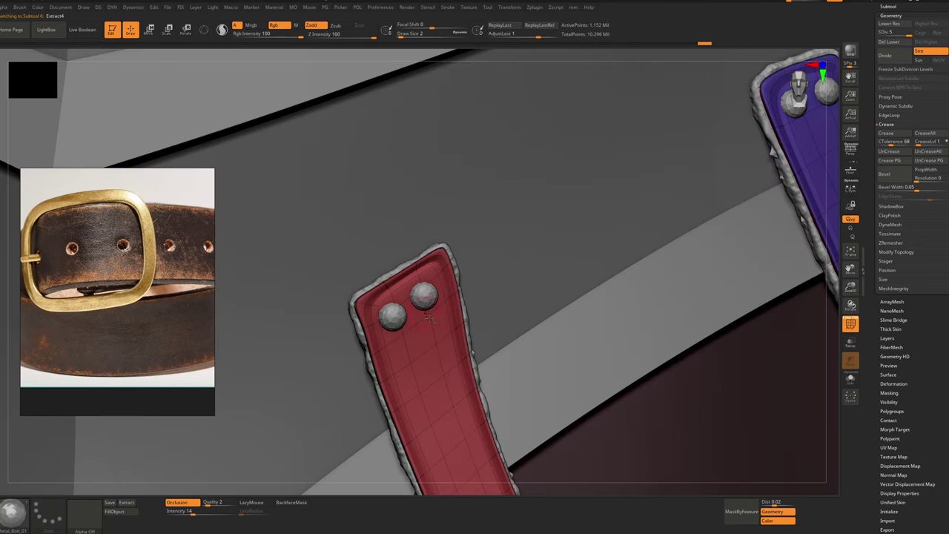
key("shift+f")
Select Extract4_1, hide the Extract4 strap, and make Extract3 the active subtool
left_click(890, 6)
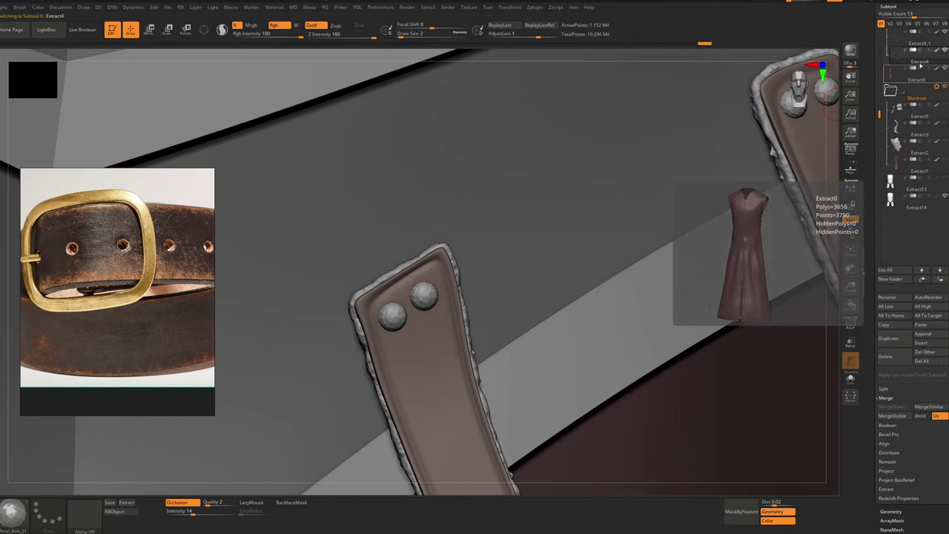
left_click(920, 45)
left_click(945, 52)
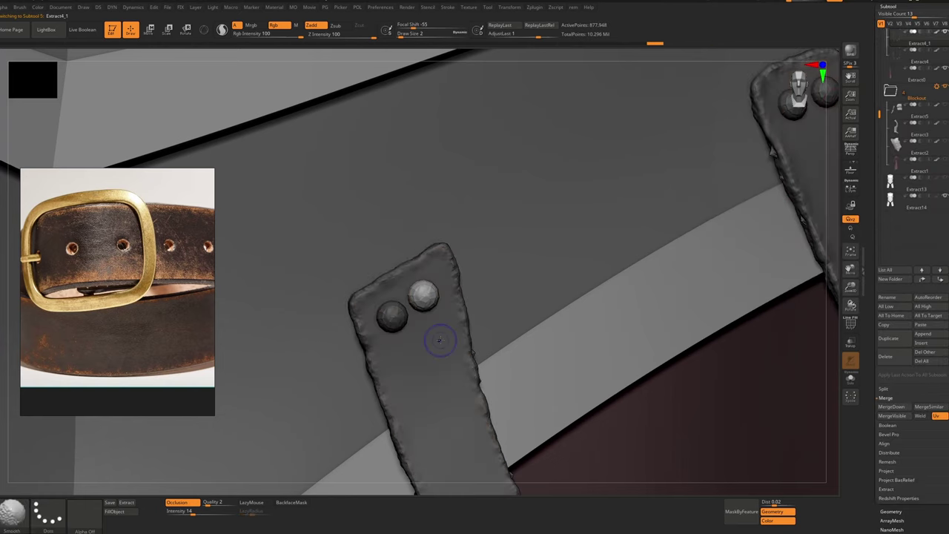
key("shift+f")
key("shift+f")
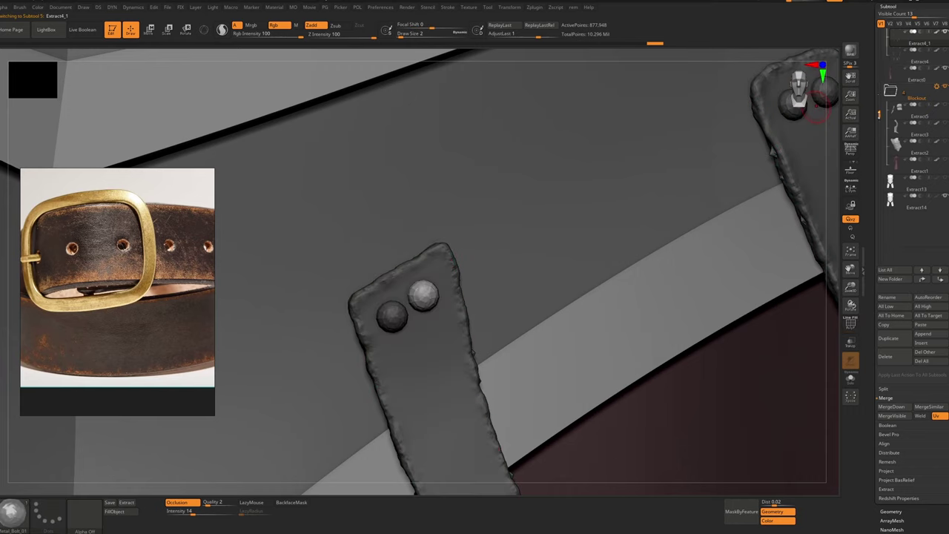
left_click_drag(879, 100, 880, 77)
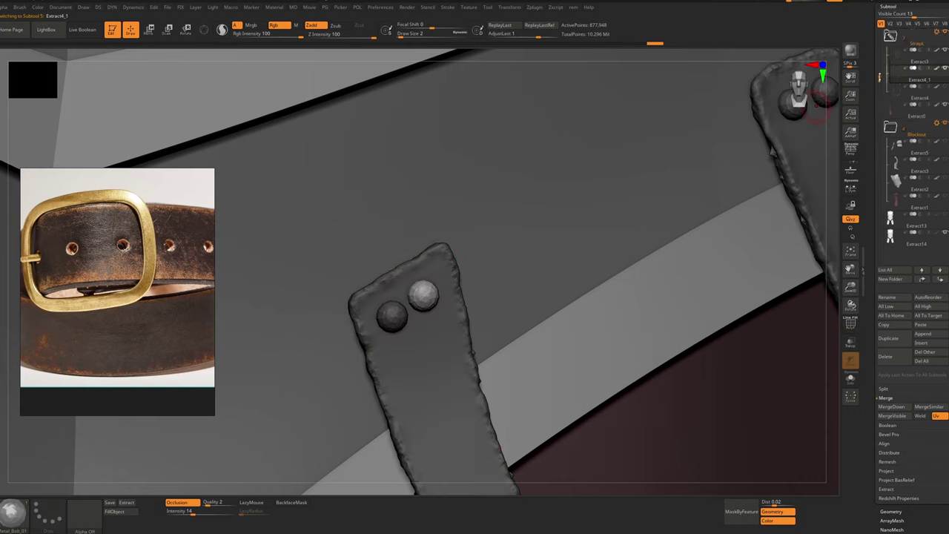
left_click(911, 66)
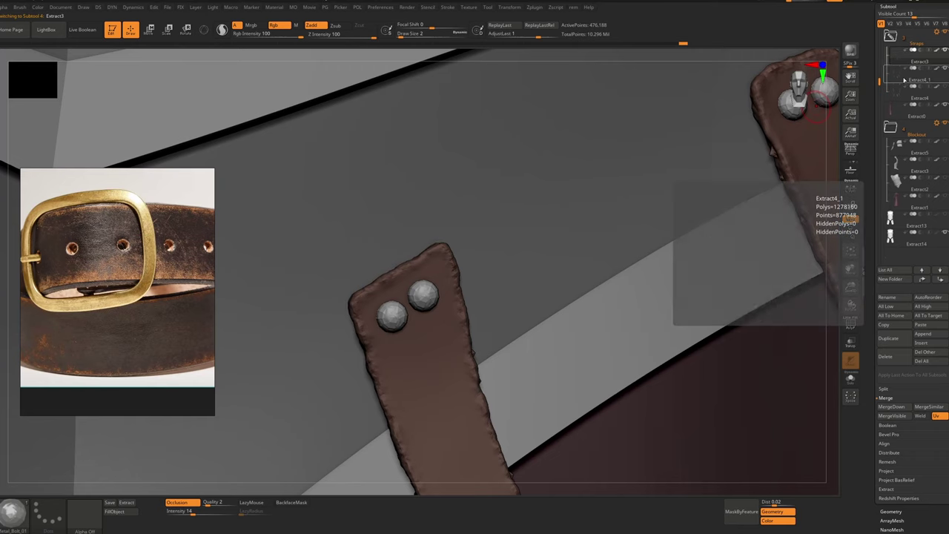
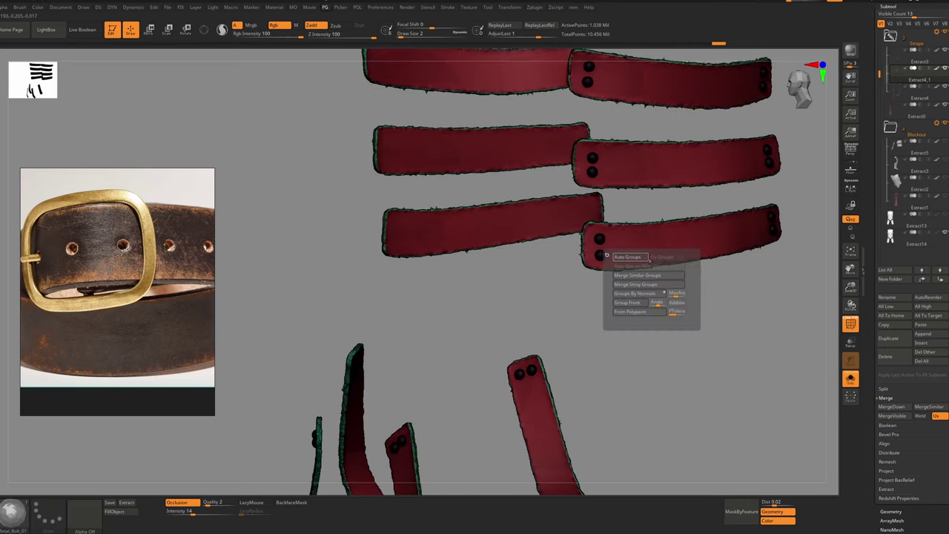
Merge similar polygroups on Extract4_1 and hide the purple, green, teal and blue straps
key("g")
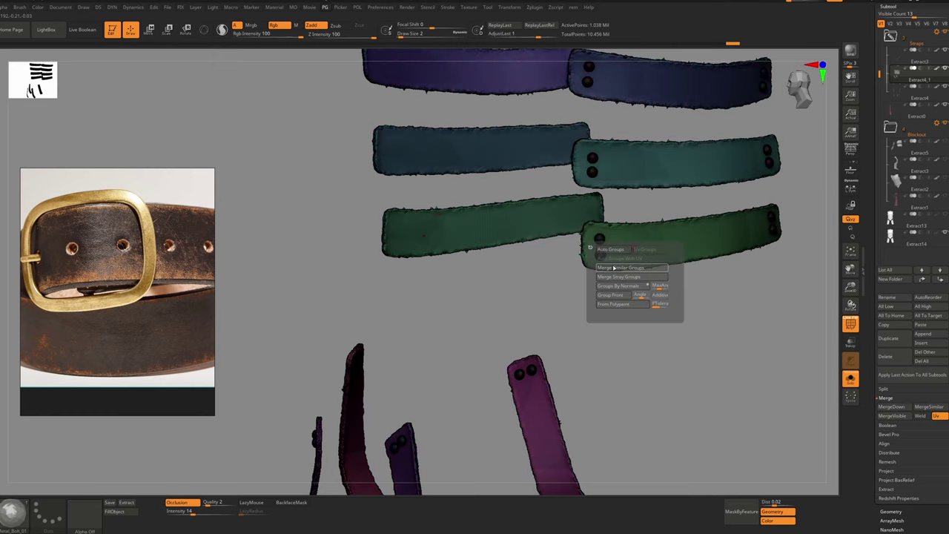
left_click(614, 268)
left_click(538, 436, "ctrl+shift")
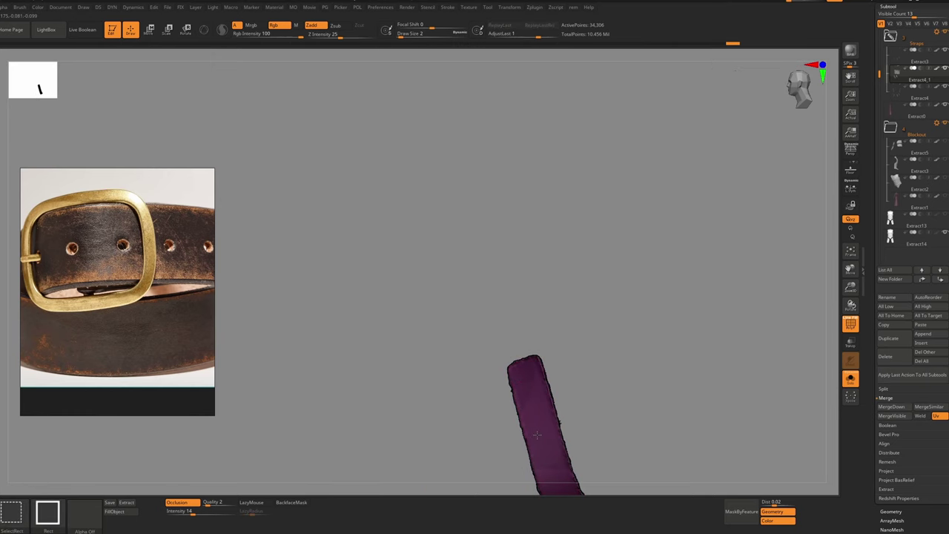
left_click(537, 436, "ctrl+shift")
left_click(682, 235, "ctrl+shift")
left_click(675, 162, "ctrl+shift")
left_click(669, 100, "ctrl+shift")
right_click_drag(668, 101, 641, 235, "ctrl")
left_click(667, 138, "ctrl+shift")
Hide the remaining navy, teal, green and lower strap pieces so only rivets remain
left_click(580, 132, "ctrl+shift")
left_click(576, 166, "ctrl+alt+shift")
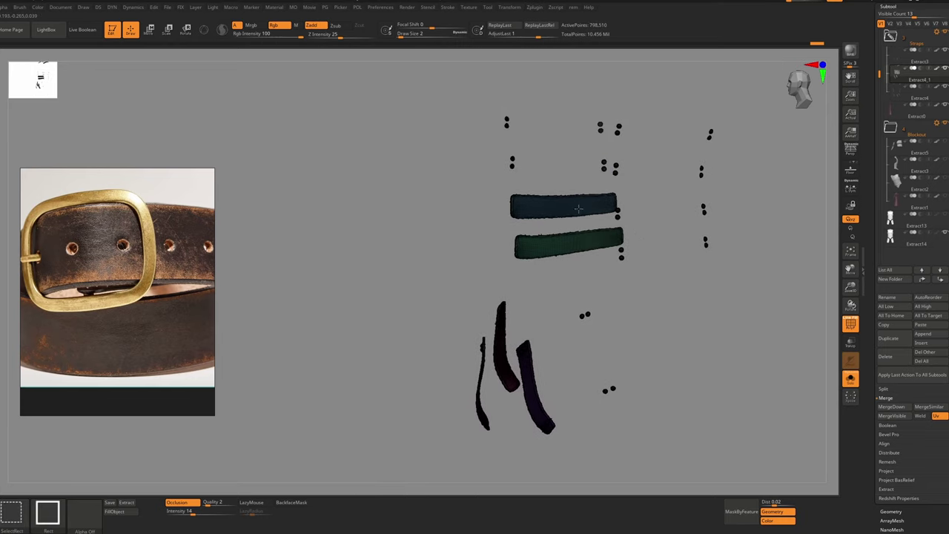
left_click(579, 209, "ctrl+alt+shift")
left_click(585, 246, "ctrl+alt+shift")
left_click(536, 393, "ctrl+alt+shift")
left_click(507, 376, "ctrl+shift")
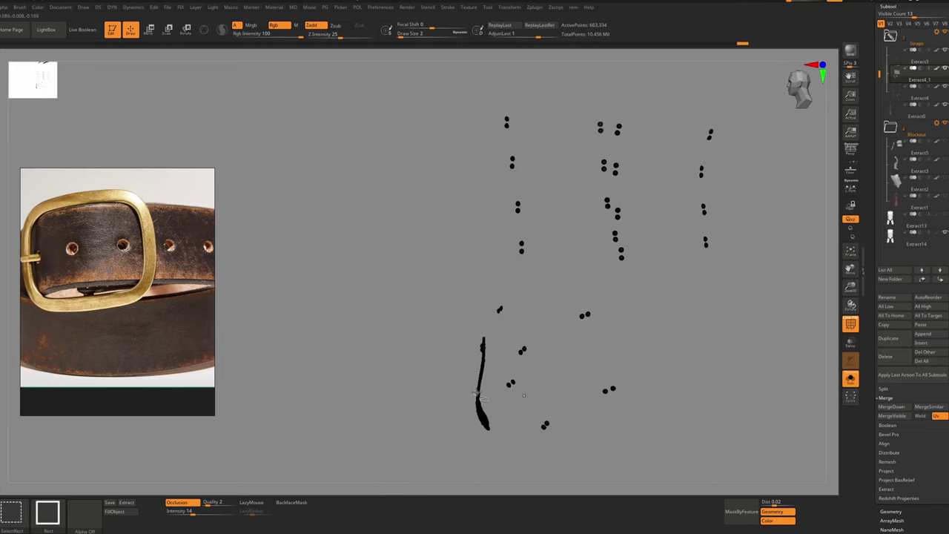
right_click_drag(477, 392, 511, 393)
left_click(492, 377, "ctrl+shift")
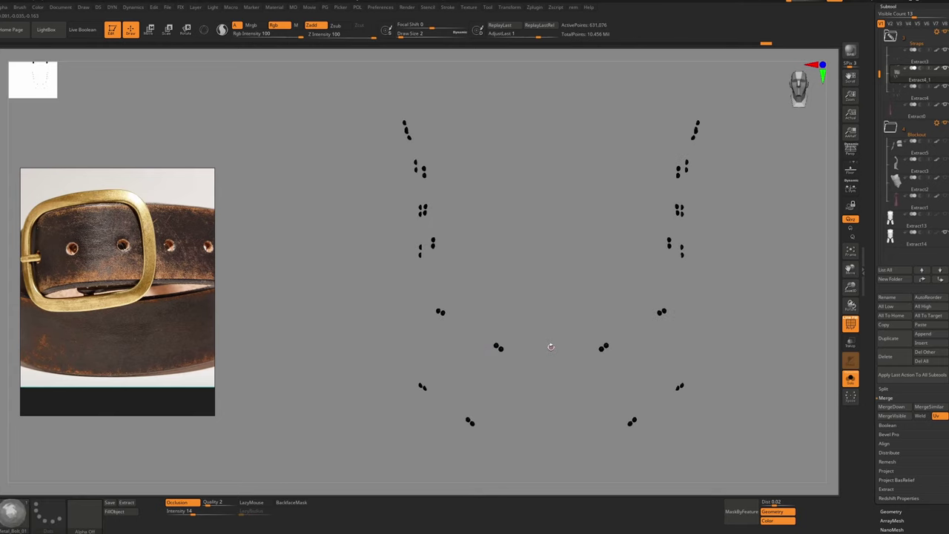
right_click(551, 347)
Show the whole armor, solo the rivets, and move Extract4_1 down the subtool list
left_click(814, 117, "ctrl+shift")
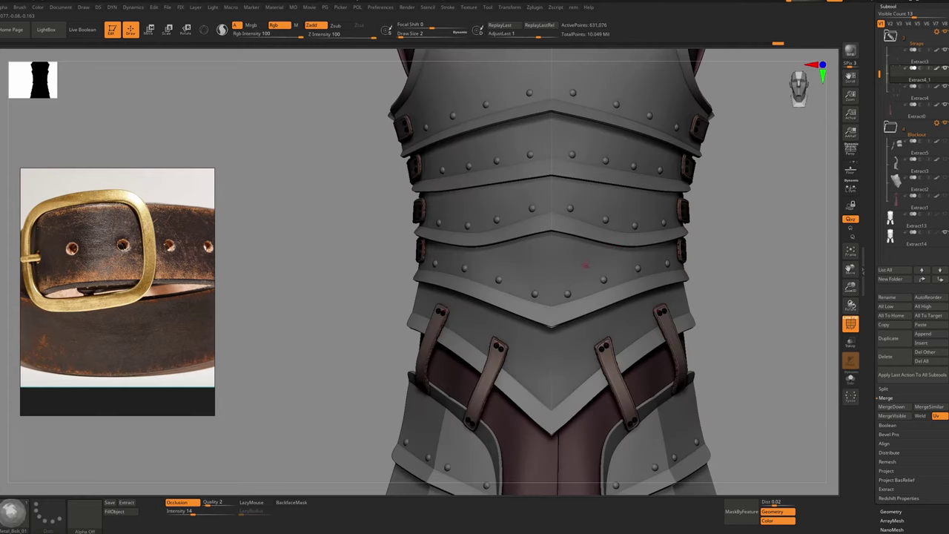
key("f")
right_click_drag(603, 350, 793, 173, "ctrl")
left_click(793, 174)
right_click_drag(608, 346, 630, 267, "alt")
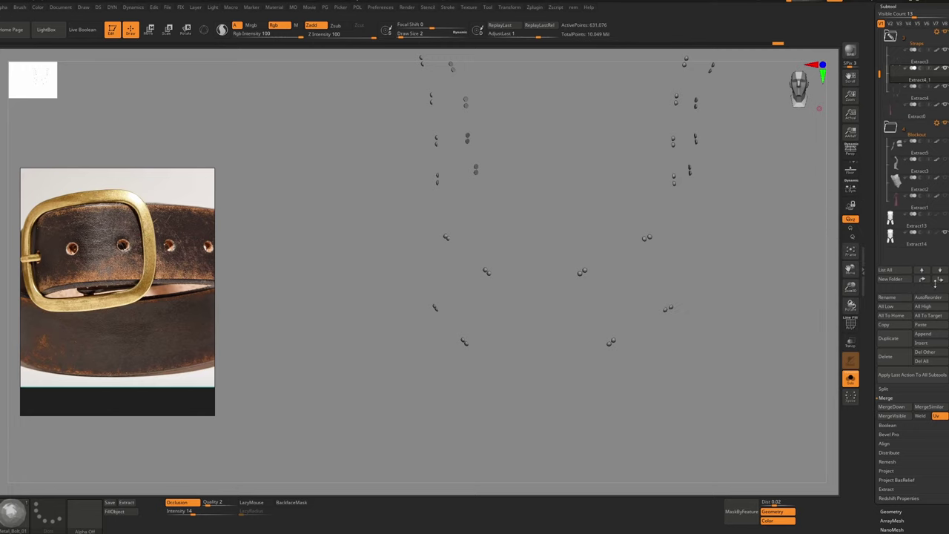
left_click(939, 283, "shift")
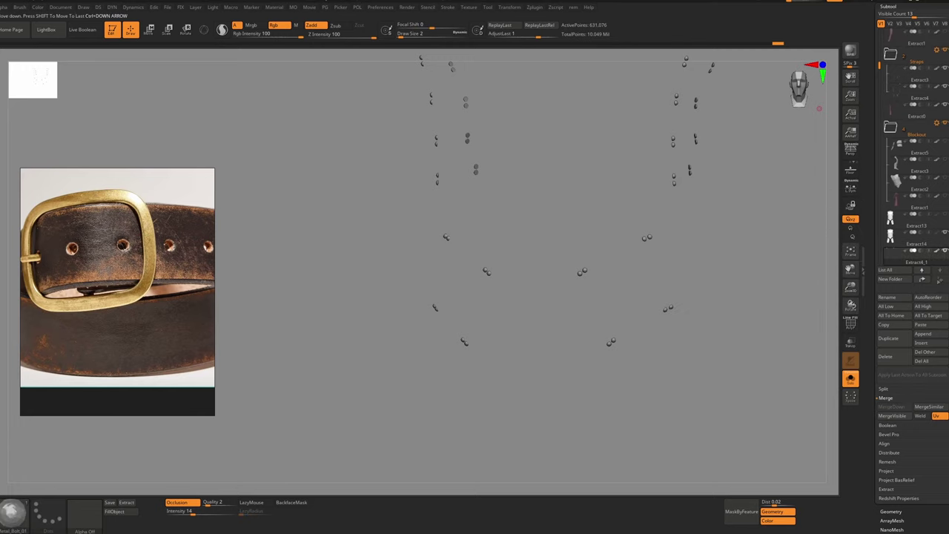
Move Extract4_1 to the bottom, then solo Extract14 and apply Auto Groups with PolyFrame on
left_click(851, 379)
left_click(566, 219, "alt")
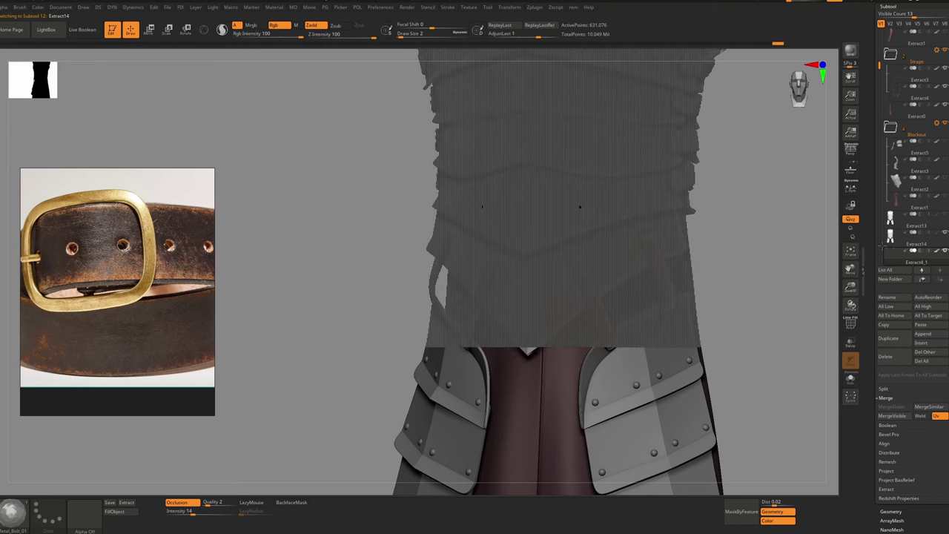
key("ctrl+shift+s")
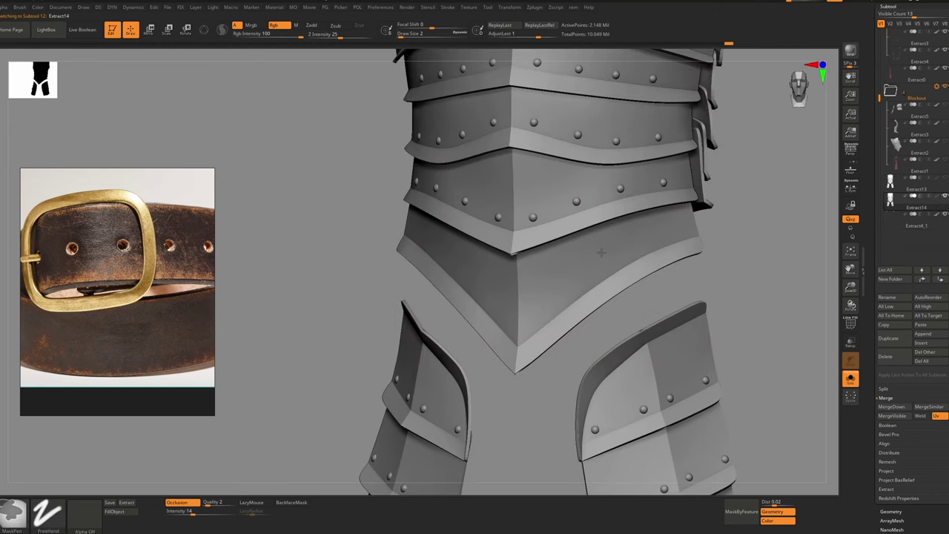
key("shift+f")
key("ctrl+g")
left_click(566, 221)
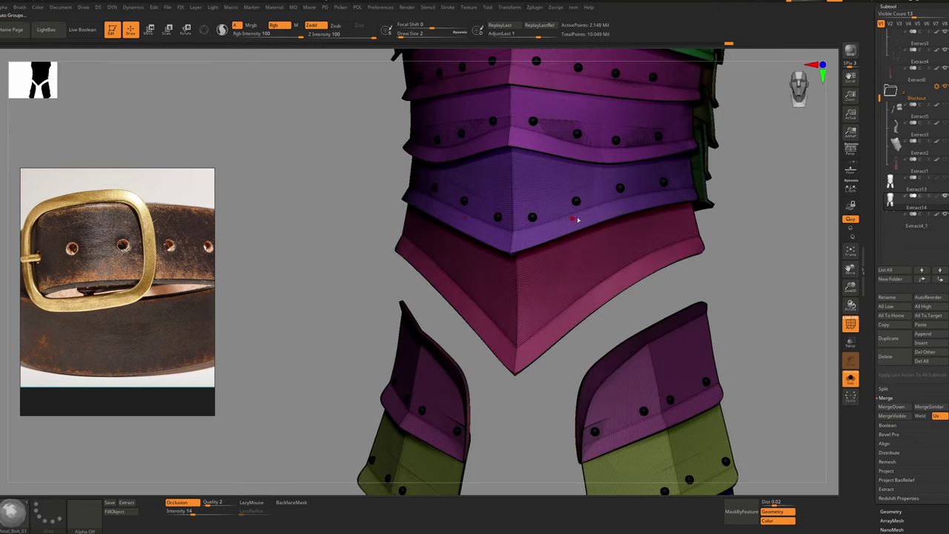
Hide Extract14's magenta, red and beige front plate pieces
left_click(568, 273, "ctrl+shift")
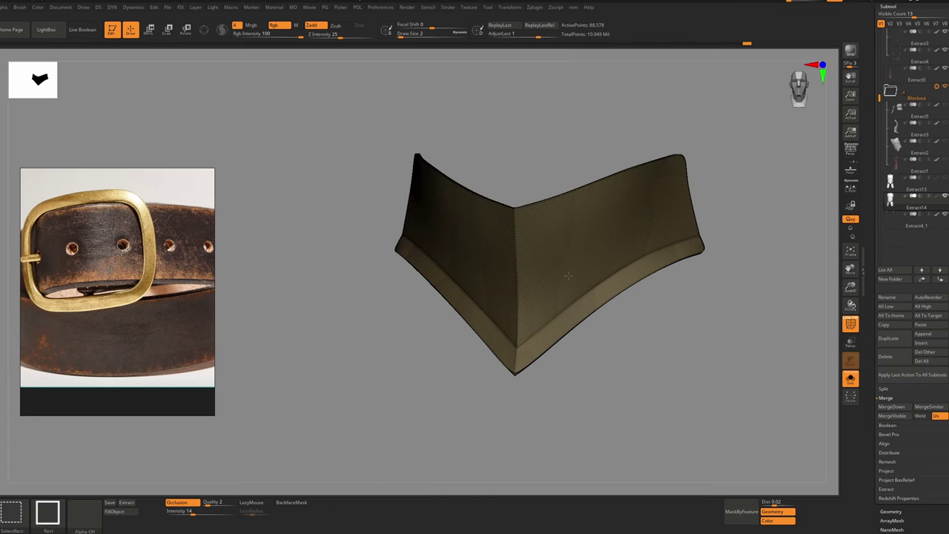
left_click(552, 181, "ctrl+shift")
left_click(558, 169, "ctrl+shift")
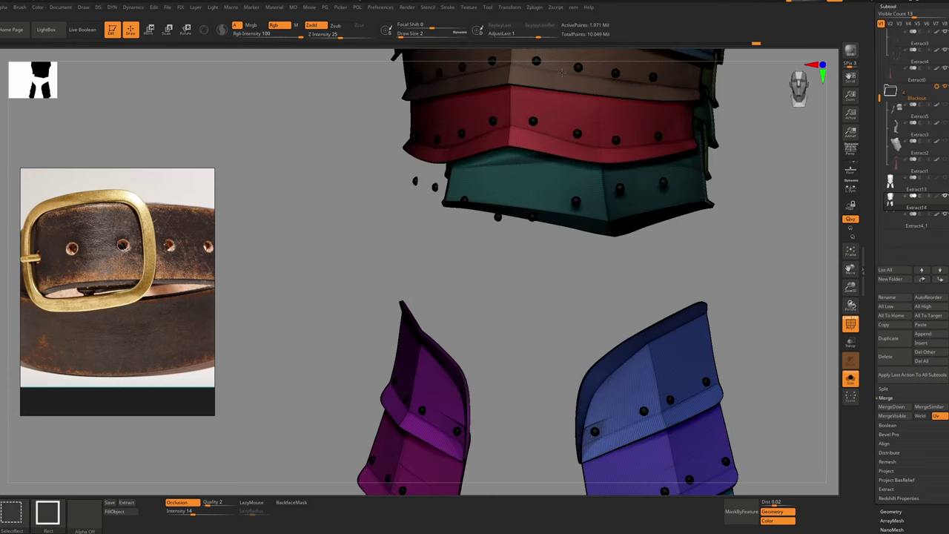
left_click(560, 134, "ctrl+shift")
left_click(563, 83, "ctrl+shift")
right_click_drag(604, 250, 566, 157, "ctrl")
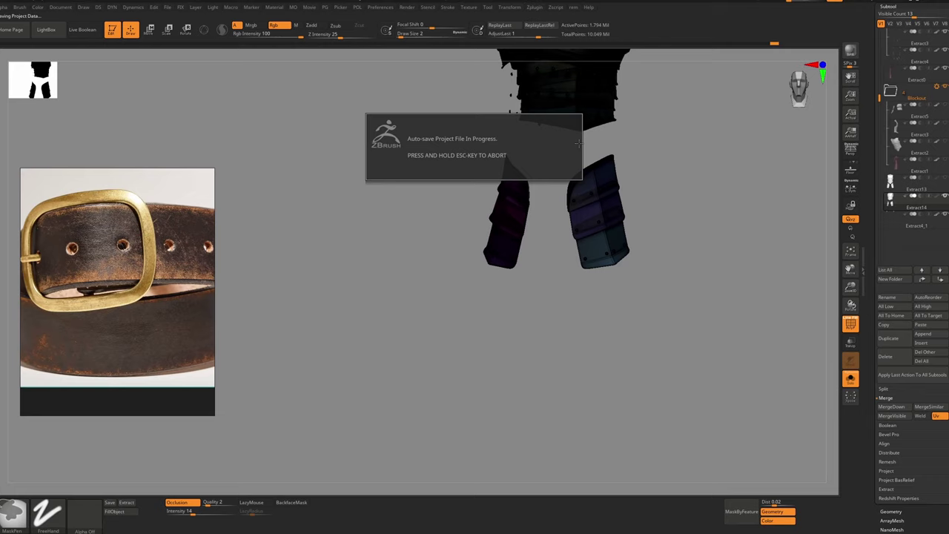
left_click(592, 204, "ctrl+shift")
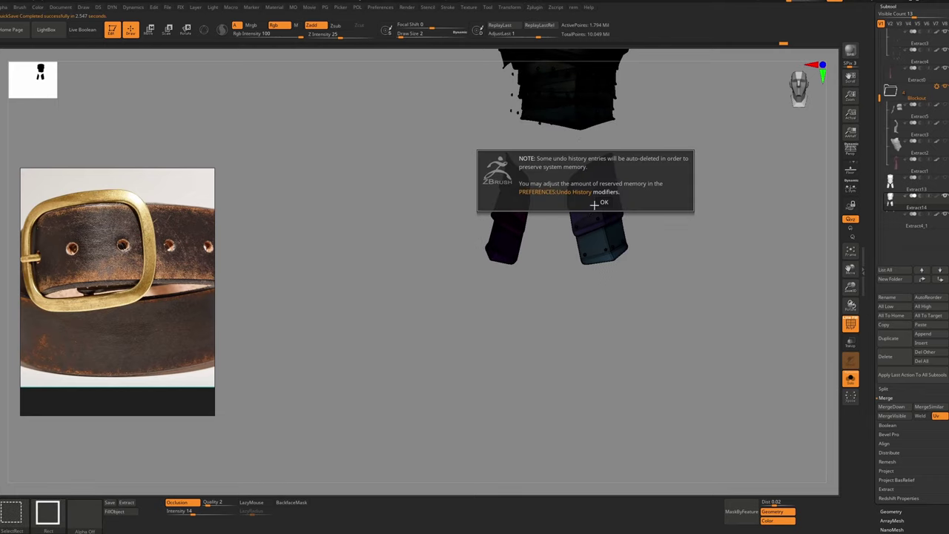
left_click(597, 224, "ctrl+shift")
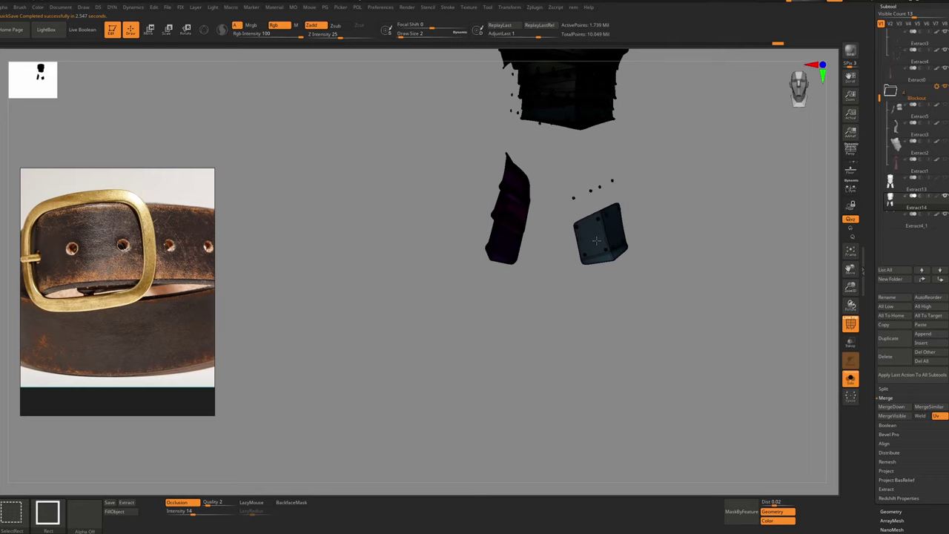
Hide the leg and upper torso plates, then delete all hidden plate geometry
left_click(603, 246, "ctrl+shift")
left_click(510, 230, "ctrl+shift")
left_click(510, 183, "ctrl+shift")
key("shift+f")
left_click_drag(549, 223, 601, 223)
left_click(512, 160, "ctrl+shift")
left_click(514, 244, "ctrl+shift")
left_click(513, 263, "ctrl+shift")
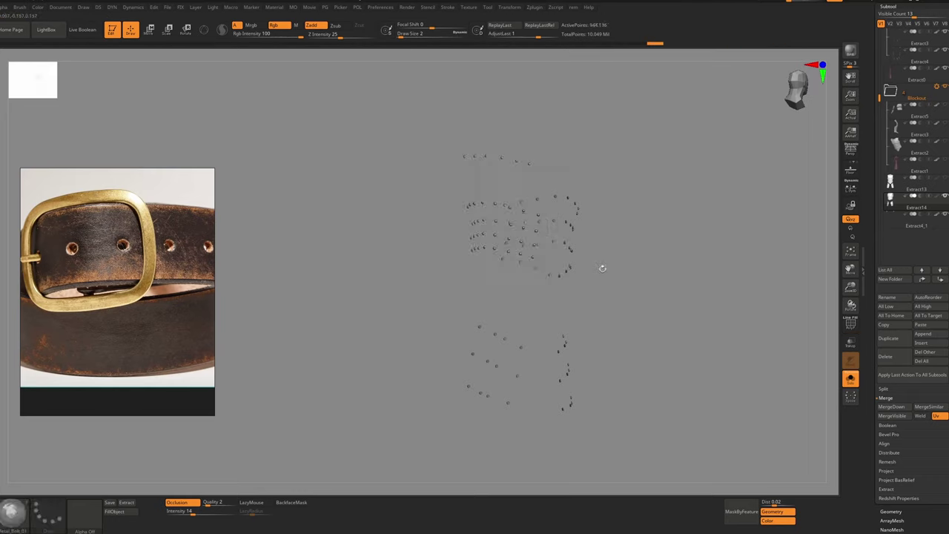
key("d")
left_click(595, 287)
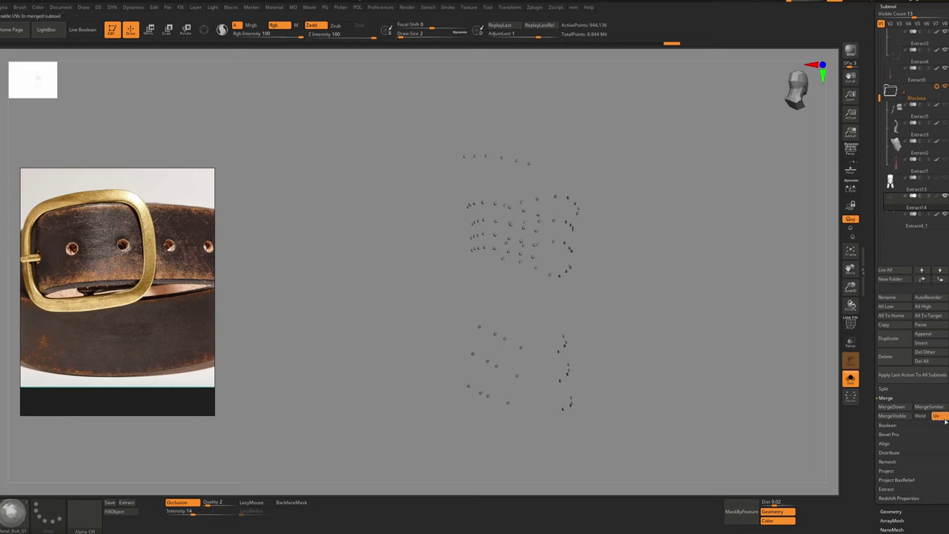
Merge the two rivet subtools down and remove the leftover strap pieces with Del Hidden
left_click(892, 406)
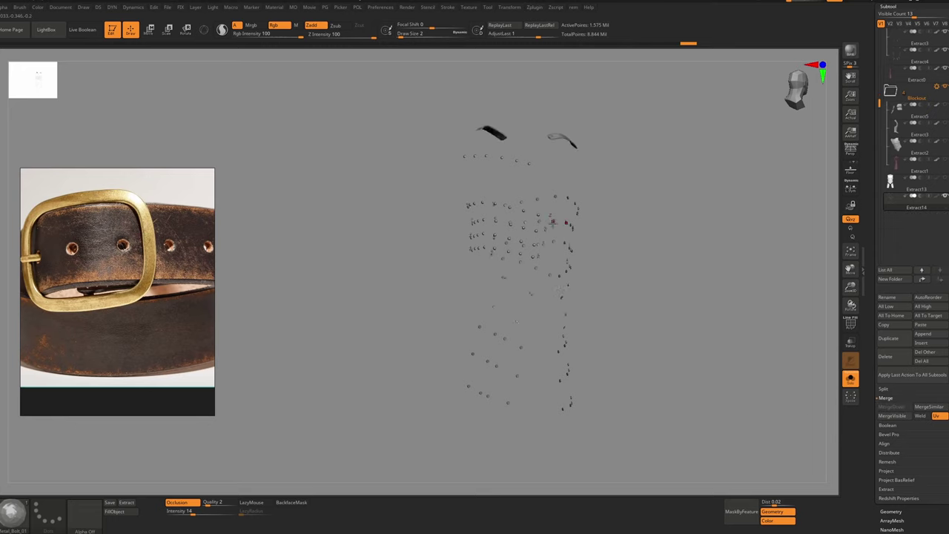
mouse_move(562, 289)
right_mouse_down()
mouse_move(475, 285)
mouse_move(474, 371)
right_mouse_up()
right_click_drag(438, 245, 521, 376, "alt")
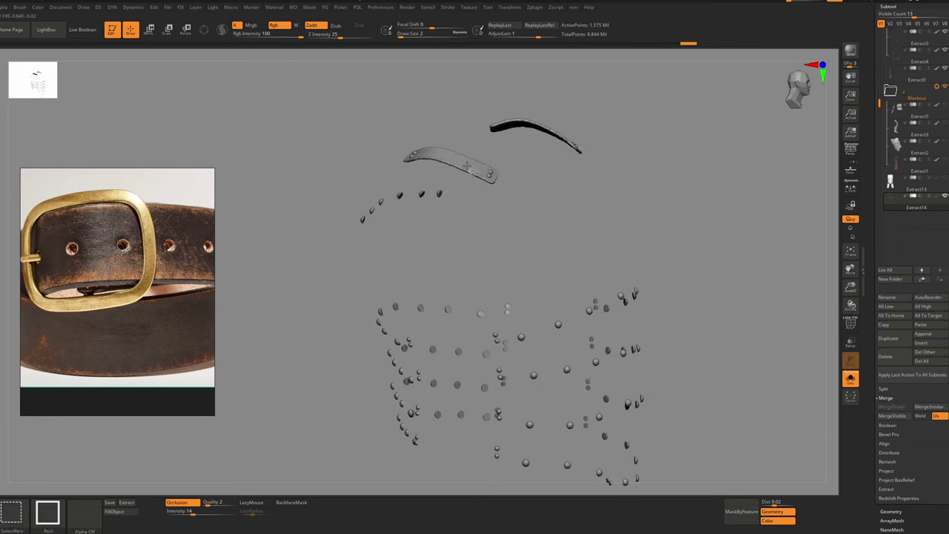
left_click(467, 167, "ctrl+shift")
left_click_drag(539, 124, 551, 126, "ctrl+shift")
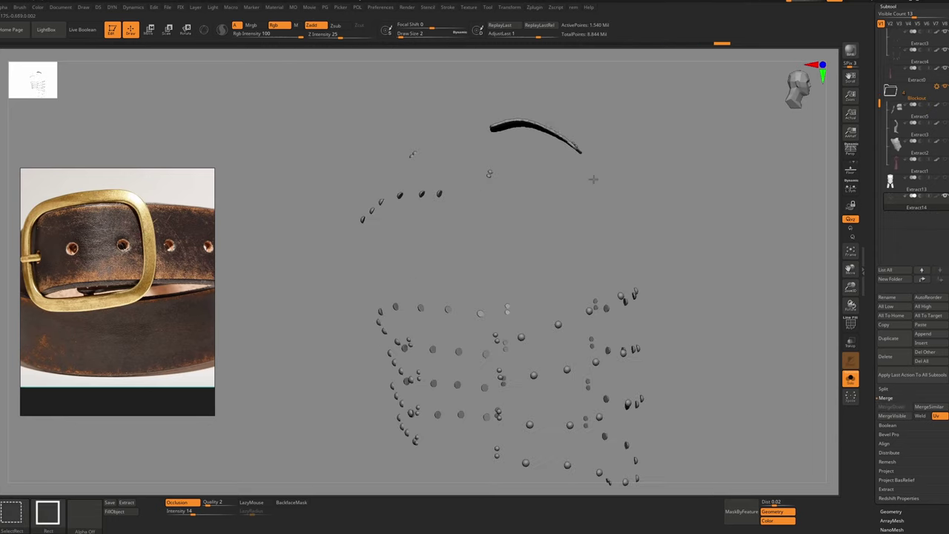
key("f")
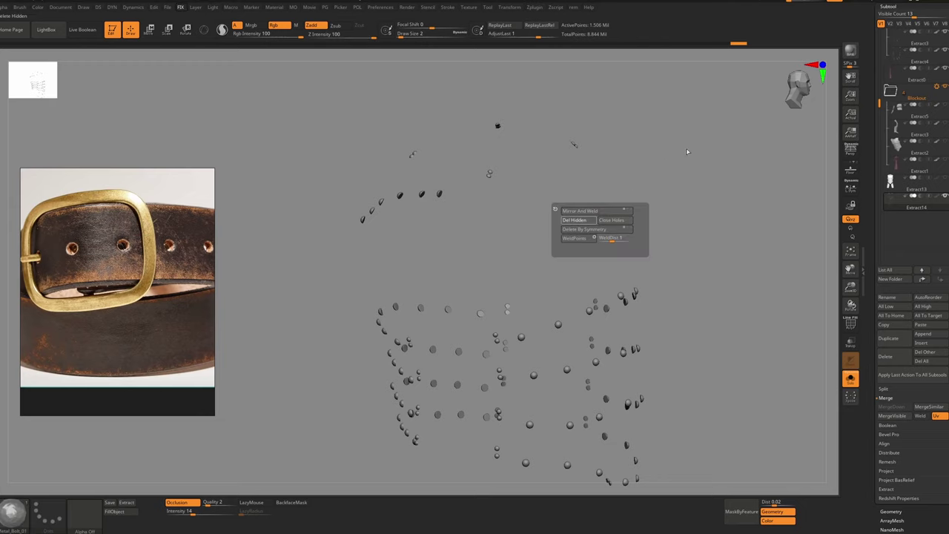
right_click_drag(571, 258, 705, 215)
key("shift+s")
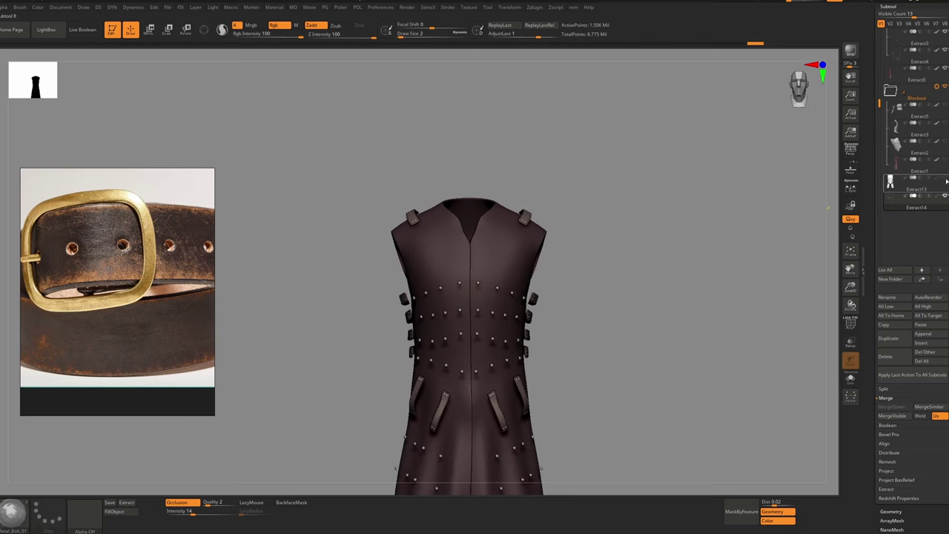
Delete the Extract2 breastplate subtool
left_click(915, 171)
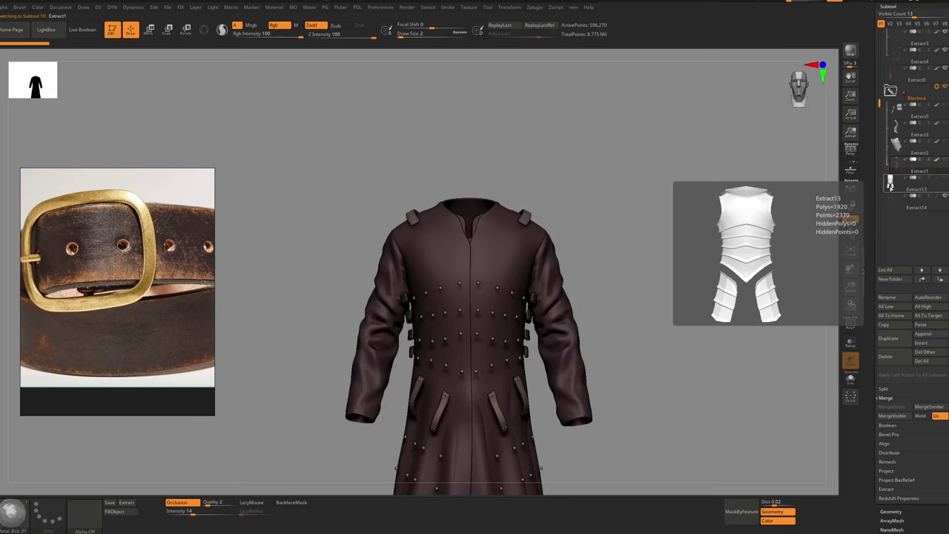
left_click(891, 187)
right_click_drag(487, 308, 502, 223, "alt")
right_click_drag(547, 251, 558, 298)
left_click(897, 148)
key("alt+s")
right_click_drag(530, 240, 582, 205, "ctrl")
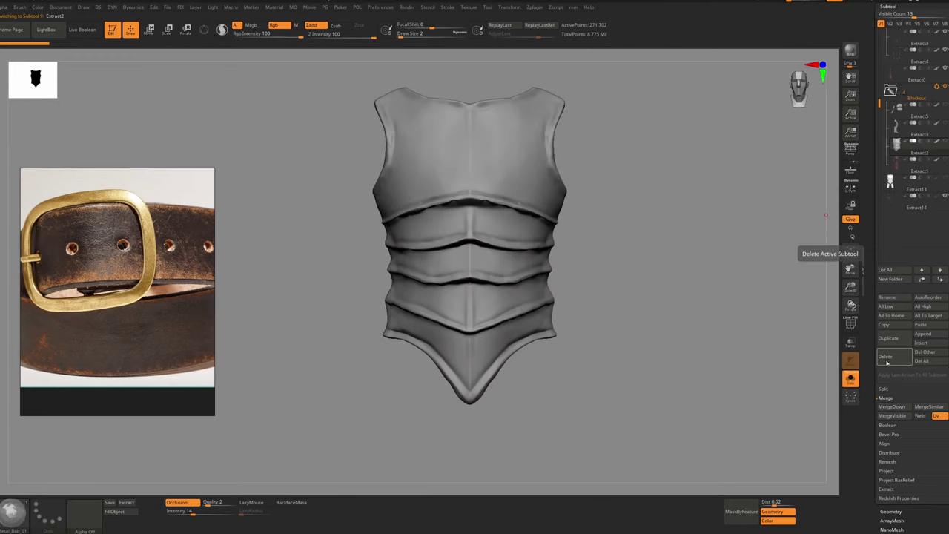
left_click(892, 361)
left_click(825, 375)
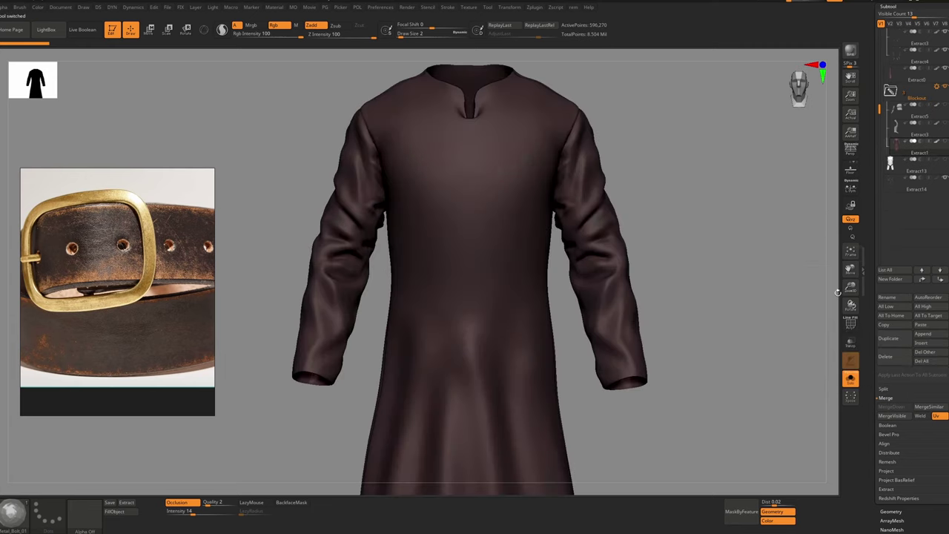
Delete the Extract3 breastplate subtool and bring up the Load Tool dialog
left_click(909, 132)
left_click_drag(562, 249, 667, 256)
left_click(890, 358)
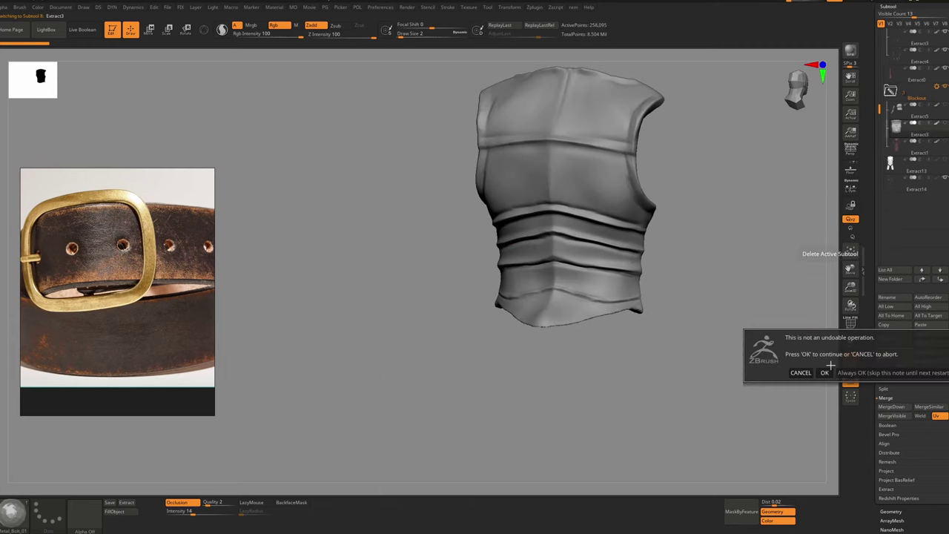
left_click(823, 374)
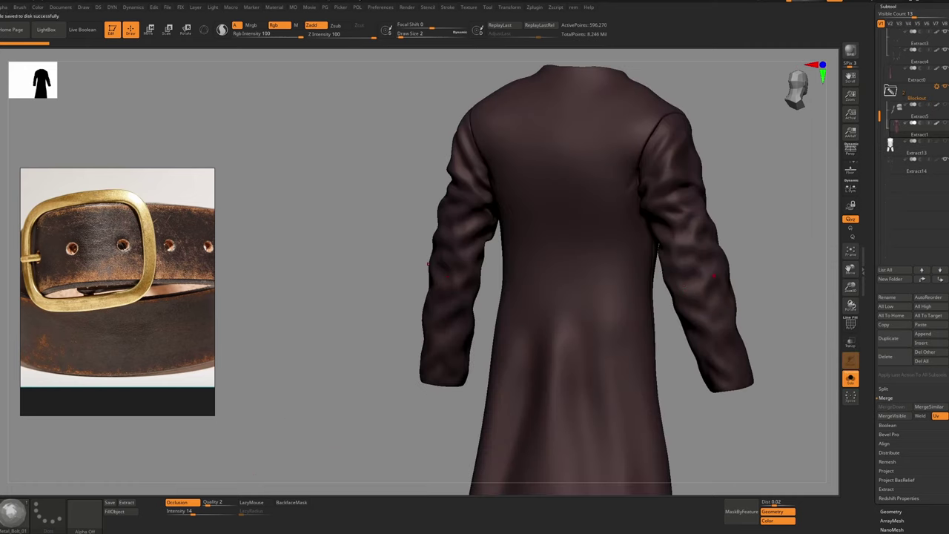
left_click_drag(877, 245, 877, 416)
left_click(899, 20)
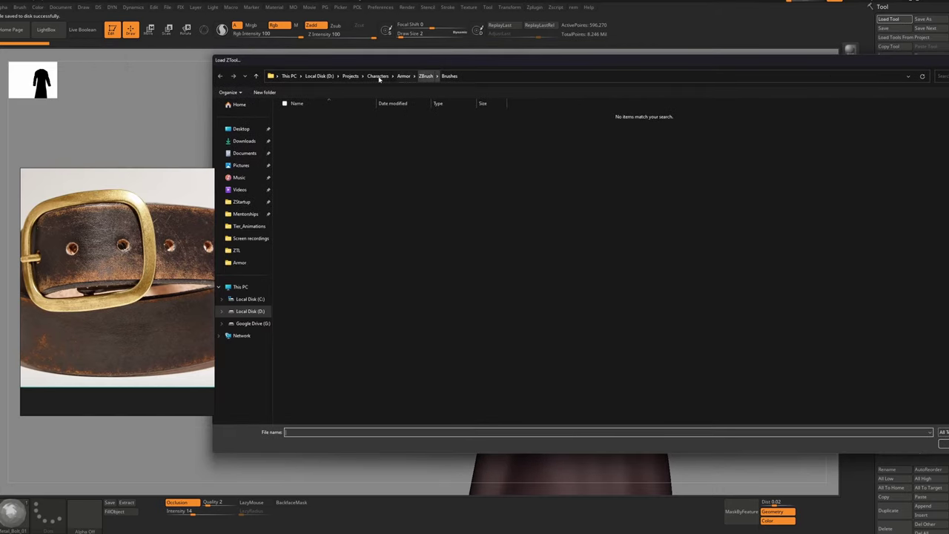
Browse to the Armor project's ZTL tools folder, then cancel the Load Tool dialog
left_click(404, 75)
double_click(317, 117)
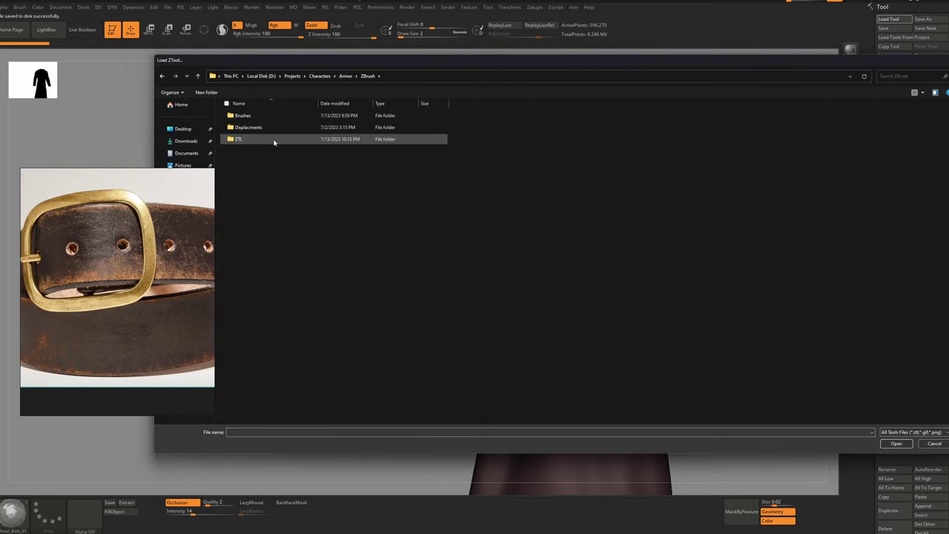
double_click(275, 139)
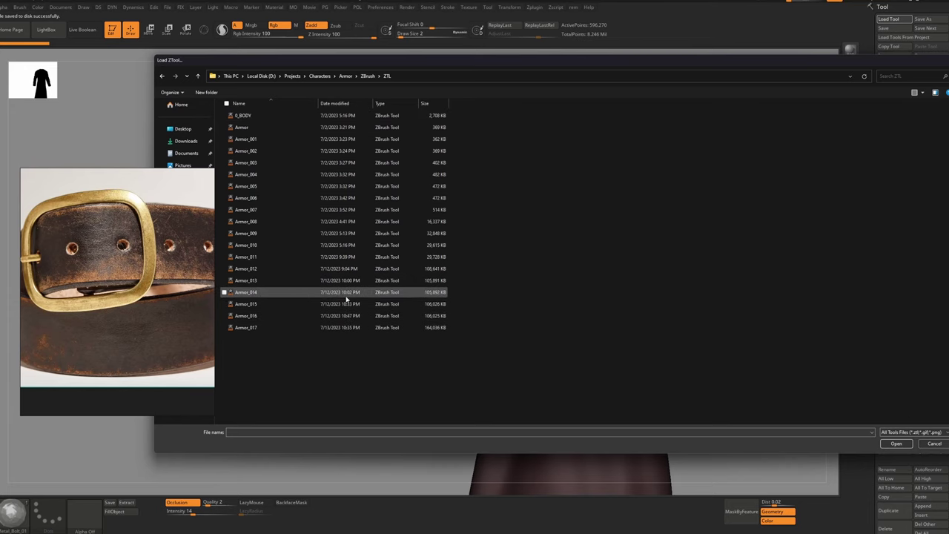
left_click(948, 61)
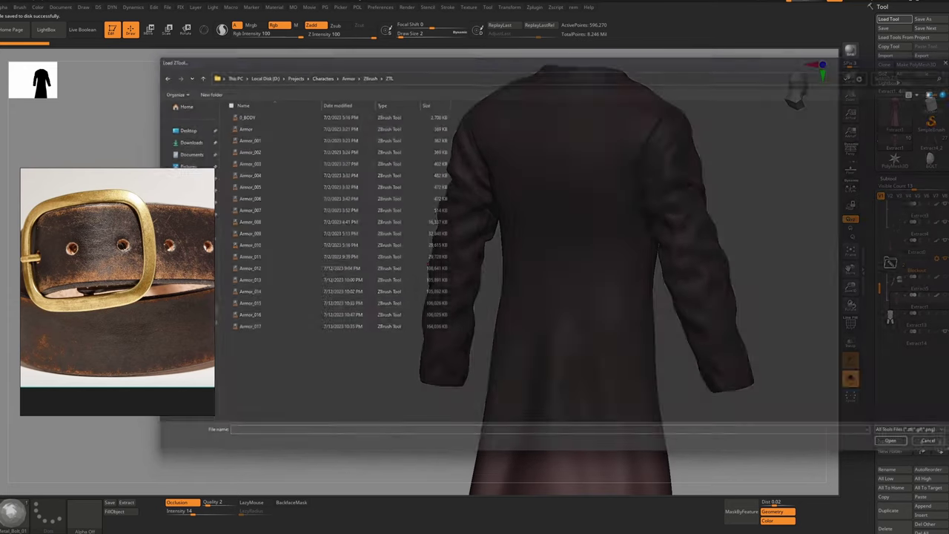
Delete the Extract5 bracer subtool and turn Solo off to show all parts
left_click(910, 288)
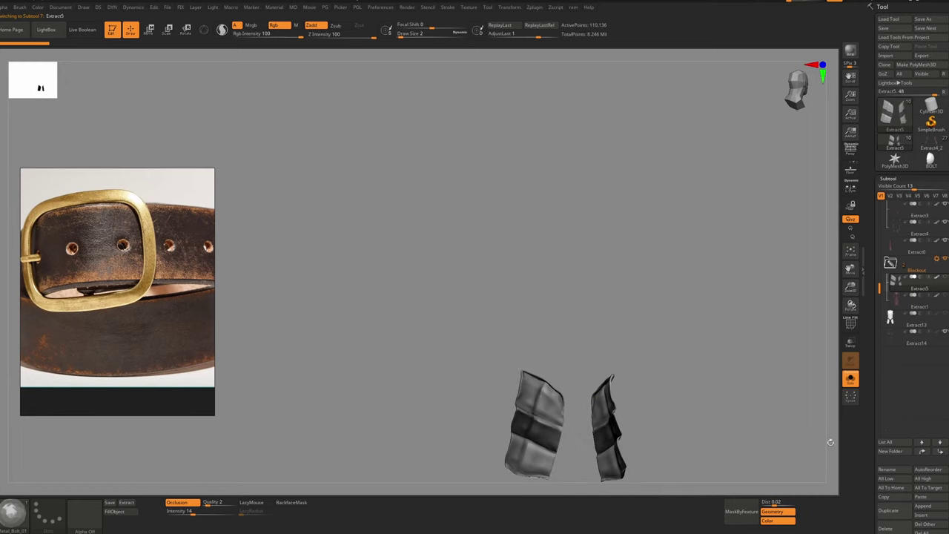
left_click(890, 527)
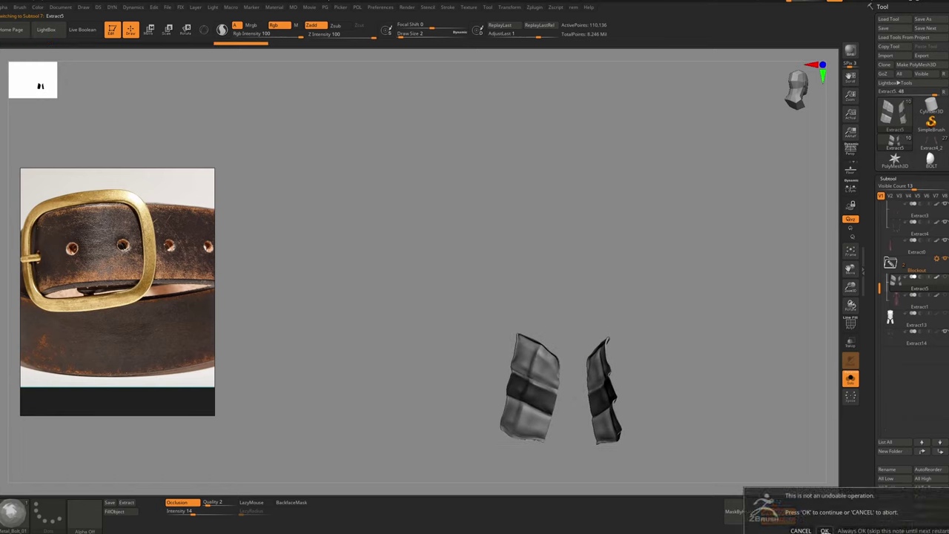
left_click(824, 530)
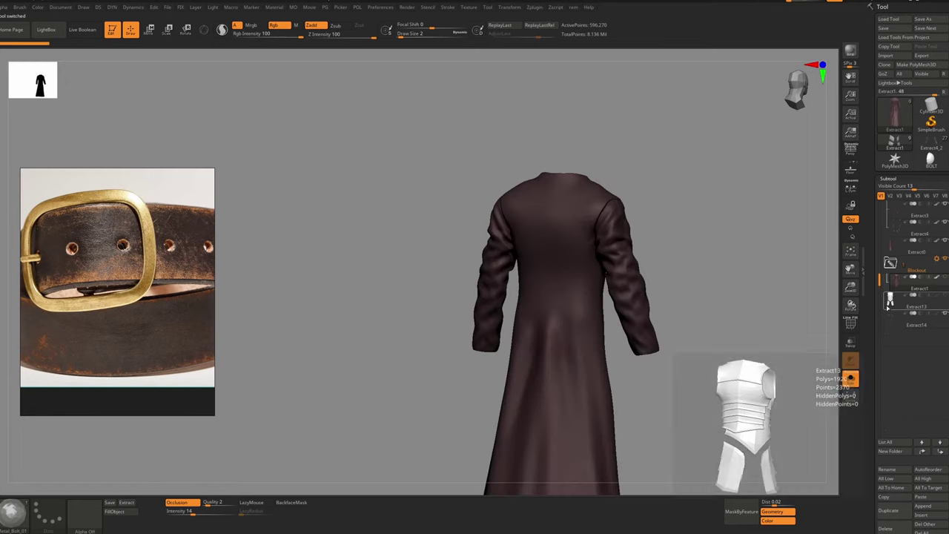
left_click(894, 303)
left_click(893, 322)
left_click(850, 378)
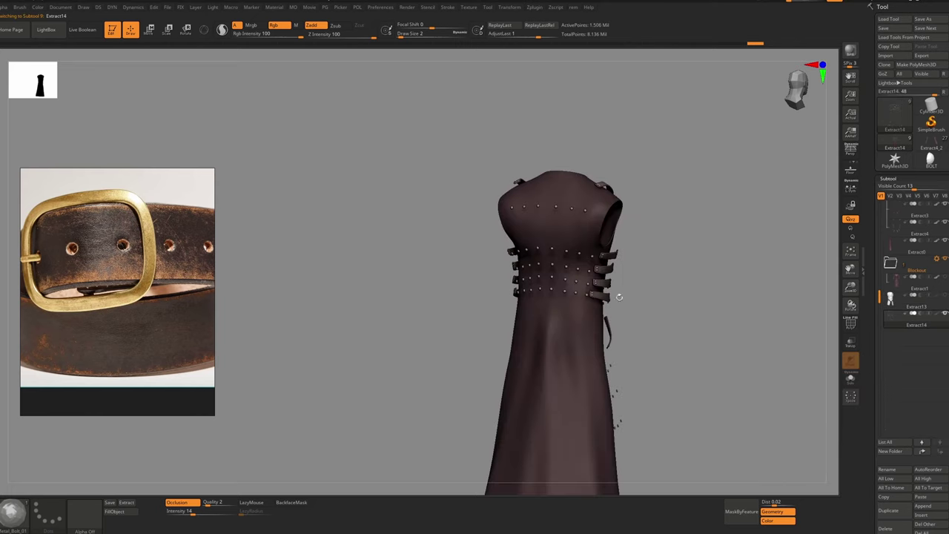
Make the Extract13 armor visible over the coat, keeping Extract1 hidden
left_click_drag(742, 311, 887, 290)
left_click(946, 297)
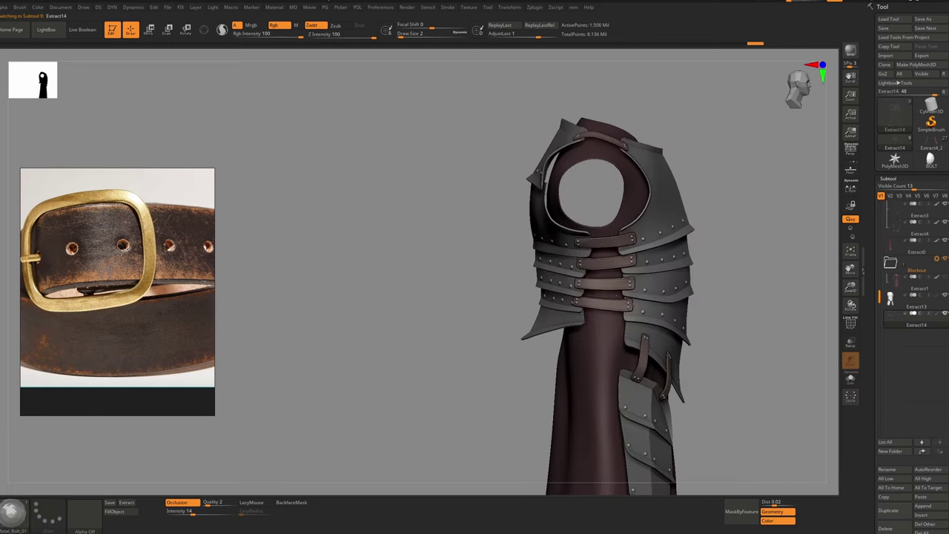
left_click_drag(801, 256, 715, 256, "shift")
left_click_drag(782, 237, 675, 267, "alt")
left_click_drag(883, 290, 884, 191)
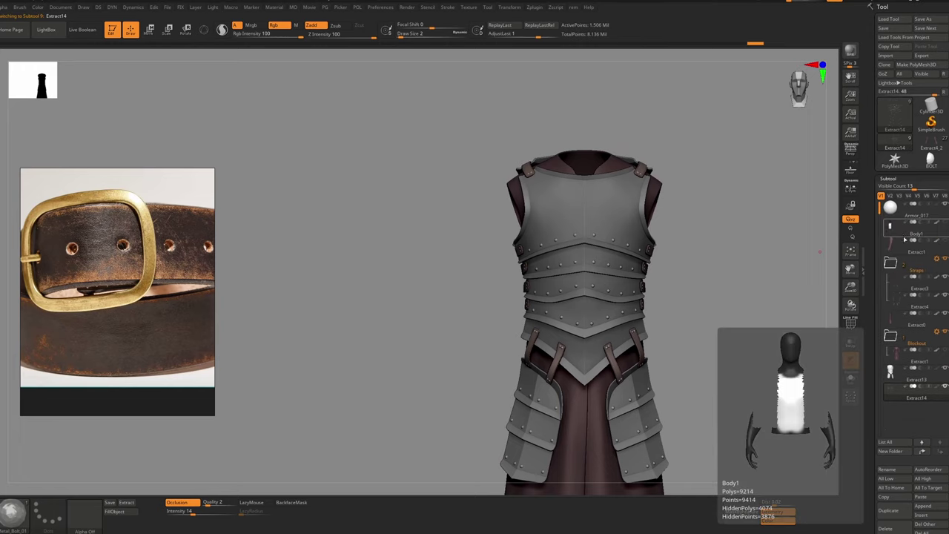
mouse_move(904, 243)
left_click(945, 241)
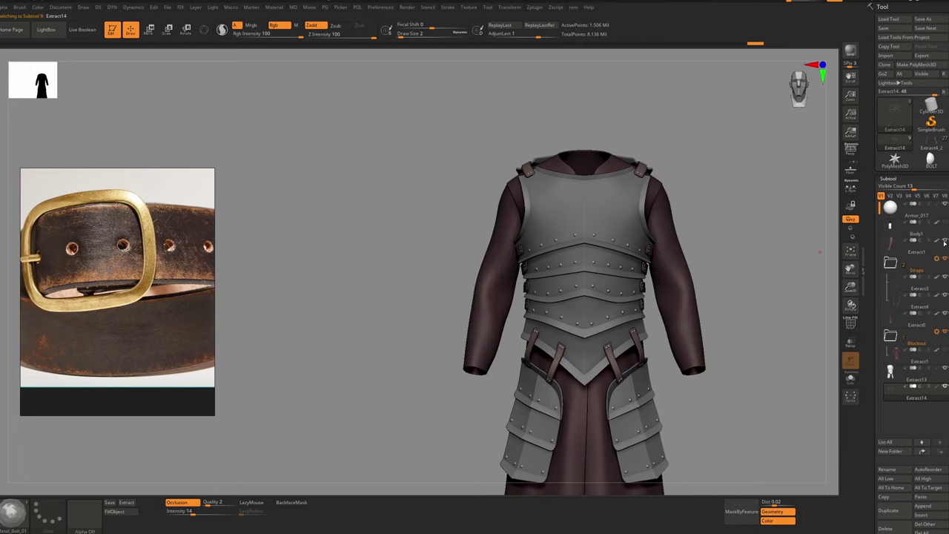
left_click(945, 241)
Select the Extract4 straps subtool and isolate its strap pieces
right_click_drag(616, 310, 556, 342)
left_click(610, 309, "alt")
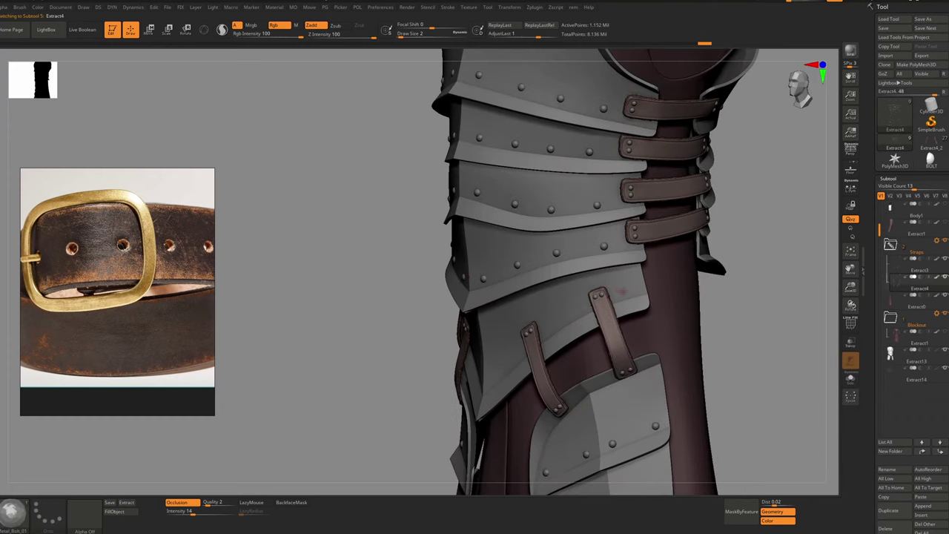
left_click(608, 240)
right_click_drag(604, 246, 660, 297)
right_click_drag(660, 296, 645, 260, "ctrl")
key("alt+s")
key("alt+s")
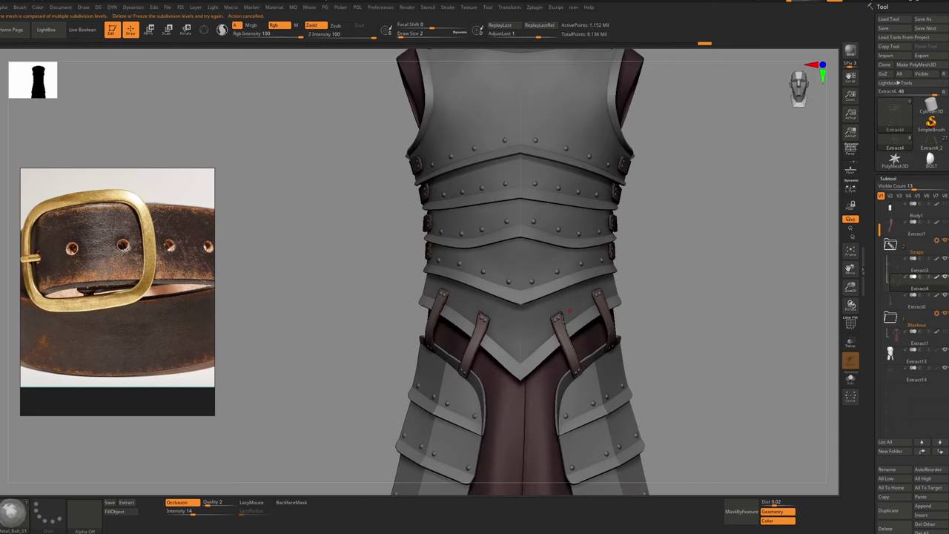
right_click_drag(562, 327, 723, 445, "ctrl")
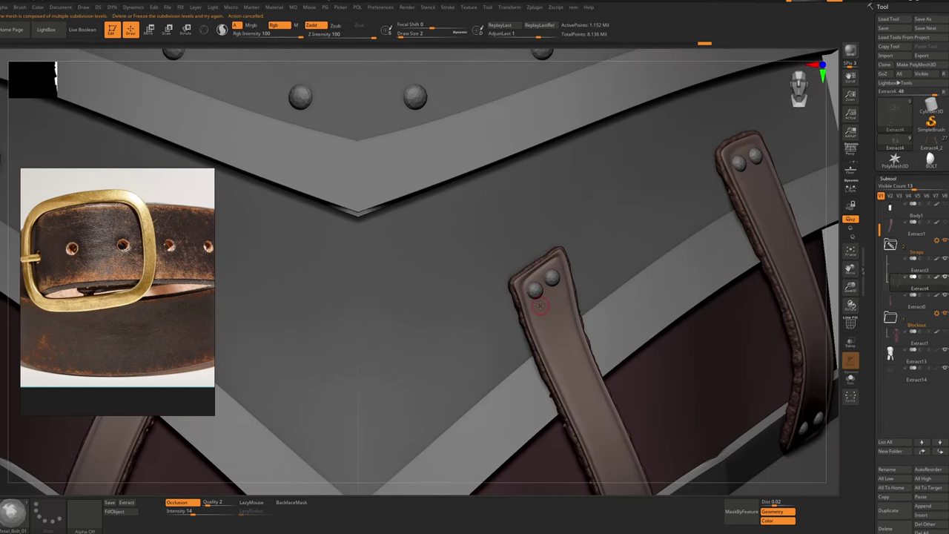
key("ctrl+shift+s")
Add a new sculpting layer to the Extract4 strap mesh in Tool > Layers
scroll(914, 418, "down", 5)
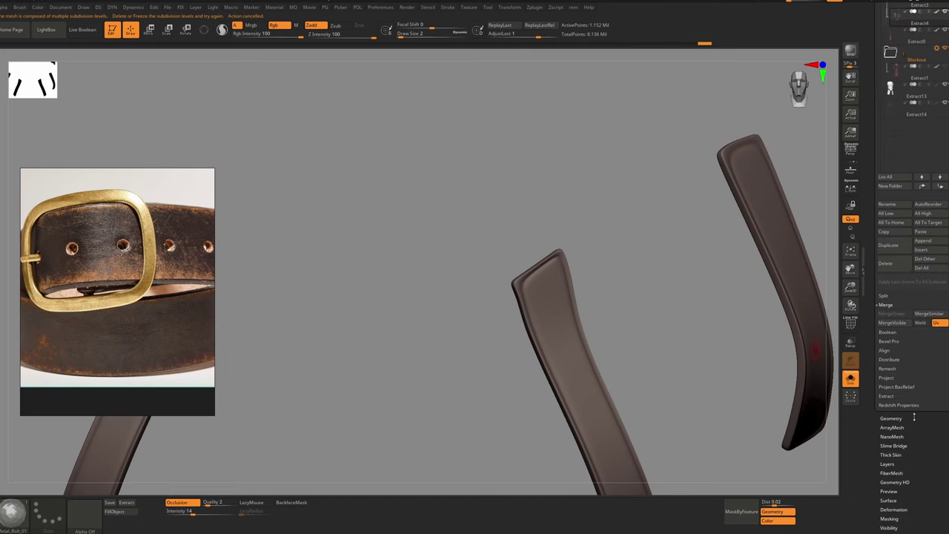
left_click(888, 463)
right_click_drag(527, 295, 552, 293)
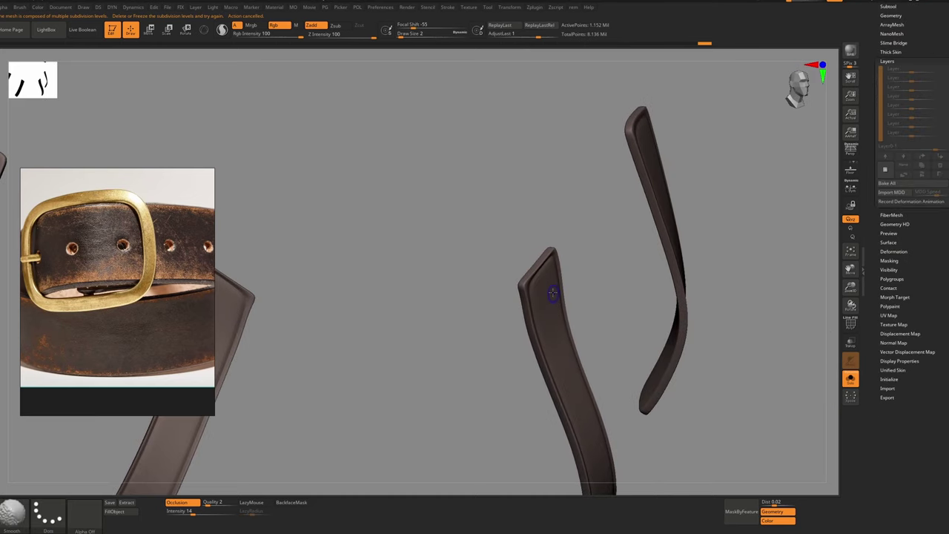
left_click(553, 292, "alt")
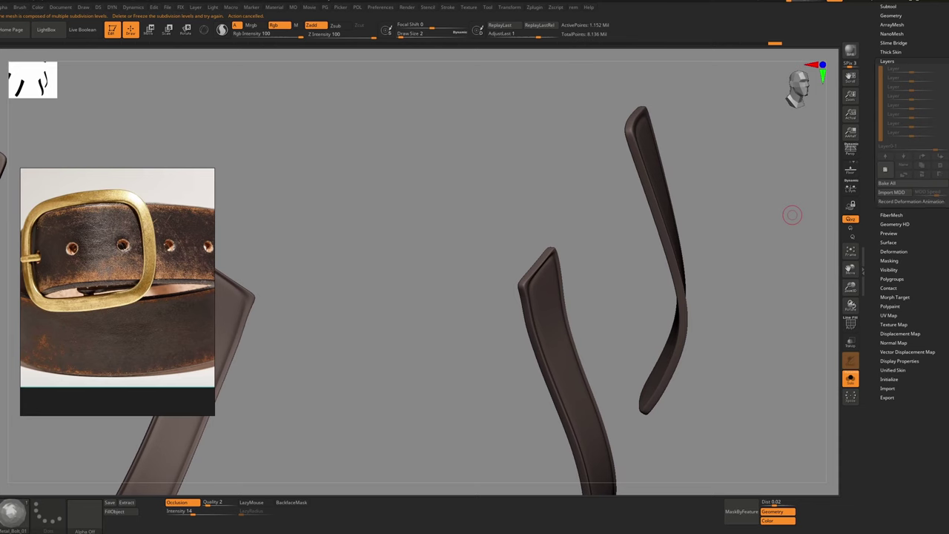
left_click(885, 169)
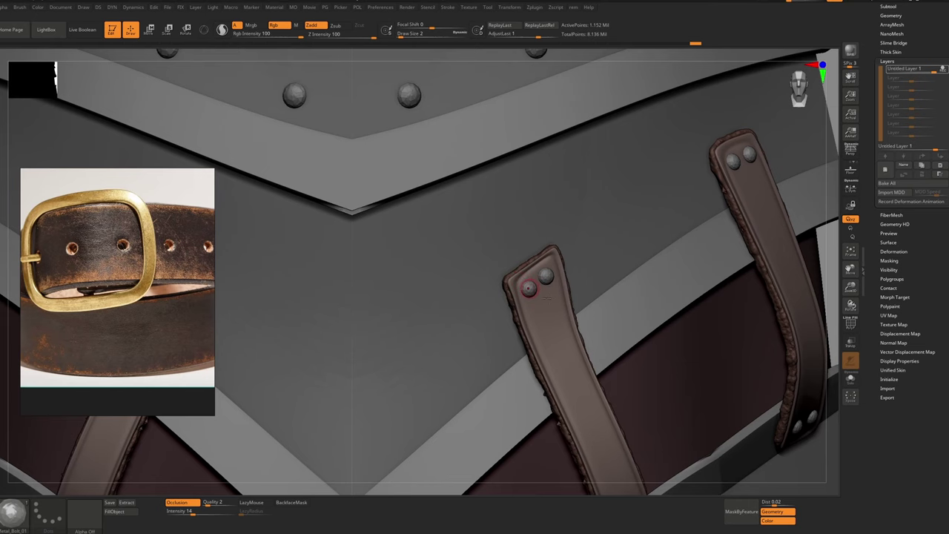
left_click(536, 286)
key("alt+s")
key("alt+s")
Select the Extract14 bolts subtool, solo it, and zoom onto two bolts
left_click_drag(903, 53, 905, 99)
left_click(892, 55)
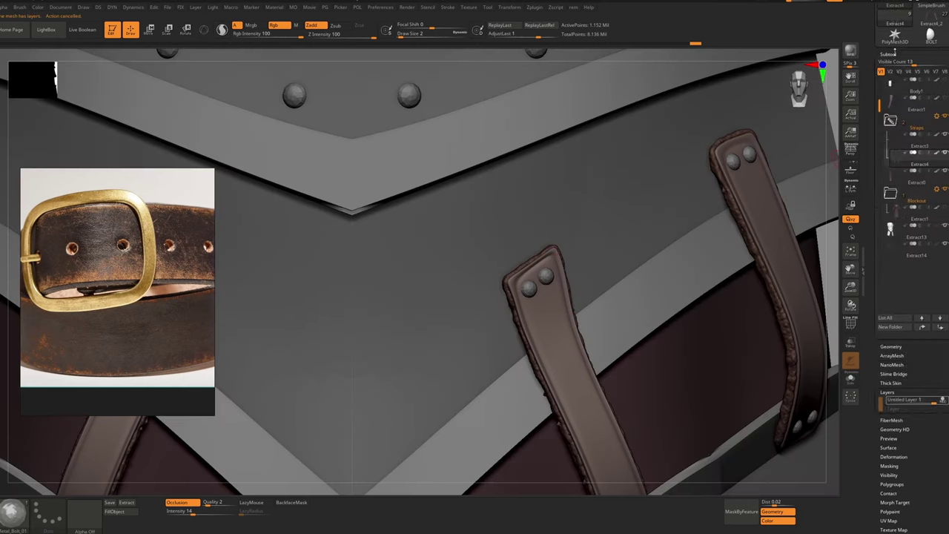
left_click(900, 239)
left_click(533, 263, "alt")
key("alt+s")
right_click_drag(586, 293, 603, 349, "ctrl")
Regroup the bolts with Auto Groups, then Merge Similar Groups
key("shift+f")
right_click_drag(578, 270, 587, 301, "ctrl")
key("p")
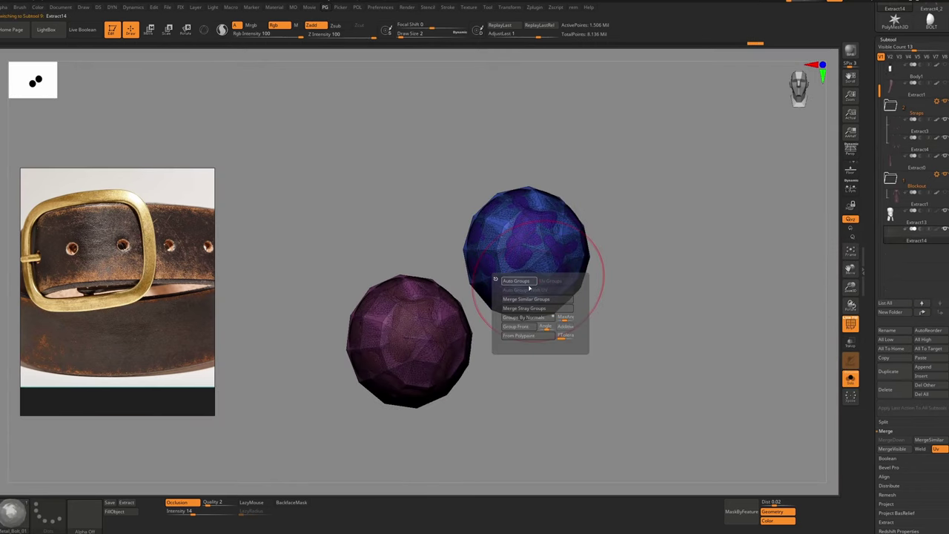
left_click(529, 284)
key("p")
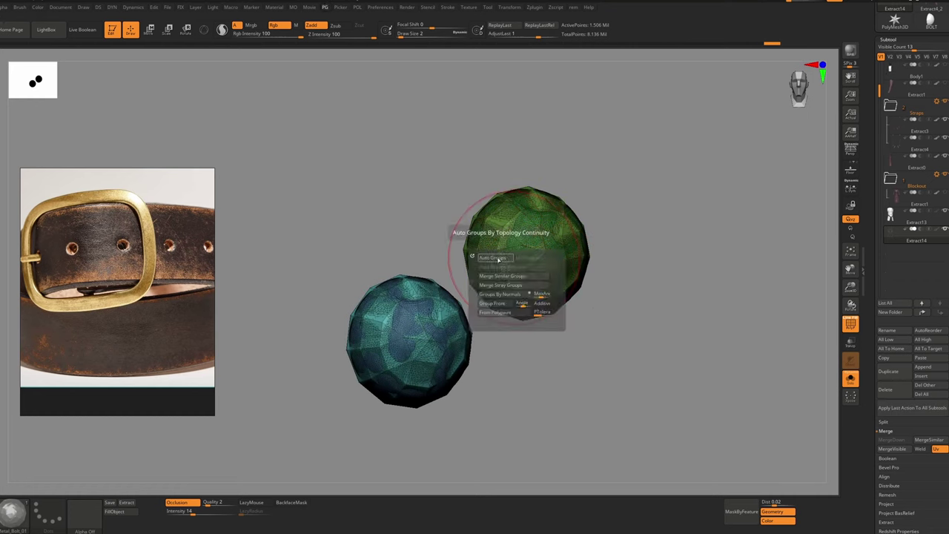
left_click(515, 278)
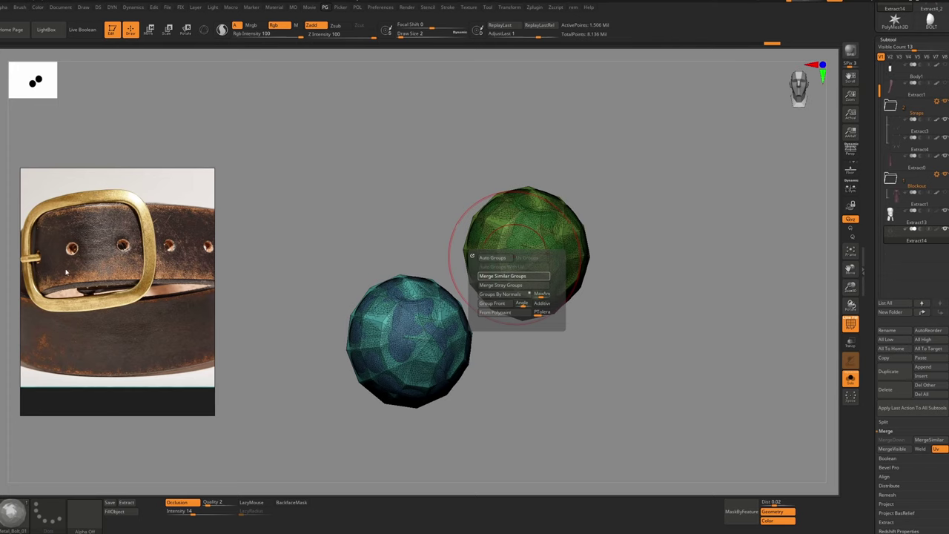
left_click(513, 276)
Remesh the faceted rivet spheres into smooth round ones
left_click_drag(236, 243, 274, 248)
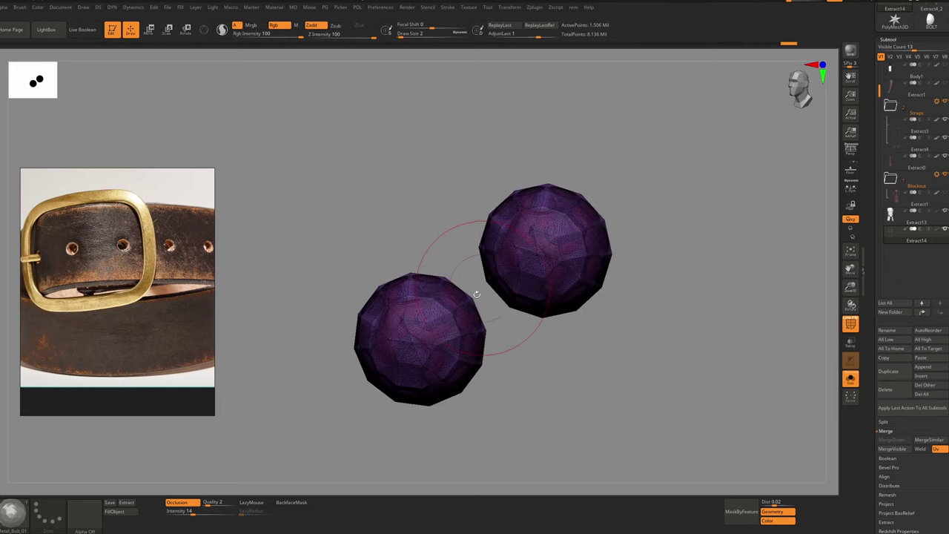
key("ctrl+shift+d")
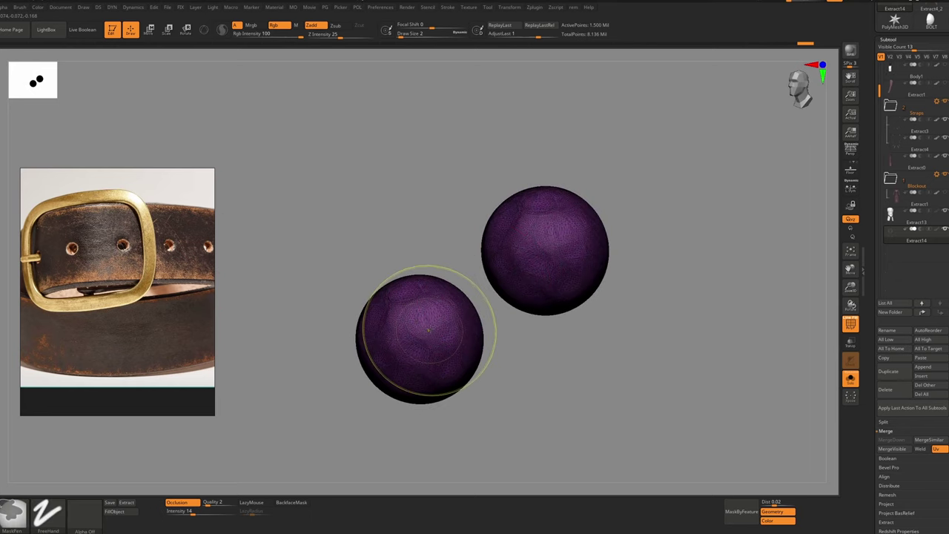
key("shift+f")
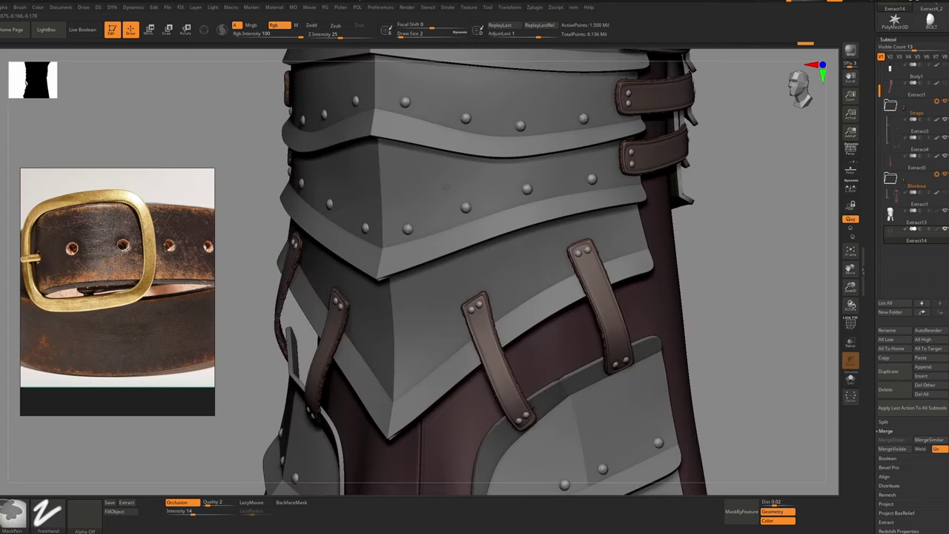
right_click_drag(446, 187, 447, 159, "ctrl")
right_click_drag(447, 159, 481, 145, "shift")
right_click_drag(480, 145, 483, 182, "ctrl")
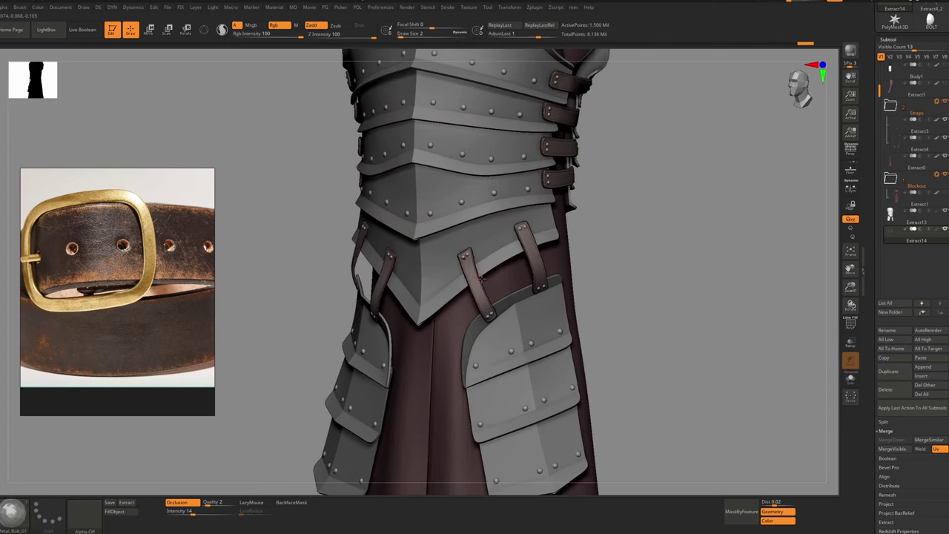
left_click_drag(415, 281, 482, 278)
scroll(483, 277, "up", 5)
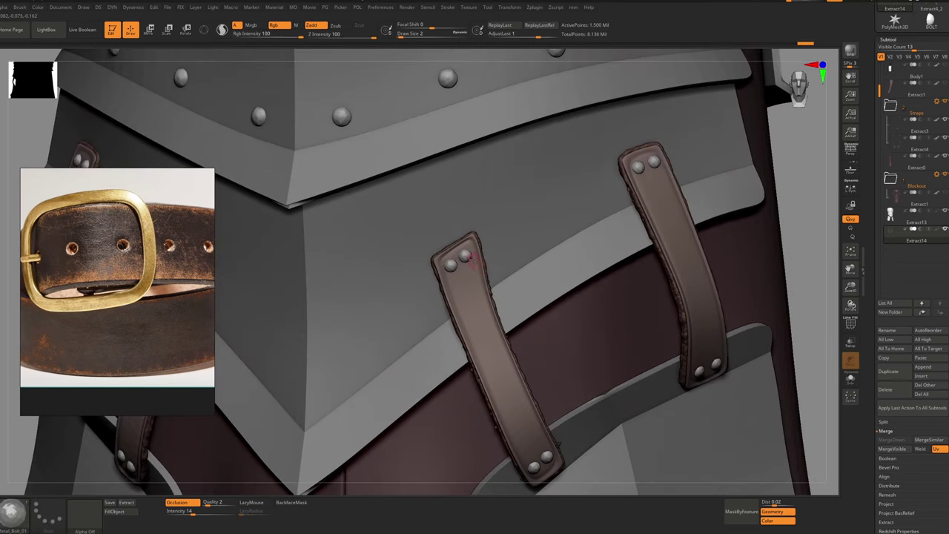
Hide all other bolts, leaving only the rivet pair on the strap
key("shift+s")
right_click_drag(470, 274, 464, 255, "ctrl")
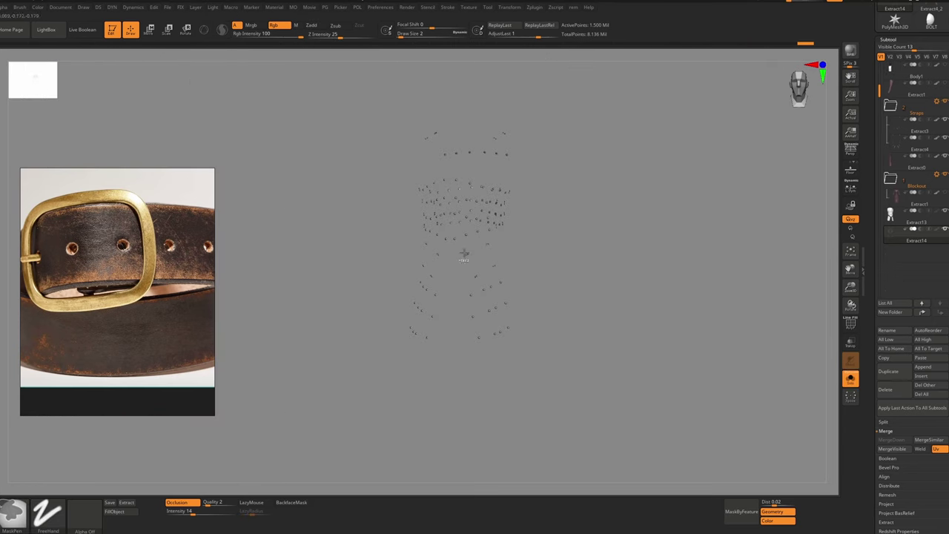
left_click_drag(597, 392, 255, 49, "ctrl+alt+shift")
right_click_drag(467, 255, 556, 352, "ctrl")
Lasso-mask the upper sphere, invert the mask, and reposition that rivet with Transpose
left_click(18, 511)
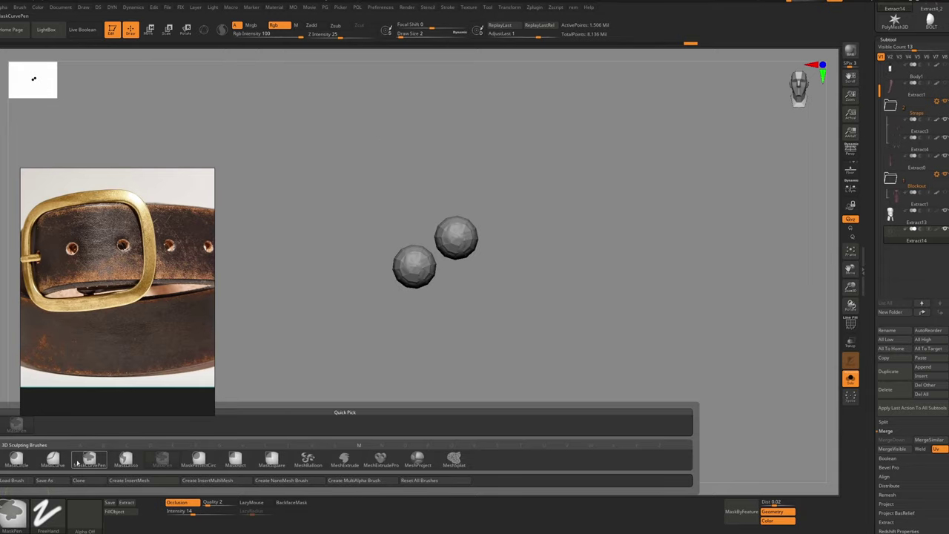
left_click(126, 461)
mouse_move(489, 198)
left_mouse_down("ctrl")
mouse_move(424, 214)
mouse_move(434, 244)
mouse_move(513, 267)
mouse_move(519, 258)
left_mouse_up("ctrl")
left_click(525, 245, "ctrl")
key("alt+s")
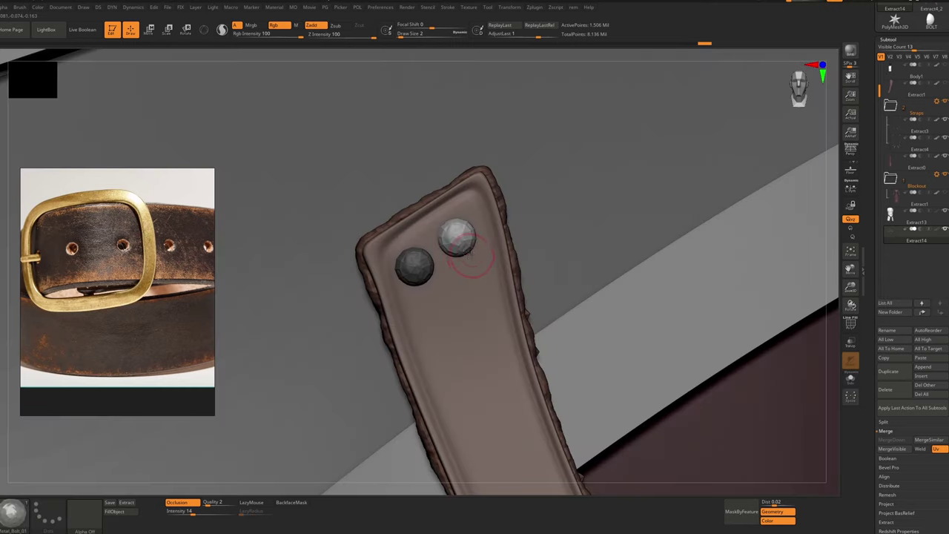
key("w")
right_click_drag(467, 243, 508, 242)
mouse_move(458, 236)
left_mouse_down()
mouse_move(501, 212)
mouse_move(483, 226)
left_mouse_up()
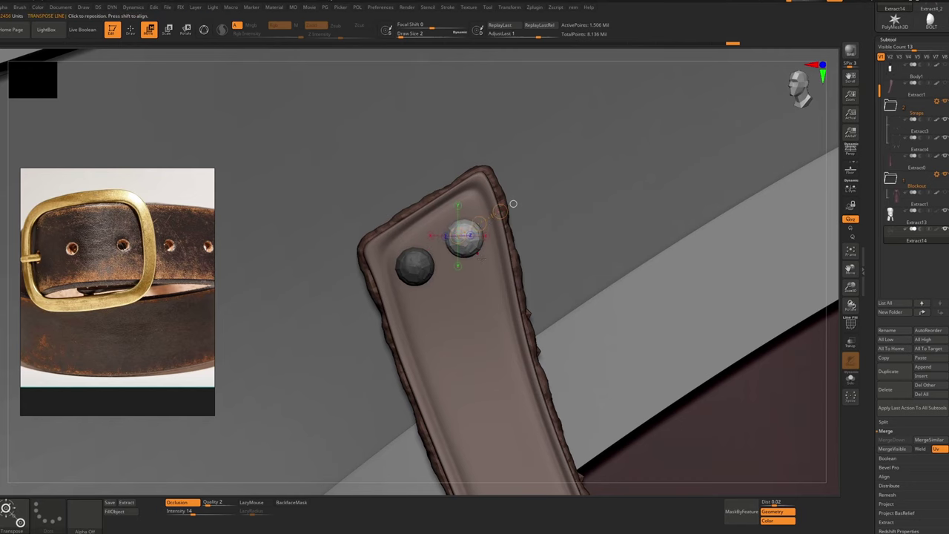
key("q")
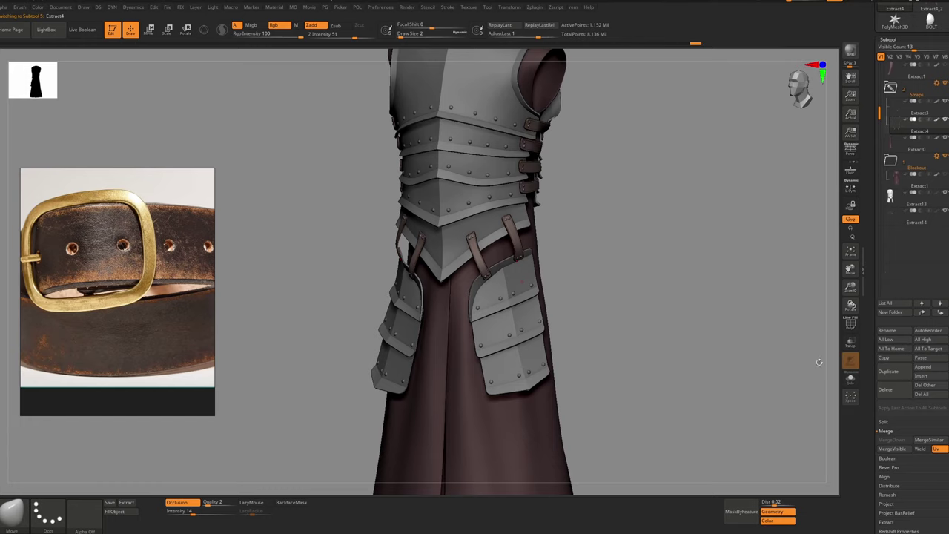
Name the strap's new sculpt layer BOLT DENTS
left_click_drag(903, 415, 902, 330)
left_click(889, 318)
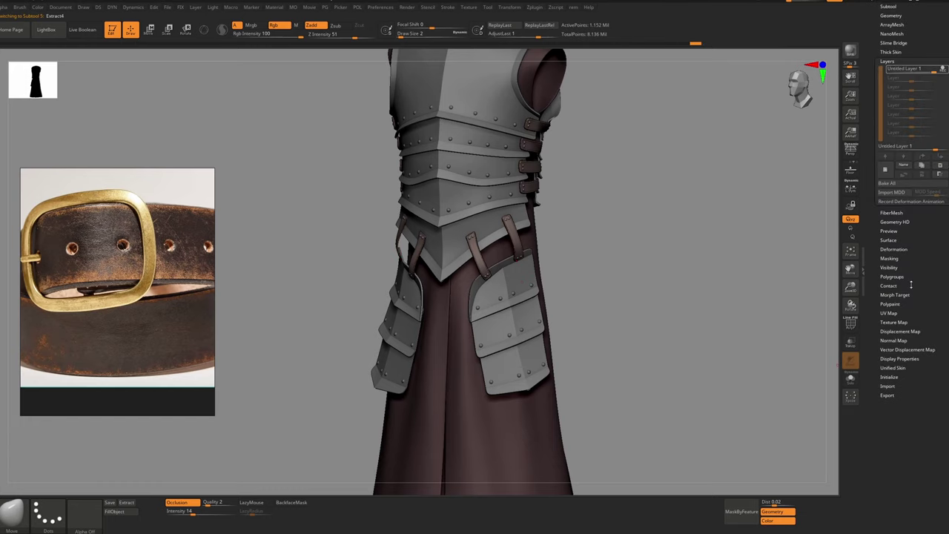
left_click(905, 165)
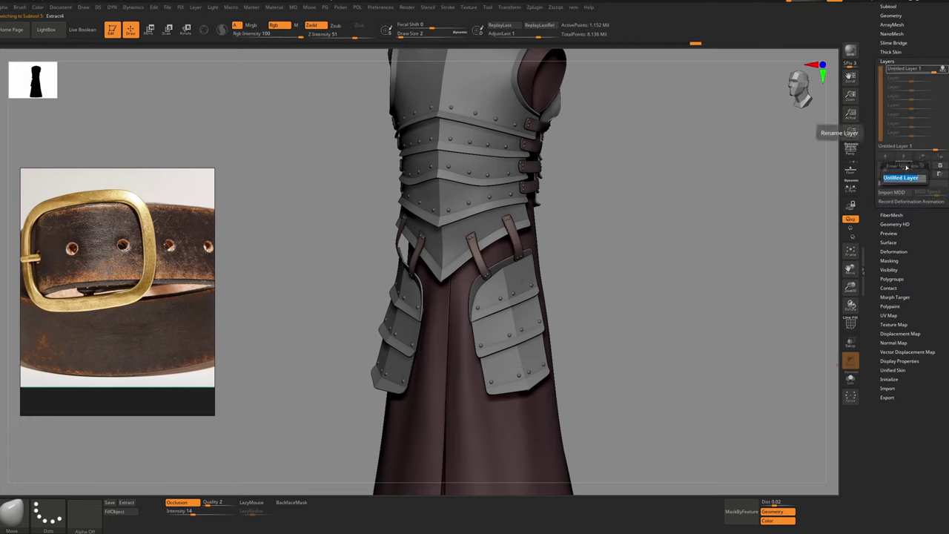
type("BOLT DENTS")
key("Return")
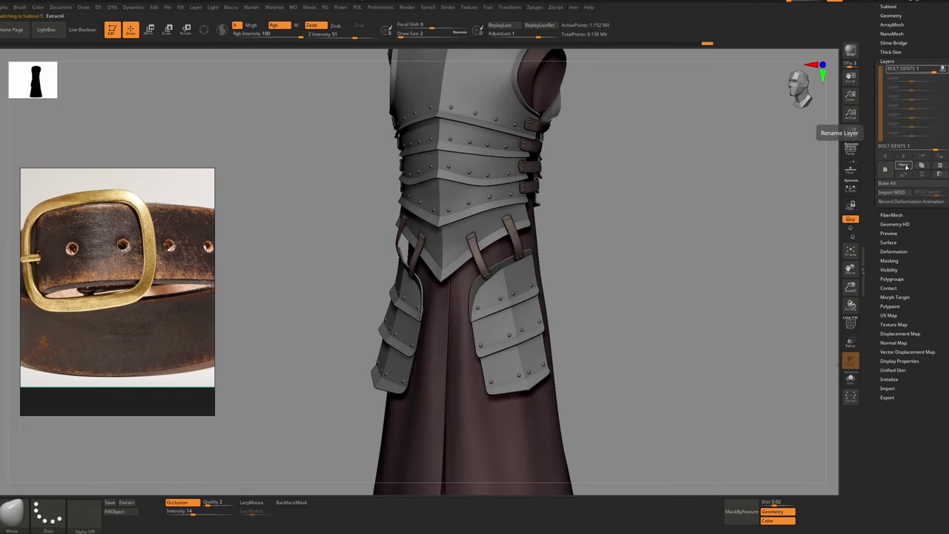
Zoom in on the waist straps and set the Move brush to Draw Size 2
right_click_drag(470, 234, 481, 281, "ctrl")
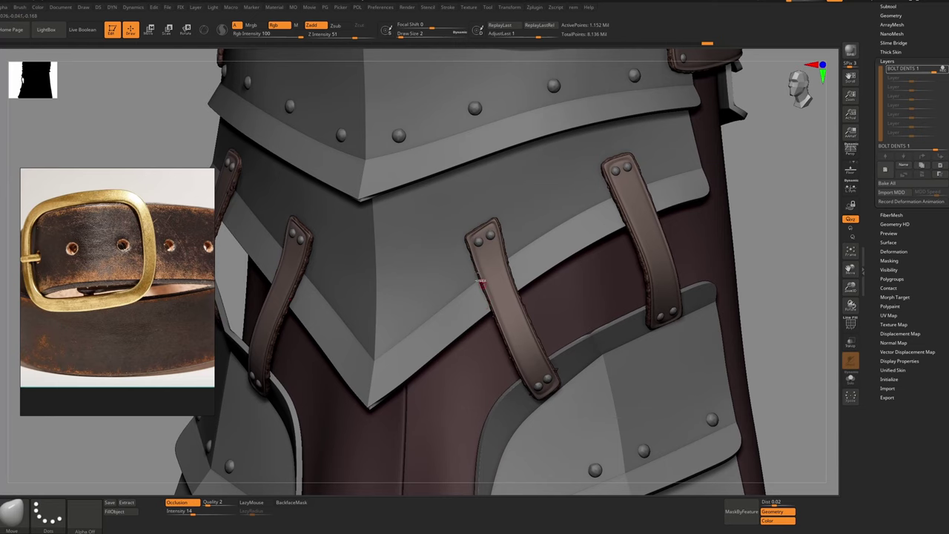
scroll(480, 280, "up", 5)
key("b")
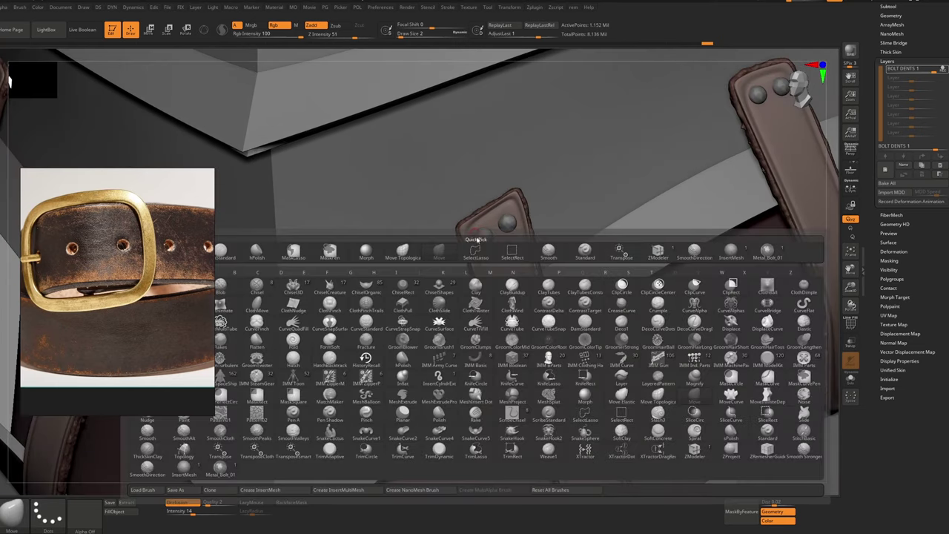
key("s")
key("t")
key("b")
key("m")
key("v")
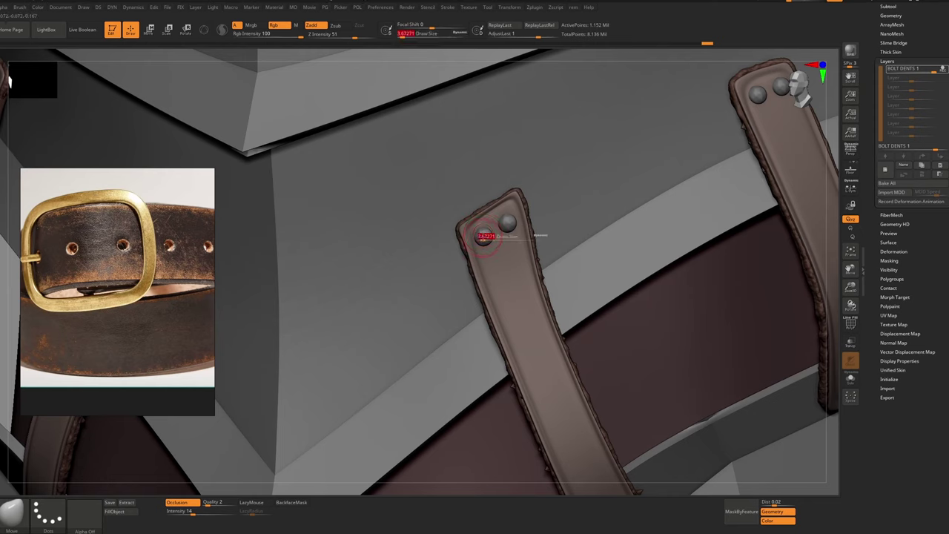
type("2")
key("Return")
key("Return")
Press dents into the leather around the left and right rivets on the strap end
right_click_drag(507, 262, 496, 277, "ctrl")
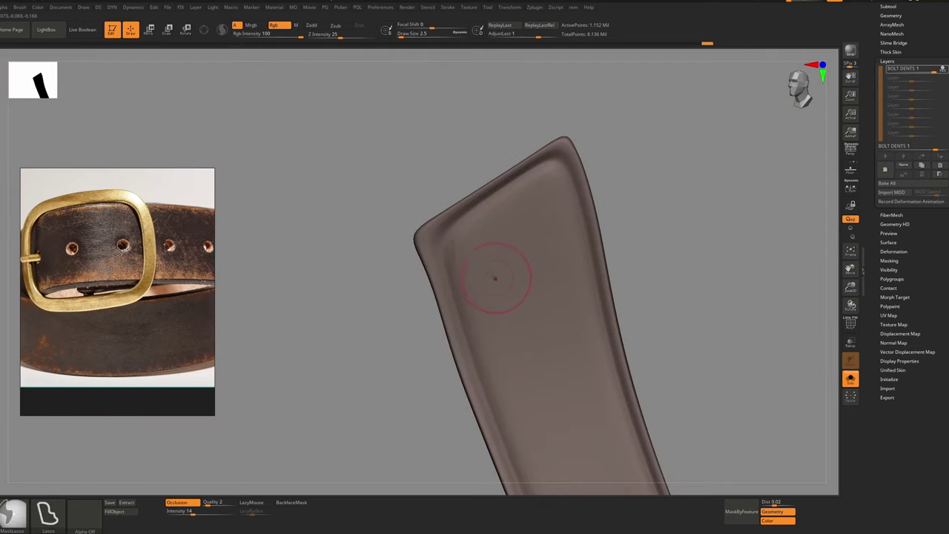
mouse_move(482, 253)
left_mouse_down()
mouse_move(467, 261)
mouse_move(480, 260)
left_mouse_up()
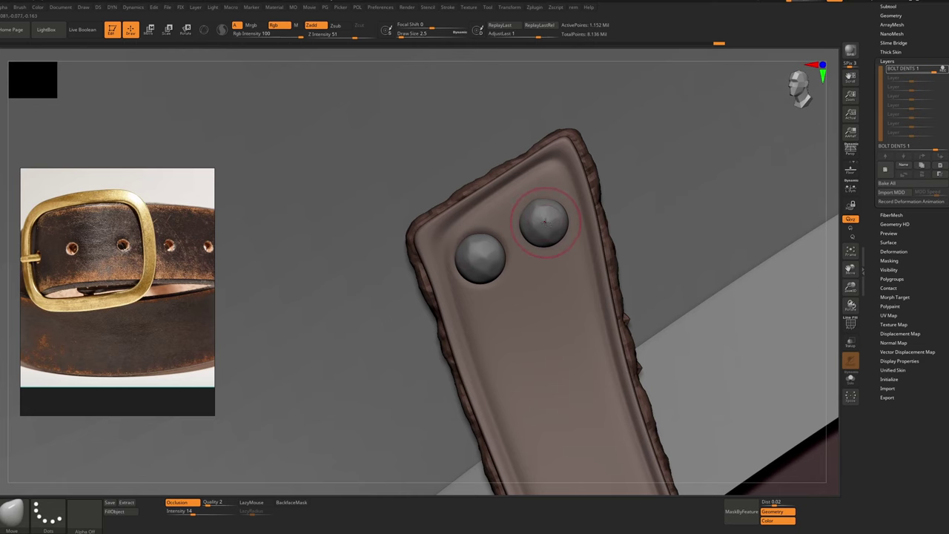
left_click_drag(545, 222, 548, 227)
right_click_drag(541, 250, 542, 269, "ctrl")
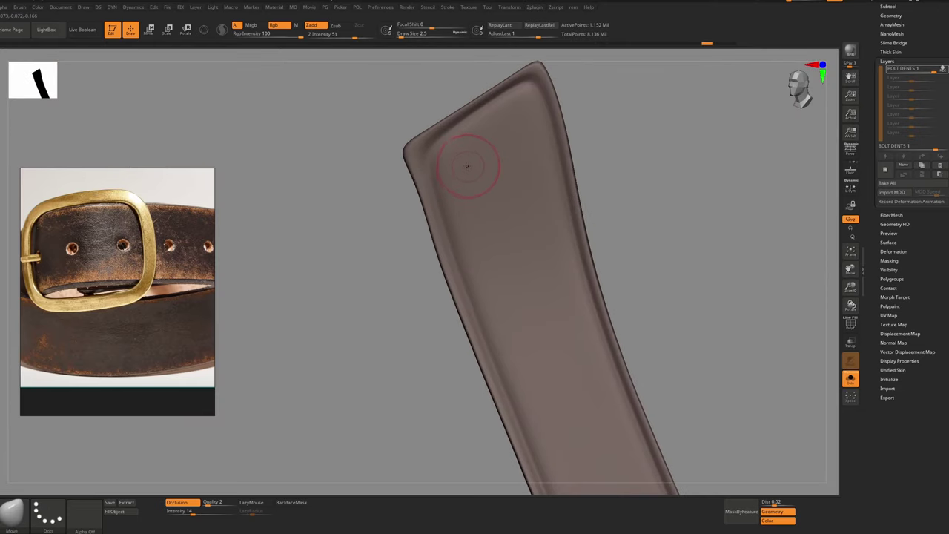
key("space")
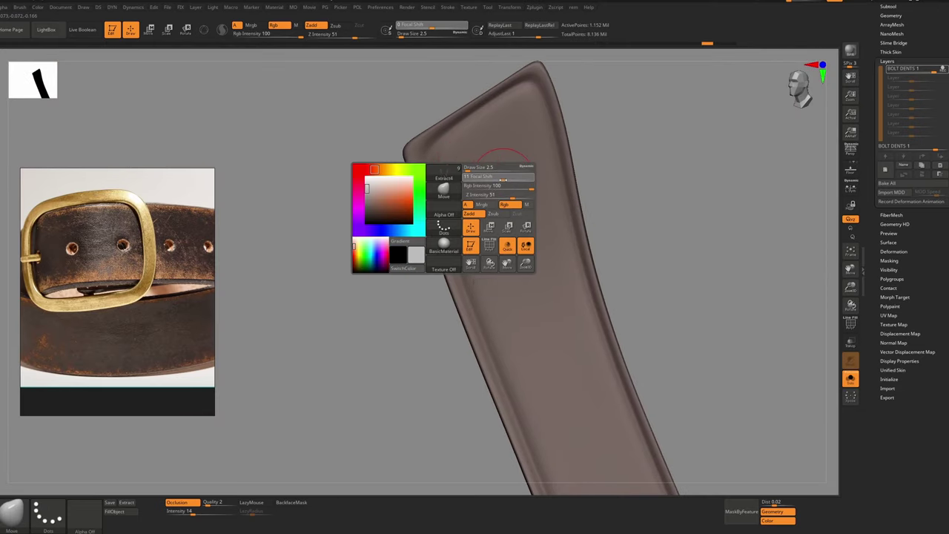
left_click_drag(513, 178, 509, 180)
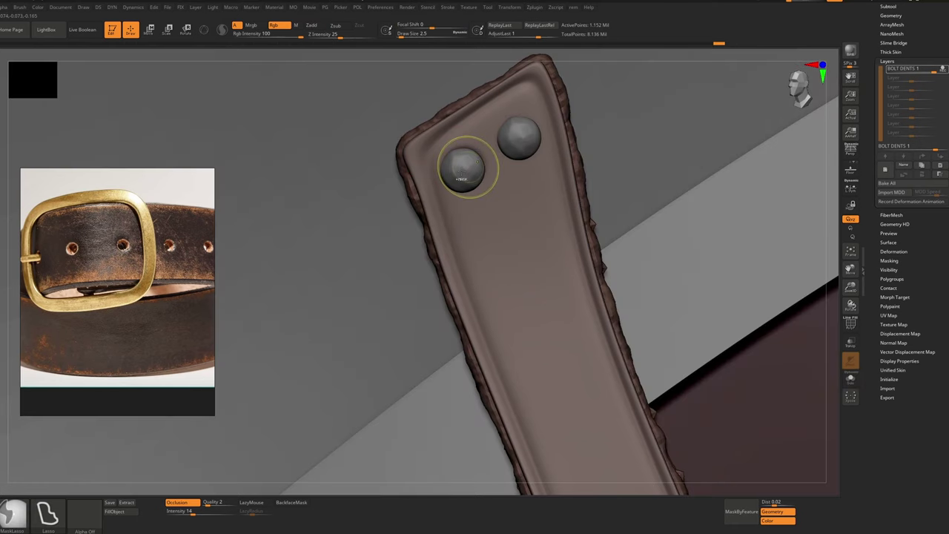
key("s")
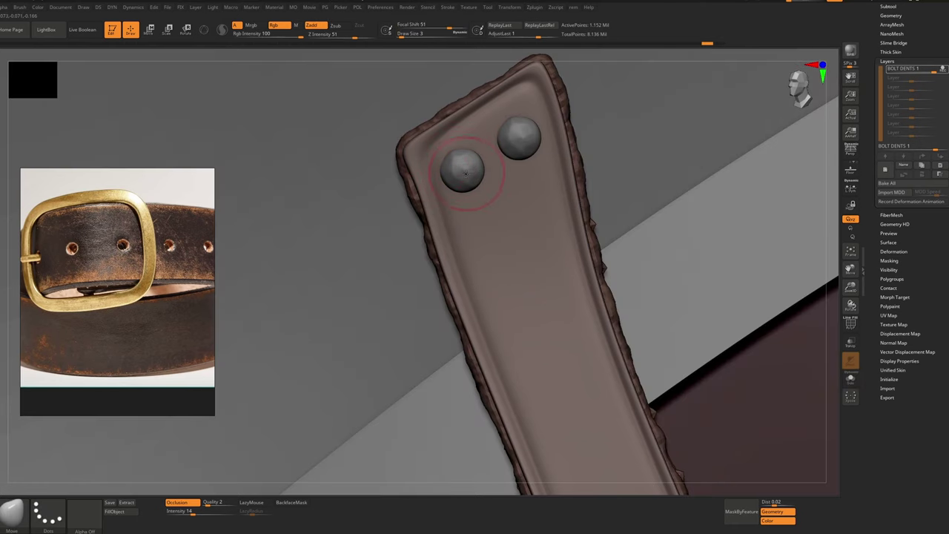
left_click_drag(516, 132, 519, 127)
right_click_drag(493, 177, 536, 211, "ctrl")
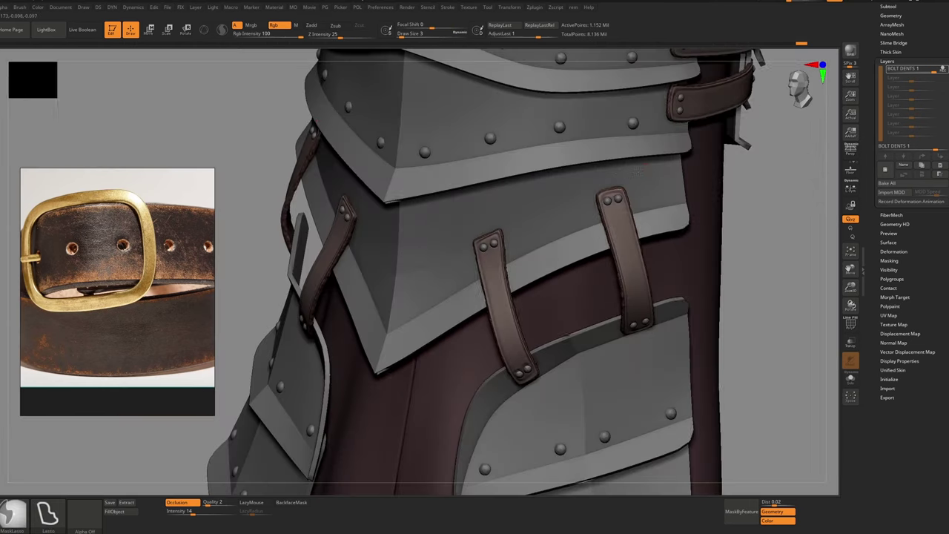
Undo the last dent stroke
key("ctrl")
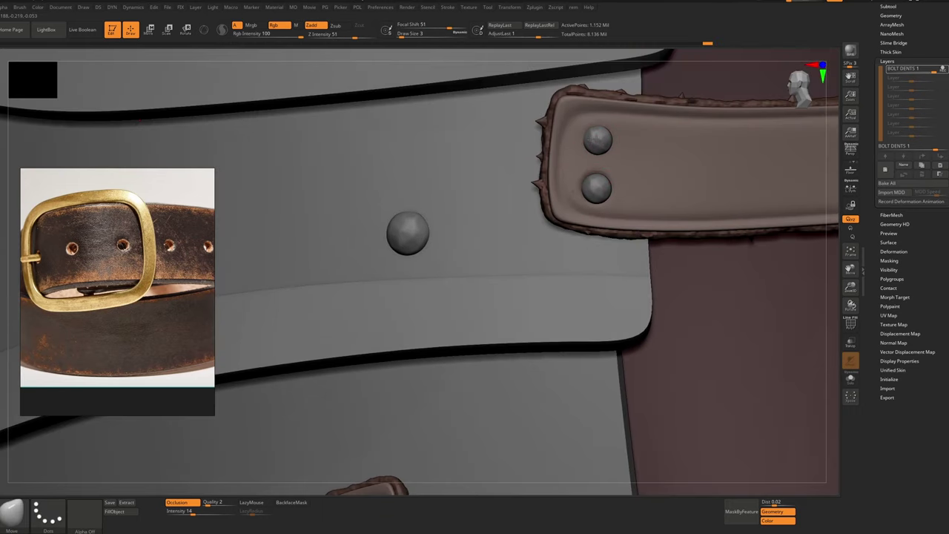
key("ctrl")
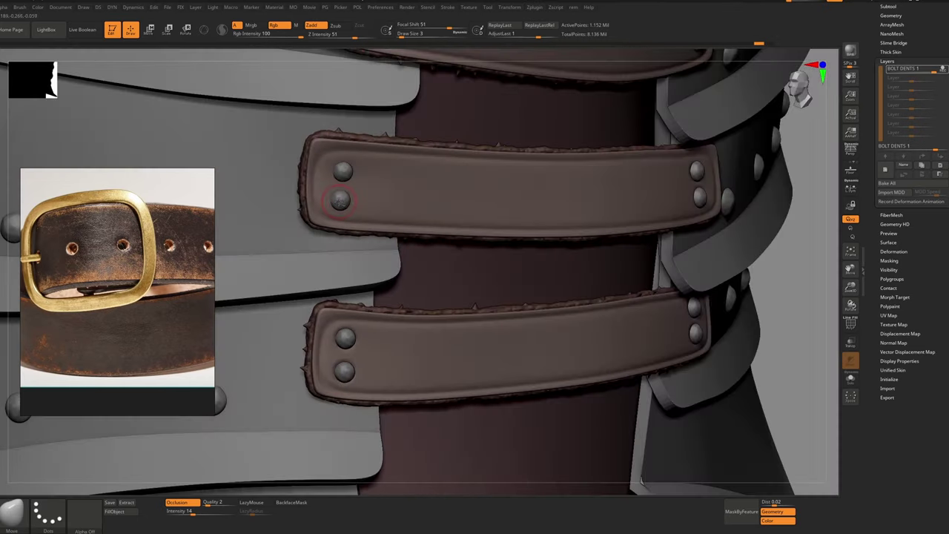
key("ctrl")
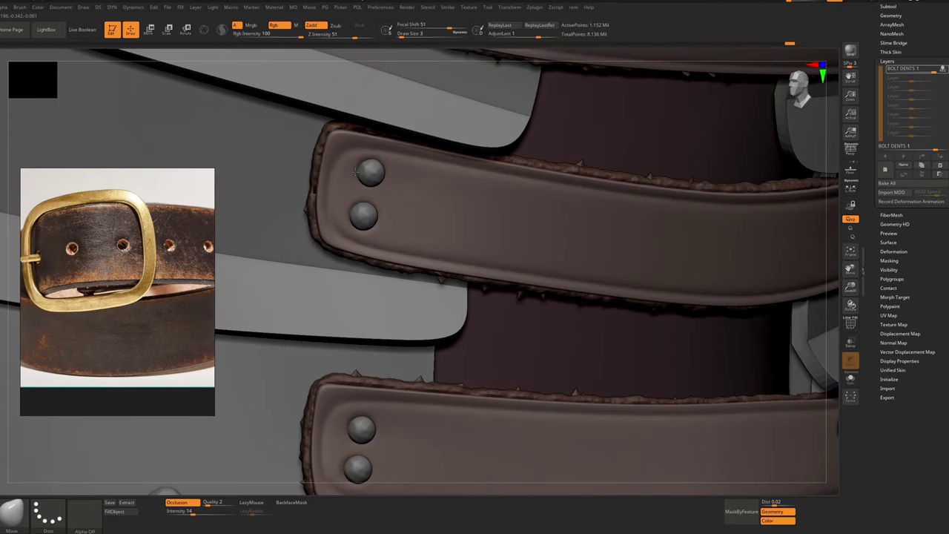
key("ctrl")
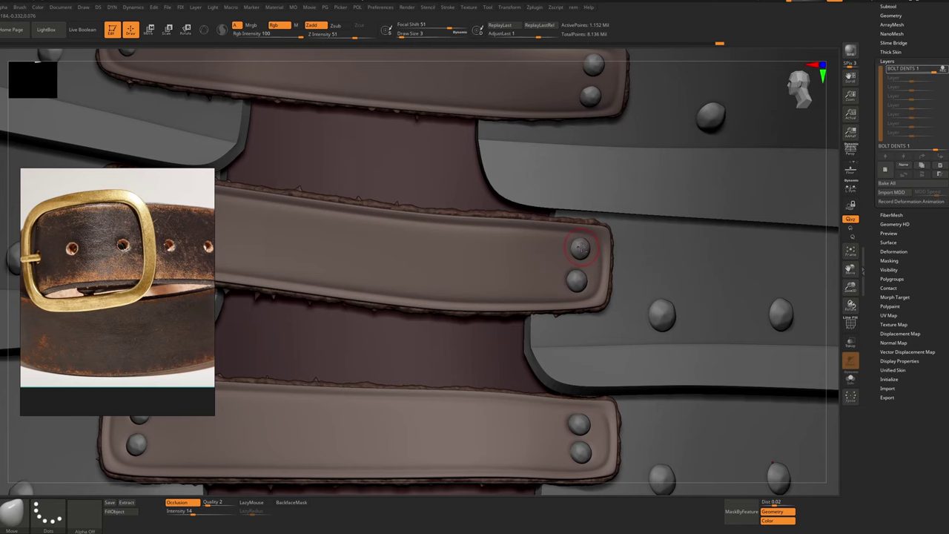
key("ctrl+z")
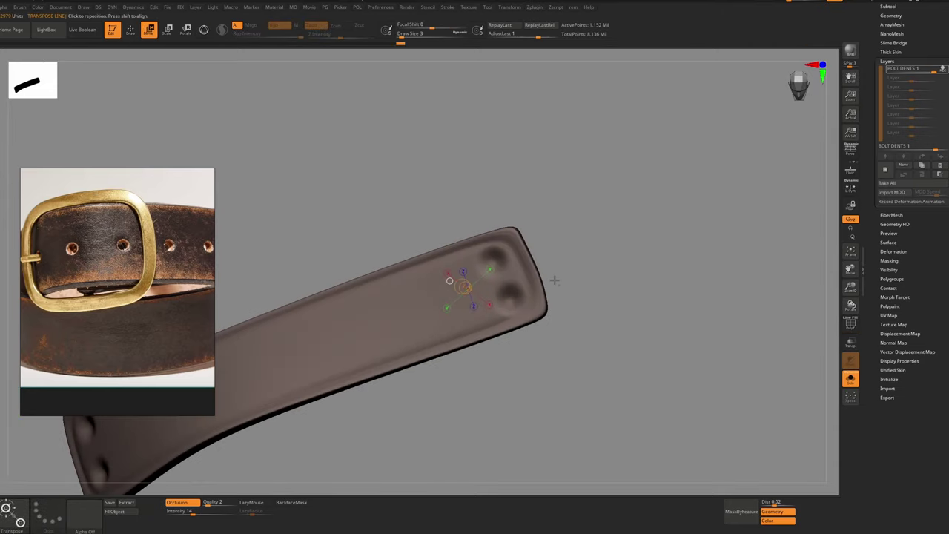
Apply Deformation Polish to smooth the dented strap
right_click_drag(554, 280, 560, 302, "ctrl")
key("p")
left_click(536, 306)
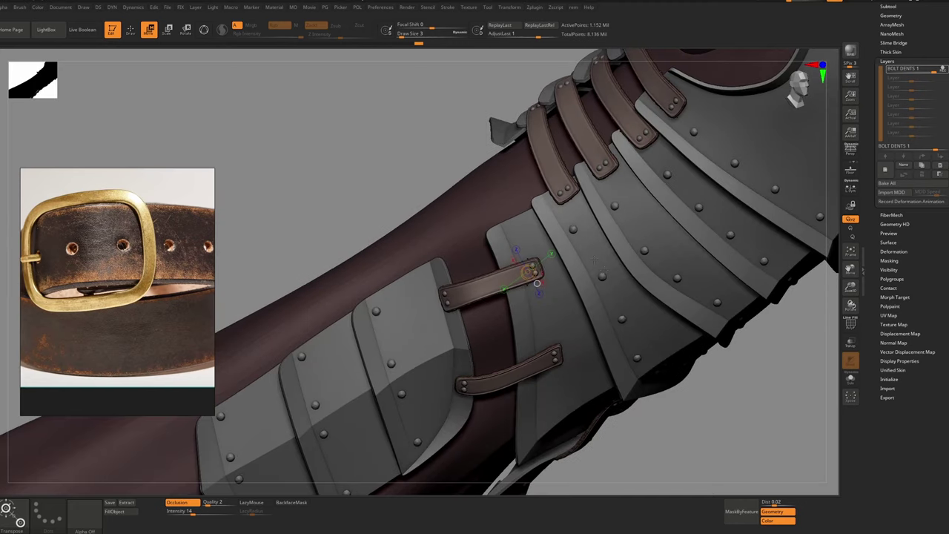
right_click_drag(614, 286, 597, 255)
mouse_move(640, 270)
right_mouse_down("ctrl")
mouse_move(612, 285)
mouse_move(557, 255)
mouse_move(511, 257)
right_mouse_up("ctrl")
Make Extract13 the active subtool with the Move brush selected
key("b")
key("m")
key("v")
left_click(611, 285, "alt")
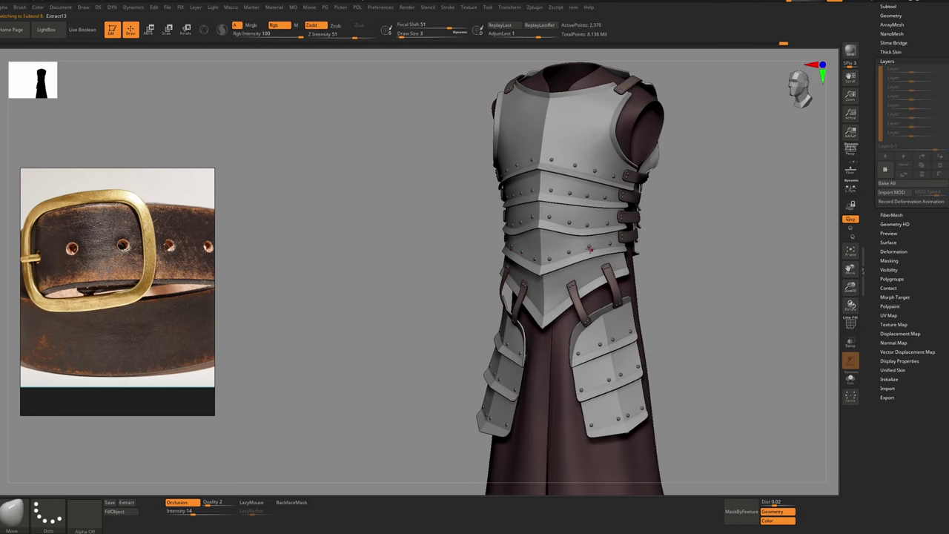
scroll(593, 250, "up", 4)
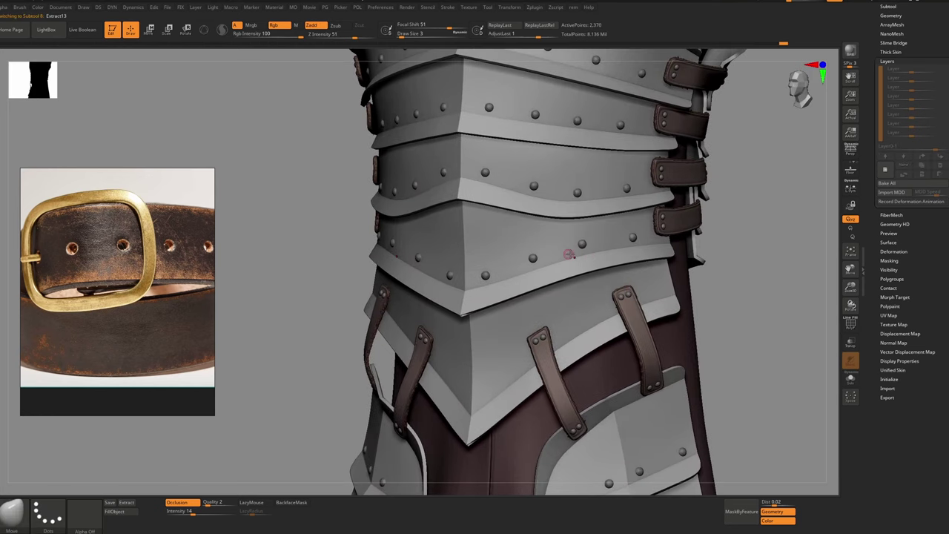
Frame the torso plates and enlarge the Move brush to about 44
right_click_drag(588, 247, 568, 238)
right_click_drag(517, 188, 479, 228)
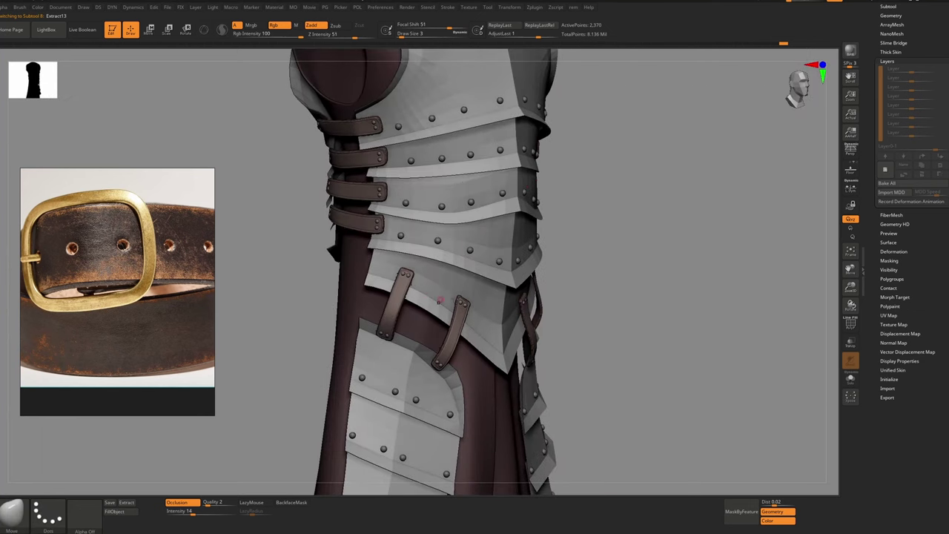
right_click_drag(465, 284, 445, 241, "ctrl")
right_click_drag(445, 241, 460, 234)
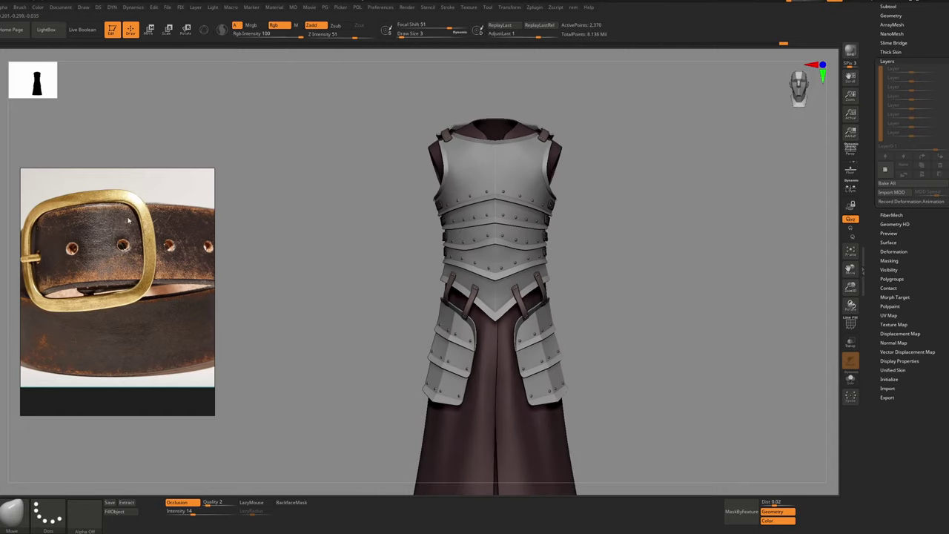
right_click_drag(592, 233, 584, 236)
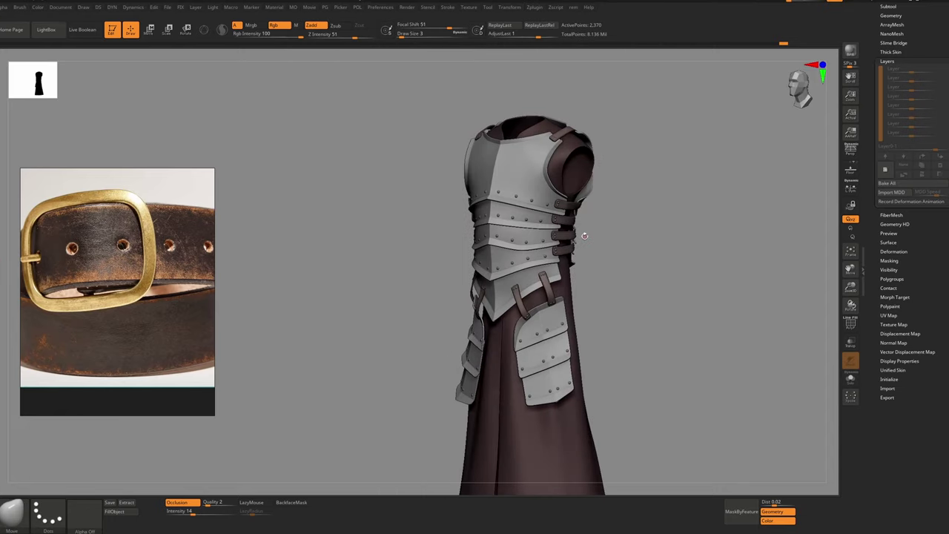
right_click_drag(564, 162, 519, 182, "ctrl")
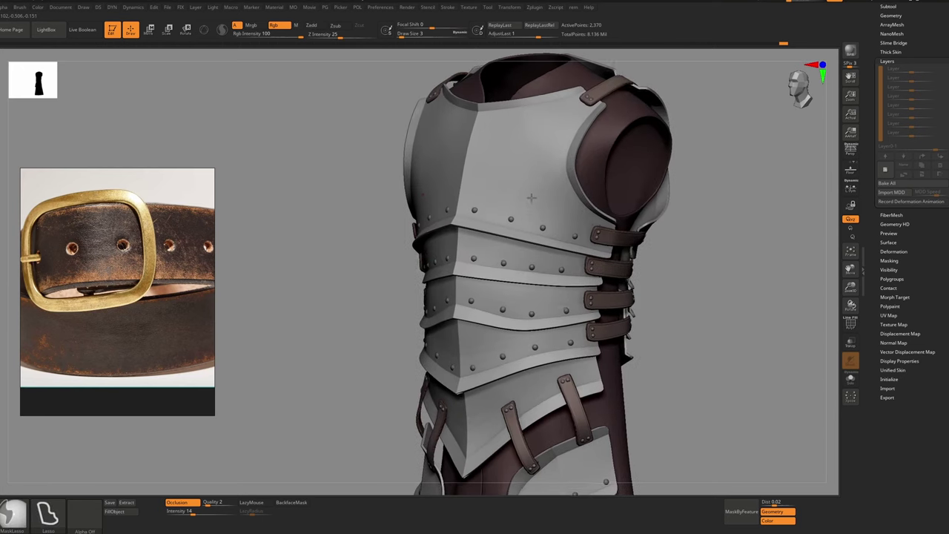
key("s")
left_click_drag(570, 166, 581, 167)
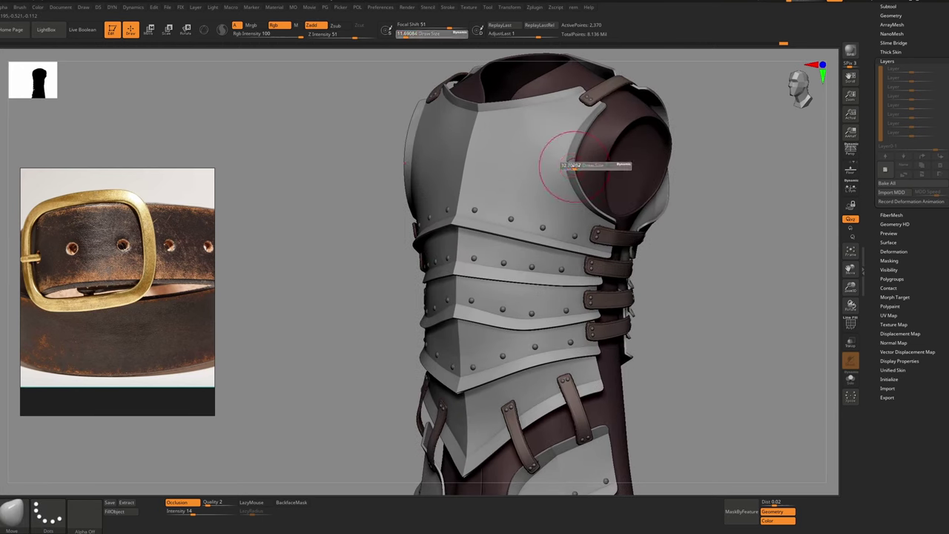
Isolate Extract13 and inspect its shoulder plate with wireframe and smoothed subdivision preview
key("b")
key("m")
key("v")
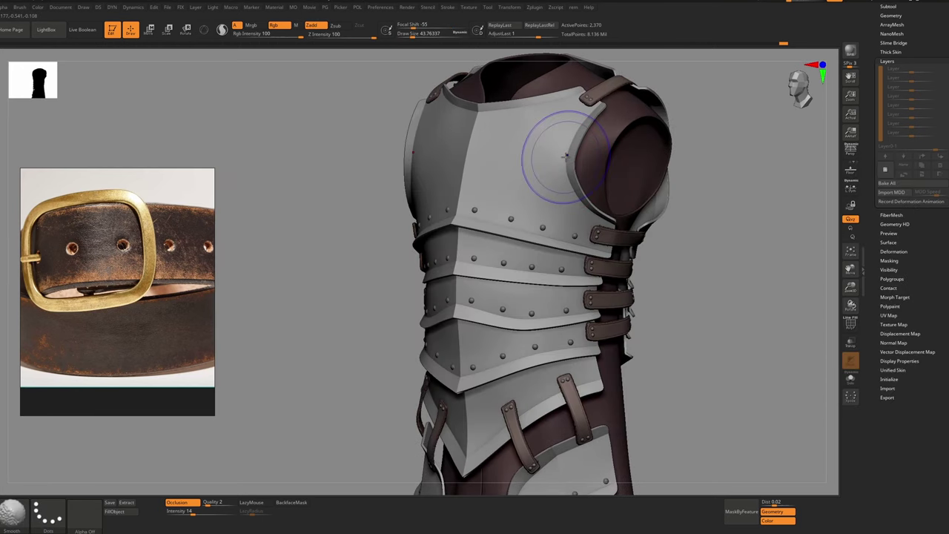
key("shift+f")
key("alt+s")
right_click_drag(556, 159, 483, 177)
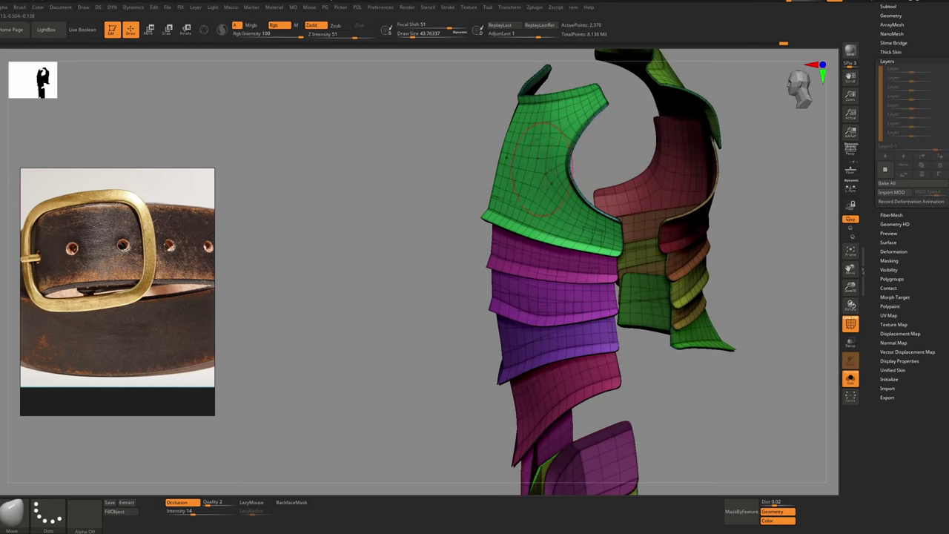
mouse_move(547, 165)
right_mouse_down()
mouse_move(583, 292)
mouse_move(557, 194)
mouse_move(593, 264)
mouse_move(663, 239)
right_mouse_up()
right_click_drag(586, 359, 566, 261, "alt")
key("bracketright")
key("bracketright")
key("d")
key("shift+f")
key("ctrl")
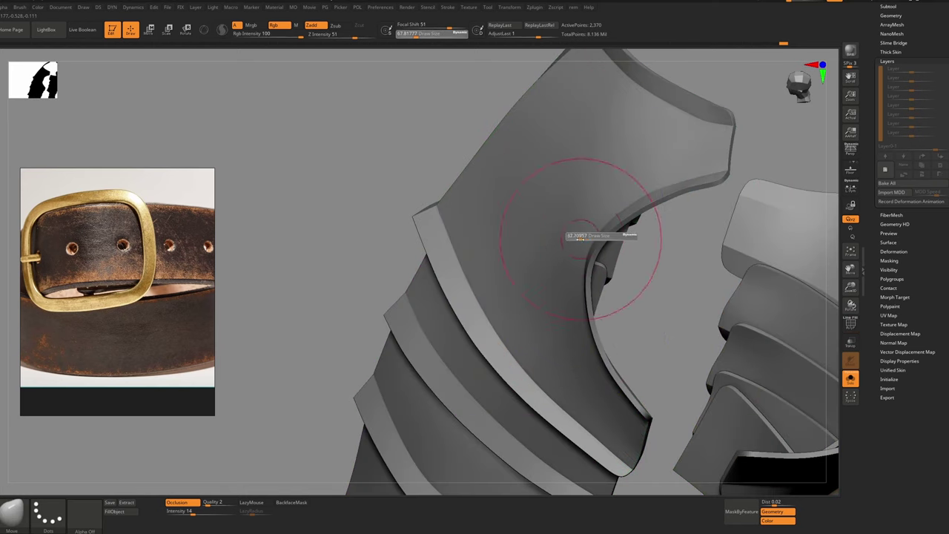
key("shift+d")
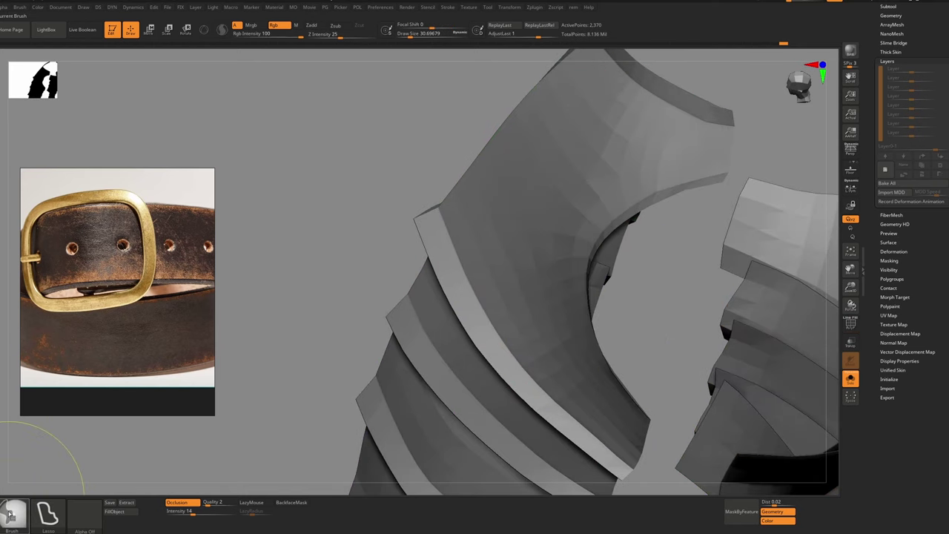
Shrink the belt reference image and MaskPen the chest plate around the armhole
left_click(10, 513, "ctrl")
left_click(43, 429, "ctrl")
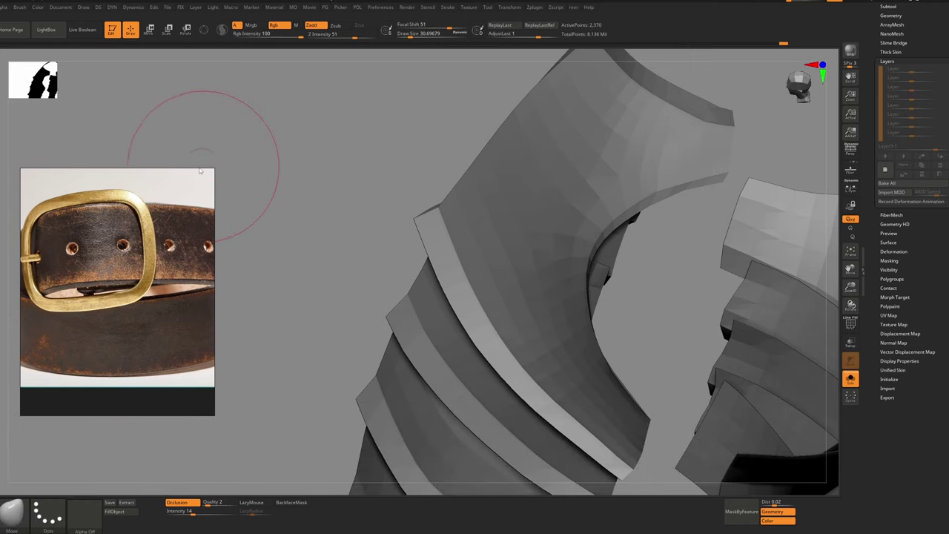
left_click_drag(215, 169, 11, 400)
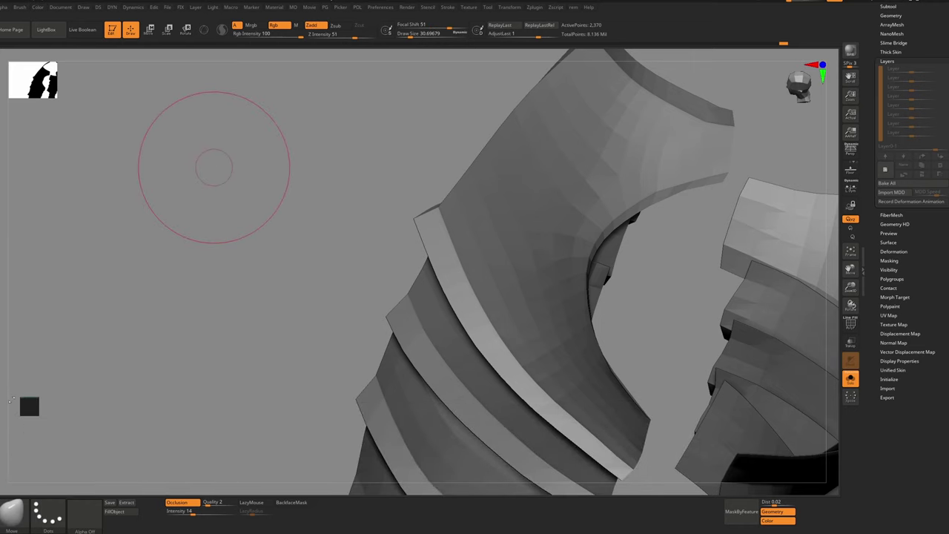
left_click_drag(276, 264, 289, 263)
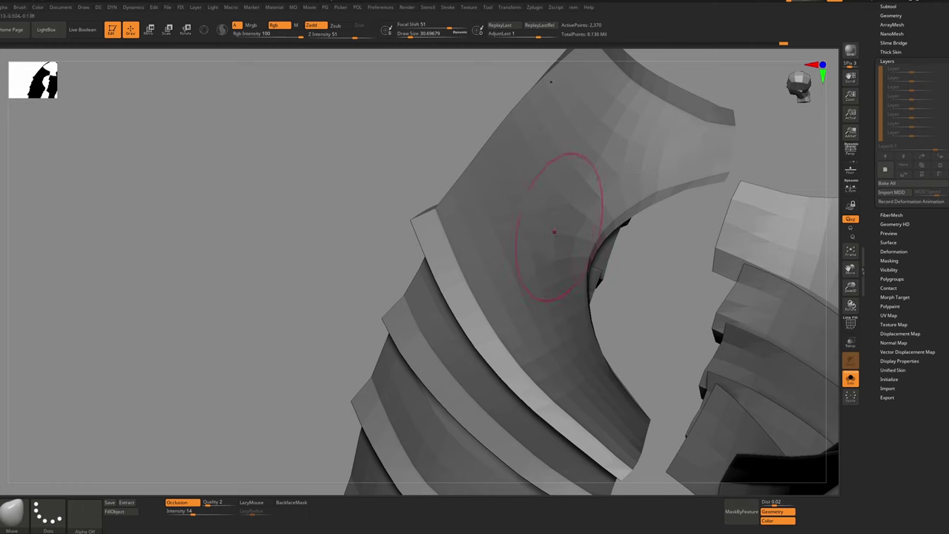
left_click_drag(371, 185, 400, 167)
mouse_move(589, 205)
left_mouse_down("ctrl")
mouse_move(567, 227)
mouse_move(570, 260)
left_mouse_up("ctrl")
left_click_drag(356, 193, 346, 156, "alt")
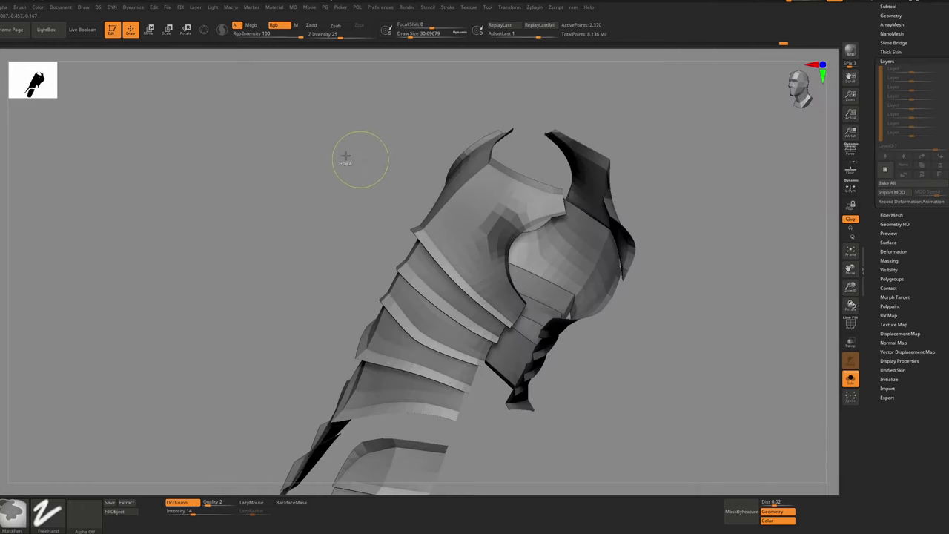
Invert the mask and apply Polish By Features to the armhole area
left_click(359, 159, "ctrl")
key("p")
key("ctrl")
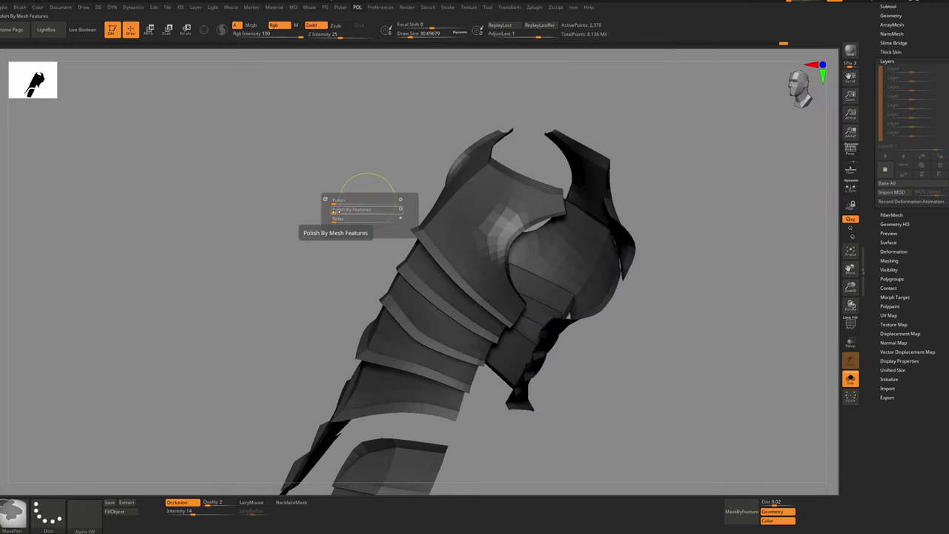
key("shift+f")
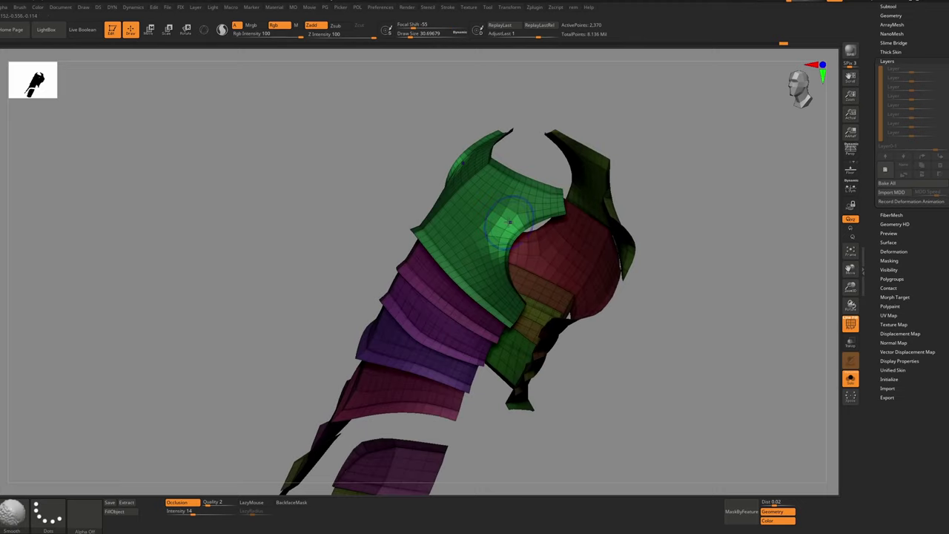
key("shift+f")
Clear the mask and frame the front of the armour
left_click_drag(699, 159, 695, 196, "ctrl")
left_click_drag(695, 196, 519, 215)
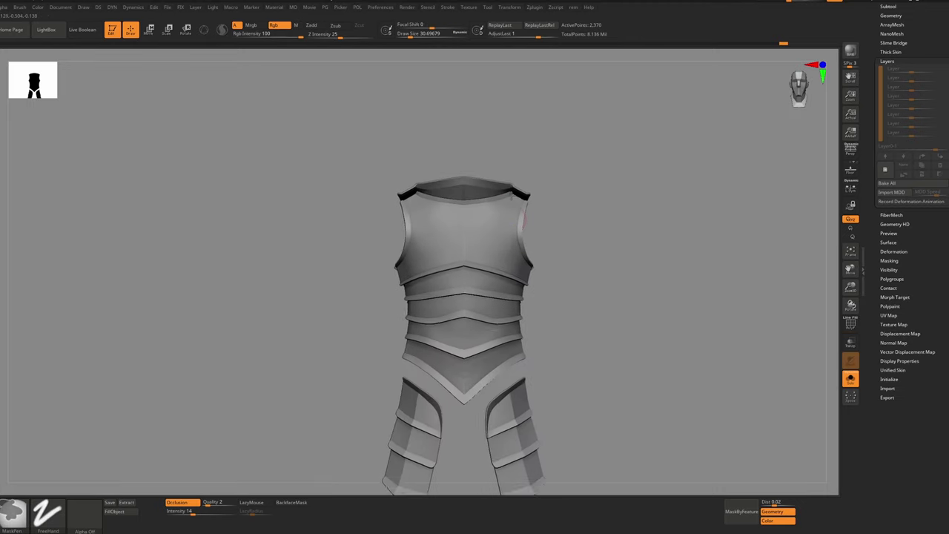
mouse_move(525, 220)
right_mouse_down()
mouse_move(499, 215)
mouse_move(498, 224)
right_mouse_up()
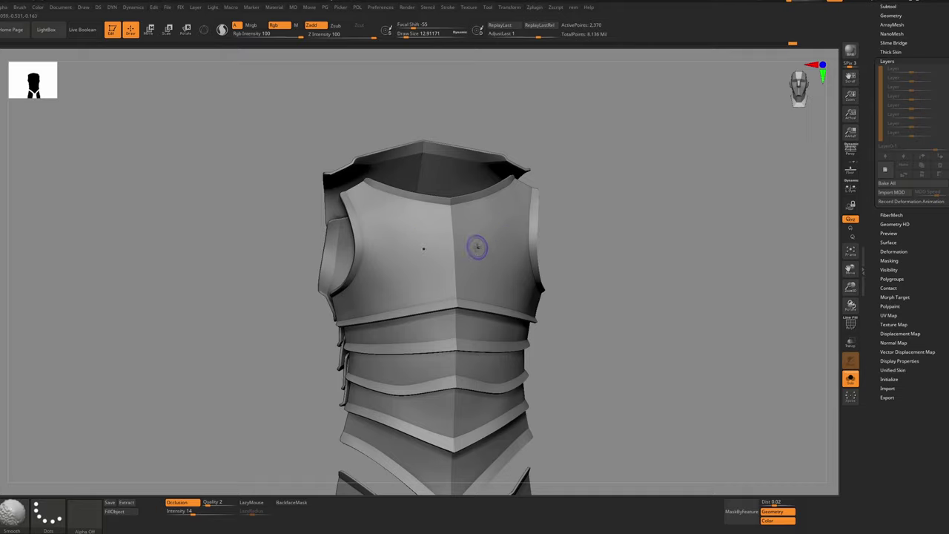
right_click_drag(468, 288, 487, 186, "alt")
mouse_move(512, 237)
right_mouse_down()
mouse_move(482, 241)
mouse_move(504, 252)
right_mouse_up()
right_click_drag(504, 252, 509, 236, "ctrl")
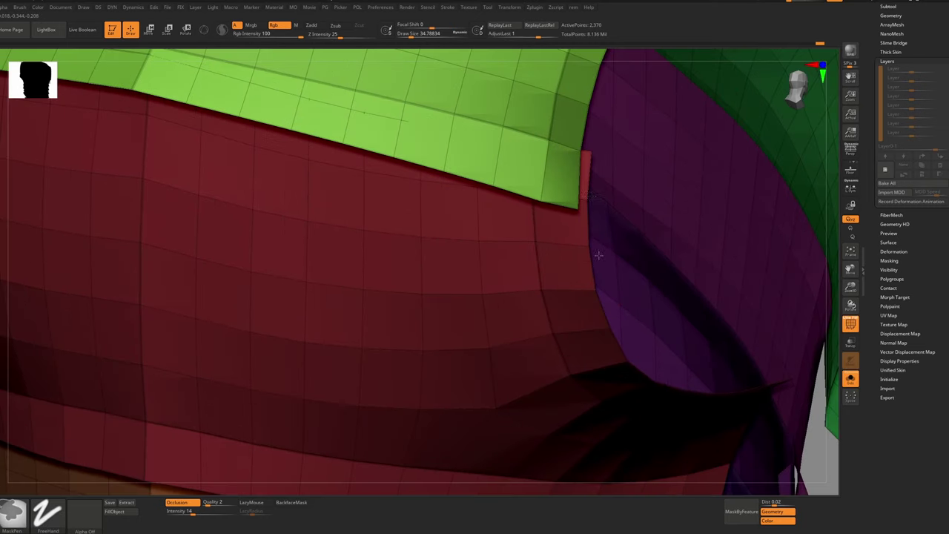
Stitch the stray chest plate corner point with ZModeler's Point Stitch action
right_click_drag(599, 255, 598, 253, "ctrl")
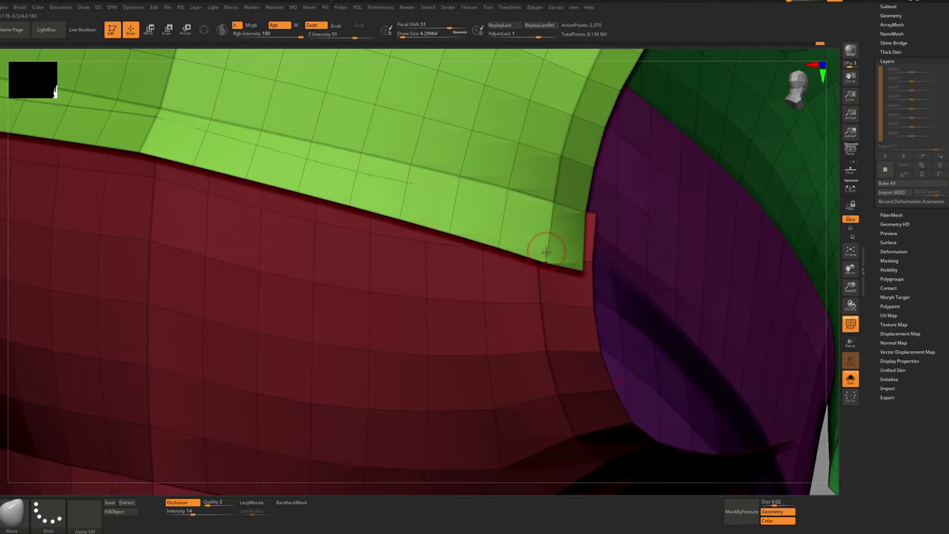
key("b")
key("z")
key("m")
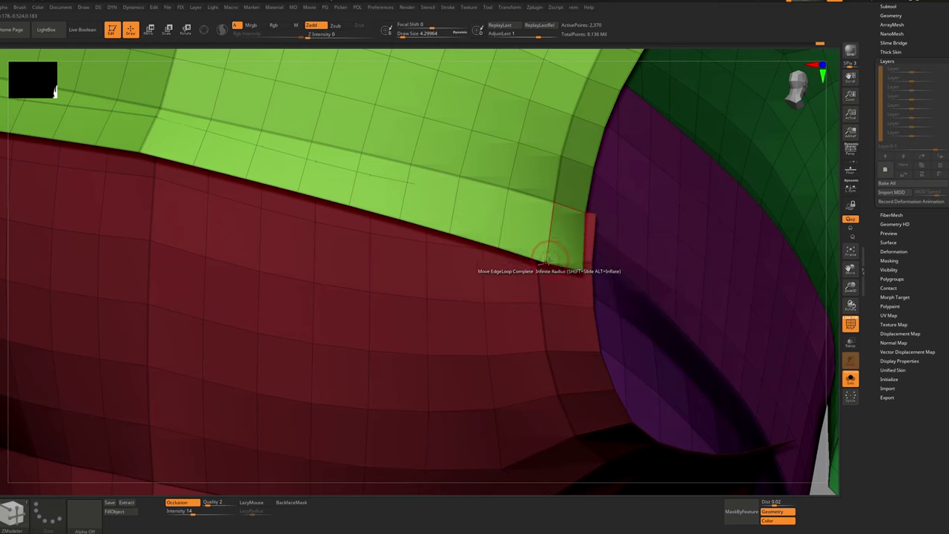
key("space")
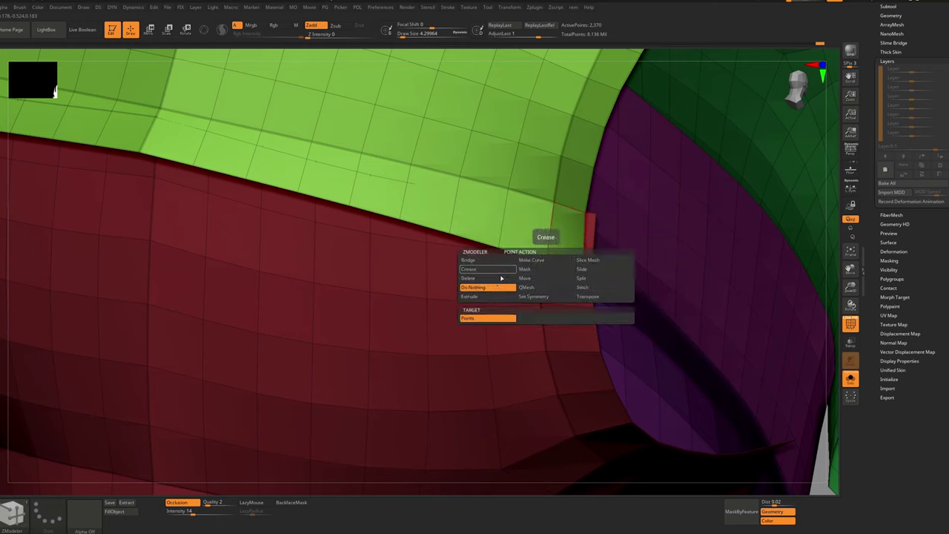
left_click(587, 283)
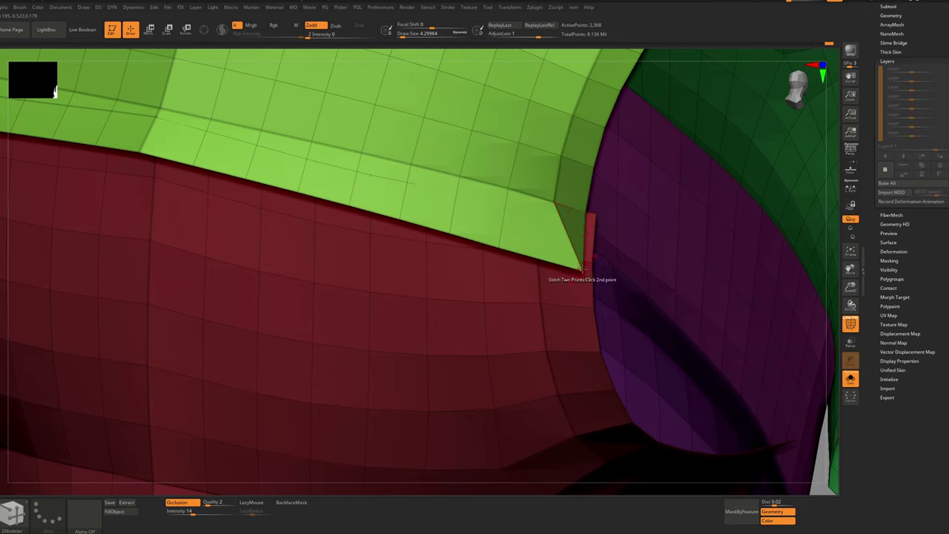
Crease the plate edges using ZModeler Edge Crease with the Edge target
key("space")
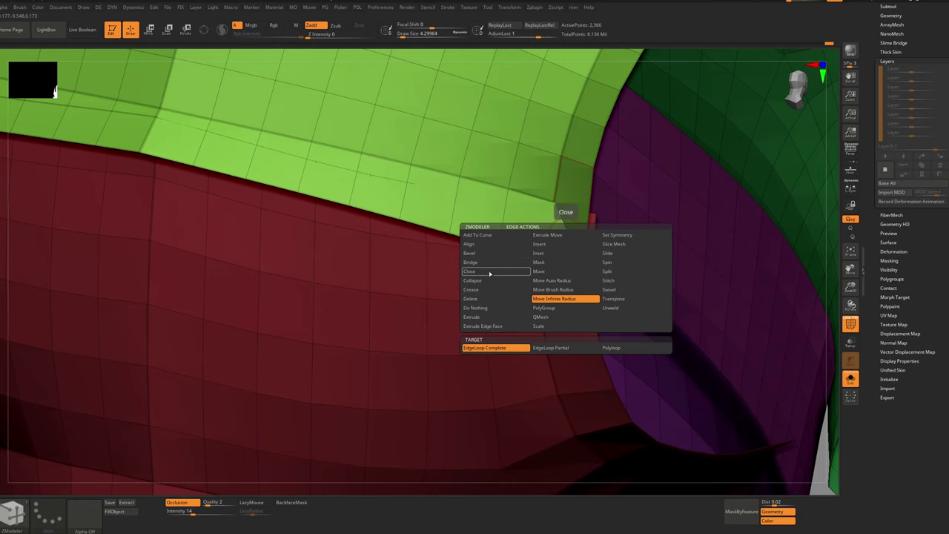
left_click(483, 290)
left_click(502, 349)
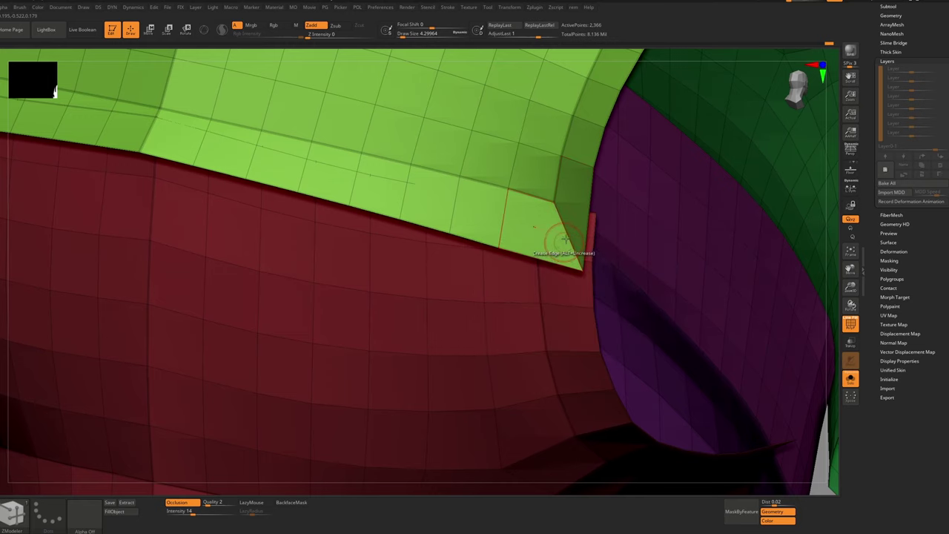
key("shift+f")
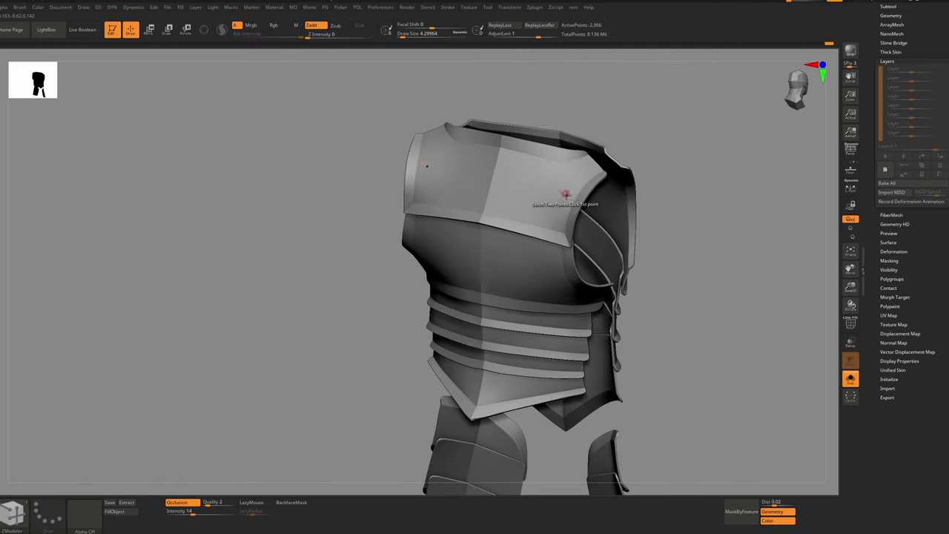
right_click_drag(566, 194, 567, 241)
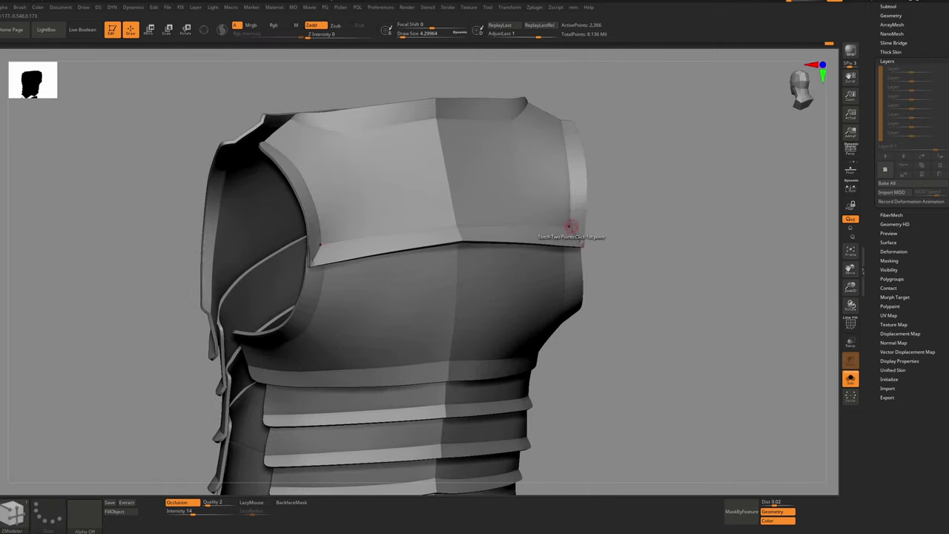
right_click_drag(569, 295, 535, 310, "ctrl")
right_click_drag(535, 310, 536, 249, "ctrl")
right_click_drag(535, 248, 494, 280)
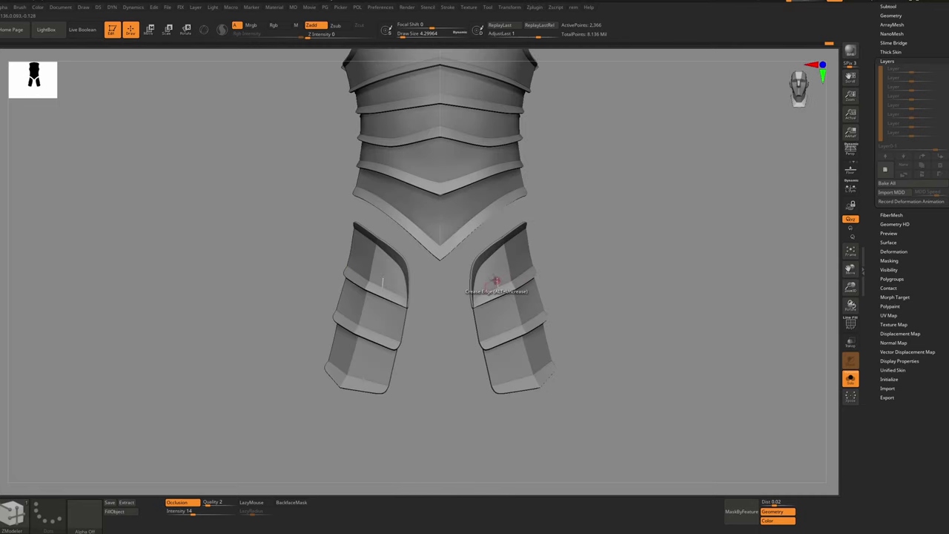
Turn Solo off to show the full armour and coat, back on the Move brush
key("alt+s")
key("b")
key("m")
key("v")
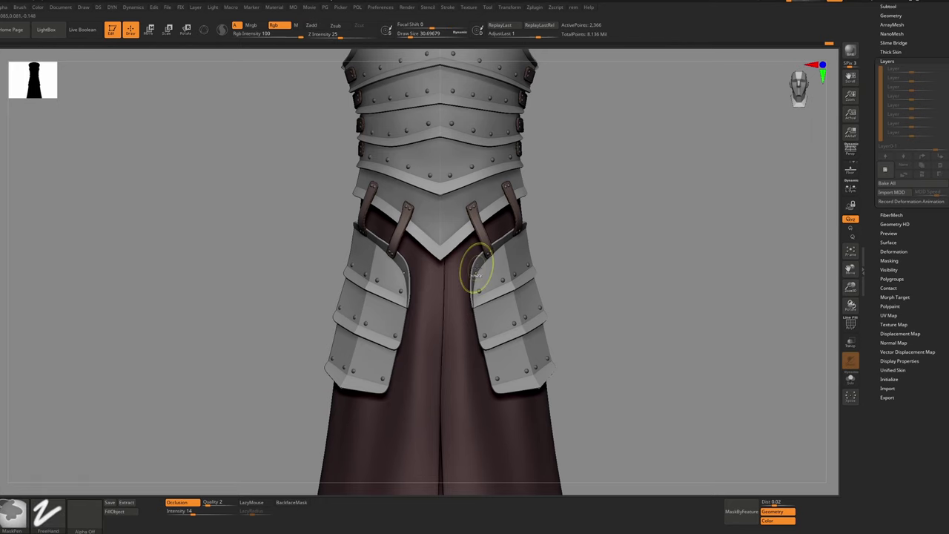
Turn on Dynamic Subdivision for the plates and switch to ZModeler for creasing
key("s")
left_click_drag(477, 264, 473, 262)
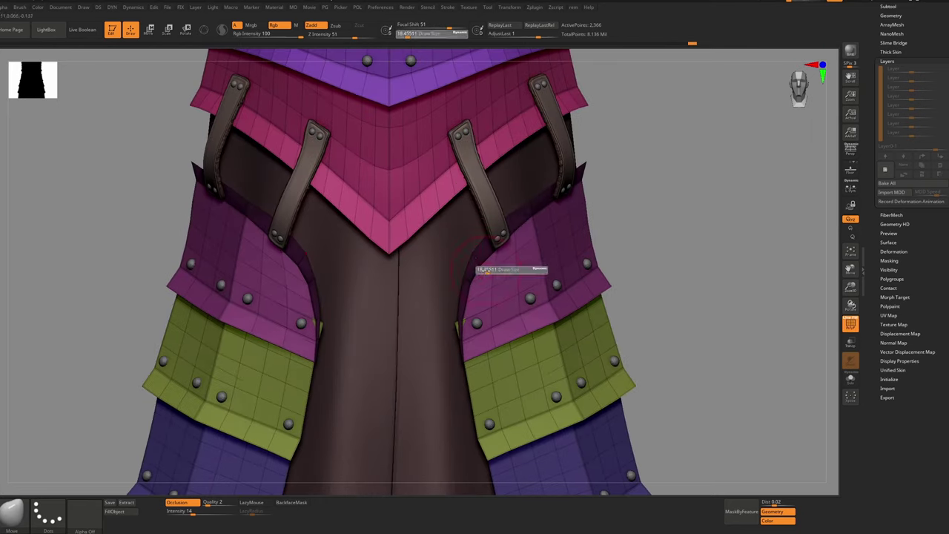
key("b")
key("z")
key("m")
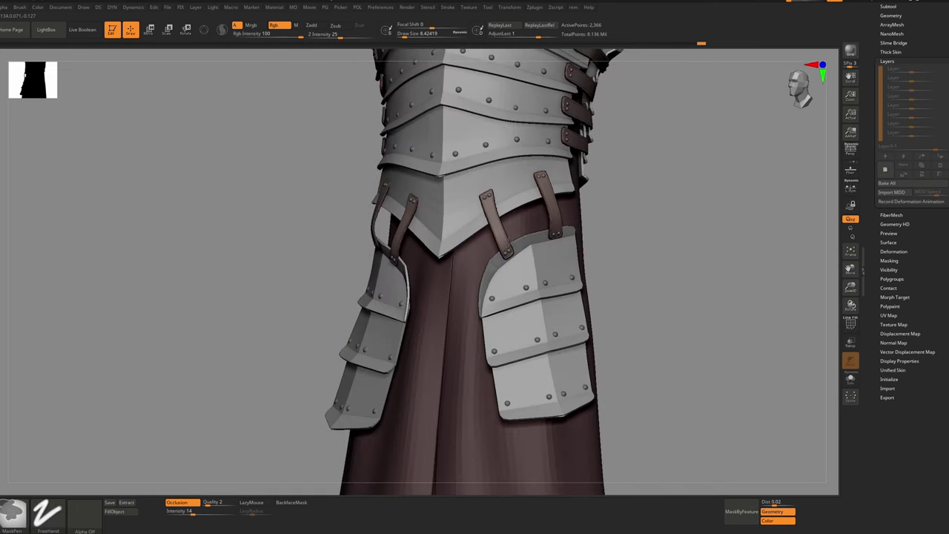
scroll(511, 283, "down", 3)
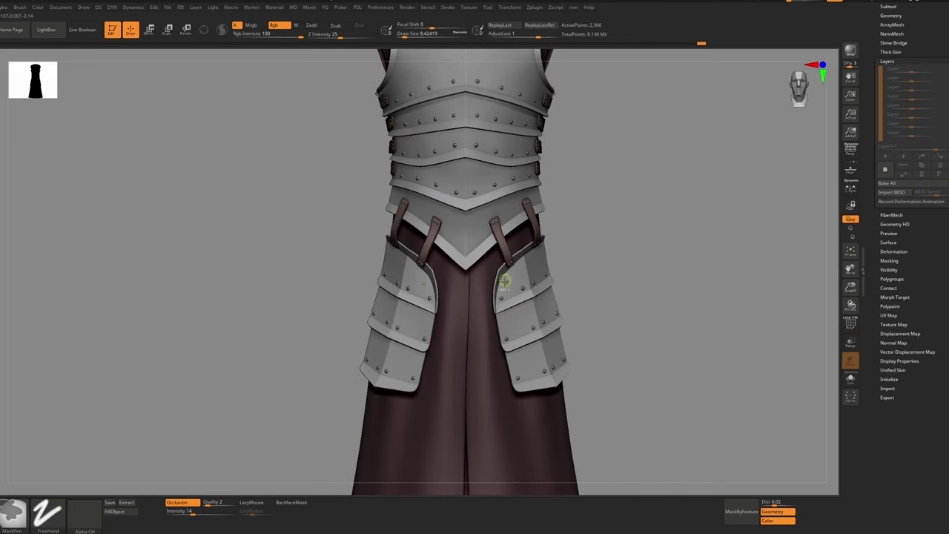
scroll(509, 279, "up", 10)
right_click_drag(509, 279, 521, 304)
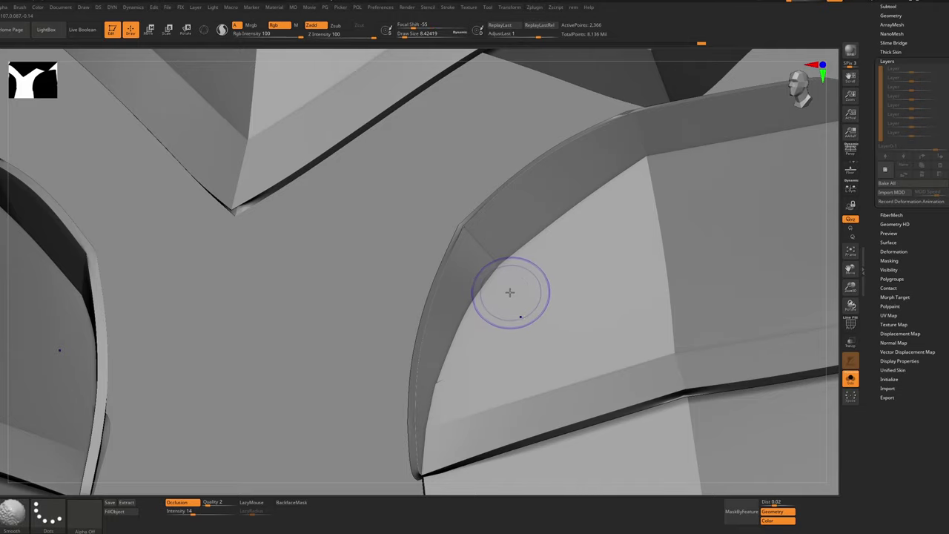
Switch to the Move Topological brush to reshape the thigh plates' top edges
key("shift+f")
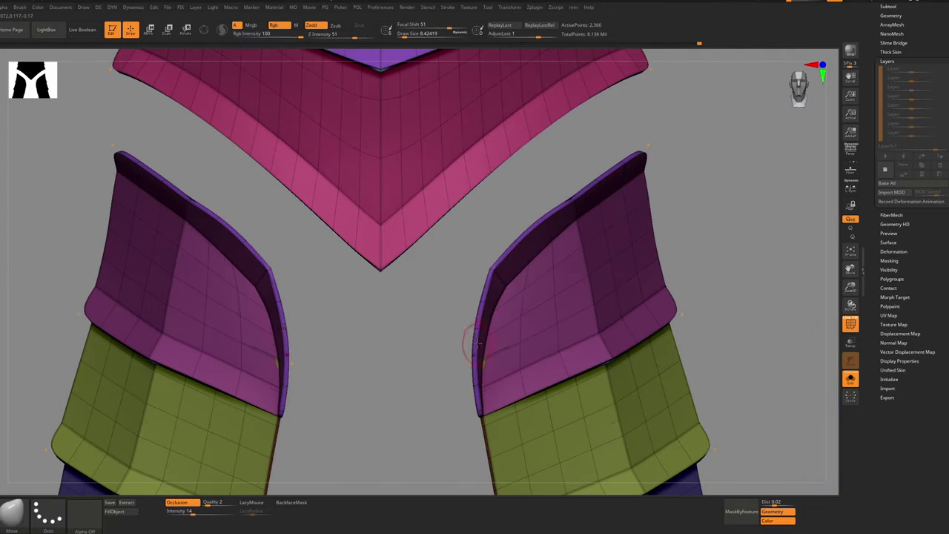
key("s")
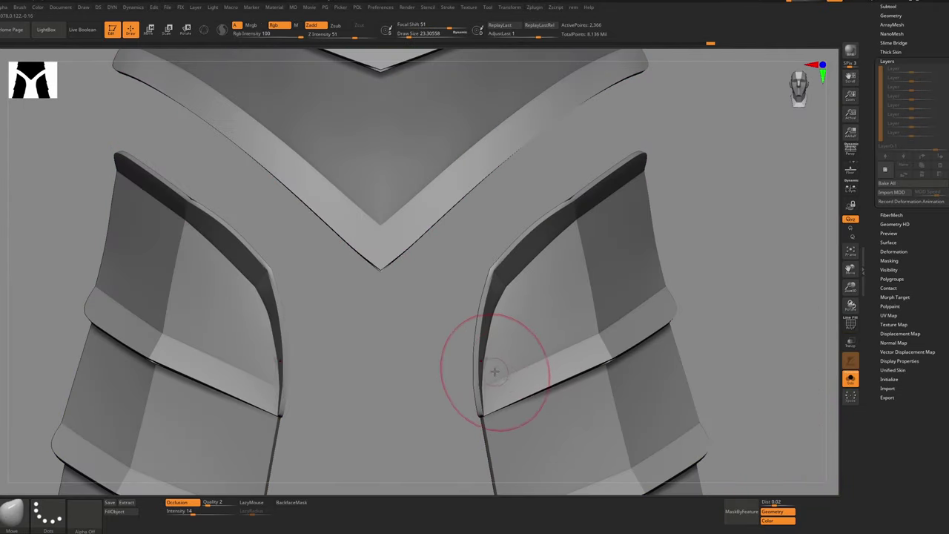
key("s")
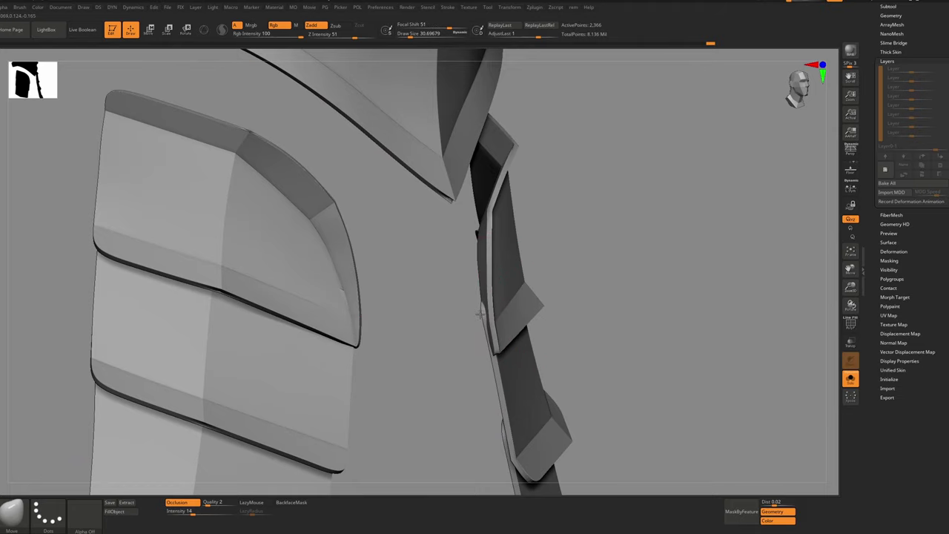
key("b")
key("m")
key("t")
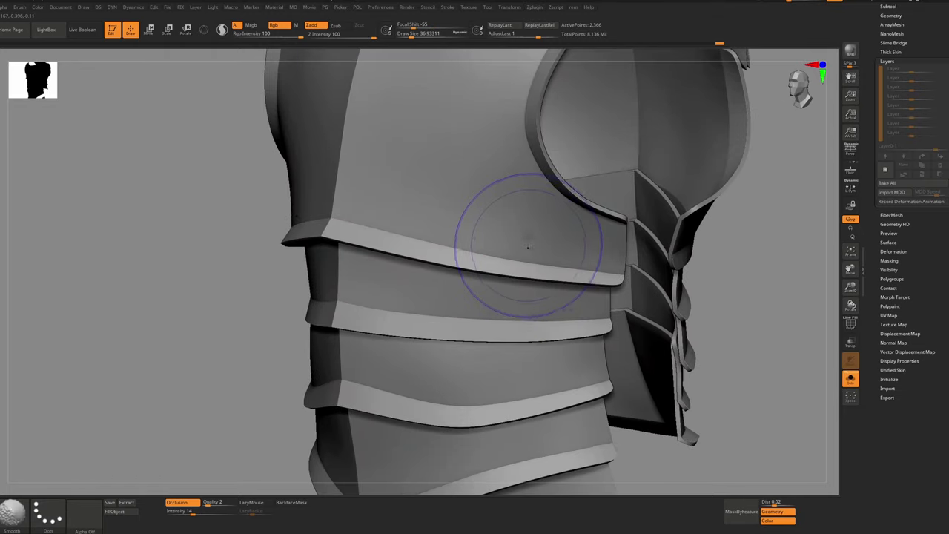
Ctrl-paint a mask along the shoulder plate's edge
key("shift+f")
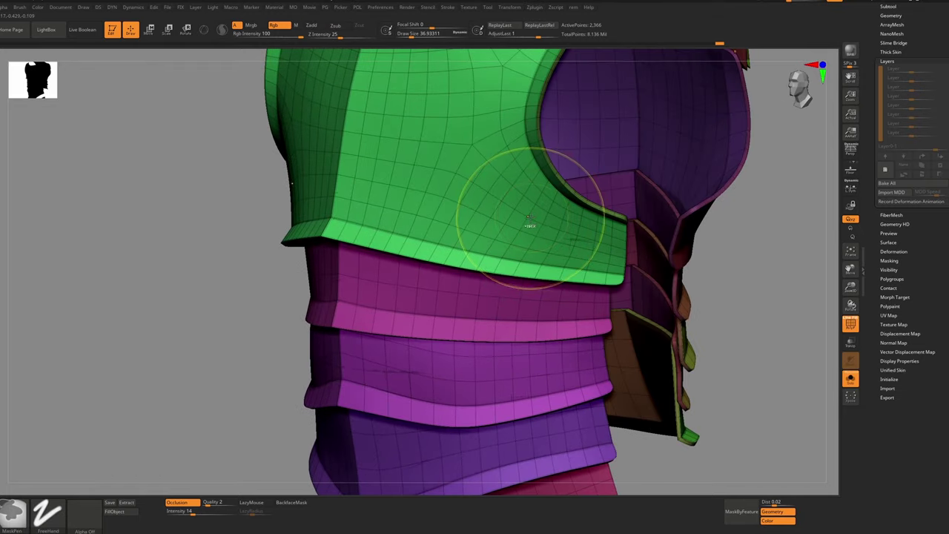
key("shift+d")
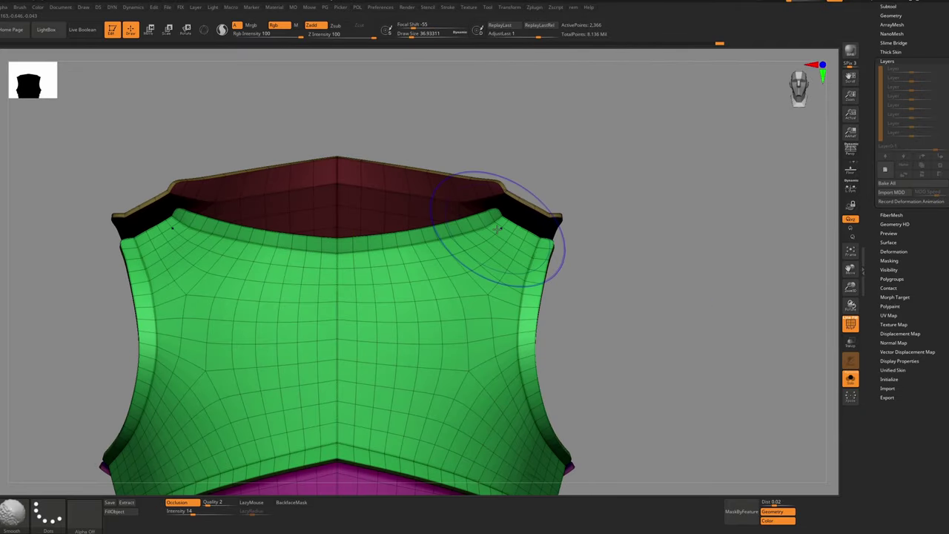
key("shift+f")
key("s")
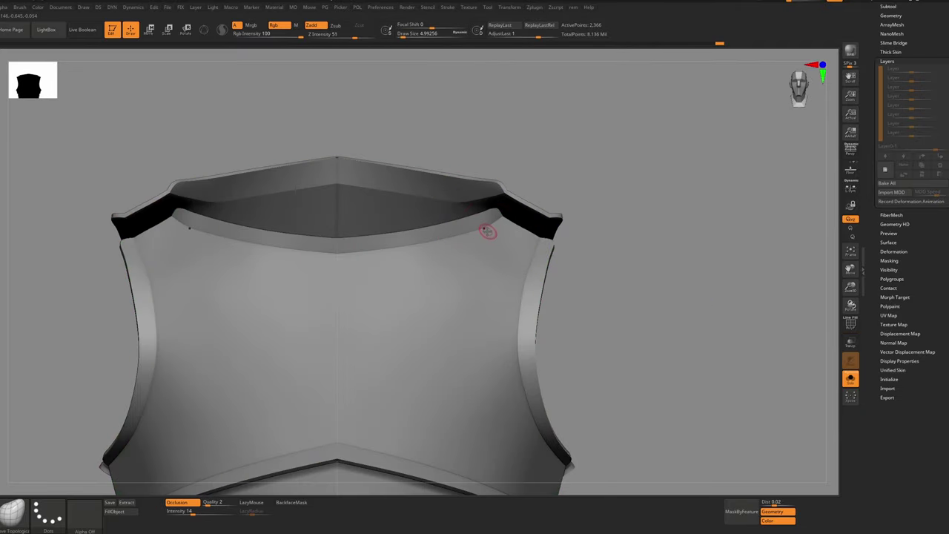
key("ctrl")
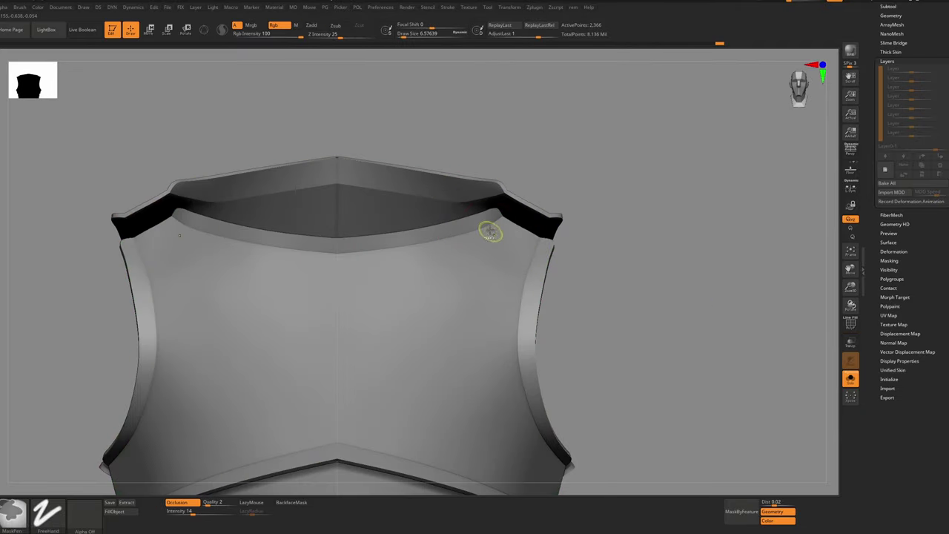
key("ctrl")
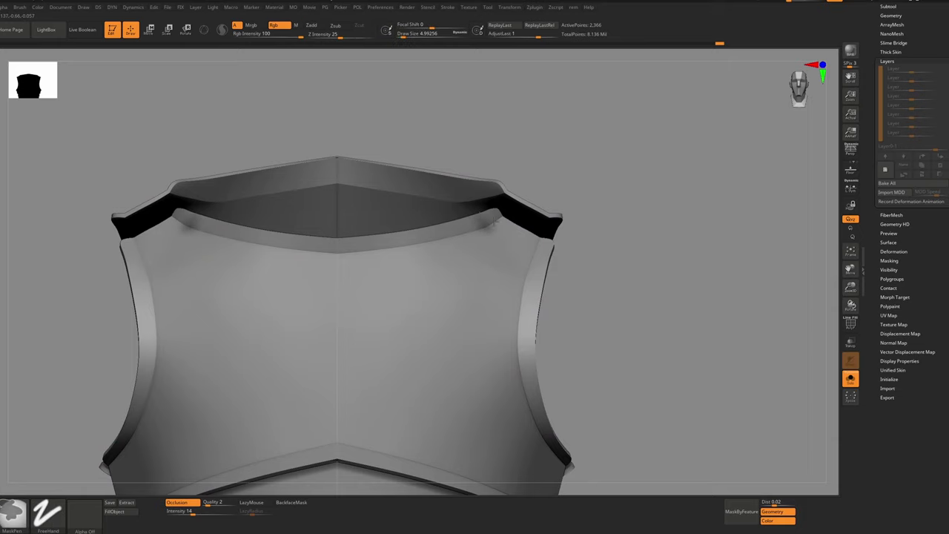
left_click(615, 237, "ctrl")
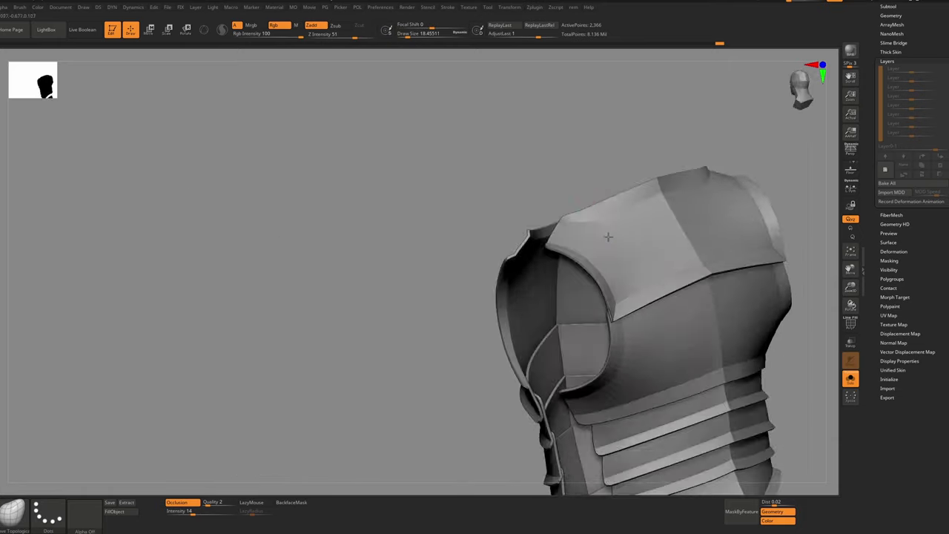
right_click_drag(608, 236, 613, 279)
left_click_drag(701, 145, 574, 221, "ctrl")
Invert the mask, run Polish By Features on the shoulder edge, then clear the mask
left_click(487, 133, "ctrl")
key("p")
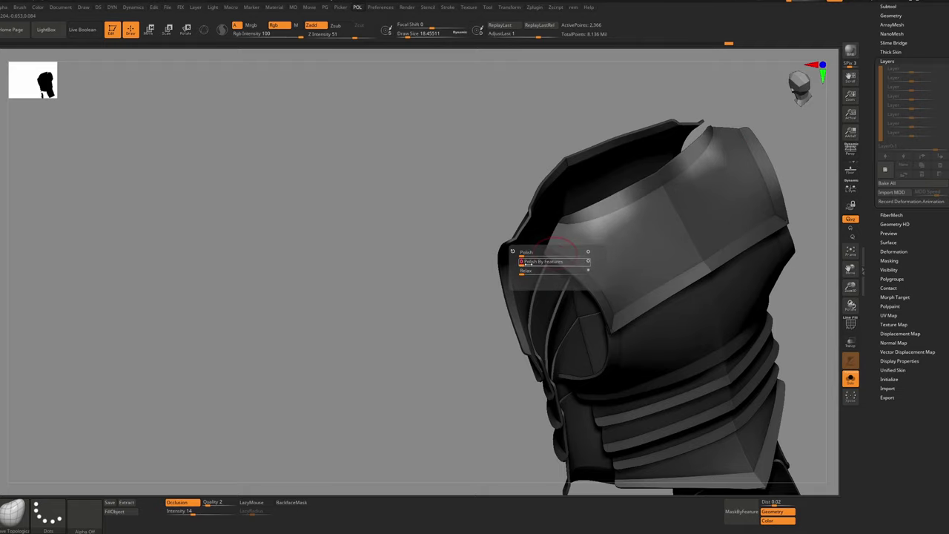
left_click_drag(485, 175, 507, 175, "ctrl")
right_click_drag(607, 219, 578, 237, "shift")
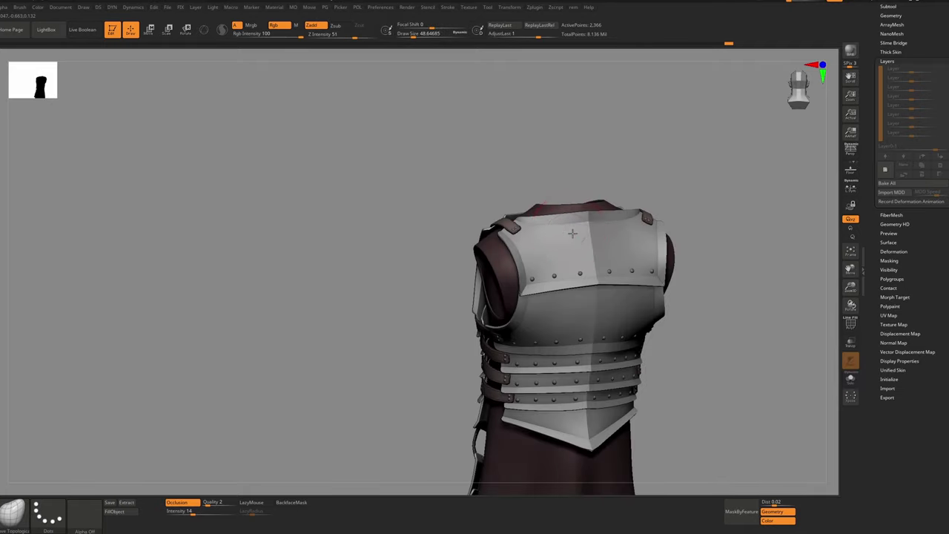
right_click_drag(572, 234, 611, 244)
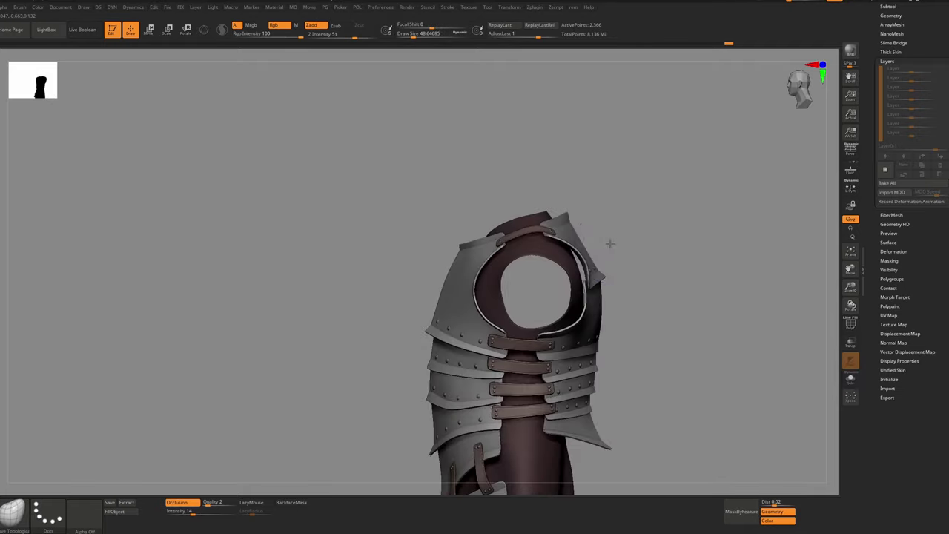
right_click_drag(563, 210, 583, 240)
left_click_drag(583, 238, 586, 241)
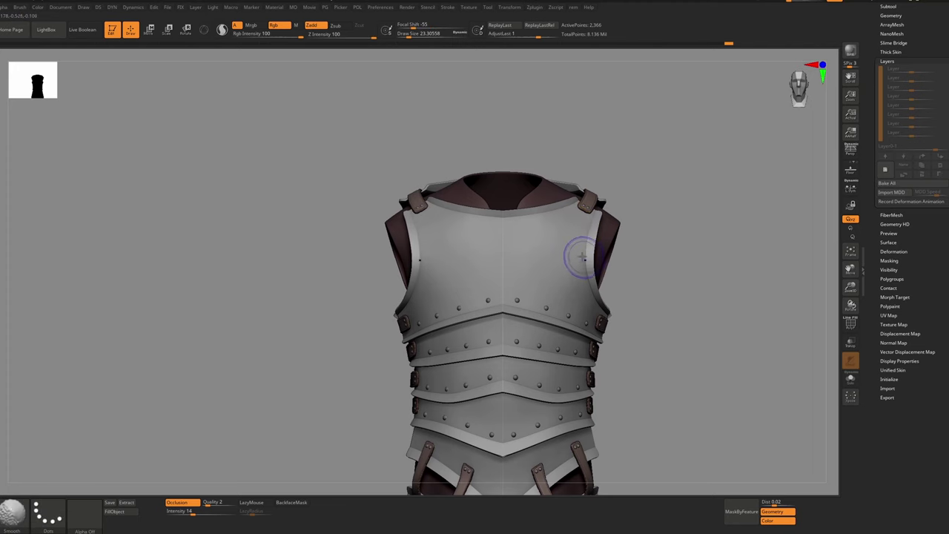
Apply the RoughMetal material to the armour and orbit around to inspect it
key("space")
left_click(510, 351)
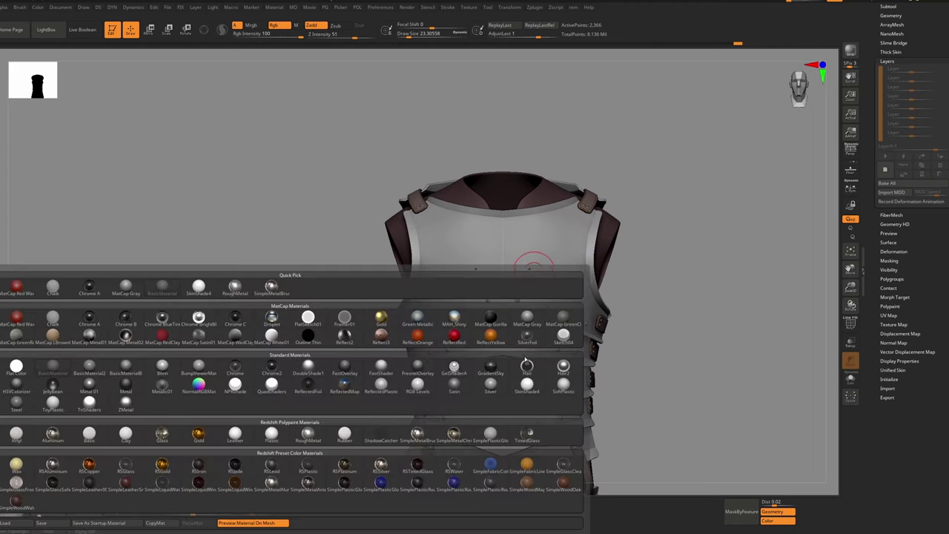
left_click(306, 441)
right_click_drag(529, 283, 498, 259, "ctrl")
mouse_move(498, 260)
right_mouse_down()
mouse_move(541, 275)
mouse_move(496, 273)
right_mouse_up()
key("s")
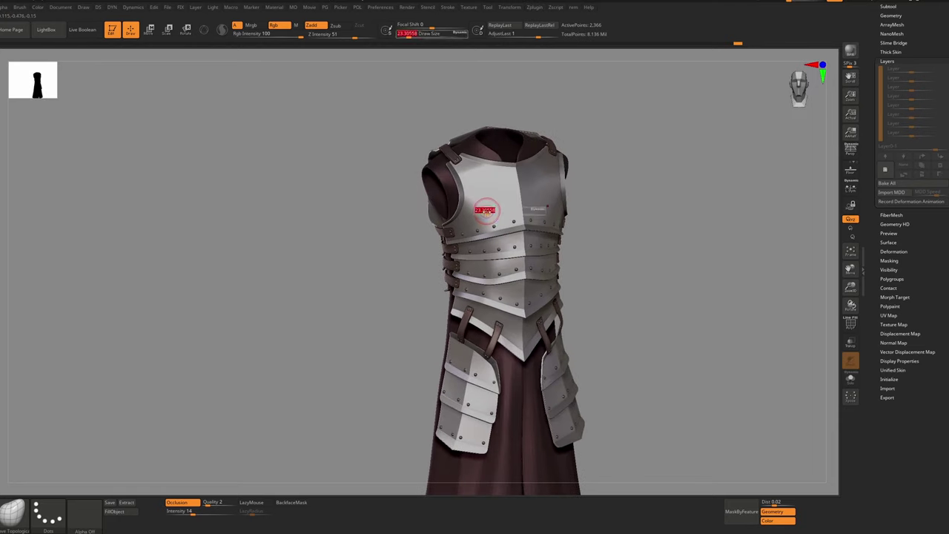
left_click_drag(505, 216, 516, 271)
mouse_move(510, 279)
right_mouse_down("ctrl")
mouse_move(524, 298)
mouse_move(526, 278)
mouse_move(498, 255)
right_mouse_up("ctrl")
left_click_drag(498, 254, 506, 245, "shift")
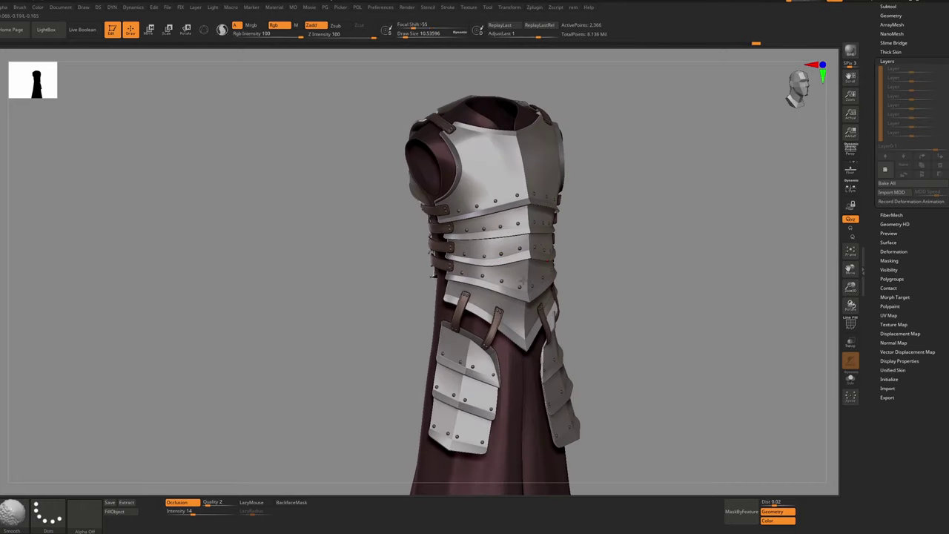
mouse_move(524, 281)
right_mouse_down("ctrl")
mouse_move(502, 278)
mouse_move(538, 271)
right_mouse_up("ctrl")
key("shift+f")
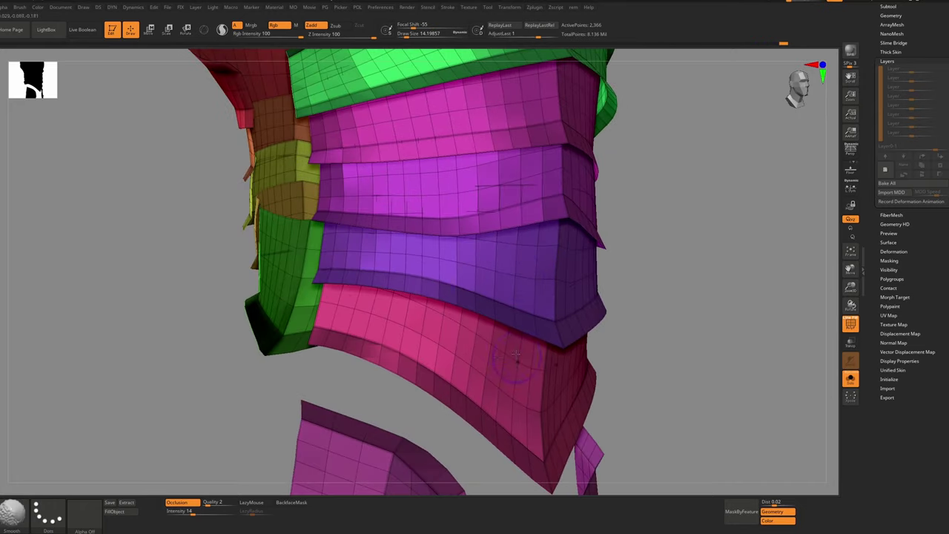
Toggle PolyFrame off and back on while orbiting to view the side plates' polygroup colours
key("shift+f")
mouse_move(455, 328)
right_mouse_down("ctrl")
mouse_move(433, 331)
mouse_move(438, 289)
right_mouse_up("ctrl")
mouse_move(438, 289)
right_mouse_down("alt")
mouse_move(467, 326)
mouse_move(420, 224)
mouse_move(443, 242)
right_mouse_up("alt")
key("s")
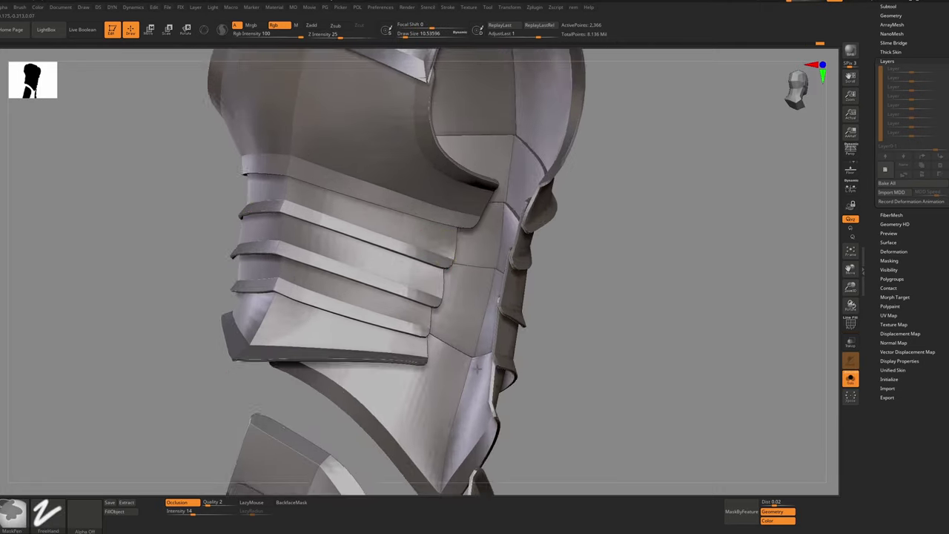
left_click_drag(445, 254, 451, 278, "alt")
key("shift+f")
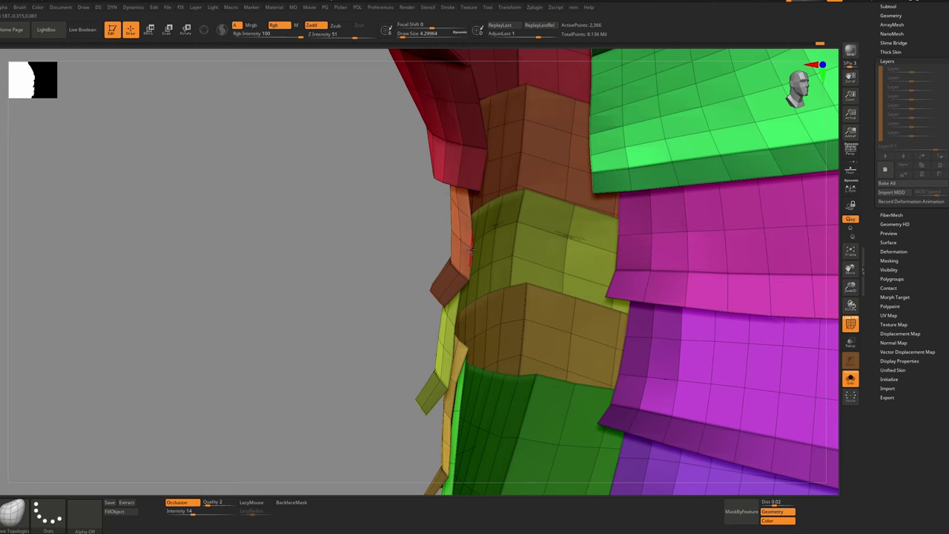
right_click_drag(460, 240, 462, 256, "ctrl")
mouse_move(461, 256)
right_mouse_down()
mouse_move(476, 253)
mouse_move(470, 225)
mouse_move(469, 249)
right_mouse_up()
Compare the smooth Dynamic Subdiv preview with the faceted low-poly armor from the back and side
key("d")
key("shift+f")
key("shift+d")
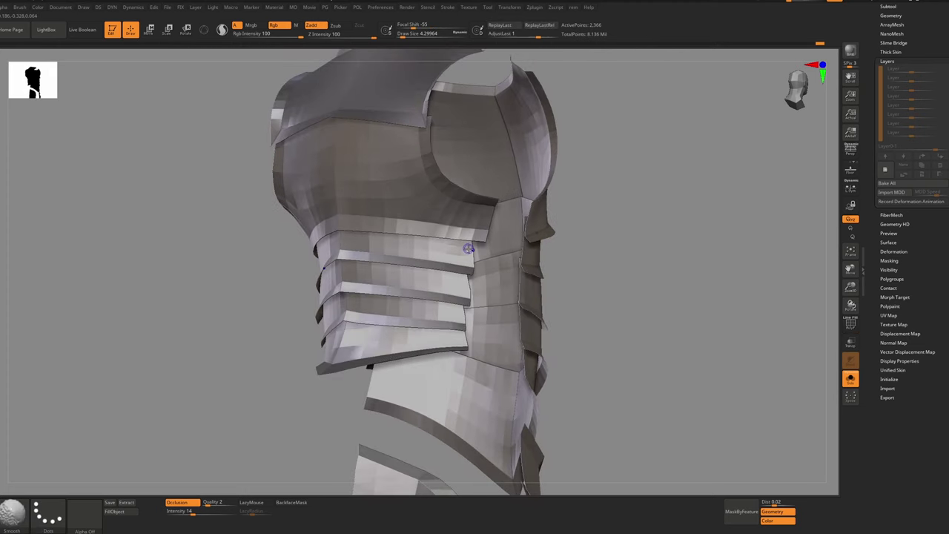
left_click_drag(480, 240, 565, 242)
key("d")
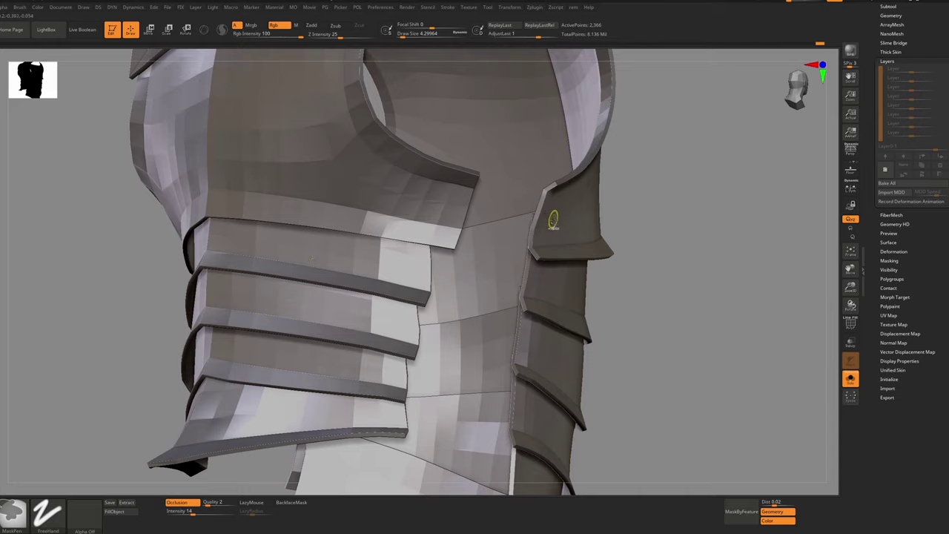
right_click_drag(555, 218, 615, 223, "ctrl")
right_click_drag(616, 222, 542, 185)
Show polygroup colours on the shoulder plate and back panel, then bring up the polygroup popup
key("ctrl+d")
key("shift+f")
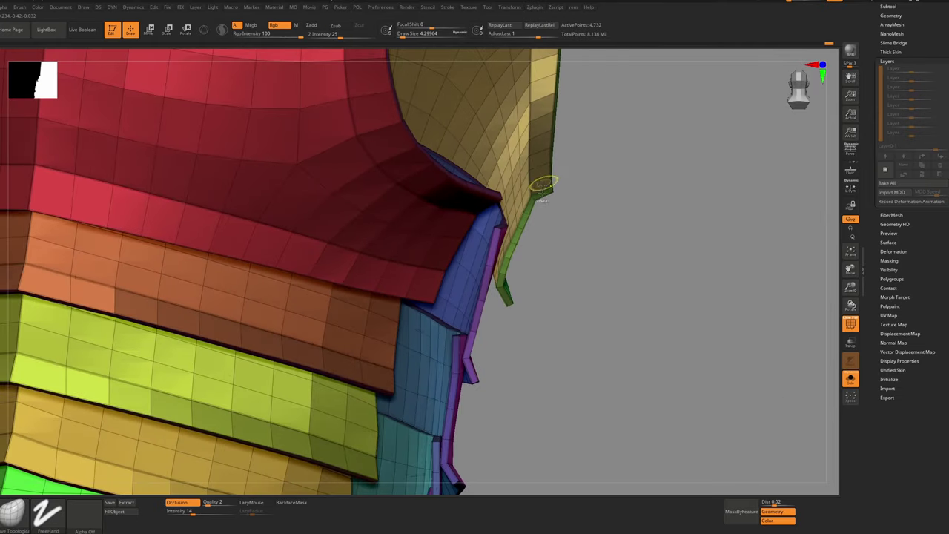
mouse_move(543, 184)
left_mouse_down()
mouse_move(530, 190)
mouse_move(504, 159)
mouse_move(550, 196)
left_mouse_up()
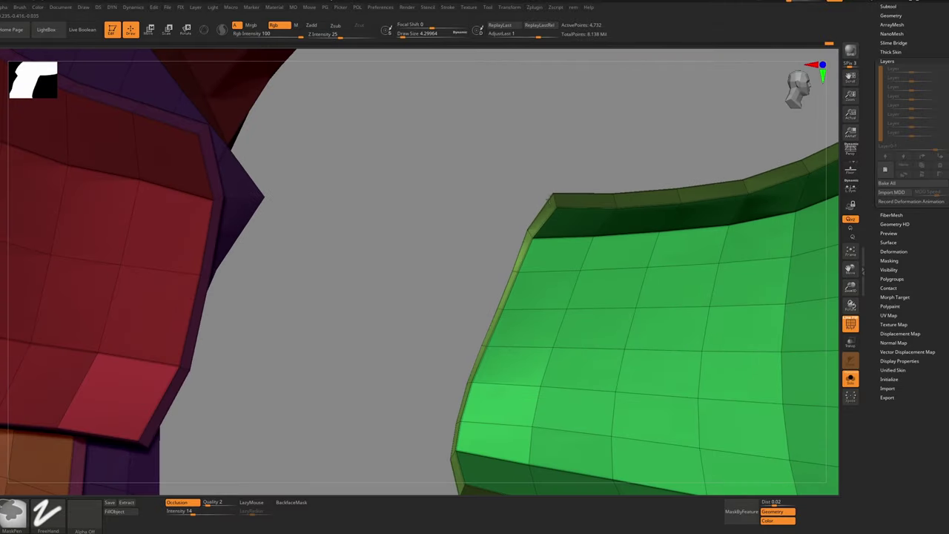
mouse_move(550, 198)
right_mouse_down("ctrl")
mouse_move(565, 226)
mouse_move(630, 245)
mouse_move(566, 298)
mouse_move(548, 271)
right_mouse_up("ctrl")
key("g")
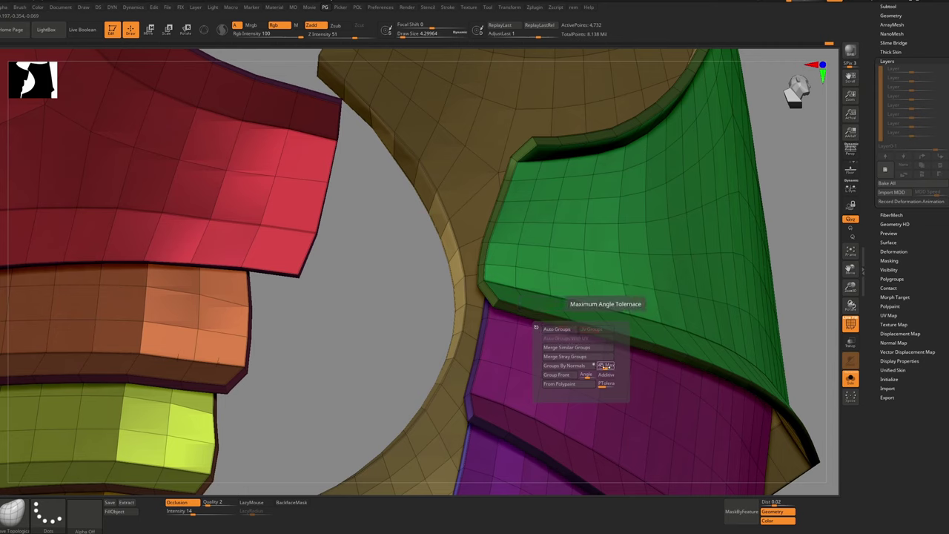
Regroup the armor with Groups By Normals and inspect the new waist-band groups
left_click(588, 366)
left_click_drag(555, 239, 572, 271)
right_click_drag(573, 271, 573, 215, "ctrl")
mouse_move(631, 319)
right_mouse_down()
mouse_move(570, 330)
mouse_move(537, 281)
mouse_move(576, 394)
right_mouse_up()
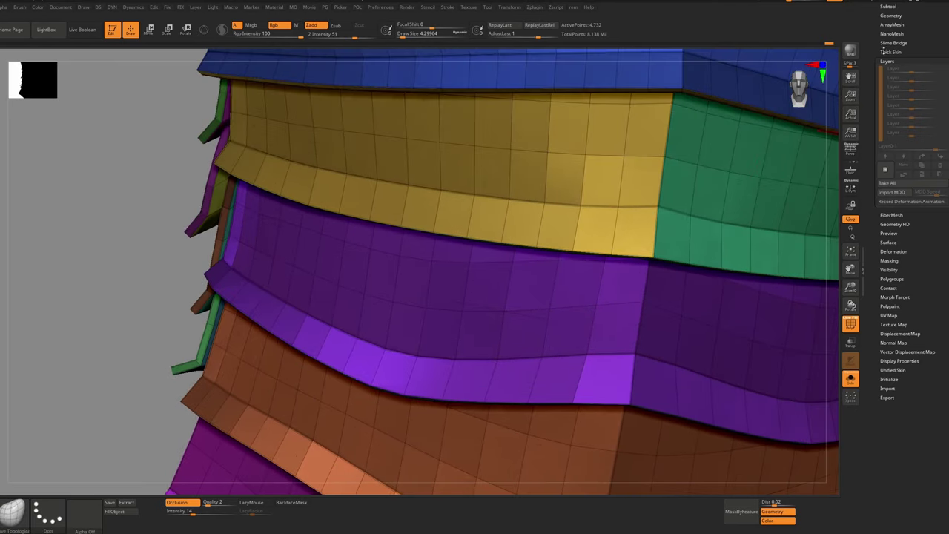
right_click_drag(630, 237, 730, 122)
right_click_drag(749, 73, 735, 152, "alt")
left_click_drag(892, 19, 894, 59)
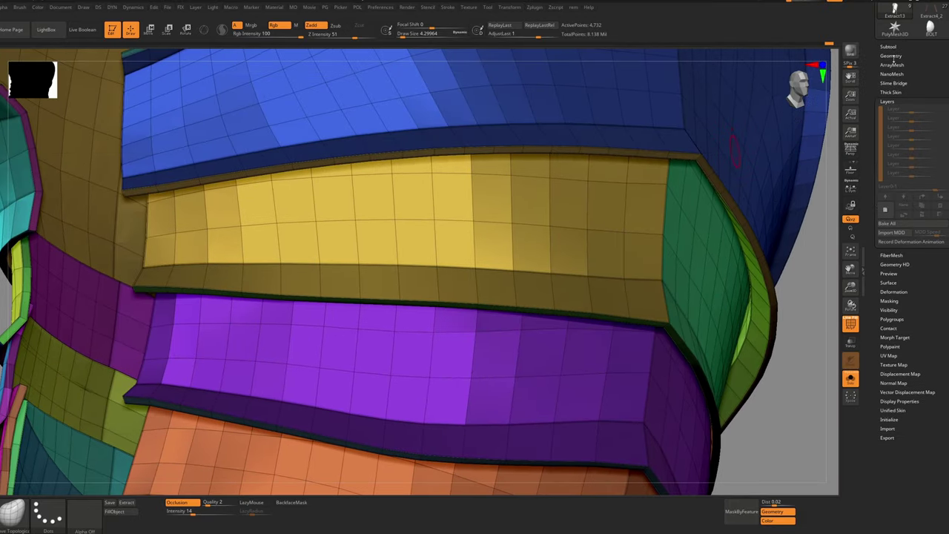
Enable the Dynamic Subdiv preview on the bands with Thickness 0 and SmoothSubdiv 2
left_click(892, 56)
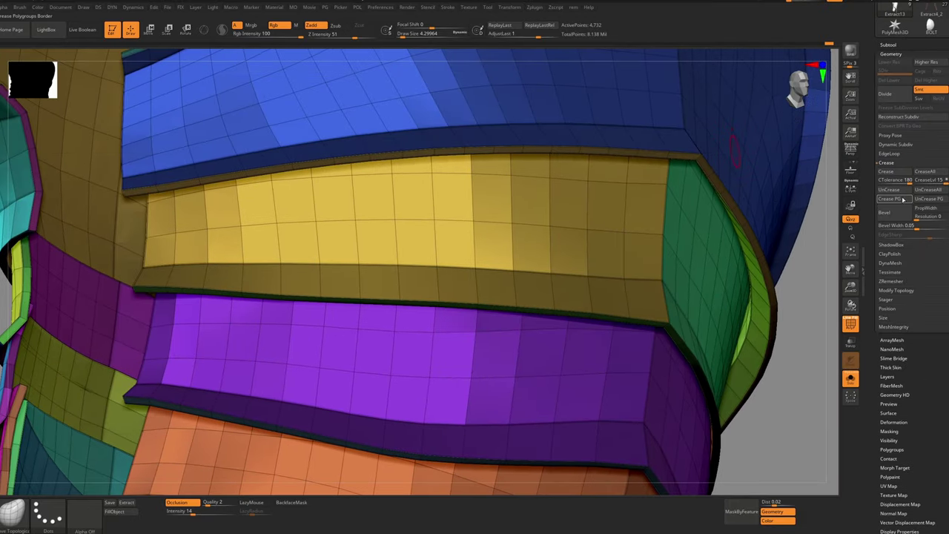
right_click_drag(525, 282, 728, 274, "alt")
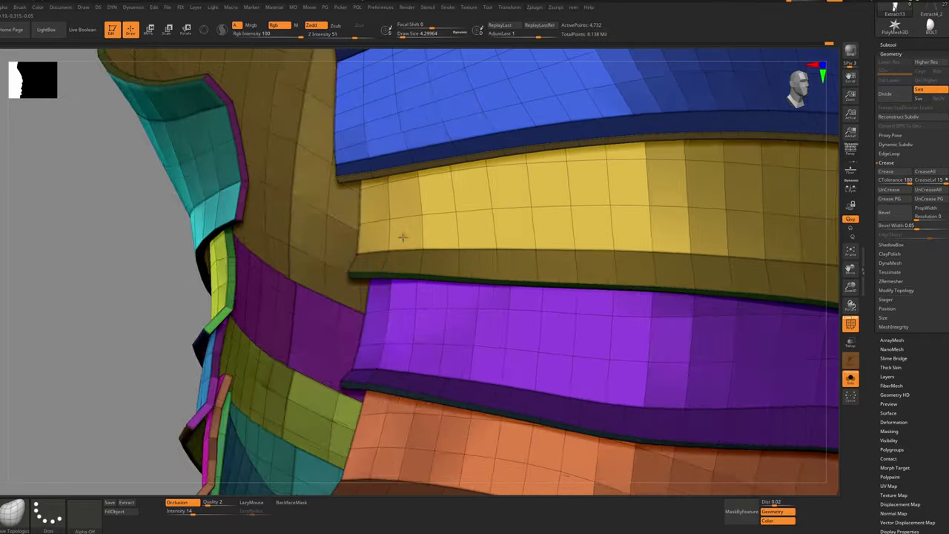
right_click_drag(403, 238, 445, 159)
right_click_drag(430, 237, 425, 401, "ctrl")
mouse_move(356, 310)
right_mouse_down("ctrl")
mouse_move(346, 308)
mouse_move(351, 318)
mouse_move(342, 305)
mouse_move(328, 391)
right_mouse_up("ctrl")
key("d")
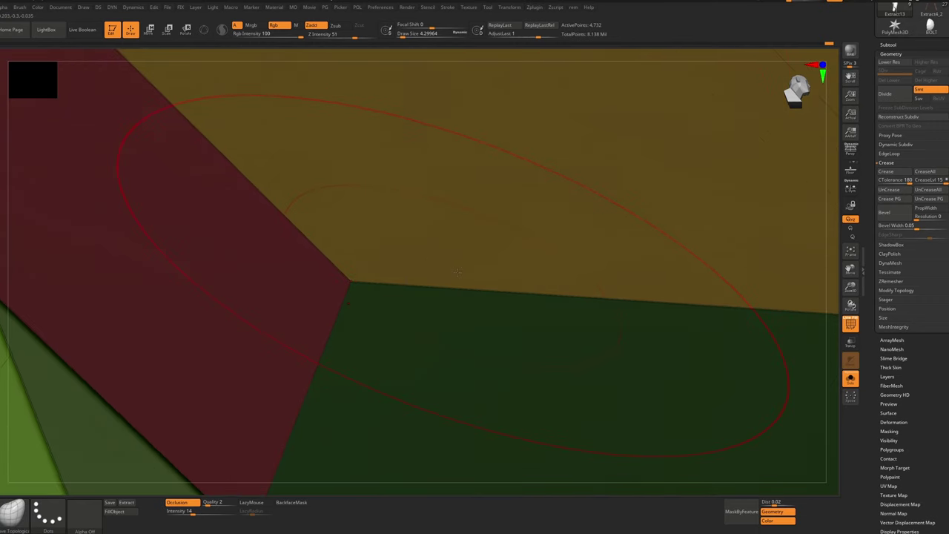
key("ctrl+d")
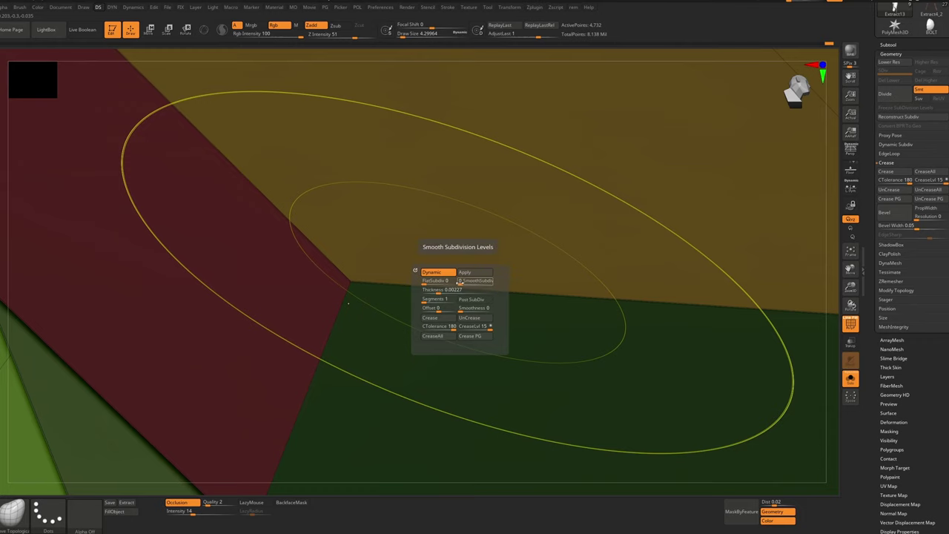
left_click_drag(418, 293, 417, 293)
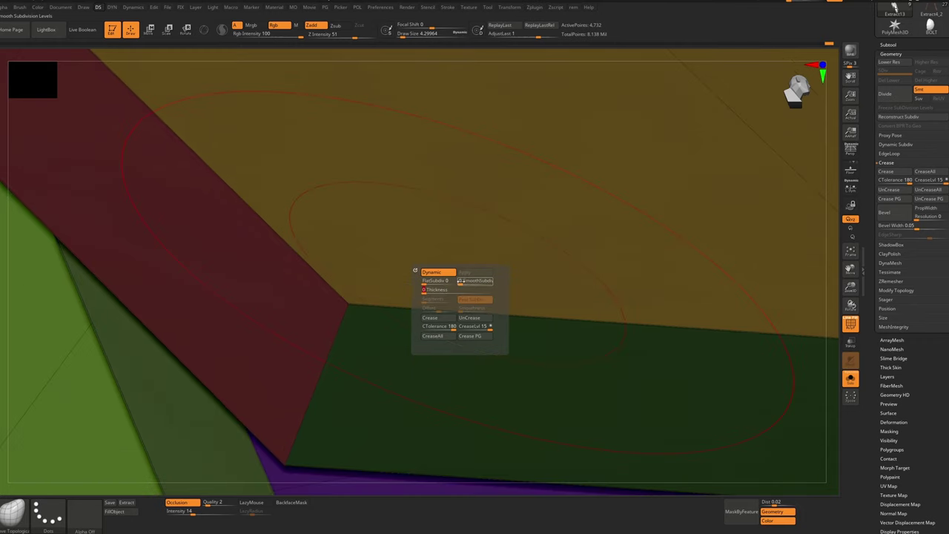
left_click(468, 282)
Hide polygroup colours and apply Crease PG to the armor plates' polygroup borders
mouse_move(387, 273)
right_mouse_down("ctrl")
mouse_move(343, 335)
mouse_move(359, 331)
right_mouse_up("ctrl")
key("shift+f")
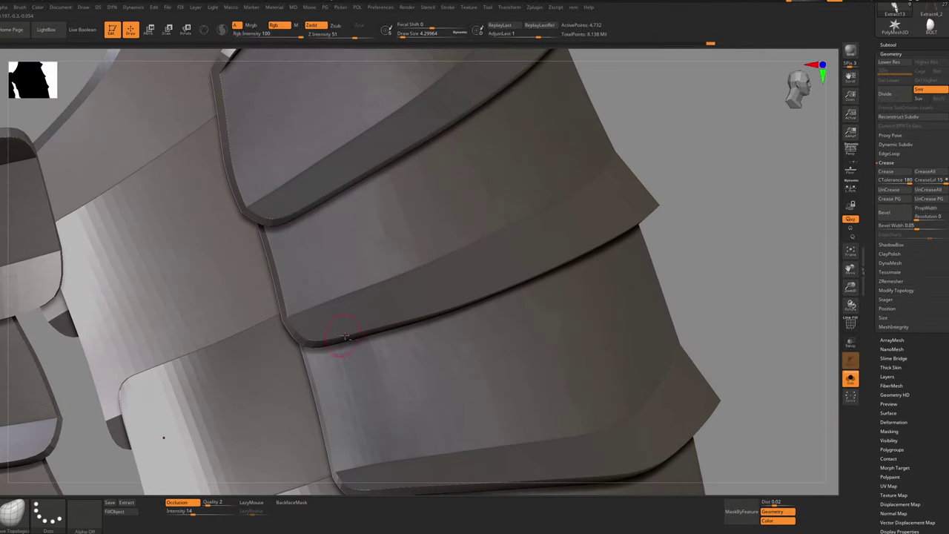
right_click_drag(666, 223, 691, 198, "alt")
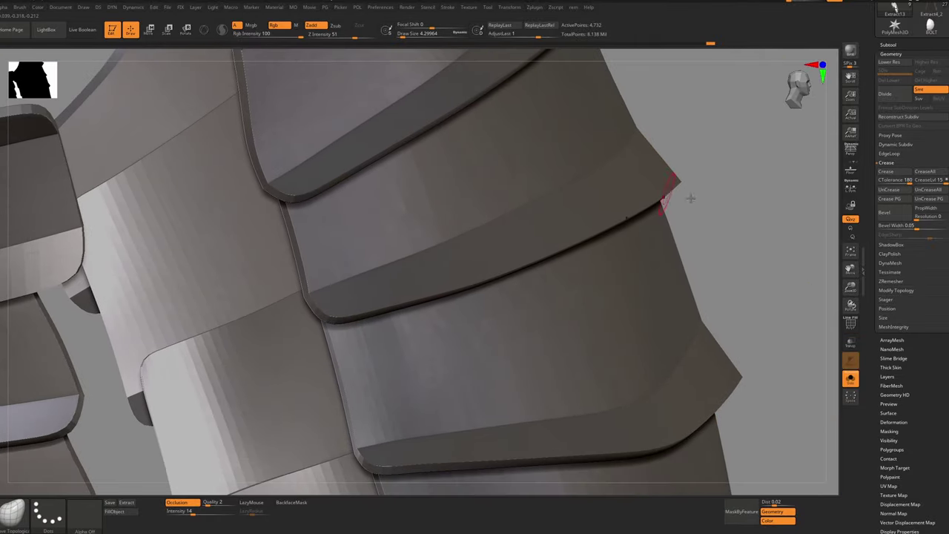
left_click(905, 199)
mouse_move(462, 328)
right_mouse_down("ctrl")
mouse_move(314, 248)
mouse_move(365, 253)
mouse_move(404, 276)
right_mouse_up("ctrl")
right_click_drag(404, 276, 469, 218, "alt")
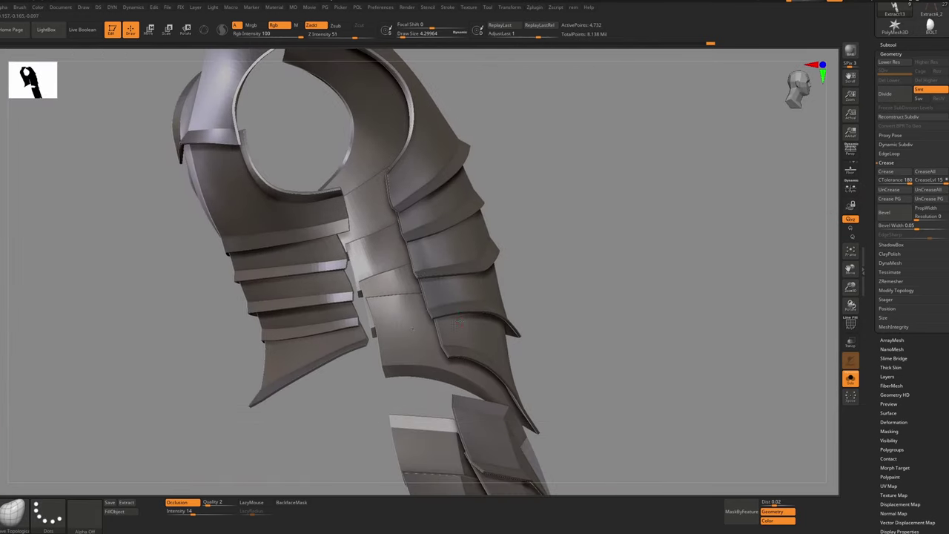
mouse_move(469, 326)
right_mouse_down("shift")
mouse_move(544, 382)
mouse_move(480, 271)
mouse_move(519, 334)
right_mouse_up("shift")
right_click_drag(582, 342, 473, 300)
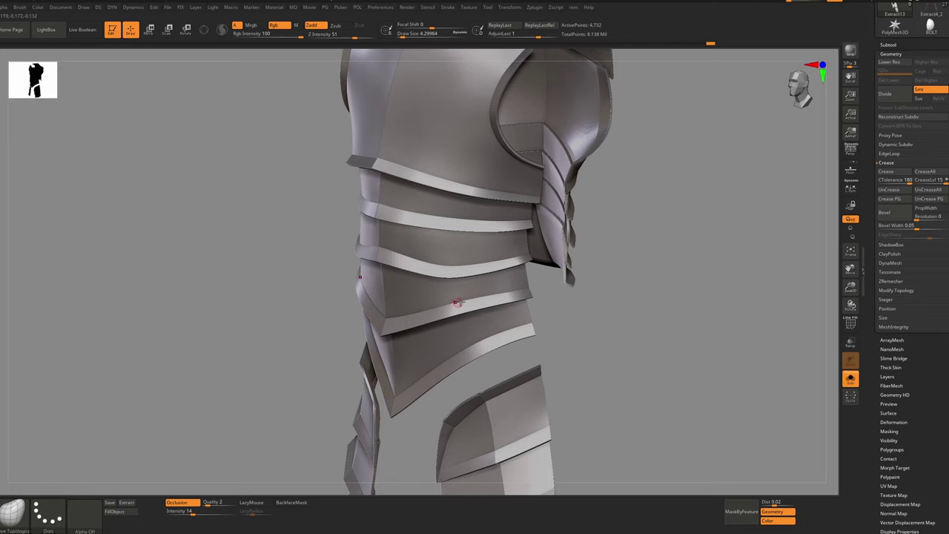
Toggle PolyFrame and zoom in face-on on the armor's chest plate
key("shift+f")
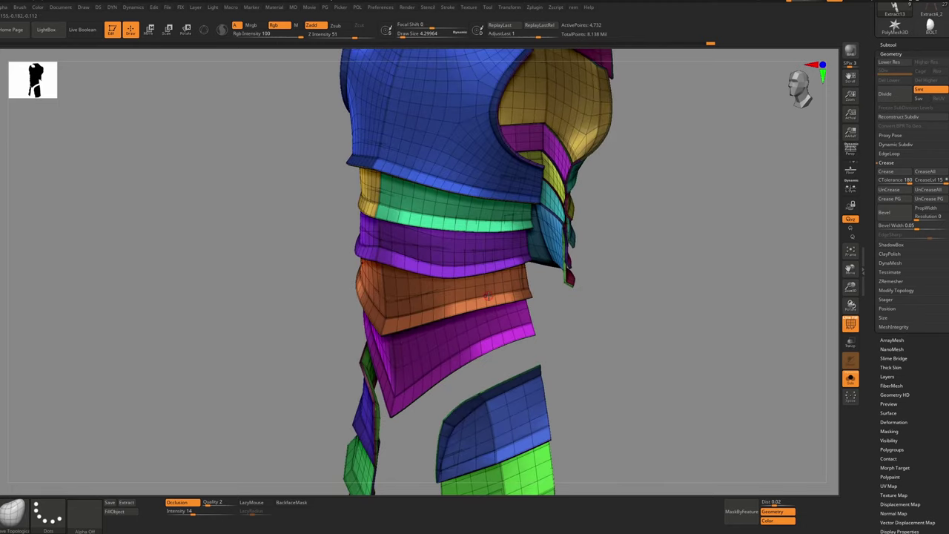
key("shift+f")
right_click_drag(471, 297, 505, 343, "ctrl")
right_click_drag(506, 343, 431, 244)
right_click_drag(430, 245, 424, 304, "ctrl")
right_click_drag(423, 304, 425, 266)
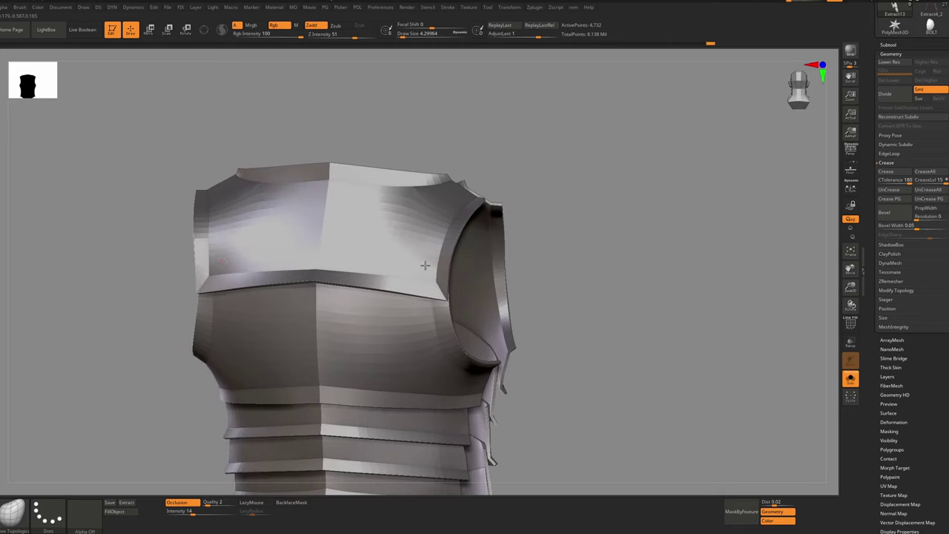
Step the armour down a subdivision level with PolyFrame on, and check the EdgeLoop then Crease settings
key("ctrl+d")
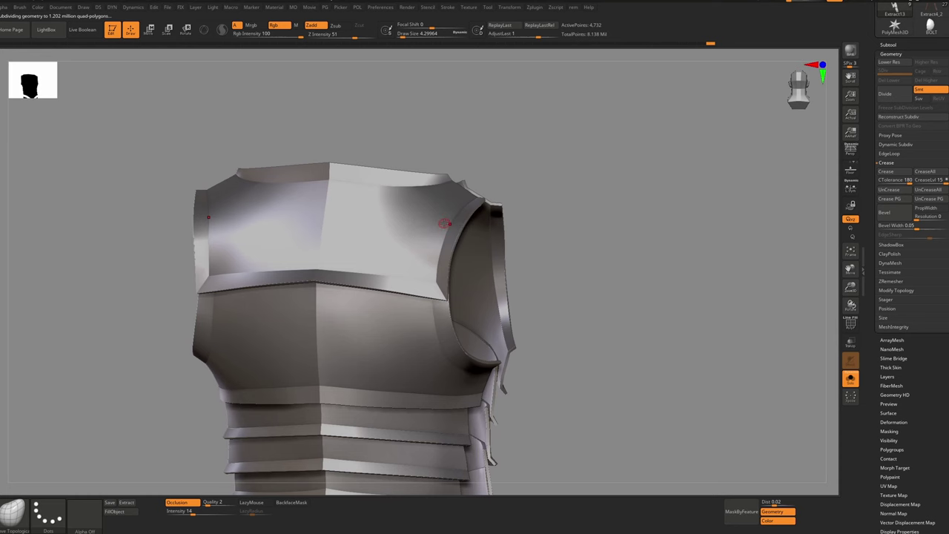
key("shift+d")
key("shift+f")
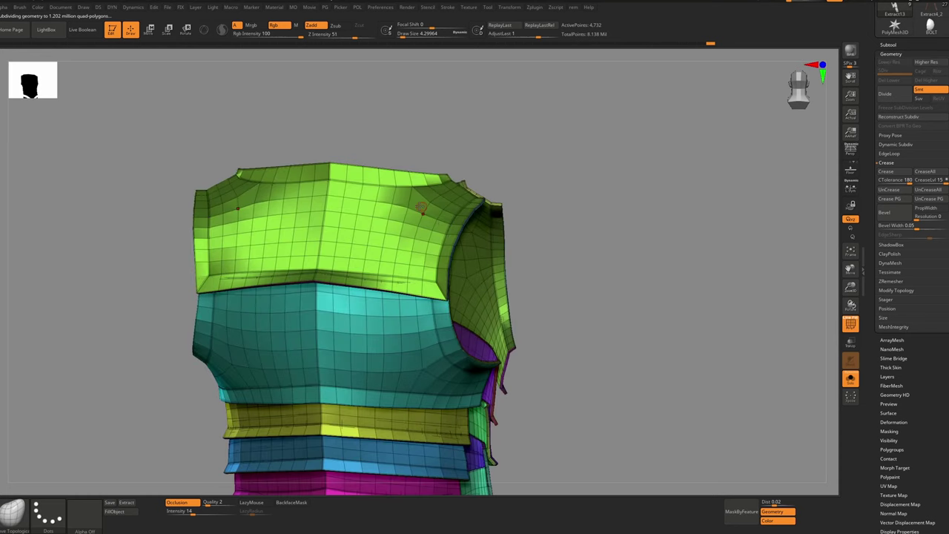
right_click_drag(436, 227, 442, 237, "ctrl")
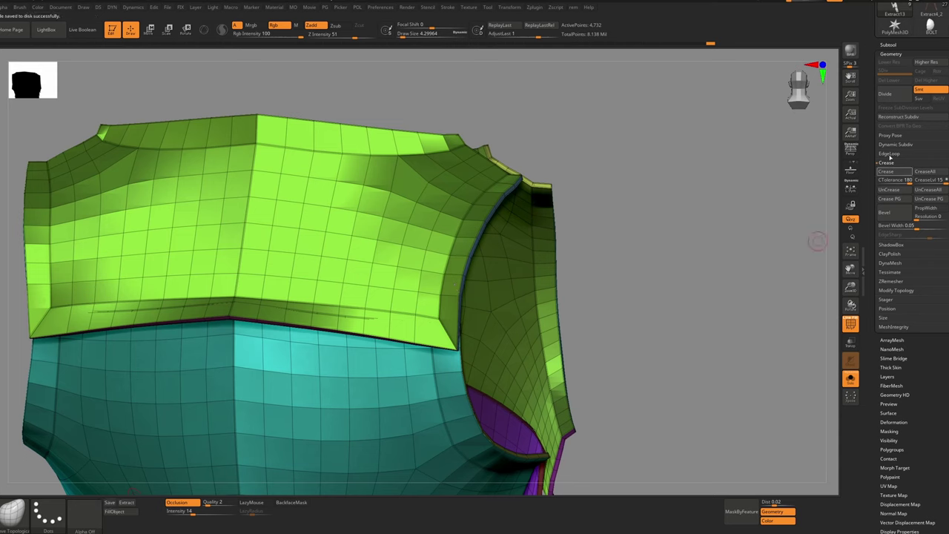
left_click(890, 154)
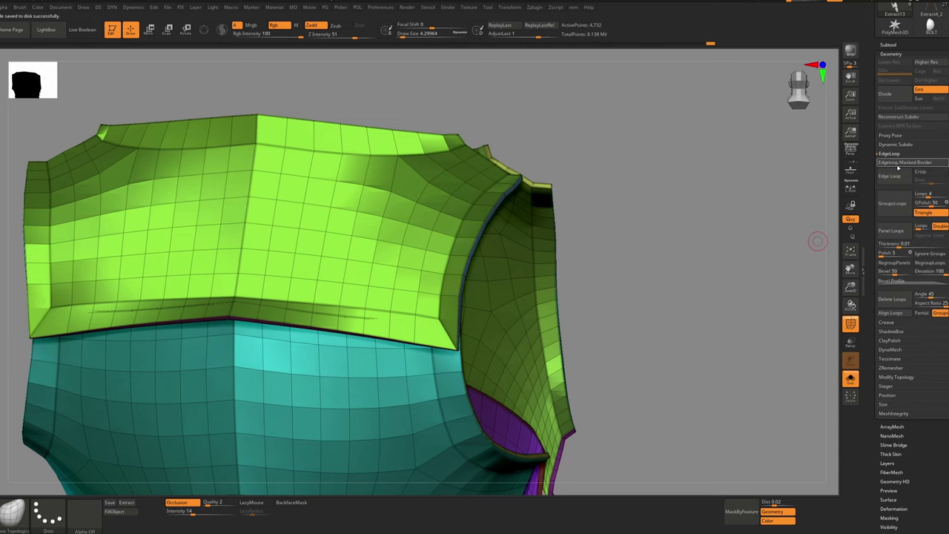
left_click(889, 324)
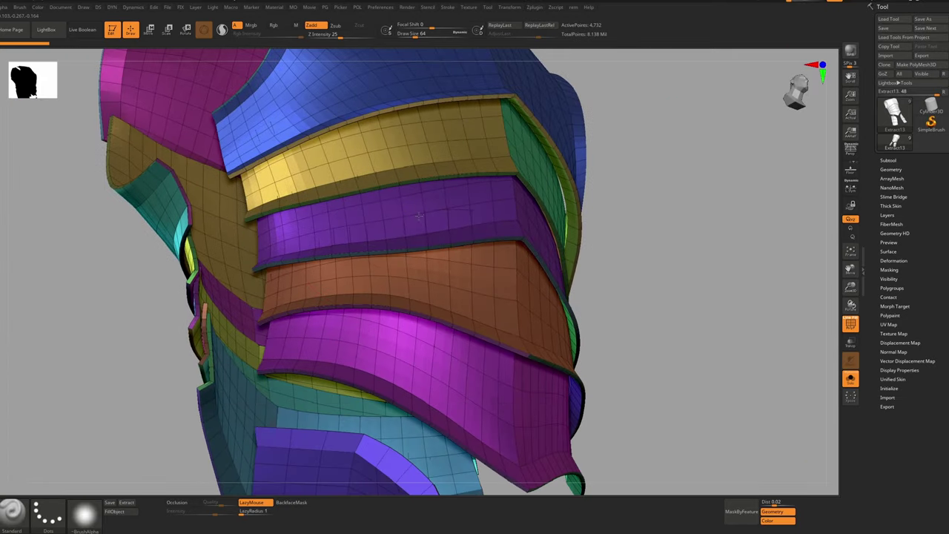
Preview the plate corner smoothly and merge the whole mesh into one polygroup
mouse_move(419, 217)
right_mouse_down("ctrl")
mouse_move(418, 185)
mouse_move(431, 345)
right_mouse_up("ctrl")
right_click_drag(431, 345, 494, 274, "ctrl")
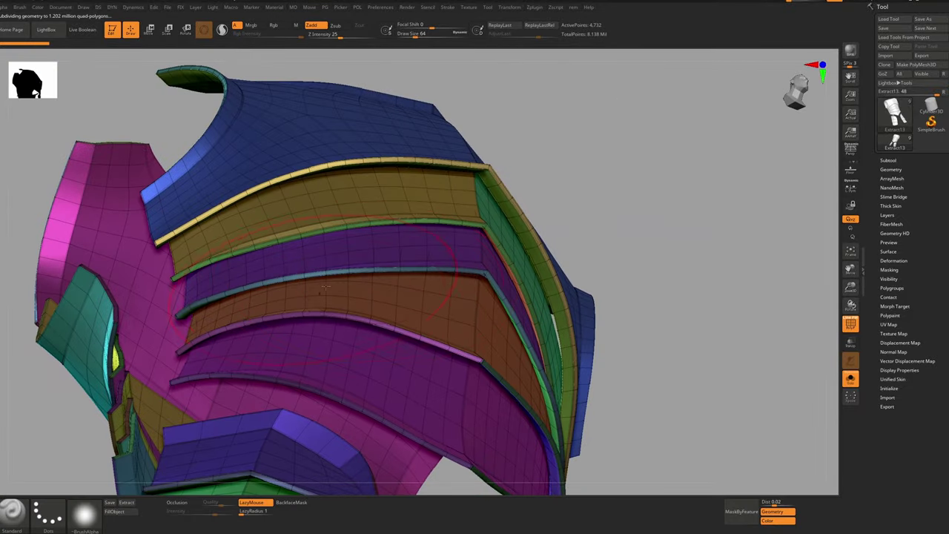
key("ctrl")
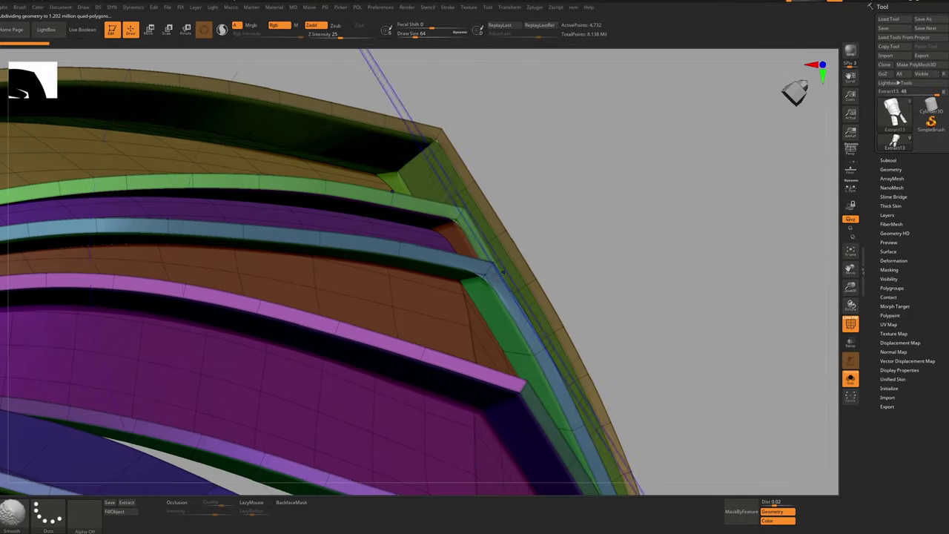
key("ctrl")
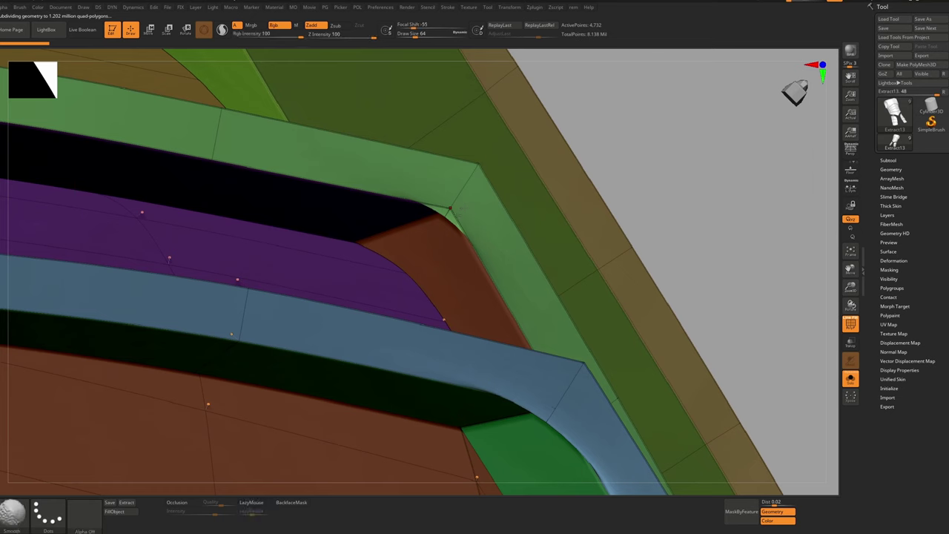
key("ctrl")
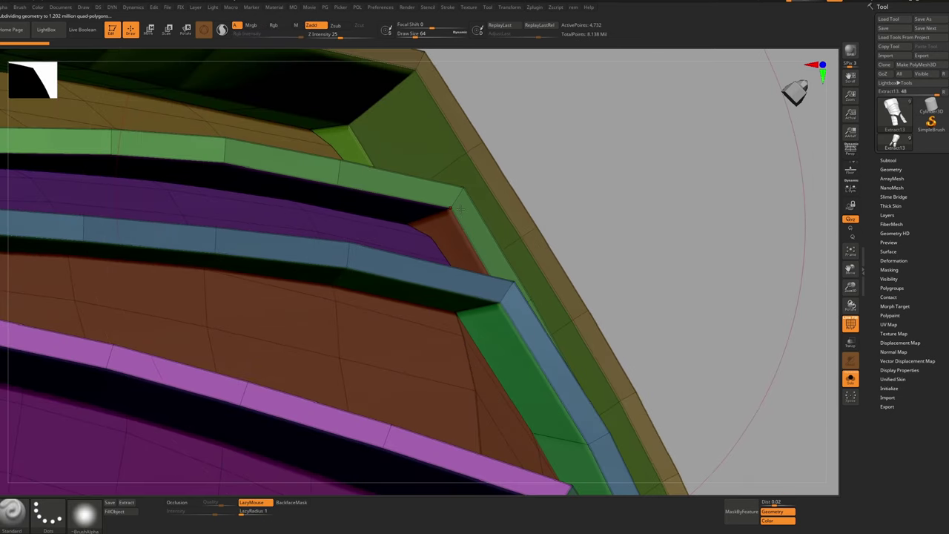
key("d")
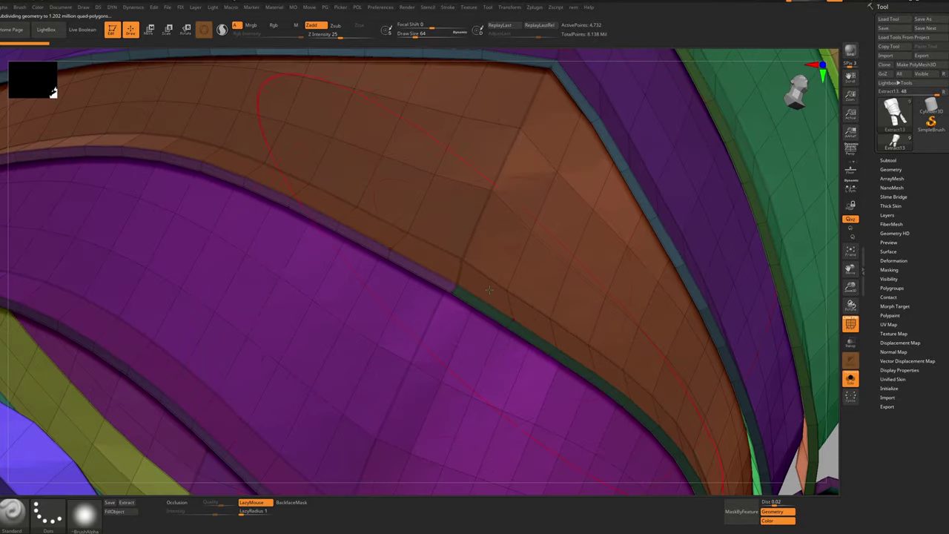
key("ctrl")
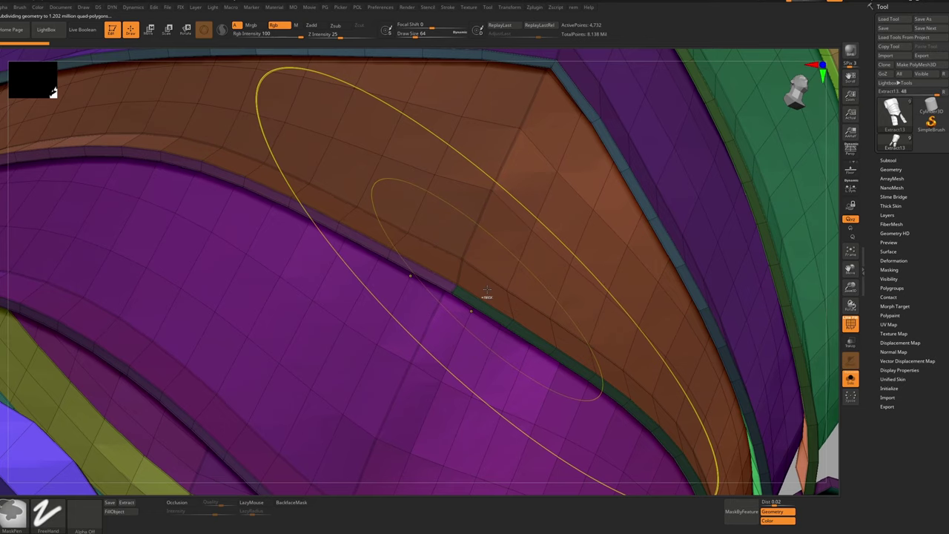
key("ctrl+w")
key("ctrl")
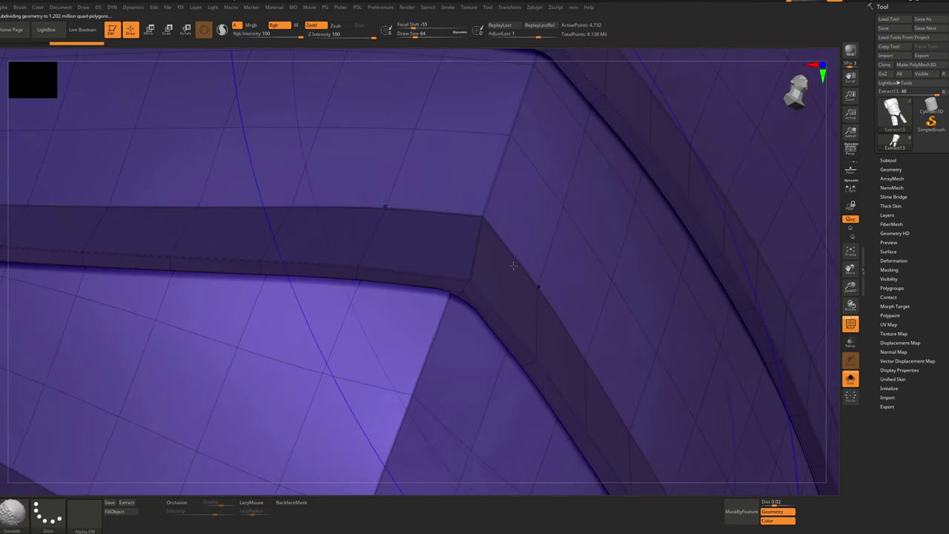
Regroup the armour by normals with an adjusted maximum angle, checking the new plate groups
key("g")
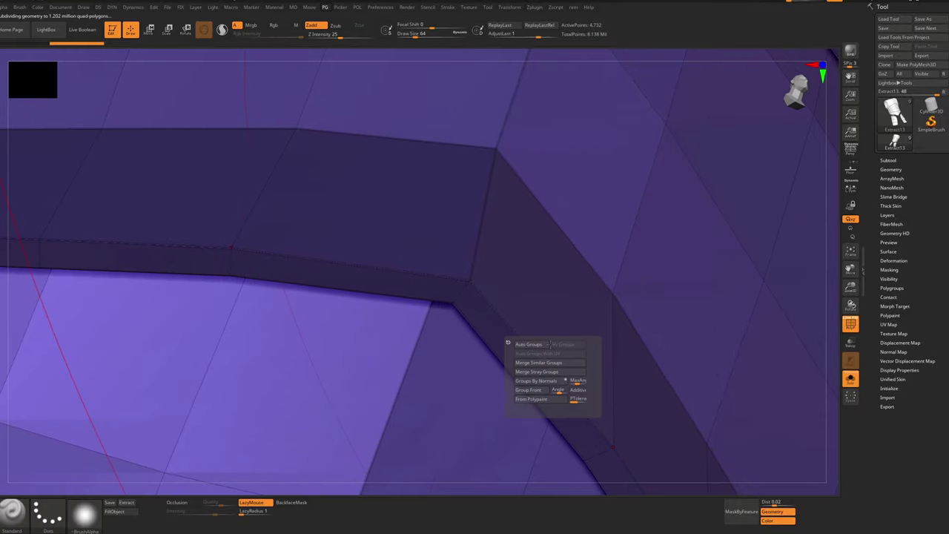
left_click(555, 382)
key("ctrl+z")
left_click(576, 382)
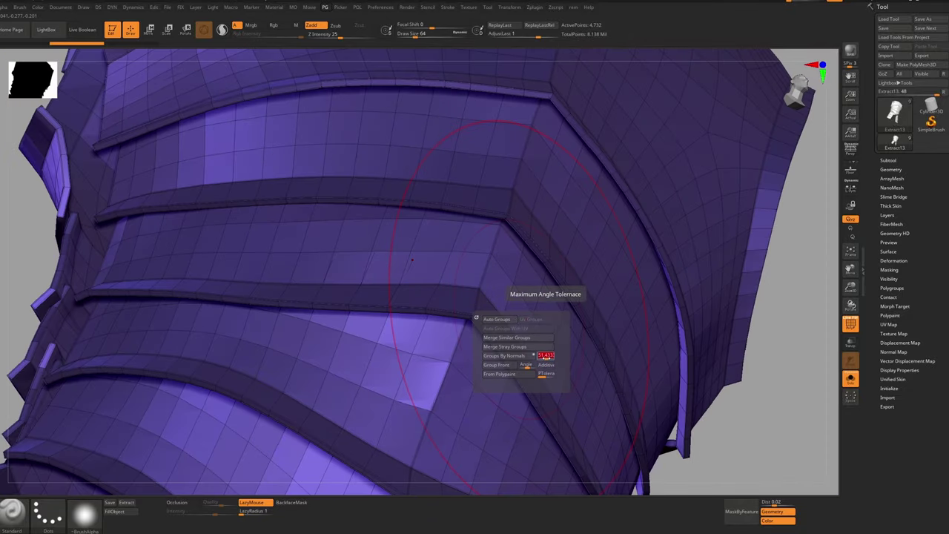
left_click(521, 359)
right_click_drag(401, 271, 255, 267, "ctrl")
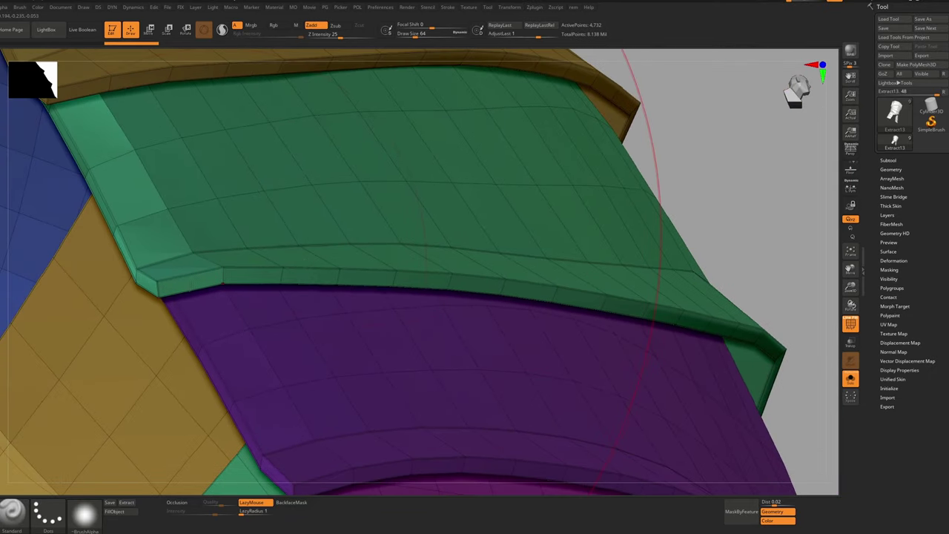
mouse_move(164, 271)
right_mouse_down()
mouse_move(200, 319)
mouse_move(165, 275)
right_mouse_up()
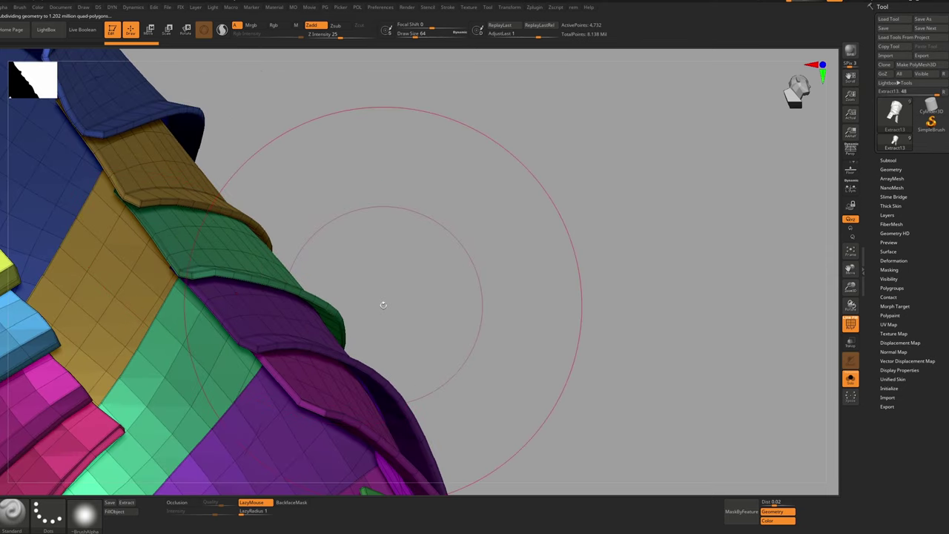
key("shift+g")
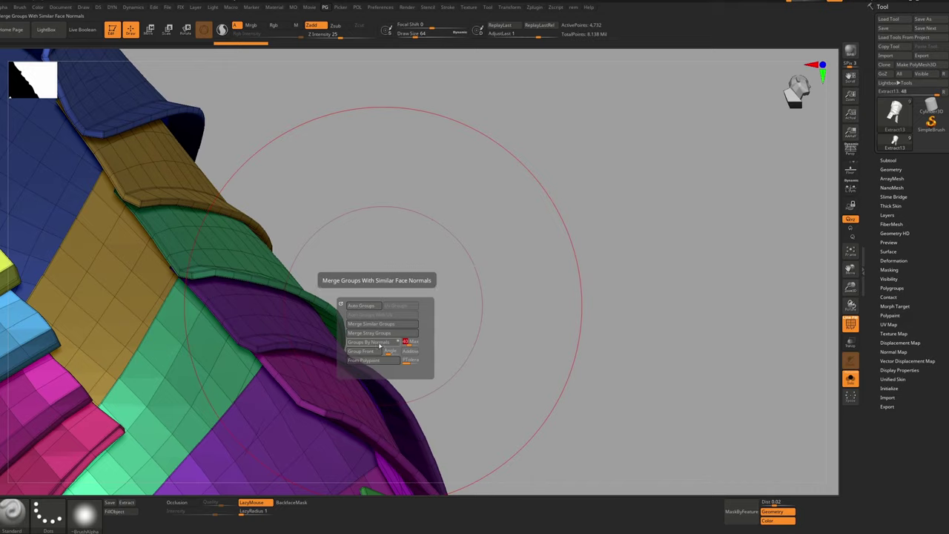
left_click(379, 342)
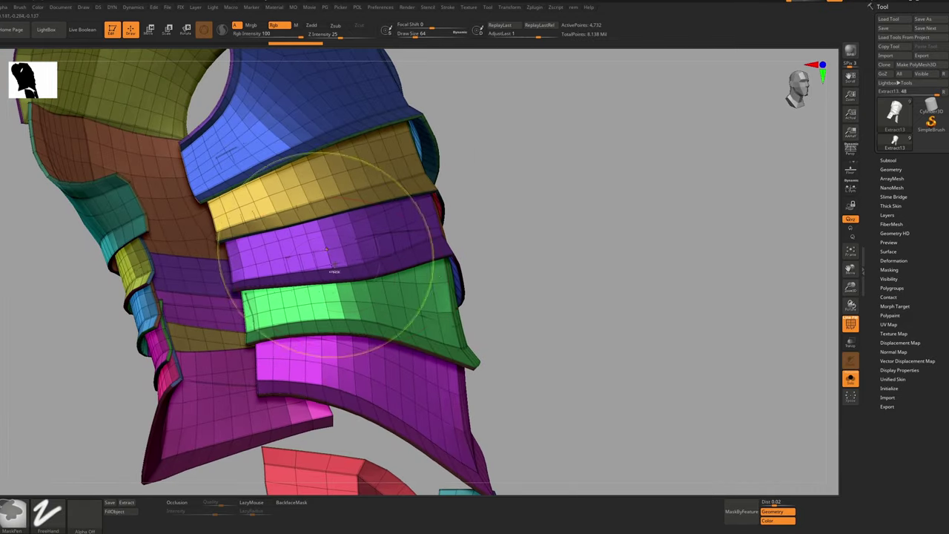
mouse_move(326, 251)
right_mouse_down()
mouse_move(345, 301)
mouse_move(370, 320)
right_mouse_up()
right_click_drag(481, 375, 230, 297, "alt")
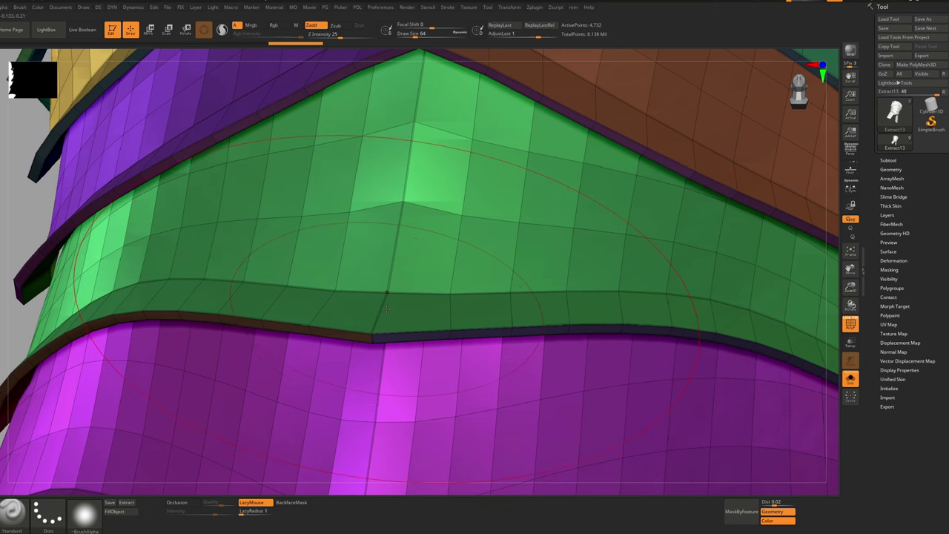
Switch to the ZModeler brush with its edge action set to Crease on complete EdgeLoops
key("b")
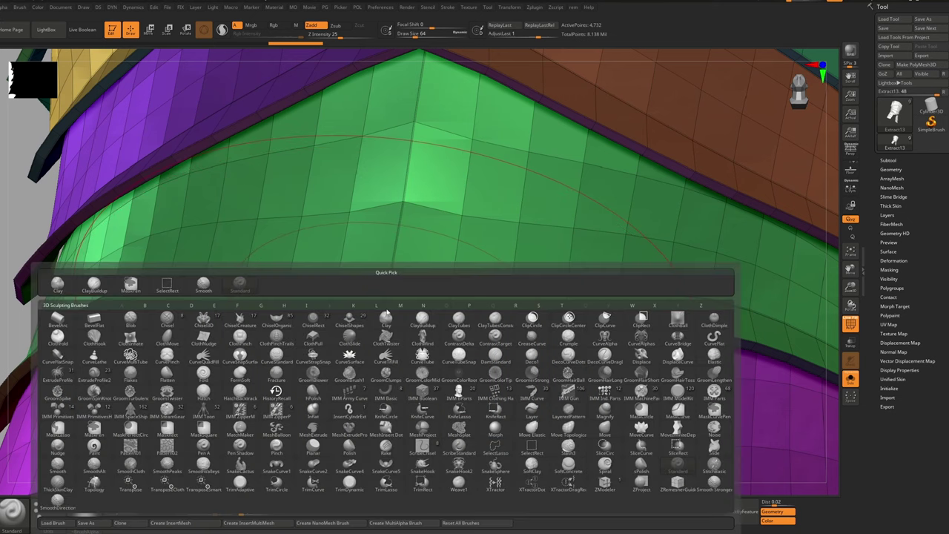
key("z")
key("m")
key("space")
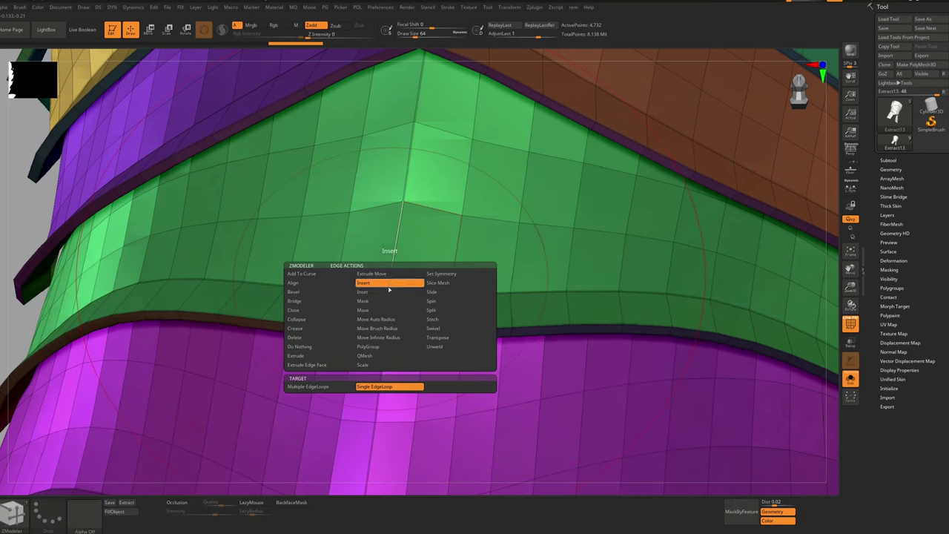
left_click(313, 330)
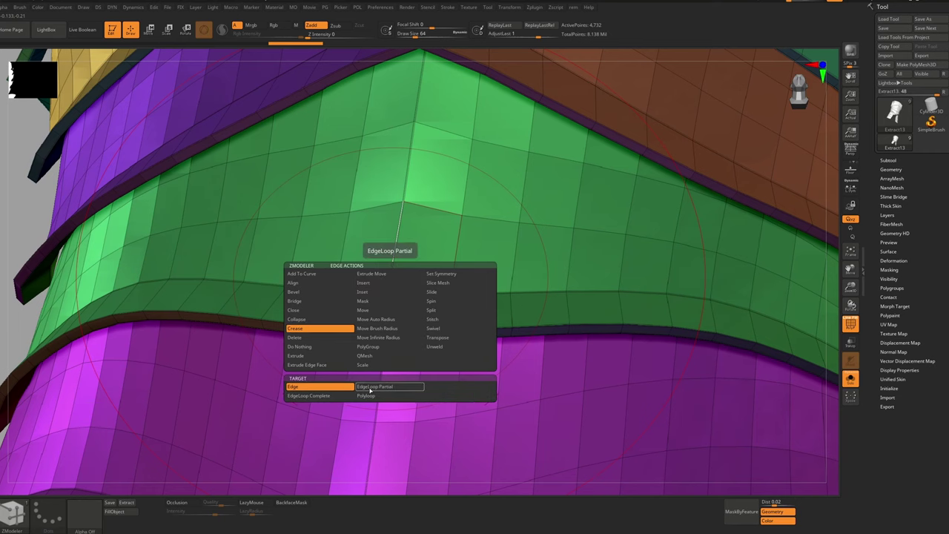
left_click(326, 396)
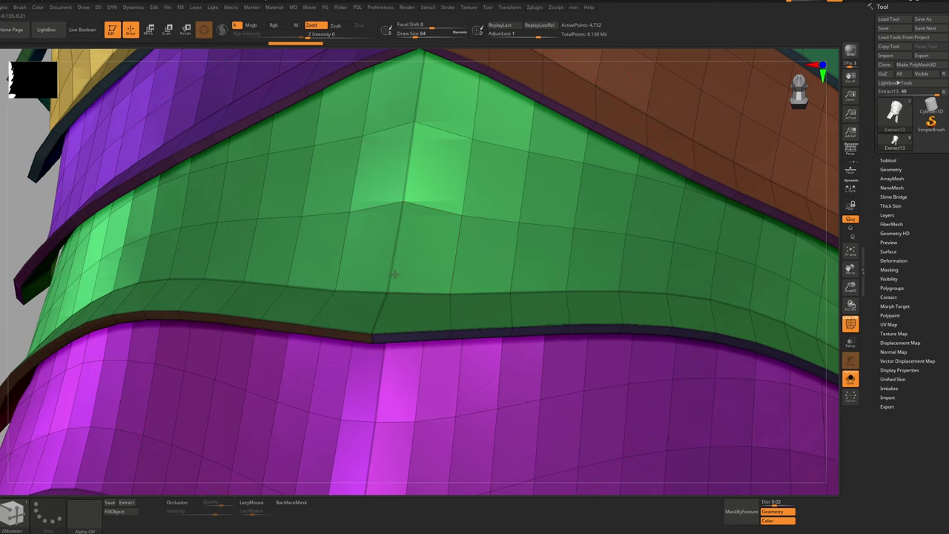
Inspect the yellow and teal band corner and the red plate edge with PolyFrame and smooth preview
right_click_drag(484, 106, 485, 468, "alt")
right_click_drag(438, 222, 436, 305, "ctrl")
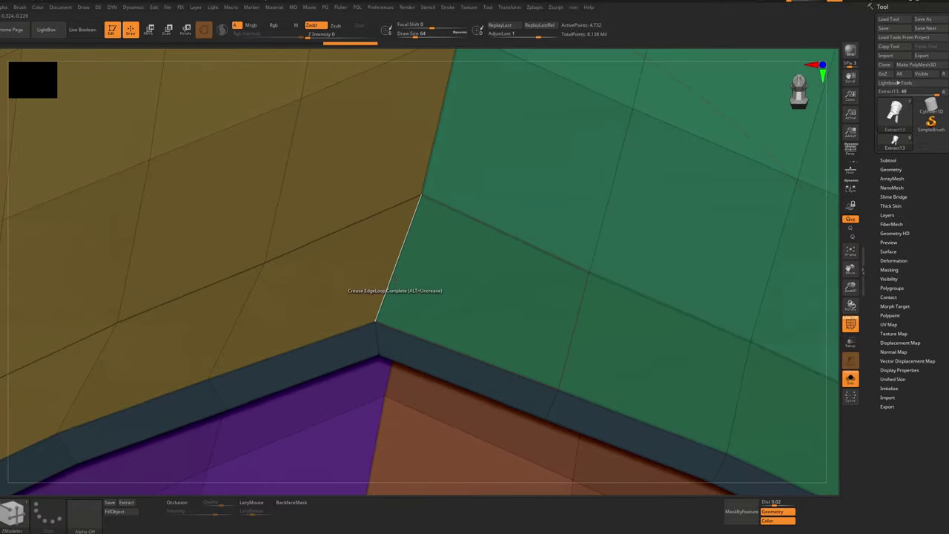
key("shift")
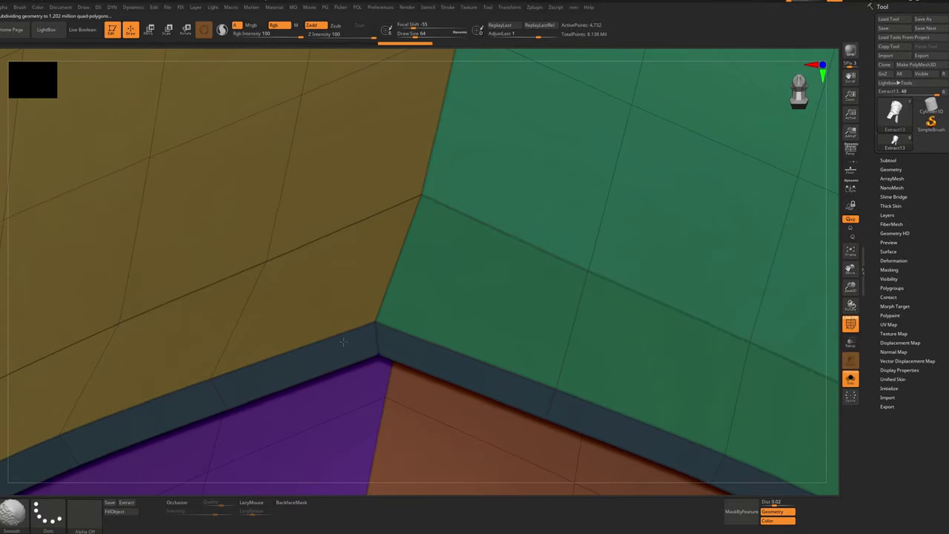
key("shift+f")
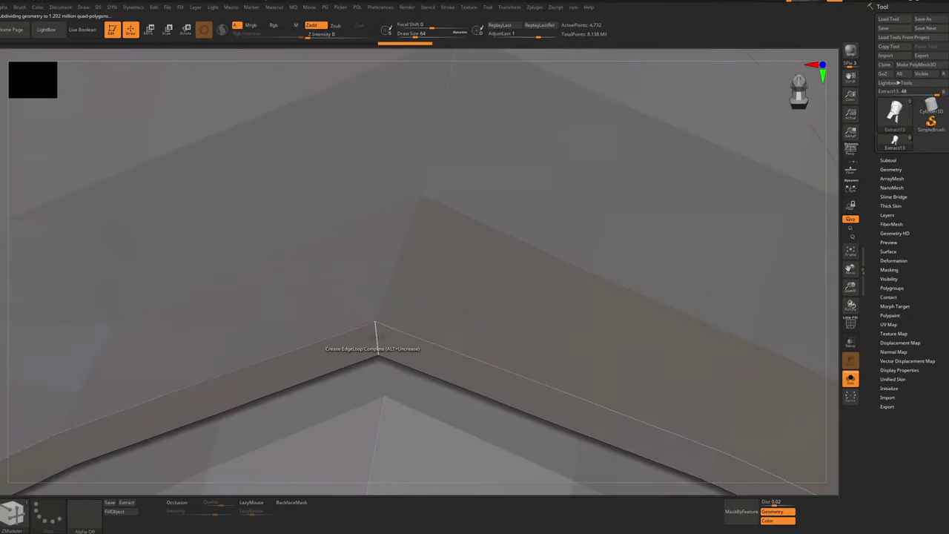
right_click_drag(377, 340, 401, 287, "ctrl")
key("d")
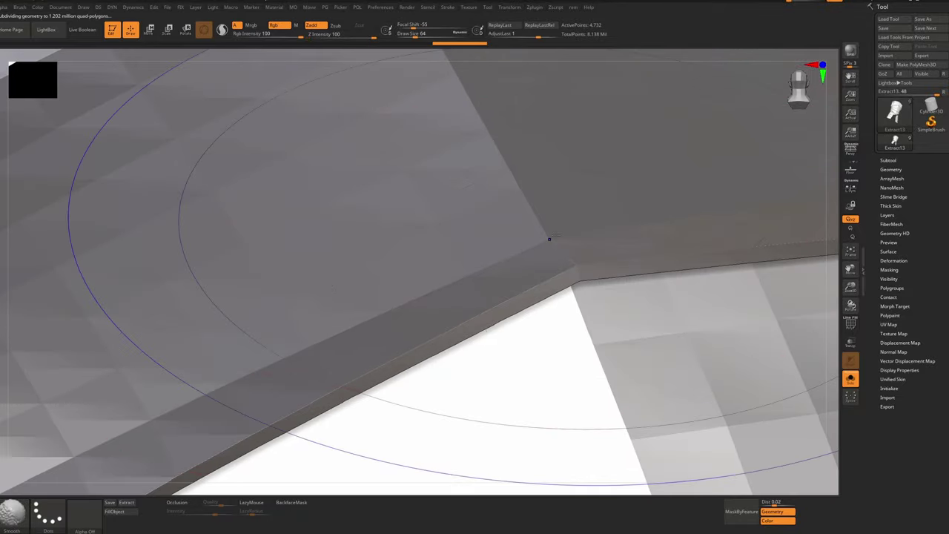
key("shift+f")
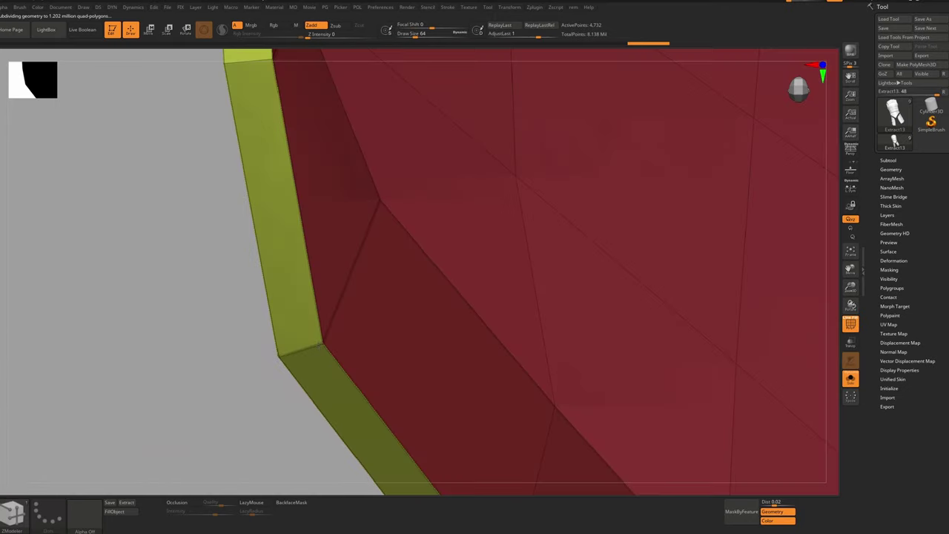
right_click_drag(320, 344, 270, 229, "ctrl")
right_click_drag(390, 311, 309, 233, "alt")
right_click_drag(390, 373, 340, 269)
left_click_drag(340, 269, 324, 307)
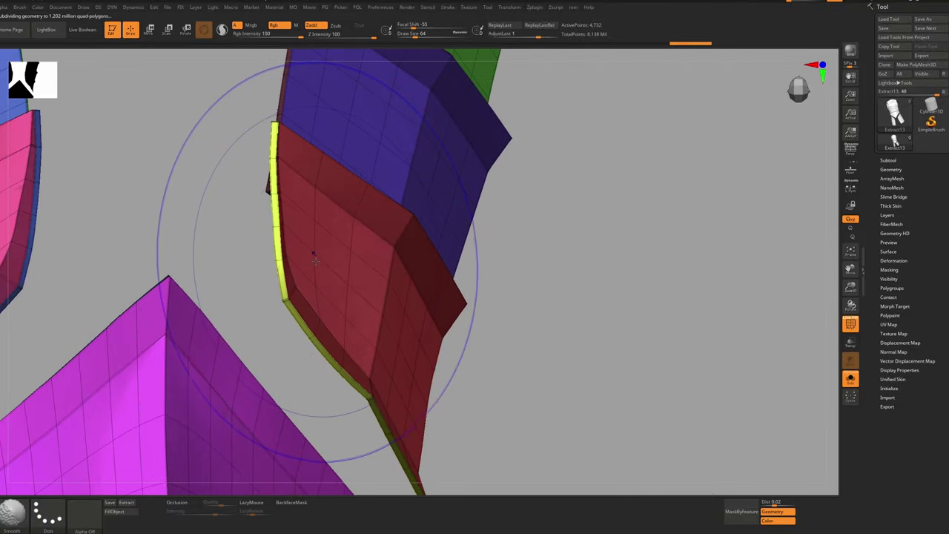
key("shift+f")
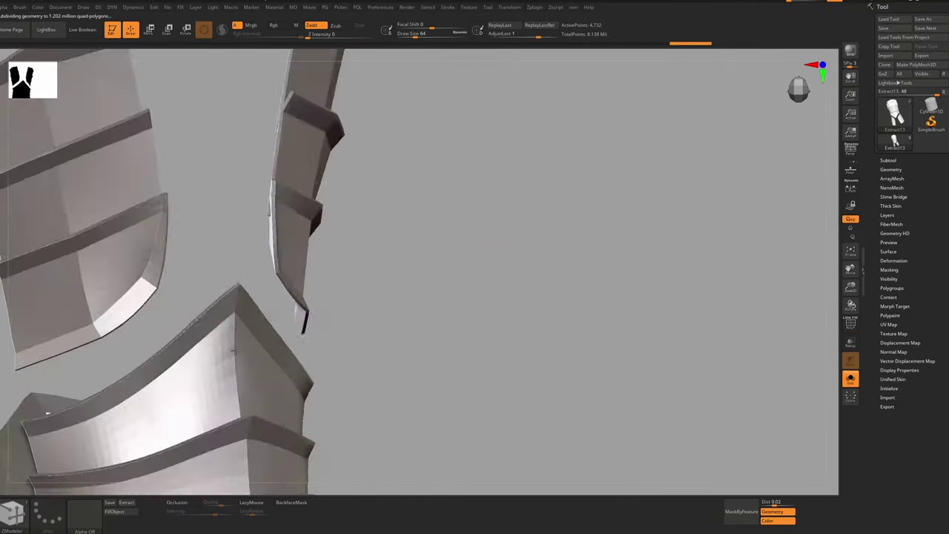
left_click_drag(519, 297, 297, 348)
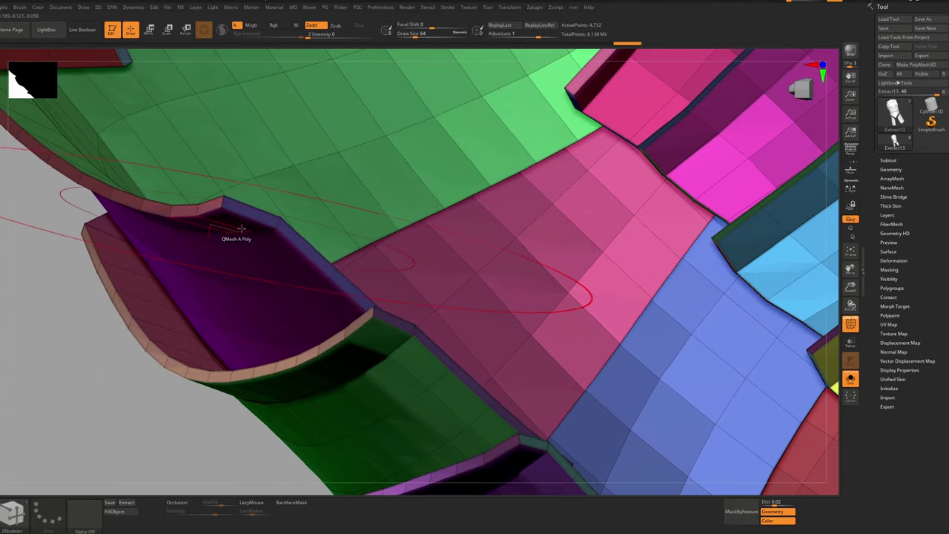
Crease the plate rim edge loops, then smooth the purple and green panels
right_click_drag(283, 227, 282, 178, "ctrl")
left_click(267, 258)
mouse_move(170, 167)
right_mouse_down("alt")
mouse_move(267, 258)
mouse_move(296, 312)
mouse_move(341, 348)
mouse_move(594, 474)
right_mouse_up("alt")
left_click(345, 319)
left_click(326, 230)
mouse_move(326, 229)
right_mouse_down()
mouse_move(272, 214)
mouse_move(295, 186)
mouse_move(476, 326)
right_mouse_up()
left_click(294, 186)
left_click(258, 208)
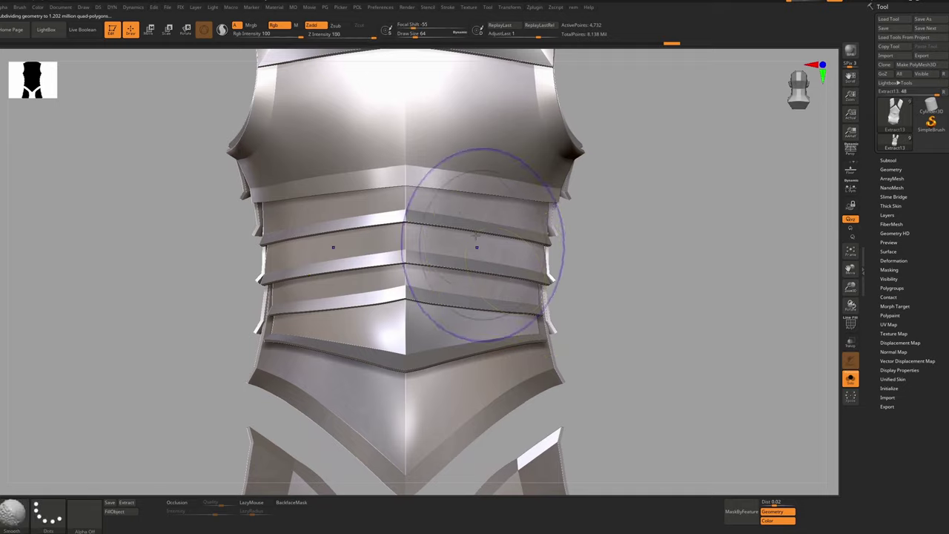
Finish creasing the remaining plate edge loops, toggling PolyFrame to check them
key("shift+f")
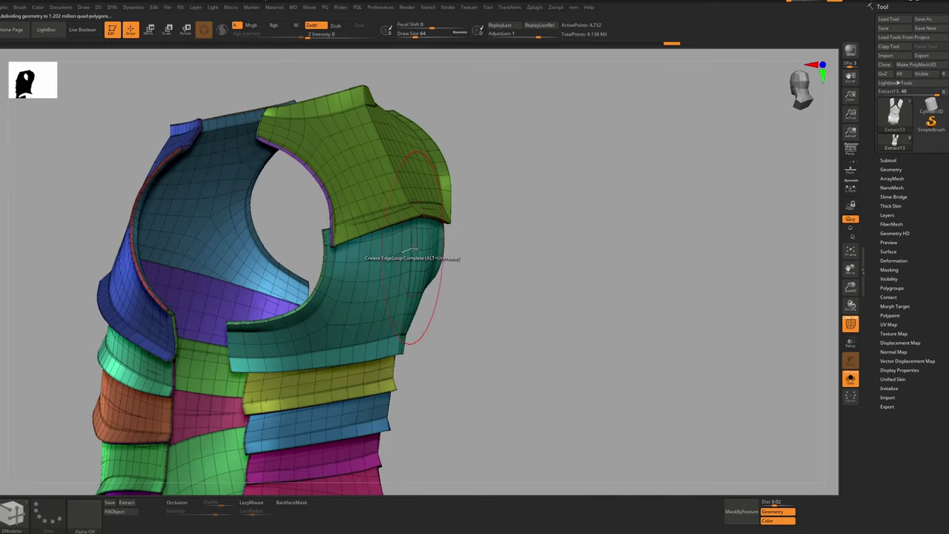
key("shift+f")
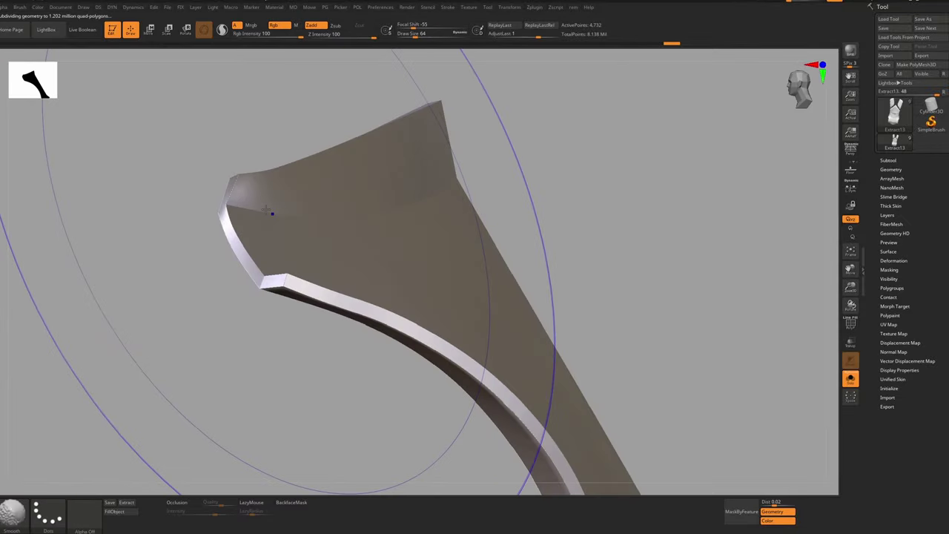
key("shift+f")
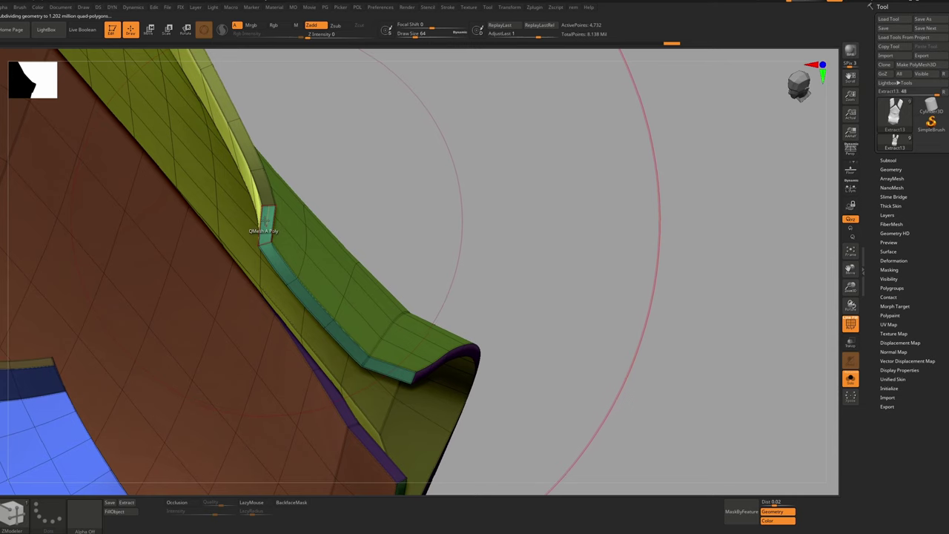
Pick the Move brush through Quick Pick (B, V) and adjust its size and settings
key("b")
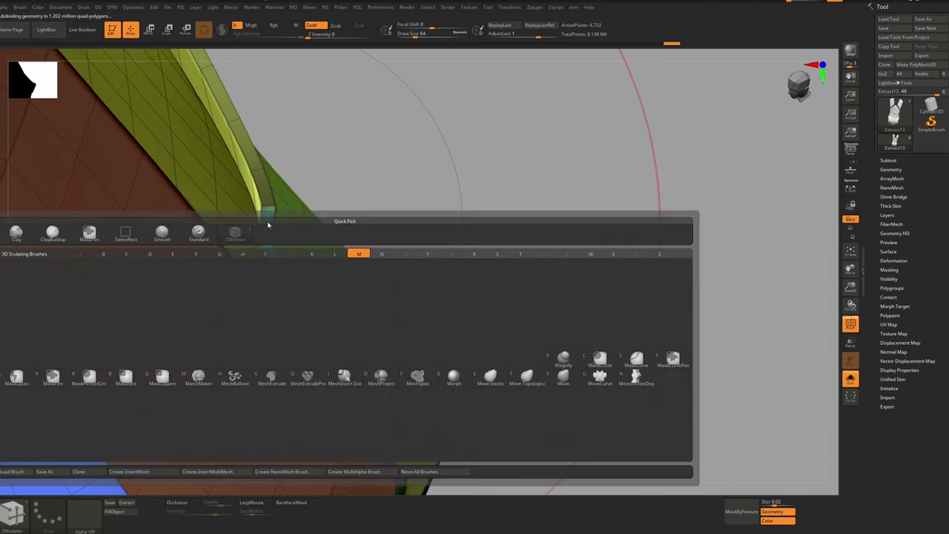
key("v")
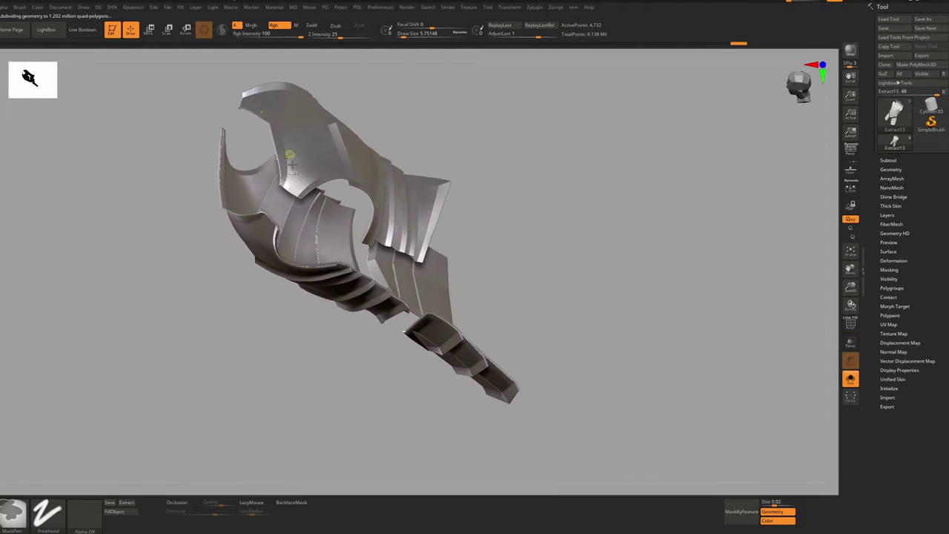
key("s")
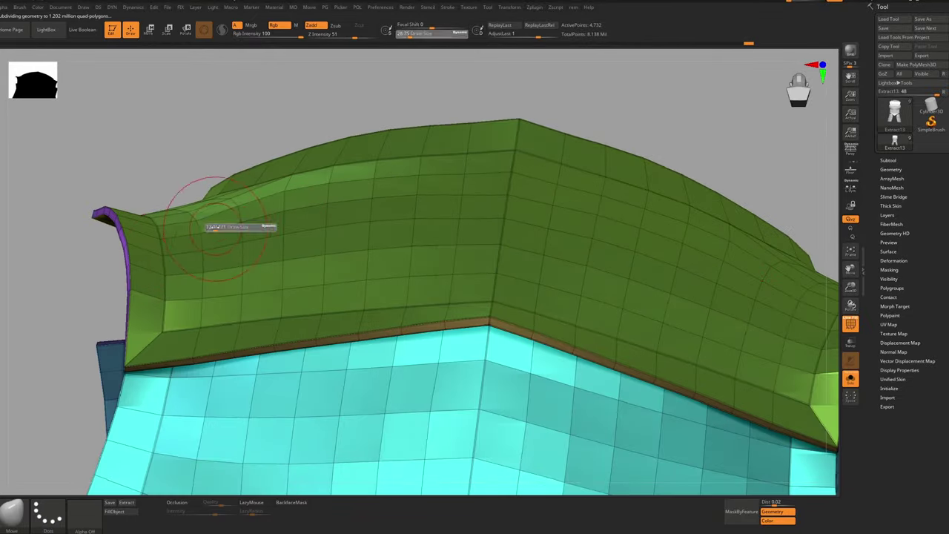
key("space")
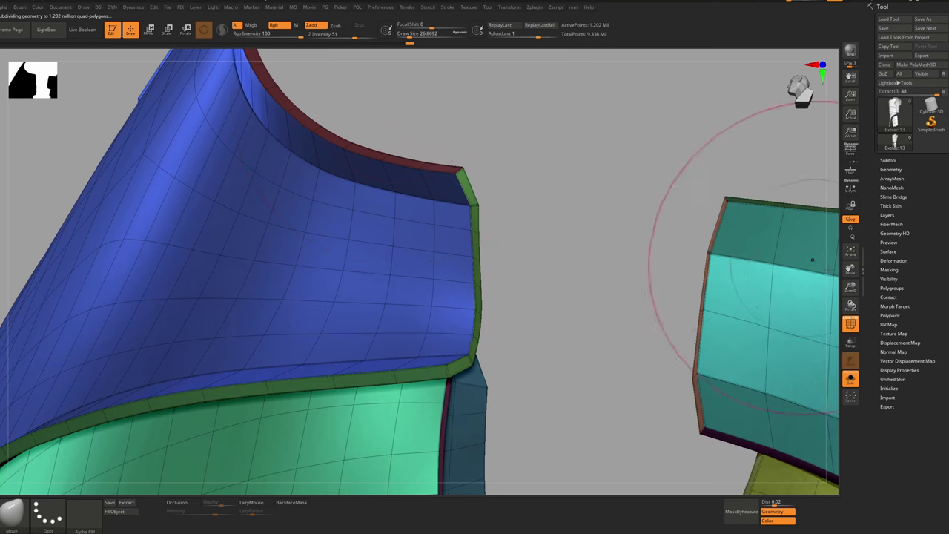
Mask the plate rims with Mask By Features, then invert and blur the mask
left_click(890, 269)
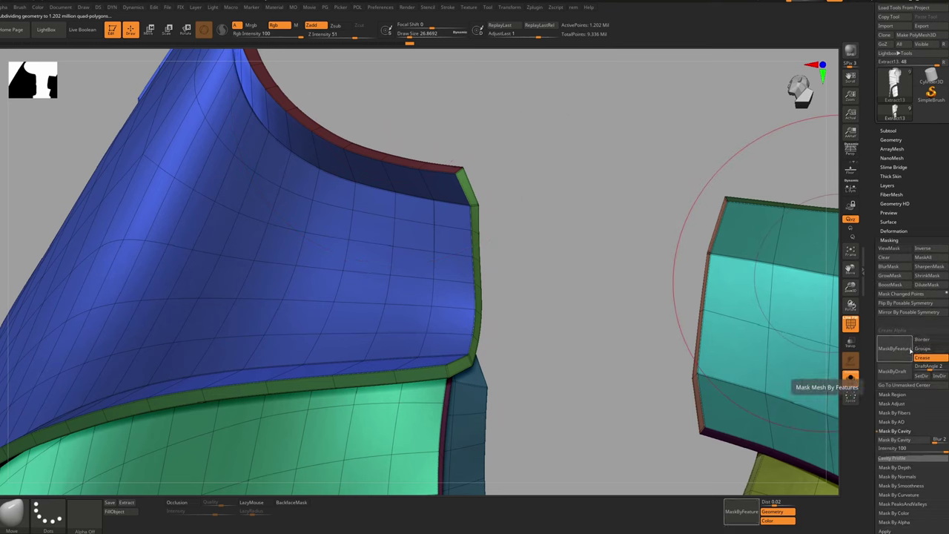
left_click(894, 349)
key("shift+f")
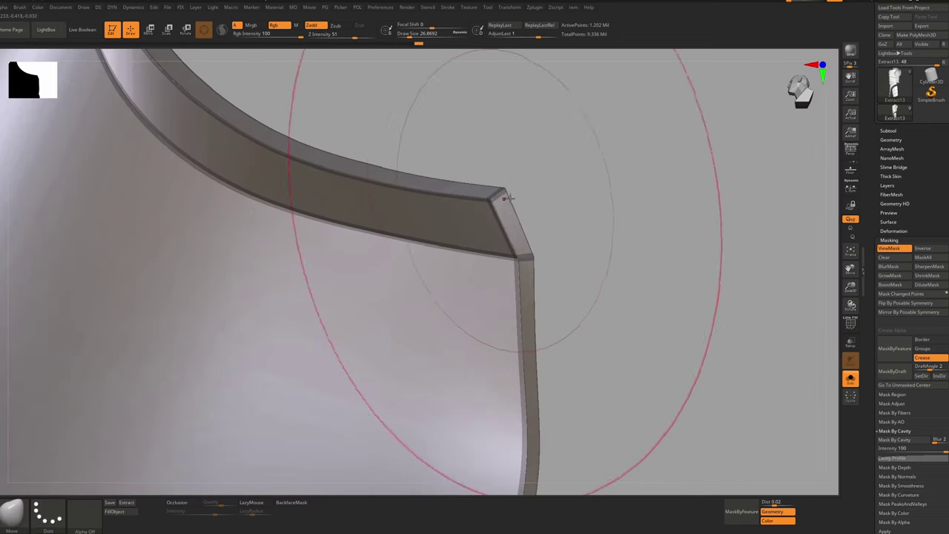
key("ctrl+h")
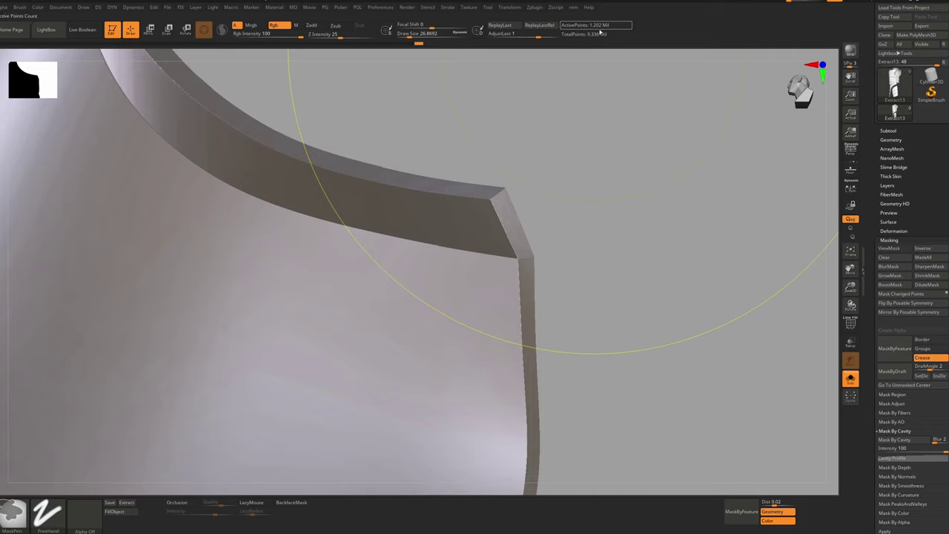
right_click_drag(581, 84, 570, 225, "ctrl")
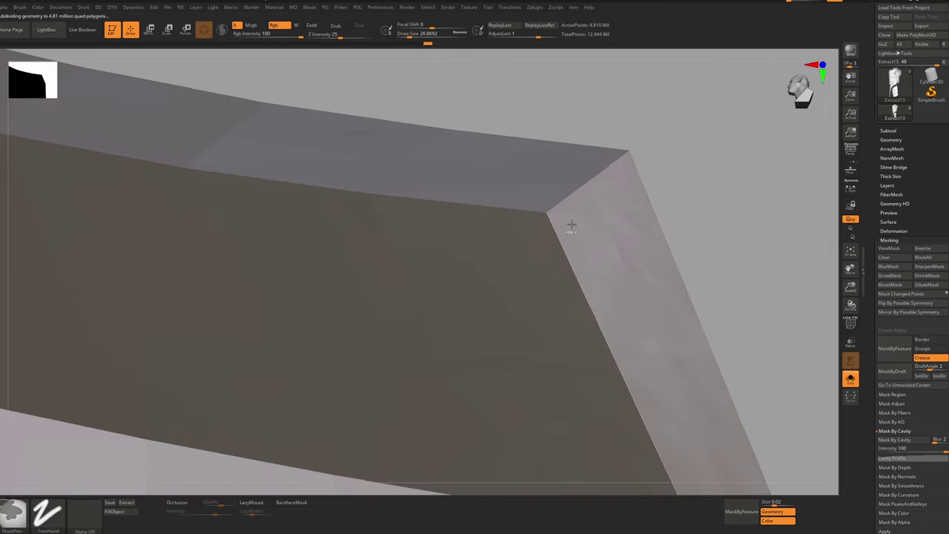
left_click(895, 350)
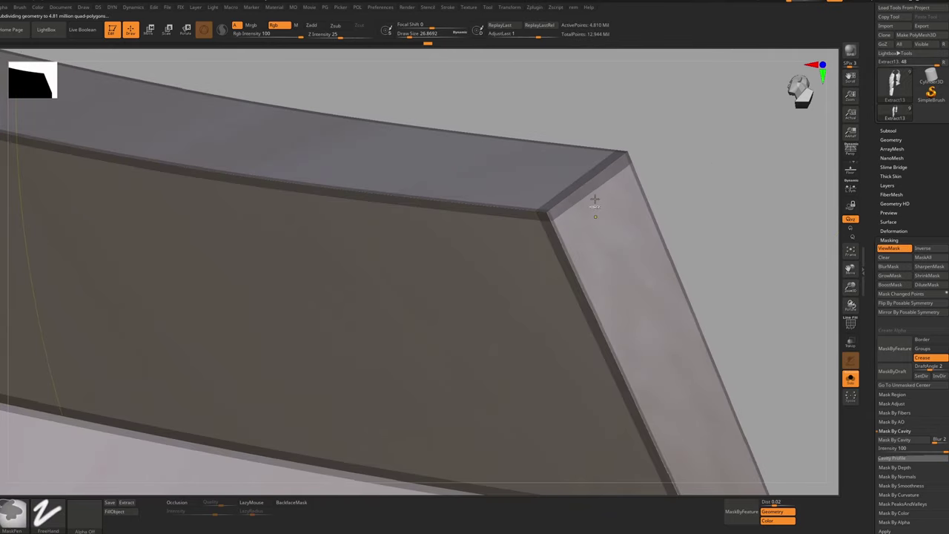
left_click(658, 174, "ctrl")
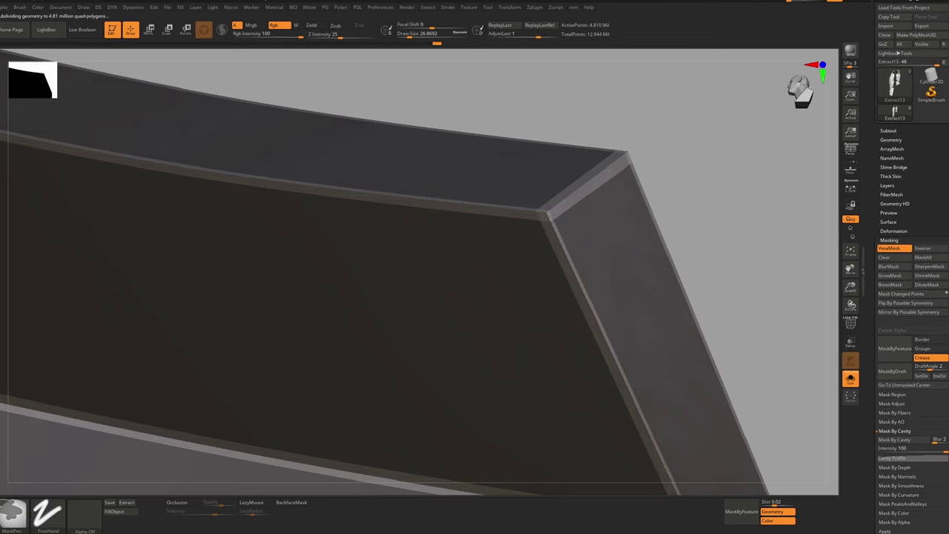
left_click(546, 212, "ctrl")
right_click_drag(517, 176, 520, 111, "ctrl")
right_click_drag(547, 220, 560, 286, "ctrl")
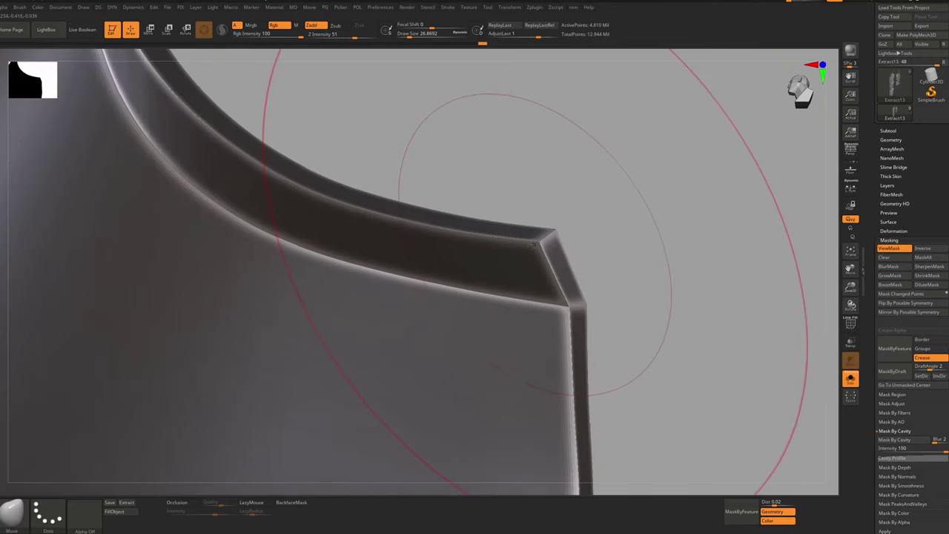
Add a new sculpt layer and polish the unmasked plate edges into bright strips with Custom Polish
right_click_drag(532, 245, 512, 223, "ctrl")
right_click_drag(512, 223, 479, 206)
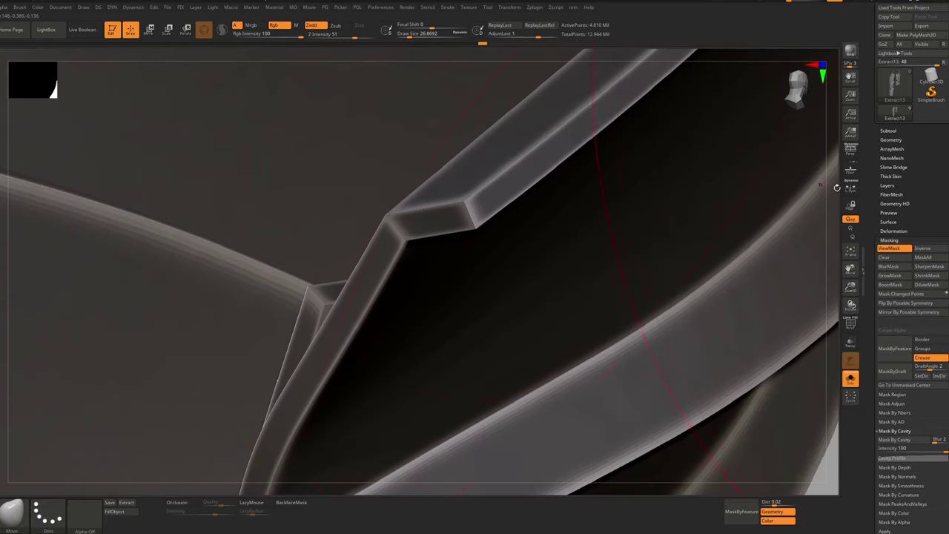
left_click(883, 185)
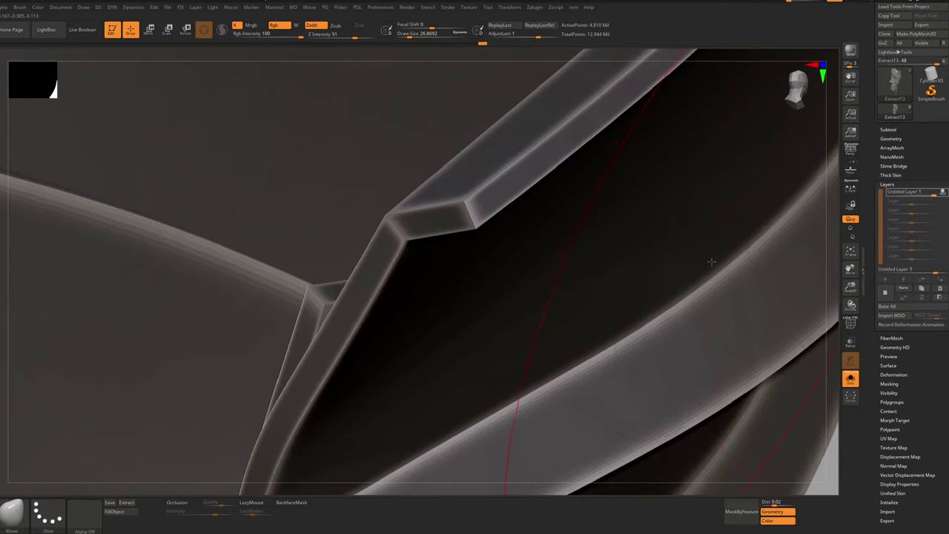
key("p")
left_click(493, 240)
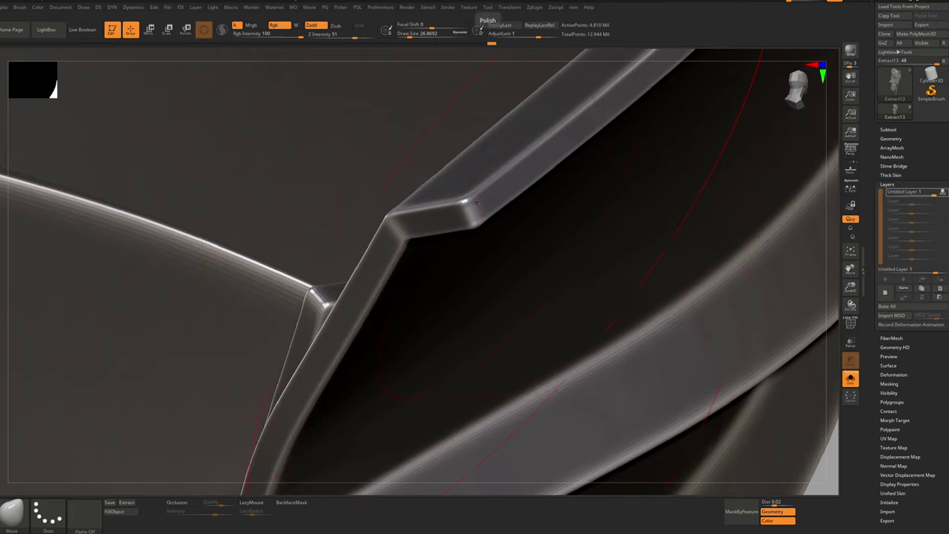
right_click_drag(491, 217, 495, 212)
key("p")
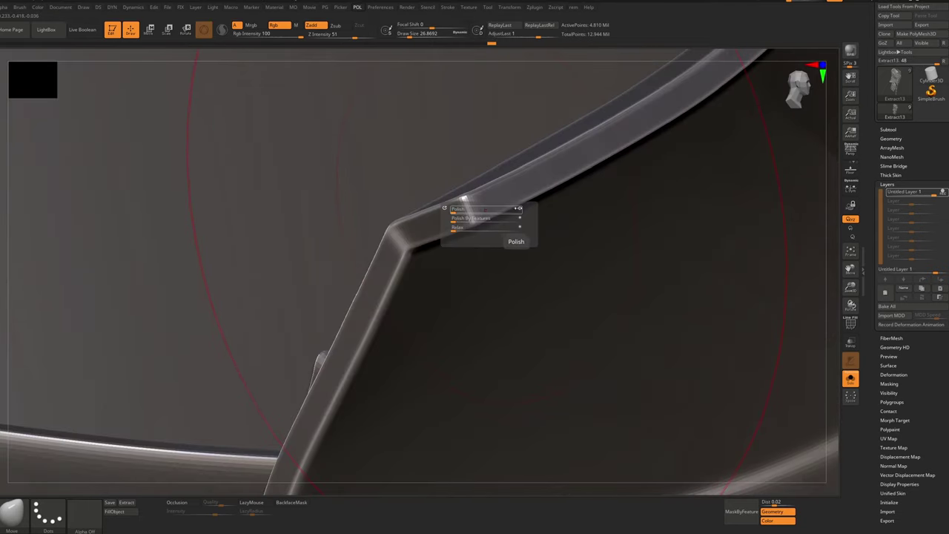
left_click_drag(466, 210, 486, 191)
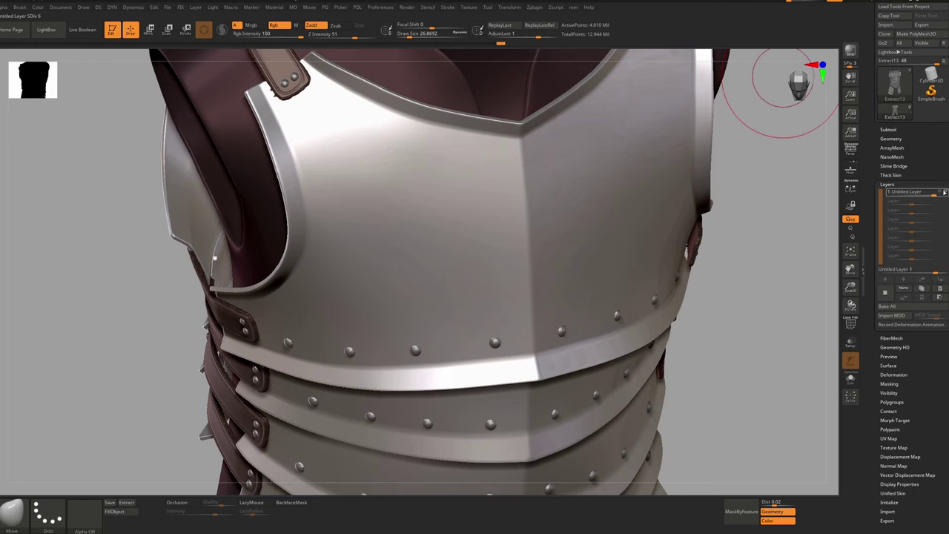
Toggle the polish layer's visibility to compare the chest plates with and without polished edges
left_click(945, 193)
right_click_drag(519, 138, 519, 174, "ctrl")
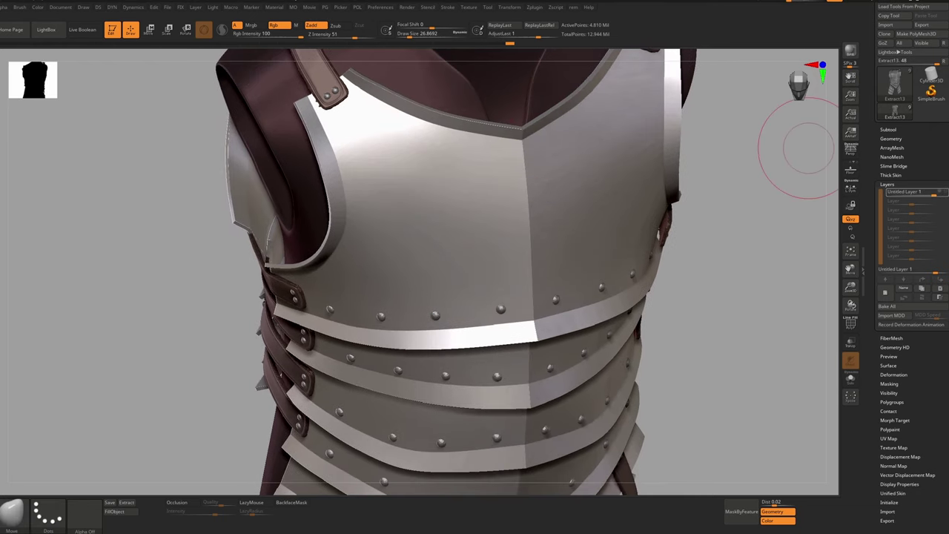
left_click(945, 193)
left_click(945, 192)
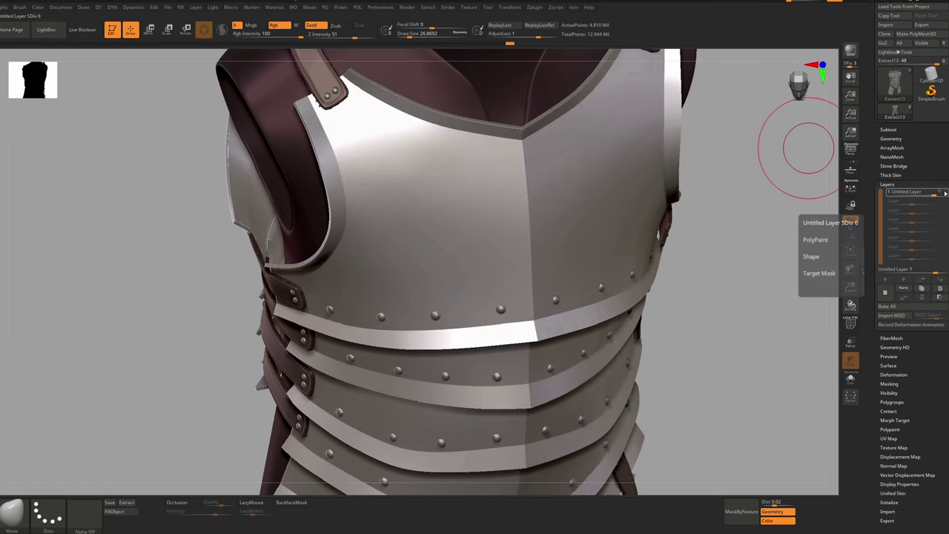
left_click(944, 193)
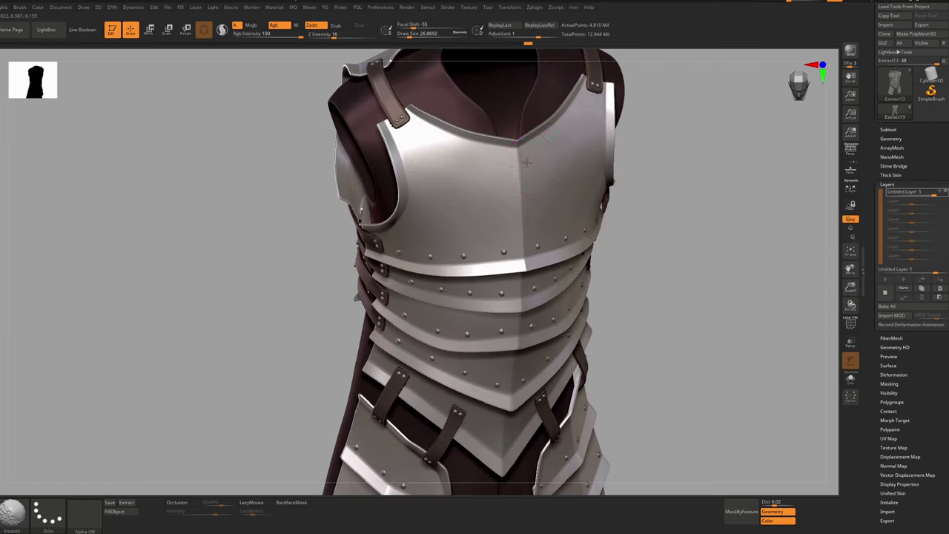
right_click_drag(569, 168, 557, 262)
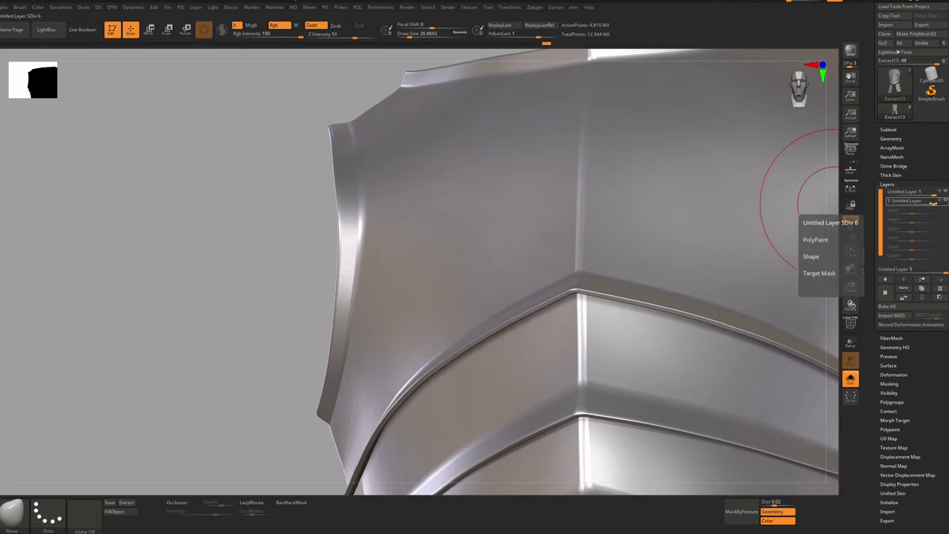
Set the second sculpt layer's strength to -1
left_click_drag(934, 204, 887, 209)
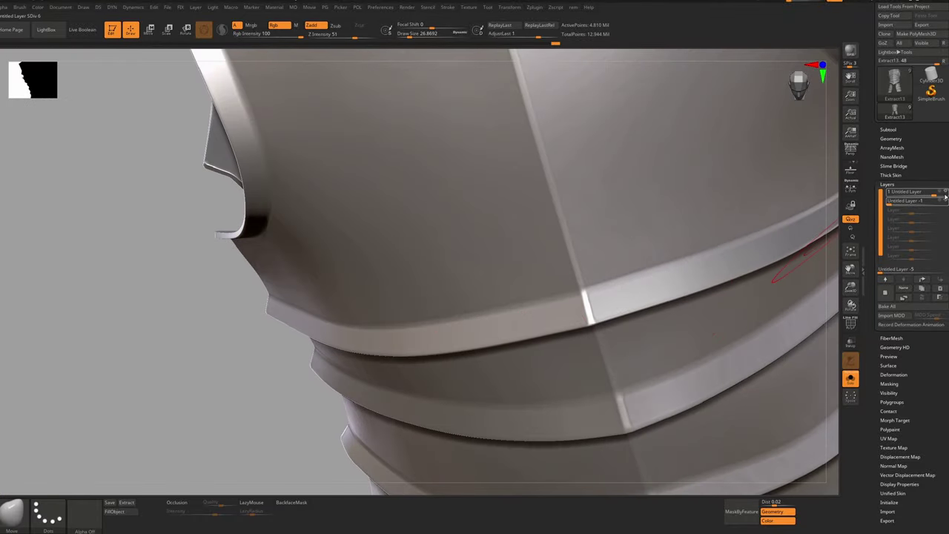
type("-1")
key("Return")
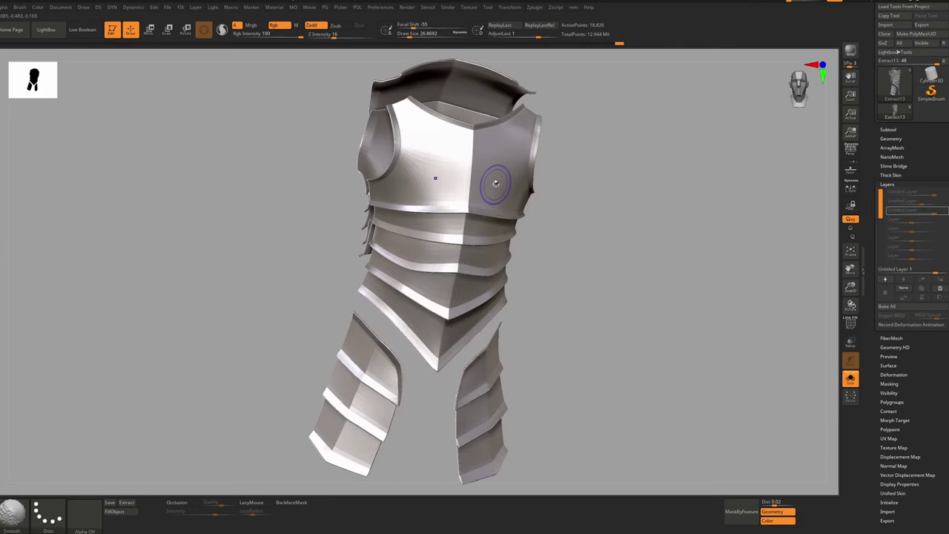
Show the polygroup wireframe and preview surface noise on the armour in NoiseMaker
key("shift+f")
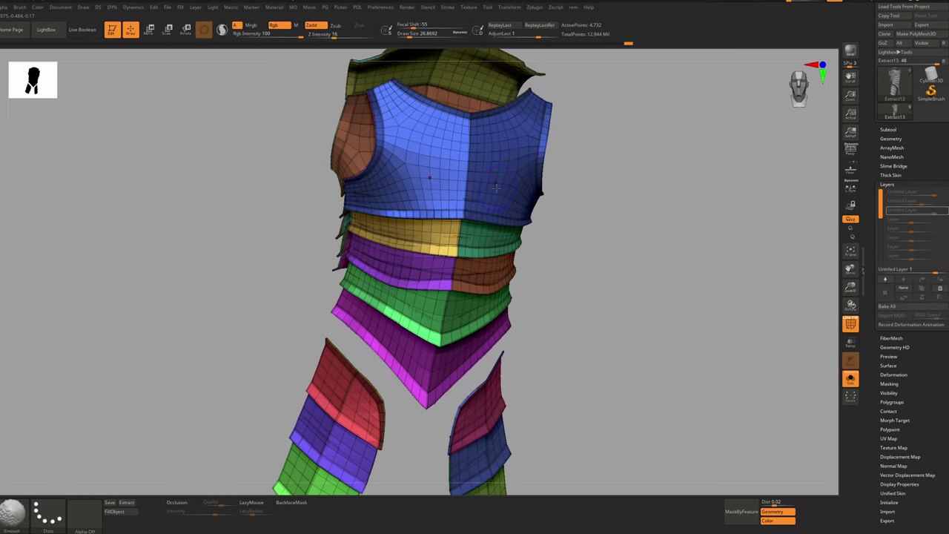
left_click(889, 364)
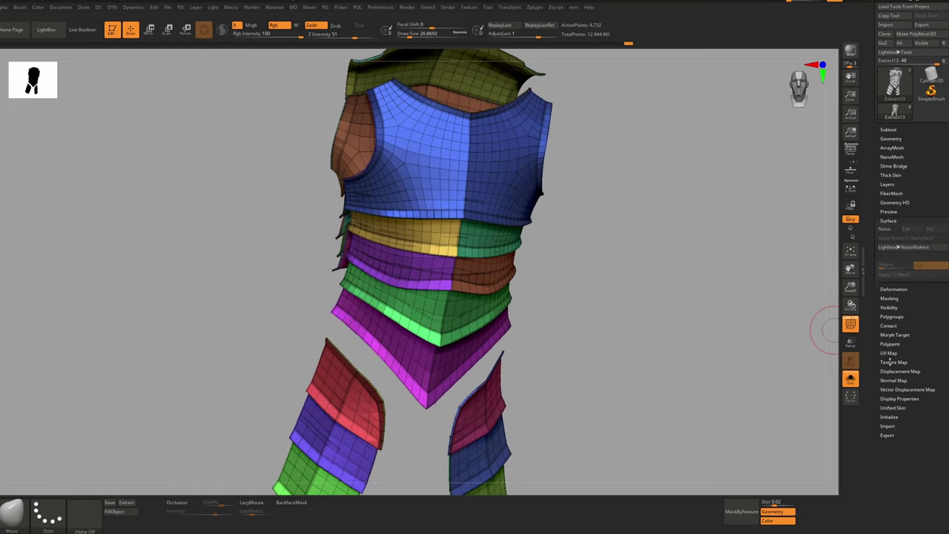
left_click(897, 231)
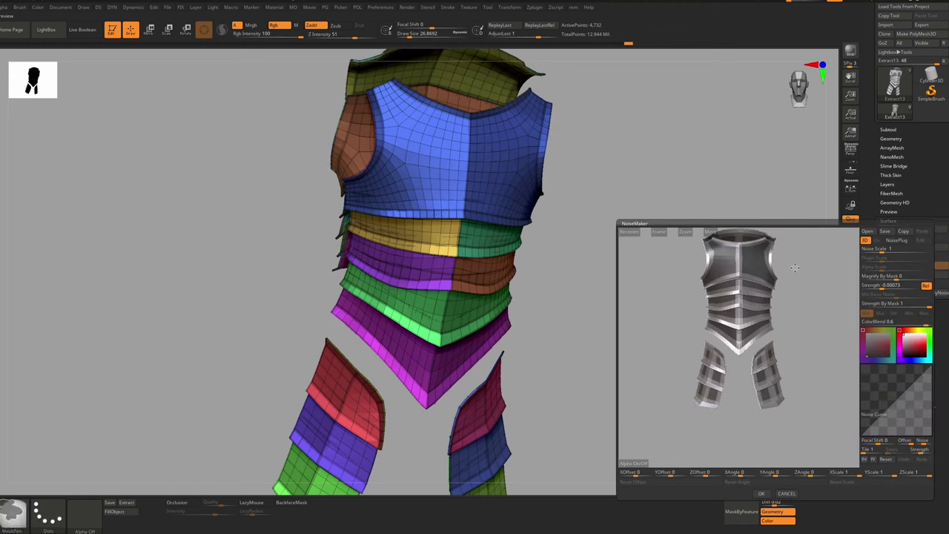
right_click_drag(793, 268, 795, 319, "ctrl")
left_click(769, 491)
left_click(763, 493)
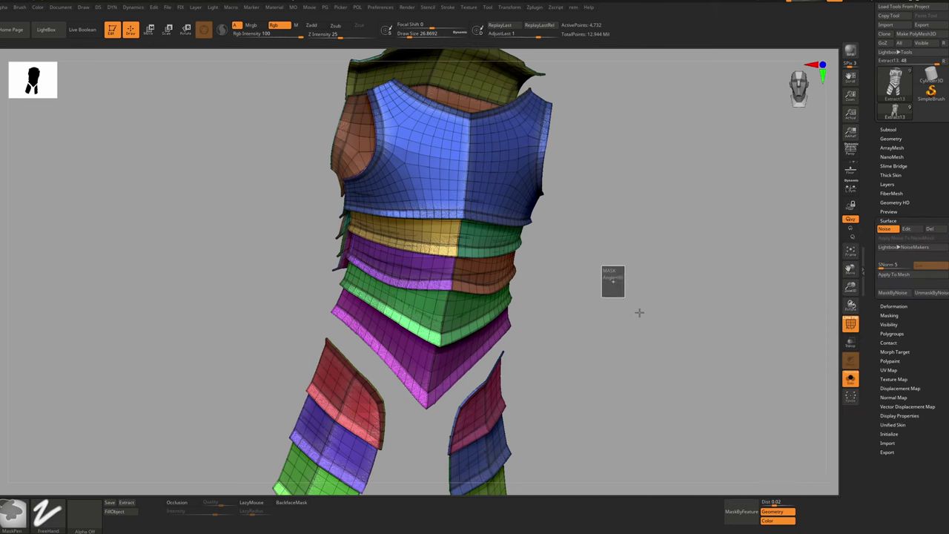
Hide the wireframe, raise Noise Scale to about 67.4, and accept the coarser noise
key("shift+f")
left_click(908, 229)
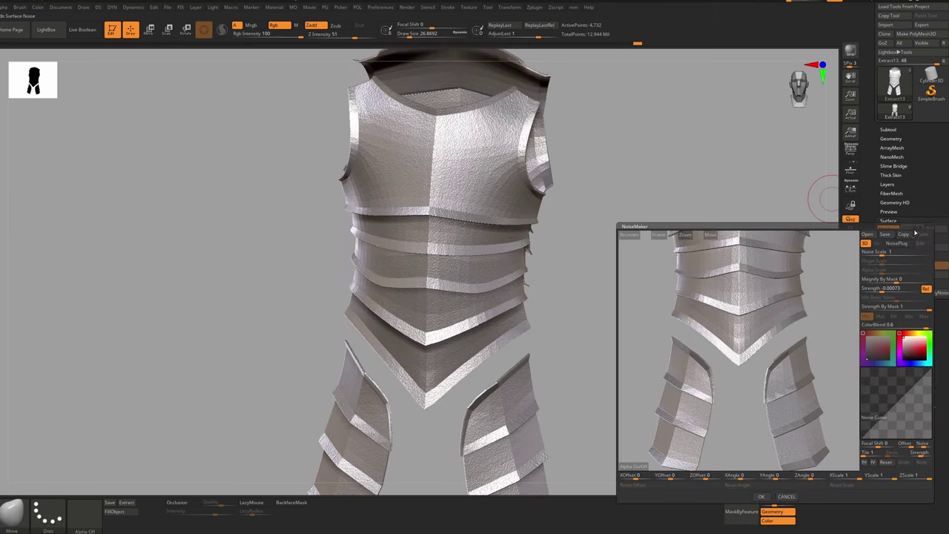
scroll(831, 272, "up", 5)
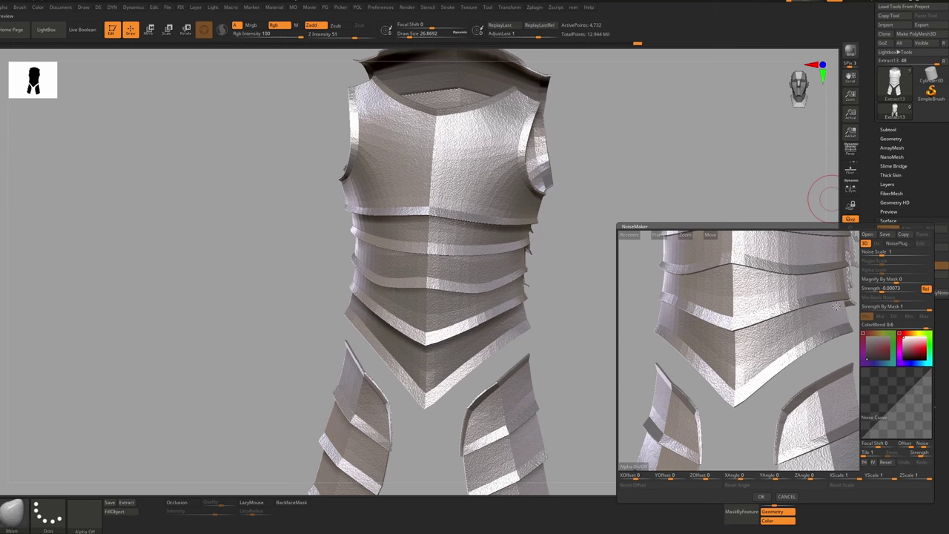
left_click(762, 496)
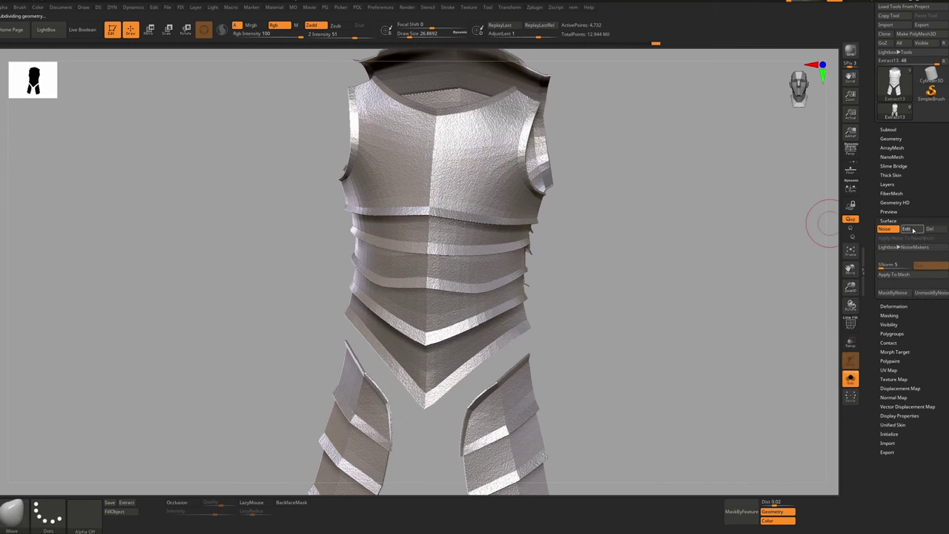
left_click(913, 229)
left_click_drag(882, 252, 907, 252)
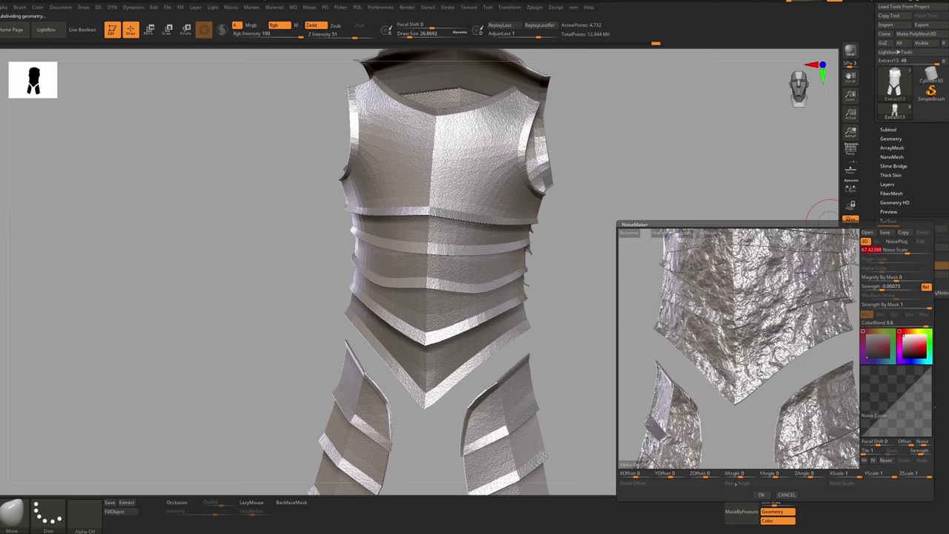
left_click(761, 494)
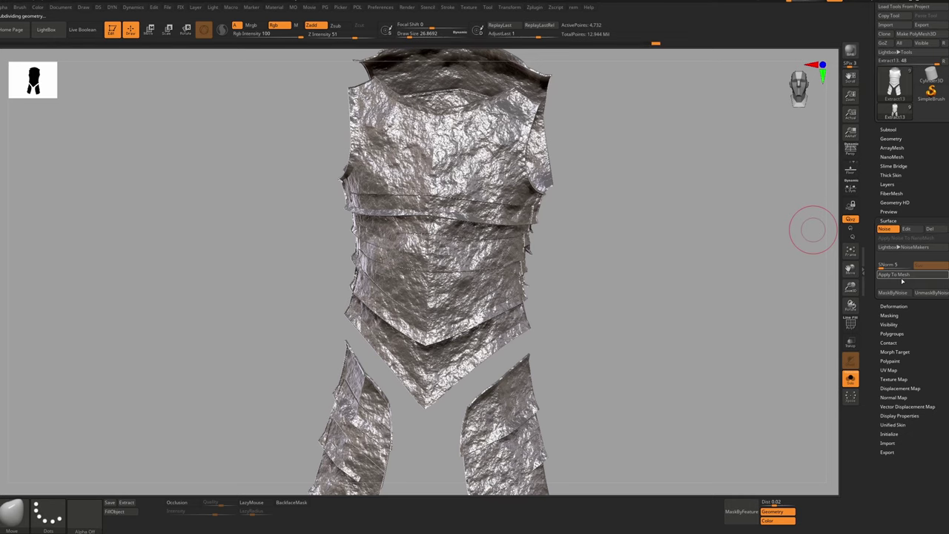
Apply the surface noise to the mesh and polish the armour by features
left_click(902, 276)
key("p")
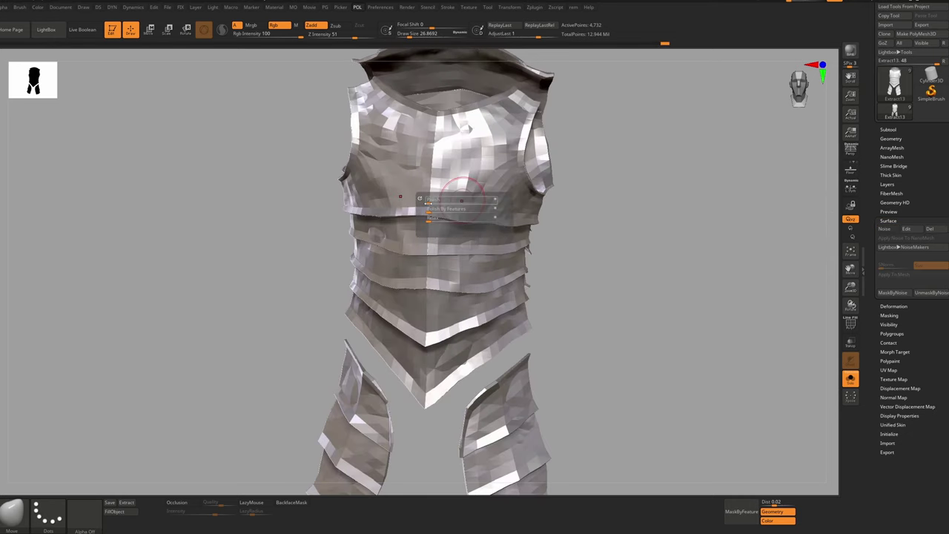
left_click_drag(430, 203, 434, 203)
key("ctrl+z")
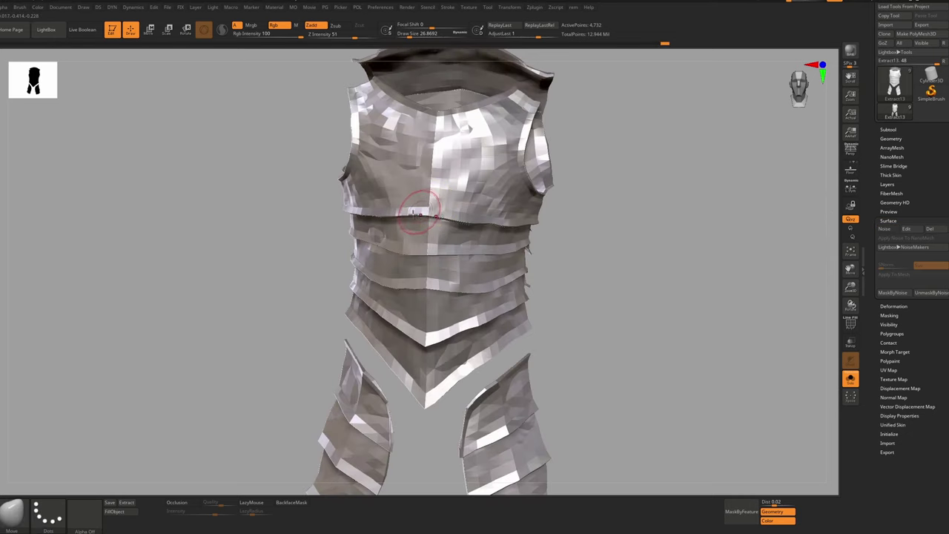
key("p")
left_click_drag(378, 226, 380, 226)
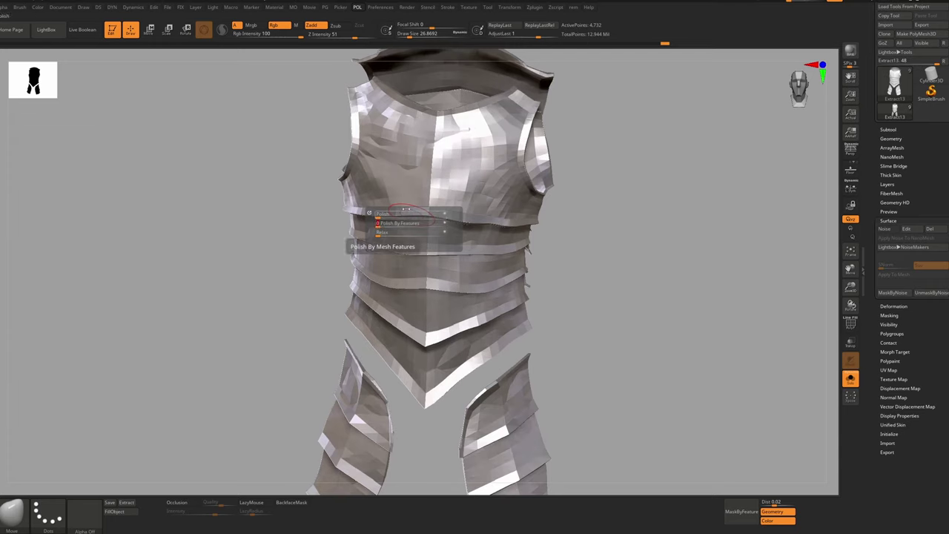
Subdivide the armour twice and solo the plates in a three-quarter view
key("ctrl+d")
right_click_drag(445, 172, 470, 141)
key("ctrl+d")
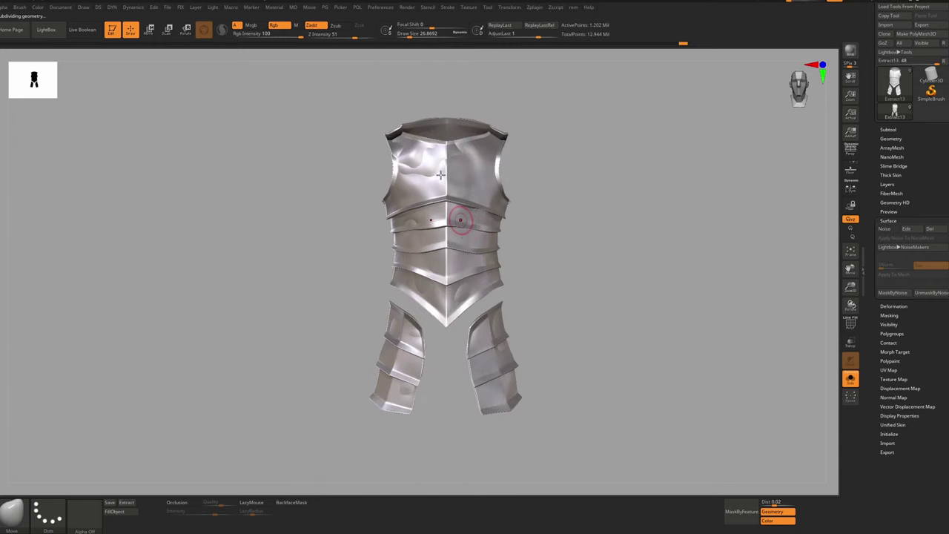
right_click_drag(460, 220, 419, 222)
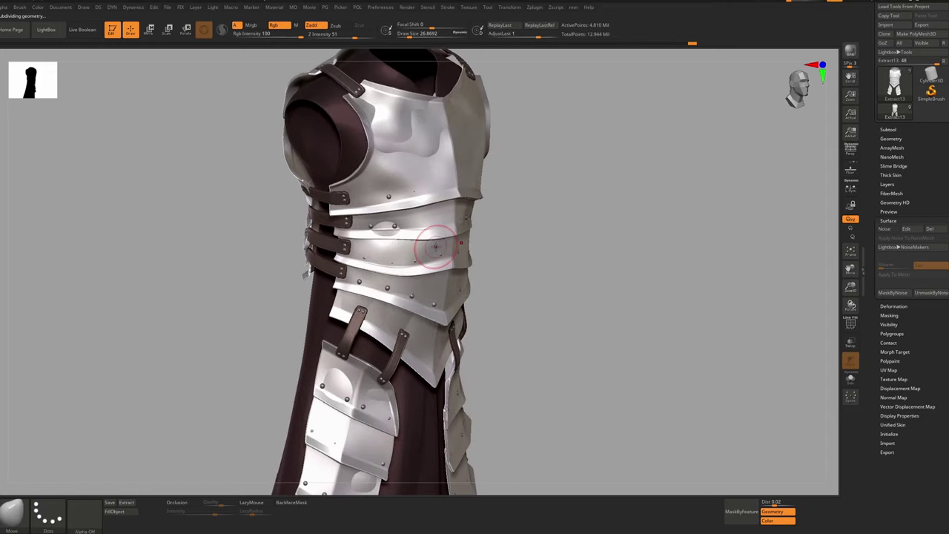
right_click_drag(386, 396, 418, 292, "alt")
key("alt+s")
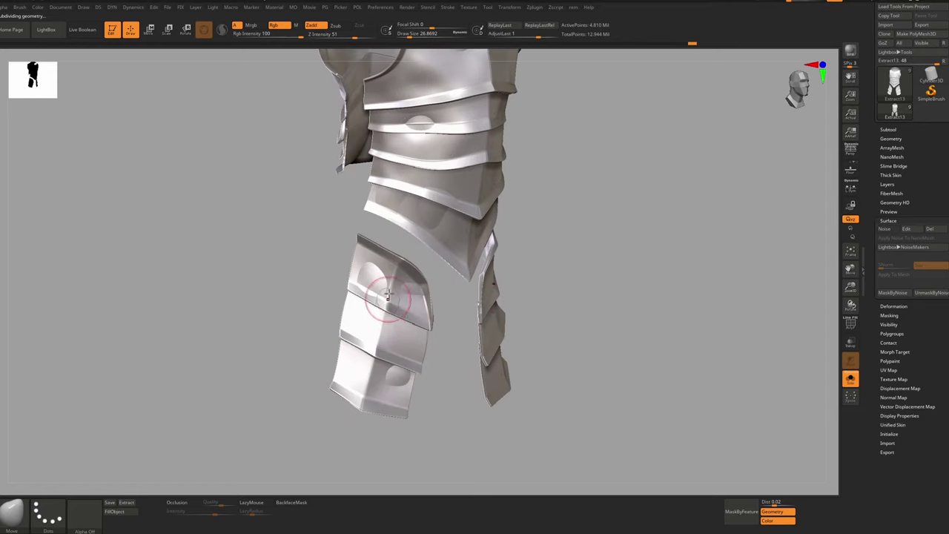
right_click_drag(421, 145, 405, 242, "alt")
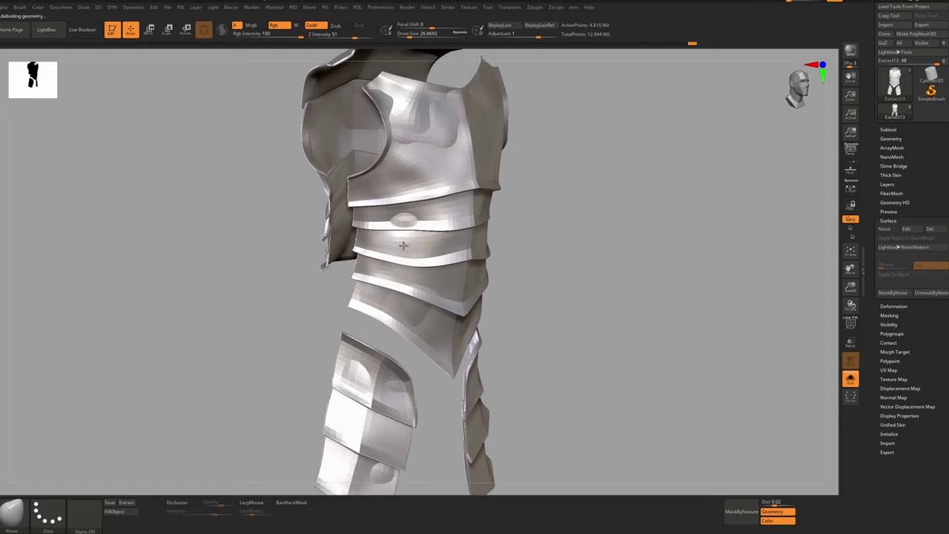
Expand the Layers list, lower the third layer's strength, and toggle its visibility to compare
left_click(890, 183)
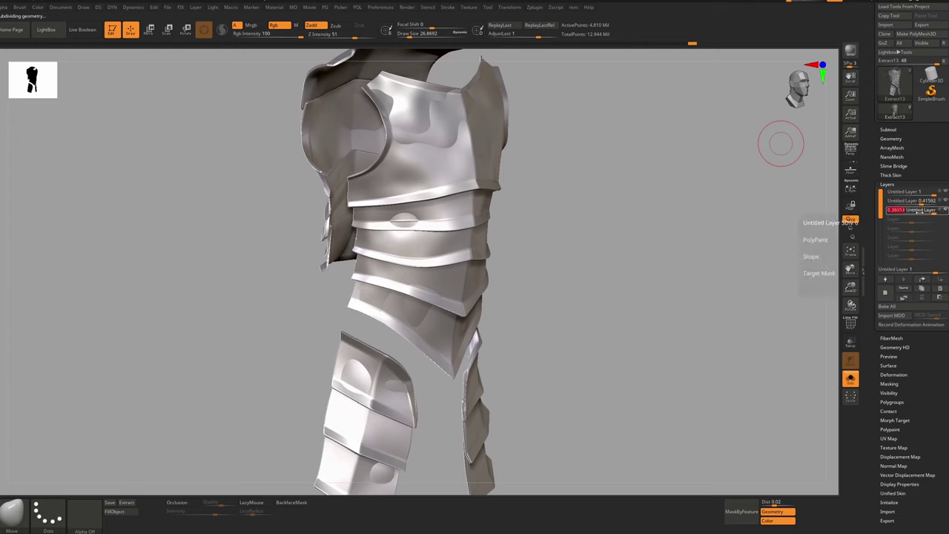
left_click_drag(919, 210, 918, 212)
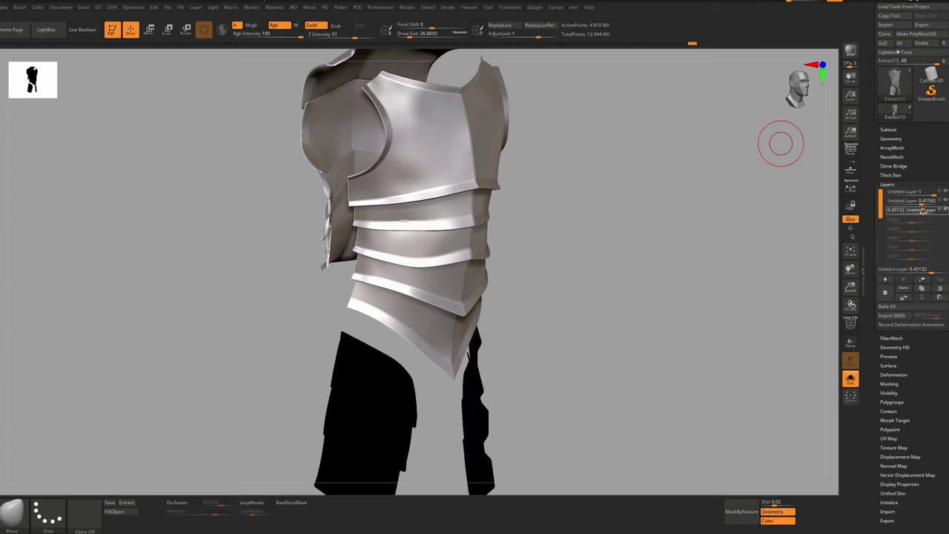
left_click(944, 212)
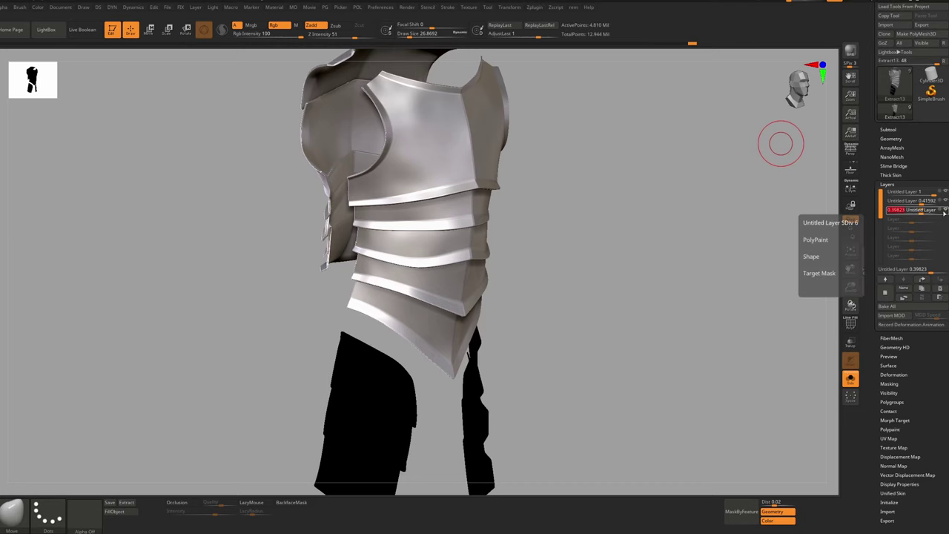
left_click(946, 210)
left_click(946, 211)
left_click(945, 211)
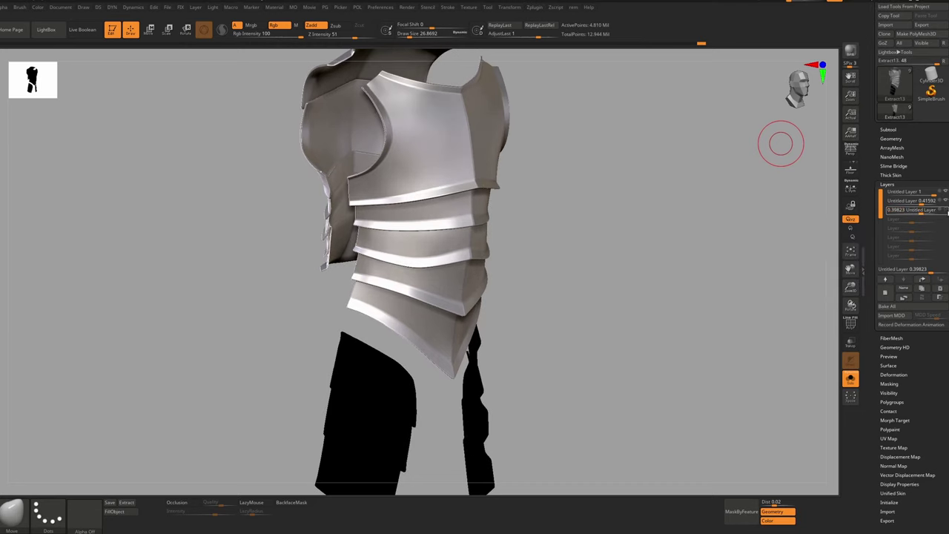
left_click(946, 210)
Orbit from the armour front to the back, toggling the third layer to compare detail
left_click_drag(593, 194, 386, 221, "shift")
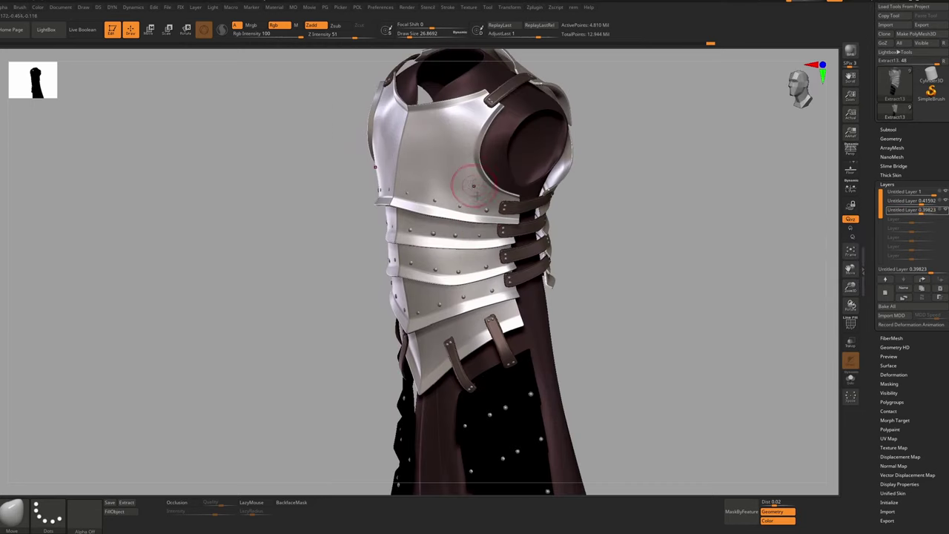
left_click(946, 211)
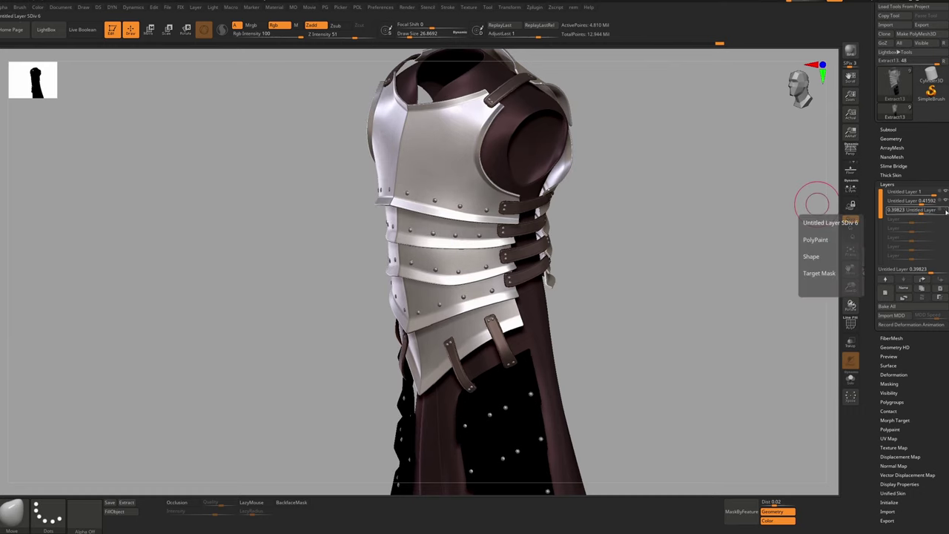
left_click(946, 211)
left_click(945, 210)
left_click(946, 212)
right_click_drag(505, 124, 415, 142)
right_click_drag(627, 123, 522, 185)
left_click_drag(523, 185, 550, 170)
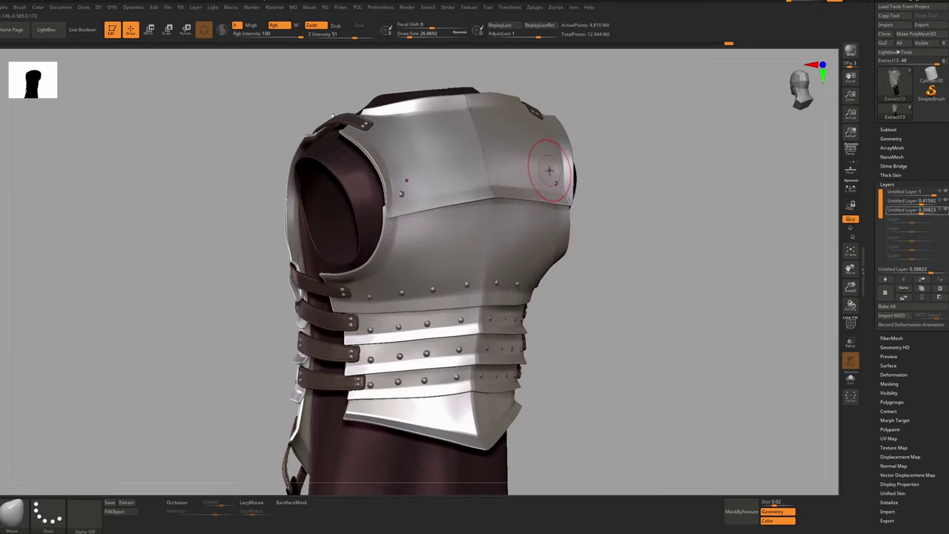
left_click(946, 212)
left_click(946, 212)
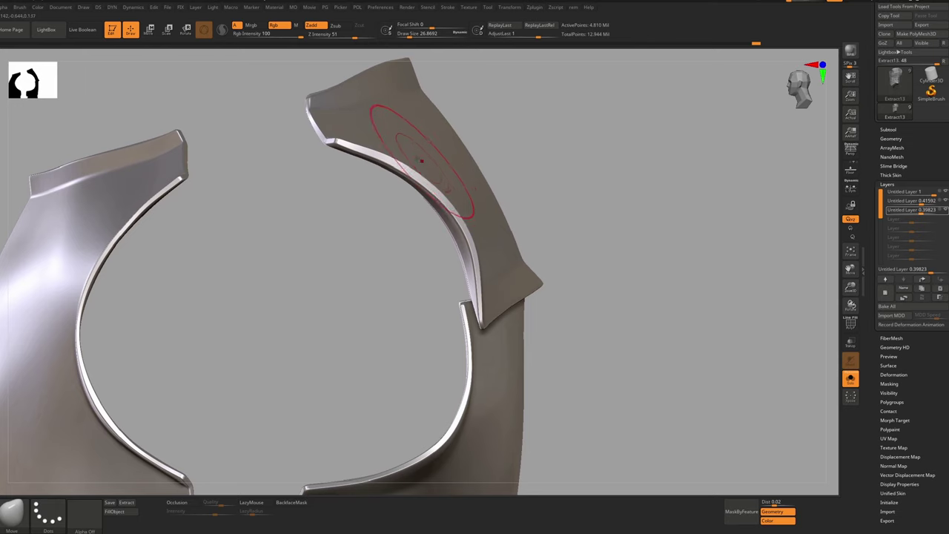
Re-isolate the plates, set the third layer to 0.1, and compare it off and on
key("alt+s")
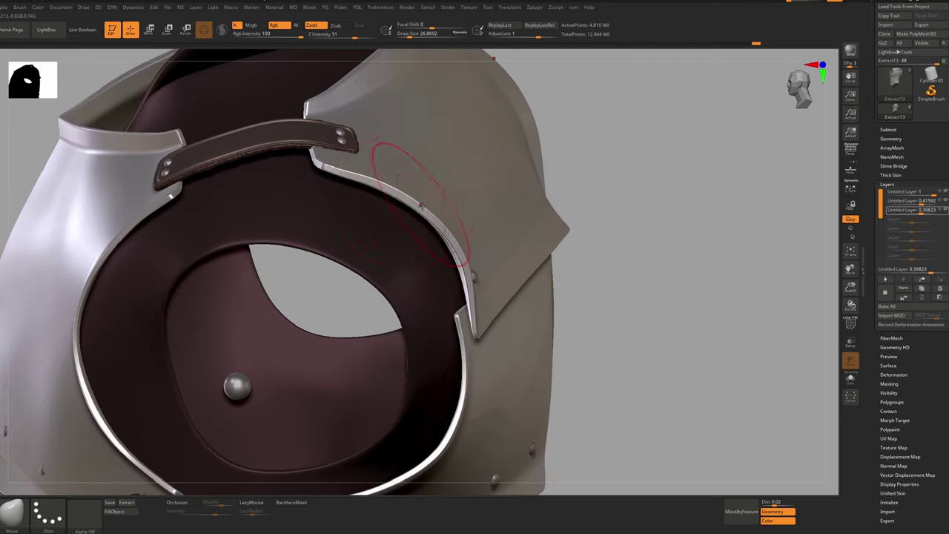
key("ctrl+shift+s")
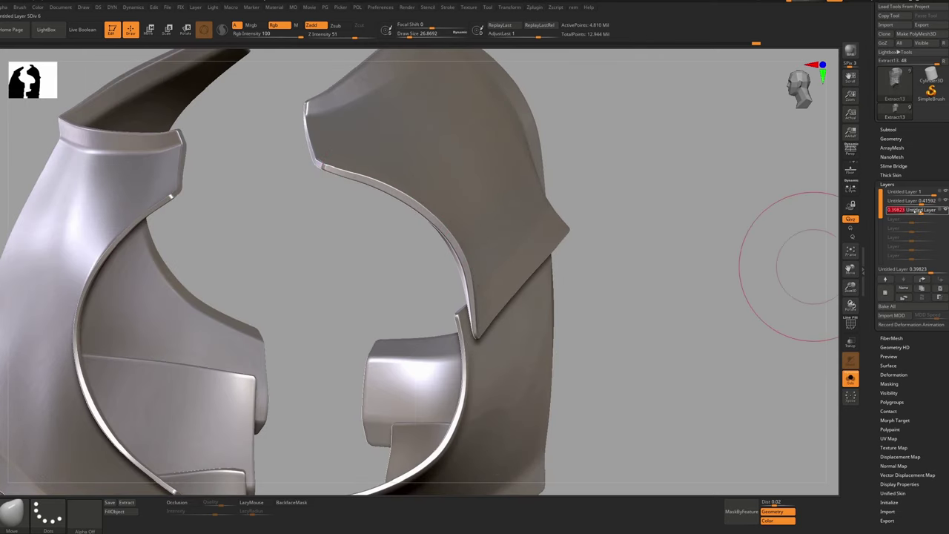
left_click(917, 210)
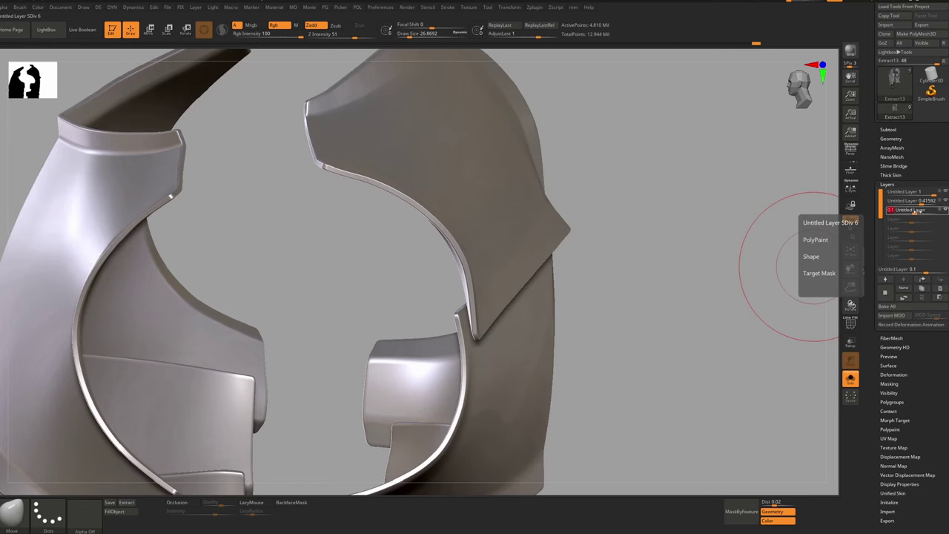
left_click(947, 211)
left_click(947, 211)
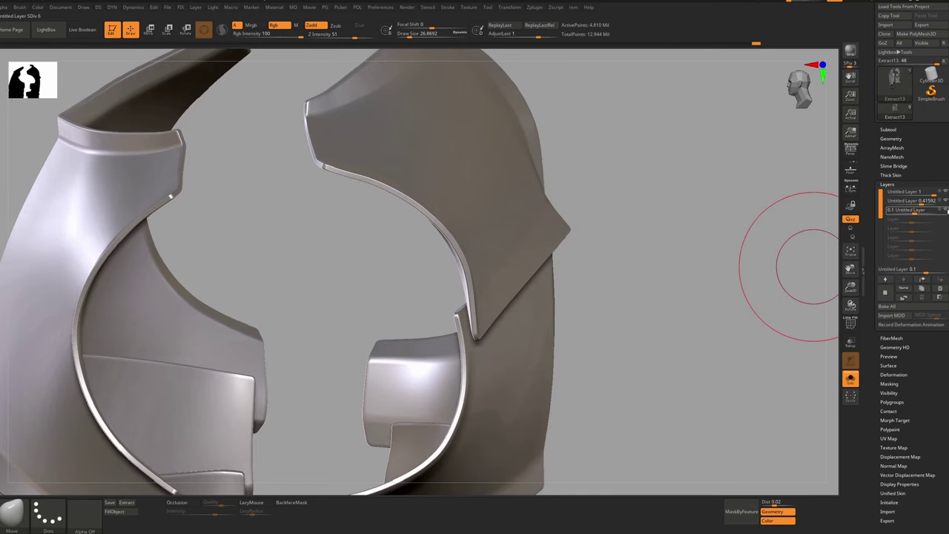
left_click(947, 210)
left_click(947, 211)
left_click(915, 211)
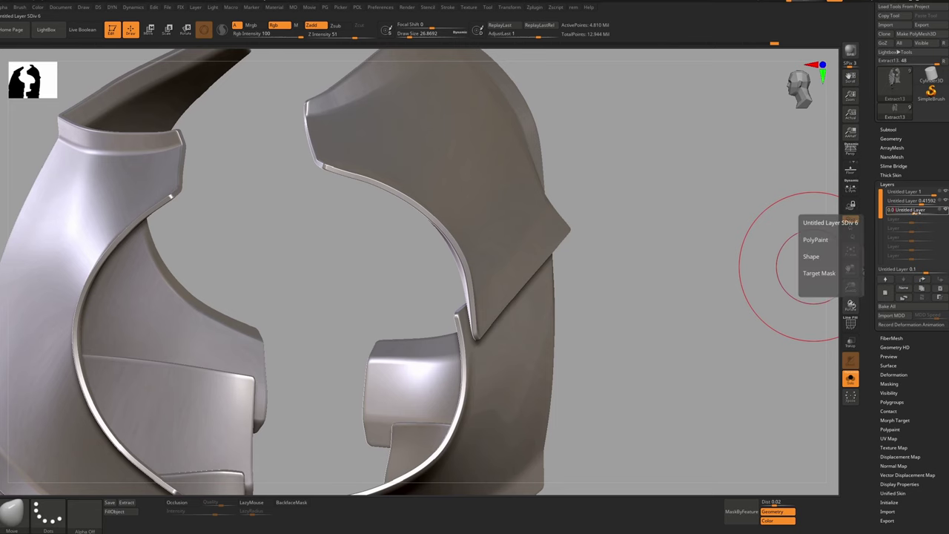
With polyframe on, hide the top panels and coloured band polygroups one by one
key("shift+f")
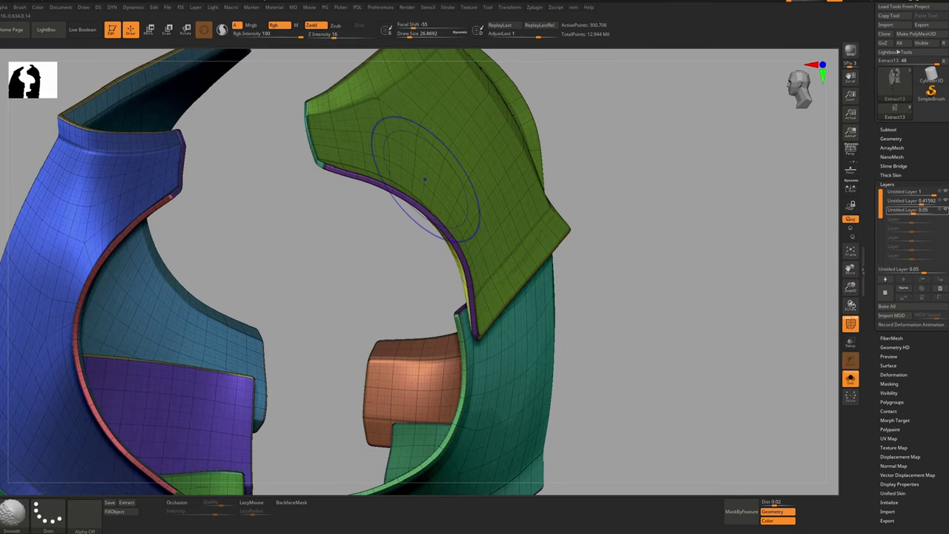
key("ctrl")
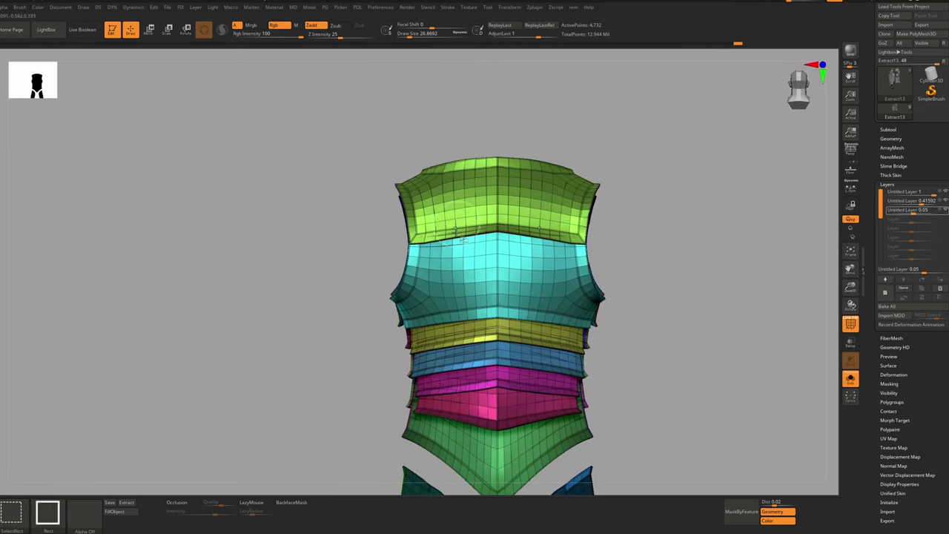
left_click(539, 201, "ctrl+shift")
left_click(530, 201, "ctrl+shift")
left_click(525, 201, "ctrl+shift")
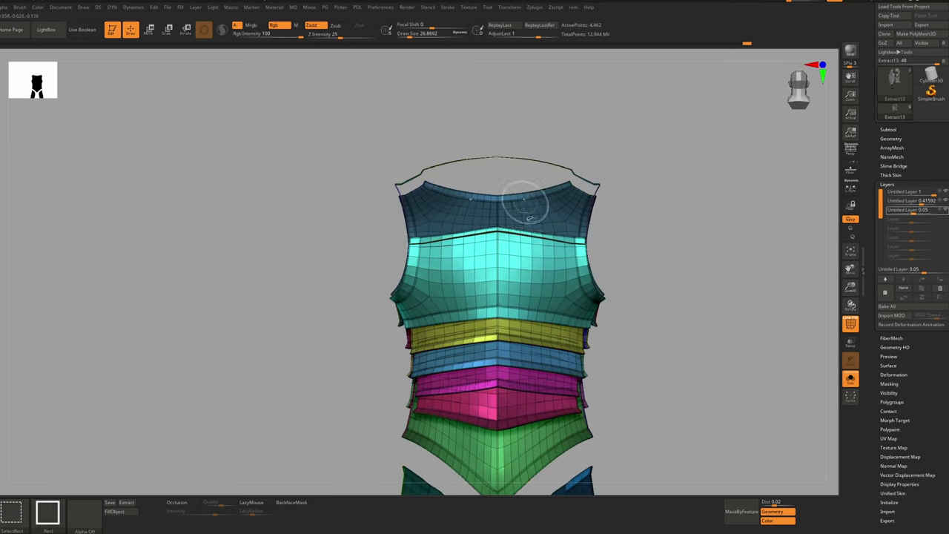
left_click(525, 257, "ctrl+shift")
left_click(522, 259, "ctrl+shift")
left_click(522, 296, "ctrl+shift")
left_click(522, 294, "ctrl+shift")
left_click(519, 298, "ctrl+shift")
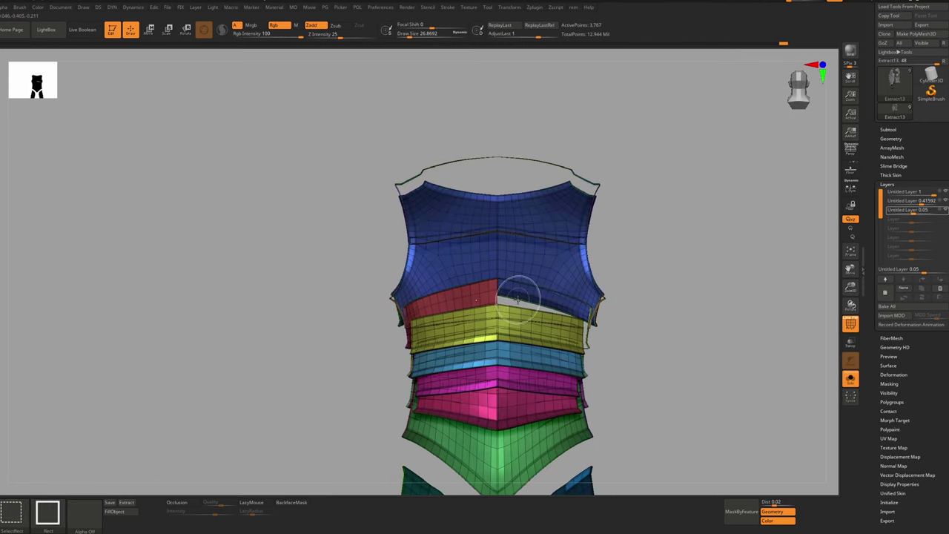
left_click(475, 297, "ctrl+shift")
left_click(472, 292, "ctrl+shift")
left_click(486, 273, "ctrl+alt+shift")
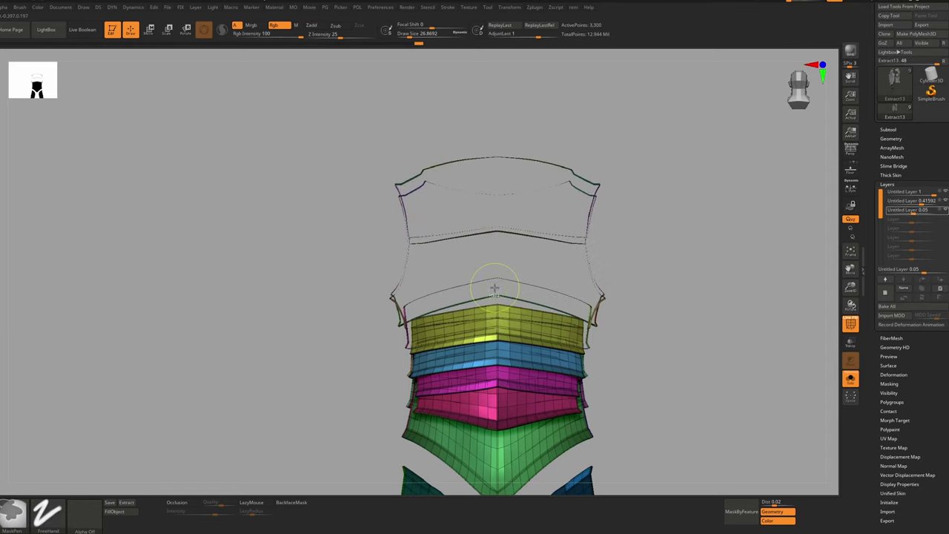
Check the side panels, restore the hidden groups, and show all panels again after isolating the blue group
left_click_drag(378, 329, 511, 326)
left_click_drag(316, 352, 370, 337, "alt")
left_click_drag(296, 321, 391, 317)
right_click_drag(390, 318, 423, 151, "ctrl")
left_click_drag(497, 155, 236, 470, "ctrl+shift")
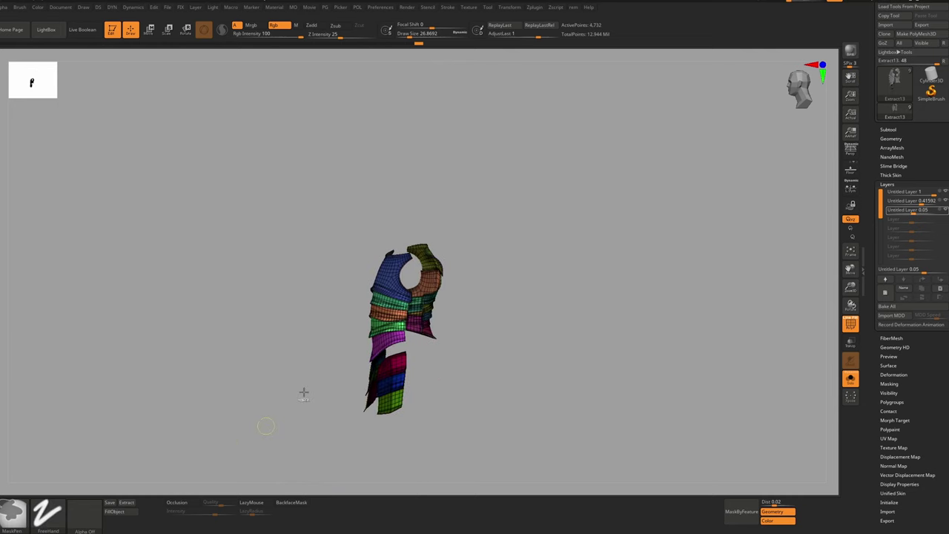
right_click_drag(304, 390, 297, 464, "ctrl")
right_click_drag(297, 416, 401, 385)
left_click(331, 216, "ctrl+shift")
left_click(512, 250, "ctrl+shift")
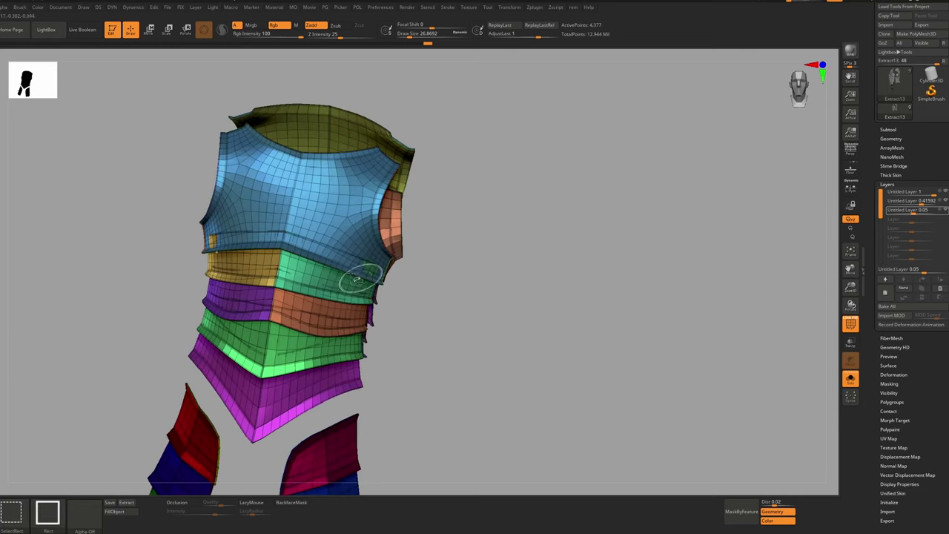
Hide the green, yellow and purple front torso panels, then the shoulder and side panels
left_click(313, 274, "ctrl+alt+shift")
left_click(252, 265, "ctrl+alt+shift")
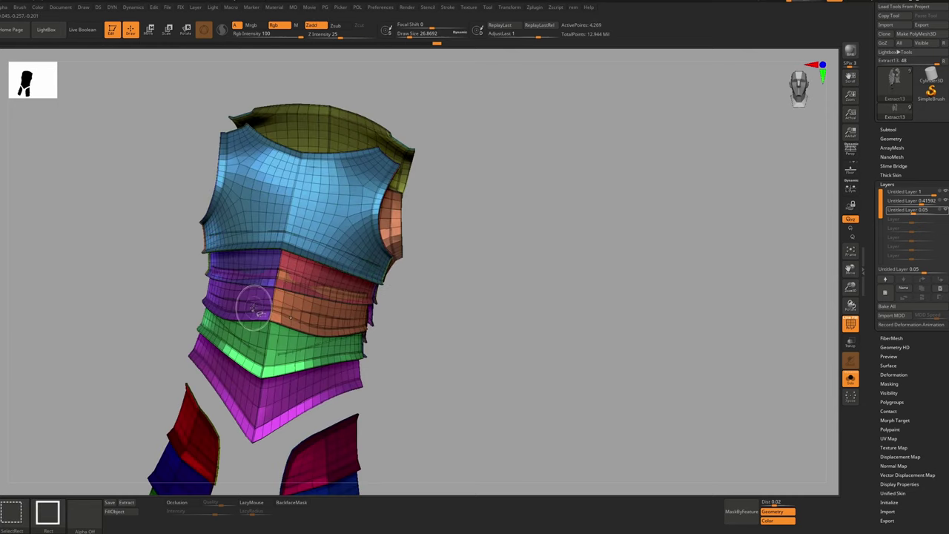
left_click(250, 296, "ctrl+alt+shift")
left_click(302, 310, "ctrl+alt+shift")
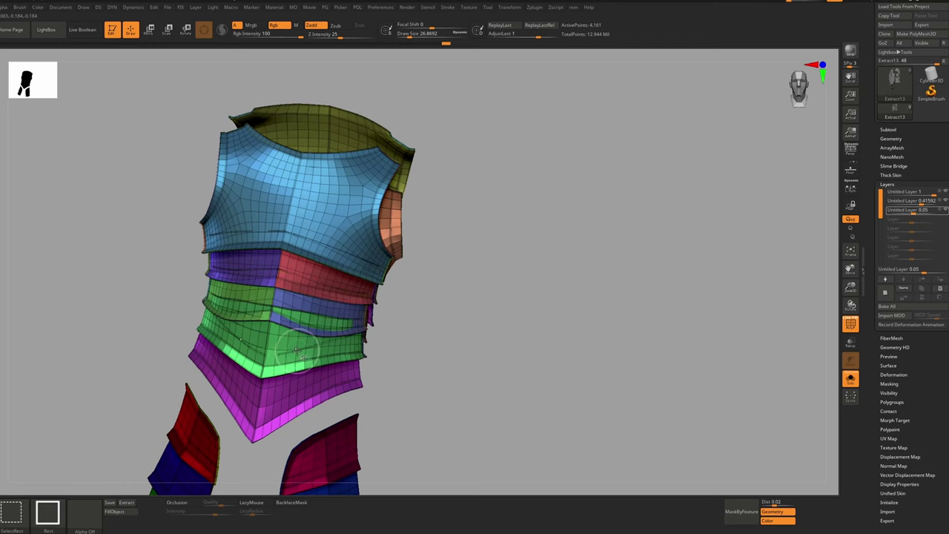
left_click(285, 346, "ctrl+alt+shift")
left_click(272, 384, "ctrl+alt+shift")
left_click_drag(593, 230, 475, 211)
left_click(450, 158, "ctrl+alt+shift")
left_click(454, 274, "ctrl+alt+shift")
left_click(456, 304, "ctrl+alt+shift")
left_click(454, 341, "ctrl+alt+shift")
Hide the leg panels, invert visibility to keep only the plates, then bring the whole armour back
mouse_move(564, 408)
left_mouse_down("alt")
mouse_move(585, 252)
mouse_move(653, 256)
left_mouse_up("alt")
left_click(435, 365, "ctrl+alt+shift")
left_click_drag(630, 349, 527, 348)
left_click(574, 318, "ctrl+alt+shift")
left_click(598, 358, "ctrl+alt+shift")
left_click_drag(644, 278, 628, 254, "ctrl+shift")
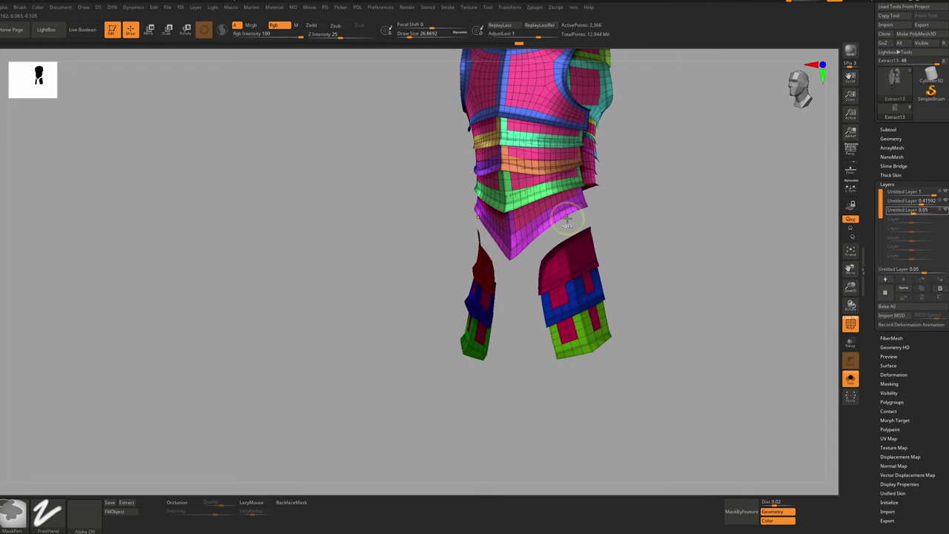
key("shift+f")
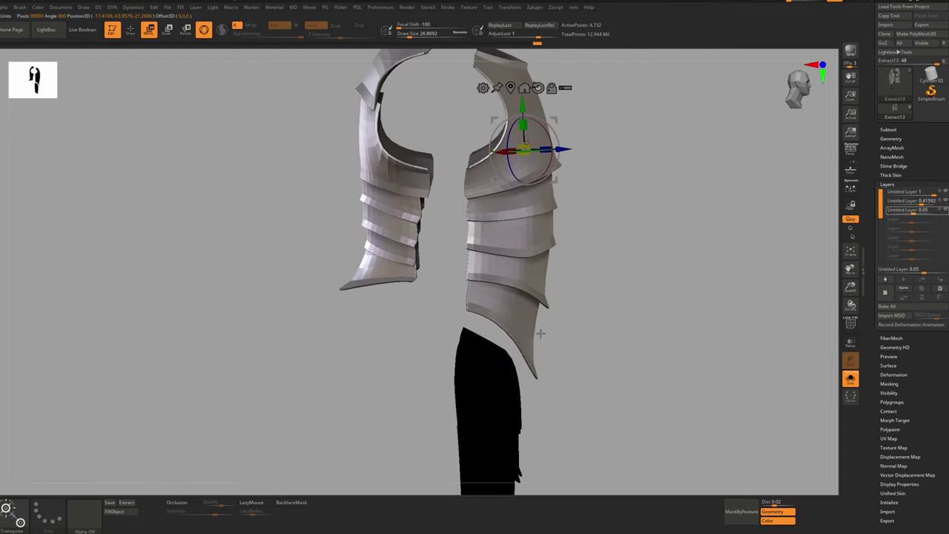
Clear the mask, fill the leg armour, and subdivide the armour once more
left_click_drag(591, 287, 619, 314, "ctrl")
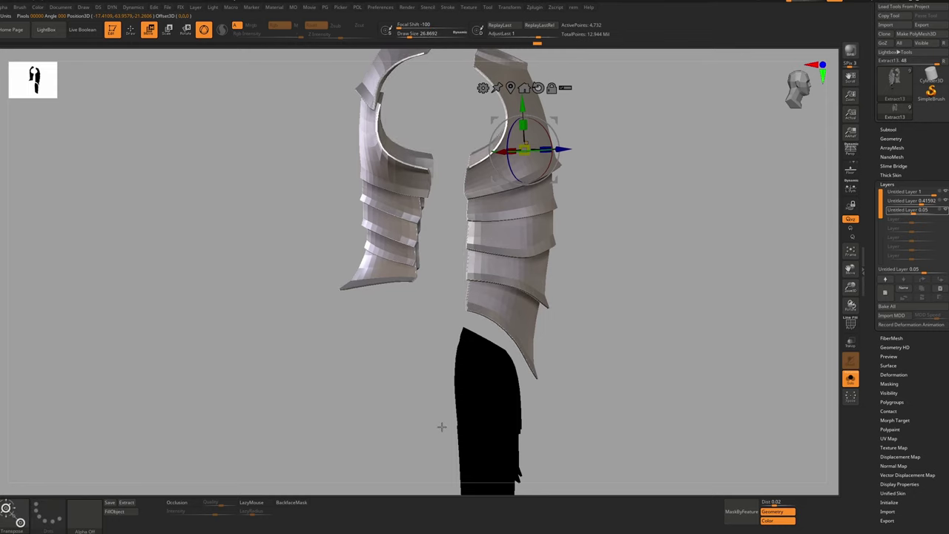
right_click(397, 431)
left_click(120, 512)
left_click_drag(356, 423, 531, 352)
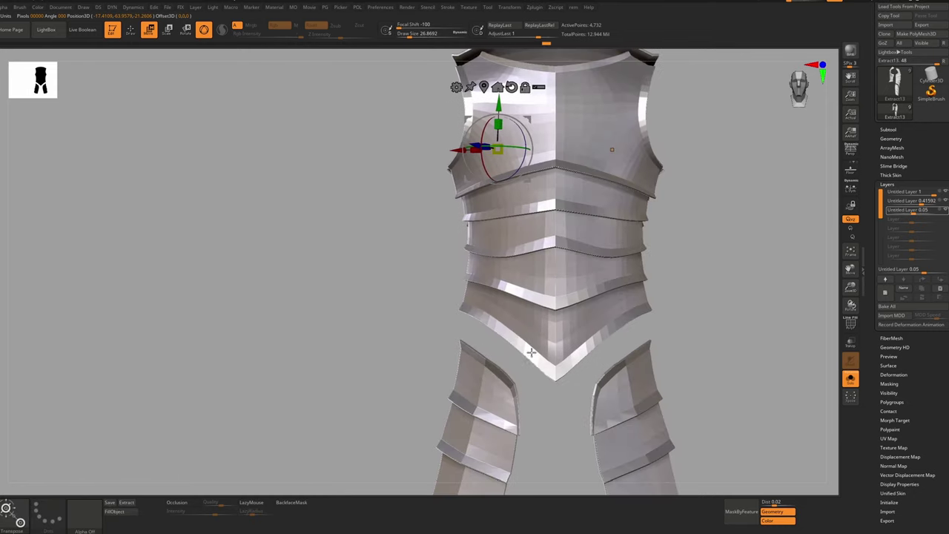
key("ctrl+d")
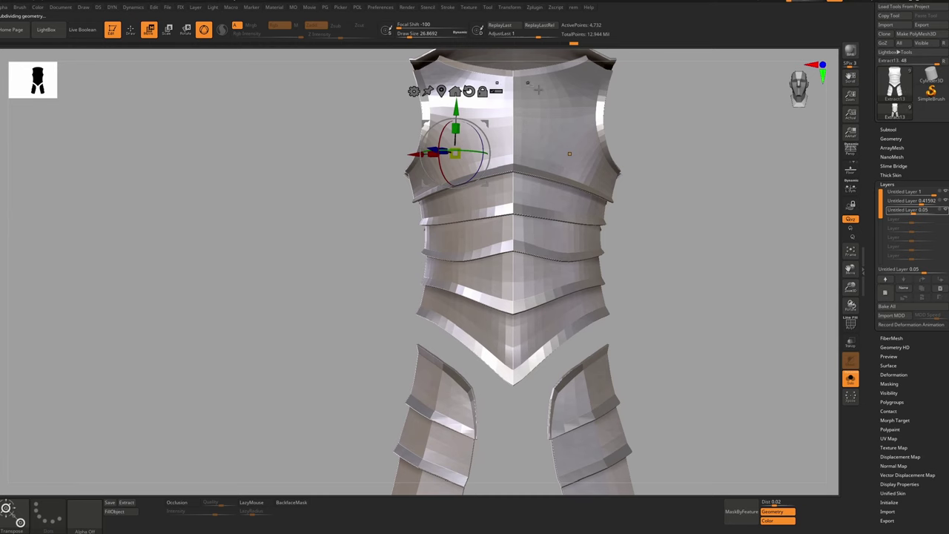
left_click(563, 121)
right_click_drag(583, 182, 609, 254)
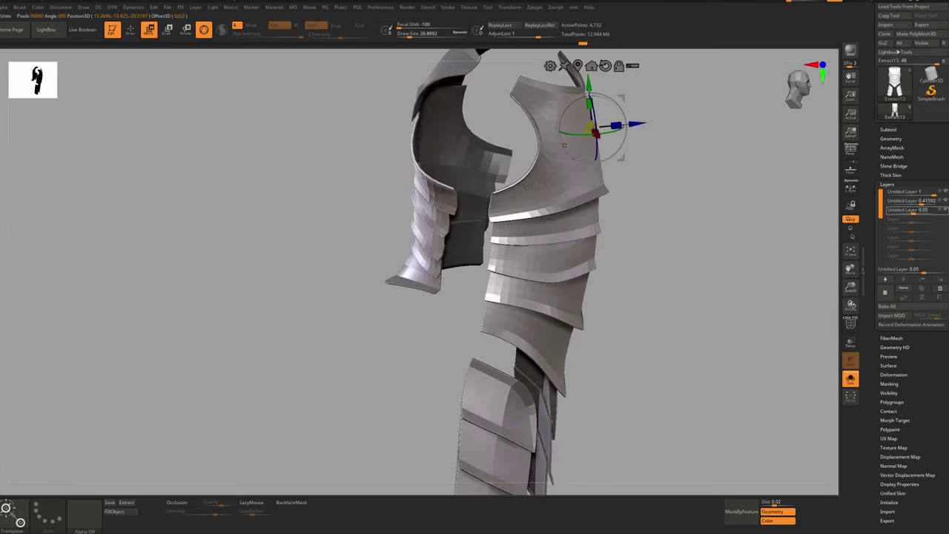
right_click_drag(526, 187, 563, 233, "ctrl")
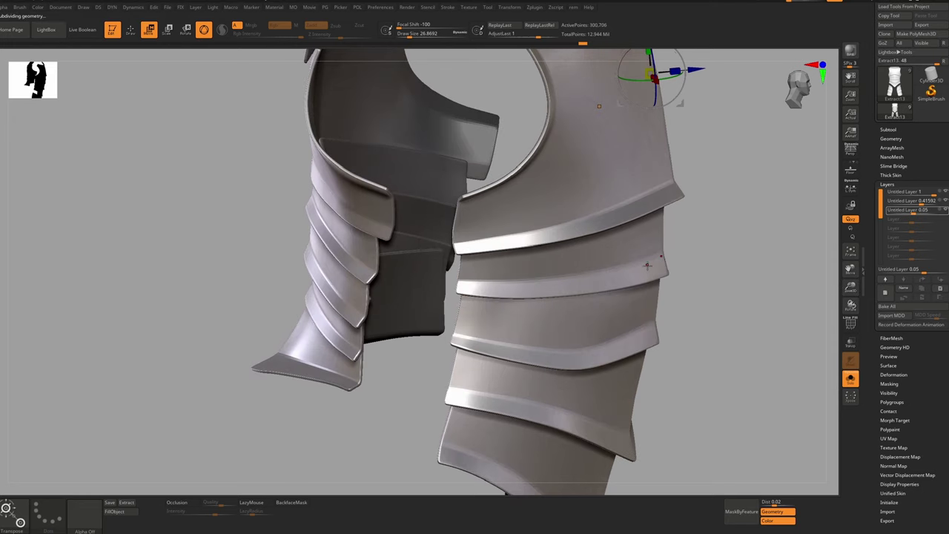
Add a new layer, bake surface noise at the lowest subdivision, then return to the highest level
left_click(883, 298)
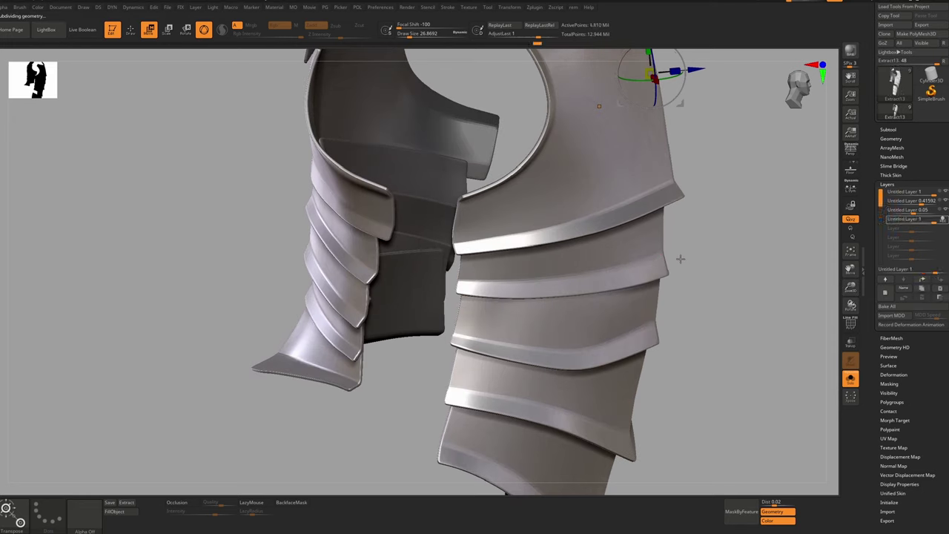
key("shift+d")
key("shift+d")
key("shift+d")
key("shift+d")
key("shift+d")
left_click_drag(741, 195, 763, 204, "ctrl")
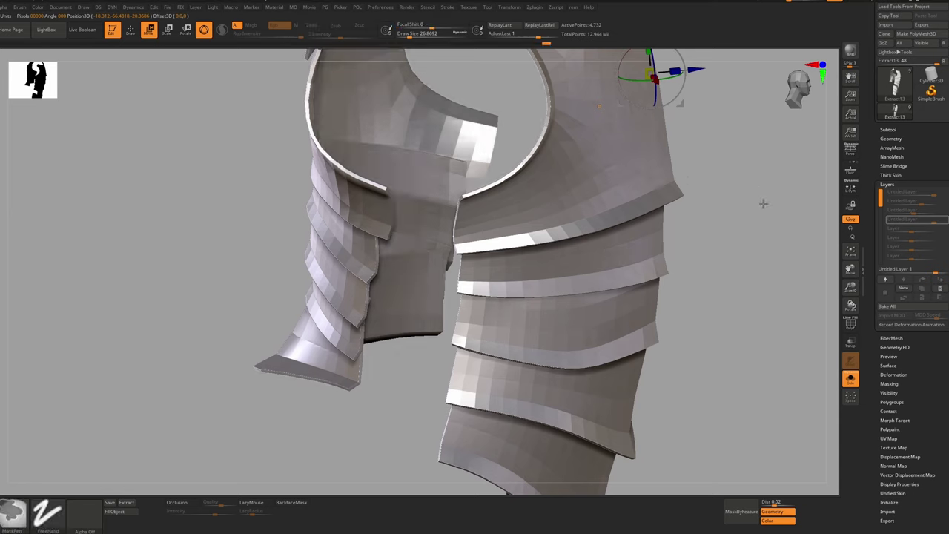
left_click(593, 152, "ctrl")
left_click(890, 365)
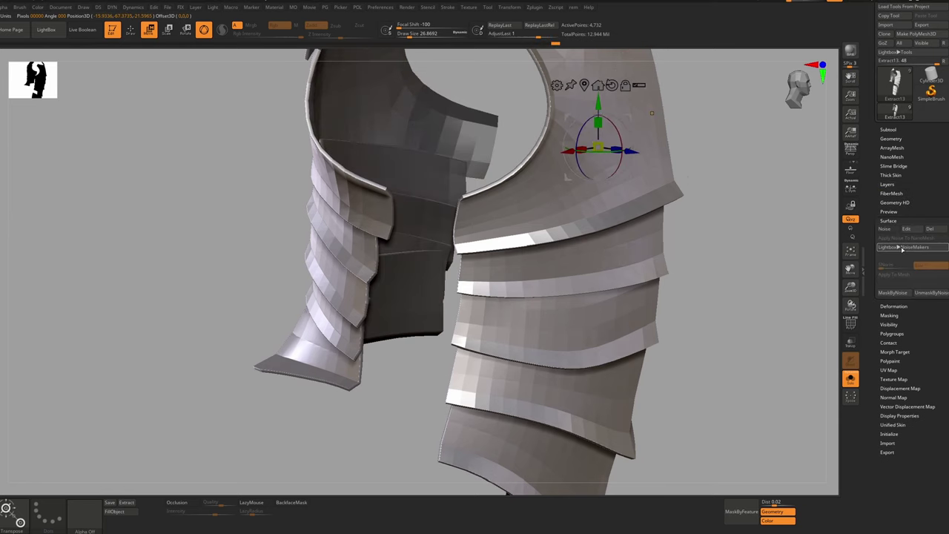
left_click(885, 228)
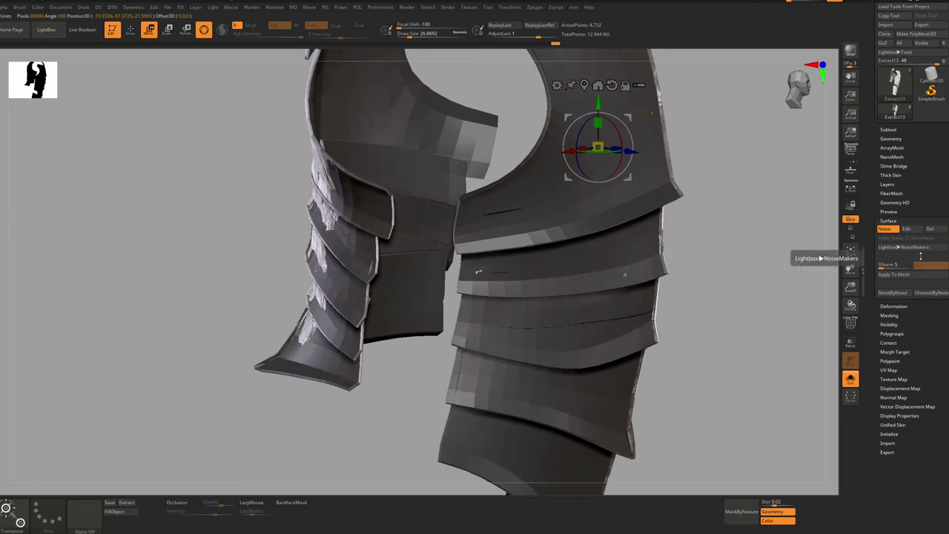
left_click(907, 275)
left_click_drag(733, 237, 697, 256, "alt")
mouse_move(519, 307)
left_mouse_down("shift")
mouse_move(622, 314)
mouse_move(531, 313)
left_mouse_up("shift")
key("d")
key("d")
key("d")
key("d")
key("d")
left_click_drag(742, 252, 700, 276)
Adjust the noise layer's strength, trying 0.29 and full before settling near 0.35
left_click(894, 184)
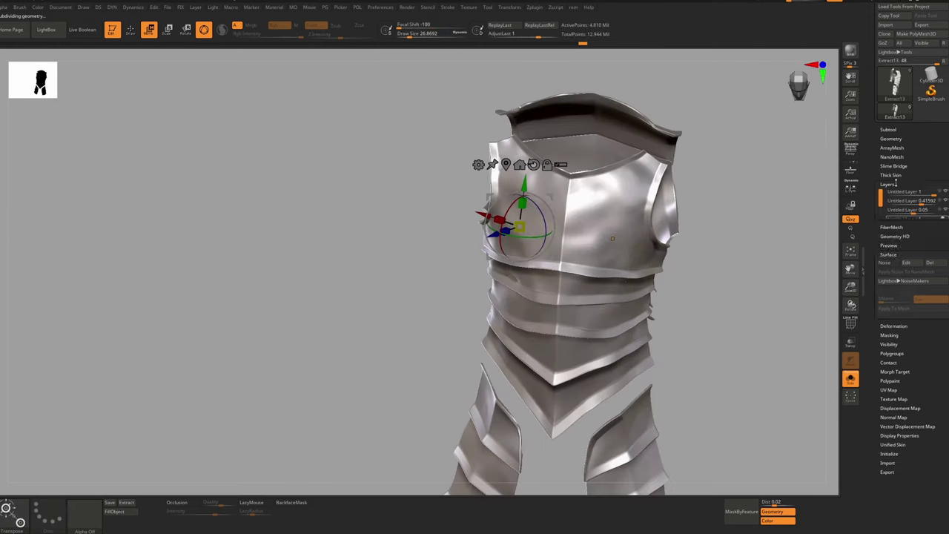
left_click_drag(932, 220, 918, 222)
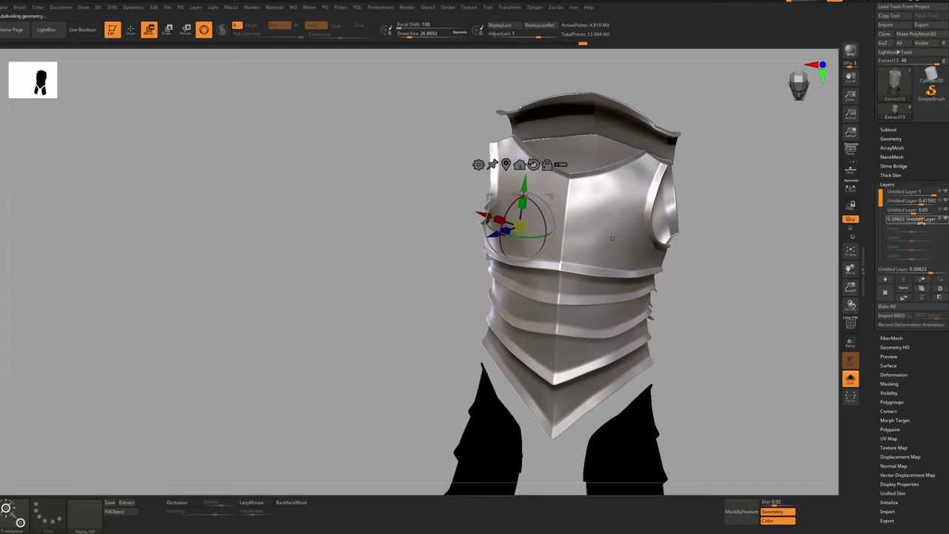
right_click_drag(636, 294, 614, 292)
key("alt+s")
right_click_drag(512, 308, 623, 320)
right_click_drag(482, 290, 467, 320)
right_click_drag(555, 285, 503, 299)
left_click_drag(914, 220, 939, 227)
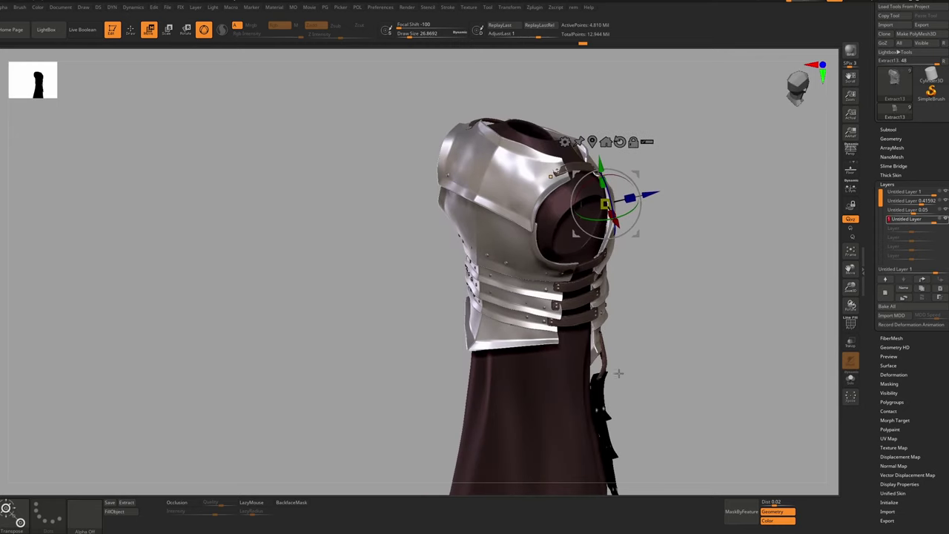
left_click_drag(618, 373, 576, 293)
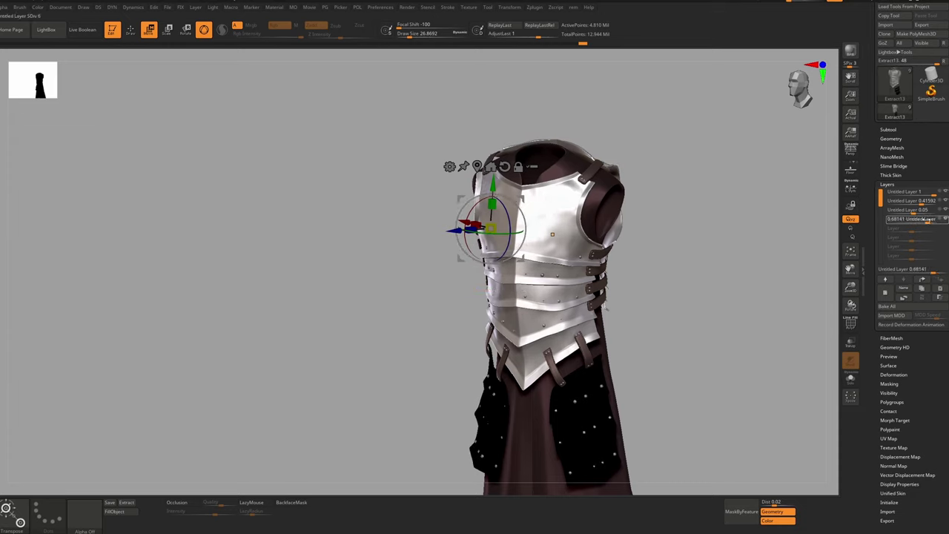
left_click_drag(926, 221, 919, 221)
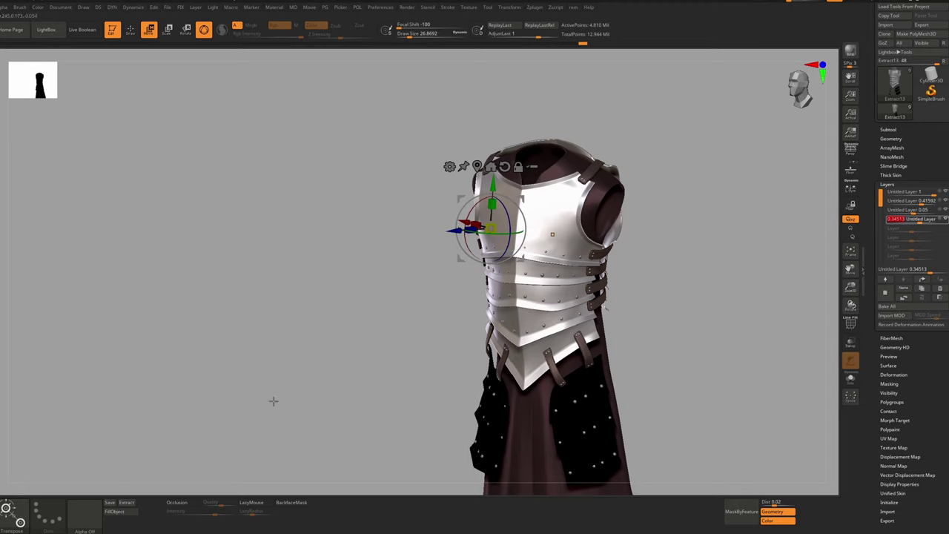
Fill the black leg panels so they turn white, and turn the armour to a three-quarter view
key("space")
left_click(117, 510)
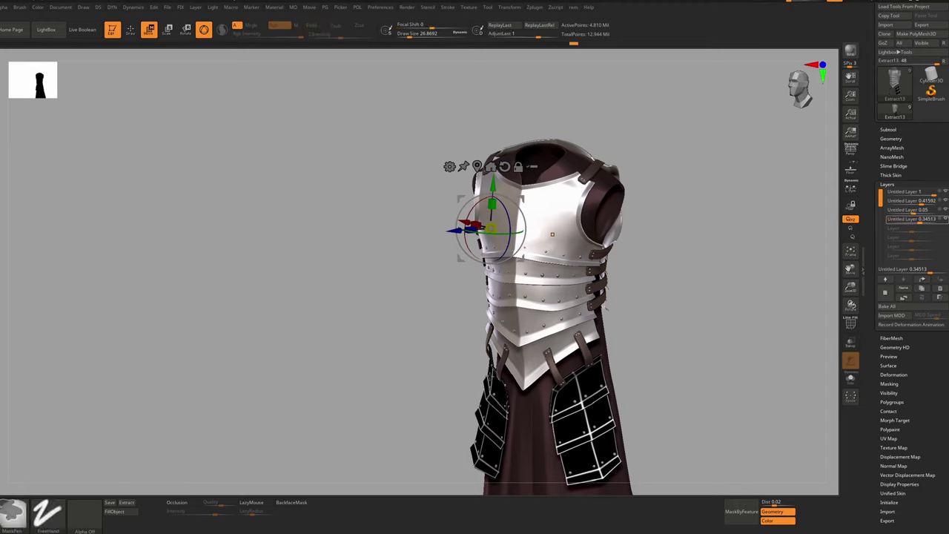
left_click(125, 514)
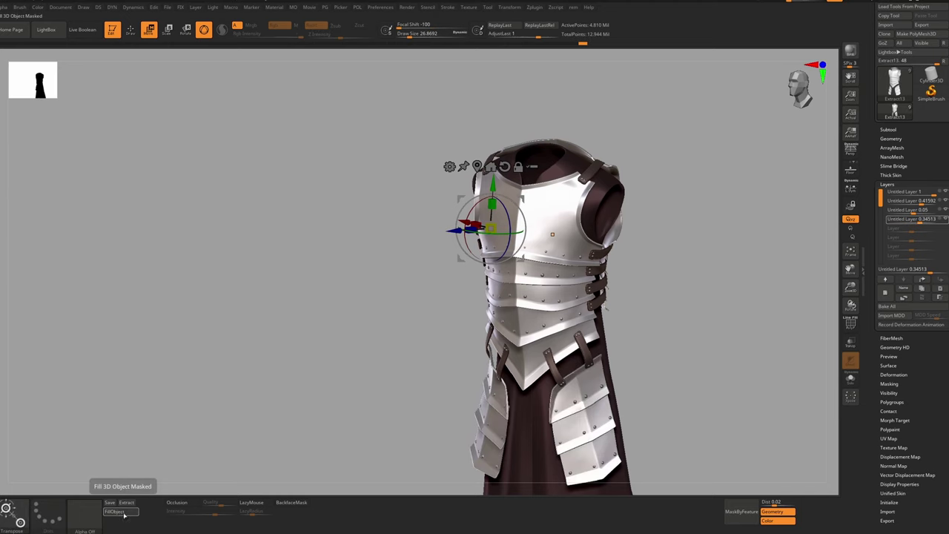
right_click_drag(430, 346, 567, 346, "ctrl")
right_click_drag(567, 346, 675, 268, "alt")
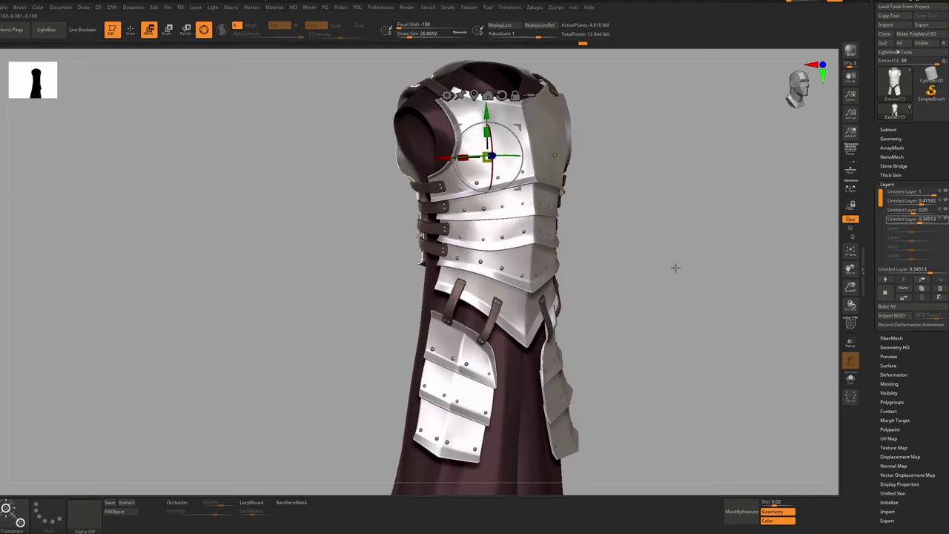
right_click_drag(744, 268, 742, 277, "ctrl")
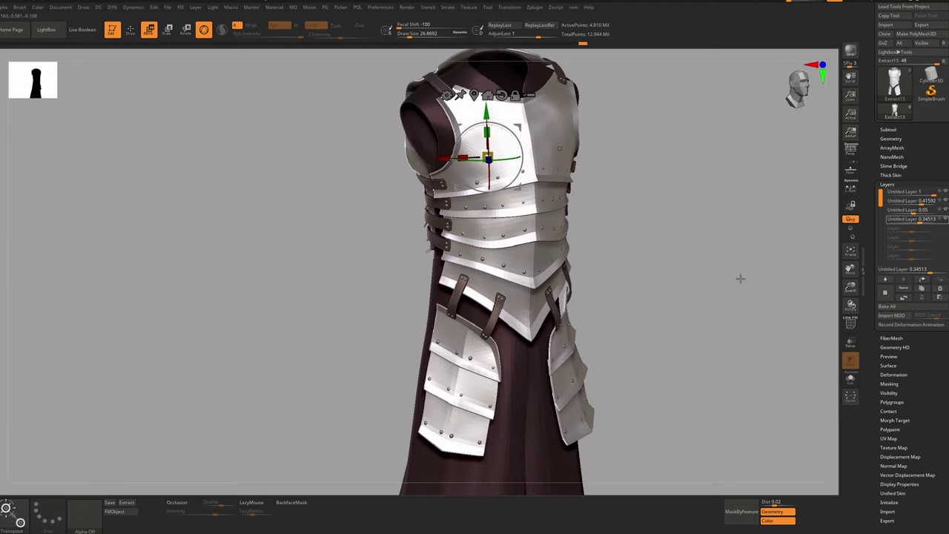
Hide the noise layer to compare, and restore the light panel edges in a front view
left_click(946, 221)
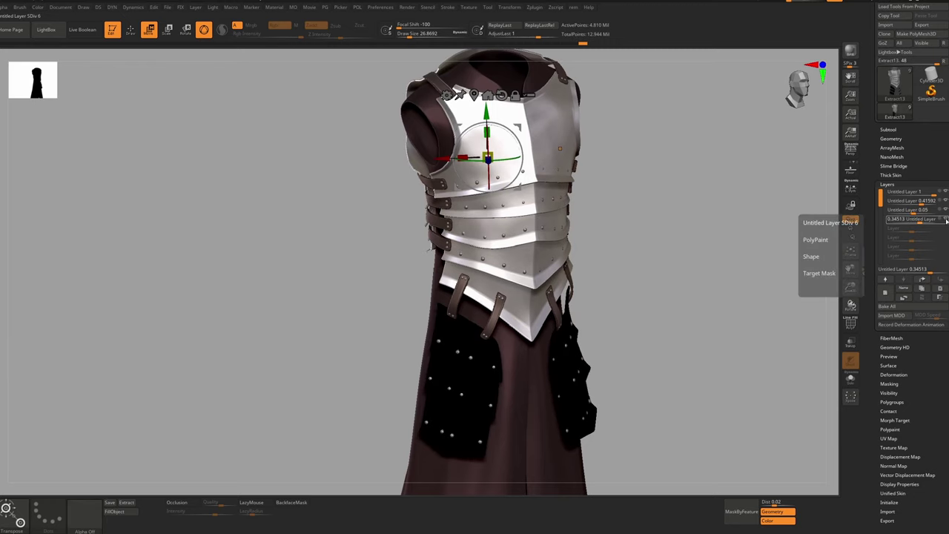
right_click_drag(545, 131, 554, 122)
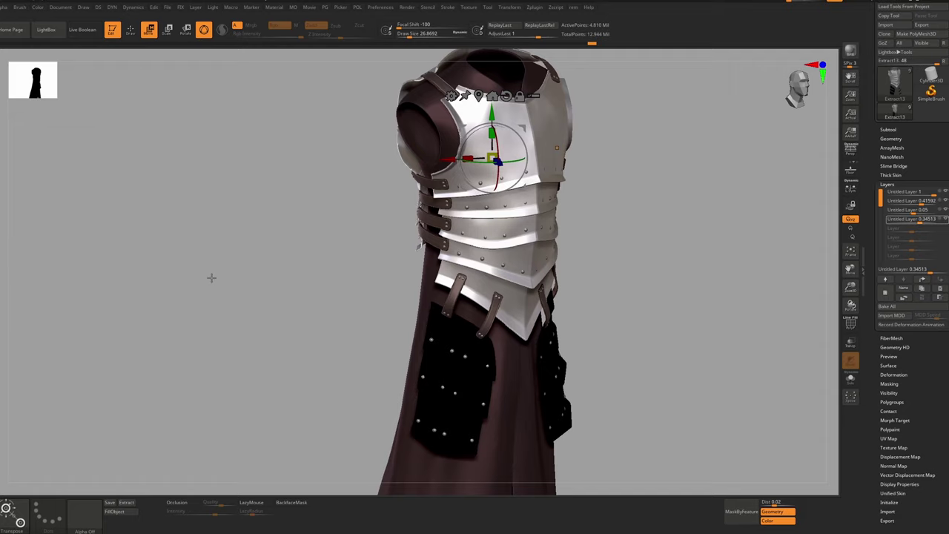
left_click_drag(104, 388, 106, 393)
left_click(409, 318, "ctrl")
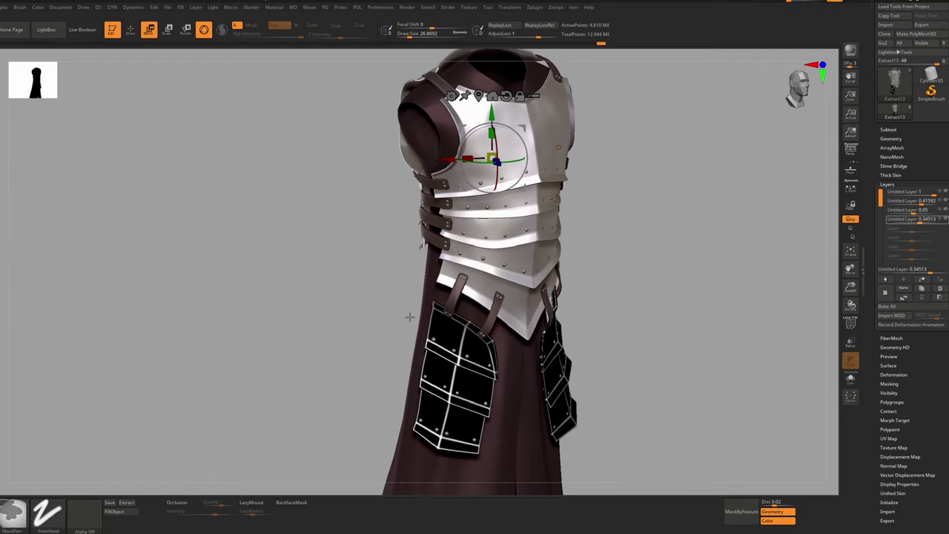
left_click_drag(408, 318, 405, 333)
Return to sculpting, mask a group of breastplate rivets, and frame the waist and thigh plates
key("q")
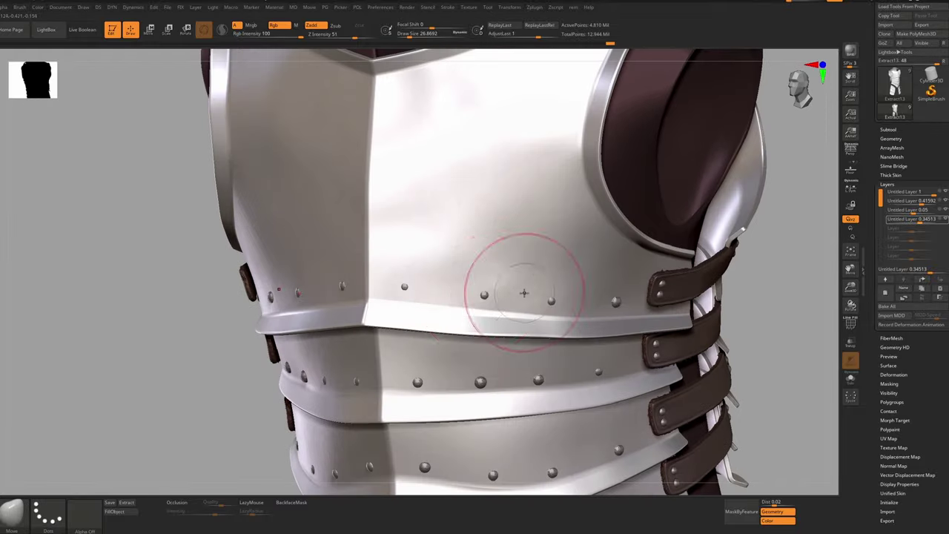
left_click(487, 297)
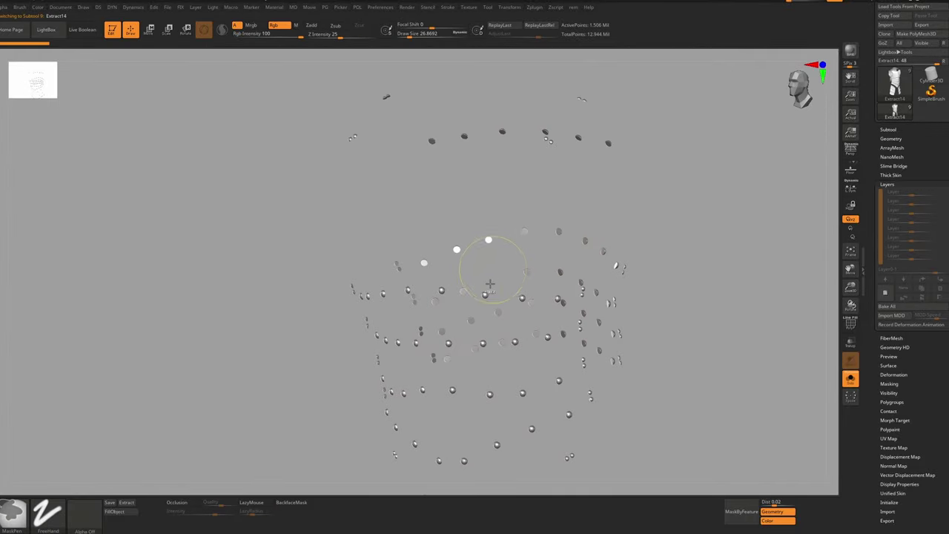
left_click_drag(482, 284, 598, 233, "ctrl+shift")
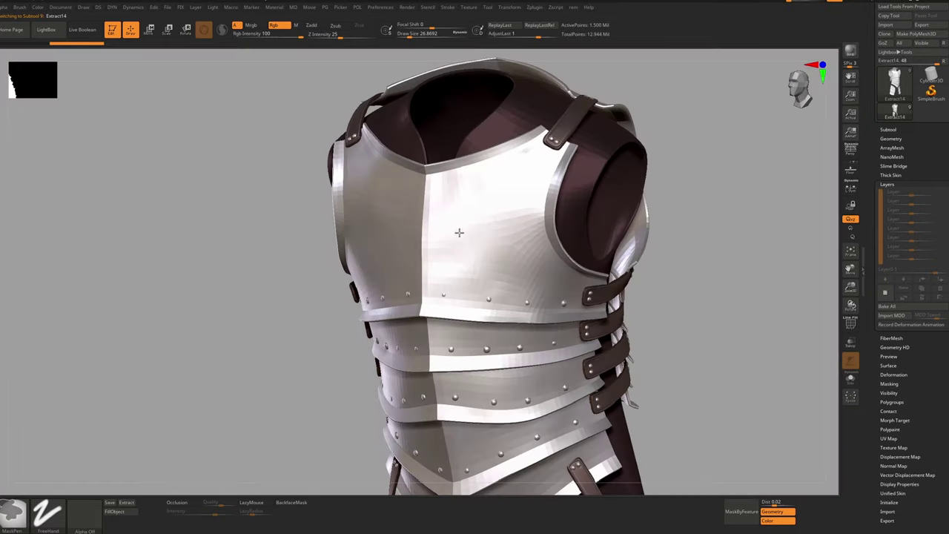
mouse_move(459, 233)
right_mouse_down()
mouse_move(552, 248)
mouse_move(515, 297)
right_mouse_up()
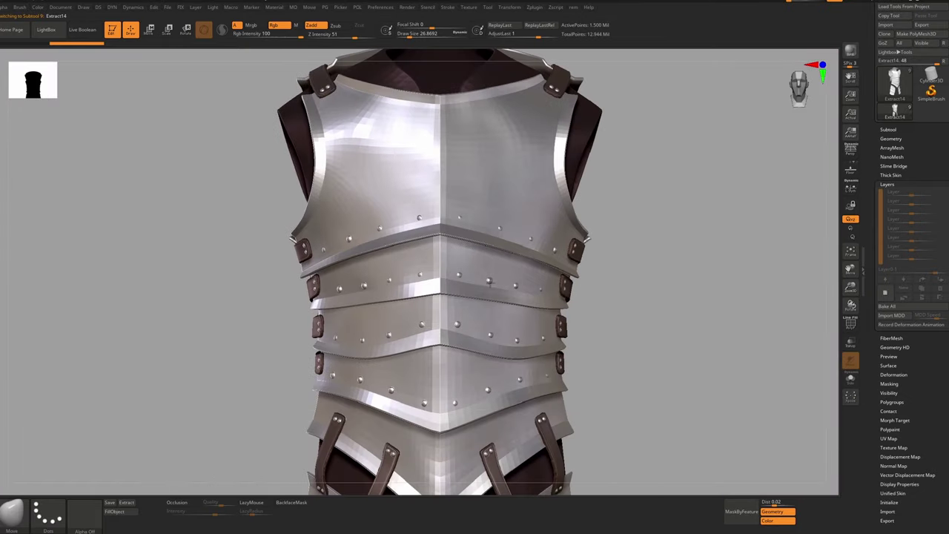
right_click_drag(484, 367, 472, 211, "alt")
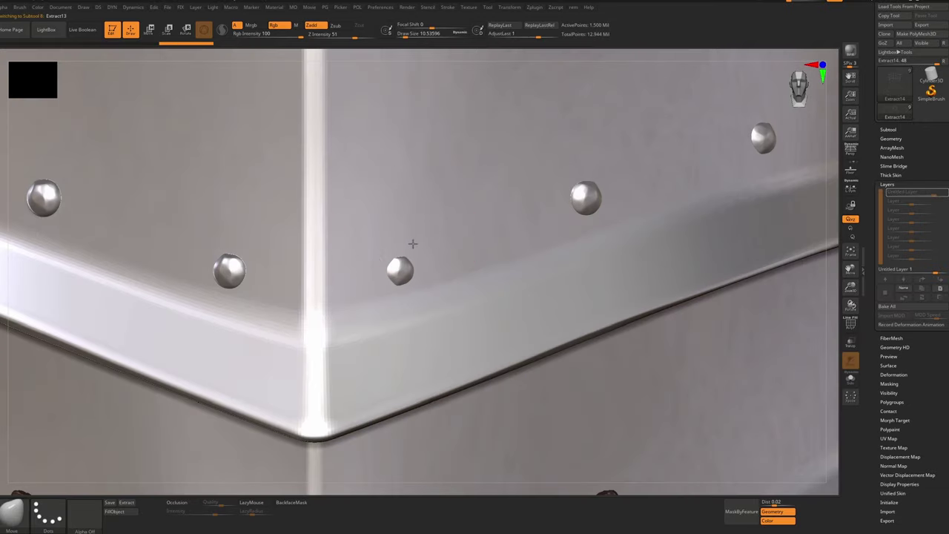
Select the Extract13 plate and sculpt a small ClayBuildup stroke beside a rivet
left_click(417, 261, "alt")
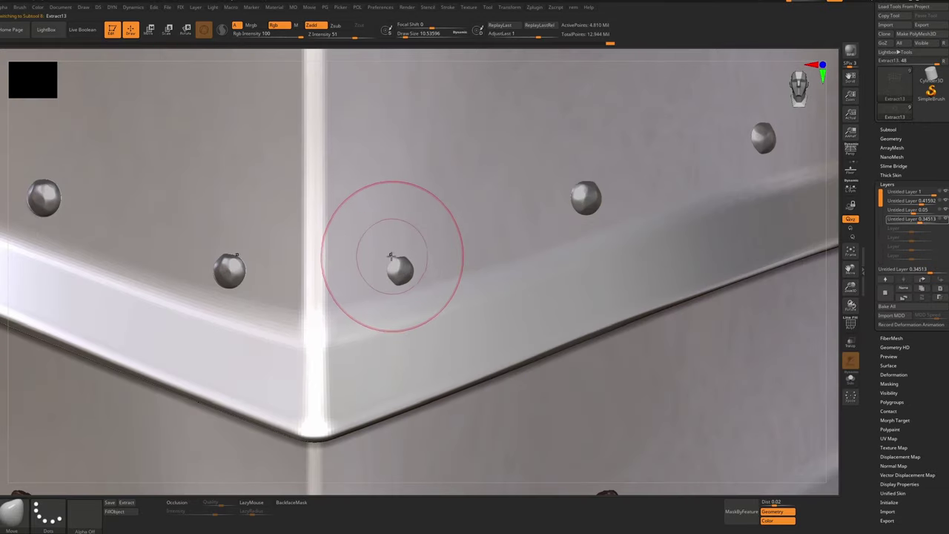
key("b")
key("c")
key("b")
key("bracketleft")
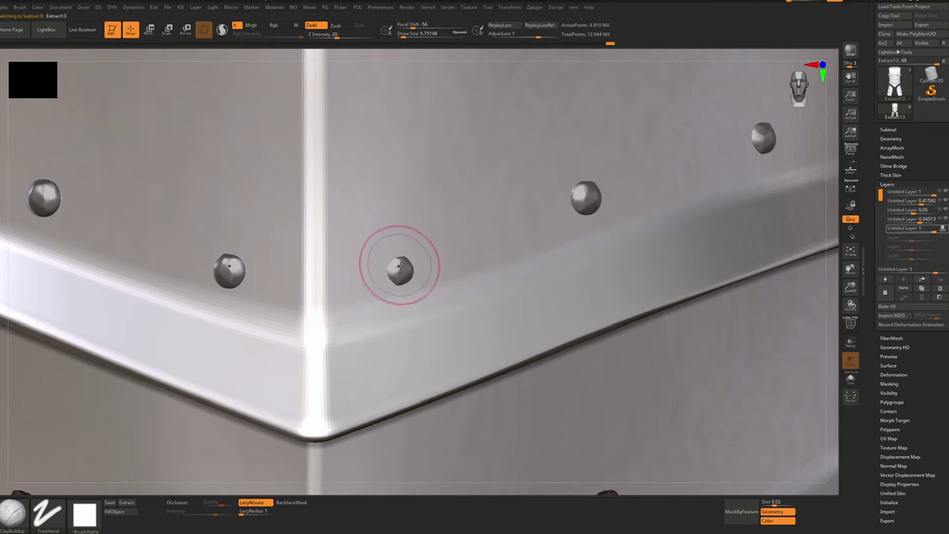
left_click_drag(403, 269, 456, 269)
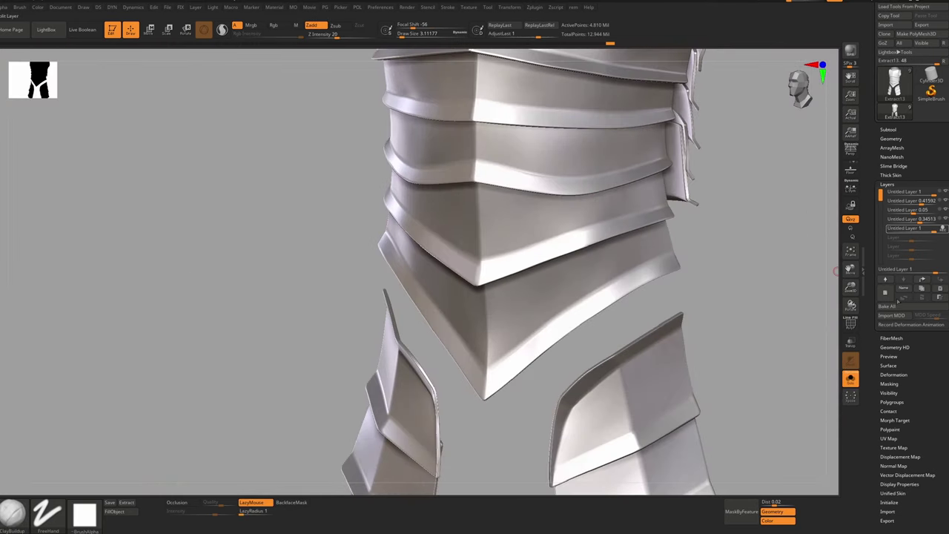
Bake all sculpt layers into the Extract13 plate and fill it with the current colour
left_click(907, 306)
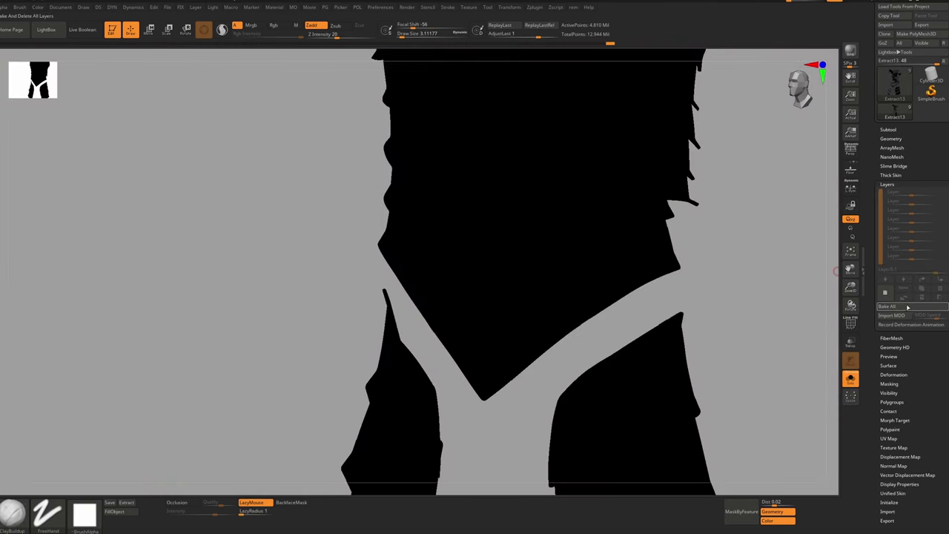
left_click(135, 513)
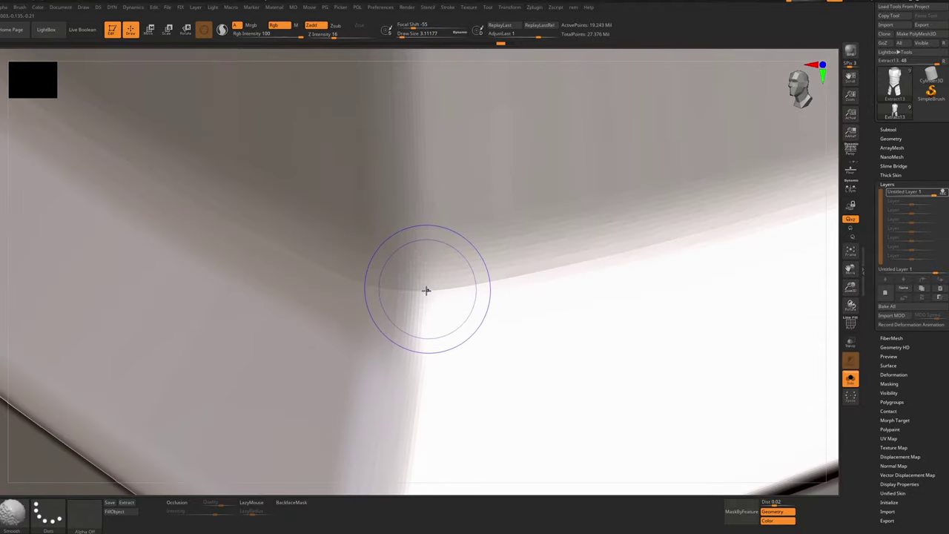
key("shift+f")
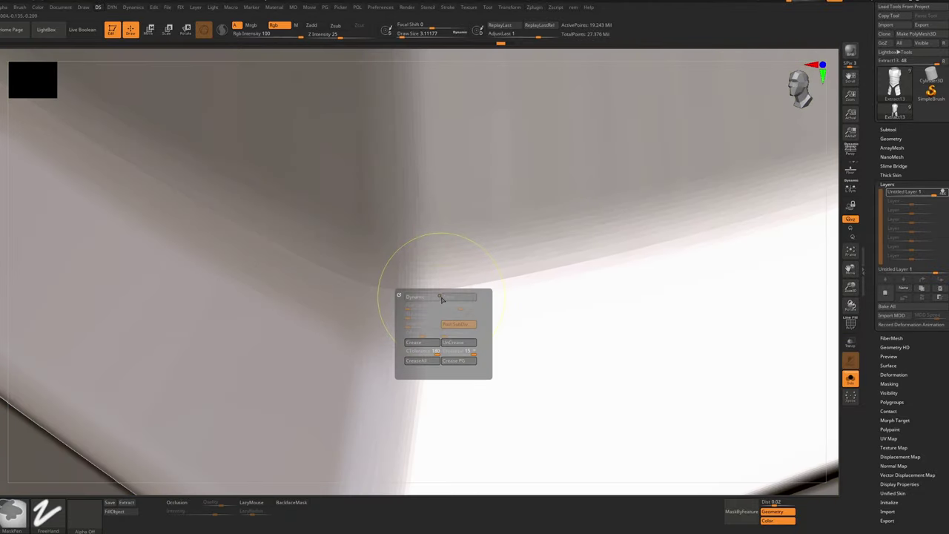
Turn off Dynamic Subdiv and divide the plate to SDiv 7, about 19.2 million points
key("d")
key("ctrl")
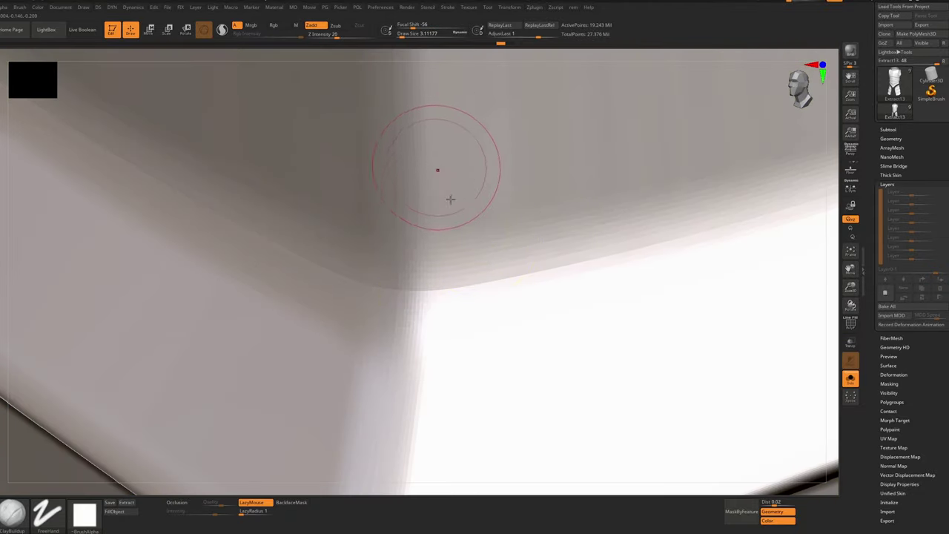
key("shift+d")
key("ctrl+d")
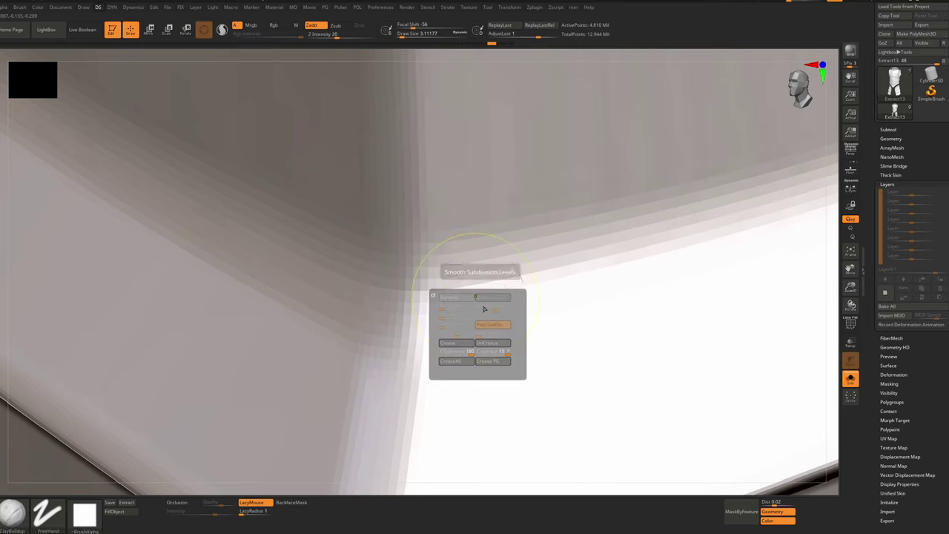
left_click(892, 138)
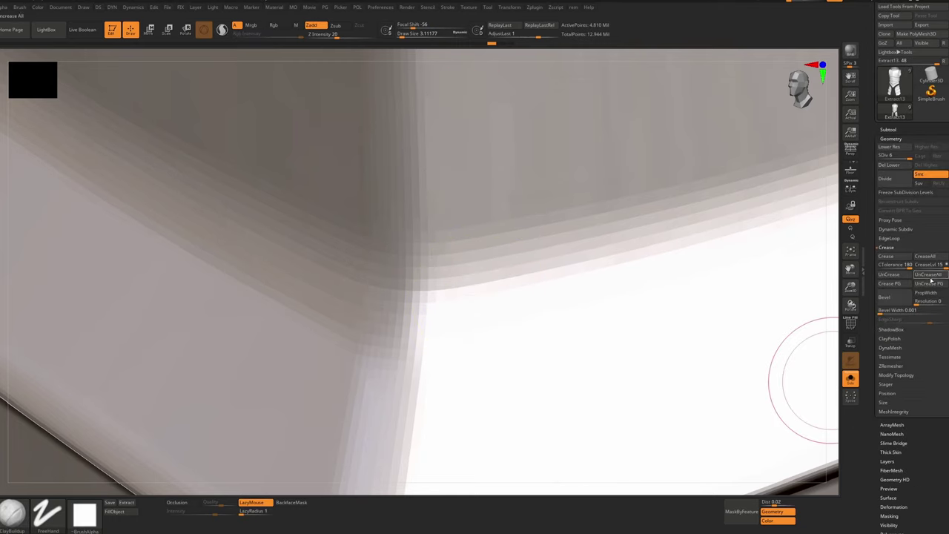
key("ctrl")
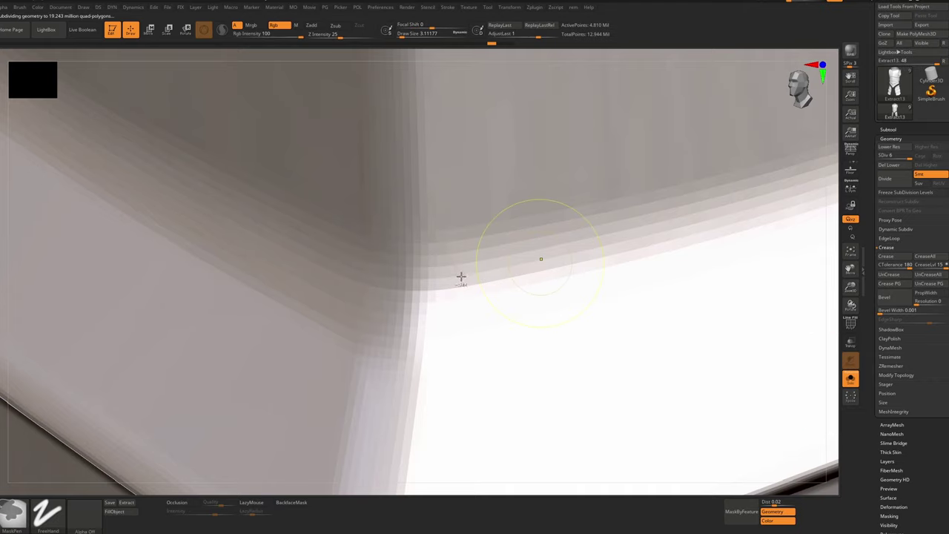
right_click_drag(467, 278, 467, 241, "ctrl")
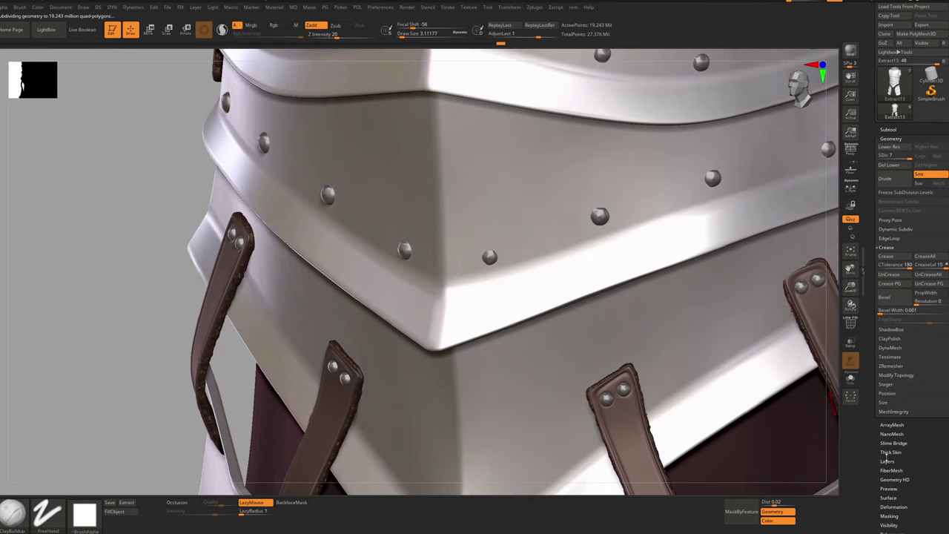
Add a new sculpt layer and set the ClayBuildup brush size to 4
left_click(889, 430)
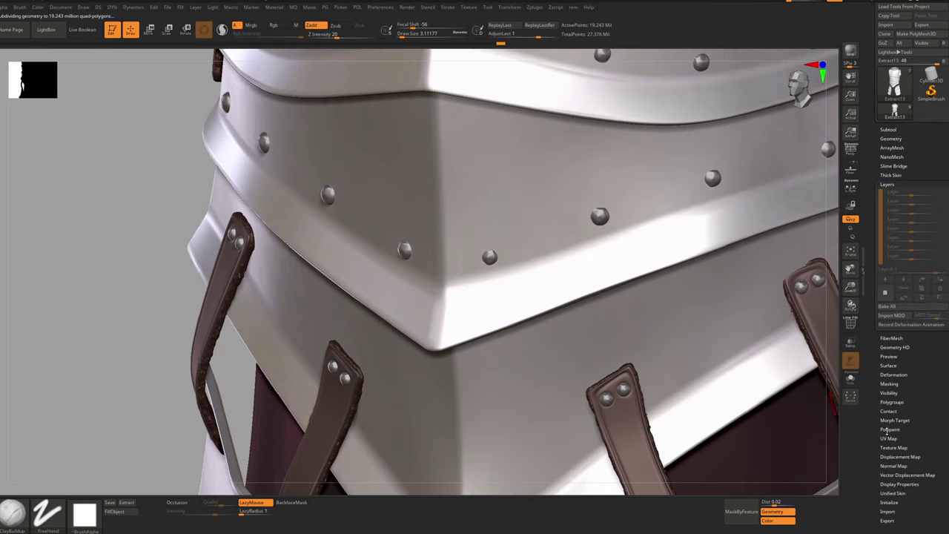
left_click(886, 293)
right_click_drag(479, 237, 499, 263, "ctrl")
type("s4")
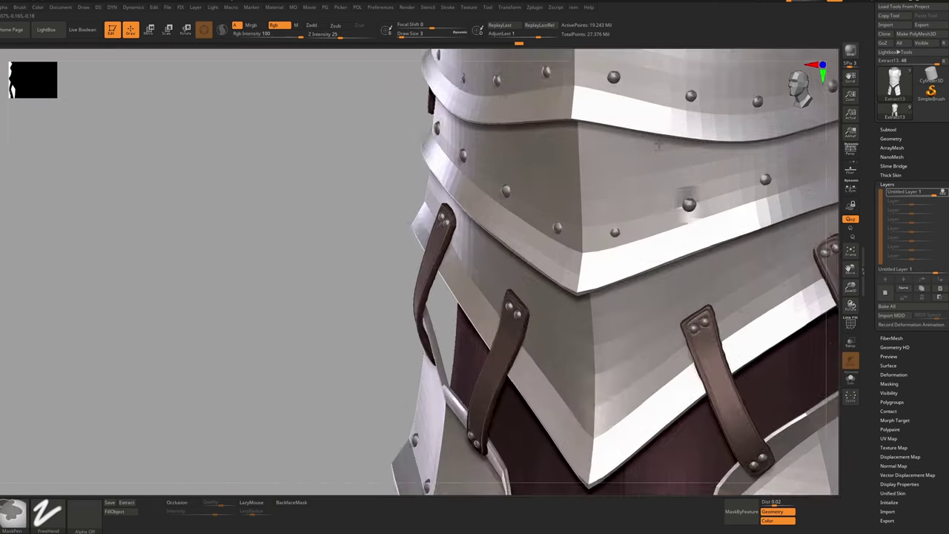
Press small dents into the plate metal around two rivet edges on the armour
mouse_move(730, 237)
right_mouse_down()
mouse_move(728, 207)
mouse_move(681, 208)
right_mouse_up()
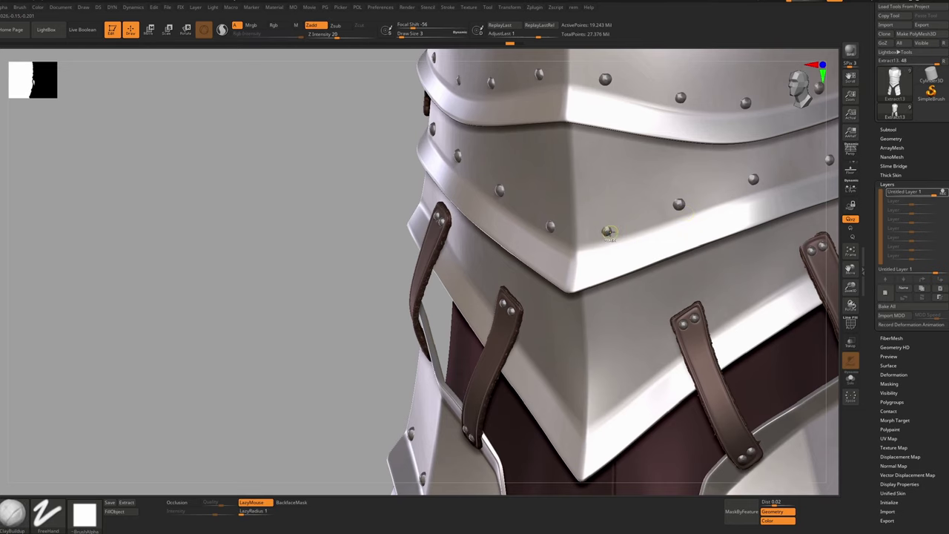
right_click_drag(609, 232, 610, 258, "ctrl")
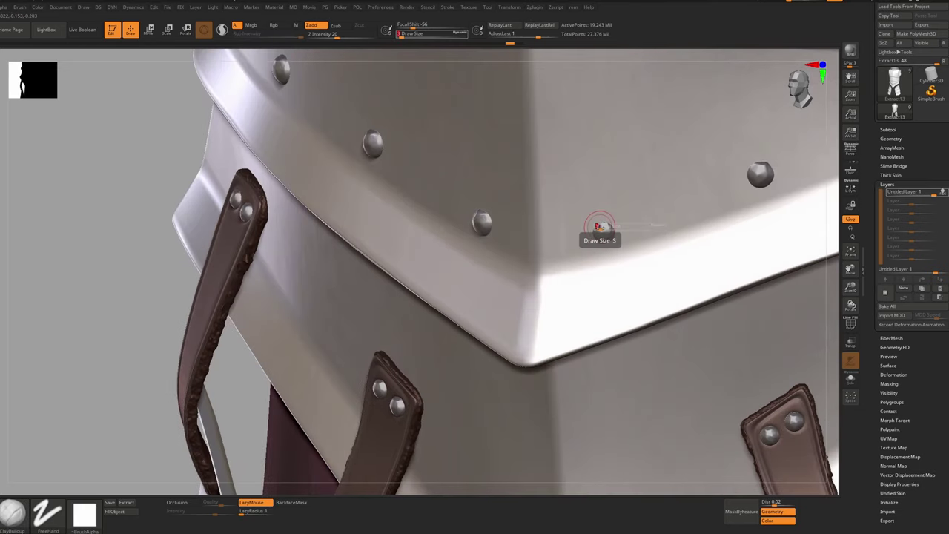
right_click_drag(584, 228, 589, 211)
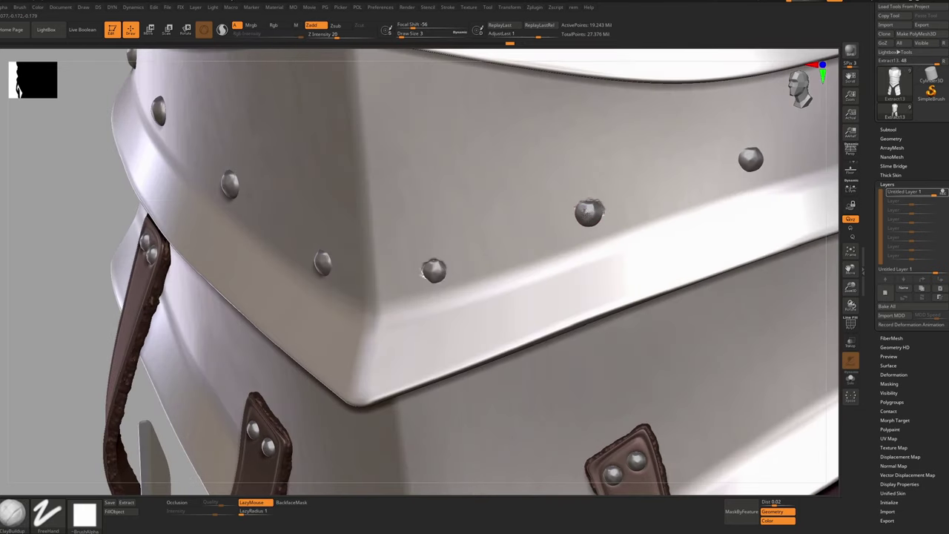
right_click_drag(695, 176, 478, 194)
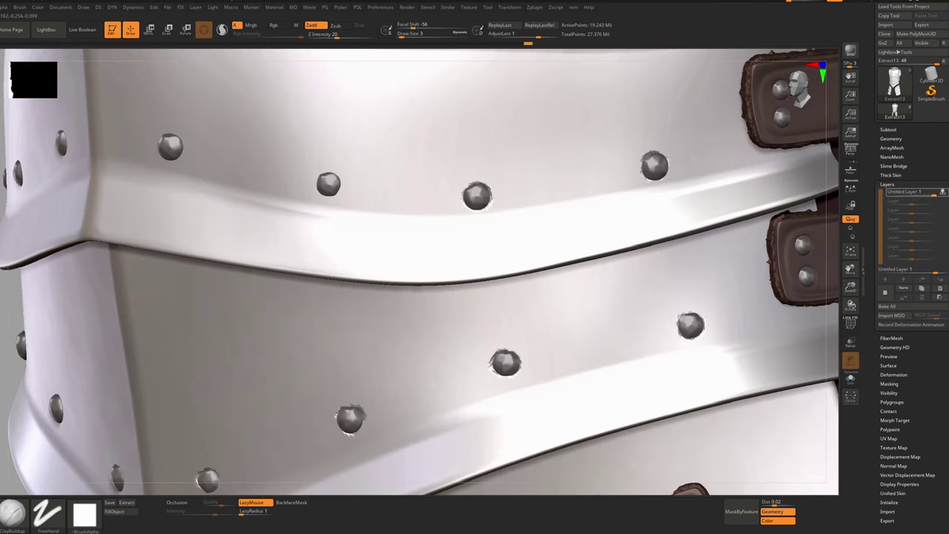
right_click_drag(436, 217, 282, 198)
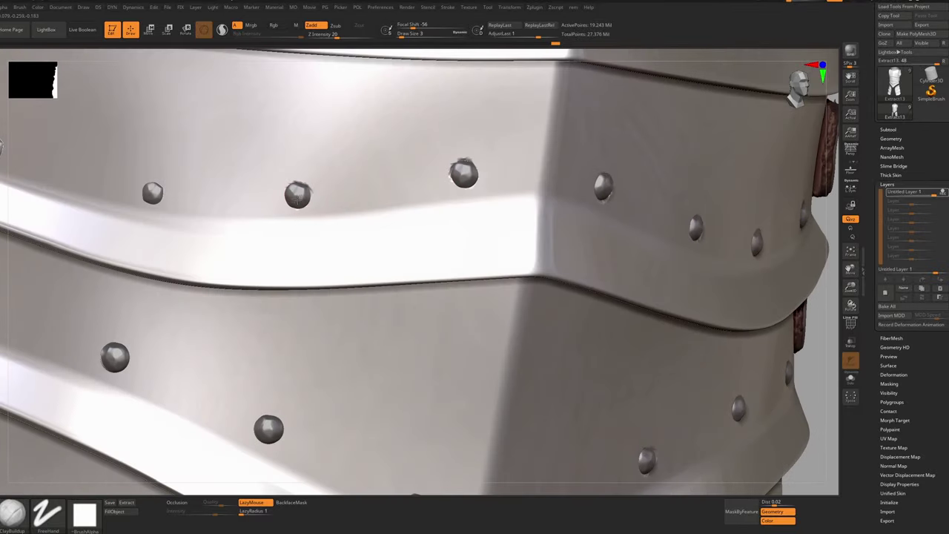
right_click_drag(283, 297, 319, 303)
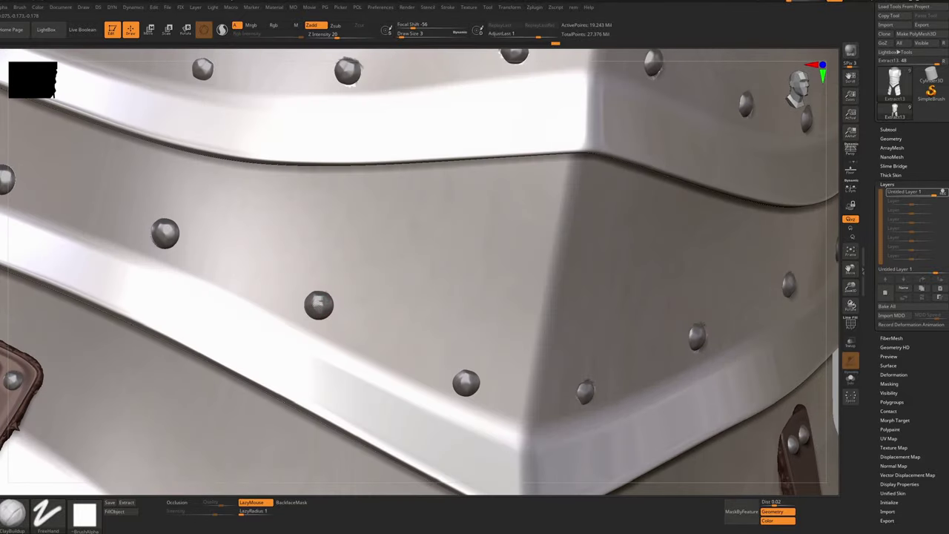
left_click_drag(310, 293, 331, 296)
mouse_move(326, 303)
right_mouse_down()
mouse_move(415, 316)
mouse_move(389, 315)
right_mouse_up()
left_click_drag(263, 250, 290, 264)
right_click_drag(278, 256, 352, 291, "alt")
Dent around the left and upper rivets with brush sizes 3.4 and 3
key("s")
left_click(171, 235)
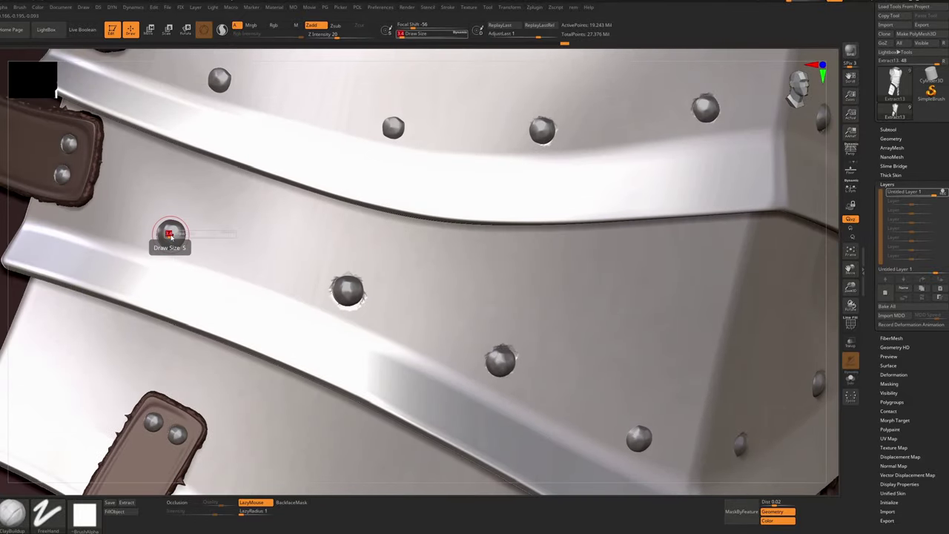
mouse_move(169, 251)
left_mouse_down()
mouse_move(187, 234)
mouse_move(161, 223)
left_mouse_up()
key("s")
left_click(386, 134)
right_click_drag(274, 243, 302, 247)
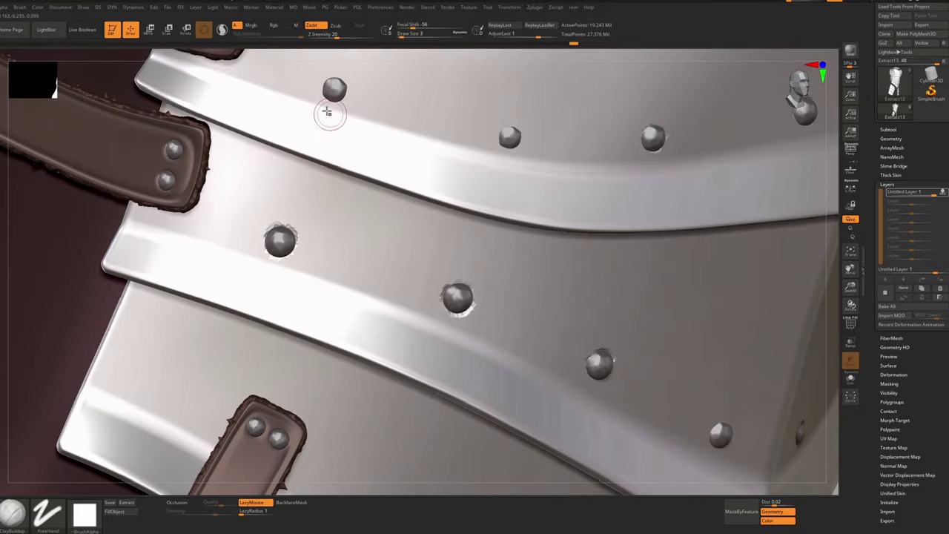
right_click_drag(330, 115, 331, 177)
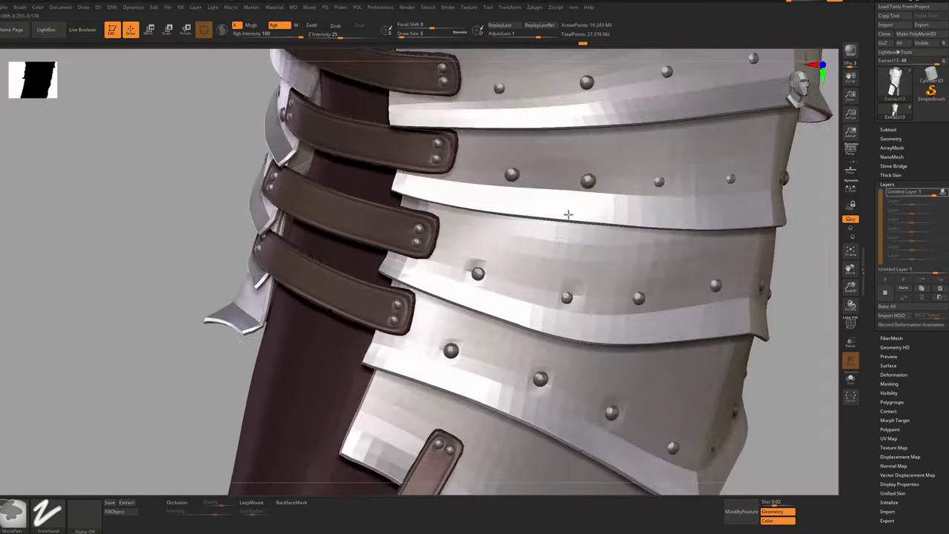
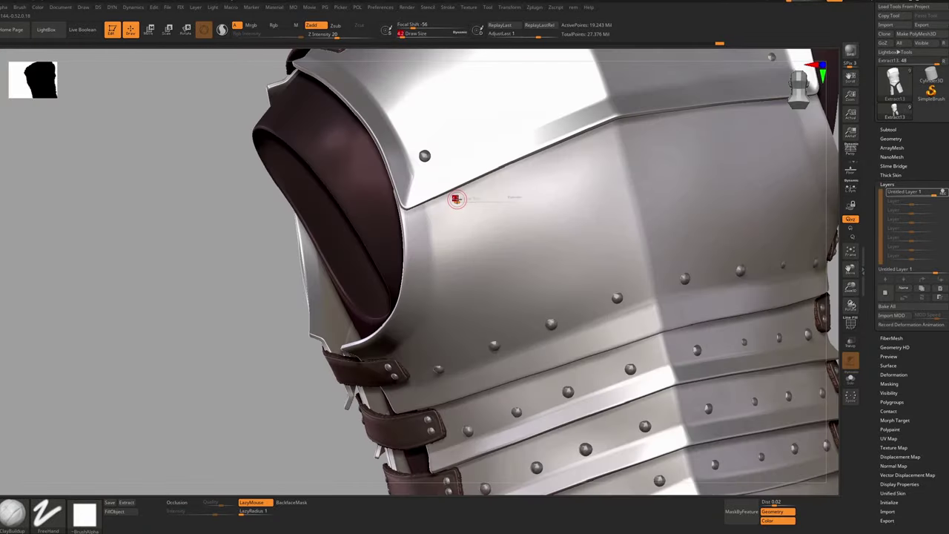
Touch up a rivet and nudge the rivets and plate edge upward on the armour
left_click(403, 228)
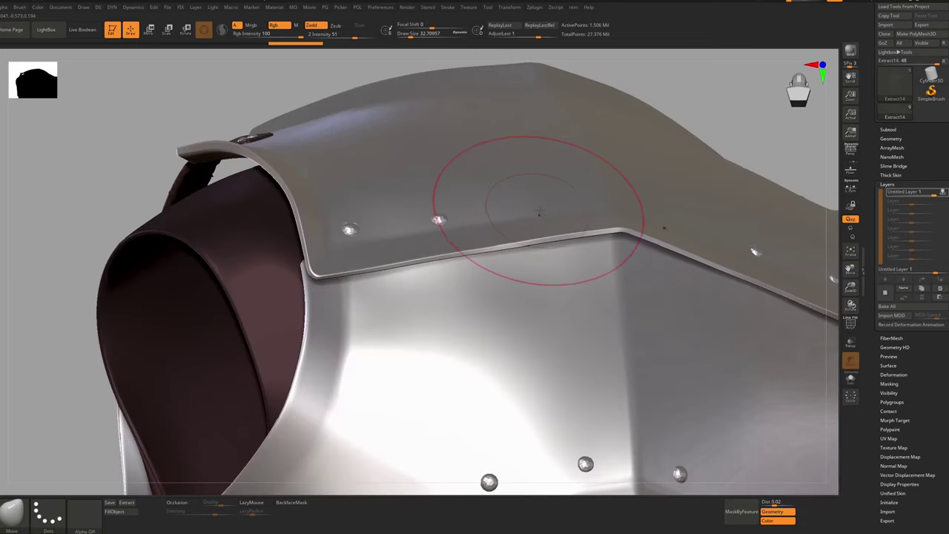
left_click_drag(566, 227, 608, 211)
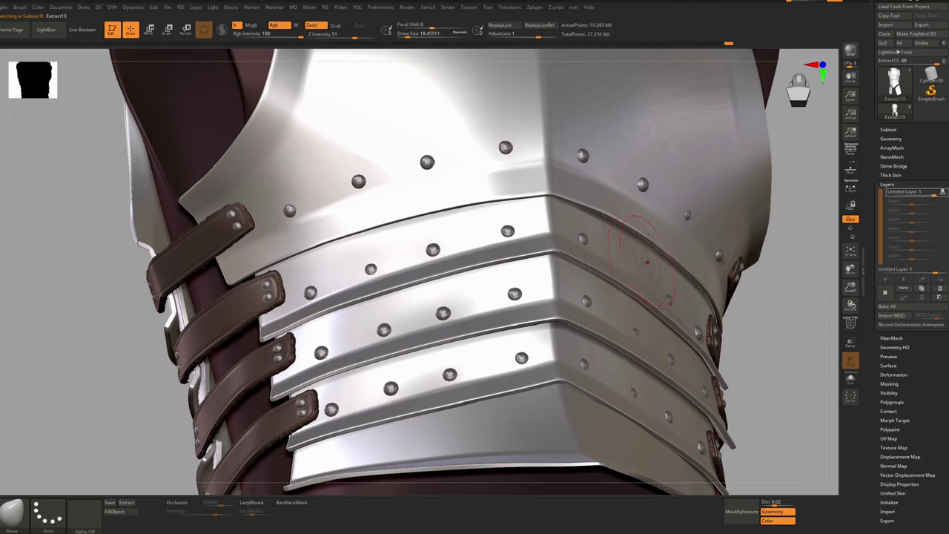
key("ctrl")
right_click_drag(638, 333, 395, 190, "ctrl")
Make Extract13 the active subtool and zoom in on the upper rivet row
left_click(362, 237, "alt")
key("b")
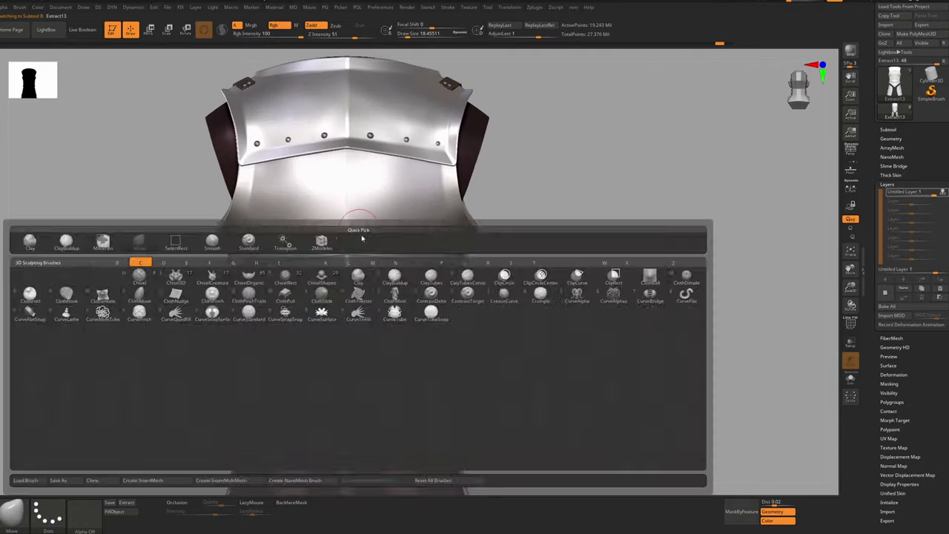
key("t")
key("d")
right_click_drag(377, 256, 385, 326, "ctrl")
right_click_drag(386, 326, 354, 252)
Build up clay around the upper rivets with ClayBuildup in Zadd mode
left_click_drag(354, 153, 361, 157)
key("b")
key("c")
key("b")
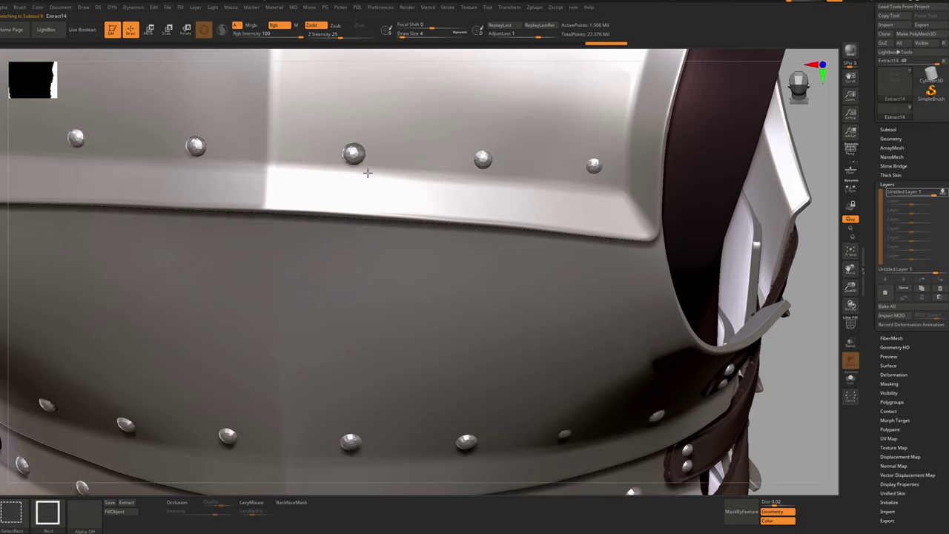
right_click_drag(356, 161, 361, 194)
left_click_drag(344, 146, 365, 148)
left_click_drag(471, 164, 491, 167)
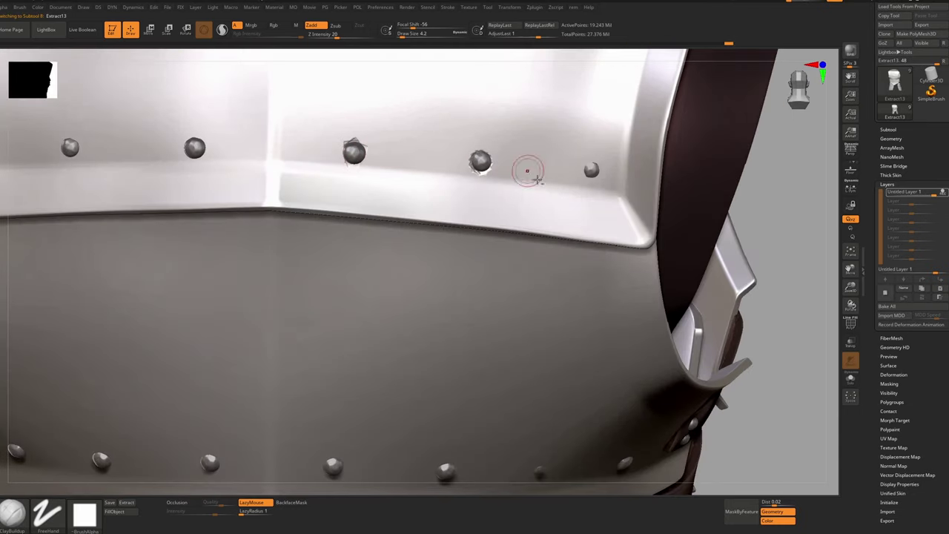
left_click_drag(583, 173, 599, 172)
Orbit around the side plates and straps to inspect the lower rivet rows
right_click_drag(444, 215, 596, 244, "alt")
right_click_drag(363, 485, 279, 221, "alt")
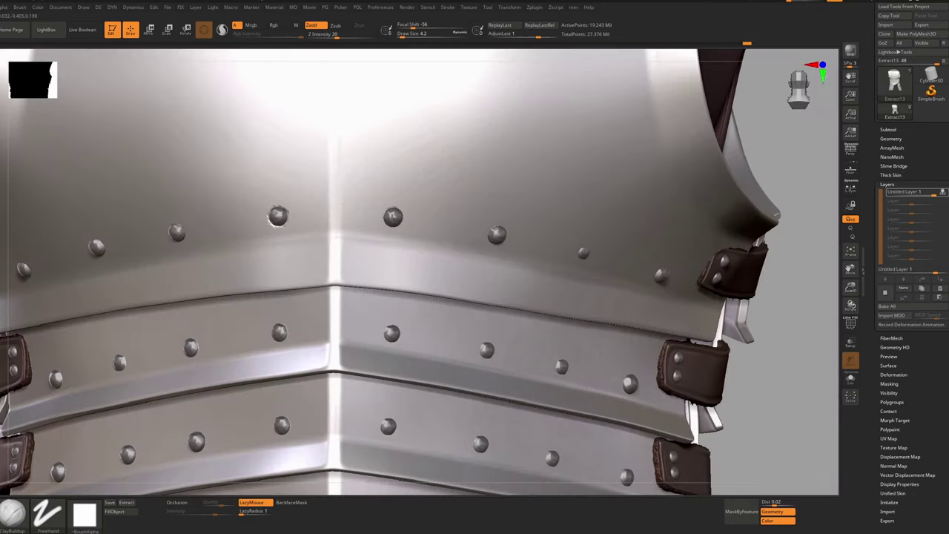
right_click_drag(660, 276, 371, 201)
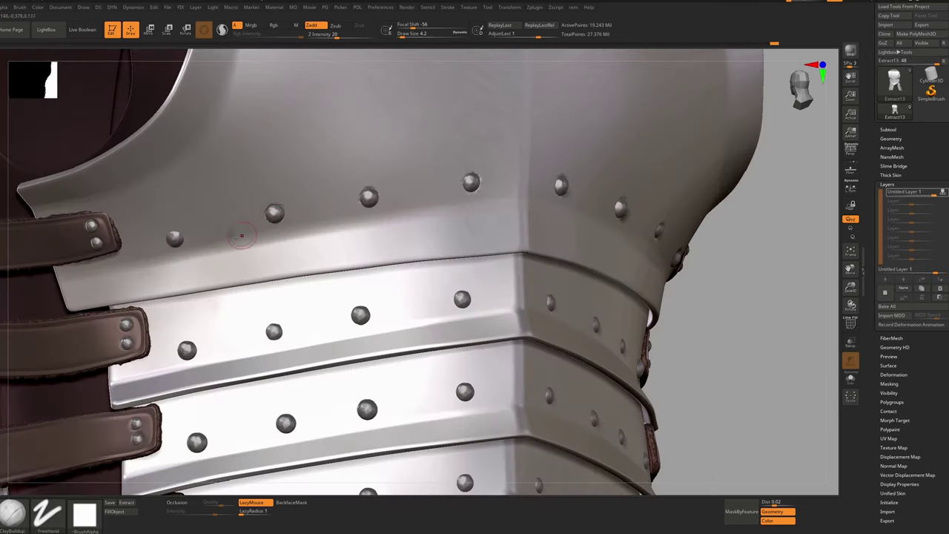
right_click_drag(241, 235, 401, 301)
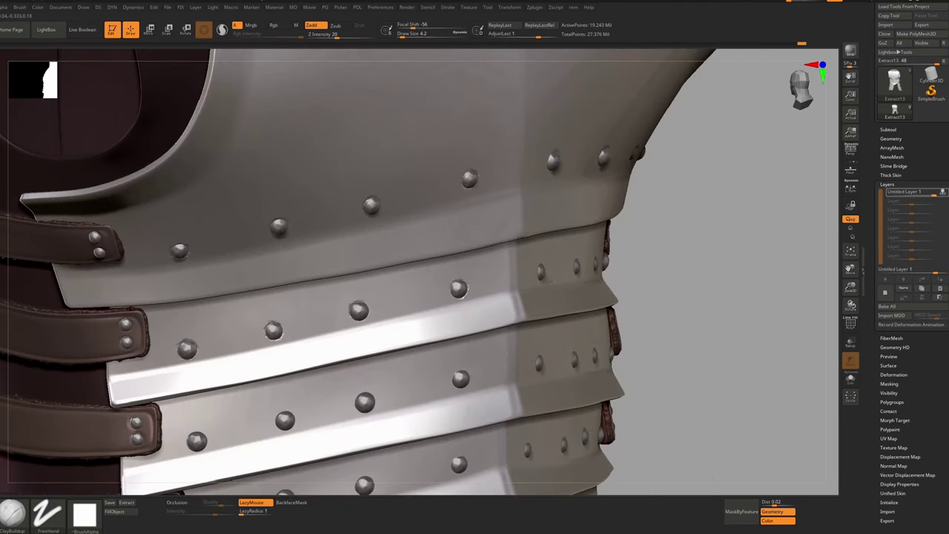
right_click_drag(287, 225, 565, 267)
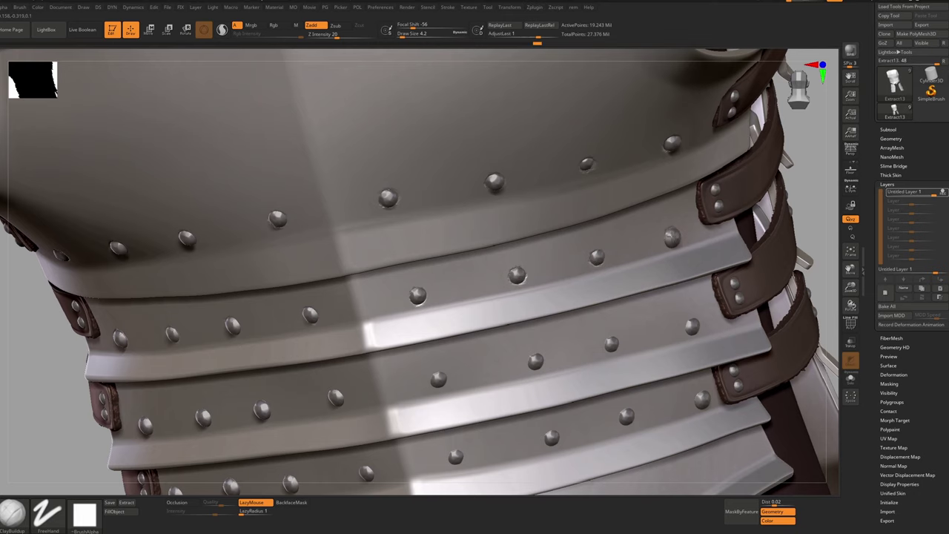
right_click_drag(438, 376, 146, 368)
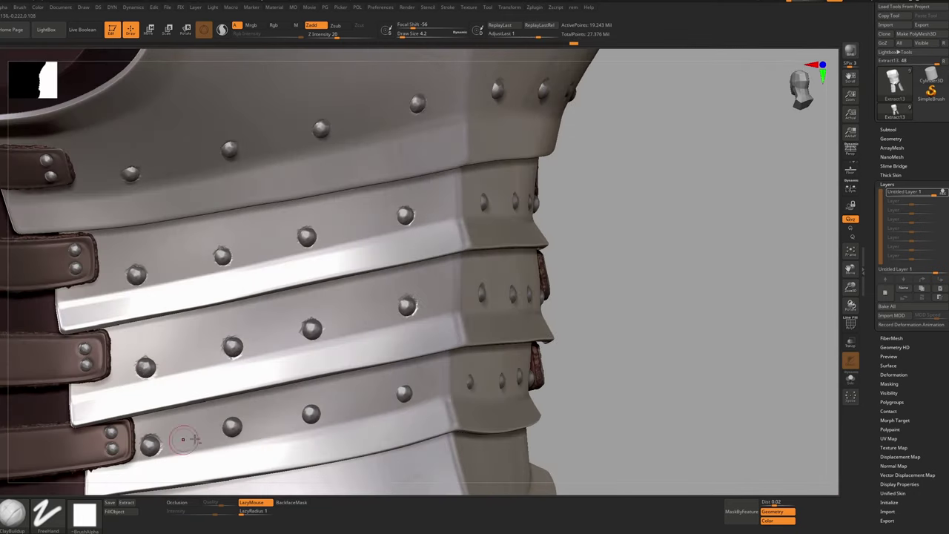
right_click_drag(269, 420, 436, 327)
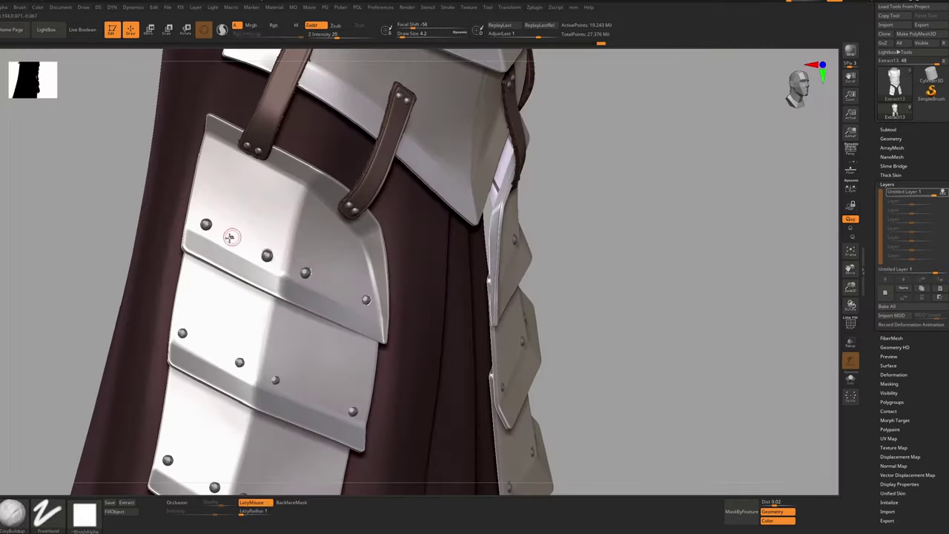
Sculpt around the rivets on the lower tasset plate, then frame the torso plates from the front
right_click_drag(232, 238, 231, 185, "ctrl")
mouse_move(201, 317)
right_mouse_down()
mouse_move(159, 318)
mouse_move(193, 319)
right_mouse_up()
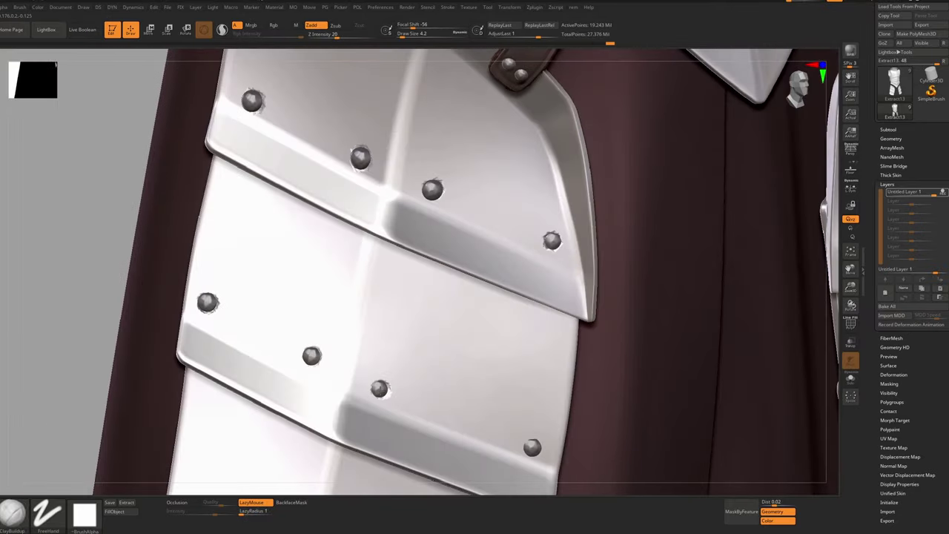
right_click_drag(381, 390, 296, 261, "alt")
right_click_drag(398, 366, 432, 394)
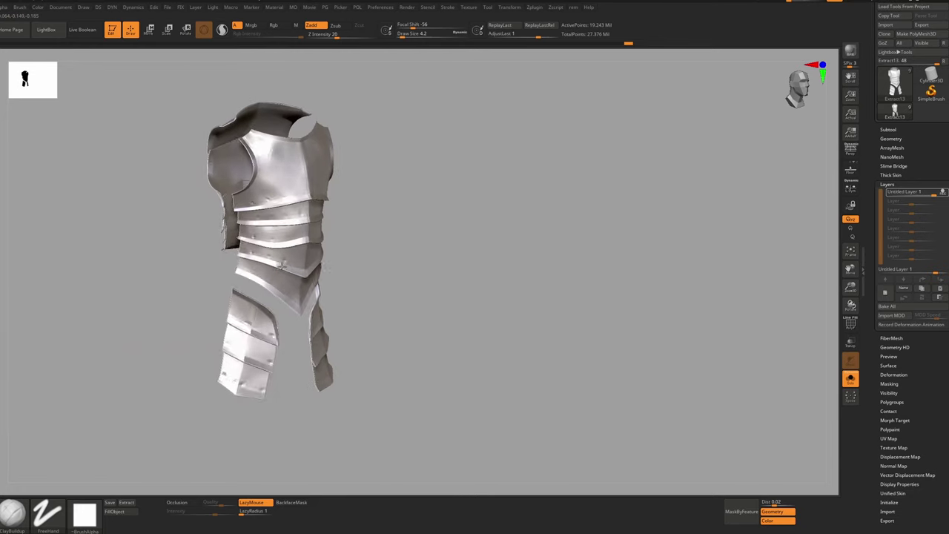
right_click_drag(283, 264, 234, 265, "shift")
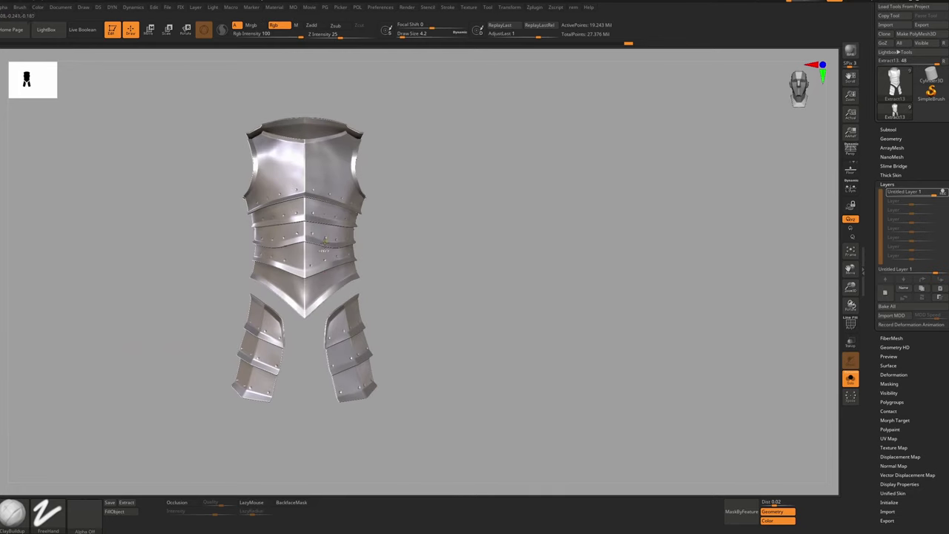
right_click_drag(474, 222, 475, 282, "ctrl")
right_click_drag(690, 235, 660, 232)
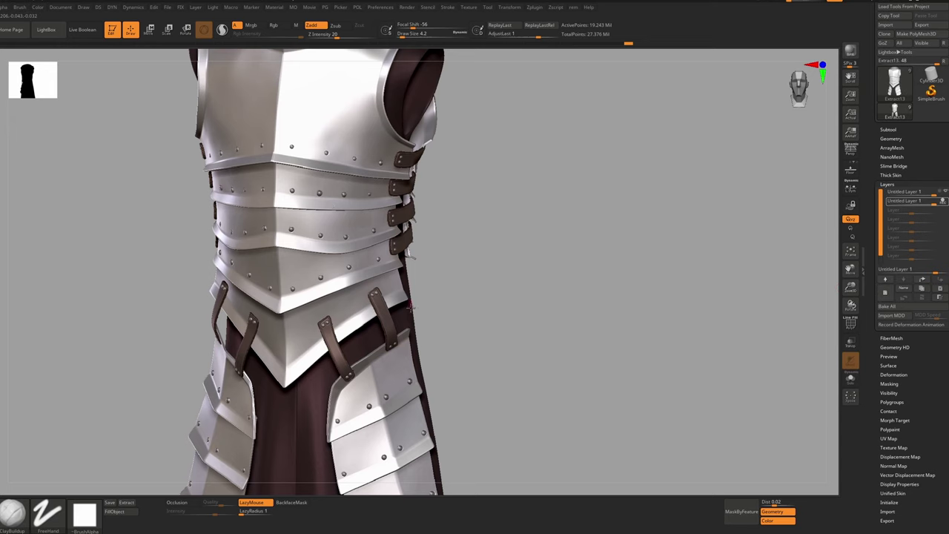
Polish the breastplate surface, then hide the second sculpt layer to compare the dents
key("shift+p")
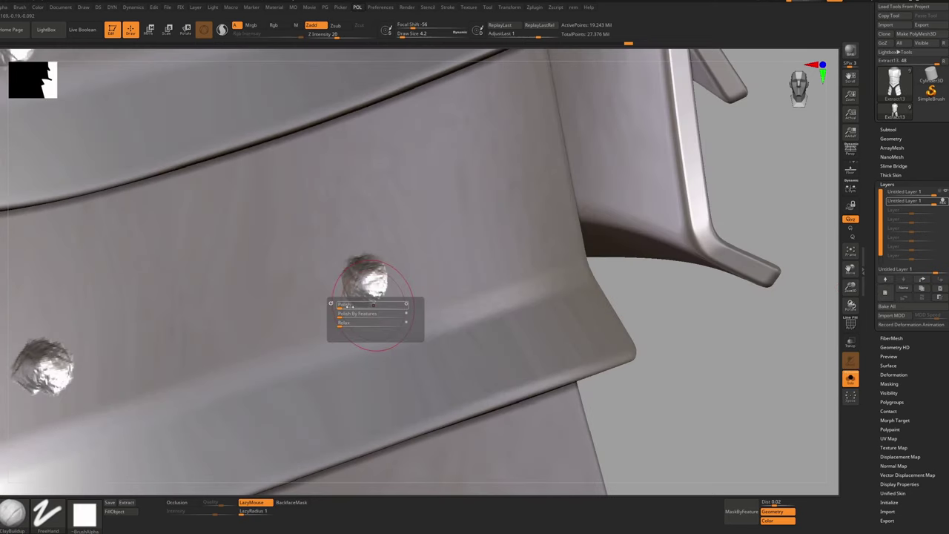
left_click_drag(344, 305, 348, 305)
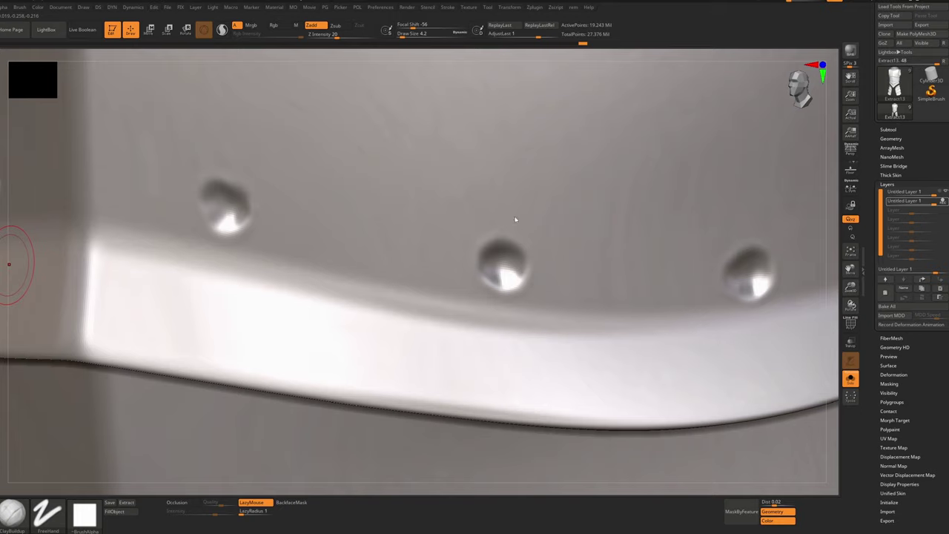
key("shift+d")
key("d")
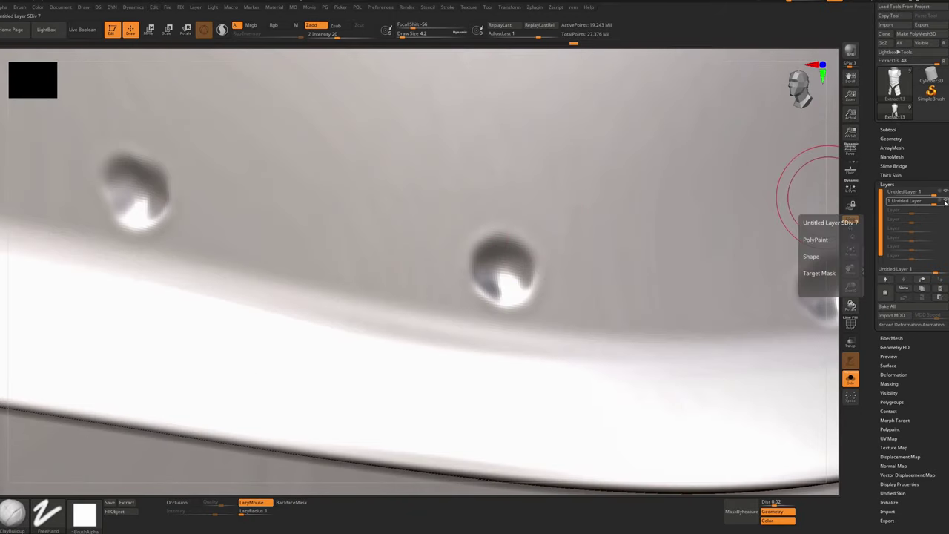
left_click(945, 202)
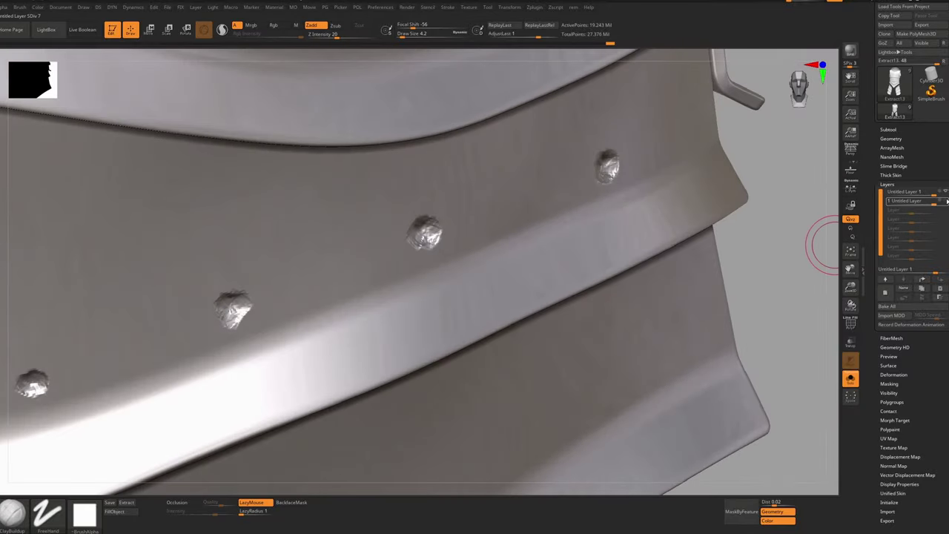
left_click(947, 201)
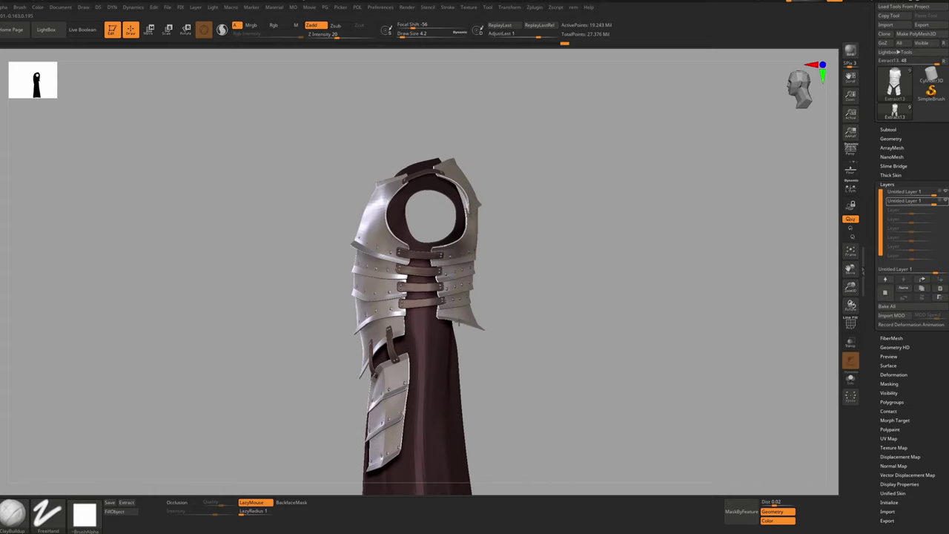
Check the material picker and orbit the armour back toward the front
left_click_drag(470, 289, 438, 252, "alt")
key("space")
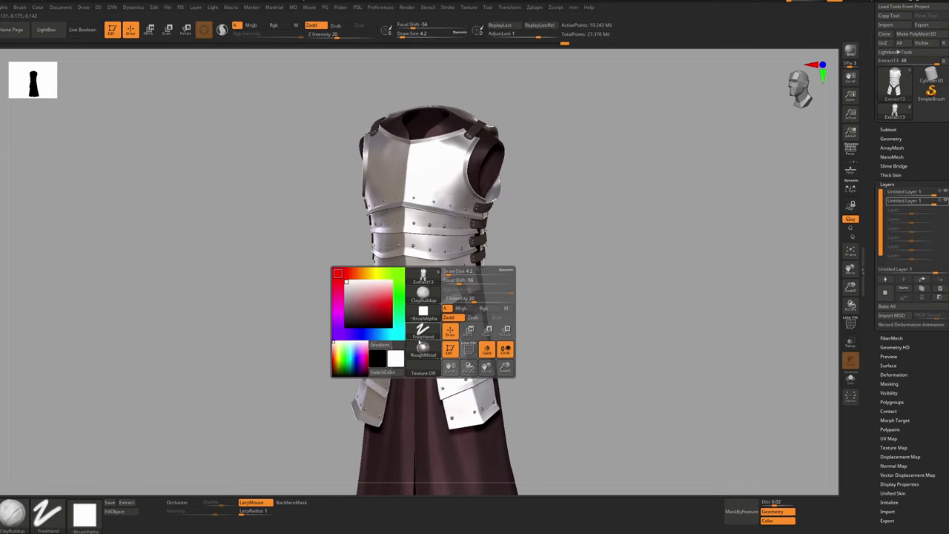
left_click(427, 349)
left_click(423, 369)
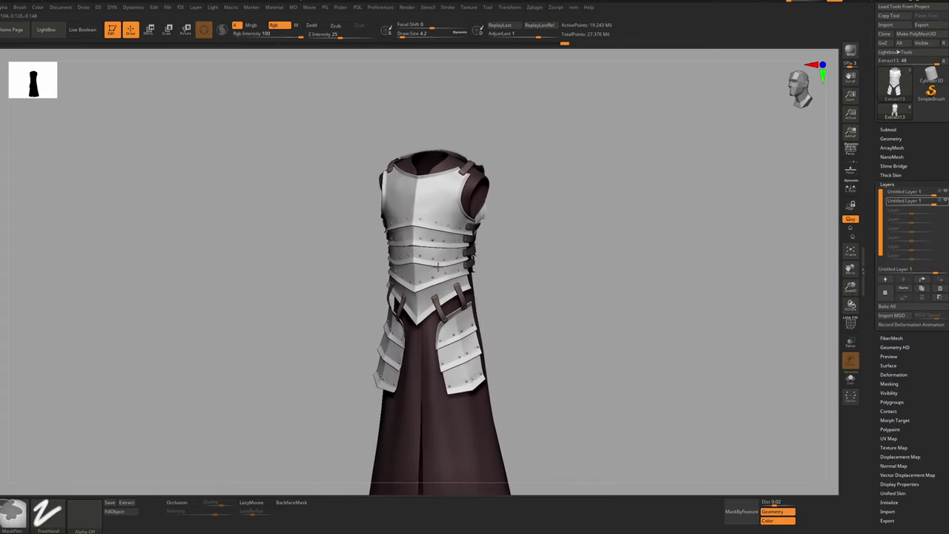
left_click_drag(423, 260, 421, 263)
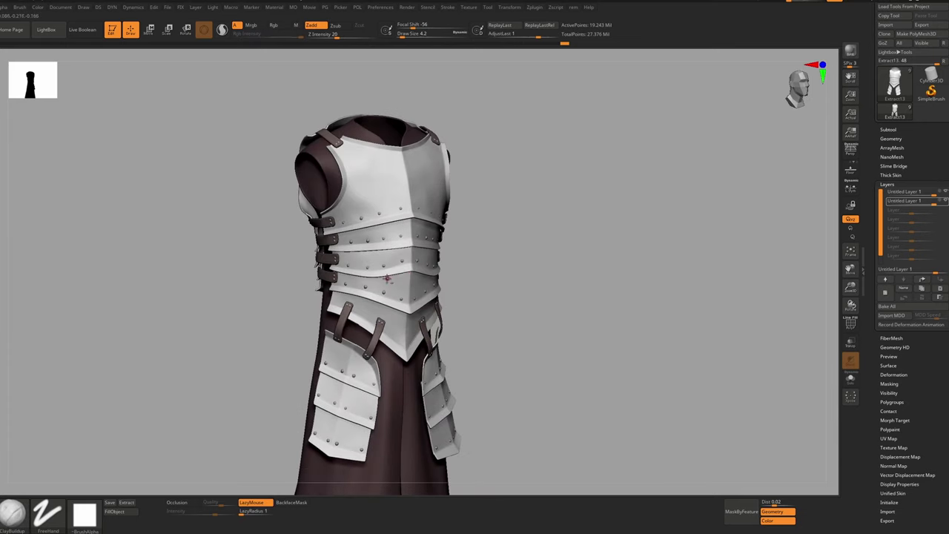
right_click_drag(387, 278, 414, 253, "alt")
right_click_drag(414, 253, 448, 249)
Select Extract0 and unhide the Extract1 sleeves in the Subtool list
left_click(365, 162, "alt")
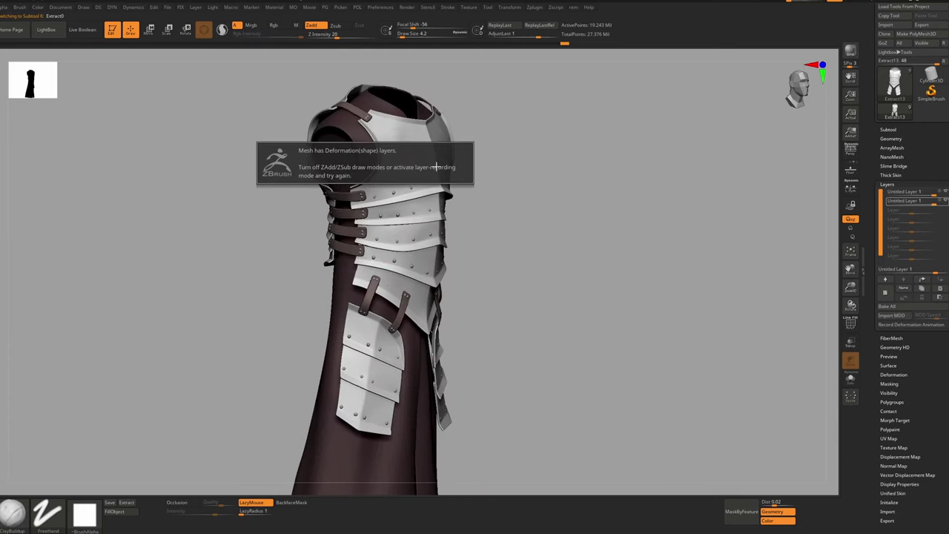
right_click_drag(418, 158, 390, 155, "shift")
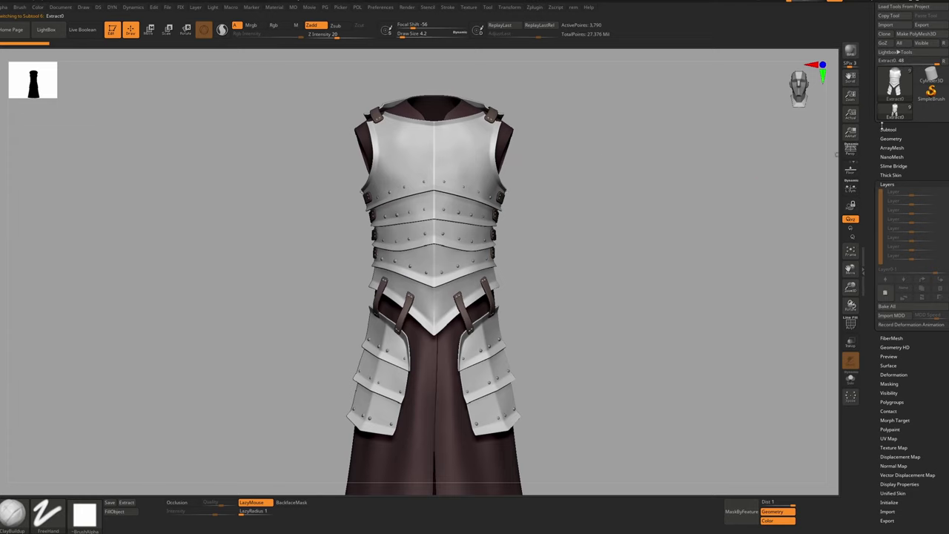
left_click(887, 129)
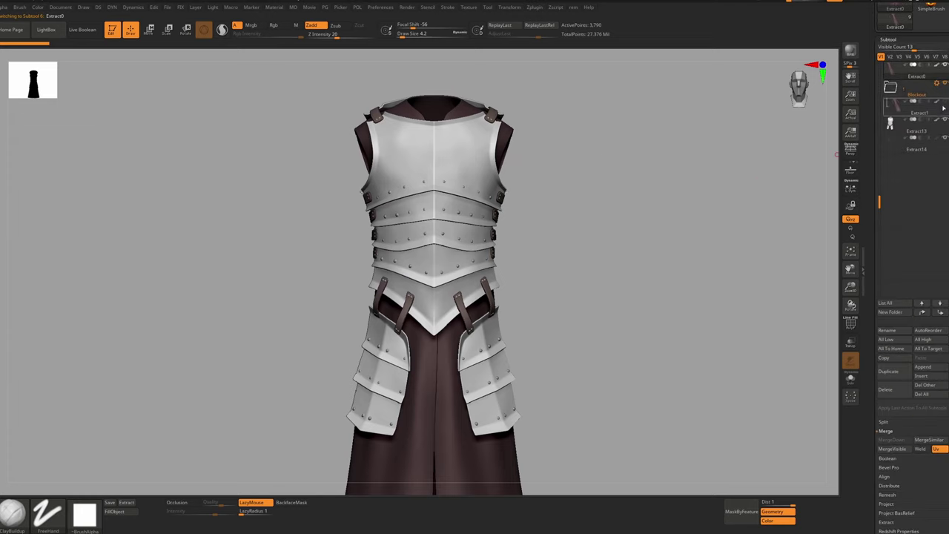
left_click_drag(881, 200, 884, 121)
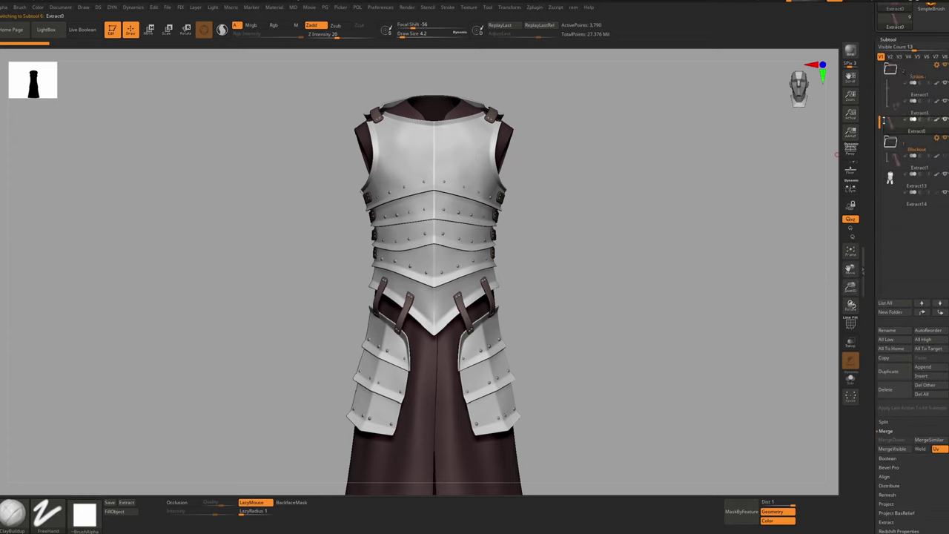
scroll(935, 99, "up", 3)
left_click(946, 102)
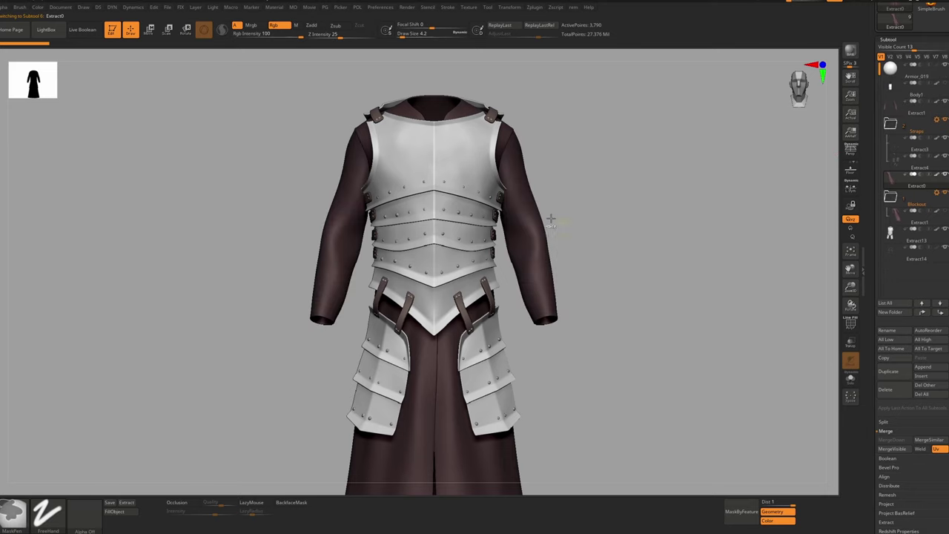
left_click_drag(553, 218, 341, 237, "alt")
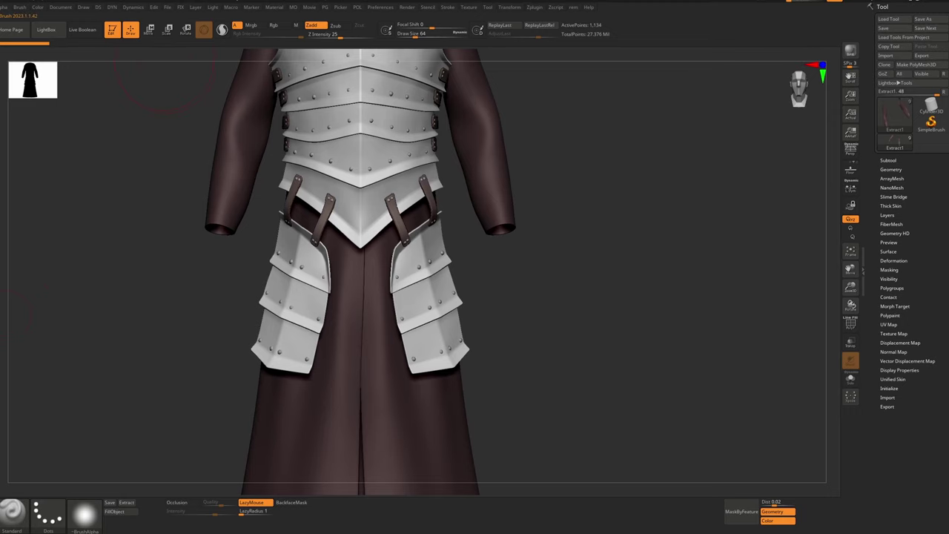
Enable Customize and place Document Back and the Color gray slider on the bottom shelf
left_click(379, 7)
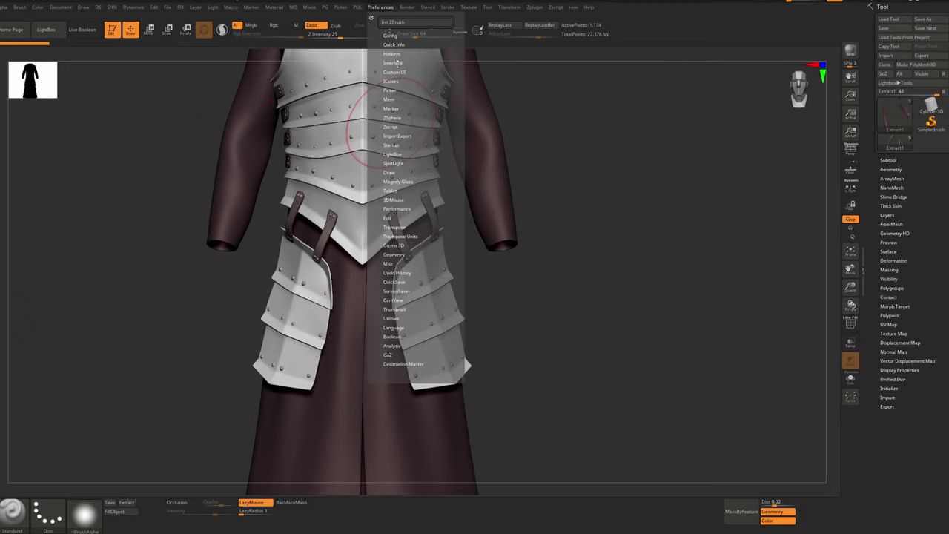
left_click(390, 35)
left_click(415, 81)
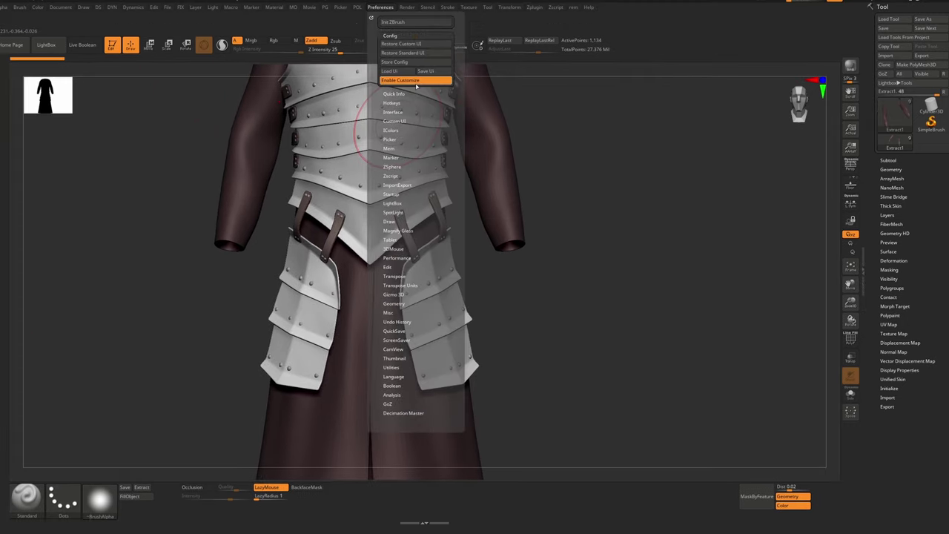
left_click(65, 9)
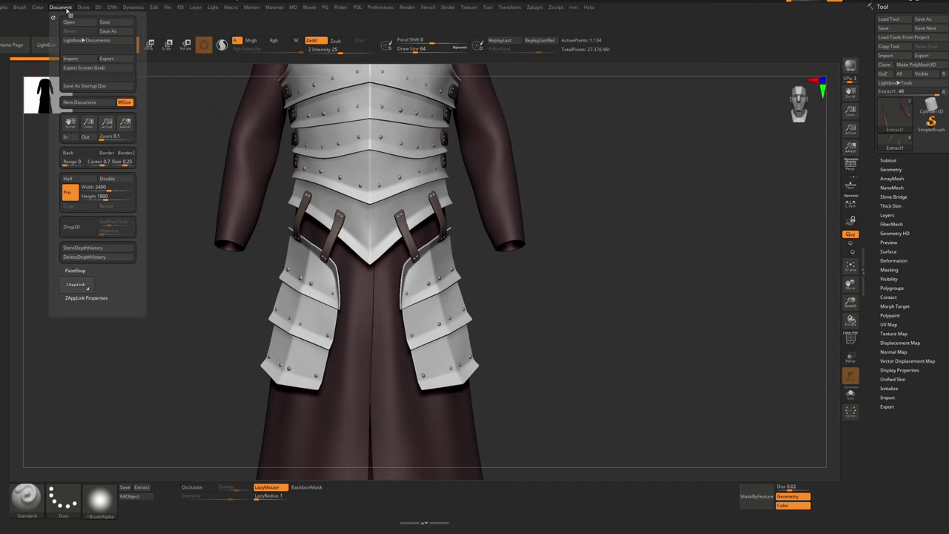
mouse_move(85, 151)
left_mouse_down("ctrl+alt")
mouse_move(125, 204)
mouse_move(260, 527)
mouse_move(304, 500)
mouse_move(146, 510)
left_mouse_up("ctrl+alt")
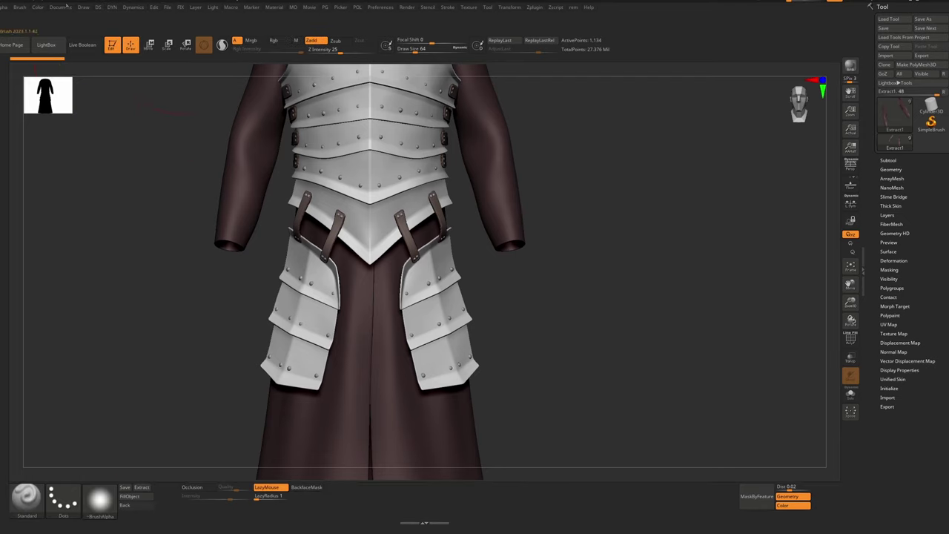
left_click(65, 9)
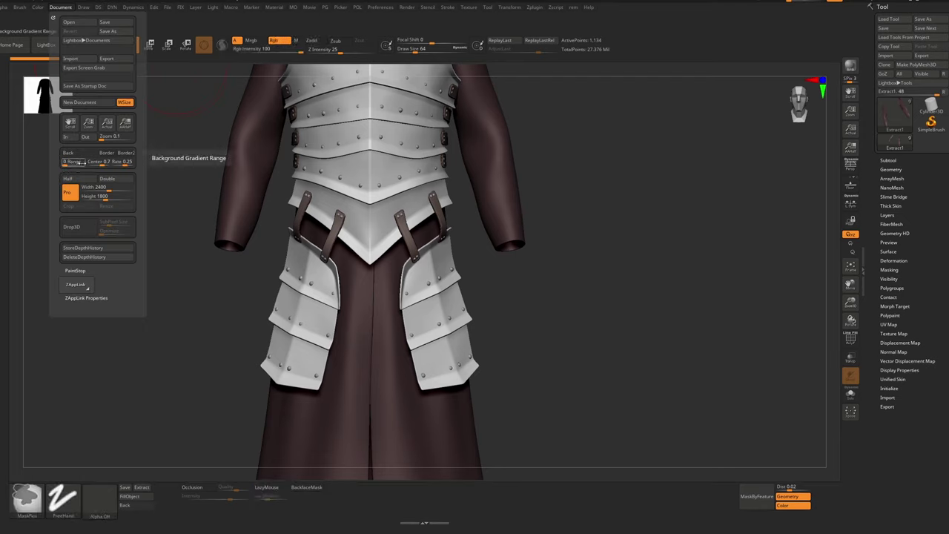
left_click(37, 7)
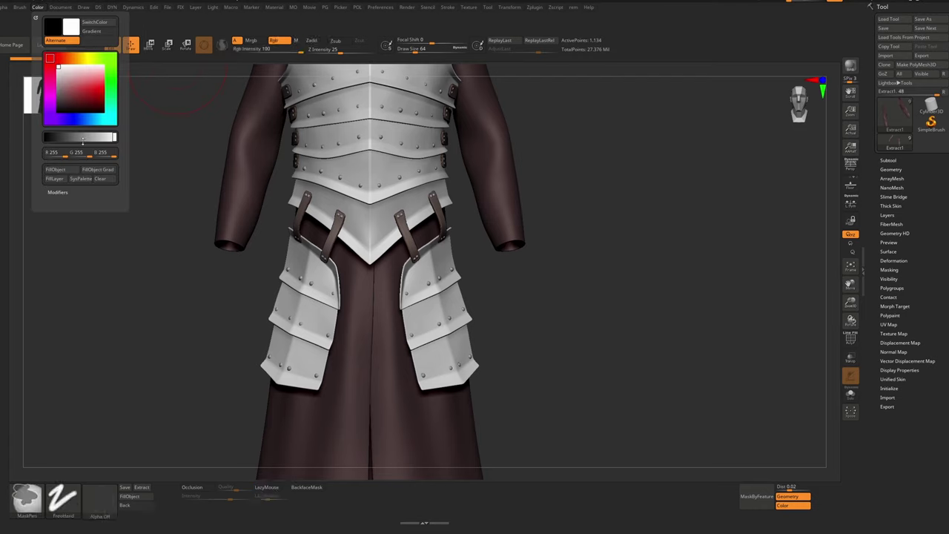
mouse_move(64, 138)
left_mouse_down("ctrl")
mouse_move(117, 155)
mouse_move(296, 526)
mouse_move(157, 517)
left_mouse_up("ctrl")
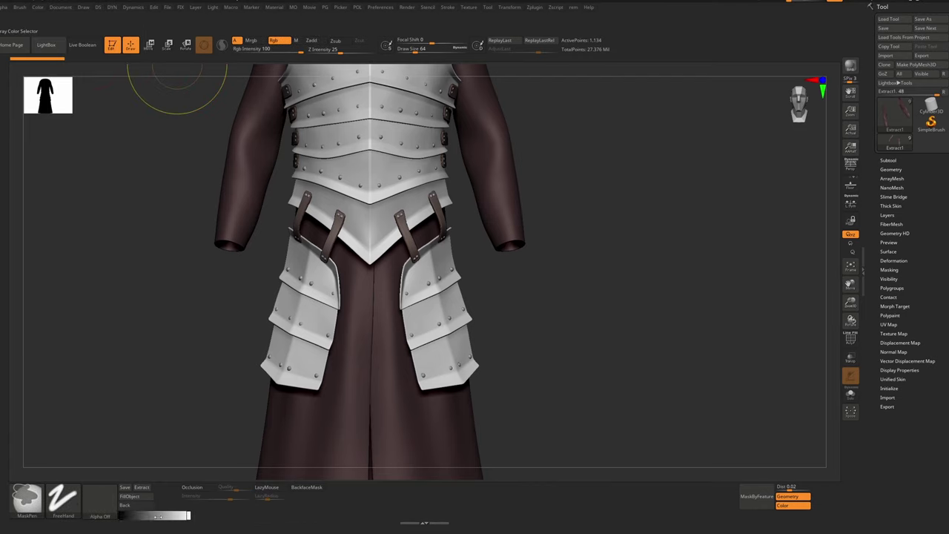
Disable Customize and pick a light gray canvas background from the shelf's Back swatch
left_click(386, 10)
left_click(407, 82)
left_click_drag(418, 533, 412, 483)
mouse_move(128, 520)
left_mouse_down()
mouse_move(116, 530)
mouse_move(151, 531)
mouse_move(134, 530)
left_mouse_up()
Frame the isolated sleeves and inspect their wireframe from a three-quarter view
key("f")
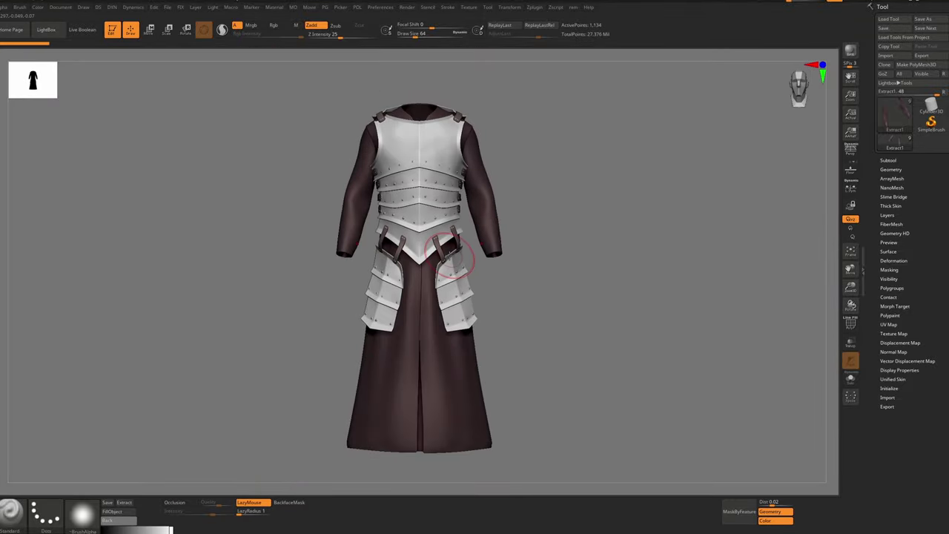
left_click_drag(515, 282, 542, 208)
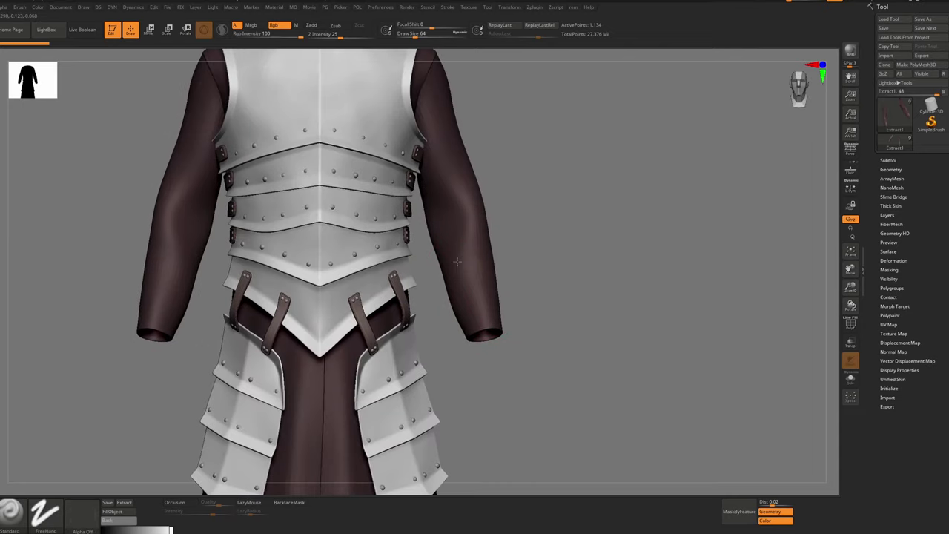
key("f")
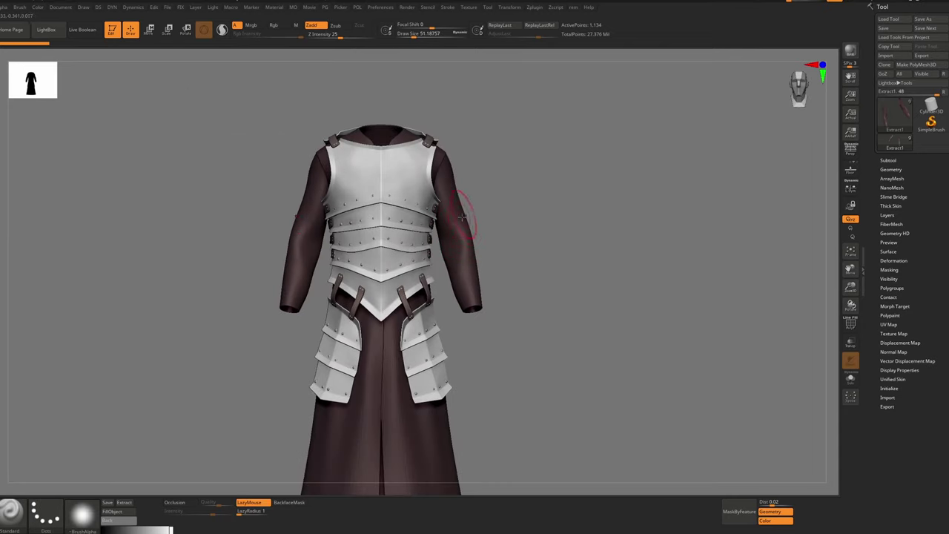
mouse_move(462, 216)
right_mouse_down()
mouse_move(457, 206)
mouse_move(475, 222)
mouse_move(460, 207)
right_mouse_up()
key("shift+f")
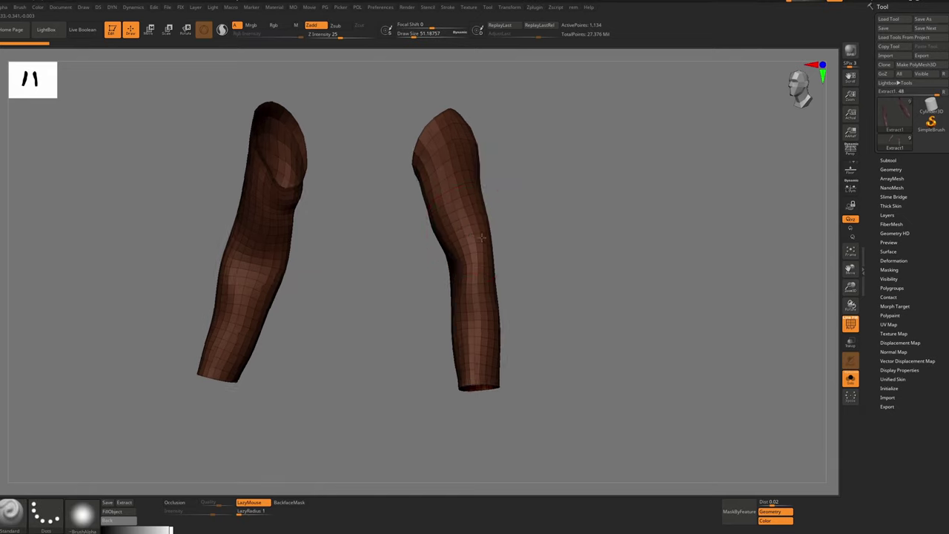
mouse_move(489, 222)
left_mouse_down()
mouse_move(503, 222)
mouse_move(463, 233)
mouse_move(482, 167)
mouse_move(478, 217)
left_mouse_up()
key("shift+f")
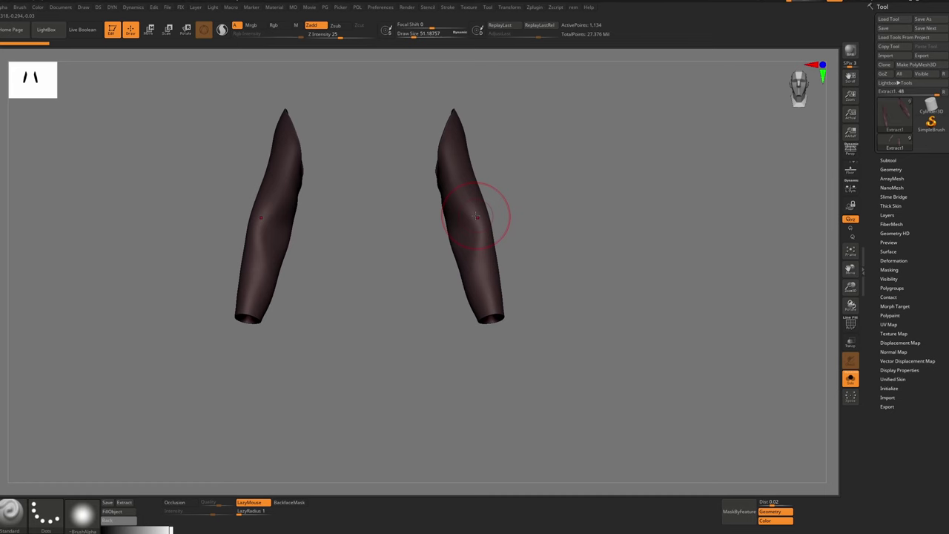
Switch to ClothPull, undo a test stroke on the right sleeve, and enlarge the brush to about 77
key("b")
key("c")
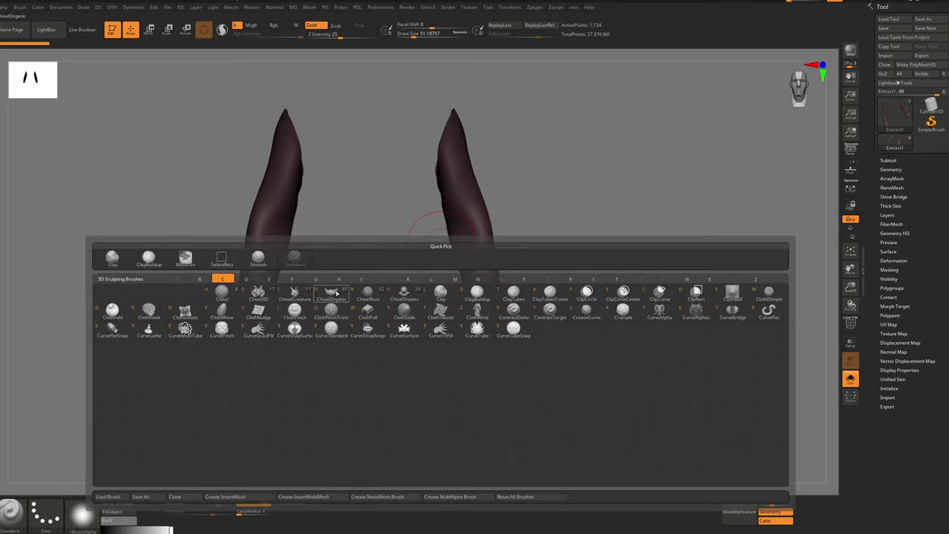
left_click(373, 316)
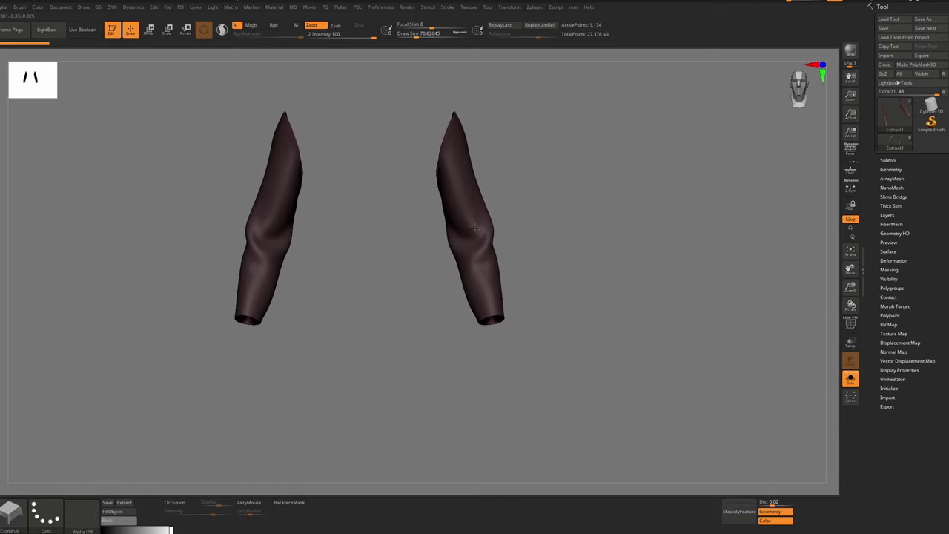
left_click_drag(474, 228, 480, 254)
mouse_move(476, 236)
right_mouse_down()
mouse_move(457, 239)
mouse_move(478, 227)
right_mouse_up()
key("ctrl+z")
key("s")
left_click_drag(479, 224, 483, 225)
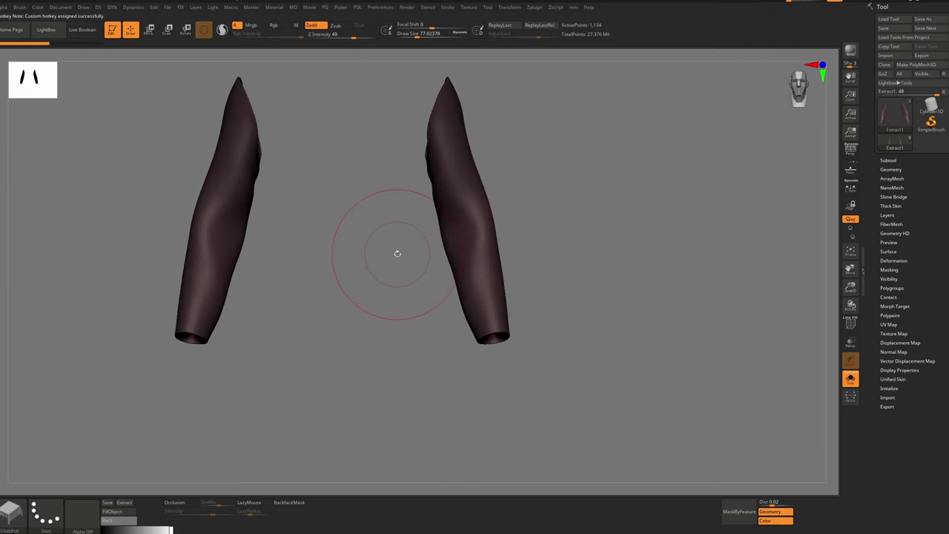
Reduce ClothPull size to about 65 and set Z Intensity to 46
key("shift+f")
key("shift+d")
right_click_drag(482, 235, 484, 221, "ctrl")
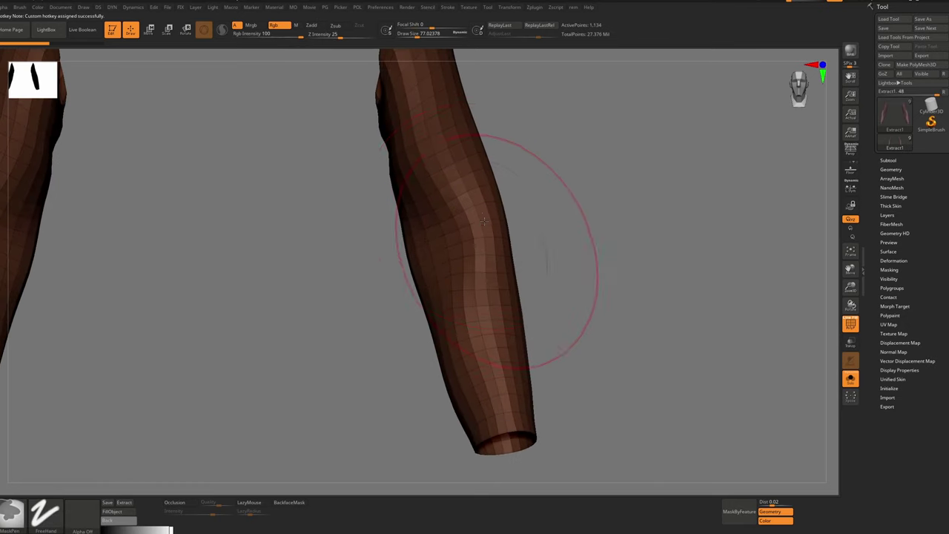
key("shift+f")
key("s")
left_click_drag(476, 253, 468, 254)
right_click_drag(468, 252, 468, 196, "ctrl")
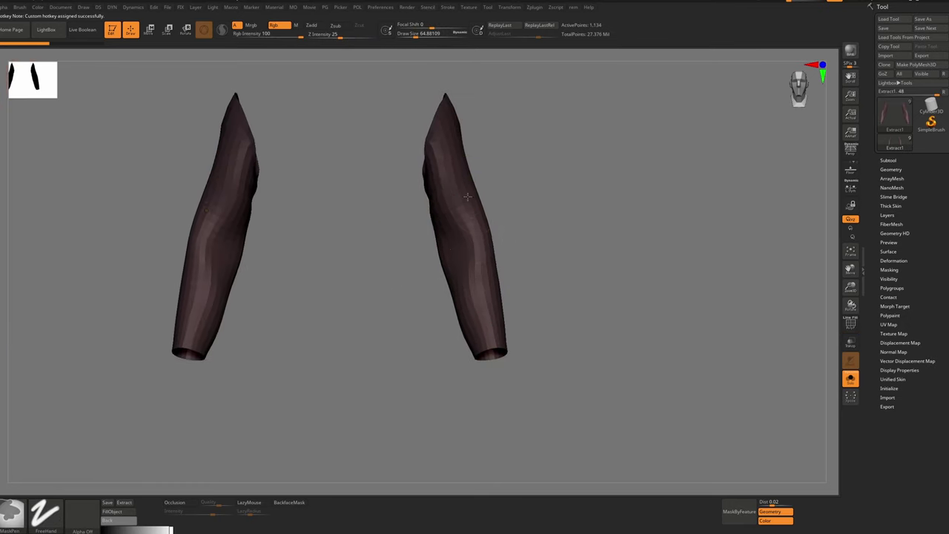
key("shift+f")
key("d")
key("shift+f")
key("u")
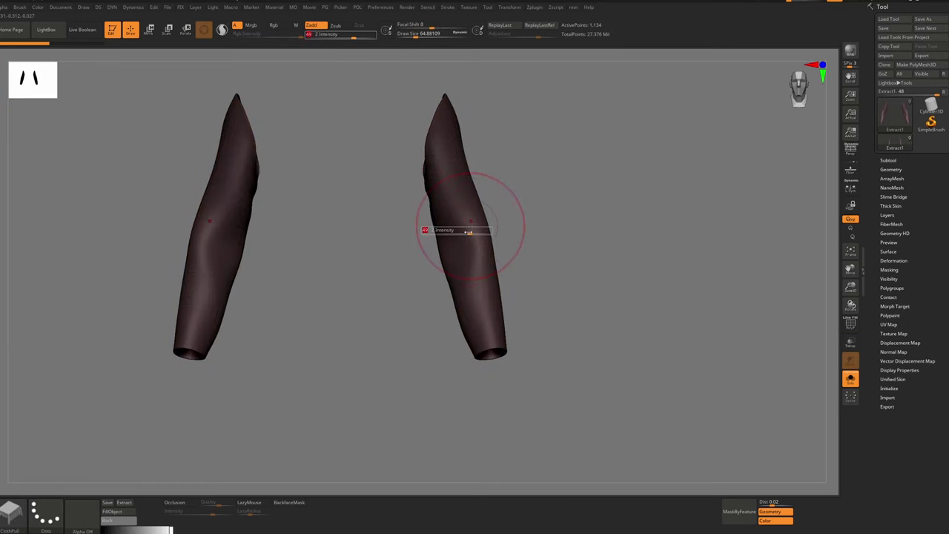
mouse_move(469, 233)
left_mouse_down()
mouse_move(469, 273)
mouse_move(457, 206)
left_mouse_up()
key("u")
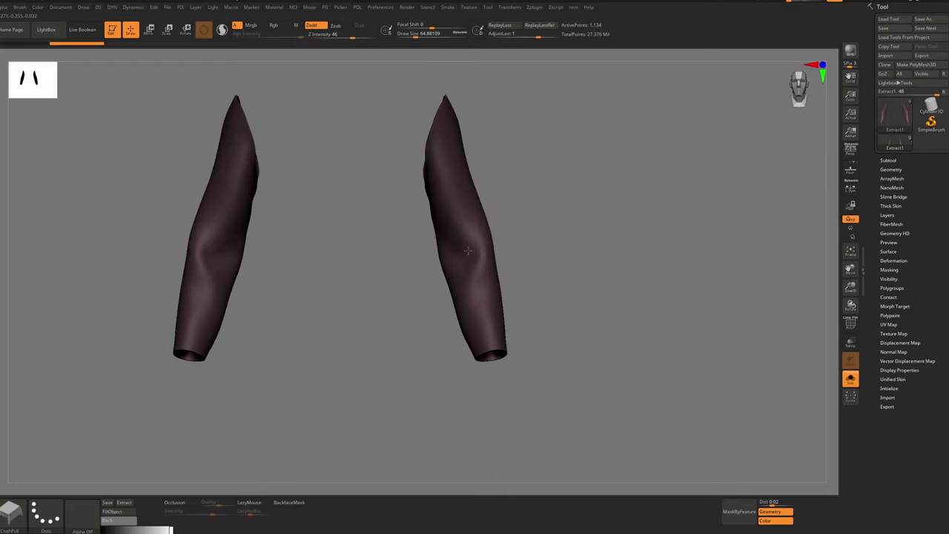
Pull elbow folds into the sleeve cloth and show the armour alongside again
left_click_drag(468, 251, 476, 290)
right_click_drag(477, 289, 483, 345, "alt")
left_click_drag(475, 327, 479, 298)
key("alt+s")
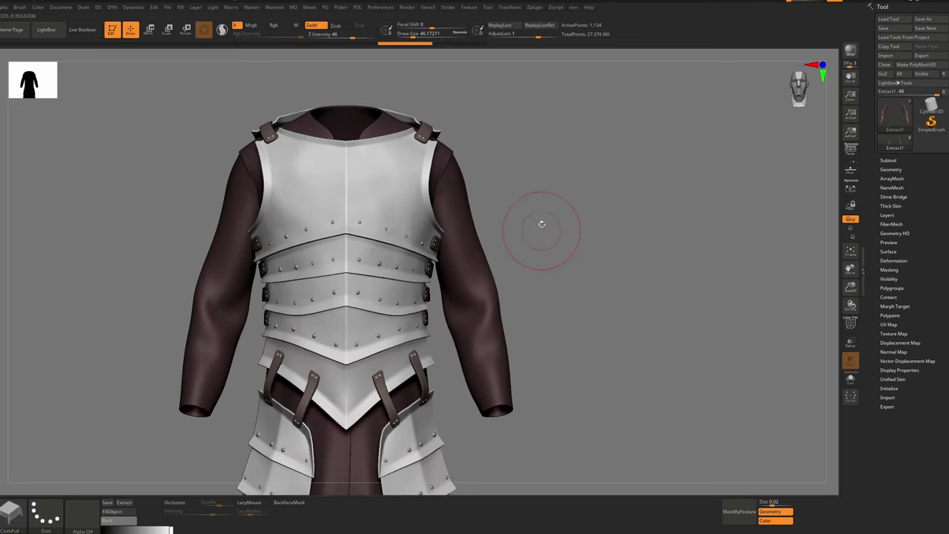
key("Print")
left_click_drag(606, 89, 344, 490)
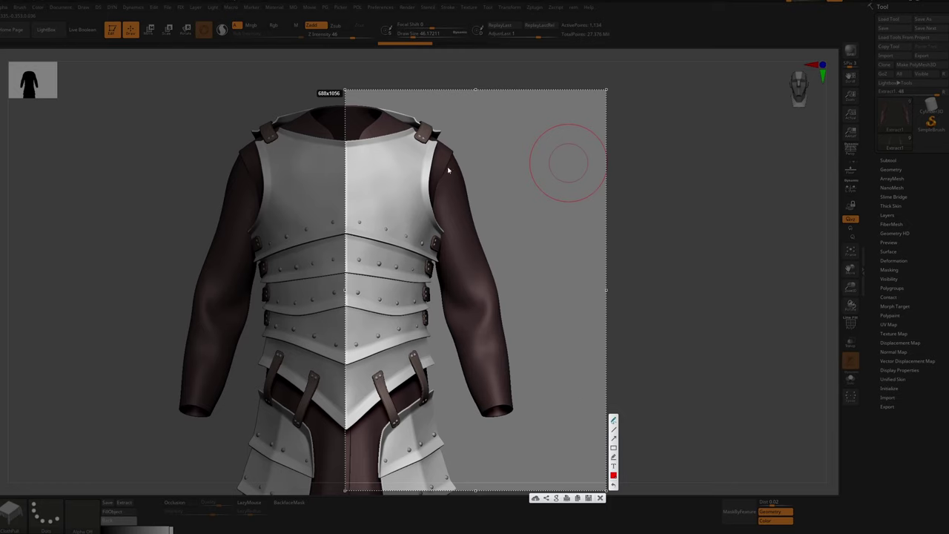
left_click_drag(436, 282, 489, 269)
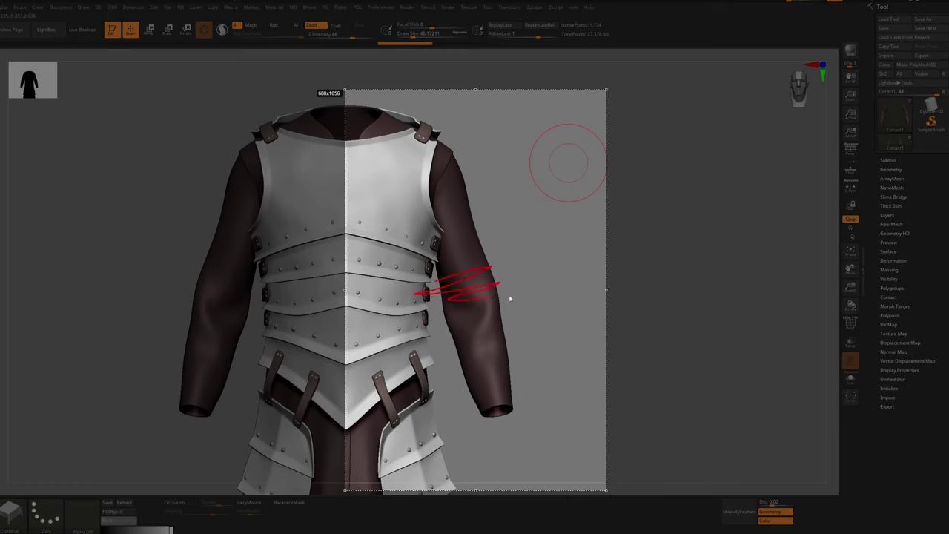
left_click_drag(459, 325, 495, 328)
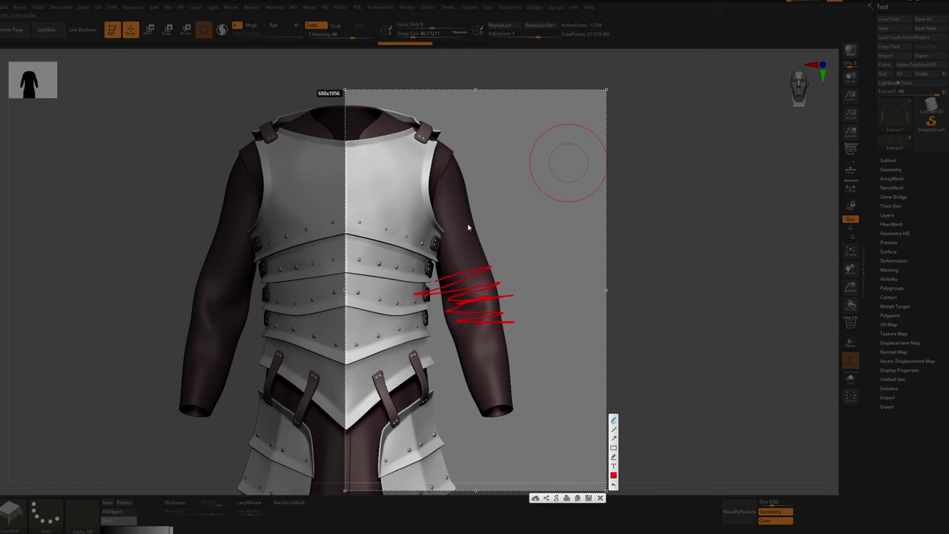
left_click_drag(447, 162, 439, 239)
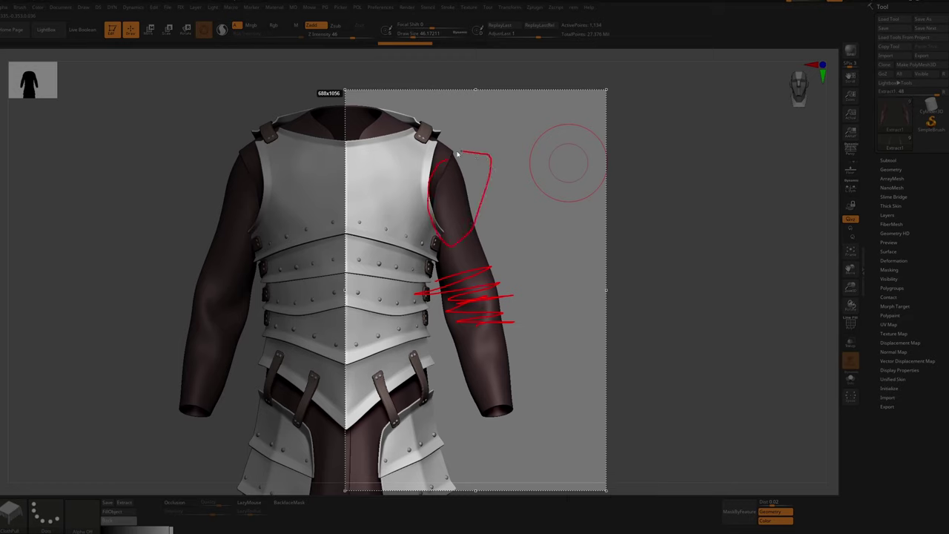
left_click_drag(457, 152, 460, 291)
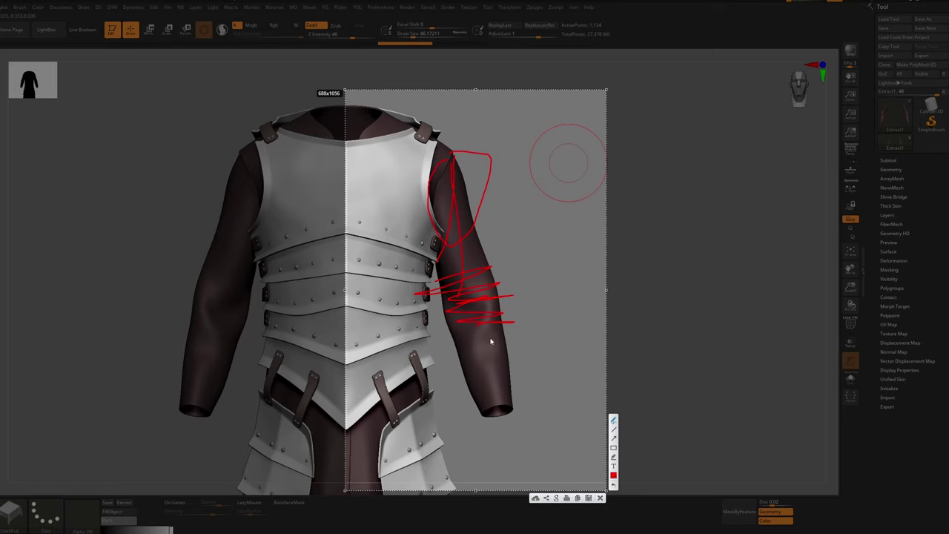
left_click_drag(487, 331, 467, 346)
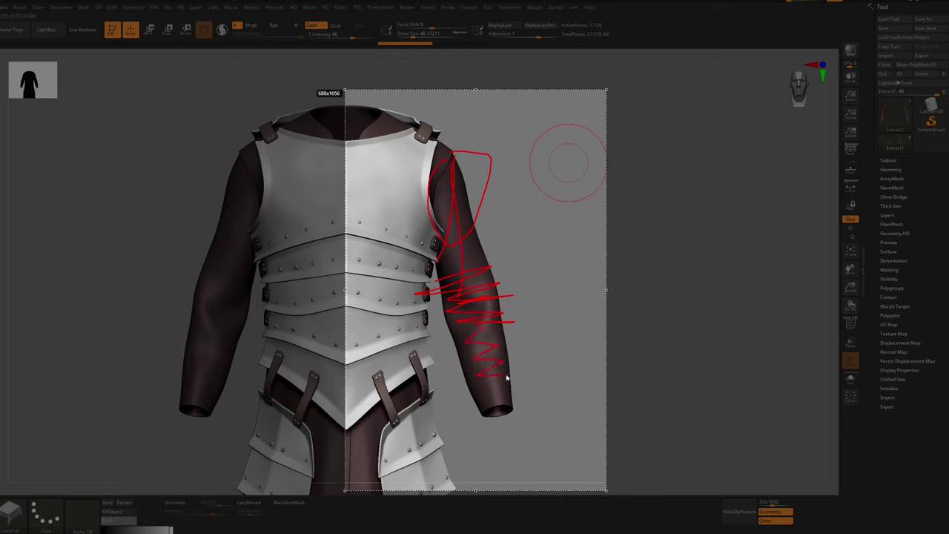
mouse_move(482, 388)
left_mouse_down()
mouse_move(506, 387)
mouse_move(481, 389)
mouse_move(513, 374)
mouse_move(464, 373)
mouse_move(474, 368)
left_mouse_up()
left_click(602, 501)
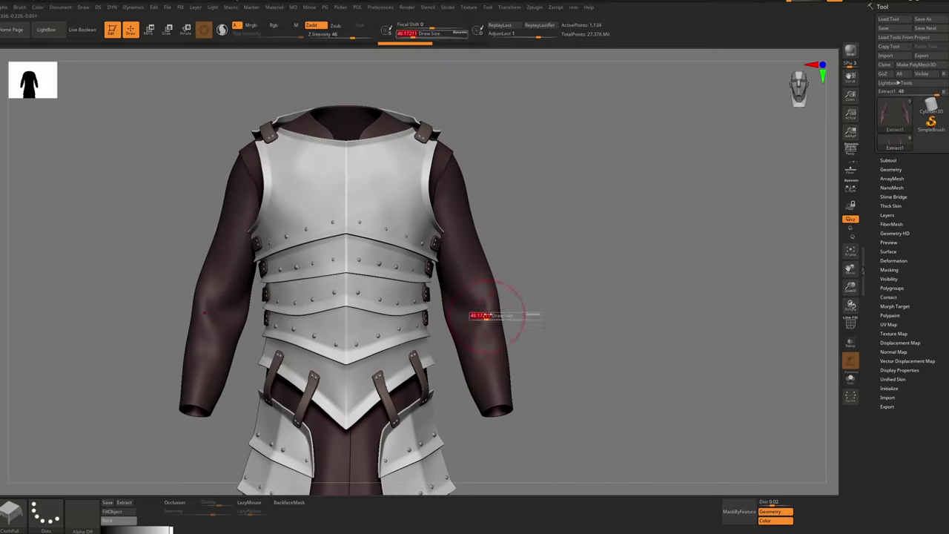
Push the sleeve edge under the armour with the Move brush at about 51 size
right_click_drag(477, 314, 457, 269, "ctrl")
right_click_drag(564, 287, 493, 292)
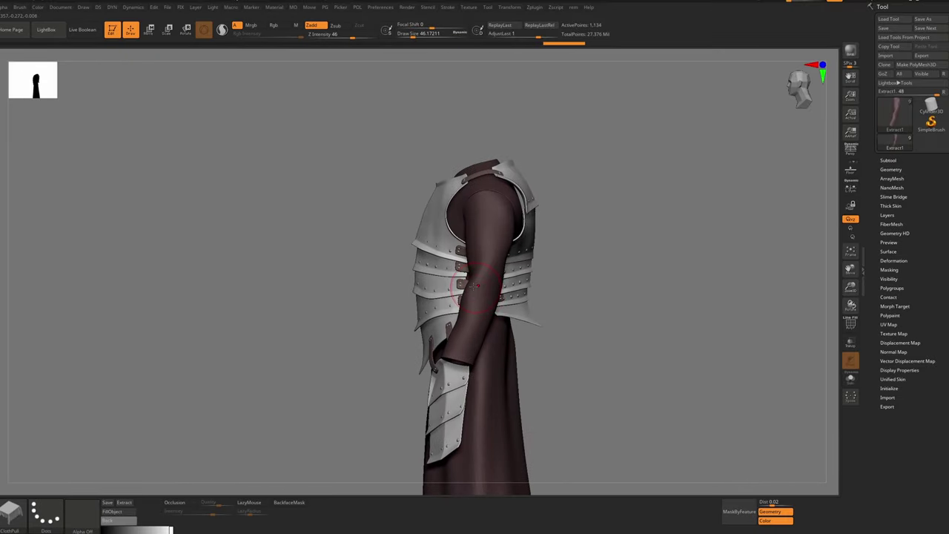
key("b")
key("m")
key("v")
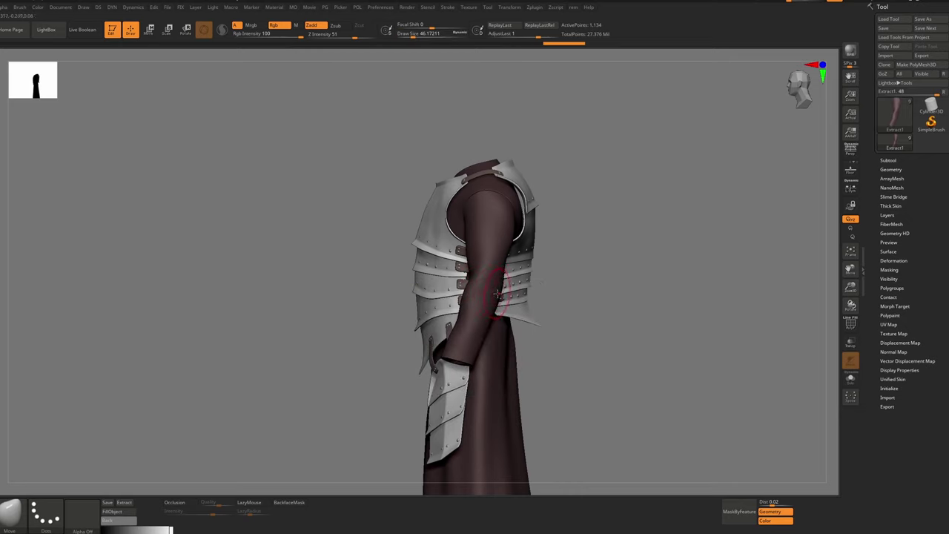
left_click_drag(499, 287, 503, 273)
key("s")
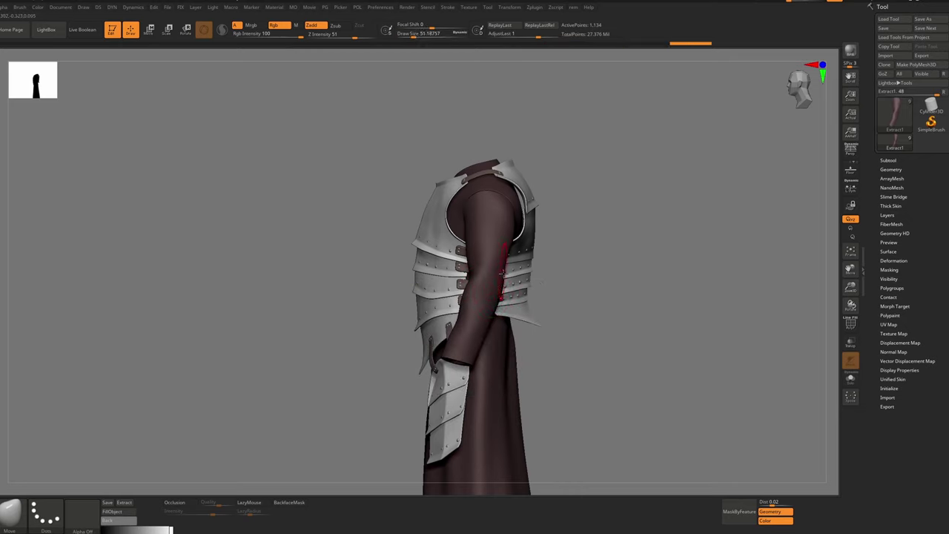
mouse_move(486, 280)
right_mouse_down()
mouse_move(530, 284)
mouse_move(477, 212)
right_mouse_up()
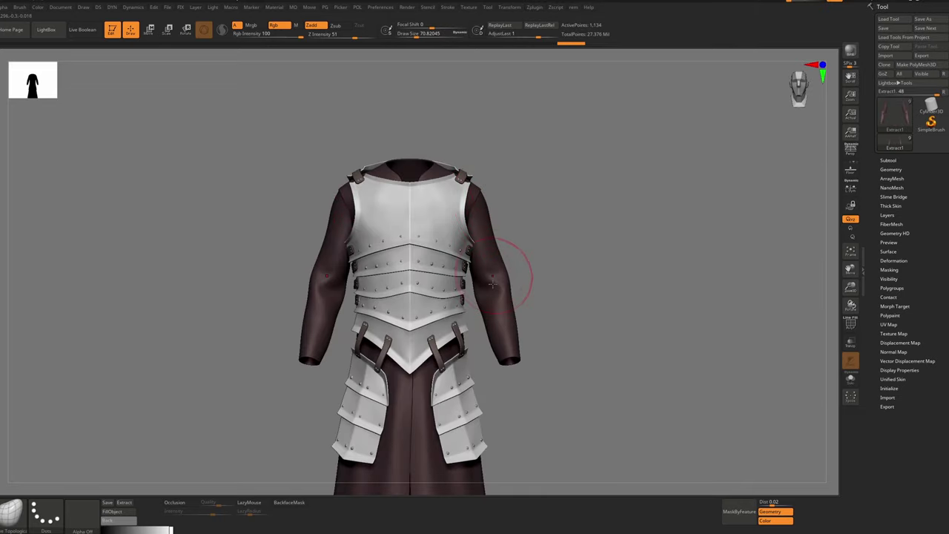
With ClothPull at about 140 size, pull the sleeve cuffs upward, then shrink the brush to 90
key("b")
key("c")
key("p")
right_click_drag(487, 285, 499, 334, "ctrl")
right_click_drag(525, 382, 532, 403)
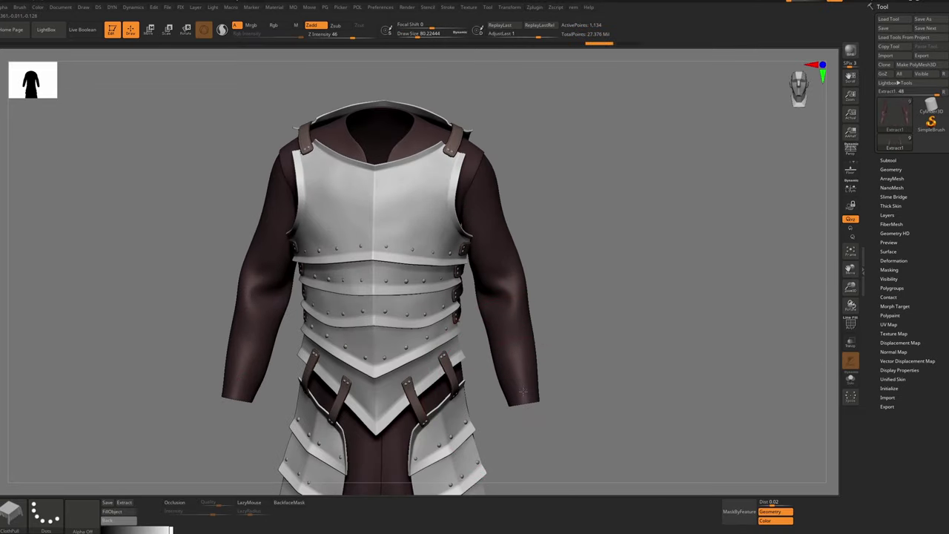
key("ctrl+z")
key("s")
left_click_drag(522, 388, 528, 399)
key("s")
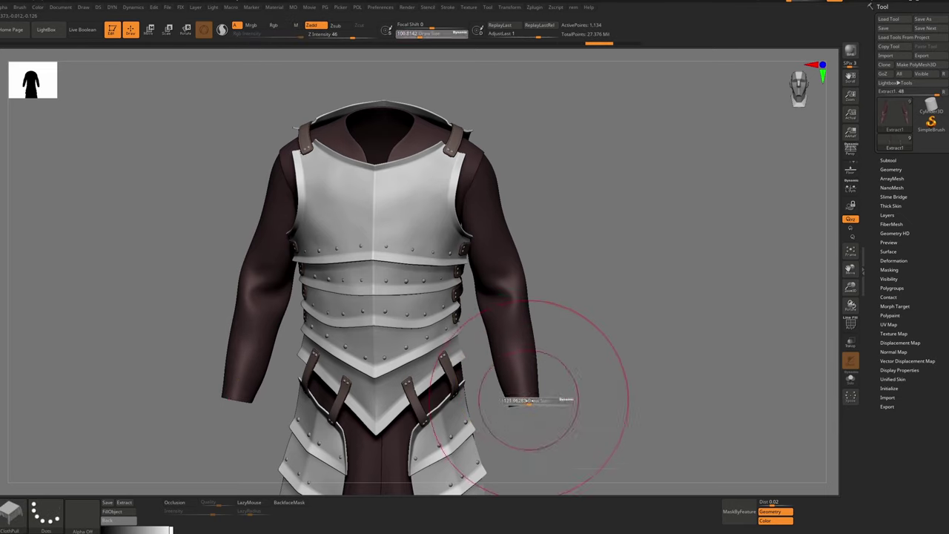
left_click_drag(521, 366, 520, 350)
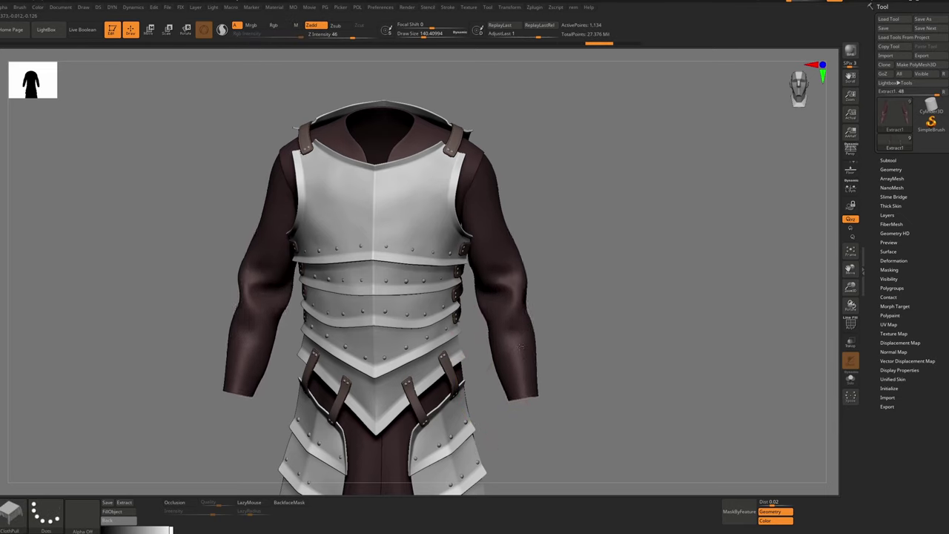
key("bracketleft")
key("bracketleft")
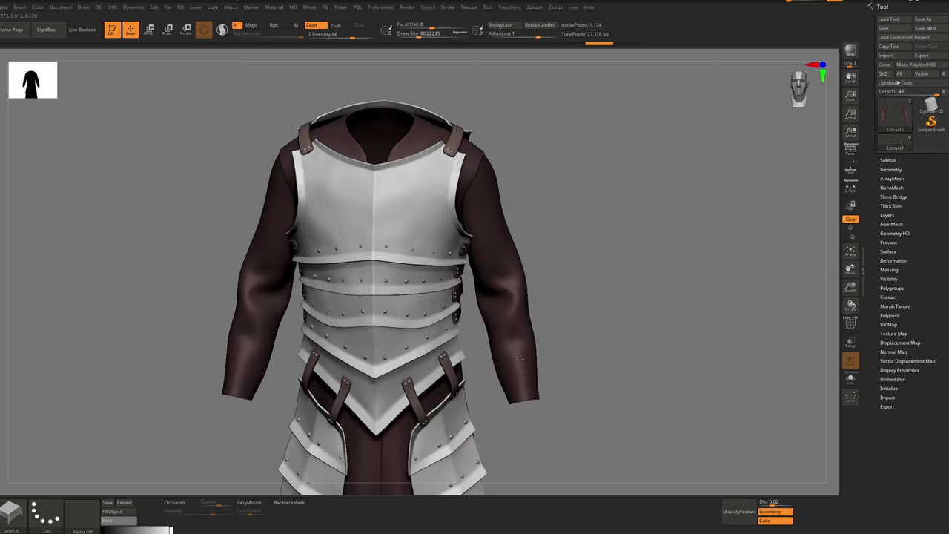
right_click_drag(515, 311, 508, 353, "ctrl")
Switch to Move, undo and redo the sleeve edits, and turn to a front view
key("b")
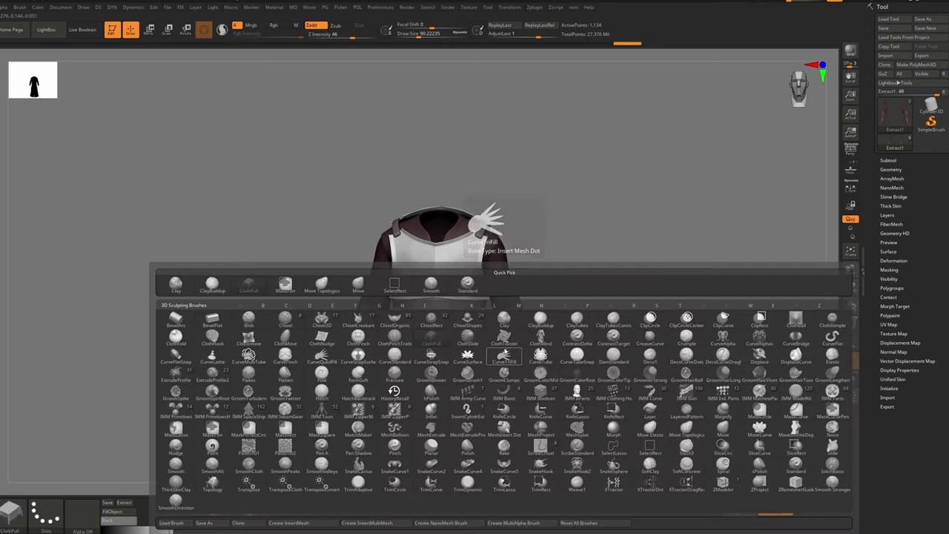
key("m")
key("v")
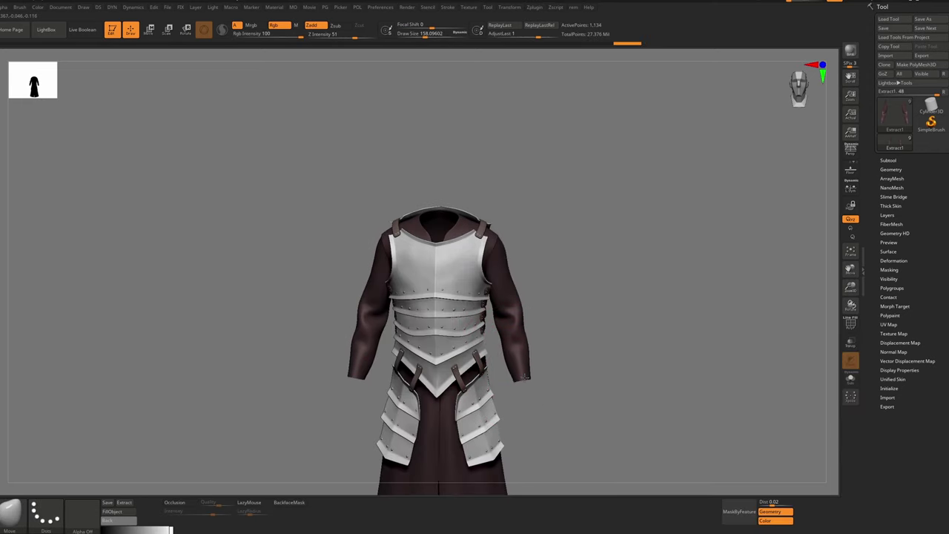
mouse_move(525, 381)
right_mouse_down("ctrl")
mouse_move(534, 322)
mouse_move(523, 314)
mouse_move(546, 390)
right_mouse_up("ctrl")
mouse_move(527, 334)
right_mouse_down("ctrl")
mouse_move(534, 407)
mouse_move(511, 316)
mouse_move(508, 325)
right_mouse_up("ctrl")
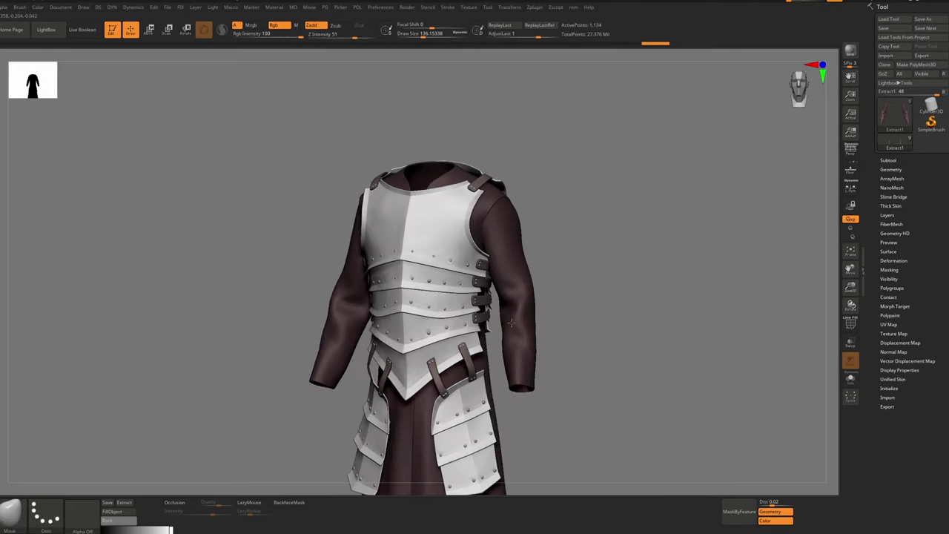
key("ctrl+z")
key("ctrl+z")
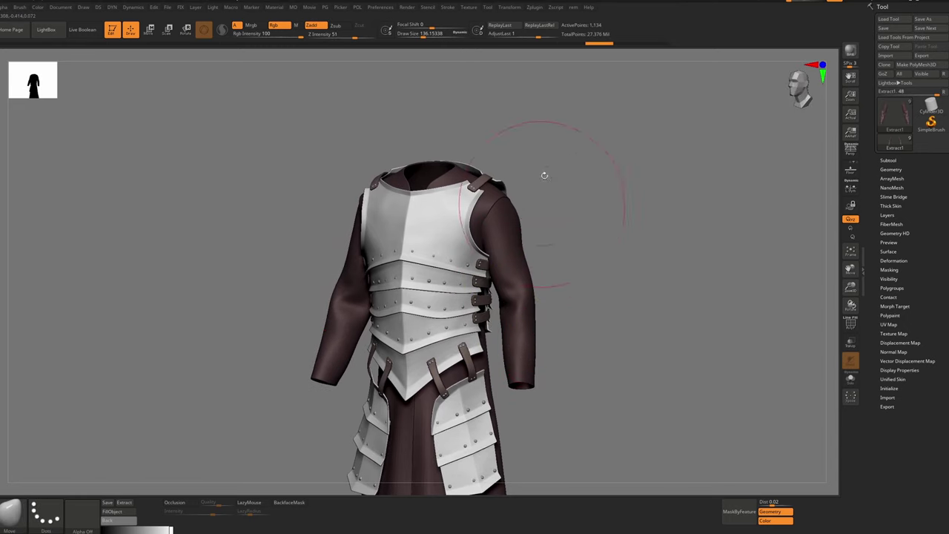
left_click(621, 46)
left_click(657, 46)
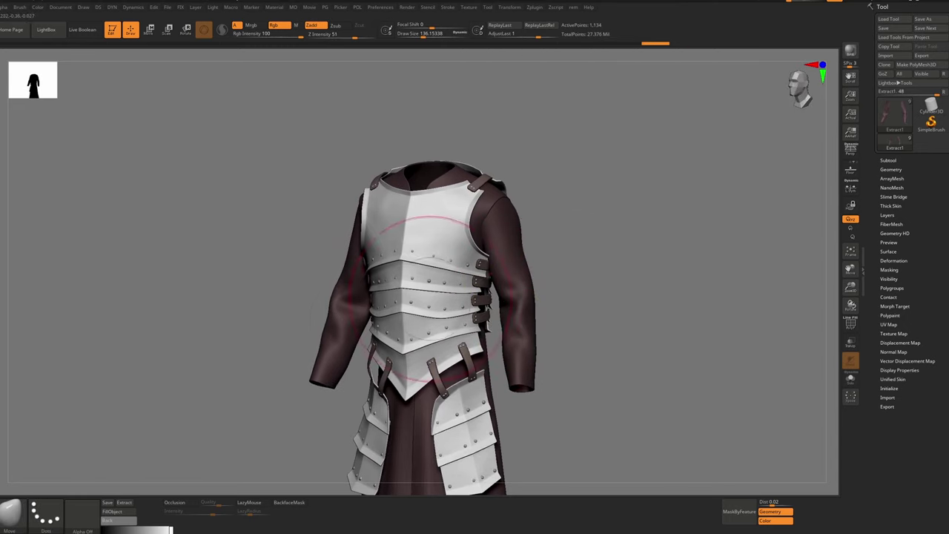
right_click_drag(425, 293, 460, 294, "shift")
Smooth the faceted left sleeve, then select the Inflat brush at about 120 size
key("shift")
key("shift")
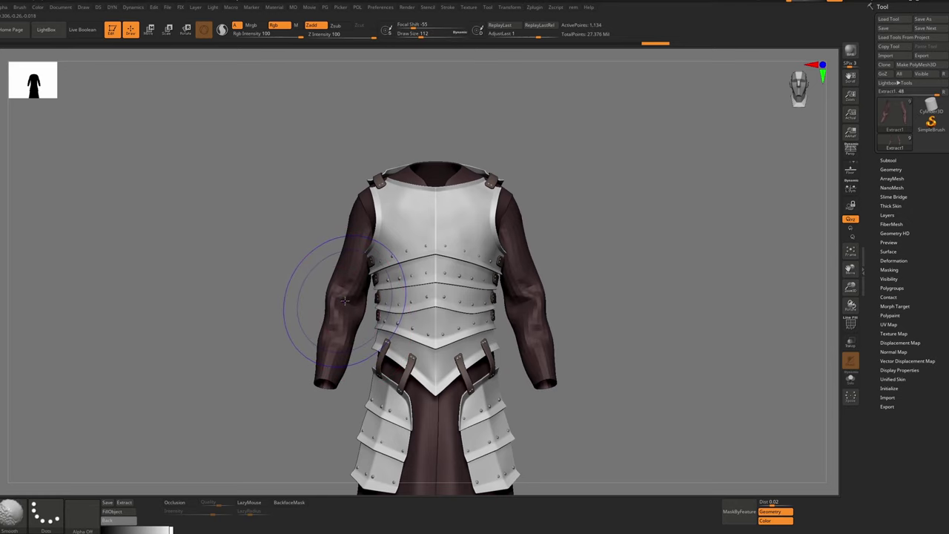
mouse_move(333, 339)
left_mouse_down("shift")
mouse_move(337, 297)
mouse_move(347, 312)
left_mouse_up("shift")
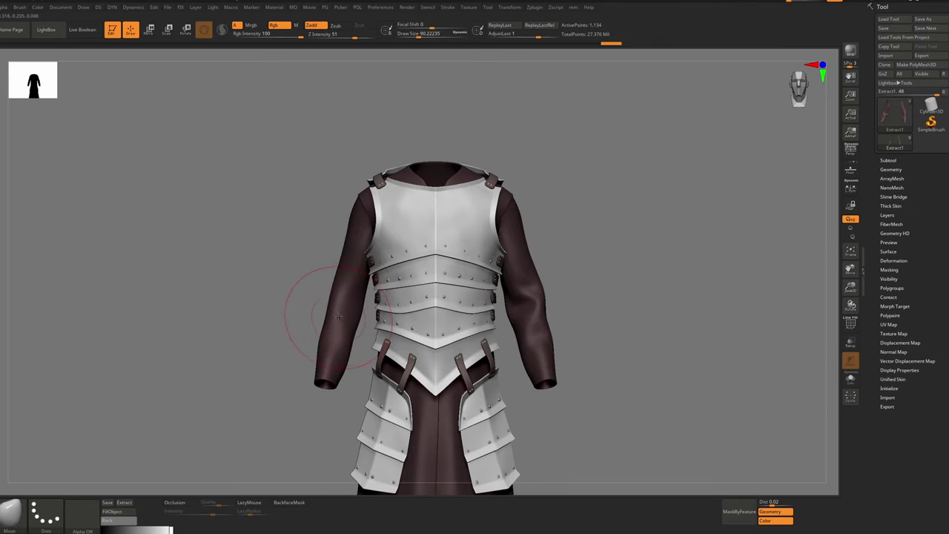
key("b")
key("i")
key("n")
key("s")
left_click(355, 300)
key("s")
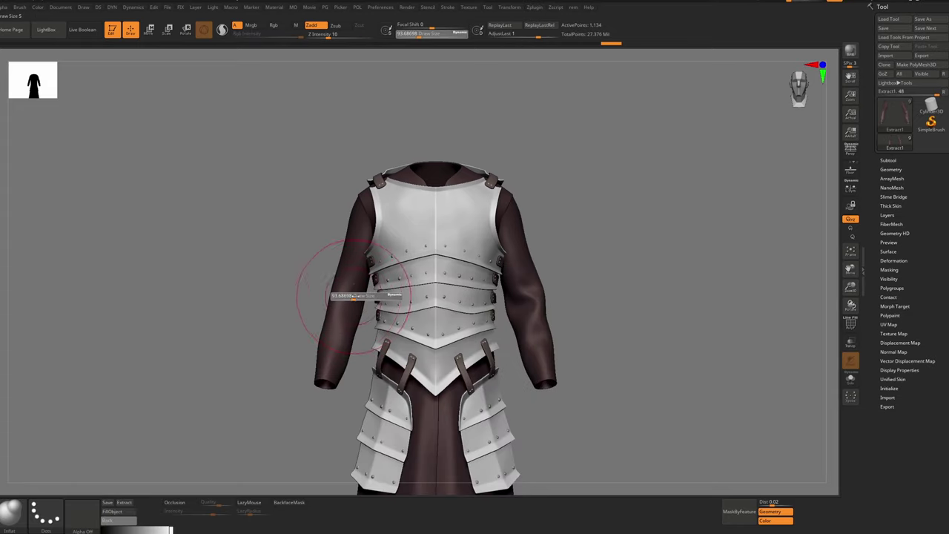
left_click_drag(352, 296, 349, 298)
Select the ClothPull brush and resize it to about 54
key("b")
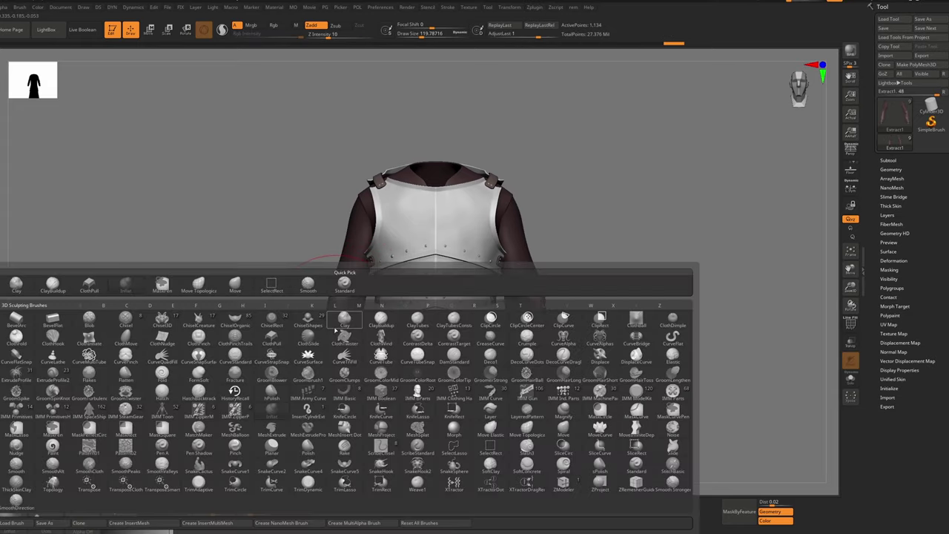
key("c")
key("p")
key("bracketleft")
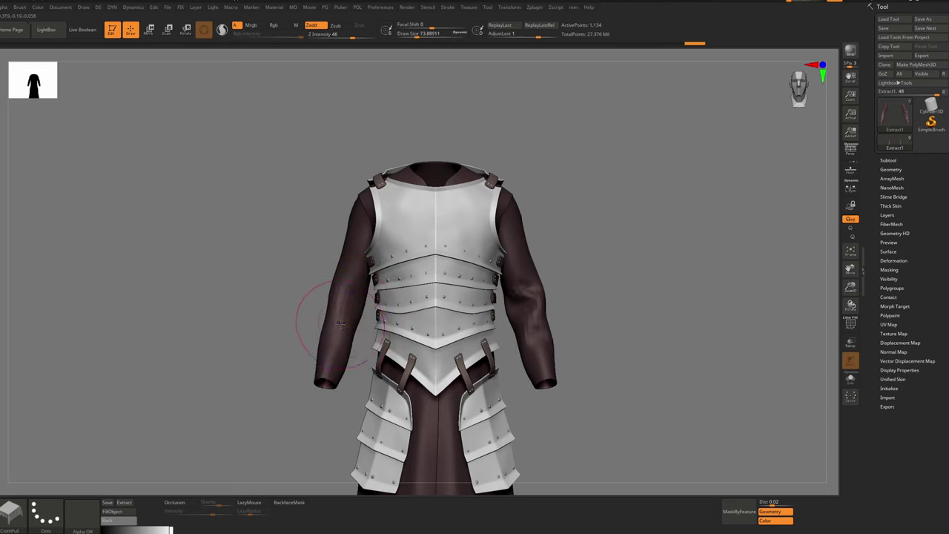
key("bracketleft")
key("bracketright")
key("bracketright")
key("bracketright")
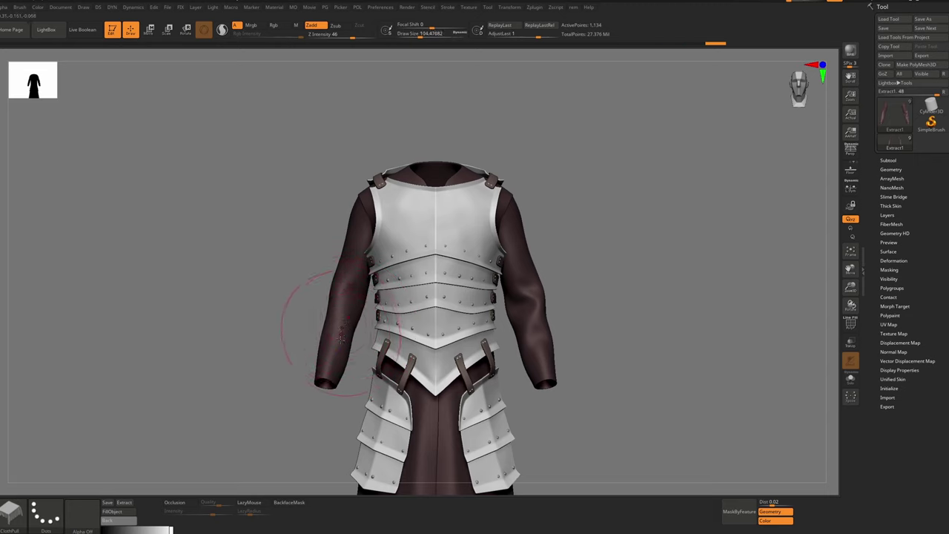
key("bracketleft")
key("bracketleft")
key("bracketleft")
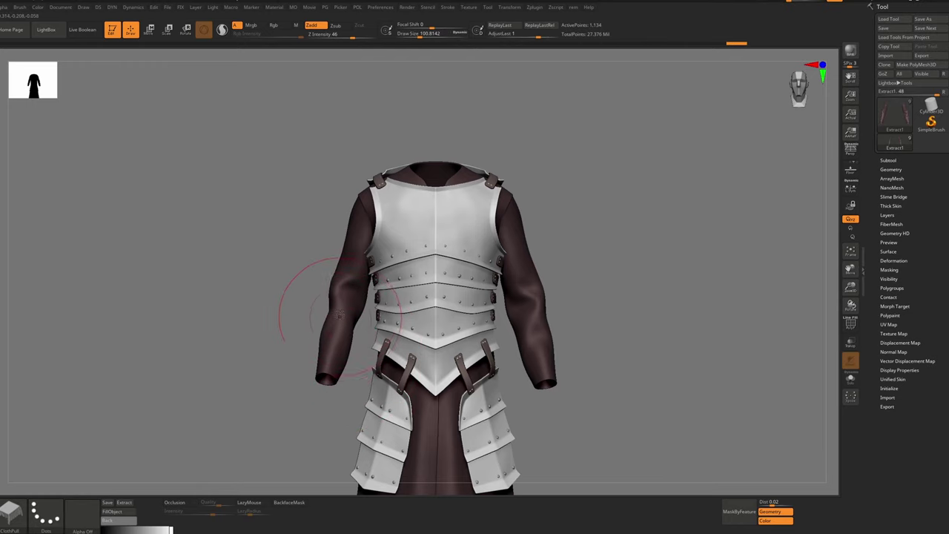
key("bracketright")
key("bracketleft")
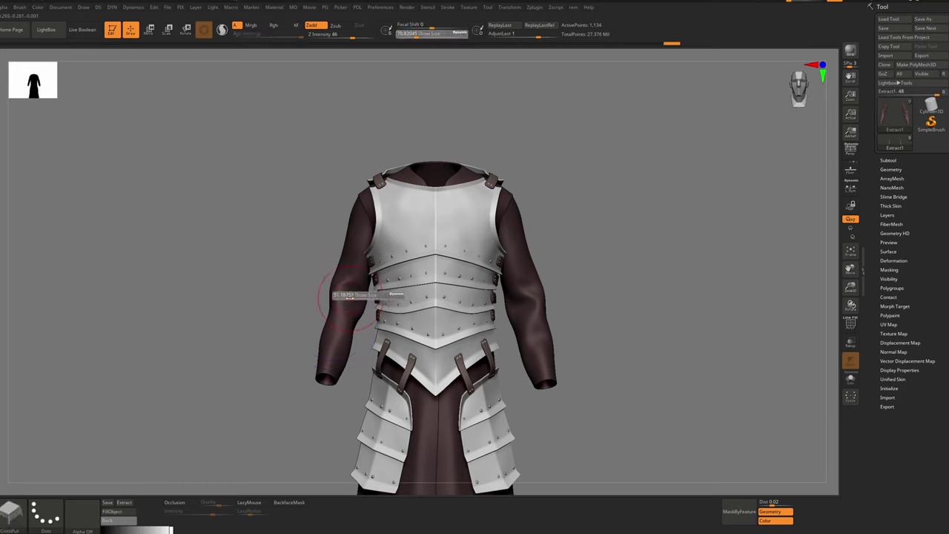
key("bracketright")
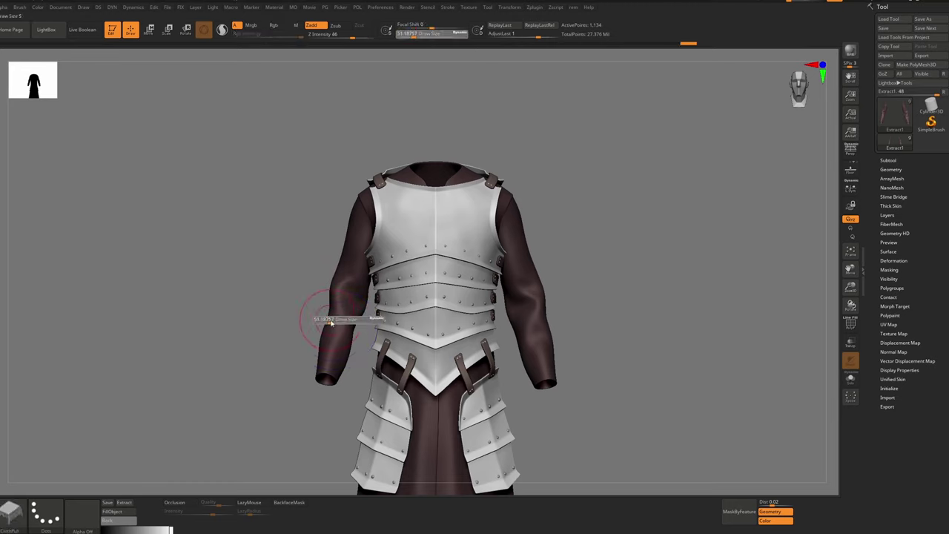
key("bracketleft")
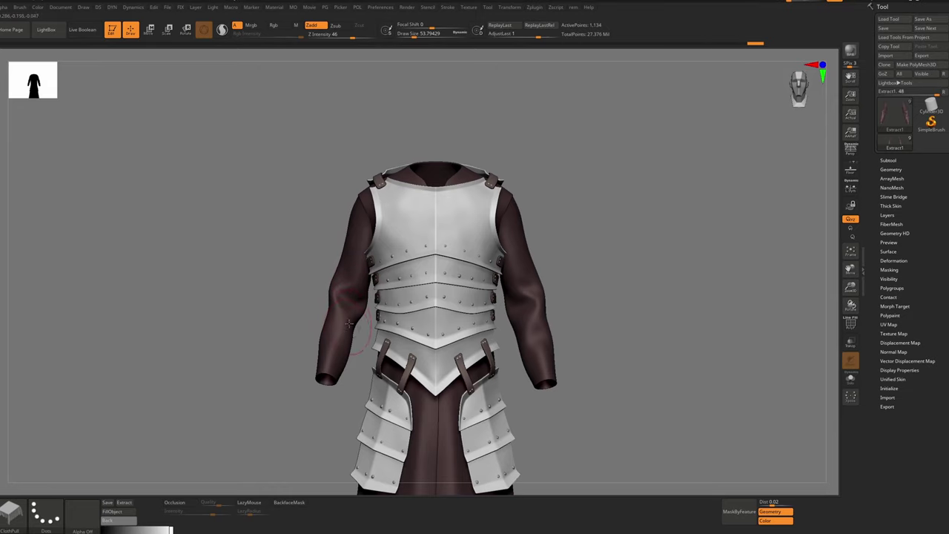
From a side view, tug the sleeve cuff and raise Z Intensity to 57
mouse_move(267, 311)
left_mouse_down()
mouse_move(208, 312)
mouse_move(334, 316)
left_mouse_up()
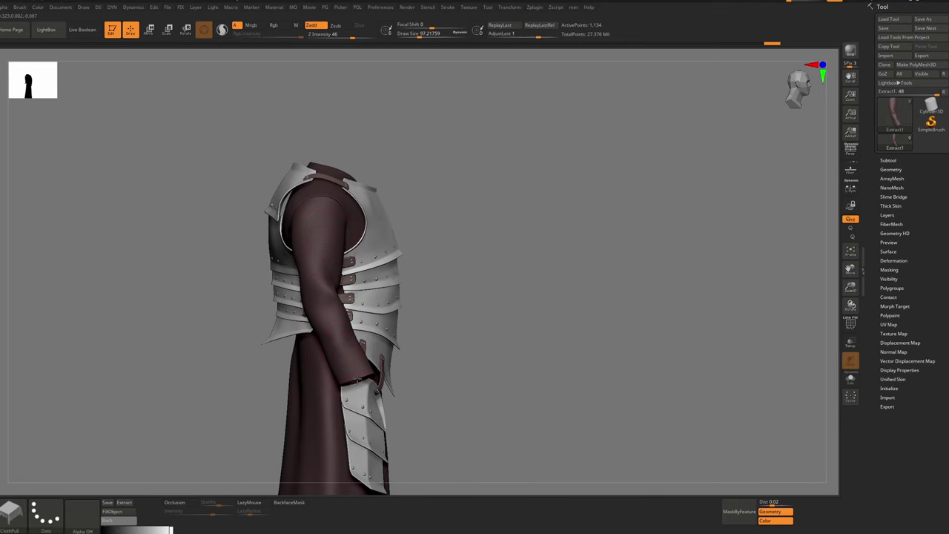
left_click_drag(359, 379, 359, 375)
key("s")
mouse_move(482, 361)
left_mouse_down("shift")
mouse_move(371, 360)
mouse_move(357, 339)
mouse_move(377, 362)
left_mouse_up("shift")
key("ctrl+z")
key("u")
Pull the left sleeve cuff and elbow cloth into shape with a brush of about 68
left_click_drag(386, 311, 391, 310)
key("s")
left_click_drag(382, 254, 376, 255)
mouse_move(382, 255)
left_mouse_down()
mouse_move(390, 221)
mouse_move(379, 260)
left_mouse_up()
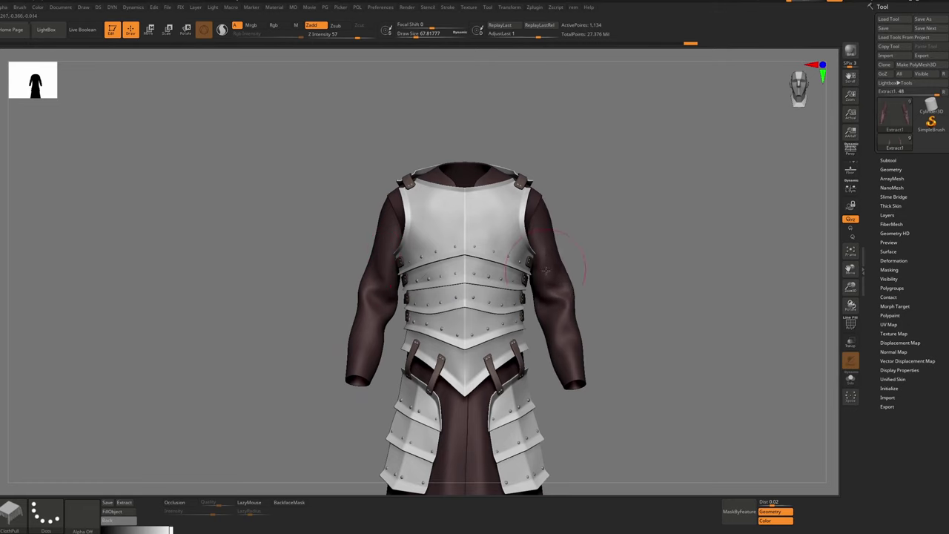
left_click_drag(546, 271, 543, 272)
right_click_drag(543, 272, 511, 261, "alt")
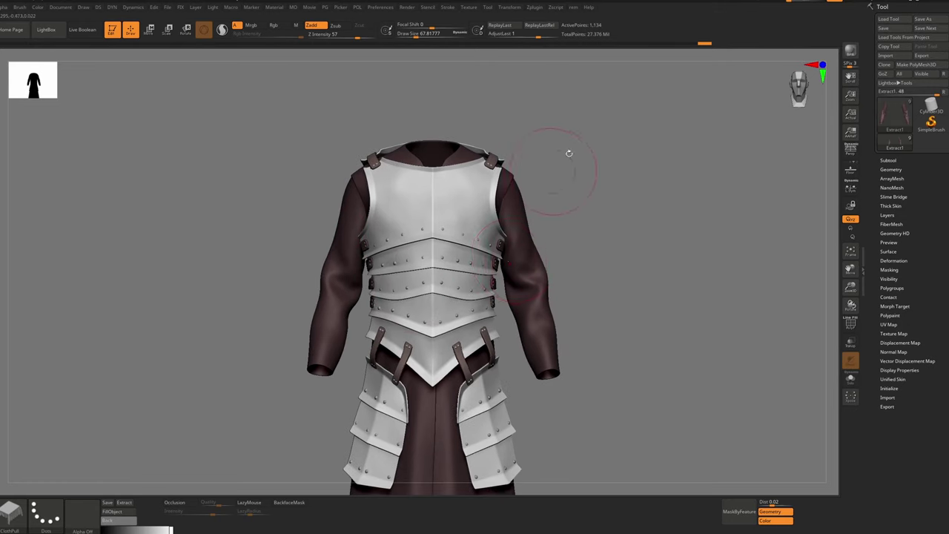
key("Print")
left_click_drag(577, 137, 395, 334)
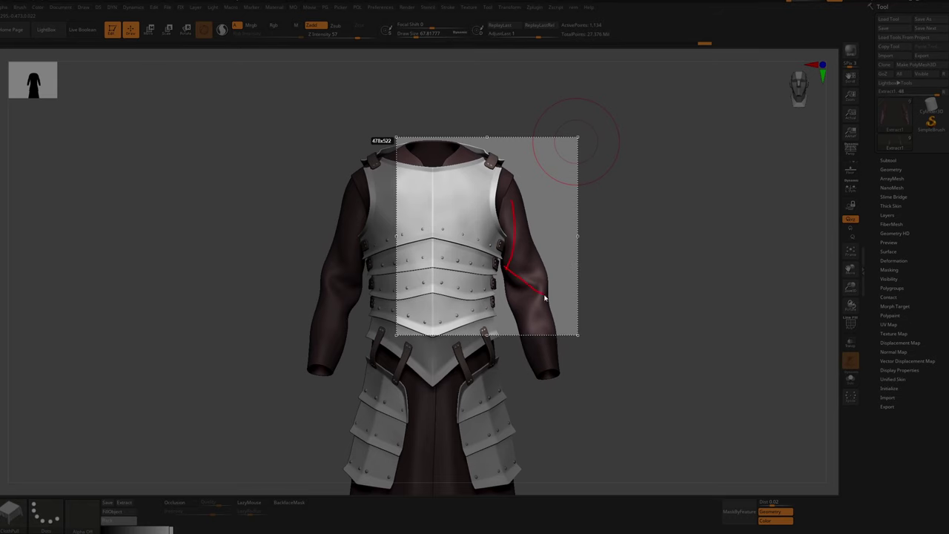
Orbit the armoured model to inspect its back and left side
left_click(571, 343)
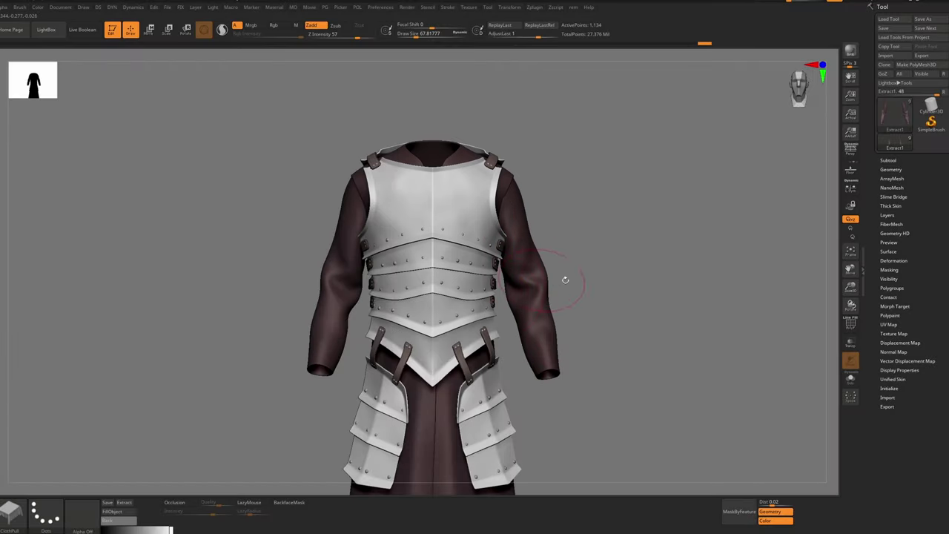
right_click_drag(556, 319, 463, 233)
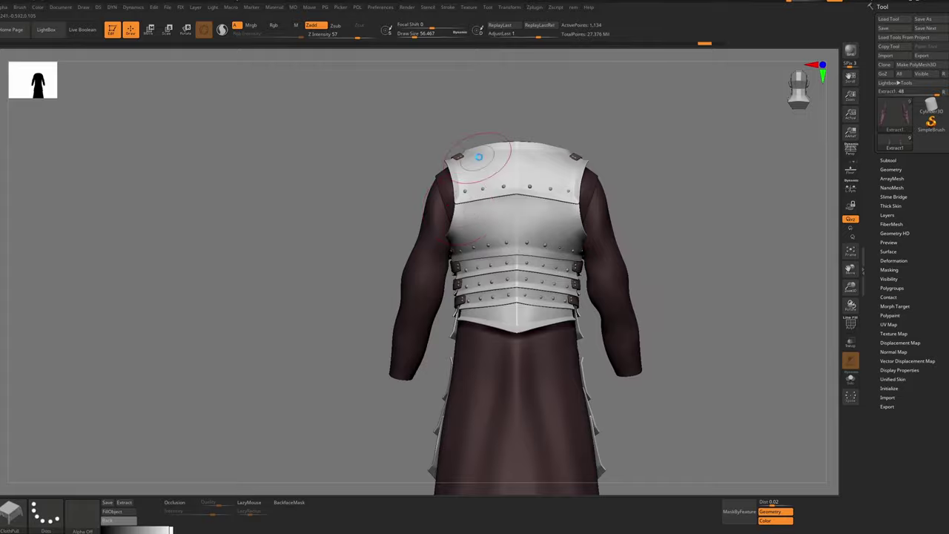
key("Print")
left_click_drag(339, 116, 510, 395)
left_click_drag(437, 176, 451, 243)
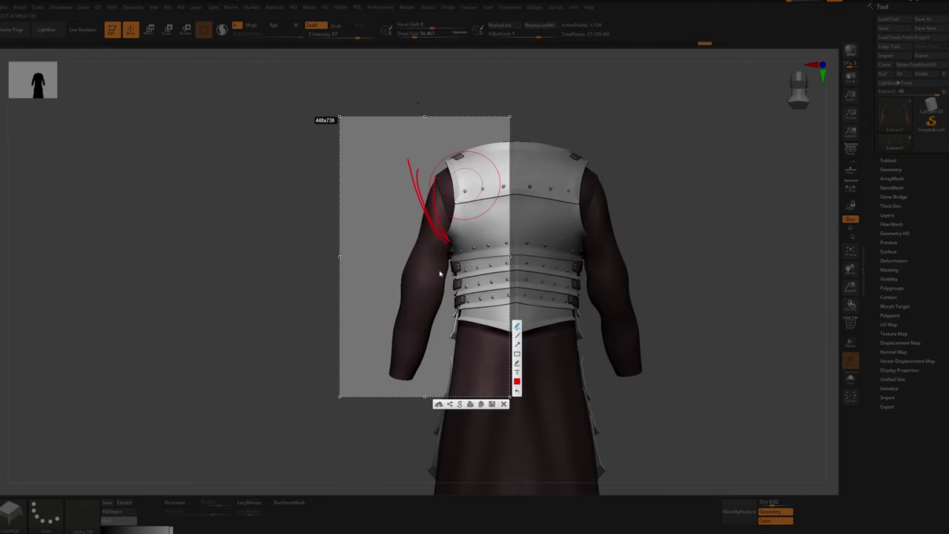
left_click(504, 404)
right_click_drag(441, 222, 386, 232)
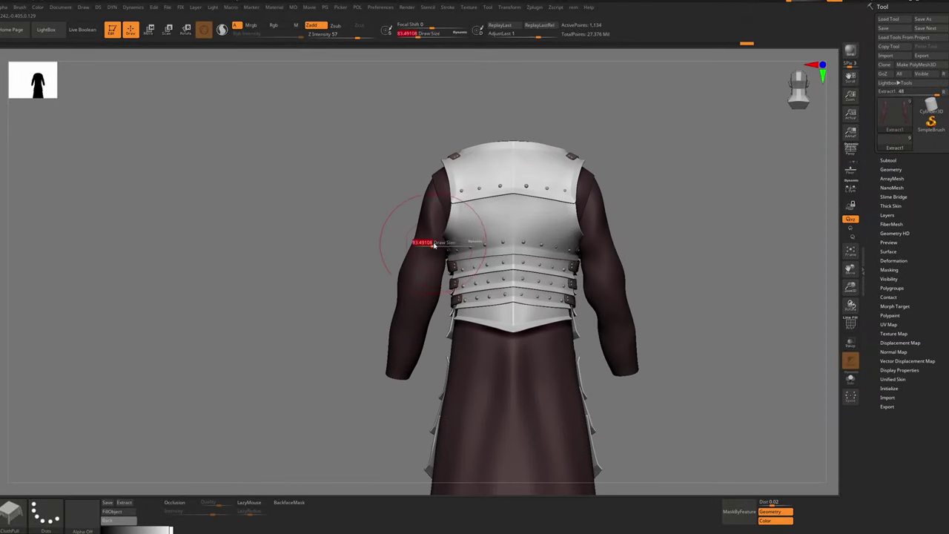
Adjust Draw Size between about 37 and 59 and sculpt the sleeve surface under the armour
key("s")
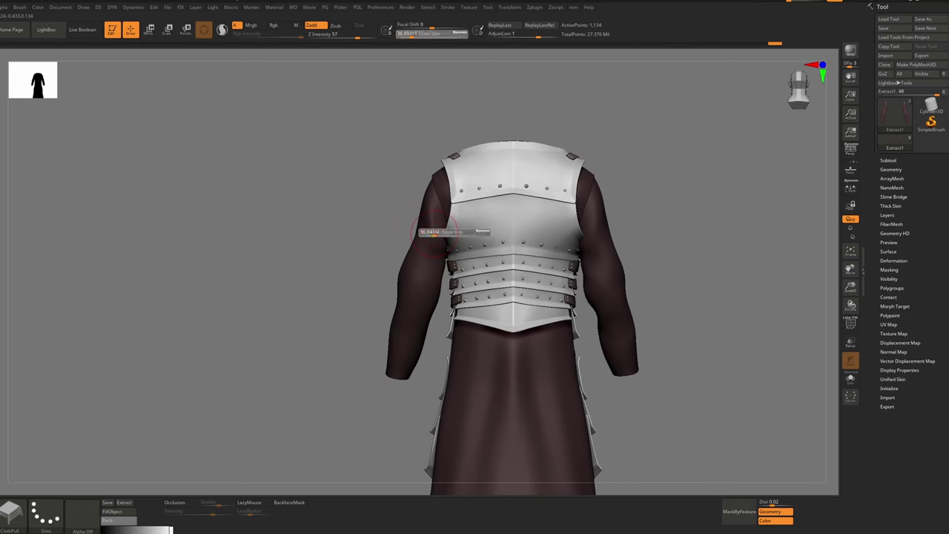
left_click_drag(434, 235, 436, 234)
right_click_drag(574, 245, 509, 236, "alt")
key("s")
left_click_drag(510, 237, 521, 234)
key("s")
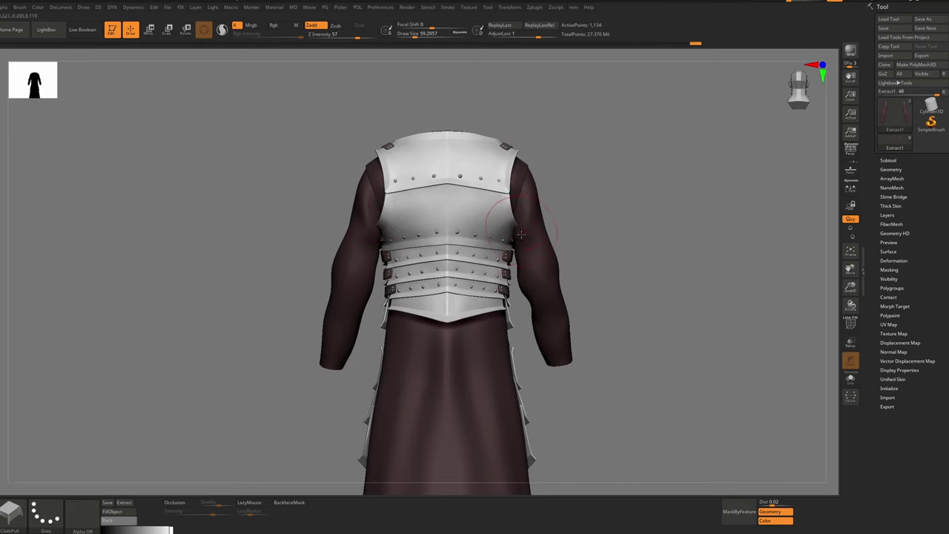
key("s")
mouse_move(532, 308)
left_mouse_down()
mouse_move(469, 289)
mouse_move(478, 289)
left_mouse_up()
key("s")
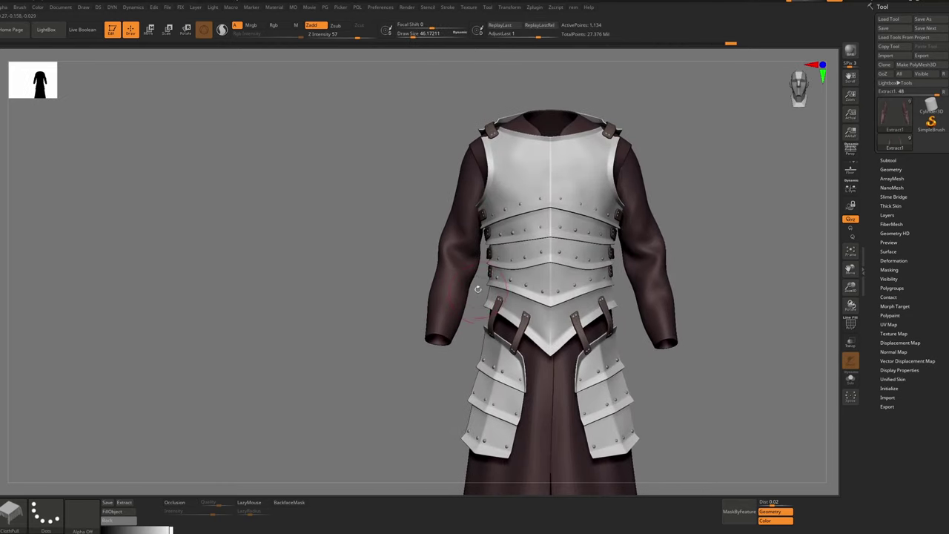
key("s")
left_click_drag(427, 268, 435, 271)
key("s")
Solo the sleeves, sculpt them with a brush of about 46, then restore the full model
key("alt+shift+s")
key("s")
mouse_move(486, 232)
left_mouse_down()
mouse_move(491, 222)
mouse_move(484, 231)
left_mouse_up()
key("alt+shift+s")
mouse_move(483, 233)
right_mouse_down()
mouse_move(593, 232)
mouse_move(533, 215)
right_mouse_up()
Make the Extract13 armour active and pick the Move brush at about 48.65 Draw Size
left_click(526, 233, "alt")
left_click(463, 199, "alt")
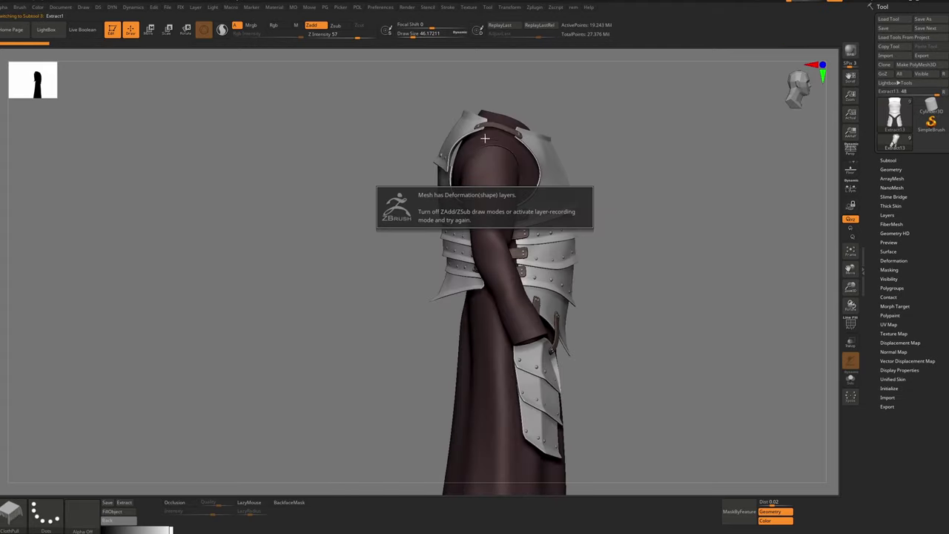
key("b")
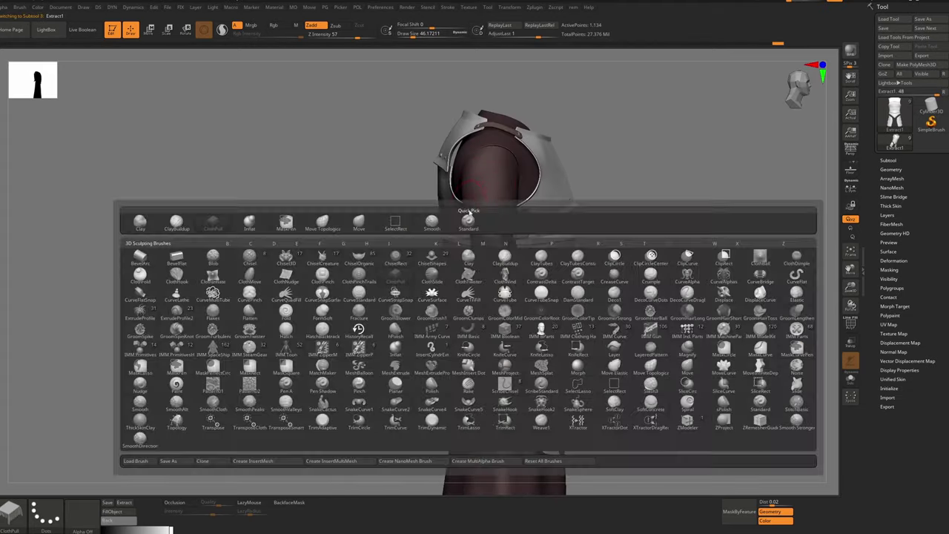
key("m")
key("v")
mouse_move(470, 208)
right_mouse_down()
mouse_move(513, 214)
mouse_move(445, 219)
right_mouse_up()
key("s")
left_click_drag(444, 219, 439, 220)
key("s")
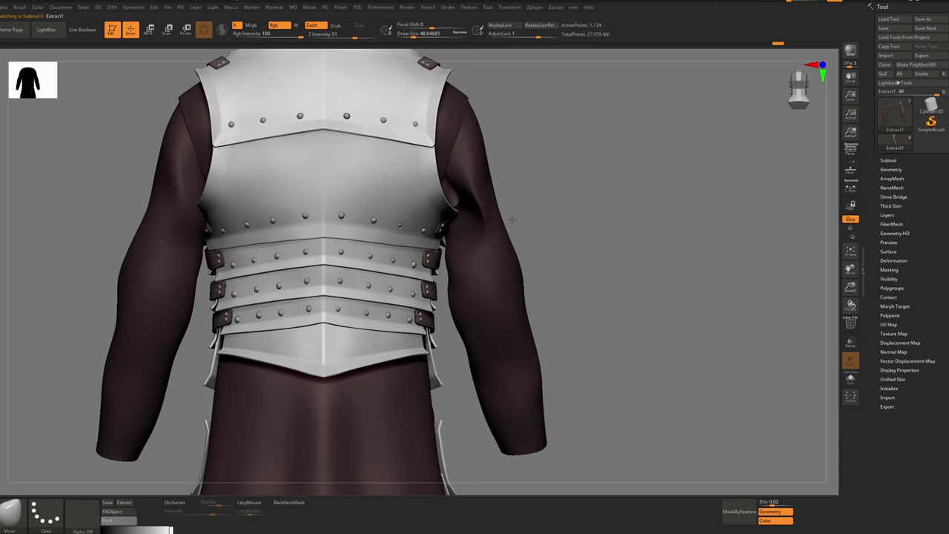
Undo the last sleeve stroke, make Body1 active and hide the Extract1 sleeves
left_click_drag(512, 220, 508, 226)
key("ctrl+z")
left_click(889, 160)
left_click_drag(880, 112, 880, 69)
left_click(900, 89)
left_click(945, 103)
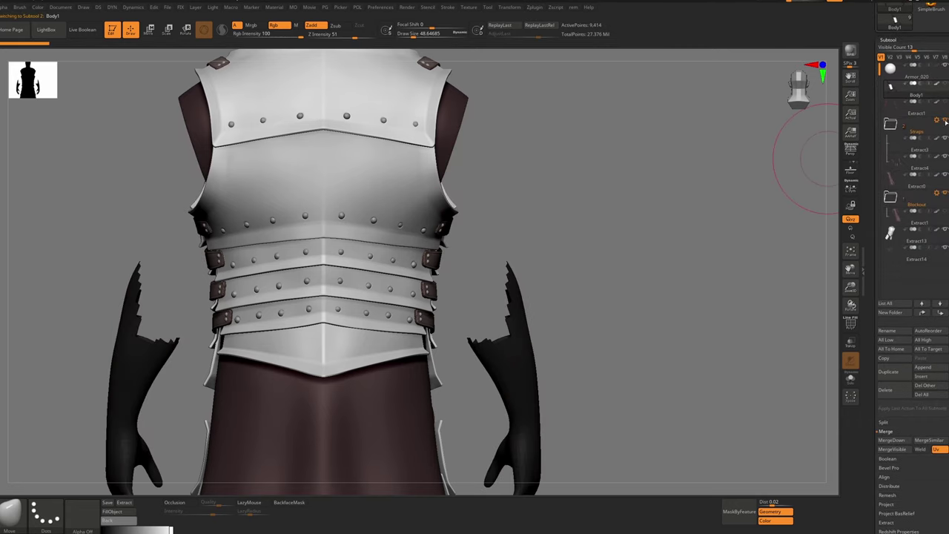
On the Extract0 coat, push the neck opening's lower rim upward with a brush of about 65-74
left_click(448, 138, "alt")
right_click_drag(447, 141, 282, 202, "ctrl")
right_click_drag(443, 206, 418, 212, "alt")
left_click_drag(418, 211, 443, 210)
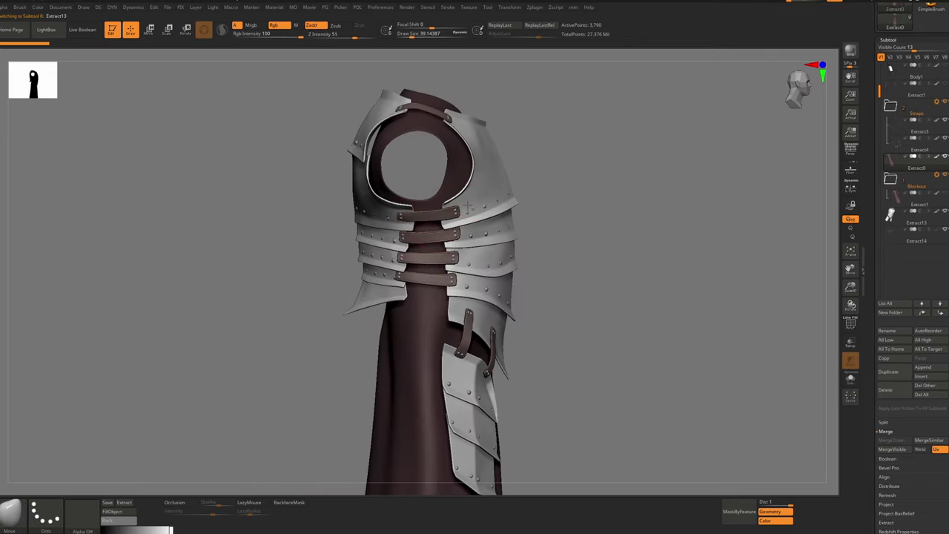
mouse_move(430, 209)
right_mouse_down()
mouse_move(360, 209)
mouse_move(430, 207)
right_mouse_up()
left_click(429, 206, "alt")
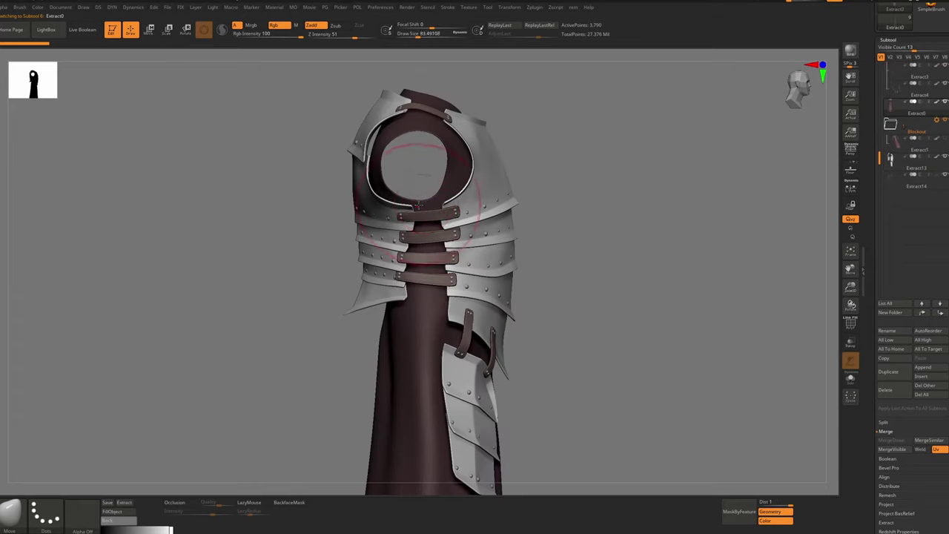
key("]")
mouse_move(425, 205)
right_mouse_down()
mouse_move(420, 221)
mouse_move(418, 193)
right_mouse_up()
left_click_drag(420, 199, 424, 197)
key("[")
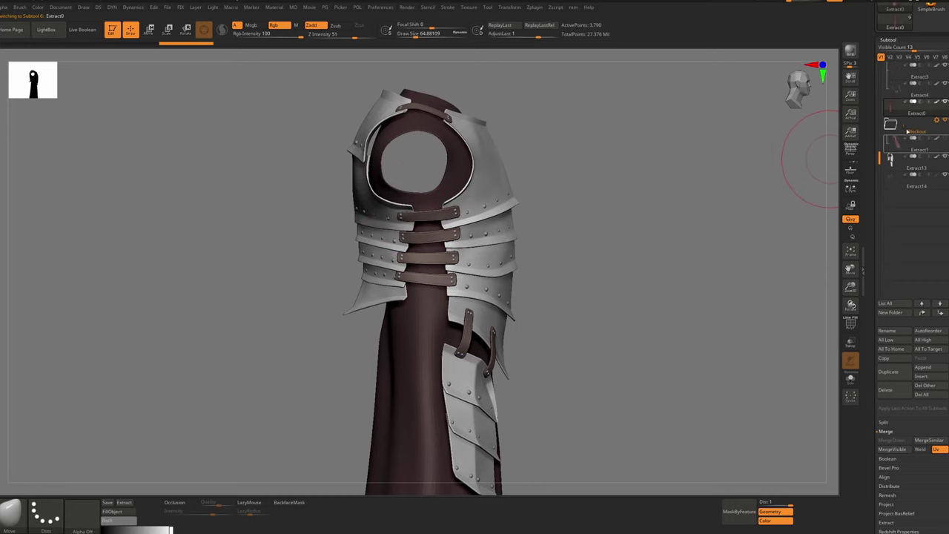
Show the Extract1 sleeves again, make them active and set the brush to about 44
left_click_drag(880, 159, 886, 79)
left_click(945, 83)
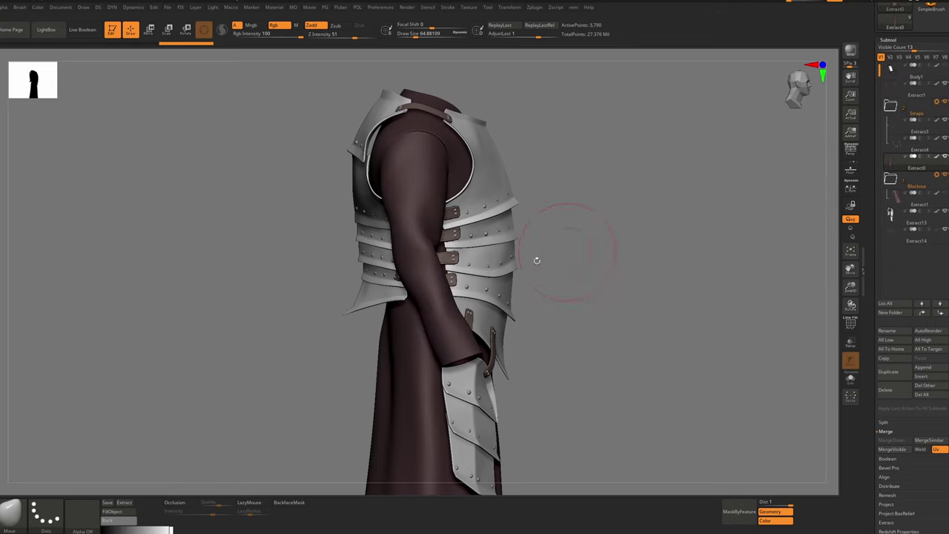
left_click_drag(536, 259, 419, 256)
left_click(428, 201, "alt")
left_click_drag(293, 215, 401, 233)
left_click_drag(381, 185, 213, 217)
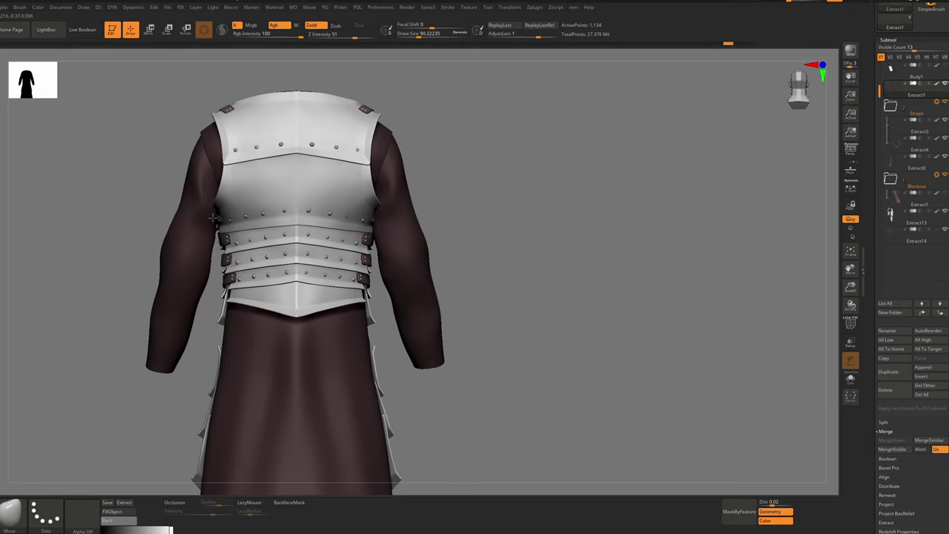
right_click_drag(256, 334, 268, 278, "ctrl")
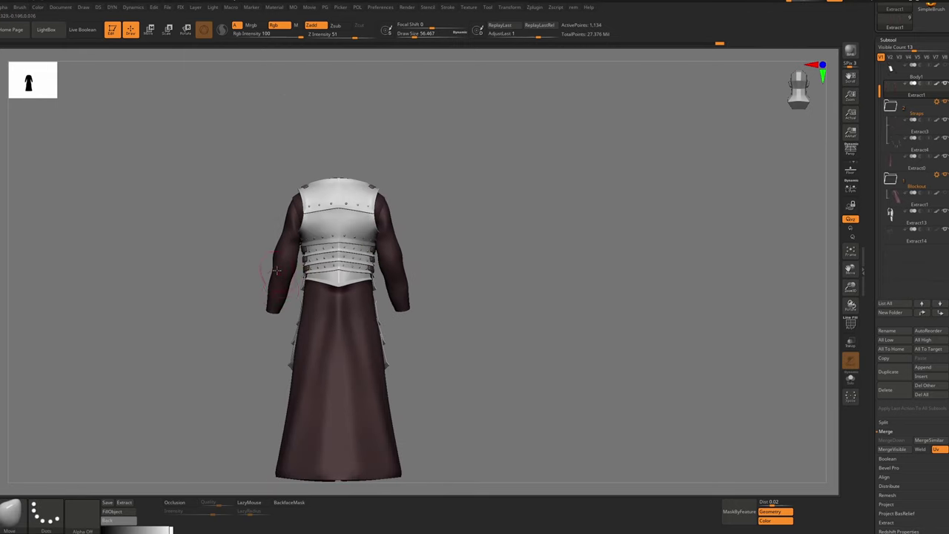
right_click_drag(277, 244, 283, 273, "ctrl")
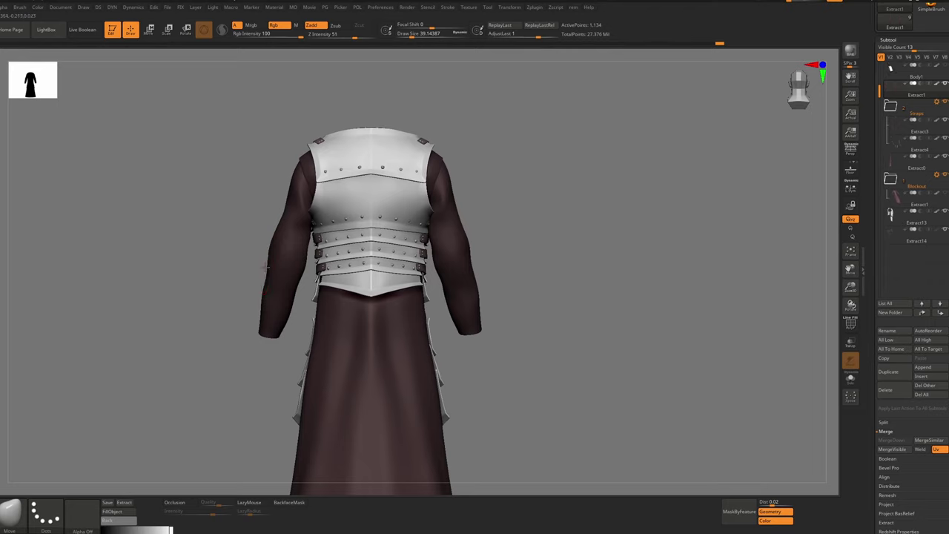
key("bracketright")
right_click_drag(273, 260, 260, 244, "alt")
key("s")
left_click_drag(277, 240, 281, 239)
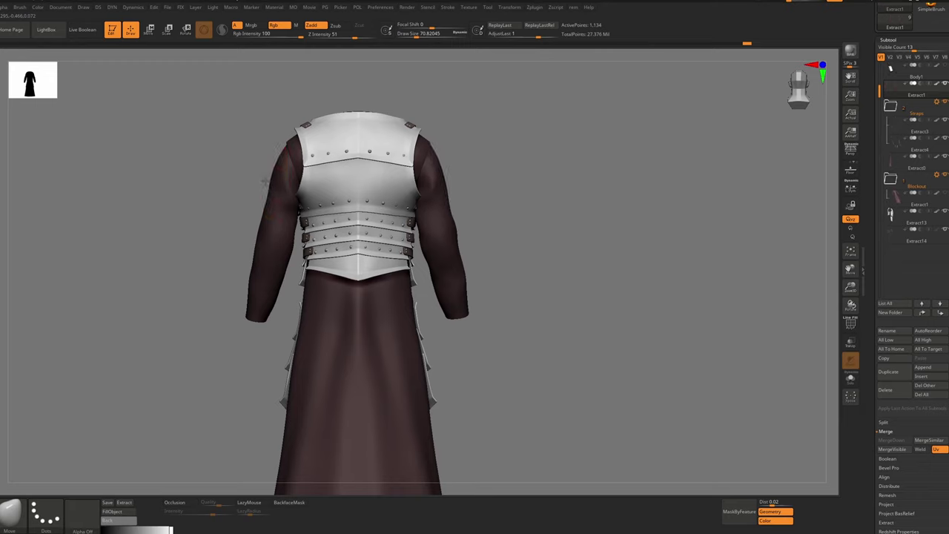
key("bracketleft")
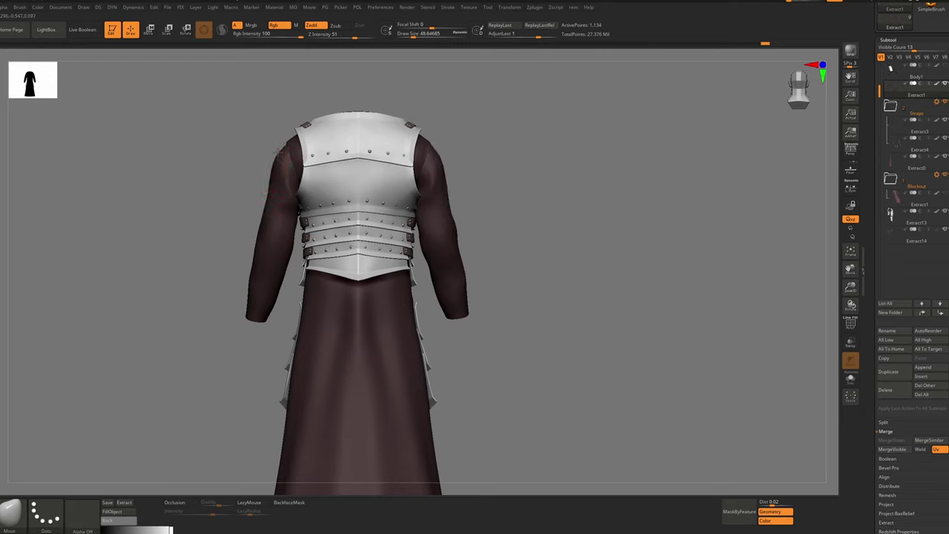
Alternate between the sleeves and coat to pull the shoulder surfaces into place near the armour
left_click(276, 152, "alt")
key("ctrl")
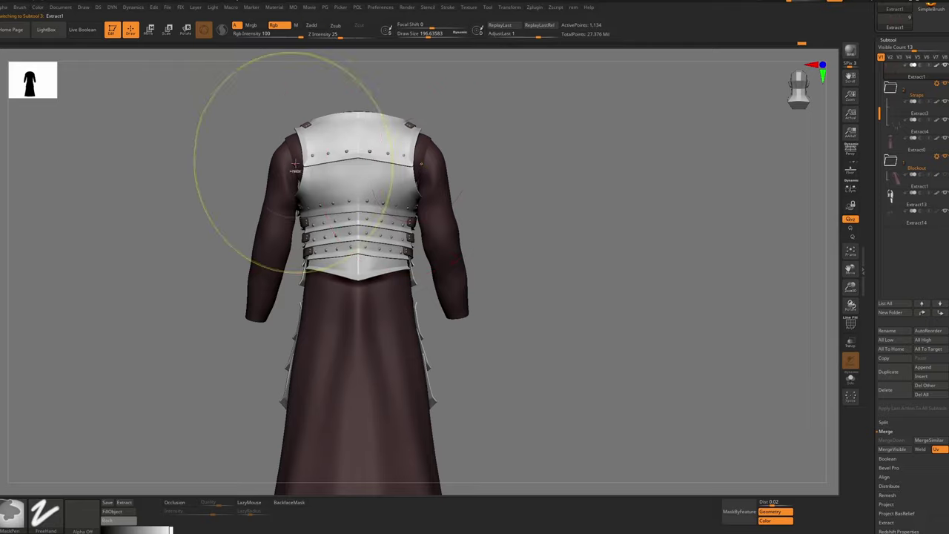
right_click_drag(295, 163, 311, 170, "ctrl")
left_click(279, 148, "alt")
left_click_drag(275, 147, 280, 148)
right_click_drag(279, 148, 378, 167, "ctrl")
left_click_drag(438, 167, 428, 174)
left_click(426, 155, "alt")
right_click_drag(464, 185, 385, 191)
left_click(439, 180, "alt")
key("s")
left_click(465, 157, "alt")
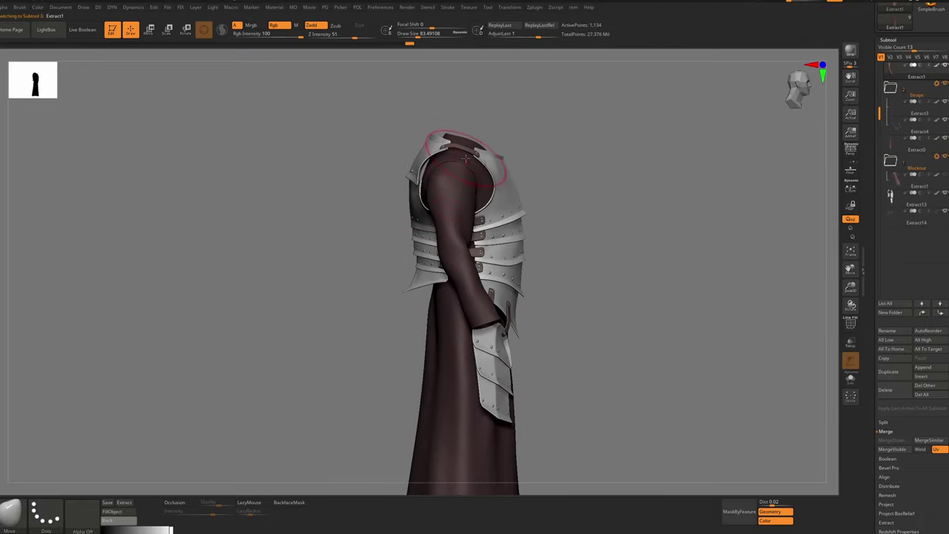
right_click_drag(465, 158, 409, 165)
left_click_drag(439, 184, 447, 184)
right_click_drag(446, 184, 556, 184)
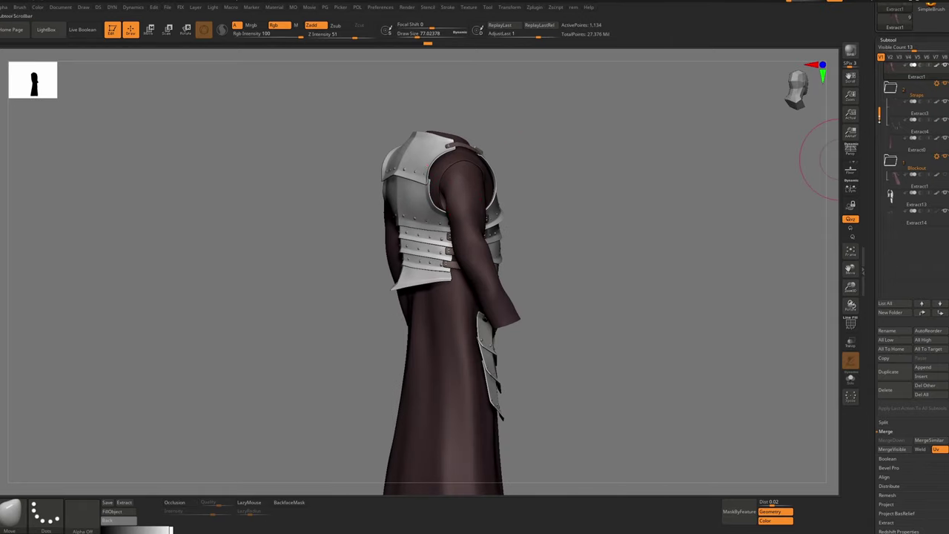
Create an Armor folder holding the armour and Straps subtools, and hide the folder
left_click_drag(880, 119, 879, 75)
left_click(944, 231)
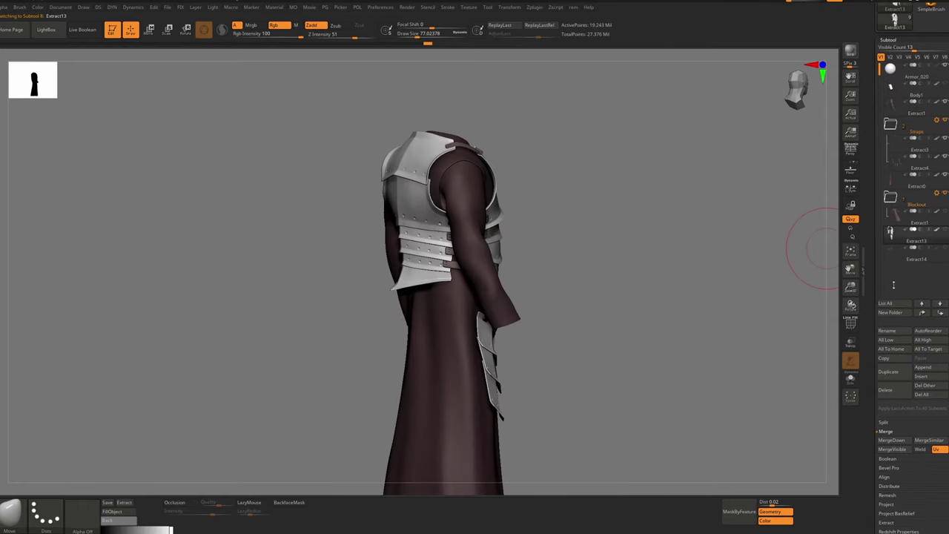
left_click(890, 313)
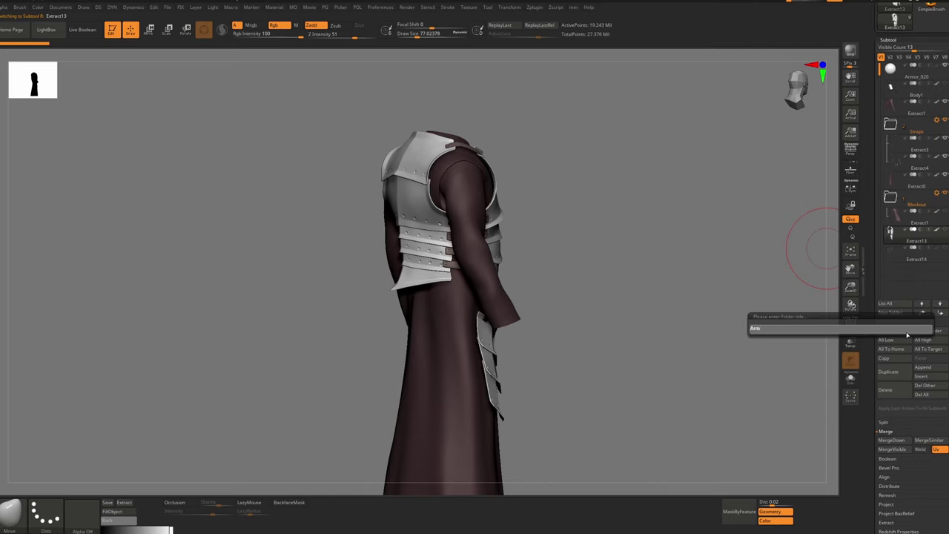
key("Return")
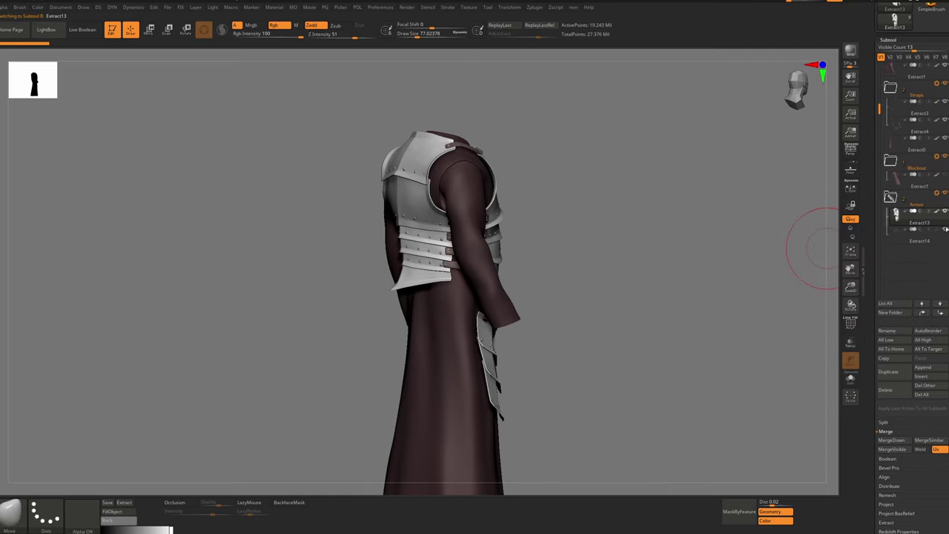
left_click(945, 193)
left_click_drag(891, 88, 891, 199)
left_click_drag(712, 200, 447, 222, "shift")
Select the Extract1 sleeves, frame the armpit, and switch to the Move Topological brush at about size 44
left_click(567, 217, "alt")
key("f")
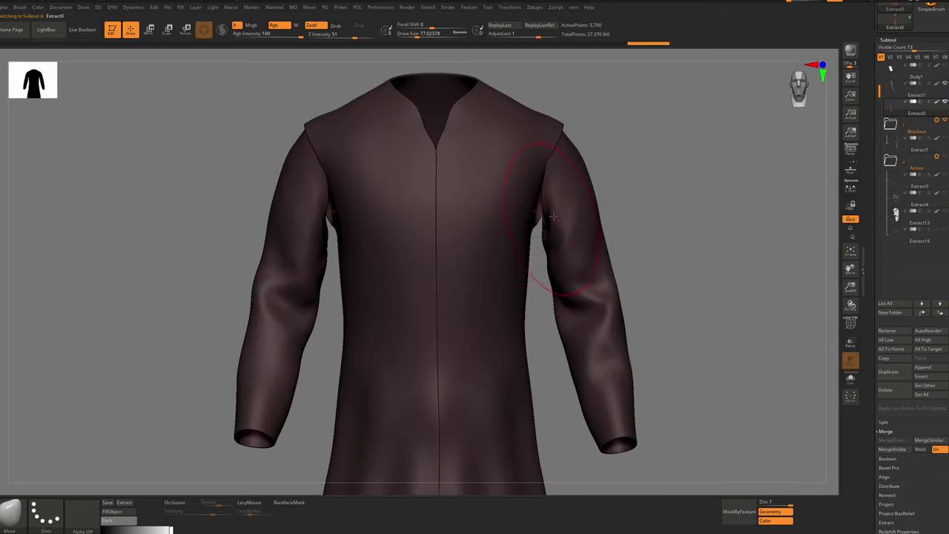
mouse_move(554, 218)
right_mouse_down()
mouse_move(561, 194)
mouse_move(540, 246)
mouse_move(526, 202)
right_mouse_up()
key("s")
left_click(540, 223)
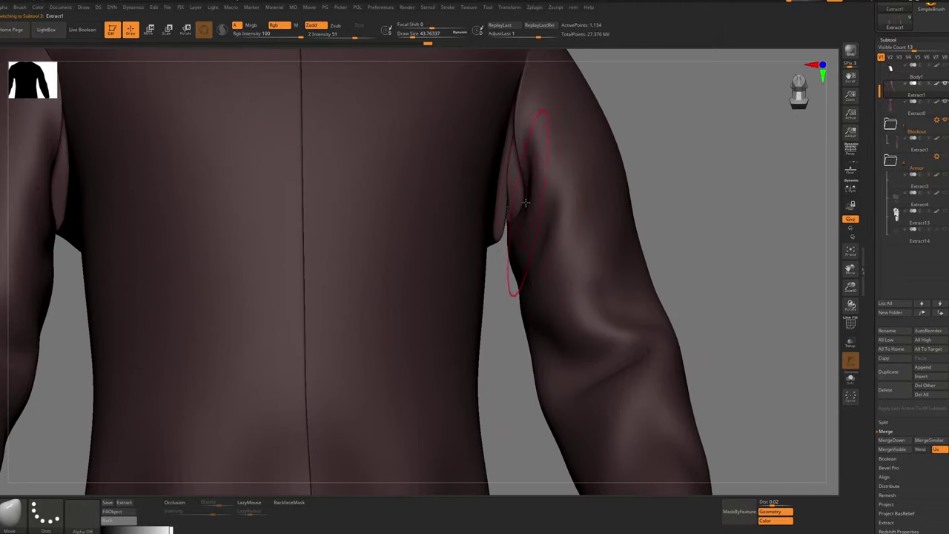
key("b")
key("m")
key("t")
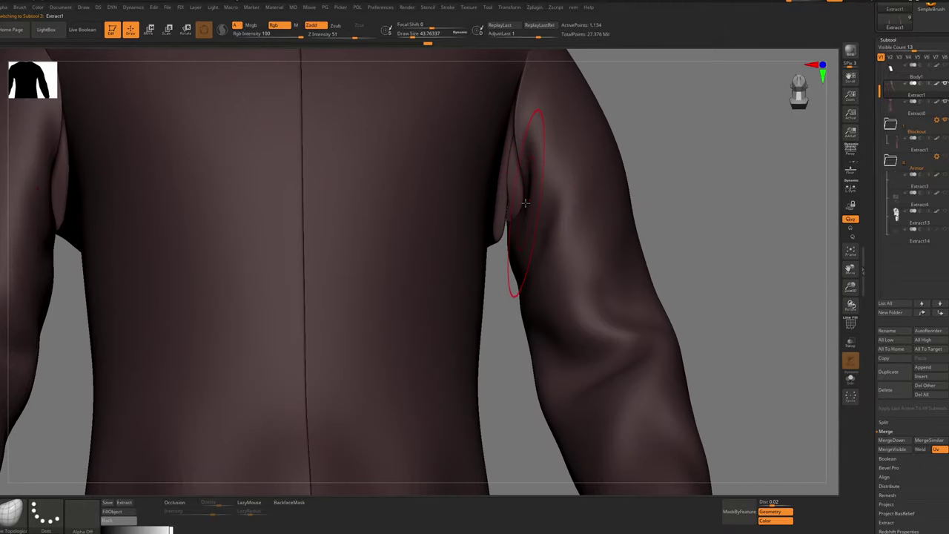
key("s")
left_click(525, 204)
Reshape the sleeve near the armpit at a lower subdivision level, then restore full resolution
key("shift+d")
left_click_drag(522, 201, 482, 210)
key("d")
key("f")
mouse_move(481, 210)
right_mouse_down("shift")
mouse_move(511, 240)
mouse_move(511, 147)
mouse_move(525, 145)
right_mouse_up("shift")
key("s")
Make the Extract0 coat active and smooth its chest seam and shoulder with a size-44 brush
left_click(522, 251)
left_click(515, 178, "alt")
key("s")
left_click(510, 144)
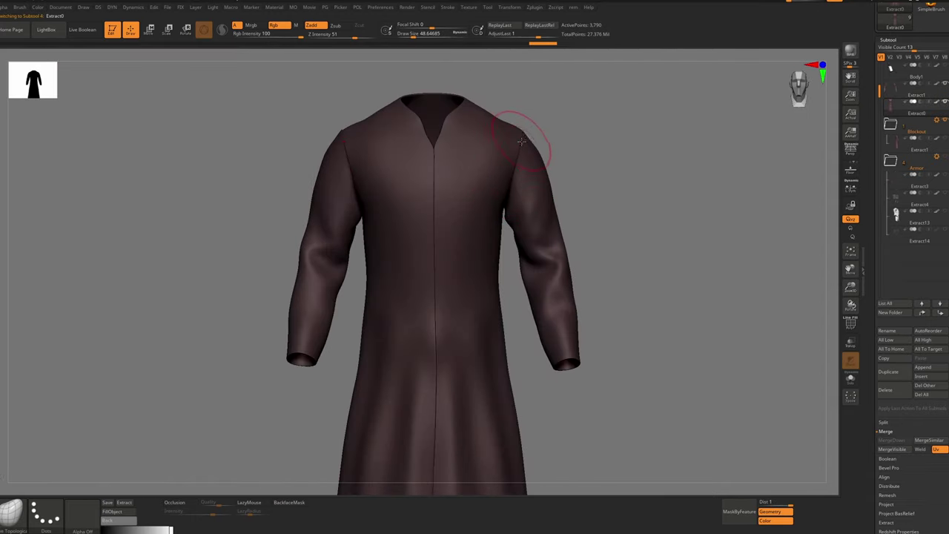
key("s")
left_click(477, 100)
left_click_drag(433, 141, 433, 215)
right_click_drag(433, 215, 494, 139, "shift")
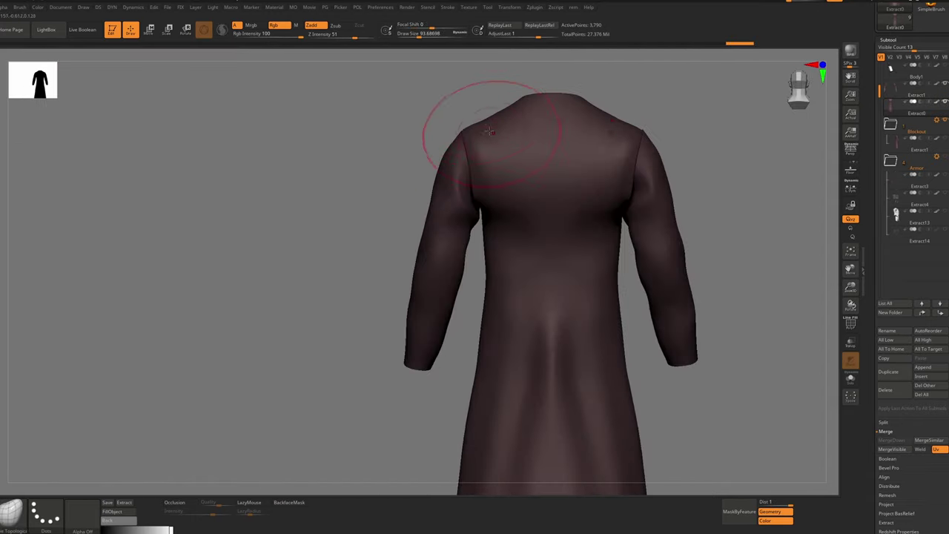
left_click_drag(494, 139, 486, 117, "shift")
mouse_move(486, 117)
right_mouse_down("ctrl")
mouse_move(478, 149)
mouse_move(438, 171)
right_mouse_up("ctrl")
Switch to the Standard brush on the Extract1 sleeves with focal shift 48 and size about 27
key("b")
key("s")
key("t")
left_click(417, 184, "alt")
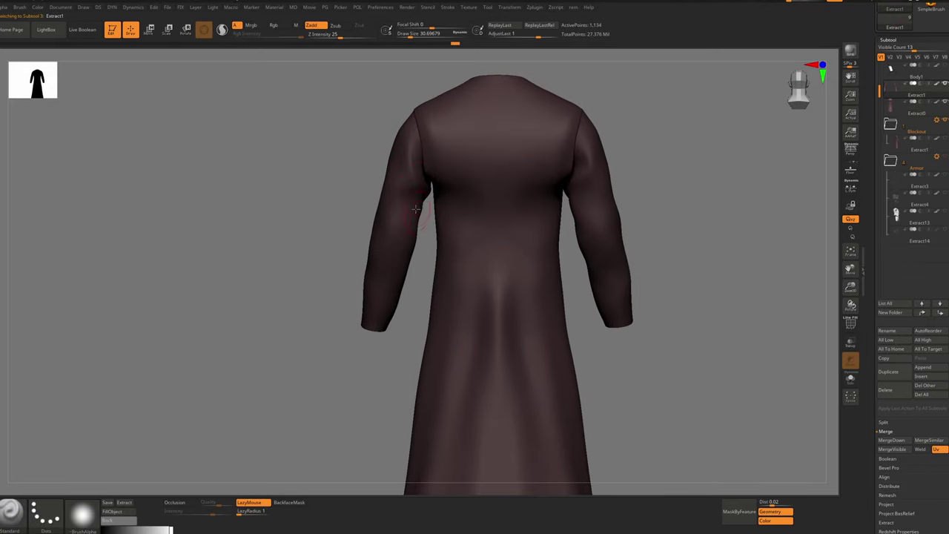
key("space")
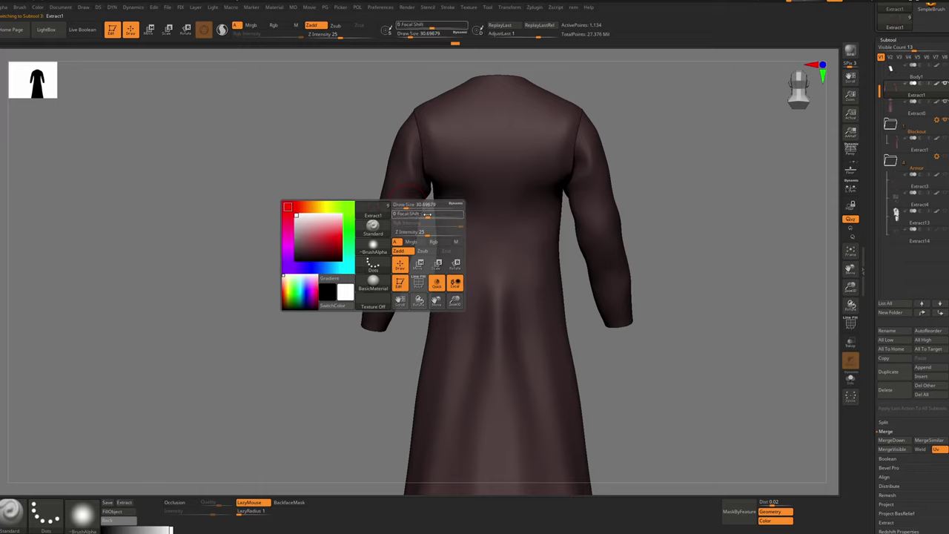
left_click_drag(442, 216, 445, 215)
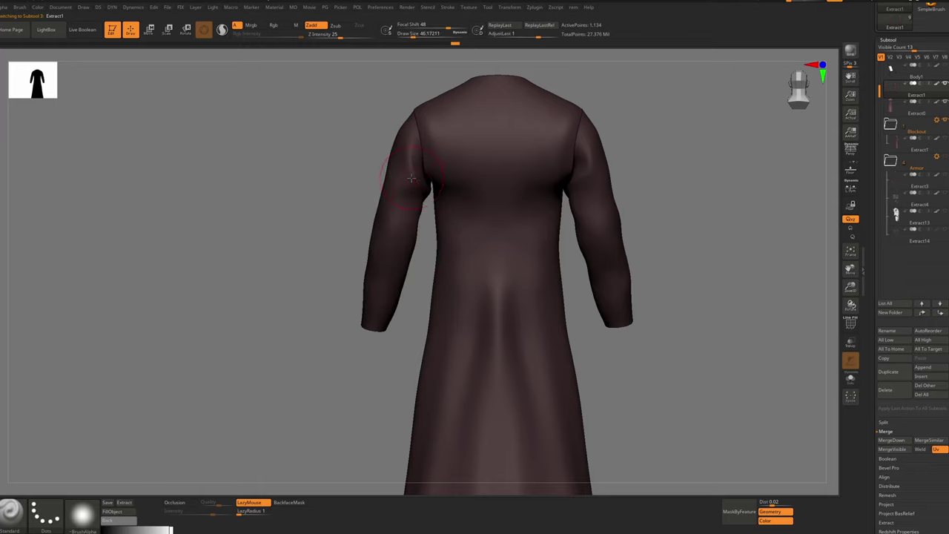
key("s")
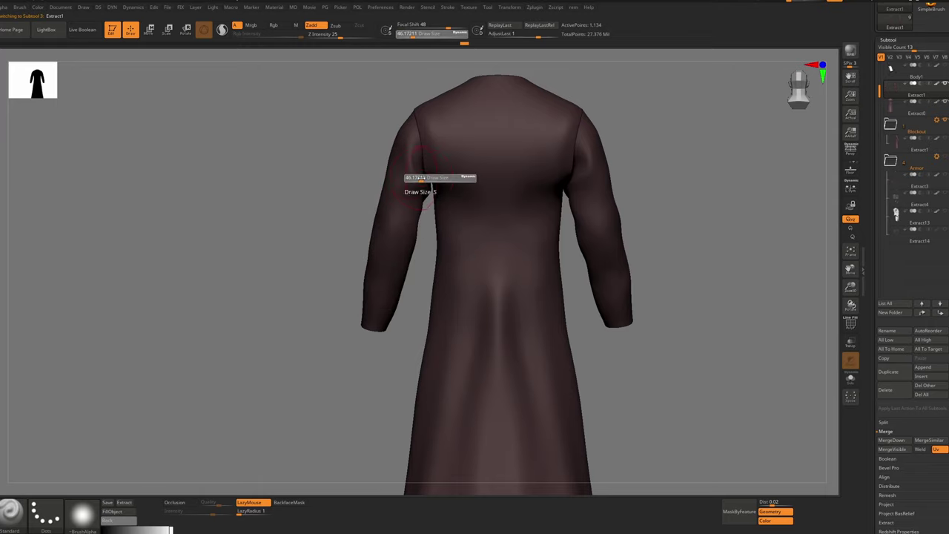
left_click_drag(421, 179, 418, 180)
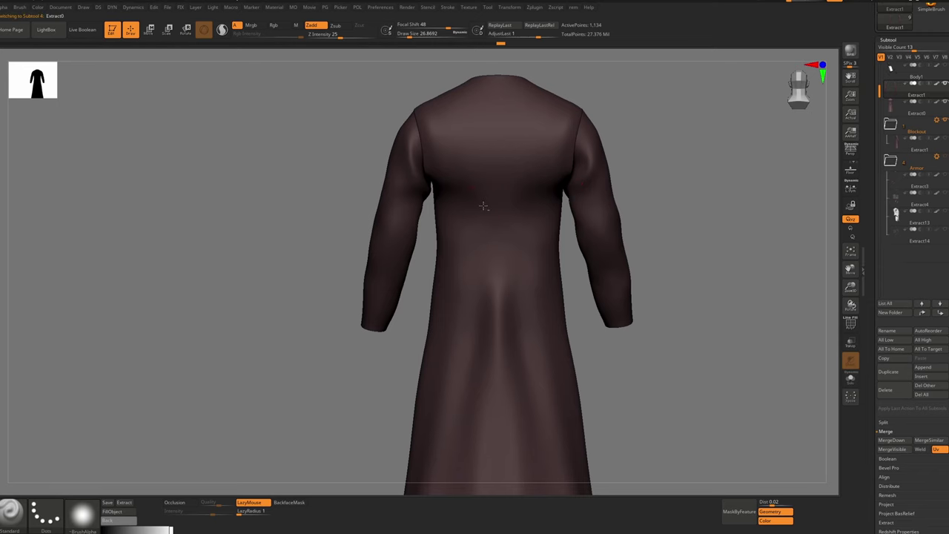
mouse_move(484, 206)
right_mouse_down()
mouse_move(406, 194)
mouse_move(445, 186)
mouse_move(479, 213)
right_mouse_up()
key("s")
left_click_drag(456, 188, 461, 188)
Pull the robe's skirt into folds with the ClothPull brush, undo, and pull again
key("b")
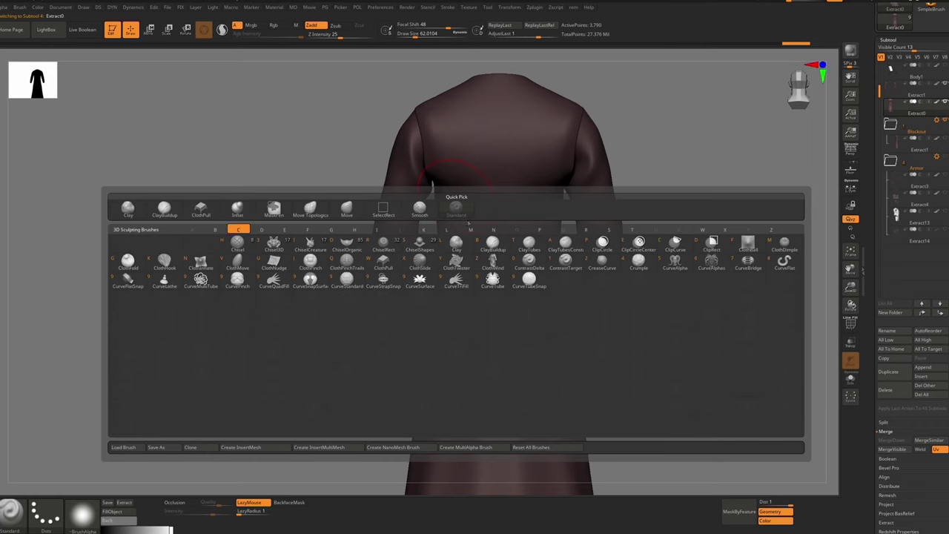
key("p")
key("b")
key("c")
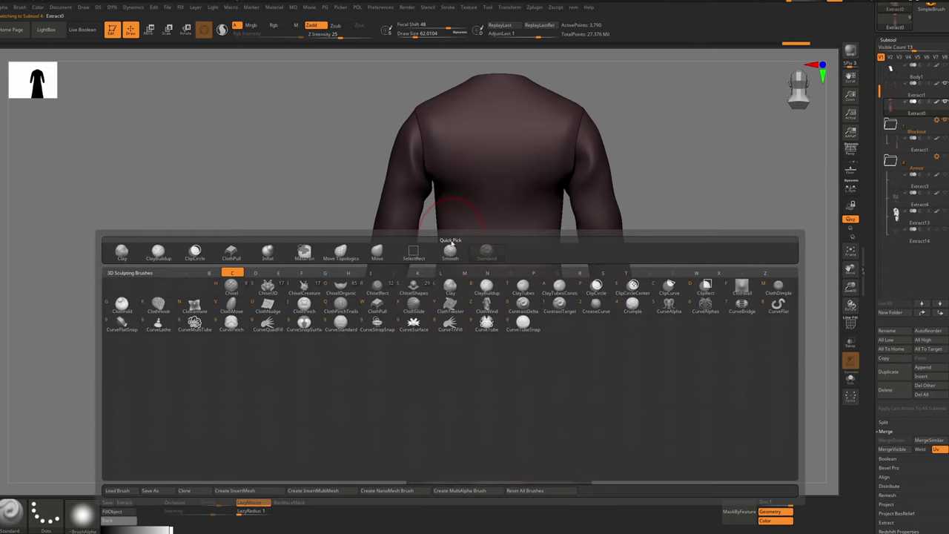
key("p")
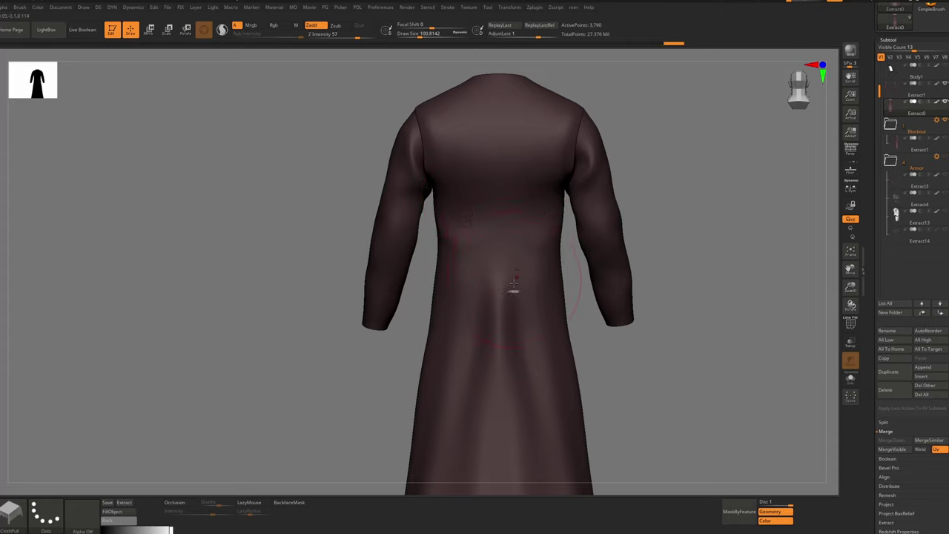
right_click_drag(514, 285, 496, 254, "ctrl")
key("s")
mouse_move(482, 256)
left_mouse_down()
mouse_move(486, 292)
mouse_move(483, 257)
left_mouse_up()
key("ctrl+z")
key("s")
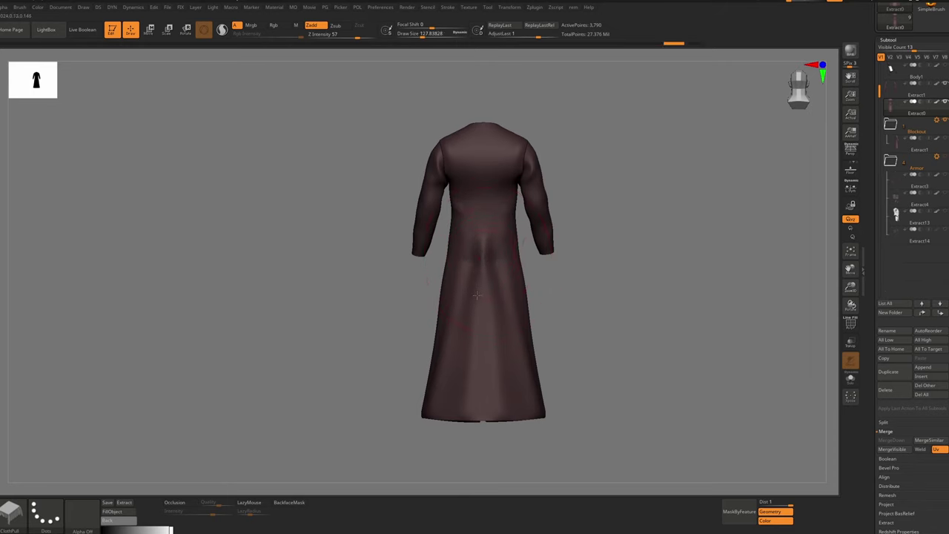
key("s")
mouse_move(477, 317)
left_mouse_down()
mouse_move(486, 314)
mouse_move(477, 300)
left_mouse_up()
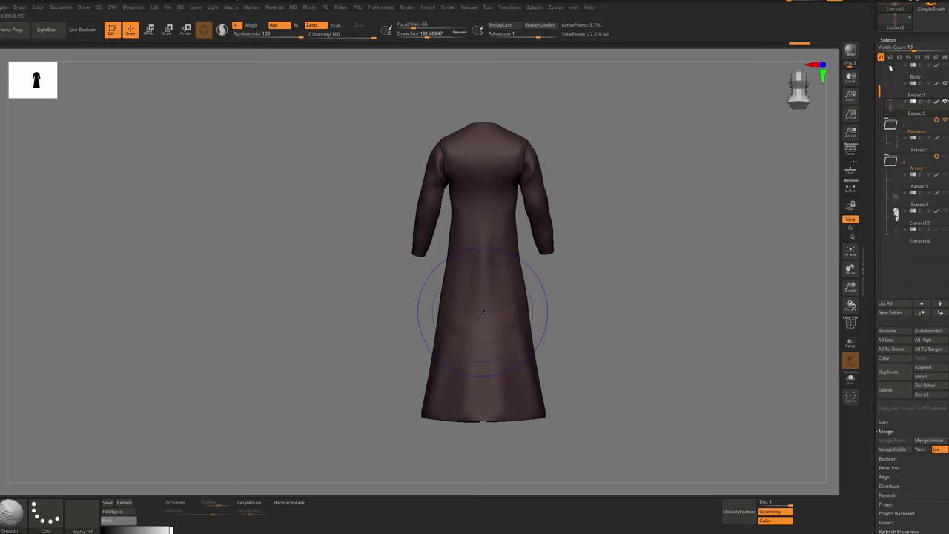
Smooth the left and right sides of the skirt, leaving the brush at about size 59
key("b")
key("s")
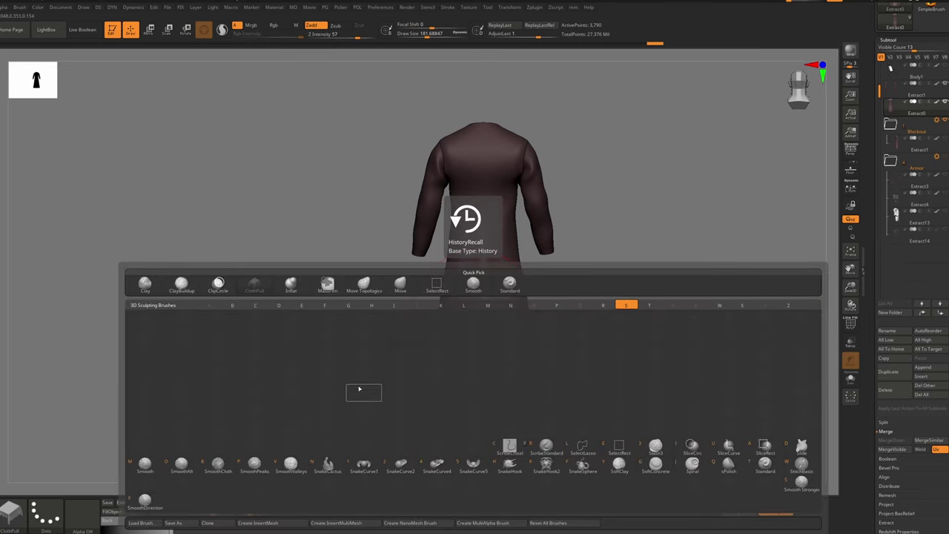
left_click(387, 400)
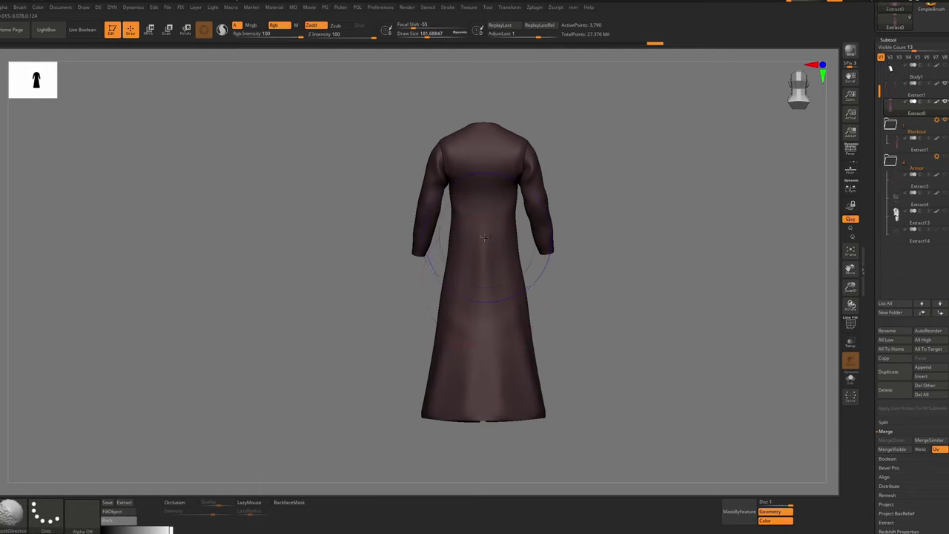
right_click_drag(479, 265, 547, 281, "shift")
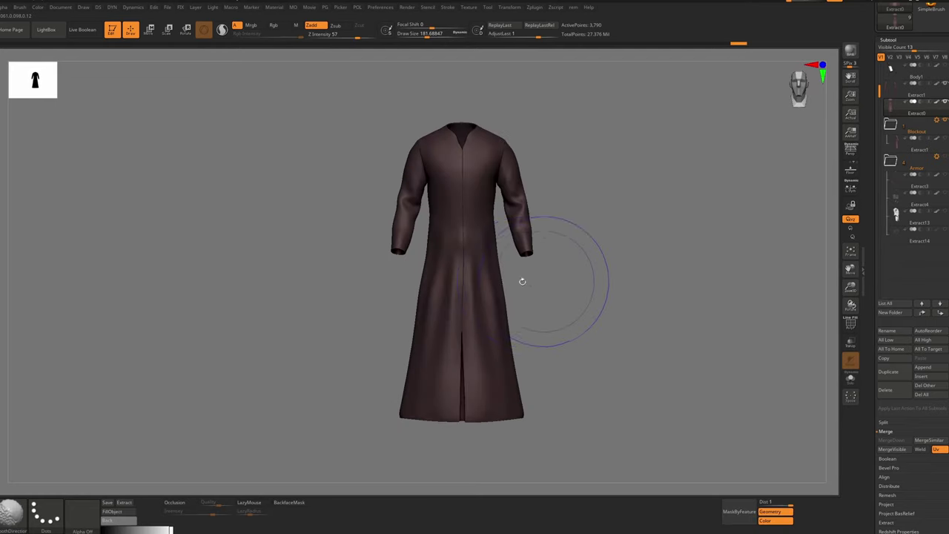
left_click_drag(503, 299, 501, 305, "shift")
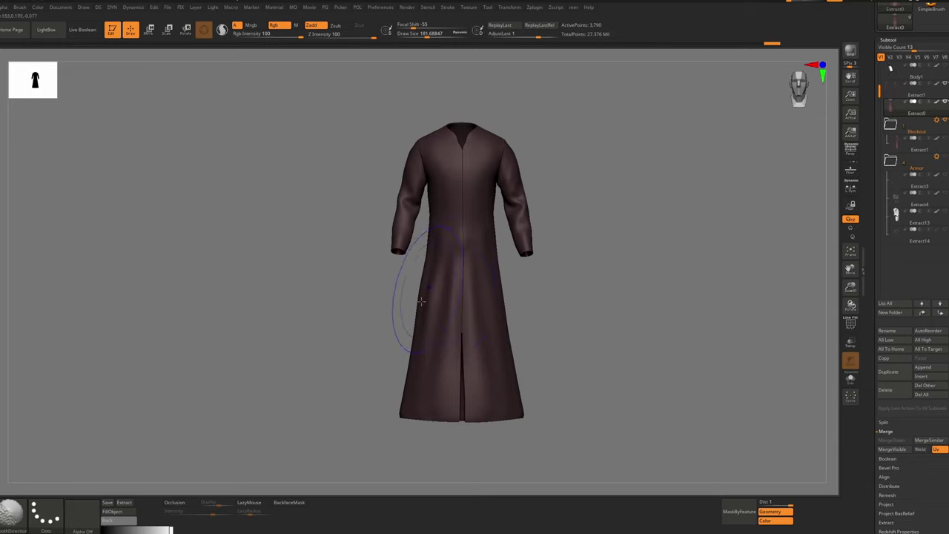
left_click_drag(422, 300, 427, 303, "shift")
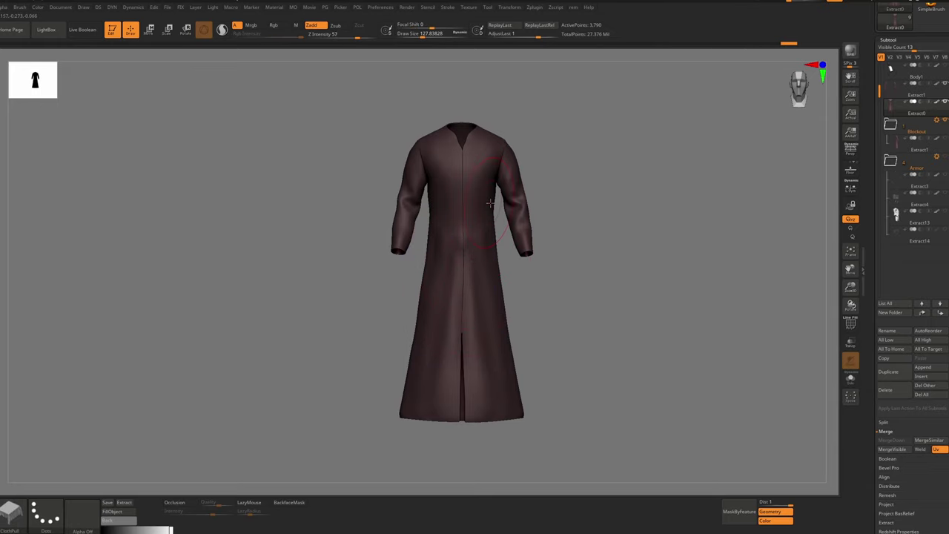
mouse_move(486, 209)
right_mouse_down("ctrl")
mouse_move(476, 225)
mouse_move(434, 218)
mouse_move(456, 212)
right_mouse_up("ctrl")
key("s")
left_click_drag(467, 175, 459, 155)
key("s")
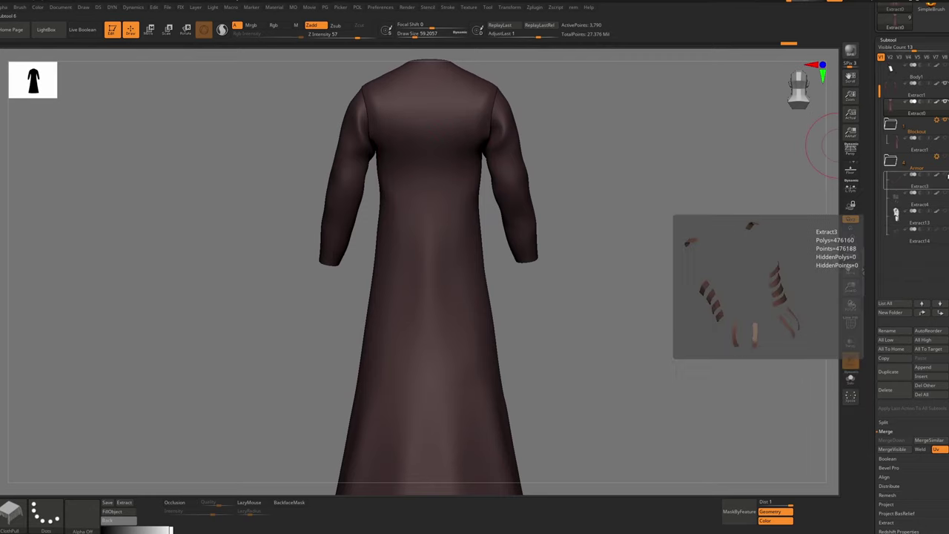
Show the Armor folder again to check the plates' fit, then solo the robe
left_click(946, 157)
right_click_drag(382, 87, 439, 98)
right_click_drag(439, 98, 431, 136, "alt")
key("s")
left_click_drag(376, 141, 372, 142)
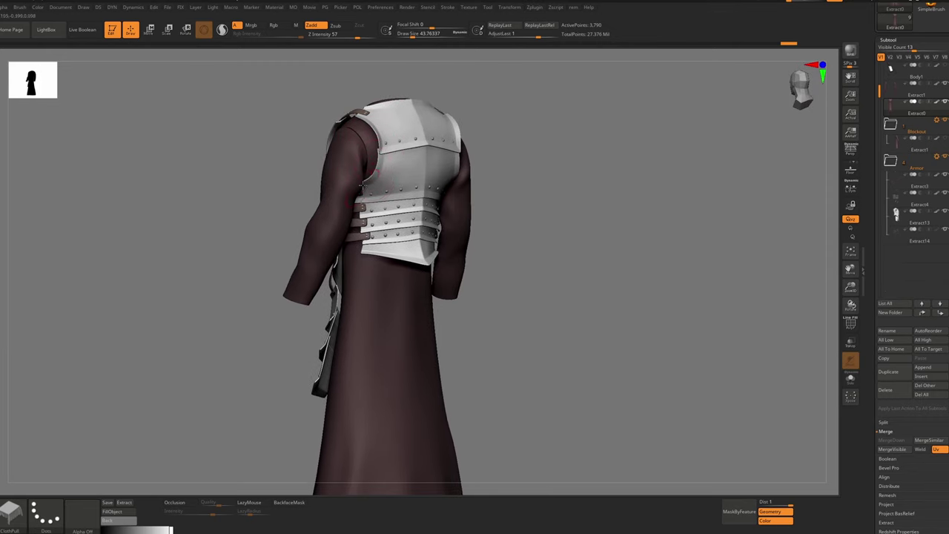
right_click_drag(368, 183, 337, 181)
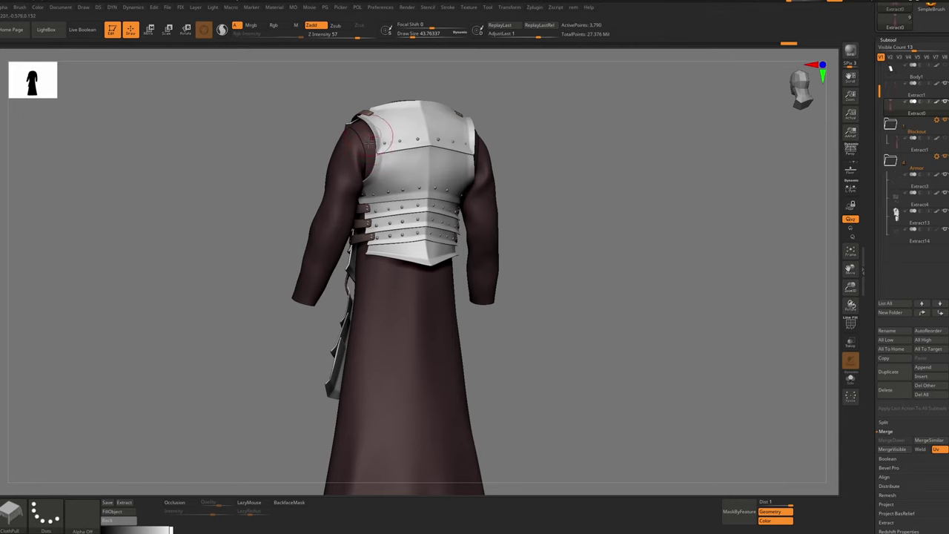
key("alt+s")
Switch to the Standard brush at about size 25 and turn the robe to show the armhole
key("b")
key("s")
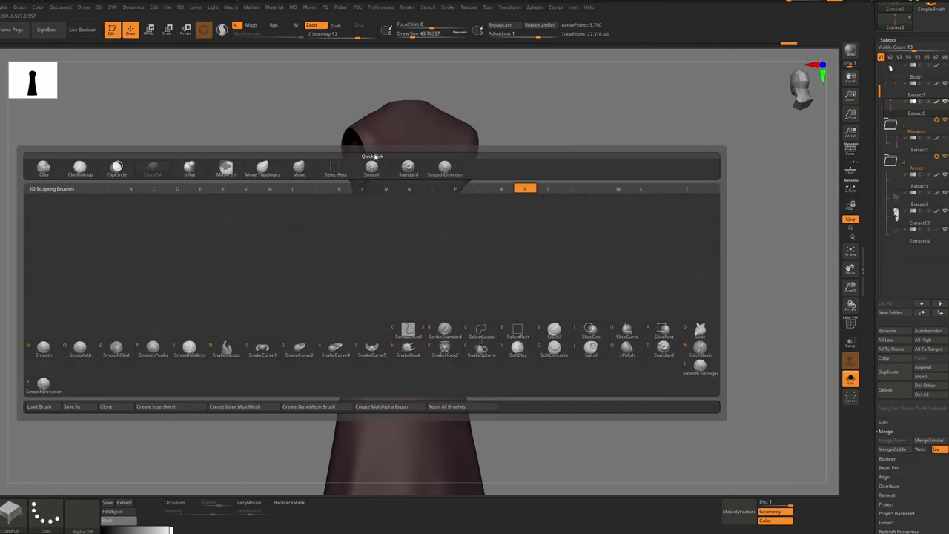
key("t")
key("s")
left_click_drag(374, 140, 374, 139)
key("s")
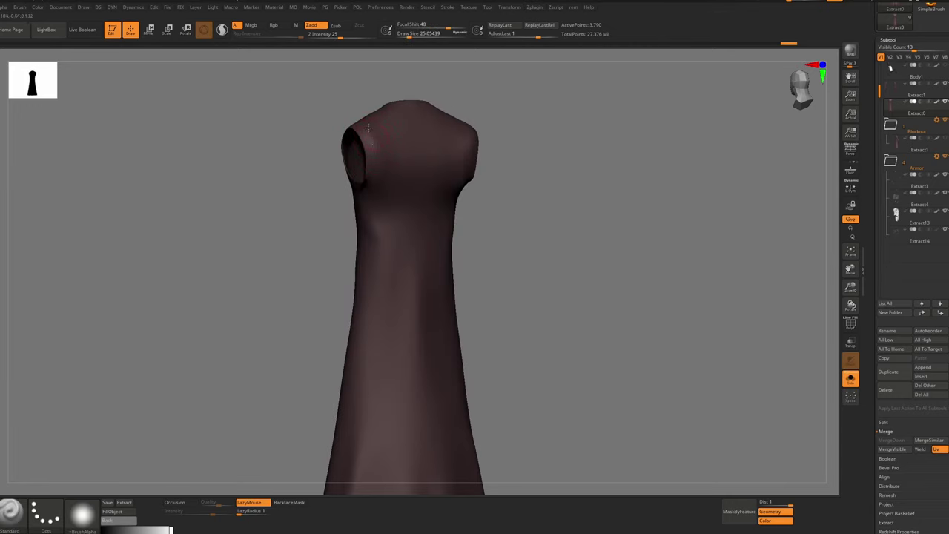
mouse_move(377, 170)
right_mouse_down()
mouse_move(377, 140)
mouse_move(471, 153)
mouse_move(478, 134)
right_mouse_up()
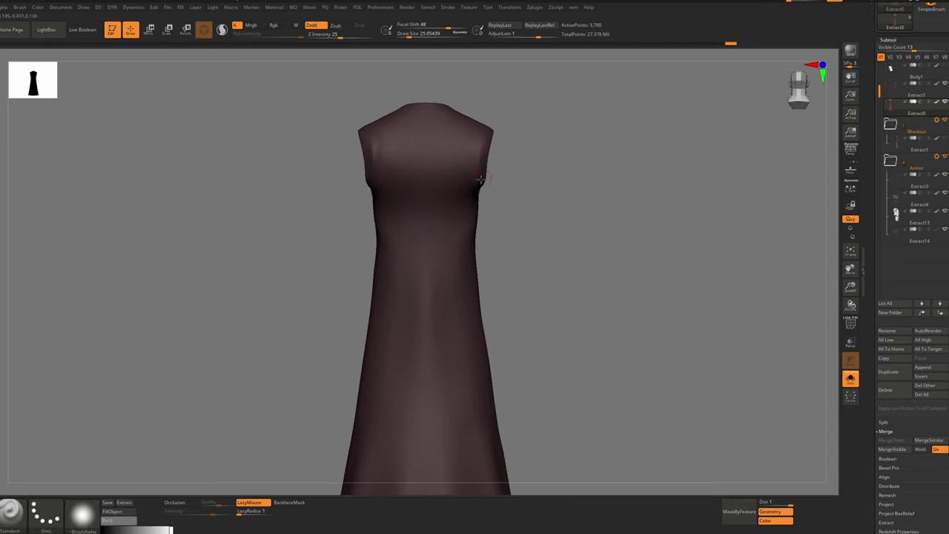
right_click_drag(481, 178, 475, 153)
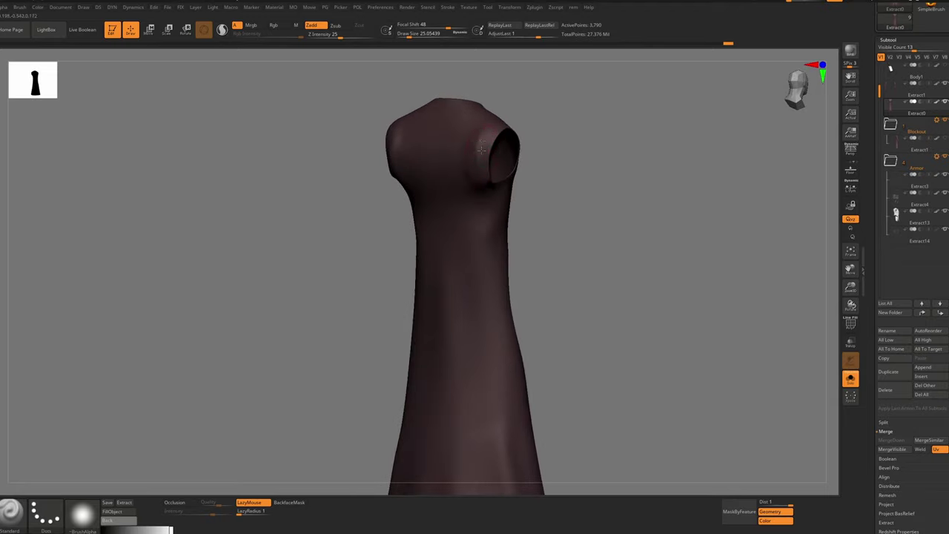
Toggle Solo repeatedly to compare the robe's armholes against the armor from several angles
key("alt+s")
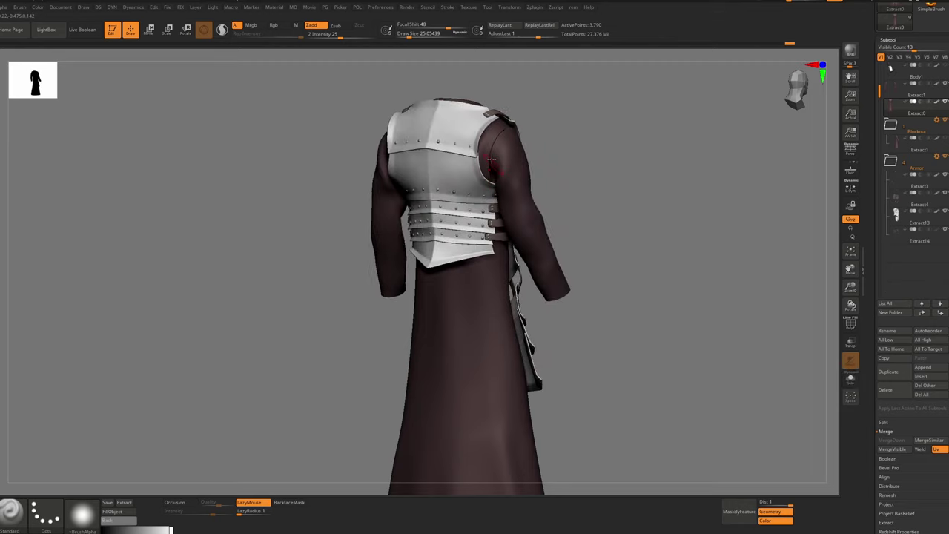
right_click_drag(490, 182, 491, 144, "shift")
key("alt+s")
right_click_drag(519, 178, 451, 177)
key("alt+s")
right_click_drag(451, 177, 436, 233, "ctrl")
mouse_move(436, 185)
right_mouse_down()
mouse_move(376, 126)
mouse_move(475, 185)
mouse_move(430, 226)
mouse_move(416, 203)
mouse_move(426, 202)
right_mouse_up()
key("alt+s")
key("alt+s")
key("alt+s")
key("ctrl+shift+s")
key("ctrl+shift+s")
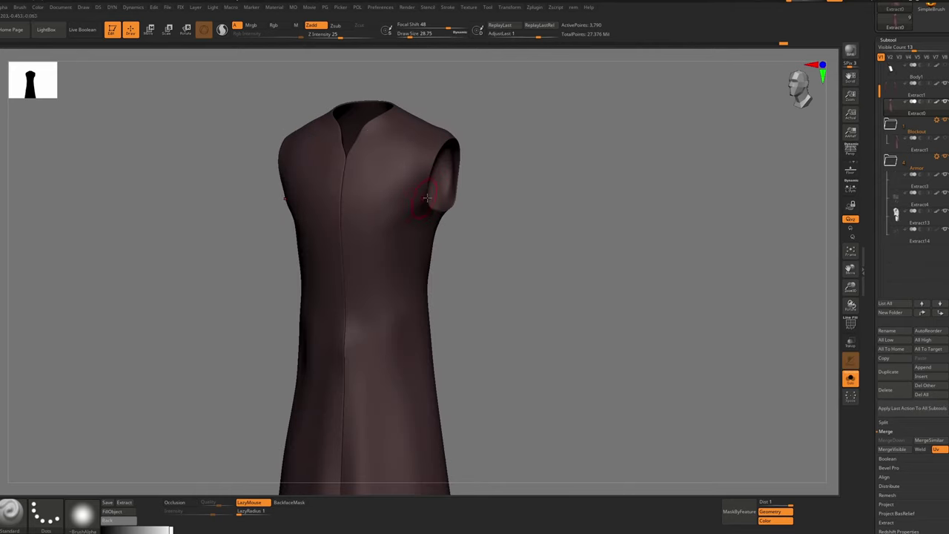
mouse_move(383, 215)
right_mouse_down("shift")
mouse_move(406, 217)
mouse_move(334, 270)
mouse_move(431, 236)
mouse_move(424, 197)
right_mouse_up("shift")
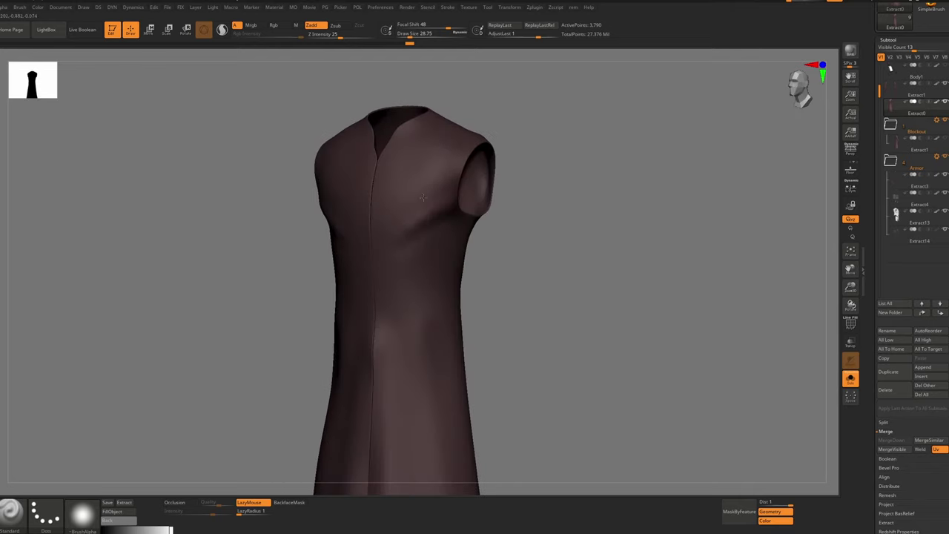
key("alt+s")
key("alt+s")
Build up and refine a fold below the armhole with the Standard brush
key("b")
key("s")
key("t")
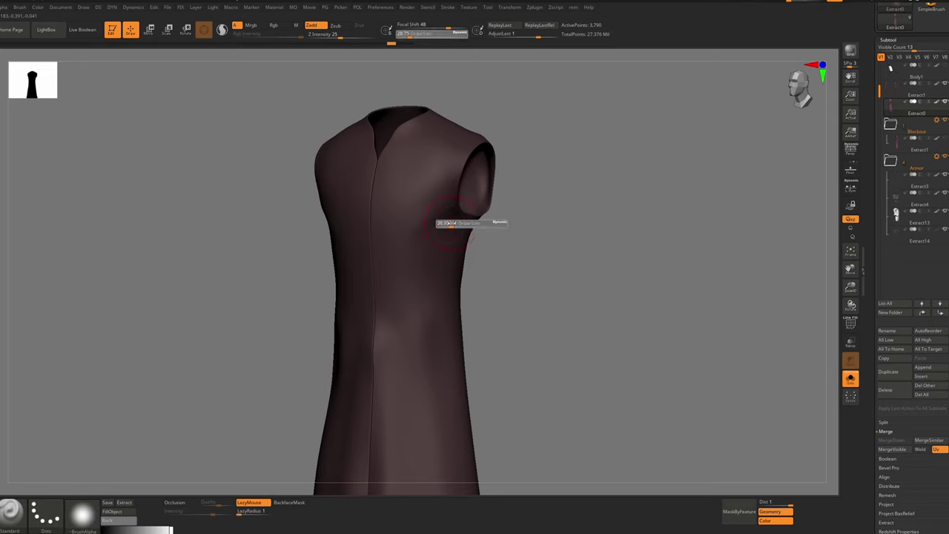
left_click_drag(453, 209, 441, 296)
left_click_drag(447, 260, 440, 267, "shift")
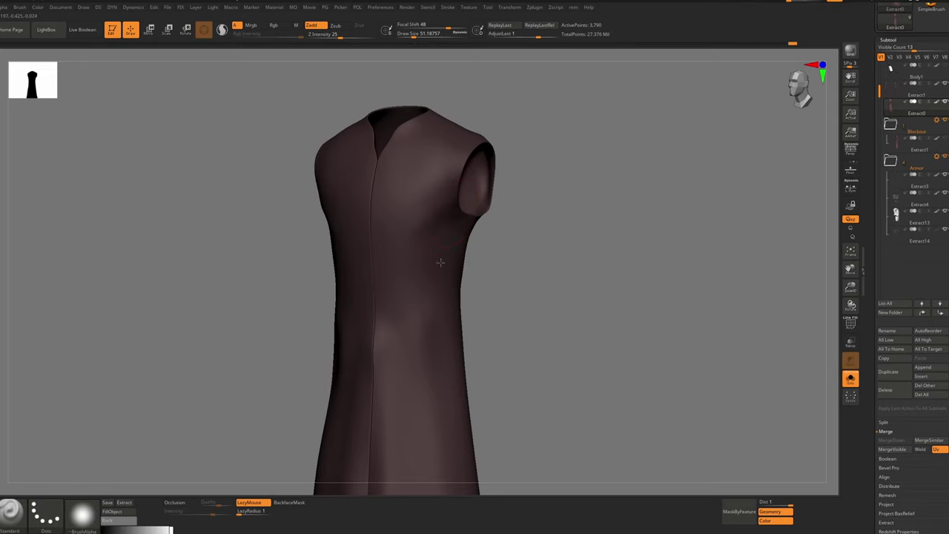
left_click_drag(449, 230, 432, 319)
mouse_move(431, 372)
right_mouse_down("ctrl")
mouse_move(427, 274)
mouse_move(439, 248)
right_mouse_up("ctrl")
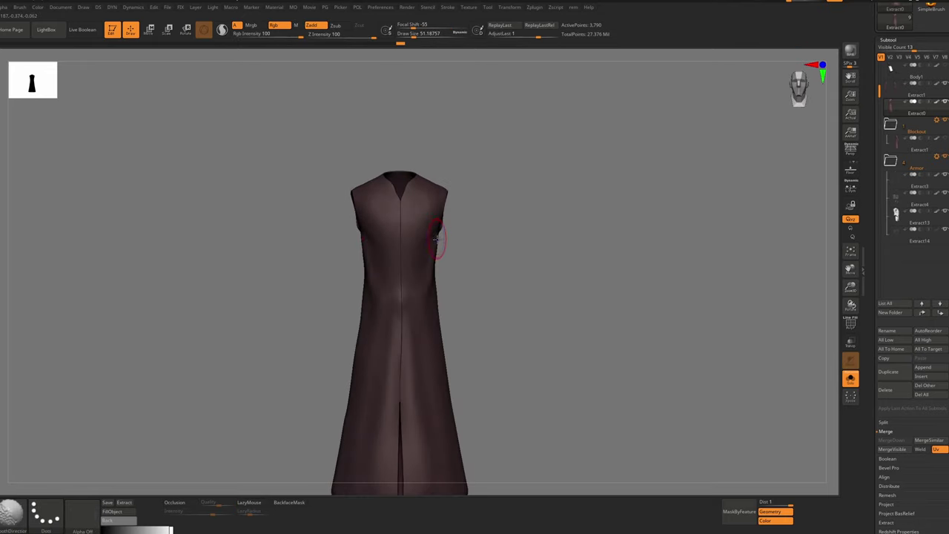
Recheck the robe against the armor and add a small sculpted touch near the armhole
key("b")
key("s")
key("t")
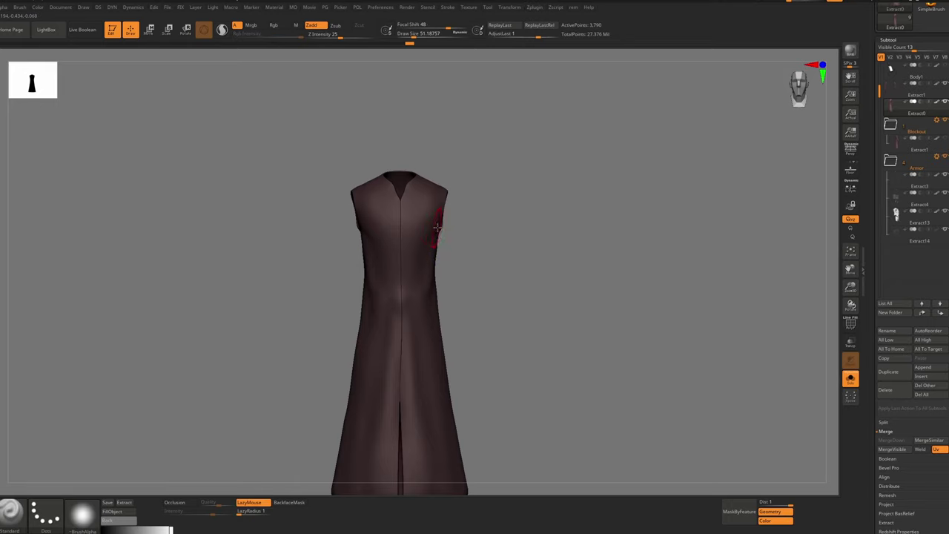
key("alt+s")
mouse_move(436, 239)
right_mouse_down()
mouse_move(420, 233)
mouse_move(430, 228)
right_mouse_up()
key("alt+s")
key("s")
key("s")
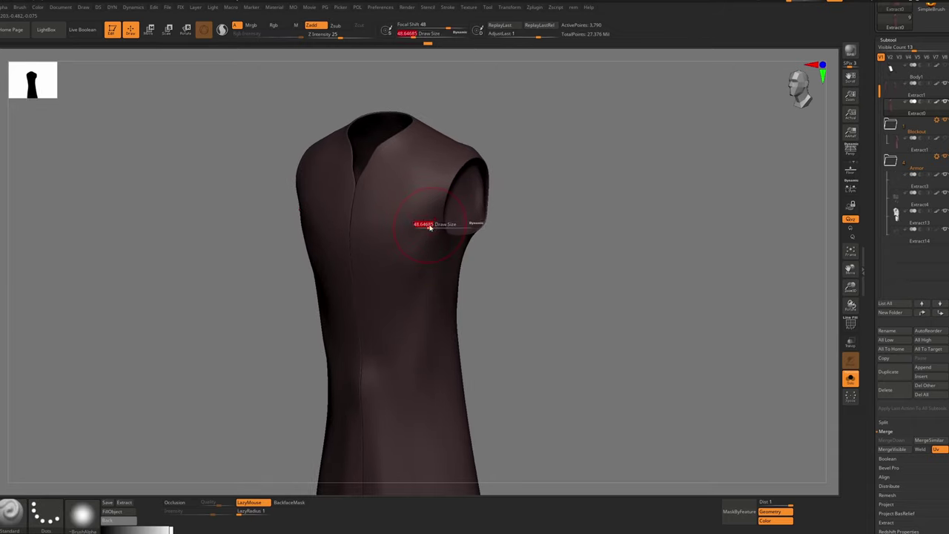
left_click_drag(438, 232, 430, 250)
right_click_drag(427, 252, 432, 231, "ctrl")
right_click_drag(432, 231, 436, 256, "shift")
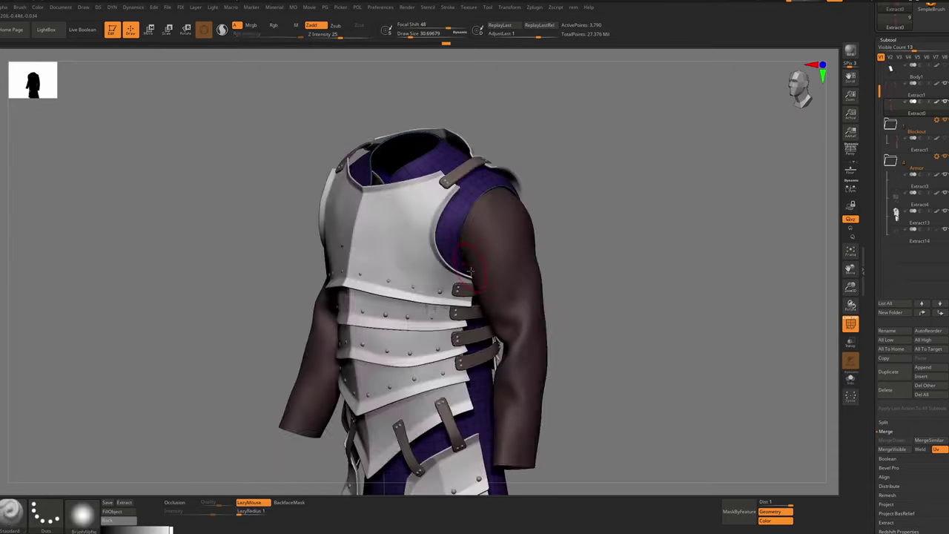
mouse_move(475, 223)
left_mouse_down()
mouse_move(408, 209)
mouse_move(415, 215)
left_mouse_up()
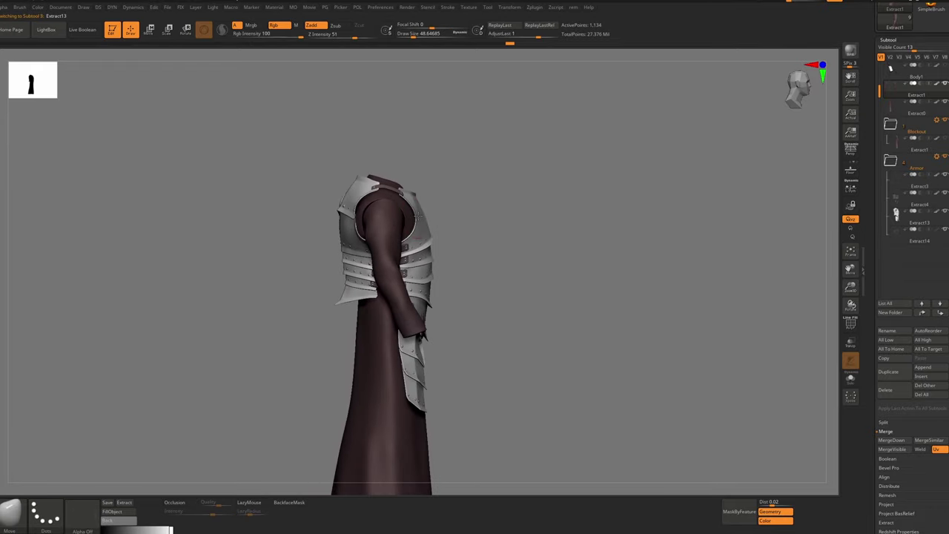
Switch to an enlarged Move brush and dismiss the layer warning
key("b")
key("m")
key("v")
key("s")
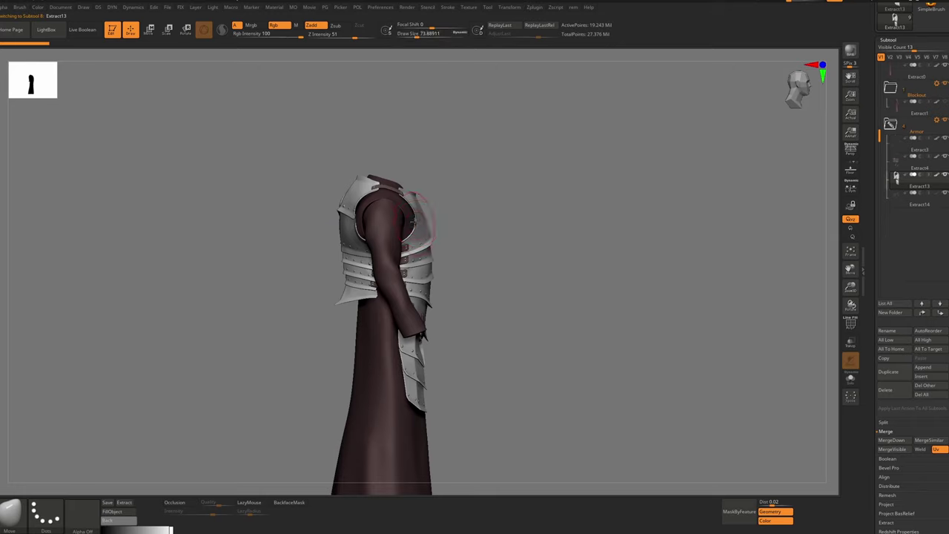
key("]")
left_click(414, 220)
Solo the armor piece and bake all its layers into the mesh
left_click_drag(457, 196, 442, 200)
key("shift+alt+s")
key("shift+alt+s")
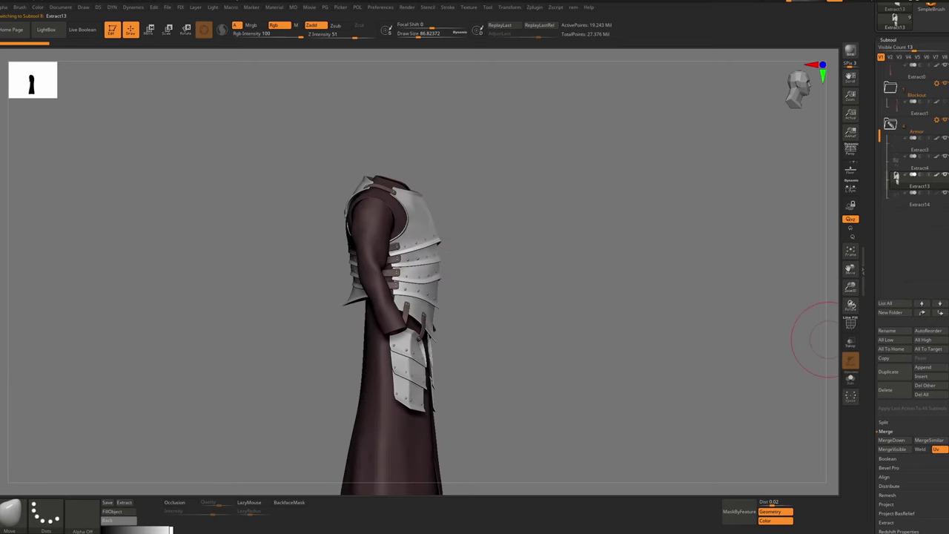
left_click_drag(878, 404, 878, 189)
left_click(887, 374)
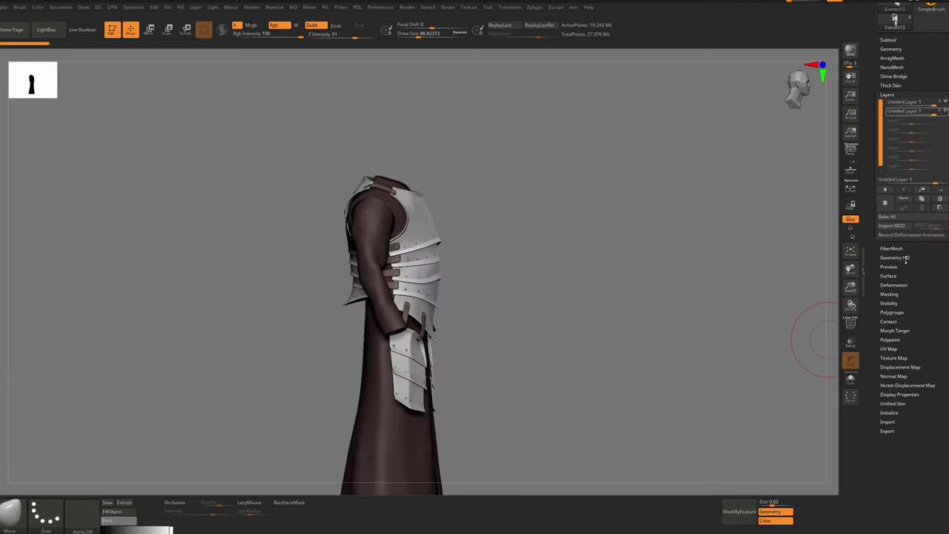
left_click(895, 219)
Pull the armhole edge outward so it sits against the sleeve
right_click_drag(401, 178, 399, 220, "ctrl")
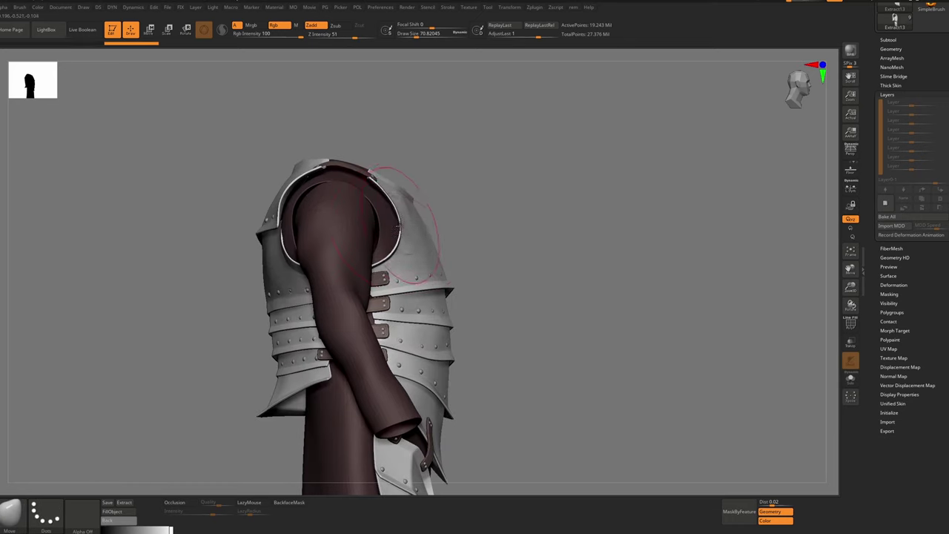
key("ctrl")
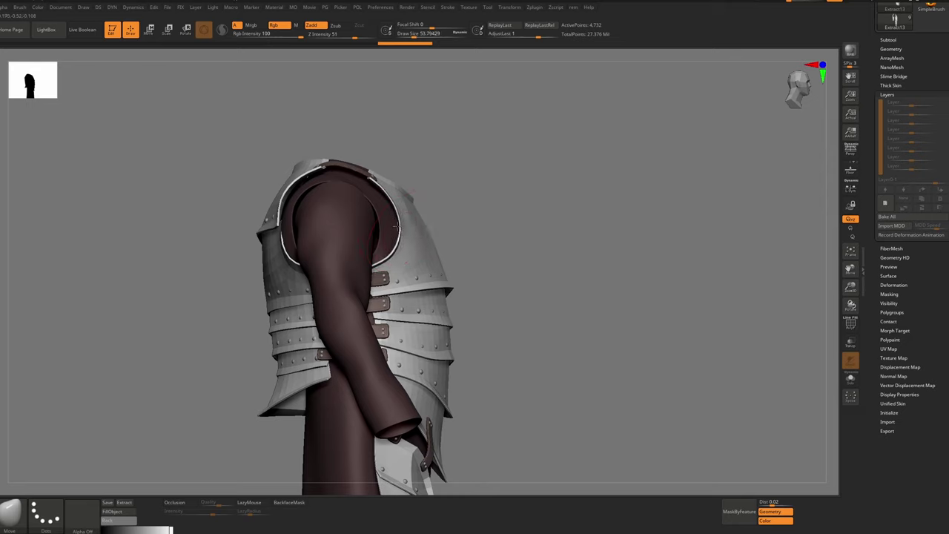
left_click_drag(396, 227, 398, 226)
key("s")
left_click_drag(401, 224, 388, 201)
right_click_drag(452, 219, 413, 225)
key("s")
mouse_move(412, 225)
left_mouse_down()
mouse_move(419, 239)
mouse_move(432, 238)
left_mouse_up()
Push the chest plate edge into place with a smaller Move brush, then raise to the top subdivision
left_click_drag(436, 239, 421, 232)
key("s")
left_click_drag(421, 231, 432, 249)
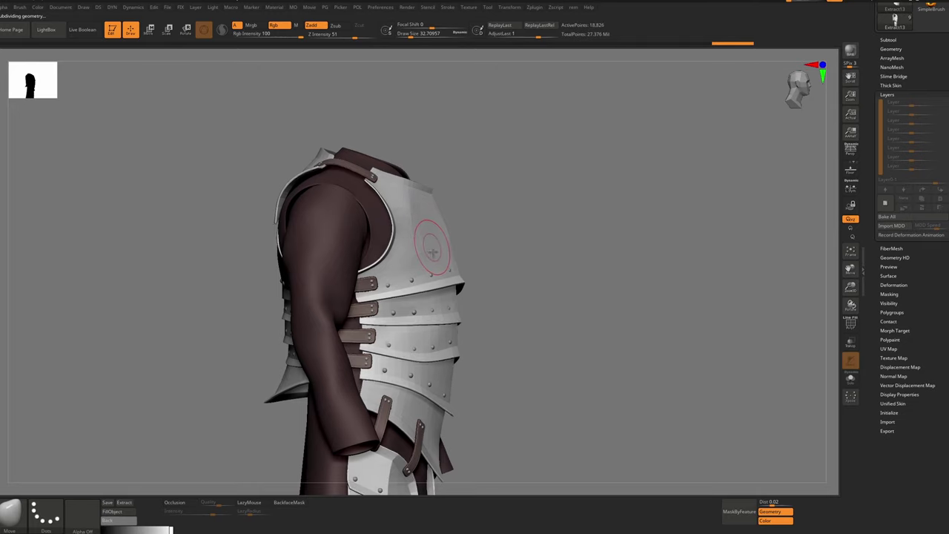
mouse_move(432, 248)
right_mouse_down()
mouse_move(405, 234)
mouse_move(319, 233)
right_mouse_up()
key("d")
key("d")
key("d")
key("d")
Smooth the plate surface near the shoulder with SmoothDirectional from a side view
right_click_drag(512, 248, 485, 248, "ctrl")
right_click_drag(512, 245, 487, 235)
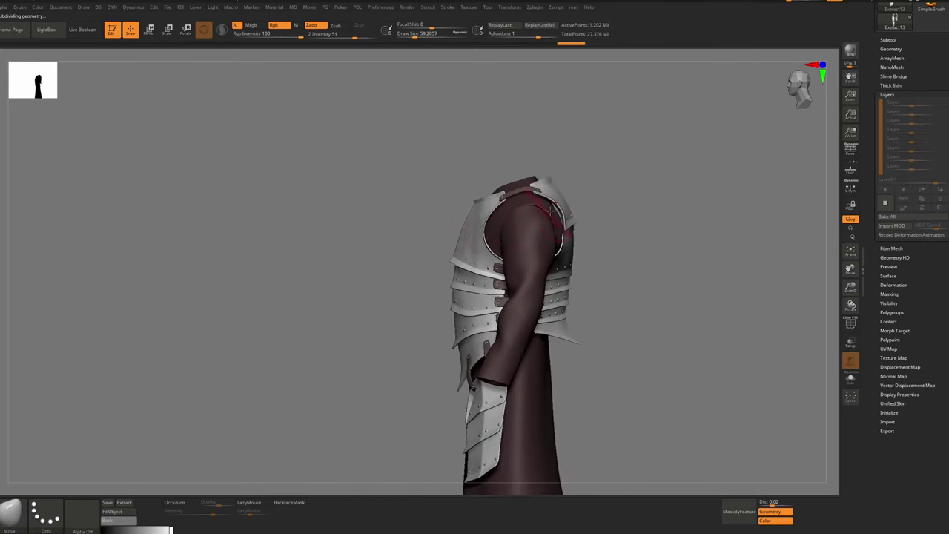
key("shift")
left_click_drag(559, 209, 557, 200, "shift")
right_click_drag(558, 200, 556, 212, "ctrl")
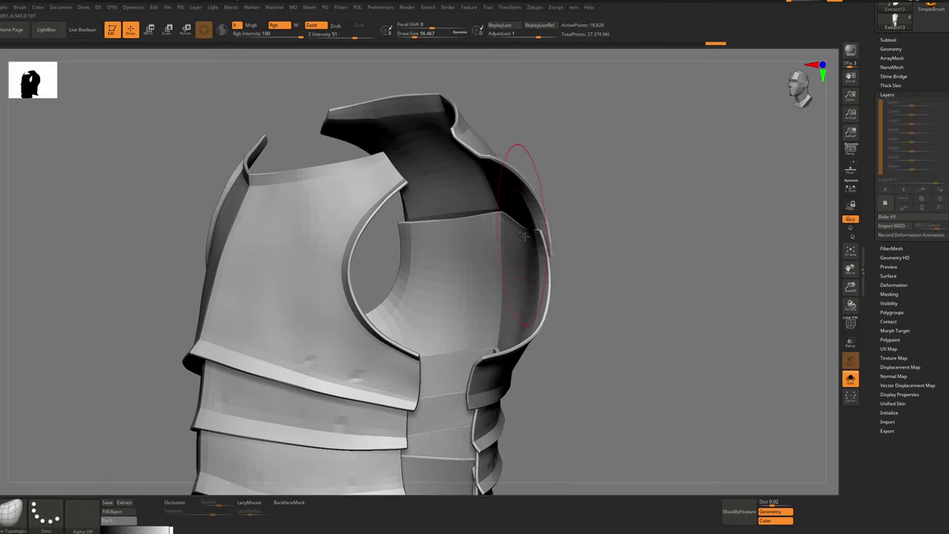
Resize the brush and check the armour piece's subdivision levels, ending at the highest
key("s")
left_click_drag(533, 242, 527, 242)
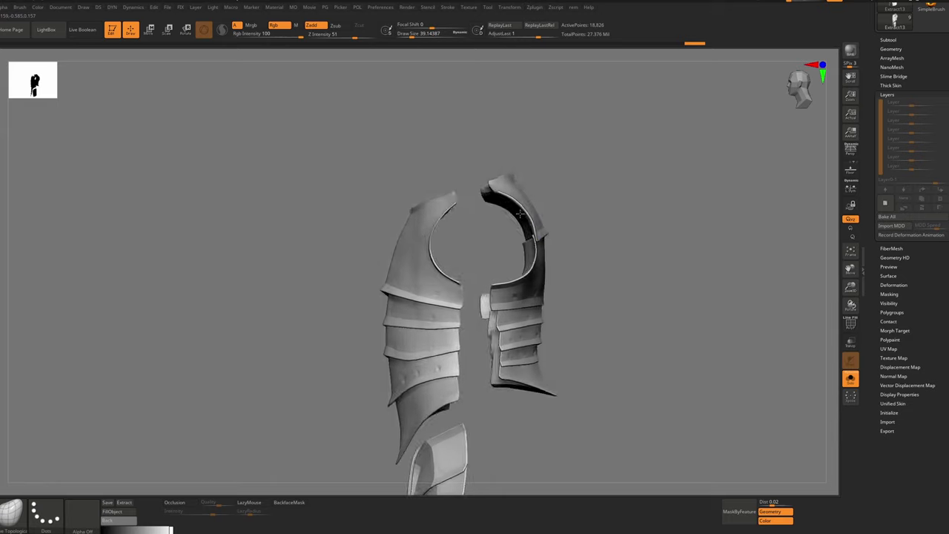
mouse_move(521, 214)
left_mouse_down()
mouse_move(448, 212)
mouse_move(540, 212)
left_mouse_up()
key("s")
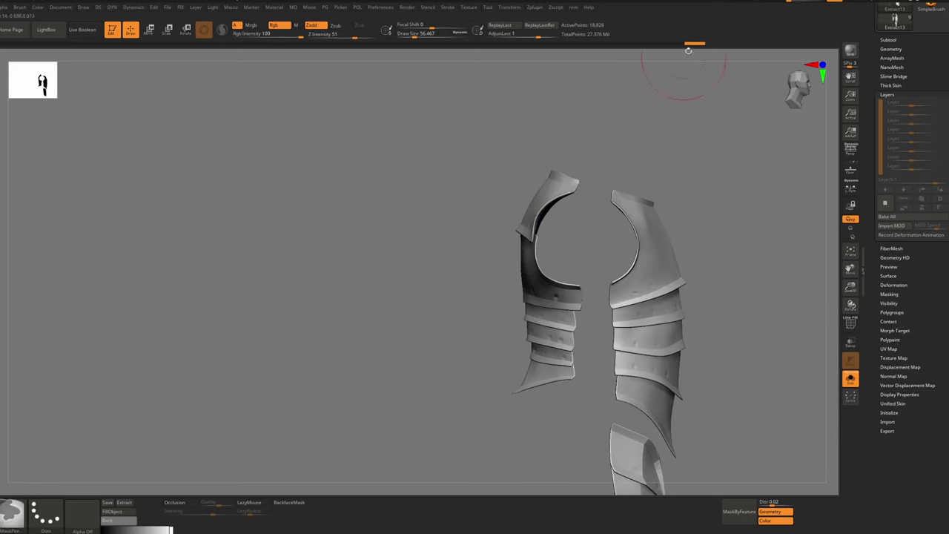
key("ctrl+d")
key("shift+d")
key("shift+d")
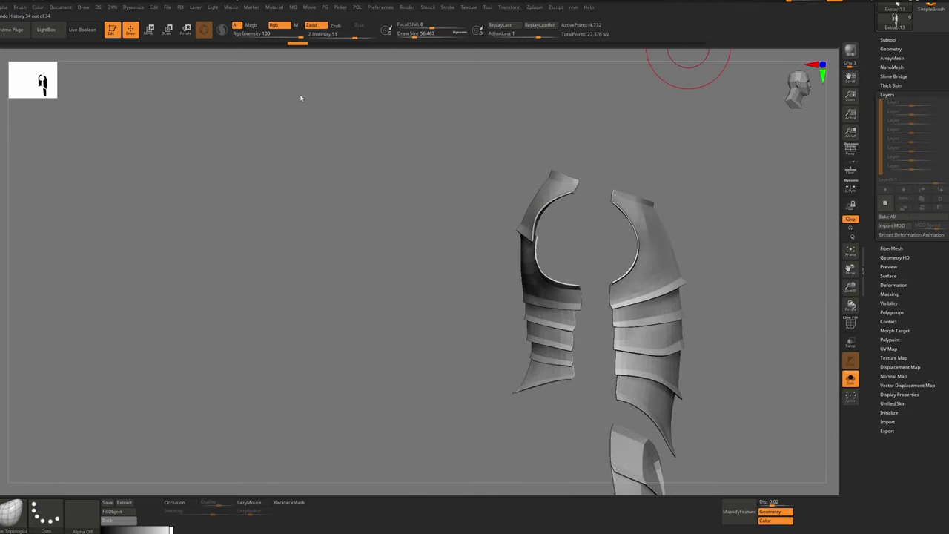
key("d")
key("d")
key("d")
key("d")
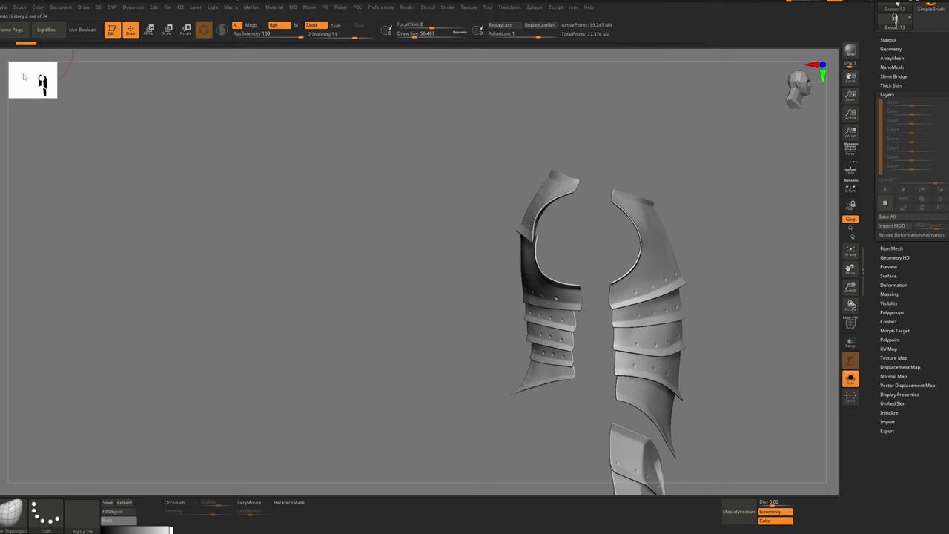
Step through the undo history, then reshape the chest armour's armhole edge with a larger brush
key("ctrl+z")
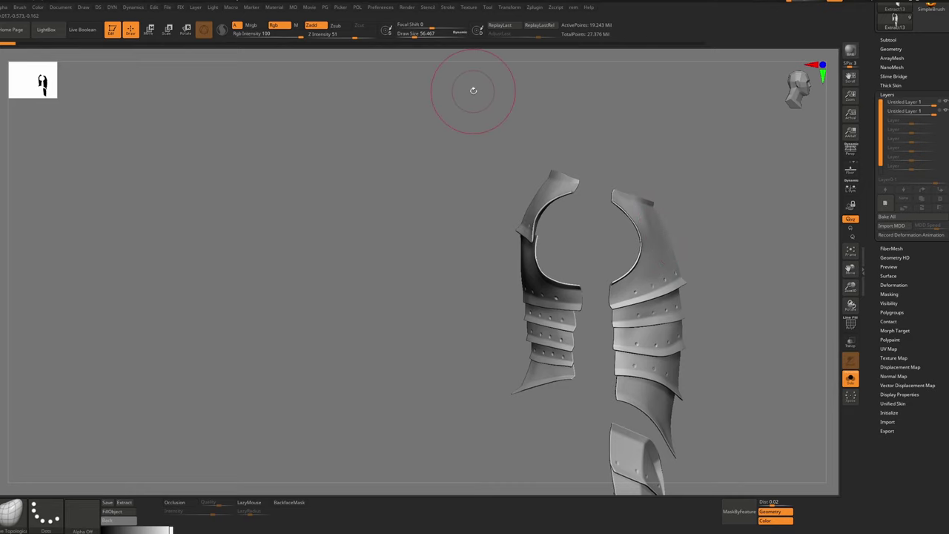
left_click(29, 46)
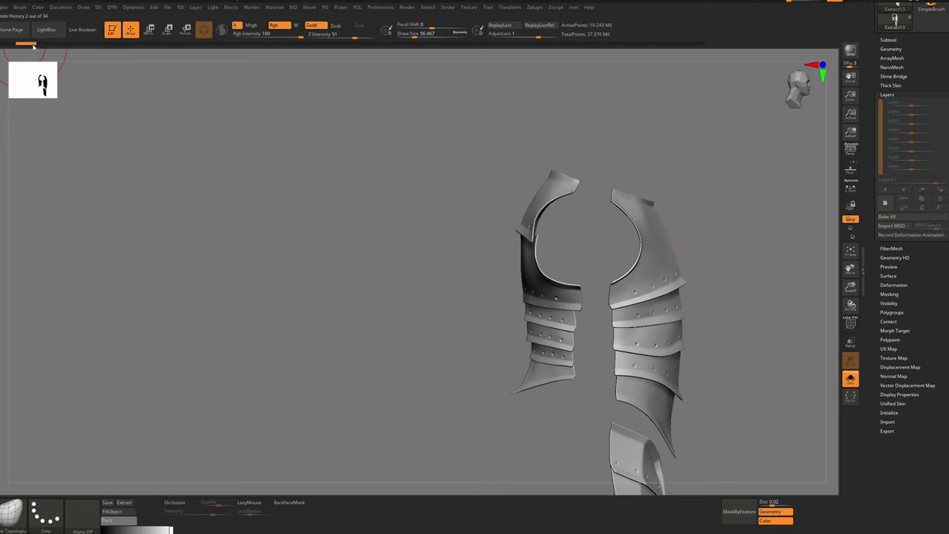
key("alt+s")
key("ctrl+z")
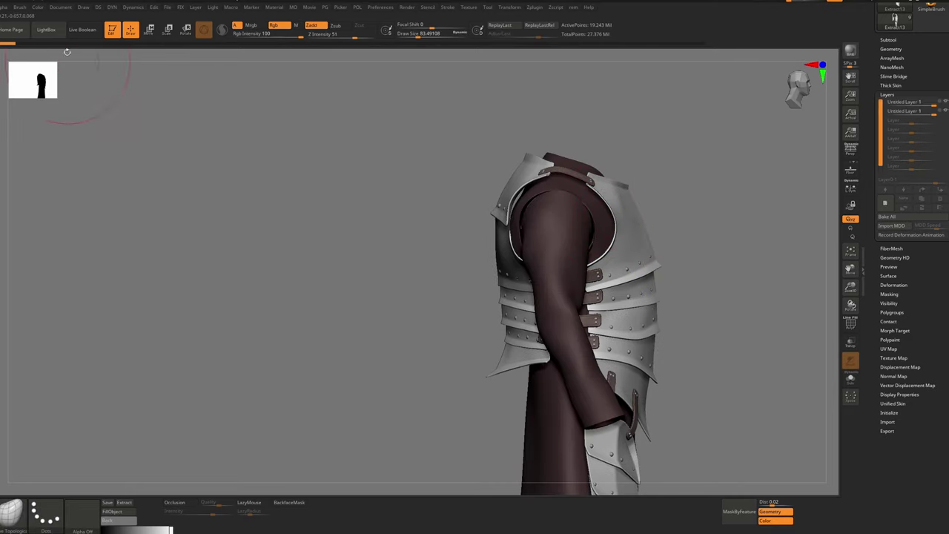
left_click(29, 45)
left_click(631, 212, "alt")
left_click_drag(631, 213, 625, 219)
key("s")
left_click_drag(523, 189, 518, 199)
left_click_drag(522, 195, 532, 180)
Isolate the chest armour, reshape the armhole edge further, and undo/redo to compare shapes
right_click_drag(460, 237, 578, 230)
key("alt+s")
right_click_drag(520, 208, 519, 267, "ctrl")
key("ctrl+shift+z")
key("ctrl+shift+z")
key("ctrl+shift+z")
key("ctrl+shift+z")
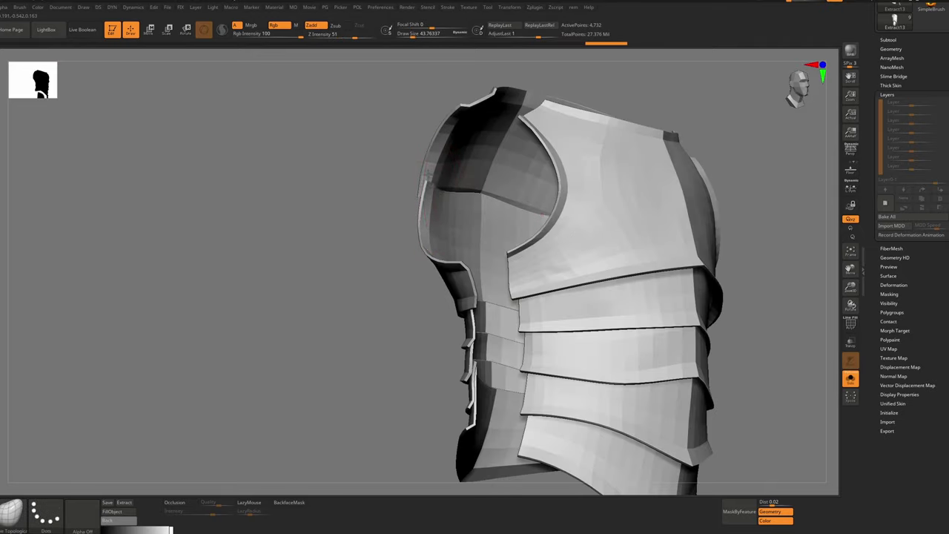
key("ctrl+z")
key("ctrl+z")
key("ctrl+z")
key("ctrl+z")
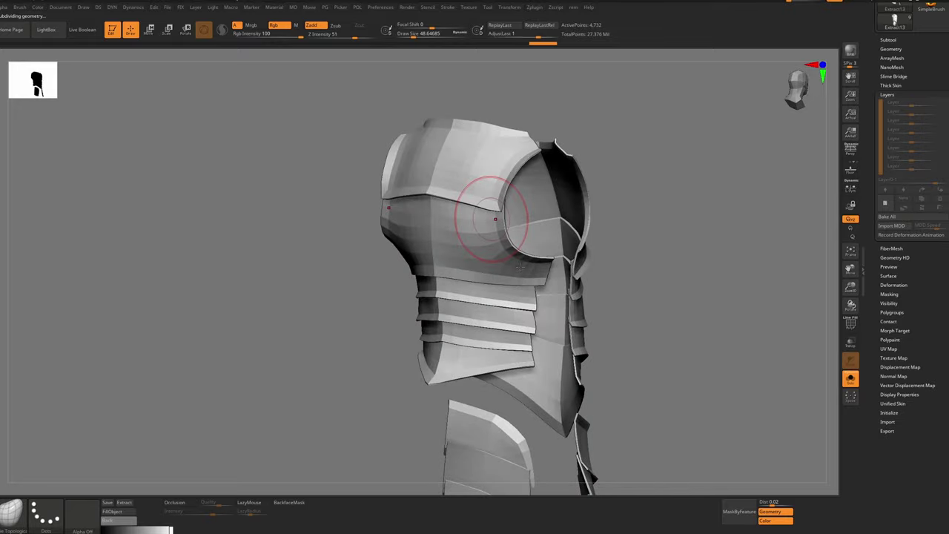
key("ctrl+shift+z")
key("ctrl+shift+z")
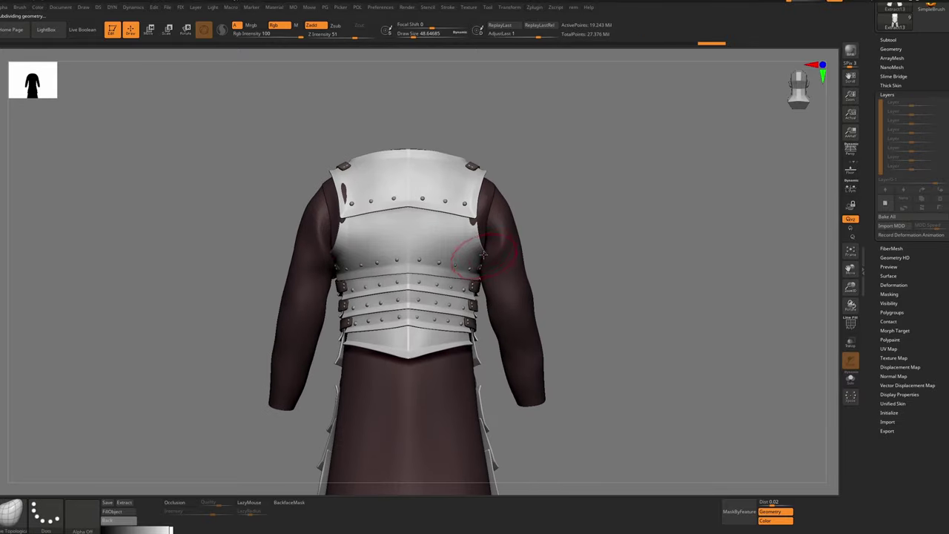
Push the breastplate near the shoulder, undoing the stroke that broke through the plate
key("s")
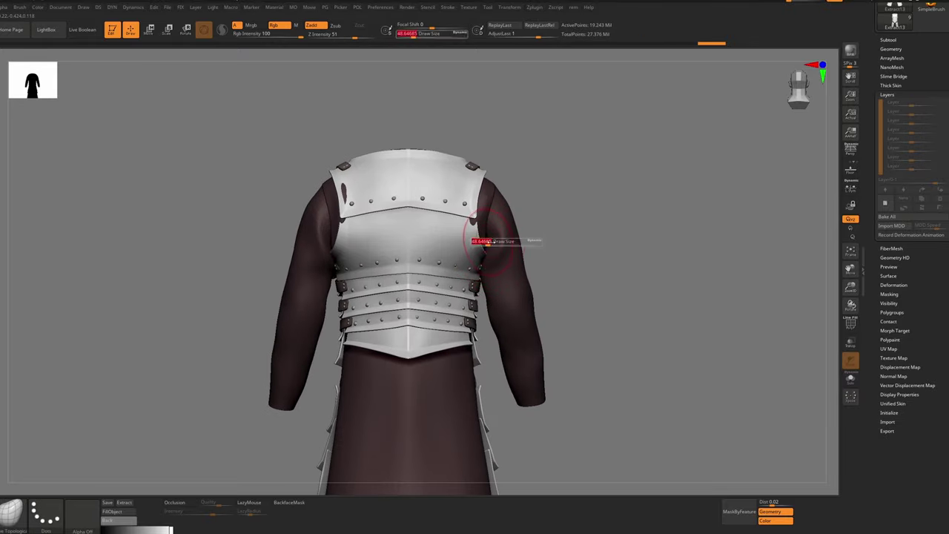
left_click_drag(481, 246, 486, 245)
mouse_move(475, 144)
right_mouse_down()
mouse_move(484, 168)
mouse_move(415, 171)
right_mouse_up()
key("ctrl+z")
key("ctrl+z")
key("ctrl+z")
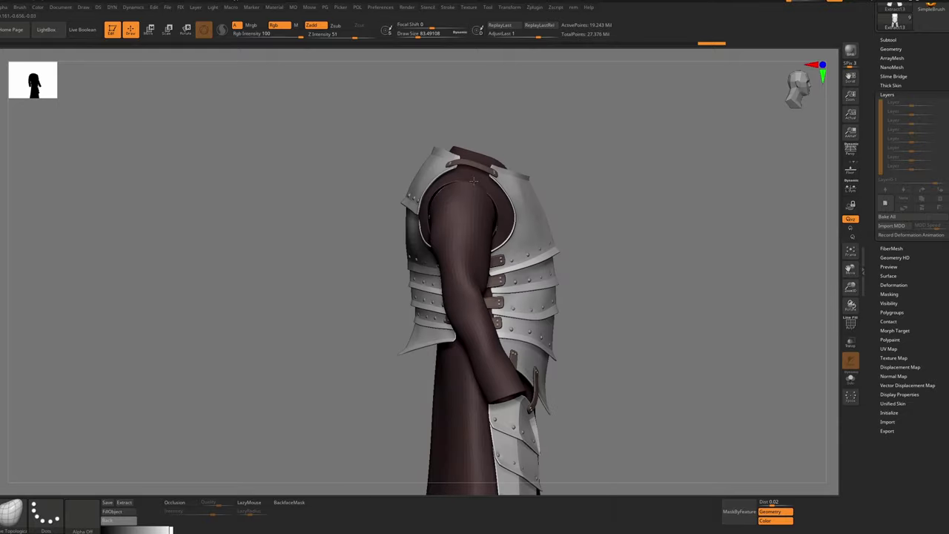
key("ctrl+shift+z")
key("ctrl+shift+z")
key("ctrl+shift+z")
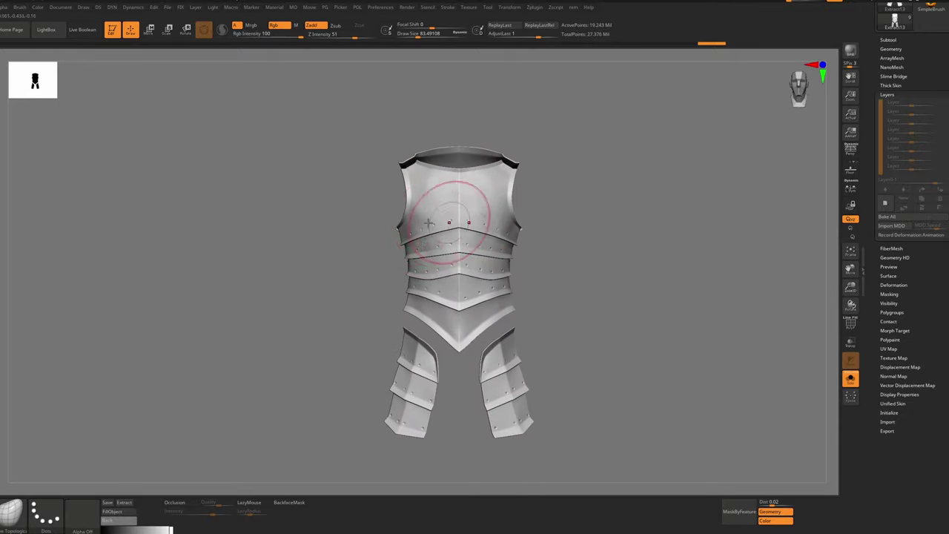
left_click_drag(409, 171, 411, 171)
right_click_drag(414, 170, 433, 182, "ctrl")
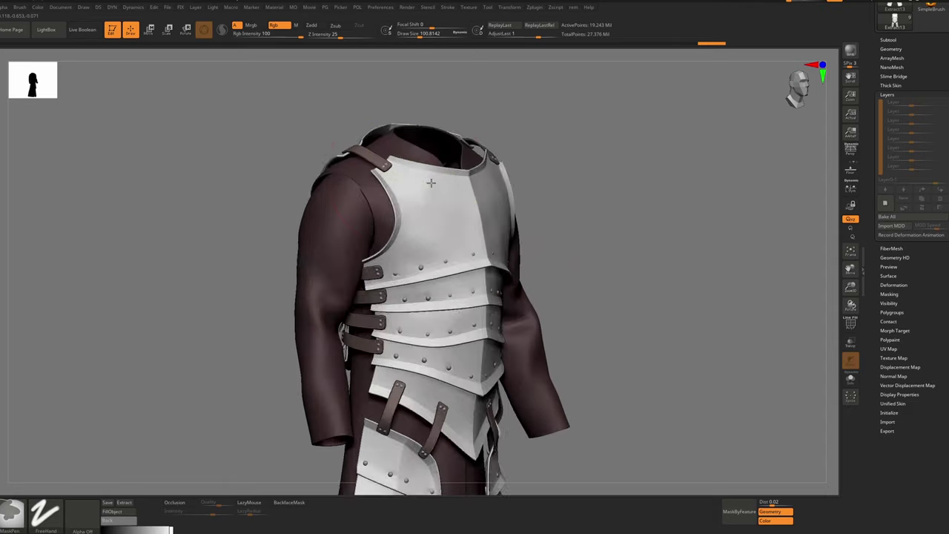
left_click(394, 178, "alt")
left_click_drag(394, 168, 399, 174)
mouse_move(375, 161)
right_mouse_down("ctrl")
mouse_move(382, 141)
mouse_move(359, 88)
right_mouse_up("ctrl")
key("ctrl+z")
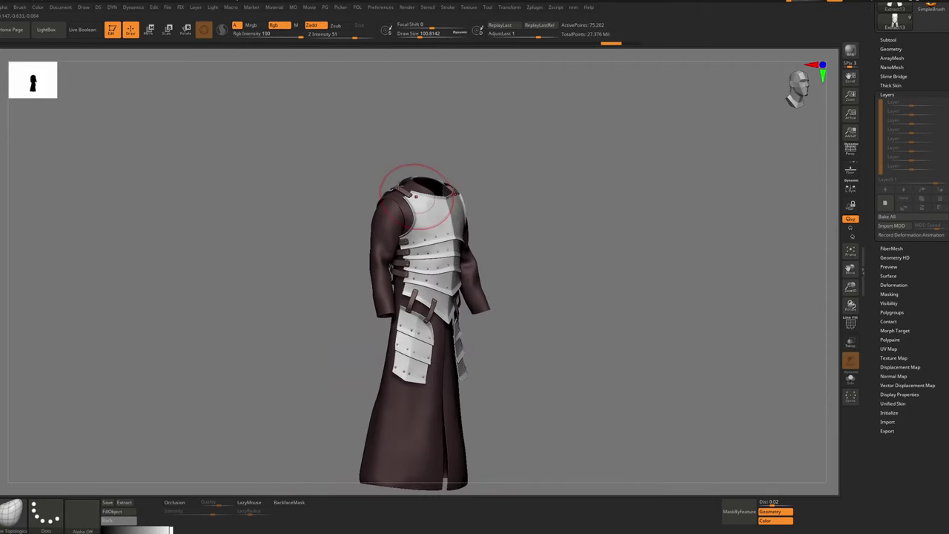
mouse_move(420, 200)
right_mouse_down("shift")
mouse_move(416, 192)
mouse_move(424, 207)
right_mouse_up("shift")
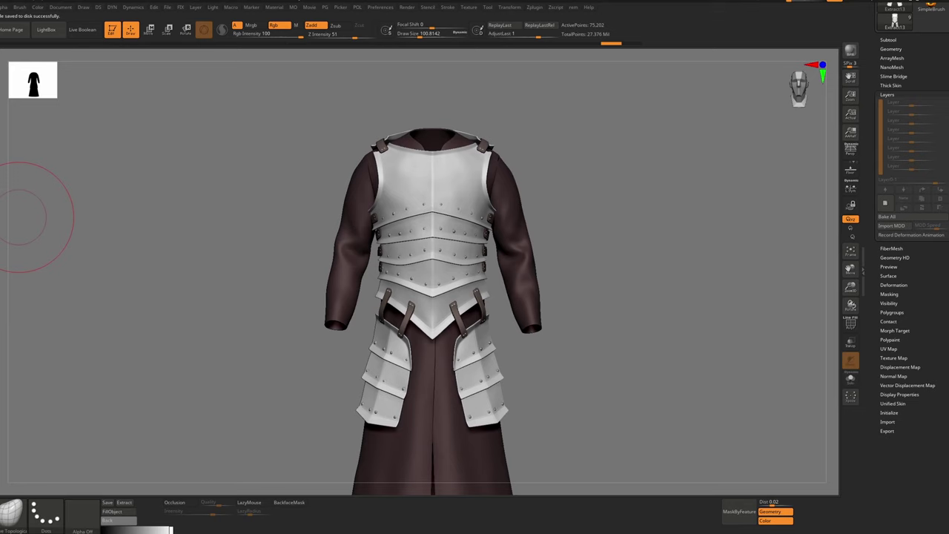
Hide the robe and sleeve subtools (Extract0 and Extract1) so only the armour shows
left_click(886, 41)
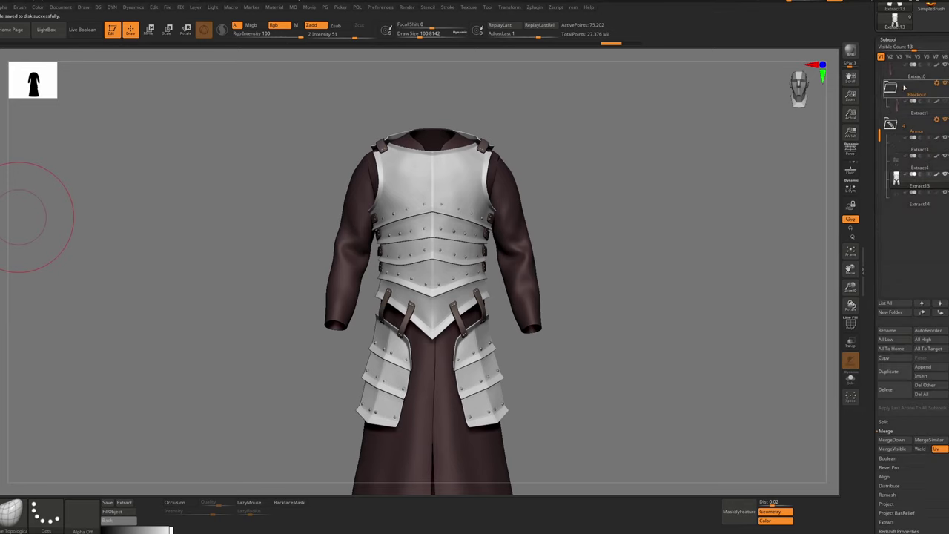
left_click_drag(881, 134, 880, 69)
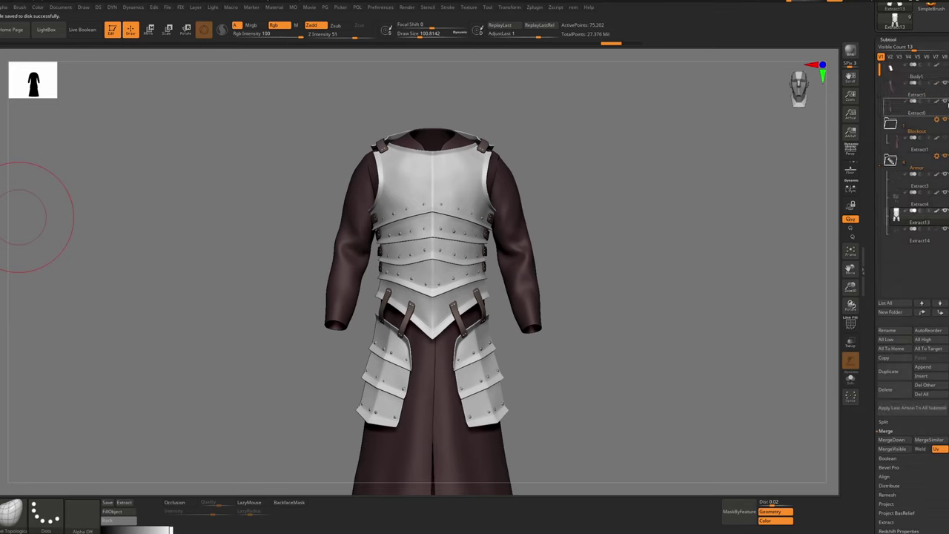
left_click(945, 101)
left_click(945, 84)
right_click_drag(454, 233, 523, 243)
scroll(942, 74, "up", 1)
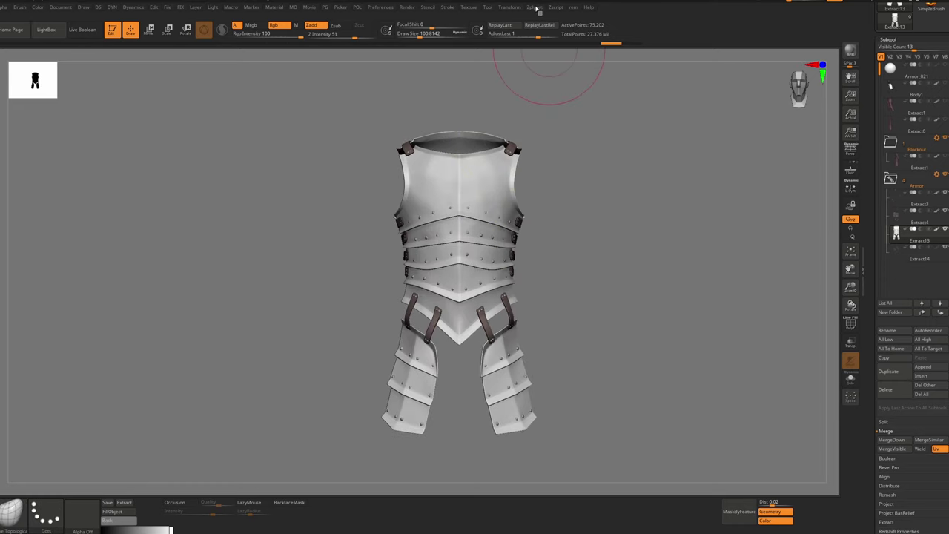
Run Transpose Master's TPoseMesh to merge the visible armour into TPose1_Armor_021
left_click(535, 8)
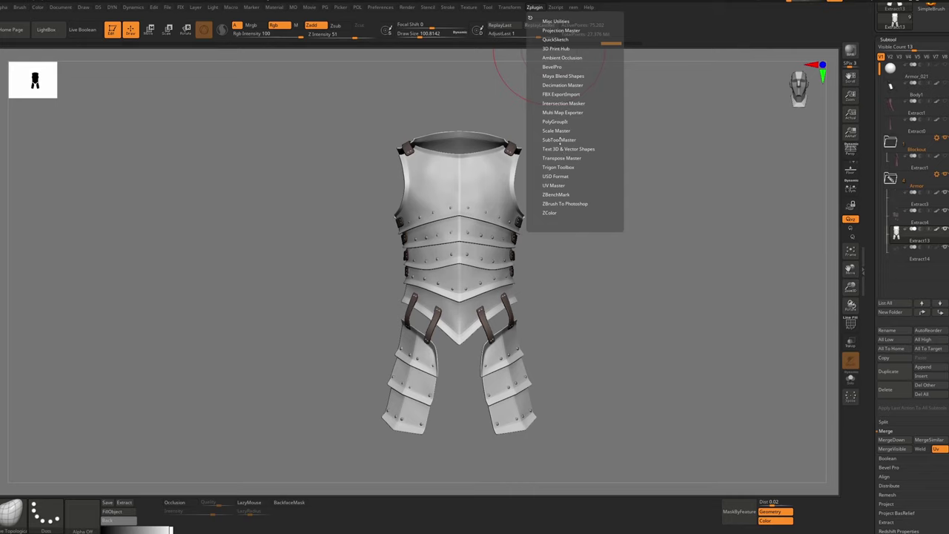
left_click(536, 7)
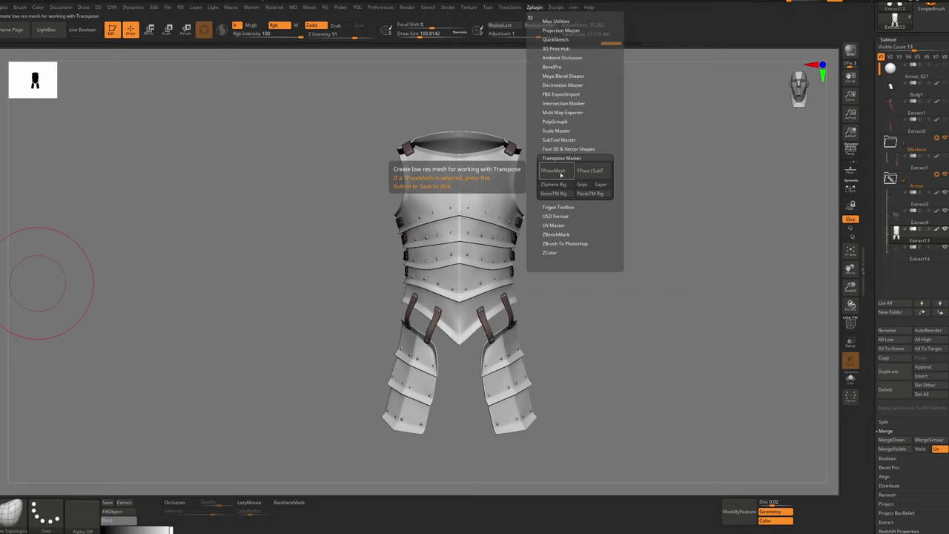
left_click(561, 173)
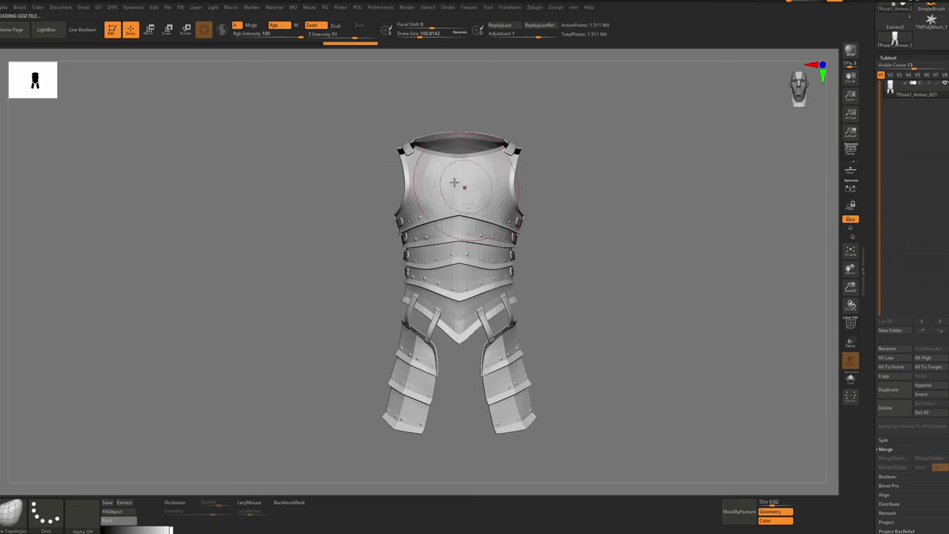
Copy the sleeves subtool from the original tool and paste it into the T-pose armour tool
right_click_drag(456, 184, 465, 185)
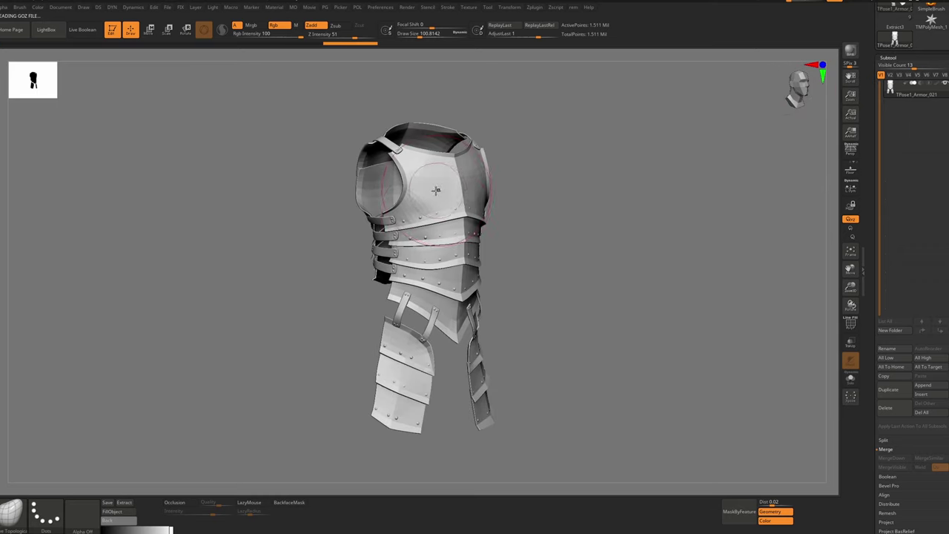
key("alt+s")
left_click_drag(914, 119, 914, 181)
left_click(900, 86)
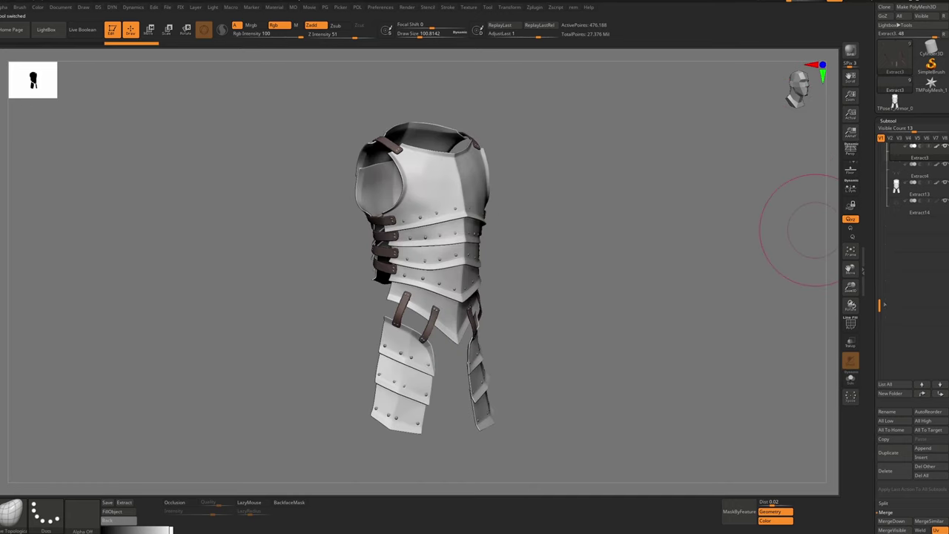
left_click_drag(883, 304, 883, 148)
left_click(914, 188)
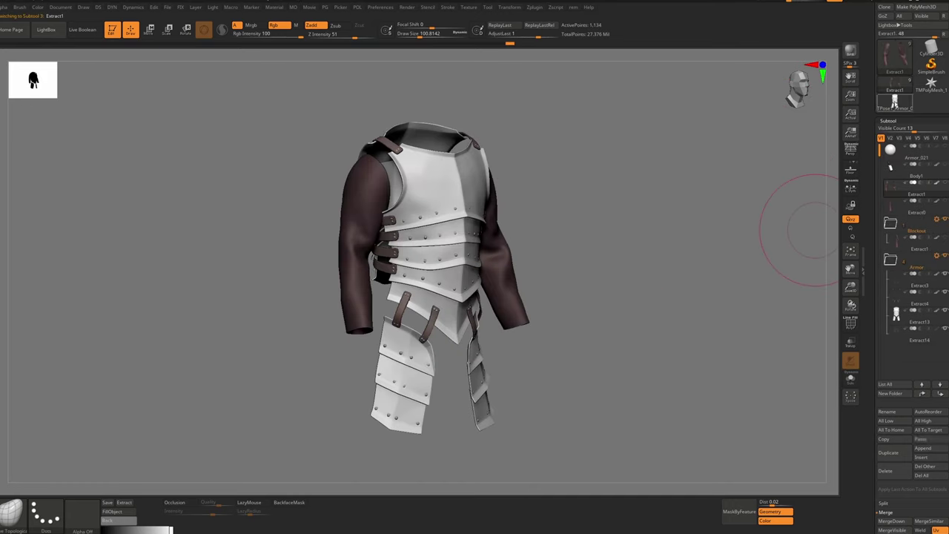
left_click(895, 102)
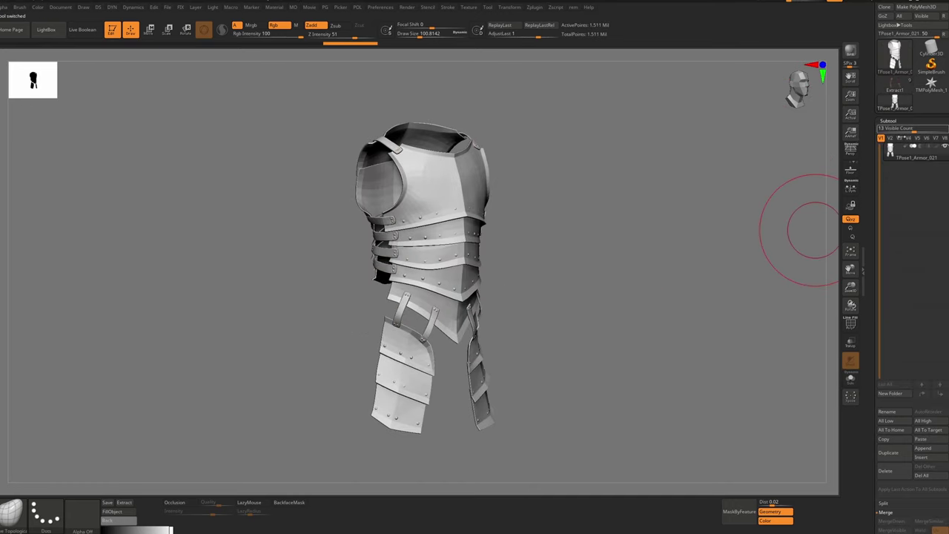
left_click(924, 442)
Copy the robe subtool from the original tool and paste it into TPose1_Armor_021
left_click(899, 101)
left_click(897, 86)
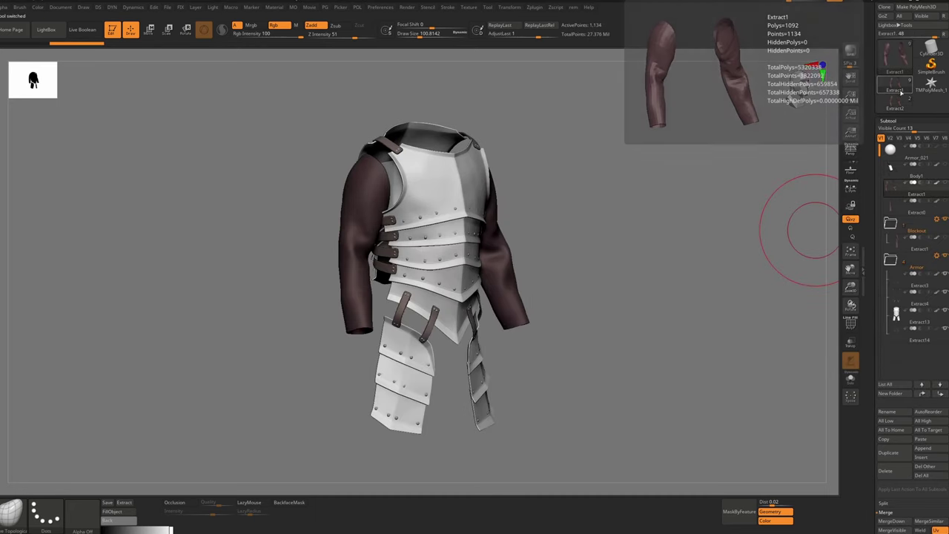
left_click(893, 212)
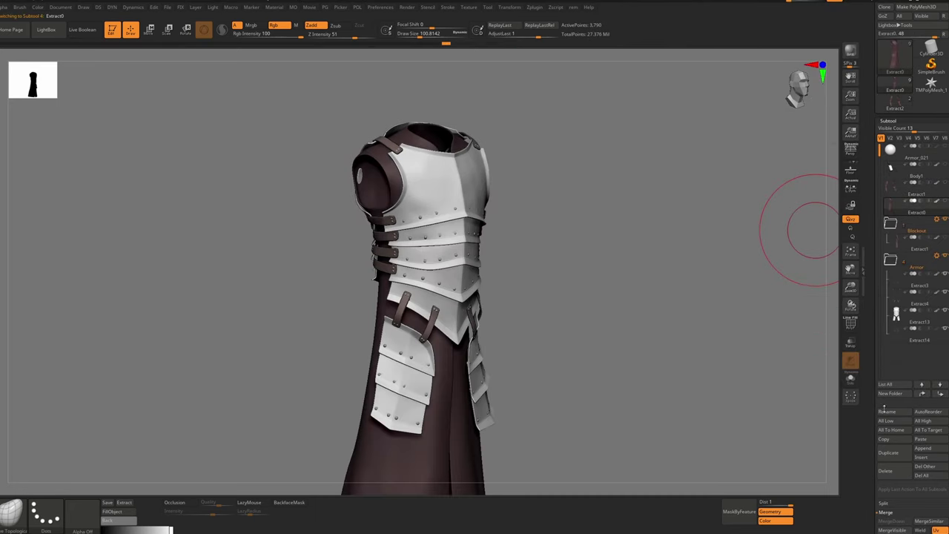
left_click(906, 100)
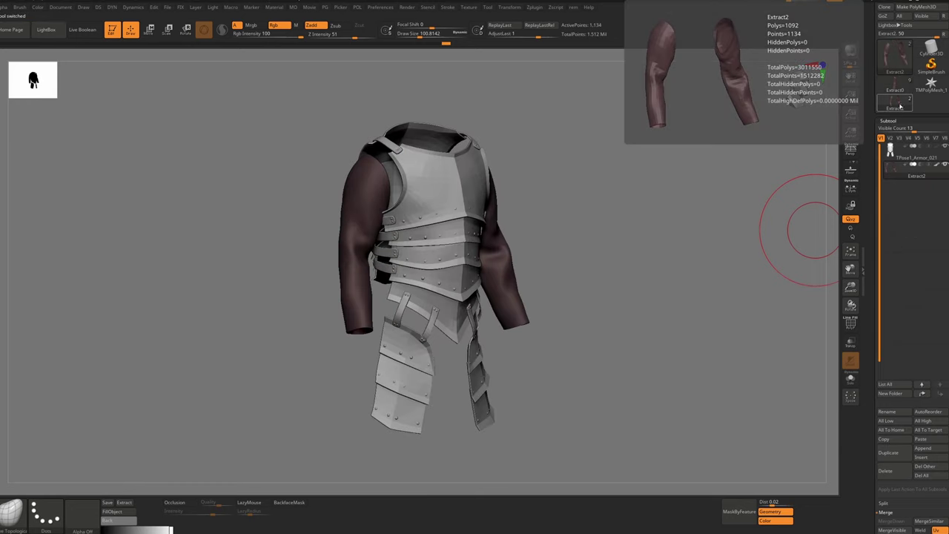
left_click(934, 443)
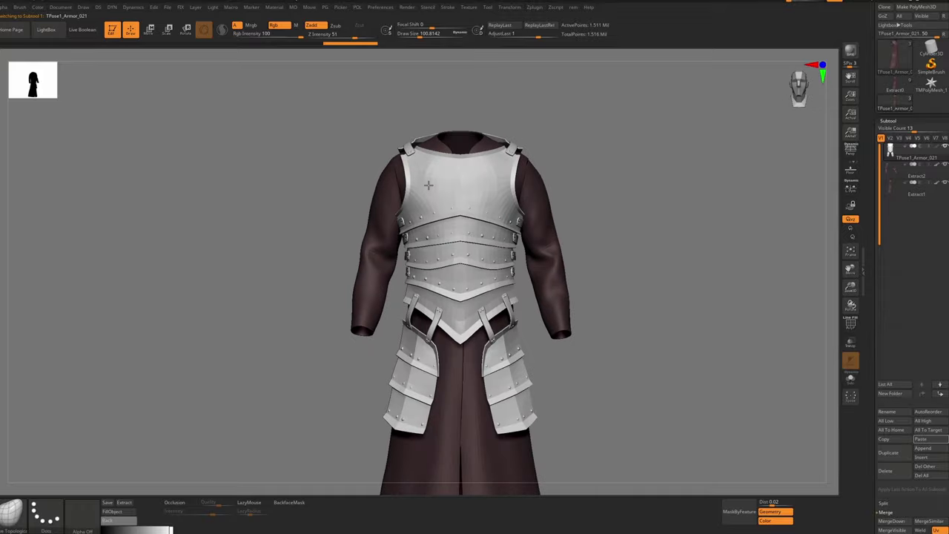
right_click_drag(501, 210, 439, 209)
right_click_drag(567, 174, 513, 176)
right_click_drag(658, 175, 551, 208, "ctrl")
right_click_drag(550, 207, 544, 195, "ctrl")
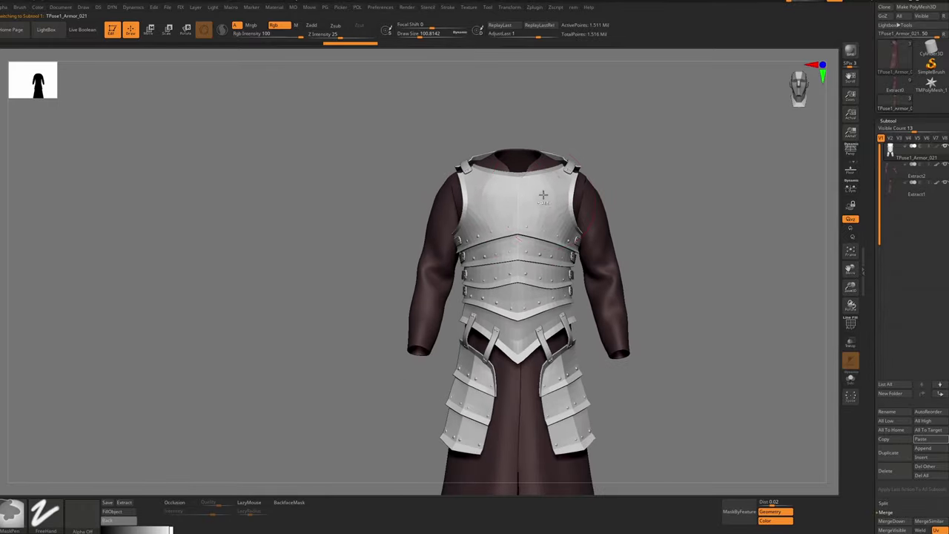
key("w")
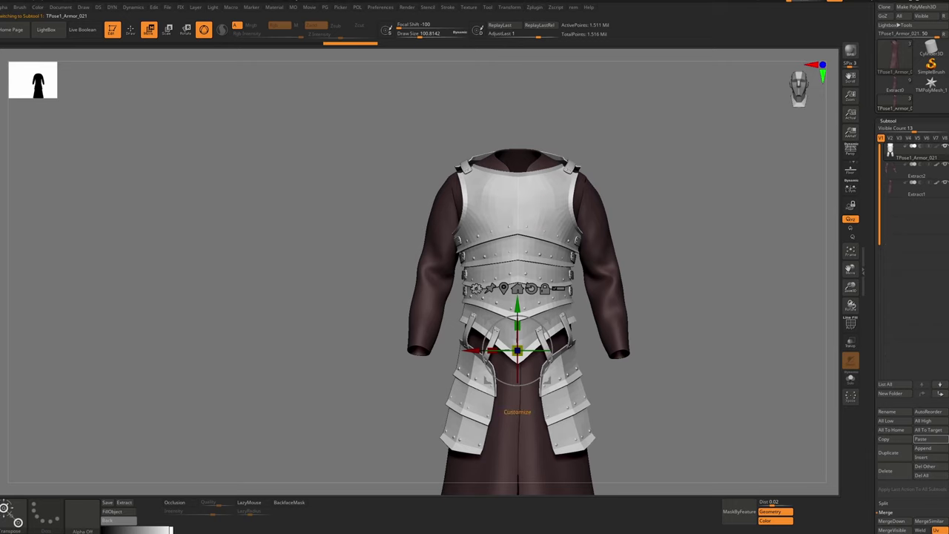
Set the gizmo's transform type to Deformer Hard around the armour
left_click(476, 289)
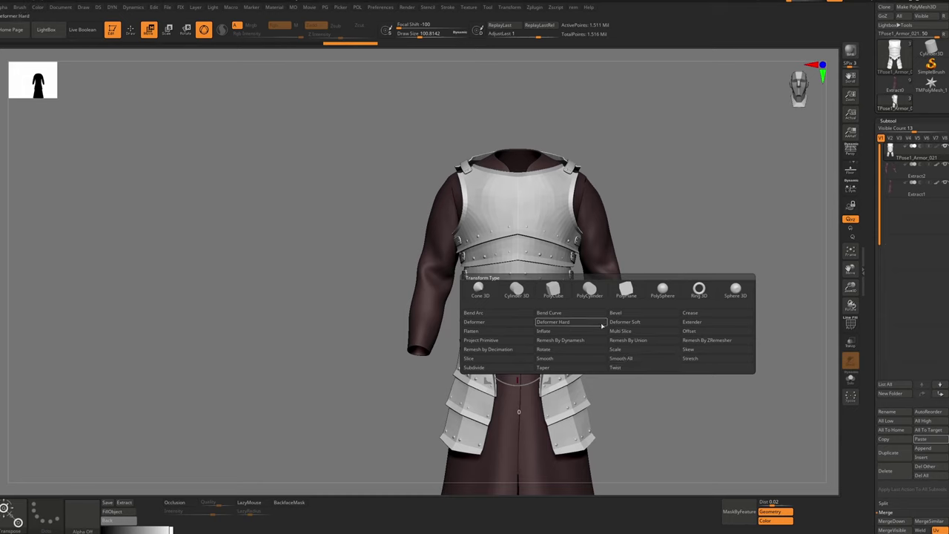
left_click(483, 325)
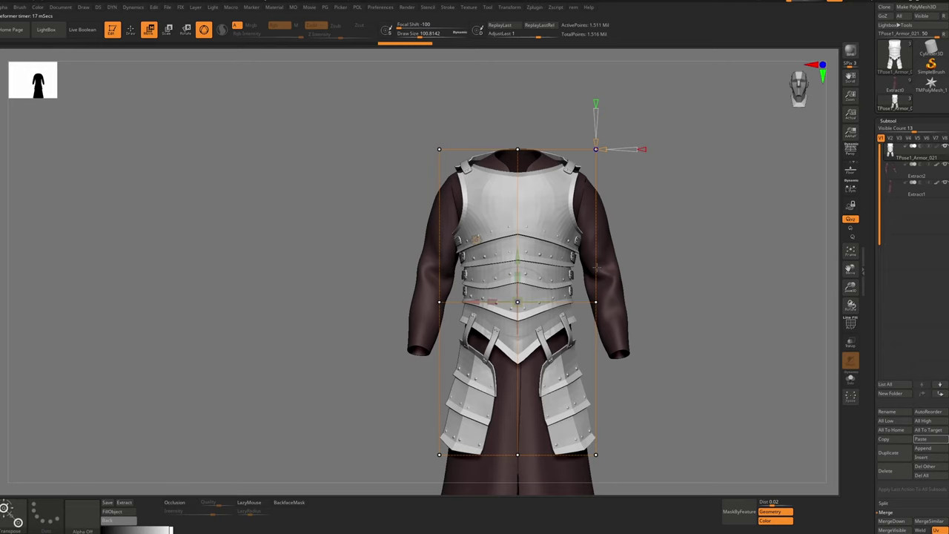
Add extra control-point columns and a depth row to the Deformer Hard cage
left_click_drag(637, 207, 609, 200)
mouse_move(533, 203)
left_mouse_down()
mouse_move(490, 217)
mouse_move(512, 235)
left_mouse_up()
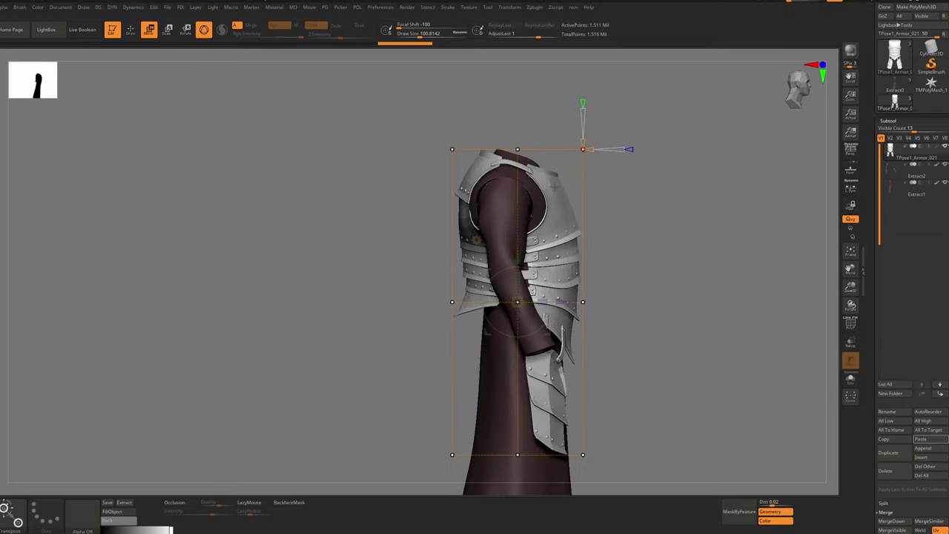
key("space")
mouse_move(557, 194)
left_mouse_down()
mouse_move(529, 193)
mouse_move(552, 138)
mouse_move(533, 83)
left_mouse_up()
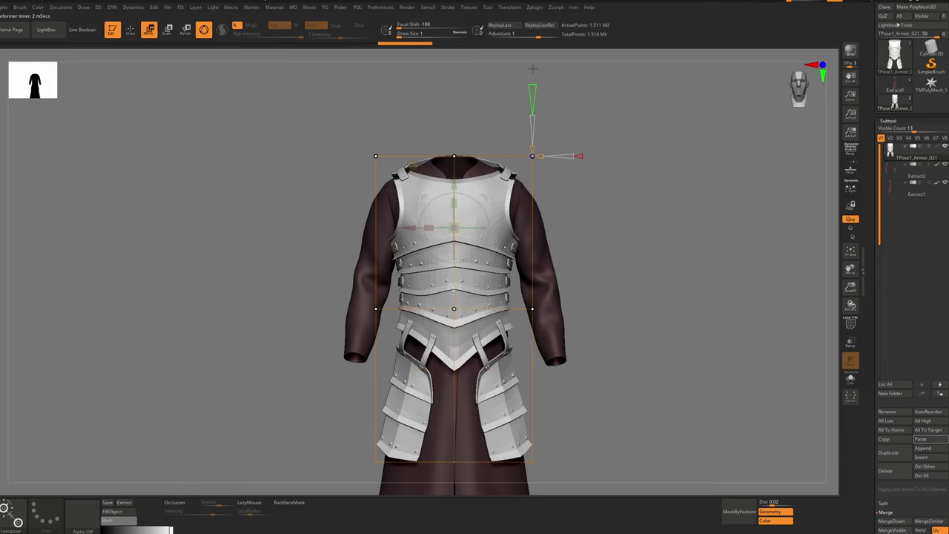
left_click_drag(611, 168, 574, 178, "alt")
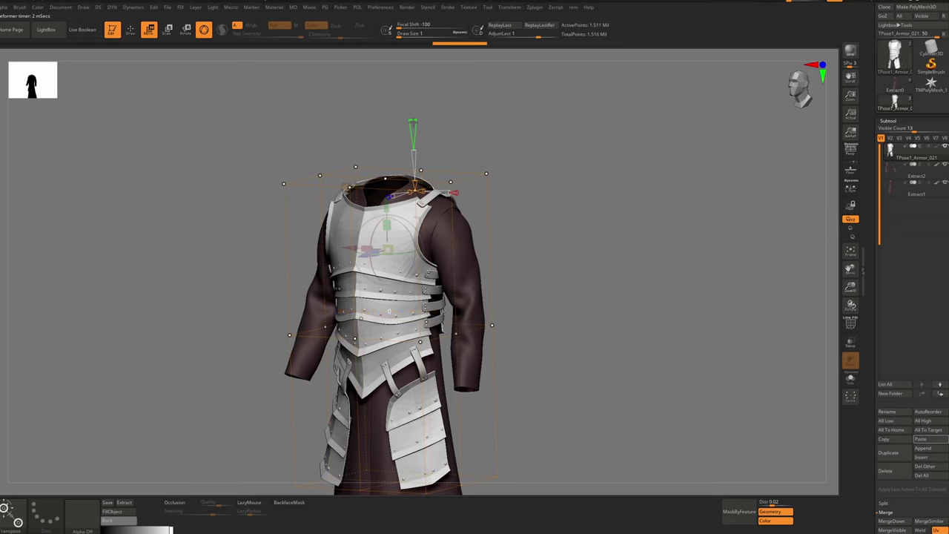
key("ctrl+z")
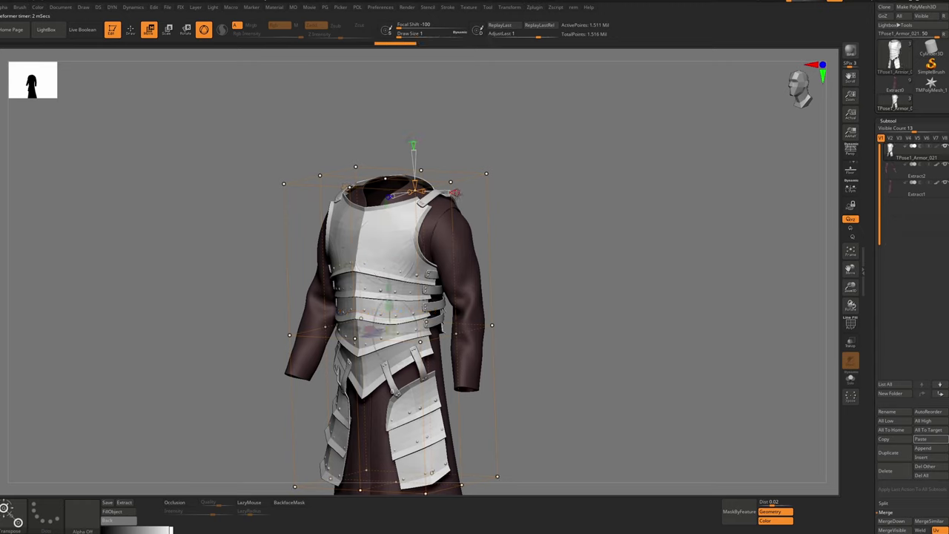
left_click_drag(455, 194, 472, 194)
left_click_drag(494, 178, 545, 177)
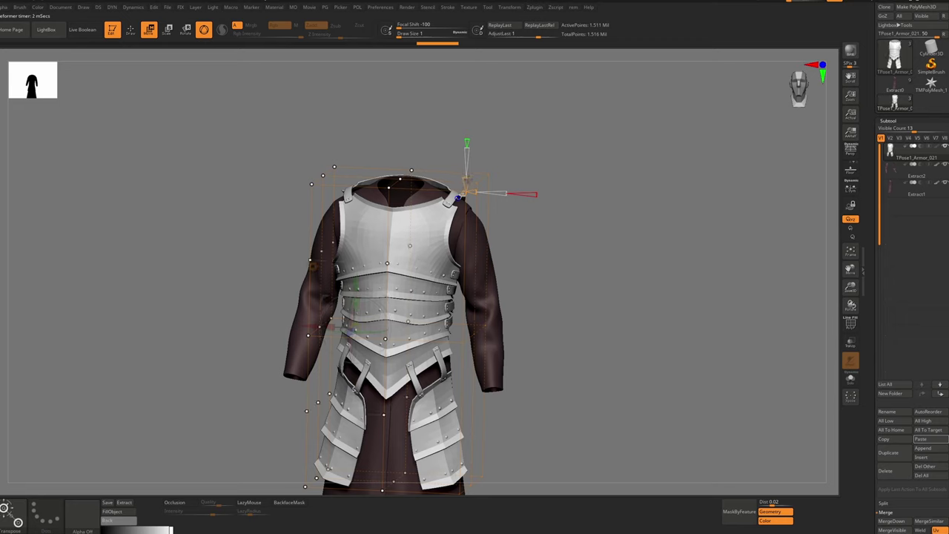
left_click_drag(476, 192, 479, 193)
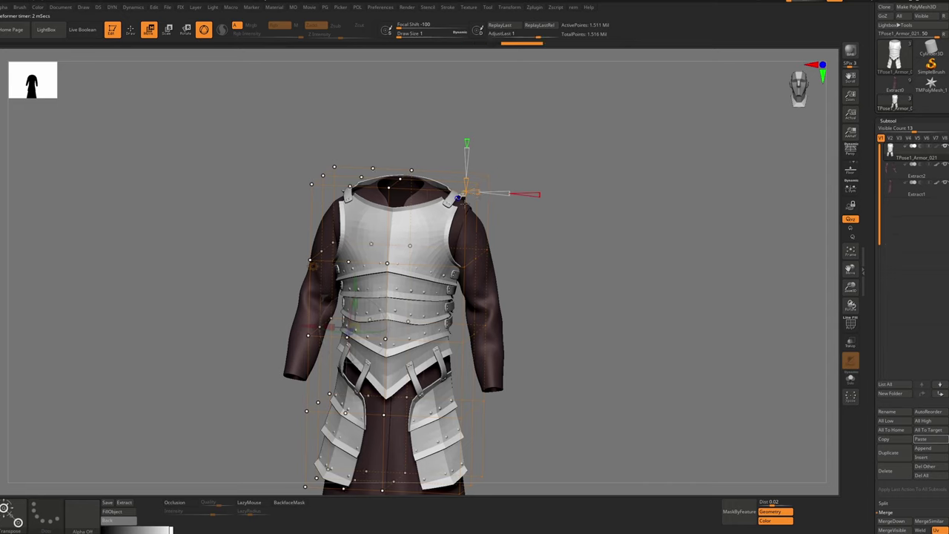
right_click_drag(465, 204, 388, 209)
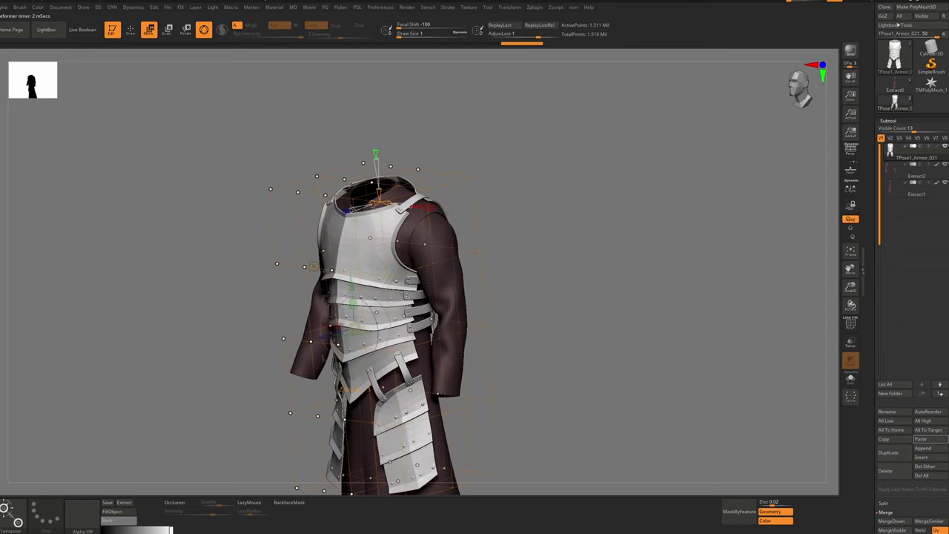
left_click_drag(314, 266, 312, 266)
right_click_drag(518, 194, 519, 195, "shift")
right_click_drag(415, 208, 505, 206, "alt")
Pull the left shoulder down, lift the breastplate chest, and nudge cage points closer
left_click_drag(333, 179, 335, 189)
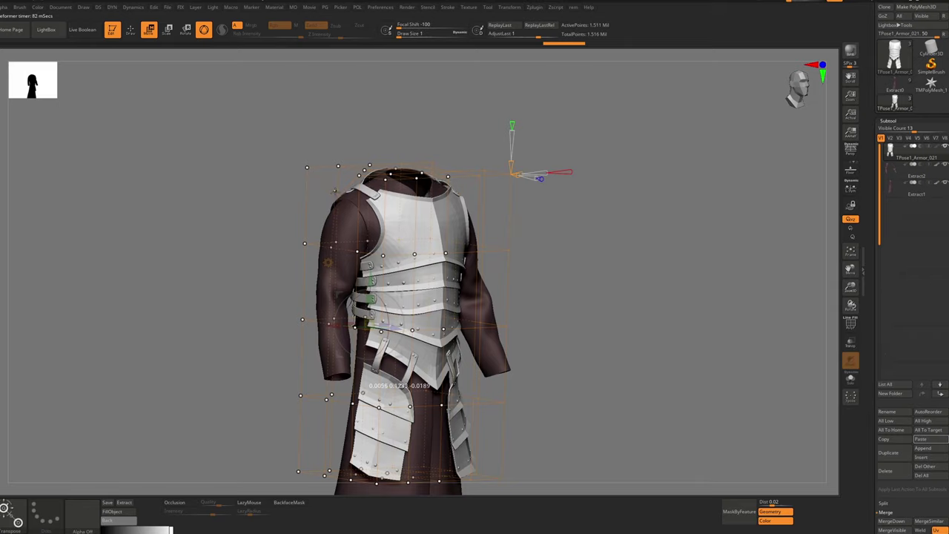
left_click_drag(378, 194, 431, 228)
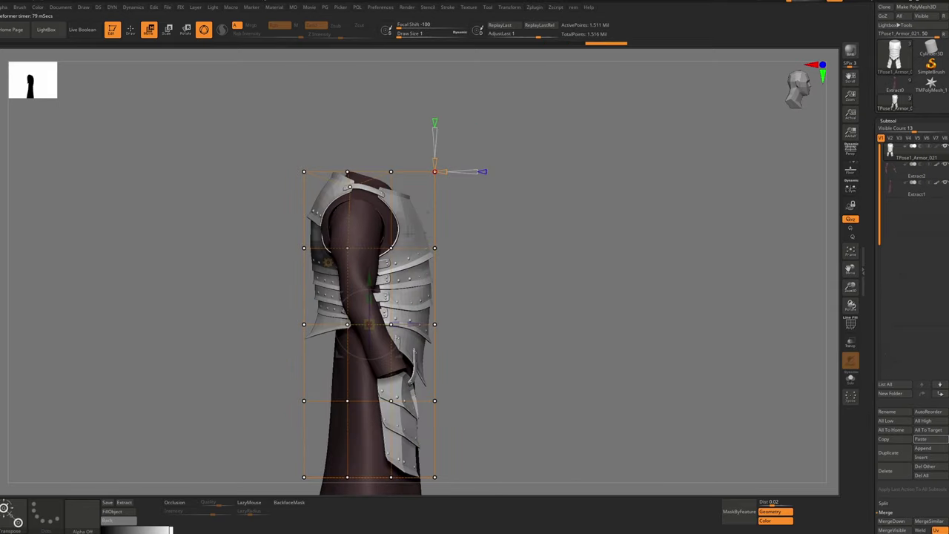
mouse_move(409, 233)
right_mouse_down()
mouse_move(384, 235)
mouse_move(388, 243)
mouse_move(416, 233)
right_mouse_up()
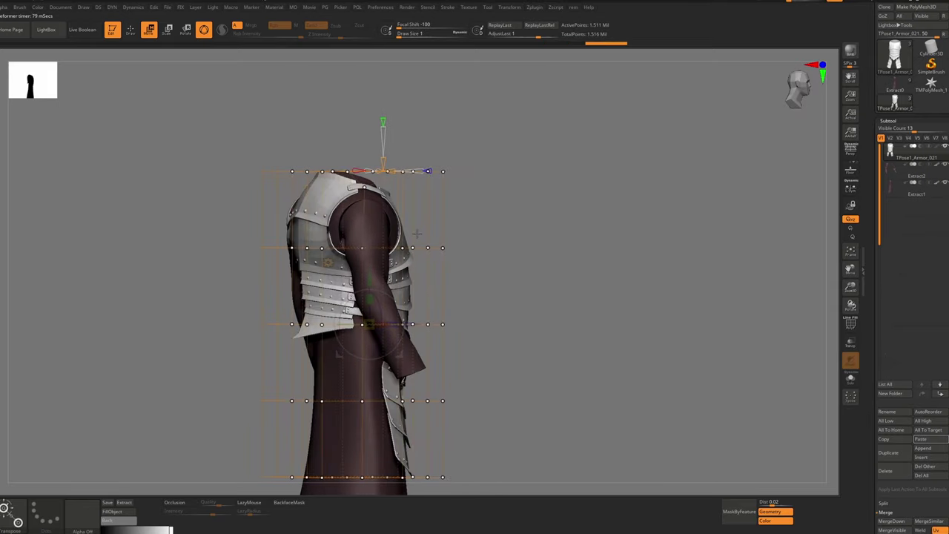
left_click_drag(416, 235, 407, 237)
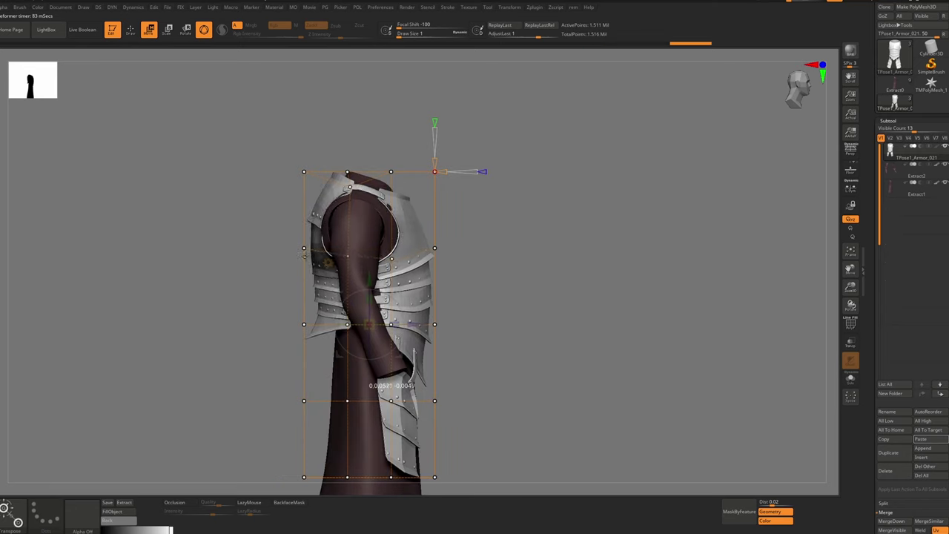
mouse_move(458, 268)
left_mouse_down("shift")
mouse_move(433, 272)
mouse_move(464, 277)
mouse_move(453, 282)
left_mouse_up("shift")
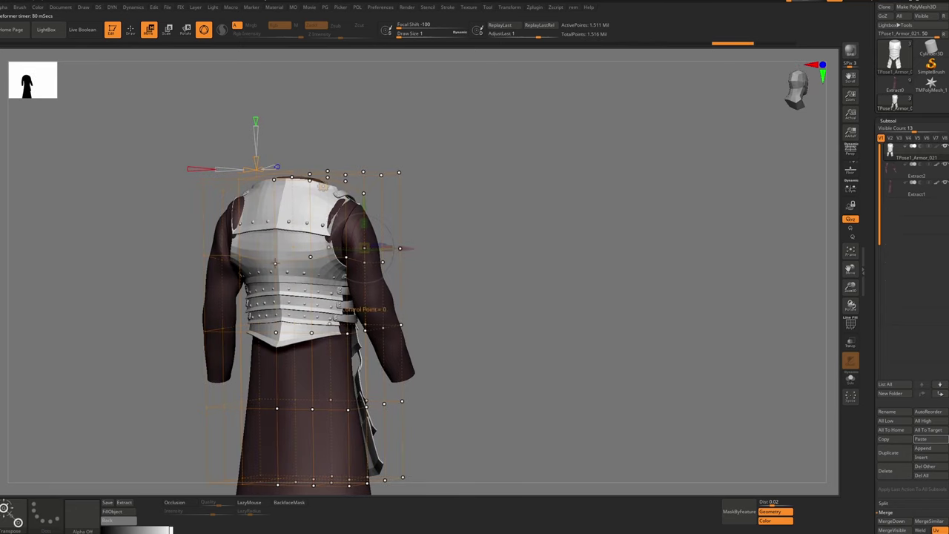
left_click_drag(275, 263, 273, 256)
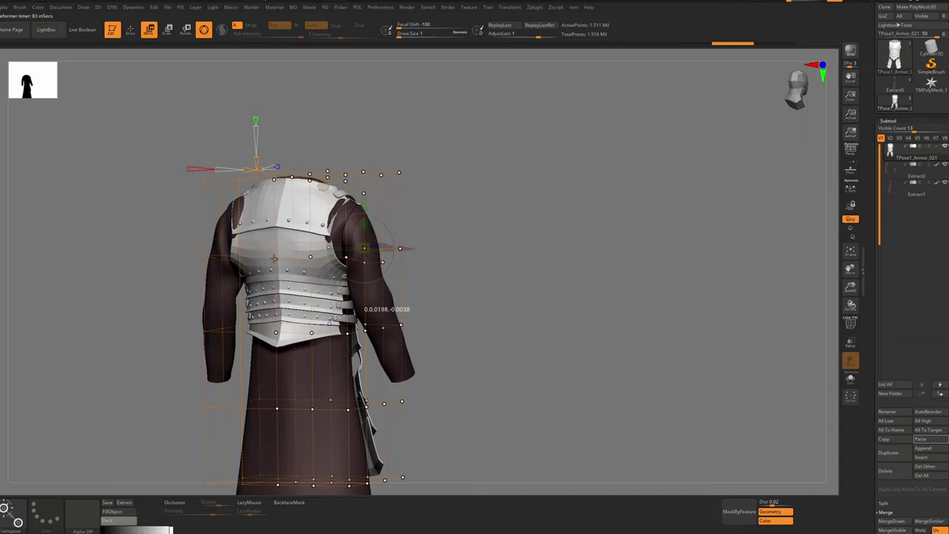
left_click_drag(321, 205, 236, 261)
left_click_drag(449, 265, 381, 263, "alt")
right_click_drag(382, 263, 355, 319, "shift")
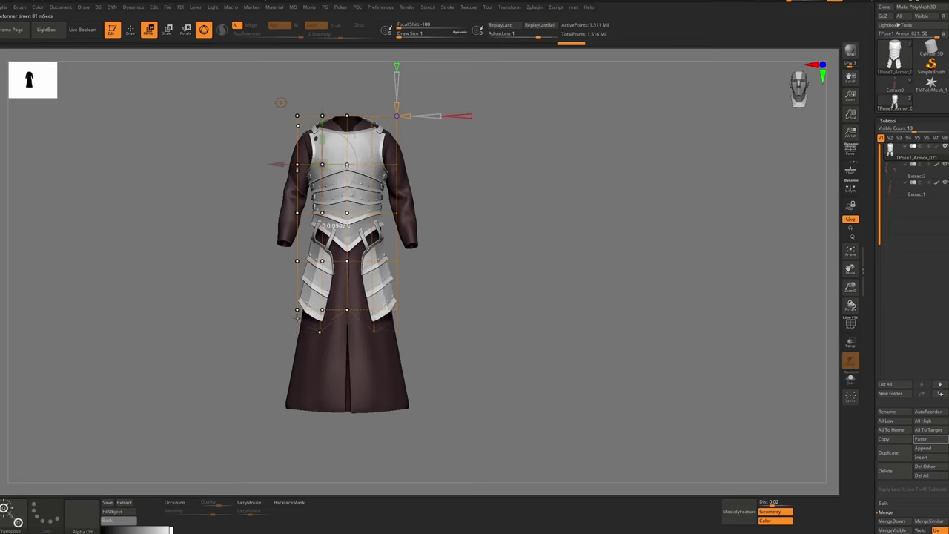
right_click_drag(302, 319, 356, 308)
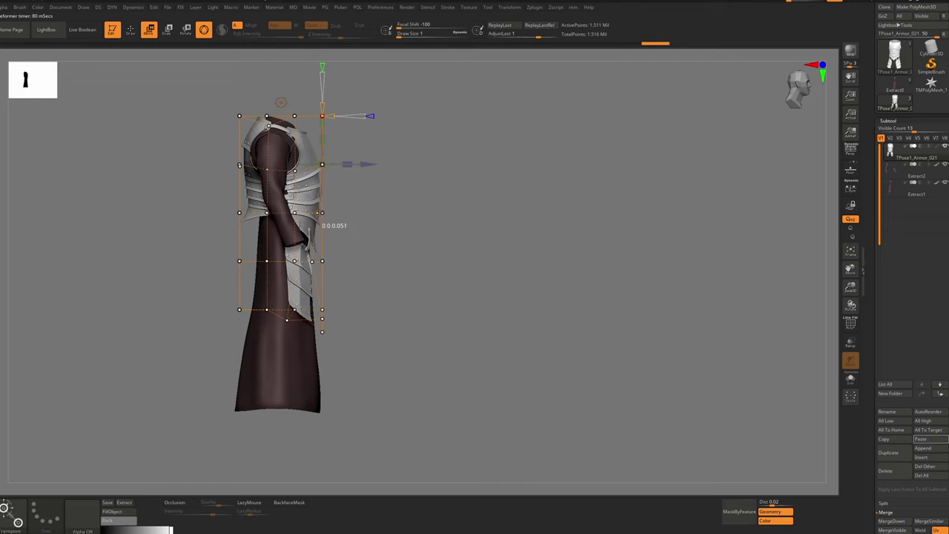
left_click_drag(321, 213, 323, 213)
mouse_move(352, 216)
right_mouse_down()
mouse_move(339, 212)
mouse_move(345, 224)
right_mouse_up()
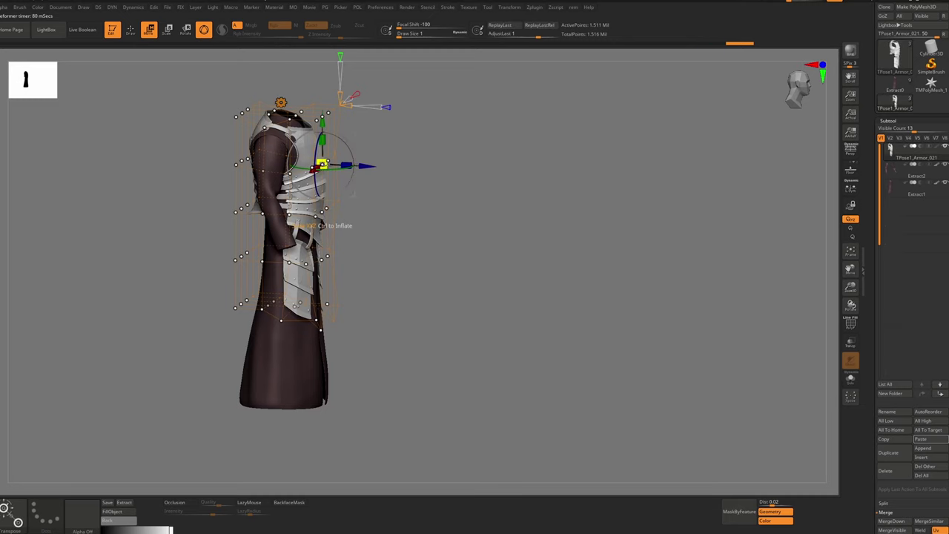
mouse_move(370, 222)
right_mouse_down()
mouse_move(360, 224)
mouse_move(382, 224)
right_mouse_up()
left_click_drag(265, 230, 261, 230)
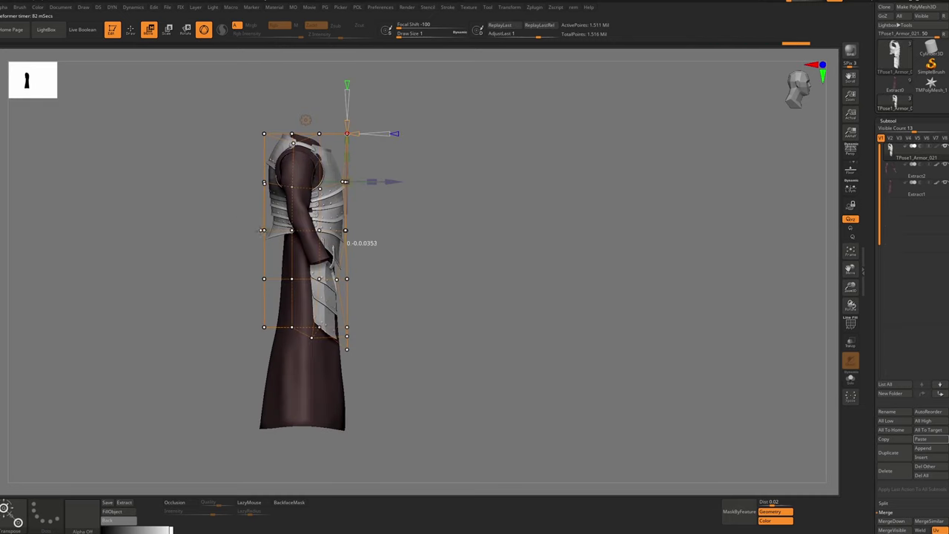
Select the Move brush and enlarge it to about 226 after a trial shoulder stroke
key("b")
key("m")
key("v")
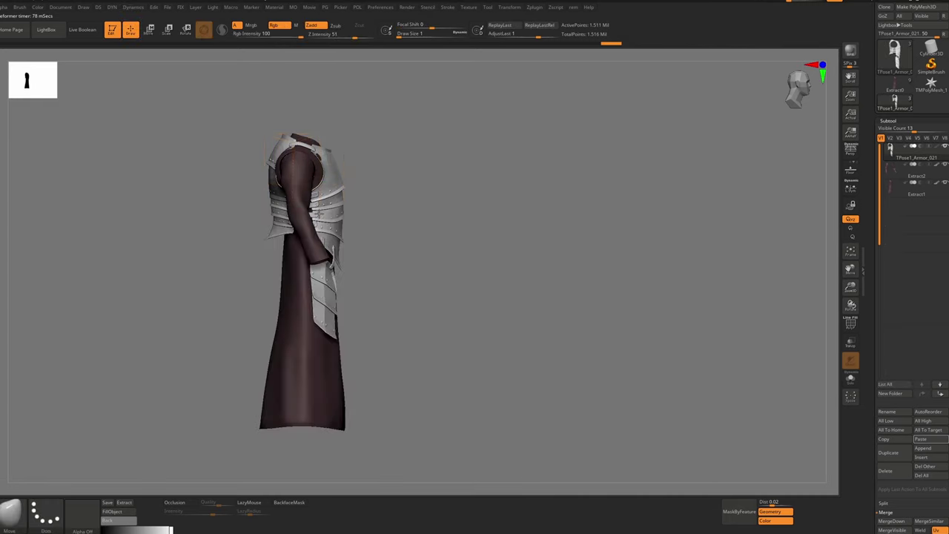
mouse_move(339, 246)
right_mouse_down()
mouse_move(306, 247)
mouse_move(371, 246)
right_mouse_up()
right_click_drag(327, 215, 326, 260, "ctrl")
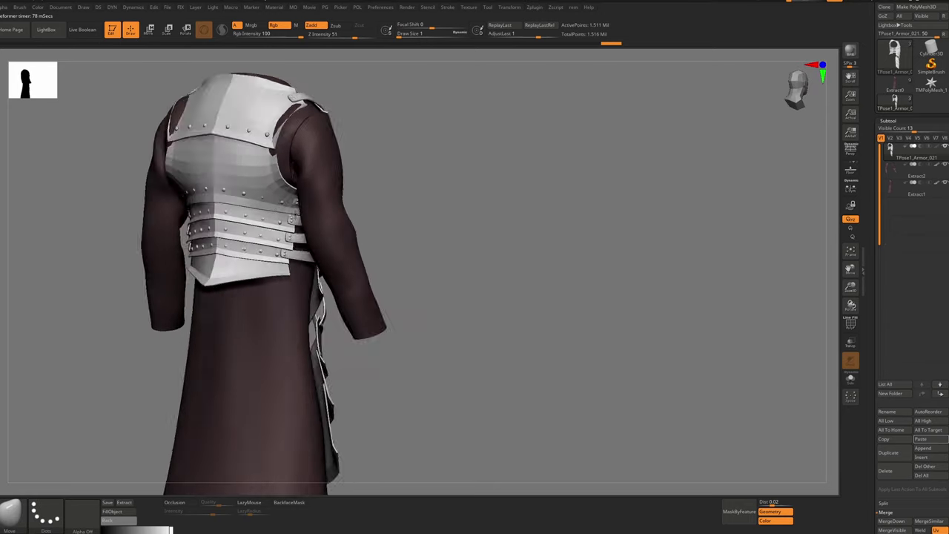
right_click_drag(256, 215, 287, 212, "shift")
key("s")
left_click(288, 210)
left_click_drag(284, 201, 318, 201)
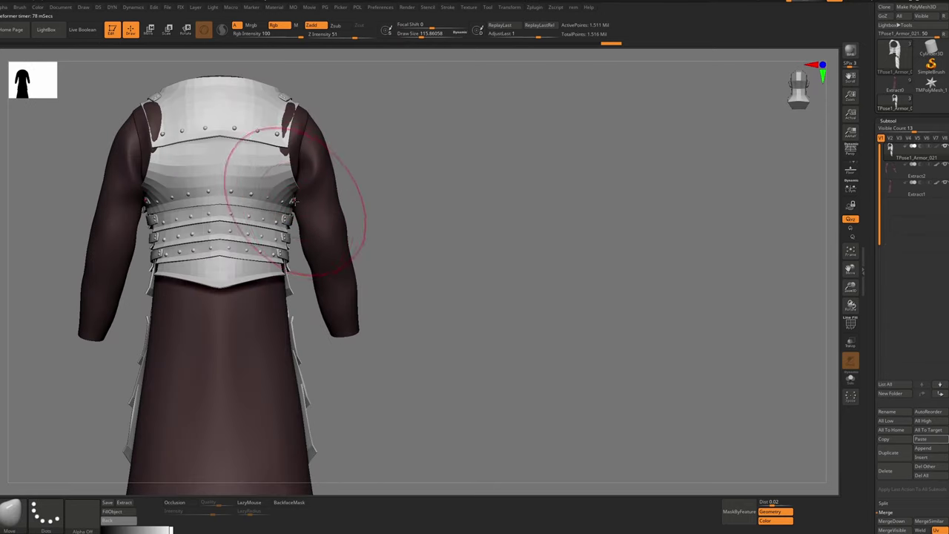
left_click_drag(288, 136, 290, 124)
key("ctrl+z")
key("bracketright")
key("bracketright")
key("bracketright")
mouse_move(292, 143)
right_mouse_down("ctrl")
mouse_move(309, 148)
mouse_move(255, 175)
right_mouse_up("ctrl")
key("s")
left_click_drag(301, 198, 330, 197)
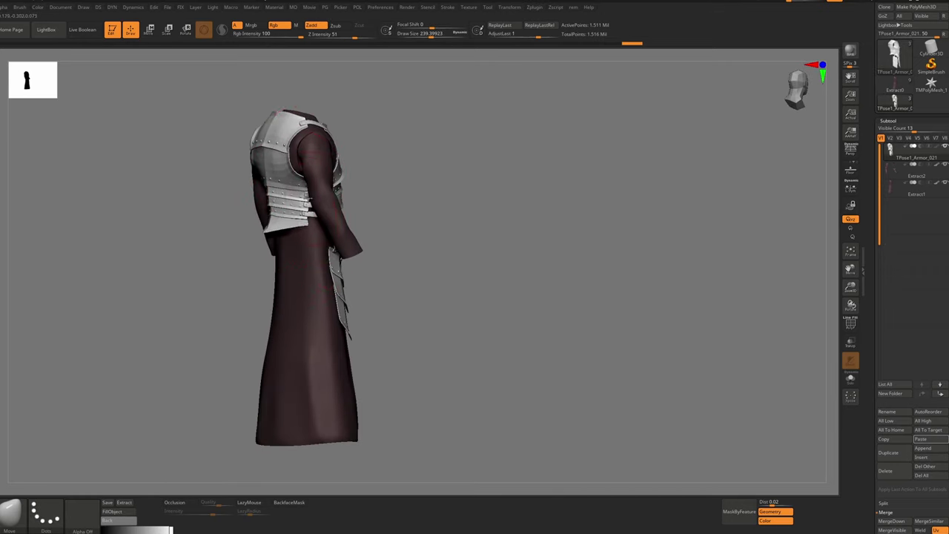
Mask the hanging thigh plates, push the chest plates into place, and clear the mask
key("alt+s")
right_click_drag(311, 209, 290, 208)
key("bracketleft")
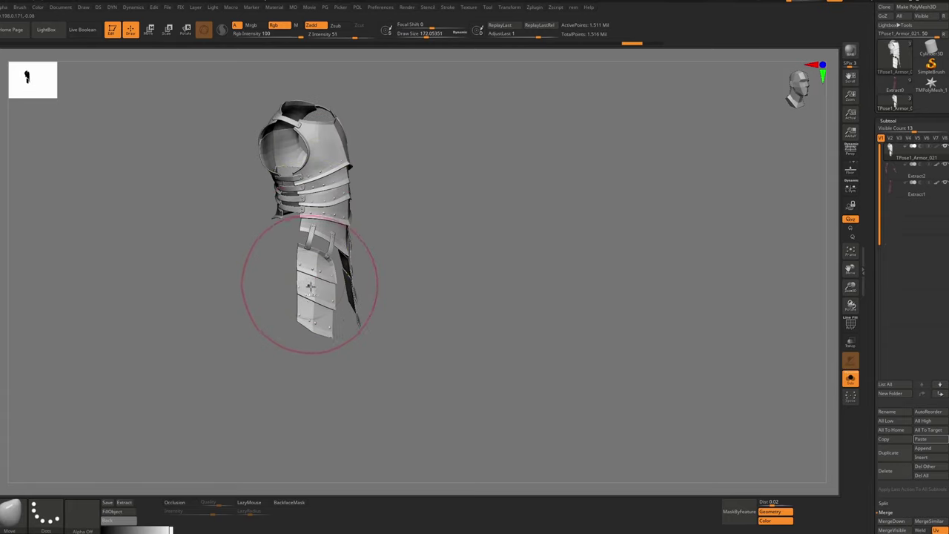
left_click_drag(314, 332, 307, 309, "ctrl")
right_click_drag(299, 259, 324, 252)
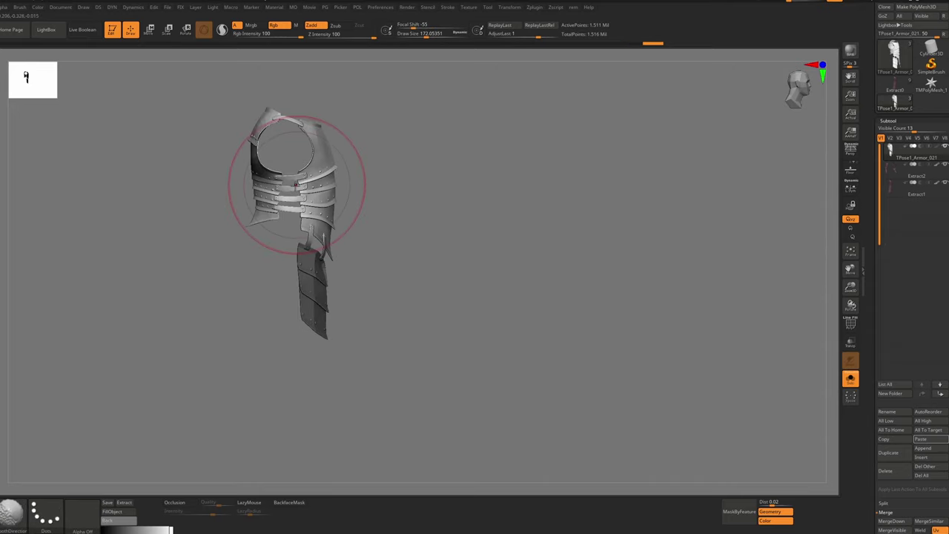
key("s")
mouse_move(299, 184)
left_mouse_down()
mouse_move(319, 184)
mouse_move(292, 183)
left_mouse_up()
key("s")
key("alt+s")
key("s")
left_click_drag(326, 148, 305, 148)
left_click_drag(349, 127, 360, 141, "ctrl")
right_click_drag(259, 159, 248, 158)
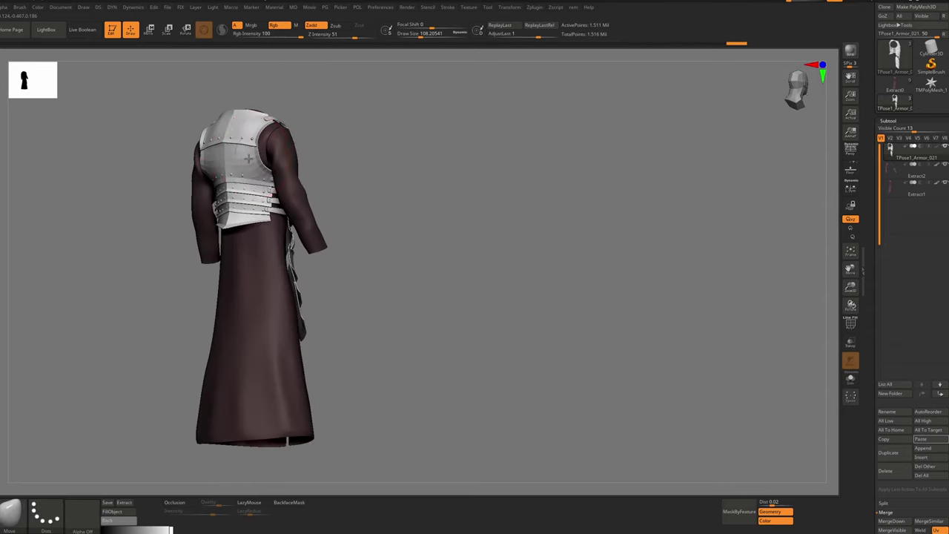
Reshape the armor's back shoulder and back waist edges with the Move brush, undoing stray strokes
left_click_drag(261, 129, 258, 135)
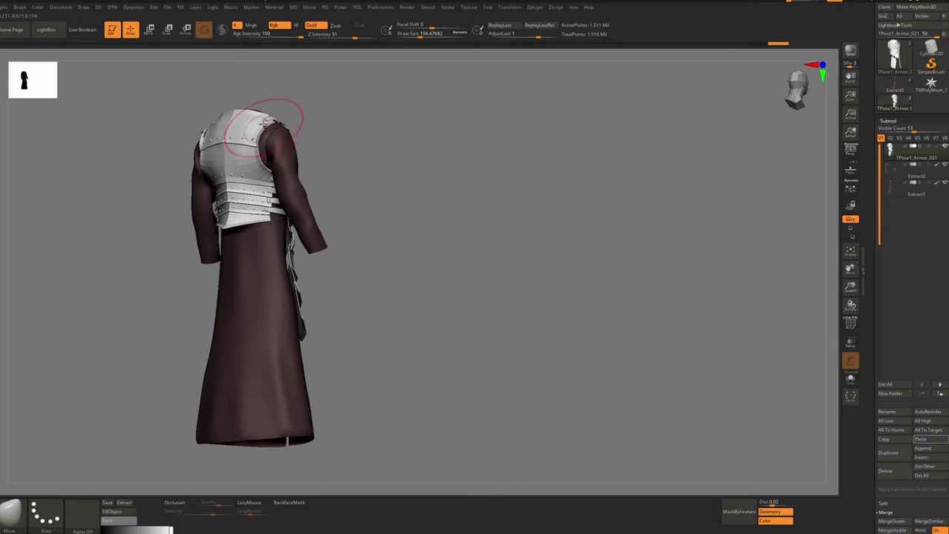
mouse_move(263, 122)
right_mouse_down()
mouse_move(264, 167)
mouse_move(246, 170)
right_mouse_up()
key("ctrl+z")
key("ctrl+z")
key("ctrl+z")
key("ctrl+z")
key("ctrl+z")
key("ctrl+z")
key("ctrl+z")
key("s")
left_click_drag(246, 171, 251, 188)
key("s")
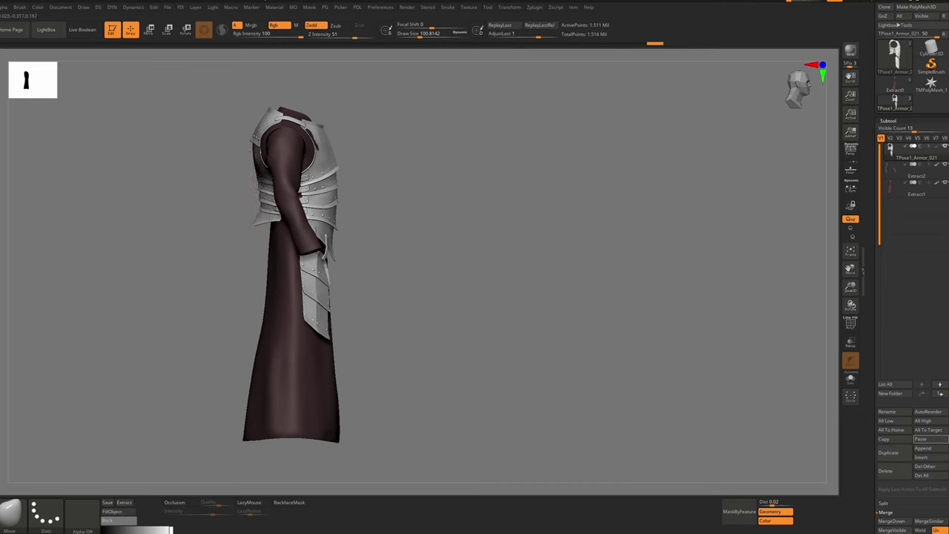
key("ctrl+z")
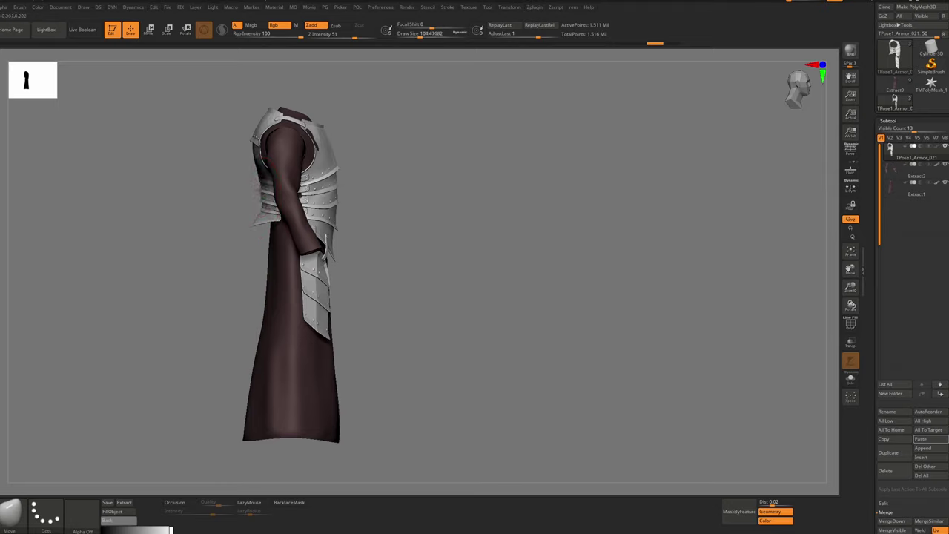
left_click_drag(257, 195, 261, 196)
mouse_move(263, 195)
right_mouse_down()
mouse_move(343, 188)
mouse_move(308, 179)
mouse_move(320, 191)
right_mouse_up()
left_click_drag(317, 180, 322, 175)
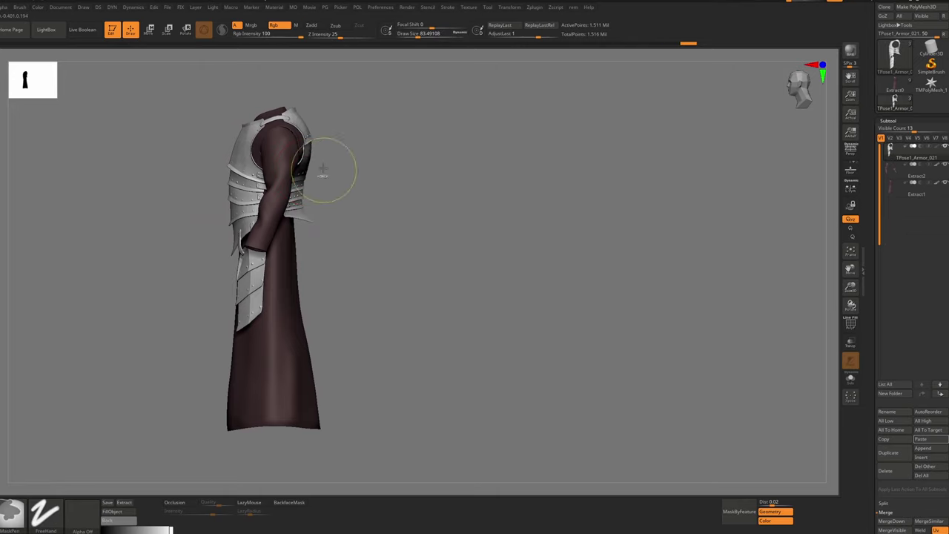
Push the back, shoulder and chest armor plates in against the robe
right_click_drag(321, 173, 393, 169)
left_click_drag(319, 141, 315, 152)
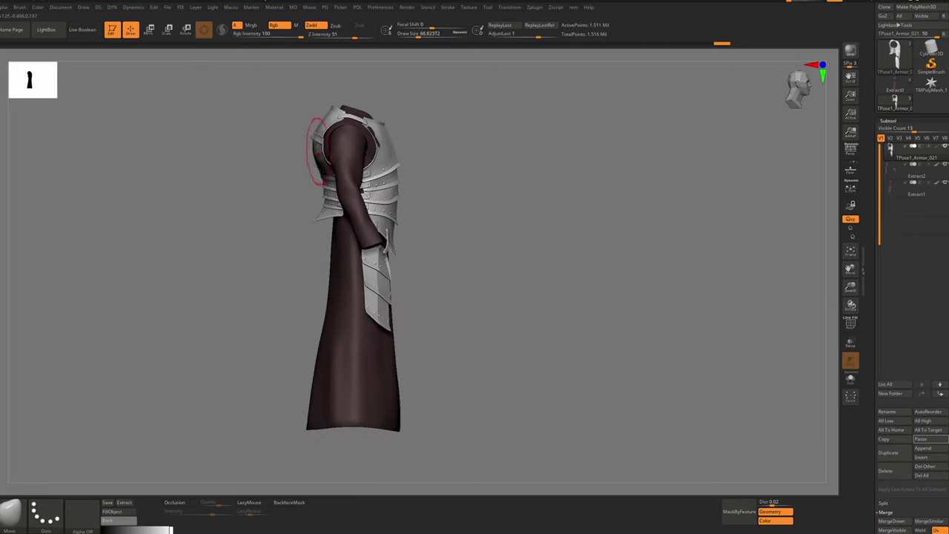
key("s")
left_click_drag(415, 151, 418, 150)
mouse_move(389, 150)
left_mouse_down()
mouse_move(378, 152)
mouse_move(389, 144)
left_mouse_up()
key("s")
Push the side armor plates inward onto the robe
mouse_move(362, 141)
right_mouse_down()
mouse_move(385, 142)
mouse_move(412, 172)
mouse_move(403, 170)
right_mouse_up()
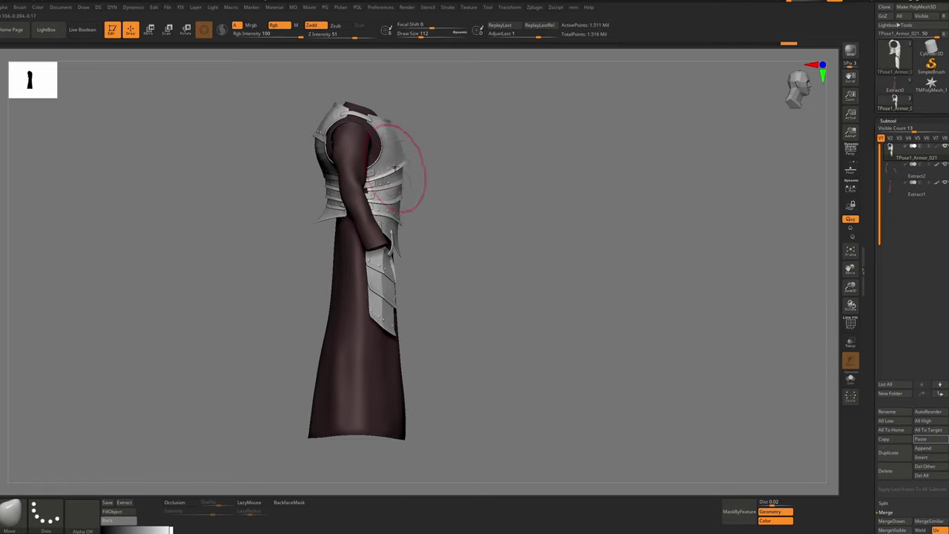
left_click_drag(402, 196, 400, 208)
key("s")
left_click_drag(411, 161, 404, 161)
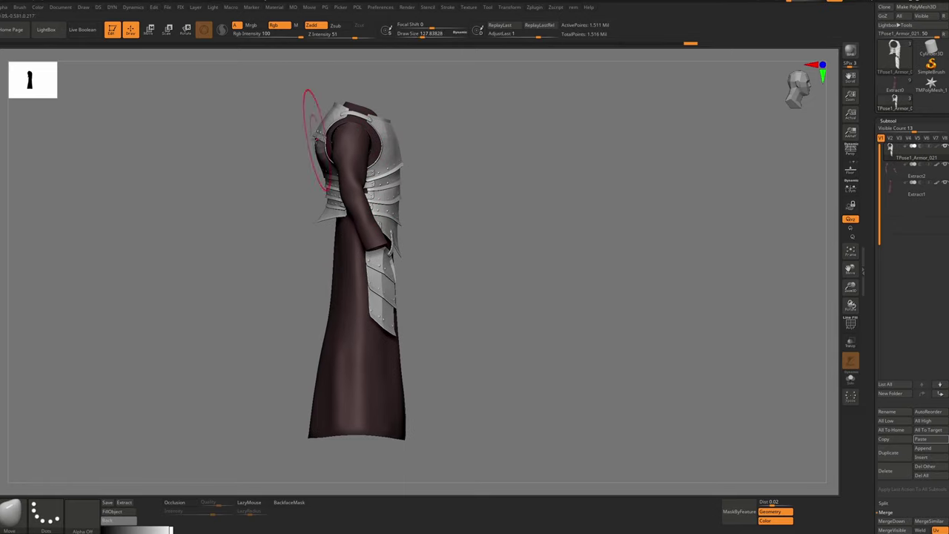
Turn on perspective view with an 85 mm focal length
key("p")
left_click(84, 6)
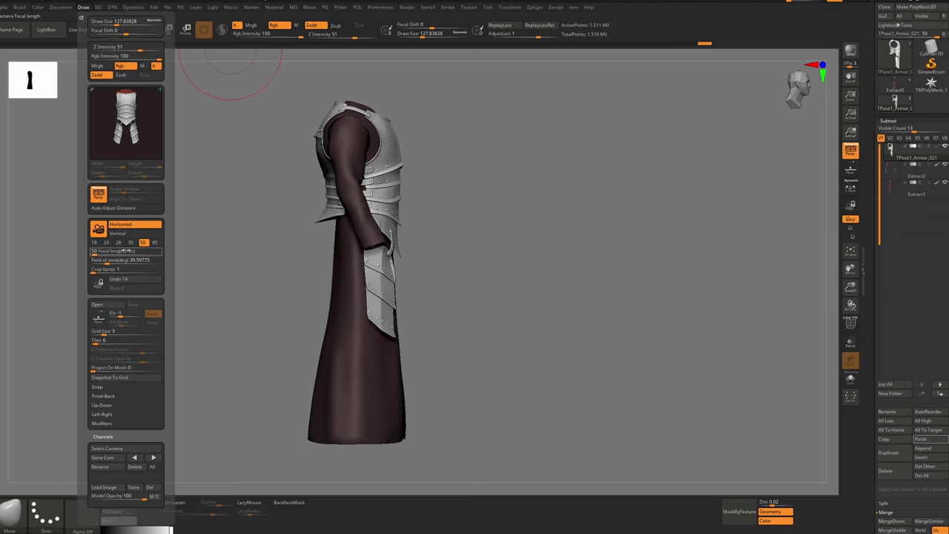
left_click(153, 244)
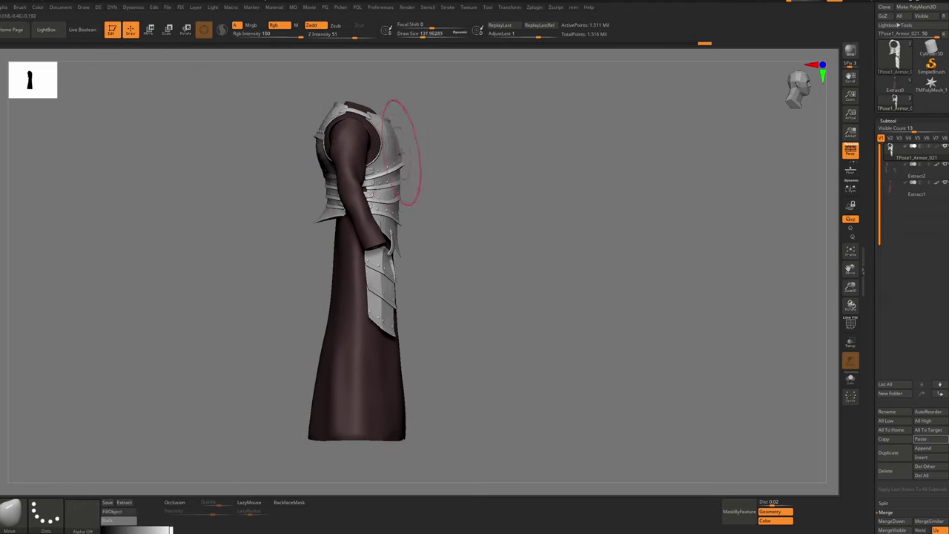
Shrink the brush and nudge the belly armor into place from a back-left view
left_click_drag(434, 167, 317, 201)
mouse_move(317, 201)
right_mouse_down()
mouse_move(286, 208)
mouse_move(336, 194)
right_mouse_up()
key("s")
left_click_drag(477, 123, 470, 123)
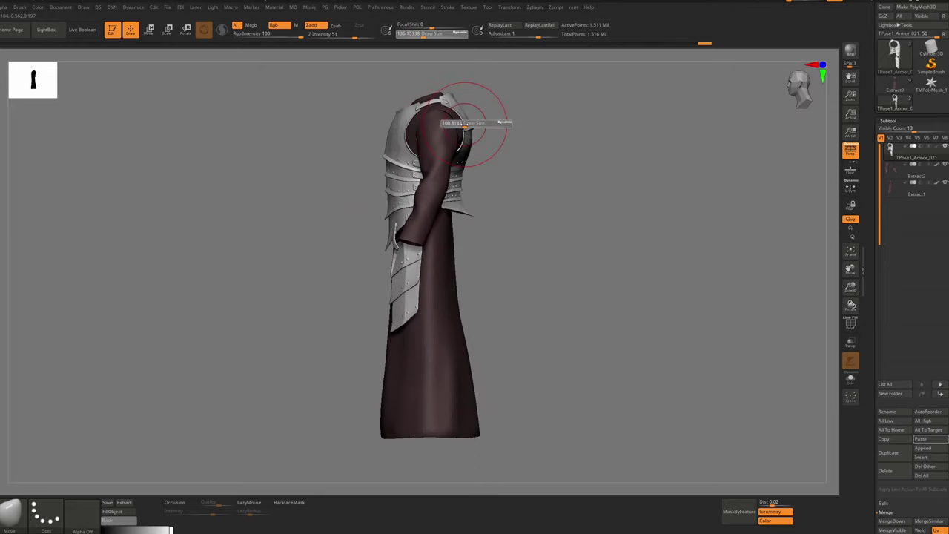
right_click_drag(508, 124, 458, 115)
key("s")
left_click_drag(470, 111, 465, 111)
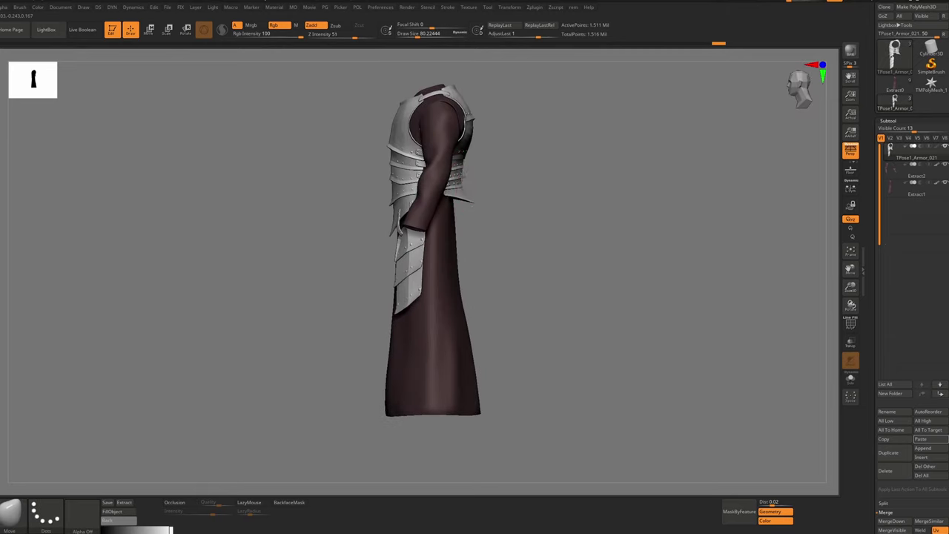
left_click_drag(392, 179, 387, 181)
key("ctrl+z")
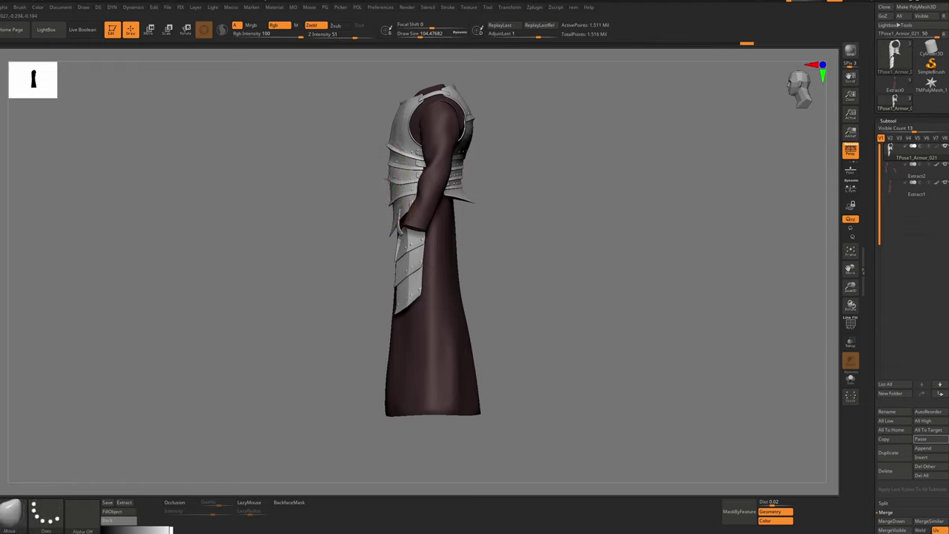
Orbit and zoom to a centred front view of the robe
right_click_drag(388, 205, 469, 195)
mouse_move(469, 195)
right_mouse_down("ctrl")
mouse_move(436, 144)
mouse_move(428, 186)
right_mouse_up("ctrl")
right_click_drag(434, 144, 457, 137)
right_click_drag(458, 136, 590, 63, "alt")
left_click(535, 7)
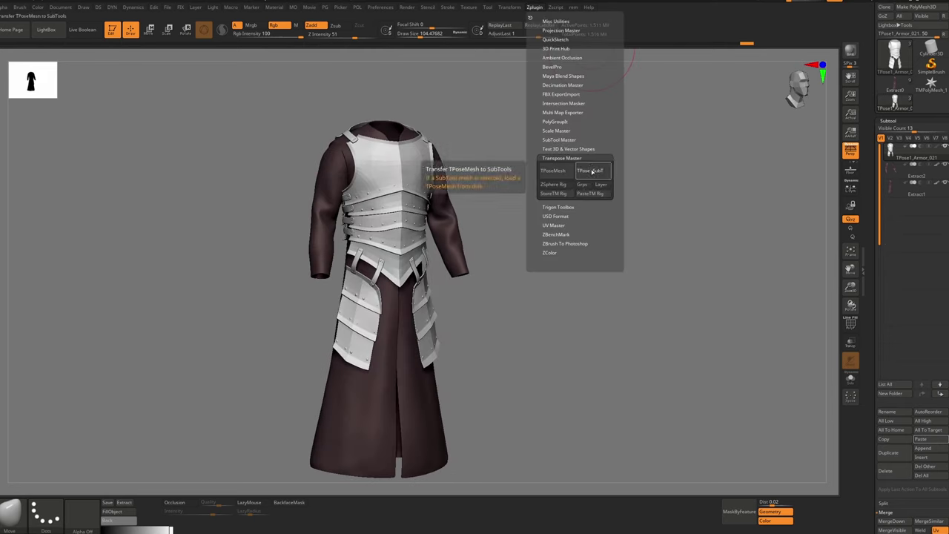
left_click(592, 172)
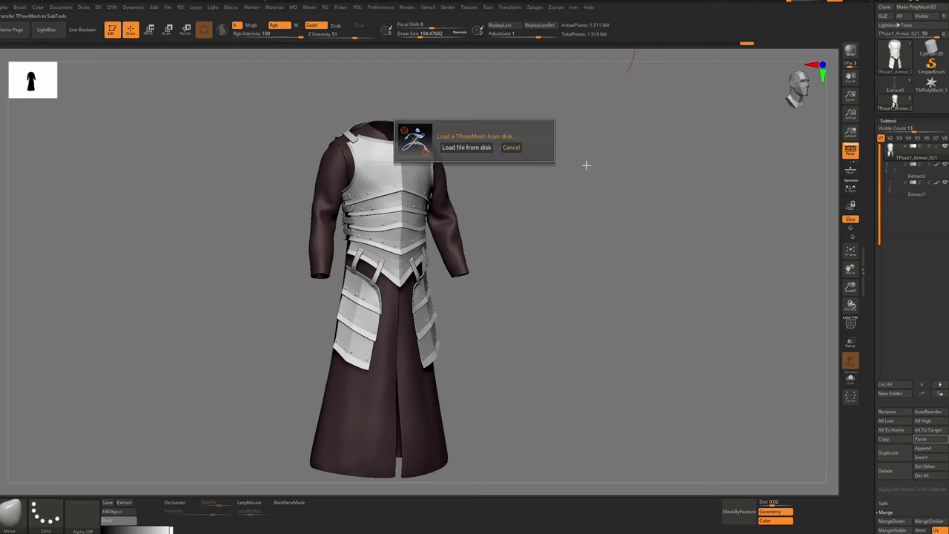
left_click(487, 148)
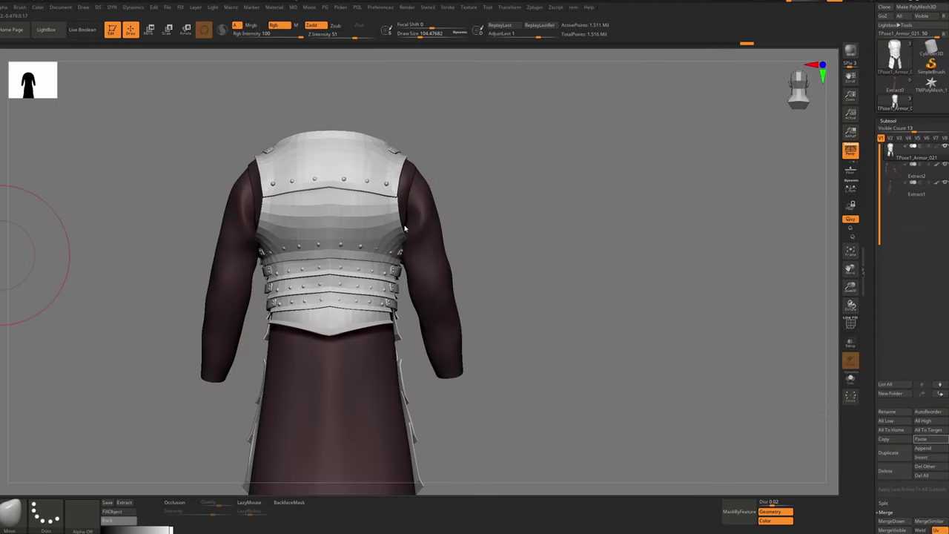
left_click_drag(683, 222, 445, 184)
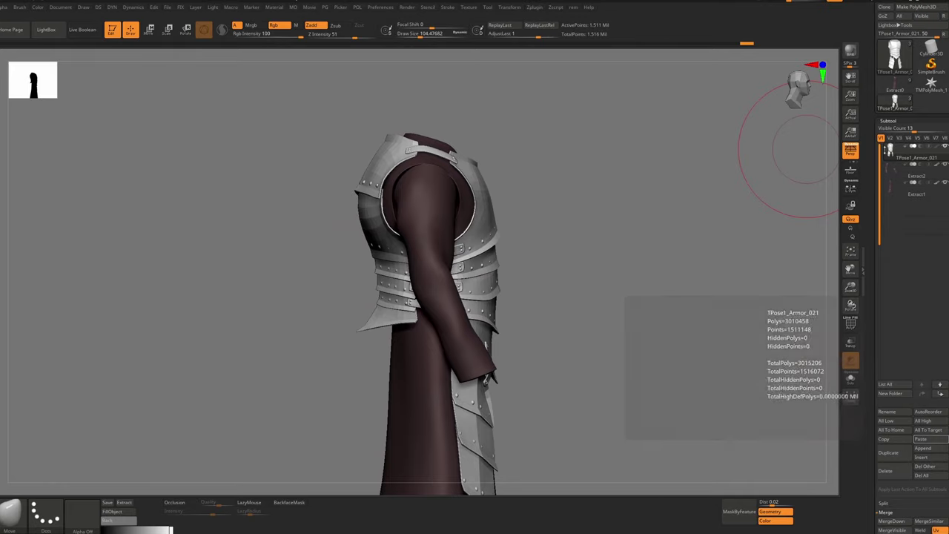
Use SelectRect to hide geometry, leaving only the armor straps and rivets visible
left_click_drag(653, 222, 488, 201)
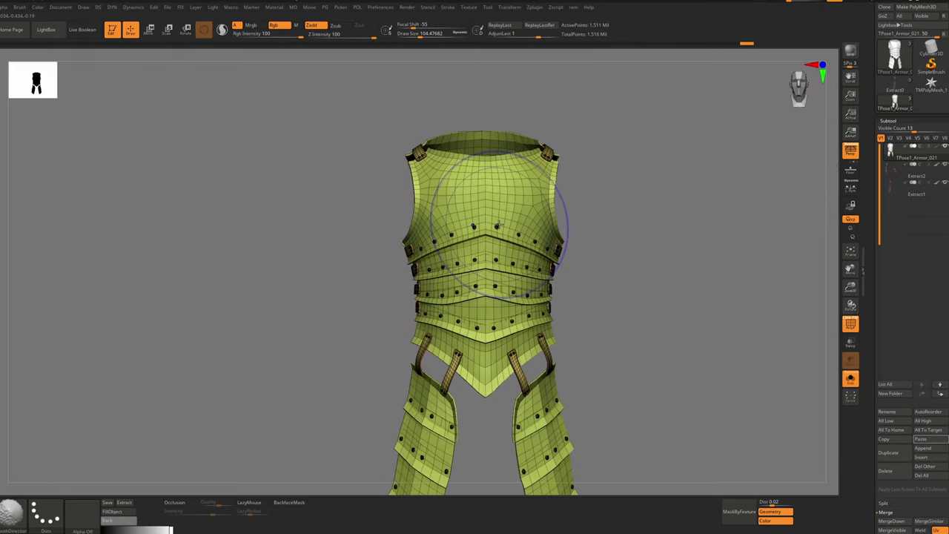
right_click_drag(415, 222, 464, 218)
right_click_drag(463, 218, 465, 240, "ctrl")
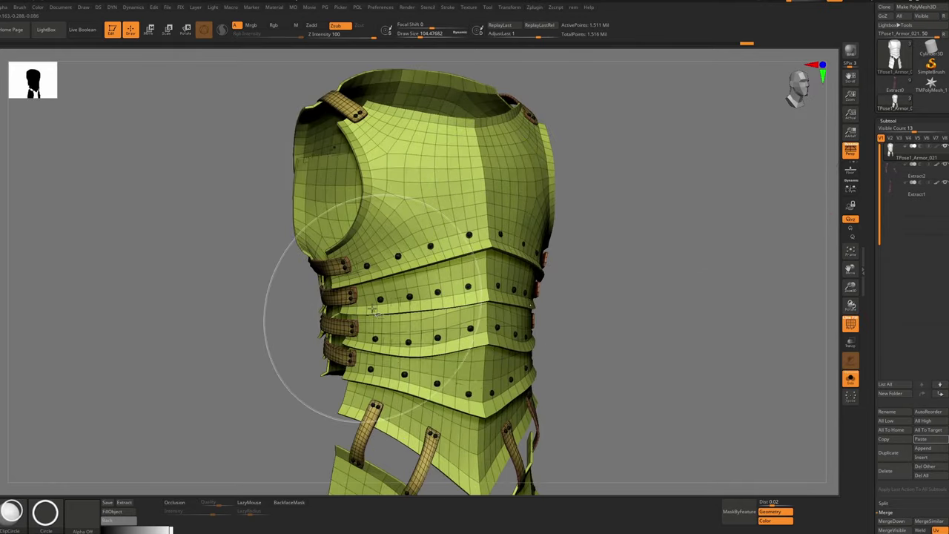
left_click(11, 513, "ctrl+shift")
left_click(57, 428, "ctrl+shift")
right_click_drag(389, 237, 419, 239)
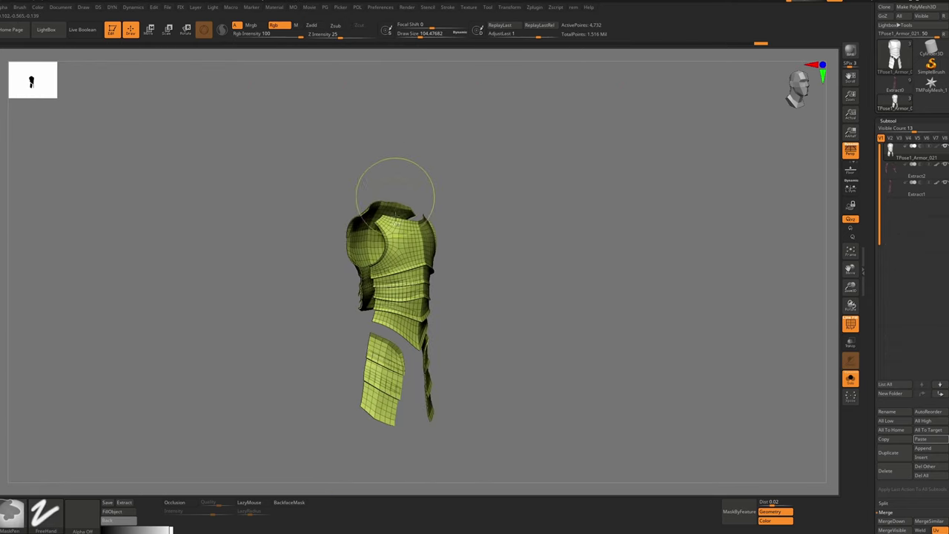
mouse_move(396, 197)
right_mouse_down("ctrl")
mouse_move(404, 232)
mouse_move(512, 227)
mouse_move(437, 211)
mouse_move(593, 214)
right_mouse_up("ctrl")
right_click_drag(594, 213, 592, 233, "ctrl")
left_click_drag(611, 189, 632, 217, "ctrl+shift")
right_click_drag(452, 212, 491, 238)
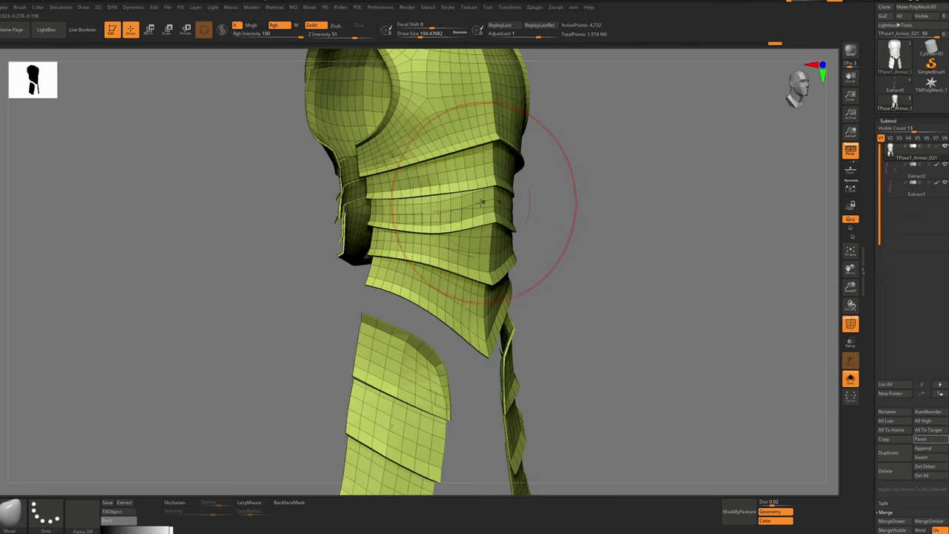
left_click_drag(499, 201, 519, 191)
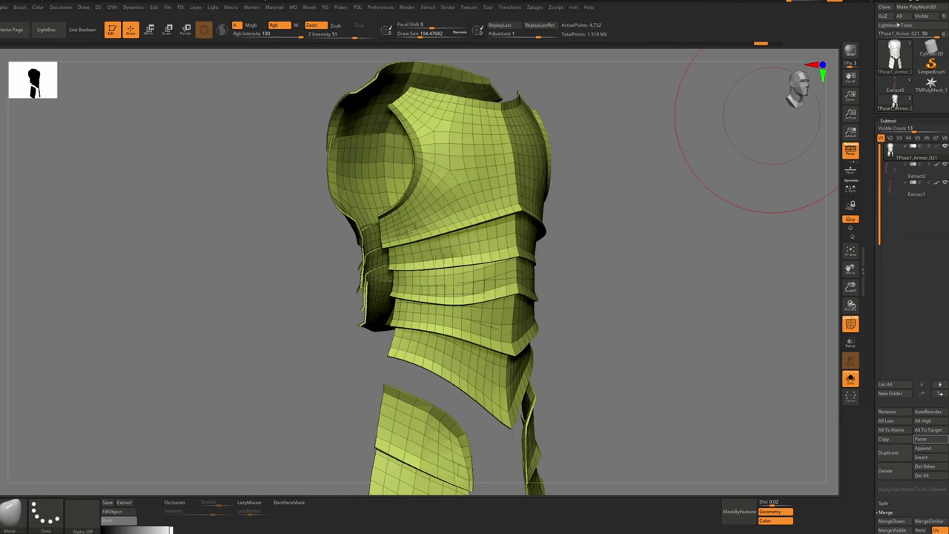
Export the armor as armor_plate.obj into the Desktop 'tranfered' folder
left_click_drag(947, 8, 947, 42)
left_click(935, 35)
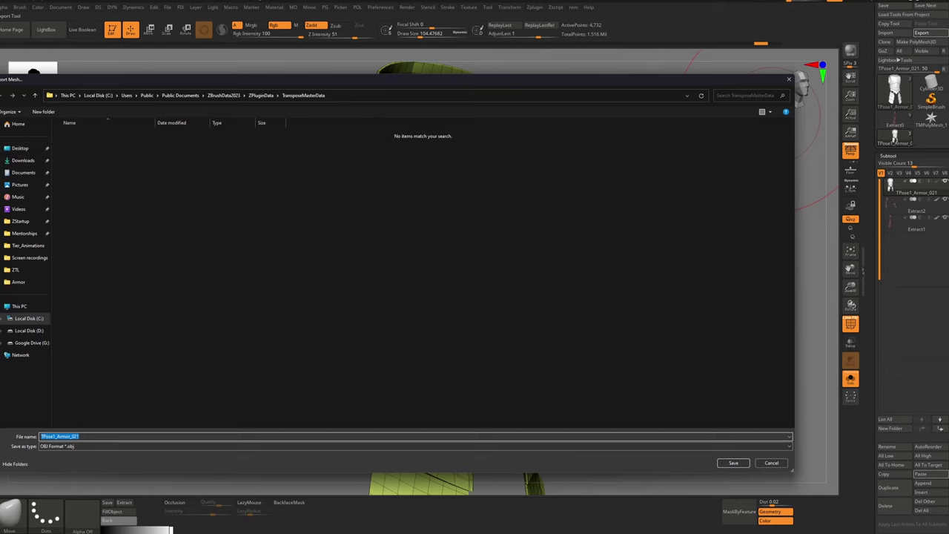
left_click(113, 436)
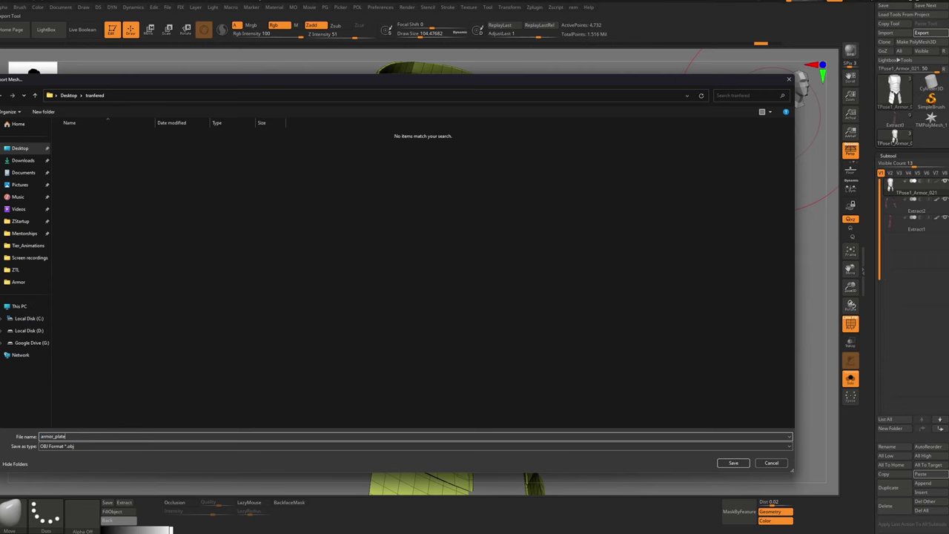
key("Return")
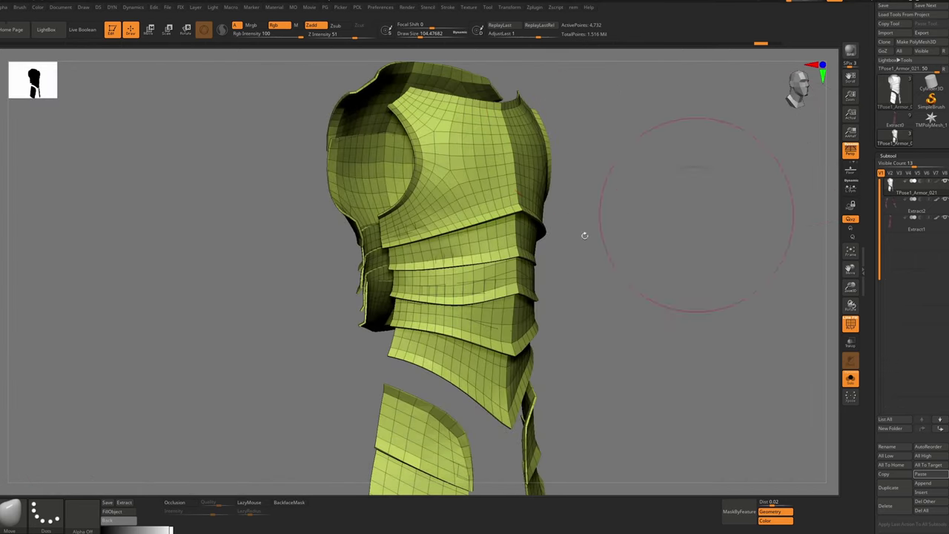
mouse_move(585, 235)
left_mouse_down()
mouse_move(597, 223)
mouse_move(587, 220)
left_mouse_up()
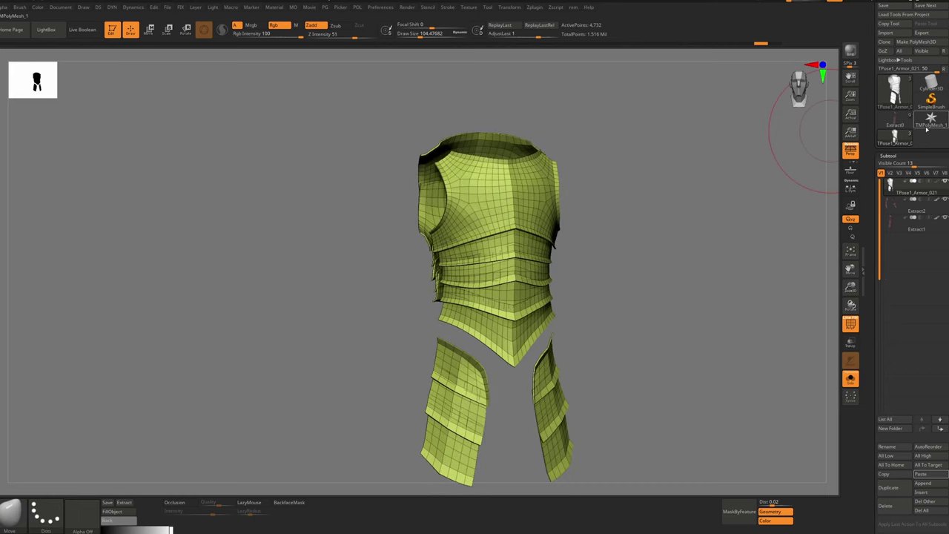
Return to the original robe tool and isolate the Extract13 armor subtool
left_click(895, 132)
key("alt+s")
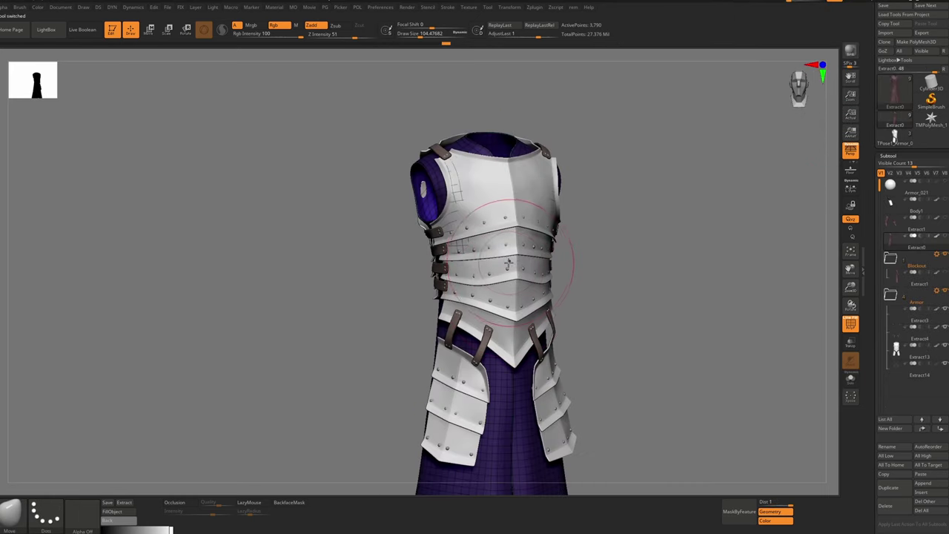
left_click(496, 201, "alt")
key("alt+s")
right_click_drag(485, 208, 477, 211, "ctrl")
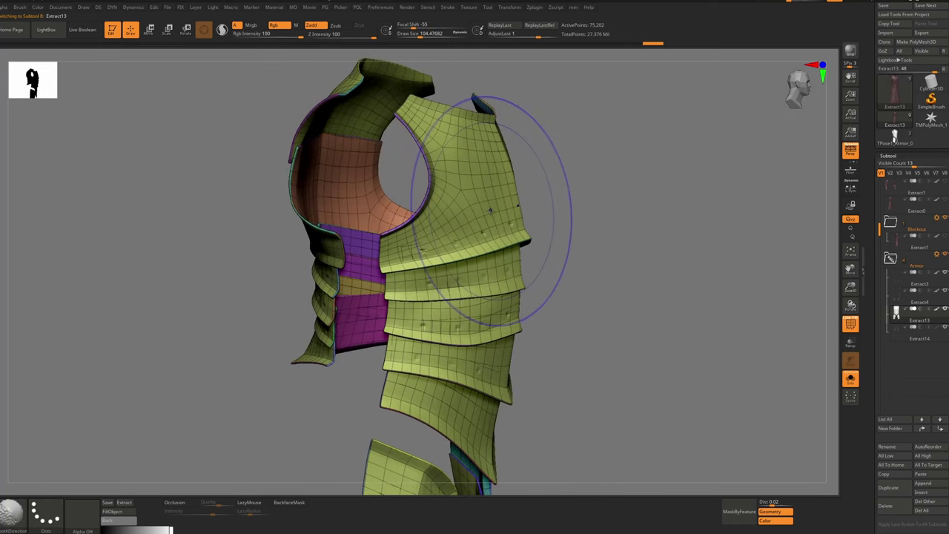
right_click_drag(464, 248, 401, 251, "shift")
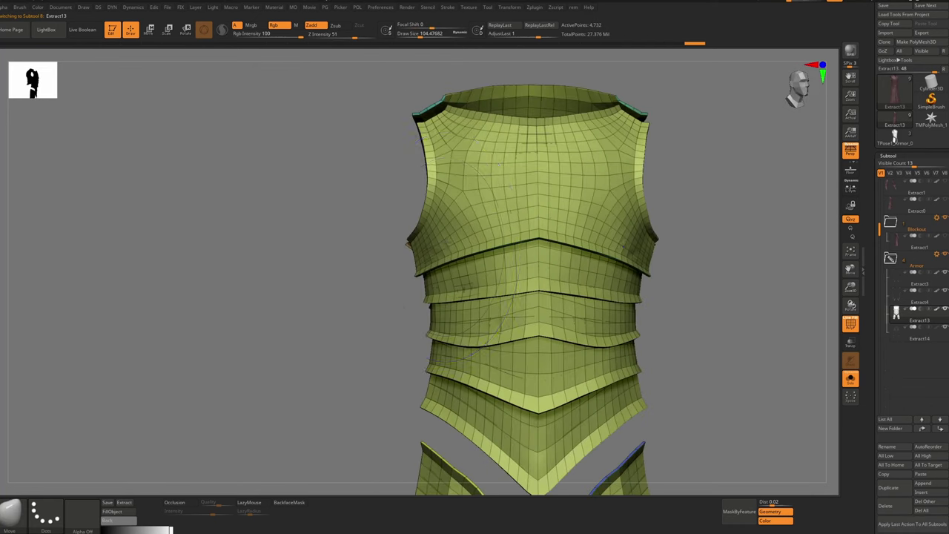
right_click_drag(533, 260, 446, 208, "alt")
right_click_drag(446, 208, 469, 220)
Import armor_plates.obj into the armor subtool and raise it to its highest subdivision
mouse_move(878, 371)
left_mouse_down()
mouse_move(878, 379)
mouse_move(878, 124)
mouse_move(878, 383)
left_mouse_up()
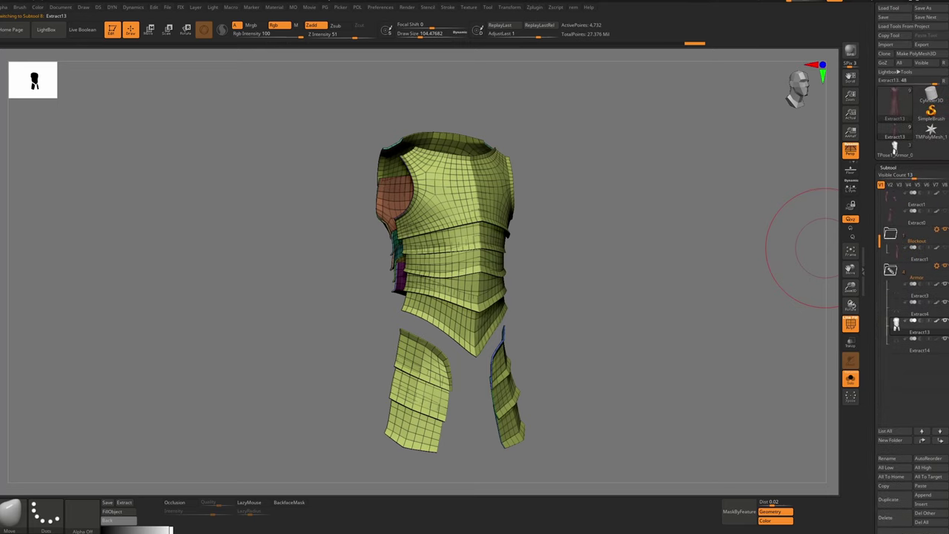
left_click(899, 44)
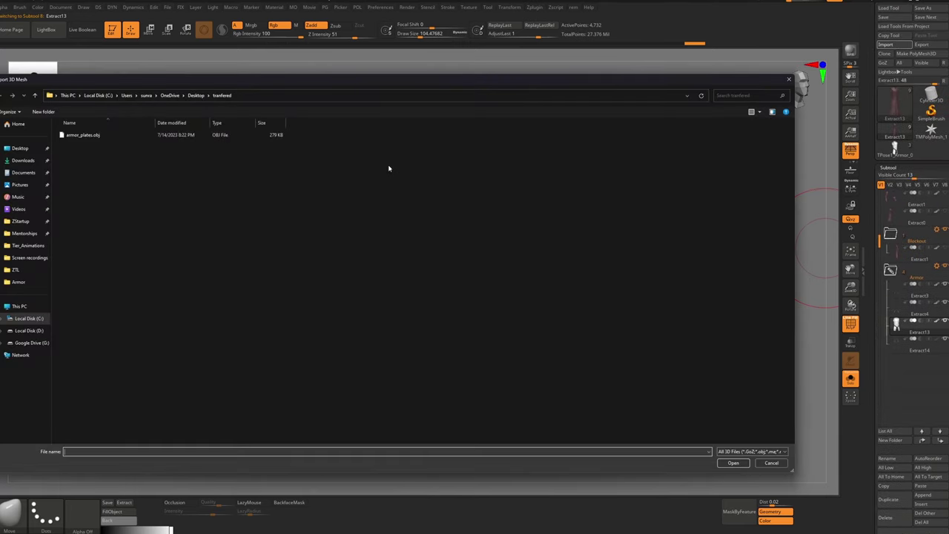
double_click(126, 137)
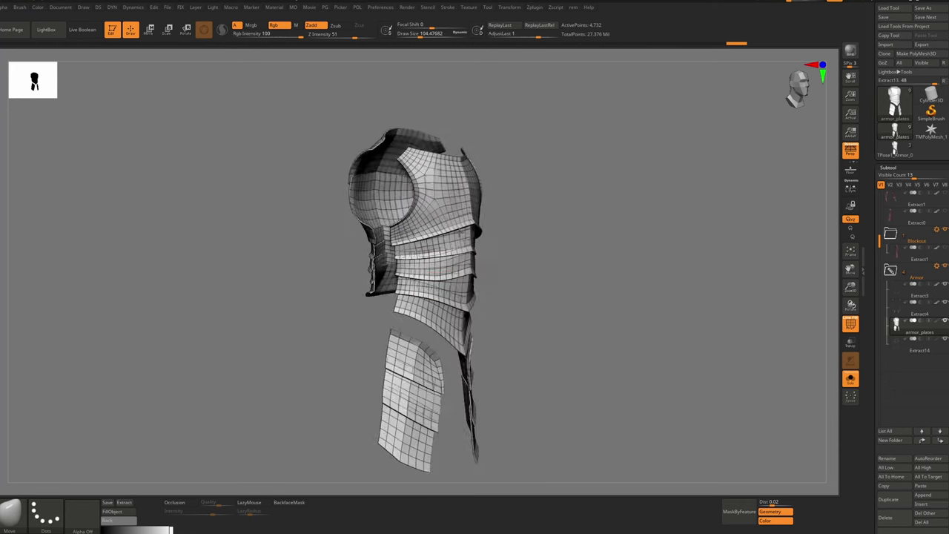
right_click_drag(459, 275, 668, 131, "ctrl")
key("ctrl+d")
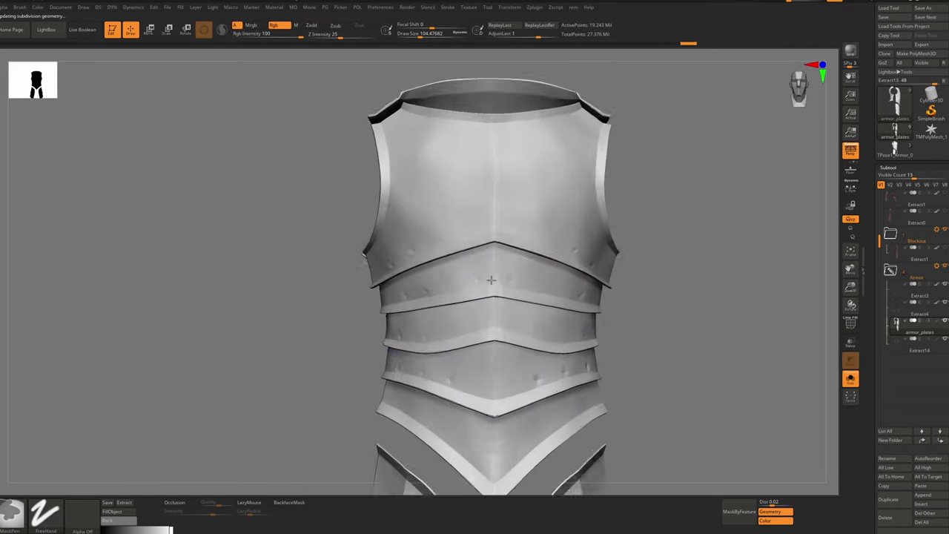
Inspect the plate edges and rivet dents from several angles, then reselect the TPose1_Armor tool
right_click_drag(492, 280, 585, 301, "ctrl")
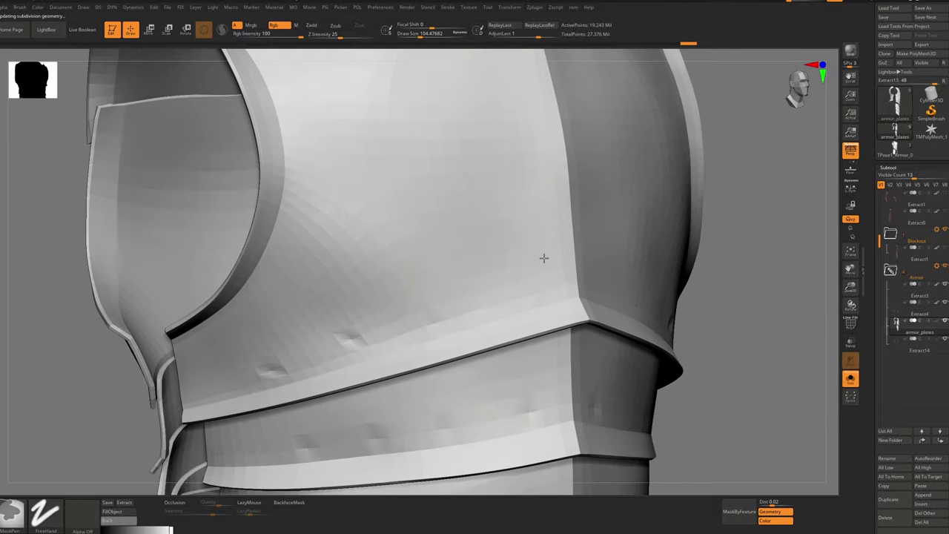
right_click_drag(542, 259, 561, 212)
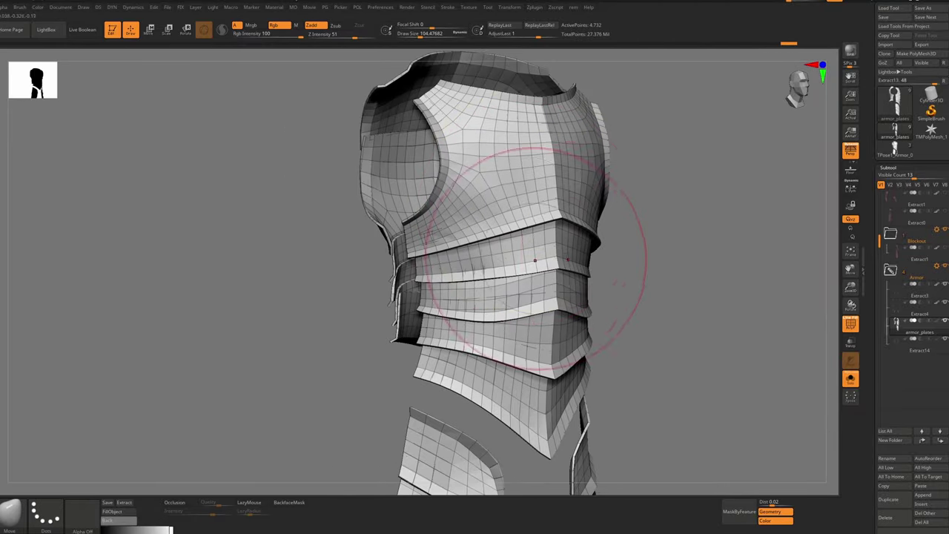
right_click_drag(535, 261, 660, 248)
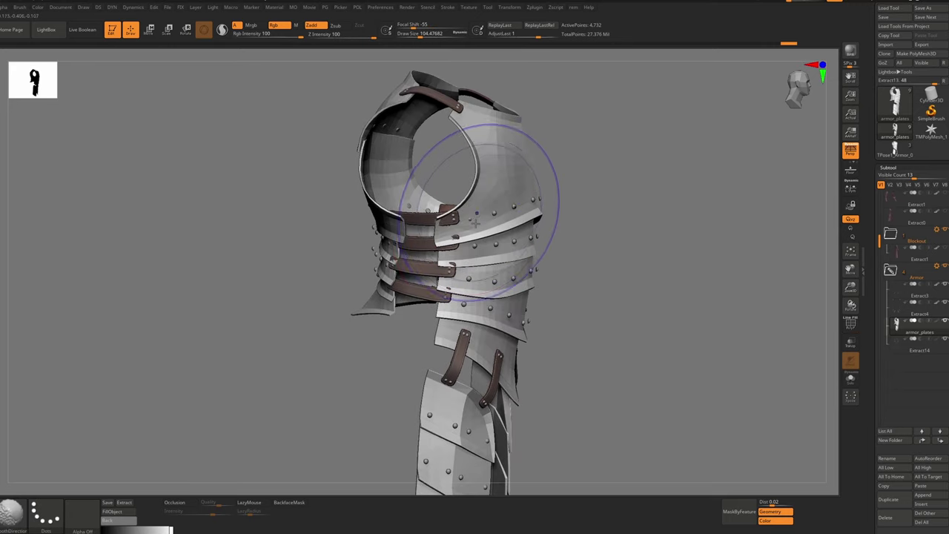
right_click_drag(476, 214, 523, 255)
mouse_move(525, 255)
left_mouse_down()
mouse_move(549, 356)
mouse_move(801, 180)
left_mouse_up()
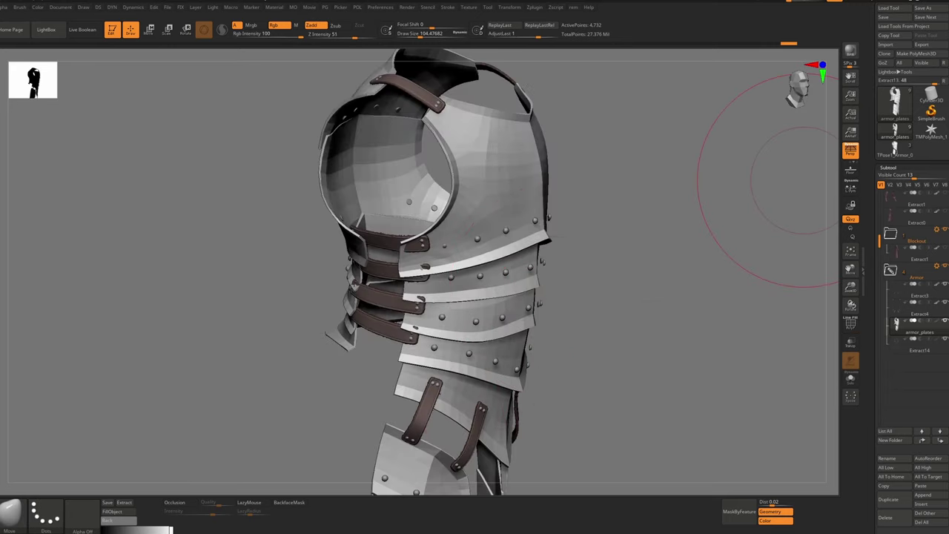
left_click(897, 149)
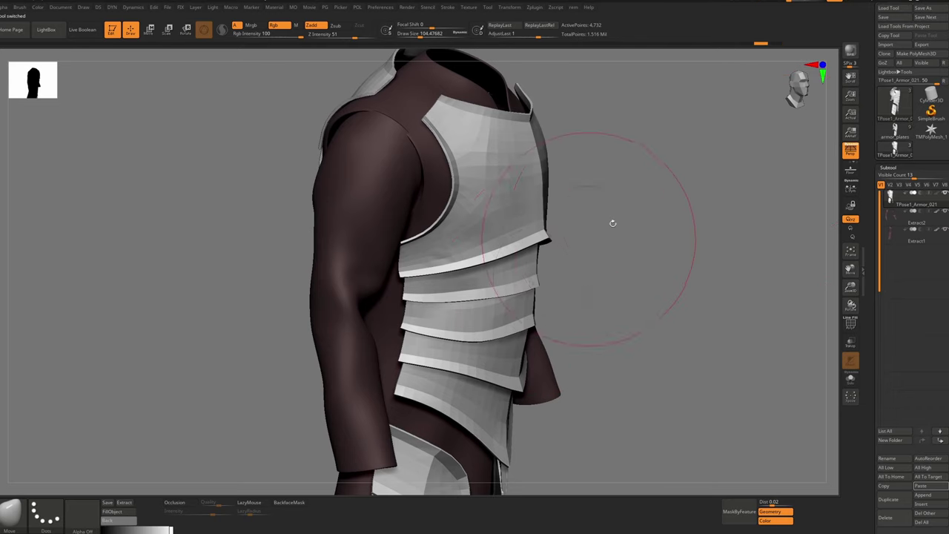
Solo the T-pose armor, hide the studs to leave the strap pieces, and start the TPose1_Armor_021 OBJ export
left_click_drag(618, 220, 653, 258, "ctrl+alt+shift")
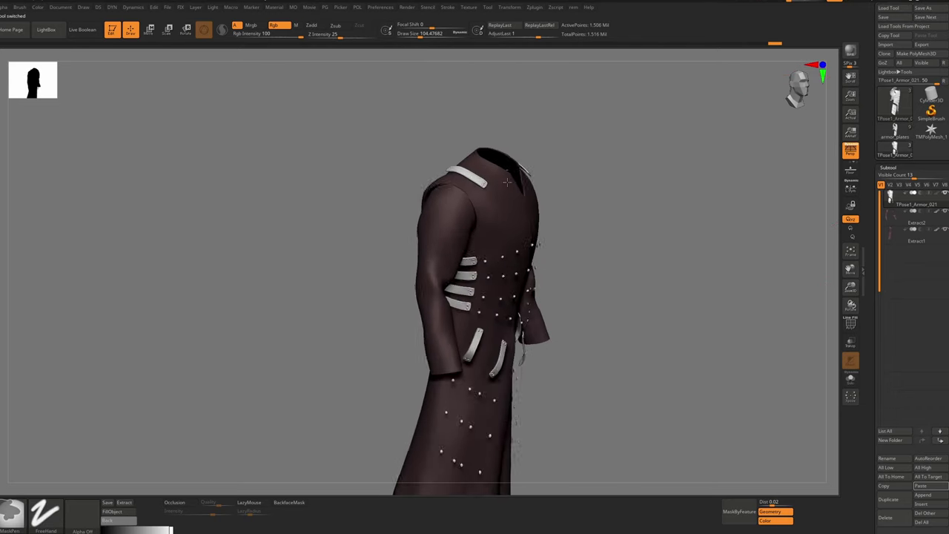
key("shift+w")
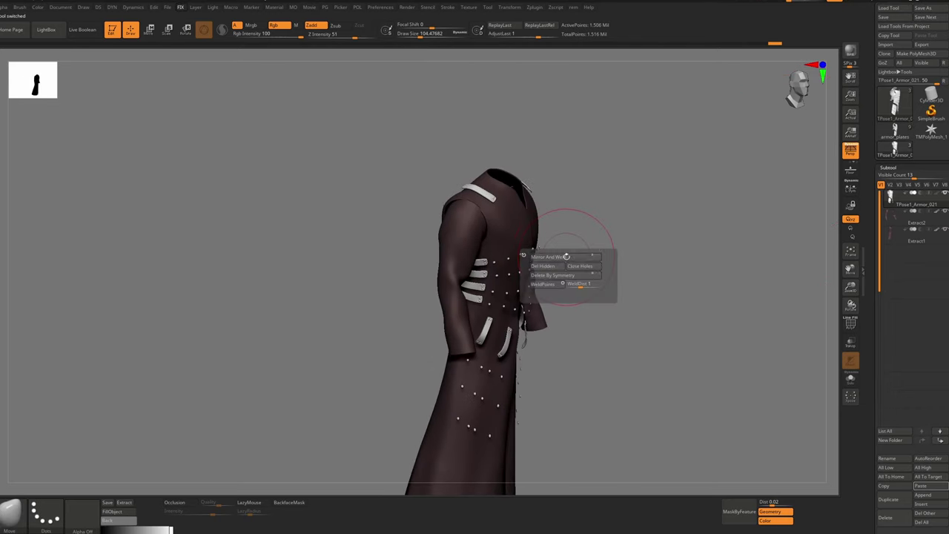
left_click(557, 270)
key("alt+q")
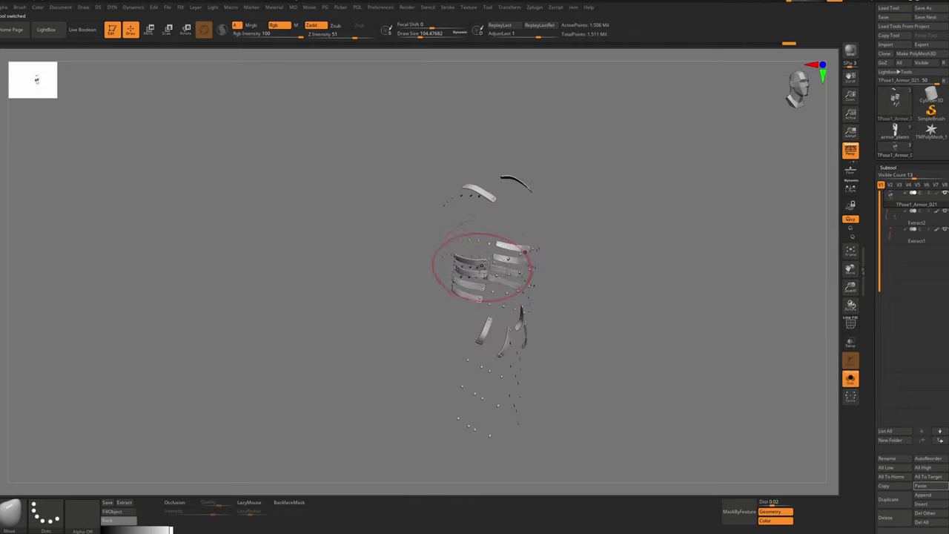
mouse_move(482, 265)
right_mouse_down("ctrl")
mouse_move(467, 259)
mouse_move(498, 239)
right_mouse_up("ctrl")
left_click(471, 254, "ctrl+shift")
right_click_drag(499, 239, 525, 225, "shift")
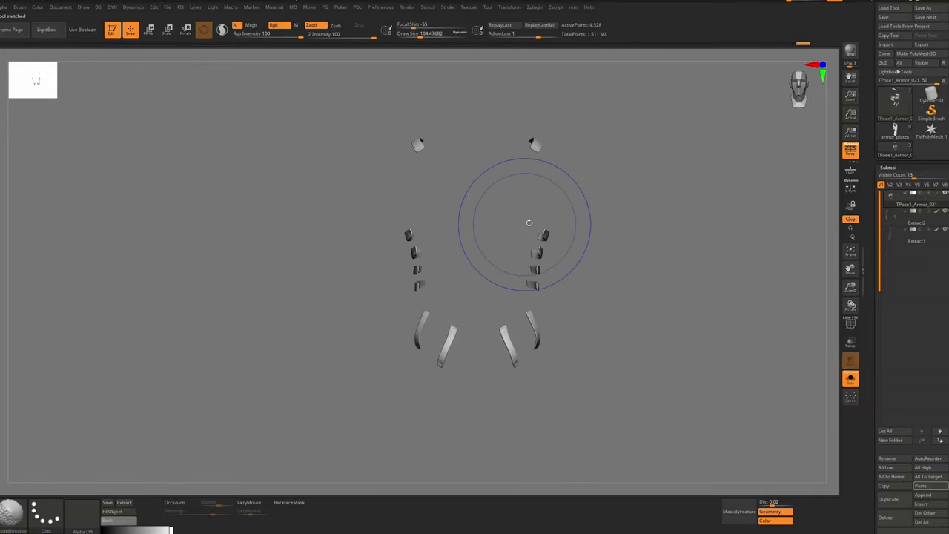
left_click(928, 45)
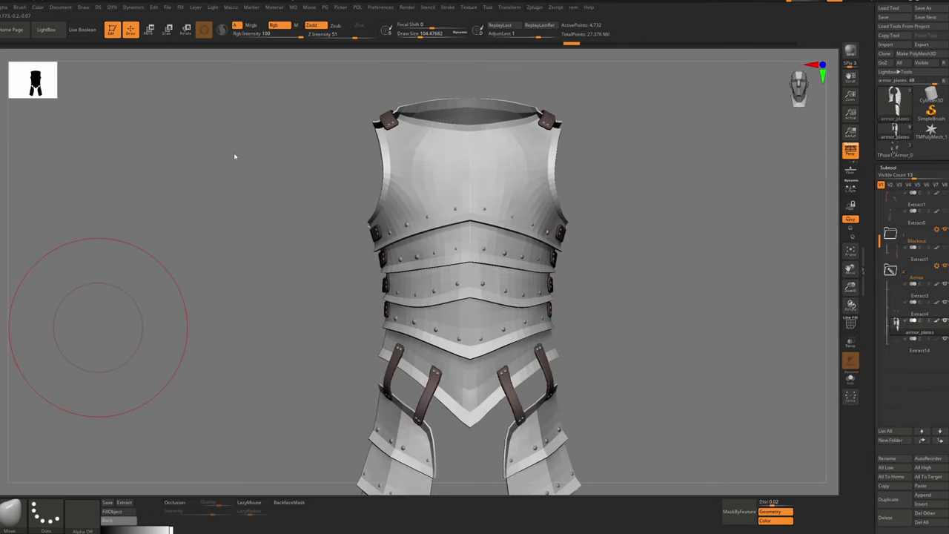
Unhide all subtools and delete the Blockout Extract1 robe subtool
left_click_drag(234, 156, 663, 201)
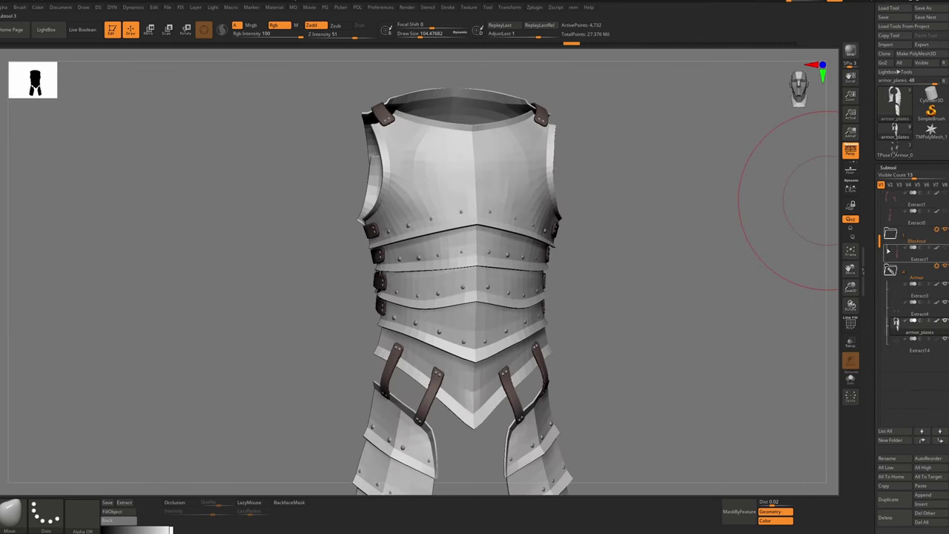
scroll(891, 214, "up", 2)
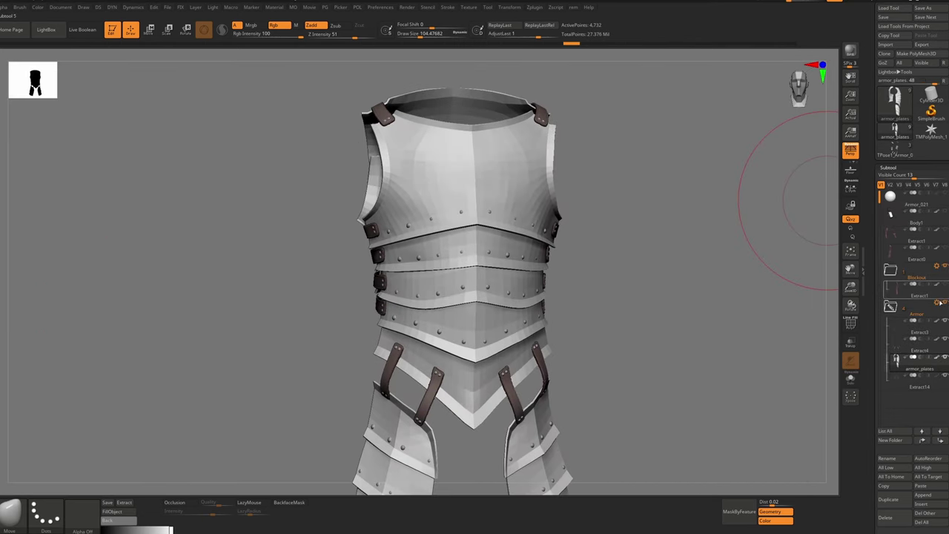
left_click(946, 285, "shift")
right_click_drag(412, 214, 467, 216)
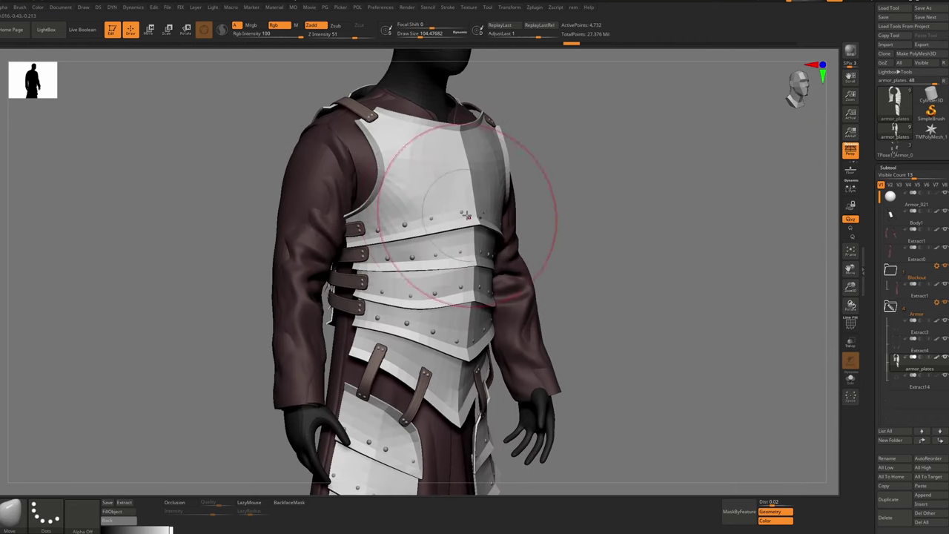
left_click(906, 288)
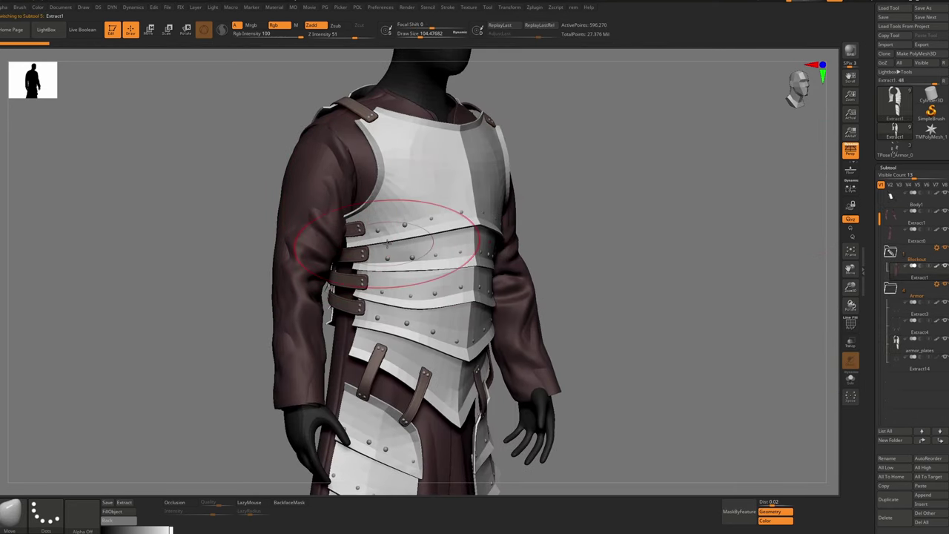
right_click_drag(387, 243, 374, 180, "ctrl")
key("shift+s")
right_click_drag(475, 196, 486, 231, "ctrl")
right_click_drag(486, 232, 437, 236)
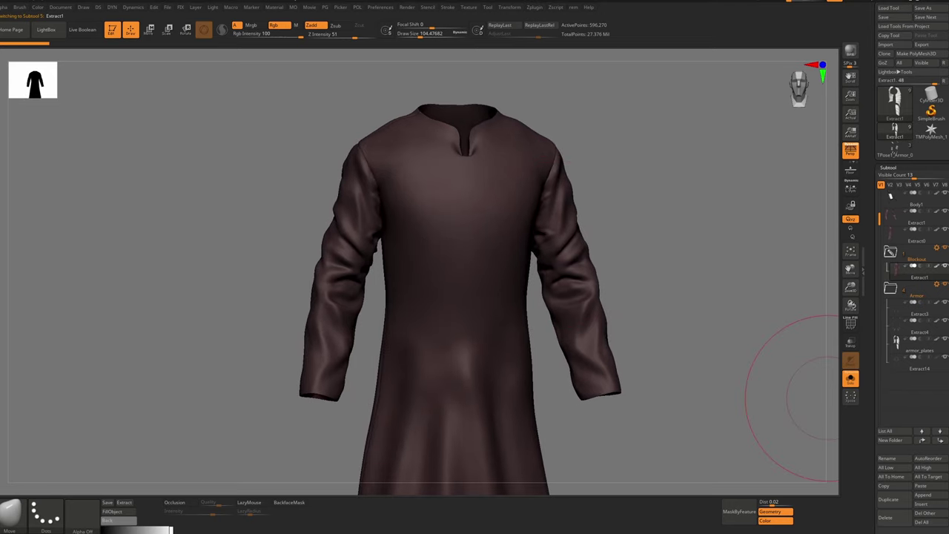
left_click(902, 519)
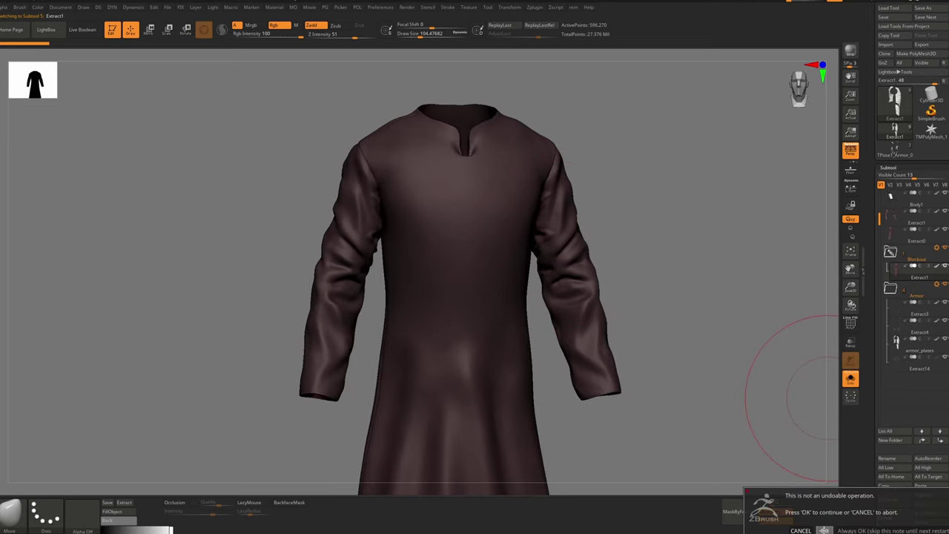
left_click(824, 530)
Delete the Body1 mannequin subtool and frame the remaining torso straight on
left_click(900, 241)
key("shift+s")
right_click_drag(470, 254, 424, 308, "ctrl")
left_click(379, 276, "alt")
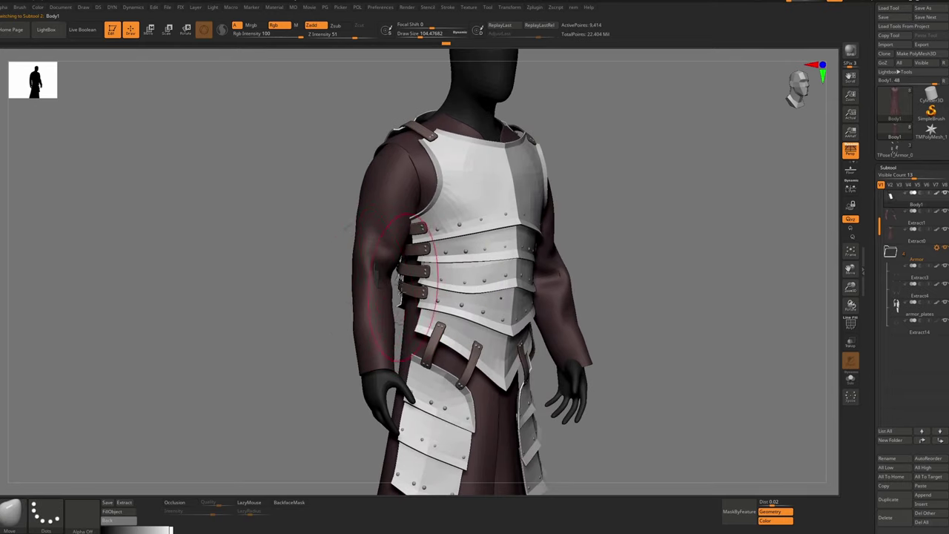
key("shift+s")
key("shift+s")
mouse_move(385, 278)
right_mouse_down("ctrl")
mouse_move(518, 250)
mouse_move(479, 238)
mouse_move(481, 277)
mouse_move(454, 272)
mouse_move(489, 235)
mouse_move(550, 274)
right_mouse_up("ctrl")
left_click_drag(876, 203, 876, 197)
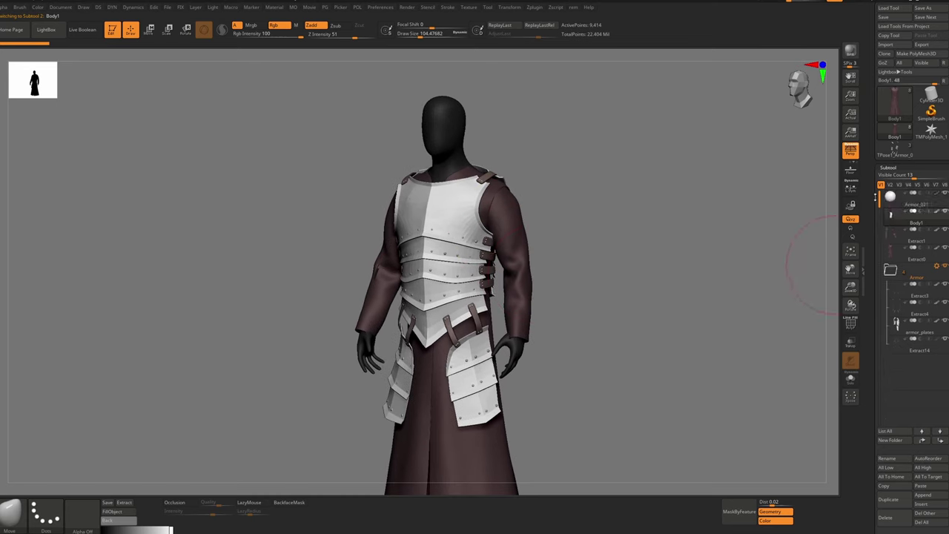
left_click(896, 520)
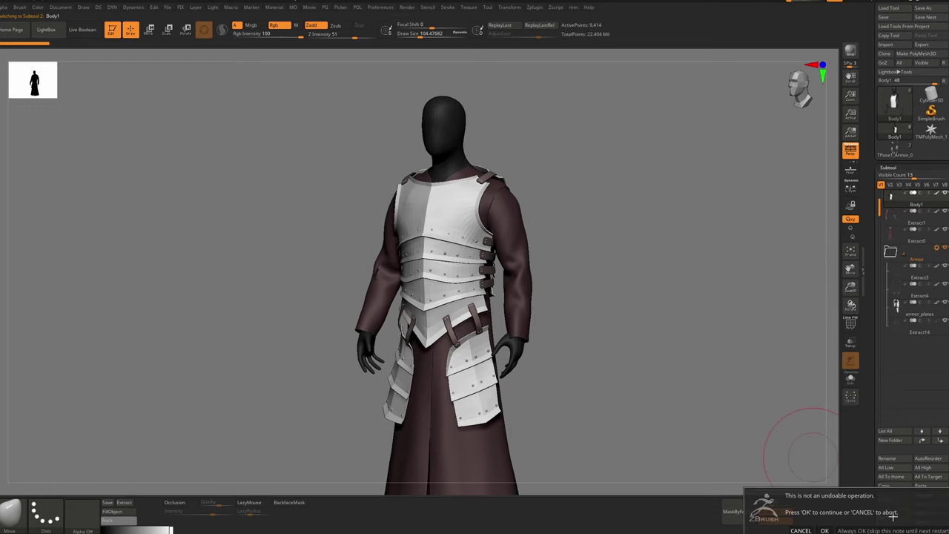
left_click(832, 531)
right_click_drag(449, 187, 482, 194)
mouse_move(482, 194)
right_mouse_down("ctrl")
mouse_move(461, 246)
mouse_move(545, 202)
mouse_move(504, 159)
mouse_move(474, 190)
mouse_move(430, 186)
right_mouse_up("ctrl")
right_click_drag(430, 186, 421, 223, "alt")
Run Transpose Master > TPoseMesh to build TPose3_Armor_021, then orbit to inspect its polygroups
key("shift+f")
key("shift+f")
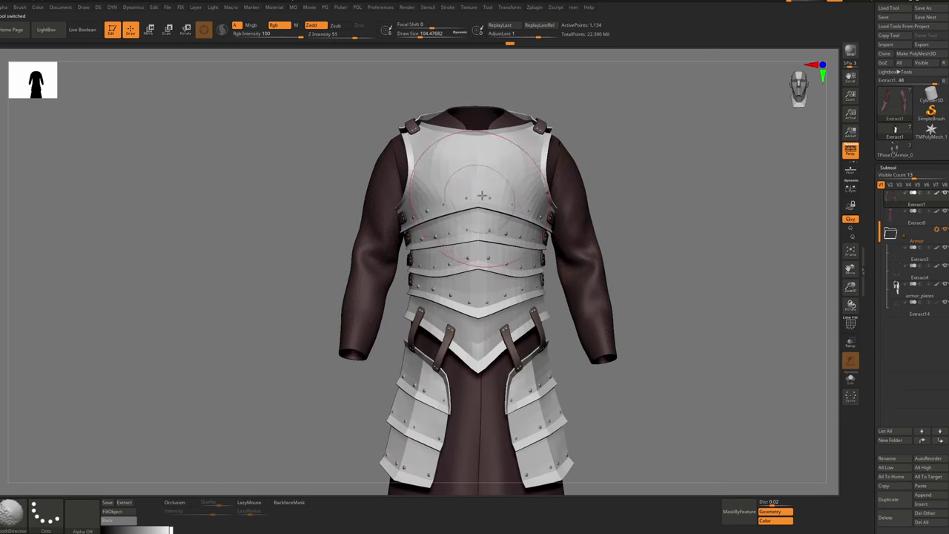
right_click_drag(483, 195, 506, 192)
left_click(533, 7)
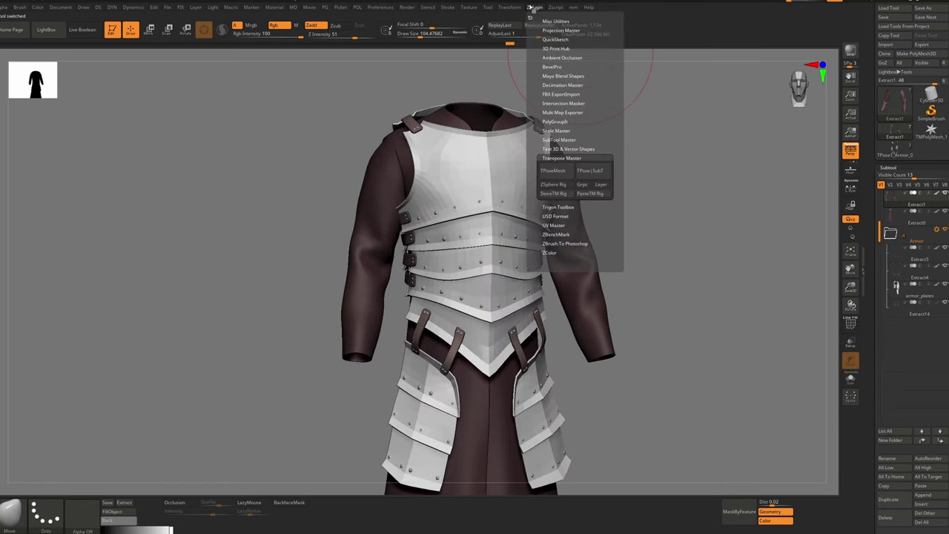
left_click(565, 178)
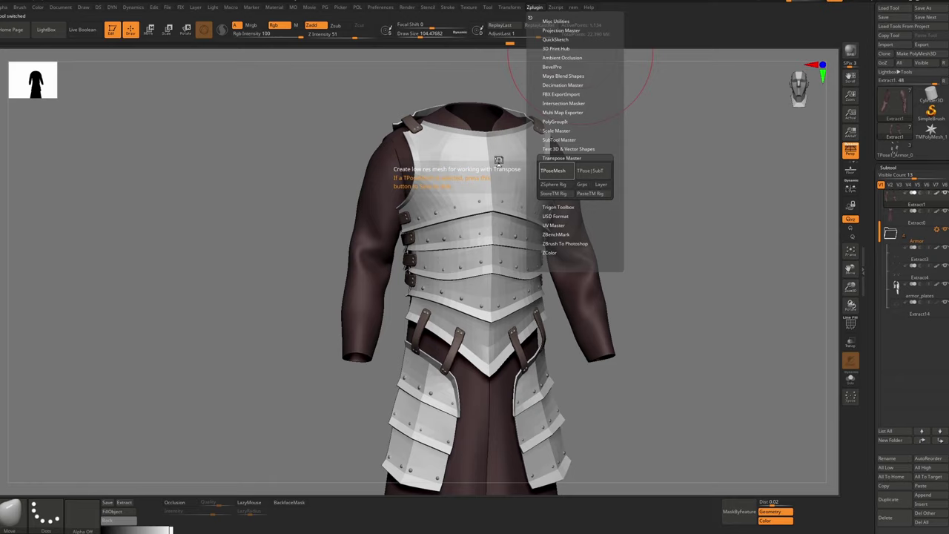
mouse_move(455, 166)
right_mouse_down()
mouse_move(468, 167)
mouse_move(449, 180)
right_mouse_up()
key("shift+f")
key("shift+f")
left_click_drag(432, 183, 479, 286)
right_click_drag(479, 287, 558, 273)
right_click_drag(557, 273, 489, 217, "ctrl")
right_click_drag(503, 249, 525, 198, "ctrl")
right_click_drag(490, 89, 418, 180, "ctrl")
Place the Move transpose gizmo on the upper arm, then pick a new brush with B-M-V
key("w")
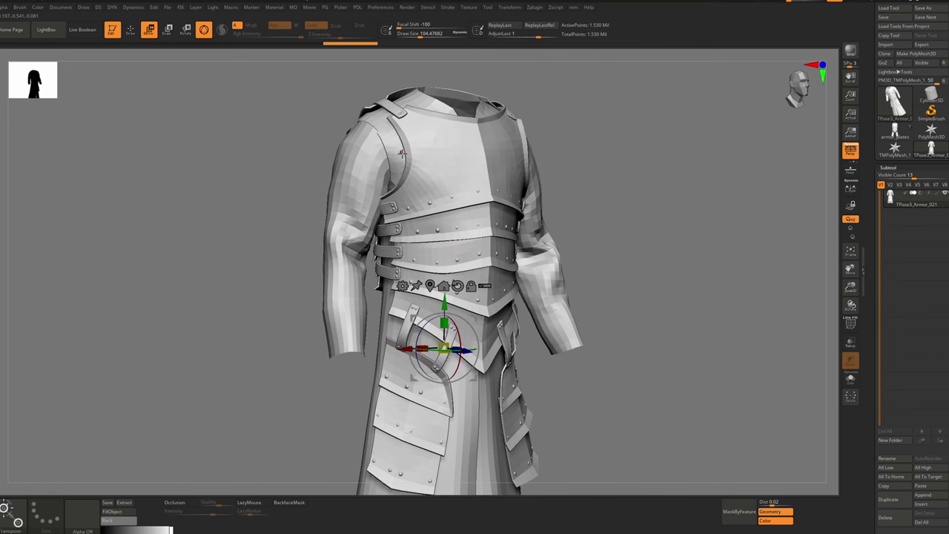
key("b")
left_click(354, 198, "alt")
key("b")
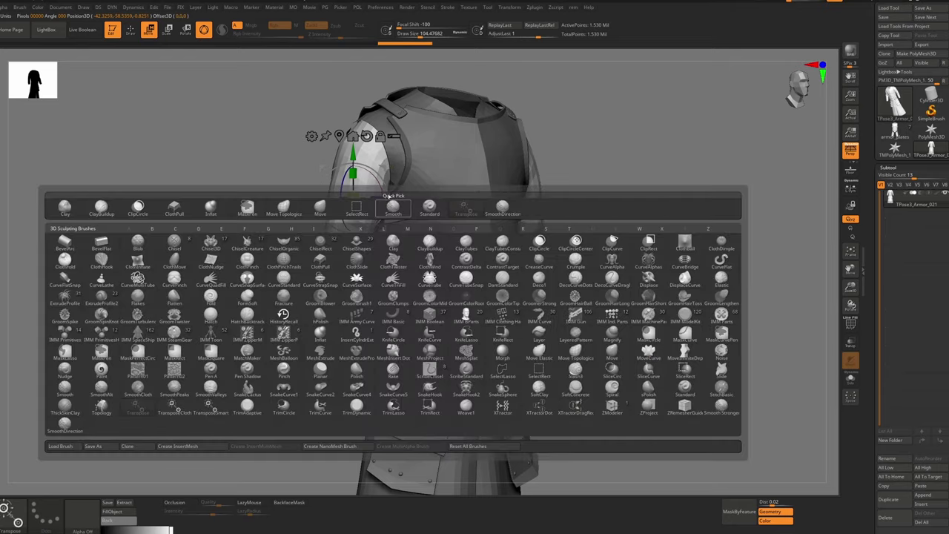
key("v")
left_click_drag(614, 149, 603, 170)
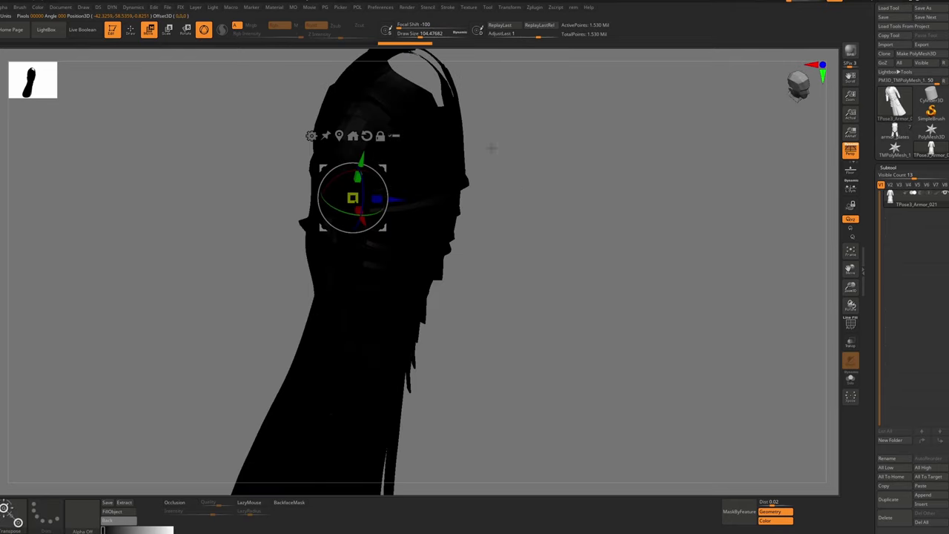
left_click_drag(509, 245, 460, 237)
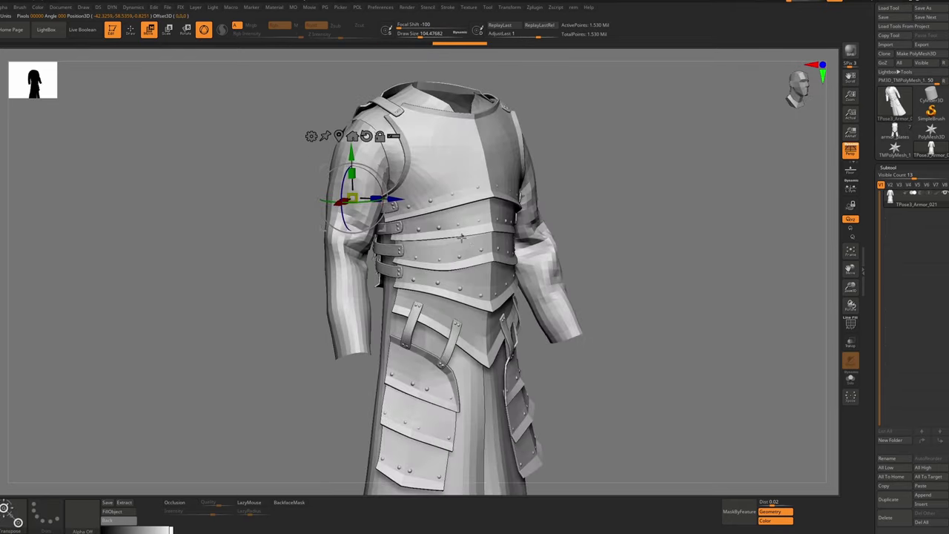
key("b")
key("m")
key("v")
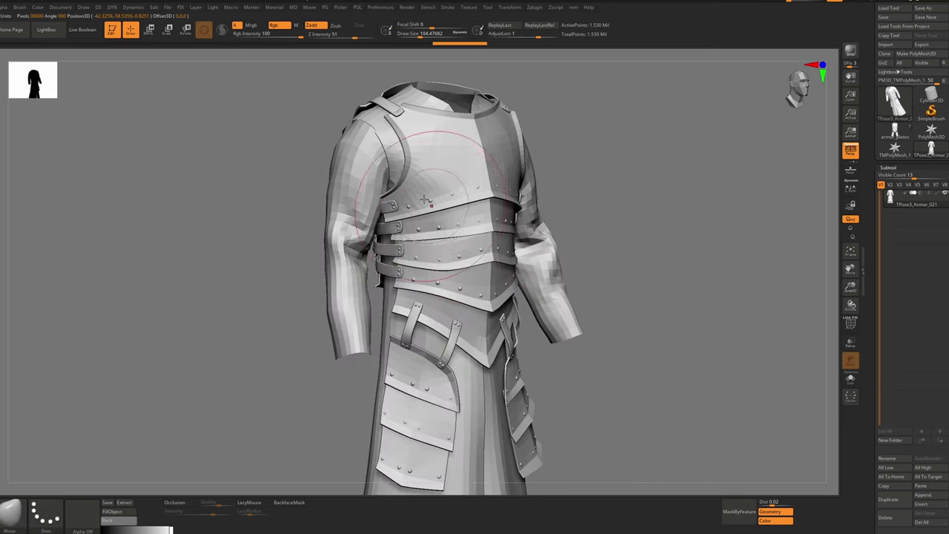
Isolate and invert polygroup visibility, hide the sleeves, then reveal all parts again
left_click(394, 162, "ctrl+shift")
left_click(394, 161, "ctrl+shift")
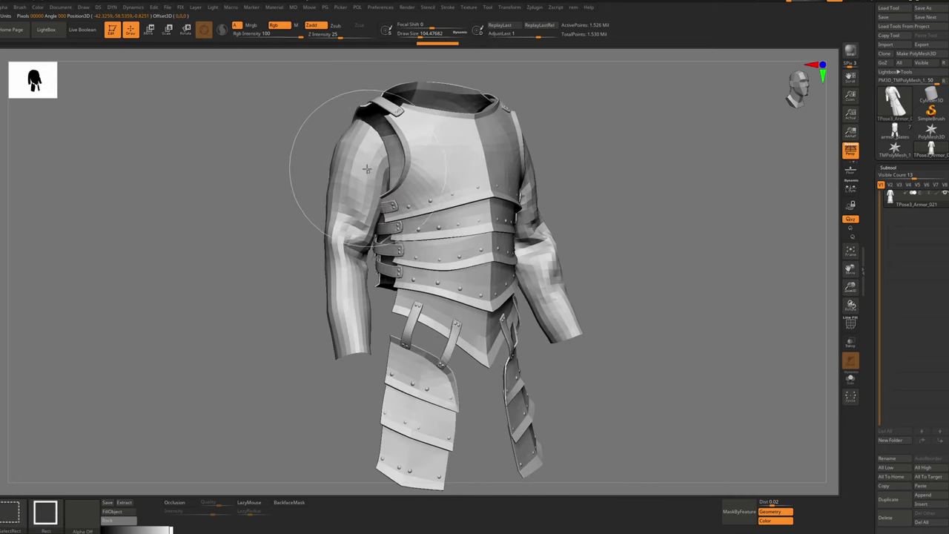
left_click(369, 164, "ctrl+shift")
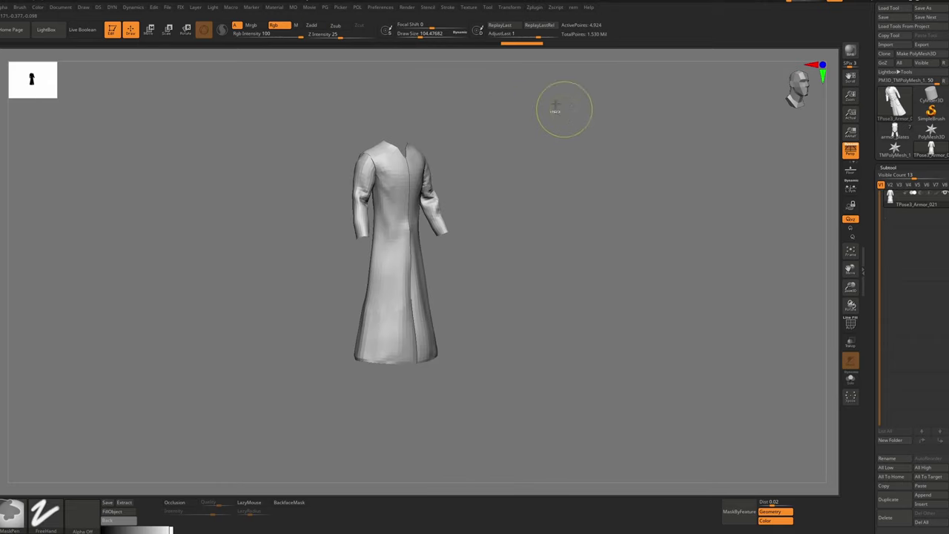
left_click_drag(511, 87, 242, 417, "ctrl+alt+shift")
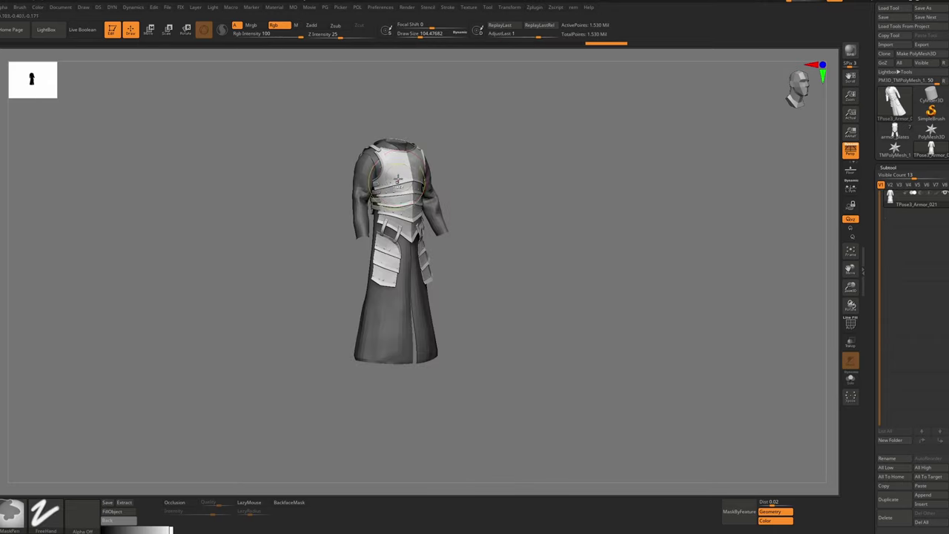
mouse_move(356, 304)
right_mouse_down("ctrl")
mouse_move(375, 375)
mouse_move(346, 376)
mouse_move(300, 326)
right_mouse_up("ctrl")
mouse_move(301, 223)
right_mouse_down("ctrl")
mouse_move(315, 260)
mouse_move(365, 216)
right_mouse_up("ctrl")
Push the robe's torso sides inward with the Move brush, resizing it to about 97
key("b")
key("m")
key("v")
key("s")
mouse_move(363, 198)
left_mouse_down()
mouse_move(345, 199)
mouse_move(374, 205)
left_mouse_up()
key("s")
key("bracketright")
key("bracketright")
key("bracketright")
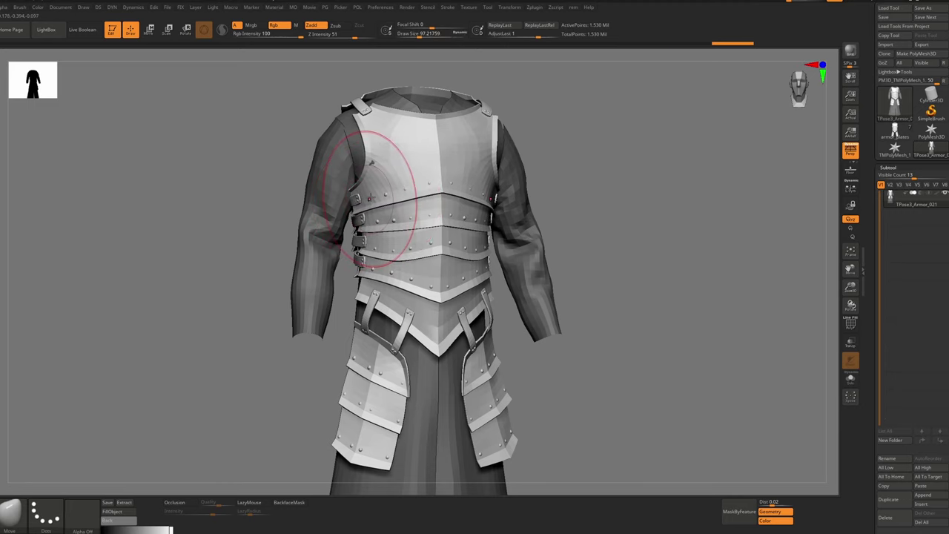
Reshape the dark shoulder area under the armour using the Move brush at about size 77
right_click_drag(355, 129, 438, 126)
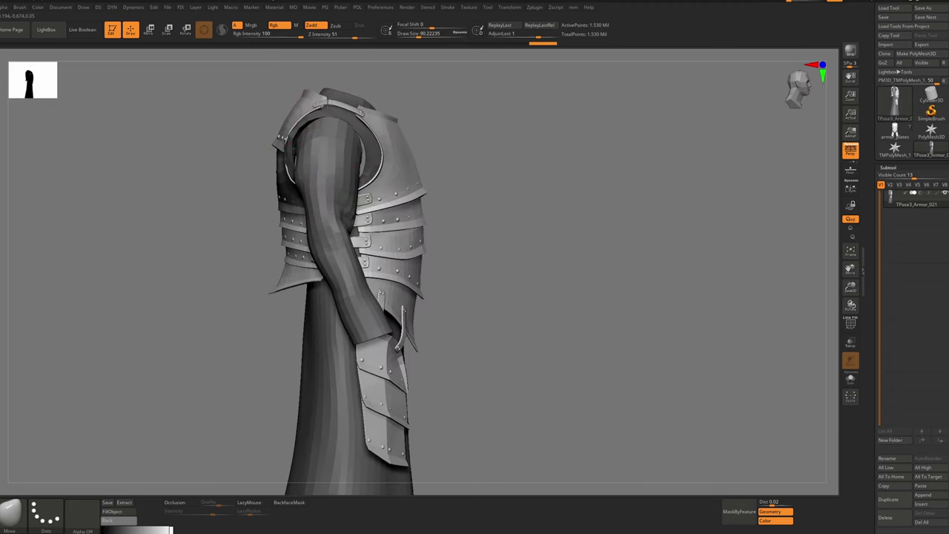
key("bracketleft")
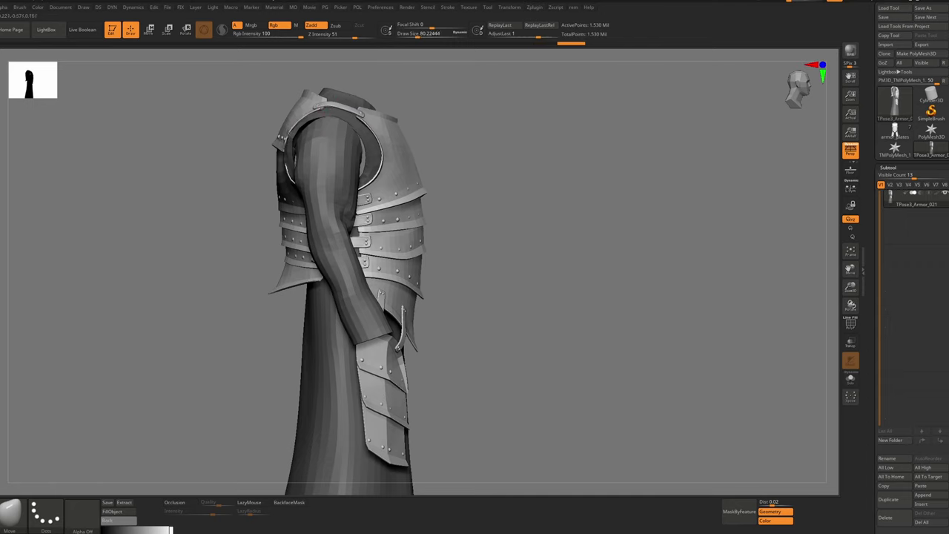
mouse_move(283, 169)
right_mouse_down()
mouse_move(276, 159)
mouse_move(288, 164)
right_mouse_up()
key("bracketleft")
key("s")
left_click_drag(288, 164, 290, 165)
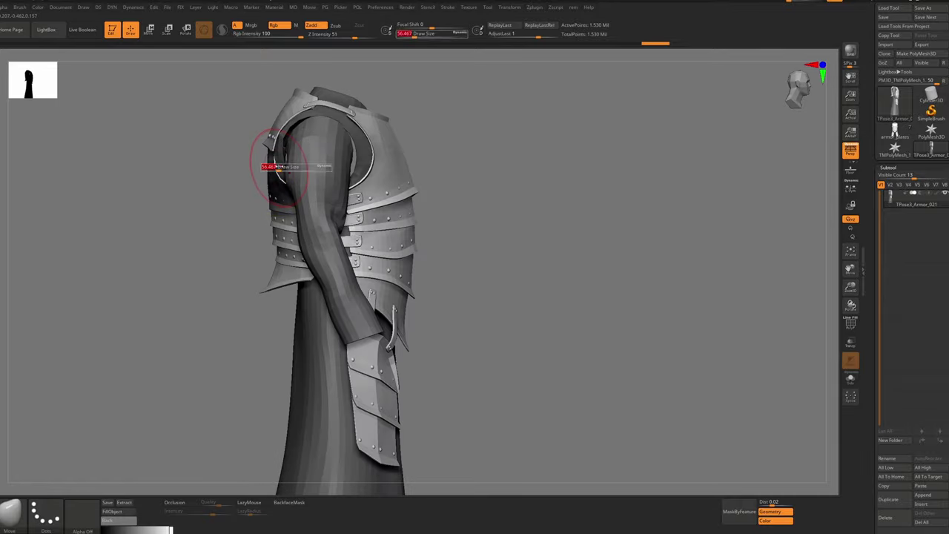
right_click_drag(290, 165, 273, 151)
key("s")
left_click_drag(273, 151, 272, 151)
right_click_drag(375, 155, 370, 155)
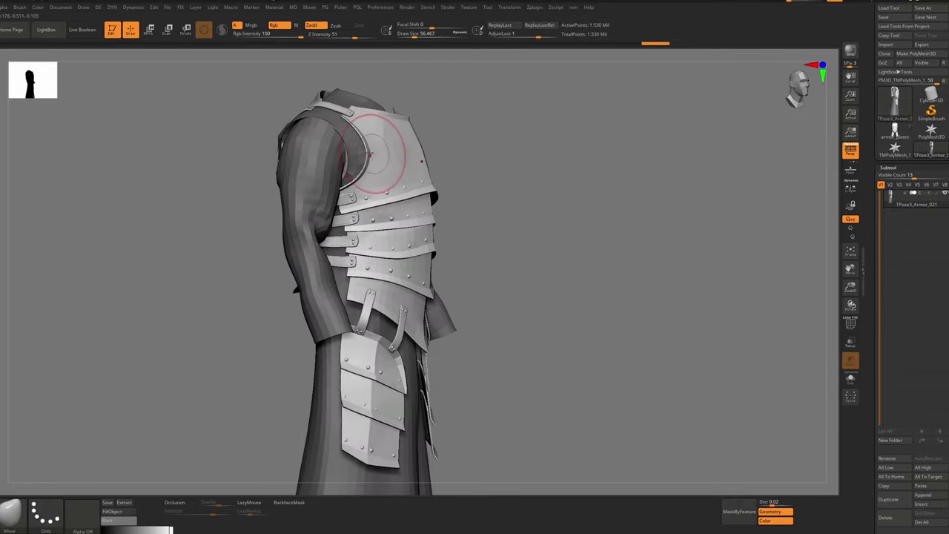
key("s")
left_click_drag(376, 152, 382, 153)
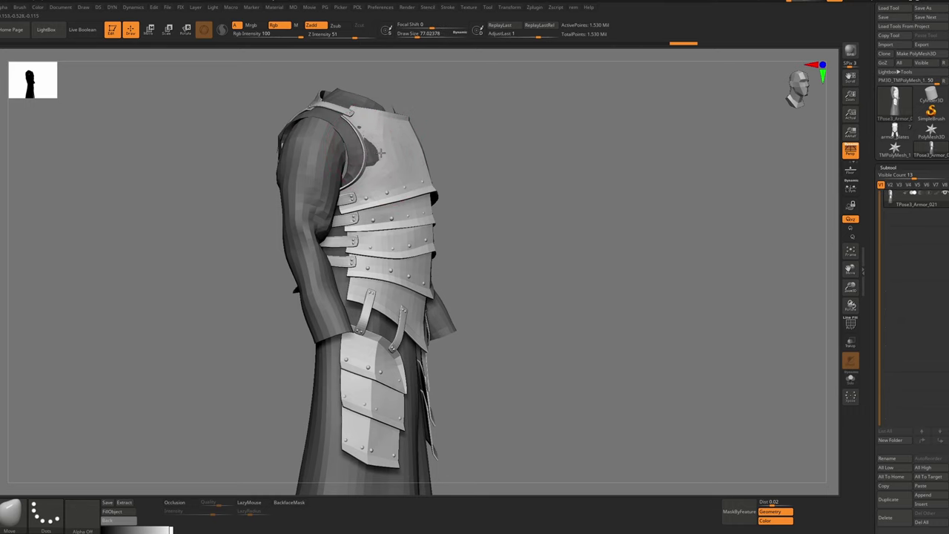
Check the side and rear views, resize the brush, and undo the last shoulder adjustment
right_click_drag(374, 155, 362, 145)
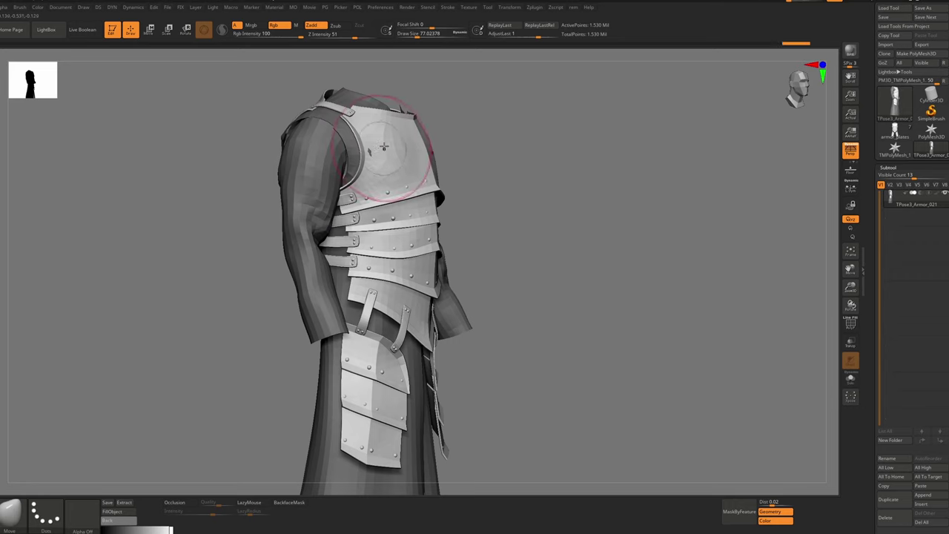
right_click_drag(383, 147, 381, 153)
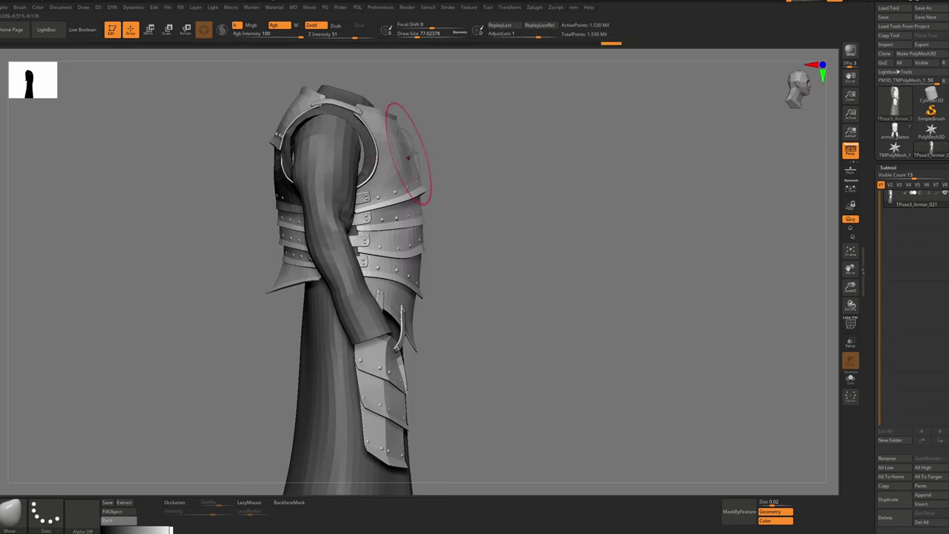
key("bracketright")
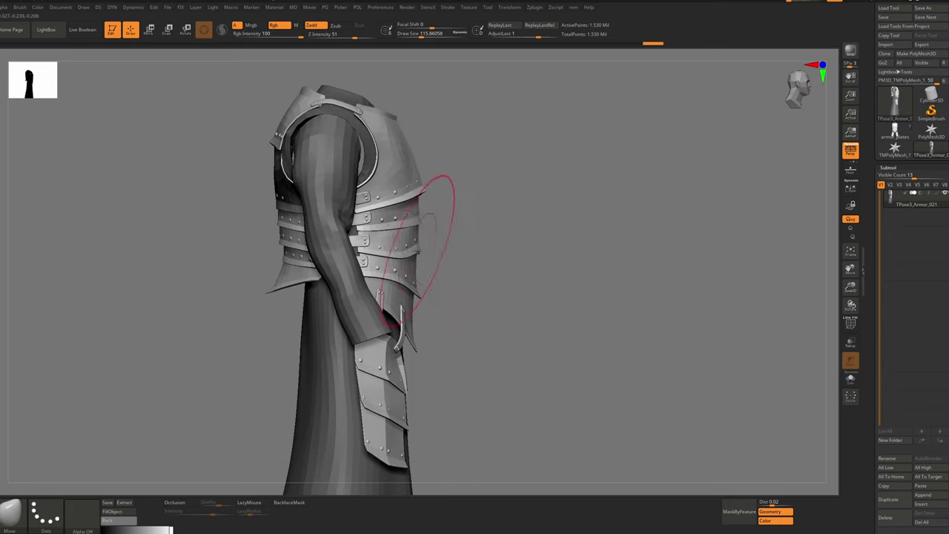
right_click_drag(282, 152, 275, 152)
key("bracketleft")
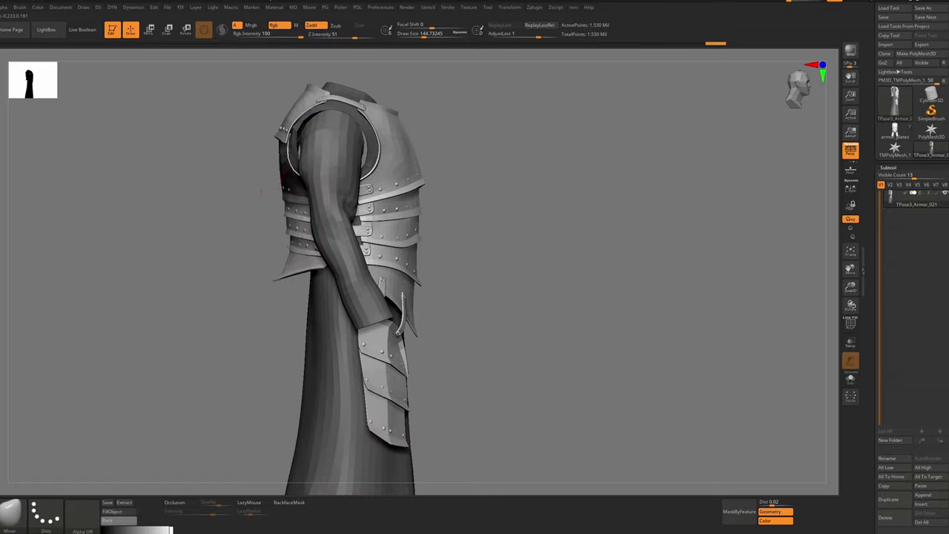
mouse_move(292, 145)
right_mouse_down("ctrl")
mouse_move(360, 208)
mouse_move(363, 188)
mouse_move(356, 207)
mouse_move(297, 167)
right_mouse_up("ctrl")
key("s")
mouse_move(296, 166)
right_mouse_down()
mouse_move(245, 188)
mouse_move(308, 351)
mouse_move(326, 349)
mouse_move(324, 289)
mouse_move(348, 252)
right_mouse_up()
mouse_move(349, 252)
right_mouse_down()
mouse_move(397, 186)
mouse_move(401, 200)
mouse_move(386, 208)
mouse_move(452, 163)
mouse_move(356, 211)
mouse_move(348, 180)
mouse_move(363, 187)
right_mouse_up()
key("s")
left_click_drag(410, 199, 414, 199)
right_click_drag(549, 222, 512, 195)
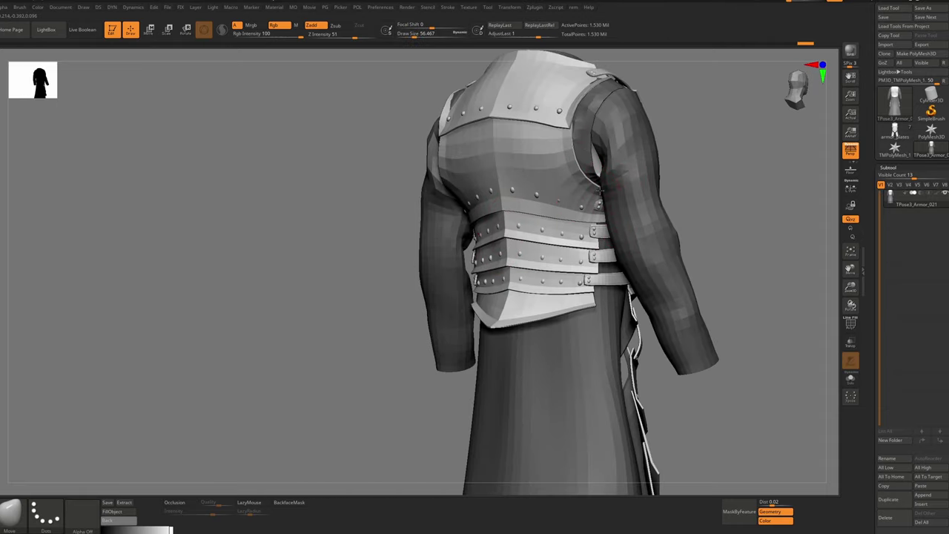
right_click_drag(599, 190, 590, 175, "ctrl")
right_click_drag(590, 175, 596, 189, "shift")
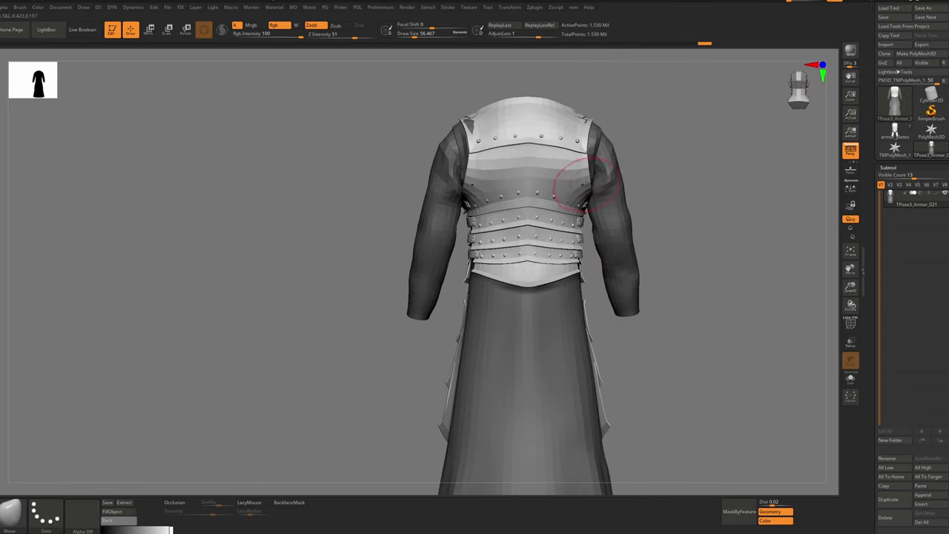
key("ctrl+z")
Push the back shoulder plate against the robe with a brush of about 49
key("s")
left_click_drag(580, 155, 585, 155)
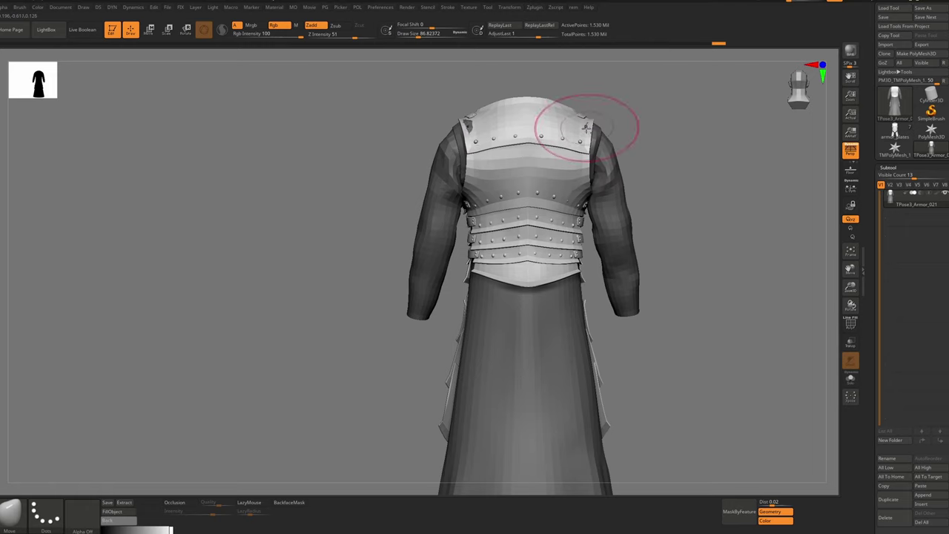
key("s")
left_click_drag(586, 128, 599, 126)
right_click_drag(602, 127, 742, 128)
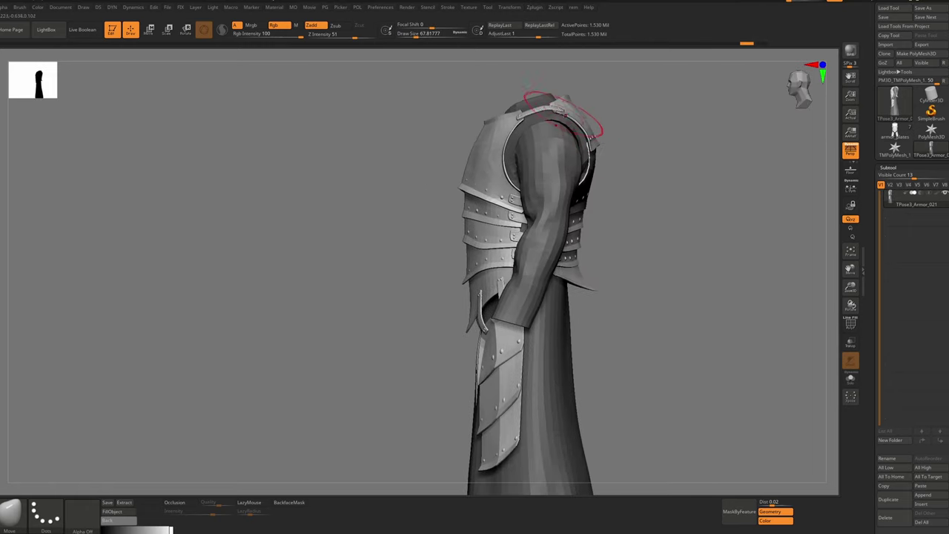
Nudge the front armour plates and tuck the lower plate against the robe
right_click_drag(479, 137, 465, 58, "ctrl")
key("ctrl+z")
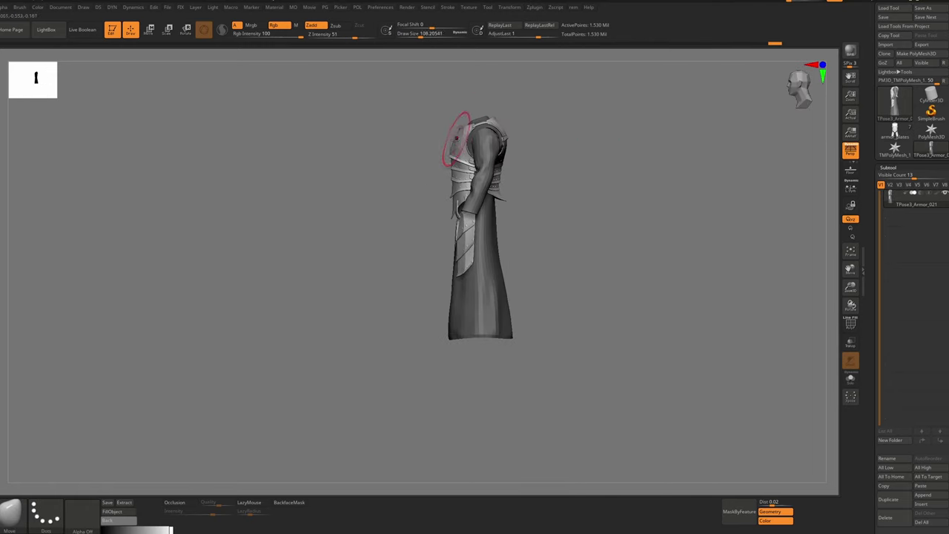
mouse_move(509, 228)
right_mouse_down()
mouse_move(486, 178)
mouse_move(541, 195)
mouse_move(519, 170)
mouse_move(519, 178)
right_mouse_up()
left_click_drag(520, 179, 517, 157)
mouse_move(517, 157)
right_mouse_down()
mouse_move(474, 159)
mouse_move(486, 81)
mouse_move(502, 63)
mouse_move(556, 148)
mouse_move(542, 200)
right_mouse_up()
key("bracketleft")
key("bracketleft")
key("bracketleft")
key("bracketleft")
key("bracketleft")
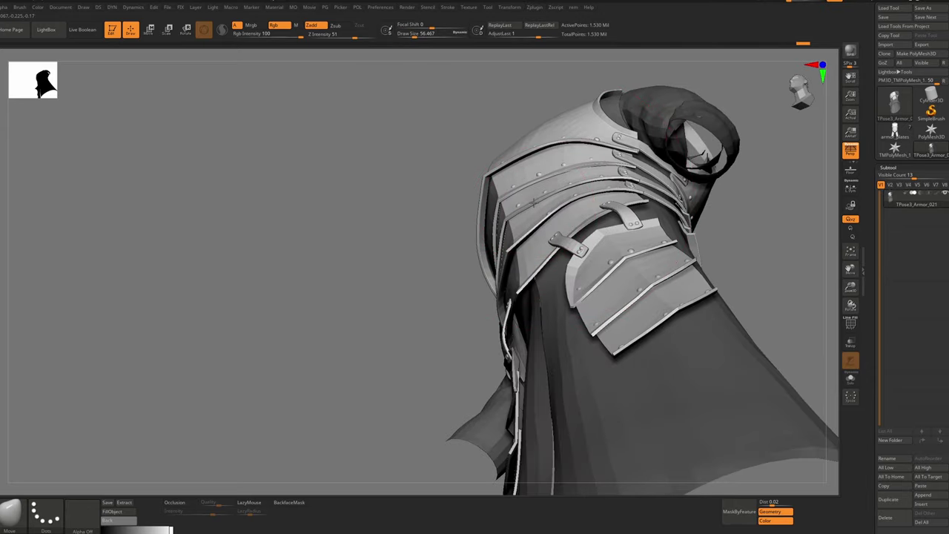
left_click_drag(534, 202, 544, 204)
Clear the mask from the robe and sleeves with a Ctrl-drag on empty canvas
right_click_drag(544, 203, 537, 167, "ctrl")
mouse_move(537, 167)
right_mouse_down()
mouse_move(513, 223)
mouse_move(539, 199)
mouse_move(531, 178)
right_mouse_up()
mouse_move(531, 178)
right_mouse_down()
mouse_move(547, 211)
mouse_move(588, 162)
right_mouse_up()
left_click_drag(599, 122, 665, 205, "ctrl")
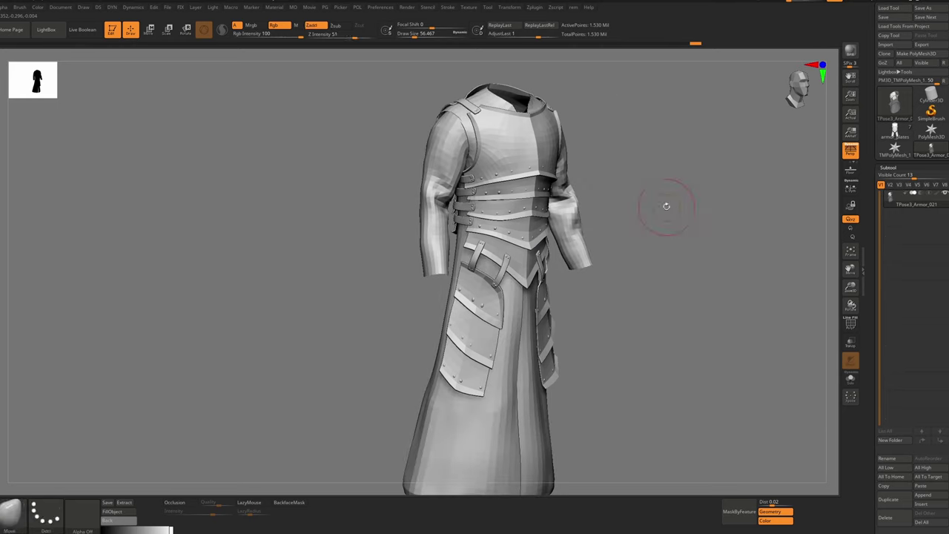
Run Transpose Master's TPose|SubT to send the refitted armour back to the original subtools
left_click(531, 8)
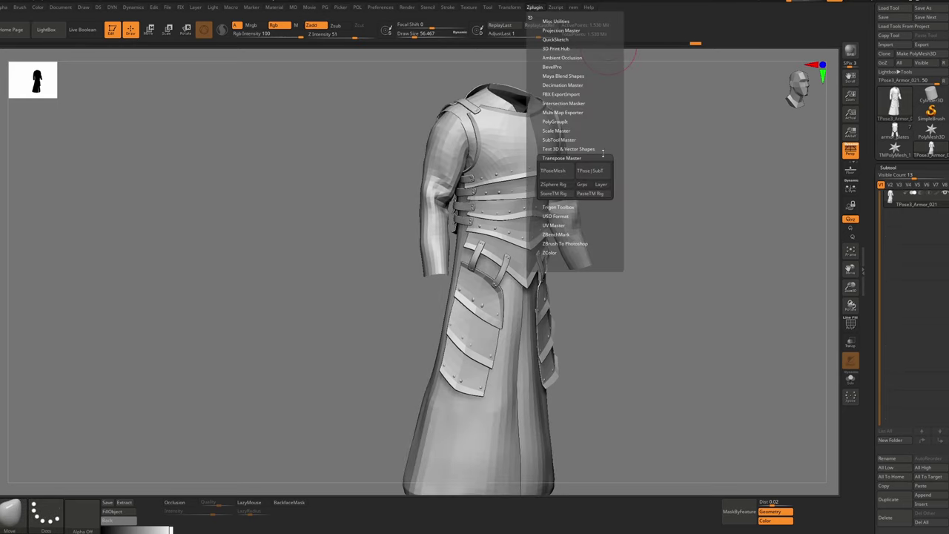
left_click(600, 172)
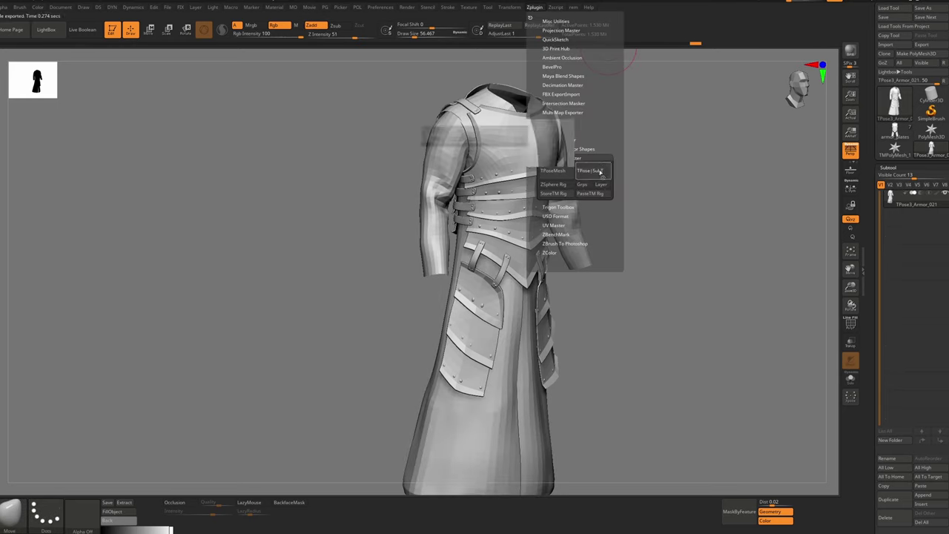
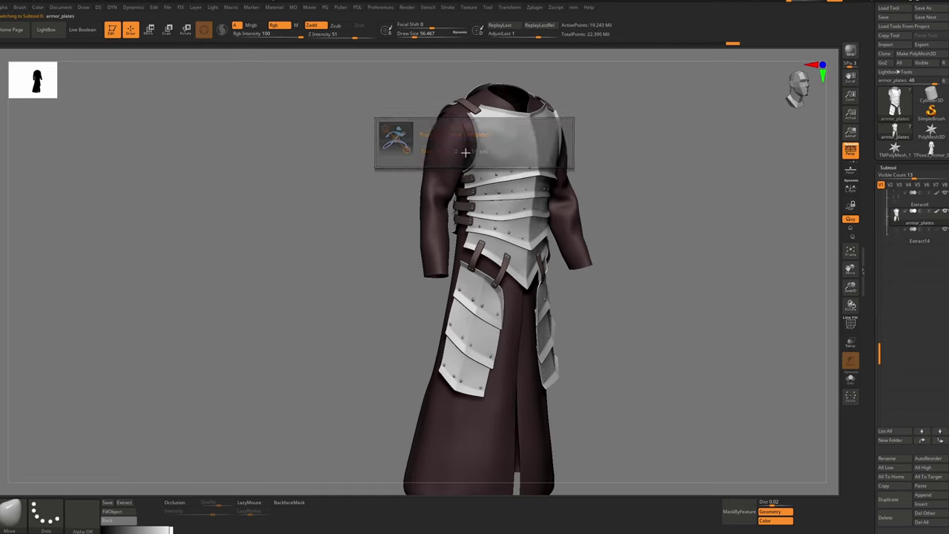
Select the armor_plates subtool and step its undo history back to an earlier, lower-subdivision state
right_click_drag(451, 117, 439, 138)
left_click(422, 117, "alt")
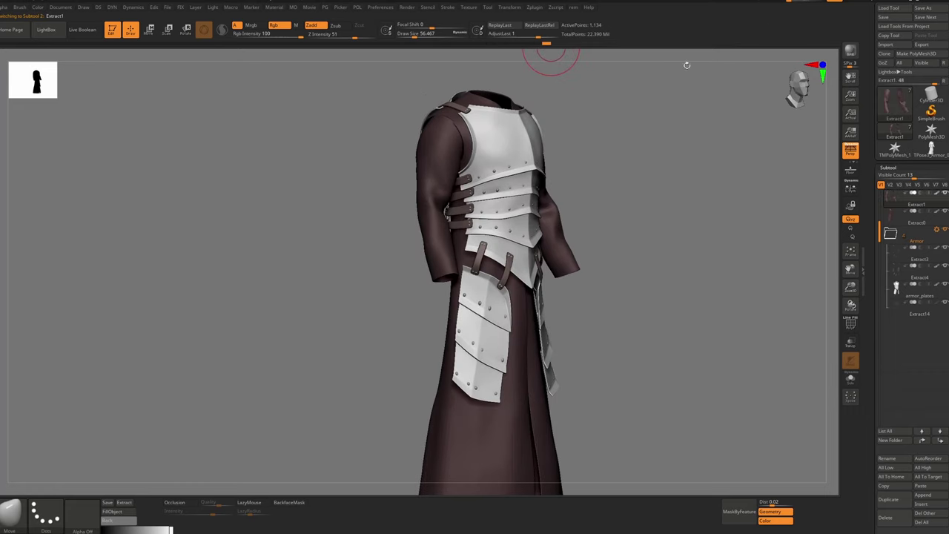
left_click(529, 109, "alt")
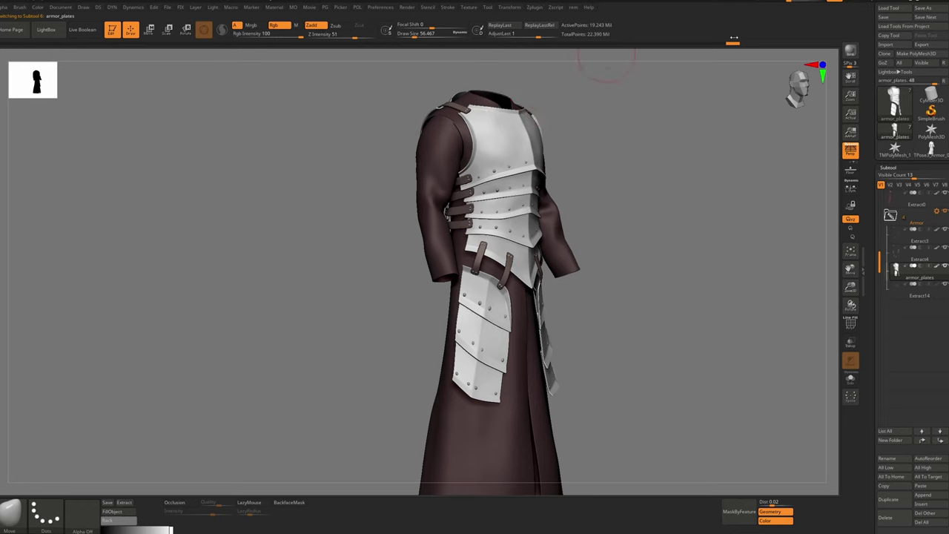
mouse_move(736, 46)
left_mouse_down()
mouse_move(665, 55)
mouse_move(775, 48)
left_mouse_up()
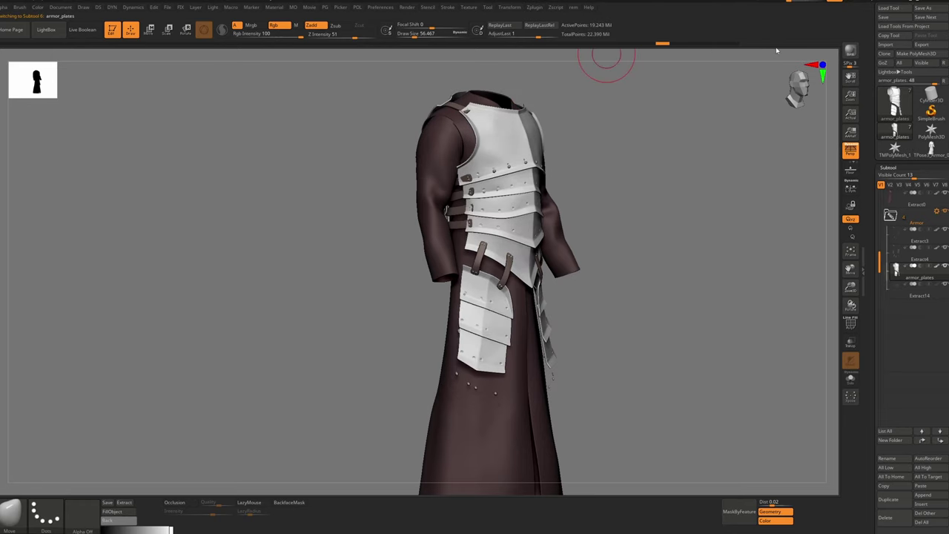
key("shift+d")
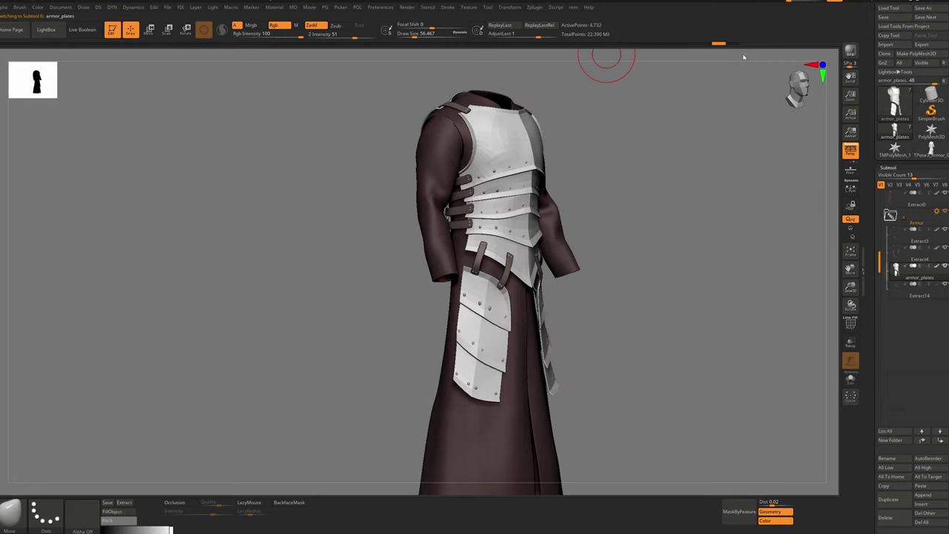
Scrub Undo History between the low-res and detailed armour from the front, stopping at step 51
left_click_drag(744, 58, 585, 152)
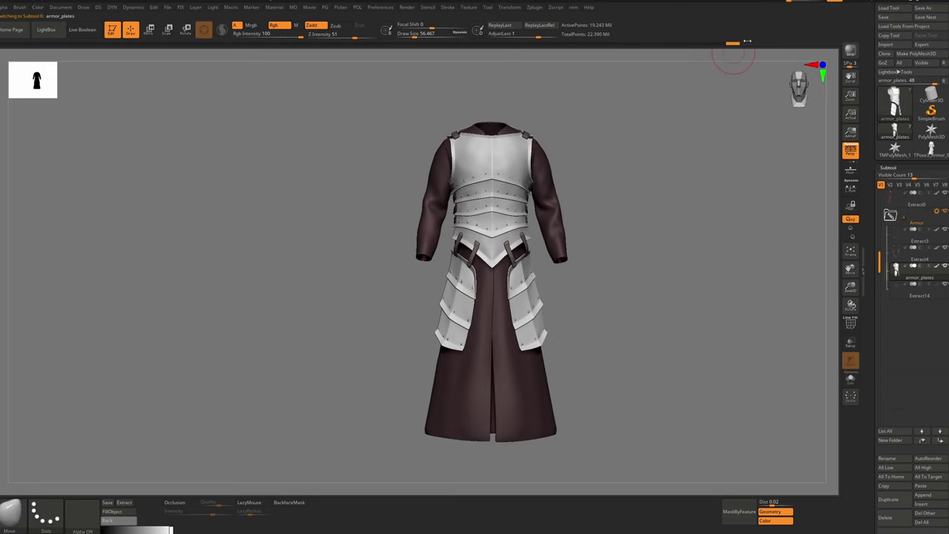
mouse_move(742, 46)
left_mouse_down()
mouse_move(719, 47)
mouse_move(751, 52)
left_mouse_up()
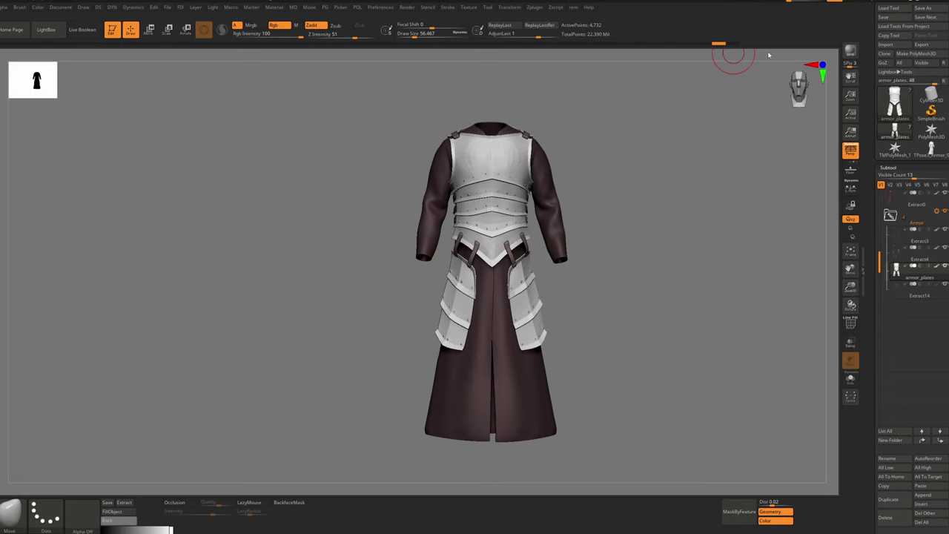
left_click_drag(769, 55, 785, 53)
mouse_move(511, 211)
right_mouse_down()
mouse_move(452, 211)
mouse_move(504, 211)
mouse_move(504, 274)
right_mouse_up()
left_click_drag(732, 43, 701, 45)
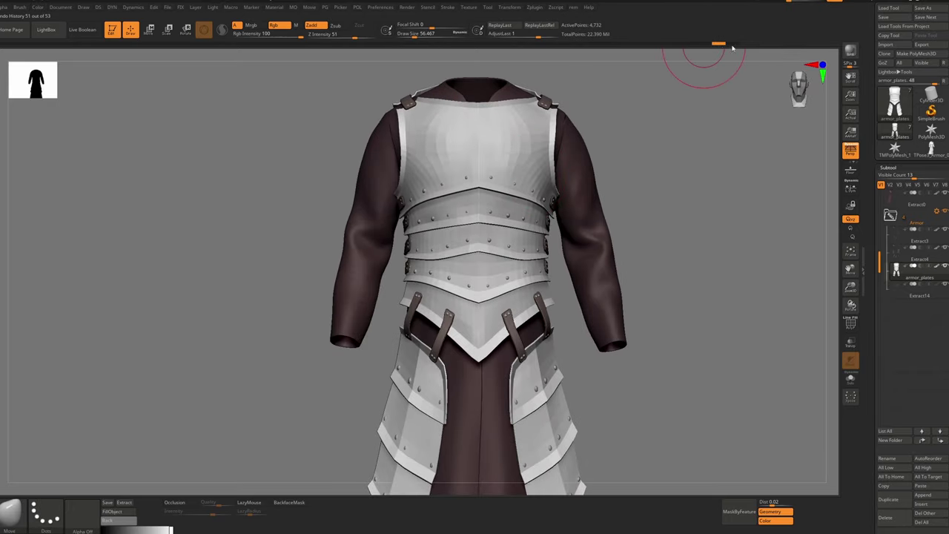
Toggle between earlier and latest armour undo steps, then orbit to a three-quarter view
left_click(733, 44)
left_click(719, 44)
left_click(733, 45)
mouse_move(561, 193)
right_mouse_down("ctrl")
mouse_move(561, 138)
mouse_move(527, 142)
mouse_move(547, 135)
mouse_move(543, 147)
right_mouse_up("ctrl")
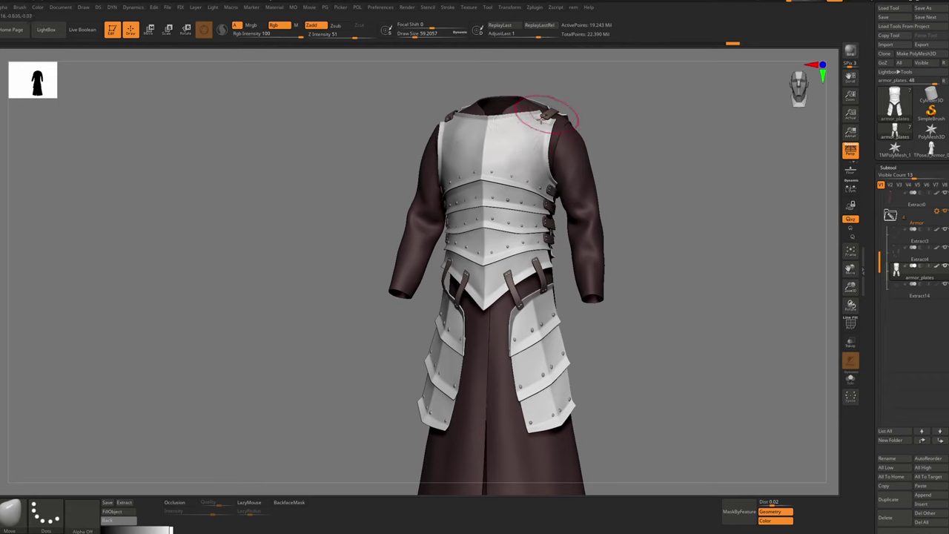
right_click_drag(539, 156, 549, 153)
key("s")
left_click_drag(548, 154, 547, 153)
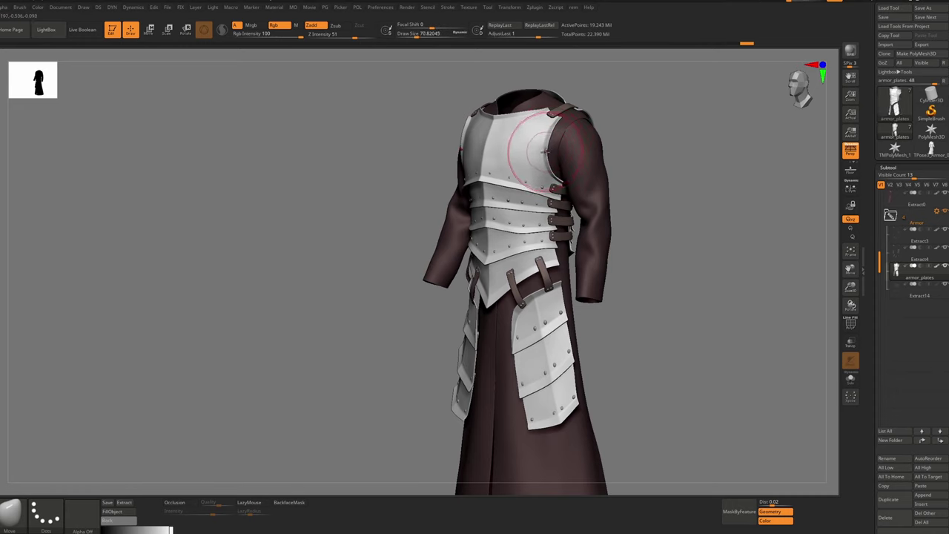
Subdivide the armor plates with Ctrl+D to about 300,706 points for smoother surfaces
key("ctrl")
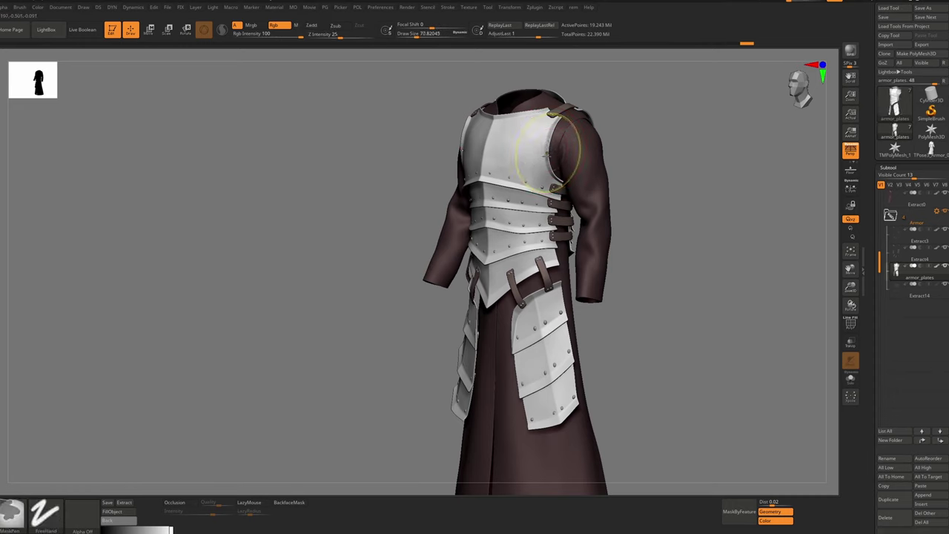
key("shift+d")
key("shift+d")
key("shift+d")
key("shift+d")
key("shift+d")
key("shift+d")
key("s")
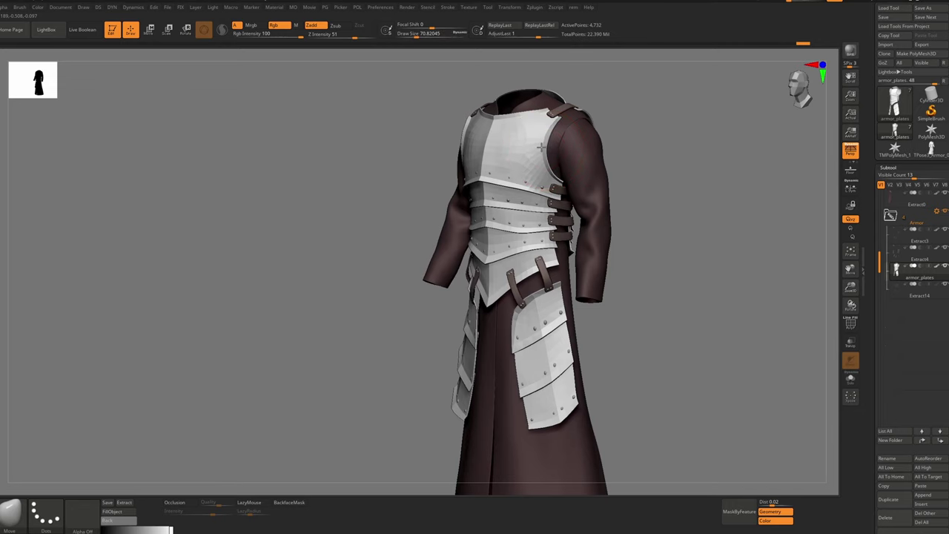
mouse_move(542, 147)
right_mouse_down("shift")
mouse_move(554, 138)
mouse_move(550, 167)
mouse_move(543, 112)
right_mouse_up("shift")
key("d")
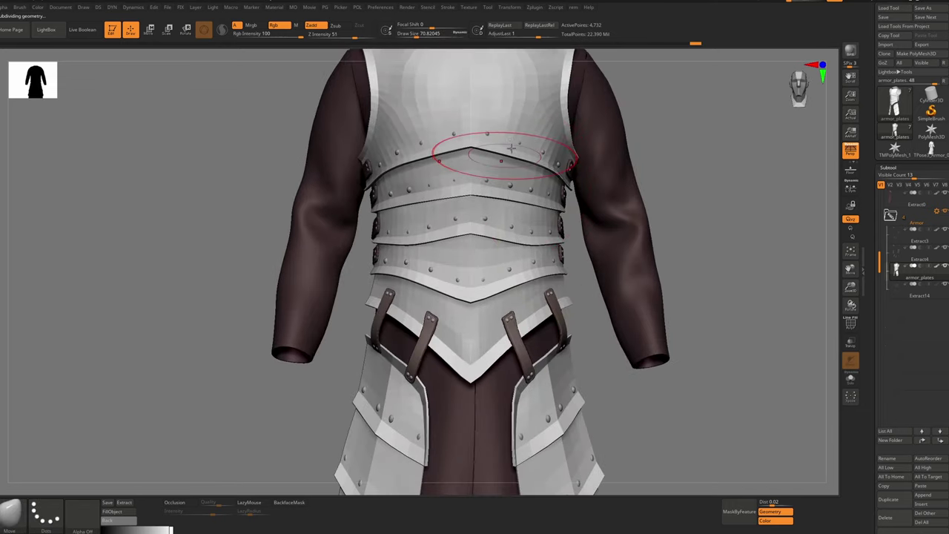
key("ctrl+d")
key("ctrl+d")
key("ctrl+d")
right_click_drag(517, 186, 533, 152, "ctrl")
mouse_move(532, 152)
right_mouse_down()
mouse_move(508, 148)
mouse_move(531, 167)
right_mouse_up()
Select the Extract14 piece and switch to a smaller Move Topological brush
left_click(529, 166, "alt")
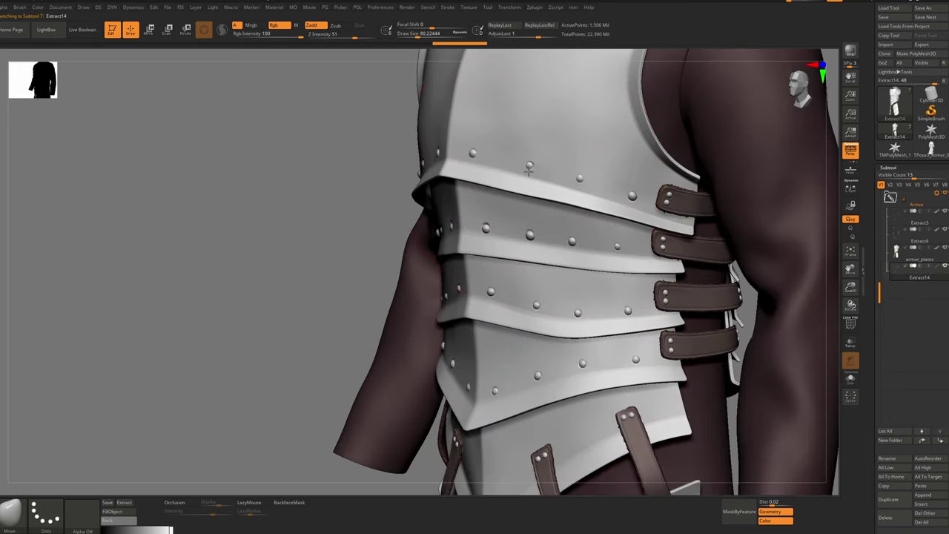
right_click_drag(529, 186, 474, 159, "ctrl")
right_click_drag(474, 158, 463, 160)
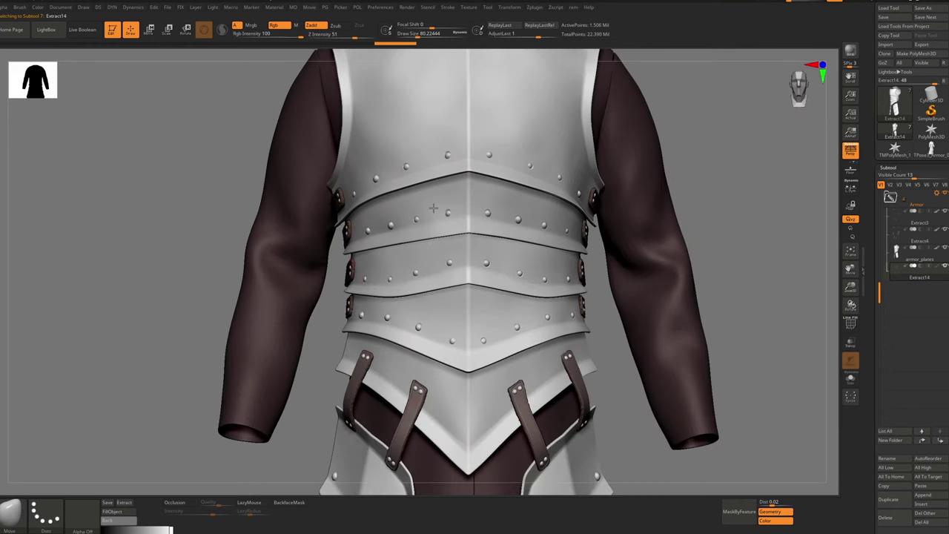
left_click(448, 213)
key("bracketleft")
key("bracketleft")
key("bracketleft")
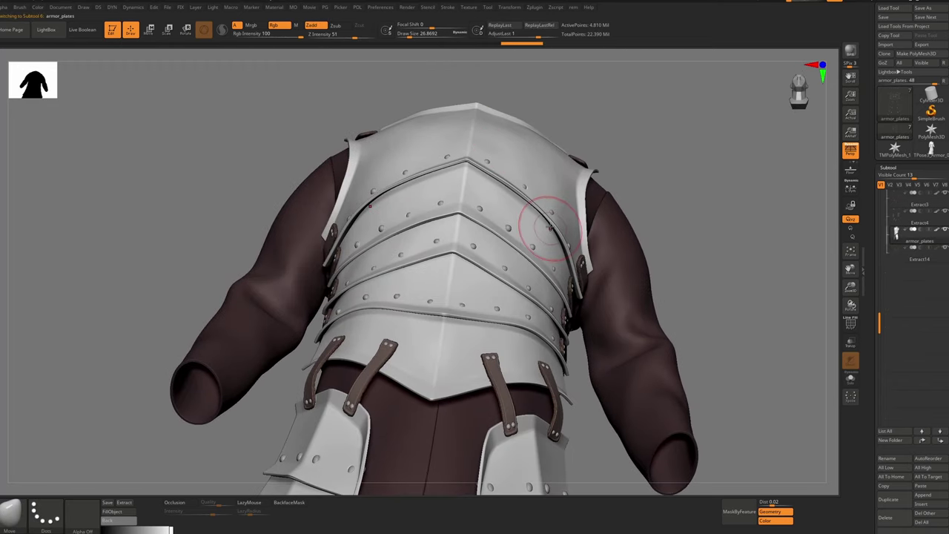
key("b")
key("m")
key("t")
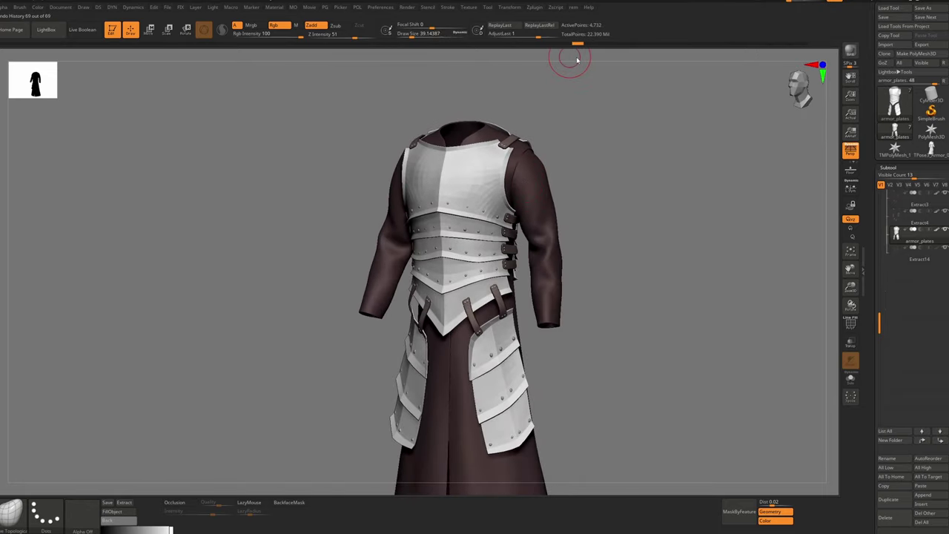
Scrub Undo History back for comparison, then return to the latest step, 69 of 69
key("ctrl+shift+z")
mouse_move(577, 60)
right_mouse_down()
mouse_move(505, 222)
mouse_move(418, 223)
mouse_move(589, 166)
mouse_move(507, 181)
right_mouse_up()
right_click_drag(507, 181, 539, 211, "ctrl")
left_click_drag(772, 51, 660, 64)
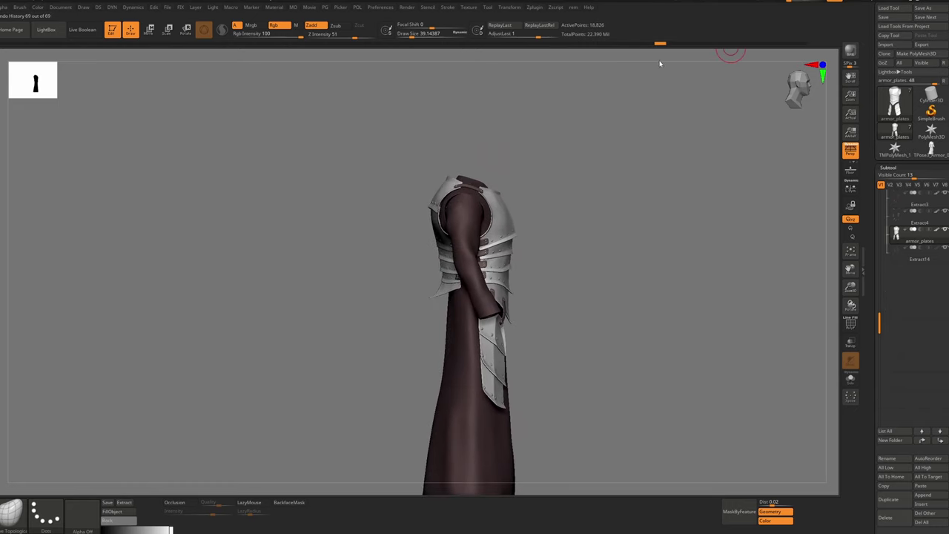
mouse_move(541, 80)
left_mouse_down()
mouse_move(529, 79)
mouse_move(537, 74)
left_mouse_up()
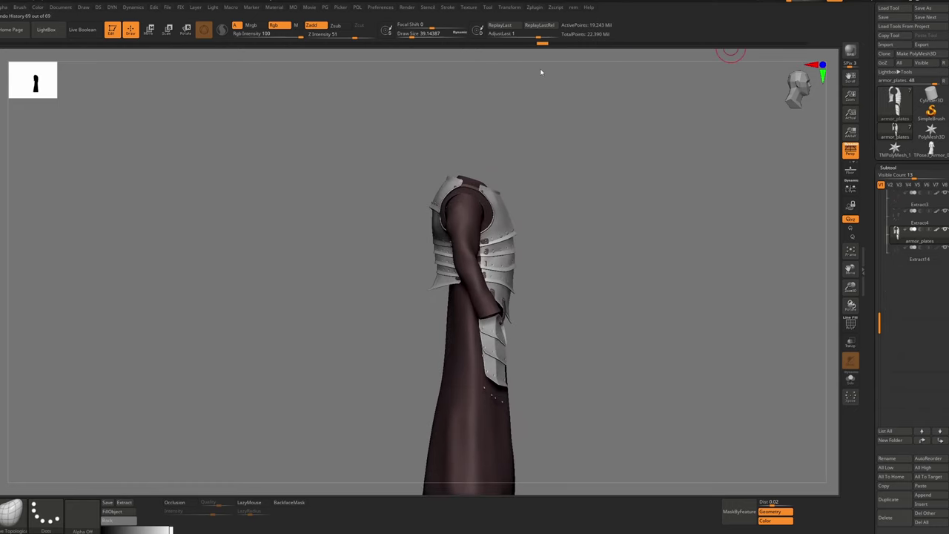
left_click(802, 43)
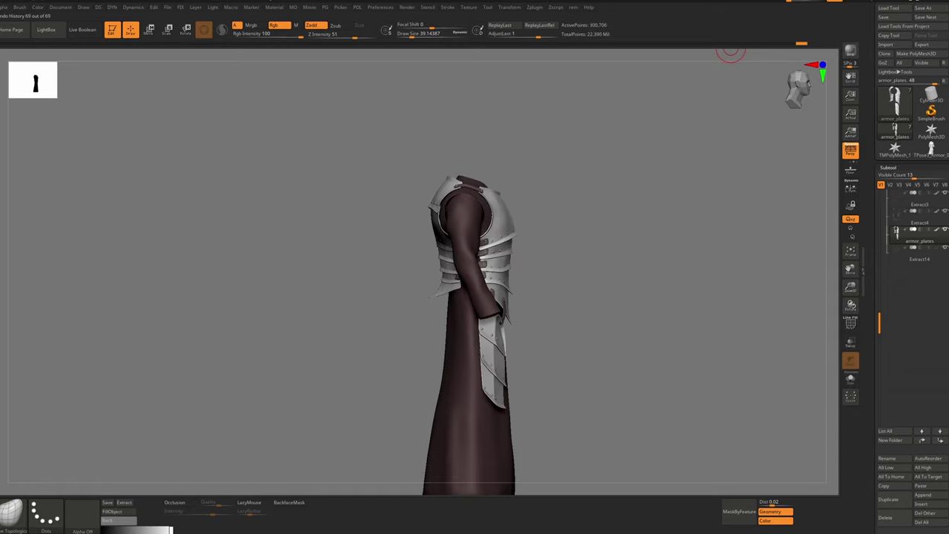
right_click_drag(509, 228, 456, 212)
Select the Extract0 long robe piece and frame the robe in view
left_click(547, 254, "alt")
right_click_drag(547, 254, 305, 251)
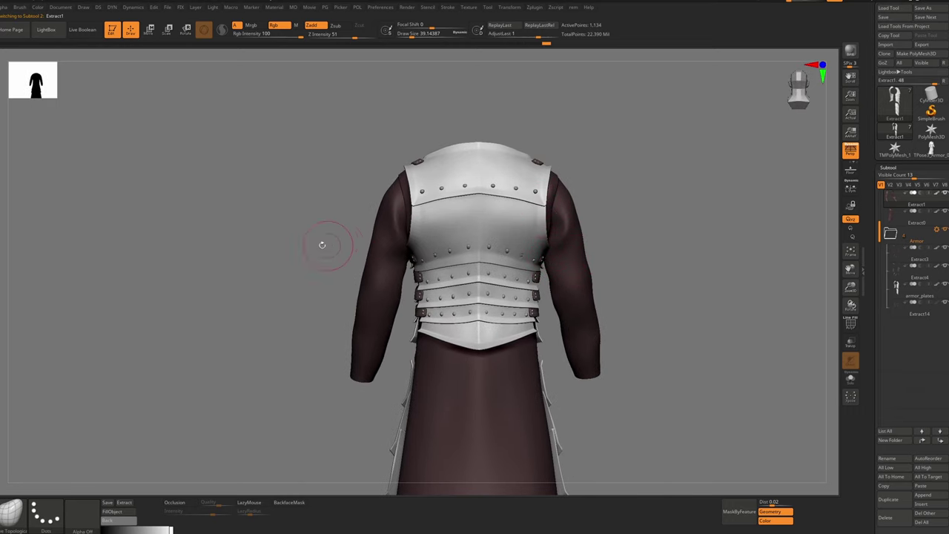
right_click(484, 347)
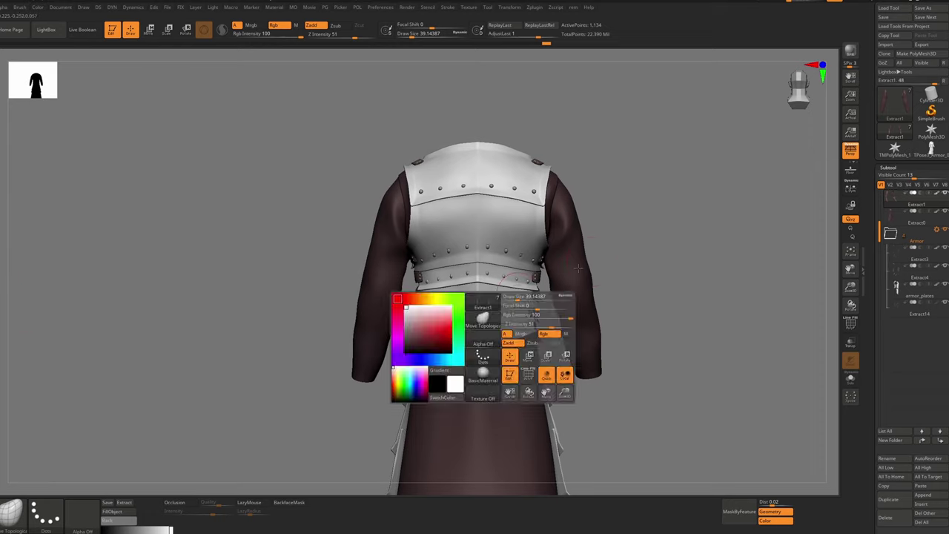
left_click(496, 370, "alt")
right_click_drag(496, 370, 444, 247, "alt")
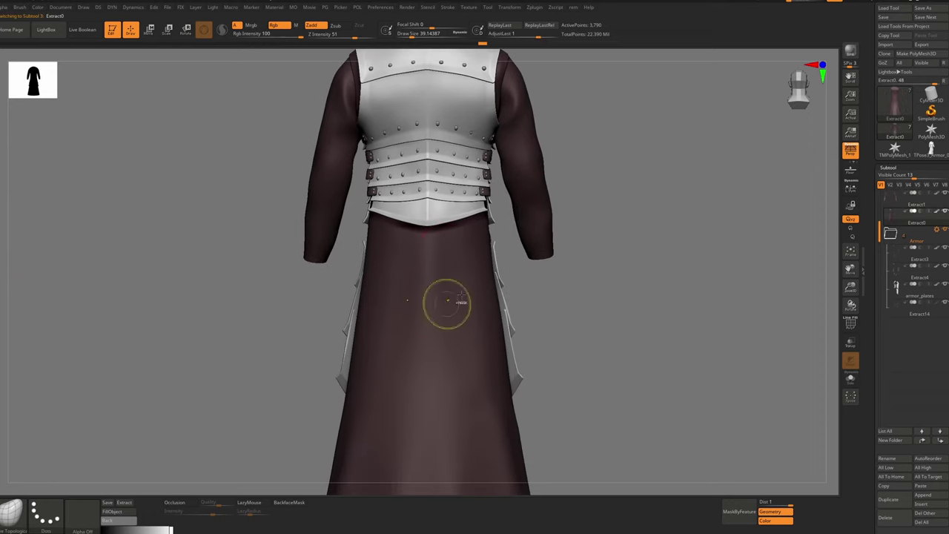
mouse_move(447, 304)
right_mouse_down("ctrl")
mouse_move(458, 259)
mouse_move(455, 291)
right_mouse_up("ctrl")
right_click_drag(454, 341, 443, 269, "alt")
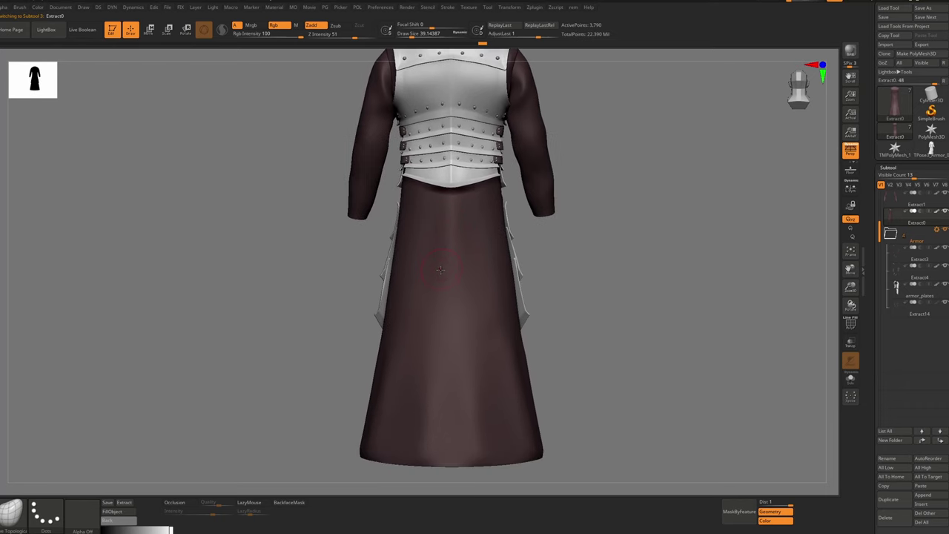
Set up the ClothHook brush at Draw Size 140 with lowered Z Intensity and Solo on the robe
key("b")
key("c")
key("h")
key("space")
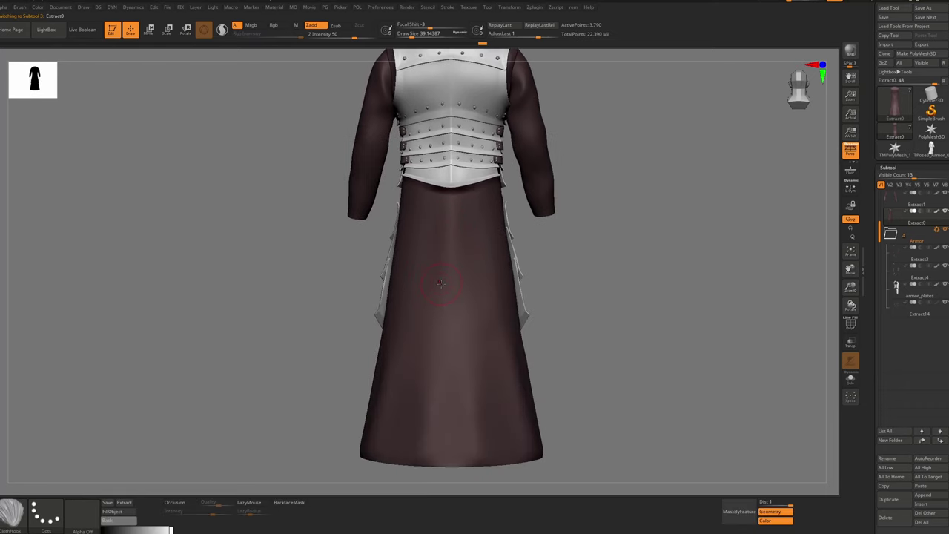
key("s")
mouse_move(441, 284)
left_mouse_down()
mouse_move(453, 283)
mouse_move(445, 285)
left_mouse_up()
key("s")
key("shift+s")
key("u")
Pull test folds into the robe and undo them
key("u")
key("s")
mouse_move(453, 227)
left_mouse_down()
mouse_move(453, 267)
mouse_move(435, 245)
left_mouse_up()
key("ctrl+z")
key("s")
key("u")
mouse_move(453, 243)
left_mouse_down()
mouse_move(426, 235)
mouse_move(466, 235)
mouse_move(441, 233)
mouse_move(475, 254)
mouse_move(452, 235)
mouse_move(439, 242)
mouse_move(447, 261)
mouse_move(468, 232)
left_mouse_up()
key("ctrl+z")
key("s")
key("s")
key("ctrl+z")
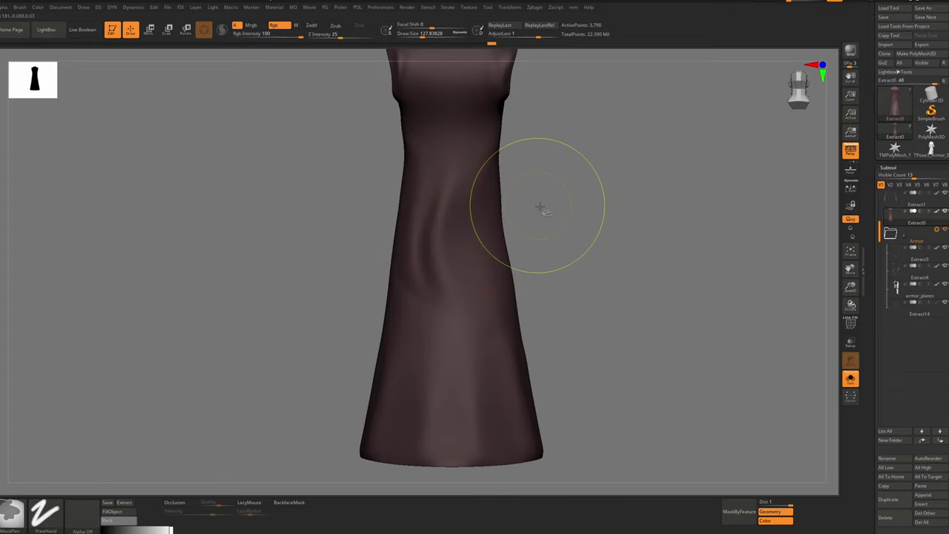
Undo the remaining test folds and capture the robe region with Lightshot
key("ctrl+shift+z")
key("ctrl+z")
key("ctrl+z")
right_click_drag(557, 201, 561, 171, "ctrl")
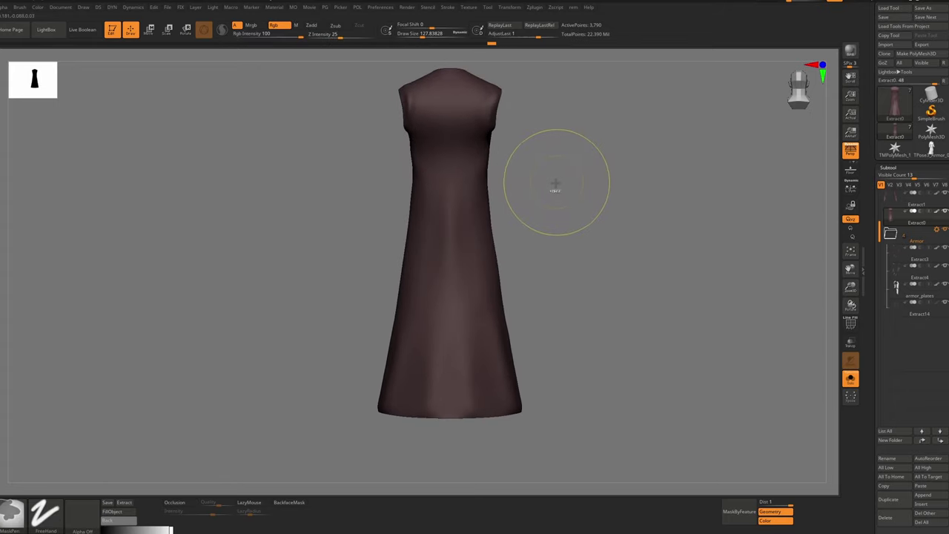
key("Print")
left_click_drag(588, 124, 331, 450)
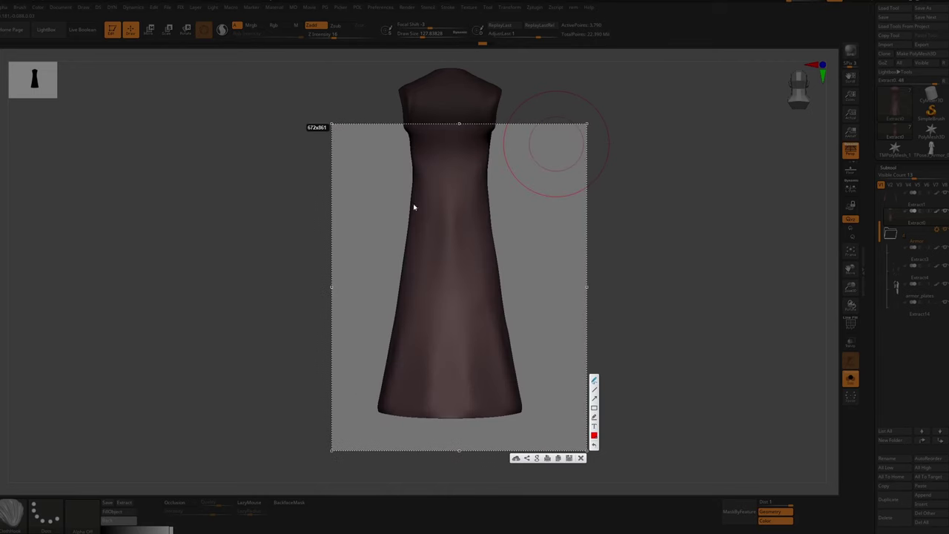
Draw red guides for the waistline, two skirt fold lines and chest loops, then pull a first skirt fold
mouse_move(412, 197)
left_mouse_down()
mouse_move(434, 201)
mouse_move(410, 187)
left_mouse_up()
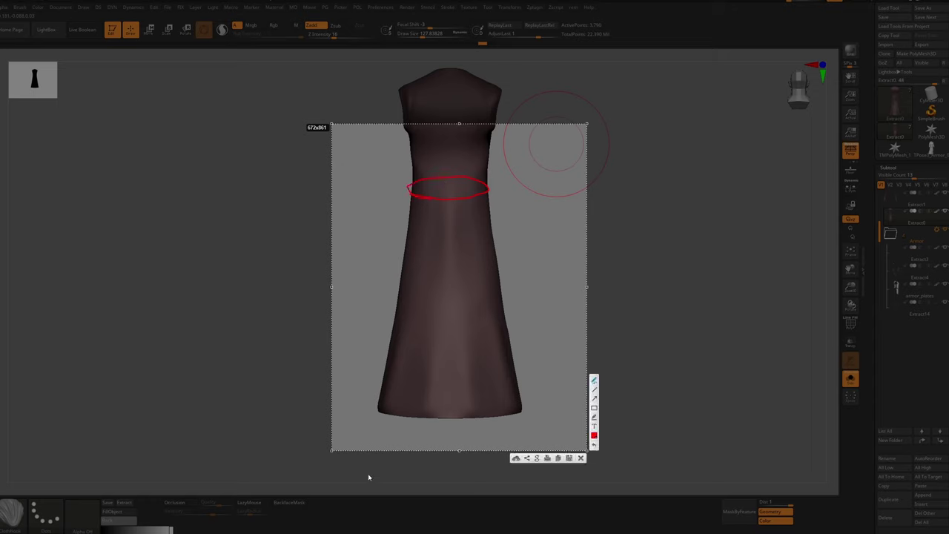
mouse_move(427, 197)
left_mouse_down()
mouse_move(423, 265)
mouse_move(393, 391)
mouse_move(440, 275)
mouse_move(435, 408)
left_mouse_up()
mouse_move(458, 199)
left_mouse_down()
mouse_move(458, 276)
mouse_move(486, 406)
left_mouse_up()
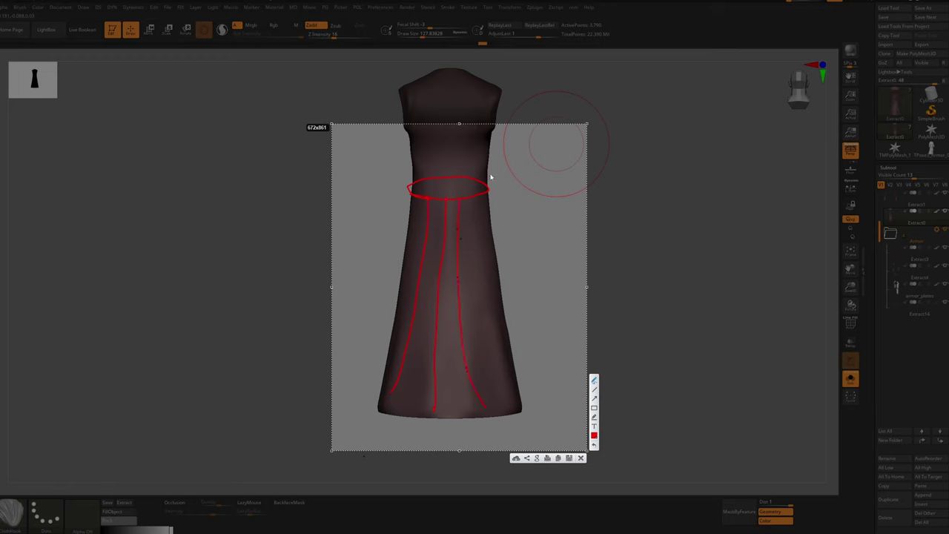
left_click_drag(479, 189, 491, 187)
left_click_drag(435, 141, 429, 139)
left_click_drag(497, 163, 396, 166)
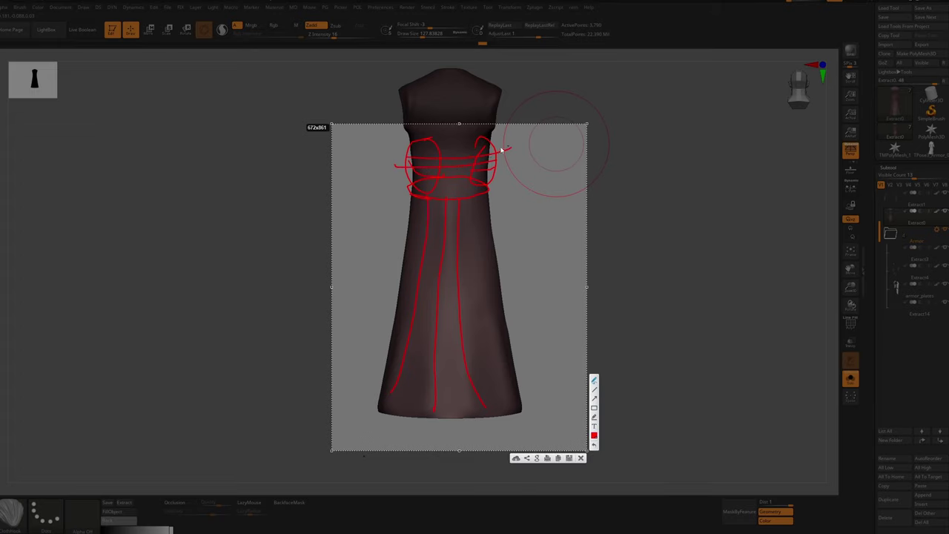
left_click(581, 459)
left_click_drag(463, 302, 442, 304)
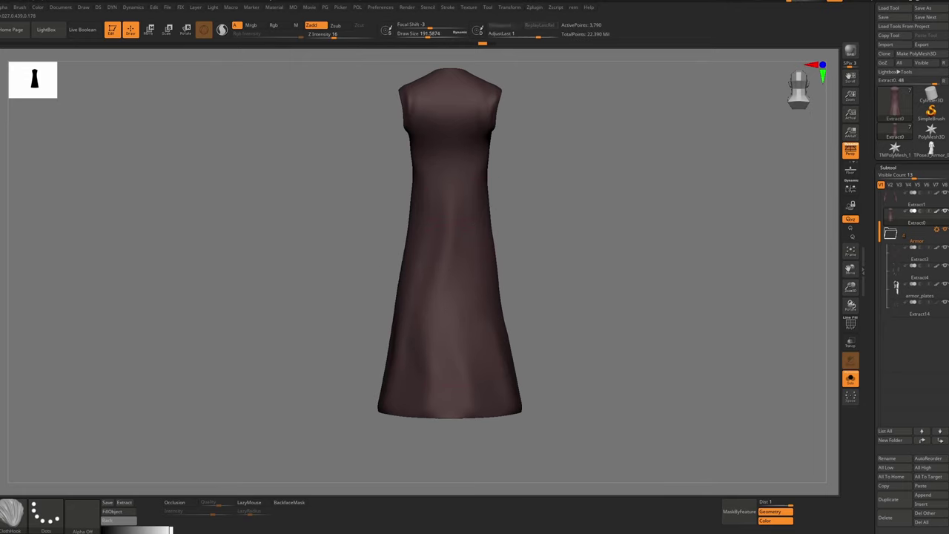
Pull two more vertical ClothHook folds into the skirt and smooth the surface
left_click_drag(467, 337, 445, 326)
mouse_move(473, 256)
left_mouse_down()
mouse_move(426, 235)
mouse_move(449, 249)
left_mouse_up()
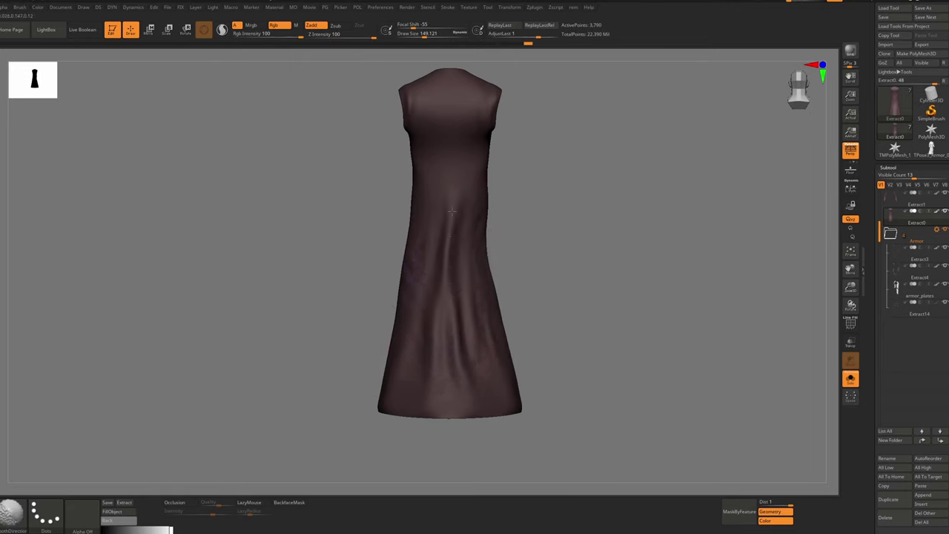
left_click_drag(452, 211, 452, 245, "shift")
Straighten the skirt's central fold with the Move brush at size about 187
key("b")
key("m")
key("v")
key("space")
left_click_drag(454, 315, 460, 314)
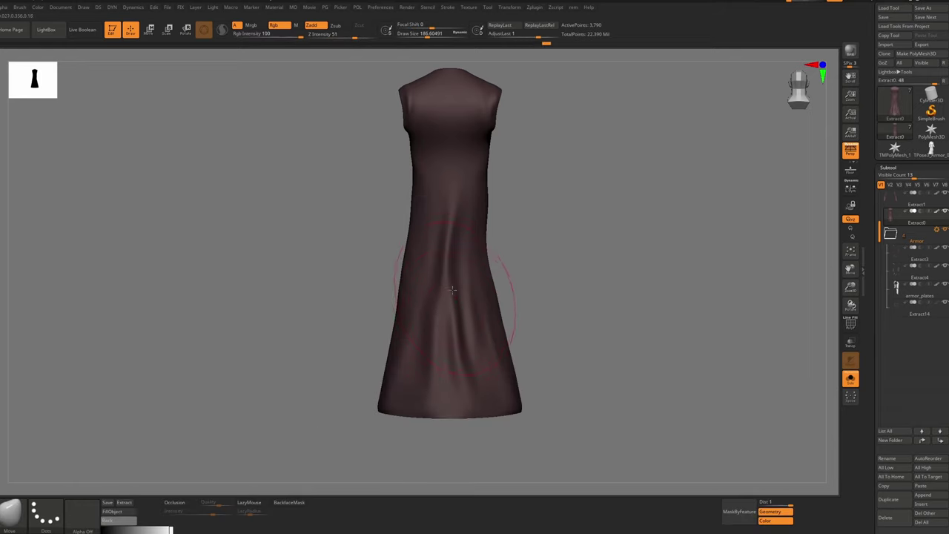
left_click_drag(448, 282, 458, 281)
key("space")
left_click_drag(461, 281, 462, 355)
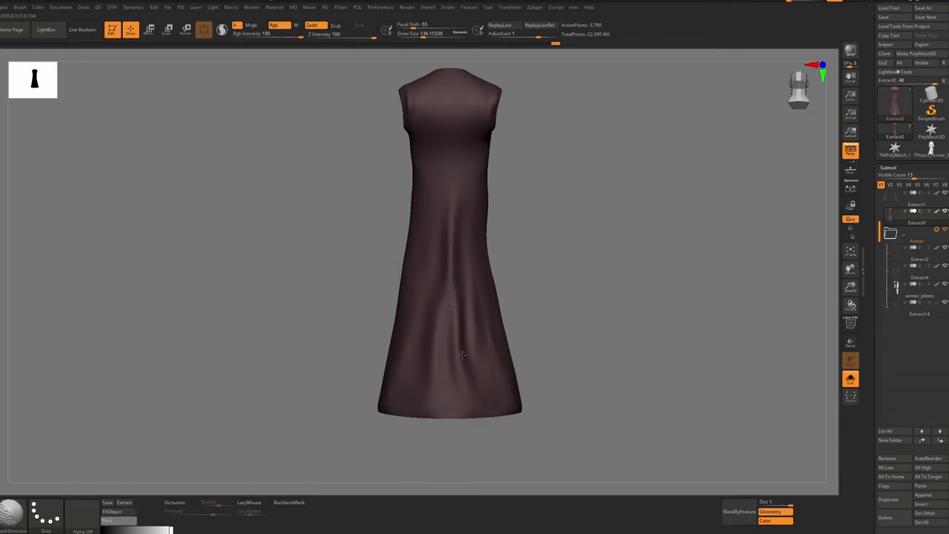
Switch to the Standard brush at Z Intensity 11 and sculpt a fold near the hem
key("b")
key("s")
key("t")
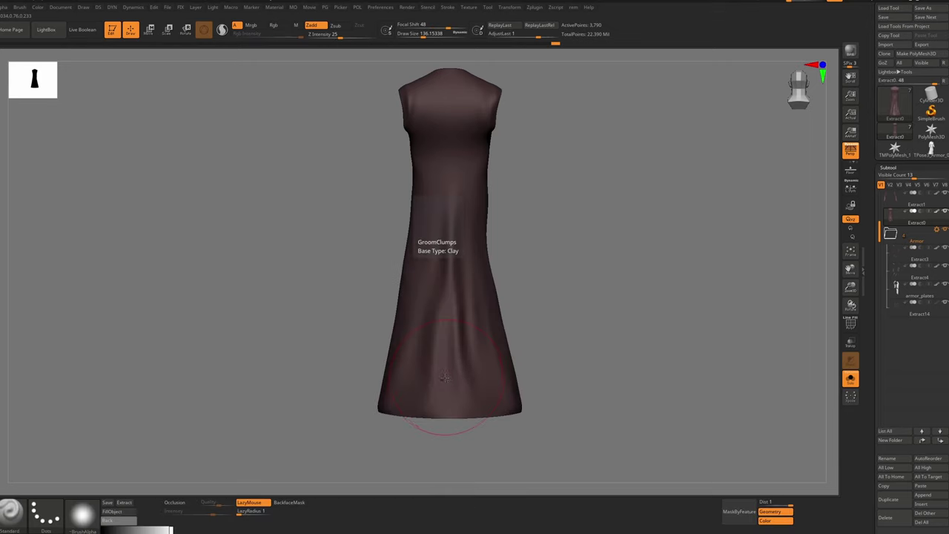
key("s")
mouse_move(448, 379)
left_mouse_down()
mouse_move(445, 361)
mouse_move(448, 379)
left_mouse_up()
key("u")
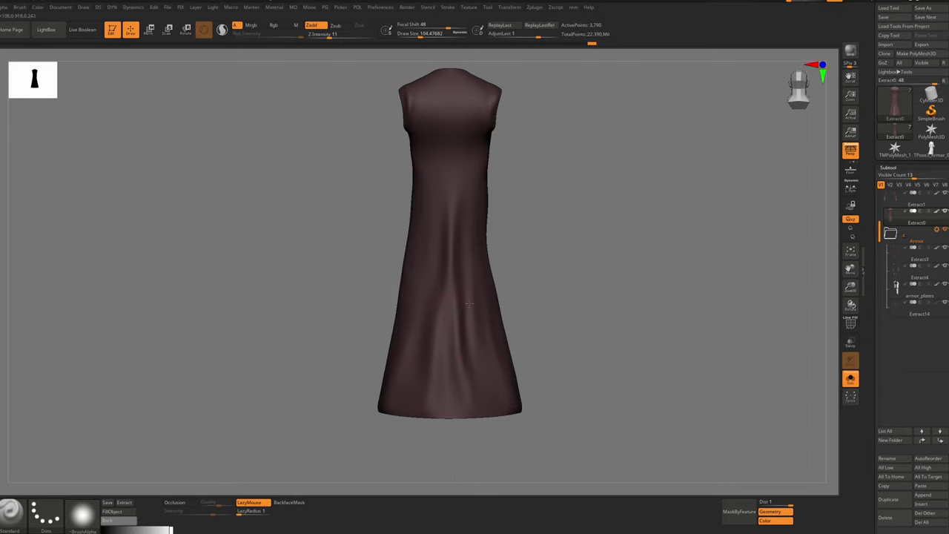
right_click_drag(469, 305, 438, 239)
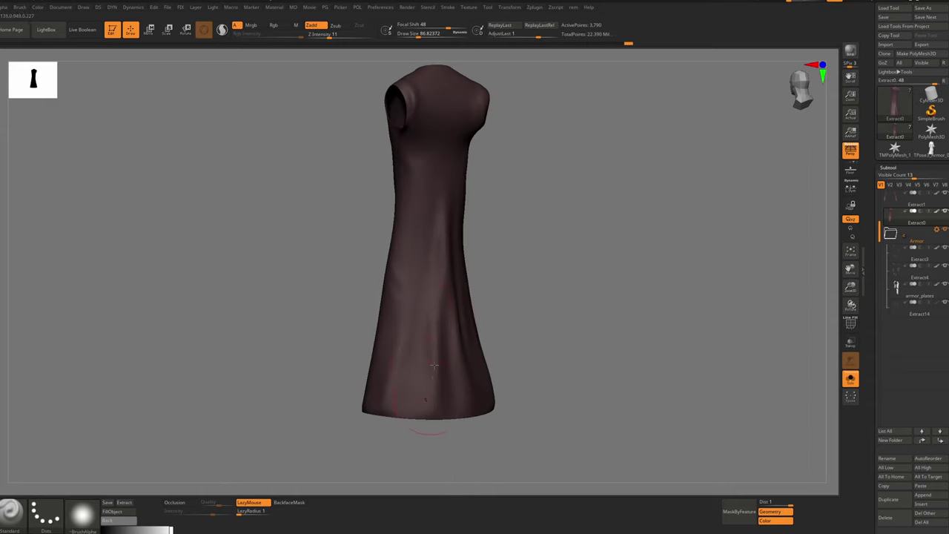
key("s")
left_click_drag(411, 395, 409, 444)
right_click_drag(407, 449, 417, 303, "alt")
Briefly show the armour again, re-isolate the robe, and raise Z Intensity to 22
mouse_move(430, 149)
right_mouse_down("alt")
mouse_move(406, 285)
mouse_move(424, 252)
mouse_move(420, 327)
mouse_move(432, 313)
mouse_move(433, 292)
mouse_move(402, 318)
right_mouse_up("alt")
key("alt+s")
key("ctrl+shift+s")
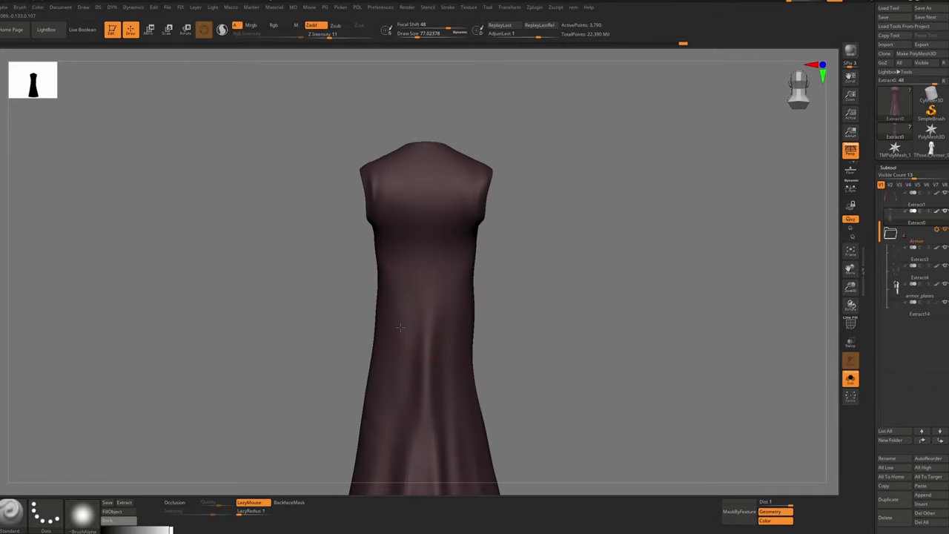
key("u")
left_click_drag(382, 359, 391, 359)
Sculpt fold strokes down the robe's front and side, and smooth the lower hem
right_click_drag(400, 326, 418, 237, "alt")
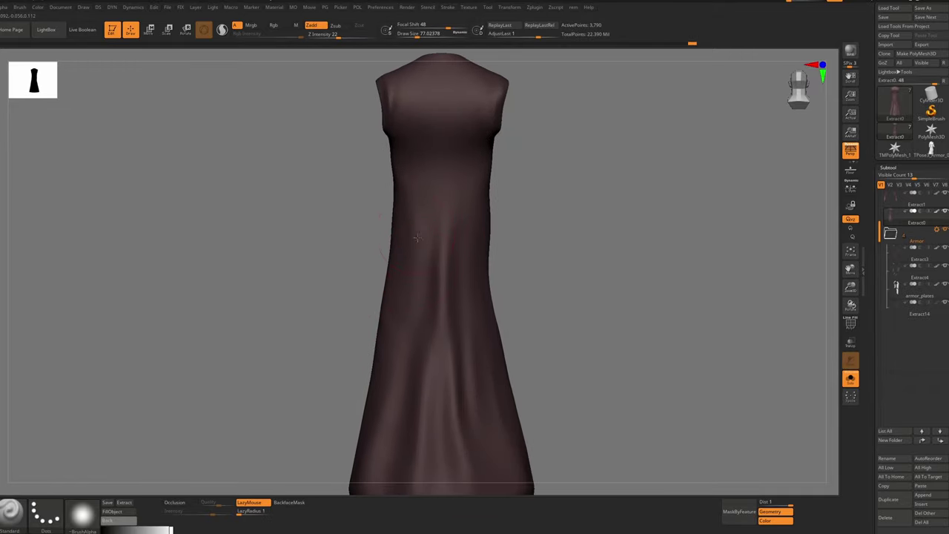
left_click_drag(407, 306, 386, 381)
mouse_move(415, 327)
right_mouse_down("alt")
mouse_move(389, 279)
mouse_move(452, 286)
right_mouse_up("alt")
left_click_drag(443, 239, 442, 331)
right_click_drag(437, 326, 408, 325)
left_click_drag(426, 360, 434, 423)
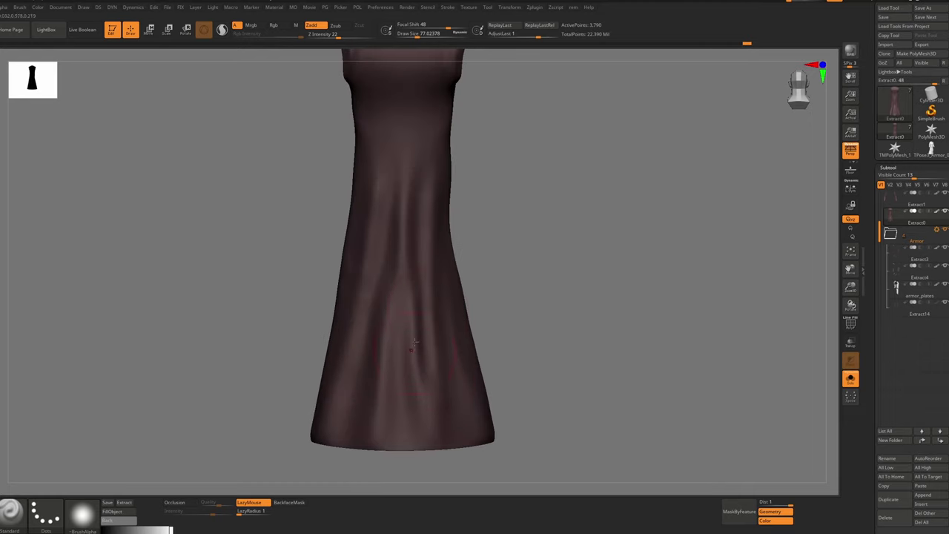
right_click_drag(393, 297, 438, 300)
left_click_drag(416, 215, 410, 280)
right_click_drag(410, 279, 407, 254)
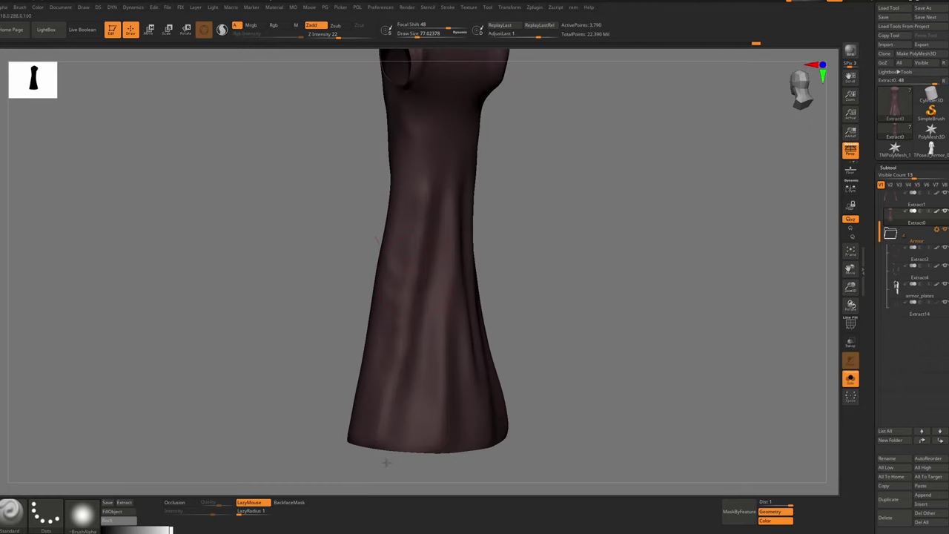
left_click_drag(376, 390, 373, 404)
right_click_drag(378, 326, 412, 323)
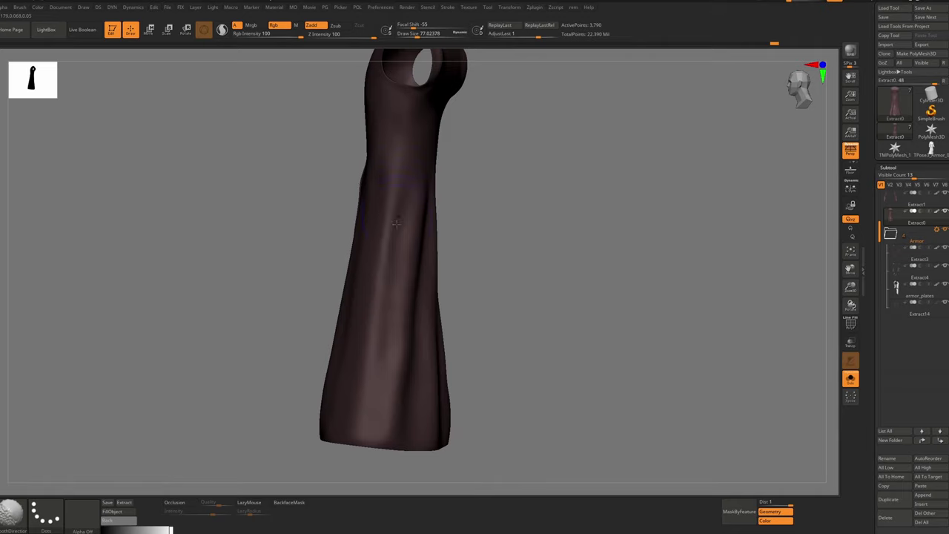
left_click_drag(382, 402, 387, 384, "shift")
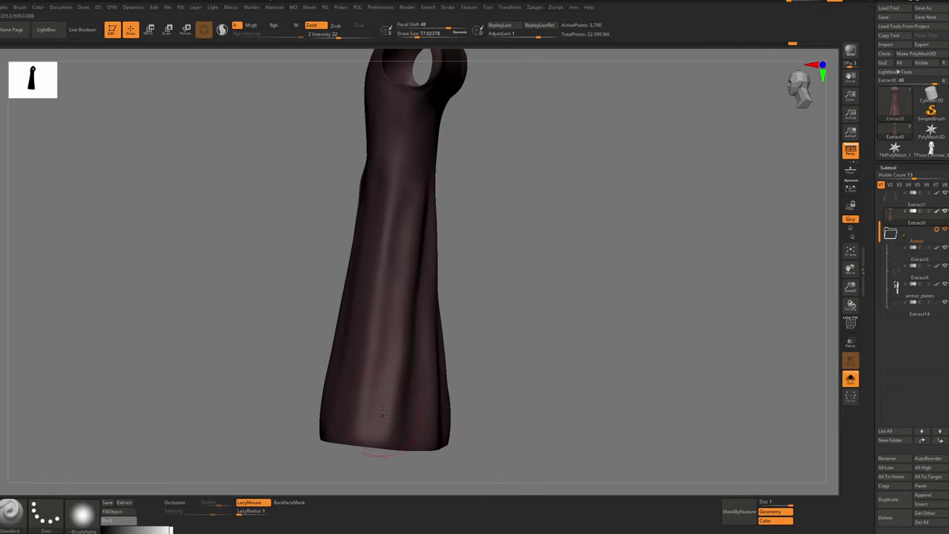
right_click_drag(345, 389, 407, 388)
Turn Solo off to show the full figure and zoom in on the armored back
key("alt+s")
right_click_drag(415, 230, 434, 401, "alt")
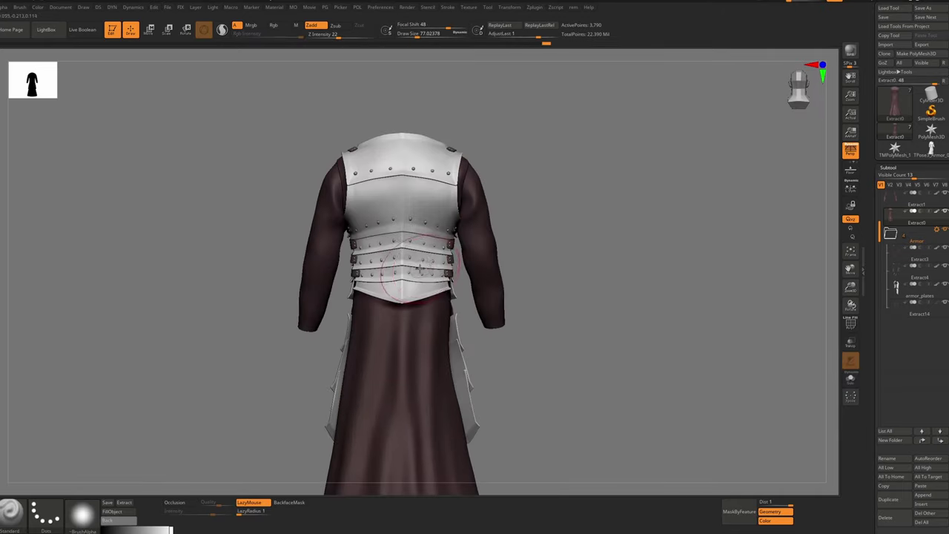
right_click_drag(434, 326, 474, 215, "ctrl")
Pick the Move brush, make armor_plates active, and turn the figure to face front
key("b")
key("m")
key("v")
key("s")
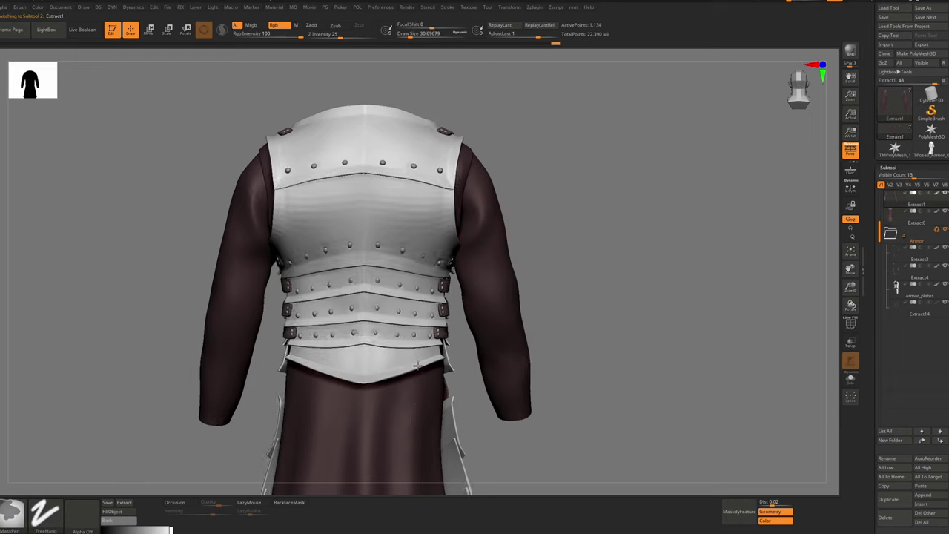
right_click_drag(418, 366, 424, 315, "ctrl")
left_click(502, 333, "alt")
key("alt+s")
key("alt+s")
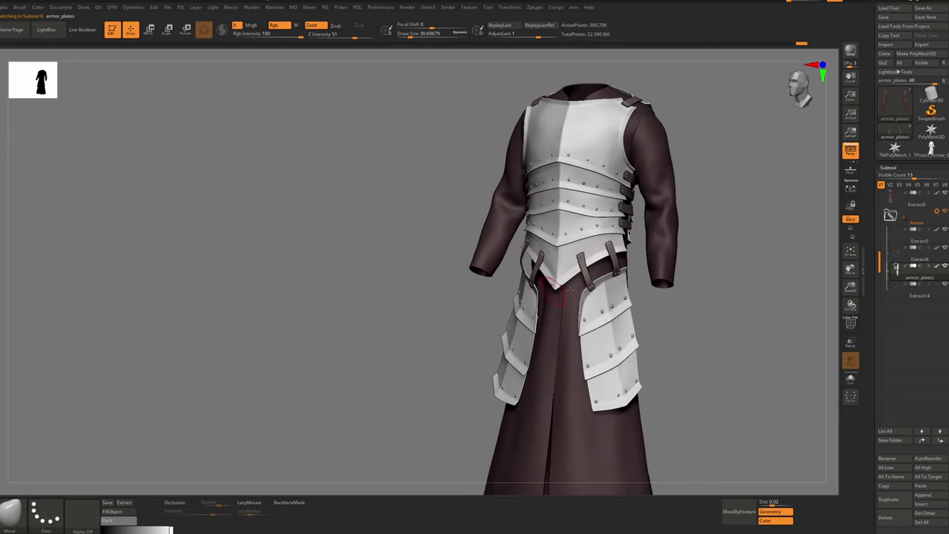
right_click_drag(571, 291, 548, 274)
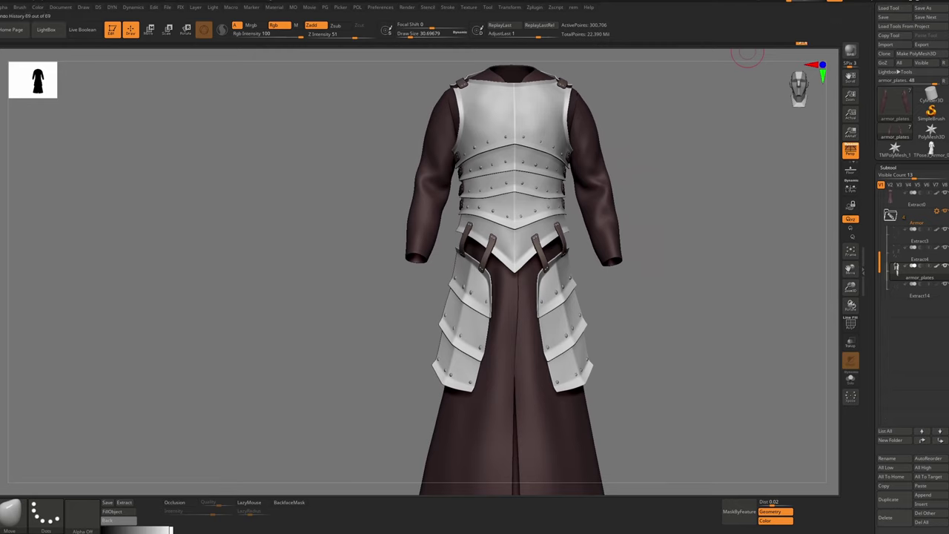
Scrub the armor plates' Undo History to compare thickness, then turn off Persp and view the back
left_click_drag(771, 49, 648, 51)
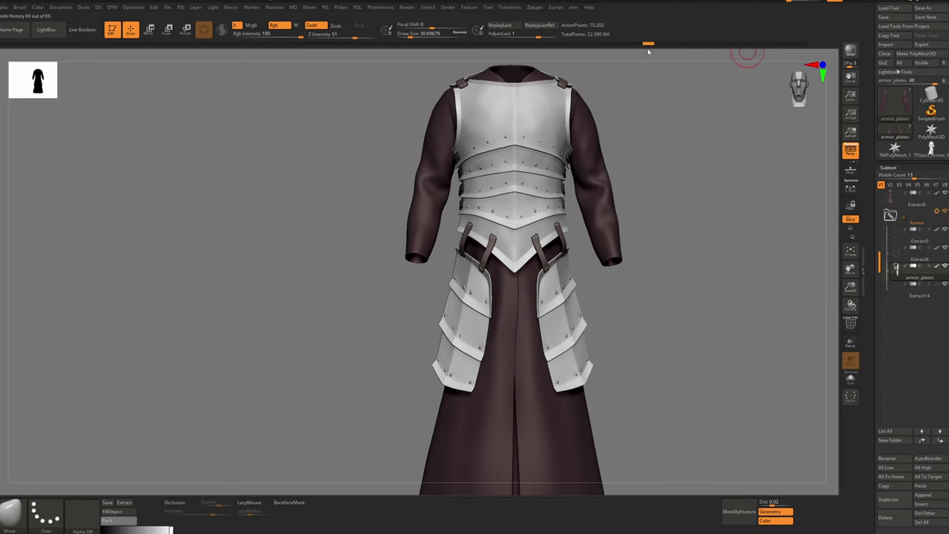
mouse_move(570, 47)
left_mouse_down()
mouse_move(553, 49)
mouse_move(860, 51)
left_mouse_up()
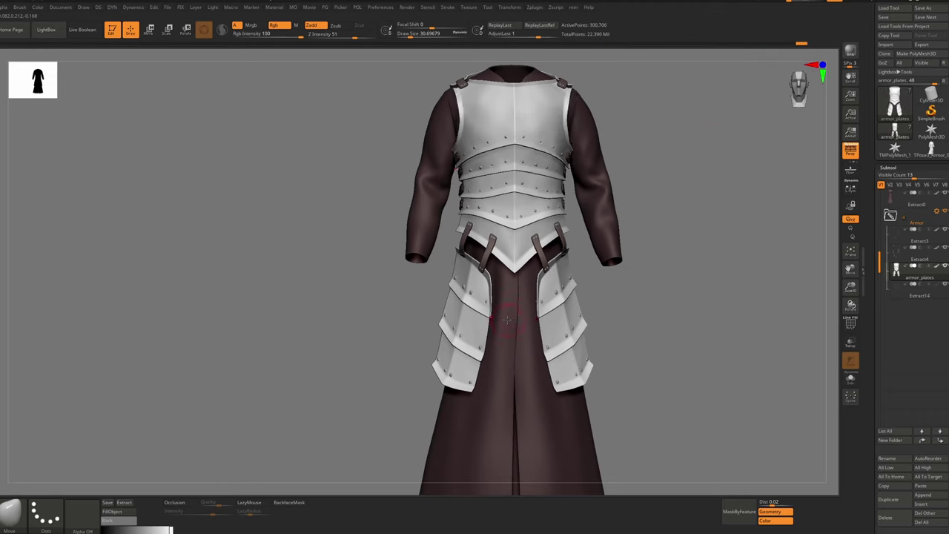
key("p")
right_click_drag(508, 320, 610, 327, "shift")
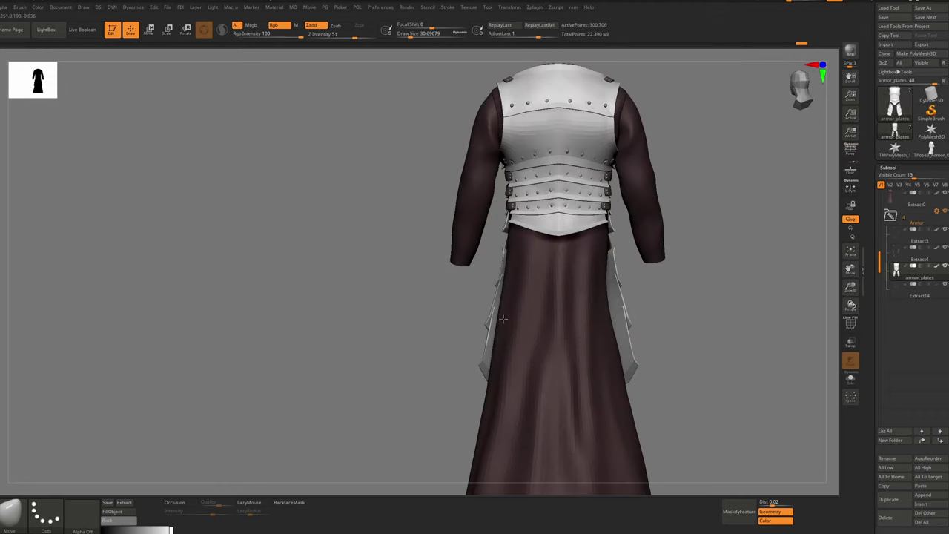
Pull the robe's right edge outward over the side plates with the Move brush enlarged to about 250
left_click(625, 313, "alt")
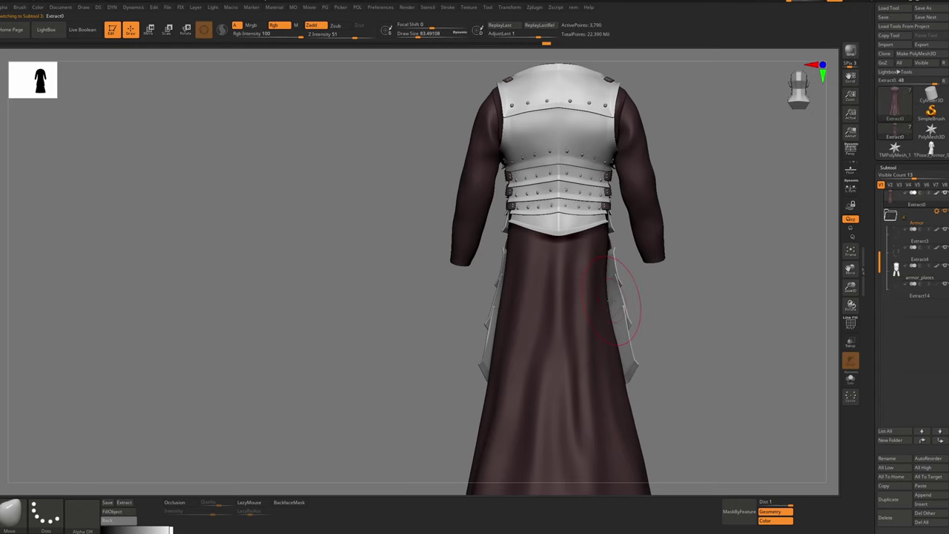
right_click_drag(625, 297, 572, 269, "alt")
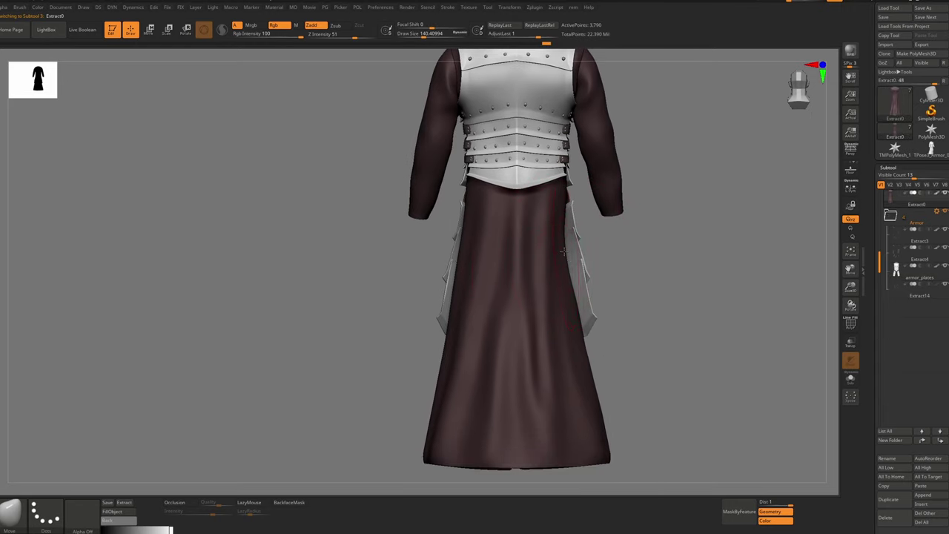
key("s")
left_click_drag(571, 265, 577, 291)
key("s")
mouse_move(572, 311)
right_mouse_down("ctrl")
mouse_move(528, 298)
mouse_move(556, 307)
right_mouse_up("ctrl")
key("s")
left_click_drag(580, 311, 588, 310)
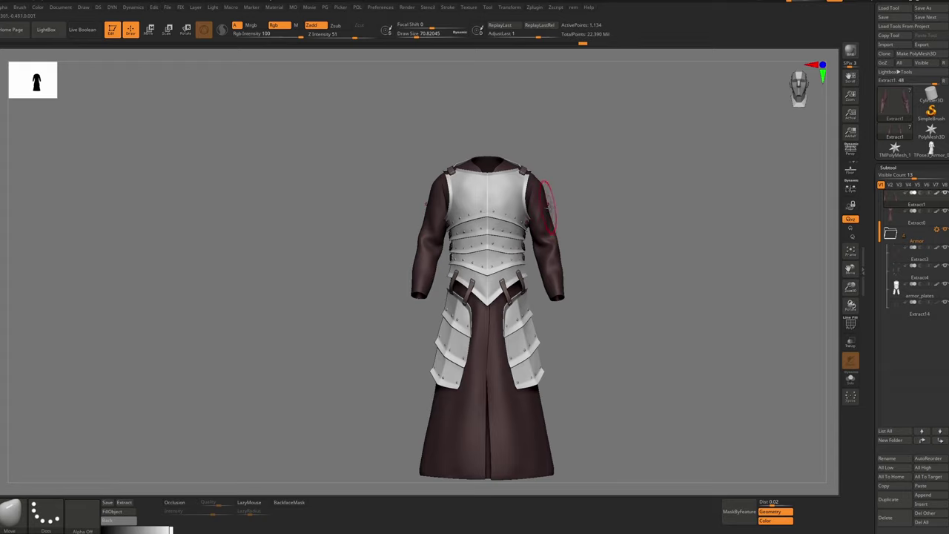
Isolate the sleeves and set up ClothPull with brush size about 80 and strength 41
right_click_drag(550, 203, 560, 172, "ctrl")
mouse_move(551, 192)
right_mouse_down("ctrl")
mouse_move(600, 218)
mouse_move(506, 224)
mouse_move(425, 310)
mouse_move(410, 270)
right_mouse_up("ctrl")
key("b")
key("c")
key("p")
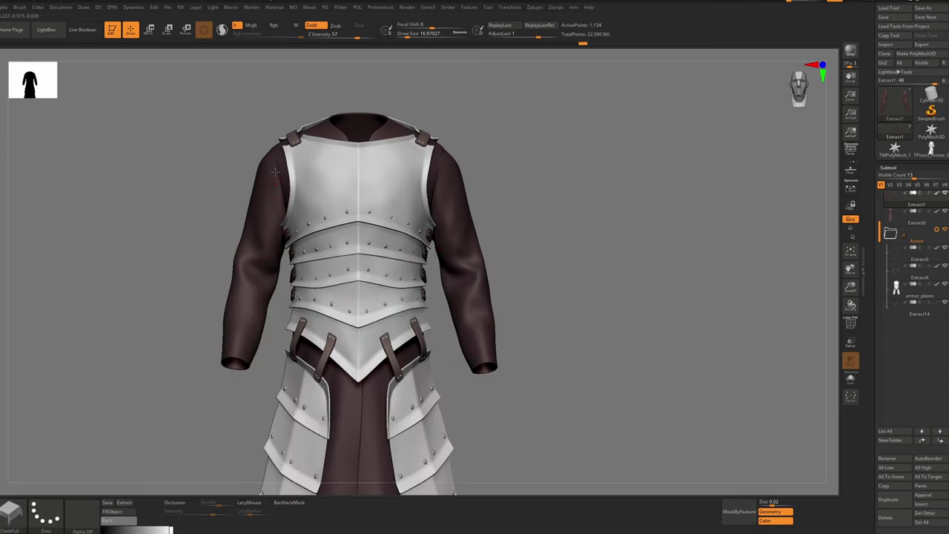
key("alt+s")
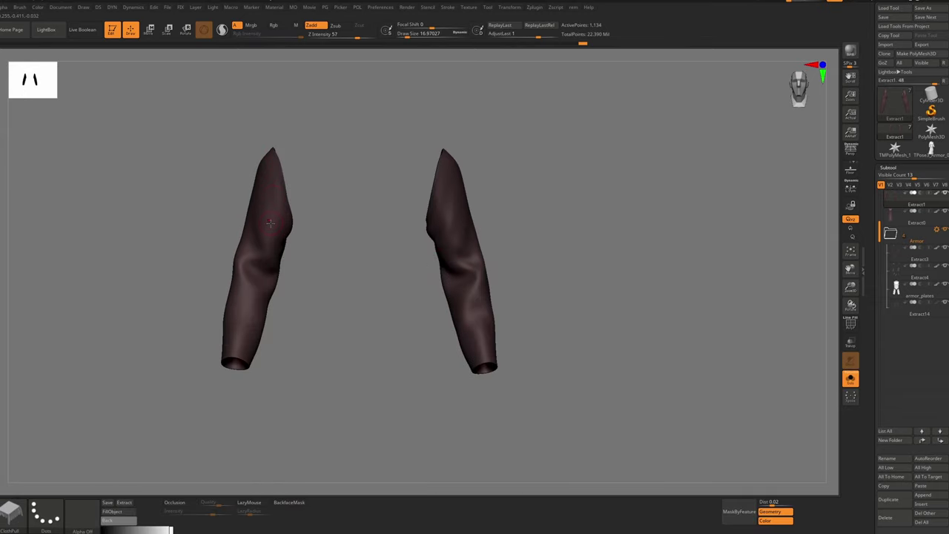
key("s")
left_click_drag(269, 224, 266, 216)
key("u")
key("s")
key("u")
key("s")
left_click_drag(268, 220, 272, 220)
Hook a wrinkle into the sleeve under the armor with the ClothHook brush
key("b")
key("c")
key("k")
key("alt+s")
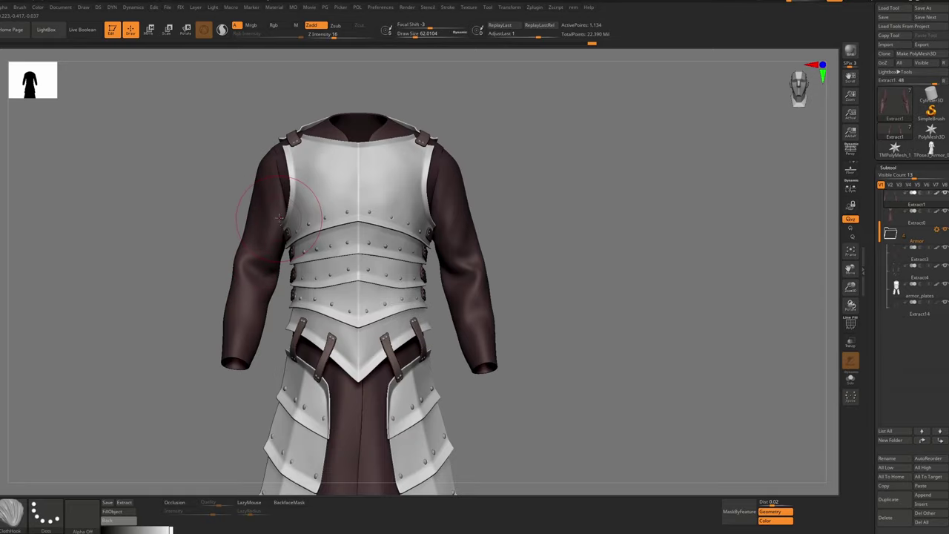
key("alt+s")
key("alt+s")
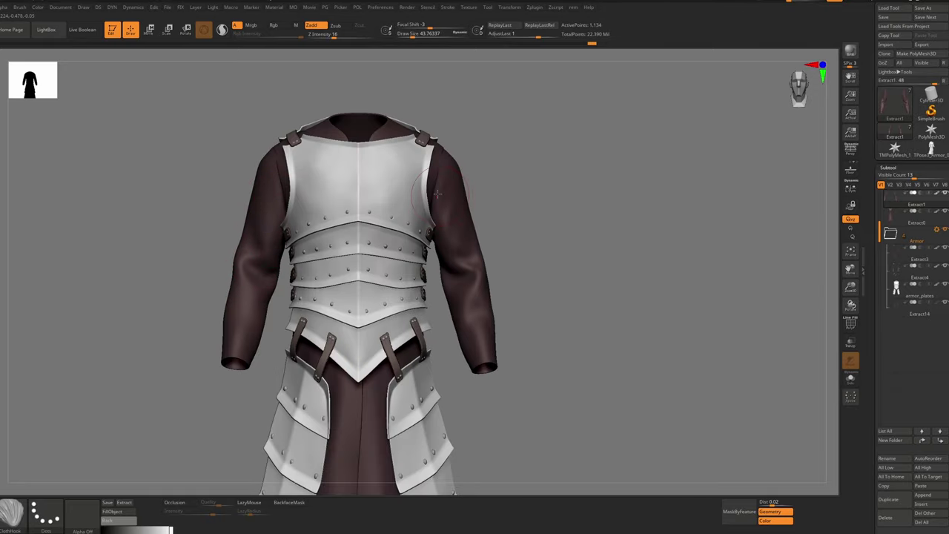
left_click_drag(437, 194, 442, 195)
Sculpt a fold down the right sleeve with the Standard brush
key("shift+s")
key("b")
key("s")
key("t")
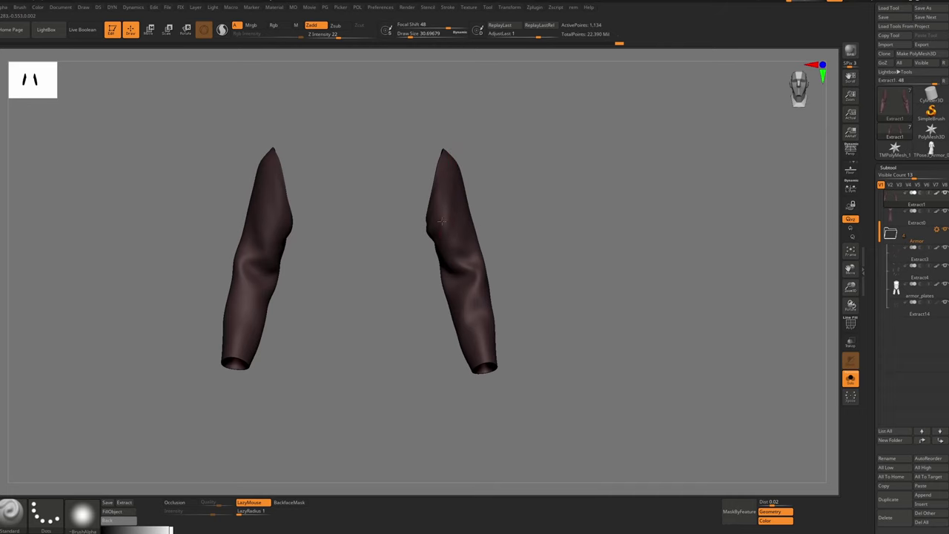
key("shift+ctrl+s")
left_click_drag(454, 162, 460, 183)
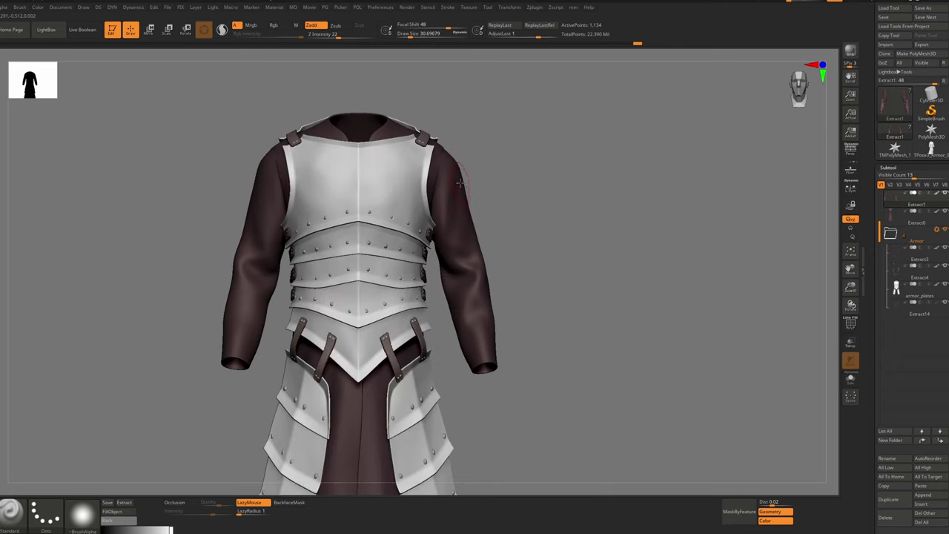
Inspect the sleeves solo and against the armor, then capture the region around the right sleeve
key("shift+ctrl+s")
right_click_drag(445, 279, 482, 267)
right_click_drag(482, 267, 482, 311, "ctrl")
mouse_move(445, 208)
right_mouse_down()
mouse_move(438, 194)
mouse_move(280, 224)
mouse_move(461, 207)
mouse_move(453, 211)
right_mouse_up()
key("ctrl+shift+s")
key("ctrl+shift+s")
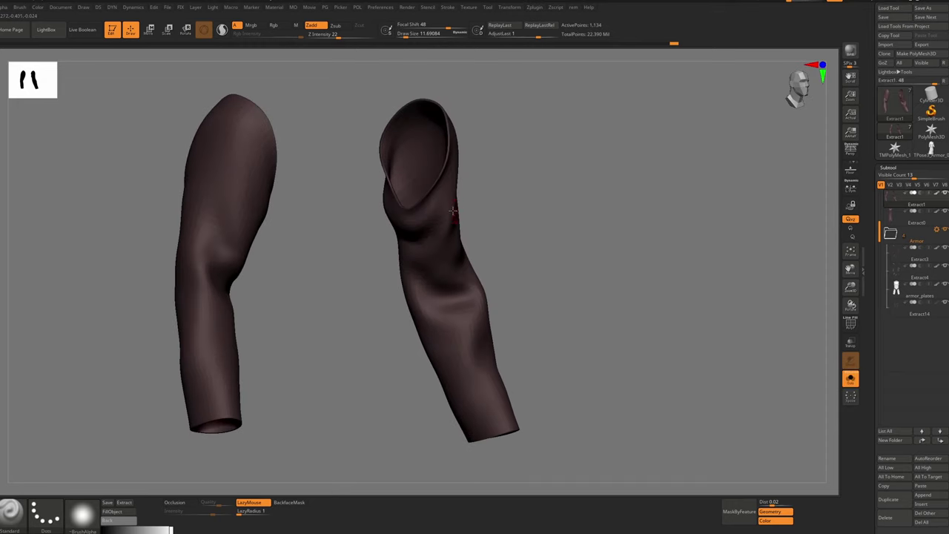
key("Print")
left_click_drag(301, 90, 517, 343)
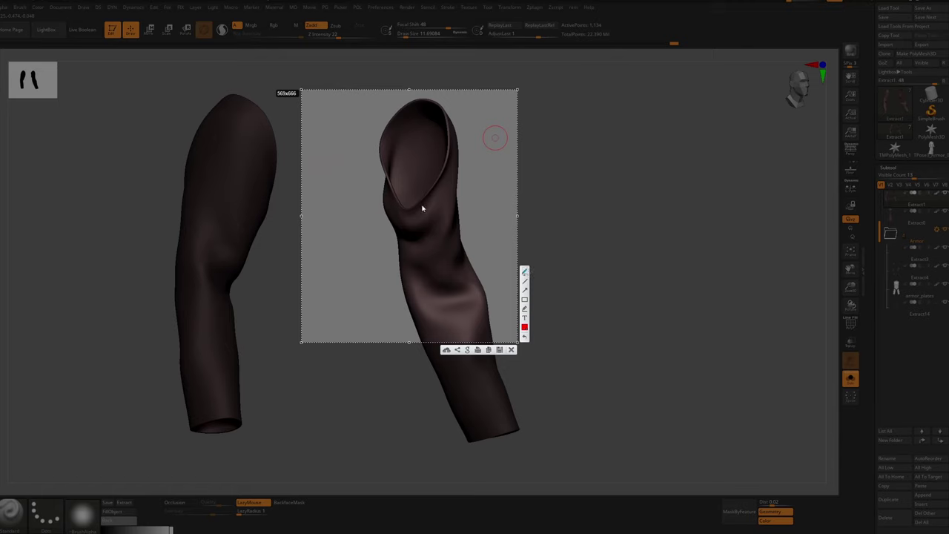
Draw red fold lines on the captured sleeve, undo the elbow mark, and close the capture
left_click_drag(450, 183, 428, 223)
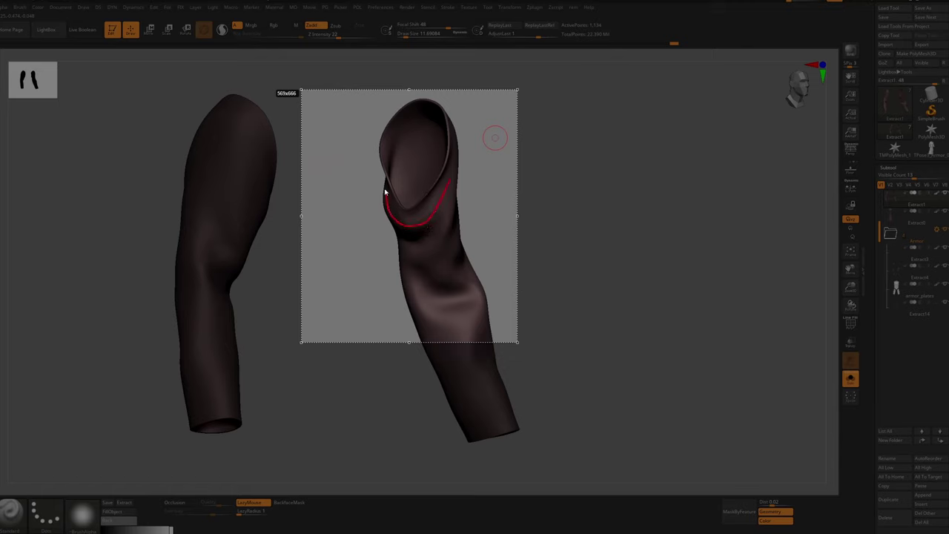
left_click_drag(385, 192, 383, 176)
mouse_move(450, 180)
left_mouse_down()
mouse_move(396, 248)
mouse_move(380, 183)
left_mouse_up()
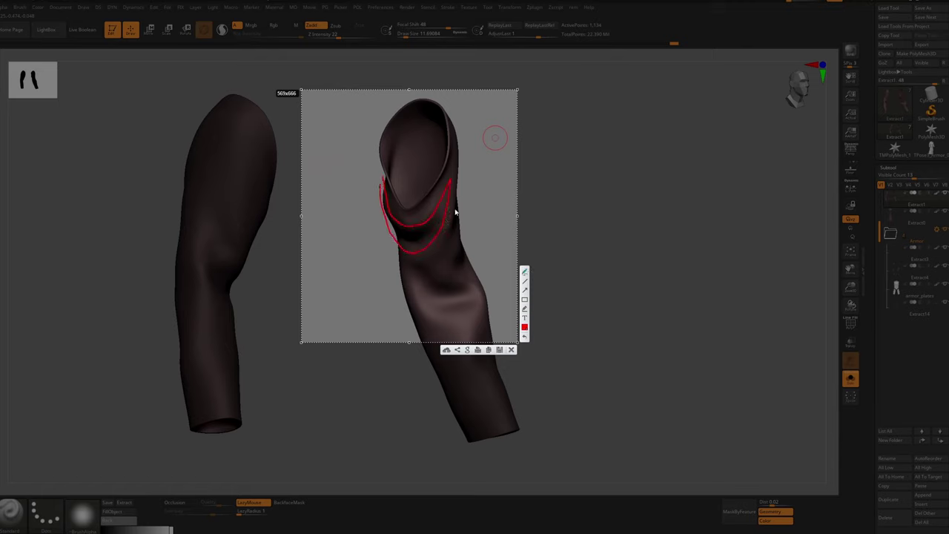
left_click_drag(450, 227, 382, 279)
left_click_drag(484, 276, 458, 305)
key("ctrl+z")
mouse_move(405, 253)
left_mouse_down()
mouse_move(480, 290)
mouse_move(424, 328)
left_mouse_up()
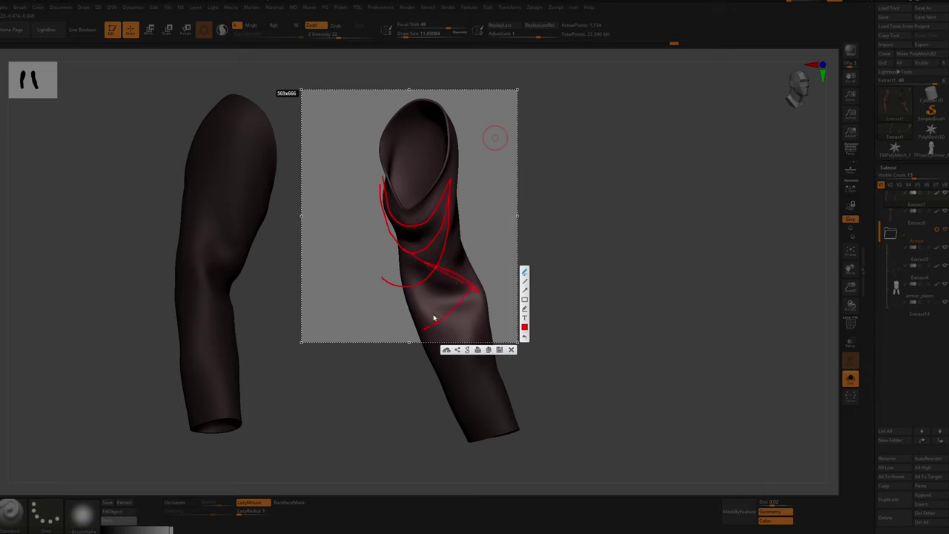
left_click(512, 350)
mouse_move(474, 269)
right_mouse_down()
mouse_move(404, 239)
mouse_move(447, 238)
right_mouse_up()
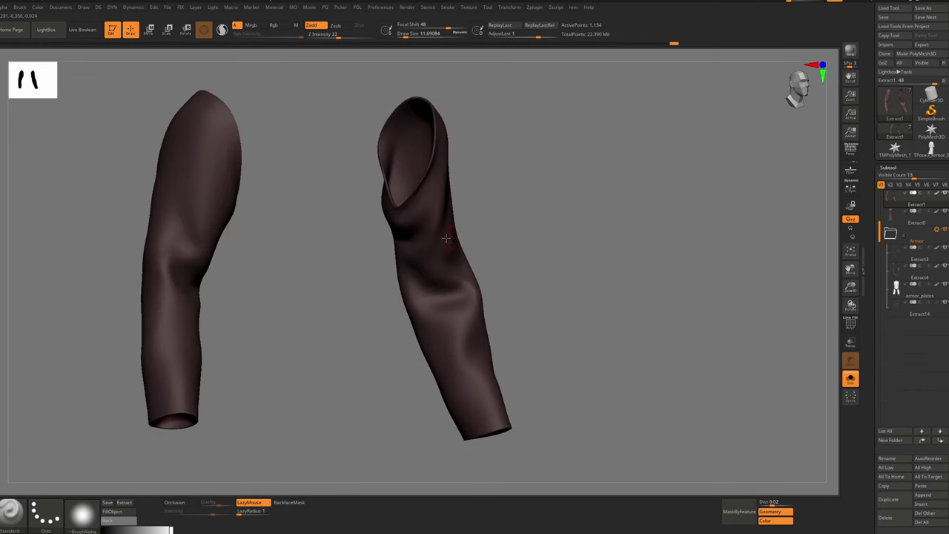
Sculpt small folds into the left sleeve and orbit to view its opening
left_click_drag(404, 229, 404, 233)
right_click_drag(404, 233, 255, 215)
left_click_drag(252, 212, 260, 242)
mouse_move(260, 242)
right_mouse_down()
mouse_move(240, 218)
mouse_move(251, 231)
right_mouse_up()
key("s")
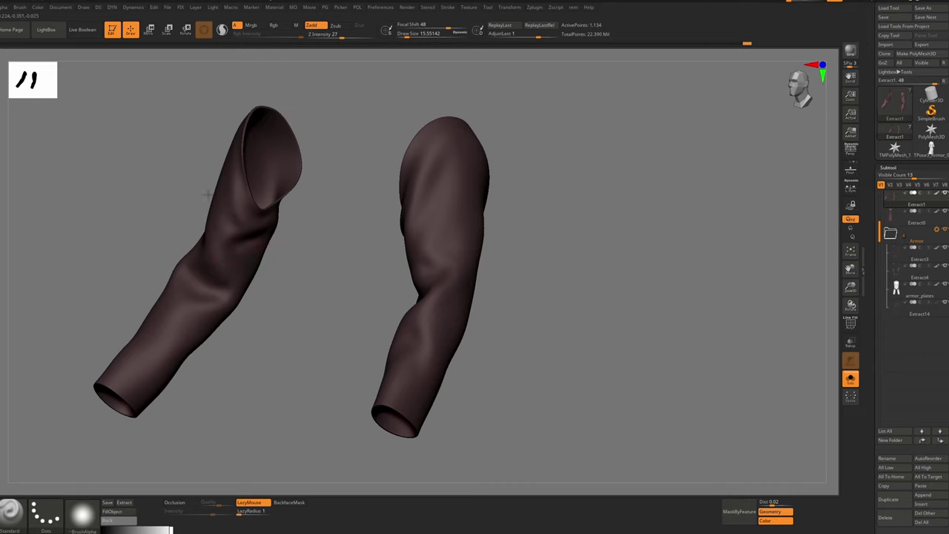
right_click_drag(254, 233, 247, 206)
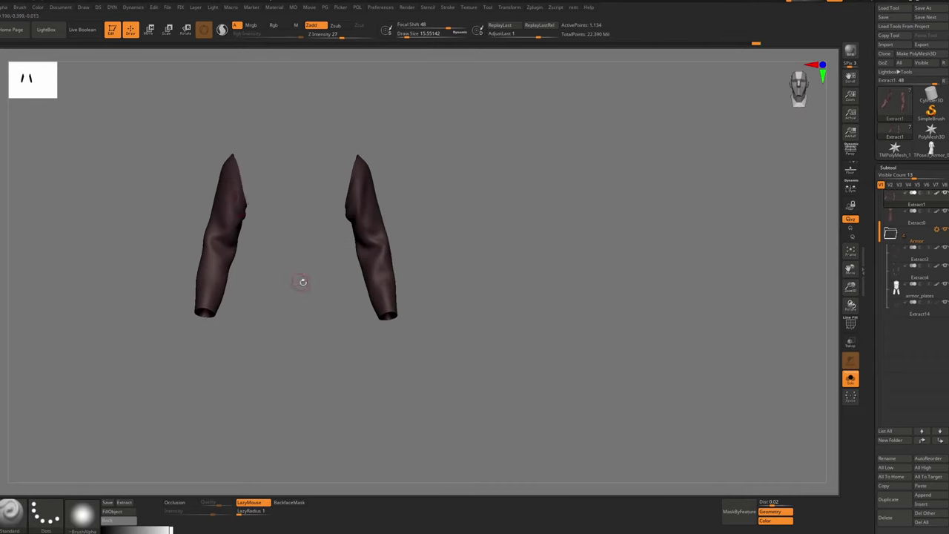
Compare the sleeves against the full robe and armor, then isolate them again
key("alt+s")
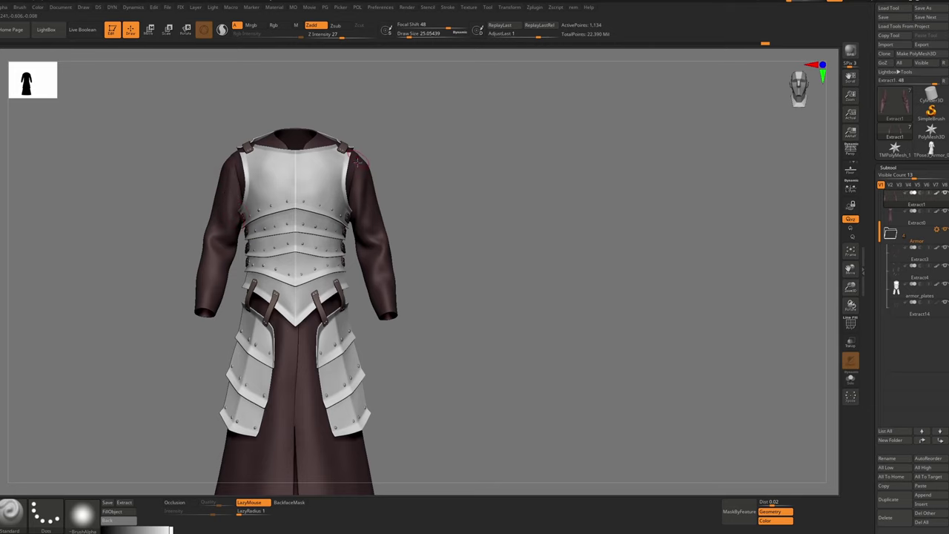
right_click_drag(370, 226, 346, 167, "ctrl")
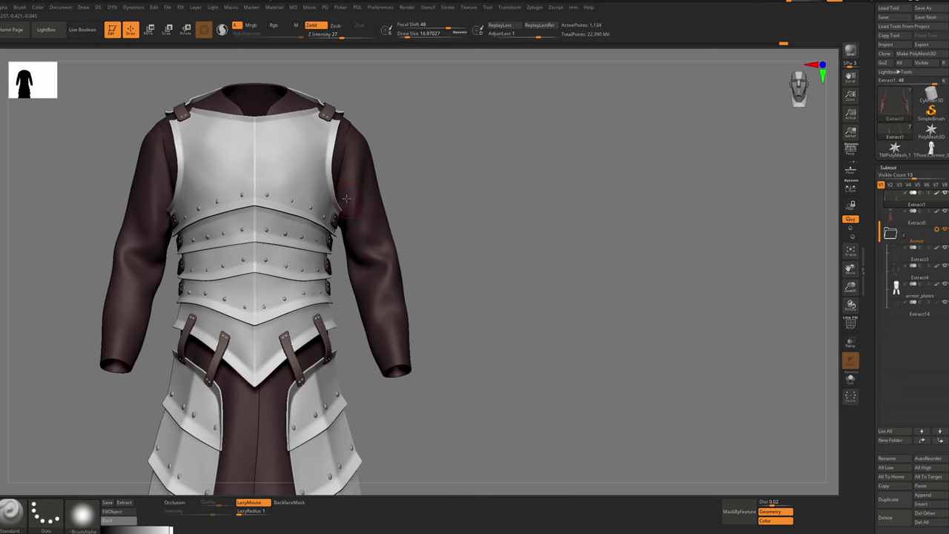
right_click_drag(361, 202, 360, 148, "ctrl")
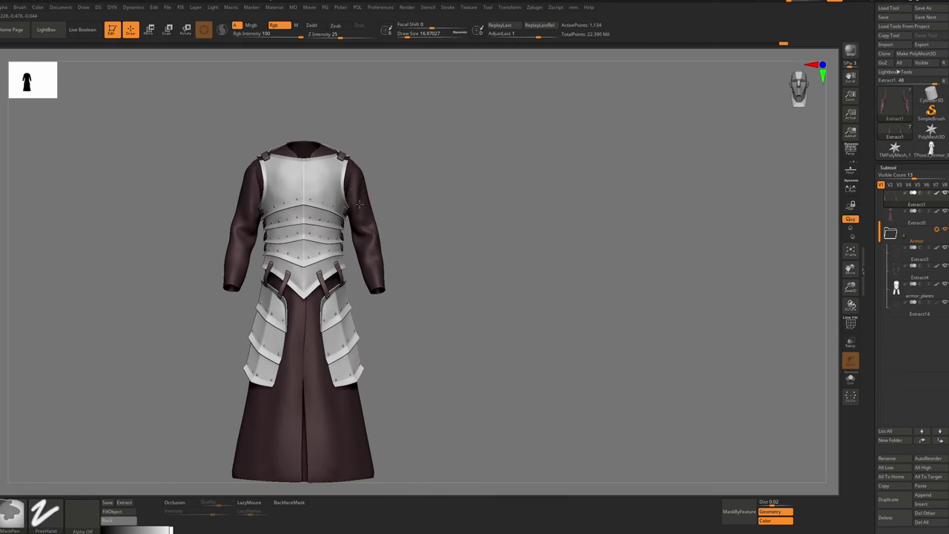
right_click_drag(363, 191, 356, 241, "ctrl")
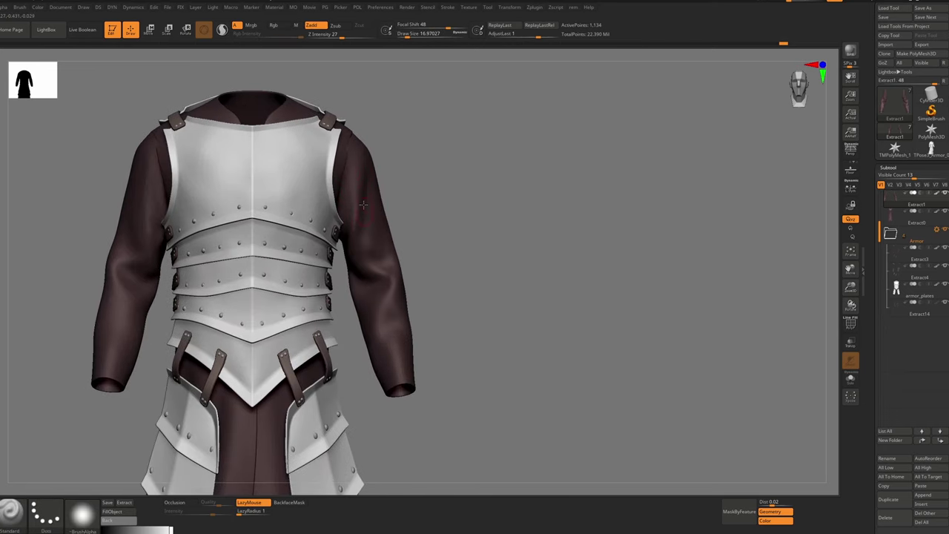
key("alt+s")
right_click_drag(331, 200, 356, 195)
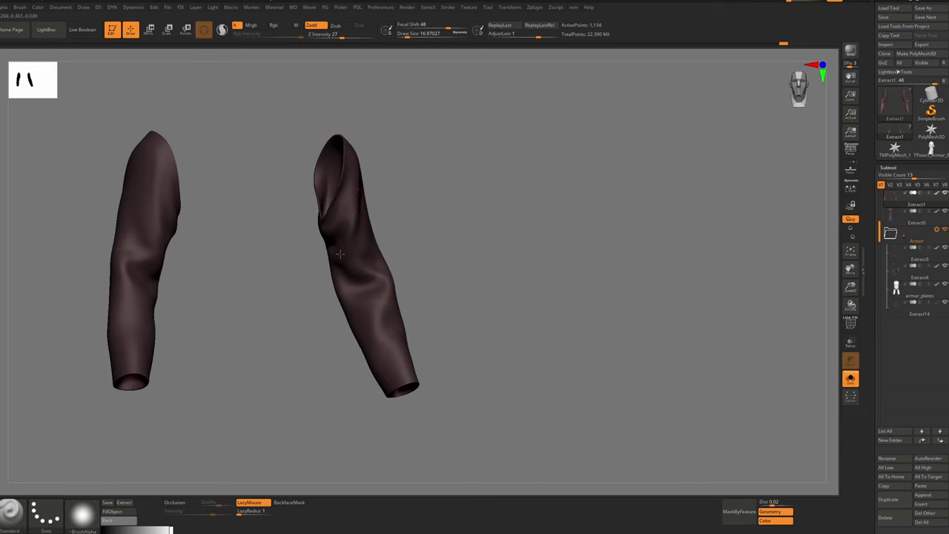
right_click_drag(393, 278, 367, 210)
Set the brush to 25, restore the full robe, and smooth the left sleeve with ClothPull
key("s")
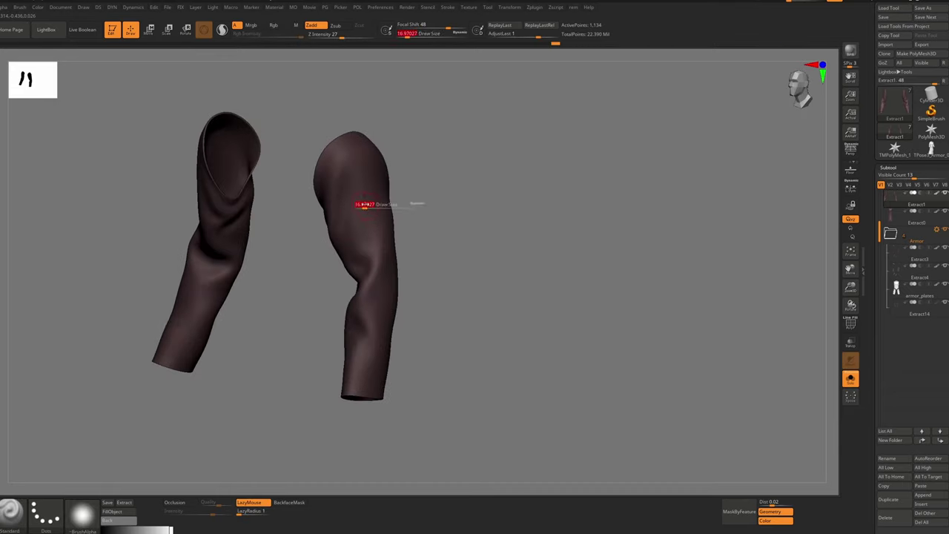
left_click_drag(367, 207, 370, 207)
left_click_drag(371, 206, 377, 195)
key("s")
mouse_move(377, 195)
right_mouse_down("shift")
mouse_move(393, 169)
mouse_move(416, 237)
mouse_move(330, 222)
right_mouse_up("shift")
key("shift+s")
key("b")
key("c")
key("p")
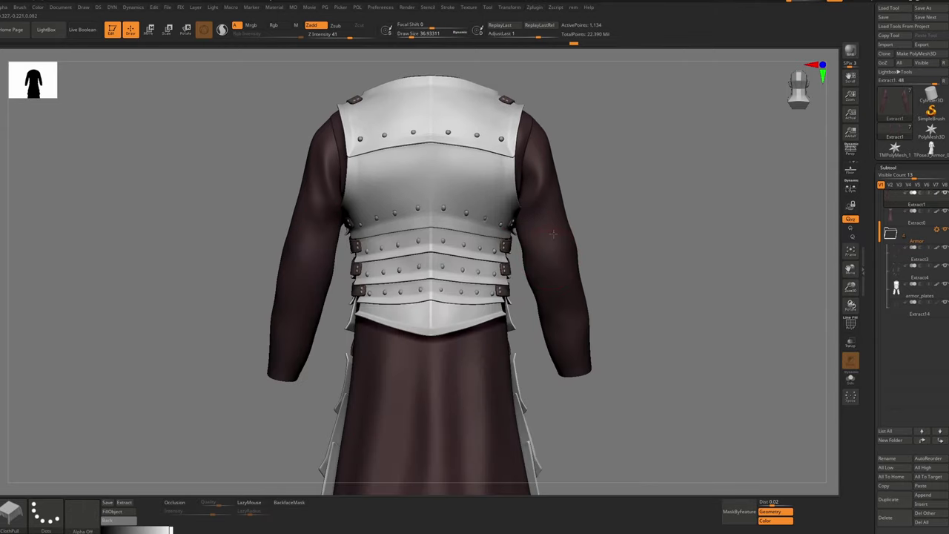
mouse_move(290, 326)
left_mouse_down("shift")
mouse_move(285, 342)
mouse_move(284, 299)
mouse_move(320, 281)
left_mouse_up("shift")
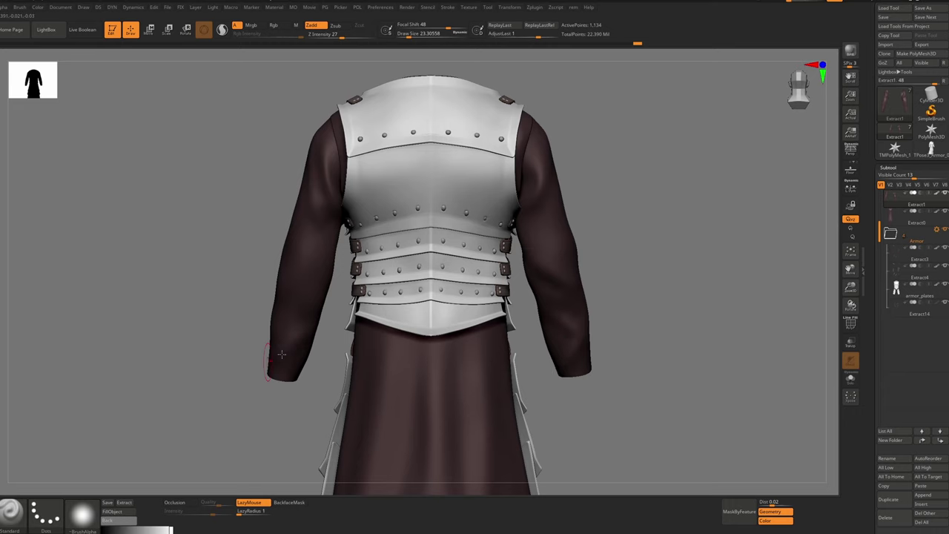
Orbit to the robe's back and capture the region around the back sleeve
right_click_drag(269, 353, 252, 319, "ctrl")
right_click_drag(237, 308, 287, 304)
right_click_drag(512, 301, 430, 296)
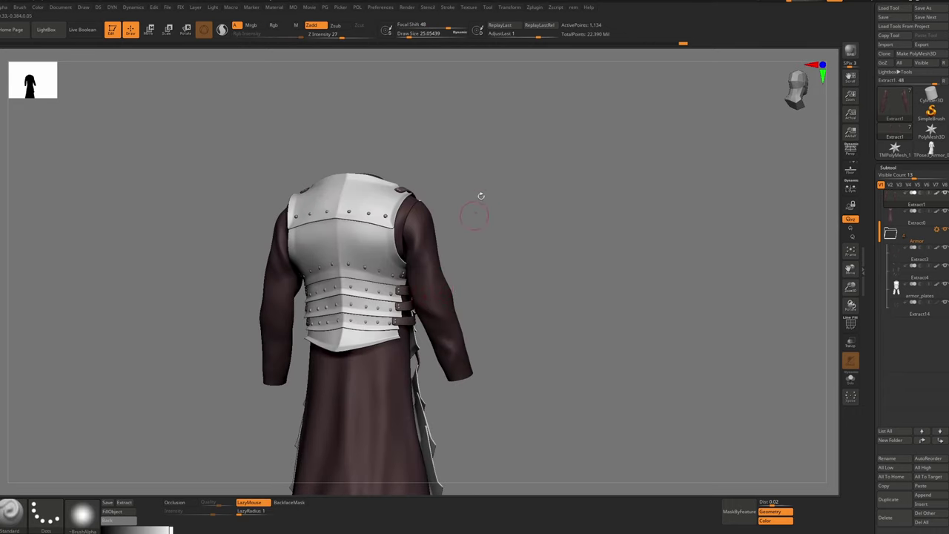
key("Print")
left_click_drag(378, 166, 497, 398)
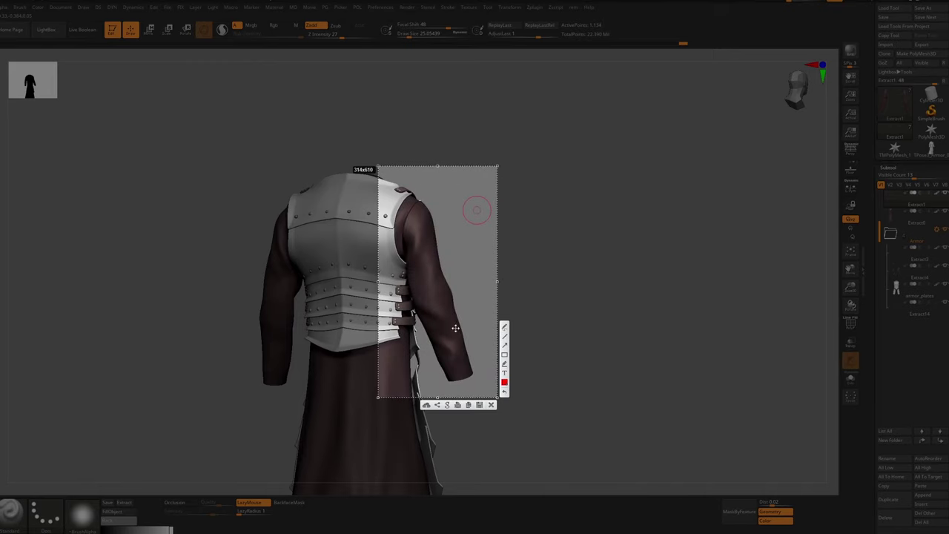
Draw red arrows and curved fold guides from shoulder to upper arm, then close the capture
mouse_move(444, 317)
left_mouse_down()
mouse_move(451, 323)
mouse_move(433, 312)
left_mouse_up()
left_click_drag(428, 251, 424, 298)
right_click(431, 309)
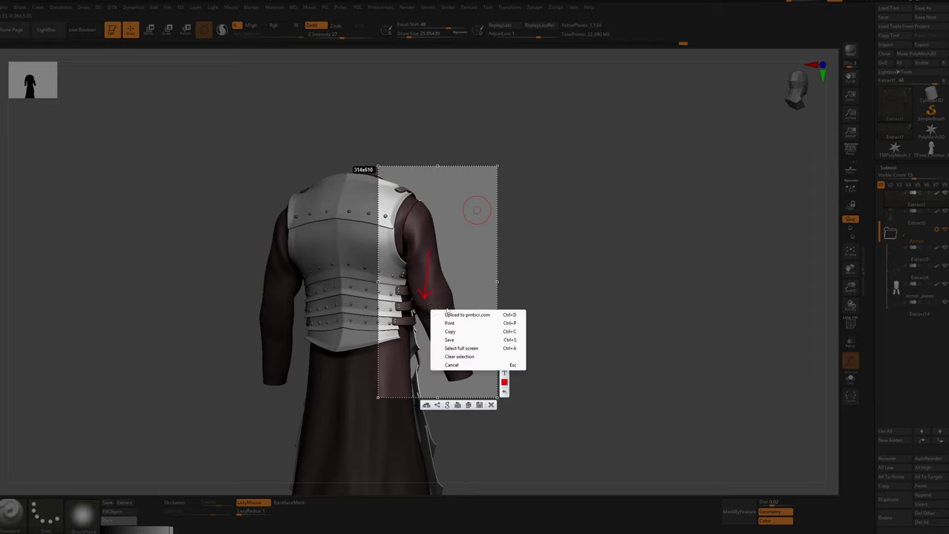
mouse_move(433, 312)
left_mouse_down()
mouse_move(451, 323)
mouse_move(431, 309)
left_mouse_up()
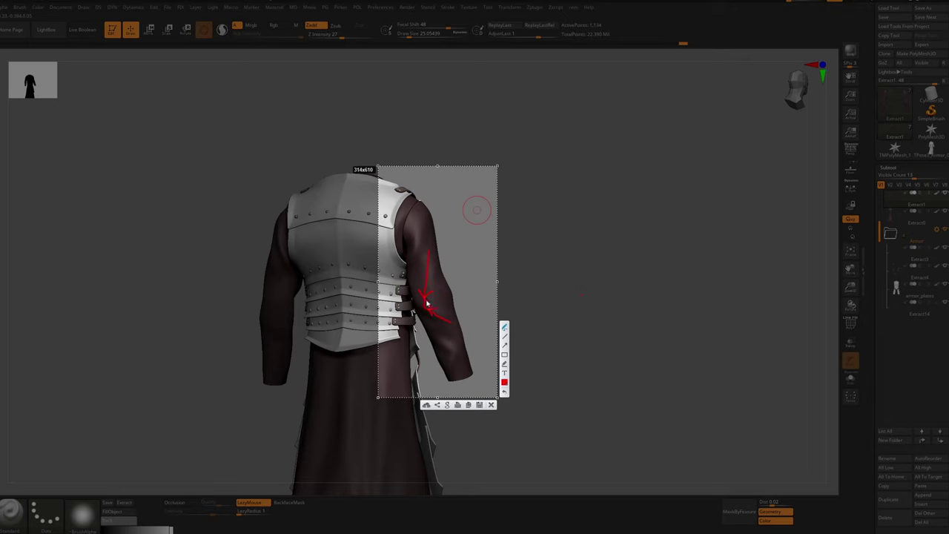
mouse_move(430, 246)
left_mouse_down()
mouse_move(426, 297)
mouse_move(459, 329)
left_mouse_up()
left_click_drag(427, 208, 421, 220)
left_click_drag(421, 225, 419, 233)
left_click_drag(417, 257, 429, 270)
mouse_move(408, 270)
left_mouse_down()
mouse_move(417, 278)
mouse_move(408, 276)
left_mouse_up()
left_click(491, 405)
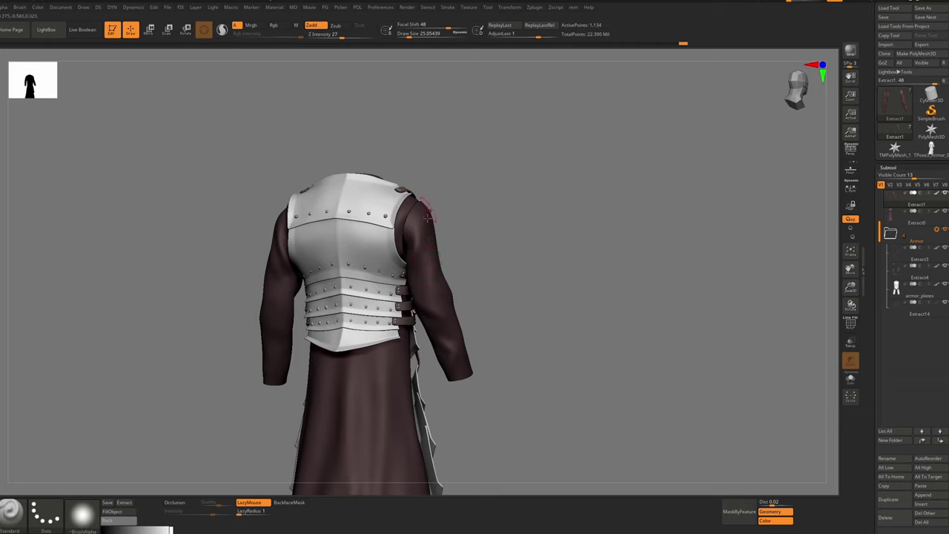
Turn the coat to face front and select a smaller Standard brush
right_click_drag(420, 272, 441, 267)
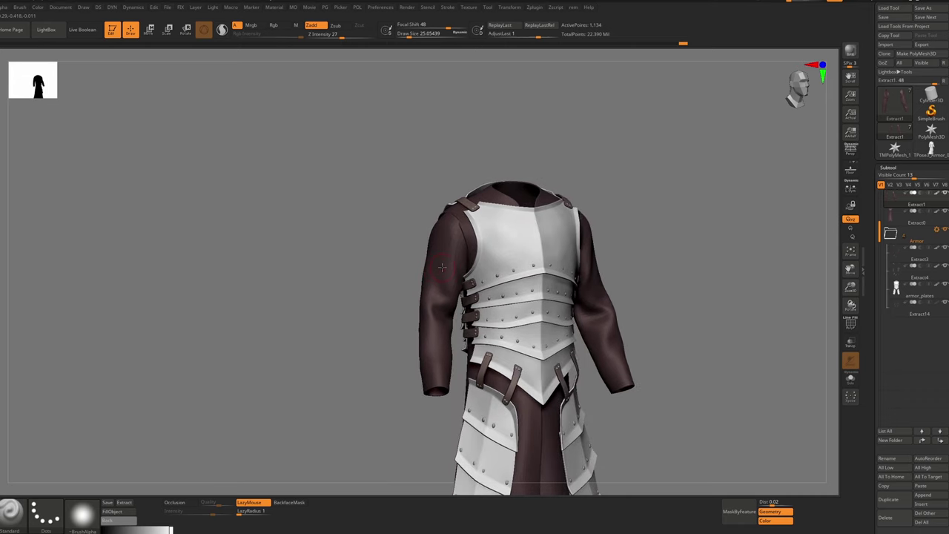
key("b")
key("s")
key("t")
key("s")
left_click_drag(450, 291, 445, 290)
Frame the torso, set the brush to about 23, and turn to the back of the armor
right_click_drag(449, 290, 456, 263, "ctrl")
right_click_drag(457, 263, 512, 267)
right_click_drag(512, 267, 617, 326, "ctrl")
right_click_drag(676, 293, 606, 274, "alt")
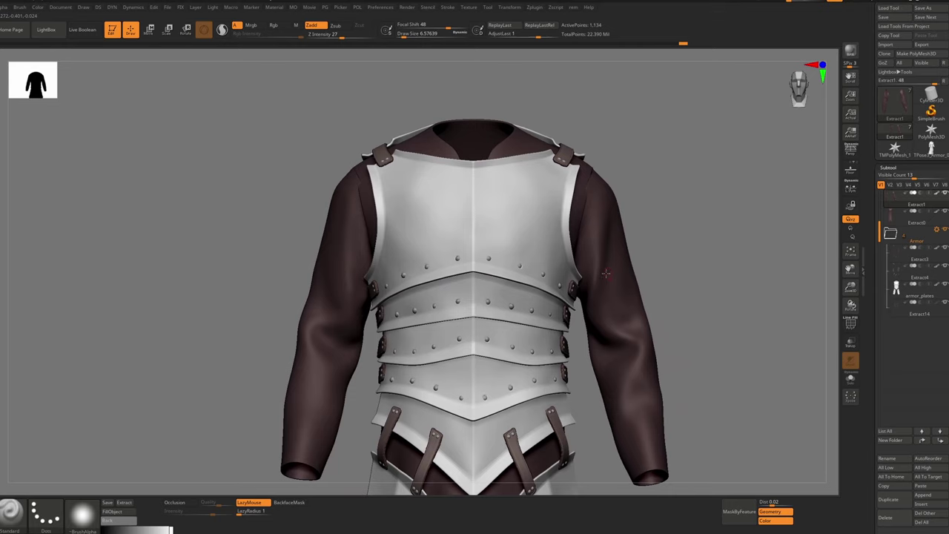
key("s")
left_click_drag(606, 274, 611, 275)
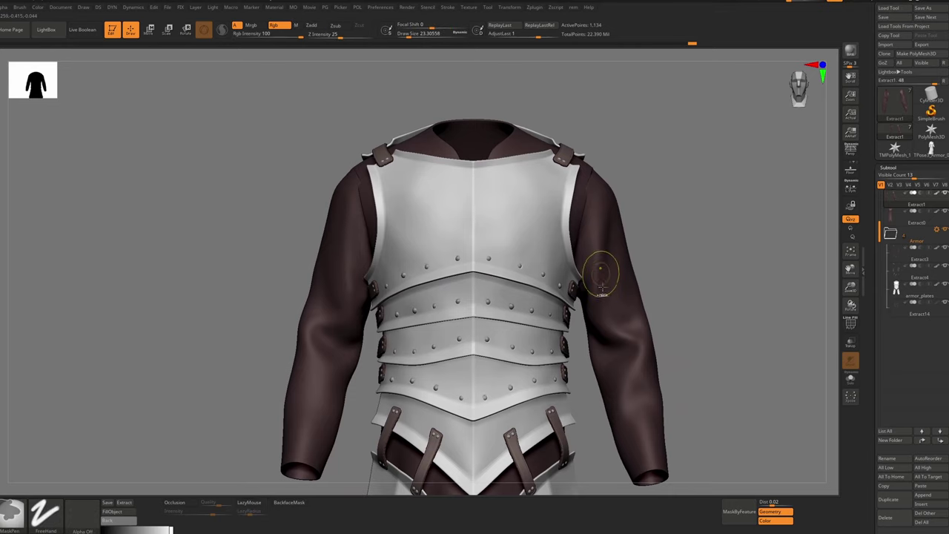
mouse_move(604, 275)
right_mouse_down()
mouse_move(572, 297)
mouse_move(553, 271)
mouse_move(522, 275)
right_mouse_up()
mouse_move(610, 312)
right_mouse_down("alt")
mouse_move(510, 284)
mouse_move(484, 297)
right_mouse_up("alt")
Sculpt and smooth folds on the back of the arm with a size-14 Standard brush
key("b")
key("s")
key("t")
key("s")
mouse_move(484, 296)
right_mouse_down()
mouse_move(508, 289)
mouse_move(493, 284)
right_mouse_up()
key("bracketleft")
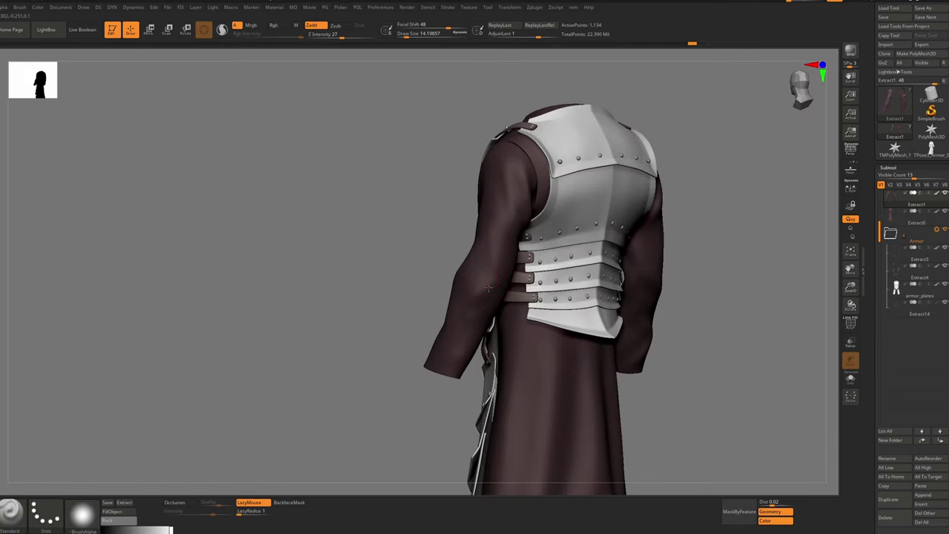
mouse_move(459, 304)
left_mouse_down()
mouse_move(481, 300)
mouse_move(492, 270)
left_mouse_up()
right_click_drag(493, 270, 467, 269, "shift")
Add more folds on the arm and upper sleeve at brush sizes 27 and 20
key("bracketright")
left_click_drag(528, 233, 507, 229)
right_click_drag(507, 229, 499, 213)
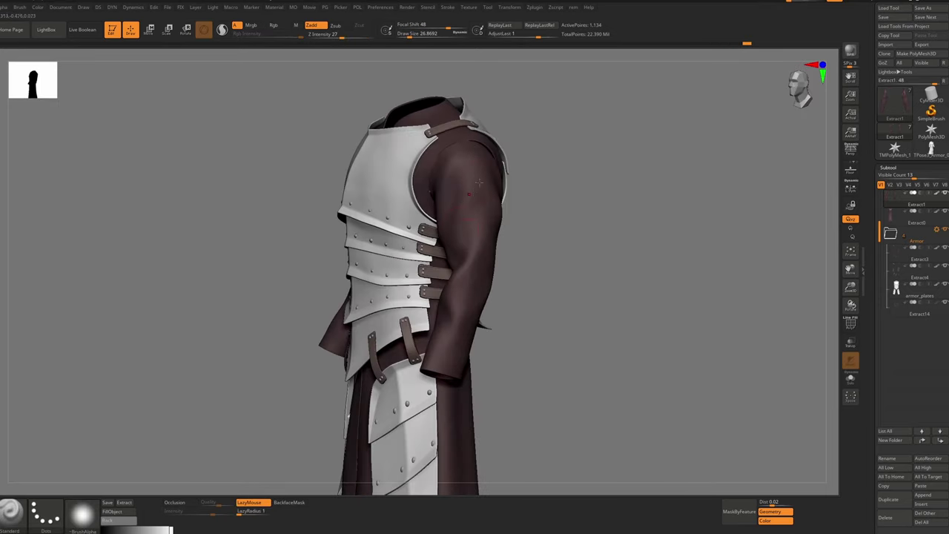
key("bracketleft")
left_click_drag(499, 213, 487, 196)
mouse_move(486, 196)
right_mouse_down()
mouse_move(483, 203)
mouse_move(567, 234)
right_mouse_up()
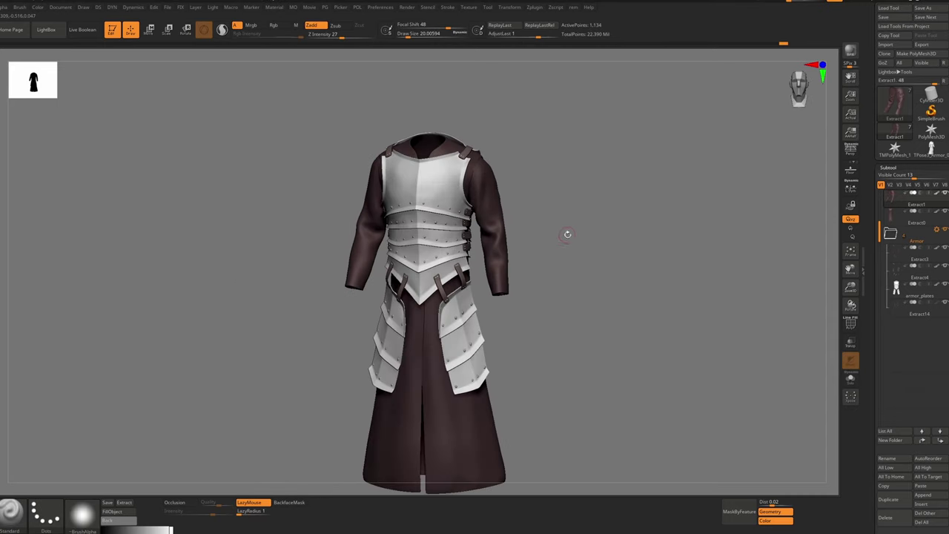
Switch to the Move brush and zoom in on the chest and shoulder
key("b")
key("m")
key("v")
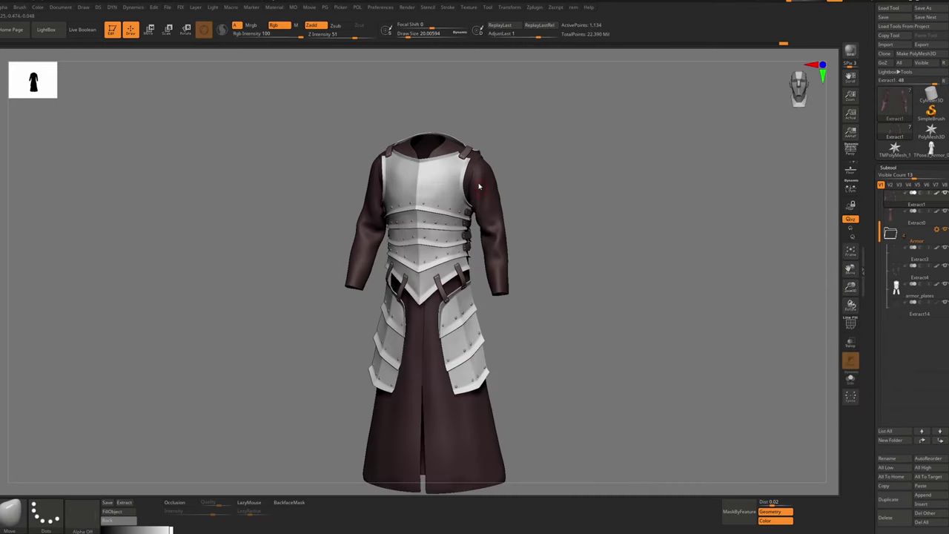
right_click_drag(477, 173, 446, 166, "ctrl")
right_click_drag(447, 166, 461, 215, "ctrl")
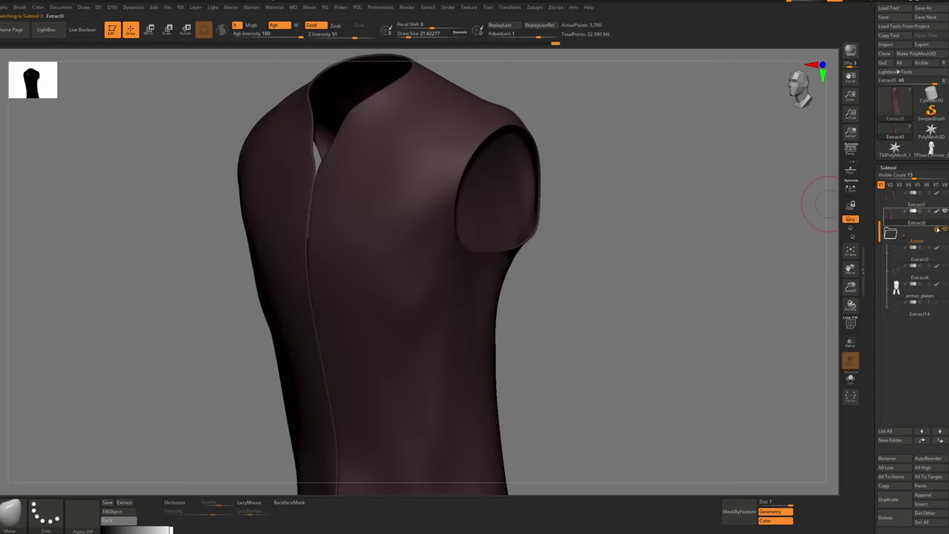
Make the Extract1 sleeves visible and orbit around to the robe's front
key("alt+s")
left_click(945, 194)
key("alt+s")
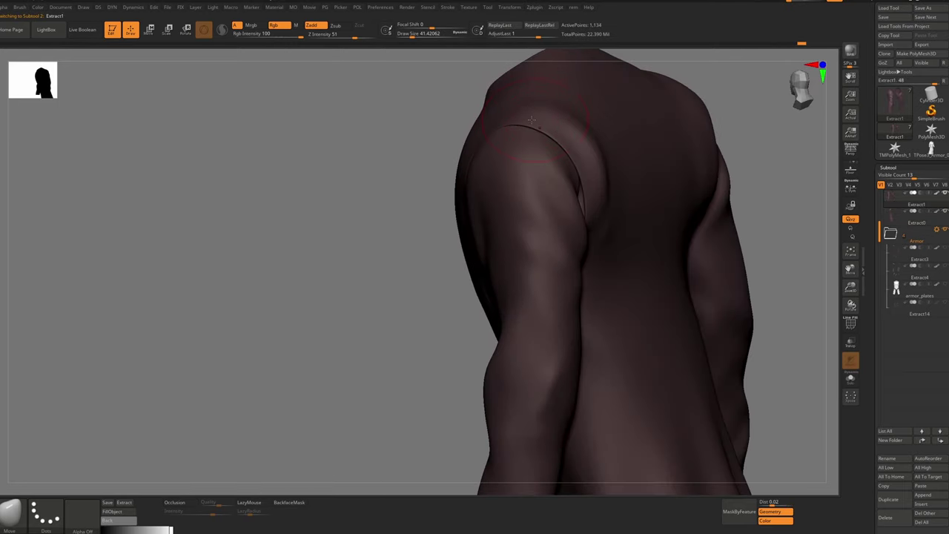
right_click_drag(524, 122, 562, 155)
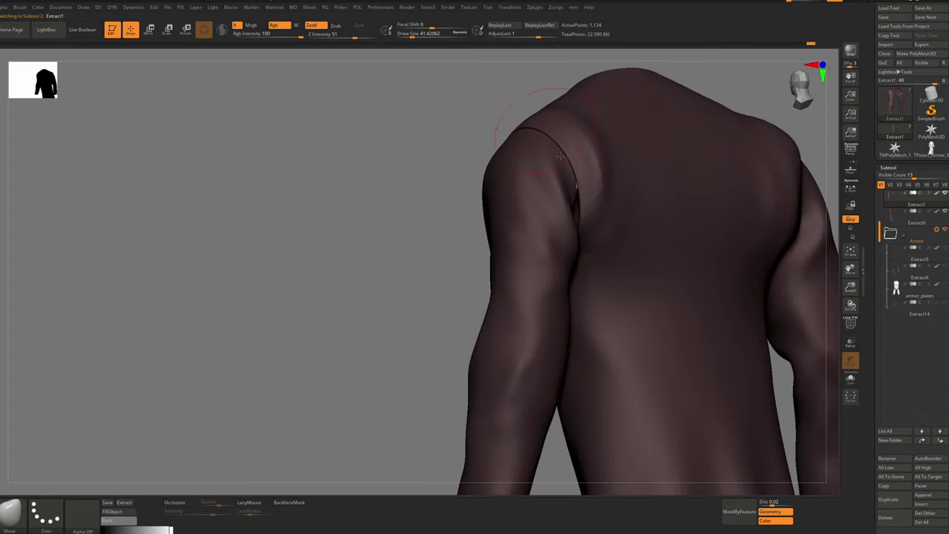
right_click_drag(570, 191, 620, 254)
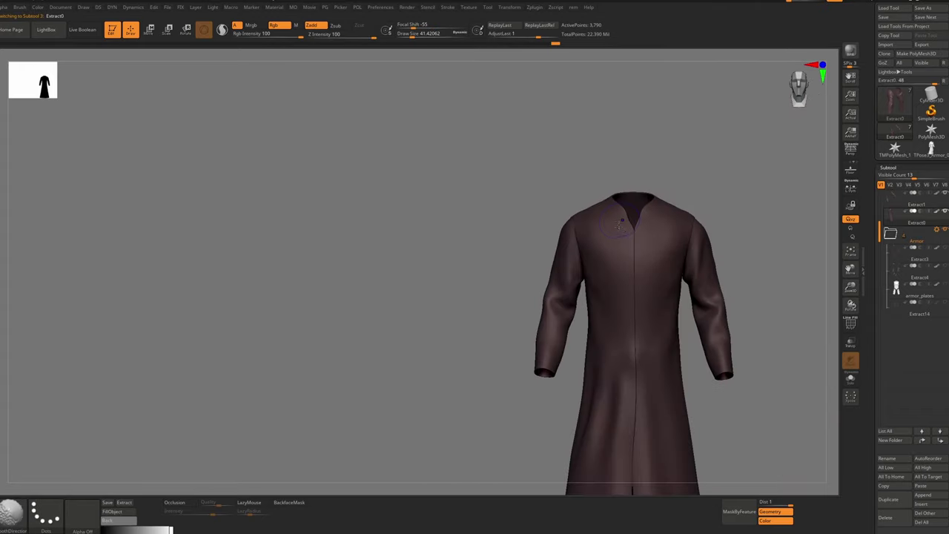
right_click_drag(620, 223, 519, 89, "alt")
Hide the robe's left half with a marquee and inspect the remaining cloth piece
left_click_drag(430, 84, 538, 409, "ctrl+alt+shift")
left_click(494, 191, "alt")
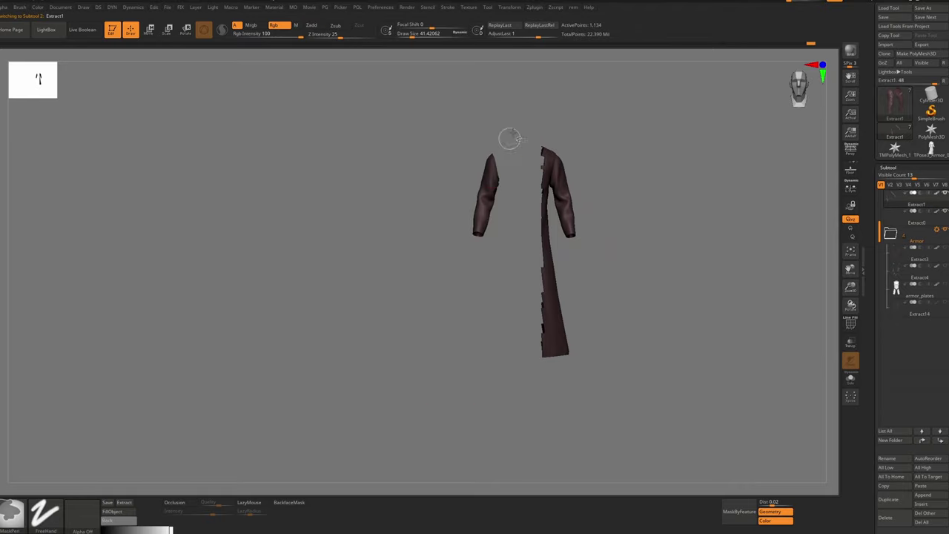
right_click_drag(511, 138, 512, 201, "ctrl")
mouse_move(512, 201)
right_mouse_down()
mouse_move(492, 157)
mouse_move(490, 260)
right_mouse_up()
mouse_move(491, 259)
right_mouse_down()
mouse_move(453, 188)
mouse_move(490, 198)
right_mouse_up()
Nudge the mesh edge and push the hood surface with a small brush of about 5.75–13
key("s")
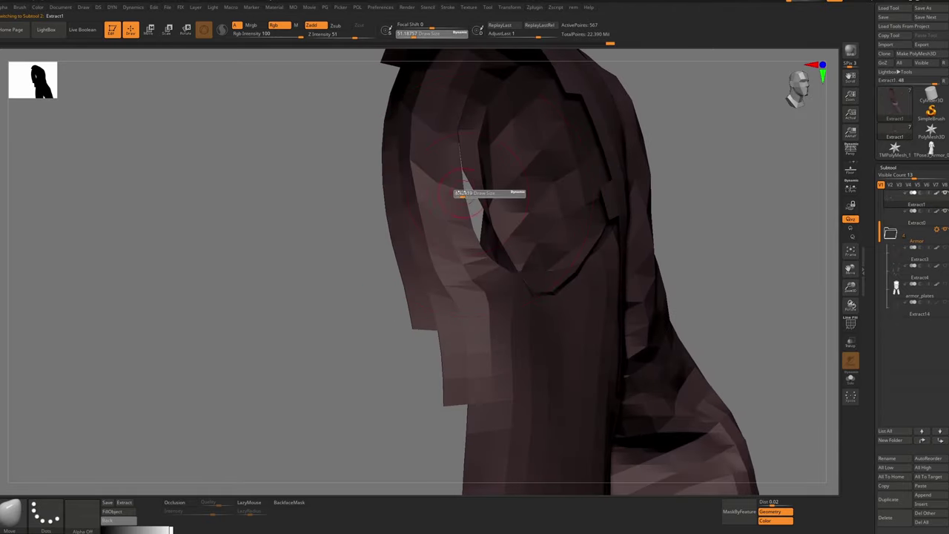
left_click_drag(475, 196, 460, 196)
mouse_move(459, 196)
right_mouse_down()
mouse_move(468, 176)
mouse_move(459, 170)
mouse_move(454, 222)
mouse_move(445, 211)
mouse_move(510, 157)
mouse_move(533, 168)
mouse_move(557, 245)
mouse_move(556, 309)
mouse_move(523, 296)
mouse_move(459, 321)
right_mouse_up()
key("s")
left_click_drag(429, 320, 424, 324)
mouse_move(432, 328)
right_mouse_down()
mouse_move(423, 328)
mouse_move(421, 288)
right_mouse_up()
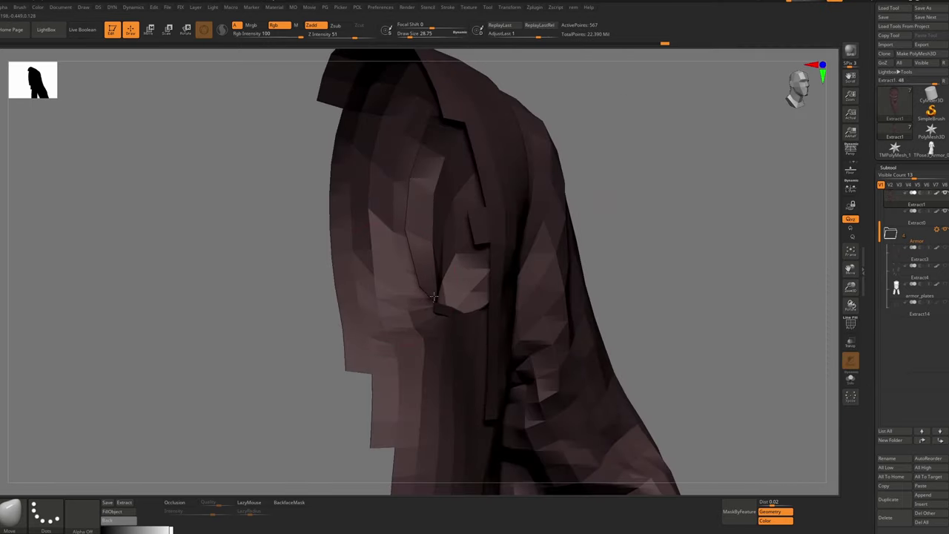
key("s")
left_click_drag(416, 238, 421, 236)
mouse_move(421, 232)
right_mouse_down()
mouse_move(452, 319)
mouse_move(437, 306)
mouse_move(450, 280)
right_mouse_up()
key("bracketleft")
key("bracketleft")
key("bracketleft")
left_click_drag(450, 280, 428, 257)
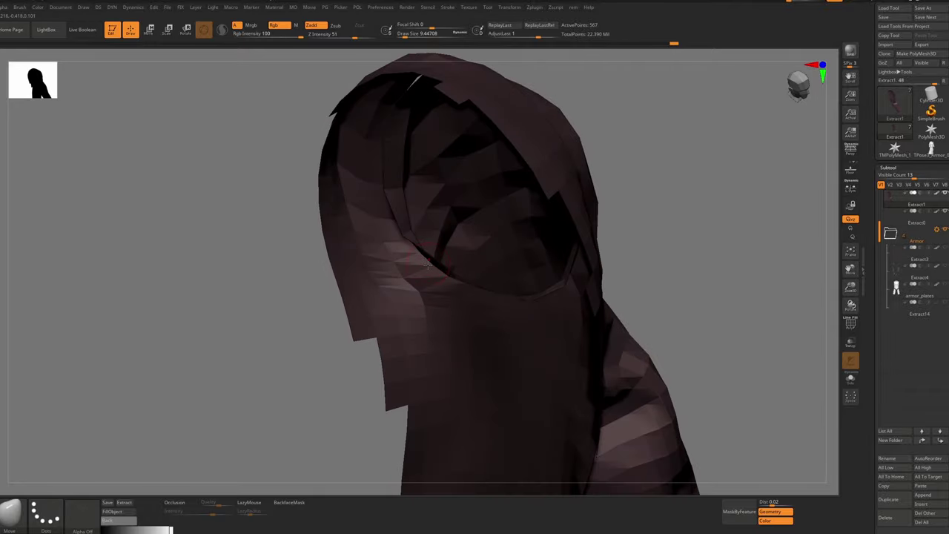
Orbit around the hood, armhole and shoulder to inspect the sleeve's top edge
right_click_drag(427, 266, 436, 212, "ctrl")
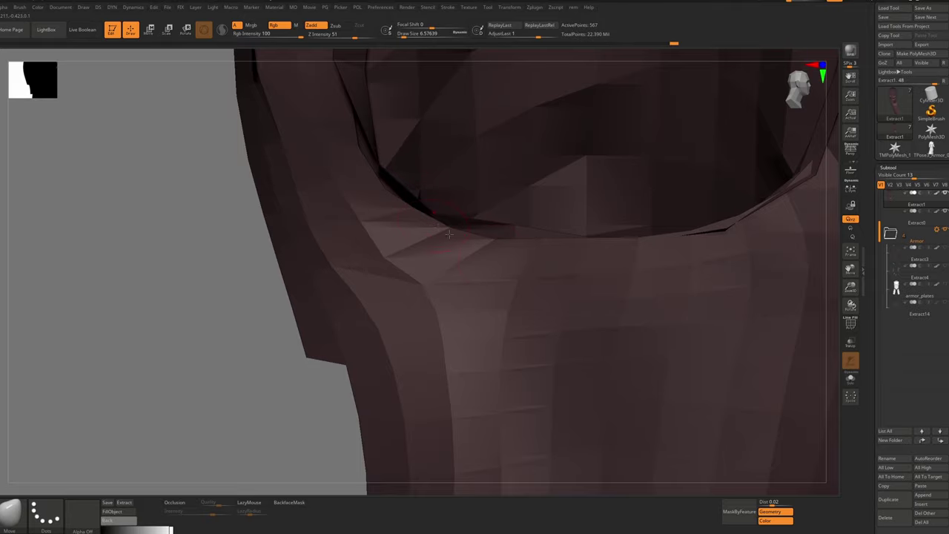
right_click_drag(448, 235, 468, 214)
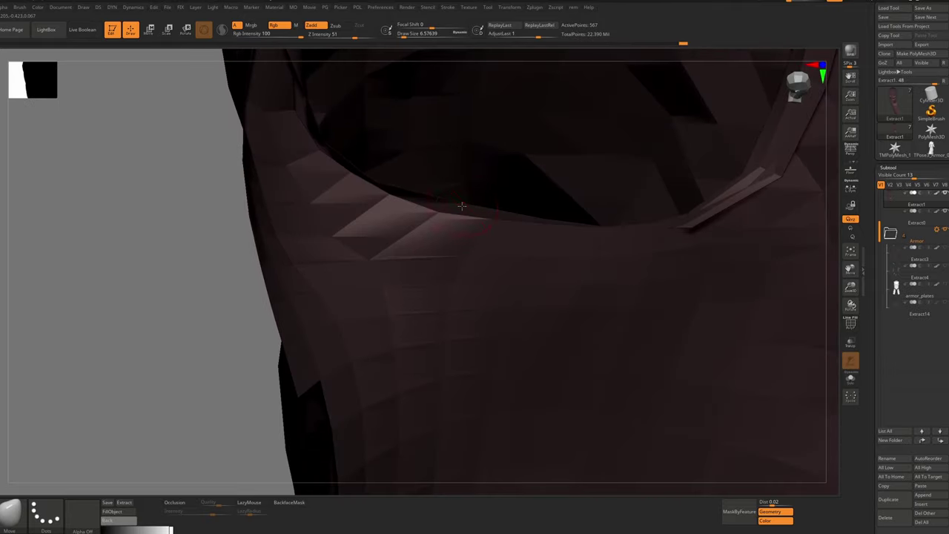
mouse_move(499, 245)
right_mouse_down()
mouse_move(474, 244)
mouse_move(483, 241)
right_mouse_up()
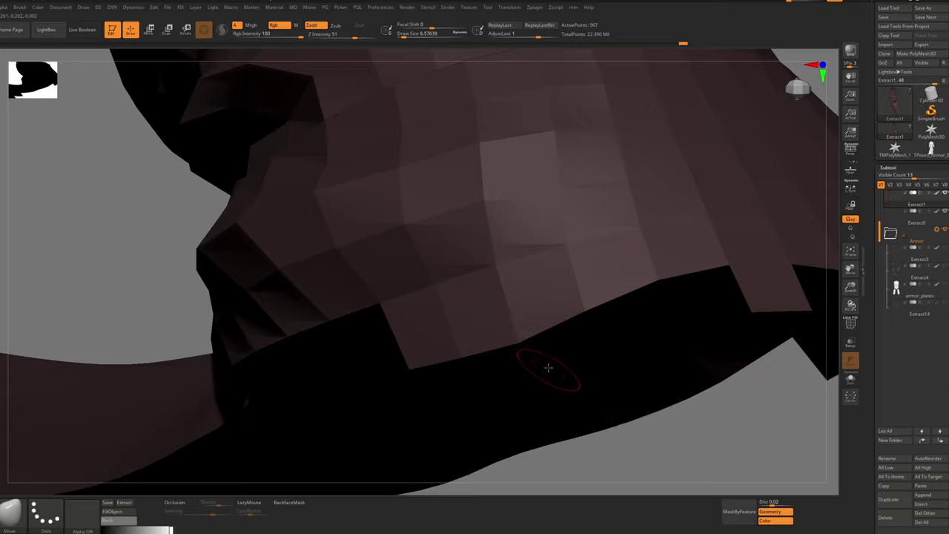
mouse_move(548, 367)
right_mouse_down()
mouse_move(542, 335)
mouse_move(490, 288)
mouse_move(445, 209)
right_mouse_up()
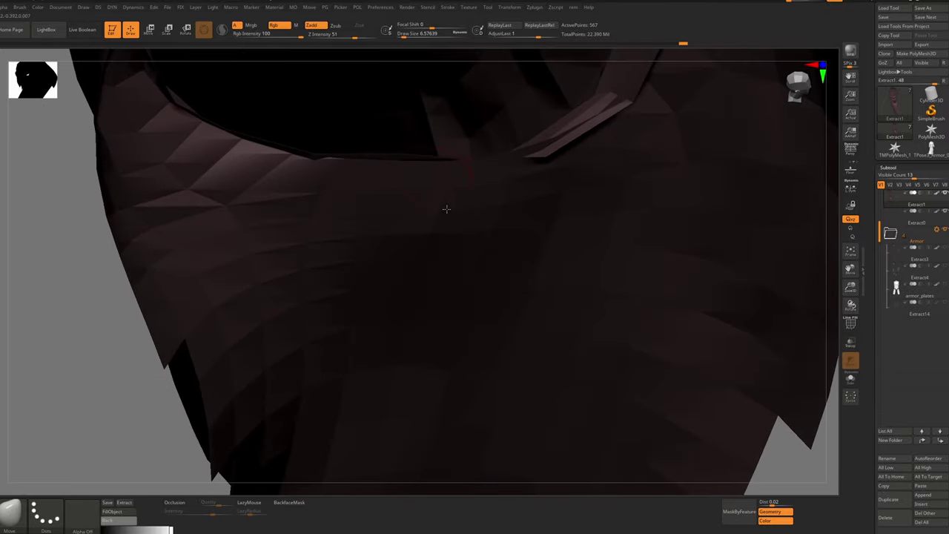
mouse_move(415, 170)
right_mouse_down()
mouse_move(404, 154)
mouse_move(520, 191)
mouse_move(447, 182)
right_mouse_up()
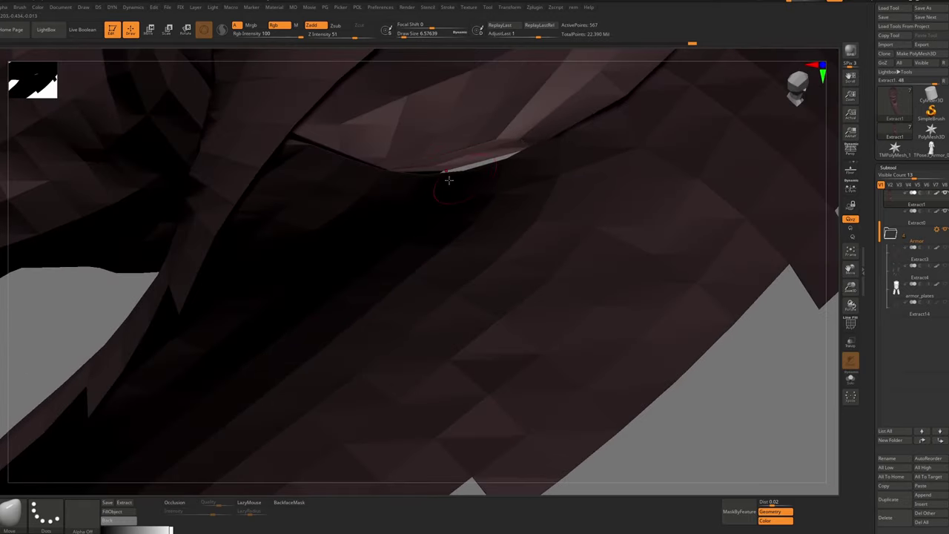
mouse_move(448, 179)
right_mouse_down()
mouse_move(430, 192)
mouse_move(448, 176)
right_mouse_up()
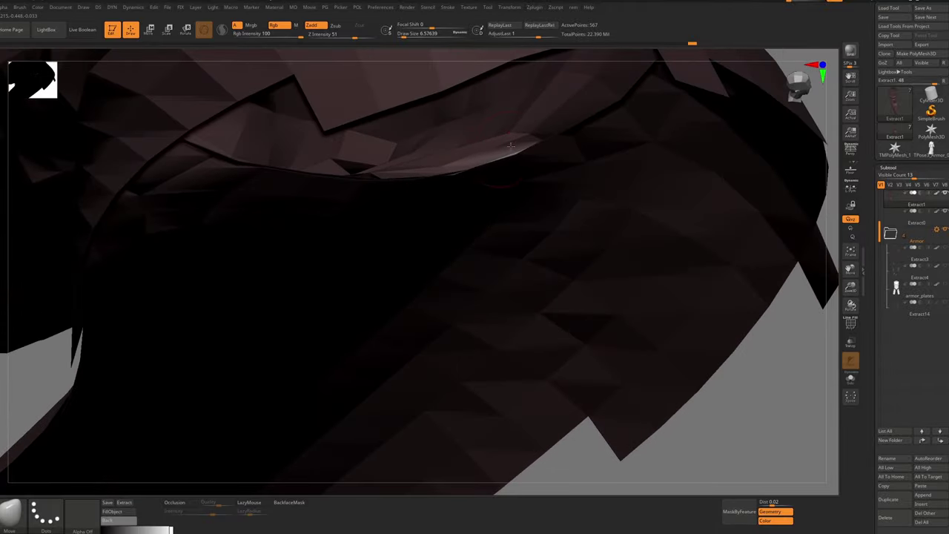
right_click_drag(520, 139, 426, 167)
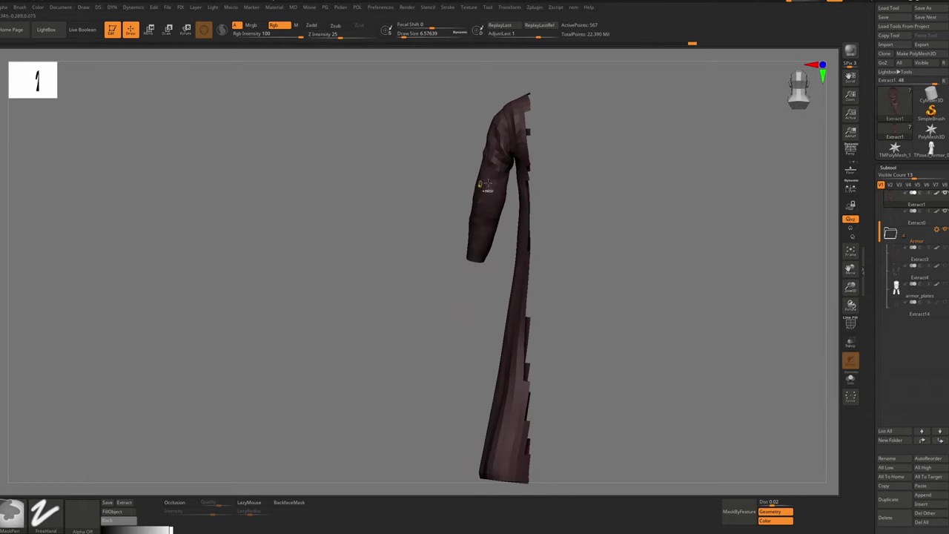
mouse_move(483, 186)
right_mouse_down("ctrl")
mouse_move(529, 187)
mouse_move(469, 200)
right_mouse_up("ctrl")
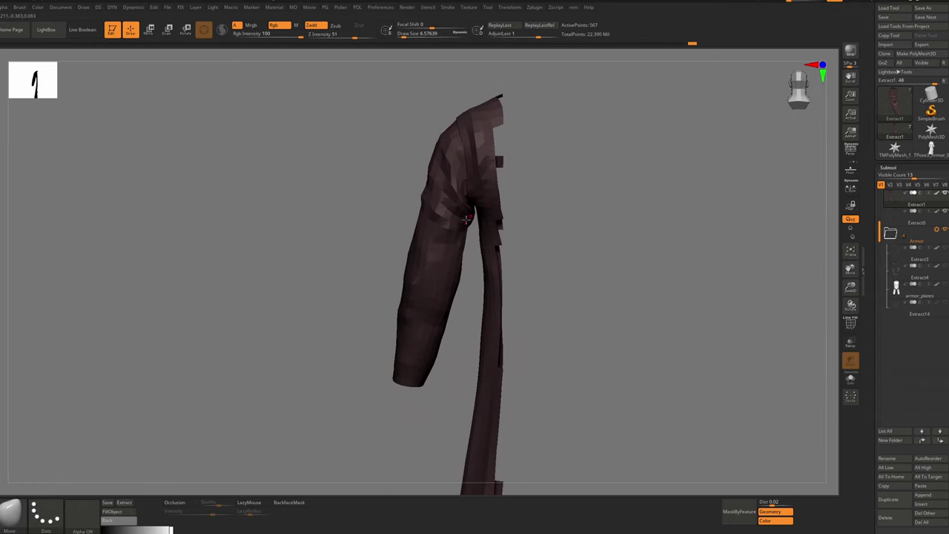
Switch to the Move Topological brush and make the Extract0 robe torso piece active
key("b")
key("m")
key("v")
key("s")
key("s")
left_click_drag(470, 217, 476, 208)
mouse_move(476, 207)
right_mouse_down()
mouse_move(476, 185)
mouse_move(438, 236)
mouse_move(564, 150)
mouse_move(514, 164)
mouse_move(595, 159)
mouse_move(421, 180)
mouse_move(444, 182)
mouse_move(492, 106)
mouse_move(534, 112)
right_mouse_up()
key("b")
key("m")
key("t")
left_click(443, 181, "alt")
right_click(481, 209)
Hide the coat's right half and lower part with SelectRect, leaving one shoulder showing
left_click_drag(580, 125, 509, 403, "ctrl+shift")
left_click_drag(565, 408, 432, 249, "ctrl+alt+shift")
right_click_drag(474, 223, 513, 225, "ctrl")
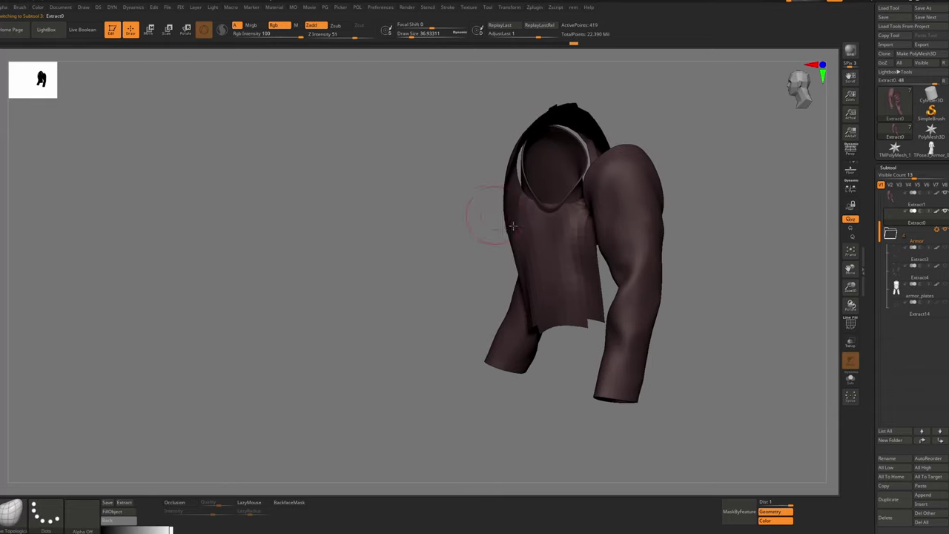
Hide the right sleeve and push the sleeve's top rim into the armhole with a ~33 brush
right_click_drag(623, 213, 646, 186)
left_click_drag(678, 121, 561, 445, "ctrl+alt+shift")
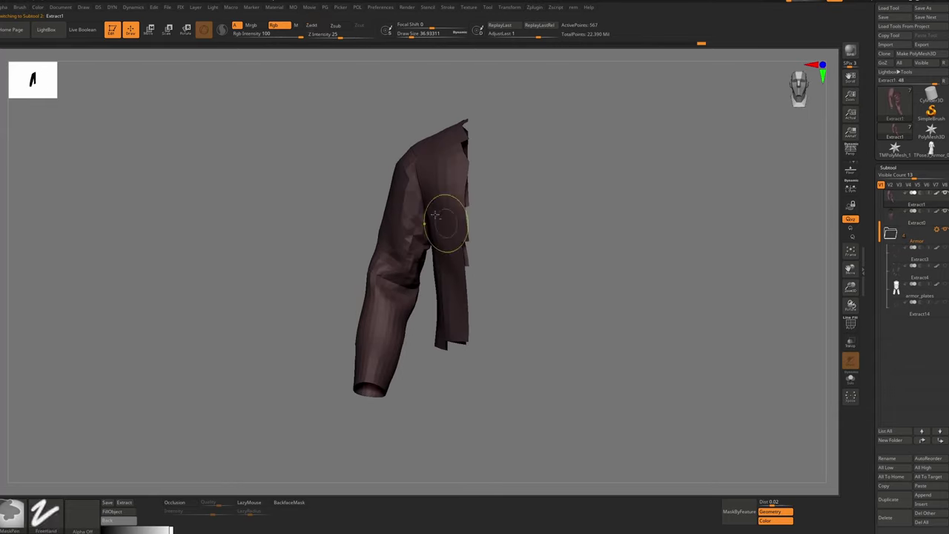
right_click_drag(445, 223, 544, 260)
right_click_drag(563, 218, 593, 201)
left_click_drag(557, 127, 545, 131)
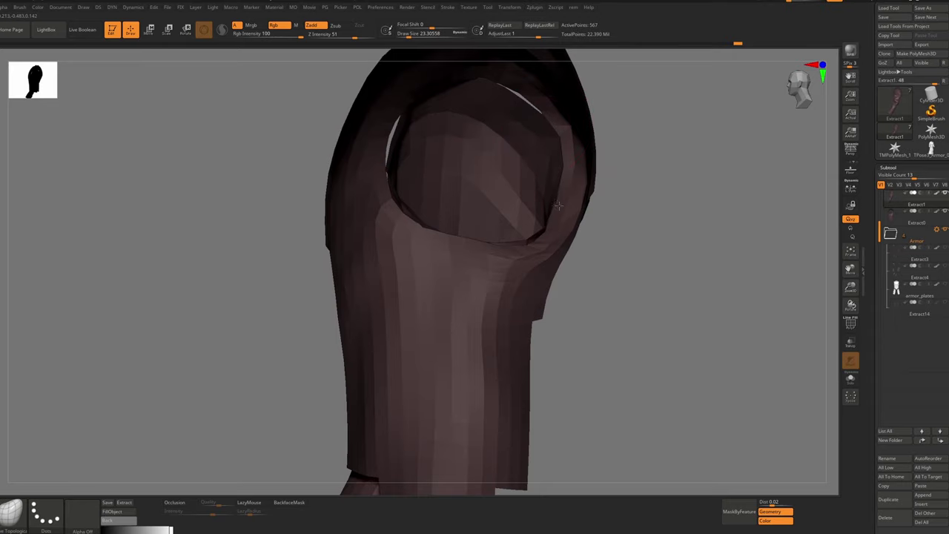
right_click_drag(326, 174, 391, 155)
key("s")
left_click_drag(390, 155, 388, 156)
mouse_move(388, 156)
right_mouse_down()
mouse_move(371, 176)
mouse_move(475, 148)
right_mouse_up()
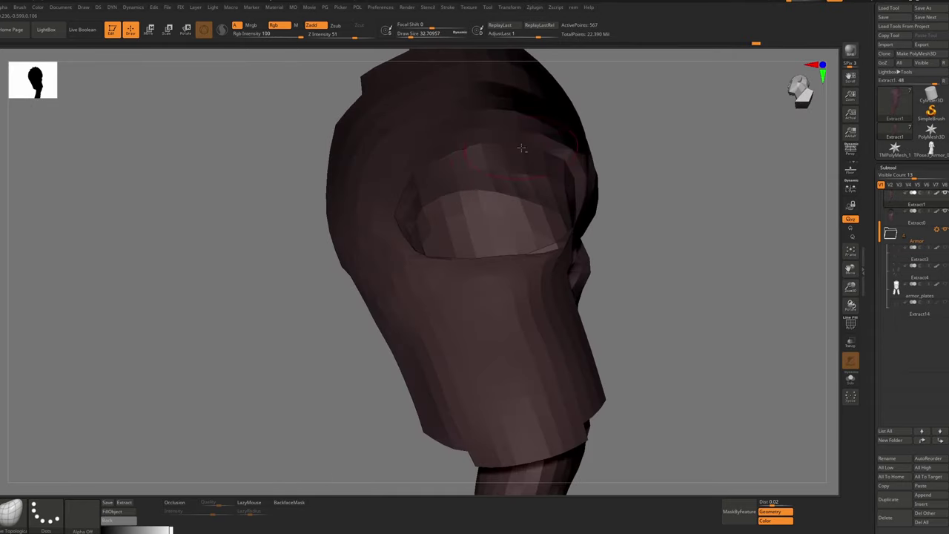
left_click_drag(513, 175, 514, 185)
mouse_move(515, 186)
right_mouse_down()
mouse_move(549, 185)
mouse_move(482, 193)
right_mouse_up()
mouse_move(482, 192)
right_mouse_down("ctrl")
mouse_move(477, 151)
mouse_move(497, 247)
mouse_move(762, 248)
mouse_move(609, 214)
mouse_move(544, 426)
mouse_move(474, 296)
mouse_move(509, 339)
mouse_move(513, 290)
mouse_move(512, 305)
mouse_move(574, 235)
mouse_move(566, 239)
right_mouse_up("ctrl")
Mirror the sleeve onto the opposite side and review it from a three-quarter view
key("ctrl+shift+m")
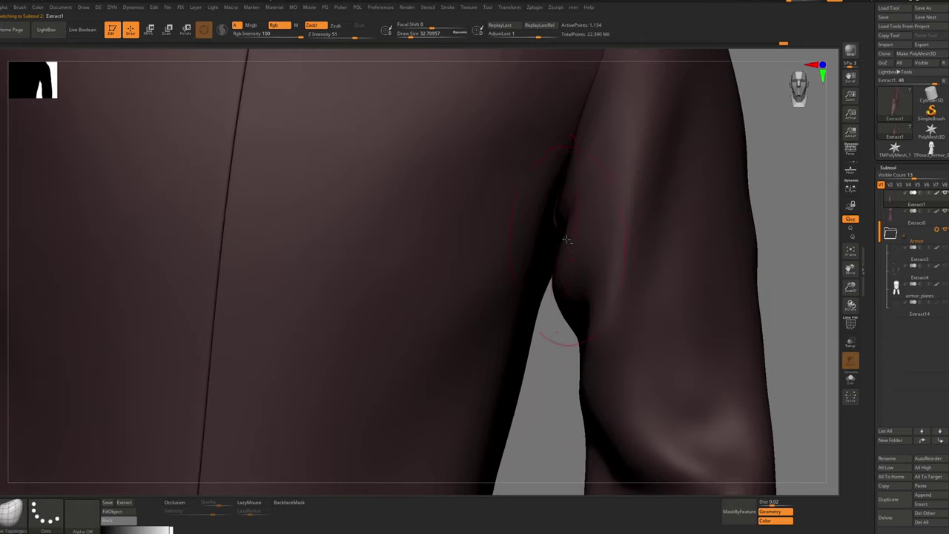
left_click(560, 226)
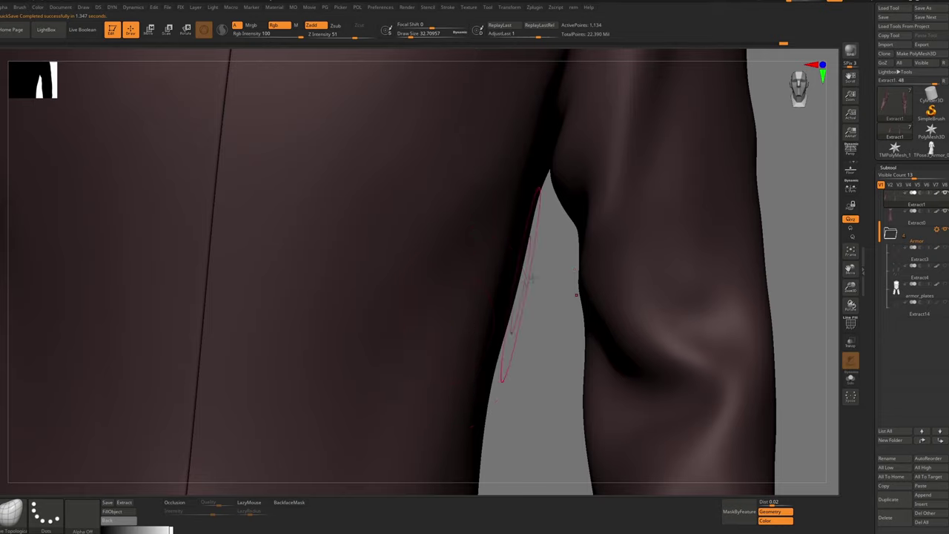
right_click_drag(529, 279, 687, 337, "ctrl")
right_click_drag(356, 181, 452, 193)
right_click_drag(378, 197, 438, 178, "ctrl")
mouse_move(378, 111)
right_mouse_down("alt")
mouse_move(371, 191)
mouse_move(384, 212)
mouse_move(350, 267)
mouse_move(362, 277)
mouse_move(403, 250)
mouse_move(392, 233)
mouse_move(360, 252)
mouse_move(383, 240)
mouse_move(375, 253)
right_mouse_up("alt")
Select the Move Topological brush and return to the coat's back view
key("b")
key("m")
key("t")
key("s")
key("s")
left_click(375, 252)
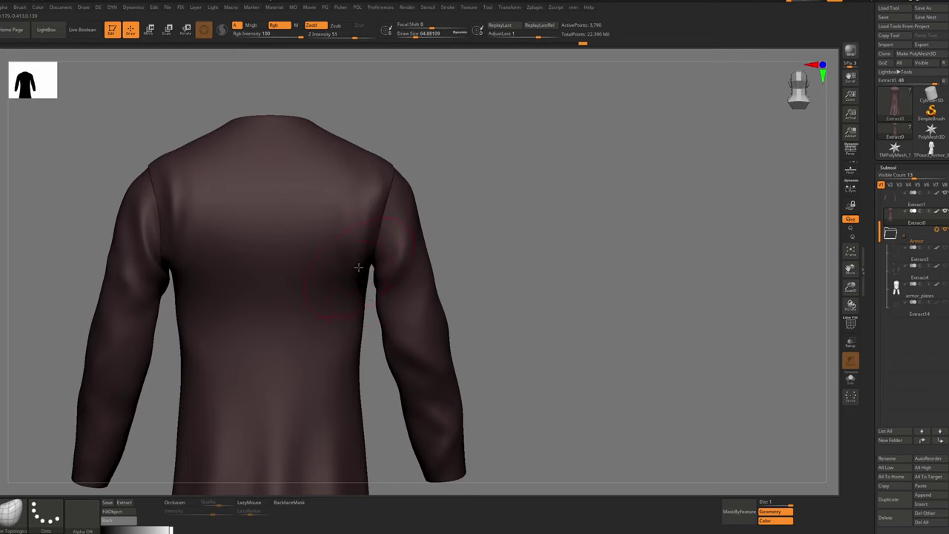
left_click_drag(358, 267, 362, 264)
right_click_drag(172, 261, 229, 260, "alt")
key("alt+s")
right_click_drag(246, 218, 291, 242)
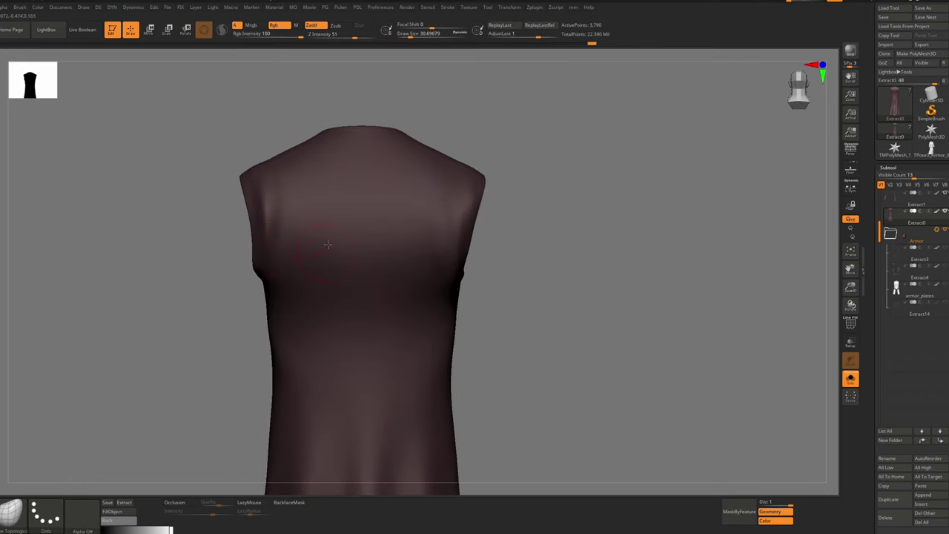
key("Print")
mouse_move(183, 132)
left_mouse_down()
mouse_move(339, 262)
mouse_move(580, 397)
left_mouse_up()
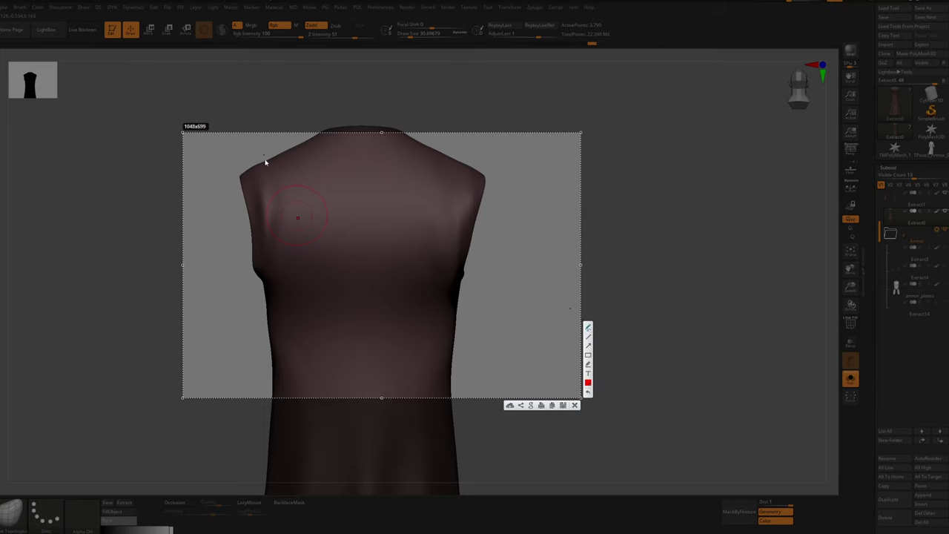
left_click_drag(238, 174, 263, 183)
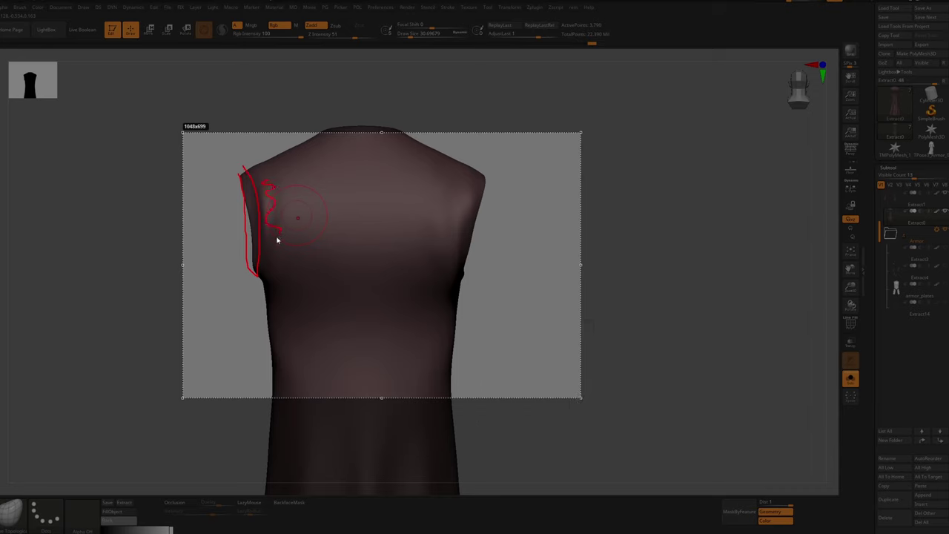
left_click_drag(278, 240, 264, 258)
left_click(268, 215)
left_click_drag(259, 215, 254, 215)
left_click_drag(253, 215, 261, 223)
mouse_move(268, 201)
left_mouse_down()
mouse_move(253, 215)
mouse_move(280, 195)
left_mouse_up()
left_click(574, 406)
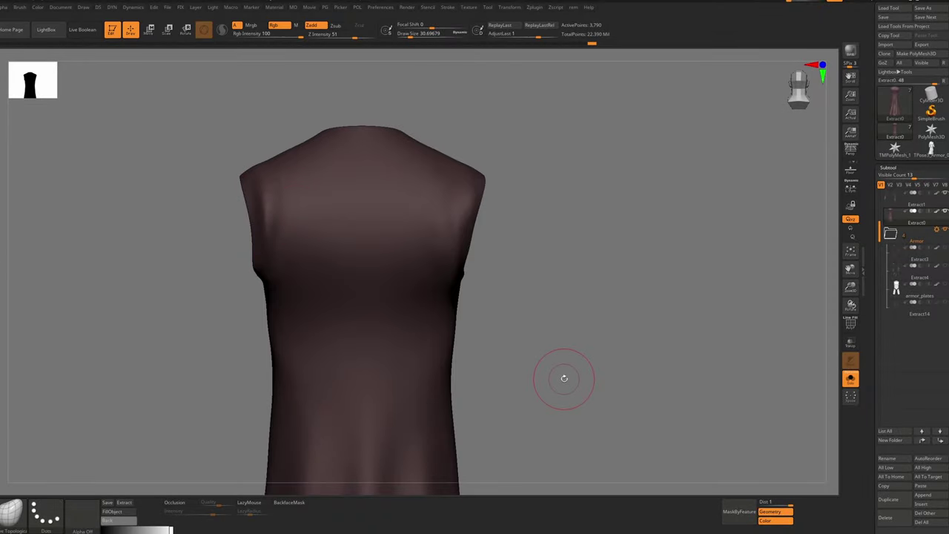
left_click(565, 378)
mouse_move(419, 266)
right_mouse_down("ctrl")
mouse_move(364, 248)
mouse_move(413, 249)
right_mouse_up("ctrl")
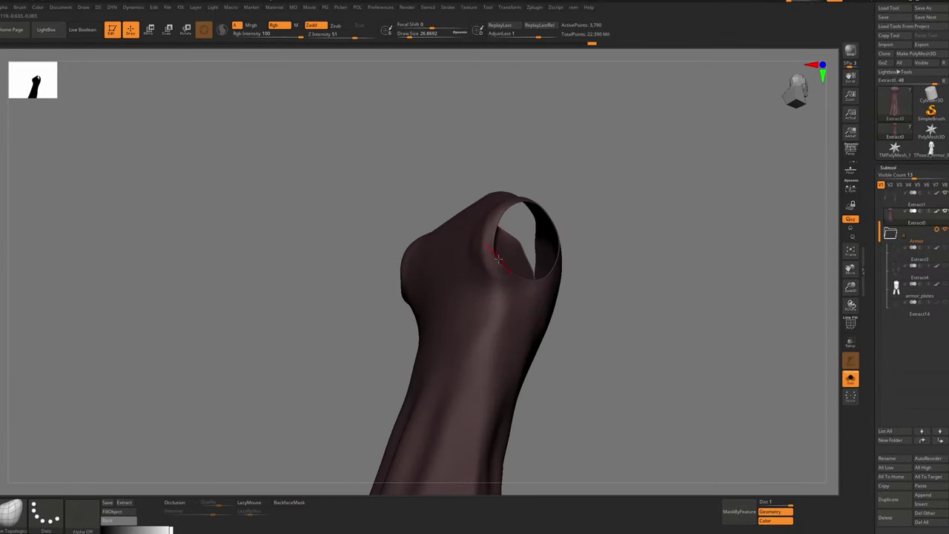
Solo the robe torso and mask everything except its shoulder edge
key("shift+f")
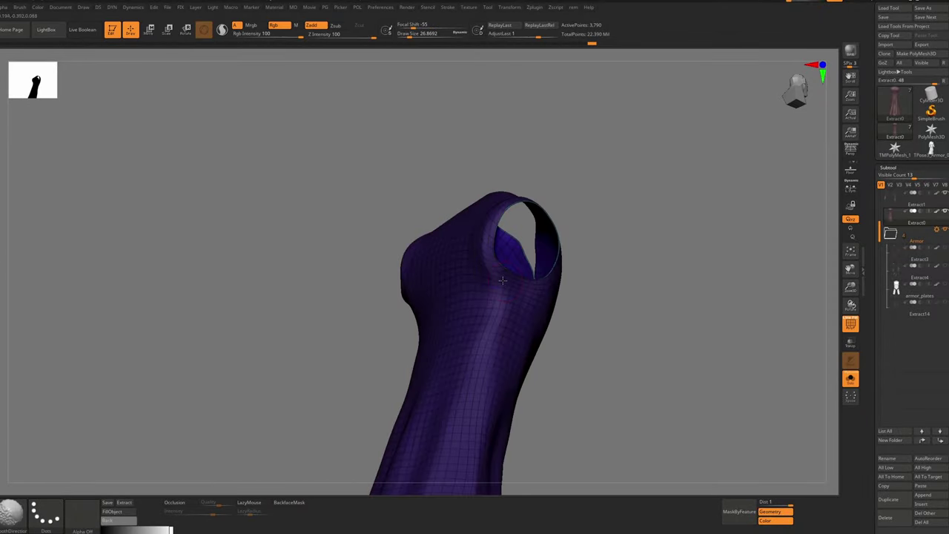
right_click_drag(503, 280, 521, 299, "ctrl")
key("shift+d")
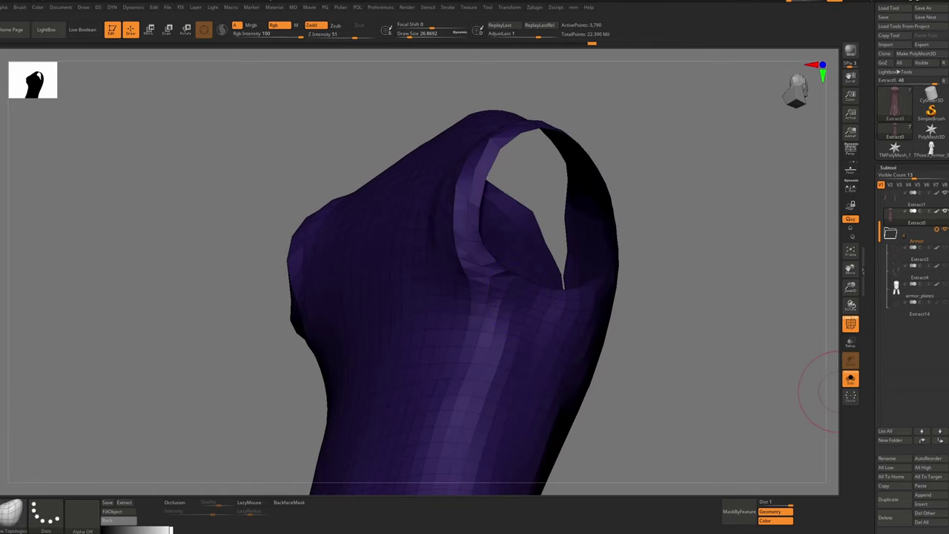
scroll(939, 383, "down", 5)
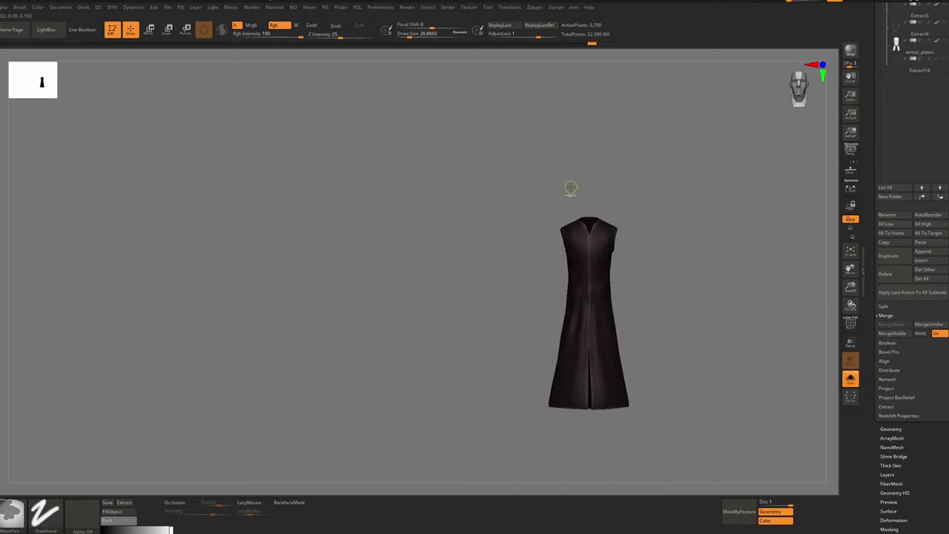
left_click_drag(571, 187, 605, 256, "ctrl")
left_click_drag(577, 434, 599, 248, "ctrl")
left_click_drag(657, 433, 503, 324, "ctrl")
right_click_drag(519, 327, 585, 273, "ctrl")
left_click_drag(587, 245, 606, 281, "ctrl")
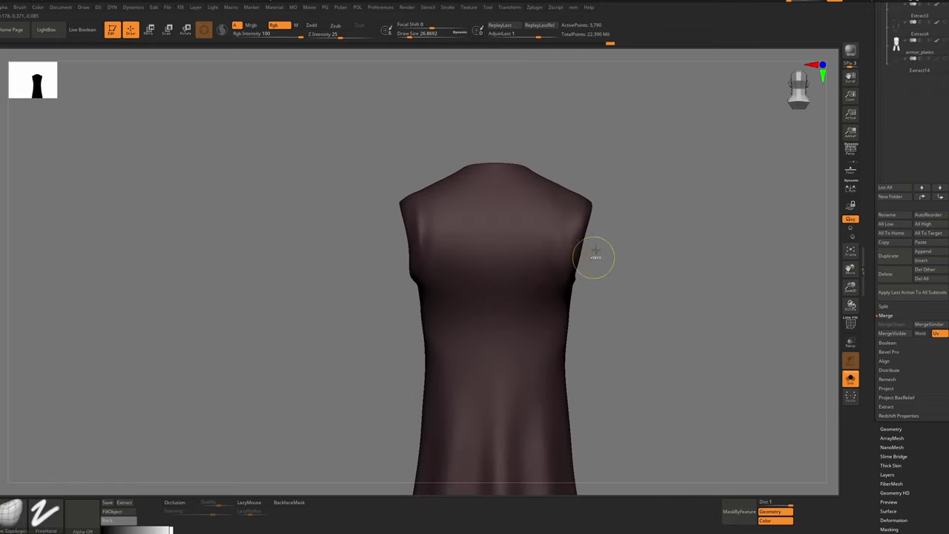
key("ctrl+z")
key("f")
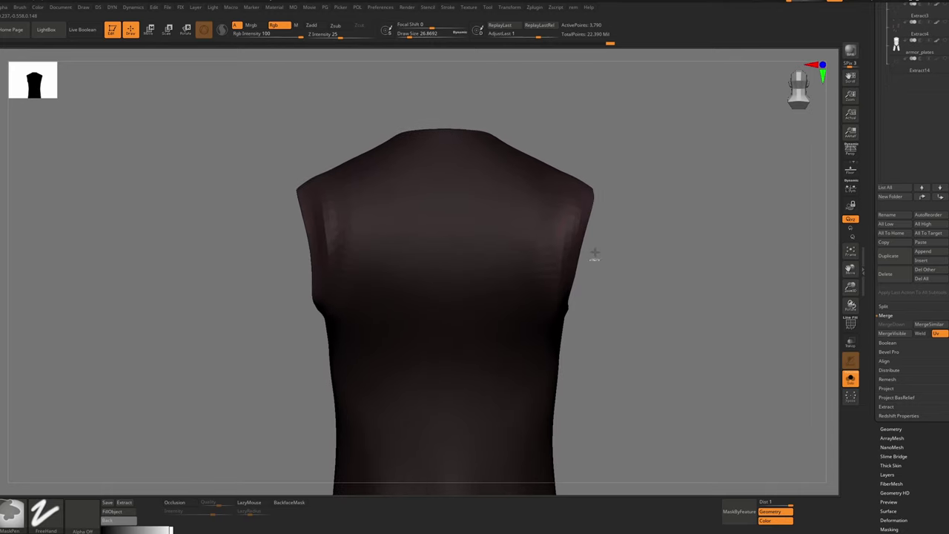
Pull the robe's shoulder edge inward with the Move transpose line
key("w")
key("y")
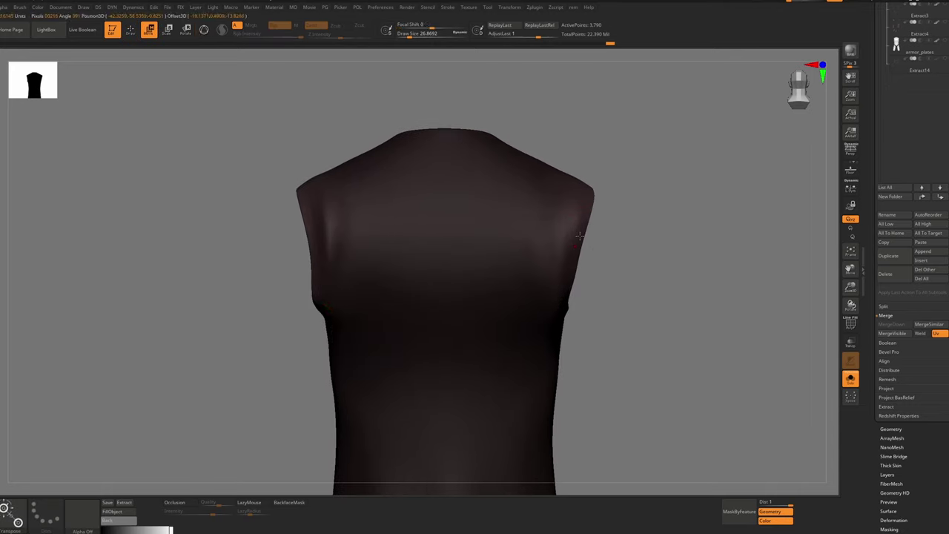
left_click_drag(619, 239, 601, 245)
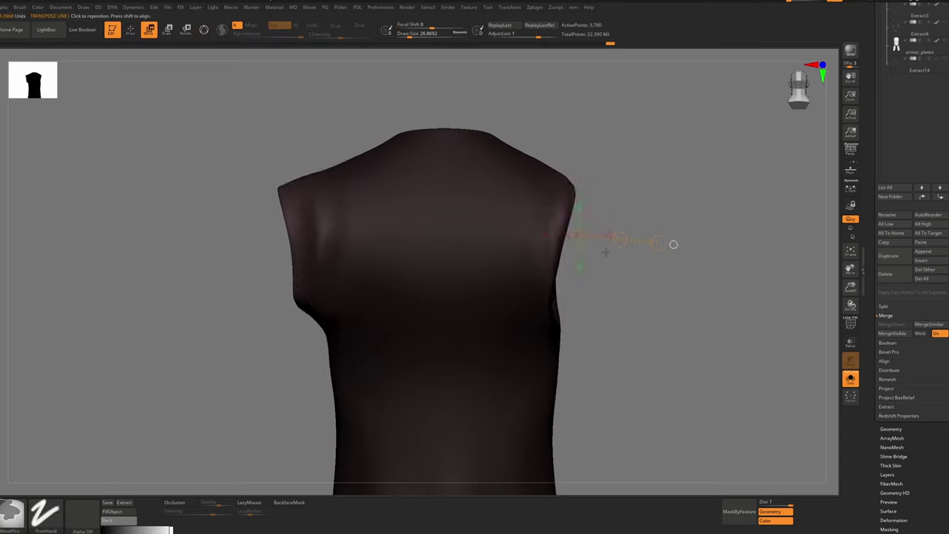
key("ctrl+z")
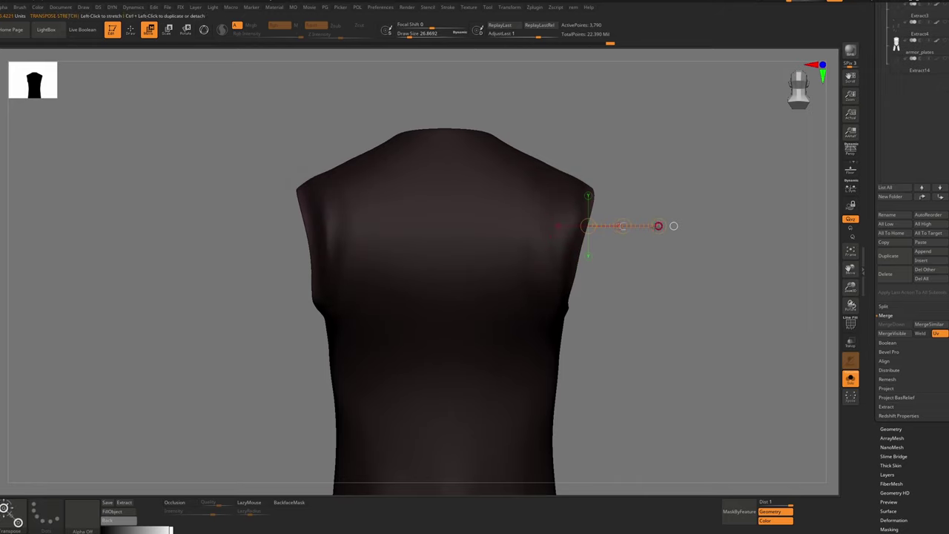
left_click_drag(623, 231, 613, 231)
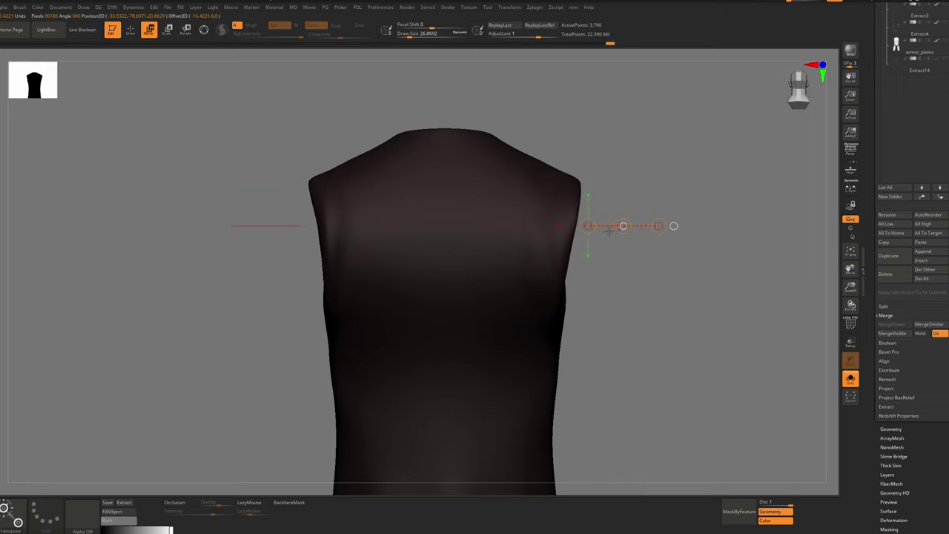
mouse_move(569, 274)
right_mouse_down()
mouse_move(540, 314)
mouse_move(483, 307)
mouse_move(618, 296)
mouse_move(616, 274)
mouse_move(564, 324)
mouse_move(625, 282)
mouse_move(580, 276)
right_mouse_up()
Switch back to the Move brush, show the sleeves again, and enlarge the brush
key("b")
key("m")
key("v")
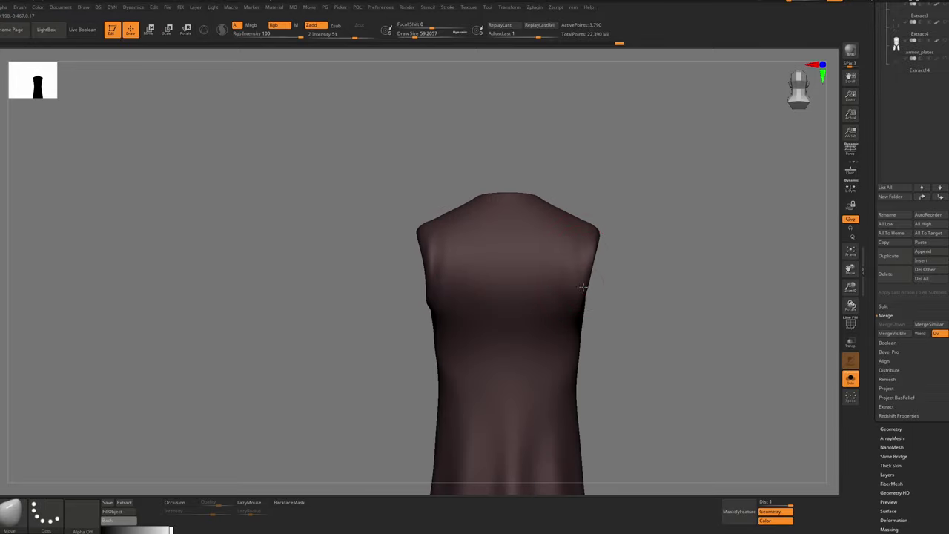
key("alt+s")
mouse_move(590, 249)
right_mouse_down()
mouse_move(601, 256)
mouse_move(450, 259)
right_mouse_up()
key("s")
left_click_drag(450, 258, 460, 259)
right_click_drag(460, 259, 511, 285, "shift")
right_click_drag(510, 285, 511, 247, "ctrl")
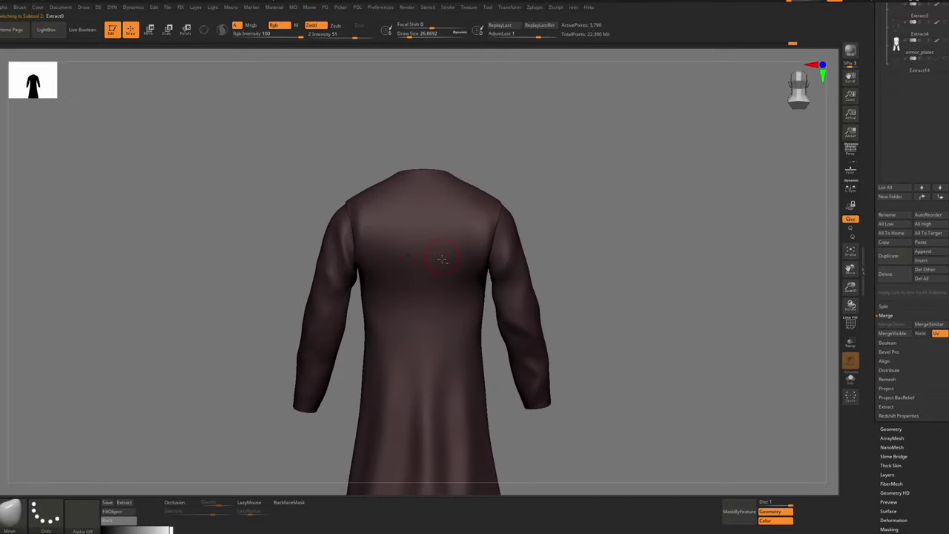
Smooth the right shoulder seam with a slightly smaller brush from a straight back view
key("b")
key("s")
key("t")
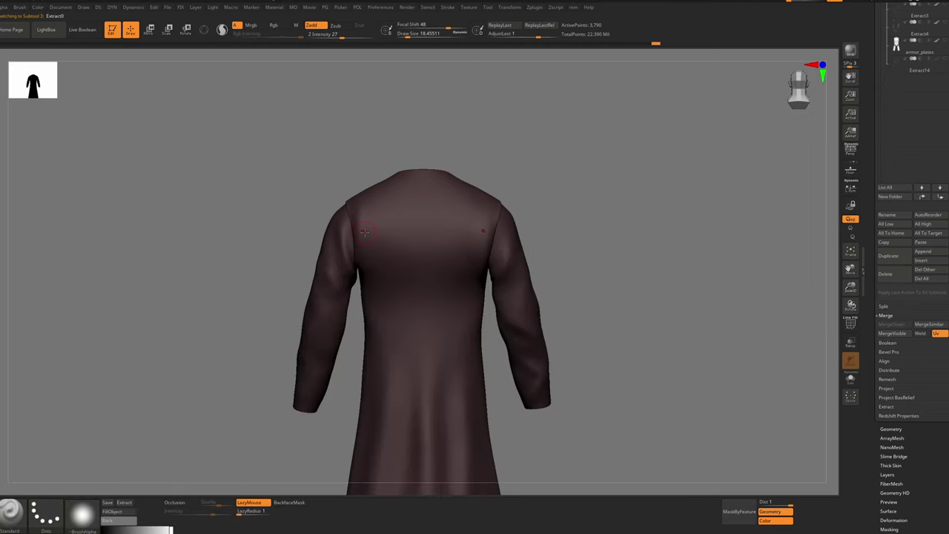
mouse_move(368, 223)
right_mouse_down()
mouse_move(355, 198)
mouse_move(359, 215)
right_mouse_up()
key("s")
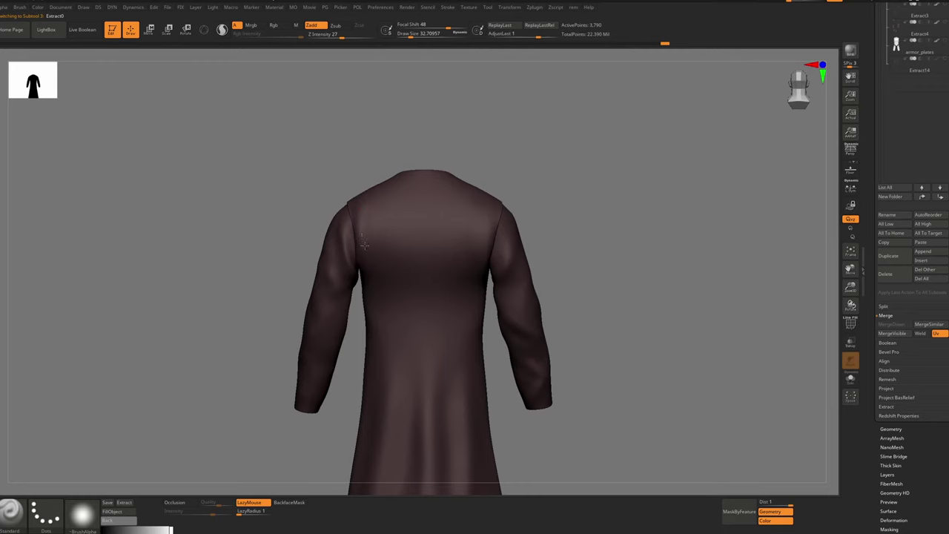
key("shift")
key("s")
left_click_drag(372, 221, 369, 220)
key("shift")
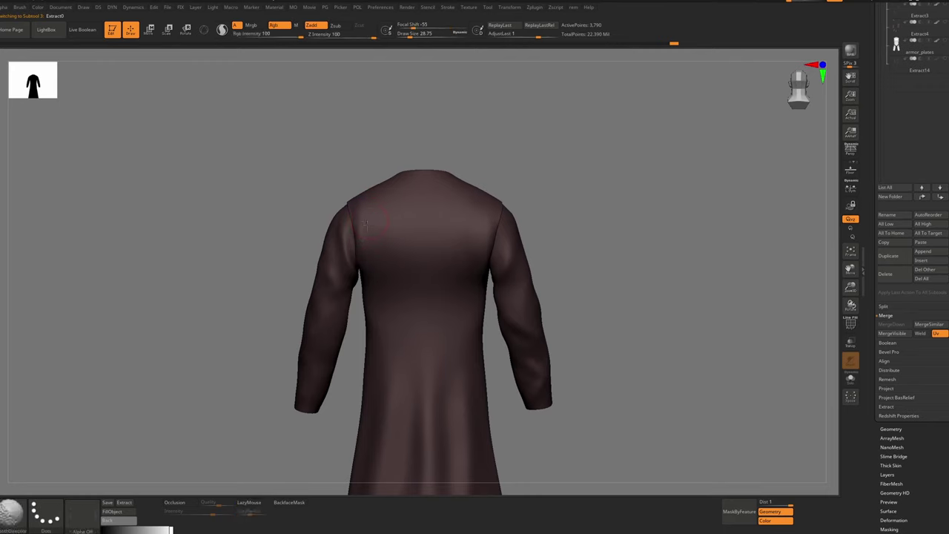
mouse_move(494, 236)
left_mouse_down("shift")
mouse_move(497, 201)
mouse_move(499, 258)
left_mouse_up("shift")
Continue smoothing the surface near the right shoulder and along its side
key("b")
key("s")
key("t")
right_click_drag(499, 238, 489, 224)
key("s")
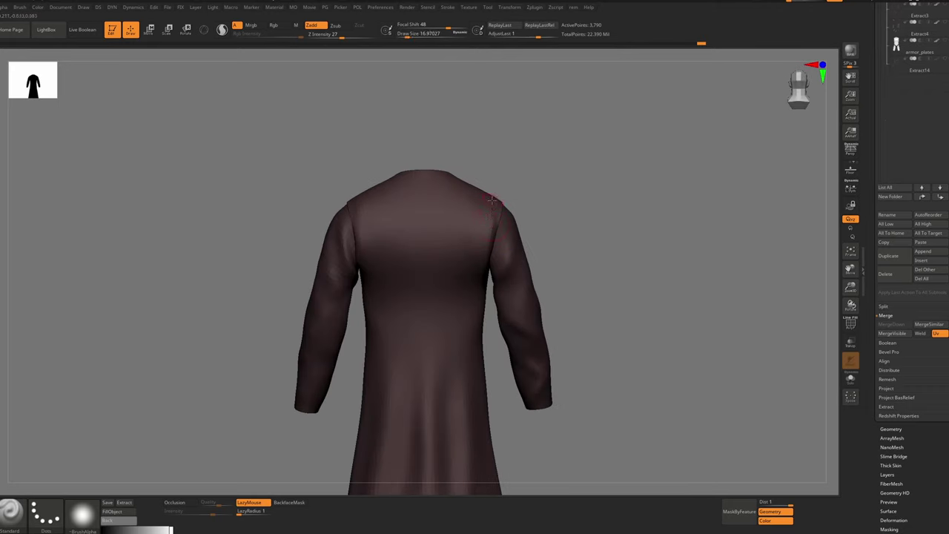
mouse_move(492, 223)
left_mouse_down("shift")
mouse_move(501, 194)
mouse_move(499, 207)
left_mouse_up("shift")
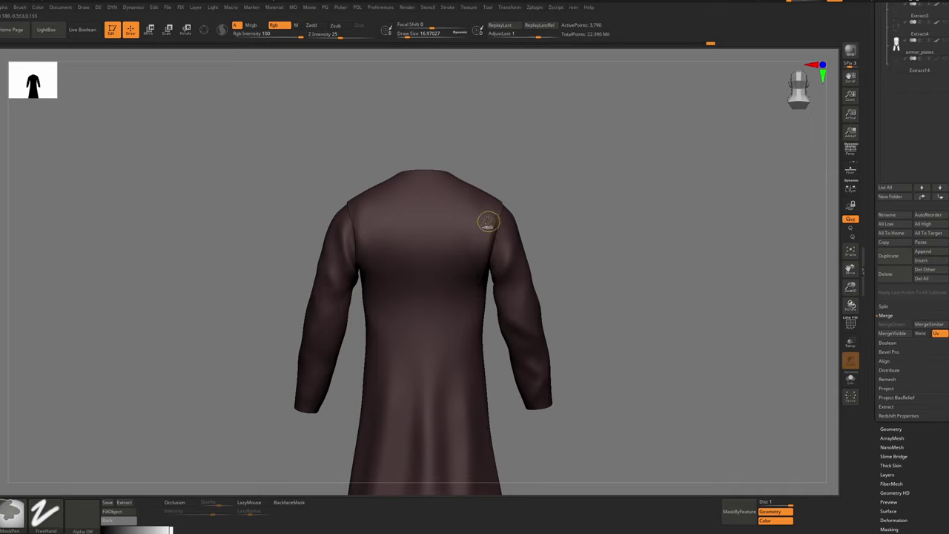
right_click_drag(516, 341, 472, 150, "ctrl")
right_click_drag(472, 185, 512, 210)
right_click_drag(512, 211, 506, 297, "ctrl")
right_click_drag(528, 248, 495, 254)
left_click_drag(507, 252, 485, 255, "shift")
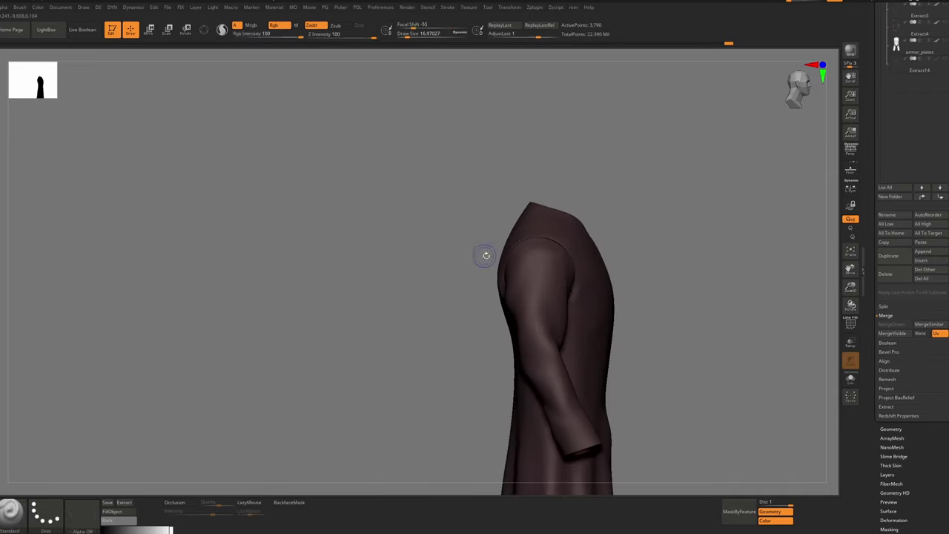
mouse_move(485, 254)
right_mouse_down()
mouse_move(533, 262)
mouse_move(527, 275)
mouse_move(495, 183)
right_mouse_up()
right_click_drag(496, 183, 521, 246, "shift")
Select Extract1 and MergeDown it into the robe piece below, confirming with OK
left_click(521, 246, "alt")
left_click_drag(919, 315, 920, 429)
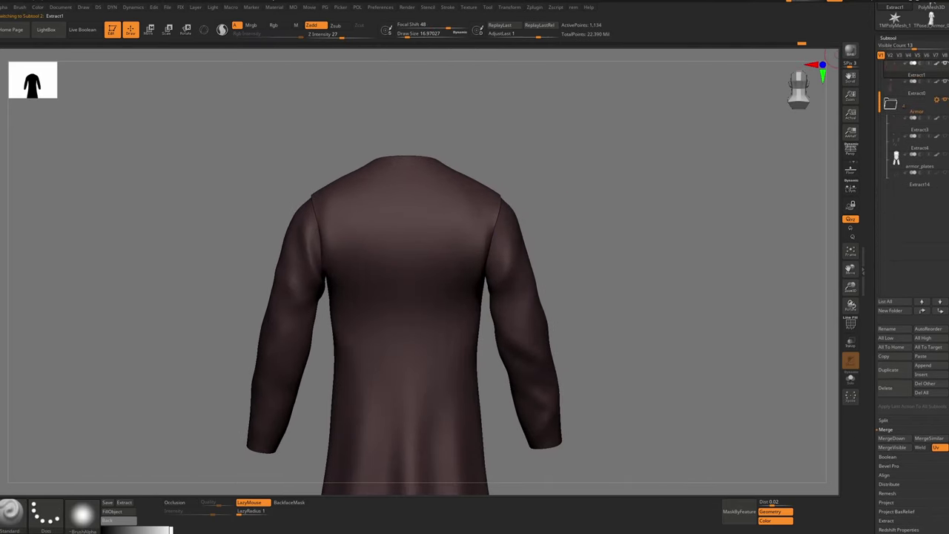
left_click(897, 438)
left_click(826, 458)
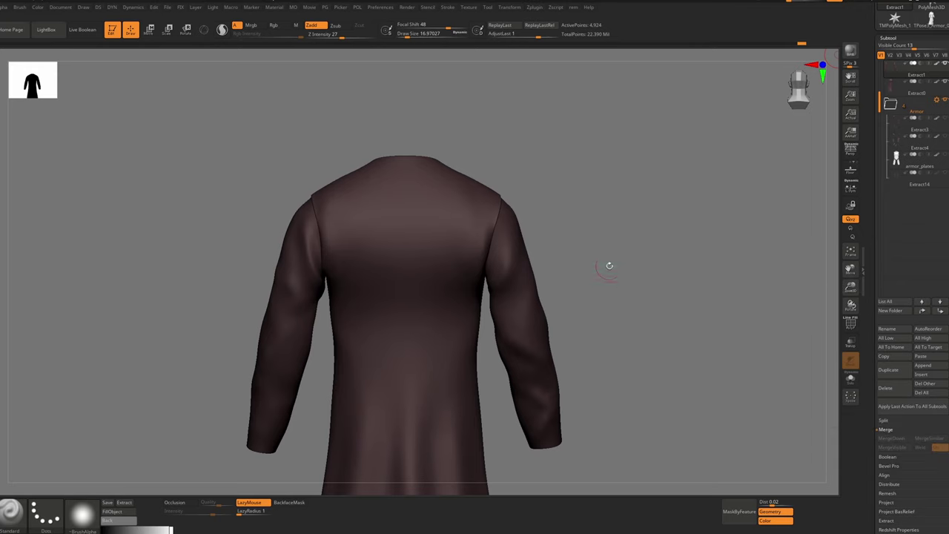
Push the sleeve edges slightly outward with a Move brush enlarged to about 77
key("b")
key("m")
key("v")
key("space")
key("s")
left_click_drag(506, 190, 506, 197)
key("s")
key("s")
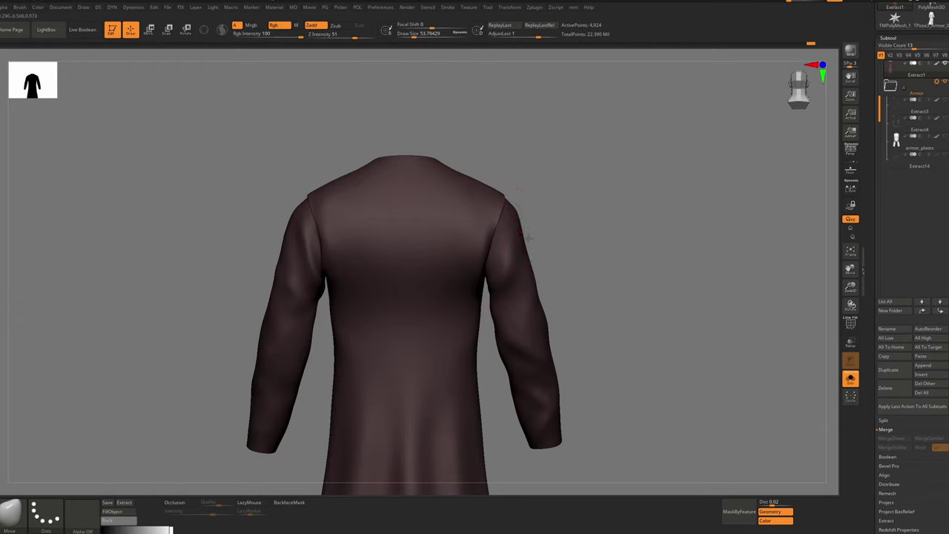
left_click_drag(526, 236, 530, 242)
mouse_move(527, 247)
right_mouse_down("ctrl")
mouse_move(510, 219)
mouse_move(464, 220)
mouse_move(464, 205)
mouse_move(505, 181)
right_mouse_up("ctrl")
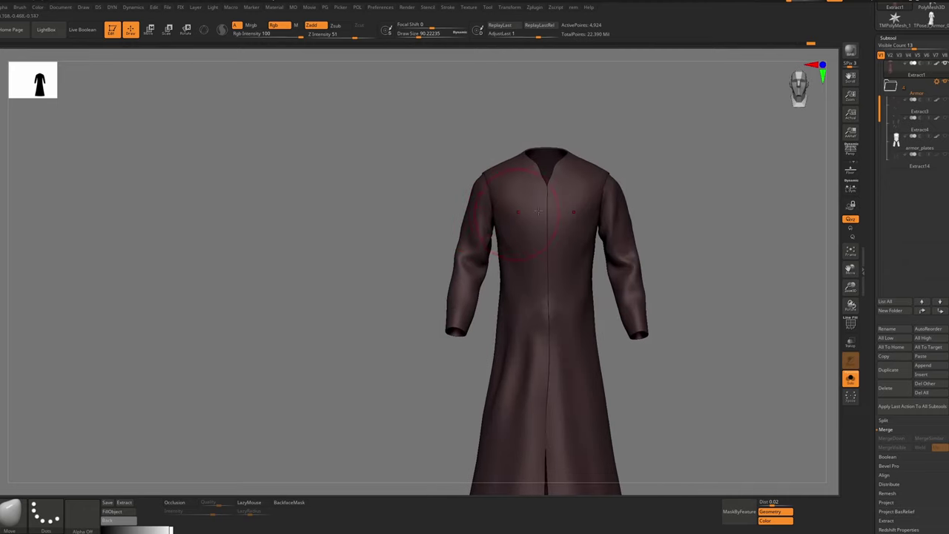
right_click_drag(631, 180, 650, 160, "ctrl")
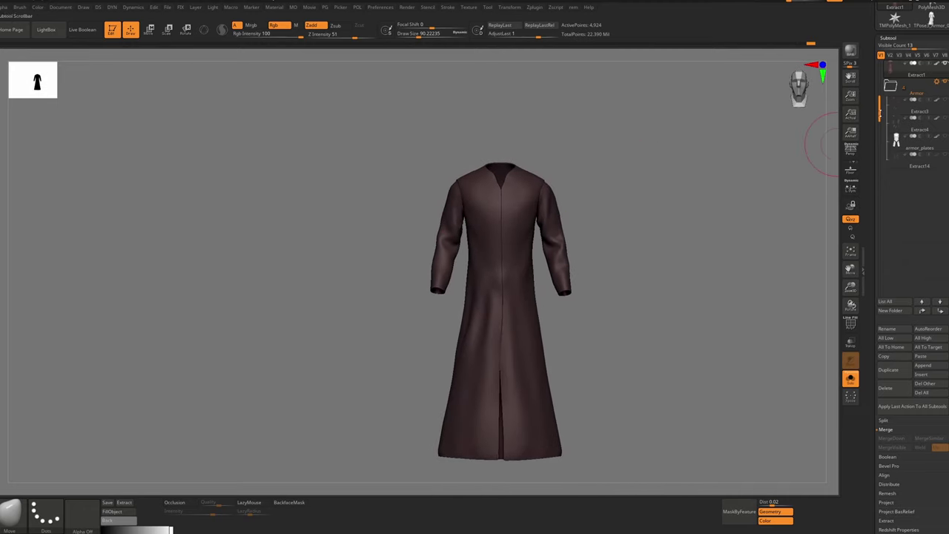
left_click(941, 157)
Turn Solo off, make the leather straps visible, and orbit to inspect the armor
left_click(850, 379)
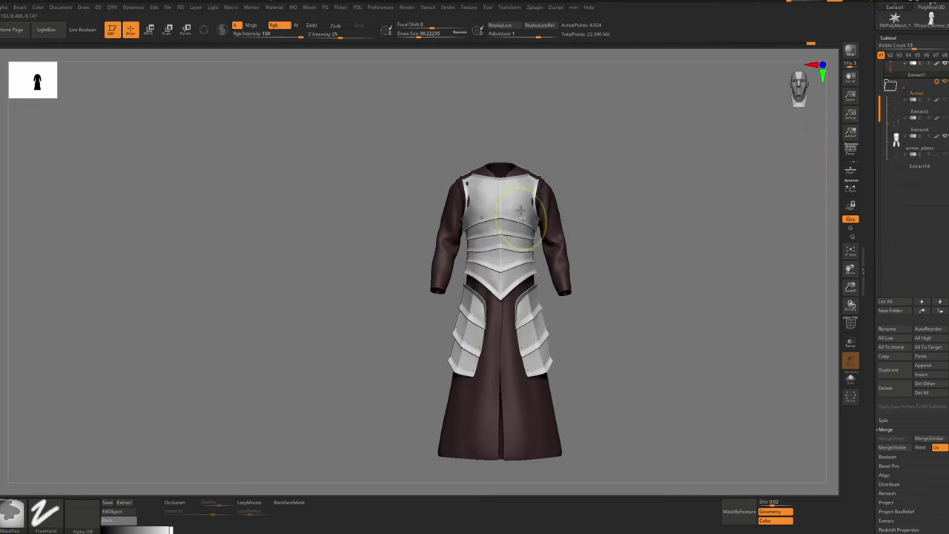
right_click_drag(546, 218, 531, 235, "ctrl")
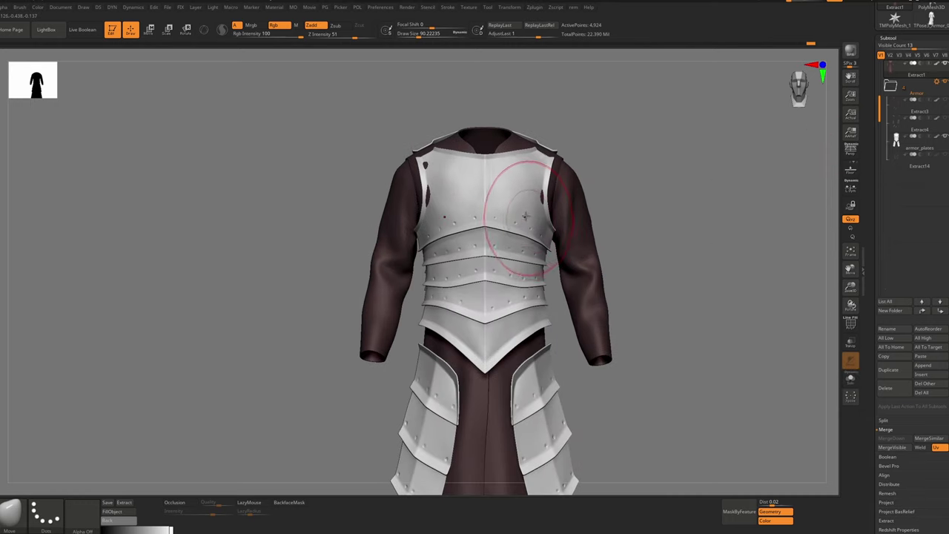
left_click(945, 118)
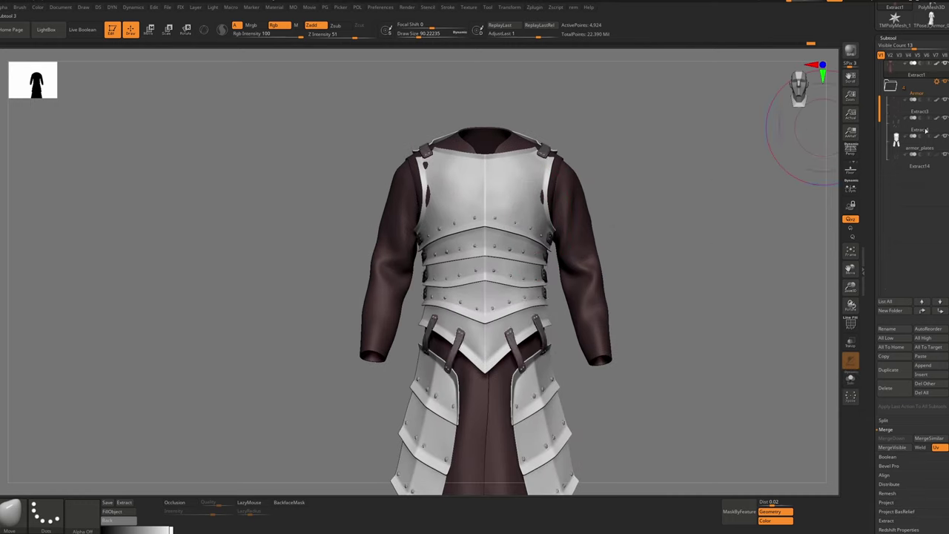
mouse_move(602, 157)
right_mouse_down()
mouse_move(524, 186)
mouse_move(520, 197)
mouse_move(539, 211)
mouse_move(575, 147)
right_mouse_up()
right_click_drag(575, 147, 574, 189)
mouse_move(574, 189)
right_mouse_down()
mouse_move(537, 196)
mouse_move(691, 204)
mouse_move(620, 212)
mouse_move(623, 190)
mouse_move(669, 205)
mouse_move(646, 248)
mouse_move(629, 226)
right_mouse_up()
Select the armor_plates piece, then the Extract1 robe piece
right_click_drag(630, 220, 547, 198, "alt")
left_click(546, 198, "alt")
left_click(571, 212, "alt")
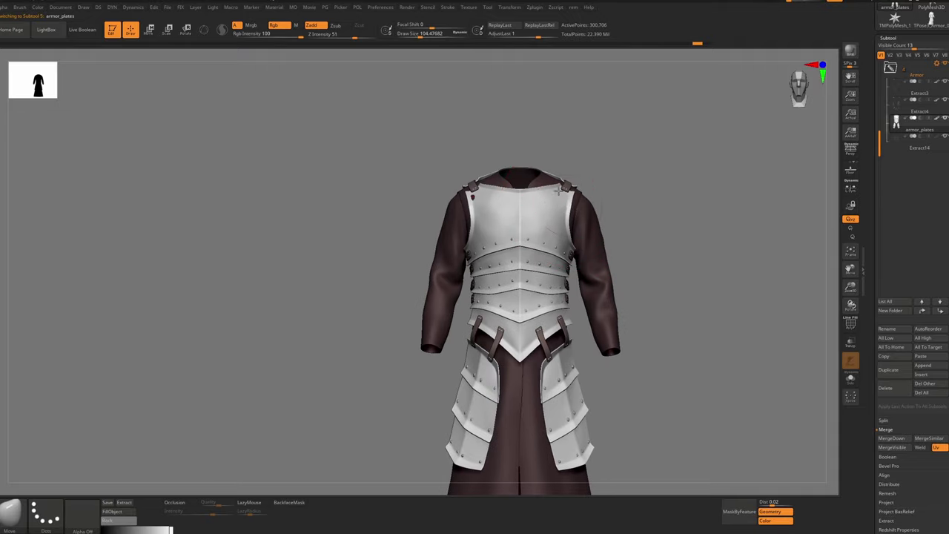
left_click_drag(598, 263, 529, 250)
Solo the robe with PolyFrame showing and preview its smooth subdivision from the front
key("alt+shift+s")
key("shift+f")
right_click_drag(528, 250, 545, 210, "ctrl")
key("d")
key("shift+d")
right_click_drag(429, 169, 447, 168, "shift")
Shrink the brush to about 46 and draw a Transpose action line down the shoulder
key("s")
left_click_drag(415, 156, 396, 155)
key("d")
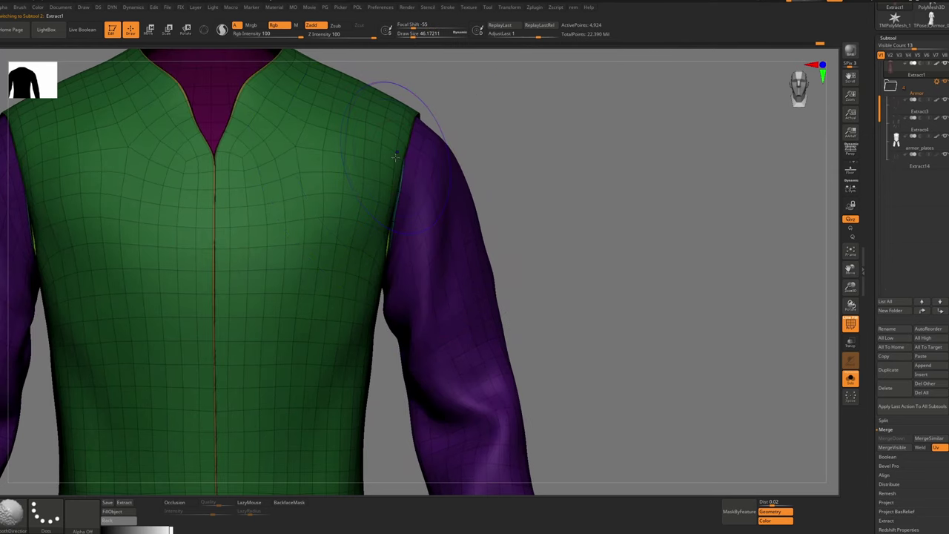
key("shift+f")
mouse_move(411, 178)
right_mouse_down("ctrl")
mouse_move(430, 155)
mouse_move(409, 177)
right_mouse_up("ctrl")
key("shift+f")
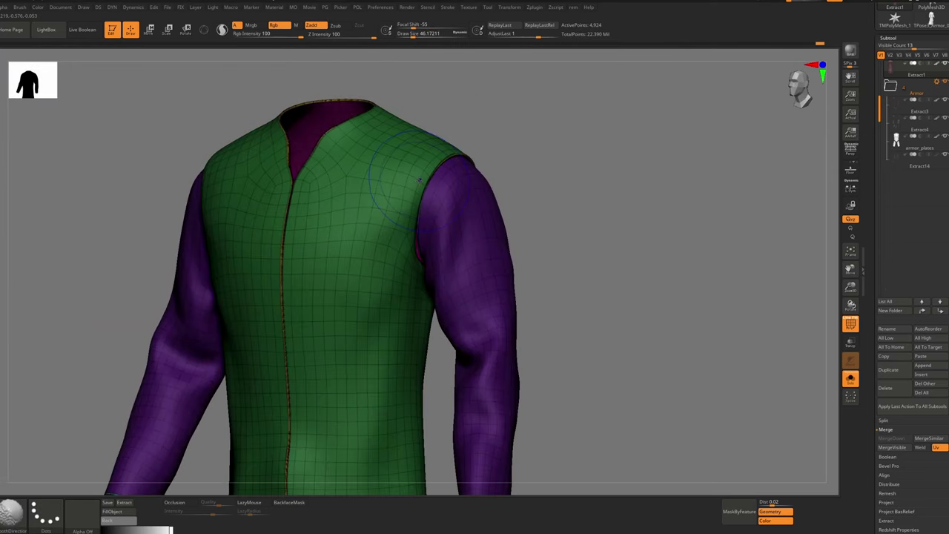
key("w")
left_click_drag(413, 116, 408, 193)
Switch to a new sculpting brush and inspect the sleeve, back and front of the robe
key("b")
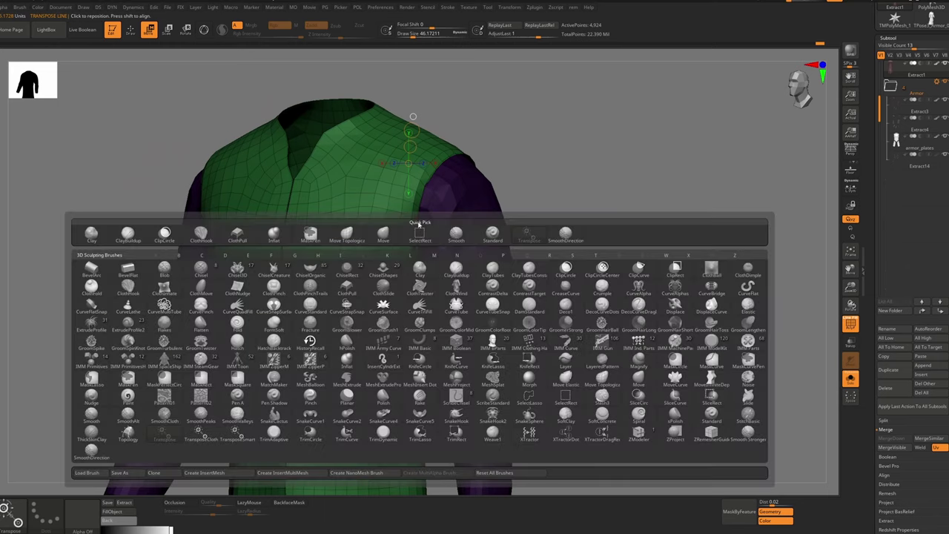
key("m")
key("v")
key("b")
key("s")
key("t")
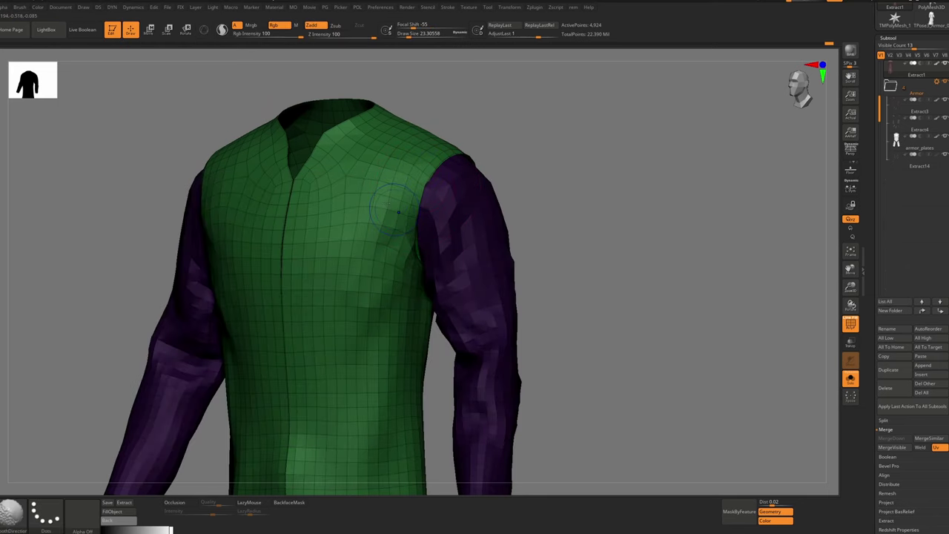
left_click_drag(556, 167, 438, 178)
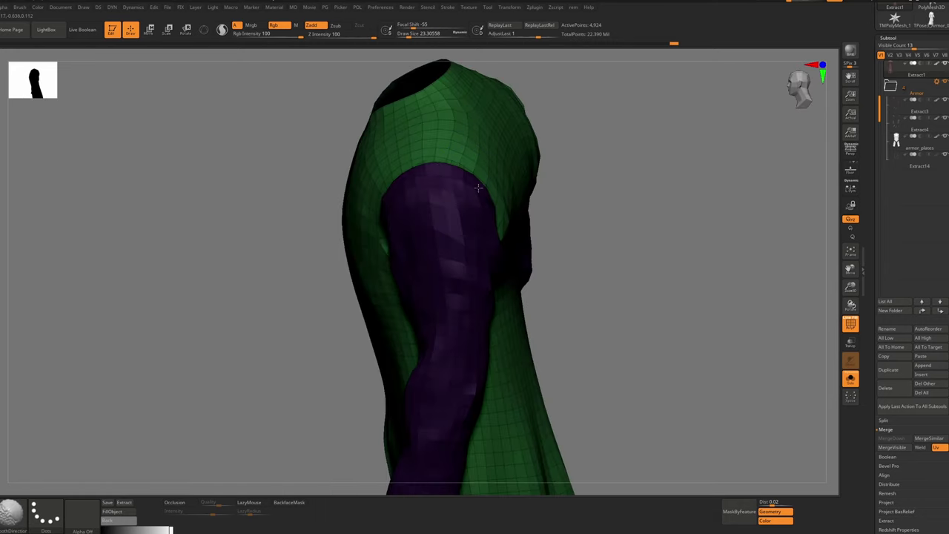
right_click_drag(478, 188, 501, 191)
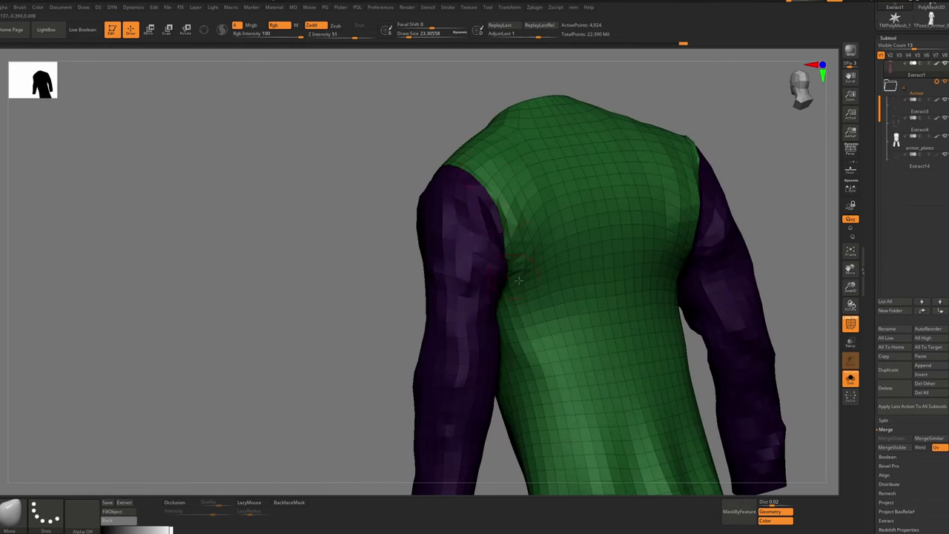
right_click_drag(519, 280, 453, 182)
left_click_drag(472, 142, 486, 159, "ctrl")
Select the Move Topological brush with the polygroup colours hidden
key("b")
key("m")
mouse_move(381, 248)
right_mouse_down()
mouse_move(399, 202)
mouse_move(371, 218)
mouse_move(386, 245)
mouse_move(356, 216)
right_mouse_up()
key("t")
key("shift+f")
key("b")
key("m")
key("v")
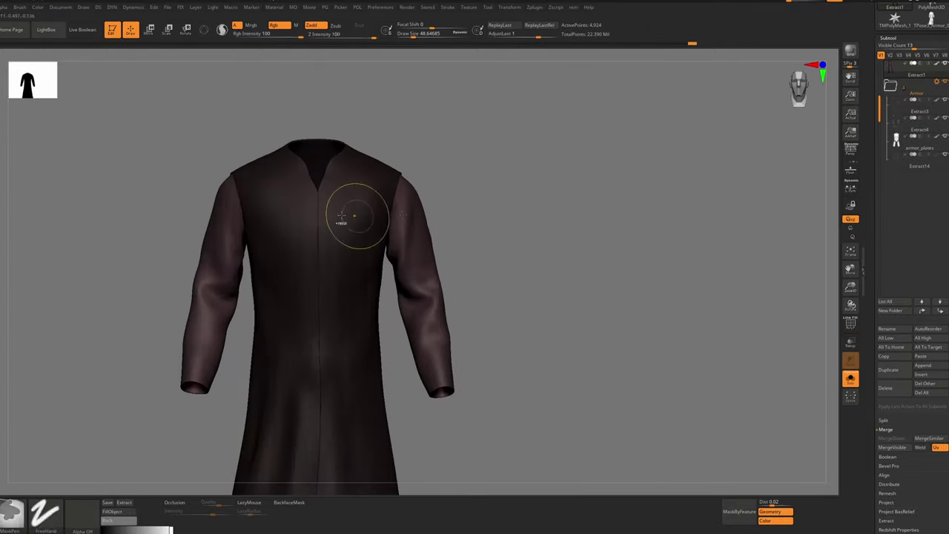
Clear the body mask and inspect the upper back and shoulder with polygroups shown
mouse_move(149, 230)
right_mouse_down()
mouse_move(214, 223)
mouse_move(256, 256)
right_mouse_up()
right_click_drag(256, 255, 288, 201, "ctrl")
left_click_drag(475, 205, 491, 230, "ctrl")
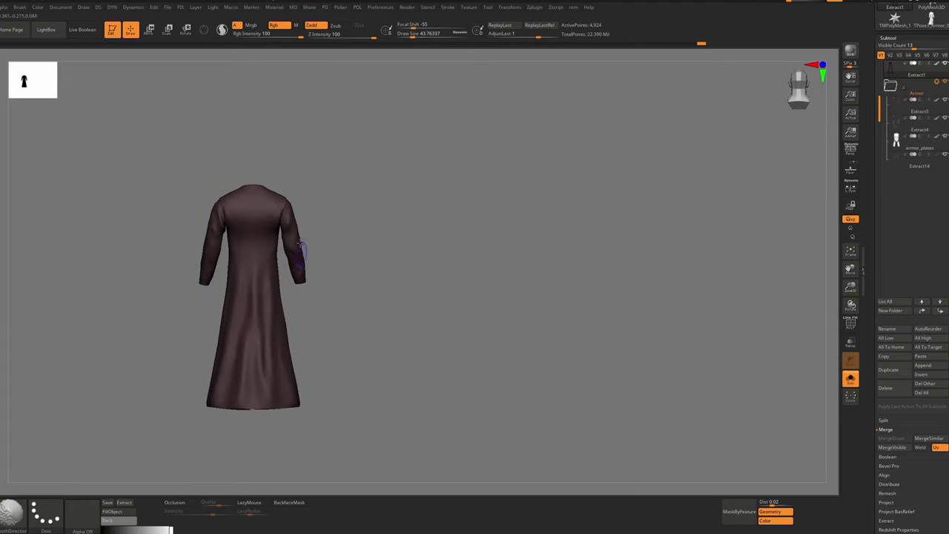
key("shift+f")
right_click_drag(278, 205, 249, 252, "ctrl")
right_click_drag(354, 275, 342, 249, "ctrl")
right_click_drag(371, 300, 318, 248, "alt")
Turn dynamic subdivision back on and open the Dynamic Subdiv settings
key("shift+f")
right_click_drag(431, 167, 447, 201, "ctrl")
key("shift+d")
key("d")
key("shift+f")
key("alt+d")
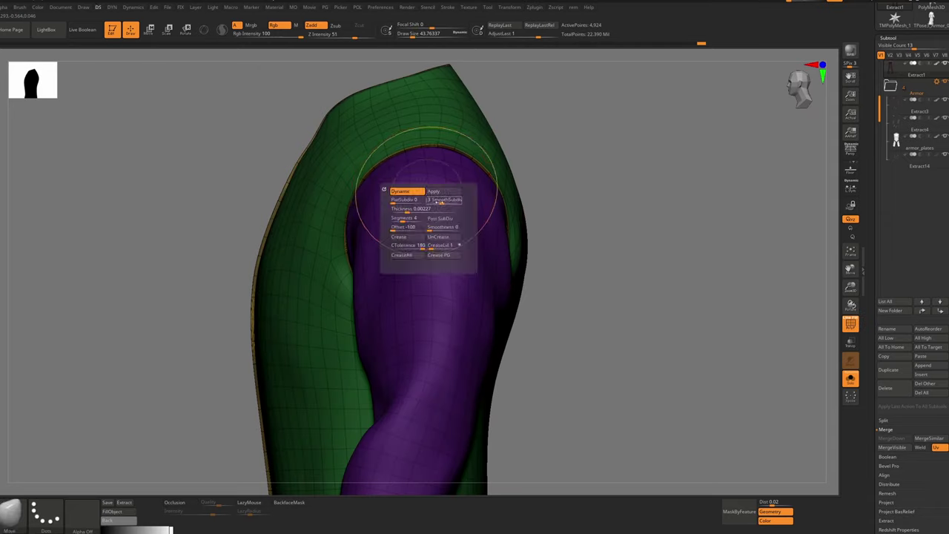
Set the robe's dynamic thickness to one segment
left_click(408, 209)
left_click(420, 245)
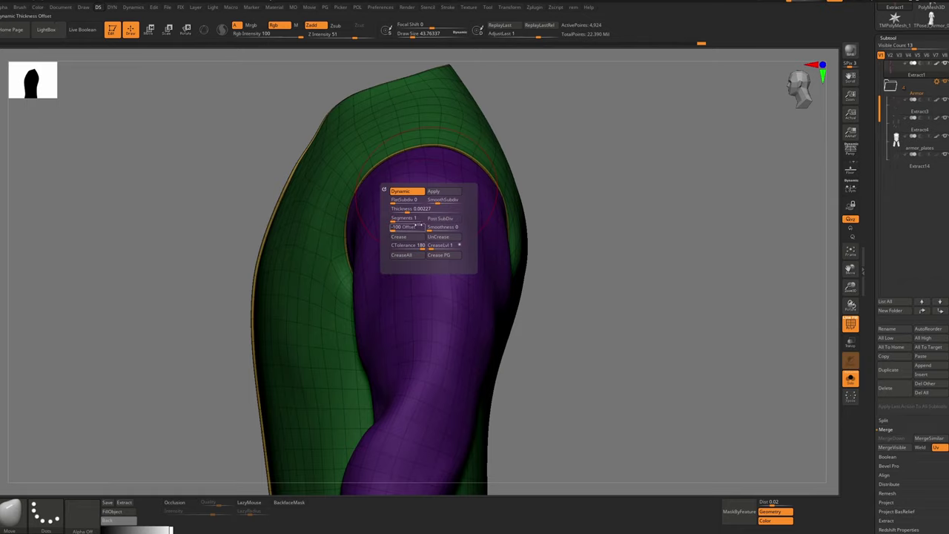
right_click_drag(401, 186, 558, 273)
mouse_move(388, 214)
right_mouse_down("ctrl")
mouse_move(347, 173)
mouse_move(385, 206)
right_mouse_up("ctrl")
Crease the polygroup borders and set SmoothSubdiv to 4 levels
key("shift+d")
key("d")
key("ctrl+d")
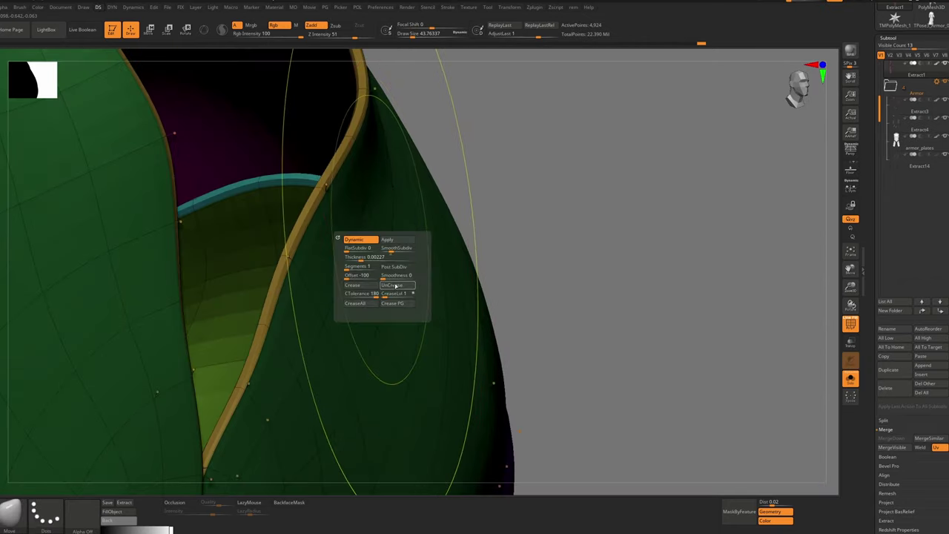
left_click(386, 295)
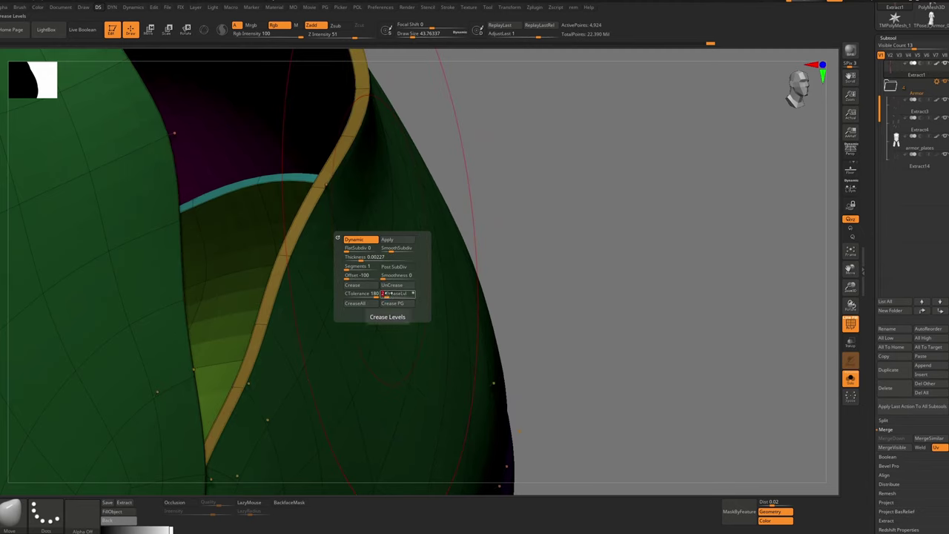
left_click_drag(393, 247, 400, 245)
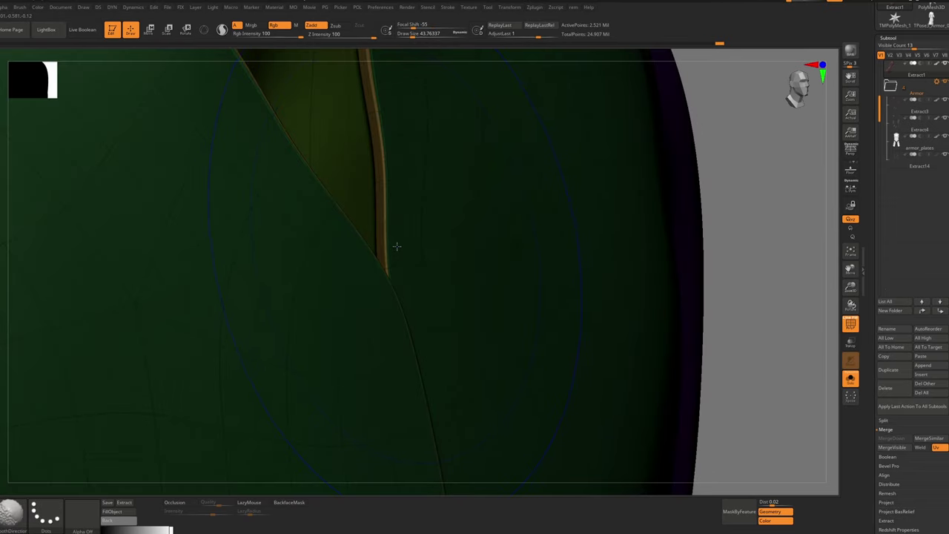
Hide the torso and sleeve polygroups so only the trim loops remain visible
key("shift+f")
right_click_drag(482, 235, 623, 163, "ctrl")
key("shift+f")
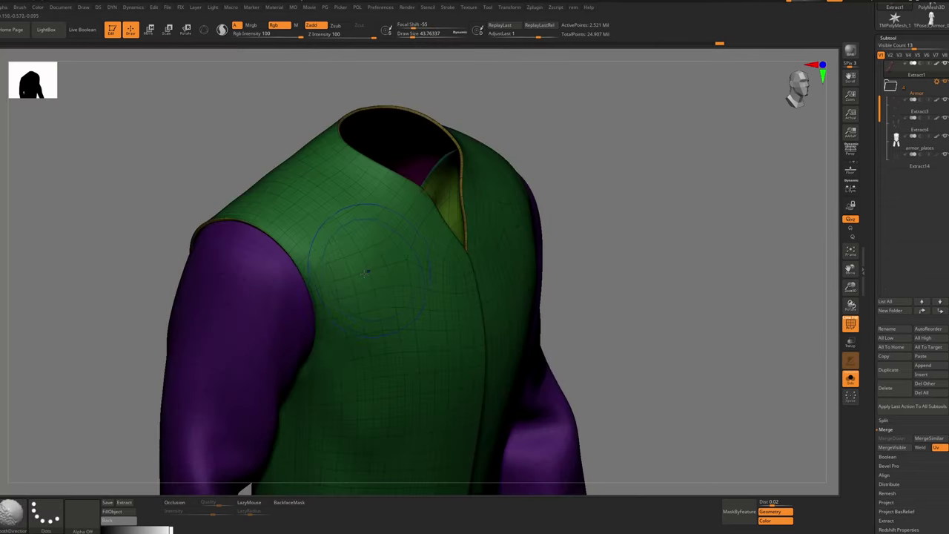
left_click(413, 343, "ctrl+shift")
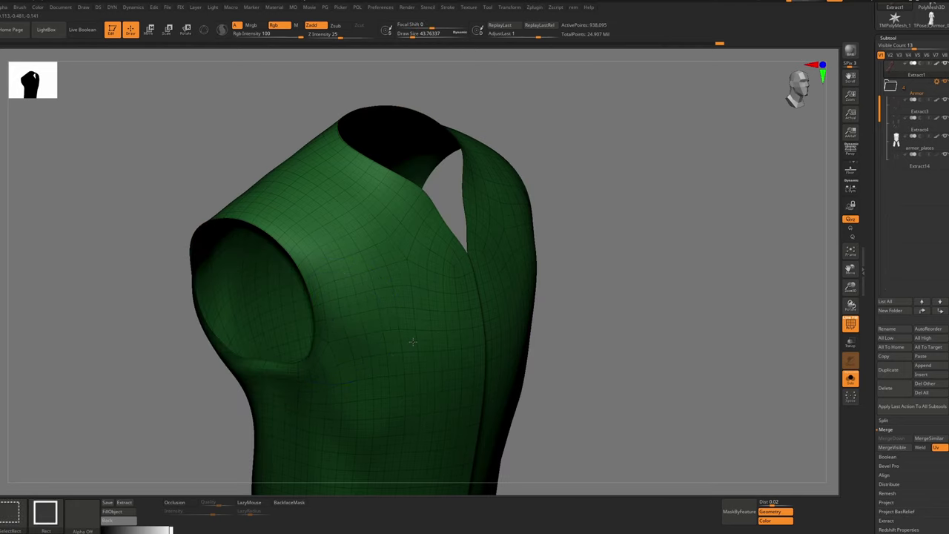
left_click(413, 342, "ctrl+shift")
left_click(402, 338, "ctrl+shift")
right_click_drag(383, 326, 299, 180, "ctrl")
left_click(304, 332, "ctrl+shift")
left_click(310, 337, "ctrl+shift")
right_click_drag(400, 409, 356, 339, "alt")
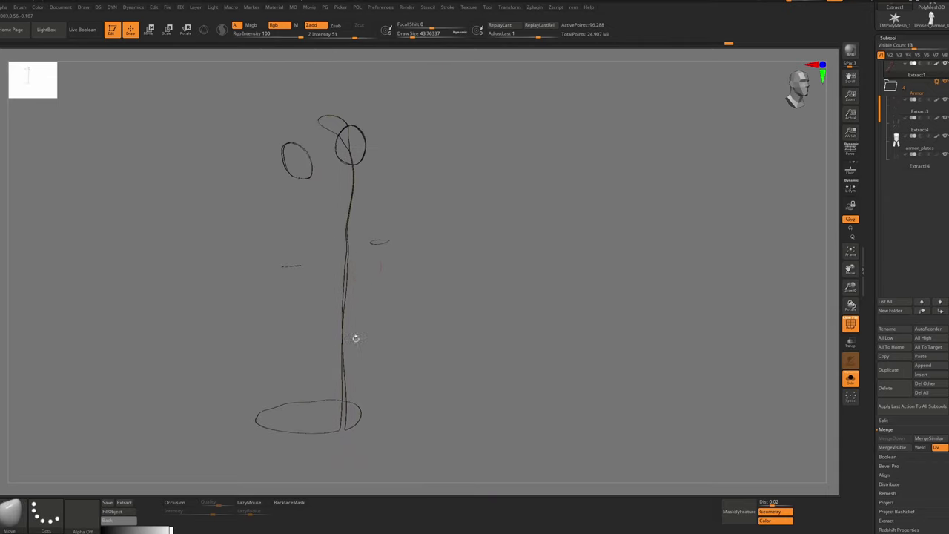
Mask and hide the trim loops, then invert the mask and blur it along the trim edges
key("ctrl")
left_click_drag(482, 65, 120, 519, "ctrl")
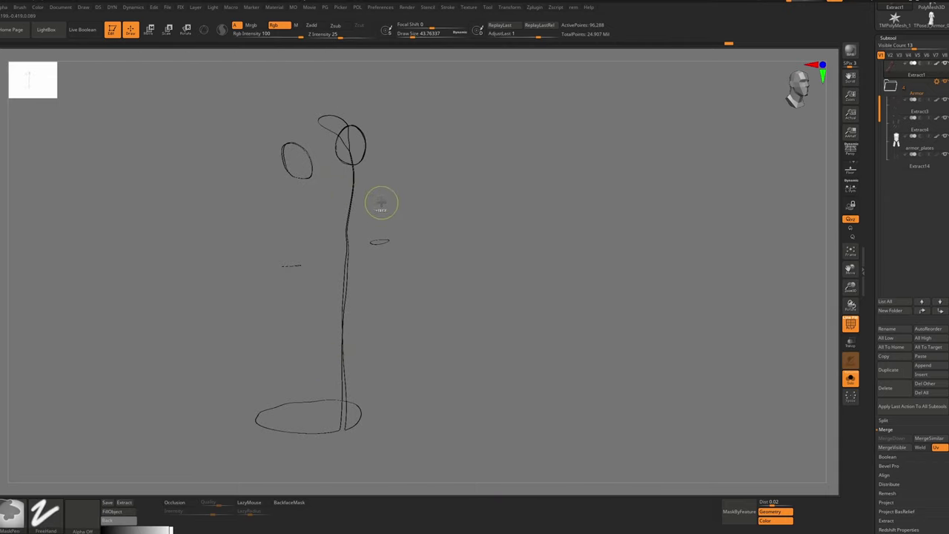
left_click_drag(449, 77, 57, 498, "ctrl+alt+shift")
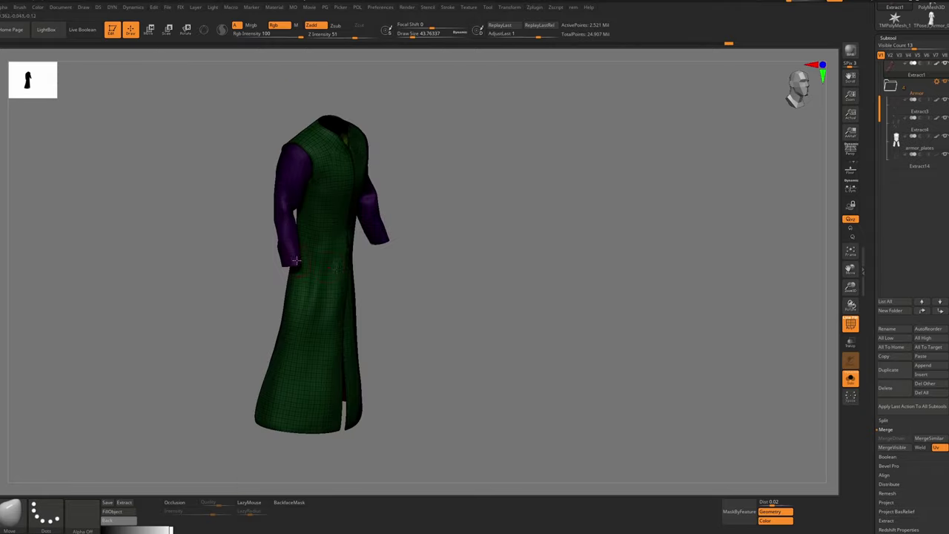
right_click_drag(316, 161, 439, 369, "ctrl")
key("shift+f")
right_click_drag(533, 140, 460, 124)
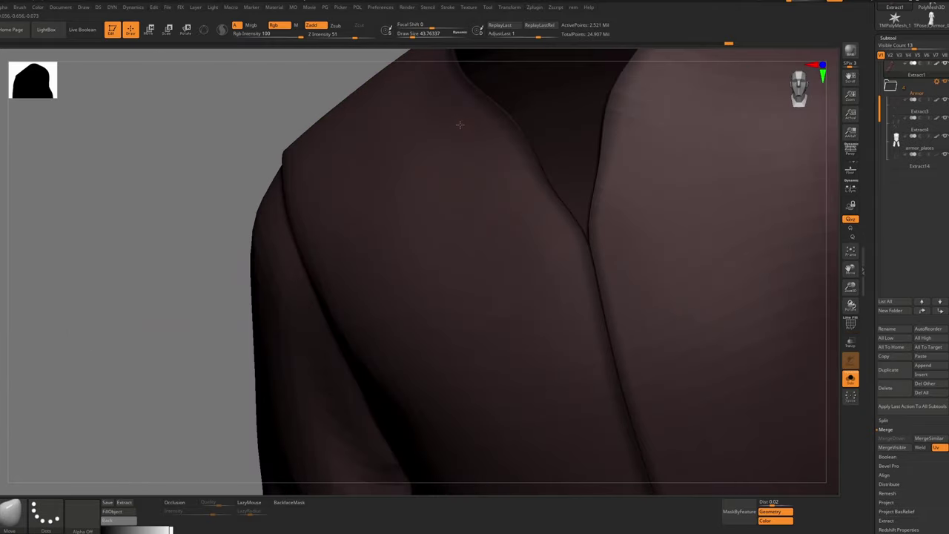
left_click(284, 97, "ctrl")
right_click_drag(561, 173, 574, 247, "ctrl")
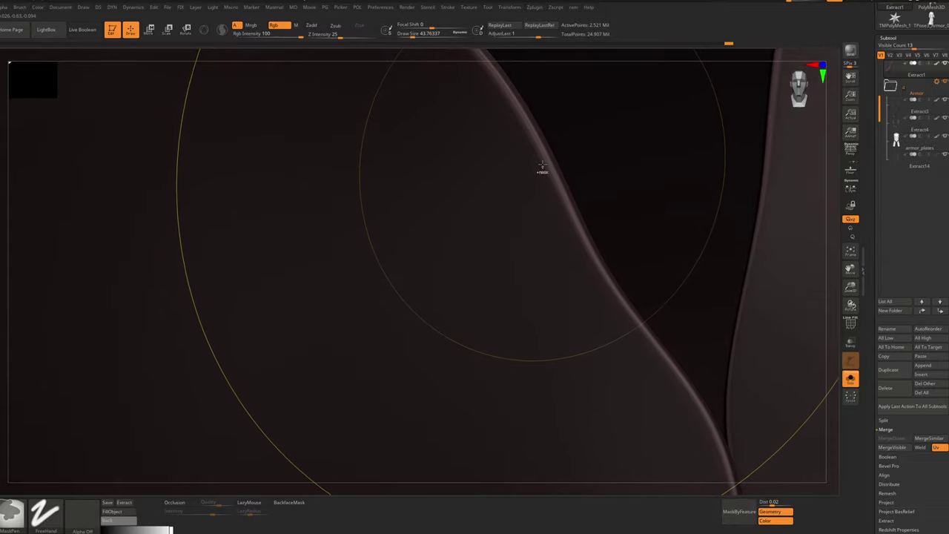
left_click(560, 225, "ctrl")
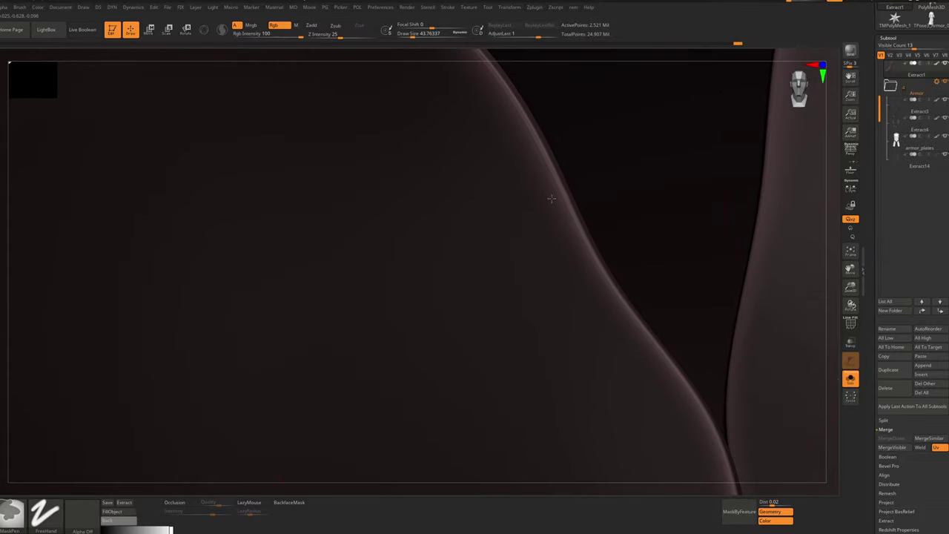
Polish the unmasked collar edges in three successive passes
key("p")
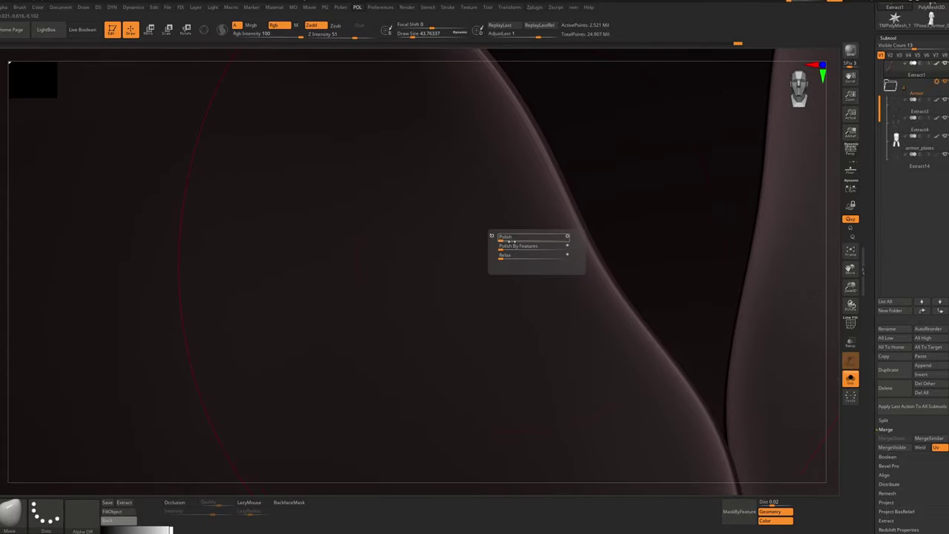
left_click(509, 239)
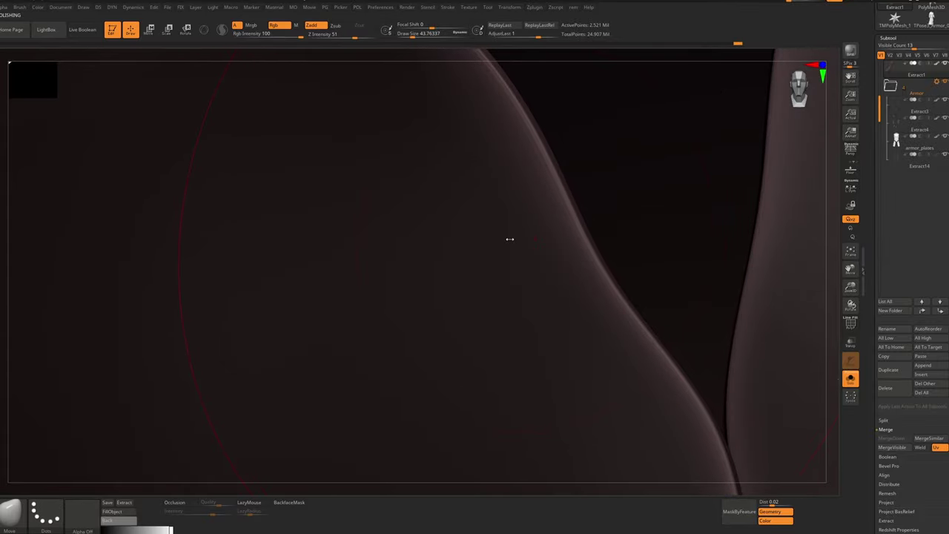
key("p")
mouse_move(532, 231)
right_mouse_down()
mouse_move(558, 236)
mouse_move(522, 222)
right_mouse_up()
left_click(558, 239)
key("p")
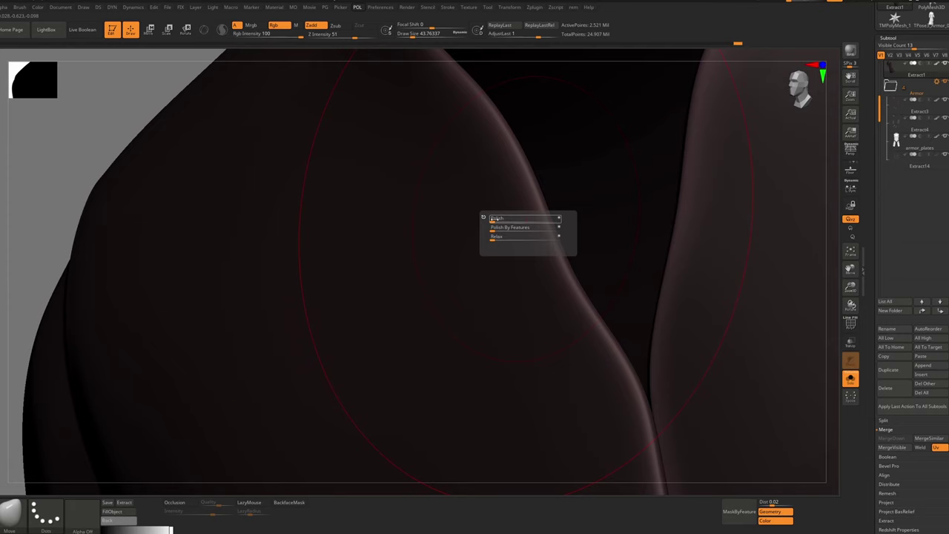
left_click_drag(492, 220, 534, 149)
right_click_drag(530, 231, 472, 168, "ctrl")
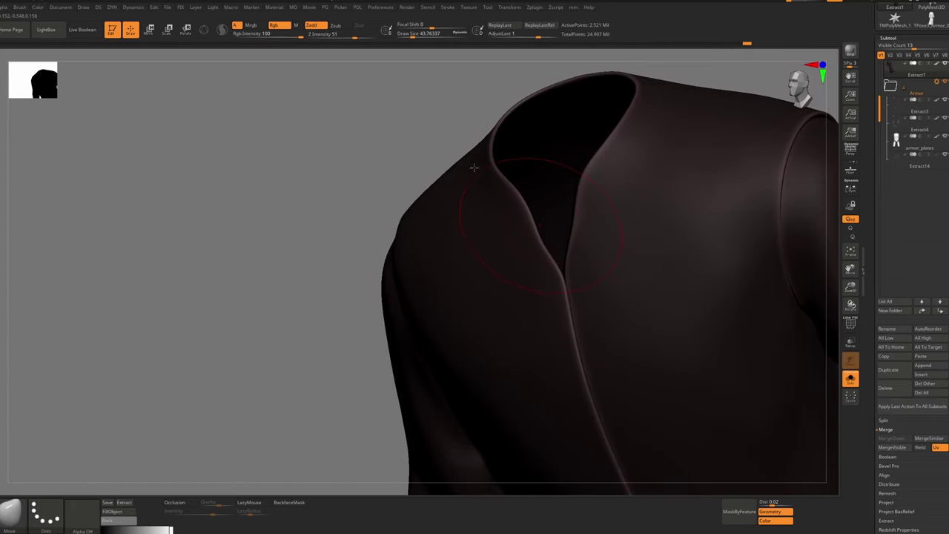
right_click_drag(608, 251, 510, 157, "alt")
Draw a transpose line at the collar, invert the coat's mask and polish its edges again
key("w")
left_click_drag(512, 155, 566, 130)
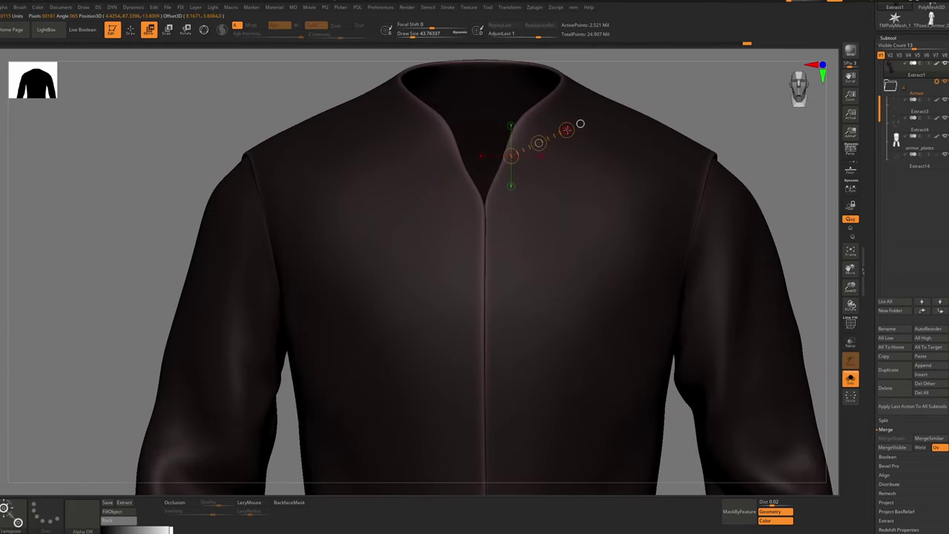
right_click_drag(613, 212, 596, 194, "ctrl")
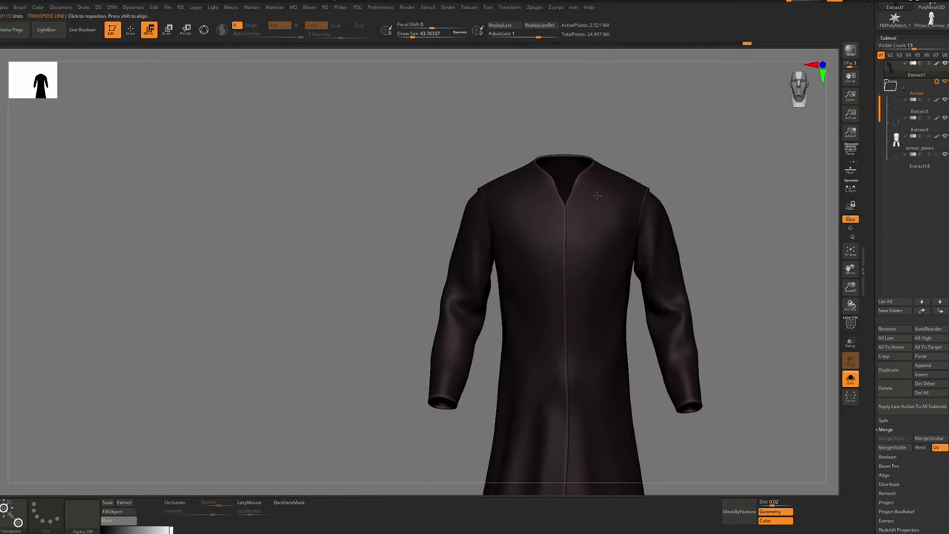
right_click_drag(568, 318, 519, 148, "alt")
left_click(697, 280, "ctrl")
right_click_drag(522, 195, 518, 345, "alt")
right_click_drag(519, 345, 593, 319, "ctrl")
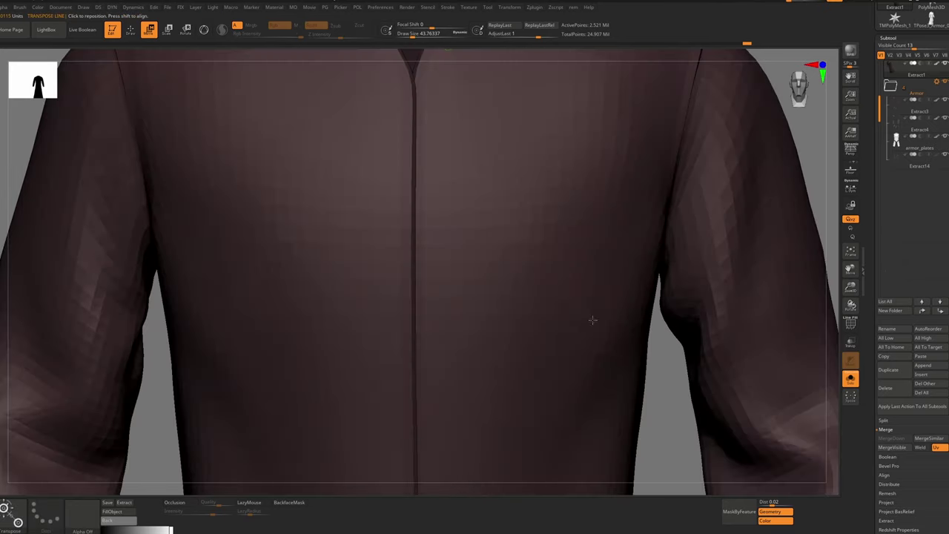
right_click_drag(562, 104, 519, 264, "alt")
key("p")
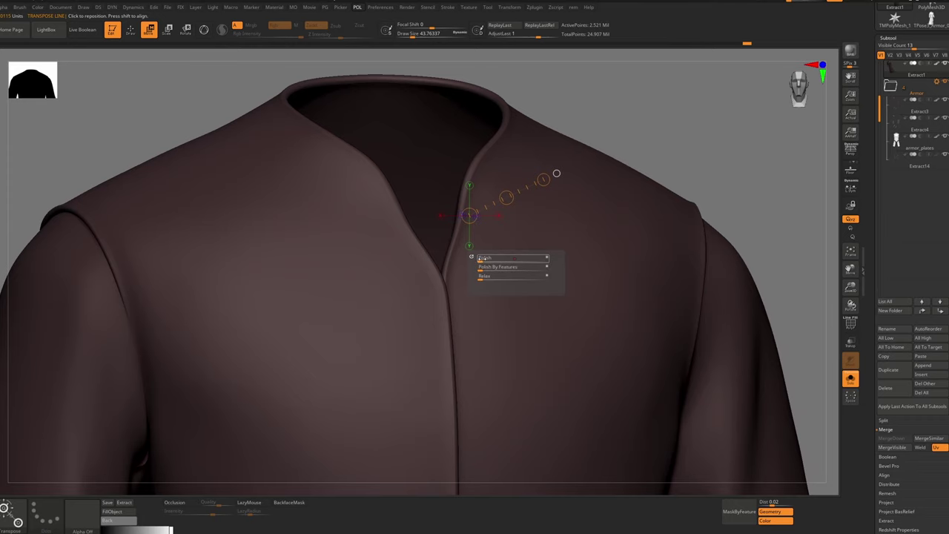
left_click(513, 258)
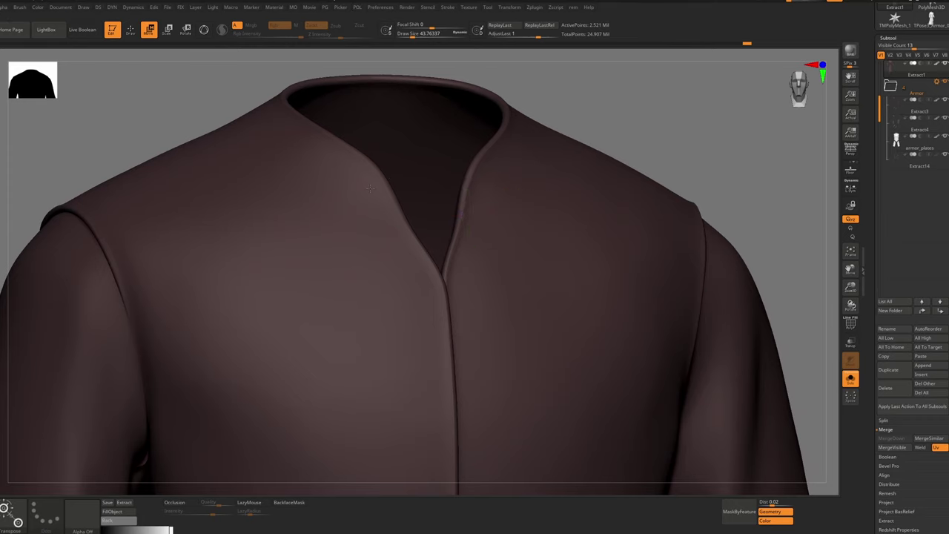
Briefly show the armor plates over the jacket, then isolate it again facing front
right_click_drag(370, 188, 338, 196, "shift")
right_click_drag(337, 270, 322, 206, "ctrl")
right_click_drag(321, 207, 389, 210)
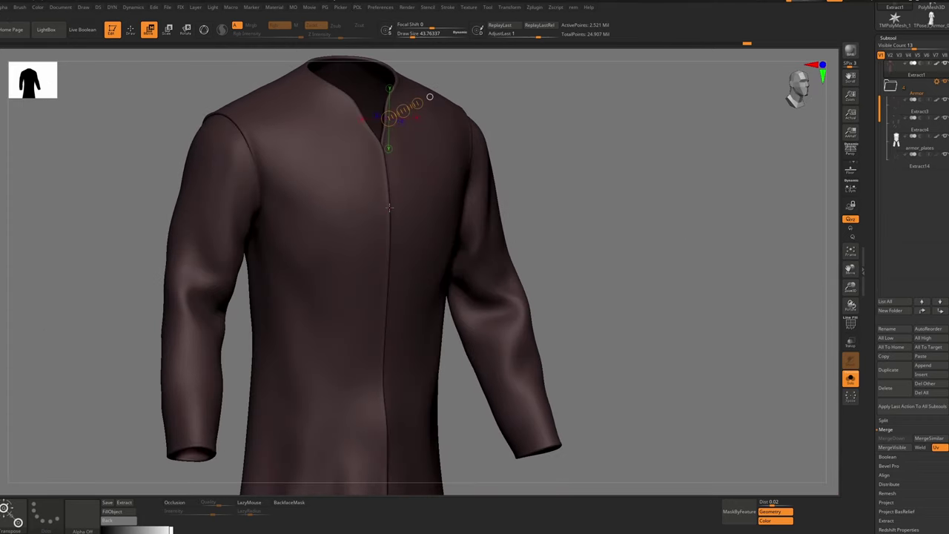
key("alt+s")
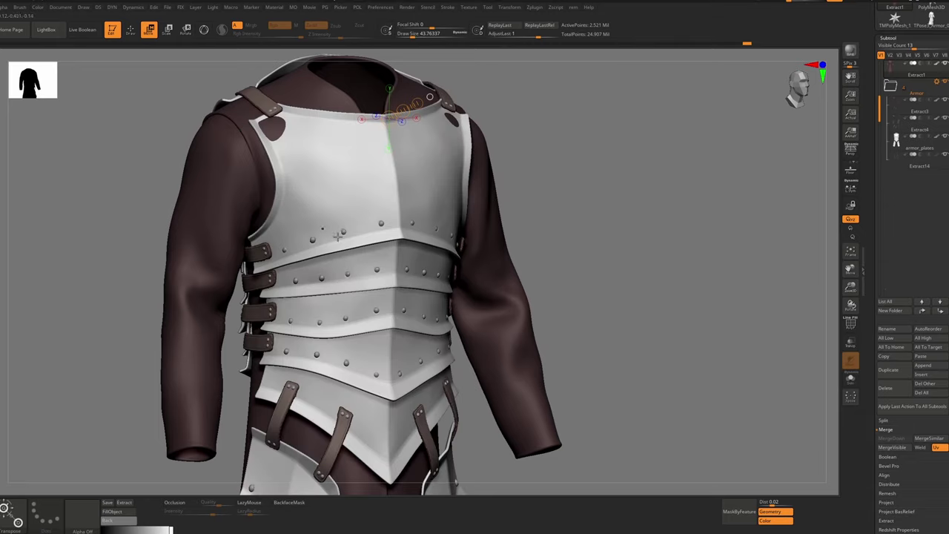
key("alt+s")
right_click_drag(337, 237, 265, 121, "ctrl")
right_click_drag(334, 195, 304, 201, "shift")
From a back view, pick Move Topological at a much larger size and show the armor
right_click_drag(363, 226, 371, 286, "ctrl")
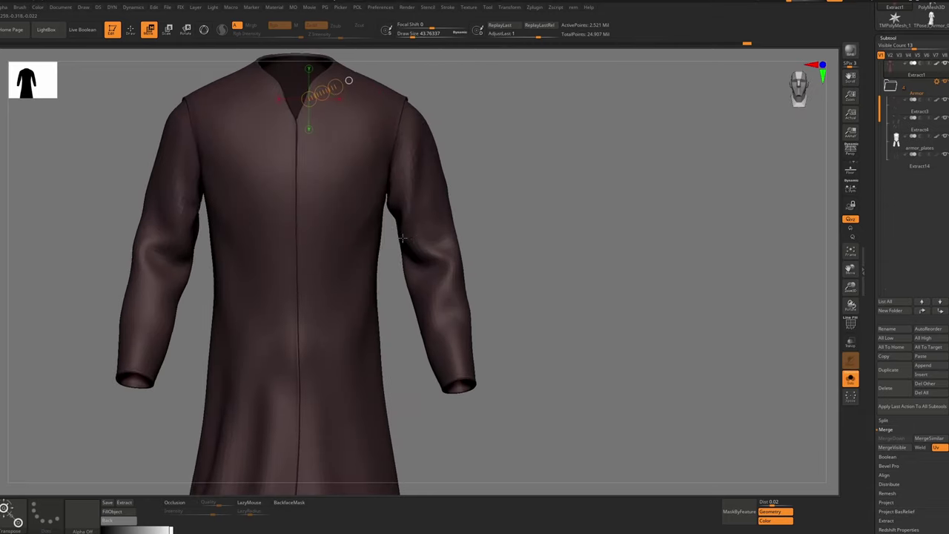
right_click_drag(512, 226, 412, 261)
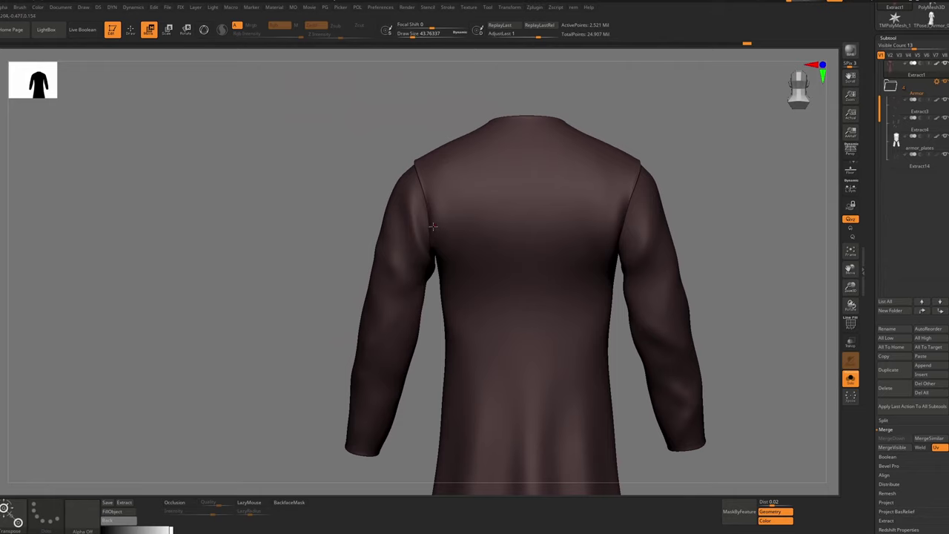
key("b")
key("m")
key("t")
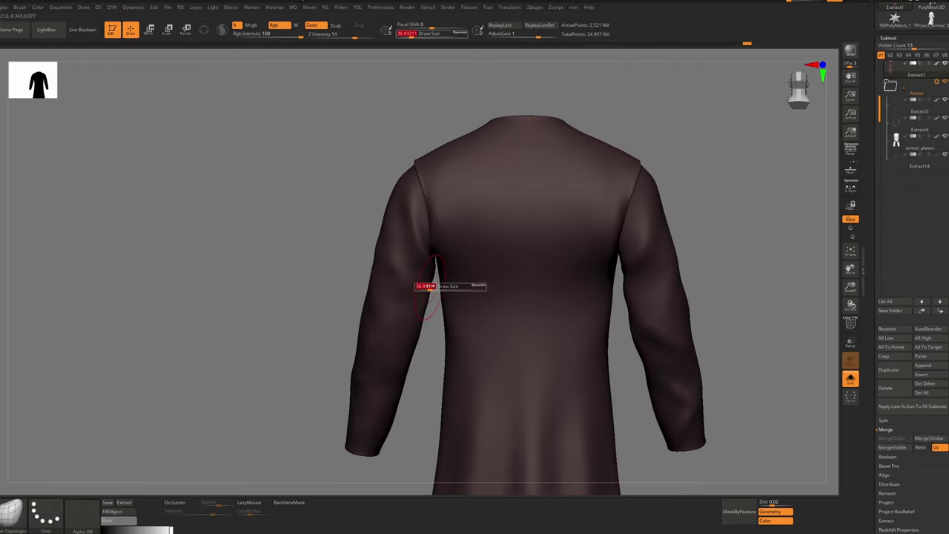
key("s")
left_click_drag(429, 295, 408, 338)
key("alt+s")
key("s")
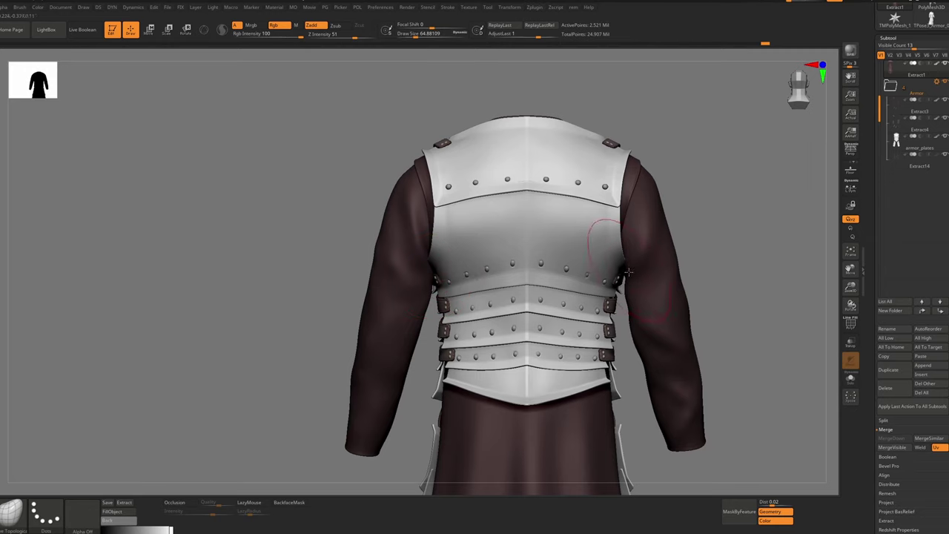
With the brush at about 324, nudge both sleeves inward to sit under the armor
right_click_drag(630, 289, 631, 269, "ctrl")
mouse_move(550, 298)
right_mouse_down("ctrl")
mouse_move(523, 342)
mouse_move(557, 344)
right_mouse_up("ctrl")
right_click_drag(493, 312, 477, 289, "ctrl")
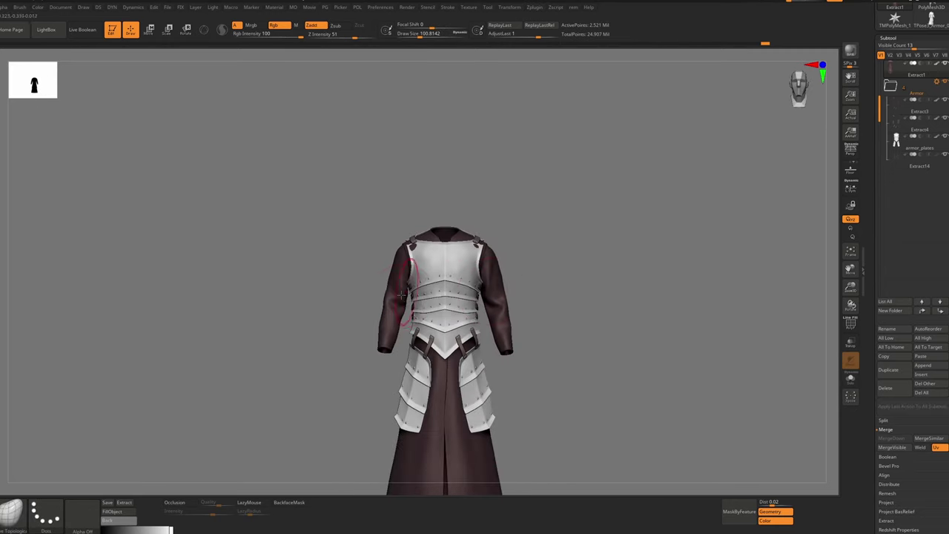
right_click_drag(400, 298, 392, 333, "ctrl")
key("s")
left_click_drag(381, 346, 385, 346)
left_click_drag(378, 380, 385, 380)
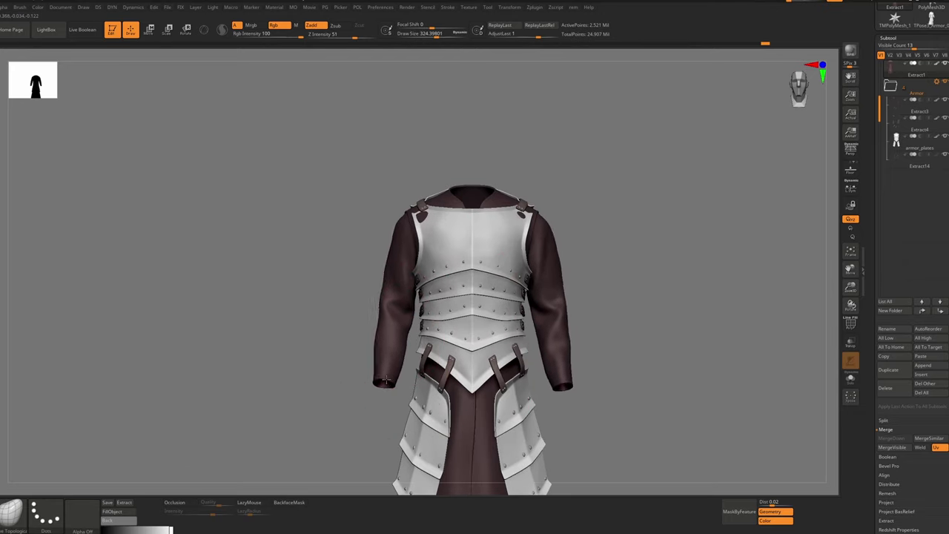
left_click_drag(381, 315, 389, 315)
mouse_move(434, 353)
right_mouse_down("ctrl")
mouse_move(432, 325)
mouse_move(516, 262)
mouse_move(556, 309)
mouse_move(505, 305)
right_mouse_up("ctrl")
key("ctrl+z")
key("ctrl+z")
left_click_drag(536, 302, 530, 302)
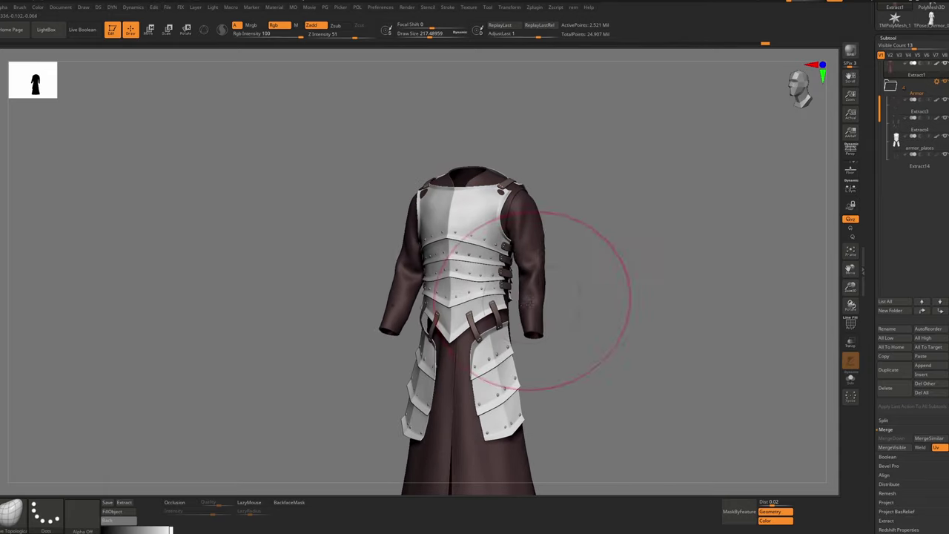
right_click_drag(530, 302, 534, 290, "shift")
mouse_move(542, 328)
right_mouse_down("ctrl")
mouse_move(519, 212)
mouse_move(511, 251)
right_mouse_up("ctrl")
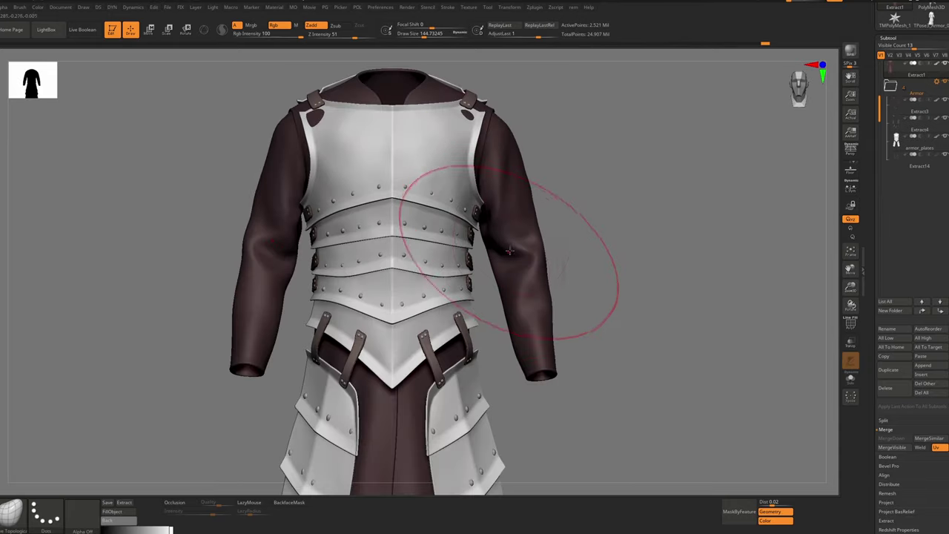
Hide the armor and pull a fold at the left elbow with ClothPull at about size 37
key("alt+s")
key("b")
key("c")
key("p")
key("space")
mouse_move(524, 259)
left_mouse_down()
mouse_move(561, 254)
mouse_move(519, 254)
mouse_move(522, 262)
left_mouse_up()
key("s")
left_click_drag(260, 261, 272, 237)
key("bracketright")
key("ctrl+z")
Switch to a ClothHook brush and crease, then smooth, a fold in the left forearm sleeve
key("b")
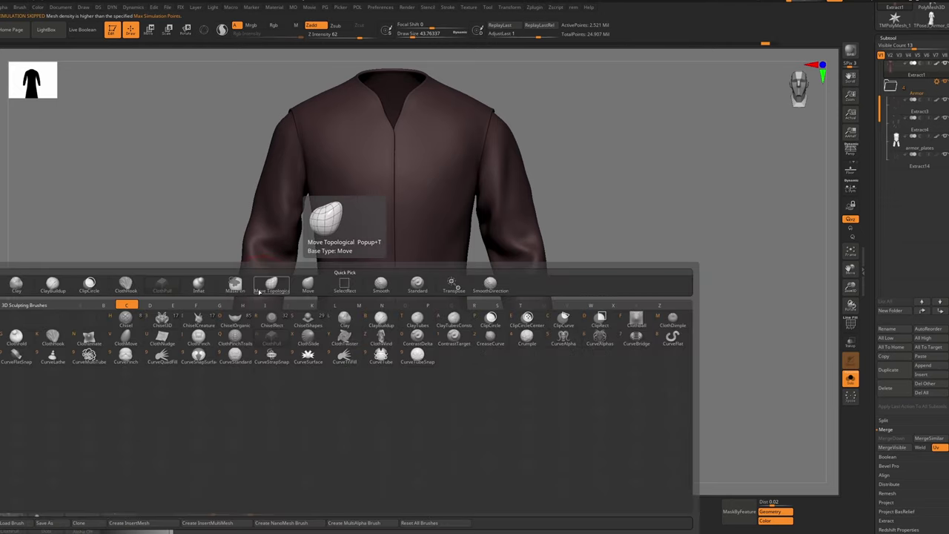
left_click(264, 270)
left_click_drag(261, 316, 268, 299)
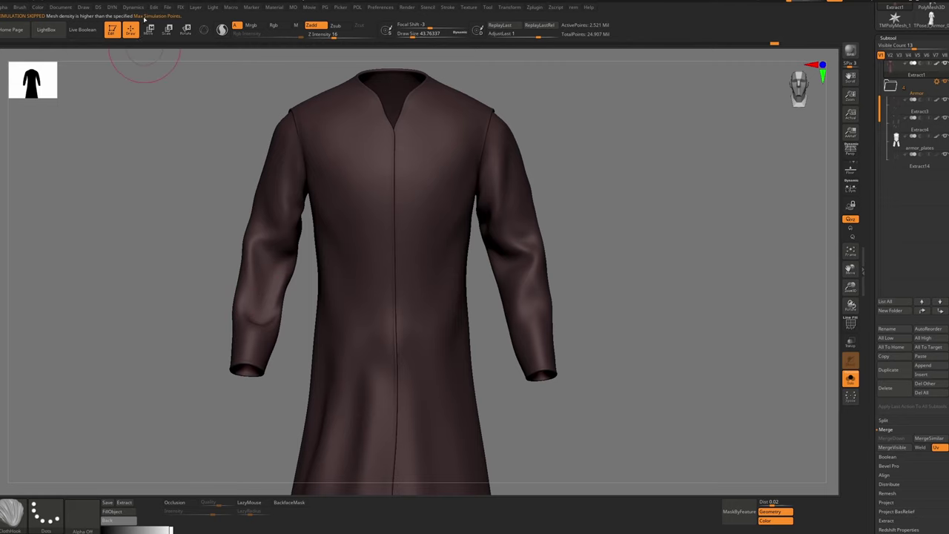
left_click_drag(255, 297, 265, 299, "shift")
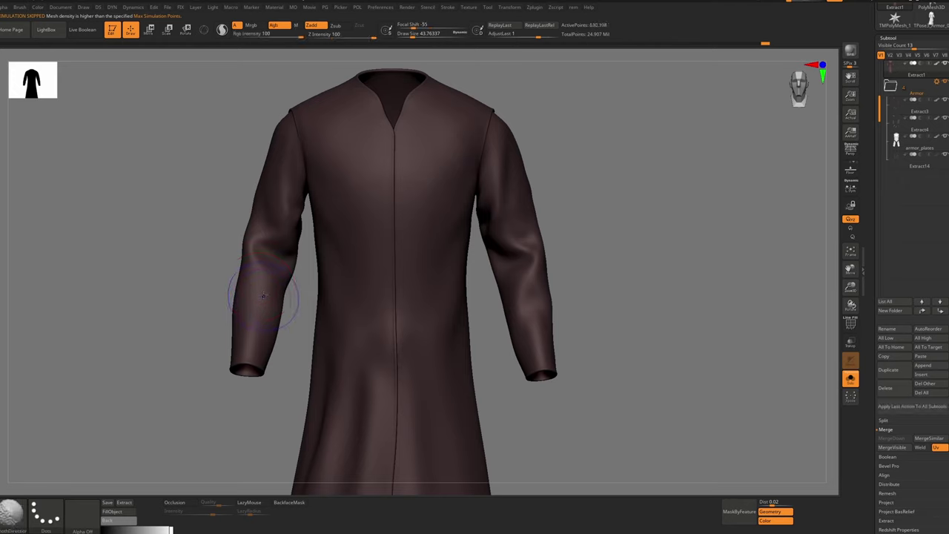
Drop the robe two subdivision levels and try wrinkles down the right forearm, then undo them
key("ctrl")
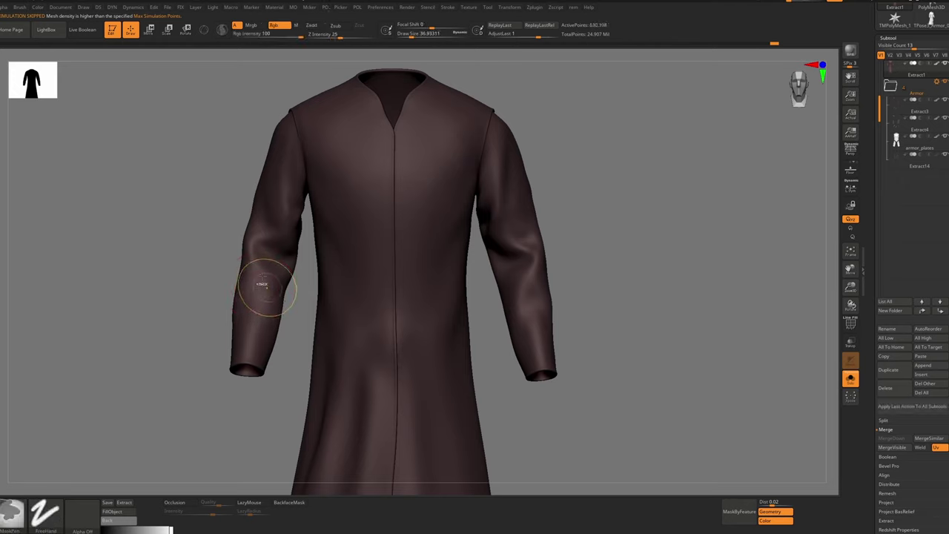
key("shift+d")
key("shift+d")
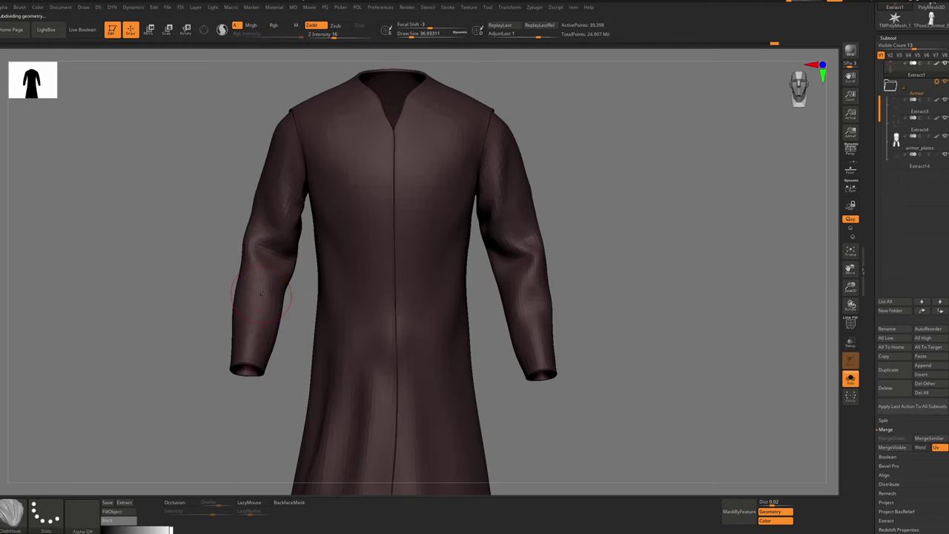
mouse_move(271, 297)
right_mouse_down()
mouse_move(334, 299)
mouse_move(269, 300)
right_mouse_up()
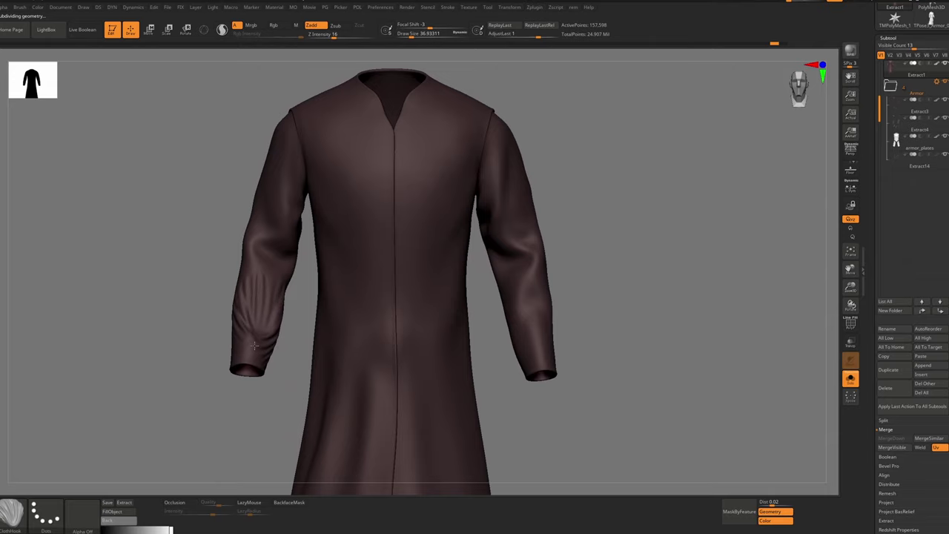
right_click_drag(253, 326, 315, 331)
mouse_move(252, 289)
right_mouse_down()
mouse_move(212, 292)
mouse_move(248, 291)
mouse_move(259, 256)
mouse_move(282, 285)
right_mouse_up()
left_click_drag(639, 338, 646, 368)
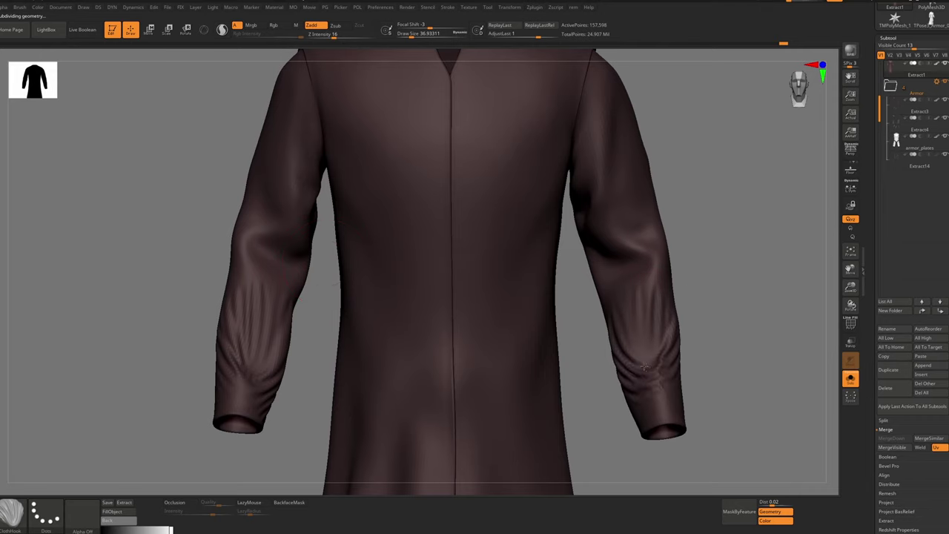
right_click_drag(656, 346, 669, 365)
key("ctrl+z")
key("ctrl+z")
key("ctrl+z")
key("ctrl+z")
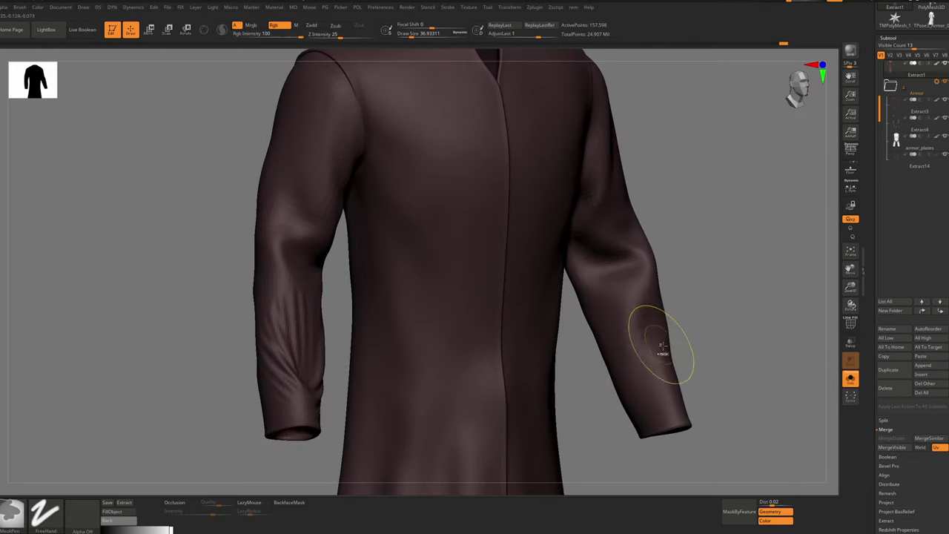
Drop to a lower subdivision level, enlarge the brush slightly, and undo a test bunch on the left sleeve
key("shift+d")
key("shift+d")
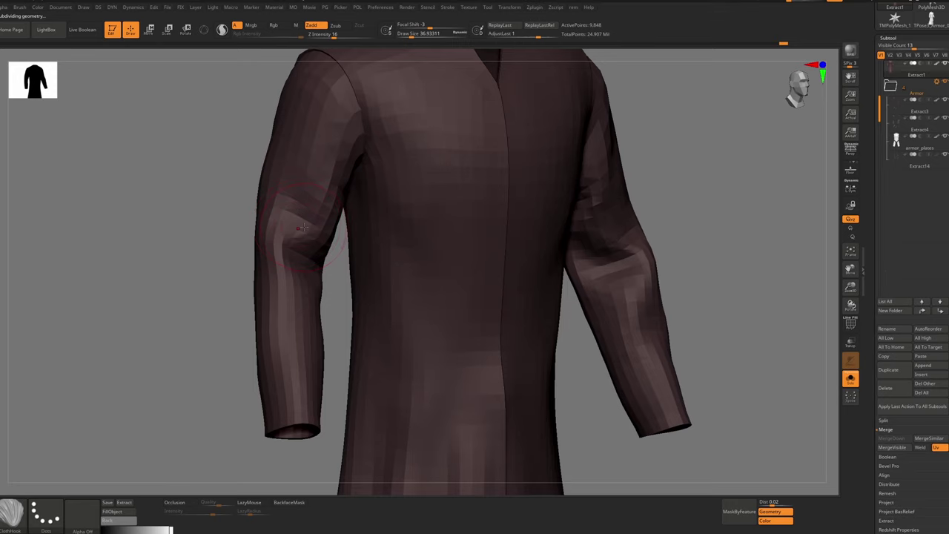
right_click_drag(312, 219, 307, 182, "ctrl")
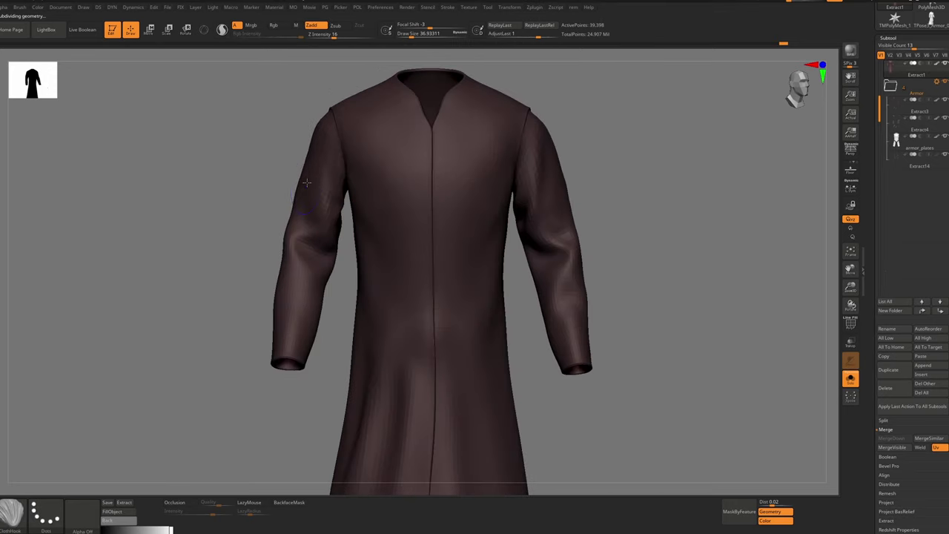
left_click_drag(315, 191, 320, 198)
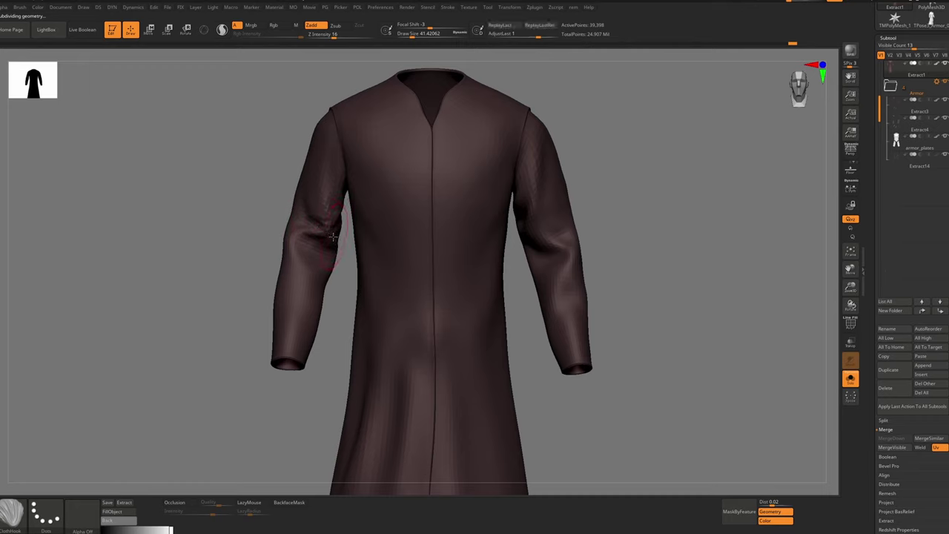
left_click_drag(310, 263, 304, 248)
key("ctrl+z")
Bunch the cloth on the left sleeve with the brush at about 108, then tilt to show the cuffs
right_click_drag(290, 342, 290, 356)
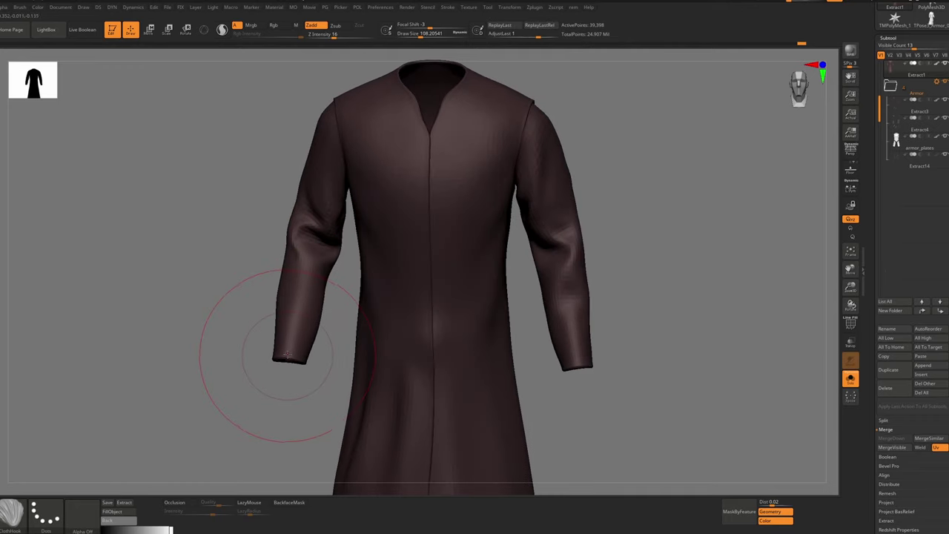
key("s")
left_click_drag(287, 357, 292, 357)
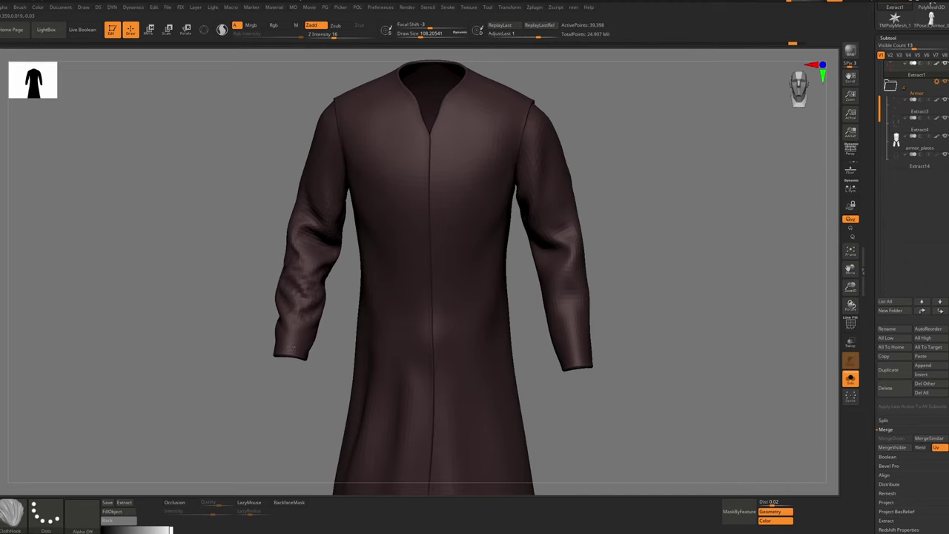
right_click_drag(300, 342, 300, 329, "ctrl")
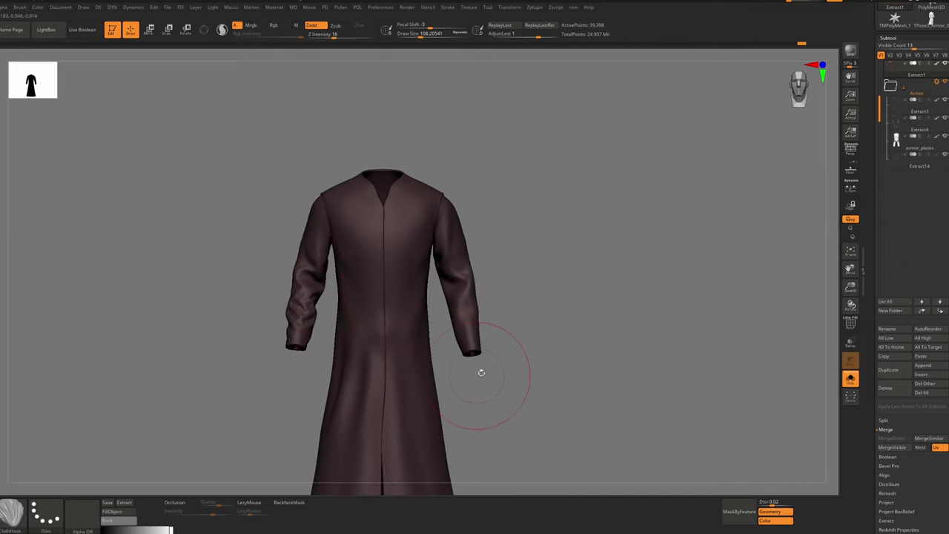
left_click_drag(482, 373, 472, 319)
Use the Move brush at about size 158 on the cuffs, then orbit to the robe's back
key("b")
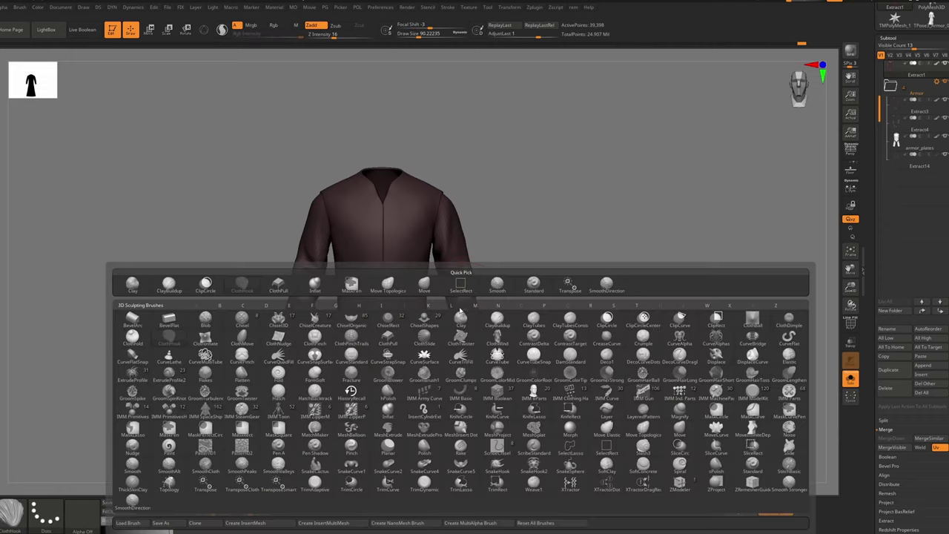
key("m")
key("v")
right_click_drag(462, 311, 466, 338)
key("s")
left_click_drag(472, 348, 474, 348)
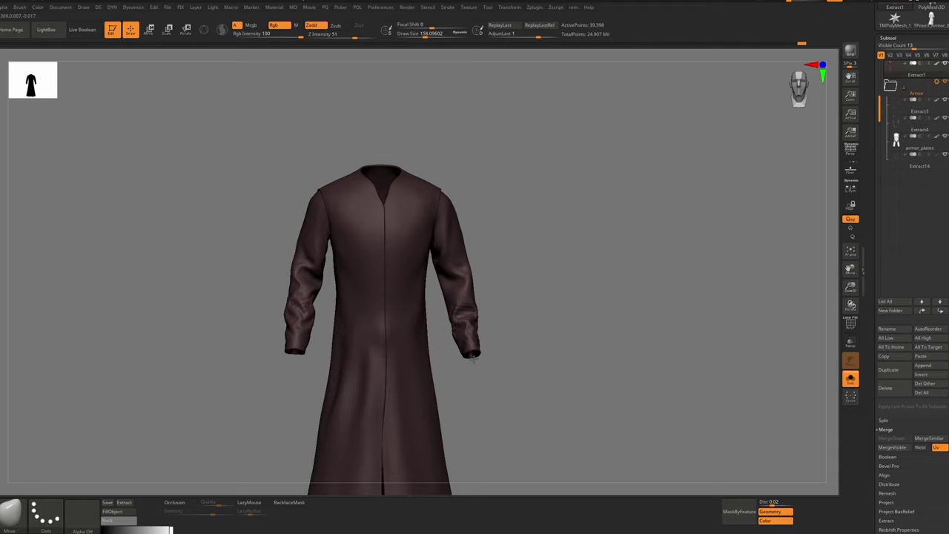
mouse_move(475, 328)
right_mouse_down()
mouse_move(534, 326)
mouse_move(462, 318)
mouse_move(452, 294)
mouse_move(418, 289)
right_mouse_up()
With ClothPull at about size 74, pull folds into the robe's back and along its left side
key("b")
key("c")
key("p")
key("s")
left_click_drag(413, 288, 406, 288)
right_click_drag(408, 289, 433, 284, "alt")
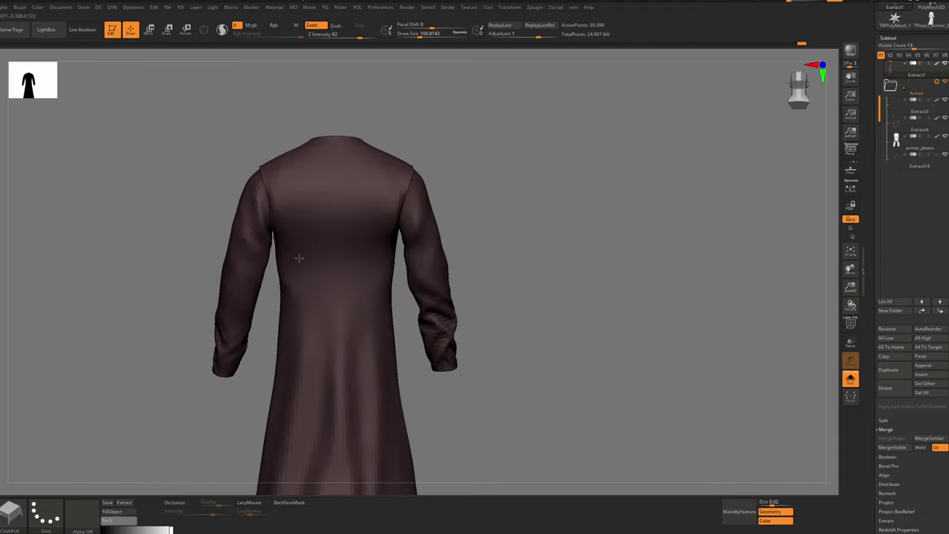
left_click_drag(300, 258, 341, 254)
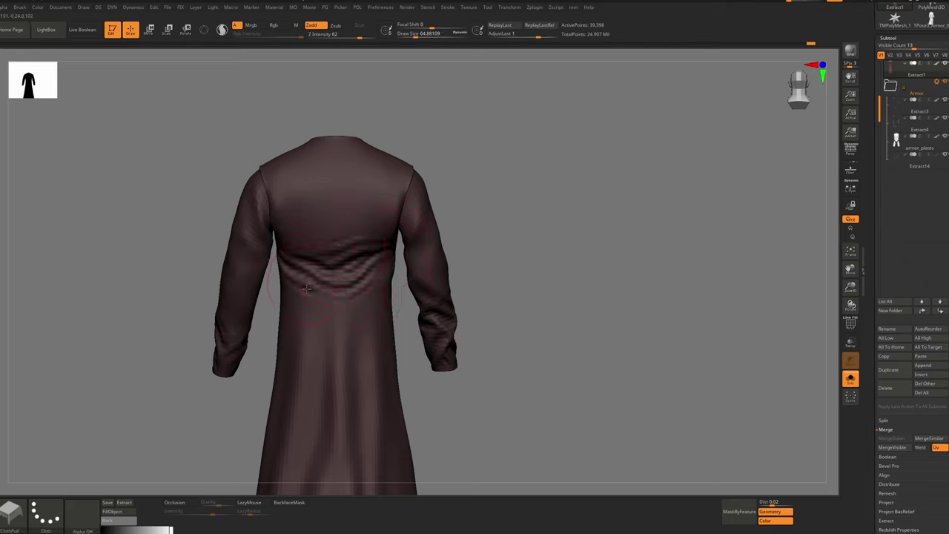
key("alt+s")
key("alt+s")
right_click_drag(347, 292, 297, 275)
left_click_drag(287, 275, 282, 268)
Hide the sleeves and Solo the robe's torso piece, then orbit to a side view
left_click(295, 283, "ctrl+shift")
key("ctrl+z")
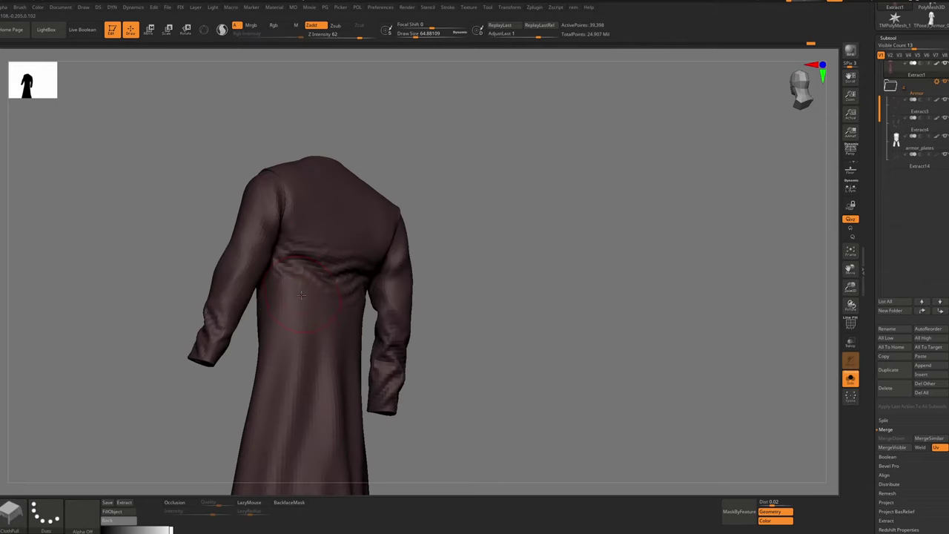
key("g")
left_click(299, 298)
left_click(301, 294, "ctrl+shift")
right_click_drag(301, 295, 356, 282)
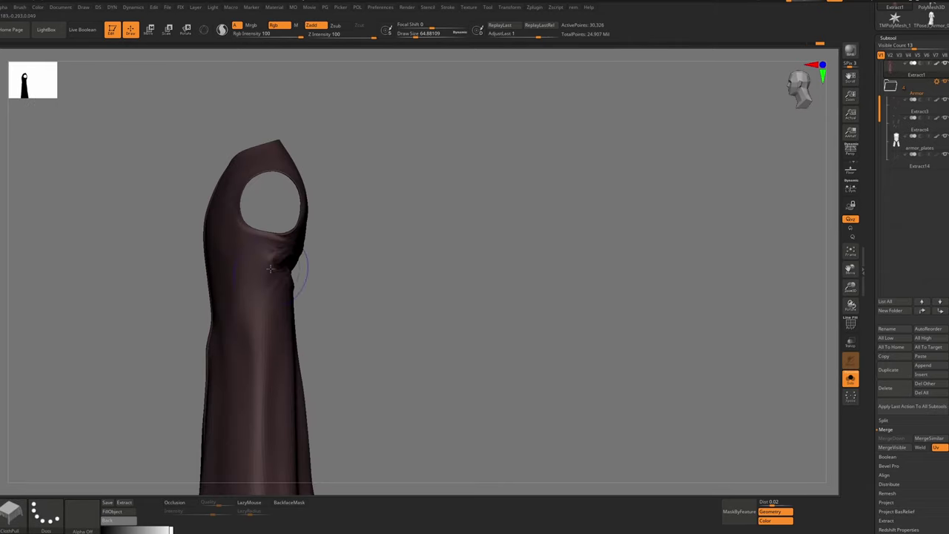
Toggle the armor on and off to check the fit, then deepen the folds on the torso's side
key("alt+s")
right_click_drag(245, 275, 261, 275)
key("alt+s")
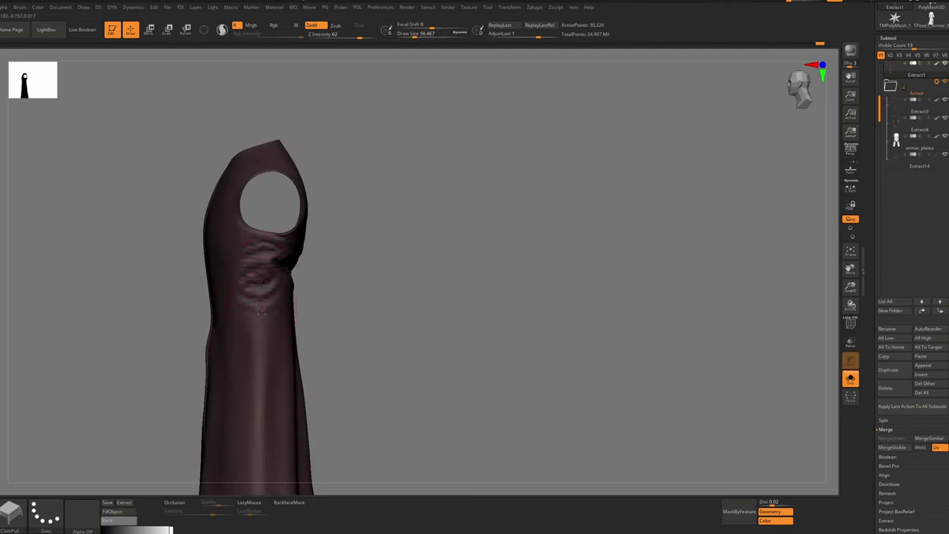
key("alt+s")
key("alt+s")
right_click_drag(251, 290, 279, 283)
key("alt+s")
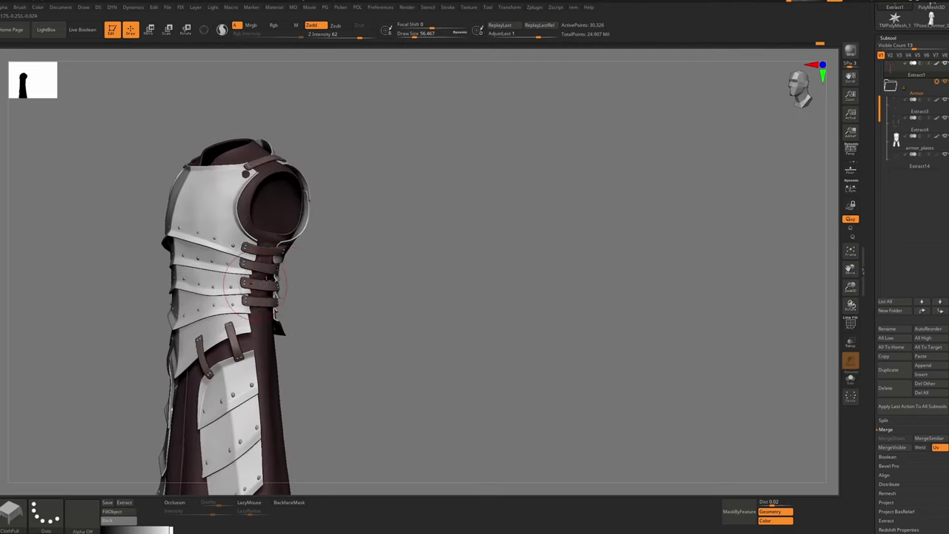
key("ctrl+shift+s")
key("s")
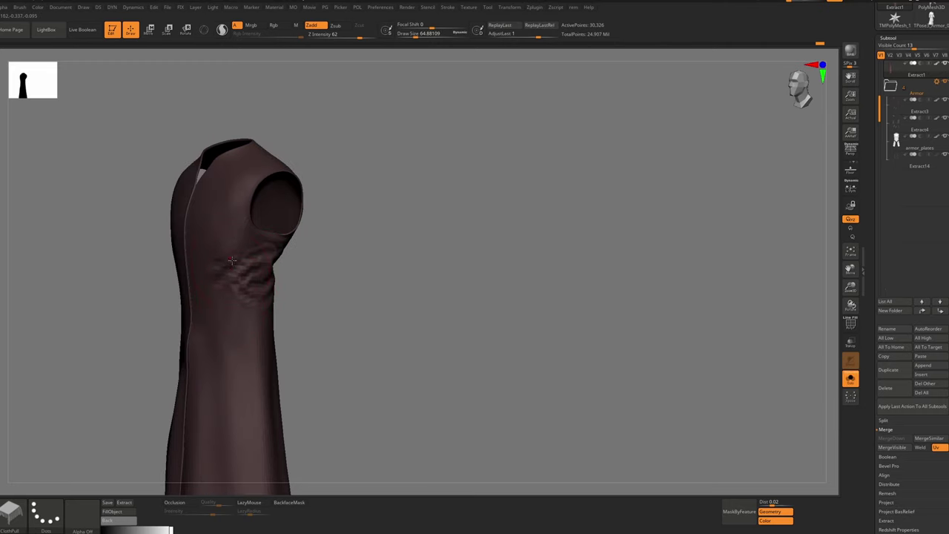
right_click_drag(232, 261, 259, 295)
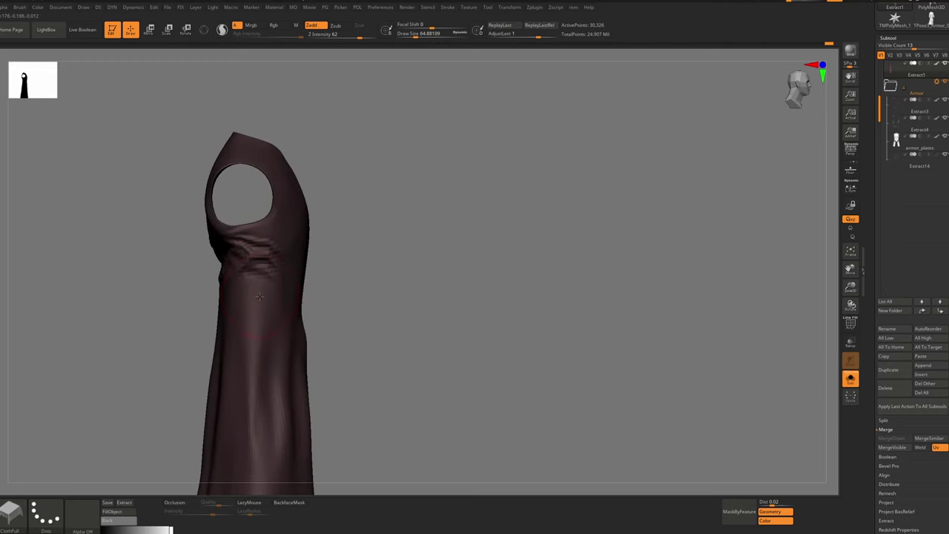
left_click_drag(260, 297, 271, 284)
key("s")
With ClothHook at about size 74, sculpt cloth wrinkles on the left shoulder under the armor
key("b")
key("c")
key("h")
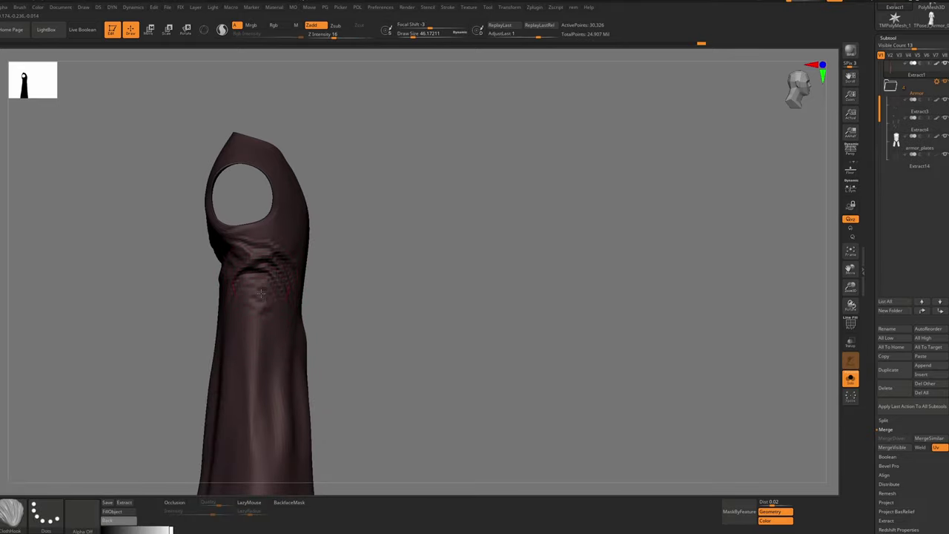
mouse_move(260, 293)
right_mouse_down()
mouse_move(291, 296)
mouse_move(272, 298)
right_mouse_up()
mouse_move(331, 300)
right_mouse_down("ctrl")
mouse_move(333, 314)
mouse_move(331, 301)
right_mouse_up("ctrl")
key("s")
left_click_drag(355, 325, 358, 324)
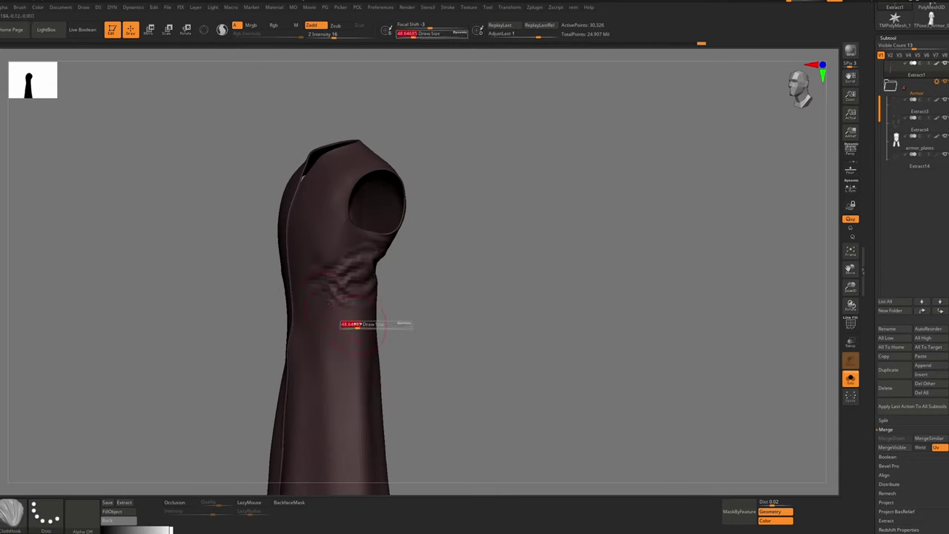
left_click(357, 325)
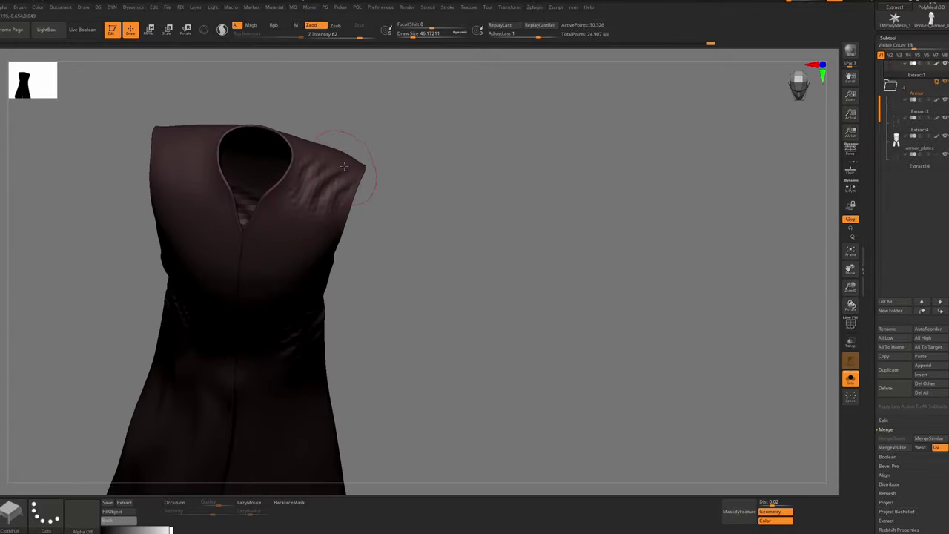
mouse_move(344, 166)
right_mouse_down()
mouse_move(356, 245)
mouse_move(386, 237)
right_mouse_up()
left_click_drag(327, 182, 319, 234)
left_click_drag(285, 192, 279, 231)
right_click_drag(279, 149, 284, 194)
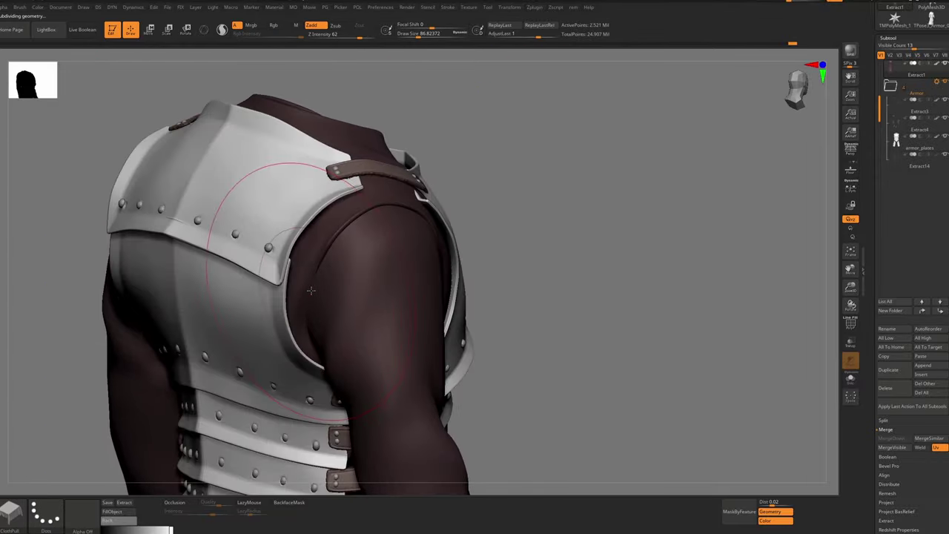
Switch to another sculpting brush at about size 46 and drop the robe to a lower subdivision level
mouse_move(311, 291)
right_mouse_down()
mouse_move(300, 291)
mouse_move(306, 297)
right_mouse_up()
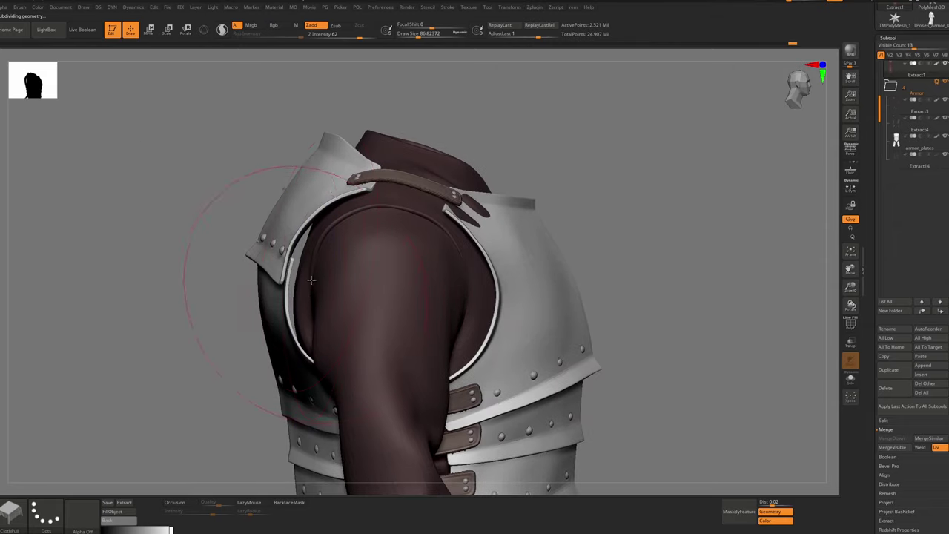
key("b")
key("s")
key("t")
key("s")
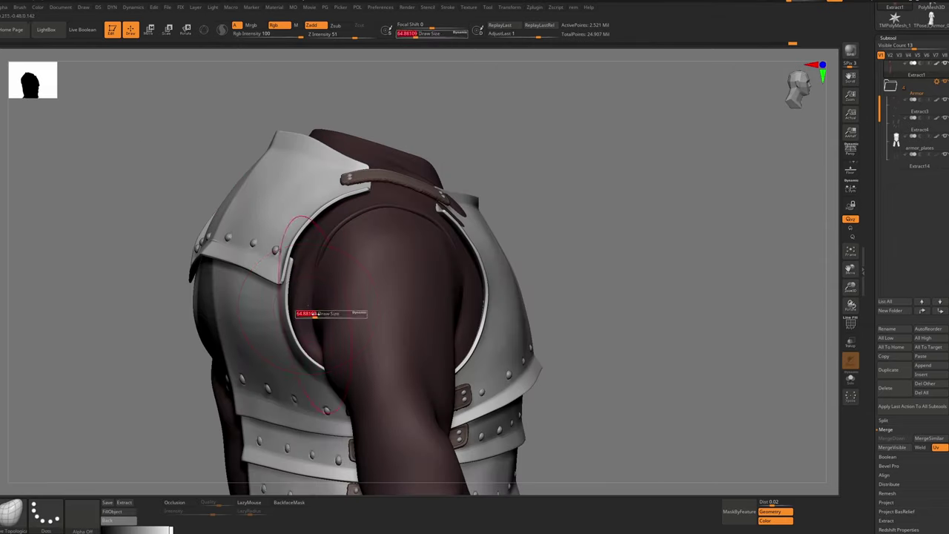
left_click_drag(315, 313, 311, 314)
key("shift+d")
key("shift+d")
key("shift+d")
key("shift+d")
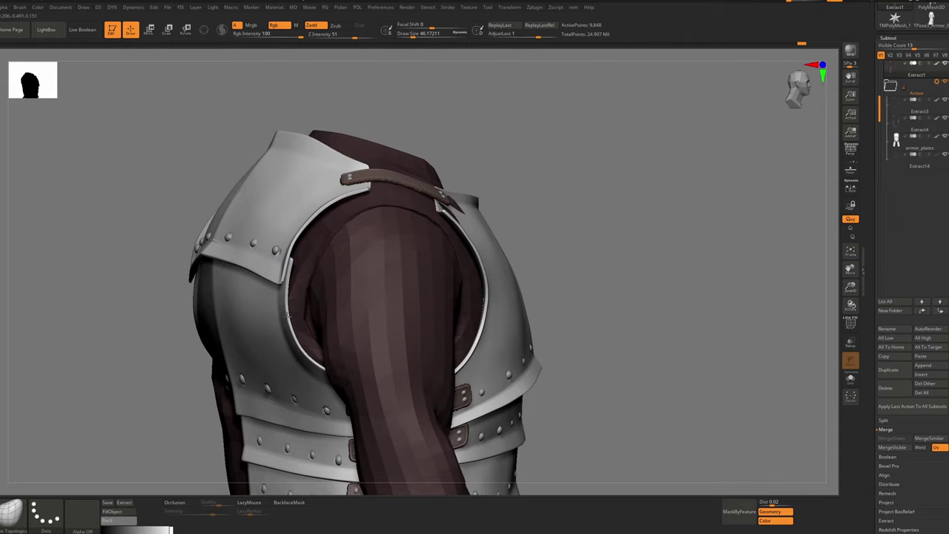
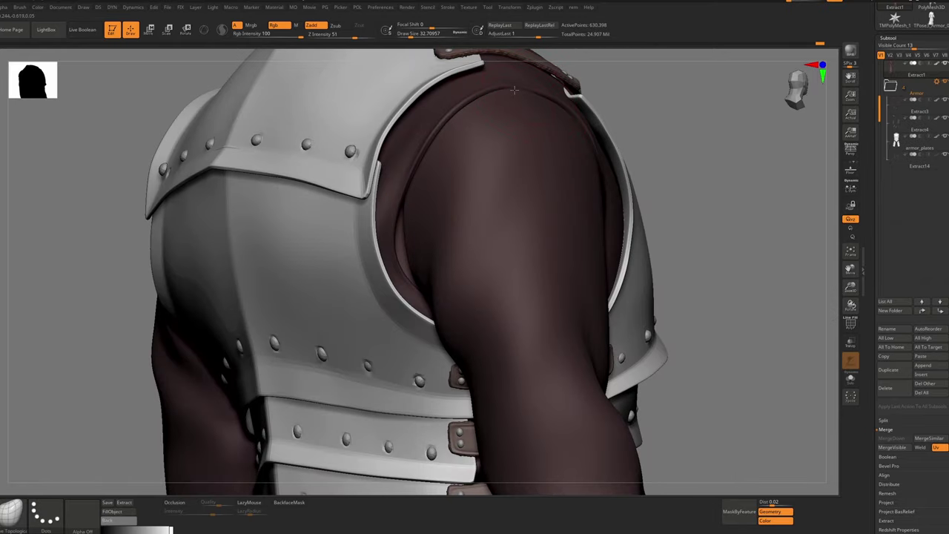
Orbit to the robe's back and turn on Solo to hide the armor
right_click_drag(517, 85, 470, 95)
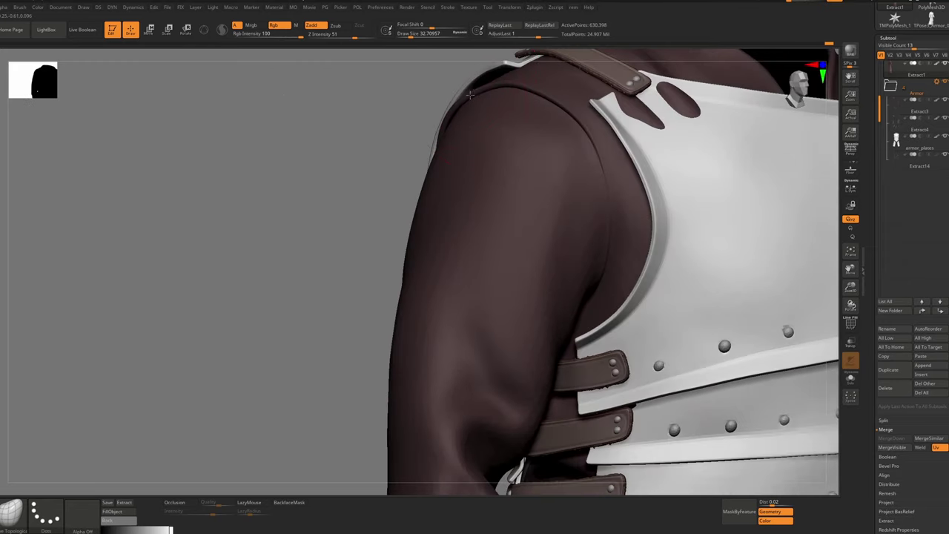
right_click_drag(443, 128, 491, 108)
key("alt+s")
Hide the robe's lower hem with selection hide strokes
right_click_drag(386, 256, 438, 440, "ctrl")
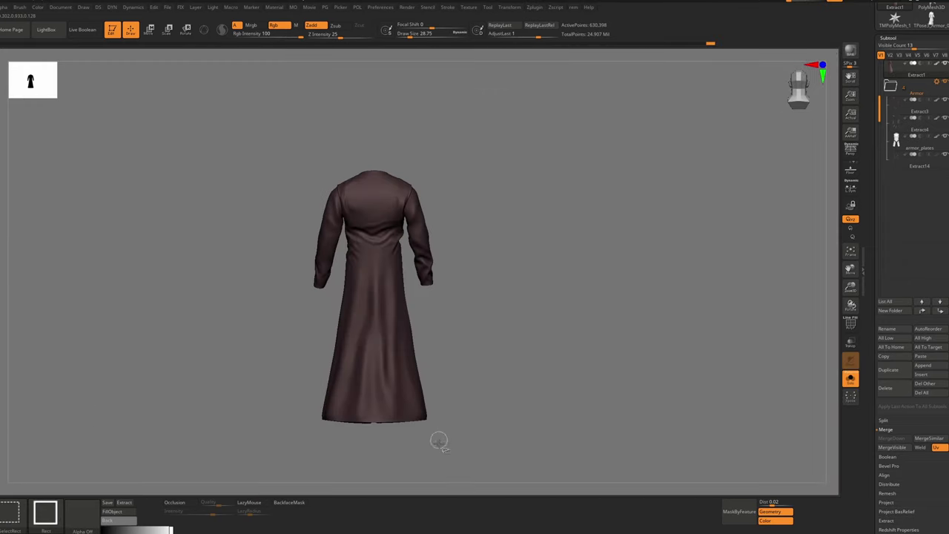
left_click_drag(439, 443, 338, 337, "ctrl+alt+shift")
left_click(10, 512)
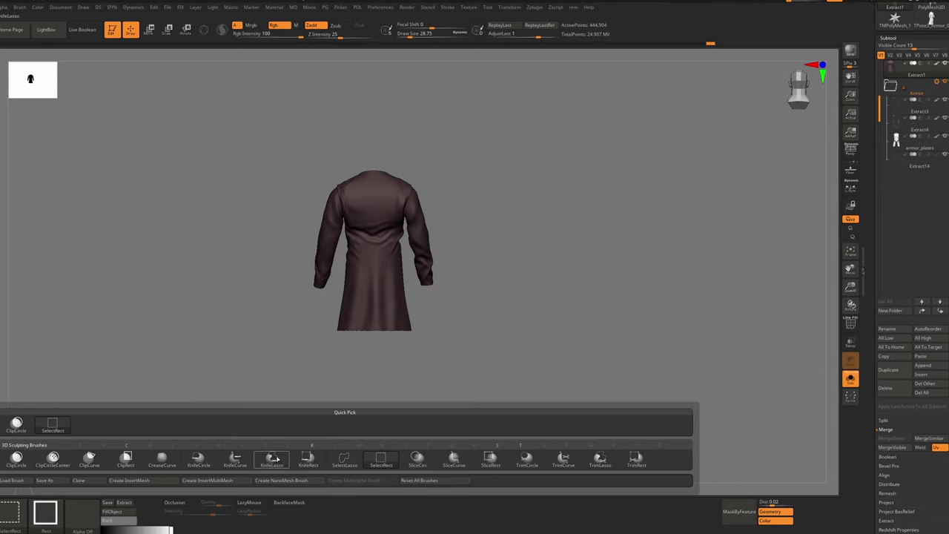
right_click_drag(394, 371, 404, 245, "ctrl")
Hide both sleeves, then turn to the front and outline the robe's middle
mouse_move(406, 230)
left_mouse_down("ctrl+alt+shift")
mouse_move(334, 479)
mouse_move(434, 341)
left_mouse_up("ctrl+alt+shift")
left_click_drag(454, 175, 474, 312, "ctrl+alt+shift")
mouse_move(242, 175)
left_mouse_down("ctrl+alt+shift")
mouse_move(314, 339)
mouse_move(231, 297)
left_mouse_up("ctrl+alt+shift")
right_click_drag(356, 133, 269, 106)
mouse_move(249, 85)
left_mouse_down("ctrl+alt+shift")
mouse_move(299, 186)
mouse_move(286, 115)
left_mouse_up("ctrl+alt+shift")
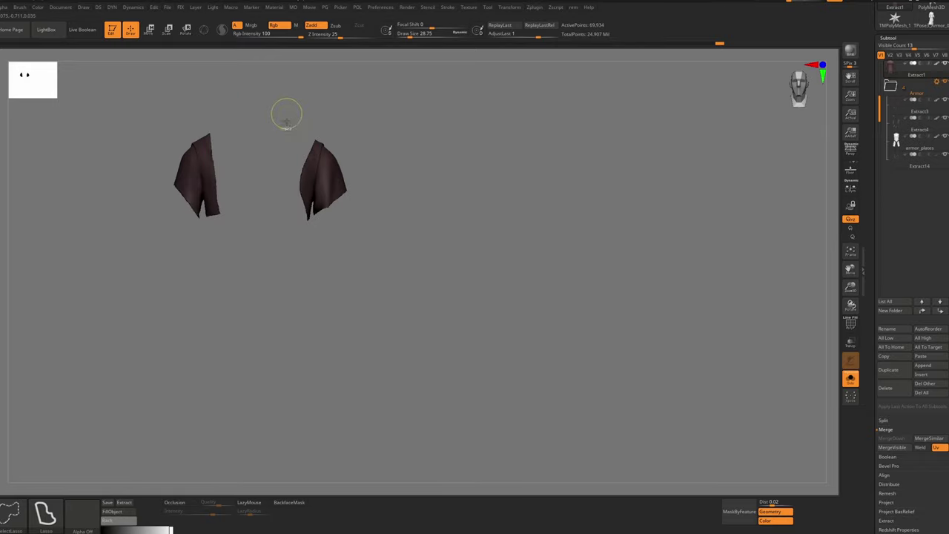
Hide the robe's middle so only the two shoulder pieces remain, and zoom in
mouse_move(286, 116)
right_mouse_down("ctrl")
mouse_move(314, 170)
mouse_move(297, 224)
mouse_move(312, 326)
right_mouse_up("ctrl")
mouse_move(311, 326)
right_mouse_down()
mouse_move(333, 246)
mouse_move(284, 229)
mouse_move(292, 234)
mouse_move(296, 215)
mouse_move(277, 223)
mouse_move(301, 204)
mouse_move(305, 241)
right_mouse_up()
right_click_drag(306, 241, 321, 194)
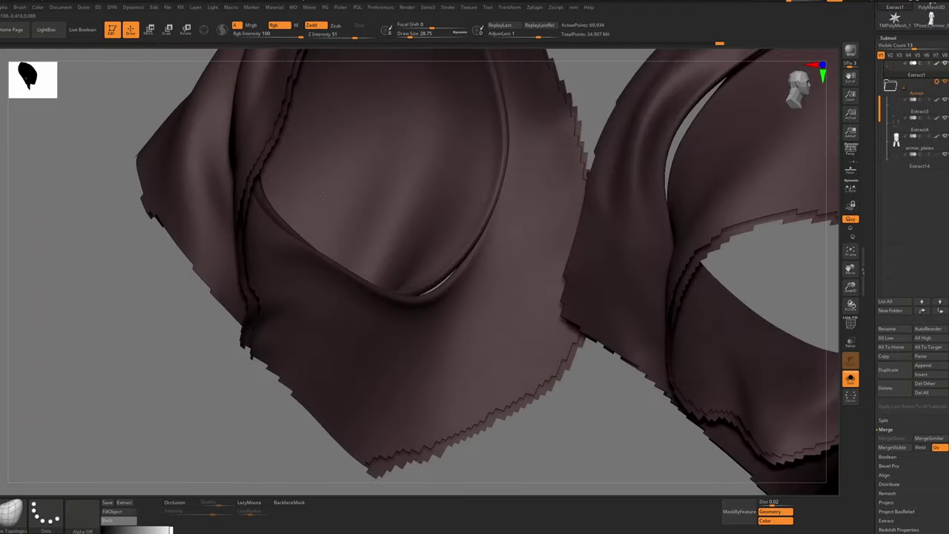
left_click_drag(322, 194, 261, 198)
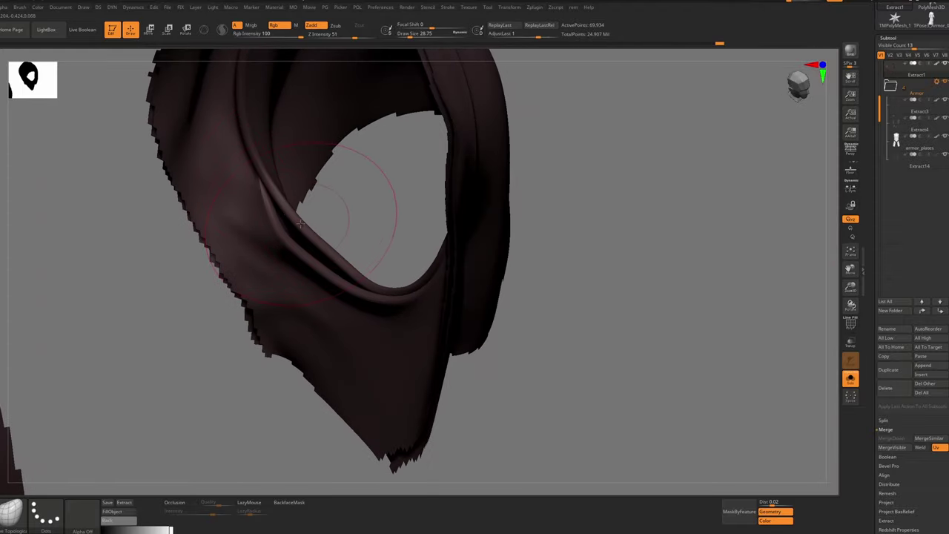
left_click_drag(299, 223, 298, 230)
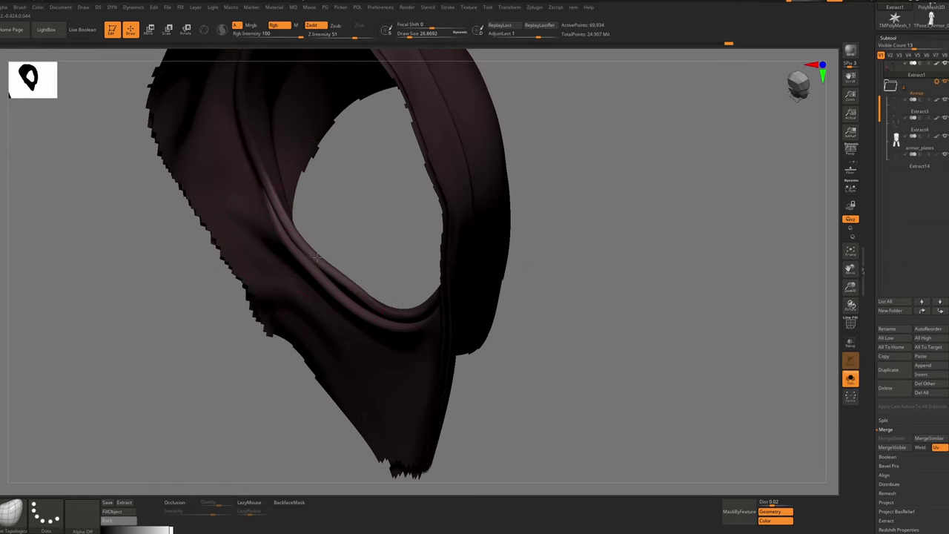
Inspect the shoulder opening and seam fold, setting the brush size to about 27
left_click_drag(317, 257, 201, 258)
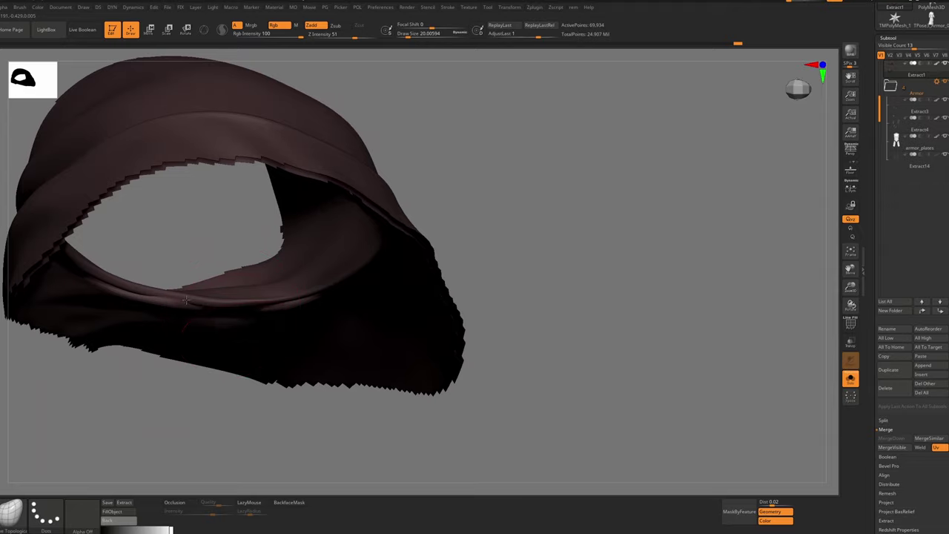
left_click_drag(186, 300, 315, 387)
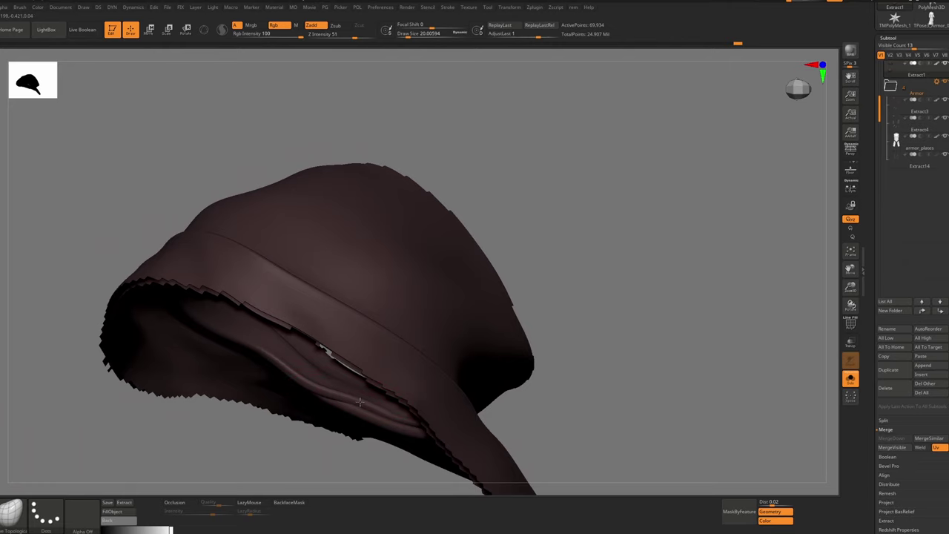
left_click_drag(360, 406, 355, 393)
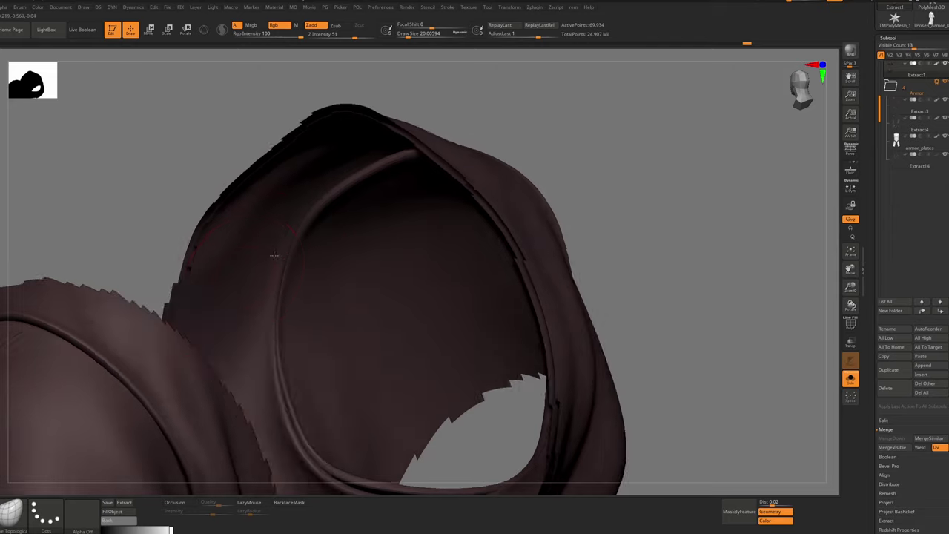
mouse_move(274, 256)
right_mouse_down()
mouse_move(273, 196)
mouse_move(283, 237)
right_mouse_up()
key("s")
left_click_drag(285, 260, 284, 257)
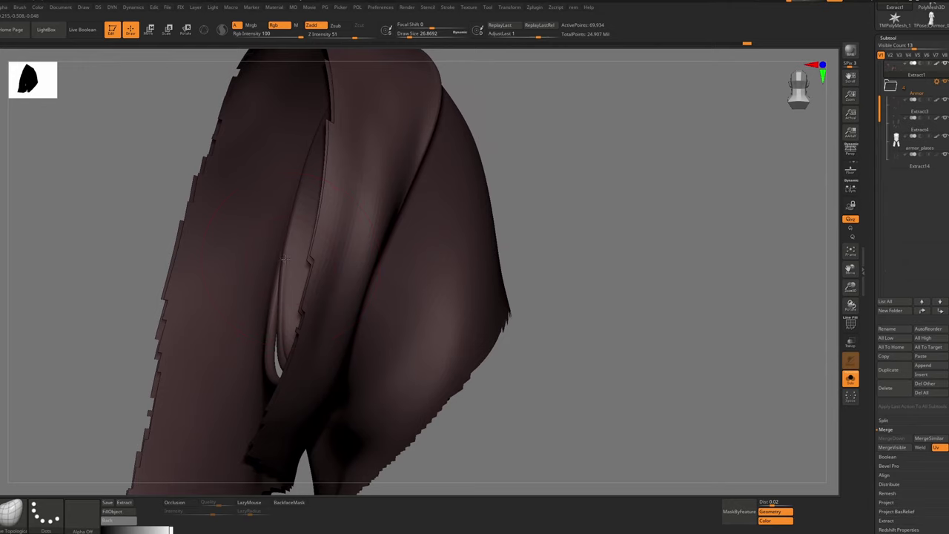
left_click_drag(263, 361, 279, 352)
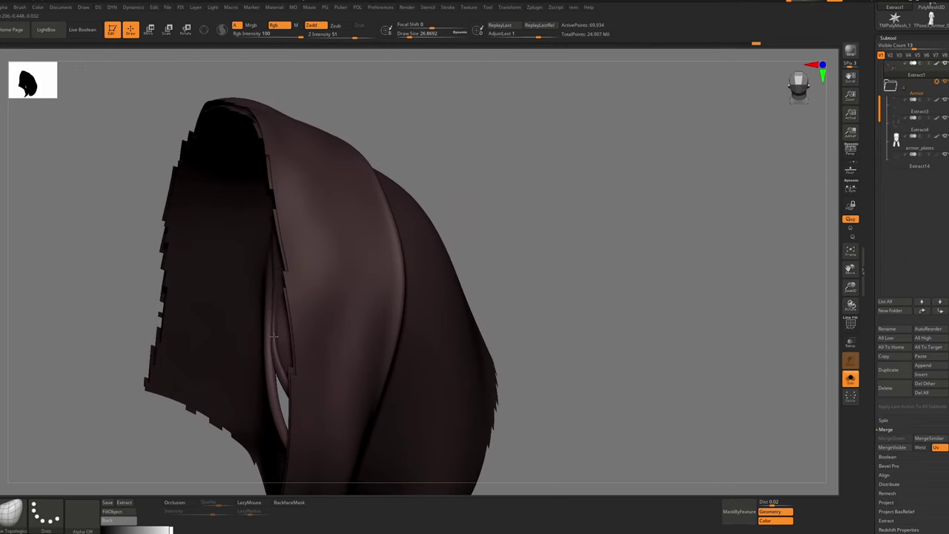
mouse_move(275, 319)
left_mouse_down()
mouse_move(283, 339)
mouse_move(277, 327)
left_mouse_up()
right_click_drag(284, 323, 304, 311)
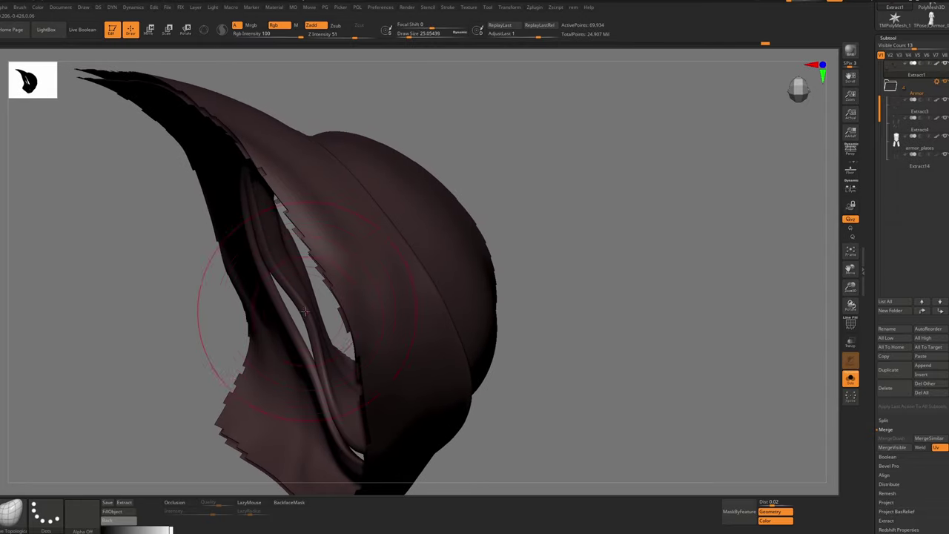
Nudge the inner seam strip down and left, then unhide the whole robe
mouse_move(304, 310)
left_mouse_down()
mouse_move(286, 323)
mouse_move(295, 323)
left_mouse_up()
mouse_move(295, 323)
right_mouse_down()
mouse_move(364, 332)
mouse_move(333, 345)
mouse_move(391, 393)
mouse_move(319, 319)
mouse_move(357, 298)
right_mouse_up()
right_click_drag(357, 298, 379, 222, "ctrl")
left_click_drag(517, 162, 287, 425, "ctrl+alt+shift")
left_click_drag(482, 161, 546, 384, "ctrl+alt+shift")
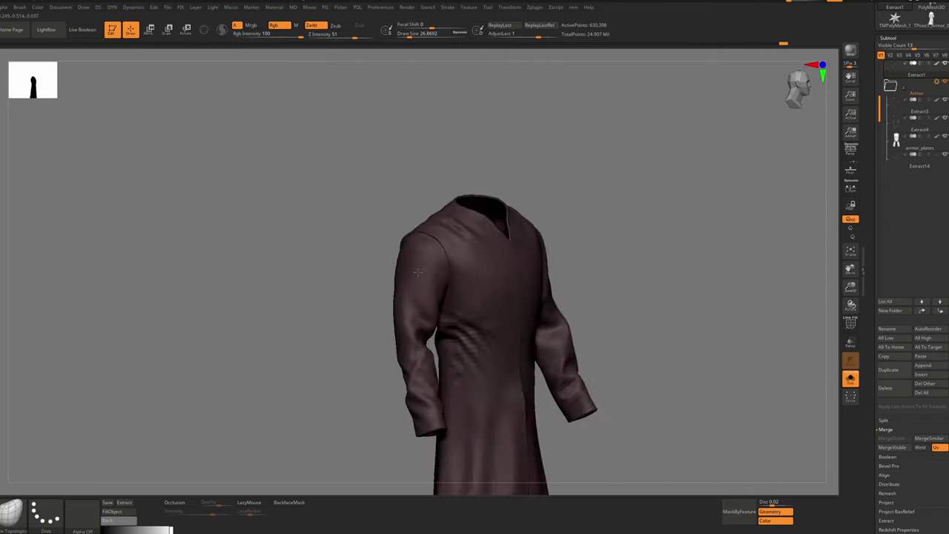
Show the armor over the robe again and enlarge the brush to about 177
right_click_drag(416, 296, 440, 255)
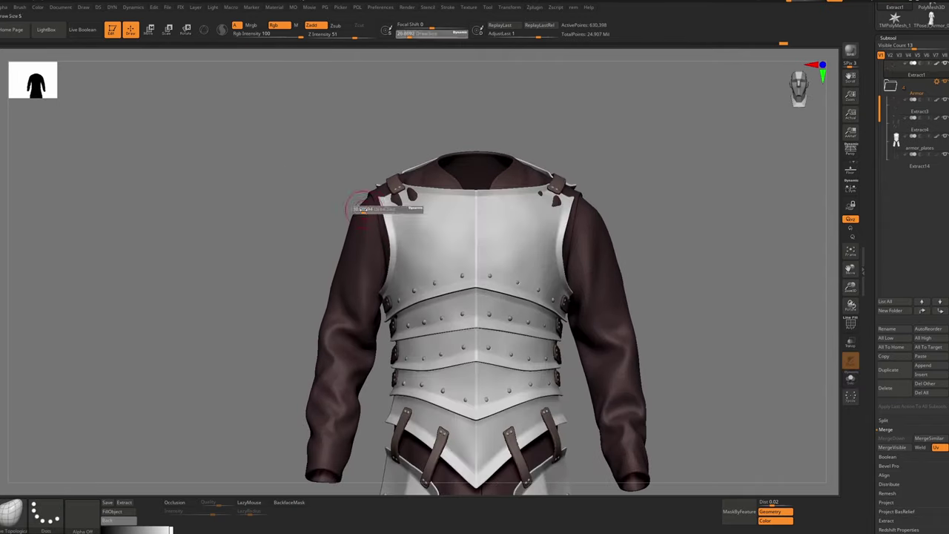
right_click_drag(411, 199, 390, 205)
right_click_drag(389, 205, 498, 215, "ctrl")
key("alt+s")
key("alt+s")
key("s")
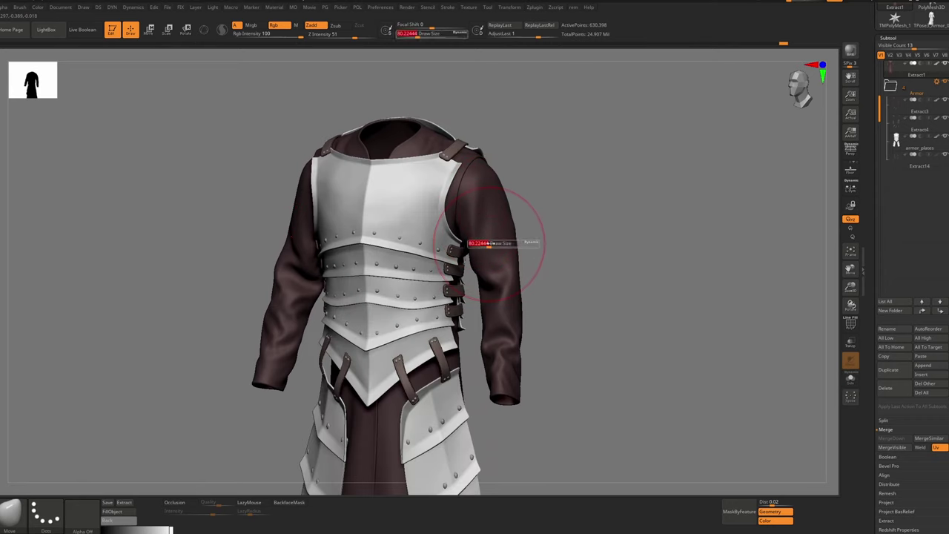
left_click_drag(488, 243, 498, 246)
key("s")
left_click_drag(289, 373, 271, 380)
key("s")
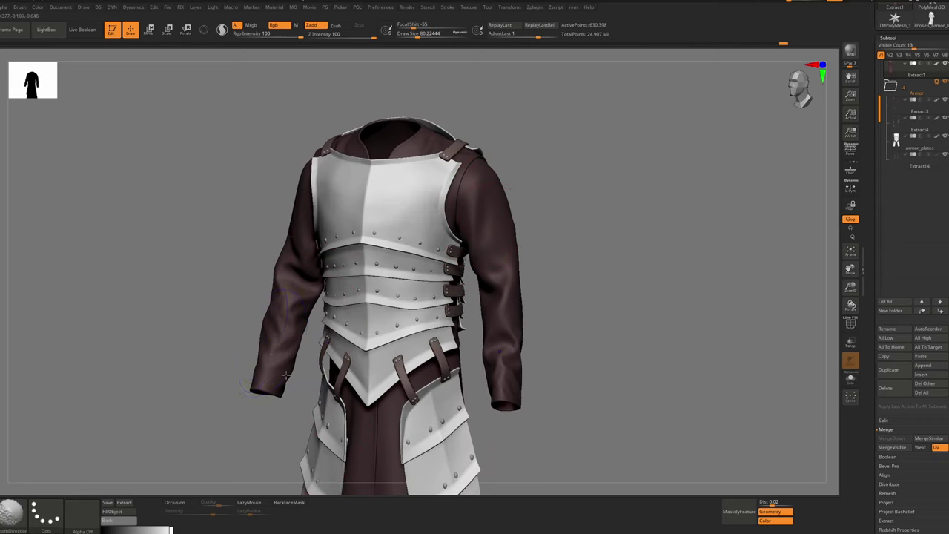
Square the view to the front and drop the robe to its lowest subdivision level
mouse_move(301, 381)
right_mouse_down("ctrl")
mouse_move(286, 347)
mouse_move(297, 342)
right_mouse_up("ctrl")
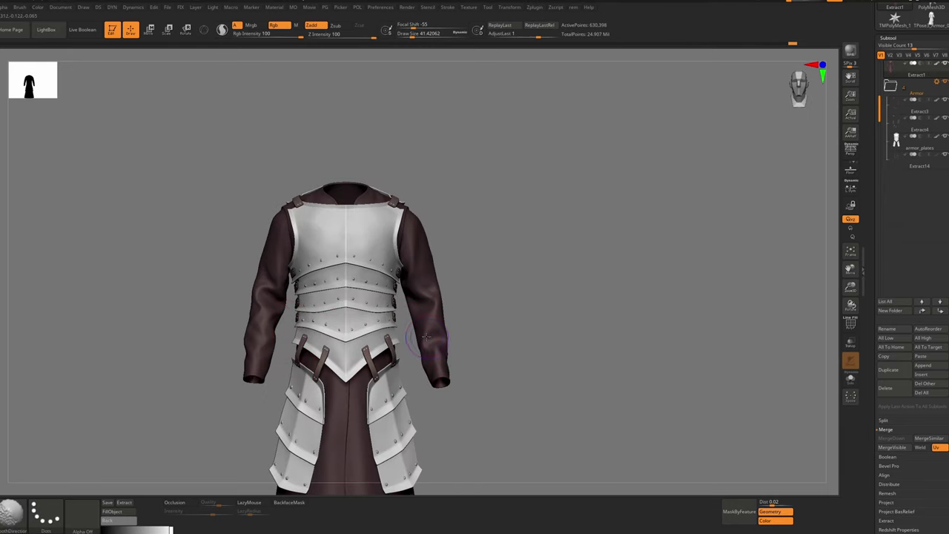
right_click_drag(427, 337, 449, 335)
key("shift+d")
key("shift+d")
key("shift+d")
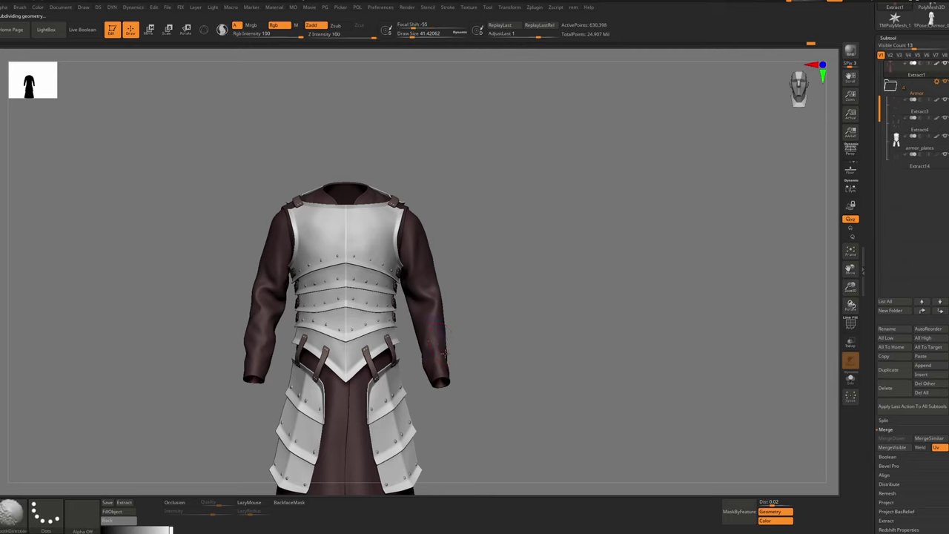
right_click_drag(457, 354, 395, 355)
right_click_drag(394, 355, 438, 371, "ctrl")
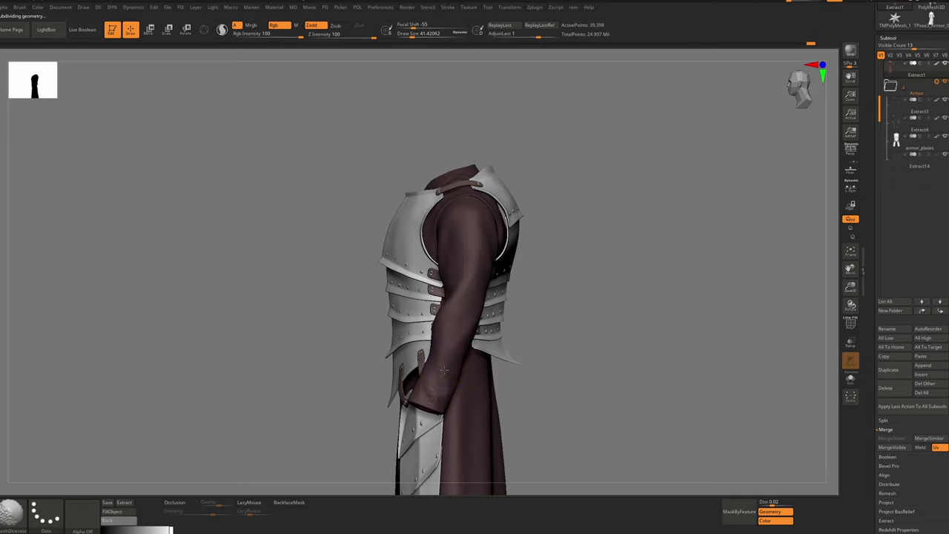
Isolate the robe at its lowest subdivision and smooth the sleeve cloth with ClothPull
key("d")
right_click_drag(442, 352, 437, 382)
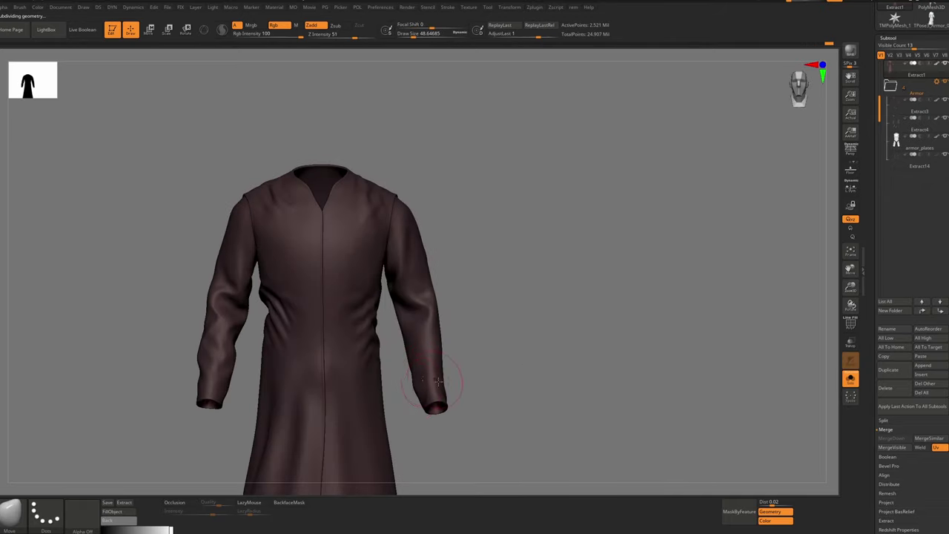
key("b")
key("c")
key("p")
key("shift+d")
key("shift+d")
key("shift+d")
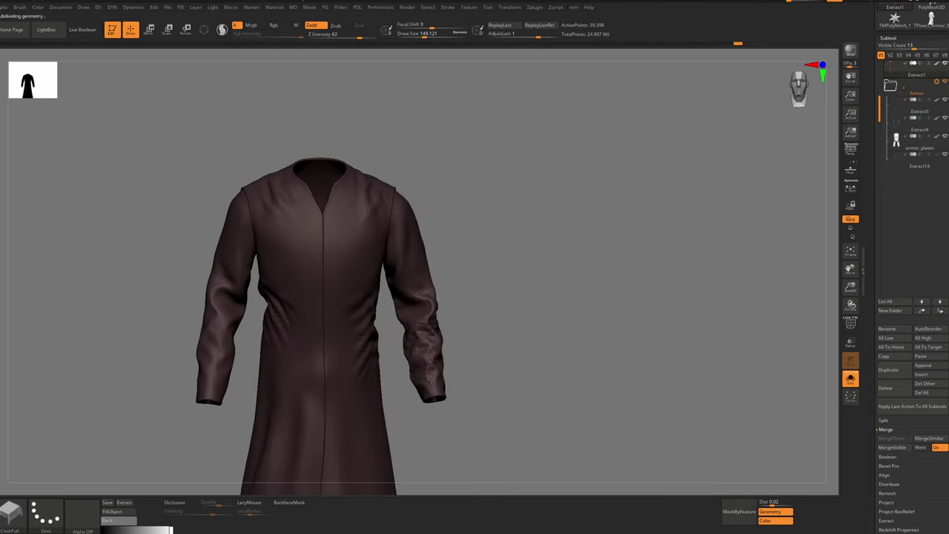
key("shift+d")
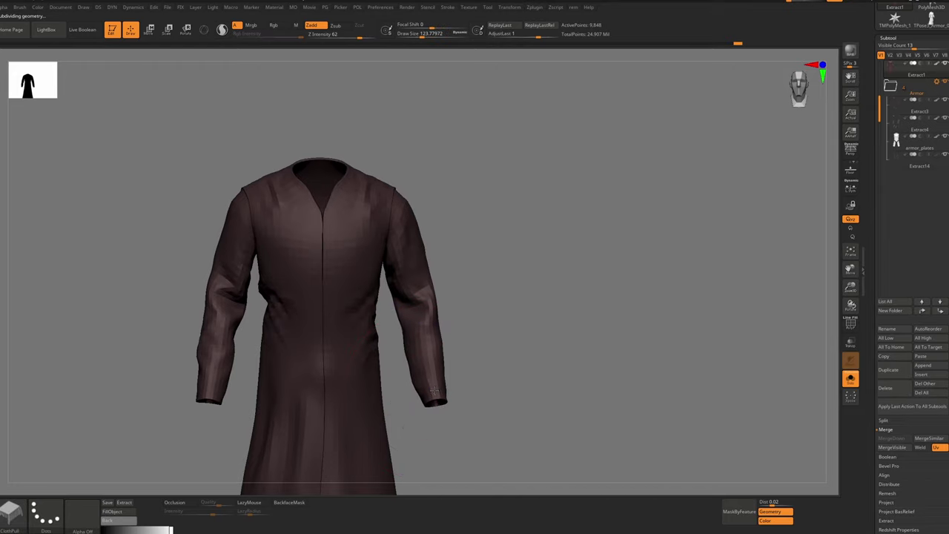
mouse_move(432, 362)
left_mouse_down()
mouse_move(429, 390)
mouse_move(408, 377)
mouse_move(521, 344)
mouse_move(470, 334)
left_mouse_up()
Try ClothHook folds on the sleeve, undo them, and open the robe's Layers panel
key("d")
key("s")
key("b")
key("c")
key("h")
key("u")
key("d")
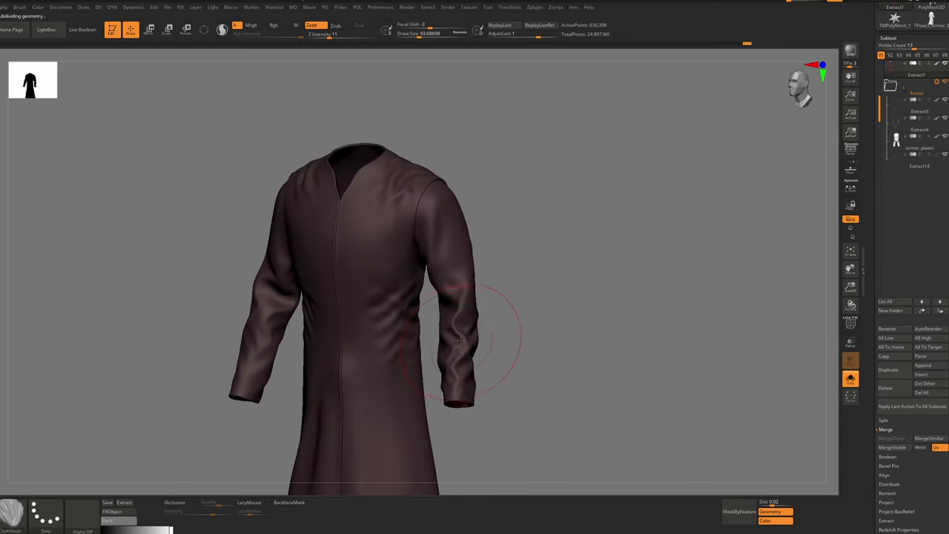
key("ctrl+z")
key("ctrl+z")
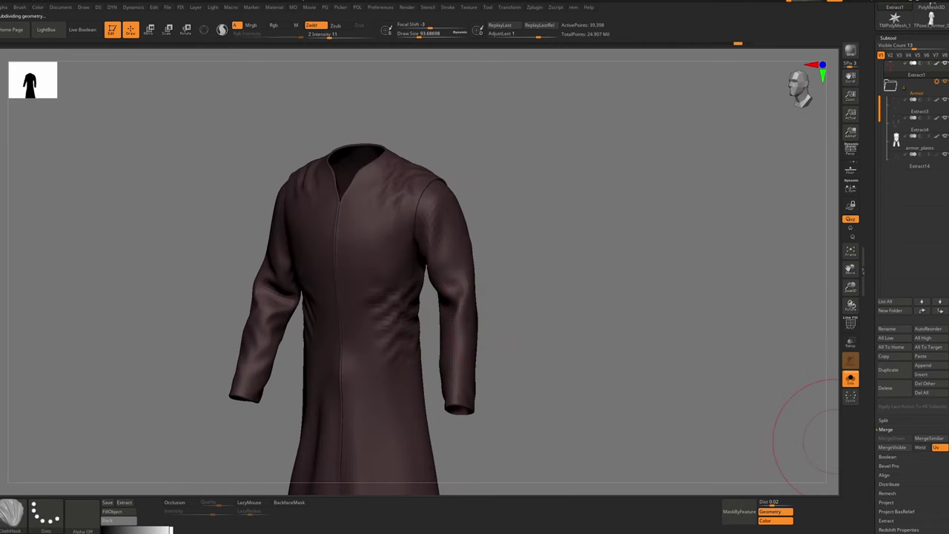
scroll(916, 440, "down", 3)
left_click(893, 466)
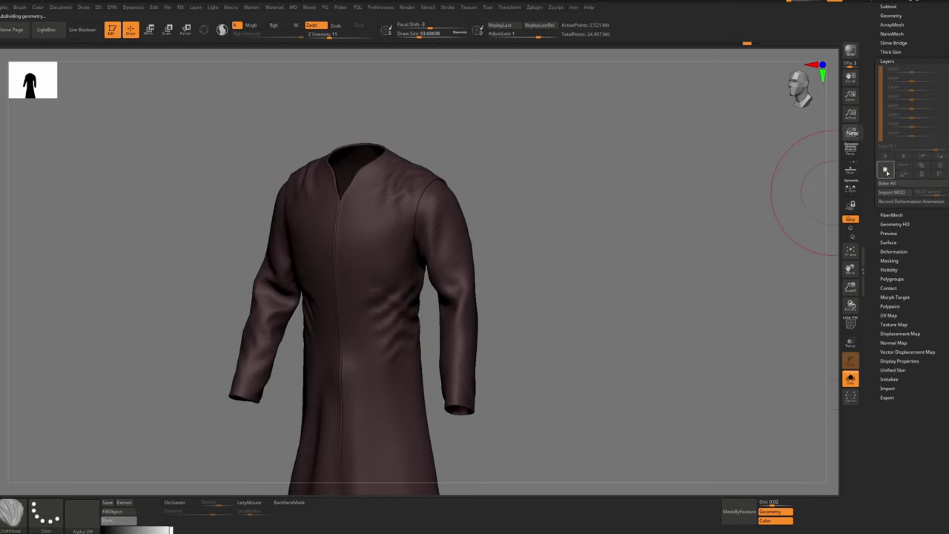
Add a new sculpt layer and sculpt folds into the left sleeve, undoing the upper ones
left_click(885, 170)
mouse_move(489, 381)
left_mouse_down()
mouse_move(462, 392)
mouse_move(450, 349)
left_mouse_up()
mouse_move(489, 319)
left_mouse_down()
mouse_move(504, 297)
mouse_move(453, 311)
mouse_move(579, 304)
left_mouse_up()
key("s")
left_click_drag(449, 270, 443, 271)
left_click_drag(452, 315, 450, 275)
key("s")
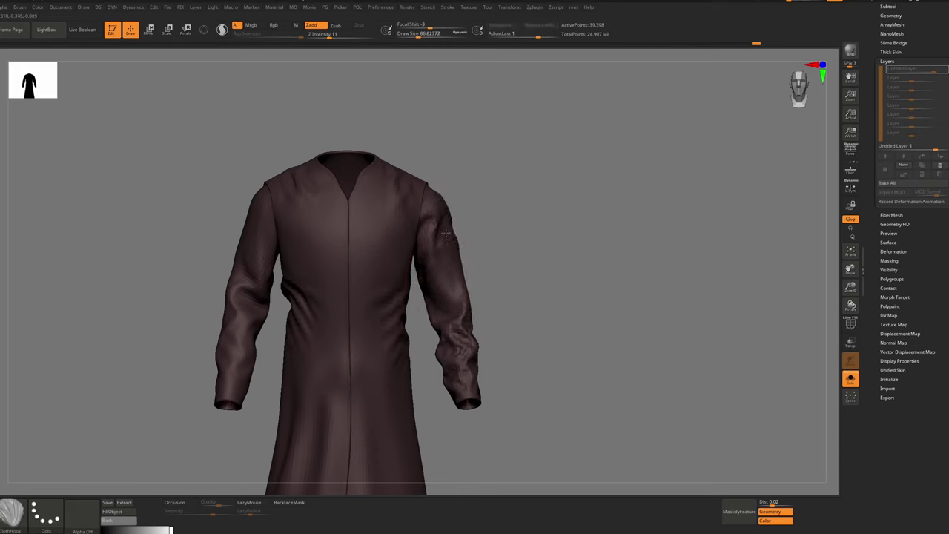
key("ctrl+z")
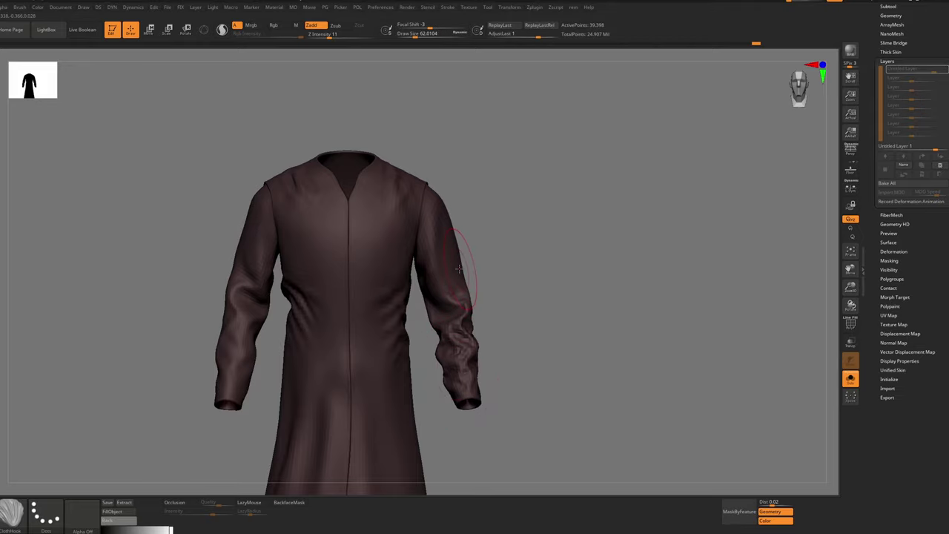
Orbit around to the coat's back and select the ClothPull brush
left_click_drag(428, 289, 549, 282)
left_click_drag(326, 290, 430, 292)
left_click_drag(215, 296, 305, 303)
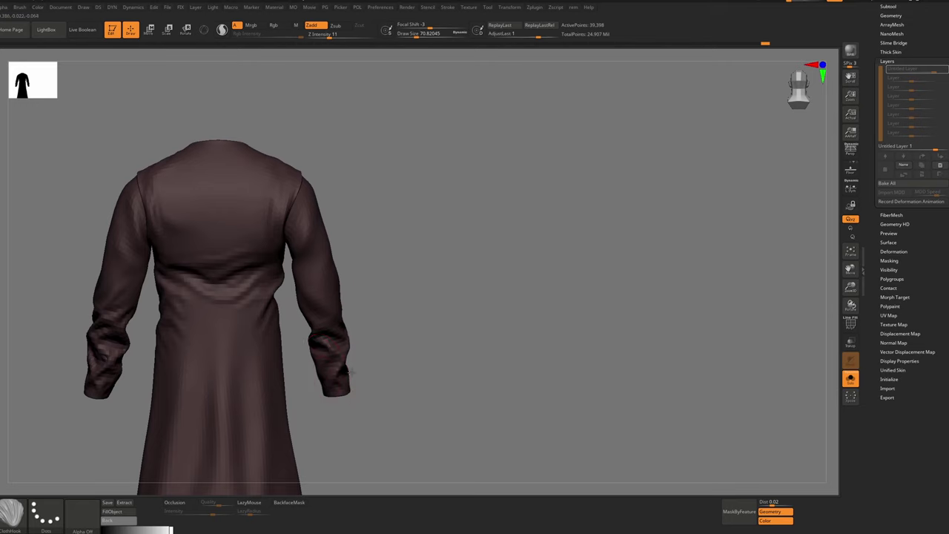
mouse_move(356, 319)
left_mouse_down()
mouse_move(393, 326)
mouse_move(356, 341)
mouse_move(364, 355)
left_mouse_up()
key("b")
key("c")
key("p")
key("space")
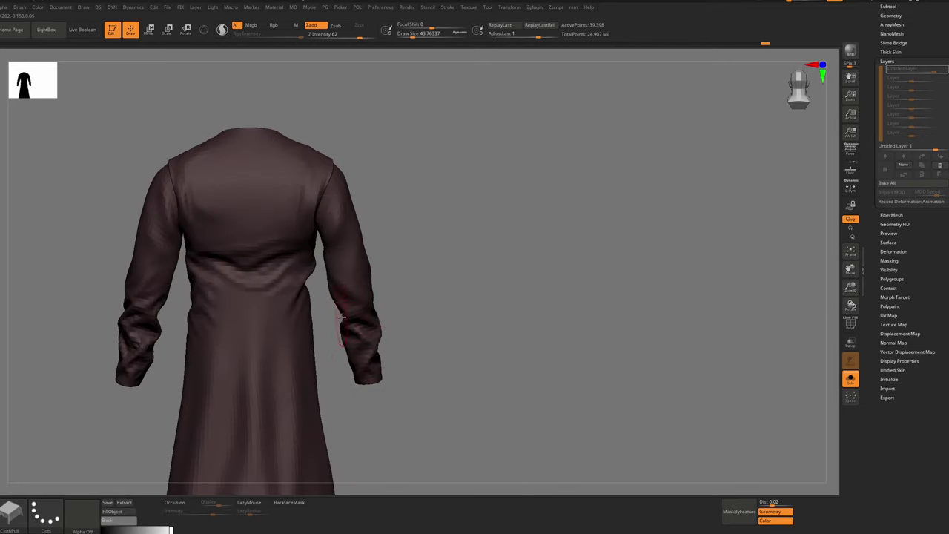
Switch to the Move brush and return to a front view of the whole figure
key("b")
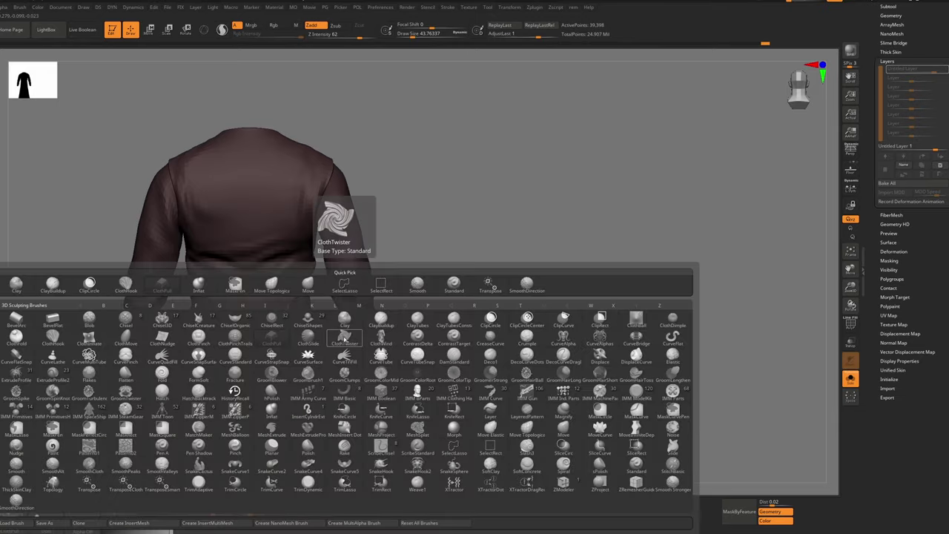
key("m")
key("v")
mouse_move(346, 324)
right_mouse_down()
mouse_move(343, 317)
mouse_move(302, 328)
mouse_move(399, 317)
mouse_move(342, 325)
right_mouse_up()
left_click_drag(341, 325, 334, 326)
mouse_move(334, 326)
right_mouse_down()
mouse_move(519, 286)
mouse_move(500, 278)
right_mouse_up()
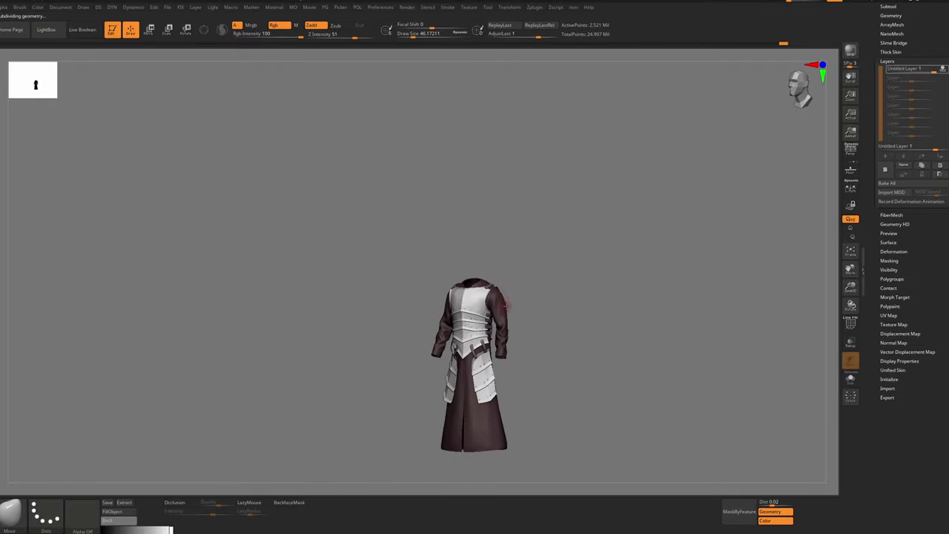
right_click_drag(489, 319, 512, 325)
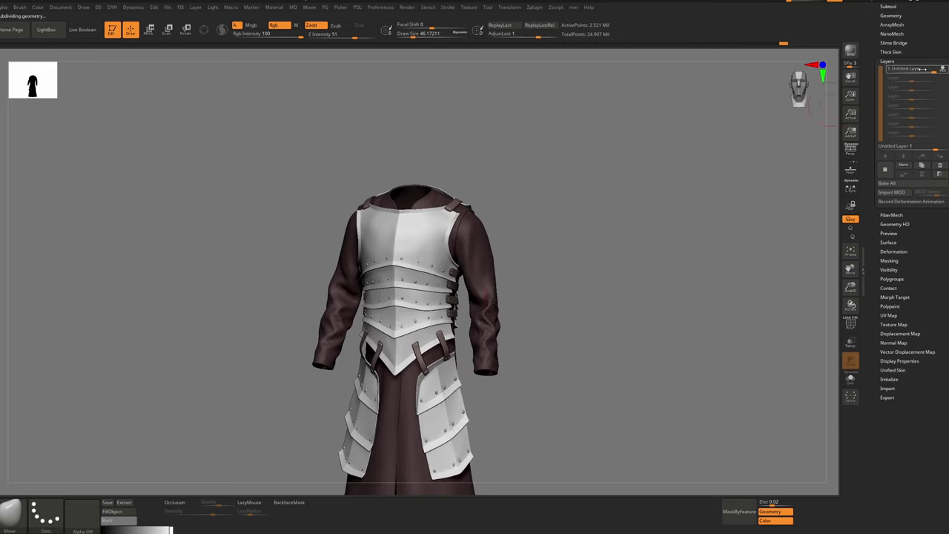
Lower the sleeve layer's strength to about 0.58 and isolate the robe with Solo
left_click_drag(942, 69, 926, 79)
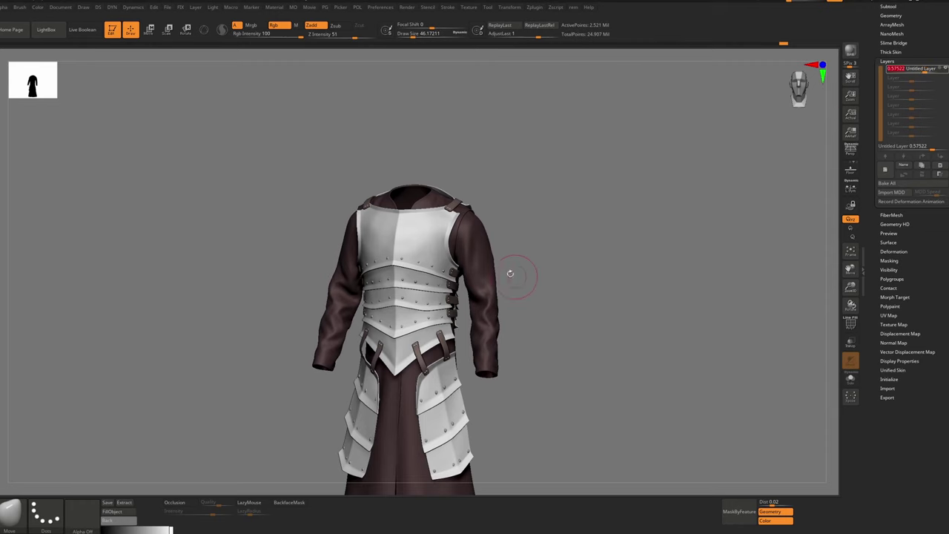
mouse_move(510, 274)
right_mouse_down("shift")
mouse_move(524, 290)
mouse_move(514, 259)
mouse_move(501, 261)
mouse_move(504, 291)
mouse_move(473, 306)
mouse_move(505, 267)
right_mouse_up("shift")
key("alt+s")
Bake the layer into the robe and pick the Standard brush at size about 14
left_click(895, 184)
key("b")
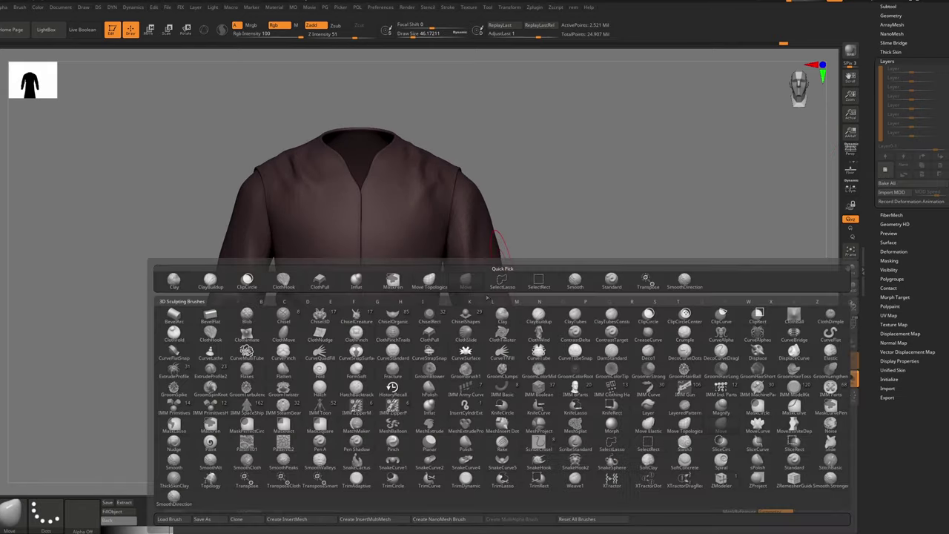
key("s")
key("t")
key("s")
mouse_move(489, 328)
right_mouse_down("ctrl")
mouse_move(487, 349)
mouse_move(497, 293)
right_mouse_up("ctrl")
key("s")
left_click_drag(497, 292, 492, 292)
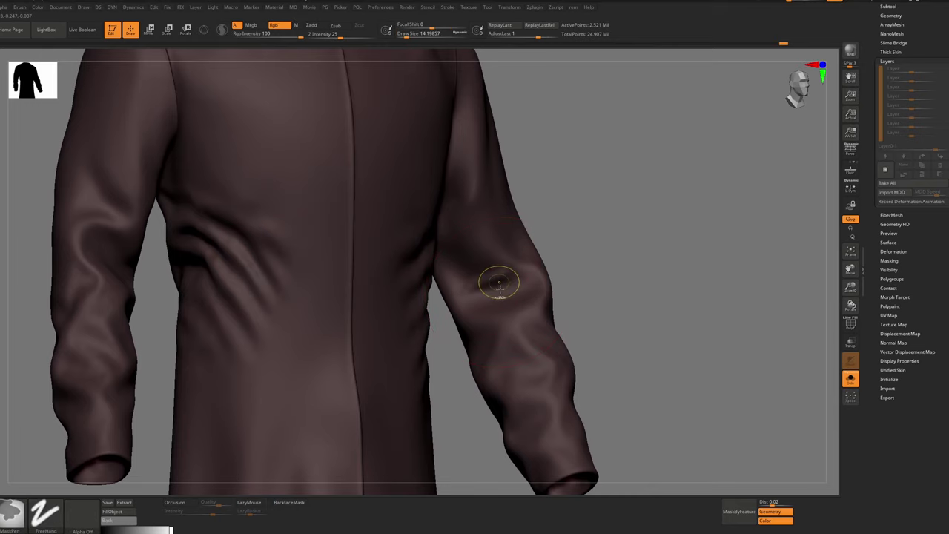
Add a new sculpting layer and drop the robe to its lowest subdivision level
key("shift+d")
key("shift+d")
key("shift+d")
key("d")
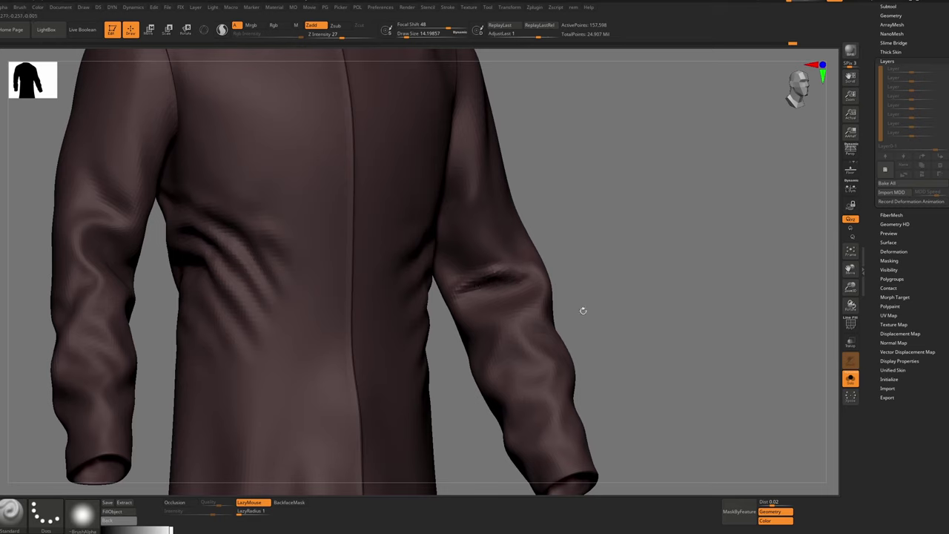
key("ctrl")
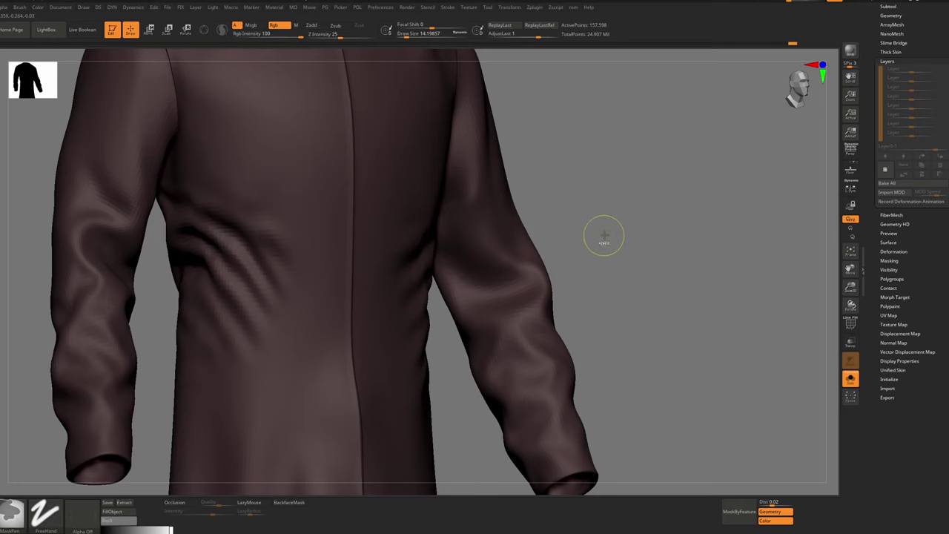
key("ctrl+d")
left_click(886, 170)
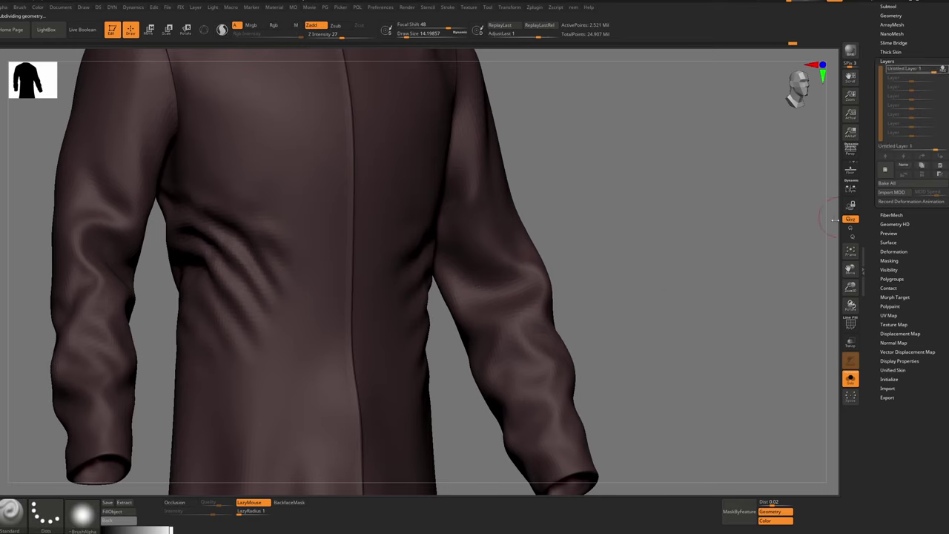
key("shift+d")
key("shift+d")
key("shift+d")
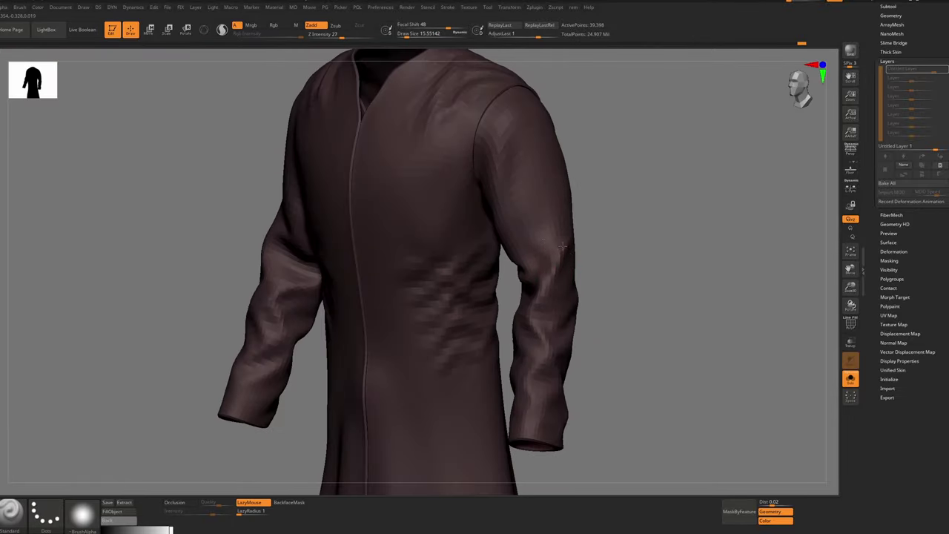
Sculpt elbow creases across both sleeves, orbiting between three-quarter views
left_click_drag(563, 247, 516, 237)
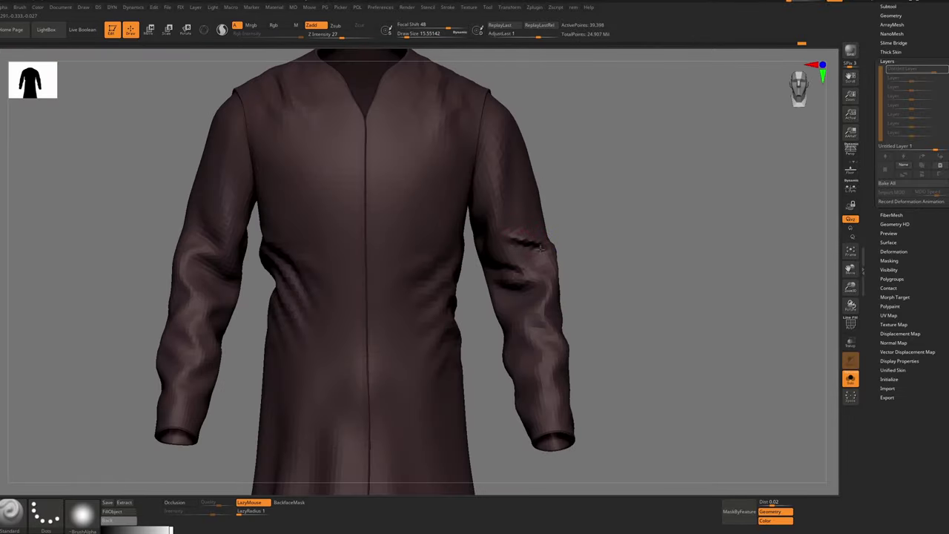
mouse_move(505, 233)
left_mouse_down()
mouse_move(538, 221)
mouse_move(509, 236)
mouse_move(537, 247)
left_mouse_up()
mouse_move(542, 251)
right_mouse_down("ctrl")
mouse_move(538, 194)
mouse_move(512, 228)
mouse_move(516, 279)
mouse_move(576, 282)
right_mouse_up("ctrl")
left_click_drag(505, 318, 565, 328)
right_click_drag(579, 326, 549, 326)
left_click_drag(556, 328, 601, 325)
right_click_drag(601, 324, 586, 334, "shift")
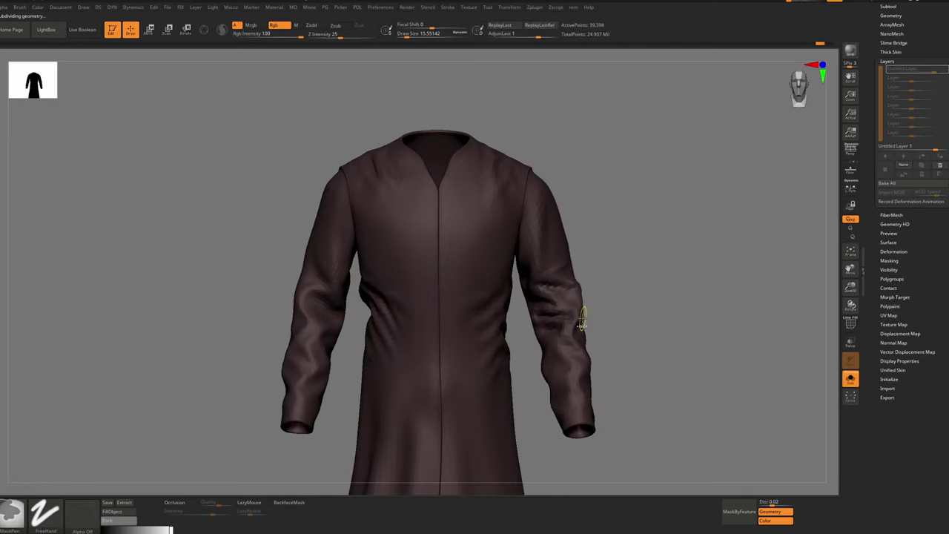
key("ctrl")
right_click_drag(416, 284, 503, 281, "alt")
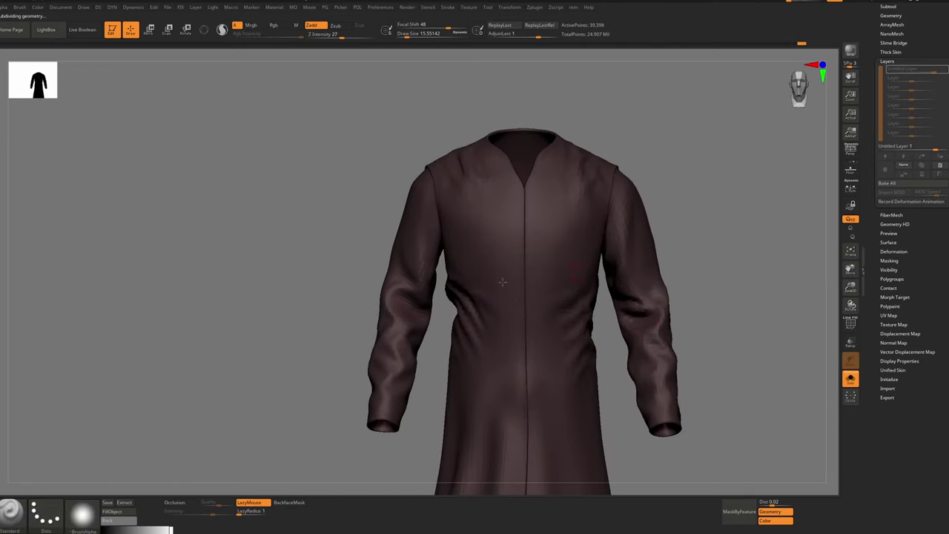
Raise the robe one subdivision level and switch to the Move brush at size about 28.75
key("d")
mouse_move(414, 281)
right_mouse_down()
mouse_move(355, 284)
mouse_move(416, 285)
right_mouse_up()
key("]")
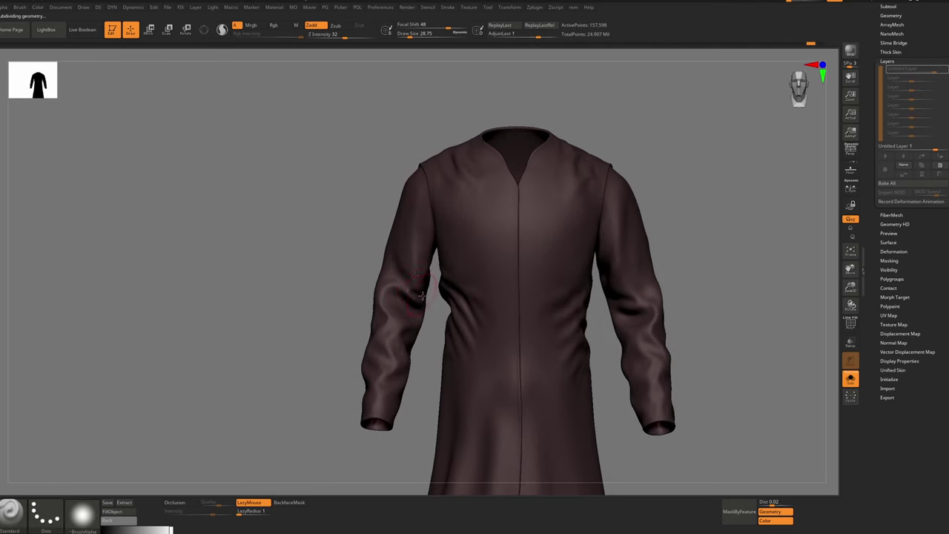
key("b")
key("m")
key("v")
Capture the screen and mark the left sleeve area with a red line
key("Print")
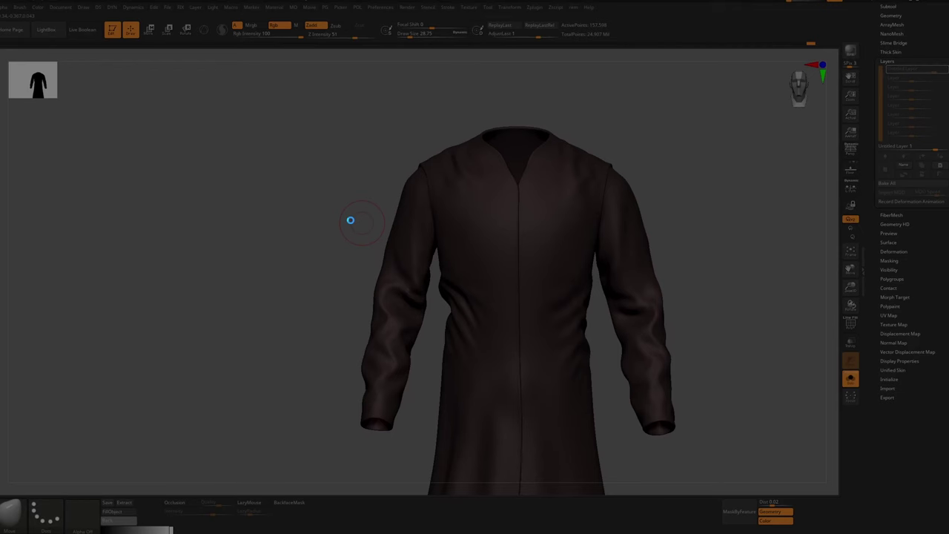
left_click_drag(327, 213, 460, 375)
mouse_move(404, 290)
left_mouse_down()
mouse_move(388, 286)
mouse_move(391, 313)
left_mouse_up()
left_click(454, 384)
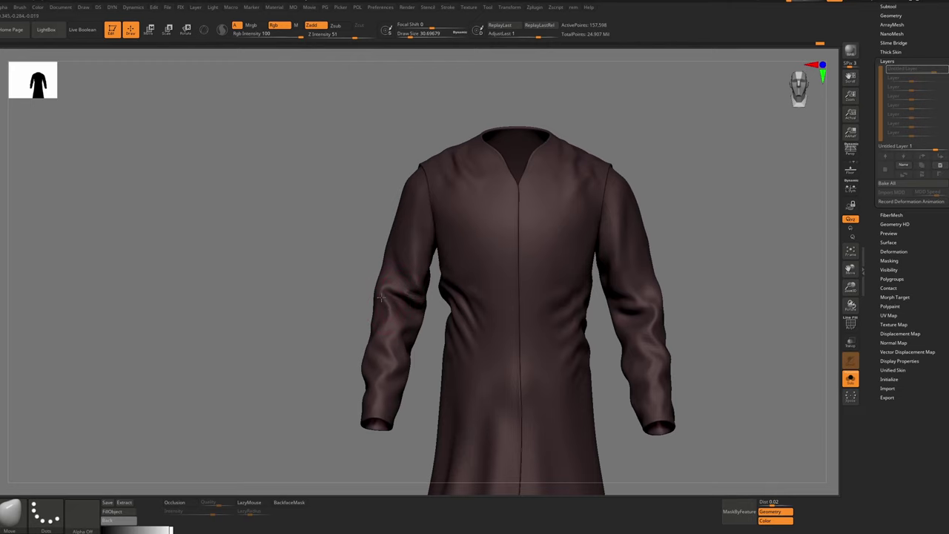
Return to the Standard brush at the highest subdivision with size about 9.4
key("b")
key("s")
key("t")
key("ctrl+d")
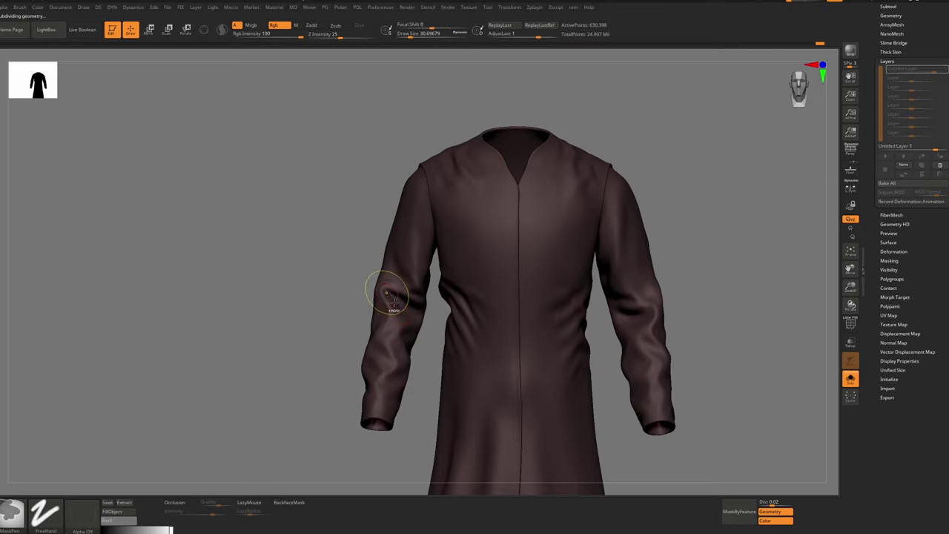
key("b")
key("s")
key("t")
key("s")
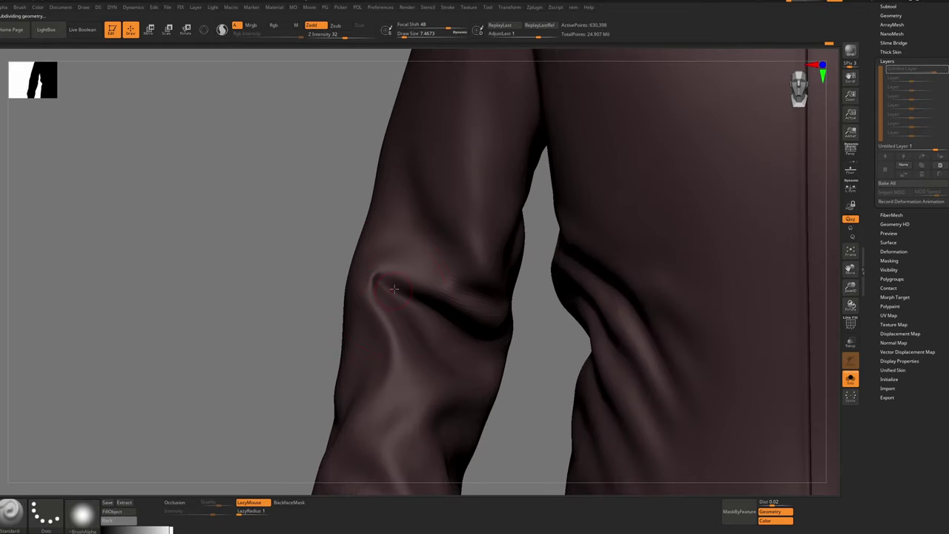
key("s")
left_click_drag(375, 274, 376, 274)
mouse_move(415, 295)
right_mouse_down("ctrl")
mouse_move(394, 245)
mouse_move(438, 292)
mouse_move(398, 307)
mouse_move(380, 298)
right_mouse_up("ctrl")
Orbit toward the robe's back, drop one subdivision level and set brush size about 14.2
key("s")
left_click_drag(408, 296, 409, 296)
right_click_drag(410, 296, 417, 293)
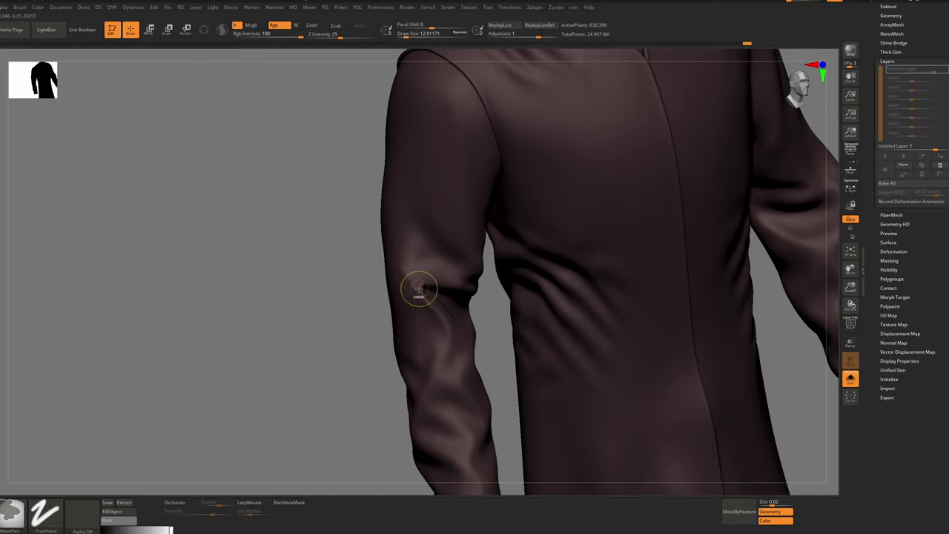
key("shift+d")
key("s")
left_click_drag(415, 285, 417, 286)
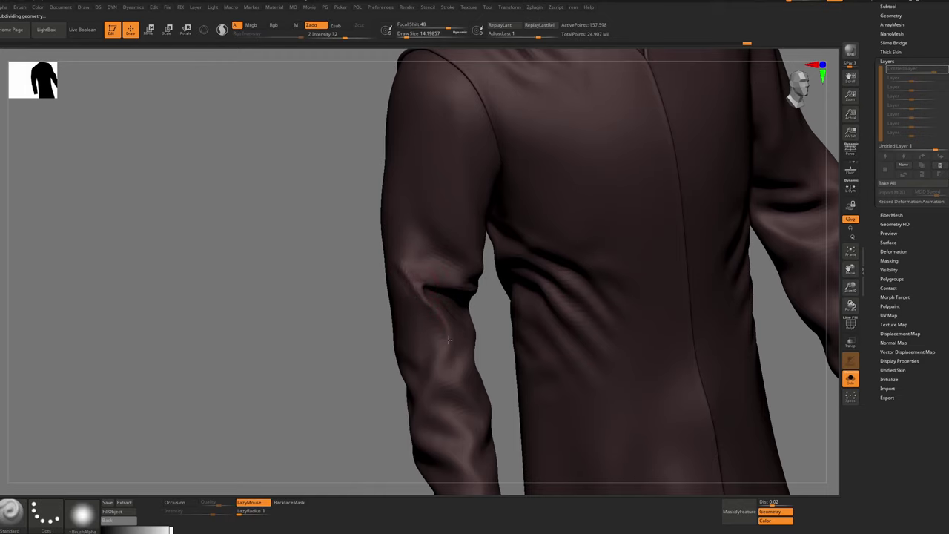
key("s")
key("s")
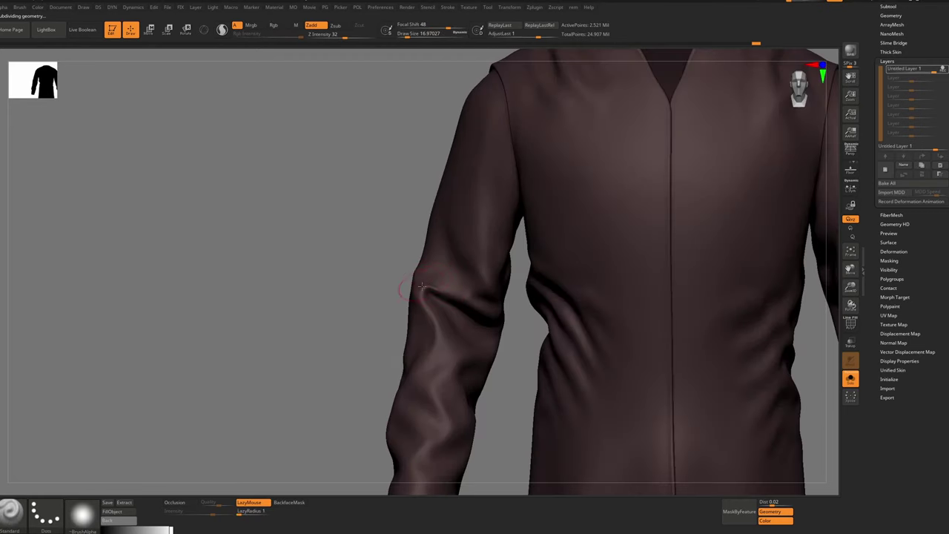
Switch to the Inflat brush, frame the robe from the front, then use SmoothDirectional
key("b")
key("i")
key("n")
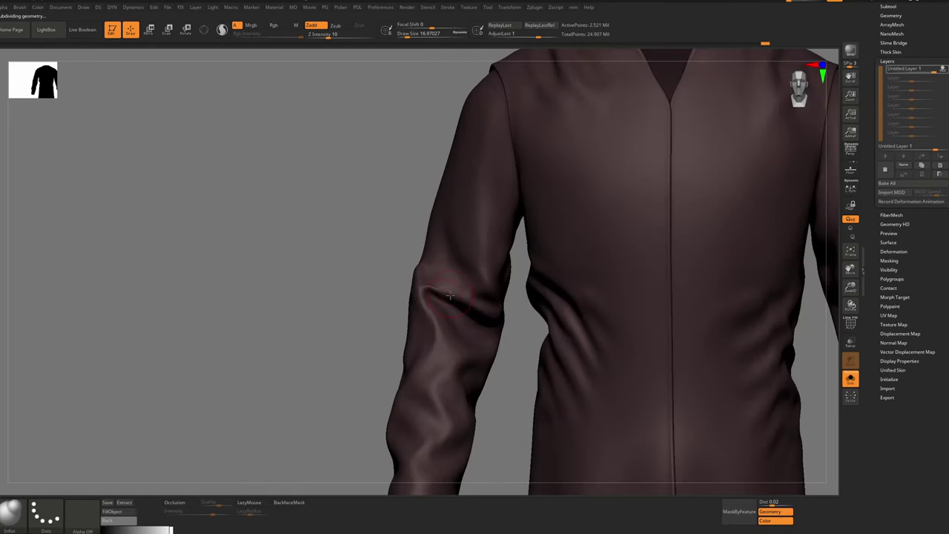
key("ctrl")
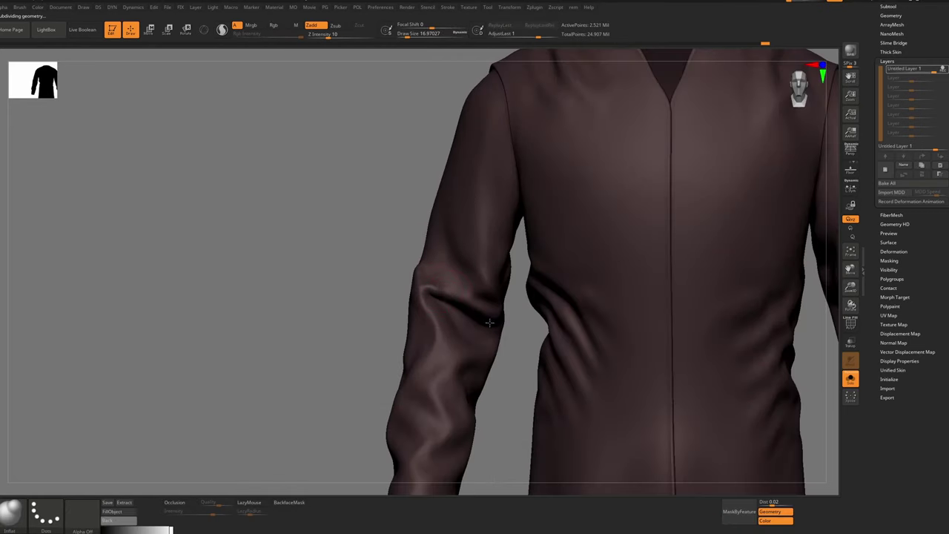
key("ctrl")
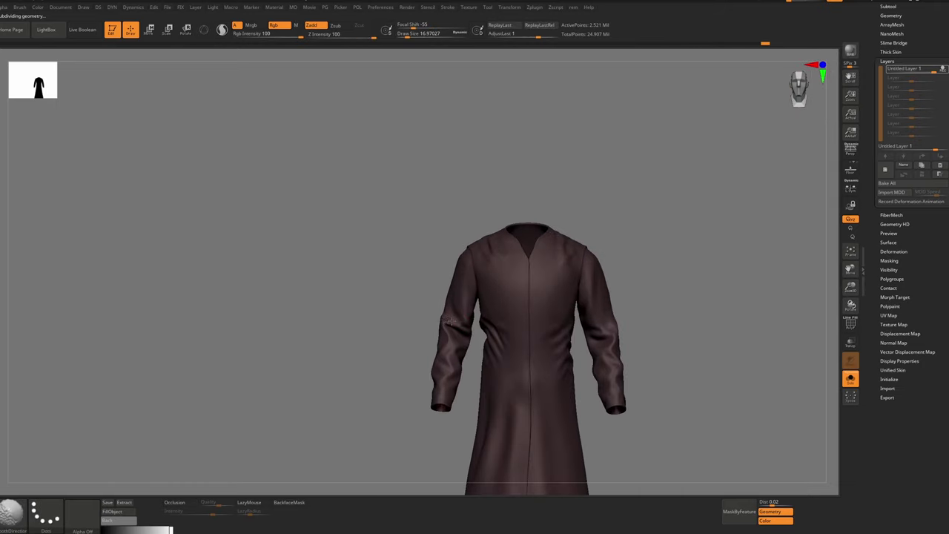
key("b")
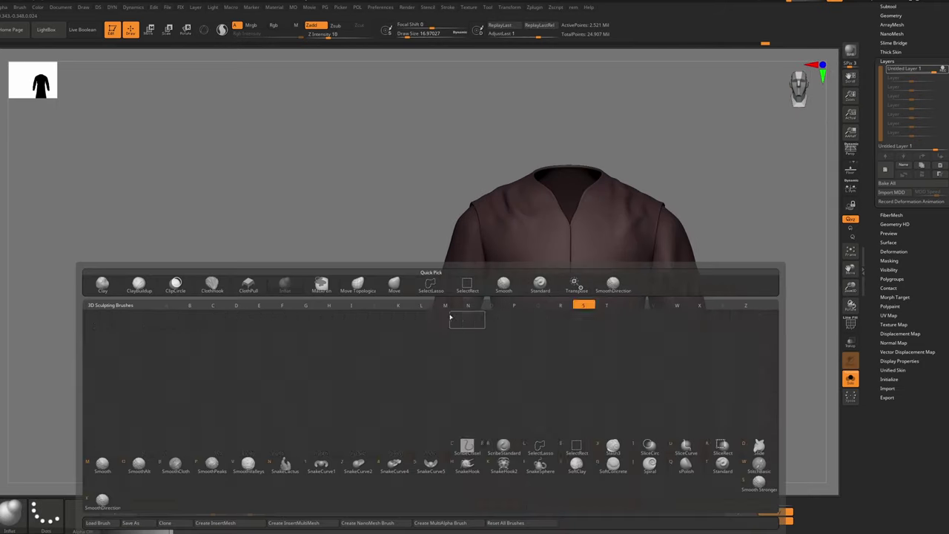
key("i")
key("n")
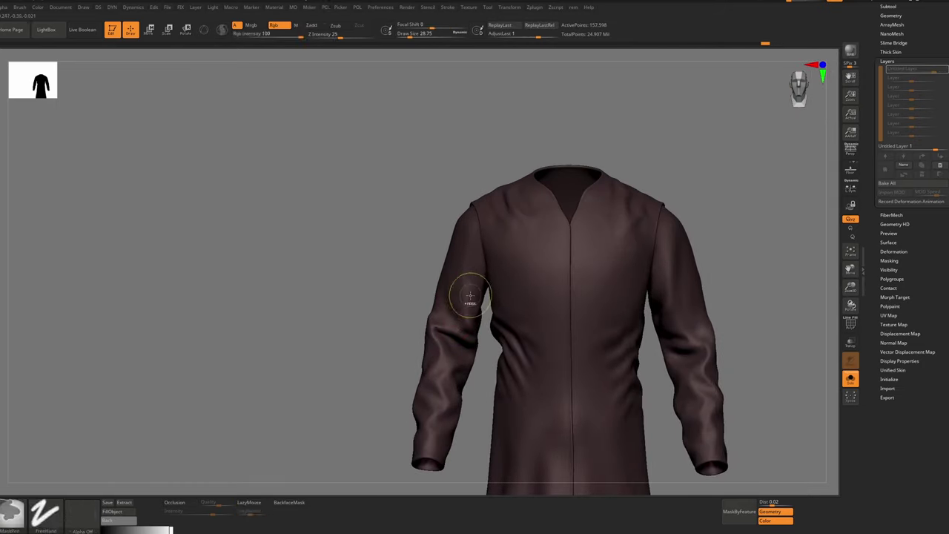
key("ctrl")
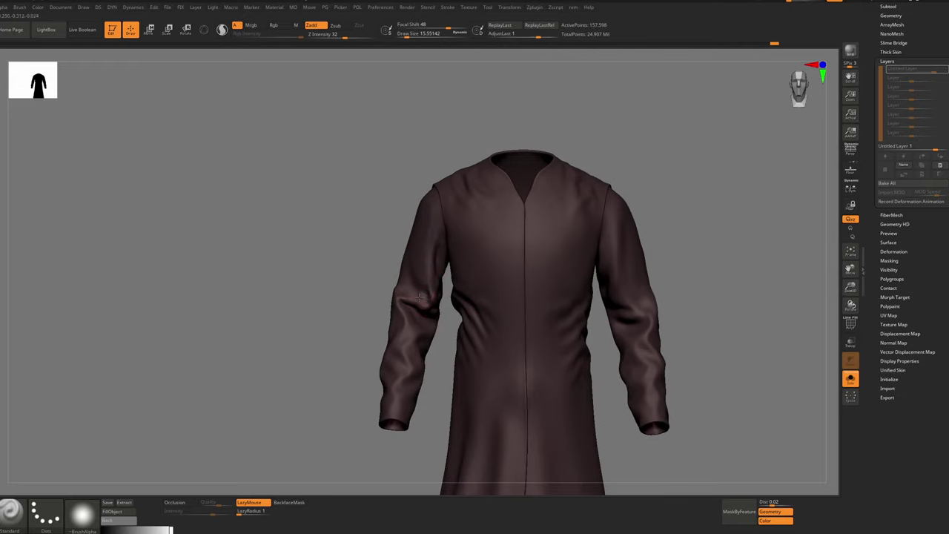
key("shift")
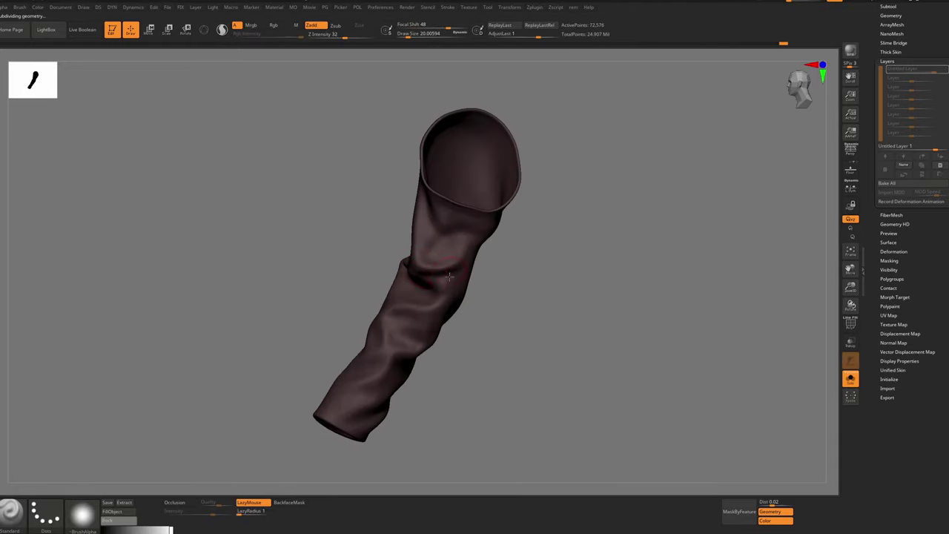
Orbit around the isolated sleeve and set the brush size to about 15.5
mouse_move(450, 276)
right_mouse_down()
mouse_move(505, 270)
mouse_move(445, 260)
mouse_move(468, 259)
mouse_move(436, 239)
right_mouse_up()
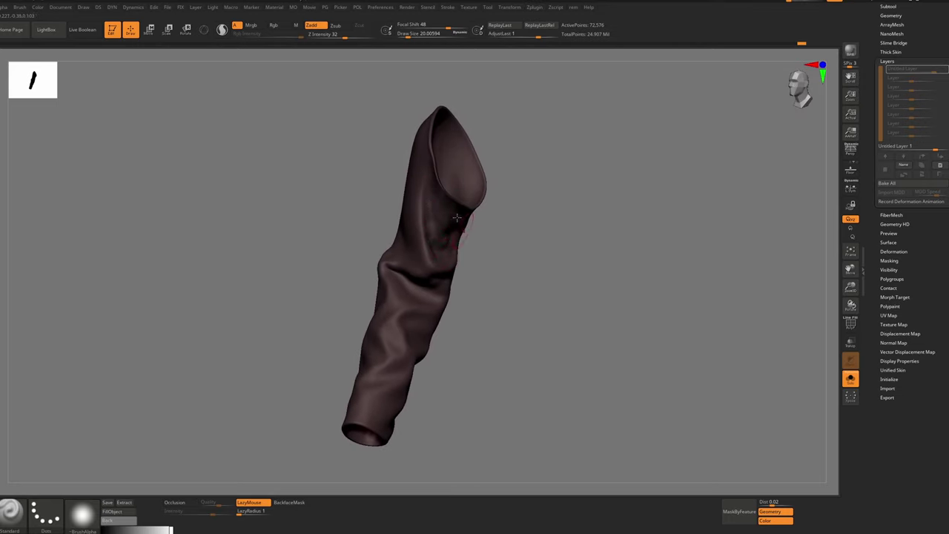
right_click_drag(436, 206, 433, 189)
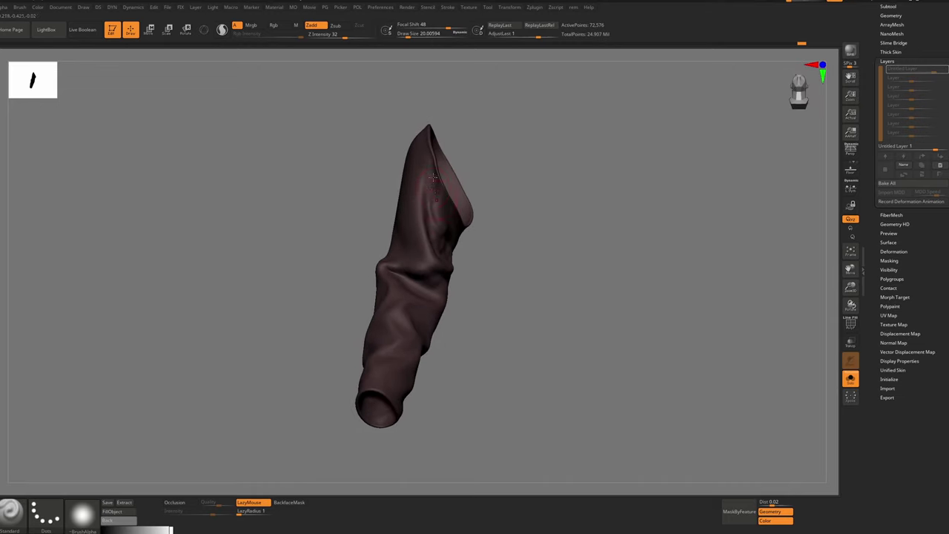
mouse_move(445, 250)
right_mouse_down()
mouse_move(436, 206)
mouse_move(440, 215)
right_mouse_up()
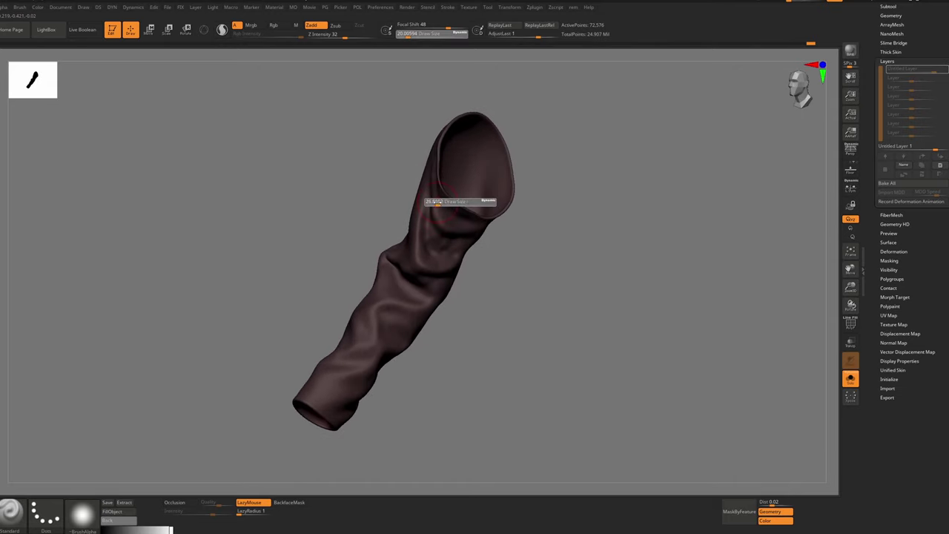
key("s")
left_click_drag(448, 216, 455, 220)
key("s")
right_click_drag(479, 226, 455, 207)
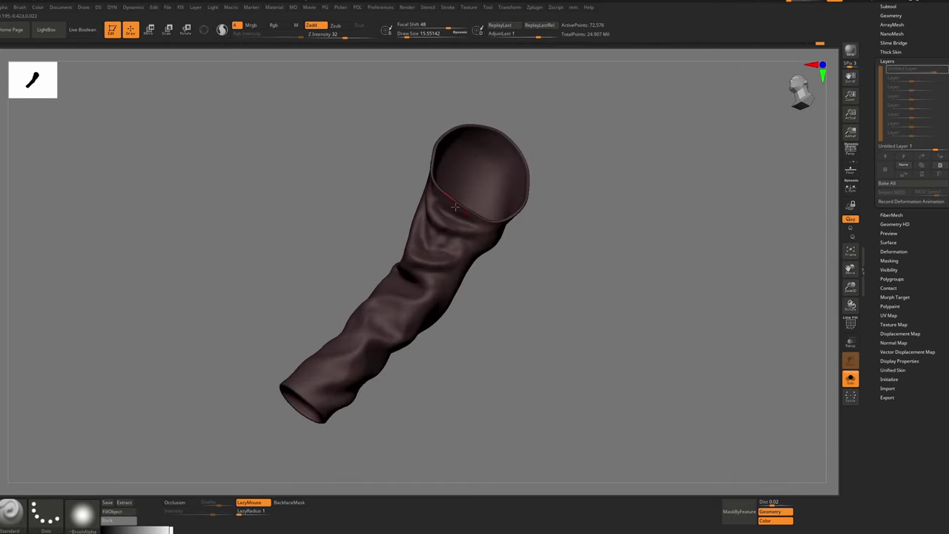
right_click_drag(421, 294, 436, 291)
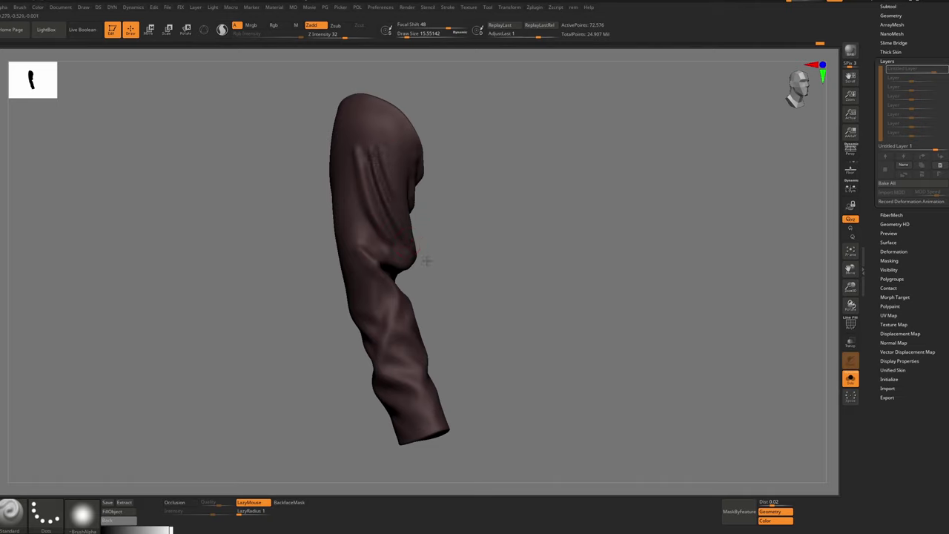
right_click_drag(426, 260, 393, 208)
right_click_drag(393, 207, 394, 150, "ctrl")
Re-isolate the sleeve, zoom into its opening and reduce the brush size to about 8.4
key("alt+s")
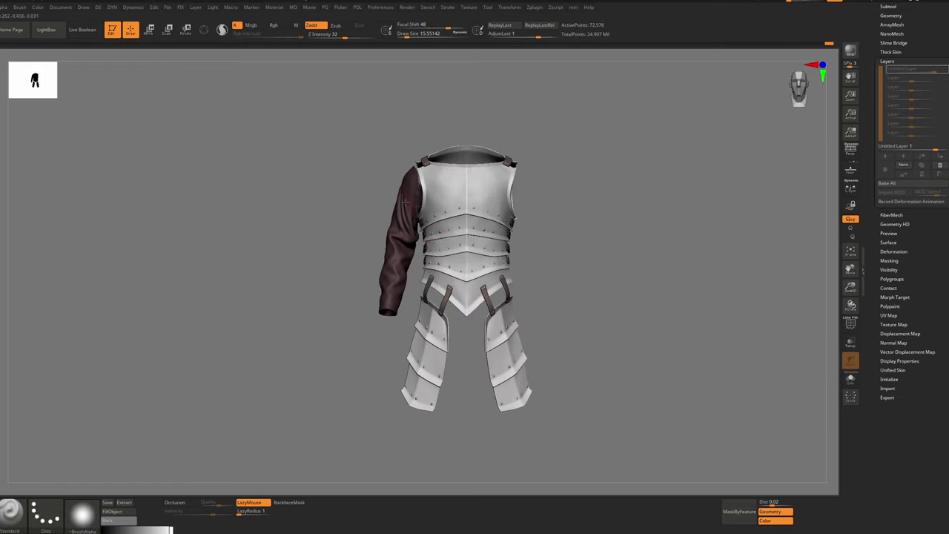
key("alt+s")
right_click_drag(423, 240, 496, 344, "ctrl")
key("ctrl+z")
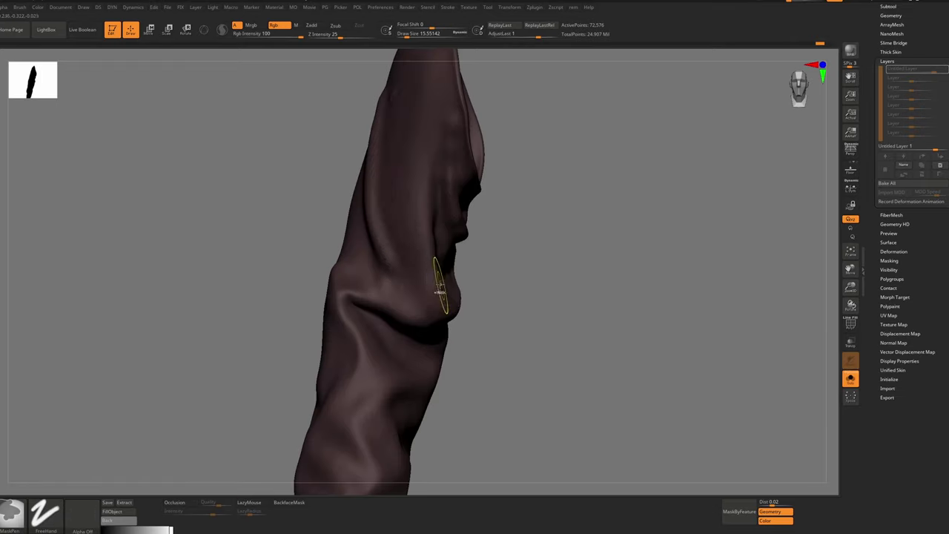
right_click_drag(426, 266, 444, 241, "ctrl")
mouse_move(444, 241)
right_mouse_down("ctrl")
mouse_move(450, 276)
mouse_move(482, 260)
mouse_move(469, 271)
right_mouse_up("ctrl")
key("s")
key("s")
left_click_drag(482, 253, 480, 253)
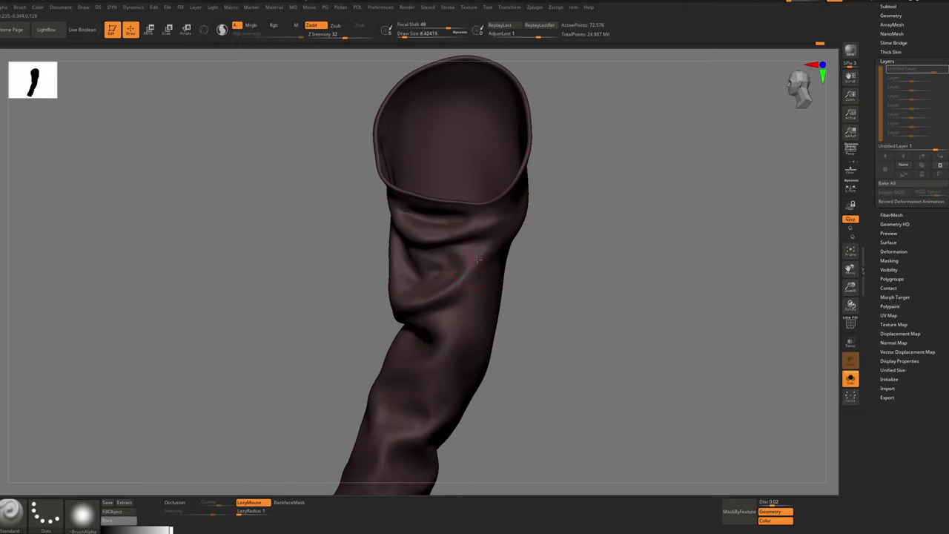
Sculpt the folds below the sleeve opening and smooth them
left_click_drag(518, 220, 462, 282)
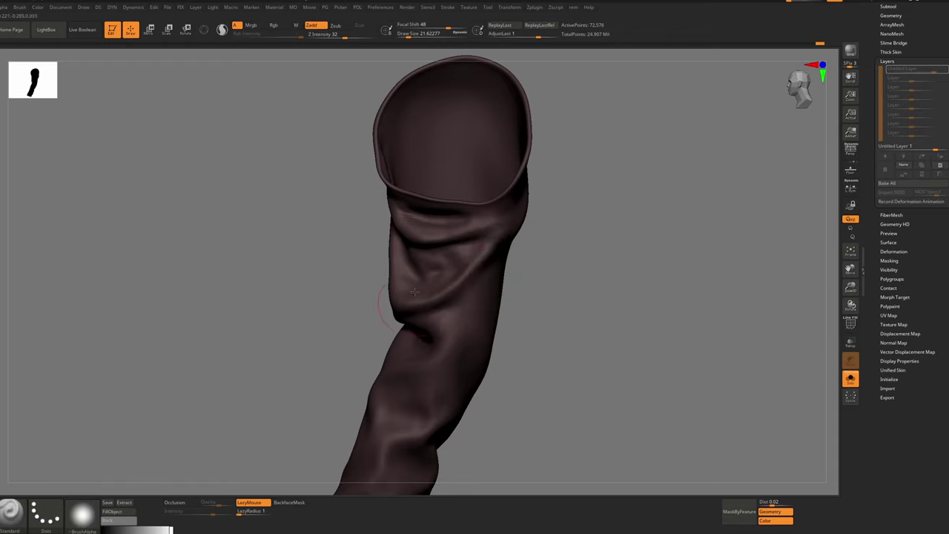
mouse_move(443, 298)
right_mouse_down("ctrl")
mouse_move(446, 254)
mouse_move(489, 259)
mouse_move(483, 265)
mouse_move(457, 212)
mouse_move(437, 312)
right_mouse_up("ctrl")
key("alt+s")
key("s")
left_click_drag(431, 281, 425, 321)
mouse_move(454, 338)
right_mouse_down()
mouse_move(472, 319)
mouse_move(482, 275)
mouse_move(476, 335)
right_mouse_up()
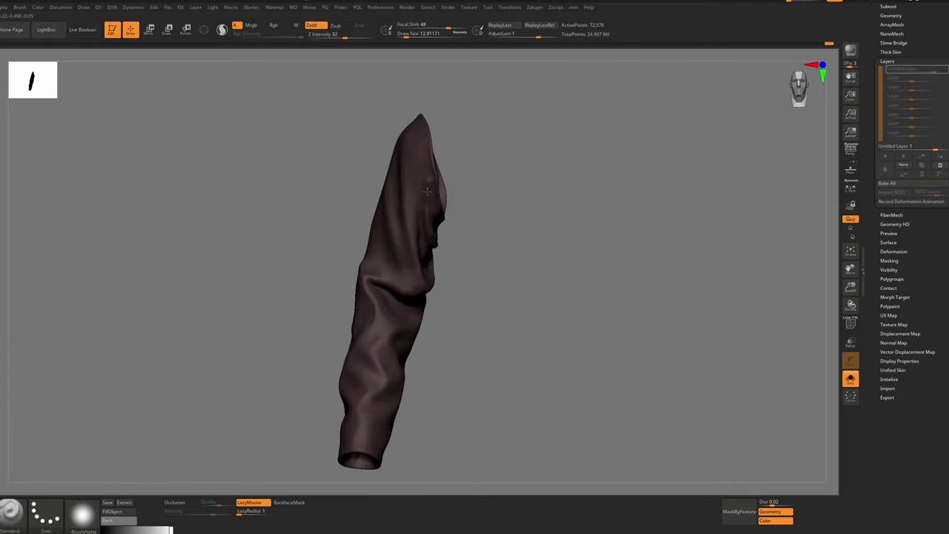
key("shift")
key("shift")
key("shift")
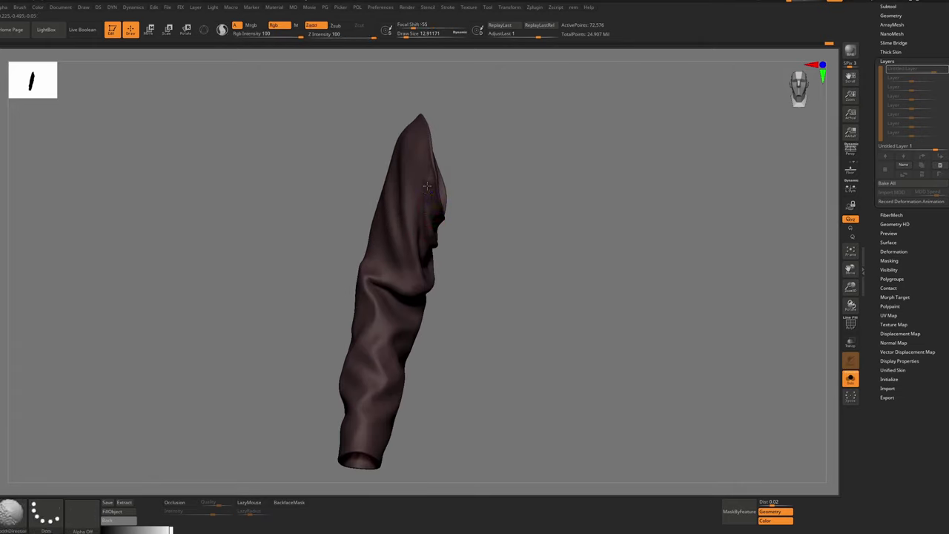
key("s")
Try strokes near the sleeve top at brush size about 25, undoing the stray ones
mouse_move(424, 205)
left_mouse_down()
mouse_move(422, 151)
mouse_move(413, 199)
mouse_move(414, 184)
left_mouse_up()
key("ctrl+z")
key("ctrl+z")
key("s")
left_click_drag(421, 150, 412, 246)
key("ctrl+z")
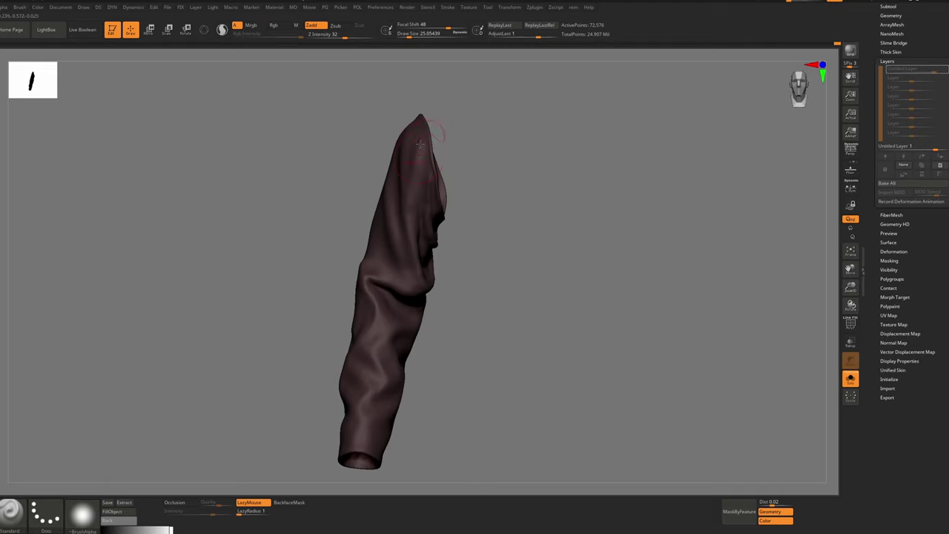
key("shift")
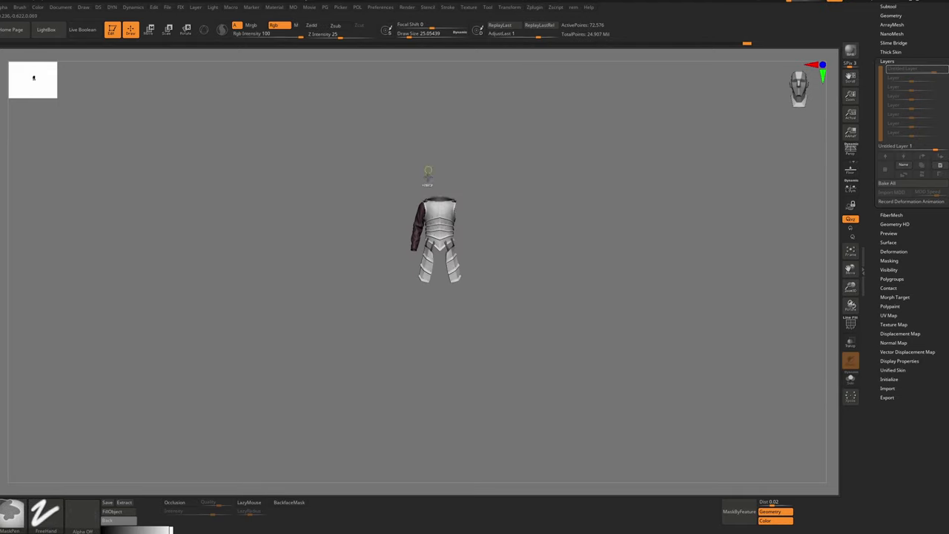
Turn to the robe's back, lightly sculpt the sleeve edge and isolate the robe
right_click_drag(374, 215, 373, 212, "ctrl")
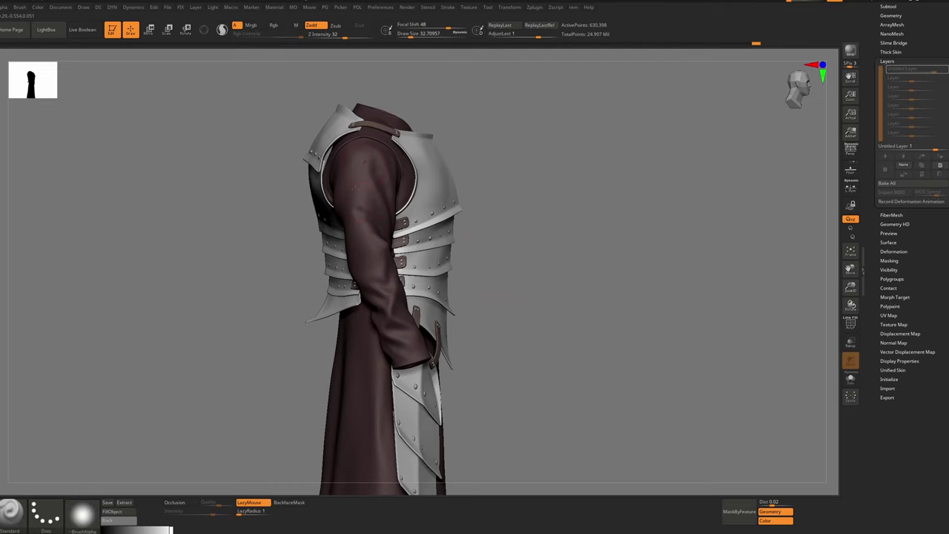
left_click_drag(260, 230, 321, 241)
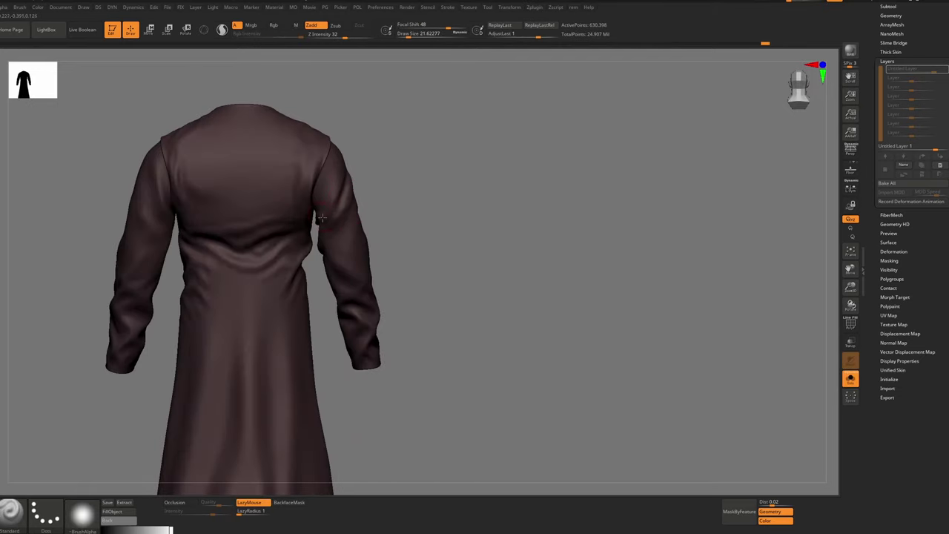
left_click_drag(326, 159, 339, 203)
mouse_move(343, 225)
right_mouse_down("ctrl")
mouse_move(343, 186)
mouse_move(349, 245)
mouse_move(319, 294)
mouse_move(354, 254)
right_mouse_up("ctrl")
key("alt+s")
key("alt+s")
key("s")
left_click_drag(355, 254, 349, 255)
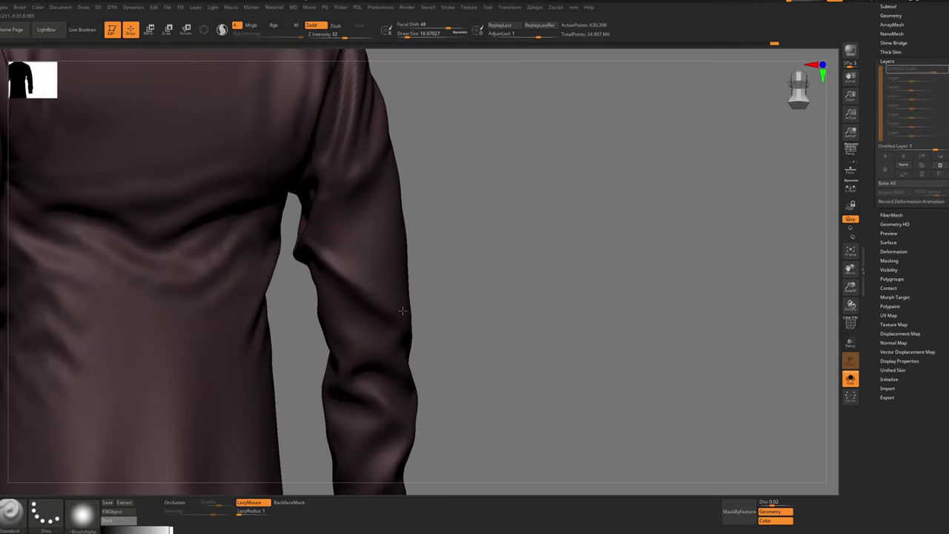
key("f")
Smooth the sleeve's inner edge at brush size about 18.5, then toggle Solo off and on
key("s")
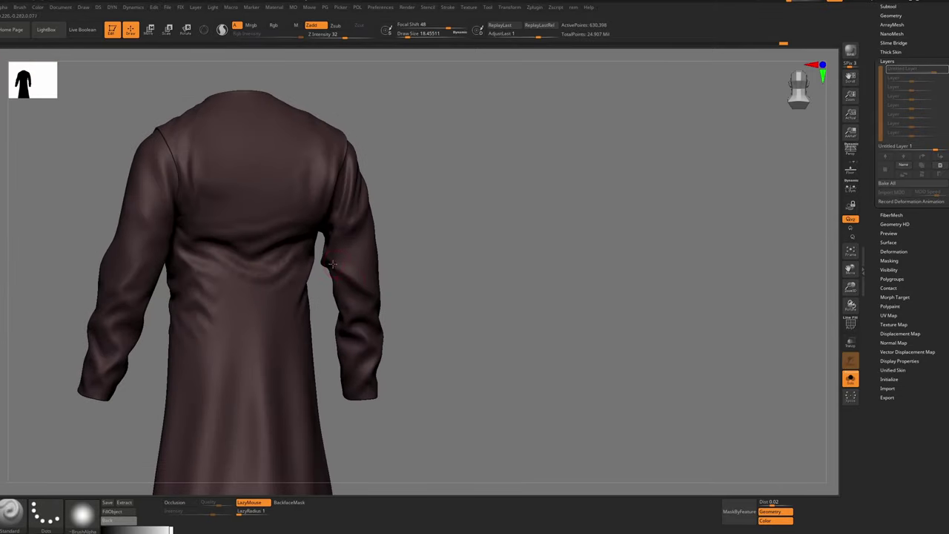
key("shift")
left_click_drag(342, 268, 332, 257, "shift")
right_click_drag(375, 273, 361, 276, "shift")
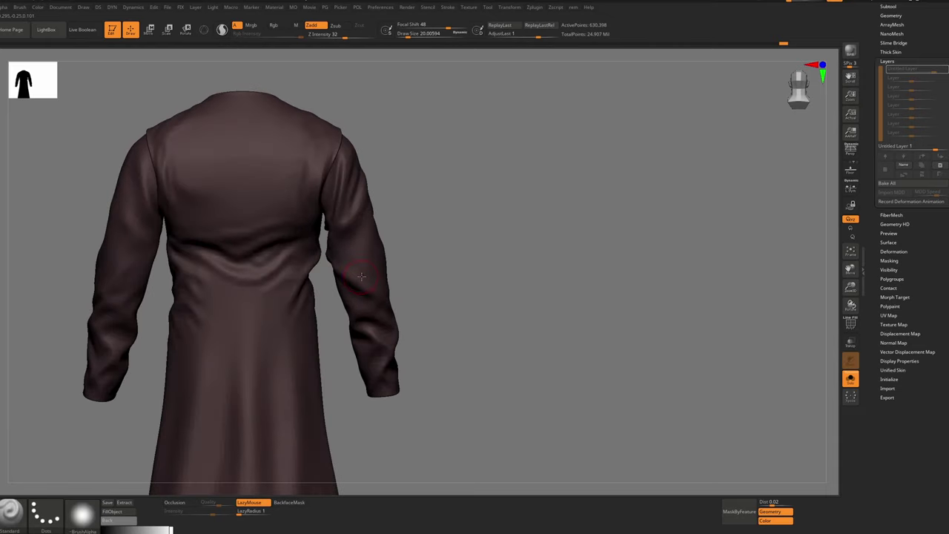
key("s")
right_click_drag(321, 241, 344, 246)
key("shift+s")
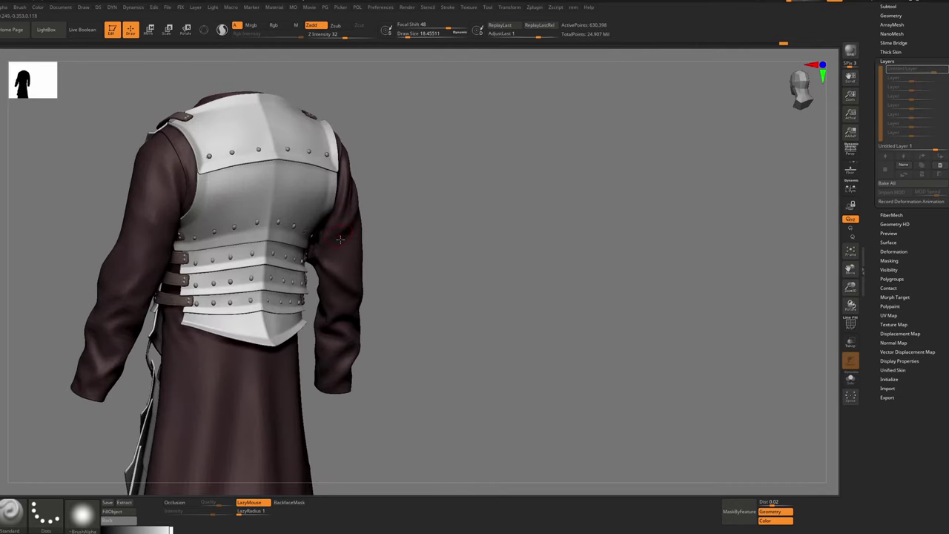
key("shift+s")
Isolate the right sleeve's group with the armor, test a diagonal fold, then reselect the standard brush
left_click(343, 264, "ctrl+shift")
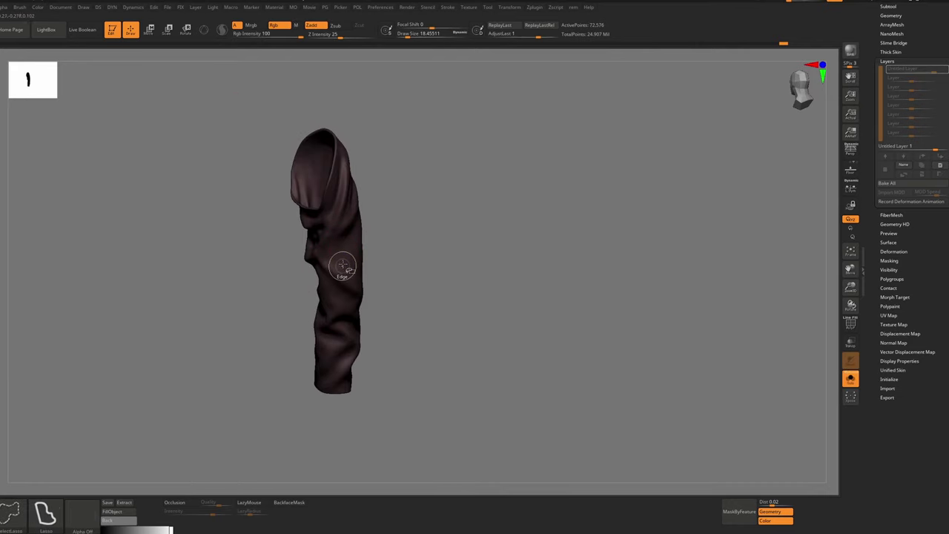
key("shift+s")
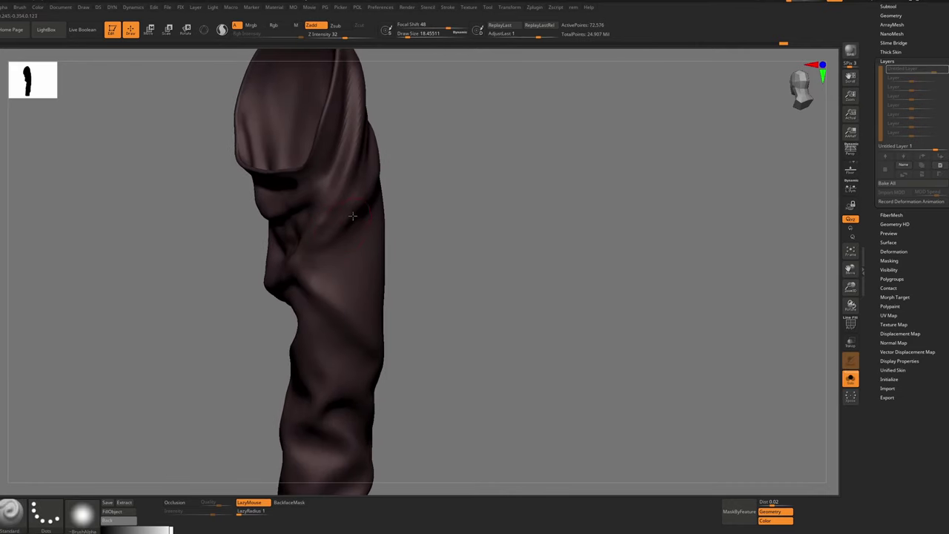
left_click_drag(347, 213, 304, 256)
right_click_drag(336, 226, 321, 213)
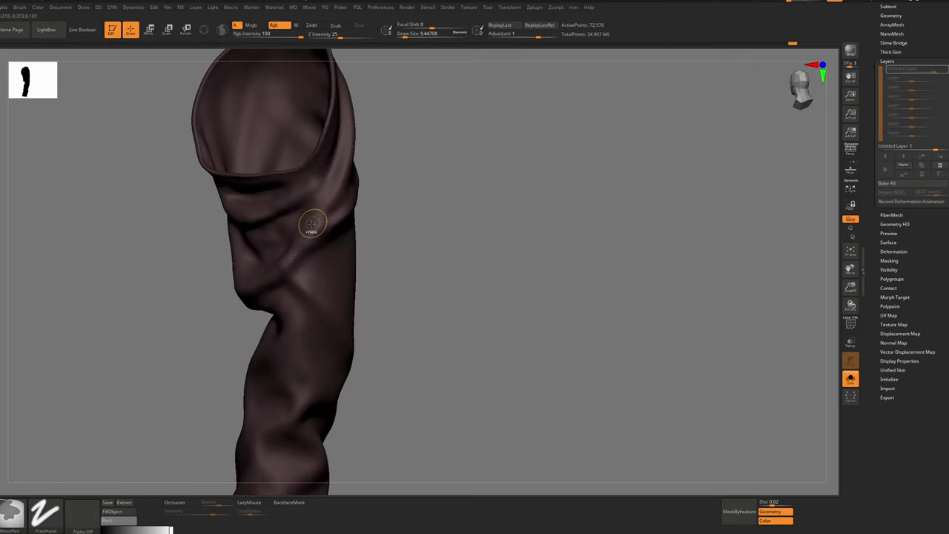
key("s")
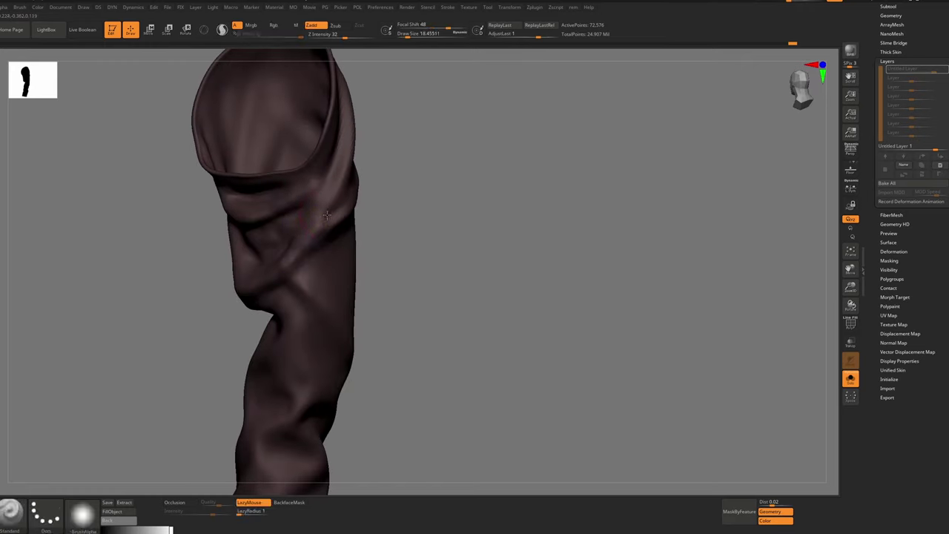
key("s")
Turn the sleeve to a side view and bring the armor back around it
mouse_move(360, 193)
right_mouse_down()
mouse_move(338, 200)
mouse_move(358, 111)
right_mouse_up()
right_click_drag(370, 166, 316, 169)
key("alt+s")
key("s")
right_click_drag(385, 187, 382, 160)
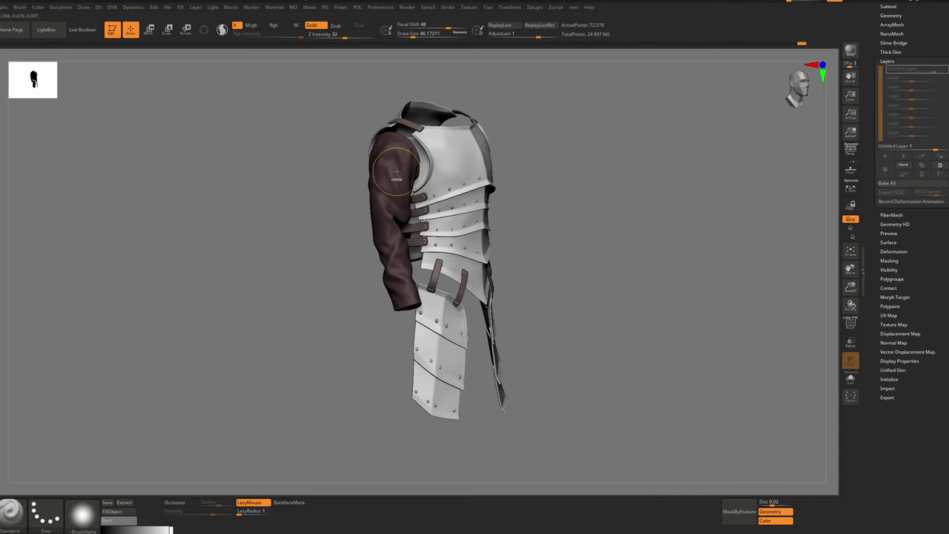
Lower the brush focal shift to 8, then orbit around the armor to a close front view
key("space")
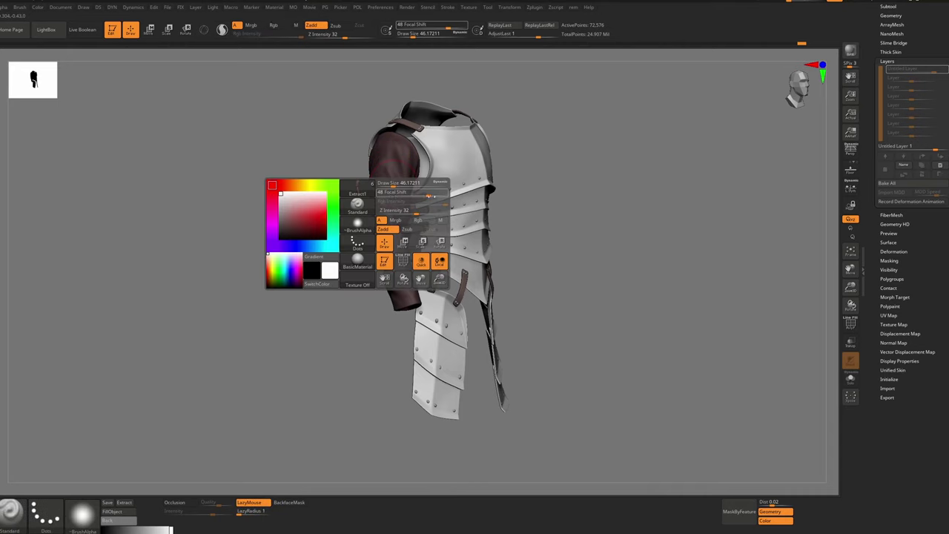
left_click_drag(427, 194, 414, 194)
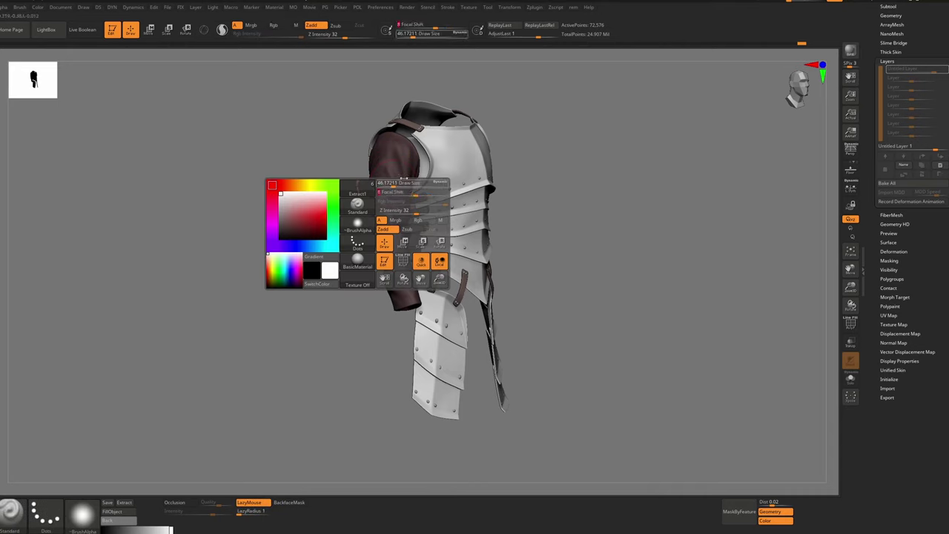
left_click_drag(301, 177, 370, 170)
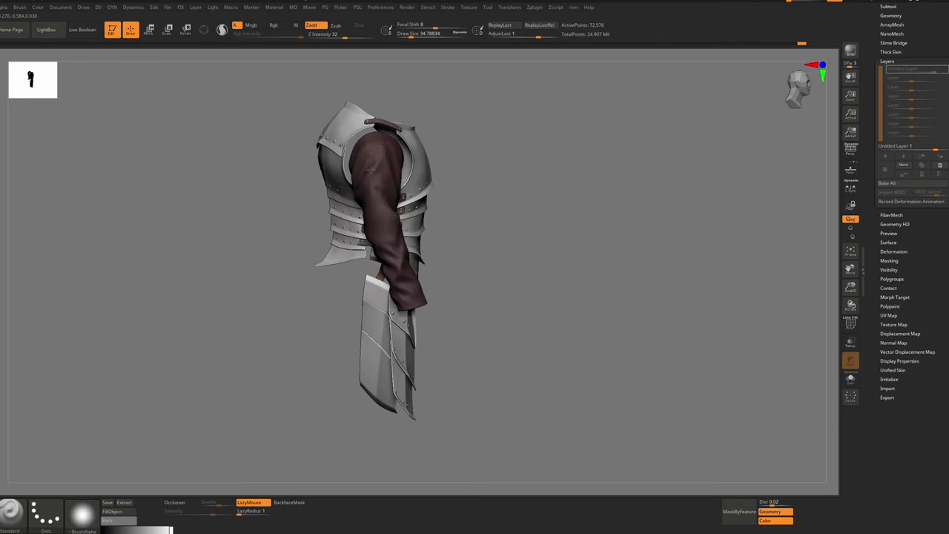
right_click_drag(377, 158, 401, 153)
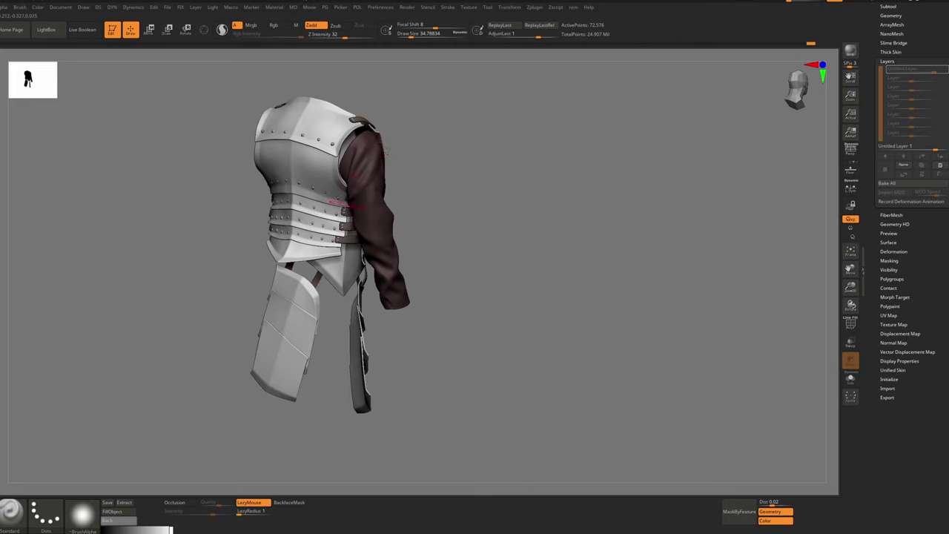
right_click_drag(358, 192, 393, 148)
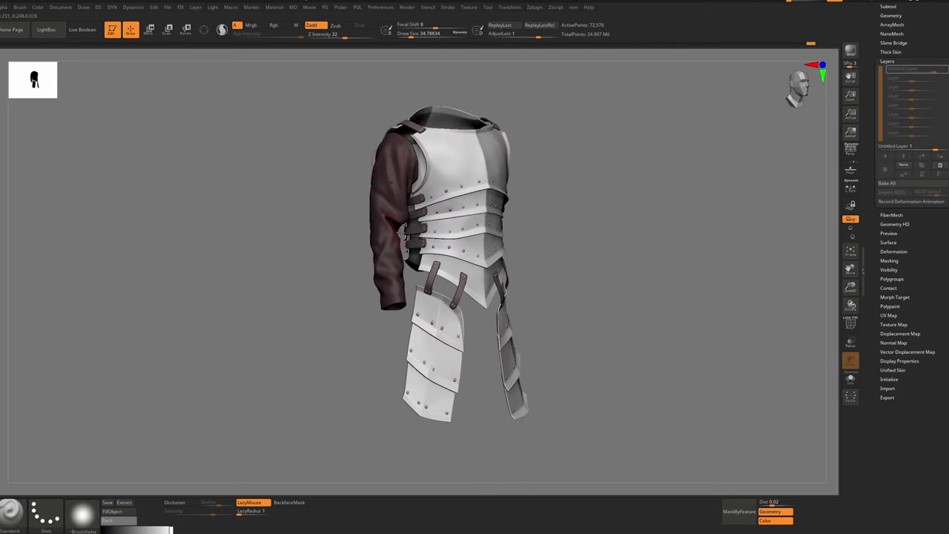
mouse_move(402, 242)
right_mouse_down("shift")
mouse_move(384, 245)
mouse_move(423, 237)
right_mouse_up("shift")
Switch to the Move brush with Draw Size about 21.6, then enlarge it slightly
key("s")
left_click(404, 240)
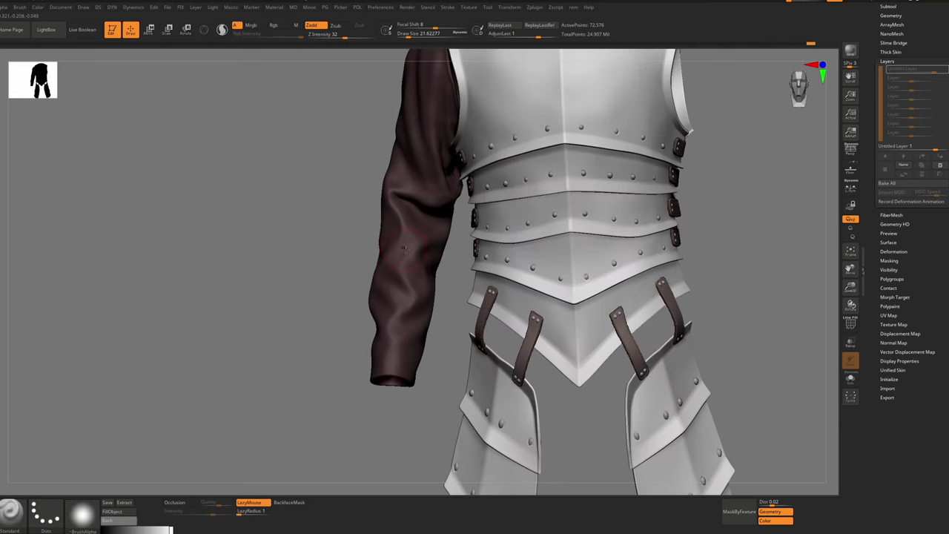
key("b")
key("m")
key("v")
key("s")
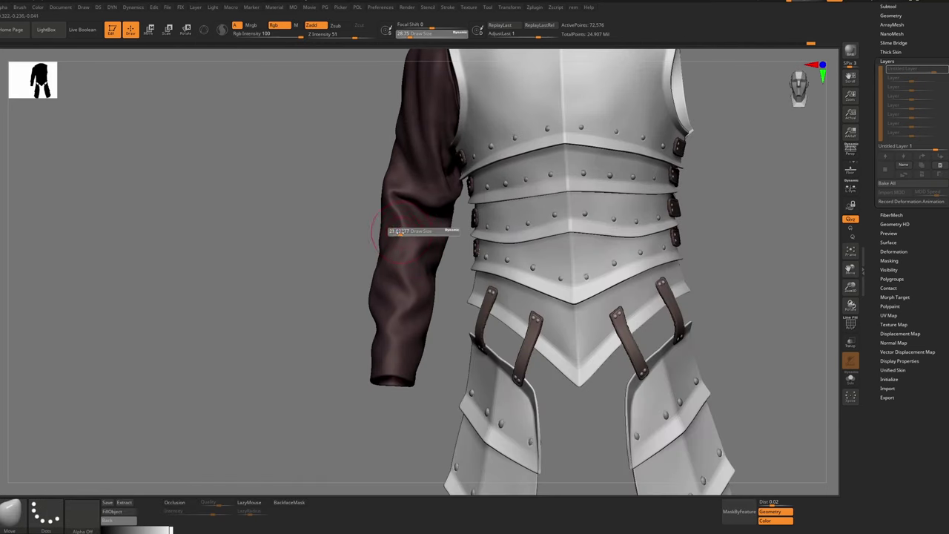
left_click(402, 231)
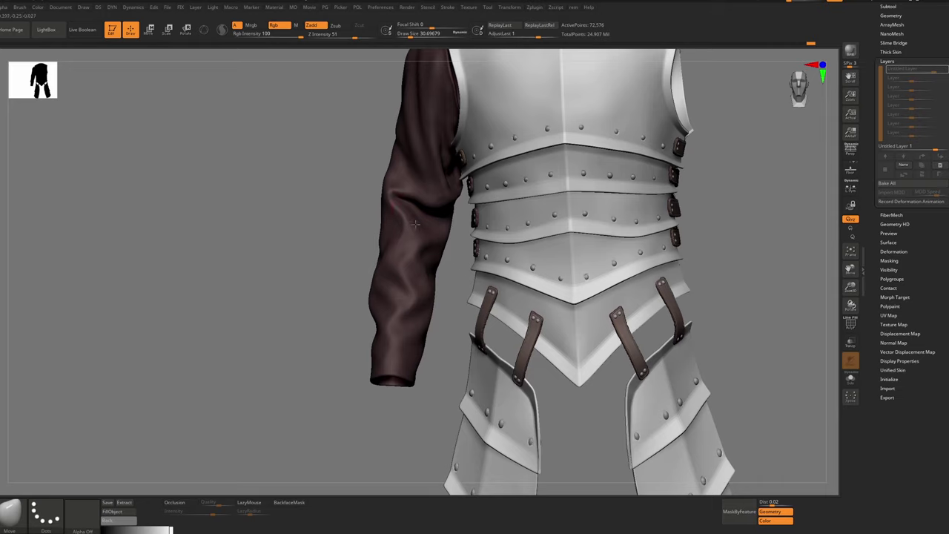
Switch back to the Standard brush and turn the view onto the arm's side
key("b")
key("s")
key("t")
mouse_move(405, 223)
right_mouse_down()
mouse_move(420, 225)
mouse_move(404, 207)
mouse_move(396, 230)
right_mouse_up()
right_click_drag(363, 215, 398, 206)
mouse_move(334, 208)
right_mouse_down()
mouse_move(365, 211)
mouse_move(343, 206)
mouse_move(409, 186)
mouse_move(384, 197)
right_mouse_up()
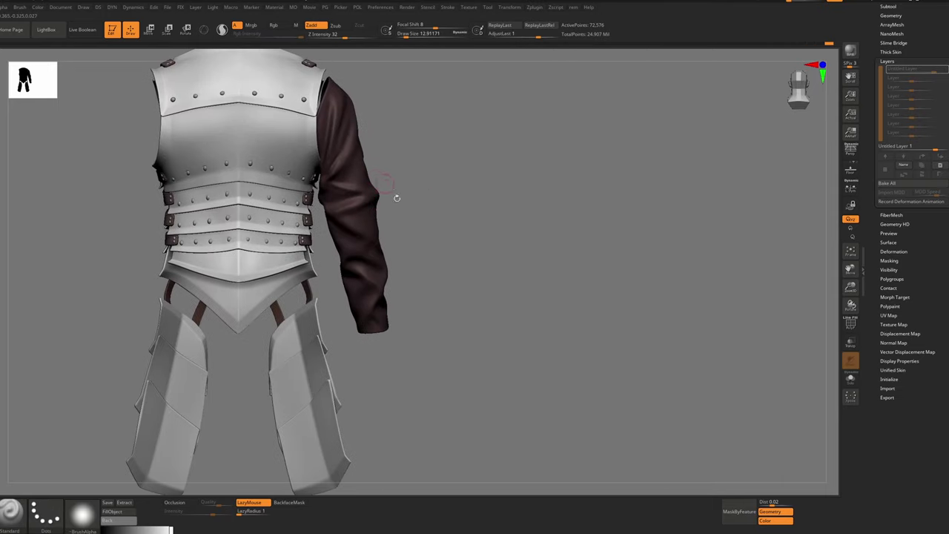
Screen-capture the sleeve region to sketch seam guides, then close it and zoom on the sleeve
key("Print")
left_click_drag(430, 103, 281, 316)
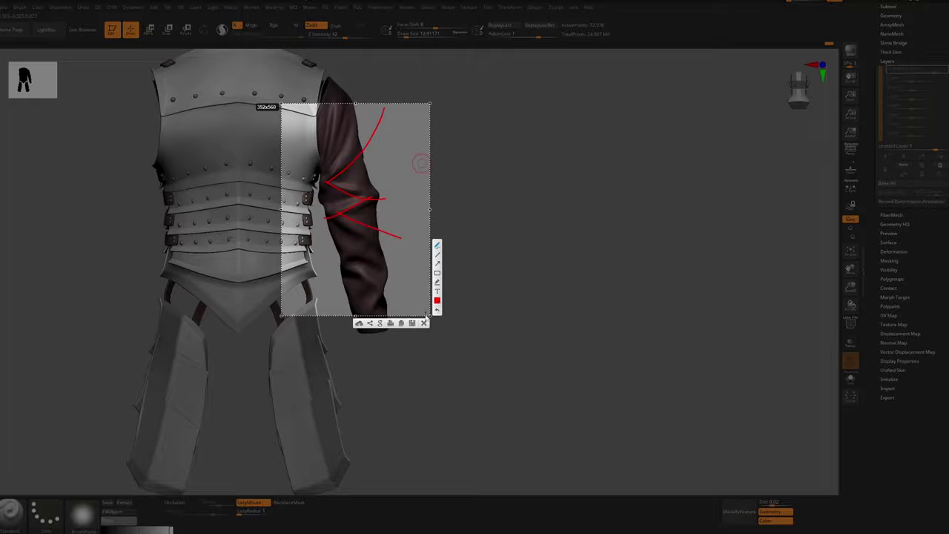
left_click(424, 322)
mouse_move(333, 178)
right_mouse_down("ctrl")
mouse_move(326, 189)
mouse_move(393, 222)
right_mouse_up("ctrl")
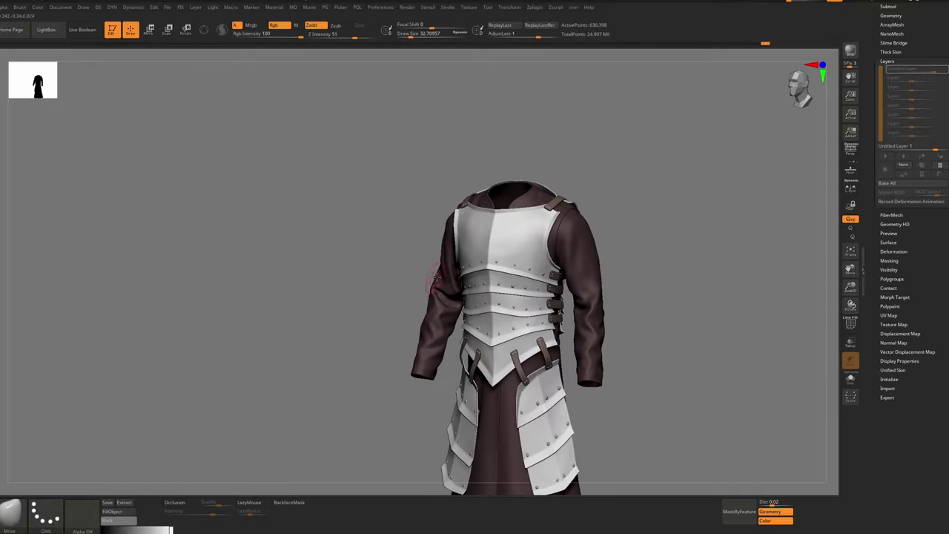
Orbit the armoured robe to back and side views, then reselect the Standard brush
key("s")
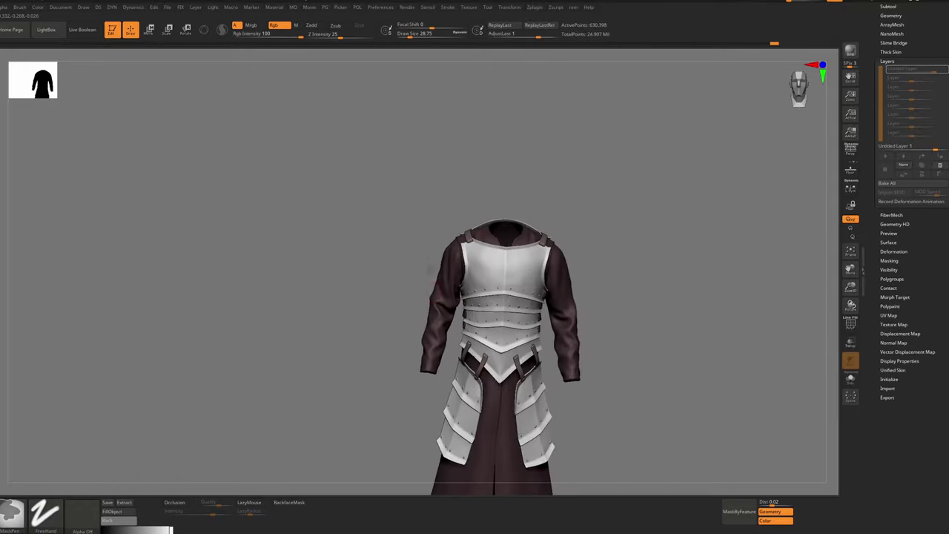
left_click_drag(459, 293, 435, 297)
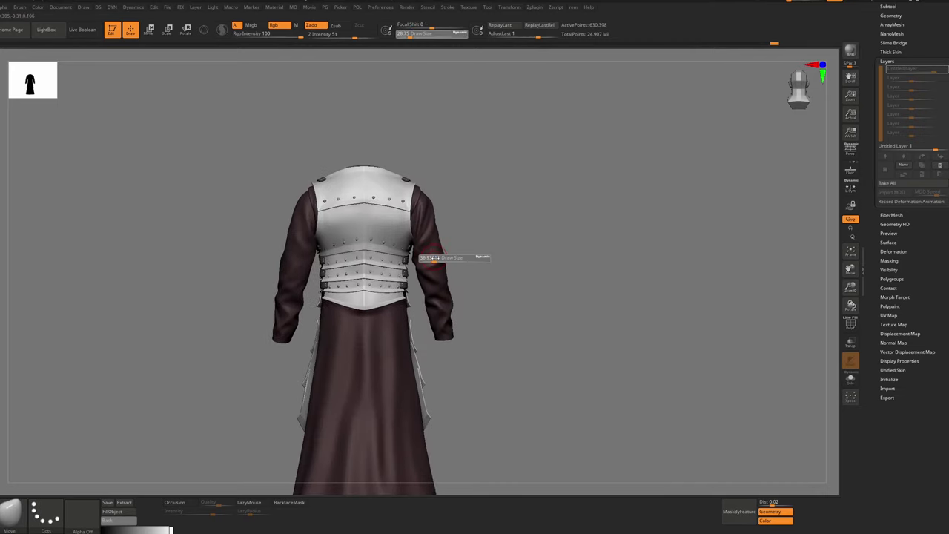
key("s")
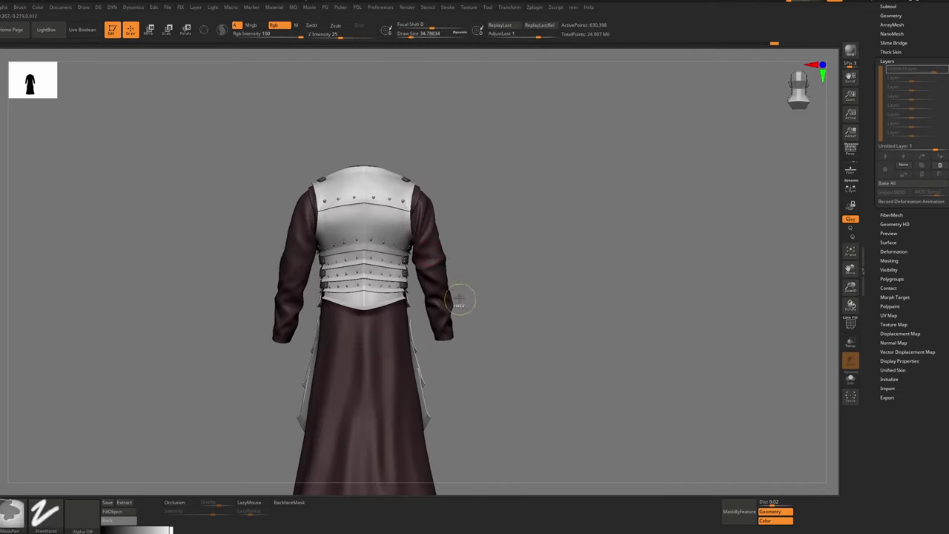
mouse_move(445, 275)
left_mouse_down()
mouse_move(454, 276)
mouse_move(346, 254)
left_mouse_up()
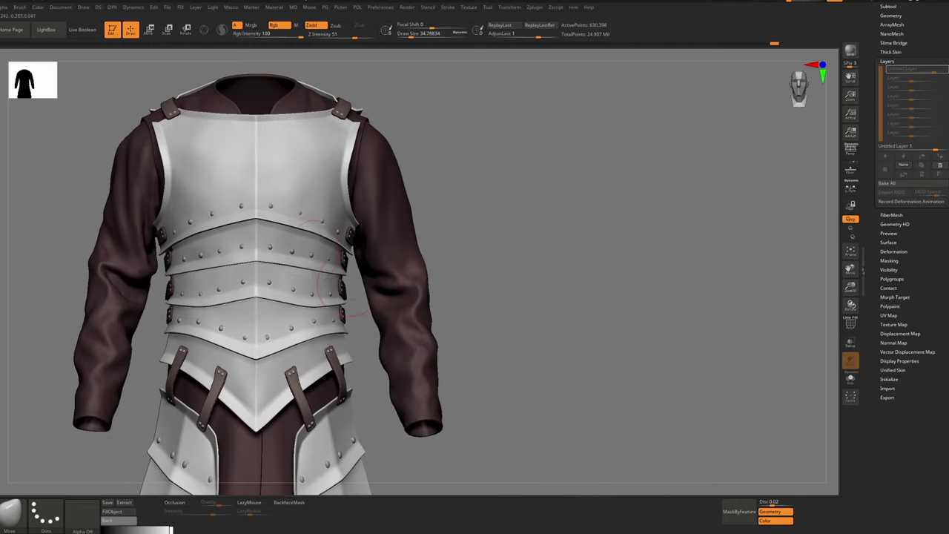
key("b")
key("s")
key("t")
key("s")
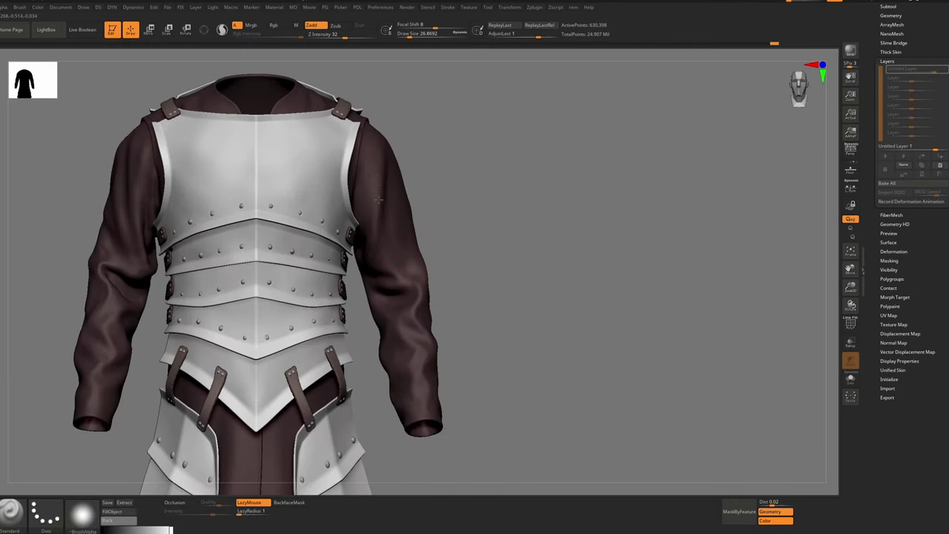
Show the robe alone without the armour and isolate the sleeve
key("alt+s")
right_click_drag(334, 207, 381, 214)
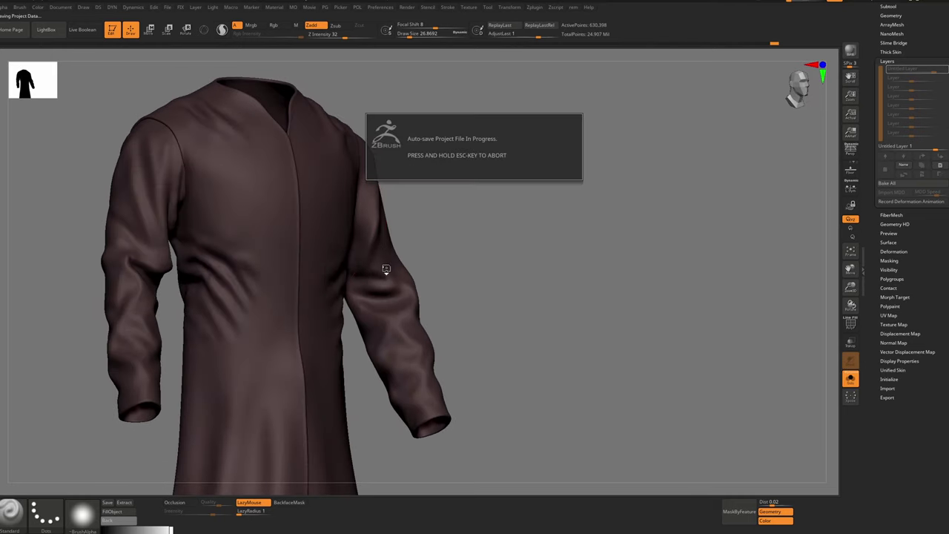
left_click(384, 260, "ctrl+shift")
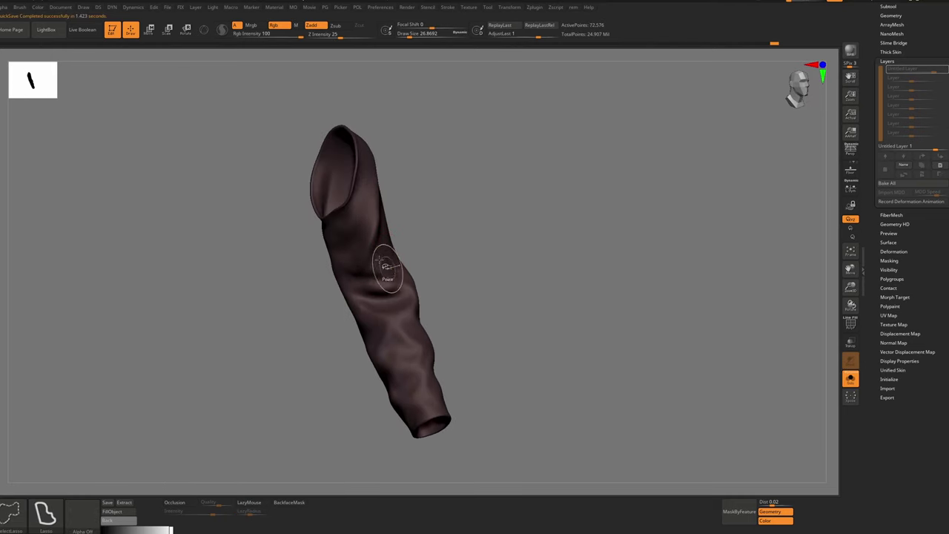
key("f")
Turn the sleeve edge-on, then lasso-hide the robe's right half and lower skirt
right_click_drag(313, 265, 368, 191)
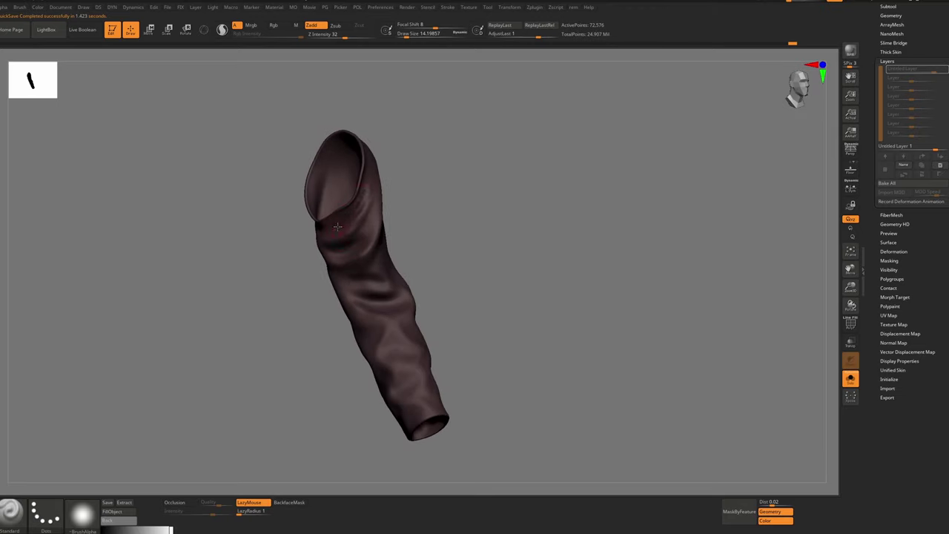
right_click_drag(337, 226, 319, 263)
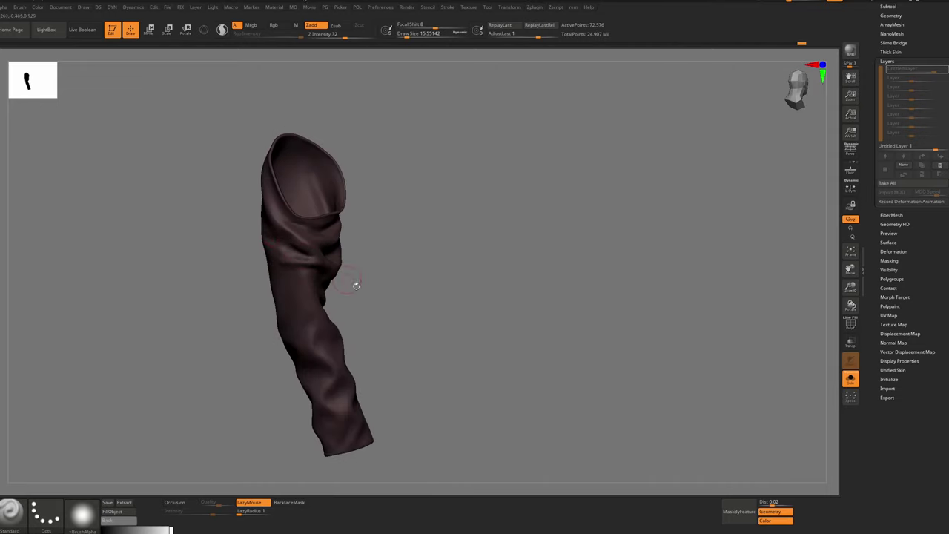
right_click_drag(356, 286, 328, 265)
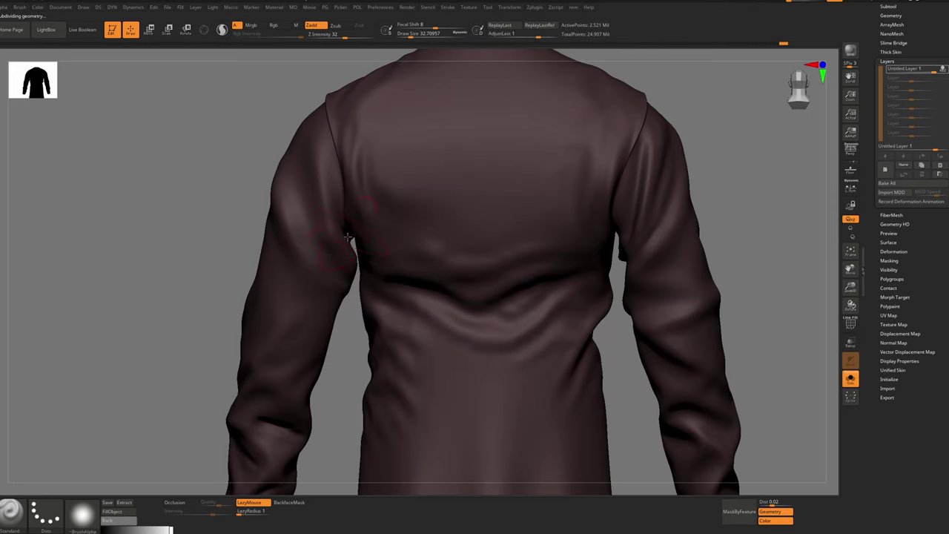
right_click_drag(347, 236, 352, 218)
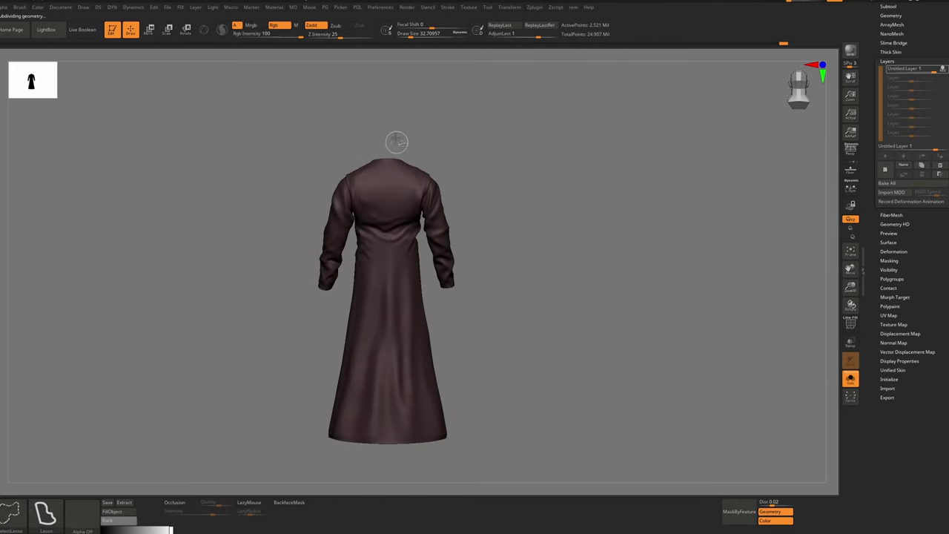
mouse_move(411, 440)
left_mouse_down("ctrl+alt+shift")
mouse_move(510, 111)
mouse_move(478, 110)
left_mouse_up("ctrl+alt+shift")
mouse_move(427, 289)
left_mouse_down("ctrl+alt+shift")
mouse_move(322, 346)
mouse_move(432, 326)
left_mouse_up("ctrl+alt+shift")
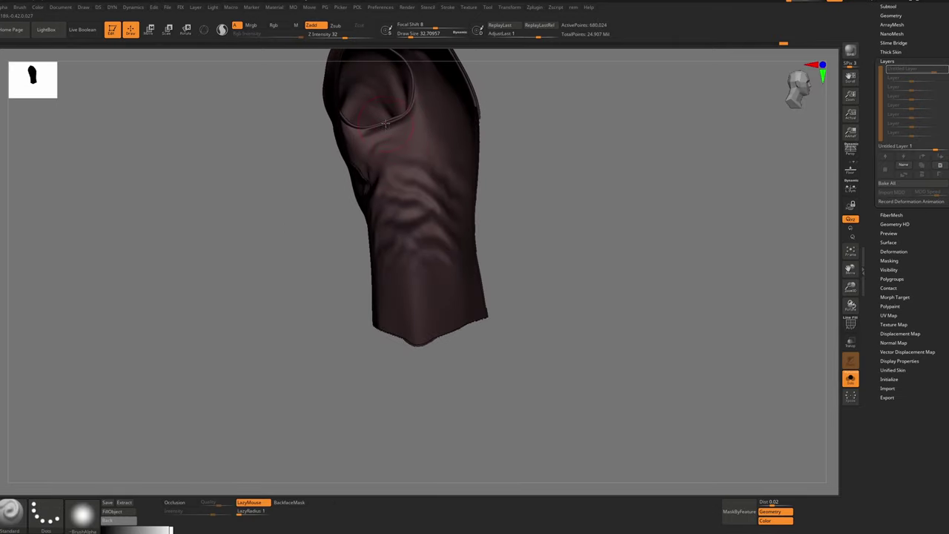
Switch to the Move brush, draw a Transpose mask along the inner thigh and invert it
key("b")
key("m")
key("v")
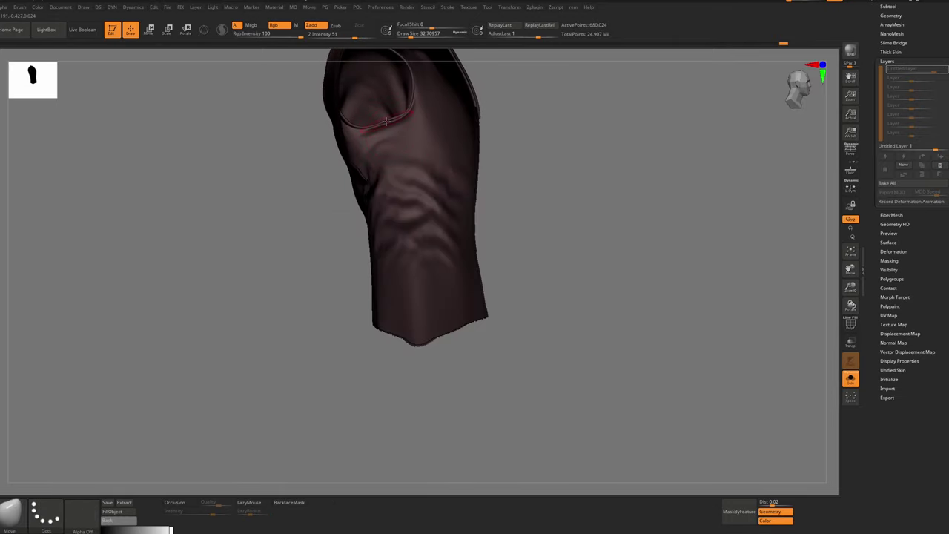
mouse_move(400, 133)
right_mouse_down()
mouse_move(430, 127)
mouse_move(365, 140)
mouse_move(362, 193)
right_mouse_up()
key("w")
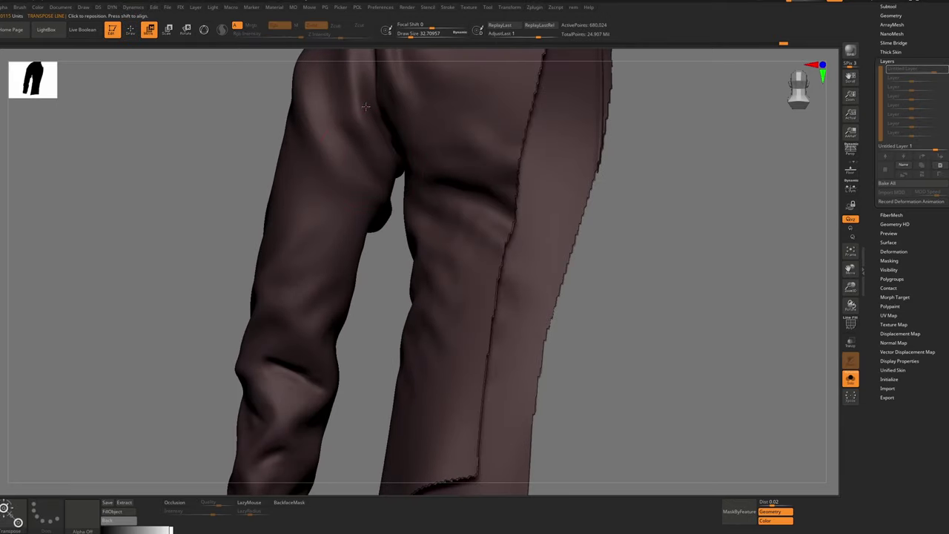
left_click_drag(373, 90, 347, 169, "ctrl")
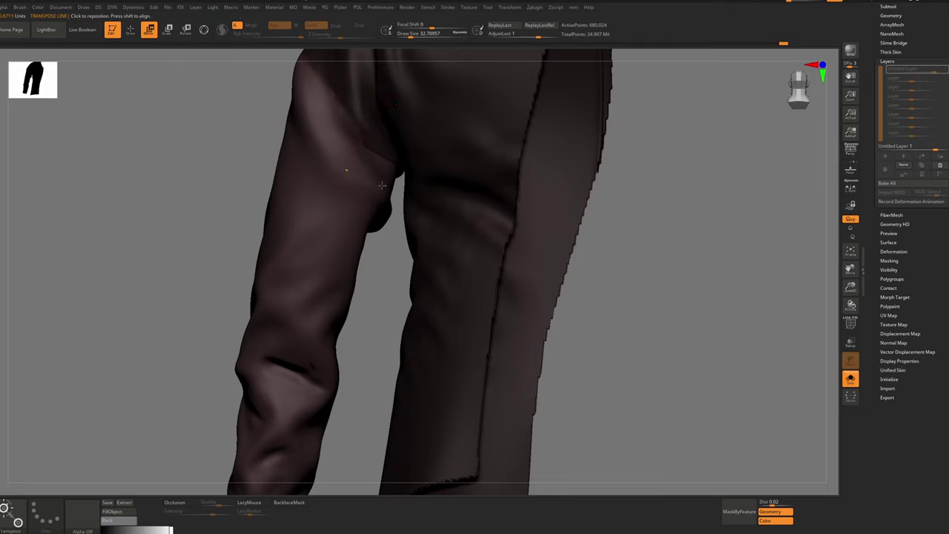
right_click_drag(382, 186, 391, 138, "ctrl")
right_click_drag(392, 137, 363, 145)
left_click(593, 237, "ctrl")
mouse_move(531, 215)
right_mouse_down()
mouse_move(421, 205)
mouse_move(406, 166)
right_mouse_up()
Hide a diagonal strip of the garment from the rear, then reveal the full robe again
key("b")
key("m")
key("v")
right_click(403, 205)
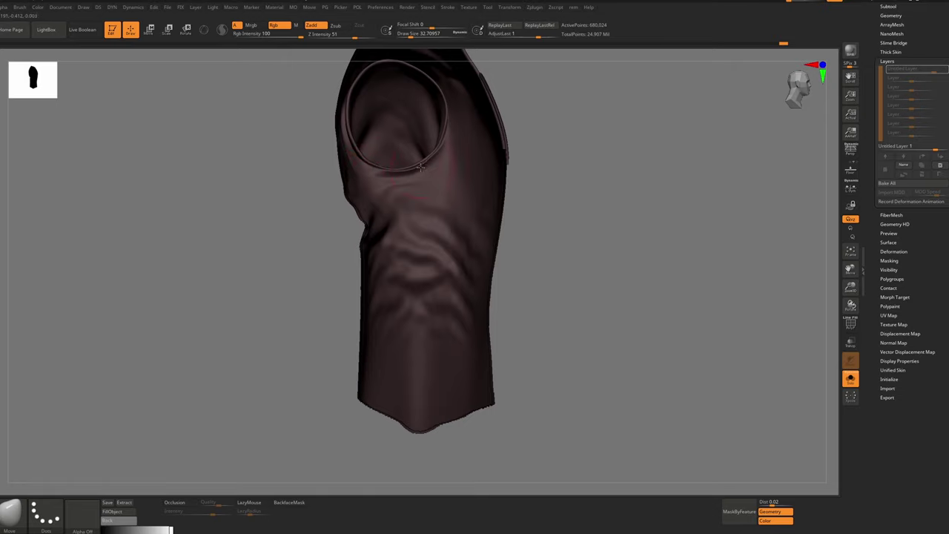
mouse_move(421, 168)
right_mouse_down()
mouse_move(475, 172)
mouse_move(419, 175)
mouse_move(448, 166)
right_mouse_up()
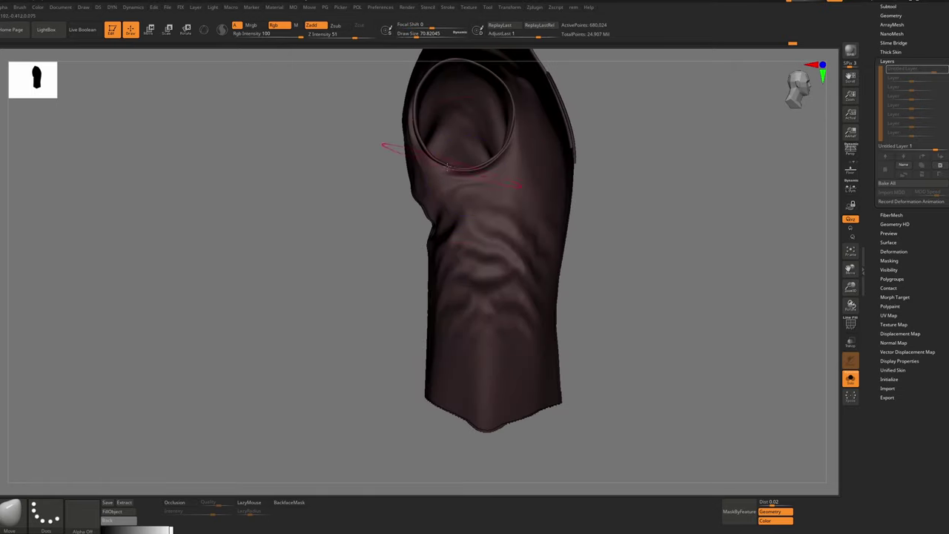
mouse_move(641, 173)
right_mouse_down("ctrl")
mouse_move(506, 142)
mouse_move(545, 176)
mouse_move(533, 201)
right_mouse_up("ctrl")
mouse_move(602, 87)
left_mouse_down("ctrl+alt+shift")
mouse_move(406, 421)
mouse_move(416, 424)
mouse_move(641, 186)
left_mouse_up("ctrl+alt+shift")
left_click_drag(492, 187, 498, 184, "ctrl+alt+shift")
Hide the robe's right half and lower part, then mask the sleeve with Transpose lines
mouse_move(529, 210)
right_mouse_down("ctrl")
mouse_move(525, 176)
mouse_move(598, 186)
mouse_move(578, 219)
mouse_move(517, 206)
right_mouse_up("ctrl")
right_click_drag(457, 196, 444, 106, "ctrl")
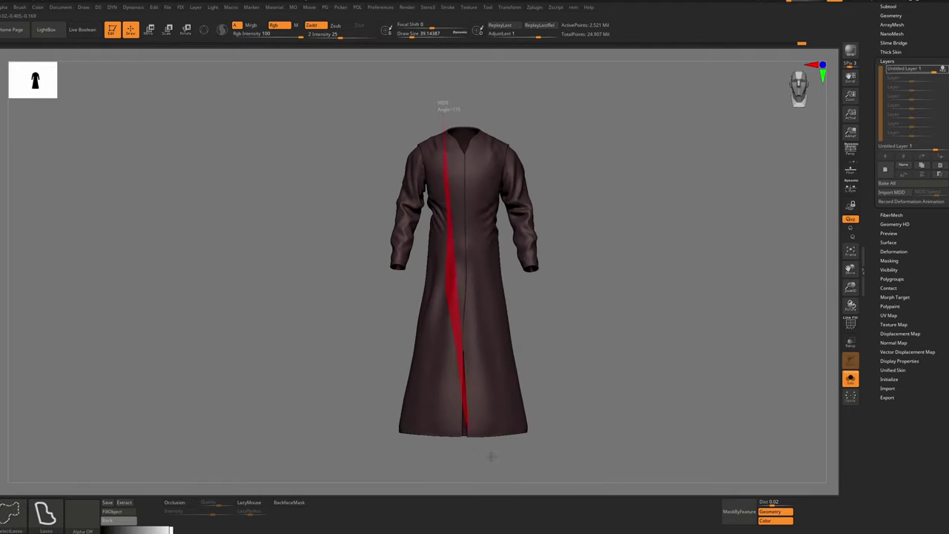
left_click_drag(465, 430, 465, 434, "ctrl+shift")
mouse_move(493, 256)
left_mouse_down("ctrl+alt+shift")
mouse_move(587, 324)
mouse_move(577, 304)
left_mouse_up("ctrl+alt+shift")
mouse_move(470, 196)
right_mouse_down("ctrl")
mouse_move(470, 252)
mouse_move(375, 189)
mouse_move(445, 238)
right_mouse_up("ctrl")
key("w")
left_click_drag(434, 263, 497, 72, "ctrl")
left_click_drag(446, 191, 472, 104, "ctrl")
right_click_drag(544, 236, 375, 238)
key("q")
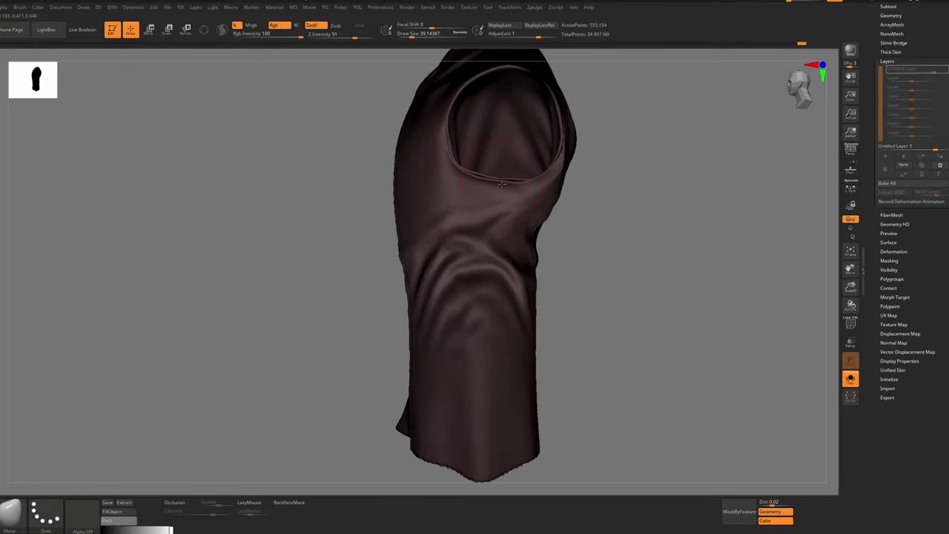
Reveal all hidden robe parts, isolate one sleeve and step its subdivision level down and back up
right_click_drag(496, 199, 437, 245, "ctrl")
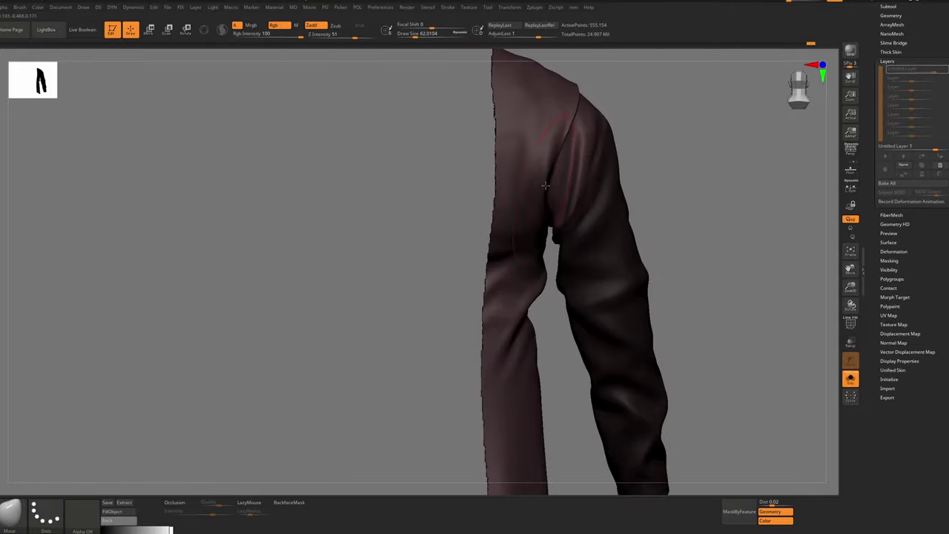
mouse_move(519, 245)
right_mouse_down()
mouse_move(560, 253)
mouse_move(515, 160)
mouse_move(534, 96)
right_mouse_up()
left_click(559, 255, "ctrl+shift")
mouse_move(621, 131)
left_mouse_down("ctrl+alt+shift")
mouse_move(629, 403)
mouse_move(652, 320)
left_mouse_up("ctrl+alt+shift")
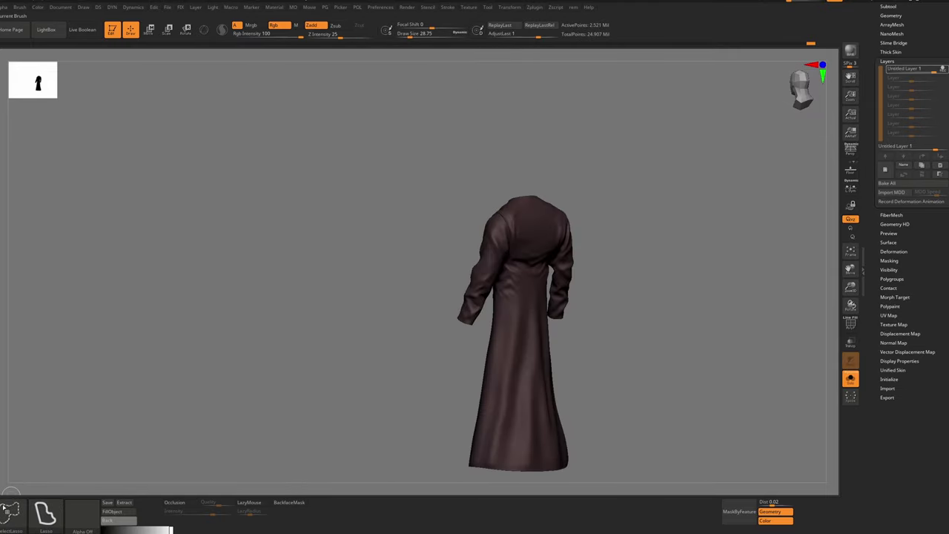
left_click(9, 512)
mouse_move(579, 249)
right_mouse_down("ctrl")
mouse_move(591, 290)
mouse_move(571, 334)
right_mouse_up("ctrl")
left_click(576, 271, "ctrl+shift")
mouse_move(571, 296)
right_mouse_down()
mouse_move(532, 267)
mouse_move(528, 296)
right_mouse_up()
right_click_drag(528, 295, 488, 261)
key("shift+d")
key("shift+d")
key("shift+d")
key("d")
key("d")
key("d")
Toggle Solo, hide the left sleeve and invert visibility so both sleeves show
key("shift+s")
left_click_drag(583, 207, 612, 247, "ctrl+shift")
key("shift+s")
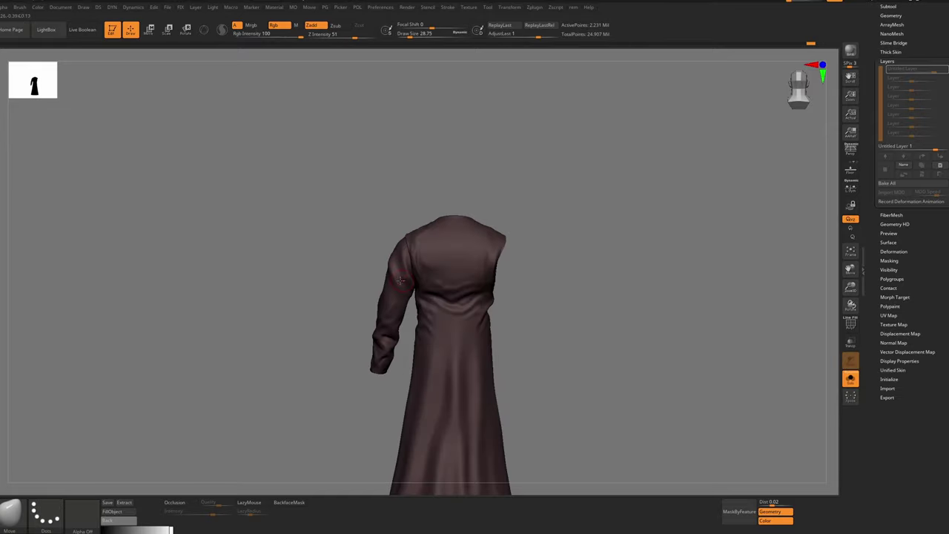
right_click_drag(399, 259, 403, 298, "ctrl")
left_click(403, 299, "ctrl+shift")
left_click_drag(708, 231, 729, 271, "ctrl+shift")
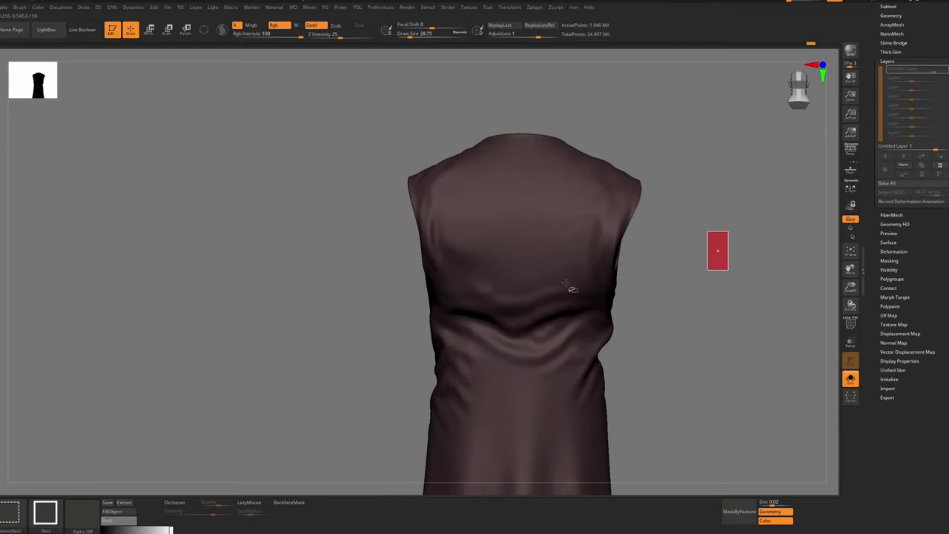
right_click_drag(512, 276, 449, 296)
mouse_move(450, 296)
right_mouse_down("ctrl")
mouse_move(454, 333)
mouse_move(445, 308)
right_mouse_up("ctrl")
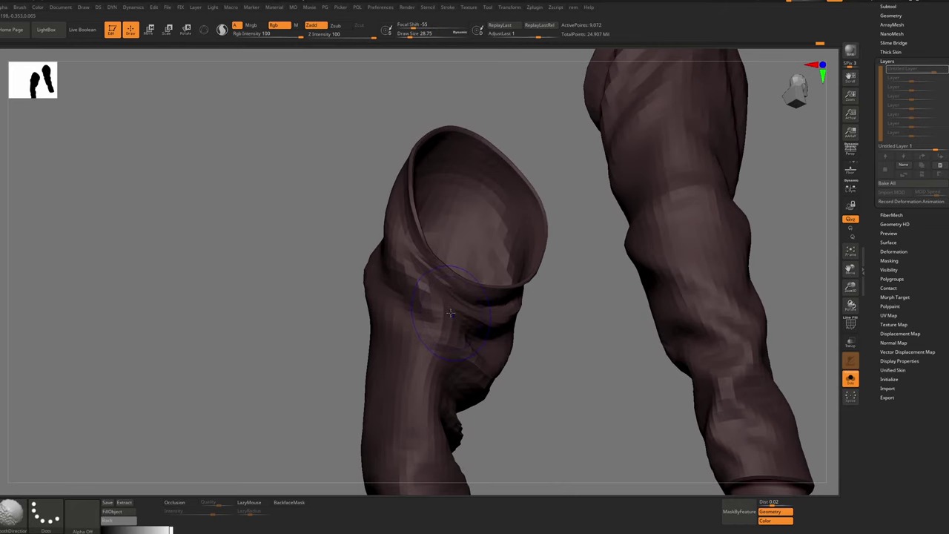
Merge the robe's stray polygroups into larger groups
key("s")
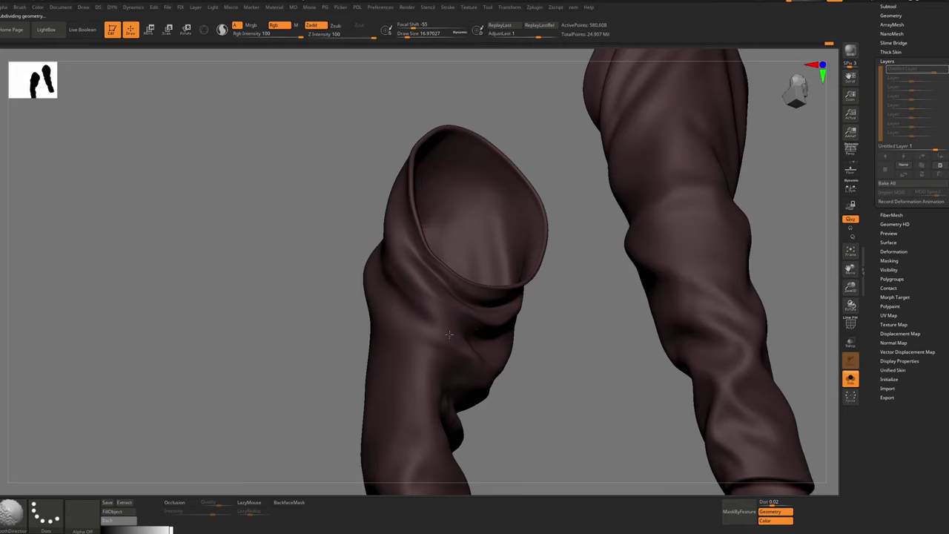
right_click_drag(450, 334, 415, 260, "ctrl")
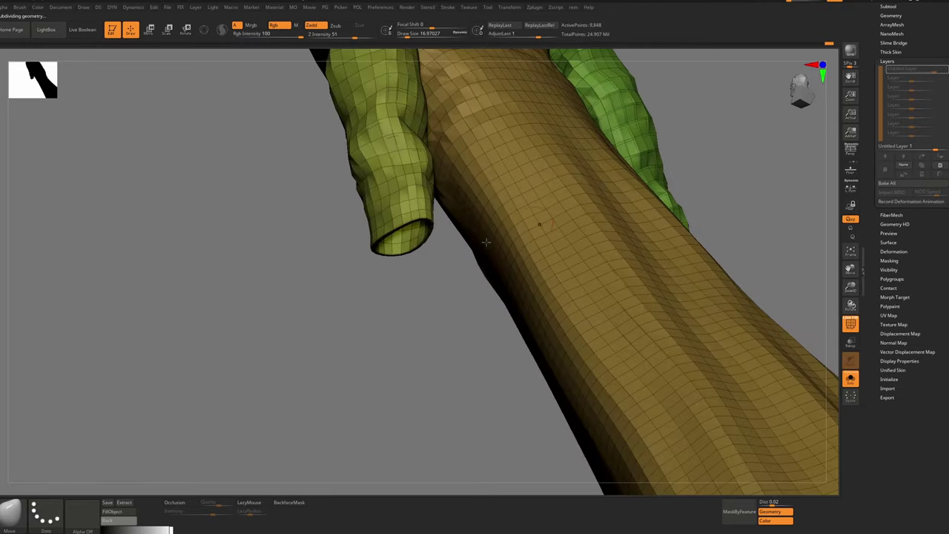
key("g")
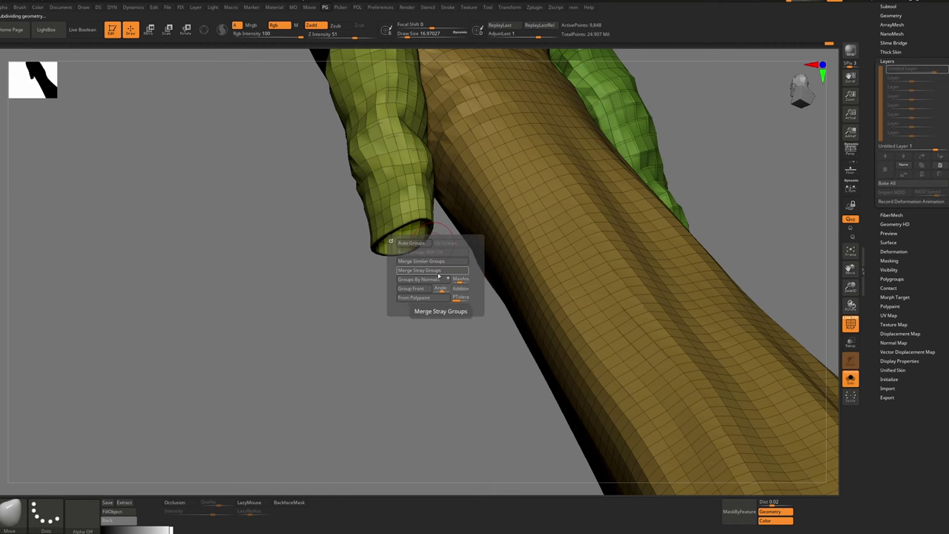
left_click(439, 272)
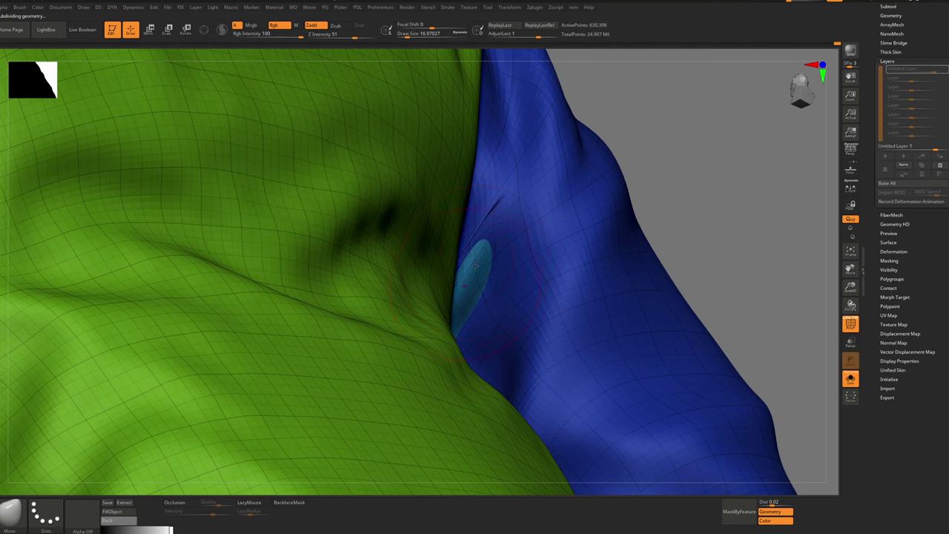
Mask everything except the cyan polygroup and switch to the Move brush, viewing the robe's back
key("b")
key("space")
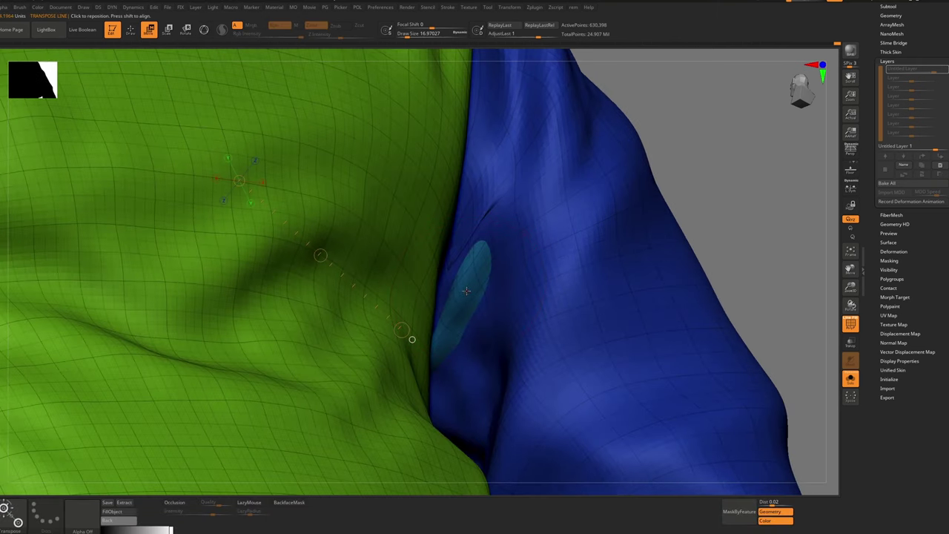
left_click(467, 290, "ctrl")
key("b")
key("m")
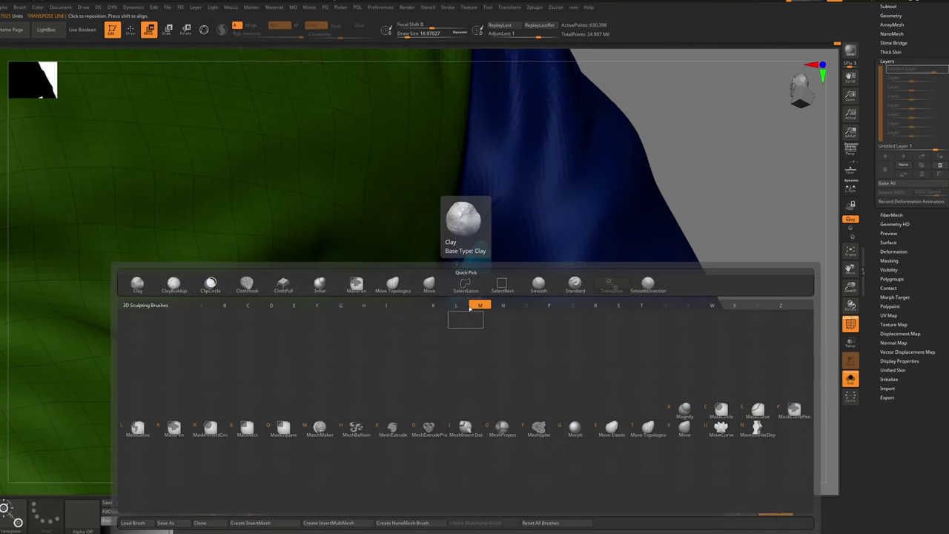
key("v")
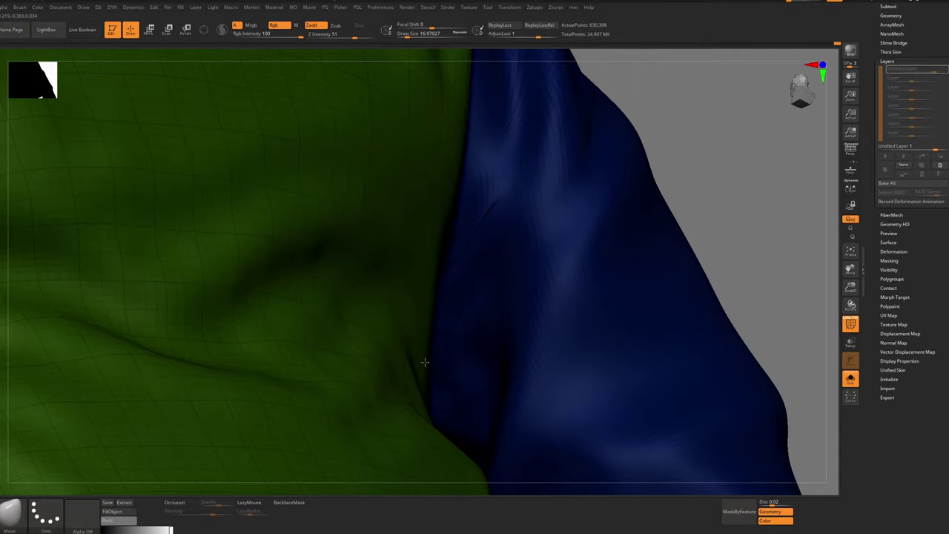
right_click_drag(425, 362, 477, 314, "ctrl")
mouse_move(477, 315)
right_mouse_down("ctrl")
mouse_move(466, 281)
mouse_move(474, 315)
mouse_move(481, 258)
right_mouse_up("ctrl")
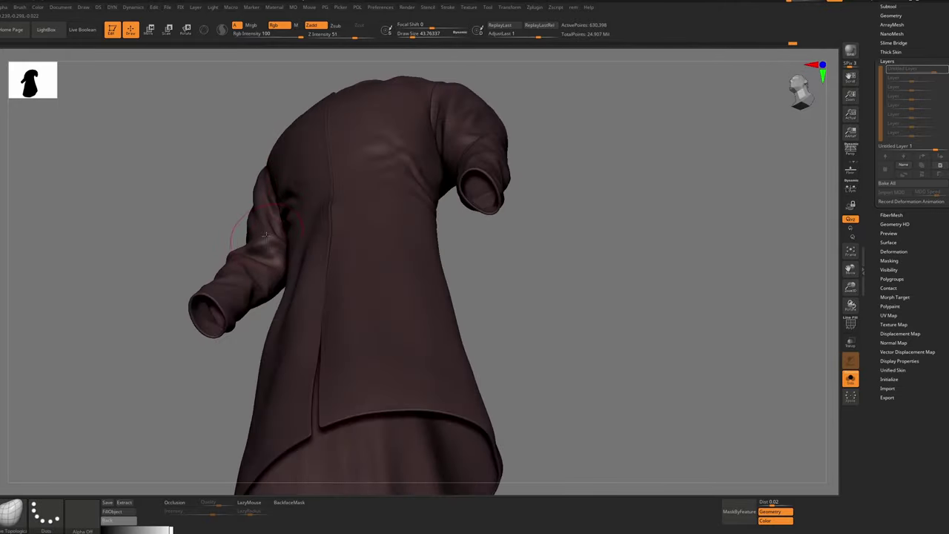
Show polygroup colours and regroup the robe into body and sleeve polygroups
key("shift+f")
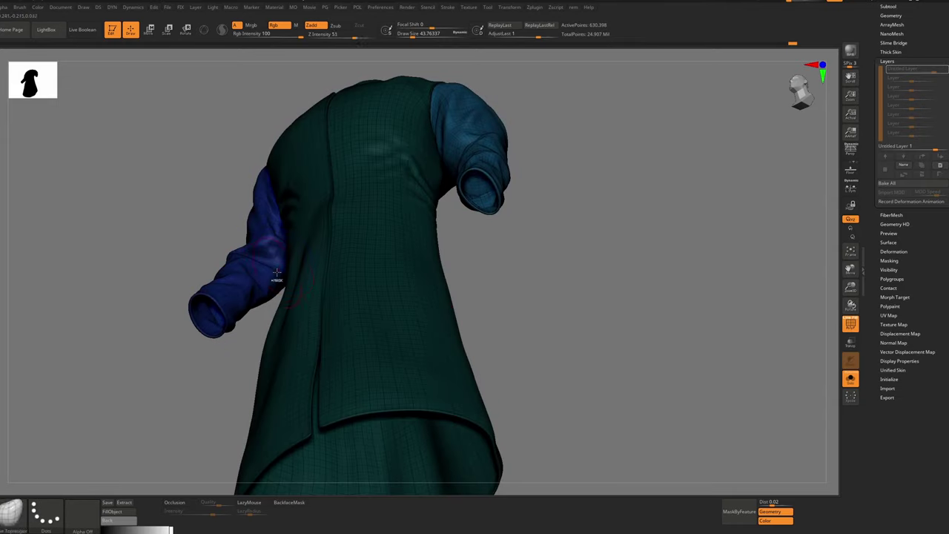
key("ctrl")
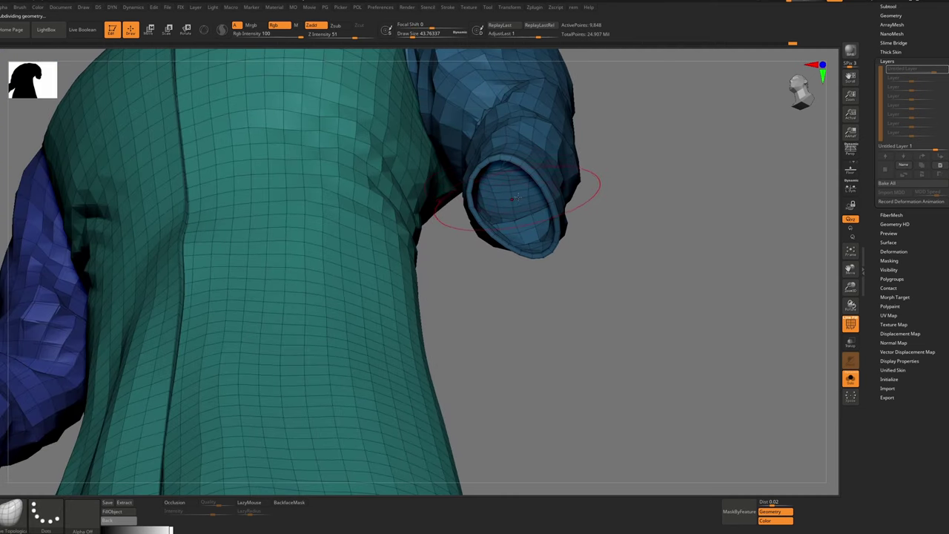
key("g")
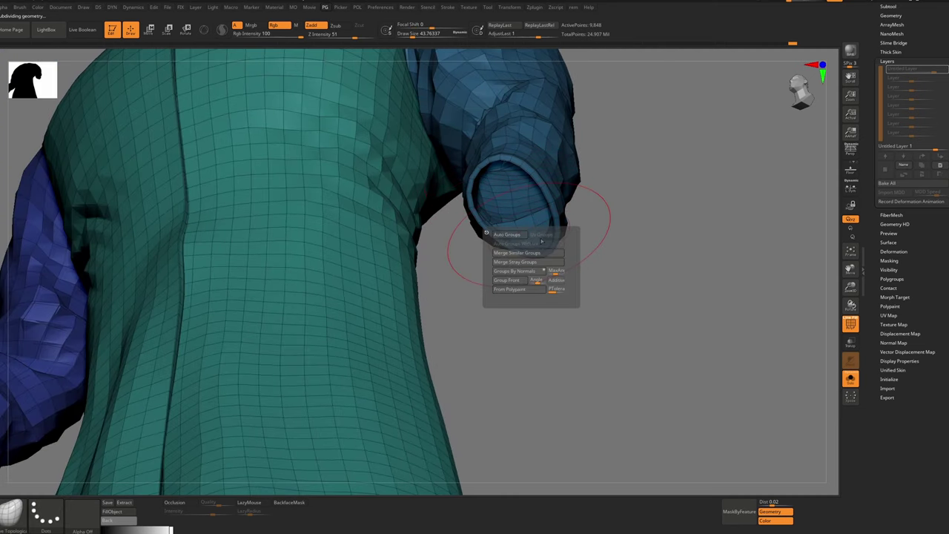
left_click(531, 271)
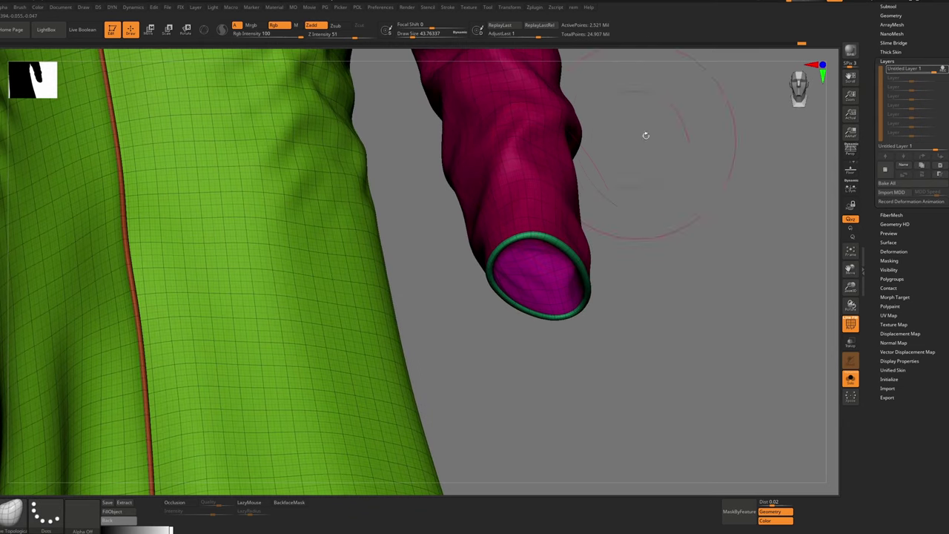
Bake the sculpt layer and delete the robe's lower subdivision levels
left_click(907, 17)
left_click(897, 42)
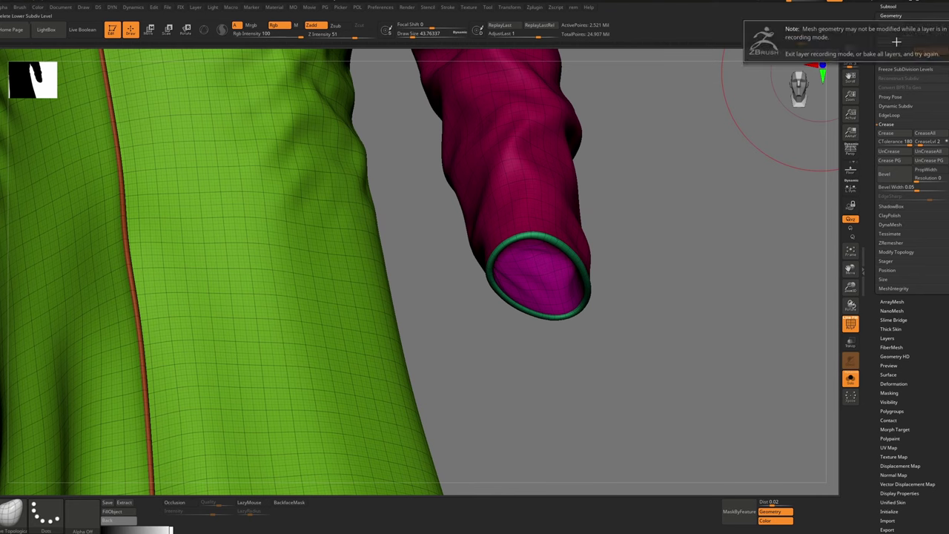
left_click(888, 339)
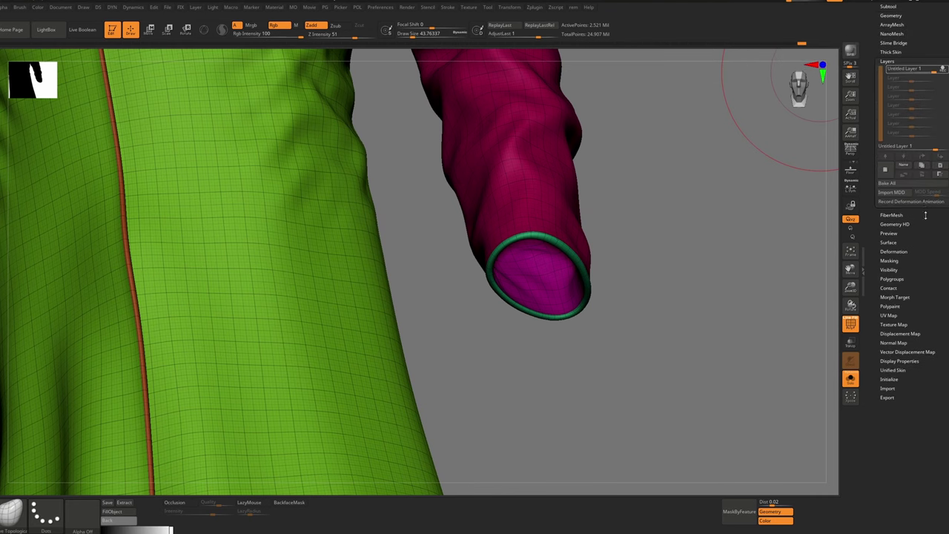
left_click(890, 184)
left_click(892, 16)
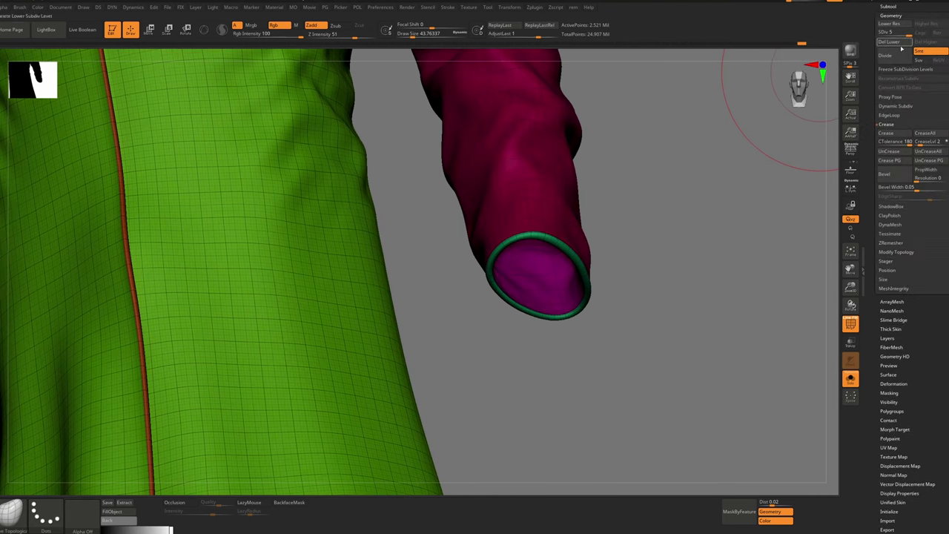
left_click(897, 43)
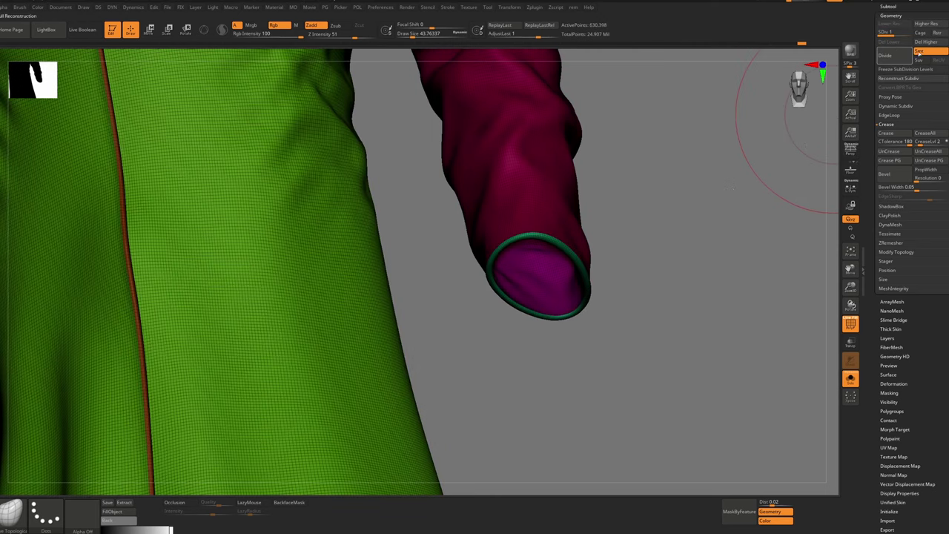
key("ctrl")
key("ctrl+z")
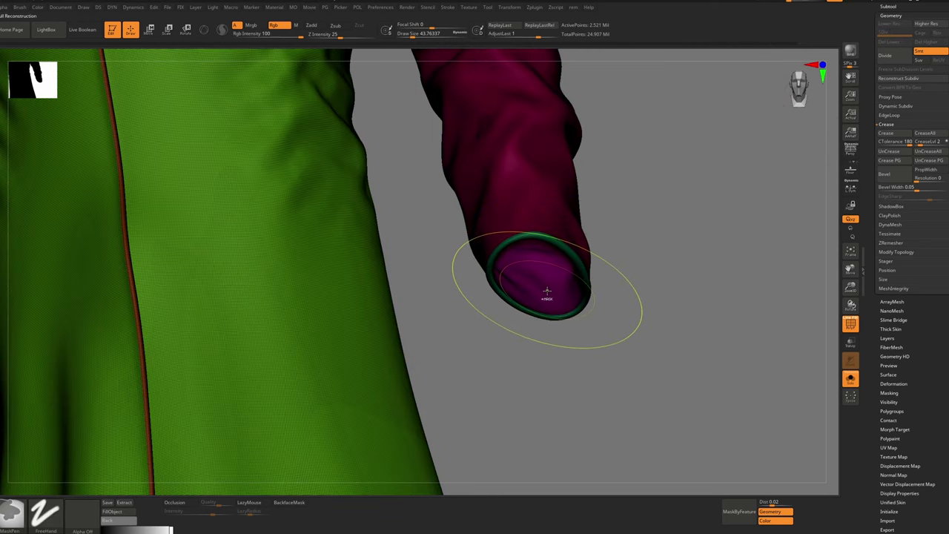
Clear the mask and isolate the robe from the armor with all its parts visible
right_click_drag(546, 291, 471, 177, "ctrl")
mouse_move(497, 231)
right_mouse_down("alt")
mouse_move(641, 179)
mouse_move(603, 211)
mouse_move(617, 238)
right_mouse_up("alt")
key("shift+s")
left_click(639, 187, "alt")
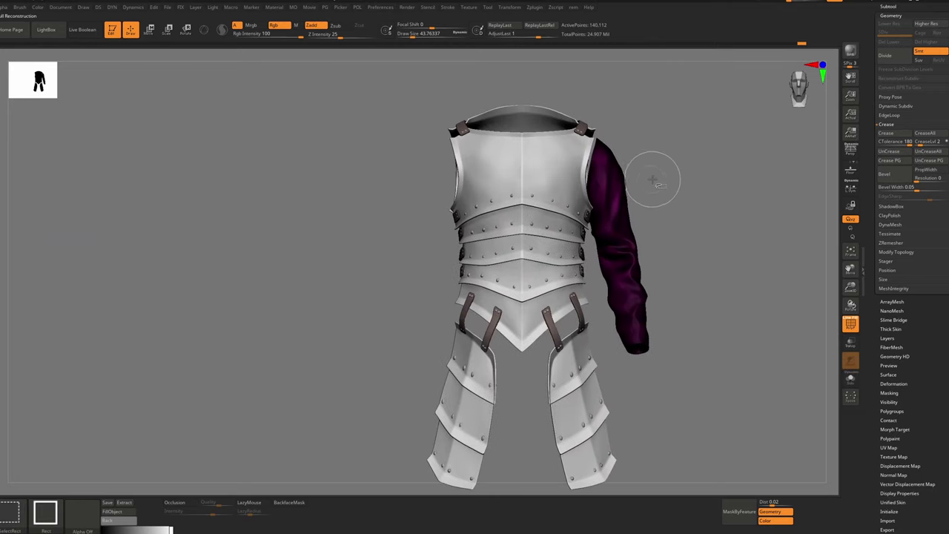
left_click_drag(658, 186, 664, 206, "ctrl+shift")
left_click(633, 217, "ctrl+shift")
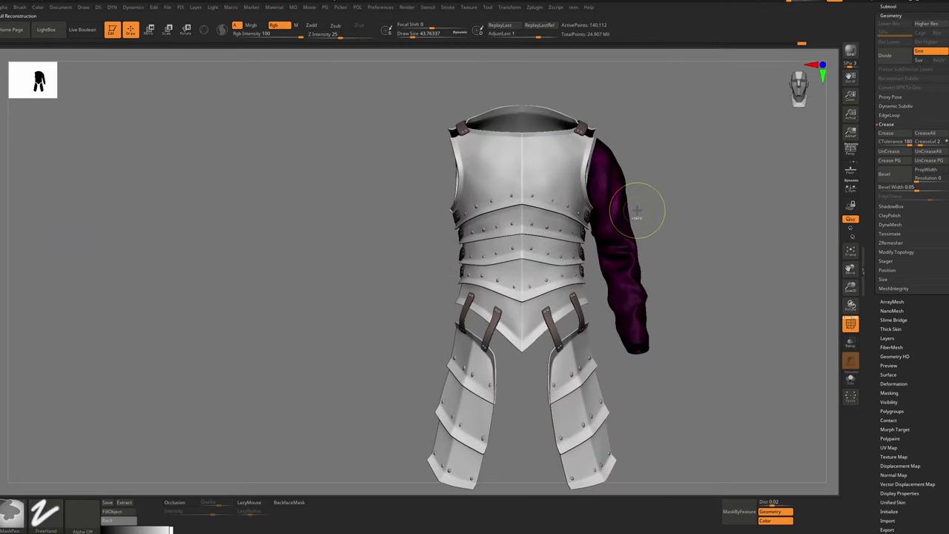
left_click(670, 194, "ctrl+shift")
left_click(684, 187, "ctrl")
key("shift+s")
right_click_drag(624, 242, 627, 290, "ctrl")
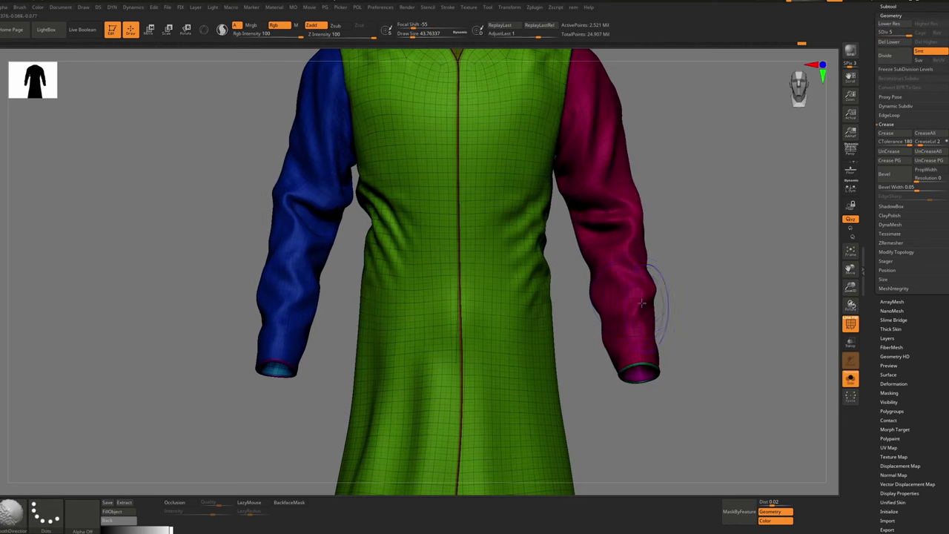
At the lowest subdivision, isolate both sleeves and hide an edge loop of the blue cuff
key("shift+d")
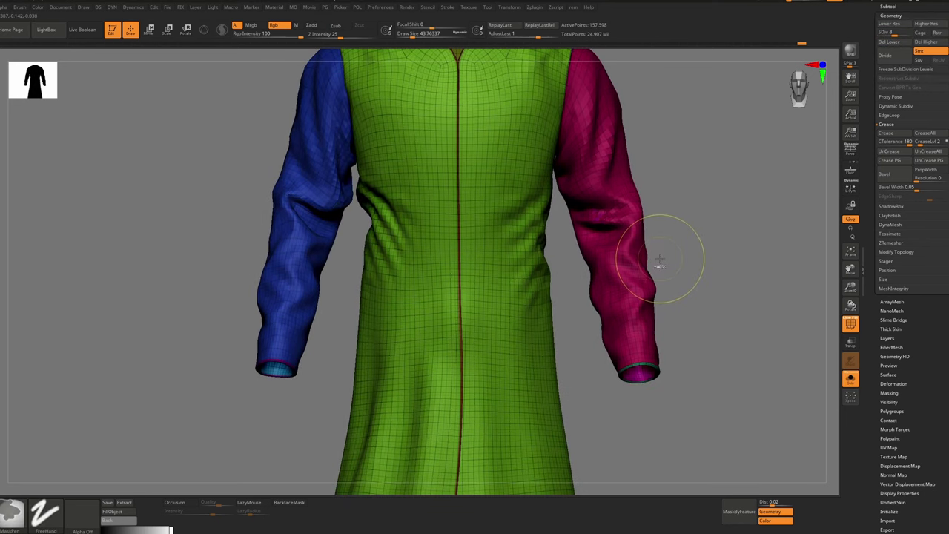
key("shift+d")
key("shift+d")
mouse_move(661, 299)
right_mouse_down("alt")
mouse_move(627, 221)
mouse_move(617, 292)
mouse_move(602, 283)
mouse_move(619, 209)
right_mouse_up("alt")
left_click(602, 285, "ctrl+shift")
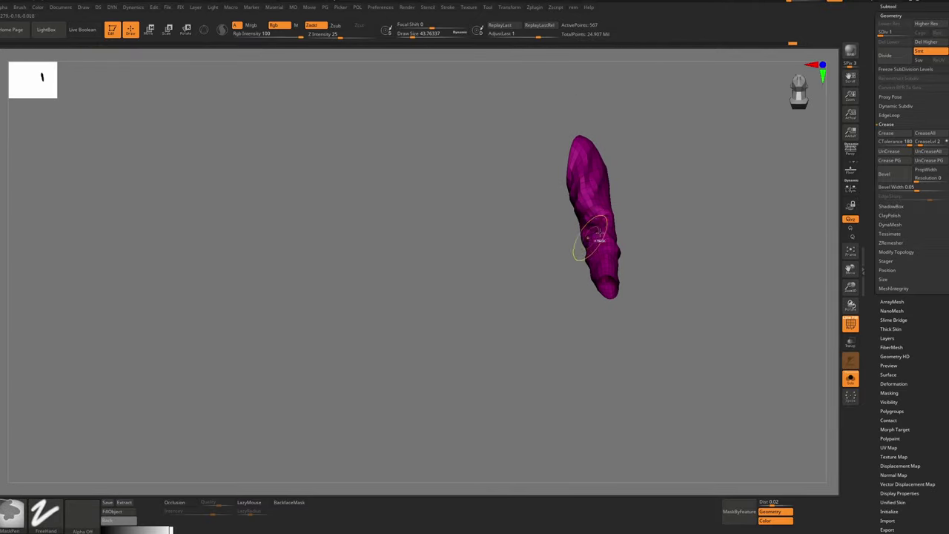
left_click(391, 314, "ctrl+shift")
left_click(10, 512, "ctrl+shift")
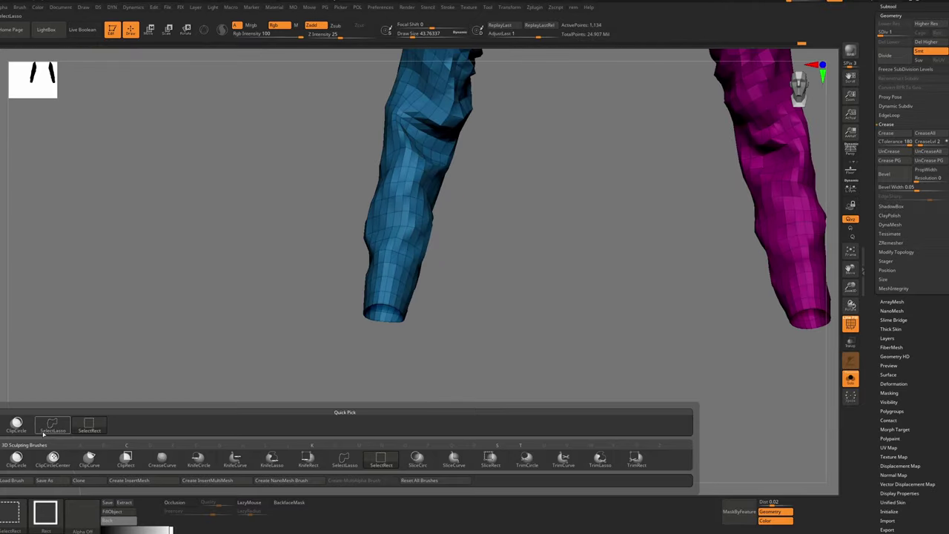
left_click(50, 426, "ctrl+shift")
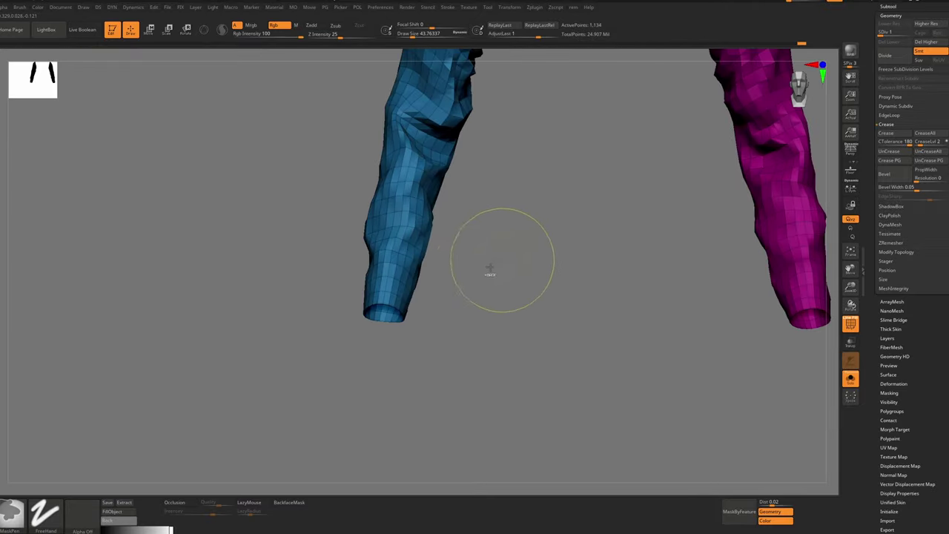
right_click_drag(404, 226, 410, 269, "ctrl")
left_click(413, 271, "ctrl+shift")
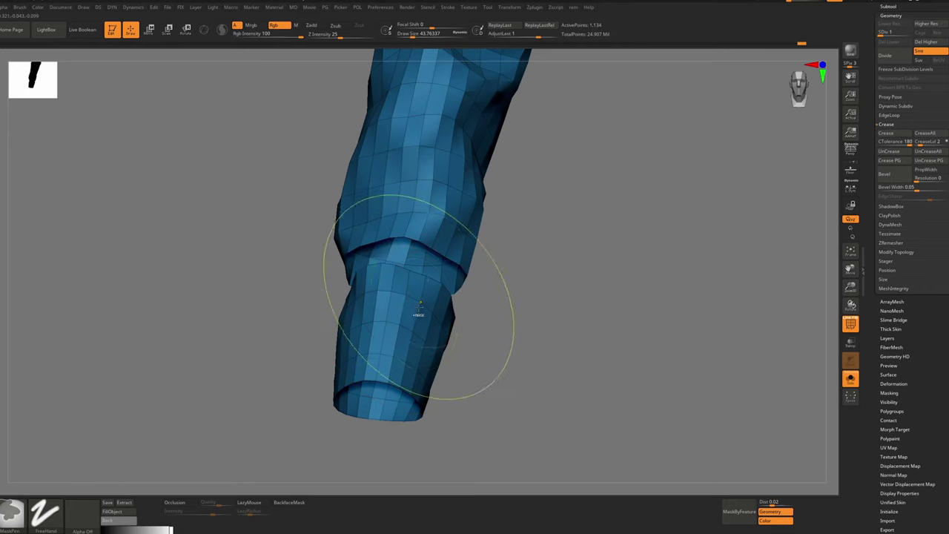
right_click_drag(418, 315, 409, 292, "ctrl")
Hide an edge loop of the magenta cuff and split the sleeves into connected-part polygroups
key("ctrl+shift")
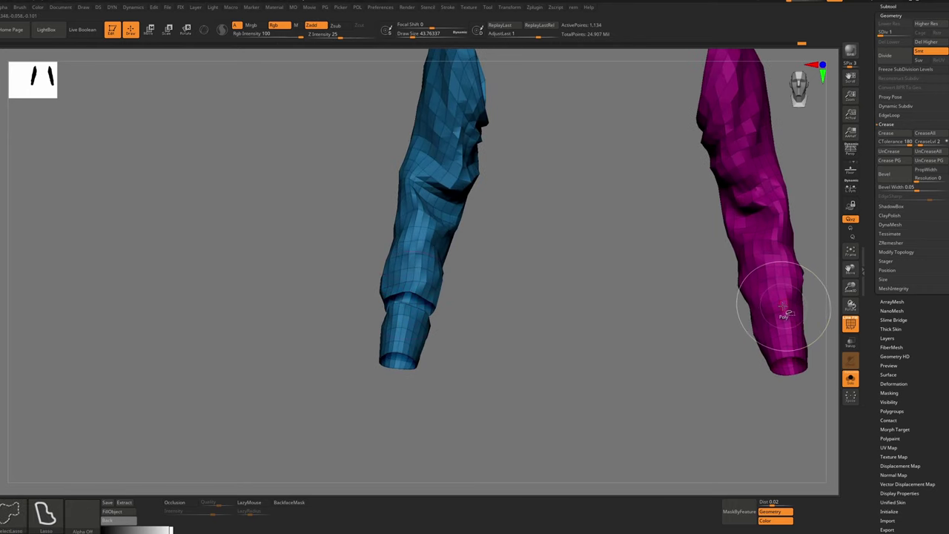
left_click(781, 304, "ctrl+shift")
right_click_drag(781, 304, 689, 338, "alt")
right_click_drag(689, 339, 703, 314, "ctrl")
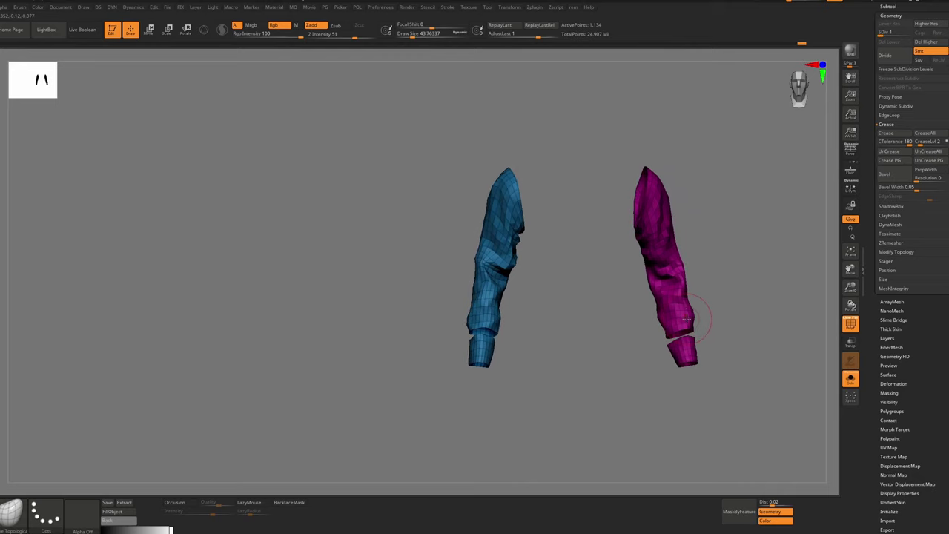
key("g")
left_click(680, 324)
Hide the magenta and purple cuff rings and try deleting the hidden cuff geometry
key("ctrl+shift")
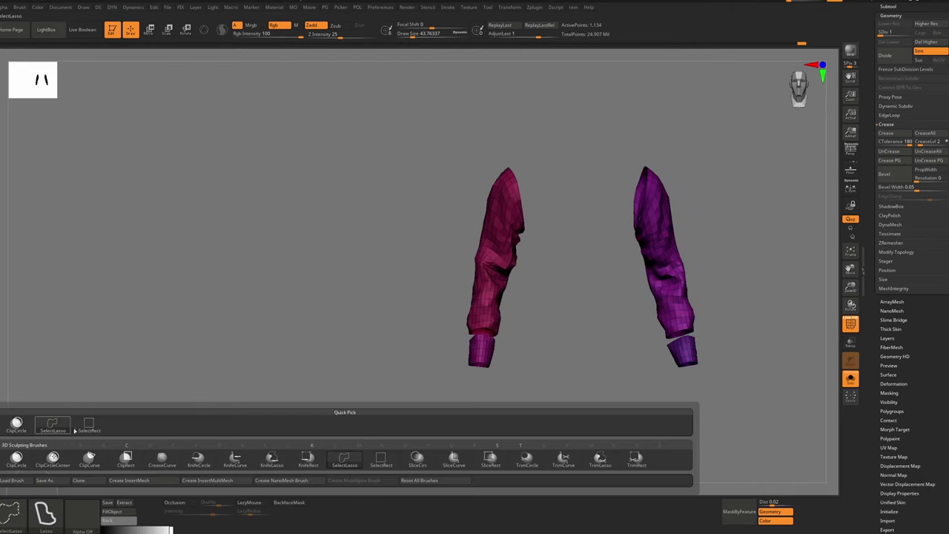
left_click(483, 351, "ctrl+shift")
left_click(695, 349, "ctrl+shift")
left_click_drag(716, 318, 733, 339, "ctrl+shift")
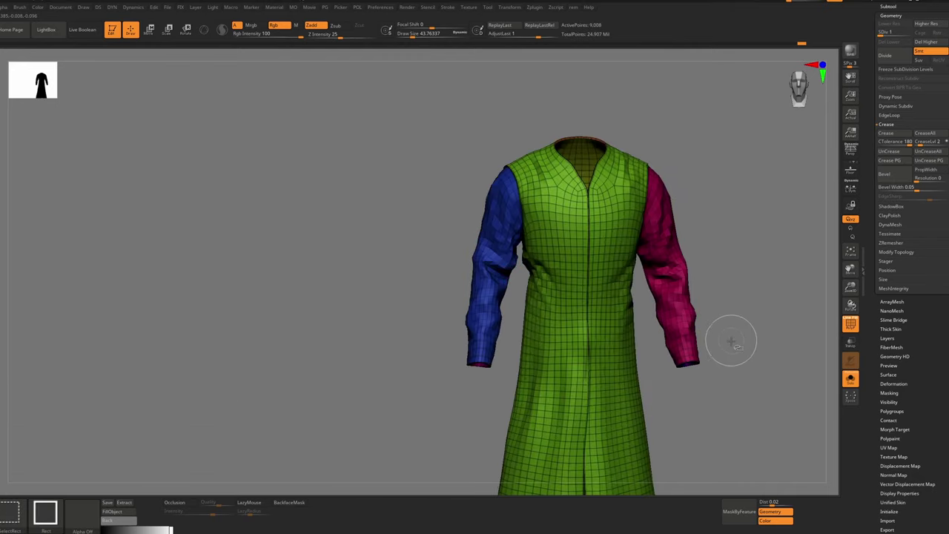
right_click_drag(732, 339, 679, 329)
key("3")
left_click(654, 339)
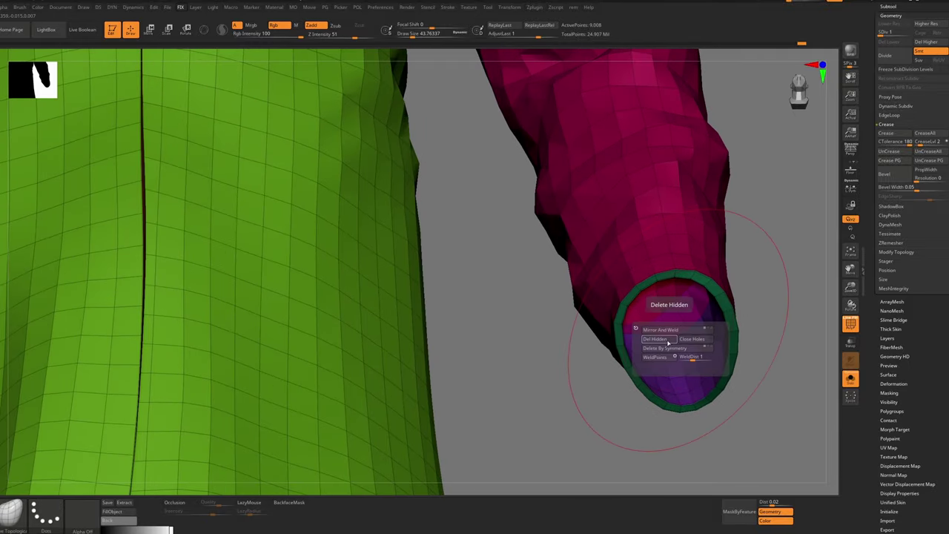
Step the robe up to its highest subdivision and try baking the sculpt layer
left_click(888, 338)
key("d")
key("d")
key("d")
key("d")
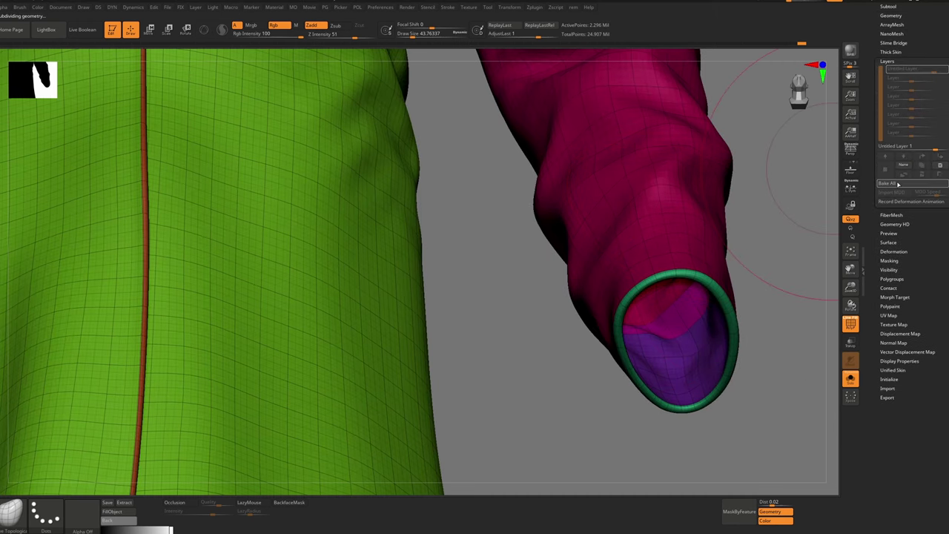
left_click(894, 183)
left_click(895, 184)
right_click_drag(659, 280, 690, 135, "ctrl")
Group the two inner cuff pieces, hide them, and bake the sculpt layer
key("ctrl+w")
left_click_drag(727, 176, 766, 211, "ctrl+shift")
key("ctrl+w")
left_click_drag(754, 116, 291, 419, "ctrl+alt+shift")
right_click_drag(676, 234, 733, 303, "ctrl")
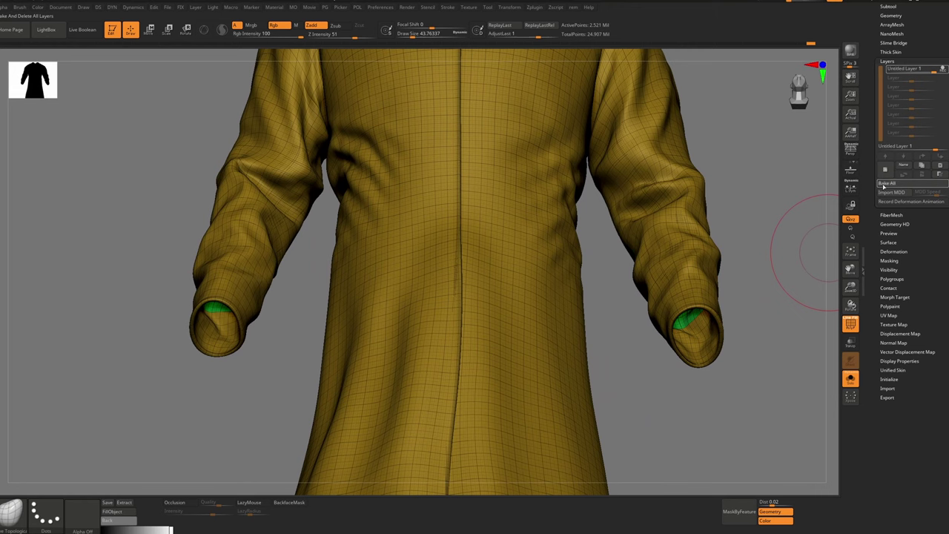
left_click(883, 185)
Drop to the lowest subdivision and delete the hidden cuff geometry
right_click_drag(692, 326, 710, 333, "ctrl")
key("shift+d")
key("shift+d")
key("shift+d")
key("shift+d")
left_click(718, 350, "ctrl+shift")
key("f")
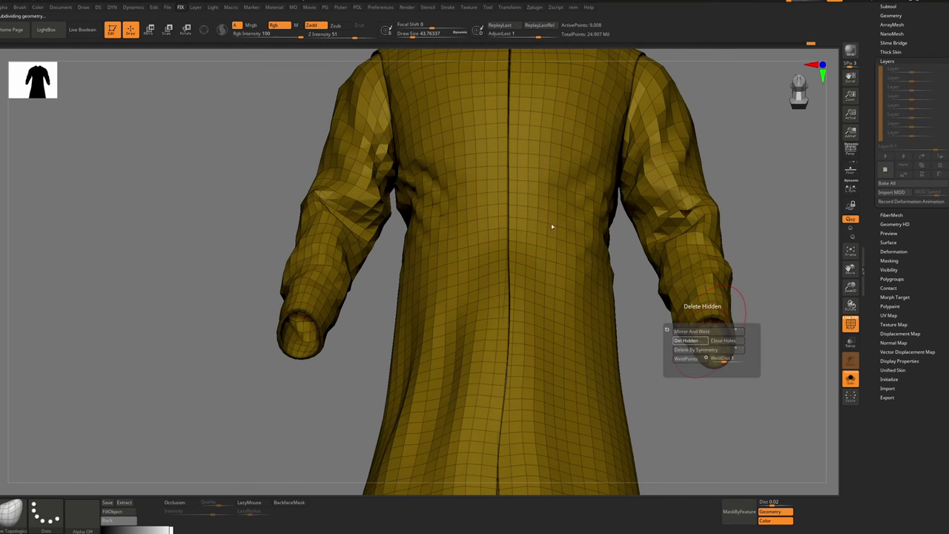
left_click(688, 339)
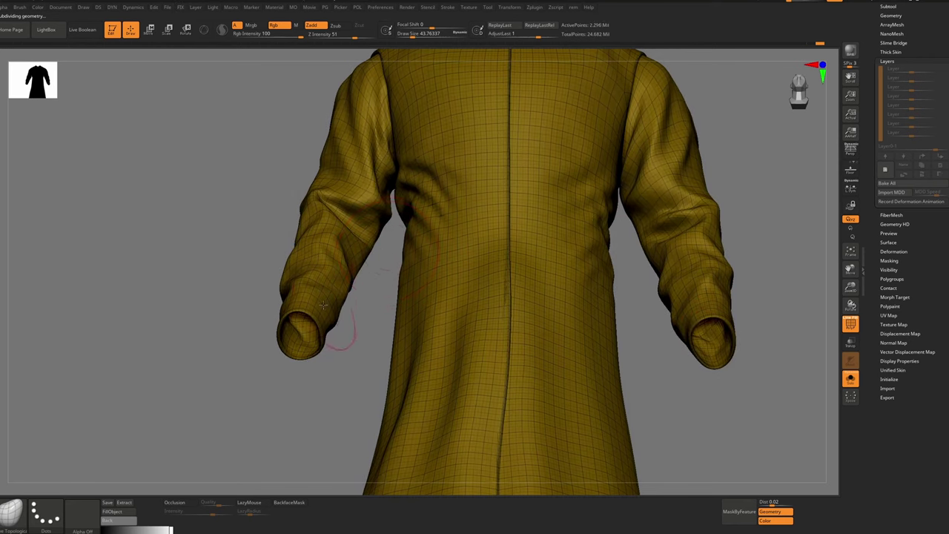
Turn off the wireframe, show the armor plates again, and fill the robe with dark red
key("shift+f")
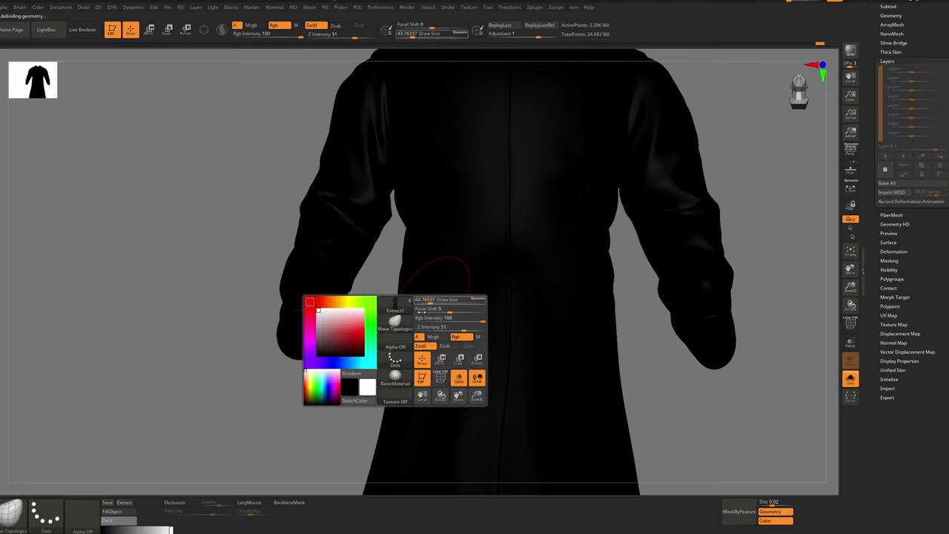
key("space")
right_click_drag(720, 199, 653, 185)
mouse_move(653, 186)
right_mouse_down("ctrl")
mouse_move(634, 180)
mouse_move(661, 175)
right_mouse_up("ctrl")
key("alt+s")
right_click_drag(598, 222, 510, 236, "alt")
key("space")
left_click(410, 286)
left_click(118, 512)
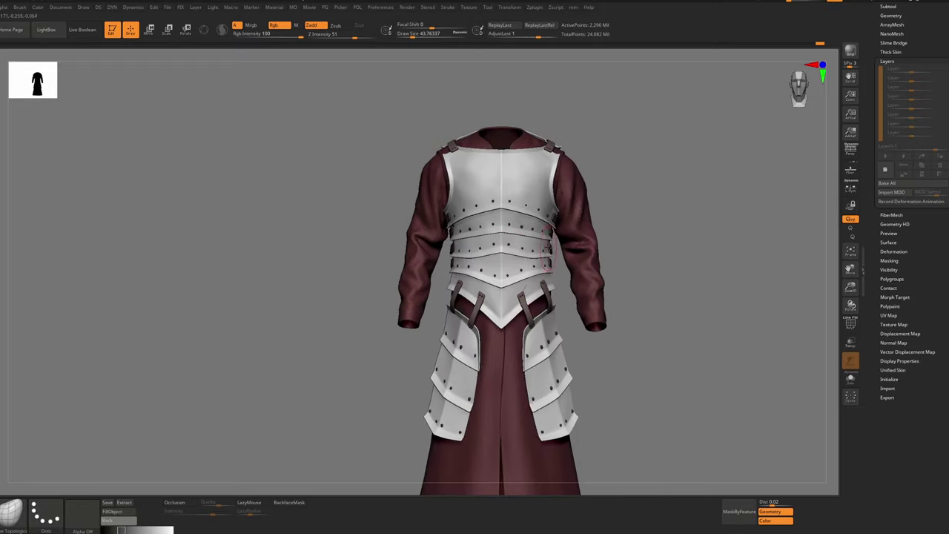
Reapply the dark red fill to the whole robe and turn on ambient occlusion shading
right_click_drag(519, 304, 466, 306, "alt")
key("space")
left_click(124, 512)
key("space")
right_click_drag(519, 349, 440, 356)
key("space")
left_click(371, 350)
left_click(119, 512)
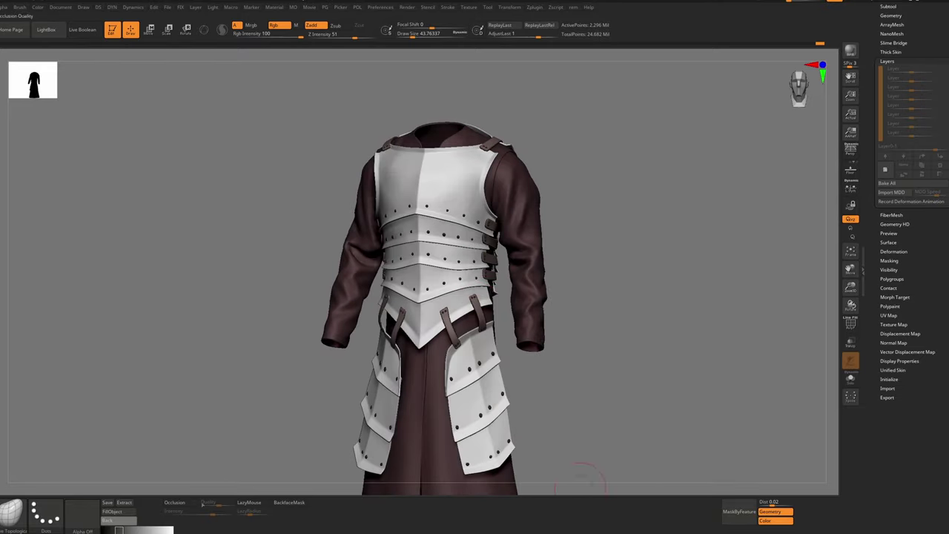
left_click(179, 503)
Inspect the armor fit from both sides with an enlarged Move brush
right_click_drag(593, 311, 571, 311)
right_click_drag(571, 311, 545, 249, "ctrl")
right_click_drag(545, 248, 545, 279, "ctrl")
right_click_drag(556, 230, 515, 232)
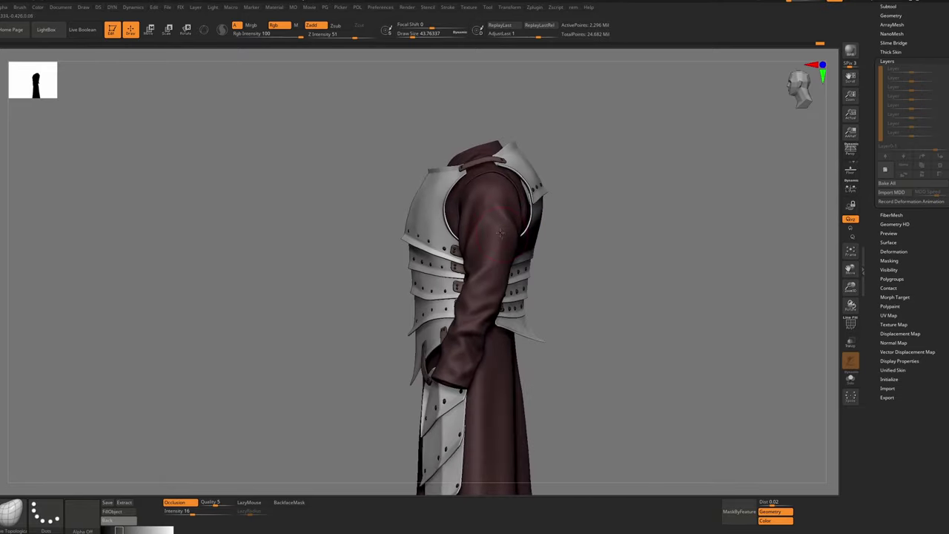
key("b")
key("m")
key("v")
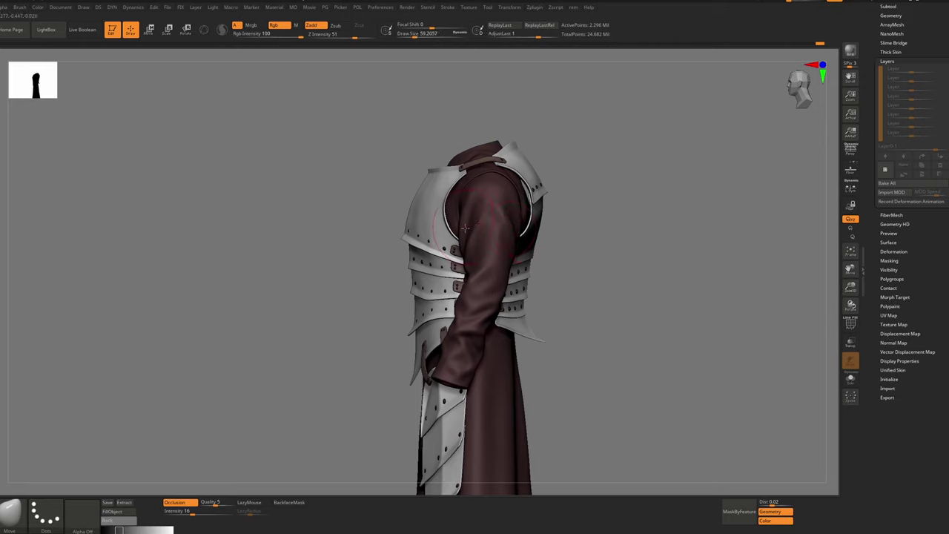
key("bracketright")
key("bracketleft")
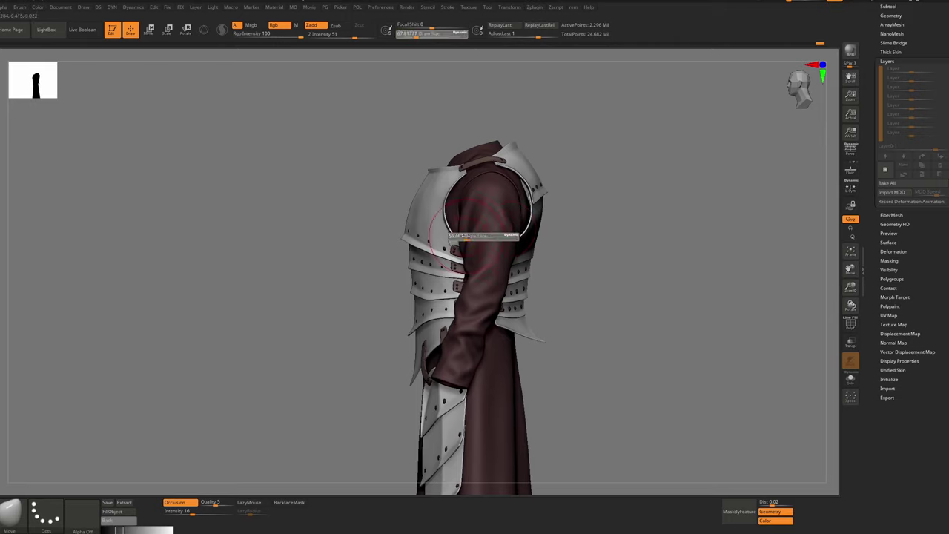
right_click_drag(453, 253, 551, 246)
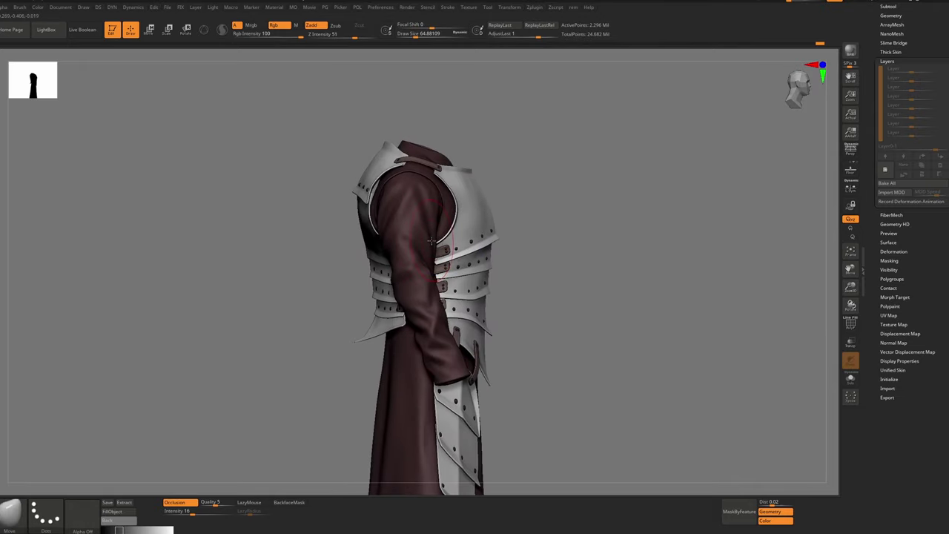
Solo the dark red robe, hiding the armor plates, and turn it toward its back
key("s")
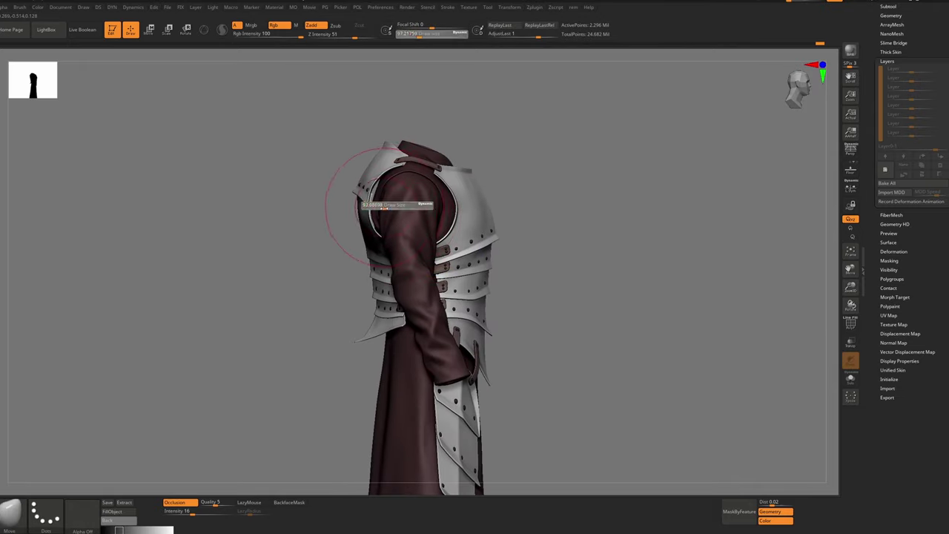
left_click(395, 206)
key("alt+s")
right_click_drag(359, 193, 374, 191)
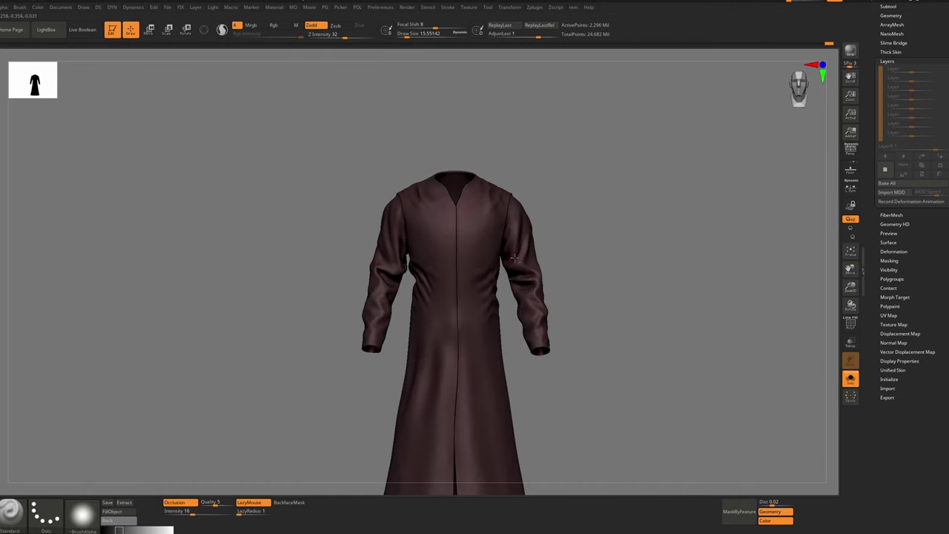
Set the brush size to about 37 and Shift-smooth a patch of the robe
key("s")
left_click(527, 261)
key("shift")
left_click_drag(527, 248, 518, 269)
key("shift")
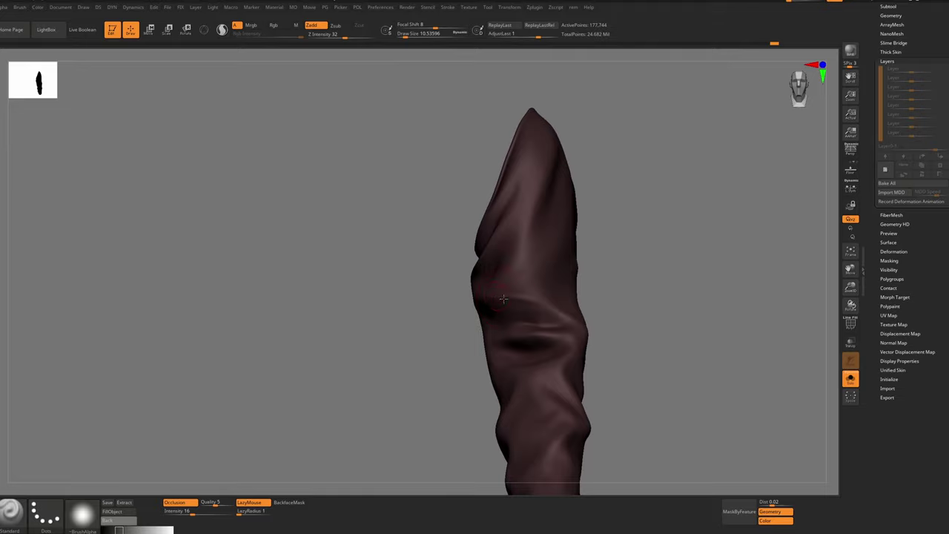
key("s")
left_click_drag(520, 302, 513, 301)
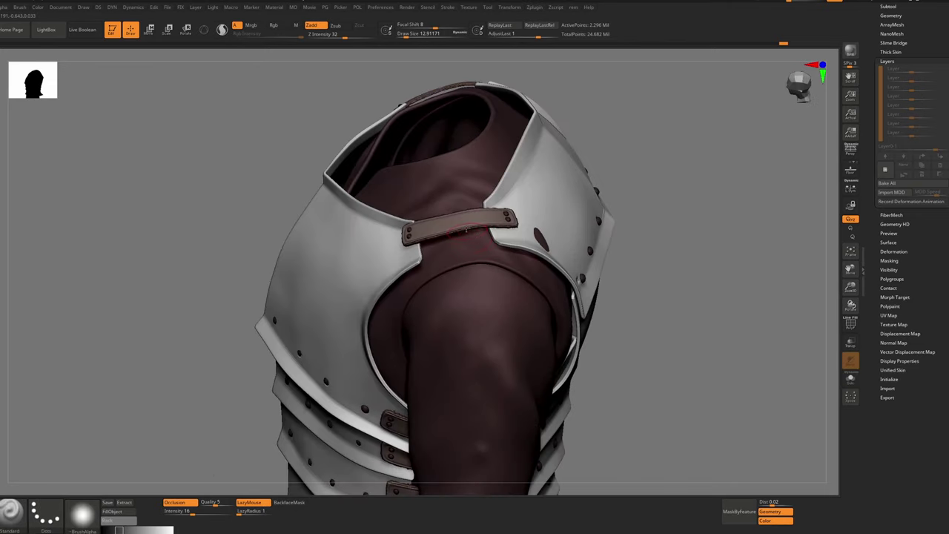
Isolate the robe, pick DamStandard, and smooth the groove along the robe's back
key("alt+s")
key("b")
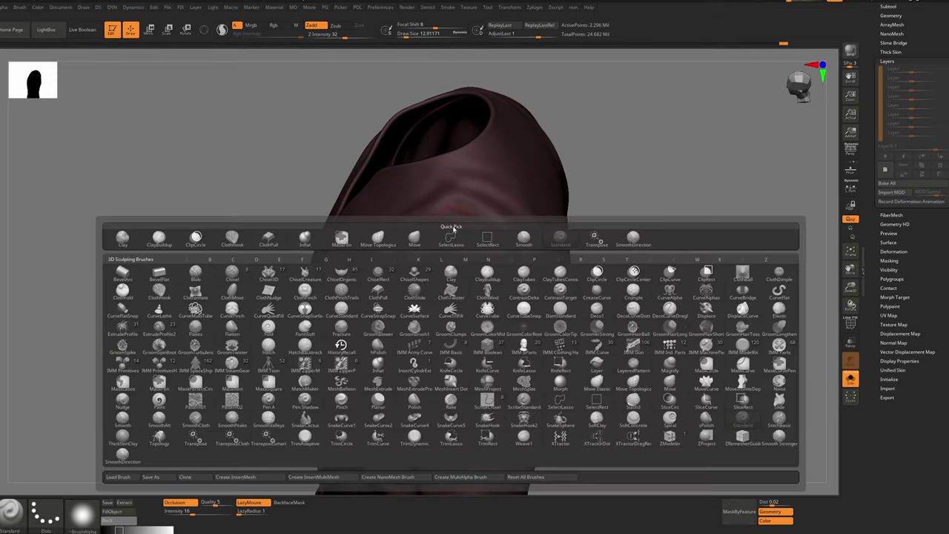
key("d")
key("s")
key("space")
left_click_drag(460, 227, 462, 221)
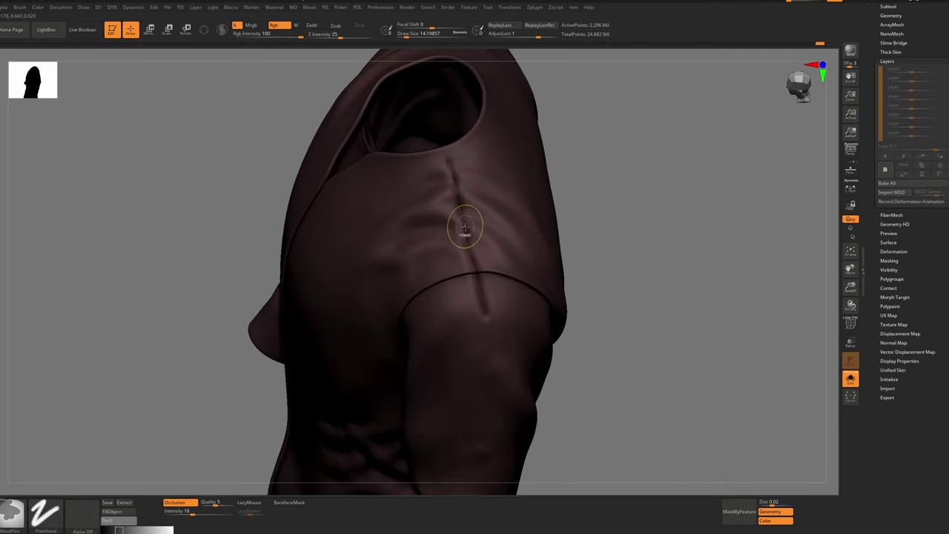
mouse_move(462, 223)
left_mouse_down("shift")
mouse_move(469, 261)
mouse_move(455, 264)
mouse_move(454, 249)
left_mouse_up("shift")
key("space")
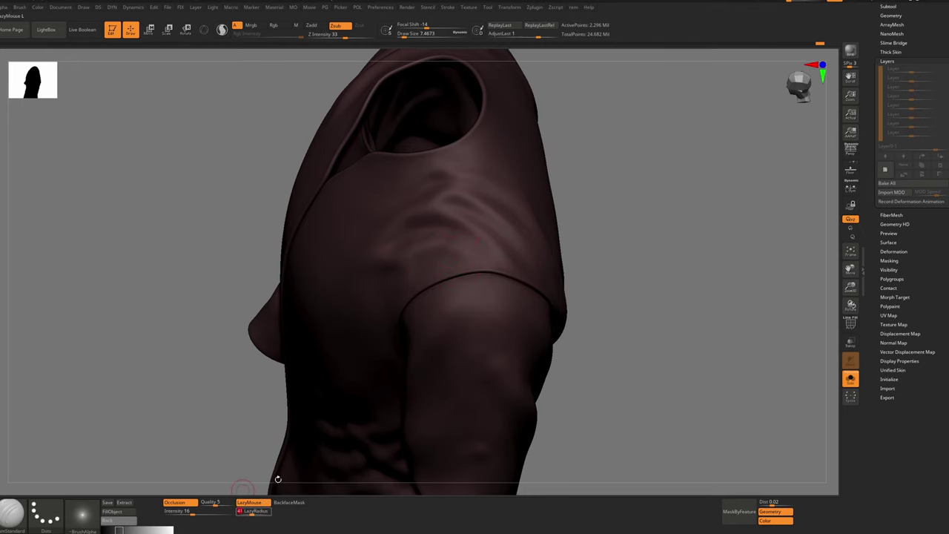
left_click_drag(487, 240, 489, 241)
Store a morph target of the robe and undo the shoulder crease stroke
right_click_drag(463, 149, 448, 198, "alt")
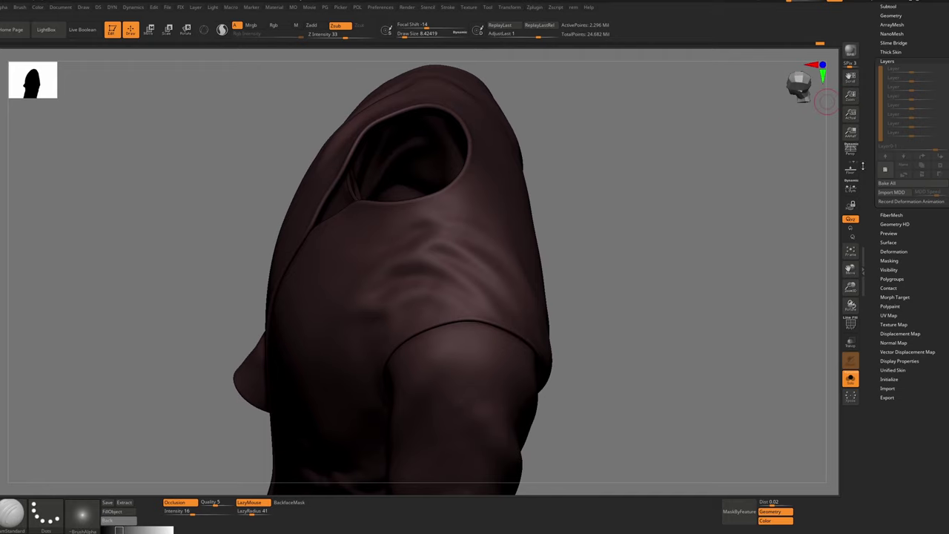
key("m")
left_click(424, 216)
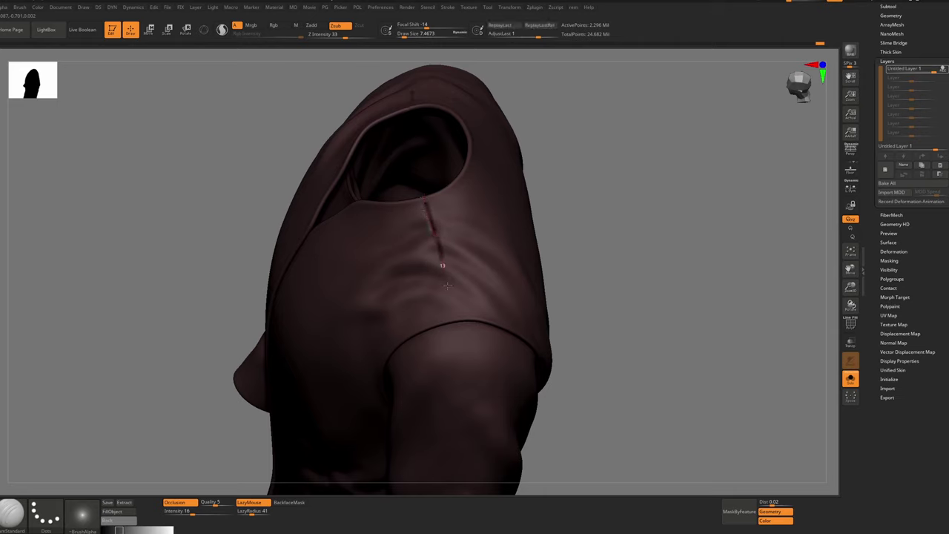
key("ctrl+z")
key("ctrl+z")
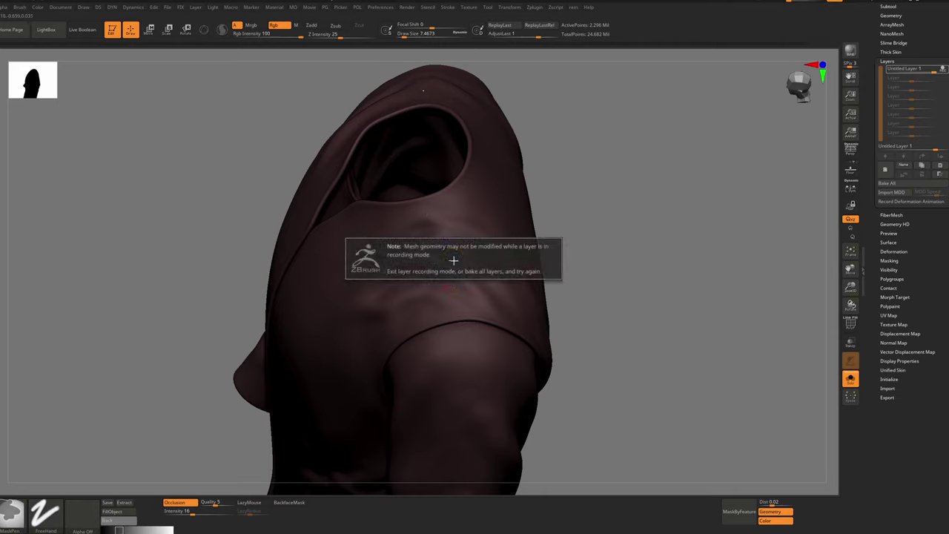
key("ctrl+z")
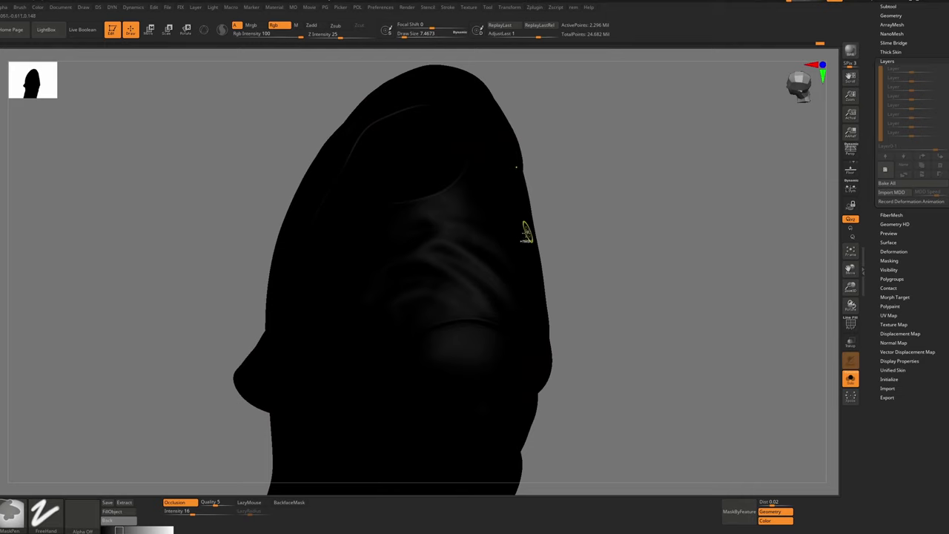
Clear the mask, subdivide the robe, and undo a trial shoulder seam stroke
left_click_drag(624, 207, 588, 246, "ctrl")
key("ctrl+d")
left_click_drag(433, 209, 465, 343)
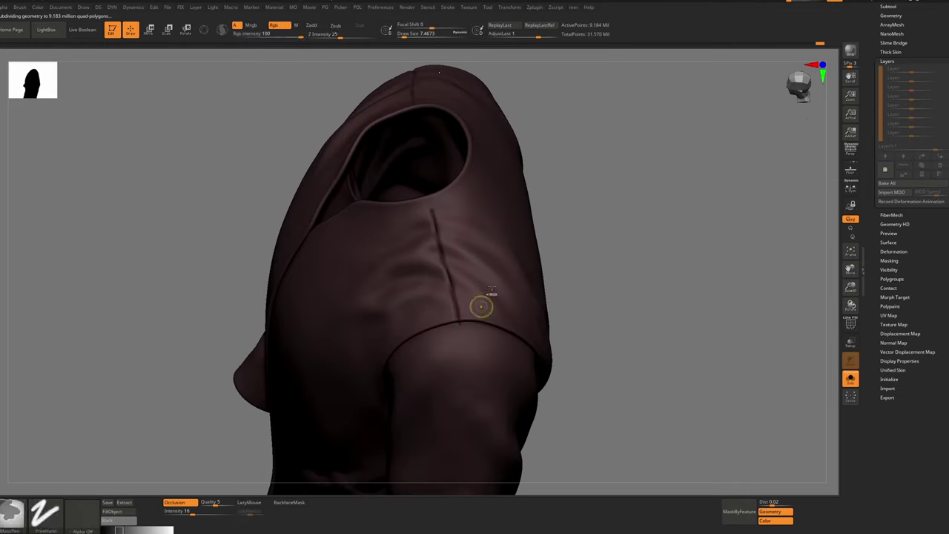
key("ctrl+z")
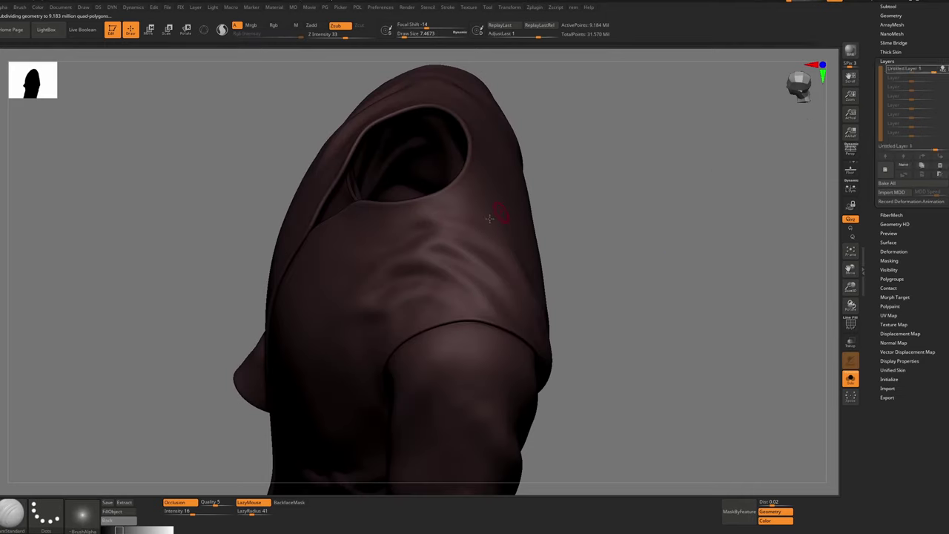
Shrink the brush to about 3.7 and smooth along the shoulder seam
key("s")
left_click_drag(438, 222, 434, 222)
right_click_drag(451, 317, 449, 312)
mouse_move(449, 312)
right_mouse_down("ctrl")
mouse_move(447, 286)
mouse_move(456, 334)
mouse_move(457, 323)
right_mouse_up("ctrl")
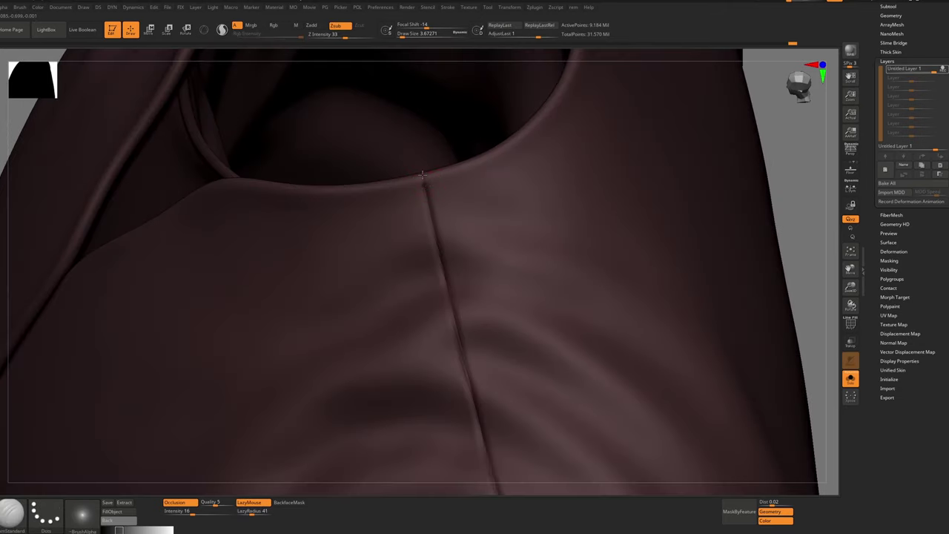
key("shift")
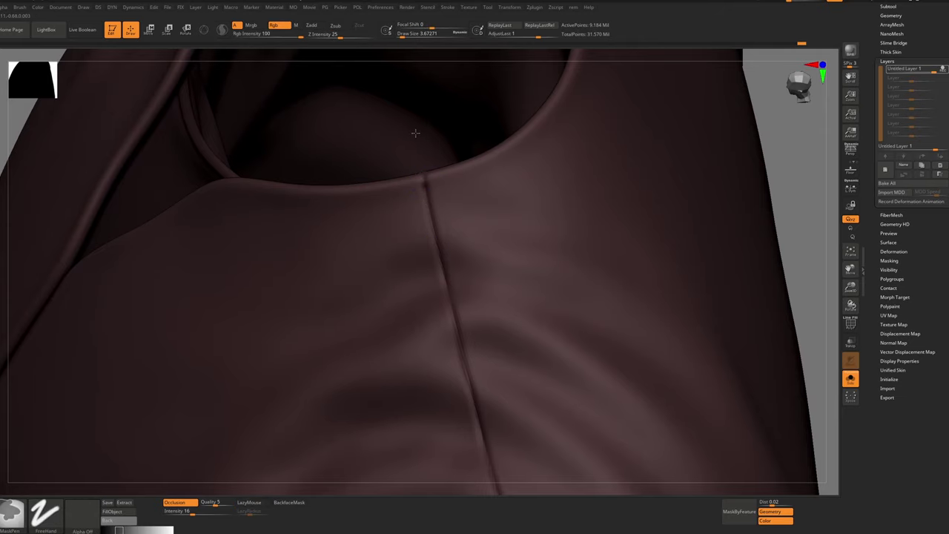
right_click_drag(415, 134, 356, 185, "ctrl")
mouse_move(296, 215)
right_mouse_down()
mouse_move(377, 265)
mouse_move(361, 240)
mouse_move(386, 230)
mouse_move(393, 212)
mouse_move(402, 216)
mouse_move(394, 225)
mouse_move(396, 211)
right_mouse_up()
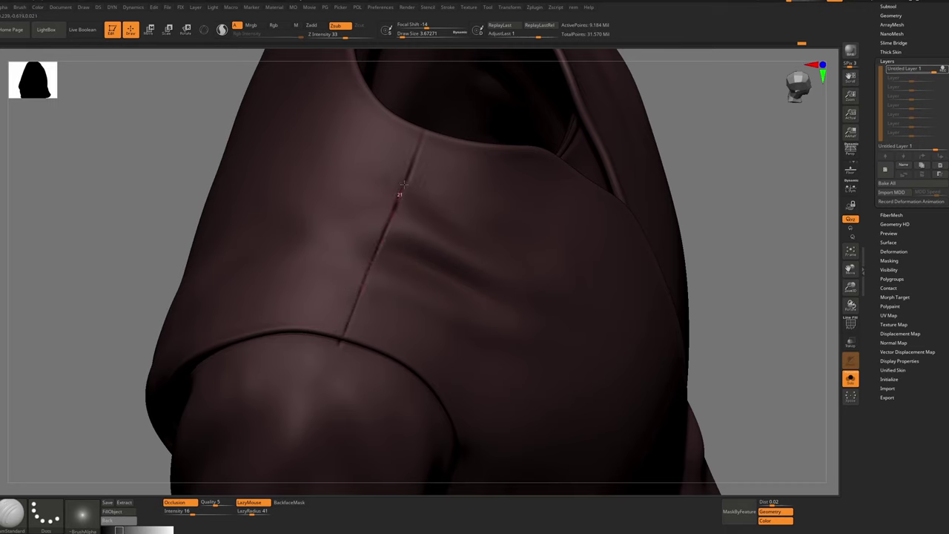
key("shift")
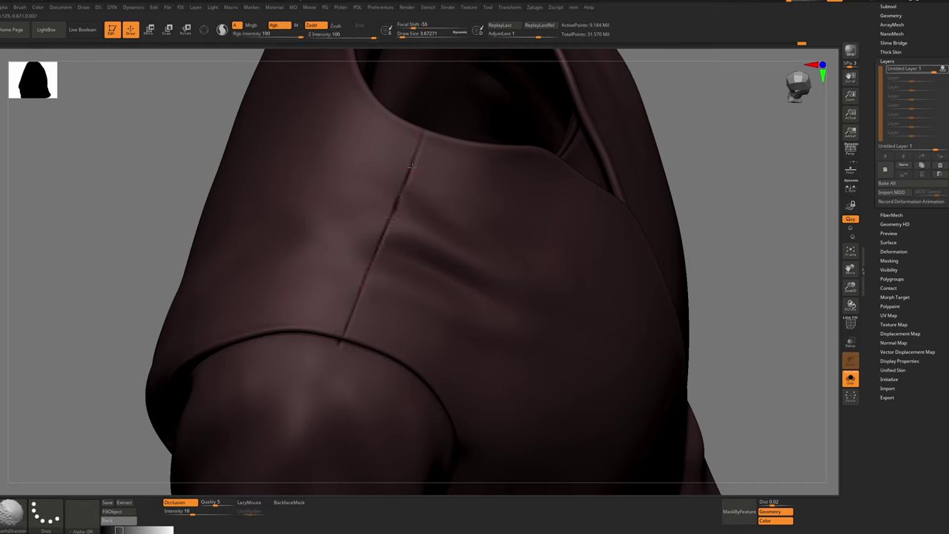
mouse_move(344, 332)
right_mouse_down("ctrl")
mouse_move(371, 194)
mouse_move(259, 200)
right_mouse_up("ctrl")
Toggle the armor plates on and off to check the robe's fit at the shoulder
key("alt+s")
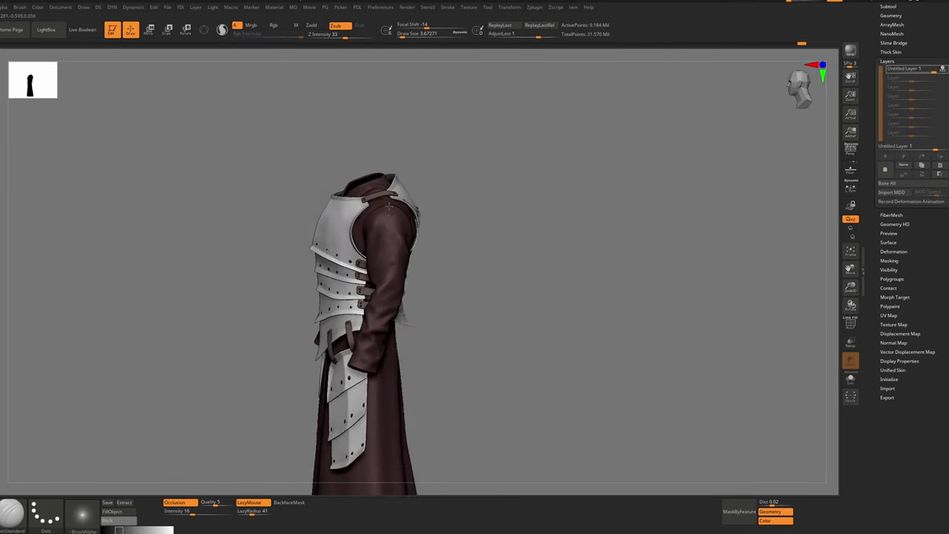
right_click_drag(356, 141, 373, 167, "ctrl")
key("ctrl")
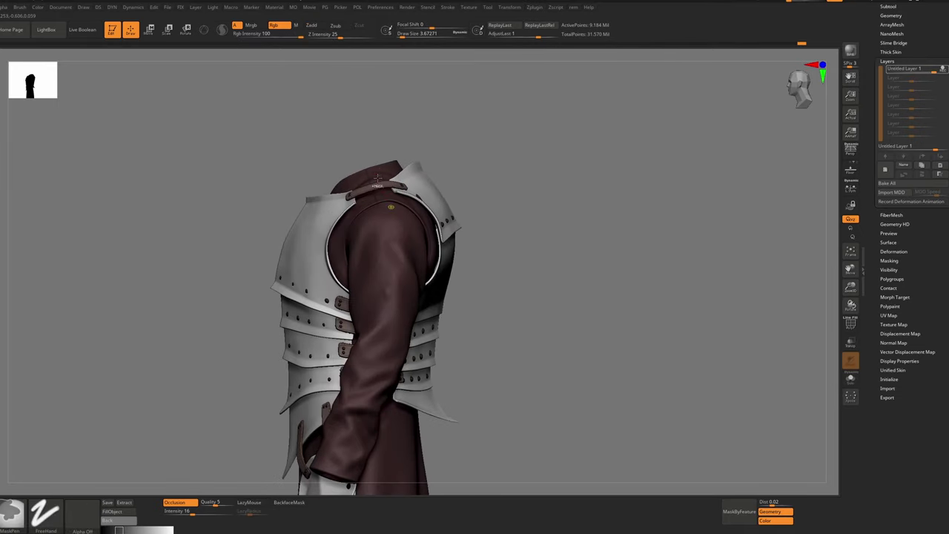
key("alt+s")
right_click_drag(376, 170, 377, 182, "ctrl")
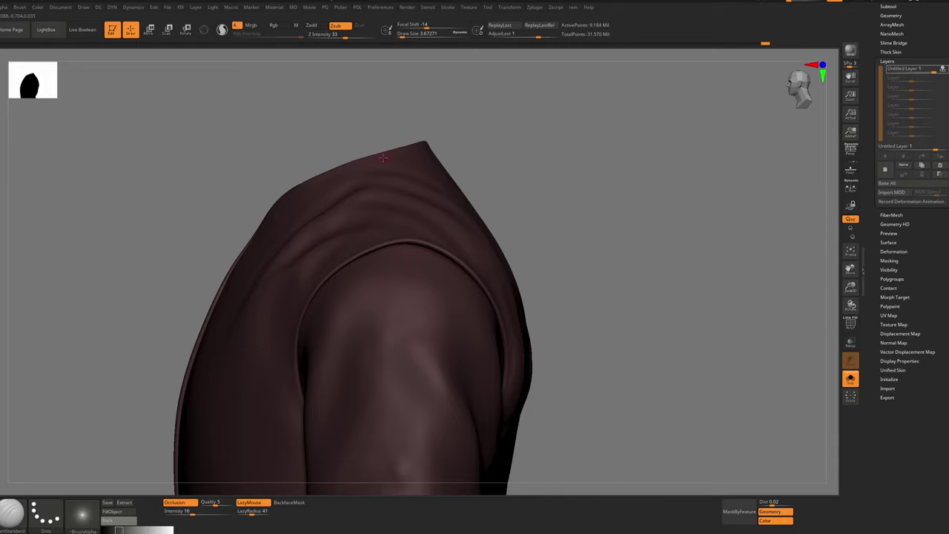
key("alt+s")
mouse_move(377, 164)
right_mouse_down()
mouse_move(407, 191)
mouse_move(378, 174)
mouse_move(377, 191)
right_mouse_up()
key("alt+s")
Carve a trial seam from the collar down to the sleeve, then undo it
left_click_drag(374, 151, 392, 281)
mouse_move(393, 223)
right_mouse_down()
mouse_move(368, 148)
mouse_move(373, 194)
right_mouse_up()
mouse_move(393, 356)
right_mouse_down("ctrl")
mouse_move(405, 303)
mouse_move(412, 327)
right_mouse_up("ctrl")
key("ctrl+z")
key("ctrl+z")
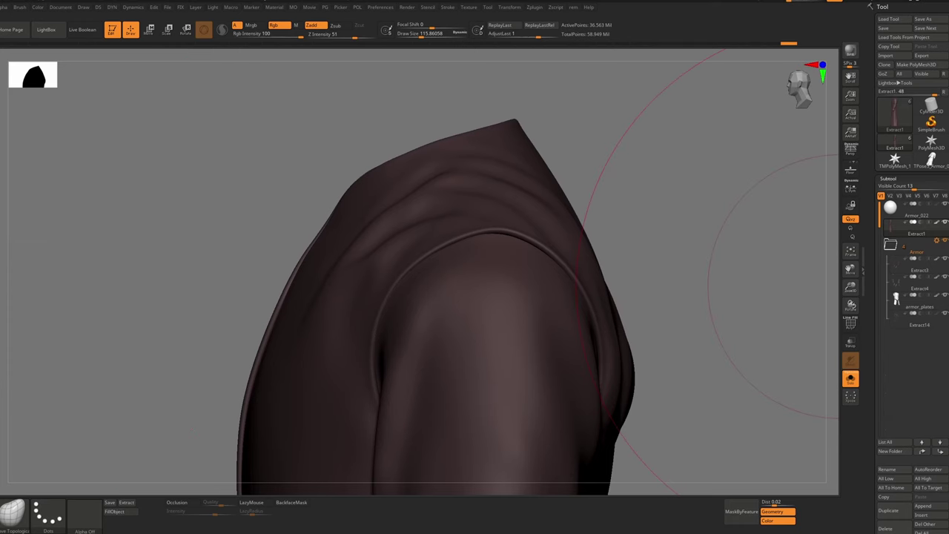
left_click(887, 61)
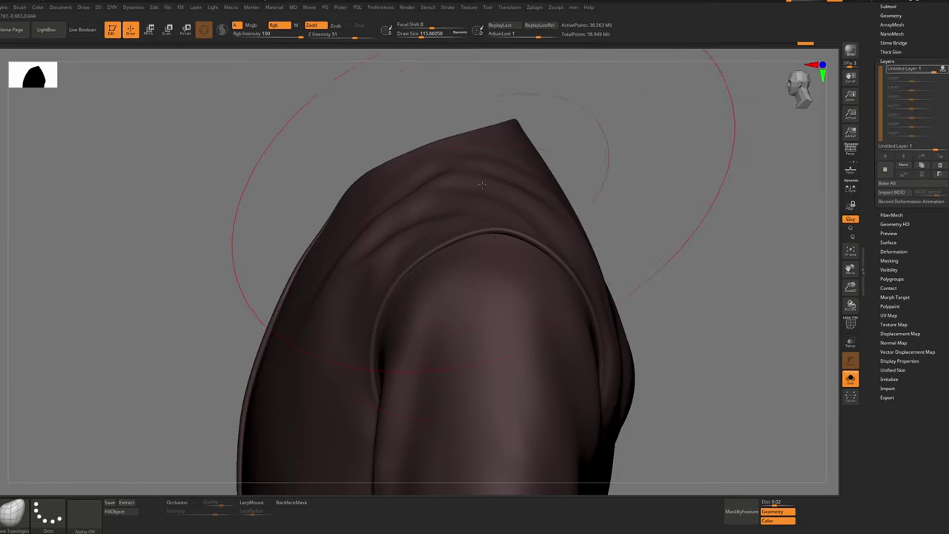
Select DamStandard and set its Draw Size to 4, with the robe isolated
key("b")
key("d")
key("s")
key("space")
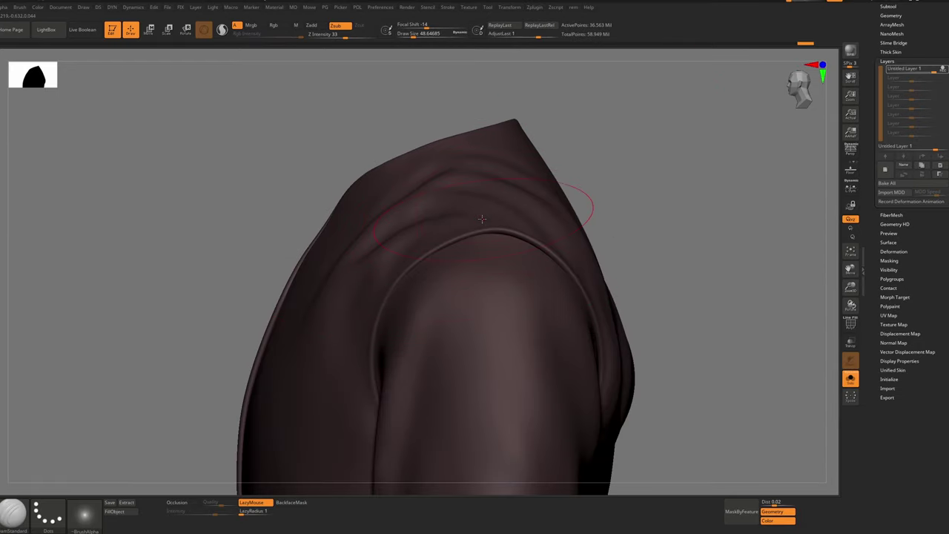
key("s")
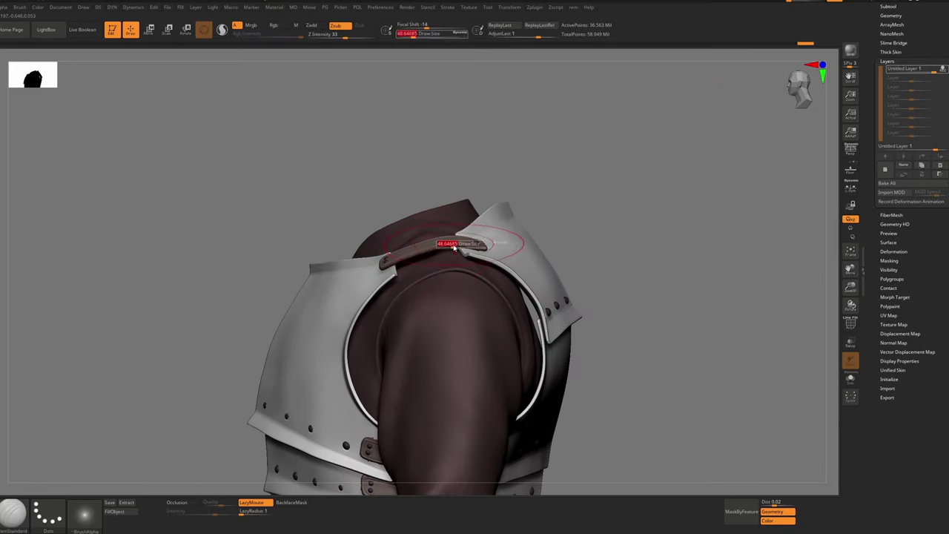
left_click_drag(454, 248, 432, 229)
key("alt+s")
key("s")
key("s")
left_click(435, 230)
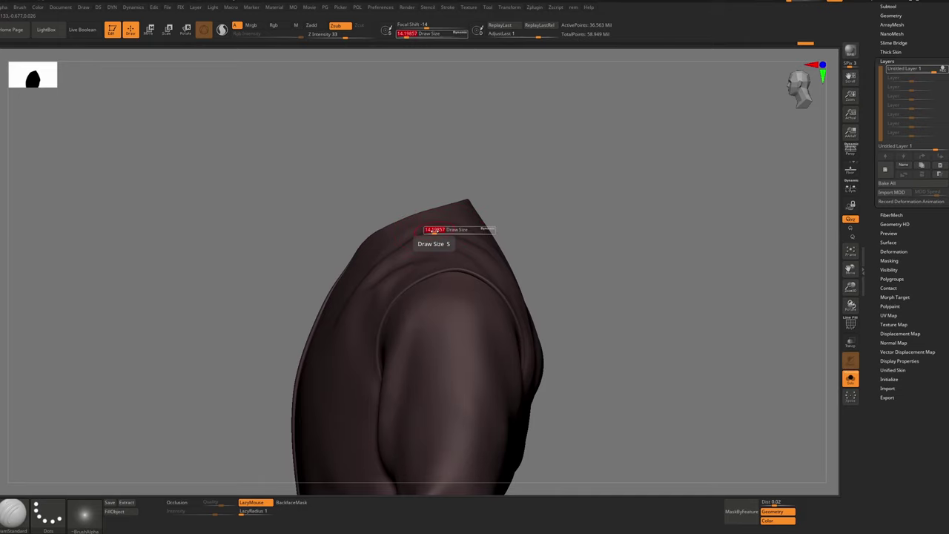
type("4")
key("Return")
Undo a test stroke on the shoulder and raise LazyRadius to 59
mouse_move(444, 237)
right_mouse_down()
mouse_move(439, 276)
mouse_move(419, 198)
right_mouse_up()
left_click_drag(436, 224, 448, 287)
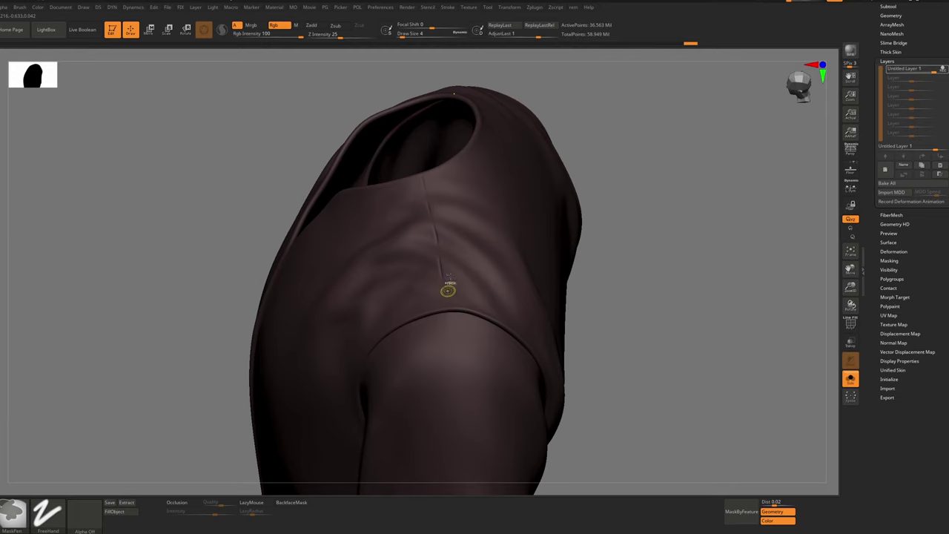
key("ctrl+z")
key("m")
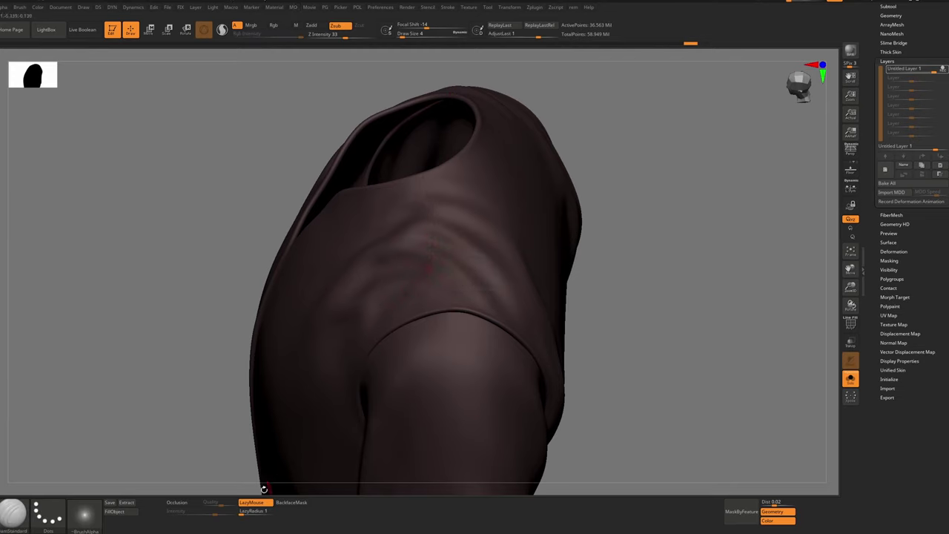
left_click(256, 512)
key("Return")
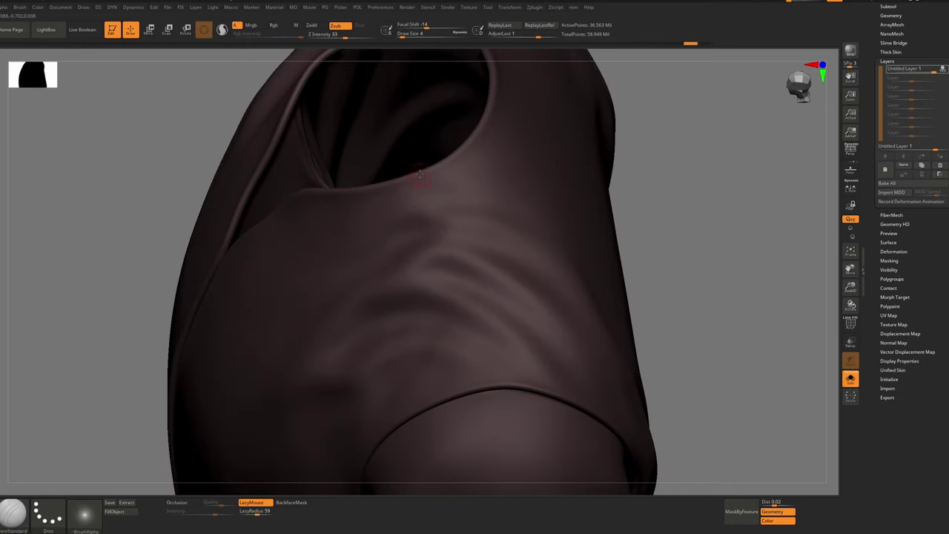
Carve the seam from the neckline down to the sleeve and smooth along it
left_click_drag(420, 173, 477, 392)
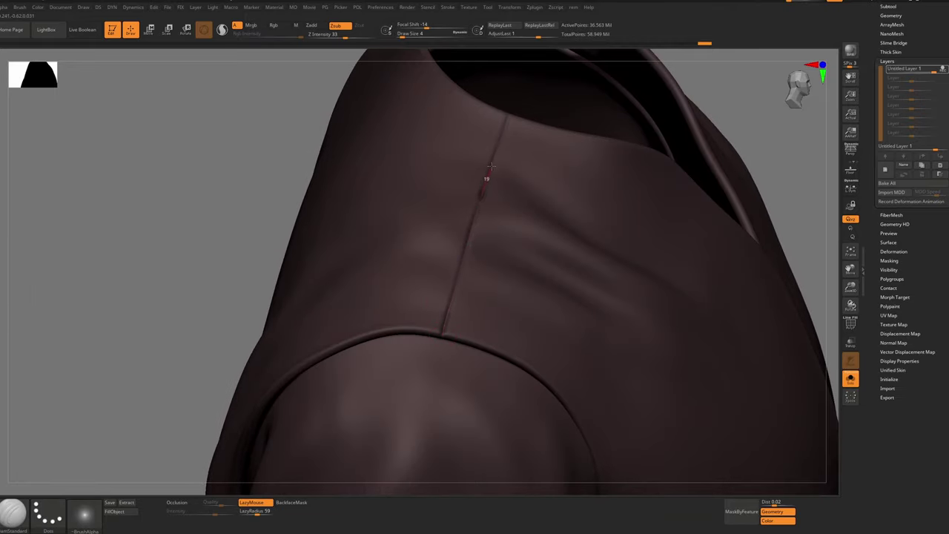
mouse_move(491, 166)
left_mouse_down()
mouse_move(481, 203)
mouse_move(486, 178)
left_mouse_up()
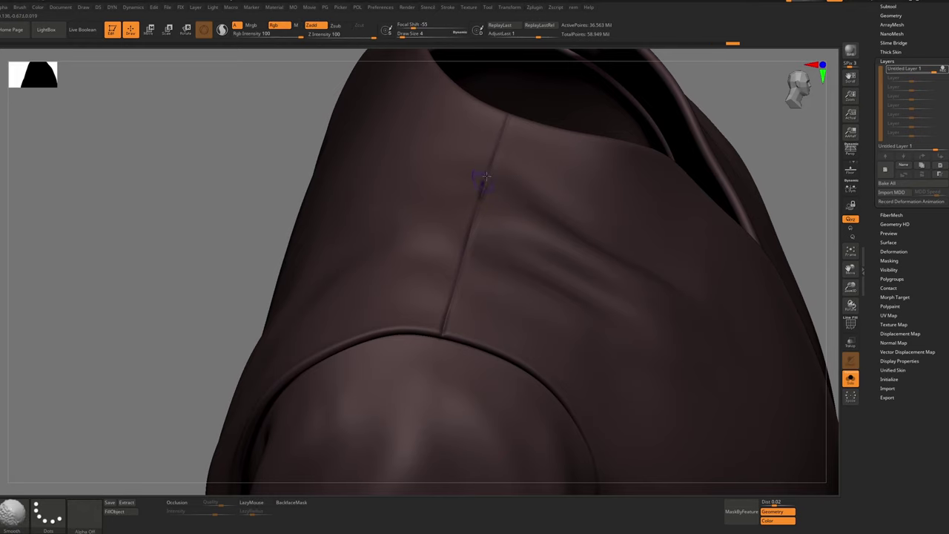
key("ctrl+shift")
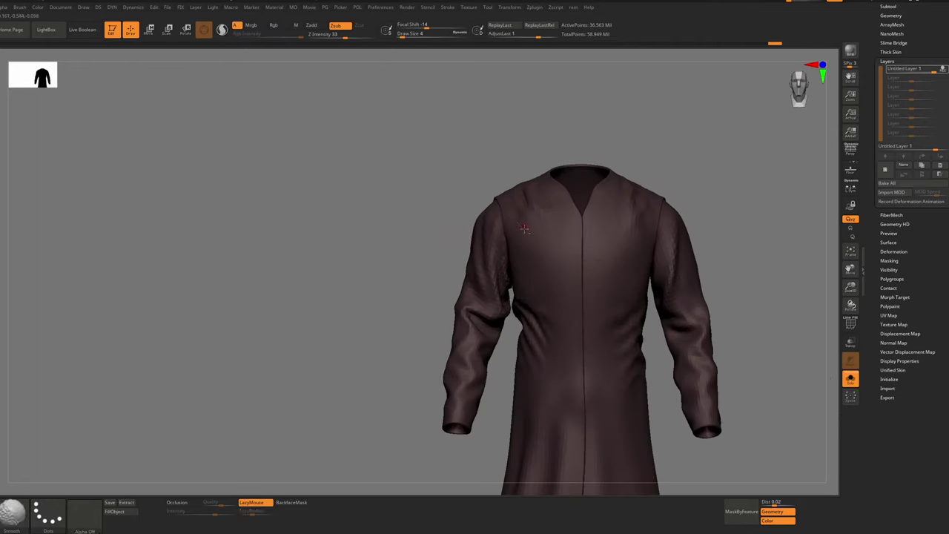
right_click_drag(524, 228, 452, 181)
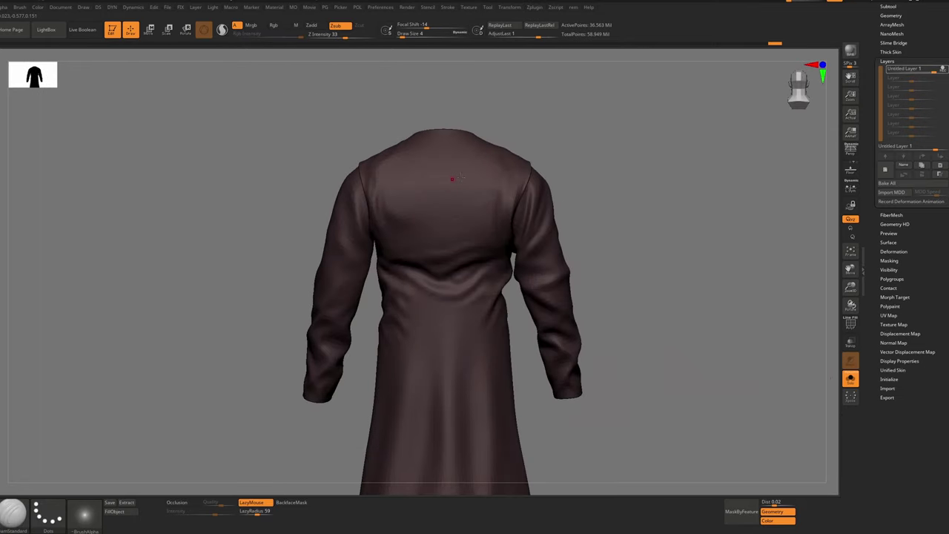
Draw a straight stroke down the center of the robe's back
key("alt+s")
right_click_drag(449, 442, 432, 149, "alt")
key("alt+s")
left_click_drag(431, 149, 431, 441)
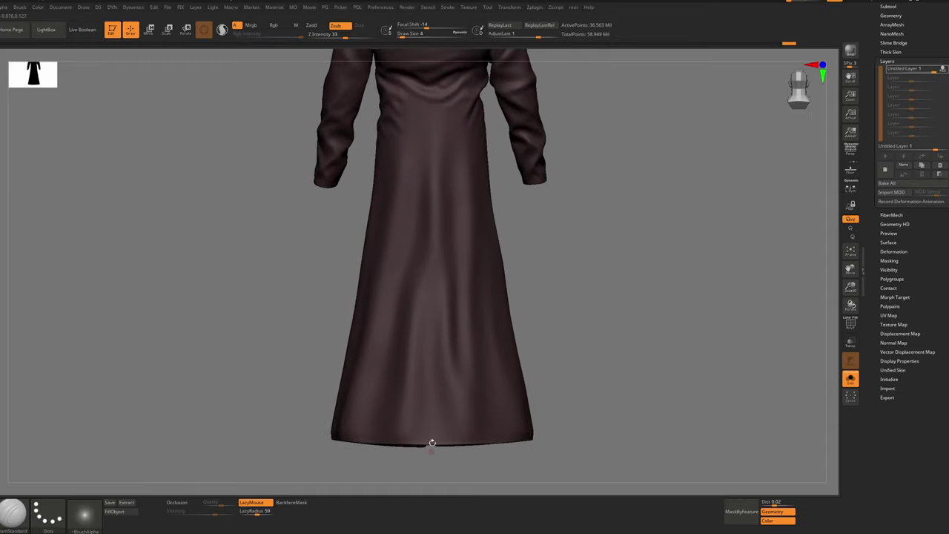
mouse_move(431, 446)
right_mouse_down()
mouse_move(449, 443)
mouse_move(450, 306)
right_mouse_up()
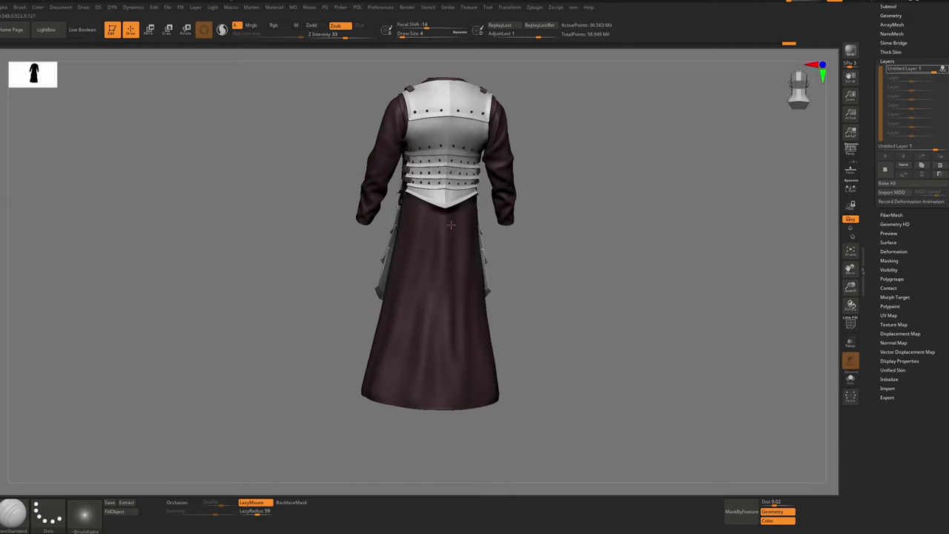
From a side view, Ctrl+Shift-click the sleeve polygroup to hide the sleeves
key("alt+s")
mouse_move(448, 213)
right_mouse_down("ctrl")
mouse_move(473, 316)
mouse_move(474, 374)
right_mouse_up("ctrl")
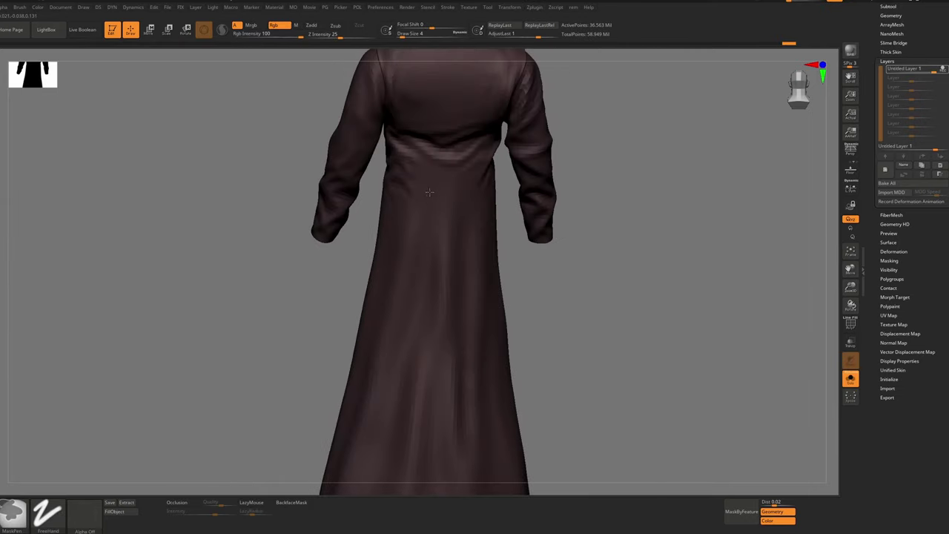
right_click_drag(348, 251, 419, 251)
key("ctrl")
key("ctrl+shift")
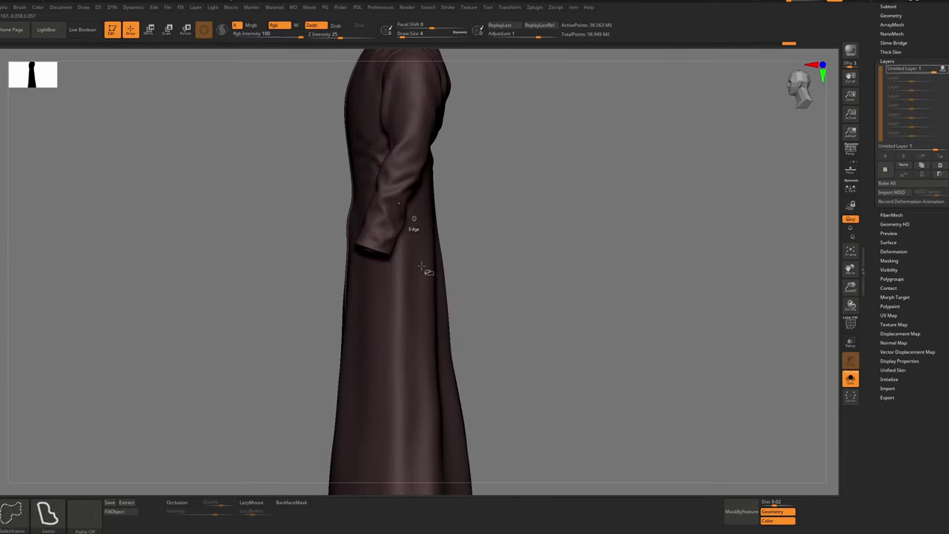
left_click(413, 215, "ctrl+shift")
Try straight seam strokes down the robe's side, undoing them, and turn the robe side-on
mouse_move(435, 246)
right_mouse_down("ctrl")
mouse_move(409, 150)
mouse_move(388, 146)
right_mouse_up("ctrl")
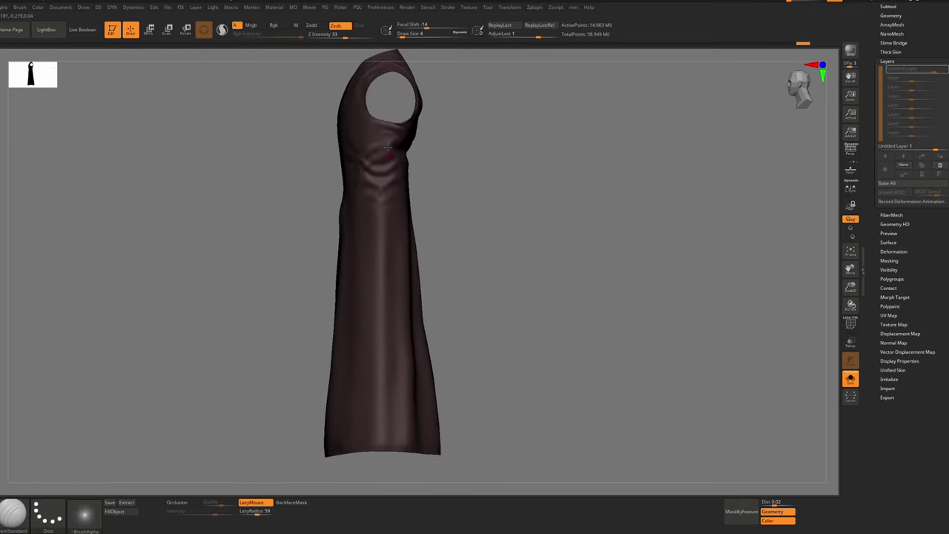
left_click_drag(384, 250, 389, 367)
left_click_drag(388, 485, 387, 486)
key("ctrl")
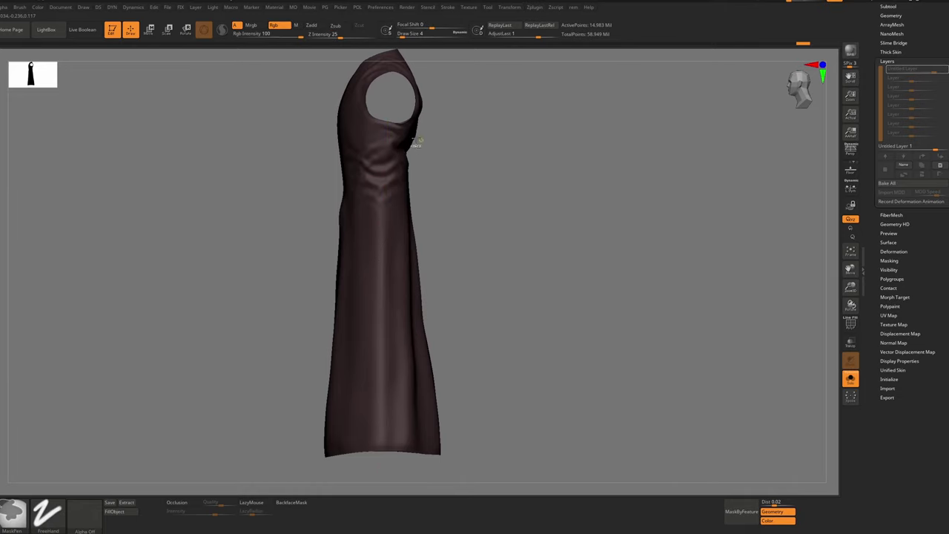
key("ctrl+z")
left_click_drag(386, 193, 384, 482)
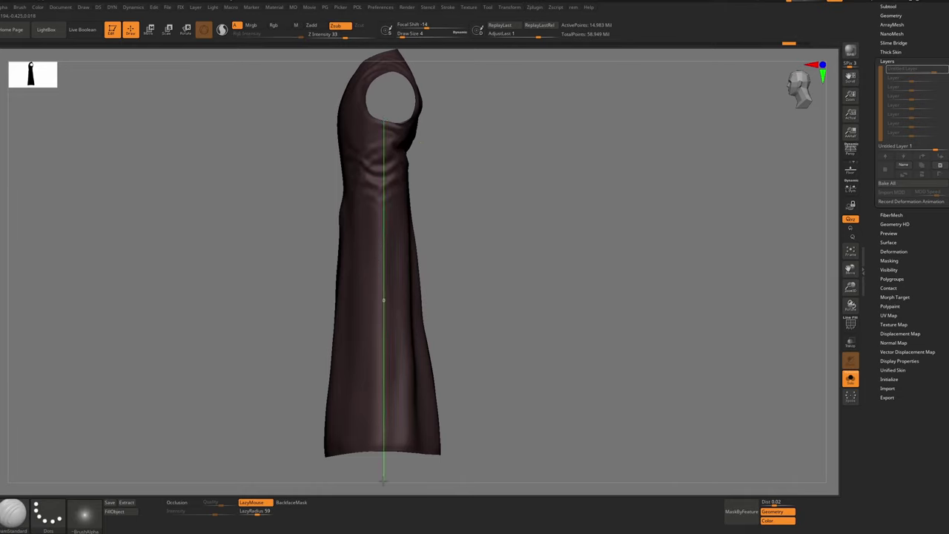
mouse_move(311, 244)
left_mouse_down()
mouse_move(375, 239)
mouse_move(341, 237)
left_mouse_up()
left_click_drag(545, 220, 483, 227)
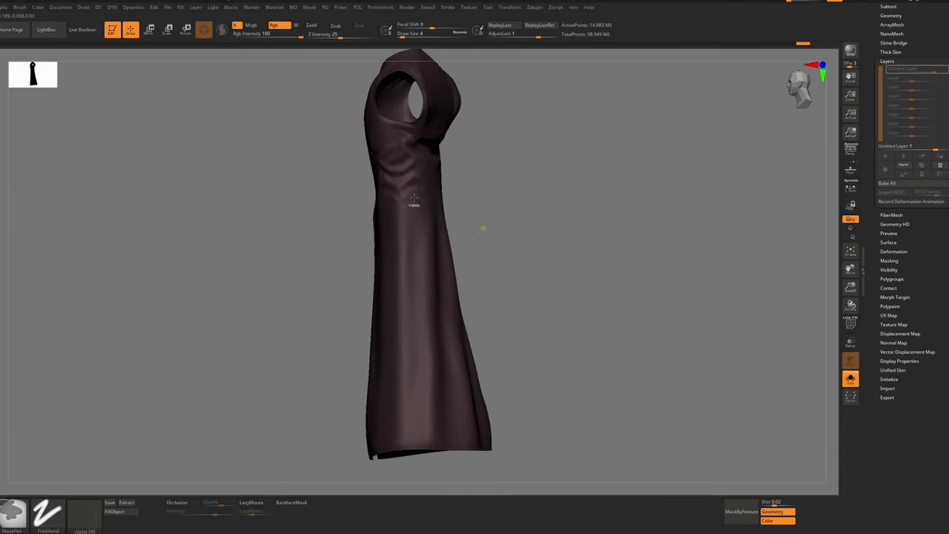
key("ctrl+z")
mouse_move(486, 167)
left_mouse_down()
mouse_move(405, 153)
mouse_move(400, 123)
mouse_move(400, 143)
left_mouse_up()
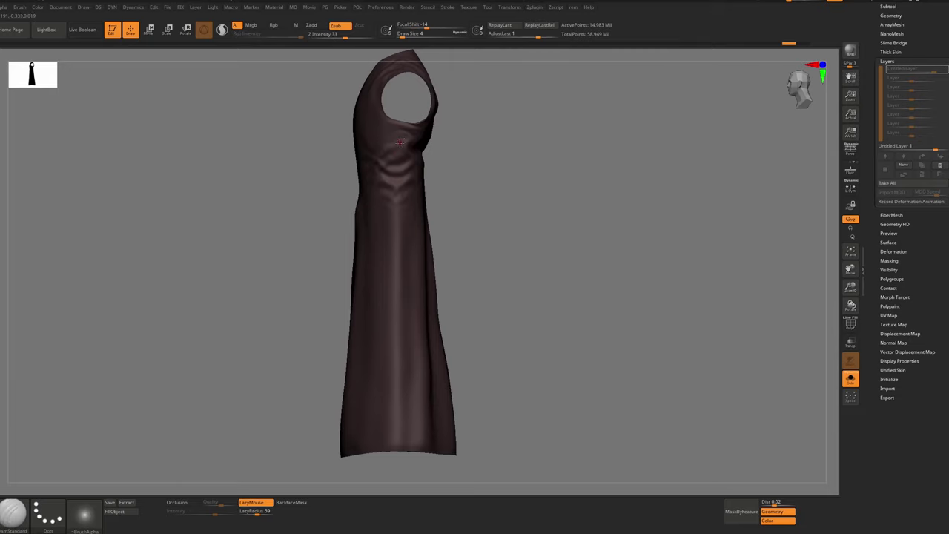
Raise Z Intensity to 44 and carve a vertical seam down the robe's side
left_click(344, 34, "ctrl+alt")
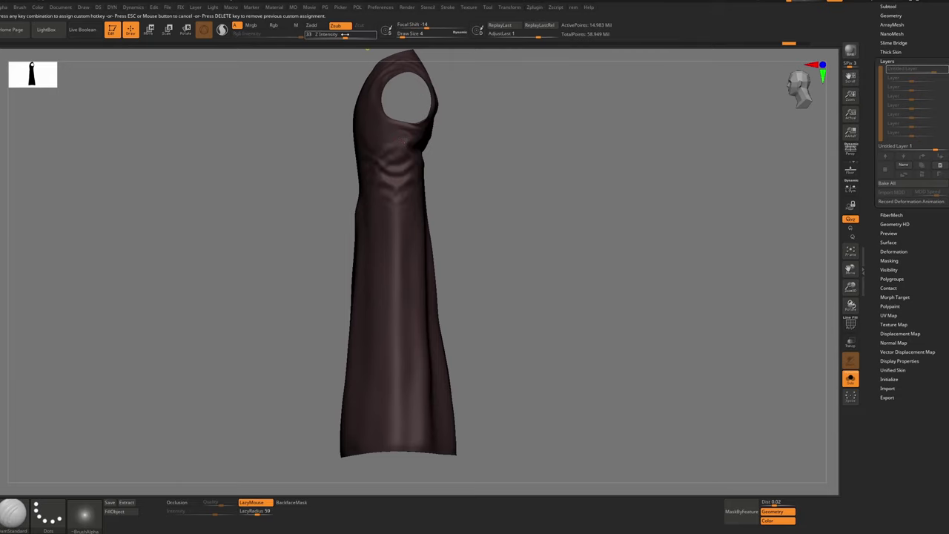
key("u")
key("u")
left_click(420, 224)
key("s")
key("s")
left_click_drag(399, 156, 399, 446)
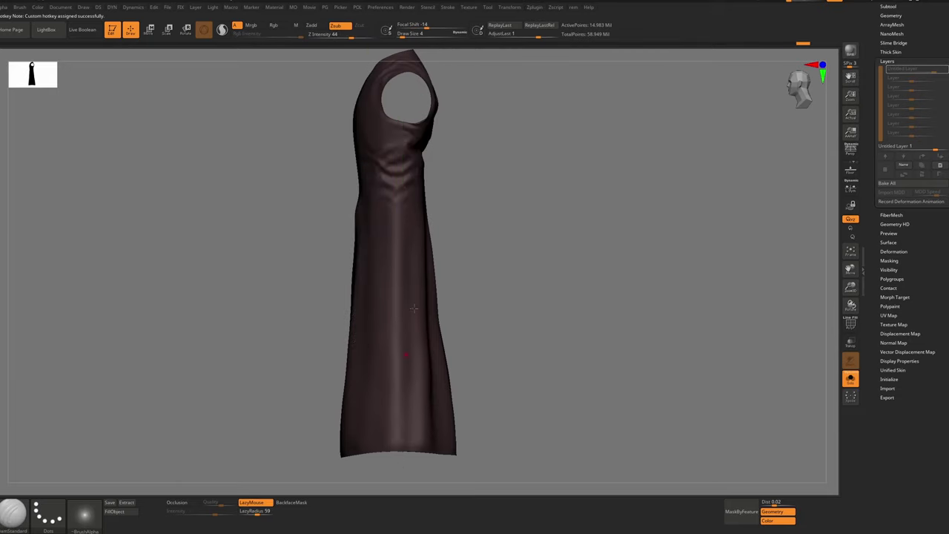
right_click_drag(399, 111, 413, 195)
key("s")
right_click_drag(465, 347, 457, 338)
left_click_drag(457, 338, 460, 304)
key("s")
key("s")
key("s")
Draw a straight seam from armhole to hem and inspect it at the waist
left_click_drag(435, 157, 439, 457, "shift")
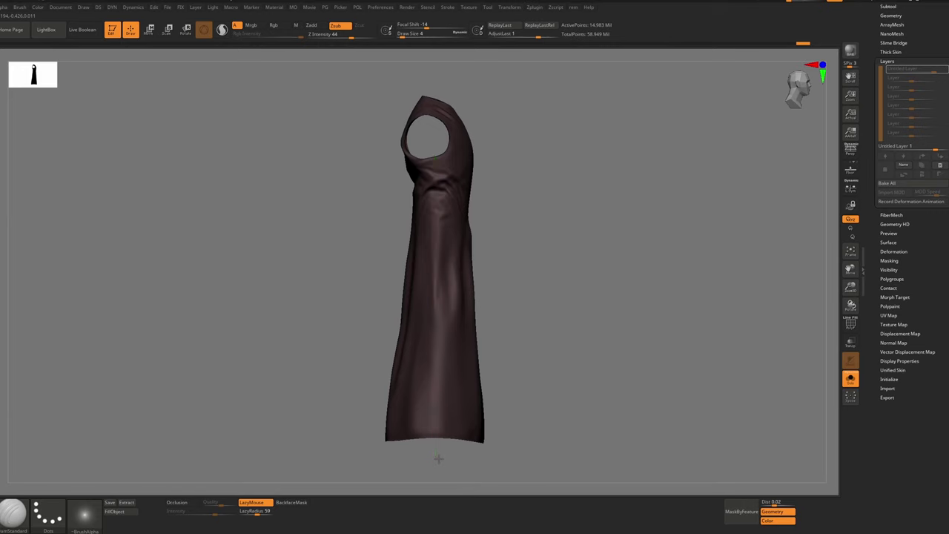
right_click_drag(439, 178, 452, 218, "ctrl")
key("s")
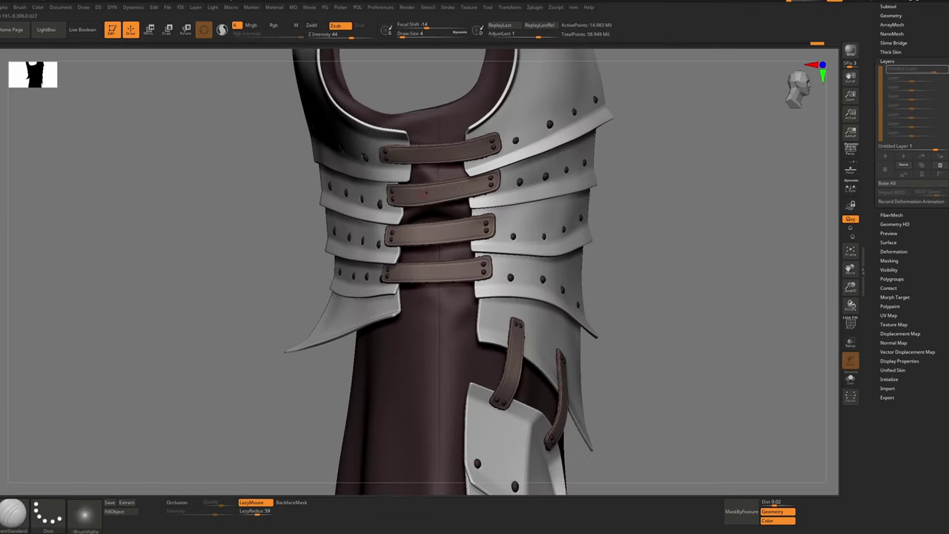
key("s")
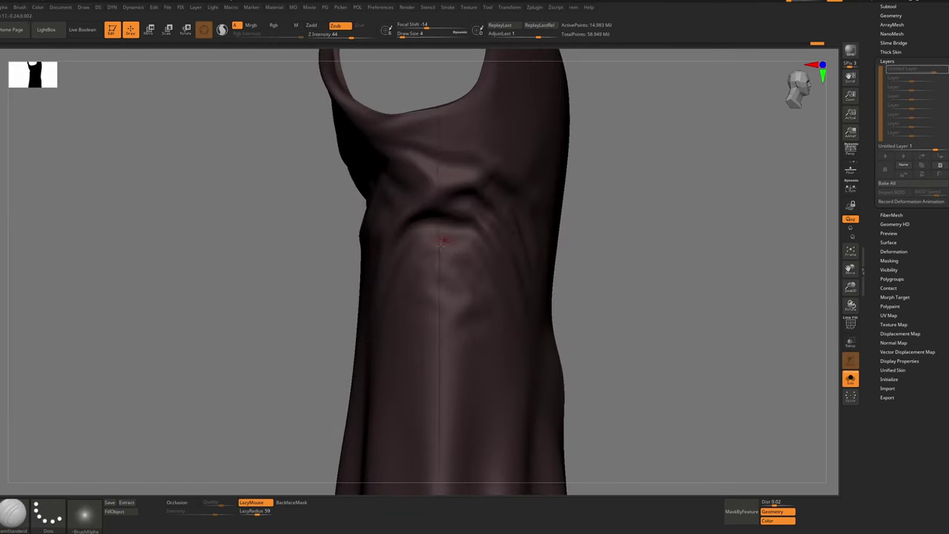
right_click_drag(447, 242, 440, 275, "ctrl")
right_click_drag(424, 135, 441, 194, "ctrl")
left_click_drag(442, 139, 442, 168)
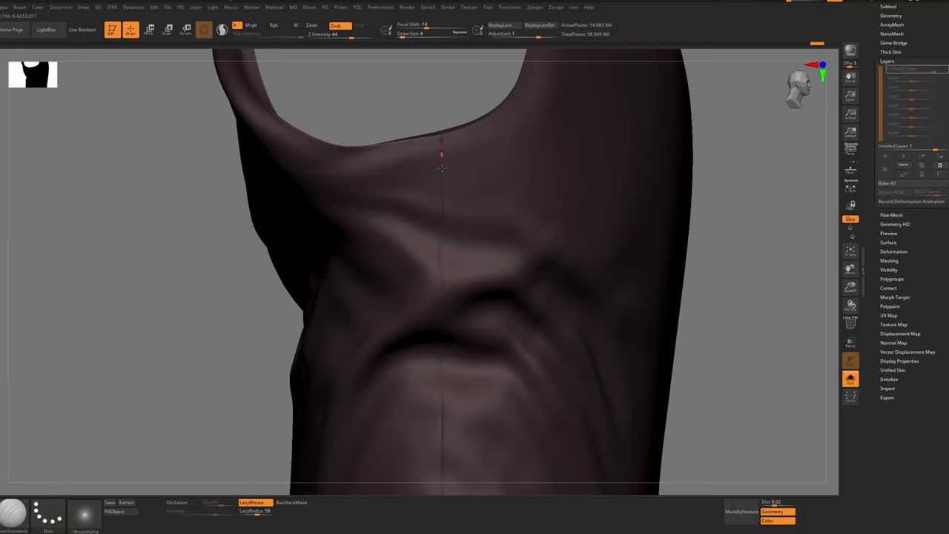
right_click_drag(440, 241, 429, 116, "ctrl")
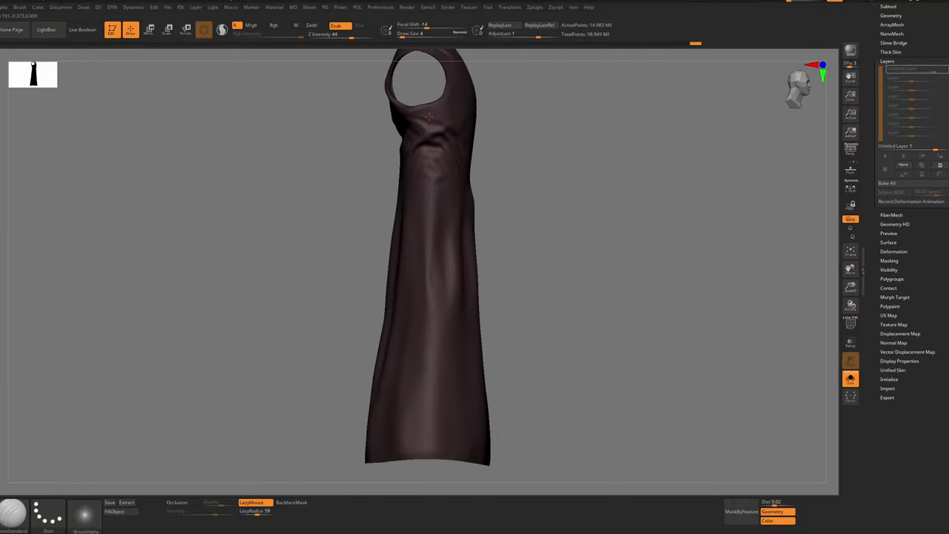
Enlarge the brush to about 18 and Shift-smooth the side seam
key("shift")
key("s")
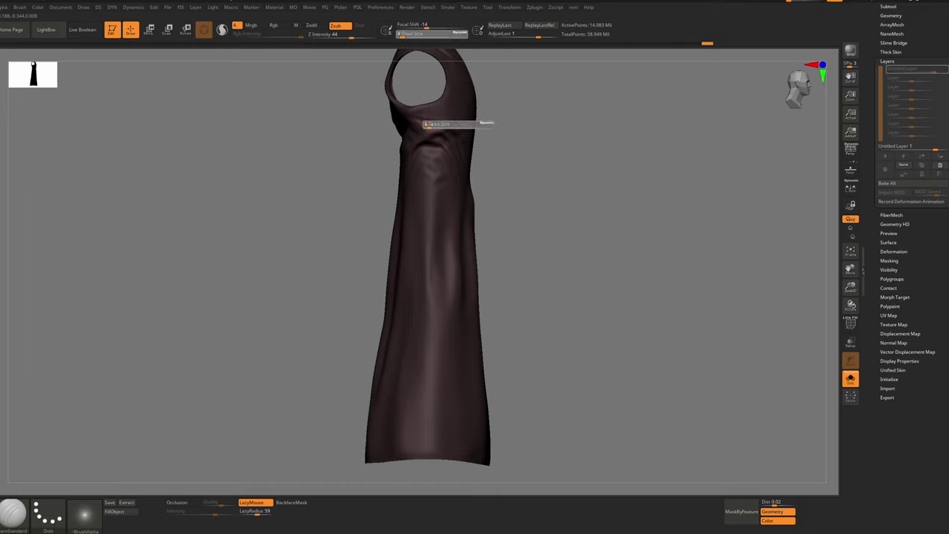
left_click_drag(429, 125, 434, 125)
key("shift")
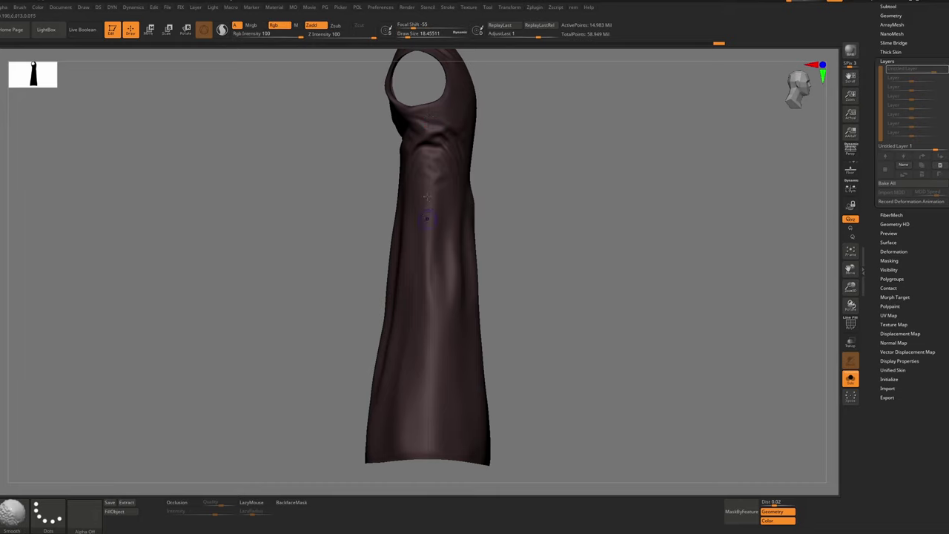
left_click_drag(429, 369, 419, 429, "shift")
Smooth the dress's side seam further, from the skirt up to the armhole
right_click_drag(434, 269, 437, 290, "ctrl")
right_click_drag(436, 244, 473, 456, "ctrl")
right_click_drag(412, 232, 412, 300, "ctrl")
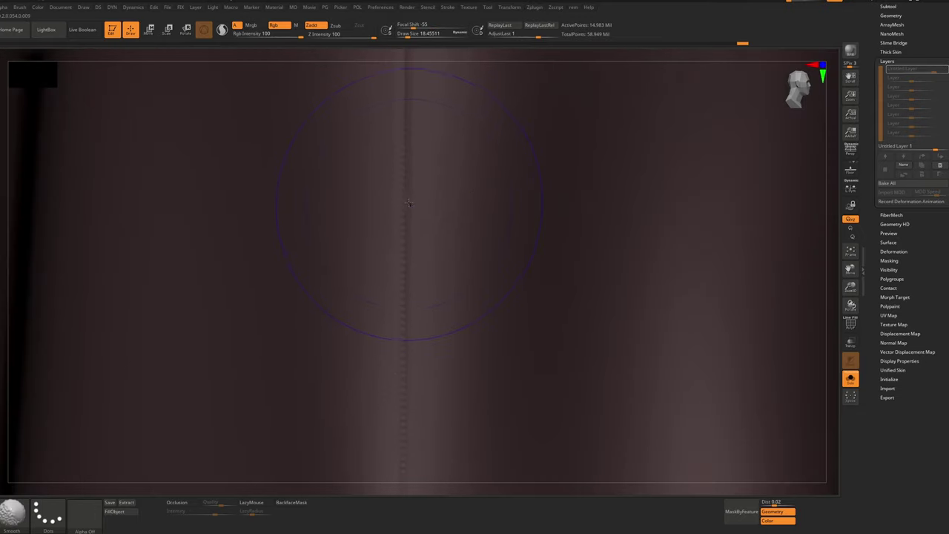
left_click_drag(410, 335, 409, 256, "shift")
right_click_drag(405, 182, 405, 63, "ctrl")
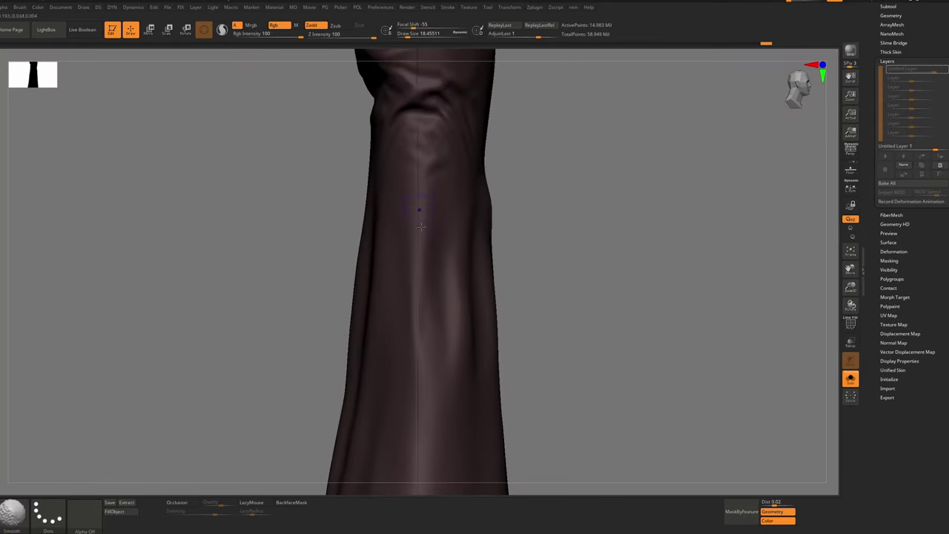
left_click_drag(416, 182, 417, 241, "shift")
right_click_drag(417, 241, 414, 366, "alt")
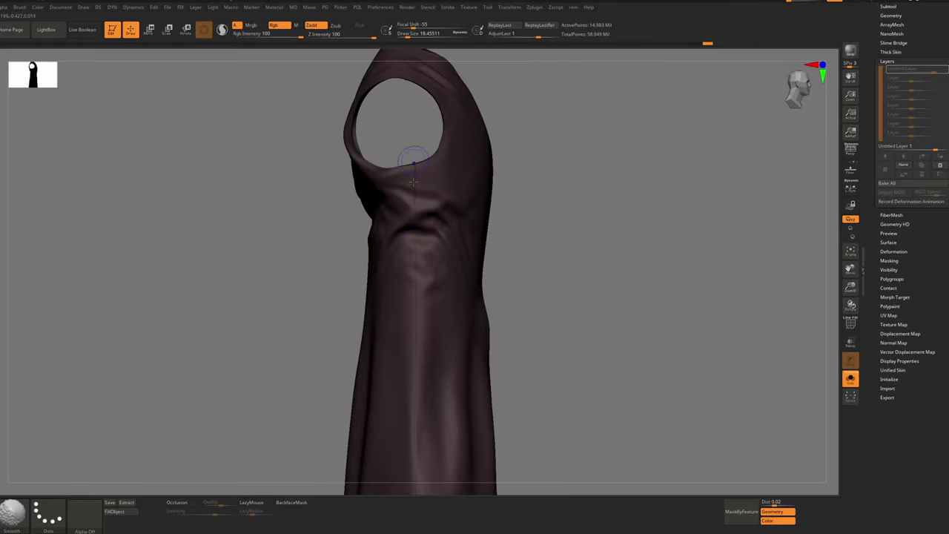
left_click_drag(414, 182, 415, 256, "shift")
mouse_move(414, 296)
right_mouse_down("alt")
mouse_move(416, 148)
mouse_move(430, 221)
mouse_move(436, 174)
mouse_move(428, 198)
right_mouse_up("alt")
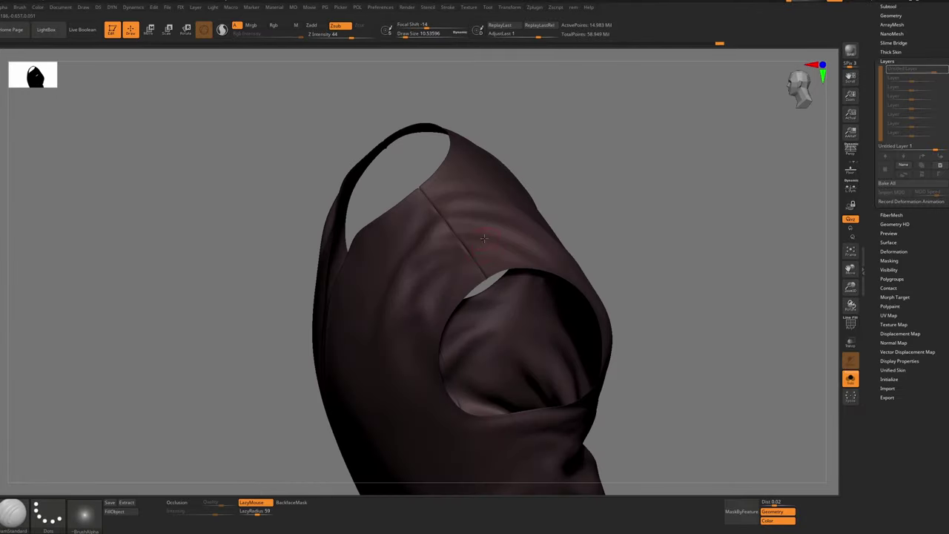
right_click_drag(476, 251, 468, 246)
Switch to the Inflat brush with LazyMouse on, Z Intensity 23 and Draw Size about 5
key("b")
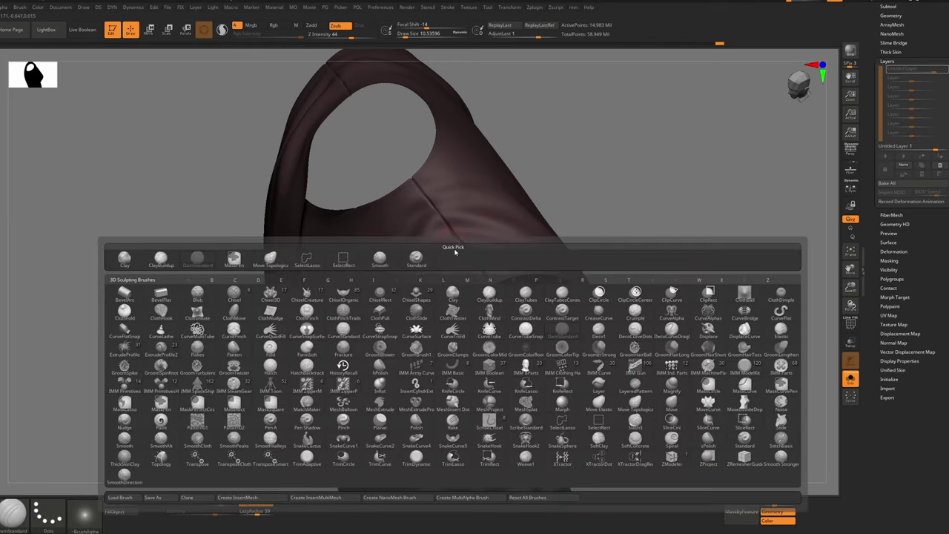
key("i")
key("n")
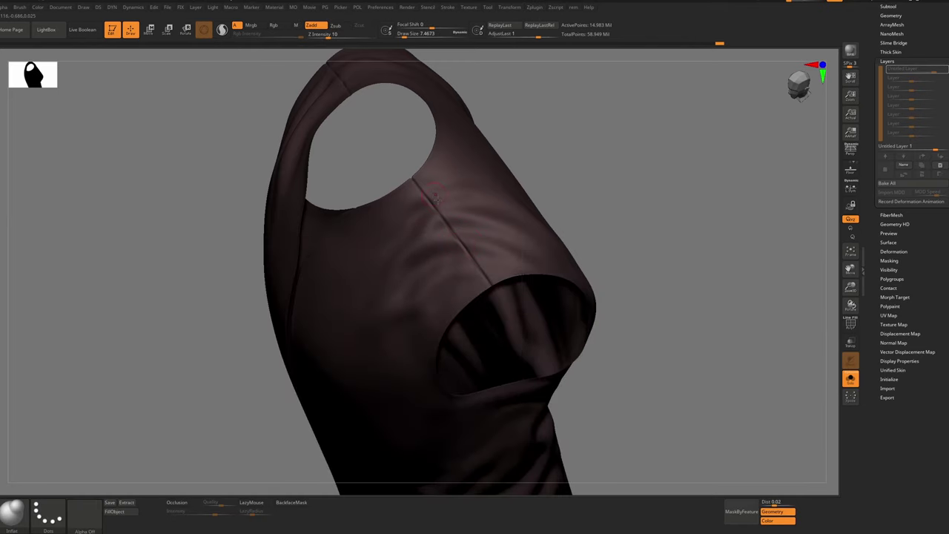
left_click(251, 502)
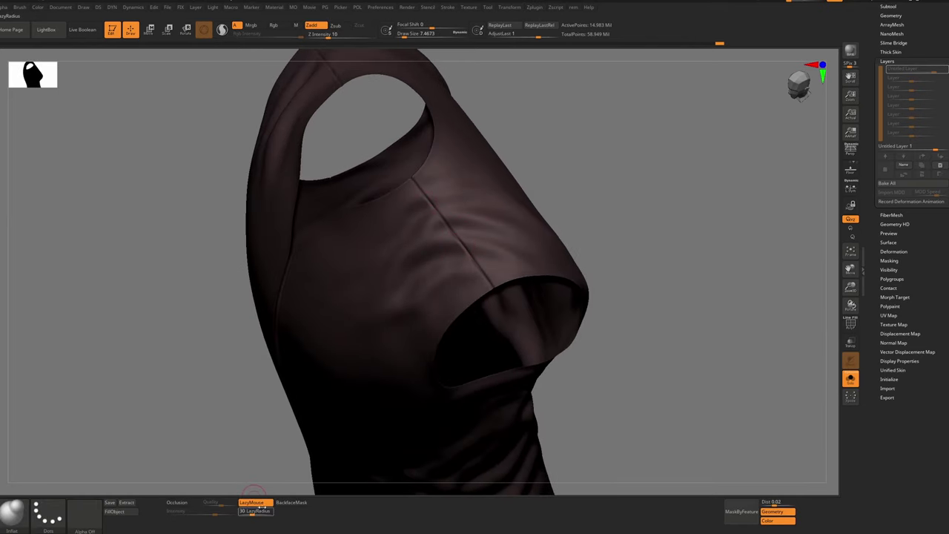
key("ctrl")
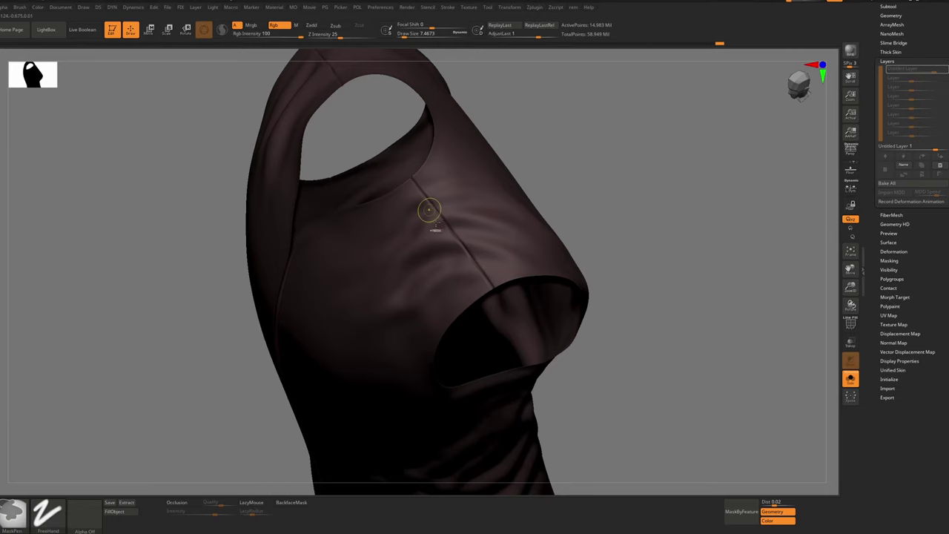
right_click_drag(429, 210, 439, 214, "ctrl")
key("s")
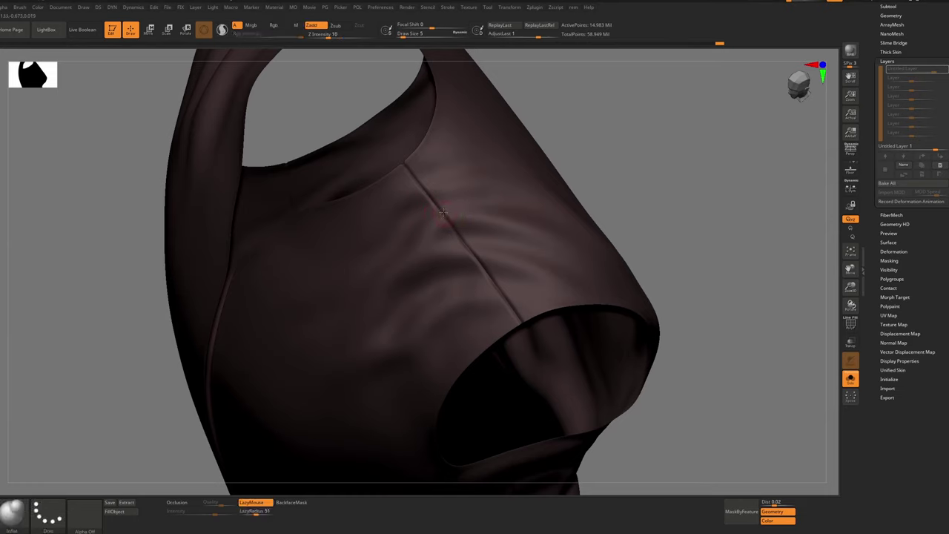
key("u")
mouse_move(445, 212)
left_mouse_down()
mouse_move(455, 213)
mouse_move(442, 213)
left_mouse_up()
key("s")
key("s")
key("s")
key("Return")
key("s")
Inflate raised seam lines along the shoulder and up the back seam
left_click_drag(405, 164, 533, 338)
right_click_drag(535, 341, 454, 235, "ctrl")
mouse_move(411, 178)
right_mouse_down("ctrl")
mouse_move(407, 123)
mouse_move(483, 256)
mouse_move(479, 270)
mouse_move(388, 202)
mouse_move(383, 213)
right_mouse_up("ctrl")
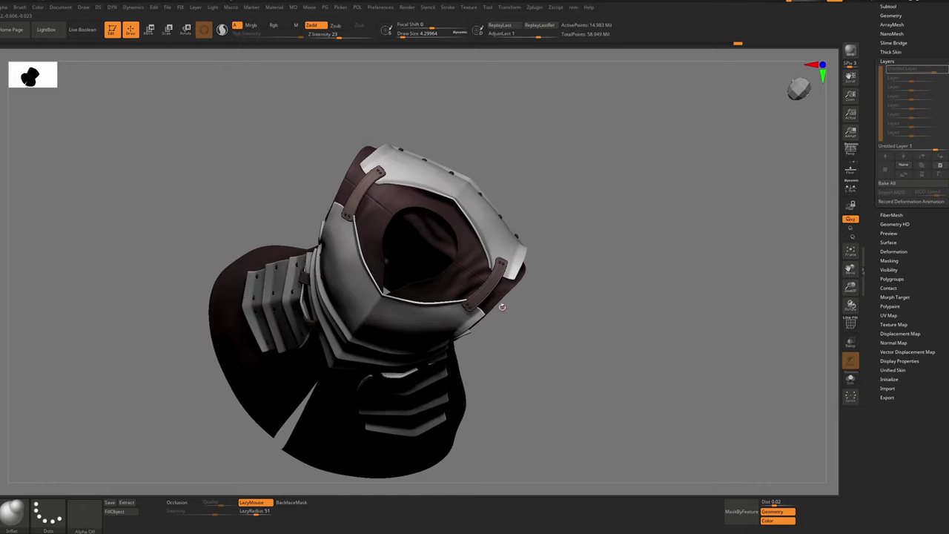
mouse_move(485, 232)
right_mouse_down()
mouse_move(480, 210)
mouse_move(451, 220)
mouse_move(510, 326)
mouse_move(503, 245)
mouse_move(499, 295)
right_mouse_up()
left_click_drag(498, 282, 498, 293, "shift")
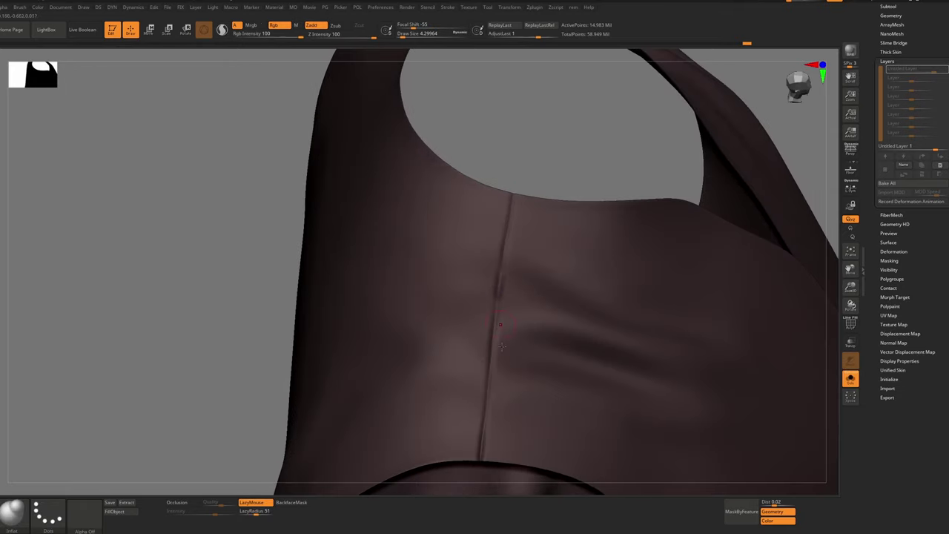
left_click_drag(481, 460, 497, 288)
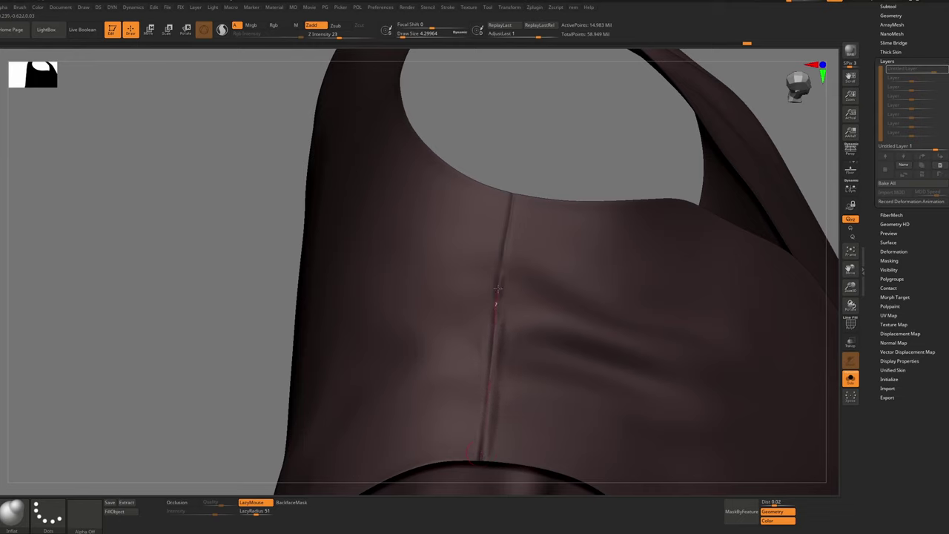
left_click_drag(508, 220, 511, 171)
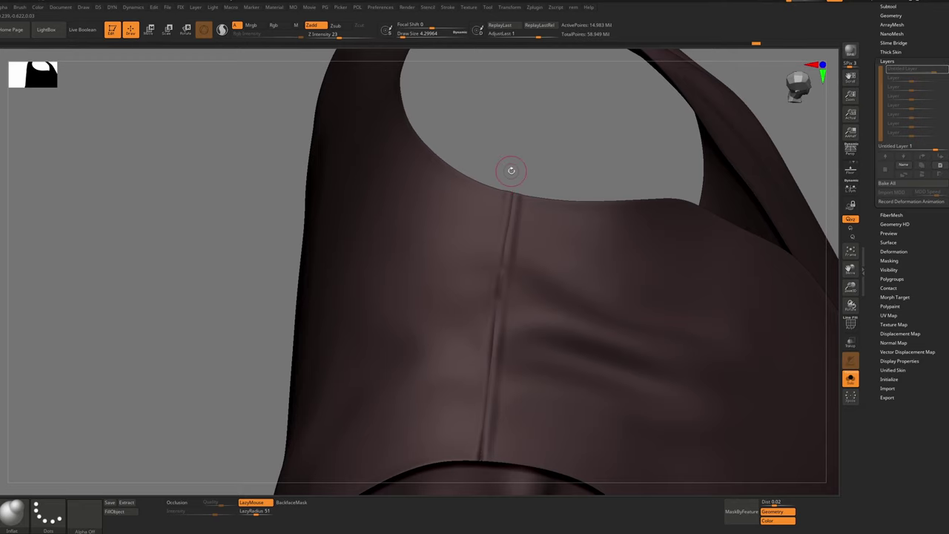
Smooth the seam with Draw Size about 3, check it against the armor, and undo recent strokes
key("shift")
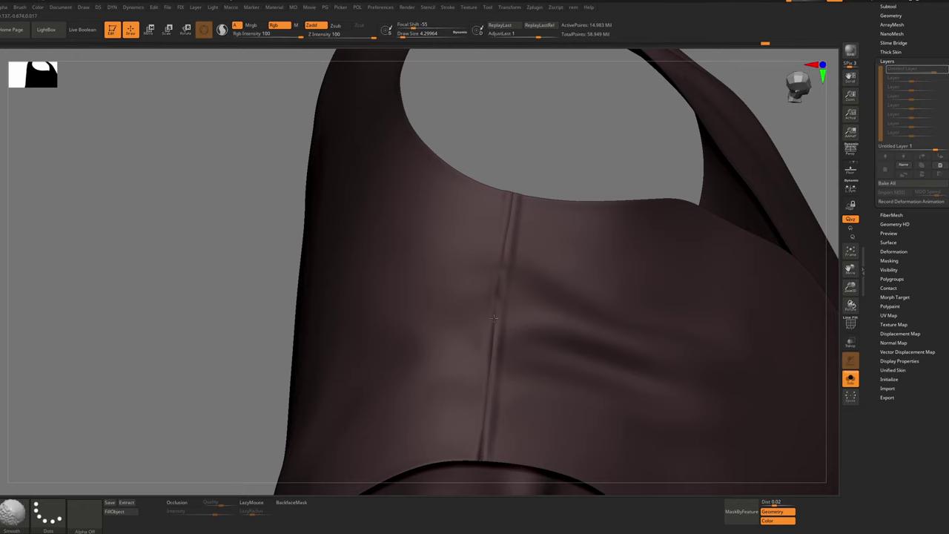
right_click_drag(486, 207, 478, 81, "ctrl")
right_click_drag(519, 327, 529, 365)
key("alt+s")
key("alt+s")
key("ctrl+z")
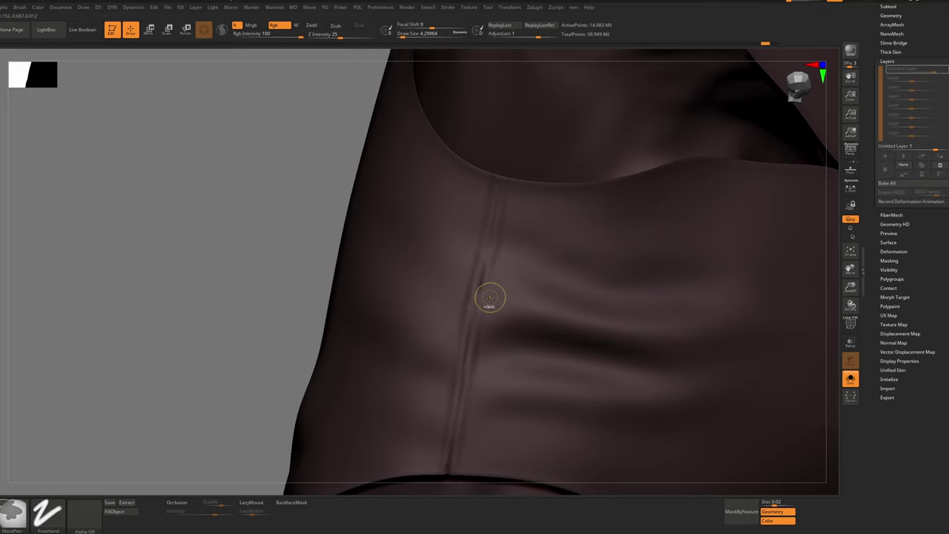
key("bracketleft")
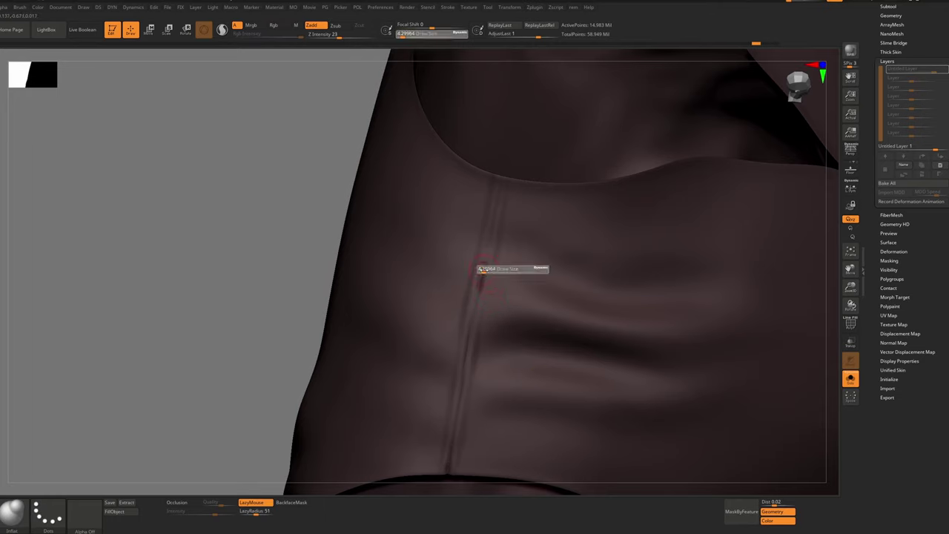
key("bracketleft")
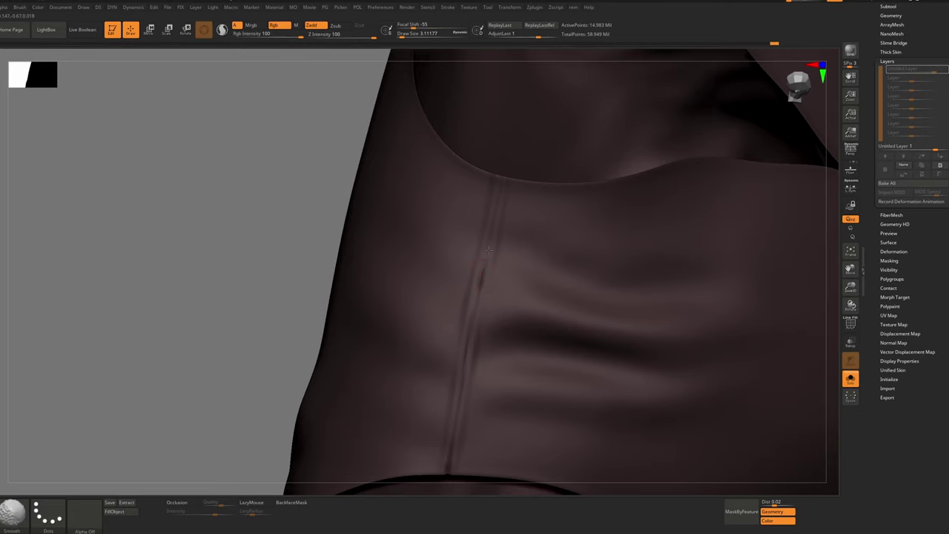
left_click_drag(479, 288, 484, 270, "shift")
mouse_move(481, 315)
right_mouse_down("ctrl")
mouse_move(471, 275)
mouse_move(532, 310)
mouse_move(511, 287)
mouse_move(533, 337)
mouse_move(487, 271)
right_mouse_up("ctrl")
key("alt+s")
key("alt+s")
key("ctrl+z")
key("ctrl+z")
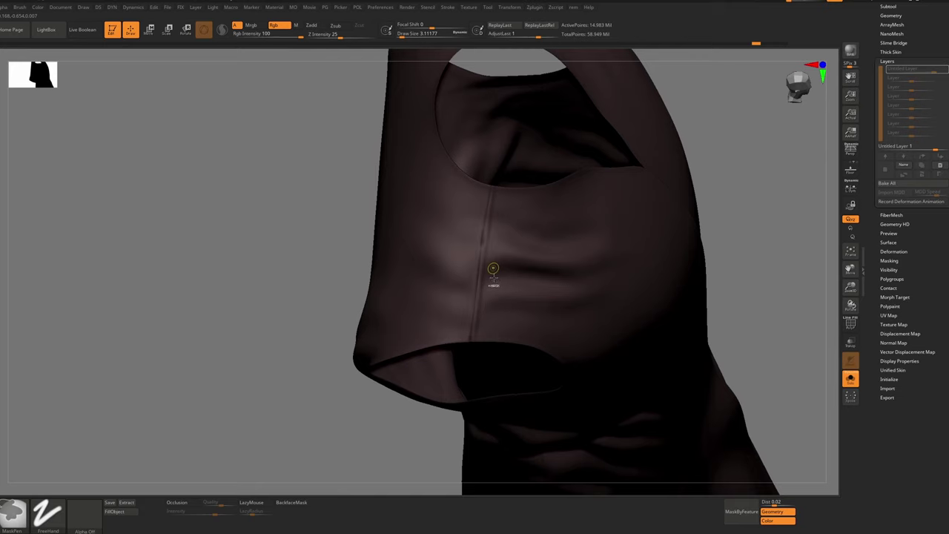
At Draw Size 4, restroke the torso-side seam and smooth away its bump
key("shift")
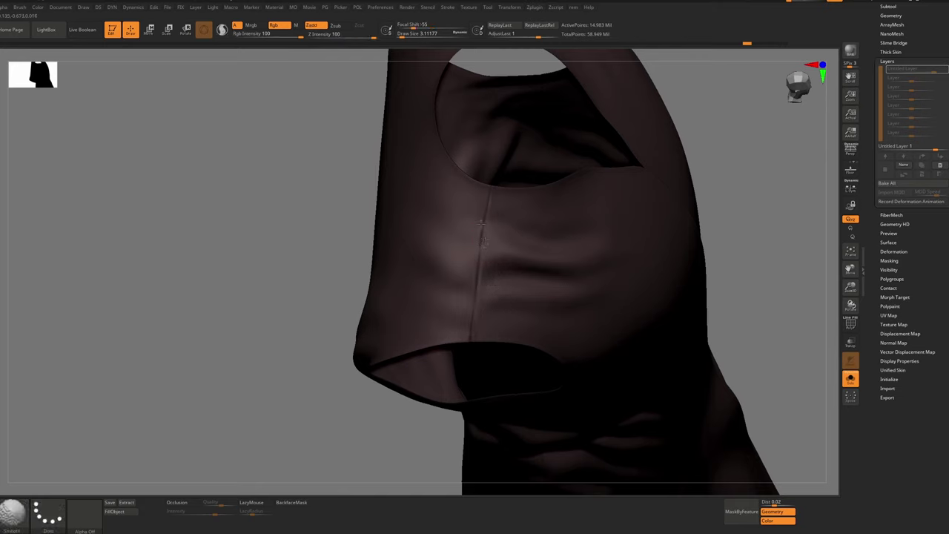
key("l")
type("s")
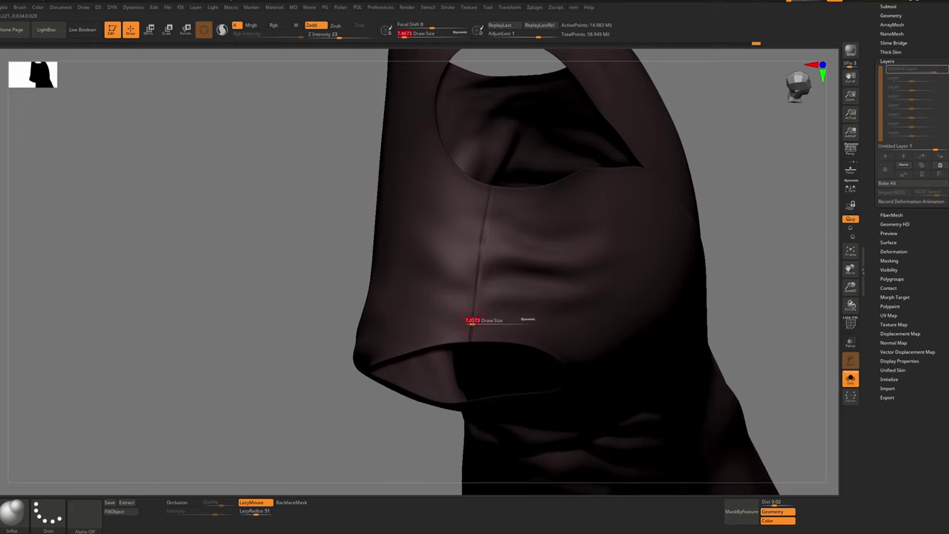
type("4")
key("Return")
key("shift")
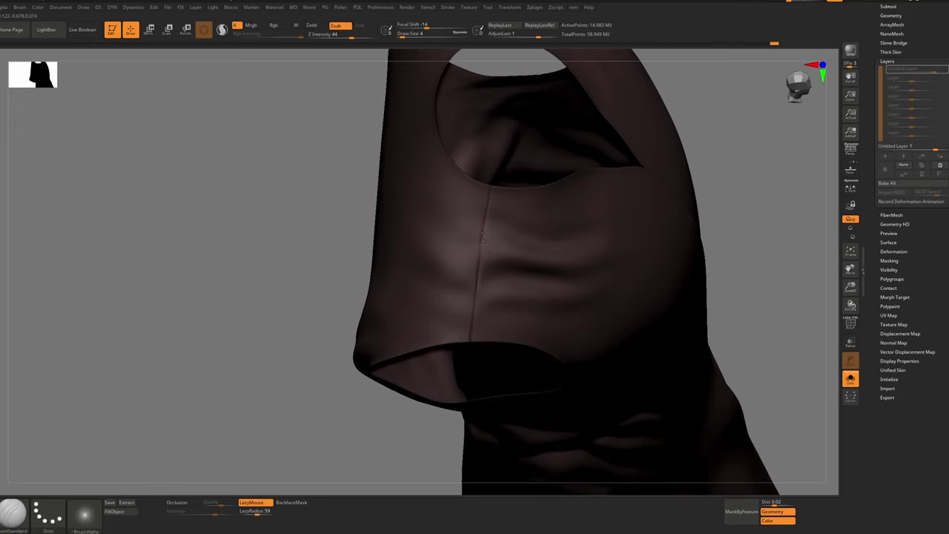
left_click_drag(471, 340, 490, 185)
key("shift")
key("2")
left_click_drag(472, 339, 479, 281)
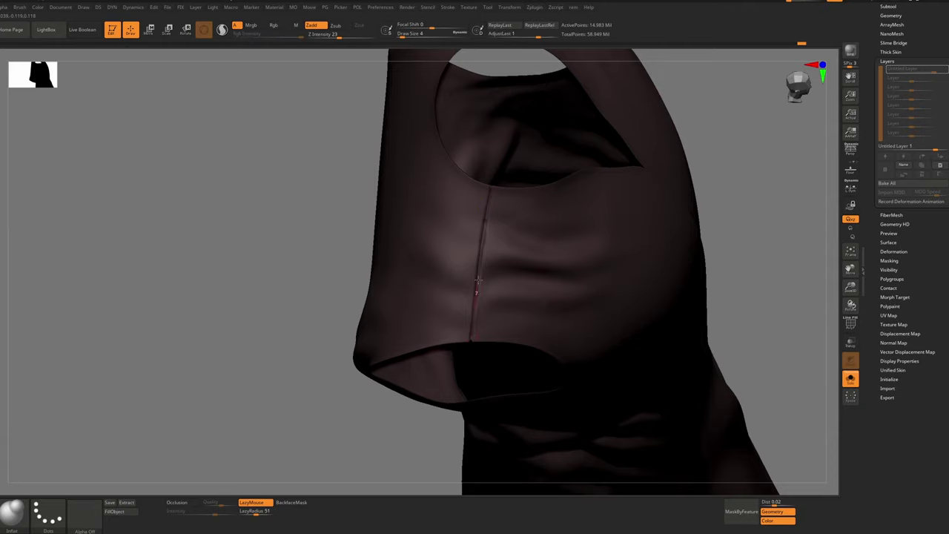
left_click_drag(492, 171, 493, 163)
key("shift")
right_click_drag(485, 233, 485, 289, "ctrl")
left_click_drag(485, 219, 482, 231, "shift")
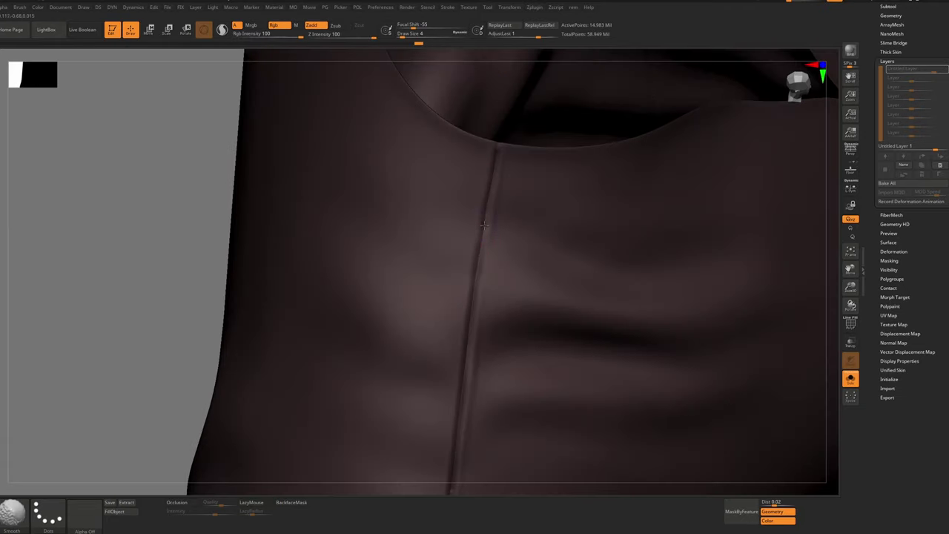
mouse_move(478, 341)
right_mouse_down("ctrl")
mouse_move(473, 282)
mouse_move(485, 215)
right_mouse_up("ctrl")
Check the robe under the armor, then turn to the side seam below the armhole
right_click_drag(519, 222, 492, 326)
key("alt+s")
key("alt+s")
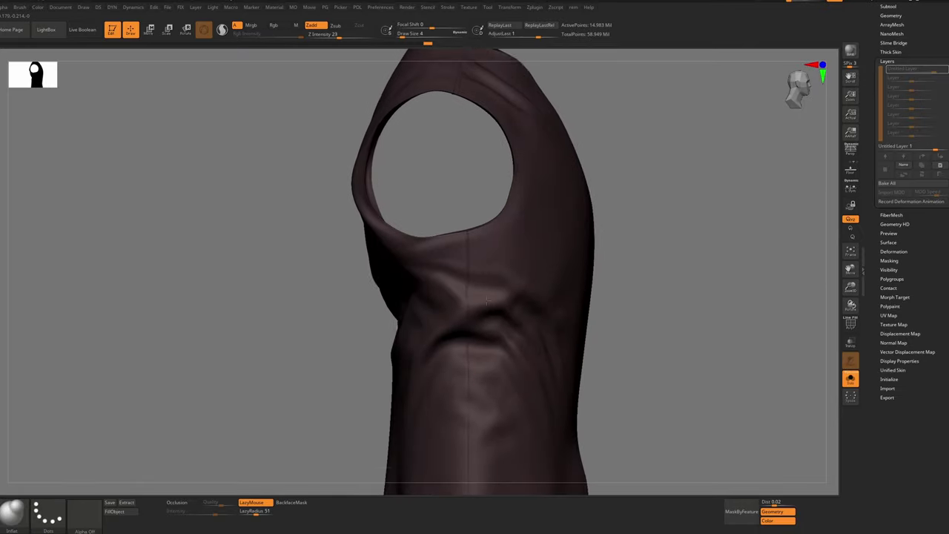
right_click_drag(490, 416, 490, 366, "alt")
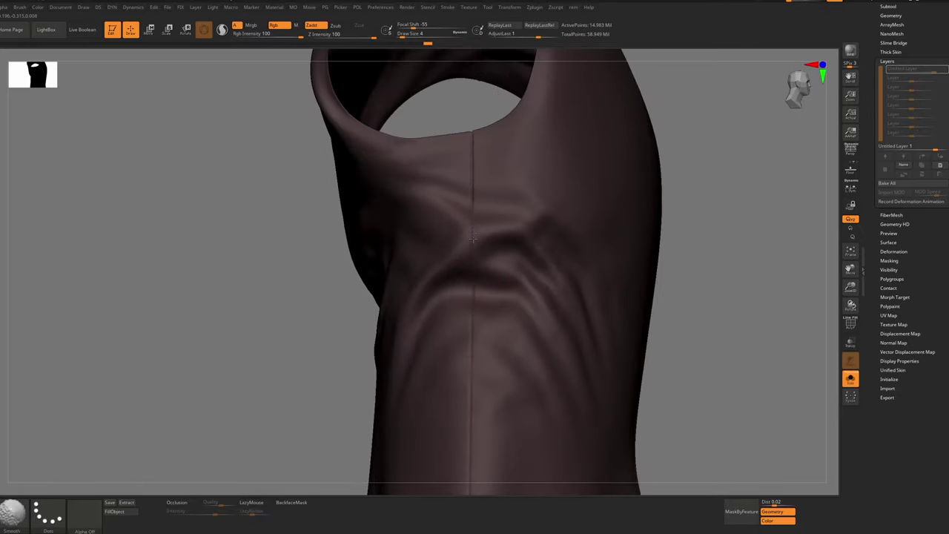
left_click_drag(473, 239, 472, 247, "shift")
right_click_drag(474, 193, 485, 256)
right_click_drag(485, 278, 484, 203, "ctrl")
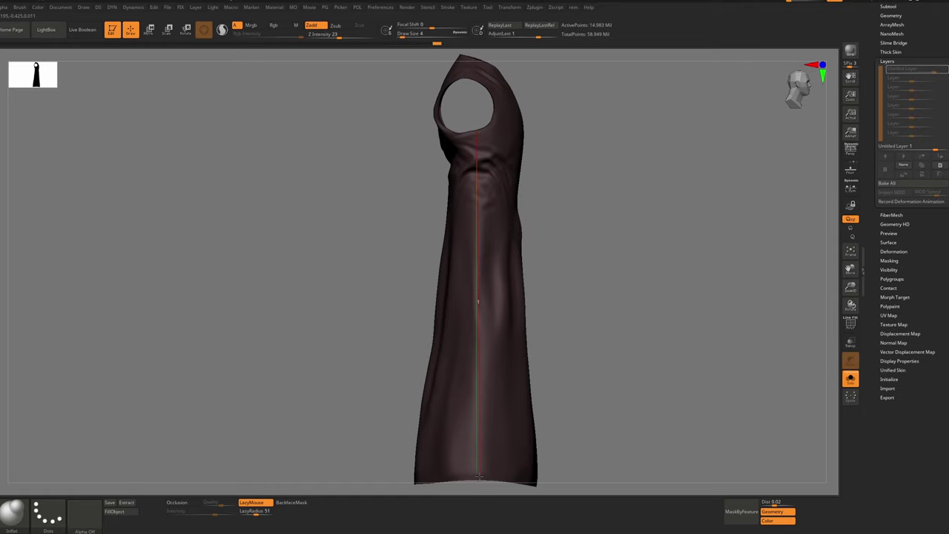
left_click_drag(479, 477, 477, 494)
right_click_drag(476, 162, 492, 227, "ctrl")
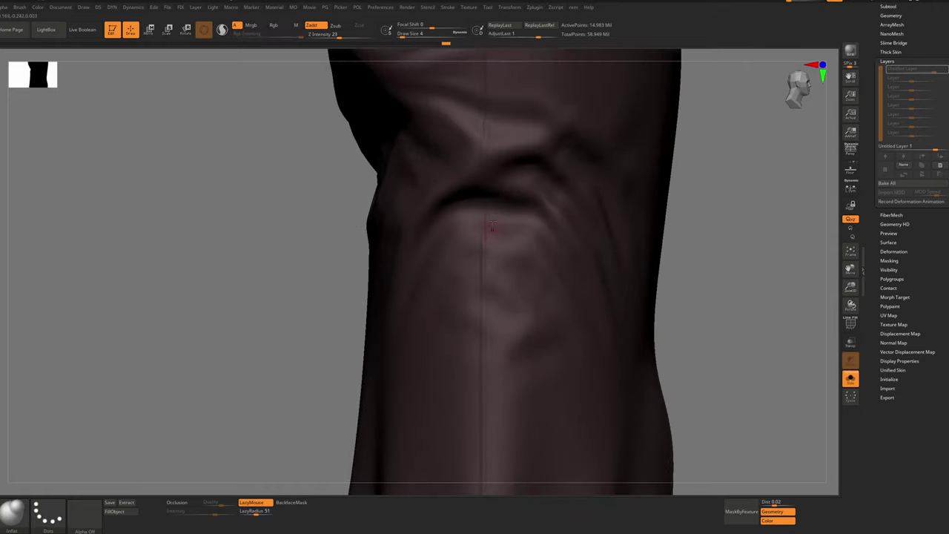
right_click_drag(485, 188, 481, 303, "alt")
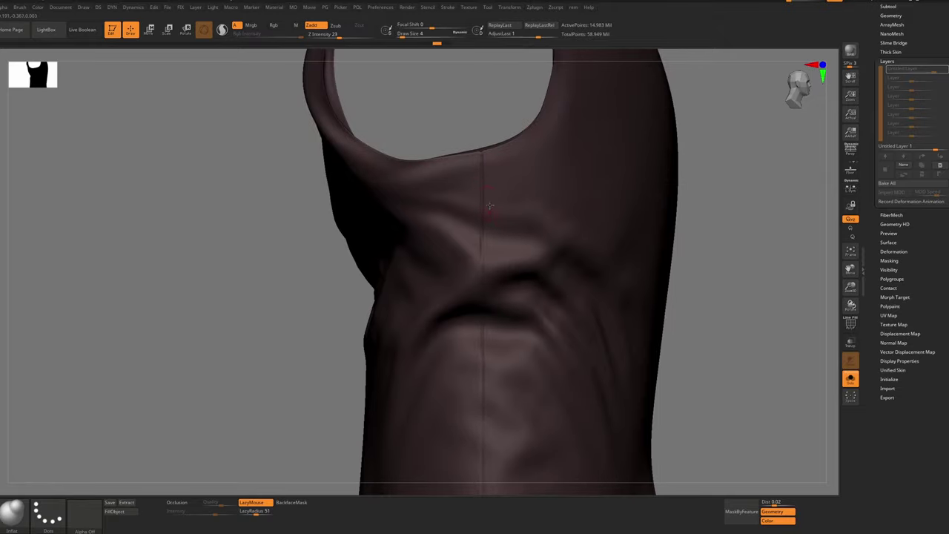
mouse_move(501, 215)
right_mouse_down()
mouse_move(485, 190)
mouse_move(481, 215)
right_mouse_up()
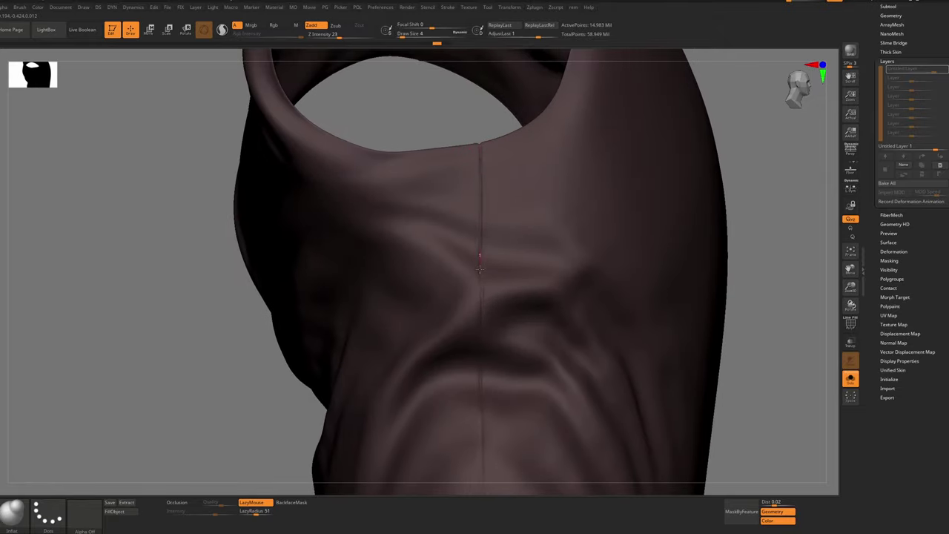
Inflate the seam from the armhole down the robe's side, increasing LazyMouse lag
left_click_drag(480, 269, 483, 330)
mouse_move(483, 318)
right_mouse_down()
mouse_move(483, 244)
mouse_move(484, 267)
right_mouse_up()
left_click_drag(489, 160, 488, 214)
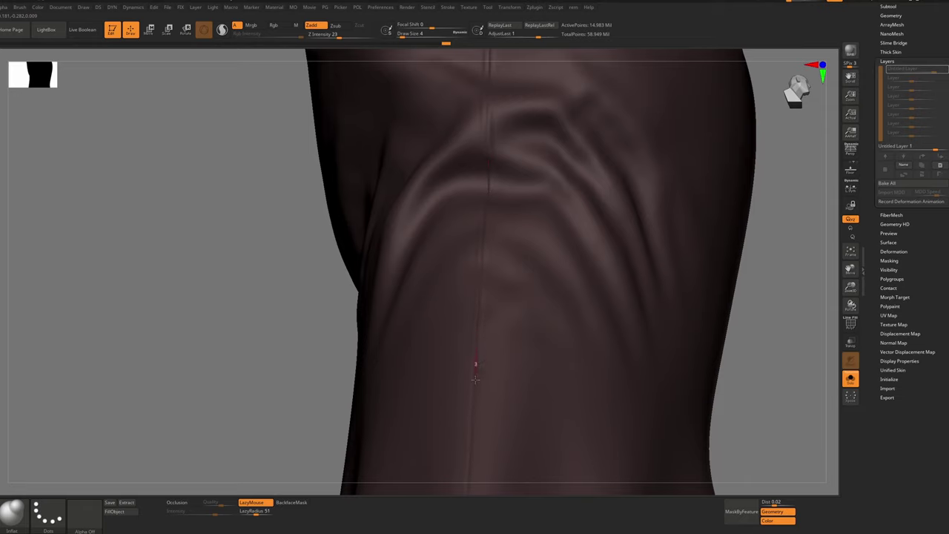
left_click_drag(475, 380, 476, 386)
right_click_drag(476, 379, 450, 253, "alt")
left_click_drag(257, 512, 262, 512)
mouse_move(466, 349)
right_mouse_down("alt")
mouse_move(479, 220)
mouse_move(482, 236)
mouse_move(469, 231)
right_mouse_up("alt")
right_click_drag(447, 110, 448, 133, "ctrl")
left_click_drag(449, 184, 454, 241)
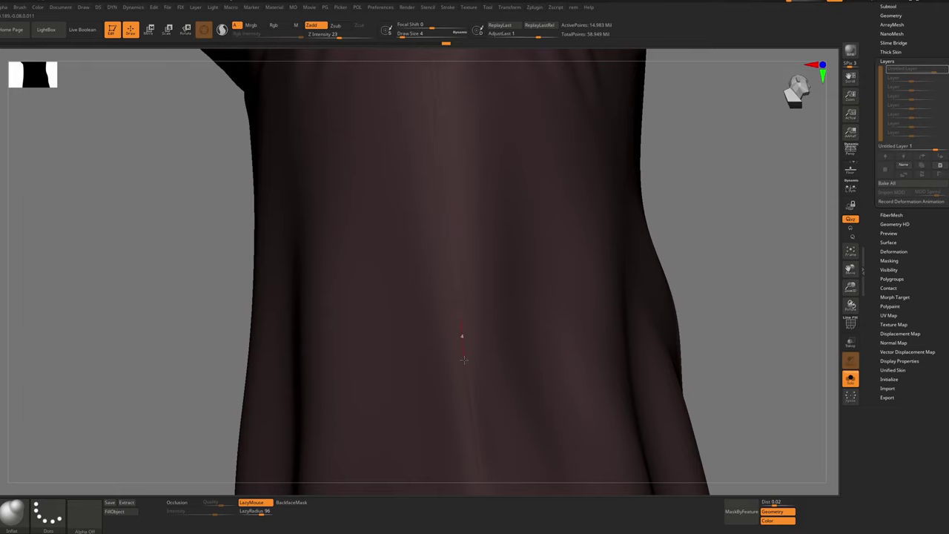
Extend the inflated seam further down the robe and onto the skirt
left_click_drag(476, 448, 477, 459)
mouse_move(478, 458)
right_mouse_down("ctrl")
mouse_move(496, 295)
mouse_move(451, 356)
right_mouse_up("ctrl")
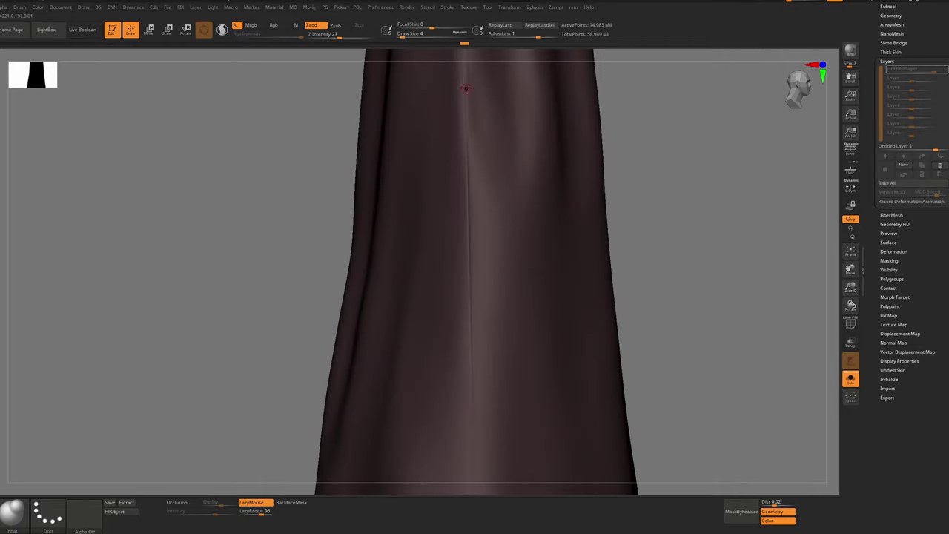
left_click_drag(466, 88, 466, 148)
left_click_drag(471, 366, 472, 373)
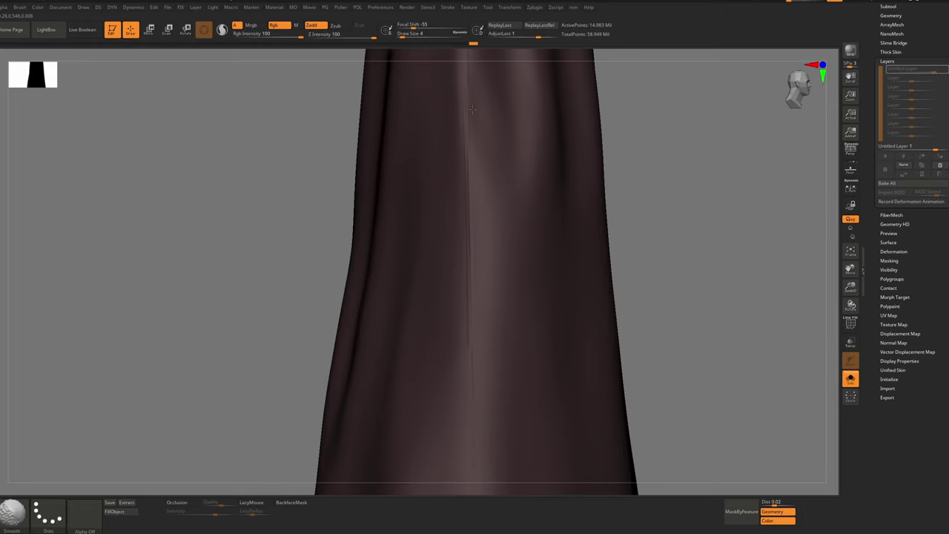
right_click_drag(479, 154, 452, 153, "ctrl")
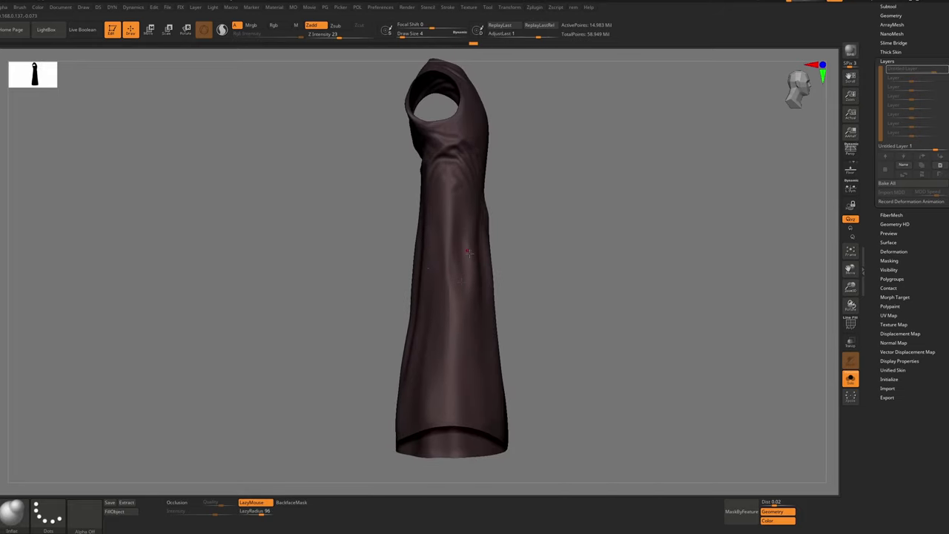
right_click_drag(593, 149, 529, 164)
left_click_drag(529, 164, 499, 121)
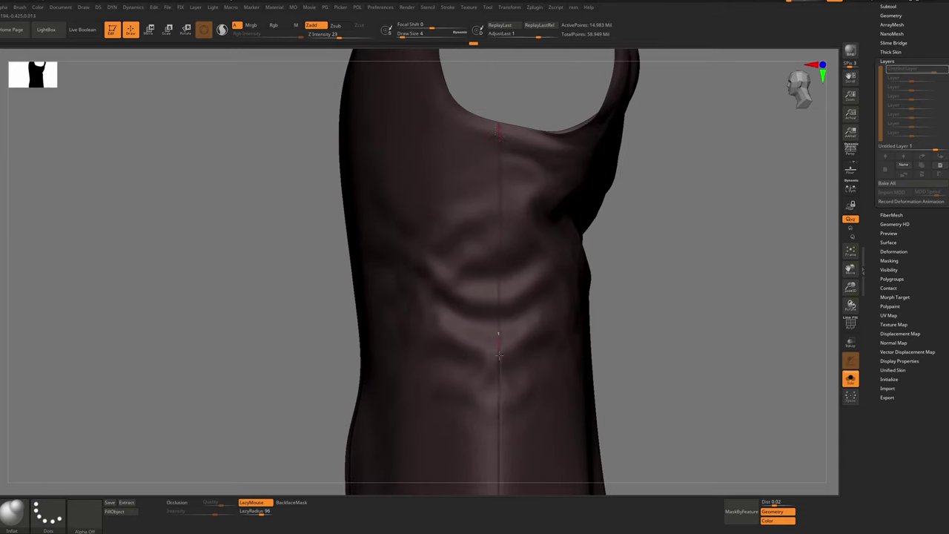
left_click_drag(499, 355, 460, 167, "alt")
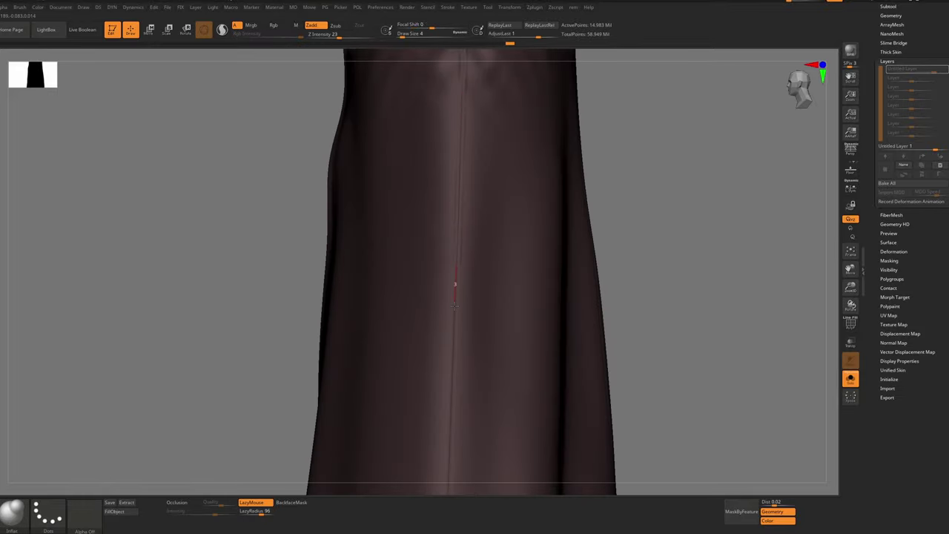
left_click_drag(455, 302, 447, 431)
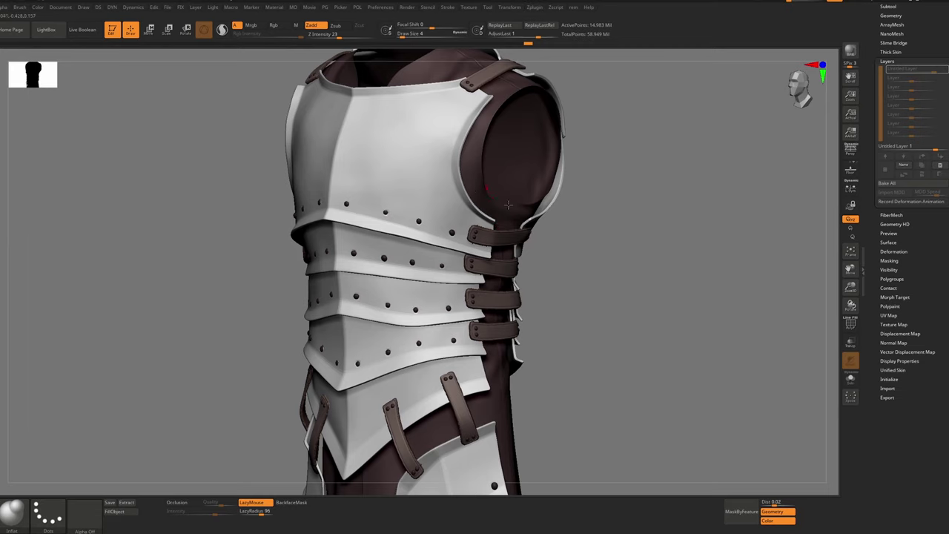
Hide the armour so only the robe and its sleeves remain visible
key("shift+s")
key("shift+s")
right_click_drag(515, 286, 553, 193, "ctrl")
mouse_move(570, 139)
left_mouse_down("ctrl+alt+shift")
mouse_move(334, 431)
mouse_move(630, 402)
left_mouse_up("ctrl+alt+shift")
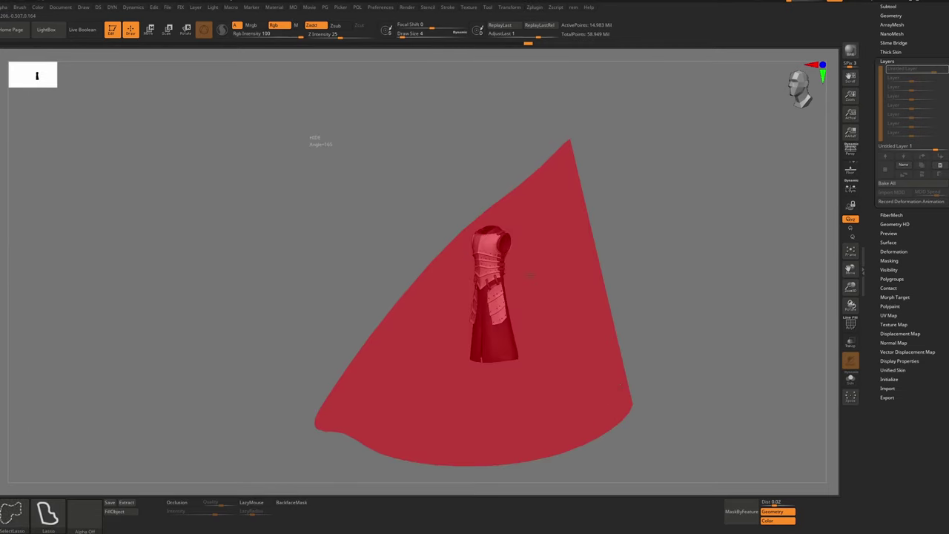
left_click_drag(632, 405, 569, 148, "ctrl+shift")
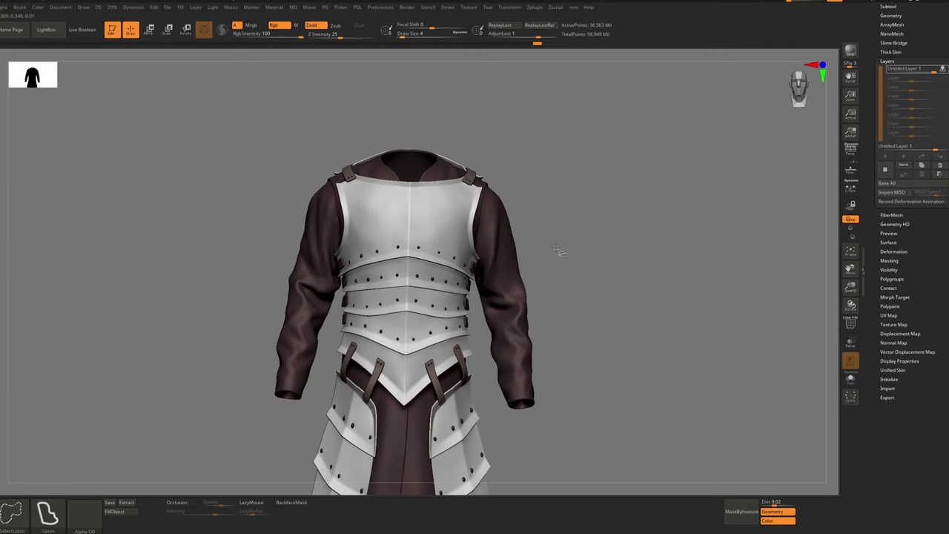
key("ctrl+z")
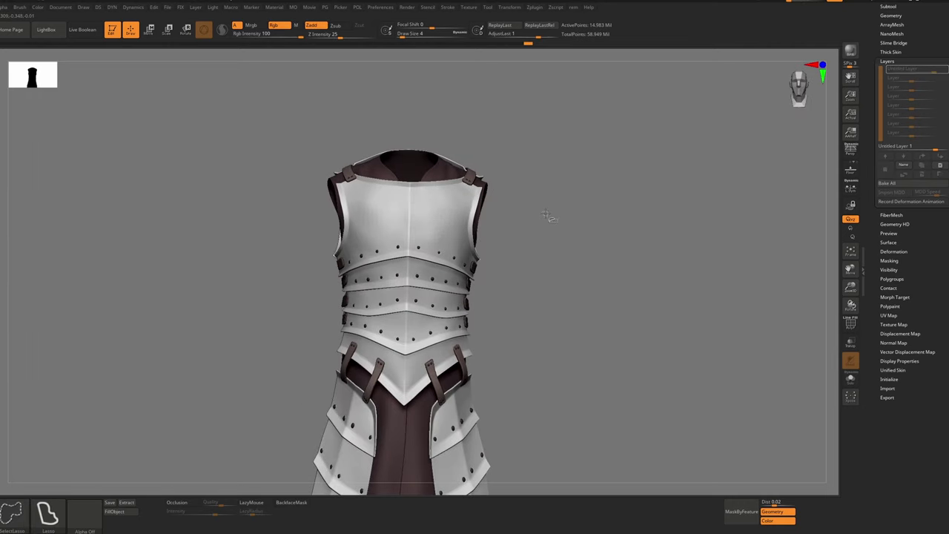
left_click_drag(549, 217, 596, 241, "ctrl+shift")
left_click(507, 277, "ctrl+shift")
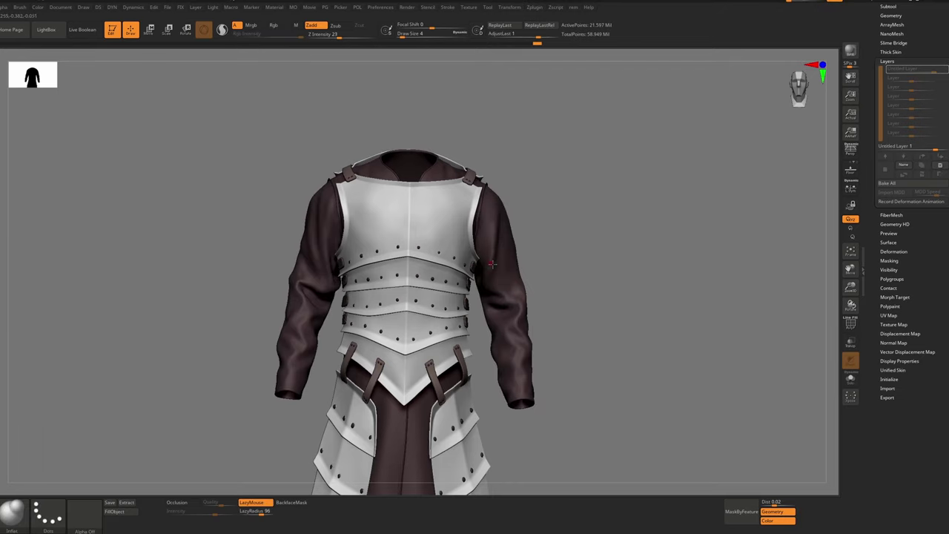
left_click(492, 264, "ctrl+shift")
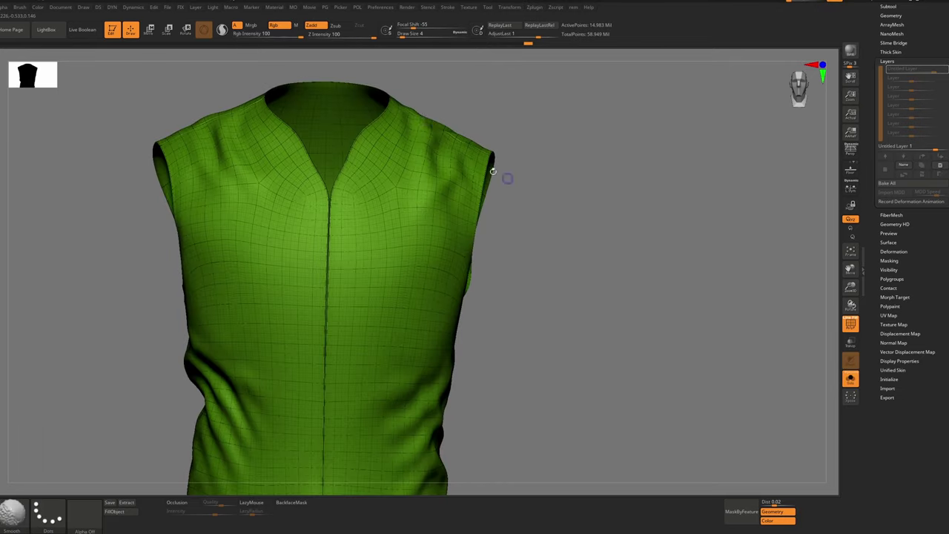
left_click_drag(504, 176, 438, 145)
Isolate the two sleeves with SelectRect and subdivide them one level
left_click(12, 513, "ctrl+shift")
left_click(52, 428, "ctrl+shift")
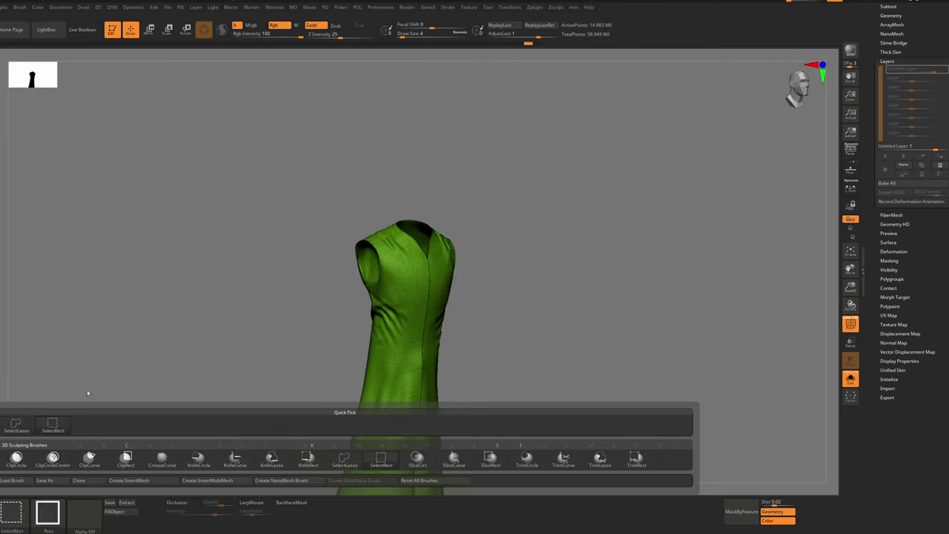
left_click_drag(301, 182, 501, 463, "ctrl+shift")
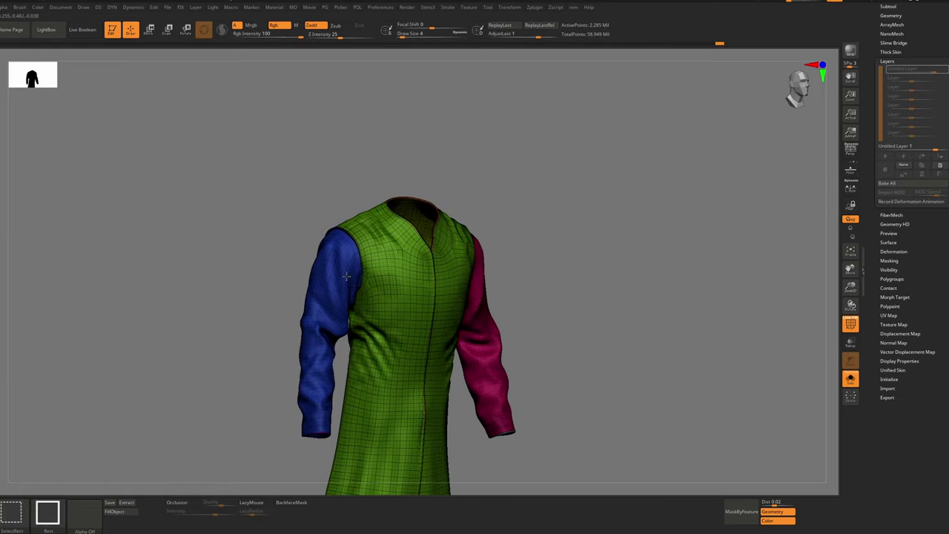
left_click(347, 277, "ctrl+shift")
left_click_drag(584, 223, 602, 251, "ctrl+alt+shift")
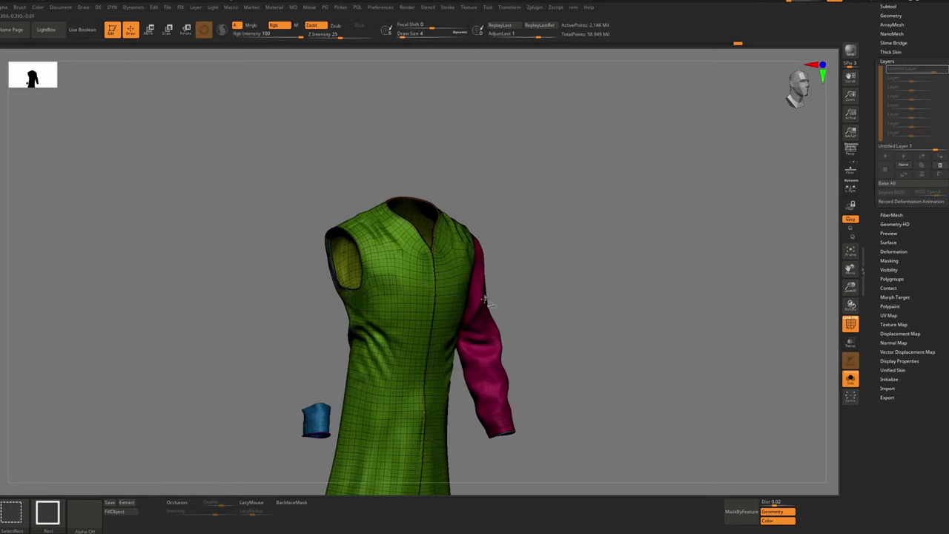
left_click(484, 296, "ctrl+shift")
left_click_drag(542, 315, 558, 337, "ctrl+shift")
key("d")
left_click_drag(464, 324, 411, 233)
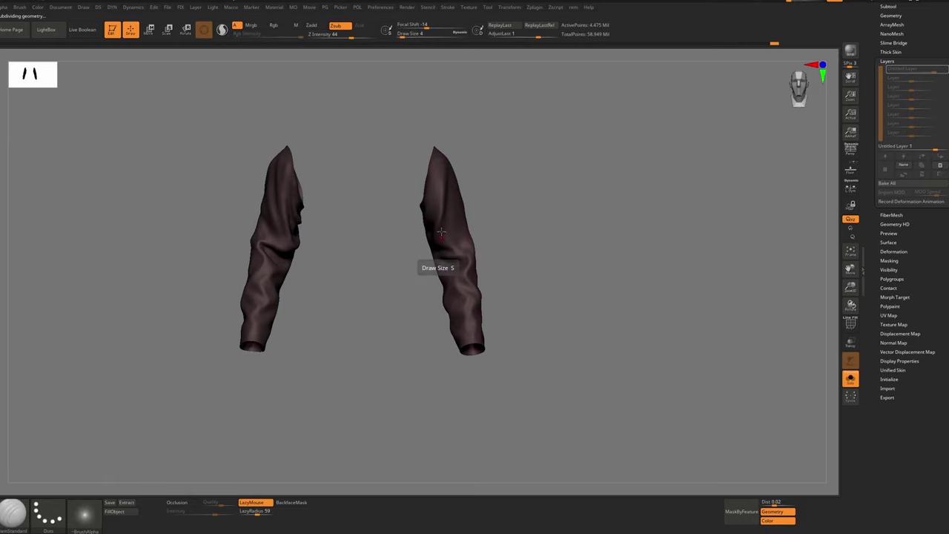
left_click_drag(436, 267, 459, 241, "alt")
right_click_drag(459, 241, 421, 220)
Lower Z Intensity to 34 and carve the first seam down the sleeve
key("u")
left_click_drag(423, 235, 416, 235)
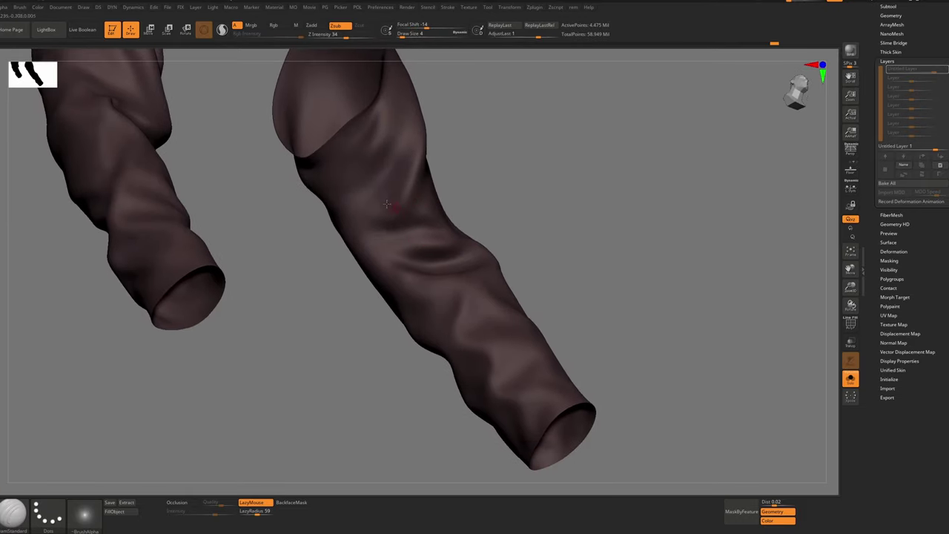
right_click_drag(398, 208, 363, 150)
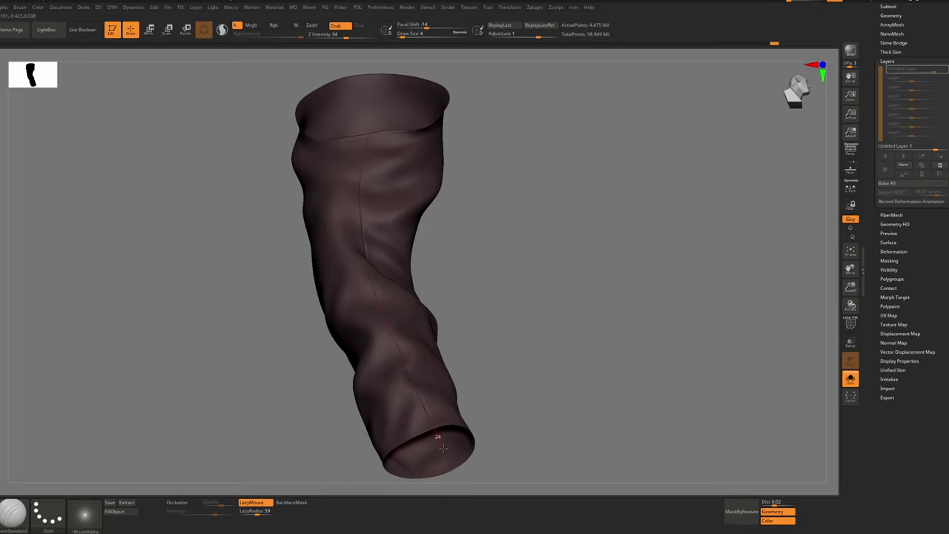
left_click_drag(444, 447, 443, 450)
right_click_drag(441, 356, 434, 319)
mouse_move(435, 319)
right_mouse_down("ctrl")
mouse_move(431, 255)
mouse_move(482, 260)
mouse_move(457, 265)
mouse_move(482, 268)
right_mouse_up("ctrl")
Carve the sleeve seam up to the elbow fold and along its underside
key("alt+s")
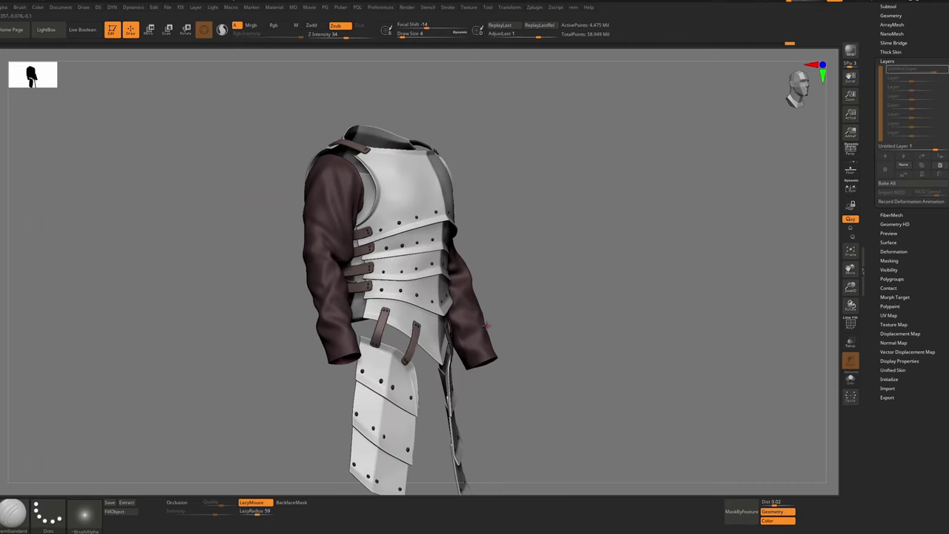
key("alt+s")
right_click_drag(486, 325, 386, 265)
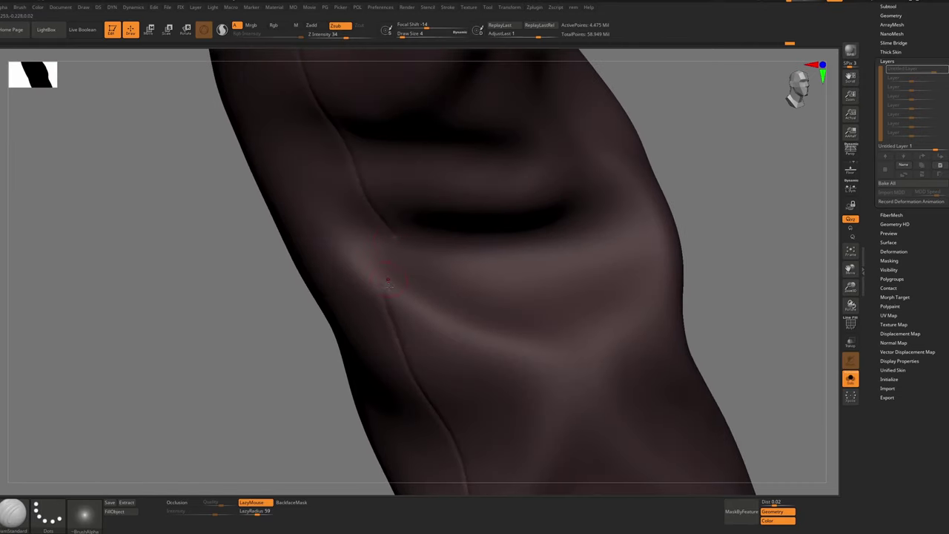
left_click_drag(389, 248, 394, 227)
right_click_drag(394, 227, 400, 282, "ctrl")
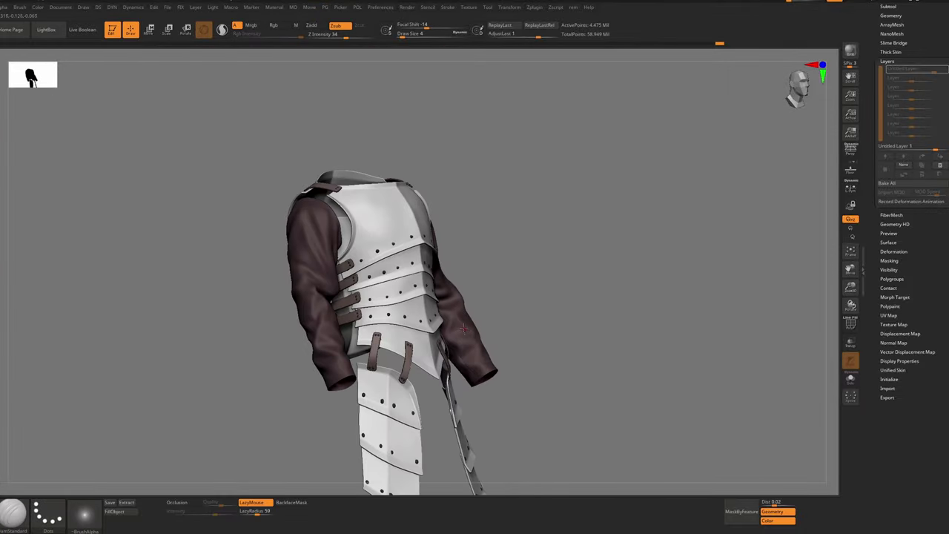
mouse_move(296, 282)
right_mouse_down()
mouse_move(342, 282)
mouse_move(318, 282)
mouse_move(349, 315)
mouse_move(363, 268)
right_mouse_up()
key("ctrl+shift+s")
right_click_drag(363, 269, 403, 184)
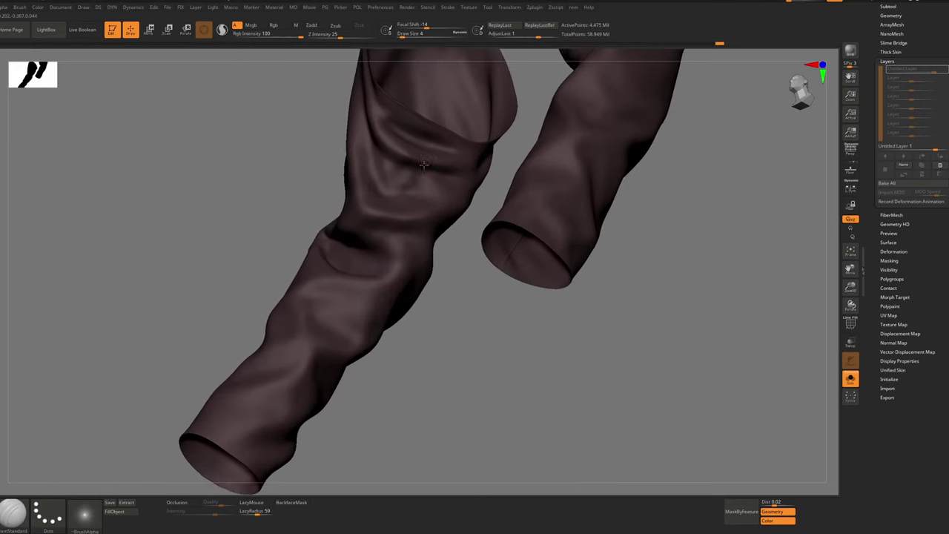
right_click_drag(416, 159, 431, 131)
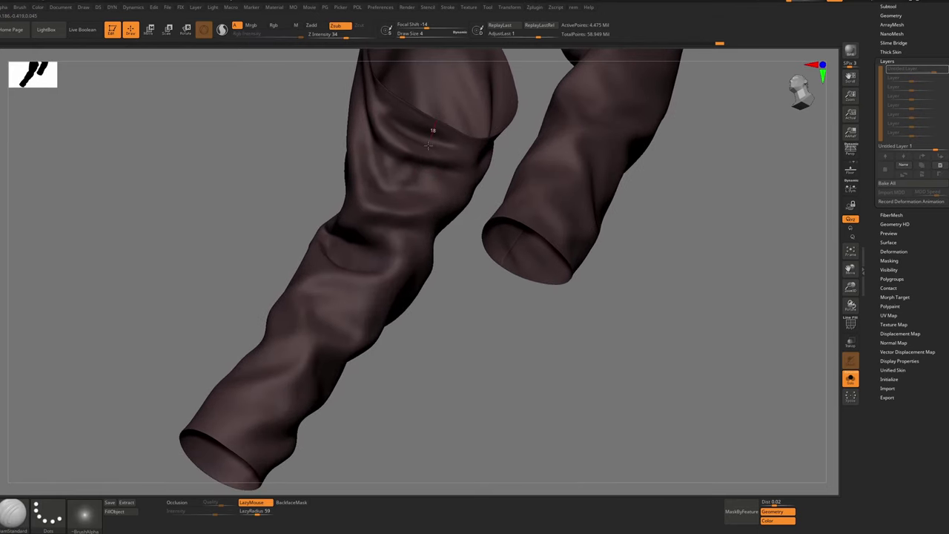
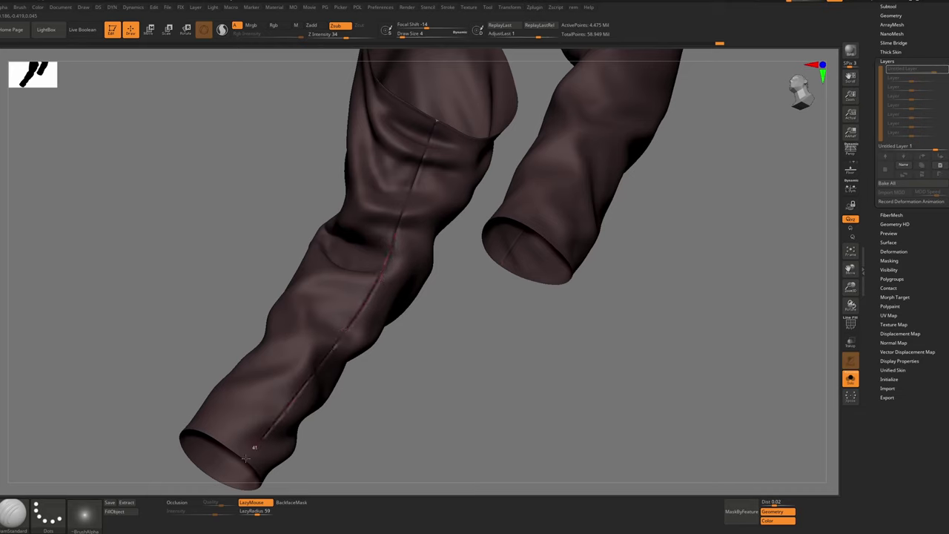
Carve a DamStandard seam crease down the isolated sleeve to its cuff
mouse_move(230, 475)
right_mouse_down("ctrl")
mouse_move(294, 289)
mouse_move(297, 192)
right_mouse_up("ctrl")
mouse_move(356, 223)
right_mouse_down("ctrl")
mouse_move(418, 316)
mouse_move(380, 278)
mouse_move(424, 258)
right_mouse_up("ctrl")
left_click_drag(479, 148, 345, 330, "ctrl+alt+shift")
right_click_drag(428, 266, 498, 348, "ctrl")
left_click_drag(500, 346, 478, 382)
Smooth the crease, then switch to the Inflat brush
key("shift")
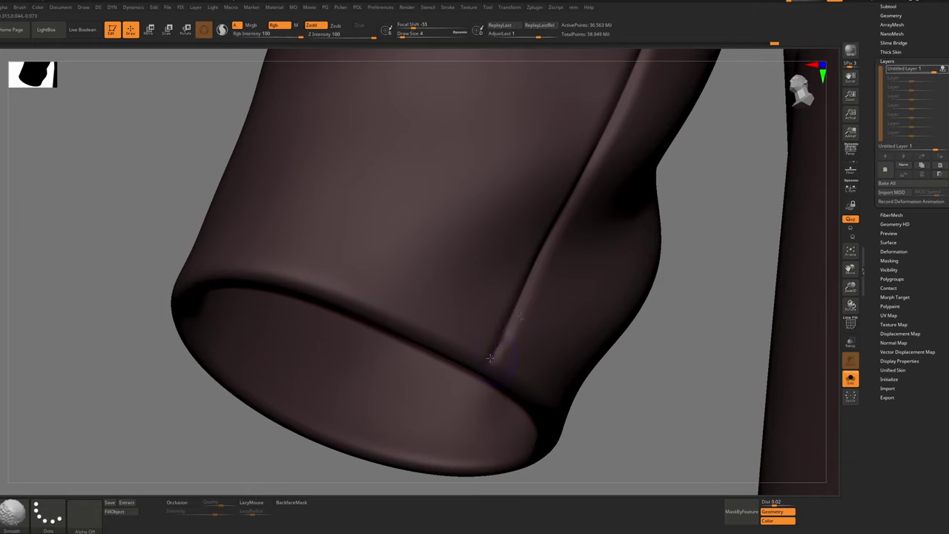
key("ctrl")
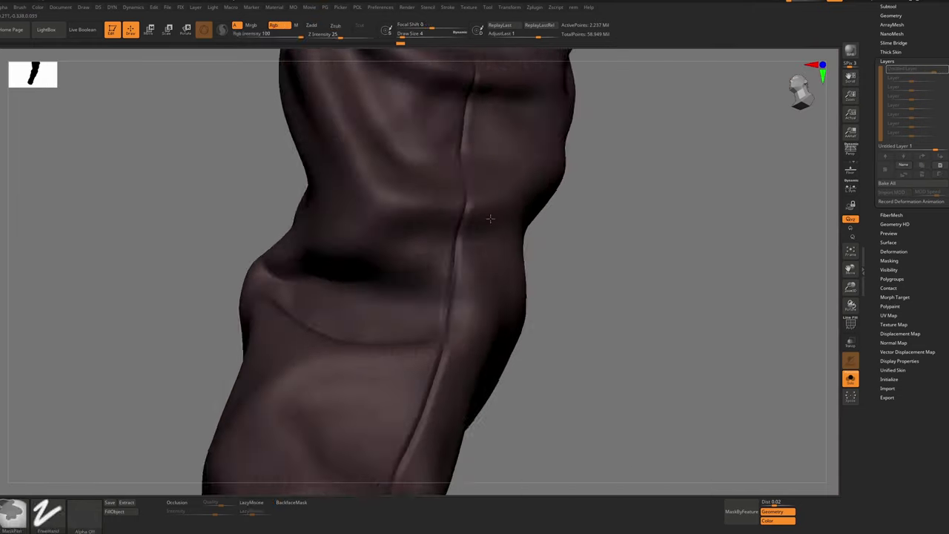
key("b")
key("i")
mouse_move(490, 219)
right_mouse_down("ctrl")
mouse_move(473, 209)
mouse_move(492, 95)
right_mouse_up("ctrl")
key("n")
Inflate a stroke along the seam toward the cuff and re-solo the sleeve
left_click_drag(489, 85, 479, 129)
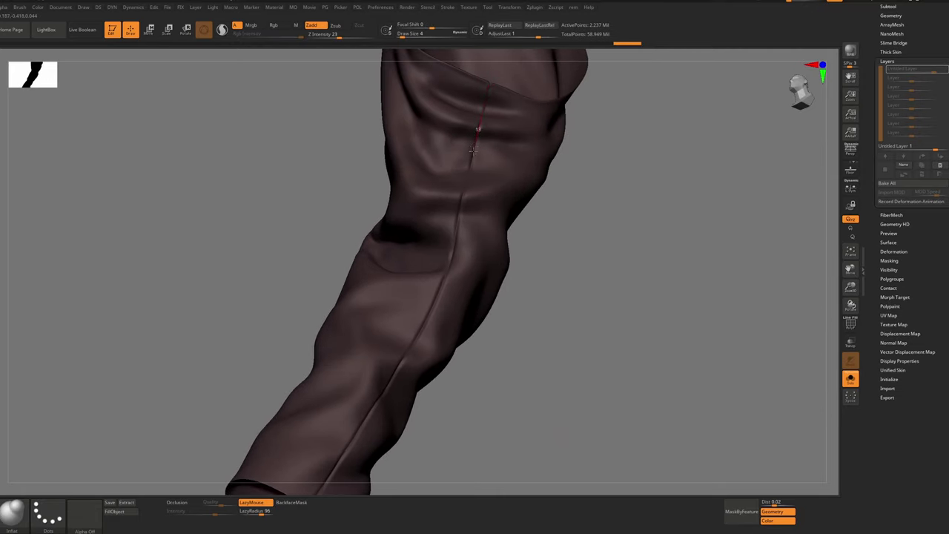
right_click_drag(372, 410, 425, 258, "alt")
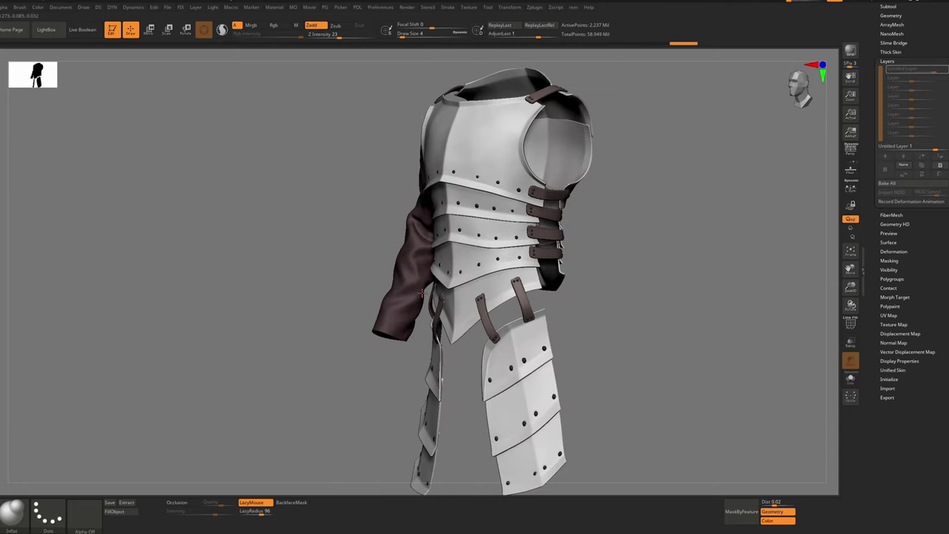
key("shift+alt+s")
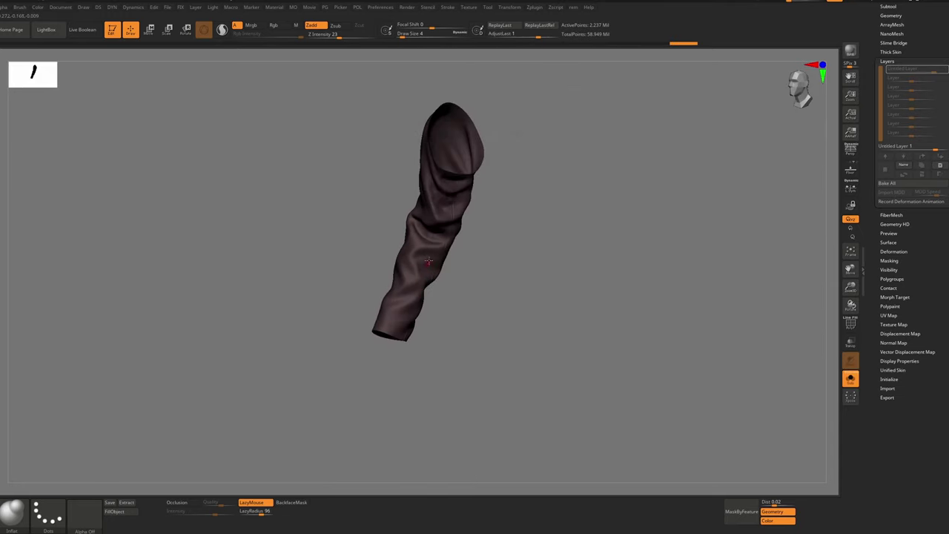
right_click_drag(470, 219, 511, 206)
left_click_drag(520, 208, 525, 238, "ctrl+alt+shift")
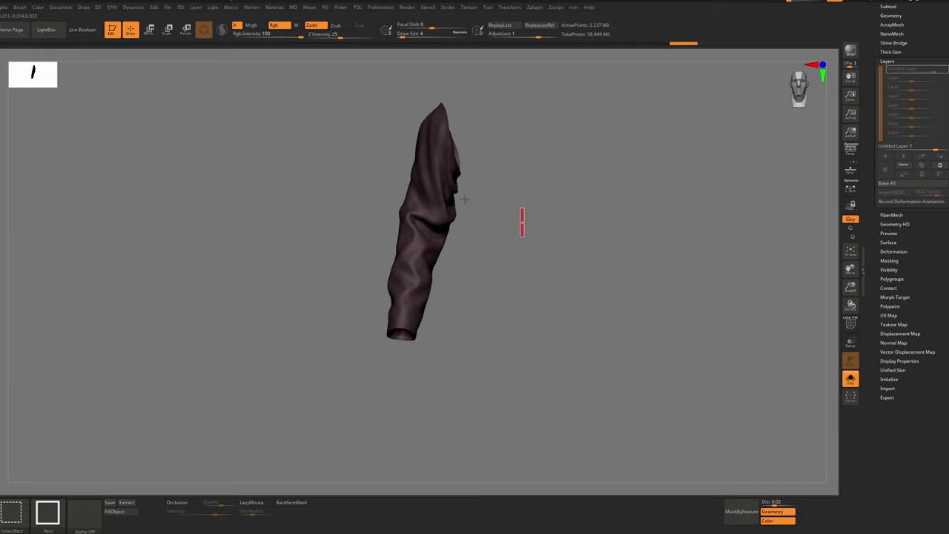
Invert visibility to show the whole coat and isolate the right sleeve
left_click(547, 265)
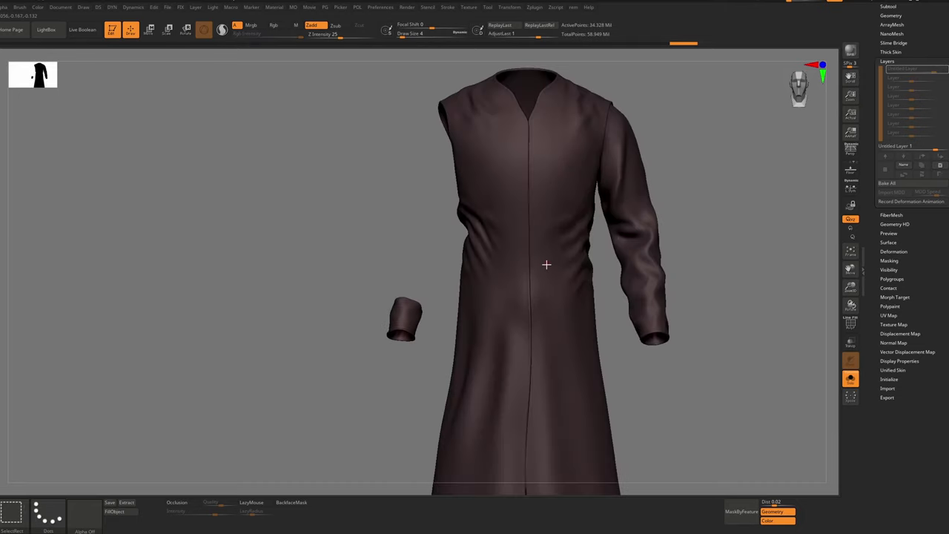
right_click_drag(545, 265, 526, 207, "ctrl")
left_click_drag(611, 173, 432, 401, "ctrl+alt+shift")
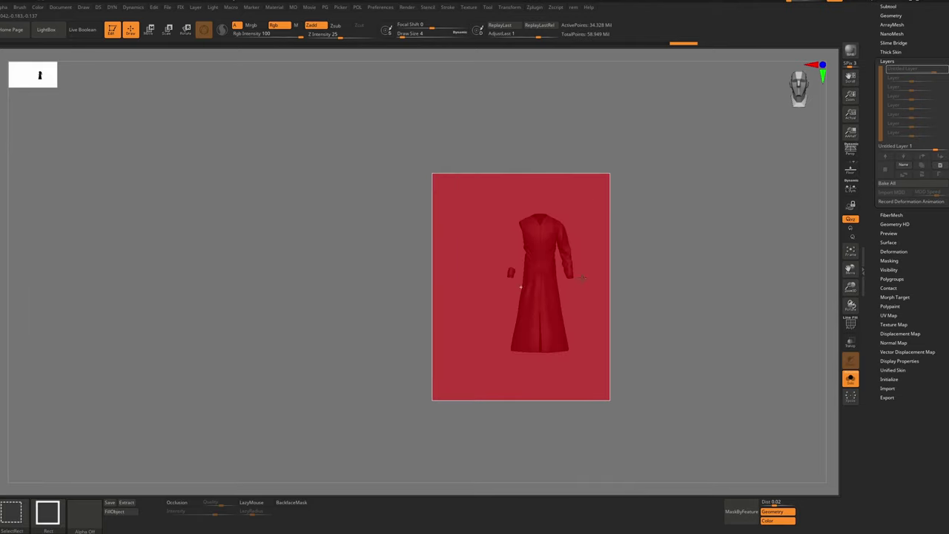
left_click(567, 256, "ctrl+shift")
mouse_move(567, 257)
right_mouse_down("ctrl")
mouse_move(509, 201)
mouse_move(475, 222)
right_mouse_up("ctrl")
Inflate a seam crease down the right sleeve, then bring back the rest of the coat
left_click_drag(614, 436, 437, 88)
left_click_drag(464, 194, 482, 234)
right_click_drag(482, 234, 485, 250)
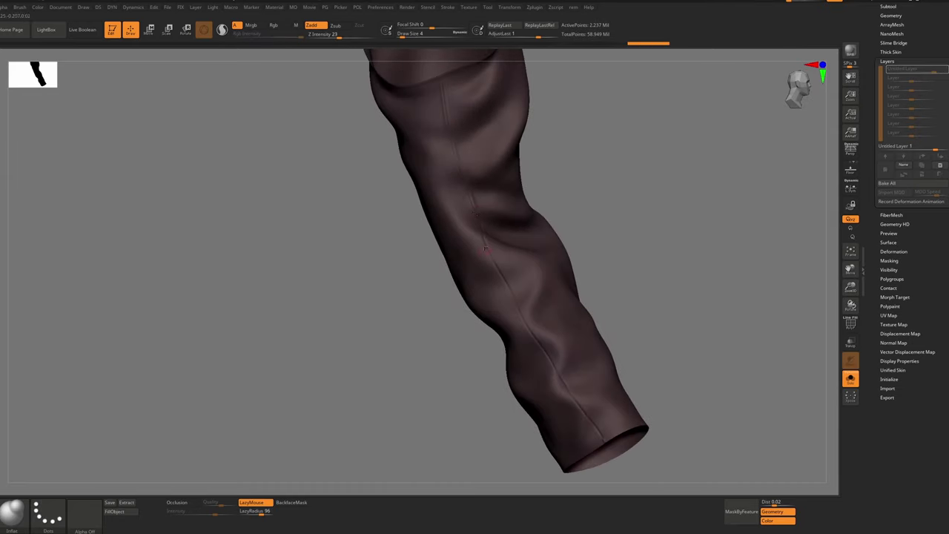
left_click_drag(605, 446, 607, 449)
right_click_drag(607, 450, 534, 311, "ctrl")
left_click_drag(481, 220, 563, 391, "ctrl+alt+shift")
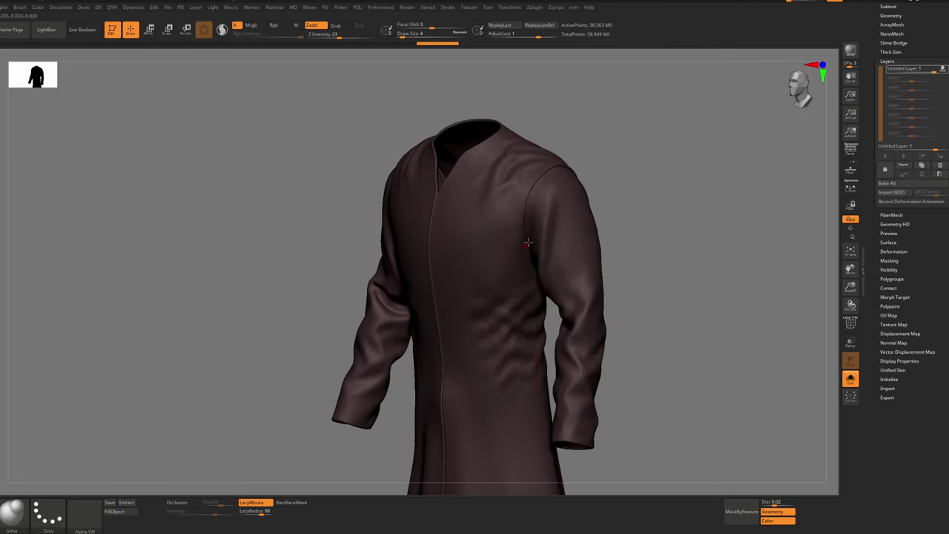
Check the armour over the chest, hide it, and turn on PolyF polygroup colours
key("alt+s")
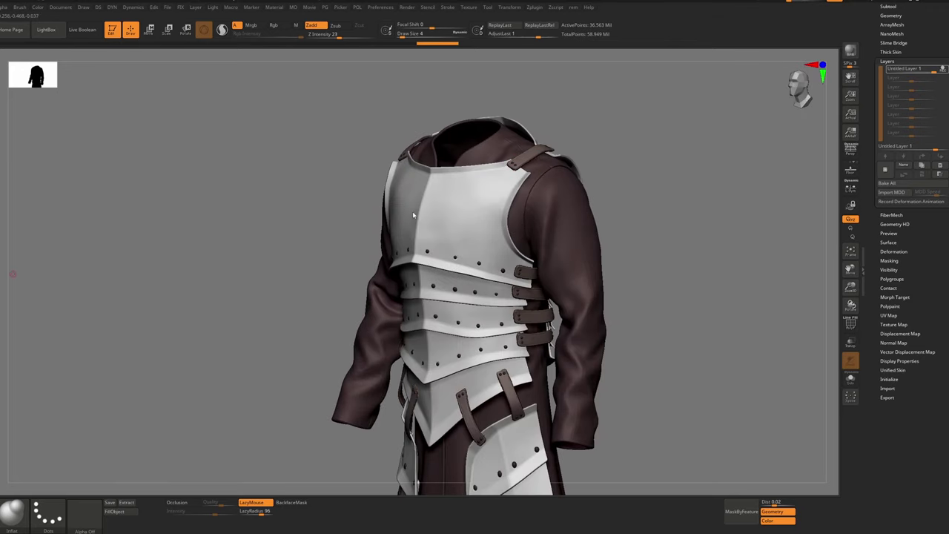
right_click_drag(540, 167, 609, 160)
right_click_drag(504, 89, 489, 153, "ctrl")
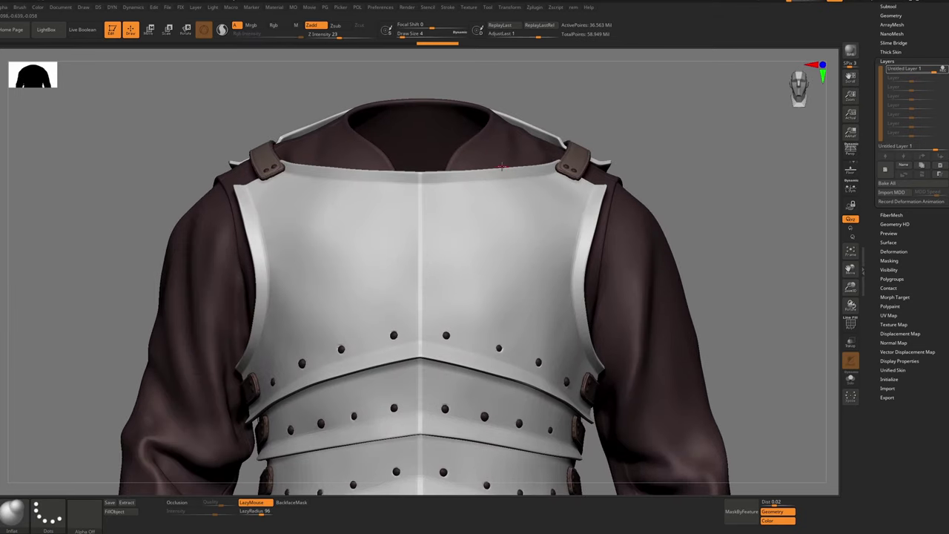
key("alt+s")
right_click_drag(281, 210, 319, 236)
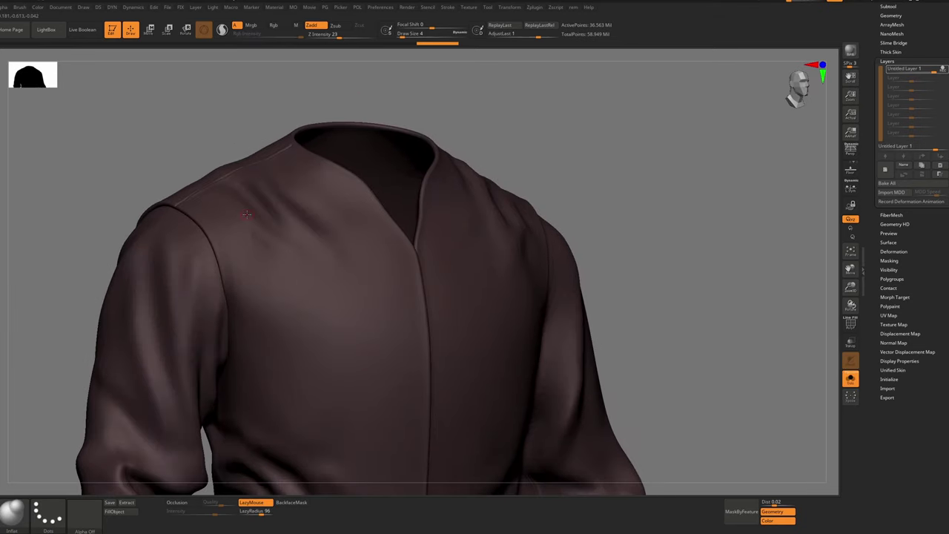
key("shift")
key("shift+f")
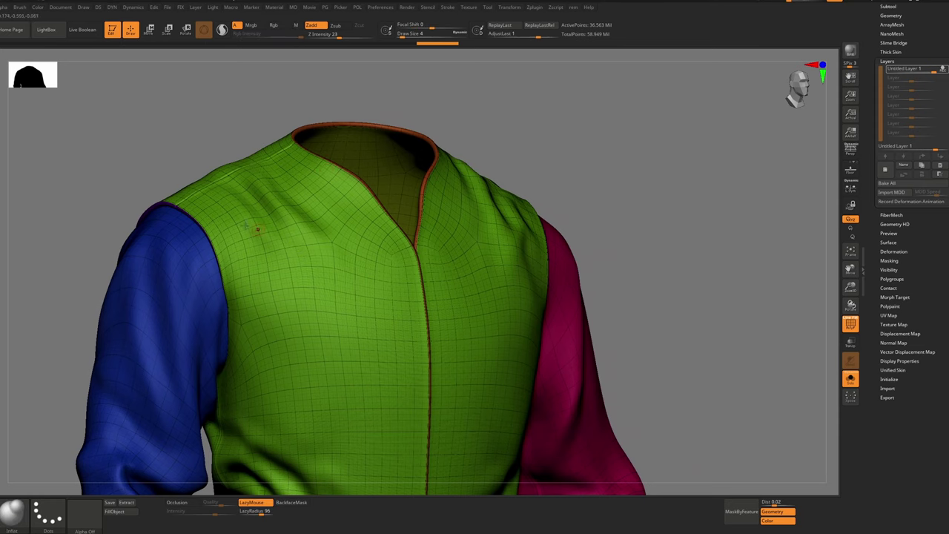
Drop the coat a subdivision level and inspect the collar from the front
right_click_drag(286, 318, 287, 367, "ctrl")
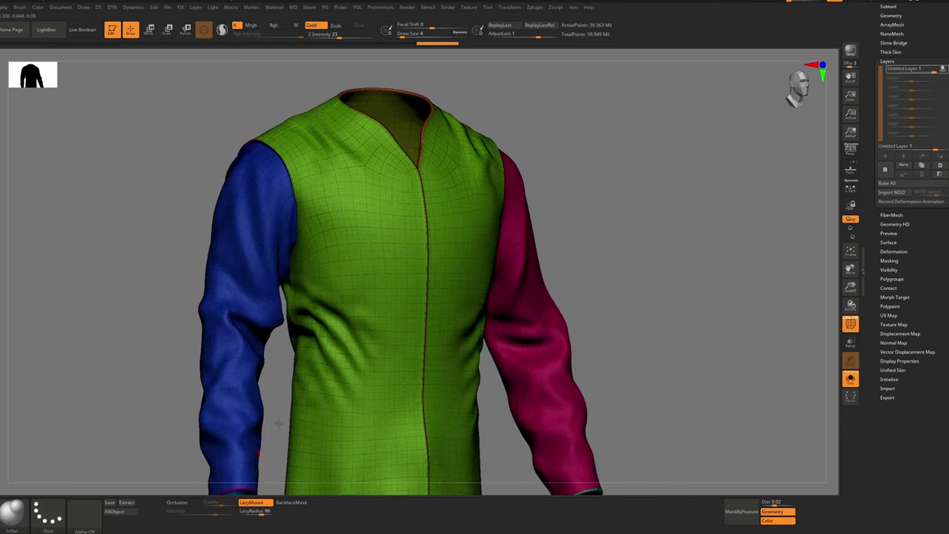
mouse_move(384, 152)
right_mouse_down("alt")
mouse_move(345, 256)
mouse_move(370, 334)
mouse_move(411, 278)
mouse_move(365, 198)
right_mouse_up("alt")
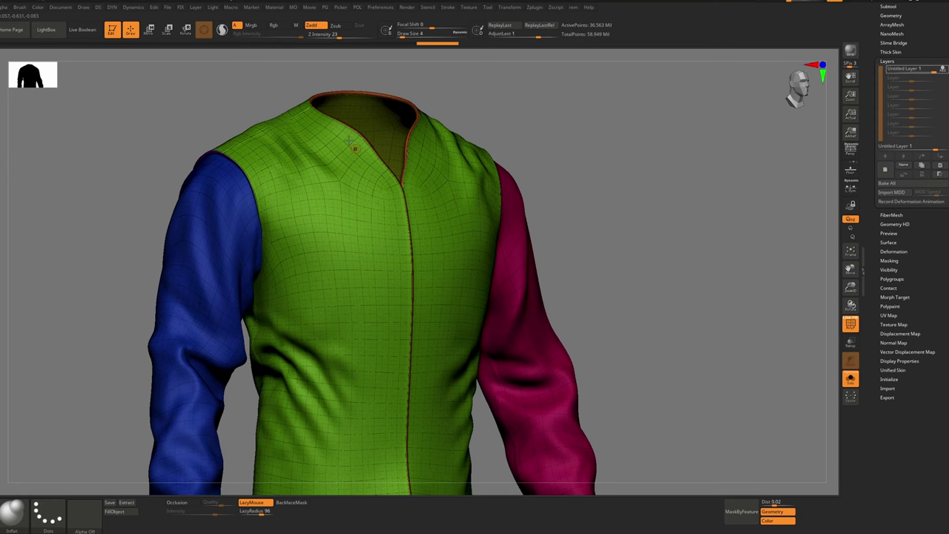
key("shift")
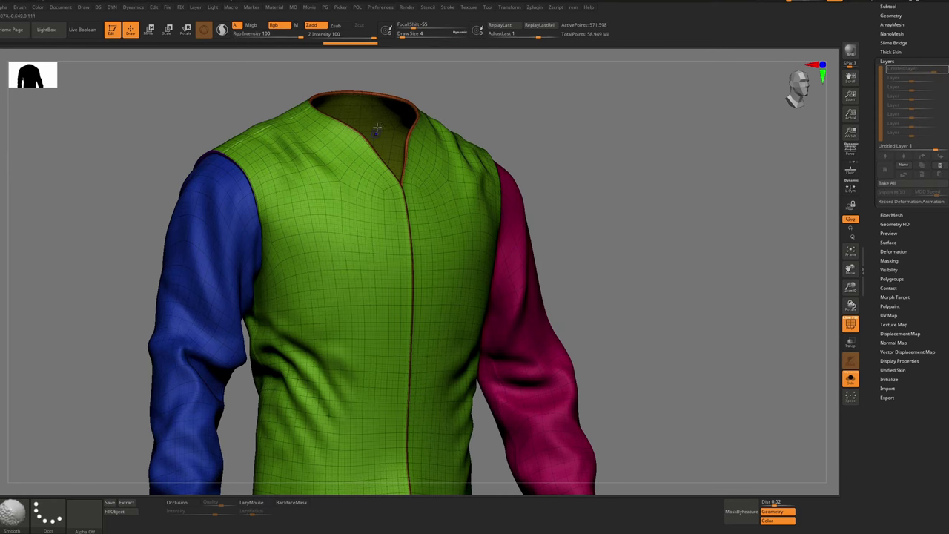
key("shift+d")
right_click_drag(417, 221, 450, 210, "ctrl")
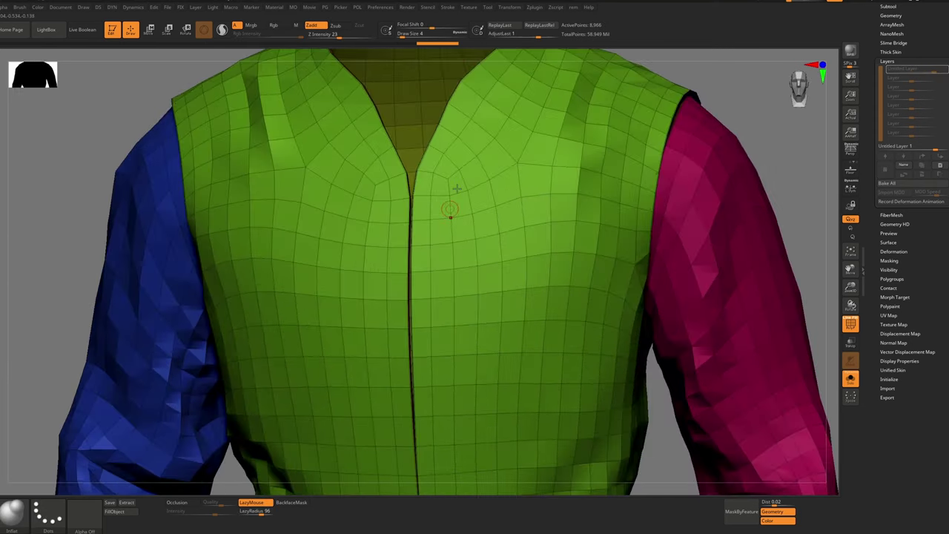
right_click_drag(554, 90, 574, 290, "alt")
Step through subdivision levels and return the coat to its highest level
key("d")
key("shift+d")
key("d")
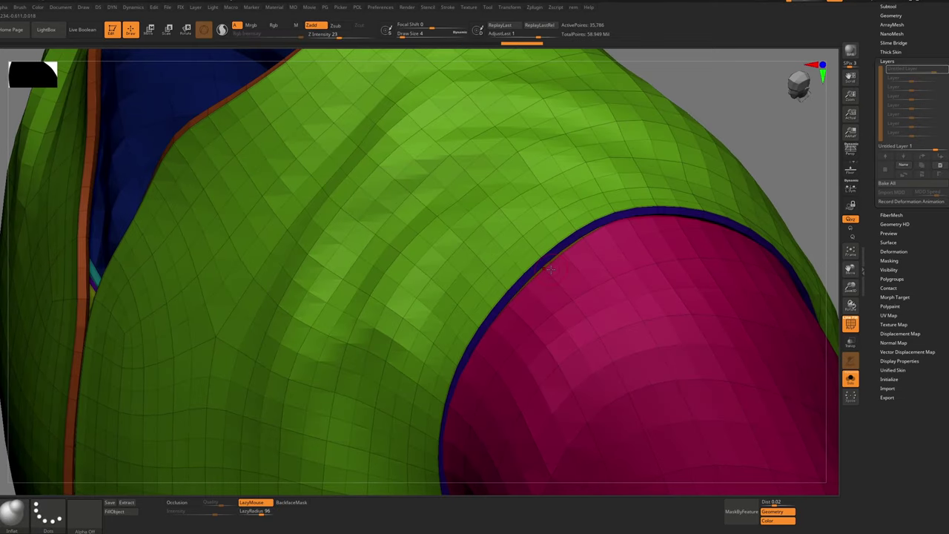
key("d")
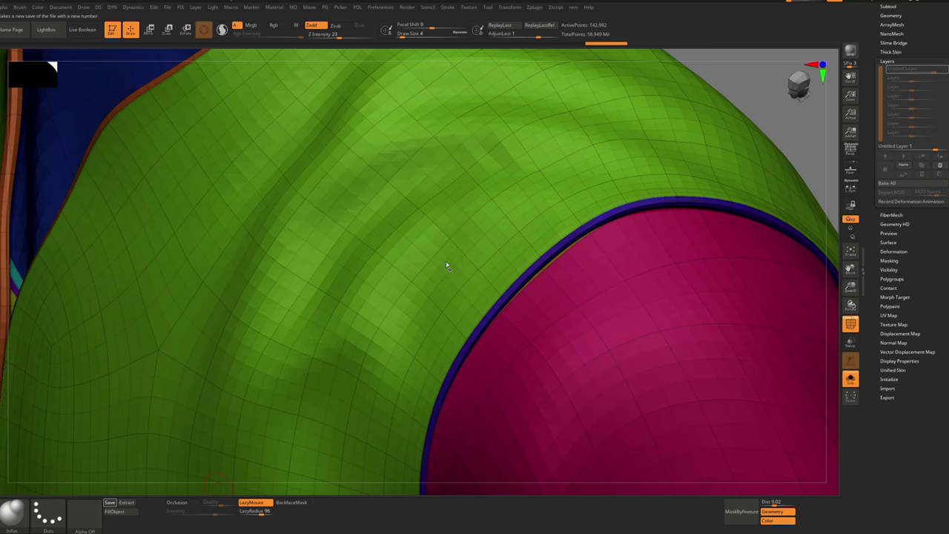
key("d")
key("d")
Switch to Move and turn off PolyF, viewing the coat front and sleeve cuff
key("w")
key("shift+f")
right_click_drag(641, 241, 712, 178, "ctrl")
right_click_drag(555, 307, 541, 190, "alt")
right_click_drag(363, 464, 393, 304, "alt")
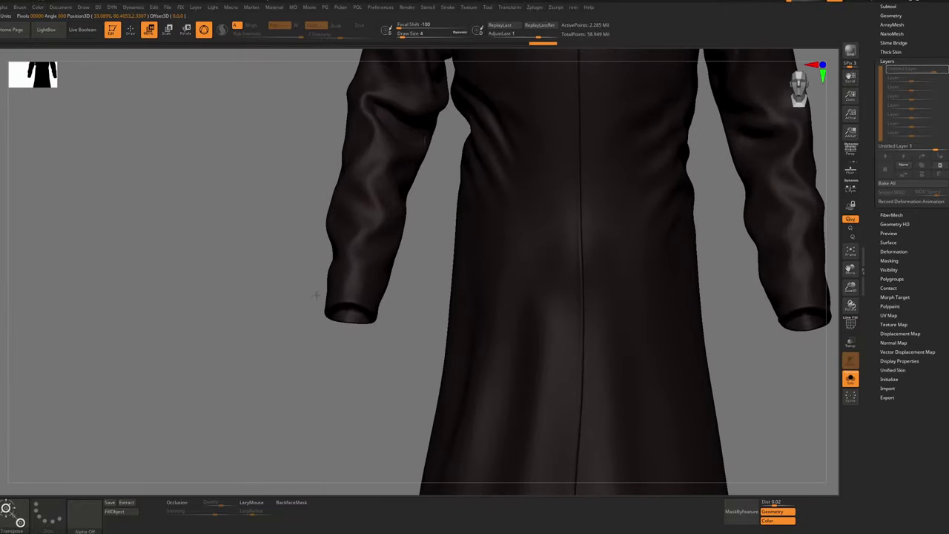
Clear the coat's mask, show PolyF, and drop to the lowest subdivision level
right_click_drag(318, 294, 393, 331)
key("shift+f")
key("shift+f")
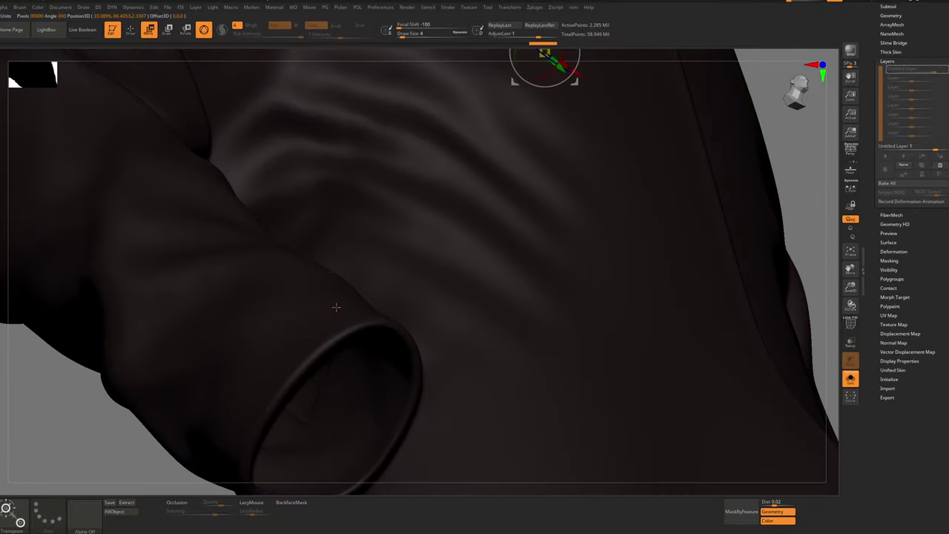
key("b")
key("m")
key("p")
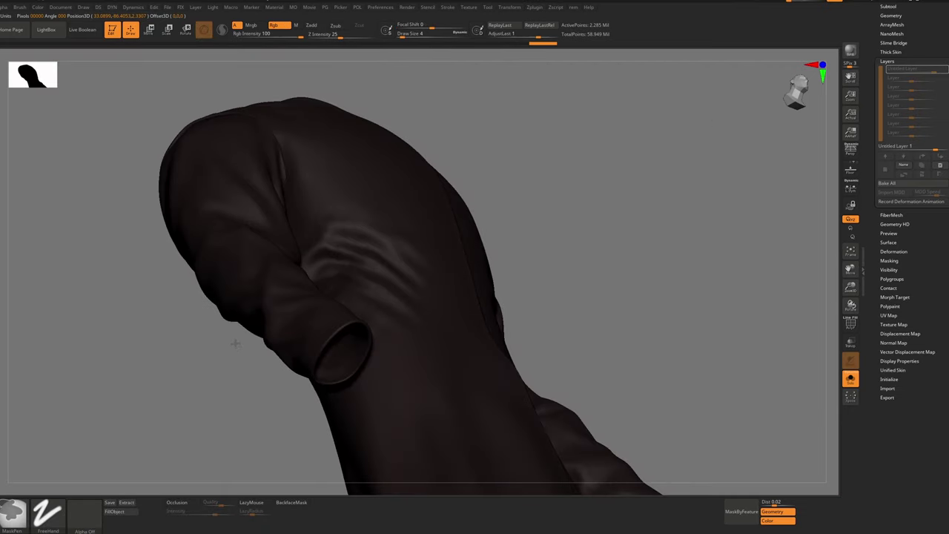
left_click(235, 343, "ctrl")
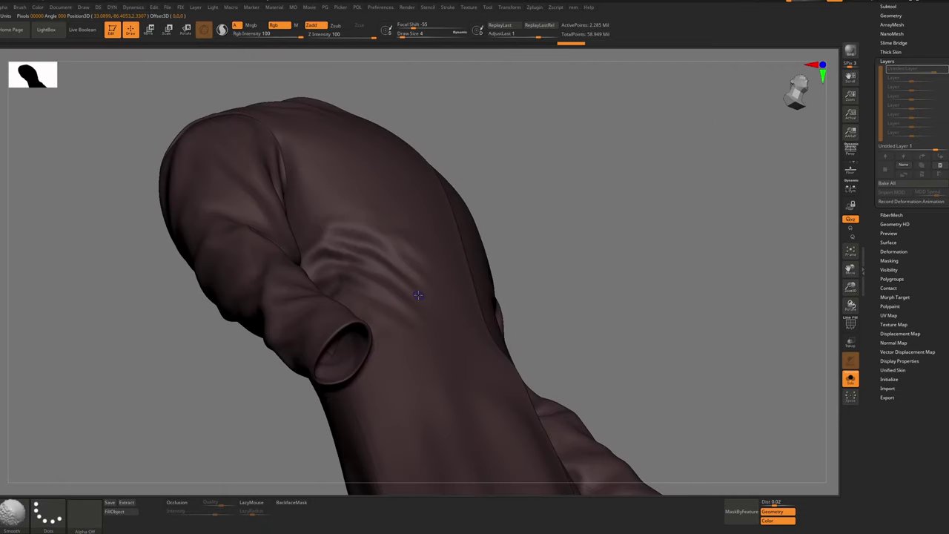
key("shift+f")
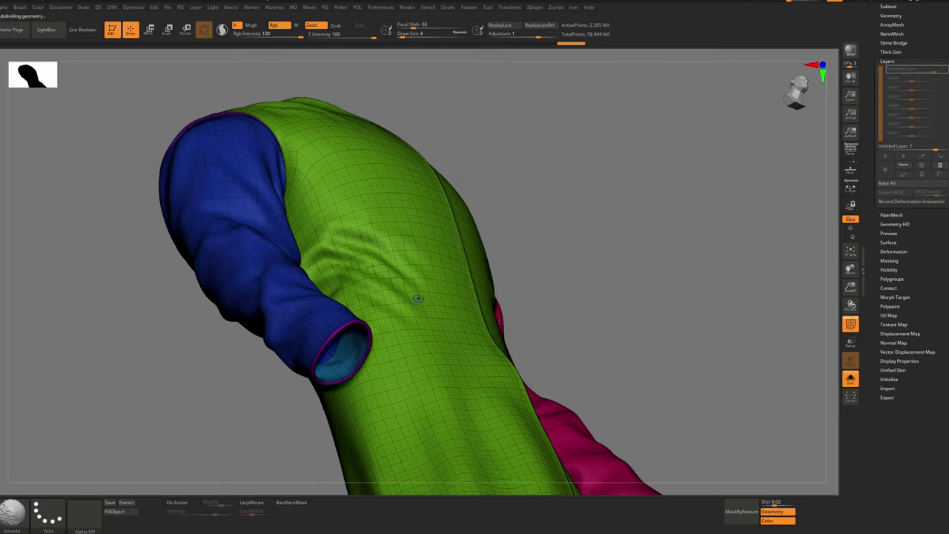
key("shift+d")
key("shift+d")
key("shift+d")
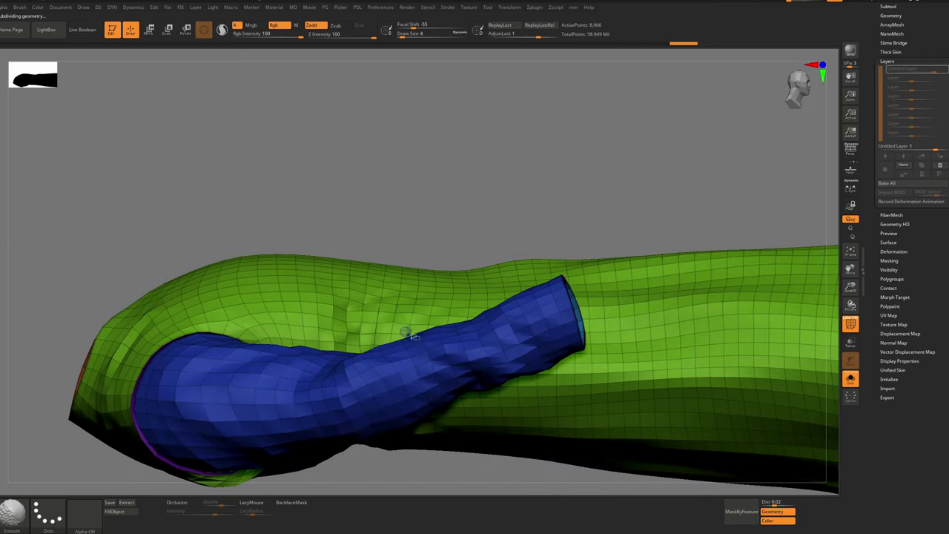
Hide the body, blue, cyan, pink and purple sleeve polygroups, leaving only the edge strips
right_click_drag(405, 333, 435, 401)
left_click(435, 272, "ctrl+shift")
key("ctrl+w")
key("ctrl+shift+a")
left_click(441, 292, "ctrl+shift")
left_click(440, 293, "ctrl+shift")
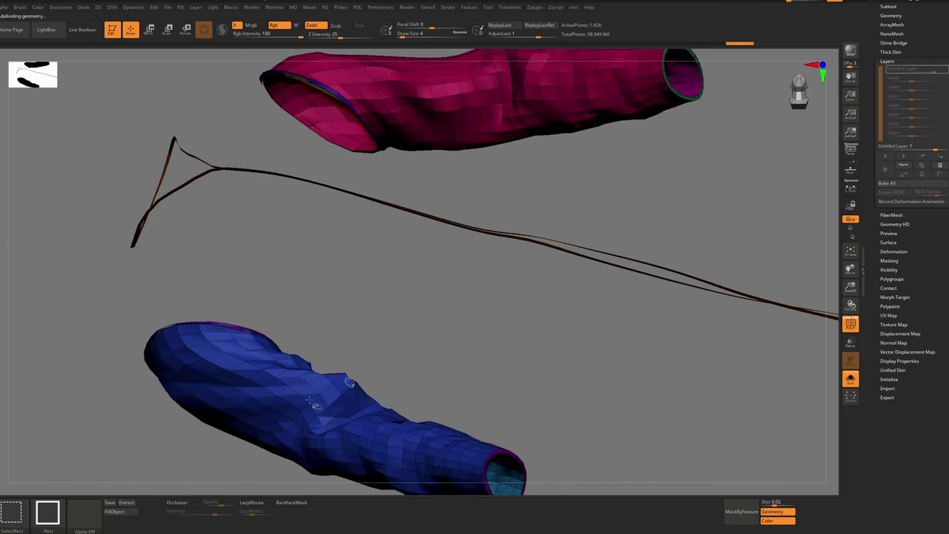
left_click(310, 399, "ctrl+shift")
left_click(291, 400, "ctrl+shift")
key("ctrl+z")
left_click(475, 450, "ctrl+shift")
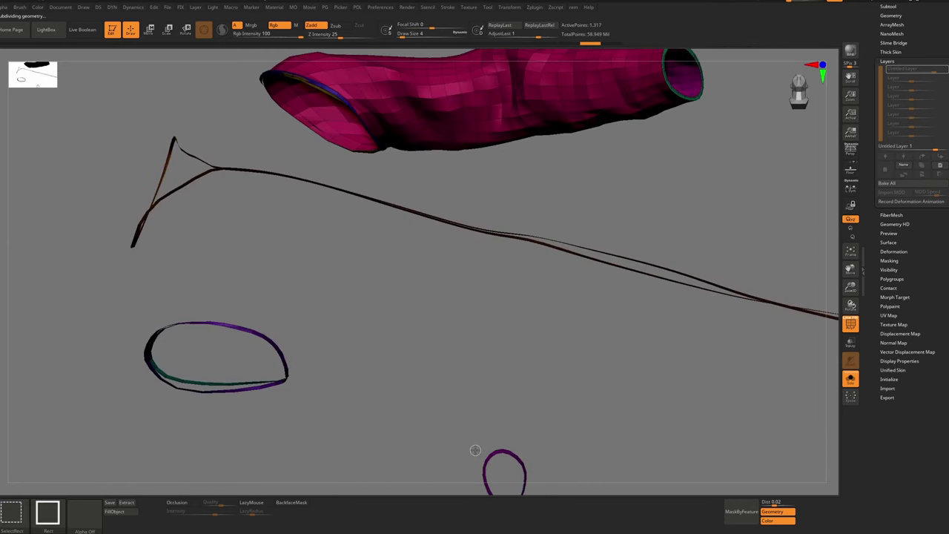
right_click_drag(475, 450, 502, 258, "ctrl")
left_click(501, 254, "ctrl+shift")
left_click(565, 240, "ctrl+shift")
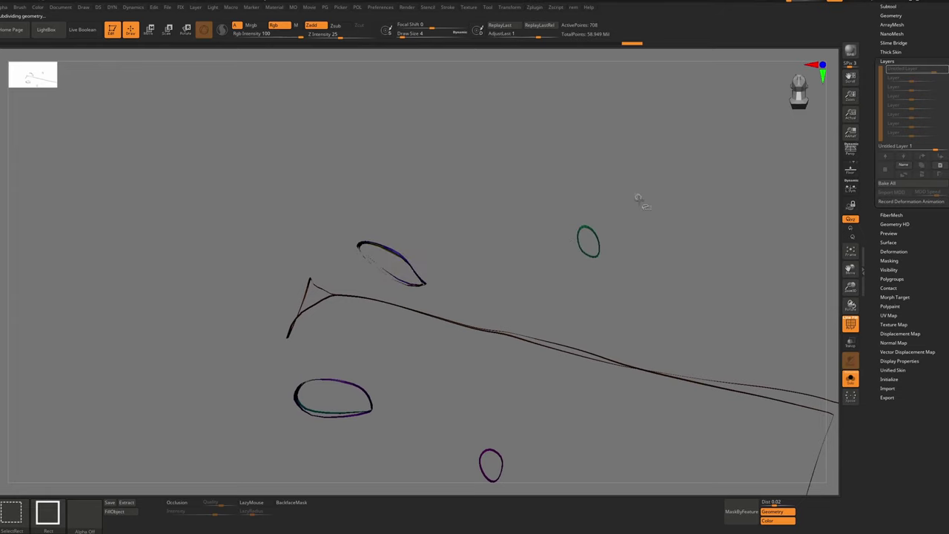
Group the collar and cuff strips with Ctrl+W, invert, and group the rest
mouse_move(445, 254)
left_mouse_down()
mouse_move(418, 205)
mouse_move(507, 212)
mouse_move(461, 157)
left_mouse_up()
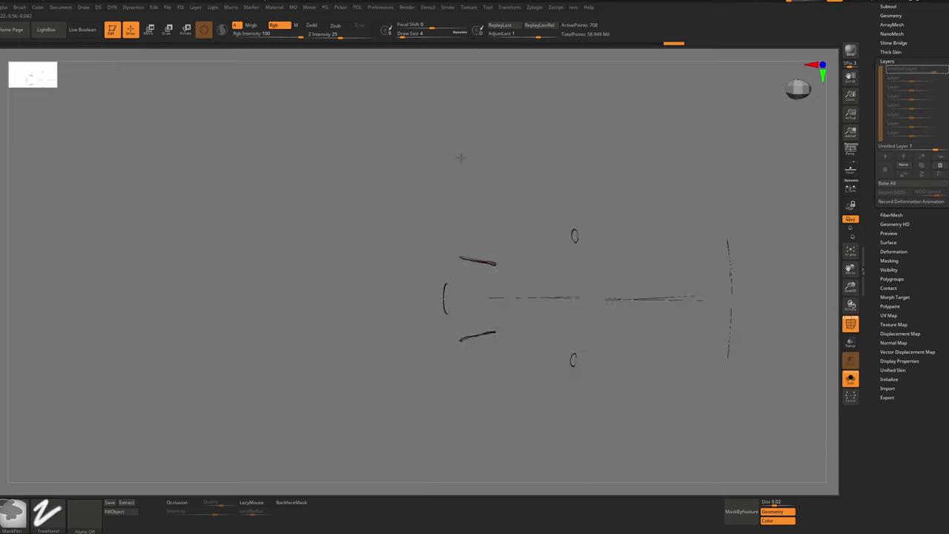
key("ctrl+w")
left_click_drag(658, 185, 701, 190, "ctrl+shift")
key("ctrl+w")
Frame the shoulder and raise the coat back to full 2.285-million-point resolution
left_click_drag(762, 159, 475, 384, "ctrl+alt+shift")
left_click_drag(474, 384, 533, 273)
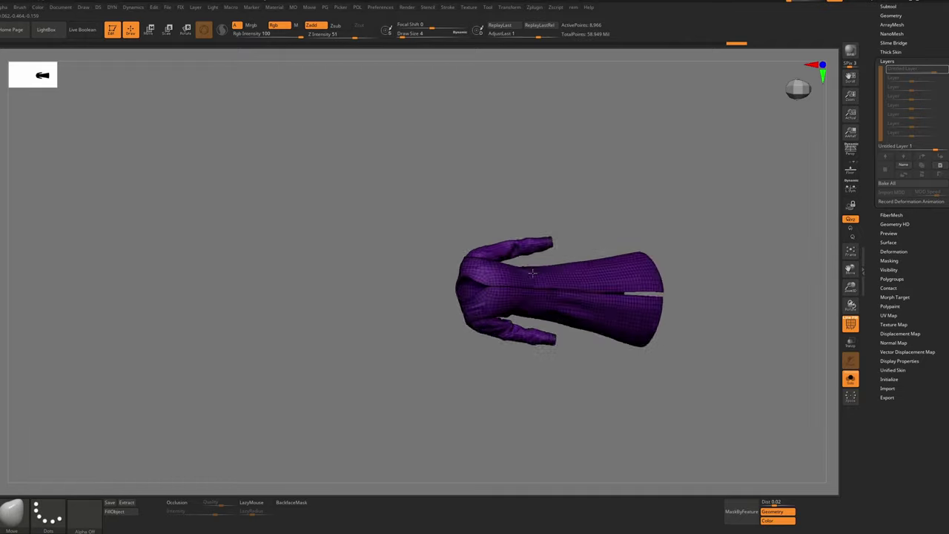
right_click_drag(532, 273, 490, 326)
right_click_drag(490, 327, 667, 230, "ctrl")
right_click_drag(667, 230, 505, 288, "alt")
key("ctrl+d")
key("ctrl+d")
key("w")
key("shift+f")
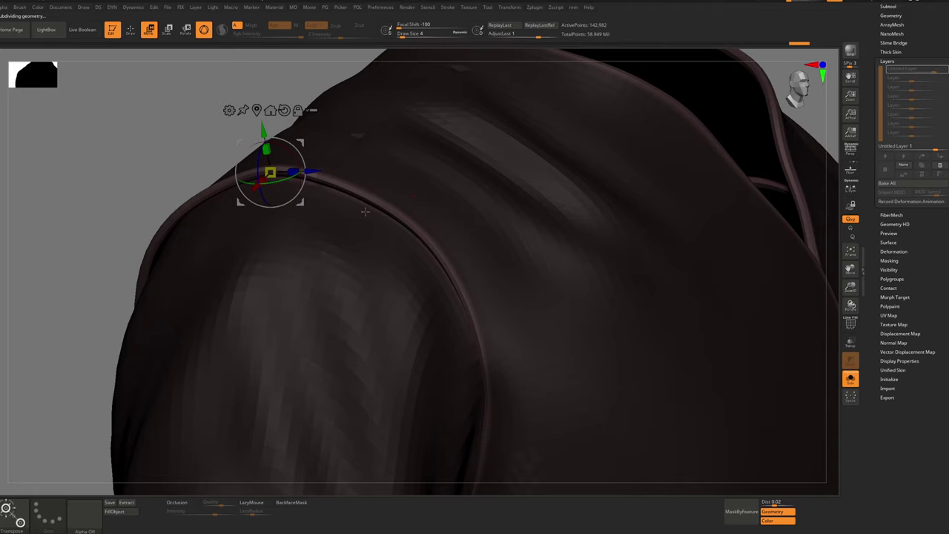
right_click_drag(467, 323, 424, 227, "ctrl")
key("ctrl+d")
key("ctrl+d")
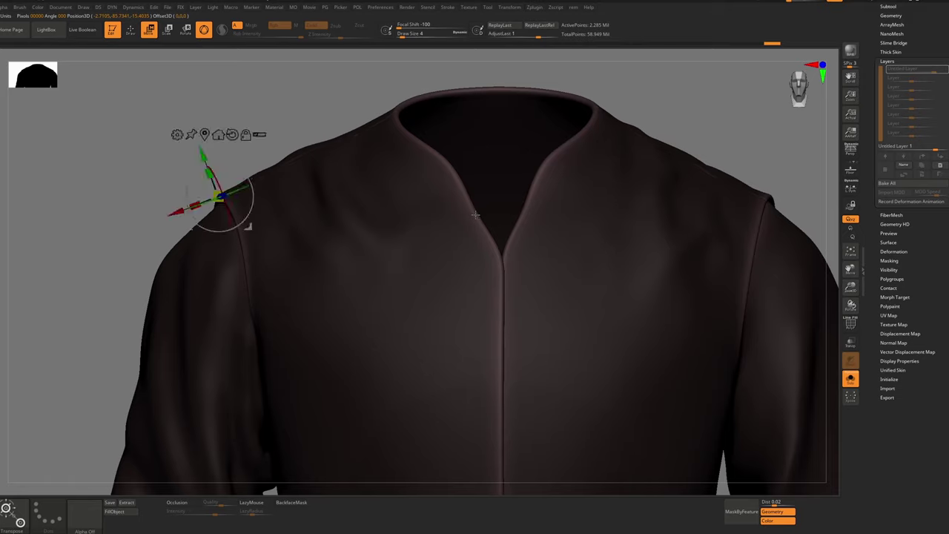
Toggle the armour on and off and zoom in on the back shoulder seam
key("ctrl+z")
key("ctrl+z")
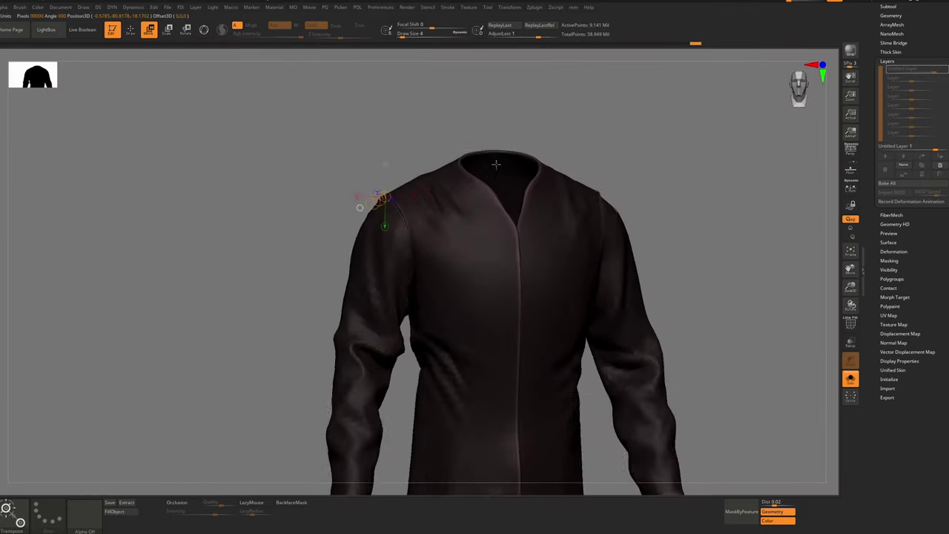
left_click_drag(519, 234, 552, 232)
key("alt+s")
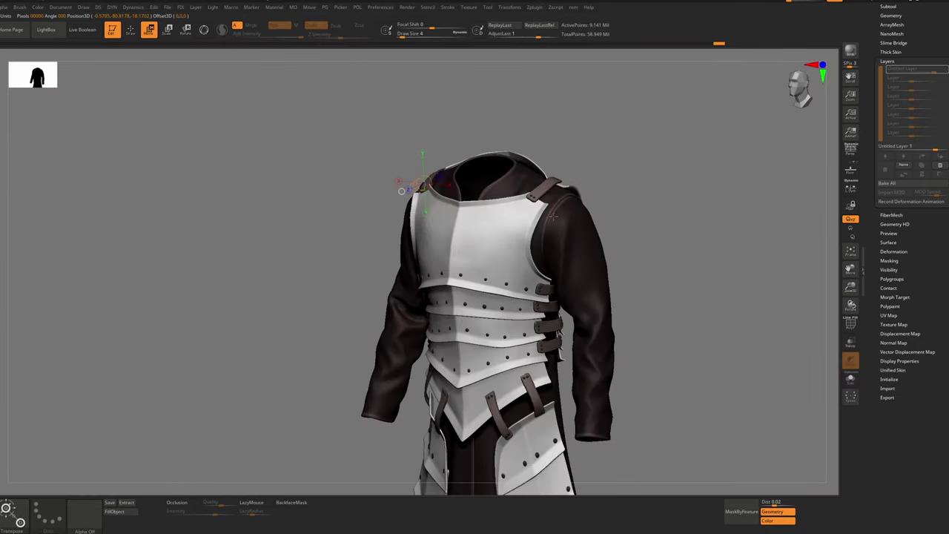
key("shift+alt+s")
key("shift+alt+s")
left_click_drag(589, 414, 668, 474)
key("shift+alt+s")
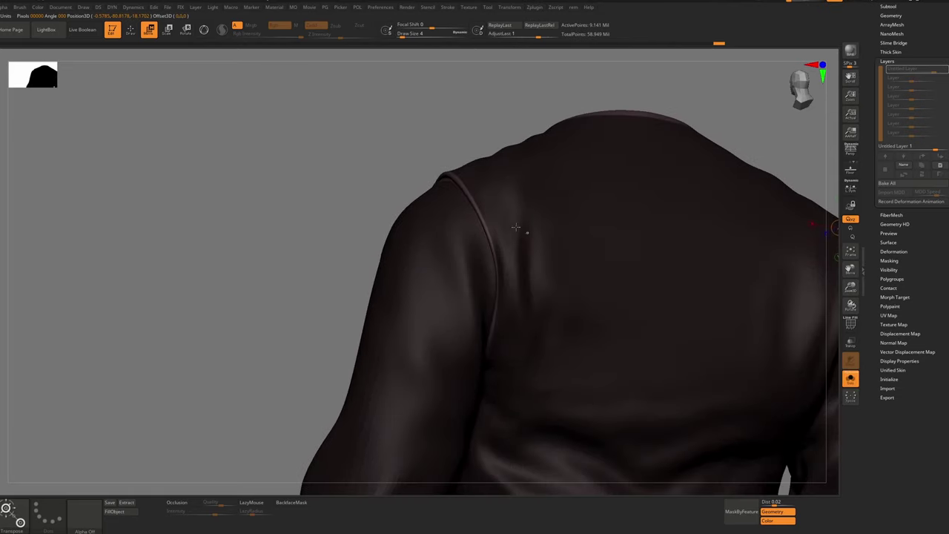
right_click_drag(523, 228, 492, 283, "ctrl")
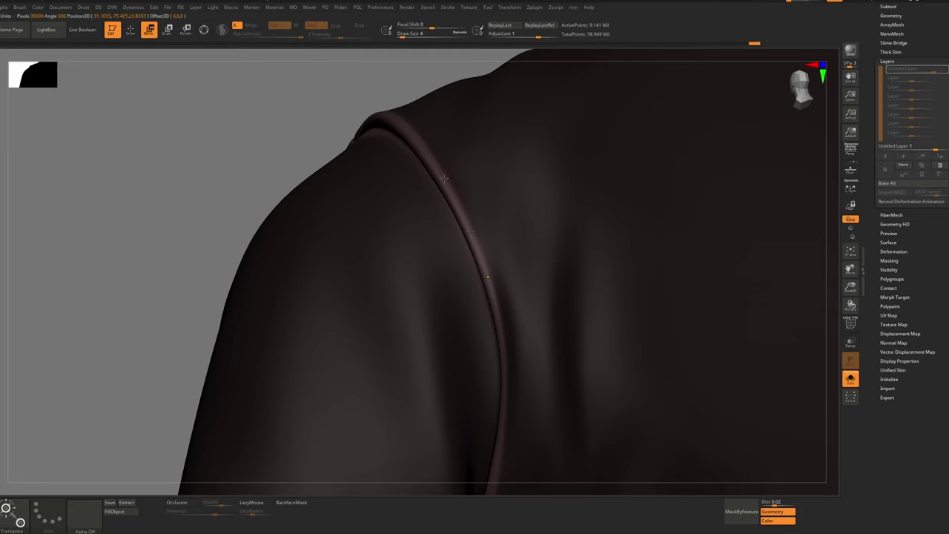
Step the robe through subdivision levels and history states from the front view
key("ctrl+d")
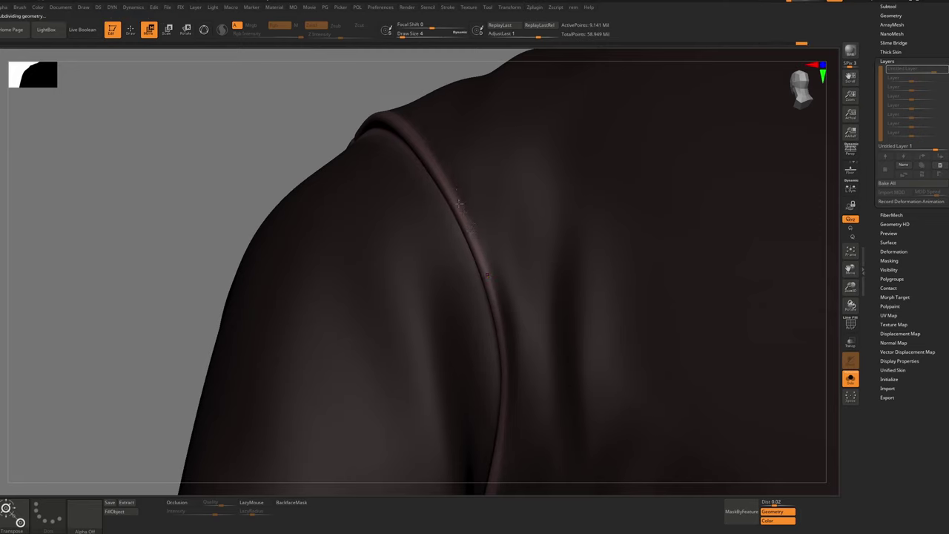
key("ctrl+z")
key("ctrl+shift+z")
key("ctrl+shift+z")
key("ctrl+shift+z")
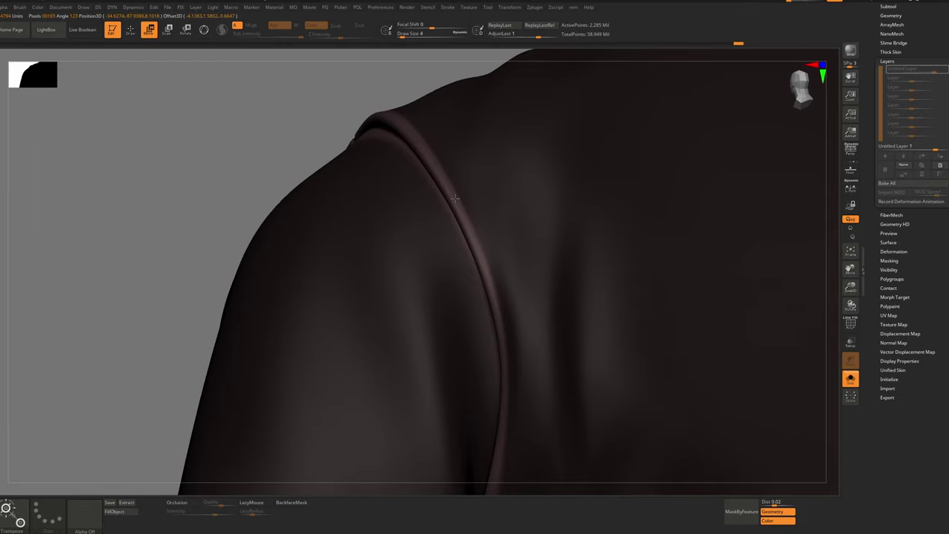
key("ctrl+shift+z")
right_click_drag(465, 214, 453, 186, "ctrl")
right_click_drag(452, 185, 481, 215)
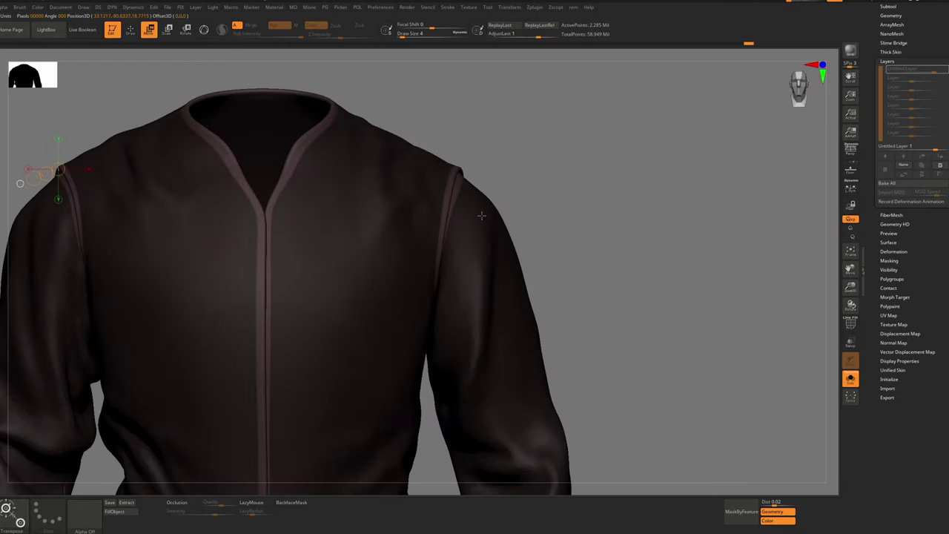
key("ctrl+d")
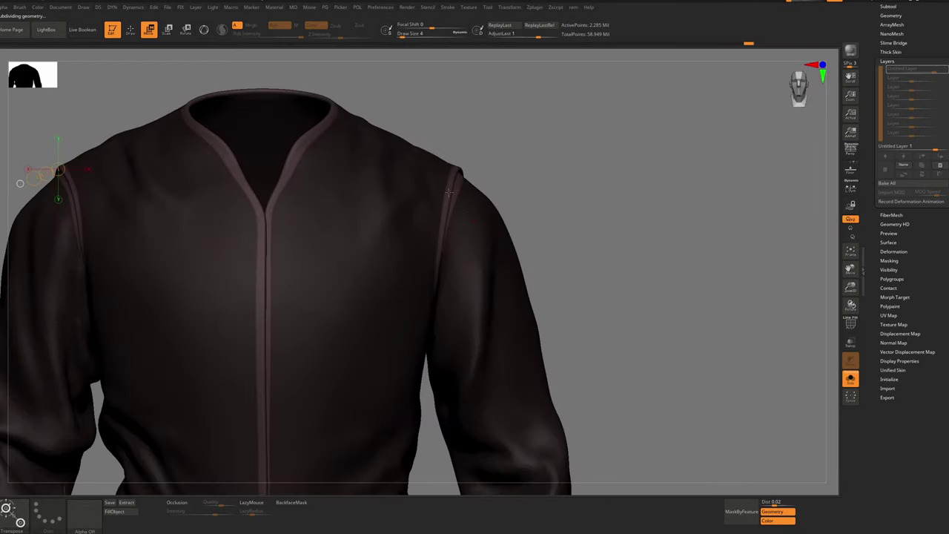
key("ctrl+shift+z")
key("ctrl+shift+z")
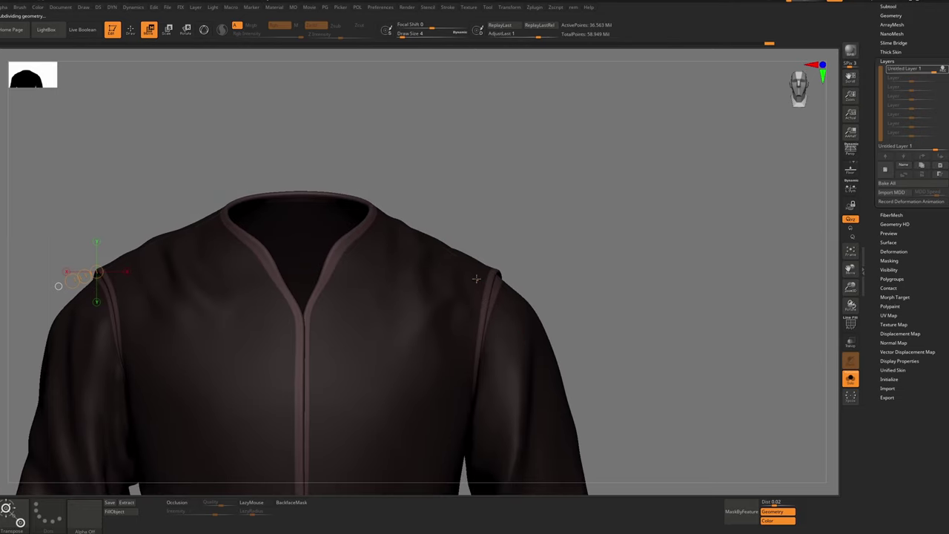
right_click_drag(499, 299, 573, 222, "alt")
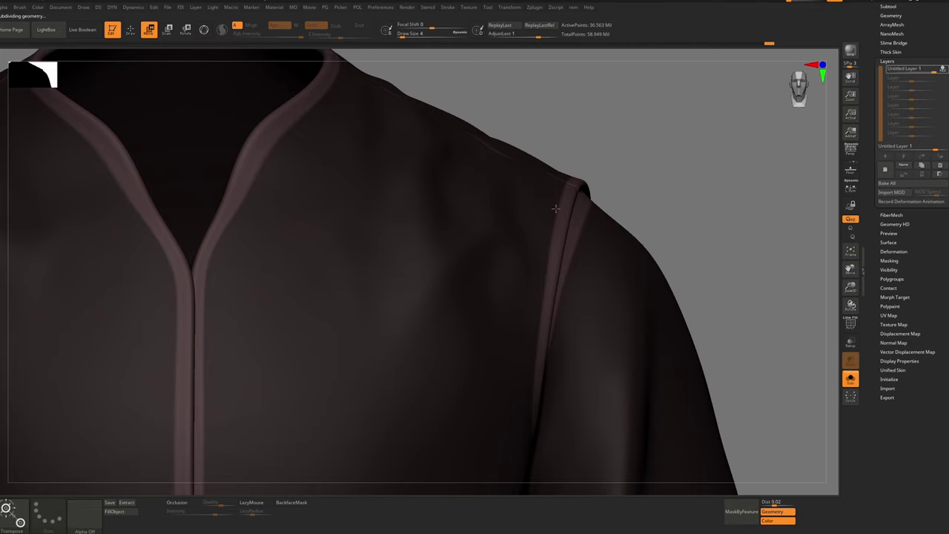
key("ctrl+z")
key("ctrl+z")
key("ctrl+z")
key("ctrl+z")
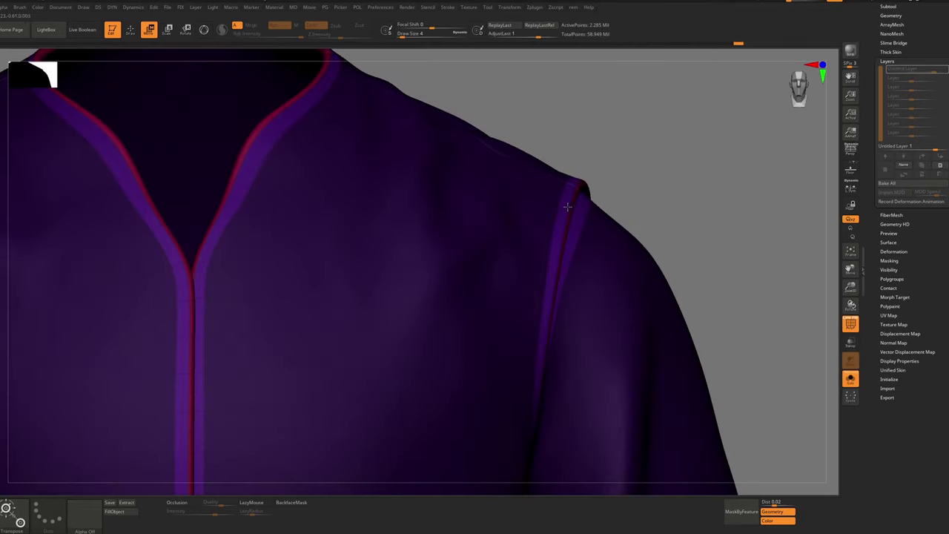
key("ctrl+shift+z")
key("ctrl+shift+z")
Isolate the red seam trim and step its history back to the thin curves
mouse_move(566, 208)
right_mouse_down("ctrl")
mouse_move(585, 246)
mouse_move(595, 231)
mouse_move(579, 220)
right_mouse_up("ctrl")
key("b")
key("m")
key("v")
left_click(562, 218, "ctrl+shift")
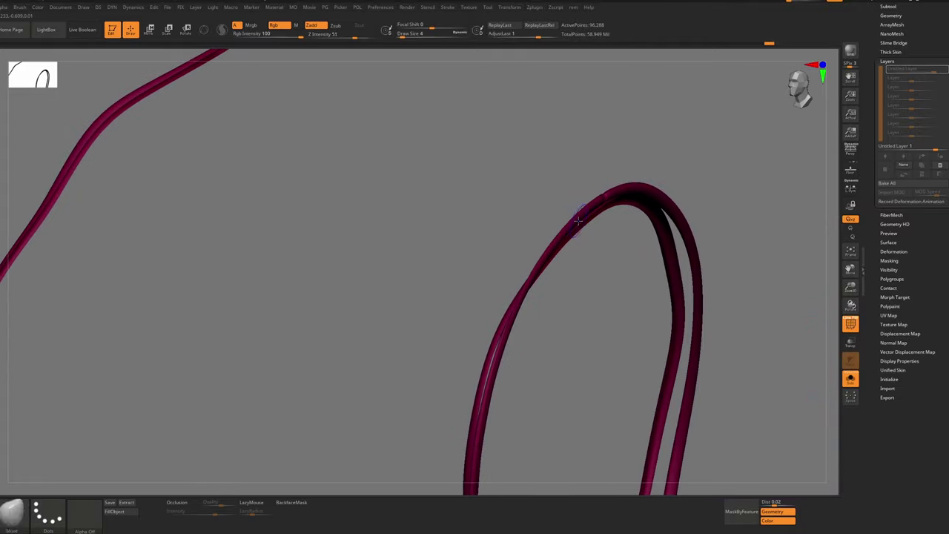
key("ctrl+shift+z")
key("ctrl+shift+z")
key("ctrl+shift+z")
key("ctrl+shift+z")
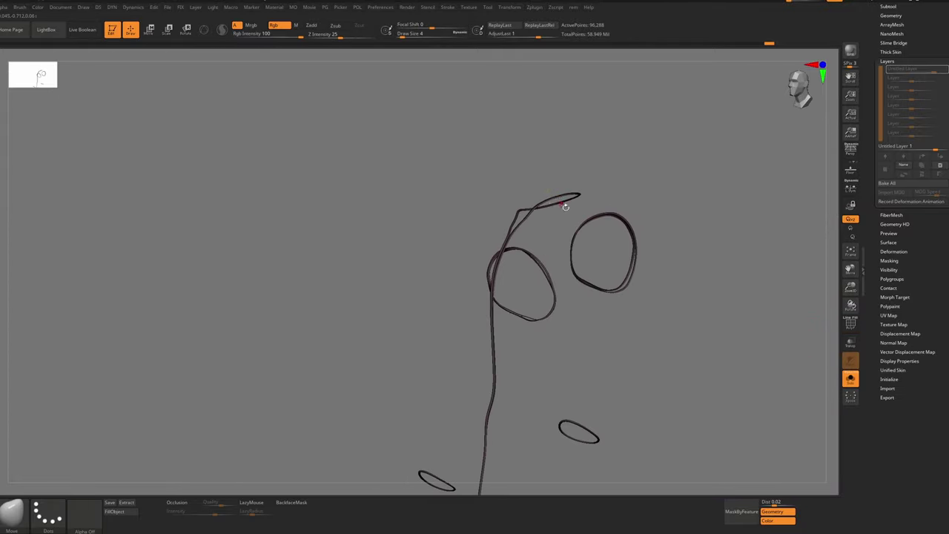
key("ctrl+shift+z")
key("ctrl+shift+z")
key("ctrl+shift+z")
key("ctrl+shift+z")
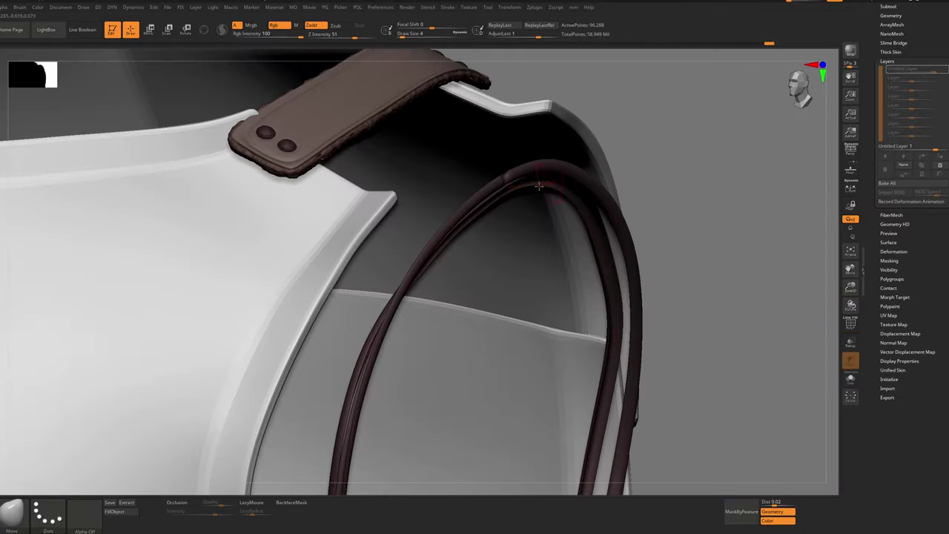
Solo the trim tubes, Grow their visibility twice in Tool > Visibility, and check polygroups
key("alt+s")
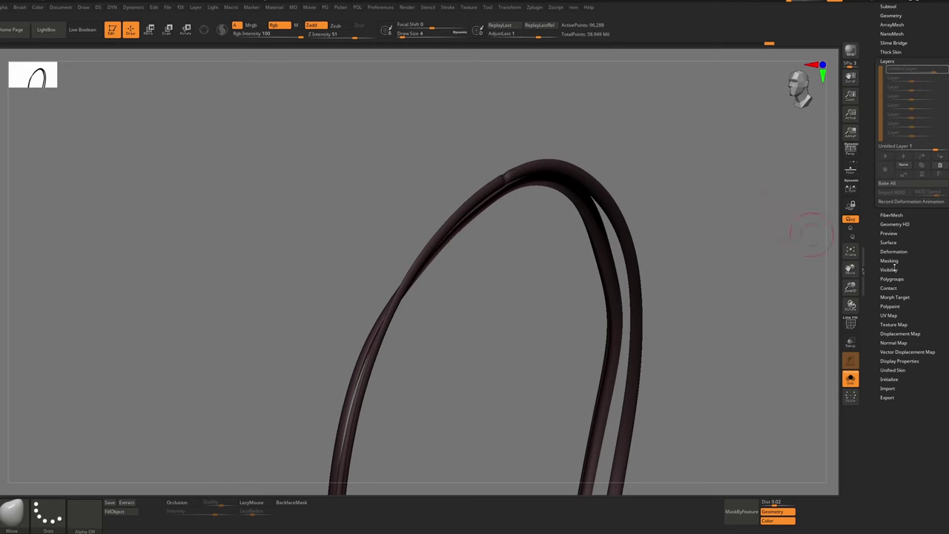
left_click(890, 261)
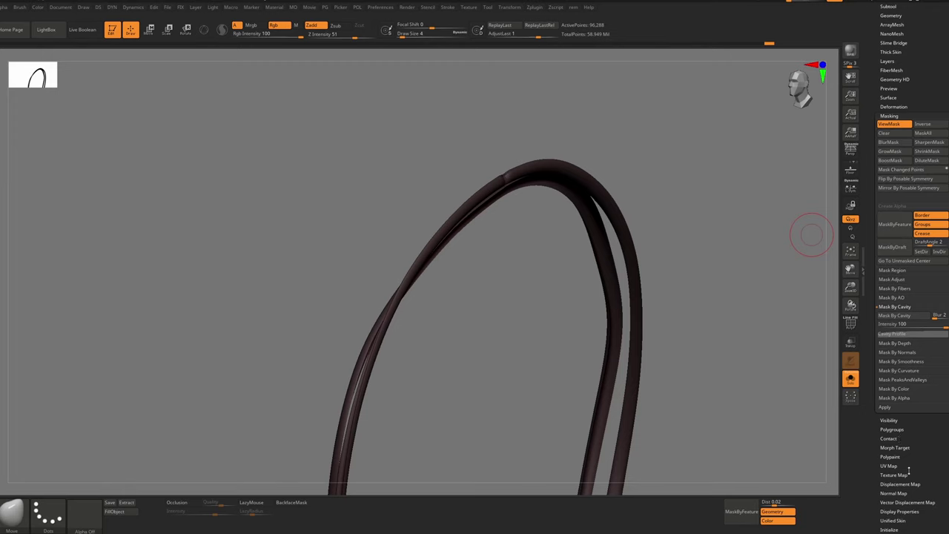
left_click_drag(906, 473, 910, 447)
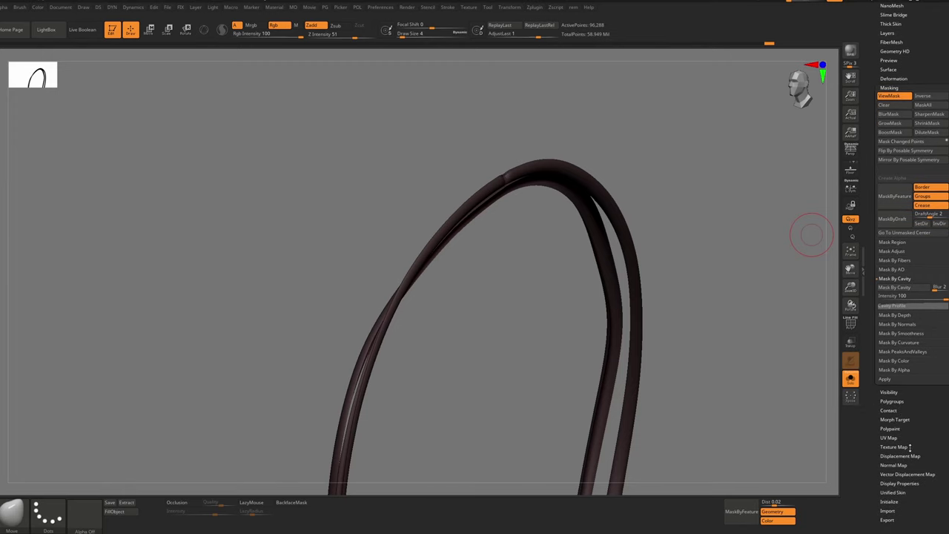
left_click(887, 393)
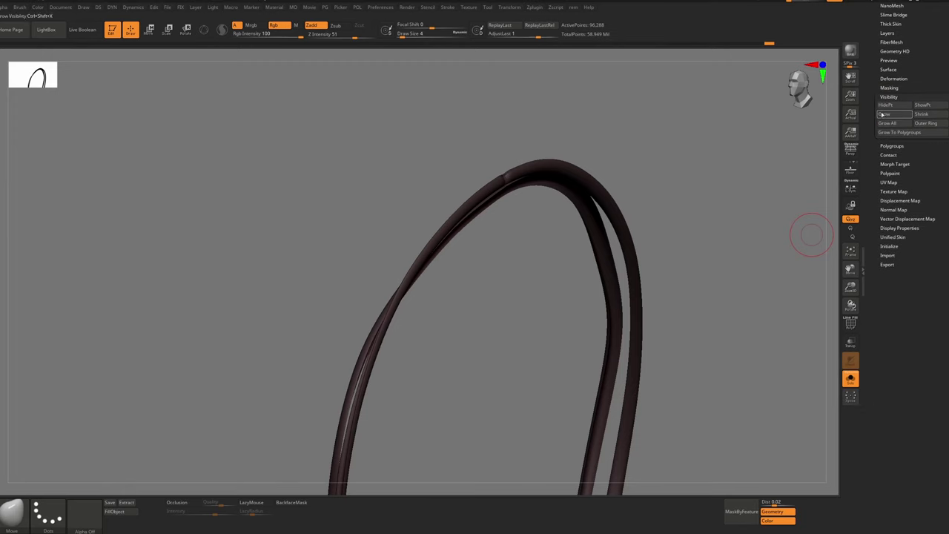
left_click(885, 114)
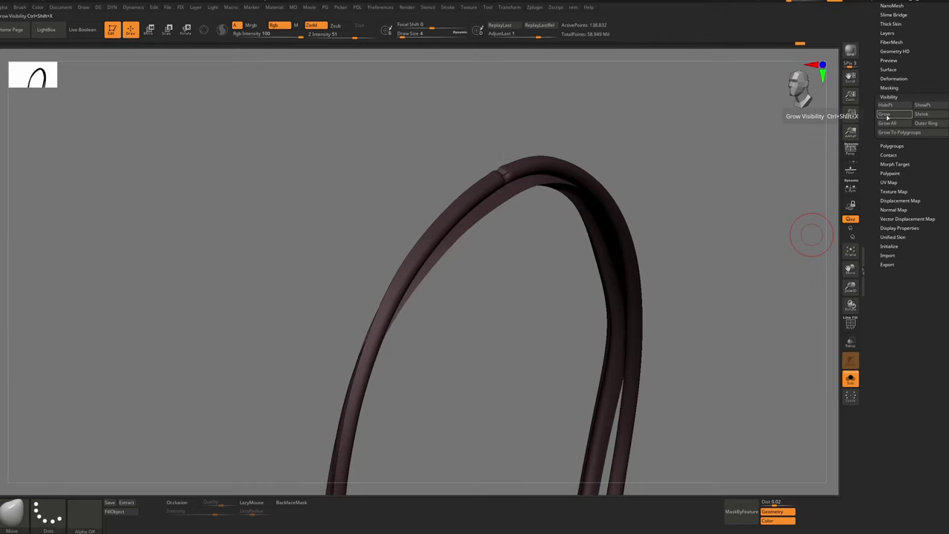
left_click(886, 114)
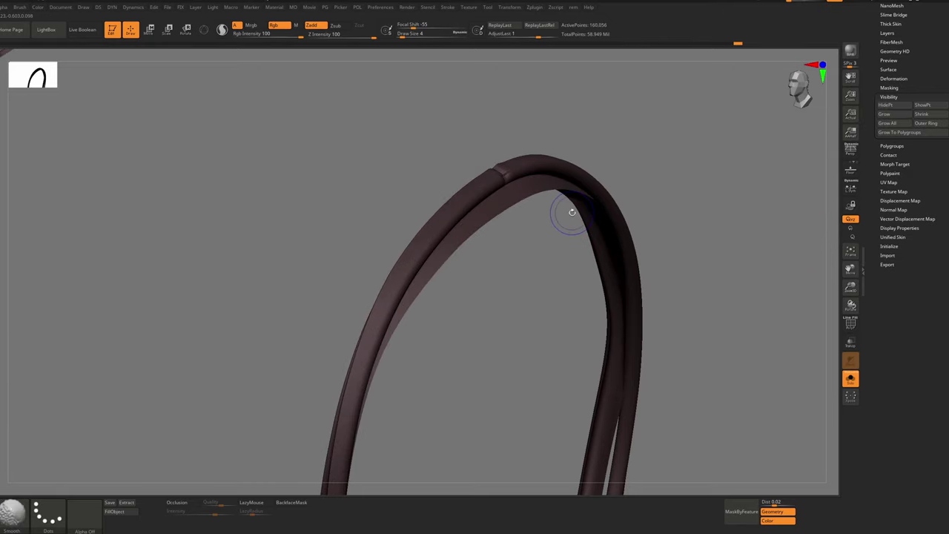
key("shift+f")
key("shift+f")
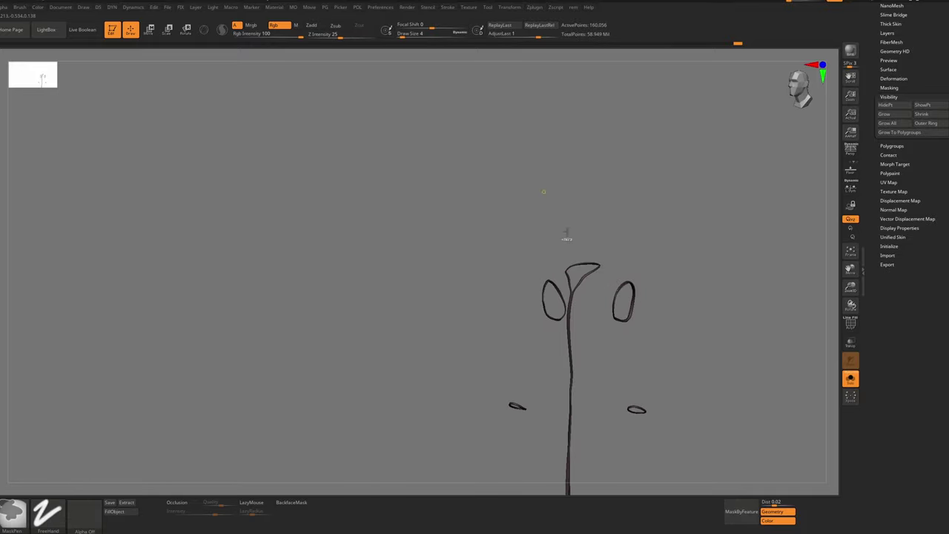
key("ctrl+shift")
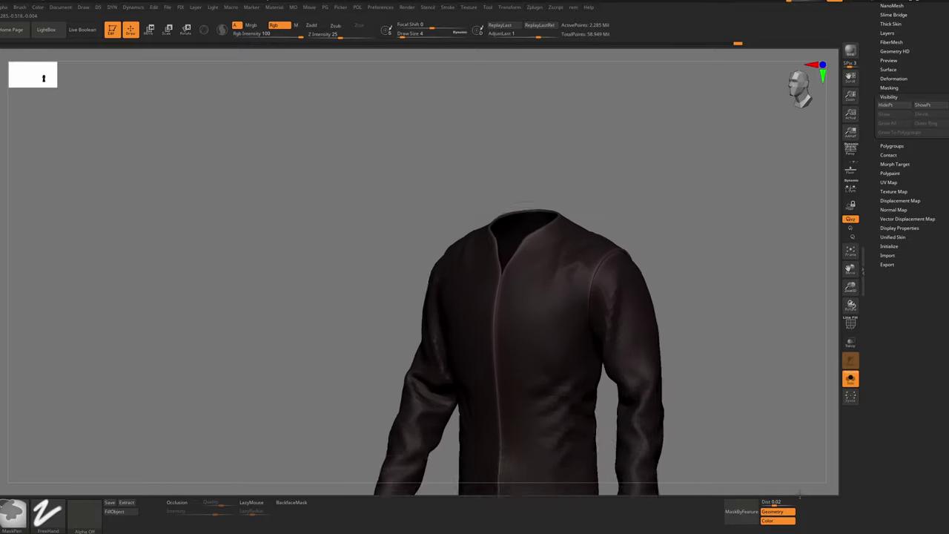
Hide the coat body, mask all the visible seam trim pieces, then show the whole coat again
key("ctrl")
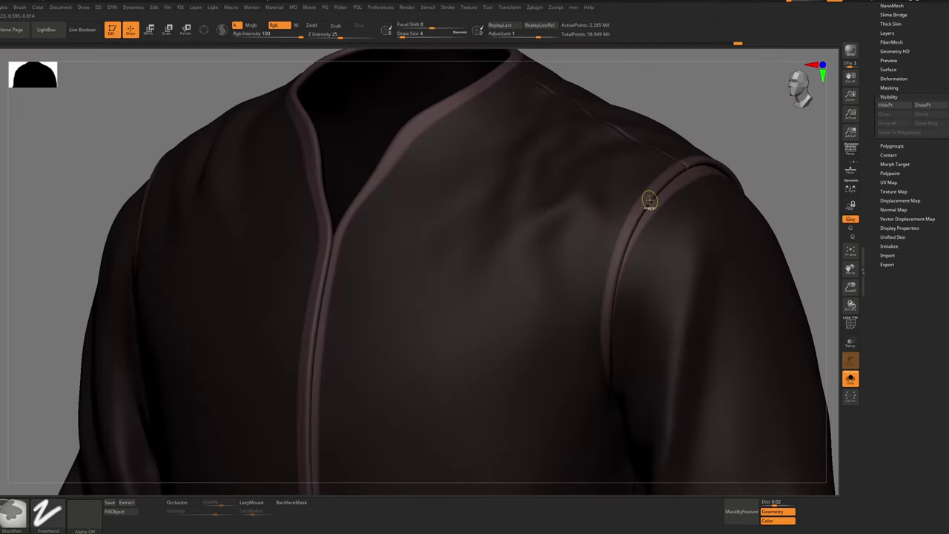
left_click(649, 200, "ctrl+shift")
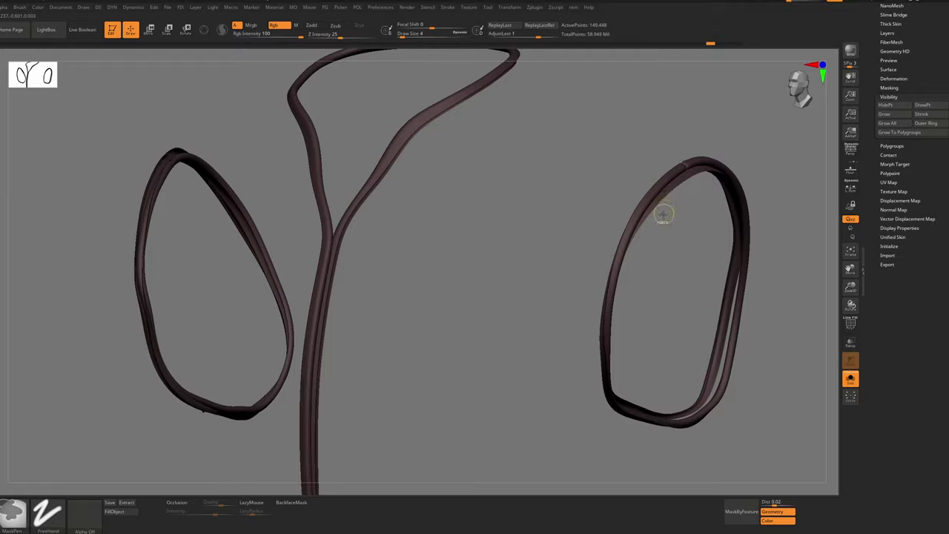
right_click_drag(664, 213, 594, 127, "ctrl")
left_click_drag(751, 125, 455, 427, "ctrl")
right_click_drag(671, 207, 693, 281, "ctrl")
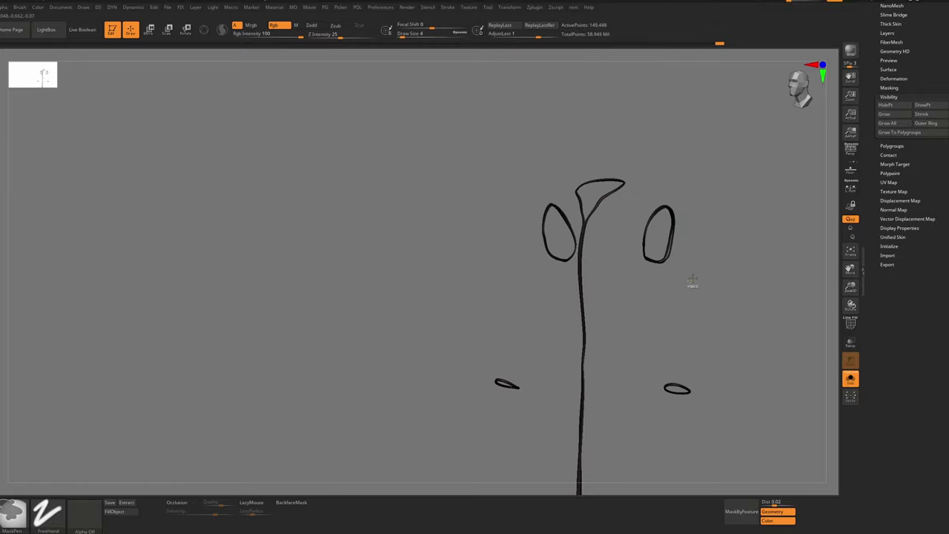
left_click_drag(692, 282, 746, 153, "alt")
left_click(746, 153, "ctrl+shift")
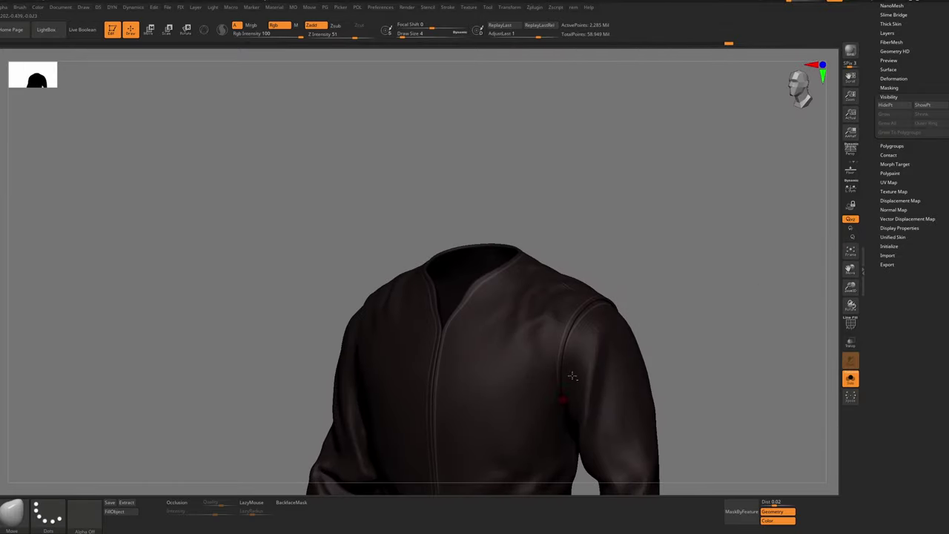
Look over the right shoulder, sleeves and chest, then raise the coat's subdivision level
right_click_drag(573, 376, 631, 475, "ctrl")
right_click_drag(544, 324, 461, 259, "shift")
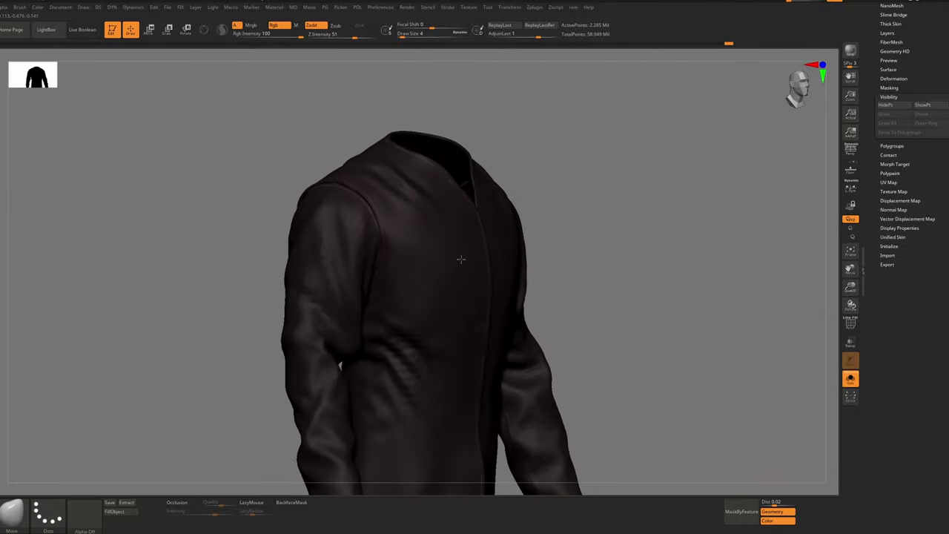
right_click_drag(434, 459, 466, 240, "alt")
right_click_drag(393, 267, 460, 163, "ctrl")
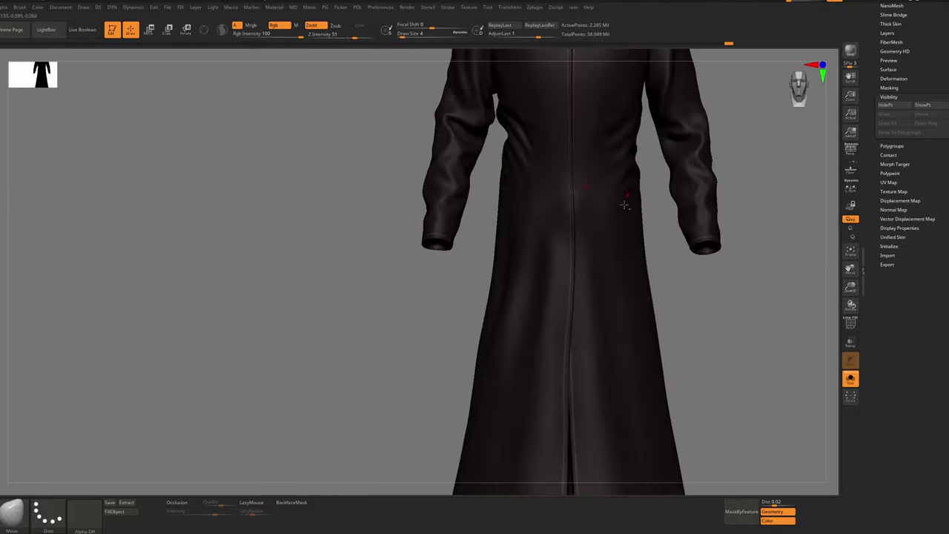
right_click_drag(625, 204, 413, 250)
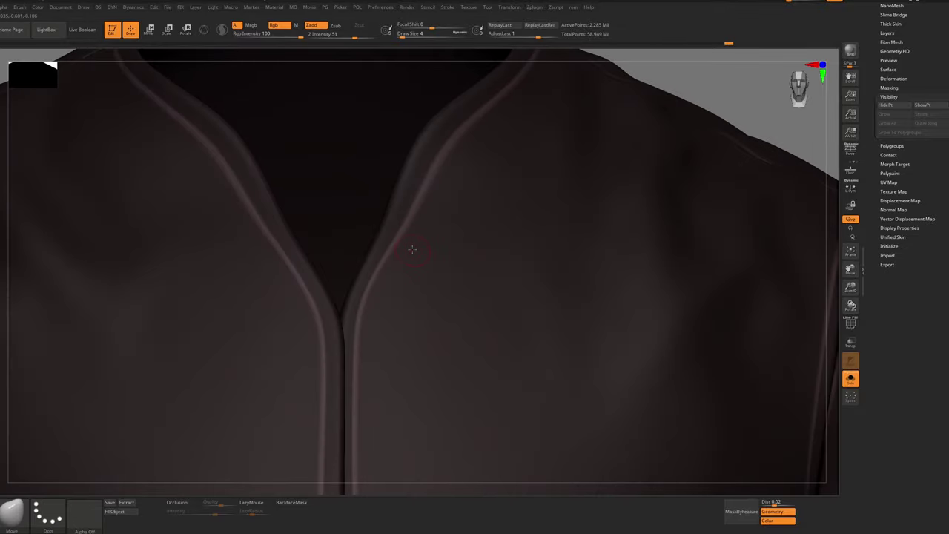
key("ctrl+d")
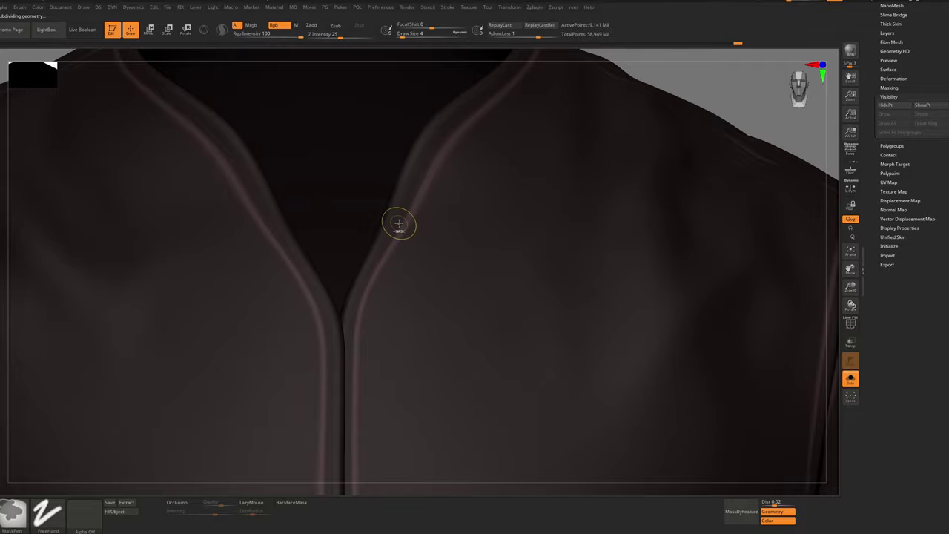
Sharpen the mask edge along the collar twice, then turn the view toward the shoulder seam
right_click_drag(403, 227, 412, 257, "ctrl")
left_click(400, 239, "ctrl+alt")
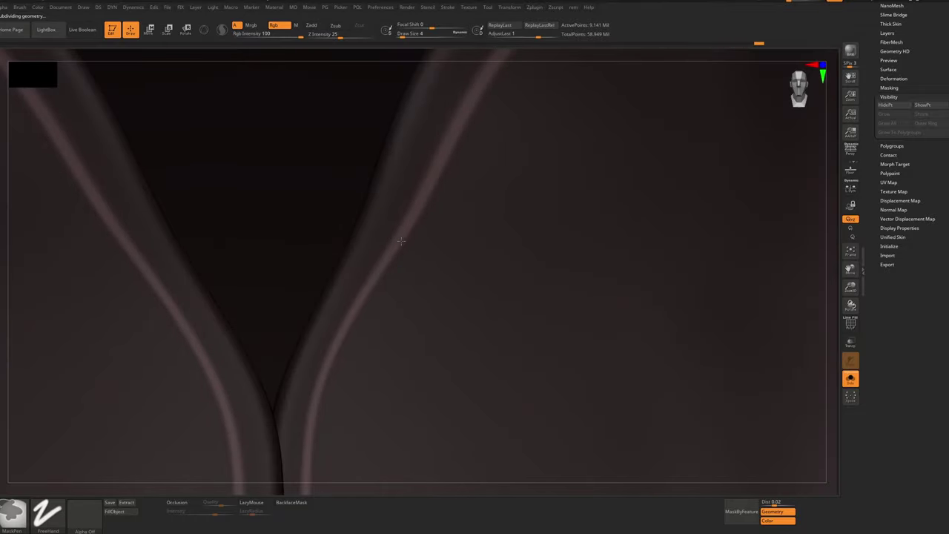
left_click(401, 241, "ctrl+alt")
right_click_drag(433, 255, 423, 178, "ctrl")
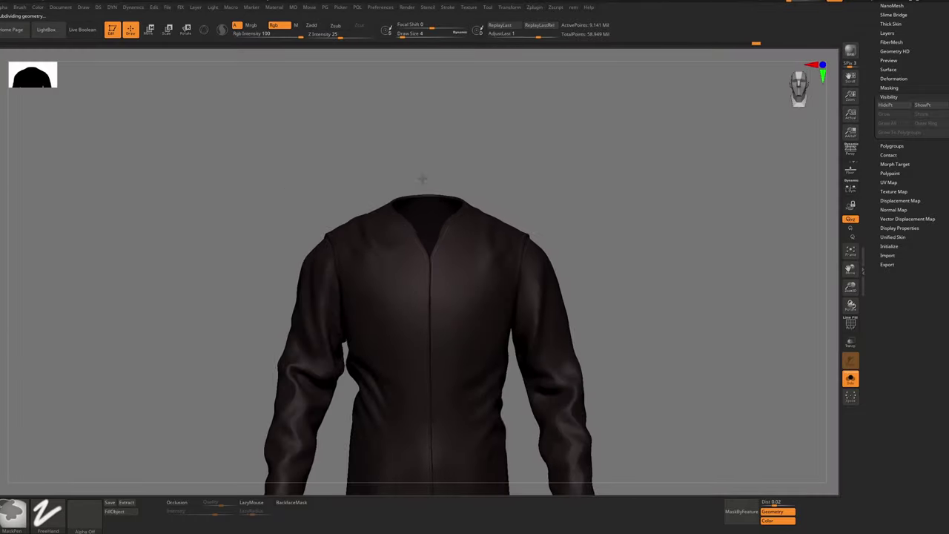
mouse_move(455, 233)
right_mouse_down("ctrl")
mouse_move(456, 224)
mouse_move(551, 273)
right_mouse_up("ctrl")
mouse_move(551, 273)
right_mouse_down("ctrl")
mouse_move(576, 324)
mouse_move(628, 345)
right_mouse_up("ctrl")
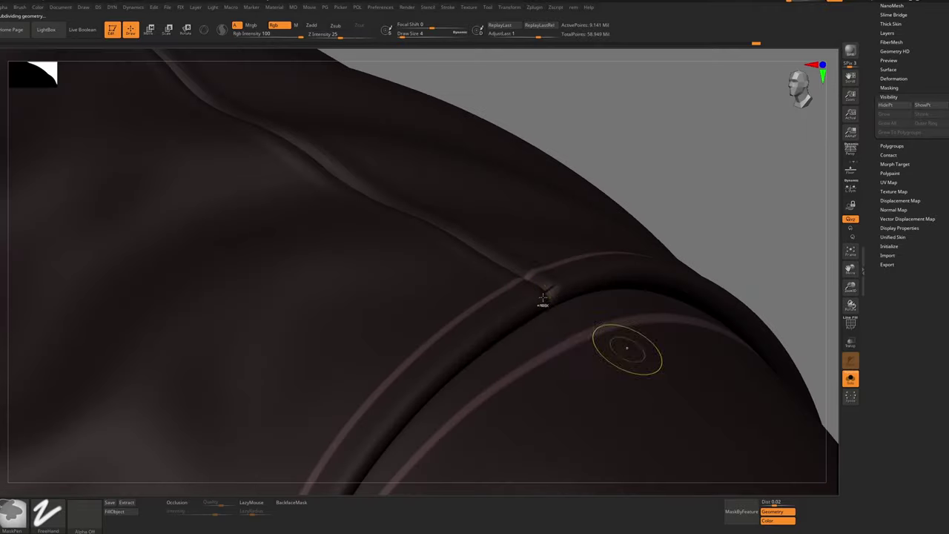
mouse_move(579, 304)
right_mouse_down()
mouse_move(506, 250)
mouse_move(506, 283)
right_mouse_up()
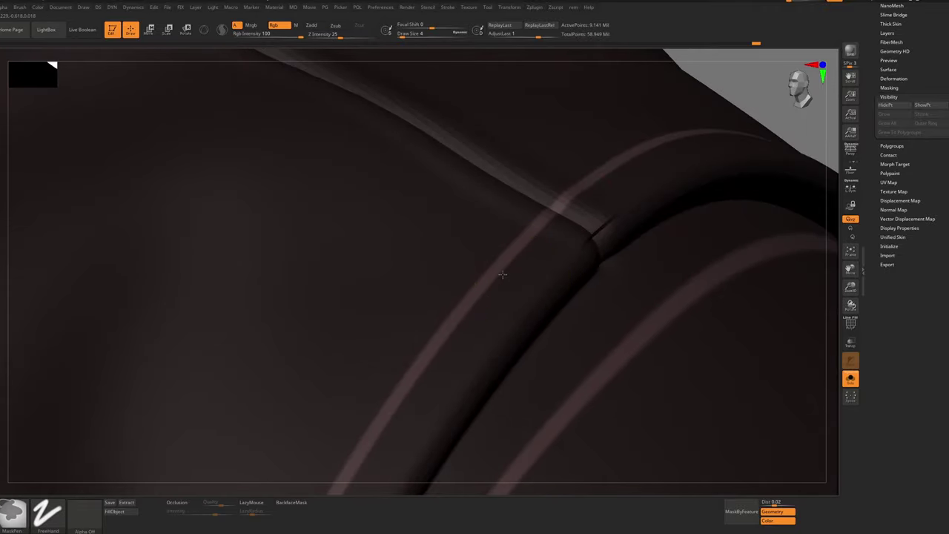
Undo a blur of the piping mask so it stays sharp, and return to the highest subdivision level
left_click(504, 266, "ctrl")
key("d")
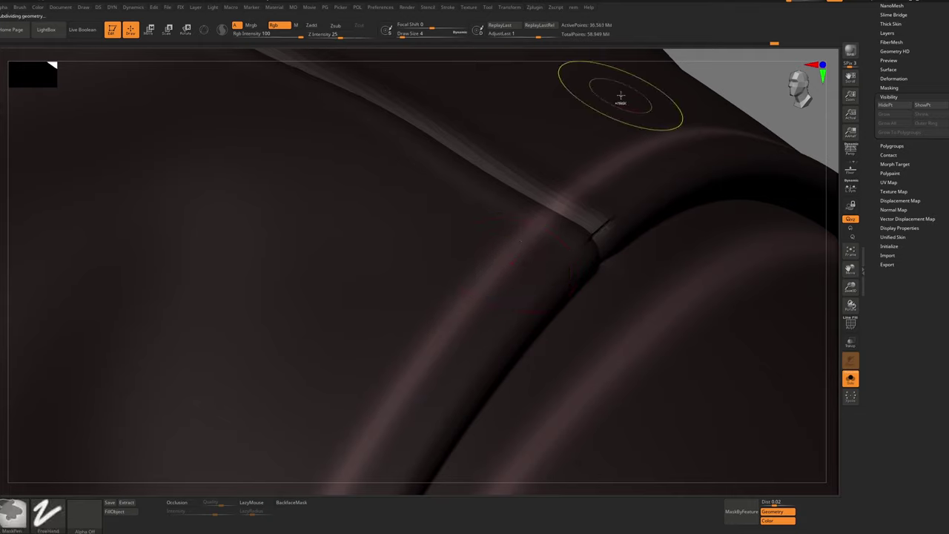
key("ctrl+z")
key("ctrl+z")
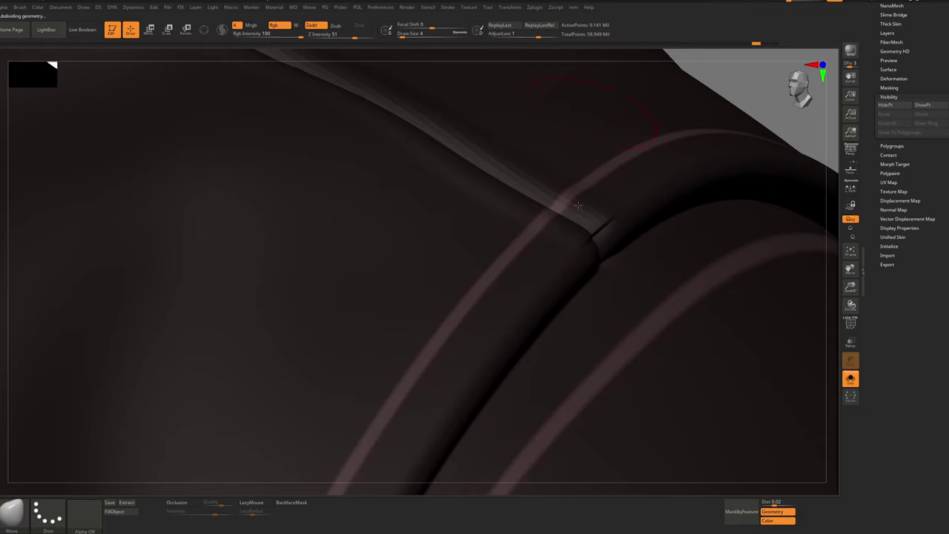
key("ctrl")
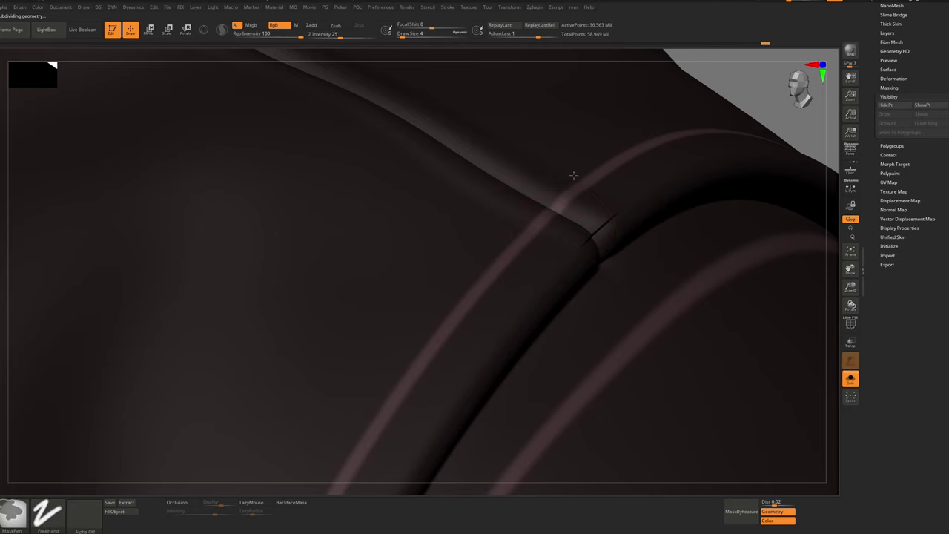
Draw a Transpose move line on the shoulder seam and turn on recording for the coat's sculpt layer
key("w")
mouse_move(568, 204)
left_mouse_down()
mouse_move(666, 136)
mouse_move(649, 144)
left_mouse_up()
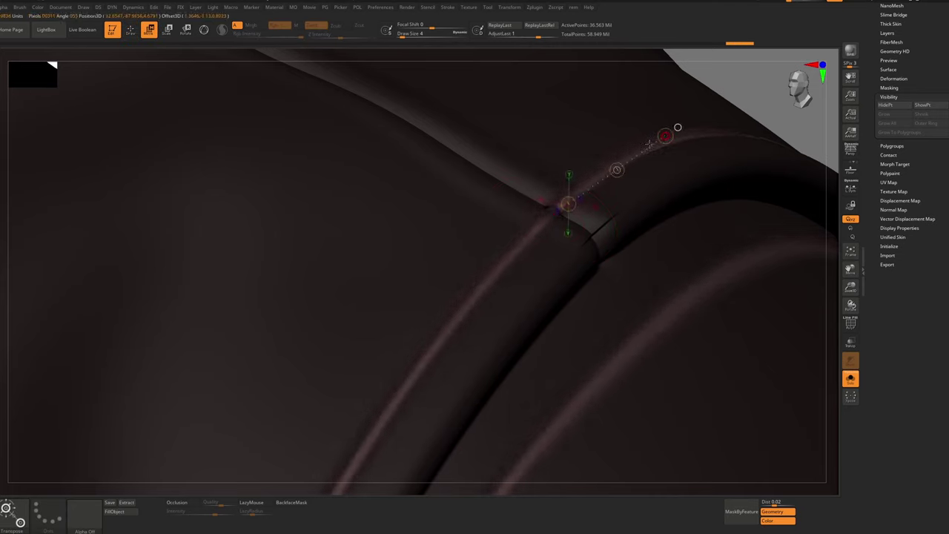
mouse_move(481, 152)
right_mouse_down("ctrl")
mouse_move(458, 269)
mouse_move(462, 494)
mouse_move(433, 257)
right_mouse_up("ctrl")
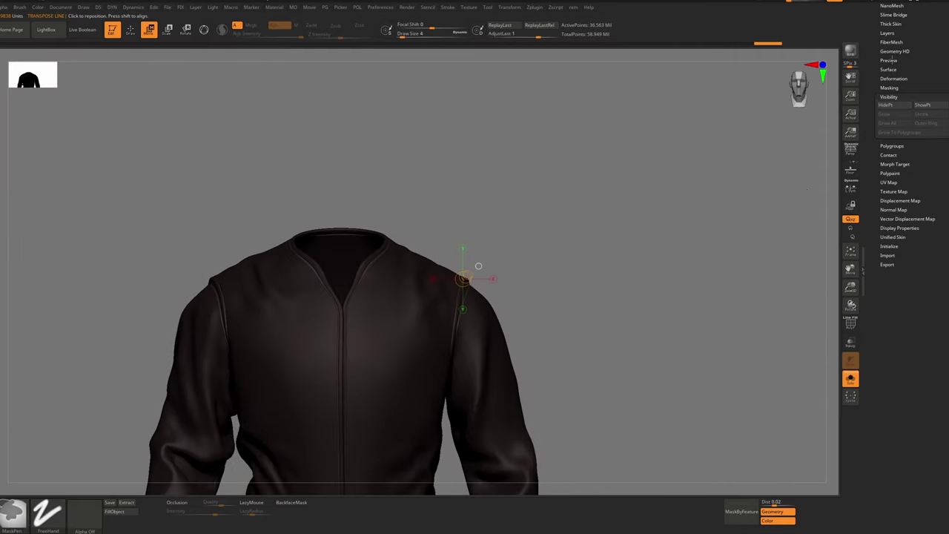
left_click(890, 33)
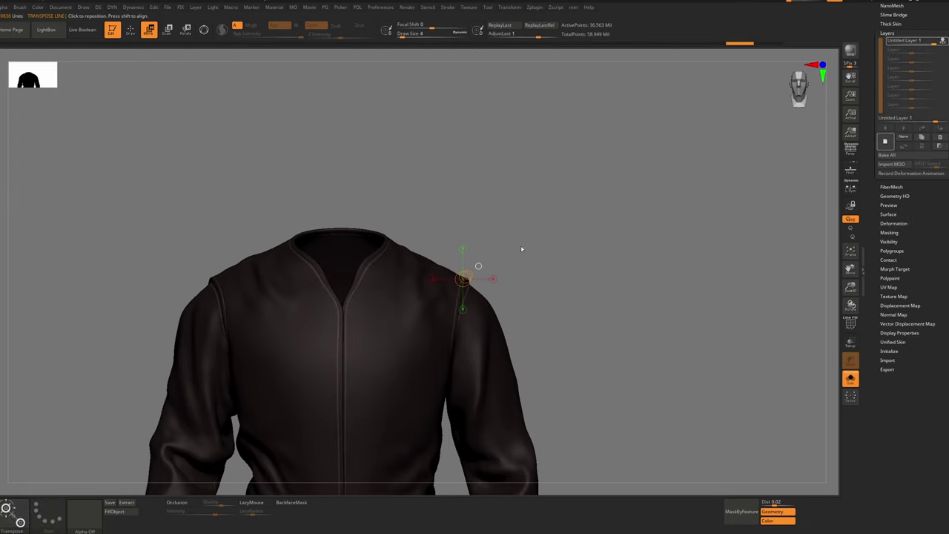
left_click_drag(521, 249, 573, 225, "ctrl")
left_click(886, 140)
Mask everything except the purple piping polygroup and blur the mask edges
key("shift+f")
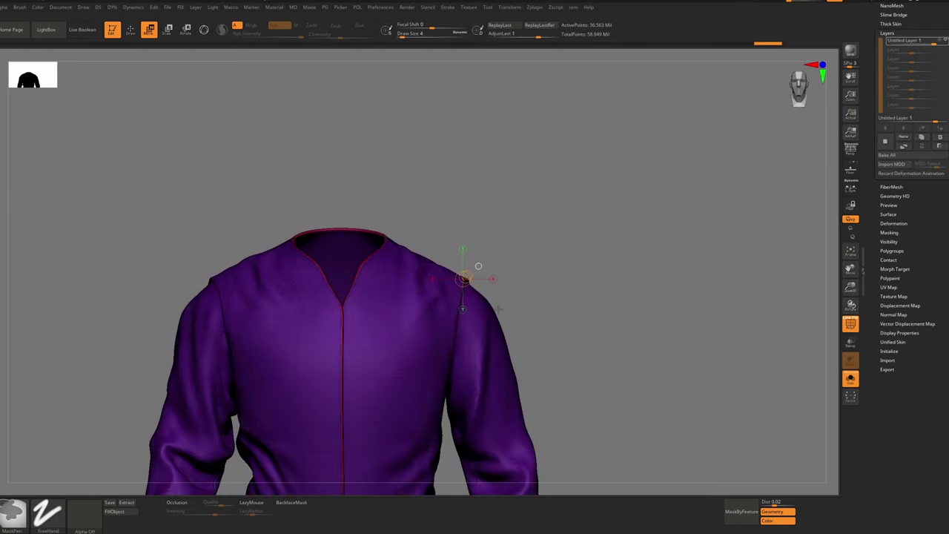
right_click_drag(498, 309, 582, 321, "ctrl")
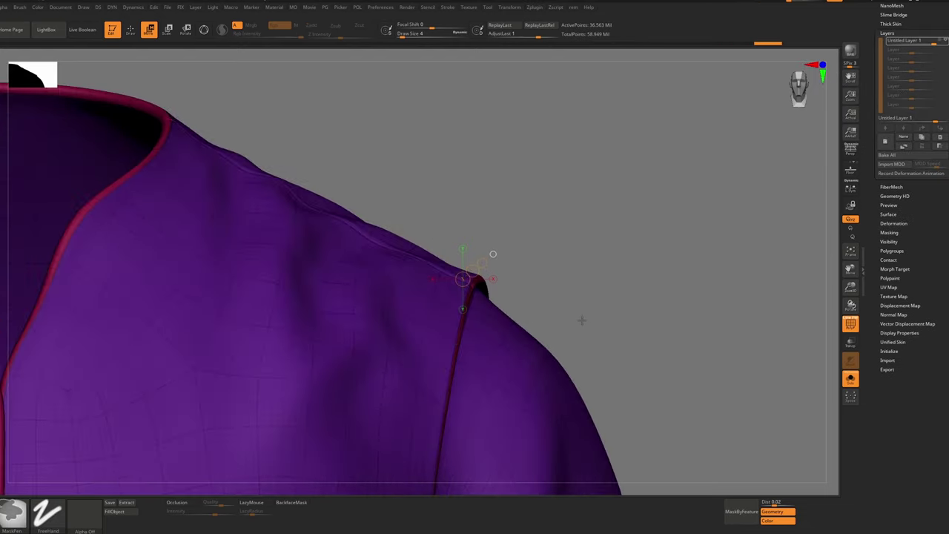
left_click(527, 295, "ctrl")
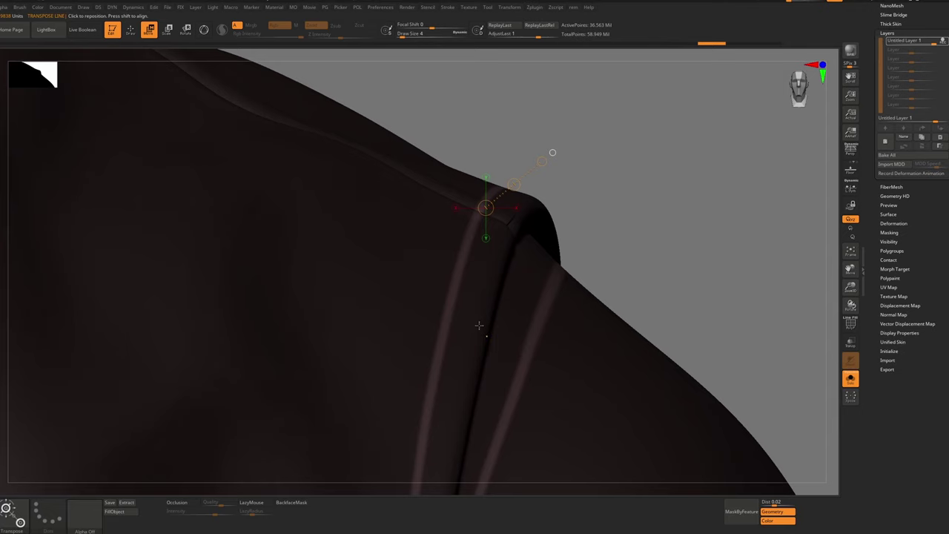
key("ctrl+shift+a")
key("shift+f")
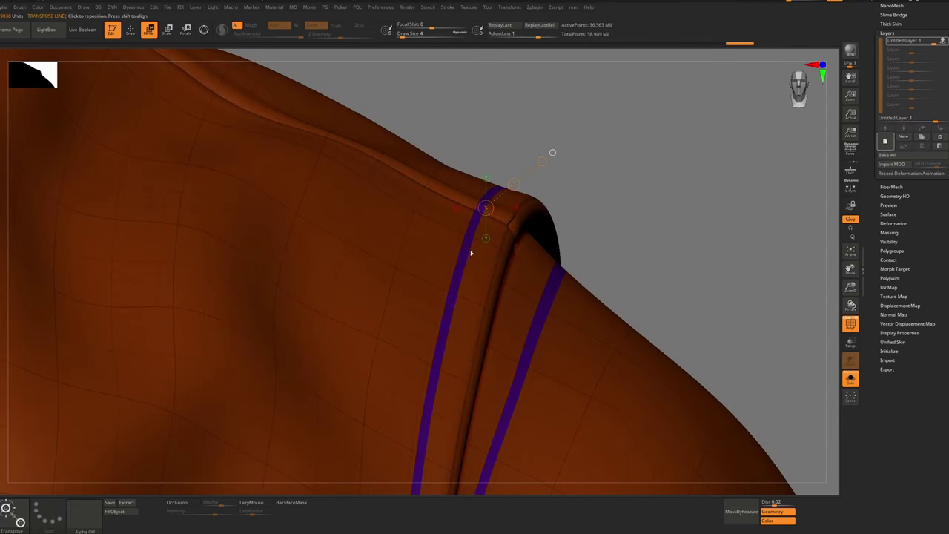
left_click(467, 242, "ctrl")
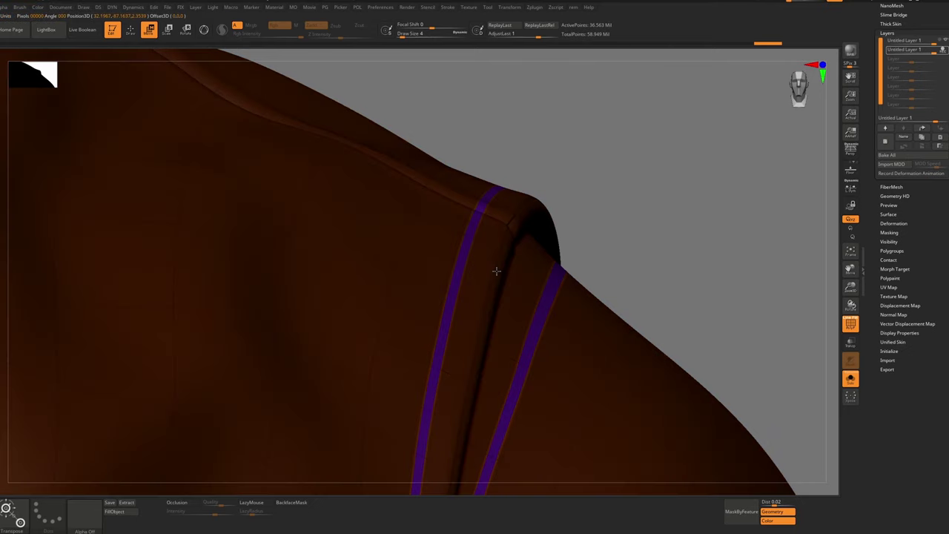
key("shift+f")
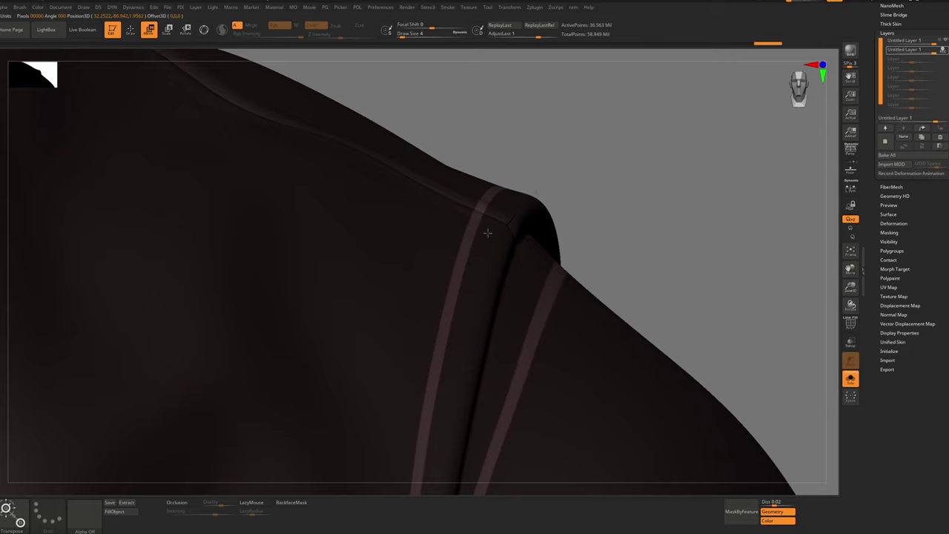
left_click(475, 257, "ctrl")
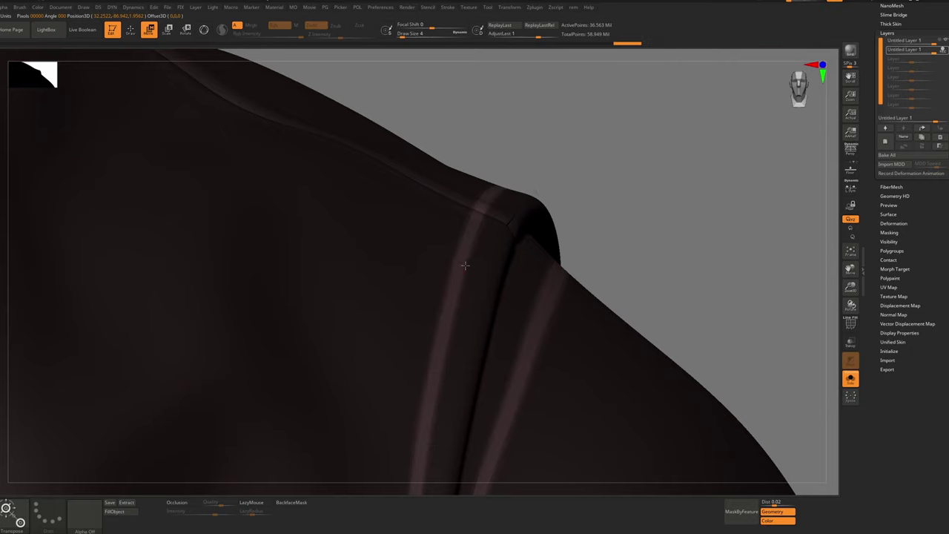
Lift the piping strips with a Transpose move line, adjusting it along the crease
left_click_drag(465, 265, 514, 223)
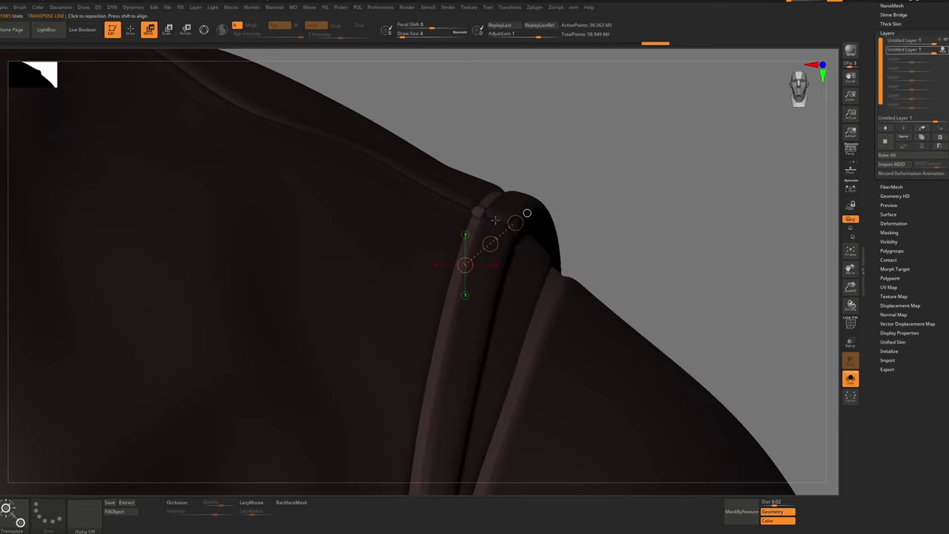
key("shift+d")
left_click(488, 199)
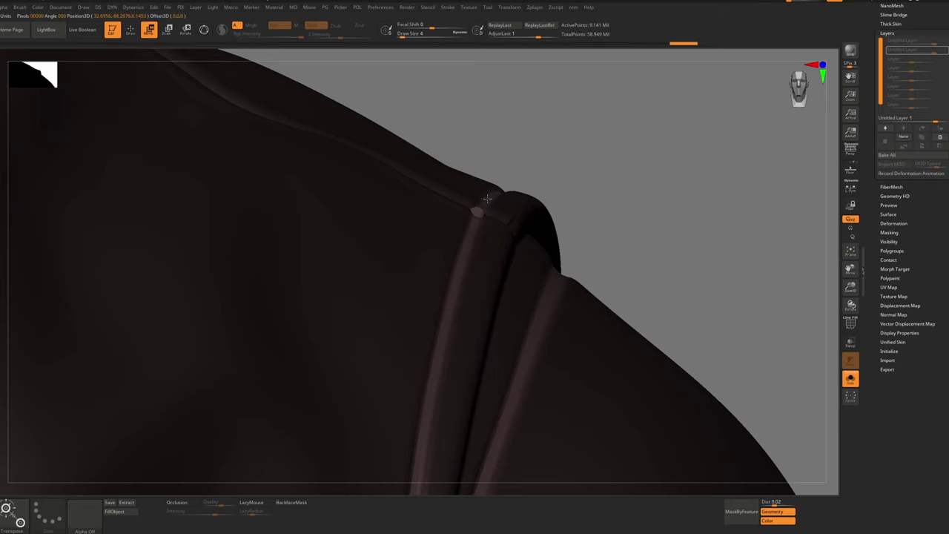
key("ctrl+z")
left_click(457, 297)
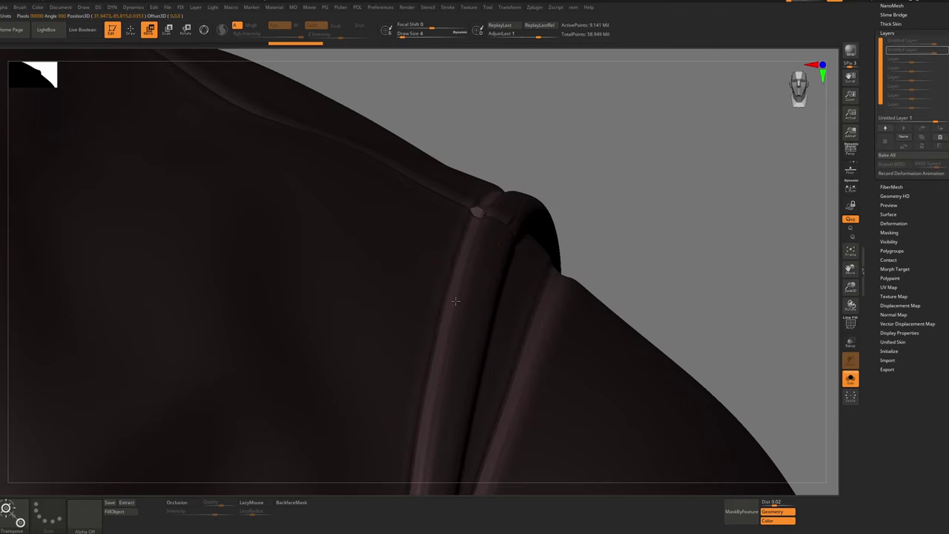
left_click(455, 300)
left_click(455, 331)
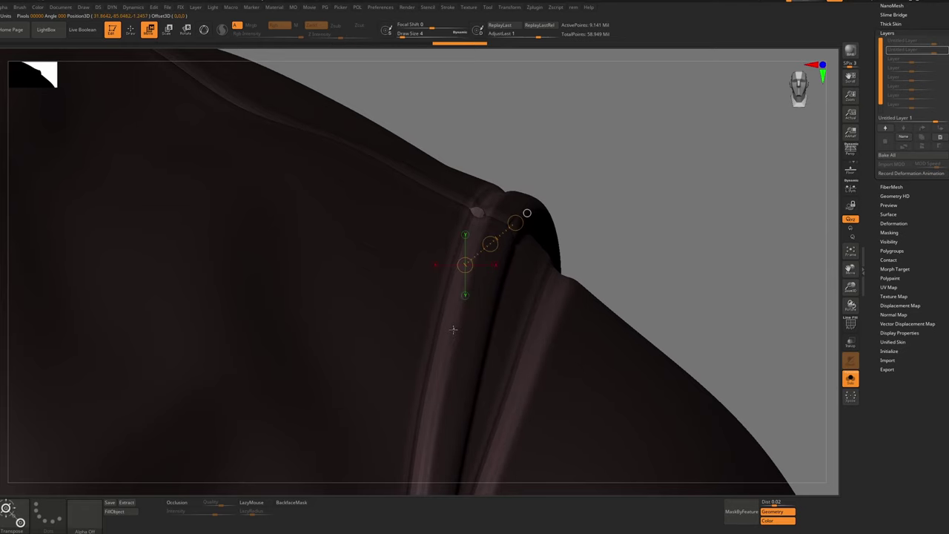
left_click(454, 330)
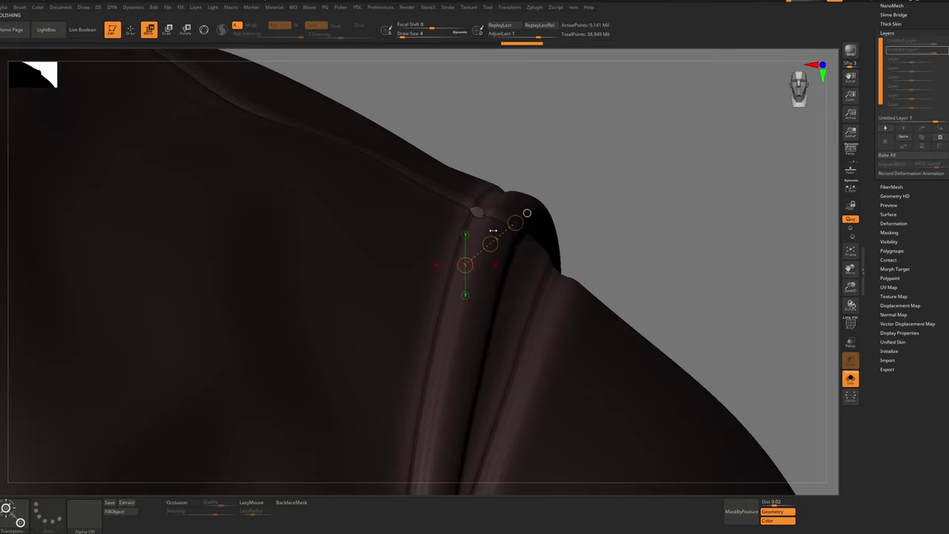
Return to the highest subdivision level, re-mask around the piping, then clear the mask
right_click_drag(483, 153, 496, 280, "ctrl")
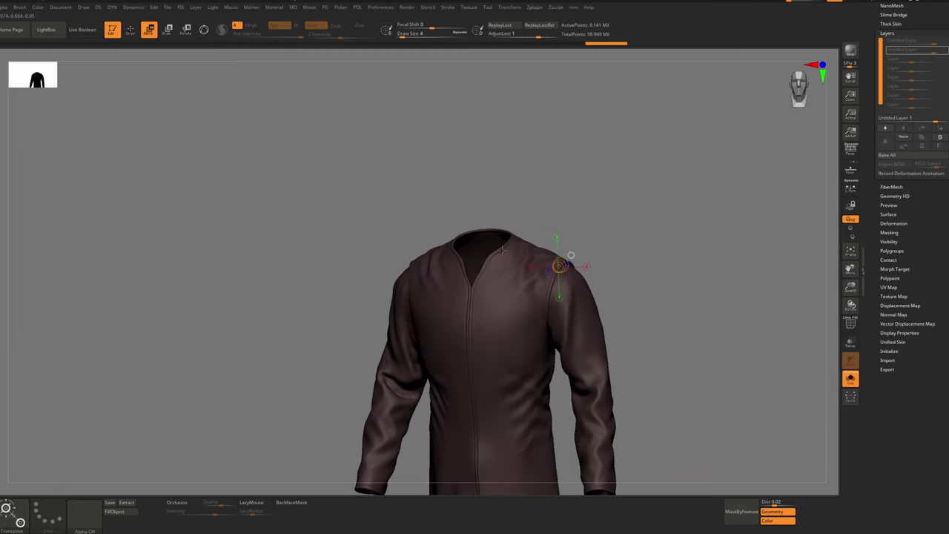
scroll(502, 252, "up", 3)
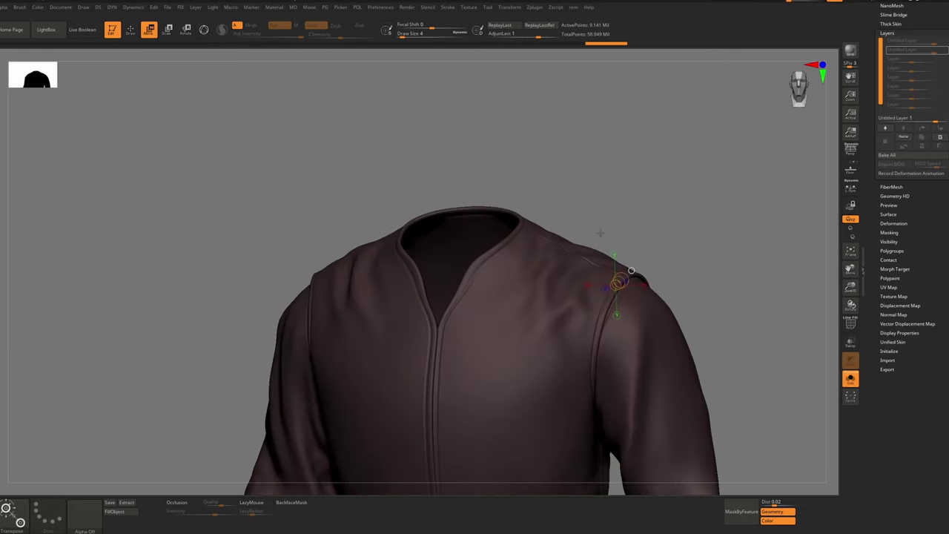
key("ctrl+d")
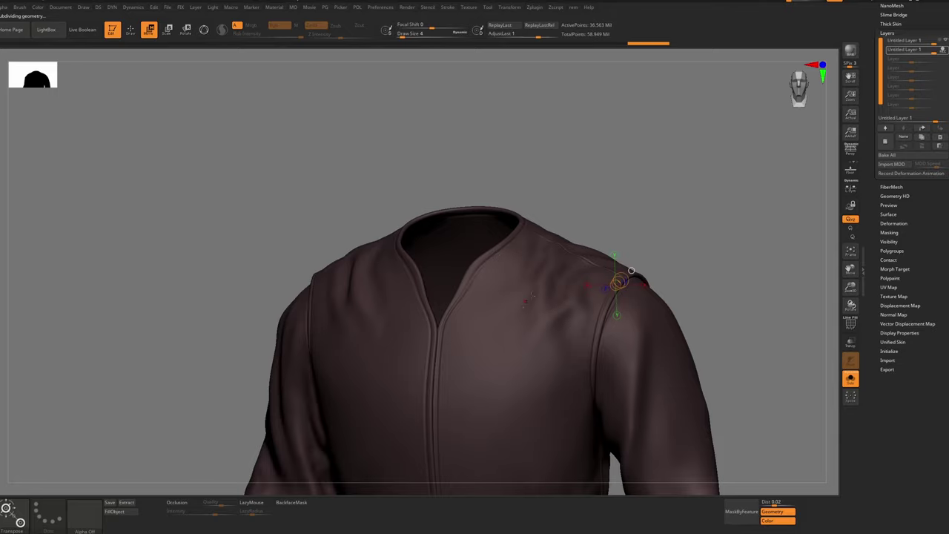
right_click_drag(545, 280, 582, 353)
left_click(590, 301, "ctrl")
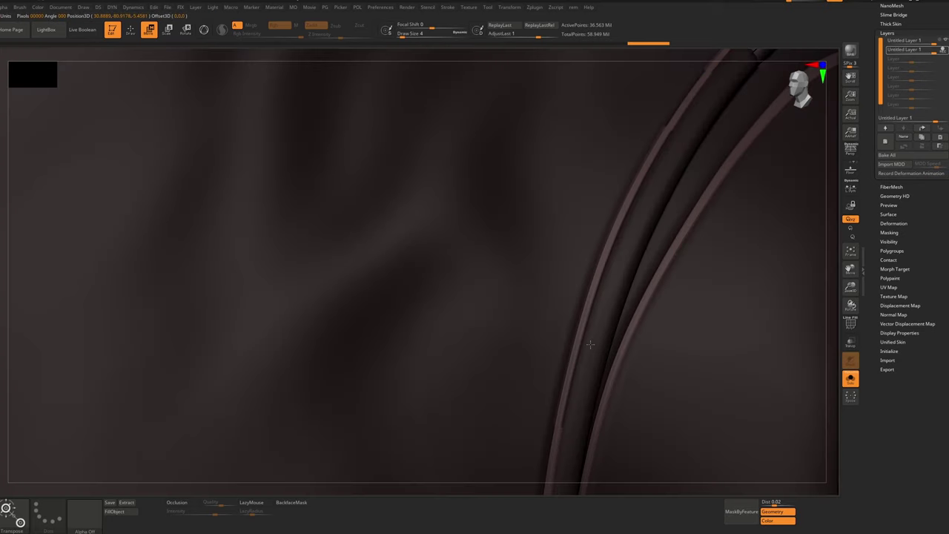
left_click(609, 264)
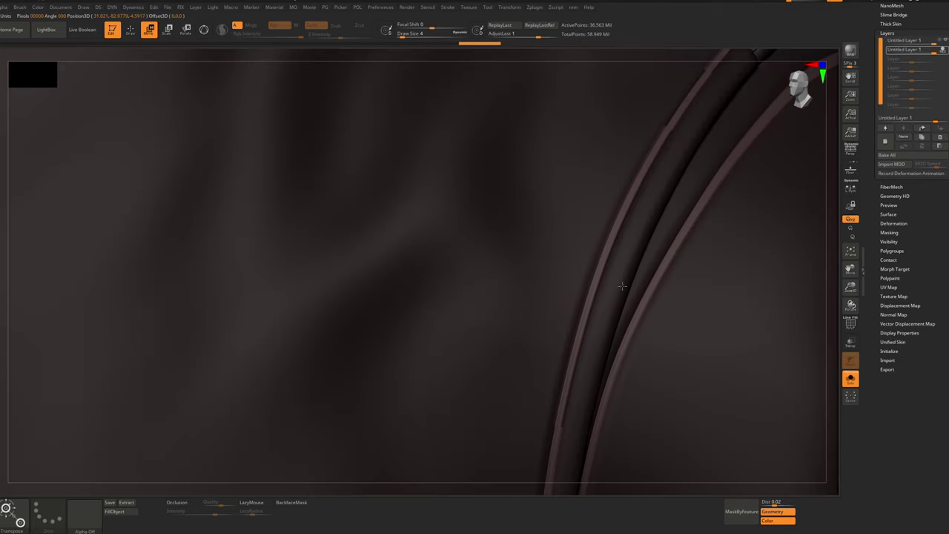
right_click_drag(623, 267, 738, 146, "ctrl")
left_click_drag(738, 147, 749, 161, "ctrl")
right_click_drag(416, 89, 373, 142, "alt")
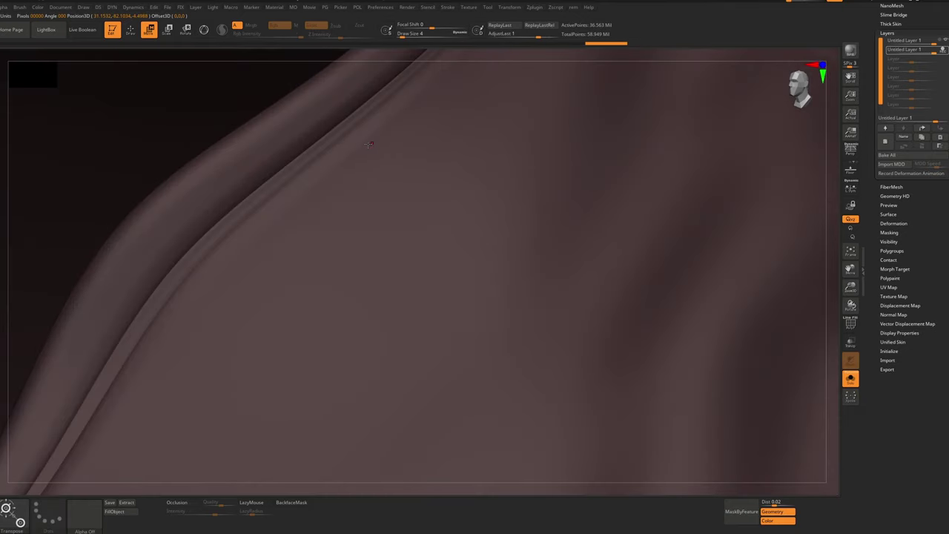
Polish the robe with Polish By Features at 17 and set the layer strength to 0.43362
key("p")
left_click_drag(342, 152, 344, 151)
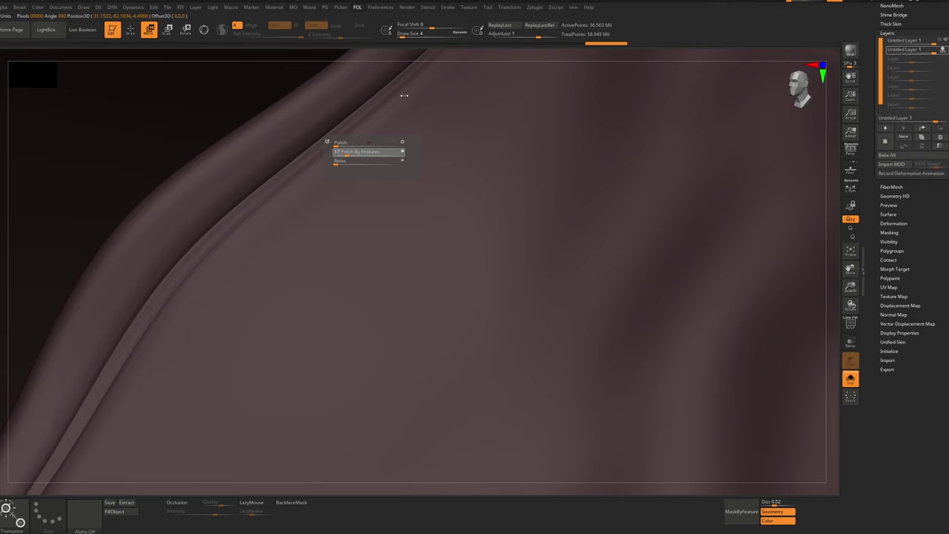
right_click_drag(373, 215, 384, 219)
key("p")
left_click_drag(358, 219, 361, 219)
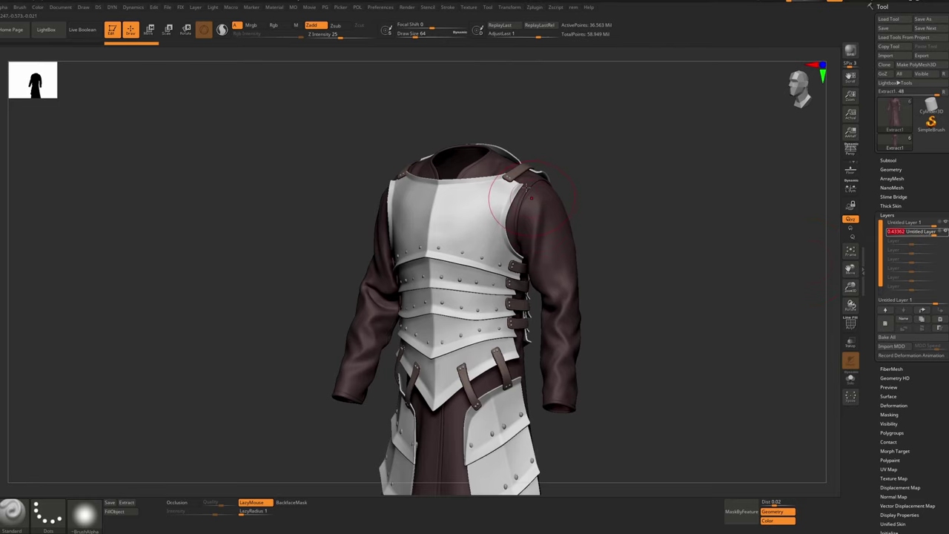
Isolate the robe from the armour, face it front, and add a new sculpt layer
key("alt+shift+s")
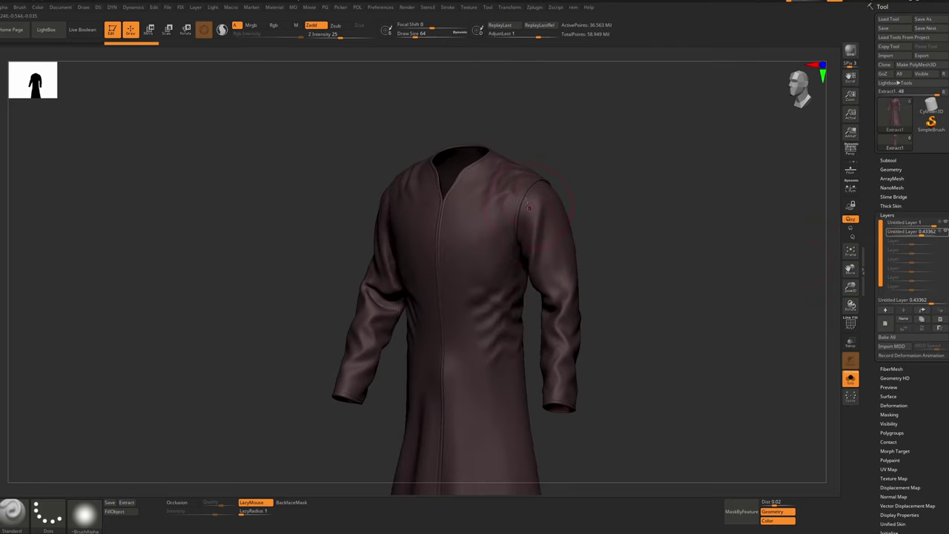
right_click_drag(524, 225, 540, 210, "ctrl")
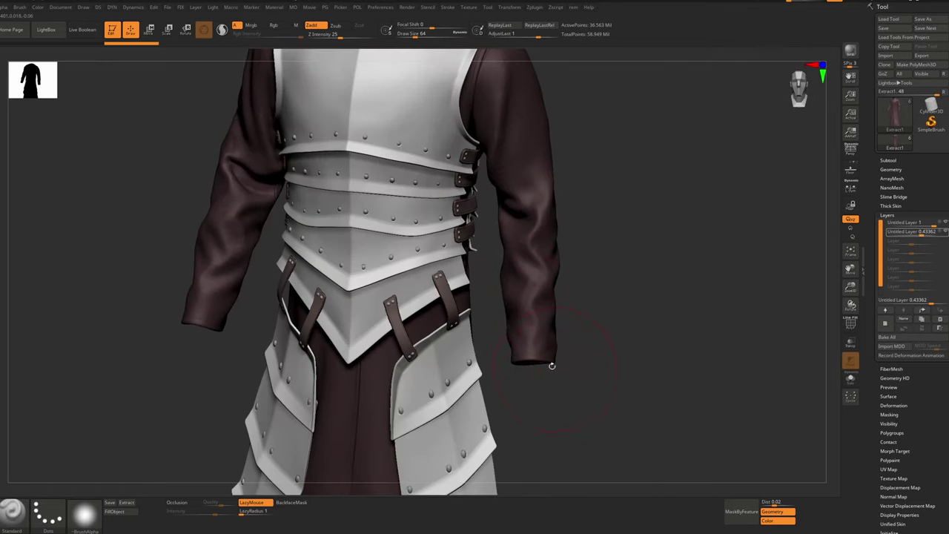
right_click_drag(540, 355, 566, 377, "ctrl")
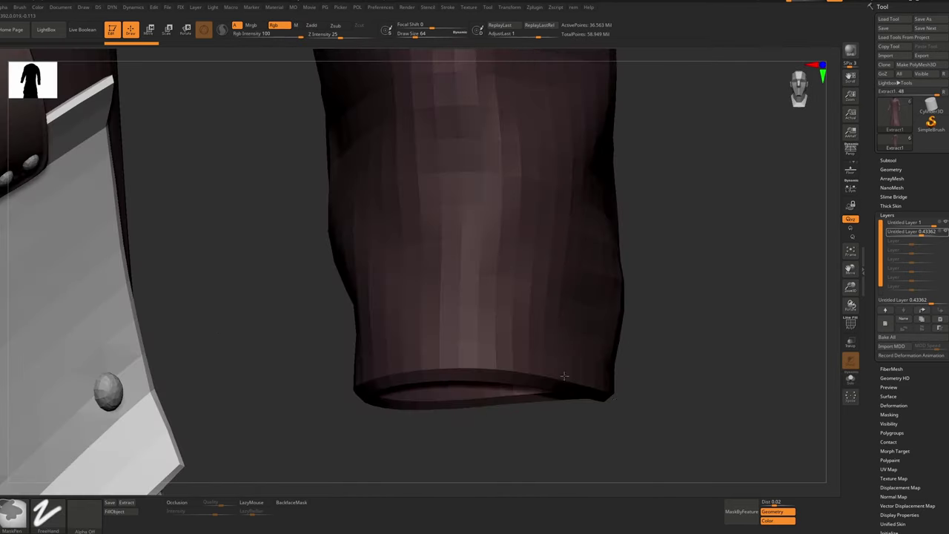
mouse_move(453, 347)
right_mouse_down("ctrl")
mouse_move(504, 307)
mouse_move(554, 337)
mouse_move(577, 453)
mouse_move(540, 263)
mouse_move(484, 256)
right_mouse_up("ctrl")
key("alt+s")
right_click_drag(536, 275, 564, 490, "ctrl")
right_click_drag(564, 489, 615, 475)
left_click(884, 323)
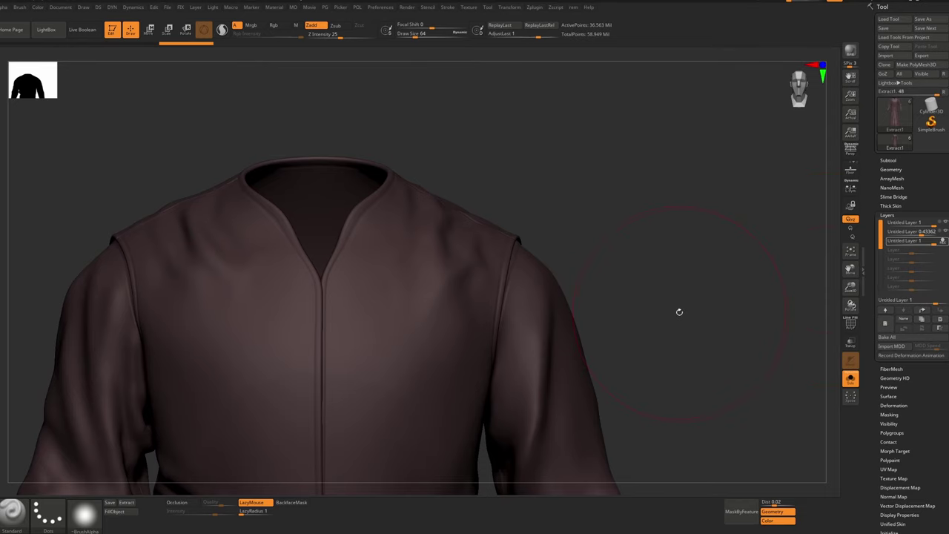
Select the Pinch brush (B, P, I) and shrink Draw Size to about 10.5
key("b")
key("p")
key("i")
key("n")
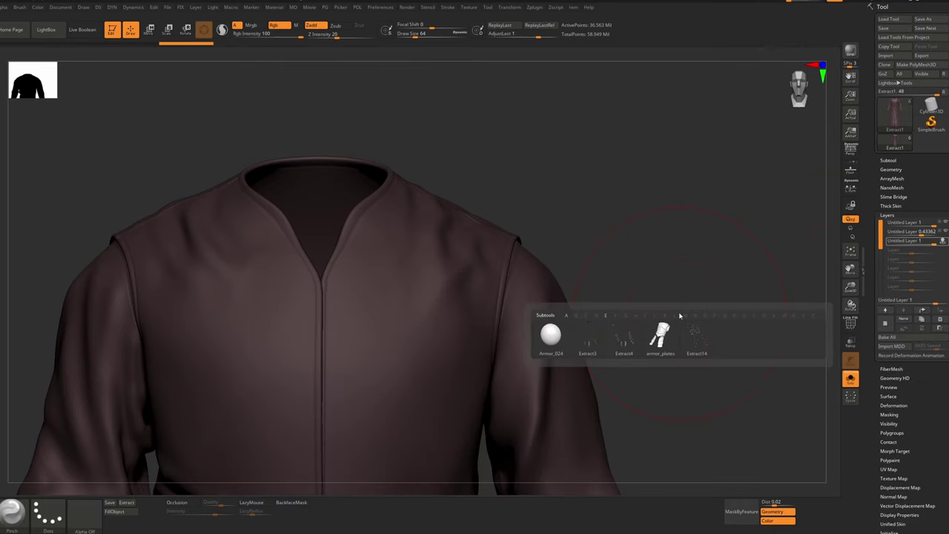
key("s")
left_click_drag(369, 244, 353, 233)
key("s")
right_click_drag(353, 232, 358, 235, "ctrl")
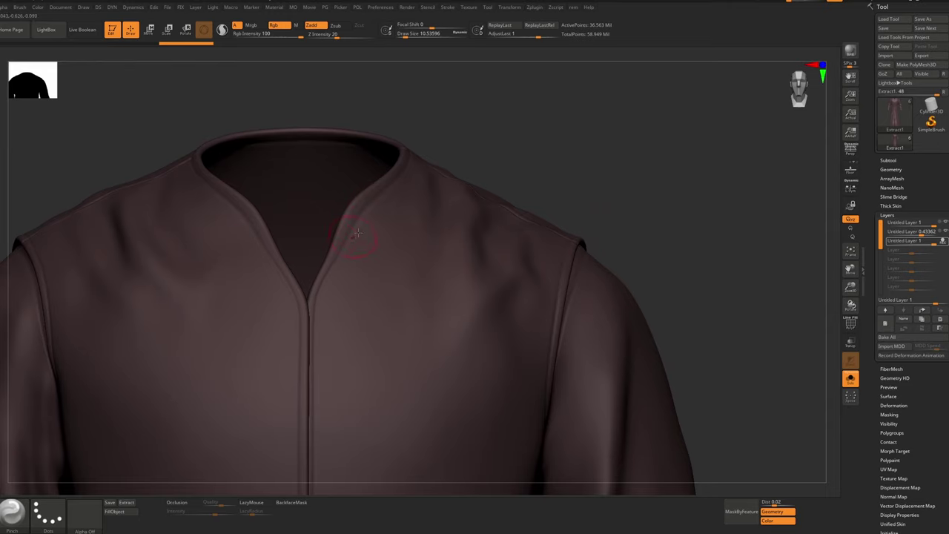
Orbit around the collar, arm and shoulder seam, zooming in on the seam
scroll(357, 233, "up", 3)
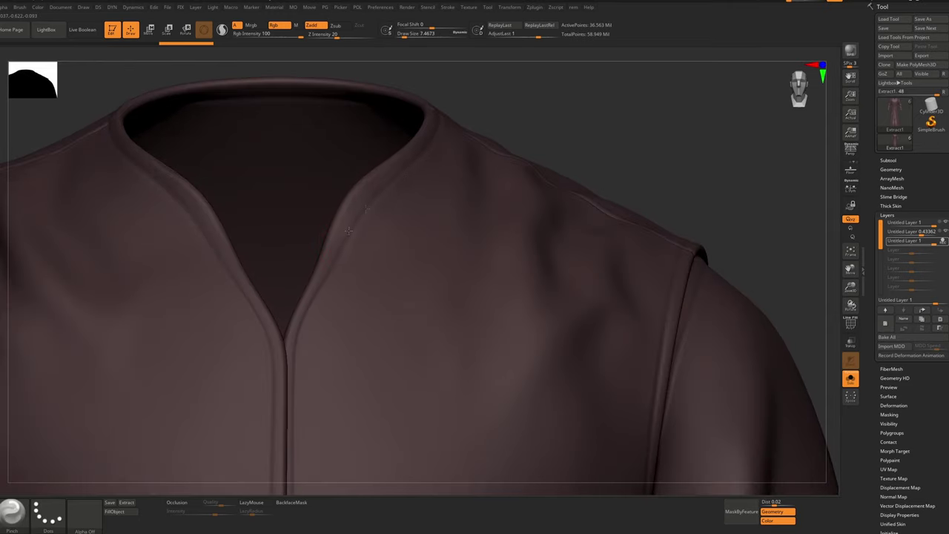
mouse_move(359, 247)
right_mouse_down("ctrl")
mouse_move(413, 191)
mouse_move(407, 198)
right_mouse_up("ctrl")
mouse_move(303, 252)
right_mouse_down()
mouse_move(272, 241)
mouse_move(282, 252)
mouse_move(262, 194)
right_mouse_up()
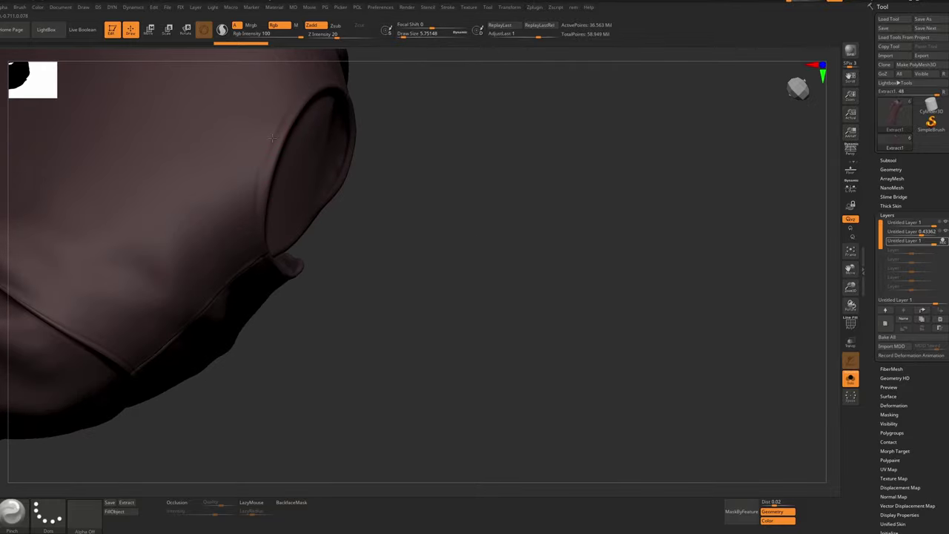
right_click_drag(253, 224, 386, 236)
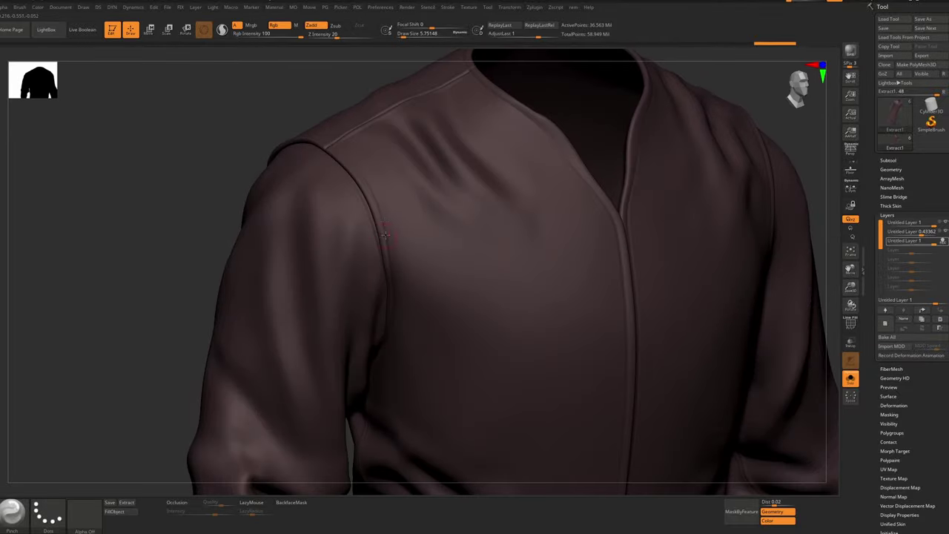
right_click_drag(389, 286, 512, 319)
mouse_move(408, 237)
right_mouse_down("ctrl")
mouse_move(415, 225)
mouse_move(413, 236)
right_mouse_up("ctrl")
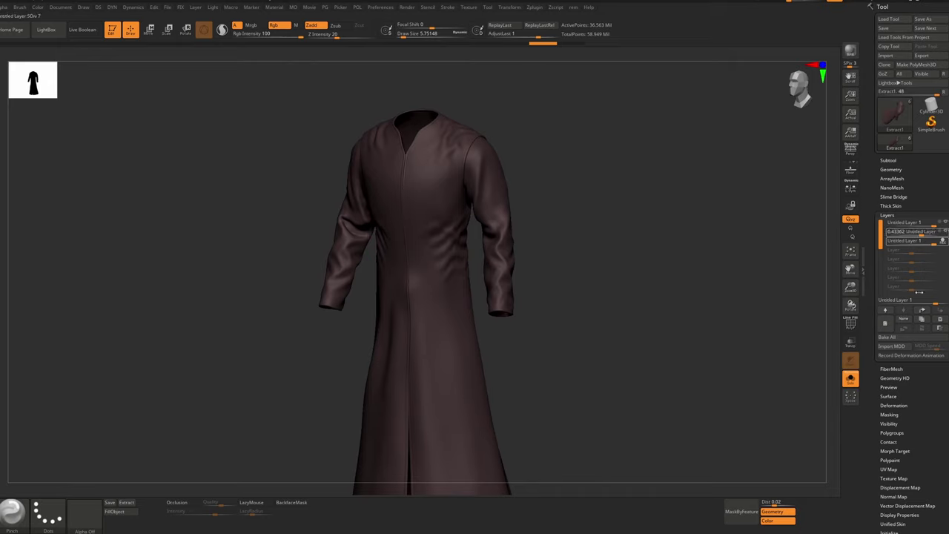
Merge the middle sculpt layer down, then drop the robe to SDiv 1 with PolyFrame on
left_click(911, 232)
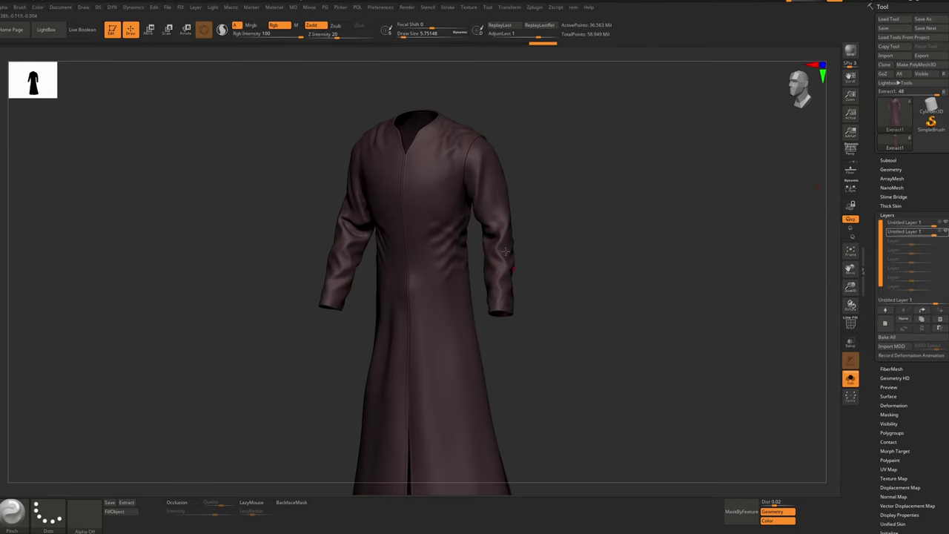
right_click_drag(466, 154, 466, 200, "ctrl")
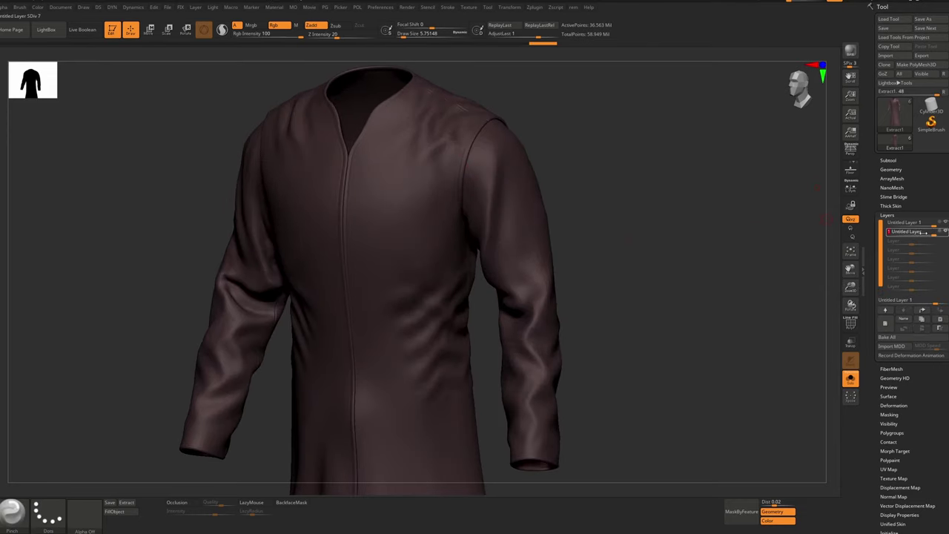
mouse_move(926, 232)
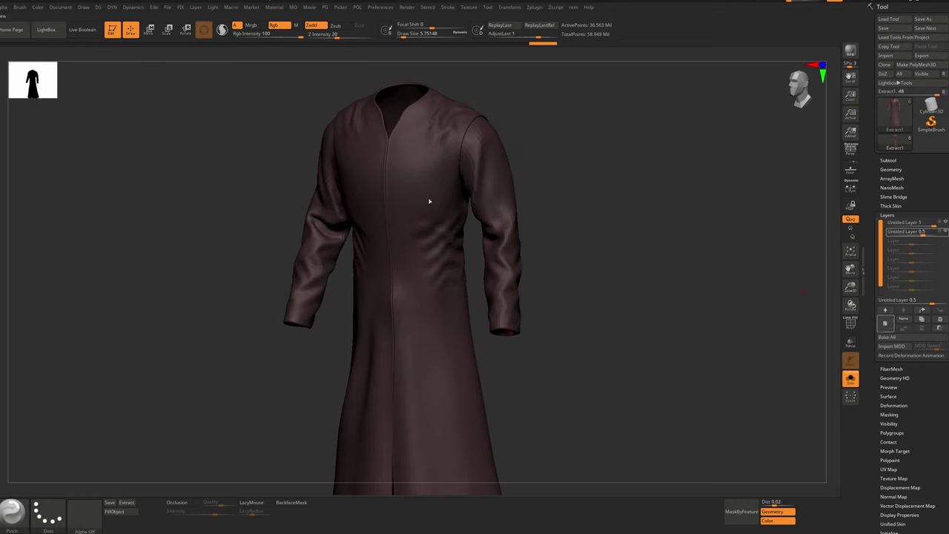
key("shift")
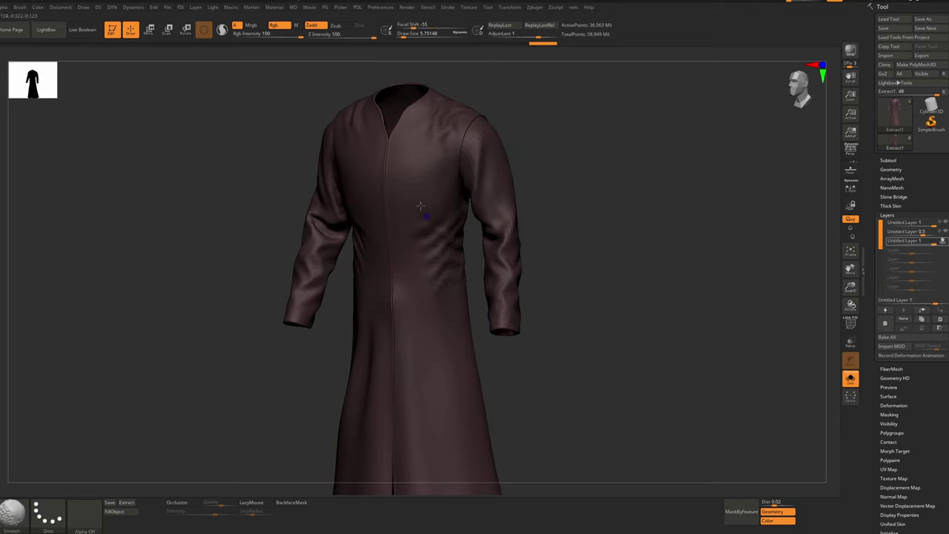
key("shift+d")
key("shift+d")
key("shift+d")
key("shift+d")
key("shift+d")
key("shift+d")
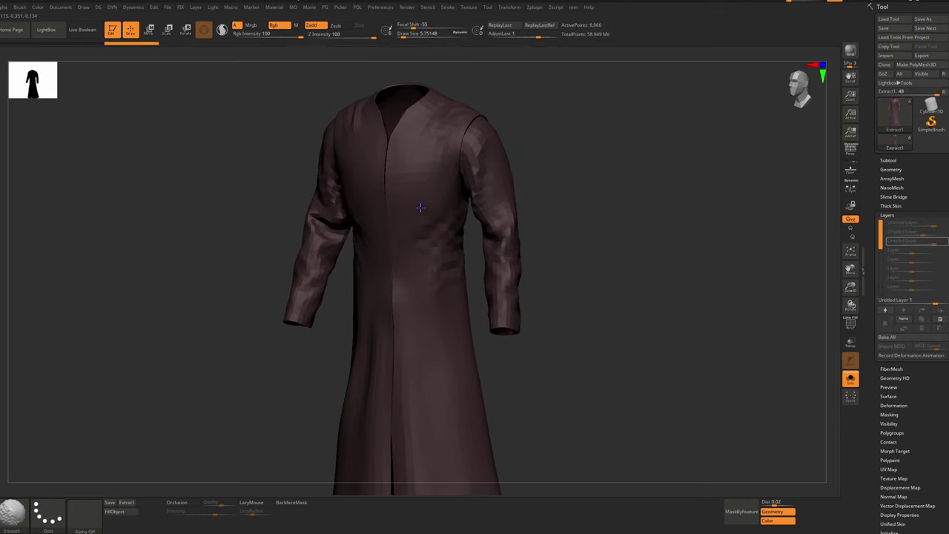
key("shift+f")
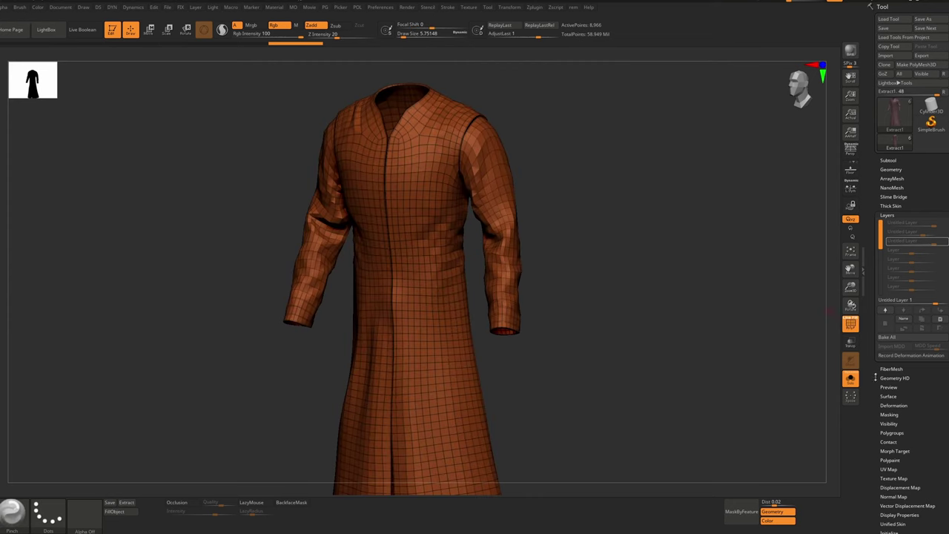
Apply surface Noise at scale about 24.8 to the mesh, then subdivide back up
left_click(889, 397)
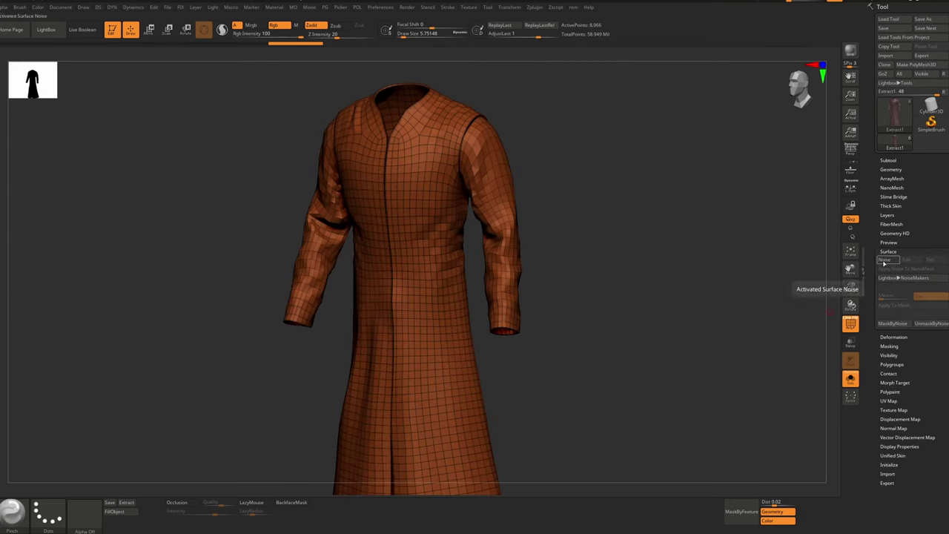
left_click(889, 262)
left_click_drag(871, 262, 899, 263)
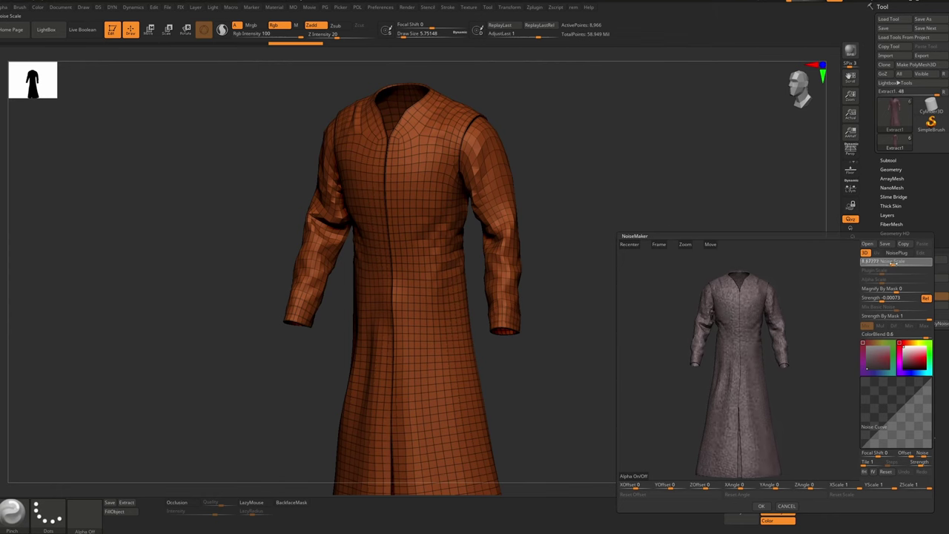
left_click(761, 506)
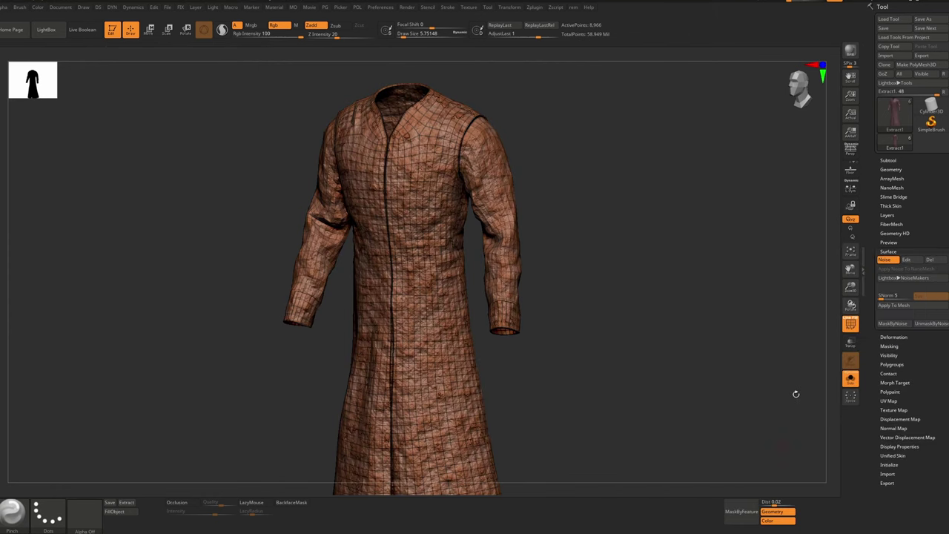
left_click(907, 306)
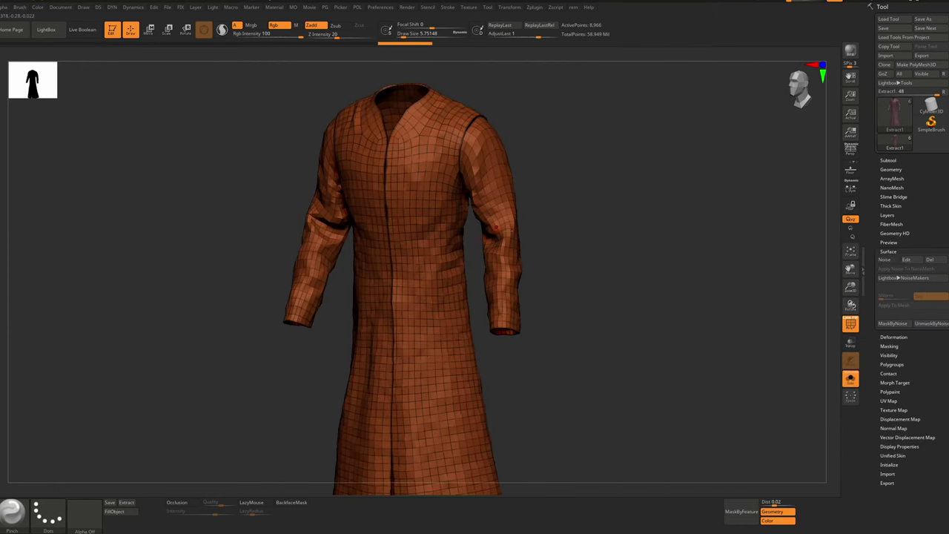
right_click_drag(496, 215, 511, 244, "ctrl")
key("ctrl+d")
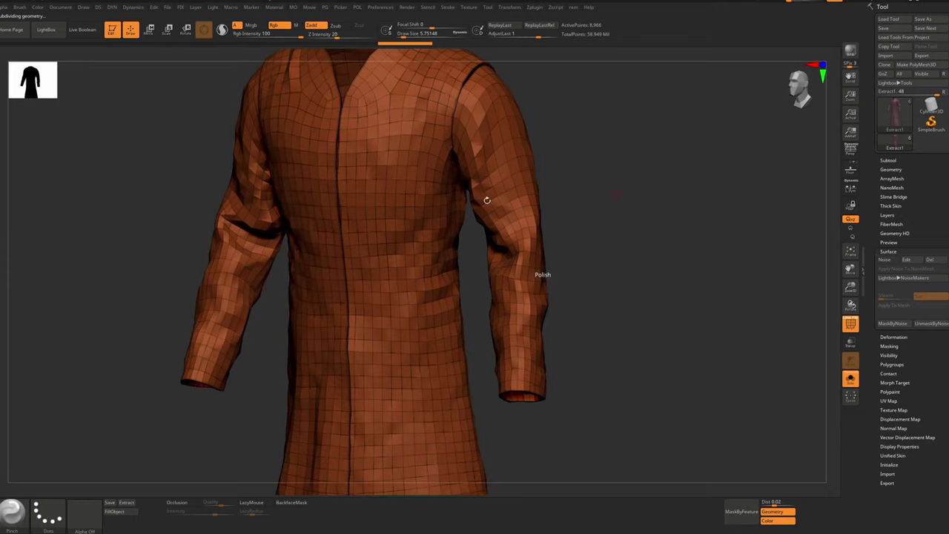
left_click_drag(570, 192, 593, 194)
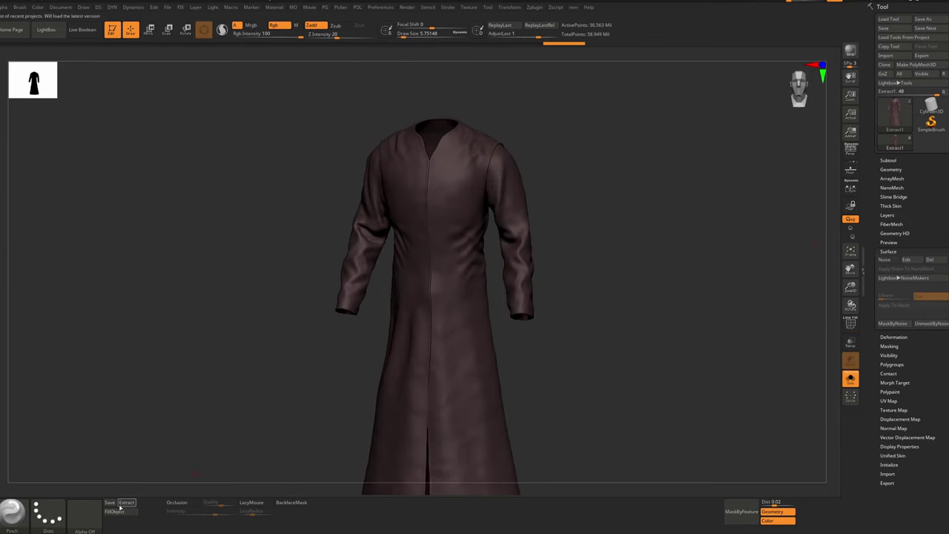
Save the project and set the robe's newest sculpt layer strength to 0.7
left_click(110, 503)
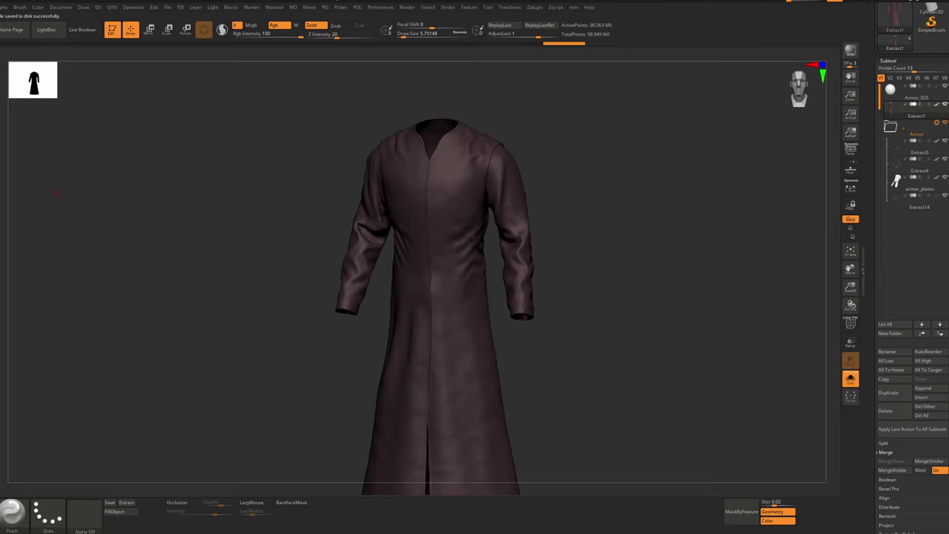
scroll(892, 402, "down", 3)
left_click(892, 400)
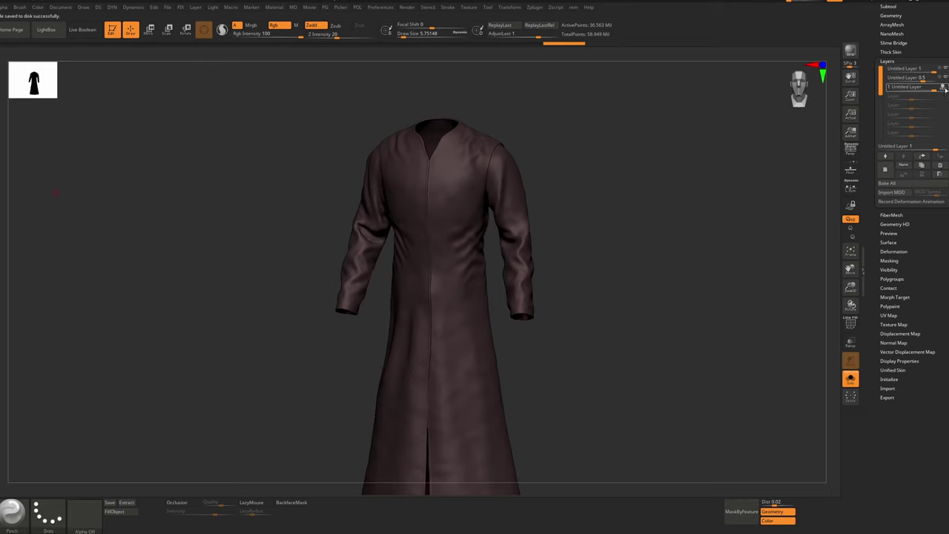
mouse_move(946, 89)
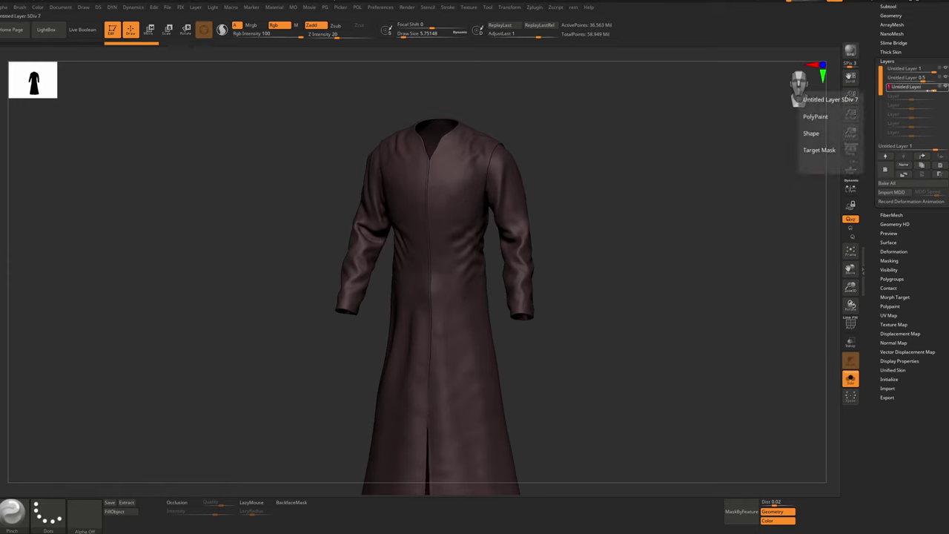
left_click(931, 90)
type("0.7")
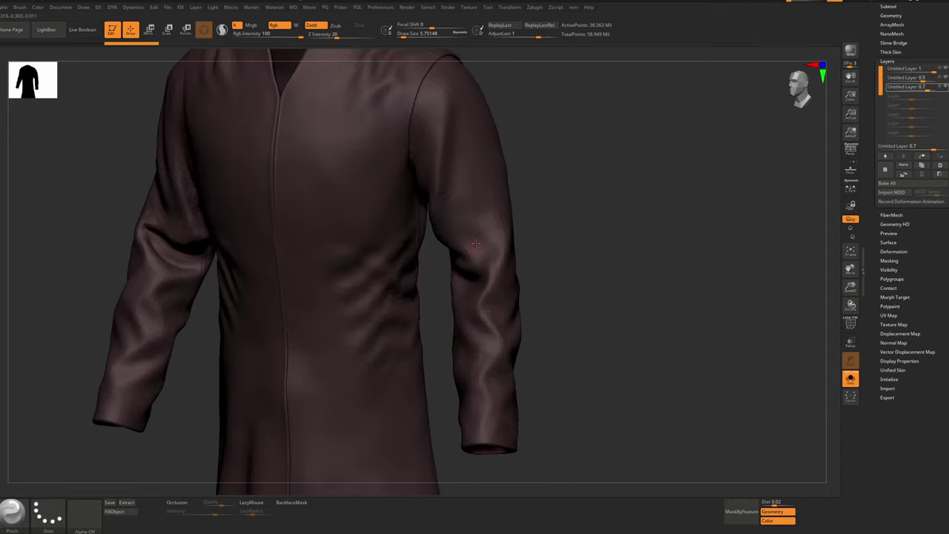
Turn off Solo and subdivide the breastplate twice, then briefly isolate the robe and show the armour again
key("alt+s")
key("alt+s")
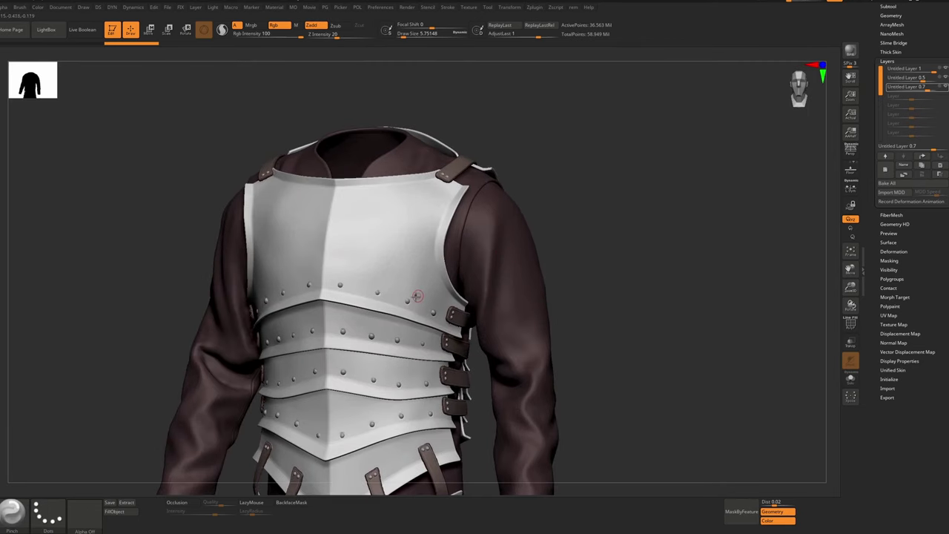
left_click(370, 327, "alt")
key("ctrl+d")
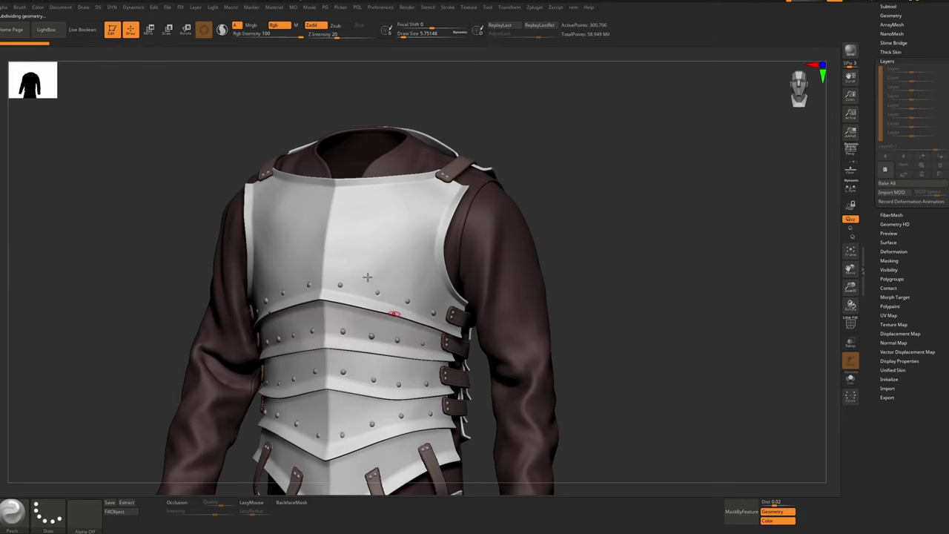
key("d")
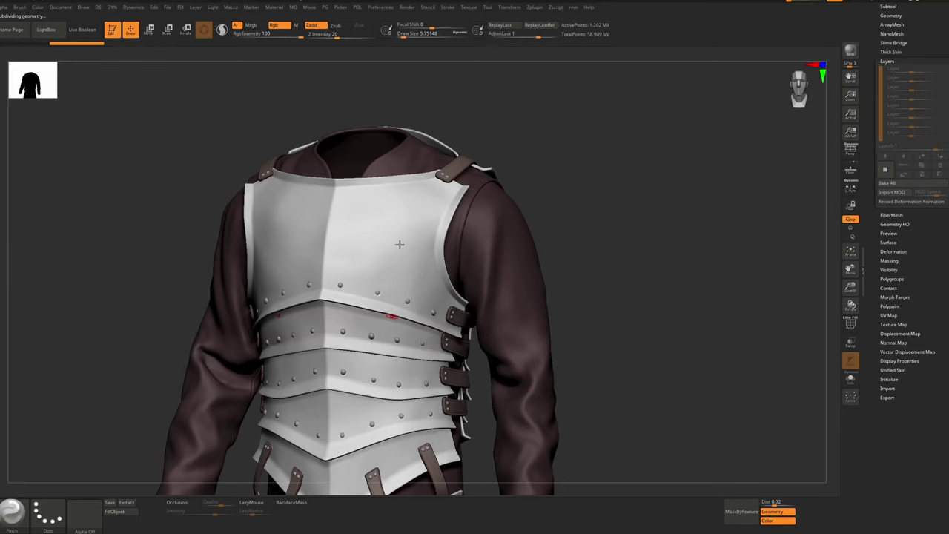
left_click(507, 246, "alt")
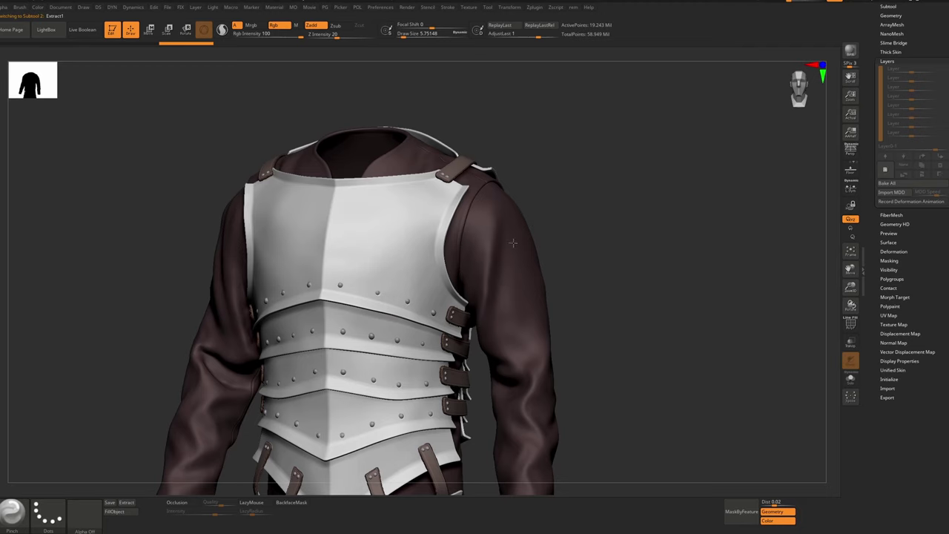
left_click(736, 176)
right_click_drag(507, 238, 522, 224, "ctrl")
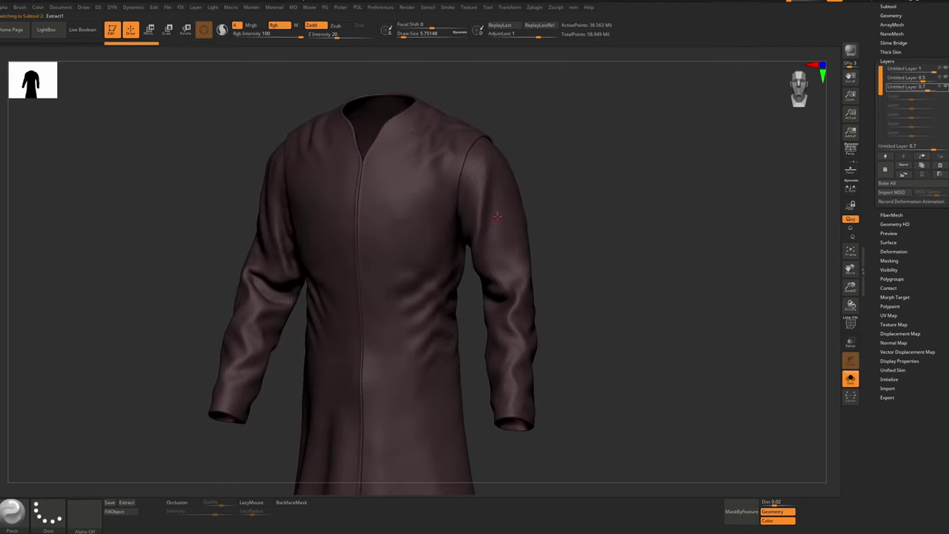
key("alt+s")
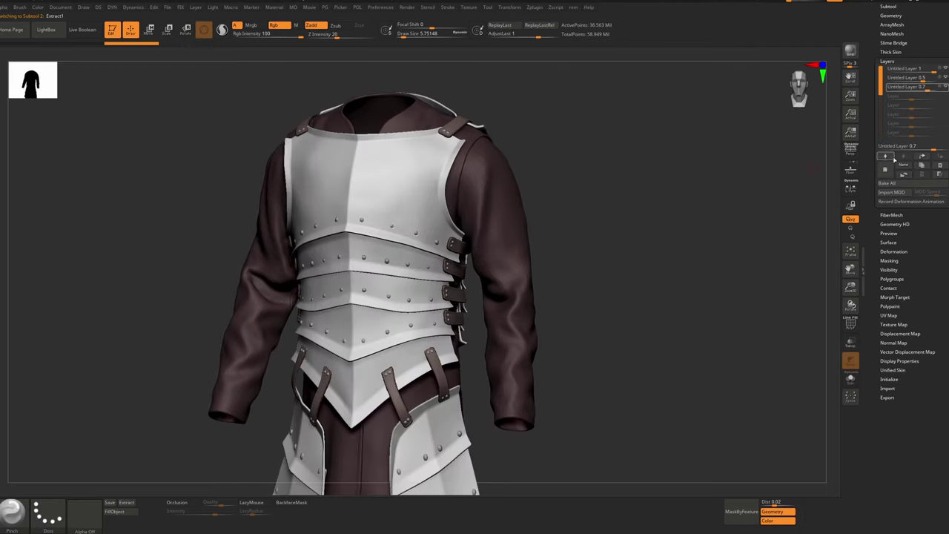
Isolate the robe and set up DamStandard at about size 10 with LazyMouse radius 20
key("alt+s")
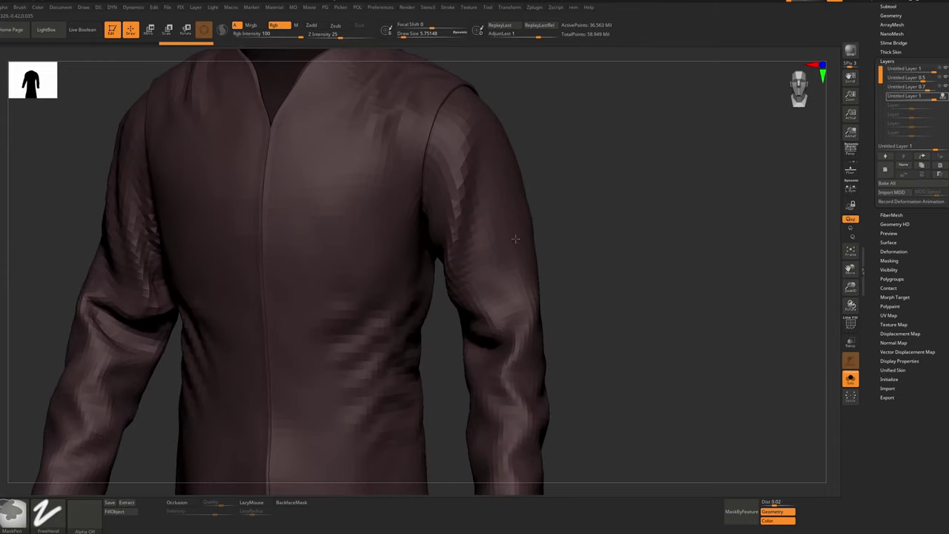
key("b")
key("d")
key("s")
key("bracketright")
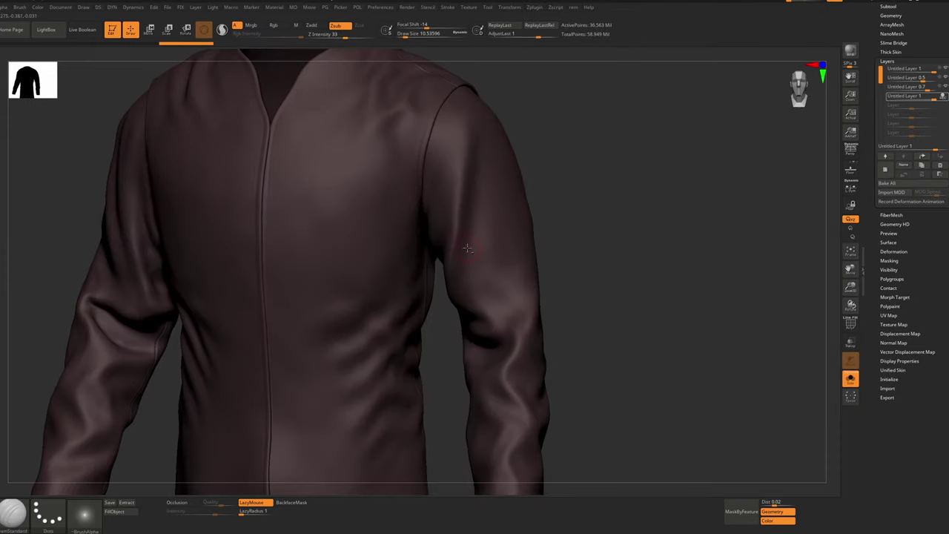
left_click(261, 512)
type("20")
key("Return")
key("s")
left_click(503, 215)
Try crease strokes across the upper sleeve, undoing the unsatisfactory ones
key("ctrl")
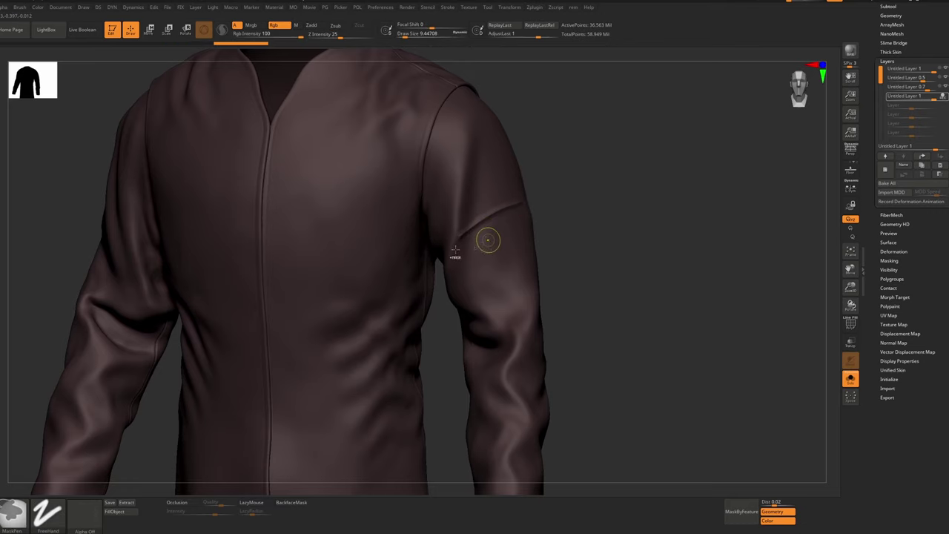
key("ctrl+z")
left_click_drag(449, 255, 517, 196)
left_click(535, 220)
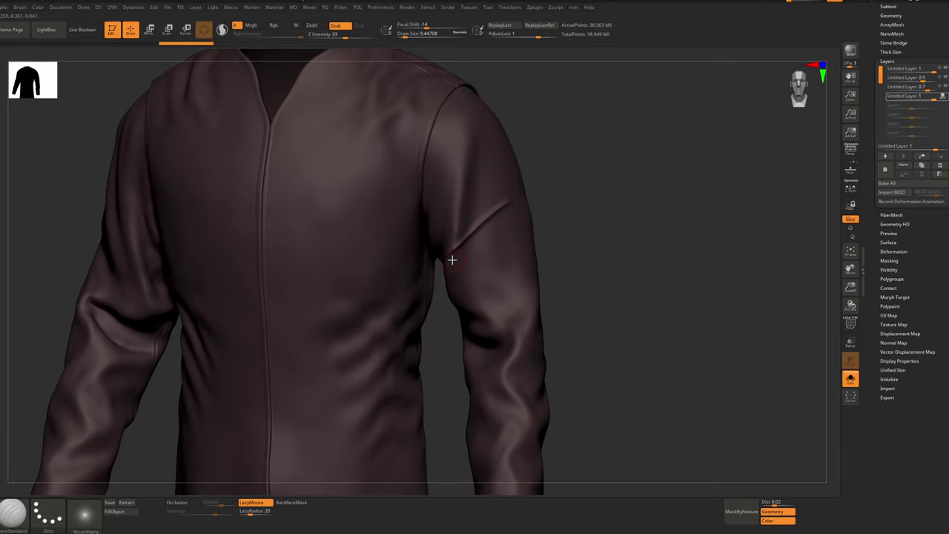
right_click_drag(457, 249, 452, 256, "ctrl")
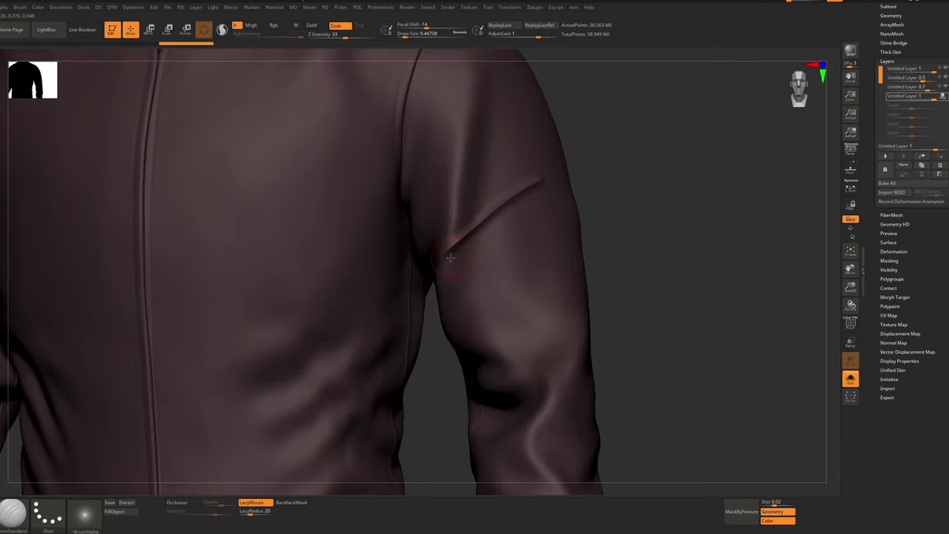
key("ctrl")
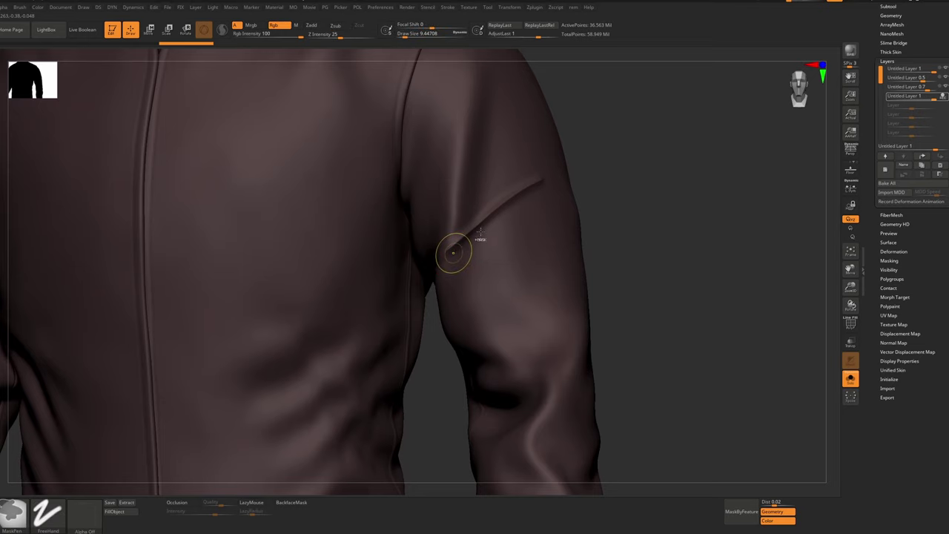
key("ctrl+z")
key("s")
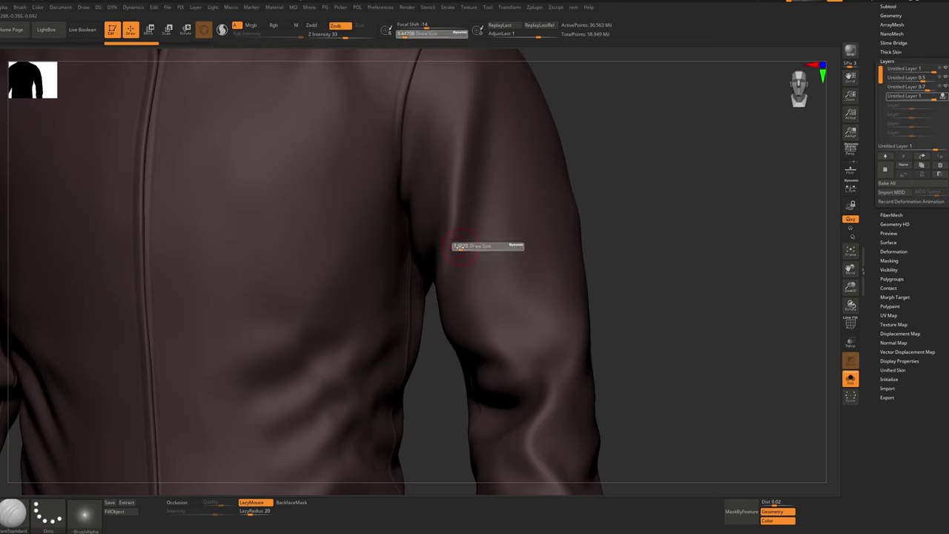
left_click_drag(462, 248, 541, 172)
key("ctrl+z")
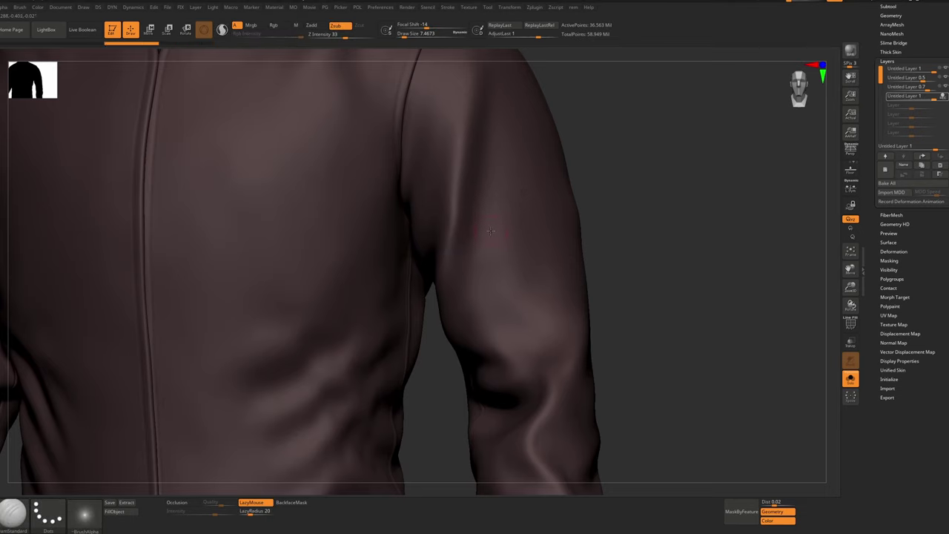
Lower Z Intensity and carve creases across the upper sleeve toward the shoulder
left_click(331, 35)
left_click_drag(550, 161, 552, 159)
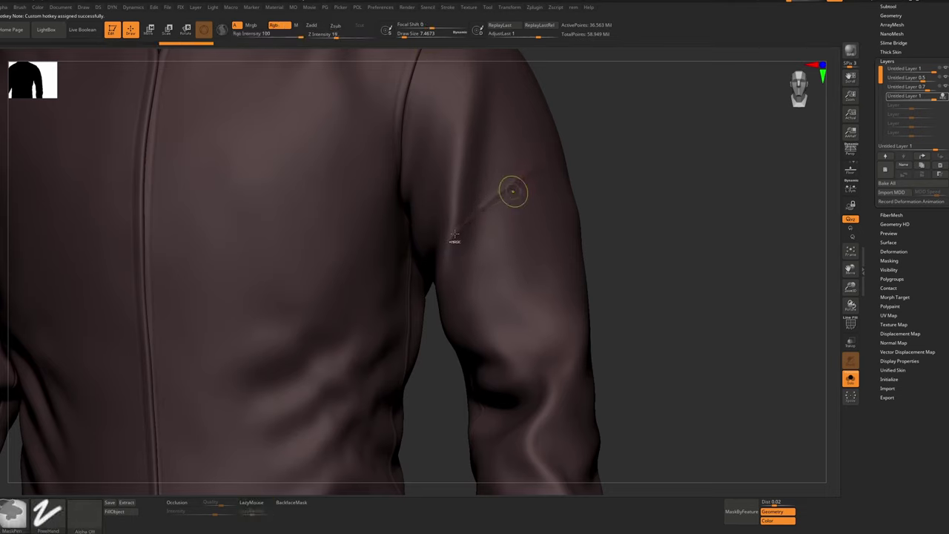
left_click_drag(460, 251, 450, 249, "ctrl")
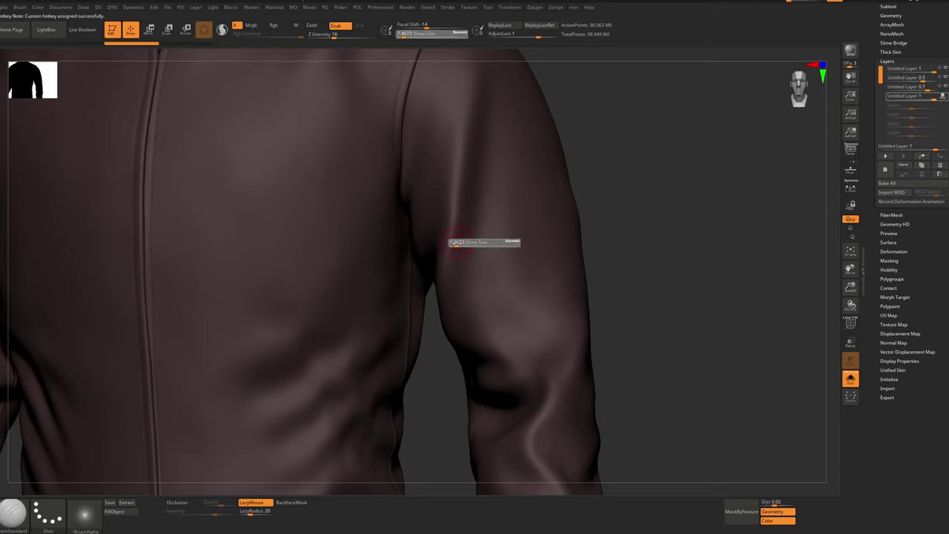
left_click_drag(504, 196, 549, 160)
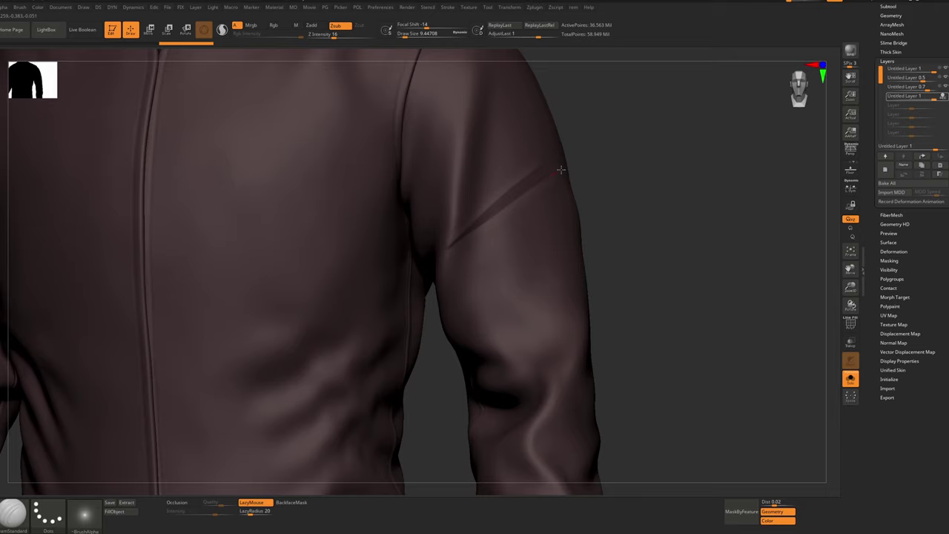
left_click_drag(561, 170, 563, 169)
key("ctrl+z")
left_click_drag(453, 248, 553, 173)
Carve and deepen a crease across the opposite forearm
mouse_move(553, 173)
right_mouse_down("ctrl")
mouse_move(102, 333)
mouse_move(316, 324)
mouse_move(310, 293)
right_mouse_up("ctrl")
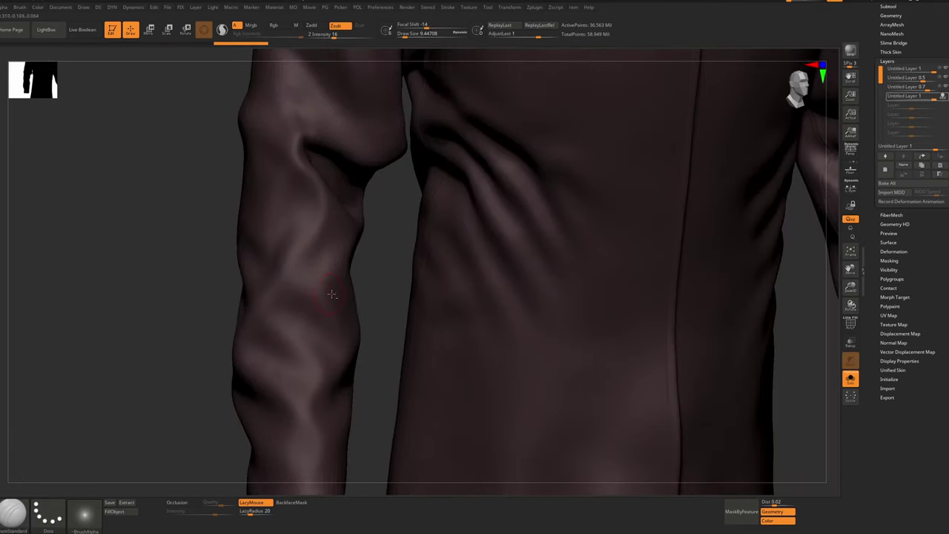
left_click_drag(331, 294, 264, 259)
left_click_drag(328, 295, 263, 269)
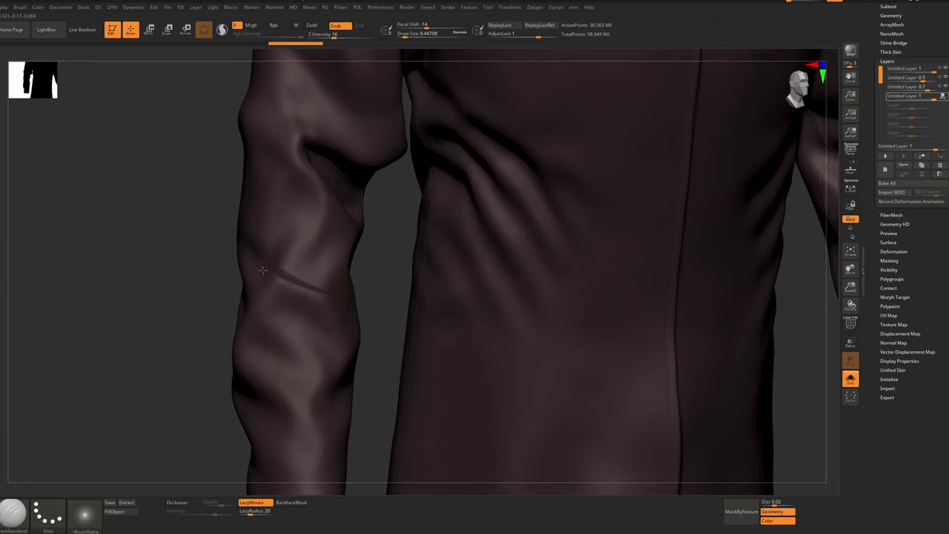
Carve a crease across the front of the chest, extending it to the right
mouse_move(302, 282)
right_mouse_down("ctrl")
mouse_move(445, 175)
mouse_move(386, 185)
mouse_move(417, 249)
mouse_move(311, 239)
right_mouse_up("ctrl")
left_click_drag(310, 238, 378, 201)
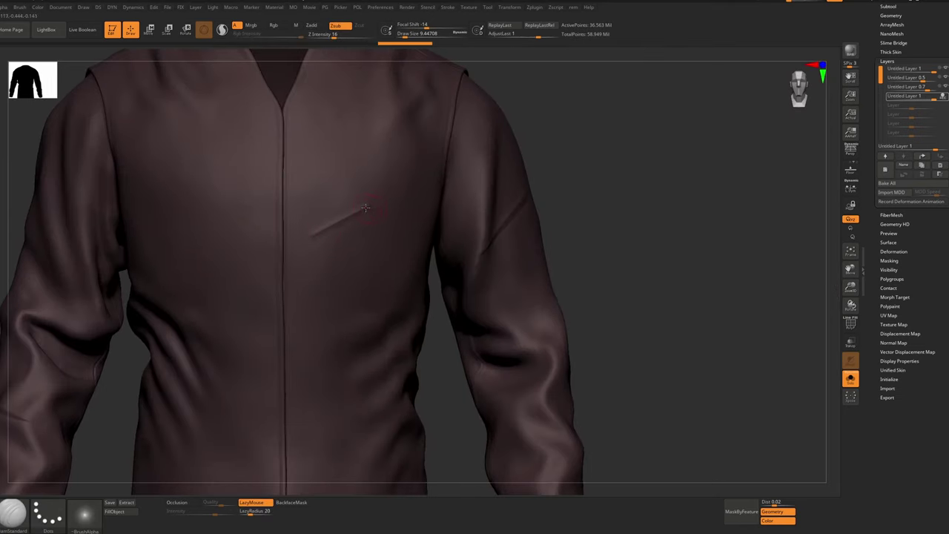
right_click_drag(351, 216, 385, 243, "ctrl")
right_click_drag(401, 211, 372, 197)
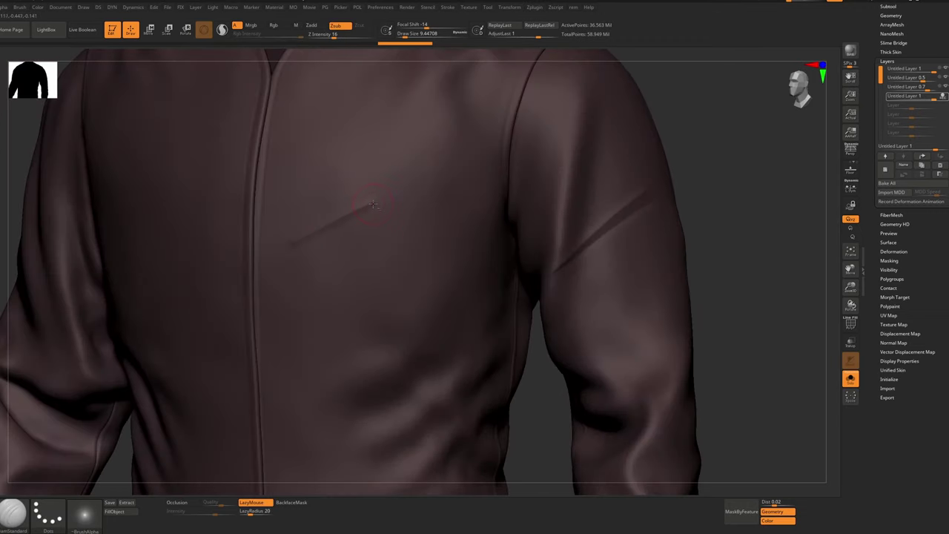
left_click_drag(373, 201, 456, 206)
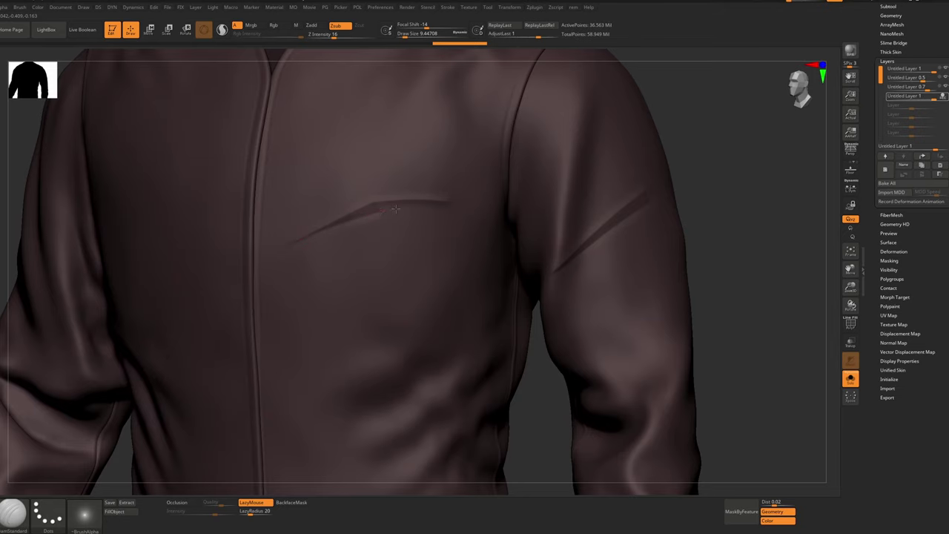
left_click_drag(395, 209, 437, 201)
From the back view, carve a crease across the forearm
mouse_move(396, 244)
right_mouse_down("ctrl")
mouse_move(382, 172)
mouse_move(408, 164)
mouse_move(408, 151)
right_mouse_up("ctrl")
right_click_drag(412, 216, 342, 217)
right_click_drag(342, 216, 341, 255, "ctrl")
key("ctrl")
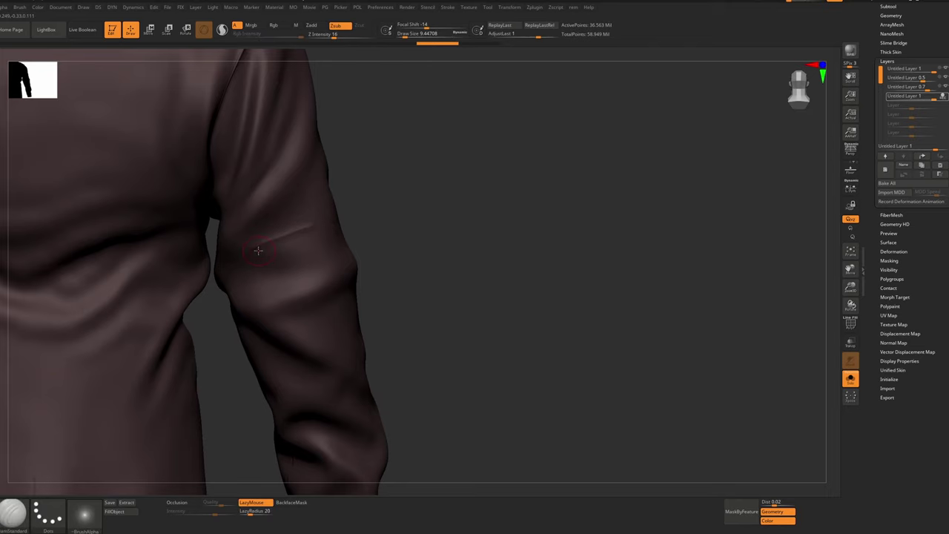
left_click_drag(247, 250, 352, 235)
Add three creases on the left sleeve, then frame the whole robe
key("ctrl")
right_click_drag(348, 227, 712, 200, "alt")
left_click_drag(248, 192, 318, 205)
right_click_drag(318, 205, 297, 252, "ctrl")
left_click_drag(260, 203, 304, 210)
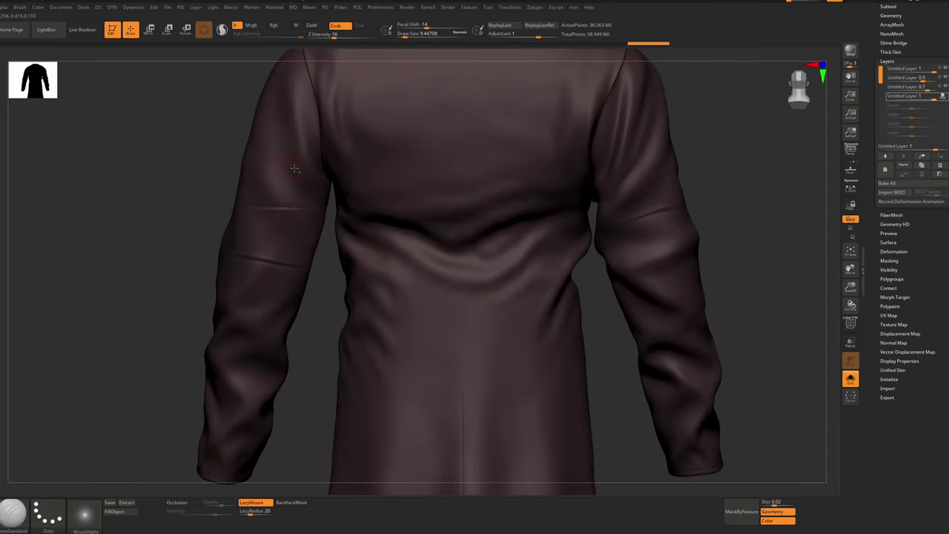
left_click_drag(257, 161, 300, 174)
key("f")
key("ctrl")
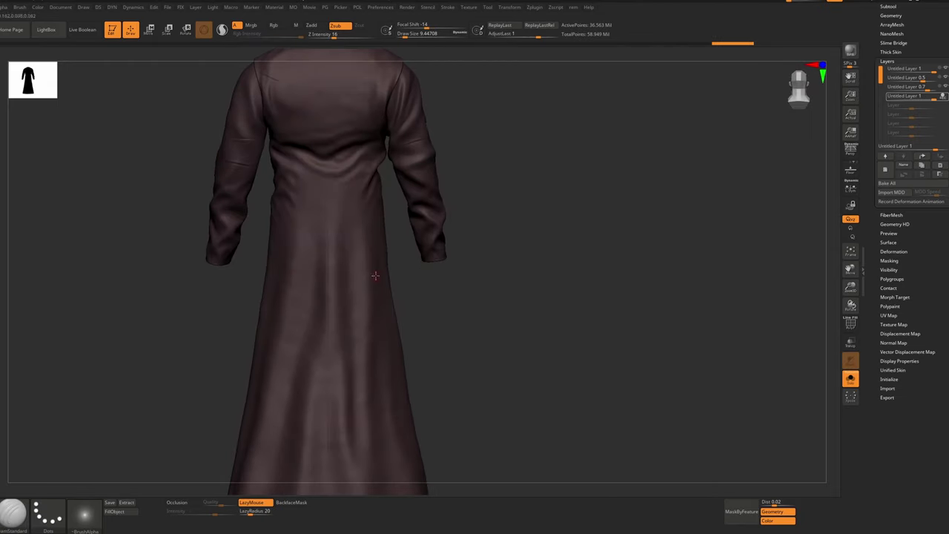
key("ctrl")
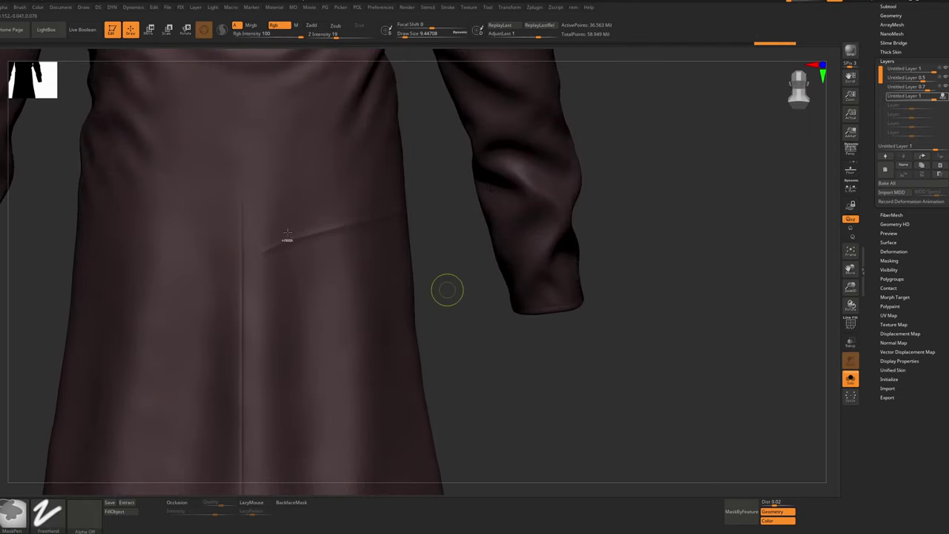
key("f")
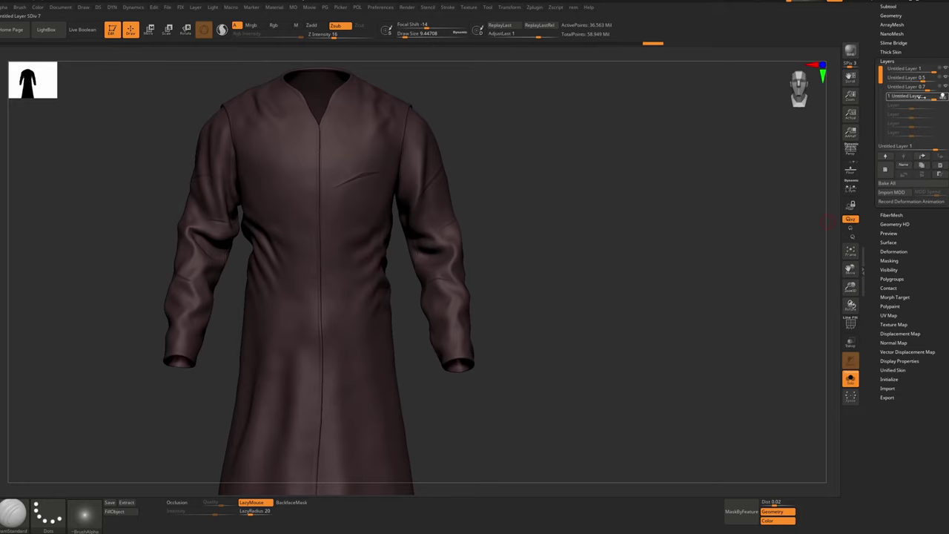
Set the robe's crease layer strength to 0.3 and check the result
mouse_move(924, 97)
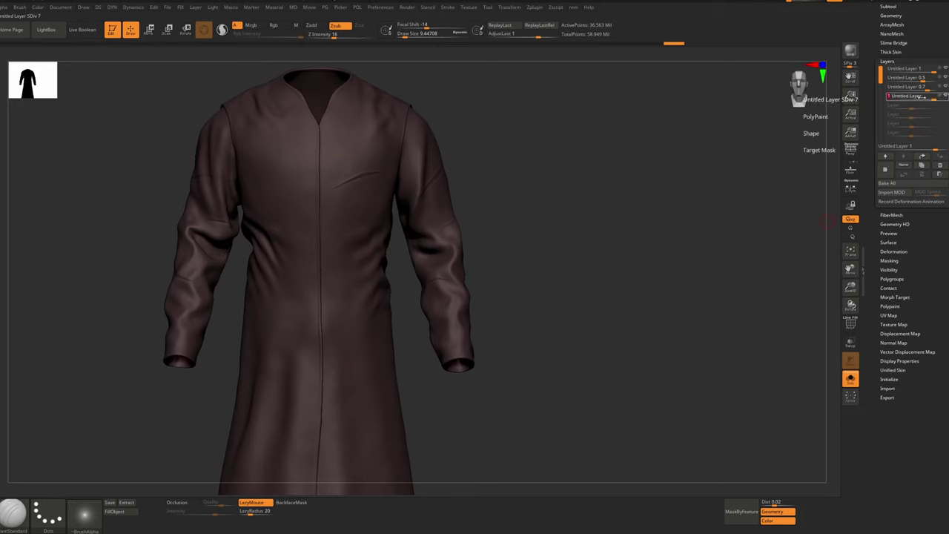
left_click_drag(924, 97, 601, 167)
type("0.3")
key("Return")
right_click_drag(441, 255, 445, 170, "alt")
right_click_drag(445, 171, 437, 169)
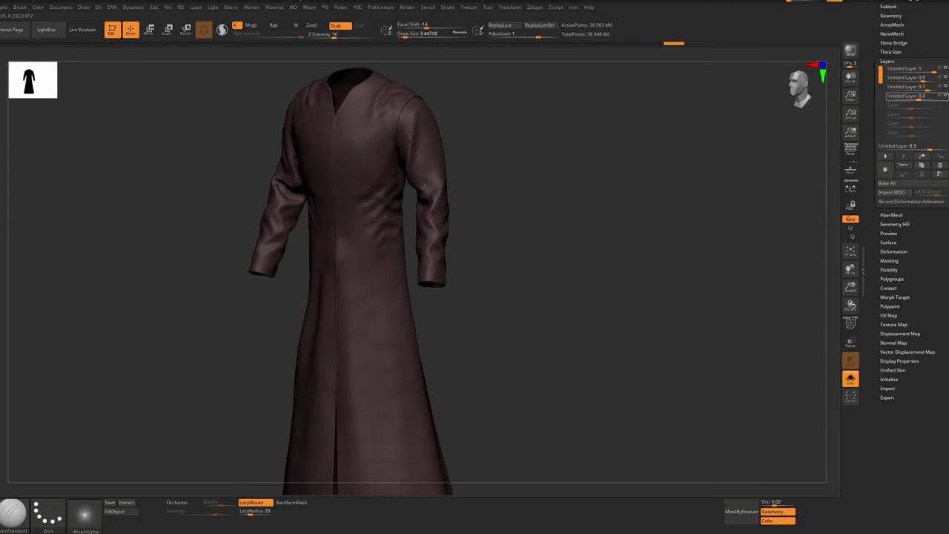
Show the armour again, select the armor_plates subtool and solo it
key("shift+s")
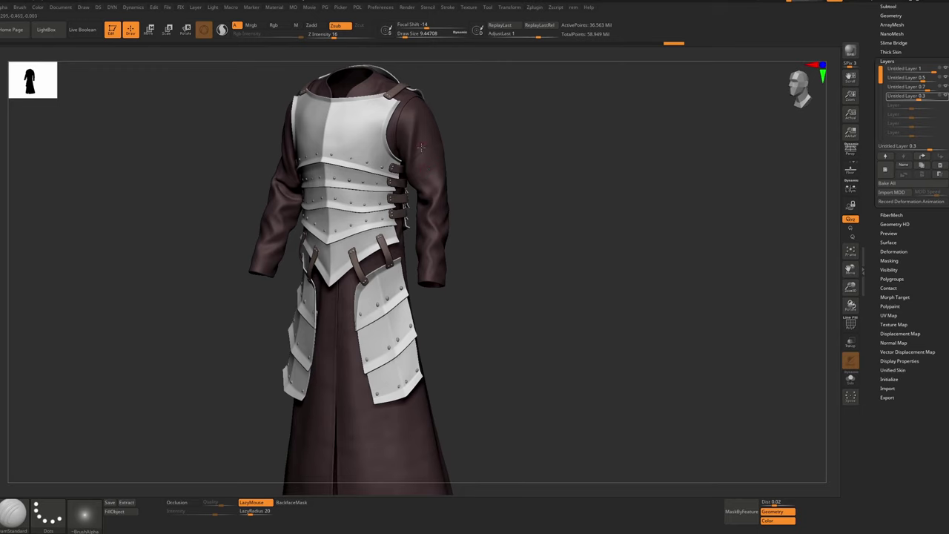
right_click_drag(415, 161, 464, 206, "alt")
left_click(389, 220, "alt")
key("shift+s")
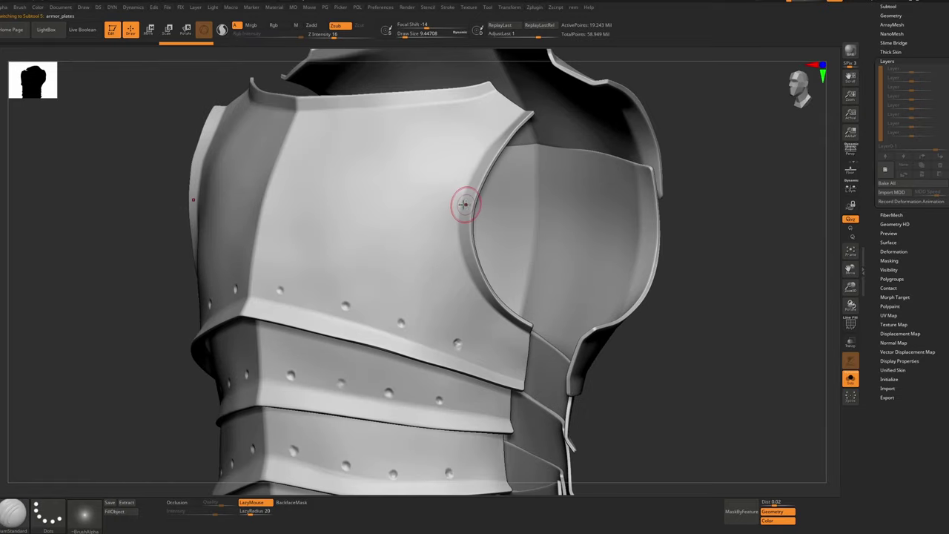
Zoom onto the breastplate armhole and pick a very small TrimDynamic brush
right_click_drag(459, 248, 430, 258, "ctrl")
right_click_drag(430, 258, 451, 203, "alt")
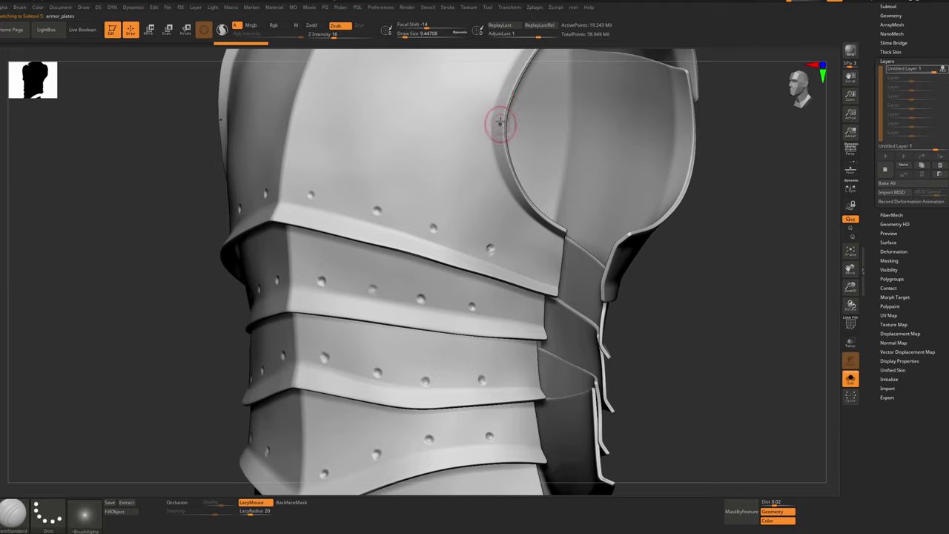
right_click_drag(503, 93, 475, 183, "alt")
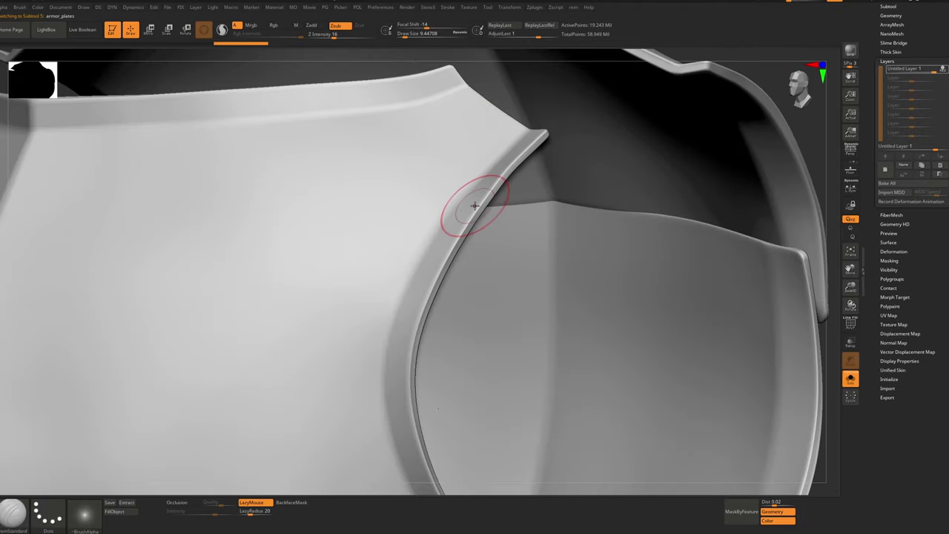
key("b")
key("t")
key("d")
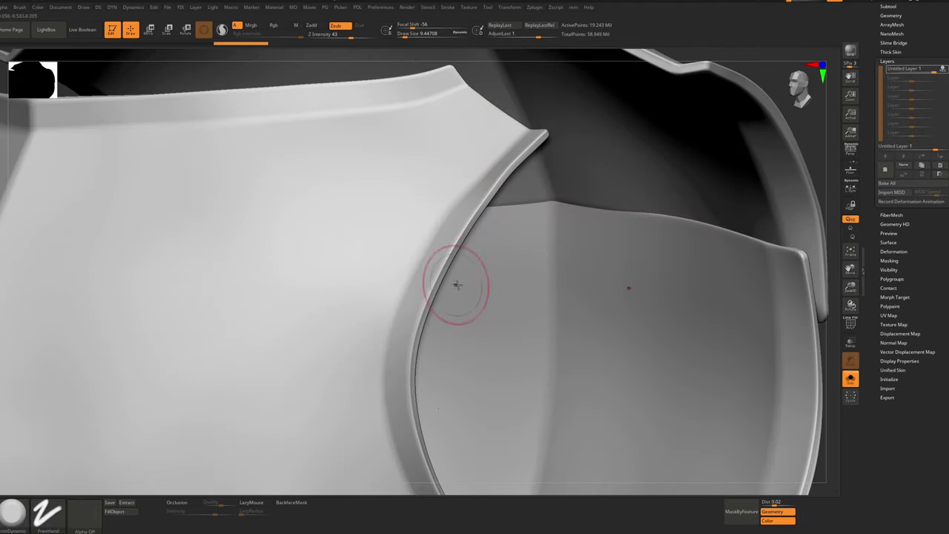
key("s")
left_click_drag(442, 278, 438, 278)
right_click_drag(442, 282, 455, 430, "ctrl")
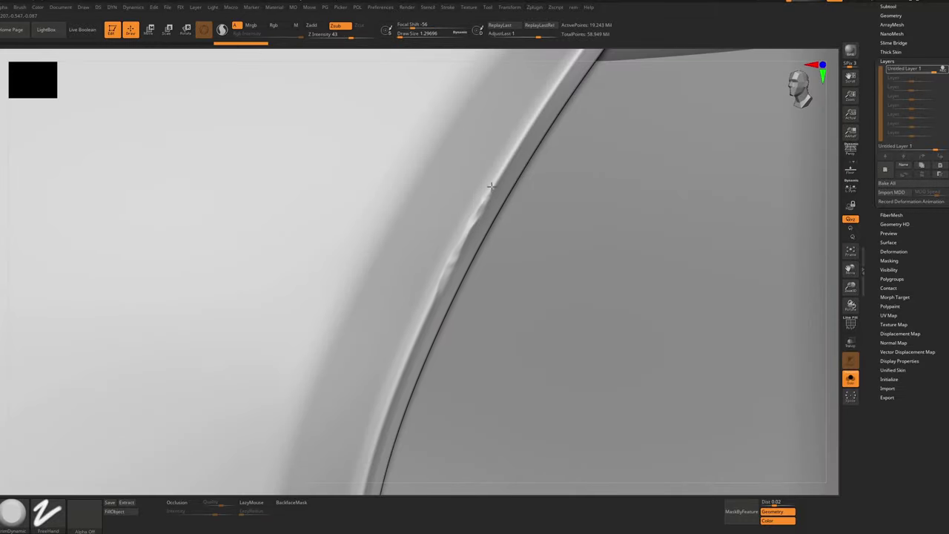
Test a chip on the armhole rim, undo it, and orbit to the opposite rim
left_click_drag(498, 177, 512, 155)
key("ctrl+z")
key("ctrl+z")
key("ctrl+z")
right_click_drag(505, 162, 504, 111, "ctrl")
mouse_move(485, 201)
right_mouse_down("ctrl")
mouse_move(495, 122)
mouse_move(492, 222)
mouse_move(416, 222)
right_mouse_up("ctrl")
right_click_drag(416, 222, 471, 236)
right_click_drag(368, 198, 356, 276, "ctrl")
mouse_move(325, 227)
right_mouse_down()
mouse_move(335, 257)
mouse_move(354, 269)
right_mouse_up()
Set the brush size to about 1.8 and chip short stretches of the armhole rim
left_click(357, 270)
key("s")
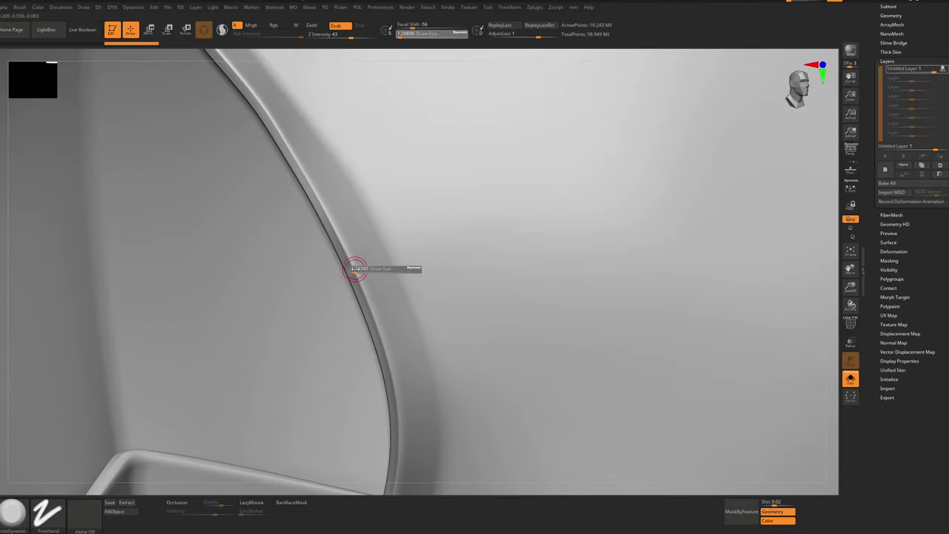
left_click(356, 270)
key("s")
left_click(357, 271)
left_click_drag(356, 270, 349, 255)
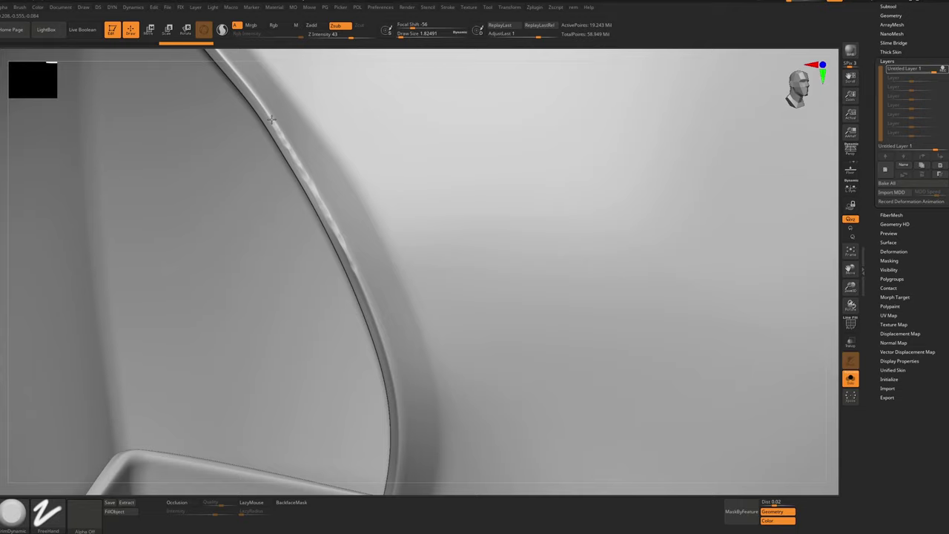
left_click_drag(245, 81, 236, 71)
Chip successive stretches of the plate's curved rim edge up to the corner
right_click_drag(252, 92, 304, 204, "alt")
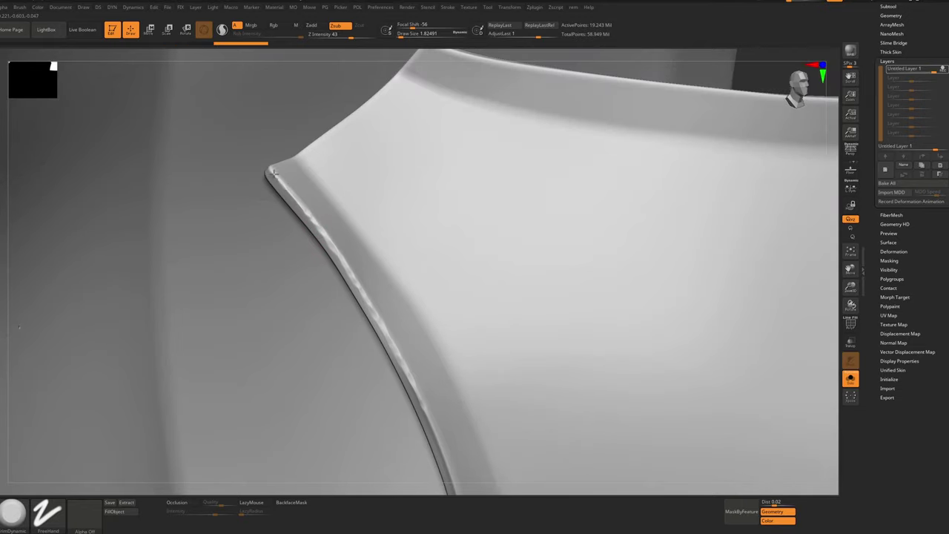
right_click_drag(276, 178, 319, 364)
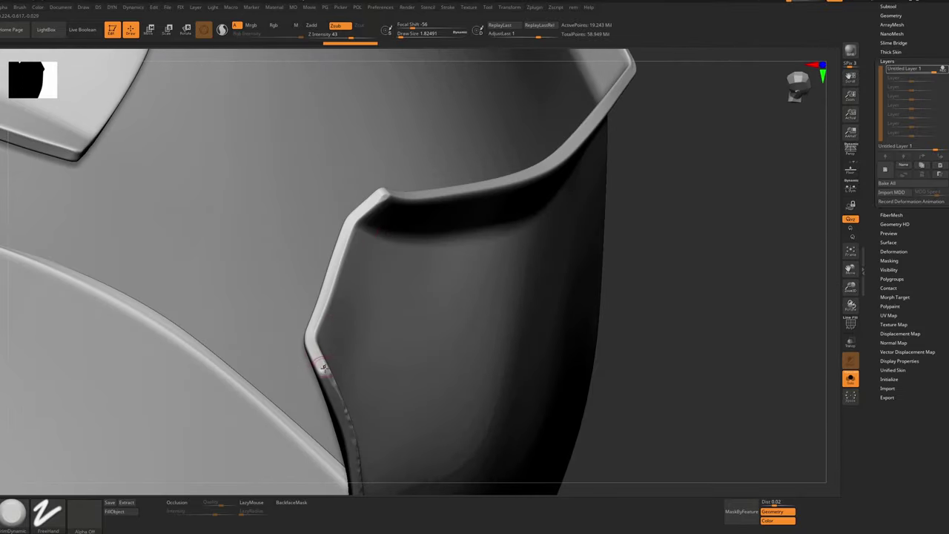
left_click_drag(337, 269, 376, 201)
right_click_drag(376, 201, 312, 199)
left_click_drag(359, 196, 582, 182)
right_click_drag(586, 181, 463, 260, "alt")
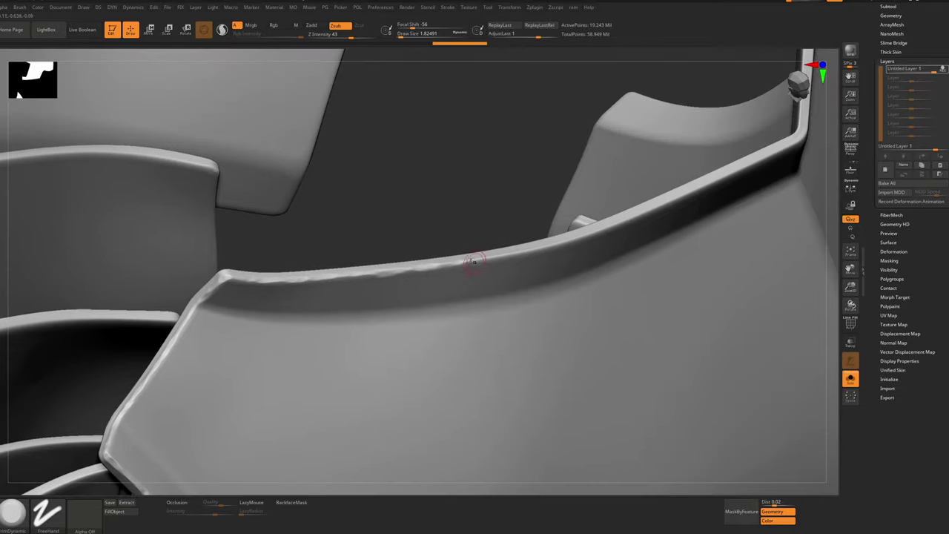
mouse_move(470, 259)
left_mouse_down()
mouse_move(623, 220)
mouse_move(780, 149)
left_mouse_up()
mouse_move(781, 150)
right_mouse_down("alt")
mouse_move(506, 284)
mouse_move(515, 279)
right_mouse_up("alt")
left_click_drag(515, 279, 589, 107)
right_click_drag(588, 106, 458, 291)
mouse_move(458, 290)
left_mouse_down()
mouse_move(480, 253)
mouse_move(498, 76)
left_mouse_up()
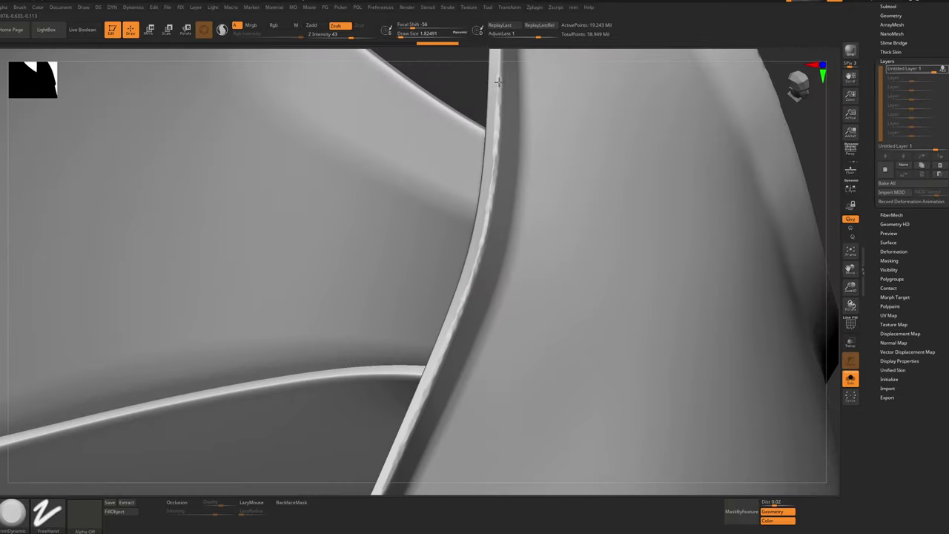
right_click_drag(498, 75, 467, 239)
Chip the curved rim out to its tip and up the plate's right edge
left_click_drag(467, 239, 471, 85)
mouse_move(472, 85)
right_mouse_down("ctrl")
mouse_move(509, 172)
mouse_move(467, 134)
right_mouse_up("ctrl")
right_click_drag(467, 134, 485, 194, "ctrl")
left_click_drag(485, 194, 461, 61)
mouse_move(462, 61)
right_mouse_down("alt")
mouse_move(460, 141)
mouse_move(394, 275)
mouse_move(276, 102)
right_mouse_up("alt")
mouse_move(275, 102)
left_mouse_down()
mouse_move(367, 239)
mouse_move(502, 318)
mouse_move(661, 356)
mouse_move(746, 349)
left_mouse_up()
mouse_move(746, 350)
right_mouse_down()
mouse_move(707, 330)
mouse_move(713, 344)
right_mouse_up()
mouse_move(713, 344)
left_mouse_down()
mouse_move(731, 278)
mouse_move(701, 165)
mouse_move(664, 95)
mouse_move(603, 349)
left_mouse_up()
Chip the plate's lower edge and corner and wear down the lower plate's rim groove
right_click_drag(603, 349, 622, 300)
left_click_drag(523, 329, 697, 315)
left_click_drag(366, 359, 550, 324)
right_click_drag(356, 356, 606, 265, "alt")
left_click_drag(422, 324, 600, 272)
mouse_move(445, 378)
right_mouse_down("ctrl")
mouse_move(435, 322)
mouse_move(426, 378)
right_mouse_up("ctrl")
left_click_drag(292, 379, 326, 356)
mouse_move(326, 356)
right_mouse_down()
mouse_move(297, 366)
mouse_move(456, 424)
right_mouse_up()
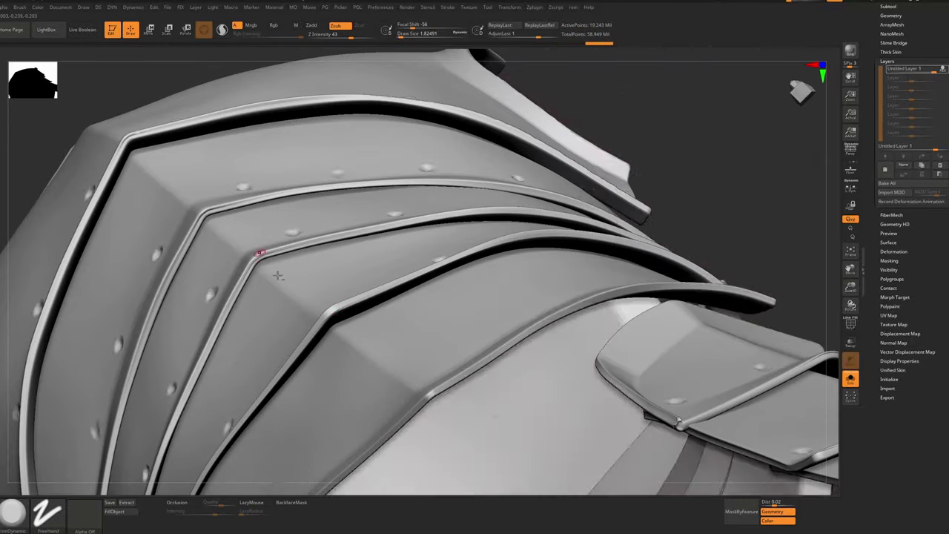
right_click_drag(266, 263, 222, 326, "ctrl")
left_click_drag(168, 258, 364, 228)
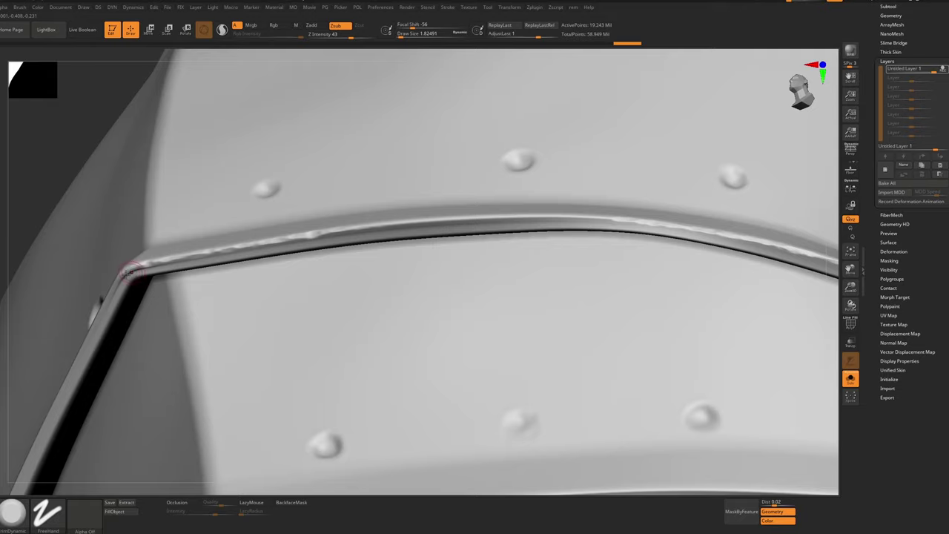
mouse_move(146, 274)
right_mouse_down()
mouse_move(275, 263)
mouse_move(197, 275)
right_mouse_up()
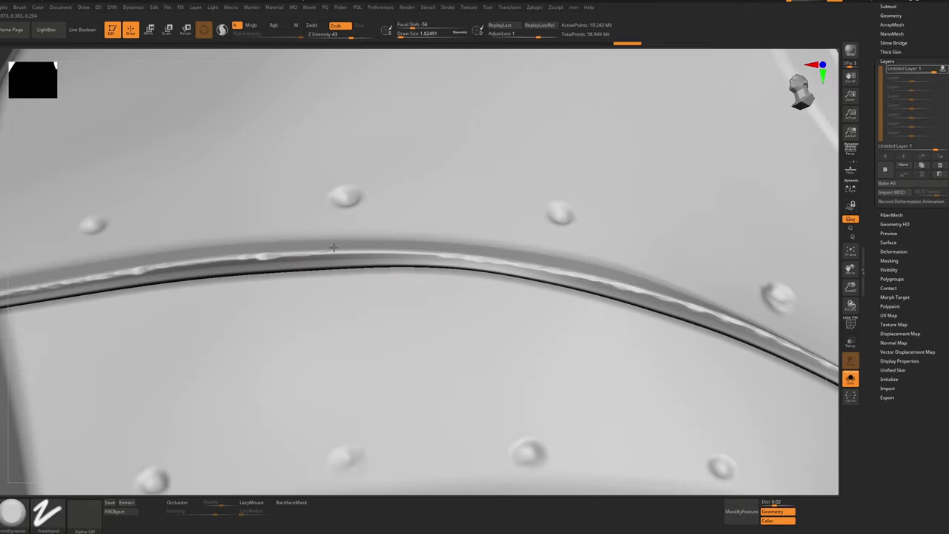
left_click_drag(358, 245, 362, 253)
mouse_move(362, 253)
right_mouse_down("ctrl")
mouse_move(289, 194)
mouse_move(452, 135)
mouse_move(445, 216)
mouse_move(436, 222)
right_mouse_up("ctrl")
Step up a subdivision level and trim further chips into the plate rim and corner
key("d")
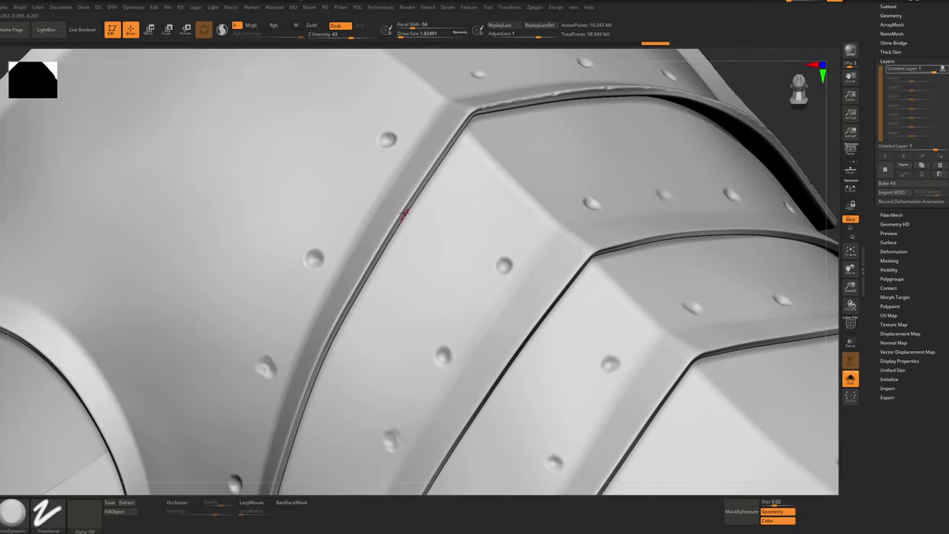
left_click_drag(406, 198, 455, 135)
right_click_drag(354, 294, 419, 182, "alt")
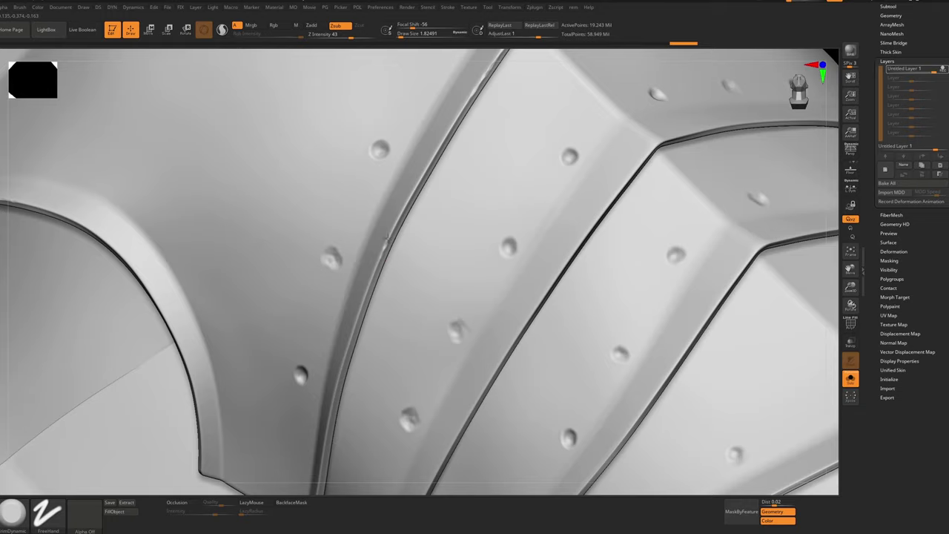
left_click_drag(419, 182, 469, 106)
right_click_drag(469, 106, 362, 337)
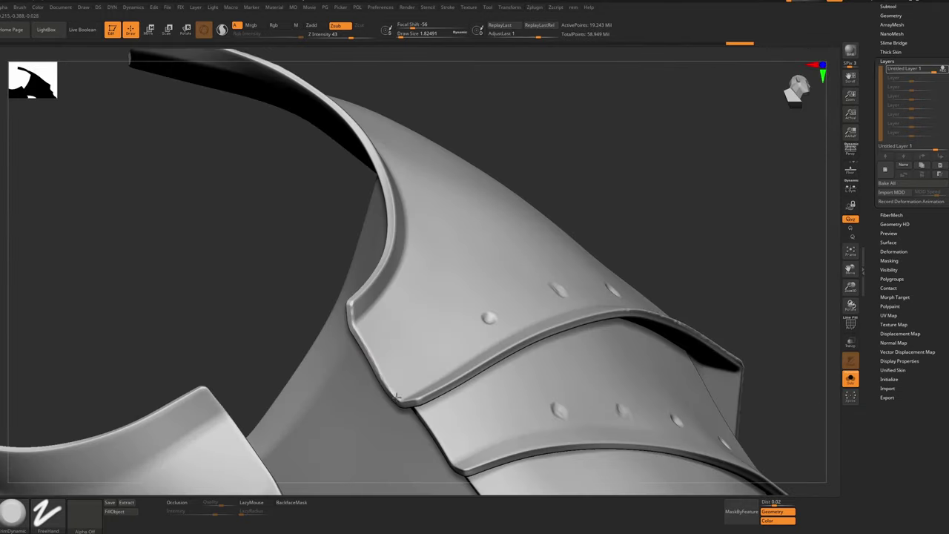
right_click_drag(397, 398, 421, 395)
right_click_drag(476, 350, 449, 364, "ctrl")
left_click_drag(450, 366, 494, 323)
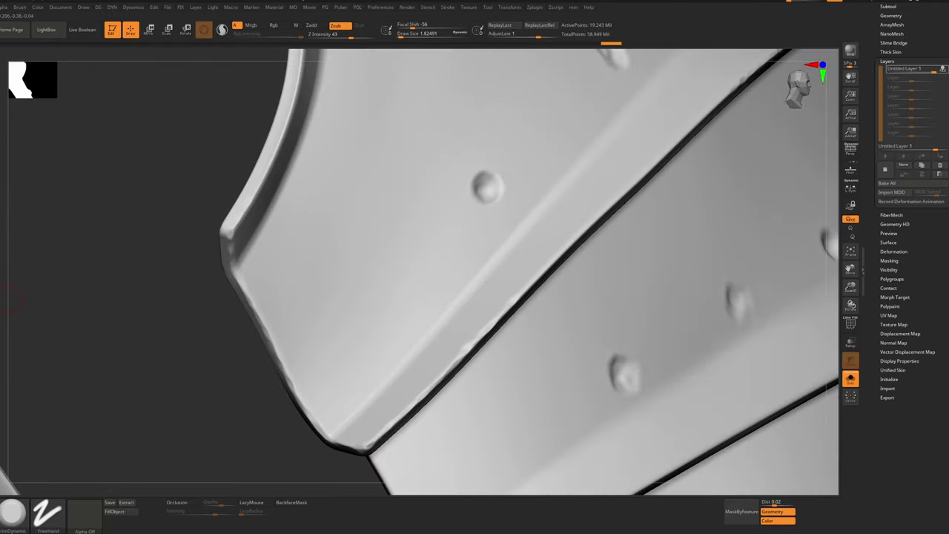
right_click_drag(553, 296, 438, 389, "alt")
right_click_drag(438, 390, 389, 353)
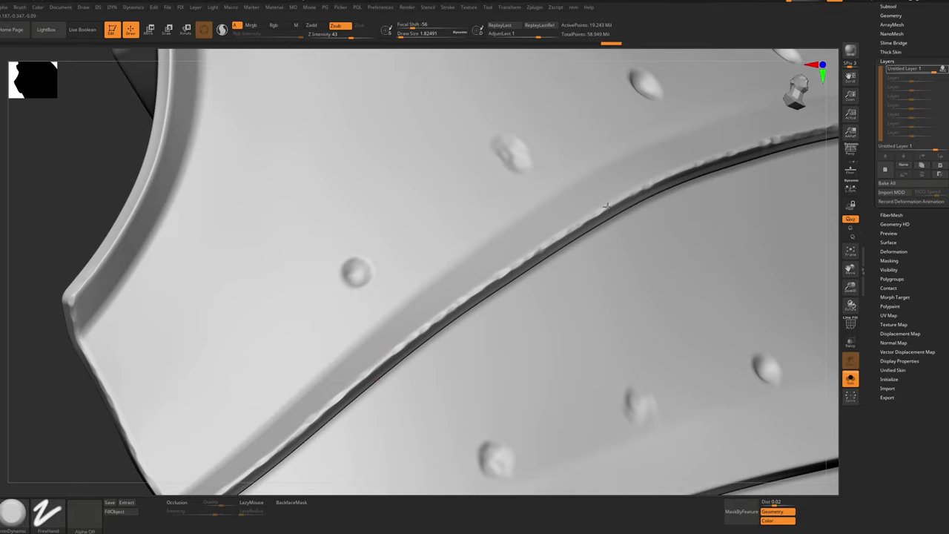
mouse_move(593, 218)
right_mouse_down()
mouse_move(628, 250)
mouse_move(596, 239)
mouse_move(590, 263)
mouse_move(612, 257)
right_mouse_up()
Polish short sections of the plate rim ridge with hPolish at brush size about 1 to 1.3
key("b")
key("h")
key("p")
key("s")
left_click(635, 278)
key("s")
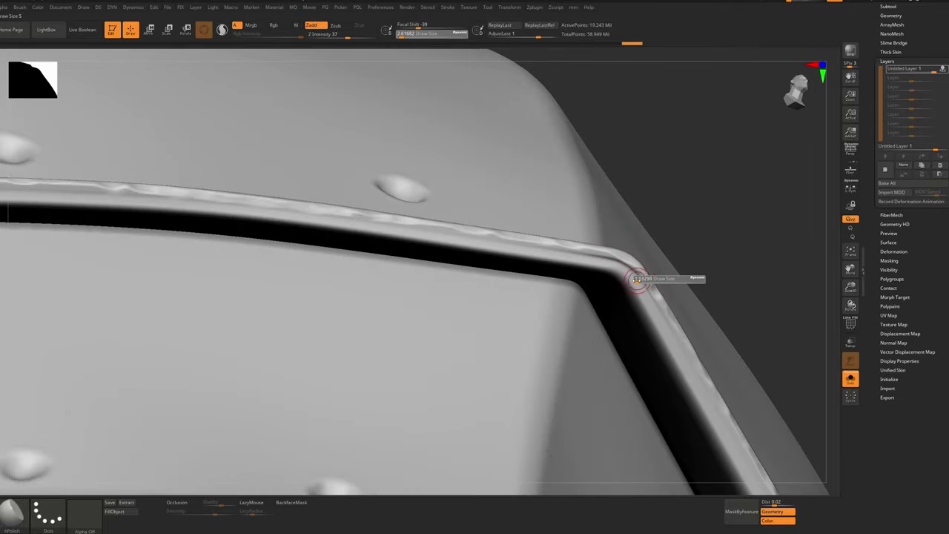
left_click(635, 277)
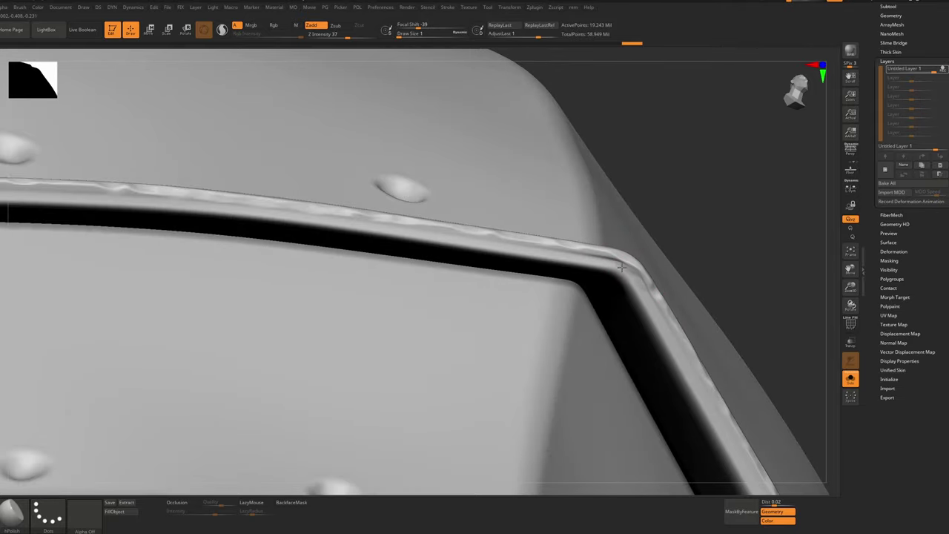
left_click_drag(623, 262, 620, 267)
key("s")
left_click(622, 268)
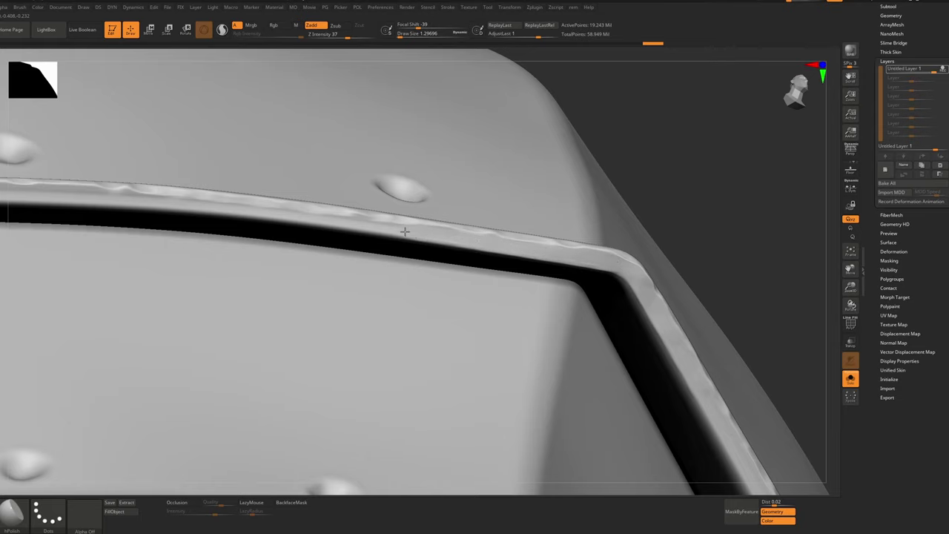
left_click_drag(405, 231, 356, 230)
Zoom out to more plates and step up to the higher subdivision level
right_click_drag(525, 263, 525, 189, "ctrl")
mouse_move(582, 286)
right_mouse_down("ctrl")
mouse_move(583, 238)
mouse_move(537, 221)
mouse_move(556, 292)
mouse_move(568, 291)
right_mouse_up("ctrl")
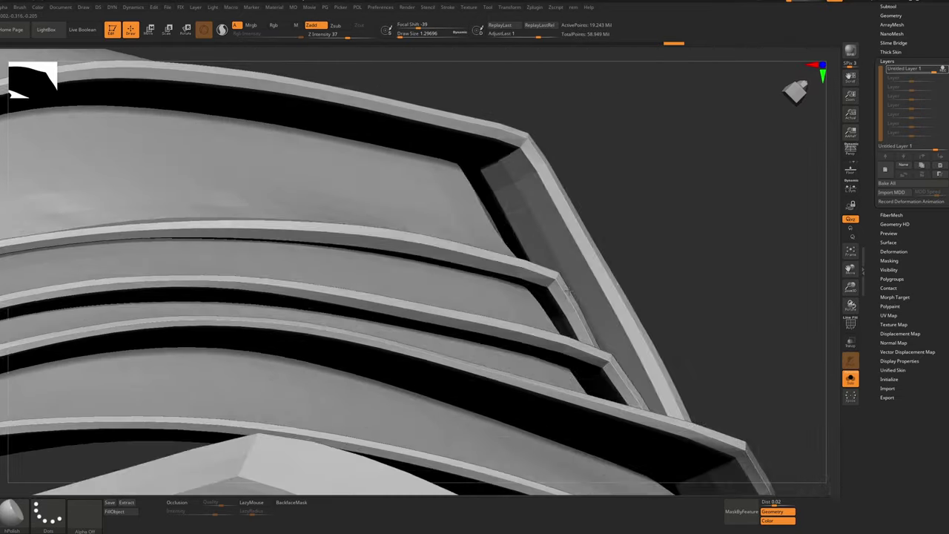
key("d")
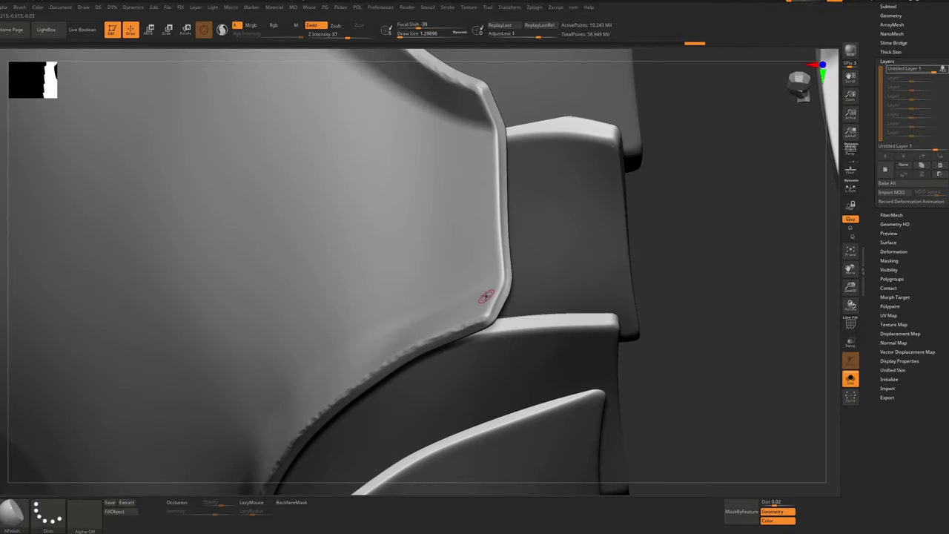
Switch to the TrimDynamic brush and turn the armor to a side view of its edges
key("b")
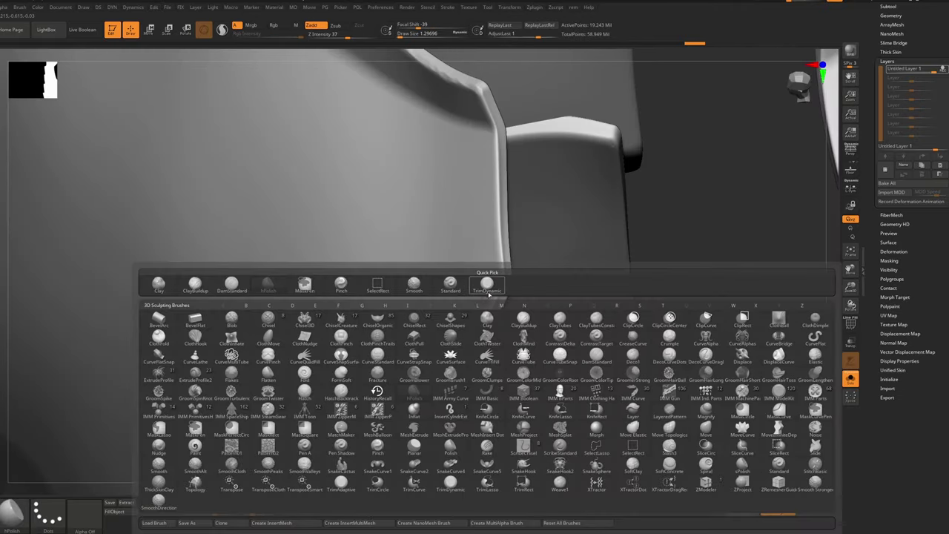
key("t")
key("d")
key("space")
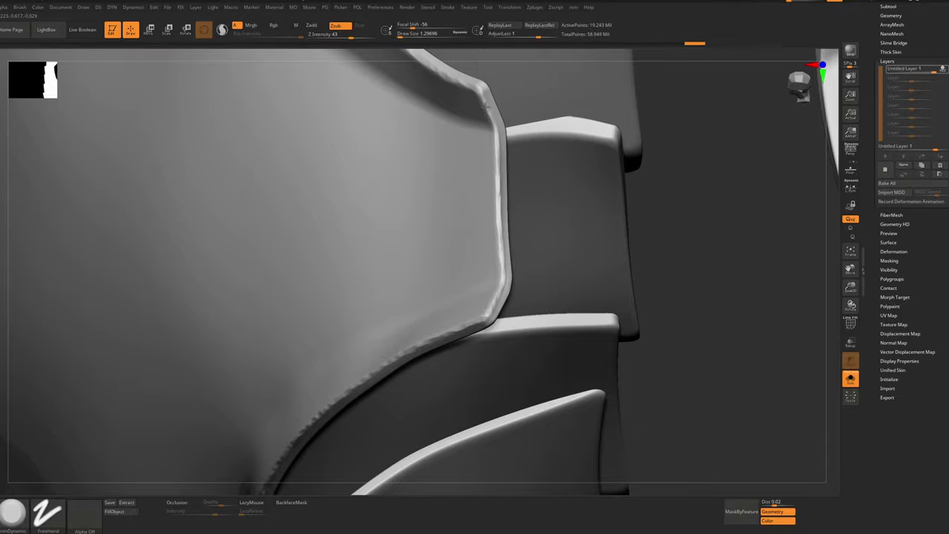
right_click_drag(506, 201, 492, 339, "ctrl")
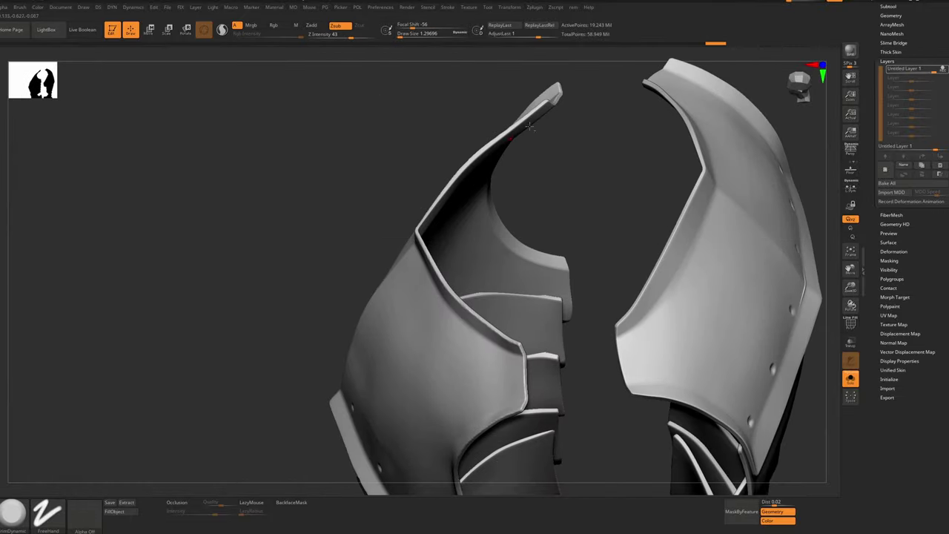
right_click_drag(557, 97, 524, 260, "alt")
right_click_drag(524, 200, 438, 319)
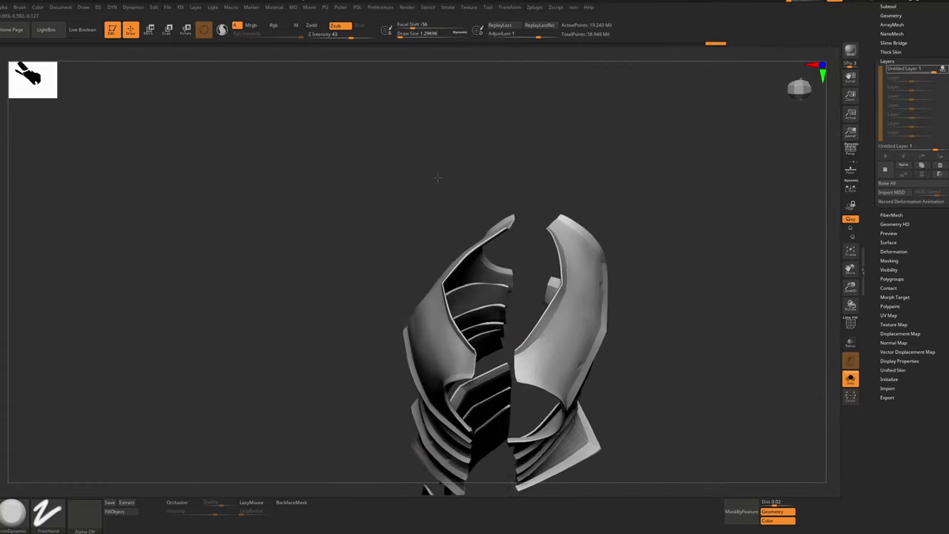
right_click_drag(438, 178, 491, 284)
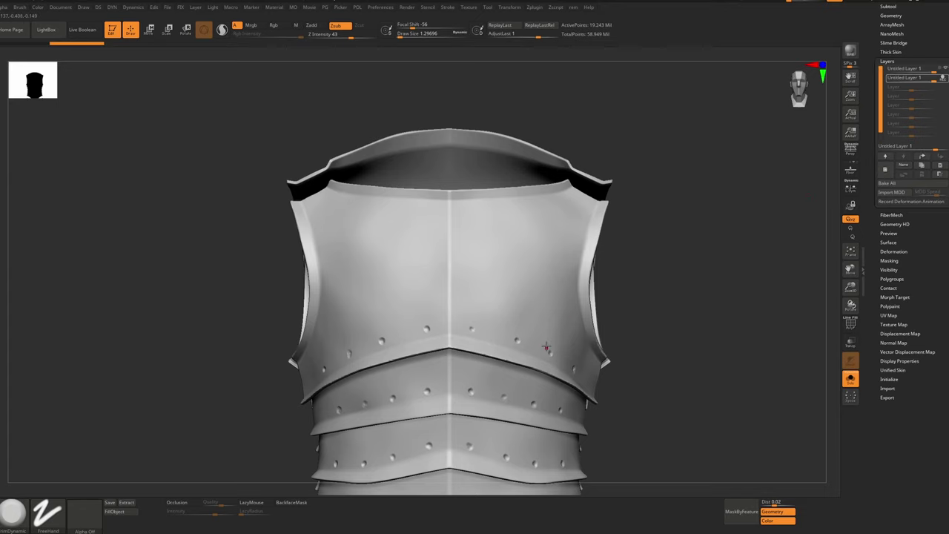
Expand Masking > Mask By Cavity and show the polygroup colours with PolyF on the rivets
right_click_drag(547, 347, 481, 254, "ctrl")
left_click(896, 260)
left_click(895, 306)
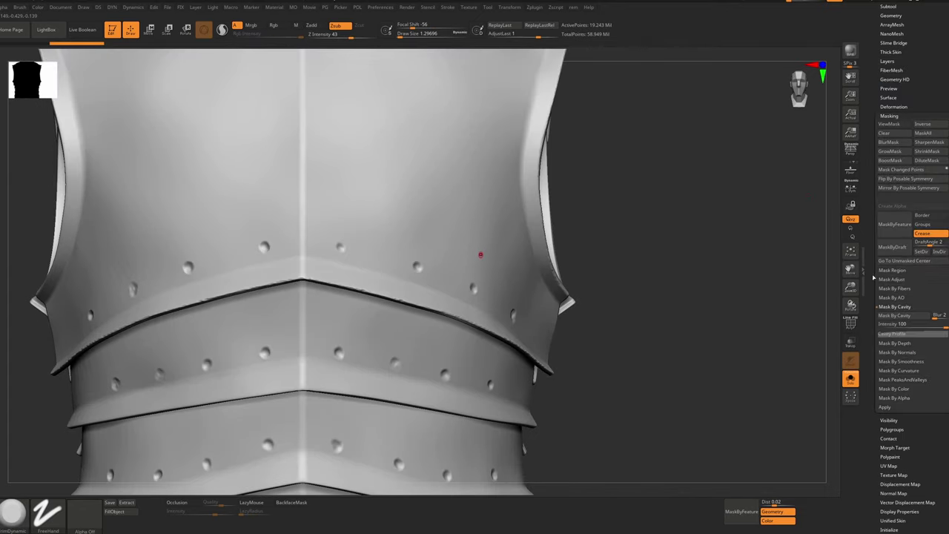
right_click_drag(456, 296, 510, 331, "ctrl")
right_click_drag(510, 331, 488, 331)
key("shift+f")
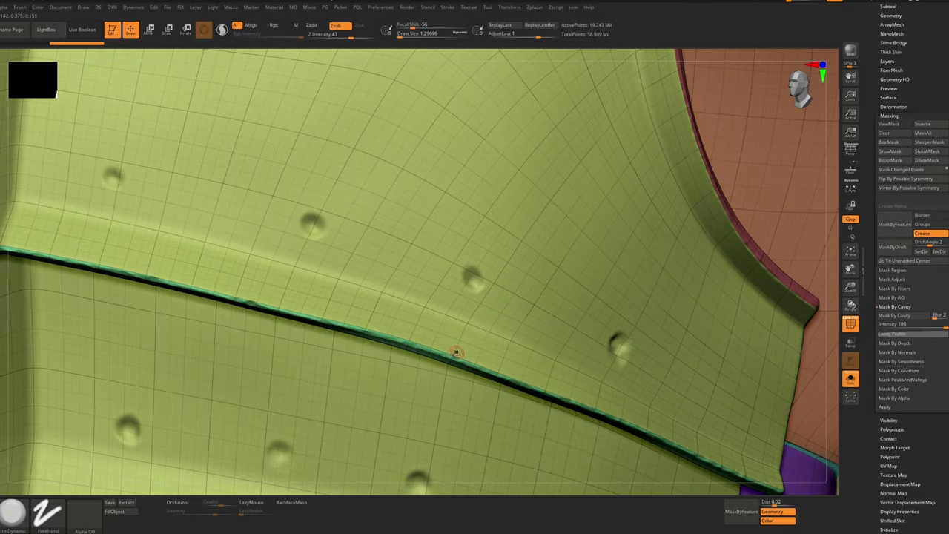
Select the Move brush and zoom out to see the whole torso
key("ctrl+shift")
key("w")
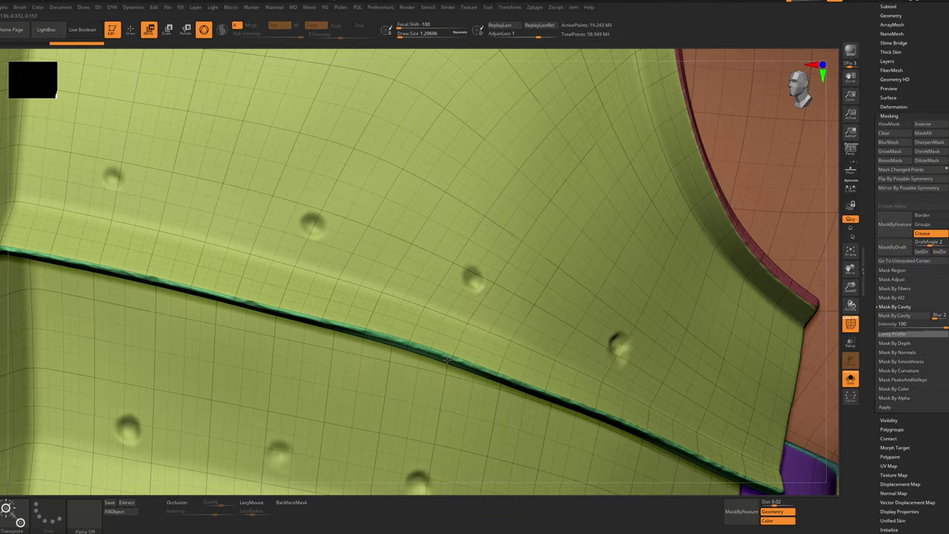
key("b")
key("m")
key("v")
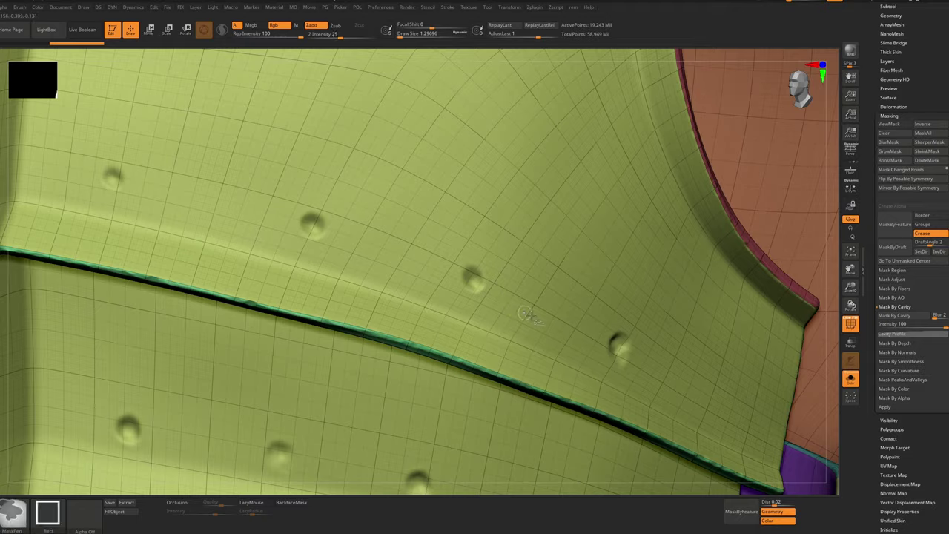
right_click_drag(528, 314, 531, 287, "ctrl")
Isolate the green polygroup, then hide the chest and waist polygroups one by one
left_click(521, 294, "ctrl+shift")
left_click(518, 292, "ctrl+shift")
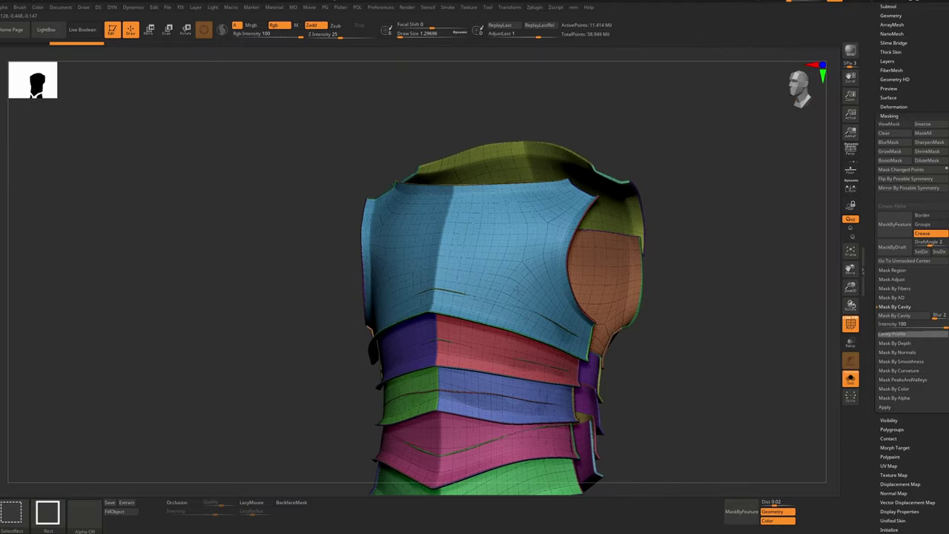
left_click(516, 256, "ctrl+alt+shift")
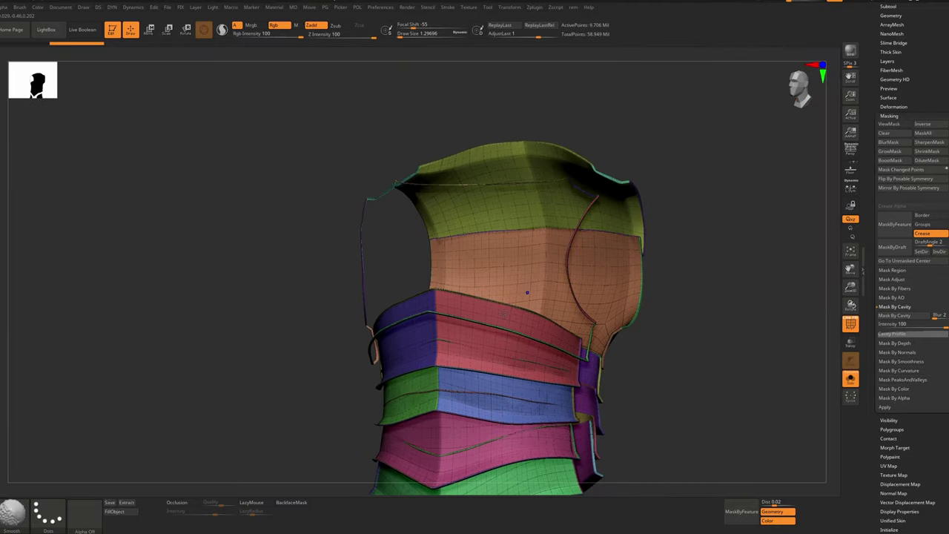
left_click(504, 317, "ctrl+shift")
left_click(509, 316, "ctrl+shift")
right_click_drag(522, 390, 529, 292, "alt")
left_click(529, 292, "ctrl+shift")
left_click(529, 292, "ctrl+shift")
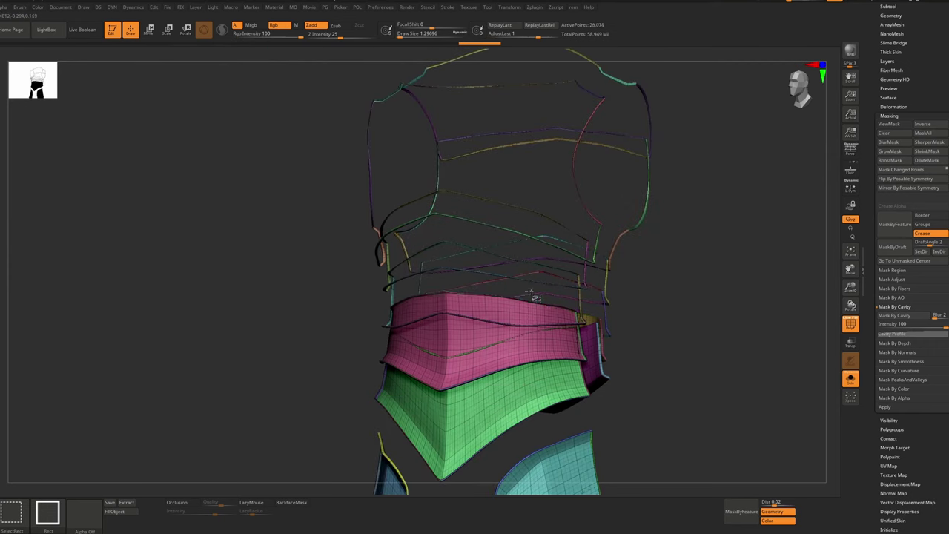
left_click(528, 327, "ctrl+shift")
left_click(528, 333, "ctrl+shift")
left_click(528, 337, "ctrl+shift")
left_click(528, 339, "ctrl+shift")
left_click(528, 341, "ctrl+shift")
Hide the thigh and leg polygroups until almost nothing remains
right_click_drag(553, 474, 562, 292, "alt")
left_click(578, 342, "ctrl+shift")
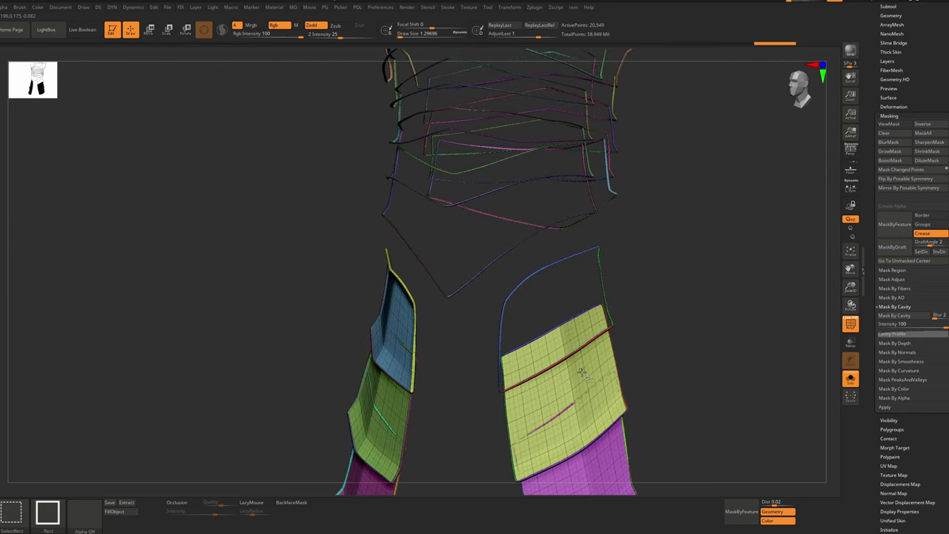
left_click(582, 373, "ctrl+alt+shift")
left_click(569, 433, "ctrl+alt+shift")
left_click_drag(568, 432, 348, 326)
left_click(345, 324, "ctrl+alt+shift")
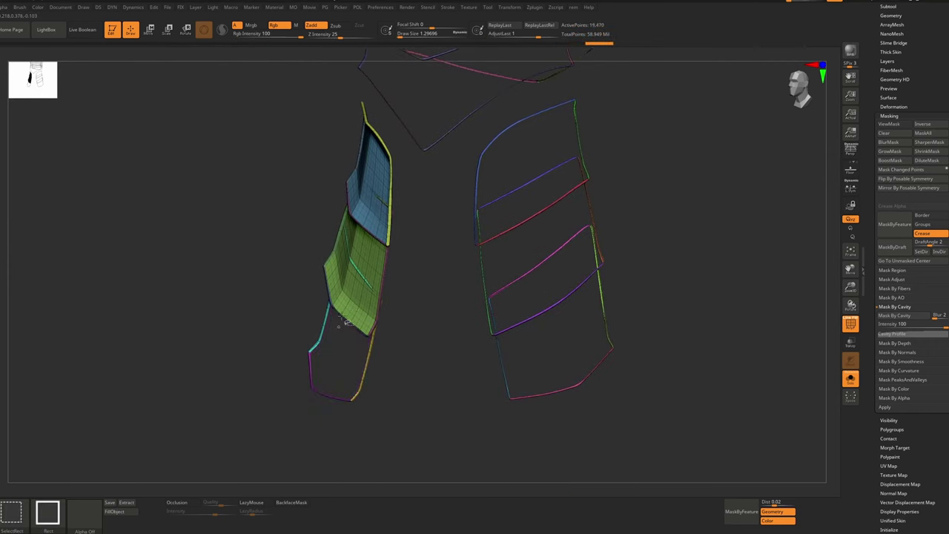
left_click(345, 324, "ctrl+alt+shift")
left_click(377, 185, "ctrl+alt+shift")
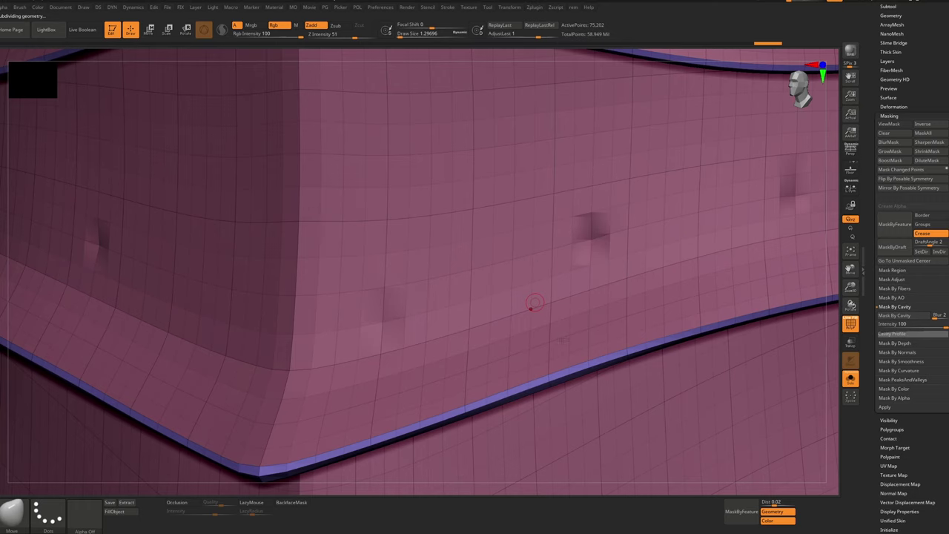
Turn off PolyF and expand the Mask By Smoothness settings
key("shift+f")
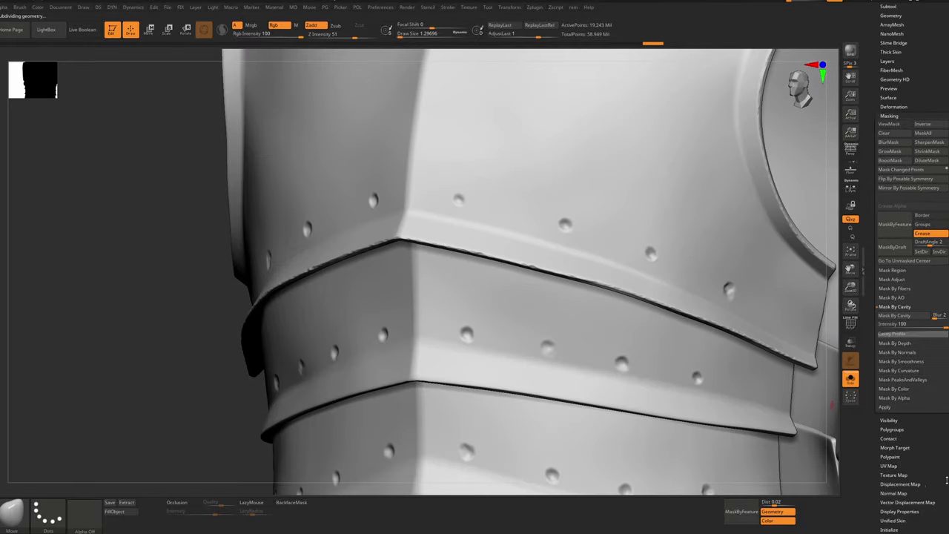
scroll(921, 410, "down", 2)
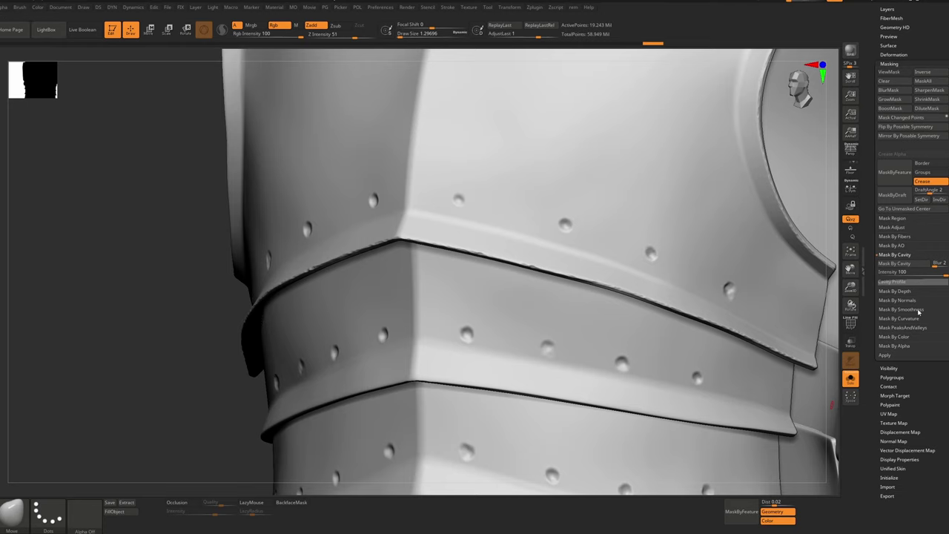
left_click(918, 310)
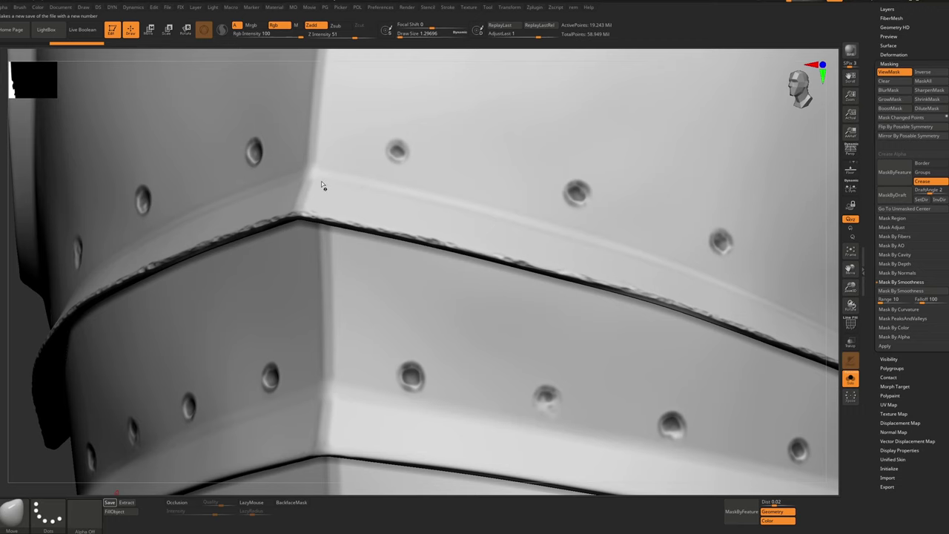
Save the file, then step the armor back up to full 19.243 million-point detail
left_click(110, 503)
right_click_drag(496, 229, 504, 211)
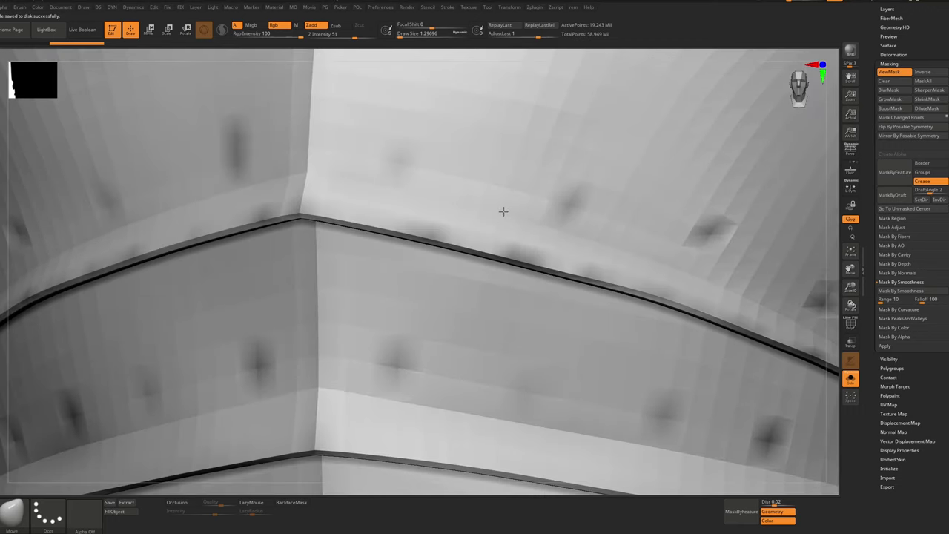
key("d")
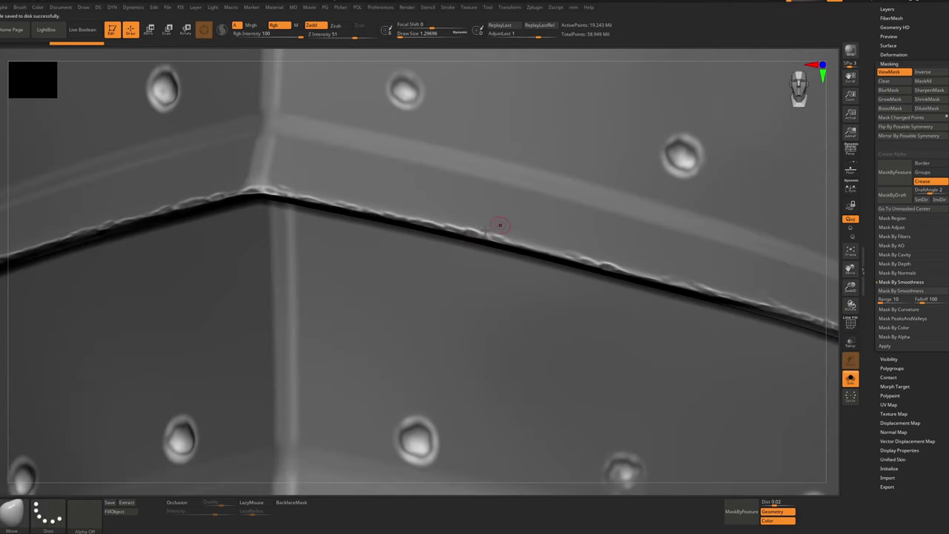
Roughen the plate rim with a Transpose action line, toggling undo and redo to compare
key("w")
left_click_drag(473, 227, 547, 194)
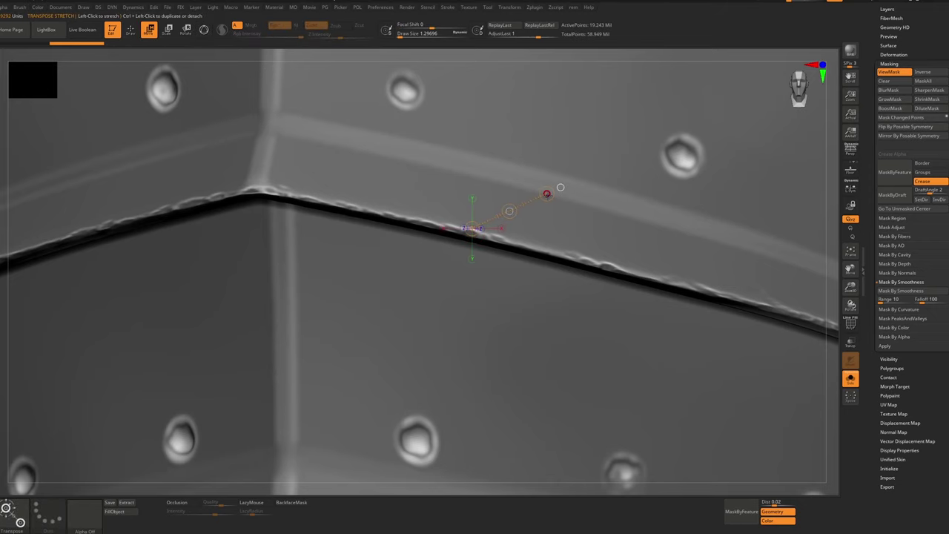
right_click_drag(547, 194, 561, 188)
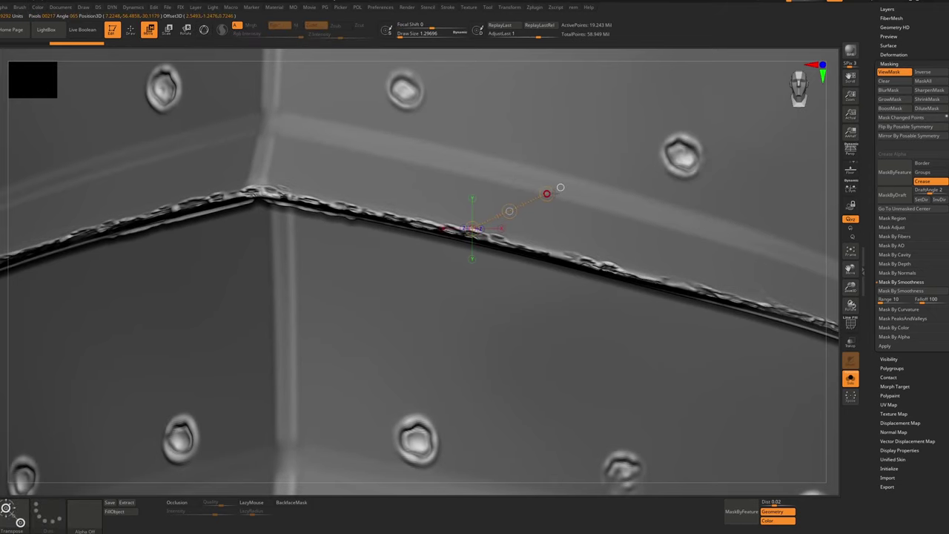
key("ctrl+shift+z")
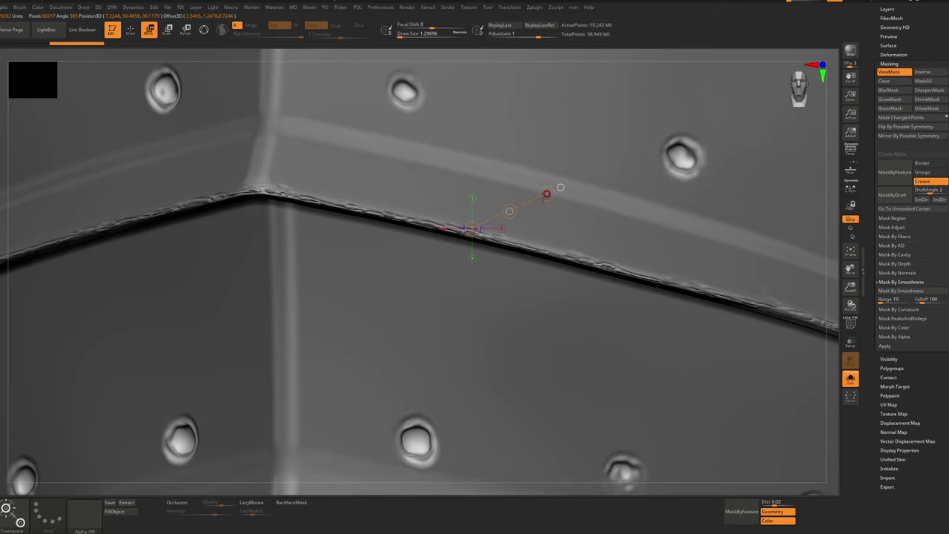
key("ctrl+z")
key("ctrl+shift+z")
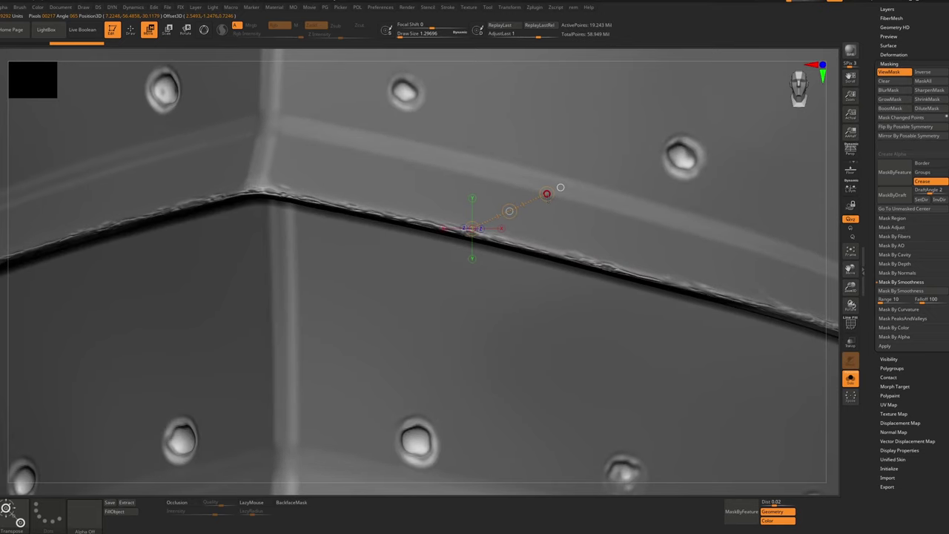
key("ctrl+z")
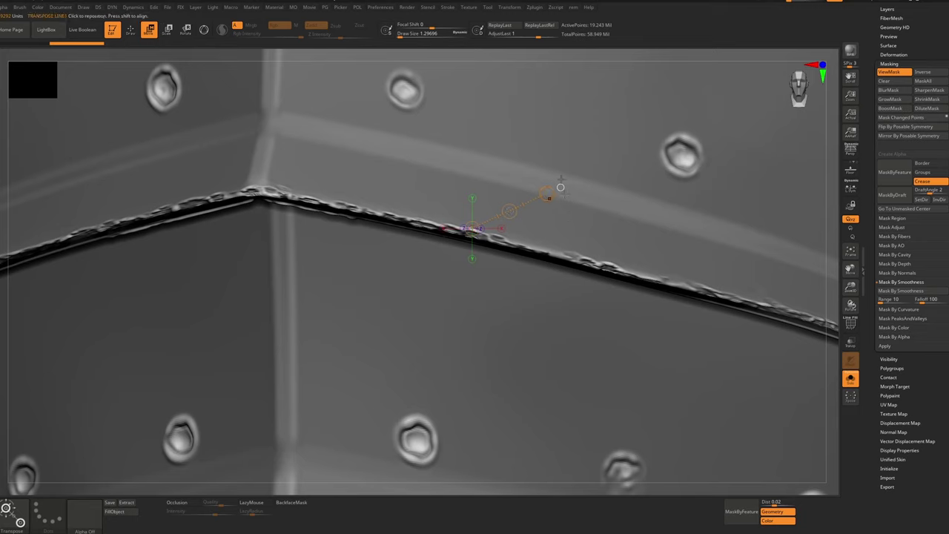
key("ctrl+shift+z")
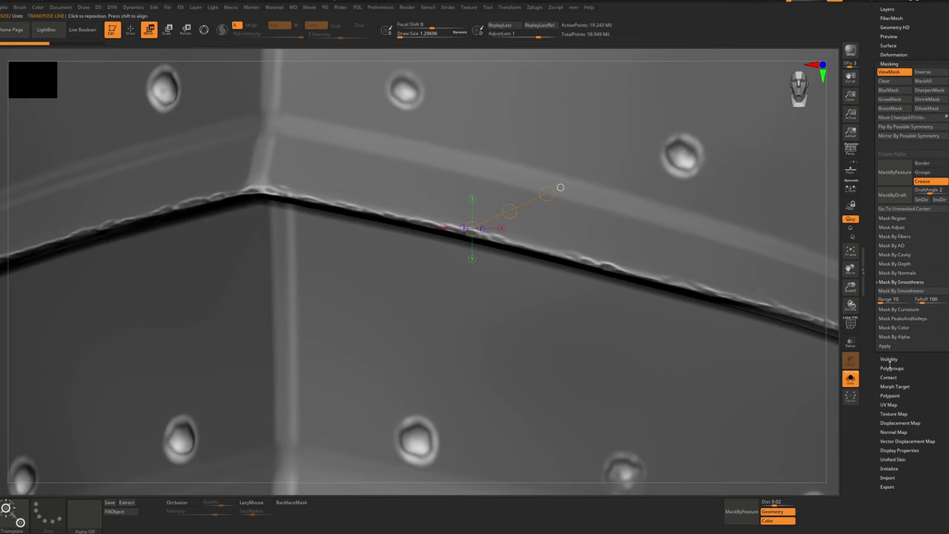
Show the Tool > Layers list and bring the Masking options back
left_click_drag(890, 364, 920, 408)
left_click(887, 85)
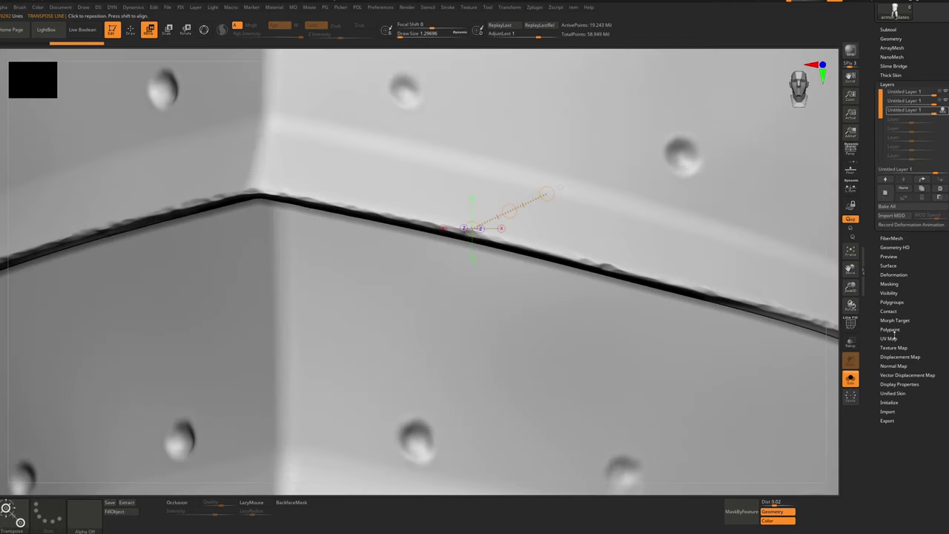
left_click(890, 285)
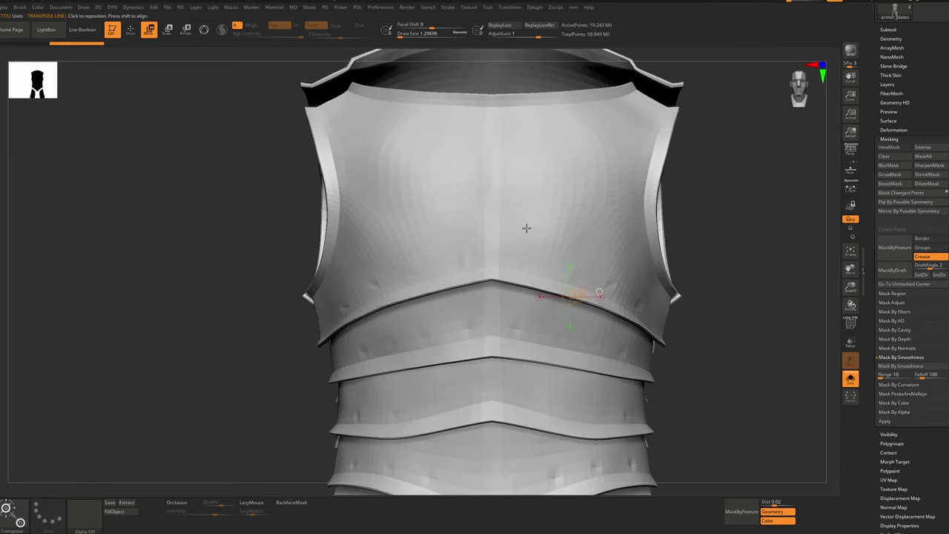
Hide the dark edge strip polygroup, mask the armour, and show all hidden parts again
key("b")
key("m")
key("v")
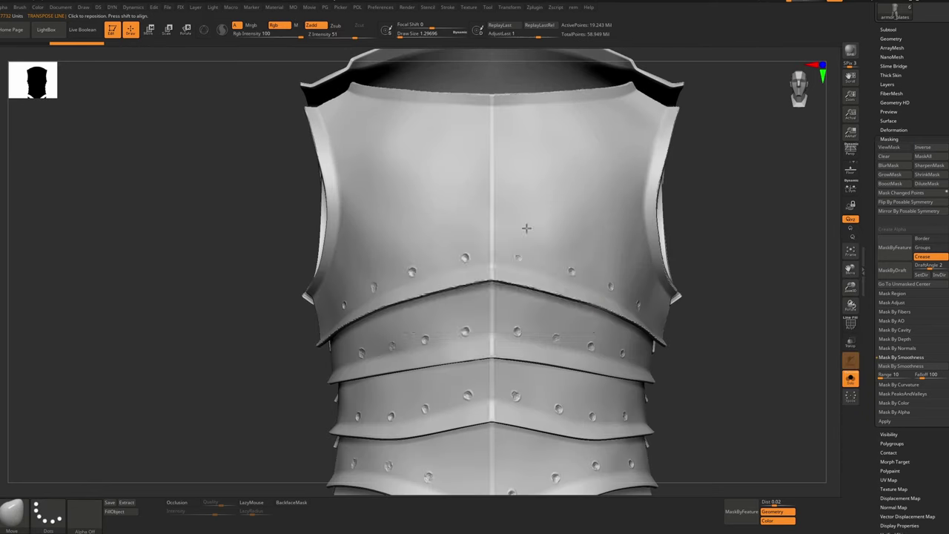
key("ctrl+shift")
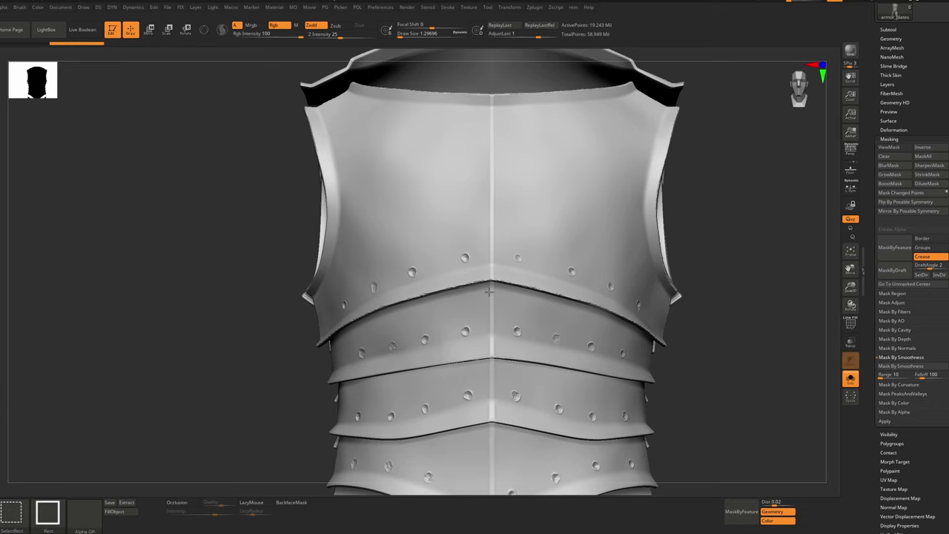
left_click(520, 306, "ctrl+shift")
right_click_drag(520, 290, 576, 216, "ctrl")
left_click_drag(609, 199, 385, 449, "ctrl")
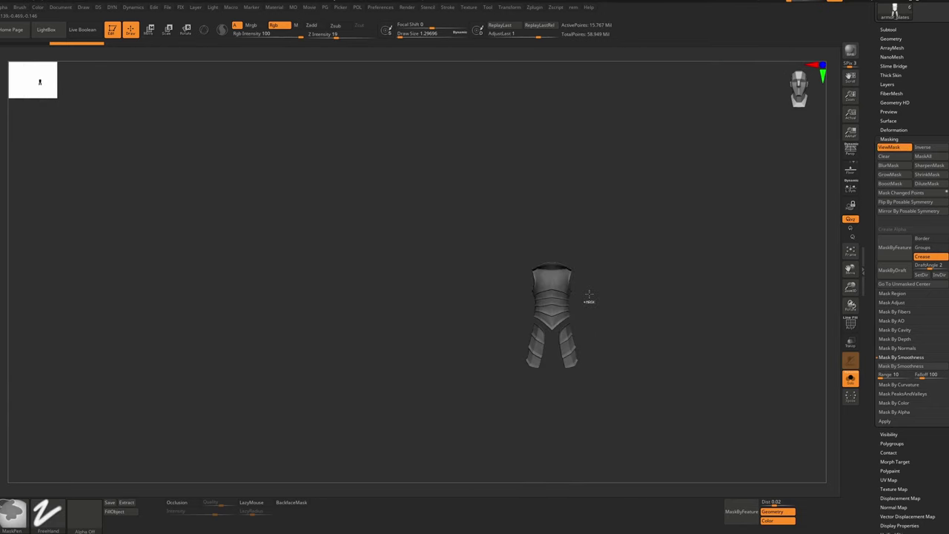
mouse_move(663, 177)
left_mouse_down("ctrl+shift")
mouse_move(586, 286)
mouse_move(357, 496)
left_mouse_up("ctrl+shift")
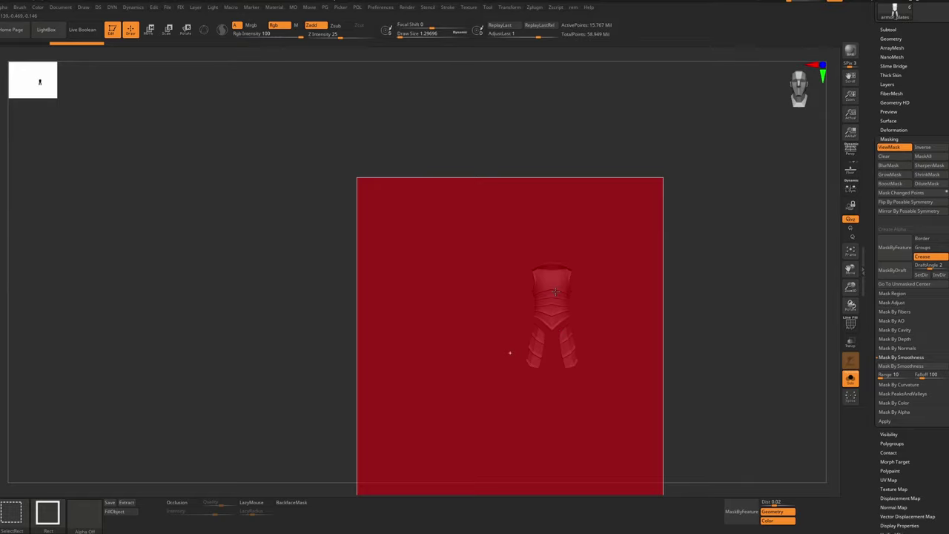
right_click_drag(554, 289, 555, 326, "ctrl")
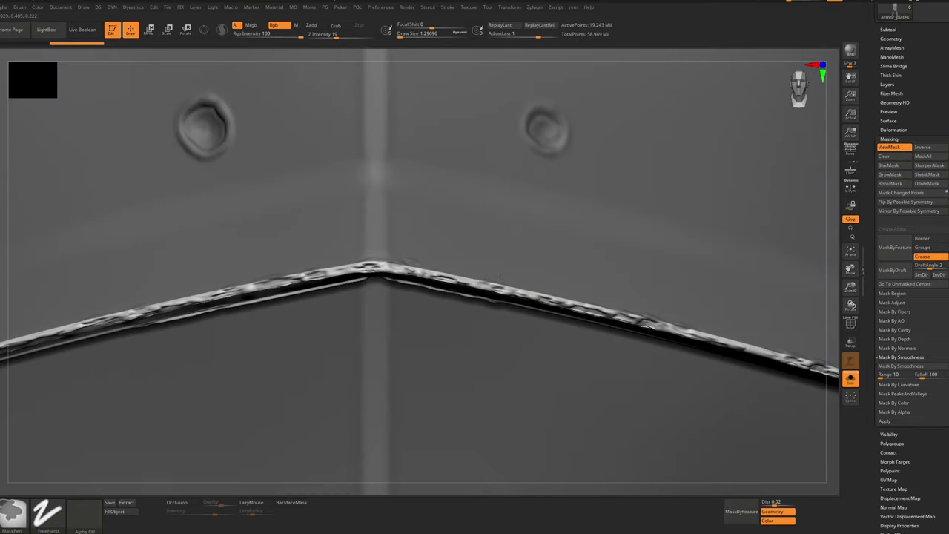
Blur the mask twice along the belt edge, then clear it and frame the armour
left_click(436, 273, "ctrl")
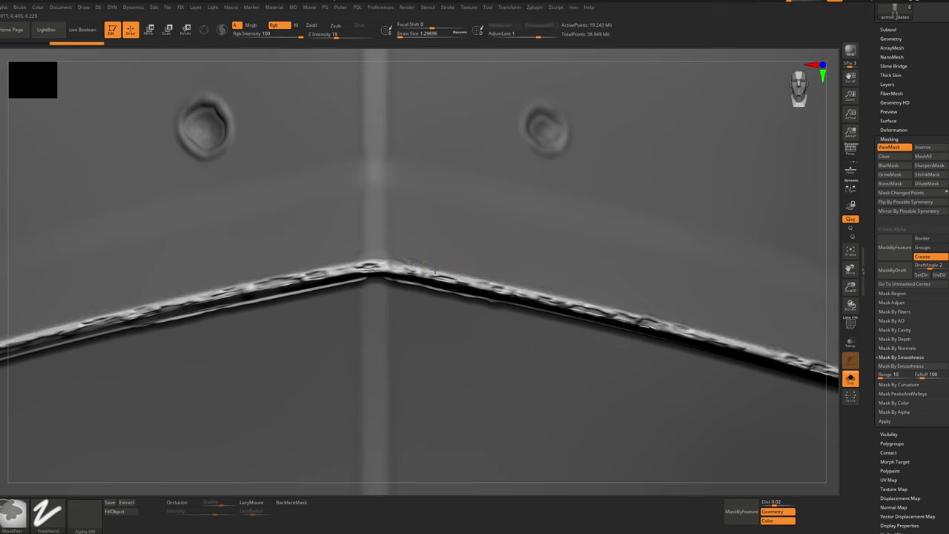
left_click(436, 272, "ctrl")
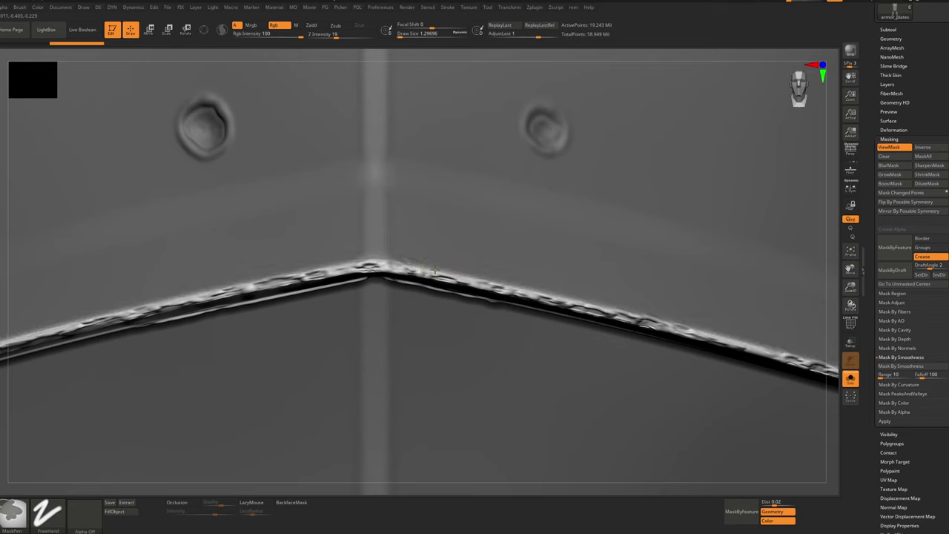
right_click_drag(445, 297, 174, 222, "ctrl")
left_click_drag(174, 223, 185, 241, "ctrl")
key("f")
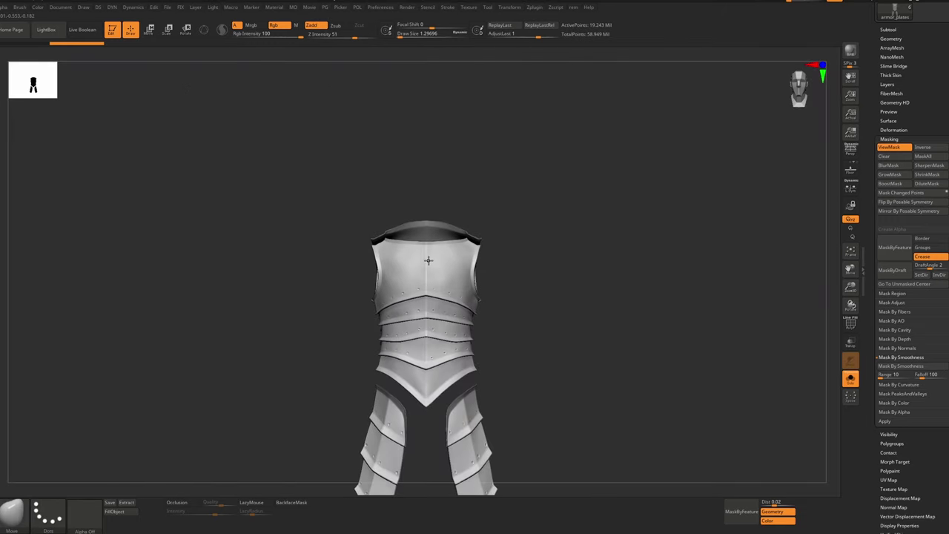
Select the Morph brush and enlarge it to size 393
key("b")
key("m")
key("o")
key("s")
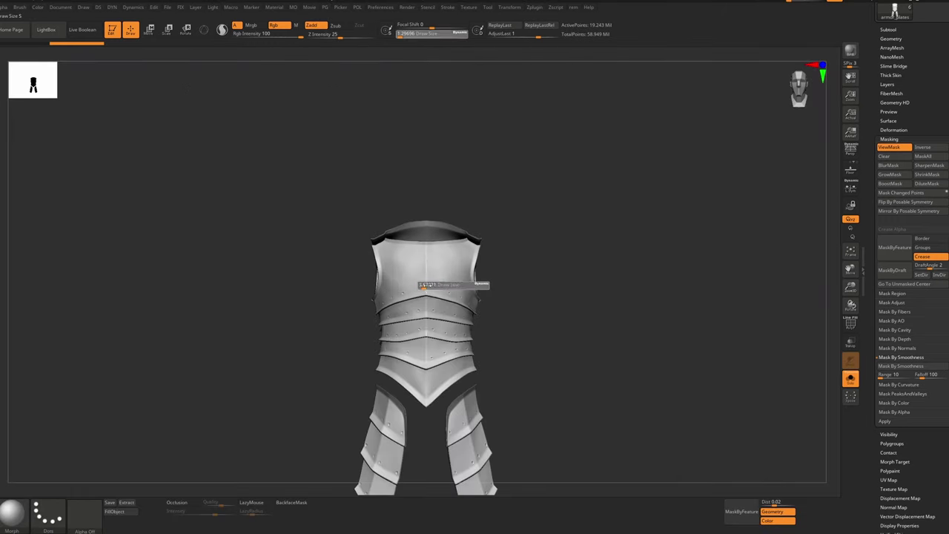
left_click_drag(432, 286, 454, 285)
right_click_drag(454, 283, 442, 294, "ctrl")
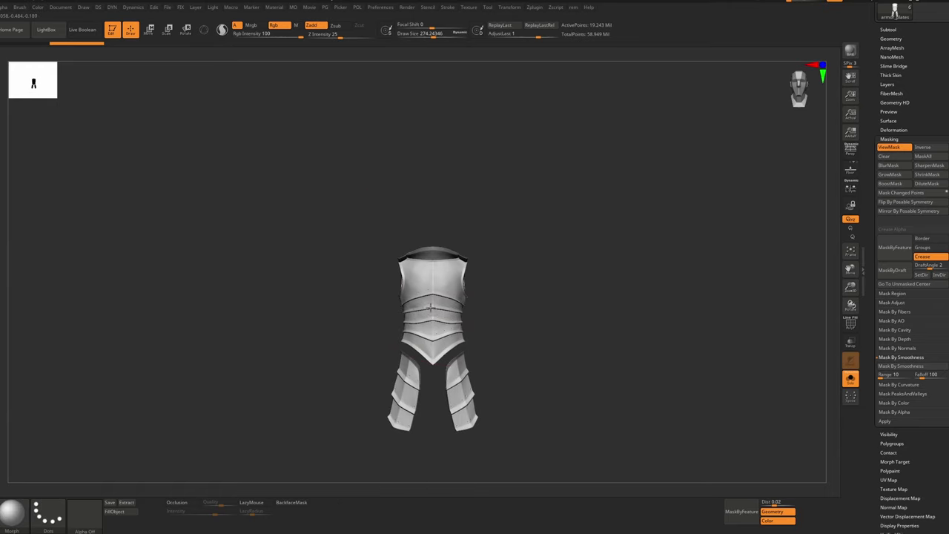
key("s")
left_click(438, 295)
key("s")
left_click_drag(444, 289, 450, 289)
Stroke the chest and leg plates with the Morph brush to revert their worn detail
left_click_drag(457, 356, 468, 418)
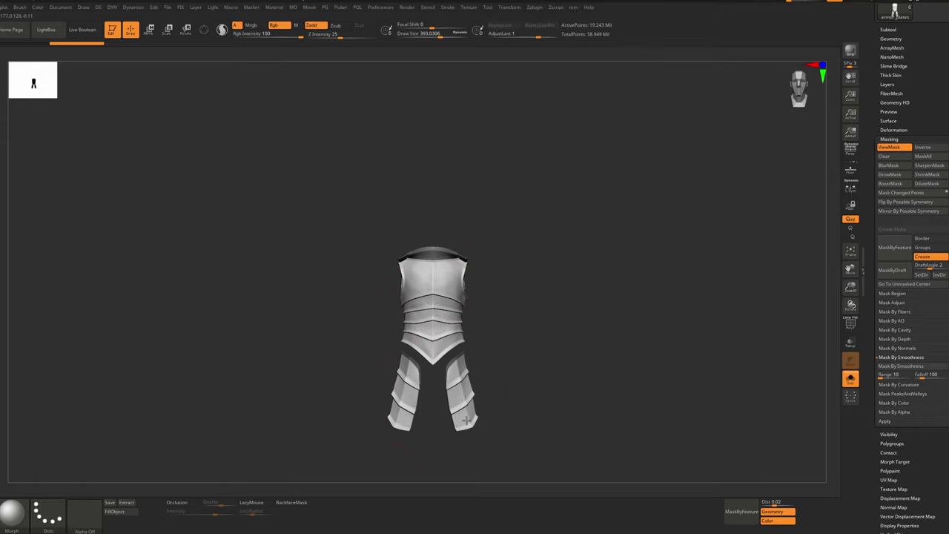
left_click_drag(458, 380, 479, 396)
right_click_drag(475, 356, 445, 358)
left_click_drag(461, 399, 460, 357)
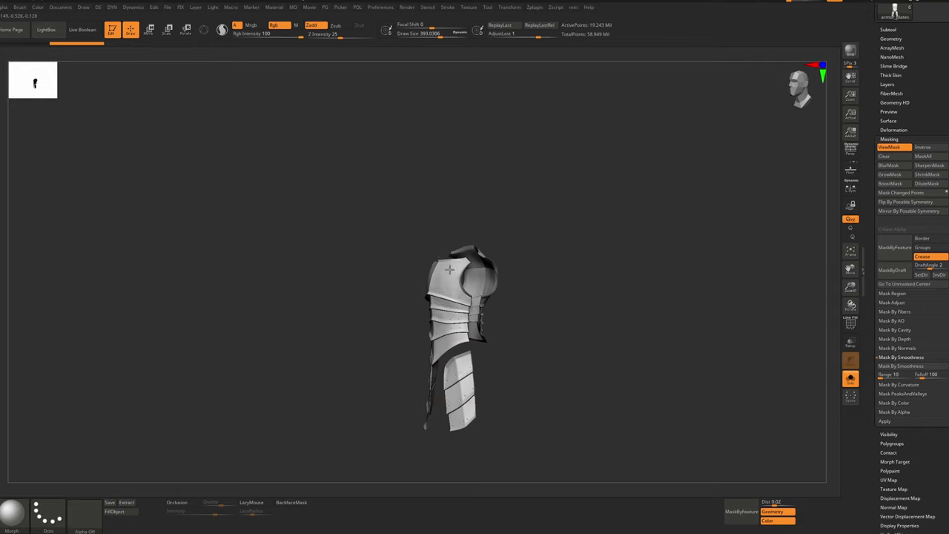
mouse_move(442, 292)
right_mouse_down()
mouse_move(501, 294)
mouse_move(491, 239)
mouse_move(509, 255)
right_mouse_up()
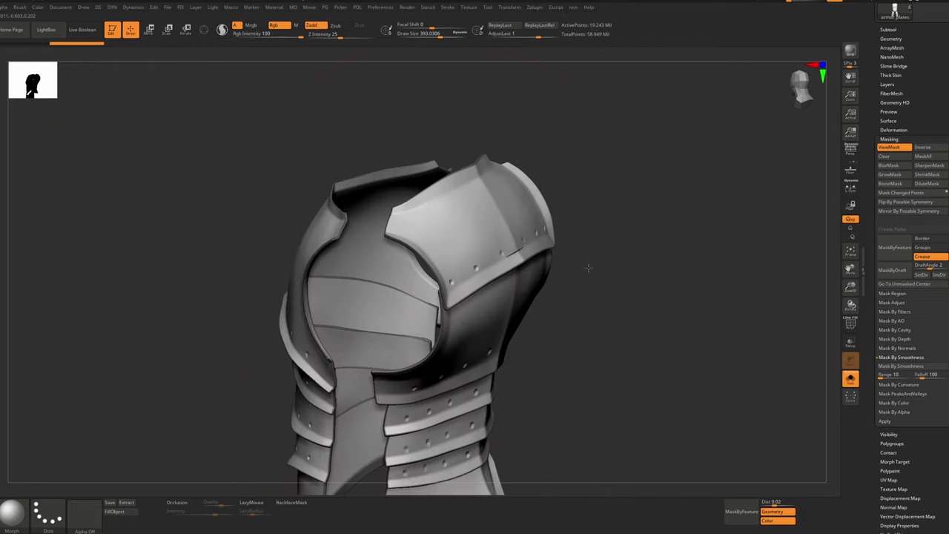
Zoom into a close-up of the chest plate's edge with the mask display restored
key("ctrl+h")
right_click_drag(413, 275, 542, 267)
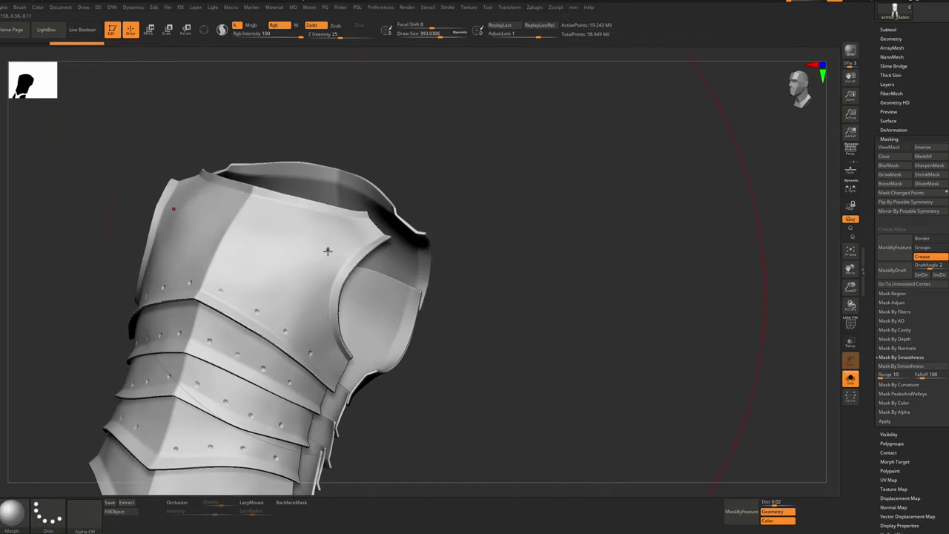
right_click_drag(257, 273, 306, 389, "ctrl")
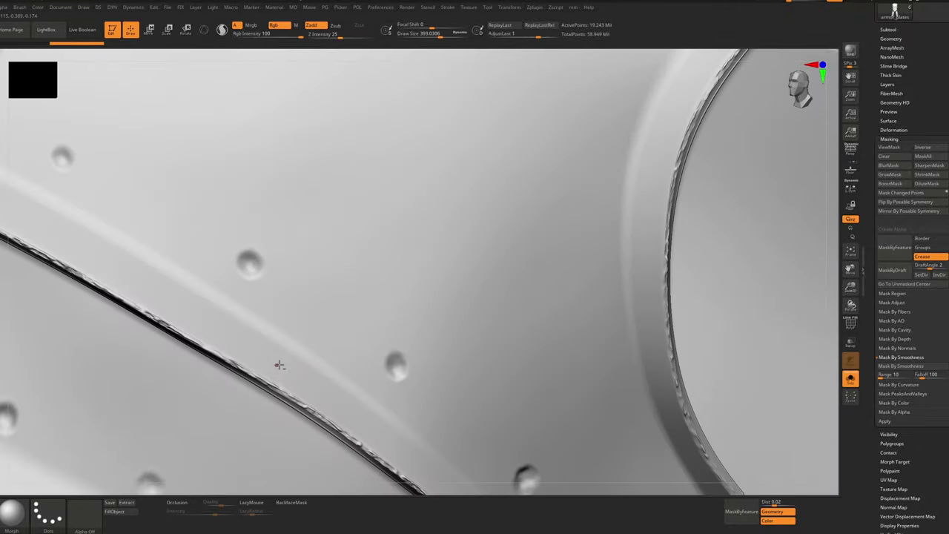
mouse_move(277, 364)
right_mouse_down()
mouse_move(422, 238)
mouse_move(496, 246)
right_mouse_up()
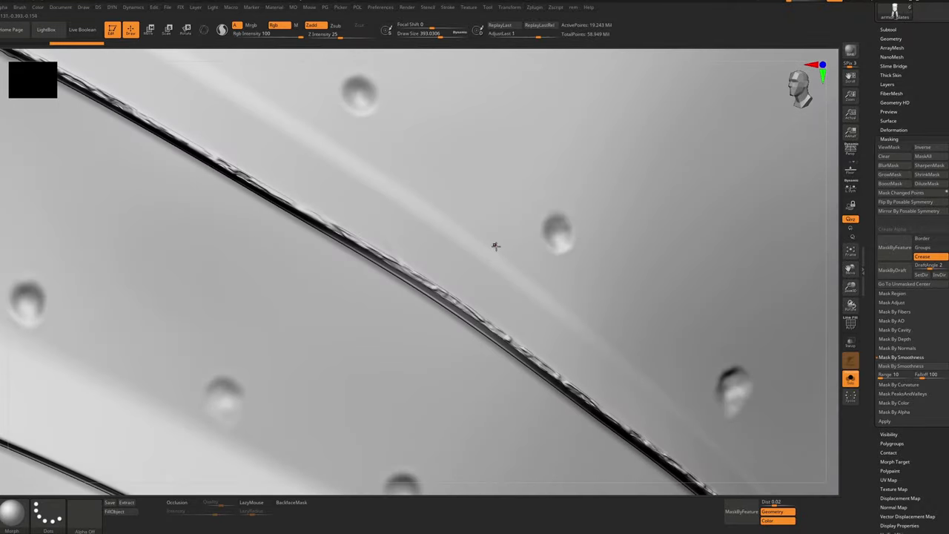
right_click_drag(363, 227, 361, 235, "ctrl")
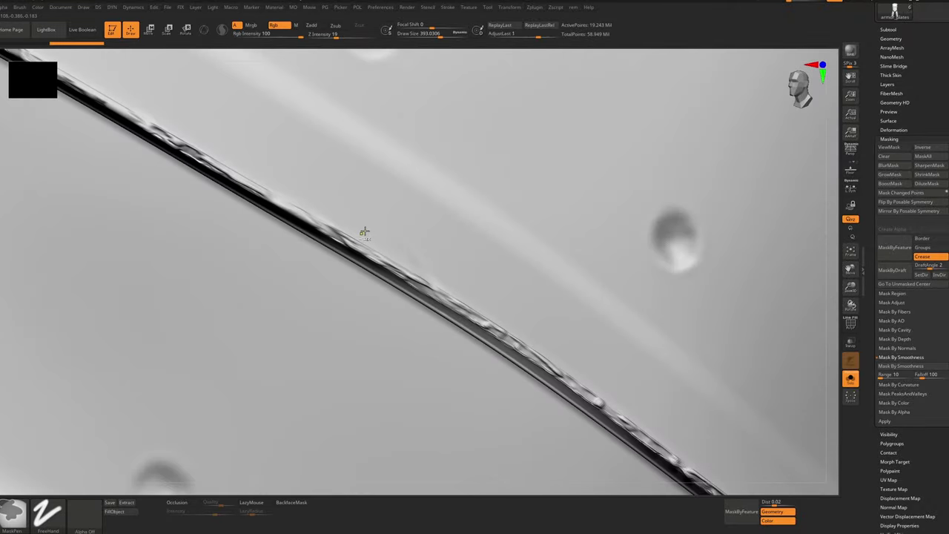
key("ctrl+z")
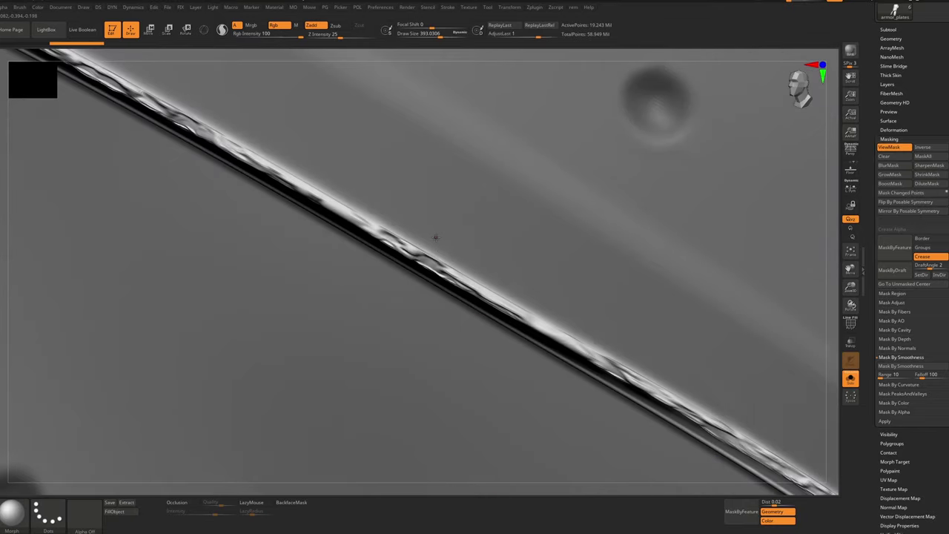
right_click_drag(419, 242, 545, 313, "ctrl")
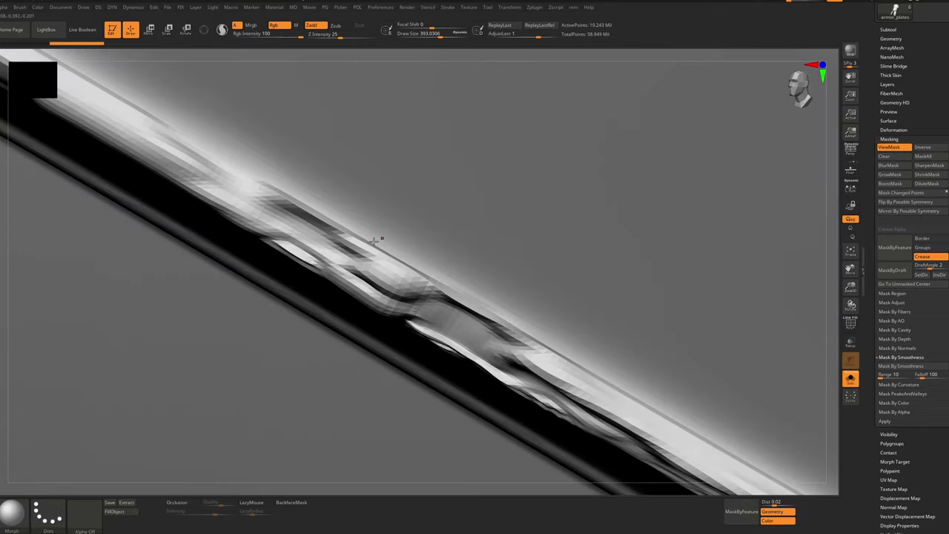
Polish the masked plate edge at Polish strength 1
key("p")
key("p")
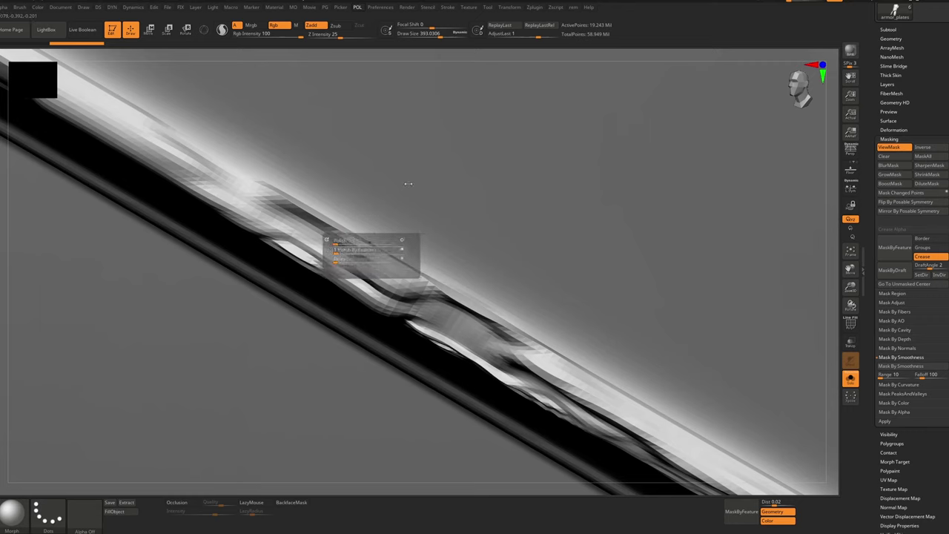
key("ctrl+z")
key("p")
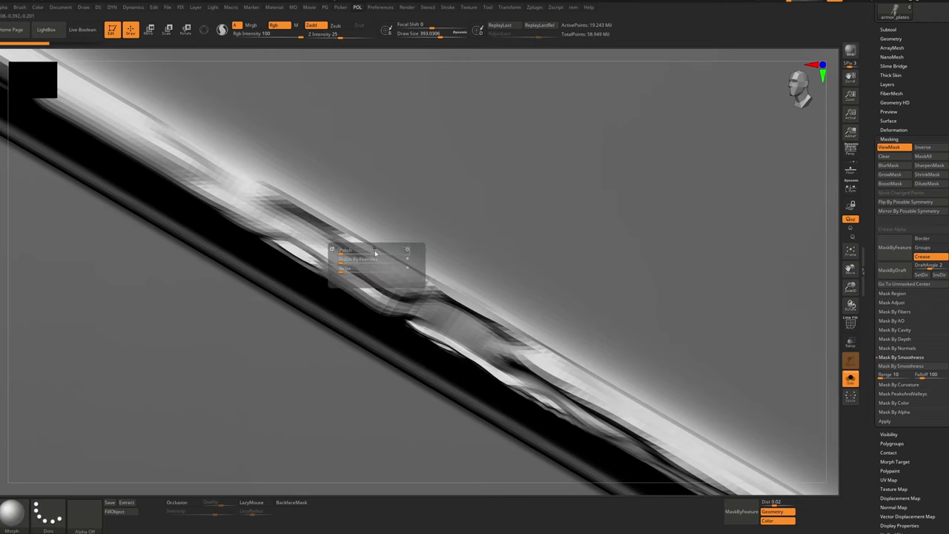
left_click(341, 254)
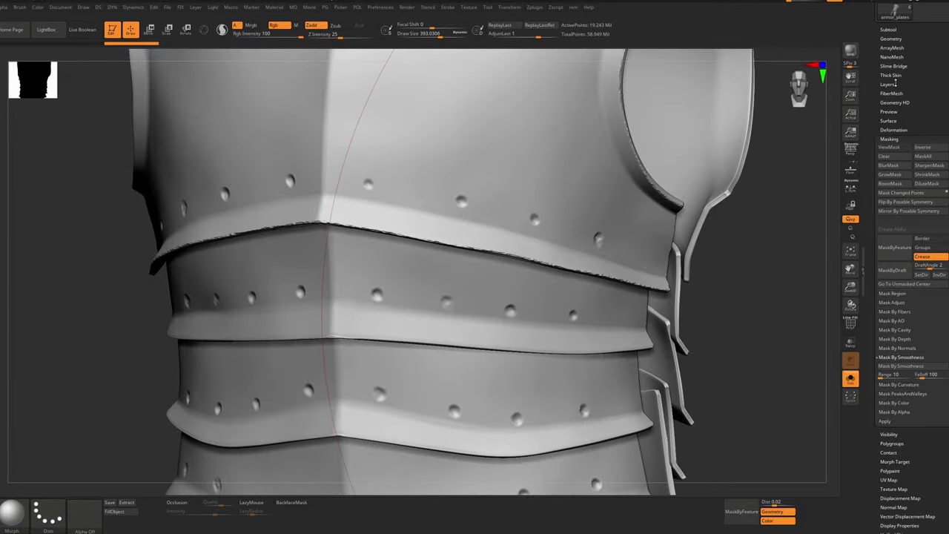
Toggle the sculpt layer's visibility in Tool > Layers to compare the edge detail
left_click(888, 83)
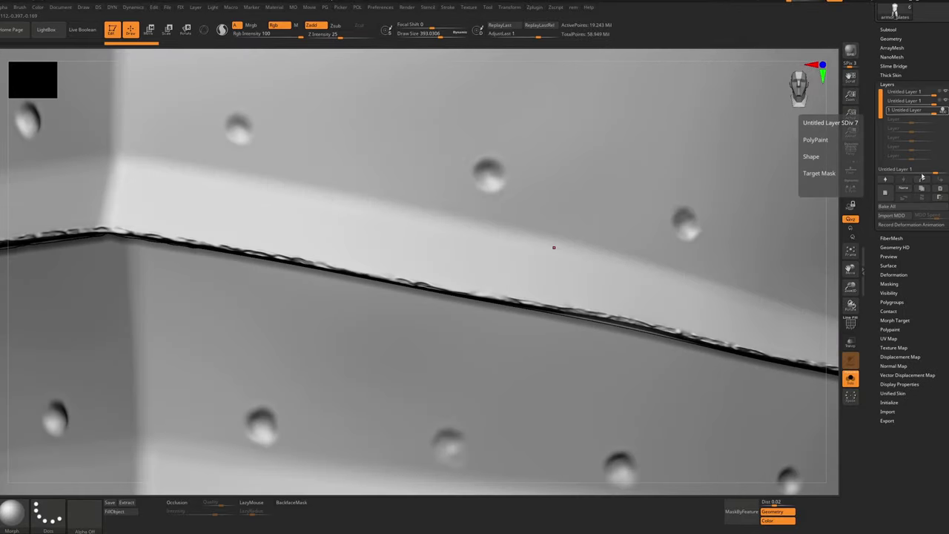
left_click(945, 110)
left_click(945, 110)
left_click(945, 110)
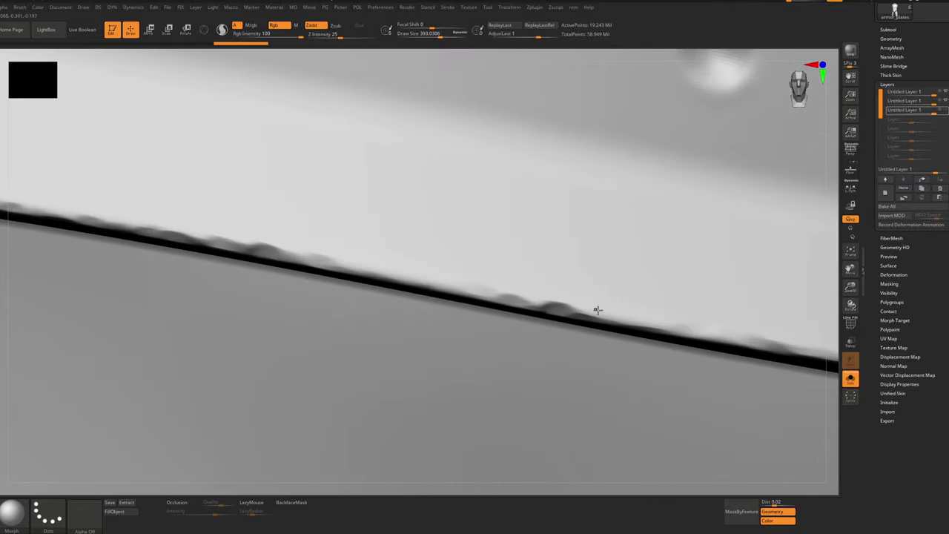
right_click_drag(598, 310, 321, 239, "alt")
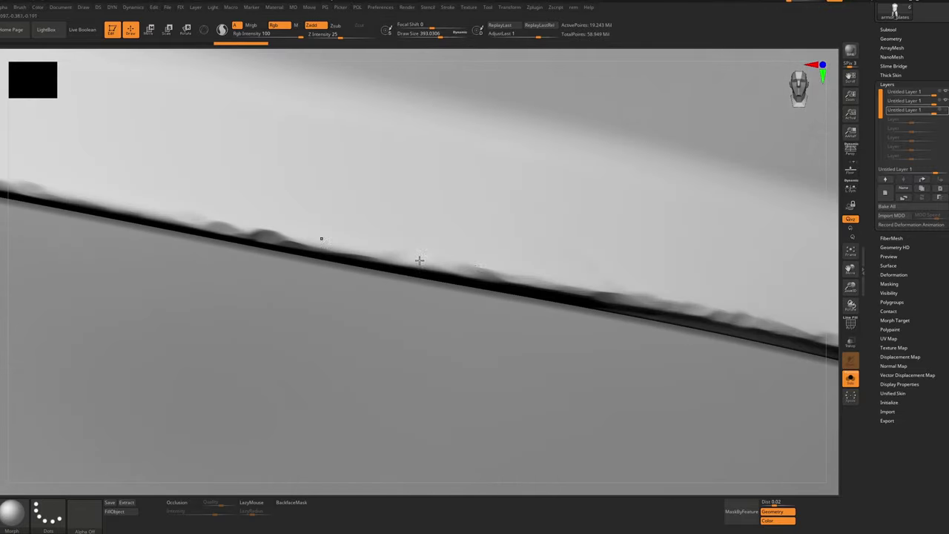
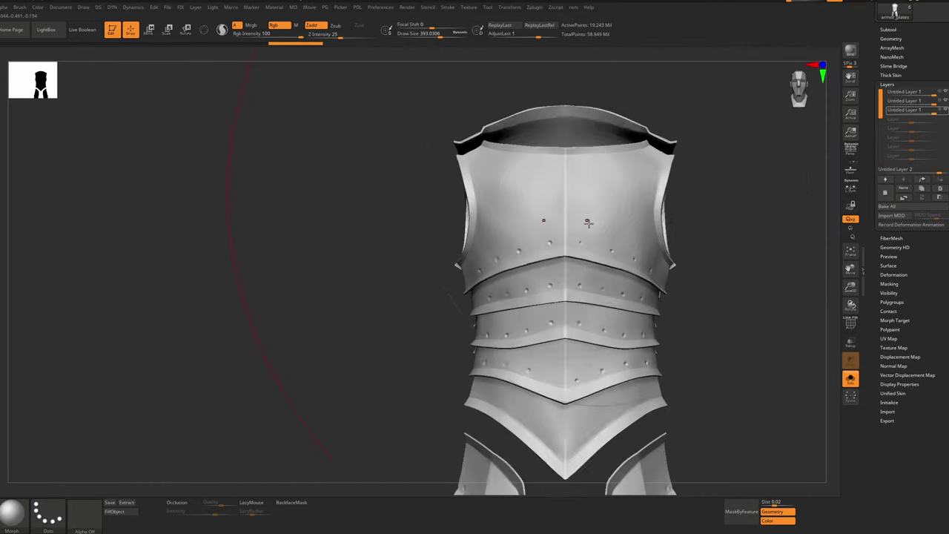
Preview different surface materials on the armour plates while orbiting the model
right_click_drag(518, 272, 478, 337)
key("space")
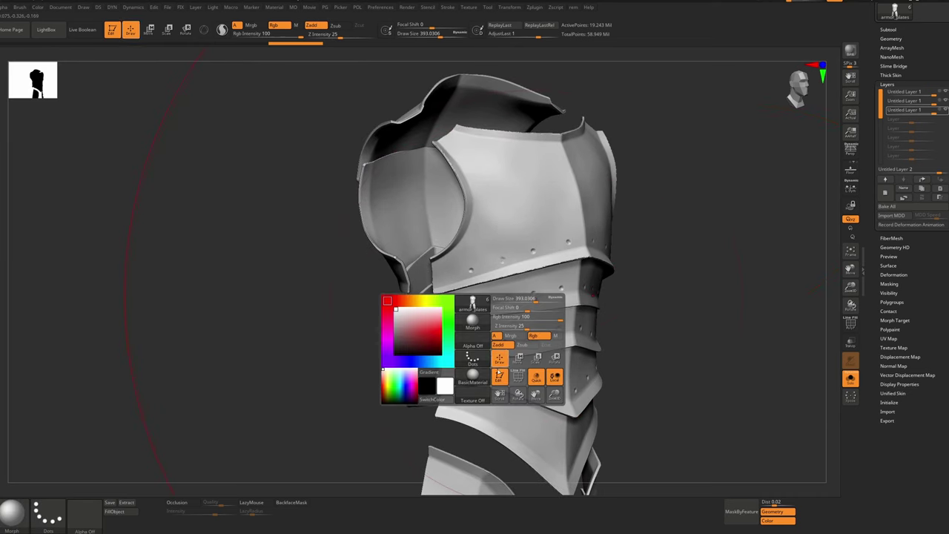
left_click(473, 373)
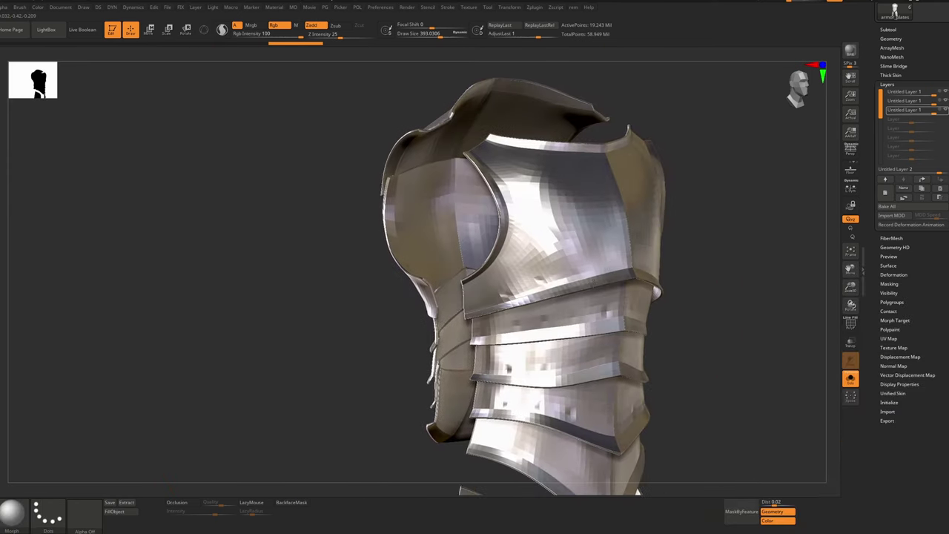
left_click_drag(594, 326, 619, 339)
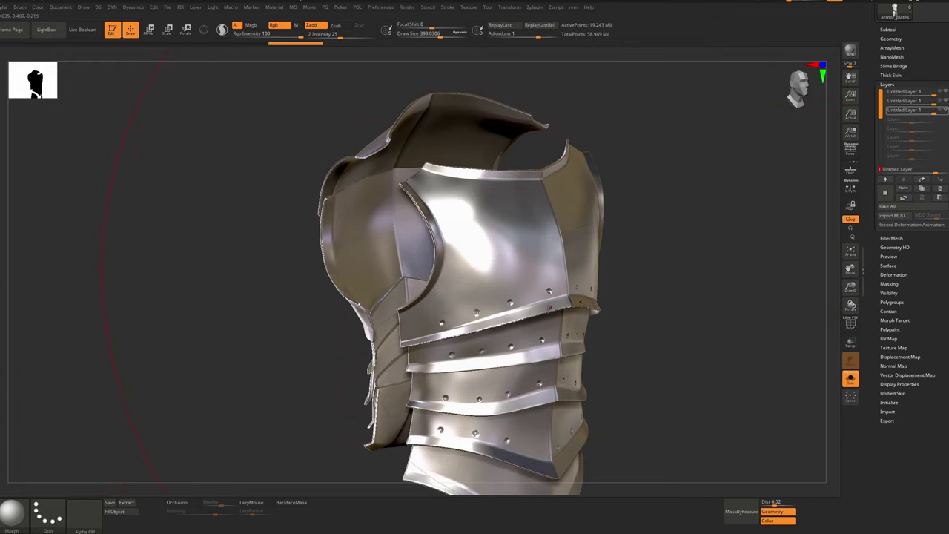
left_click_drag(749, 308, 543, 302)
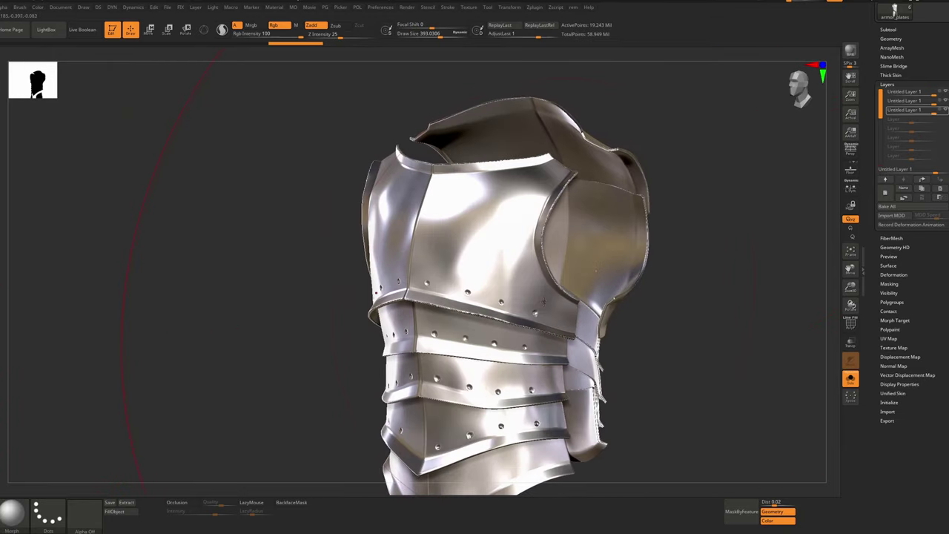
mouse_move(533, 295)
right_mouse_down("ctrl")
mouse_move(515, 304)
mouse_move(477, 291)
mouse_move(515, 331)
mouse_move(536, 310)
right_mouse_up("ctrl")
right_click_drag(590, 369, 512, 276)
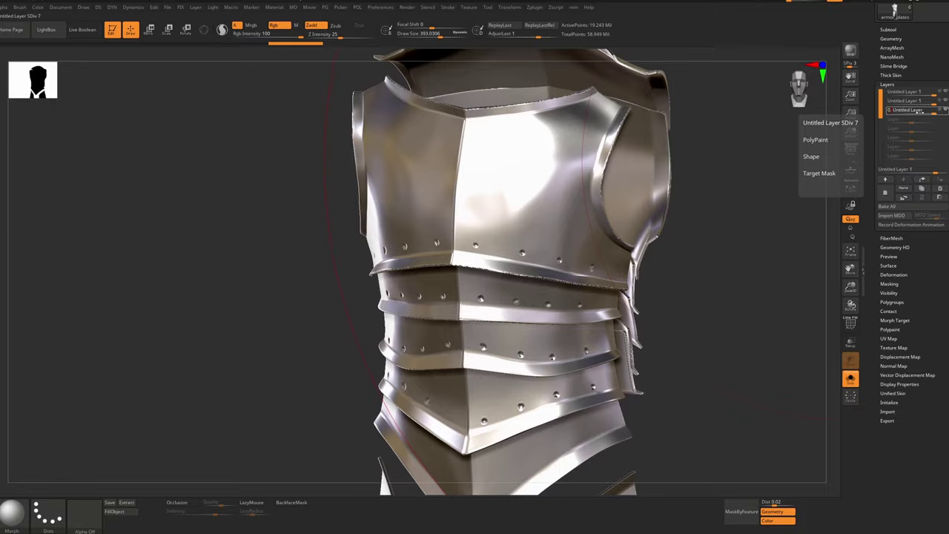
Set the third sculpt layer's strength in Tool > Layers to 0.5
key("Return")
right_click_drag(667, 245, 638, 311)
right_click_drag(534, 349, 524, 269, "ctrl")
key("F6")
mouse_move(561, 204)
right_mouse_down("alt")
mouse_move(535, 247)
mouse_move(572, 259)
mouse_move(568, 238)
right_mouse_up("alt")
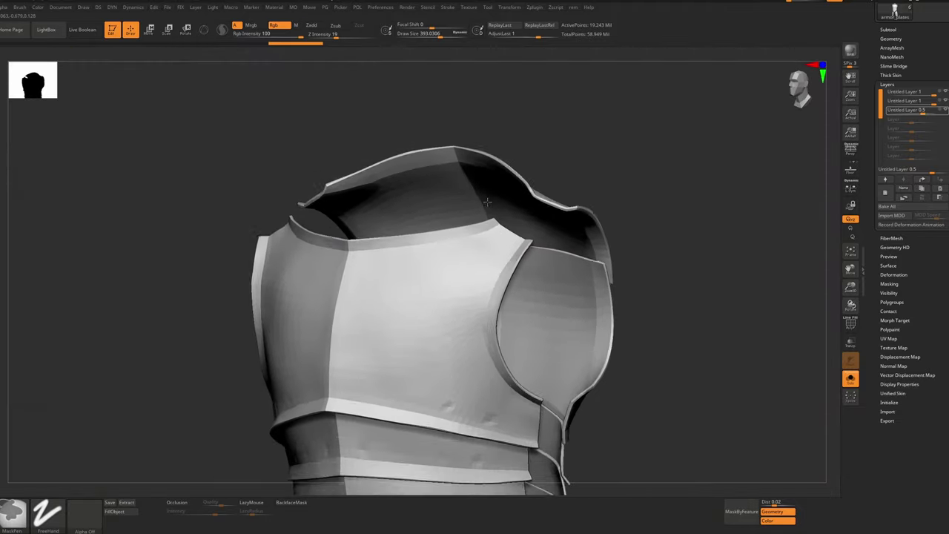
mouse_move(487, 201)
right_mouse_down()
mouse_move(542, 191)
mouse_move(504, 205)
mouse_move(497, 227)
mouse_move(517, 252)
right_mouse_up()
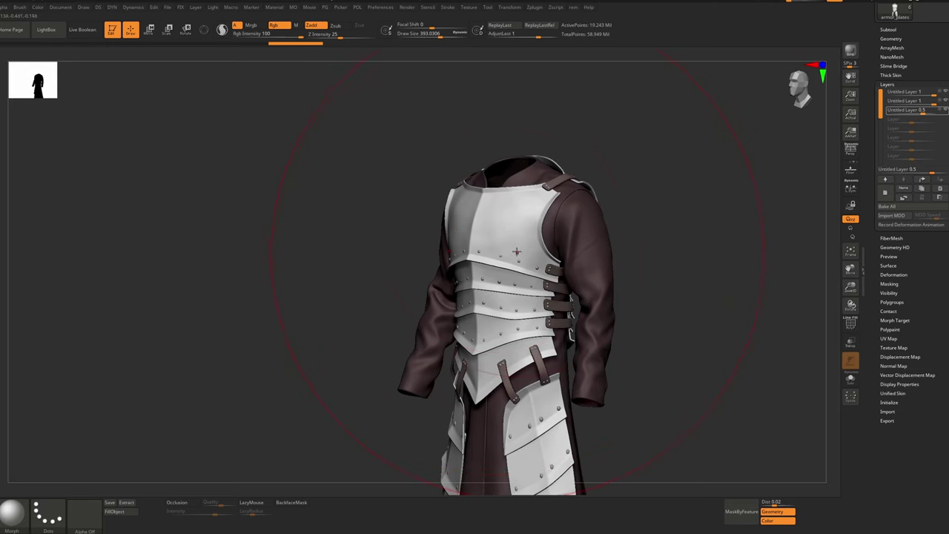
Switch to the DamStandard brush with Draw Size about 7.5
right_click_drag(502, 220, 524, 244, "ctrl")
key("s")
mouse_move(524, 244)
left_mouse_down()
mouse_move(485, 238)
mouse_move(512, 227)
left_mouse_up()
key("b")
key("d")
key("s")
key("s")
key("s")
left_click(512, 235)
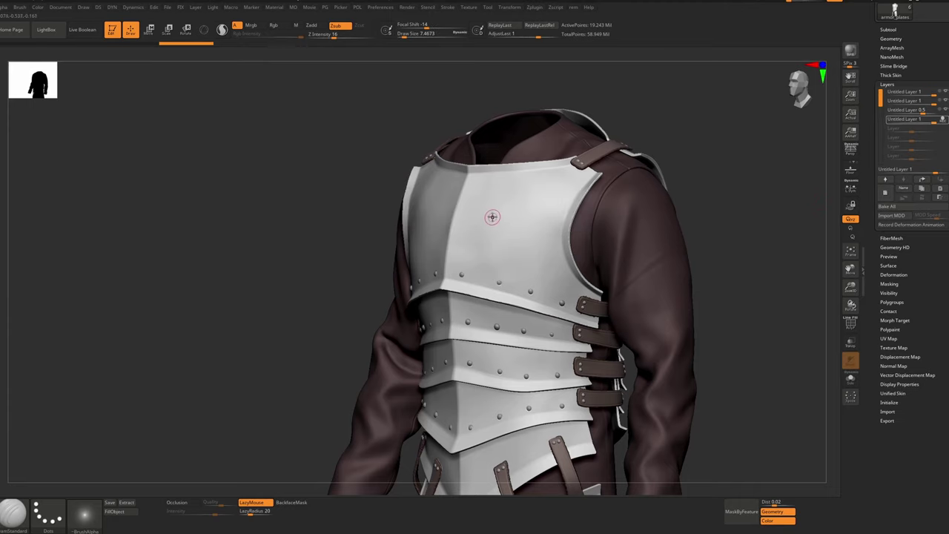
Undo the two test strokes on the chest, leaving the plates unchanged
key("ctrl+z")
key("ctrl+z")
mouse_move(552, 285)
right_mouse_down("ctrl")
mouse_move(534, 235)
mouse_move(530, 264)
mouse_move(577, 274)
right_mouse_up("ctrl")
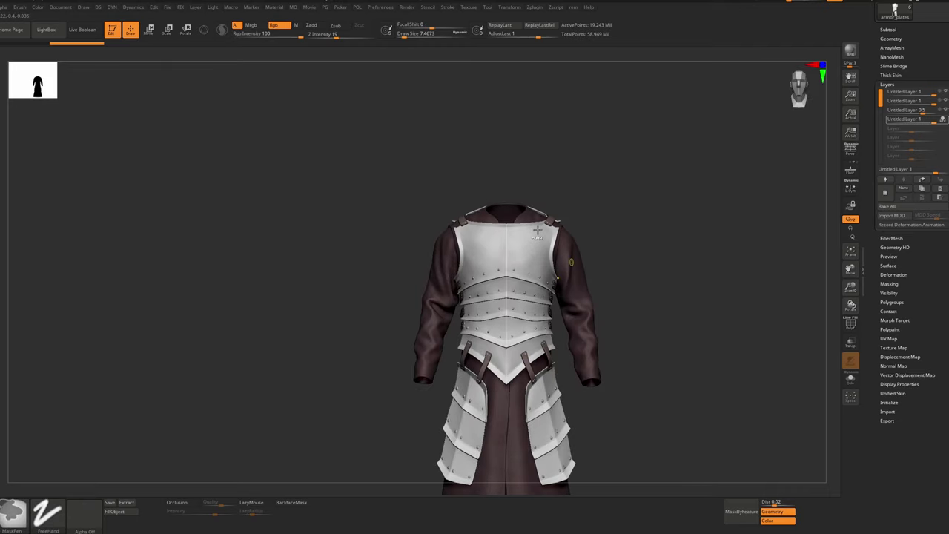
key("ctrl+z")
mouse_move(538, 230)
right_mouse_down("ctrl")
mouse_move(538, 260)
mouse_move(467, 267)
right_mouse_up("ctrl")
right_click_drag(416, 326, 474, 323)
mouse_move(475, 322)
right_mouse_down("ctrl")
mouse_move(460, 289)
mouse_move(495, 264)
mouse_move(490, 255)
mouse_move(472, 366)
right_mouse_up("ctrl")
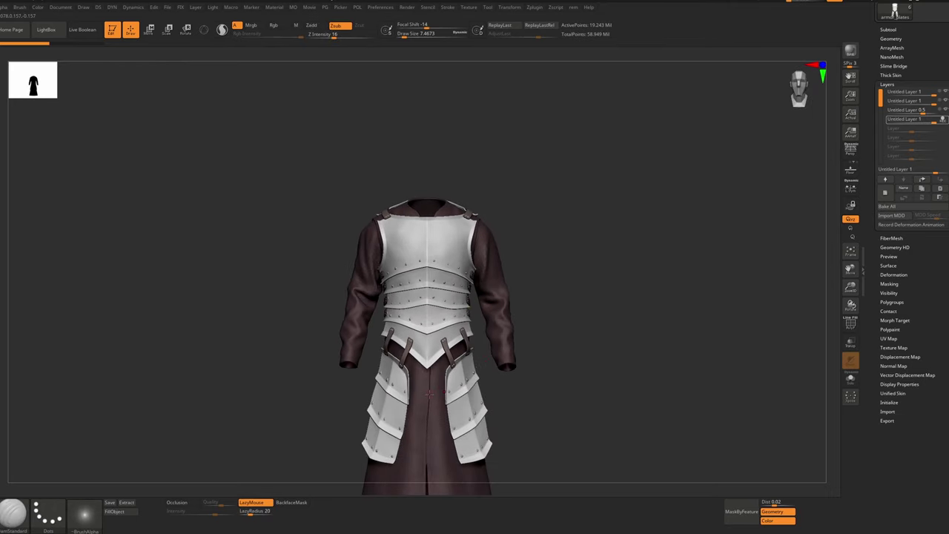
mouse_move(429, 394)
right_mouse_down()
mouse_move(398, 395)
mouse_move(427, 393)
right_mouse_up()
right_click_drag(427, 393, 411, 313, "ctrl")
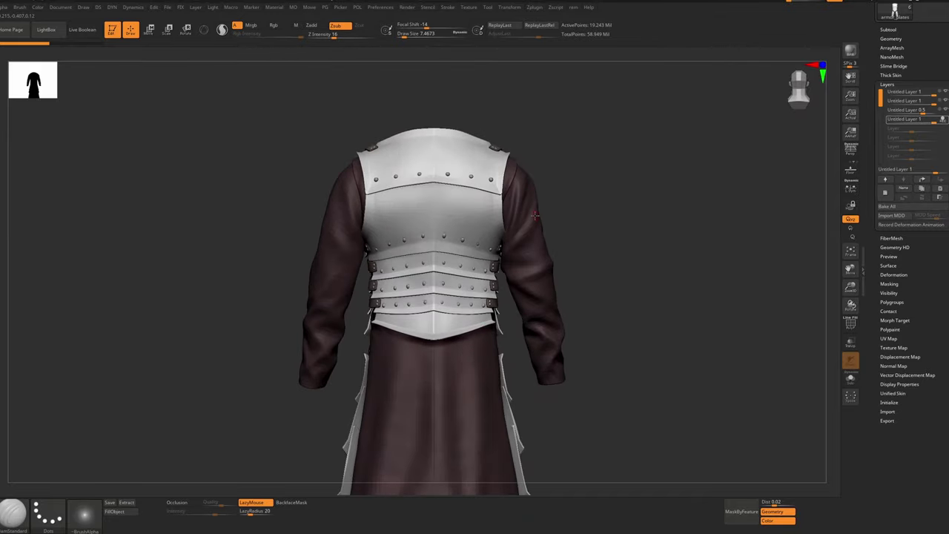
right_click_drag(536, 215, 503, 238)
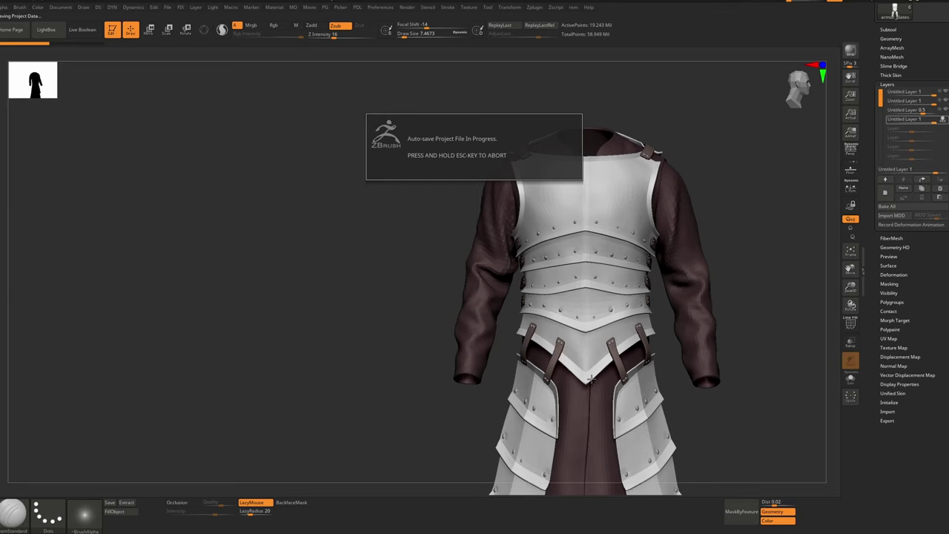
Orbit around the armoured robe, checking it from below and along the shoulders
key("shift")
right_click_drag(598, 333, 598, 363, "alt")
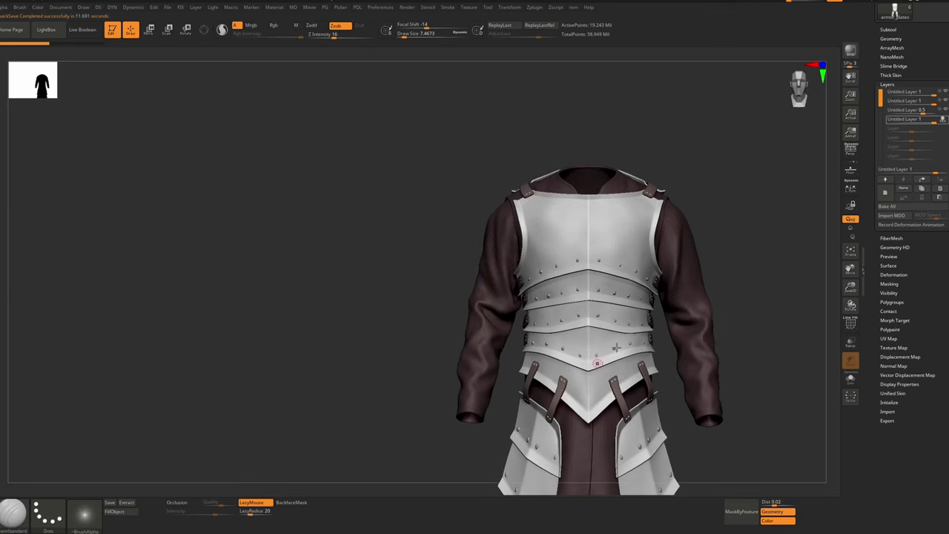
right_click_drag(575, 253, 586, 260)
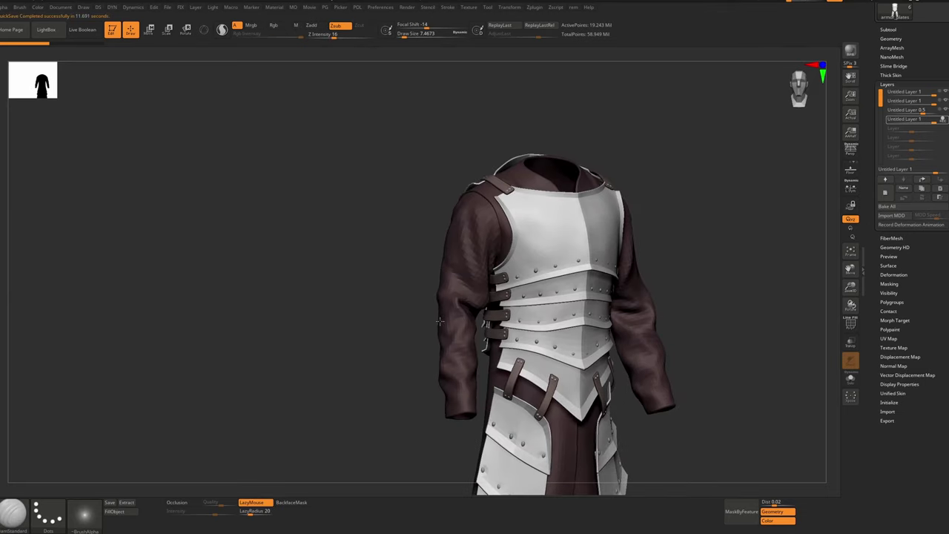
right_click_drag(458, 287, 464, 277, "ctrl")
right_click_drag(520, 318, 442, 236, "alt")
key("ctrl")
mouse_move(458, 369)
right_mouse_down("ctrl")
mouse_move(461, 399)
mouse_move(460, 265)
mouse_move(448, 369)
right_mouse_up("ctrl")
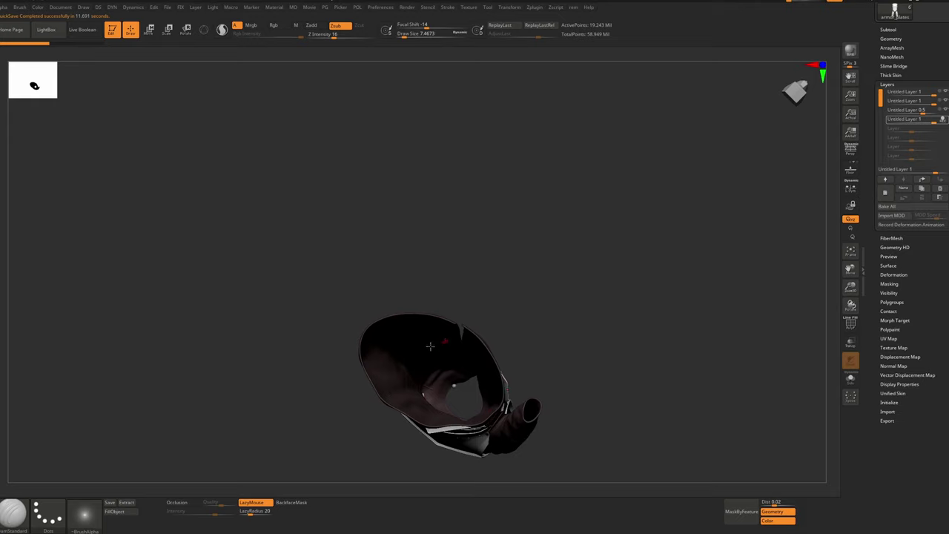
mouse_move(456, 384)
right_mouse_down()
mouse_move(473, 400)
mouse_move(439, 370)
mouse_move(444, 261)
right_mouse_up()
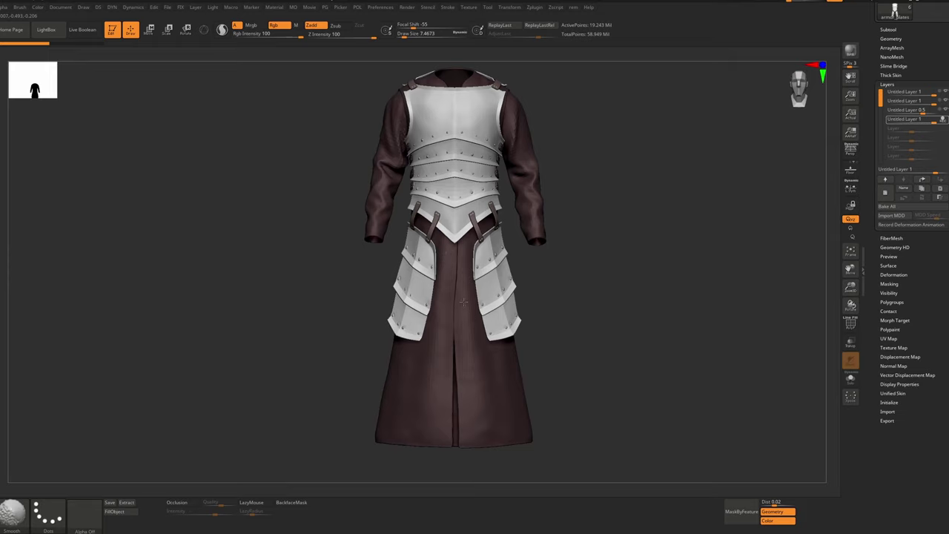
right_click_drag(454, 311, 542, 241)
key("Print")
left_click_drag(599, 204, 234, 462)
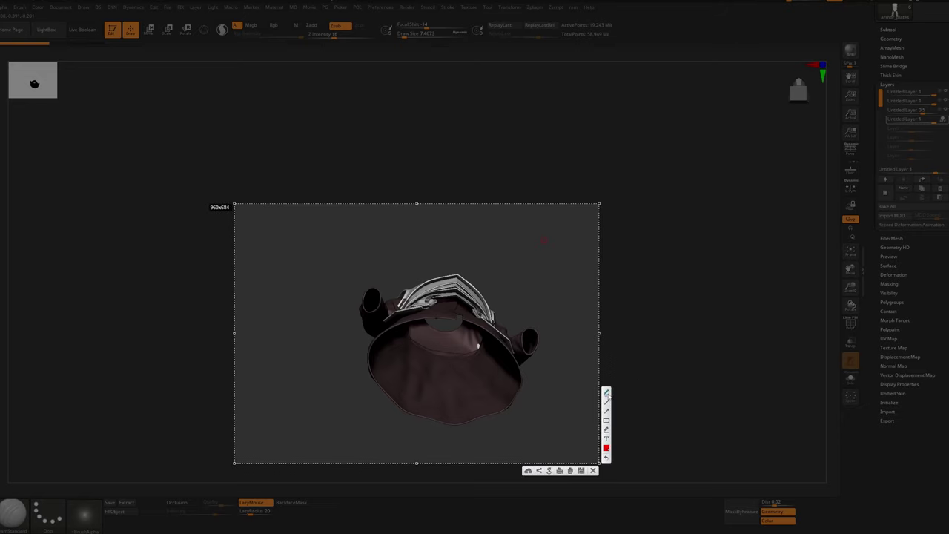
mouse_move(442, 423)
left_mouse_down()
mouse_move(442, 399)
mouse_move(434, 402)
mouse_move(445, 352)
mouse_move(385, 343)
left_mouse_up()
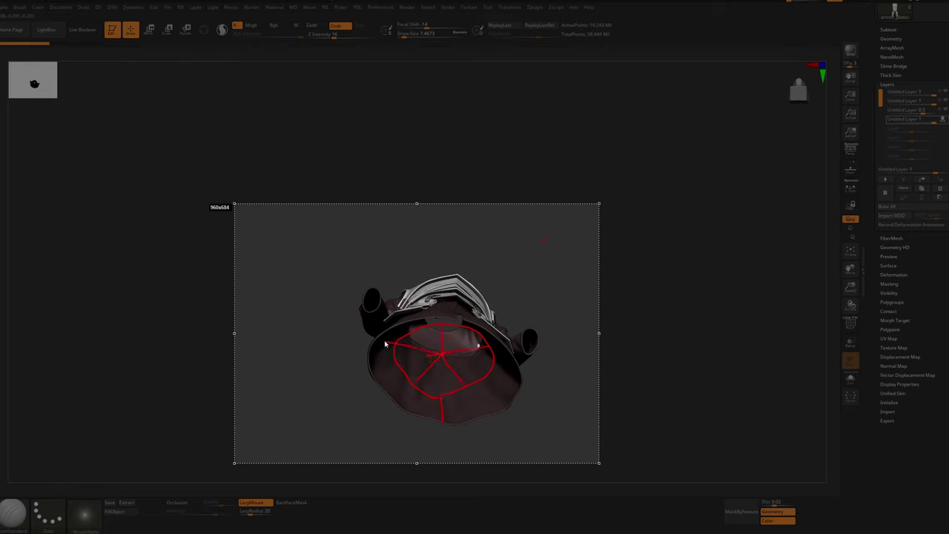
mouse_move(442, 354)
left_mouse_down()
mouse_move(439, 370)
mouse_move(444, 356)
left_mouse_up()
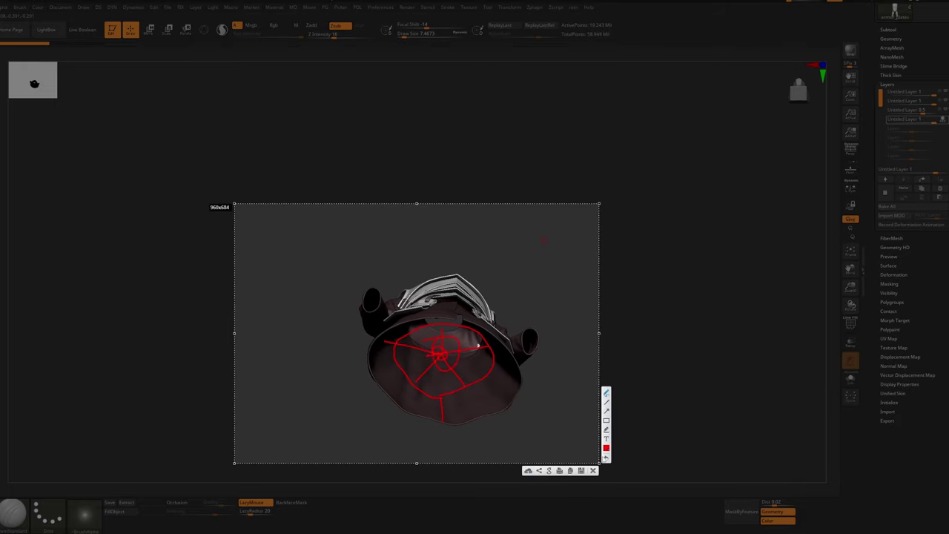
key("Escape")
right_click_drag(478, 339, 461, 415)
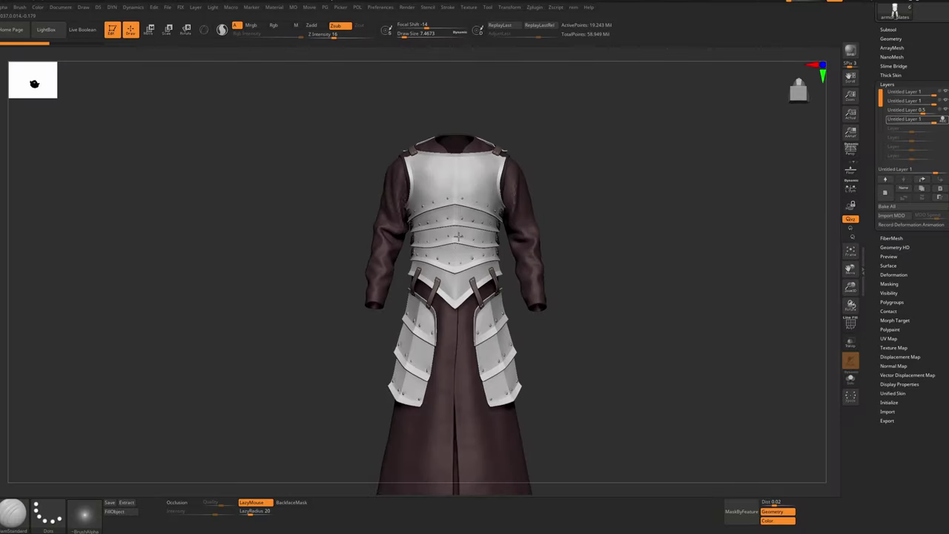
right_click_drag(458, 237, 439, 331, "ctrl")
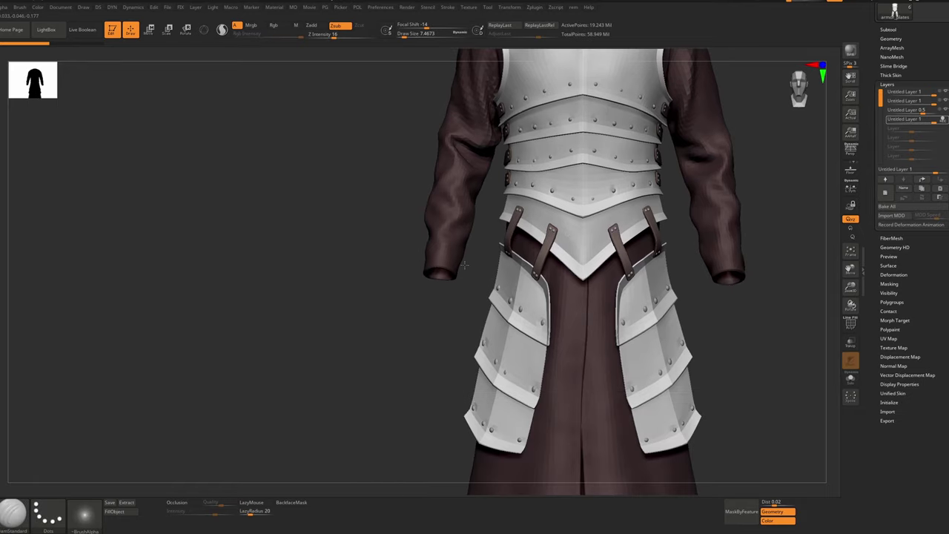
left_click_drag(222, 296, 413, 230)
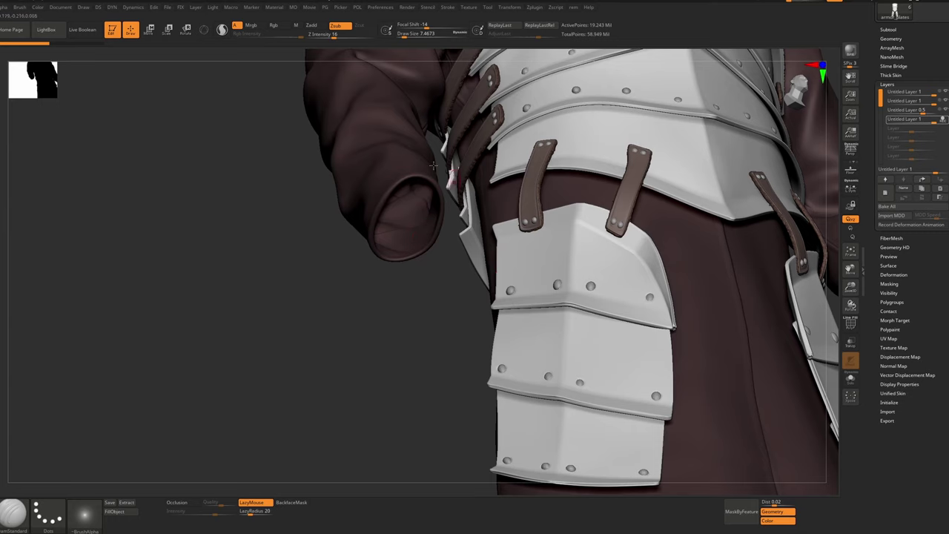
left_click(888, 30)
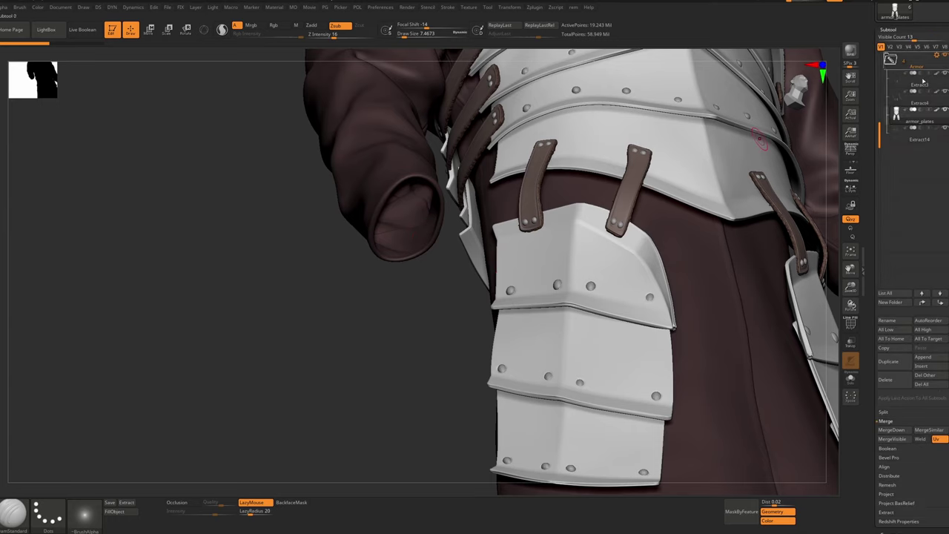
left_click(924, 358)
left_click(715, 383)
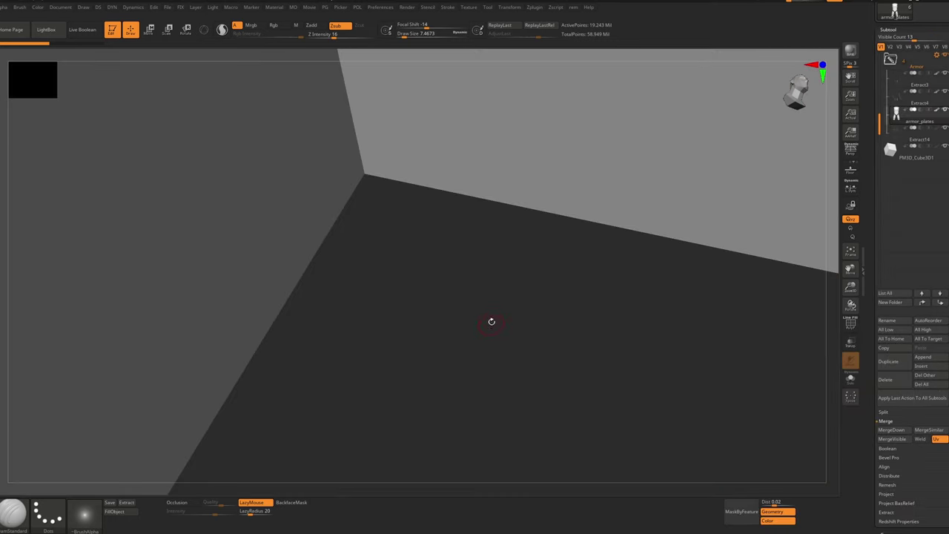
right_click_drag(492, 322, 491, 257, "ctrl")
key("w")
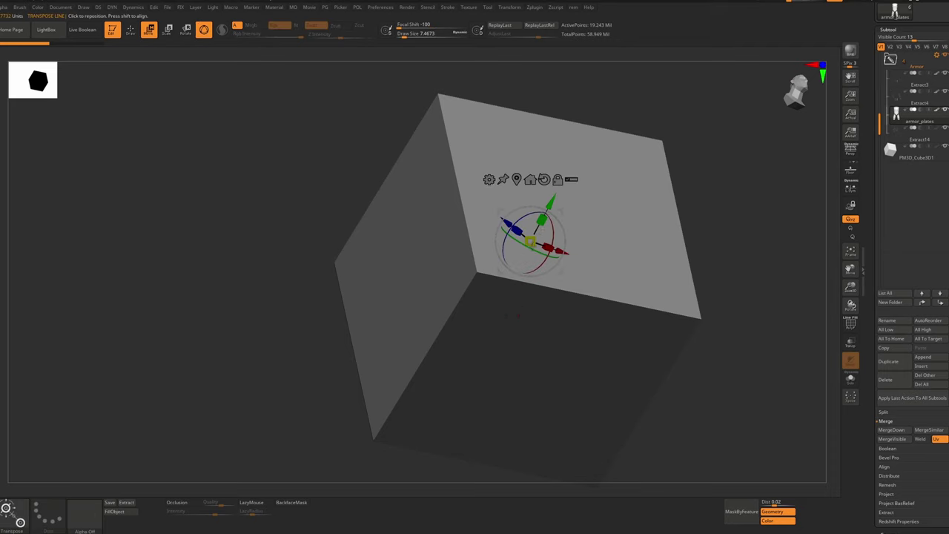
right_click_drag(562, 270, 564, 265, "ctrl")
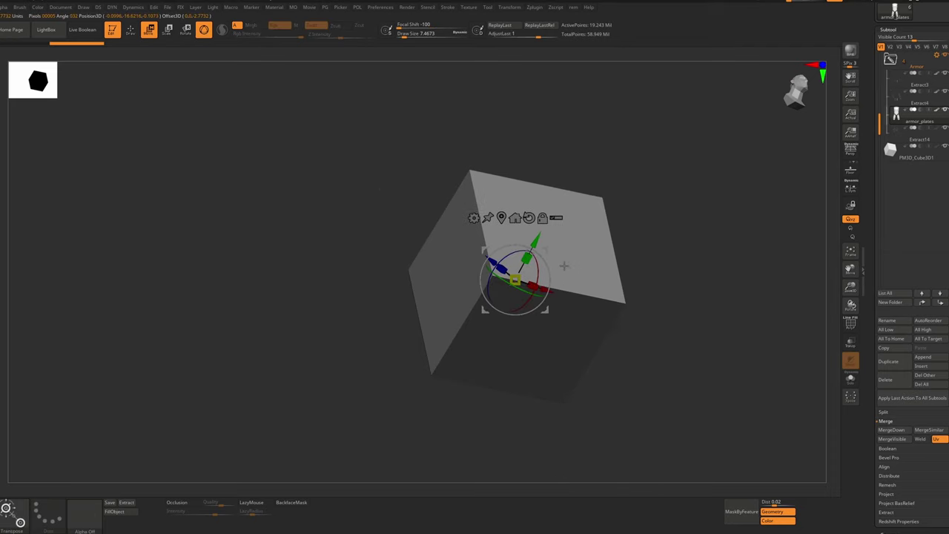
key("b")
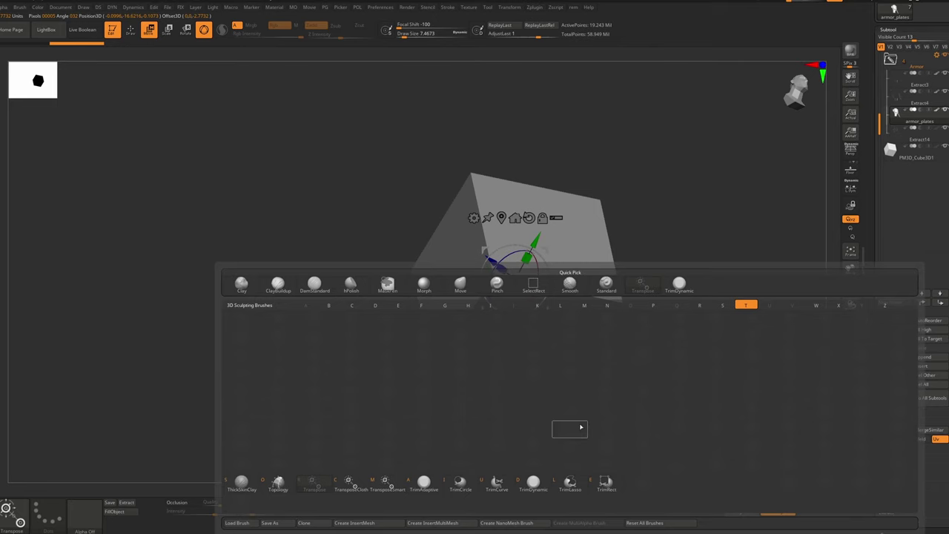
left_click(351, 483)
left_click(502, 218)
left_click(548, 208)
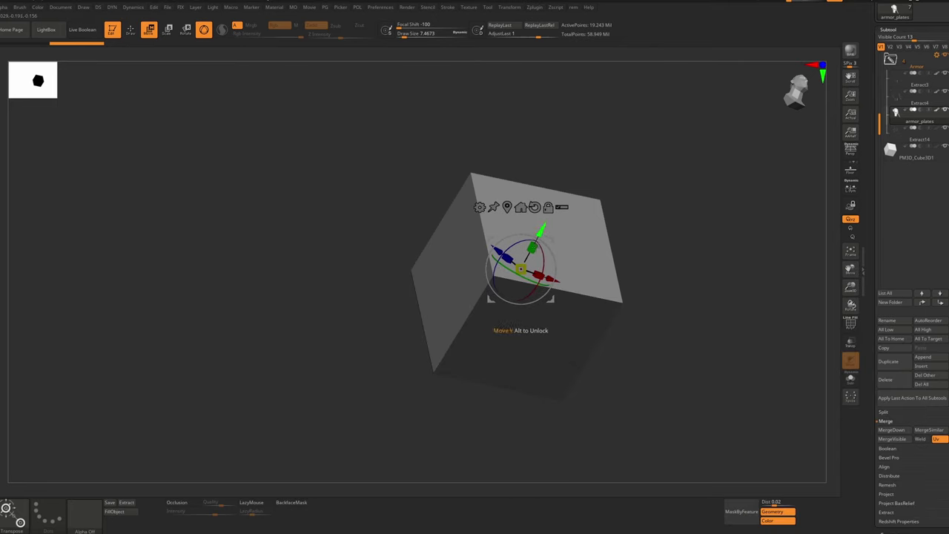
left_click(508, 208)
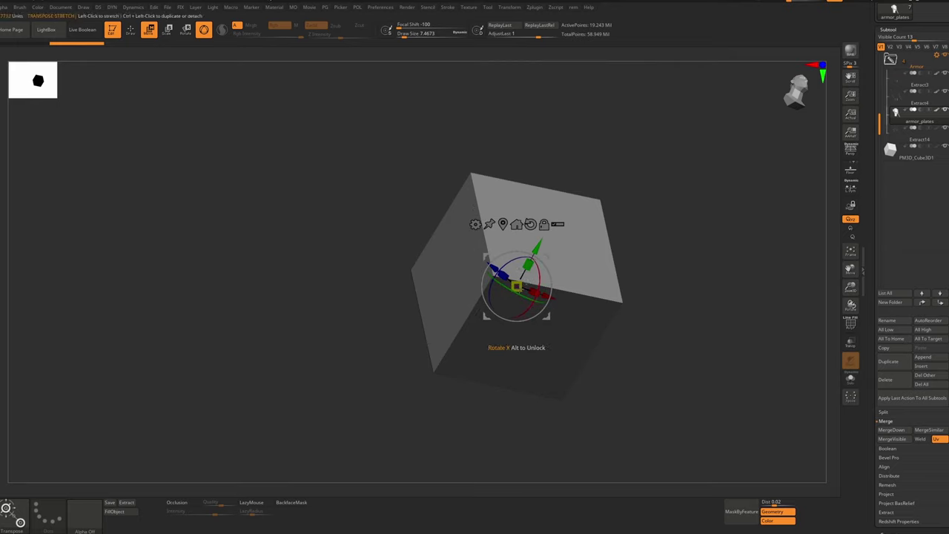
key("y")
left_click_drag(534, 280, 606, 238)
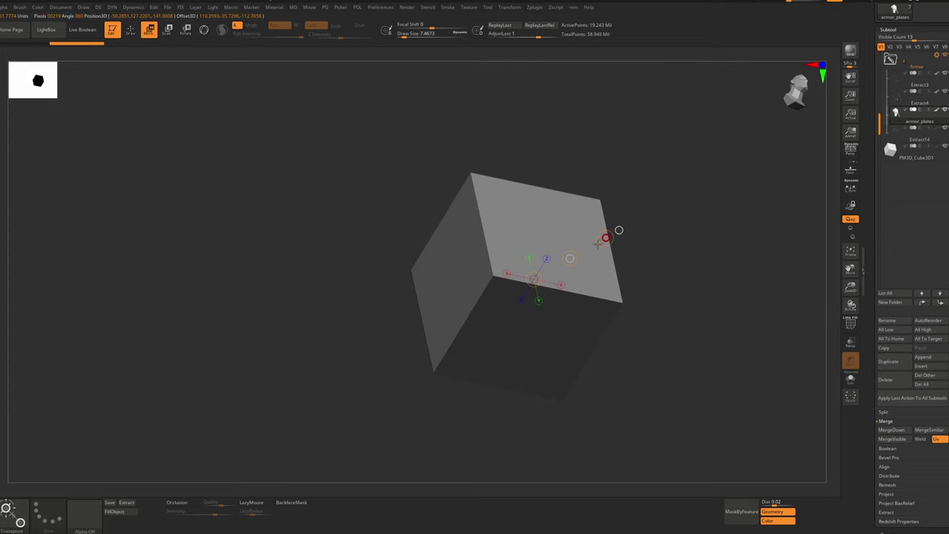
key("alt+s")
right_click_drag(767, 170, 761, 363, "ctrl")
key("f")
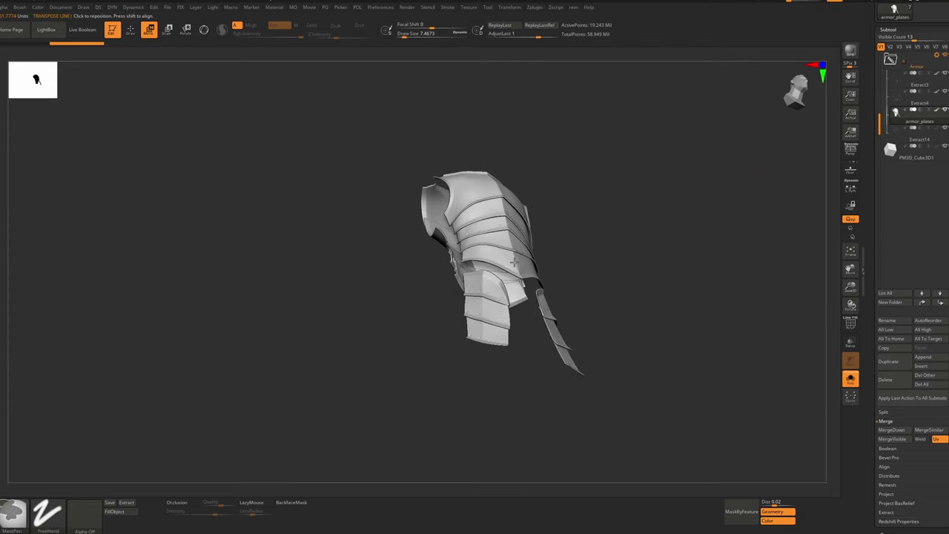
left_click_drag(513, 261, 447, 250)
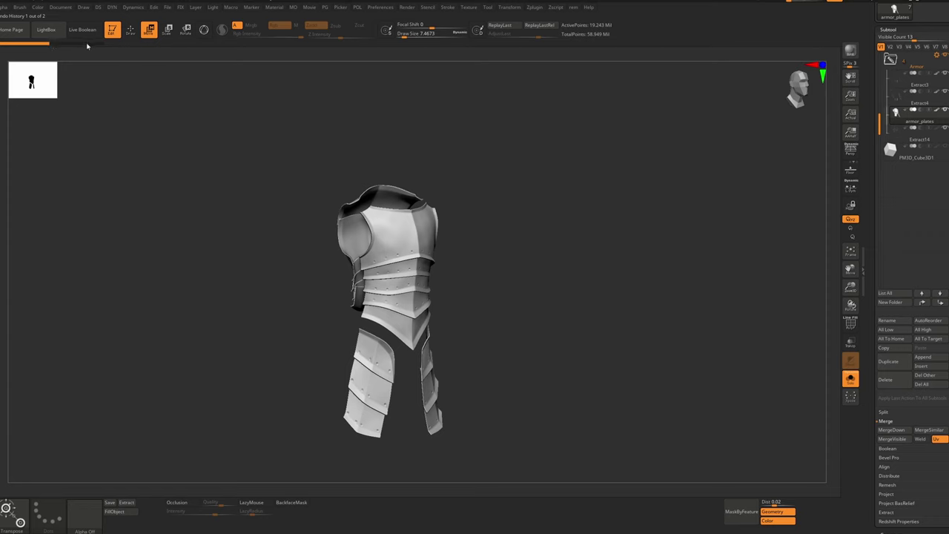
Step back in history and insert a Cube3D subtool from the Subtool palette
left_click(102, 45)
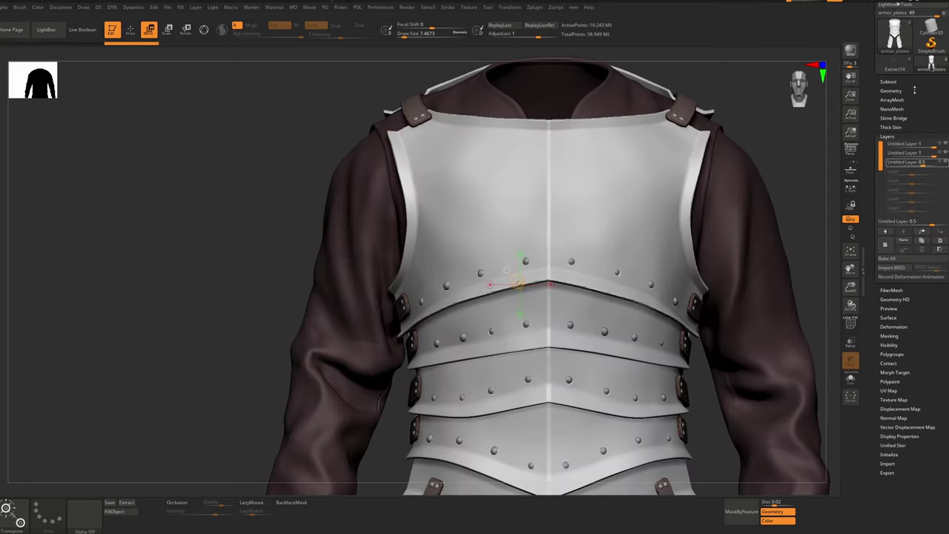
left_click(893, 82)
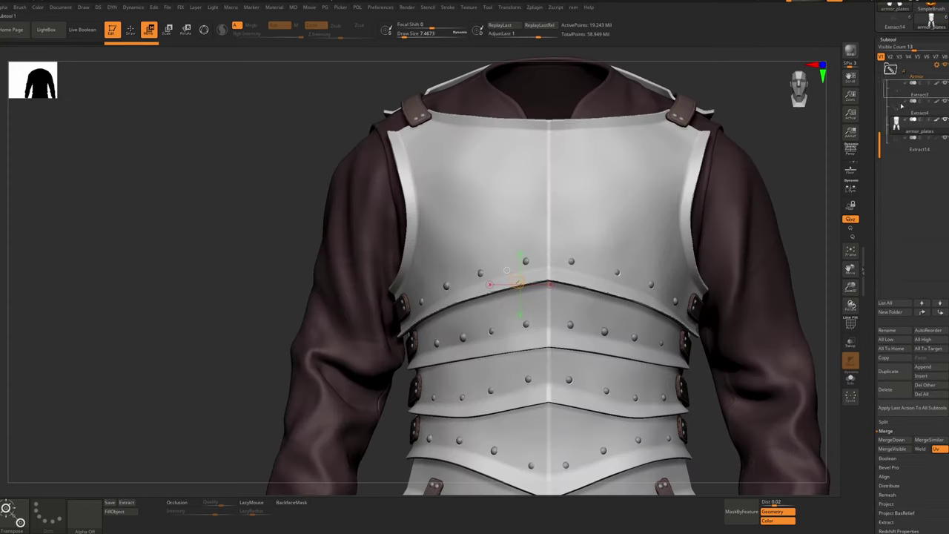
left_click(924, 377)
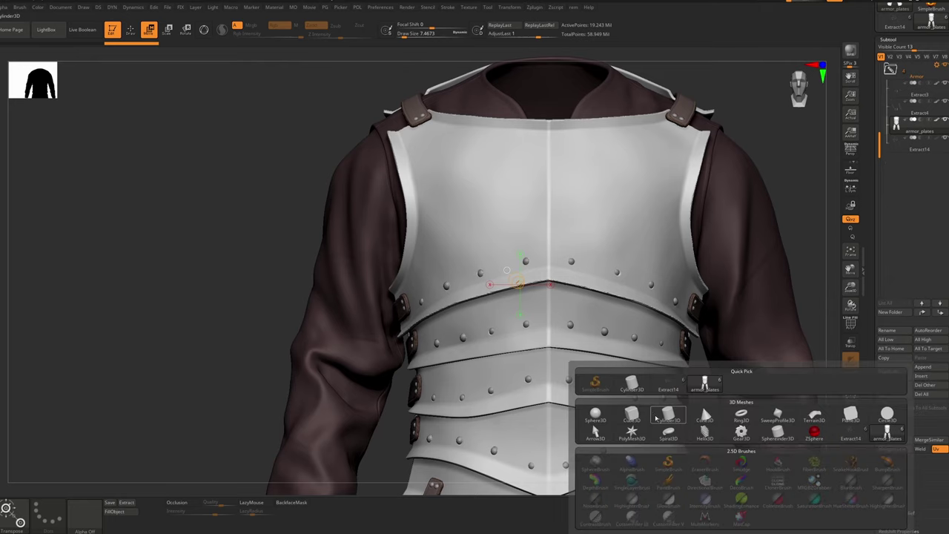
left_click(631, 415)
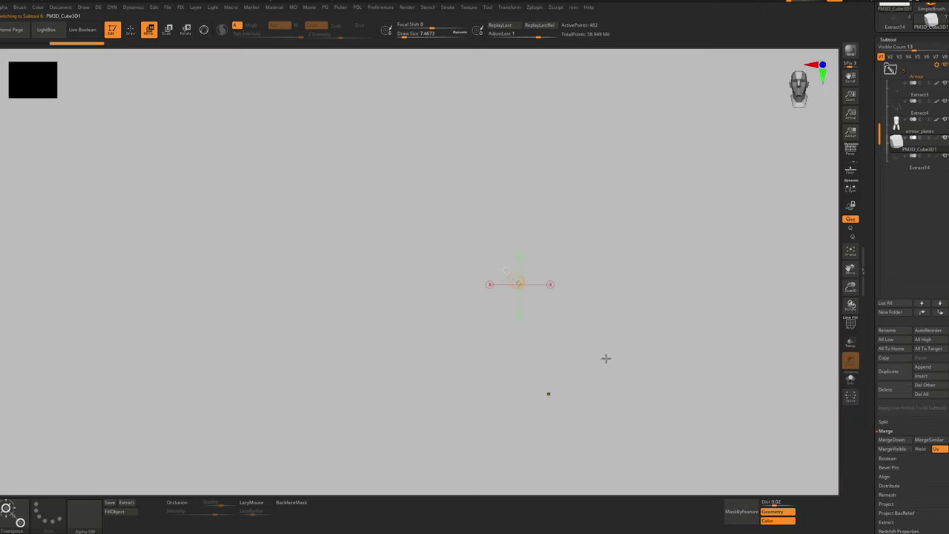
right_click_drag(564, 245, 589, 114, "ctrl")
Shrink the cube with the gizmo and move it up beside the armour
key("y")
left_click_drag(481, 253, 348, 243)
right_click_drag(349, 243, 326, 155, "ctrl")
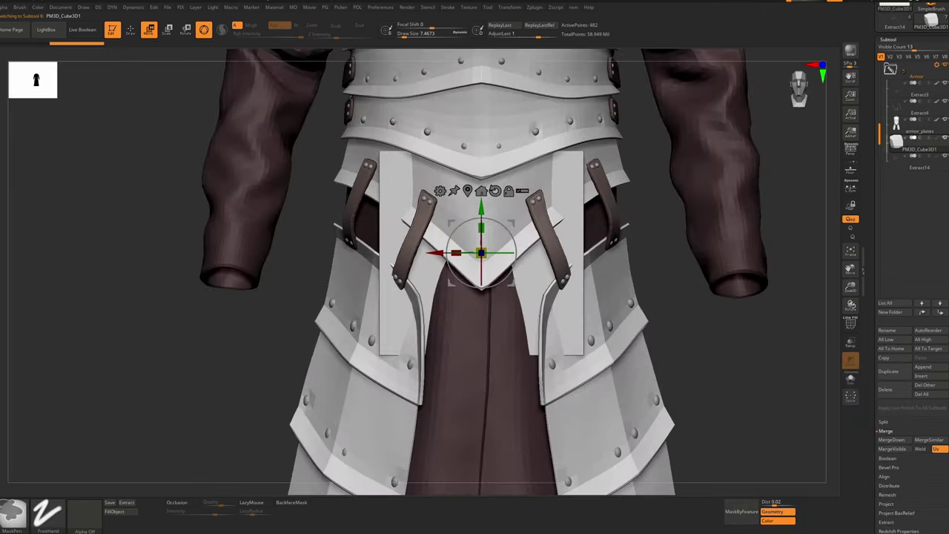
left_click_drag(439, 253, 171, 254)
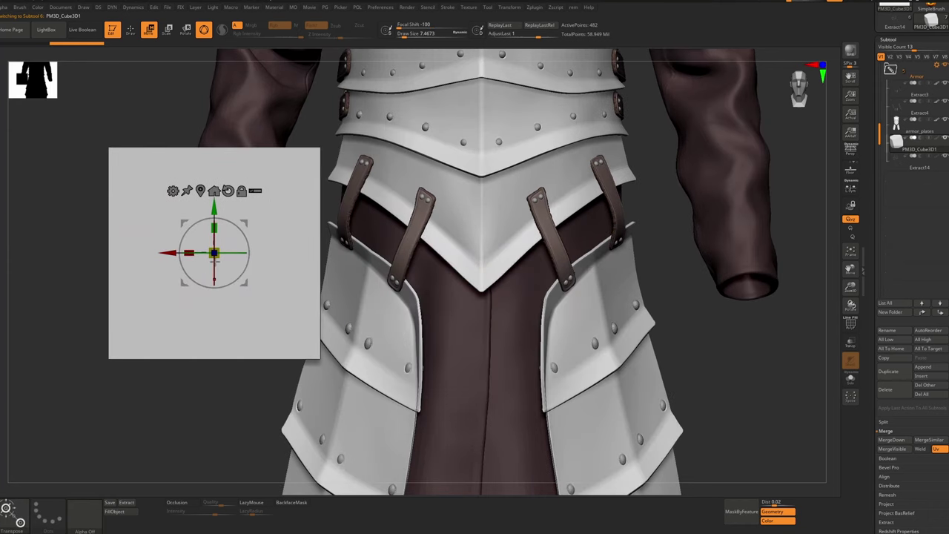
key("q")
key("ctrl+z")
key("w")
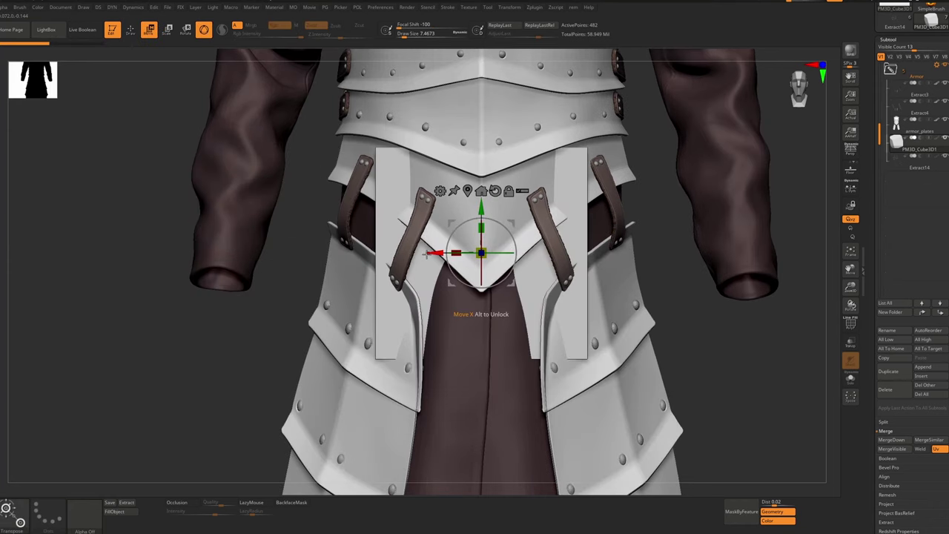
left_click_drag(428, 254, 164, 227)
left_click_drag(217, 209, 218, 141)
Rotate, scale and nudge the cube until it sits across the sleeve end
right_click_drag(241, 238, 254, 257, "ctrl")
left_click_drag(208, 196, 121, 178)
left_click_drag(207, 122, 207, 131)
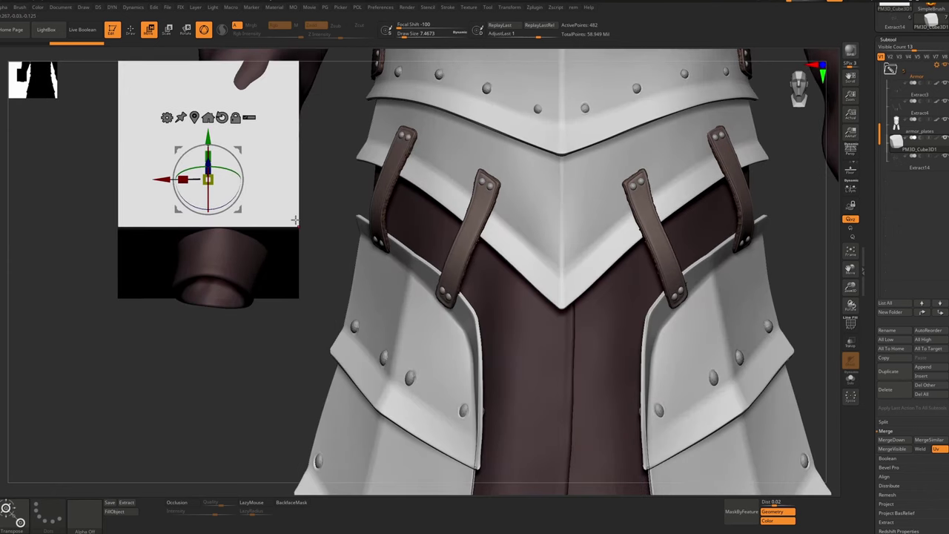
right_click_drag(295, 220, 362, 148, "alt")
left_click_drag(241, 157, 251, 158)
left_click_drag(307, 181, 311, 181)
right_click_drag(311, 181, 311, 224)
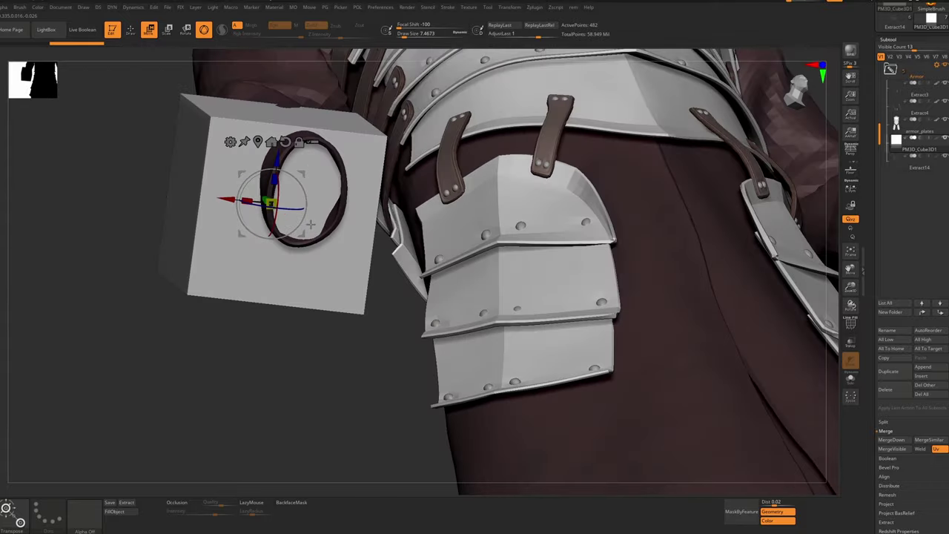
left_click_drag(310, 224, 301, 151)
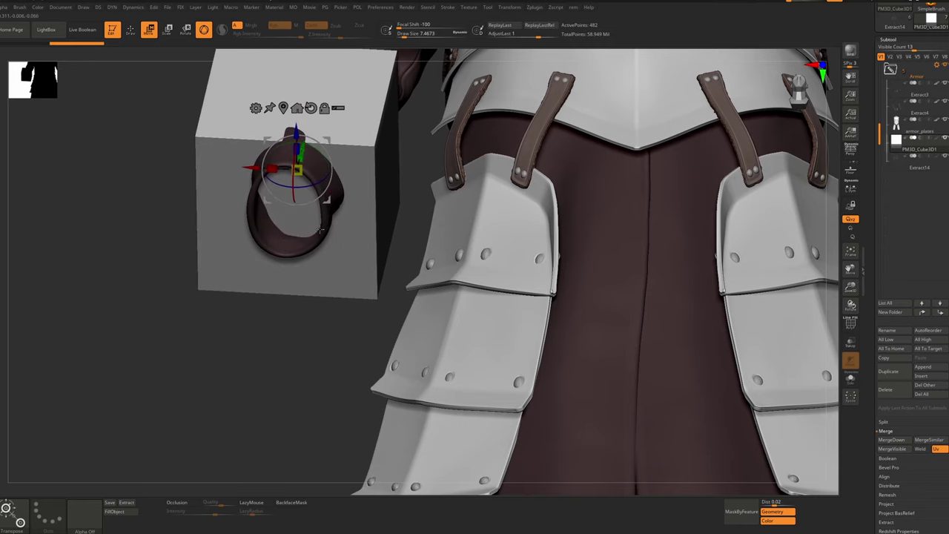
right_click_drag(321, 230, 293, 228)
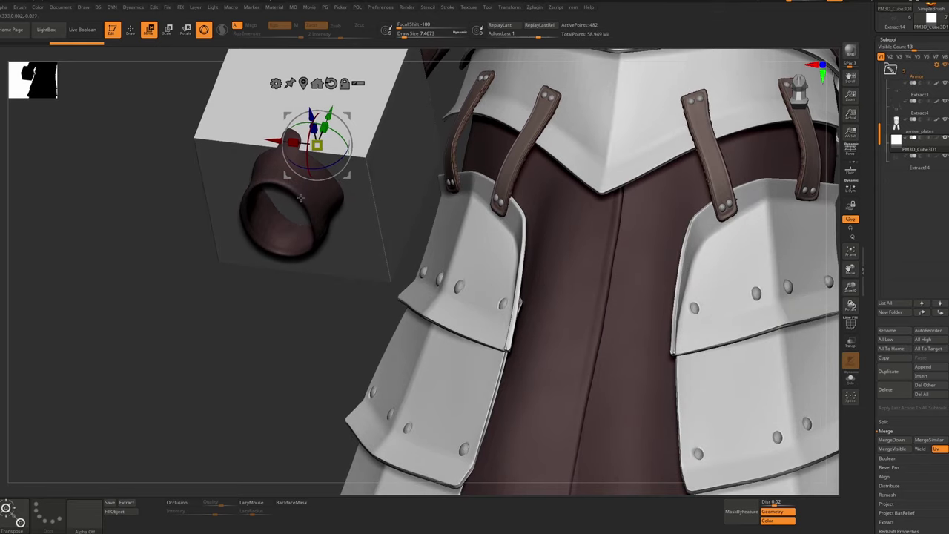
left_click_drag(330, 116, 336, 99)
right_click_drag(342, 121, 333, 187)
right_click_drag(385, 230, 334, 233)
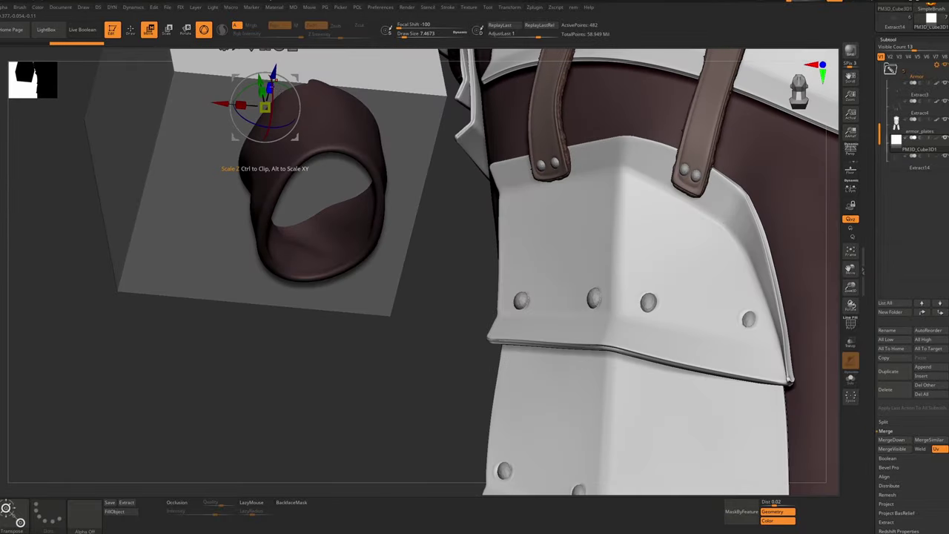
mouse_move(261, 81)
left_mouse_down()
mouse_move(267, 112)
mouse_move(257, 61)
mouse_move(260, 78)
left_mouse_up()
Subdivide the cube and delete its lower subdivision levels
key("b")
key("m")
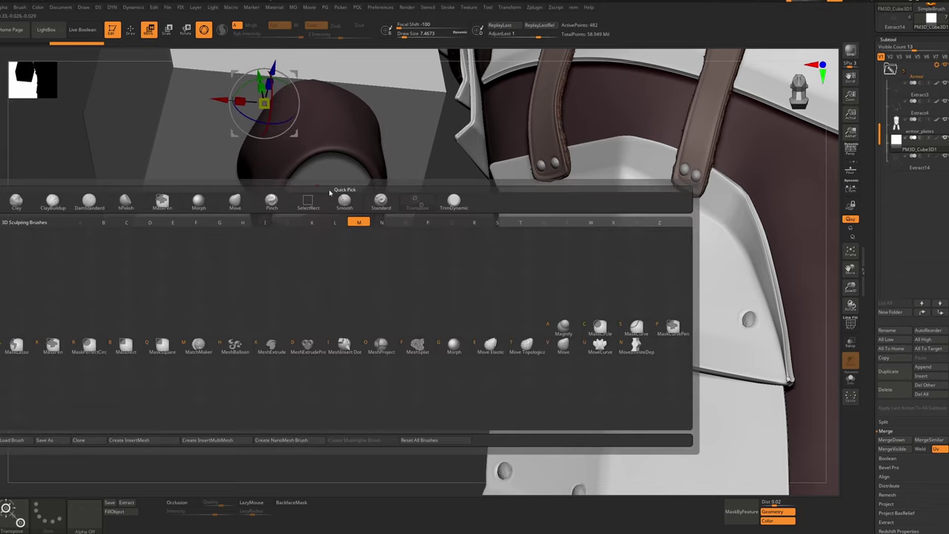
key("v")
right_click_drag(337, 194, 405, 213)
key("ctrl+d")
left_click_drag(935, 508, 936, 425)
left_click(899, 464)
left_click(897, 42)
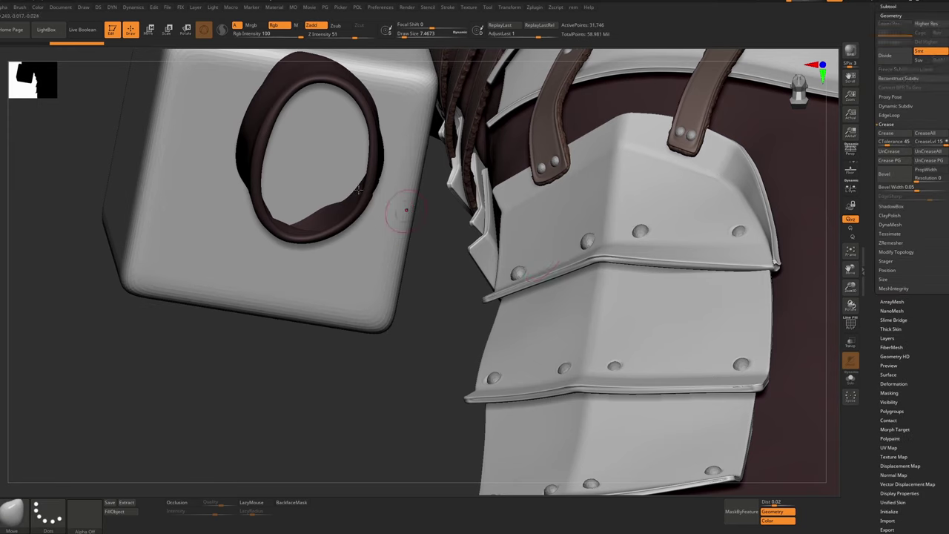
Mask the area inside the sleeve ring, hide the rest and delete the hidden geometry
mouse_move(318, 146)
left_mouse_down("ctrl")
mouse_move(312, 178)
mouse_move(302, 115)
mouse_move(291, 168)
left_mouse_up("ctrl")
key("ctrl+w")
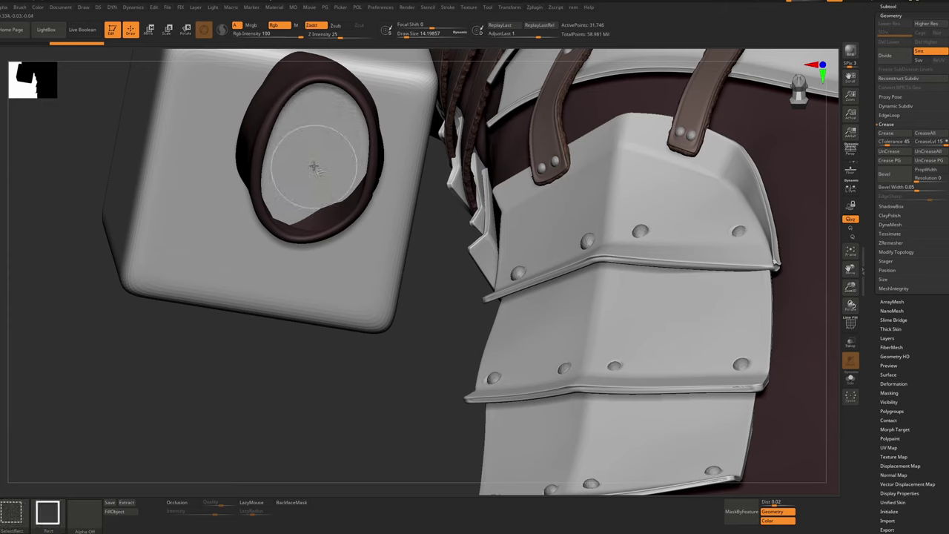
left_click(315, 172, "ctrl+shift")
key("m")
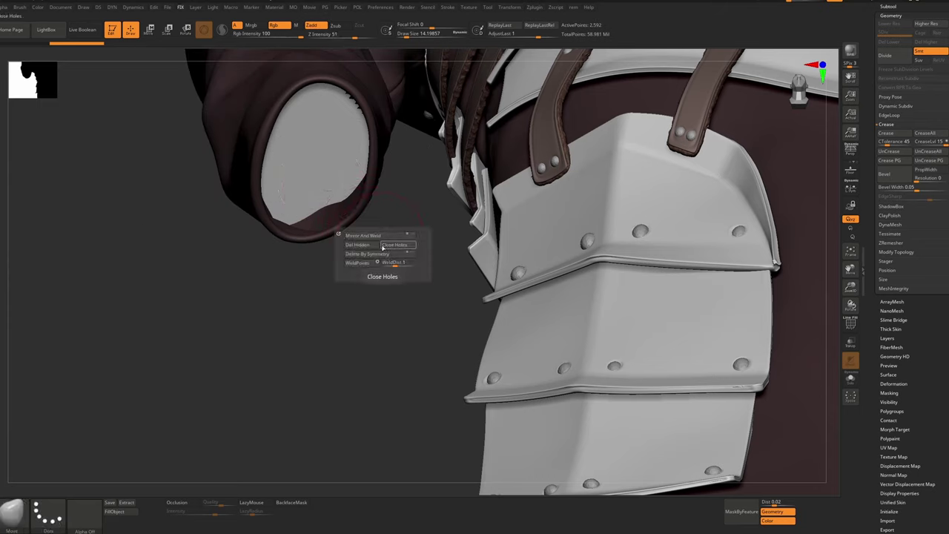
left_click(360, 245)
Apply Polish By Features to the cap and ZRemesh it at Half polygon count
key("p")
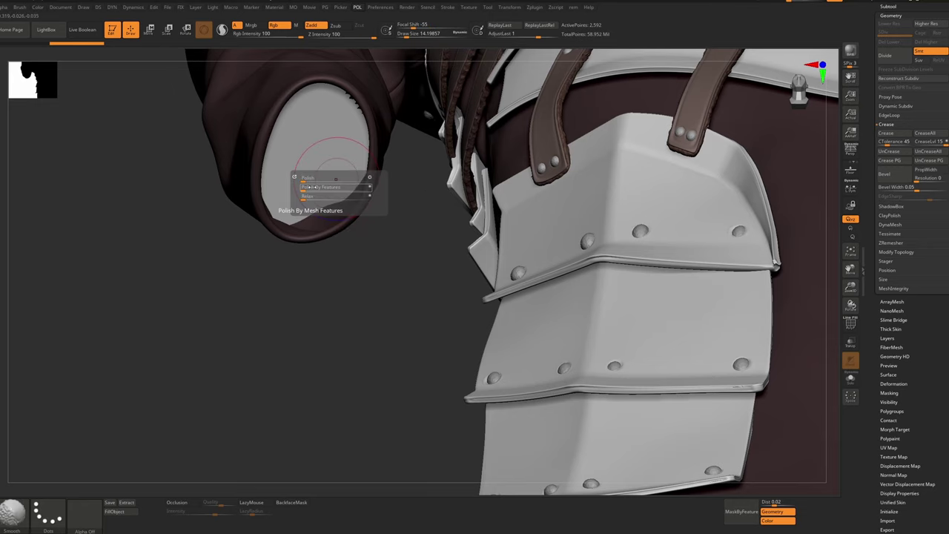
key("alt+s")
key("shift+f")
left_click(370, 189)
key("alt+p")
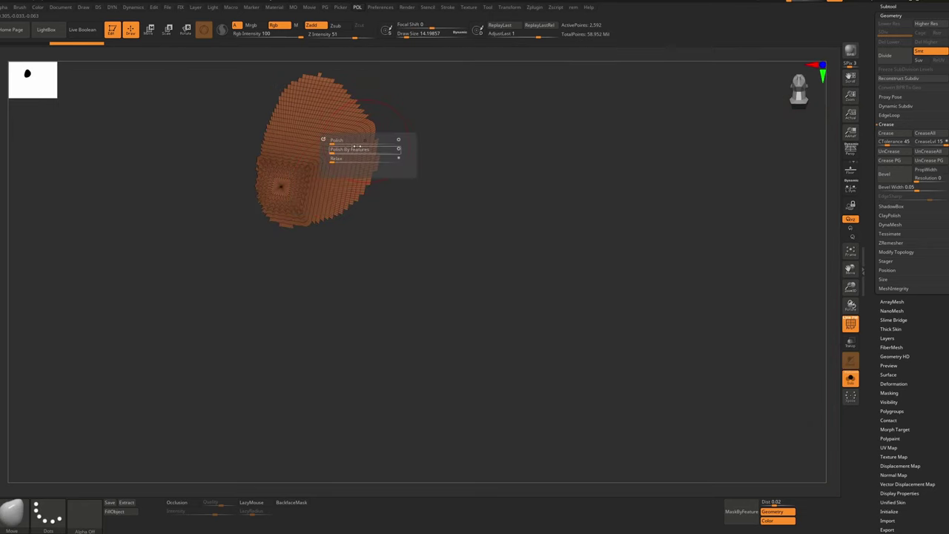
key("alt+r")
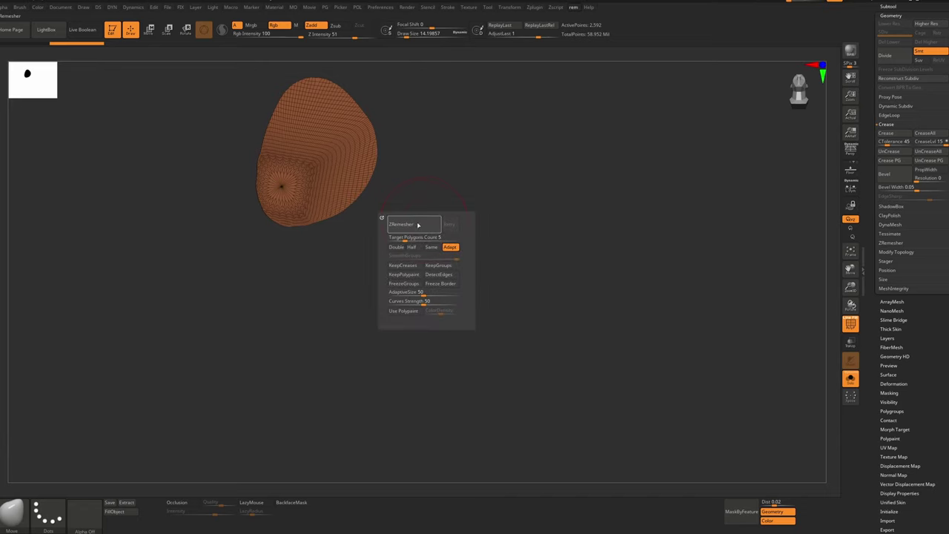
left_click(413, 247)
left_click(412, 225)
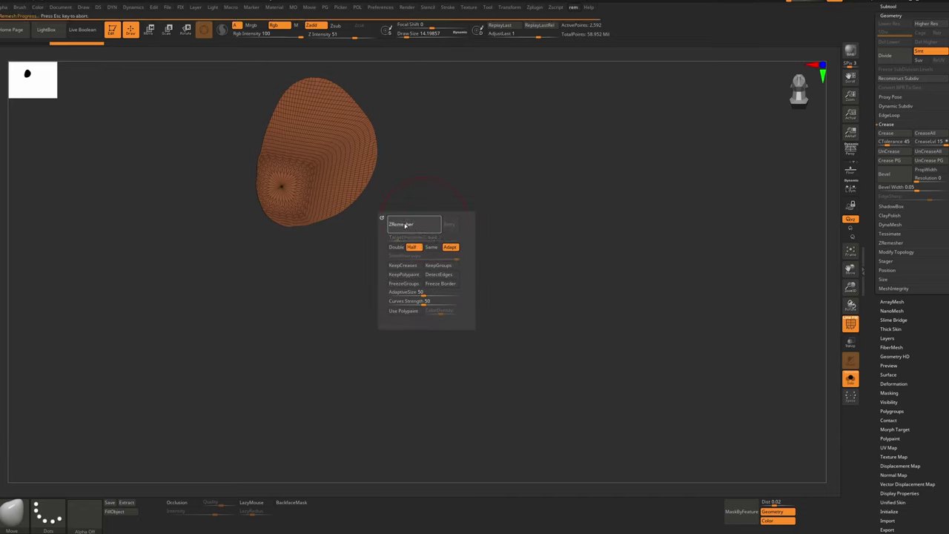
Mirror And Weld the cap and enable Dynamic Subdiv, then show the full model
key("alt+f")
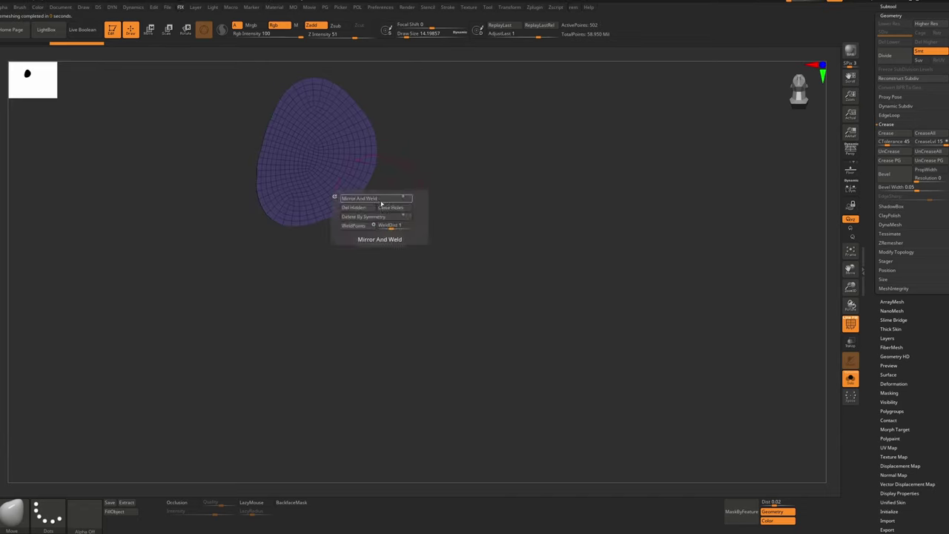
left_click(380, 240)
key("ctrl+d")
left_click(340, 187)
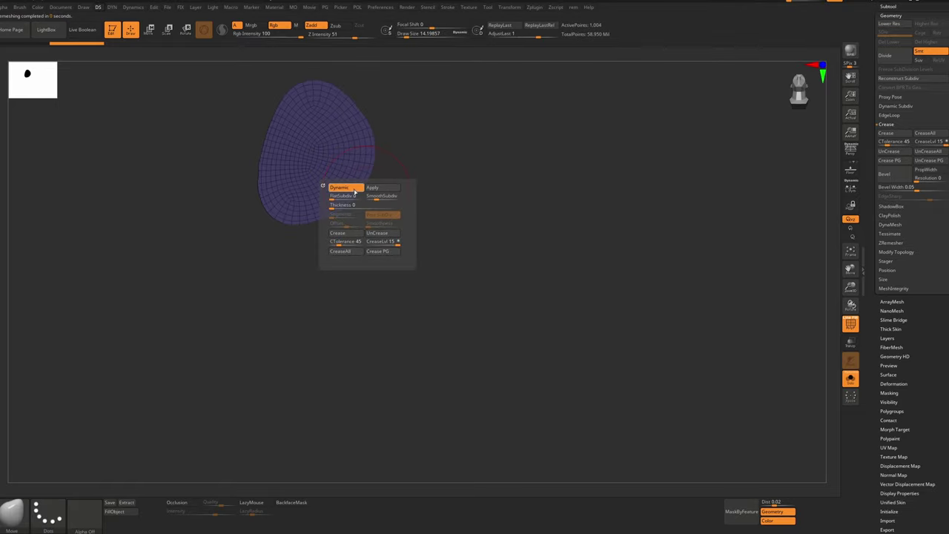
left_click(379, 215)
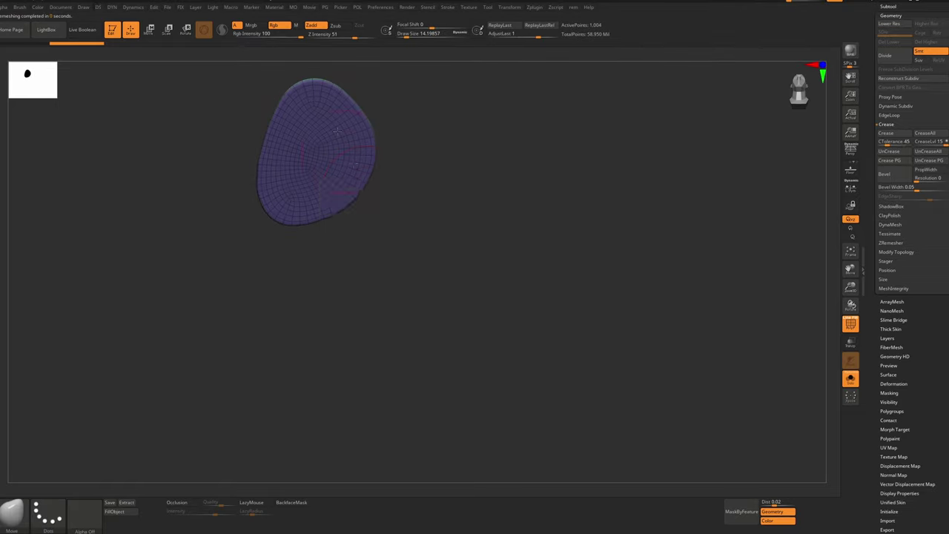
right_click_drag(315, 208, 330, 84)
key("shift+s")
mouse_move(322, 149)
right_mouse_down("ctrl")
mouse_move(313, 175)
mouse_move(326, 133)
mouse_move(386, 142)
mouse_move(323, 113)
right_mouse_up("ctrl")
Pick the Move Topological brush and adjust its size from about 12.9 to 36.9
key("b")
key("m")
key("t")
right_click(324, 183)
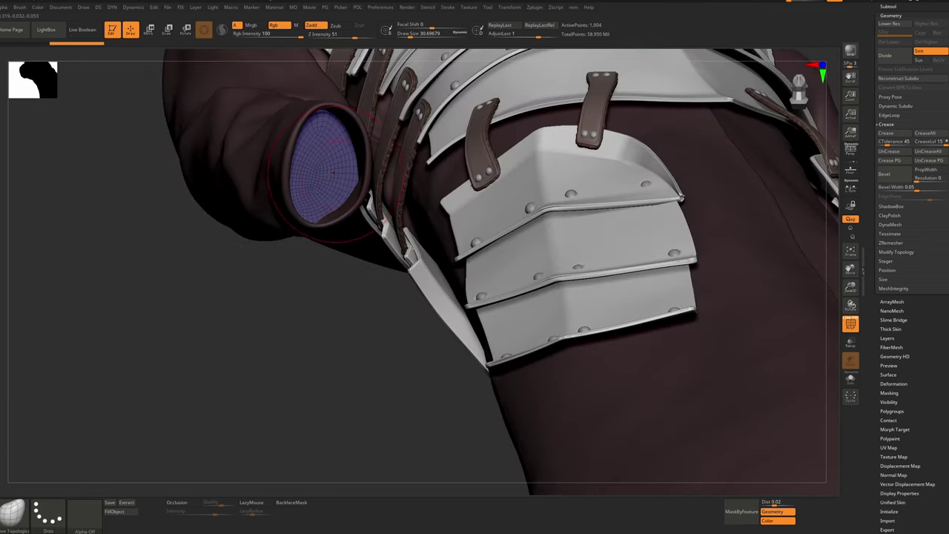
right_click_drag(326, 173, 229, 132)
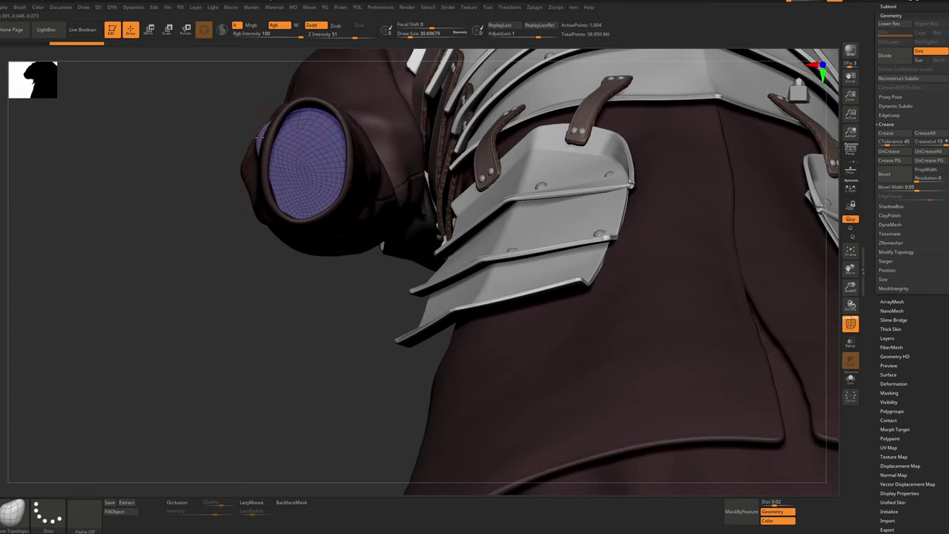
key("s")
left_click(277, 191)
right_click_drag(291, 217, 330, 210)
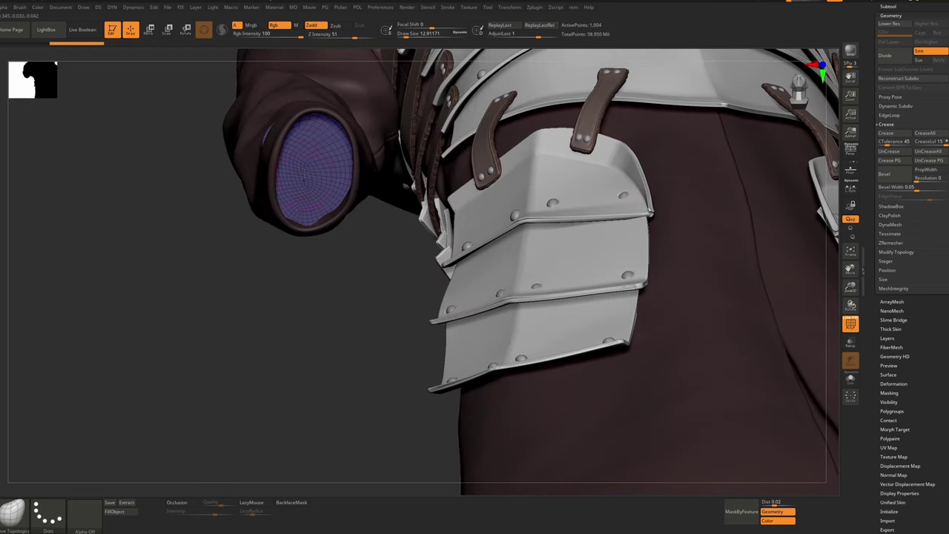
right_click_drag(272, 126, 277, 139)
key("s")
left_click_drag(293, 116, 311, 109)
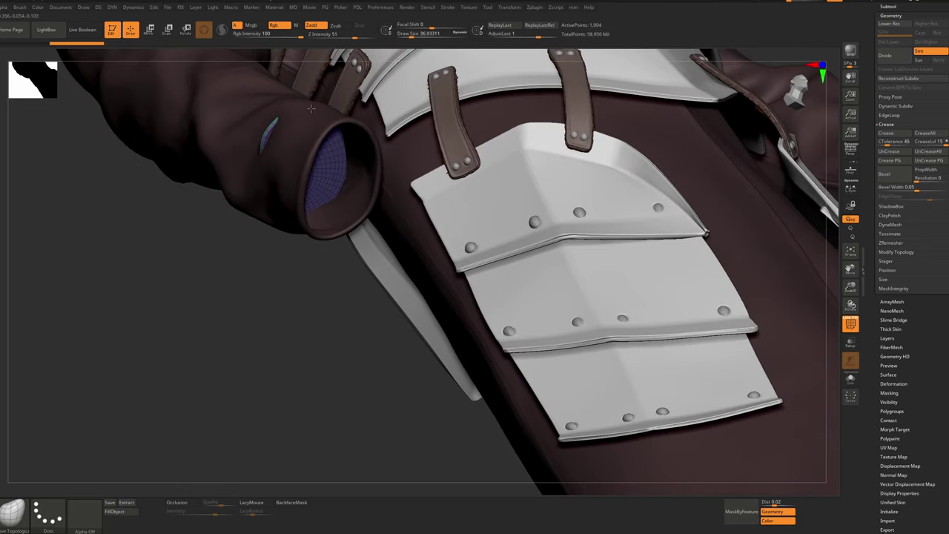
Shift the cap disc so it sits inside the sleeve ring
right_click_drag(325, 113, 282, 123)
left_click_drag(328, 119, 332, 113)
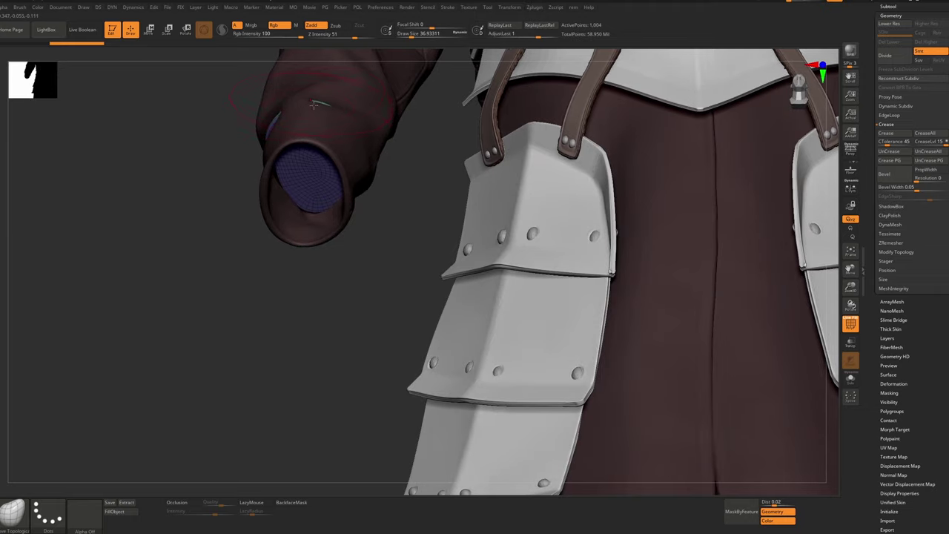
right_click_drag(314, 104, 371, 146)
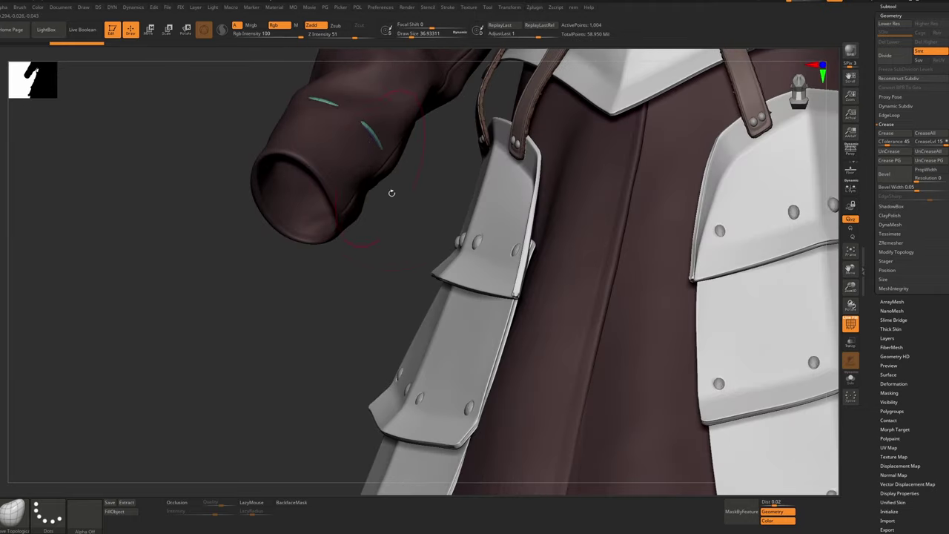
mouse_move(391, 193)
right_mouse_down()
mouse_move(345, 194)
mouse_move(328, 215)
right_mouse_up()
left_click_drag(326, 223, 314, 215)
key("s")
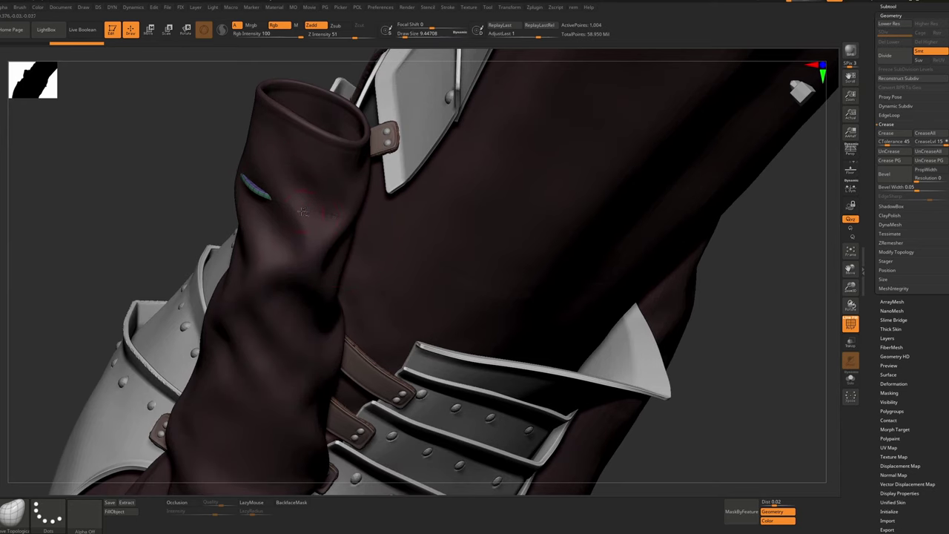
right_click_drag(302, 213, 150, 169)
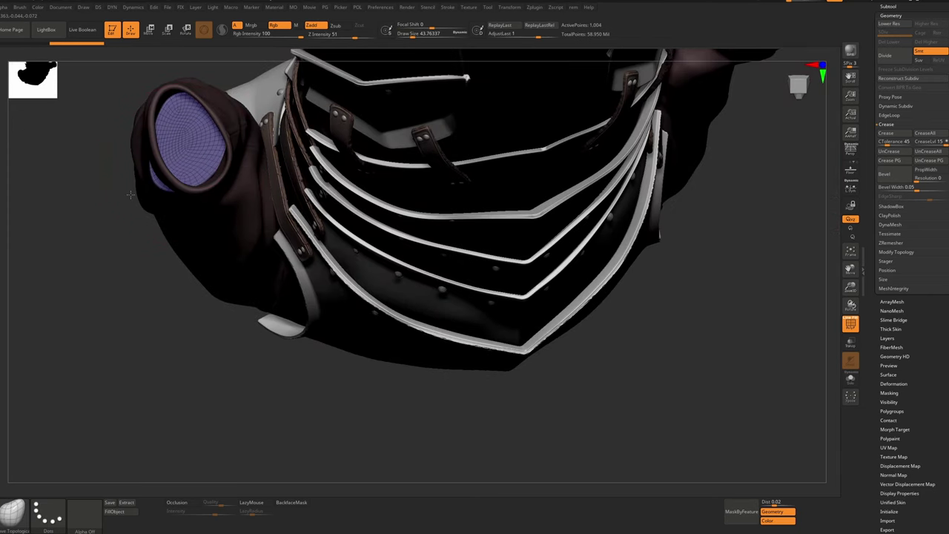
left_click_drag(224, 157, 234, 153)
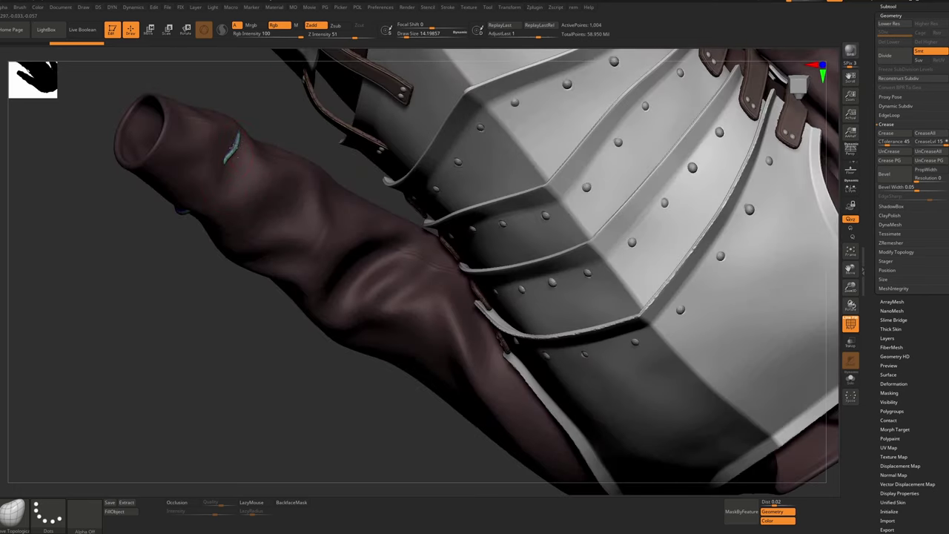
left_click_drag(233, 146, 160, 237)
mouse_move(160, 238)
right_mouse_down()
mouse_move(101, 252)
mouse_move(142, 199)
mouse_move(149, 209)
right_mouse_up()
Apply the cap's Dynamic Subdiv, turn off PolyFrame and check both cuffs
right_click(148, 209)
key("ctrl+d")
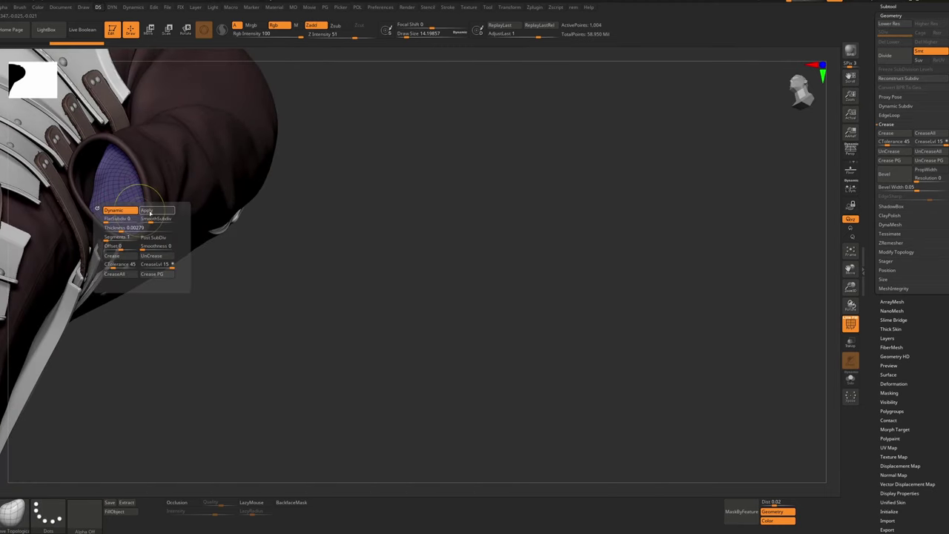
left_click(153, 209)
key("ctrl+z")
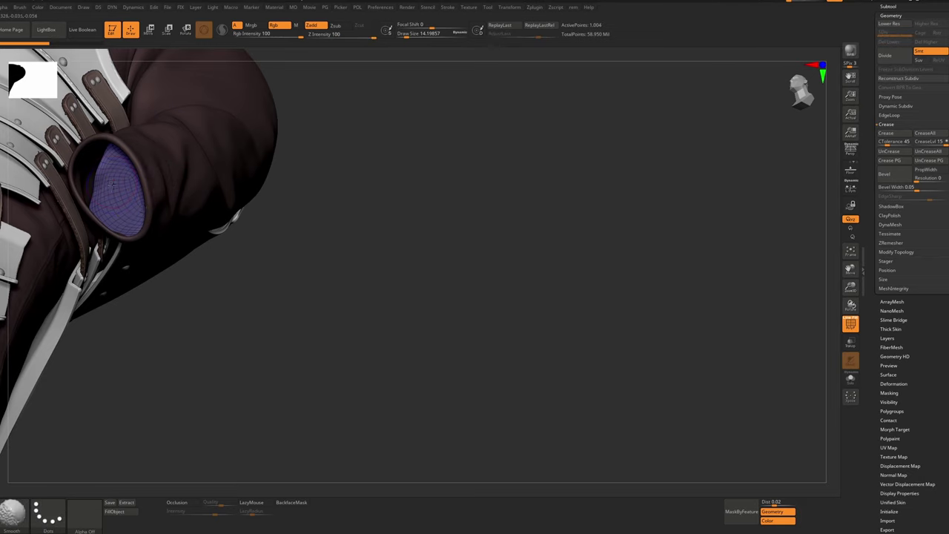
key("shift+f")
key("shift")
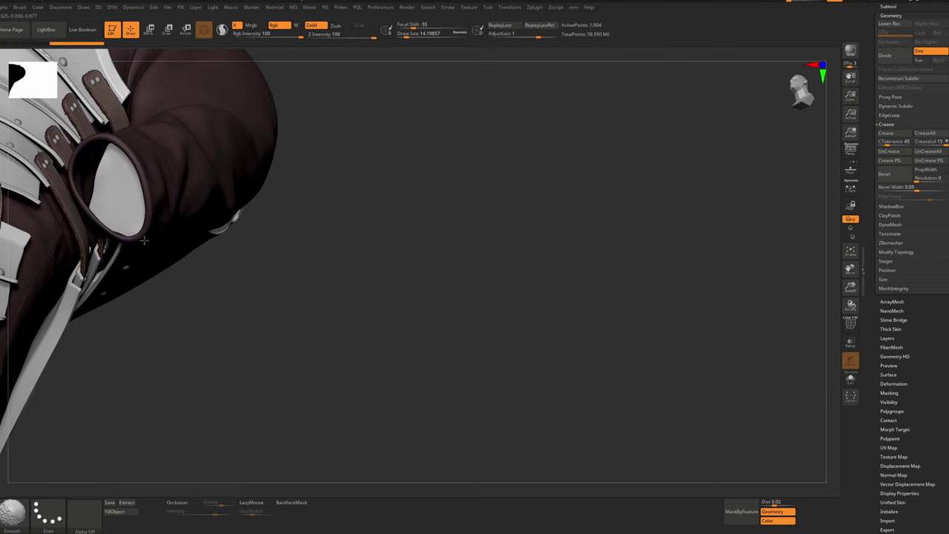
mouse_move(144, 241)
right_mouse_down("shift")
mouse_move(143, 209)
mouse_move(155, 199)
mouse_move(307, 176)
mouse_move(121, 228)
mouse_move(145, 148)
right_mouse_up("shift")
mouse_move(148, 232)
right_mouse_down("ctrl")
mouse_move(155, 250)
mouse_move(149, 235)
right_mouse_up("ctrl")
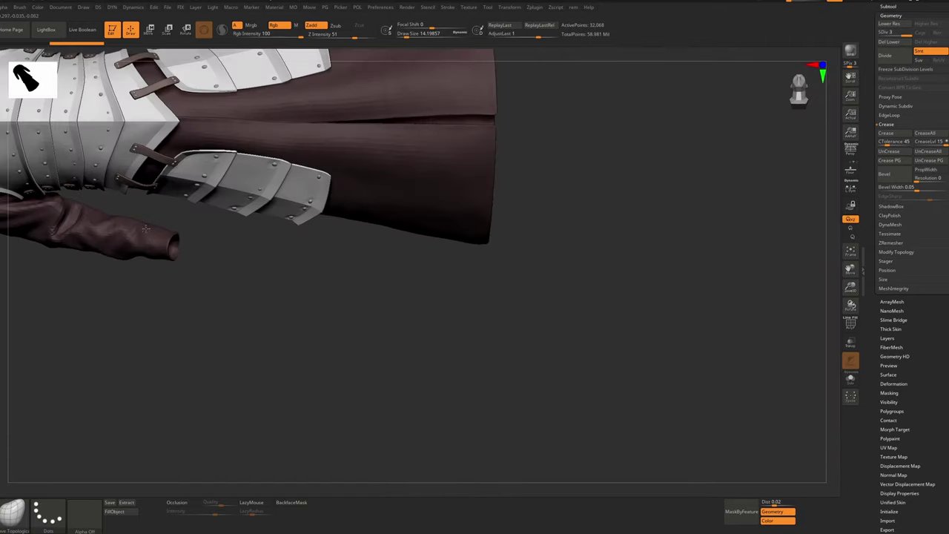
mouse_move(146, 228)
right_mouse_down("alt")
mouse_move(263, 288)
mouse_move(152, 334)
right_mouse_up("alt")
mouse_move(152, 334)
right_mouse_down("alt")
mouse_move(230, 307)
mouse_move(274, 323)
mouse_move(310, 354)
mouse_move(256, 312)
right_mouse_up("alt")
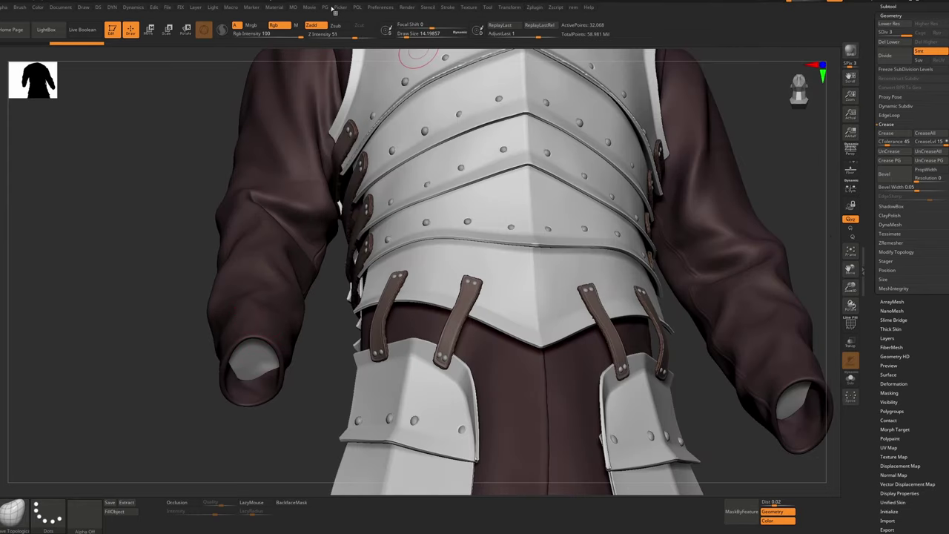
Switch to Render > Flat and undo the stray piece poking through the sleeve
left_click(406, 8)
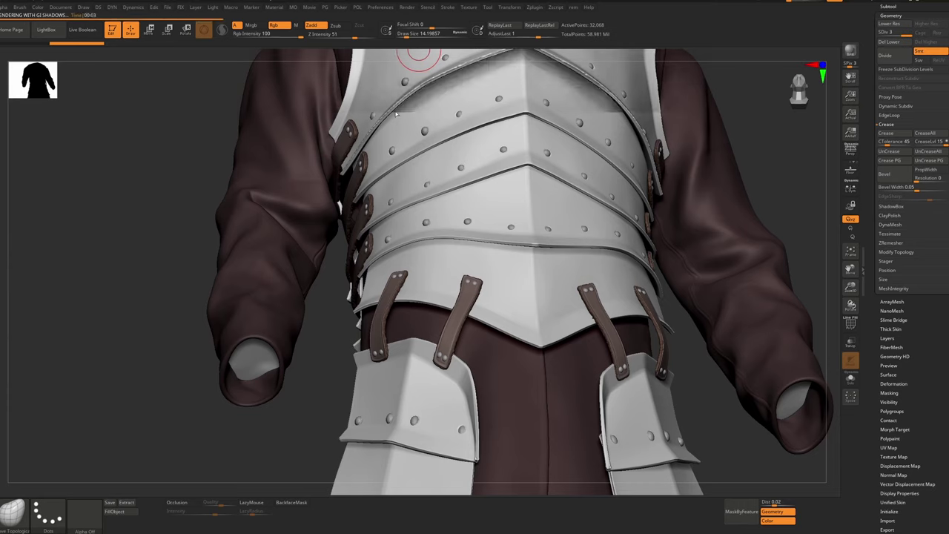
left_click(407, 7)
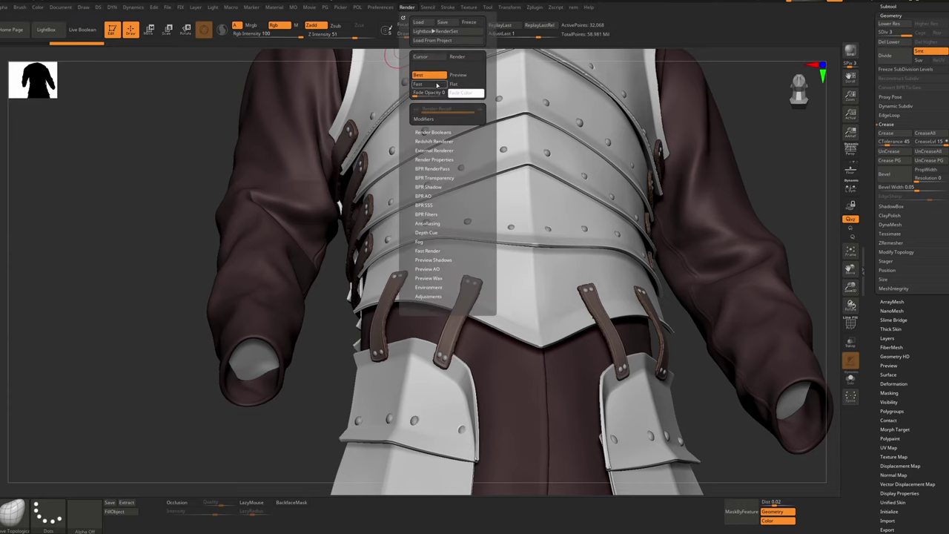
left_click(453, 84)
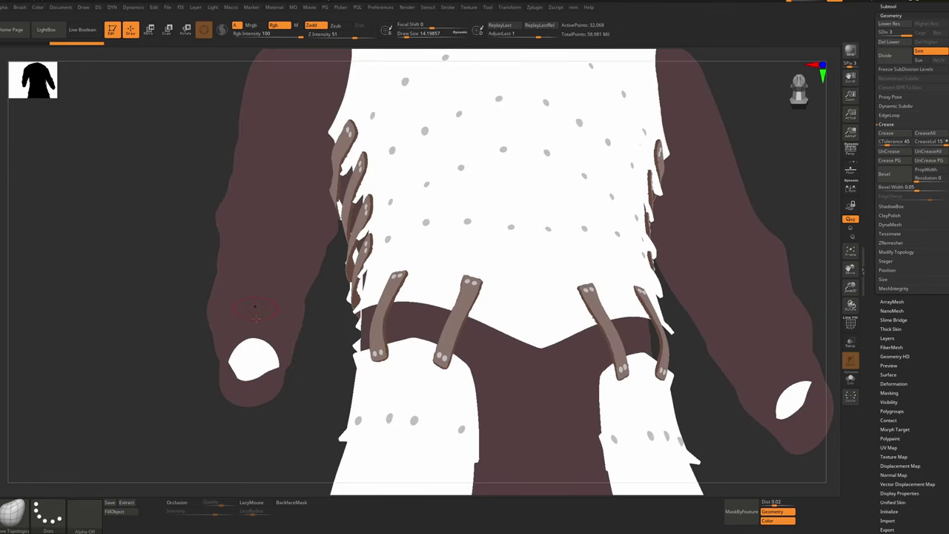
right_click_drag(257, 314, 243, 310)
left_click_drag(243, 310, 174, 338)
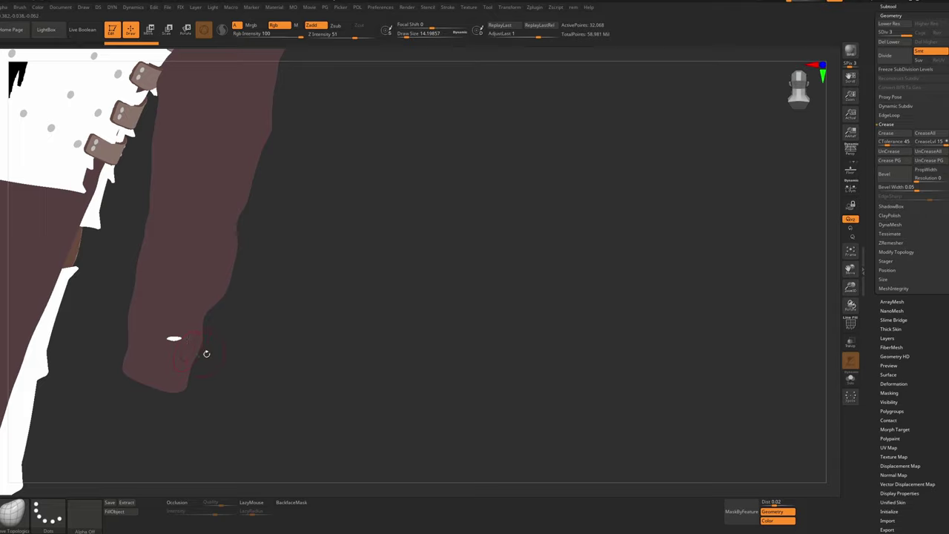
key("ctrl+z")
left_click_drag(223, 349, 189, 353)
left_click_drag(239, 323, 317, 204)
mouse_move(316, 204)
right_mouse_down("ctrl")
mouse_move(297, 161)
mouse_move(245, 203)
right_mouse_up("ctrl")
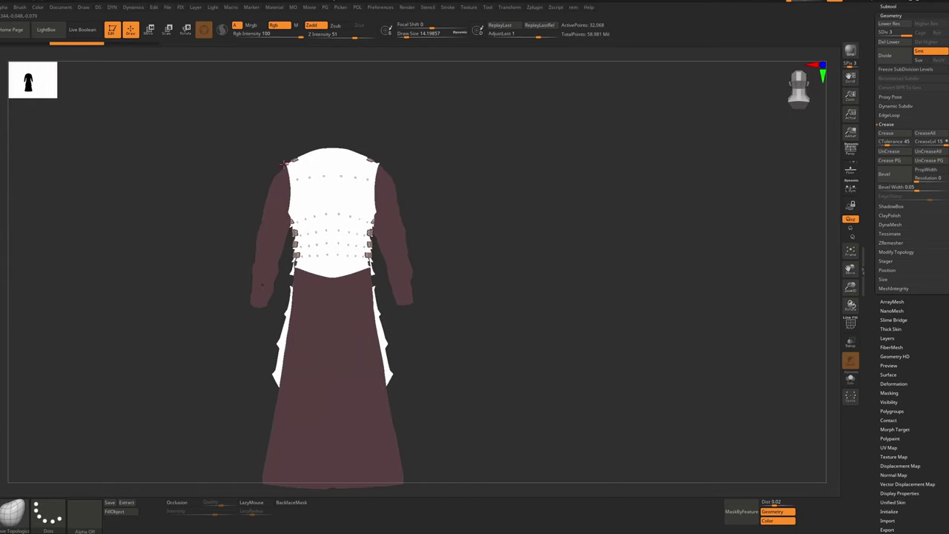
Return to Render > Preview shading and orbit around the whole coat
left_click(405, 7)
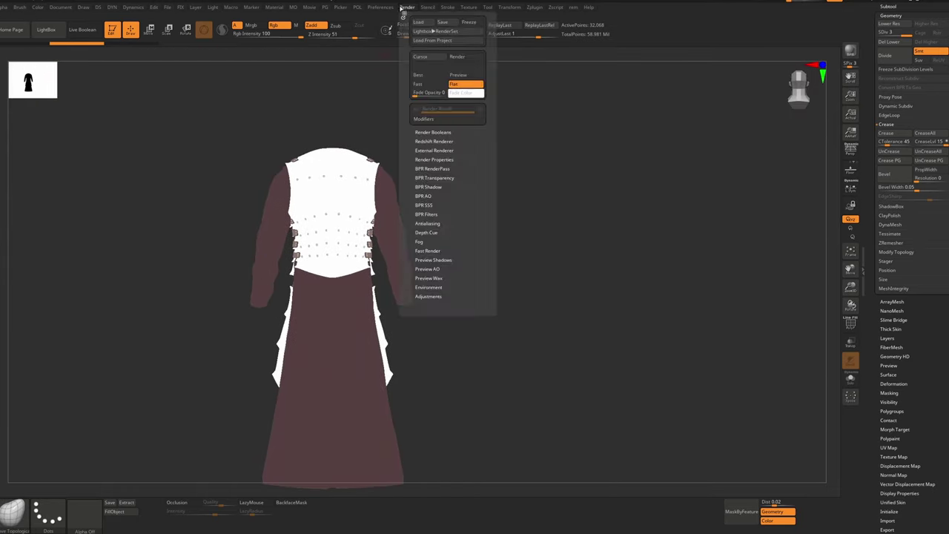
left_click(458, 78)
mouse_move(402, 250)
right_mouse_down("ctrl")
mouse_move(355, 354)
mouse_move(496, 237)
mouse_move(469, 251)
right_mouse_up("ctrl")
left_click_drag(469, 253, 486, 186)
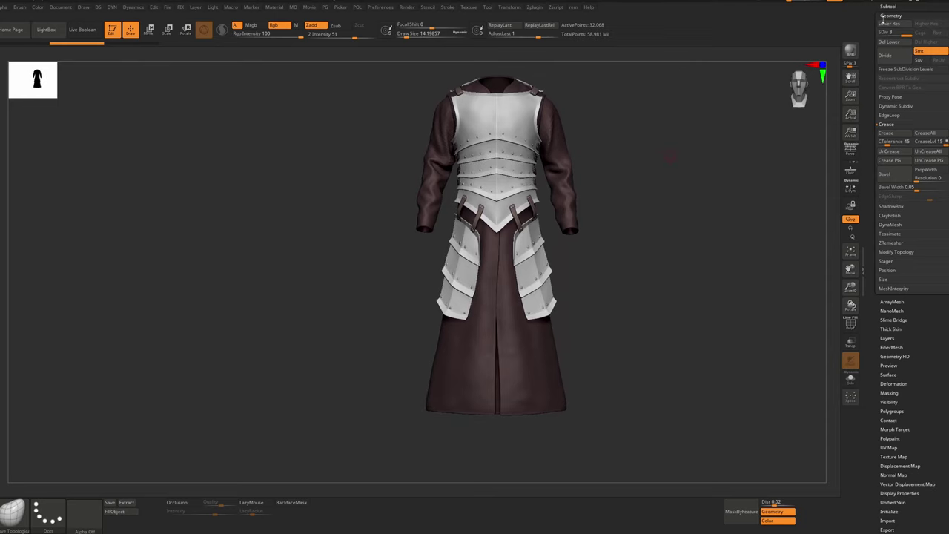
right_click_drag(511, 200, 533, 251)
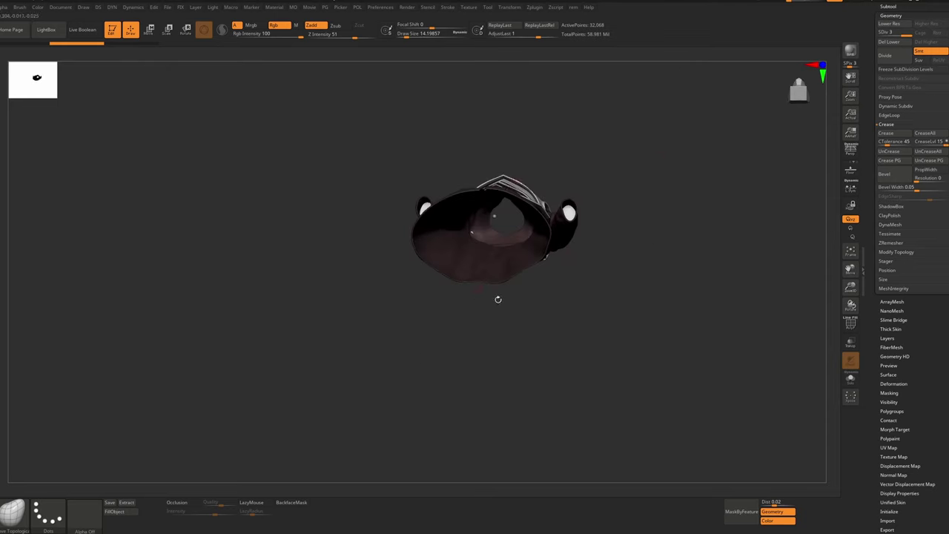
left_click_drag(498, 300, 493, 370)
Hide the Armor folder and append a new cube subtool below Extract1
left_click(887, 6)
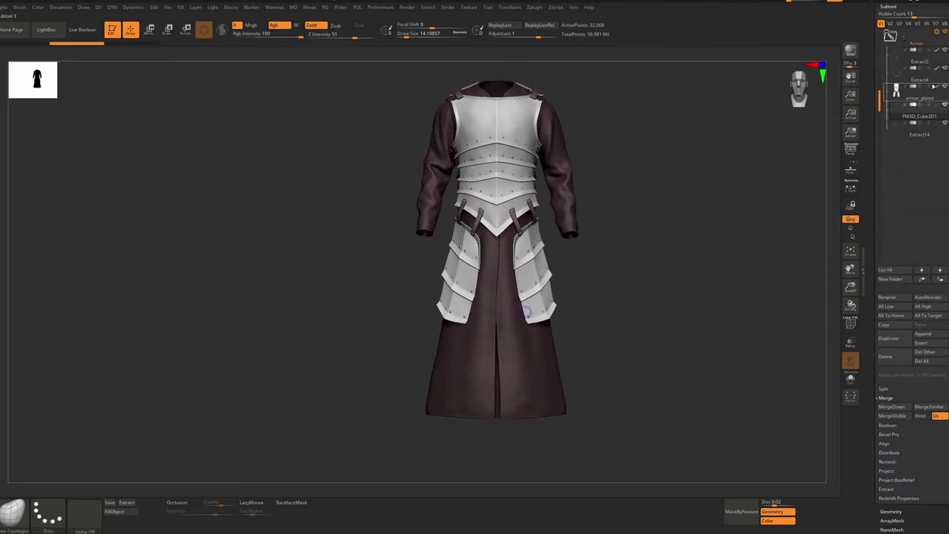
left_click(945, 89)
left_click(906, 122)
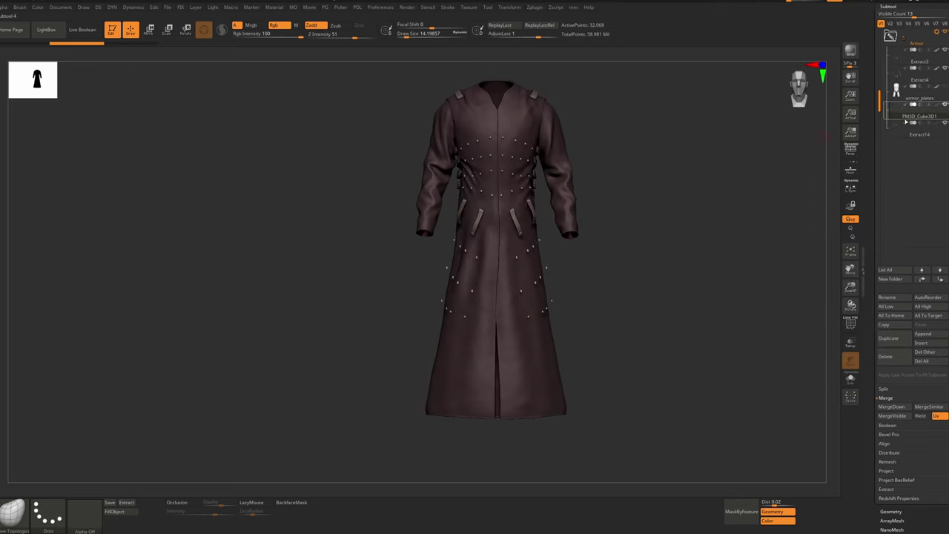
left_click(945, 87)
scroll(944, 82, "up", 2)
left_click(945, 69)
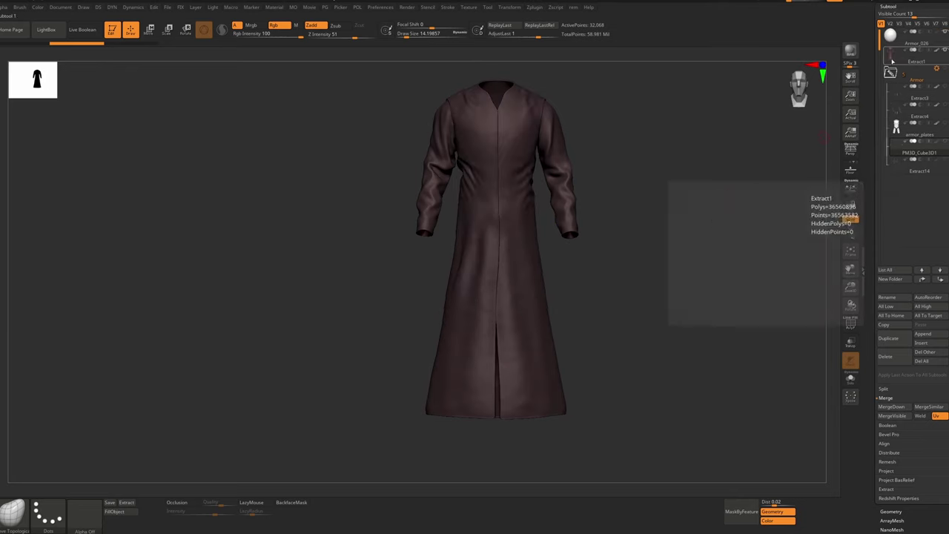
left_click(917, 57)
left_click(923, 334)
left_click(640, 388)
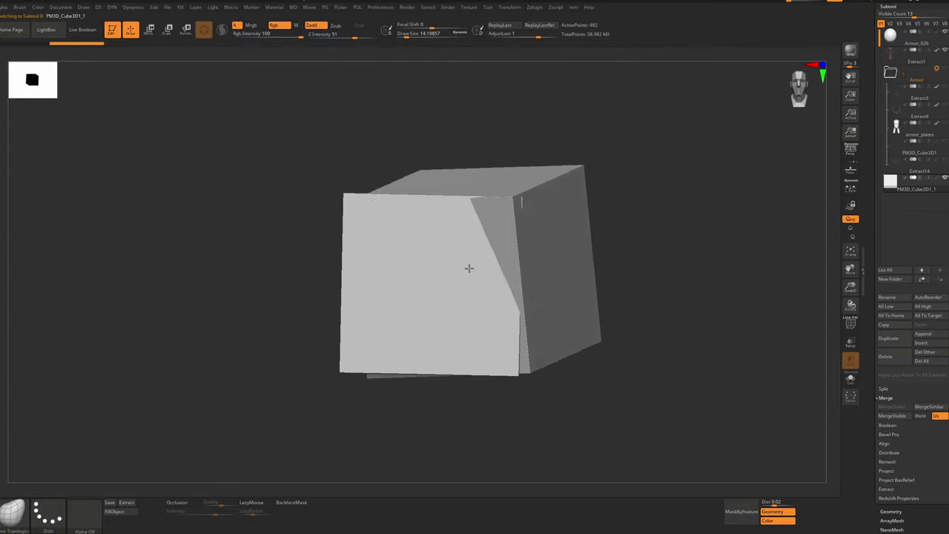
Flatten the new cube and position it over the robe's neck opening
right_click_drag(490, 252, 482, 215, "ctrl")
left_click_drag(433, 242, 433, 207)
right_click_drag(453, 253, 453, 289, "ctrl")
right_click_drag(445, 333, 424, 267, "shift")
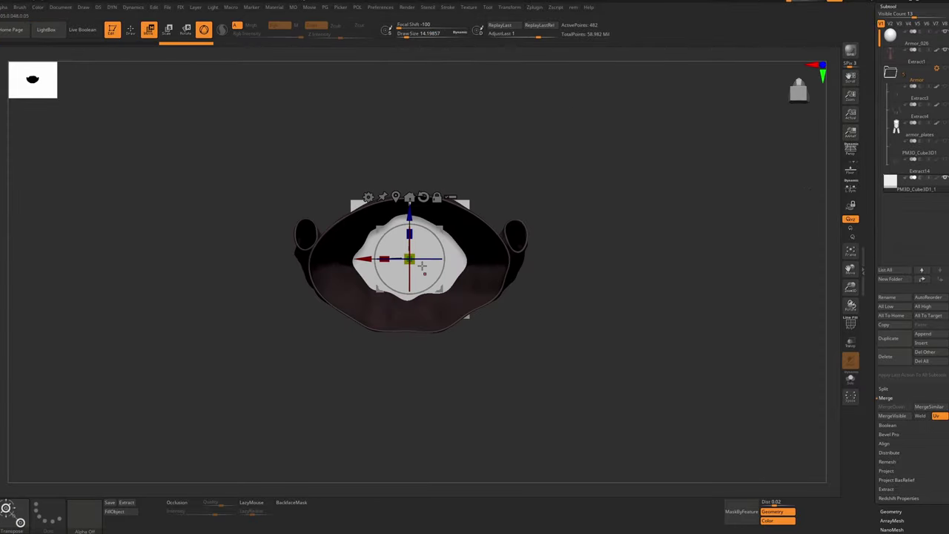
left_click_drag(409, 214, 409, 224)
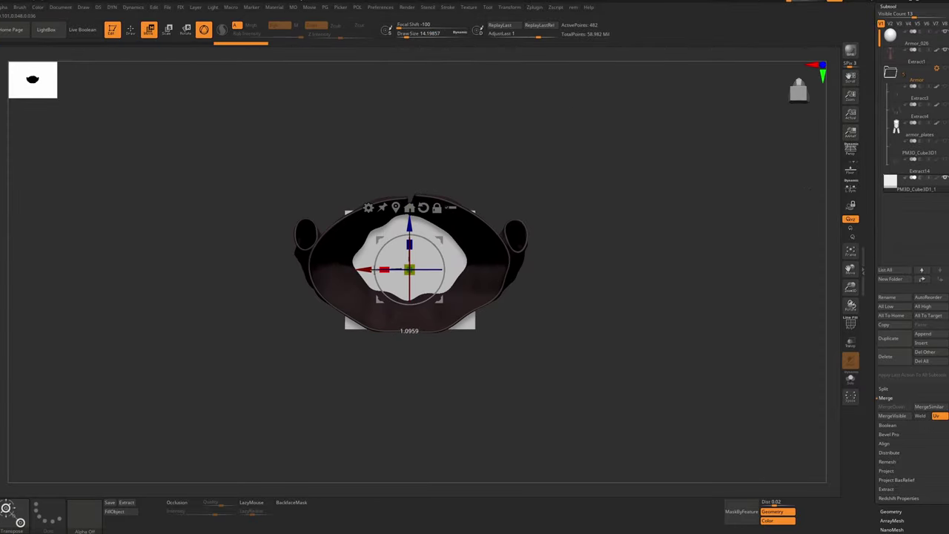
right_click_drag(386, 276, 430, 346)
right_click_drag(443, 287, 479, 243, "alt")
right_click_drag(479, 243, 481, 215, "ctrl")
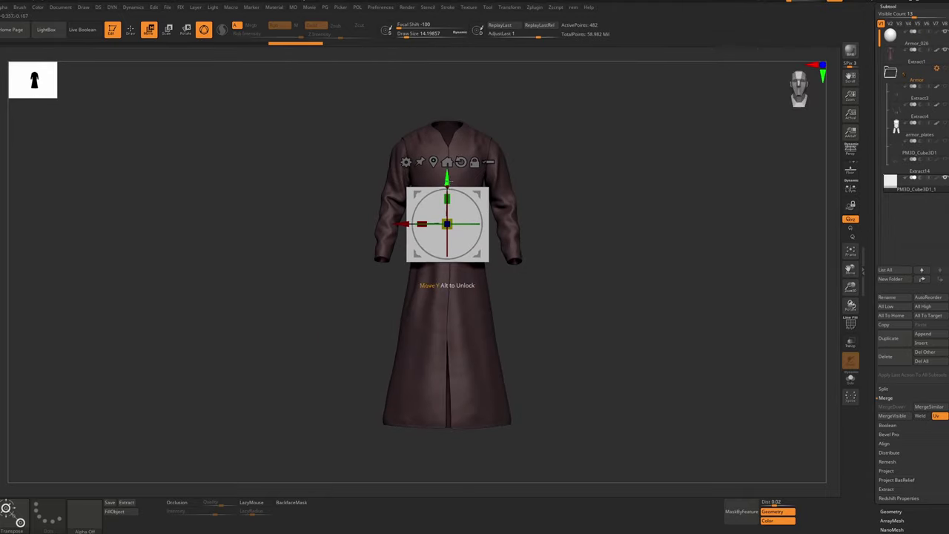
mouse_move(446, 178)
left_mouse_down()
mouse_move(448, 157)
mouse_move(448, 185)
left_mouse_up()
left_click_drag(403, 230, 408, 233)
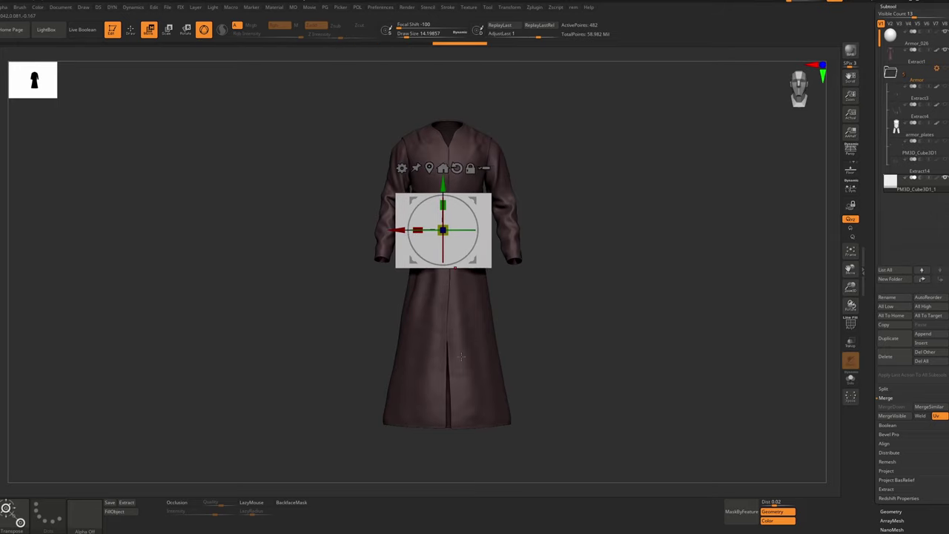
right_click_drag(462, 356, 450, 331)
Move the white cap piece down and scale it up inside the robe
key("Print")
left_click_drag(607, 80, 207, 505)
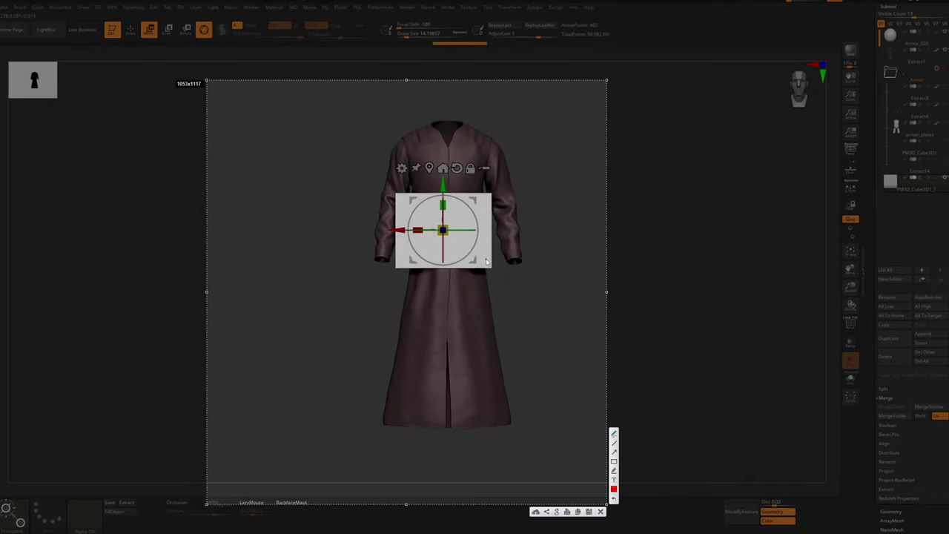
left_click_drag(487, 262, 518, 438)
left_click_drag(409, 298, 489, 269)
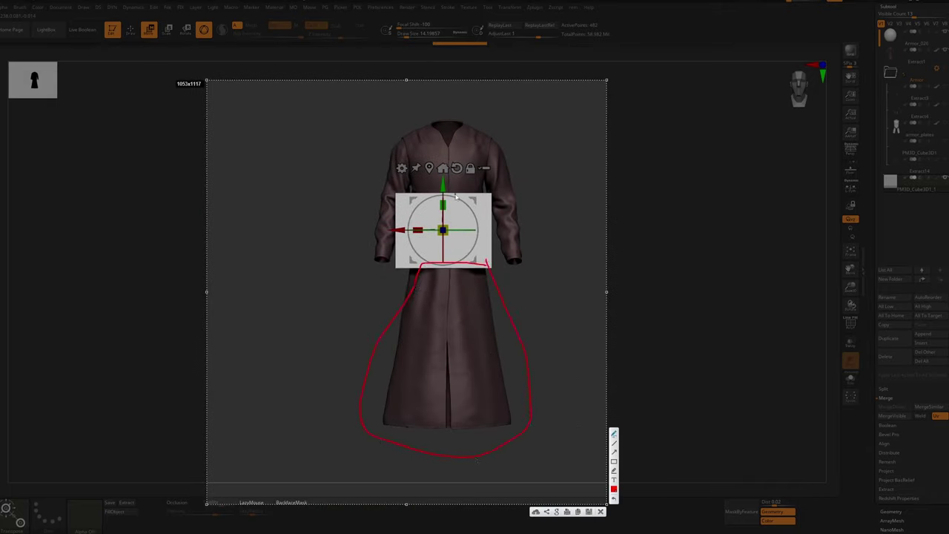
left_click_drag(413, 146, 416, 161)
left_click_drag(484, 154, 468, 269)
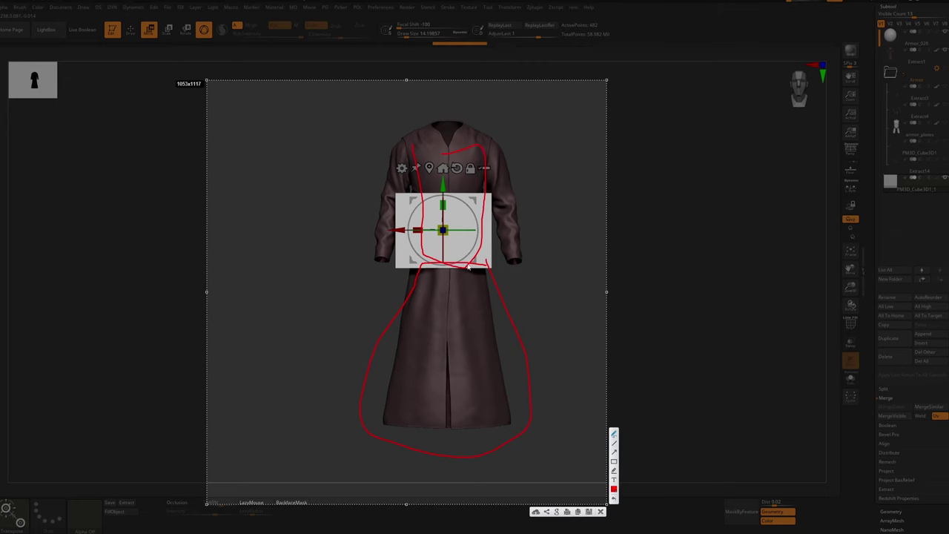
left_click(600, 512)
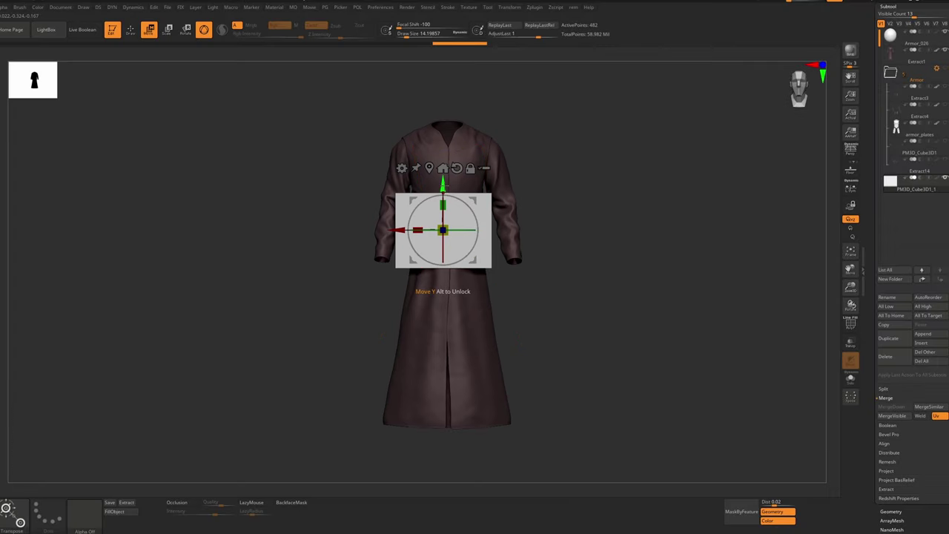
left_click_drag(447, 191, 454, 252)
left_click_drag(442, 297, 441, 368)
Undo the cap's recent moves and divide the white piece with Ctrl+D
key("ctrl+z")
key("ctrl+z")
key("ctrl+z")
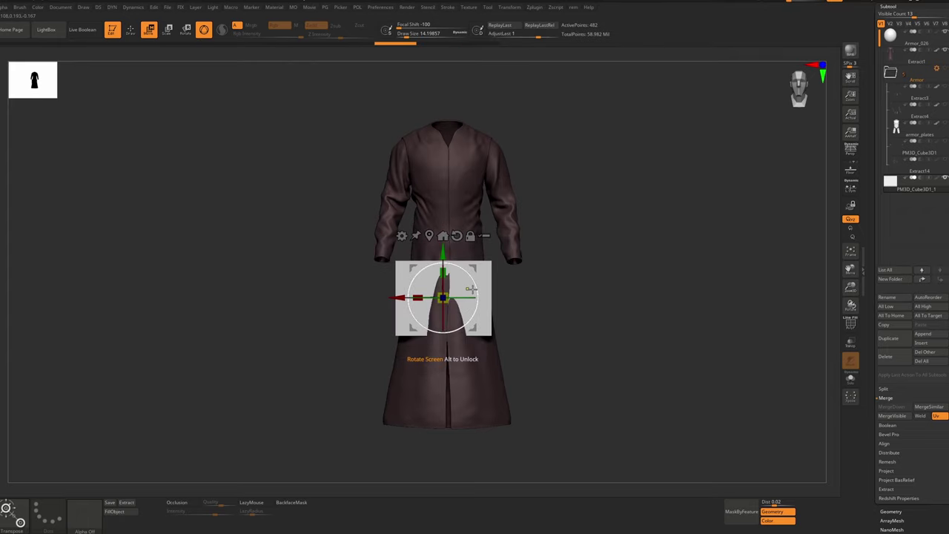
right_click_drag(479, 260, 494, 290)
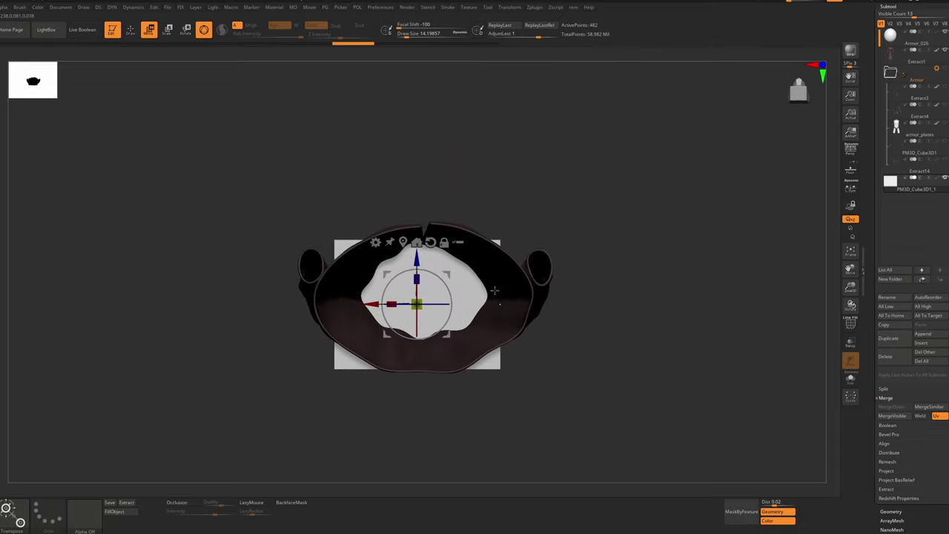
key("b")
key("m")
key("v")
key("space")
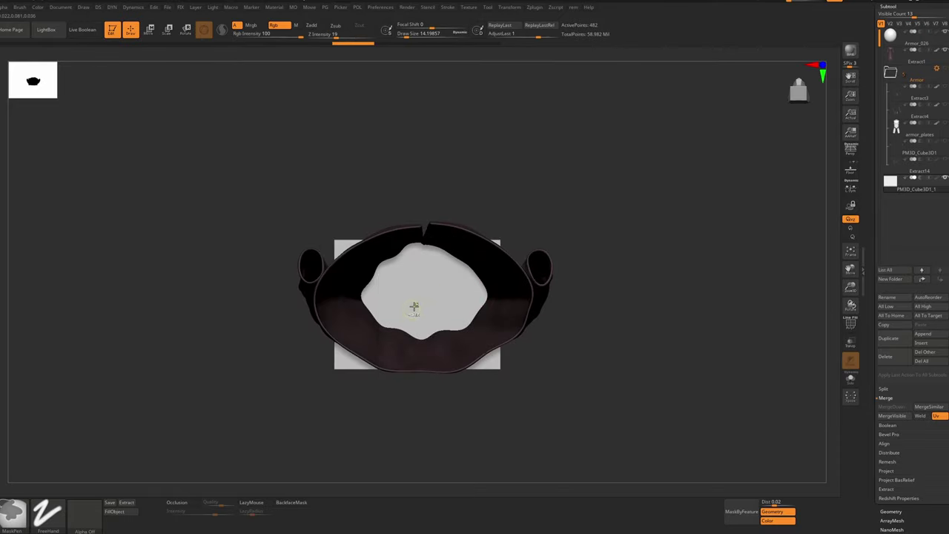
key("ctrl+d")
key("ctrl+d")
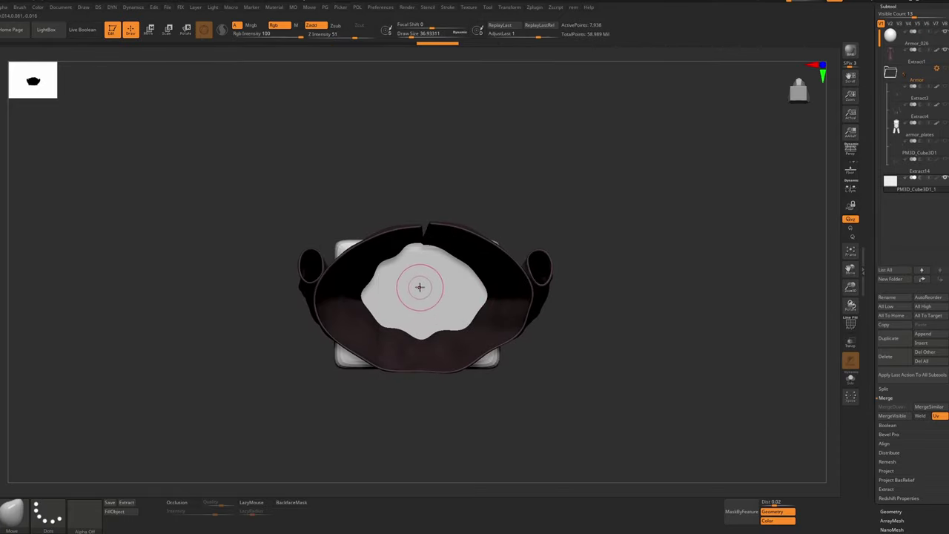
Mask the part inside the robe opening, isolate it and delete the hidden geometry
key("w")
left_click_drag(415, 255, 419, 248)
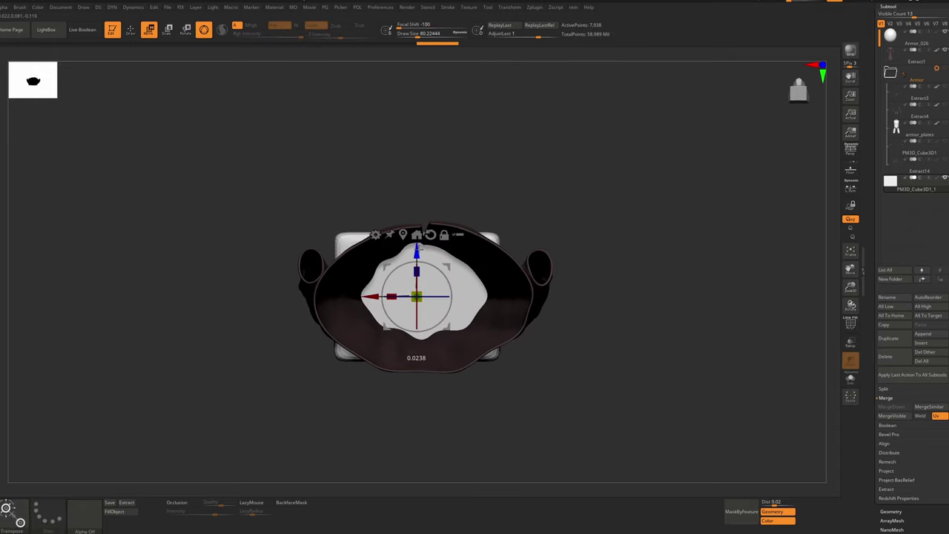
key("b")
key("m")
key("v")
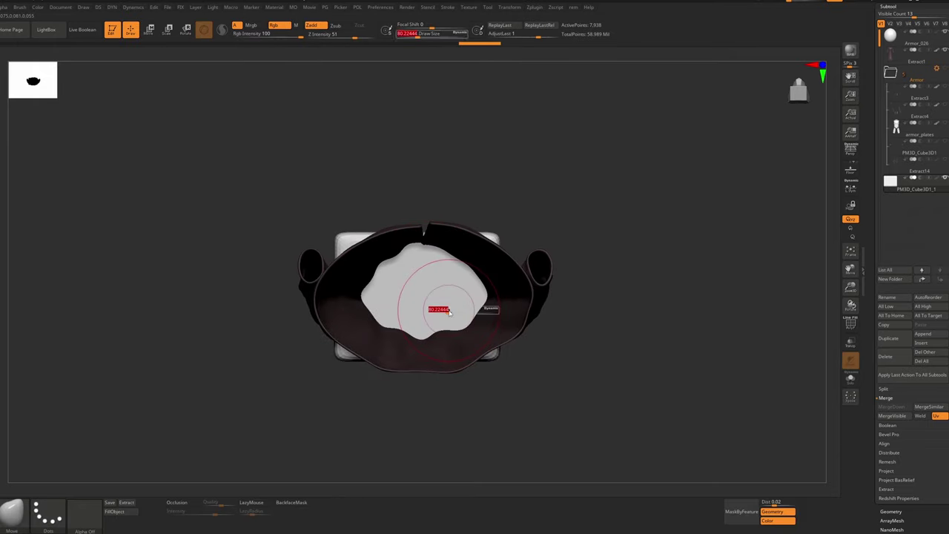
left_click_drag(422, 304, 453, 321, "ctrl")
key("ctrl+w")
left_click(453, 322, "ctrl+shift")
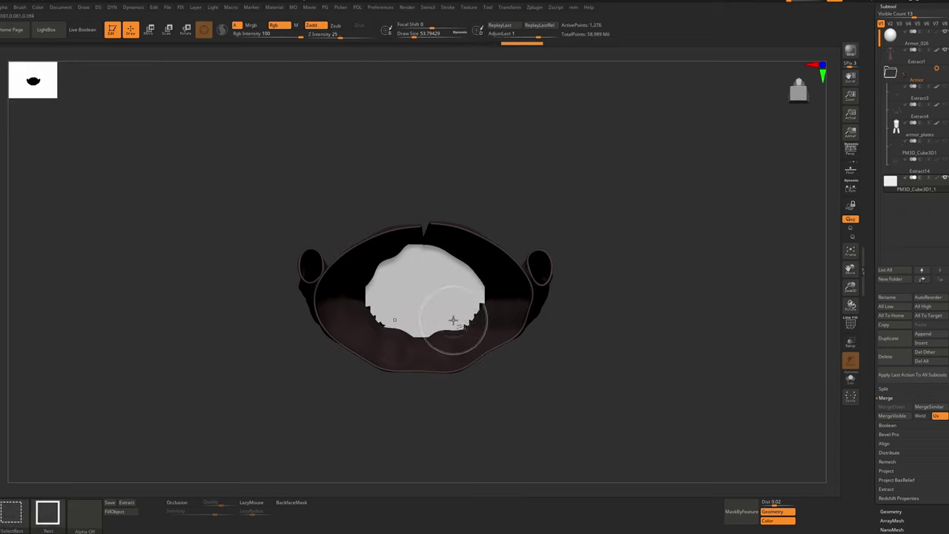
key("space")
left_click(455, 333)
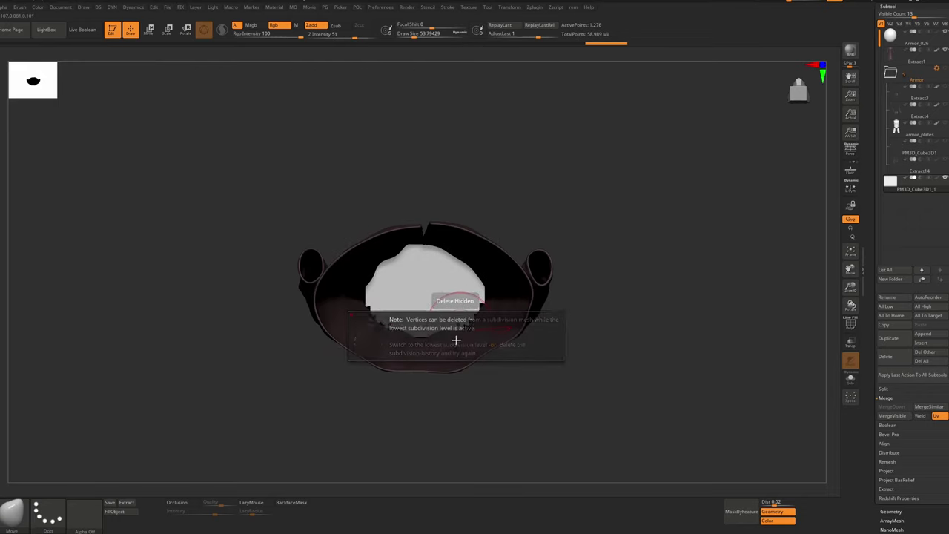
Delete the lower subdivision levels, smooth the patch's edge and ZRemesh it
left_click(891, 512)
left_click(890, 42)
key("space")
left_click(628, 298)
left_click_drag(401, 302, 424, 301, "shift")
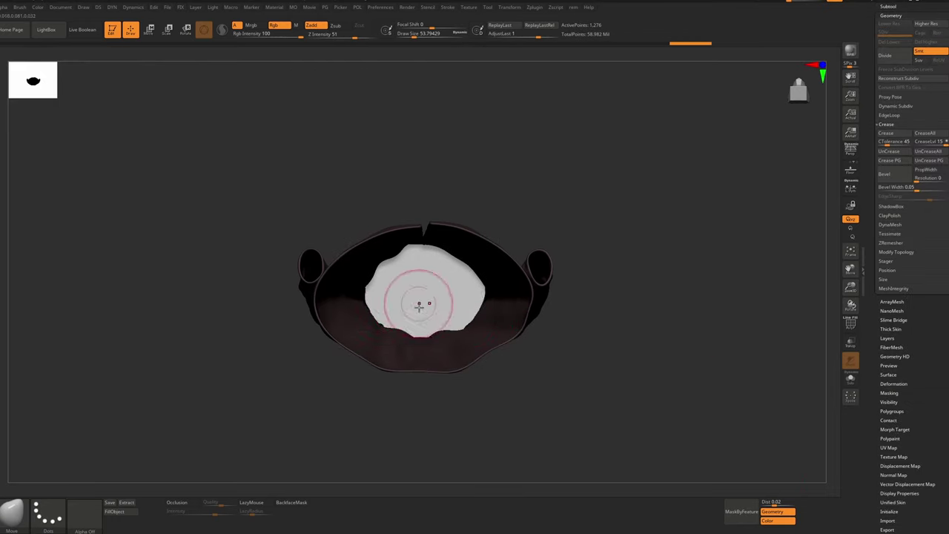
right_click_drag(424, 301, 390, 320)
key("space")
left_click(391, 321)
Enable Dynamic Subdiv thickness on the patch, fine-tune it in Solo, then turn Solo off
key("shift+f")
right_click_drag(460, 271, 451, 312)
key("d")
left_click(440, 313)
left_click_drag(436, 328, 445, 329)
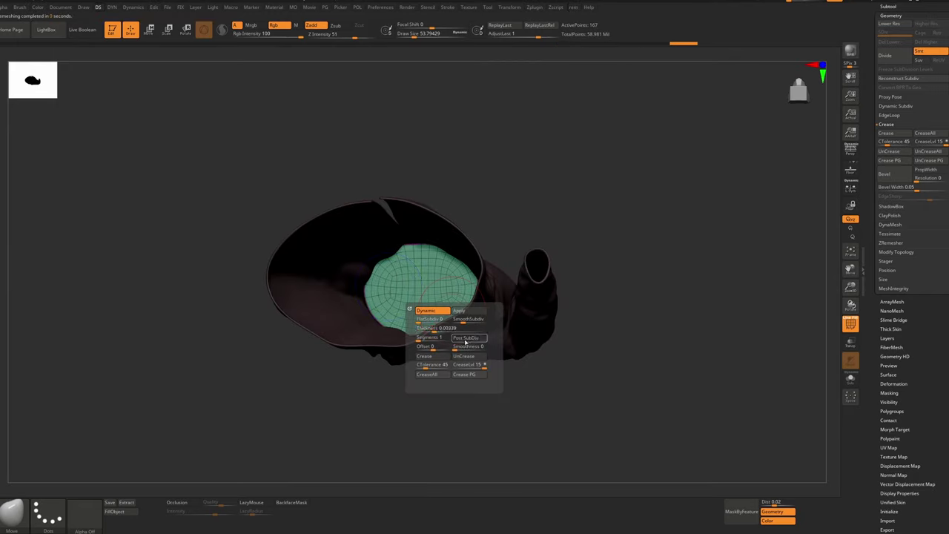
key("shift+f")
right_click_drag(440, 297, 402, 303)
key("ctrl+shift+s")
key("d")
left_click_drag(402, 316, 415, 315)
key("ctrl+shift+s")
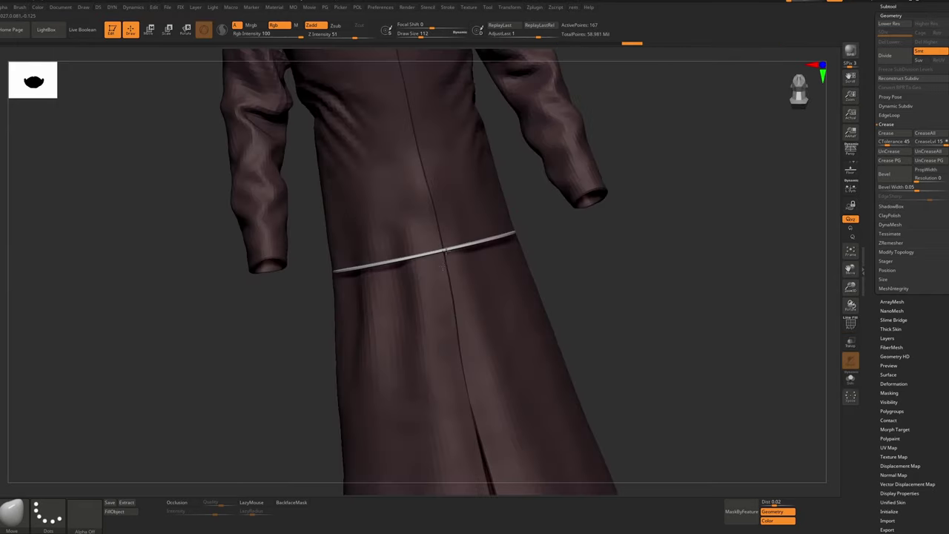
Shrink the brush and inspect the robe from several angles in flat and shaded render
key("bracketleft")
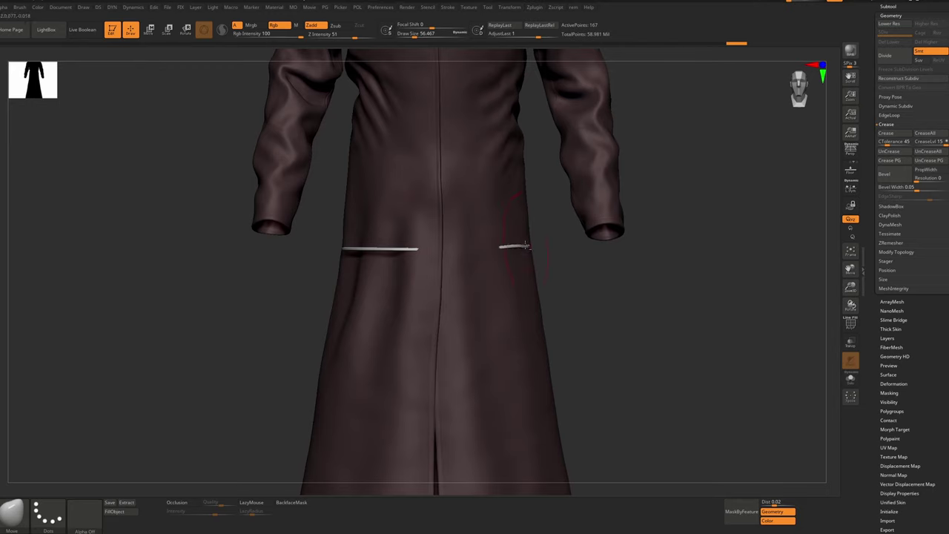
right_click_drag(508, 250, 536, 250)
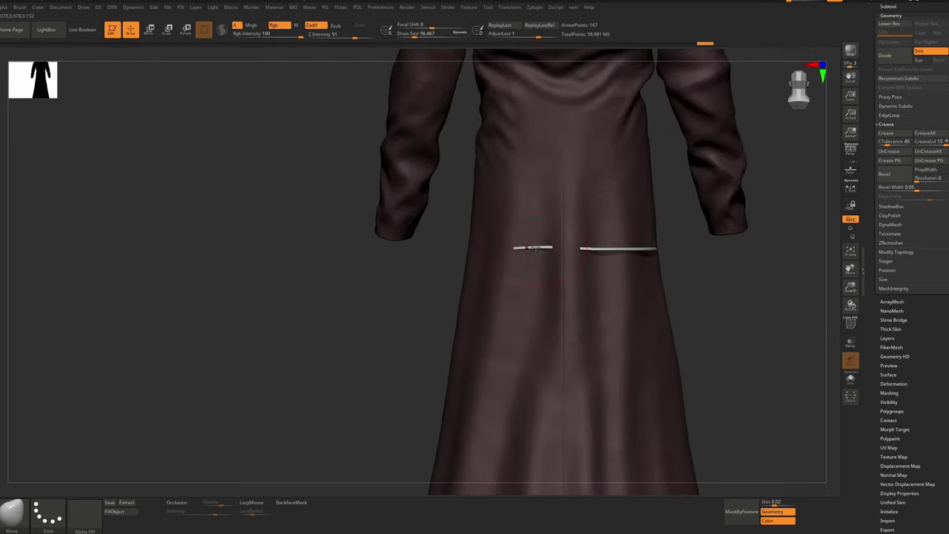
right_click_drag(614, 248, 593, 238)
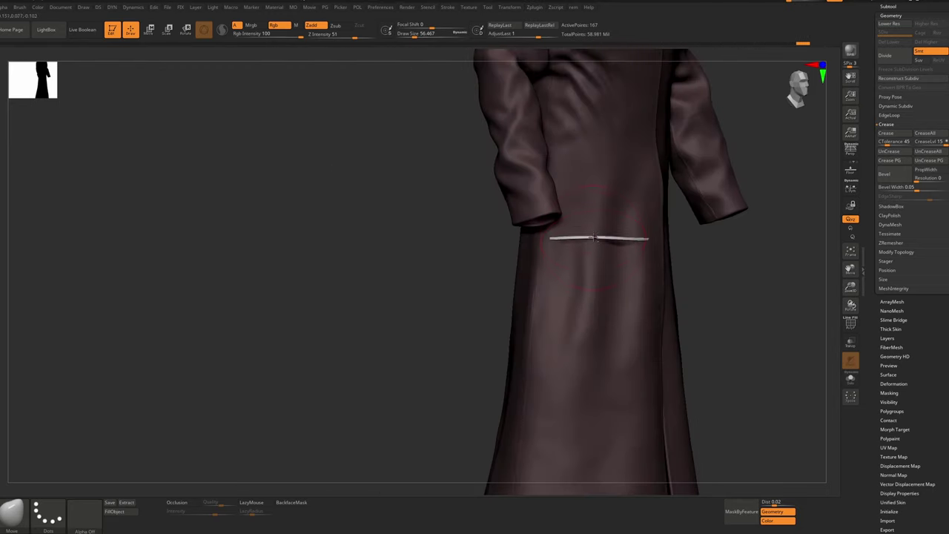
right_click_drag(560, 224, 501, 219)
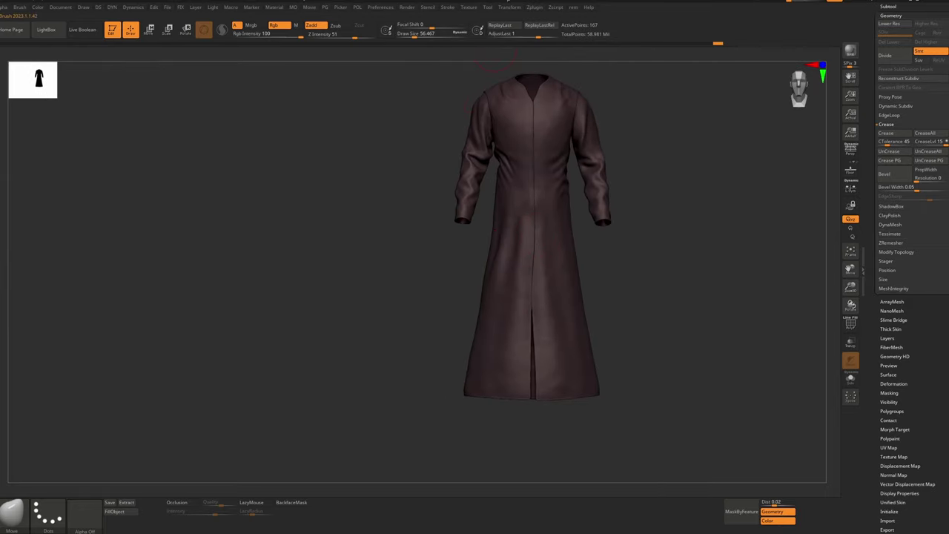
left_click(407, 7)
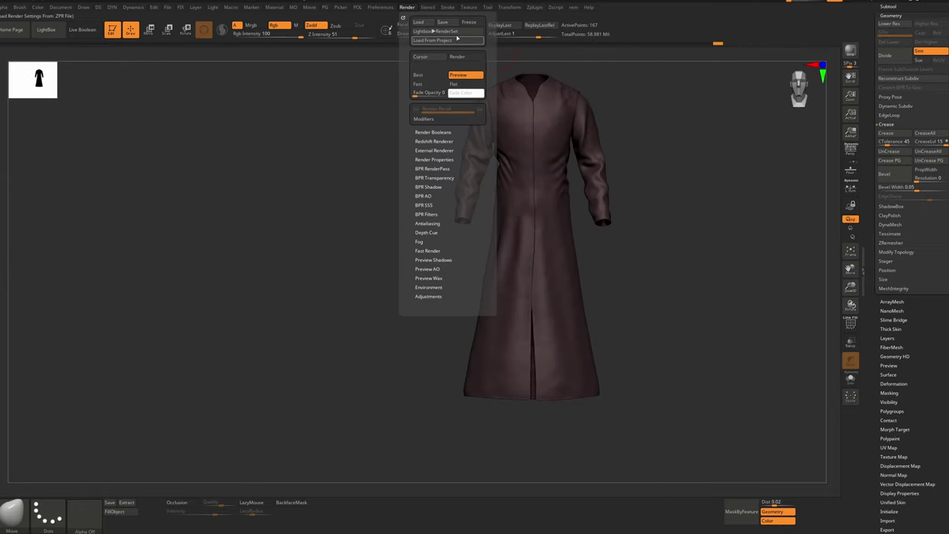
left_click(454, 85)
right_click_drag(482, 200, 540, 199)
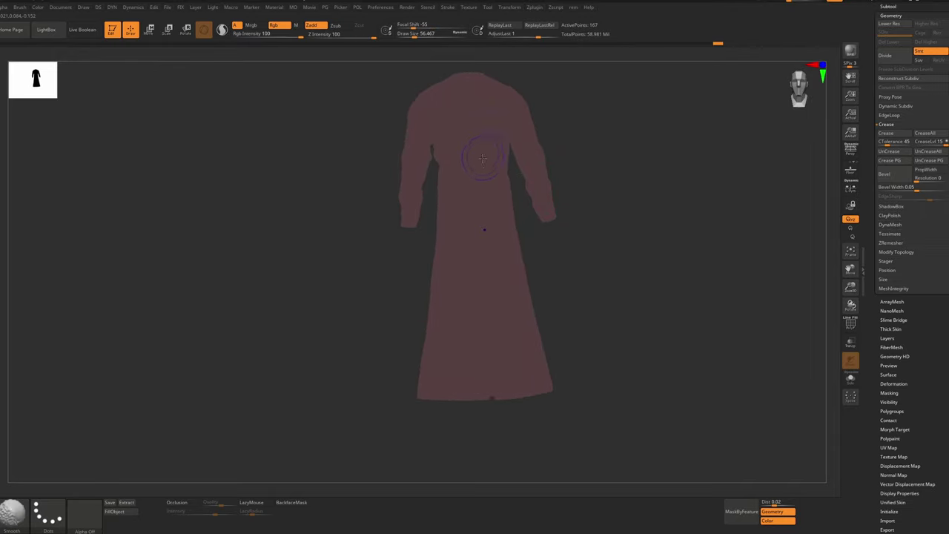
left_click(413, 8)
left_click(467, 75)
Apply the dynamic subdivision and reshape the patch's lower edges into a dip
mouse_move(460, 415)
right_mouse_down()
mouse_move(457, 299)
mouse_move(506, 345)
right_mouse_up()
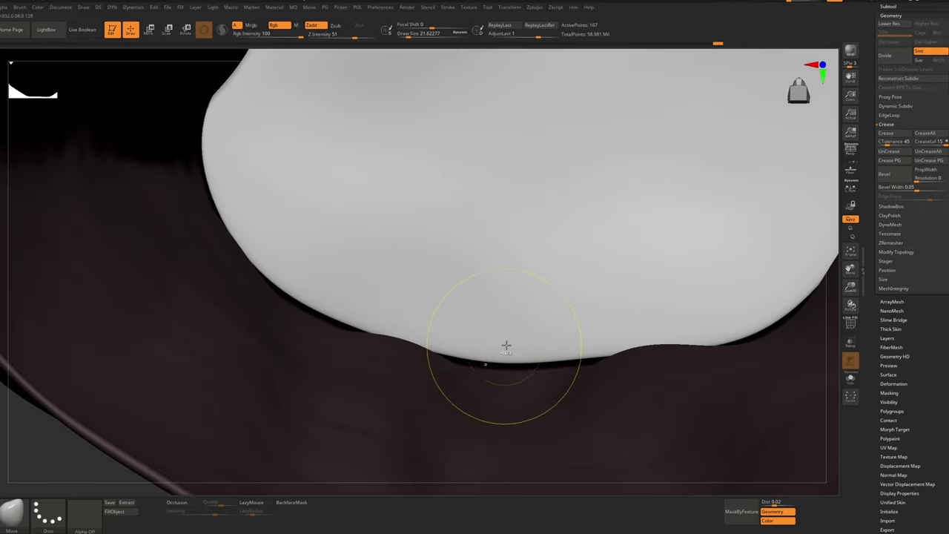
key("d")
left_click(519, 343)
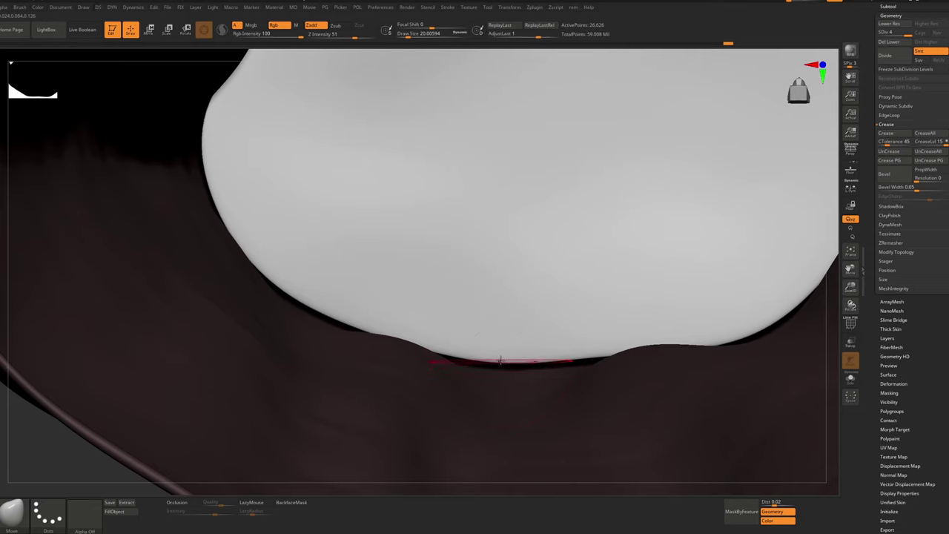
mouse_move(500, 360)
left_mouse_down()
mouse_move(494, 392)
mouse_move(572, 389)
left_mouse_up()
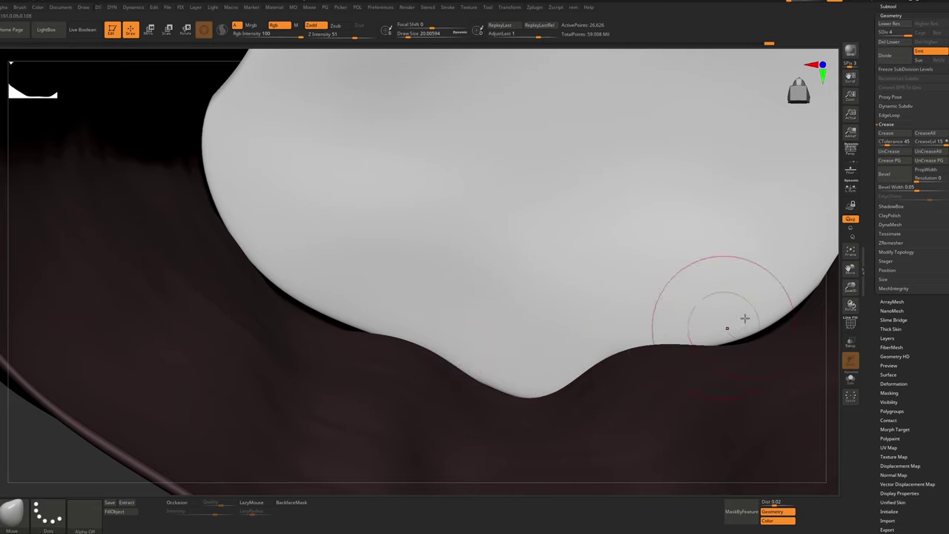
left_click_drag(757, 322, 773, 336)
right_click_drag(769, 331, 611, 310, "ctrl")
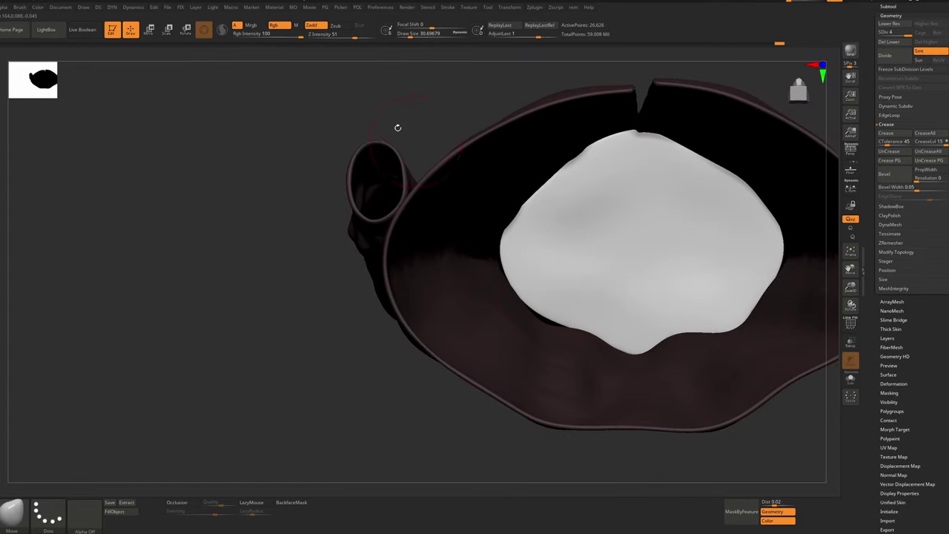
Turn on a second light with higher intensity and push the patch's inner edge outward
left_click(212, 8)
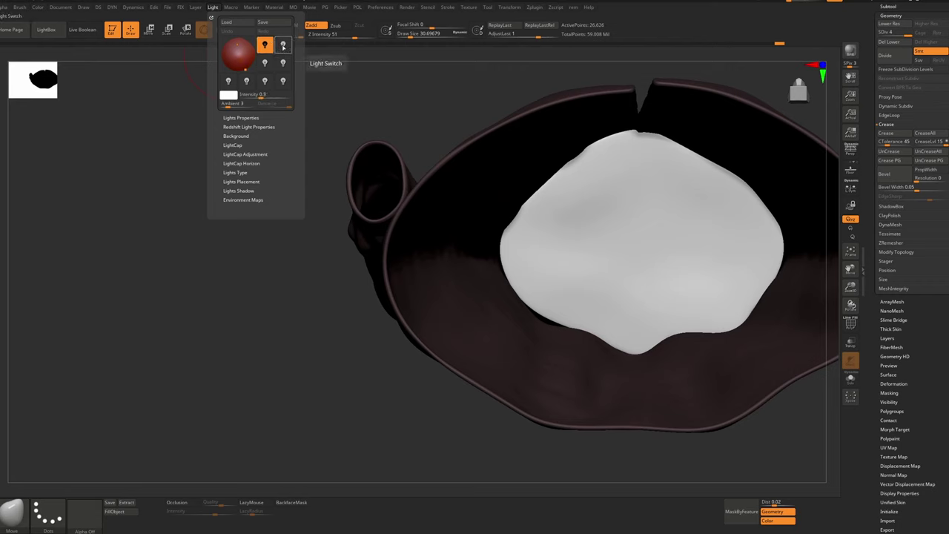
left_click(282, 46)
left_click_drag(252, 95, 306, 108)
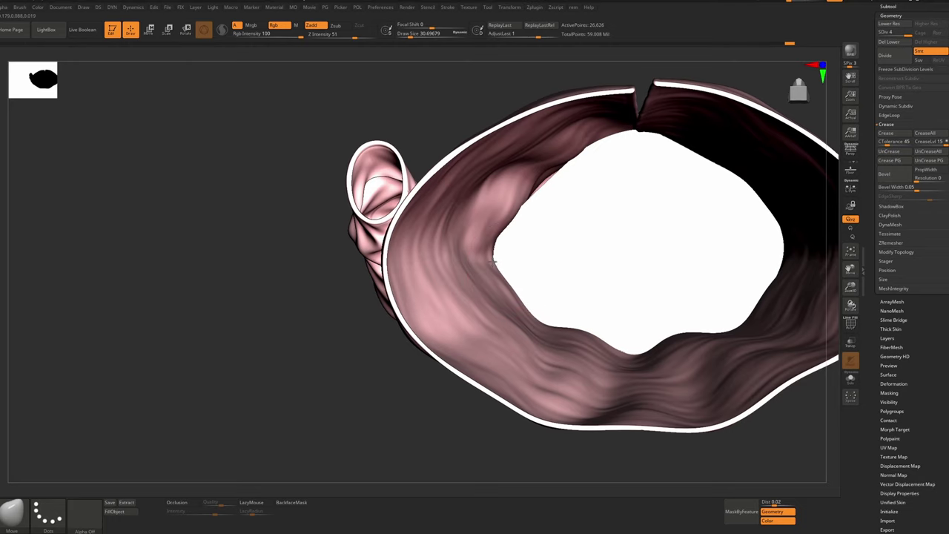
left_click_drag(503, 244, 541, 176)
right_click_drag(536, 168, 425, 164, "alt")
left_click_drag(658, 218, 671, 212)
right_click_drag(631, 67, 596, 148)
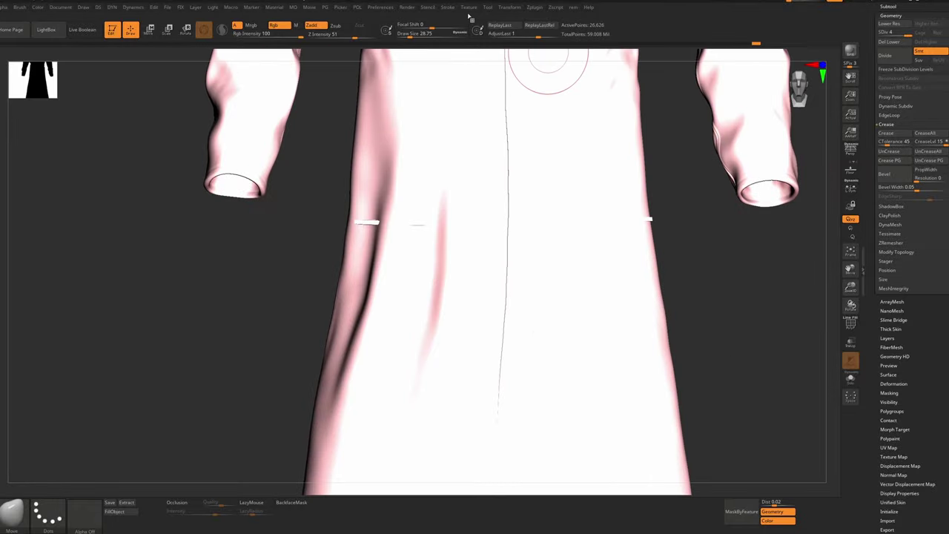
Check the robe for gaps in flat render from the side and below, then return to shaded
left_click(407, 8)
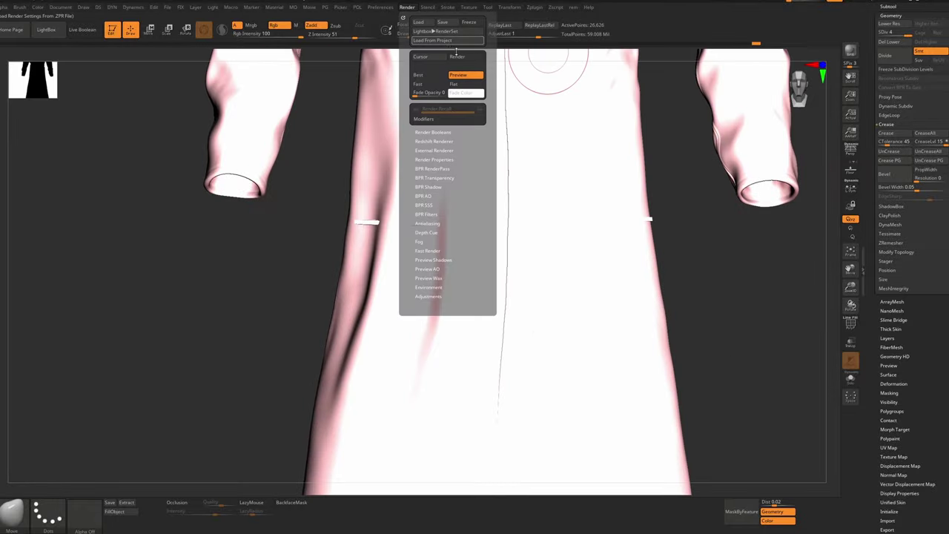
left_click(456, 85)
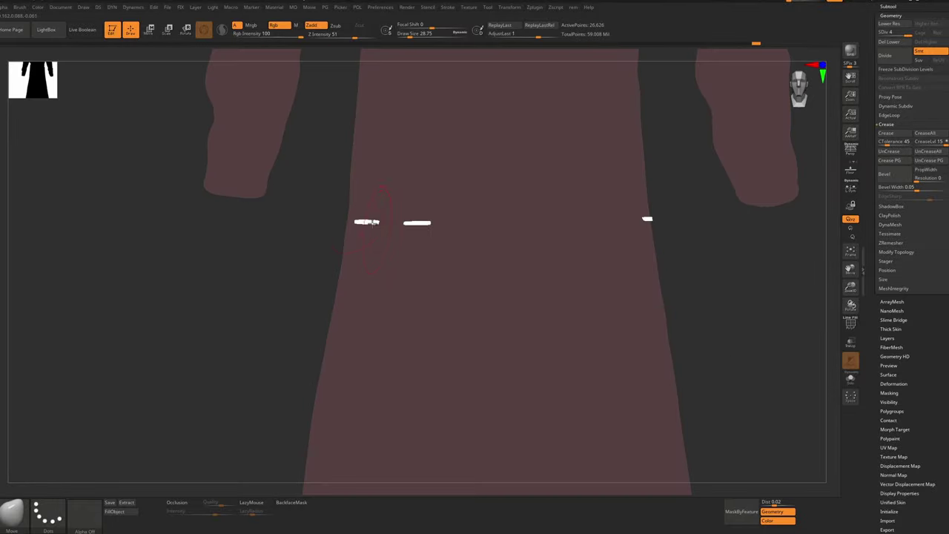
right_click_drag(373, 224, 428, 226)
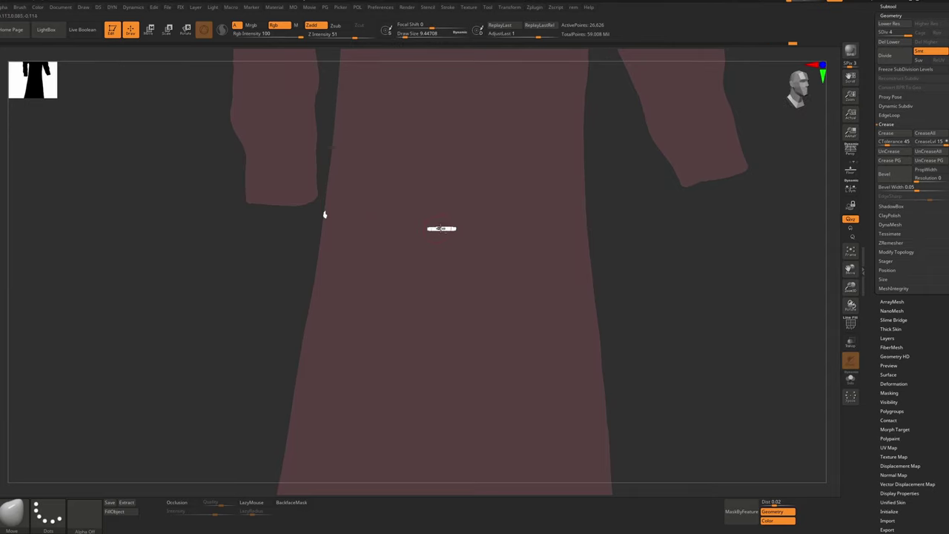
left_click_drag(324, 214, 212, 198)
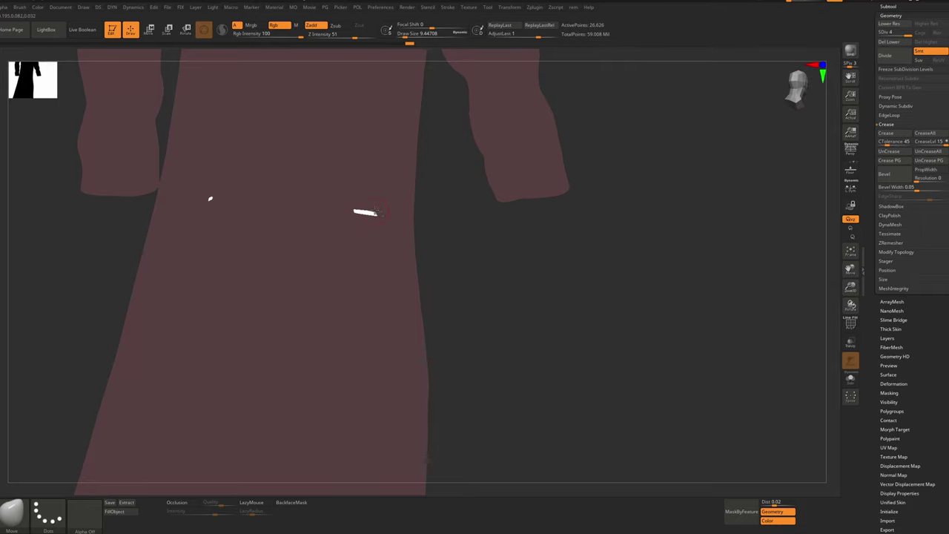
right_click_drag(363, 212, 330, 13, "alt")
left_click(407, 7)
left_click(430, 84)
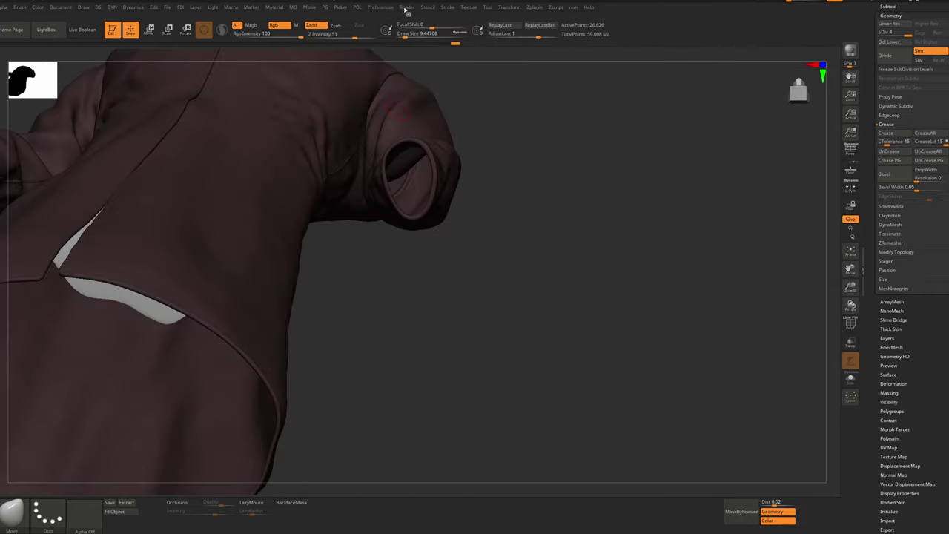
mouse_move(406, 9)
left_click(431, 78)
Select PM3D_Cube3D1, hide the armor plates and straps, face the robe front, and open the Append list
left_click(888, 6)
left_click(944, 68)
left_click(409, 161, "alt")
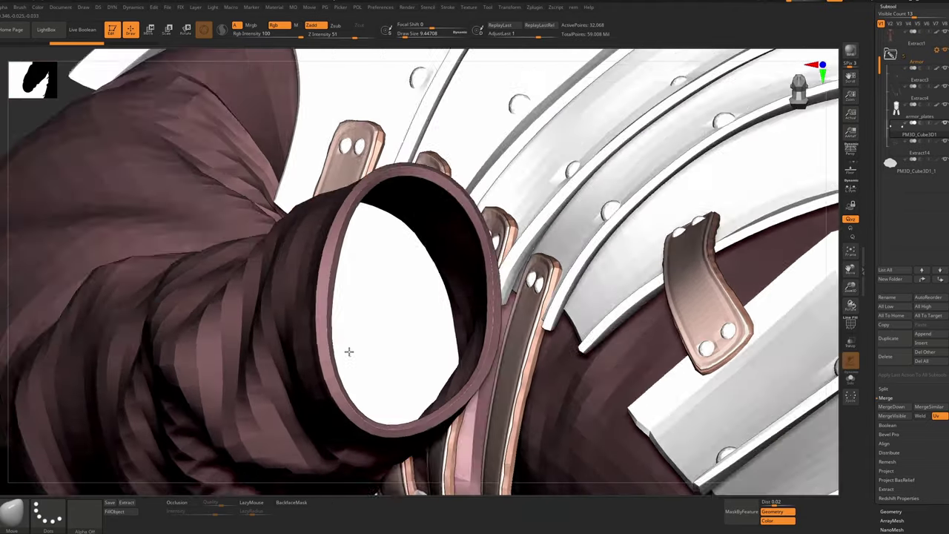
right_click_drag(349, 351, 519, 286)
left_click(946, 51)
right_click_drag(525, 182, 531, 104, "alt")
right_click_drag(531, 103, 535, 203)
right_click_drag(534, 255, 536, 237, "ctrl")
mouse_move(505, 142)
right_mouse_down("alt")
mouse_move(539, 224)
mouse_move(453, 215)
mouse_move(549, 238)
right_mouse_up("alt")
mouse_move(719, 319)
right_mouse_down("ctrl")
mouse_move(728, 284)
mouse_move(727, 327)
right_mouse_up("ctrl")
left_click(937, 336)
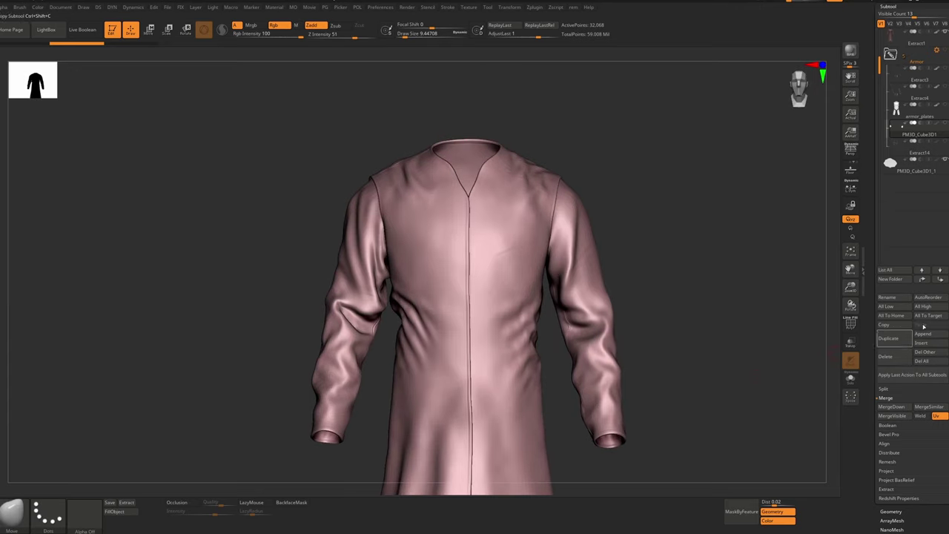
left_click(945, 334)
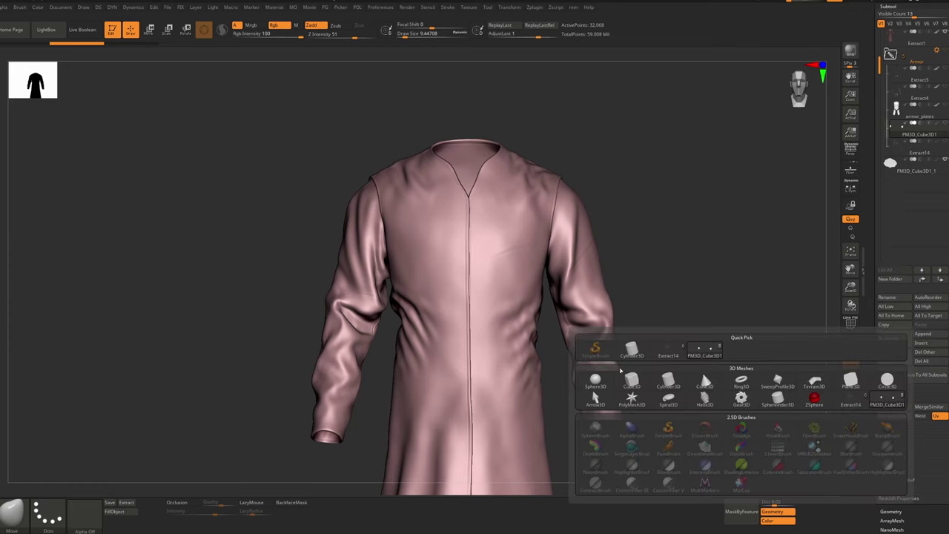
Append a Sphere3D subtool, then shrink and move it into the robe's neck opening
left_click(599, 379)
left_click(671, 322, "alt")
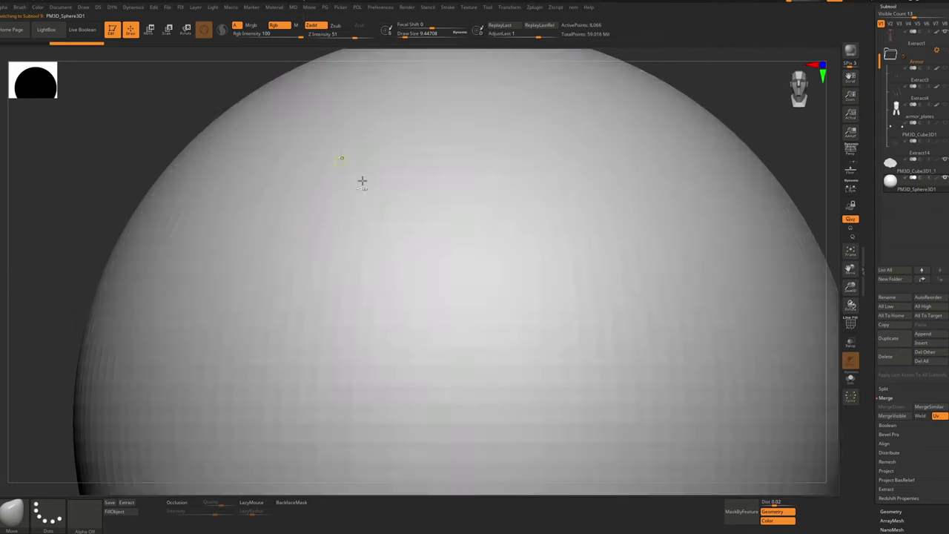
key("f")
key("w")
left_click_drag(411, 269, 339, 206)
left_click_drag(411, 224, 411, 149)
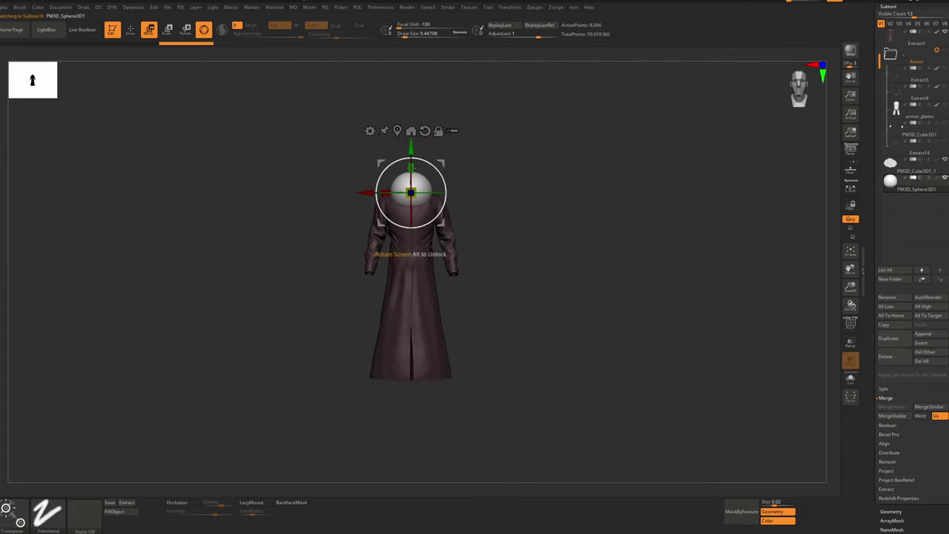
right_click_drag(428, 184, 392, 237, "ctrl")
left_click_drag(365, 218, 342, 219)
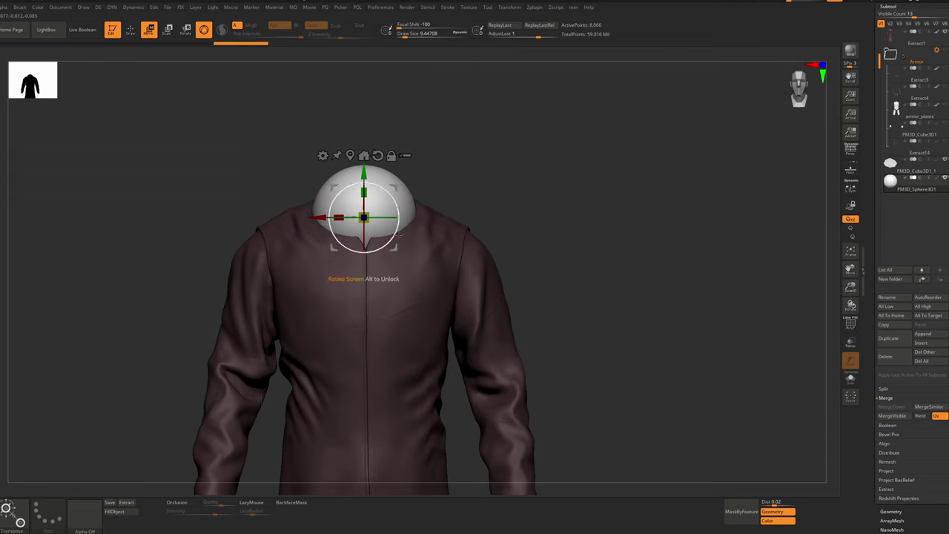
Hide the sphere's part outside the collar and delete the hidden geometry
key("b")
key("m")
key("v")
right_click_drag(377, 198, 351, 193)
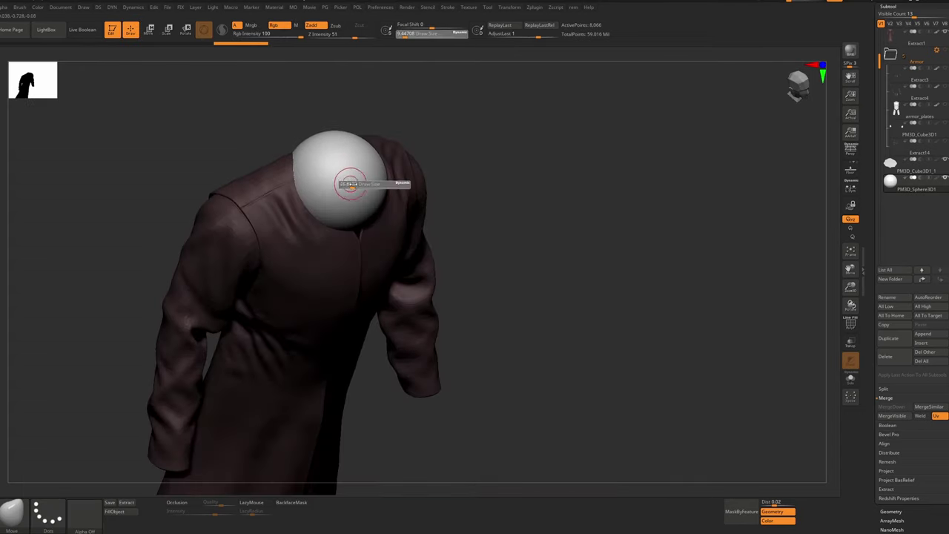
mouse_move(352, 184)
left_mouse_down()
mouse_move(326, 199)
mouse_move(309, 132)
left_mouse_up()
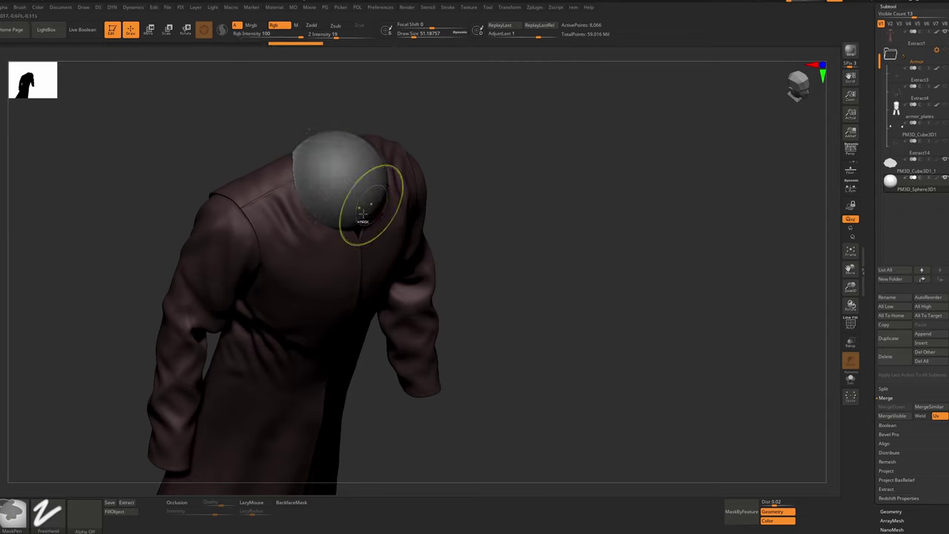
key("ctrl+shift+a")
left_click_drag(526, 221, 527, 223, "ctrl+alt+shift")
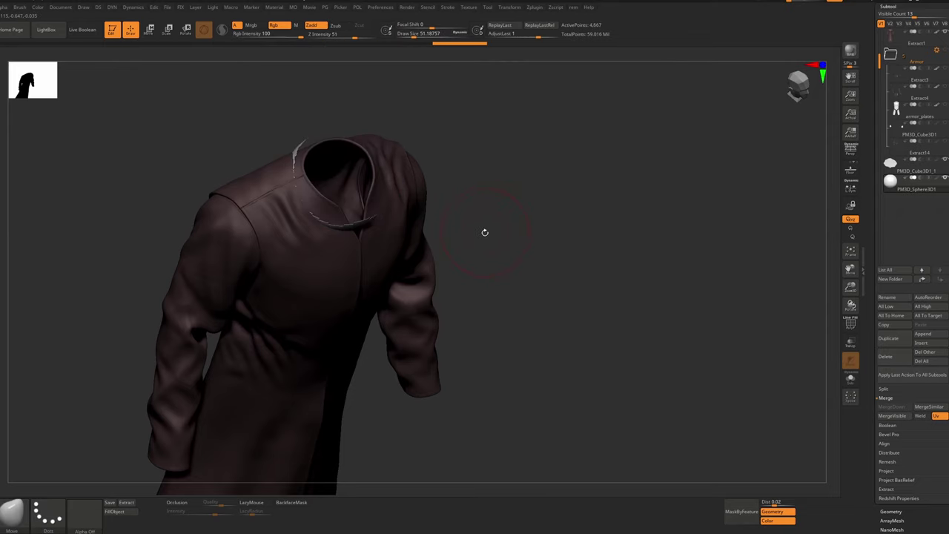
key("g")
key("f")
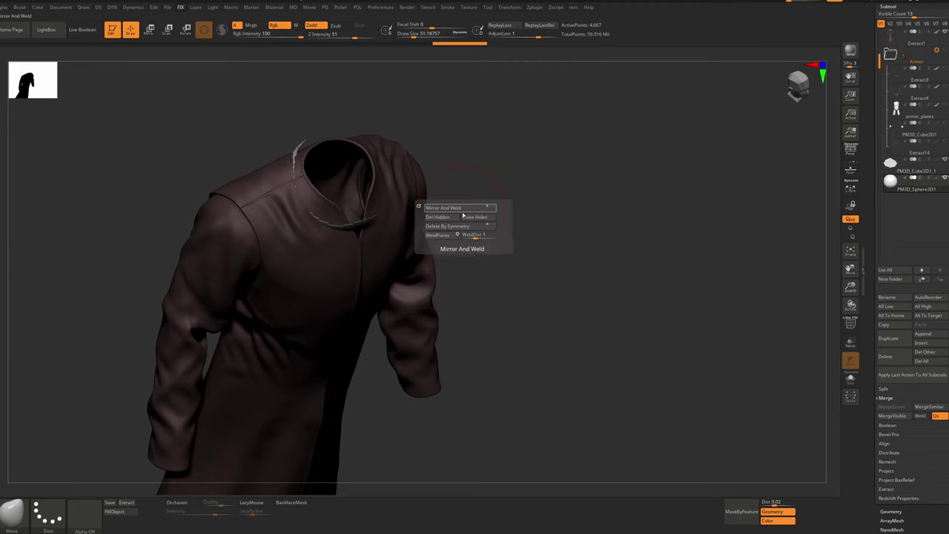
left_click(454, 219)
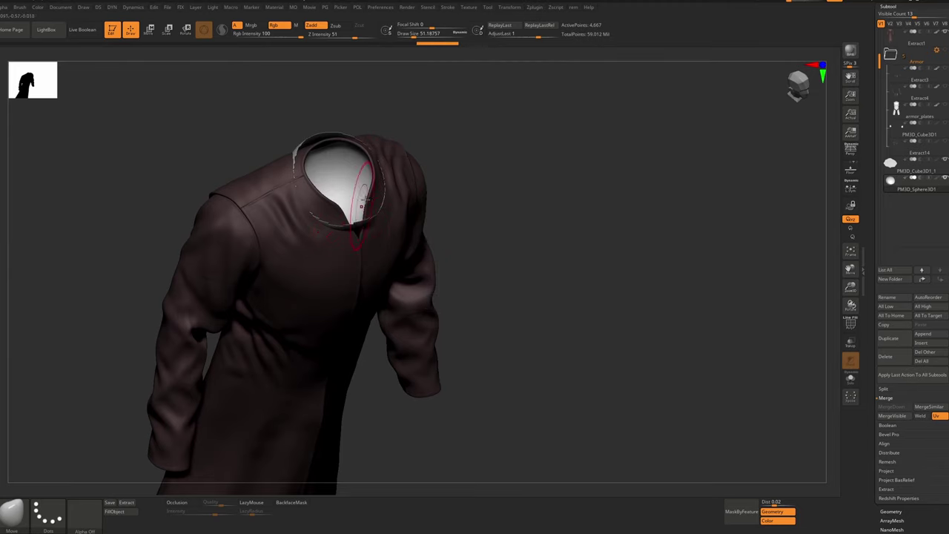
Polish the cap's edges by features and ZRemesh it for cleaner topology
right_click_drag(355, 237, 374, 236)
key("p")
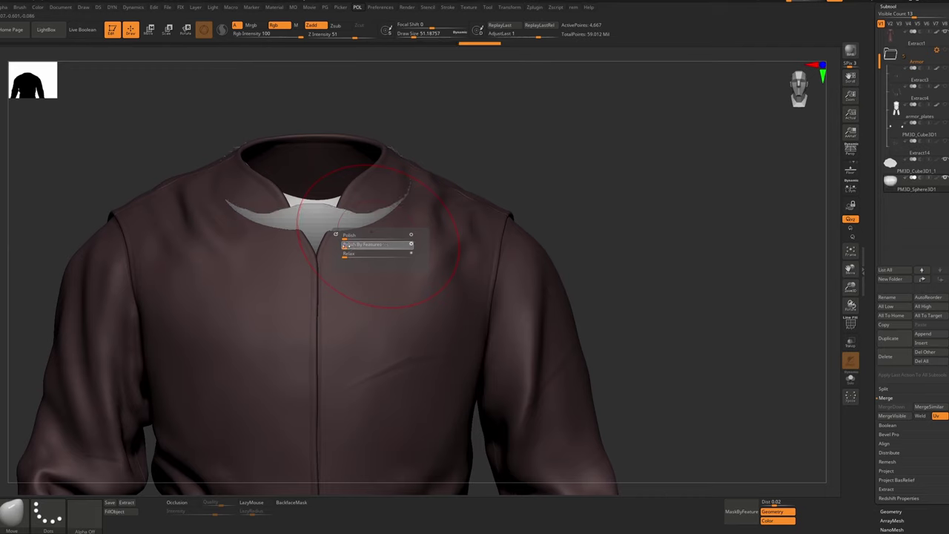
left_click(346, 244)
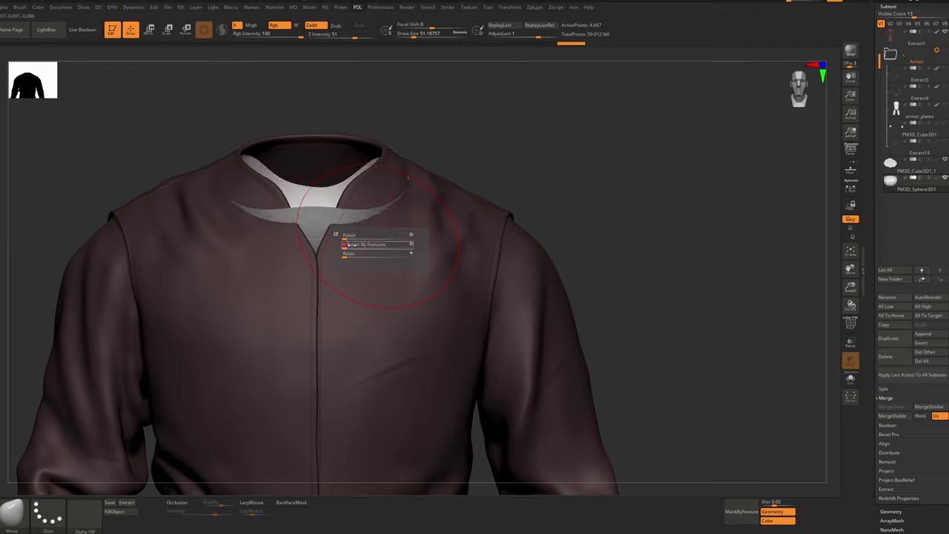
key("r")
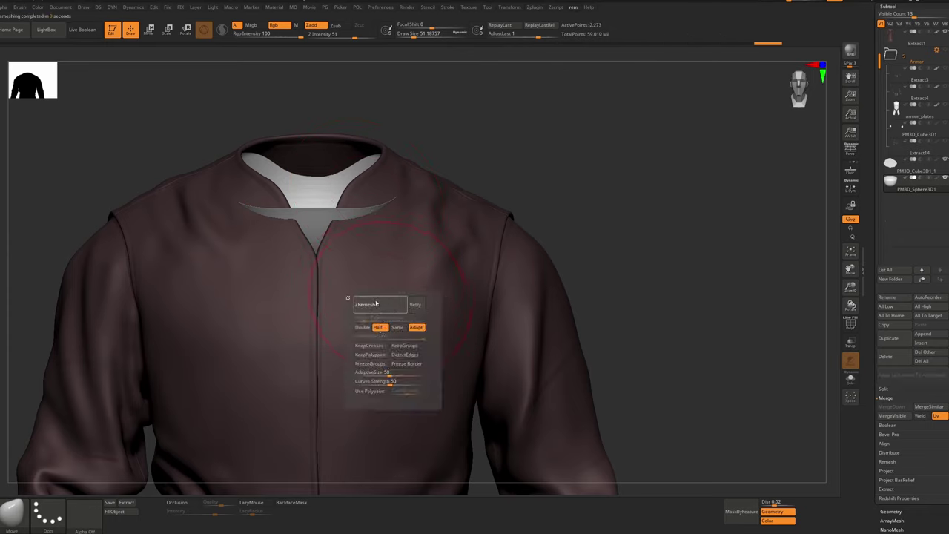
Enable Dynamic Subdiv on the cap with a slight thickness
key("d")
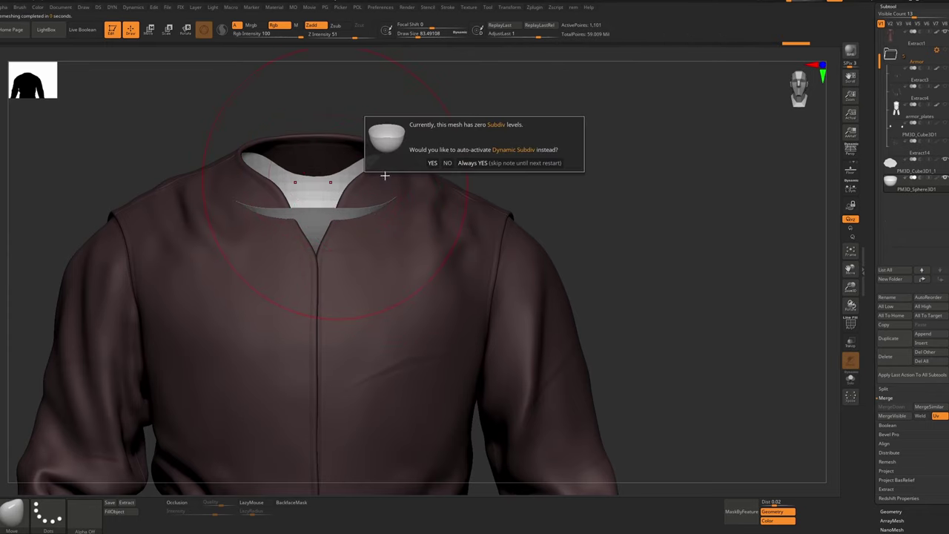
left_click(480, 163)
key("ctrl+d")
left_click(379, 290)
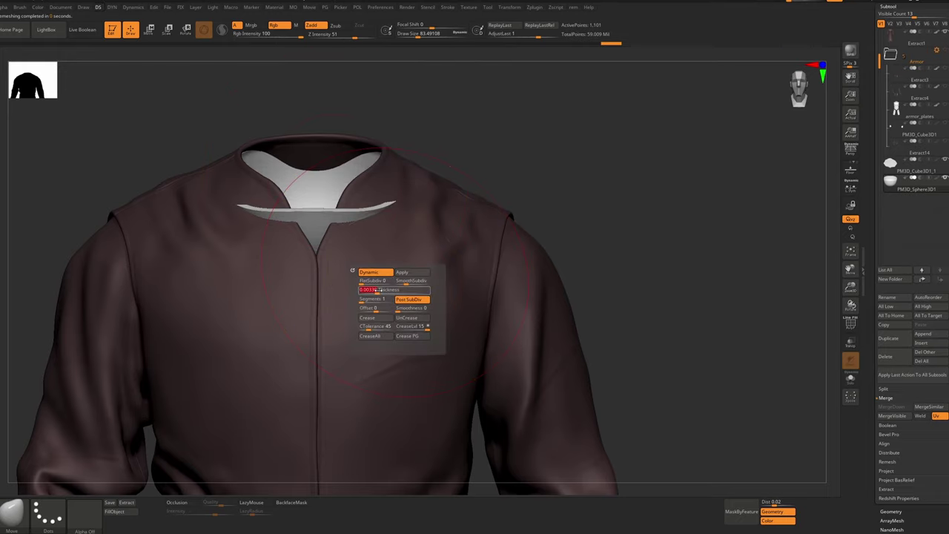
left_click(377, 299)
Shape the cap's edge to the collar with the Move brush at size 80, then 32.7
right_click_drag(401, 274, 349, 256)
key("s")
left_click(349, 259)
right_click_drag(297, 237, 341, 214)
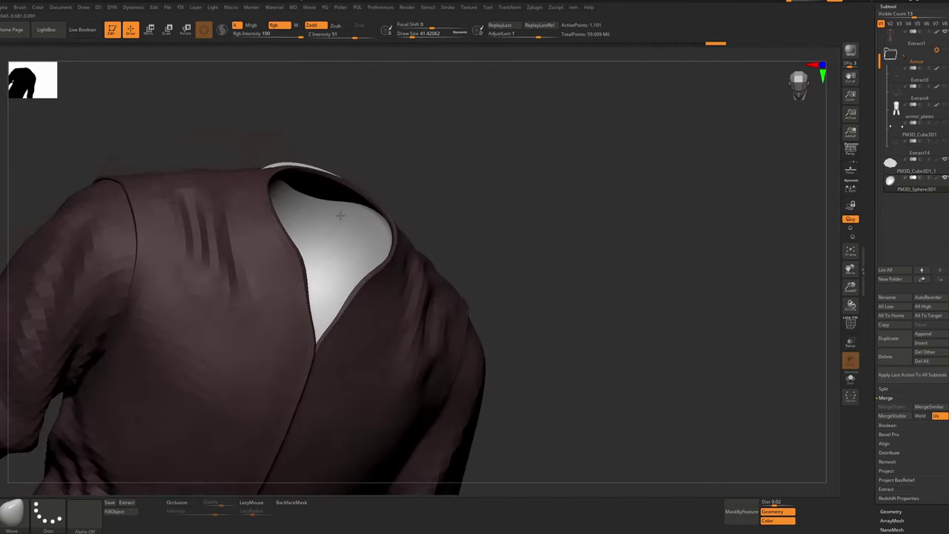
left_click_drag(342, 215, 352, 222)
right_click_drag(353, 223, 401, 246)
left_click_drag(400, 246, 392, 249)
right_click_drag(392, 249, 312, 214)
left_click_drag(312, 213, 298, 202)
right_click_drag(298, 203, 378, 239)
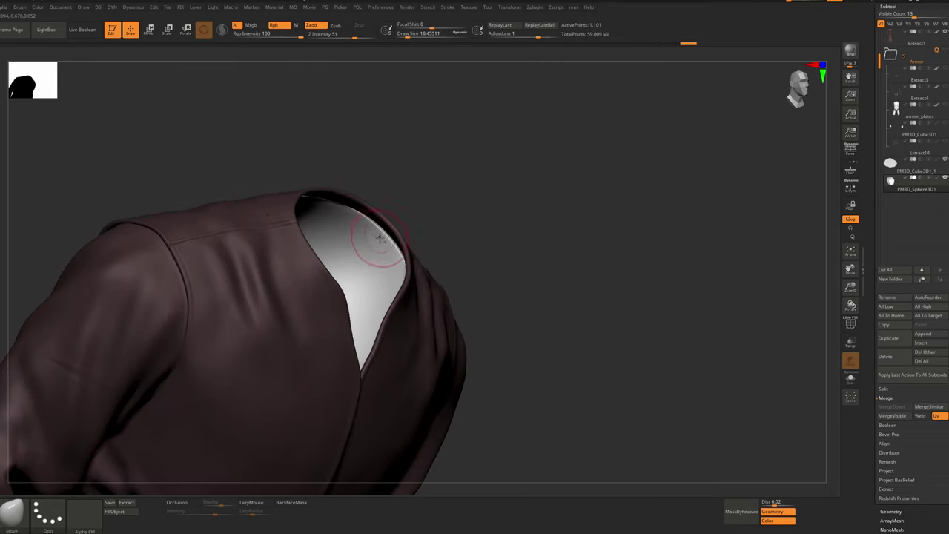
key("s")
left_click(387, 257)
Orbit from front, three-quarter and underneath views to inspect the neck cap
left_click_drag(370, 245, 327, 205, "shift")
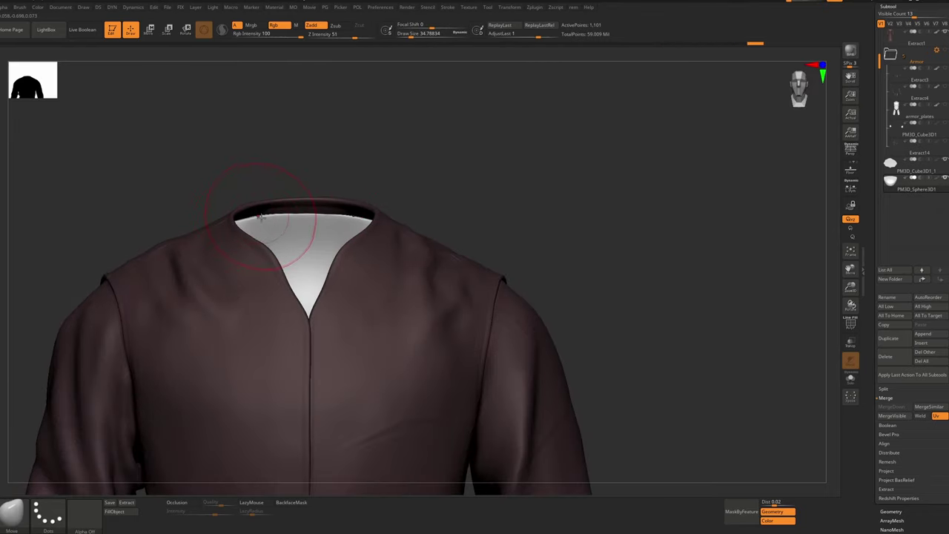
left_click_drag(259, 216, 227, 322)
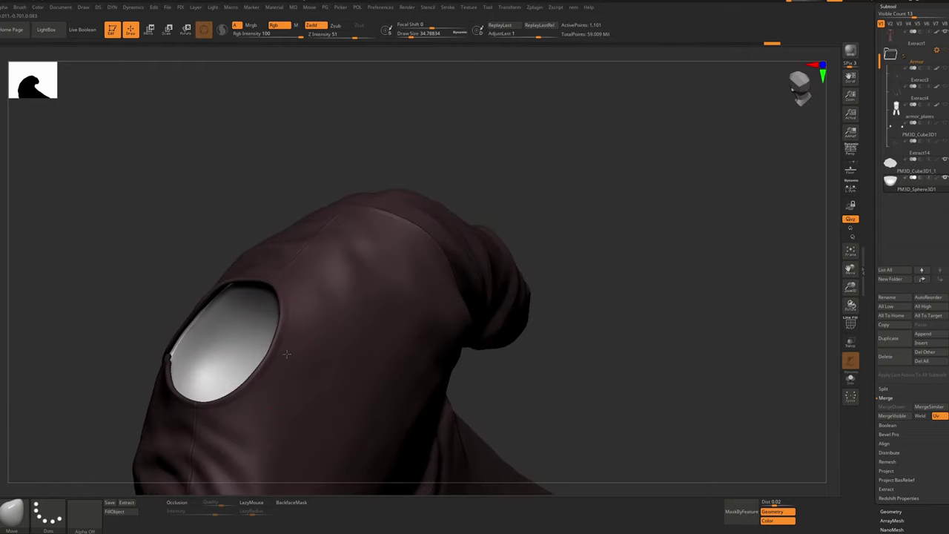
mouse_move(287, 353)
right_mouse_down()
mouse_move(284, 173)
mouse_move(373, 268)
right_mouse_up()
key("s")
left_click_drag(365, 261, 341, 278)
right_click_drag(342, 277, 440, 263, "ctrl")
left_click_drag(440, 264, 392, 212)
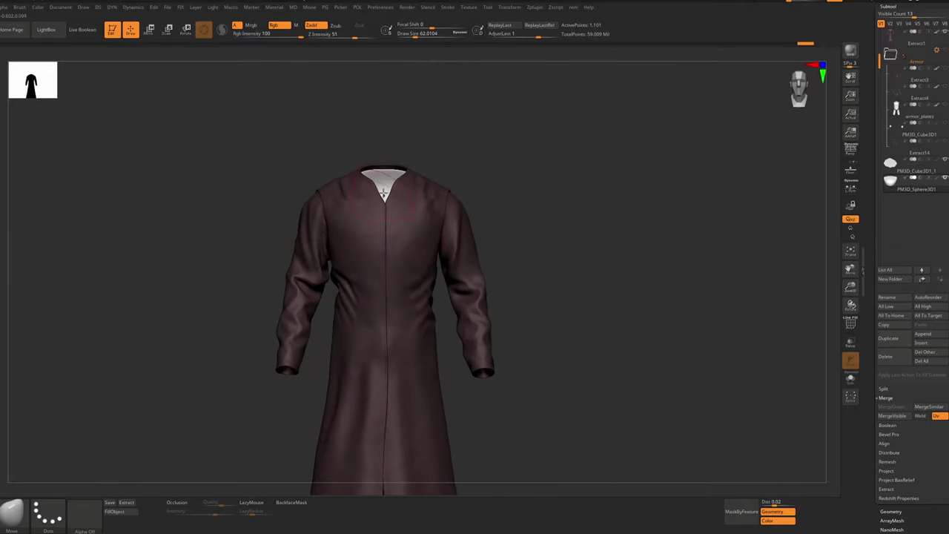
Apply the cap's dynamic subdivision permanently
key("ctrl+d")
left_click(414, 215)
right_click_drag(390, 180, 434, 273, "ctrl")
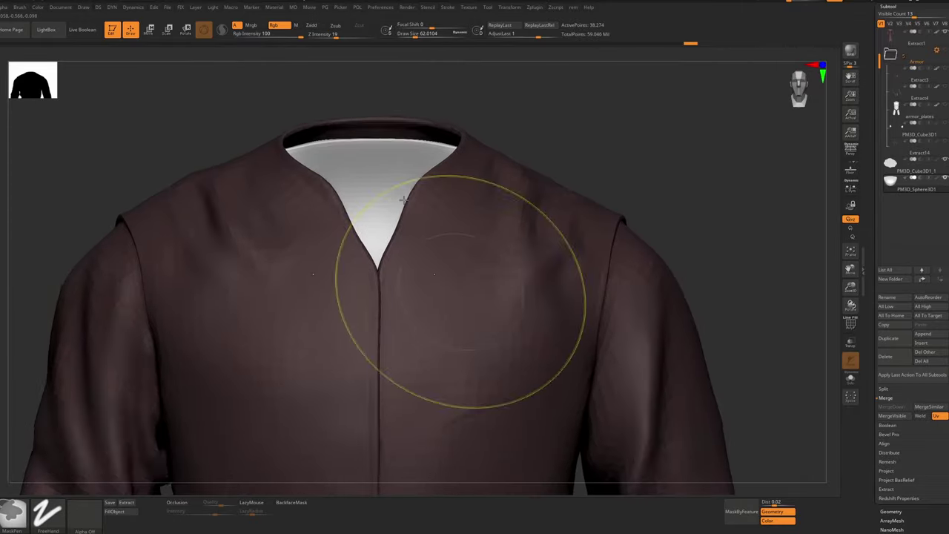
mouse_move(402, 200)
right_mouse_down()
mouse_move(553, 198)
mouse_move(477, 200)
mouse_move(449, 264)
right_mouse_up()
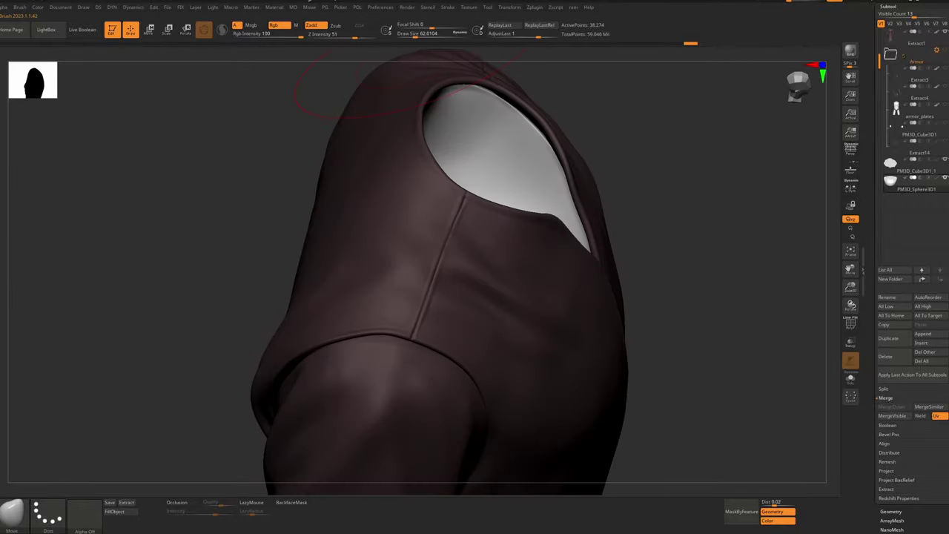
Turn on the second light and orbit around the shoulder and sleeve openings
left_click(215, 7)
left_click(289, 45)
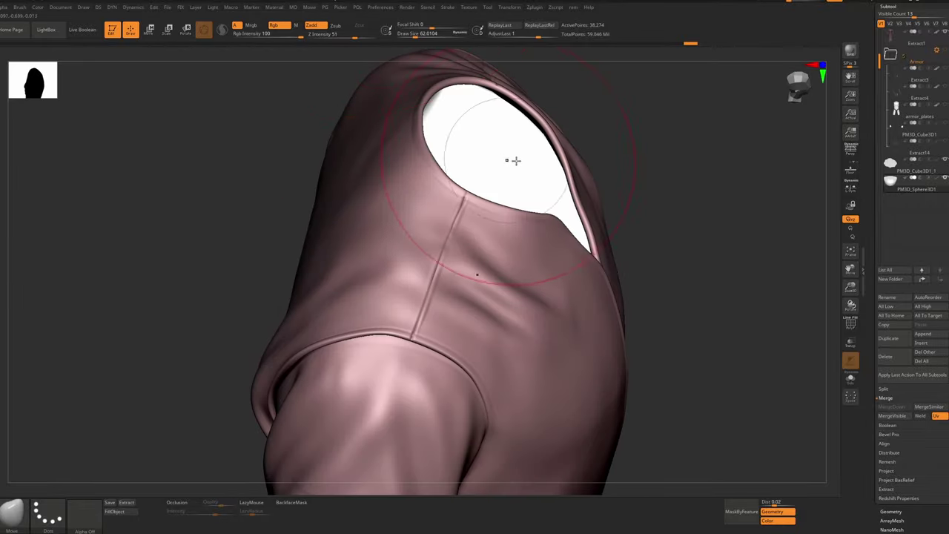
right_click_drag(515, 161, 538, 262)
left_click_drag(537, 261, 386, 427)
right_click_drag(387, 427, 434, 230, "ctrl")
mouse_move(434, 230)
right_mouse_down("ctrl")
mouse_move(446, 134)
mouse_move(439, 230)
right_mouse_up("ctrl")
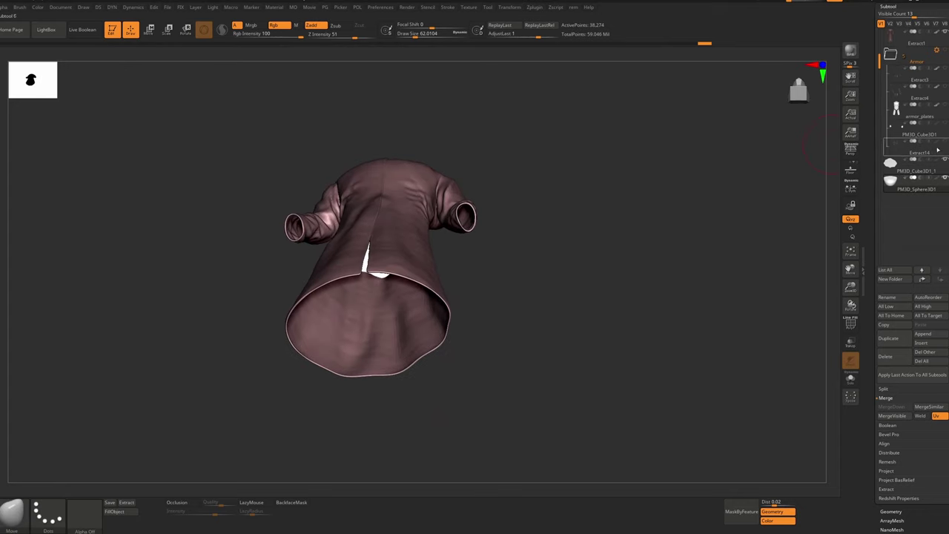
Select the PM3D_Cube3D1 and PM3D_Cube3D1_1 subtools and hide the armor again
left_click(912, 136)
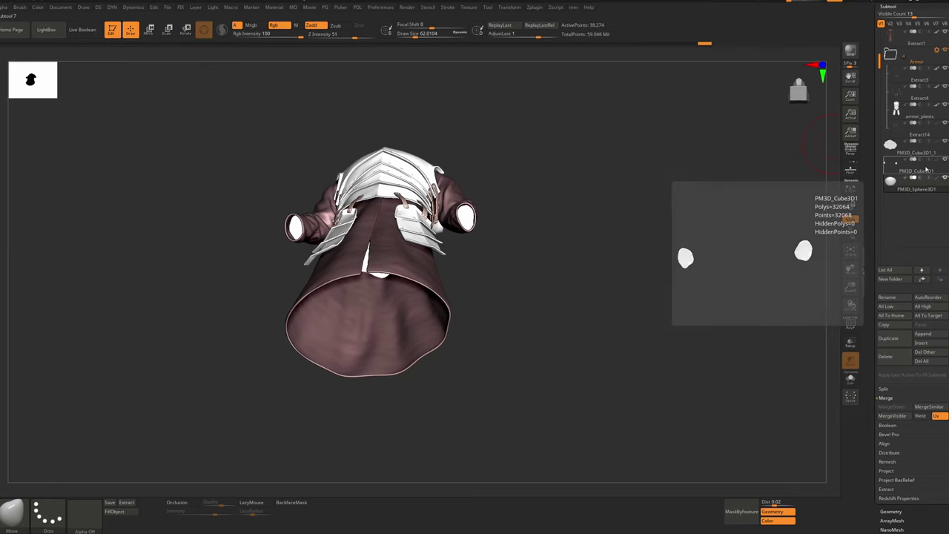
left_click(927, 150)
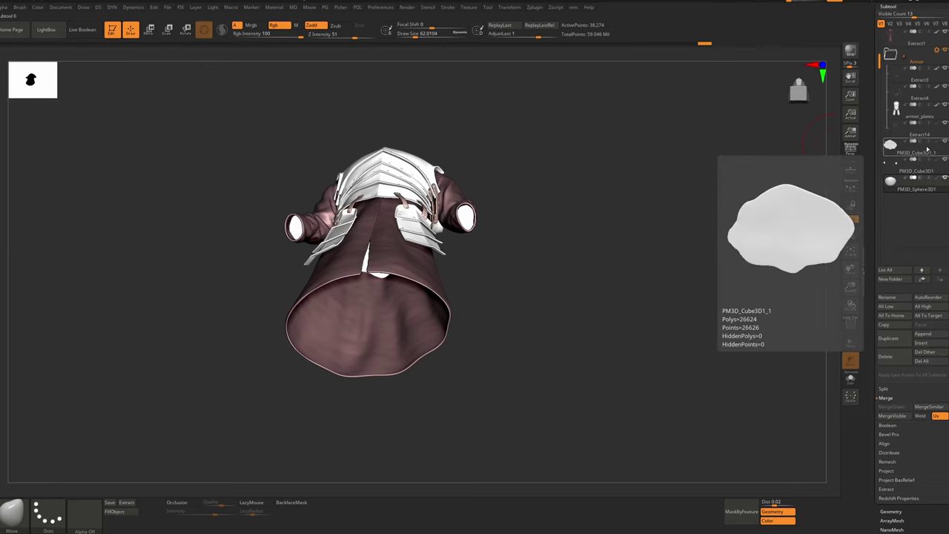
left_click(945, 52)
right_click_drag(392, 276, 404, 221)
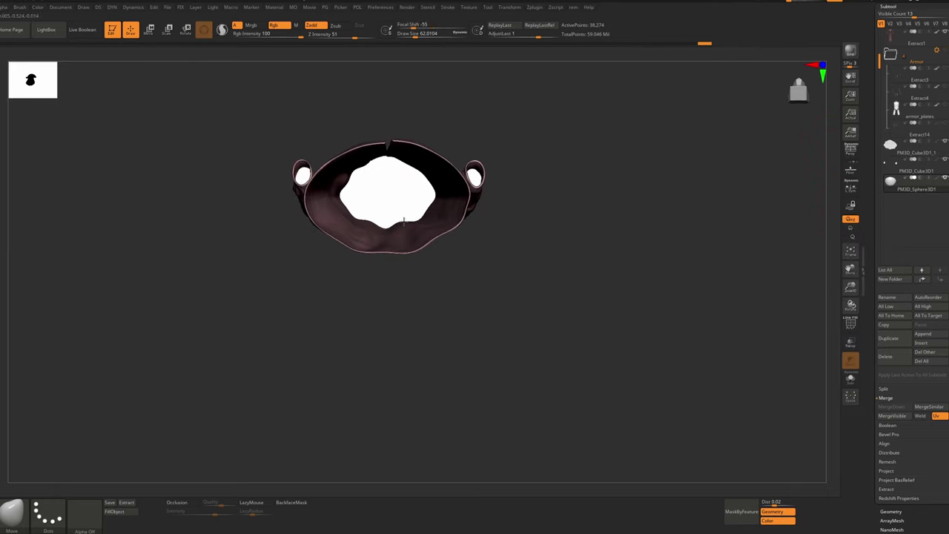
key("space")
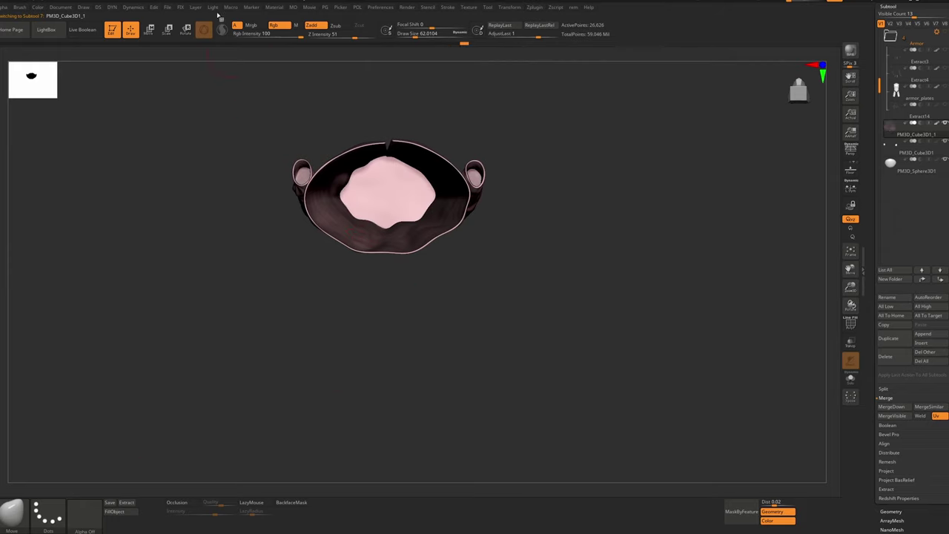
Switch the second light off and select the robe subtool PM3D_Sphere3D1
left_click(215, 8)
left_click(284, 49)
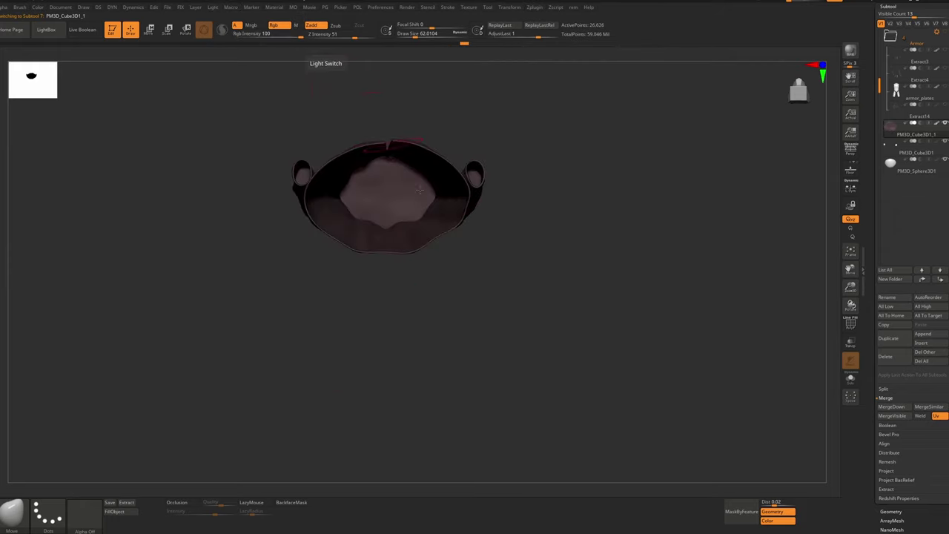
left_click_drag(393, 111, 406, 262)
mouse_move(406, 262)
right_mouse_down()
mouse_move(419, 181)
mouse_move(393, 204)
mouse_move(406, 213)
mouse_move(406, 244)
mouse_move(339, 287)
right_mouse_up()
right_click_drag(362, 186, 397, 312, "ctrl")
left_click(406, 198, "alt")
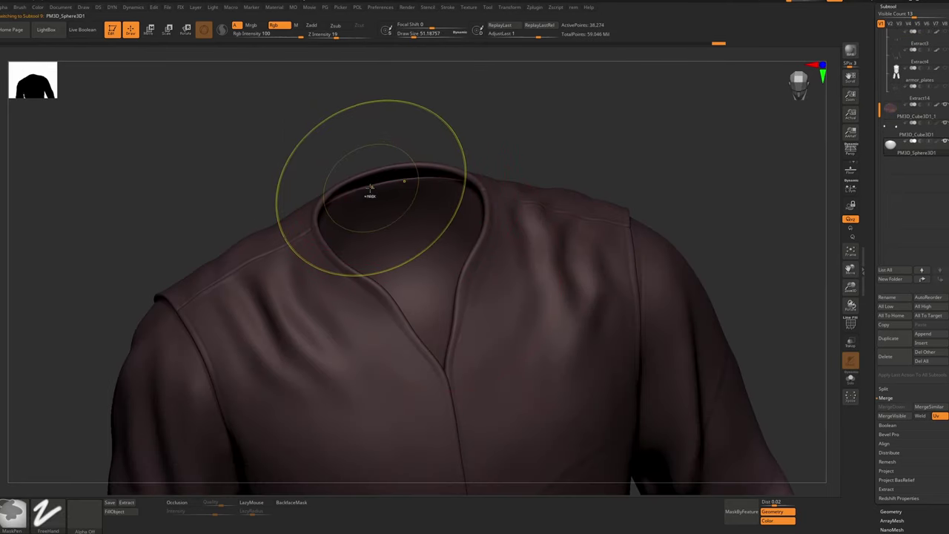
Lower Draw Size to about 17, orbit the collar and left shoulder, then view the full robe
key("s")
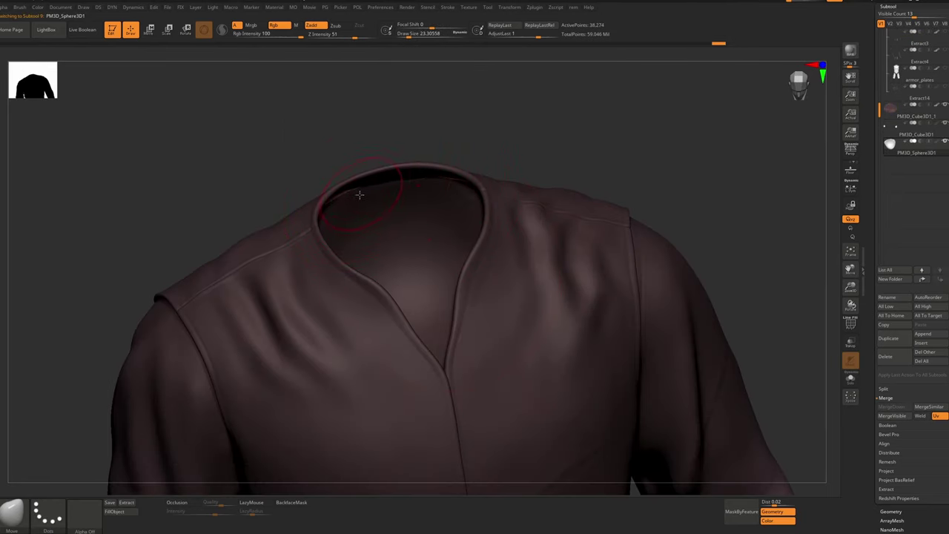
right_click_drag(360, 195, 331, 196)
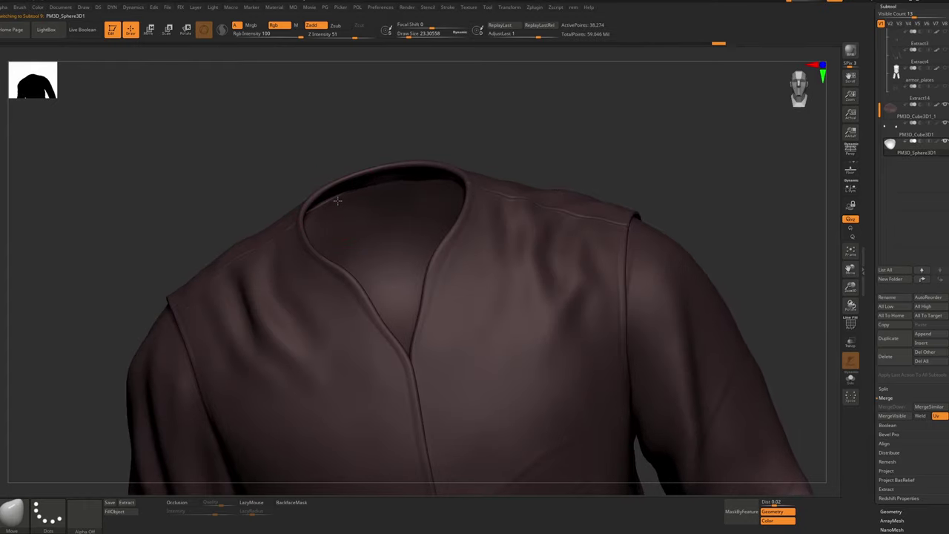
left_click_drag(333, 201, 312, 212)
key("s")
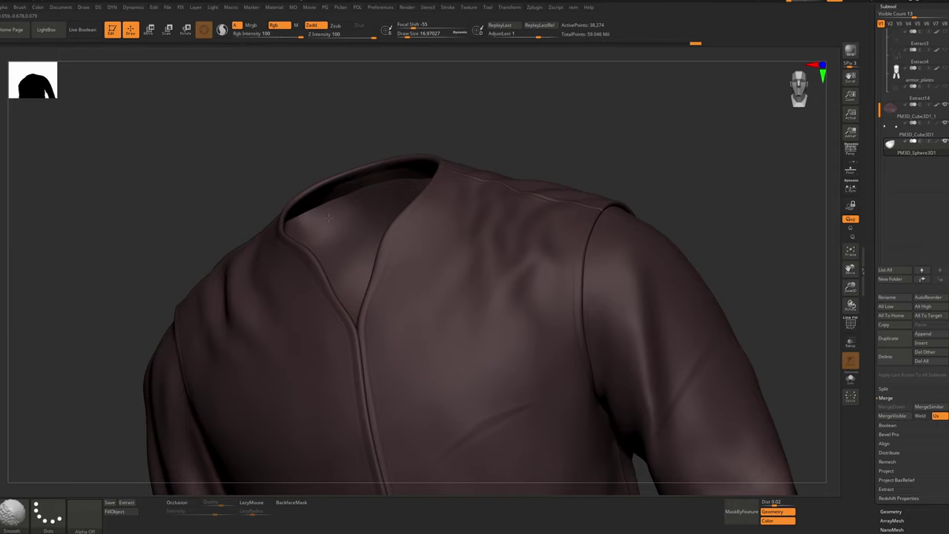
left_click_drag(398, 197, 633, 194)
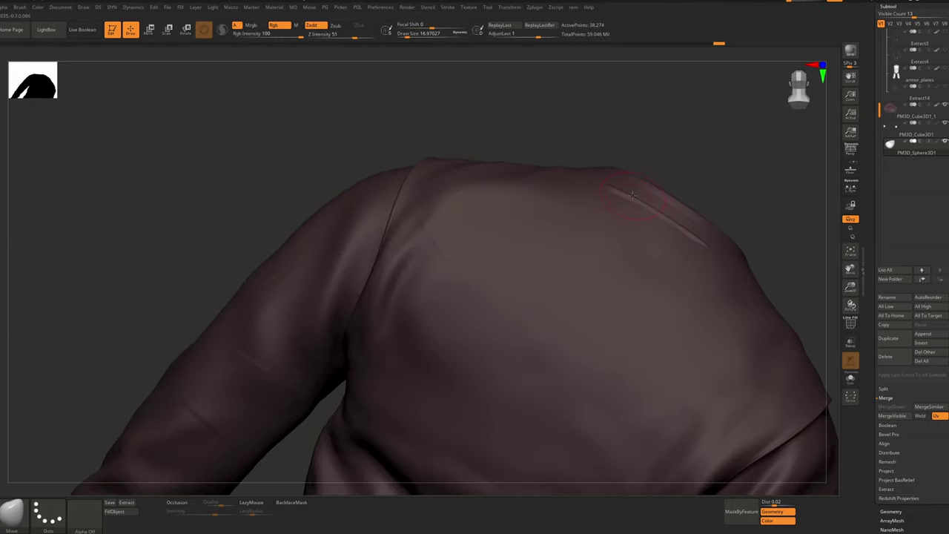
right_click_drag(653, 208, 630, 178, "ctrl")
left_click_drag(445, 185, 596, 209)
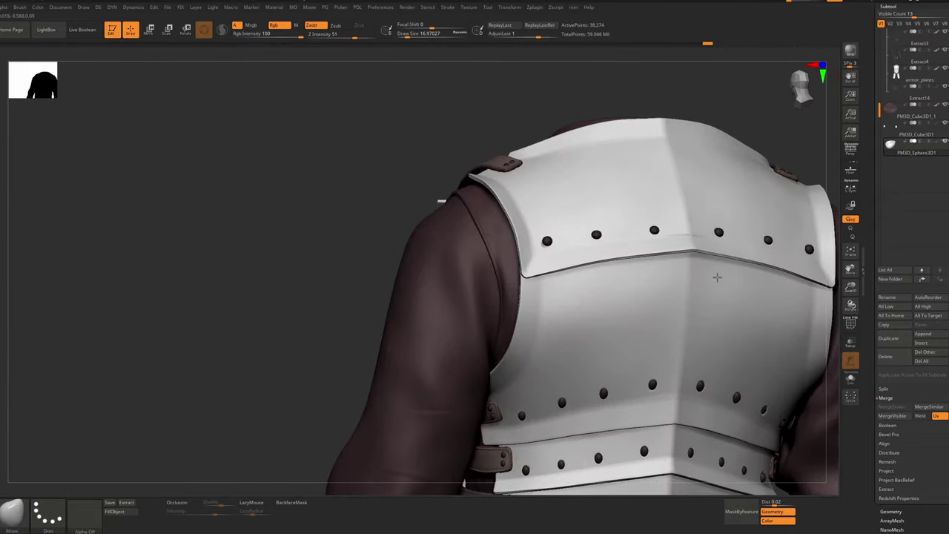
On armor_plates, pick Move Topological and delete the Untitled Layer 0.5 sculpt layer
left_click(685, 230, "alt")
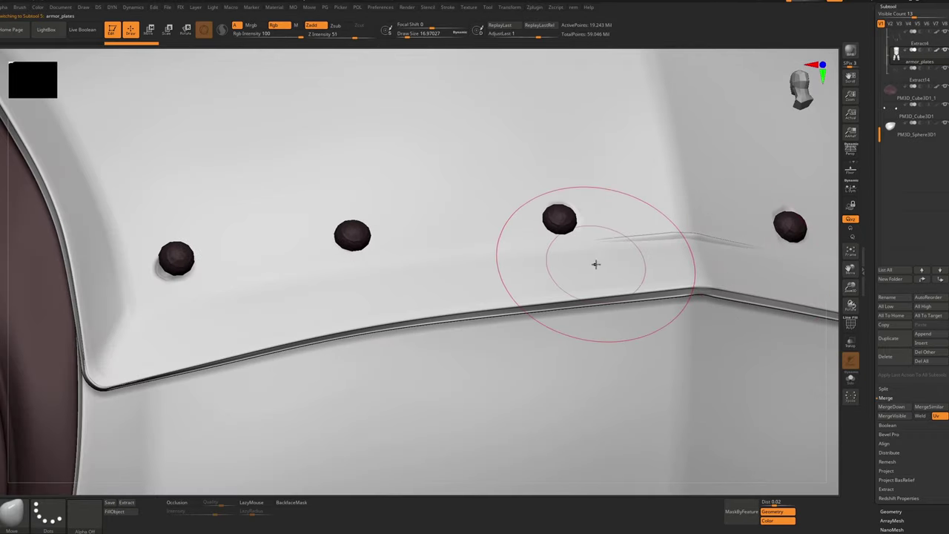
key("b")
key("m")
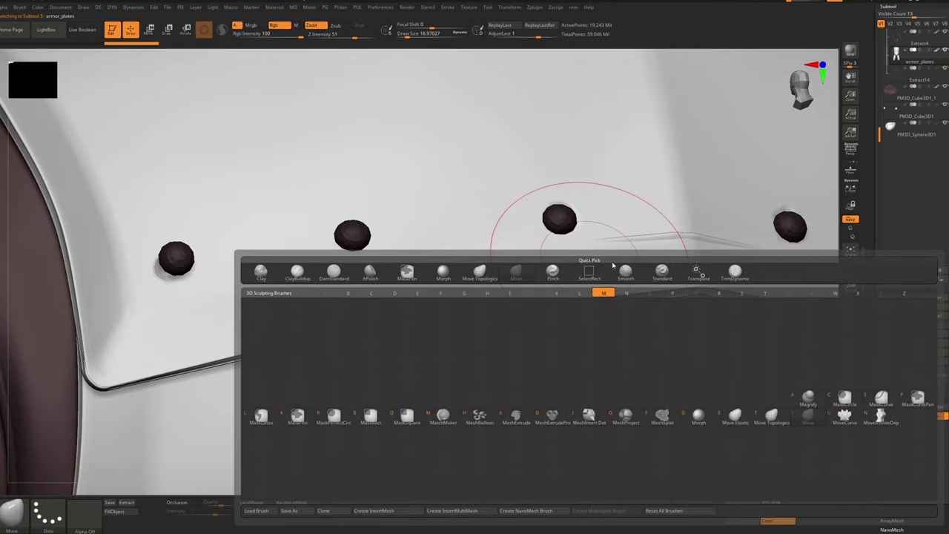
key("t")
left_click(890, 532)
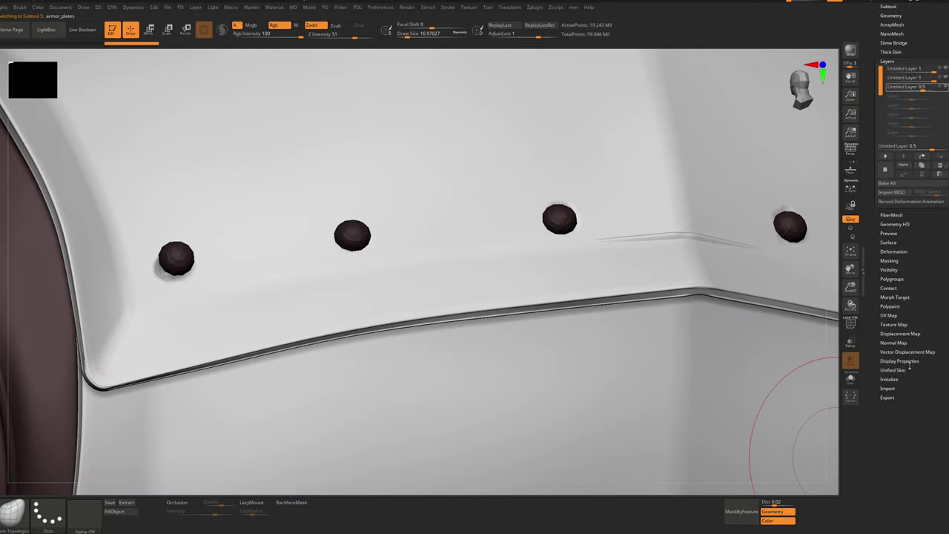
left_click(940, 166)
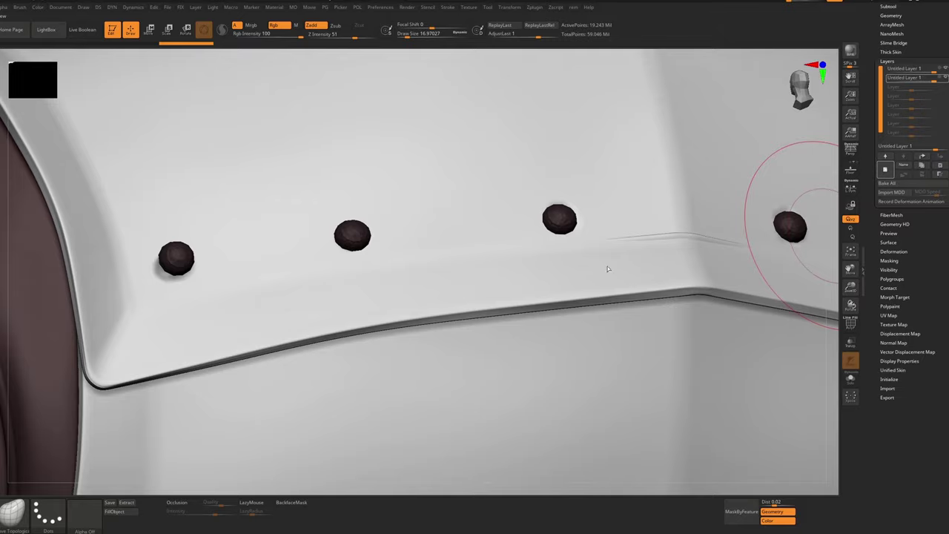
Cycle the armor's subdivision levels, view it solo, then show all subtools again
key("shift+d")
key("shift+d")
key("shift+d")
key("shift+d")
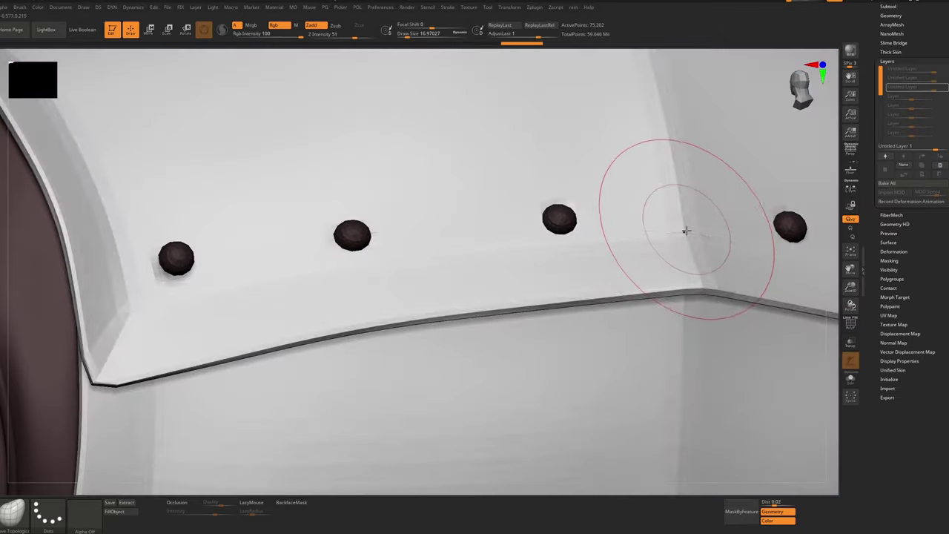
key("d")
key("d")
key("d")
right_click_drag(583, 258, 366, 130, "ctrl")
key("d")
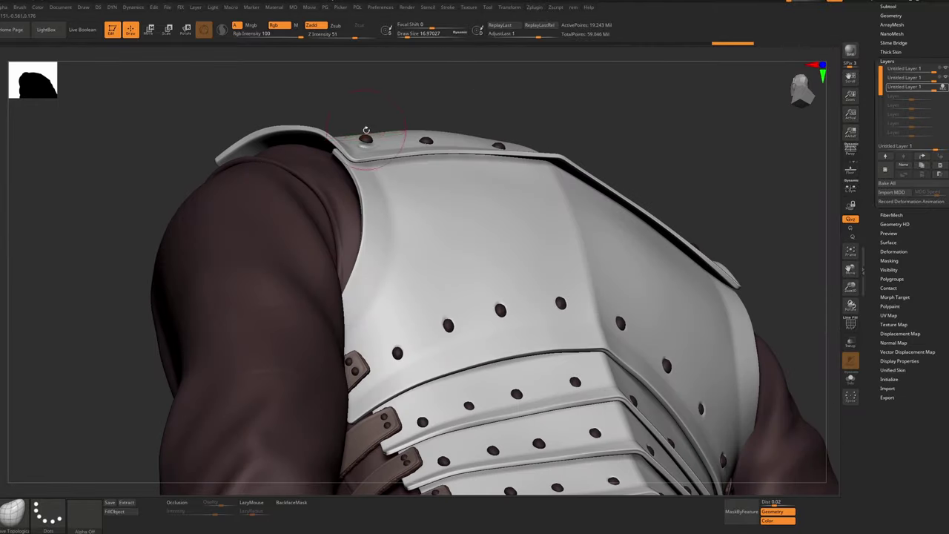
key("alt+s")
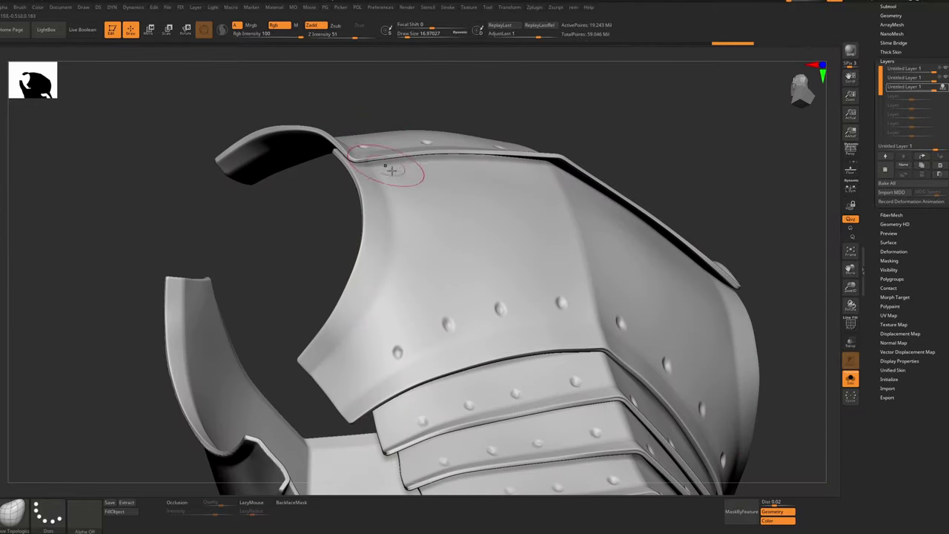
key("alt+shift+s")
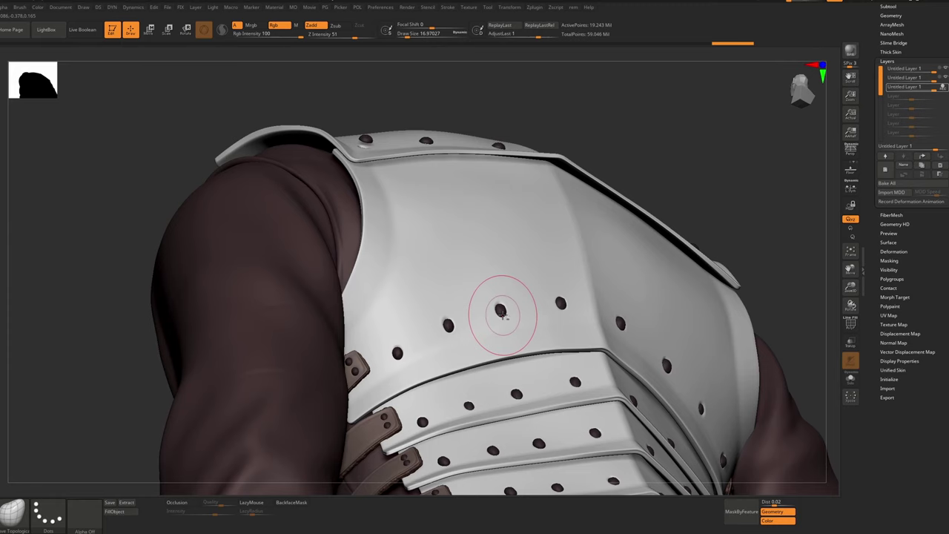
left_click(930, 5)
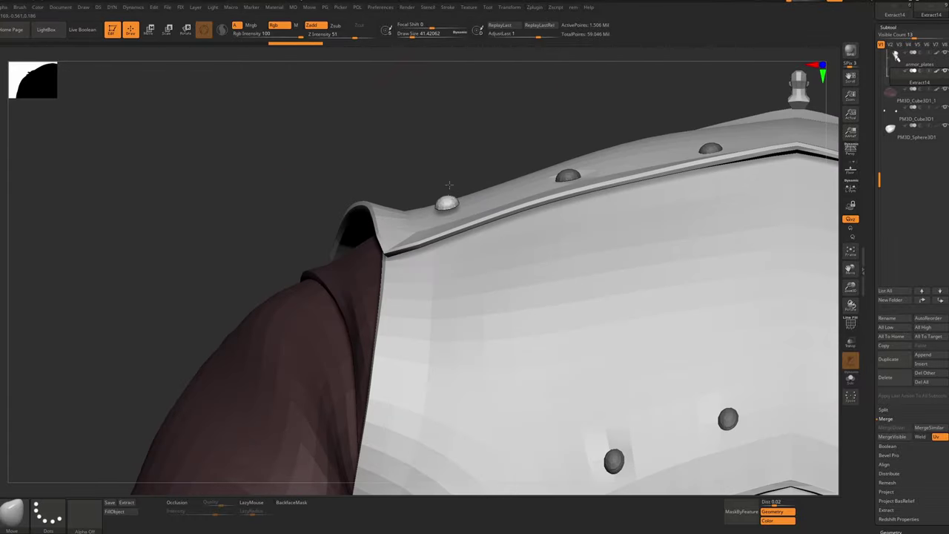
Set Draw Size to about 37 and nudge a rivet on the shoulder plate's rim
key("s")
left_click_drag(453, 204, 454, 204)
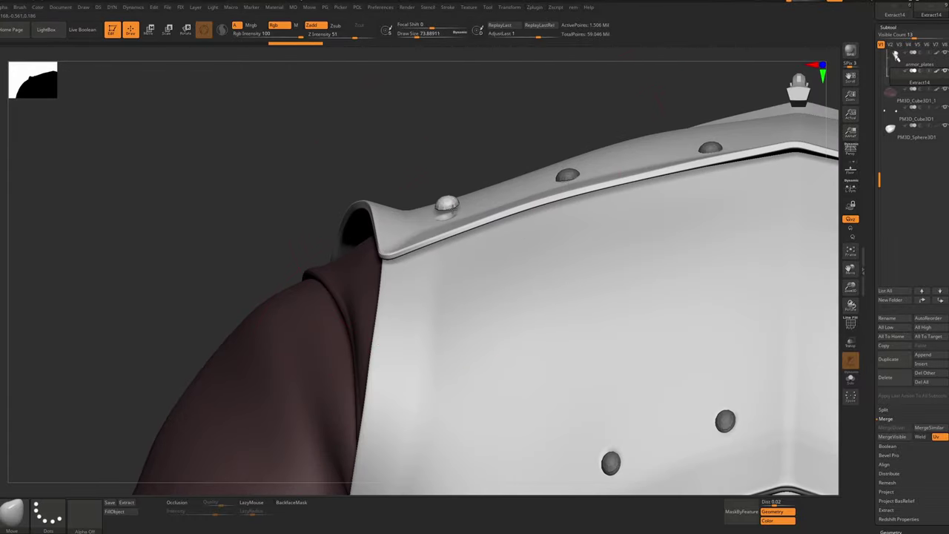
right_click_drag(568, 208, 570, 143)
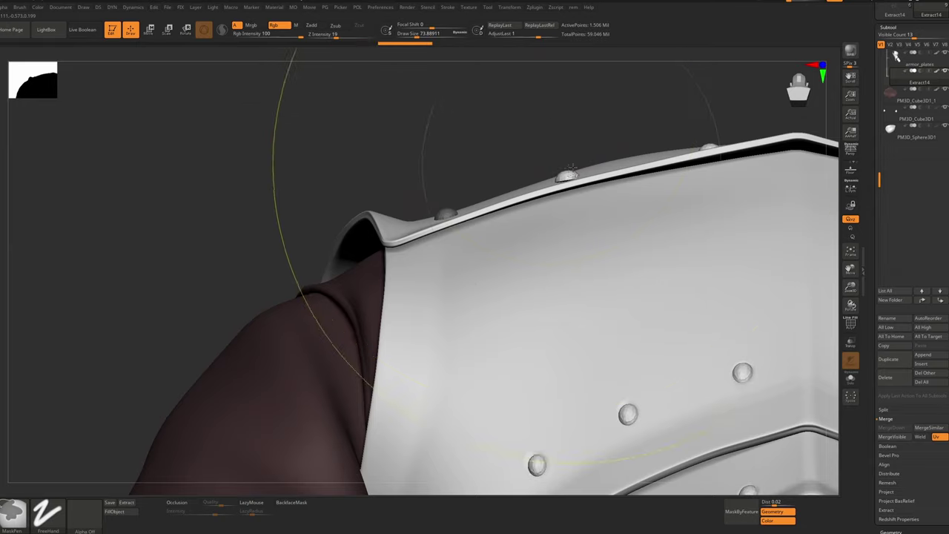
key("s")
left_click_drag(569, 176, 564, 175)
left_click_drag(566, 177, 568, 183)
Orbit around the armor and zoom out to check the rivet placement
mouse_move(578, 172)
right_mouse_down("ctrl")
mouse_move(450, 208)
mouse_move(267, 215)
right_mouse_up("ctrl")
right_click_drag(267, 215, 468, 214, "ctrl")
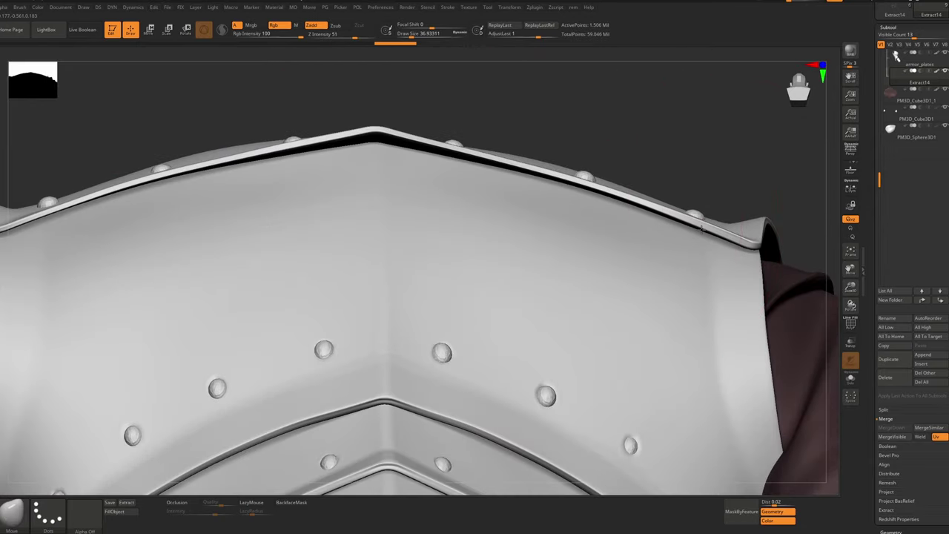
right_click_drag(607, 176, 591, 183)
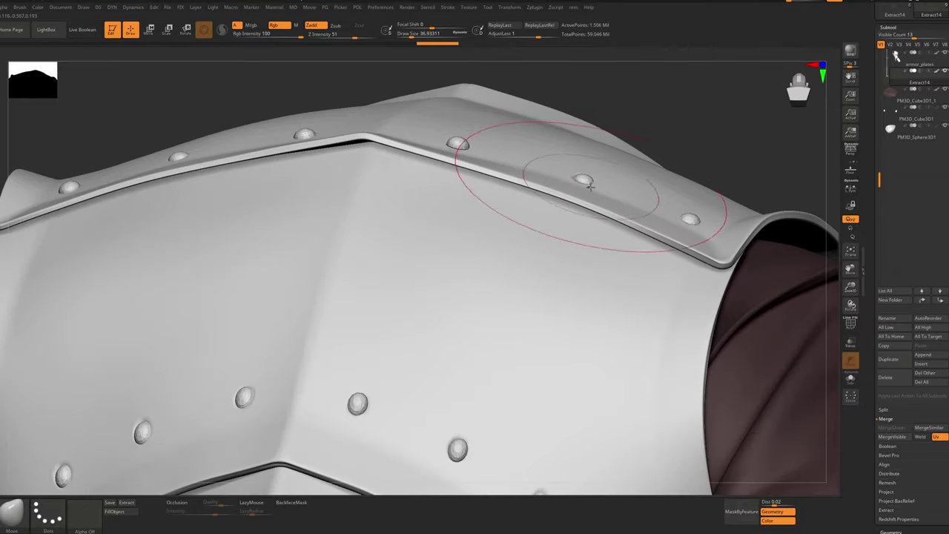
mouse_move(471, 153)
right_mouse_down("ctrl")
mouse_move(420, 363)
mouse_move(437, 286)
mouse_move(415, 286)
mouse_move(414, 318)
mouse_move(424, 256)
right_mouse_up("ctrl")
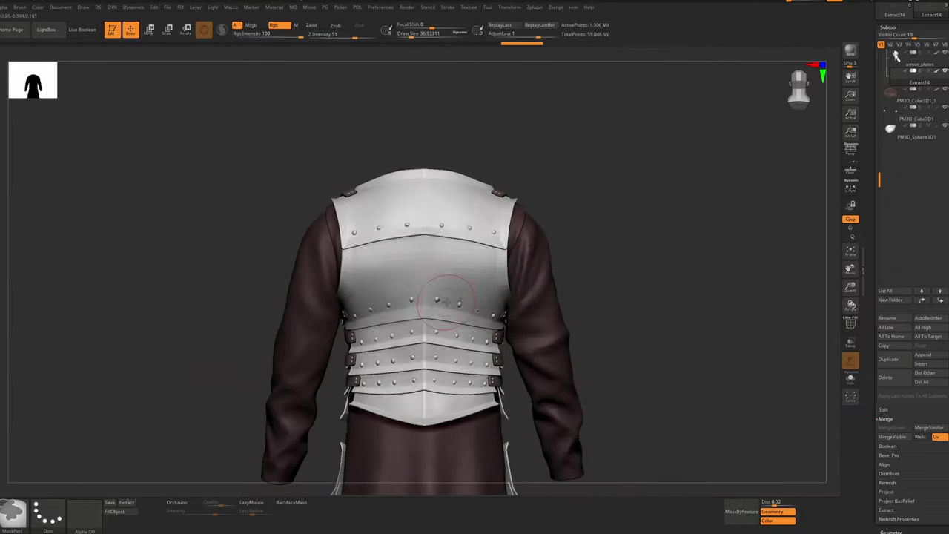
mouse_move(424, 256)
right_mouse_down()
mouse_move(506, 309)
mouse_move(489, 371)
right_mouse_up()
mouse_move(490, 371)
right_mouse_down("ctrl")
mouse_move(494, 252)
mouse_move(483, 223)
right_mouse_up("ctrl")
mouse_move(483, 223)
right_mouse_down("ctrl")
mouse_move(477, 154)
mouse_move(495, 156)
mouse_move(495, 186)
right_mouse_up("ctrl")
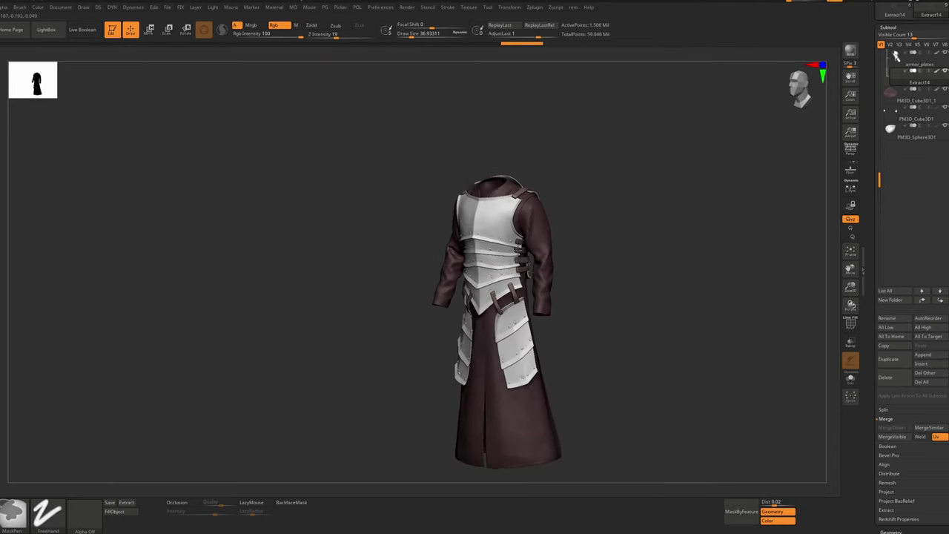
mouse_move(496, 186)
right_mouse_down()
mouse_move(478, 182)
mouse_move(498, 178)
right_mouse_up()
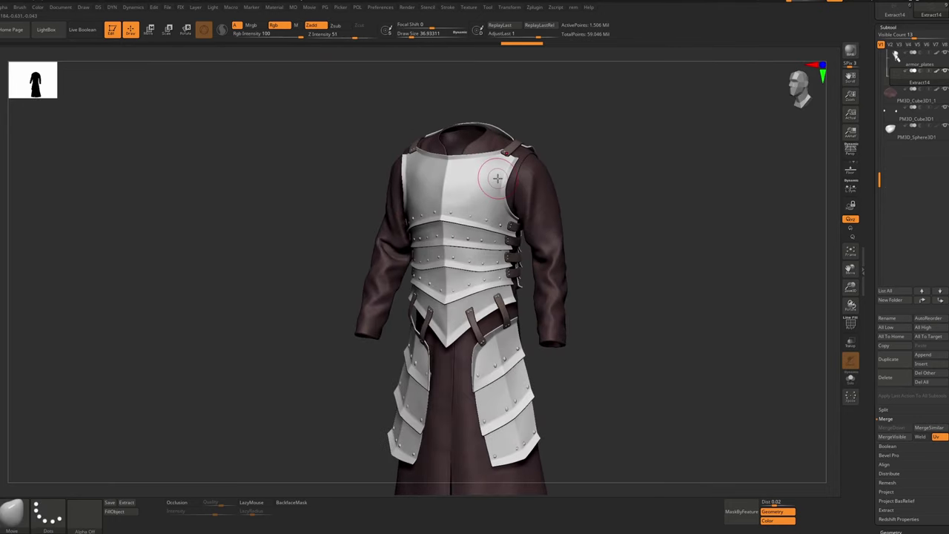
Lighten the Back color to grey, enable Occlusion at Quality 10, Intensity 21, and review the armour
left_click(61, 8)
left_click(80, 154)
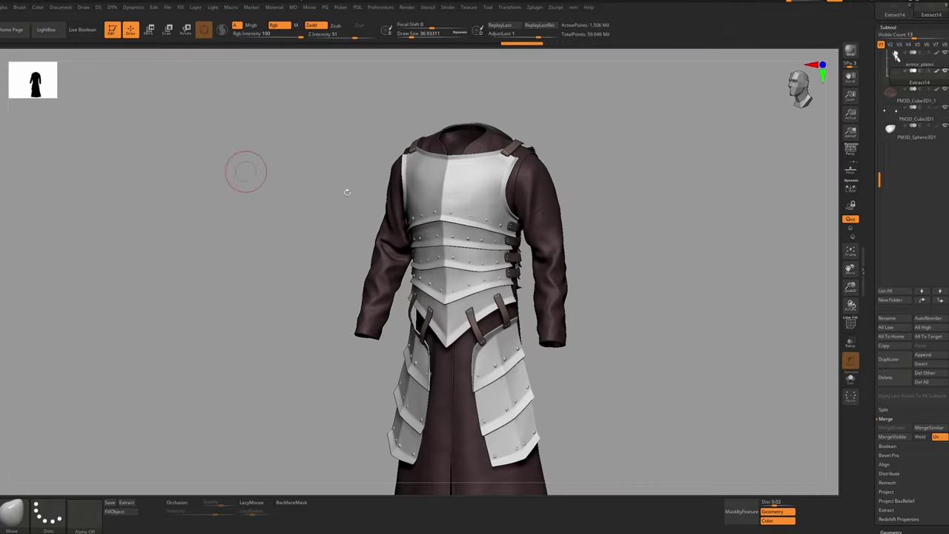
left_click(178, 503)
right_click_drag(214, 478, 224, 492, "shift")
left_click_drag(221, 504, 234, 503)
left_click_drag(215, 512, 198, 512)
right_click_drag(512, 256, 468, 235)
right_click_drag(562, 208, 562, 192)
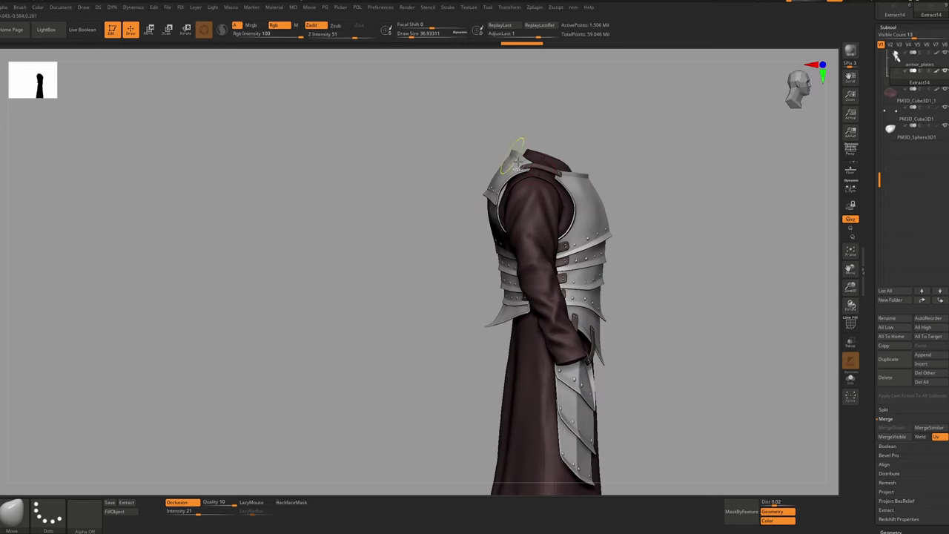
right_click_drag(517, 157, 609, 222)
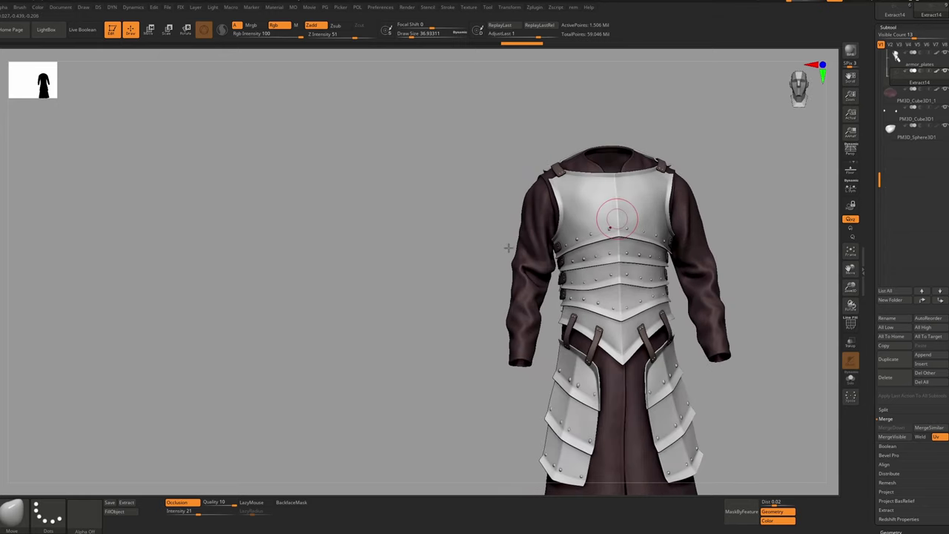
mouse_move(509, 248)
right_mouse_down("alt")
mouse_move(470, 251)
mouse_move(525, 256)
mouse_move(497, 280)
mouse_move(521, 305)
mouse_move(514, 340)
mouse_move(495, 283)
mouse_move(499, 257)
mouse_move(480, 230)
right_mouse_up("alt")
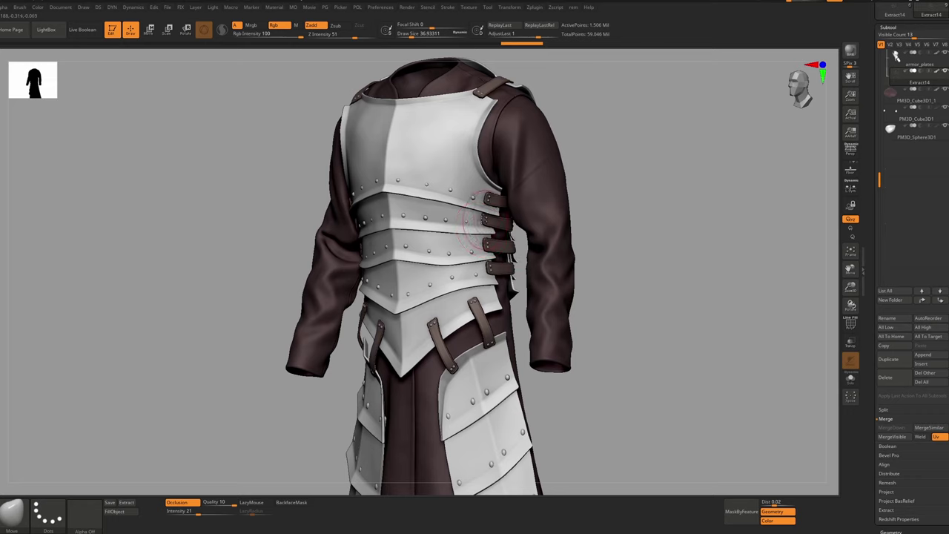